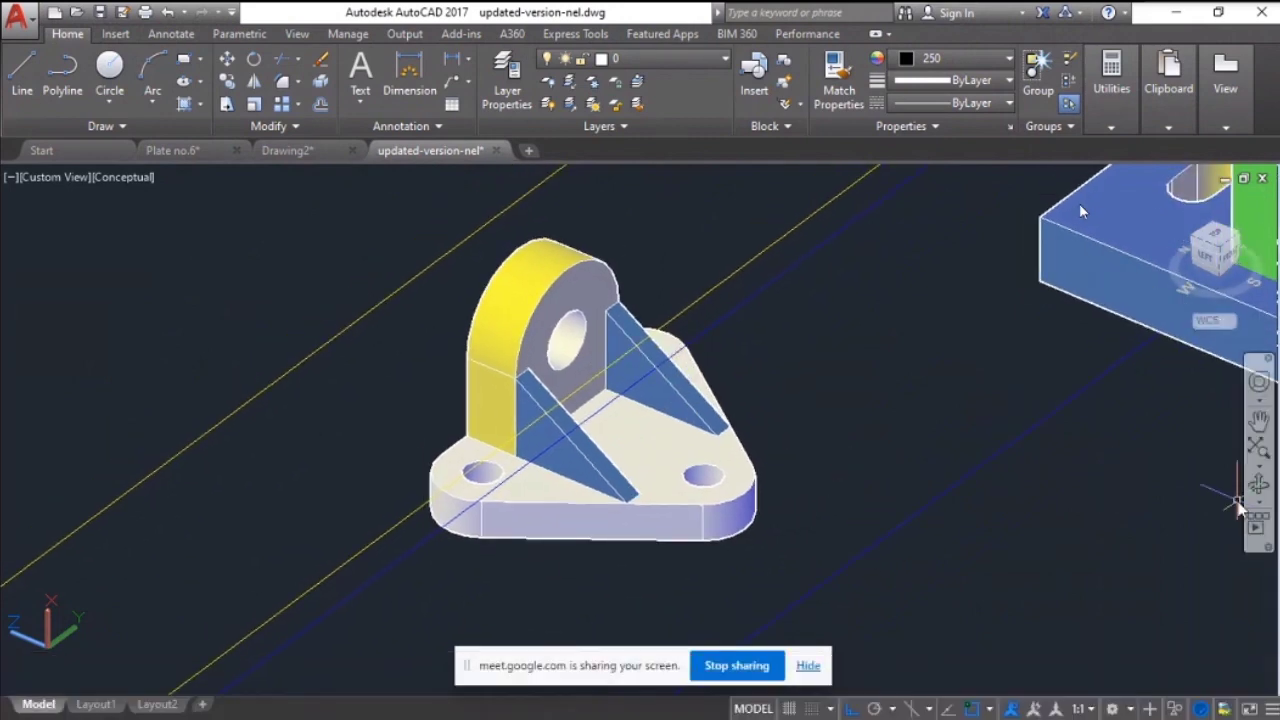
Orbit the shaded bracket to look straight down on its triangular three-hole base
left_click(1256, 488)
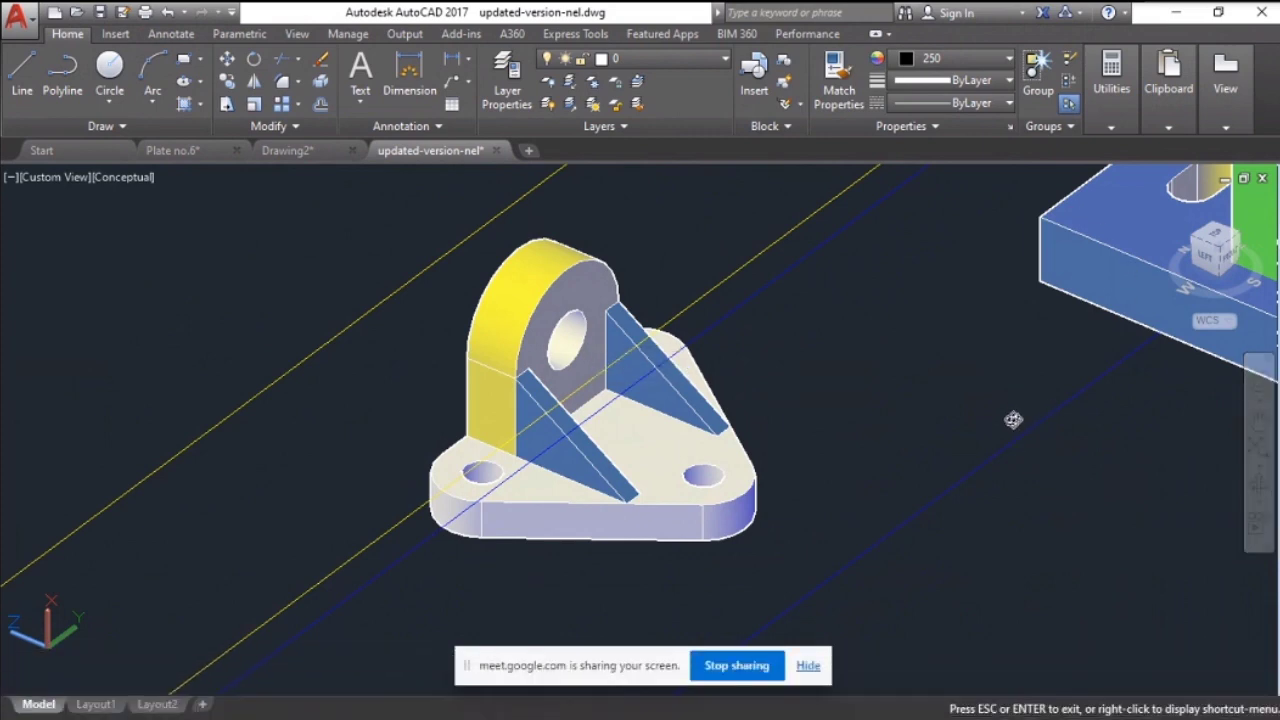
left_click_drag(1011, 420, 808, 455)
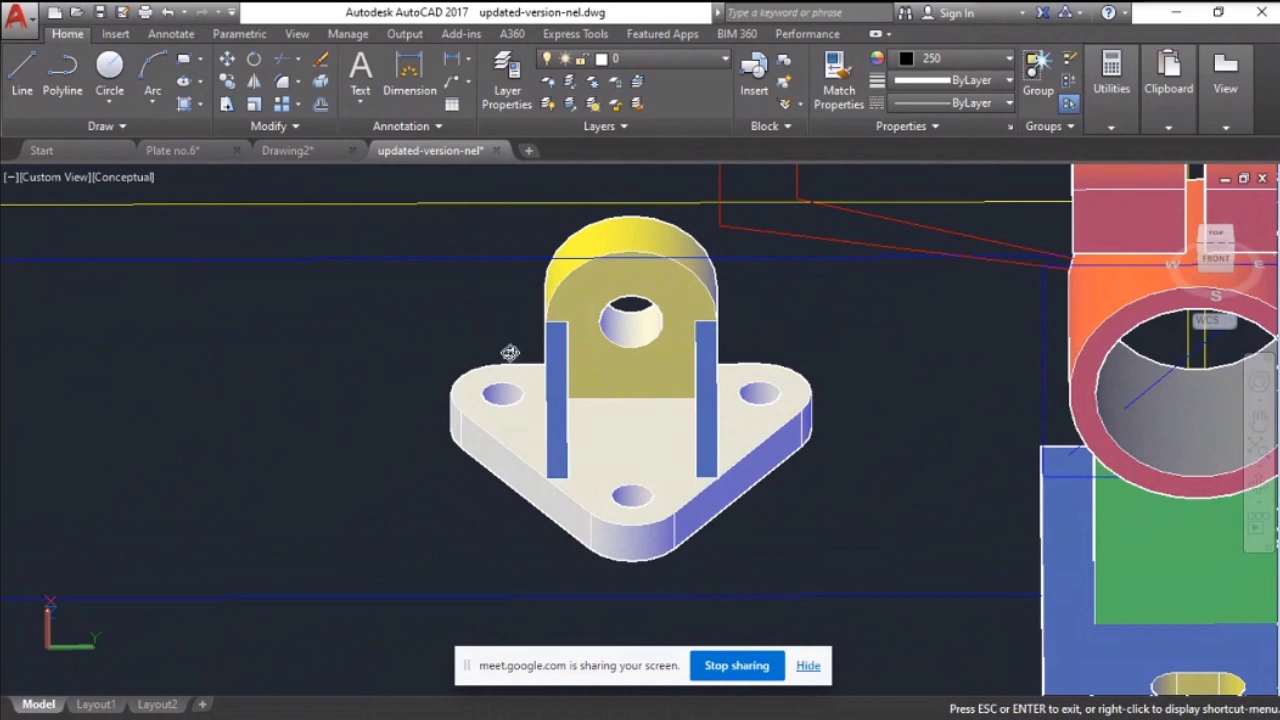
left_click_drag(509, 354, 497, 507)
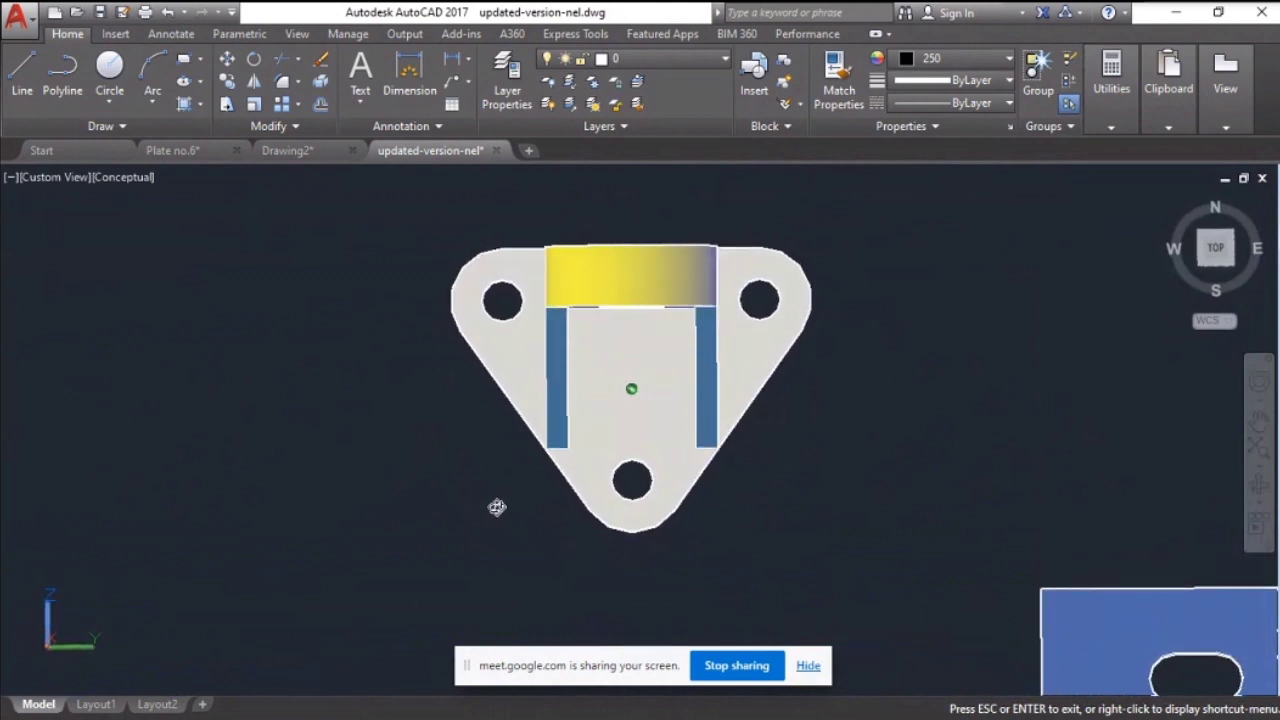
Switch to Plate no.6 and shift its orthographic views toward the right
left_click(198, 155)
middle_click_drag(309, 380, 537, 380)
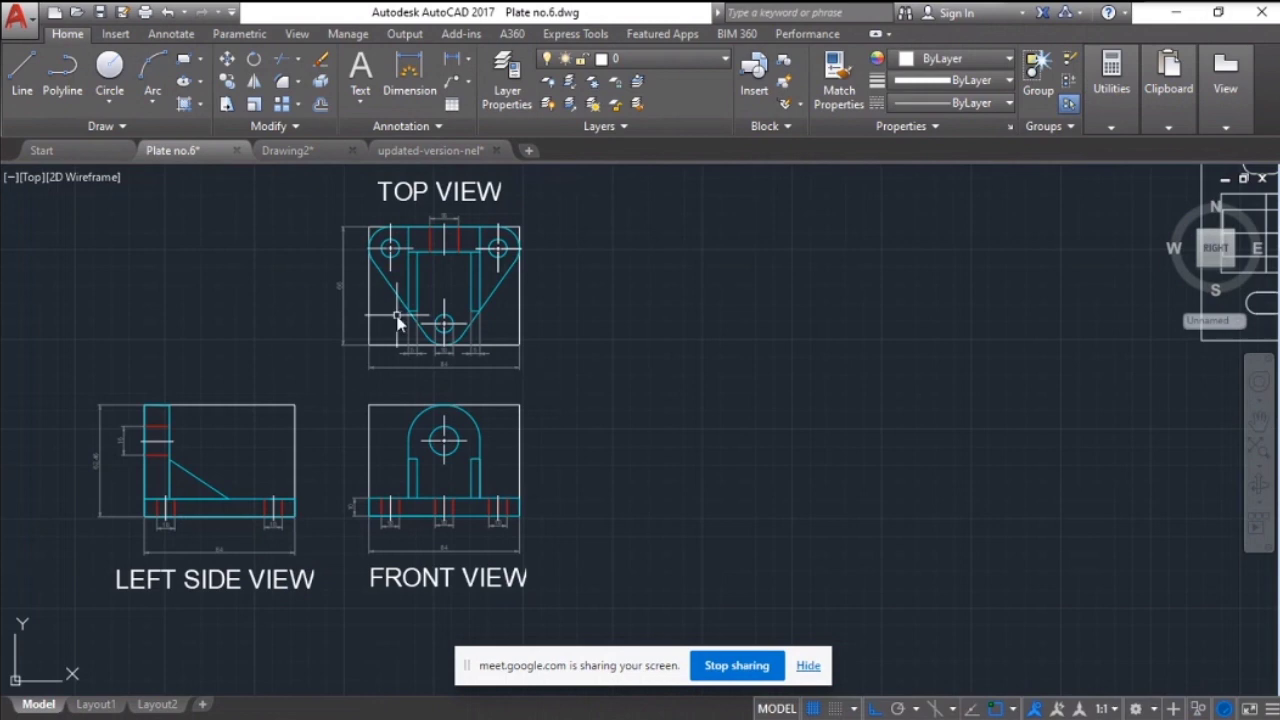
scroll(397, 320, "up", 6)
scroll(405, 314, "down", 2)
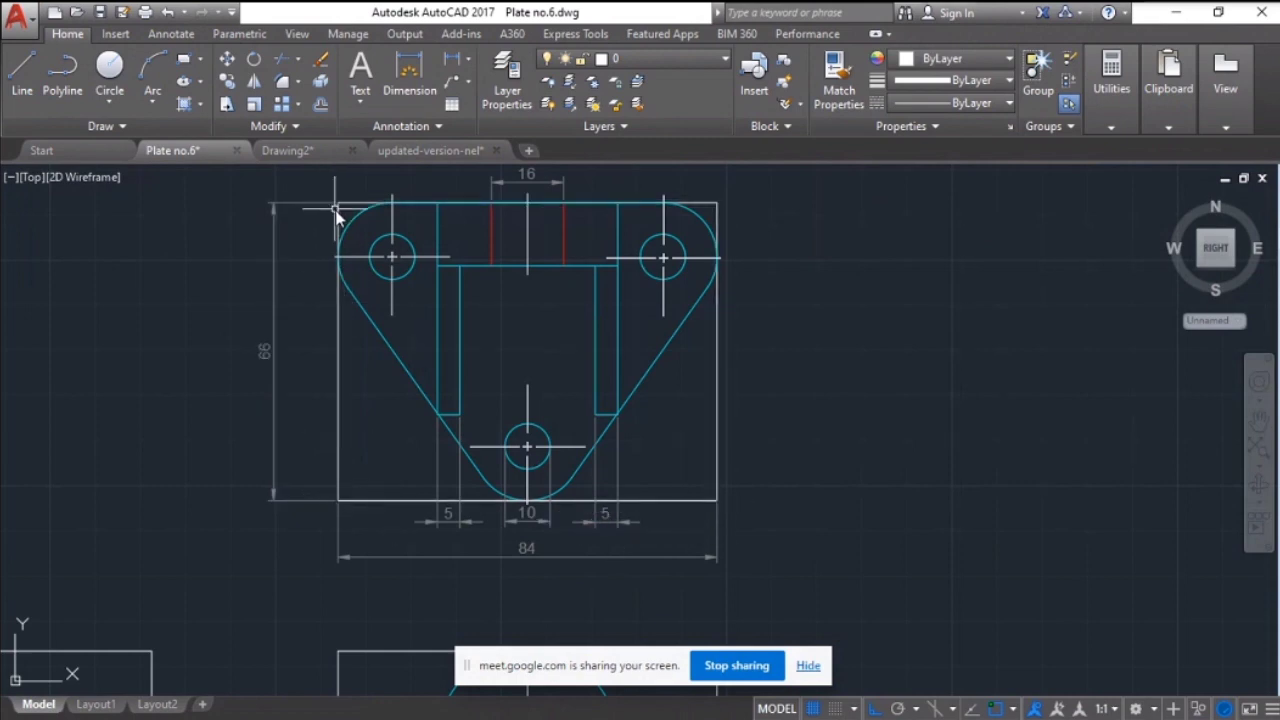
Check the updated-version-nel and Drawing2 tabs, then return to Plate no.6 zoomed onto its top view
left_click(420, 152)
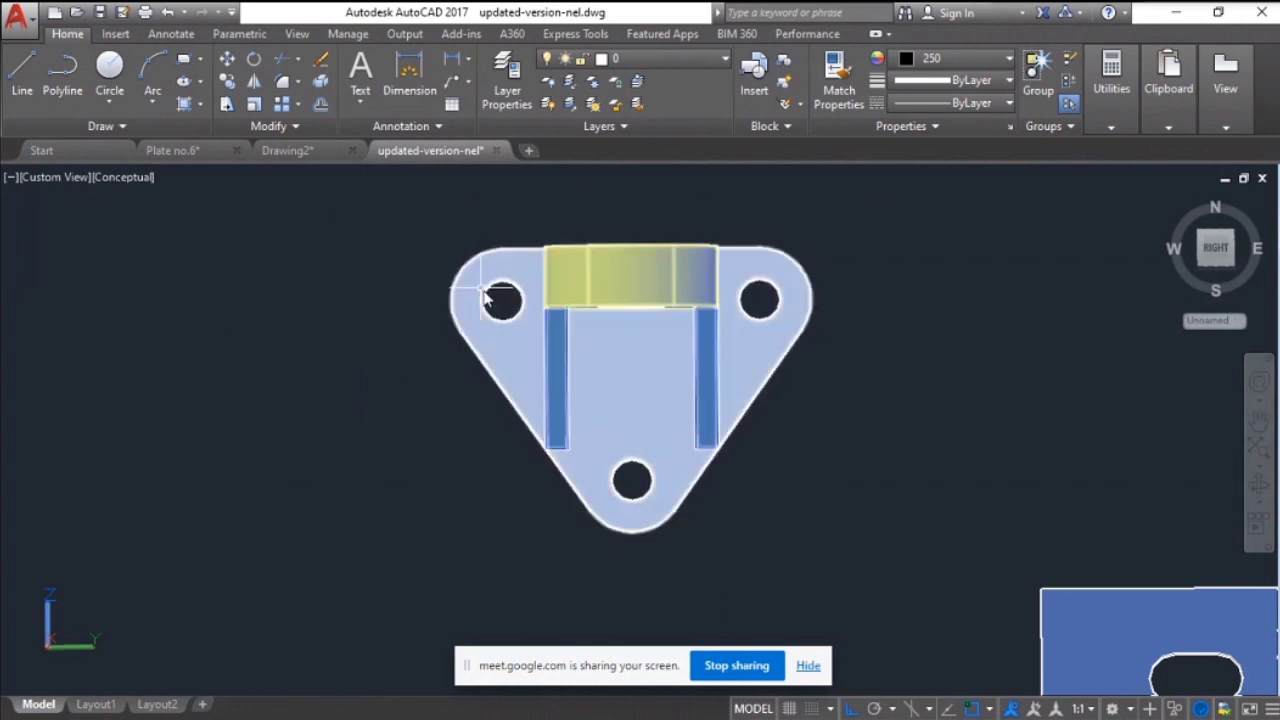
left_click(299, 155)
left_click(204, 157)
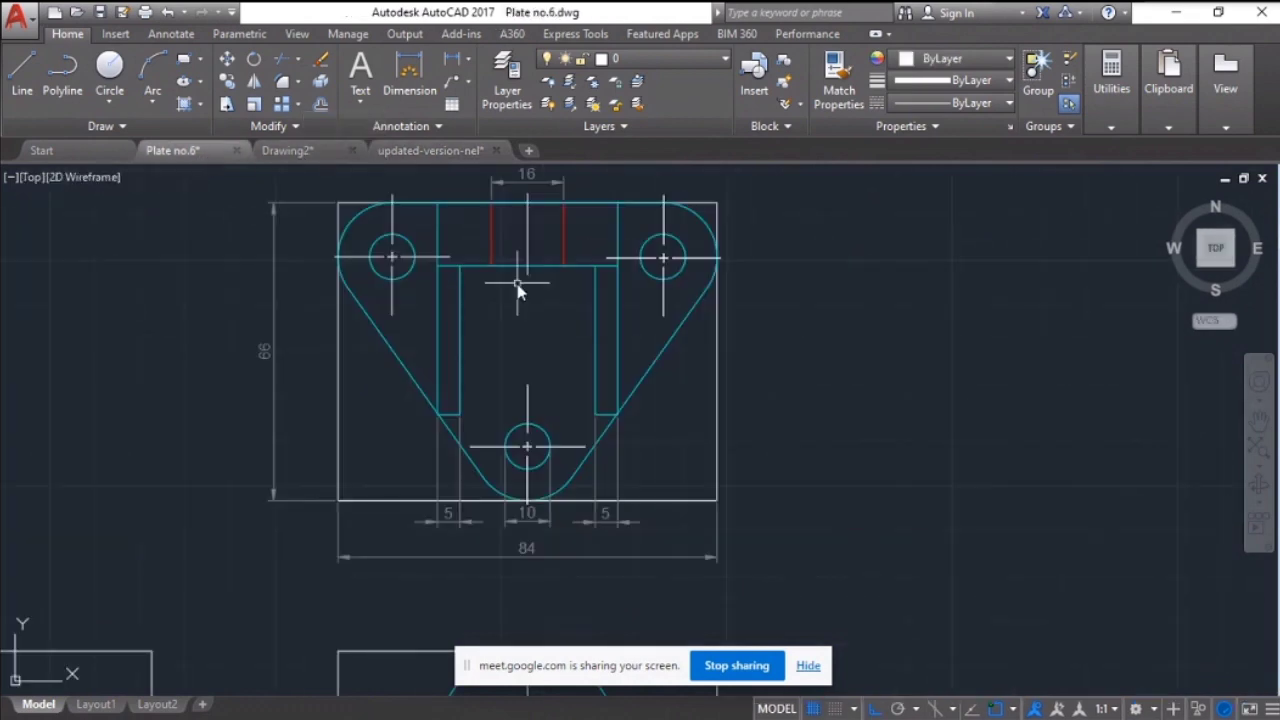
scroll(429, 277, "up", 4)
scroll(423, 277, "down", 4)
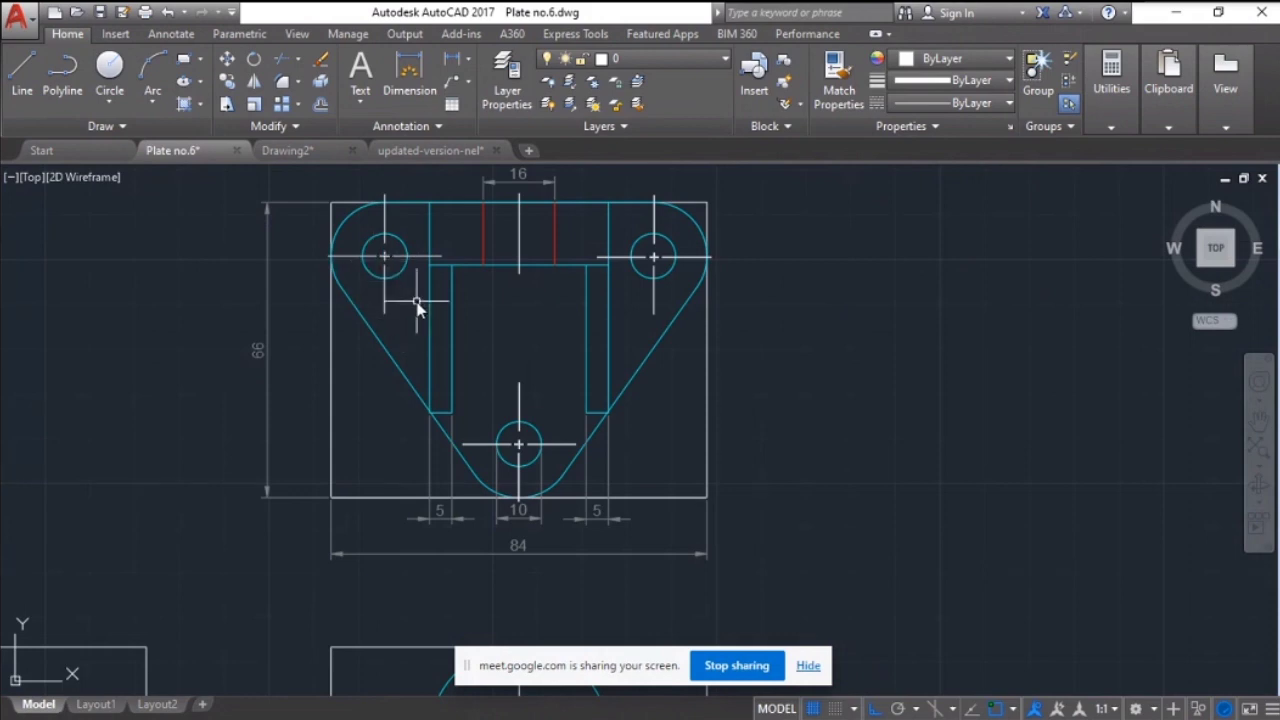
scroll(420, 307, "up", 2)
scroll(429, 305, "down", 2)
scroll(425, 295, "up", 2)
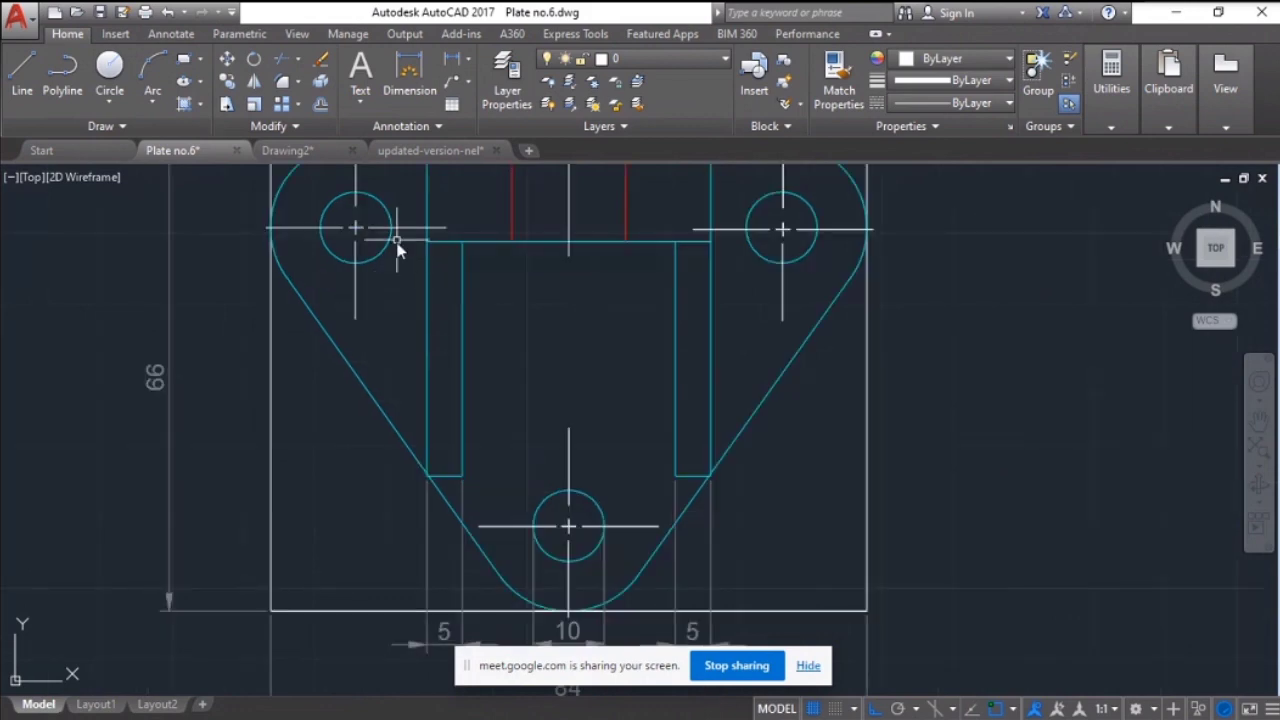
scroll(423, 290, "down", 3)
scroll(409, 286, "up", 2)
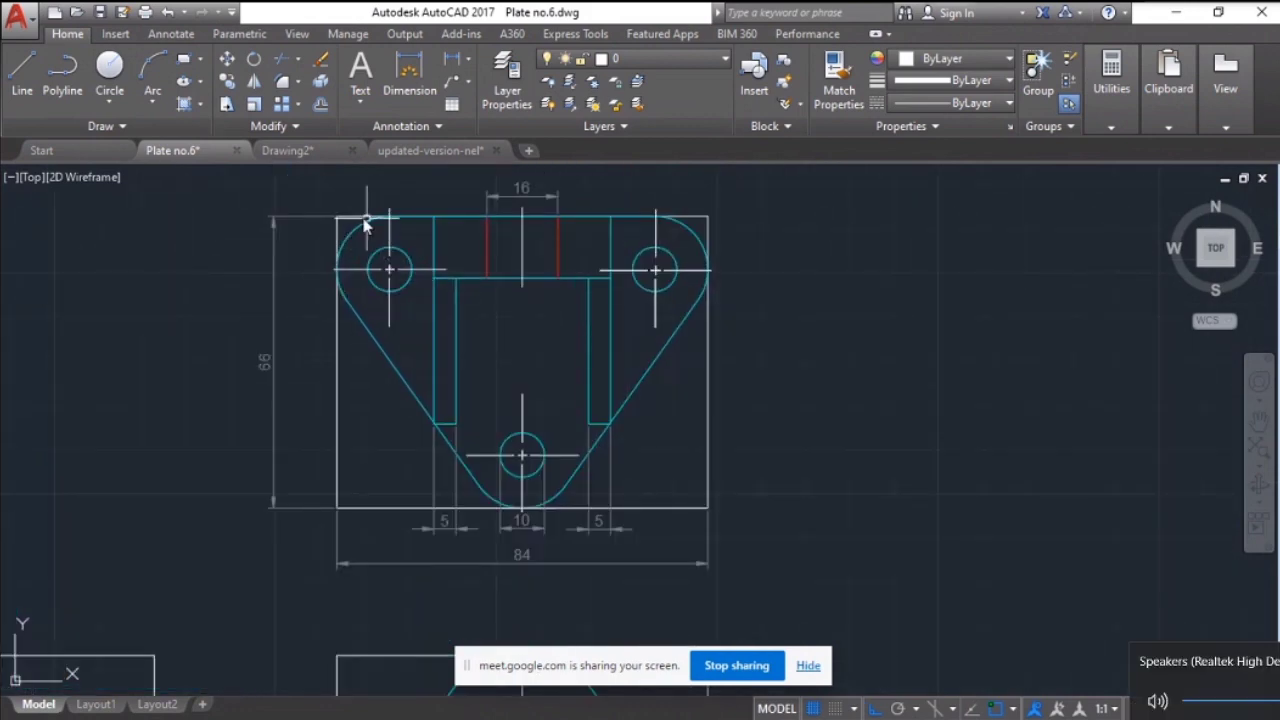
left_click(110, 68)
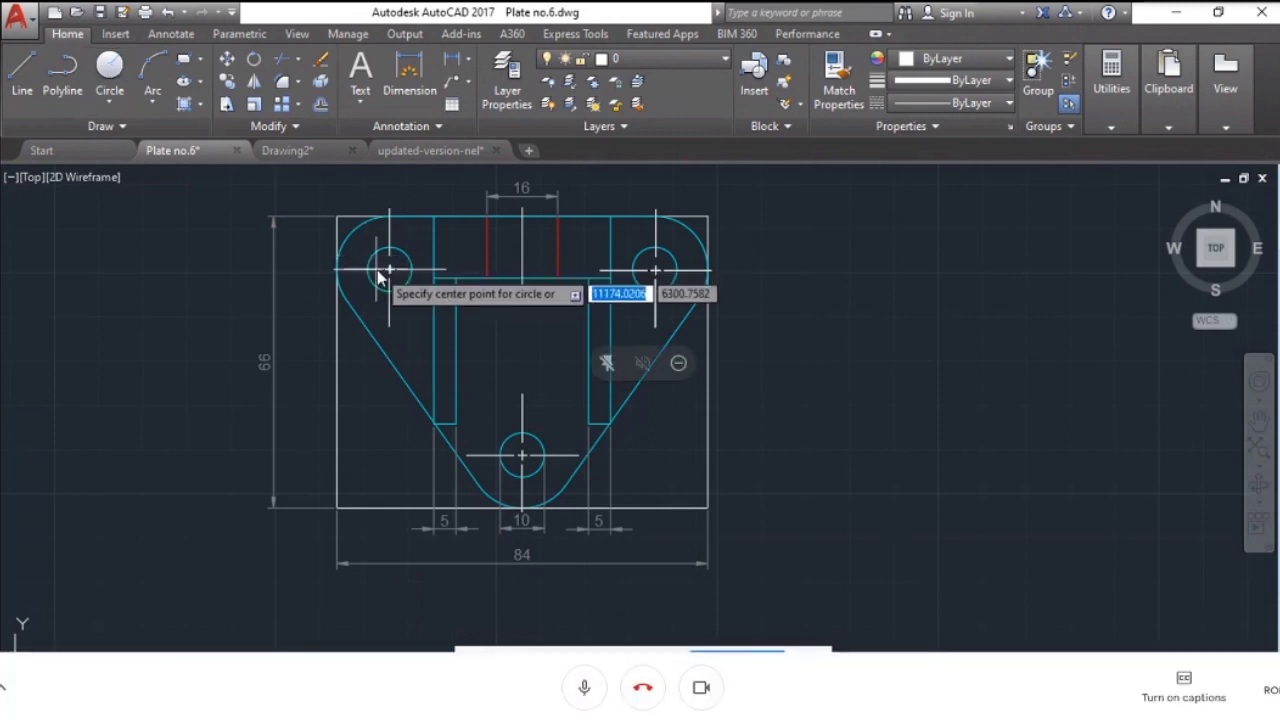
left_click(391, 274)
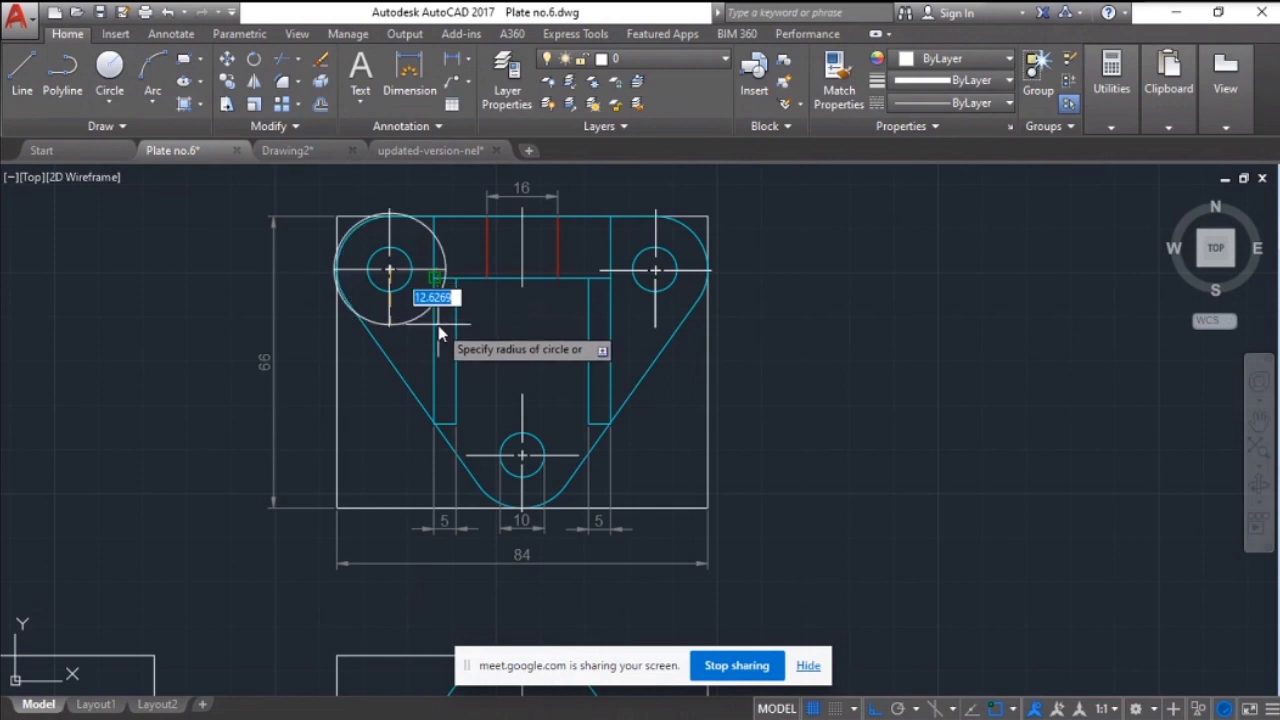
key("Escape")
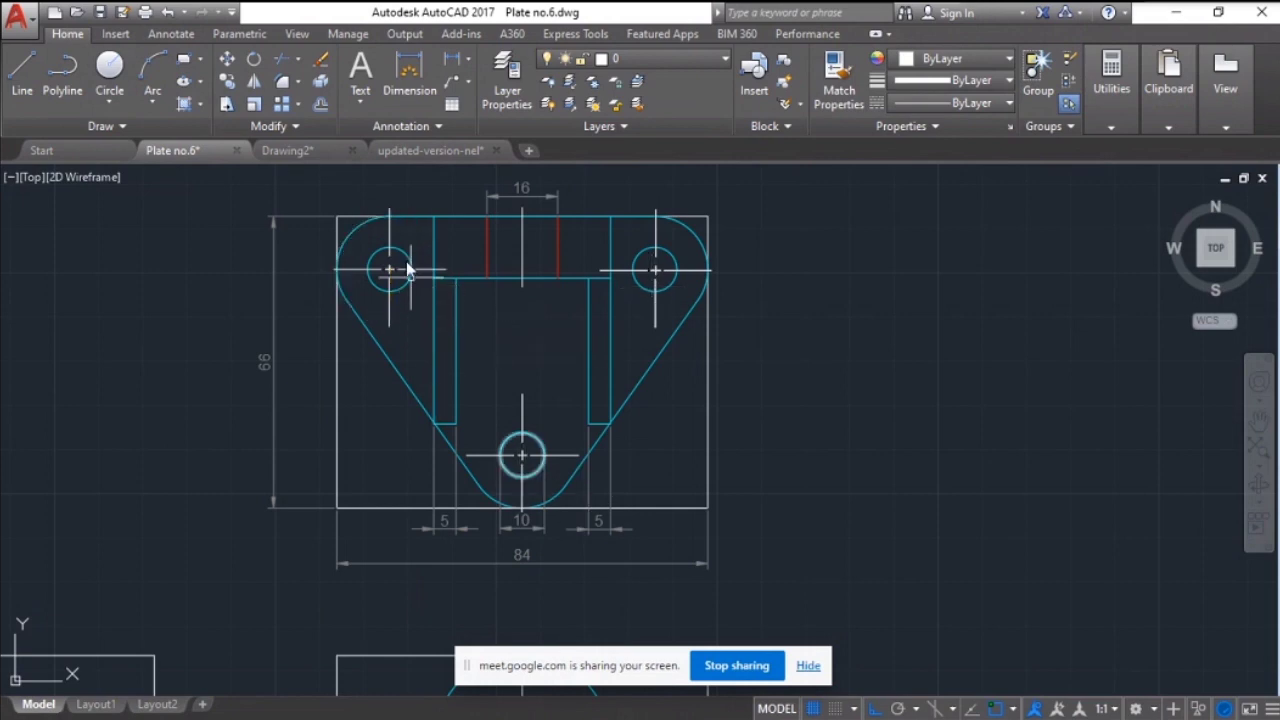
left_click(353, 256)
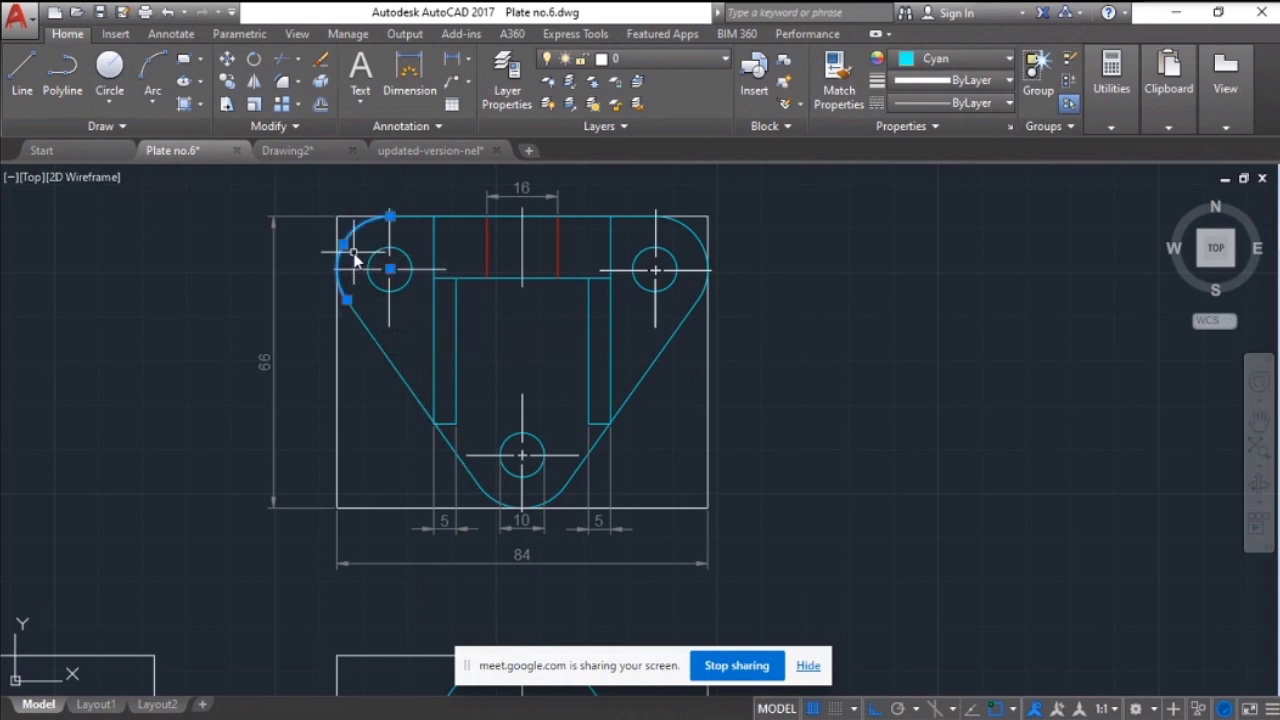
key("Escape")
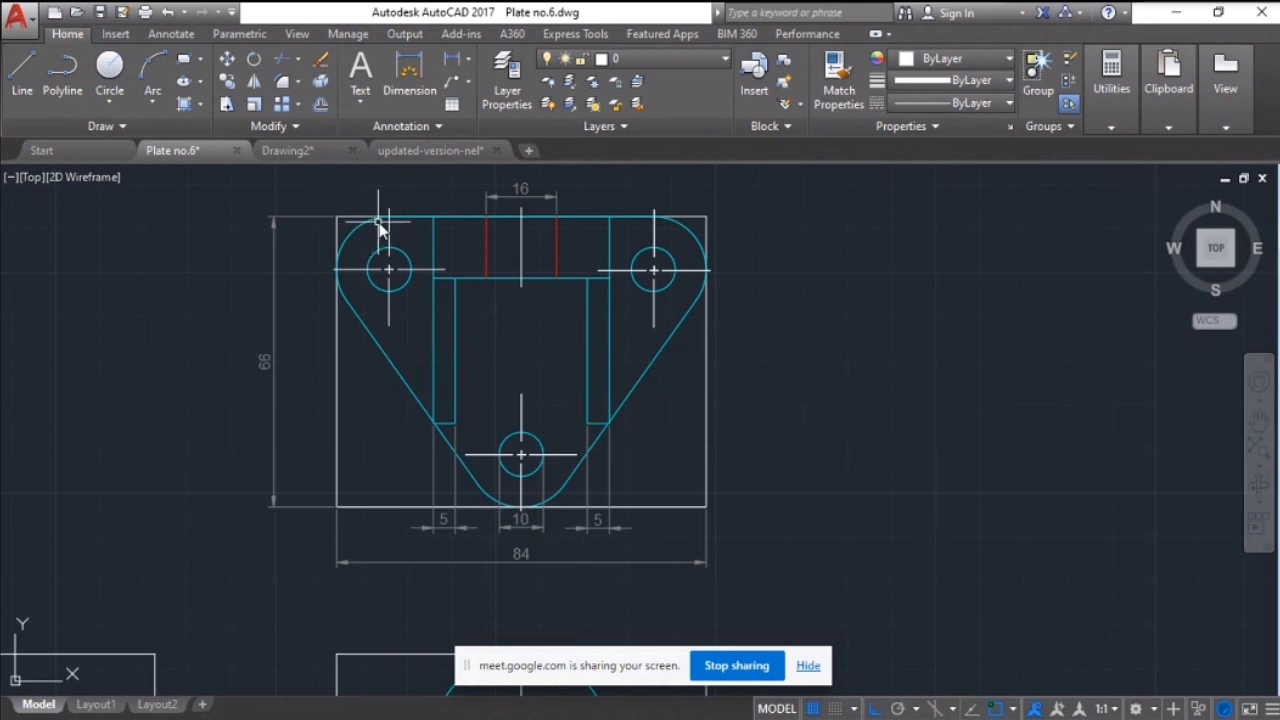
Compare Drawing2, Plate no.6 and the updated-version-nel bracket by switching between their tabs
left_click(317, 152)
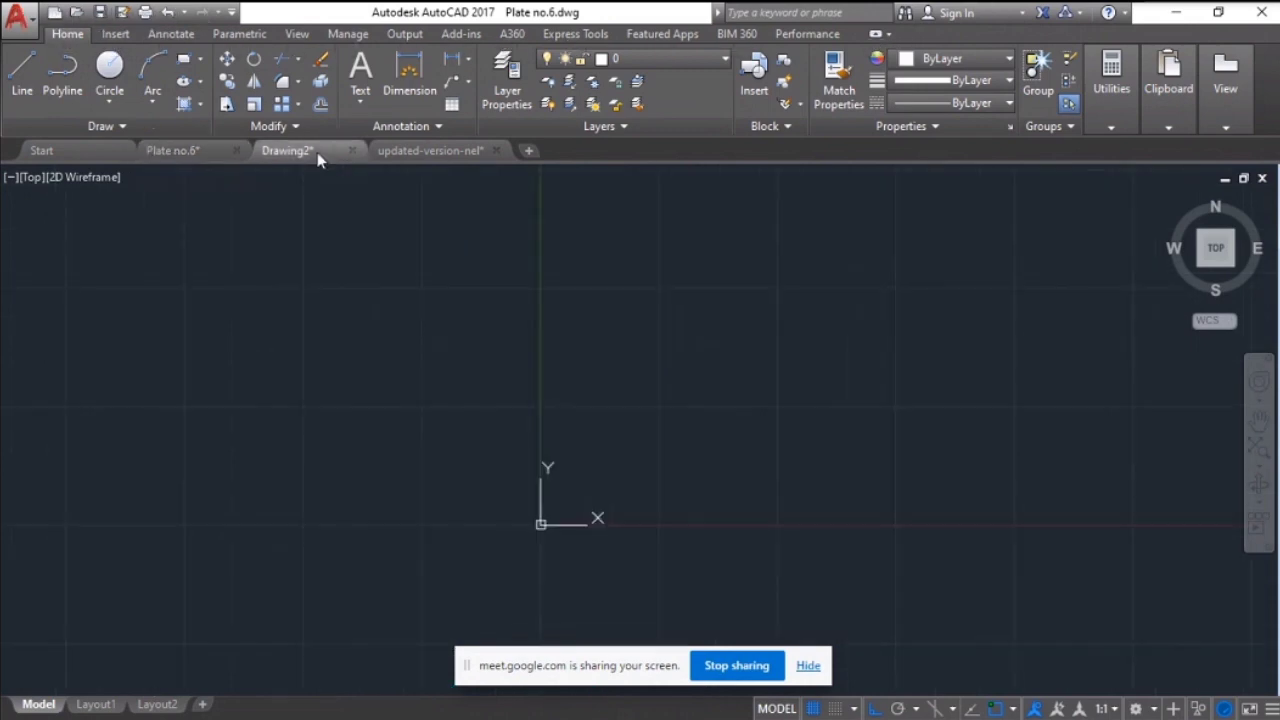
left_click(403, 153)
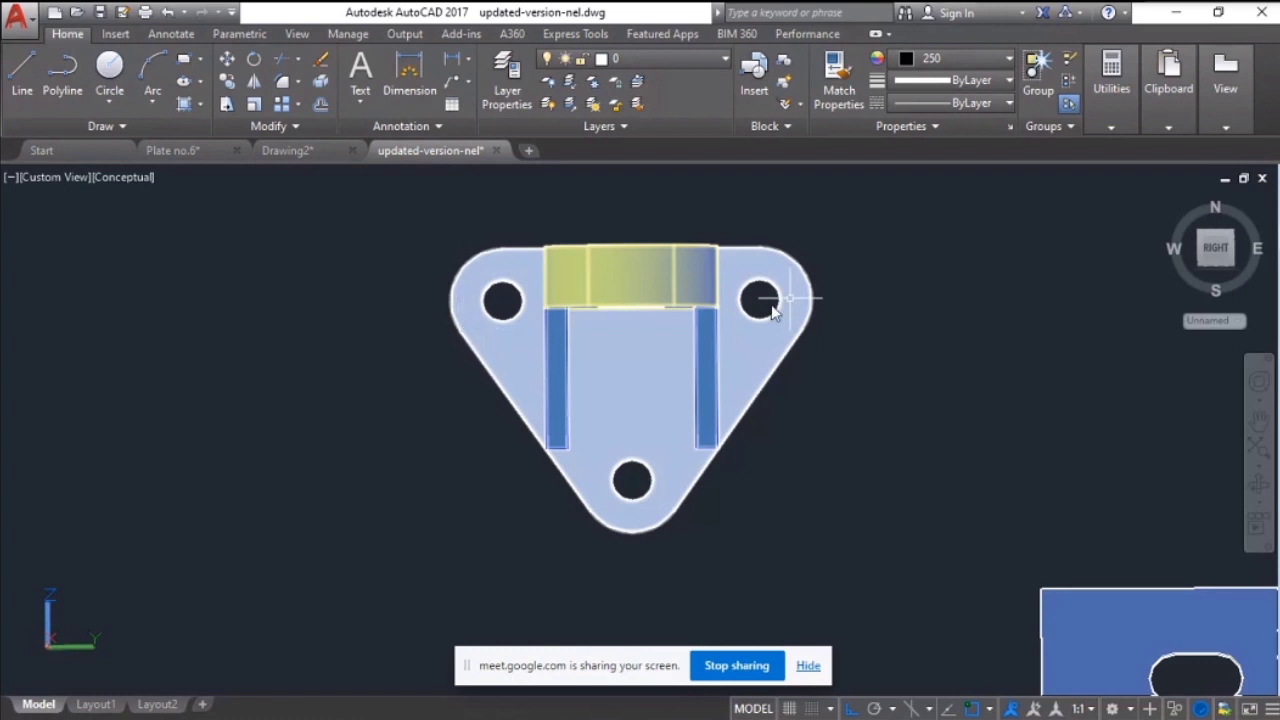
left_click(205, 152)
left_click(411, 152)
mouse_move(601, 317)
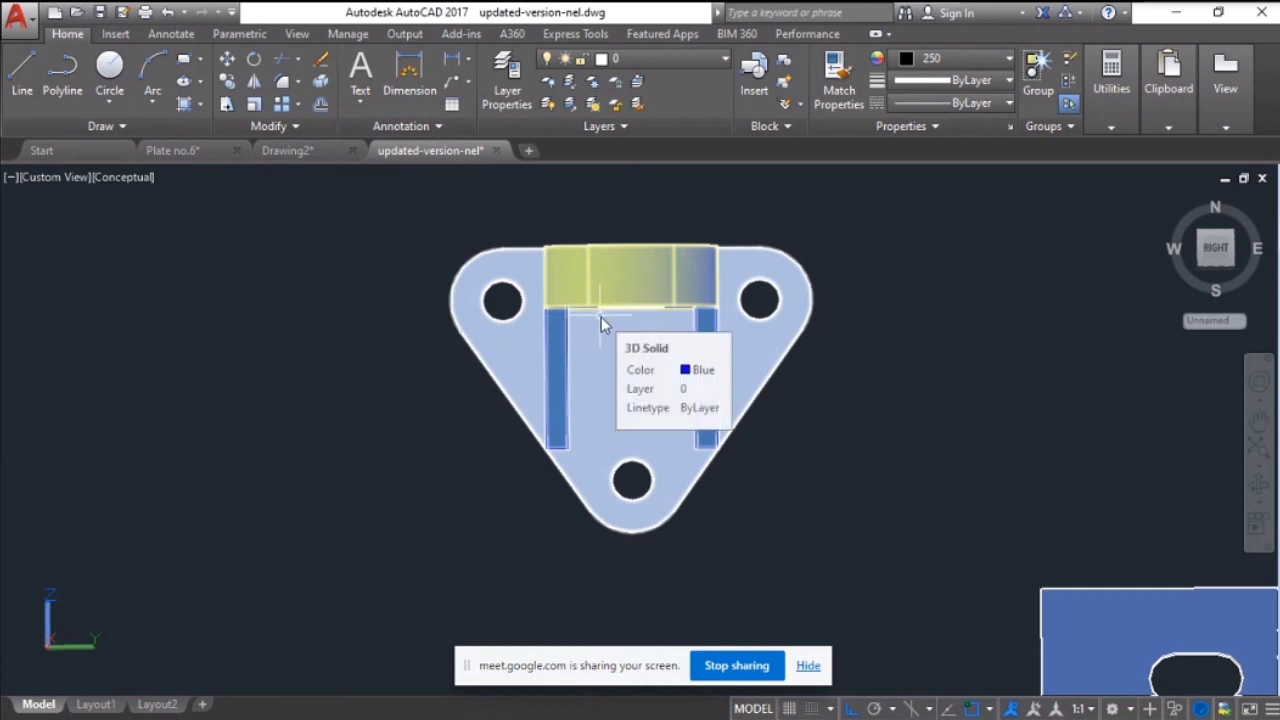
left_click(176, 149)
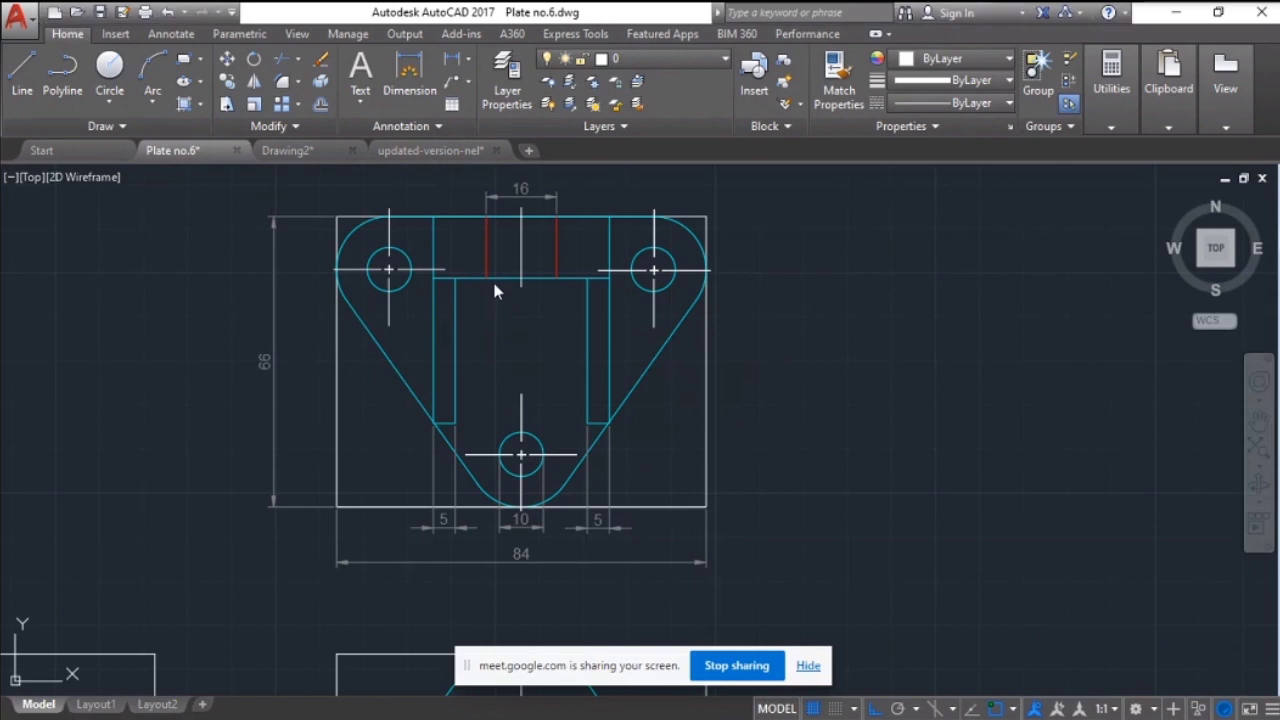
left_click(421, 152)
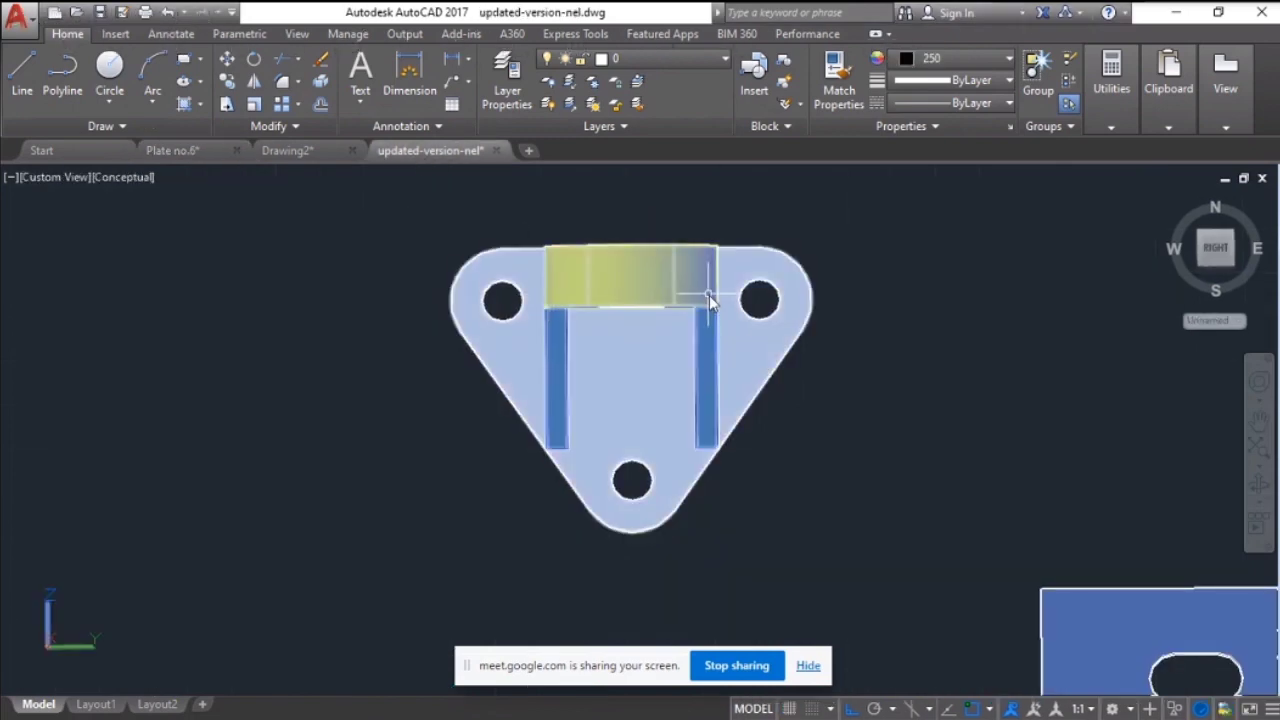
Alternate between Plate no.6 and the open windows, ending on the updated-version-nel 3D bracket
left_click(172, 151)
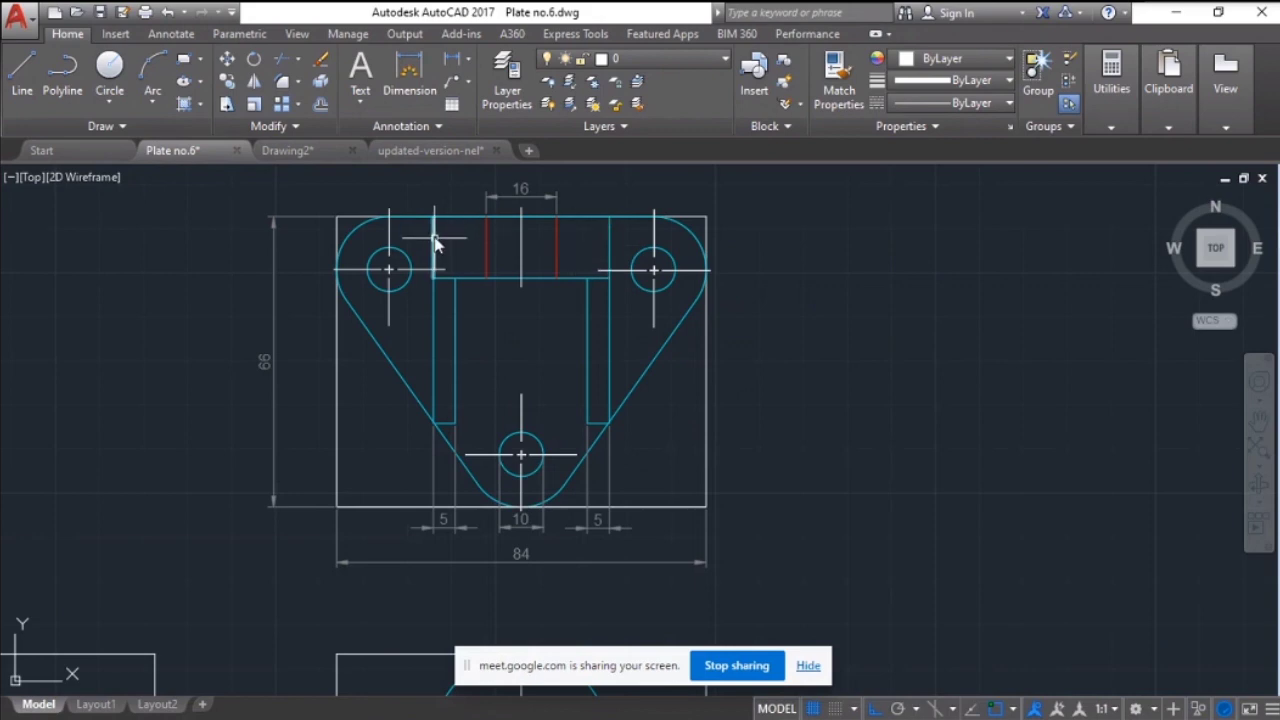
left_click(433, 151)
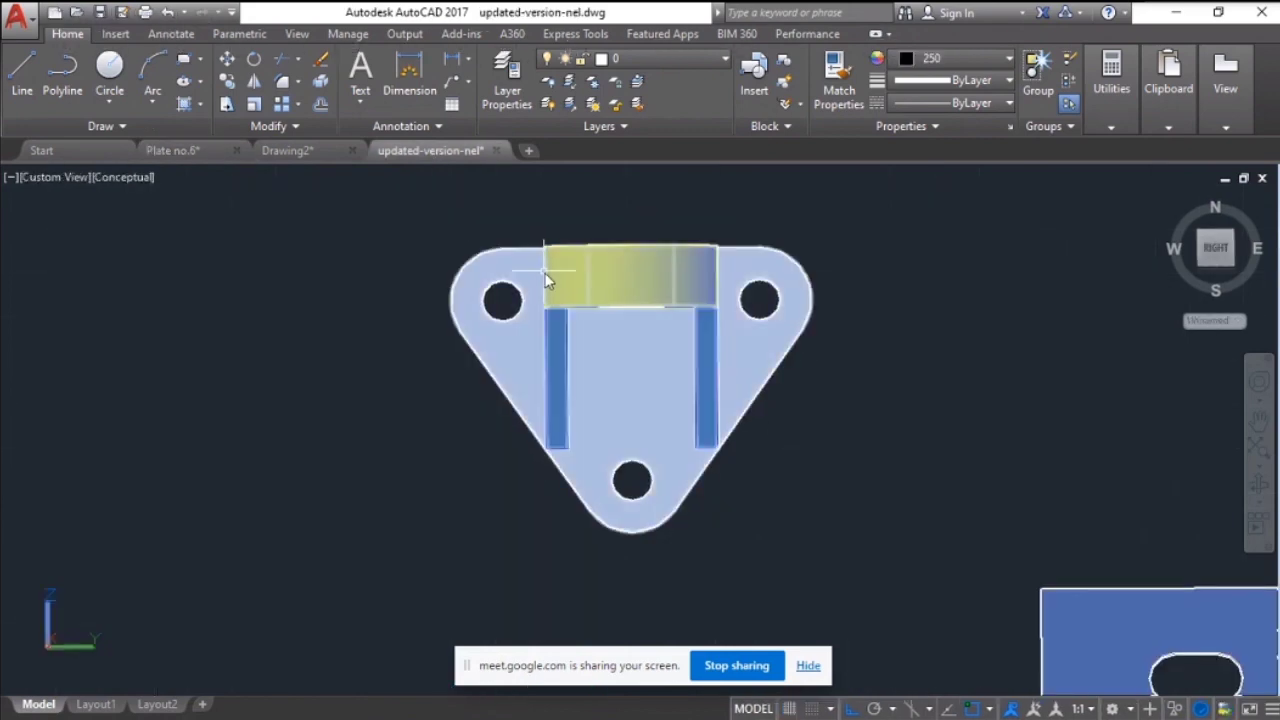
left_click(173, 151)
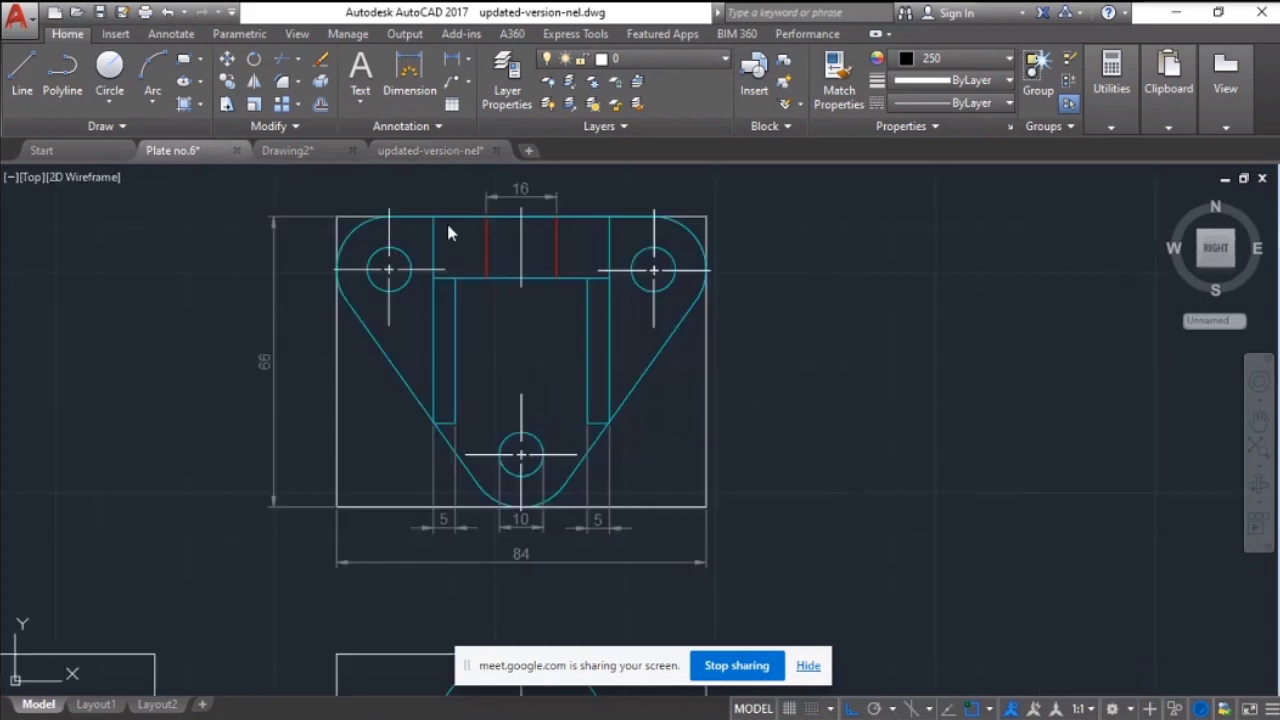
key("alt+Tab")
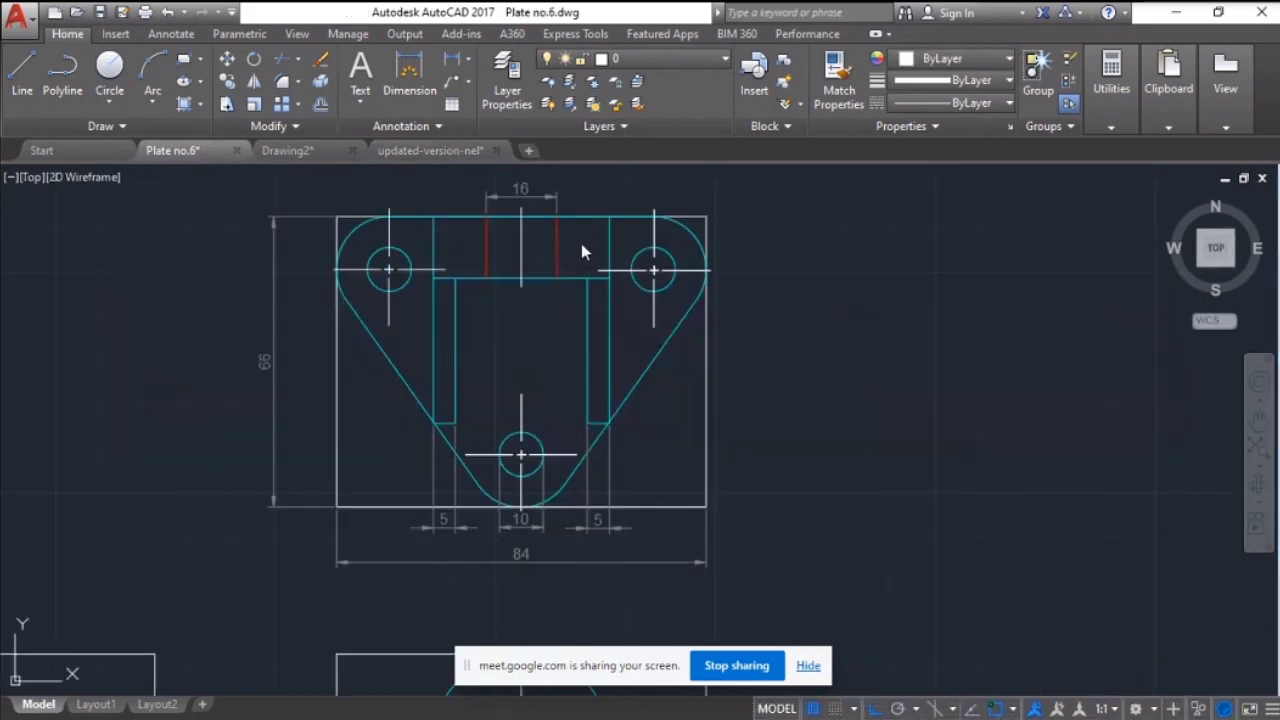
key("alt+Tab")
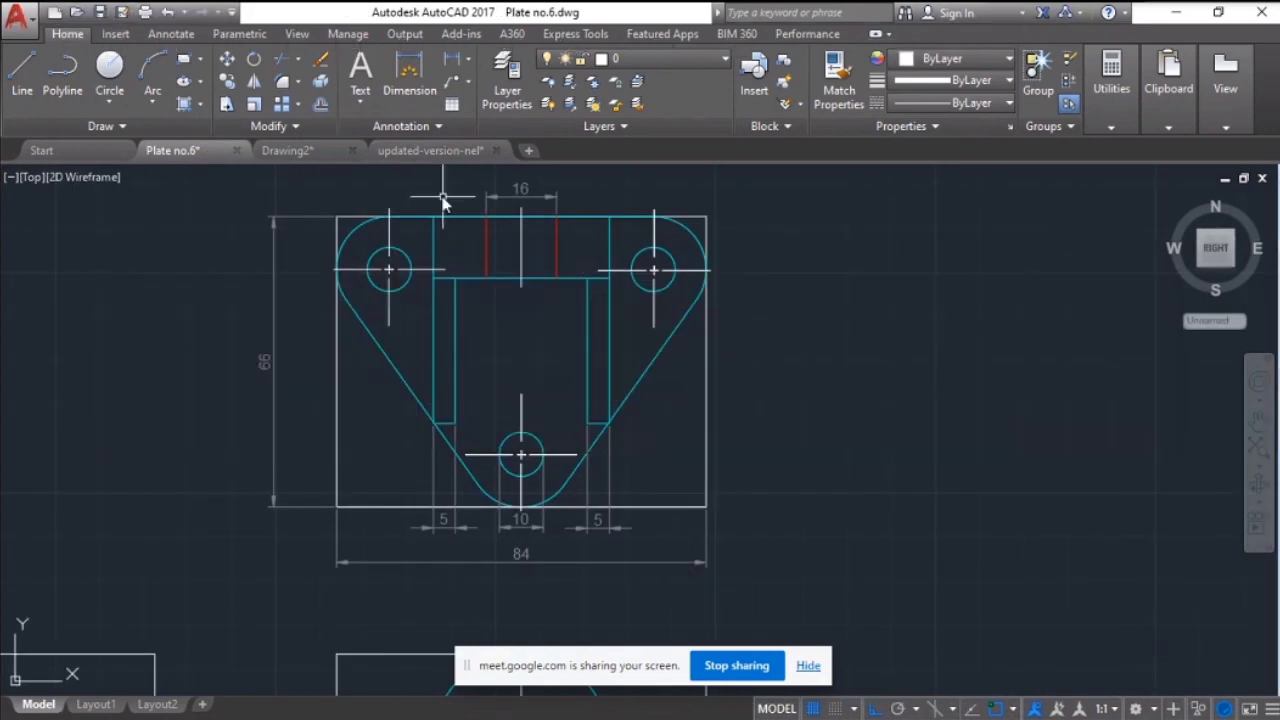
left_click(425, 151)
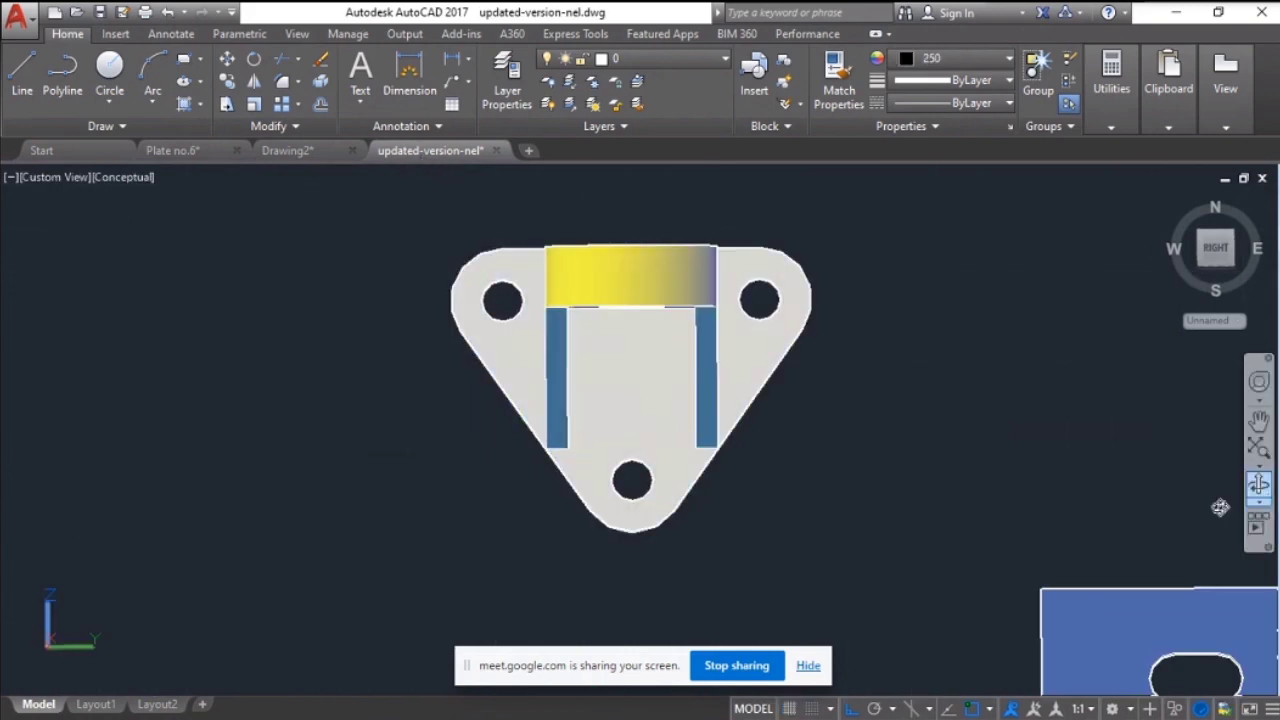
Tilt the bracket in 3D, then return to Plate no.6 zoomed in on its red vertical line
left_click_drag(971, 537, 655, 330)
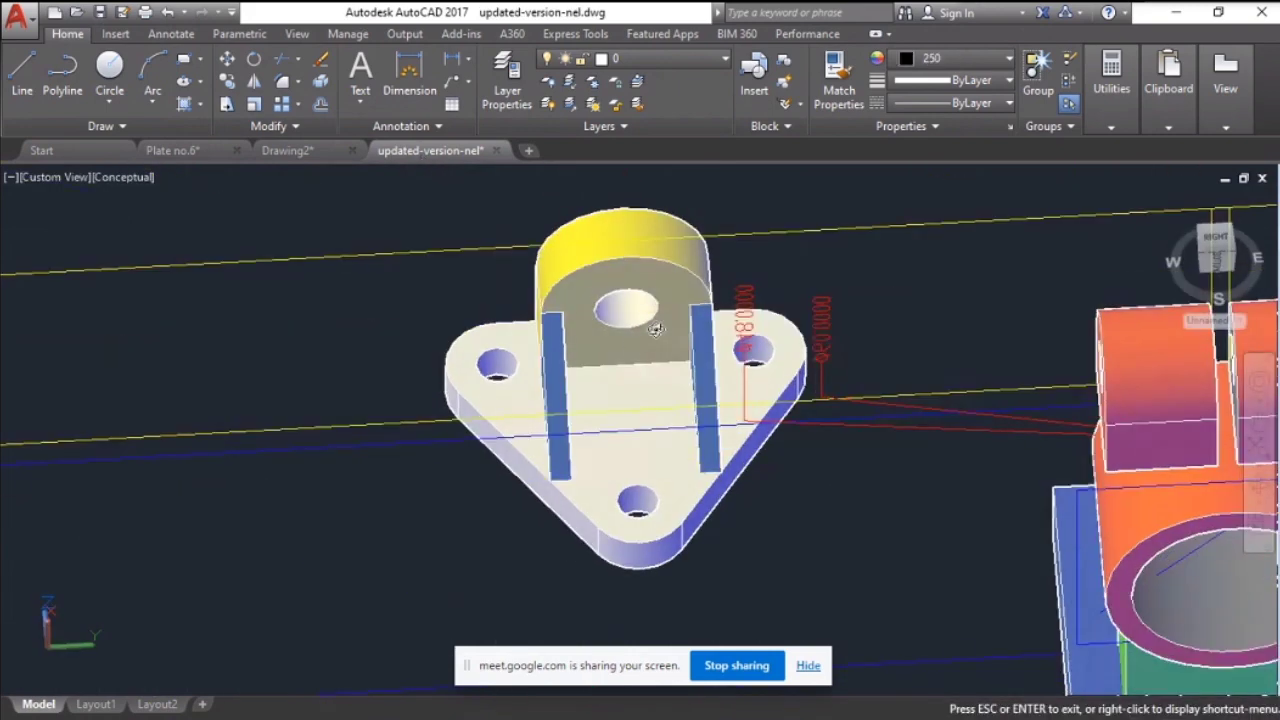
key("alt+Tab")
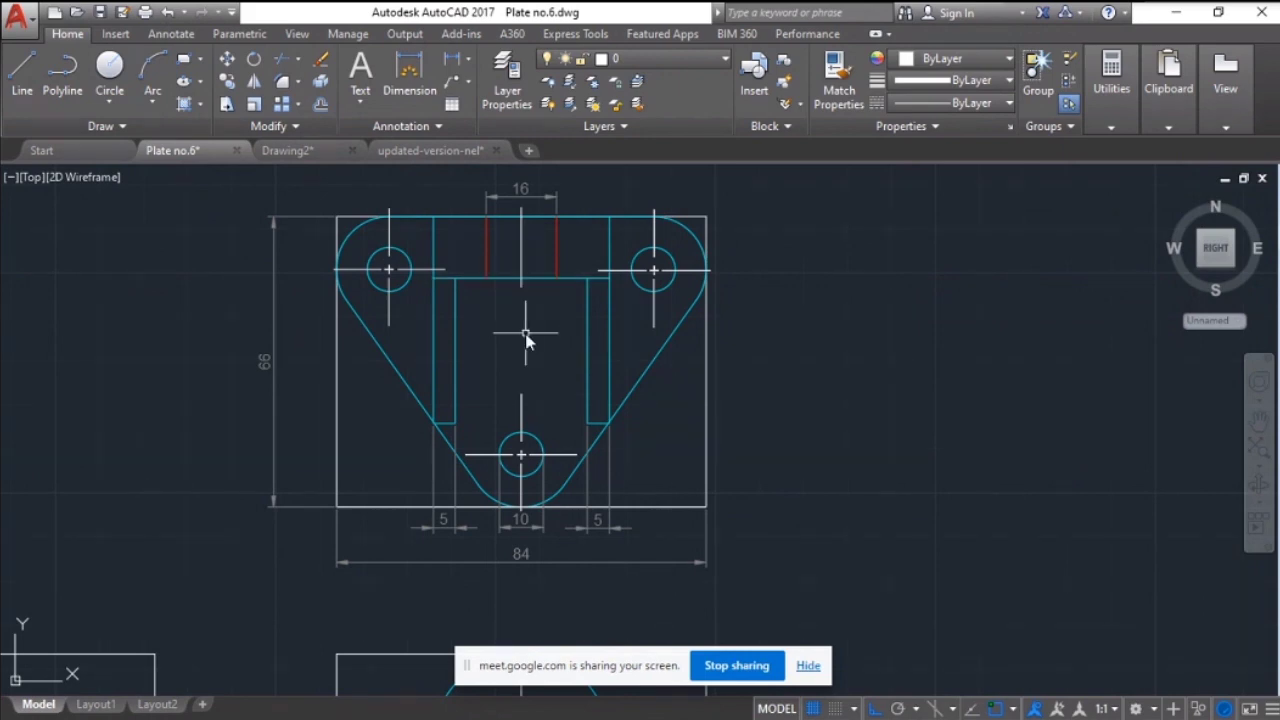
key("alt")
key("alt")
left_click(447, 149)
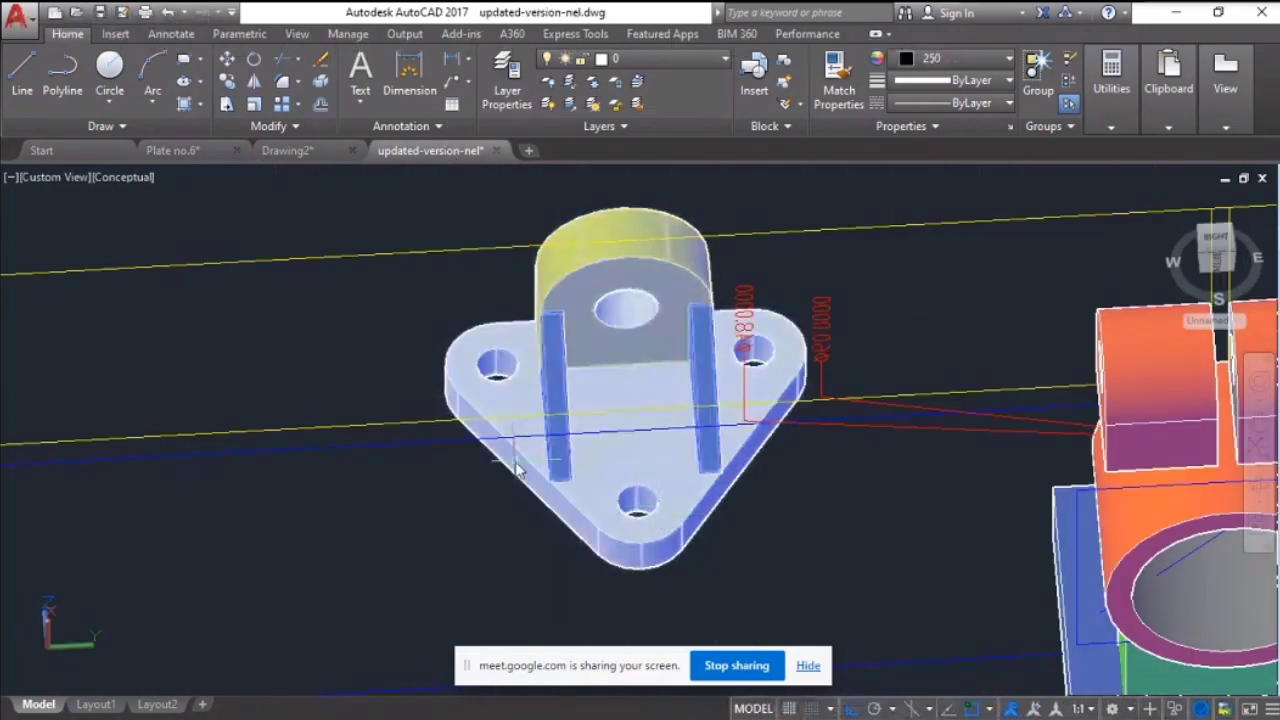
key("alt+Tab")
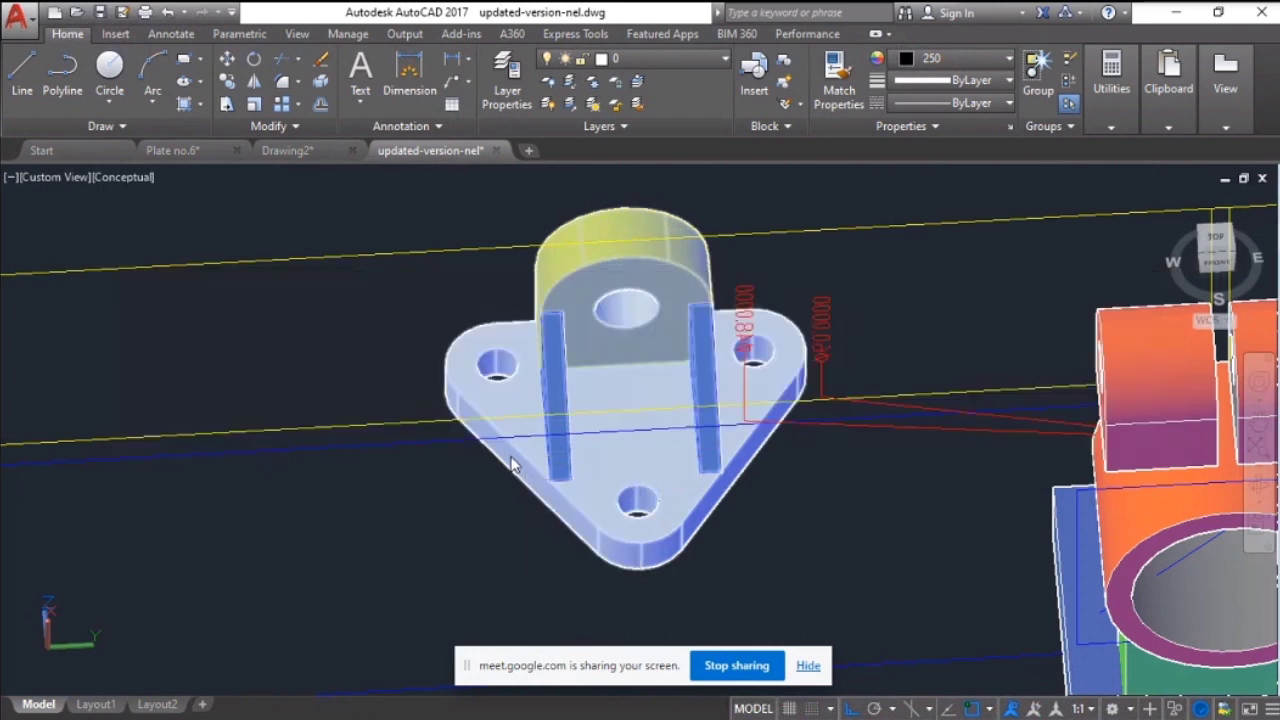
key("alt+Tab")
left_click(185, 151)
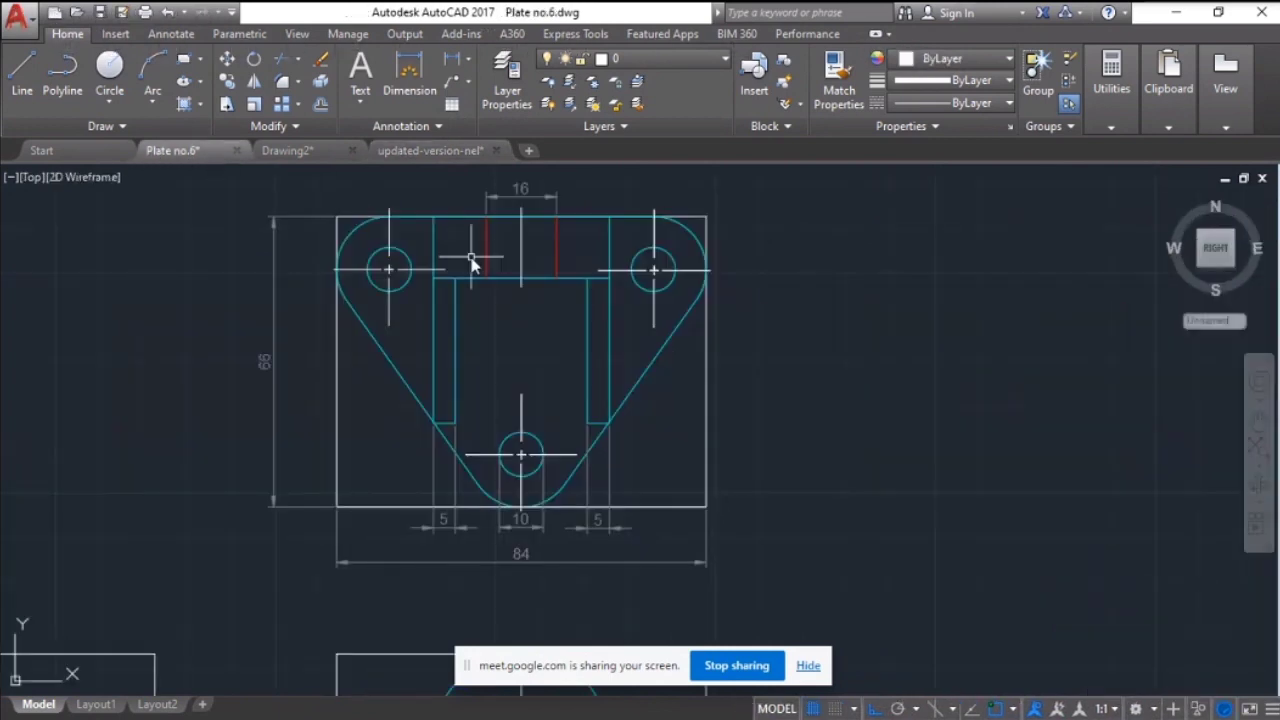
scroll(475, 262, "up", 5)
scroll(500, 258, "up", 3)
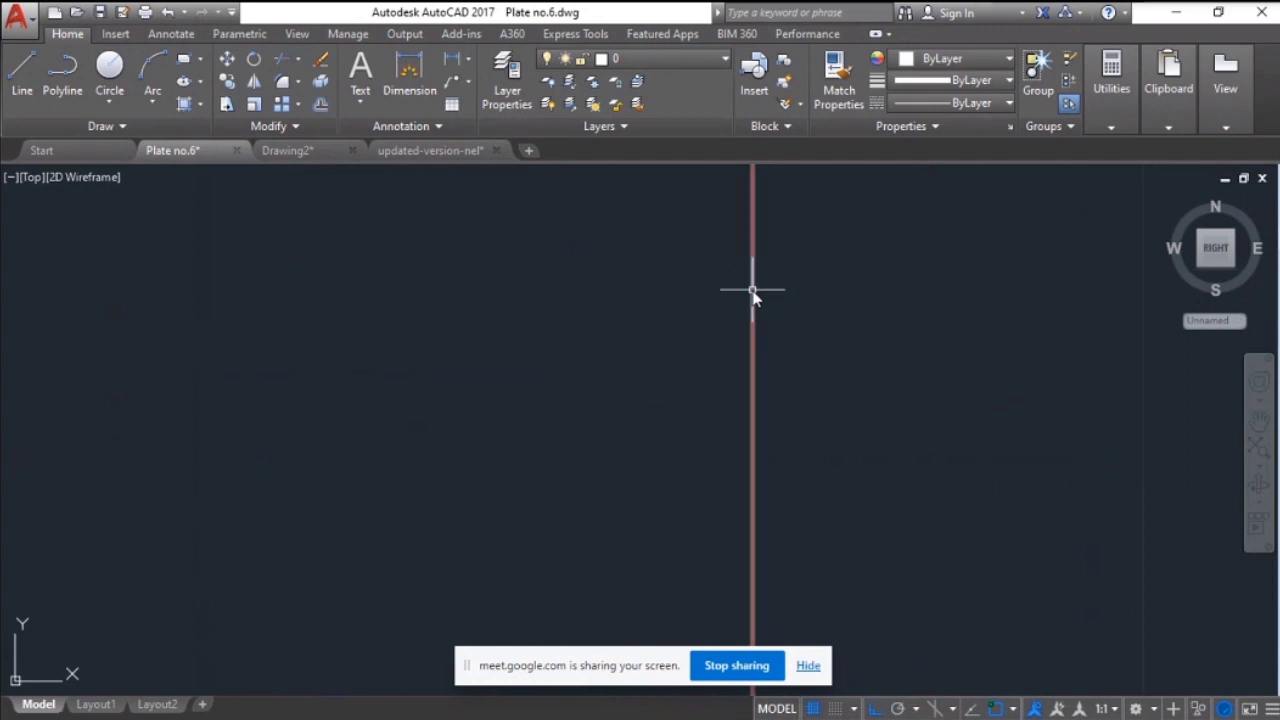
Select the red vertical line and open the Linetype Manager from Linetype > Other
left_click(745, 297)
left_click(972, 81)
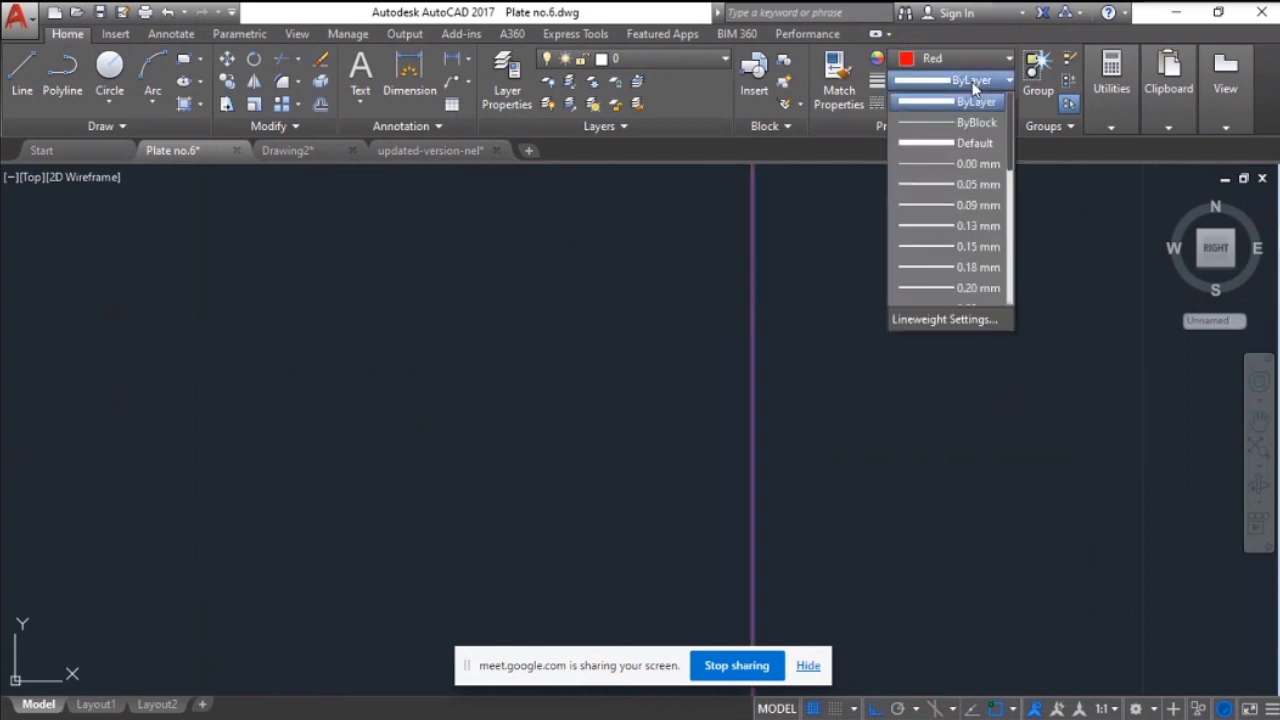
left_click(975, 103)
left_click(975, 103)
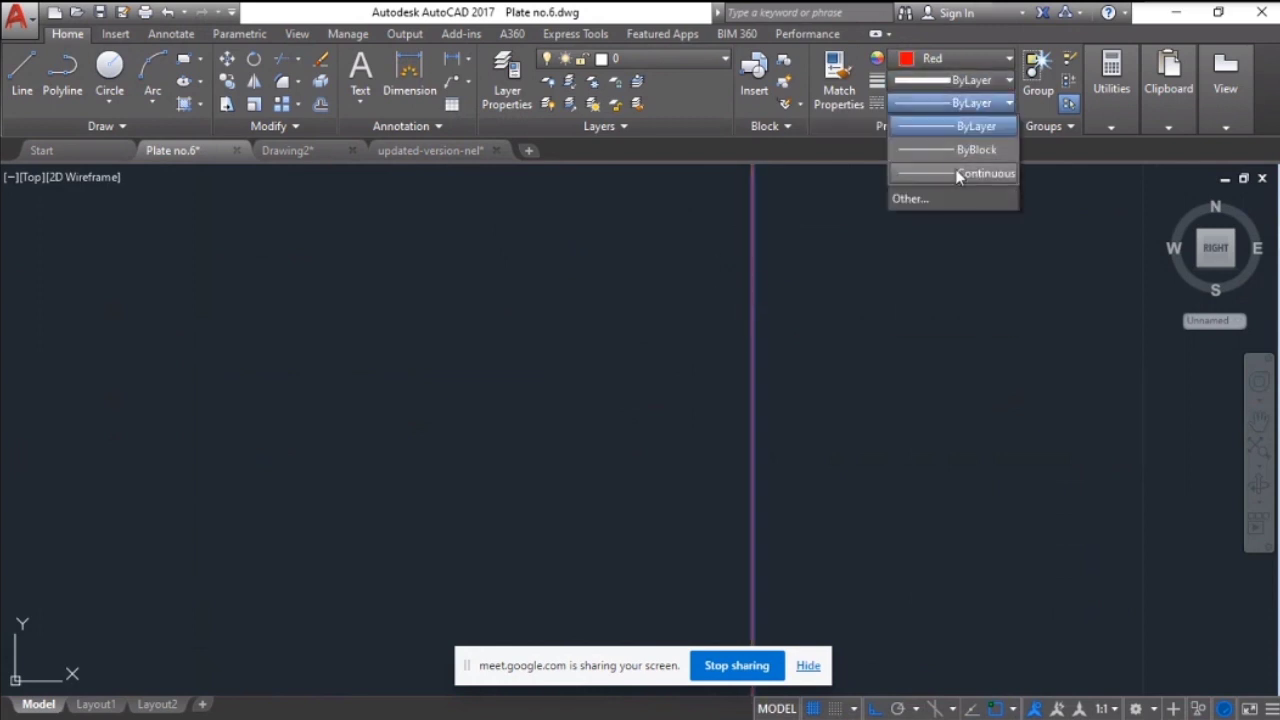
left_click(947, 201)
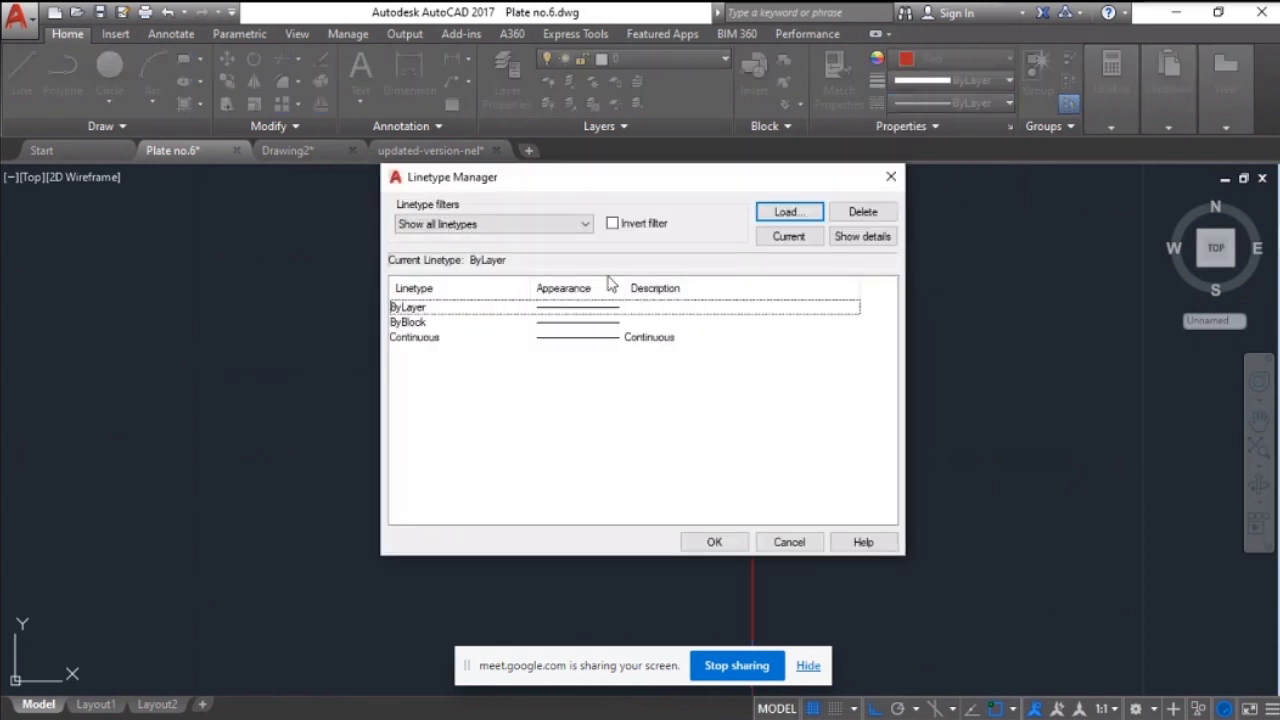
Load the ACAD_ISO02W100 linetype into the drawing
left_click(781, 214)
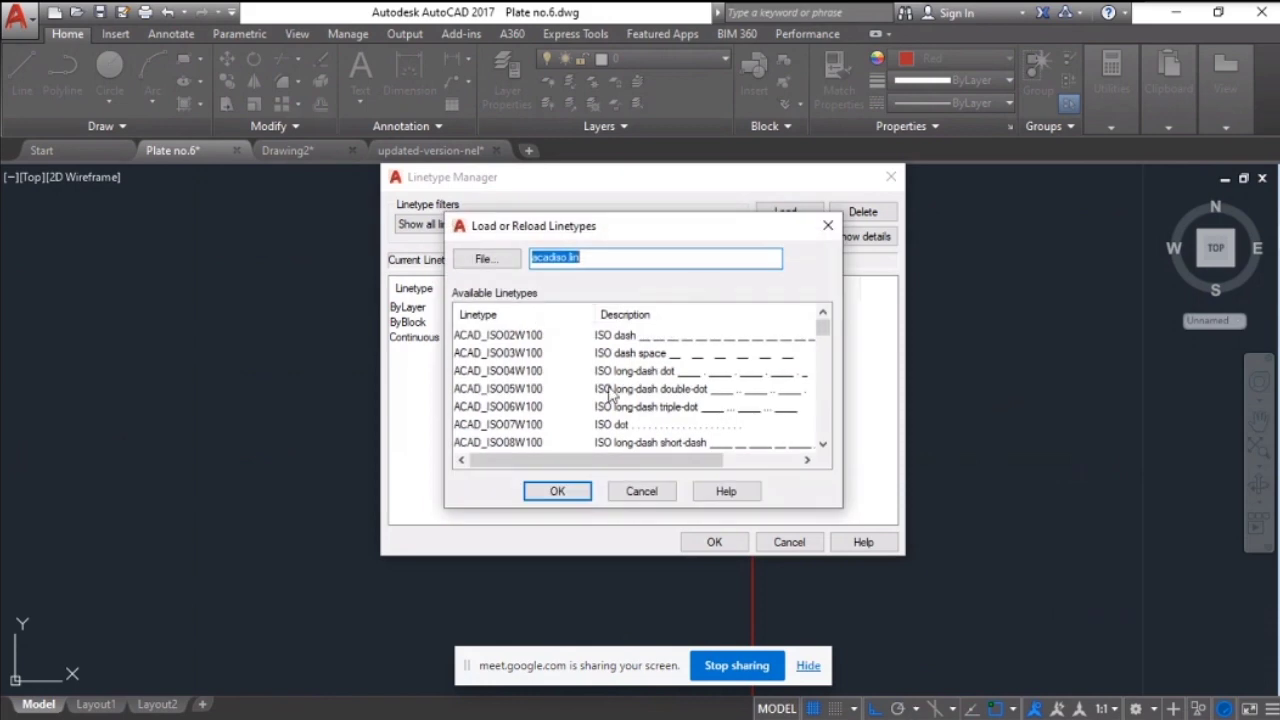
left_click(685, 337)
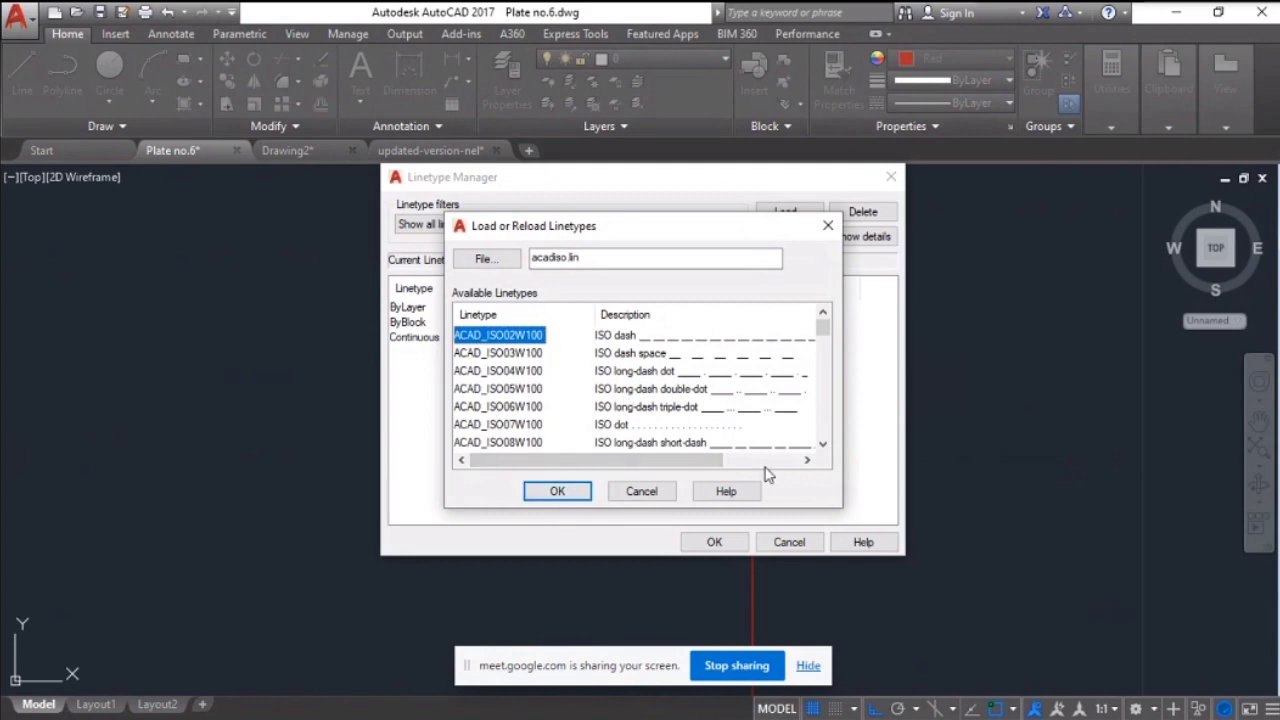
left_click(807, 460)
left_click(557, 491)
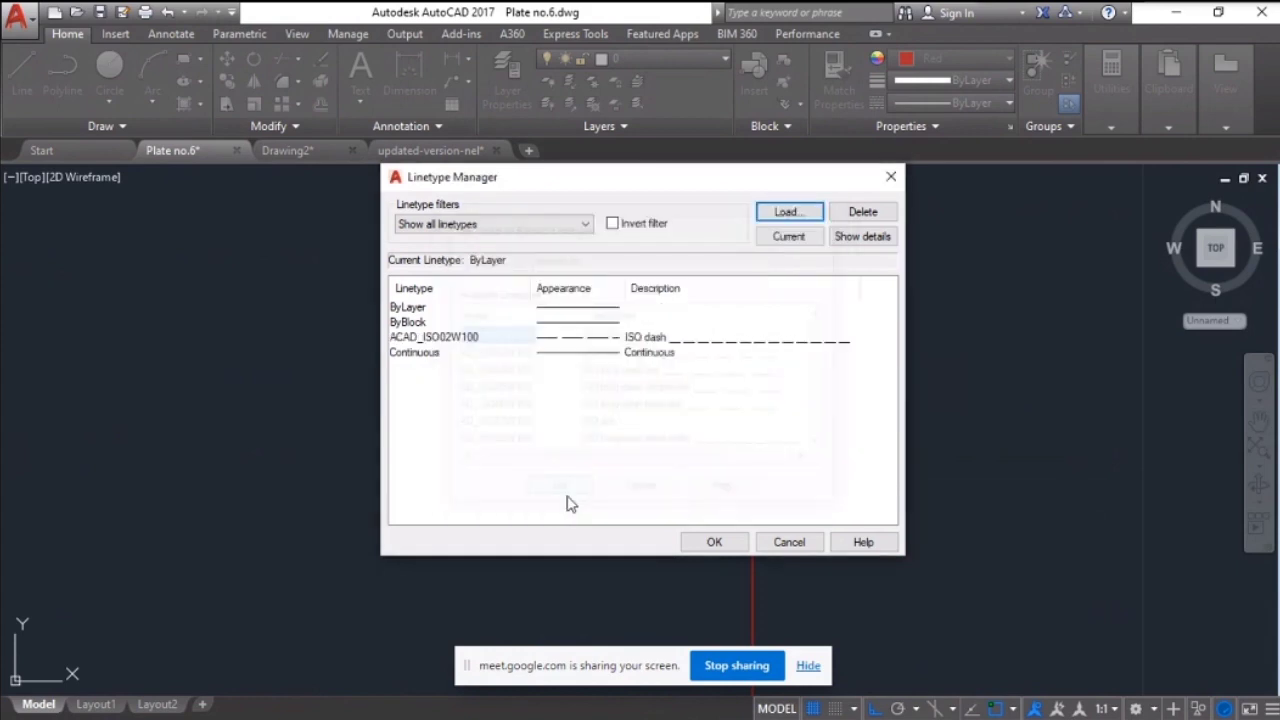
Load the DASHED linetype and set it as the current linetype
left_click(788, 212)
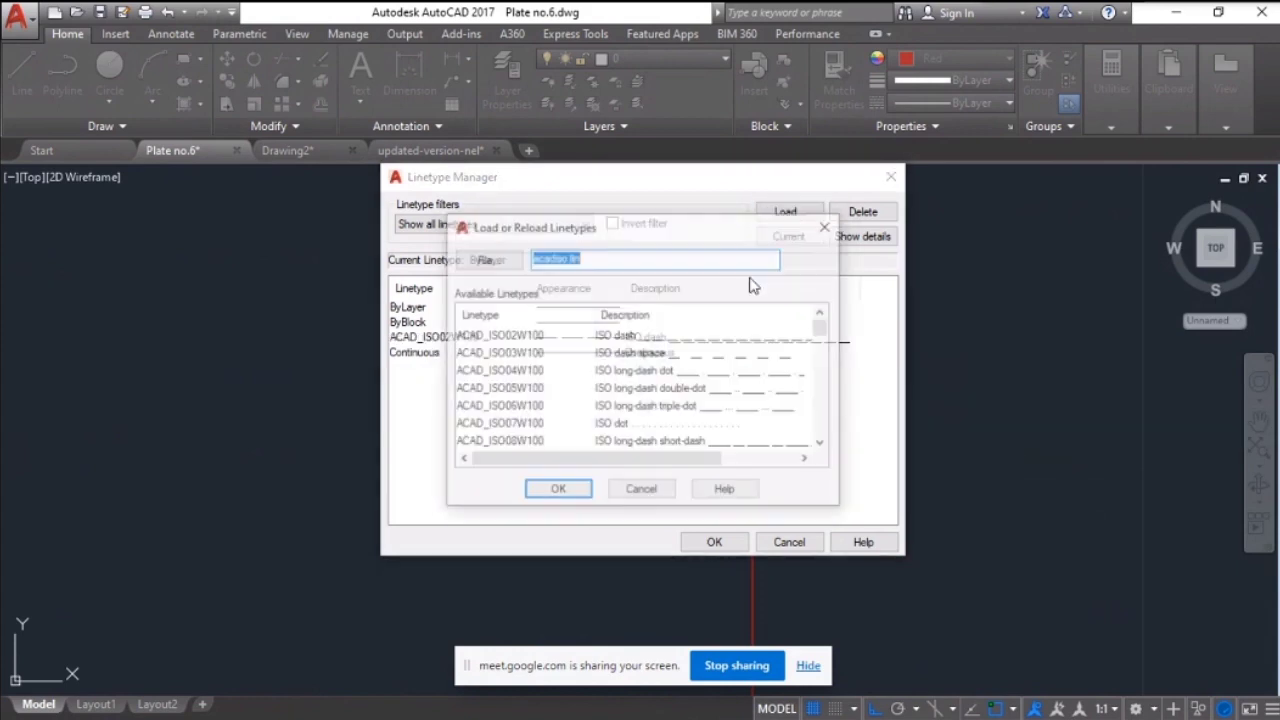
scroll(745, 385, "down", 4)
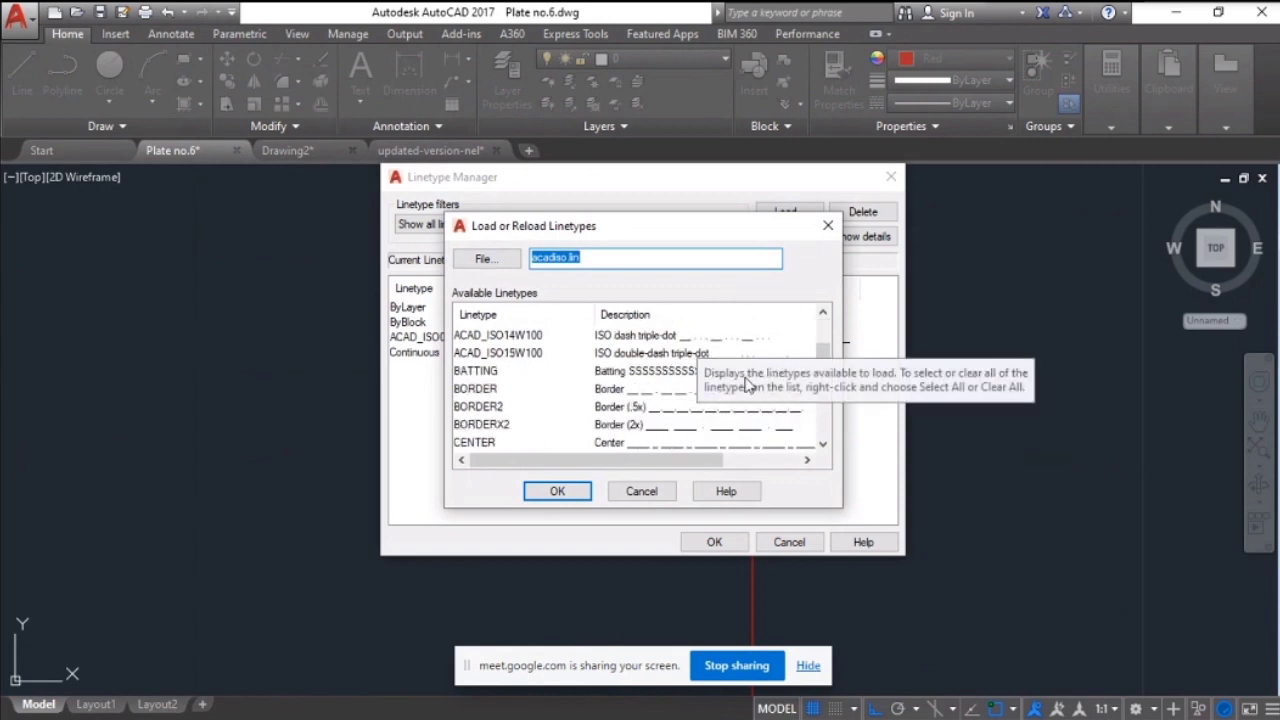
scroll(745, 385, "down", 4)
left_click(684, 428)
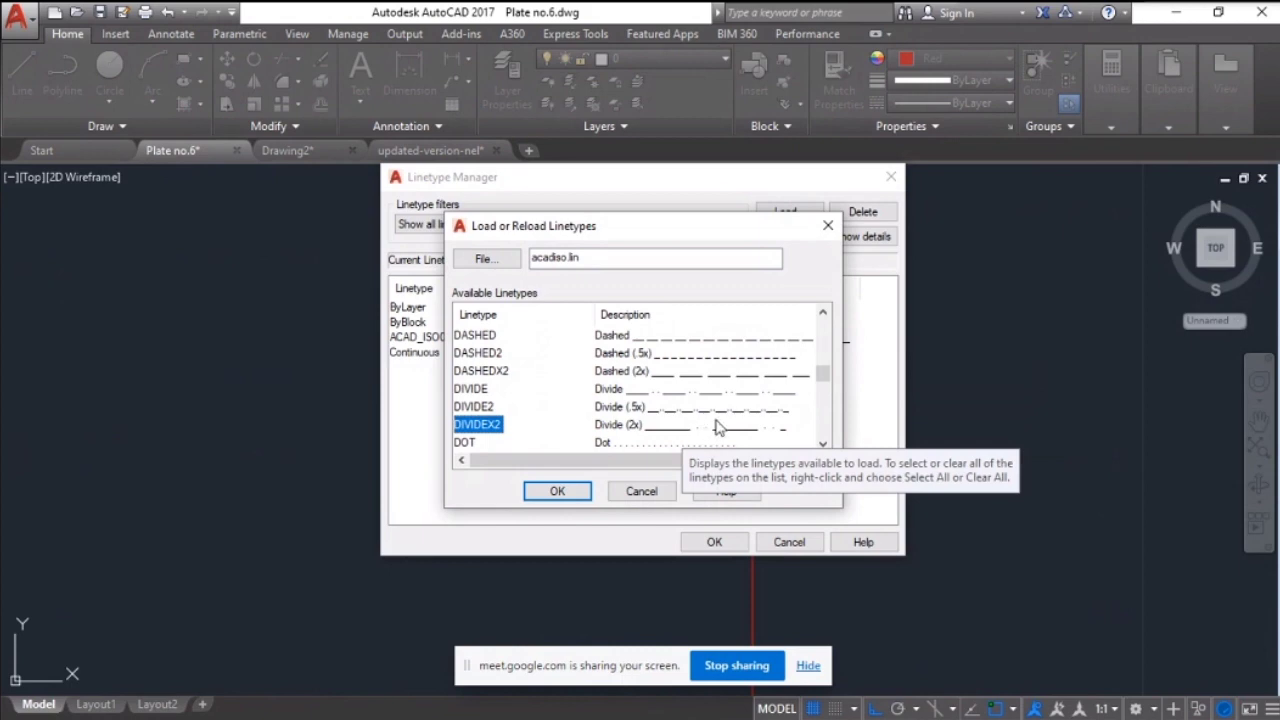
scroll(724, 424, "up", 2)
scroll(730, 414, "down", 1)
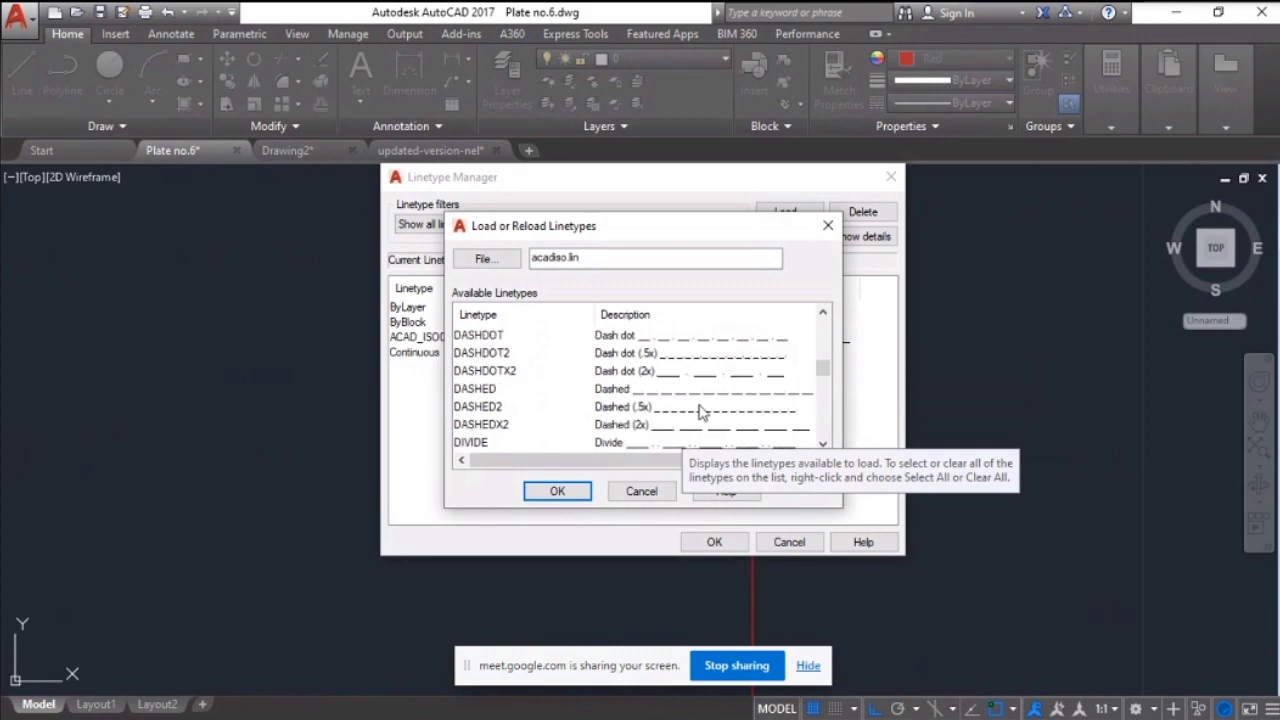
left_click(701, 395)
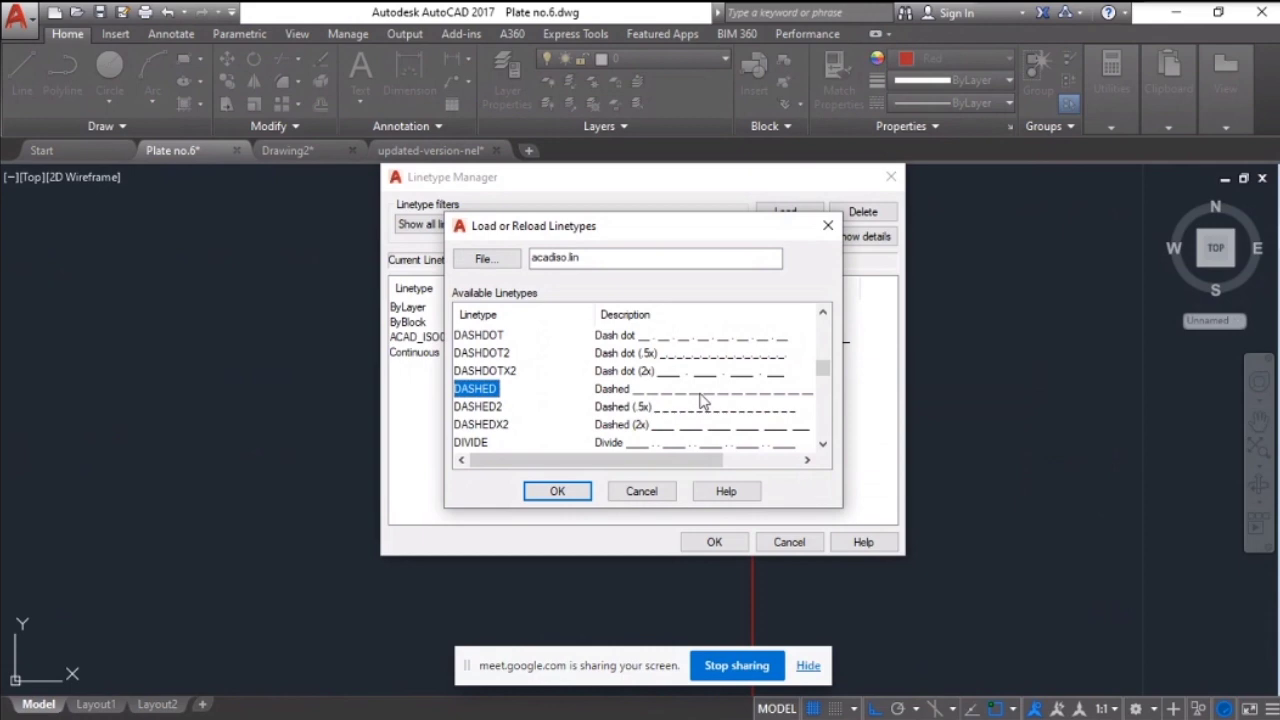
left_click(558, 492)
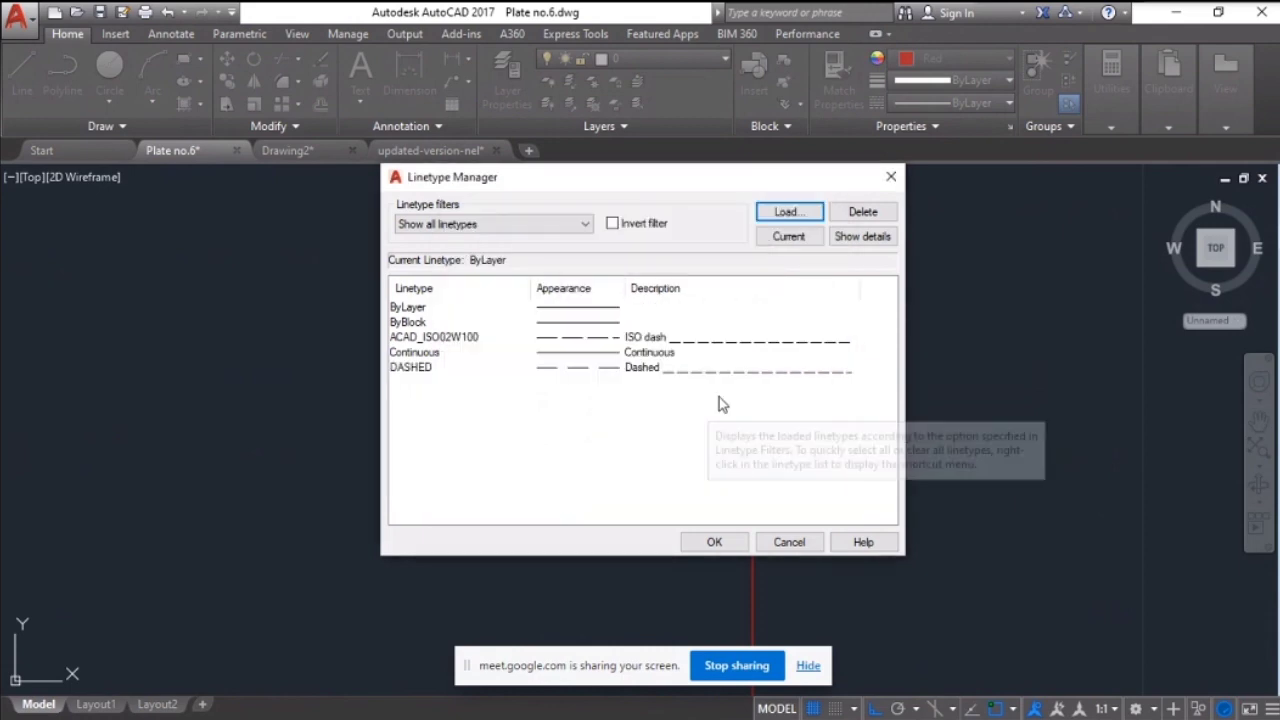
left_click(702, 372)
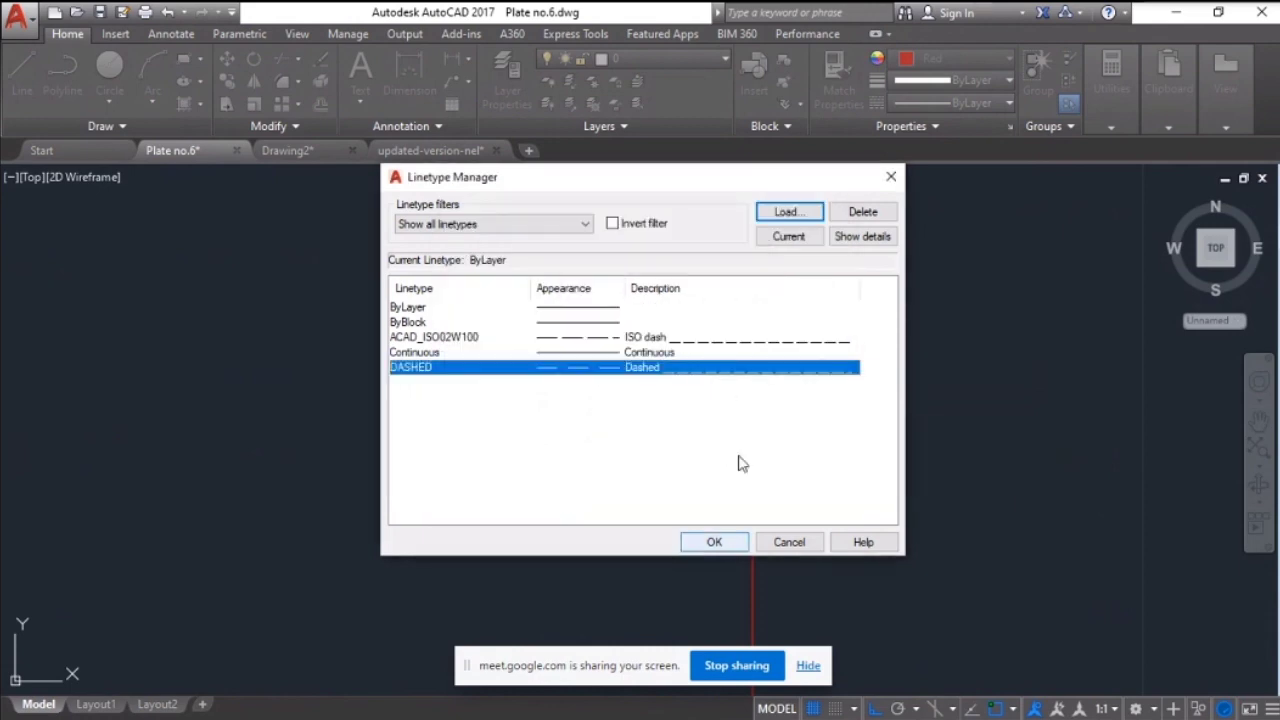
left_click(790, 238)
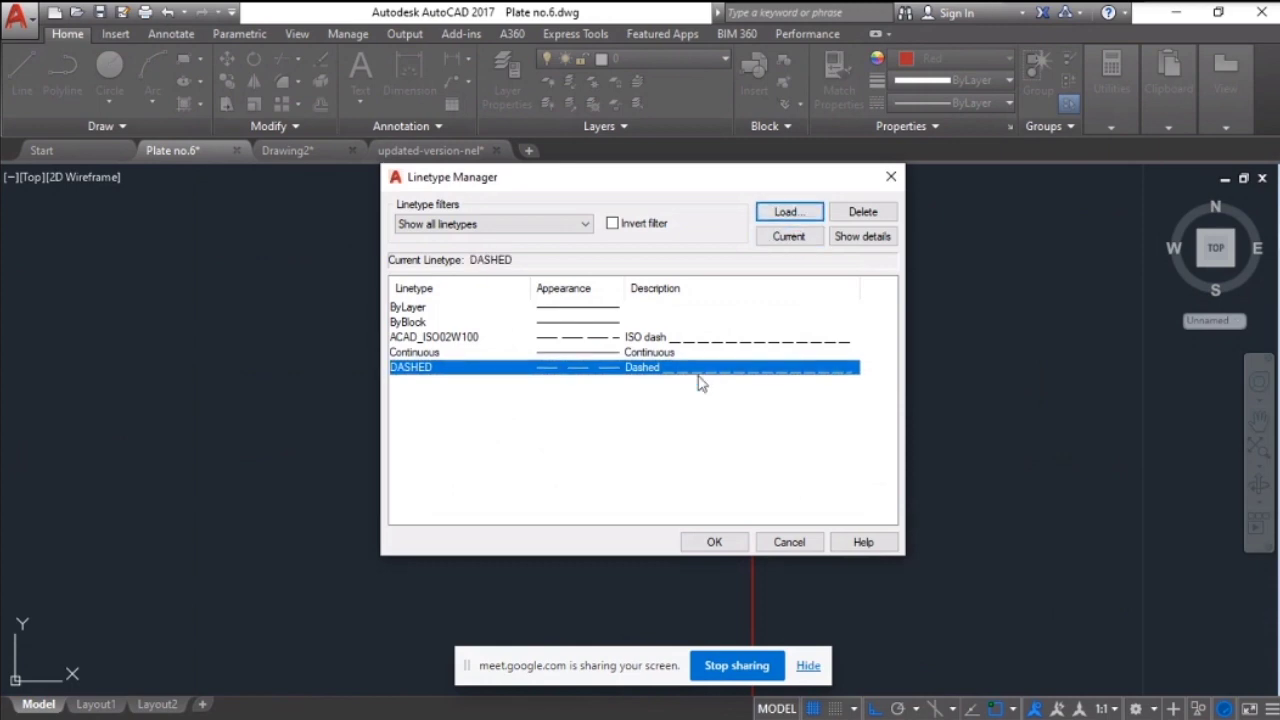
Close the Linetype Manager and assign DASHED to the red vertical line
left_click(710, 545)
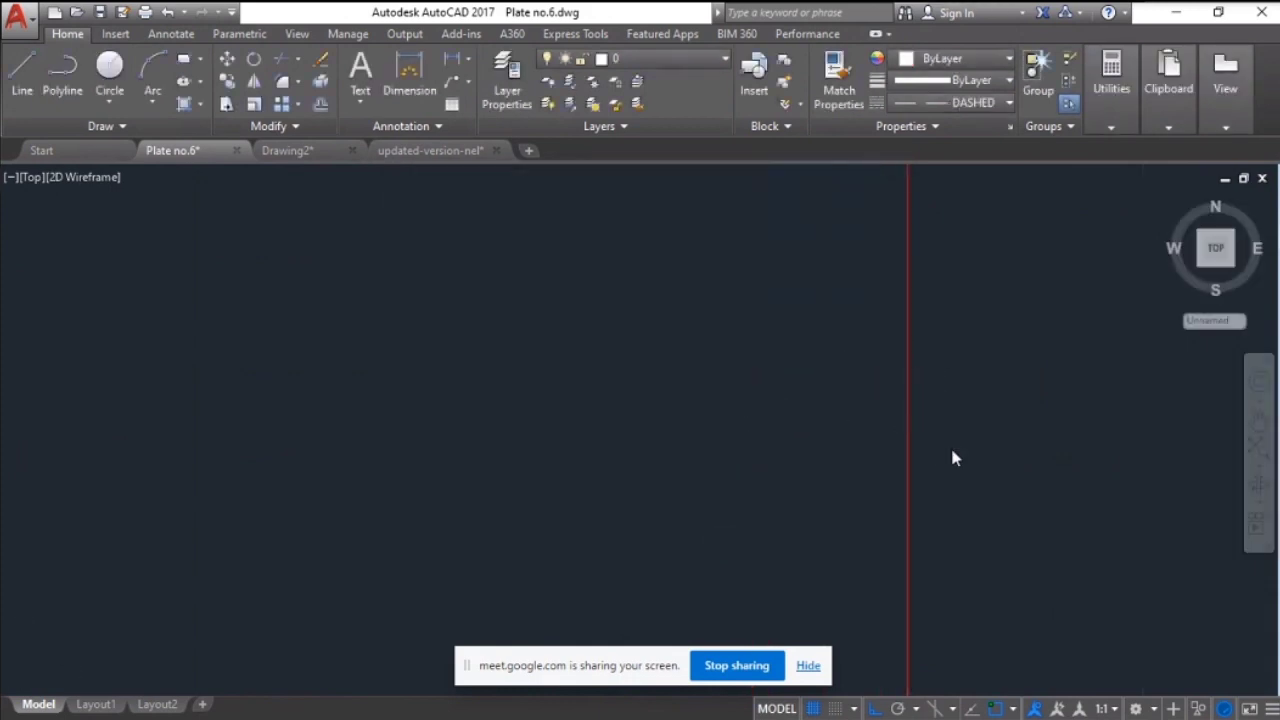
scroll(950, 444, "down", 5)
scroll(791, 414, "up", 8)
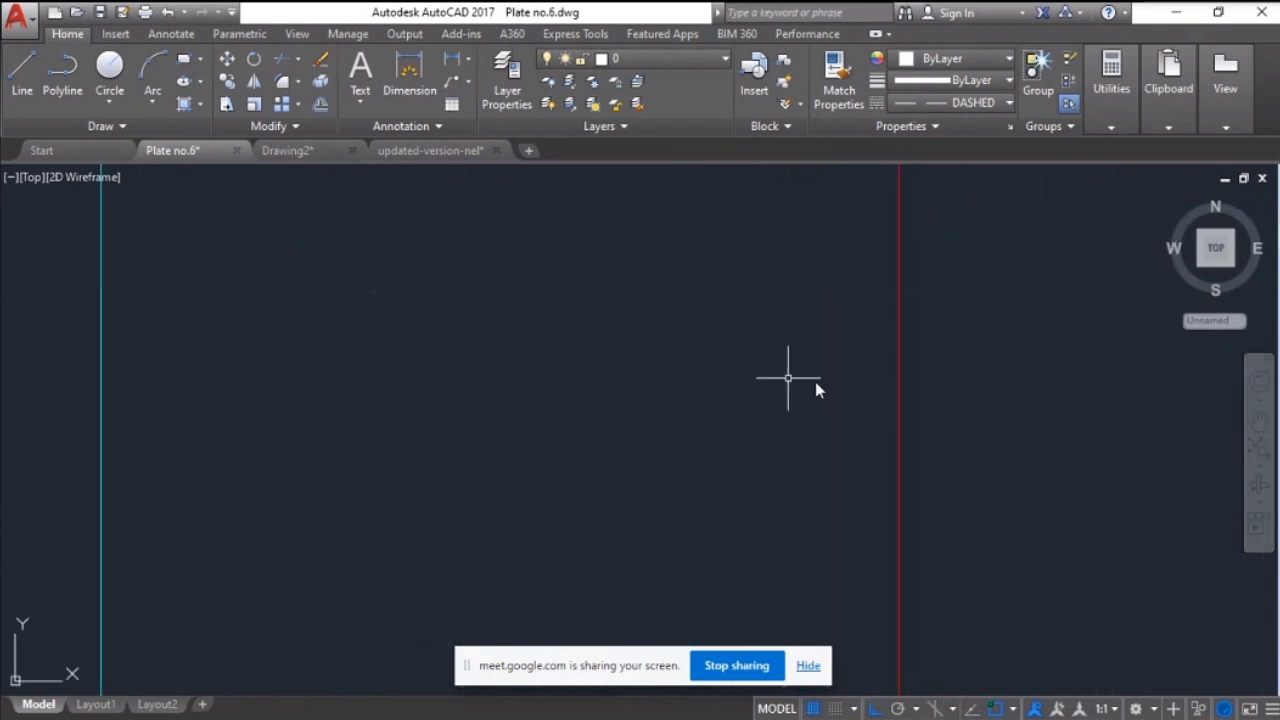
left_click(900, 390)
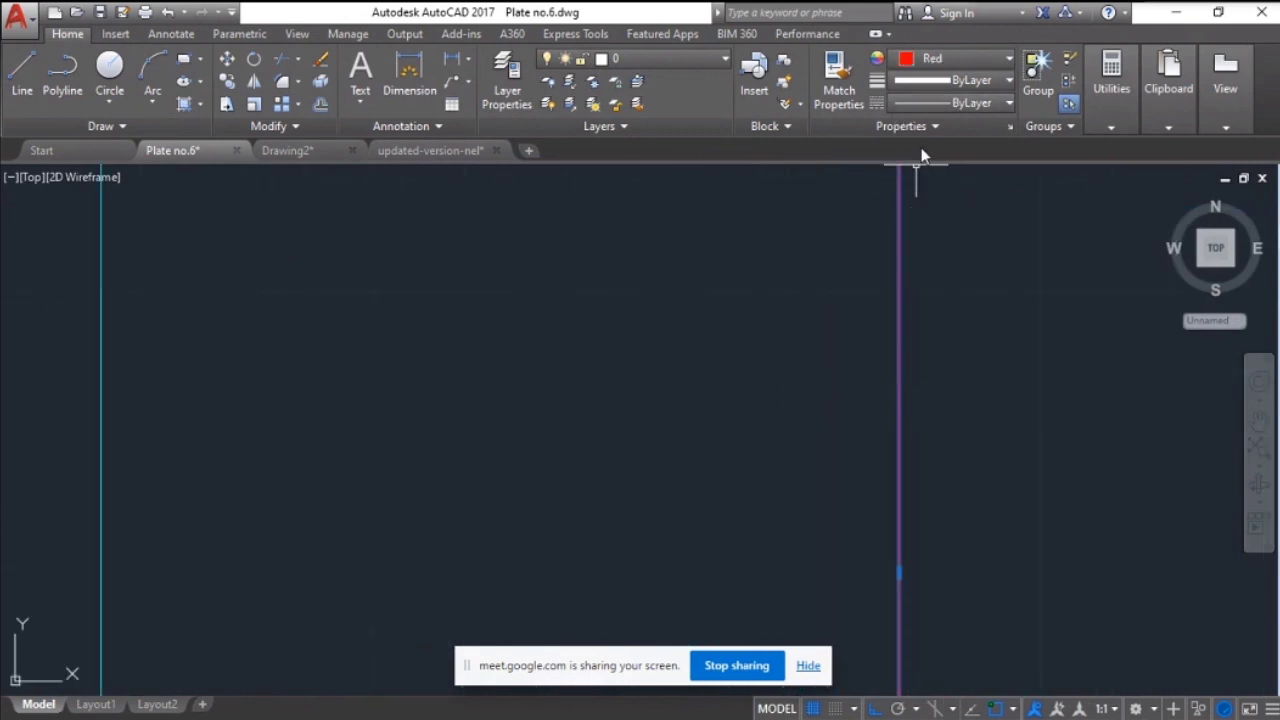
left_click(924, 102)
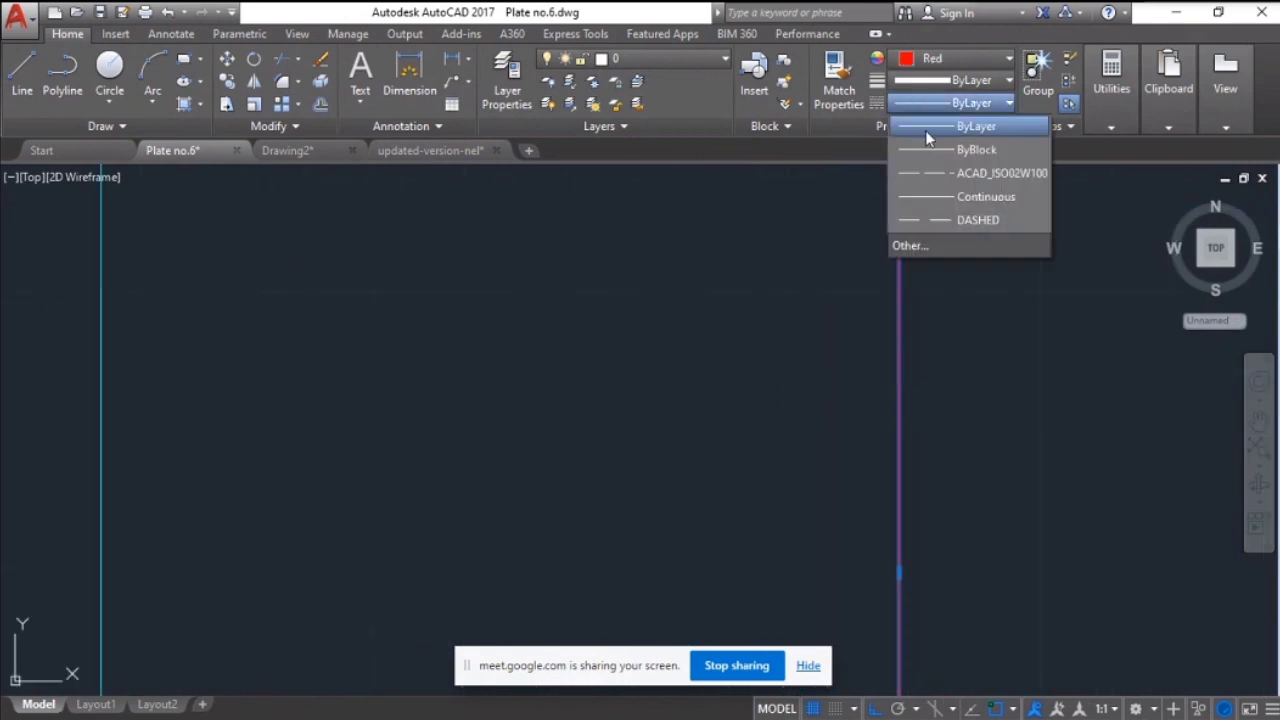
left_click(978, 221)
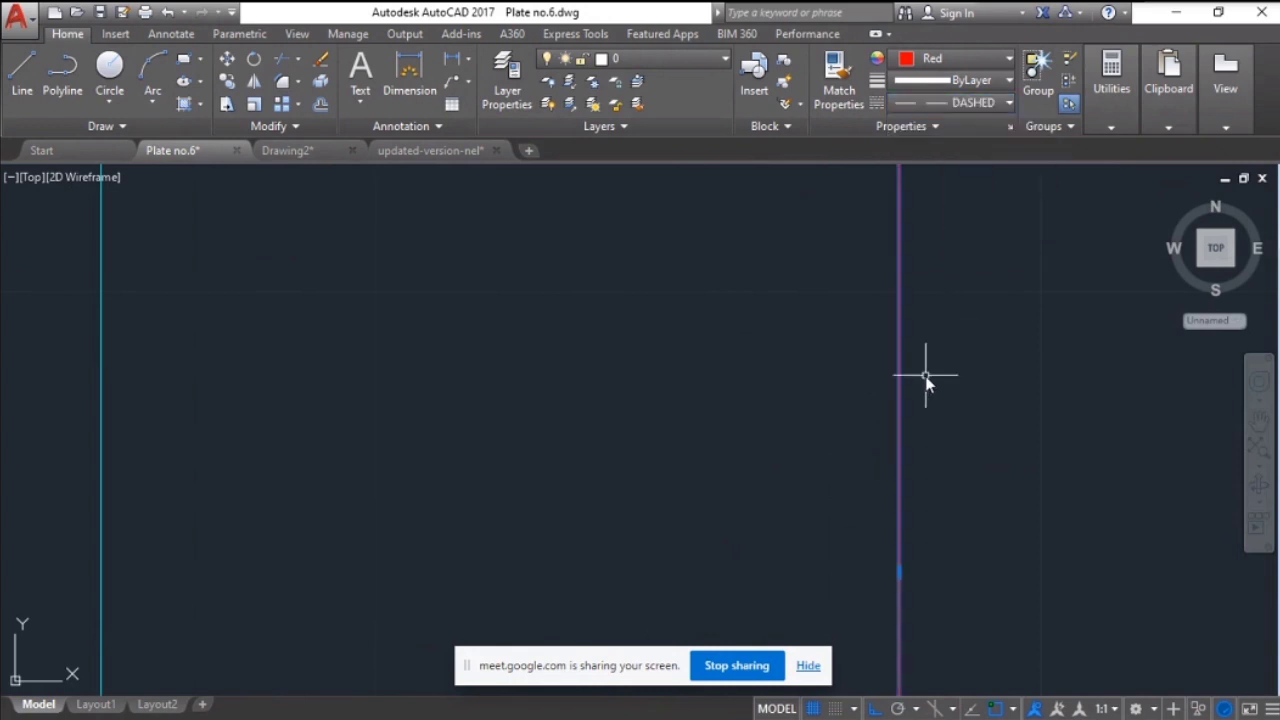
scroll(923, 374, "up", 10)
scroll(766, 357, "down", 4)
scroll(765, 362, "down", 5)
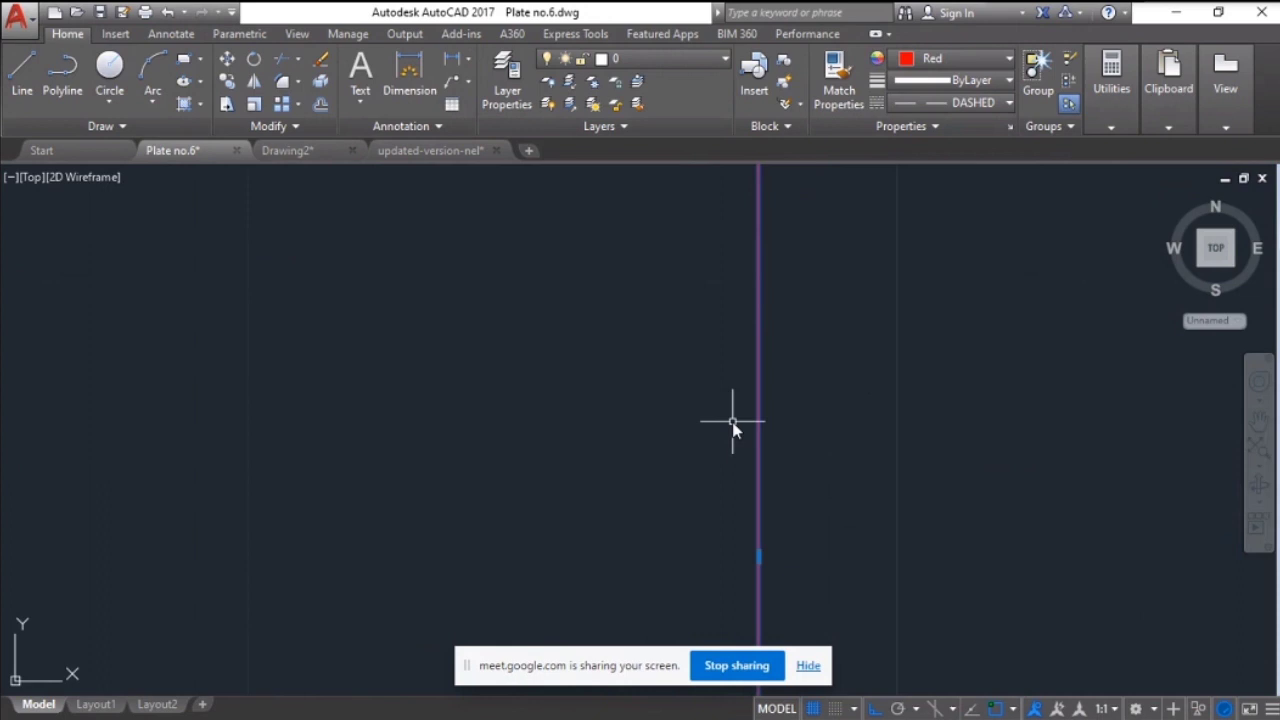
Run VIEWRES with fast zooms set to Yes and a circle zoom percent of 20000
type("vo")
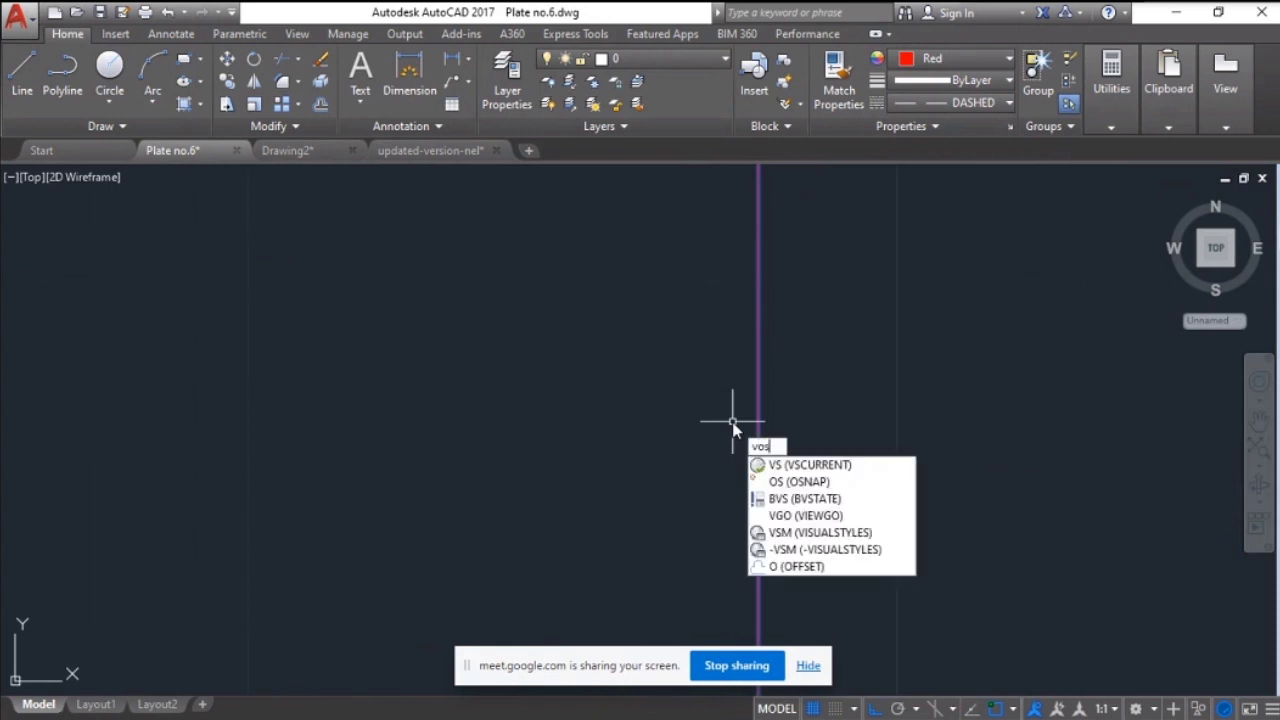
key("BackSpace")
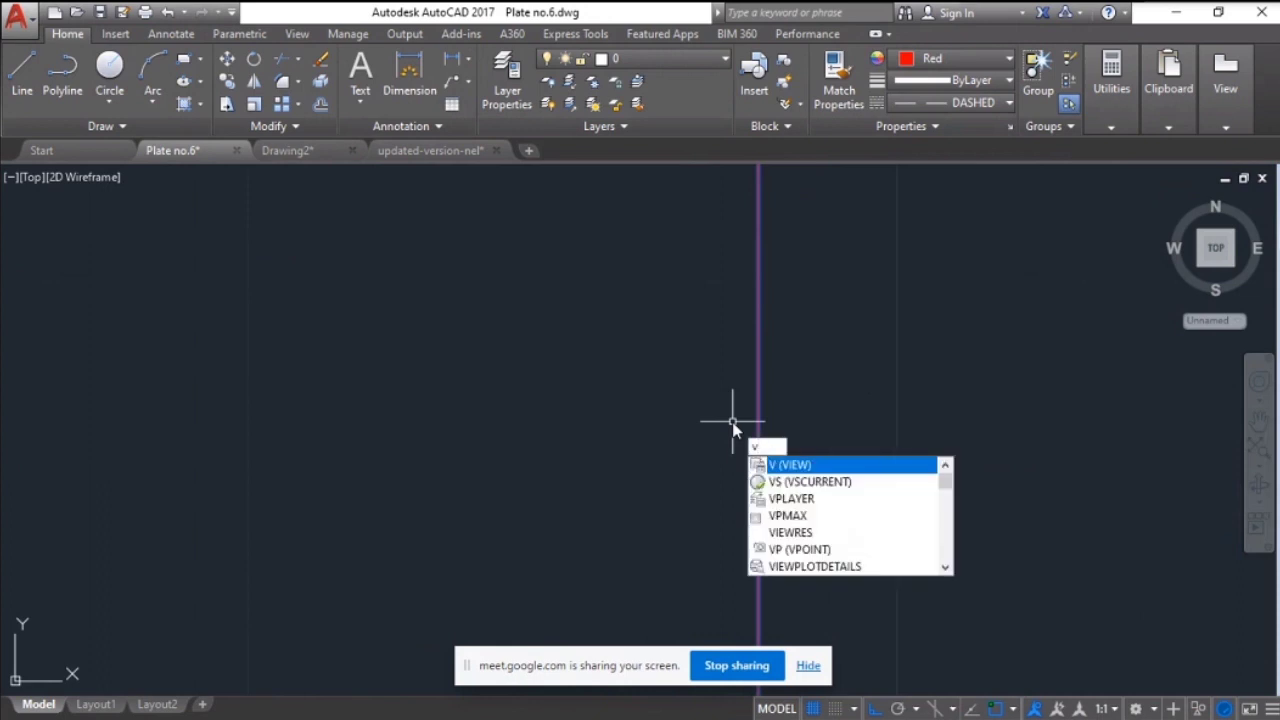
type("iew")
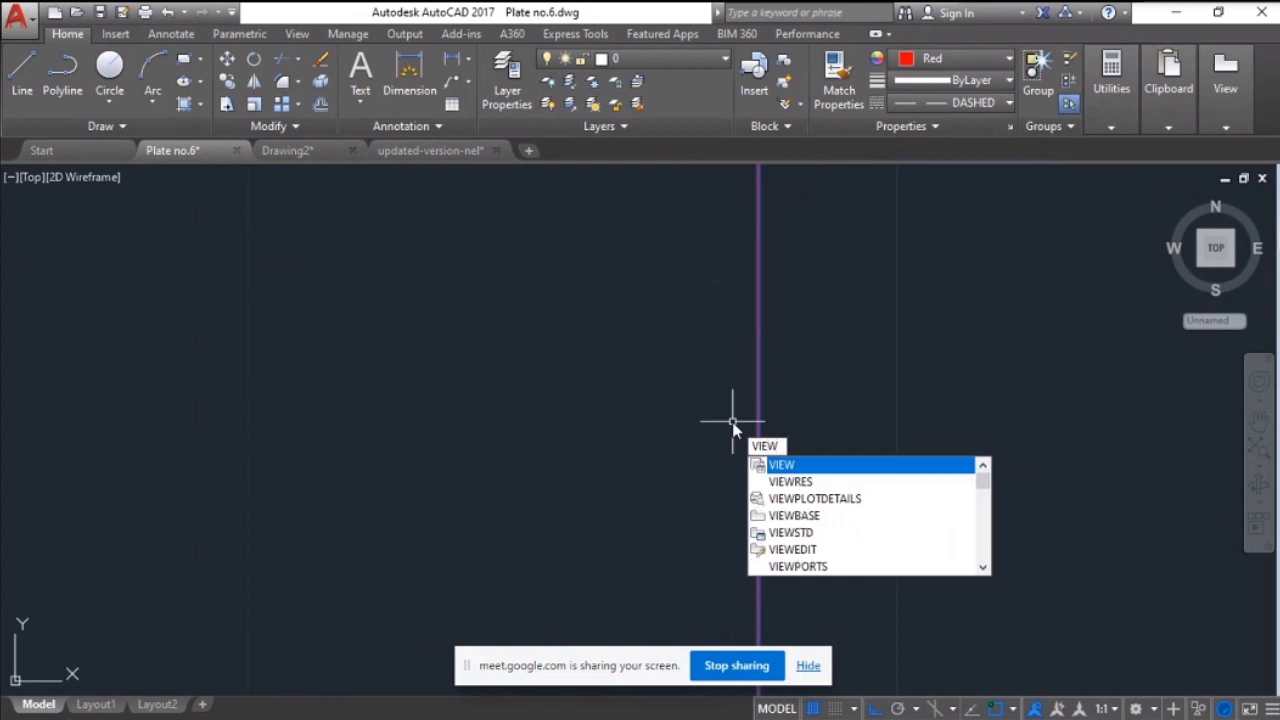
key("Down")
key("Return")
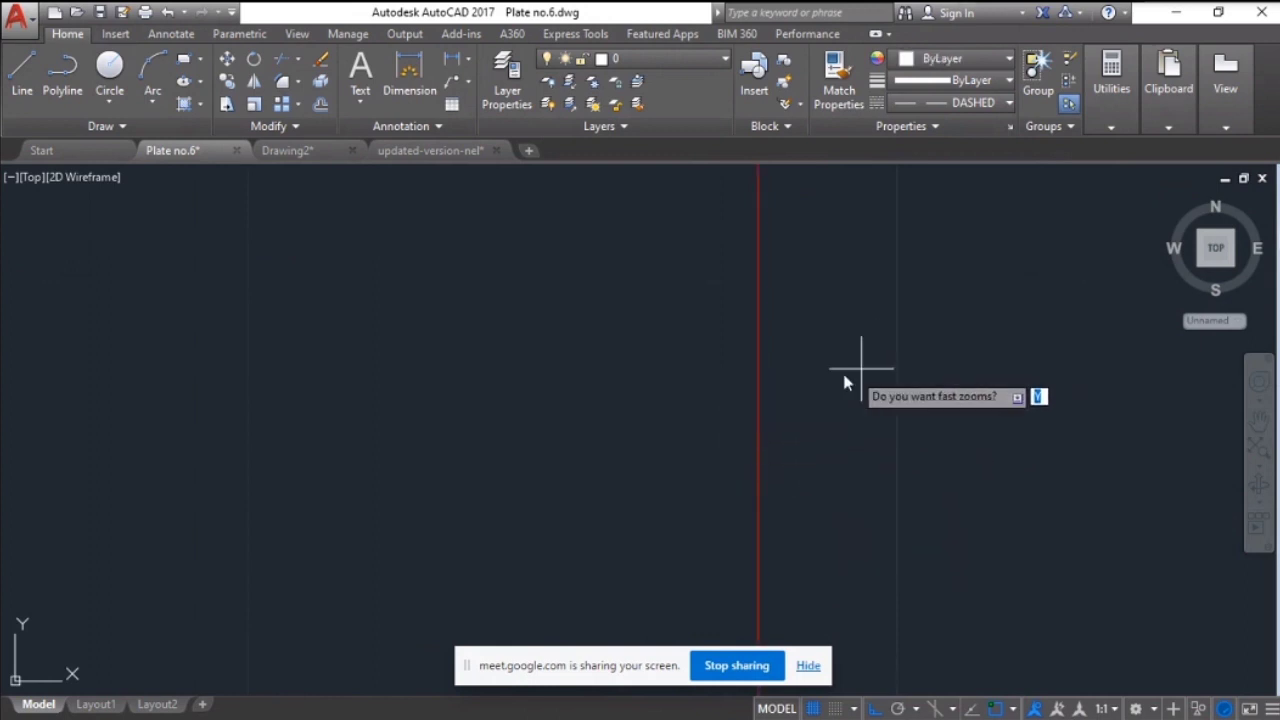
key("Escape")
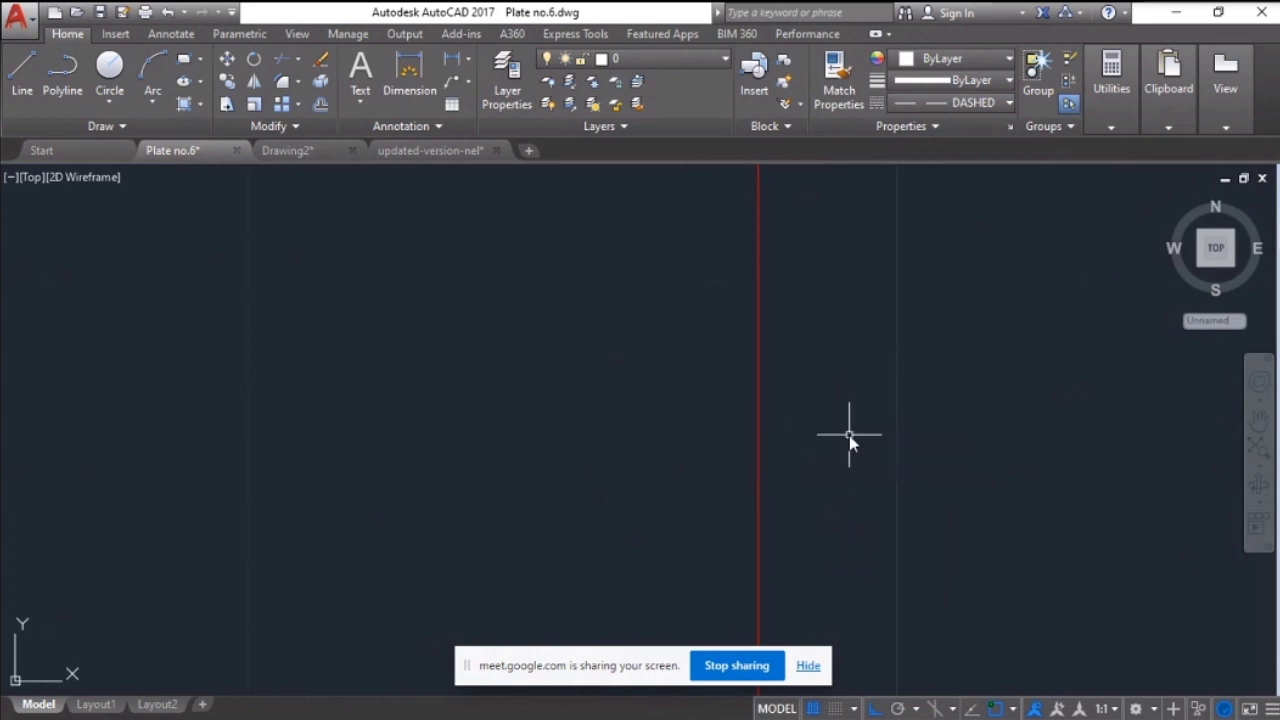
type("view")
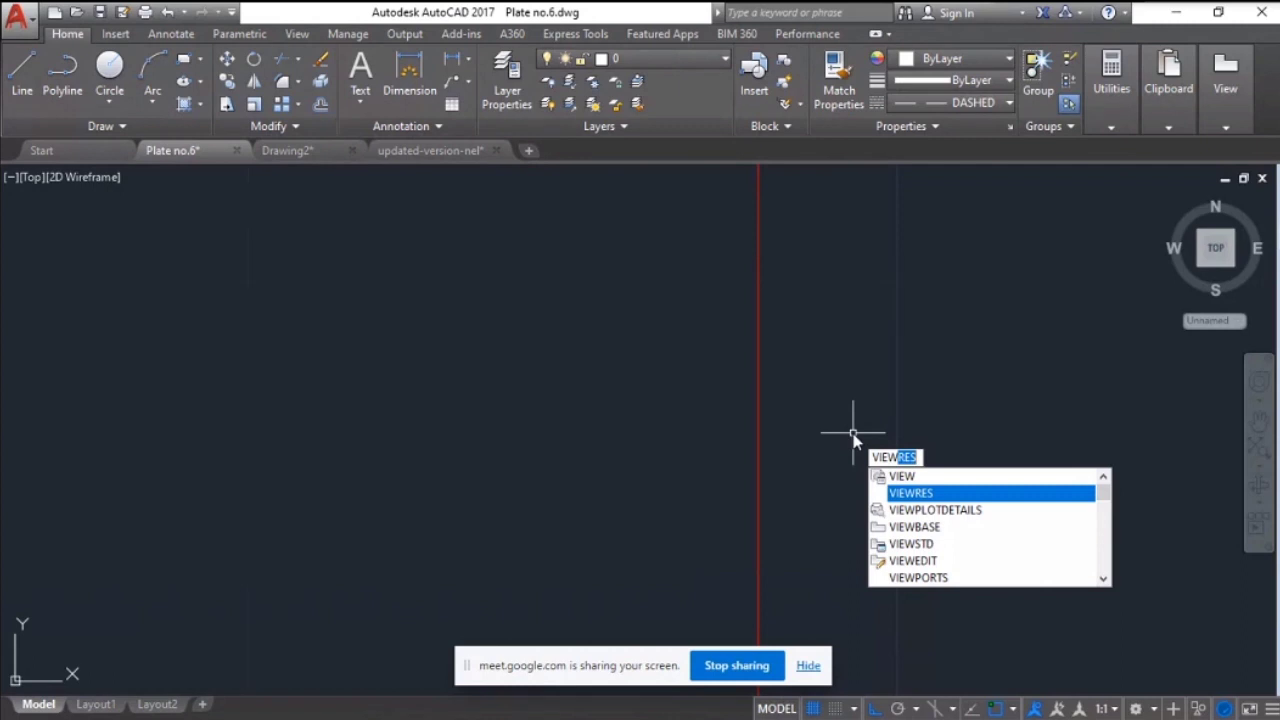
key("Return")
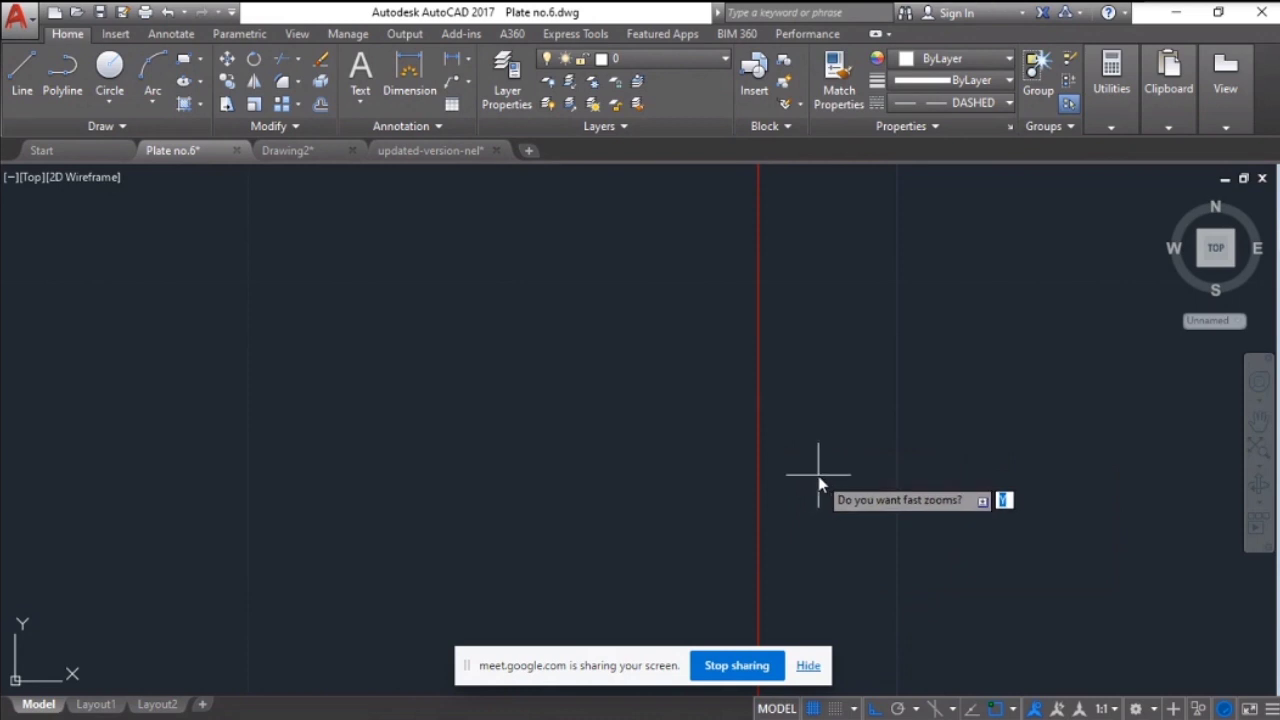
key("Return")
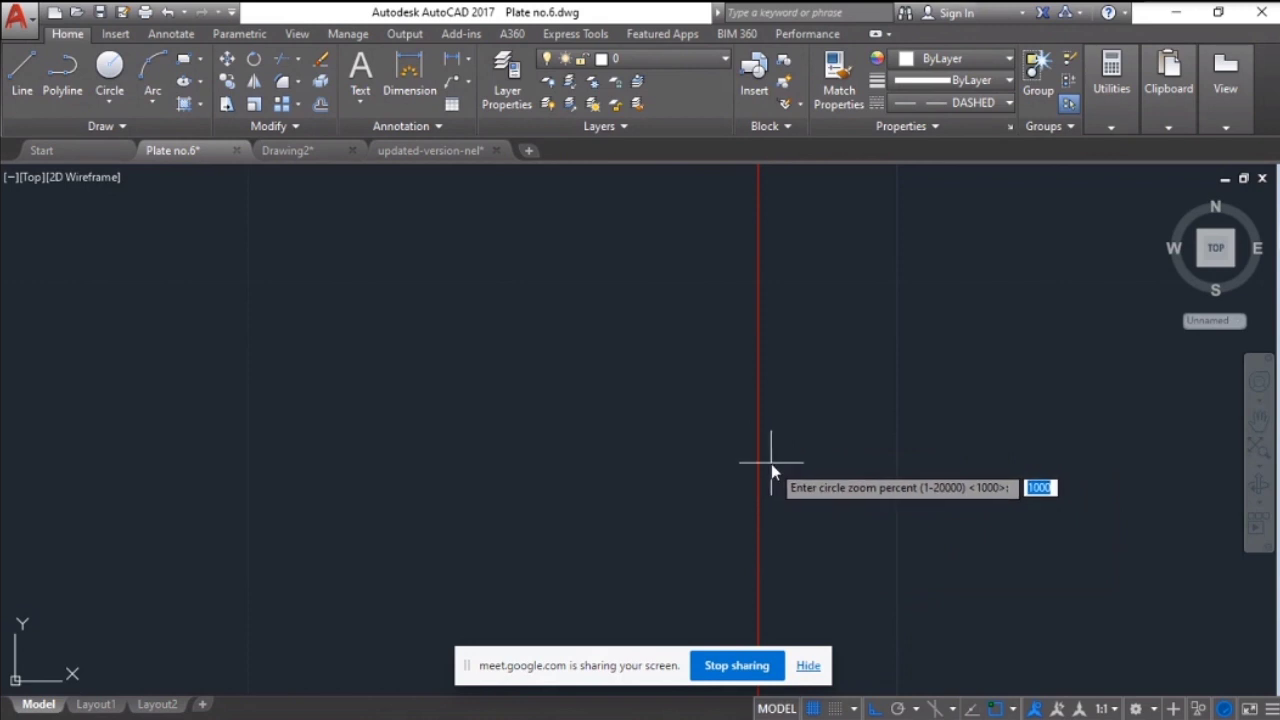
type("20000")
key("Return")
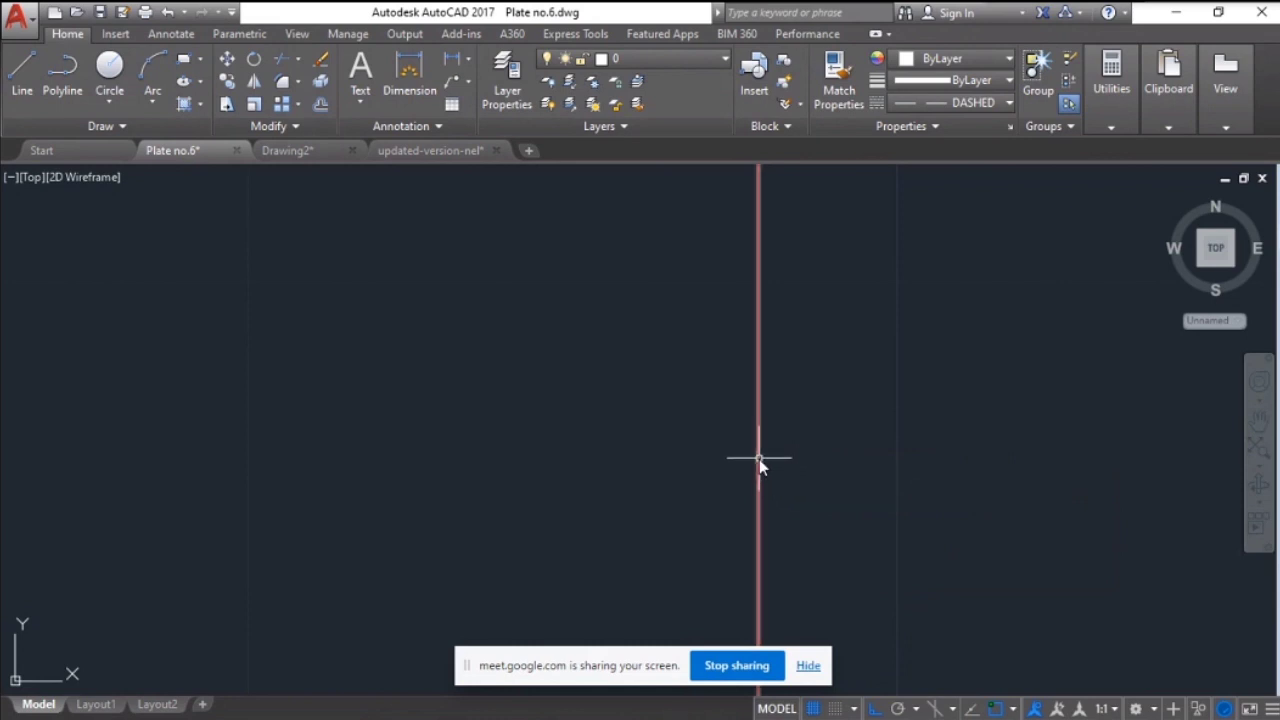
mouse_move(759, 459)
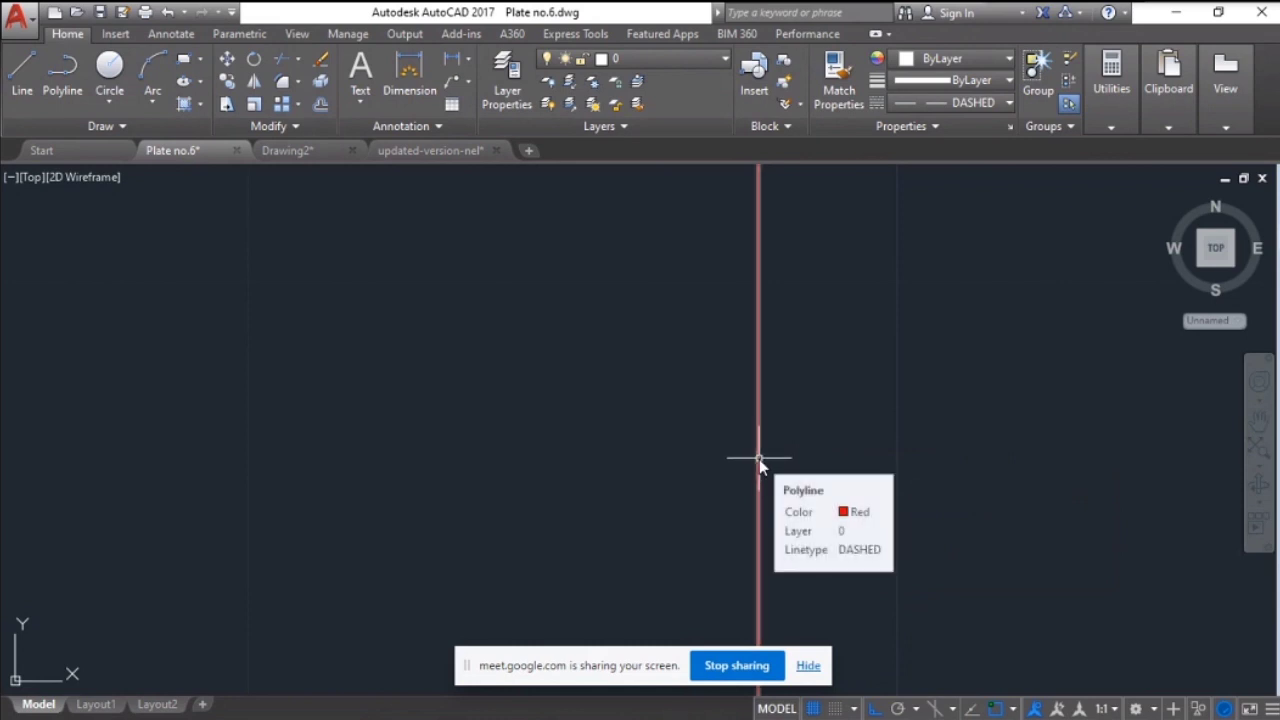
Select the red dashed polyline, zoom around it, then deselect it
left_click(759, 441)
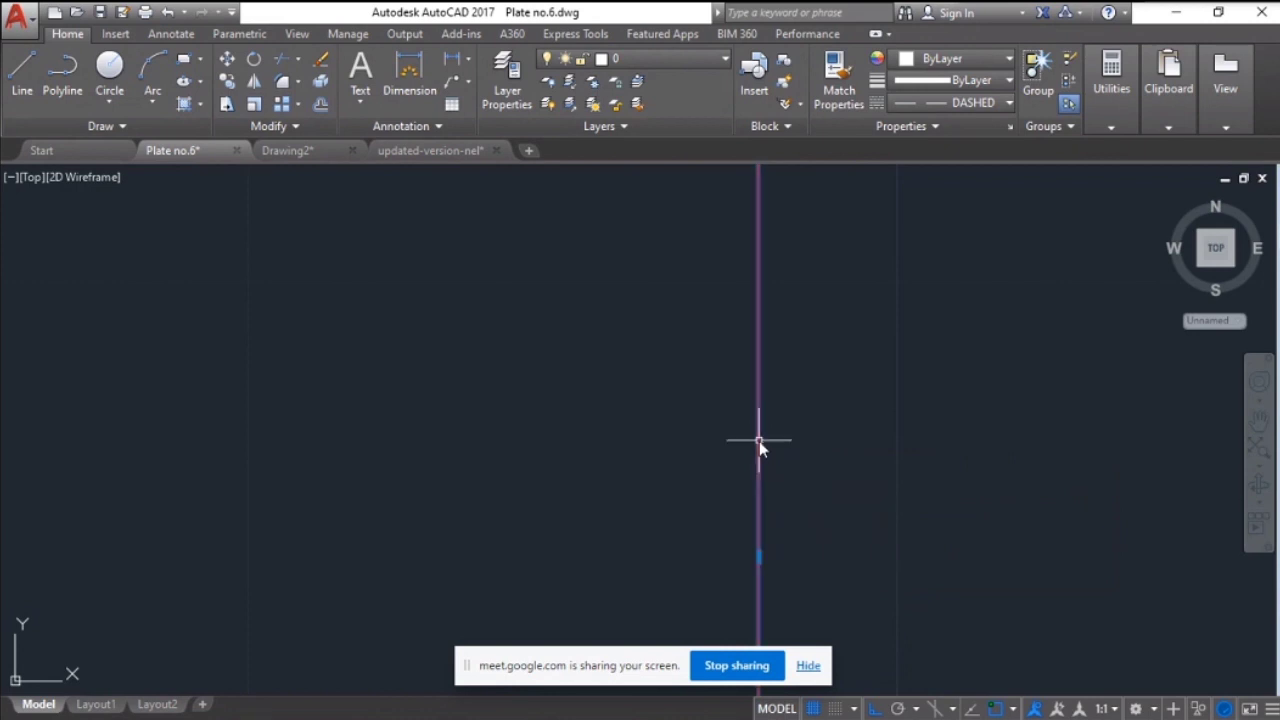
scroll(828, 480, "up", 2)
scroll(828, 480, "up", 4)
scroll(506, 423, "down", 7)
scroll(531, 414, "up", 8)
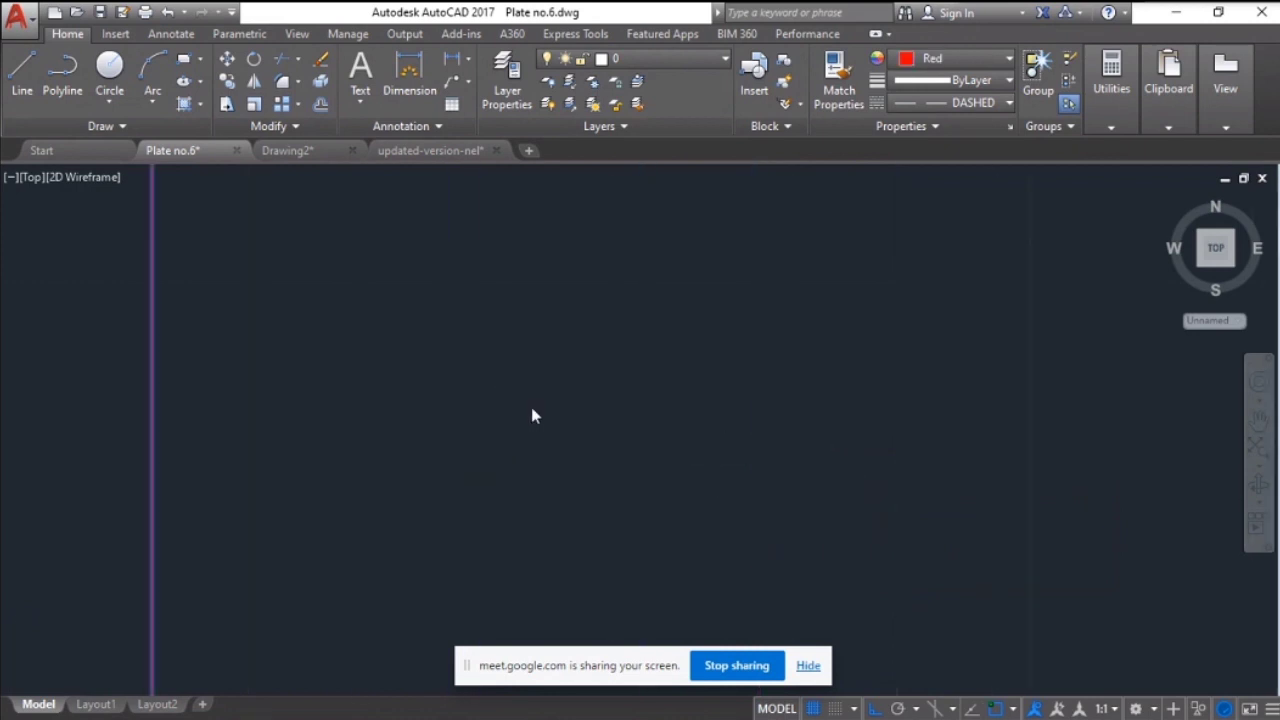
scroll(374, 404, "down", 4)
scroll(766, 340, "down", 5)
scroll(749, 400, "up", 5)
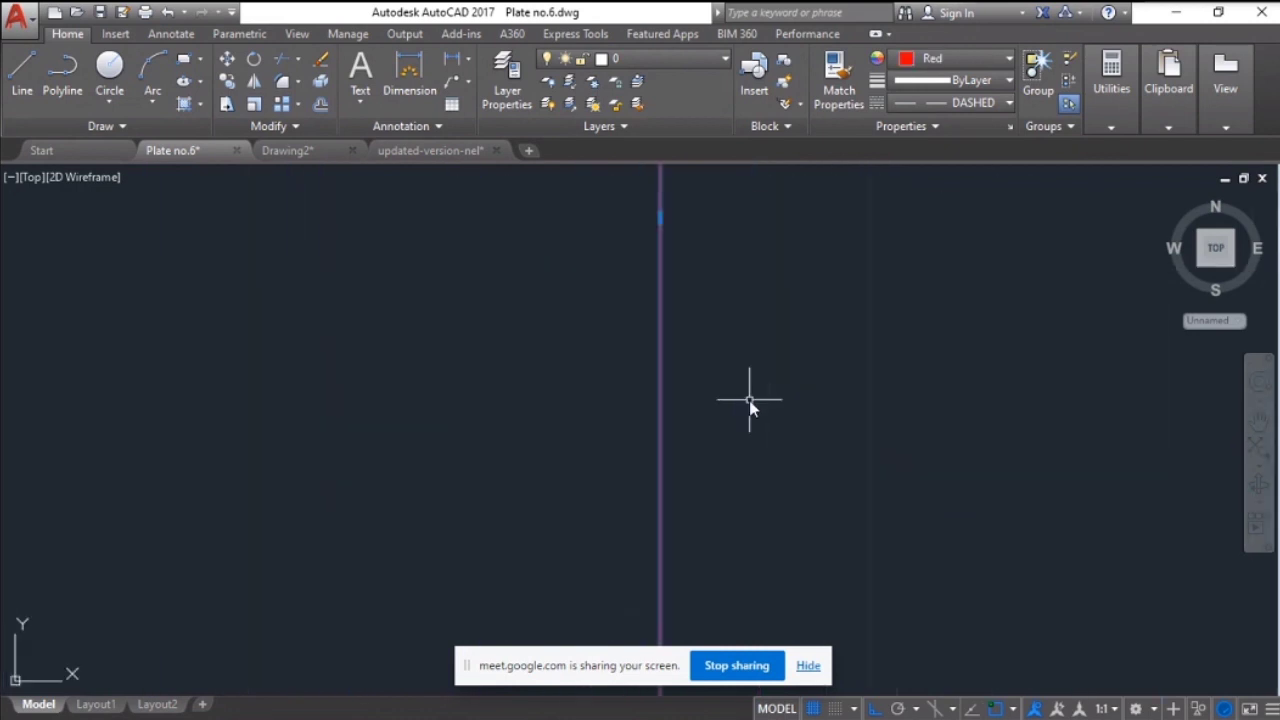
key("Escape")
Pan and zoom to frame the top view with its 66, 5, 10, 5 and 84 dimensions
middle_click_drag(657, 414, 637, 440)
scroll(640, 434, "up", 3)
scroll(630, 422, "down", 7)
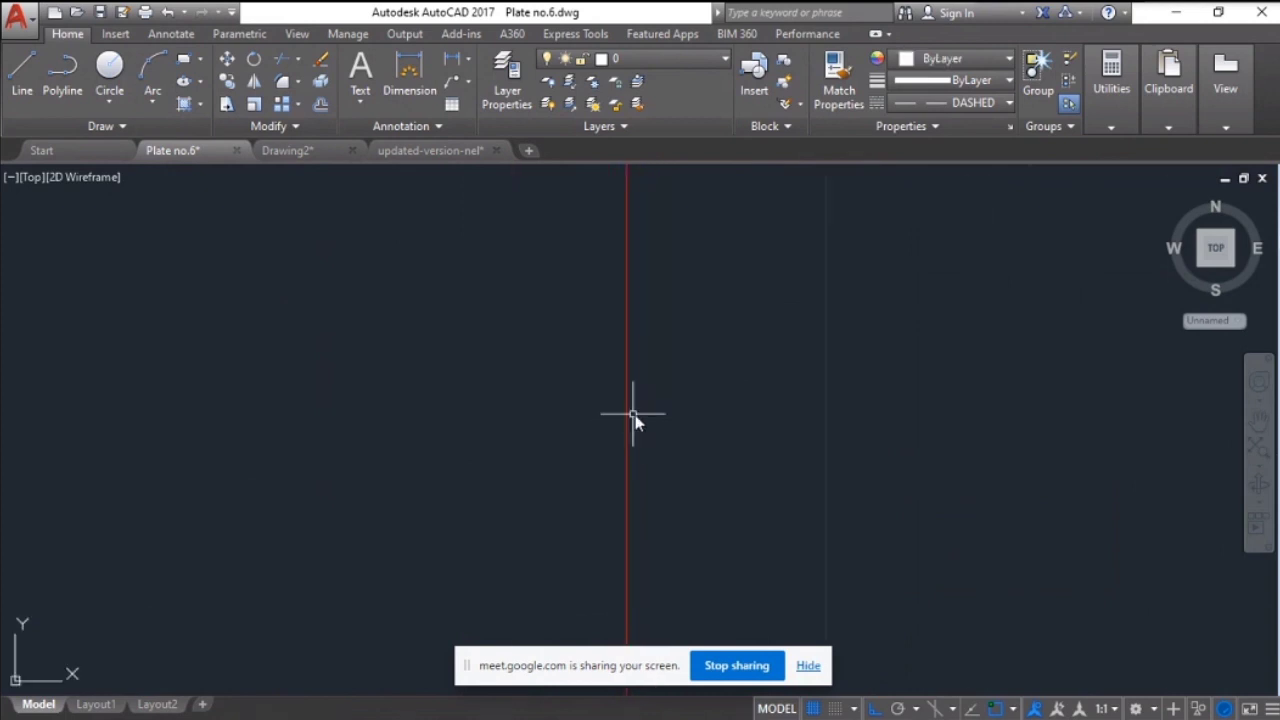
scroll(703, 392, "up", 6)
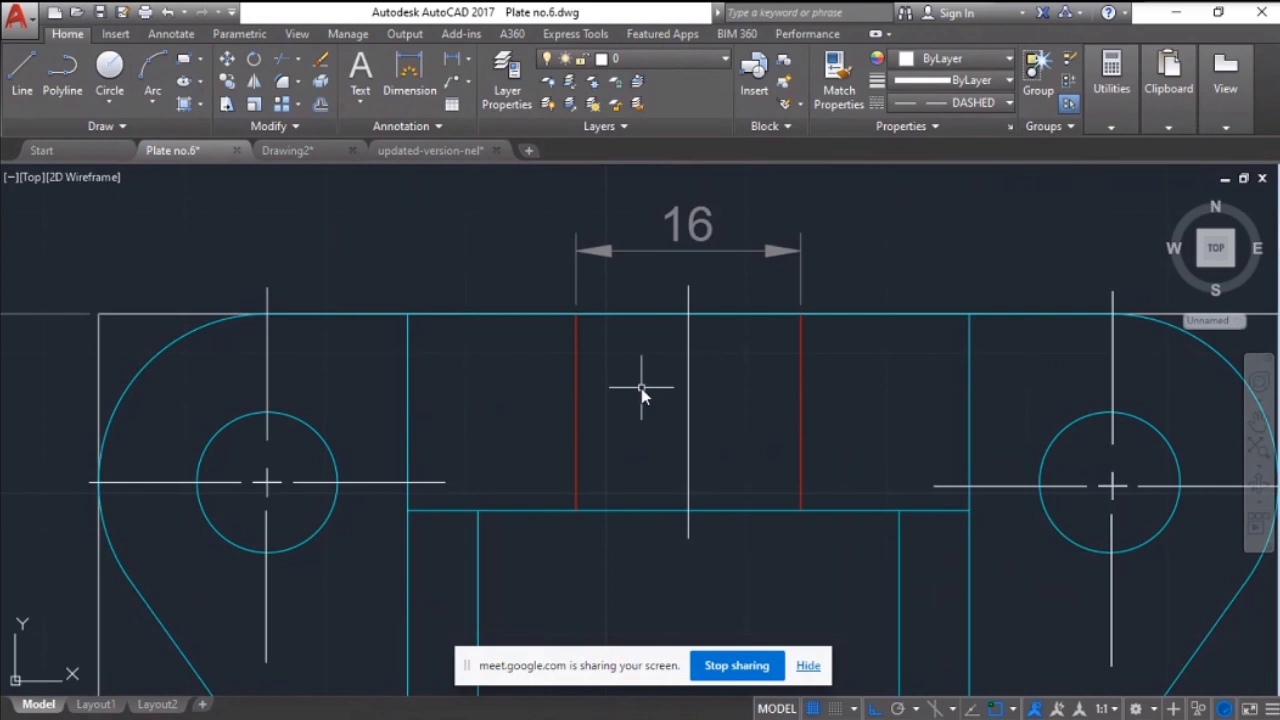
scroll(645, 390, "up", 2)
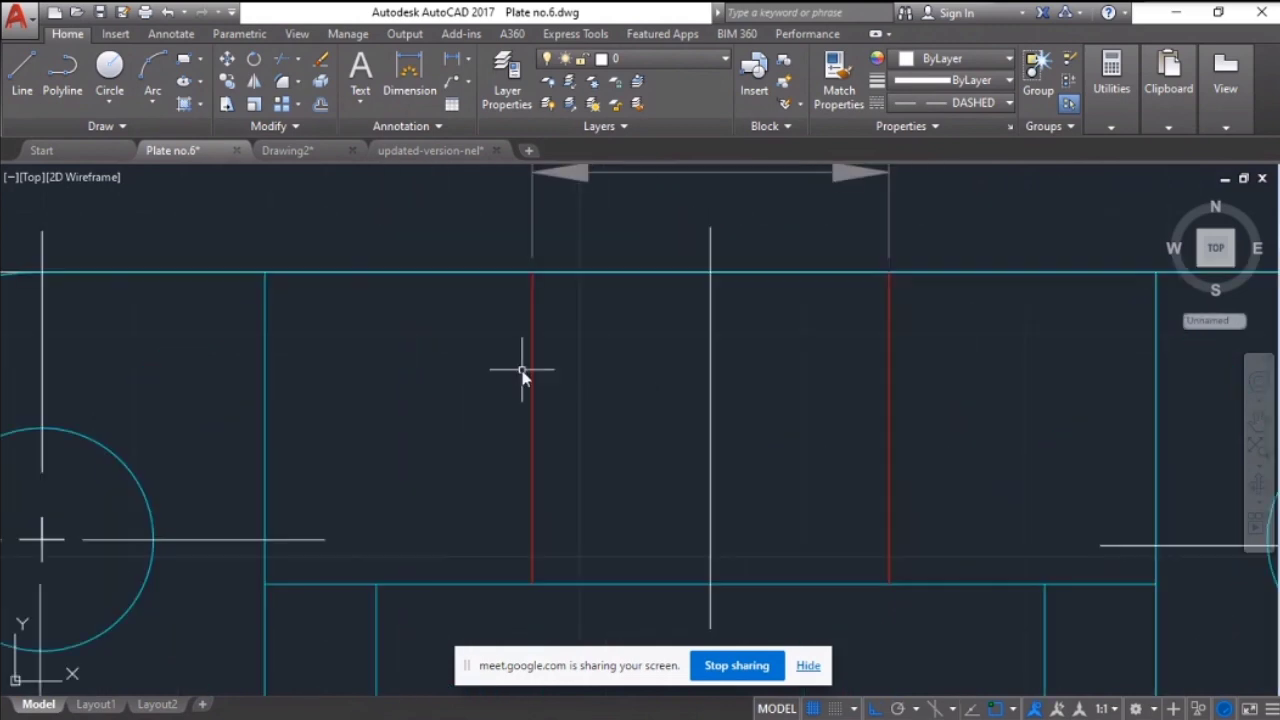
scroll(541, 362, "down", 4)
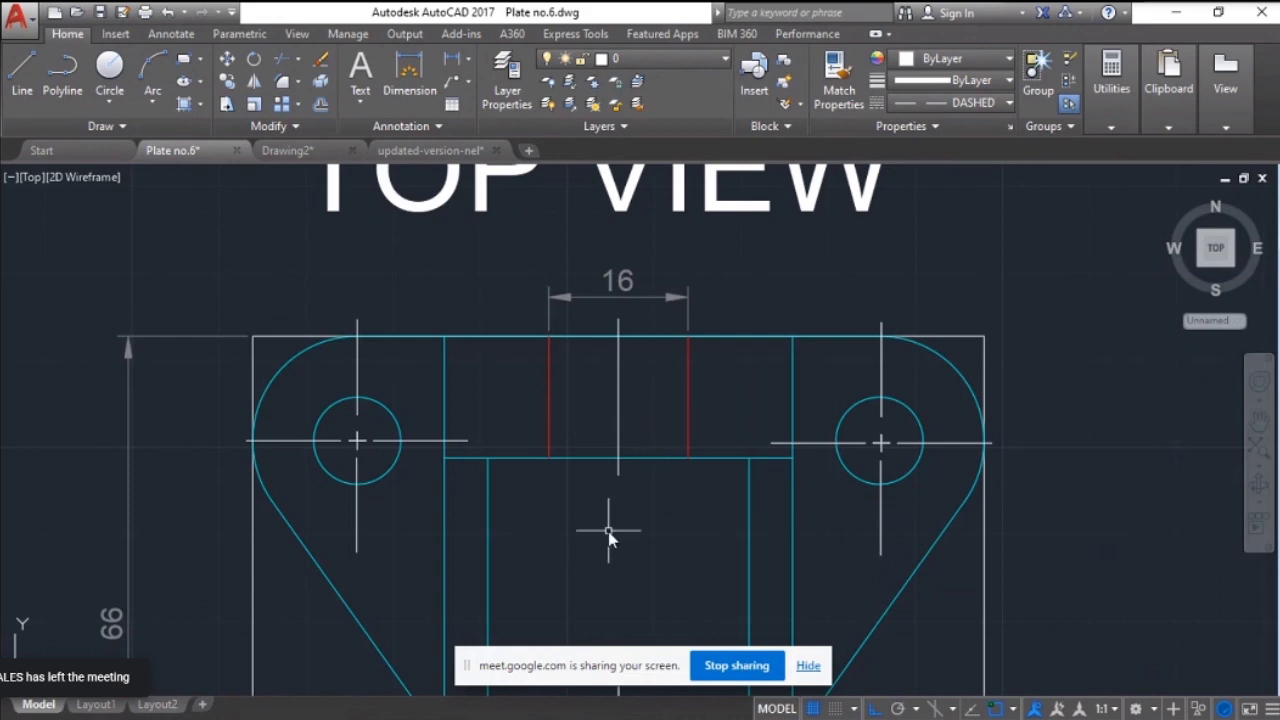
middle_click_drag(609, 531, 542, 432)
scroll(542, 432, "down", 2)
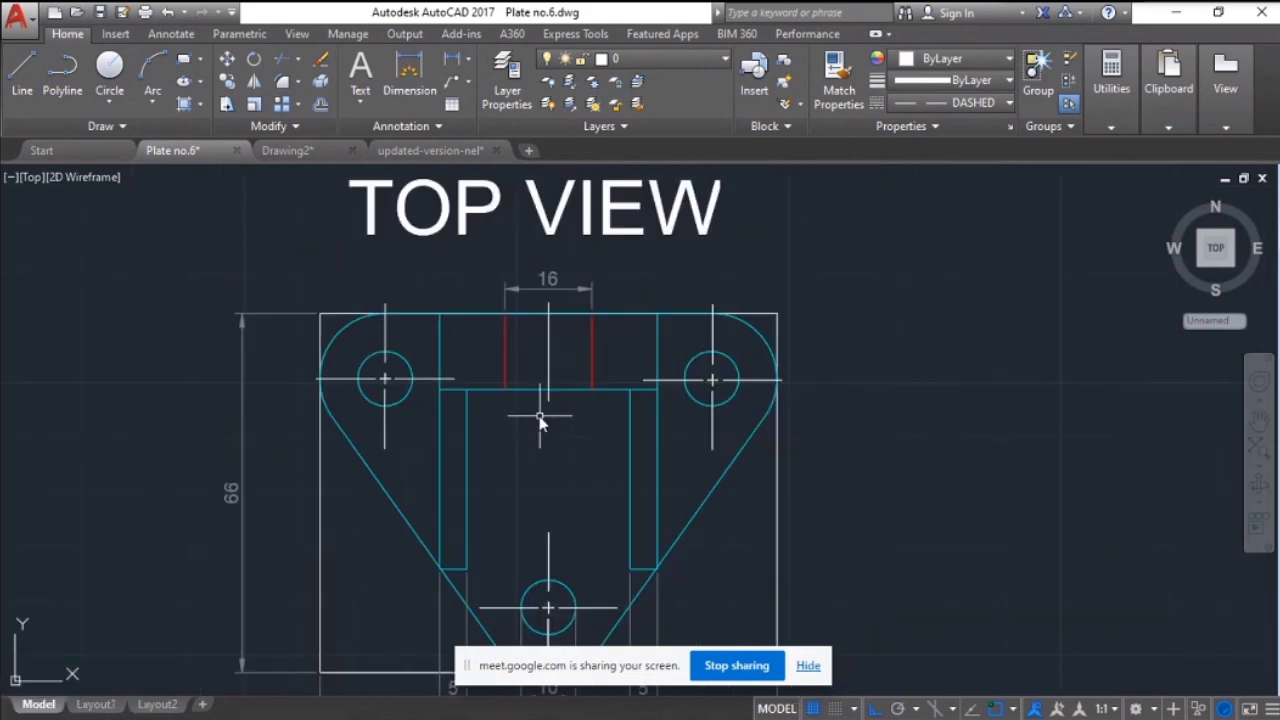
scroll(530, 402, "up", 2)
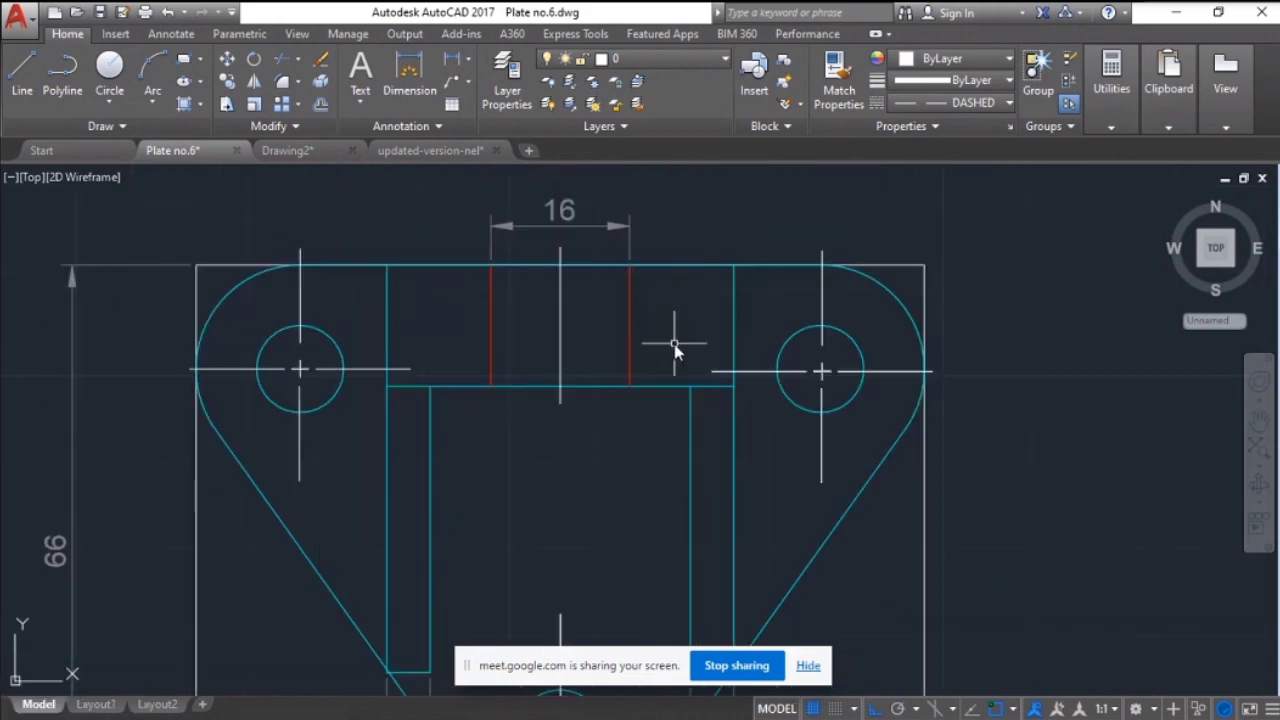
scroll(675, 400, "down", 4)
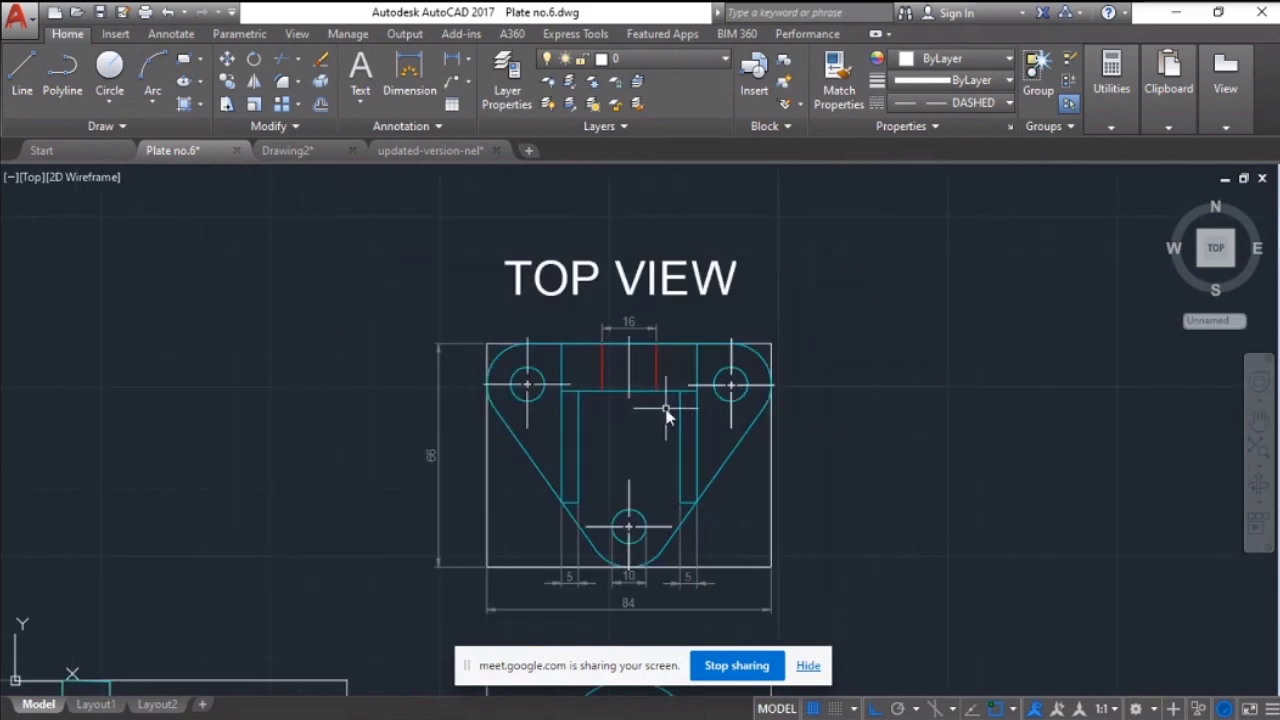
middle_click_drag(646, 497, 626, 363)
scroll(626, 363, "up", 2)
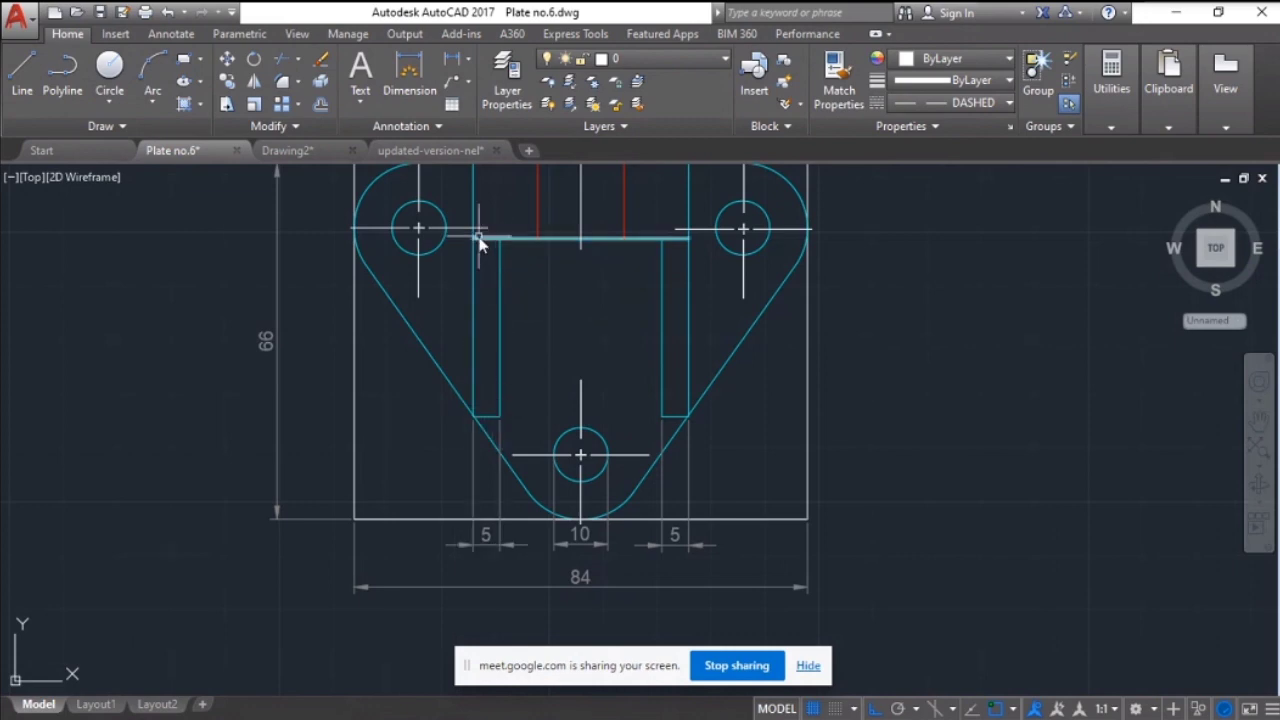
Switch to updated-version-nel and orbit the bracket and slotted base plate to new angles
left_click(407, 150)
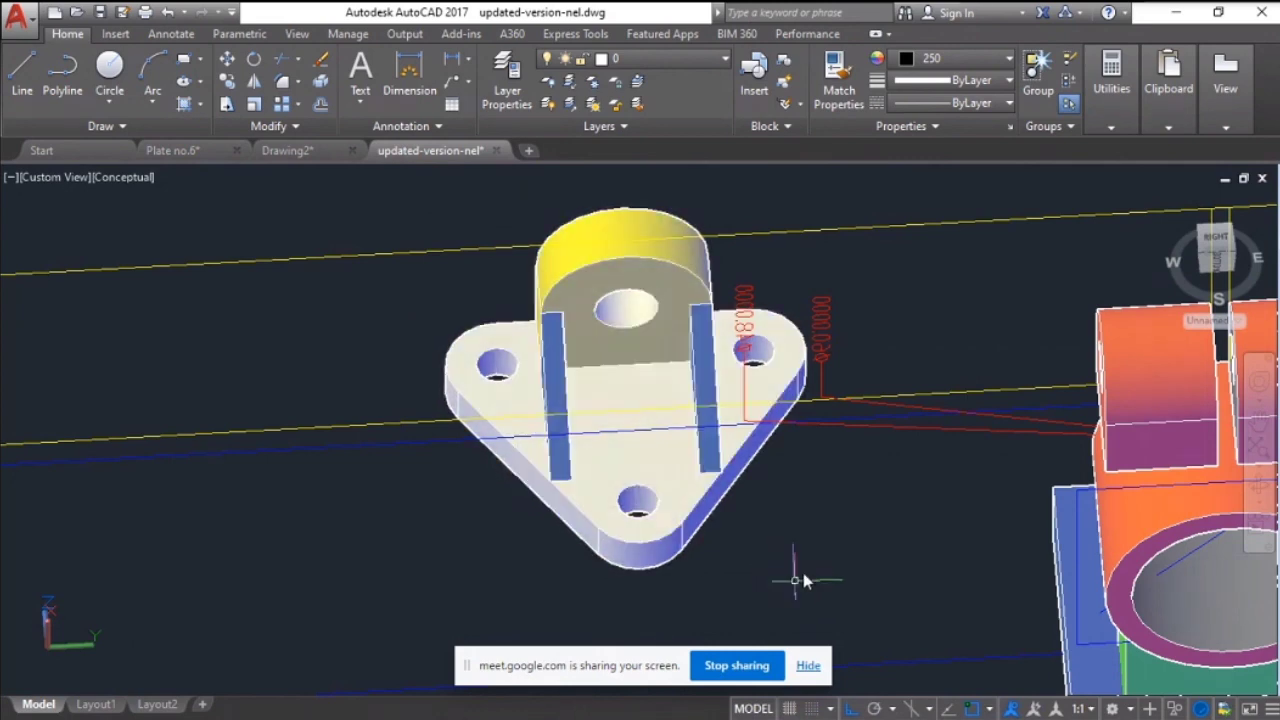
left_click(1255, 494)
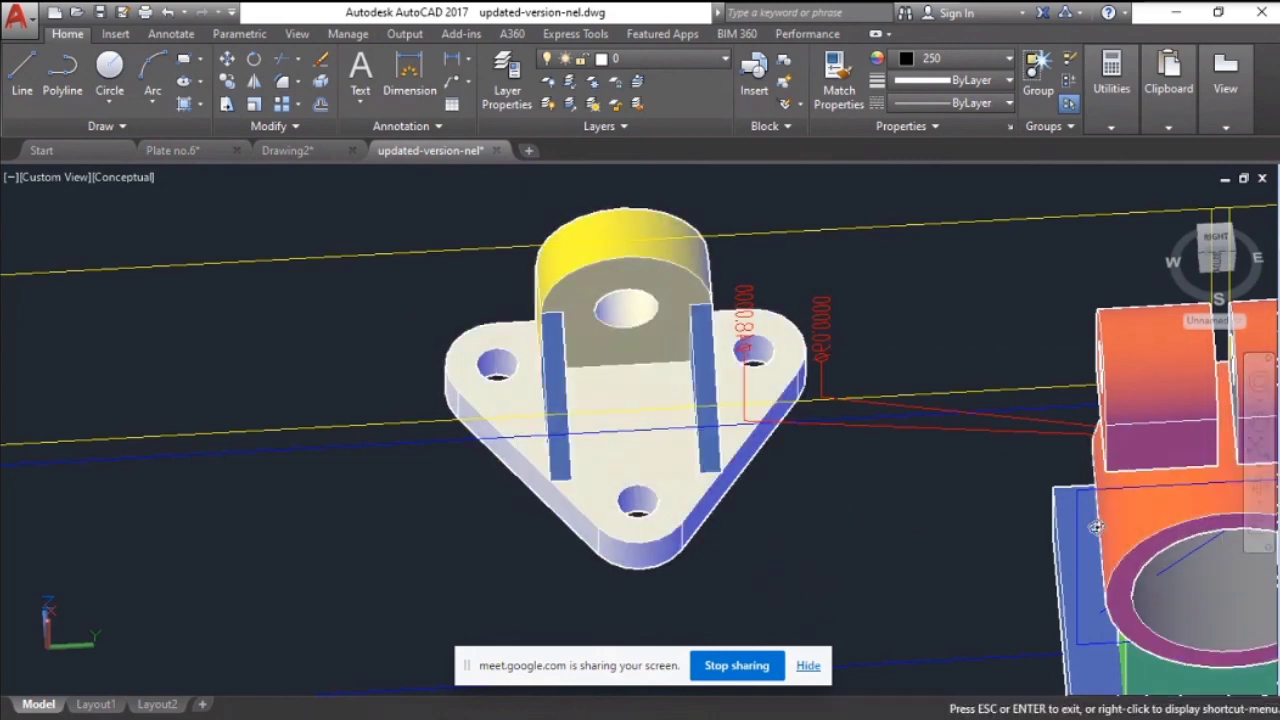
left_click_drag(806, 580, 865, 571)
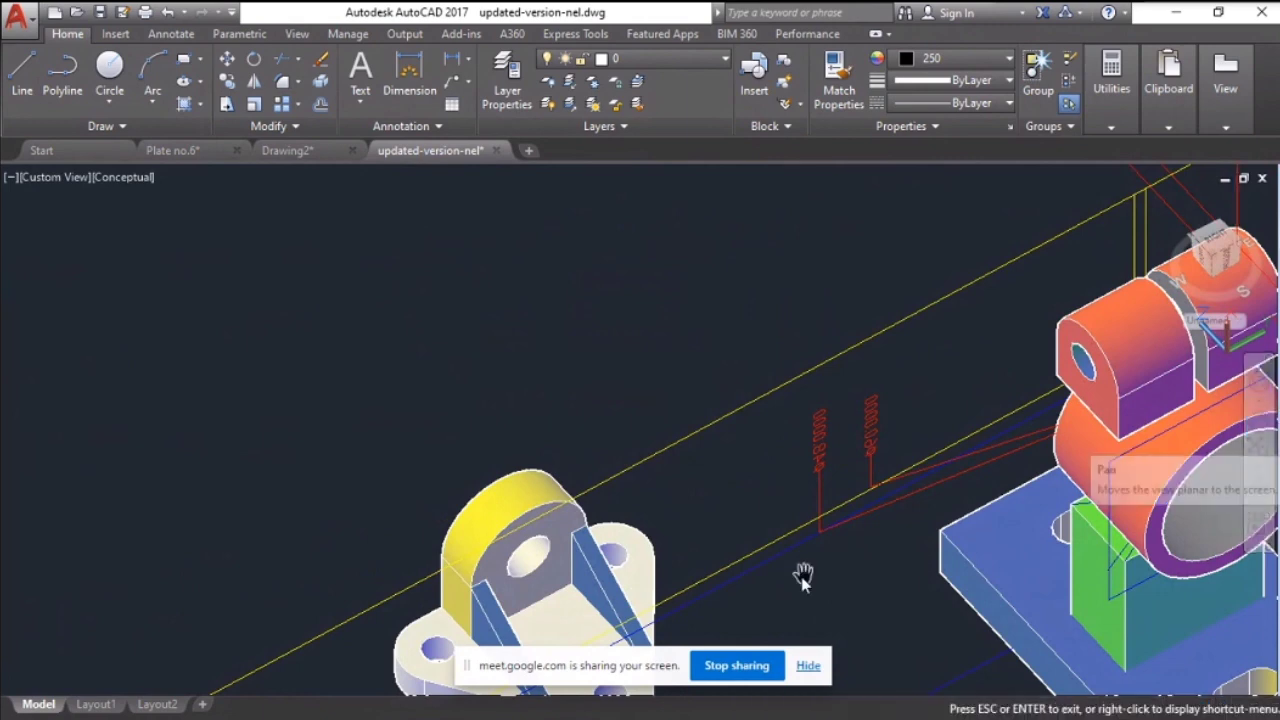
middle_click_drag(800, 577, 800, 460)
middle_click_drag(789, 512, 826, 351)
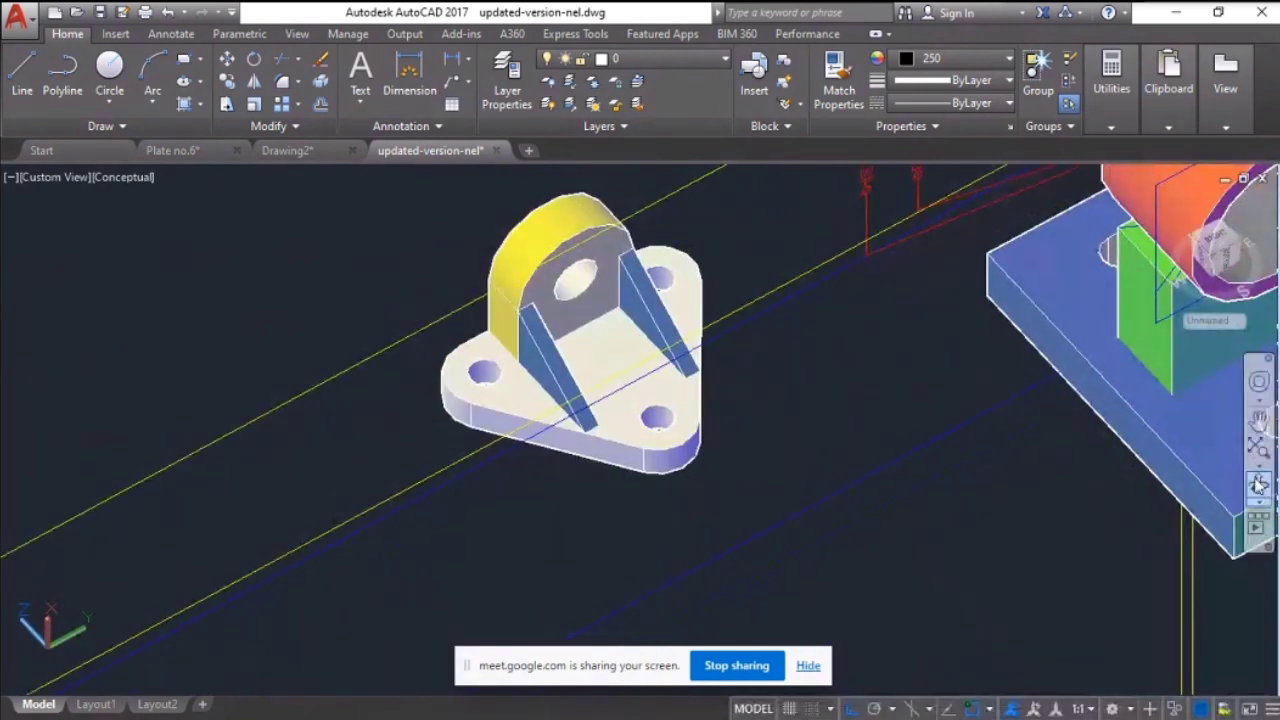
left_click_drag(753, 485, 789, 443)
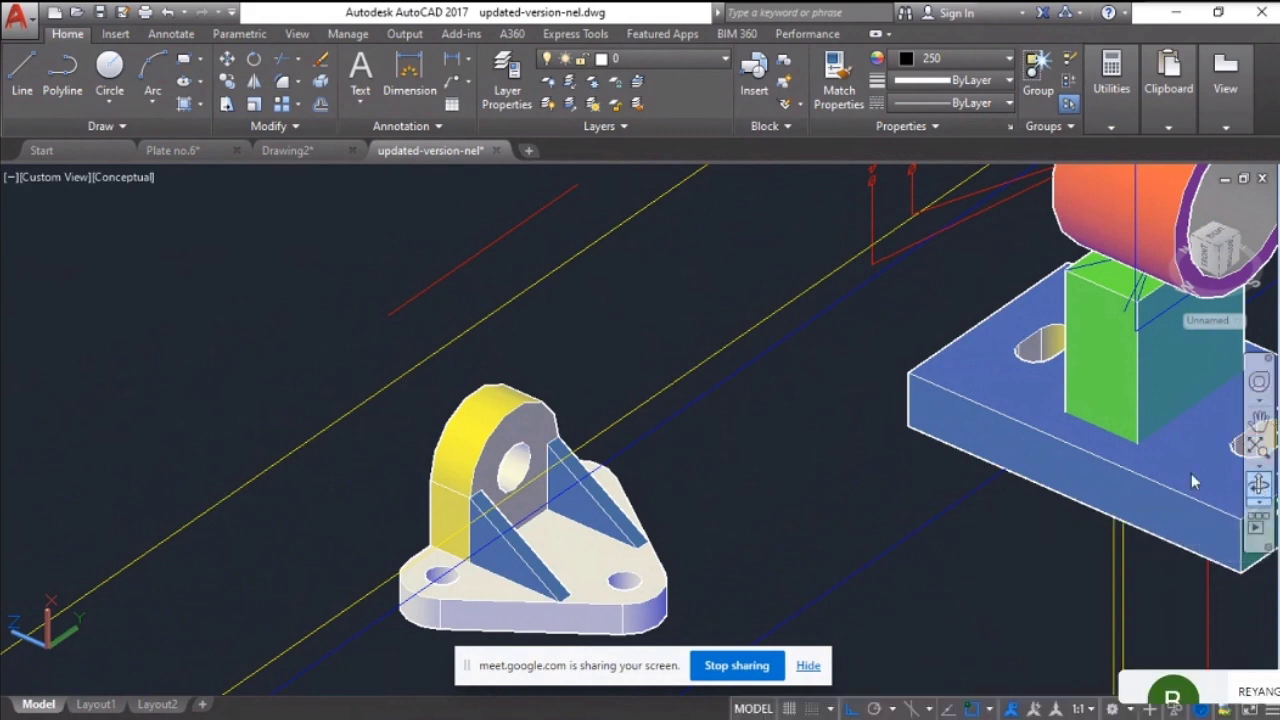
Rotate the view once more, exit orbit and pan toward the triangular plate
left_click_drag(900, 500, 643, 511)
key("Escape")
key("p")
key("Return")
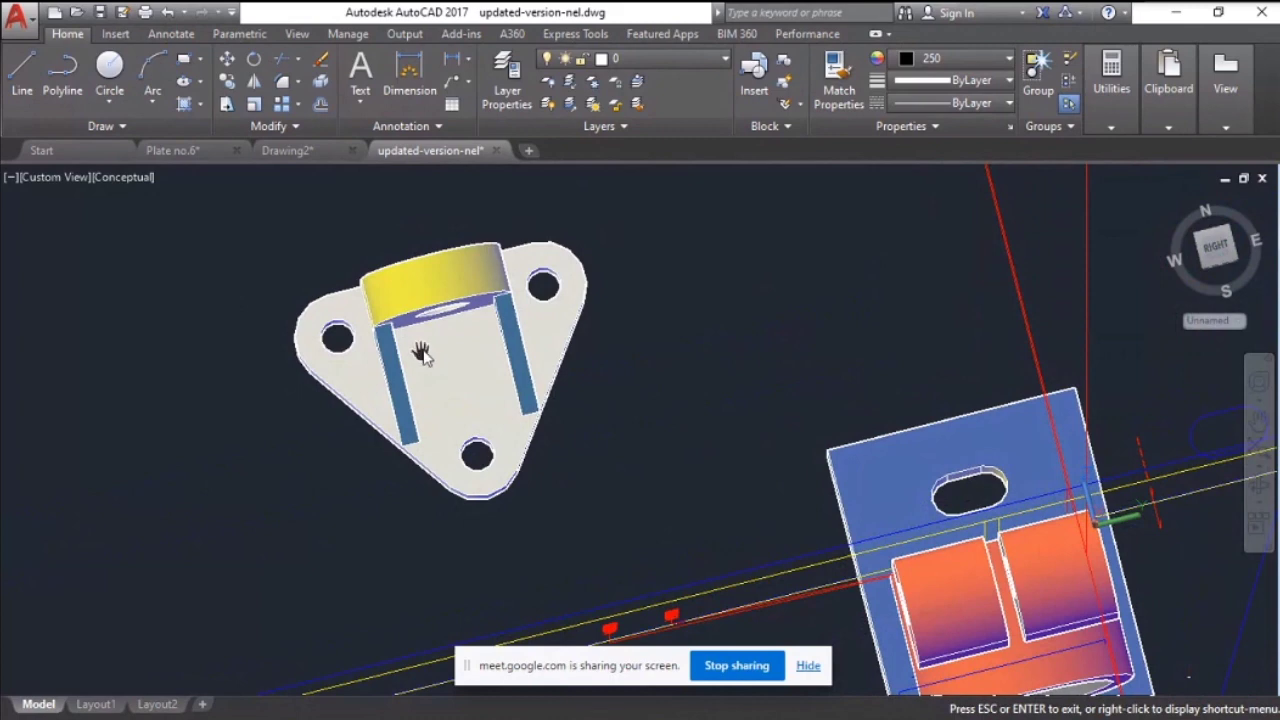
left_click(168, 151)
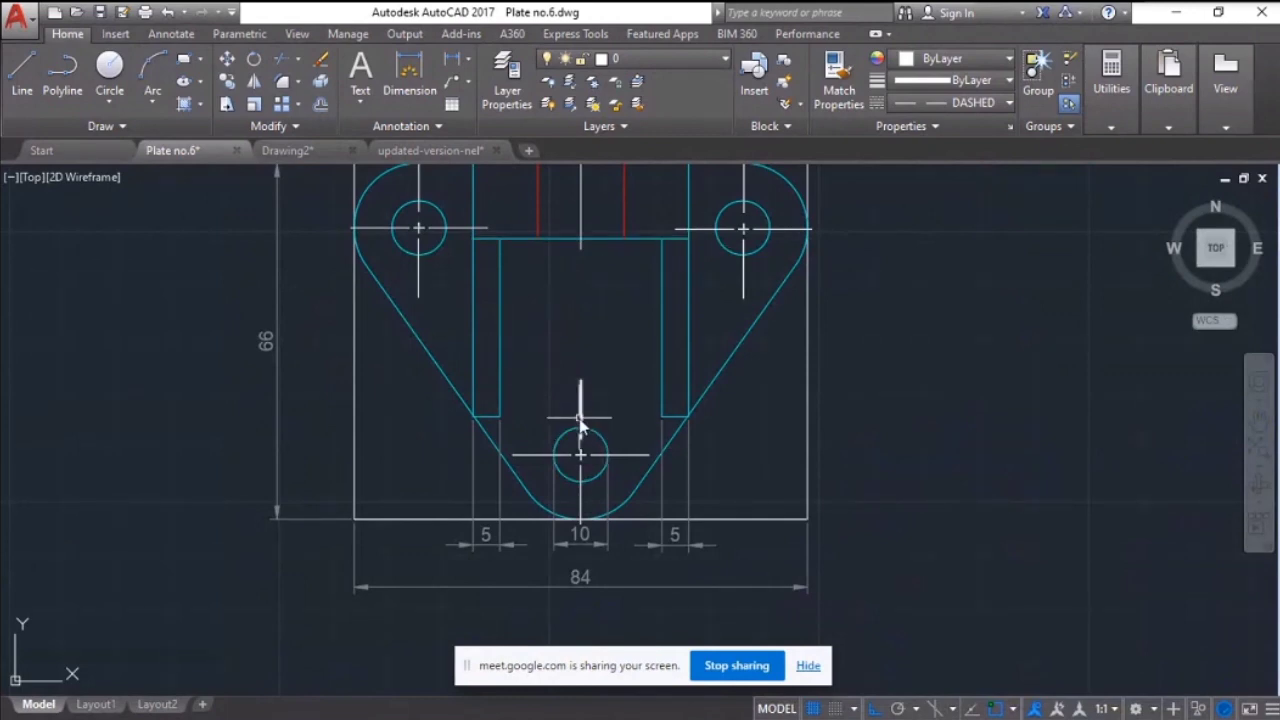
left_click(450, 155)
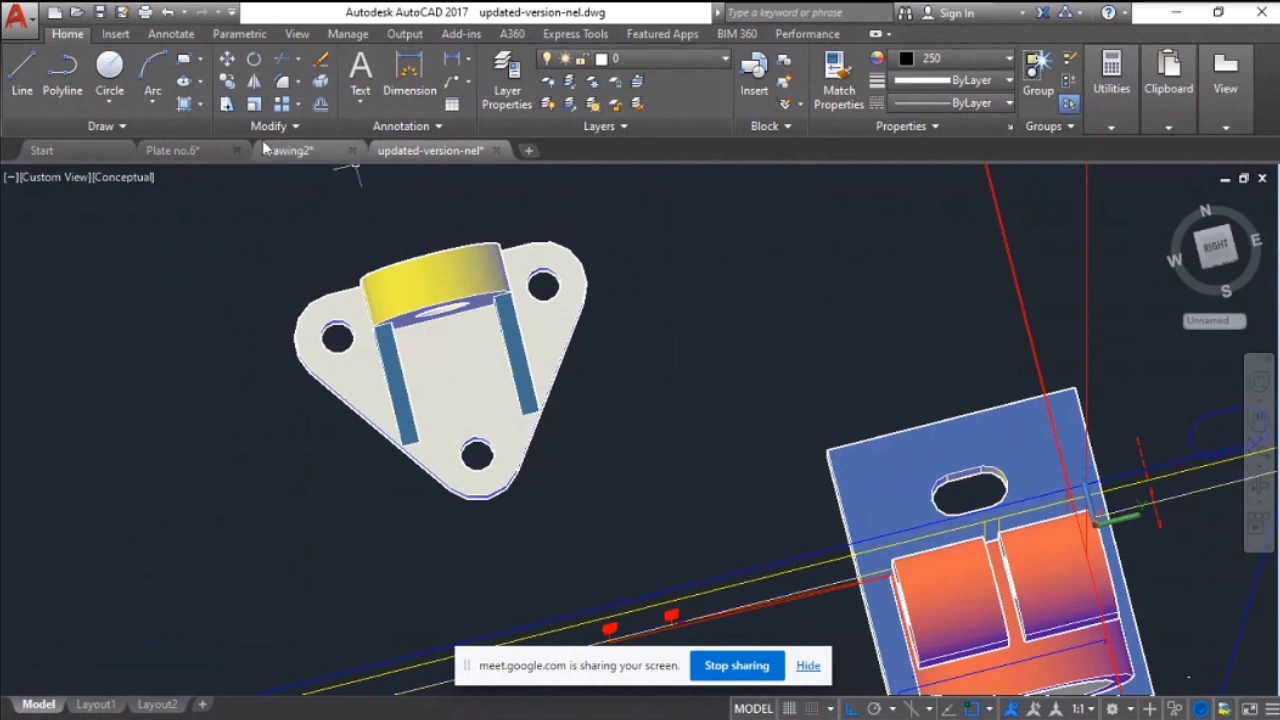
left_click(180, 150)
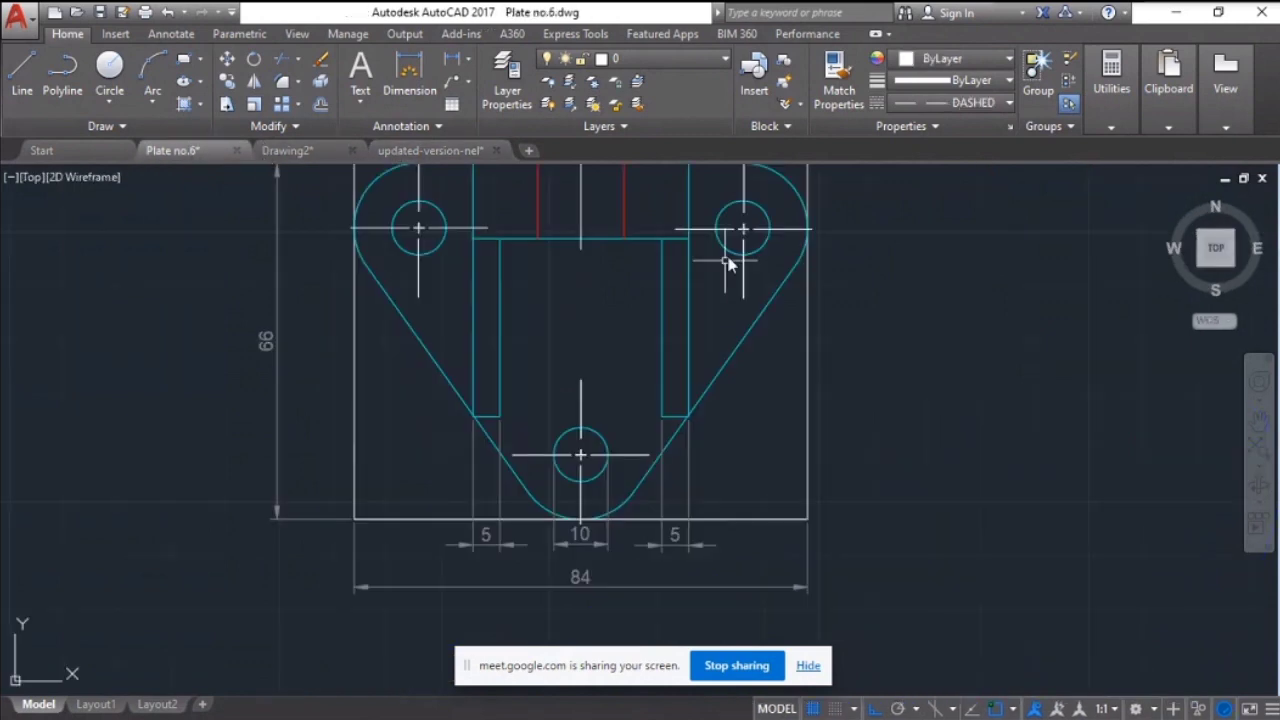
mouse_move(590, 322)
middle_mouse_down()
mouse_move(597, 429)
mouse_move(639, 351)
middle_mouse_up()
mouse_move(865, 610)
middle_mouse_down()
mouse_move(943, 343)
mouse_move(943, 266)
middle_mouse_up()
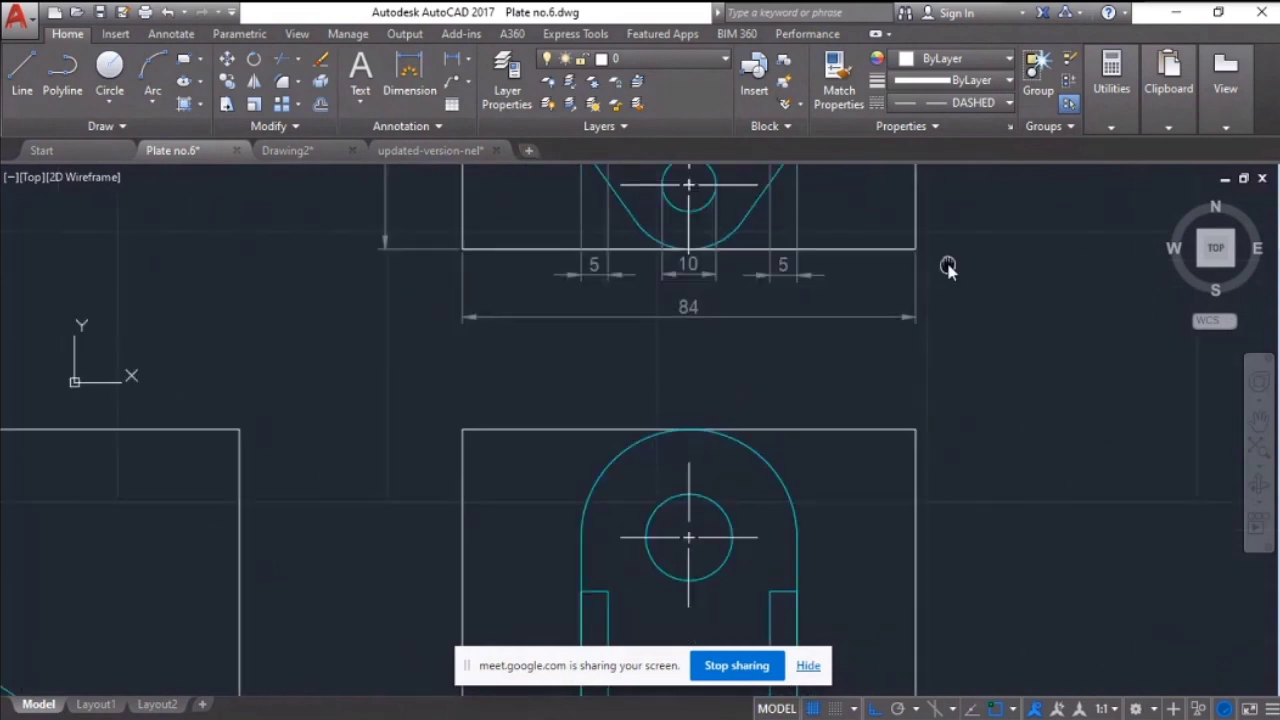
mouse_move(966, 523)
middle_mouse_down()
mouse_move(936, 284)
mouse_move(928, 322)
middle_mouse_up()
right_click(928, 322)
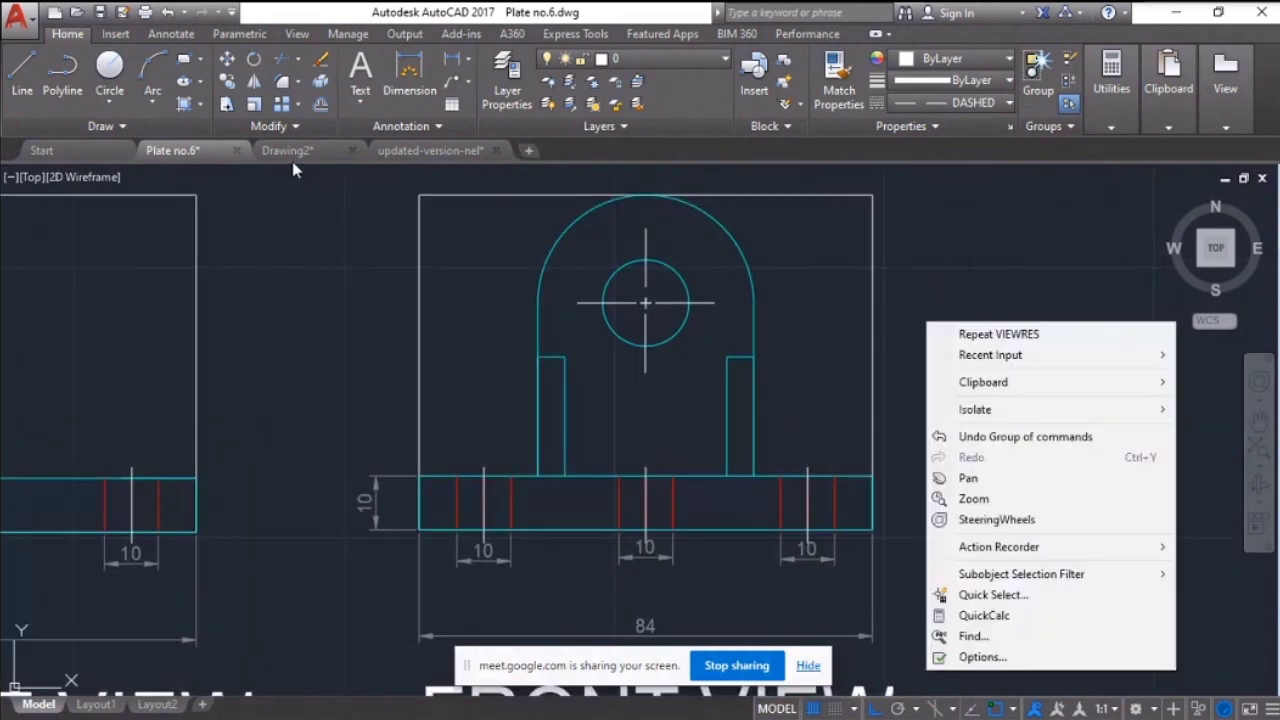
left_click(432, 150)
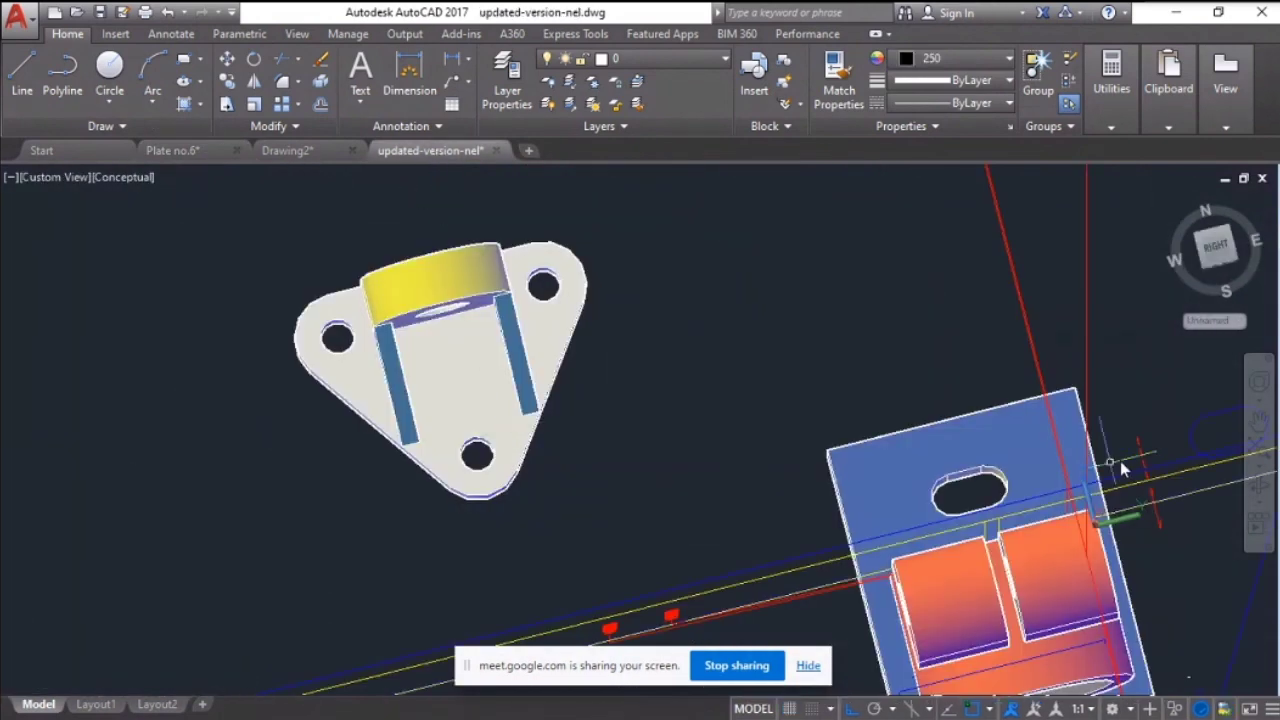
Frame the three-hole triangular bracket and its pierced lug up close in an isometric view
left_click(1262, 492)
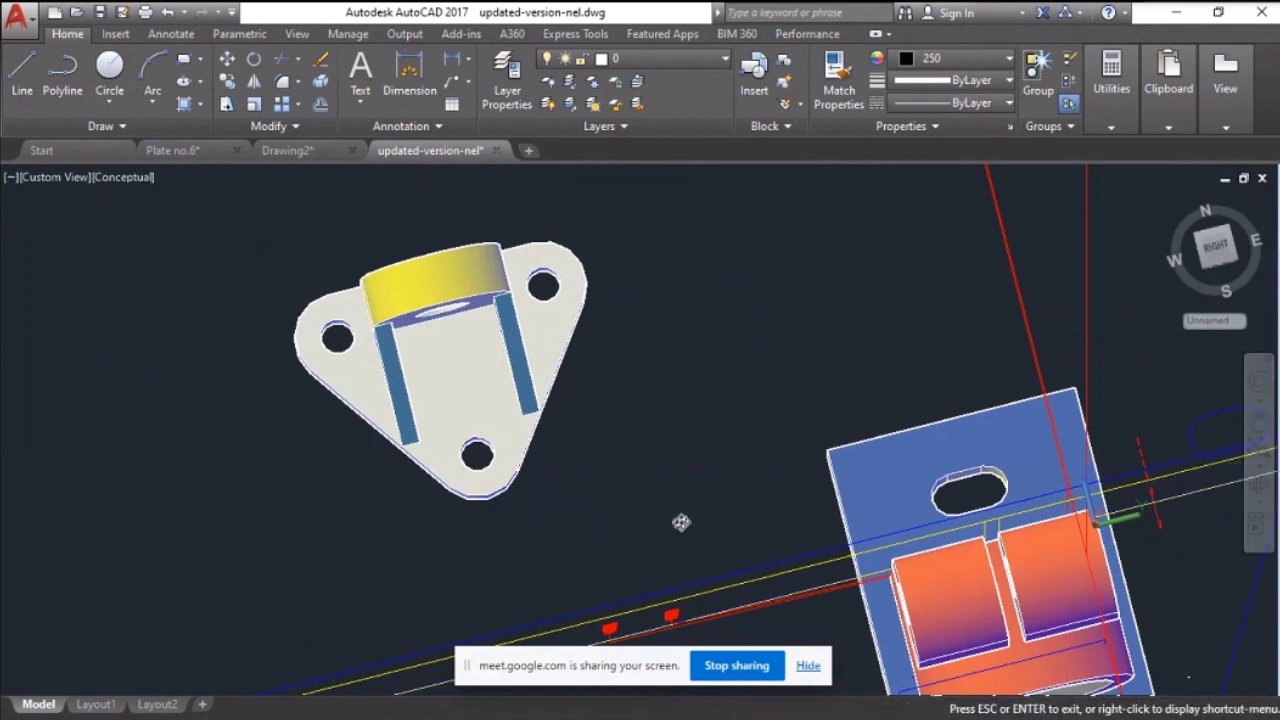
left_click_drag(623, 537, 689, 586)
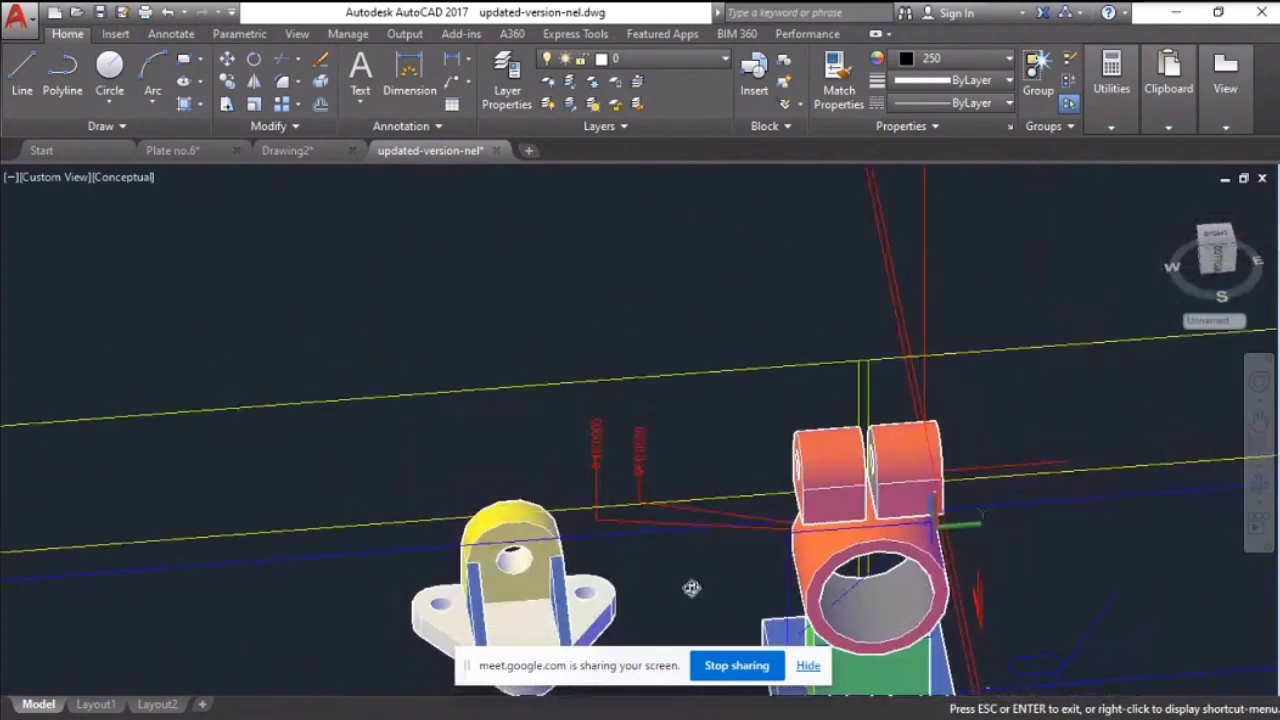
middle_click_drag(515, 610, 510, 530)
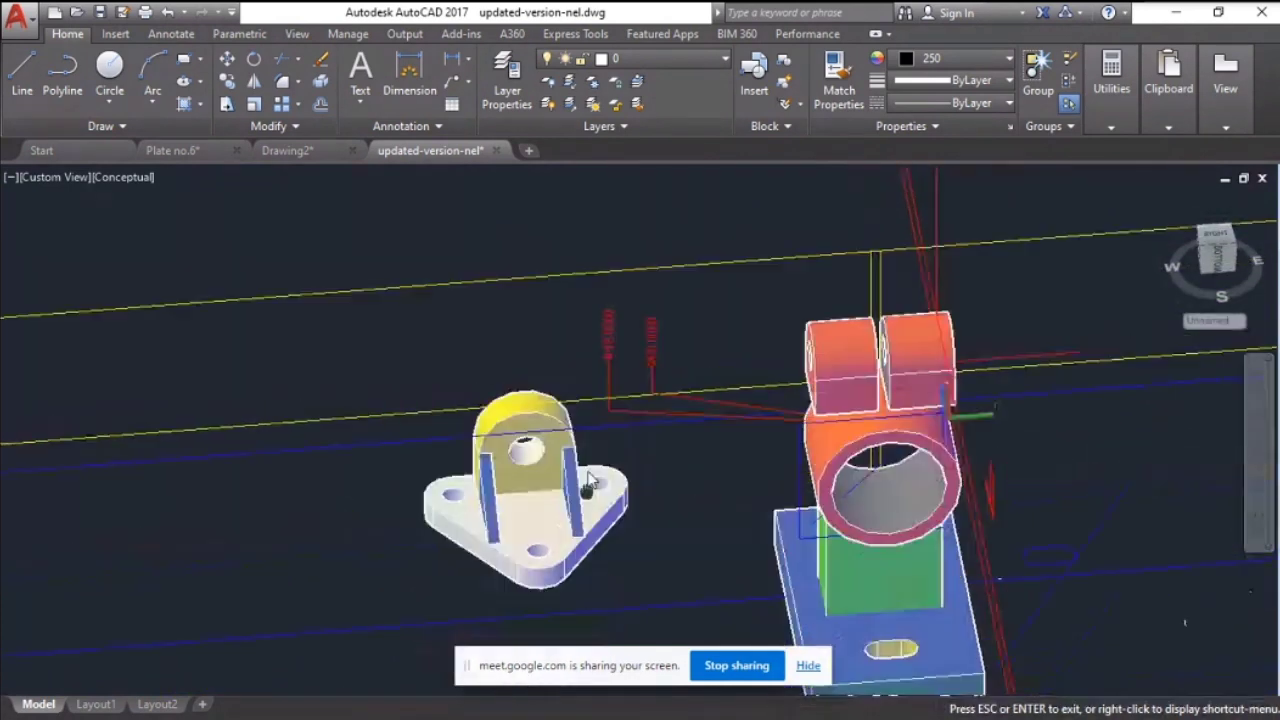
scroll(508, 508, "up", 2)
scroll(515, 507, "up", 3)
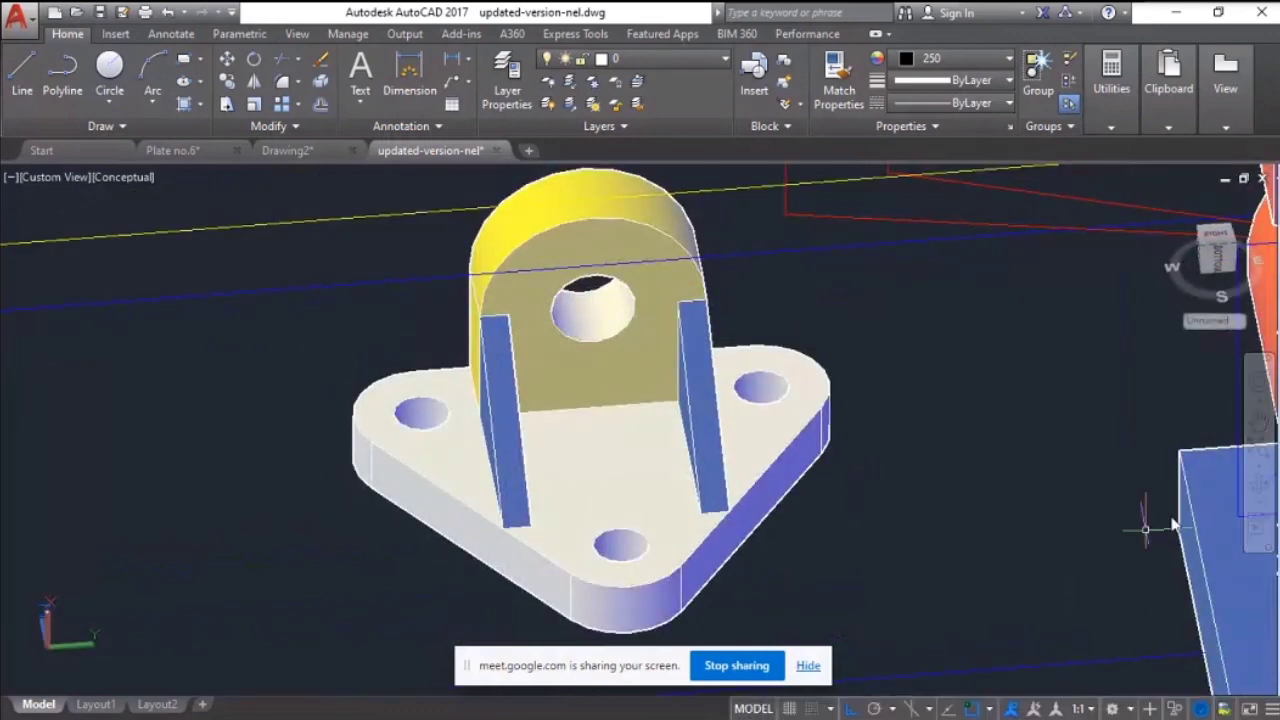
left_click_drag(1015, 547, 1040, 554)
left_click_drag(1086, 510, 975, 564)
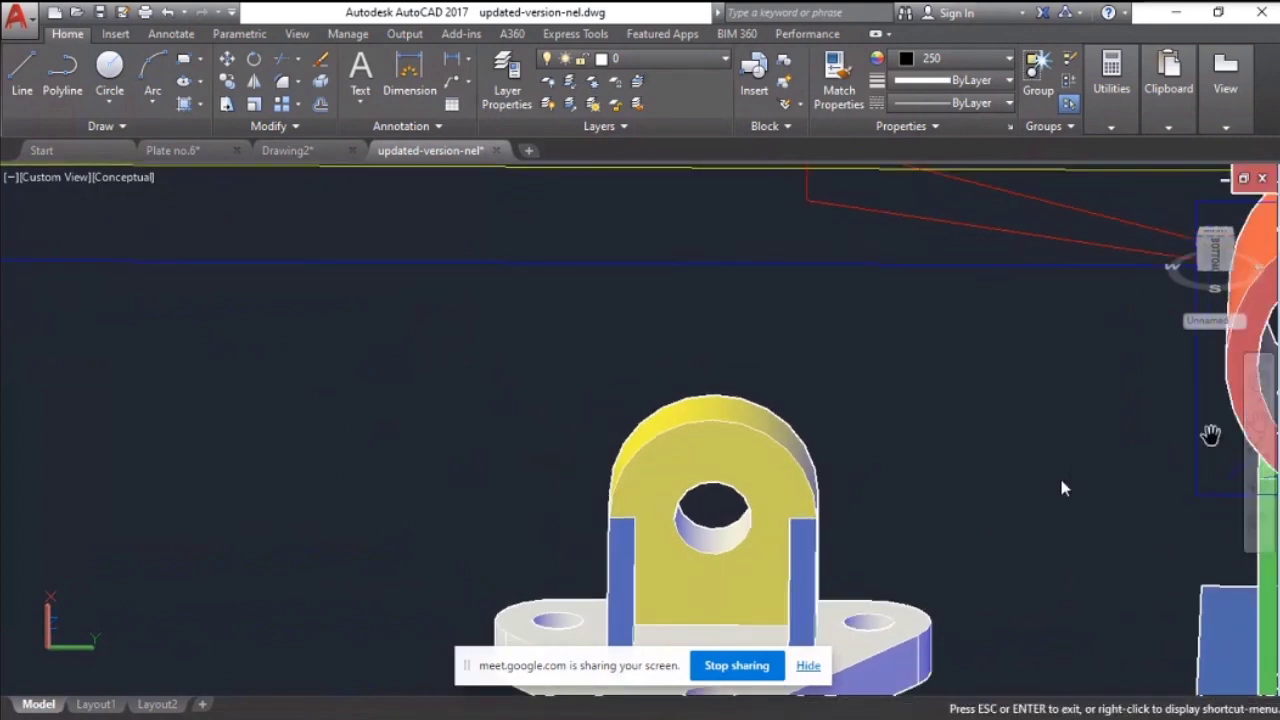
left_click_drag(1059, 474, 977, 333)
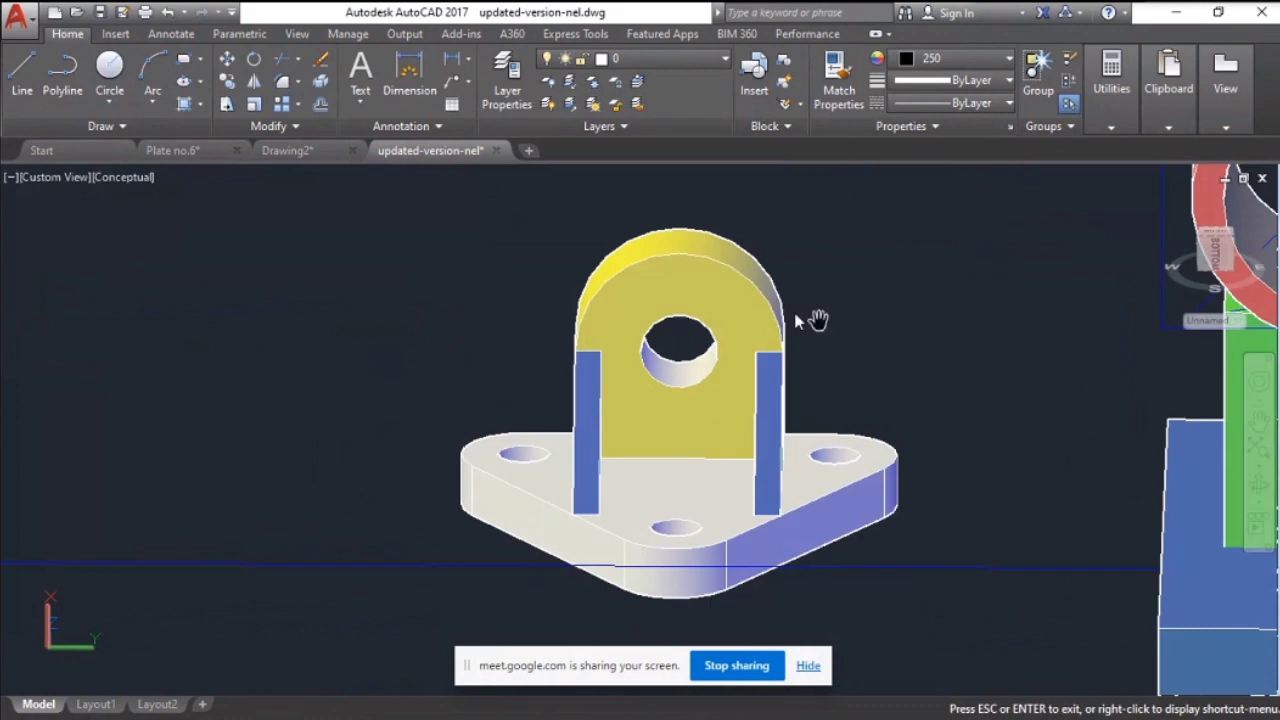
left_click(187, 150)
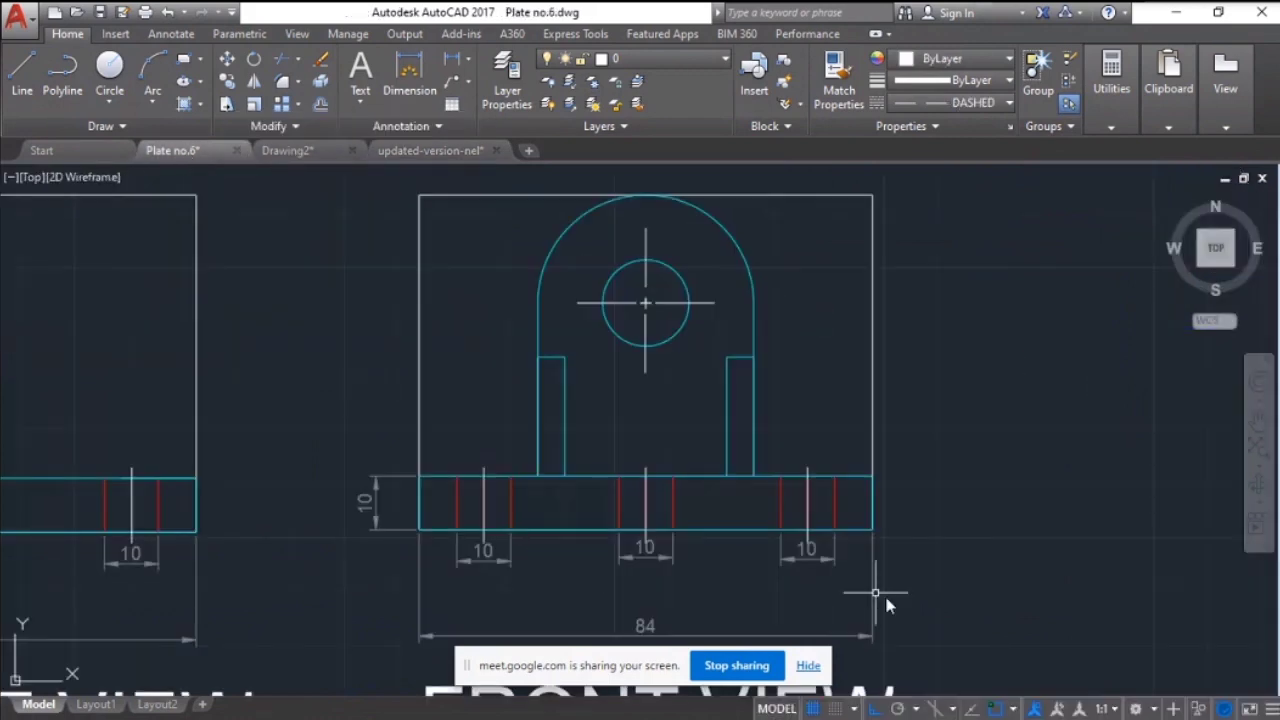
scroll(900, 571, "down", 3)
scroll(900, 571, "up", 3)
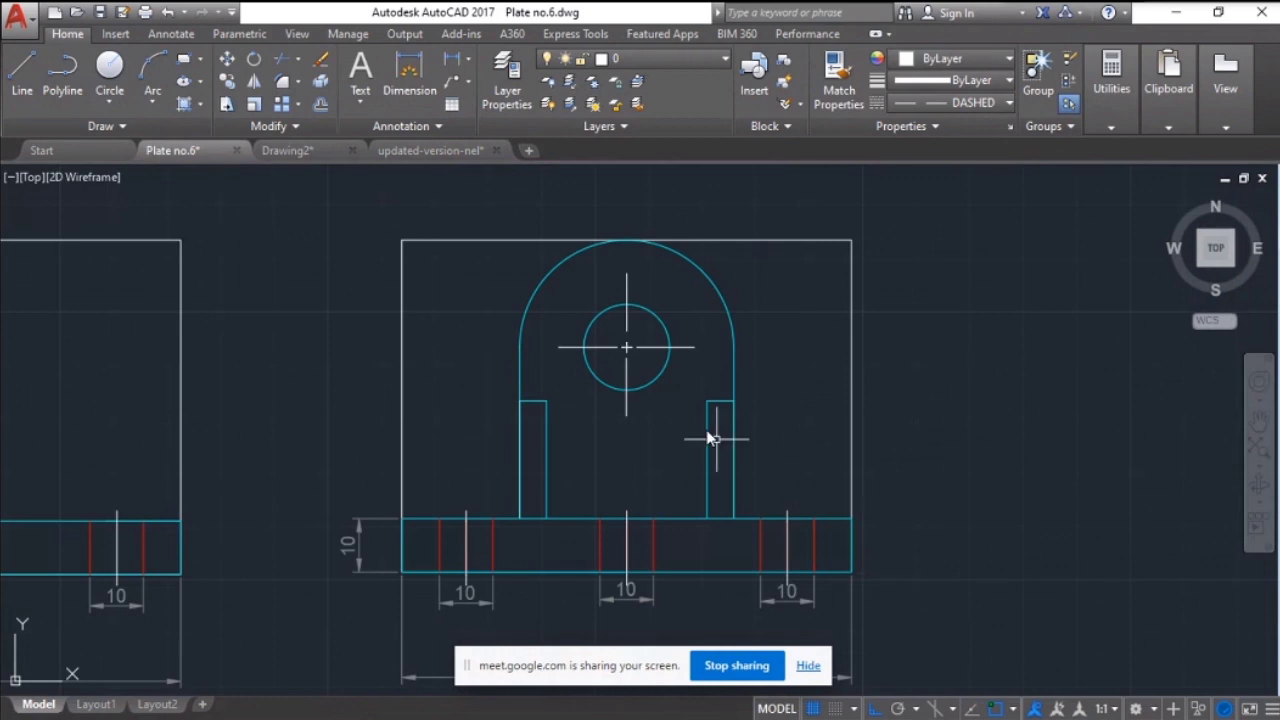
left_click(432, 150)
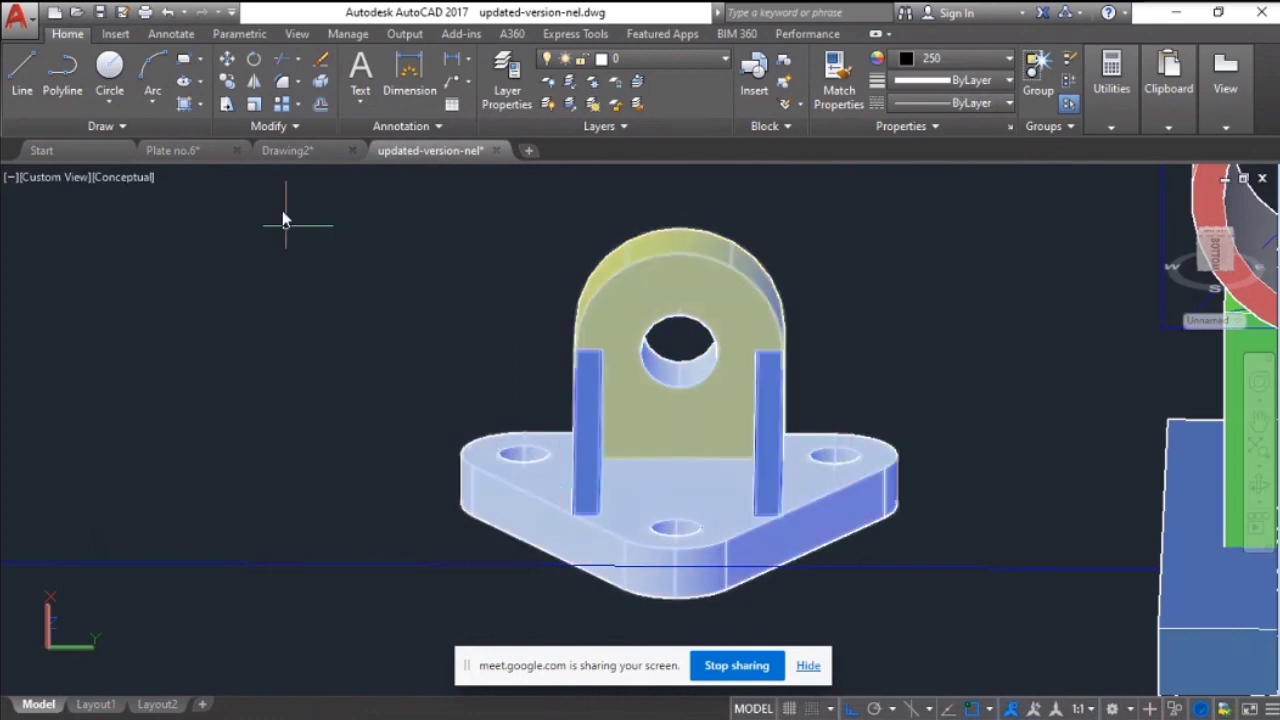
left_click(282, 150)
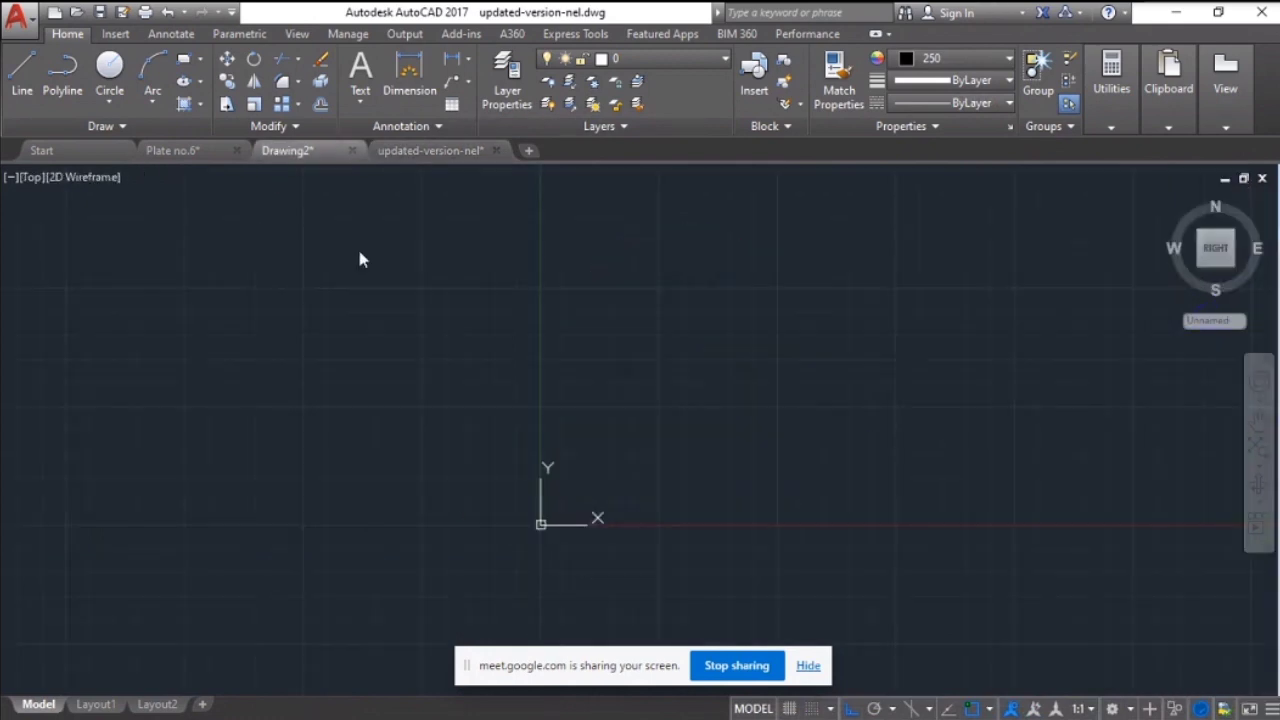
left_click(200, 148)
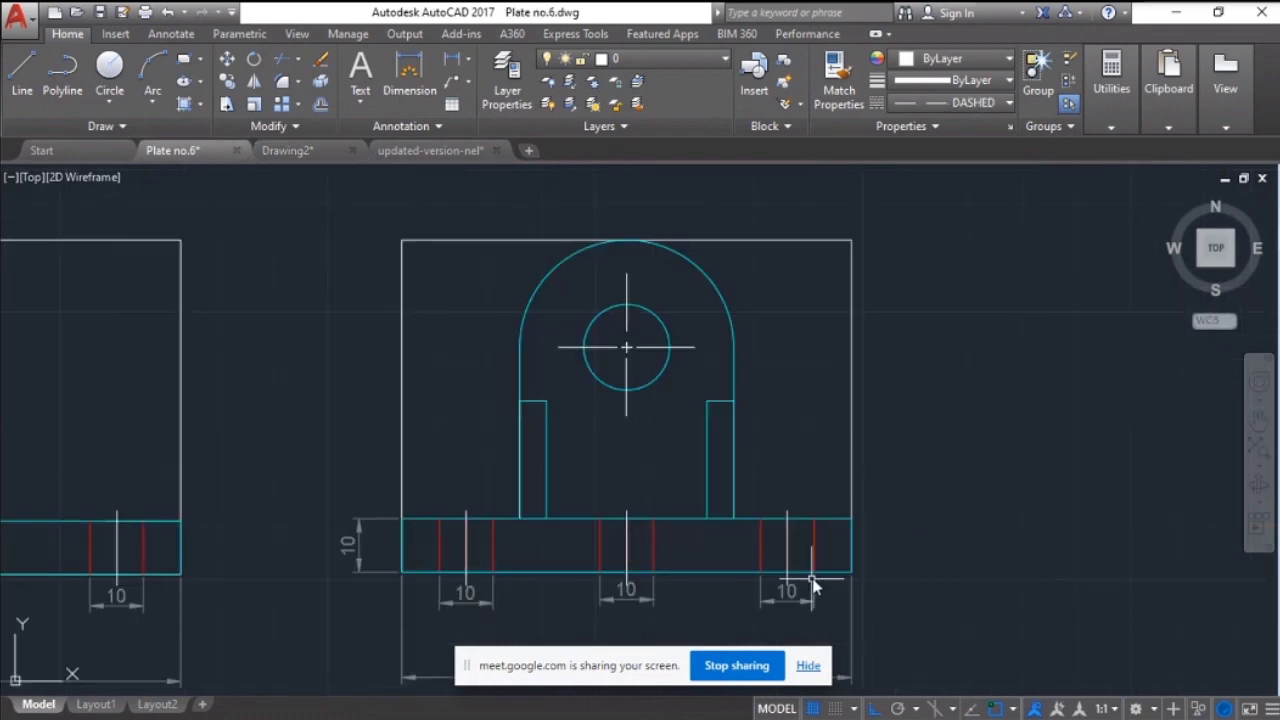
mouse_move(465, 155)
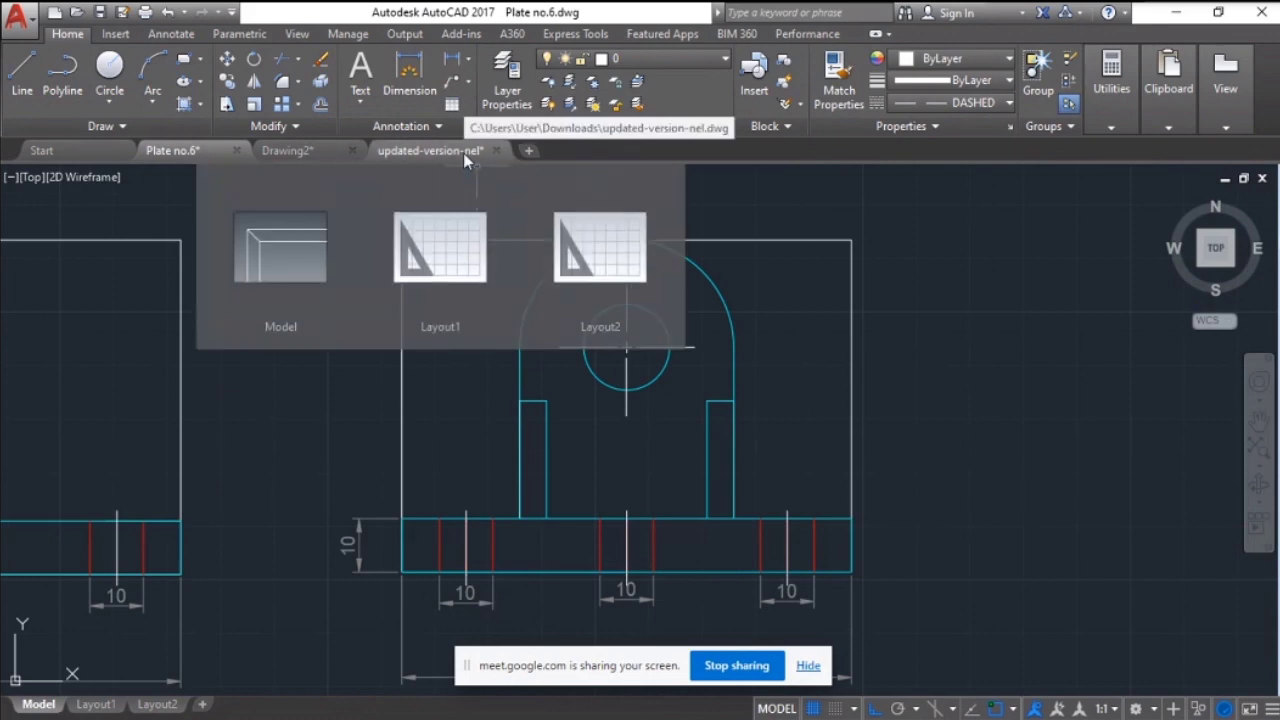
left_click(448, 150)
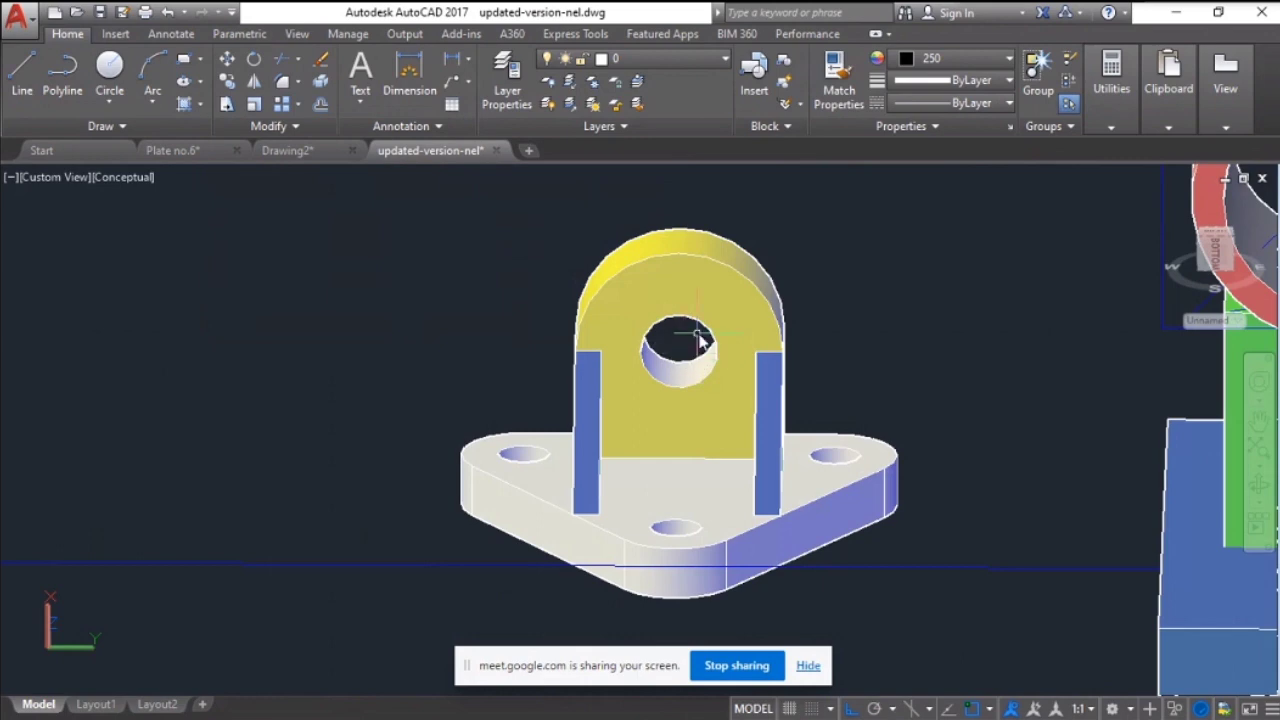
left_click(268, 152)
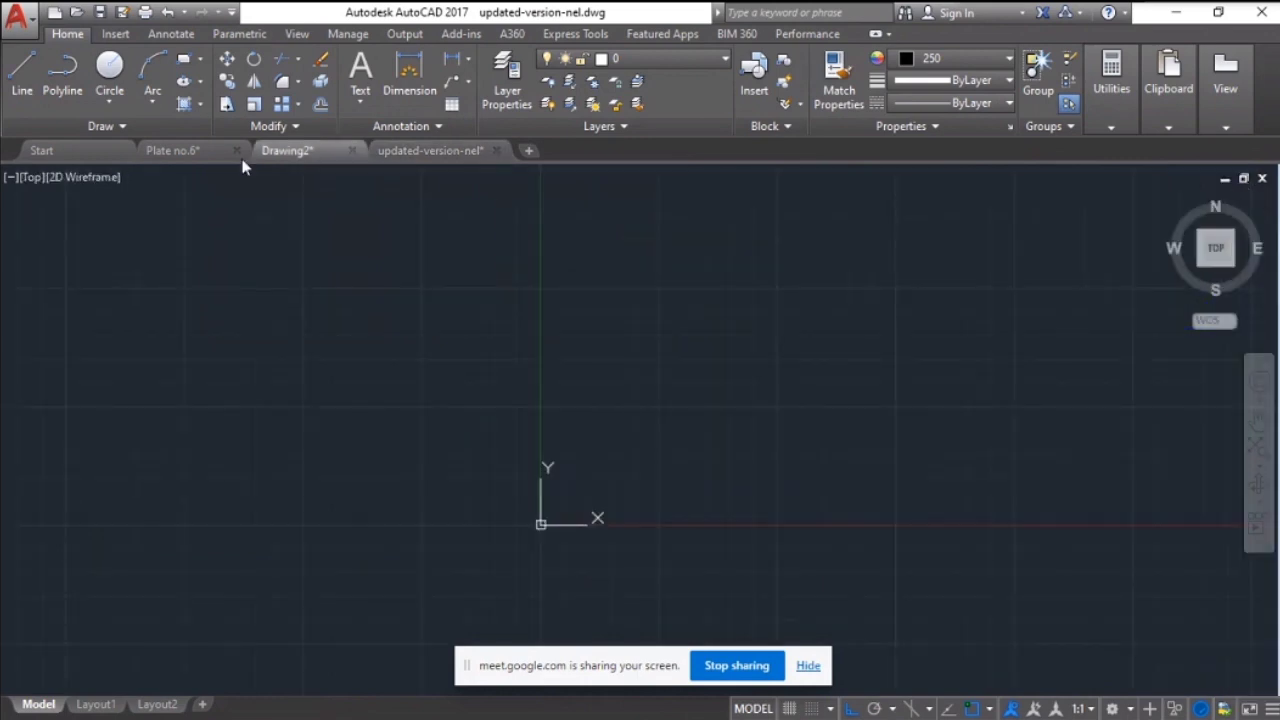
left_click(225, 152)
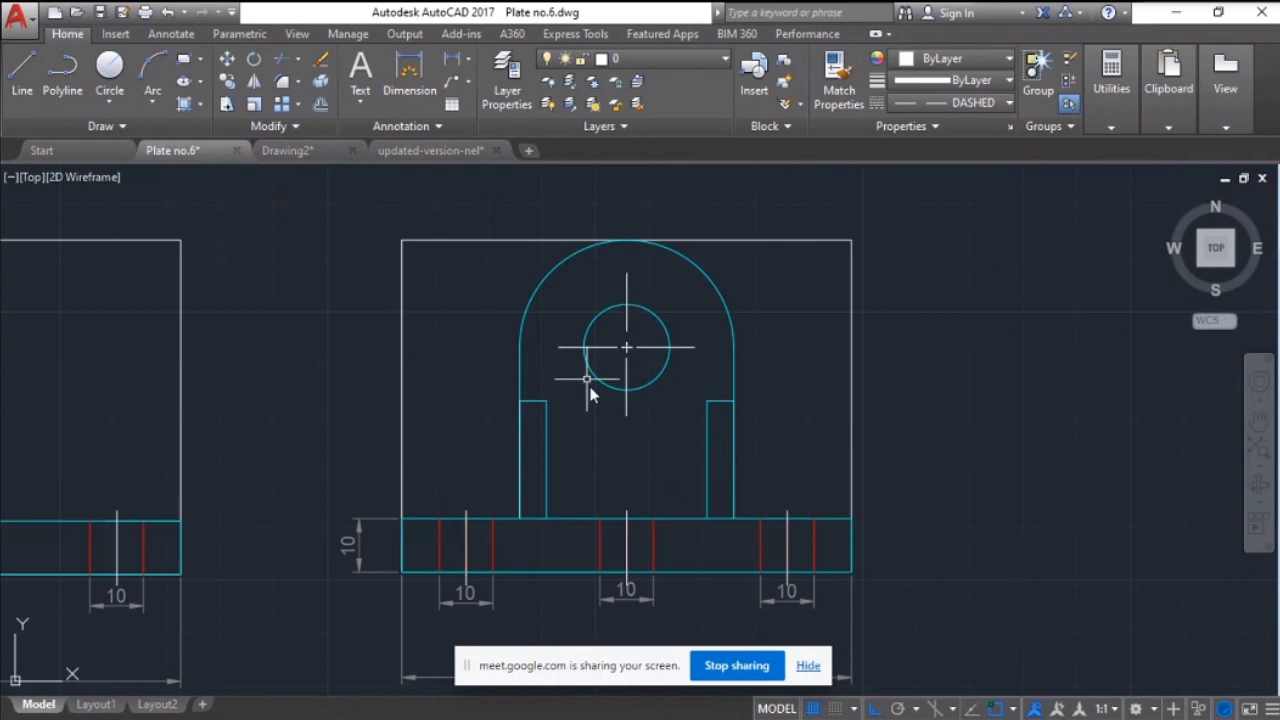
left_click(430, 150)
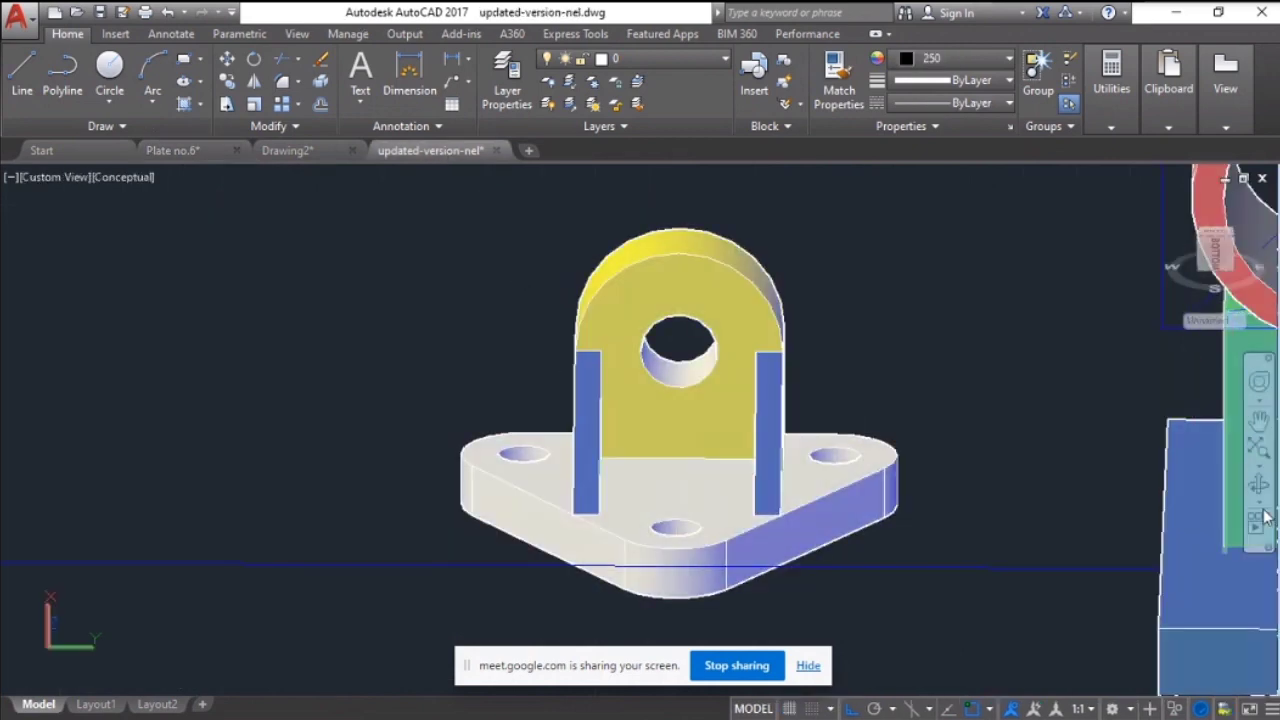
left_click_drag(643, 563, 594, 442)
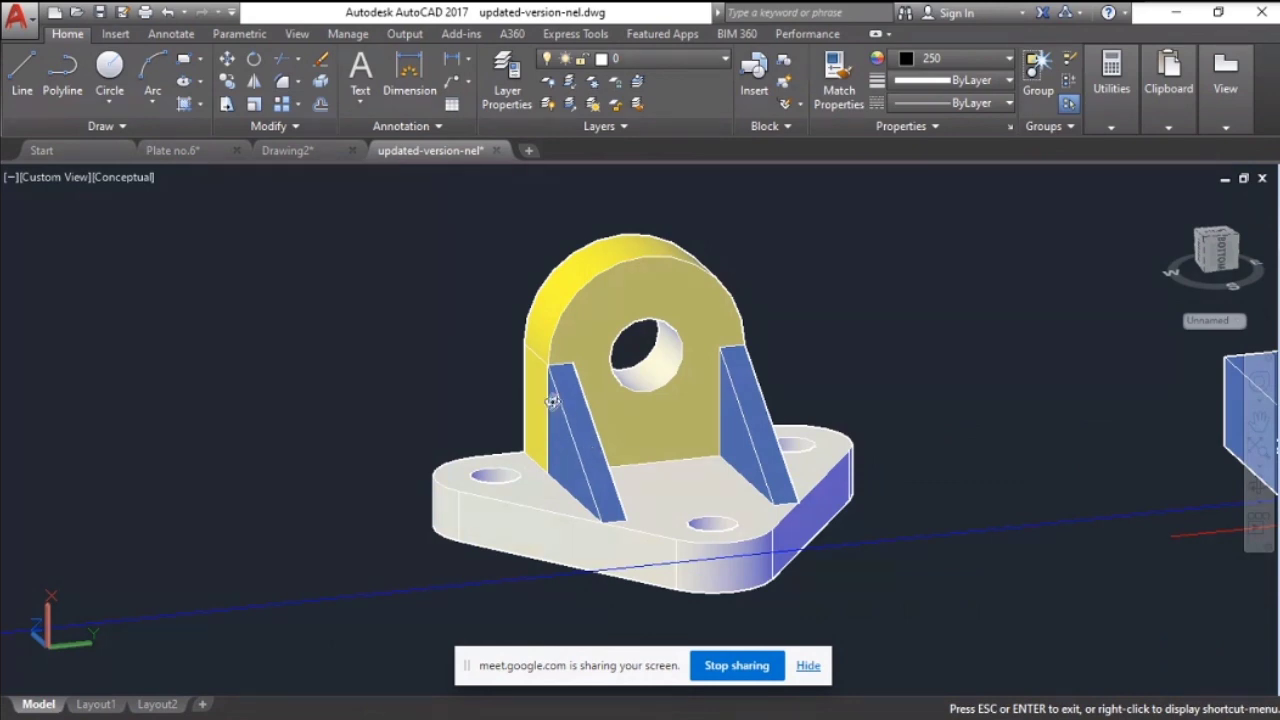
left_click_drag(703, 538, 640, 523)
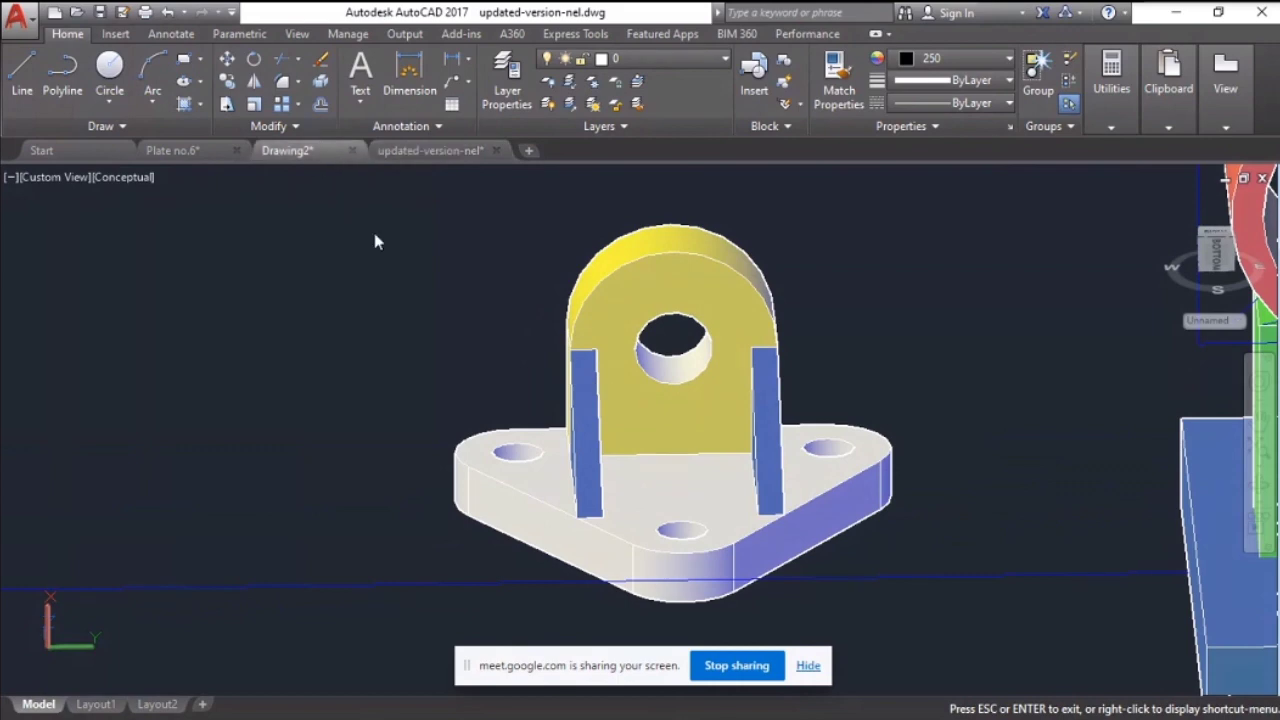
left_click(287, 150)
left_click(184, 150)
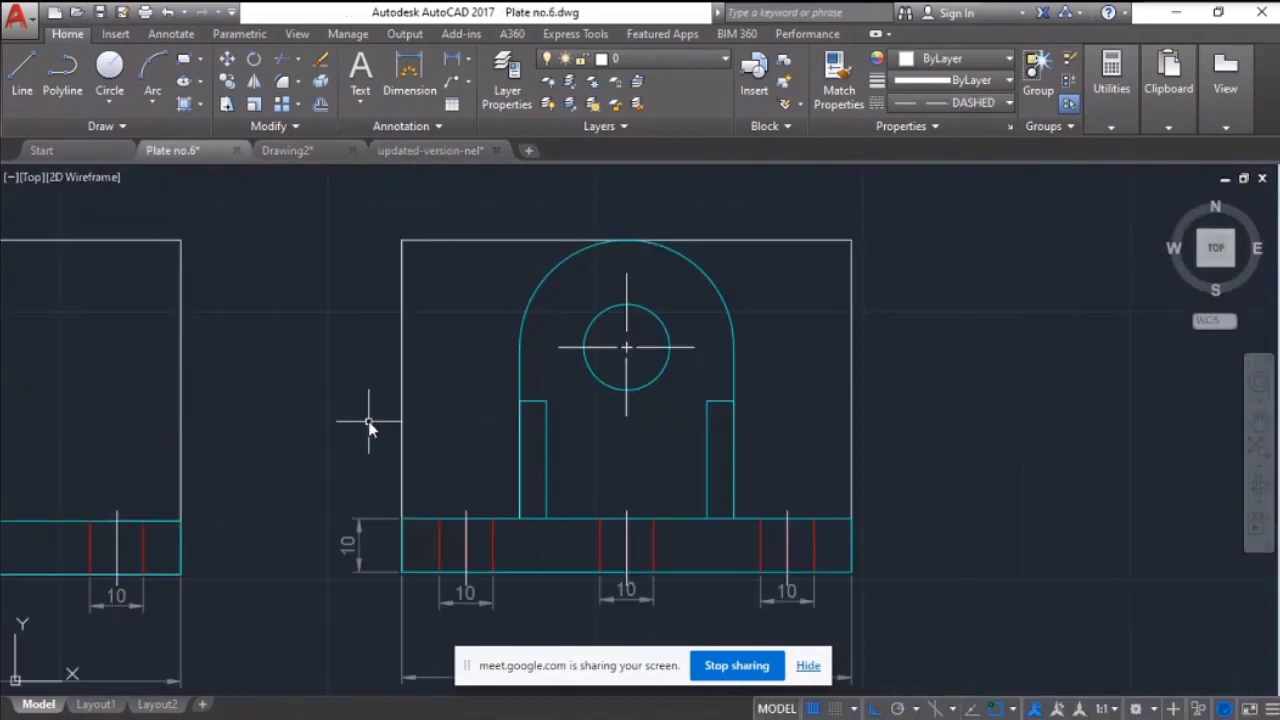
mouse_move(531, 349)
middle_mouse_down()
mouse_move(509, 320)
mouse_move(506, 371)
mouse_move(537, 189)
middle_mouse_up()
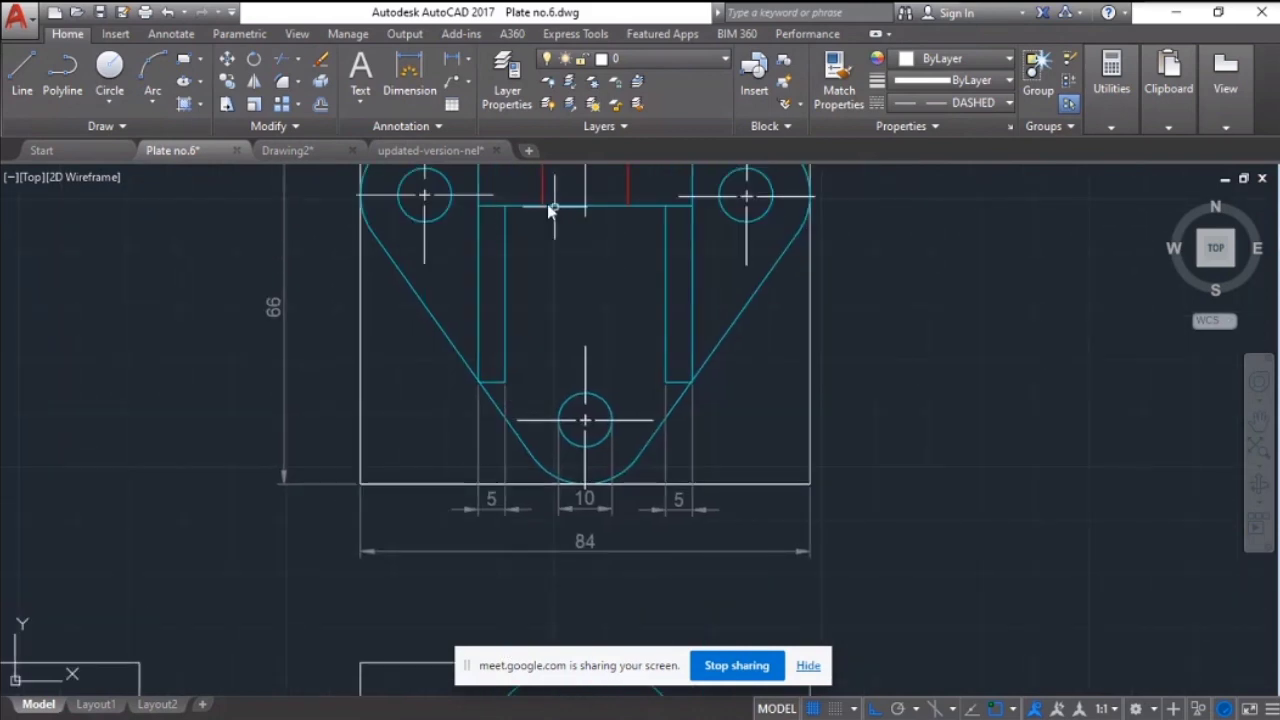
mouse_move(533, 560)
middle_mouse_down()
mouse_move(580, 414)
mouse_move(657, 408)
middle_mouse_up()
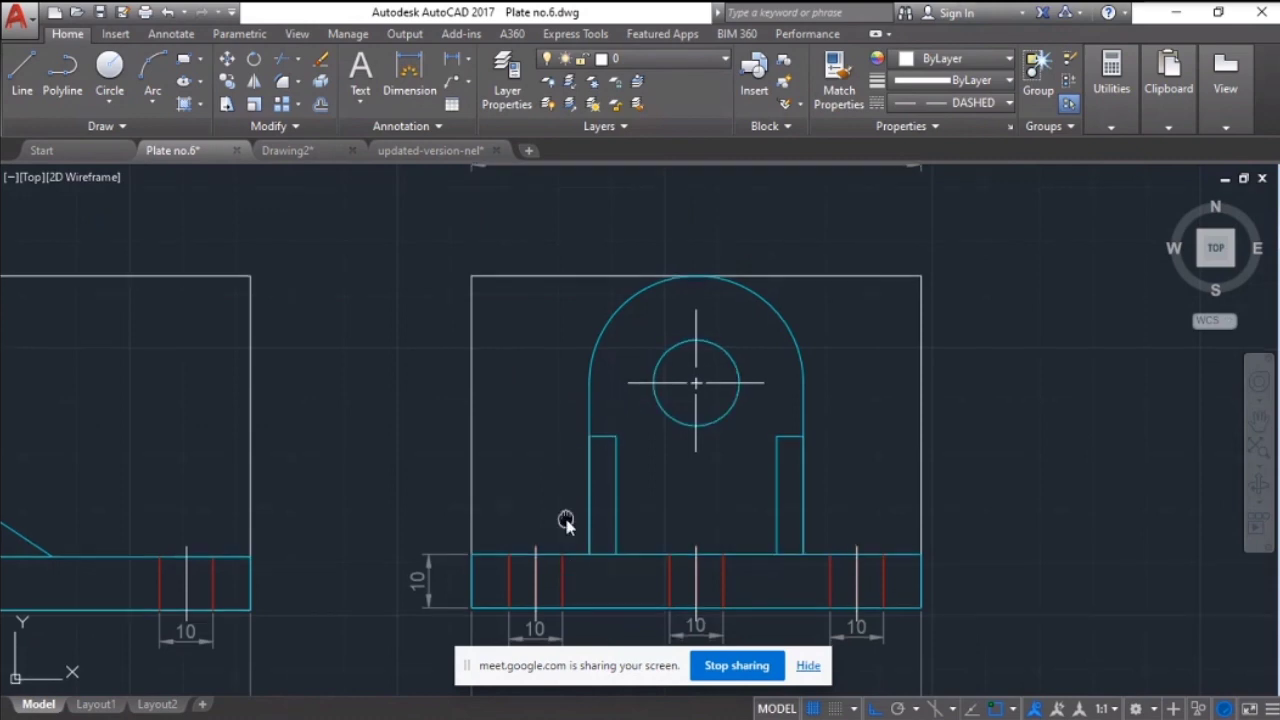
mouse_move(566, 520)
middle_mouse_down()
mouse_move(623, 334)
mouse_move(585, 341)
mouse_move(703, 363)
middle_mouse_up()
scroll(490, 396, "down", 3)
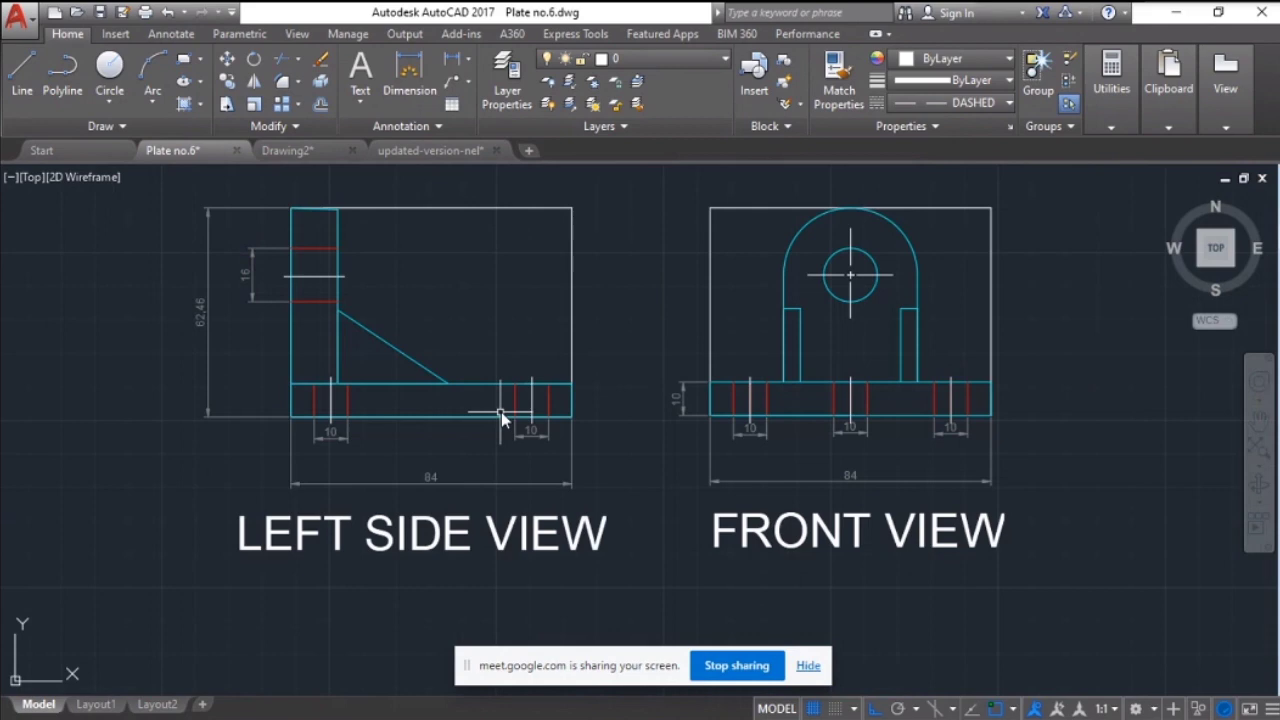
left_click(404, 154)
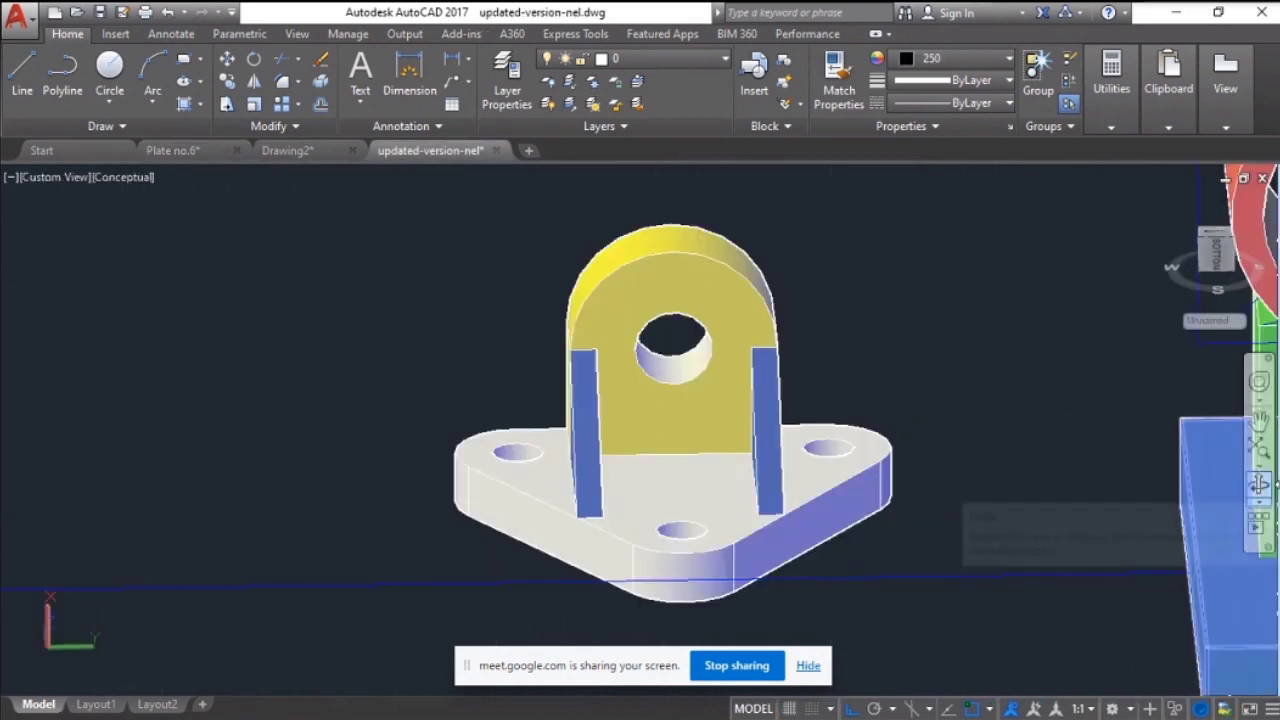
Orbit the 3D bracket round to a side view, then glance at the Plate no.6 drawing
left_click(1259, 484)
left_click_drag(709, 520, 781, 518)
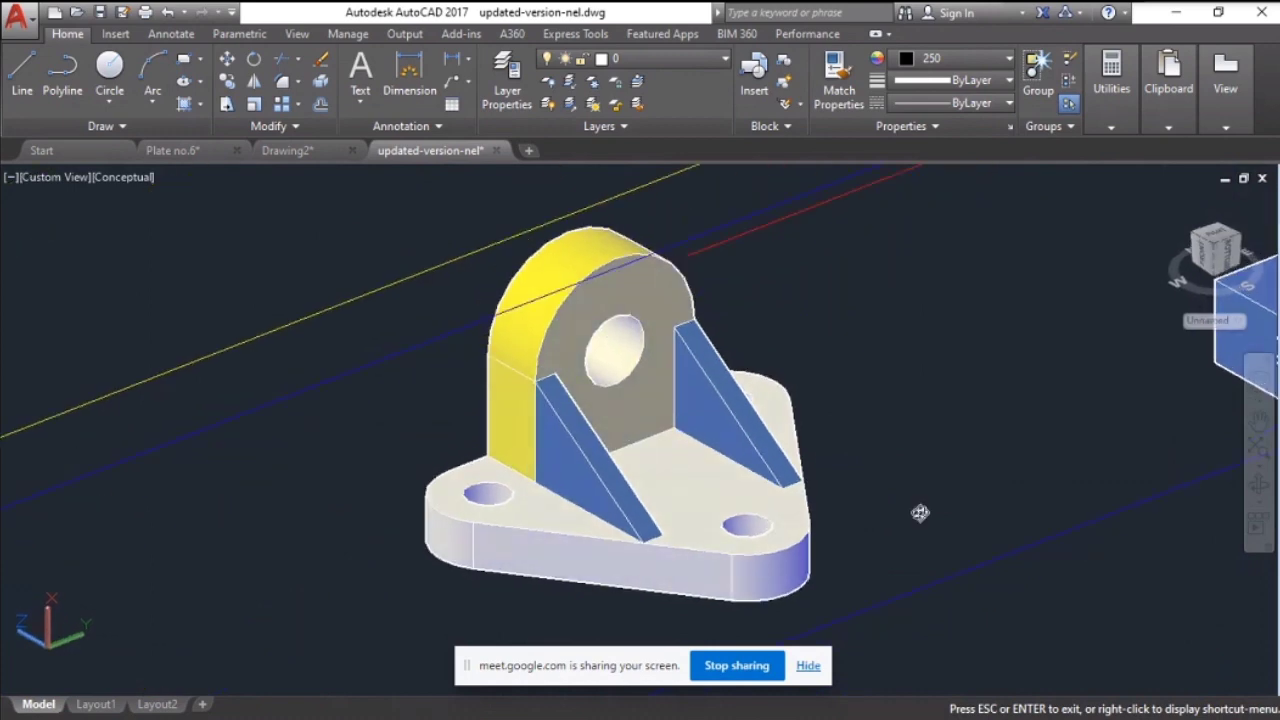
mouse_move(972, 507)
left_mouse_down()
mouse_move(929, 531)
mouse_move(974, 474)
mouse_move(980, 508)
left_mouse_up()
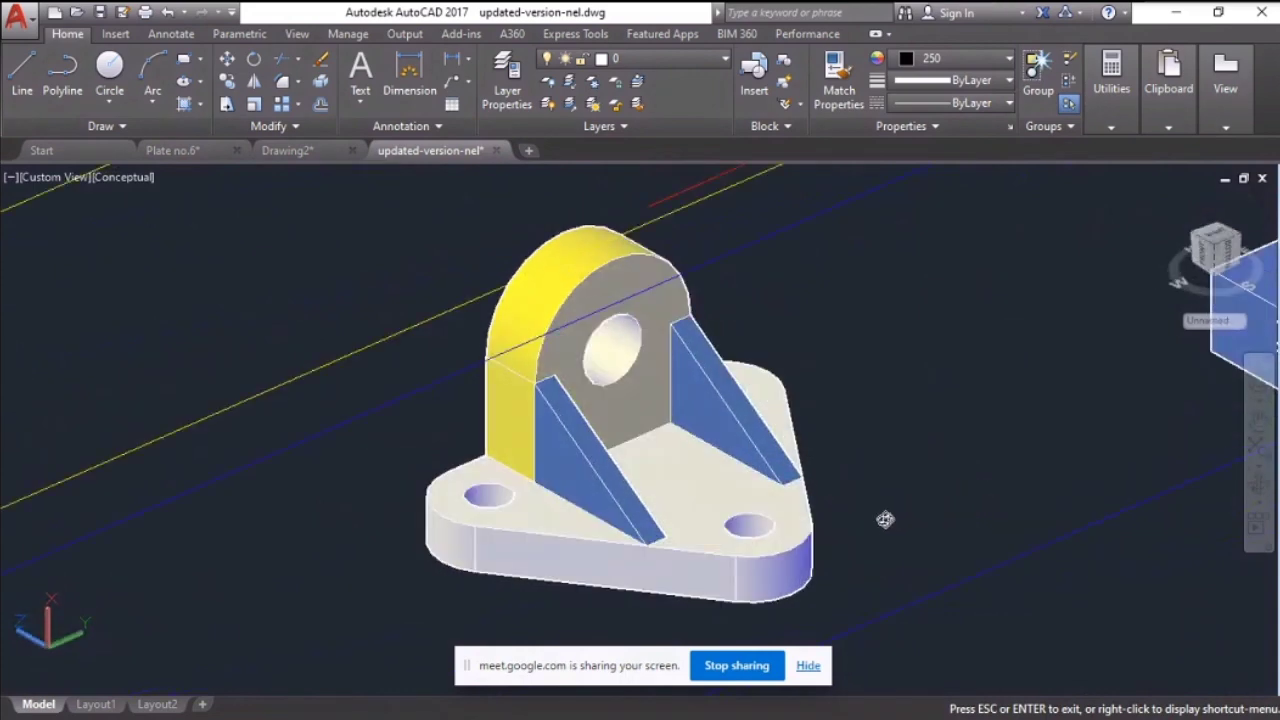
mouse_move(863, 526)
left_mouse_down()
mouse_move(811, 540)
mouse_move(897, 451)
mouse_move(923, 443)
mouse_move(977, 474)
mouse_move(974, 449)
mouse_move(978, 460)
left_mouse_up()
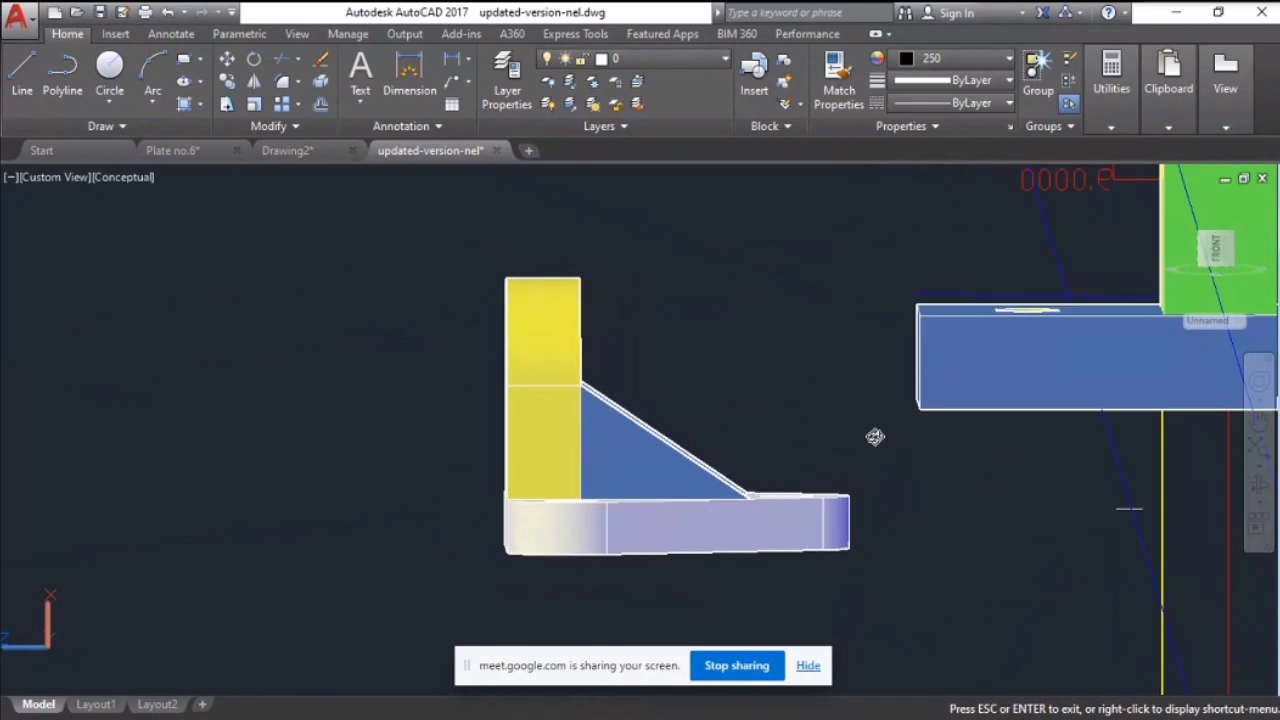
left_click(200, 158)
scroll(373, 336, "up", 2)
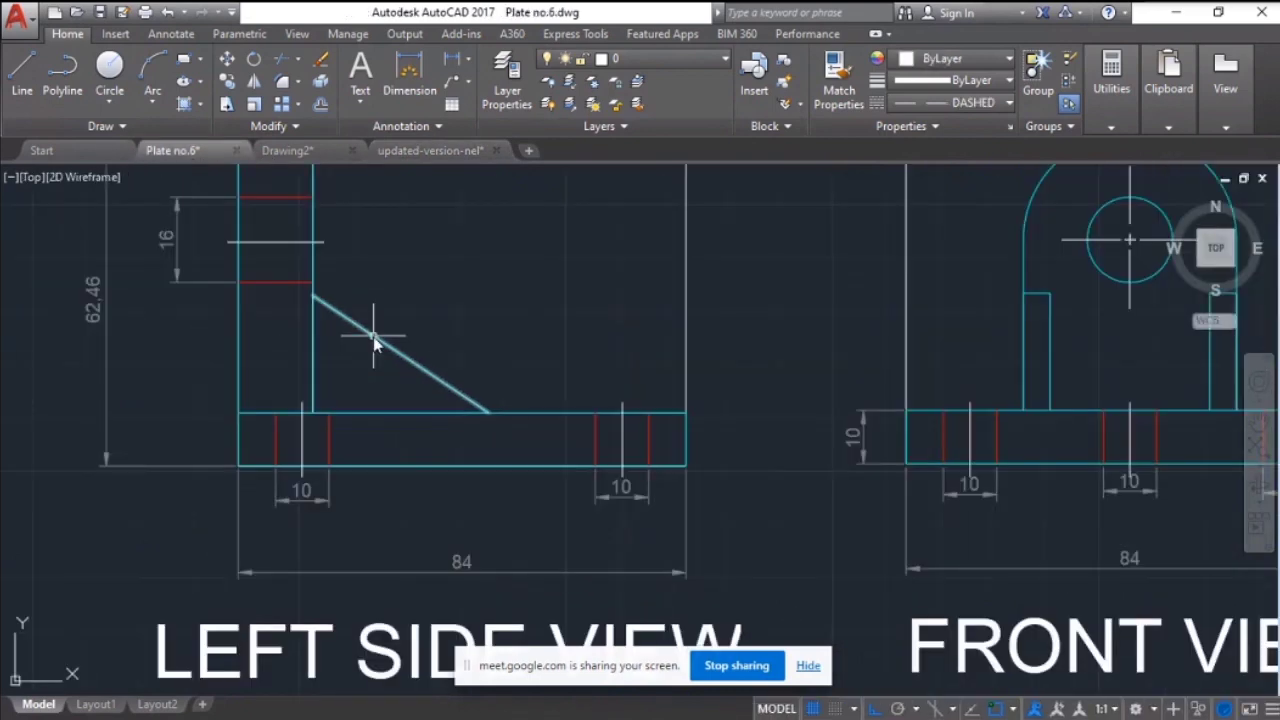
scroll(373, 336, "down", 2)
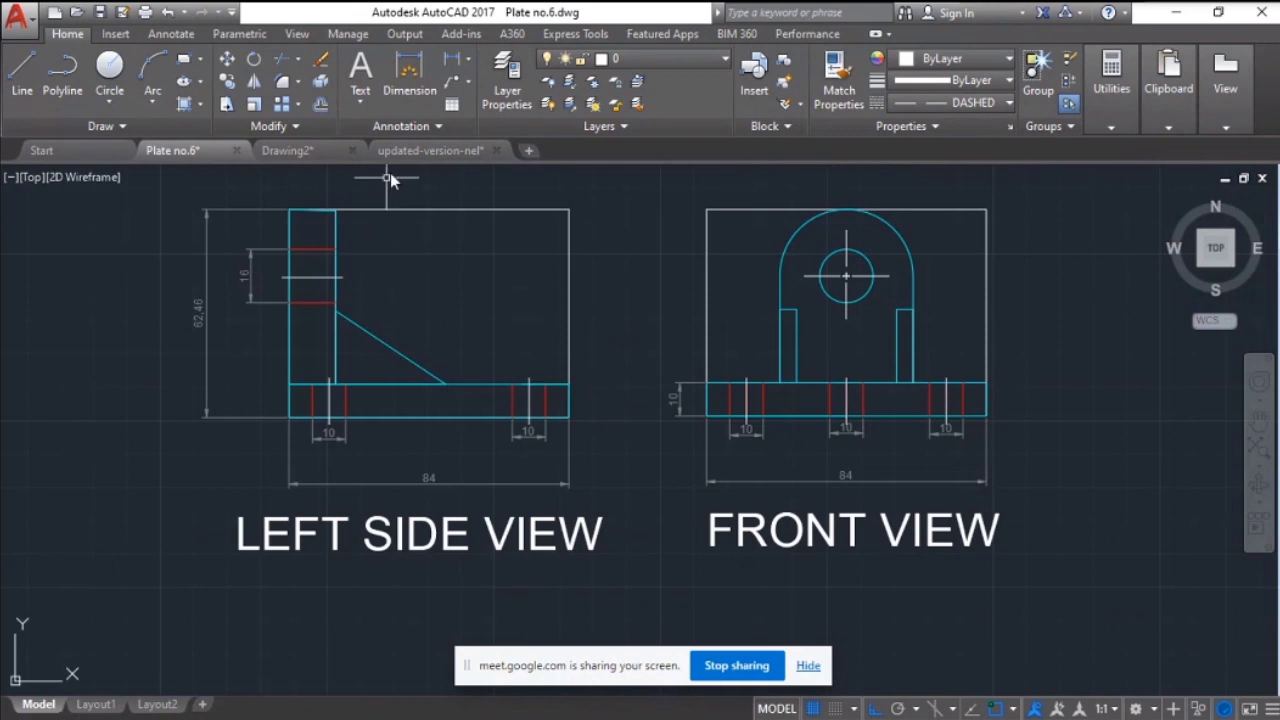
Back in updated-version-nel, pan the models to centre the yellow bracket
left_click(425, 150)
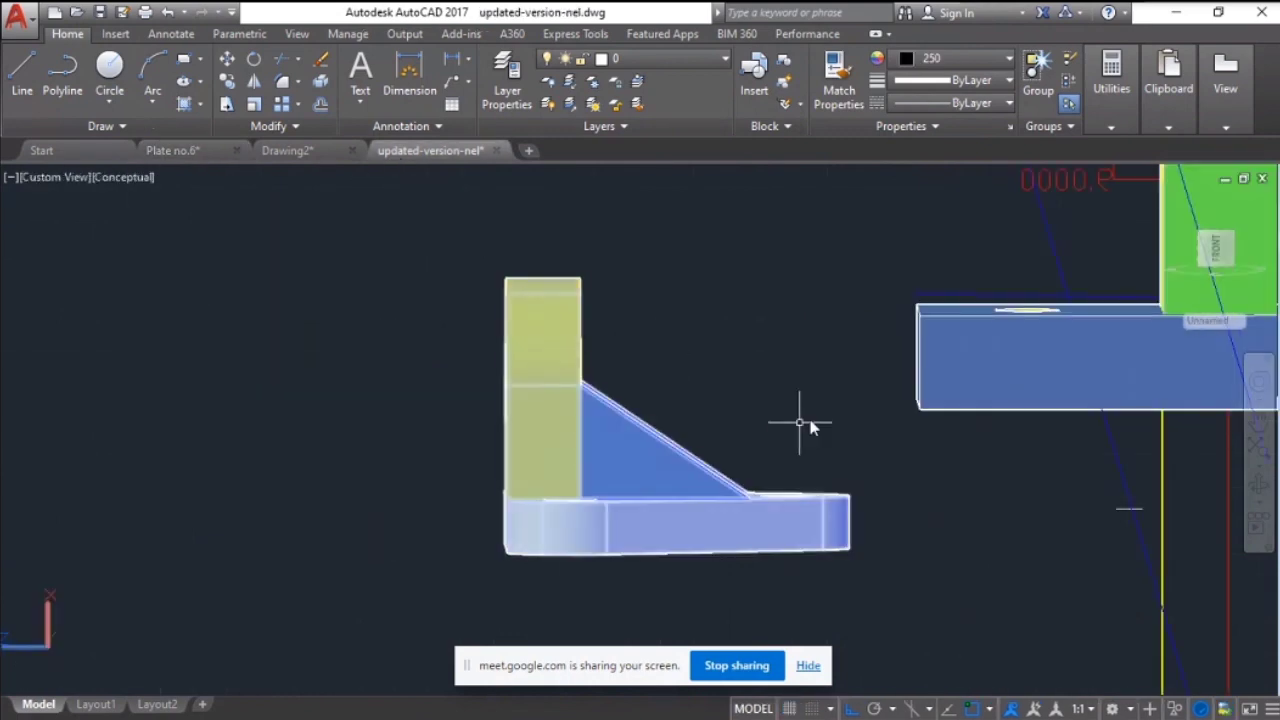
middle_click_drag(766, 420, 728, 475)
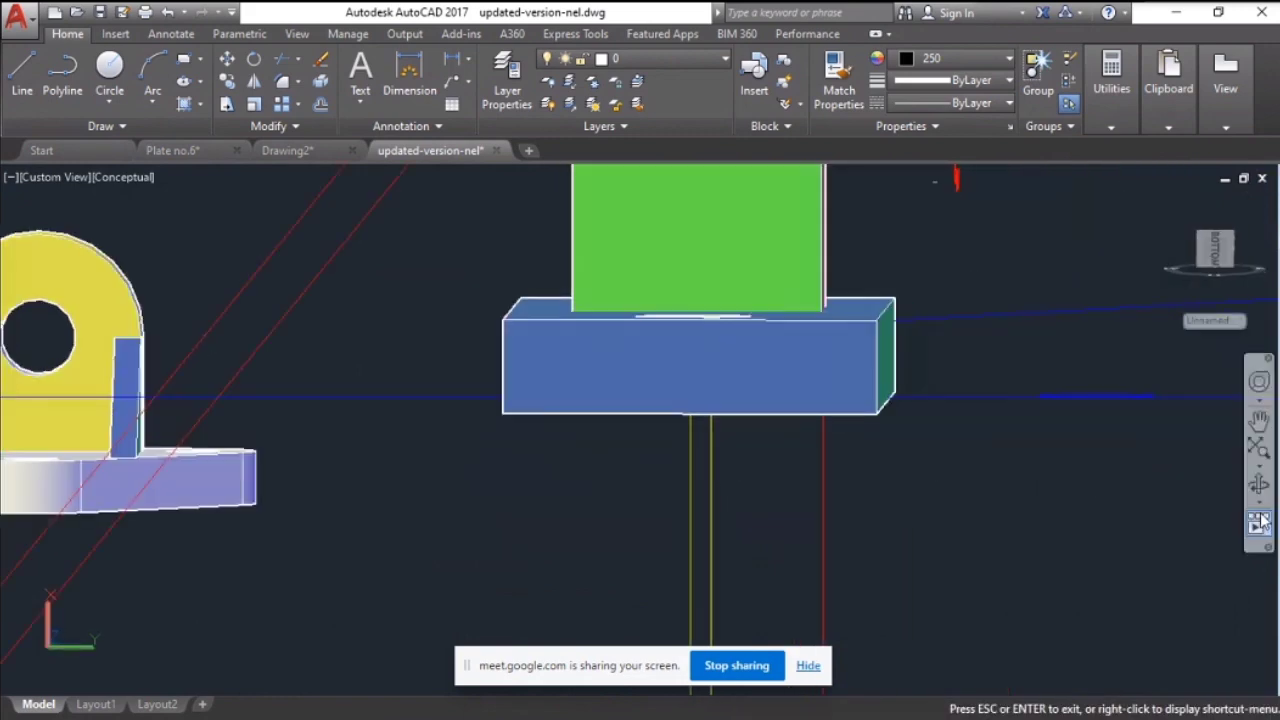
left_click(1259, 420)
left_click_drag(244, 385, 594, 449)
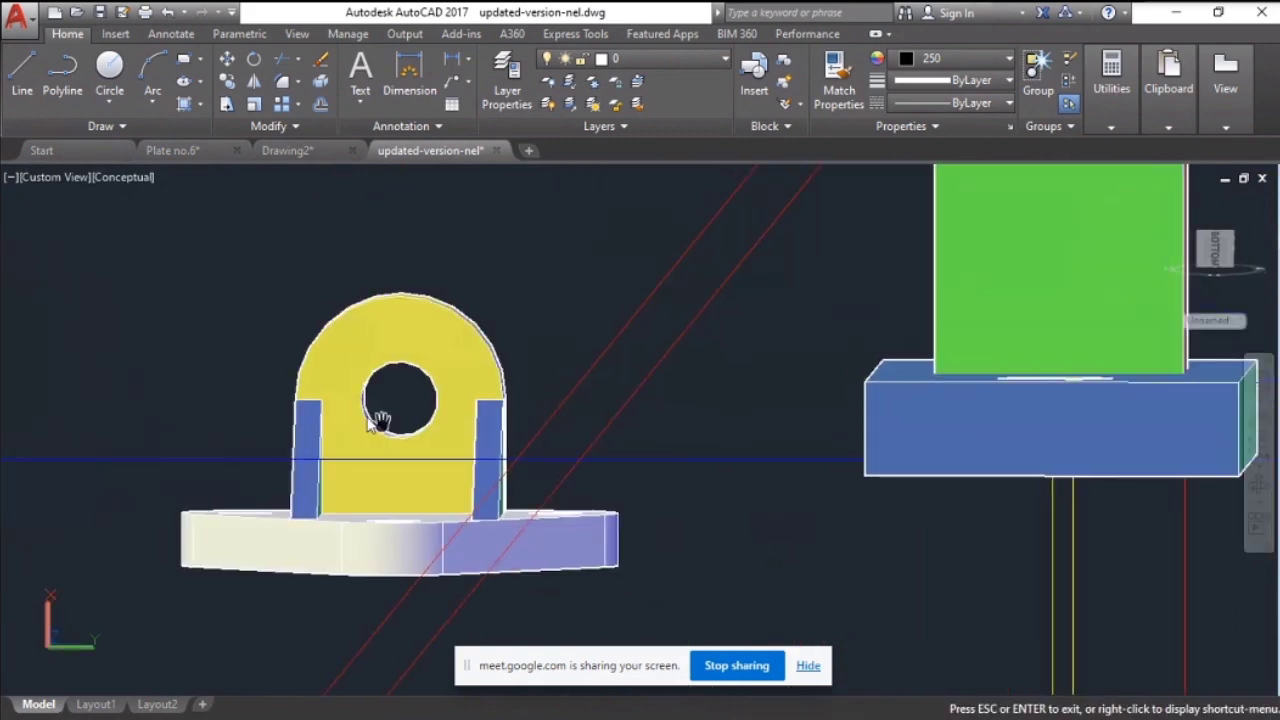
Compare Plate no.6, Drawing2 and the 3D model, re-orbit the bracket, and settle on Plate no.6
left_click(188, 151)
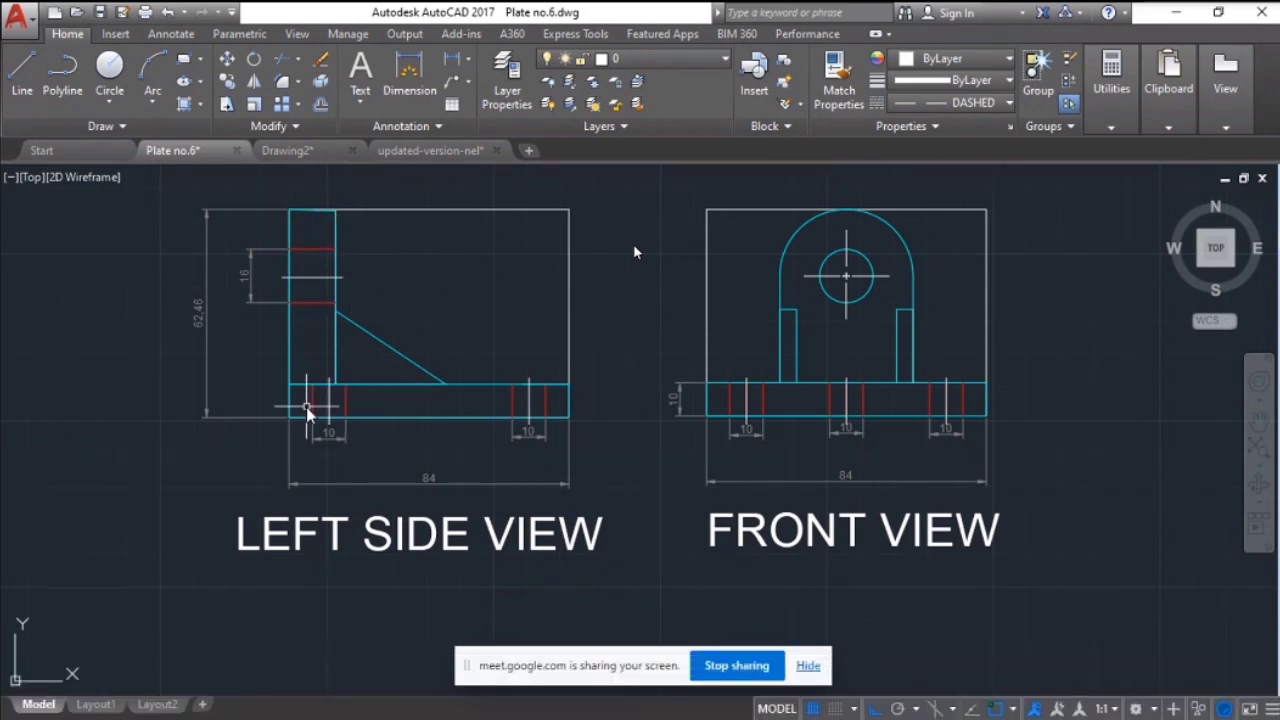
left_click(413, 152)
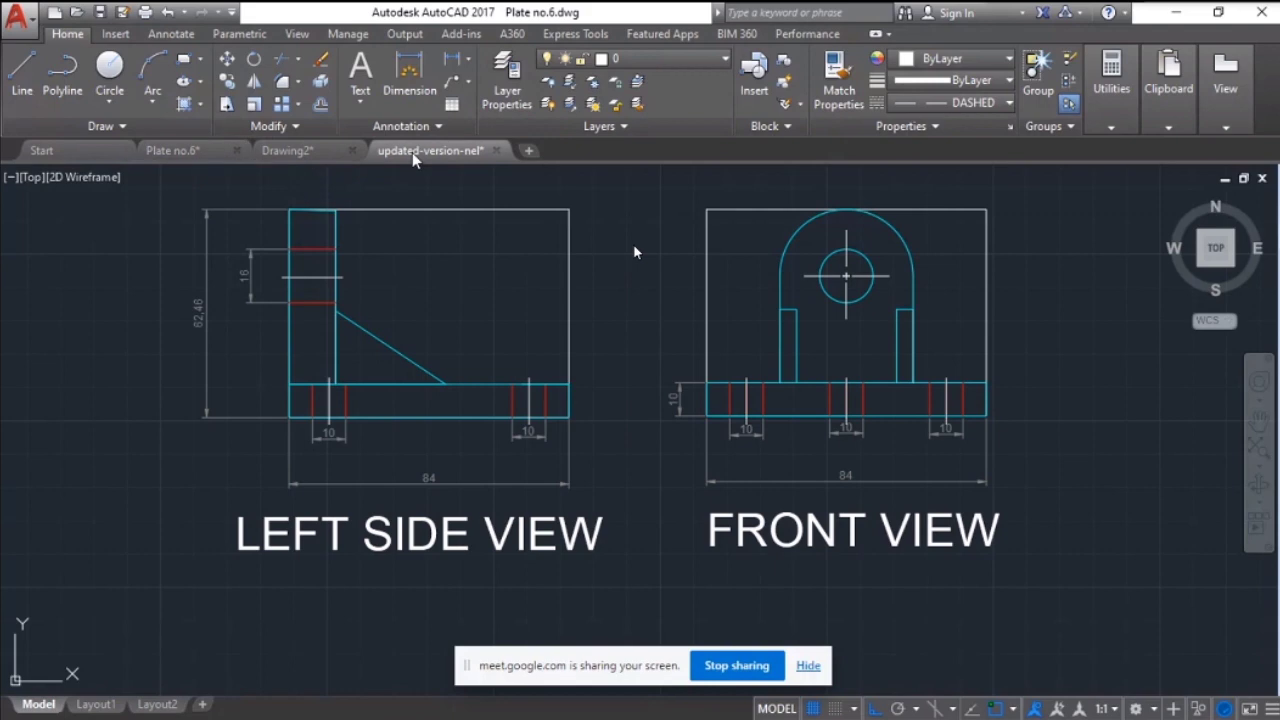
left_click(287, 151)
left_click(172, 151)
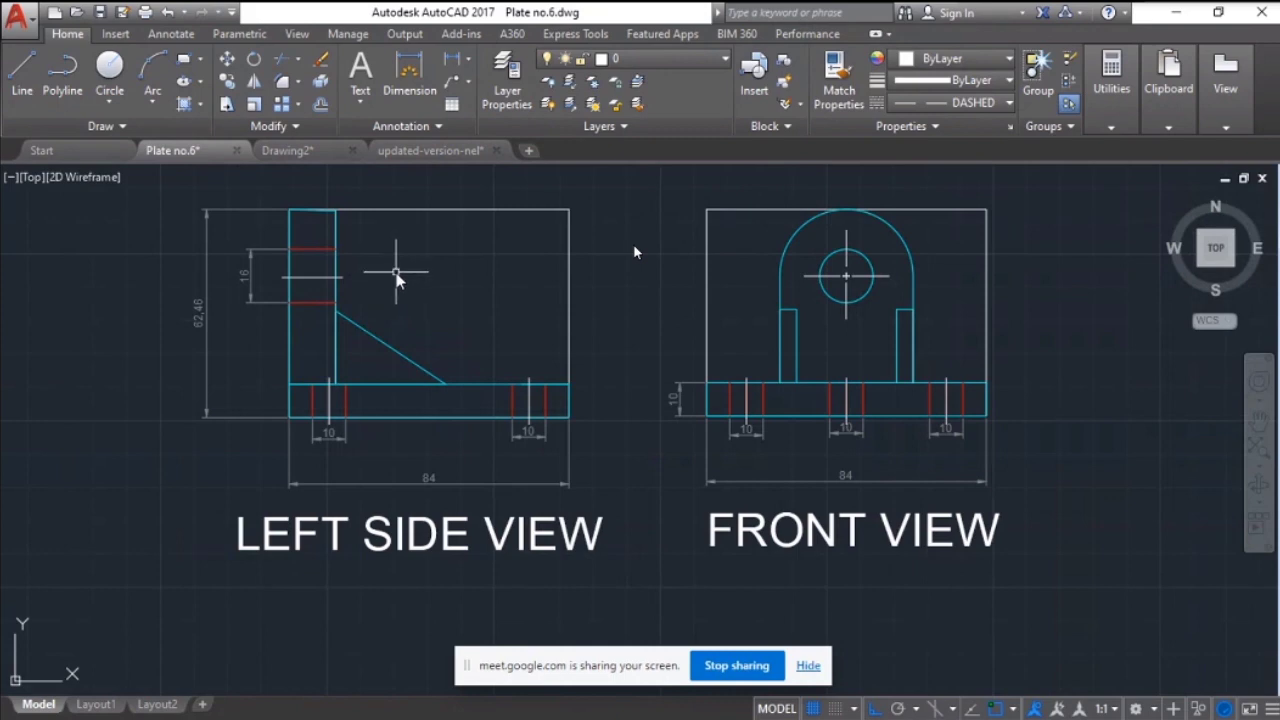
left_click(430, 150)
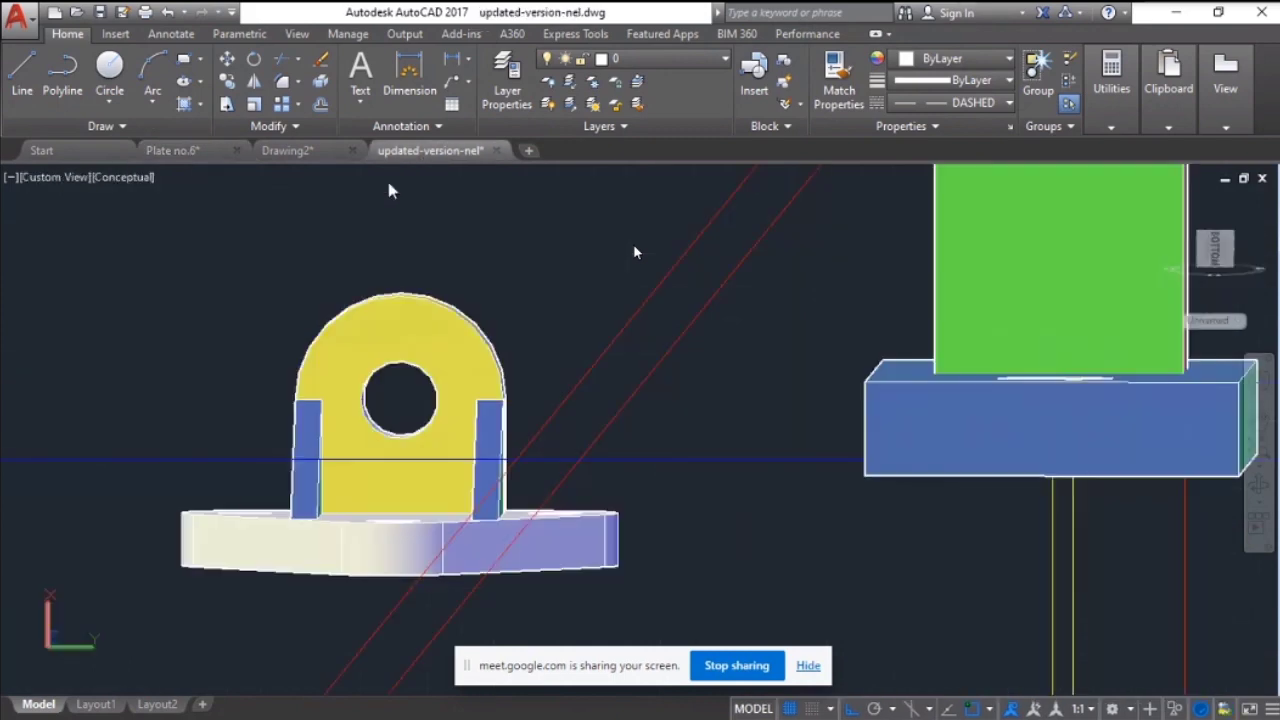
left_click(1258, 488)
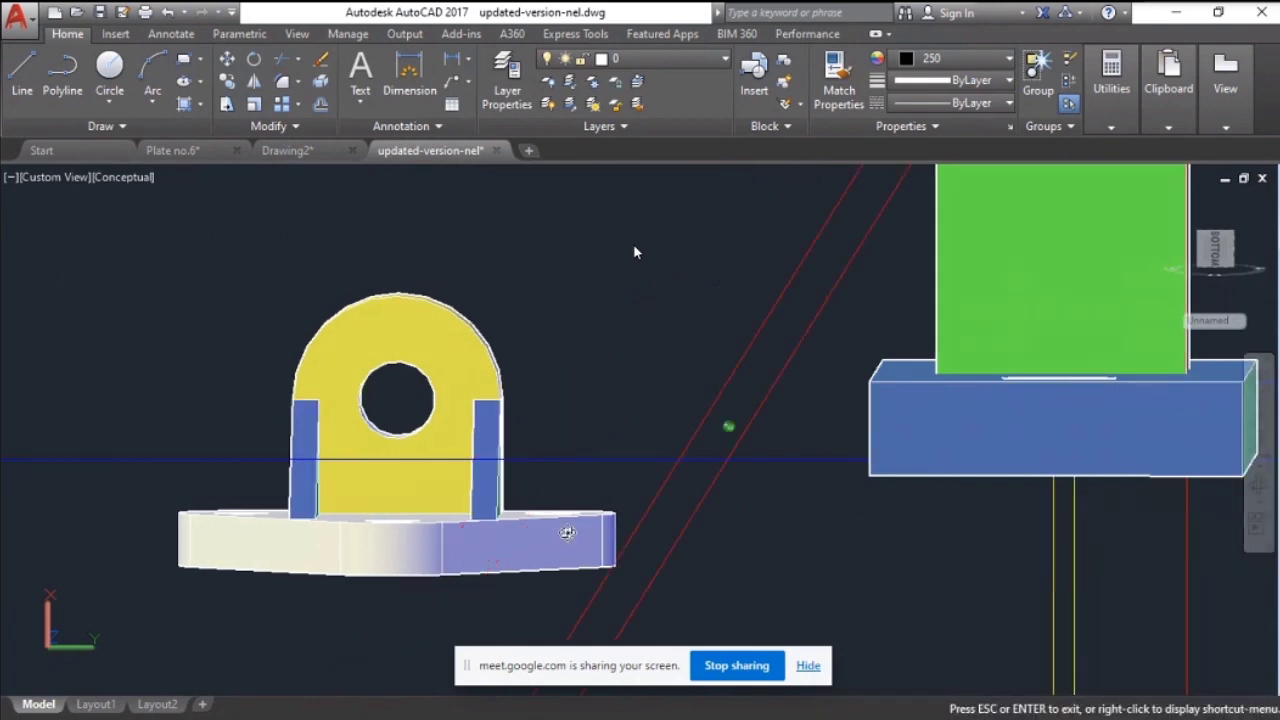
left_click_drag(728, 427, 769, 531)
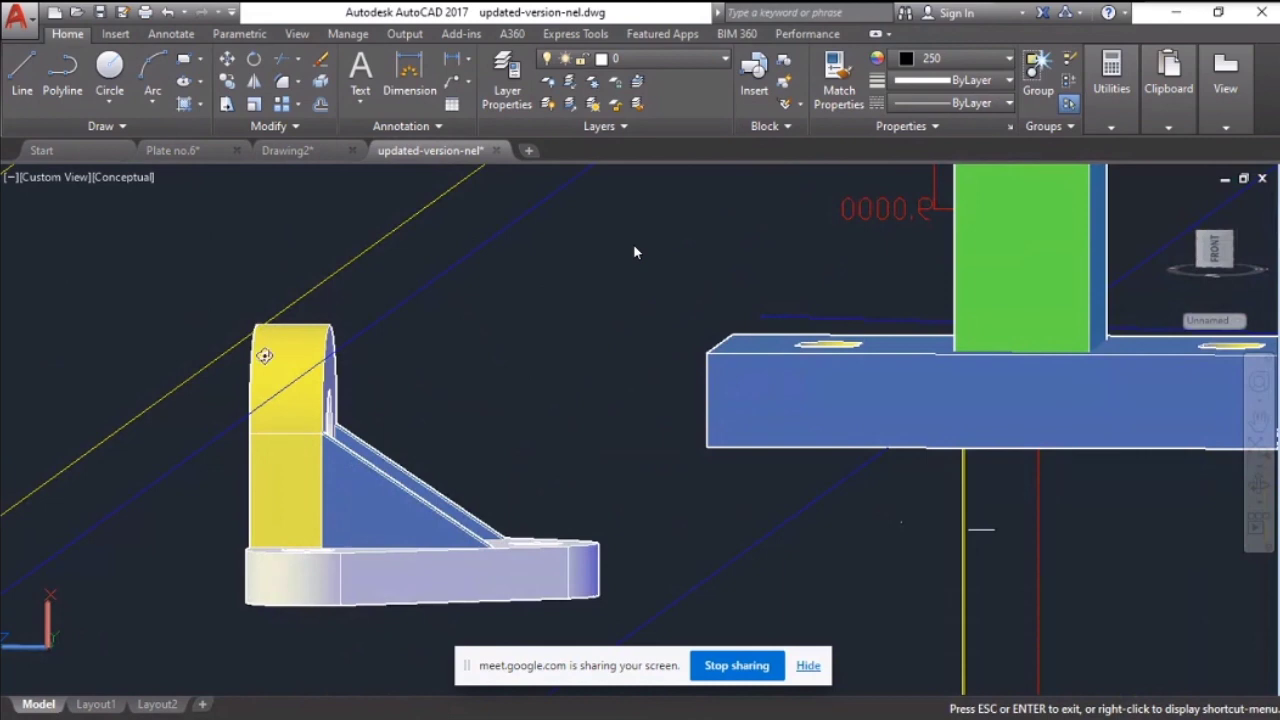
left_click(185, 152)
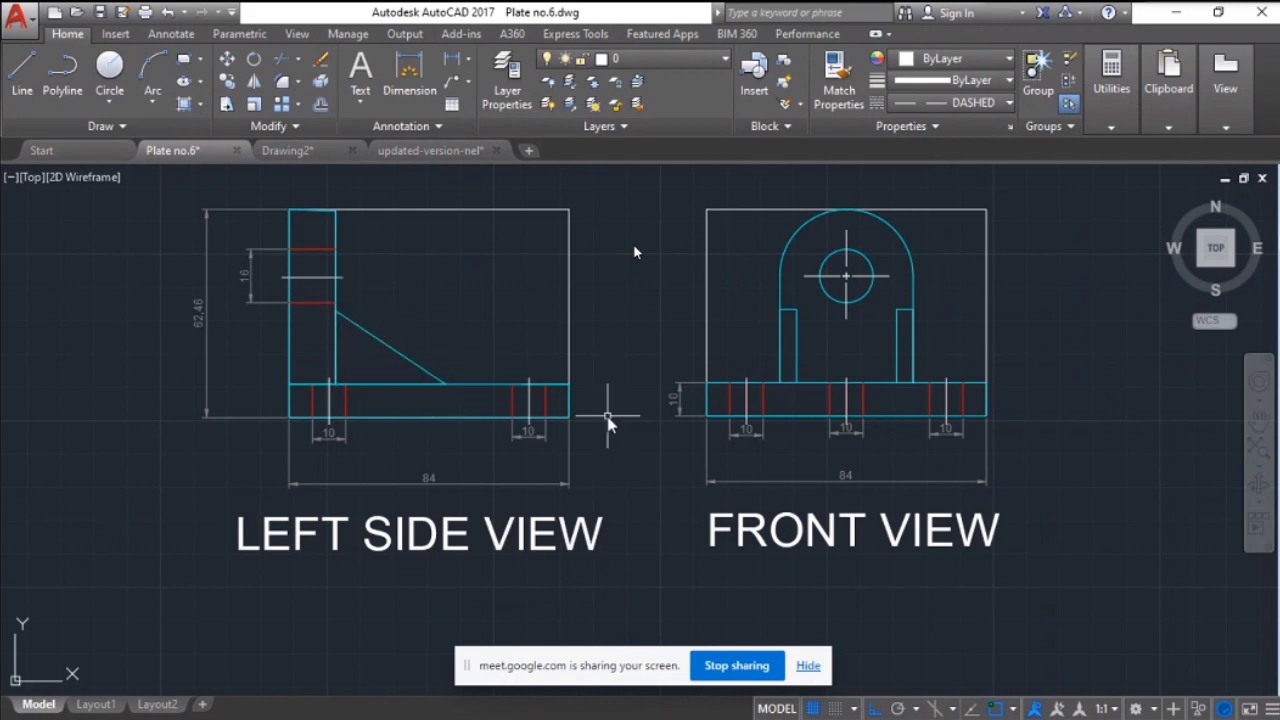
scroll(594, 414, "down", 2)
scroll(594, 414, "up", 2)
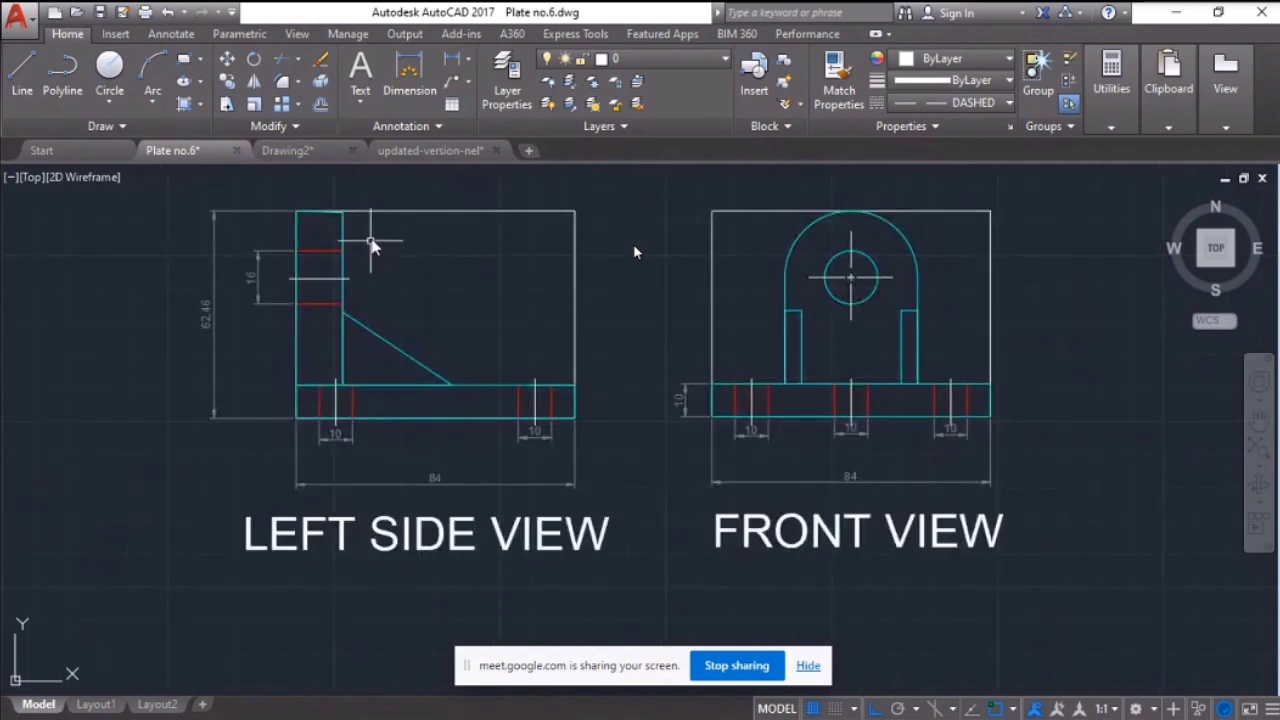
left_click(371, 332)
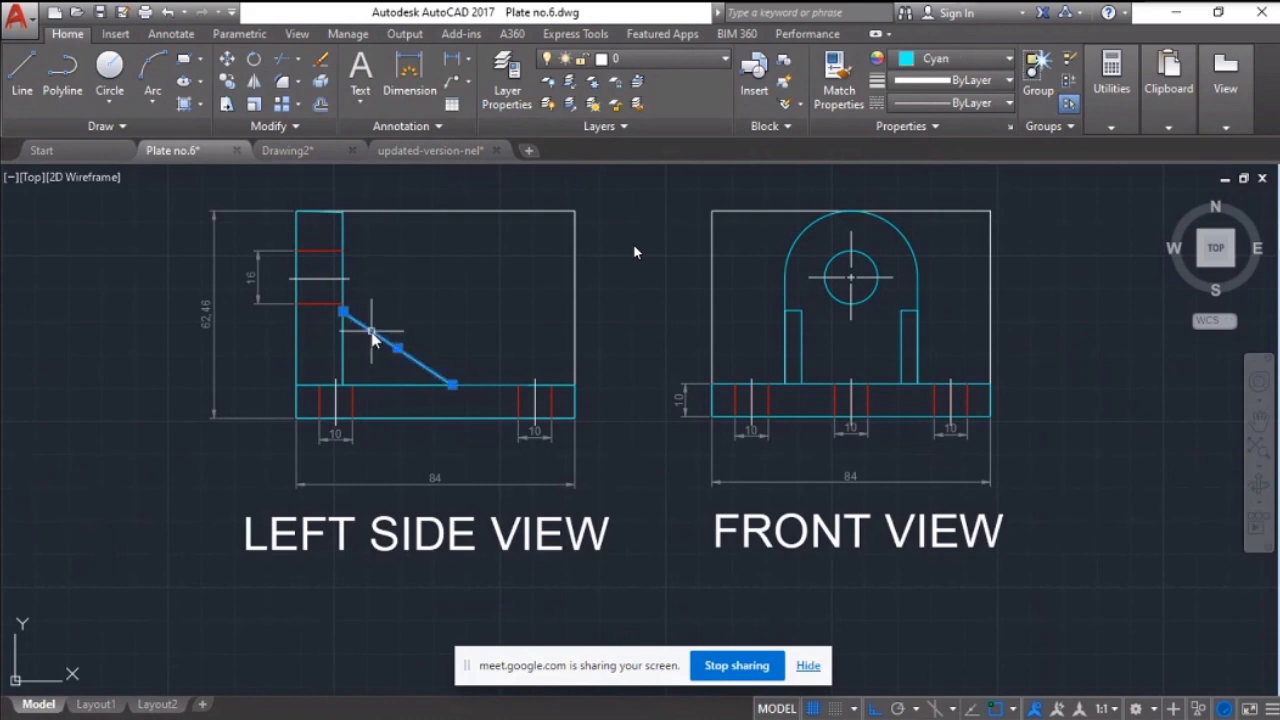
key("Escape")
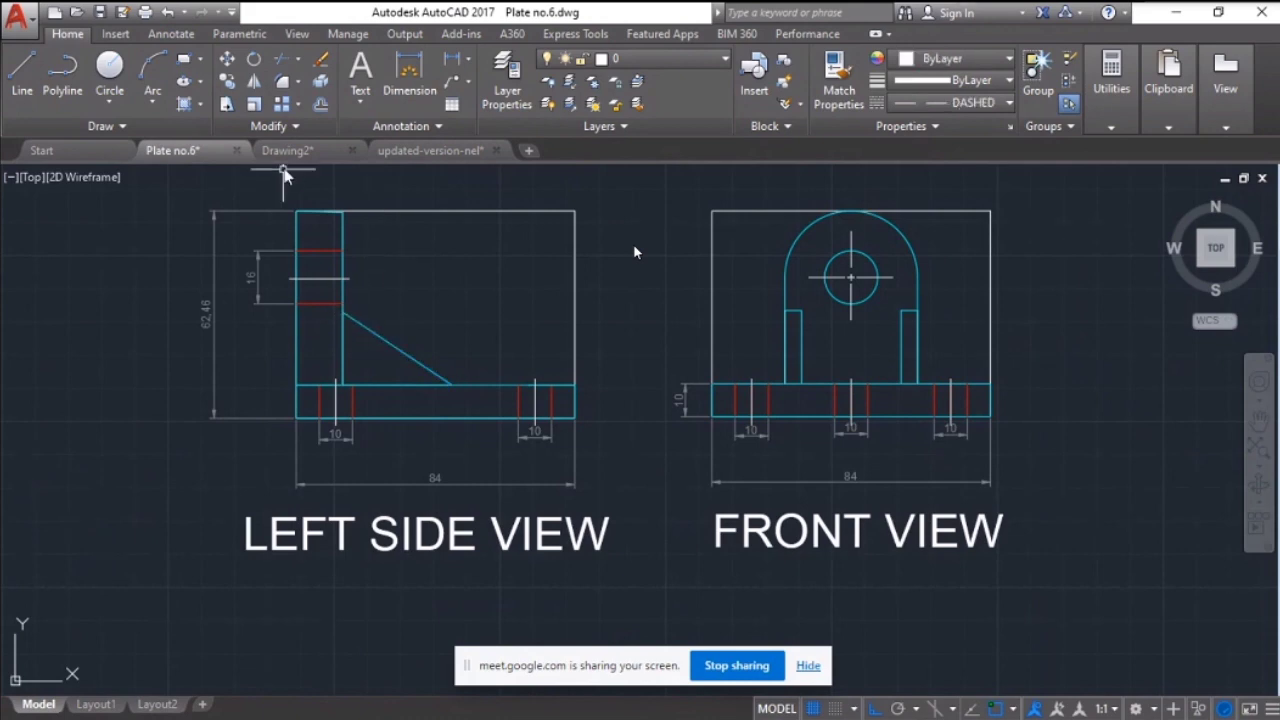
left_click(287, 152)
left_click(390, 152)
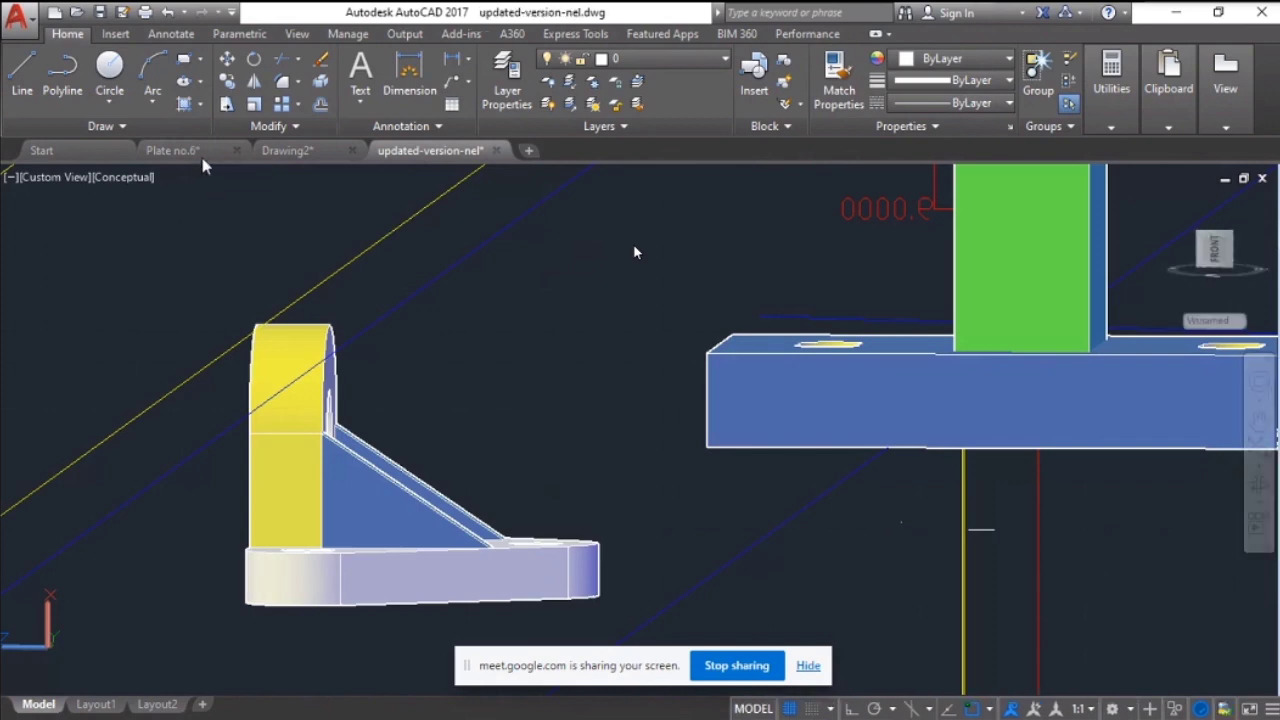
left_click(198, 152)
scroll(623, 328, "down", 3)
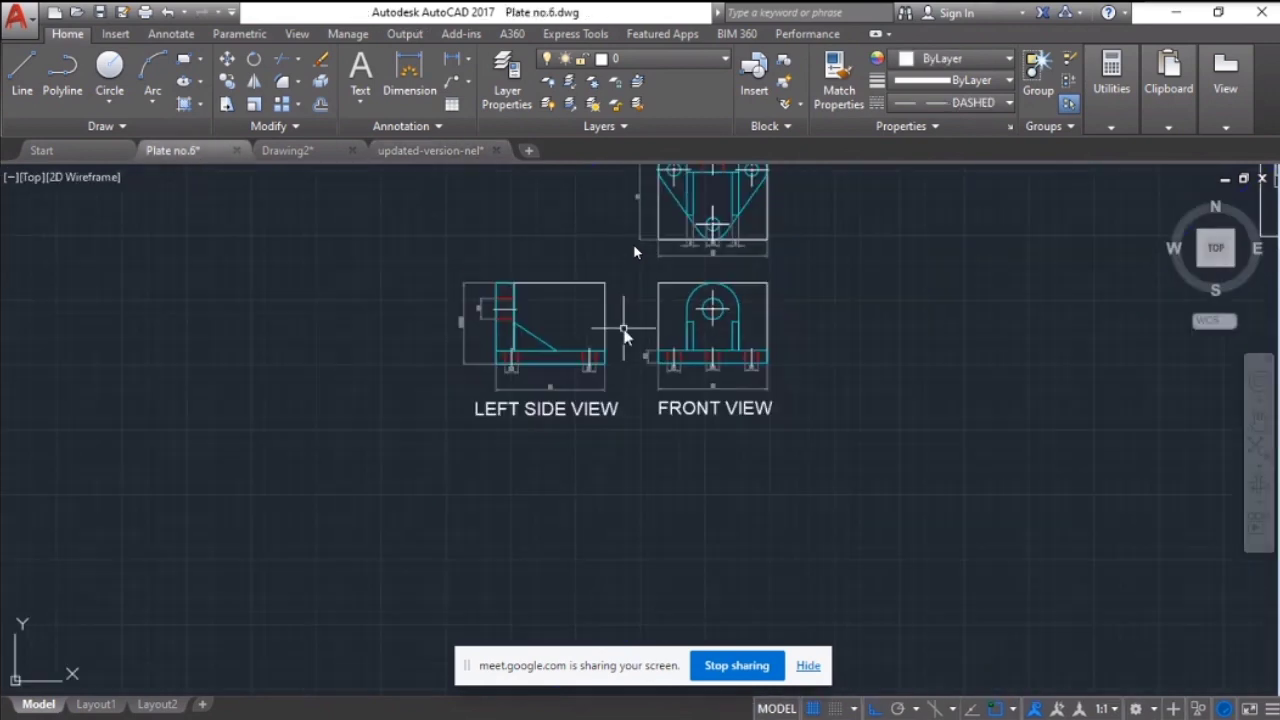
scroll(625, 330, "up", 3)
scroll(625, 326, "down", 4)
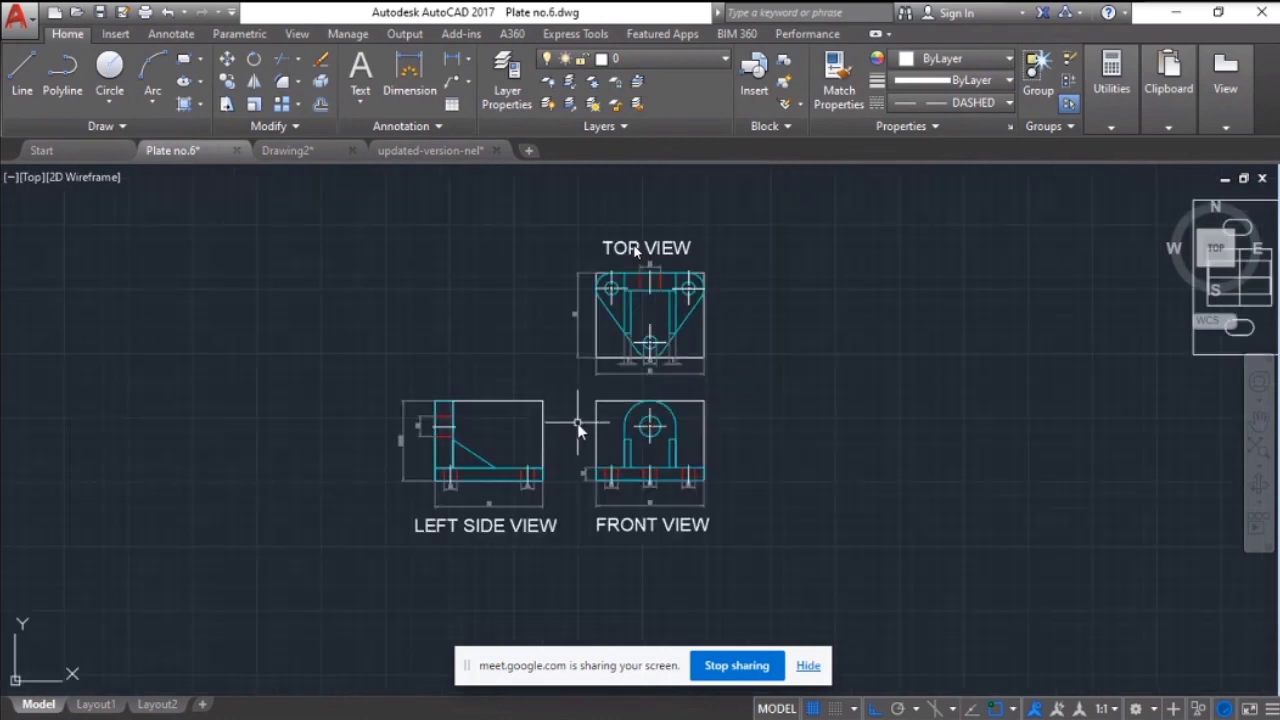
scroll(577, 423, "up", 4)
scroll(326, 392, "up", 5)
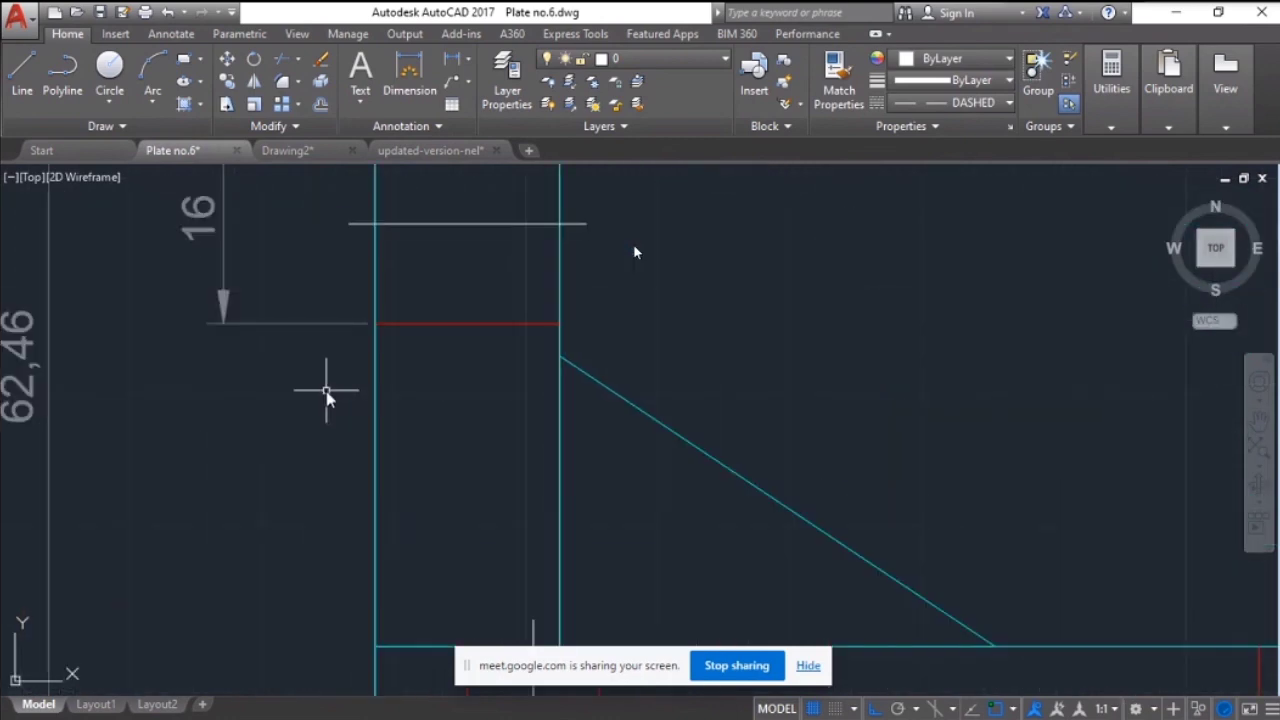
middle_click_drag(124, 378, 334, 386)
scroll(455, 470, "down", 2)
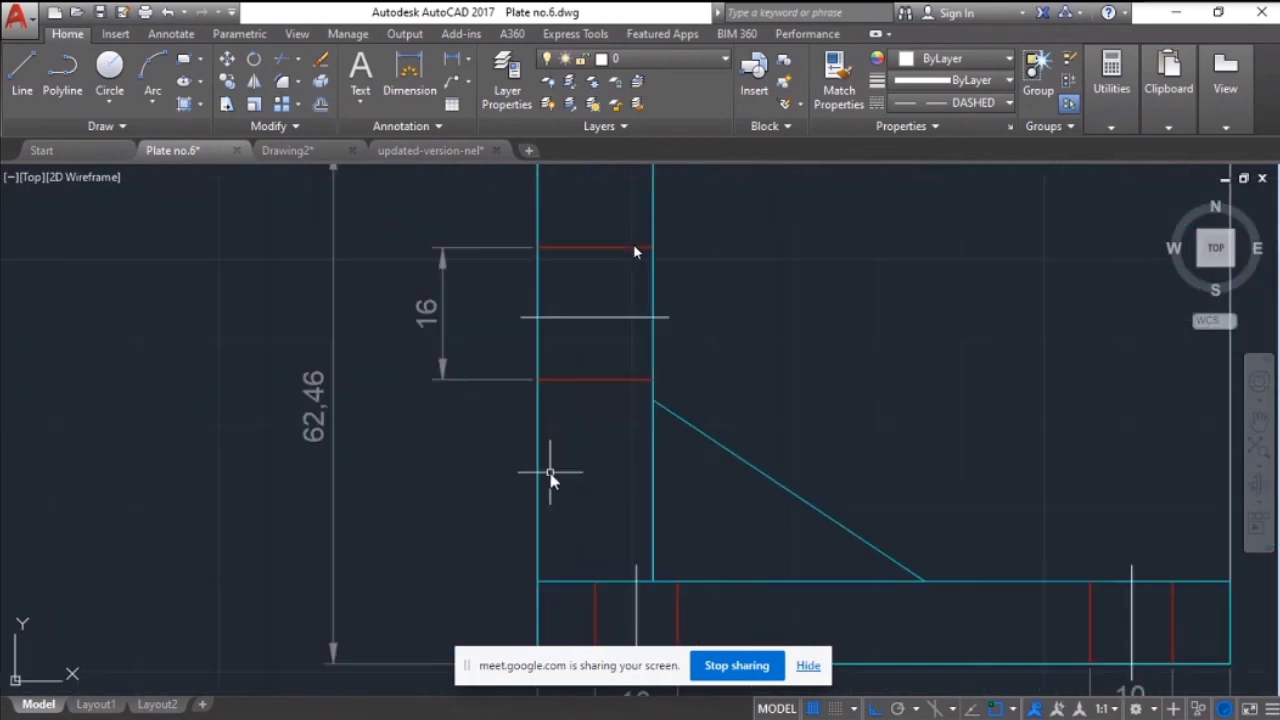
scroll(550, 472, "down", 3)
scroll(600, 510, "up", 5)
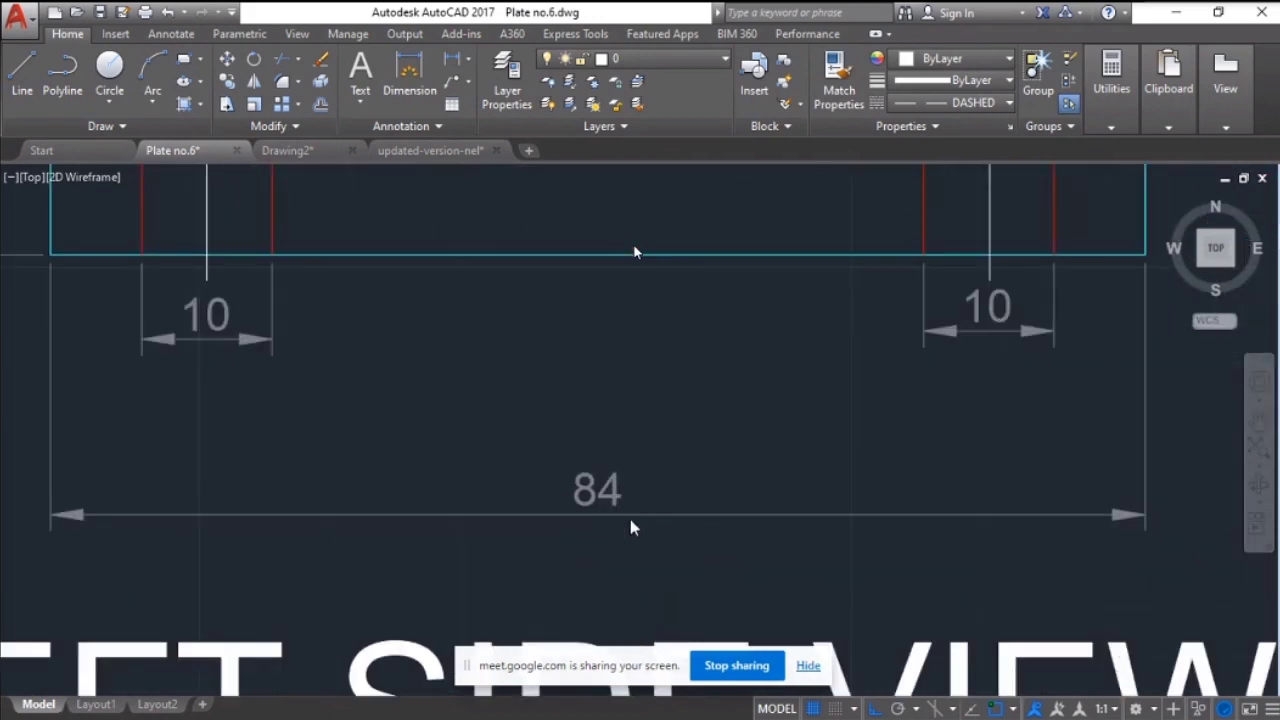
scroll(631, 527, "down", 3)
scroll(777, 520, "up", 1)
middle_click_drag(623, 543, 380, 540)
middle_click_drag(834, 529, 644, 600)
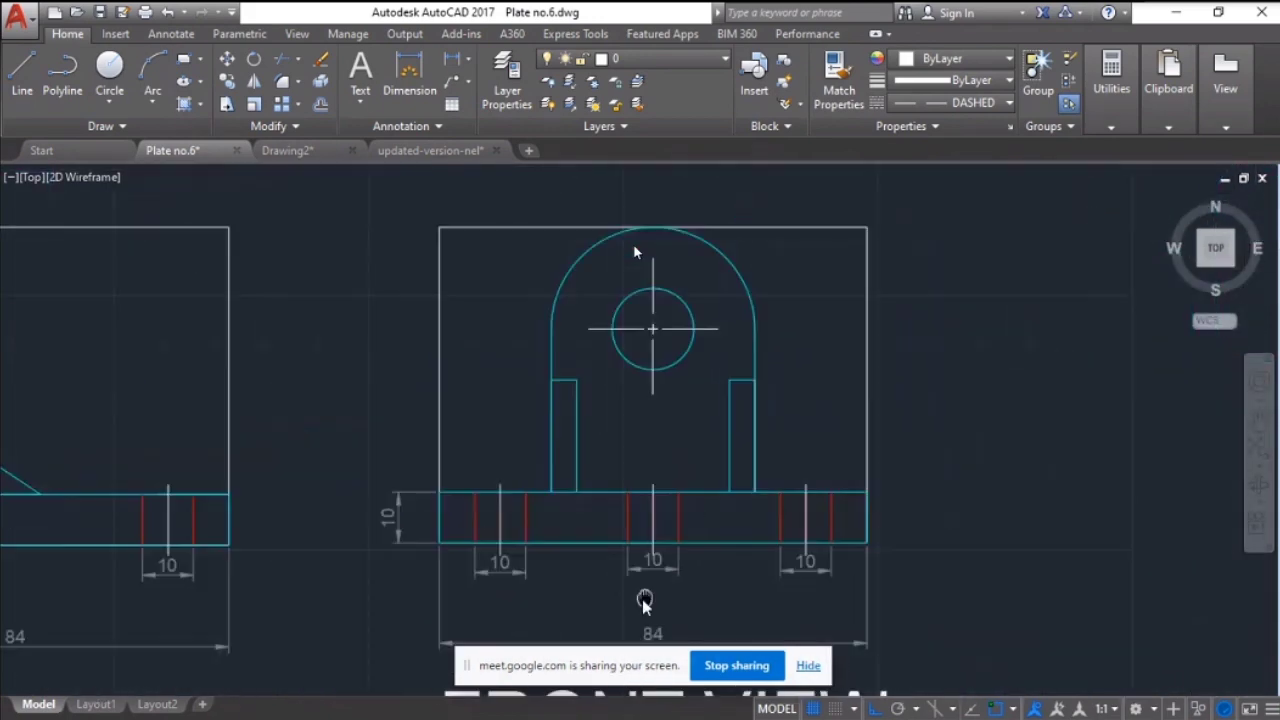
scroll(670, 440, "down", 3)
scroll(655, 360, "up", 6)
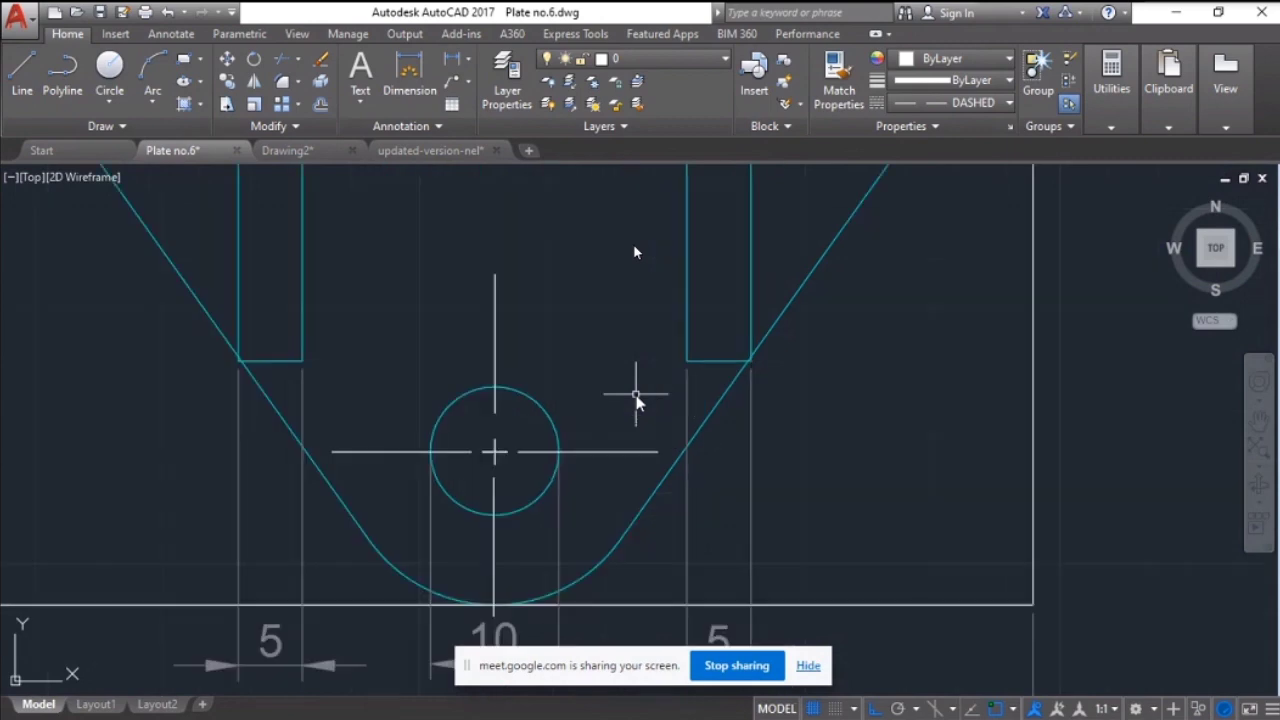
scroll(637, 400, "down", 4)
scroll(643, 371, "up", 1)
mouse_move(1029, 423)
middle_mouse_down()
mouse_move(456, 492)
mouse_move(766, 451)
mouse_move(629, 414)
mouse_move(368, 428)
middle_mouse_up()
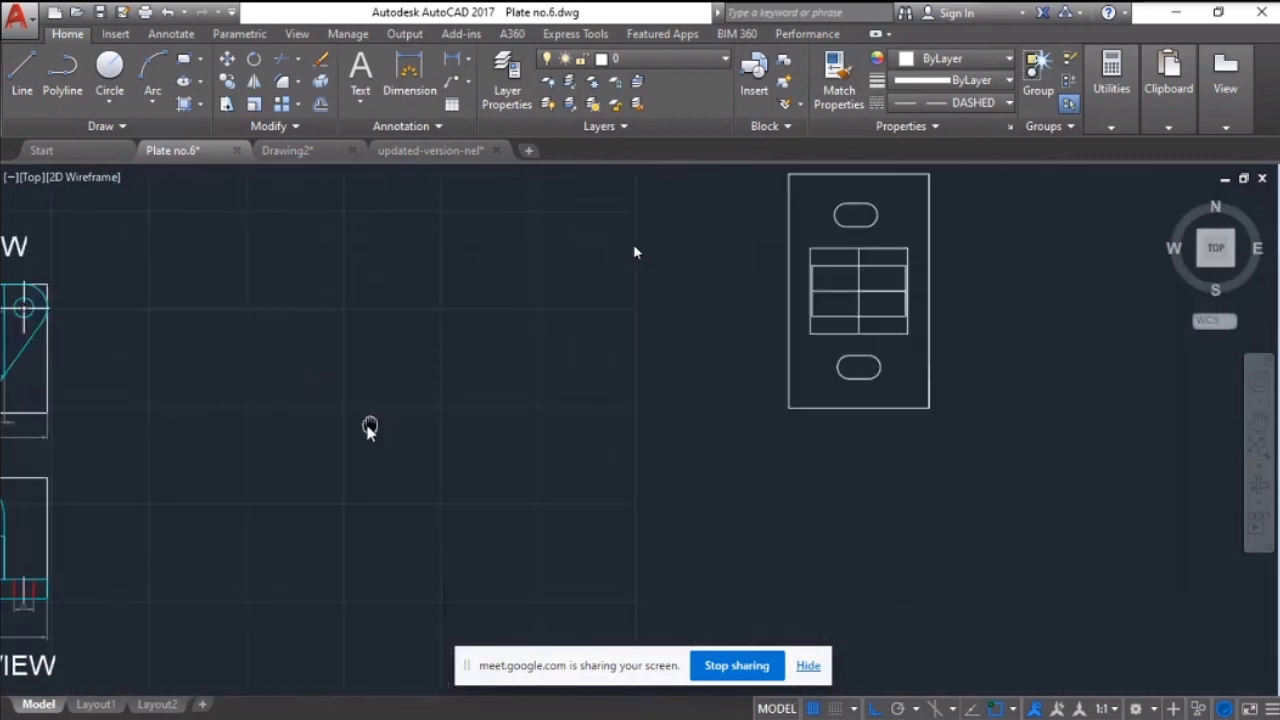
scroll(714, 423, "up", 2)
middle_click_drag(714, 423, 703, 503)
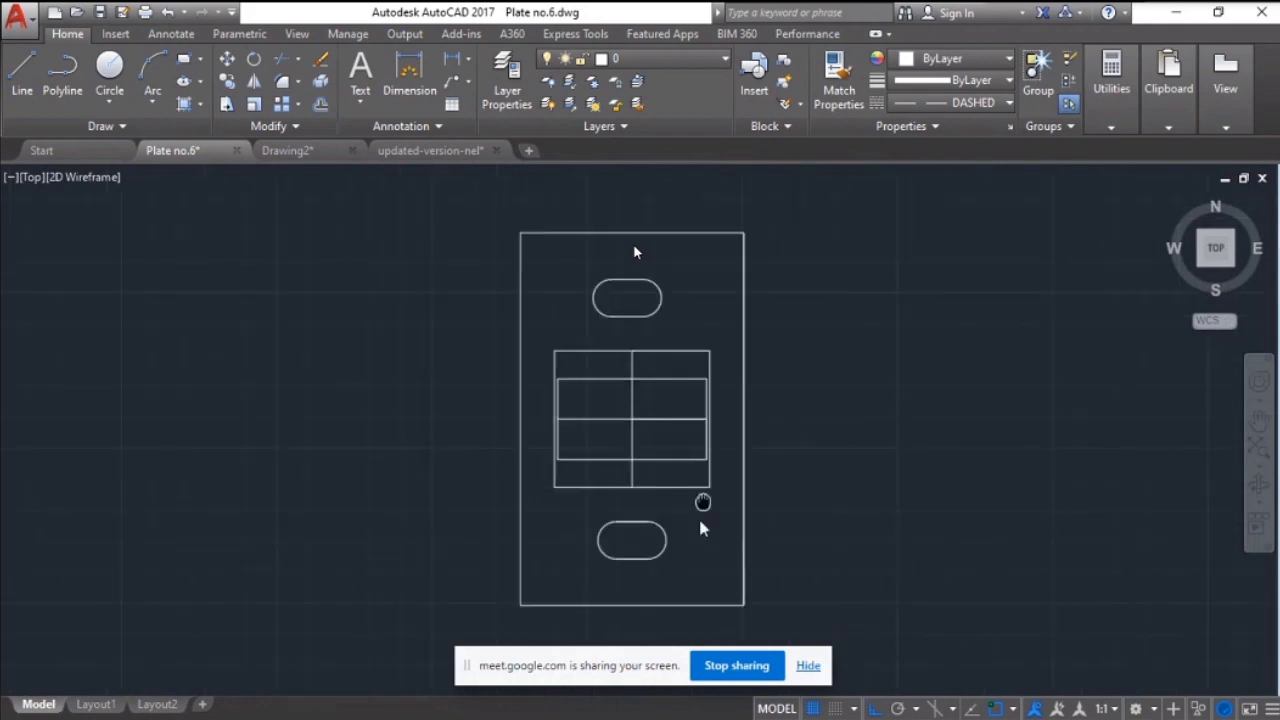
middle_click_drag(274, 470, 853, 451)
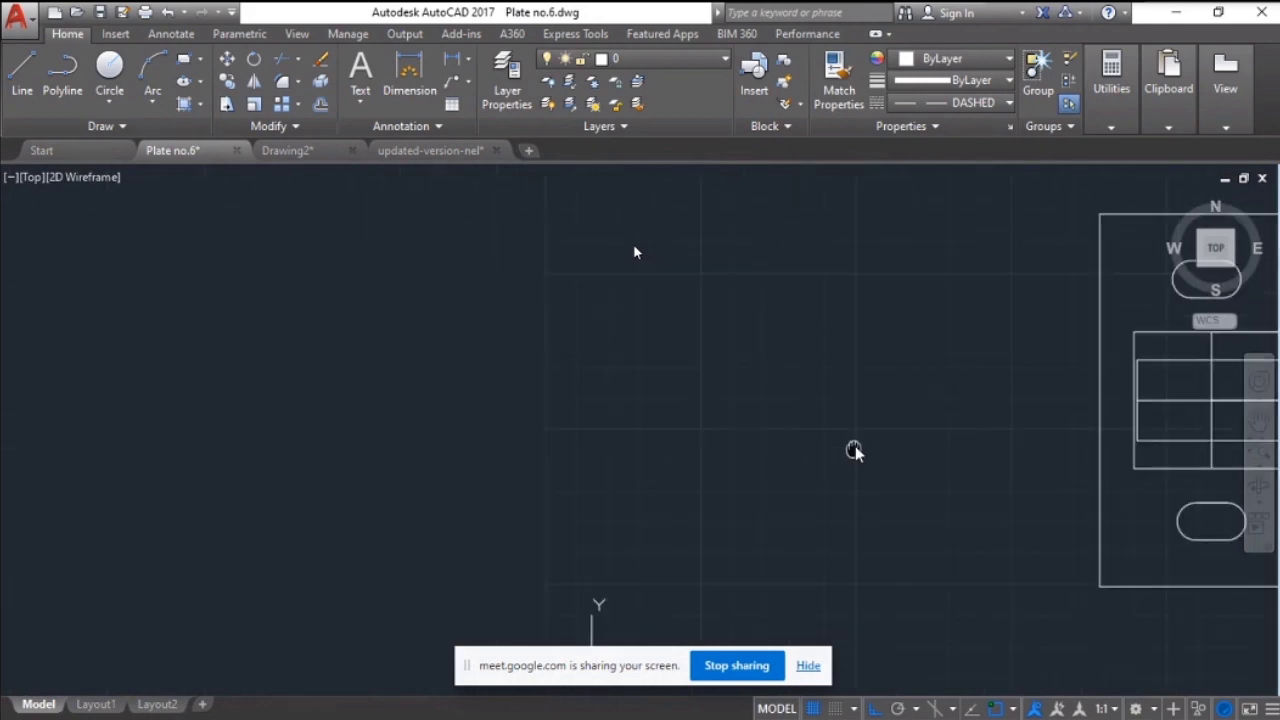
scroll(554, 346, "down", 3)
scroll(437, 371, "up", 3)
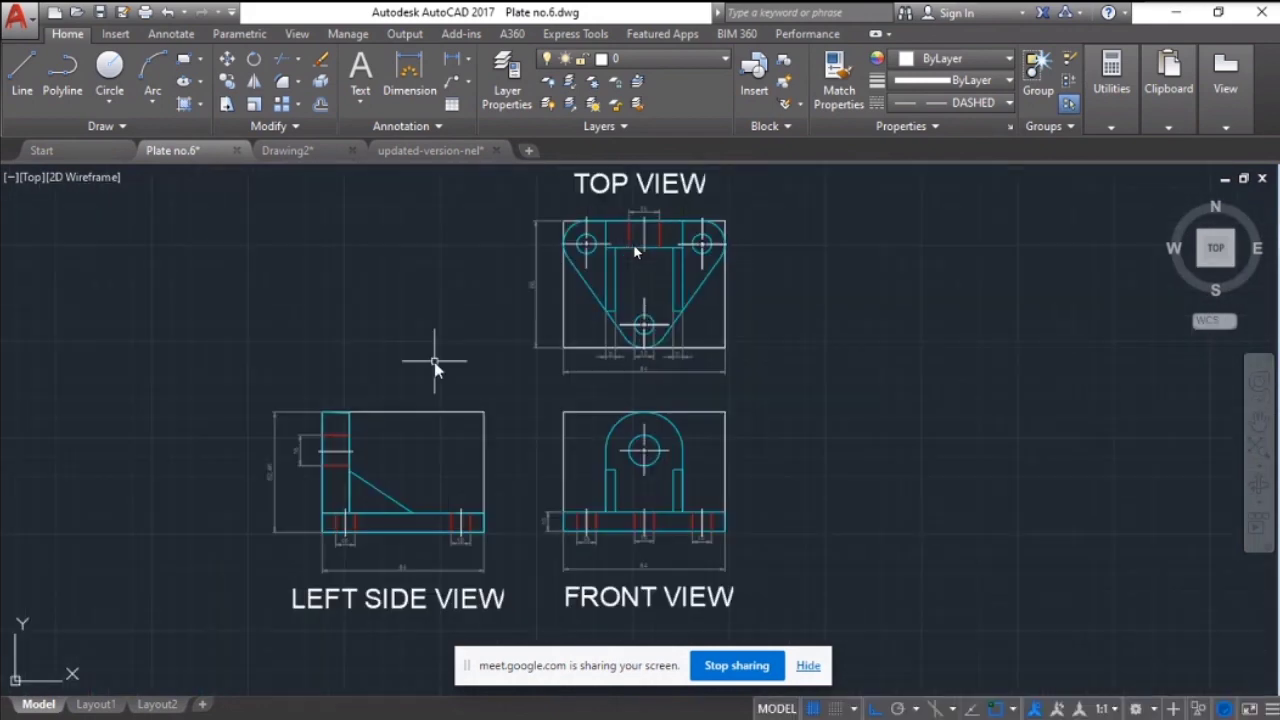
middle_click_drag(434, 362, 429, 372)
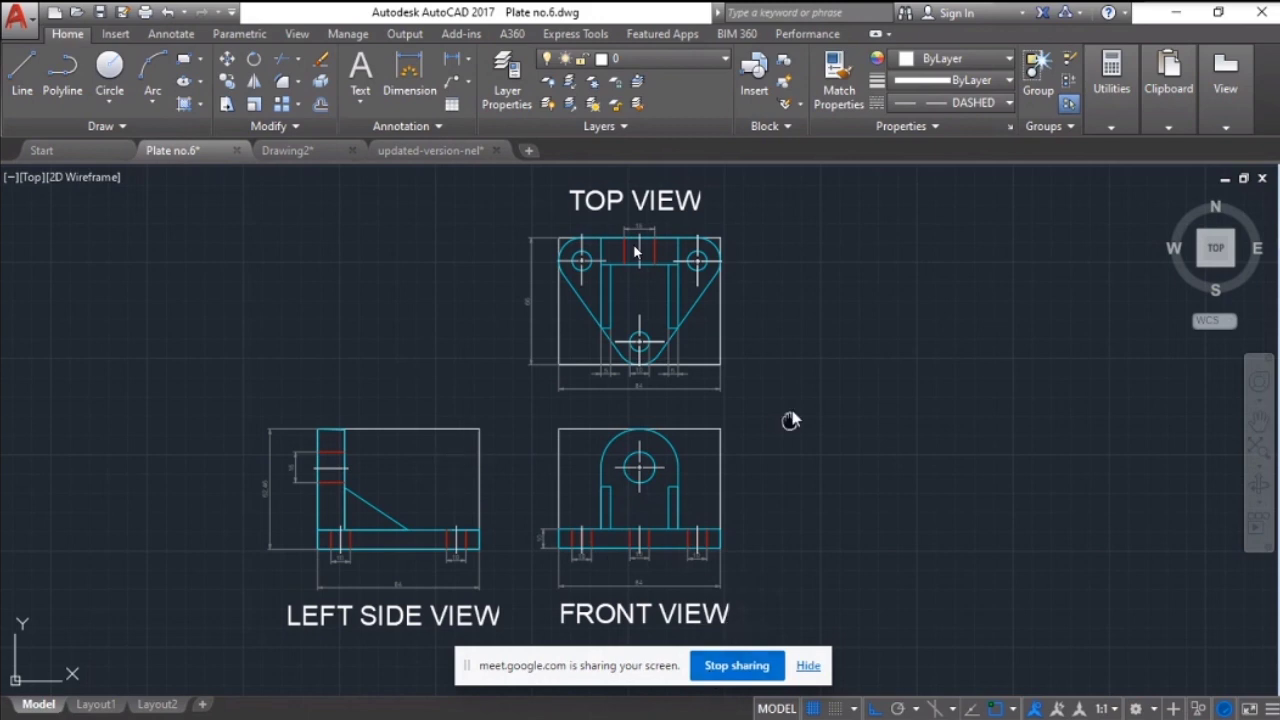
middle_click_drag(779, 455, 776, 377)
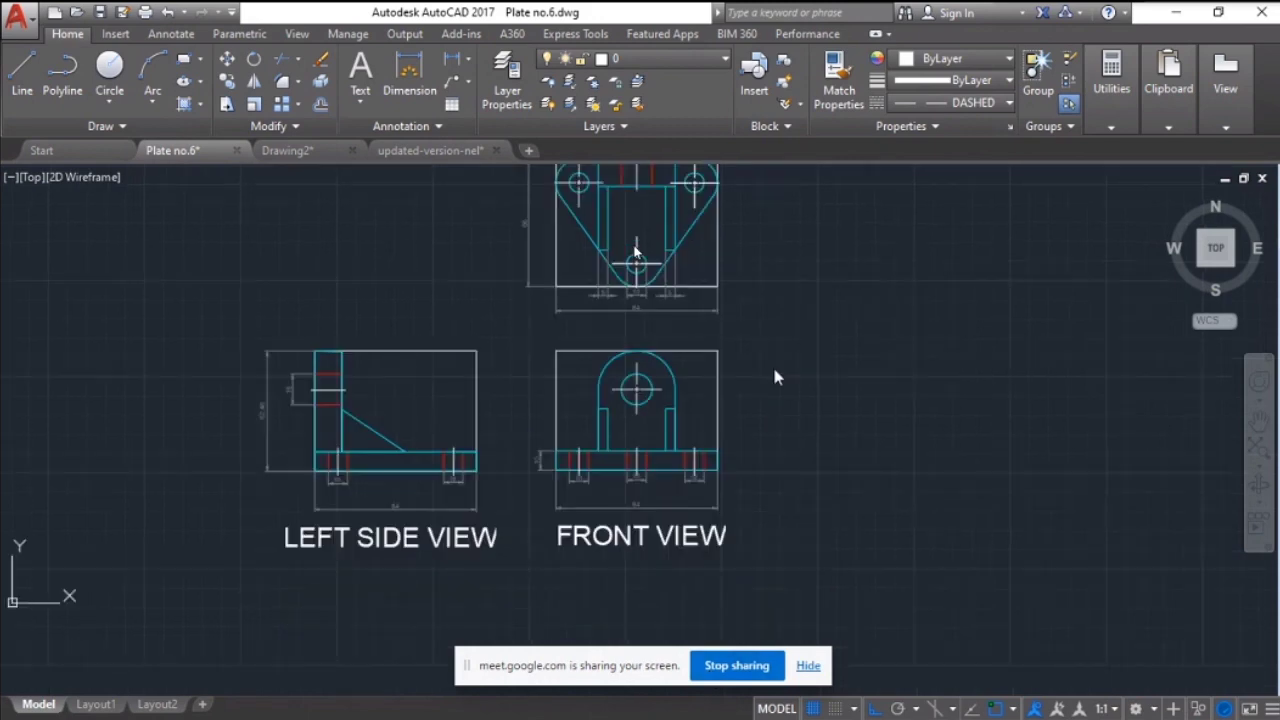
left_click(848, 573)
middle_click_drag(608, 335, 618, 482)
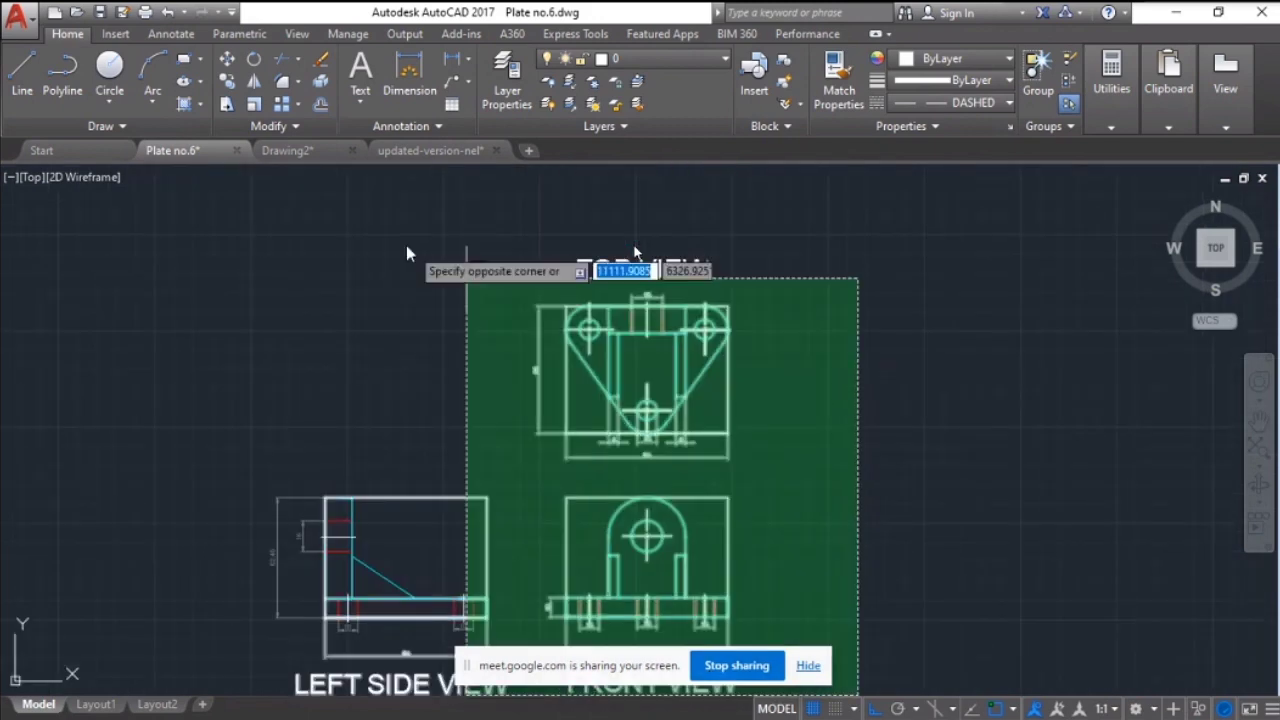
Finish the crossing selection of the Plate no.6 views, start a Ctrl+P plot, and decline batch plotting
left_click(206, 251)
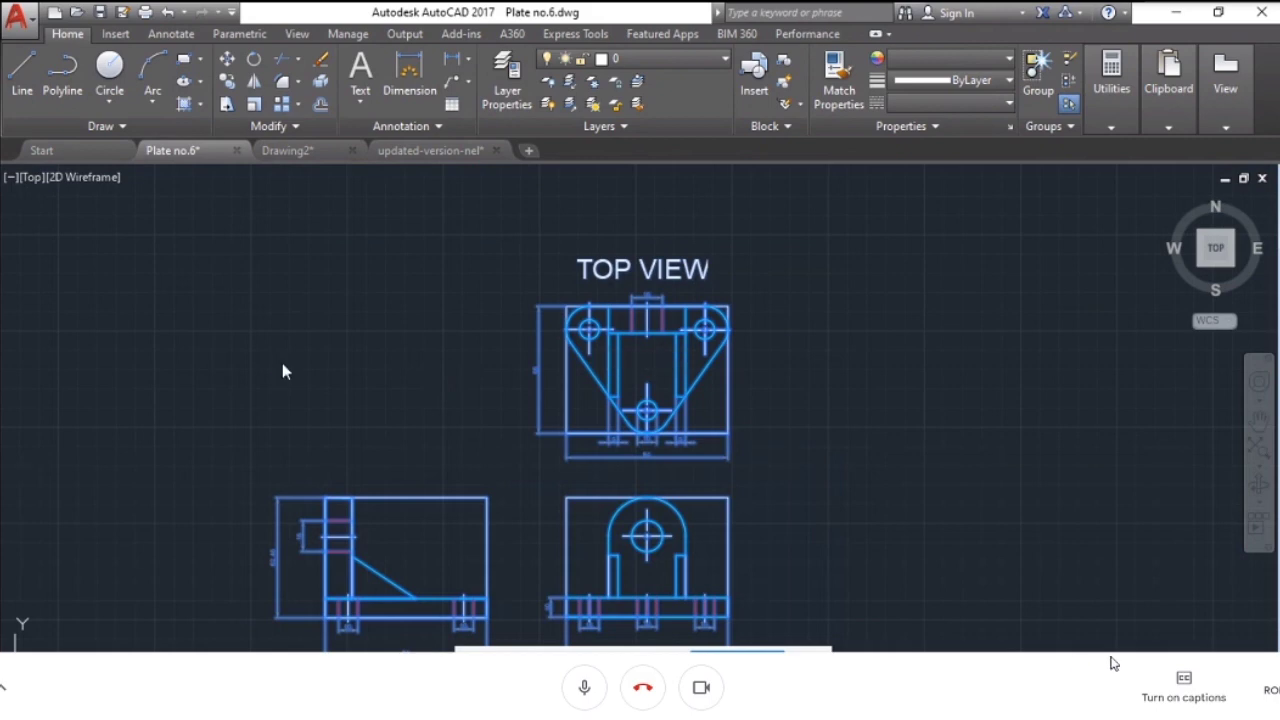
key("ctrl+p")
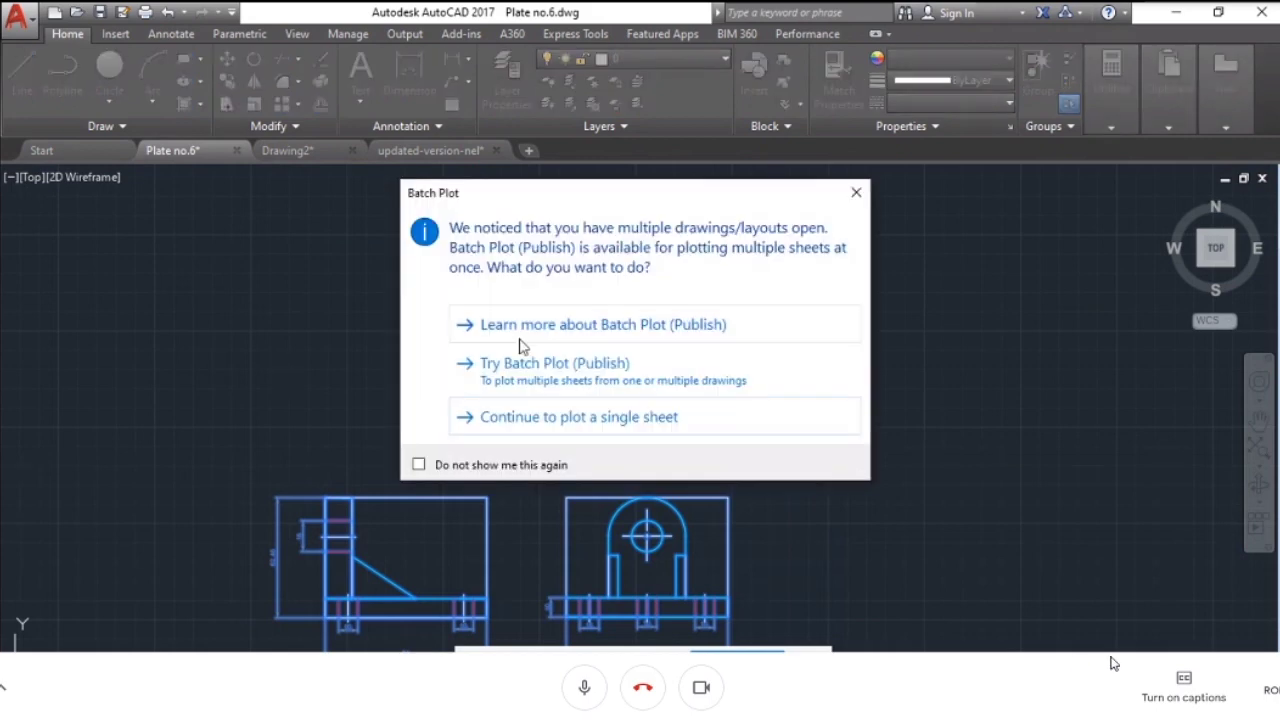
key("Escape")
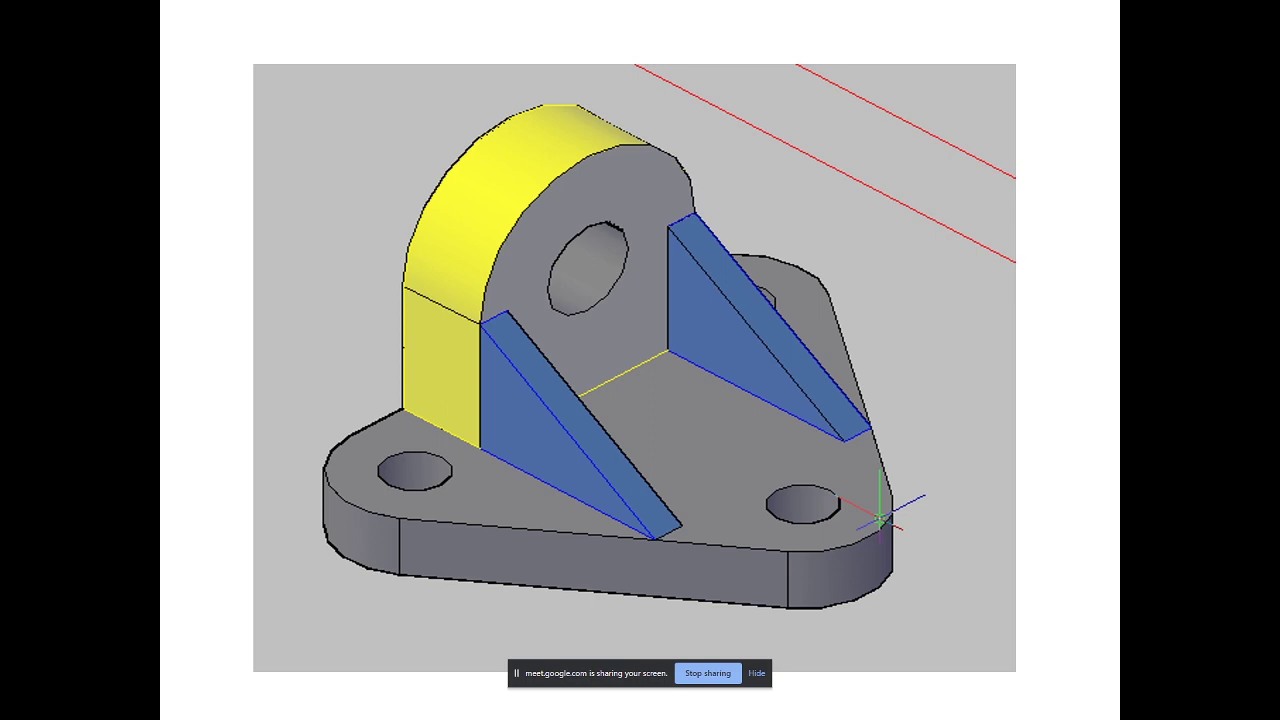
key("Right")
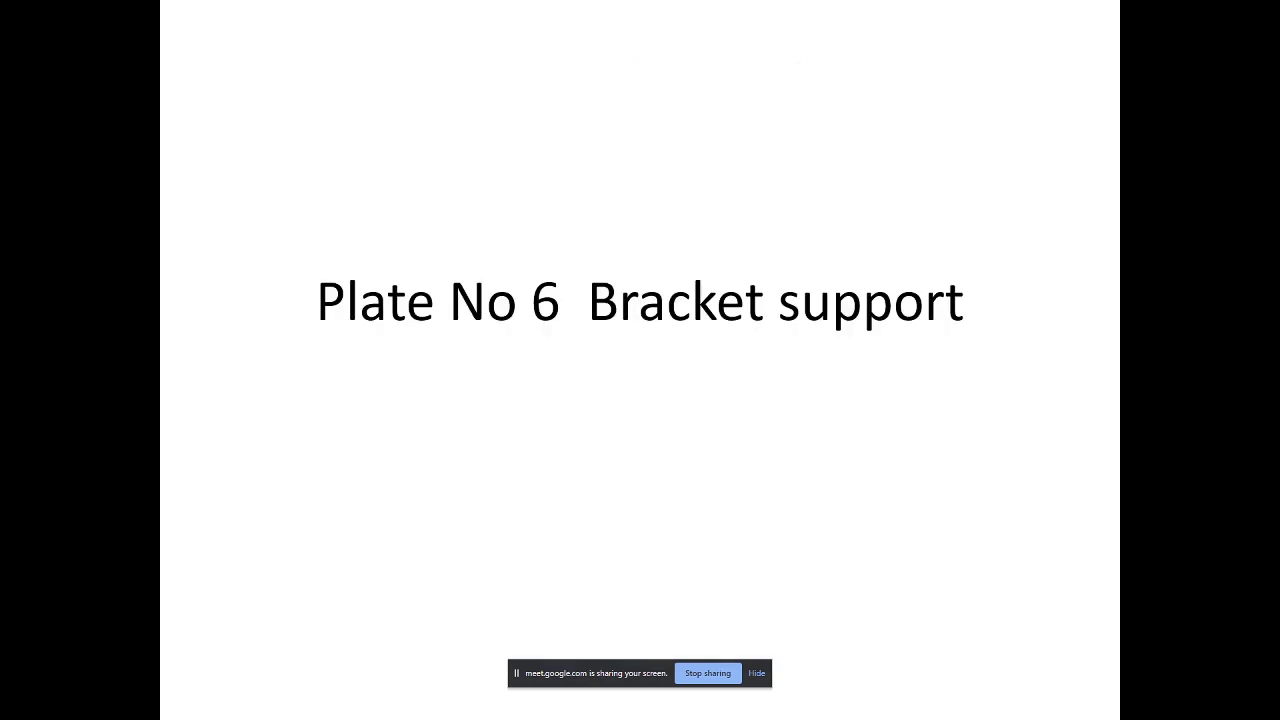
key("Right")
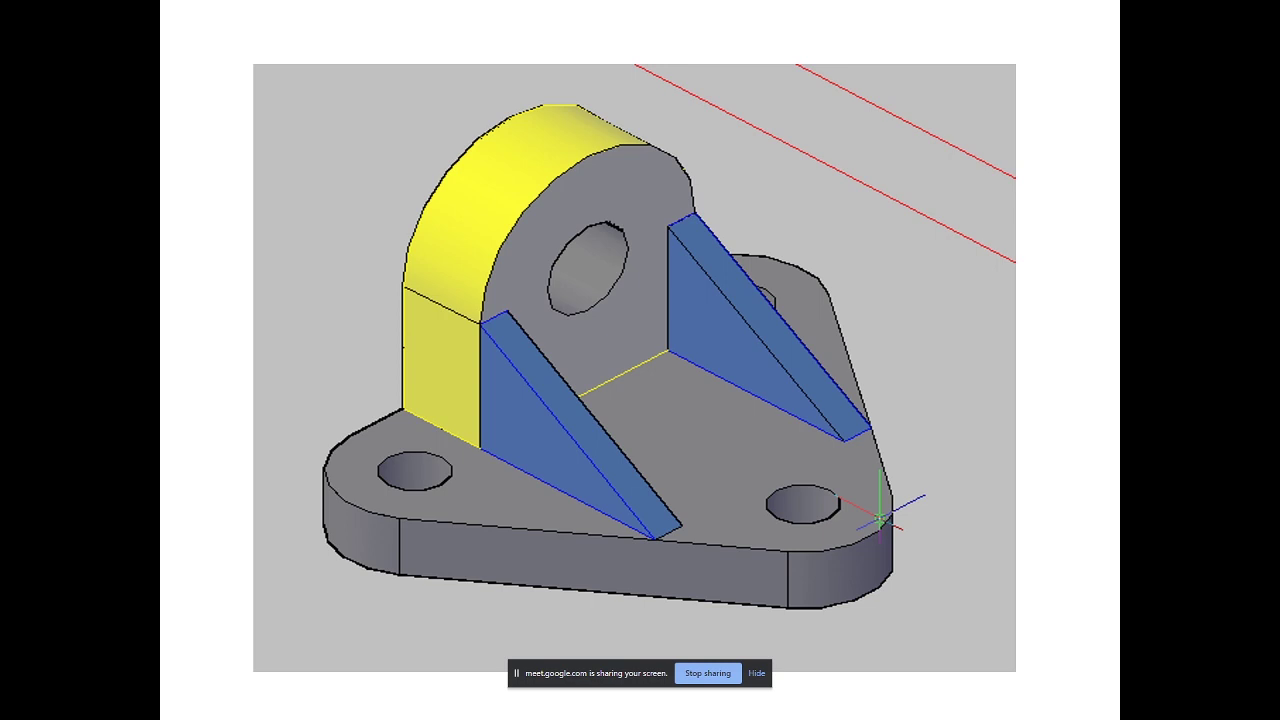
Advance the slide show to the Component Breakdown side-view drawing
key("Right")
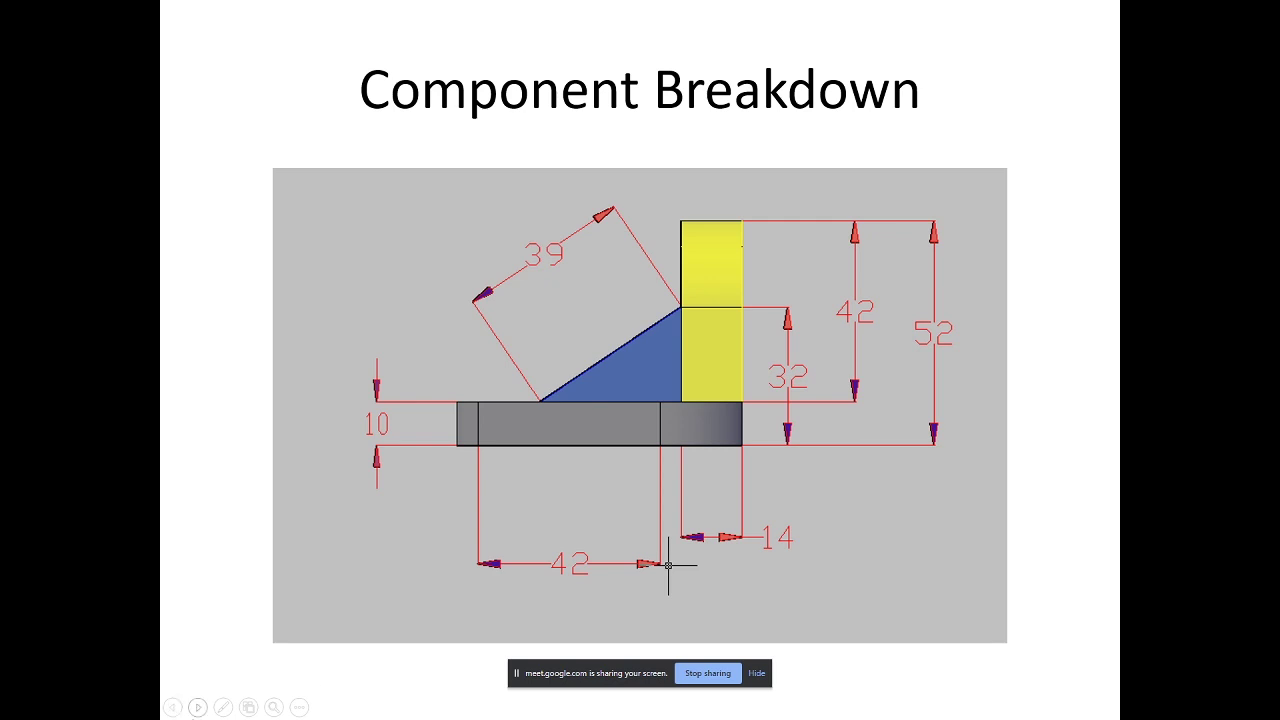
Pick the yellow pen, write mm by the 10 dimension and bracket the base thickness
left_click(222, 707)
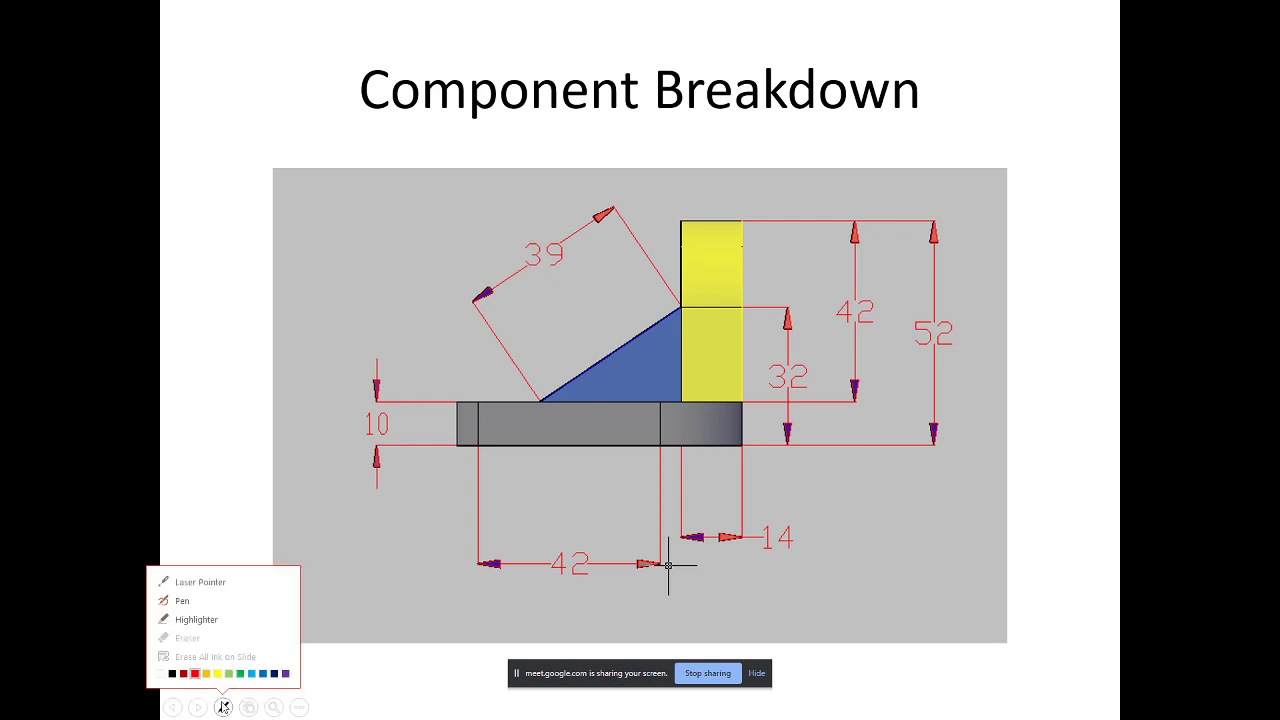
left_click(216, 674)
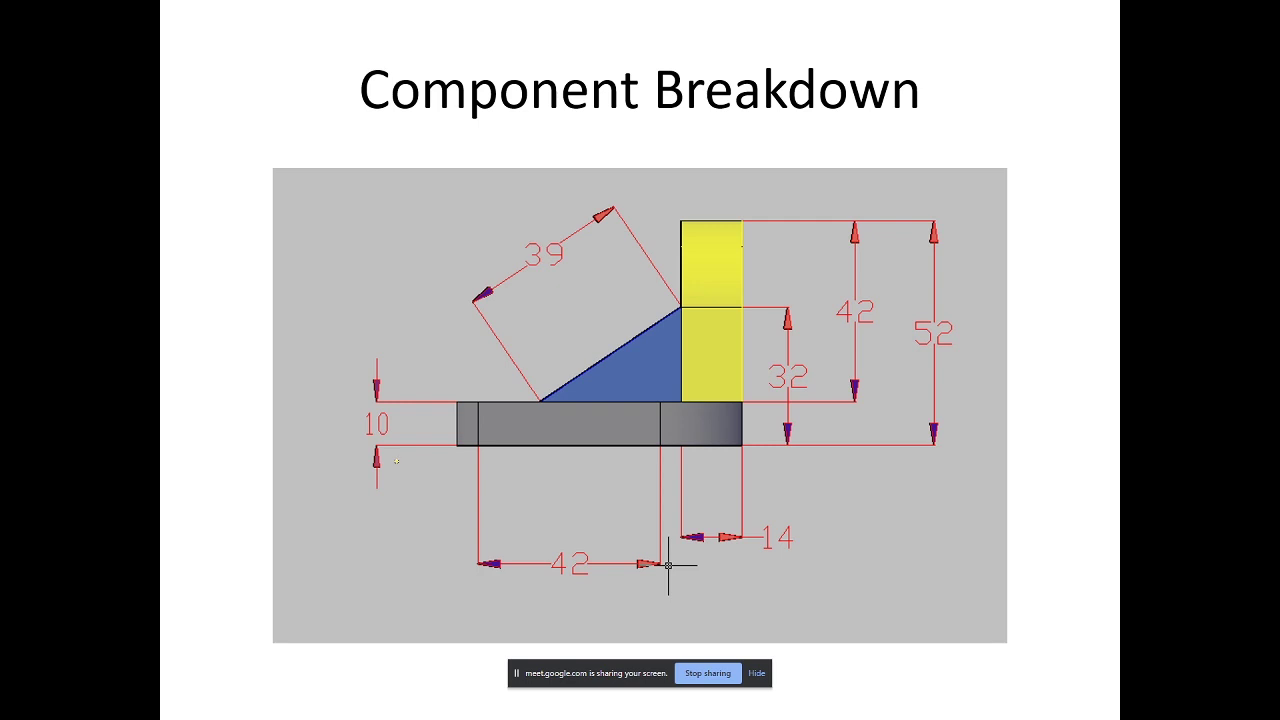
mouse_move(409, 468)
left_mouse_down()
mouse_move(410, 481)
mouse_move(456, 481)
left_mouse_up()
mouse_move(454, 405)
left_mouse_down()
mouse_move(449, 438)
mouse_move(465, 447)
left_mouse_up()
mouse_move(465, 454)
left_mouse_down()
mouse_move(652, 466)
mouse_move(742, 449)
left_mouse_up()
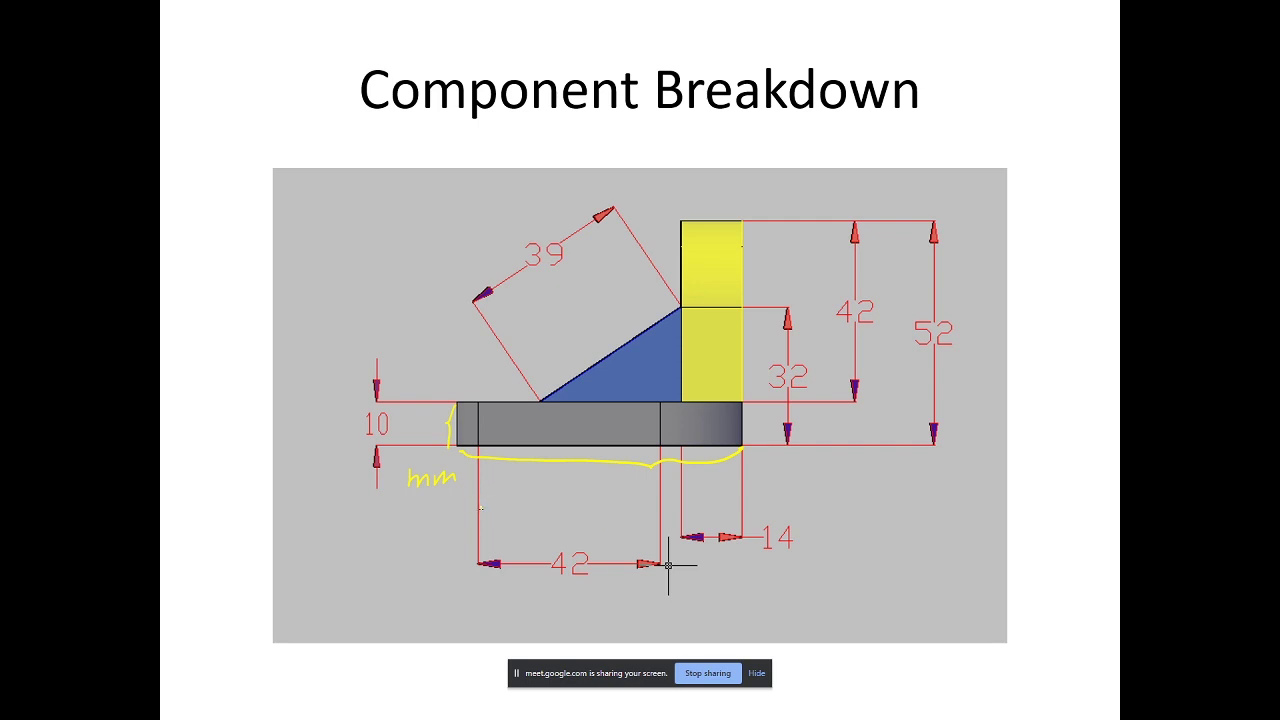
Draw an arrow across the 42 span, then flip briefly to the 3-D bracket slide and back
right_click(480, 509)
left_click_drag(495, 509, 522, 509)
left_click_drag(528, 509, 651, 512)
left_click_drag(488, 504, 490, 516)
key("Right")
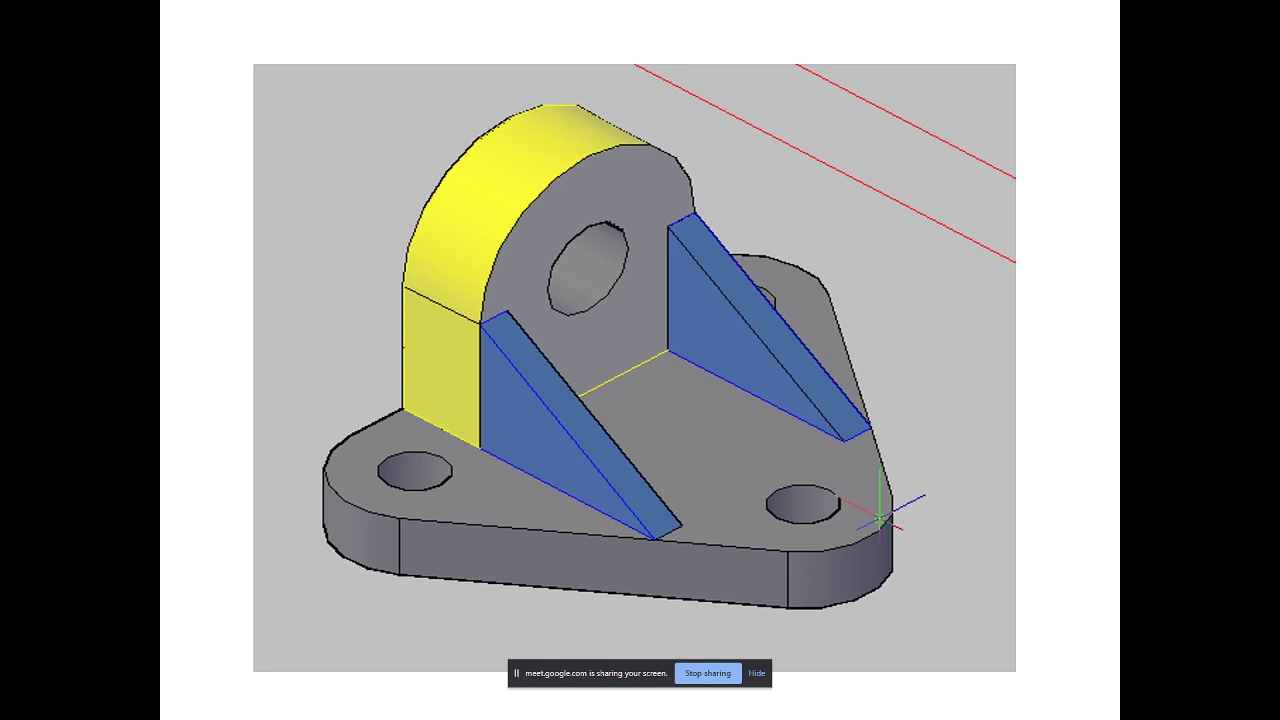
key("Right")
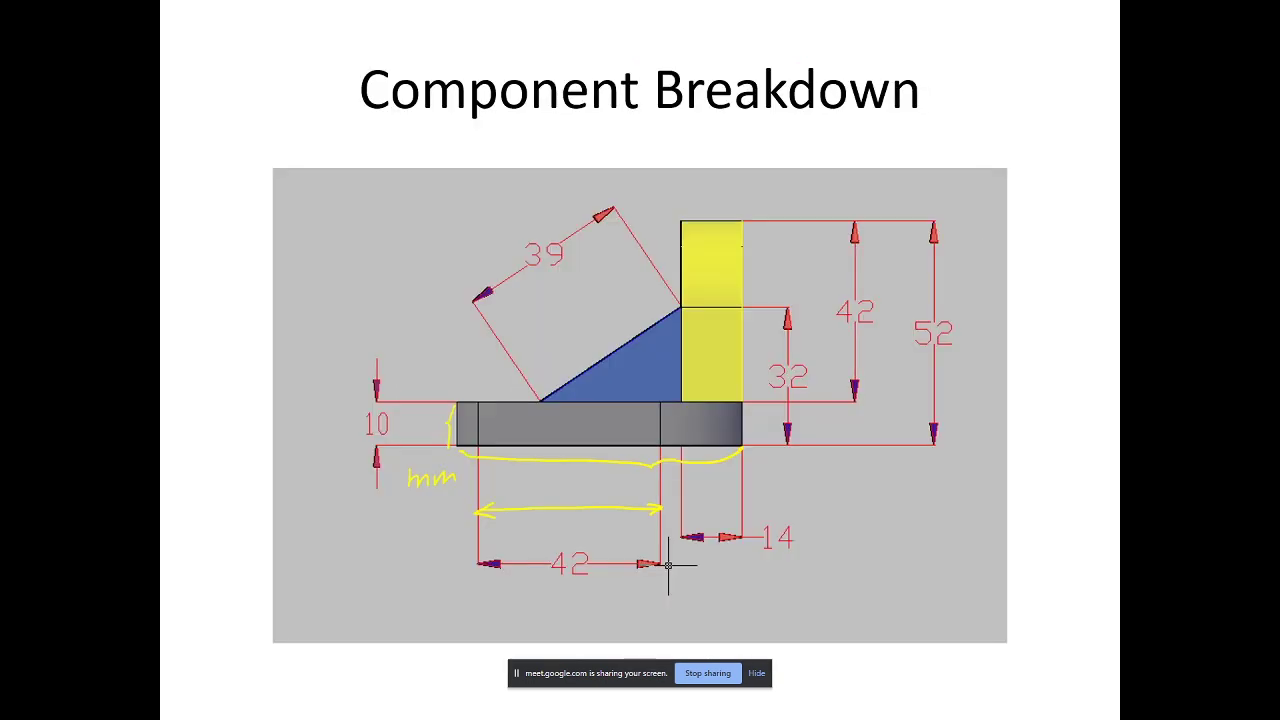
key("Left")
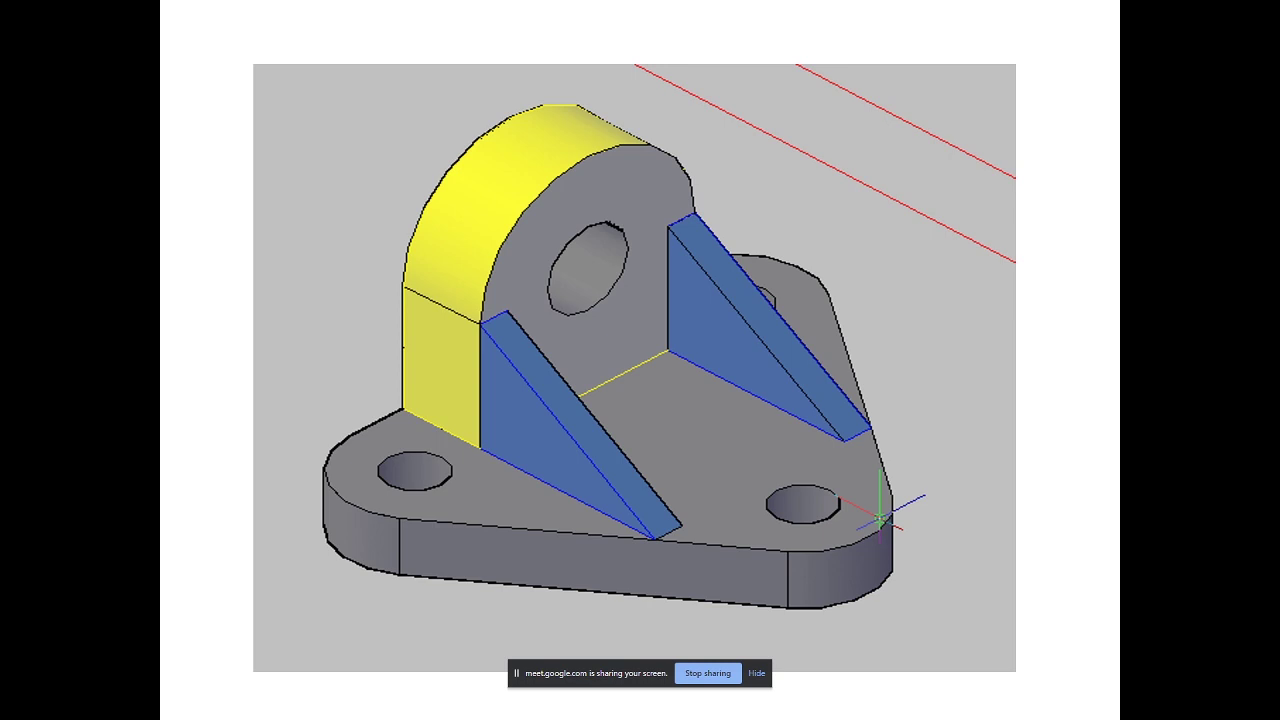
key("Right")
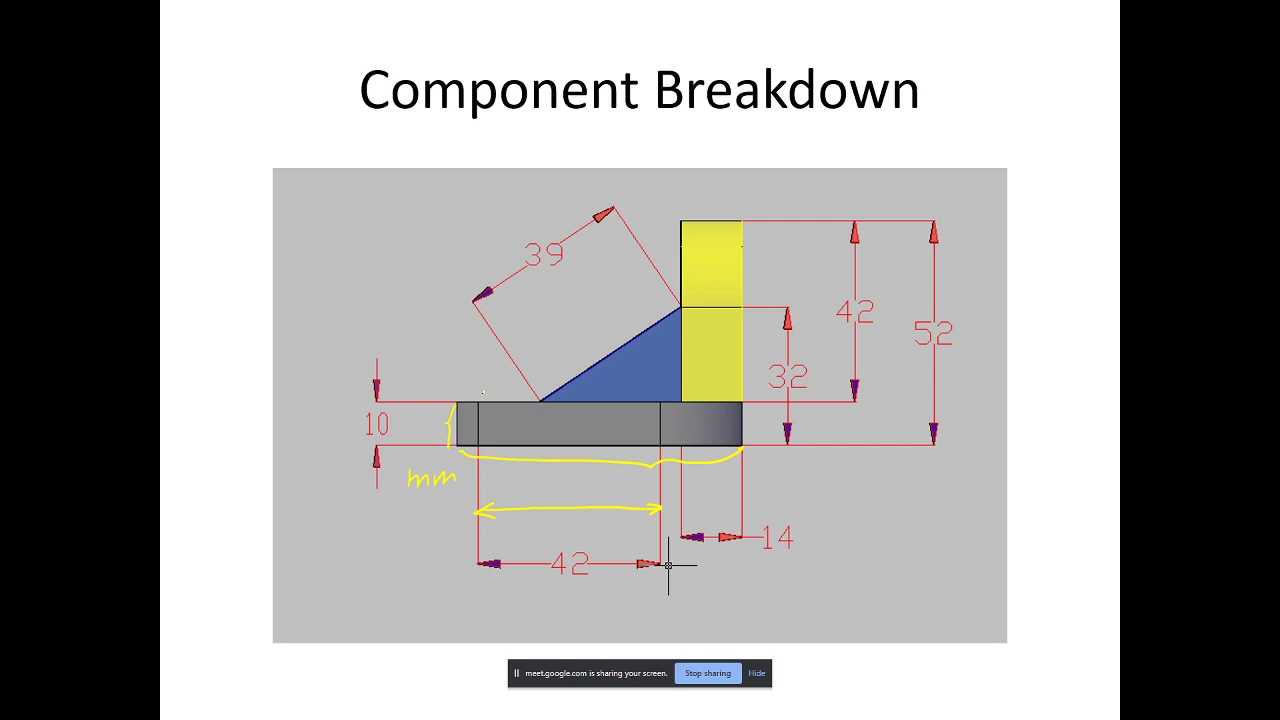
Circle and hatch the hole at the base's left end, then move to the 3-D bracket slide
mouse_move(480, 393)
left_mouse_down()
mouse_move(466, 393)
mouse_move(484, 405)
mouse_move(496, 394)
mouse_move(468, 396)
mouse_move(490, 406)
mouse_move(482, 392)
left_mouse_up()
left_click_drag(471, 400, 471, 446)
mouse_move(496, 402)
left_mouse_down()
mouse_move(494, 444)
mouse_move(482, 446)
mouse_move(482, 416)
mouse_move(475, 444)
left_mouse_up()
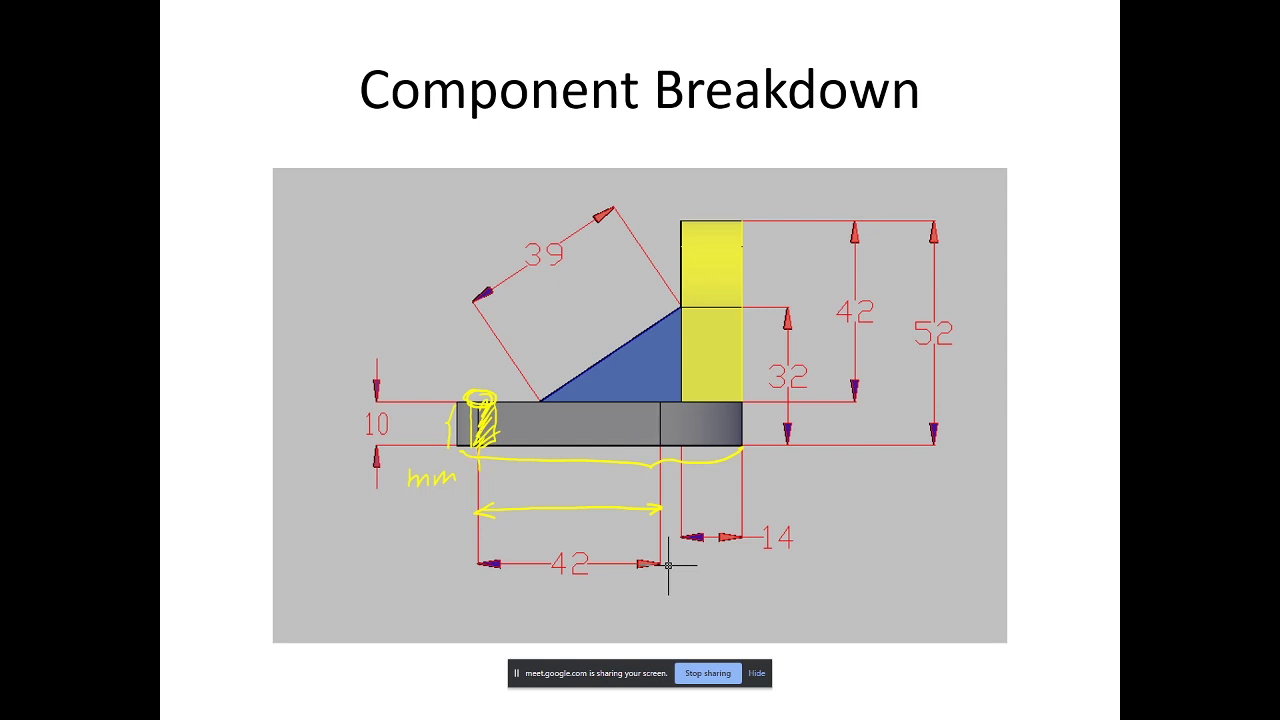
key("Right")
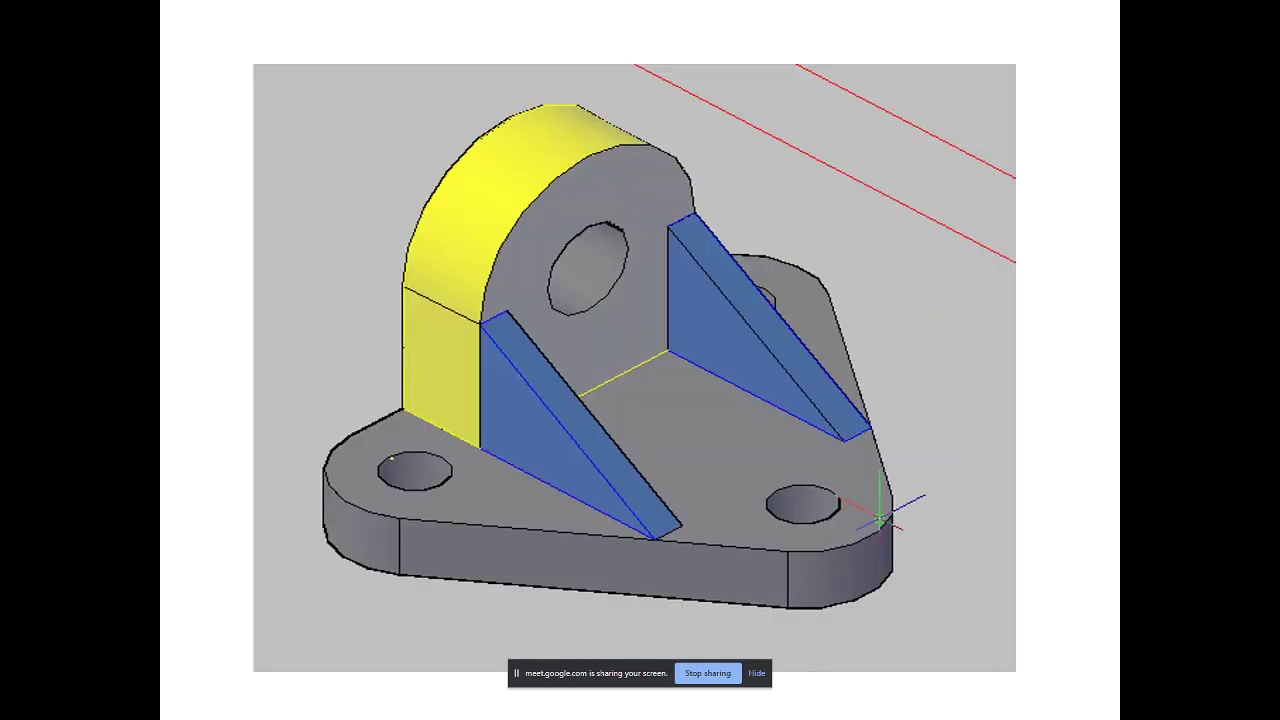
Sketch yellow centre lines through the base holes and rib, with X marks over both holes
mouse_move(382, 488)
left_mouse_down()
mouse_move(700, 350)
mouse_move(778, 297)
mouse_move(722, 312)
mouse_move(758, 286)
mouse_move(768, 290)
mouse_move(692, 325)
left_mouse_up()
mouse_move(414, 452)
left_mouse_down()
mouse_move(430, 482)
mouse_move(440, 460)
left_mouse_up()
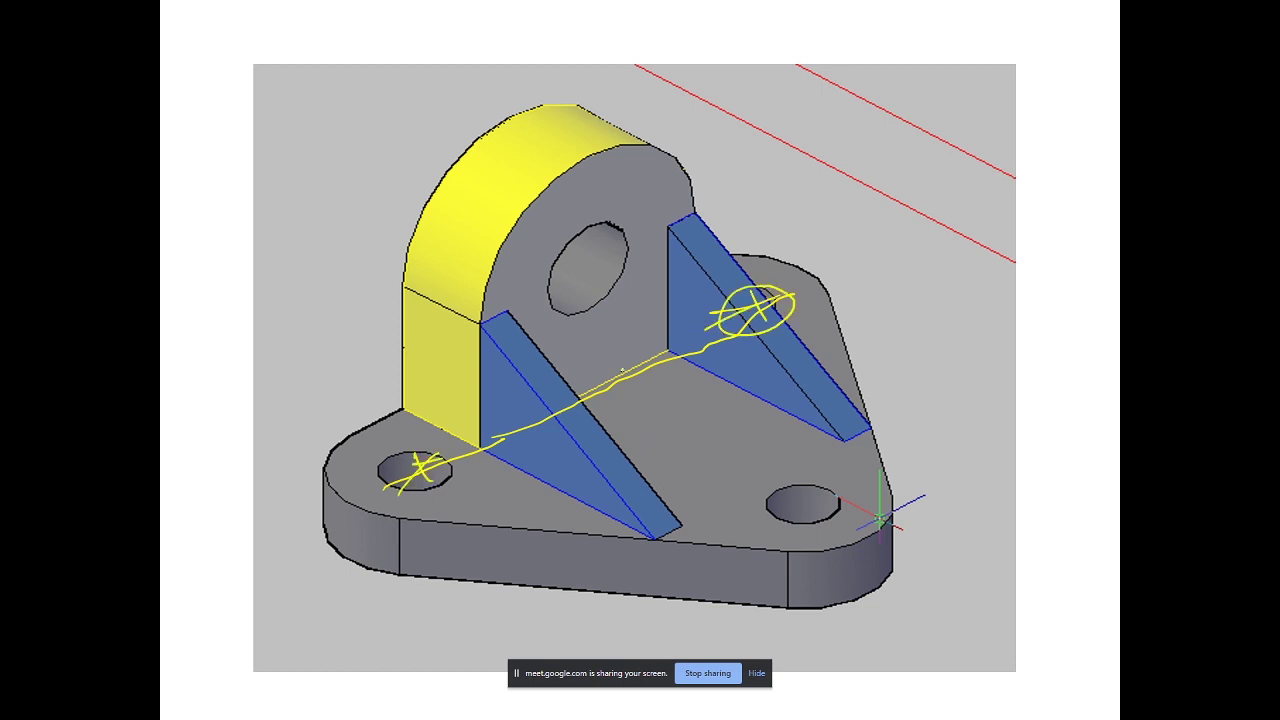
left_click_drag(339, 521, 648, 384)
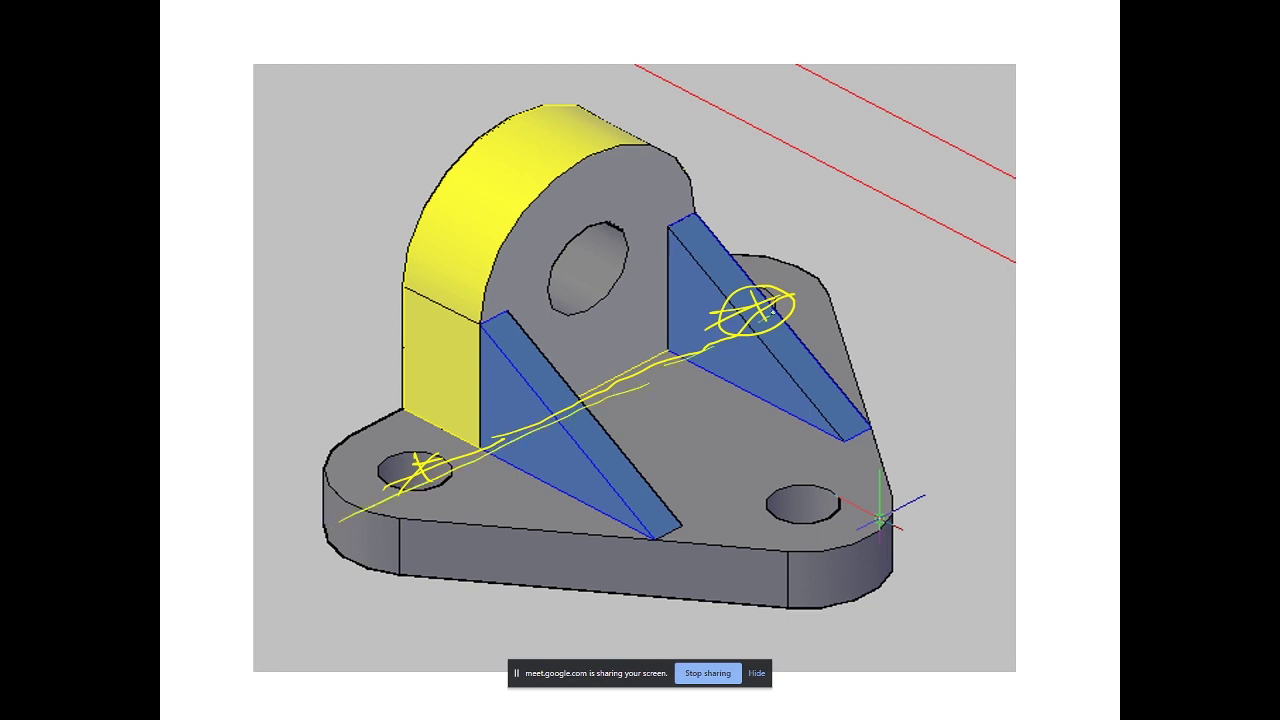
left_click_drag(728, 322, 808, 293)
mouse_move(631, 363)
left_mouse_down()
mouse_move(770, 498)
mouse_move(791, 505)
mouse_move(835, 485)
mouse_move(740, 535)
left_mouse_up()
left_click_drag(807, 489, 771, 530)
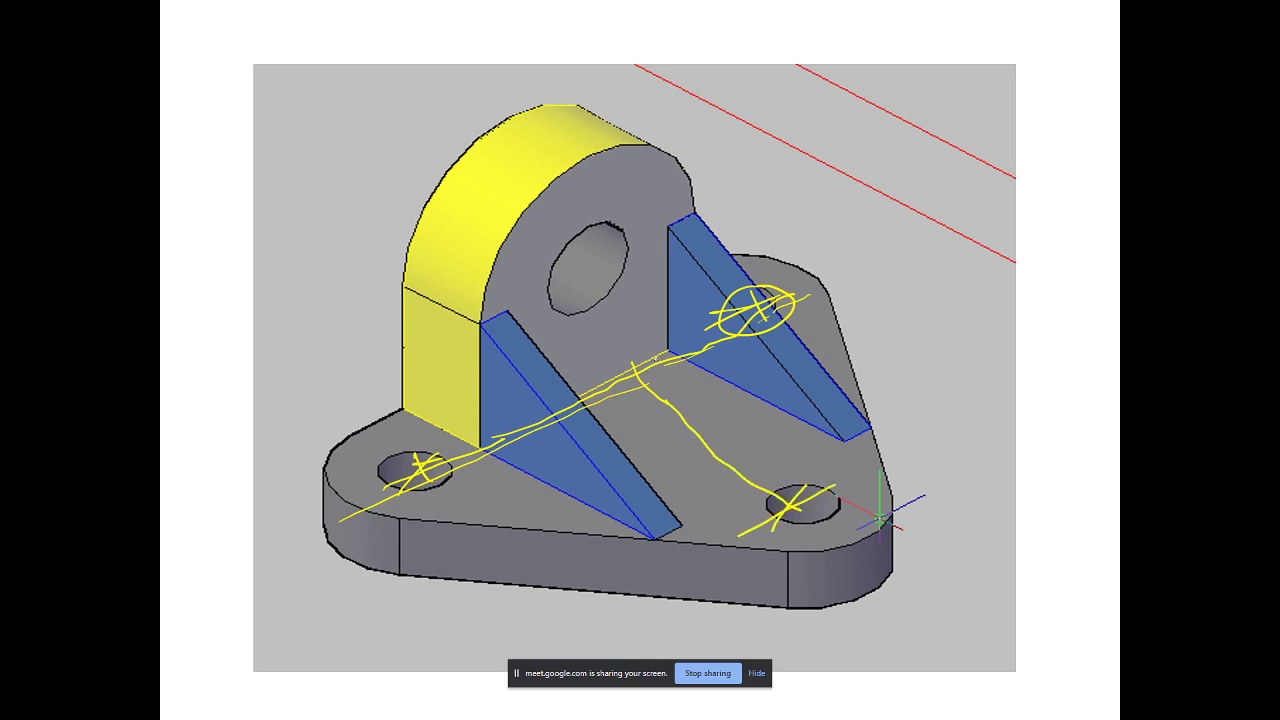
left_click_drag(640, 361, 628, 394)
Add extension lines and a ticked dimension line, then return to the Component Breakdown slide
left_click_drag(645, 366, 887, 253)
left_click_drag(788, 503, 997, 403)
mouse_move(843, 270)
left_mouse_down()
mouse_move(984, 406)
mouse_move(975, 412)
left_mouse_up()
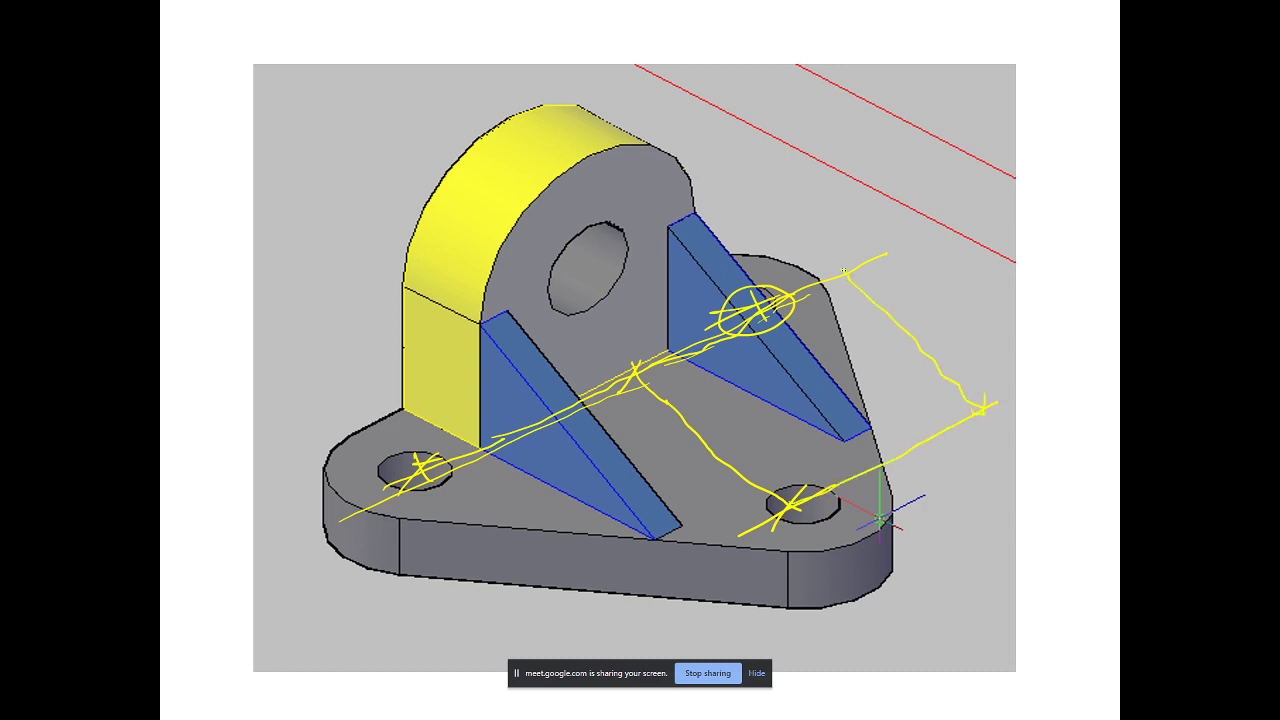
left_click_drag(843, 270, 847, 286)
key("Left")
key("Right")
key("Right")
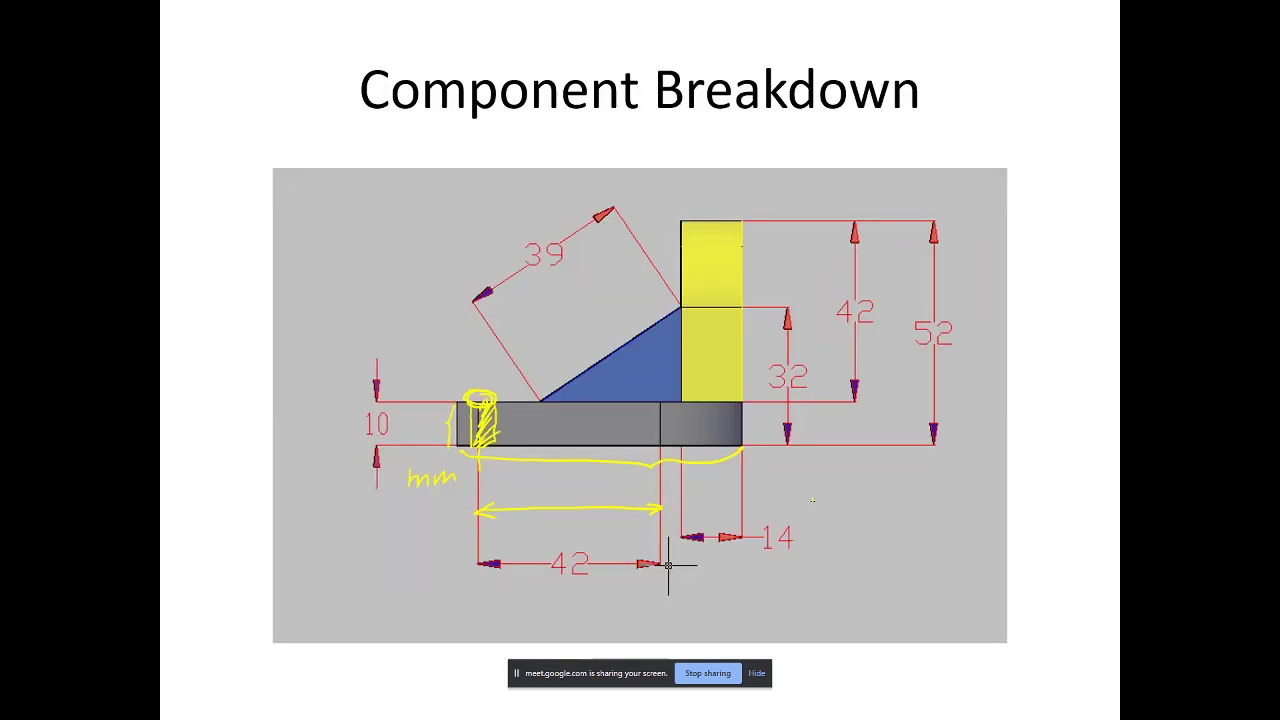
Thicken the 42 span arrow, hatch a second hole at the joint, and return to the 3-D slide
left_click_drag(468, 512, 658, 511)
mouse_move(656, 391)
left_mouse_down()
mouse_move(670, 414)
mouse_move(652, 392)
mouse_move(678, 402)
mouse_move(646, 408)
mouse_move(643, 448)
mouse_move(684, 452)
mouse_move(685, 433)
mouse_move(656, 438)
left_mouse_up()
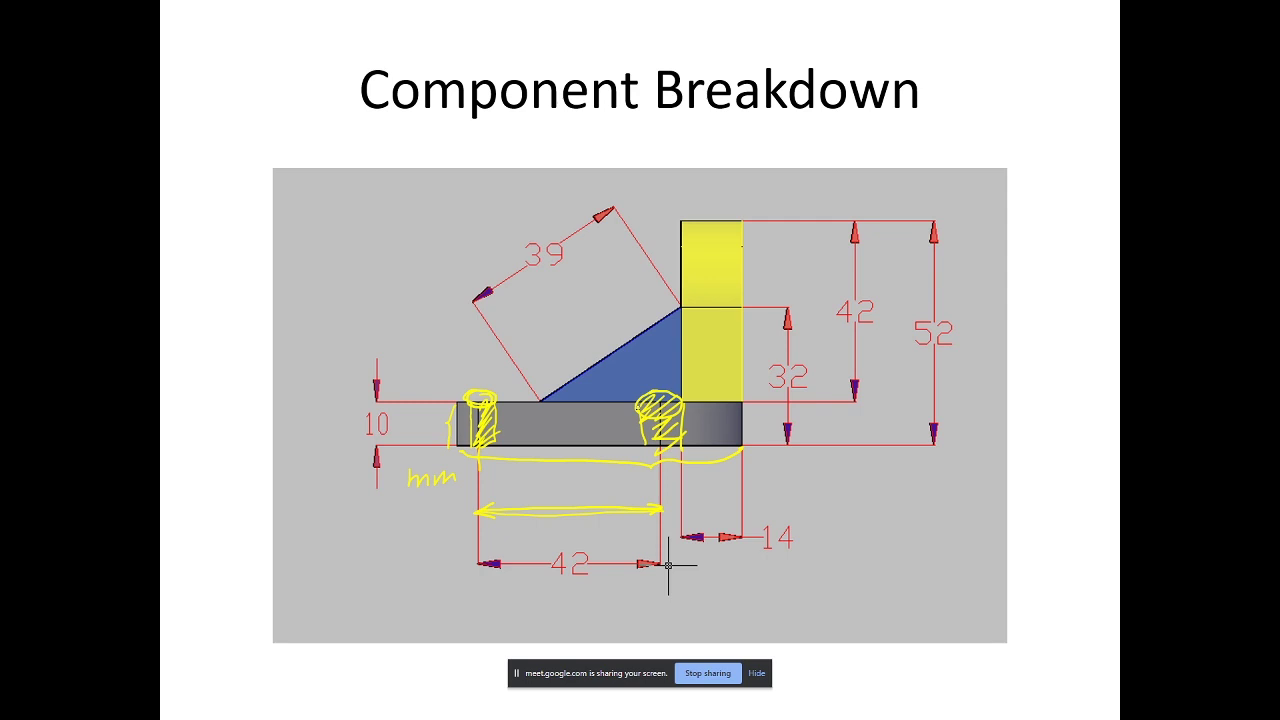
key("Right")
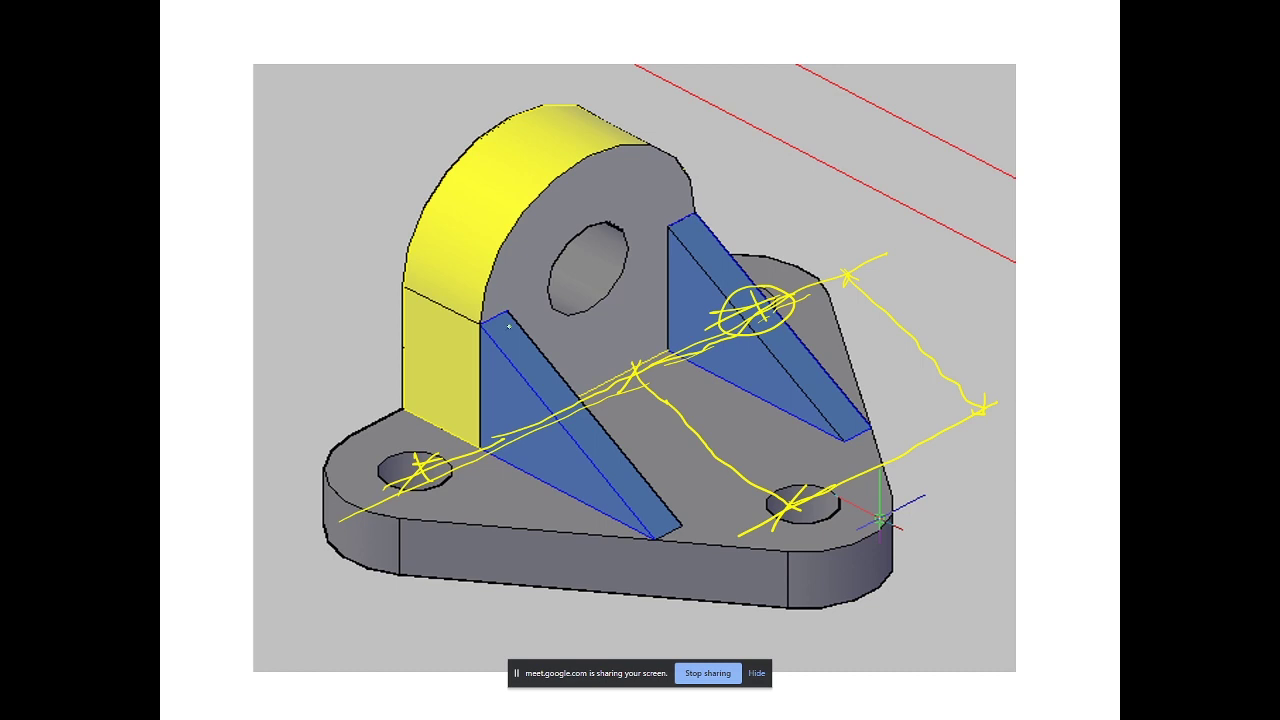
Mark the left rib's corners, trace its sloped edge and label it 39
left_click_drag(490, 314, 482, 329)
left_click_drag(658, 525, 647, 547)
left_click_drag(483, 330, 566, 426)
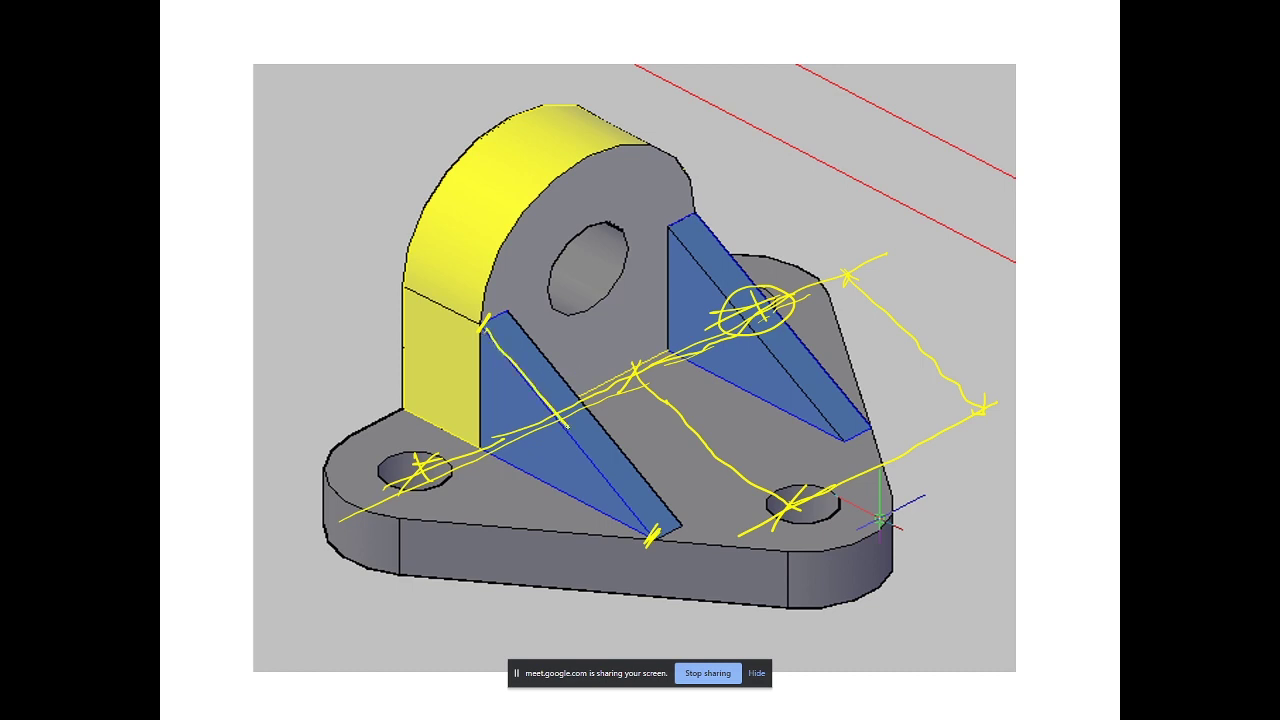
mouse_move(618, 522)
left_mouse_down()
mouse_move(619, 435)
mouse_move(569, 443)
mouse_move(591, 422)
mouse_move(574, 442)
mouse_move(562, 430)
mouse_move(656, 516)
left_mouse_up()
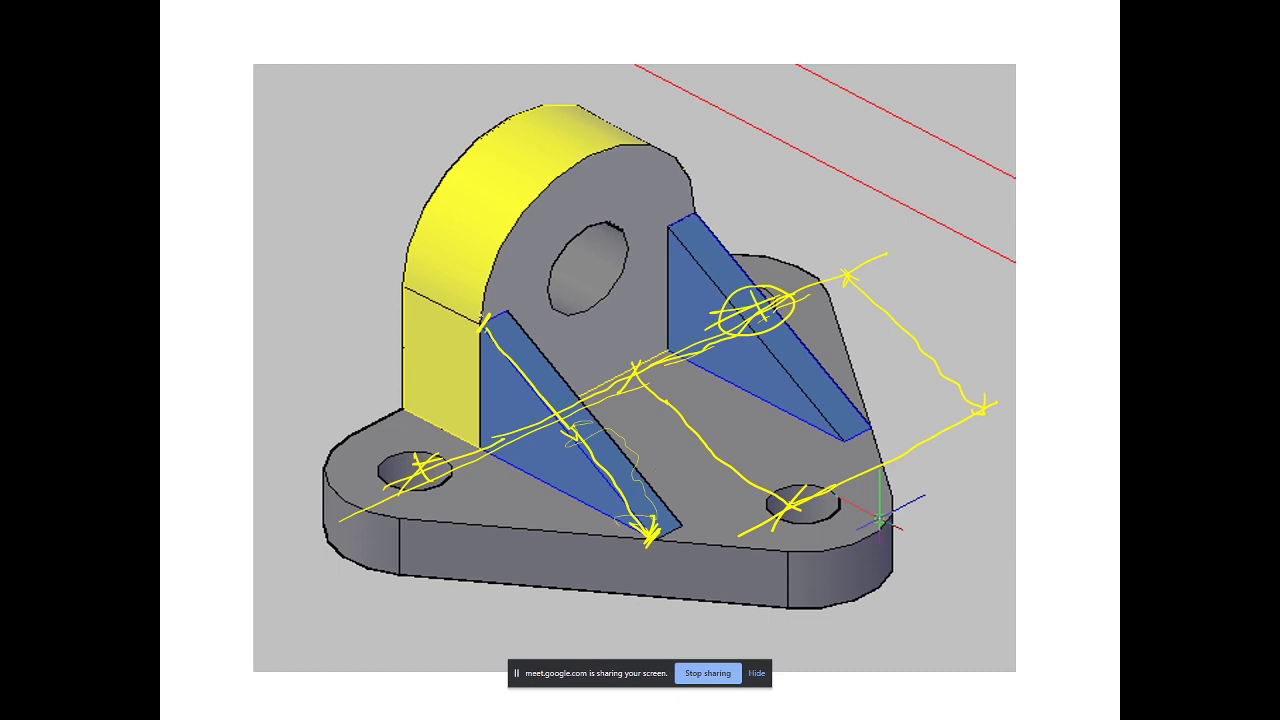
mouse_move(496, 329)
left_mouse_down()
mouse_move(488, 348)
mouse_move(556, 342)
mouse_move(566, 360)
left_mouse_up()
Draw extension and dimension lines for the right rib labelled 39, then reach Component Breakdown
left_click_drag(663, 233, 730, 196)
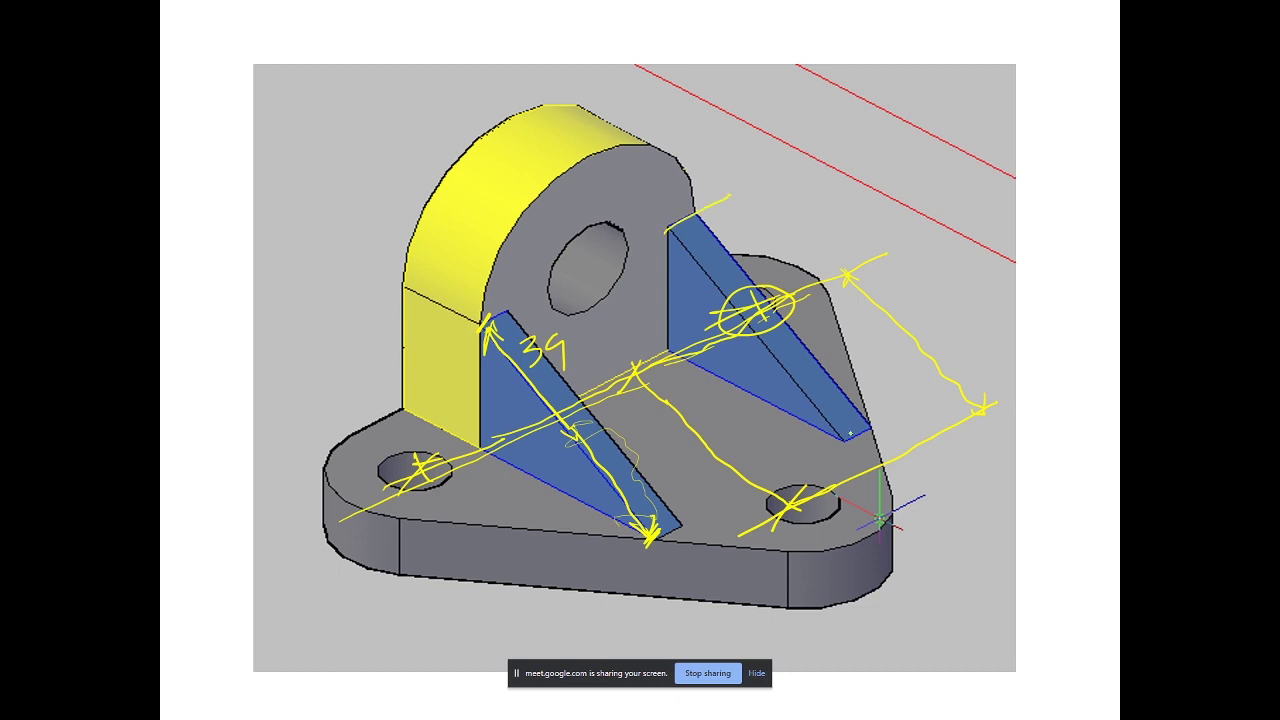
left_click_drag(850, 433, 905, 413)
left_click_drag(727, 199, 901, 414)
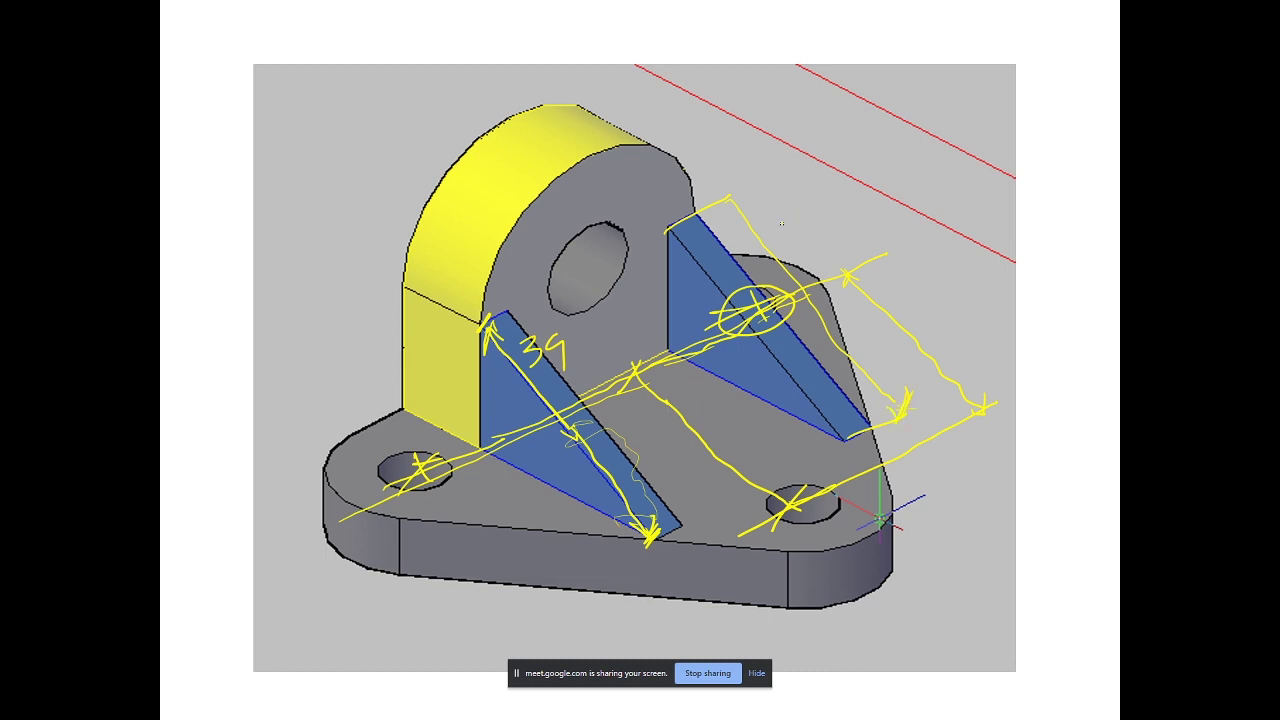
mouse_move(784, 224)
left_mouse_down()
mouse_move(788, 248)
mouse_move(823, 248)
left_mouse_up()
key("Right")
key("Left")
key("Left")
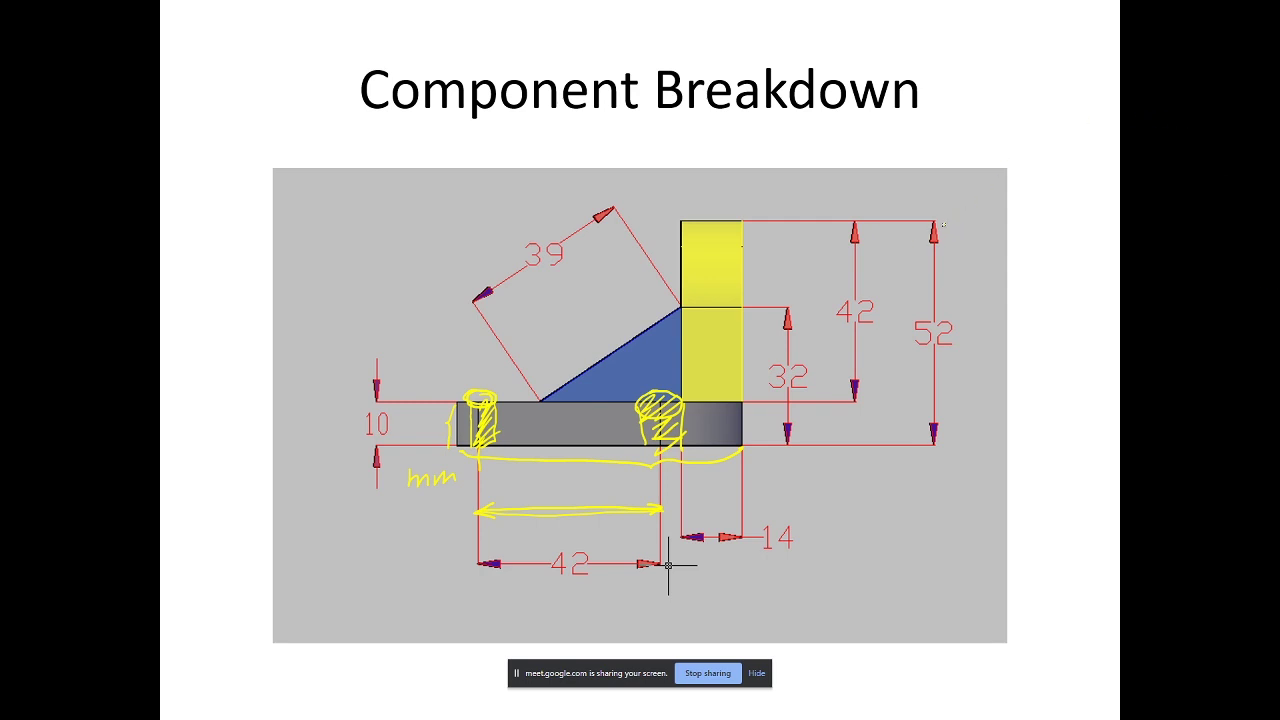
Bracket the 52 height with mm, mark the 42 dimension's ends and note 10 by it
mouse_move(939, 228)
left_mouse_down()
mouse_move(971, 318)
mouse_move(952, 442)
left_mouse_up()
mouse_move(975, 358)
left_mouse_down()
mouse_move(982, 372)
mouse_move(1020, 373)
left_mouse_up()
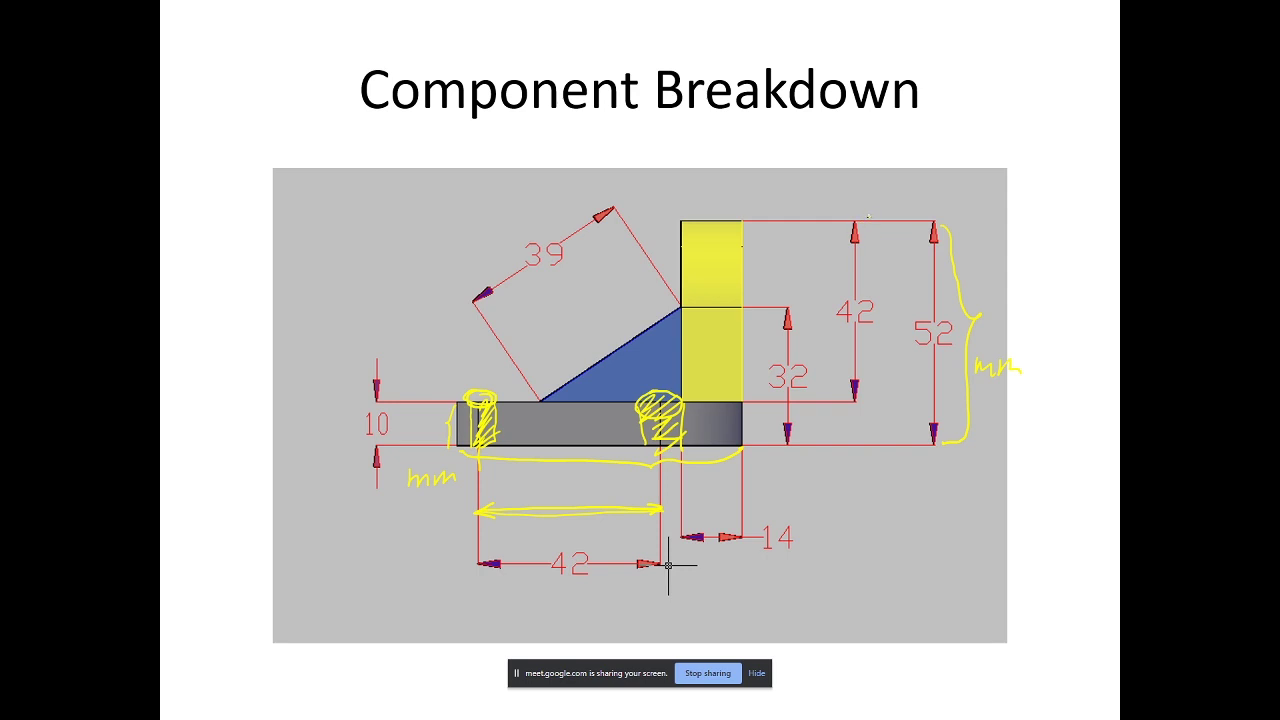
left_click_drag(868, 215, 842, 228)
left_click_drag(865, 387, 850, 404)
left_click_drag(700, 404, 708, 448)
left_click_drag(672, 404, 864, 398)
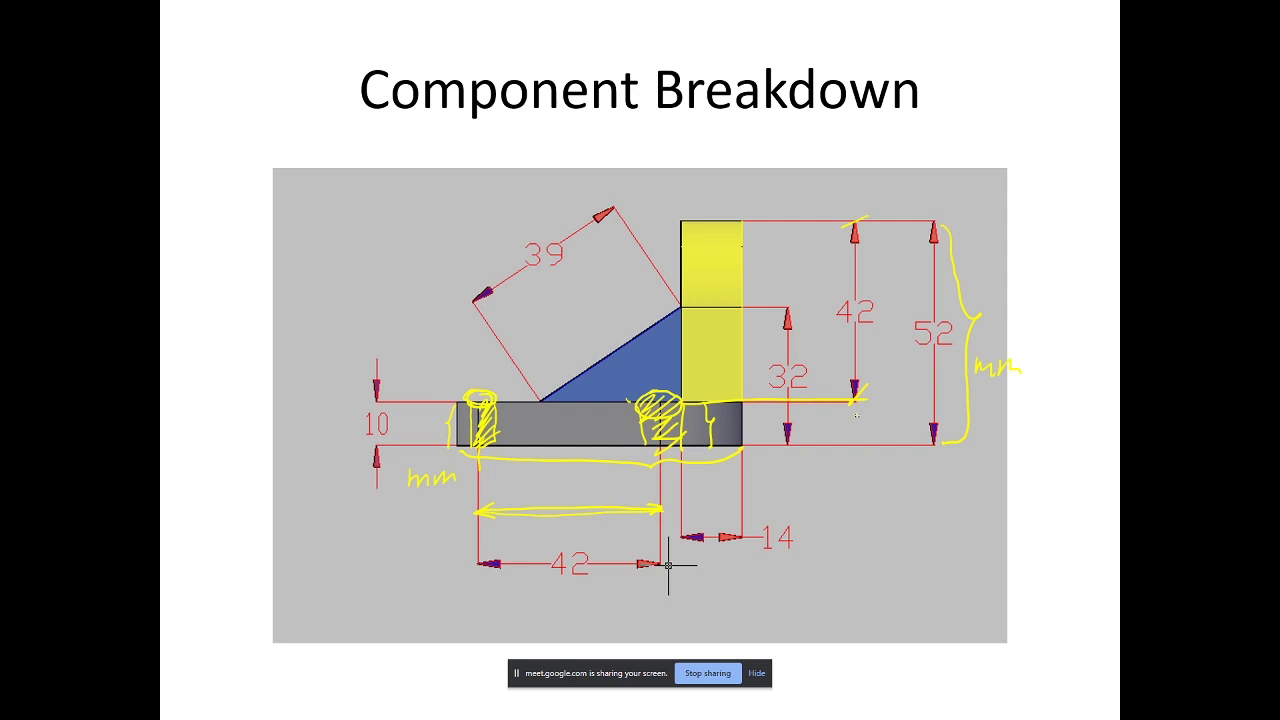
mouse_move(857, 417)
left_mouse_down()
mouse_move(857, 431)
mouse_move(870, 424)
mouse_move(842, 427)
mouse_move(850, 447)
left_mouse_up()
mouse_move(874, 308)
left_mouse_down()
mouse_move(886, 356)
mouse_move(878, 418)
mouse_move(930, 352)
mouse_move(928, 372)
left_mouse_up()
Underline the right end of the grey base and circle the 14 dimension
right_click(681, 452)
key("Escape")
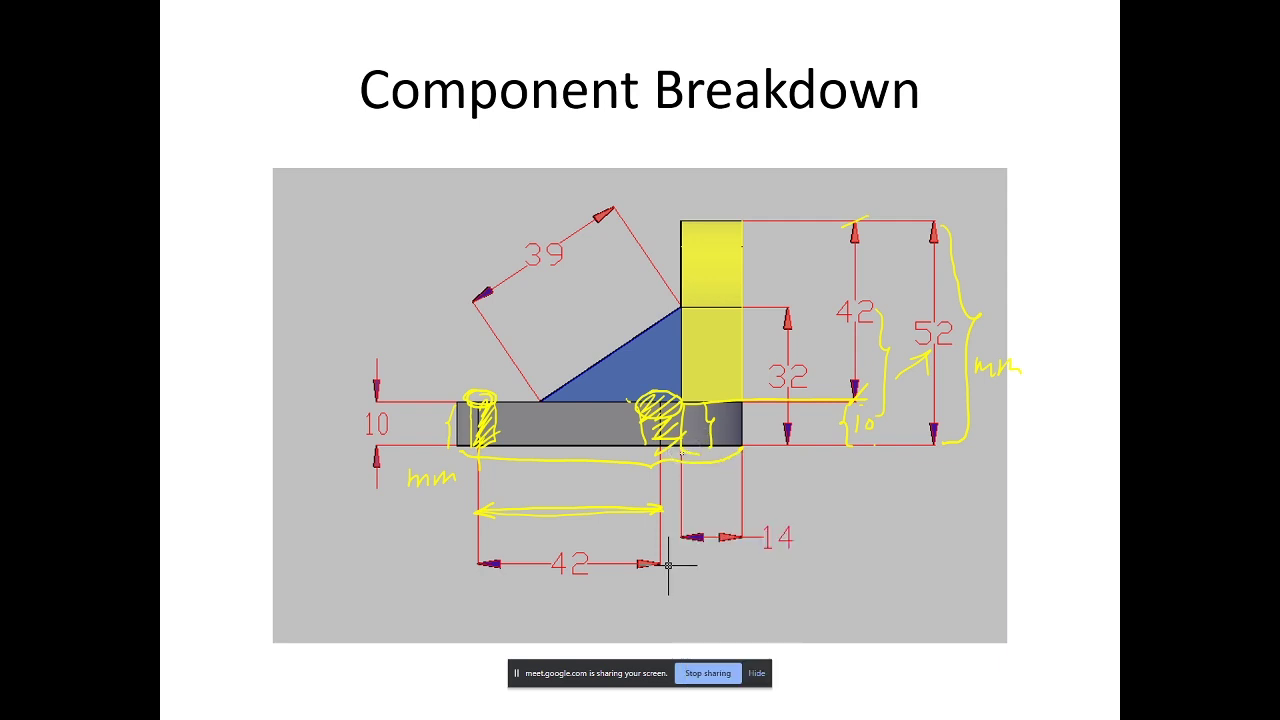
mouse_move(681, 454)
left_mouse_down()
mouse_move(718, 466)
mouse_move(742, 452)
left_mouse_up()
mouse_move(726, 518)
left_mouse_down()
mouse_move(683, 537)
mouse_move(700, 550)
mouse_move(772, 560)
mouse_move(812, 542)
mouse_move(782, 515)
mouse_move(690, 513)
left_mouse_up()
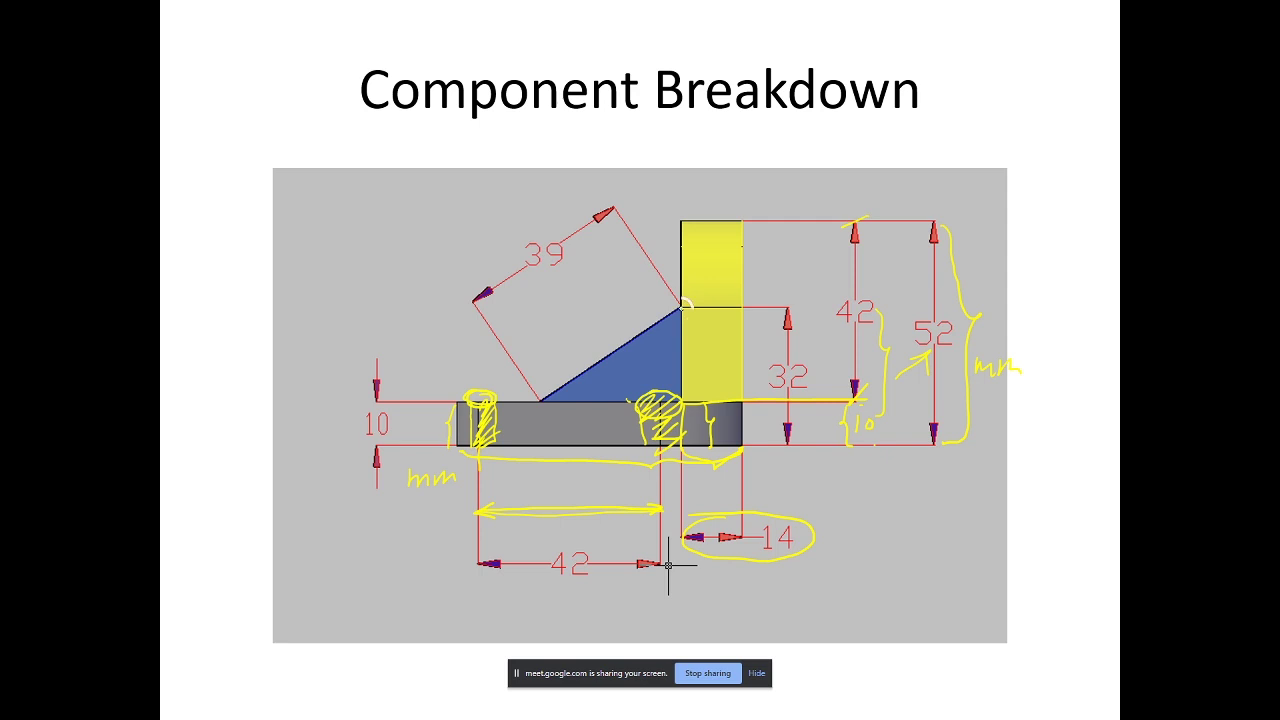
Draw lines to the 32 dimension, circle it, and advance to the 3-D bracket slide
right_click(680, 307)
key("Escape")
left_click_drag(712, 307, 786, 307)
left_click_drag(740, 448, 795, 450)
mouse_move(804, 353)
left_mouse_down()
mouse_move(771, 370)
mouse_move(815, 406)
mouse_move(781, 355)
left_mouse_up()
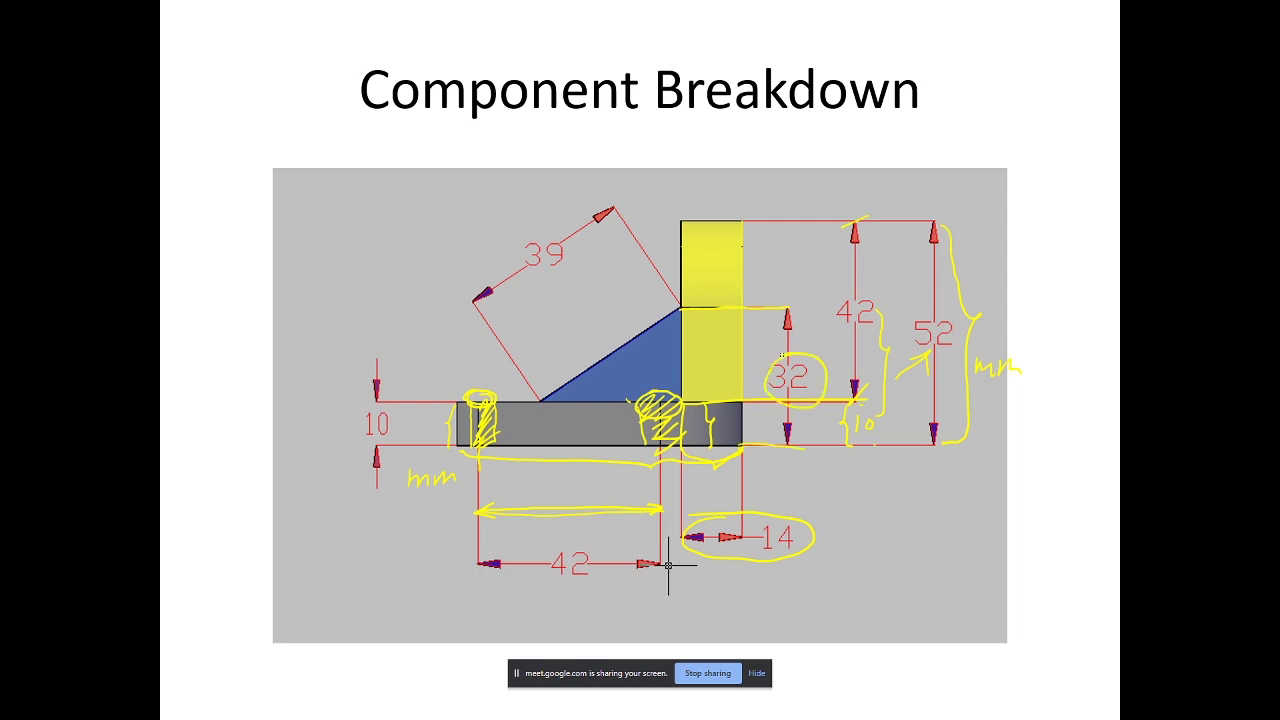
key("Right")
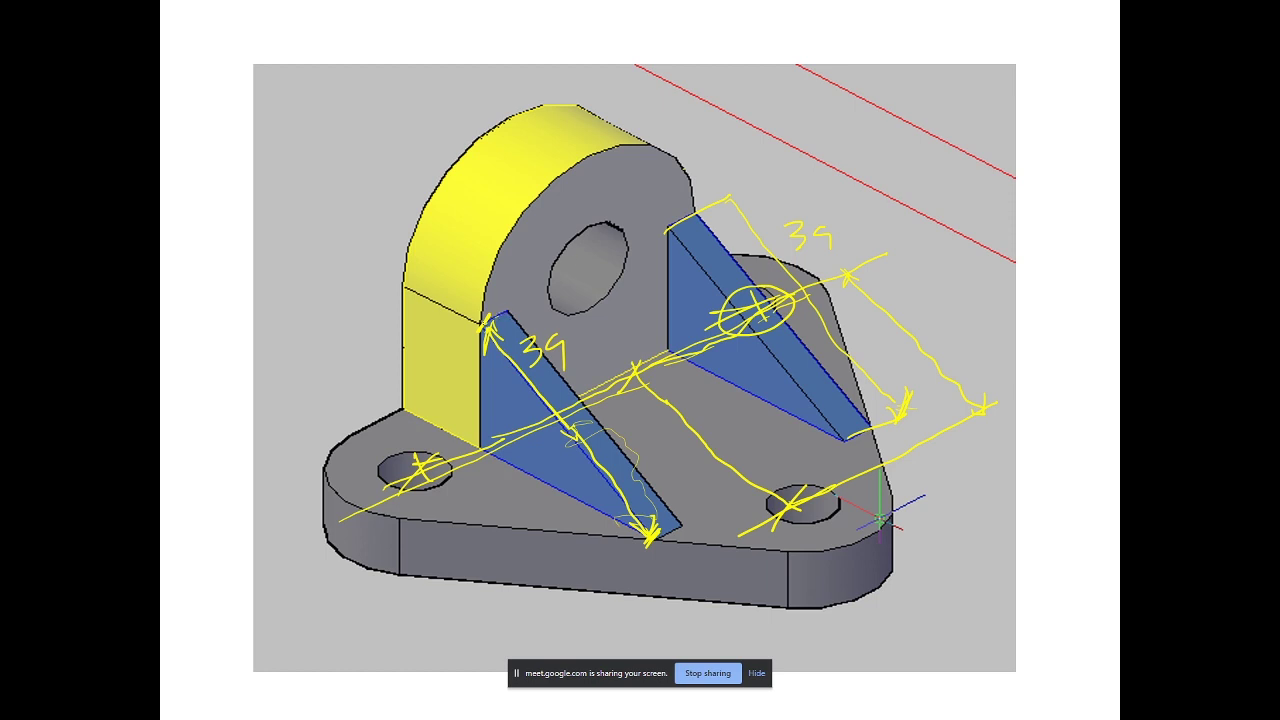
Draw a yellow dimension line from the left rib's top to the lug hole, marked at the hole
left_click_drag(489, 319, 680, 224)
left_click_drag(592, 266, 593, 283)
mouse_move(597, 266)
left_mouse_down()
mouse_move(622, 280)
mouse_move(592, 274)
left_mouse_up()
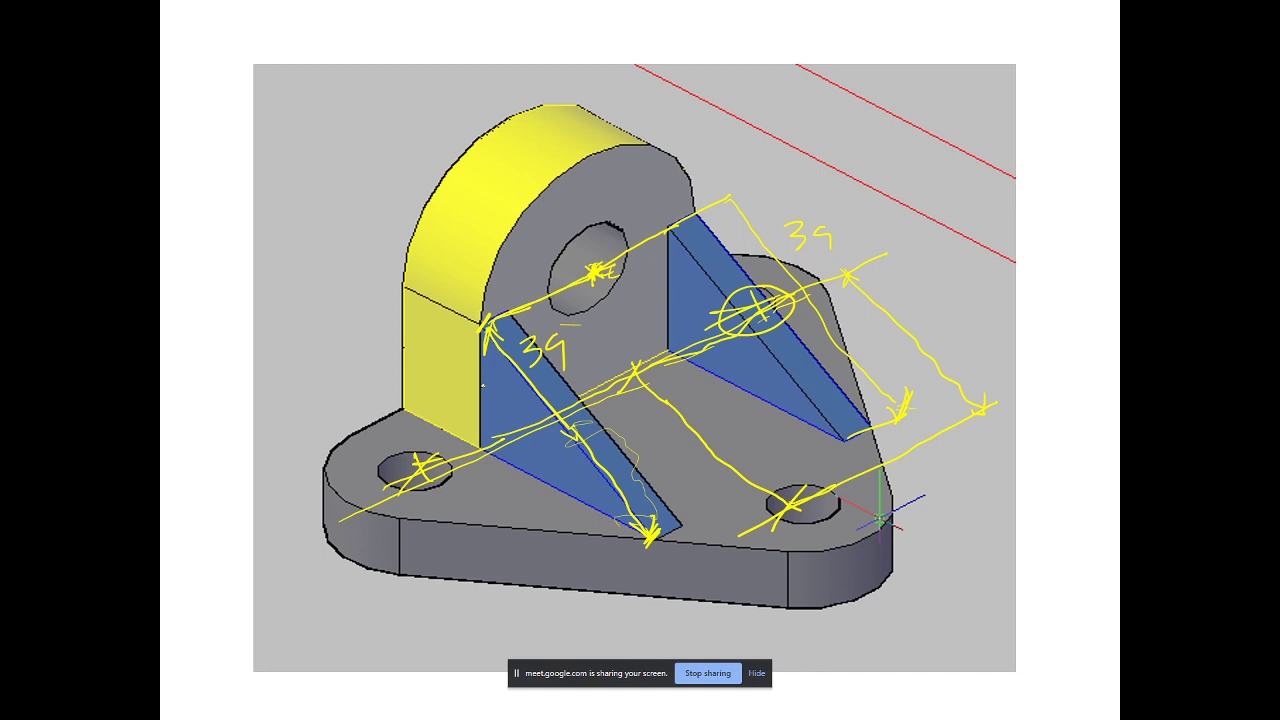
key("Right")
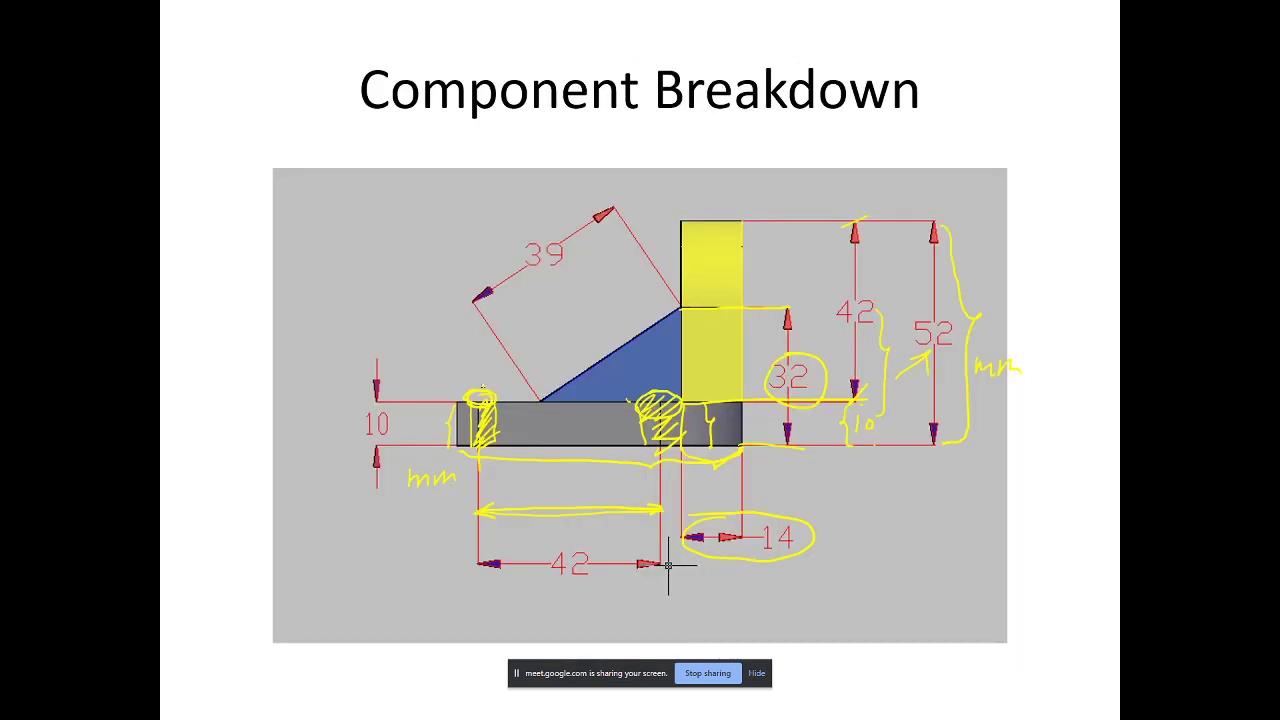
key("Left")
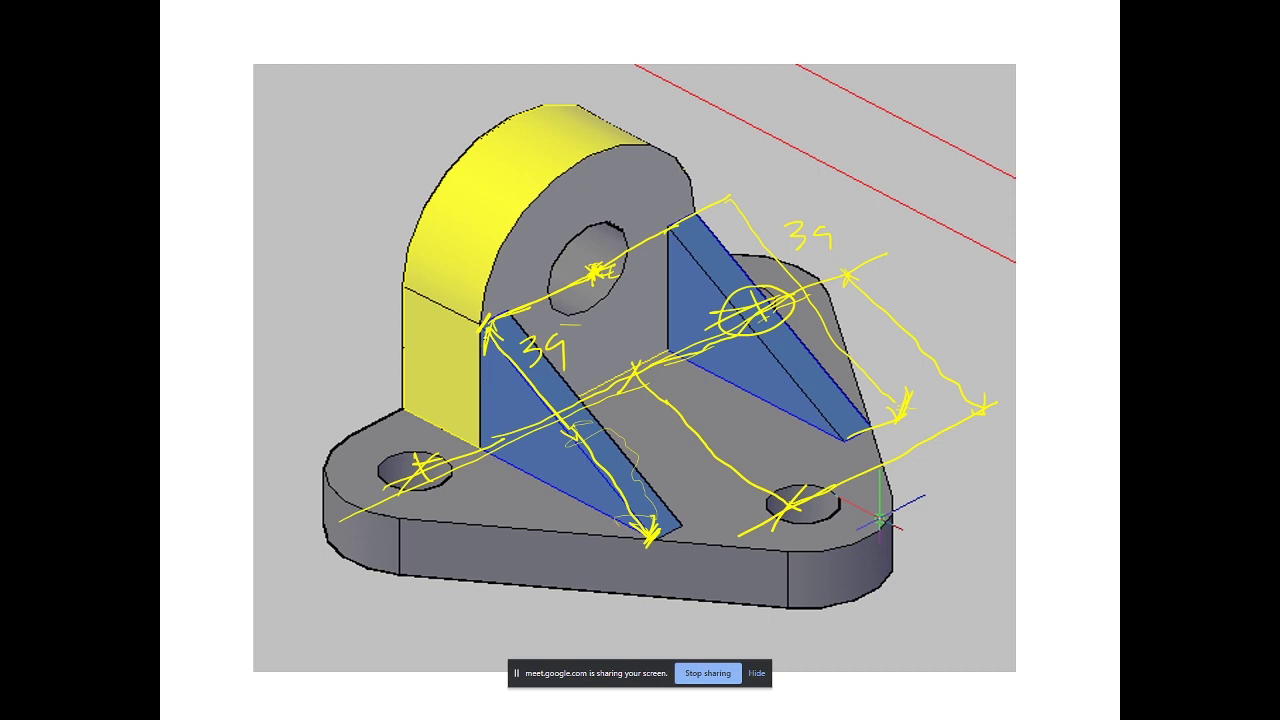
Draw a yellow height arrow along the left rib, write 32 beside it, and advance to the Base slide
left_click_drag(486, 350, 476, 508)
left_click_drag(442, 575, 480, 506)
left_click_drag(431, 570, 484, 518)
mouse_move(458, 556)
left_mouse_down()
mouse_move(528, 491)
mouse_move(484, 528)
left_mouse_up()
left_click_drag(491, 469, 493, 494)
mouse_move(503, 470)
left_mouse_down()
mouse_move(523, 478)
mouse_move(529, 455)
mouse_move(541, 466)
left_mouse_up()
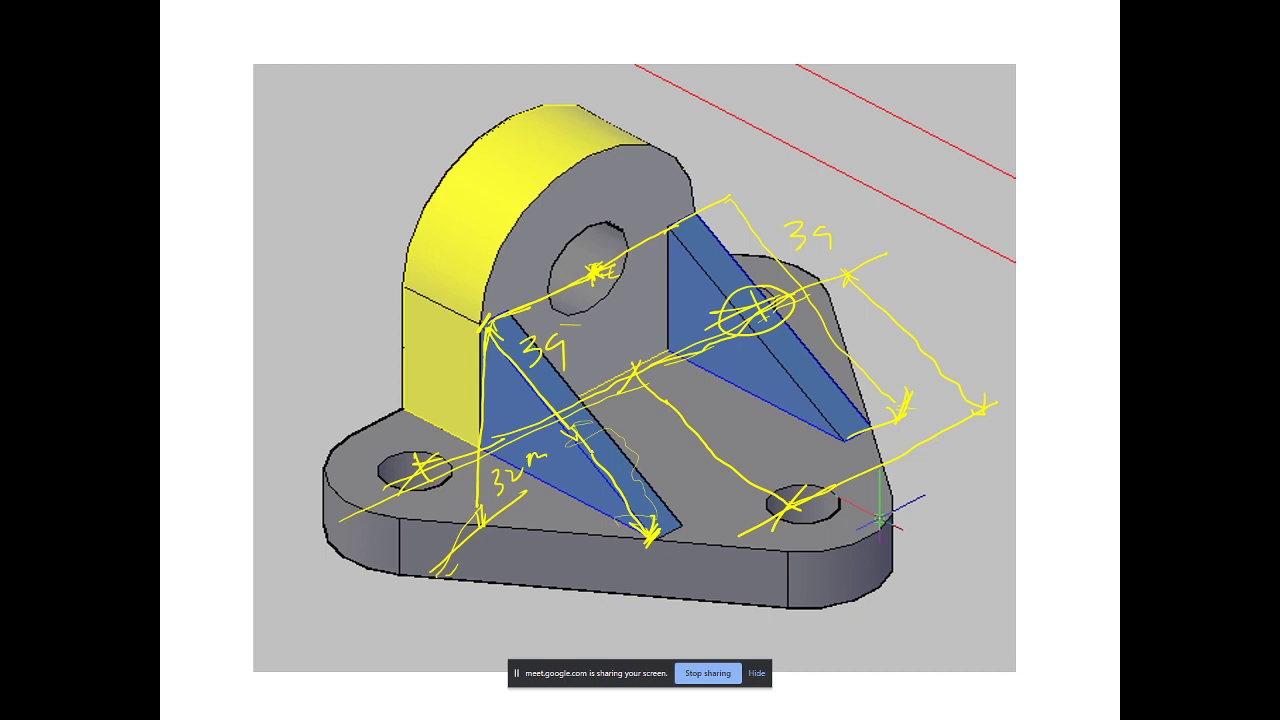
key("Right")
key("Right")
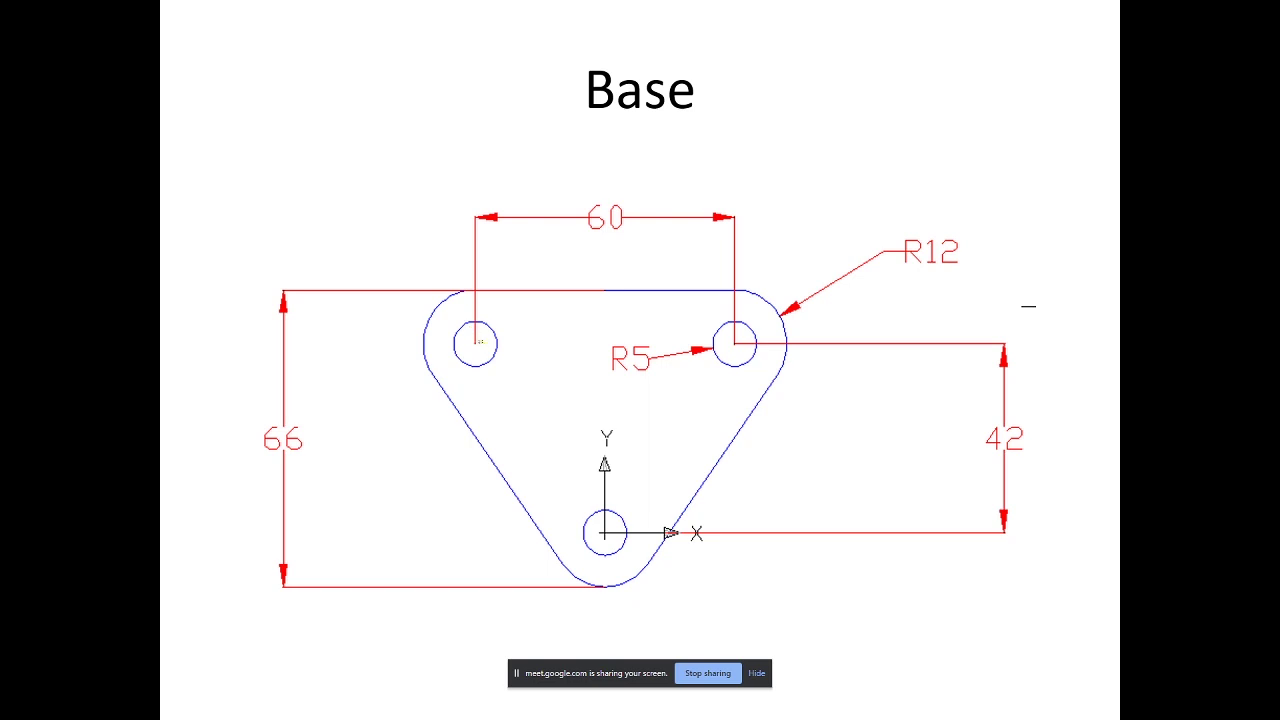
Draw yellow ink bracing the two upper holes, circling R5 and marking the left hole
mouse_move(478, 341)
left_mouse_down()
mouse_move(617, 307)
mouse_move(740, 348)
left_mouse_up()
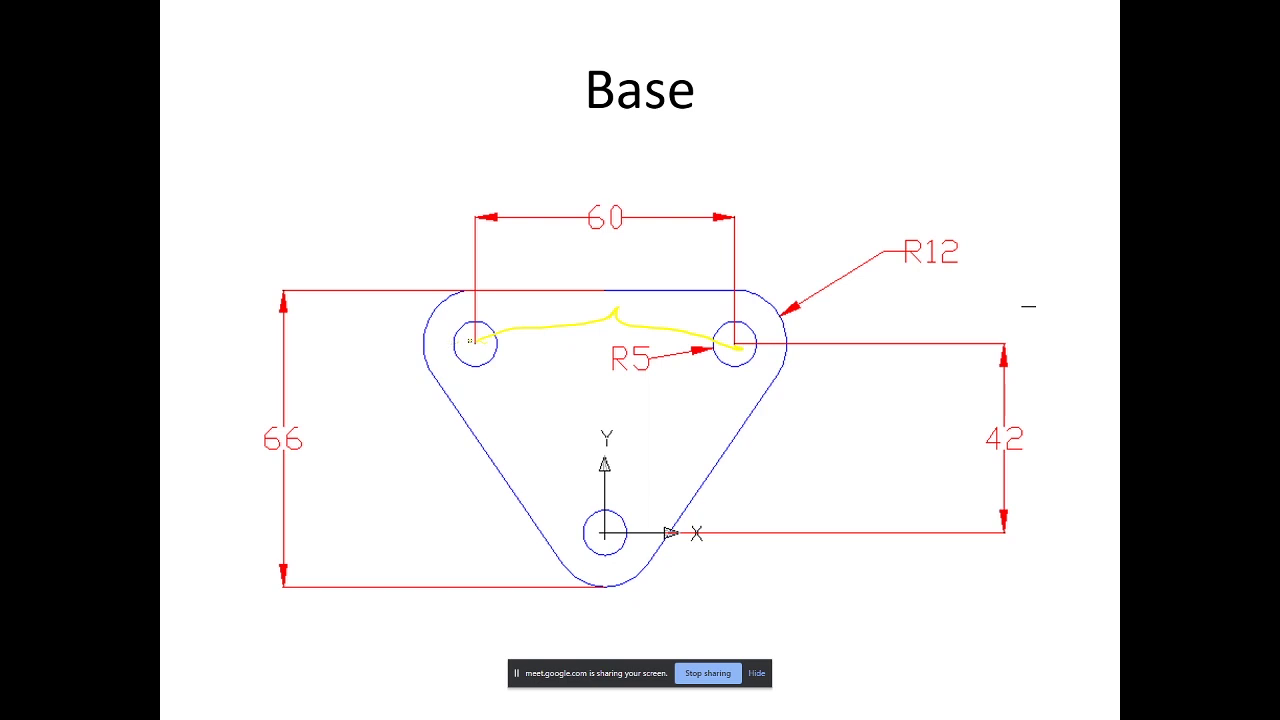
mouse_move(617, 345)
left_mouse_down()
mouse_move(600, 346)
mouse_move(630, 338)
left_mouse_up()
mouse_move(453, 342)
left_mouse_down()
mouse_move(473, 343)
mouse_move(444, 341)
left_mouse_up()
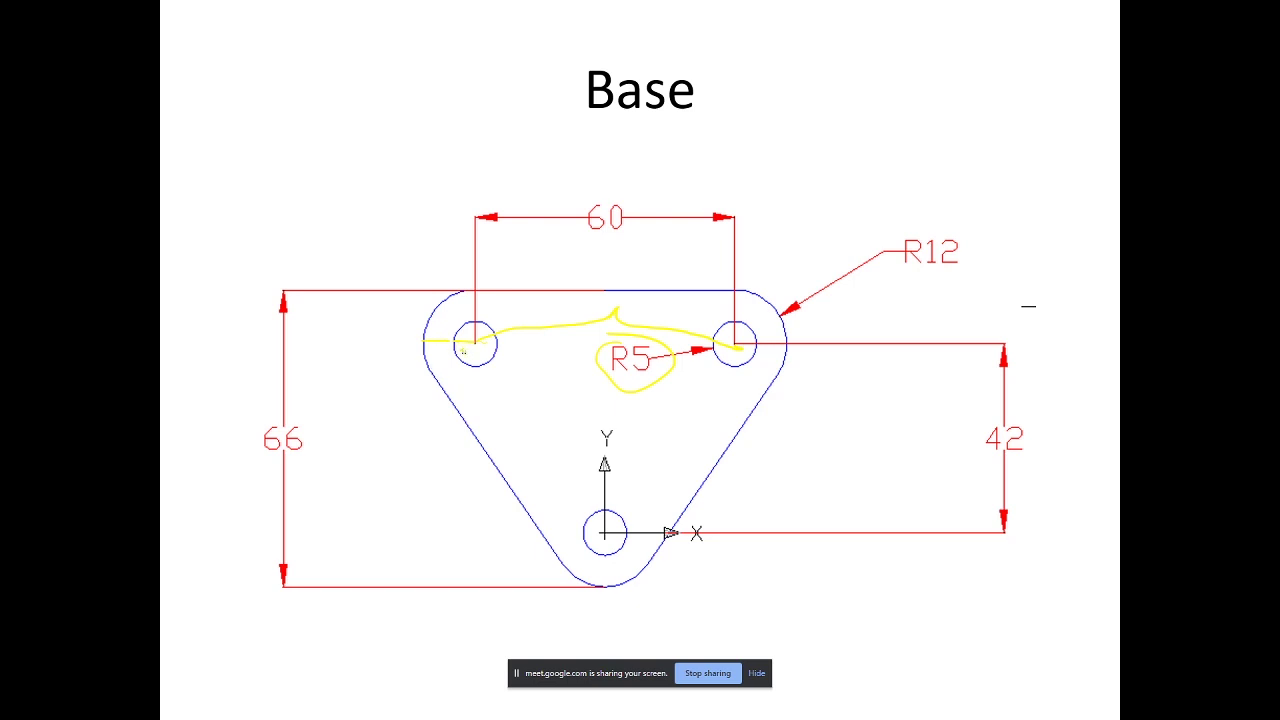
mouse_move(462, 350)
left_mouse_down()
mouse_move(456, 364)
mouse_move(480, 352)
left_mouse_up()
right_click(468, 341)
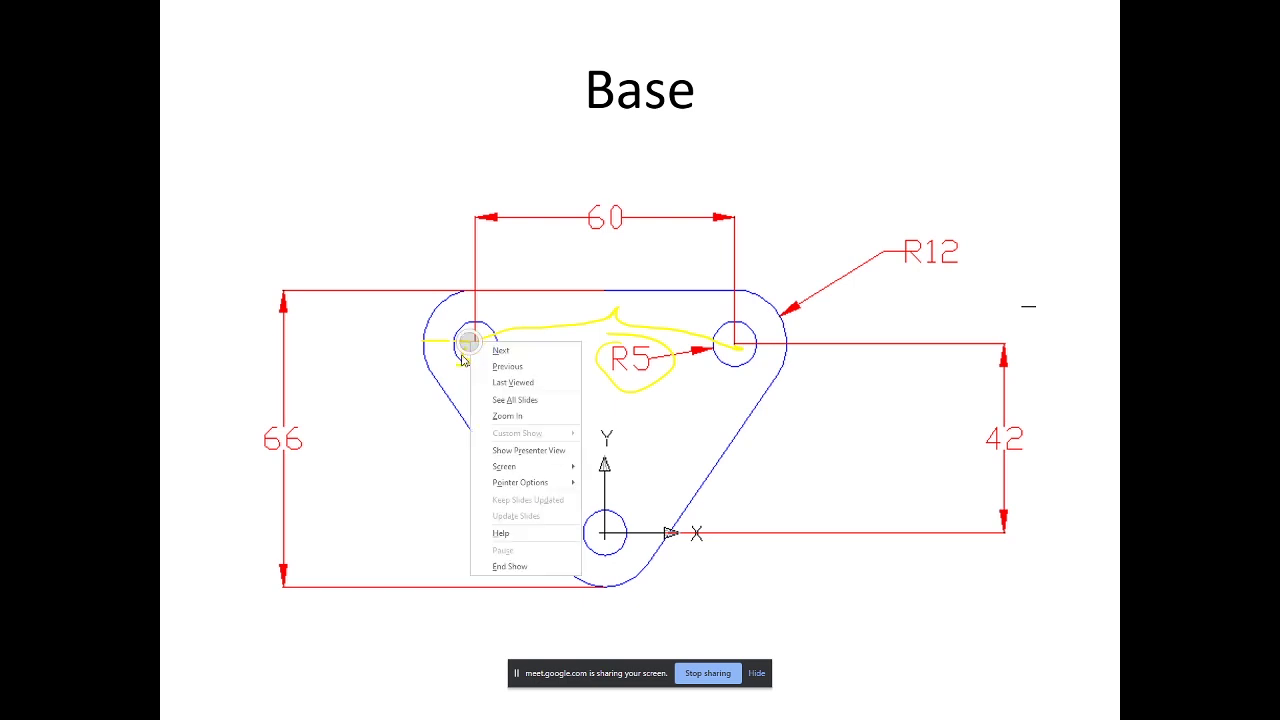
key("Escape")
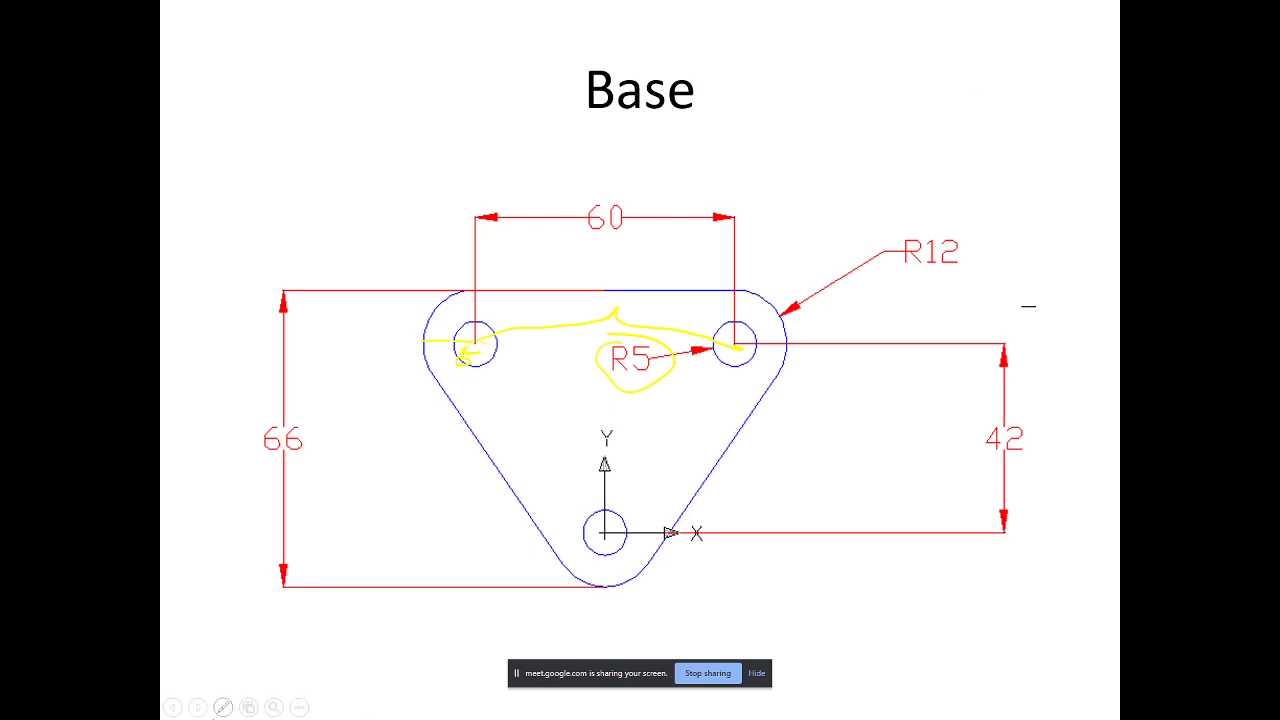
Switch the pen to red ink and draw a red arrow into the left hole
left_click(222, 708)
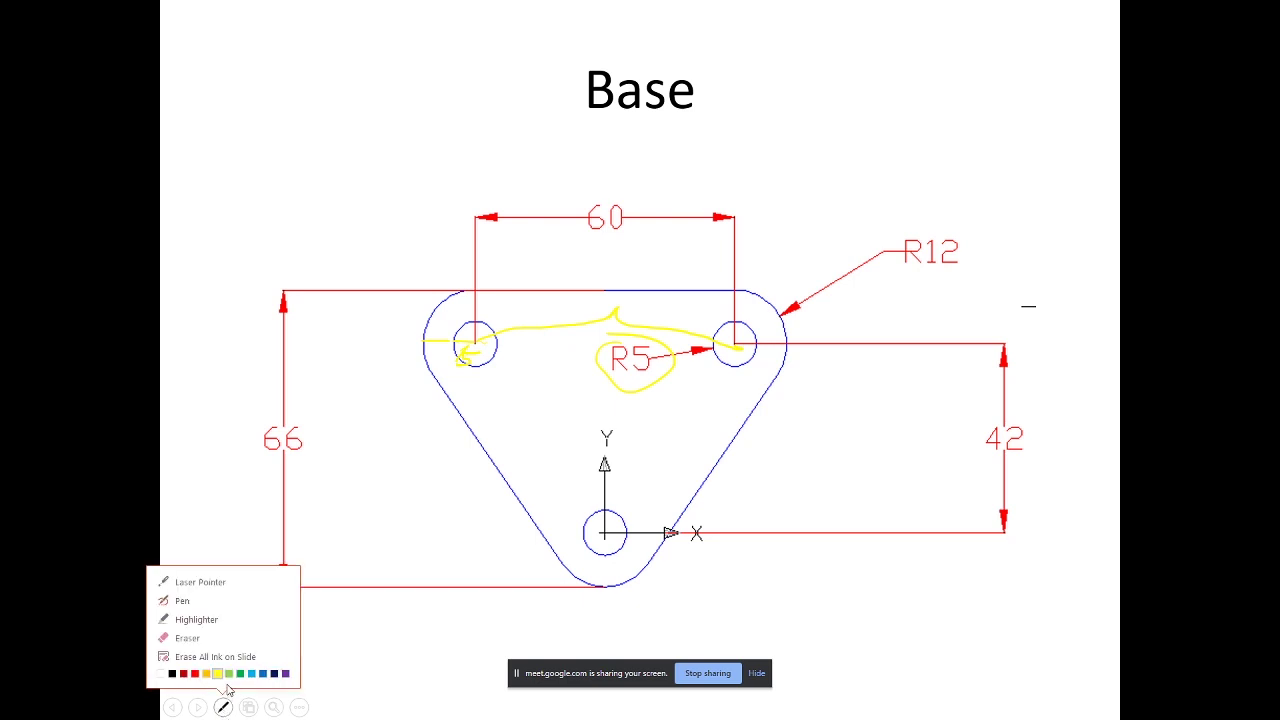
left_click(184, 674)
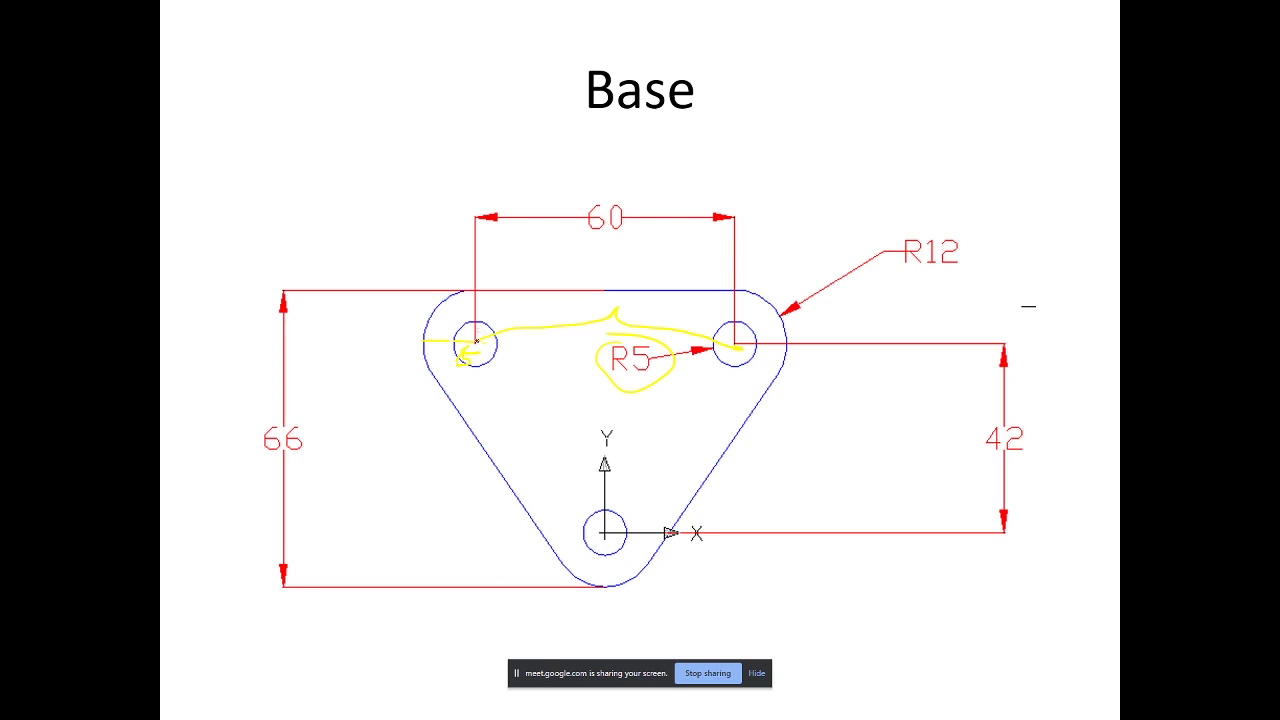
right_click(476, 341)
key("Escape")
mouse_move(460, 344)
left_mouse_down()
mouse_move(479, 343)
mouse_move(453, 345)
mouse_move(466, 351)
left_mouse_up()
mouse_move(426, 341)
left_mouse_down()
mouse_move(482, 340)
mouse_move(440, 344)
mouse_move(450, 327)
mouse_move(461, 337)
left_mouse_up()
right_click(738, 345)
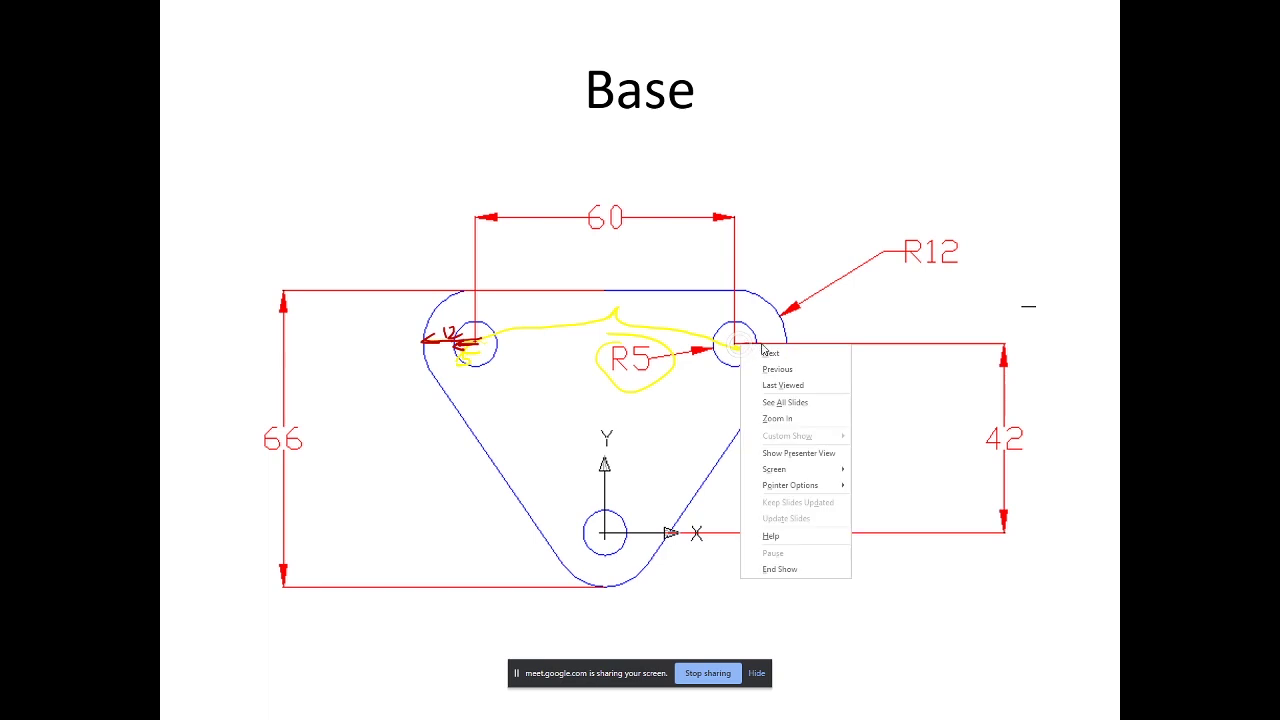
key("Escape")
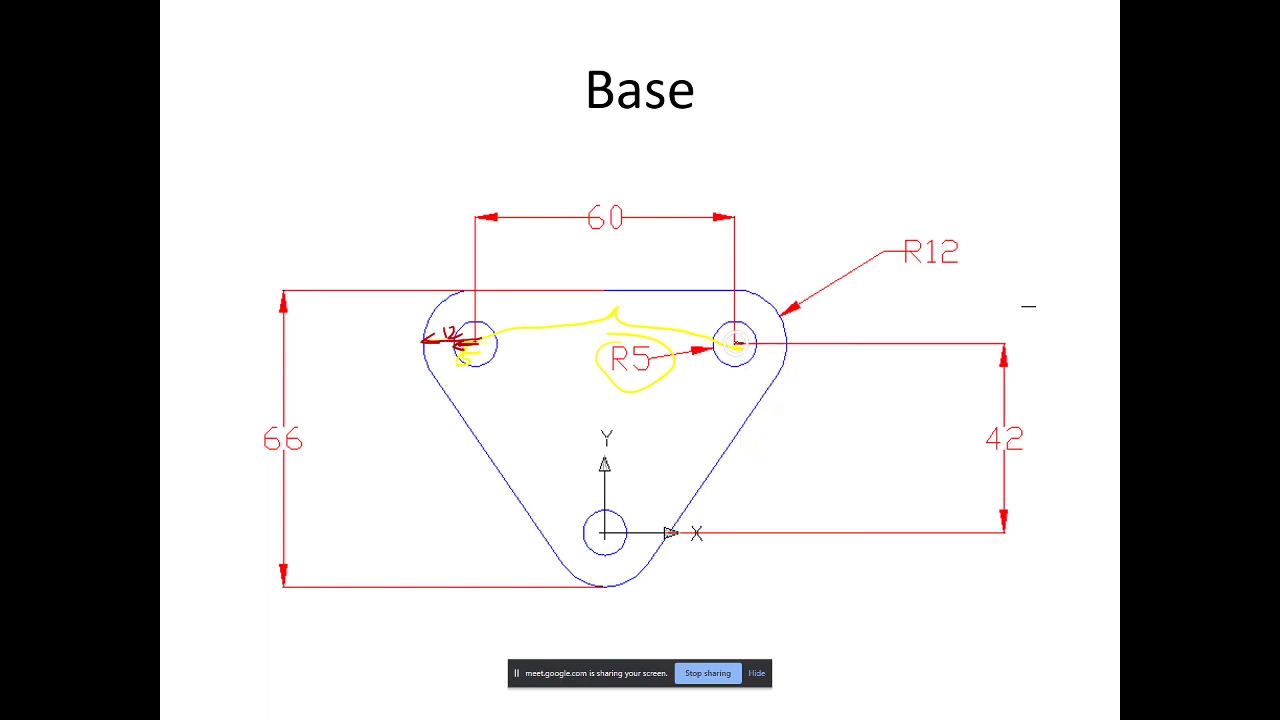
right_click(737, 342)
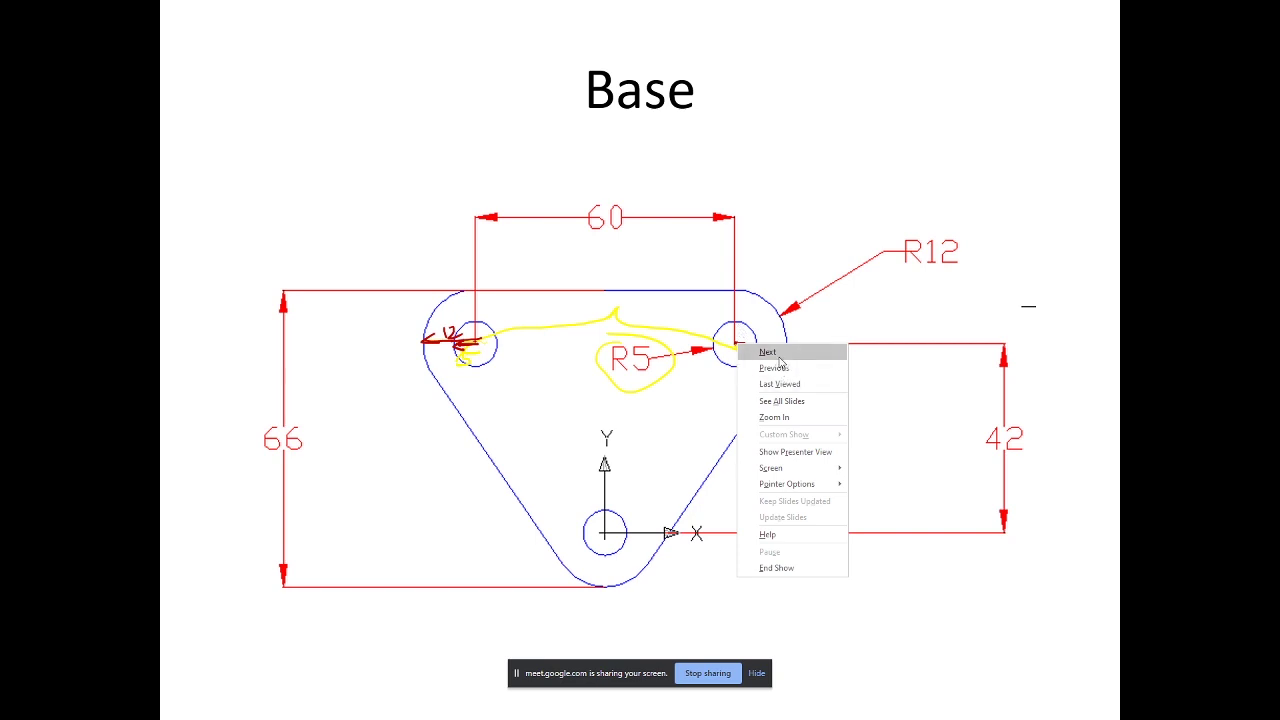
left_click(820, 332)
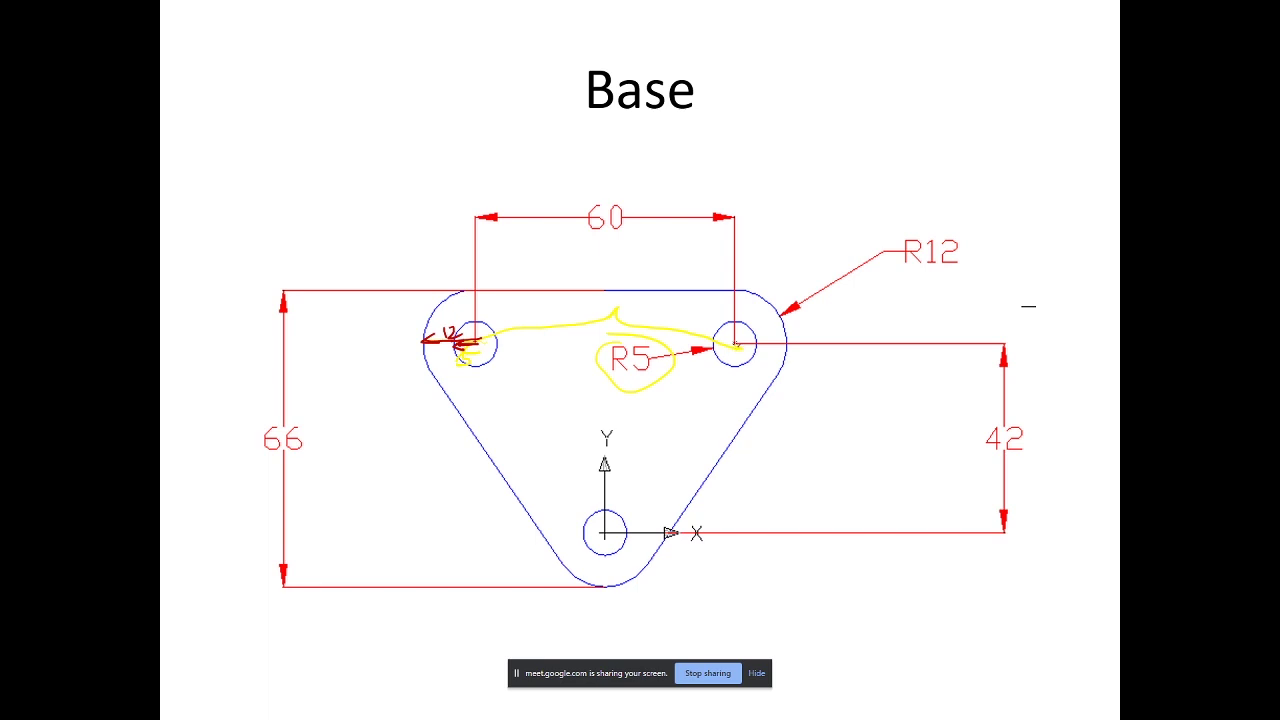
Draw a red 12 arrow from the right hole toward the arc
right_click(736, 344)
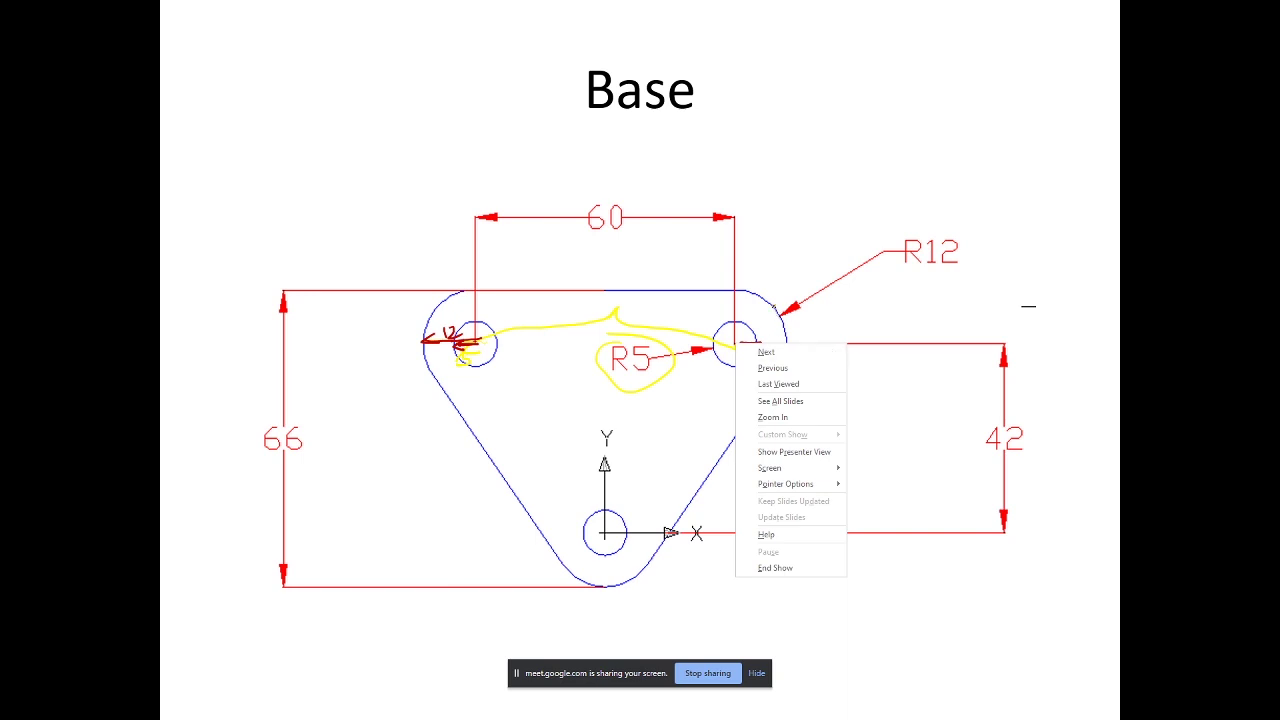
key("Escape")
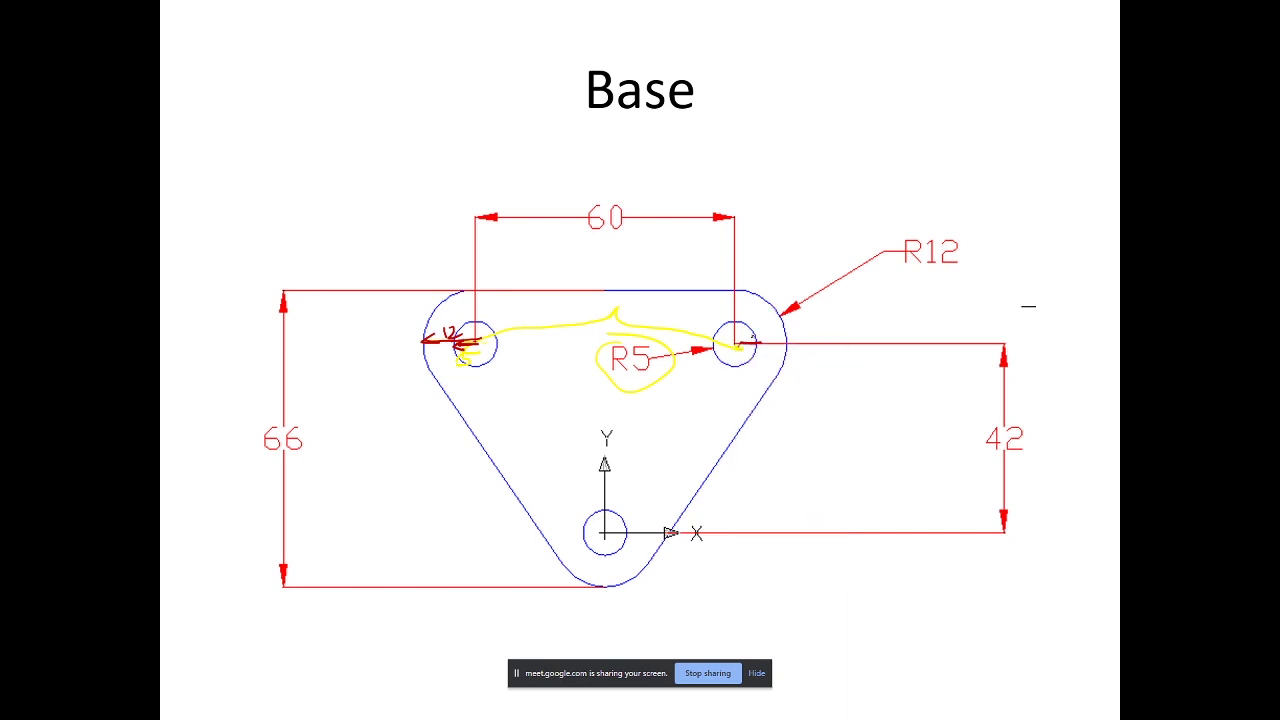
mouse_move(740, 344)
left_mouse_down()
mouse_move(793, 342)
mouse_move(757, 364)
mouse_move(790, 369)
left_mouse_up()
Sketch a ticked red span line beside the Base title labelled 12, 60, 12
left_click_drag(853, 92, 1016, 95)
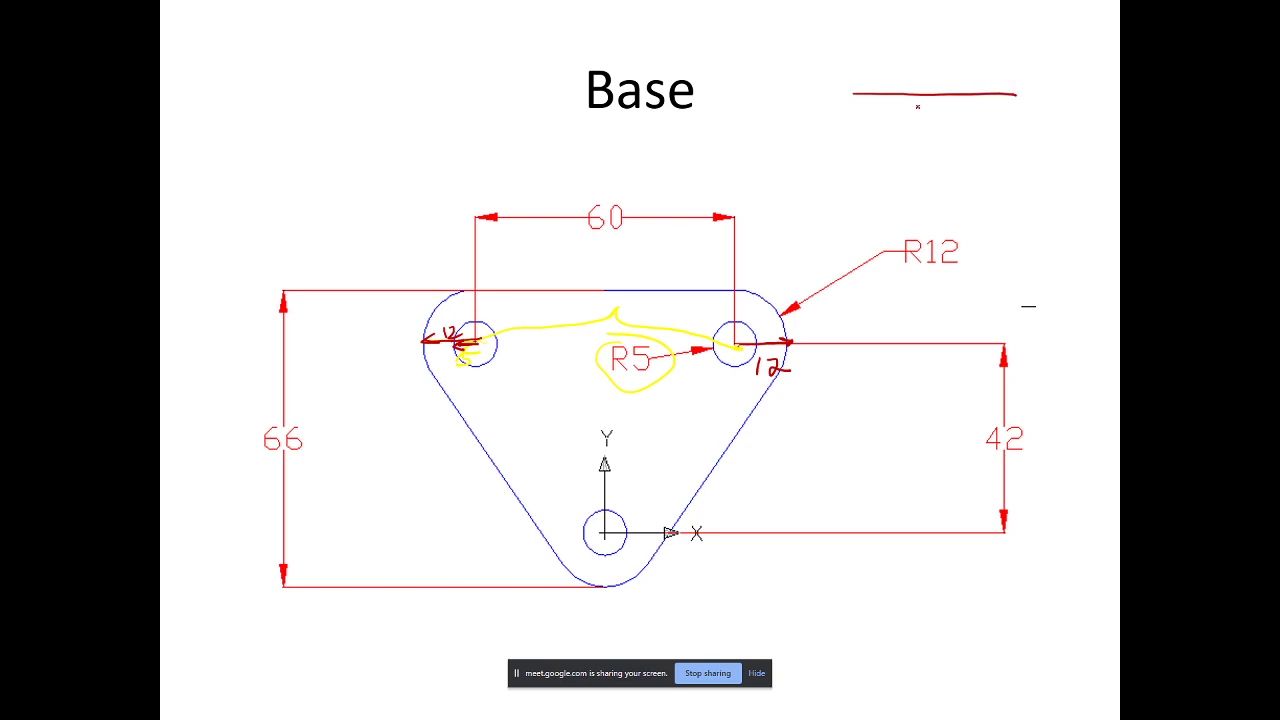
left_click_drag(854, 85, 855, 104)
left_click_drag(1017, 87, 1019, 105)
mouse_move(929, 106)
left_mouse_down()
mouse_move(919, 123)
mouse_move(932, 117)
left_mouse_up()
mouse_move(946, 111)
left_mouse_down()
mouse_move(942, 124)
mouse_move(957, 110)
left_mouse_up()
mouse_move(1018, 96)
left_mouse_down()
mouse_move(1070, 92)
mouse_move(1051, 73)
mouse_move(1080, 87)
left_mouse_up()
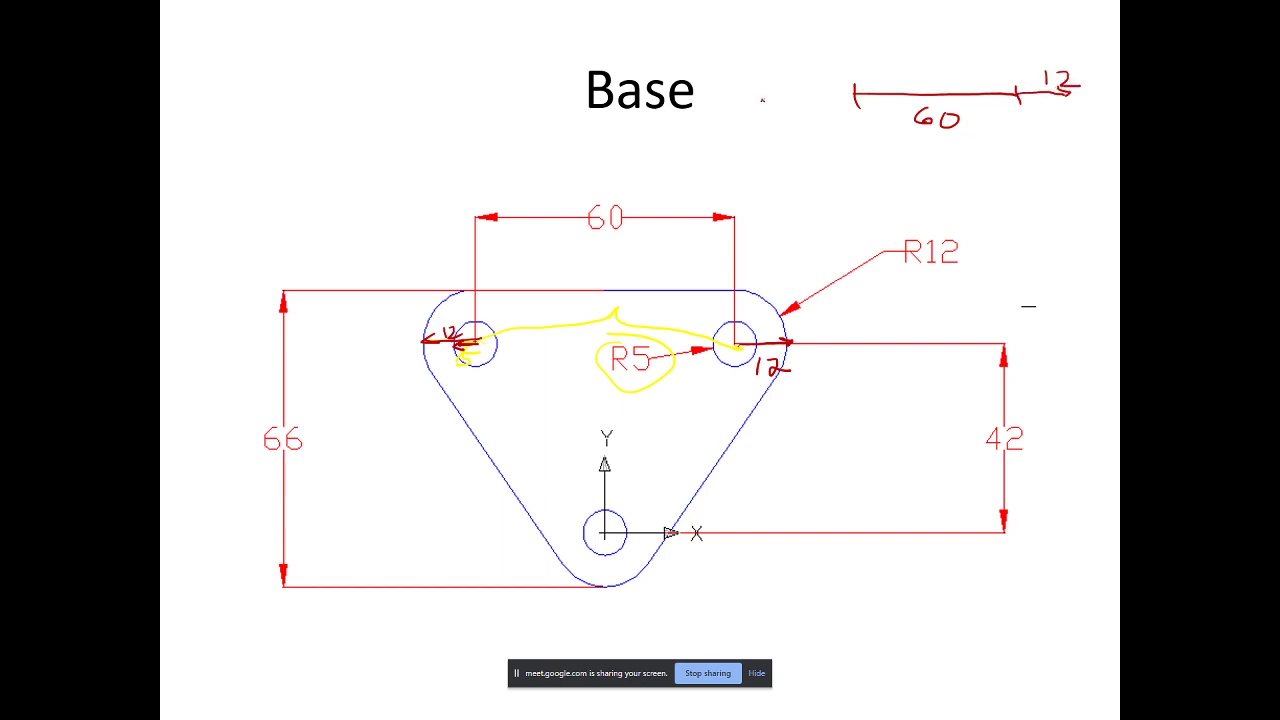
mouse_move(822, 95)
left_mouse_down()
mouse_move(841, 94)
mouse_move(820, 88)
left_mouse_up()
left_click_drag(842, 89, 843, 101)
Add red end lines at both 12s and write the sum 60 + 24 = 84
right_click(815, 86)
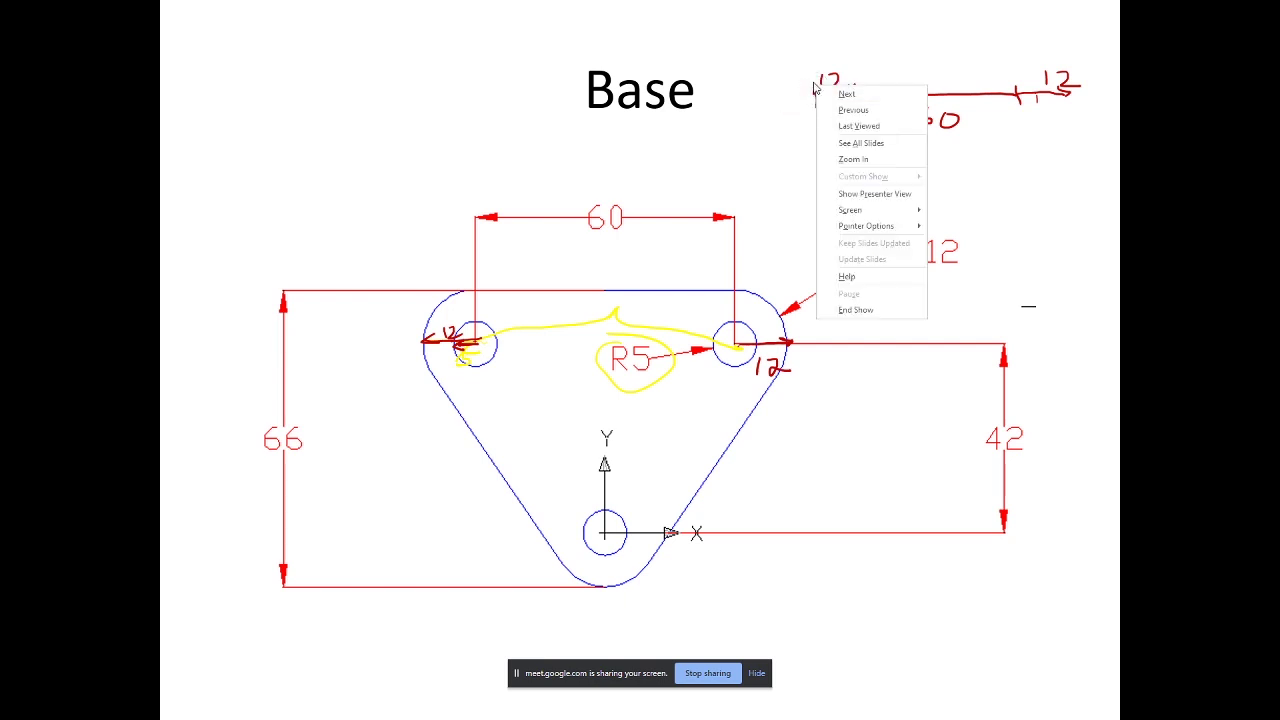
left_click(808, 119)
left_click_drag(814, 86, 810, 144)
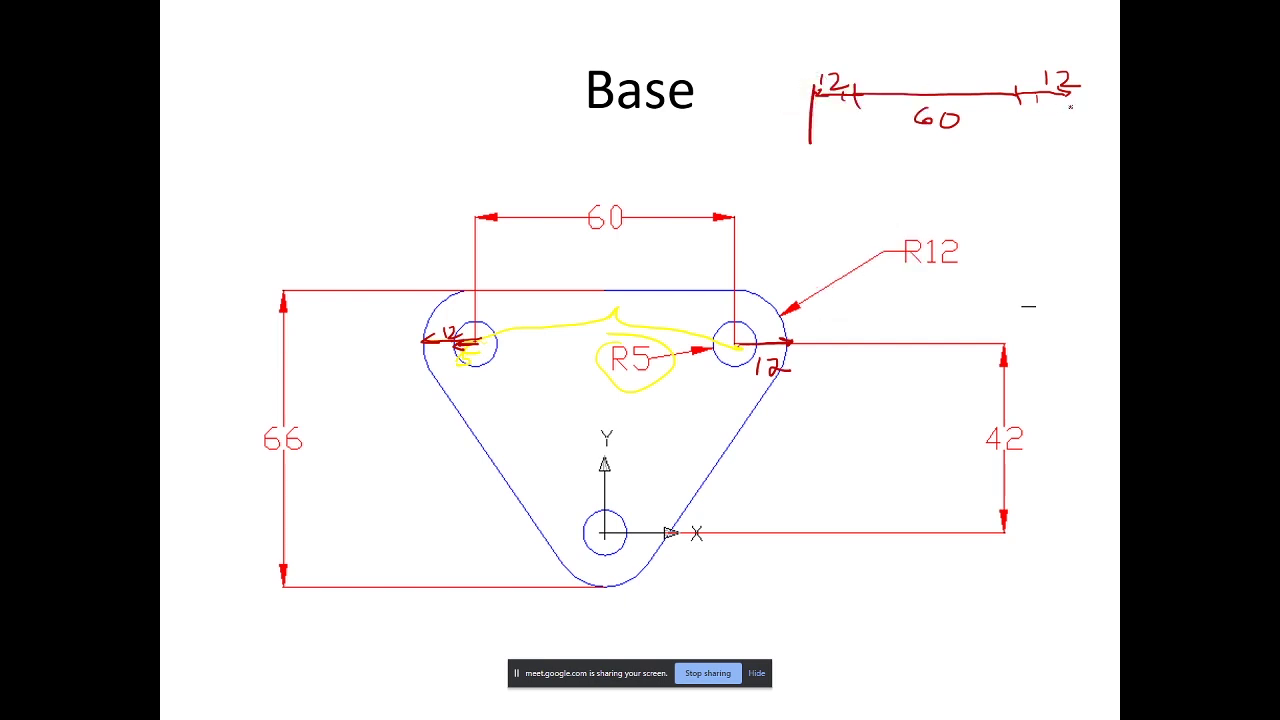
left_click_drag(1066, 94, 1064, 144)
mouse_move(951, 8)
left_mouse_down()
mouse_move(948, 26)
mouse_move(972, 14)
mouse_move(960, 51)
mouse_move(992, 42)
left_mouse_up()
mouse_move(920, 64)
left_mouse_down()
mouse_move(1031, 55)
mouse_move(960, 80)
mouse_move(966, 64)
left_mouse_up()
mouse_move(980, 62)
left_mouse_down()
mouse_move(998, 76)
mouse_move(991, 88)
left_mouse_up()
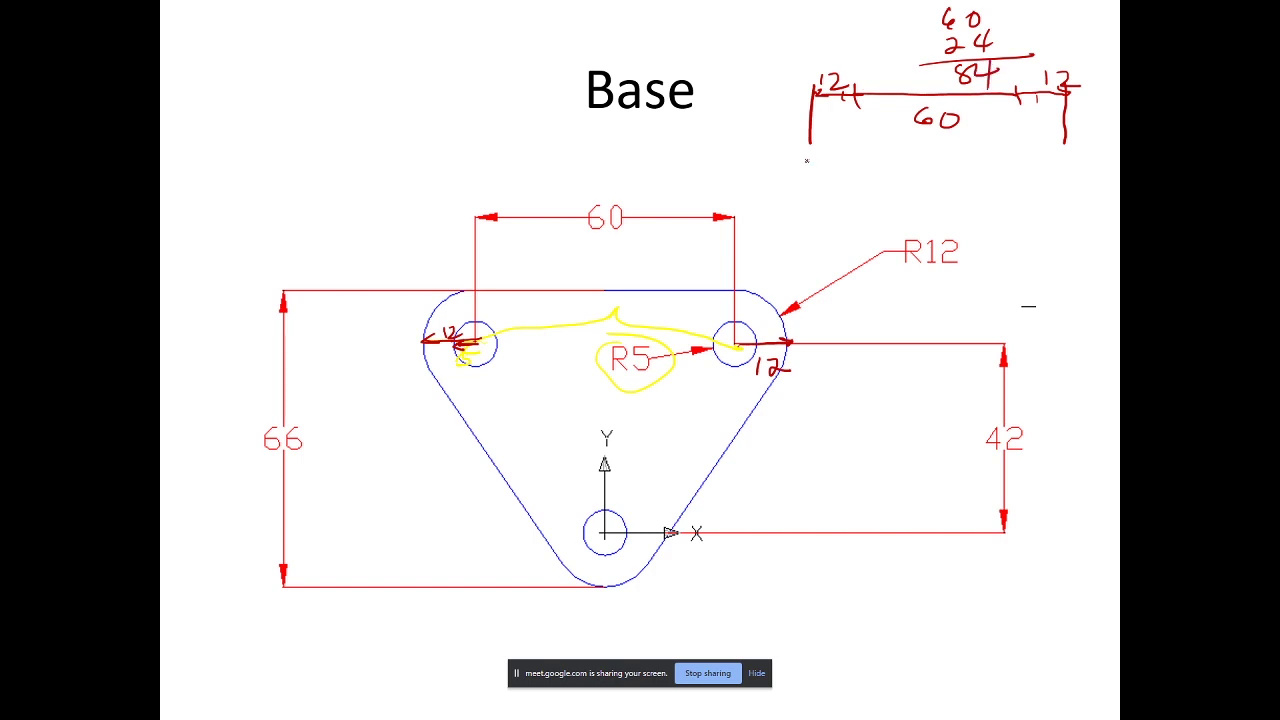
Draw an 84 overall-width arrow under the sketch and an 84 edge below the 42 dimension
mouse_move(810, 149)
left_mouse_down()
mouse_move(1068, 143)
mouse_move(1052, 151)
left_mouse_up()
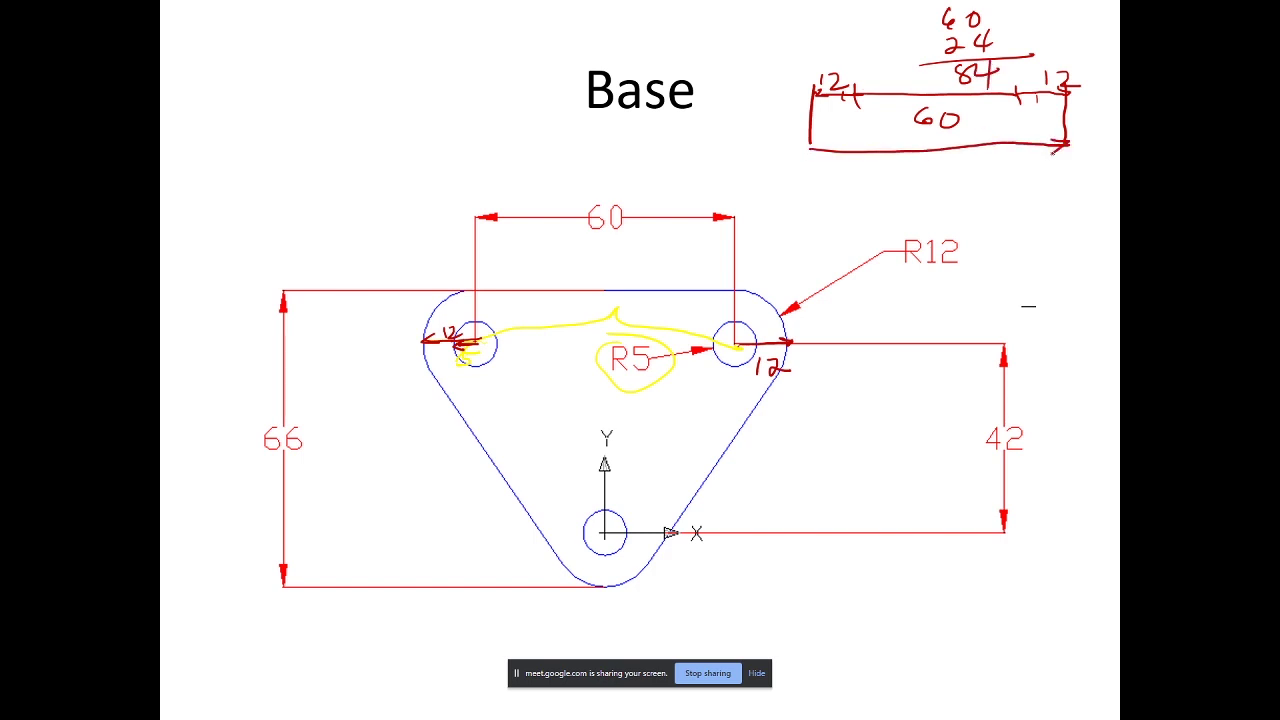
mouse_move(831, 145)
left_mouse_down()
mouse_move(808, 152)
mouse_move(850, 158)
left_mouse_up()
mouse_move(937, 162)
left_mouse_down()
mouse_move(923, 181)
mouse_move(939, 160)
mouse_move(978, 174)
left_mouse_up()
left_click_drag(965, 158, 966, 190)
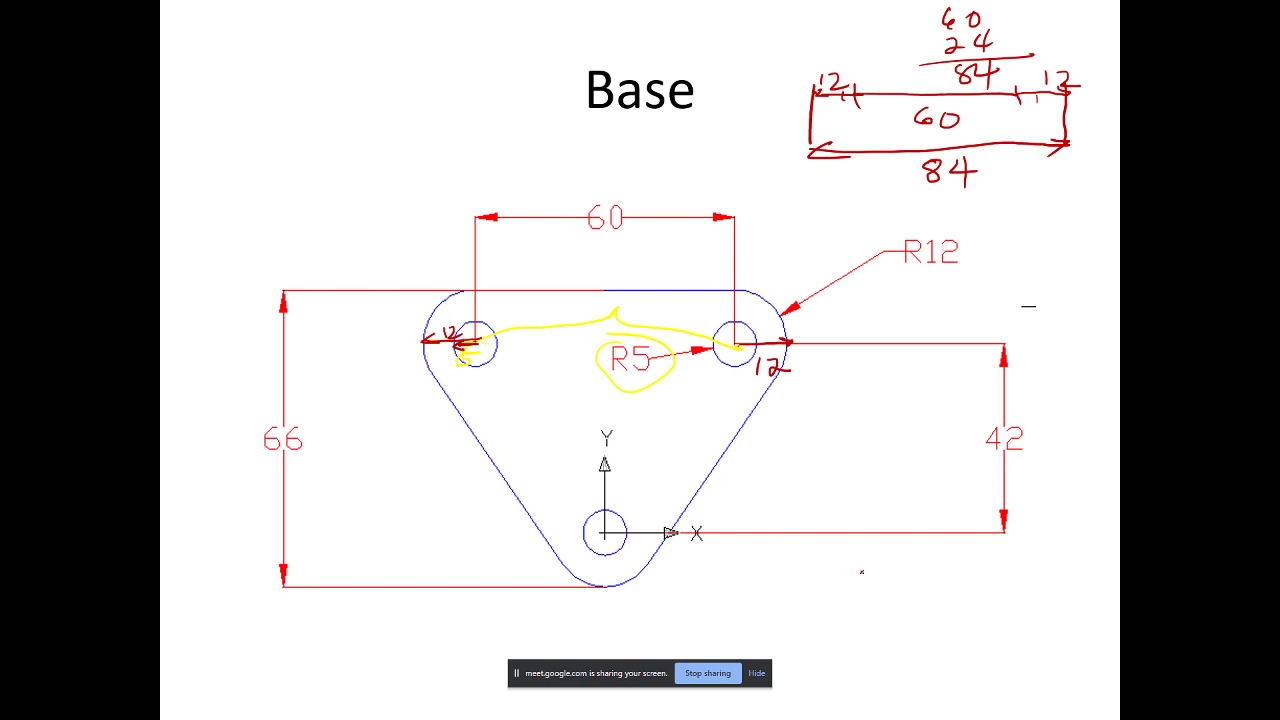
left_click_drag(861, 572, 1055, 567)
mouse_move(976, 545)
left_mouse_down()
mouse_move(970, 560)
mouse_move(992, 548)
mouse_move(996, 560)
left_mouse_up()
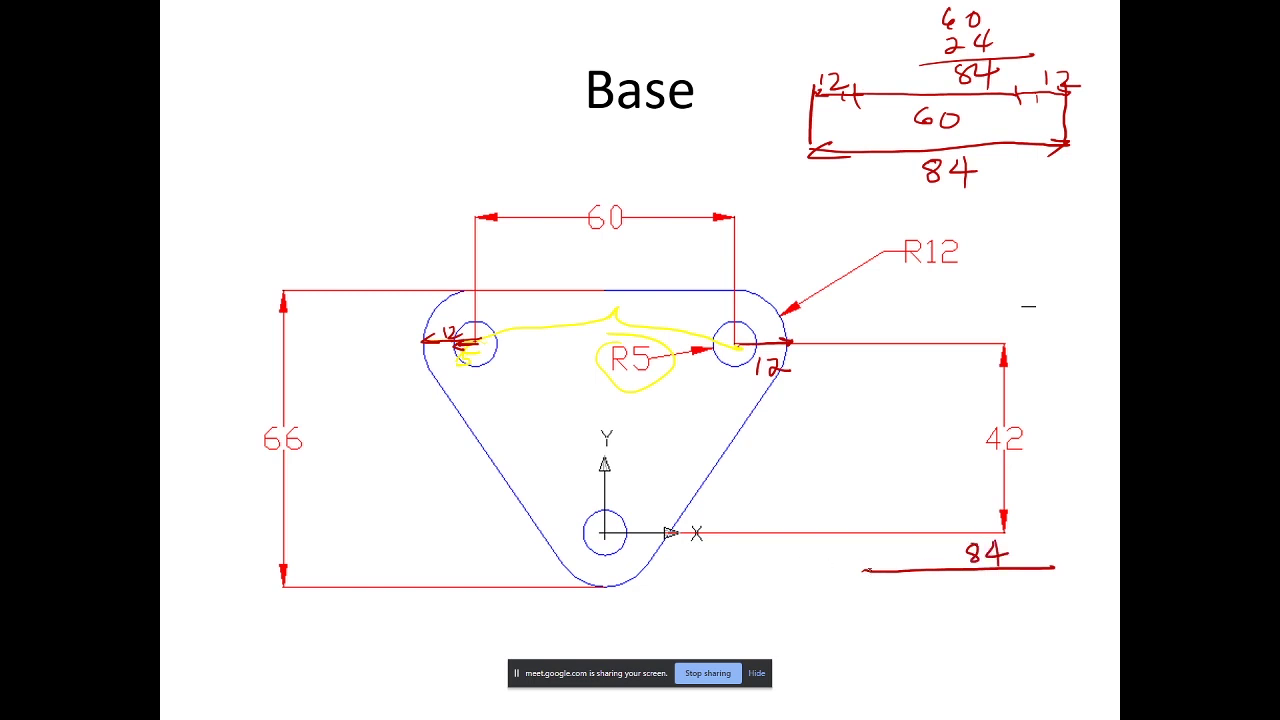
Draw the red 84-wide rectangle's sides and label its height 66
mouse_move(869, 572)
left_mouse_down()
mouse_move(876, 694)
mouse_move(1060, 689)
left_mouse_up()
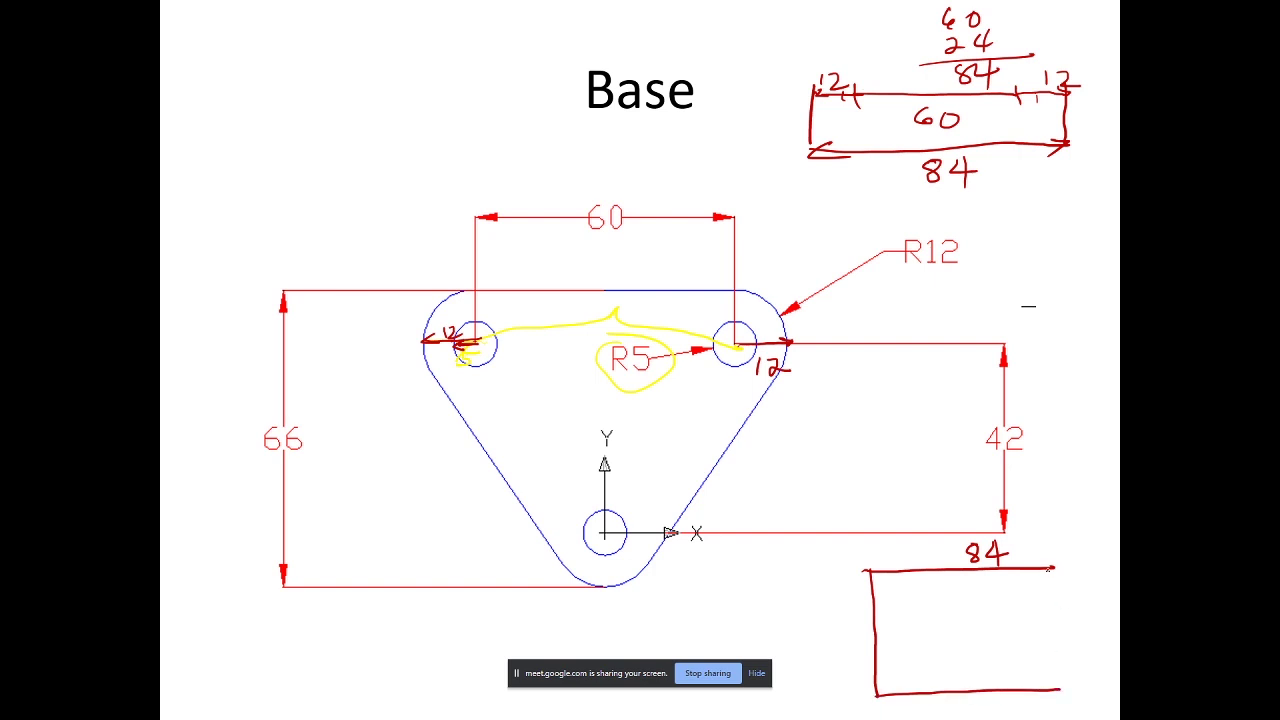
left_click_drag(1051, 569, 1058, 690)
mouse_move(838, 617)
left_mouse_down()
mouse_move(836, 632)
mouse_move(858, 631)
left_mouse_up()
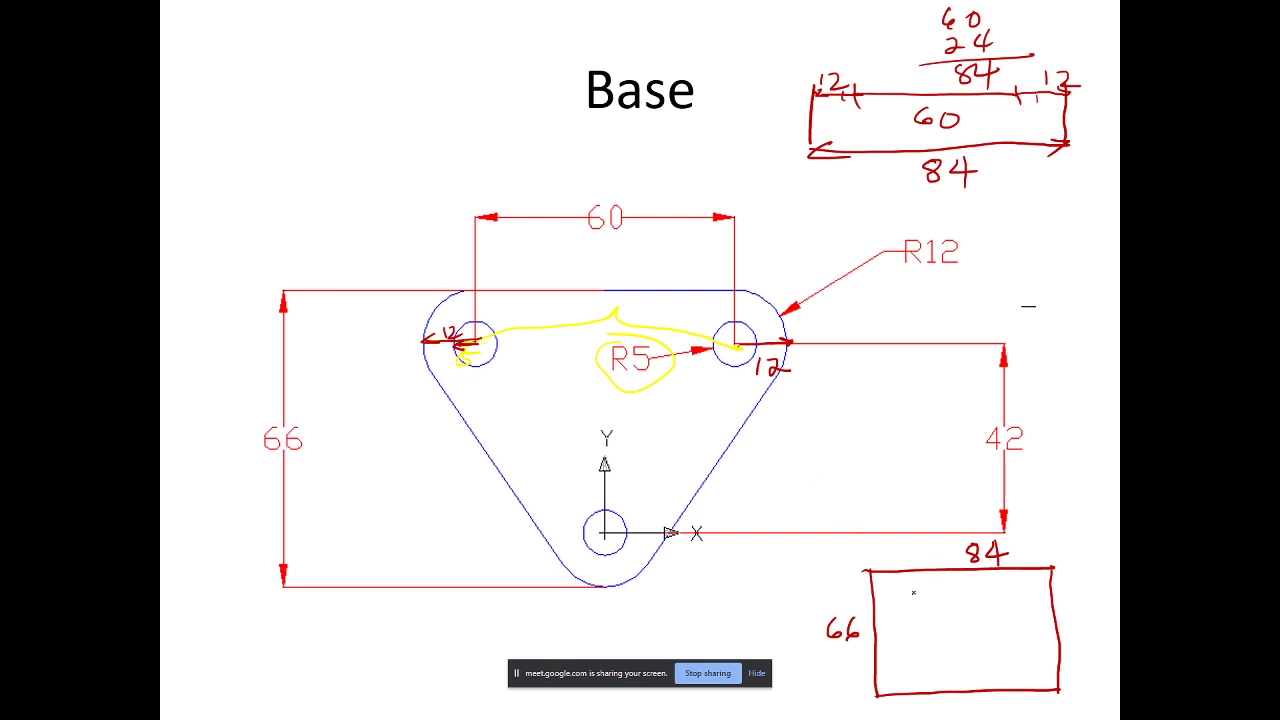
Mark three hole positions inside the rectangle and label the upper holes' spacing 60
left_click_drag(910, 601, 912, 620)
left_click_drag(1005, 601, 1006, 620)
left_click_drag(964, 661, 967, 674)
left_click_drag(908, 613, 1007, 612)
left_click_drag(913, 606, 916, 619)
mouse_move(955, 590)
left_mouse_down()
mouse_move(947, 599)
mouse_move(966, 604)
mouse_move(975, 593)
left_mouse_up()
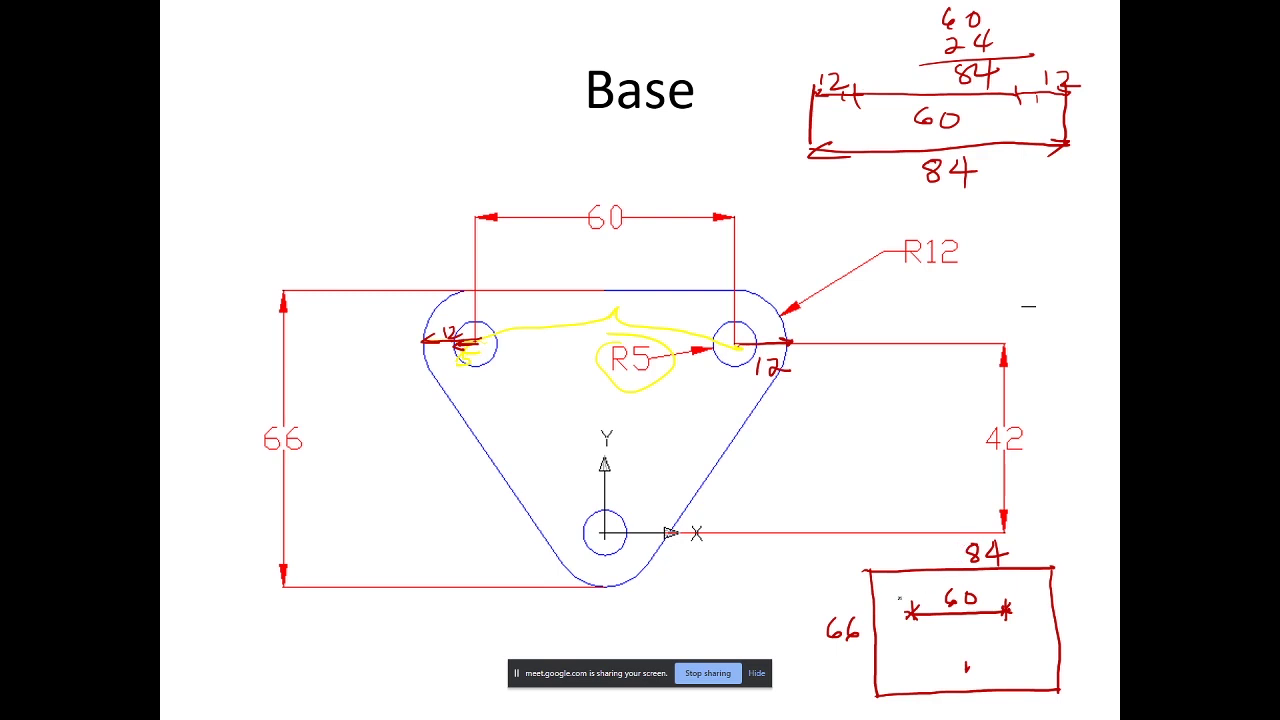
Draw the rectangle's left side and a corner-to-corner diagonal with its midpoint marked
left_click_drag(884, 643, 876, 690)
left_click_drag(878, 692, 1050, 568)
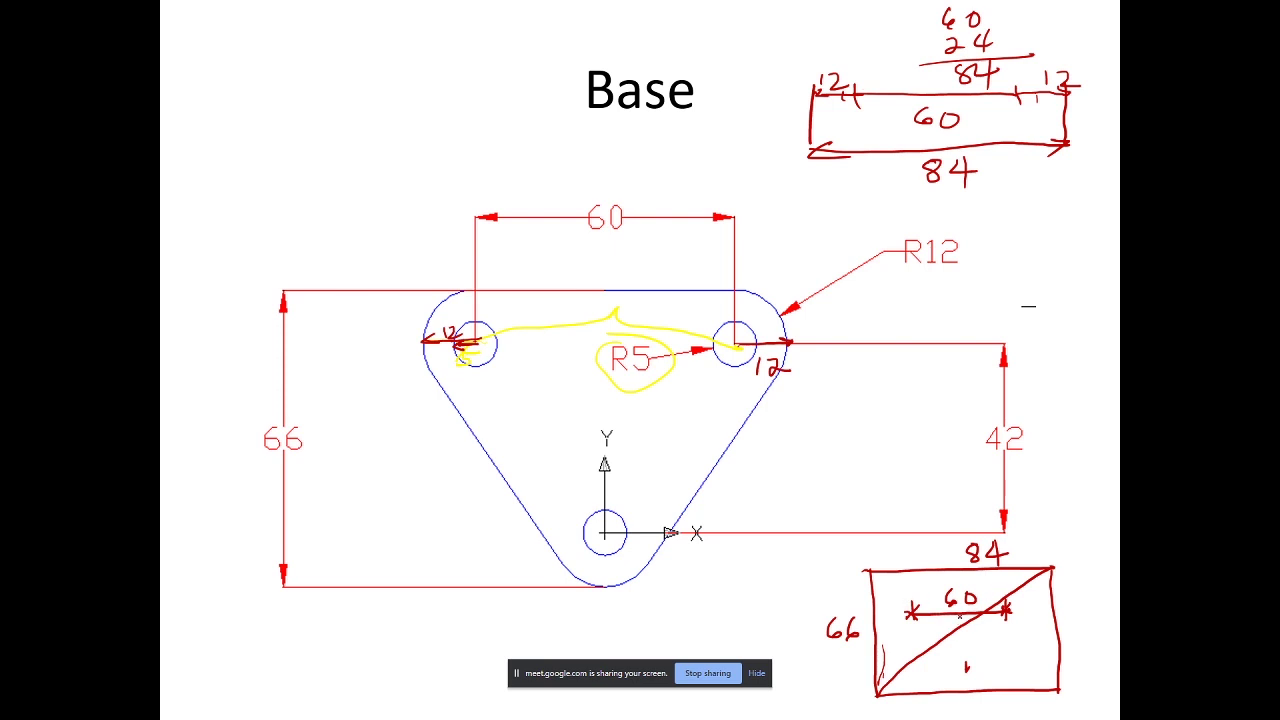
mouse_move(962, 618)
left_mouse_down()
mouse_move(958, 632)
mouse_move(968, 628)
left_mouse_up()
Handwrite the note 'OSNAP Object snap tool' below the drawing
mouse_move(730, 560)
left_mouse_down()
mouse_move(720, 574)
mouse_move(738, 563)
mouse_move(764, 579)
mouse_move(780, 560)
mouse_move(805, 570)
left_mouse_up()
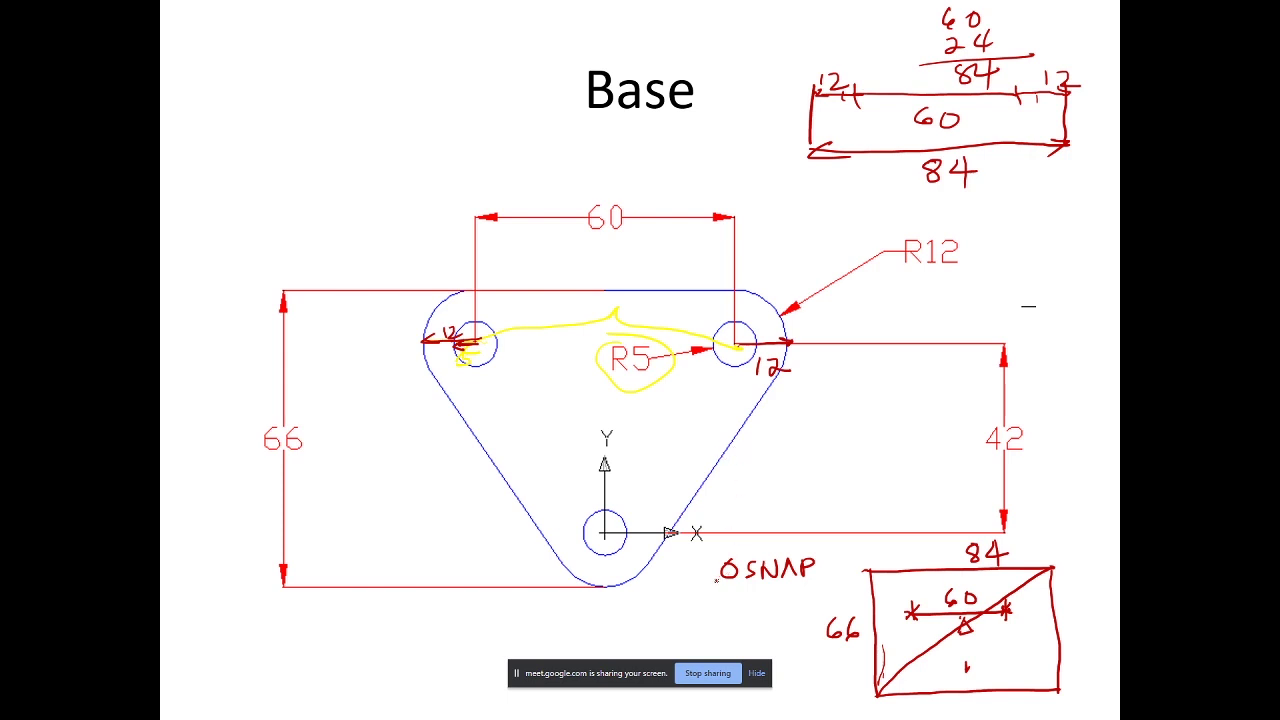
mouse_move(706, 587)
left_mouse_down()
mouse_move(741, 610)
mouse_move(800, 578)
left_mouse_up()
mouse_move(742, 612)
left_mouse_down()
mouse_move(730, 632)
mouse_move(818, 598)
left_mouse_up()
left_click_drag(833, 581, 830, 598)
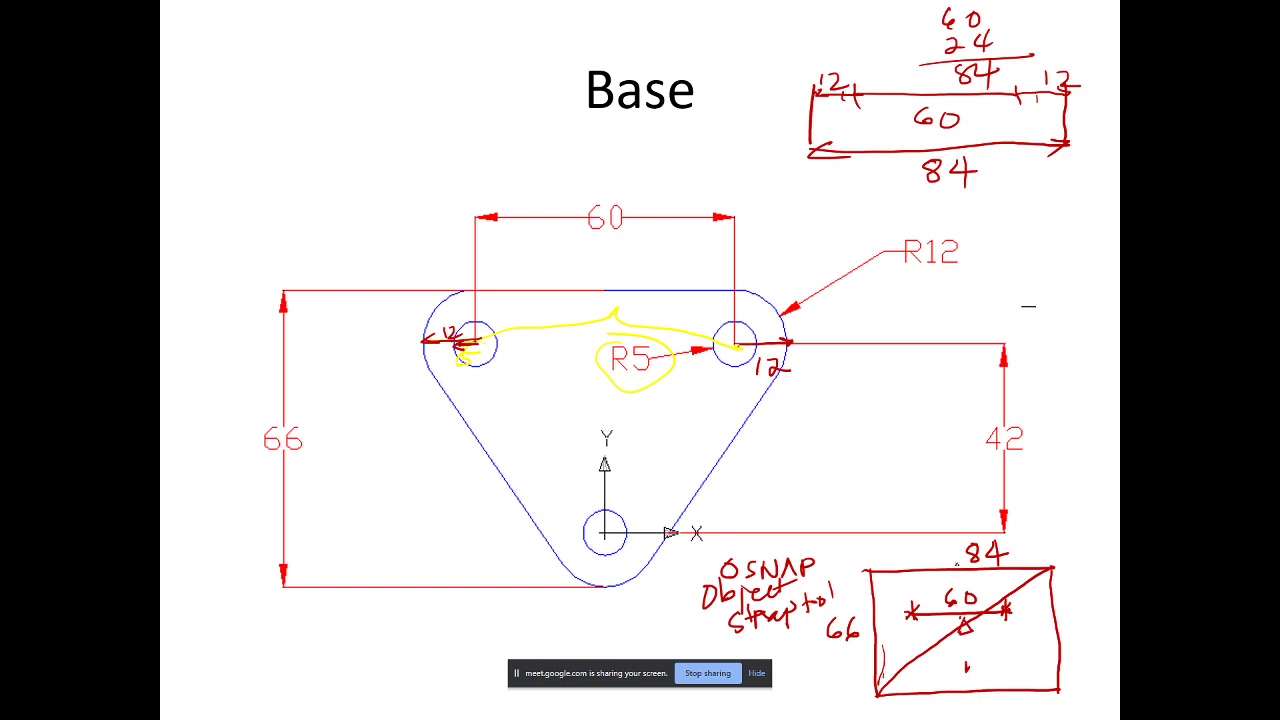
Draw a vertical line through the rectangle and an A3 sheet box labelled 297 and 420
left_click_drag(959, 556, 970, 708)
mouse_move(849, 466)
left_mouse_down()
mouse_move(857, 512)
mouse_move(918, 468)
mouse_move(866, 504)
mouse_move(895, 456)
left_mouse_up()
left_click_drag(906, 446, 911, 467)
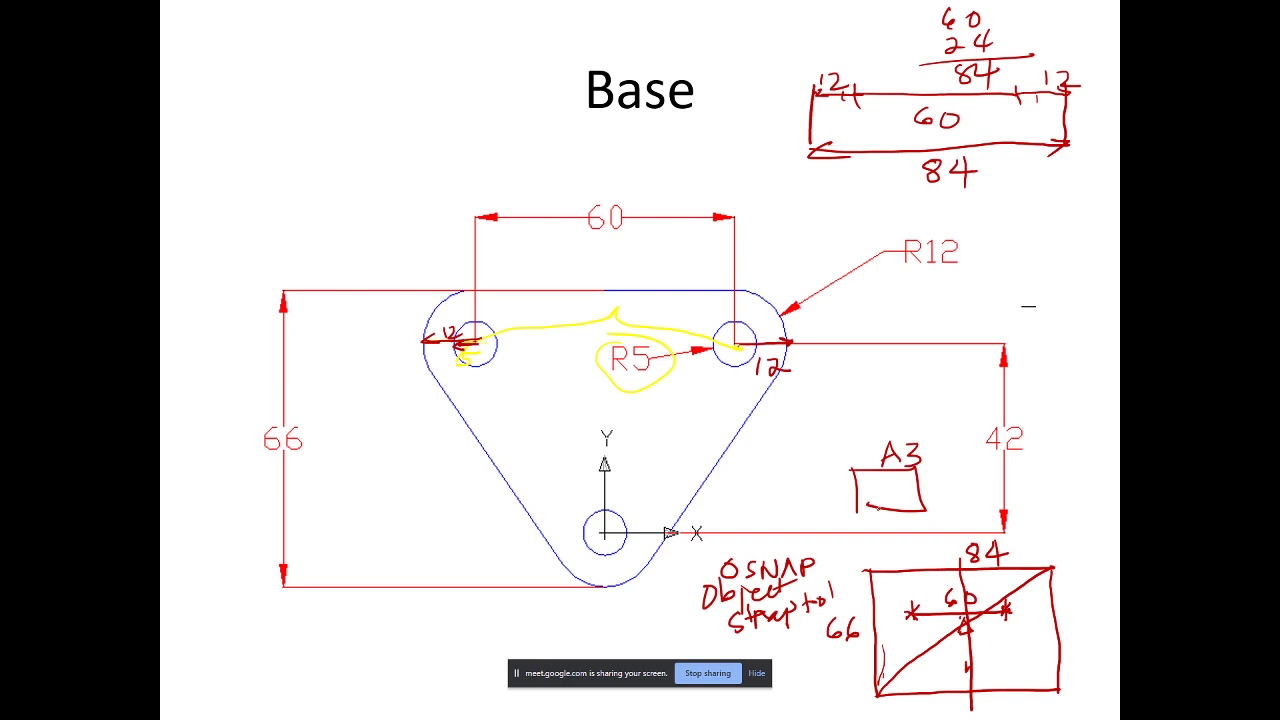
mouse_move(816, 497)
left_mouse_down()
mouse_move(815, 514)
mouse_move(829, 516)
left_mouse_up()
left_click_drag(843, 497, 838, 518)
mouse_move(842, 496)
left_mouse_down()
mouse_move(860, 496)
mouse_move(853, 519)
left_mouse_up()
left_click_drag(850, 507, 870, 506)
left_click_drag(891, 509, 884, 524)
mouse_move(884, 524)
left_mouse_down()
mouse_move(904, 523)
mouse_move(892, 539)
left_mouse_up()
left_click_drag(902, 517, 918, 537)
left_click_drag(926, 518, 936, 522)
Sketch a smaller A4 sheet box labelled 210 and 297
mouse_move(876, 374)
left_mouse_down()
mouse_move(876, 416)
mouse_move(869, 378)
mouse_move(943, 374)
mouse_move(945, 411)
mouse_move(872, 418)
left_mouse_up()
mouse_move(792, 396)
left_mouse_down()
mouse_move(781, 424)
mouse_move(818, 414)
mouse_move(816, 430)
left_mouse_up()
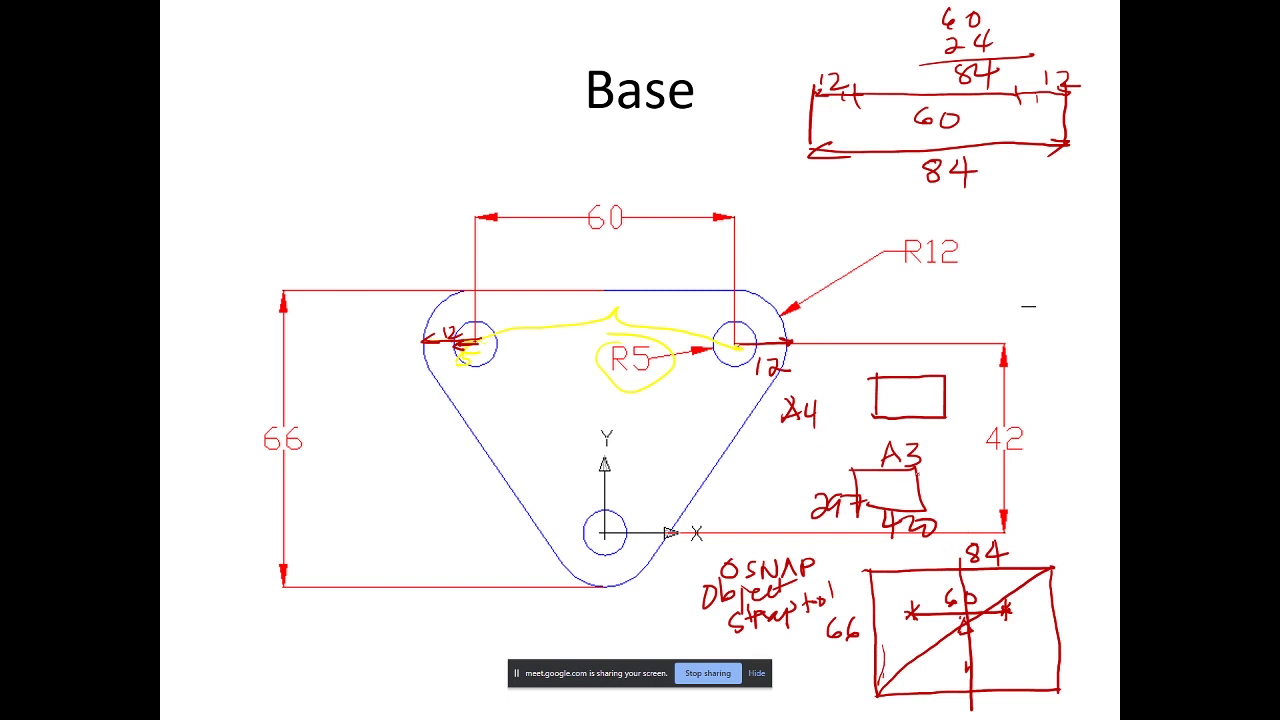
mouse_move(829, 404)
left_mouse_down()
mouse_move(828, 421)
mouse_move(846, 422)
left_mouse_up()
mouse_move(843, 404)
left_mouse_down()
mouse_move(845, 420)
mouse_move(861, 404)
mouse_move(920, 442)
left_mouse_up()
mouse_move(932, 432)
left_mouse_down()
mouse_move(926, 446)
mouse_move(946, 446)
left_mouse_up()
left_click_drag(950, 437, 968, 434)
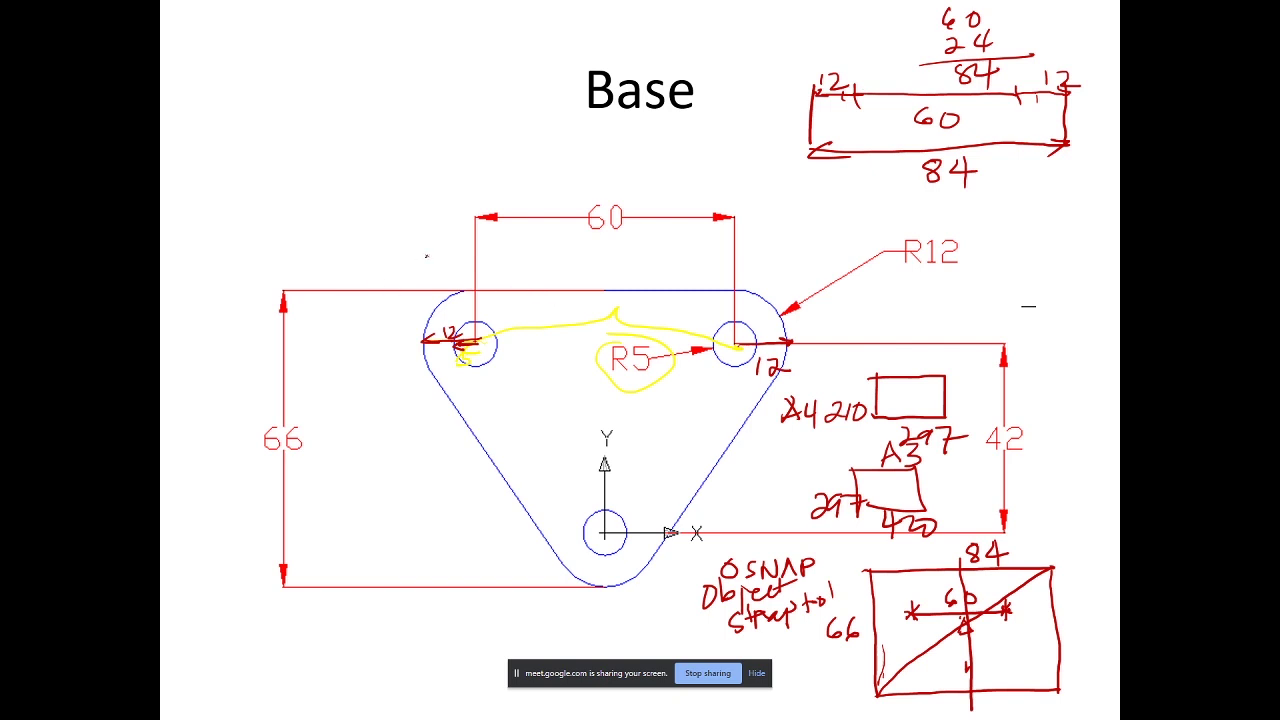
Draw a red line above the 60 dimension, circle 84 and 66, and retrace the A4 box
left_click_drag(422, 262, 797, 261)
mouse_move(976, 144)
left_mouse_down()
mouse_move(964, 144)
mouse_move(978, 146)
left_mouse_up()
mouse_move(384, 342)
left_mouse_down()
mouse_move(311, 364)
mouse_move(411, 401)
mouse_move(304, 391)
left_mouse_up()
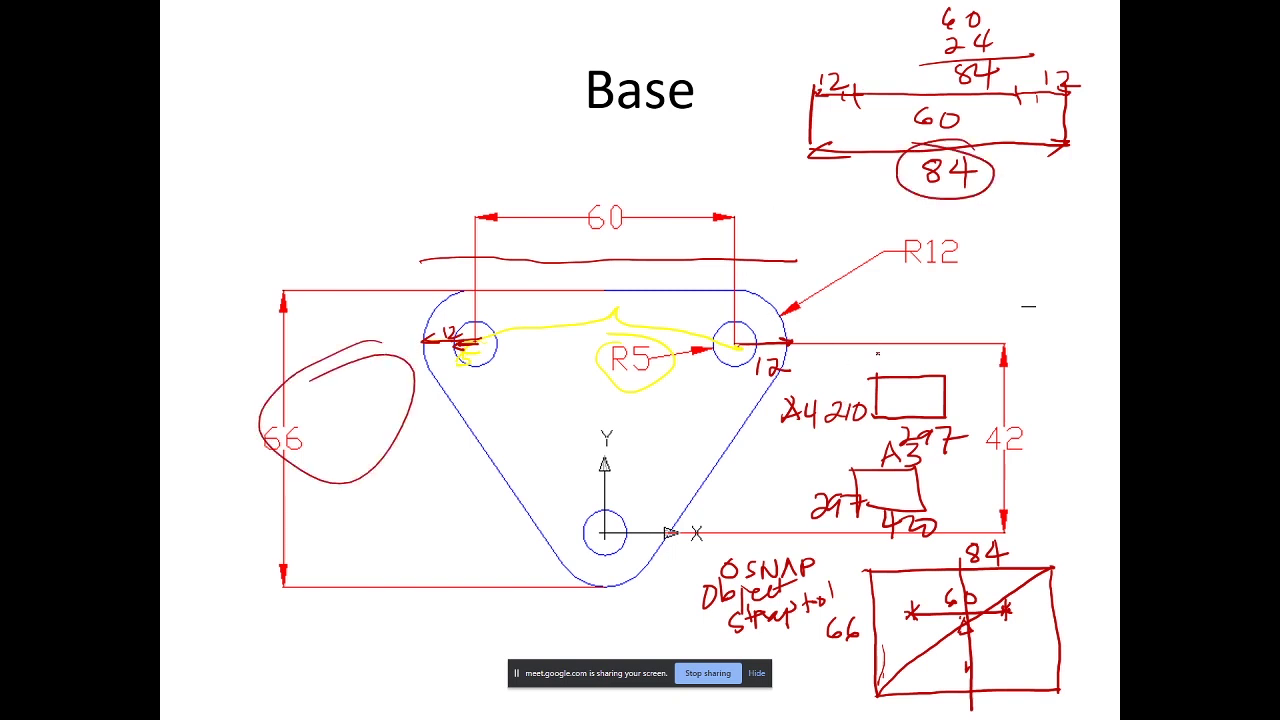
left_click_drag(877, 417, 953, 419)
left_click_drag(870, 381, 869, 413)
End the slide show on the Base slide and keep its ink annotations
key("Right")
key("Left")
key("Escape")
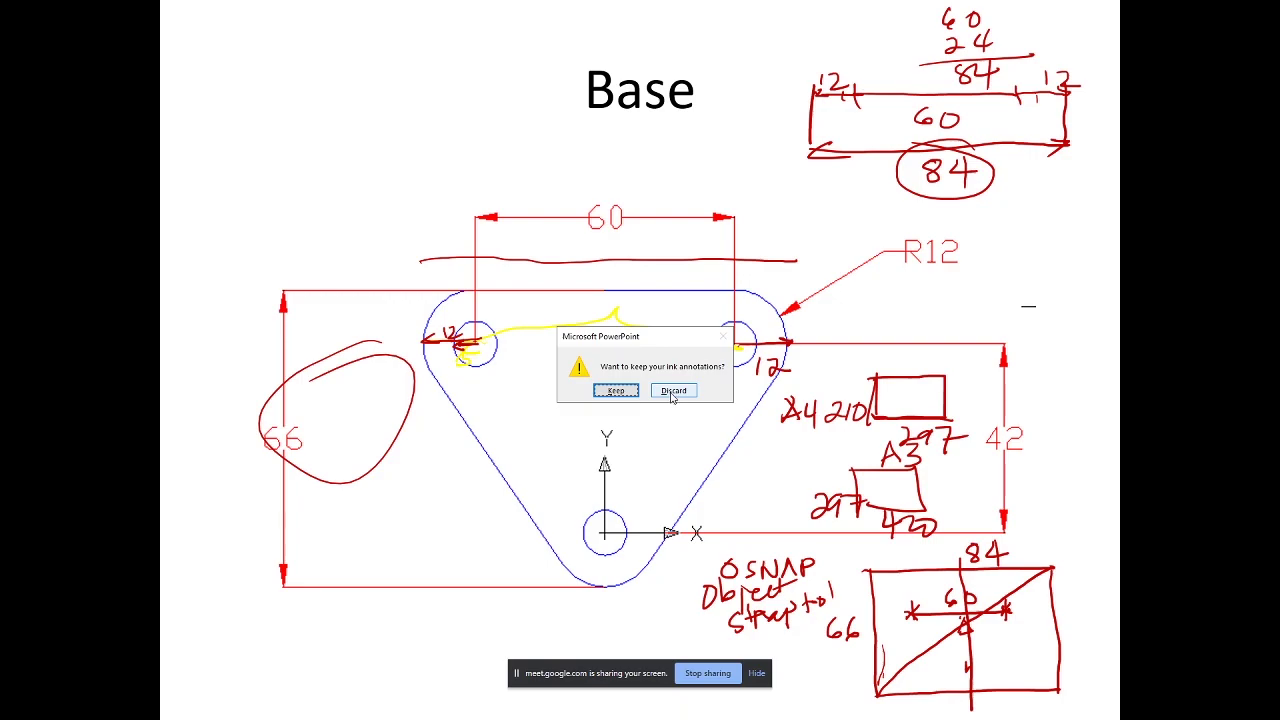
left_click(619, 392)
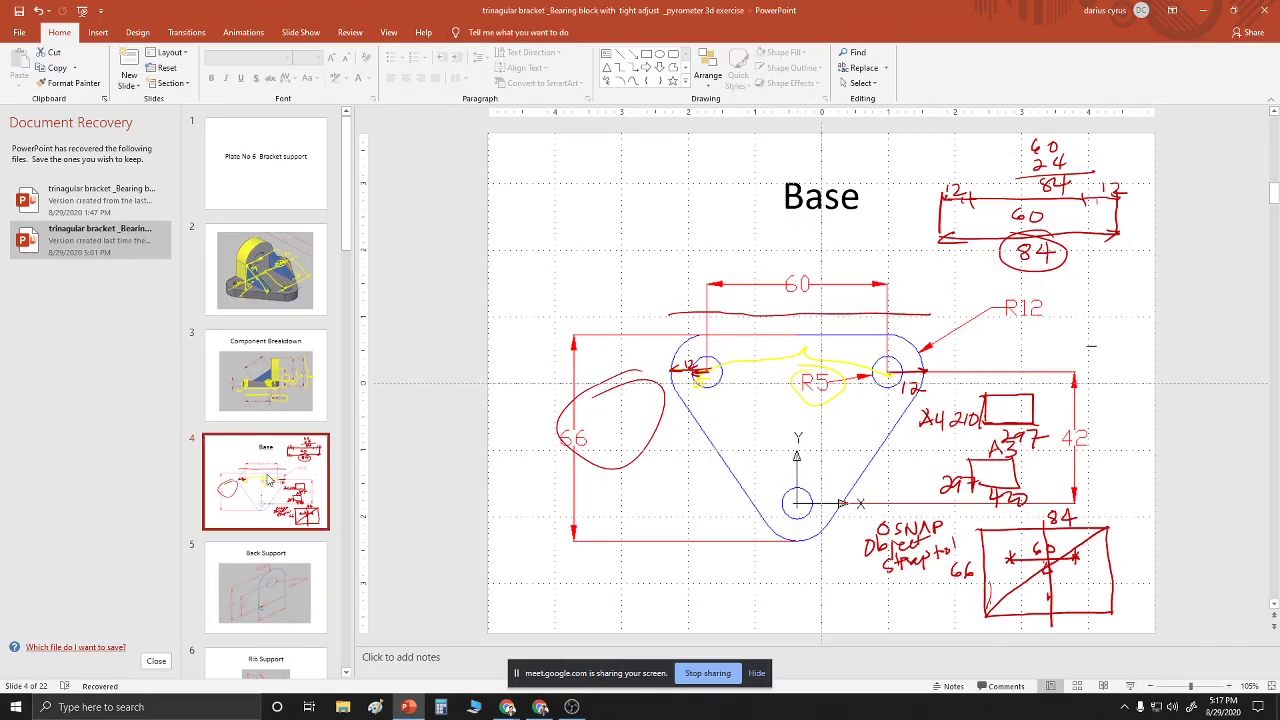
Add blank slides after Base and present the first one full screen
key("Return")
key("Return")
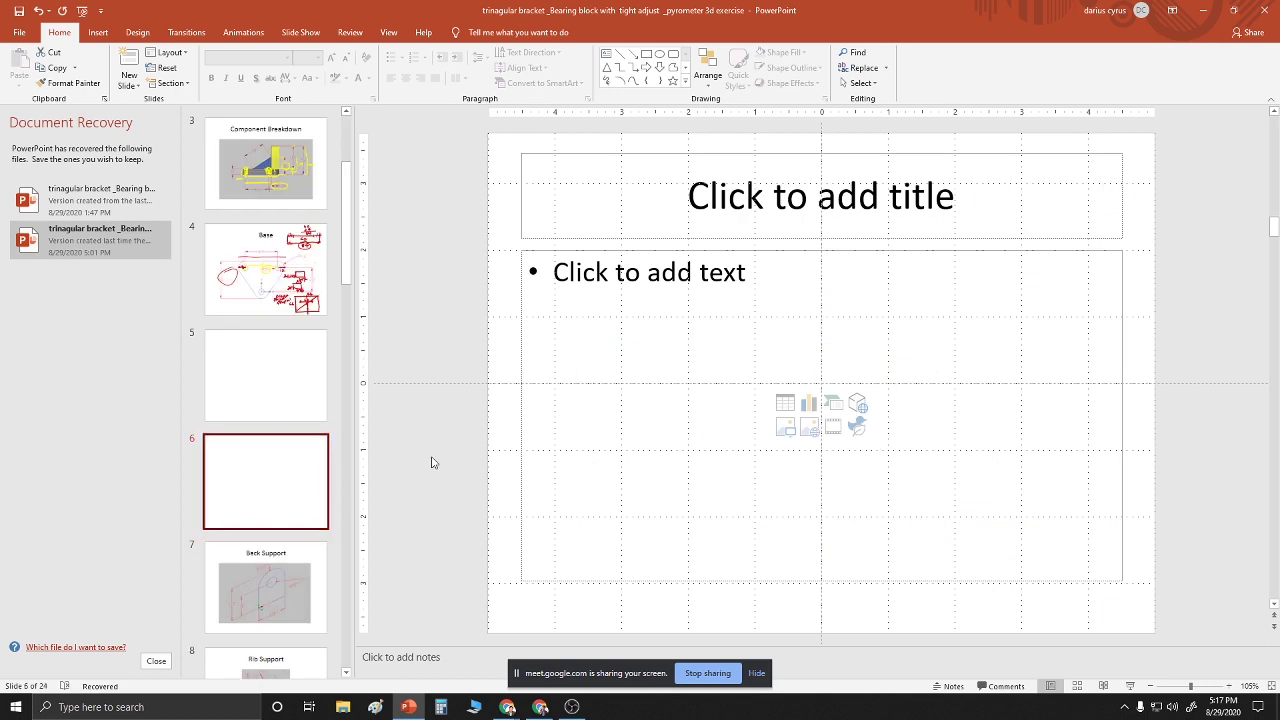
left_click(288, 376)
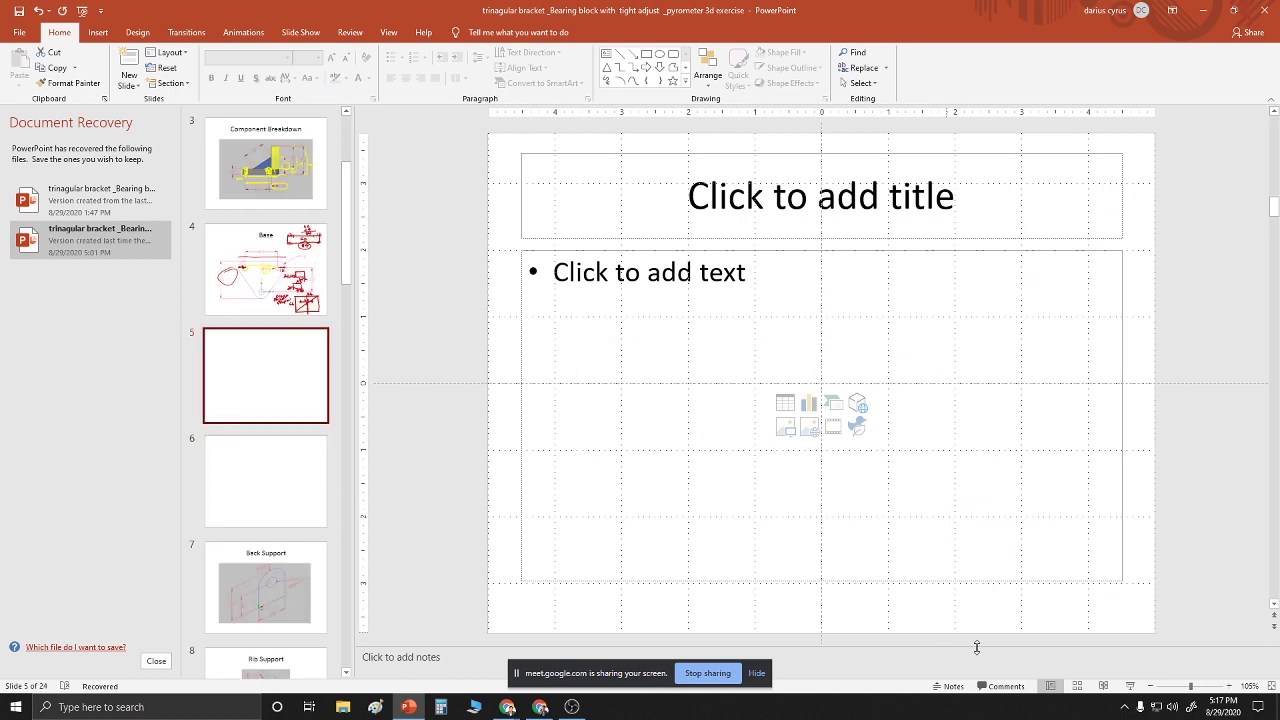
left_click(1130, 686)
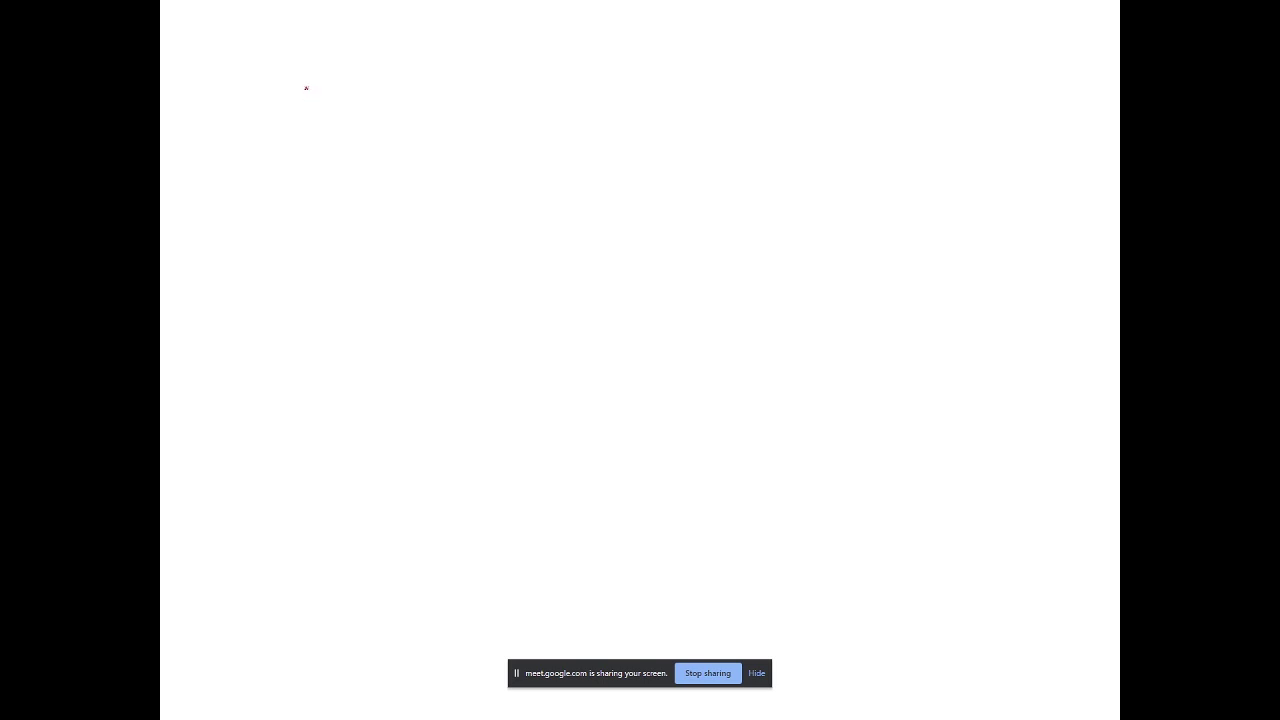
Sketch a red rounded triangle near the top left with three small holes inside
left_click_drag(274, 111, 424, 107)
mouse_move(286, 113)
left_mouse_down()
mouse_move(329, 221)
mouse_move(351, 228)
mouse_move(372, 217)
mouse_move(409, 148)
mouse_move(398, 107)
mouse_move(417, 112)
mouse_move(409, 150)
left_mouse_up()
mouse_move(315, 131)
left_mouse_down()
mouse_move(320, 151)
mouse_move(320, 130)
mouse_move(378, 131)
mouse_move(352, 136)
left_mouse_up()
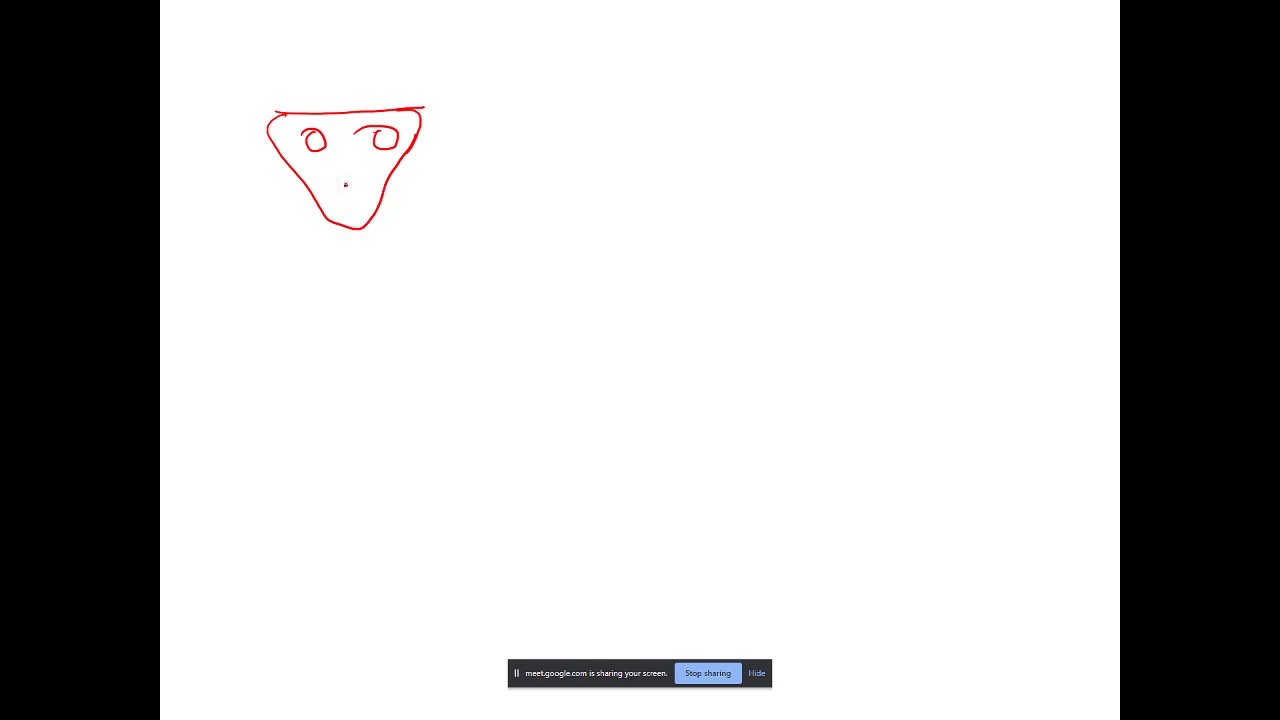
mouse_move(346, 186)
left_mouse_down()
mouse_move(350, 203)
mouse_move(352, 182)
left_mouse_up()
mouse_move(276, 116)
left_mouse_down()
mouse_move(401, 107)
mouse_move(416, 126)
mouse_move(372, 150)
mouse_move(372, 128)
mouse_move(310, 152)
mouse_move(330, 134)
left_mouse_up()
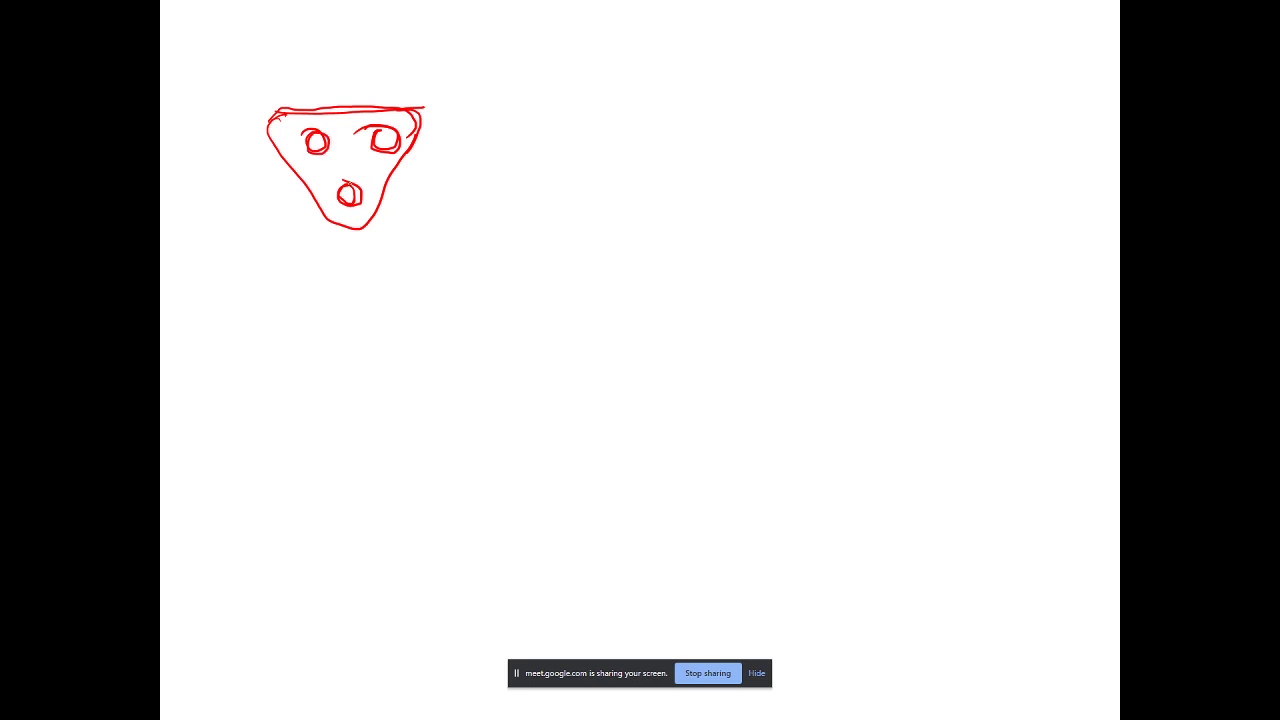
mouse_move(344, 184)
left_mouse_down()
mouse_move(340, 204)
mouse_move(366, 188)
left_mouse_up()
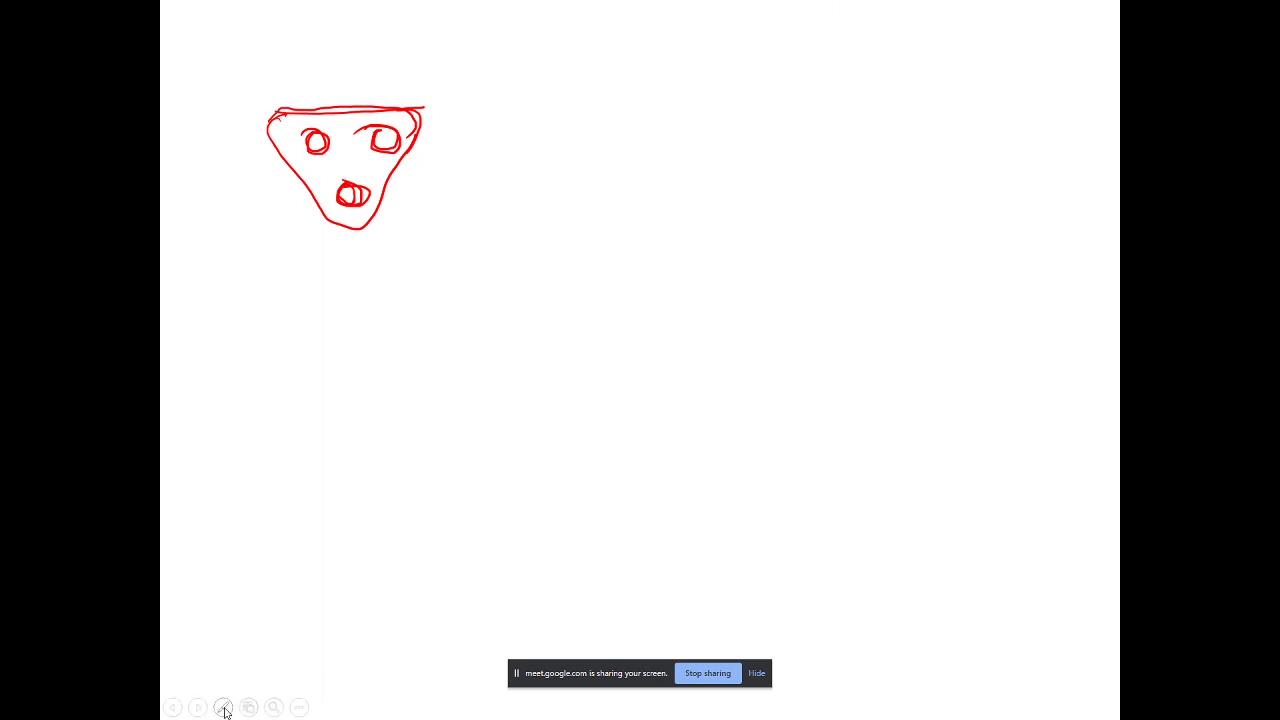
Switch the pen ink to blue and sketch a rectangle sheet crossed by a diagonal
left_click(223, 707)
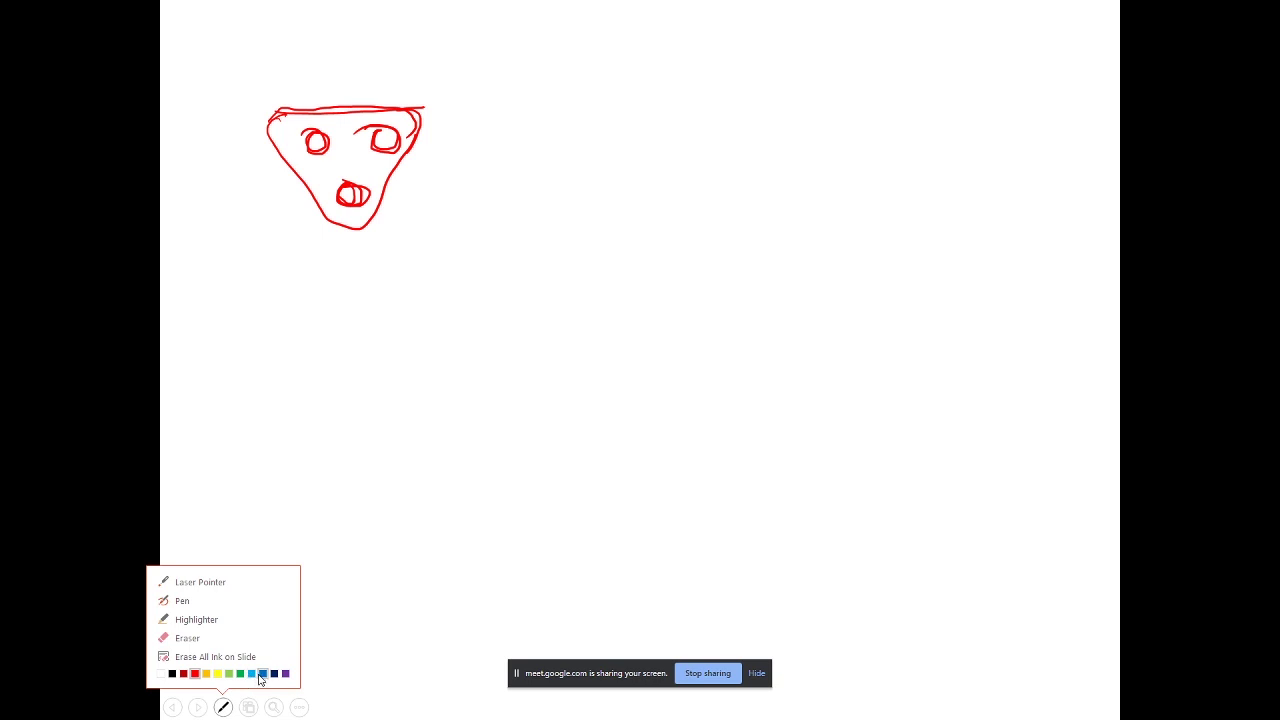
left_click(260, 675)
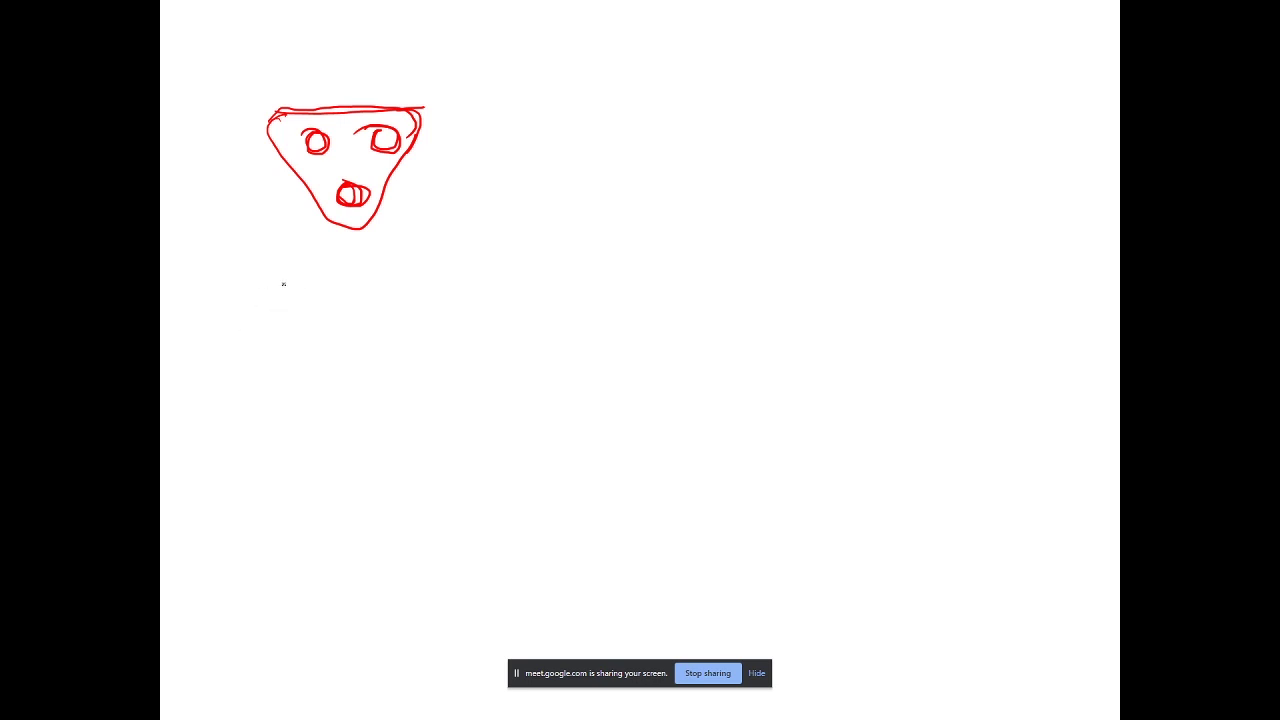
left_click_drag(275, 286, 421, 283)
mouse_move(277, 285)
left_mouse_down()
mouse_move(280, 379)
mouse_move(426, 374)
left_mouse_up()
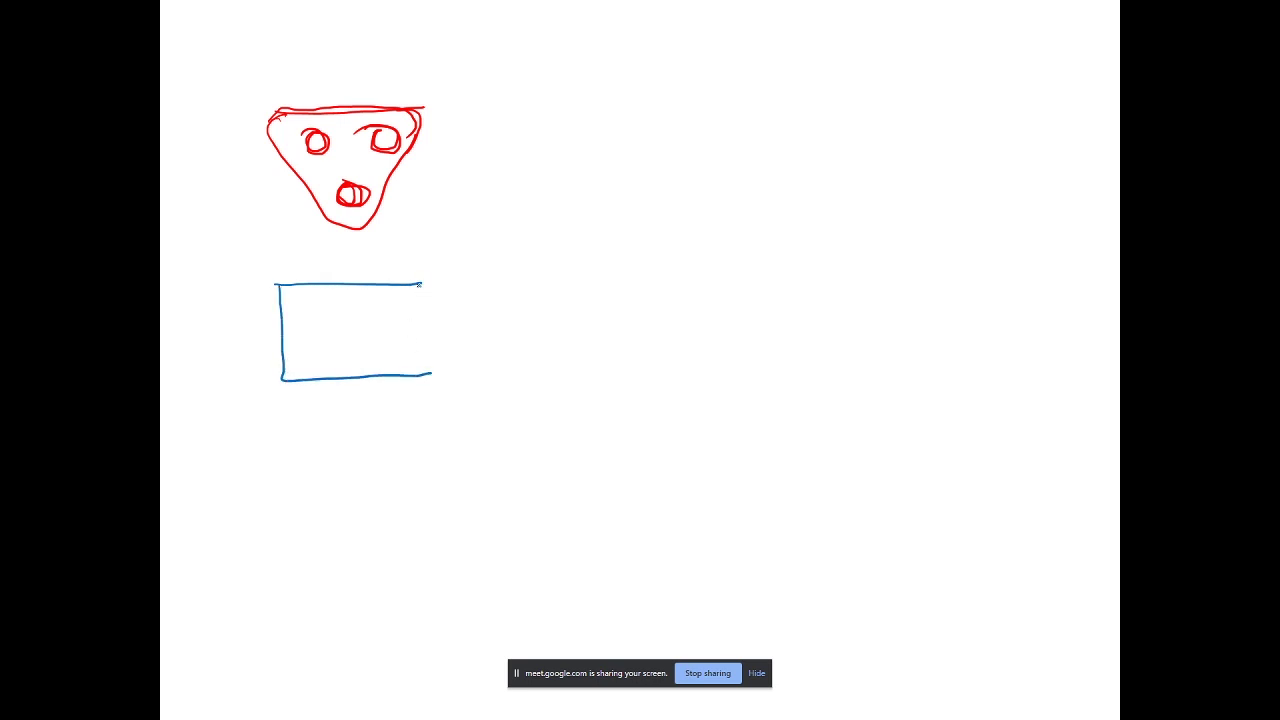
left_click_drag(419, 285, 420, 372)
left_click_drag(285, 378, 421, 286)
Handwrite a circled 'A4', 'short bnd' below it and 'ISO' above beside the sheet
mouse_move(191, 394)
left_mouse_down()
mouse_move(199, 374)
mouse_move(215, 392)
mouse_move(208, 384)
mouse_move(234, 386)
left_mouse_up()
left_click_drag(229, 366, 230, 399)
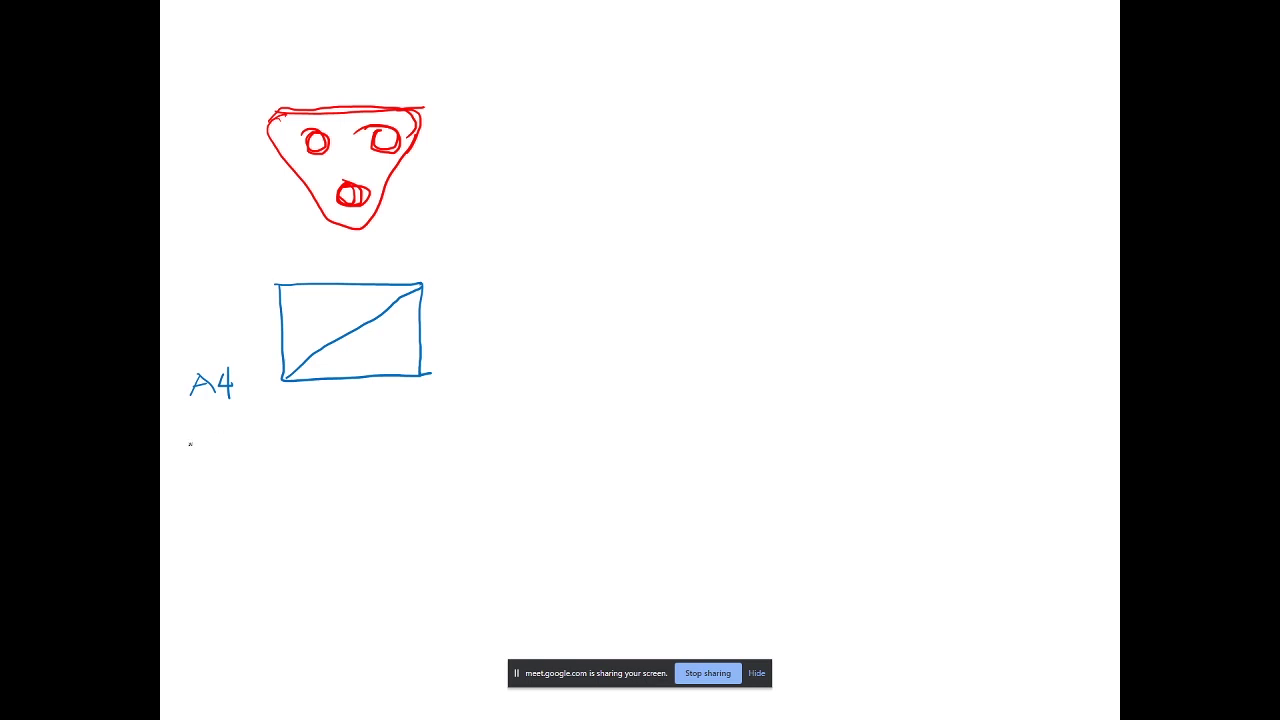
mouse_move(200, 435)
left_mouse_down()
mouse_move(194, 456)
mouse_move(224, 455)
left_mouse_up()
mouse_move(227, 440)
left_mouse_down()
mouse_move(252, 428)
mouse_move(257, 452)
left_mouse_up()
mouse_move(252, 442)
left_mouse_down()
mouse_move(265, 440)
mouse_move(240, 488)
mouse_move(275, 481)
left_mouse_up()
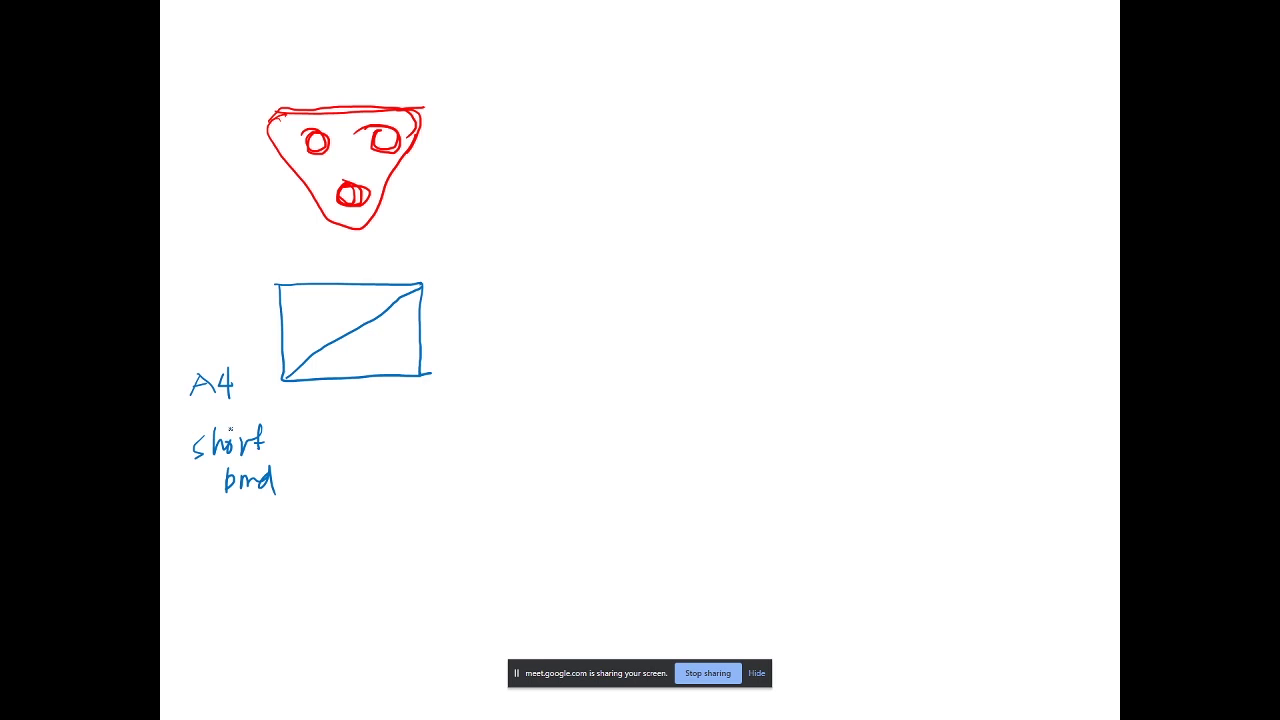
mouse_move(210, 355)
left_mouse_down()
mouse_move(188, 409)
mouse_move(251, 381)
mouse_move(202, 350)
left_mouse_up()
mouse_move(221, 321)
left_mouse_down()
mouse_move(209, 346)
mouse_move(229, 321)
left_mouse_up()
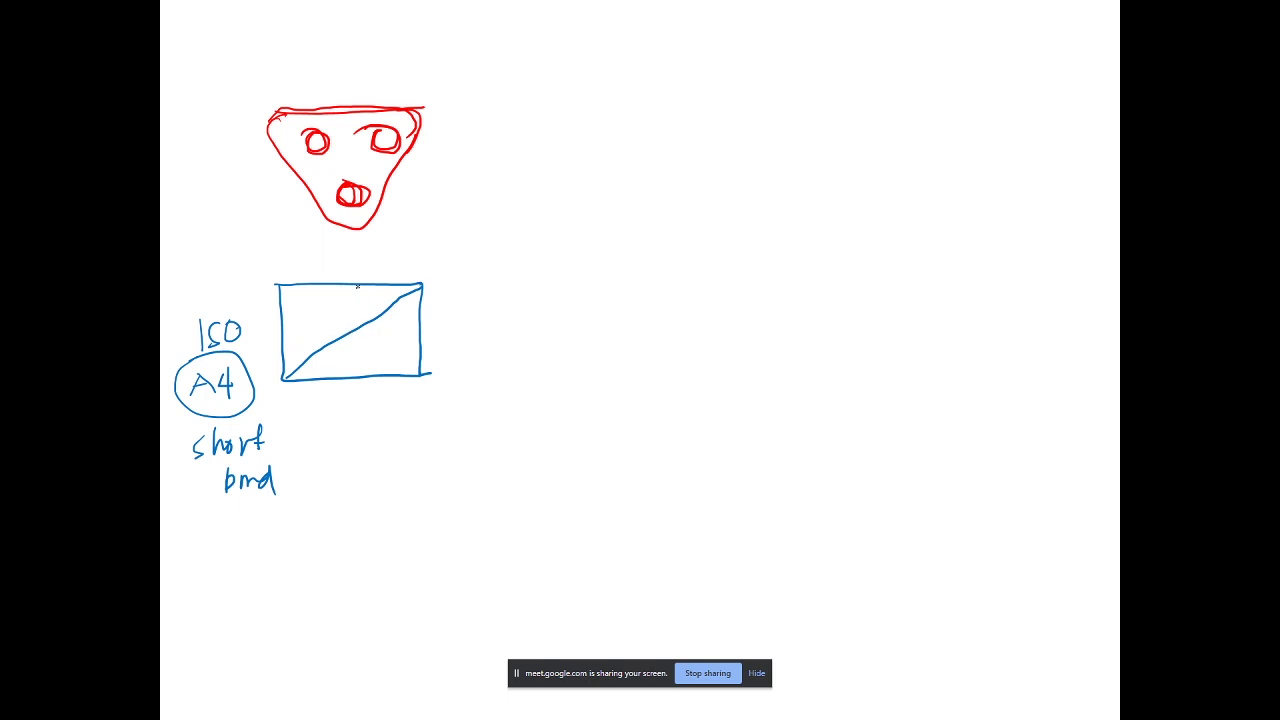
Draw a vertical centre line with a midpoint mark, then a 60 dimension between the eyes
left_click_drag(353, 278, 350, 410)
left_click_drag(344, 338, 350, 334)
left_click_drag(318, 141, 352, 140)
mouse_move(318, 138)
left_mouse_down()
mouse_move(346, 165)
mouse_move(367, 158)
left_mouse_up()
mouse_move(408, 114)
left_mouse_down()
mouse_move(430, 148)
mouse_move(418, 158)
mouse_move(432, 138)
mouse_move(432, 166)
mouse_move(390, 175)
mouse_move(438, 176)
left_mouse_up()
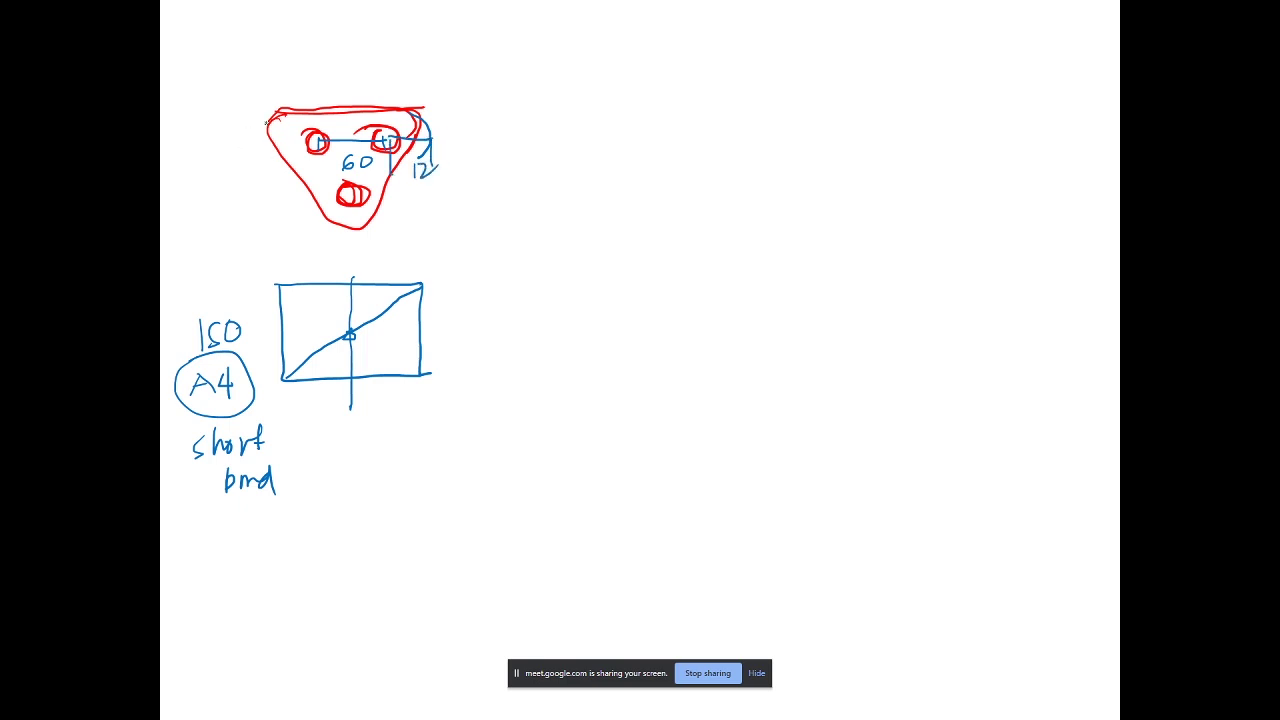
Sketch the 12 dimension arc along the face's left side
mouse_move(277, 116)
left_mouse_down()
mouse_move(276, 166)
mouse_move(258, 143)
mouse_move(264, 189)
mouse_move(284, 186)
left_mouse_up()
left_click_drag(282, 182, 300, 172)
left_click_drag(285, 114, 274, 164)
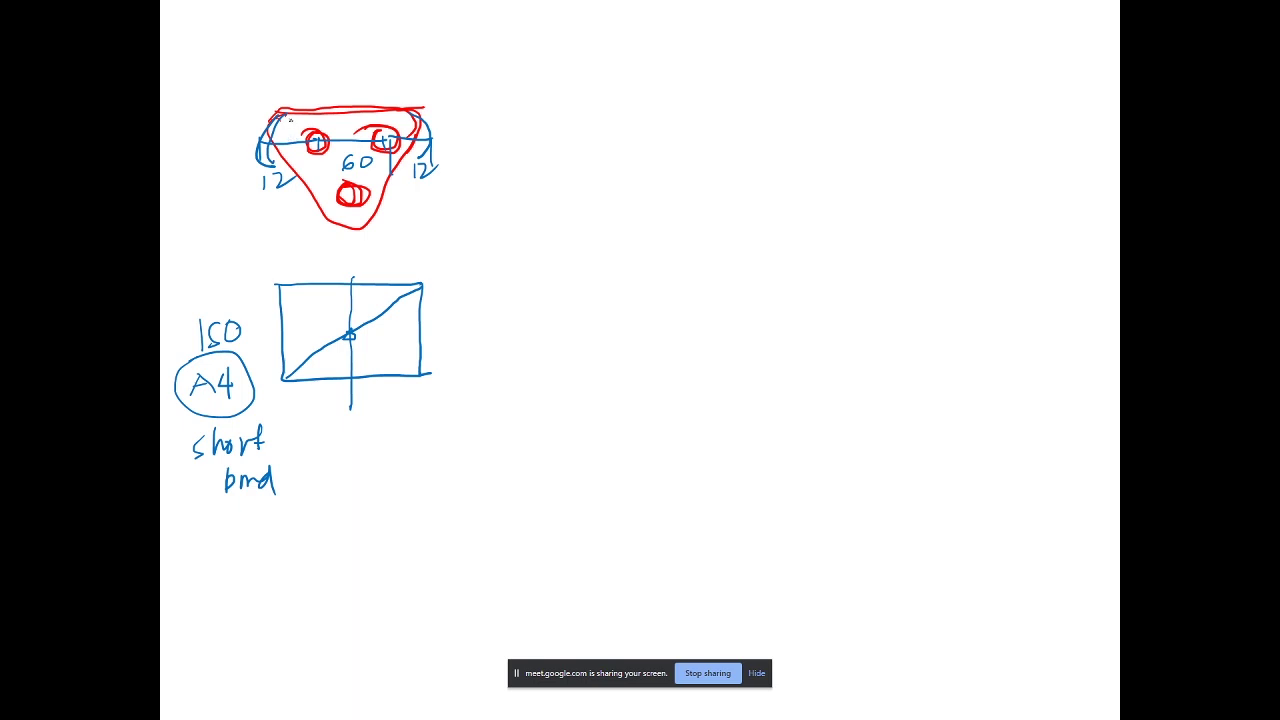
left_click_drag(290, 117, 273, 155)
Add extension lines and an 84 overall-width dimension above the face
left_click_drag(270, 106, 259, 152)
left_click_drag(427, 86, 428, 150)
left_click_drag(256, 92, 410, 86)
mouse_move(338, 58)
left_mouse_down()
mouse_move(326, 86)
mouse_move(338, 60)
mouse_move(382, 74)
mouse_move(362, 88)
left_mouse_up()
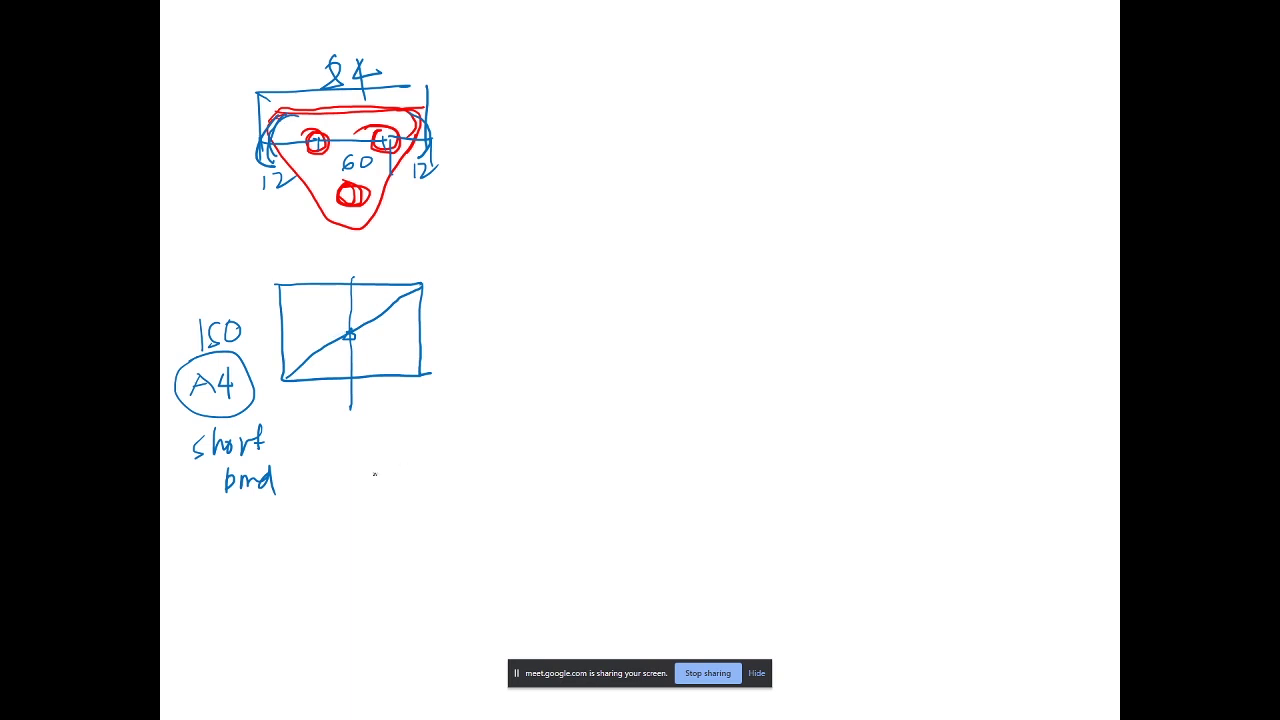
Sketch a box below the A4 rectangle labelled 84 wide and 66 high
mouse_move(370, 447)
left_mouse_down()
mouse_move(374, 497)
mouse_move(468, 439)
mouse_move(476, 500)
left_mouse_up()
left_click_drag(374, 490, 481, 496)
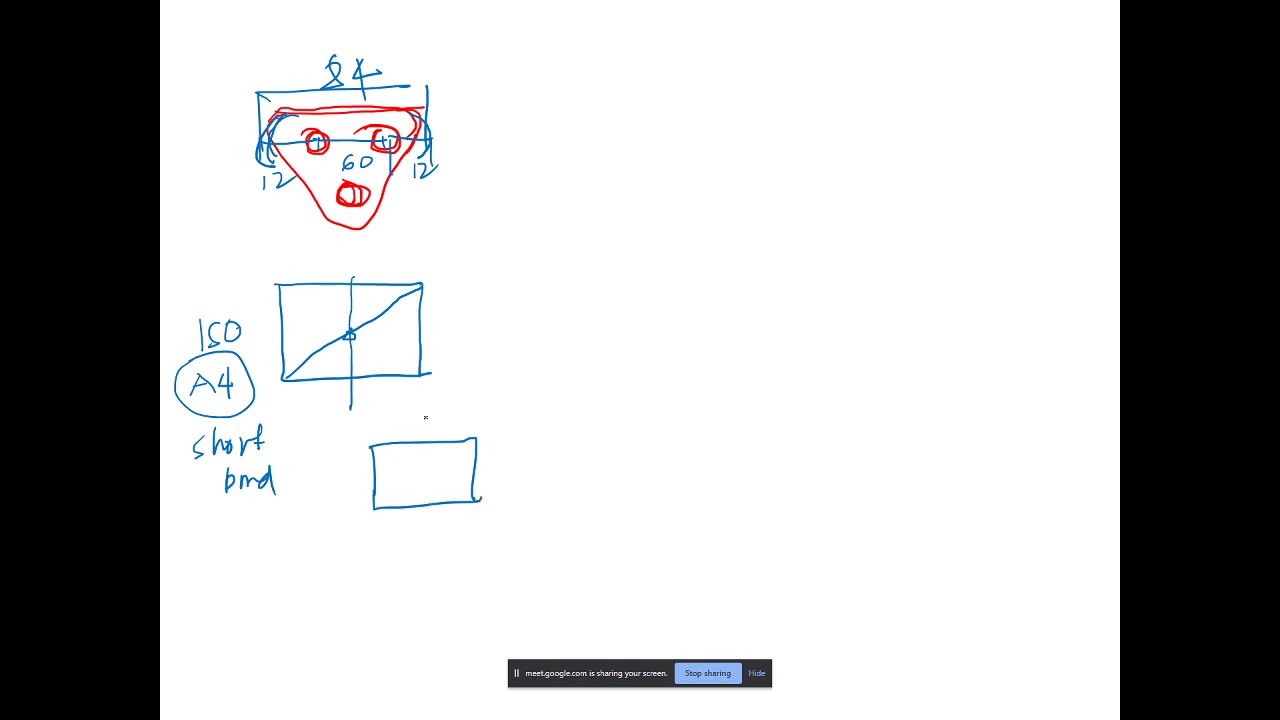
left_click_drag(428, 416, 428, 418)
mouse_move(452, 413)
left_mouse_down()
mouse_move(464, 424)
mouse_move(452, 440)
left_mouse_up()
mouse_move(344, 486)
left_mouse_down()
mouse_move(339, 502)
mouse_move(334, 493)
mouse_move(352, 494)
left_mouse_up()
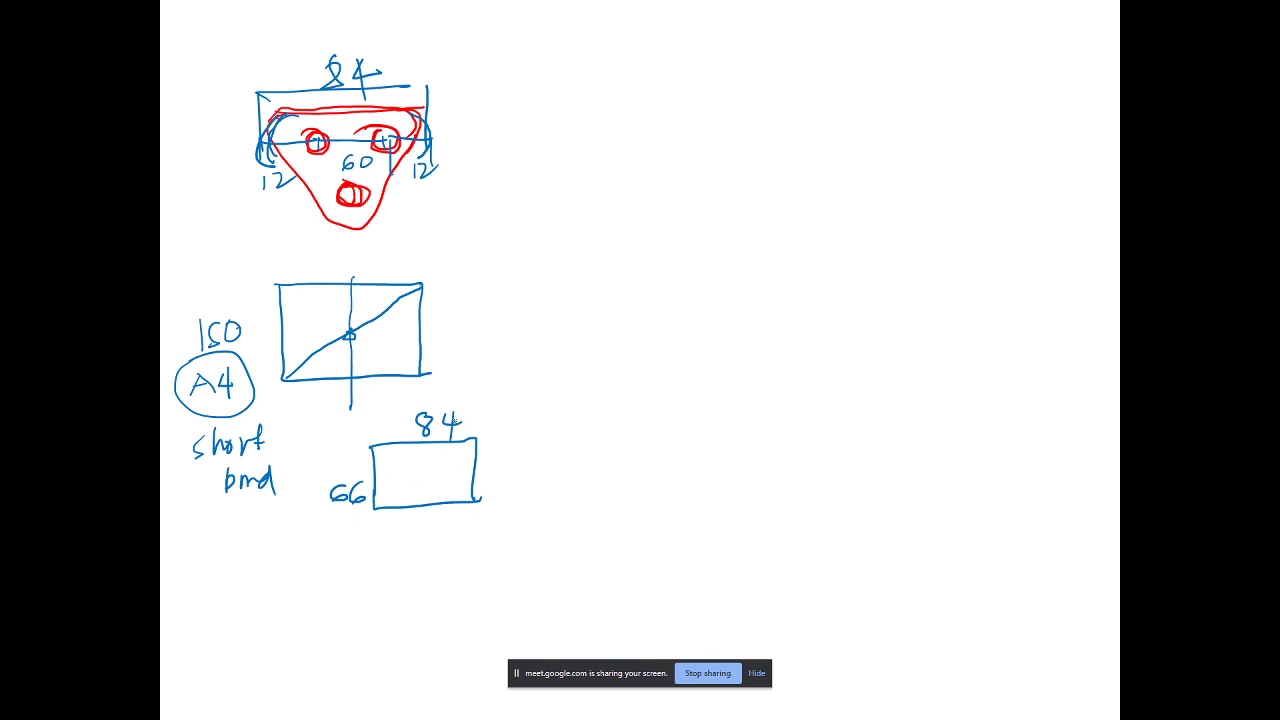
Circle the box and its labels, mark the lower-left corner with an x, and retrace its edges
mouse_move(455, 412)
left_mouse_down()
mouse_move(369, 418)
mouse_move(333, 489)
mouse_move(529, 475)
mouse_move(400, 410)
left_mouse_up()
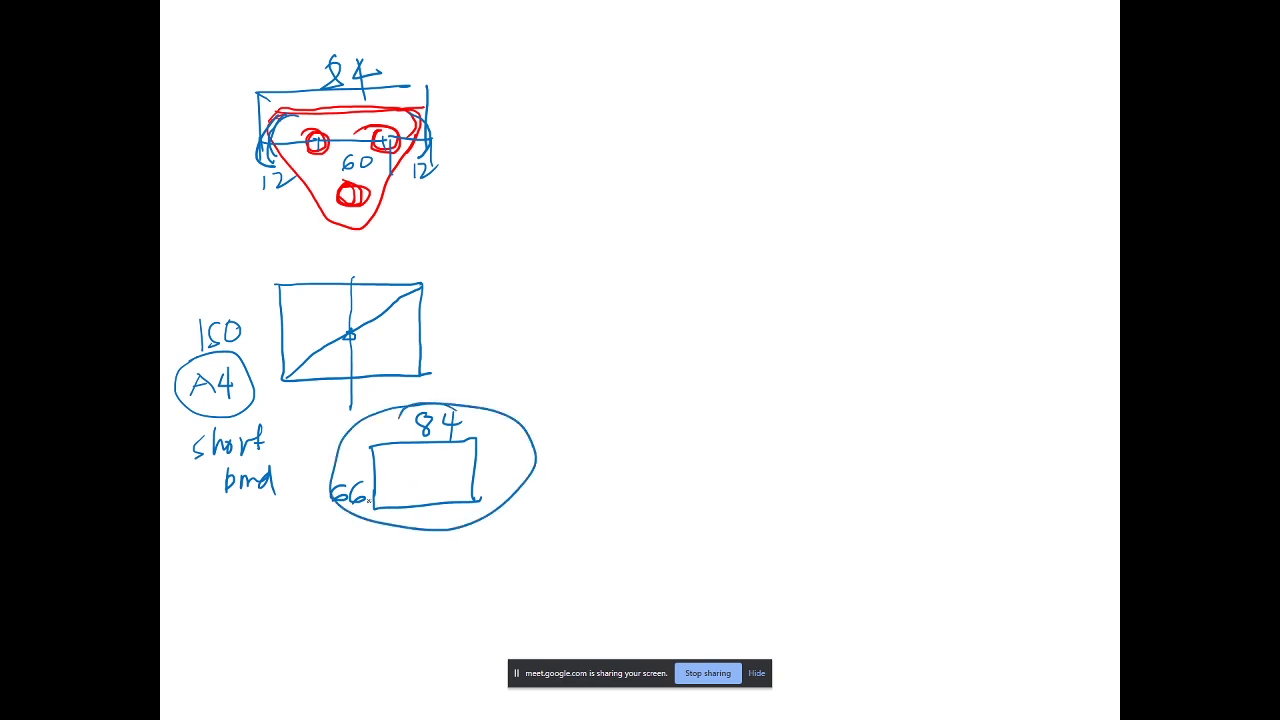
left_click_drag(368, 499, 386, 514)
left_click_drag(386, 494, 357, 524)
left_click_drag(368, 444, 480, 438)
mouse_move(430, 405)
left_mouse_down()
mouse_move(418, 436)
mouse_move(456, 410)
mouse_move(484, 464)
mouse_move(484, 498)
left_mouse_up()
left_click_drag(466, 446, 486, 438)
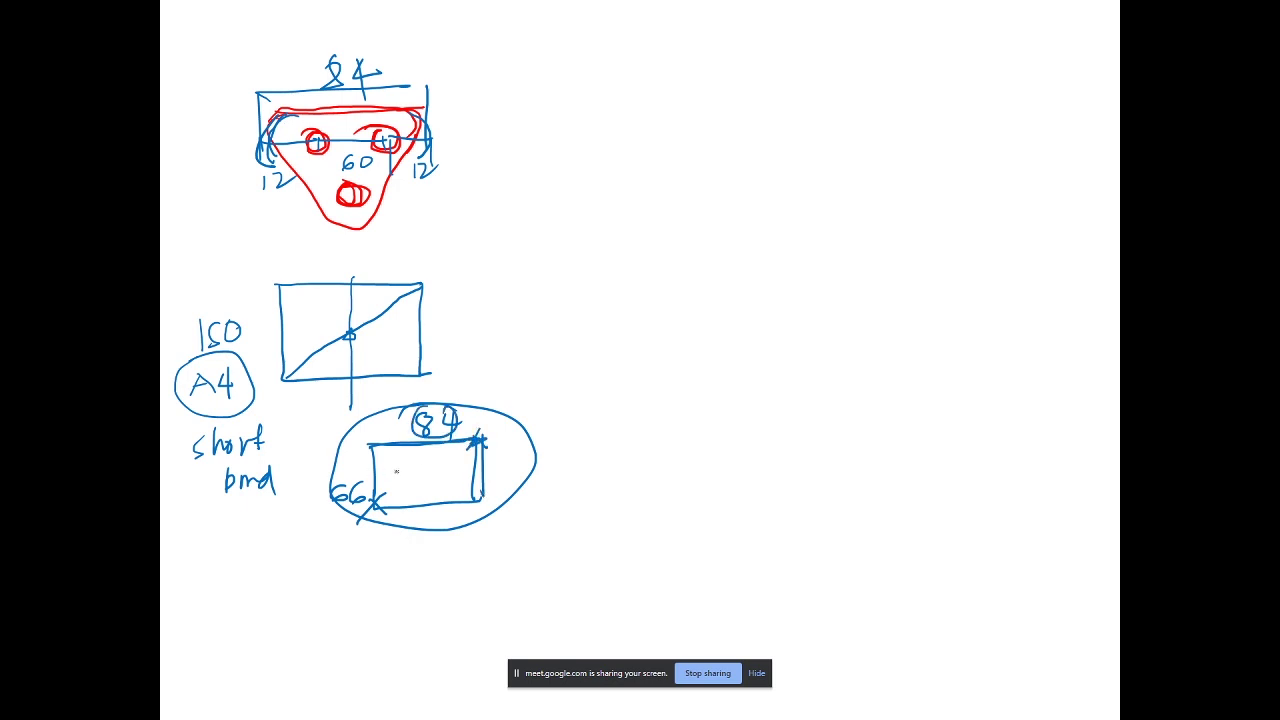
Draw both diagonals crossing at a marked centre and begin the mdpt note
left_click_drag(376, 504, 487, 439)
mouse_move(432, 470)
left_mouse_down()
mouse_move(423, 483)
mouse_move(433, 470)
left_mouse_up()
mouse_move(376, 451)
left_mouse_down()
mouse_move(482, 500)
mouse_move(428, 468)
mouse_move(514, 423)
mouse_move(585, 432)
mouse_move(607, 419)
mouse_move(616, 434)
mouse_move(660, 430)
left_mouse_up()
mouse_move(580, 459)
left_mouse_down()
mouse_move(579, 477)
mouse_move(656, 478)
left_mouse_up()
Handwrite the snap list: mdpt, center, endpoint
mouse_move(646, 466)
left_mouse_down()
mouse_move(662, 462)
mouse_move(620, 510)
left_mouse_up()
mouse_move(624, 502)
left_mouse_down()
mouse_move(658, 486)
mouse_move(678, 500)
left_mouse_up()
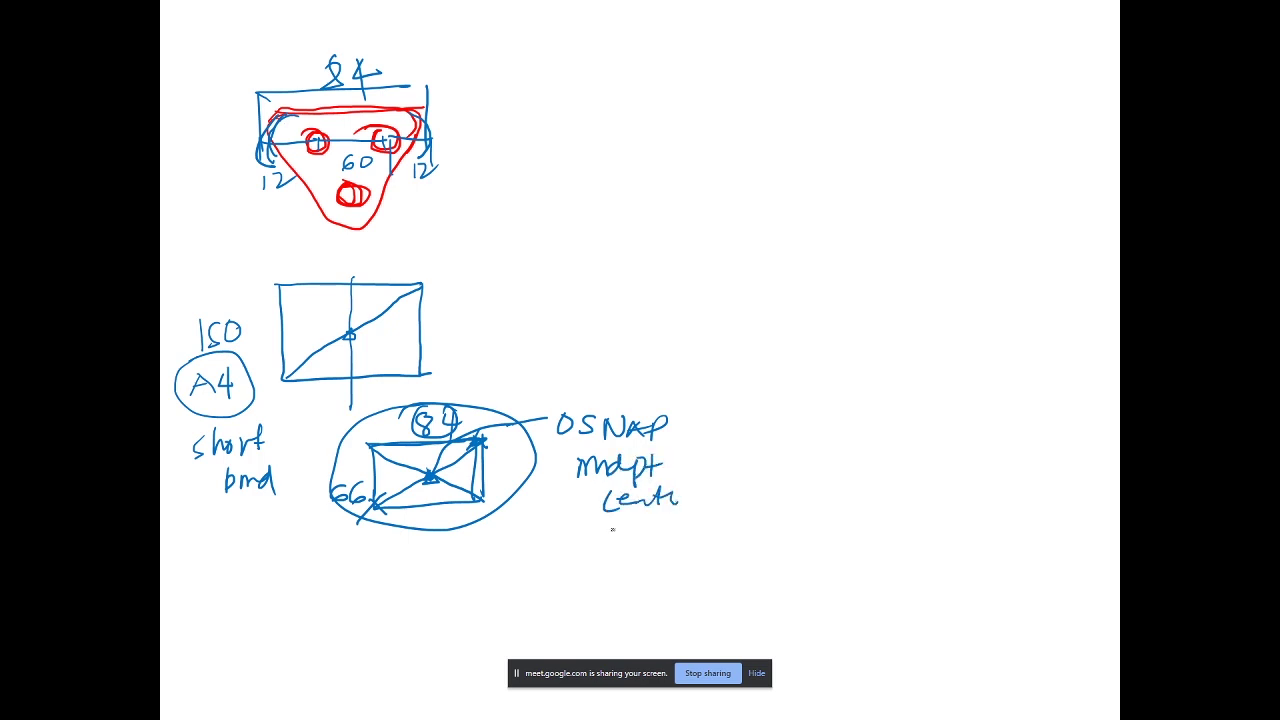
mouse_move(612, 526)
left_mouse_down()
mouse_move(668, 521)
mouse_move(676, 556)
mouse_move(690, 532)
left_mouse_up()
left_click_drag(694, 526, 708, 540)
mouse_move(716, 538)
left_mouse_down()
mouse_move(734, 522)
mouse_move(748, 538)
left_mouse_up()
left_click_drag(744, 520, 762, 512)
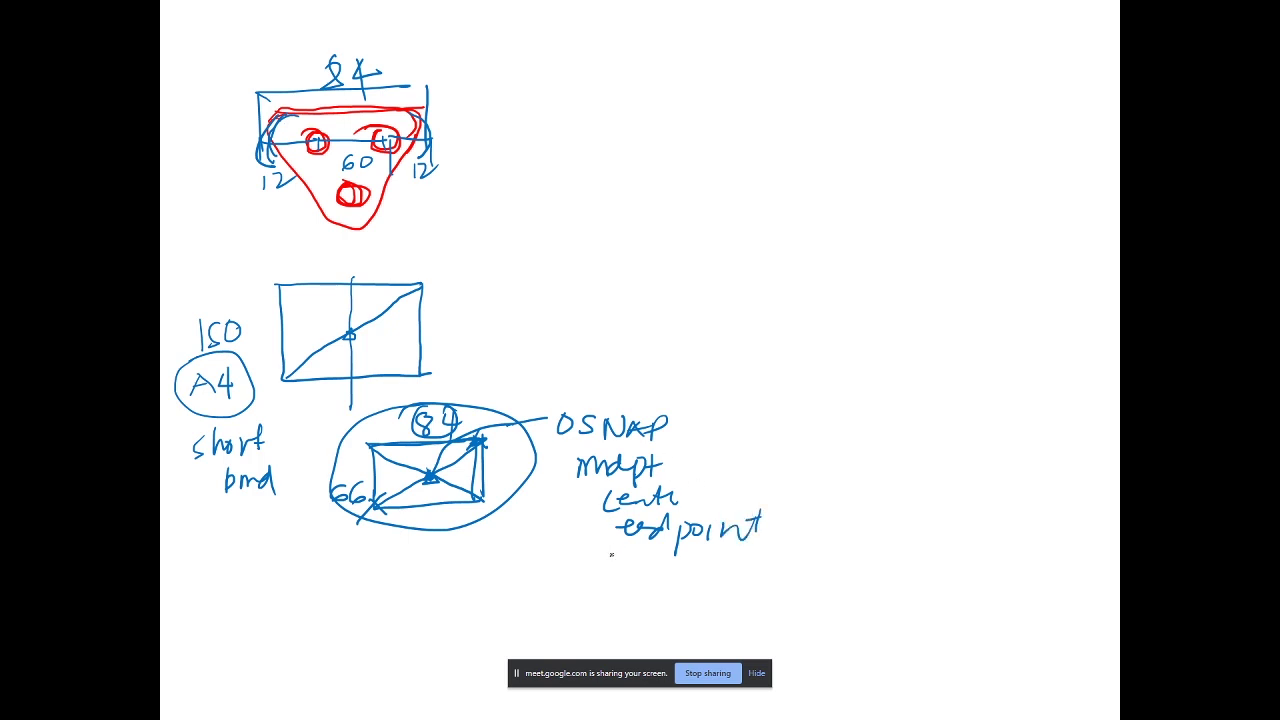
Note OSNAP = F3 with F3 circled, then link the box centre to the A4 centre
mouse_move(610, 554)
left_mouse_down()
mouse_move(606, 568)
mouse_move(656, 580)
left_mouse_up()
mouse_move(660, 556)
left_mouse_down()
mouse_move(680, 552)
mouse_move(704, 574)
left_mouse_up()
left_click_drag(688, 568, 716, 580)
mouse_move(718, 556)
left_mouse_down()
mouse_move(722, 570)
mouse_move(760, 570)
left_mouse_up()
left_click_drag(742, 580, 765, 578)
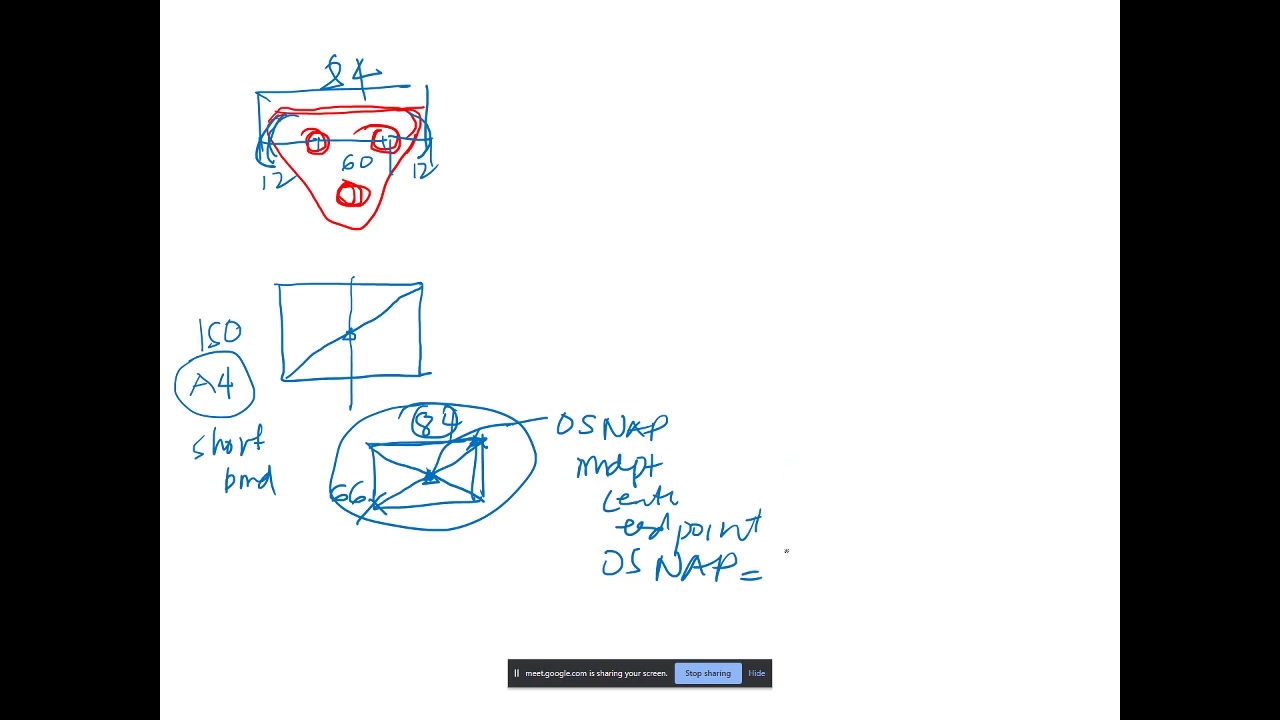
mouse_move(793, 555)
left_mouse_down()
mouse_move(792, 597)
mouse_move(830, 558)
left_mouse_up()
mouse_move(795, 570)
left_mouse_down()
mouse_move(860, 590)
mouse_move(832, 596)
left_mouse_up()
mouse_move(836, 541)
left_mouse_down()
mouse_move(756, 600)
mouse_move(889, 541)
mouse_move(822, 542)
left_mouse_up()
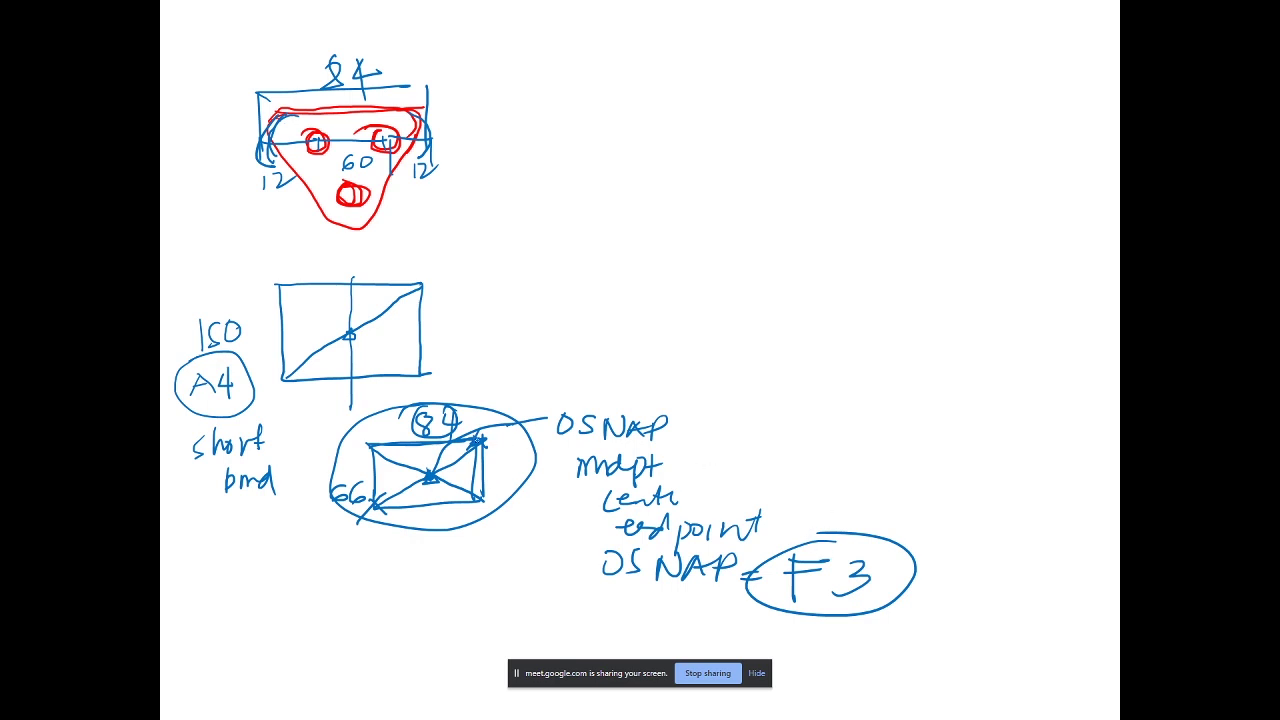
mouse_move(446, 404)
left_mouse_down()
mouse_move(456, 540)
mouse_move(404, 410)
left_mouse_up()
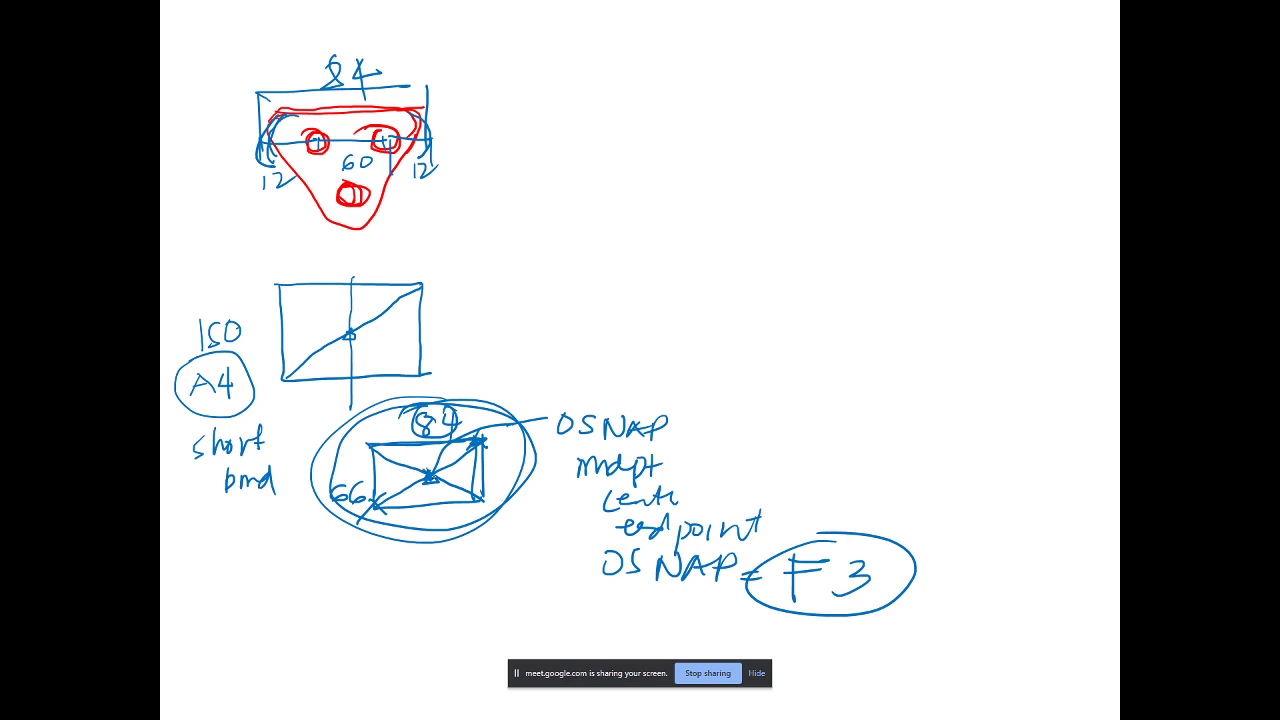
mouse_move(429, 474)
left_mouse_down()
mouse_move(350, 334)
mouse_move(376, 312)
mouse_move(392, 360)
left_mouse_up()
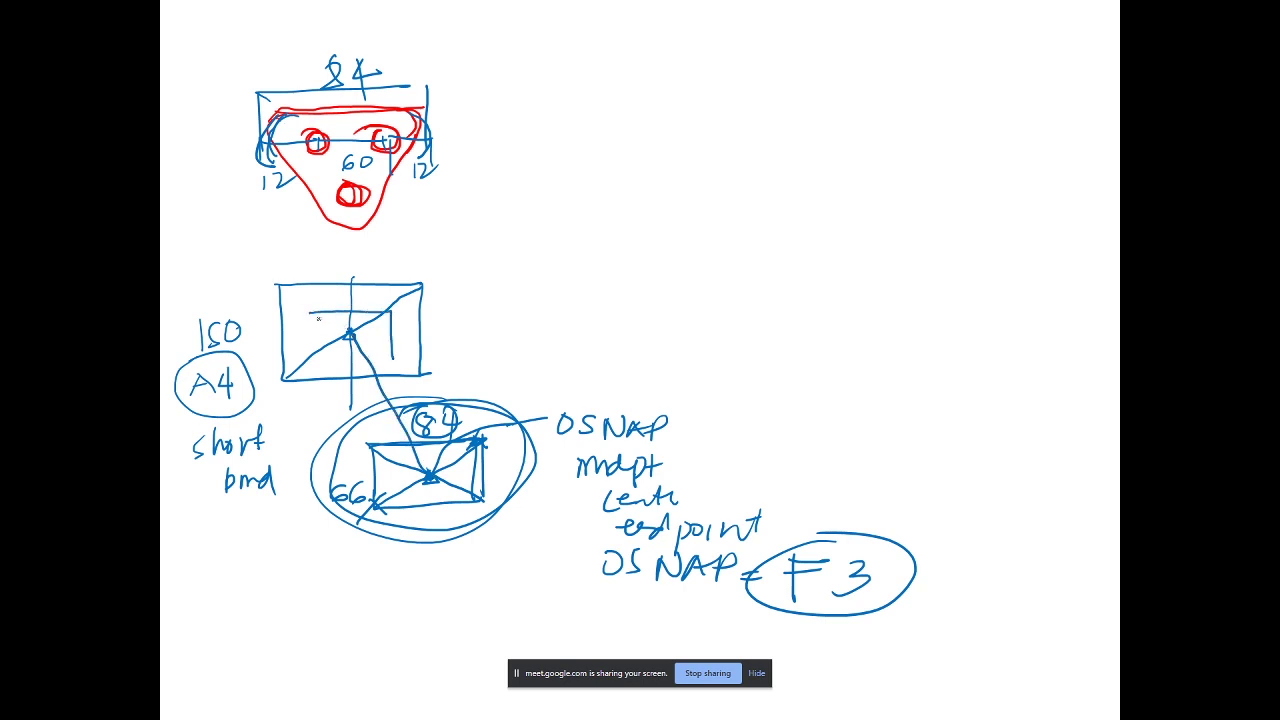
Draw an inner rectangle in the first A4 sketch labelled 84 by 66
mouse_move(316, 312)
left_mouse_down()
mouse_move(316, 364)
mouse_move(388, 359)
left_mouse_up()
mouse_move(354, 291)
left_mouse_down()
mouse_move(346, 306)
mouse_move(375, 303)
left_mouse_up()
left_click_drag(369, 292, 369, 311)
mouse_move(300, 332)
left_mouse_down()
mouse_move(296, 348)
mouse_move(312, 345)
left_mouse_up()
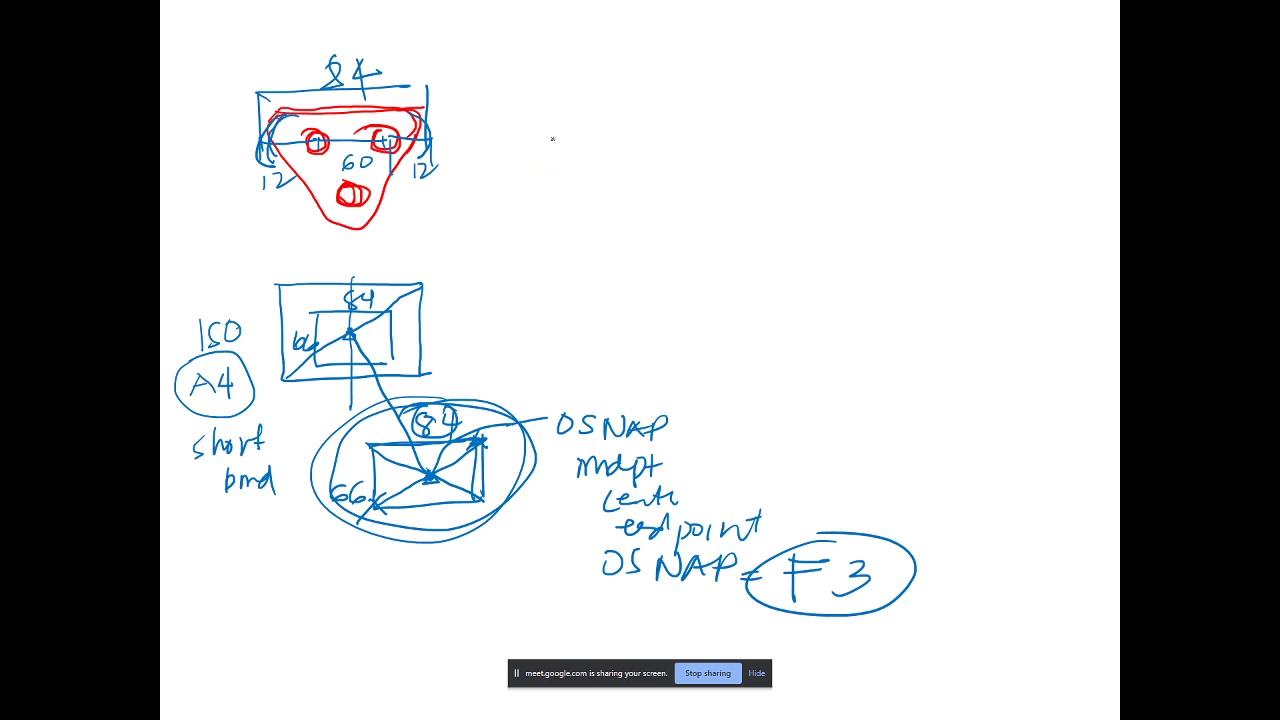
Sketch a second rectangle to the right, labelled A4, with a diagonal and marked midpoint
mouse_move(544, 138)
left_mouse_down()
mouse_move(556, 287)
mouse_move(706, 136)
mouse_move(728, 150)
mouse_move(716, 268)
left_mouse_up()
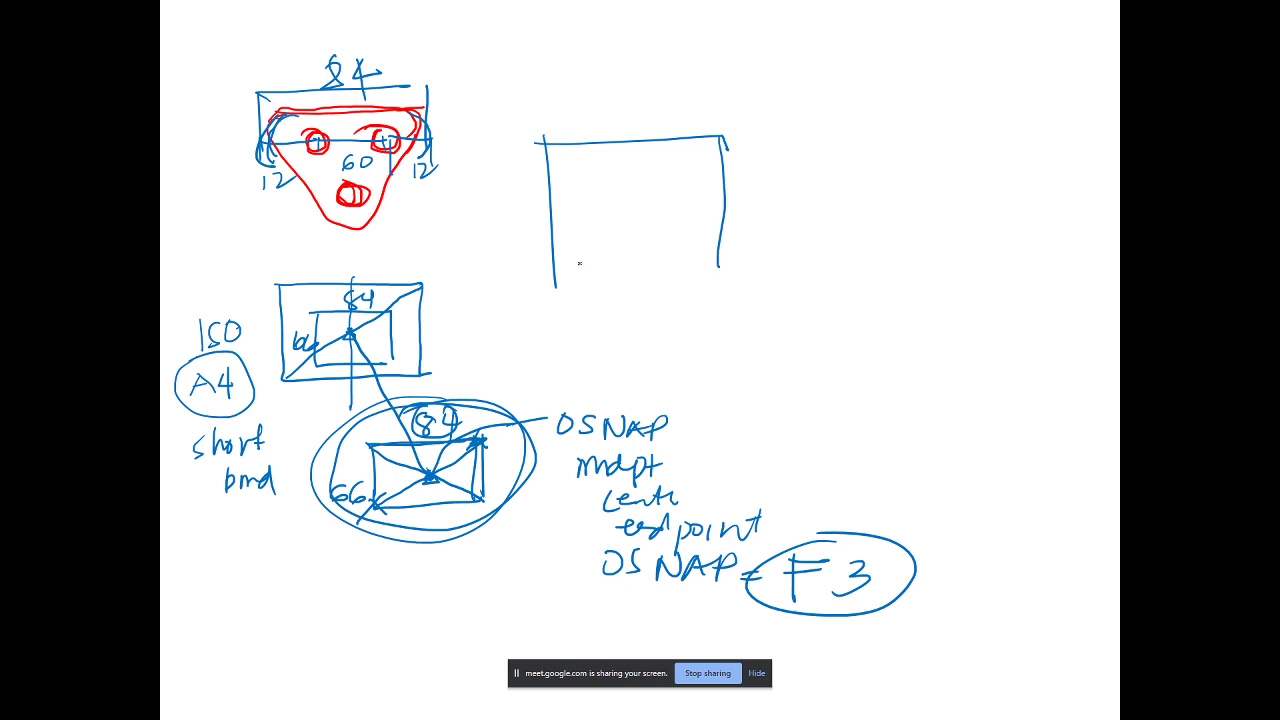
left_click_drag(553, 279, 714, 275)
mouse_move(720, 136)
left_mouse_down()
mouse_move(548, 281)
mouse_move(507, 225)
mouse_move(514, 246)
left_mouse_up()
left_click_drag(500, 241, 513, 237)
mouse_move(522, 220)
left_mouse_down()
mouse_move(522, 232)
mouse_move(540, 230)
left_mouse_up()
left_click_drag(534, 215, 535, 243)
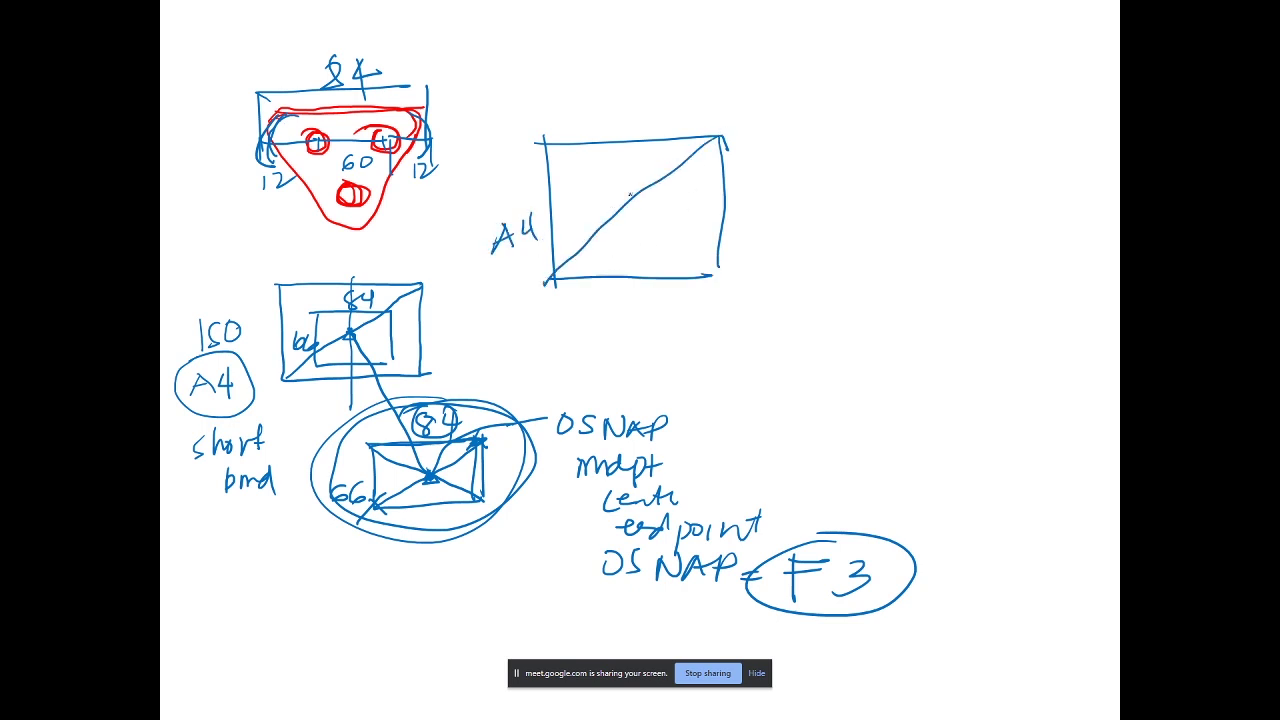
mouse_move(630, 194)
left_mouse_down()
mouse_move(624, 207)
mouse_move(635, 199)
left_mouse_up()
Add a small 84×66 box beside it and a centred inner rectangle
mouse_move(778, 218)
left_mouse_down()
mouse_move(777, 270)
mouse_move(893, 258)
mouse_move(778, 270)
left_mouse_up()
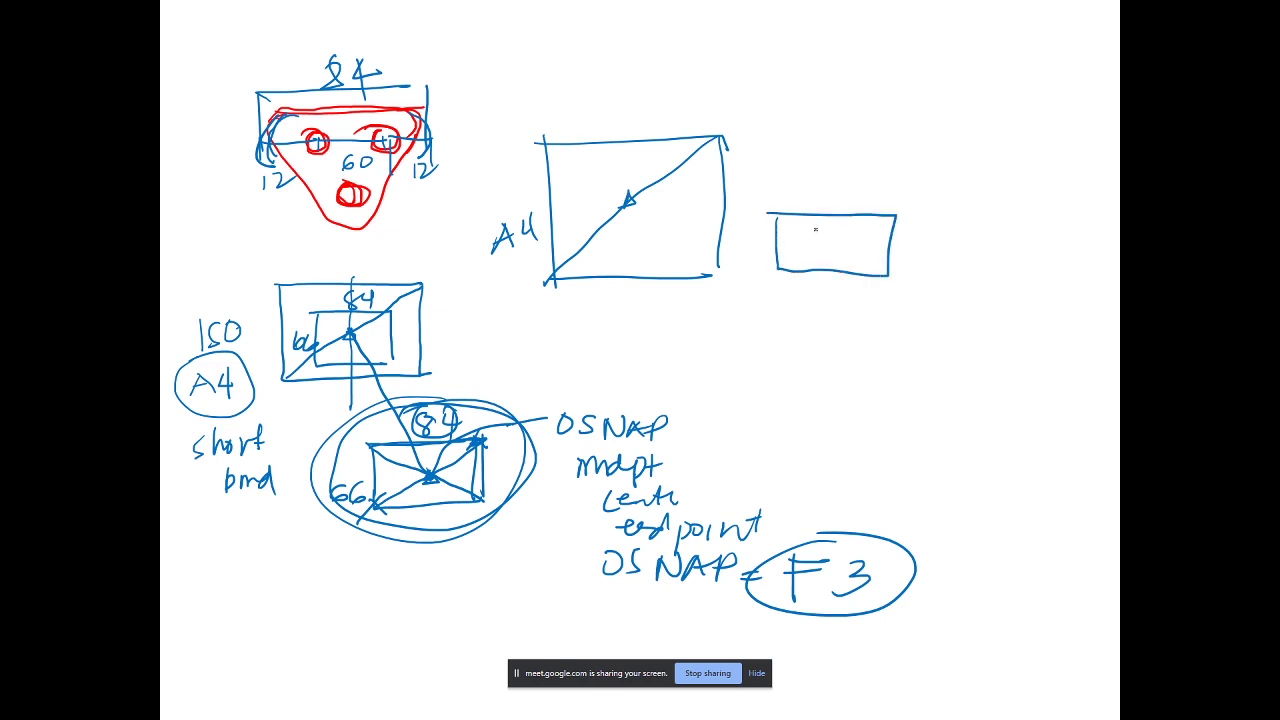
mouse_move(836, 183)
left_mouse_down()
mouse_move(858, 202)
mouse_move(851, 214)
left_mouse_up()
mouse_move(753, 247)
left_mouse_down()
mouse_move(760, 262)
mouse_move(894, 221)
mouse_move(827, 255)
mouse_move(839, 253)
mouse_move(655, 221)
mouse_move(629, 201)
mouse_move(689, 178)
left_mouse_up()
left_click_drag(592, 183, 683, 246)
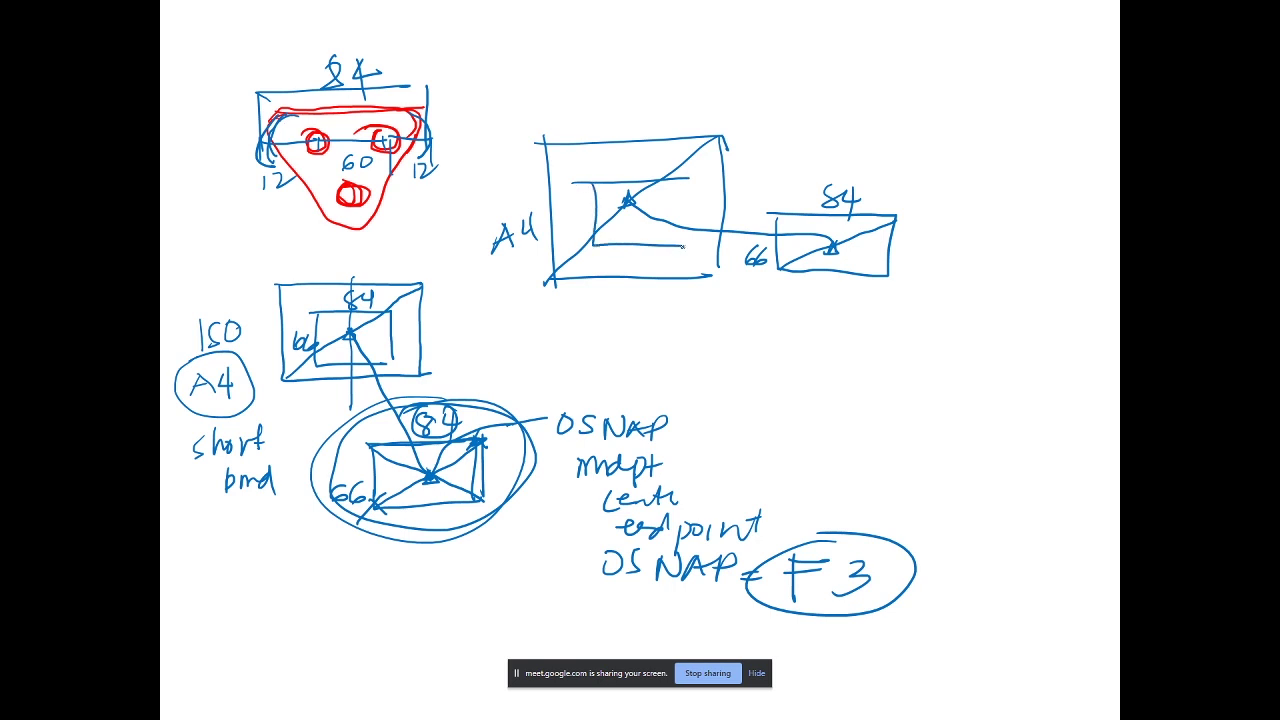
mouse_move(688, 180)
left_mouse_down()
mouse_move(686, 268)
mouse_move(700, 343)
mouse_move(719, 349)
left_mouse_up()
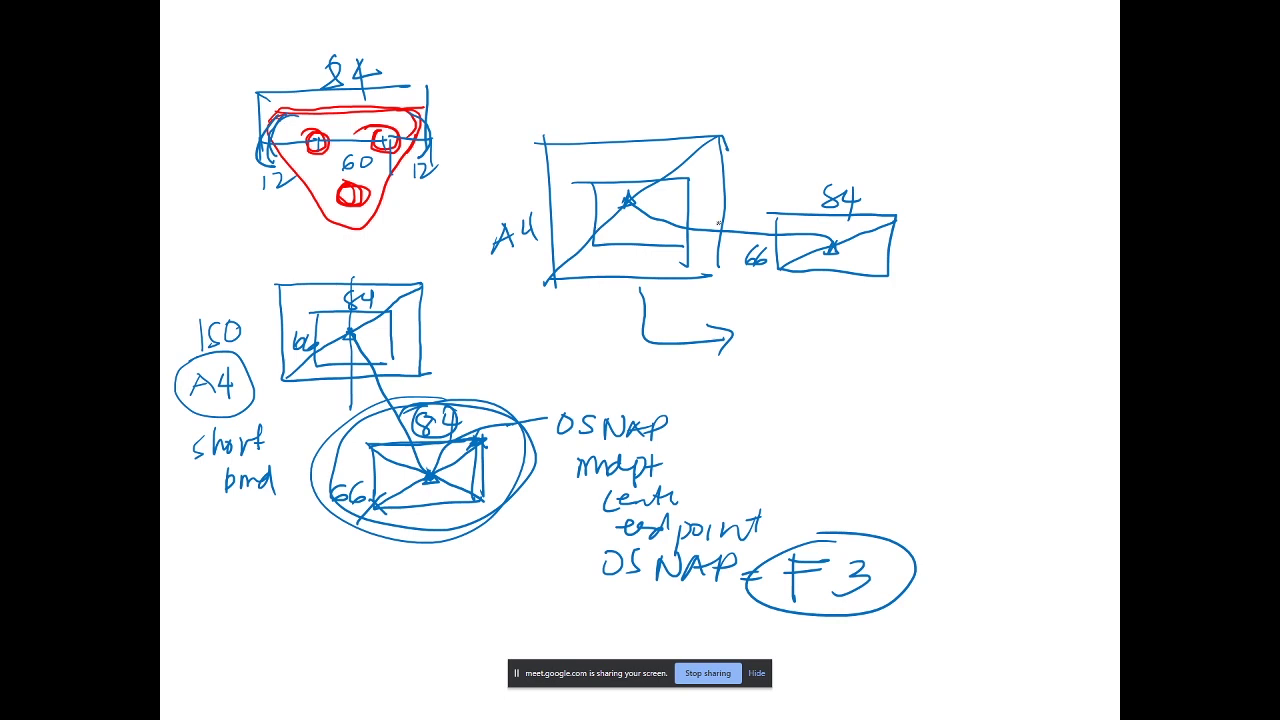
Hatch the centred inner rectangle and reinforce its left and right edges
left_click_drag(668, 248, 686, 220)
mouse_move(645, 245)
left_mouse_down()
mouse_move(690, 205)
mouse_move(684, 182)
left_mouse_up()
left_click_drag(624, 226, 676, 184)
left_click_drag(612, 236, 660, 184)
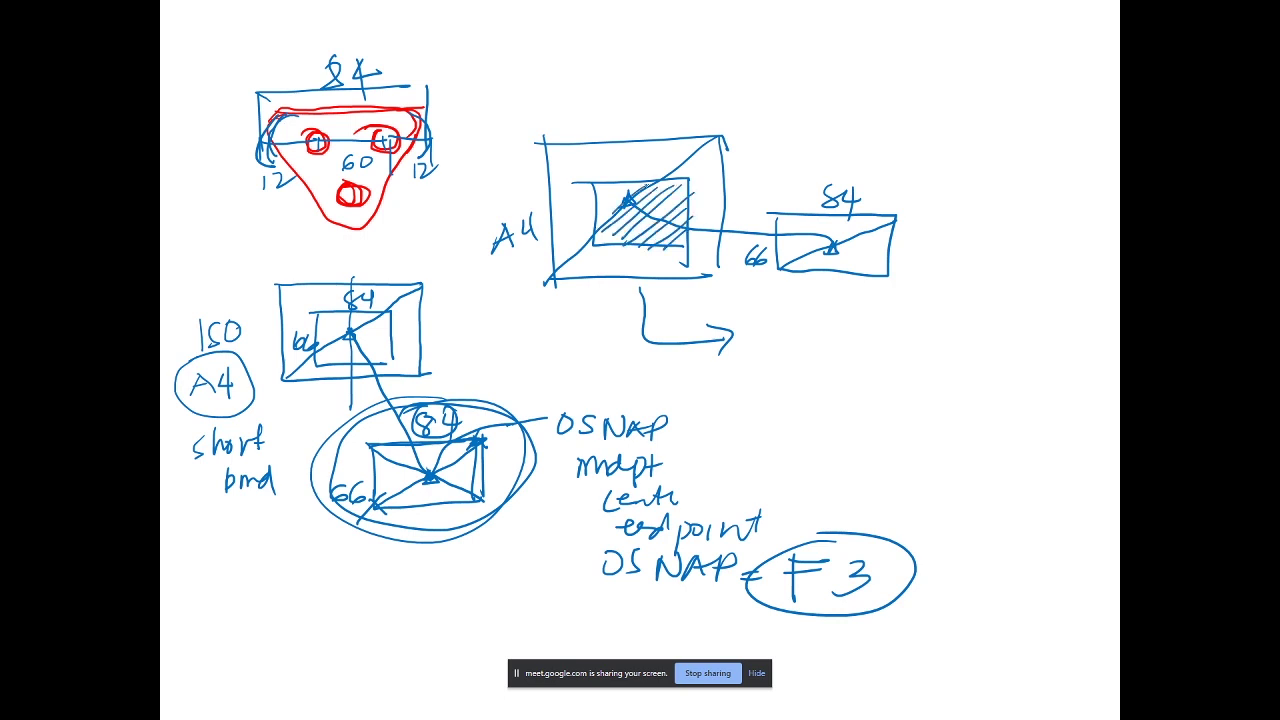
mouse_move(592, 214)
left_mouse_down()
mouse_move(636, 182)
mouse_move(605, 185)
left_mouse_up()
left_click_drag(597, 230, 596, 246)
left_click_drag(681, 194, 679, 236)
Draw a new box beside the arrow and label its width 84
left_click_drag(784, 333, 781, 403)
mouse_move(782, 338)
left_mouse_down()
mouse_move(900, 338)
mouse_move(898, 404)
left_mouse_up()
left_click_drag(779, 405, 895, 404)
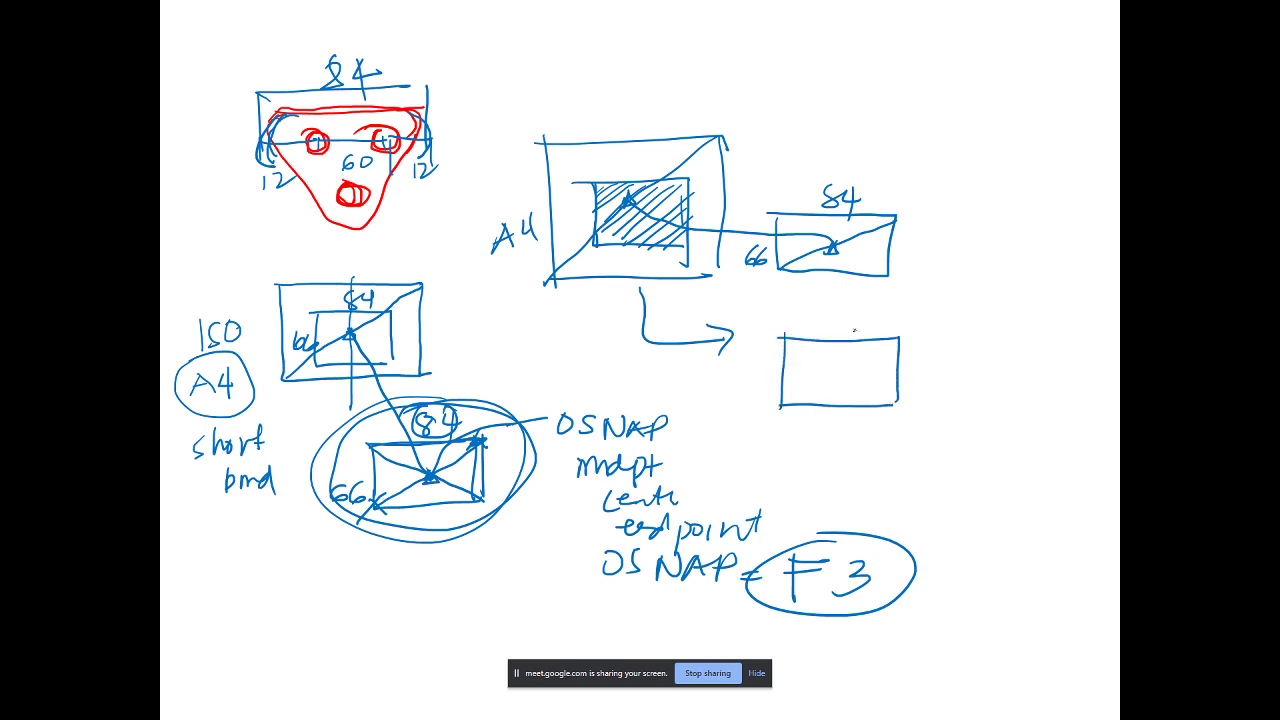
mouse_move(841, 312)
left_mouse_down()
mouse_move(838, 330)
mouse_move(844, 314)
left_mouse_up()
mouse_move(852, 314)
left_mouse_down()
mouse_move(846, 328)
mouse_move(876, 328)
left_mouse_up()
left_click_drag(866, 312, 857, 351)
Draw the box's diagonal, then vertical and horizontal lines through its marked midpoint
left_click_drag(781, 406, 903, 337)
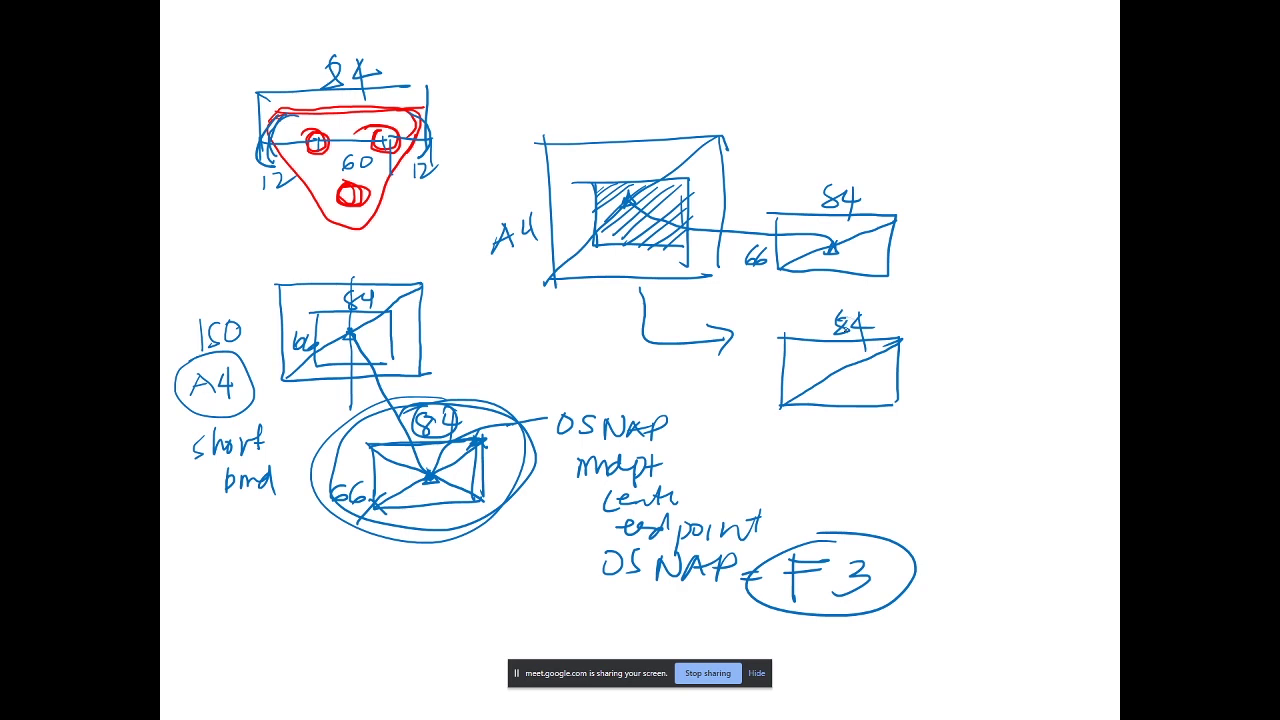
right_click(843, 337)
left_click(846, 345)
key("ctrl+z")
key("ctrl+y")
mouse_move(838, 373)
left_mouse_down()
mouse_move(843, 362)
mouse_move(848, 372)
left_mouse_up()
left_click_drag(842, 310, 832, 487)
mouse_move(722, 369)
left_mouse_down()
mouse_move(958, 365)
mouse_move(947, 415)
mouse_move(928, 415)
mouse_move(984, 422)
left_mouse_up()
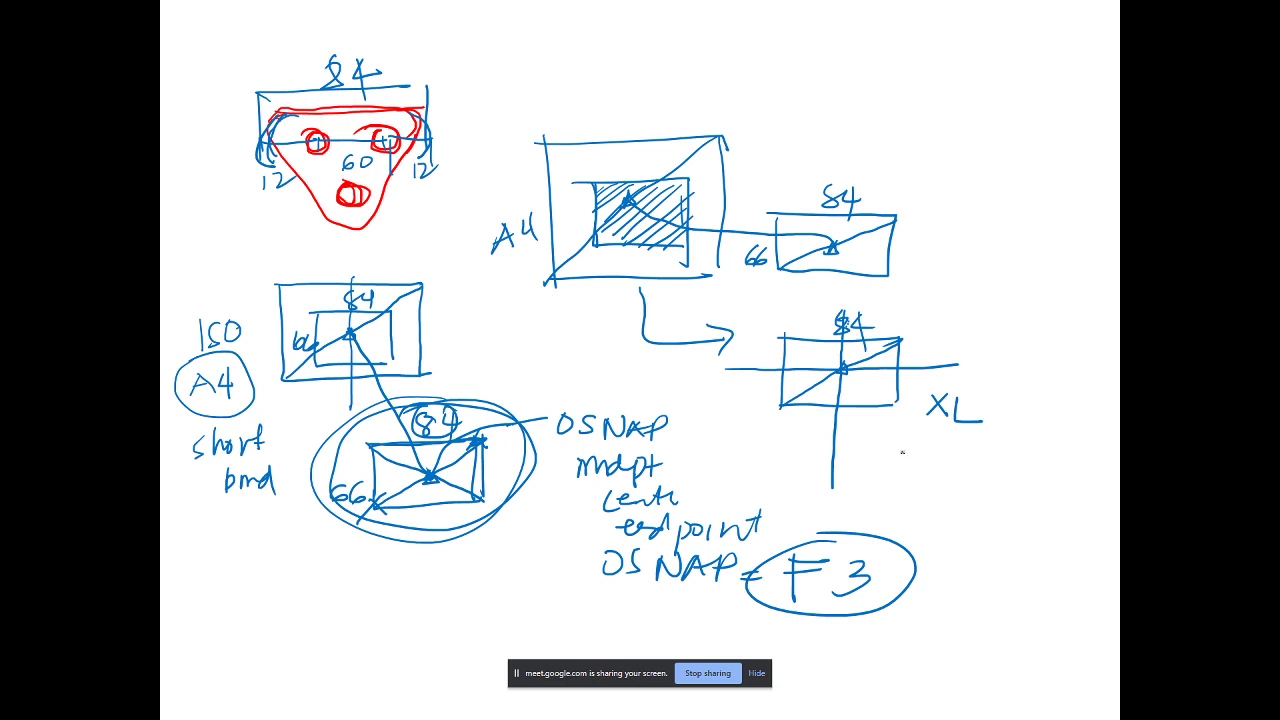
Handwrite the notes 'extension line', 'XL H' with H circled, and 'XL V'
mouse_move(901, 452)
left_mouse_down()
mouse_move(1019, 470)
mouse_move(977, 465)
left_mouse_up()
left_click_drag(1001, 458, 1072, 476)
mouse_move(956, 499)
left_mouse_down()
mouse_move(976, 517)
mouse_move(952, 512)
mouse_move(1001, 514)
mouse_move(1022, 554)
left_mouse_up()
left_click_drag(1035, 520, 1036, 550)
mouse_move(1024, 536)
left_mouse_down()
mouse_move(1043, 534)
mouse_move(1034, 510)
left_mouse_up()
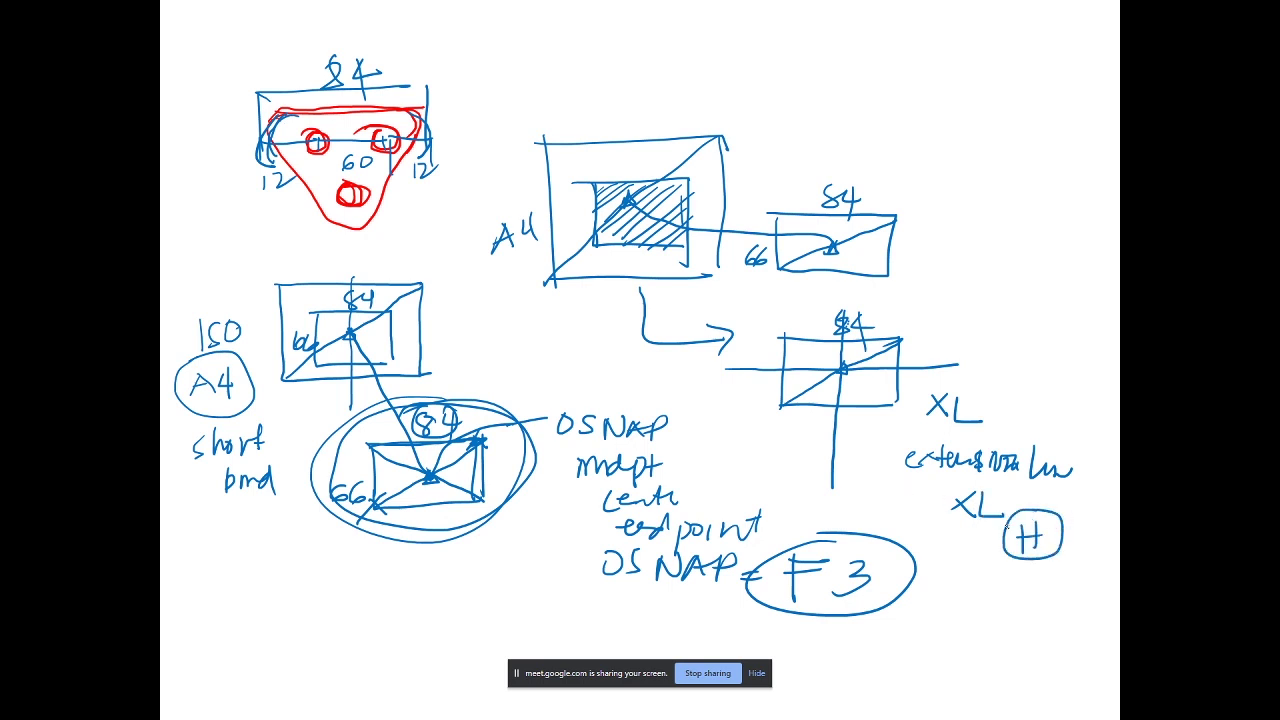
left_click_drag(959, 576, 975, 600)
mouse_move(976, 571)
left_mouse_down()
mouse_move(953, 603)
mouse_move(1012, 607)
mouse_move(1048, 590)
mouse_move(1024, 580)
mouse_move(1034, 574)
left_mouse_up()
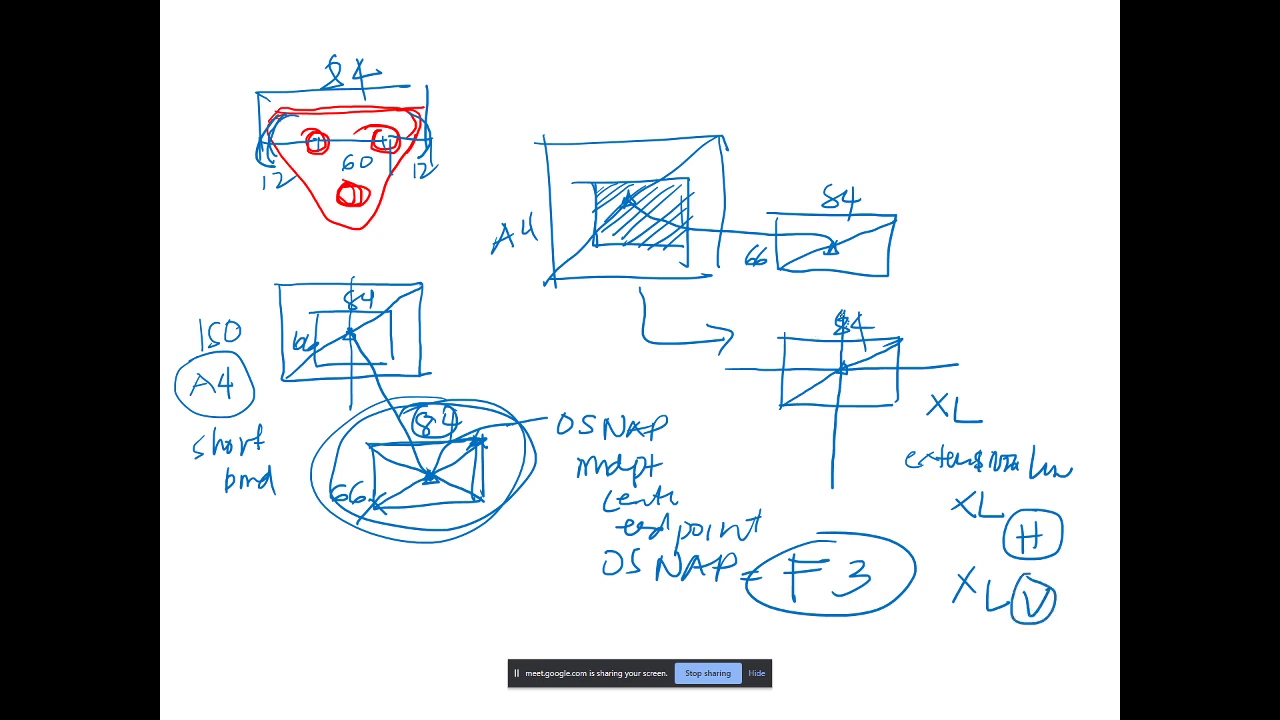
Retrace the box's vertical and horizontal construction lines and draw a cross to its right
left_click_drag(841, 305, 828, 414)
left_click_drag(840, 354, 822, 482)
left_click_drag(834, 420, 824, 506)
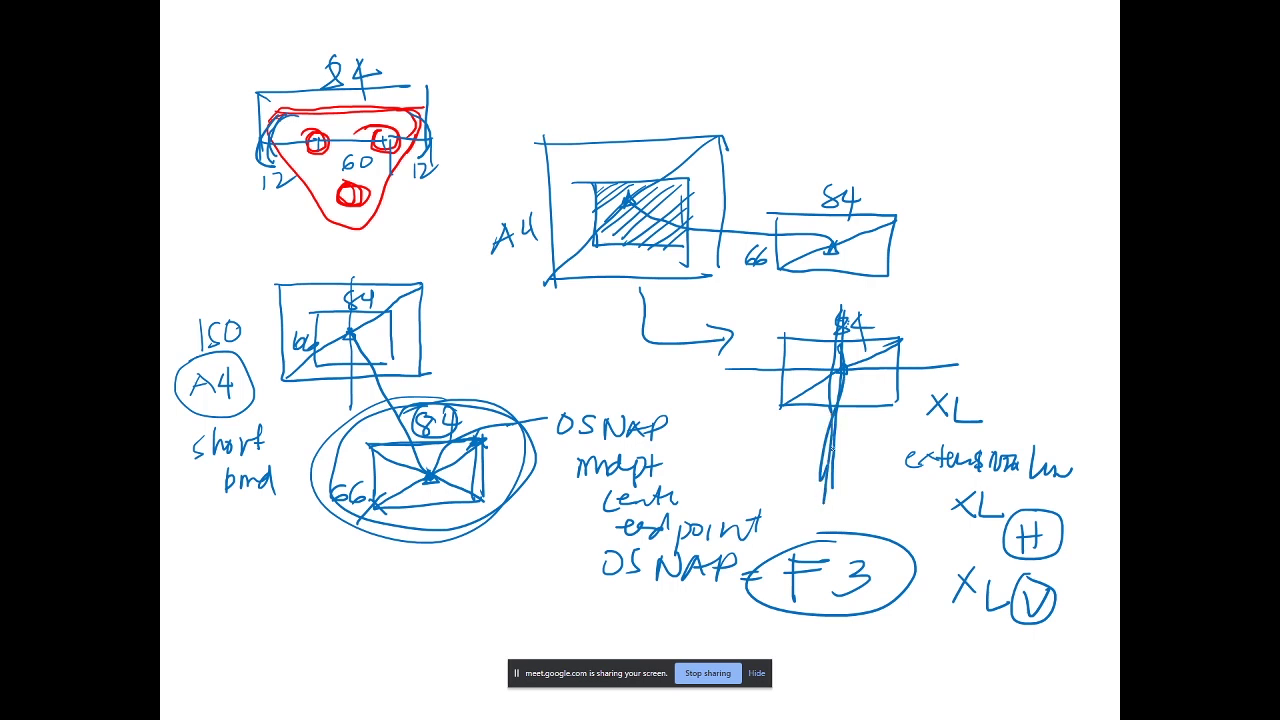
left_click_drag(733, 370, 962, 367)
left_click_drag(982, 184, 972, 322)
left_click_drag(903, 236, 1078, 241)
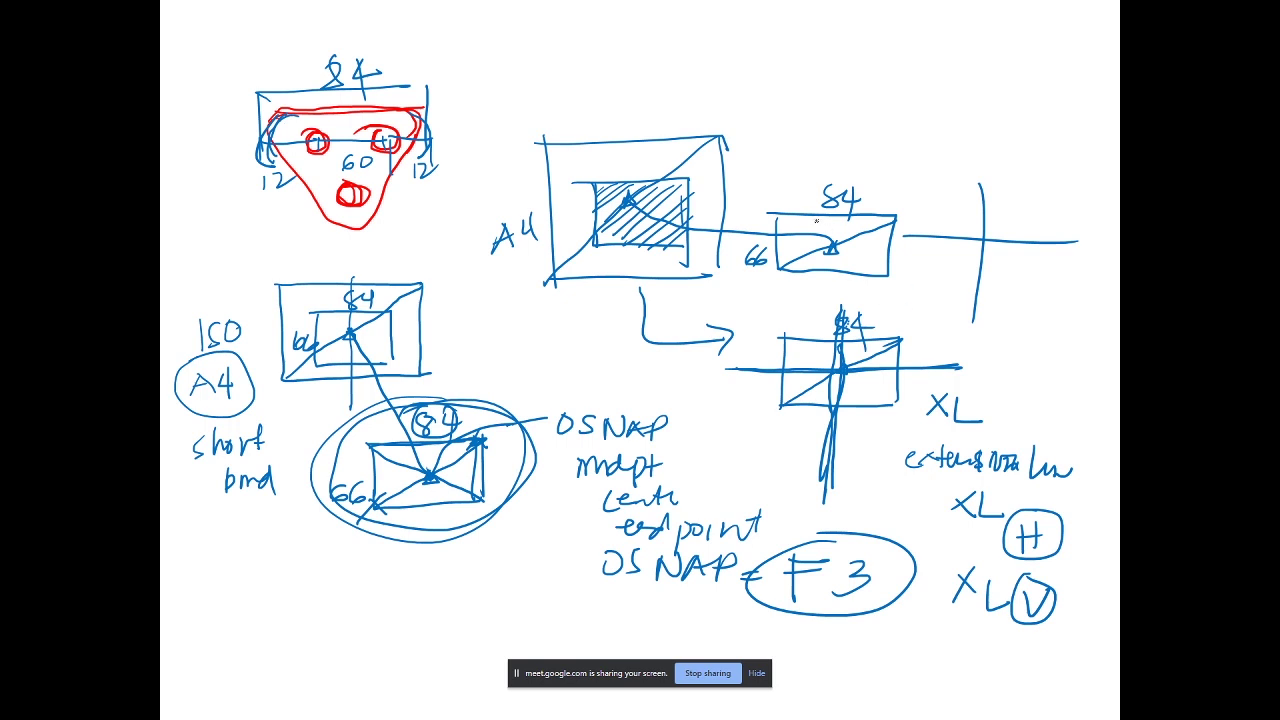
Draw a horizontal line labelled XL and mark a 42 offset line beside the box
mouse_move(836, 247)
left_mouse_down()
mouse_move(926, 250)
mouse_move(950, 264)
left_mouse_up()
mouse_move(1012, 172)
left_mouse_down()
mouse_move(1030, 184)
mouse_move(1014, 186)
left_mouse_up()
mouse_move(1044, 170)
left_mouse_down()
mouse_move(1088, 218)
mouse_move(1093, 190)
mouse_move(1080, 273)
mouse_move(1058, 294)
mouse_move(1069, 321)
mouse_move(1120, 298)
left_mouse_up()
left_click_drag(980, 240, 1036, 243)
mouse_move(1014, 247)
left_mouse_down()
mouse_move(1004, 264)
mouse_move(1026, 264)
left_mouse_up()
mouse_move(1016, 250)
left_mouse_down()
mouse_move(1015, 280)
mouse_move(1058, 272)
left_mouse_up()
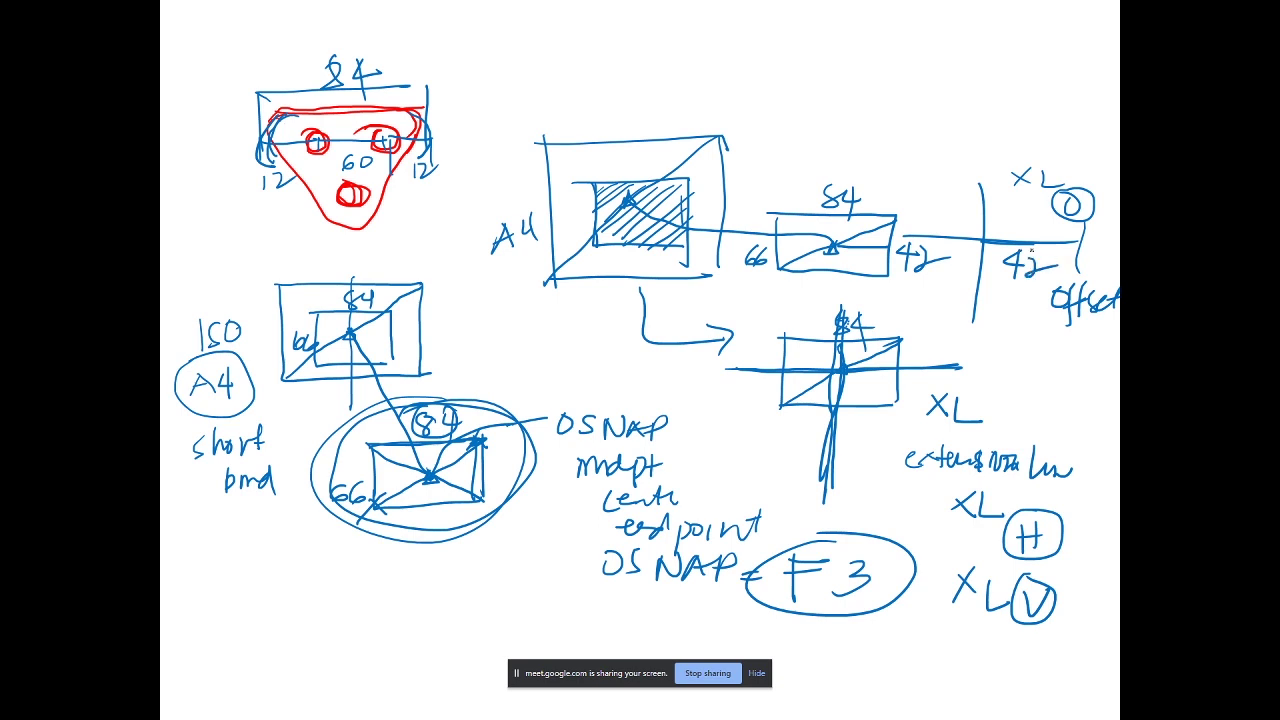
left_click_drag(1052, 214, 1044, 302)
mouse_move(1060, 214)
left_mouse_down()
mouse_move(1048, 286)
mouse_move(1056, 266)
left_mouse_up()
Ink an arrow to the right 42, draw a vertical line through it, and circle it
mouse_move(1050, 214)
left_mouse_down()
mouse_move(989, 212)
mouse_move(922, 246)
left_mouse_up()
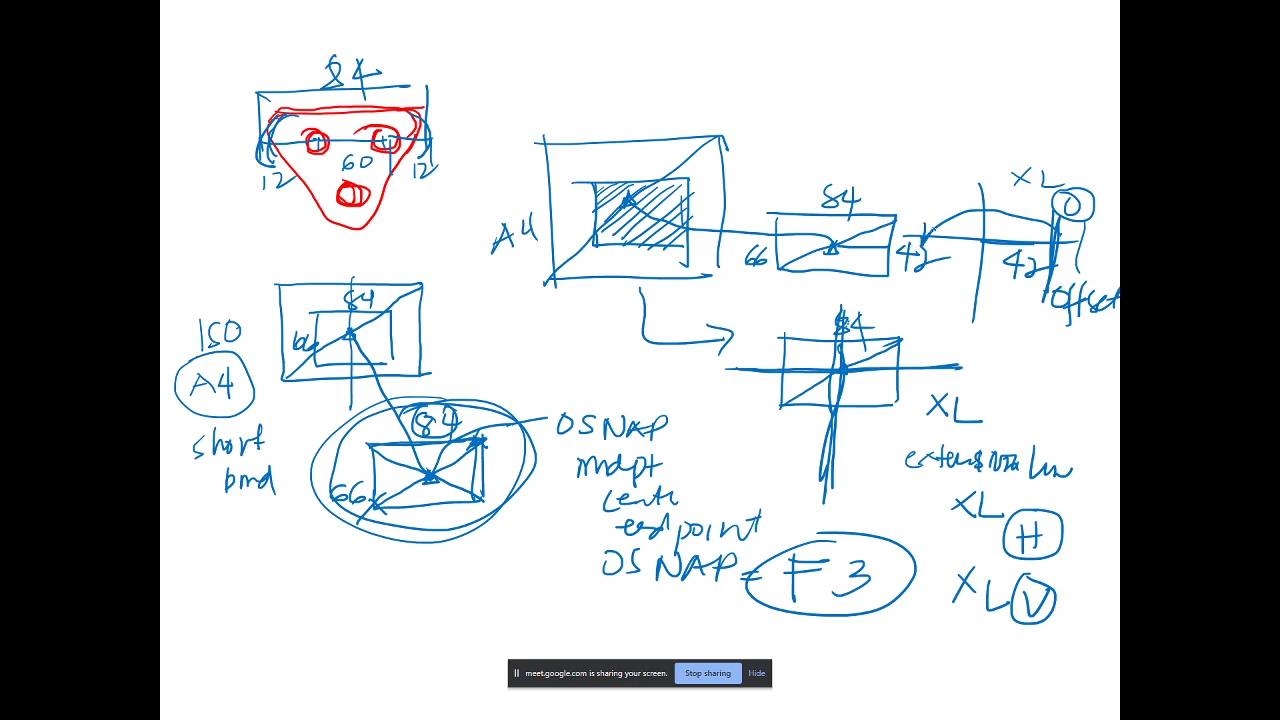
left_click_drag(923, 197, 912, 302)
mouse_move(926, 234)
left_mouse_down()
mouse_move(910, 248)
mouse_move(924, 233)
left_mouse_up()
mouse_move(912, 284)
left_mouse_down()
mouse_move(1055, 282)
mouse_move(1055, 298)
left_mouse_up()
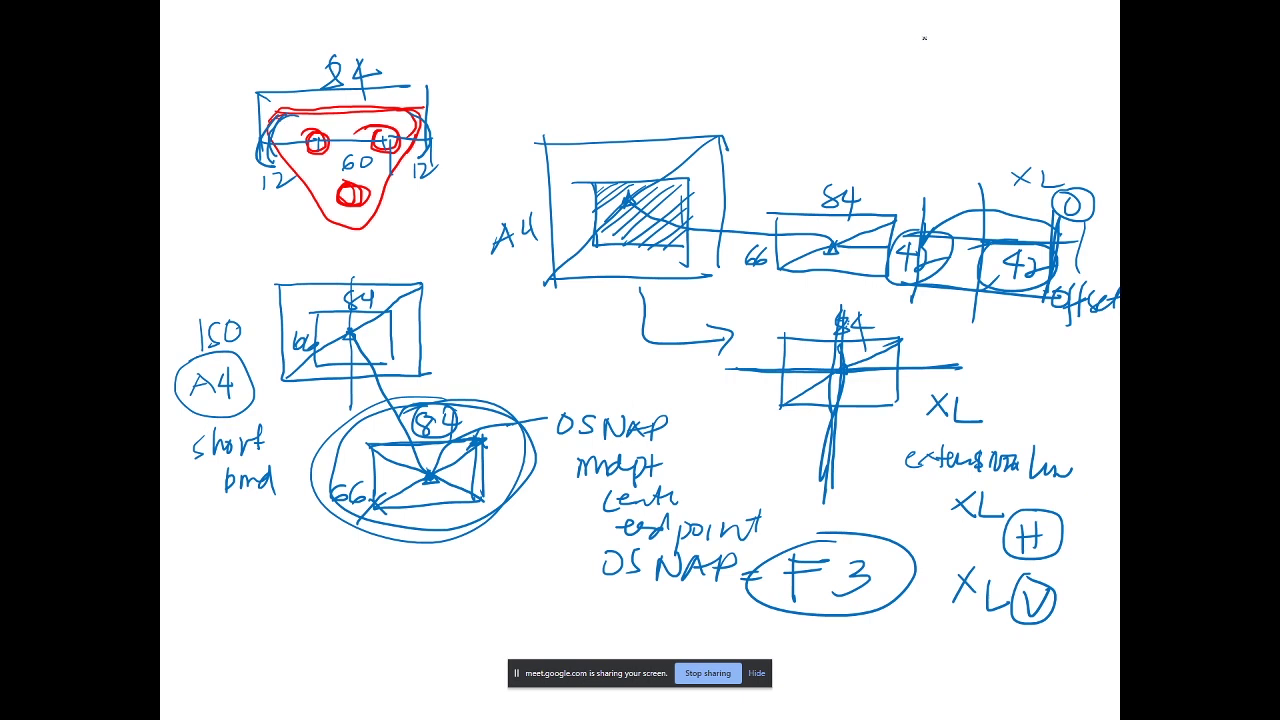
Sketch three vertical construction lines at the top right
mouse_move(964, 124)
left_mouse_down()
mouse_move(966, 172)
mouse_move(978, 170)
left_mouse_up()
mouse_move(940, 135)
left_mouse_down()
mouse_move(976, 122)
mouse_move(1002, 150)
left_mouse_up()
left_click_drag(918, 33, 917, 136)
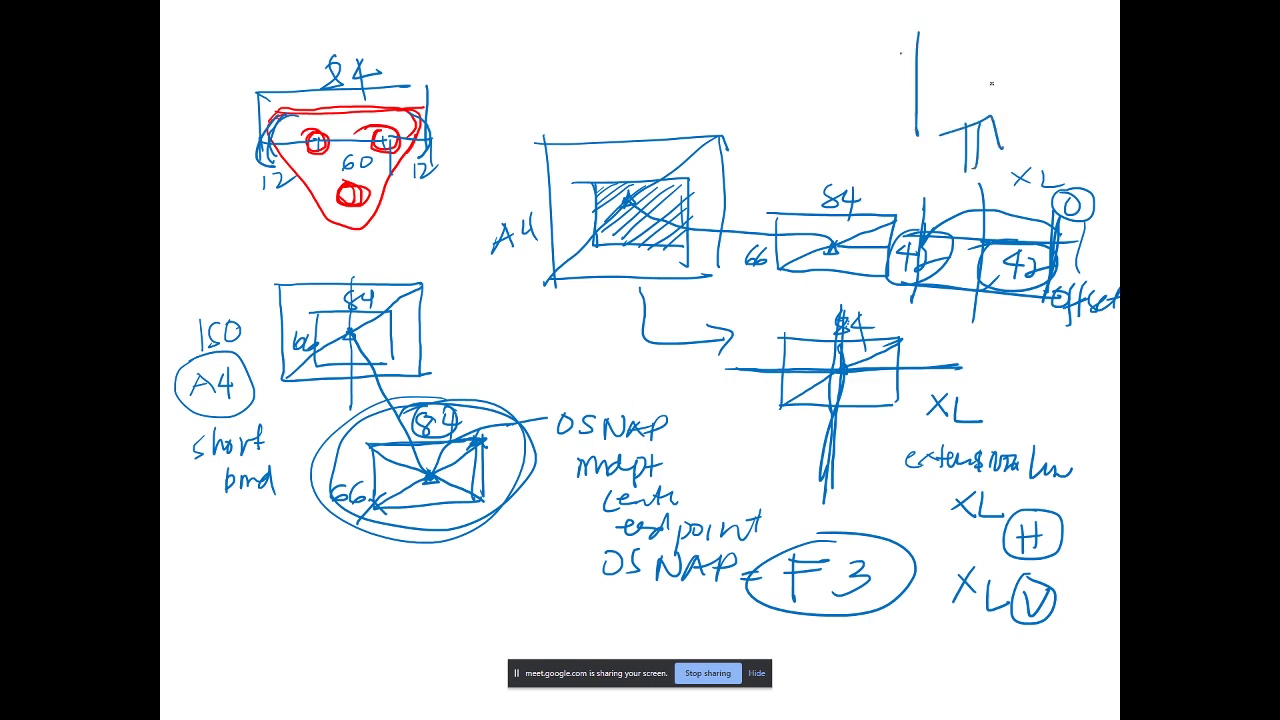
left_click_drag(1031, 31, 1016, 157)
left_click_drag(978, 38, 970, 140)
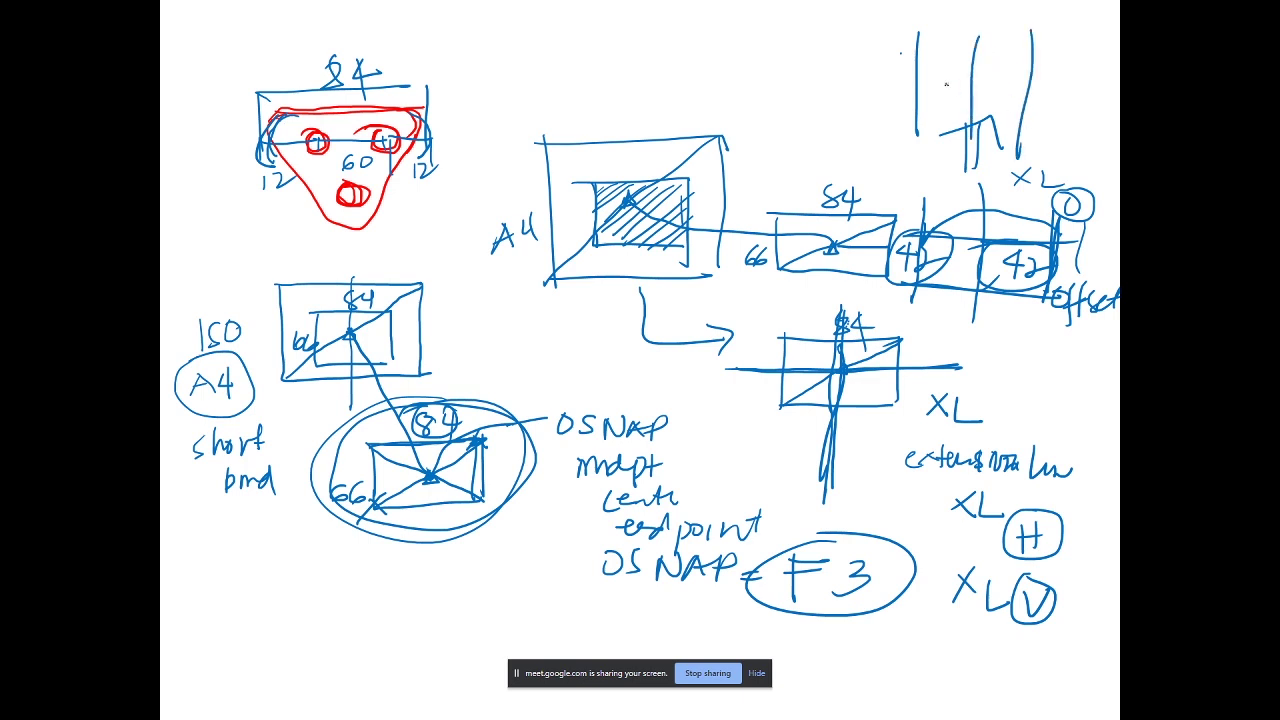
Dimension the top-right lines as 42, loop around it, and write 84 beside it
mouse_move(912, 52)
left_mouse_down()
mouse_move(912, 118)
mouse_move(984, 80)
mouse_move(936, 84)
left_mouse_up()
mouse_move(946, 54)
left_mouse_down()
mouse_move(938, 66)
mouse_move(958, 66)
left_mouse_up()
mouse_move(950, 52)
left_mouse_down()
mouse_move(948, 90)
mouse_move(975, 78)
mouse_move(1046, 86)
mouse_move(1032, 74)
mouse_move(1004, 86)
left_mouse_up()
mouse_move(1024, 62)
left_mouse_down()
mouse_move(1057, 79)
mouse_move(893, 63)
mouse_move(1041, 100)
mouse_move(954, 50)
mouse_move(955, 106)
mouse_move(1048, 64)
left_mouse_up()
mouse_move(1062, 80)
left_mouse_down()
mouse_move(1068, 98)
mouse_move(1106, 96)
left_mouse_up()
left_click_drag(1100, 84, 1100, 106)
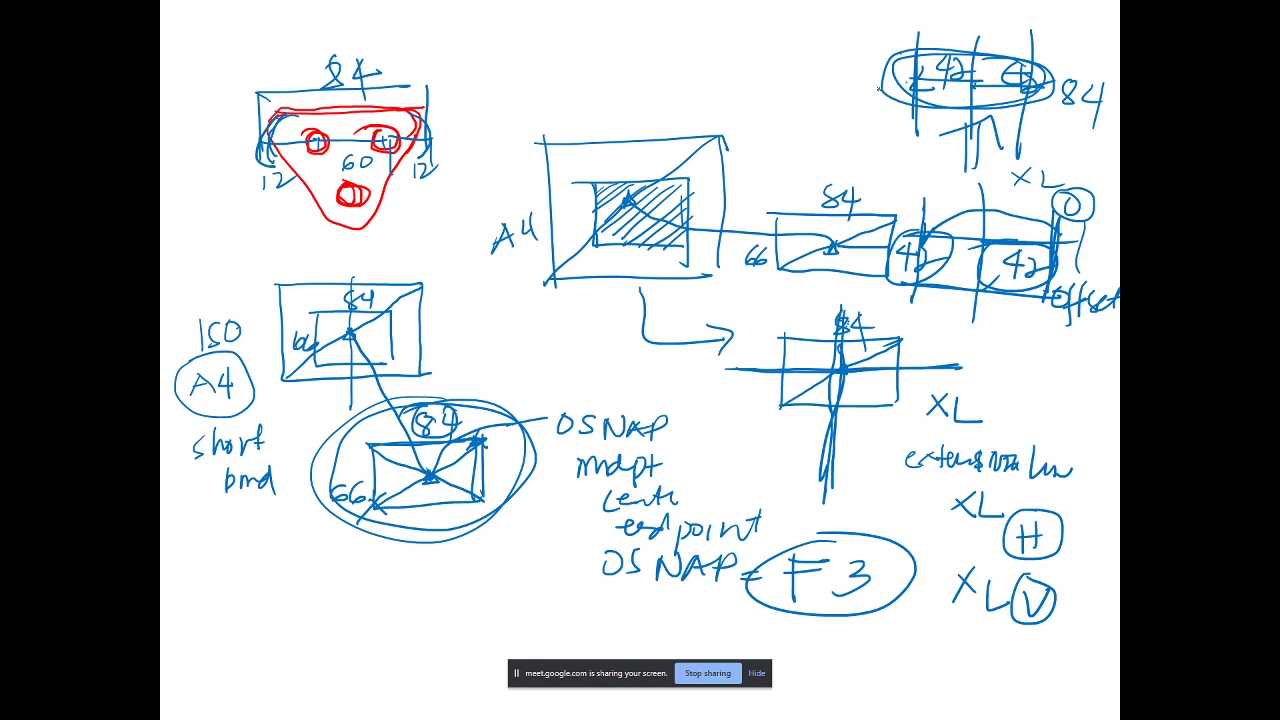
Add a horizontal line through the oval, write 33 twice with one circled, and box the sketch
left_click_drag(903, 82, 1052, 90)
left_click_drag(930, 86, 1032, 92)
mouse_move(1054, 50)
left_mouse_down()
mouse_move(1056, 74)
mouse_move(1070, 74)
left_mouse_up()
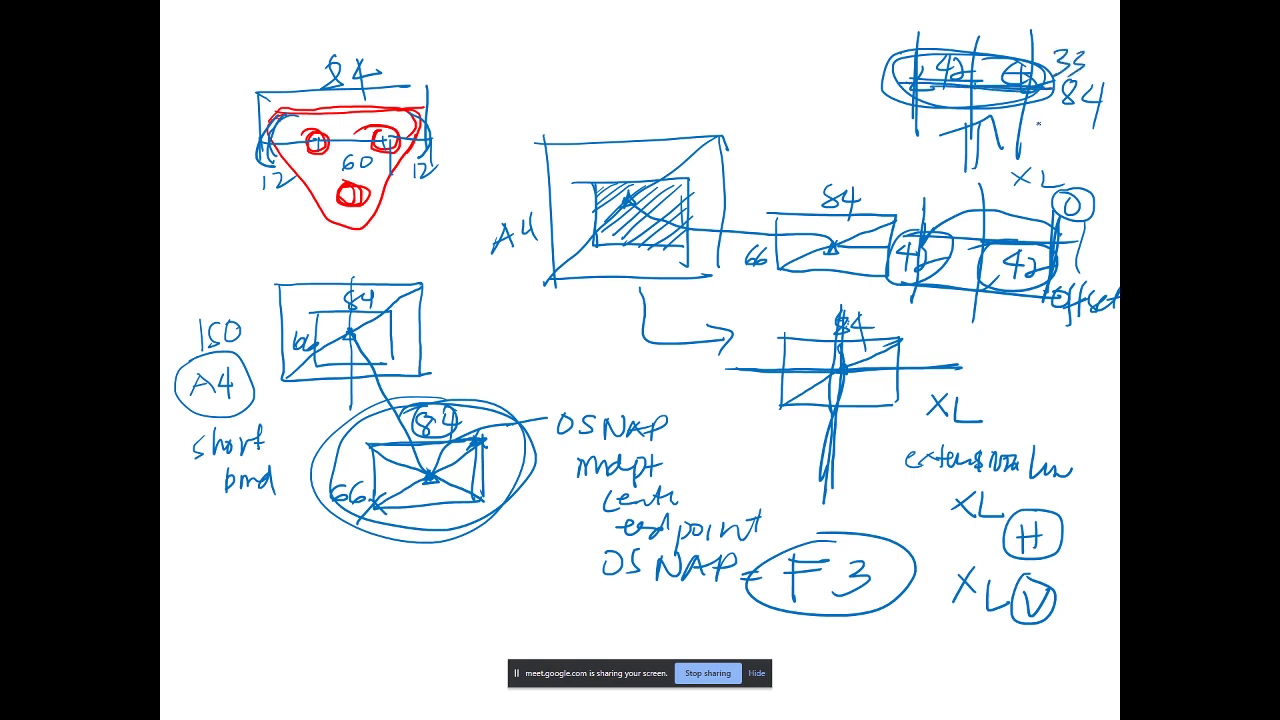
left_click_drag(1032, 124, 1054, 156)
left_click_drag(1062, 110, 1058, 106)
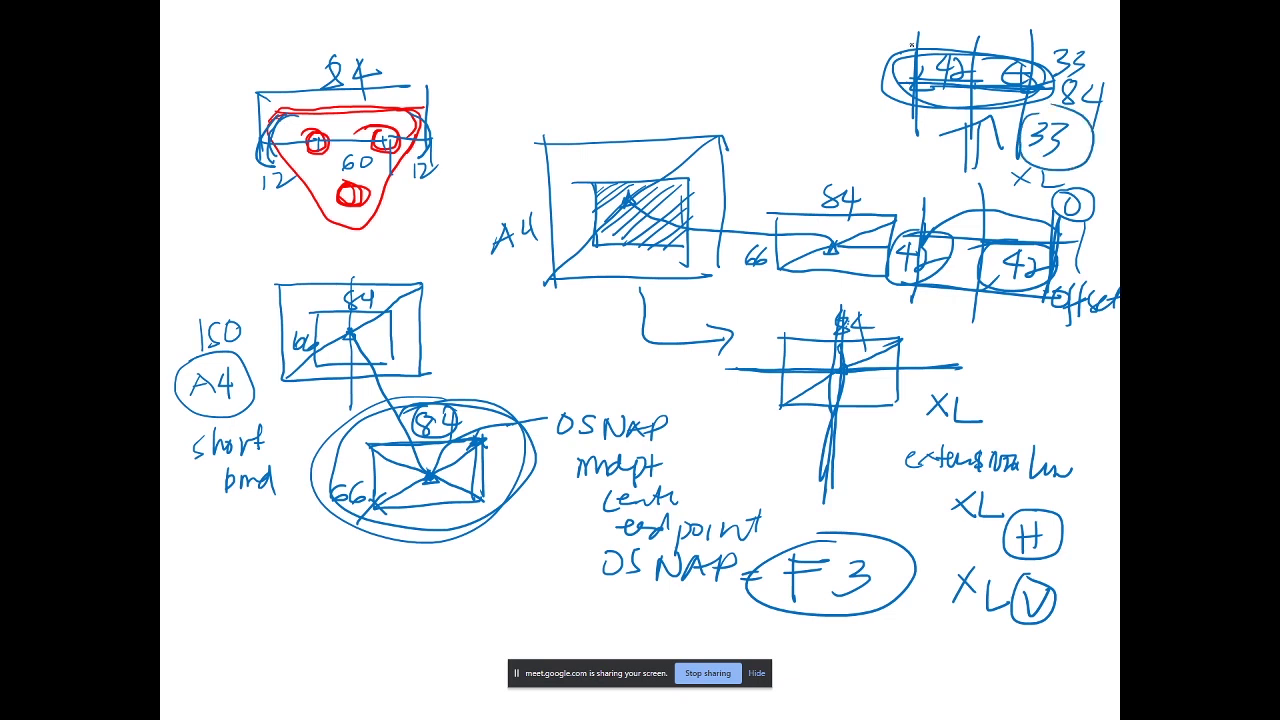
mouse_move(912, 46)
left_mouse_down()
mouse_move(1035, 112)
mouse_move(922, 120)
mouse_move(928, 62)
left_mouse_up()
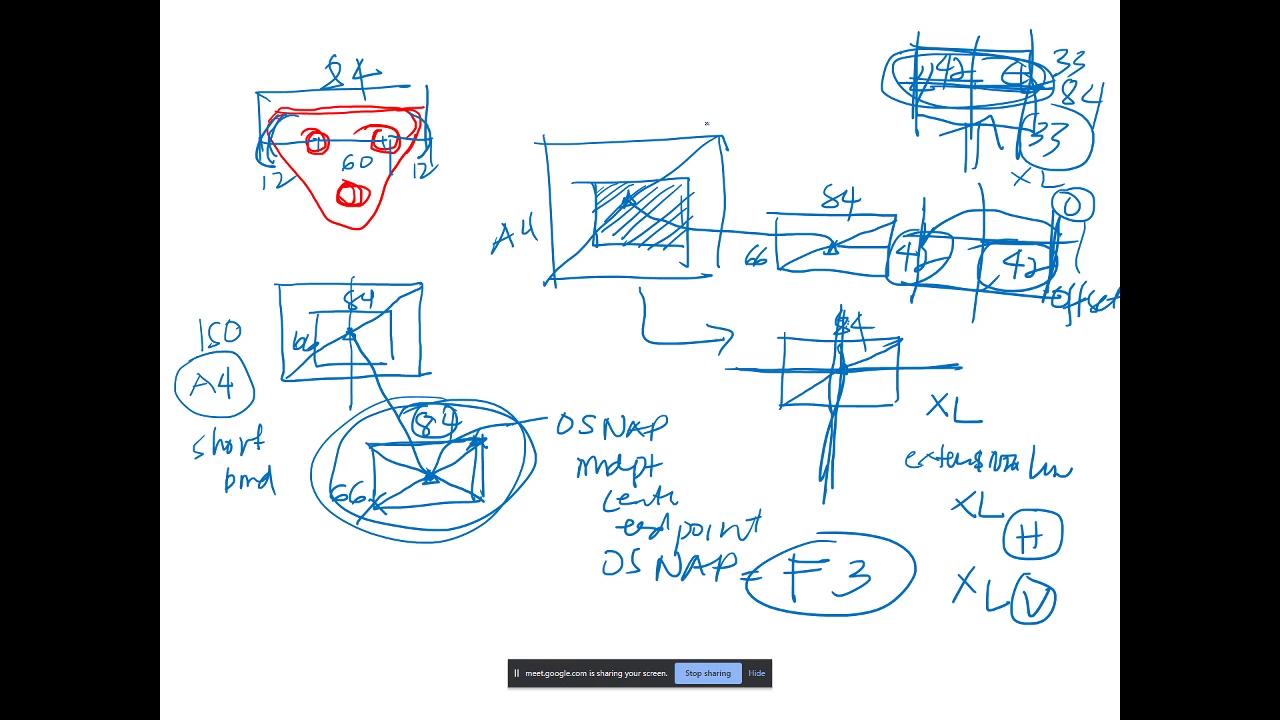
Clear the board, draw two verticals with an arrowed 84 dimension, and a centre line through it
key("e")
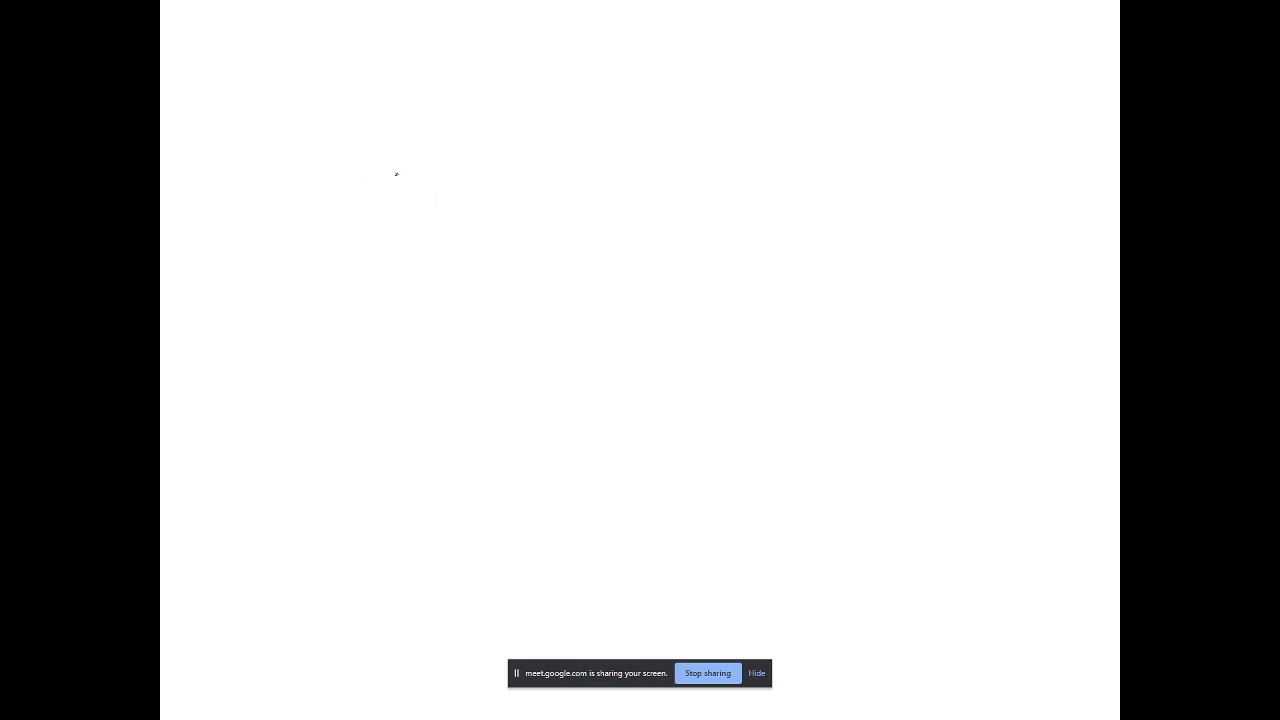
left_click_drag(366, 166, 373, 283)
left_click_drag(507, 157, 515, 288)
left_click_drag(371, 277, 518, 265)
mouse_move(499, 260)
left_mouse_down()
mouse_move(520, 265)
mouse_move(493, 277)
left_mouse_up()
mouse_move(386, 268)
left_mouse_down()
mouse_move(440, 304)
mouse_move(449, 290)
mouse_move(454, 312)
left_mouse_up()
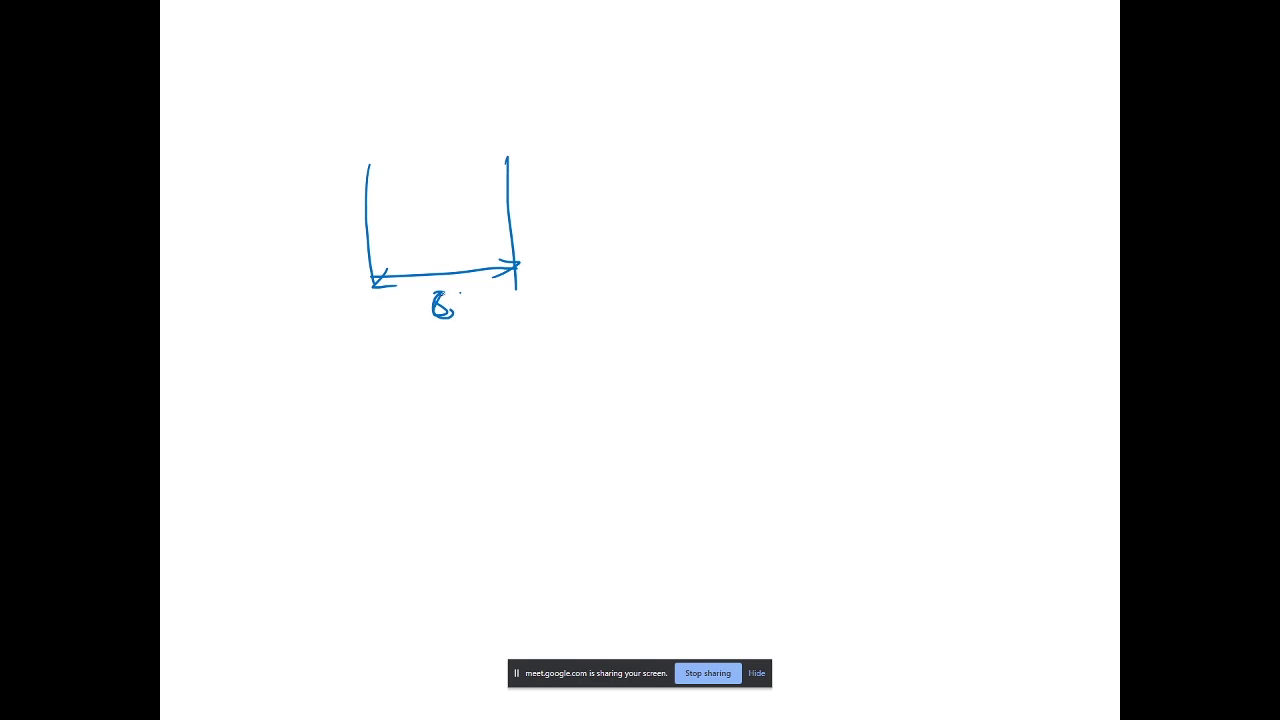
mouse_move(436, 296)
left_mouse_down()
mouse_move(446, 334)
mouse_move(454, 316)
left_mouse_up()
mouse_move(480, 294)
left_mouse_down()
mouse_move(472, 318)
mouse_move(502, 314)
left_mouse_up()
left_click_drag(488, 294, 486, 338)
left_click_drag(434, 155, 440, 448)
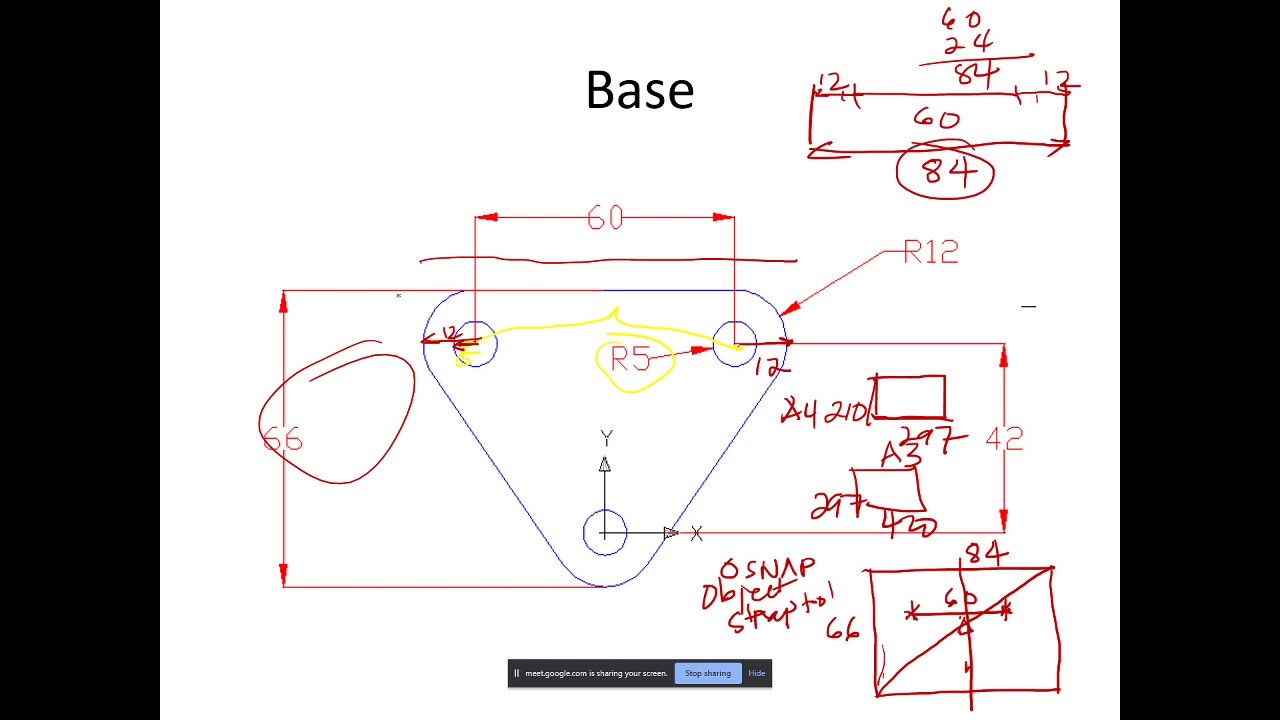
Ink a double-arrowed line above the base, plus vertical lines at its centre and left side
left_click_drag(438, 289, 775, 285)
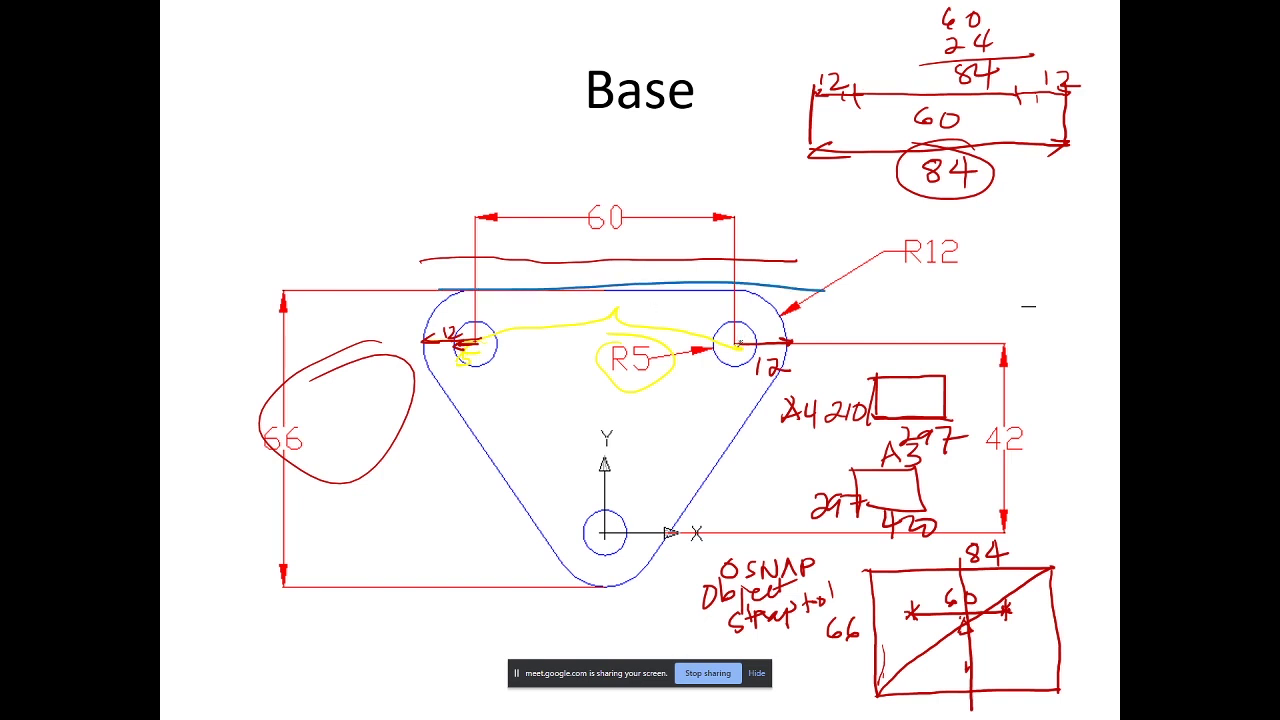
left_click_drag(738, 344, 779, 313)
mouse_move(490, 276)
left_mouse_down()
mouse_move(477, 290)
mouse_move(501, 296)
left_mouse_up()
left_click_drag(683, 281, 729, 294)
mouse_move(604, 266)
left_mouse_down()
mouse_move(599, 476)
mouse_move(658, 414)
mouse_move(602, 473)
mouse_move(595, 638)
left_mouse_up()
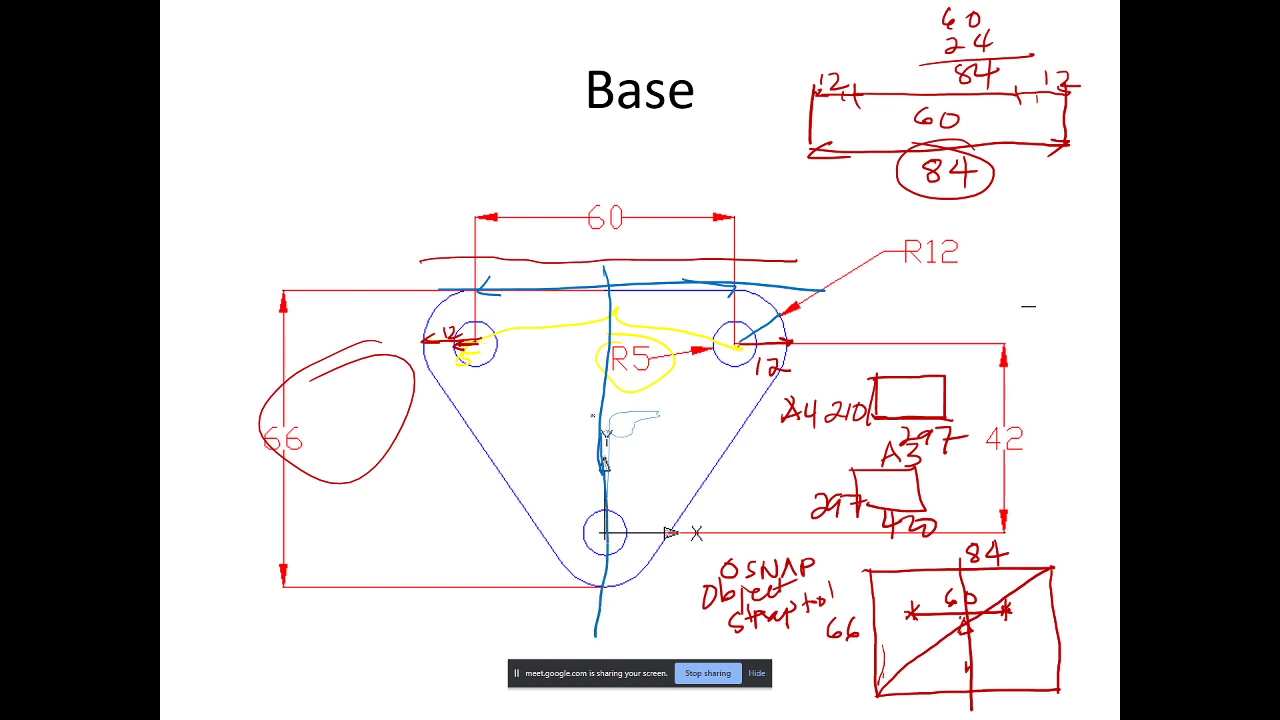
left_click_drag(423, 272, 418, 484)
Glance at the 3D model slide, return to Base, and ink a vertical line down the base's right edge
key("Right")
key("Right")
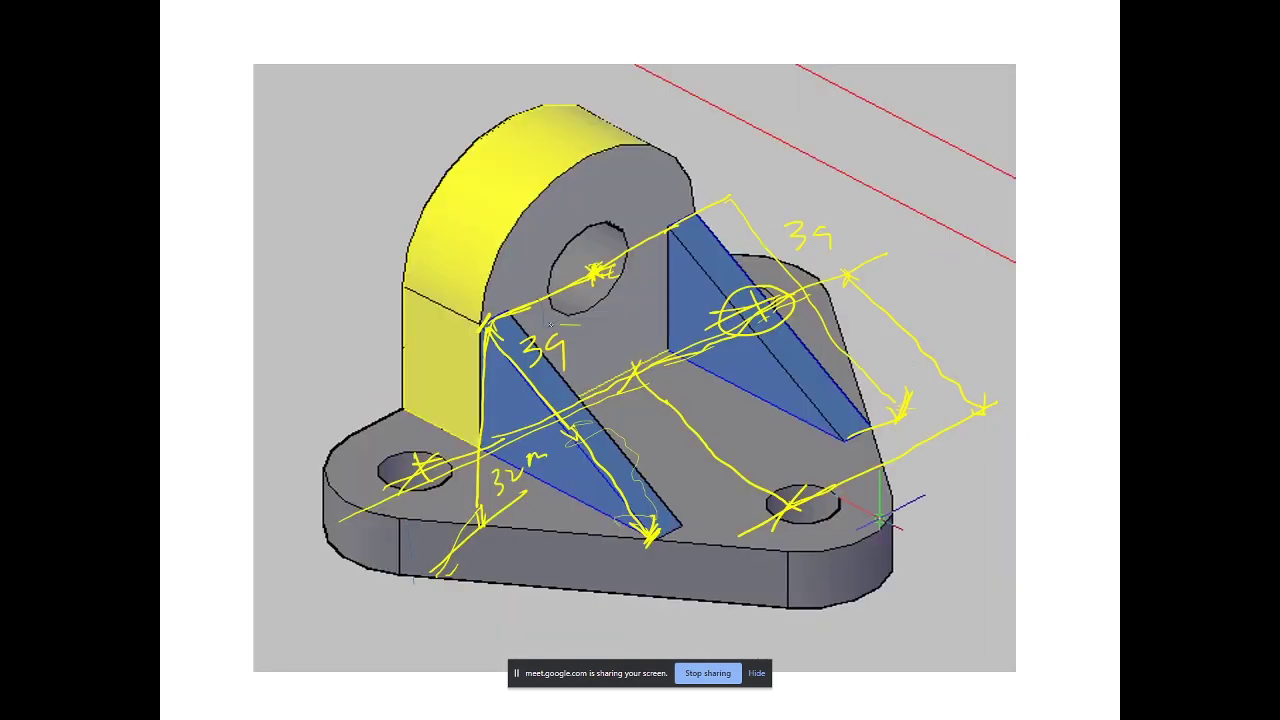
key("Left")
key("Left")
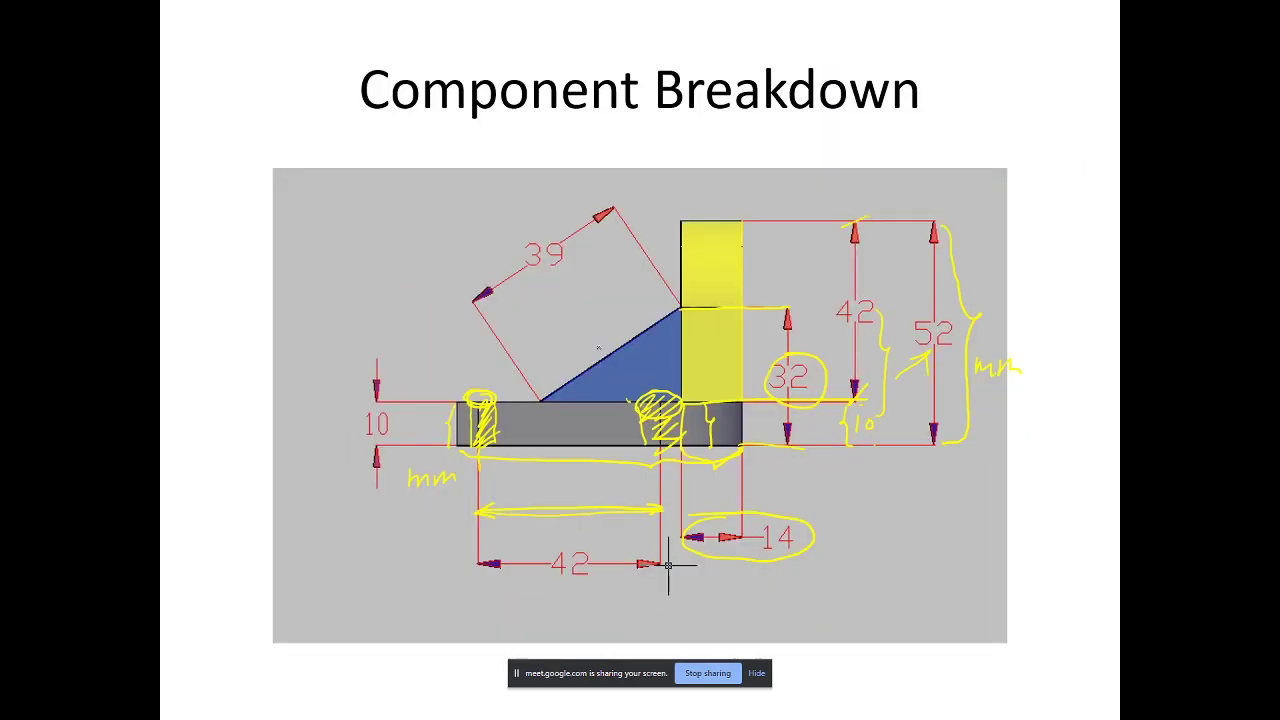
mouse_move(754, 264)
left_mouse_down()
mouse_move(824, 288)
mouse_move(784, 292)
mouse_move(795, 600)
left_mouse_up()
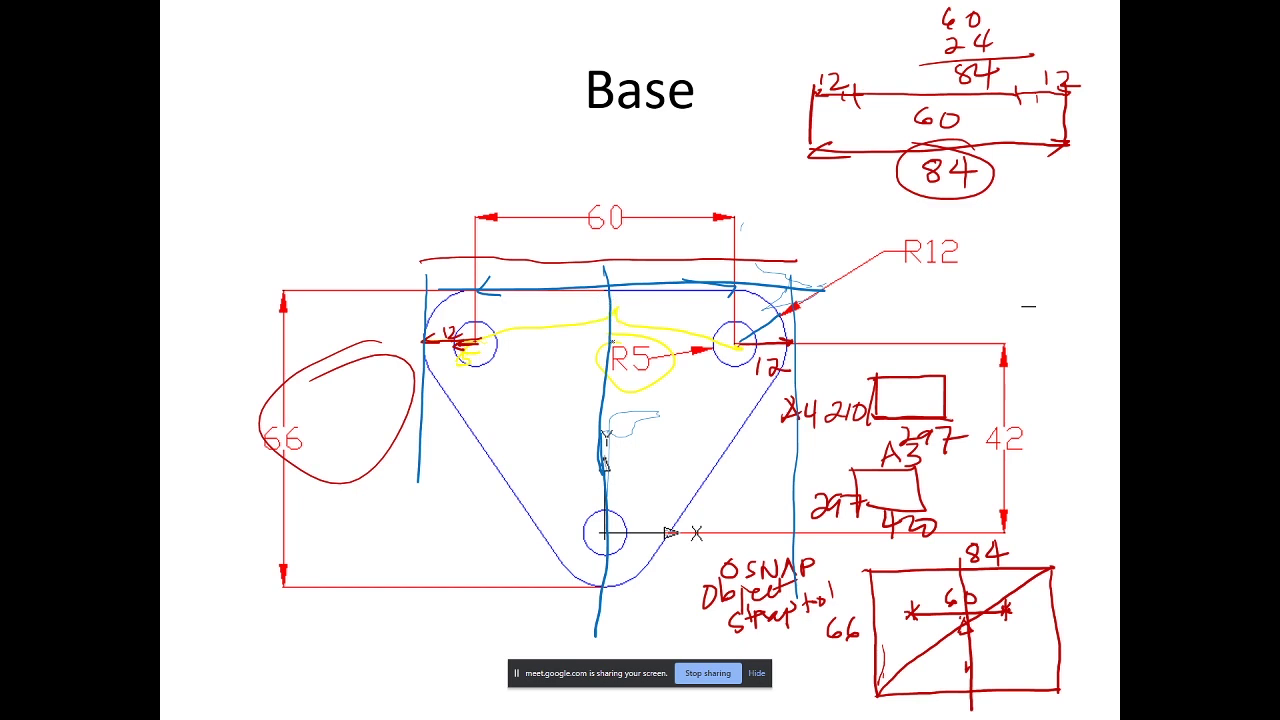
Trace the vertical centre line and draw an arrowed dimension line under R5 from the left hole
left_click_drag(598, 424, 598, 490)
left_click_drag(600, 376, 600, 444)
mouse_move(678, 340)
left_mouse_down()
mouse_move(740, 339)
mouse_move(688, 340)
mouse_move(710, 329)
mouse_move(701, 347)
left_mouse_up()
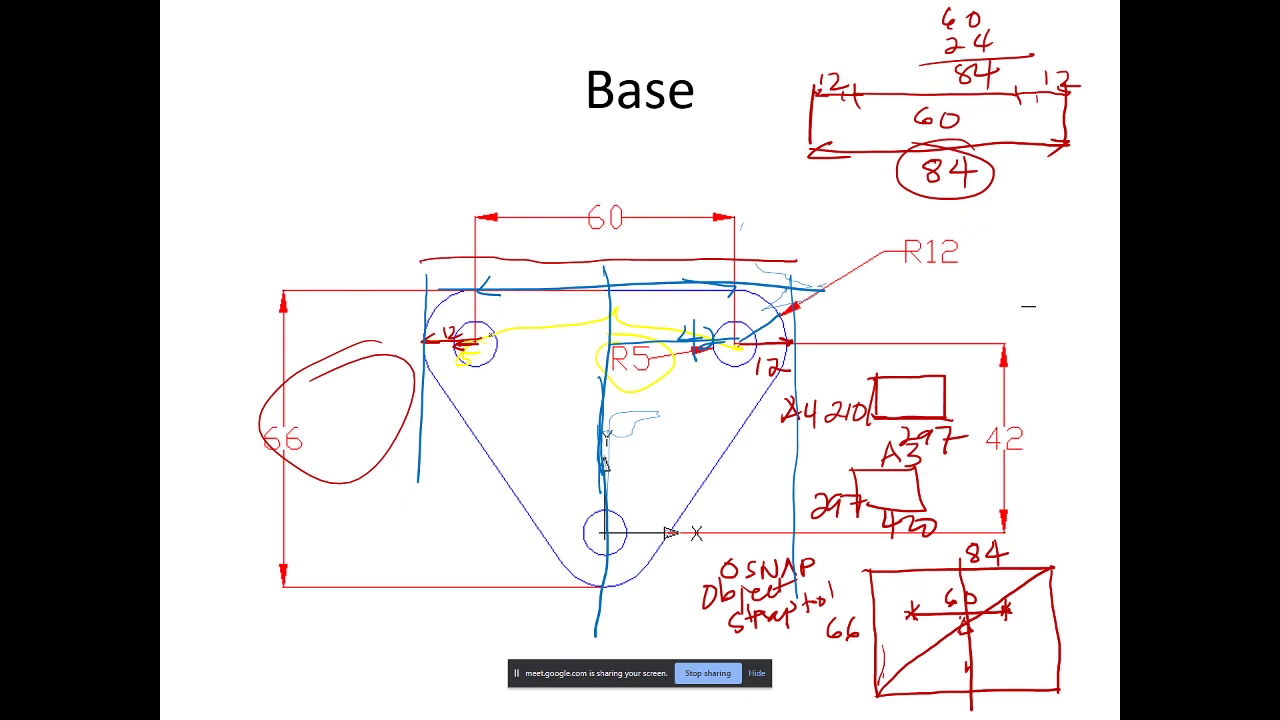
mouse_move(488, 336)
left_mouse_down()
mouse_move(586, 336)
mouse_move(411, 341)
mouse_move(440, 334)
mouse_move(478, 406)
mouse_move(490, 372)
mouse_move(737, 376)
left_mouse_up()
mouse_move(737, 376)
left_mouse_down()
mouse_move(678, 391)
mouse_move(699, 390)
left_mouse_up()
mouse_move(687, 382)
left_mouse_down()
mouse_move(686, 414)
mouse_move(722, 400)
left_mouse_up()
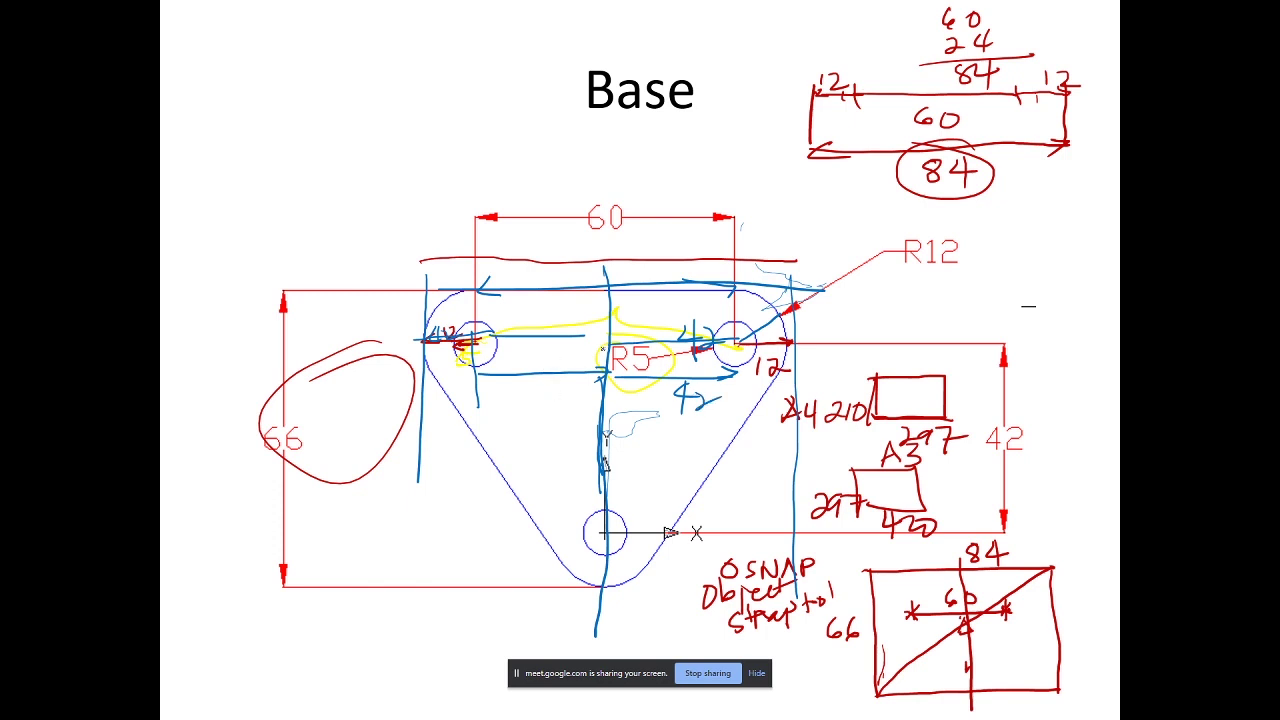
left_click_drag(605, 328, 604, 410)
Write 30 and 32 either side of the centre line, circle them, and mark the left hole centre
mouse_move(530, 362)
left_mouse_down()
mouse_move(541, 374)
mouse_move(530, 392)
mouse_move(558, 368)
left_mouse_up()
mouse_move(661, 374)
left_mouse_down()
mouse_move(668, 400)
mouse_move(694, 388)
mouse_move(652, 398)
mouse_move(690, 352)
left_mouse_up()
mouse_move(534, 348)
left_mouse_down()
mouse_move(530, 410)
mouse_move(550, 410)
left_mouse_up()
left_click_drag(605, 378, 597, 490)
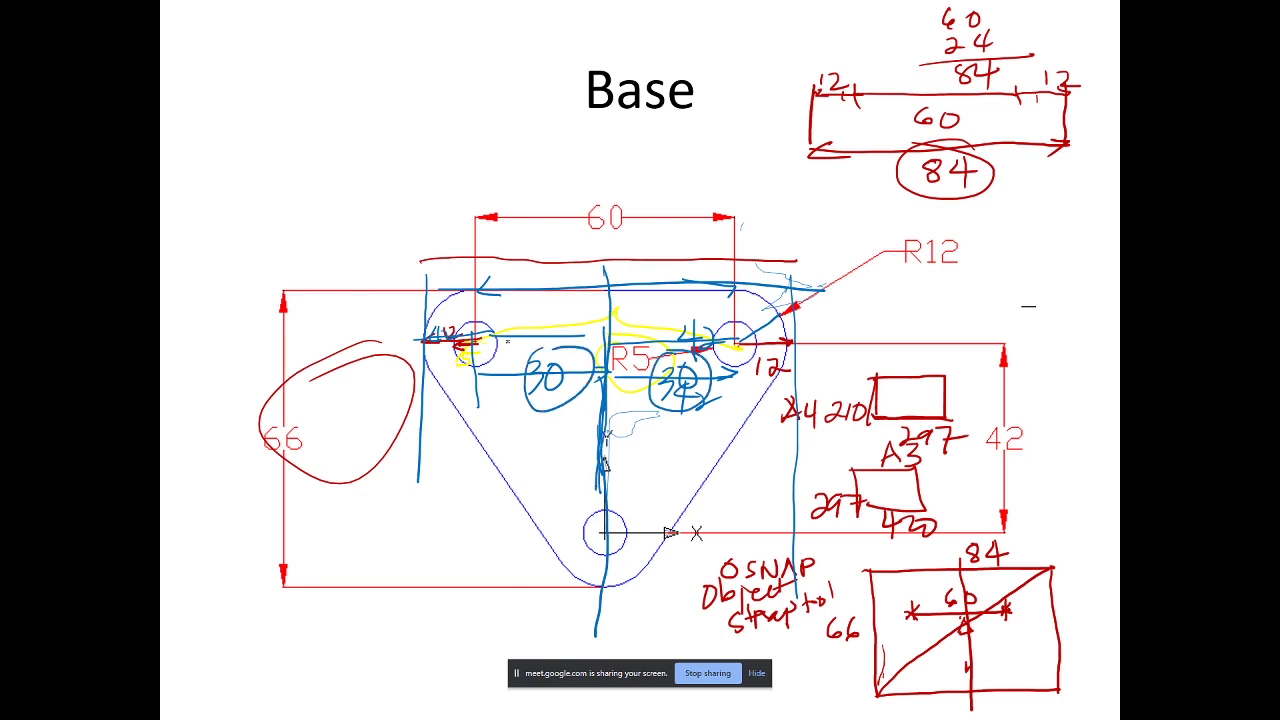
left_click_drag(469, 341, 469, 359)
mouse_move(473, 345)
left_mouse_down()
mouse_move(510, 344)
mouse_move(475, 364)
mouse_move(474, 344)
left_mouse_up()
mouse_move(510, 293)
left_mouse_down()
mouse_move(518, 345)
mouse_move(510, 289)
mouse_move(503, 301)
mouse_move(525, 296)
mouse_move(520, 336)
mouse_move(520, 304)
left_mouse_up()
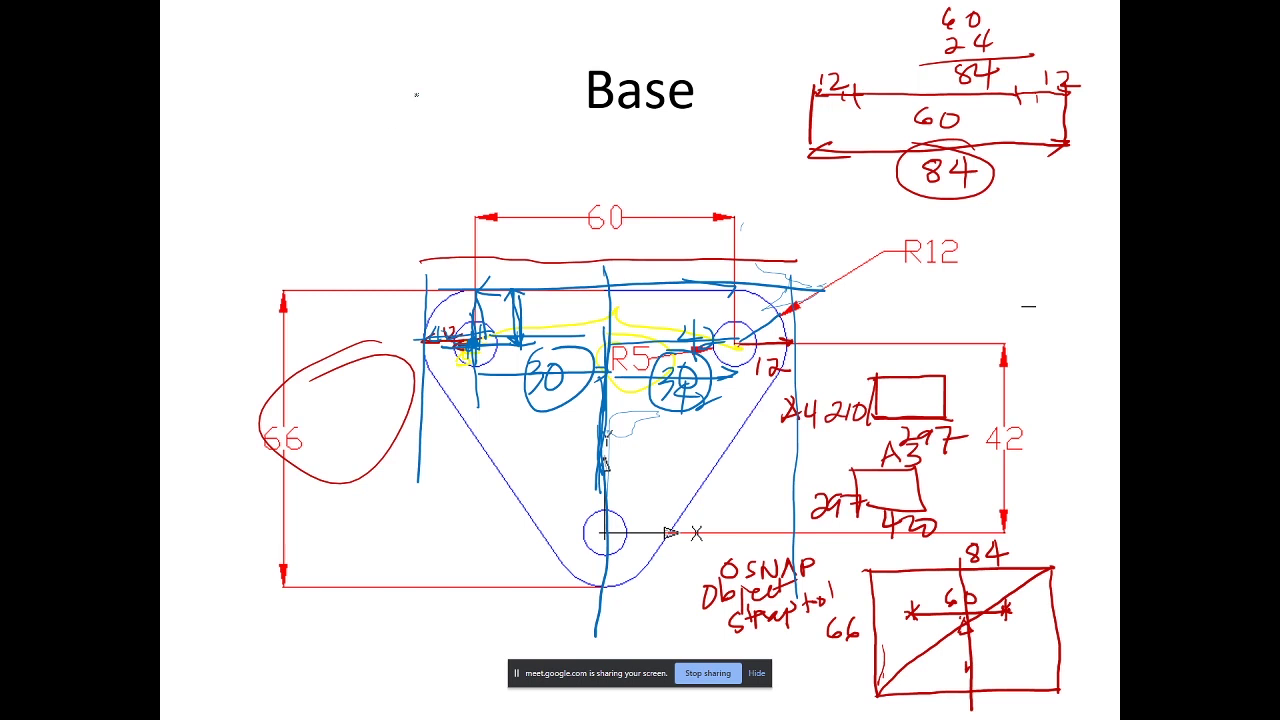
Draw a centre line beside the Base title with 30 arrows left and right to marked points
left_click_drag(417, 75, 416, 224)
mouse_move(419, 119)
left_mouse_down()
mouse_move(520, 114)
mouse_move(497, 145)
left_mouse_up()
left_click_drag(510, 128, 506, 126)
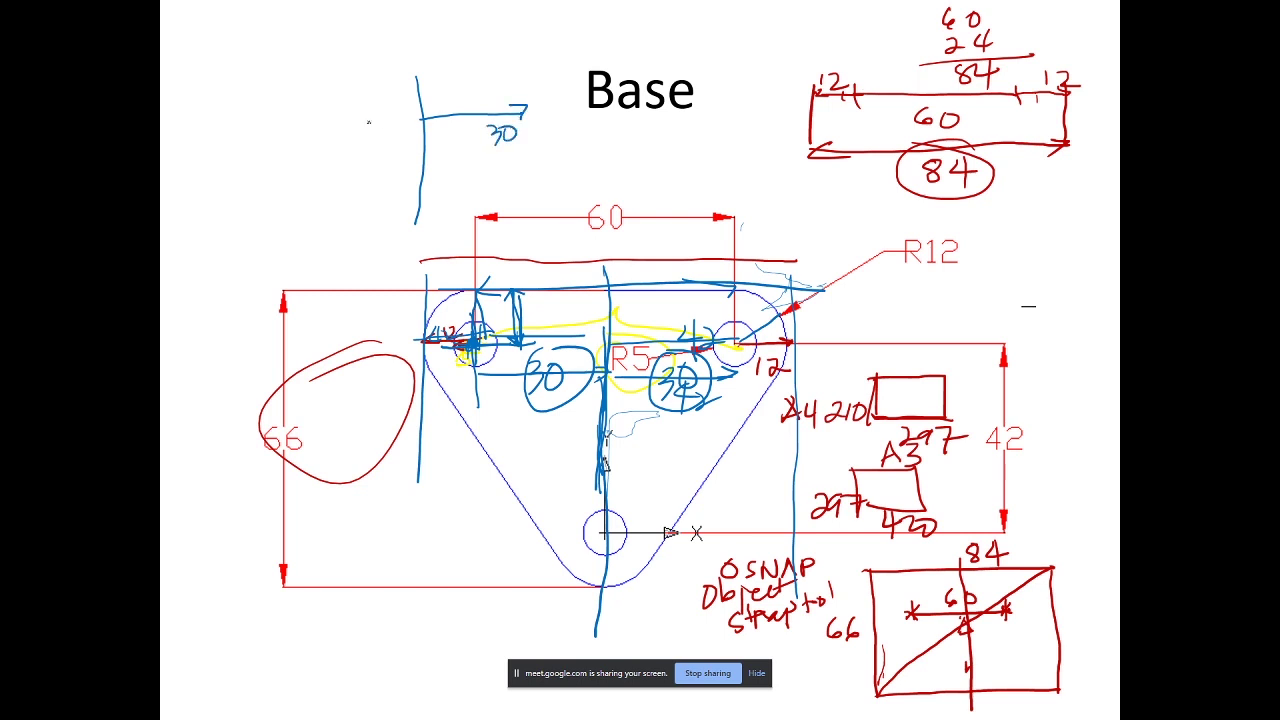
mouse_move(348, 125)
left_mouse_down()
mouse_move(426, 118)
mouse_move(367, 152)
mouse_move(391, 132)
left_mouse_up()
left_click_drag(344, 118, 330, 132)
mouse_move(328, 114)
left_mouse_down()
mouse_move(340, 144)
mouse_move(360, 122)
left_mouse_up()
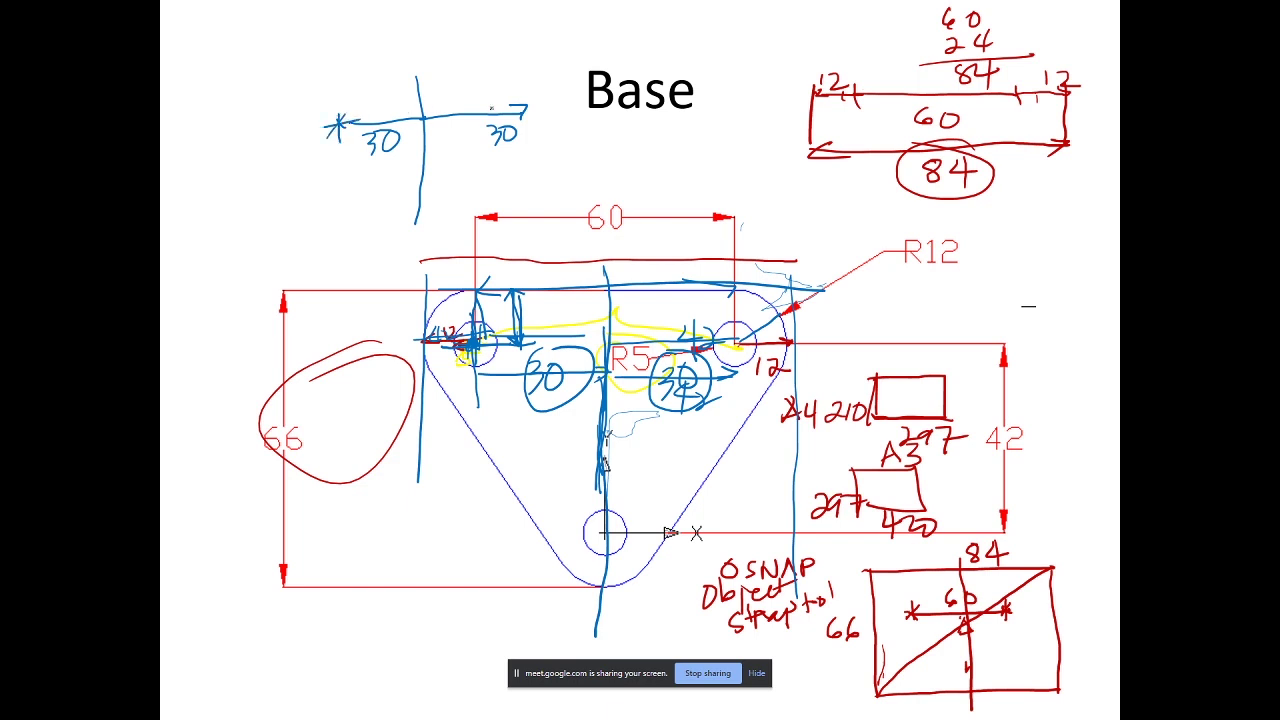
left_click_drag(514, 104, 529, 123)
left_click_drag(515, 109, 532, 131)
mouse_move(325, 131)
left_mouse_down()
mouse_move(342, 66)
mouse_move(354, 80)
left_mouse_up()
left_click_drag(530, 122, 532, 68)
left_click_drag(523, 84, 531, 69)
Label both 12 upward offsets, circle the two hole positions, and extend the centre line down
left_click_drag(312, 71, 572, 66)
left_click_drag(307, 97, 307, 115)
left_click_drag(310, 98, 322, 111)
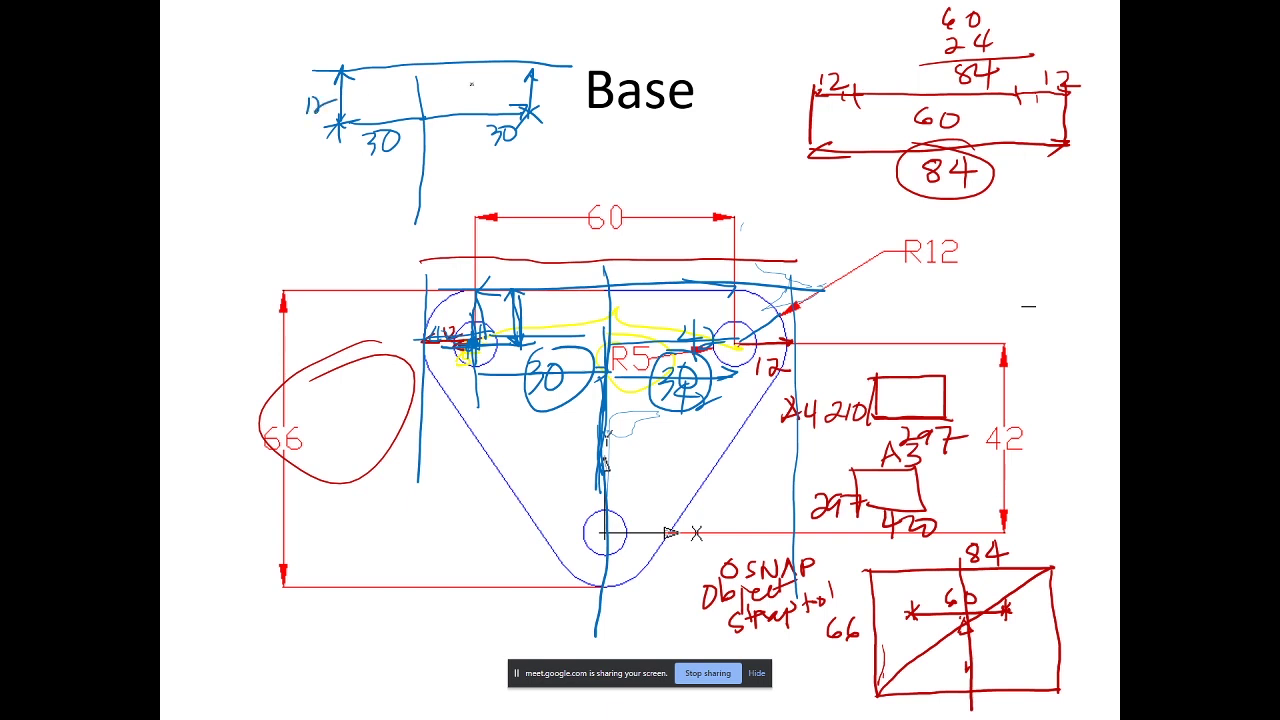
mouse_move(551, 90)
left_mouse_down()
mouse_move(553, 110)
mouse_move(578, 114)
left_mouse_up()
mouse_move(358, 124)
left_mouse_down()
mouse_move(343, 129)
mouse_move(358, 134)
left_mouse_up()
left_click_drag(333, 115, 333, 131)
mouse_move(338, 70)
left_mouse_down()
mouse_move(302, 92)
mouse_move(315, 150)
mouse_move(388, 138)
mouse_move(350, 80)
left_mouse_up()
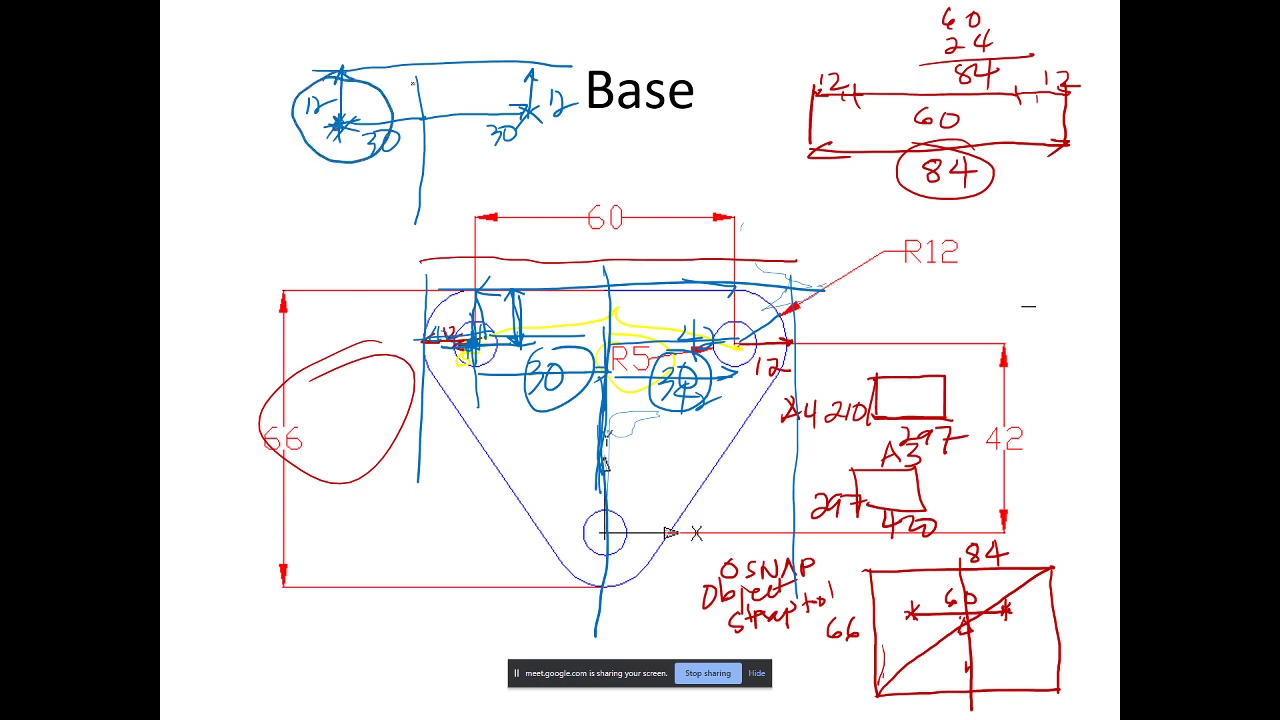
mouse_move(534, 66)
left_mouse_down()
mouse_move(476, 103)
mouse_move(514, 152)
mouse_move(572, 100)
mouse_move(558, 73)
mouse_move(492, 62)
left_mouse_up()
left_click_drag(424, 118, 520, 119)
left_click_drag(344, 125, 404, 122)
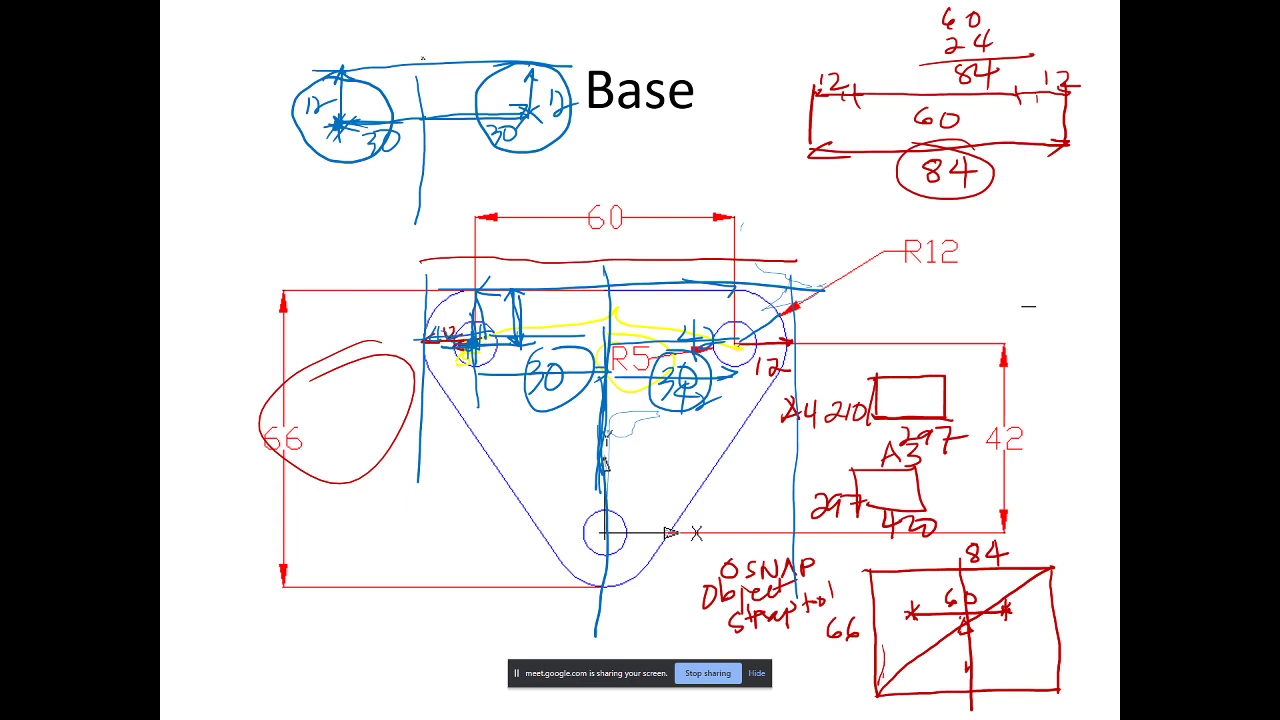
left_click_drag(421, 58, 416, 286)
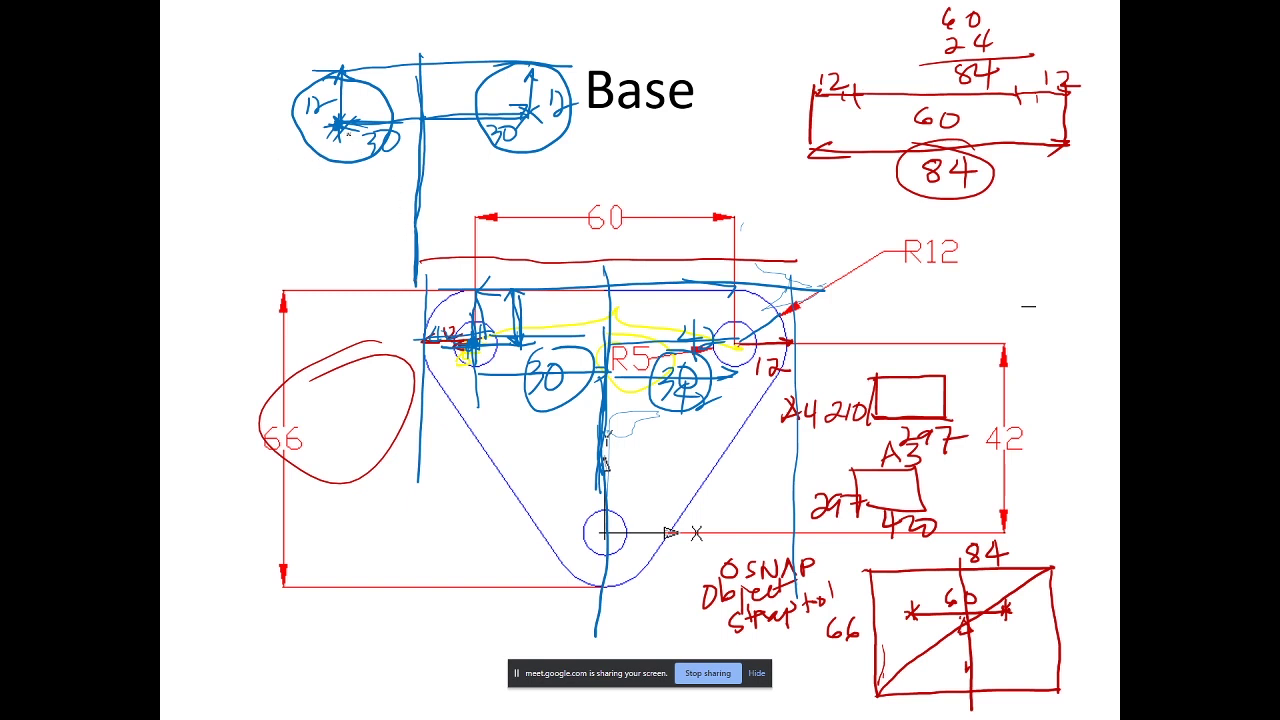
Draw a labelled arrowed offset line below the left circle and retrace both circles
left_click_drag(368, 121, 414, 123)
mouse_move(350, 181)
left_mouse_down()
mouse_move(336, 180)
mouse_move(522, 177)
mouse_move(508, 184)
left_mouse_up()
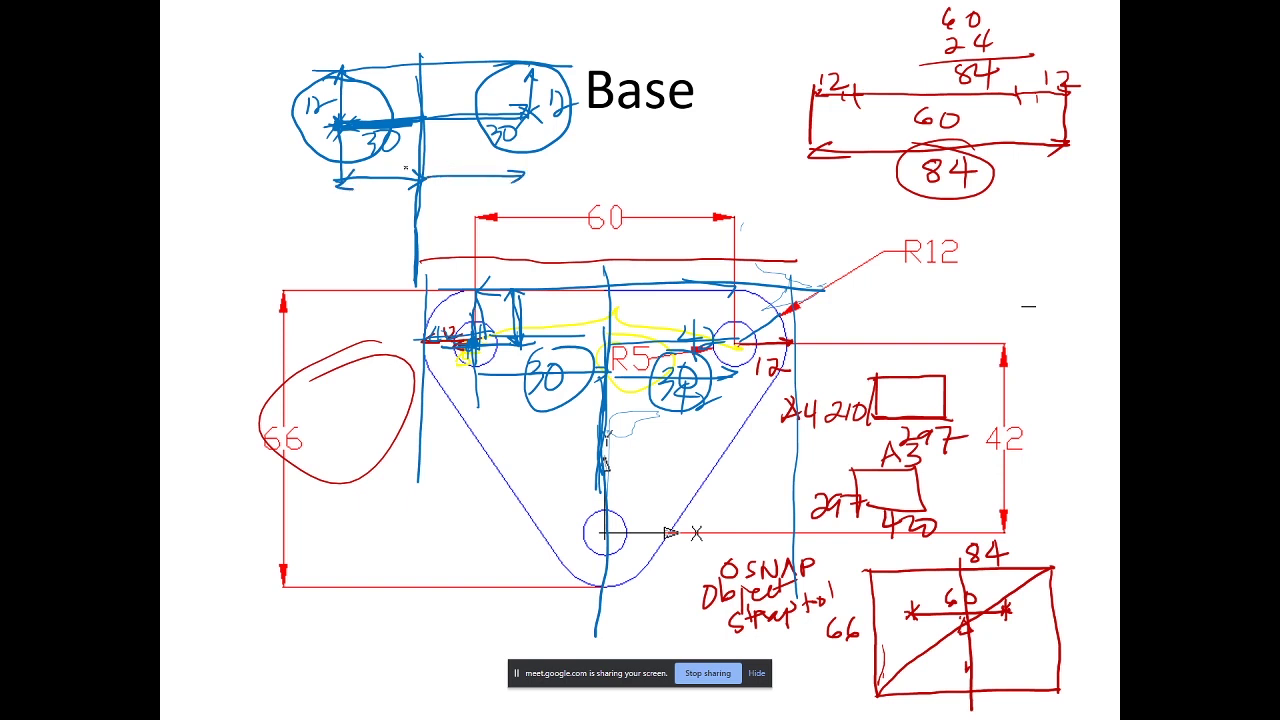
mouse_move(350, 200)
left_mouse_down()
mouse_move(366, 240)
mouse_move(395, 212)
mouse_move(390, 229)
left_mouse_up()
left_click_drag(392, 219, 404, 216)
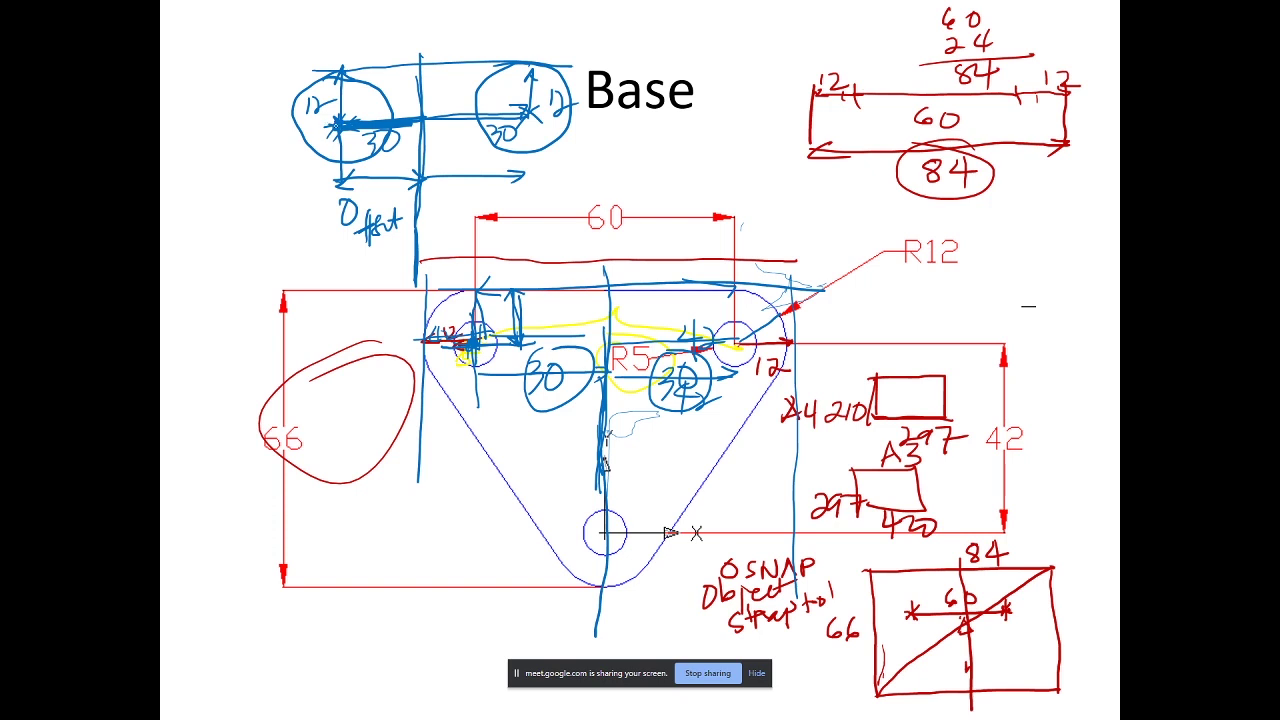
mouse_move(343, 82)
left_mouse_down()
mouse_move(345, 106)
mouse_move(287, 132)
mouse_move(310, 141)
left_mouse_up()
mouse_move(524, 114)
left_mouse_down()
mouse_move(578, 120)
mouse_move(572, 134)
mouse_move(527, 111)
left_mouse_up()
mouse_move(532, 126)
left_mouse_down()
mouse_move(520, 110)
mouse_move(518, 121)
left_mouse_up()
mouse_move(538, 58)
left_mouse_down()
mouse_move(518, 60)
mouse_move(482, 135)
mouse_move(570, 140)
mouse_move(558, 74)
mouse_move(484, 64)
left_mouse_up()
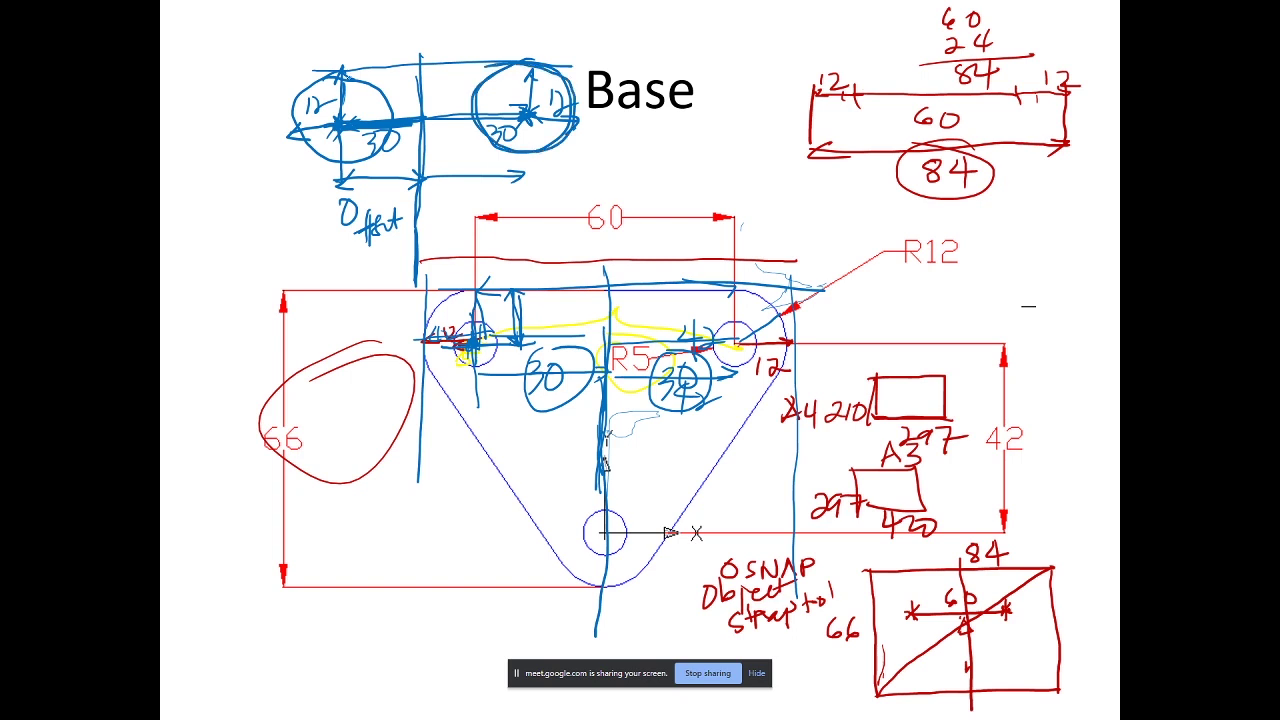
mouse_move(340, 78)
left_mouse_down()
mouse_move(306, 104)
mouse_move(360, 150)
mouse_move(392, 90)
mouse_move(299, 115)
mouse_move(352, 160)
left_mouse_up()
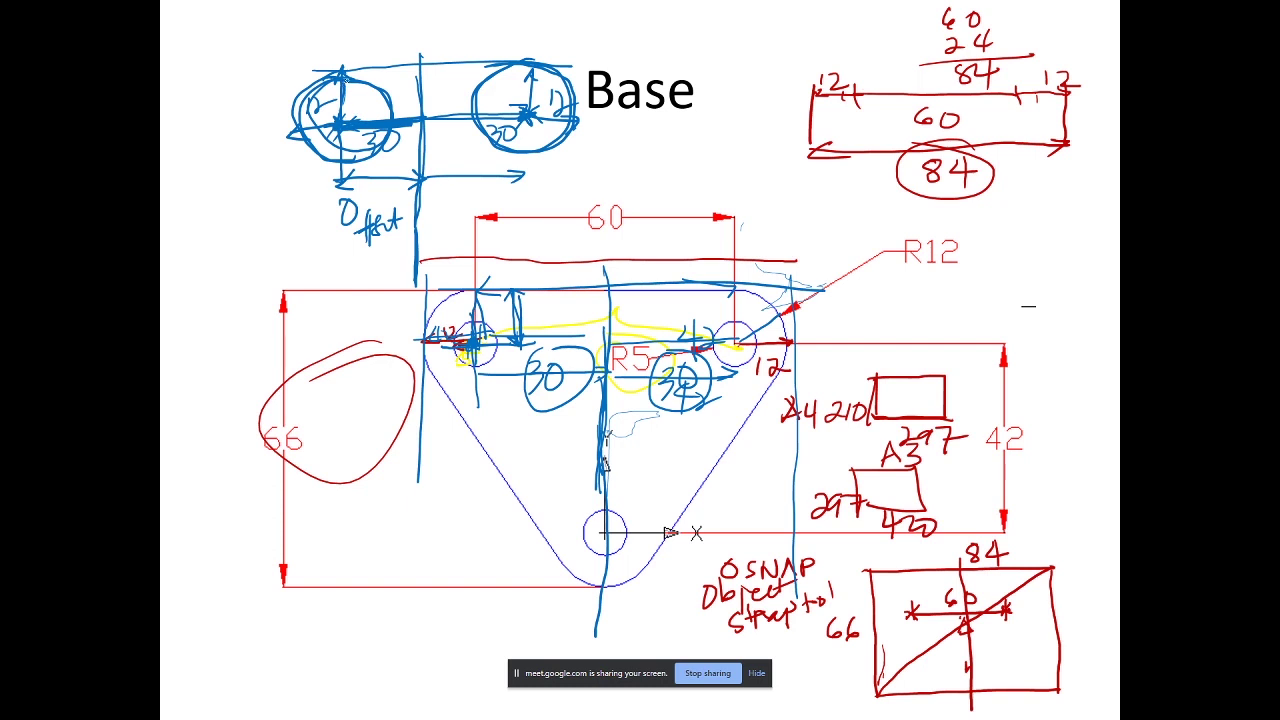
Mark the 40 spacing between the circles and trace centre lines through the top and bottom holes
mouse_move(412, 60)
left_mouse_down()
mouse_move(417, 114)
mouse_move(412, 64)
mouse_move(447, 116)
mouse_move(460, 99)
left_mouse_up()
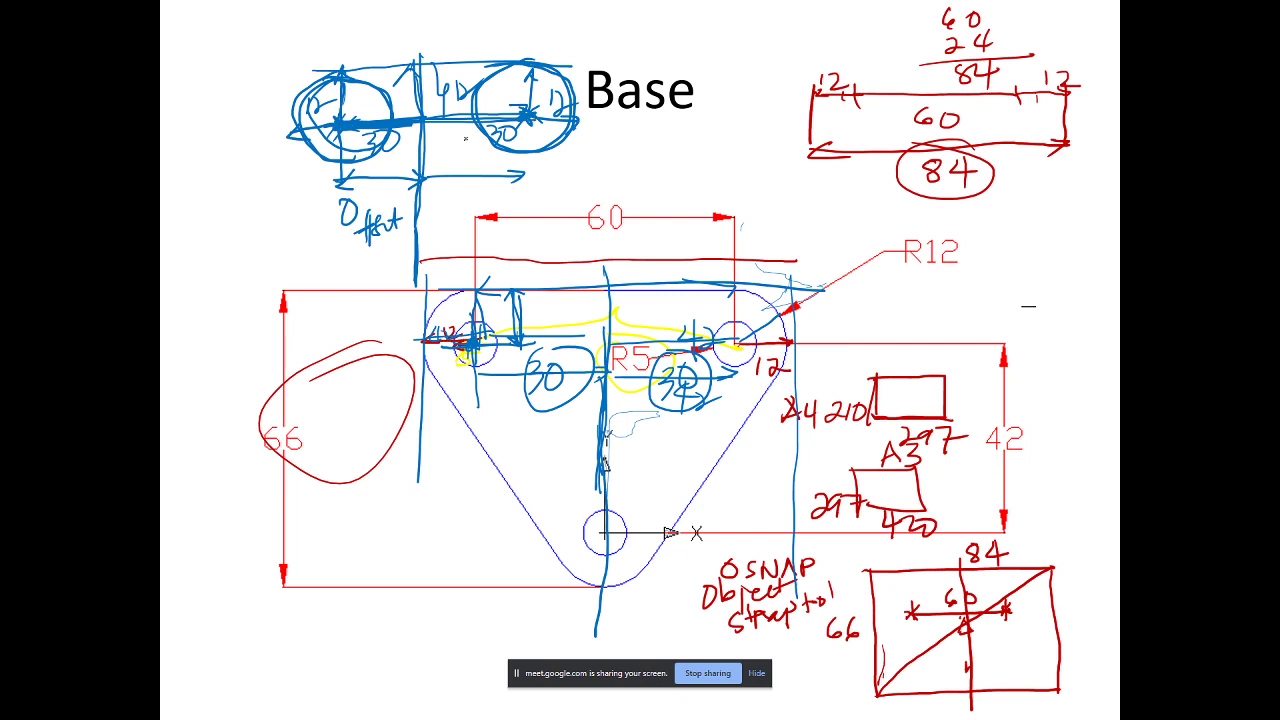
left_click_drag(476, 122, 393, 129)
left_click_drag(382, 340, 706, 344)
left_click_drag(512, 530, 672, 536)
mouse_move(602, 360)
left_mouse_down()
mouse_move(558, 436)
mouse_move(592, 514)
left_mouse_up()
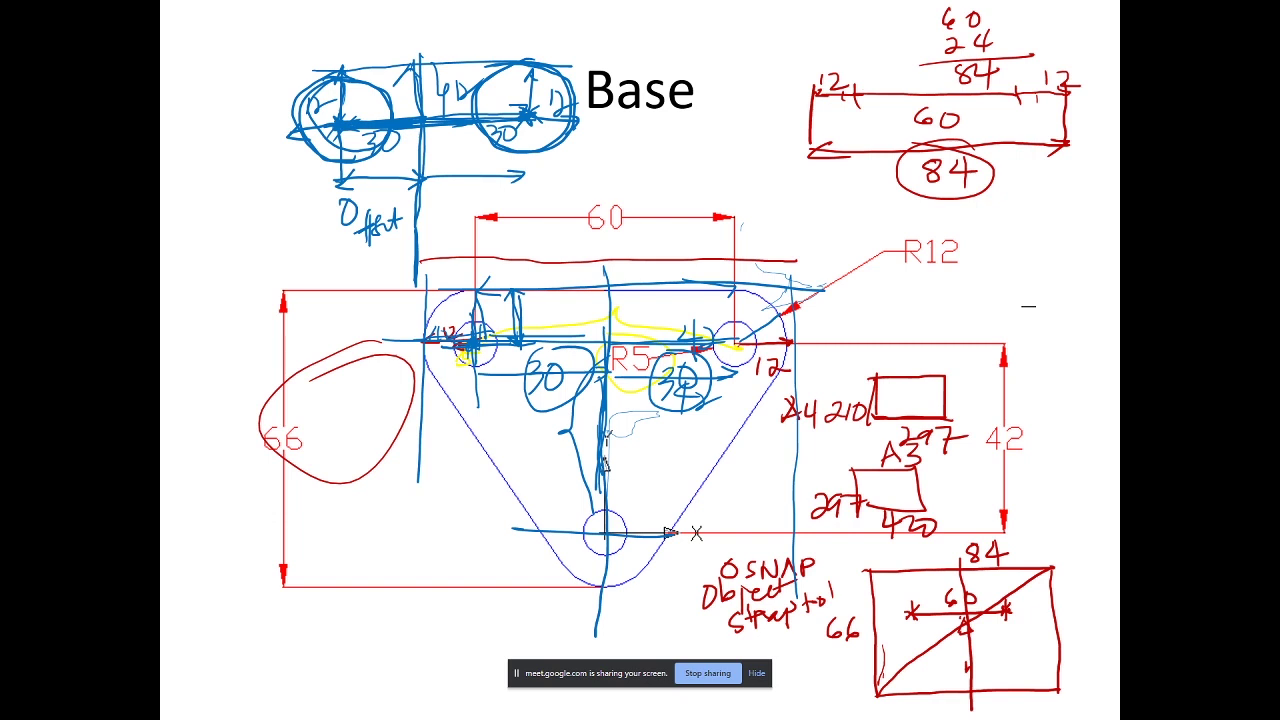
Ink the 12 offsets at the top and bottom left of the outline
left_click_drag(273, 341, 348, 335)
mouse_move(321, 280)
left_mouse_down()
mouse_move(322, 334)
mouse_move(367, 318)
left_mouse_up()
left_click_drag(356, 315, 383, 298)
mouse_move(272, 532)
left_mouse_down()
mouse_move(333, 522)
mouse_move(323, 548)
mouse_move(358, 551)
left_mouse_up()
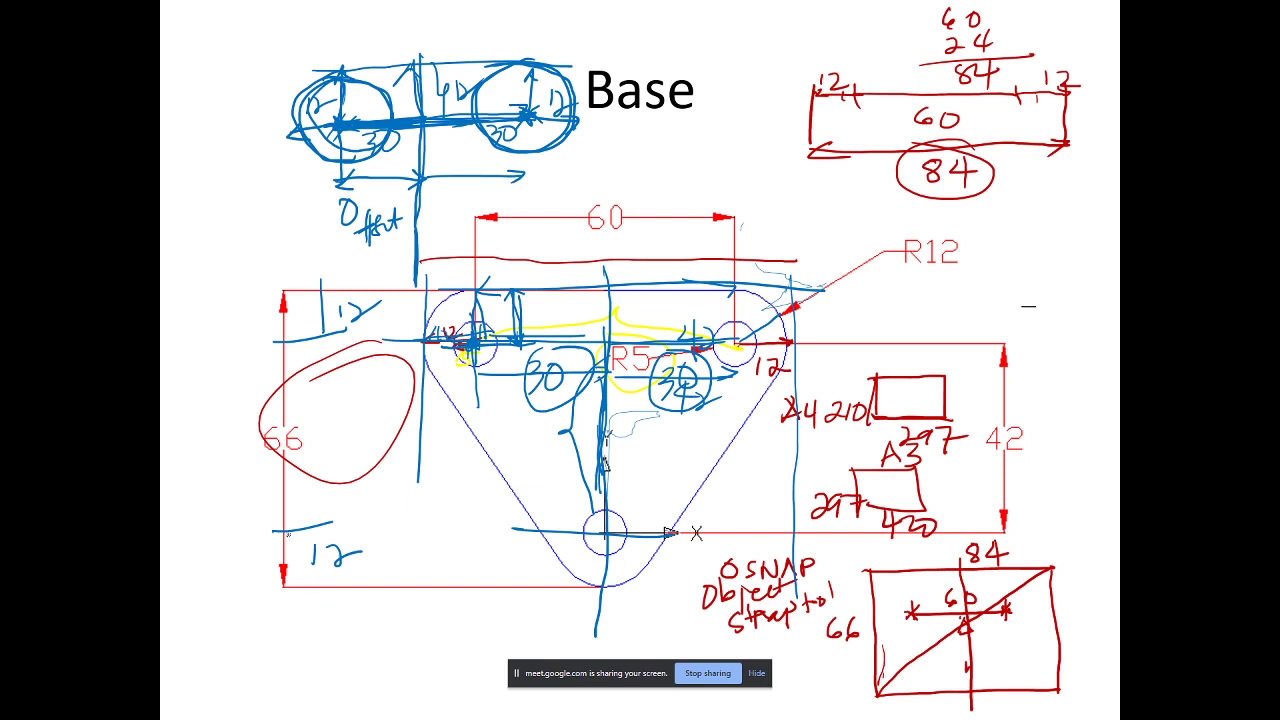
Write the 66 − 24 = 42 subtraction below the drawing, then go to the Component Breakdown slide
mouse_move(356, 603)
left_mouse_down()
mouse_move(341, 620)
mouse_move(376, 617)
left_mouse_up()
mouse_move(322, 656)
left_mouse_down()
mouse_move(355, 664)
mouse_move(385, 635)
mouse_move(390, 664)
mouse_move(340, 688)
mouse_move(428, 656)
left_mouse_up()
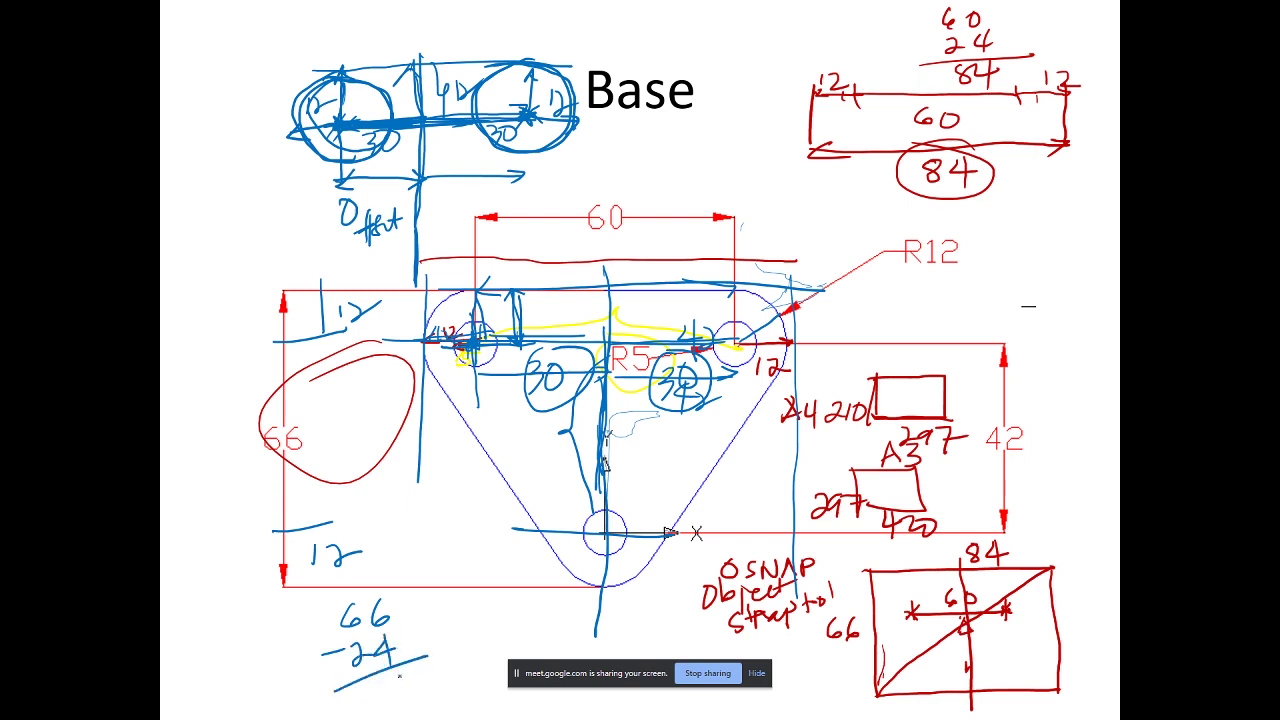
right_click(399, 677)
mouse_move(401, 677)
left_mouse_down()
mouse_move(420, 686)
mouse_move(390, 712)
mouse_move(438, 692)
left_mouse_up()
key("Left")
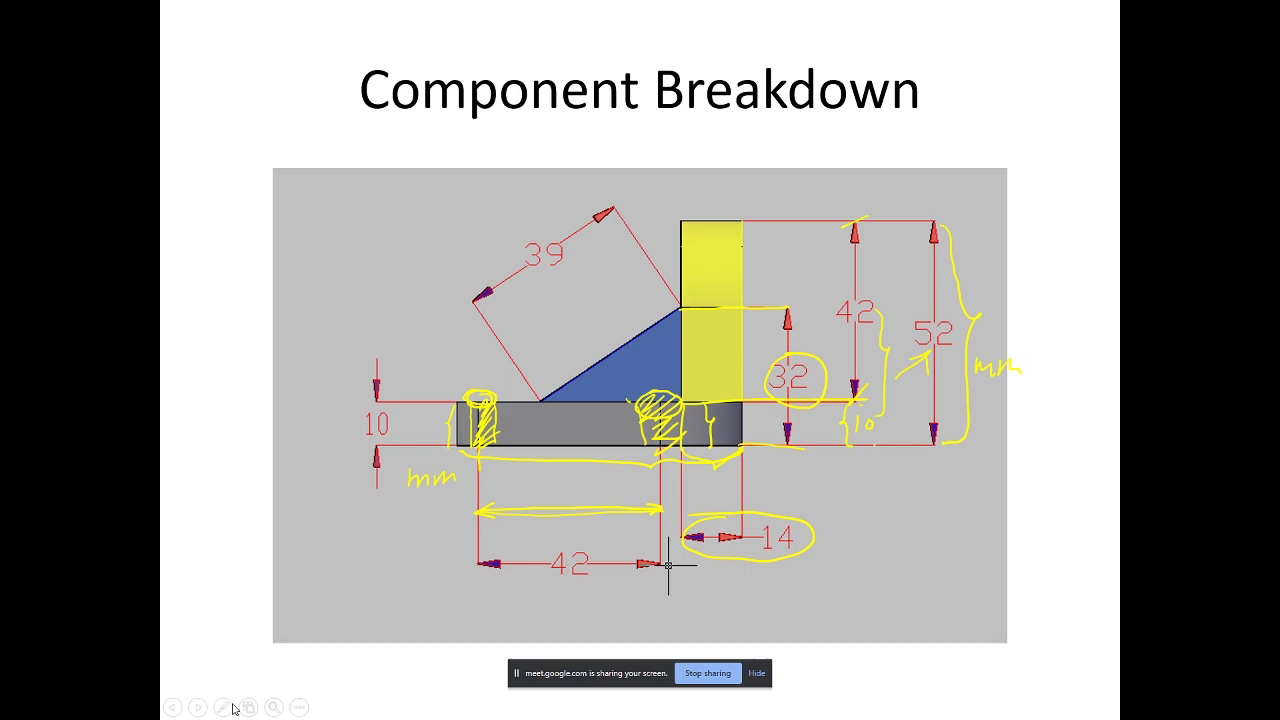
Page through the Back Support, Rib Support and 3D model slides, ending on the Base slide
key("Right")
key("Right")
key("Right")
key("Right")
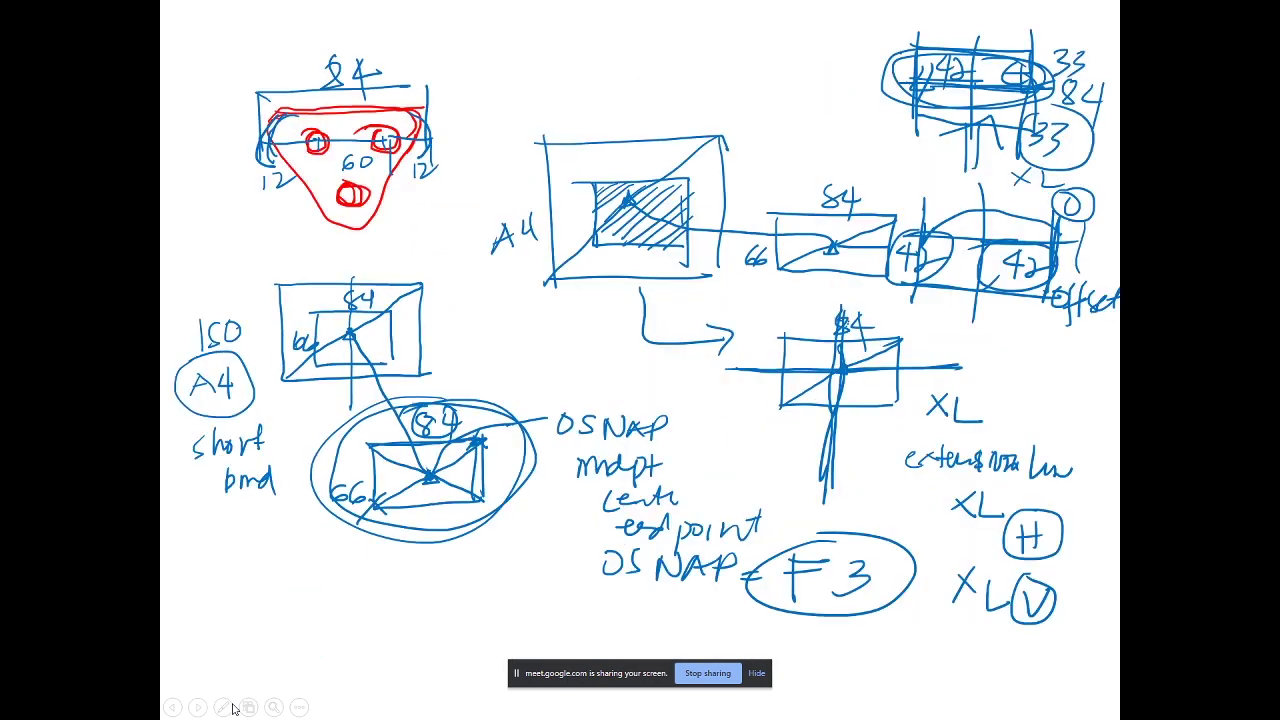
key("Right")
key("Right")
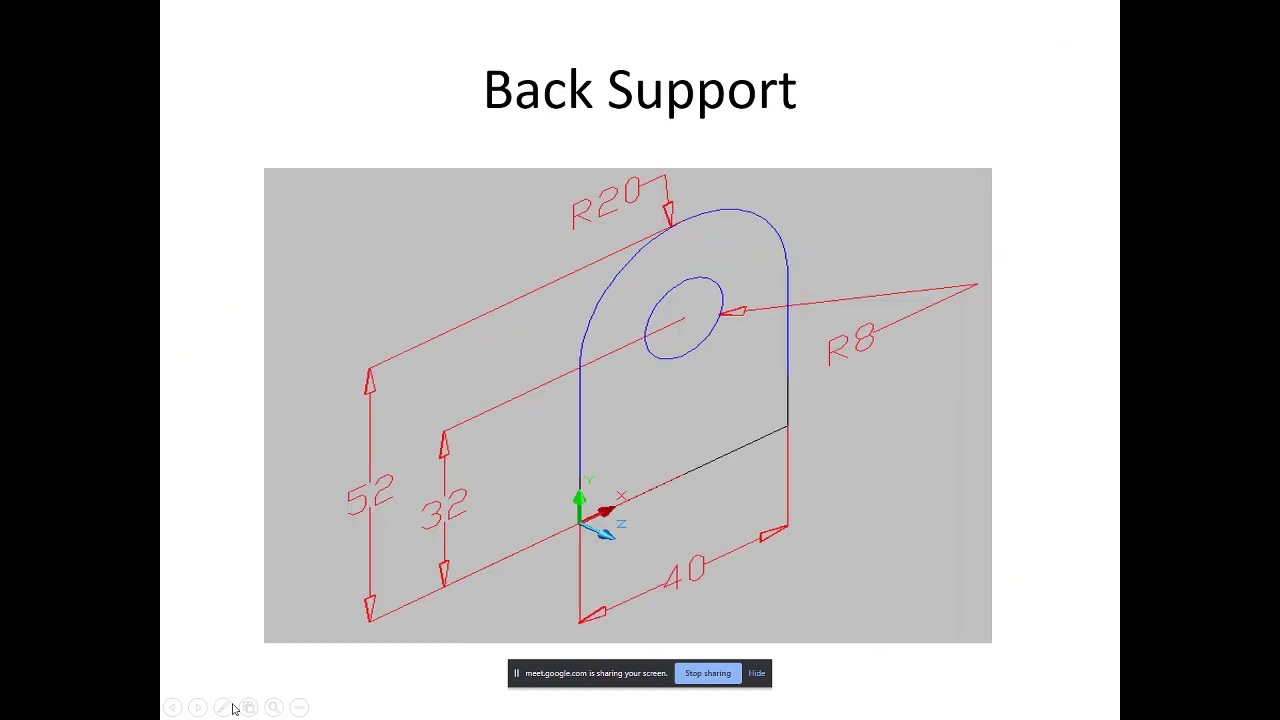
key("Left")
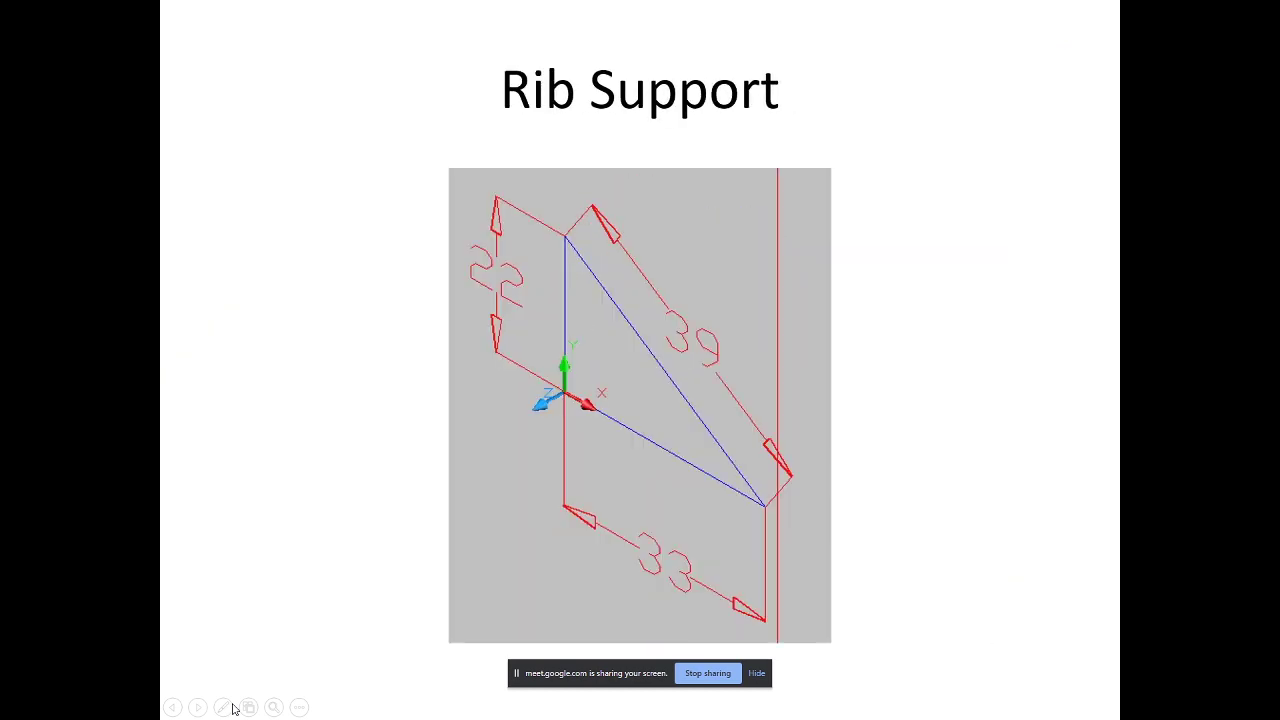
key("Left")
key("Left")
key("Left")
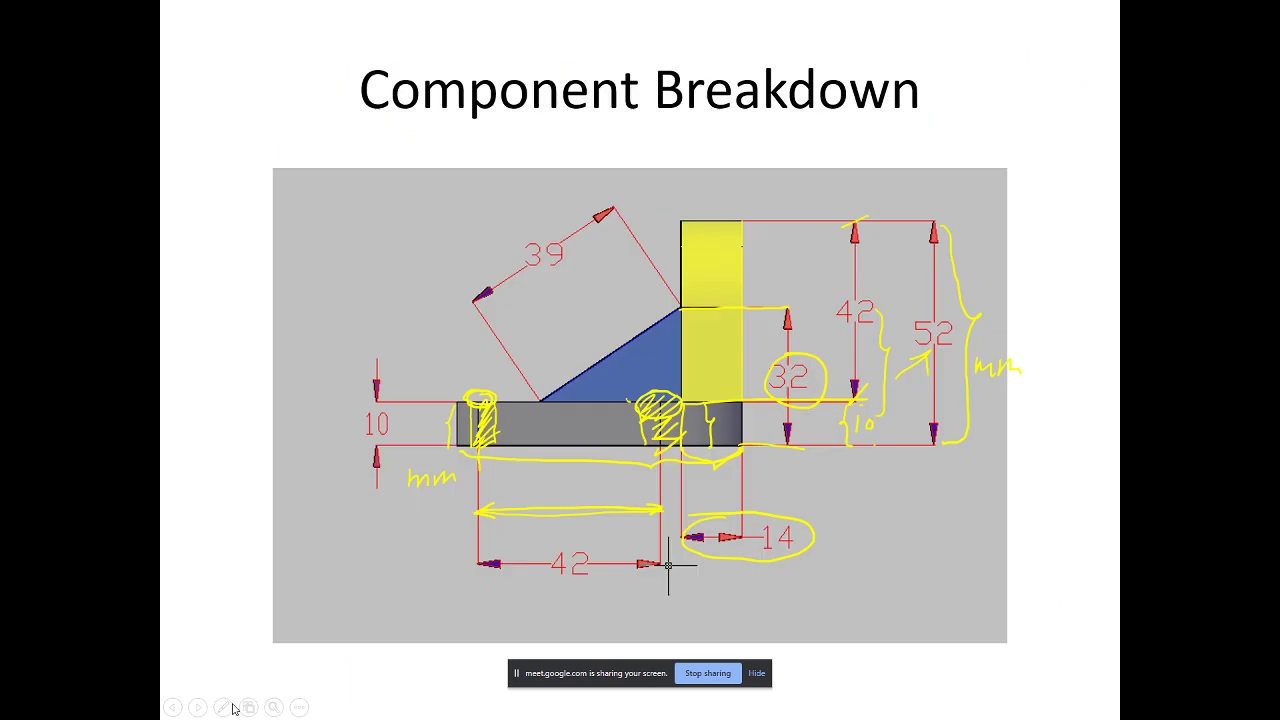
key("Left")
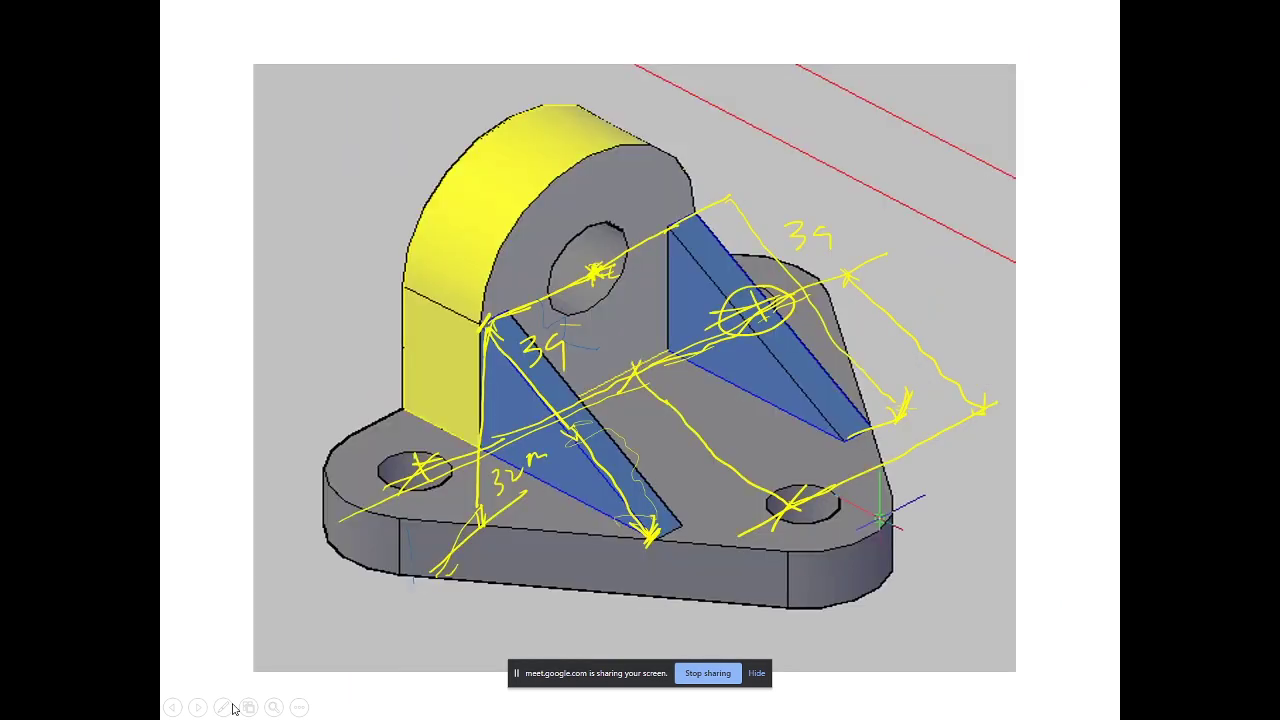
key("Right")
key("Right")
key("Right")
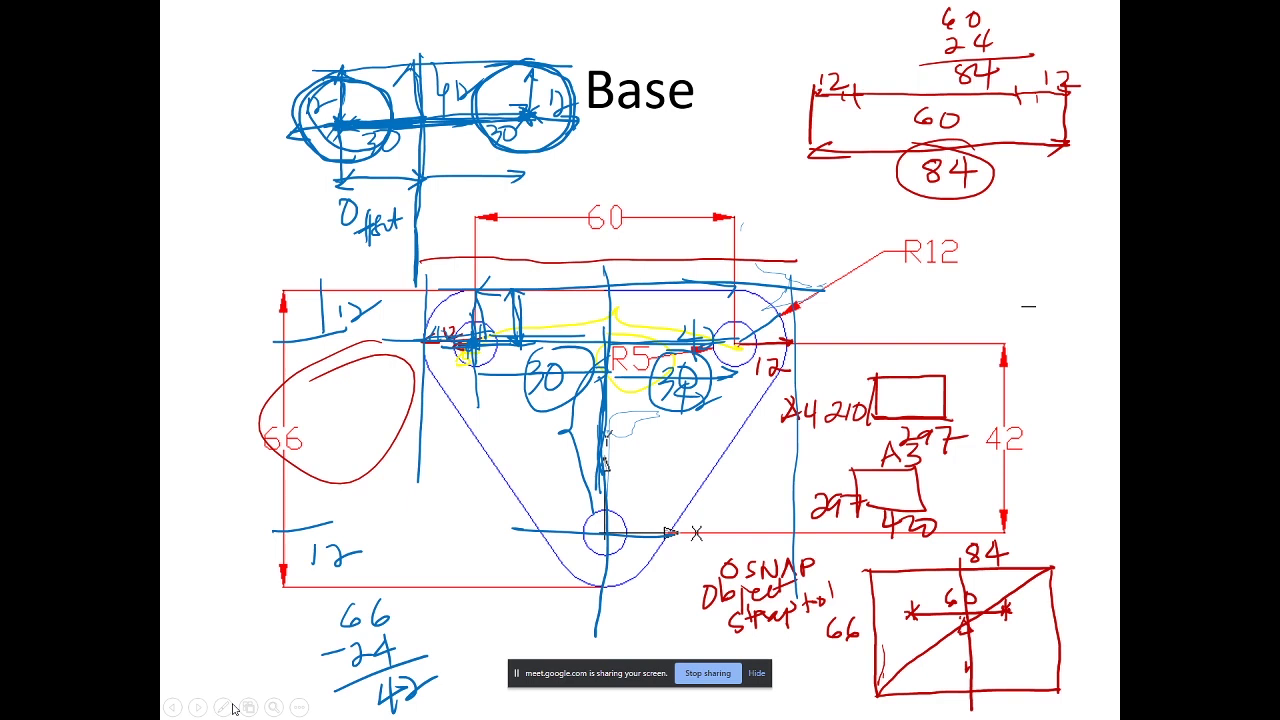
Circle the red 42 height with the pen, then end the slideshow with Esc
mouse_move(1036, 385)
left_mouse_down()
mouse_move(950, 455)
mouse_move(1025, 388)
left_mouse_up()
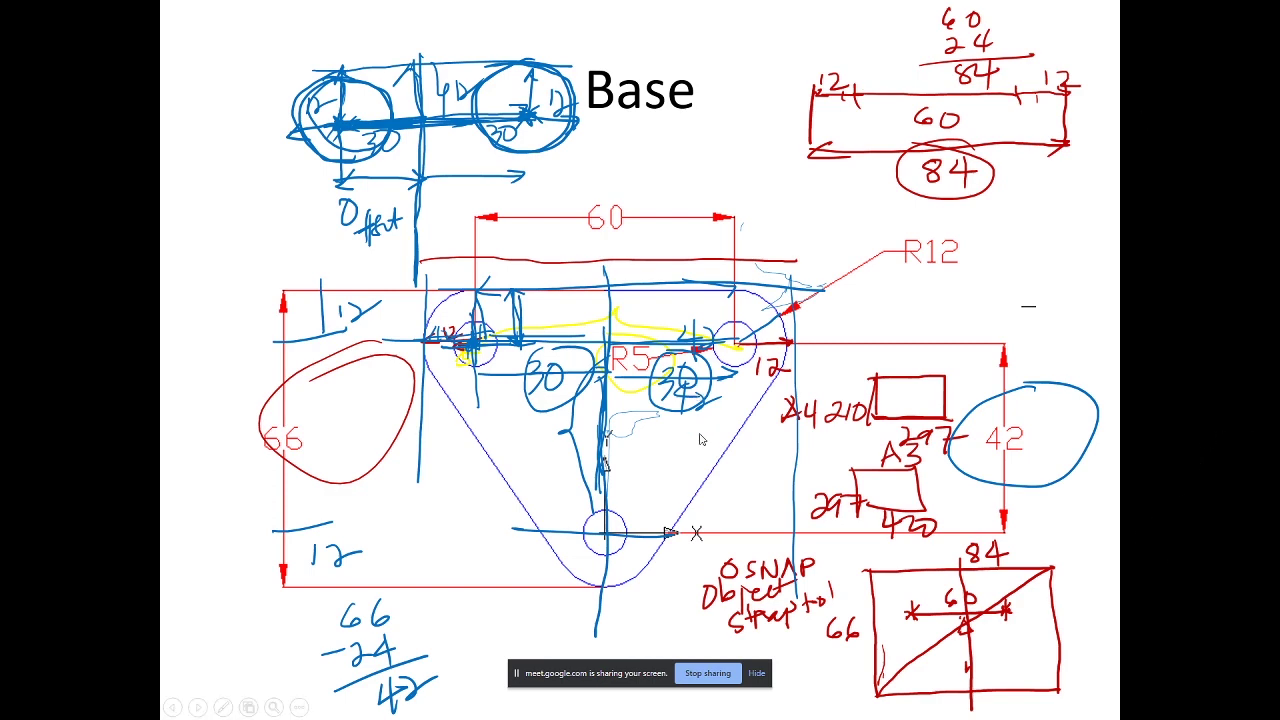
key("Right")
key("Escape")
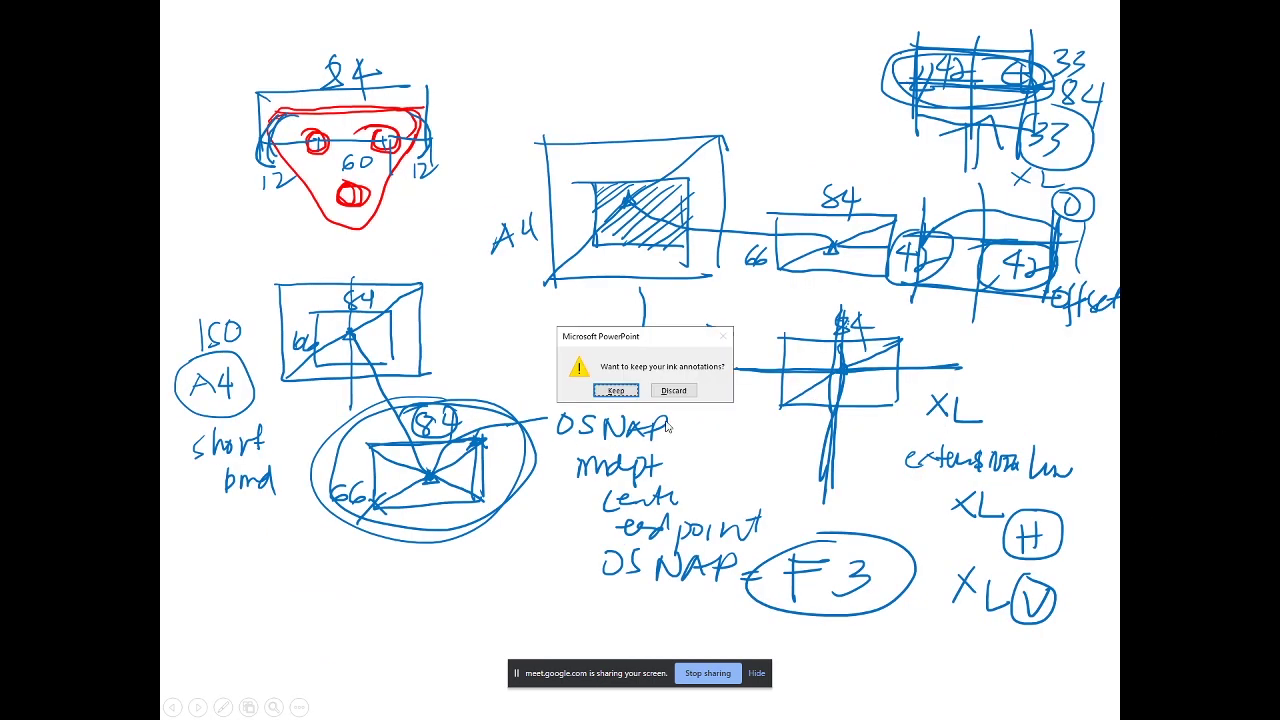
Keep the ink annotations, then search Windows for 'auto' to find AutoCAD 2021
left_click(616, 391)
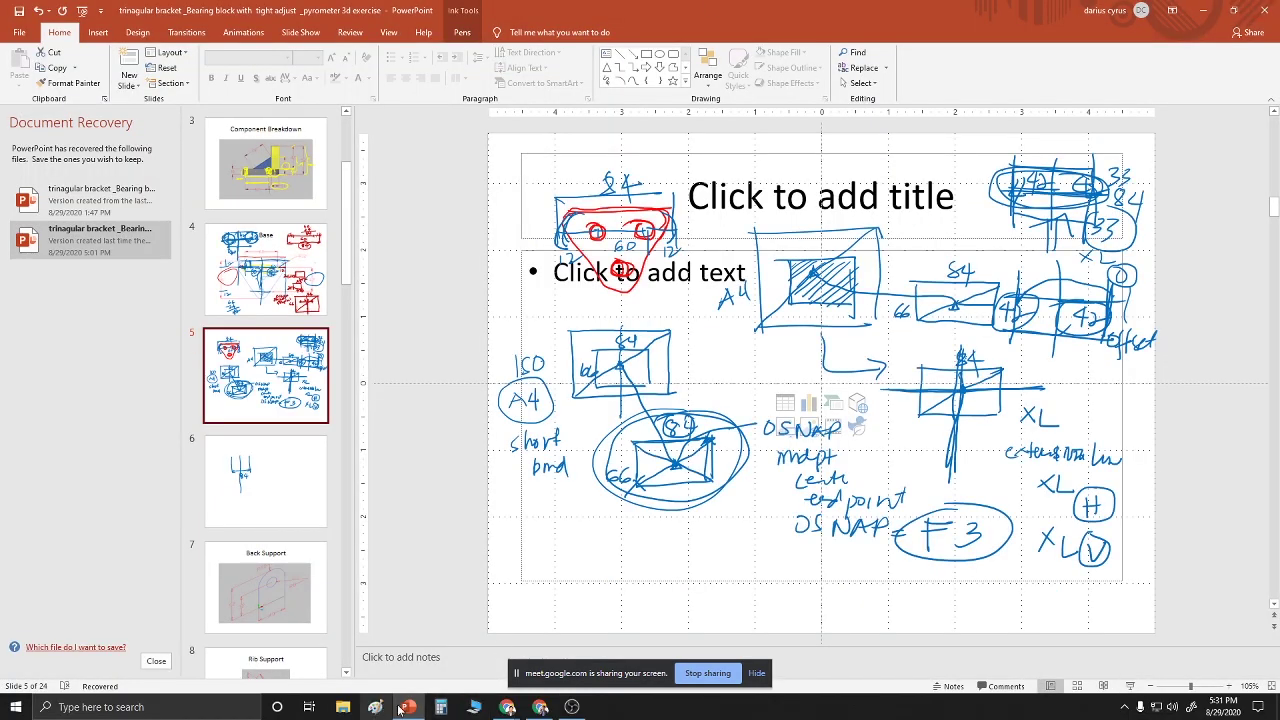
left_click(155, 707)
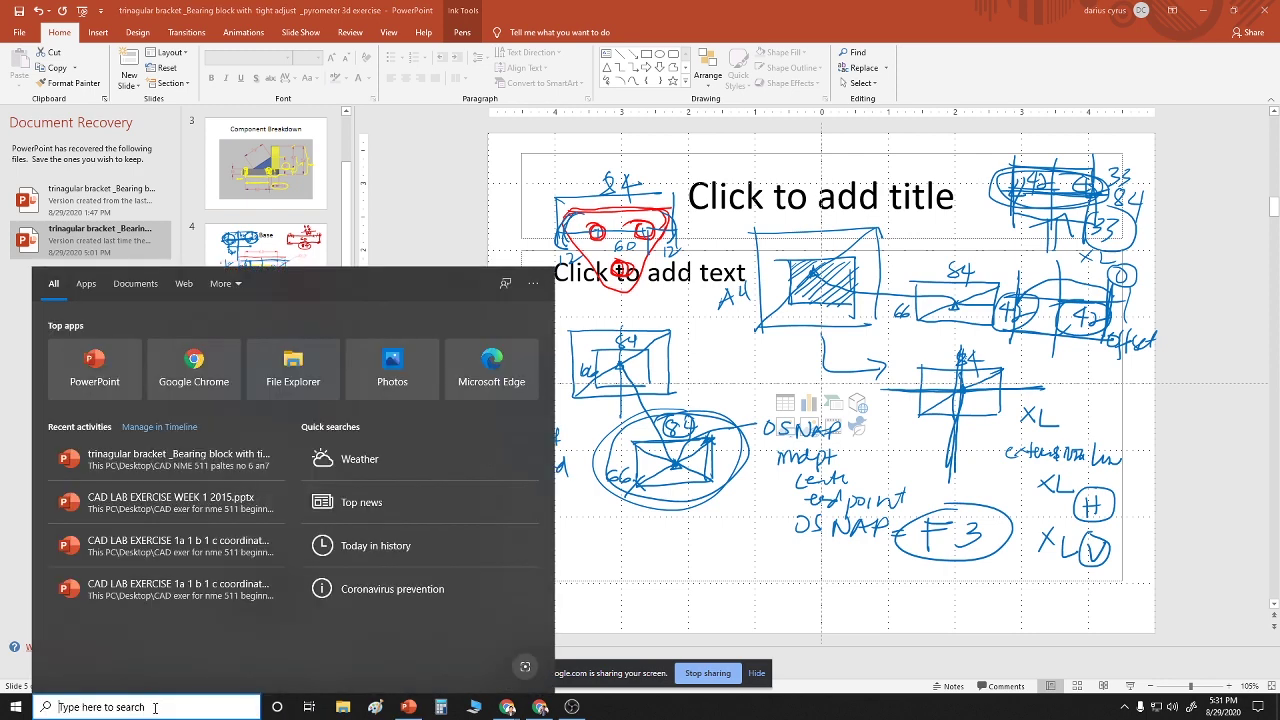
type("auto")
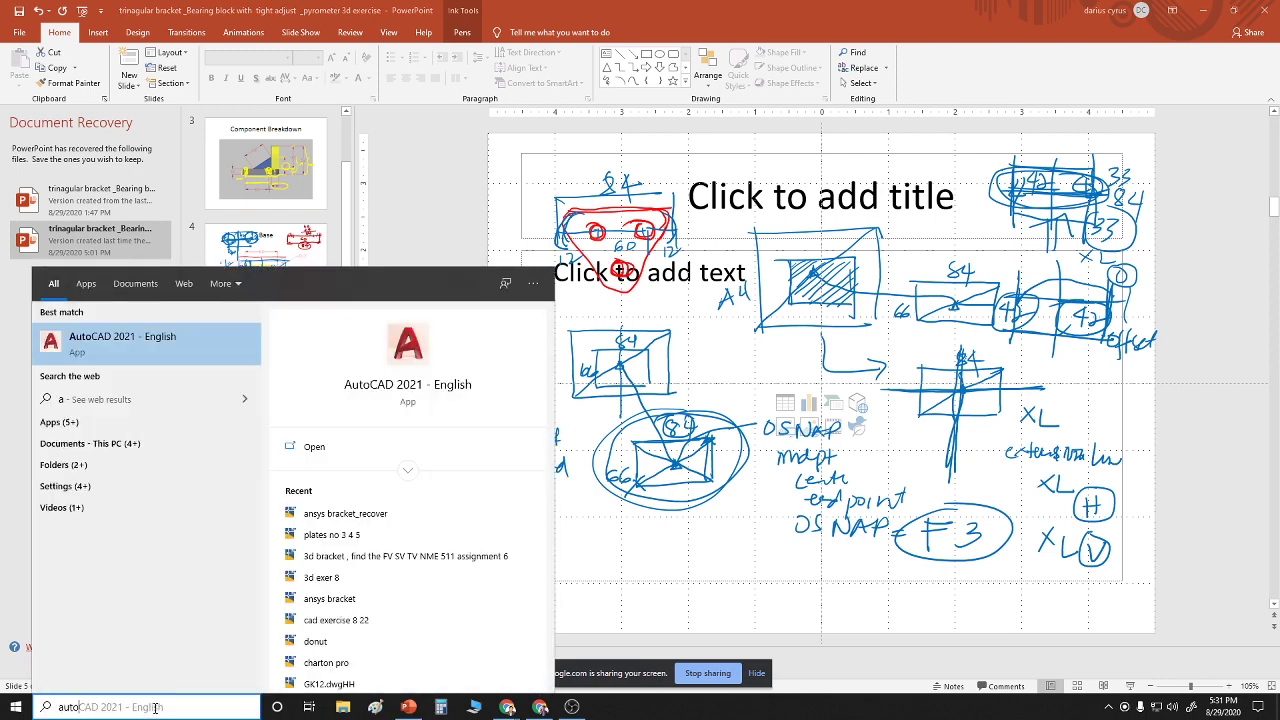
Launch AutoCAD 2021 from the search results and close the Drawing Recovery notice
left_click(88, 348)
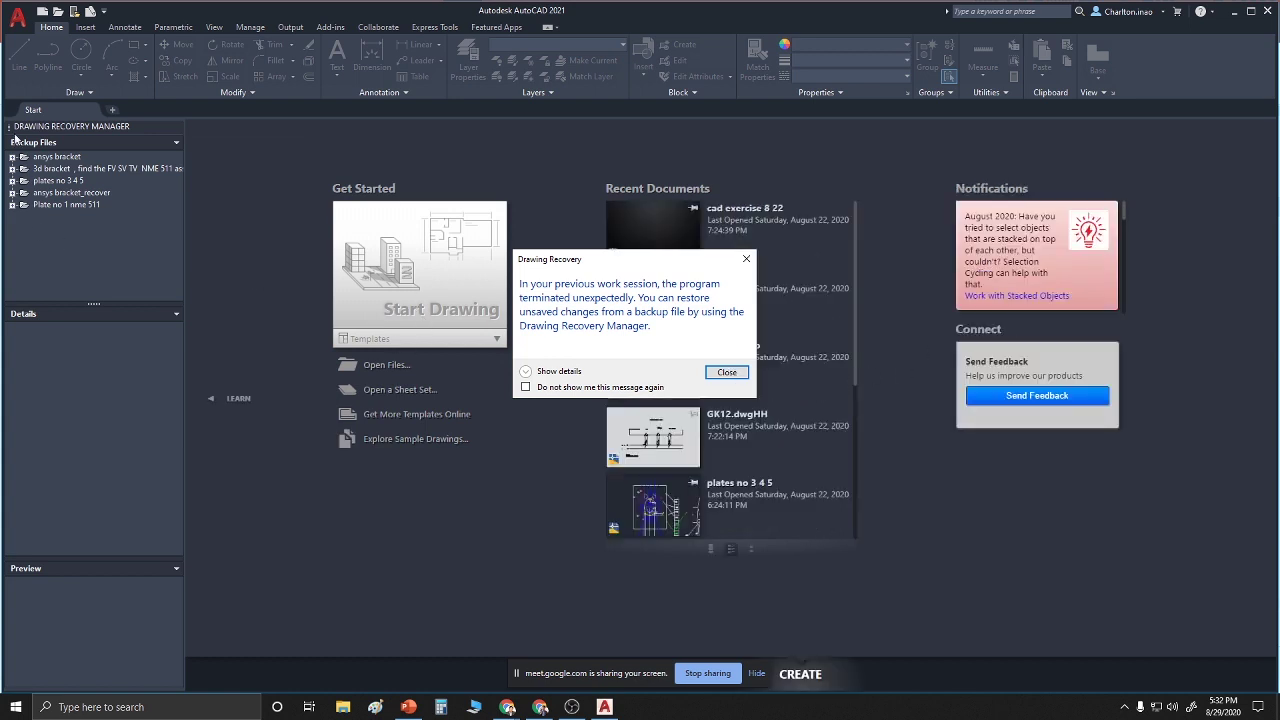
left_click(727, 372)
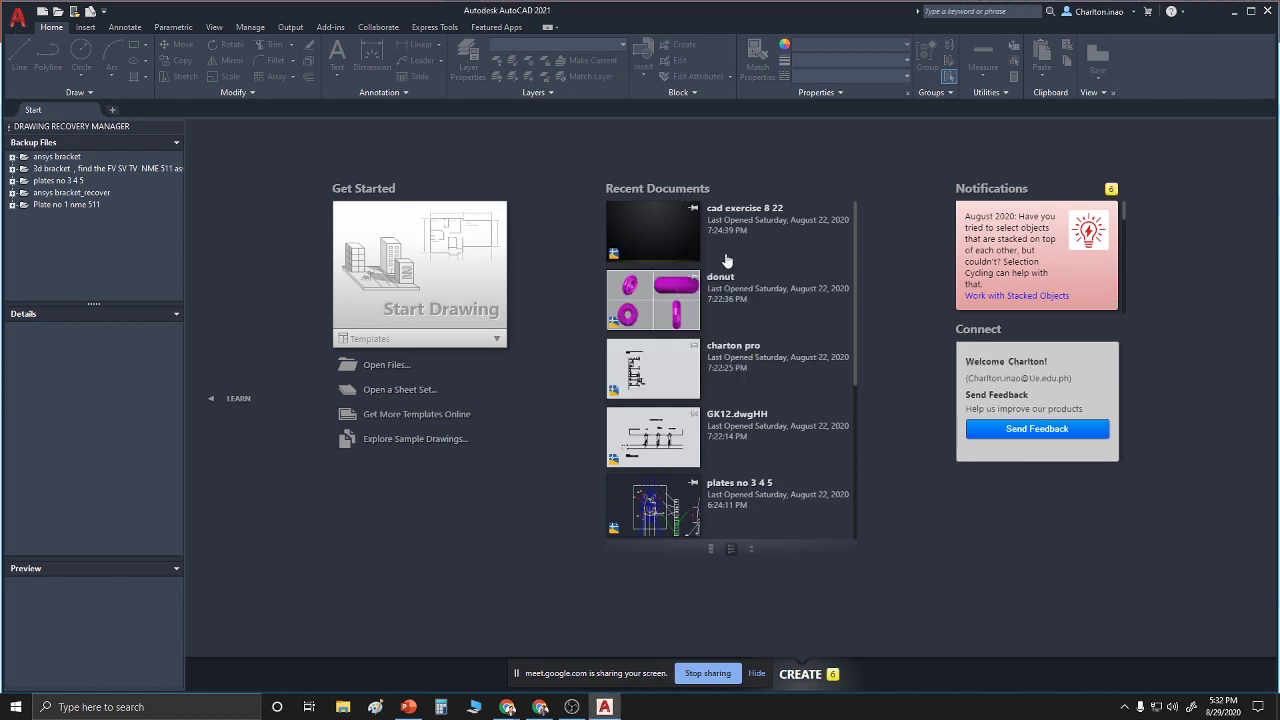
Start a new blank Drawing1 from the Start tab, cancel the pending command, and zoom out
left_click(470, 260)
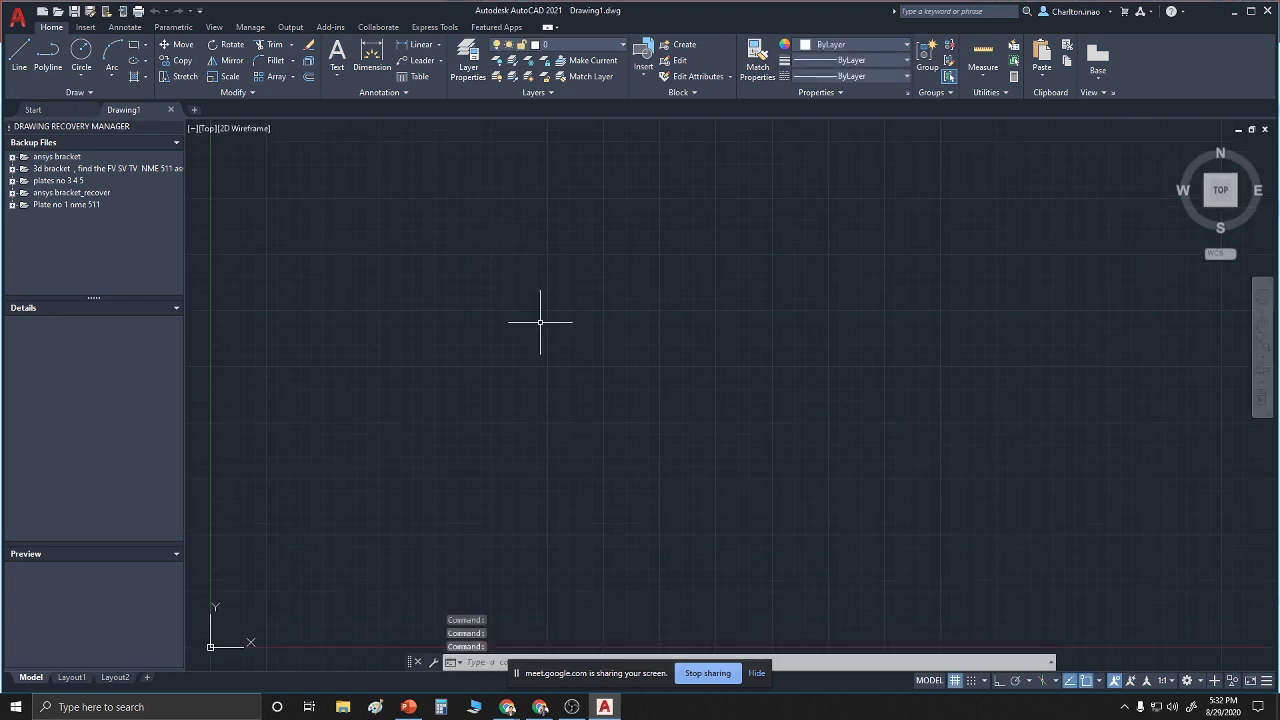
scroll(740, 500, "down", 2)
key("Escape")
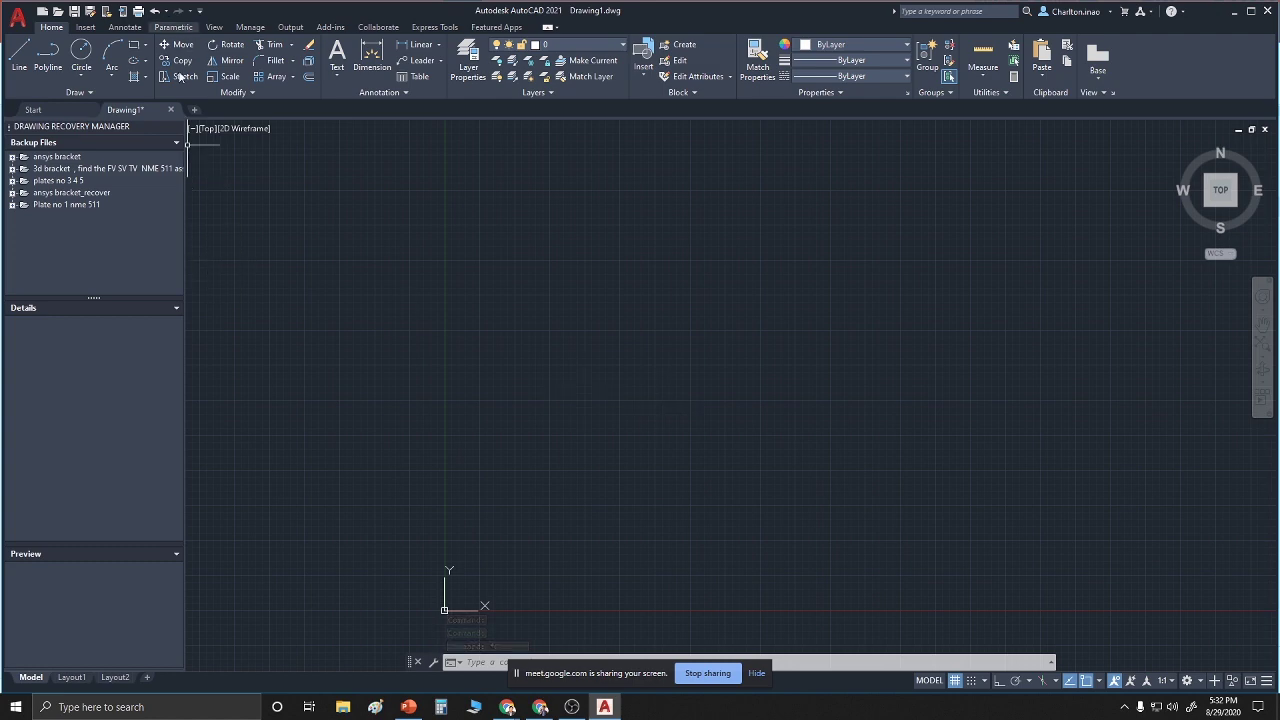
scroll(389, 271, "down", 3)
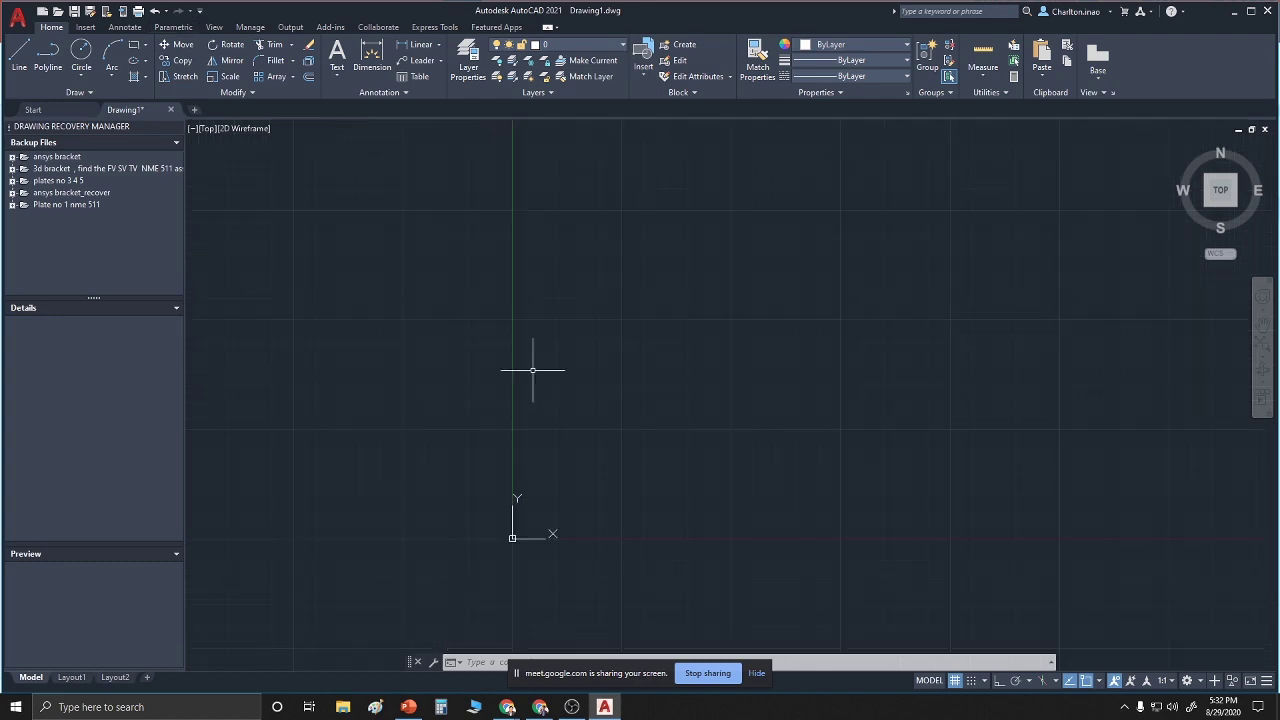
scroll(533, 368, "down", 3)
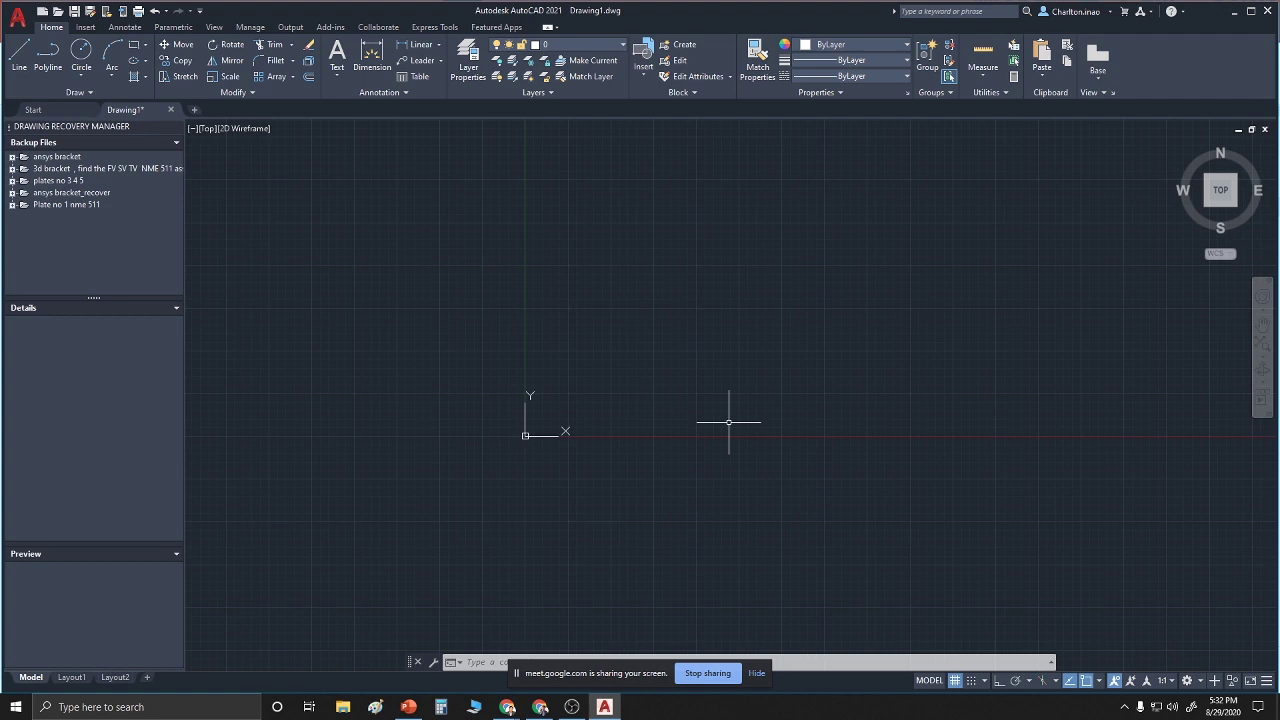
type("rec")
key("Return")
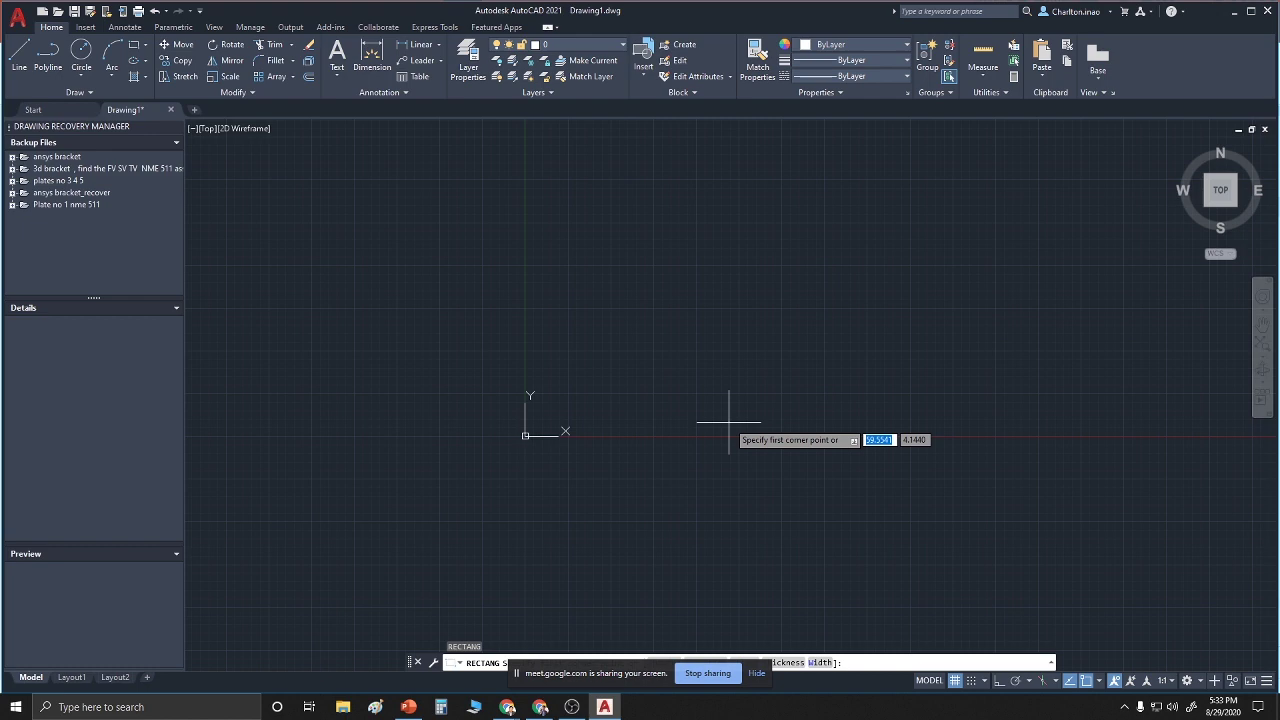
type("0")
key("Tab")
type("0")
key("Return")
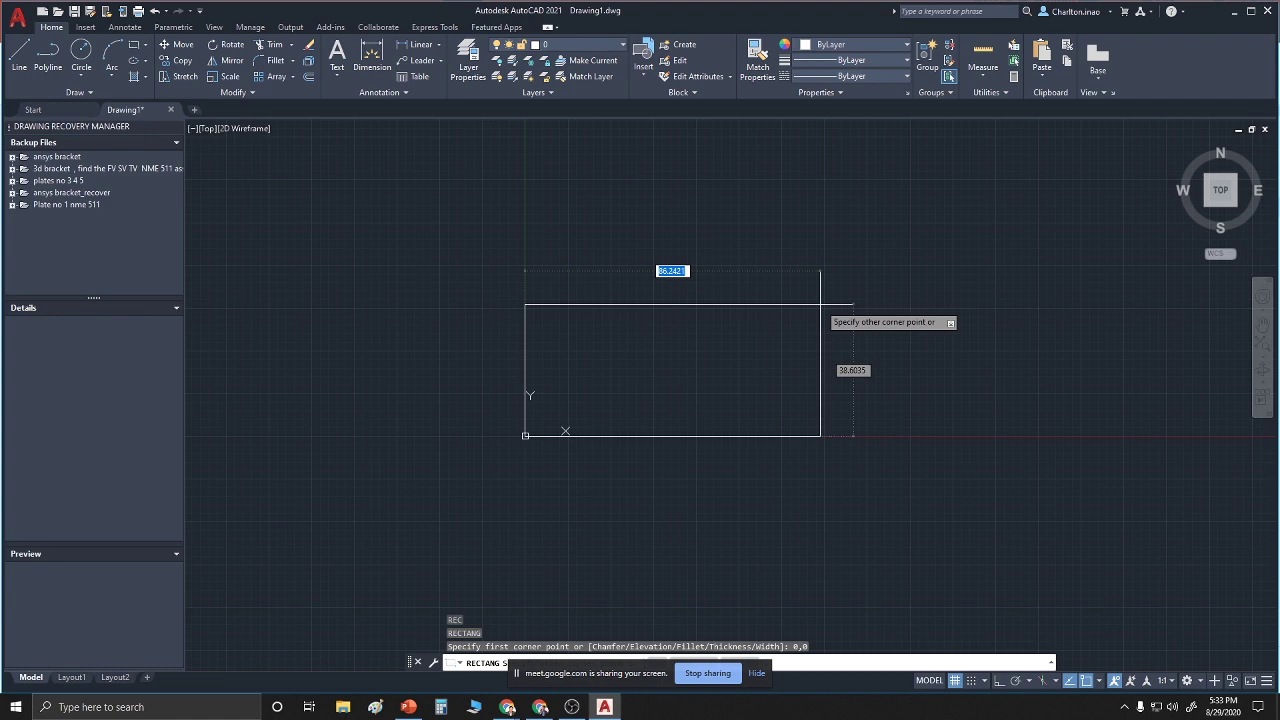
type("2")
type("97")
key("Tab")
type("210")
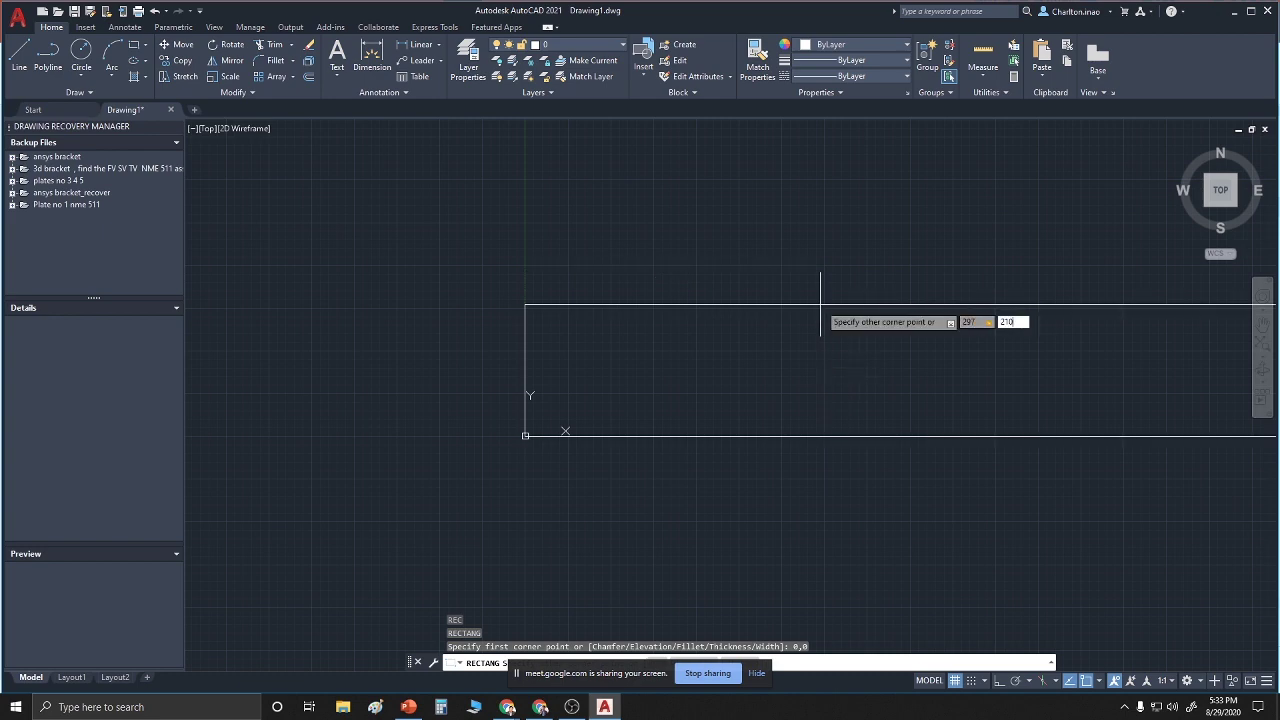
key("Return")
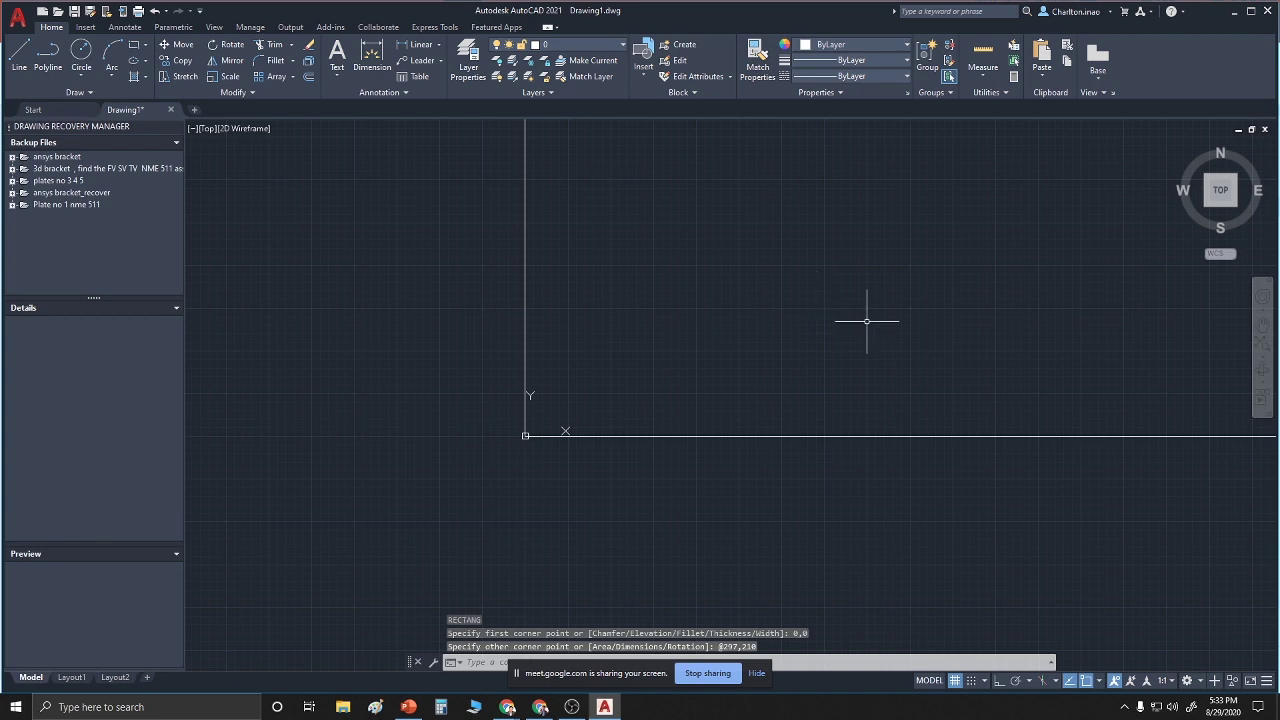
scroll(912, 352, "down", 5)
scroll(911, 355, "up", 3)
right_click(897, 350)
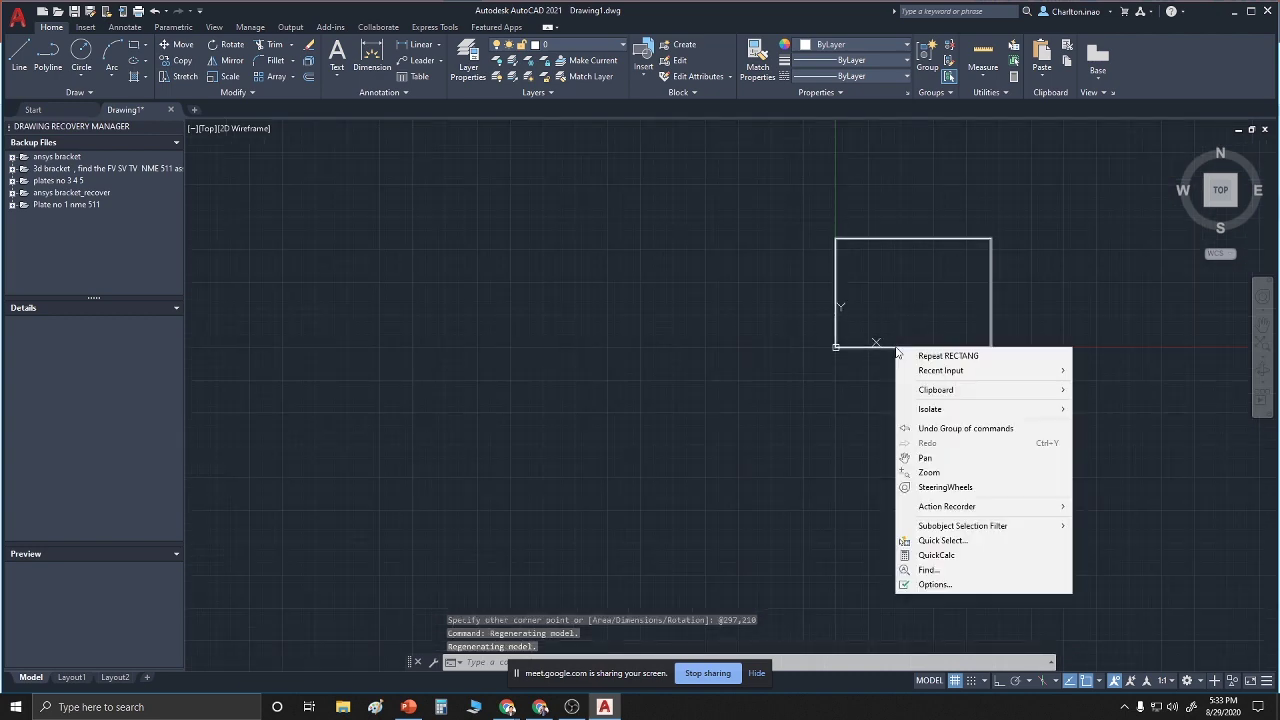
left_click(925, 457)
left_click_drag(859, 389, 654, 454)
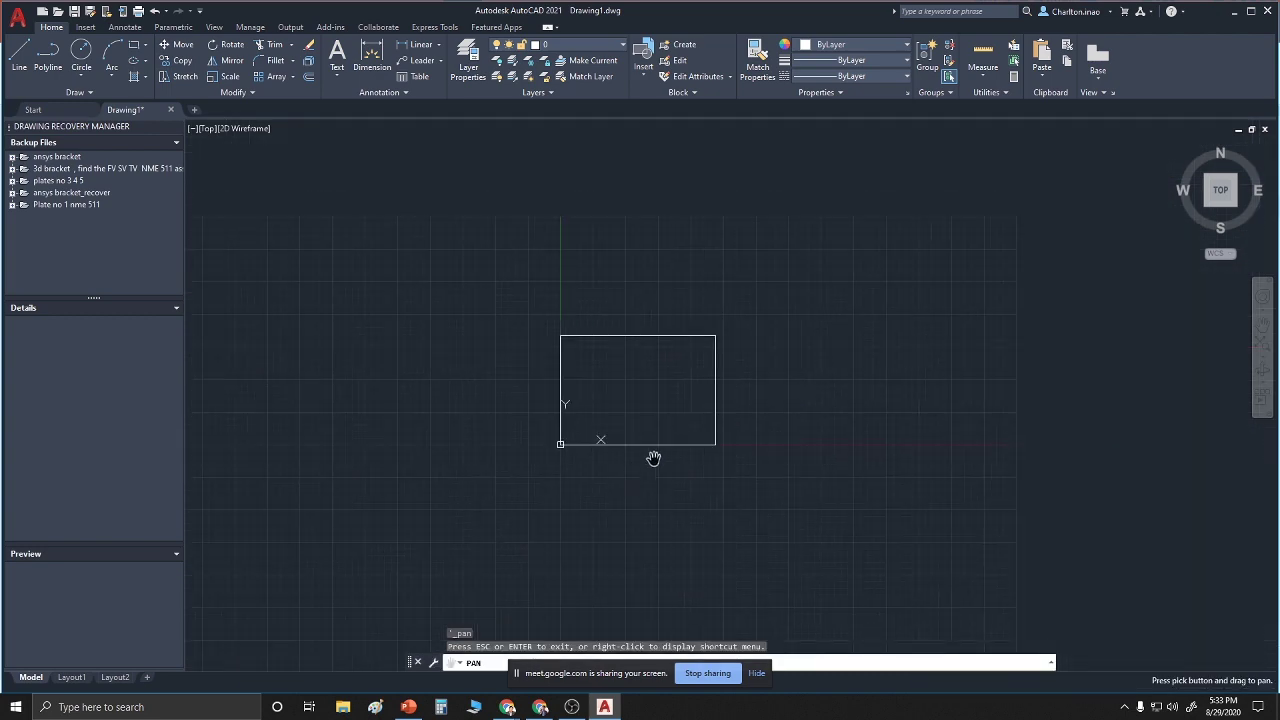
scroll(654, 452, "up", 2)
right_click(703, 464)
left_click(712, 477)
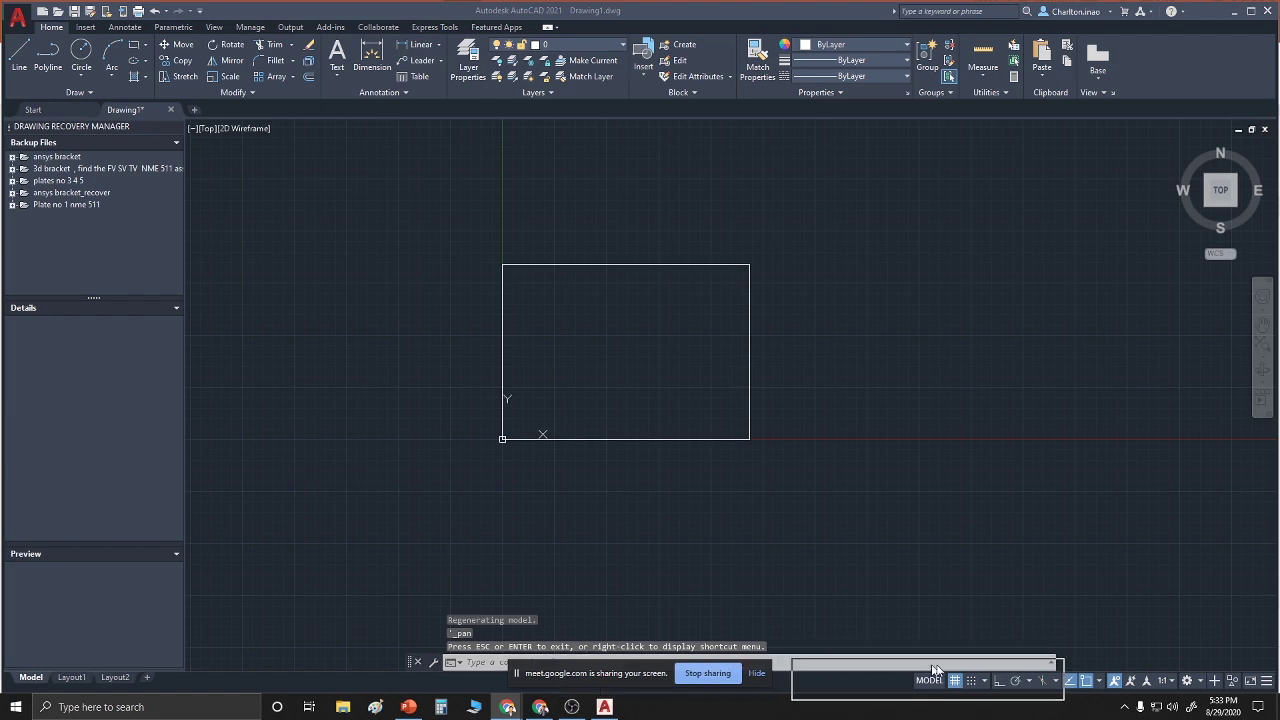
left_click_drag(638, 668, 1048, 613)
left_click(518, 662)
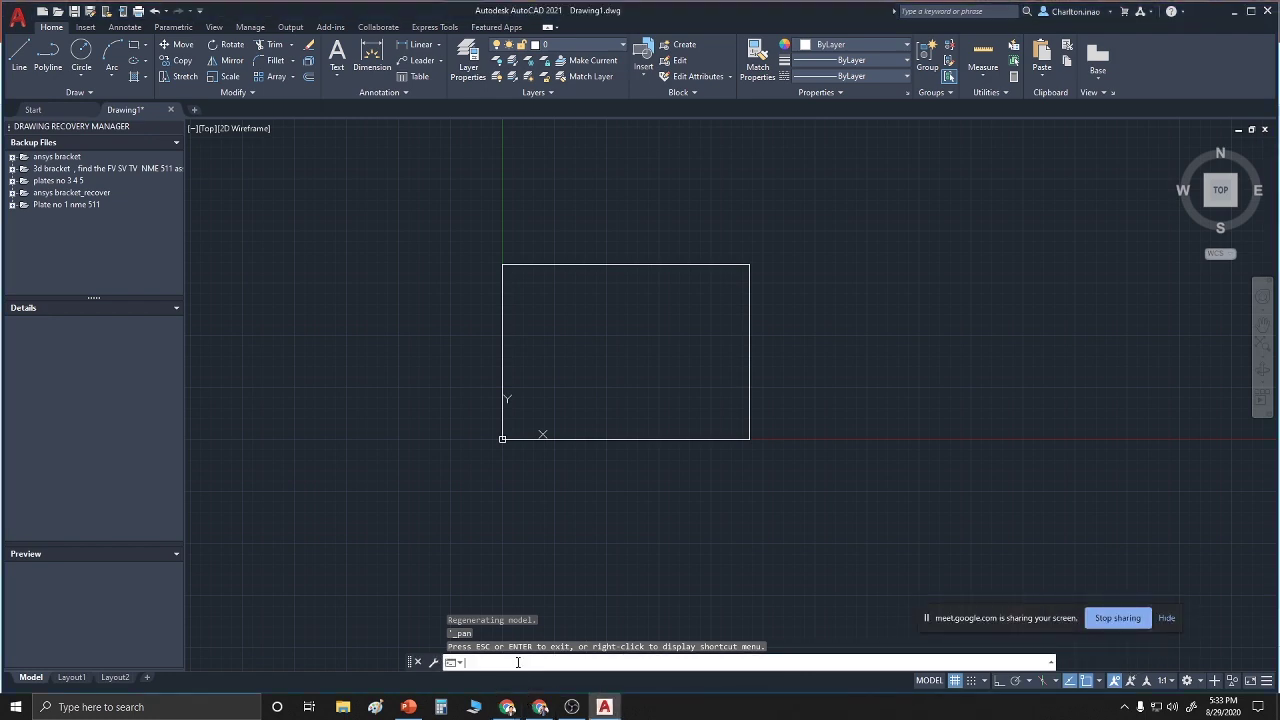
Set the drawing units to 0.00 length precision with Millimeters as the insertion scale
type("UNITS")
key("Return")
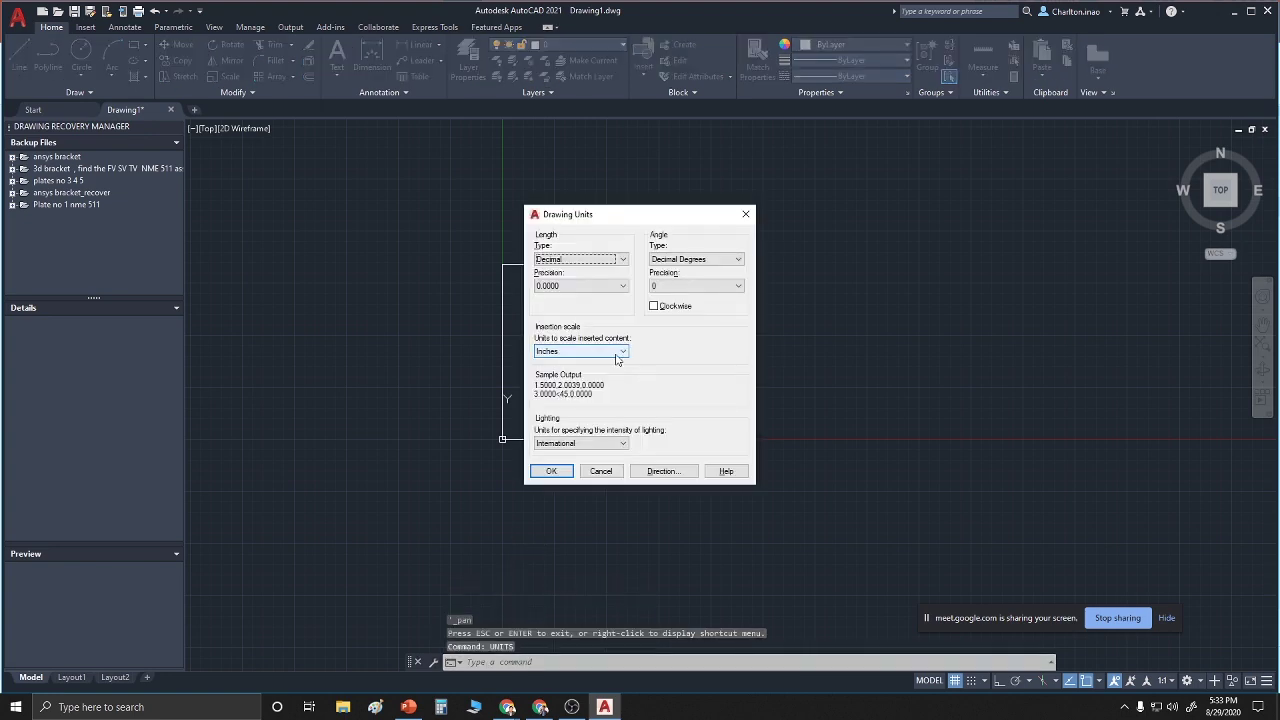
mouse_move(622, 357)
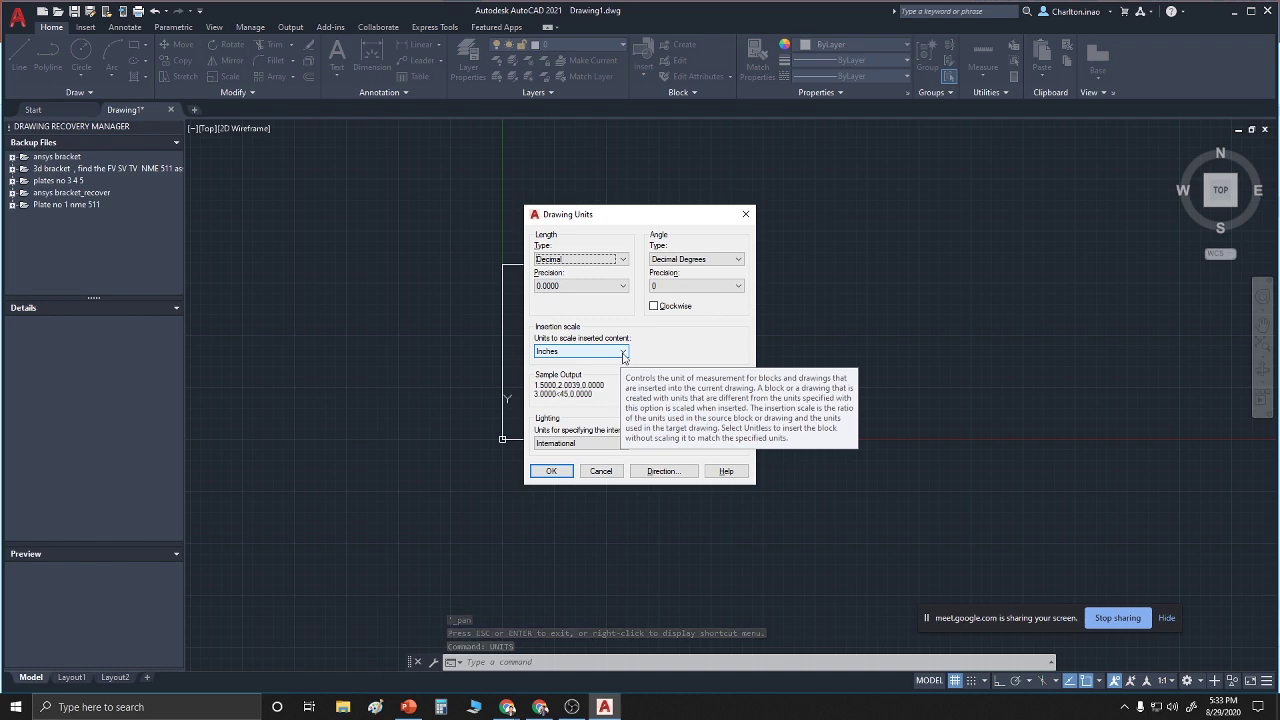
left_click(622, 287)
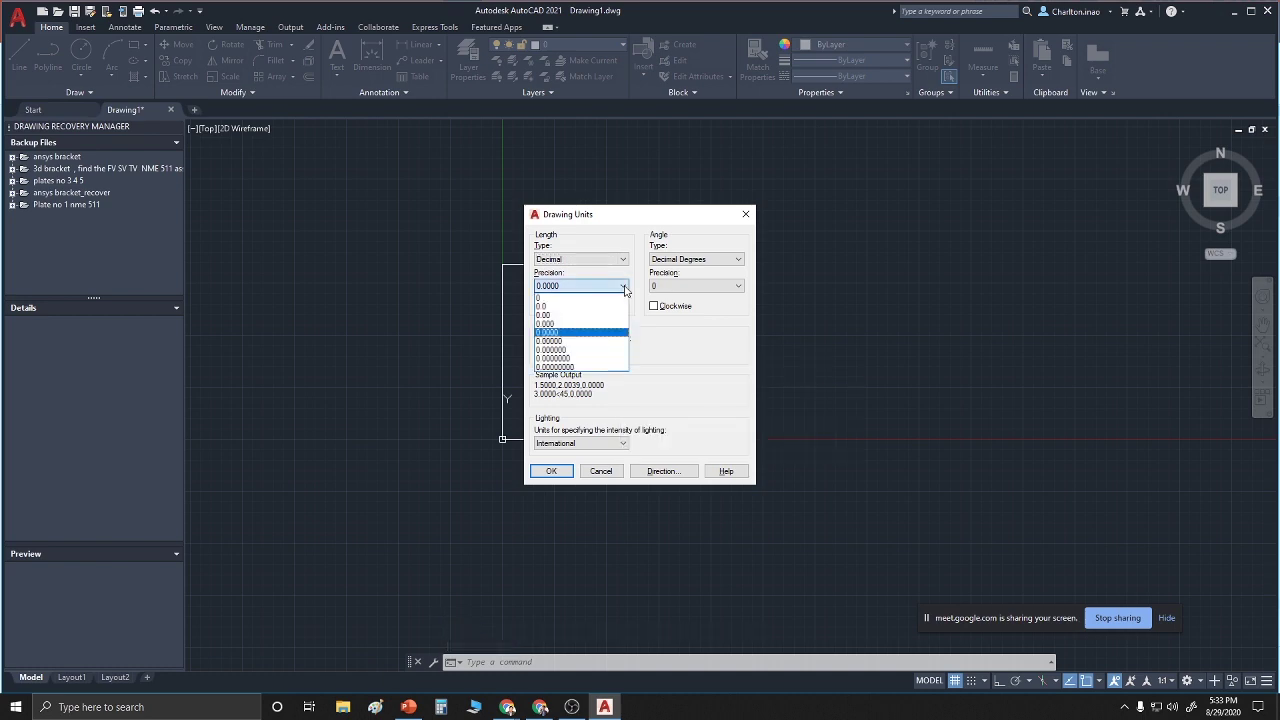
left_click(585, 319)
left_click(620, 352)
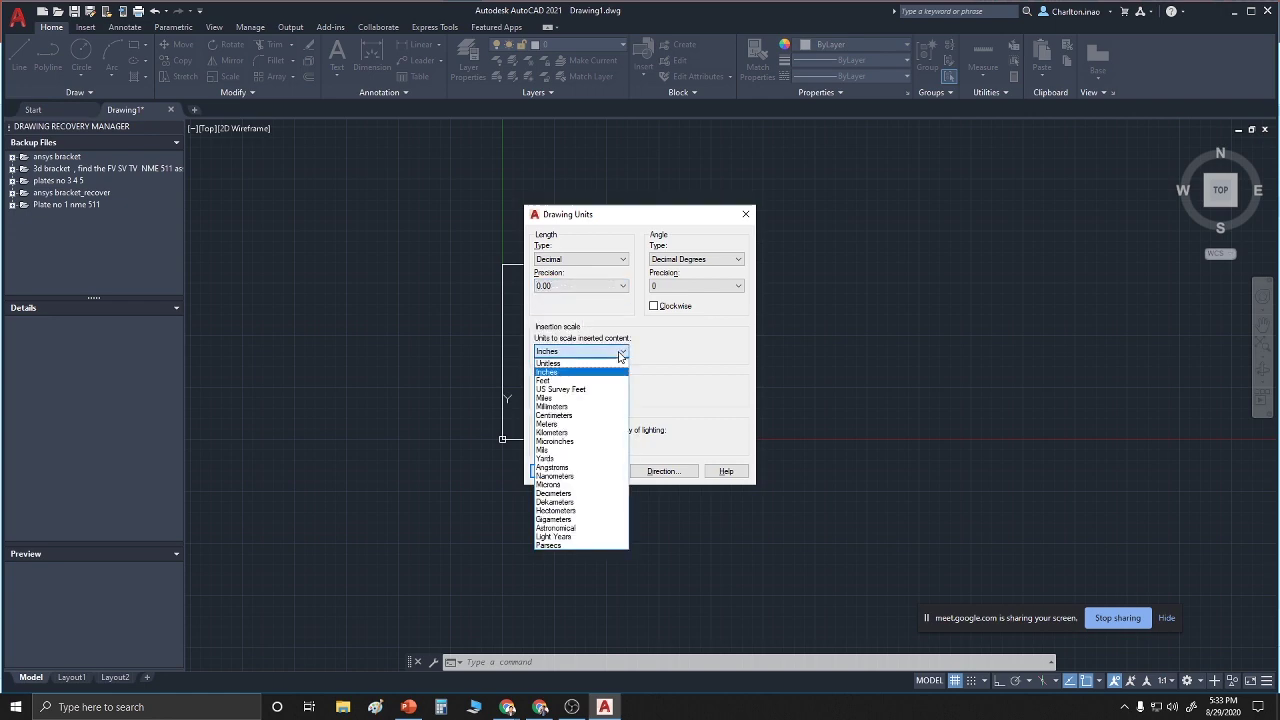
left_click(580, 407)
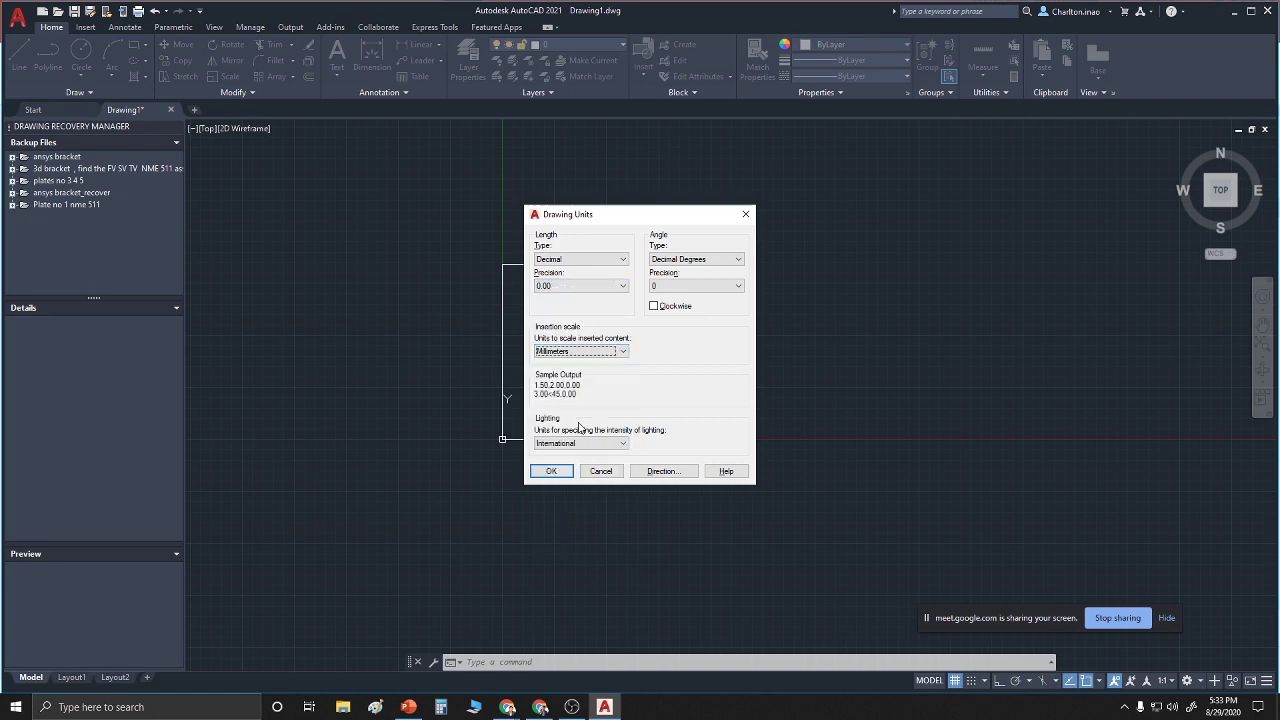
left_click(553, 471)
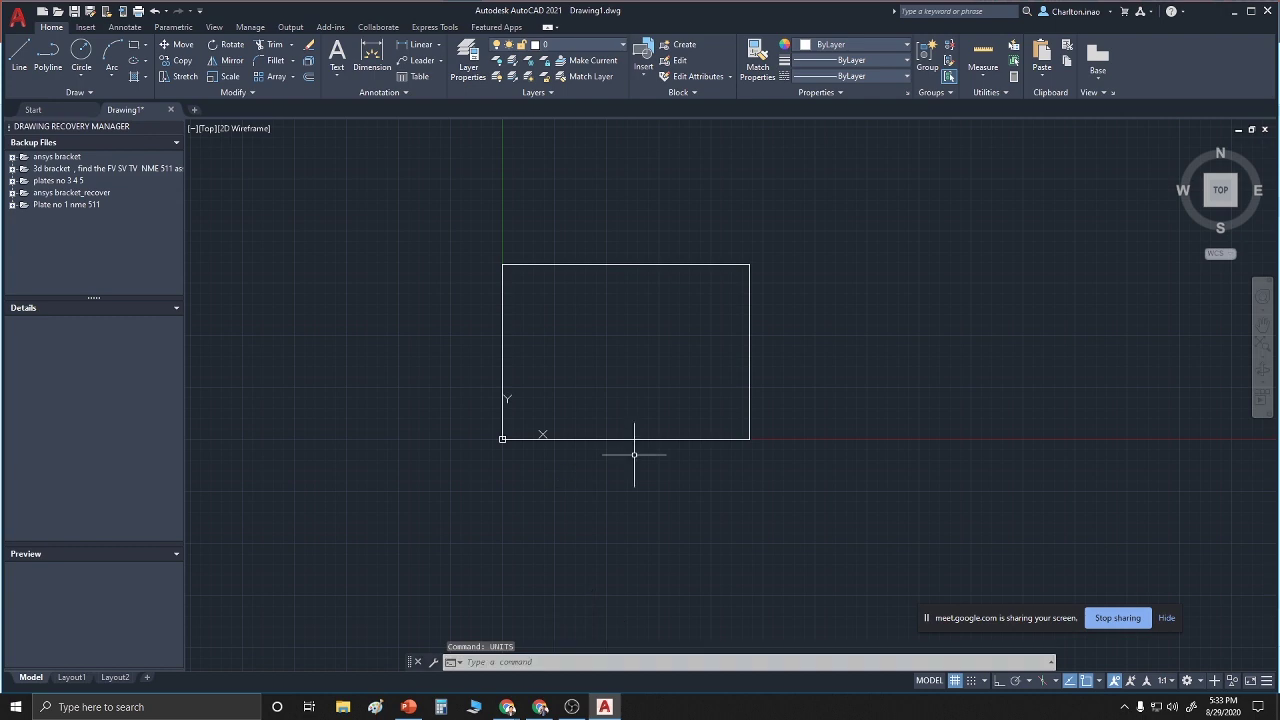
Reopen the UNITS dialog to check the new settings, then close it
left_click(518, 664)
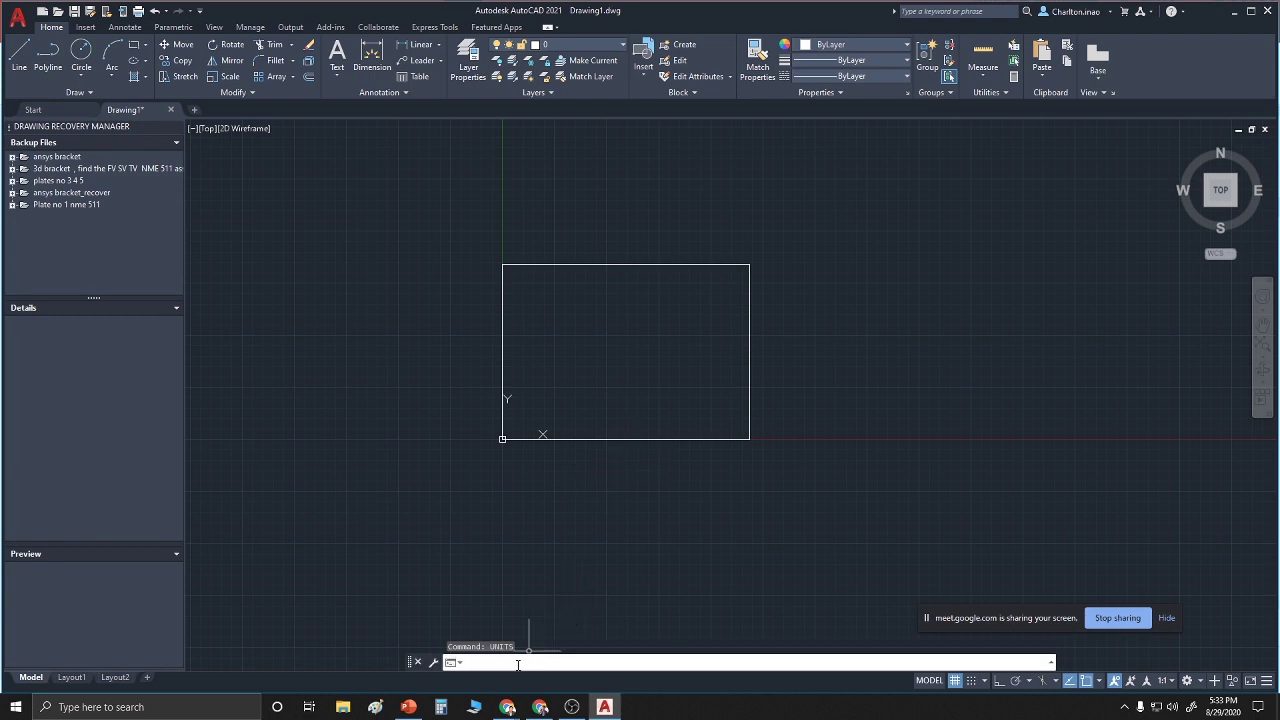
type("UNITS")
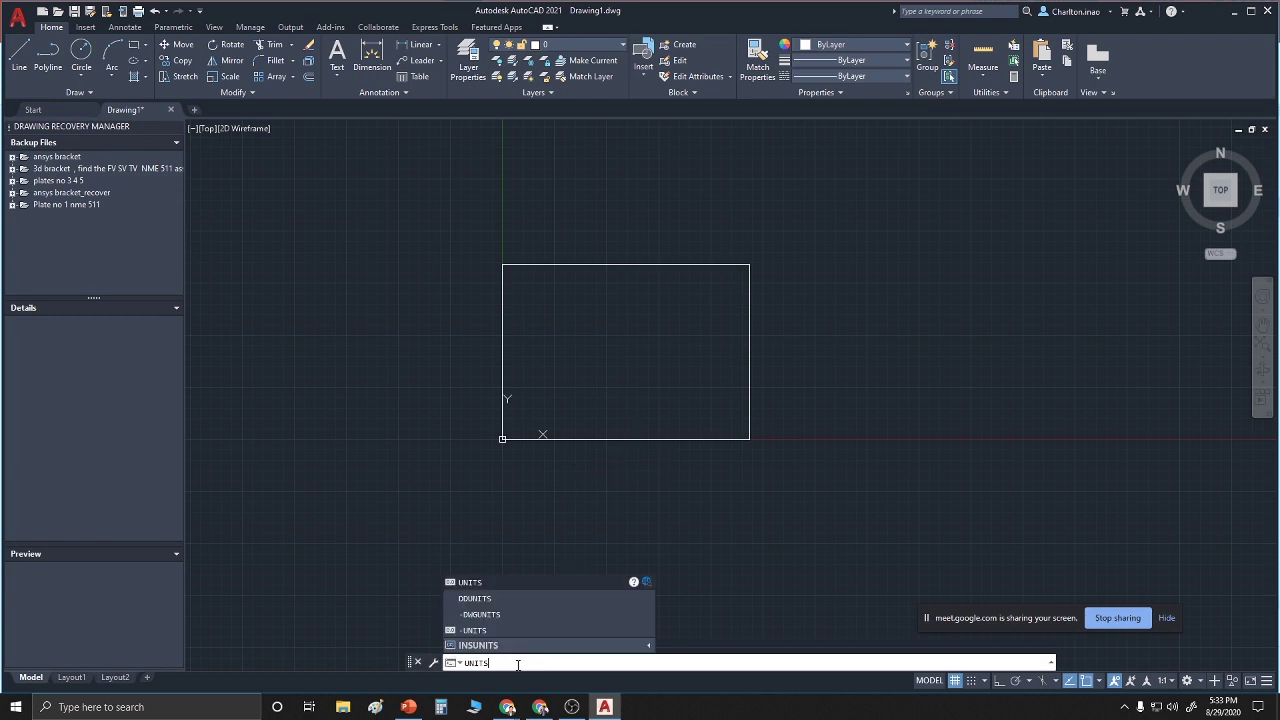
key("Return")
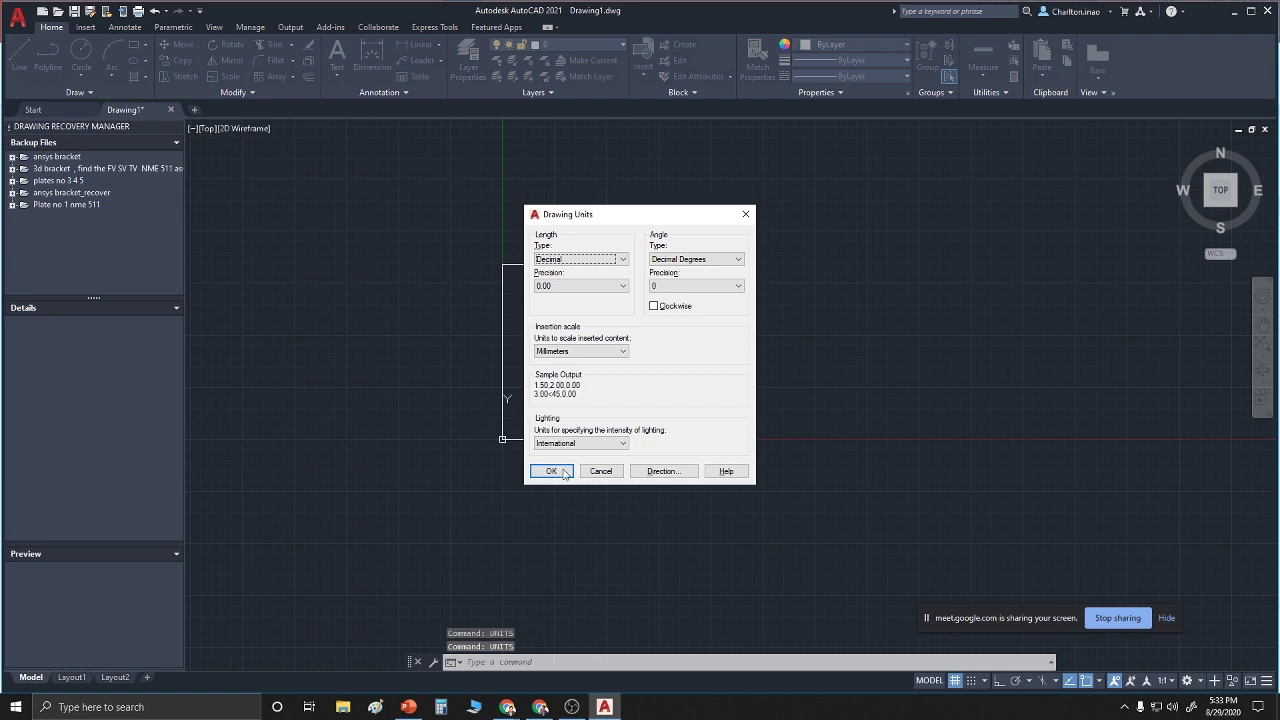
left_click(566, 473)
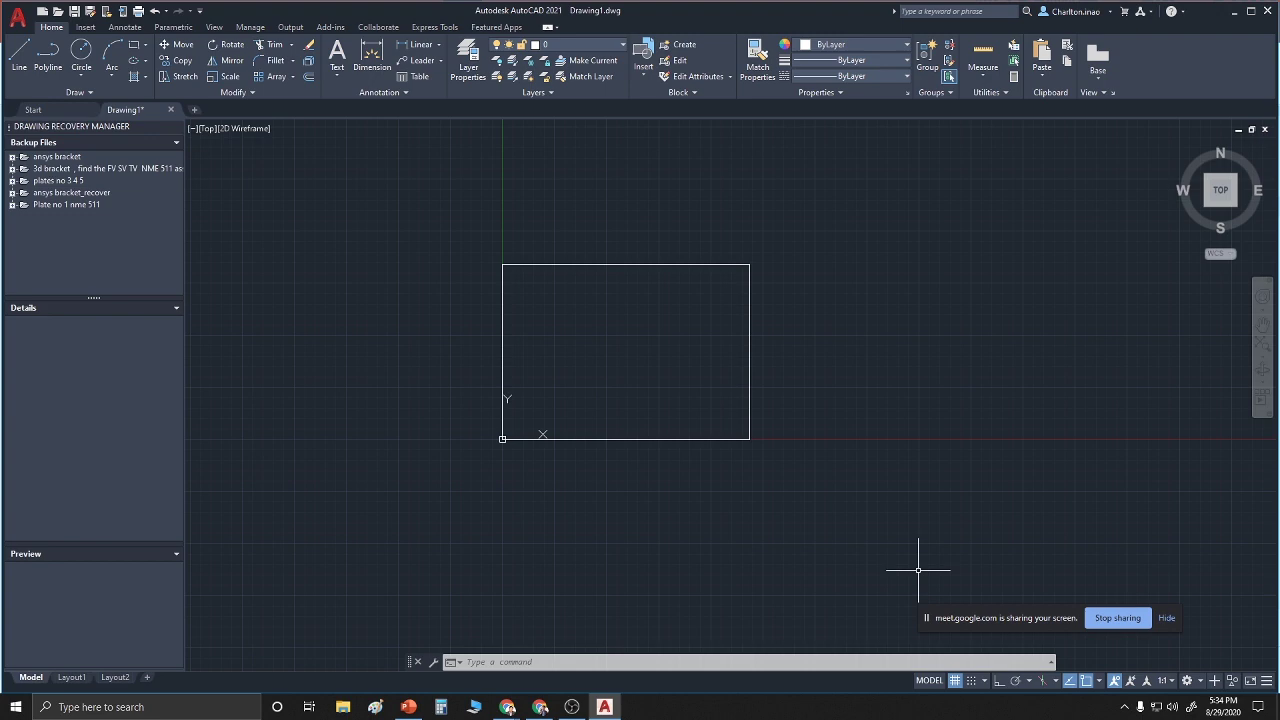
type("DIMLIN")
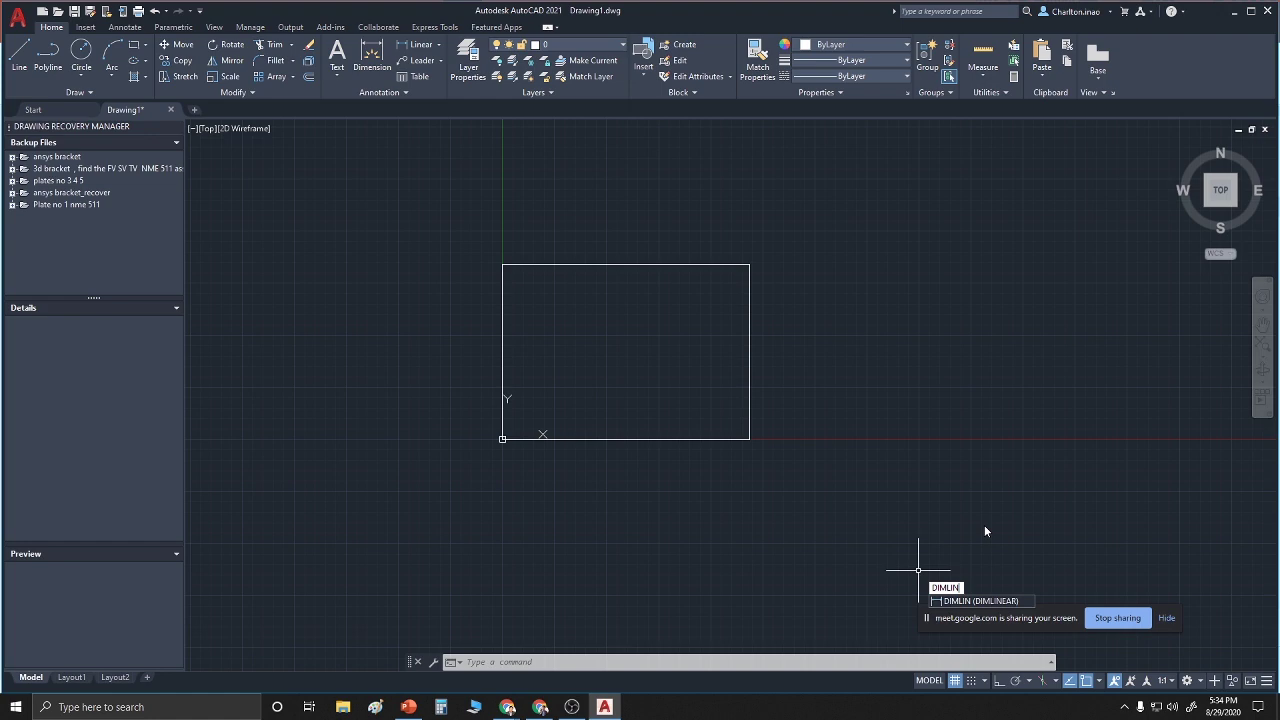
Dimension the rectangle's top edge corner to corner as 297, placed above it
key("Return")
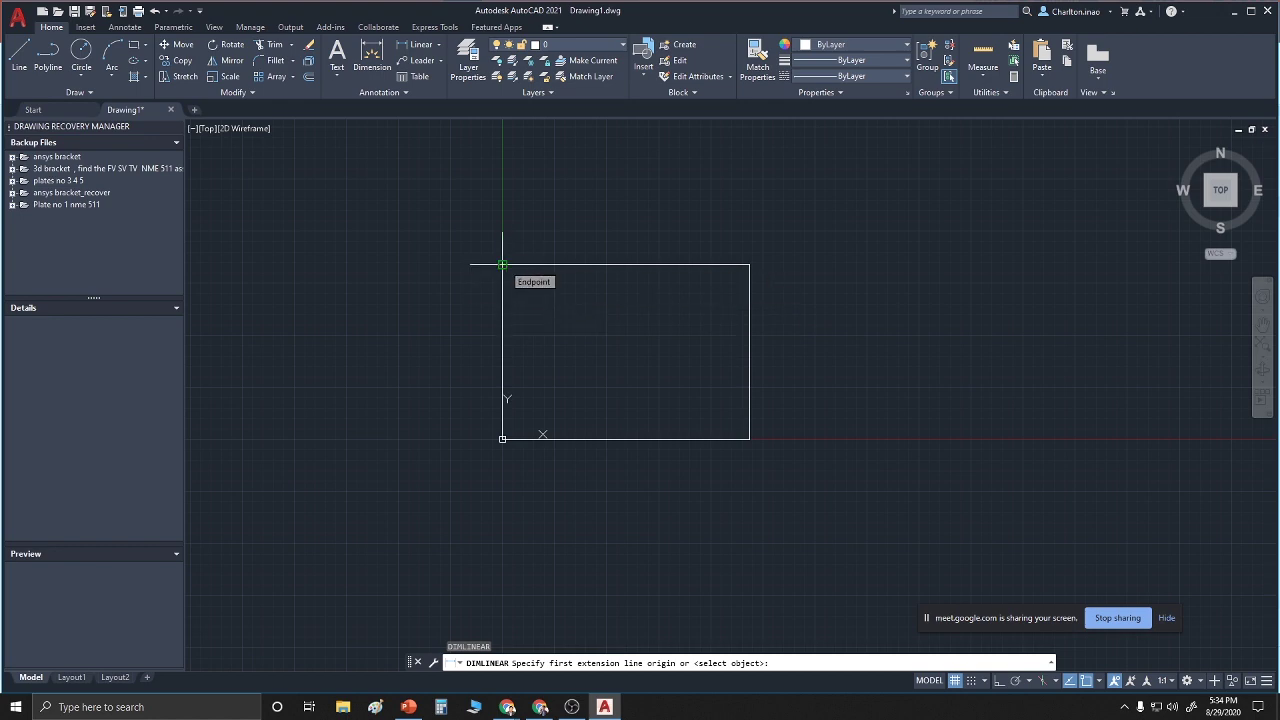
left_click(502, 265)
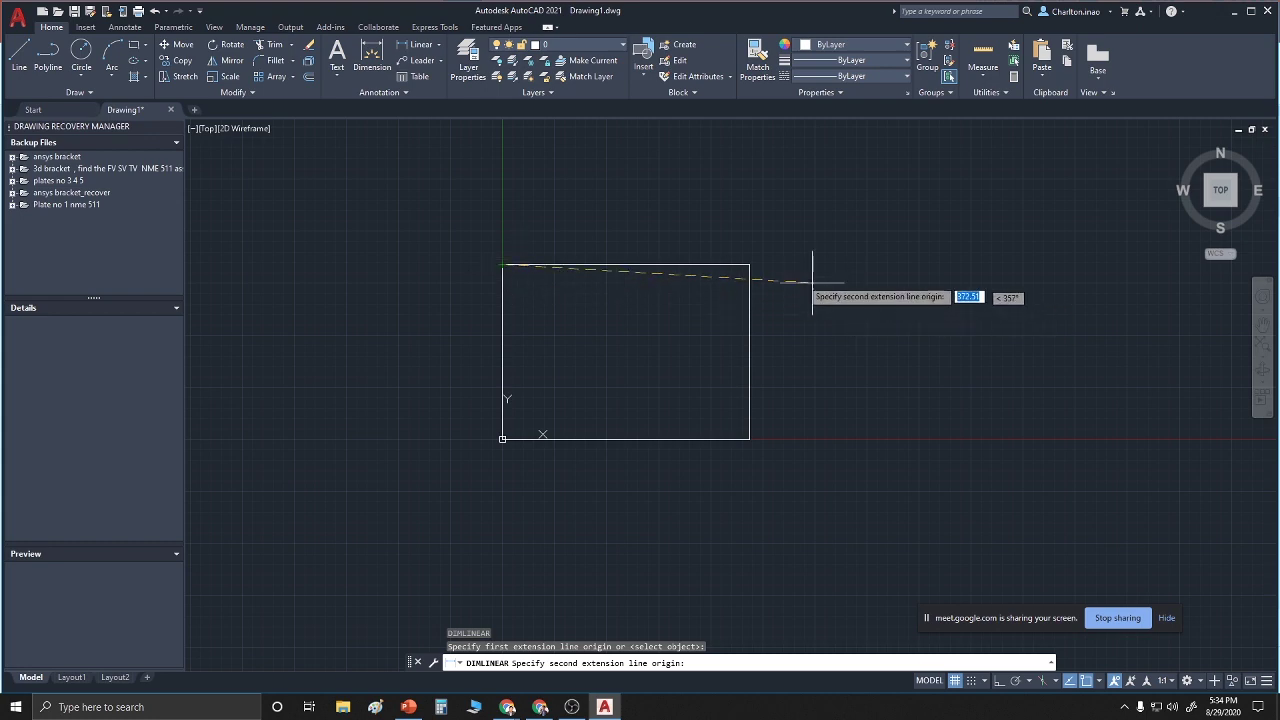
left_click(749, 265)
left_click(741, 216)
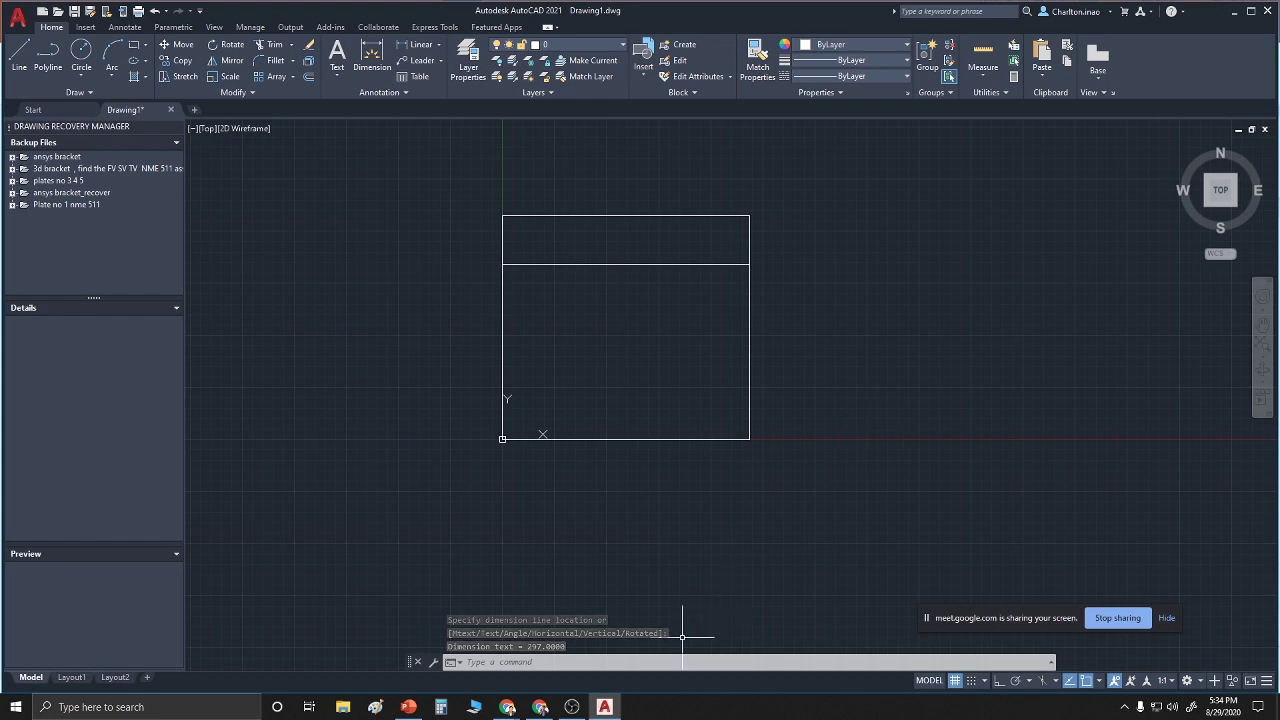
left_click(643, 662)
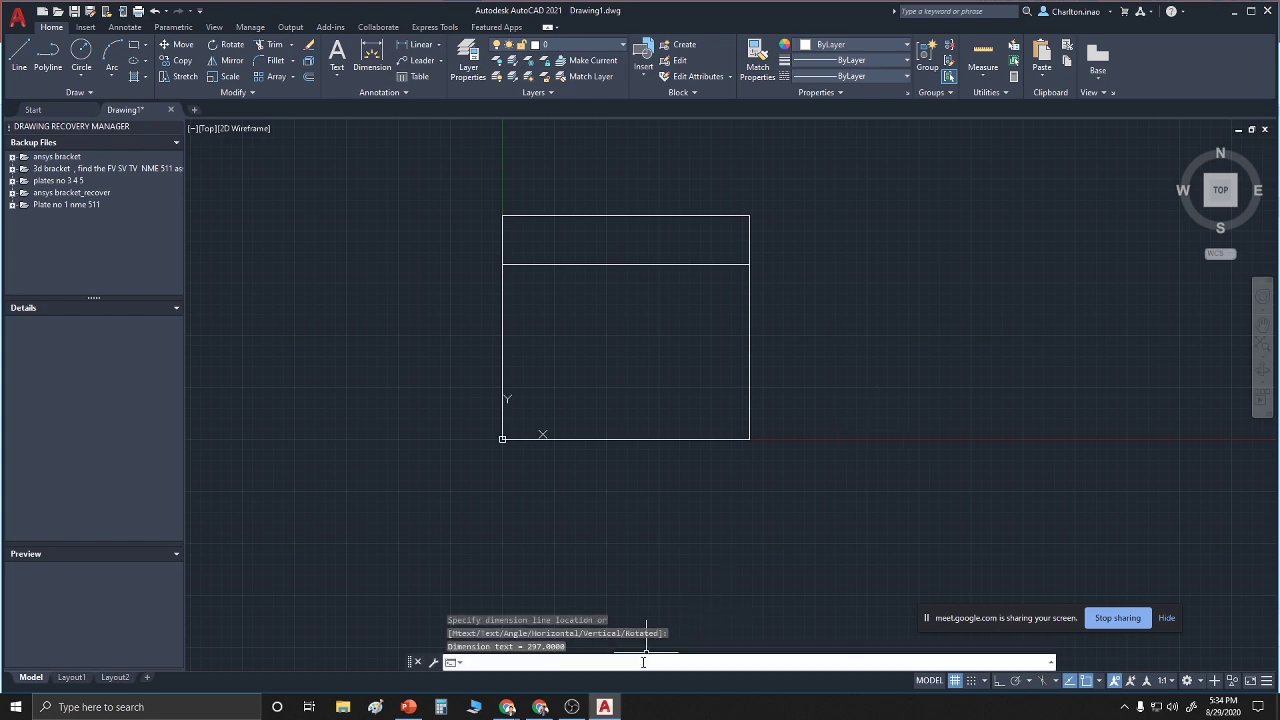
type("dimdty")
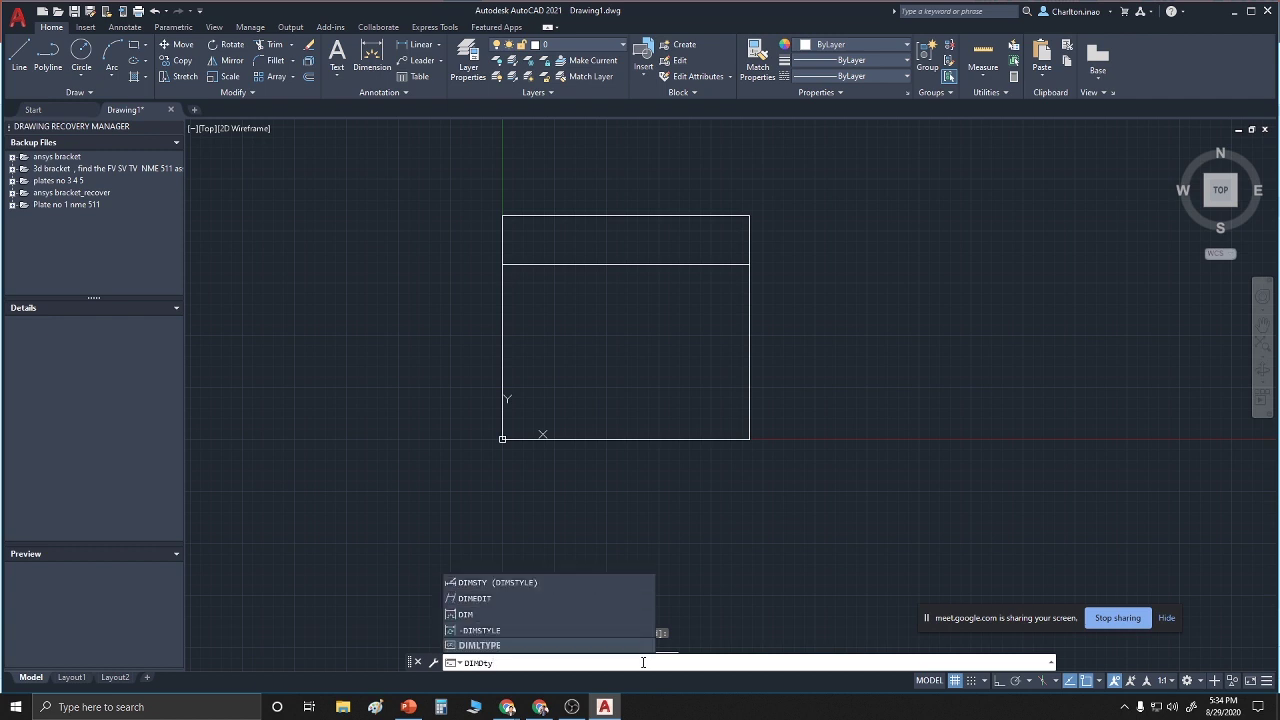
Modify the Standard dimension style so its dimension lines are yellow
left_click(530, 583)
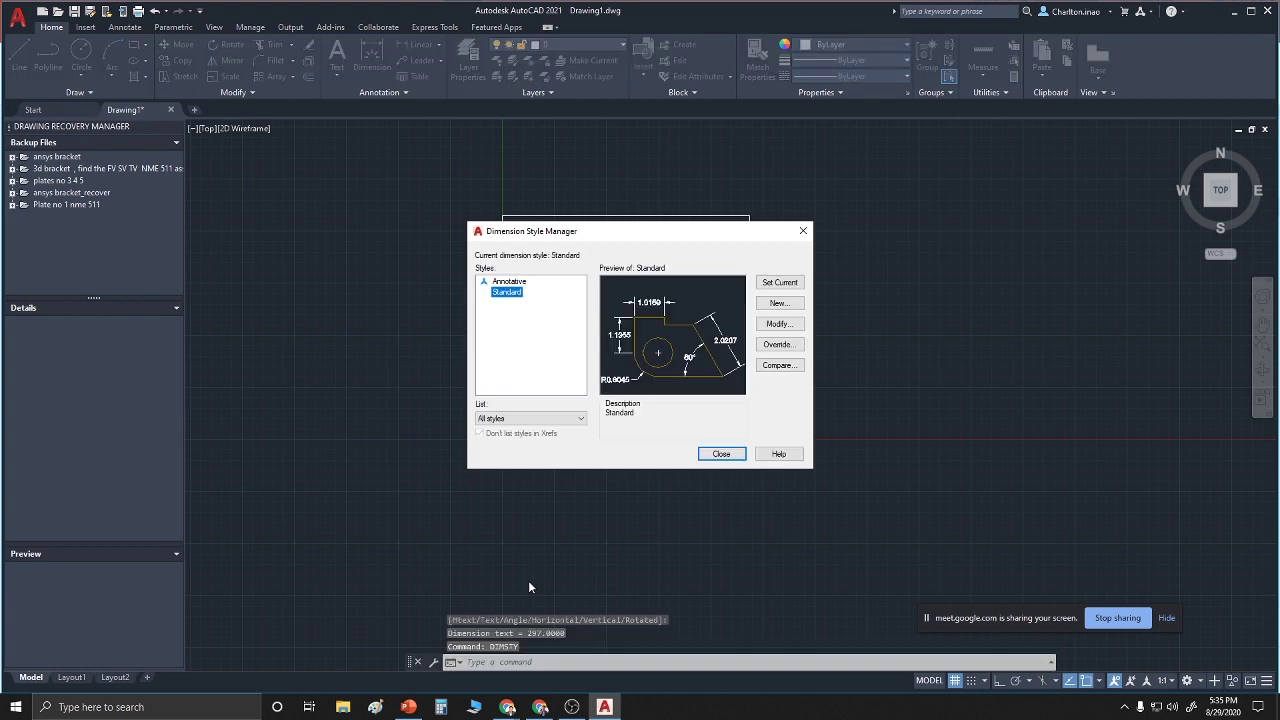
left_click(777, 326)
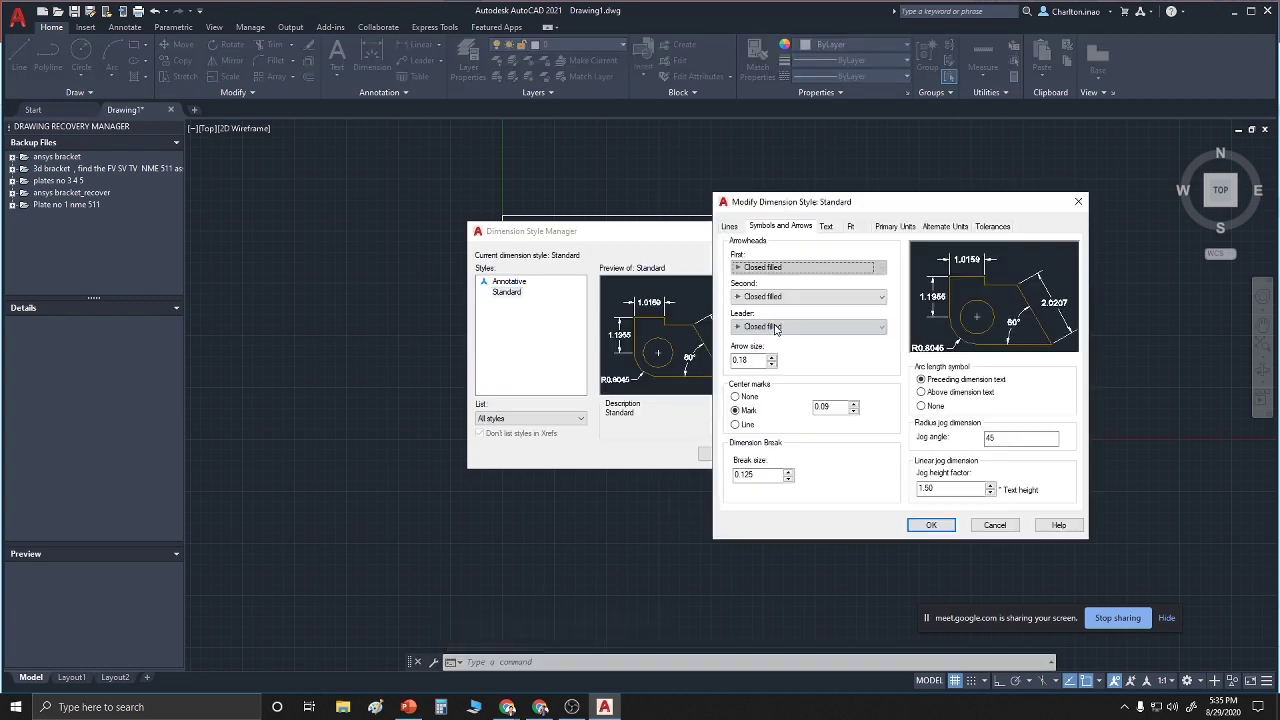
left_click(729, 227)
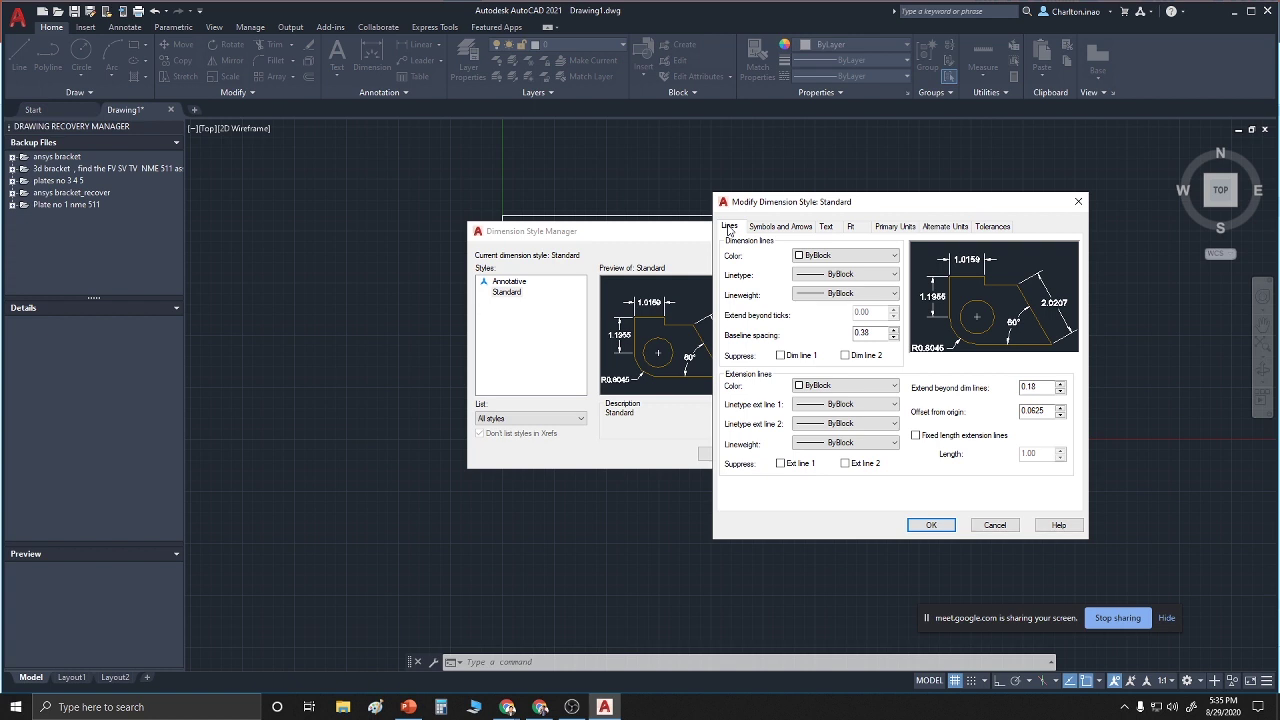
left_click(884, 276)
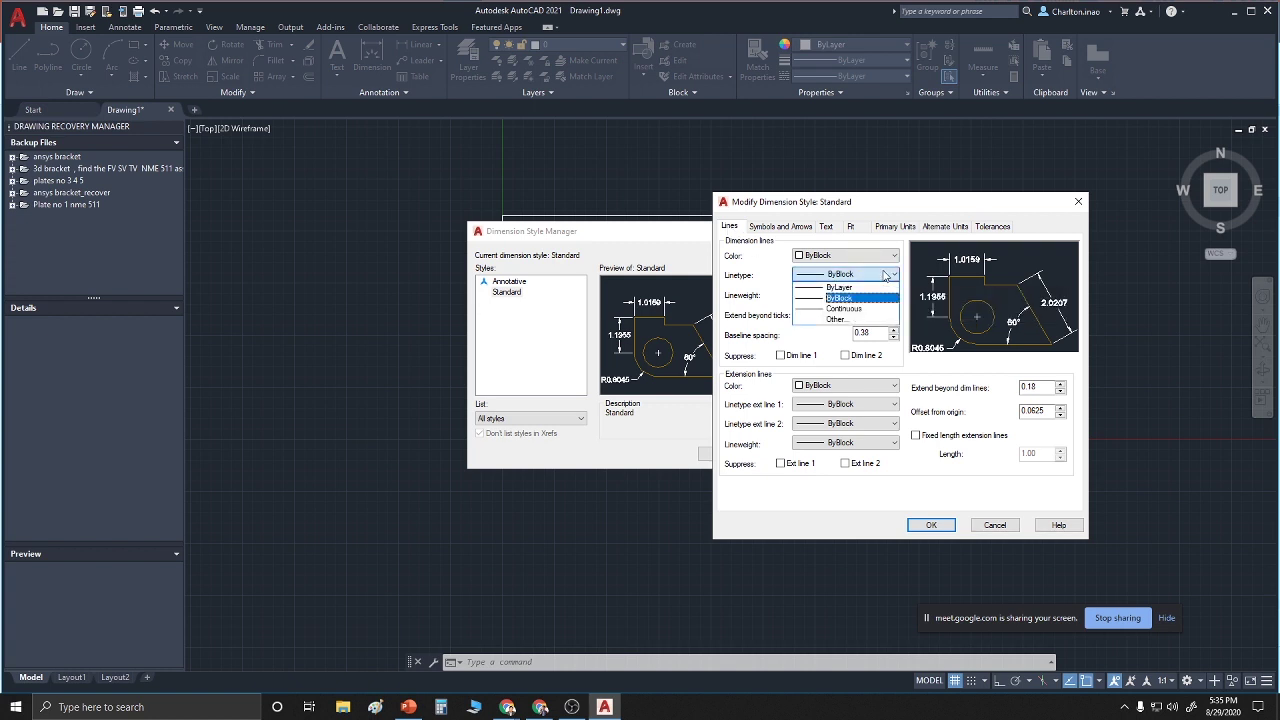
left_click(884, 276)
left_click(893, 296)
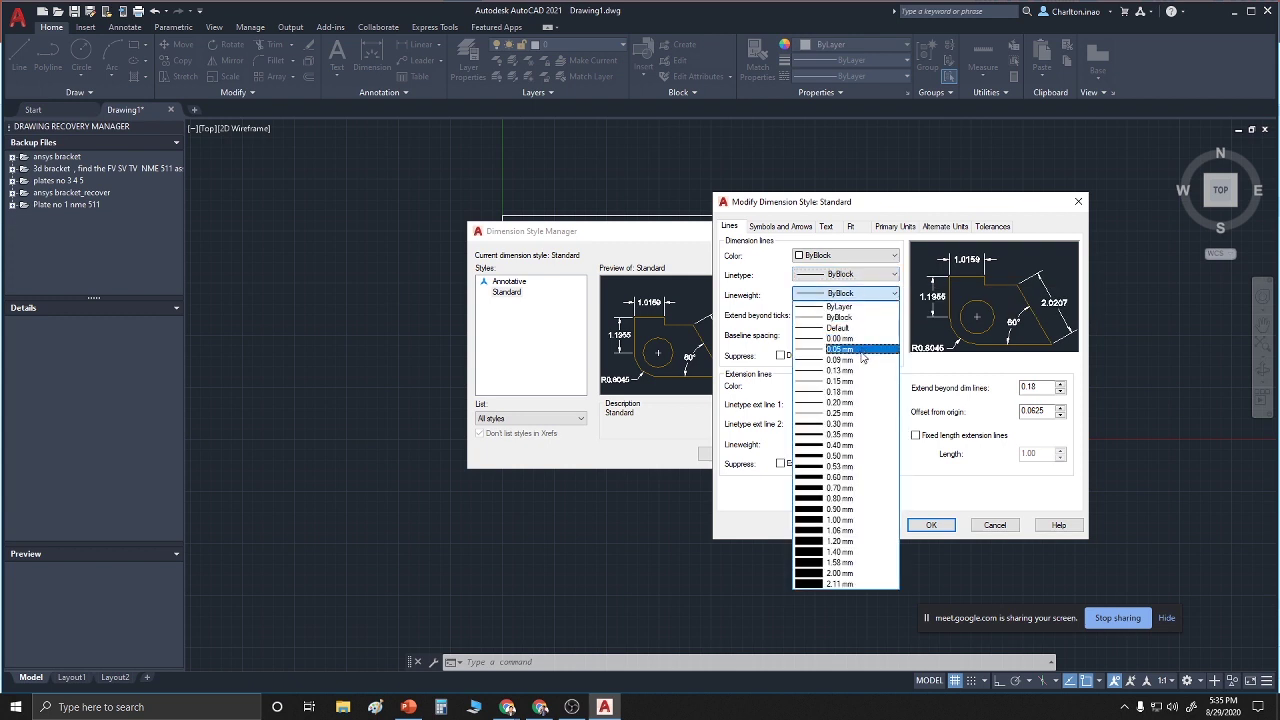
left_click(875, 254)
left_click(886, 258)
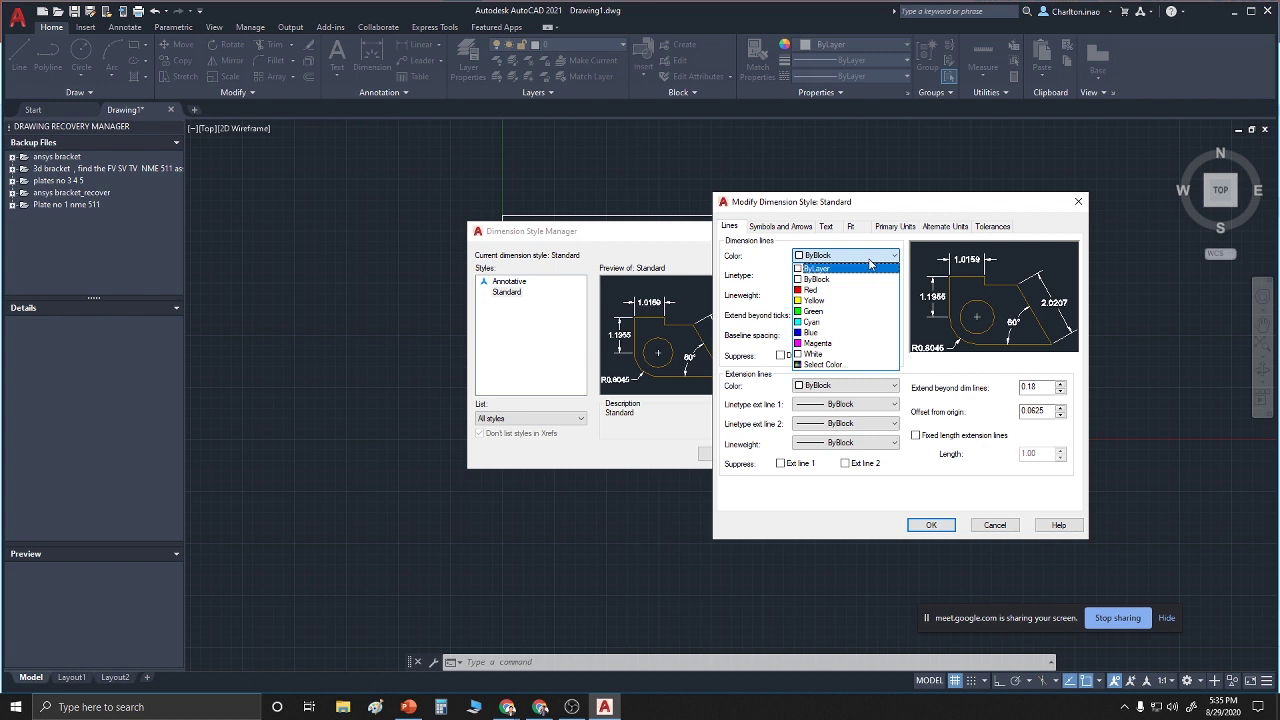
left_click(825, 302)
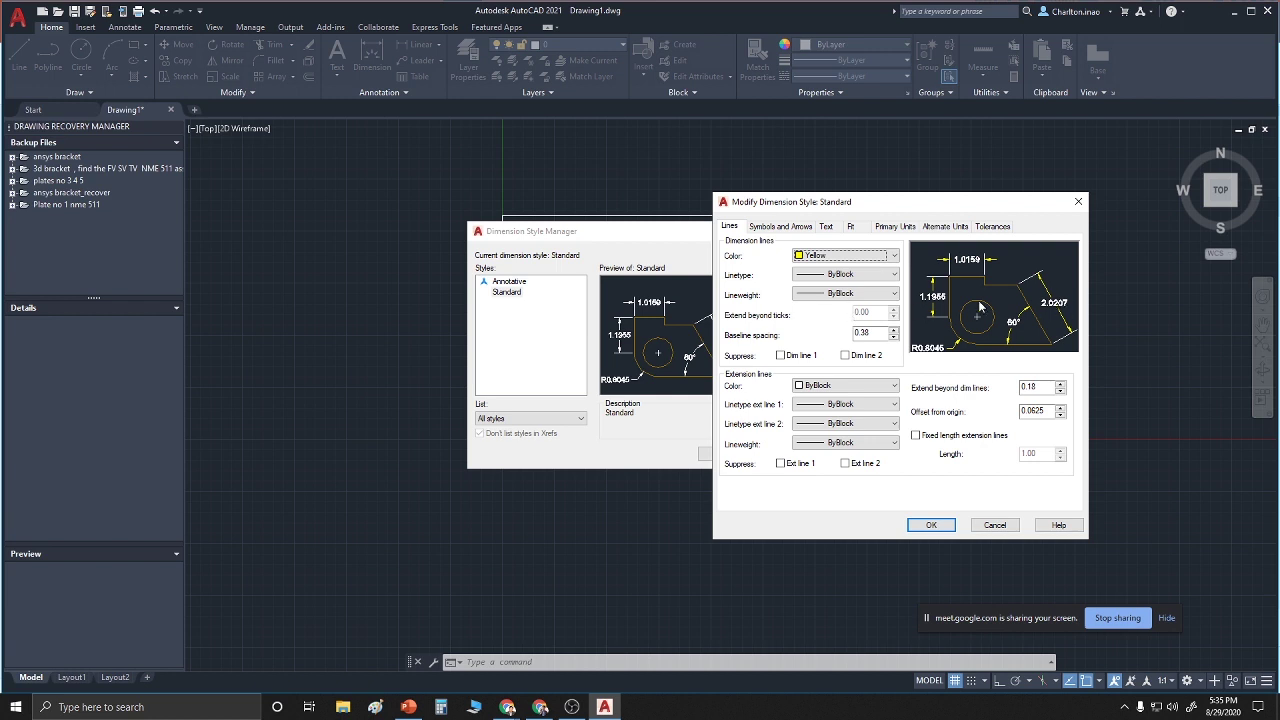
Keep the dimension linetype ByBlock and set the dimension lineweight to 0.20 mm
left_click(884, 284)
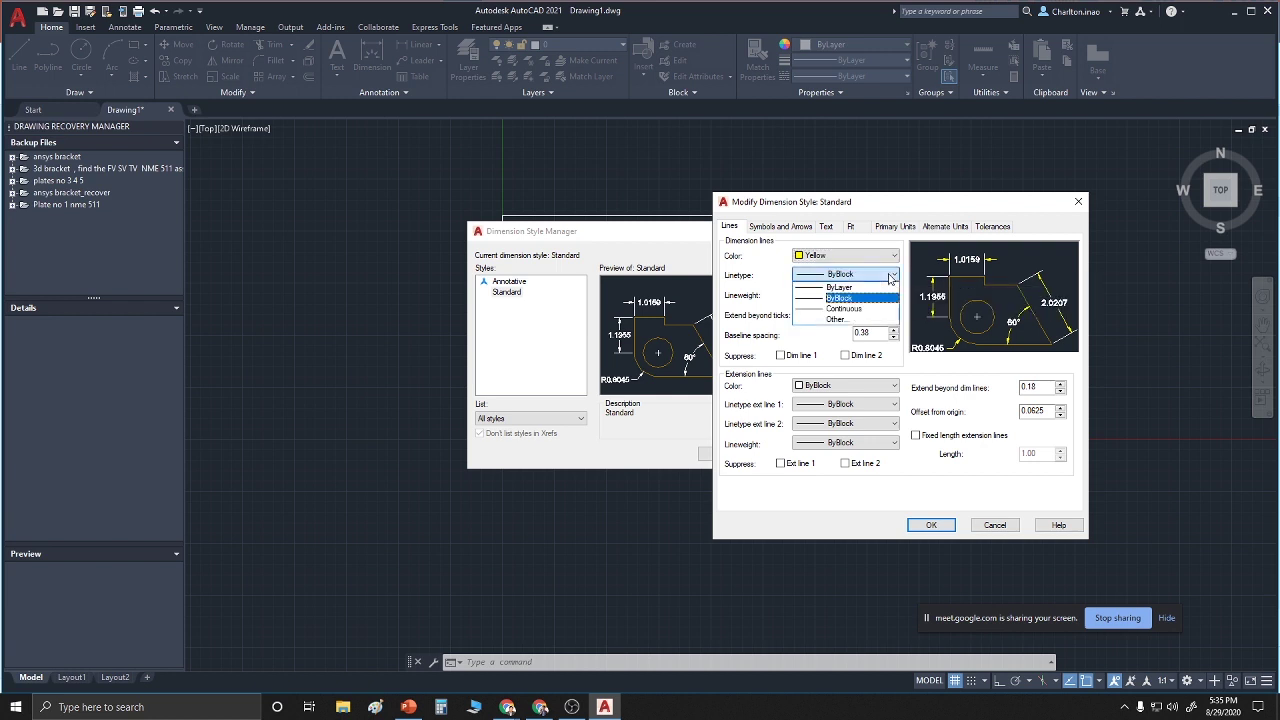
left_click(886, 297)
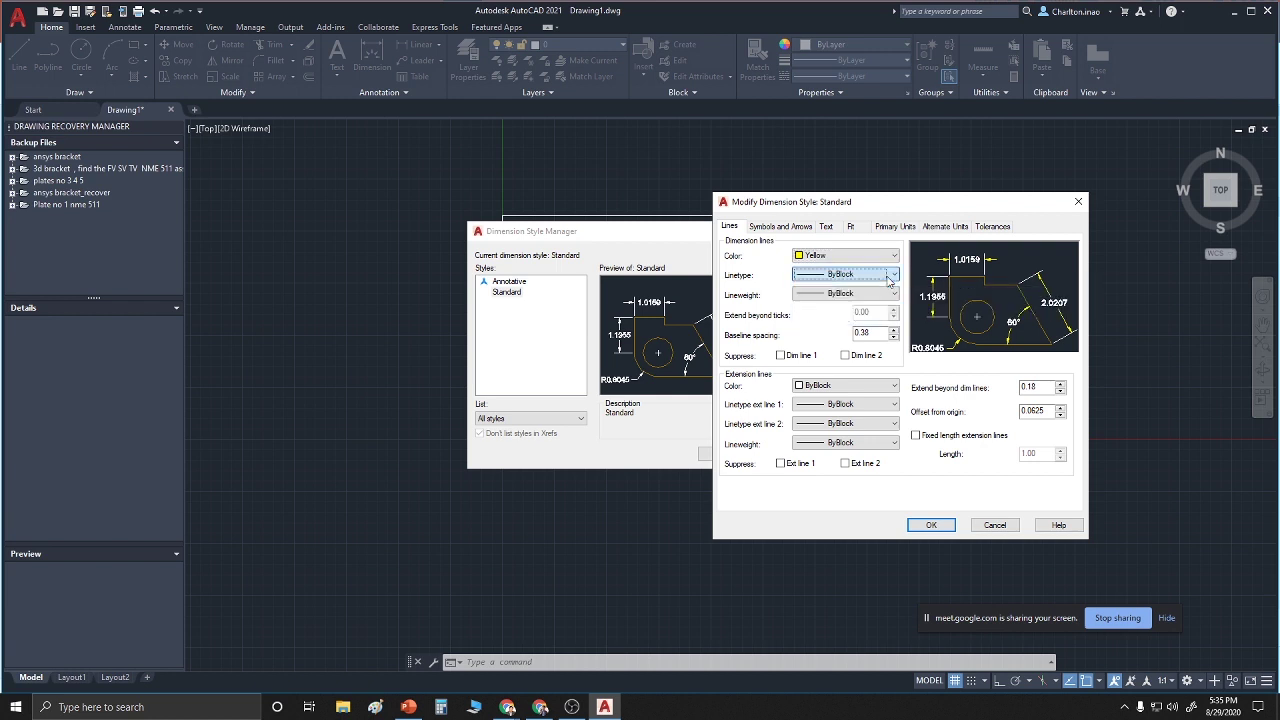
left_click(886, 295)
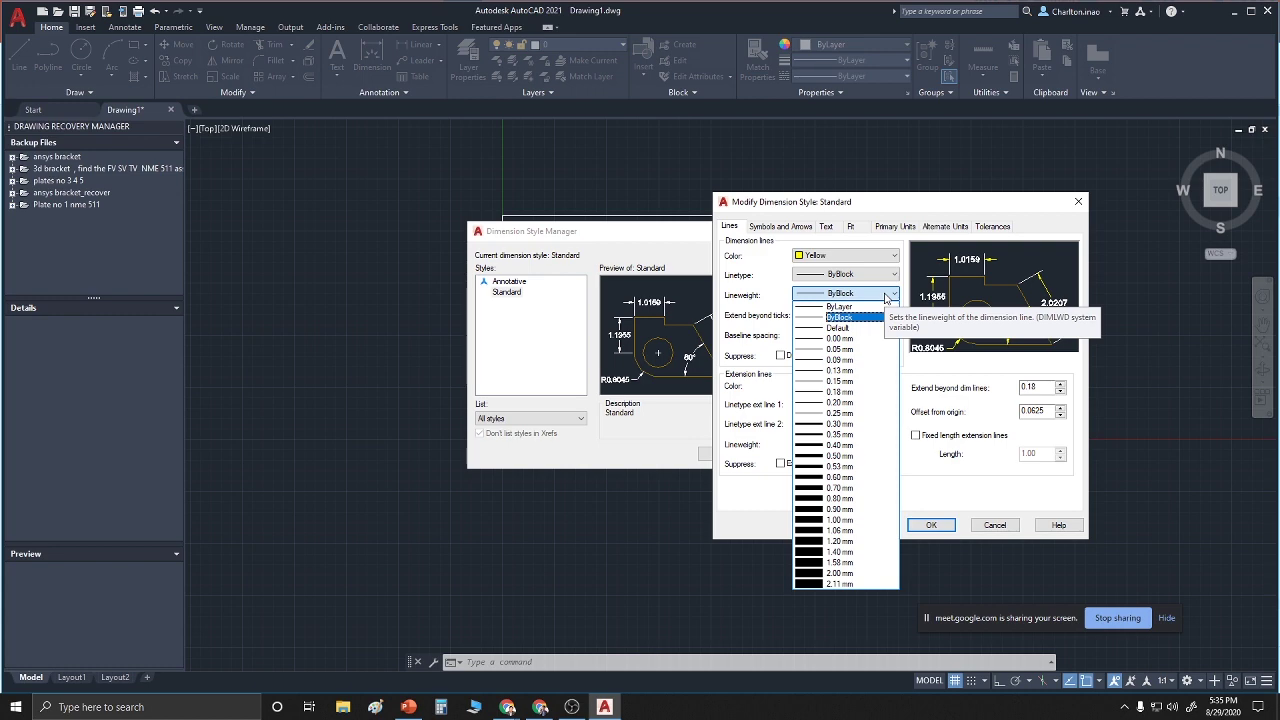
left_click(845, 404)
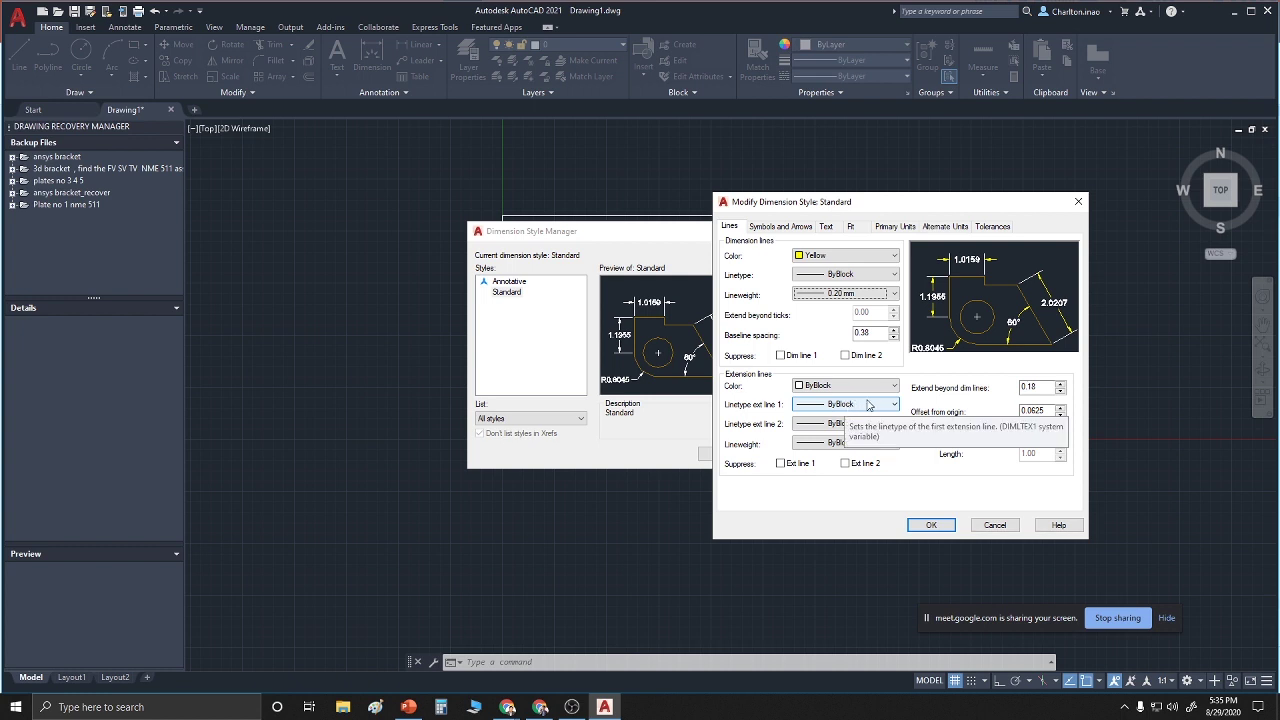
Change the Standard style's arrow size to 5
left_click(795, 228)
left_click_drag(768, 362, 713, 360)
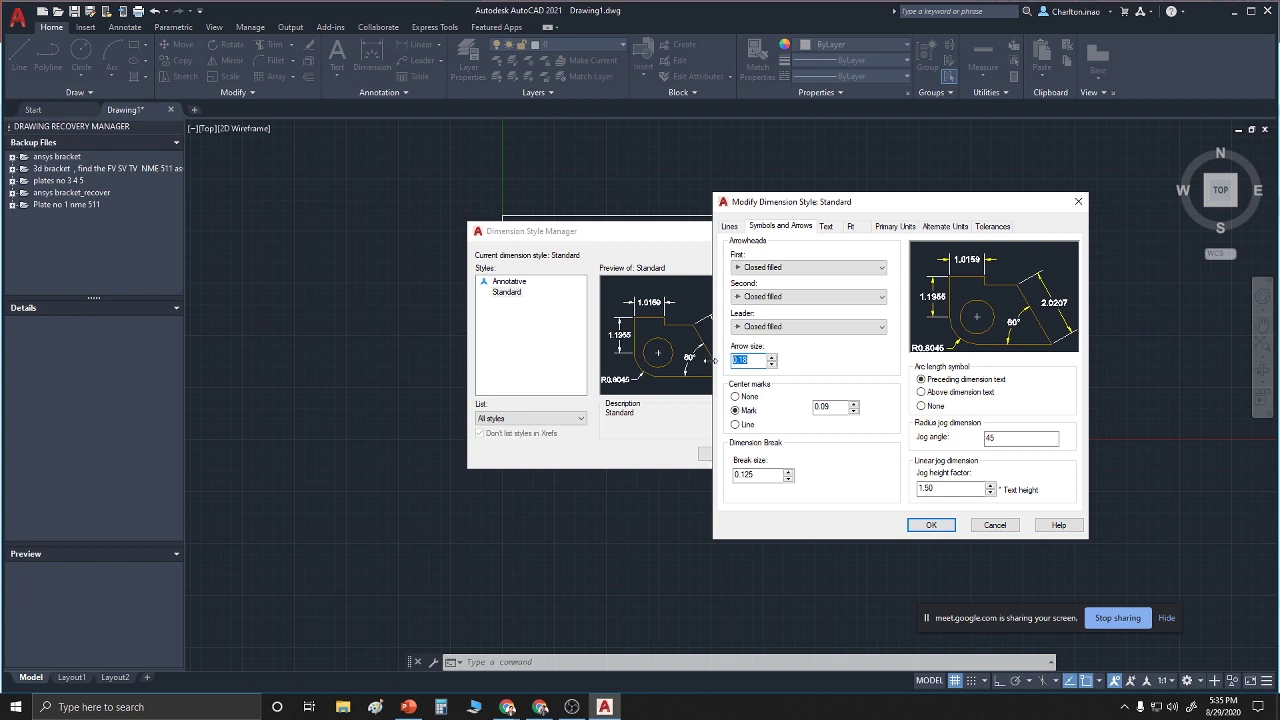
type("5")
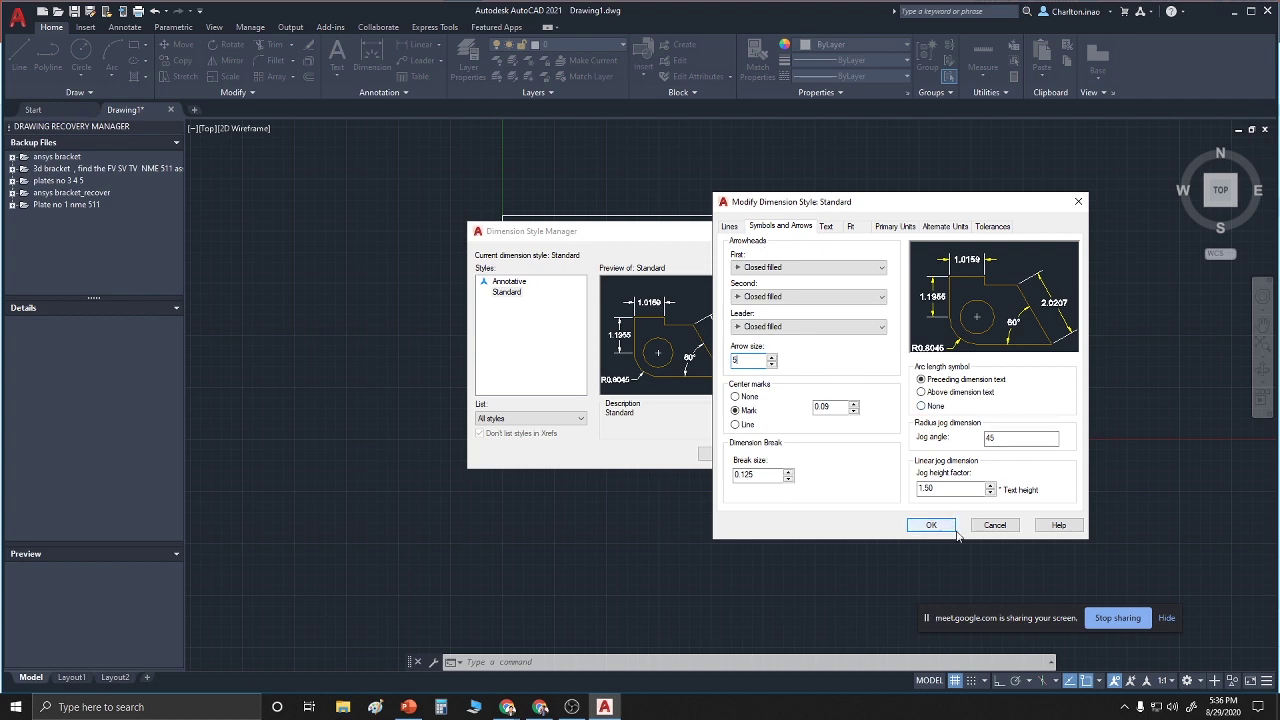
Set the Standard style's text height to 7, keeping the Standard text style, and apply
left_click(826, 227)
left_click(812, 227)
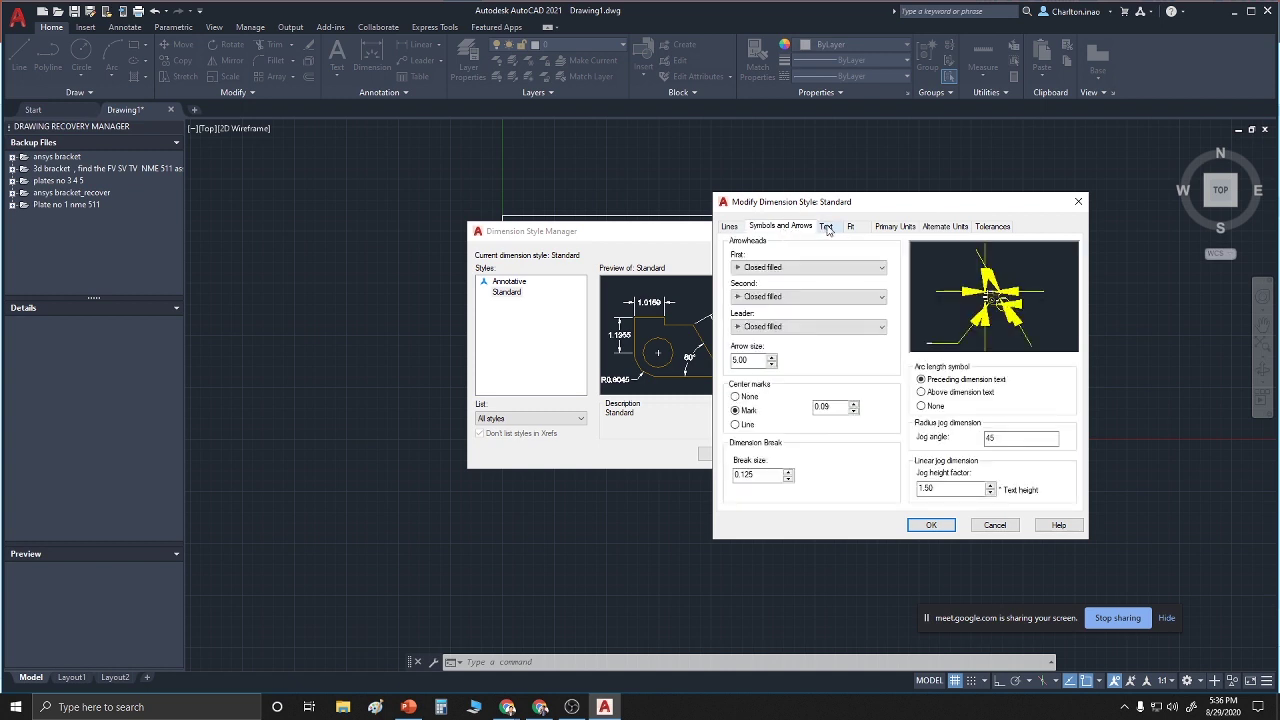
left_click(826, 227)
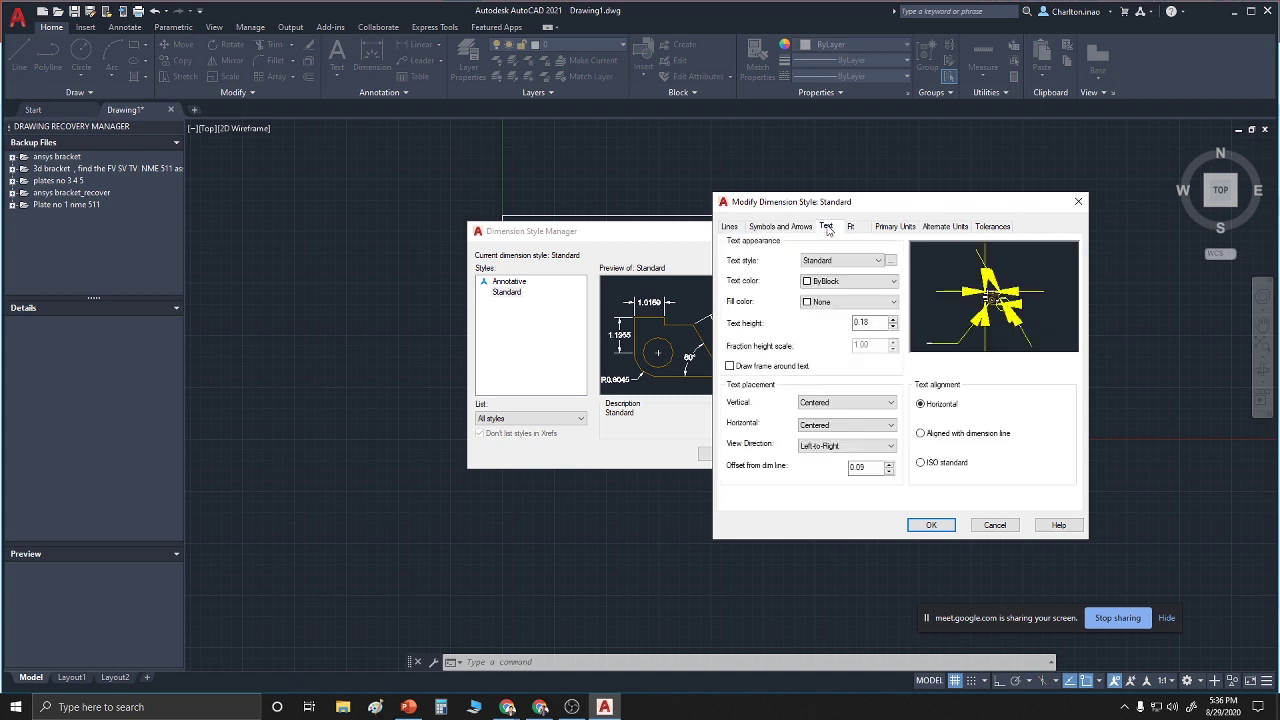
left_click(879, 260)
left_click(840, 281)
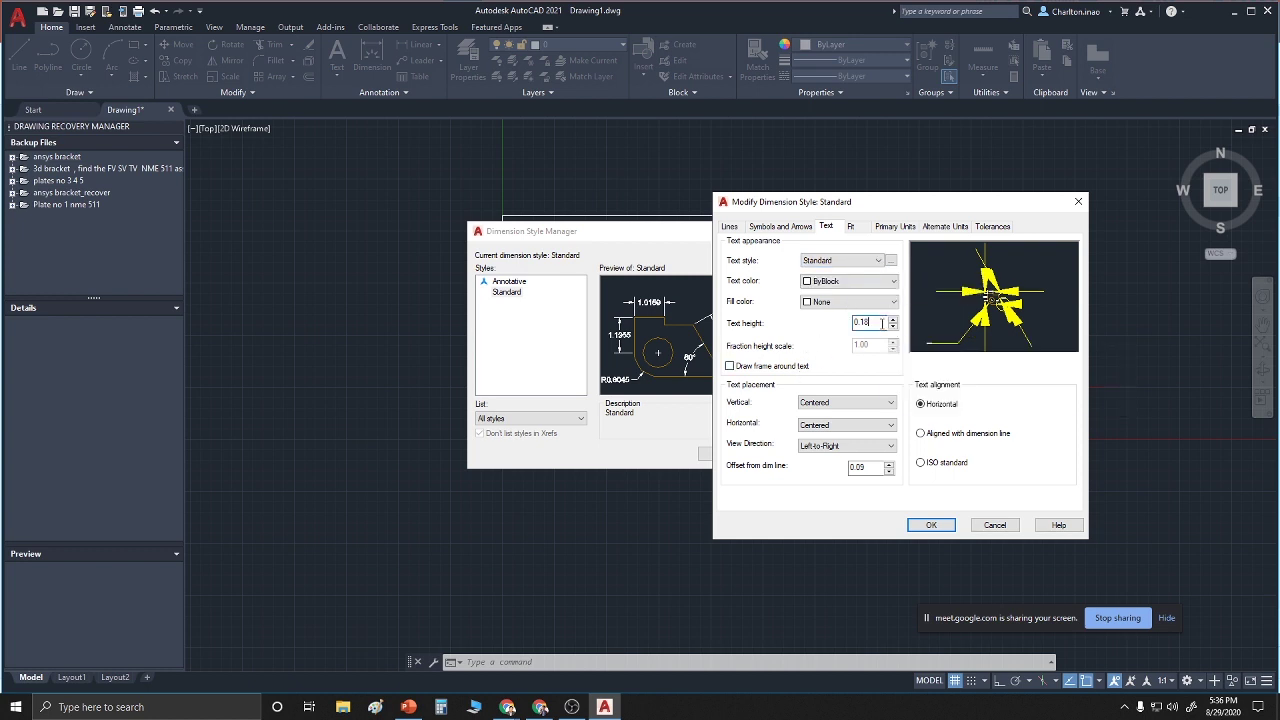
left_click_drag(872, 322, 846, 324)
type("7.5")
left_click(930, 526)
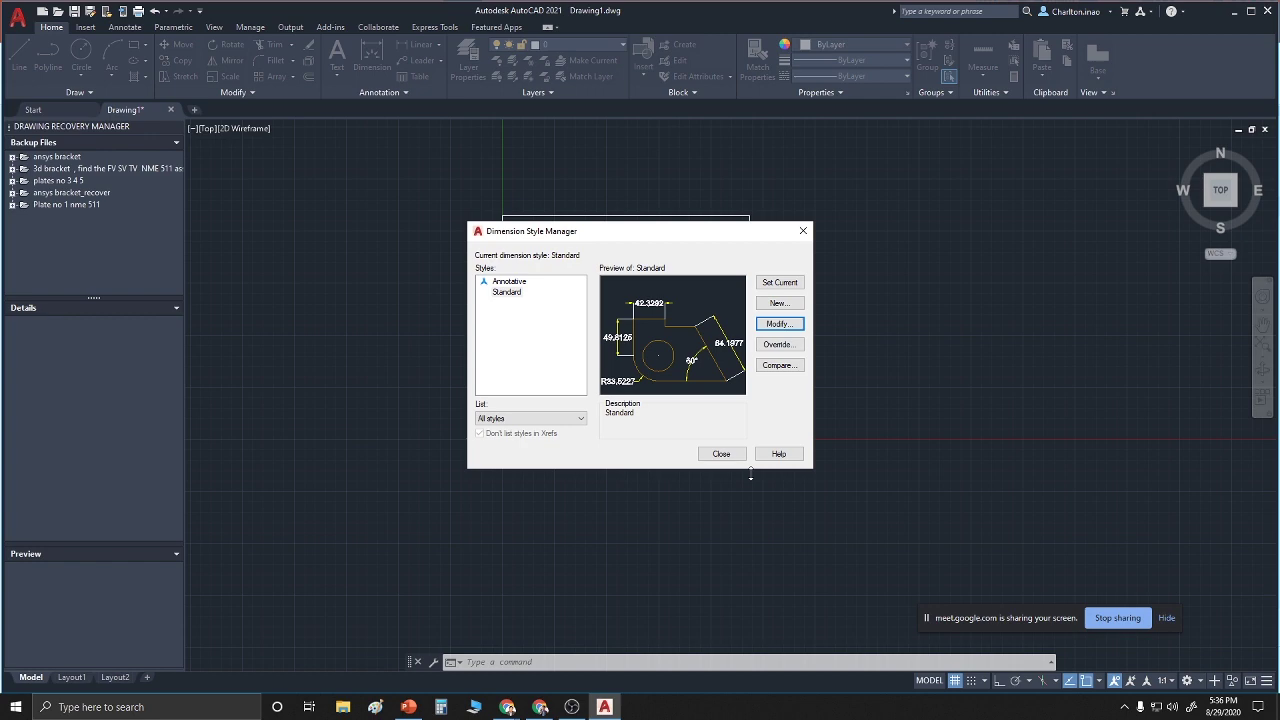
Give the Standard style Decimal units at 0.00 precision, make it current, and close the manager
left_click(785, 326)
left_click(896, 226)
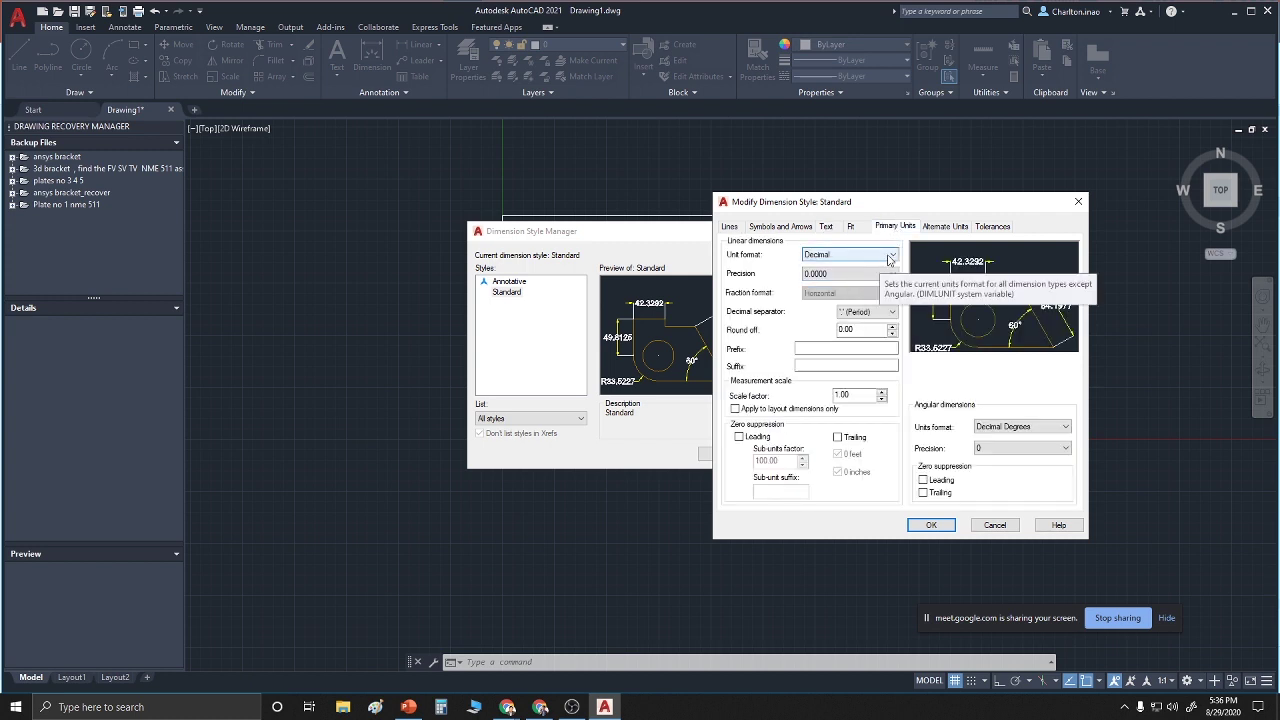
left_click(889, 258)
left_click(889, 258)
left_click(885, 273)
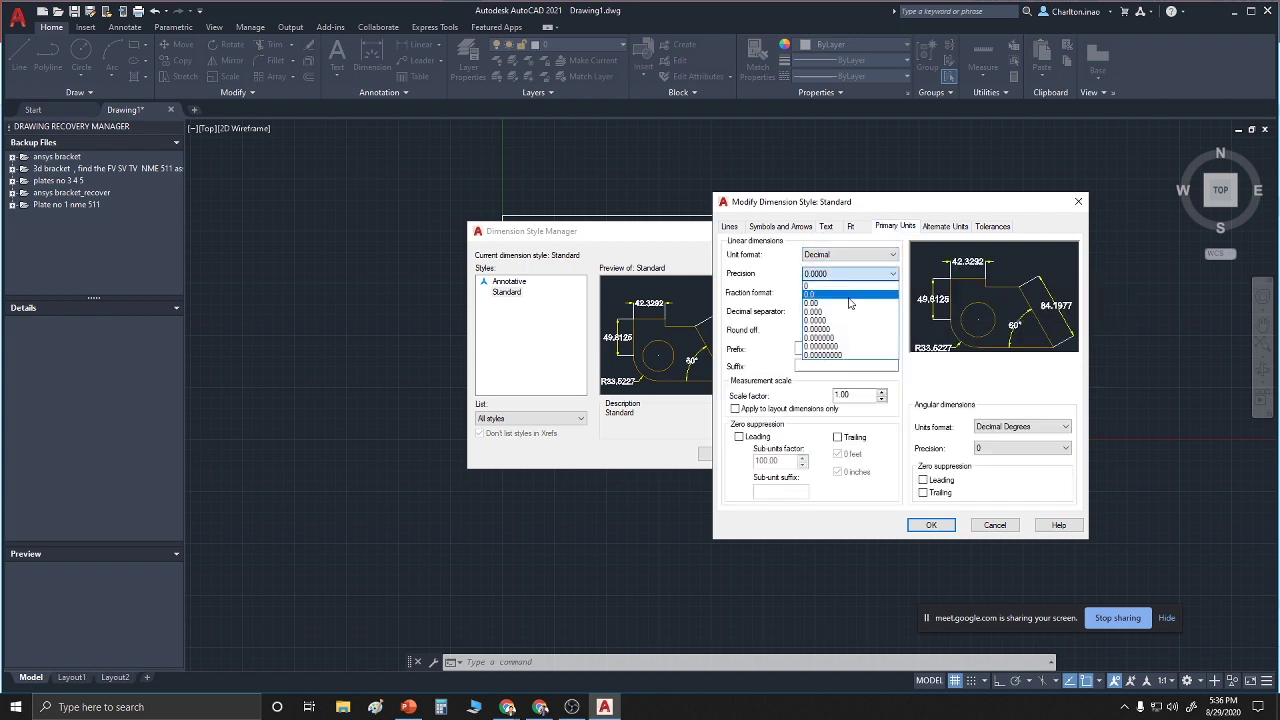
left_click(823, 304)
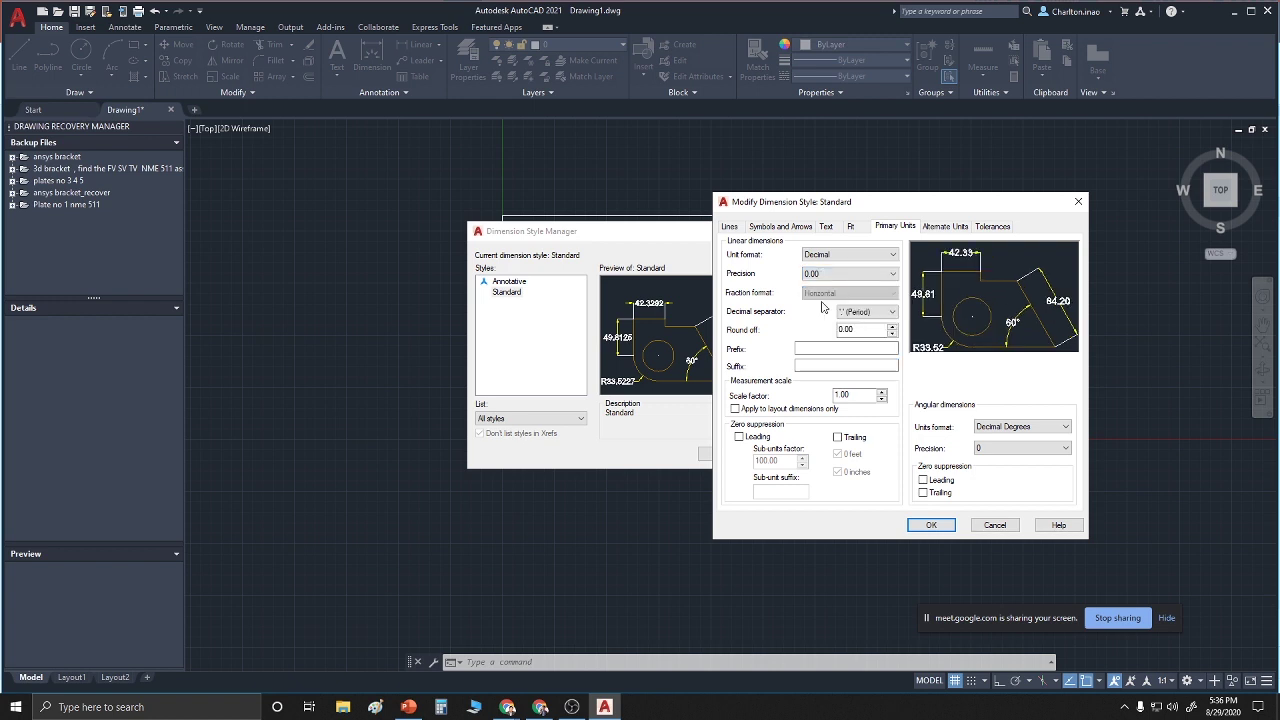
left_click(925, 524)
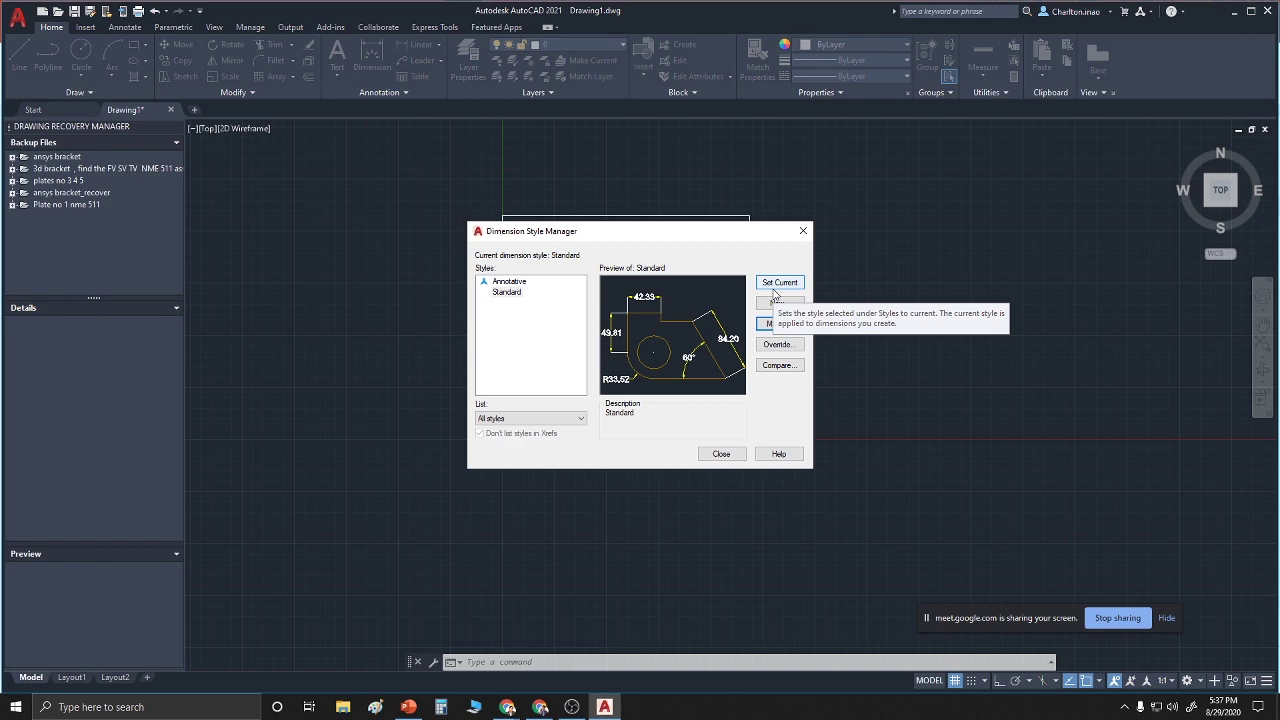
left_click(772, 284)
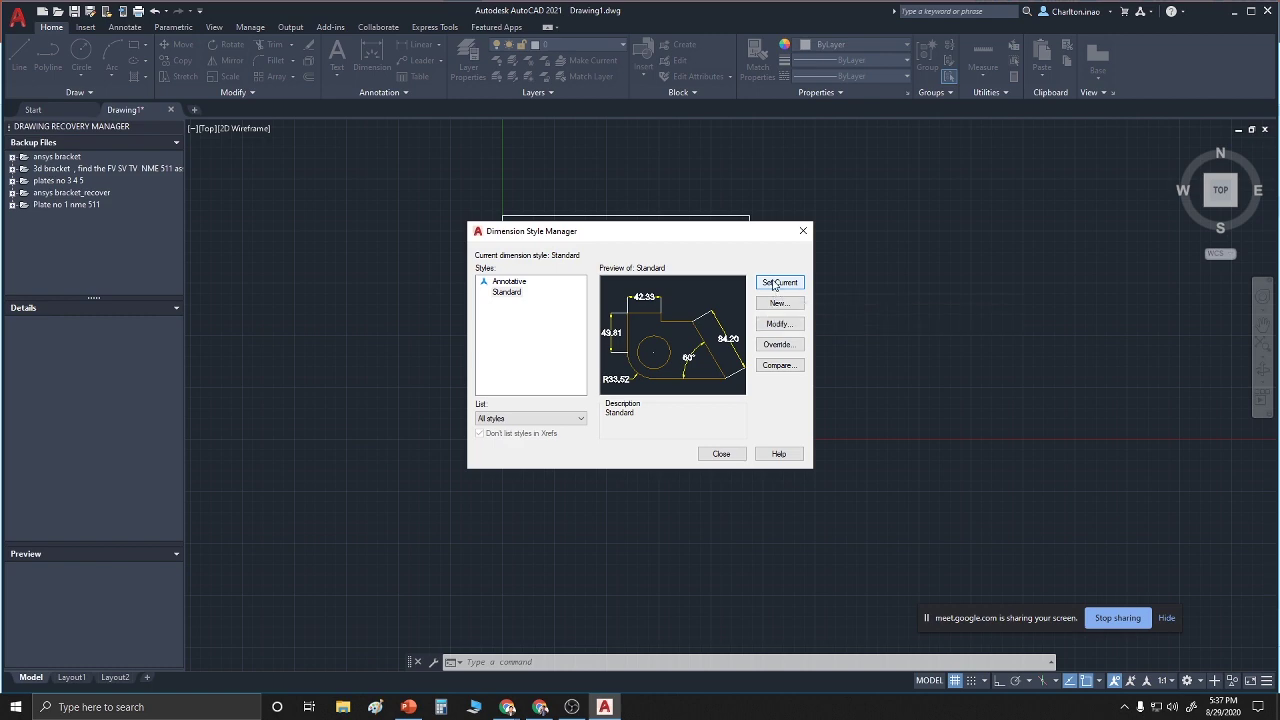
left_click(724, 454)
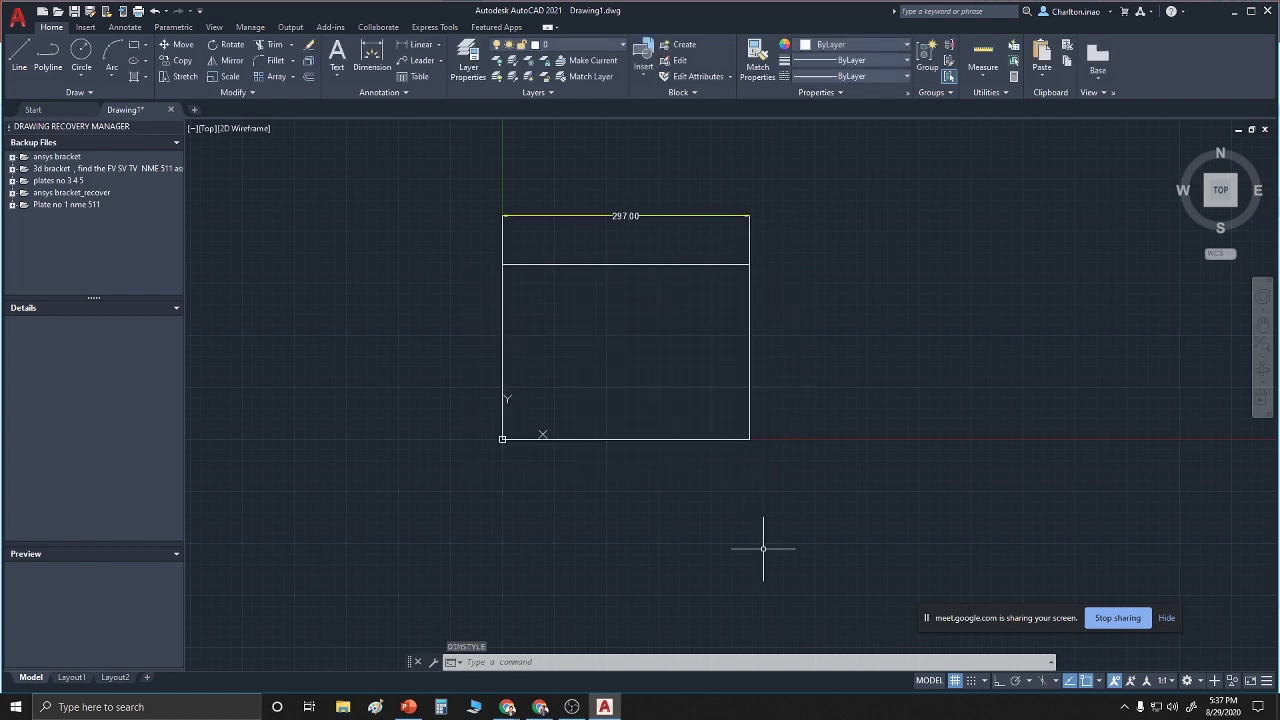
Pan the view so the rectangle sits lower on screen
scroll(802, 452, "up", 2)
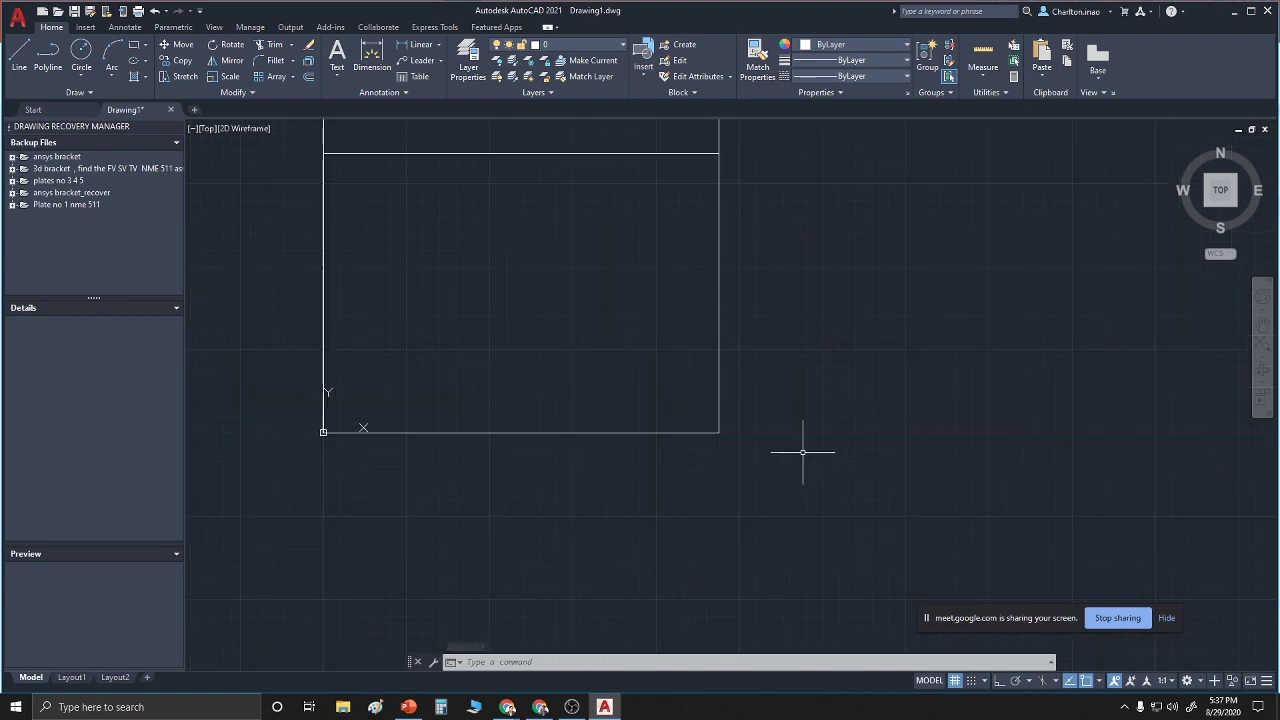
scroll(808, 448, "down", 2)
right_click(807, 358)
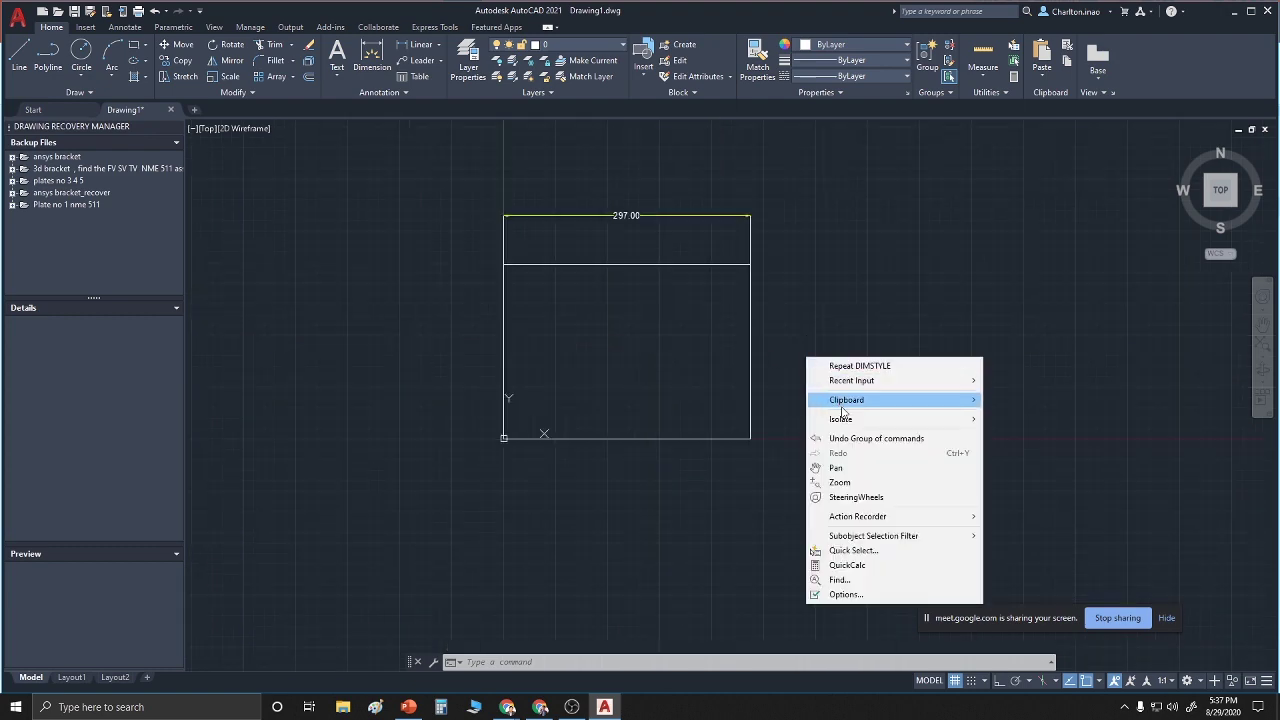
left_click(848, 469)
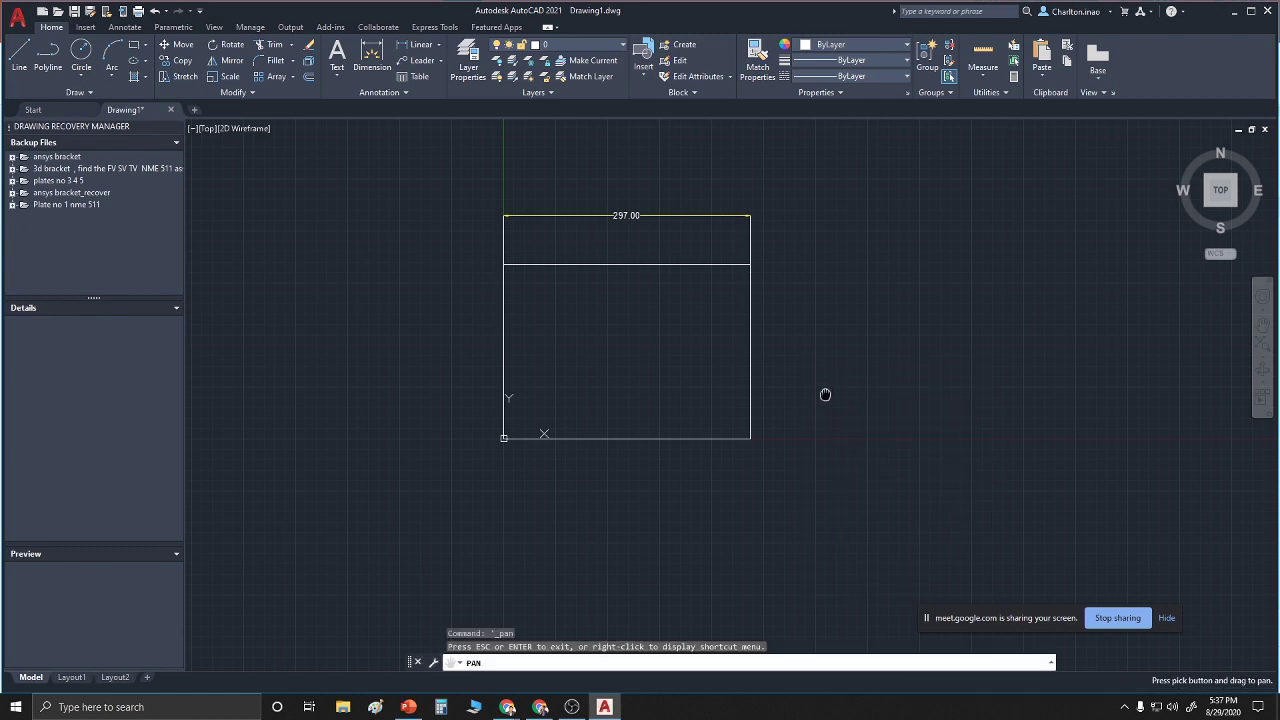
left_click_drag(826, 397, 837, 461)
scroll(839, 439, "up", 2)
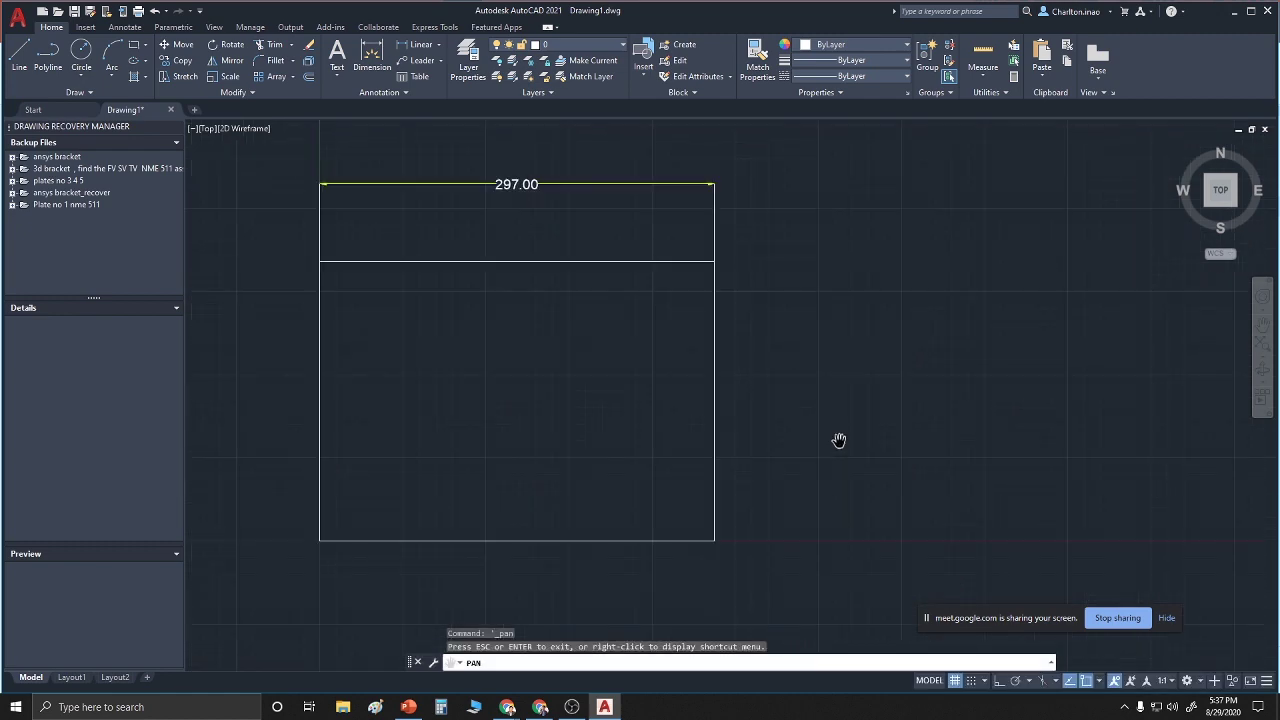
right_click(838, 407)
left_click(846, 413)
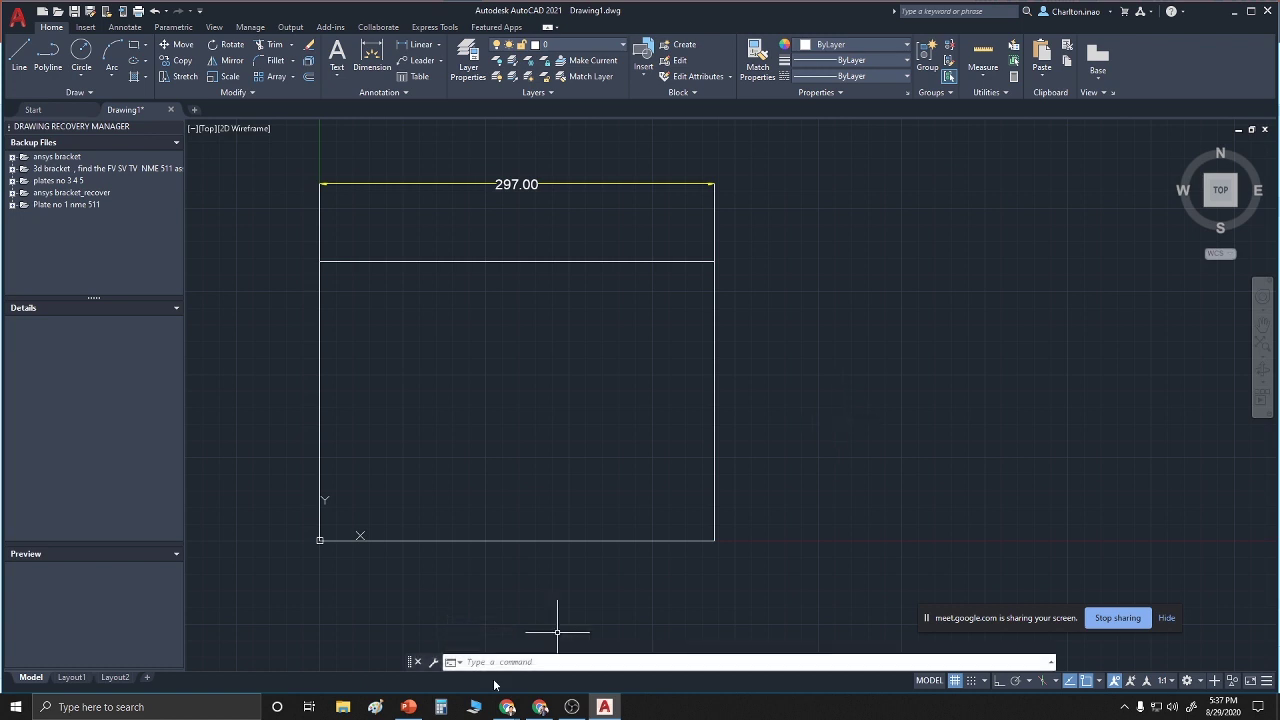
Add a vertical 210.00 linear dimension along the rectangle's right edge, placed to its right
left_click(377, 63)
left_click(440, 45)
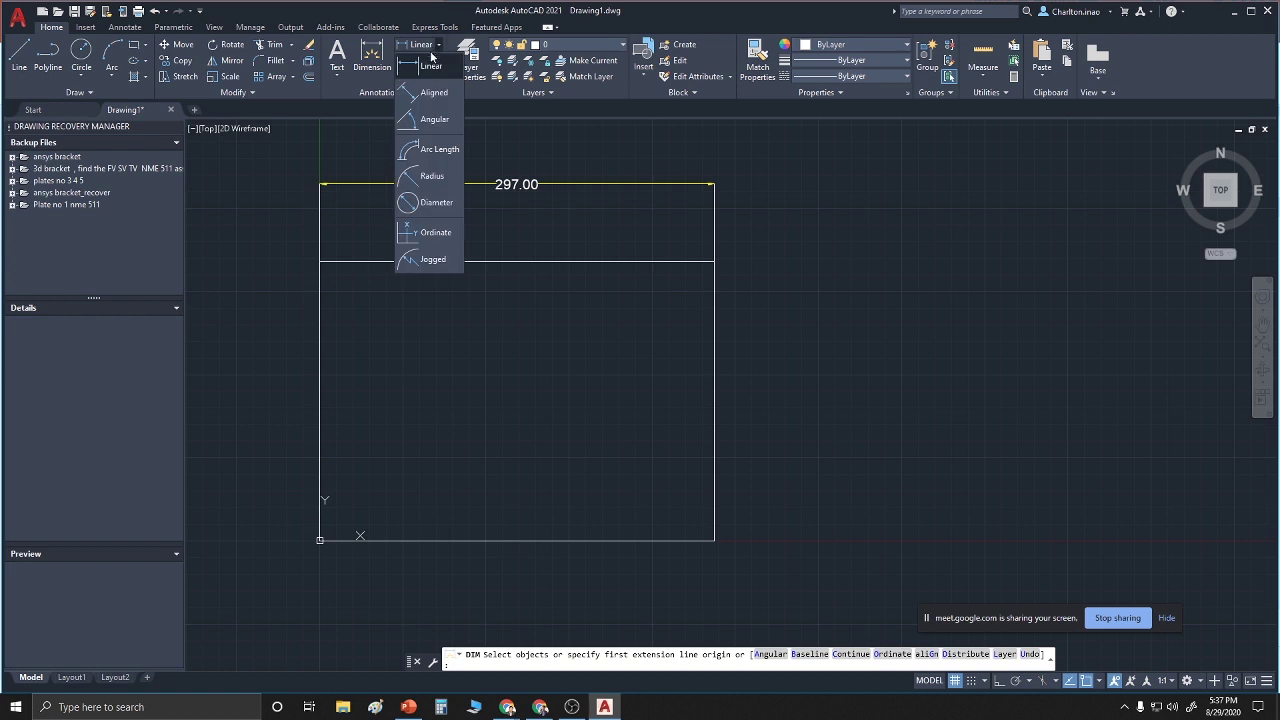
left_click(436, 70)
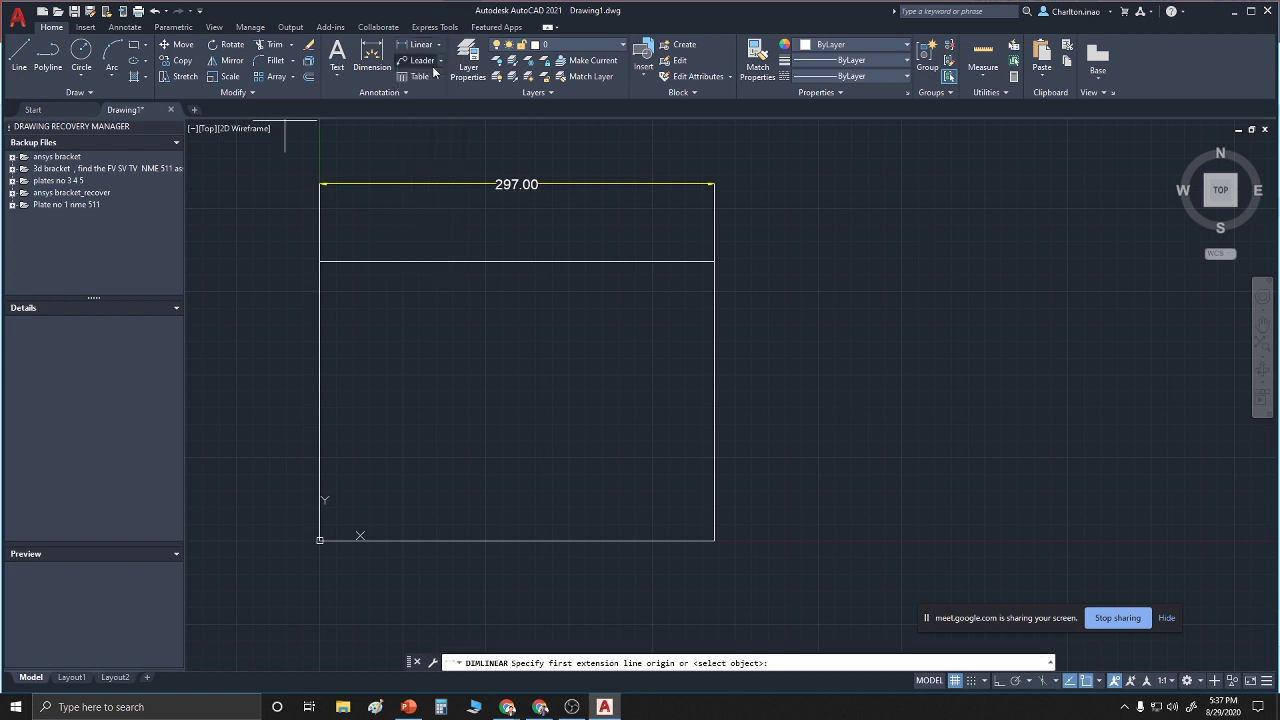
left_click(714, 262)
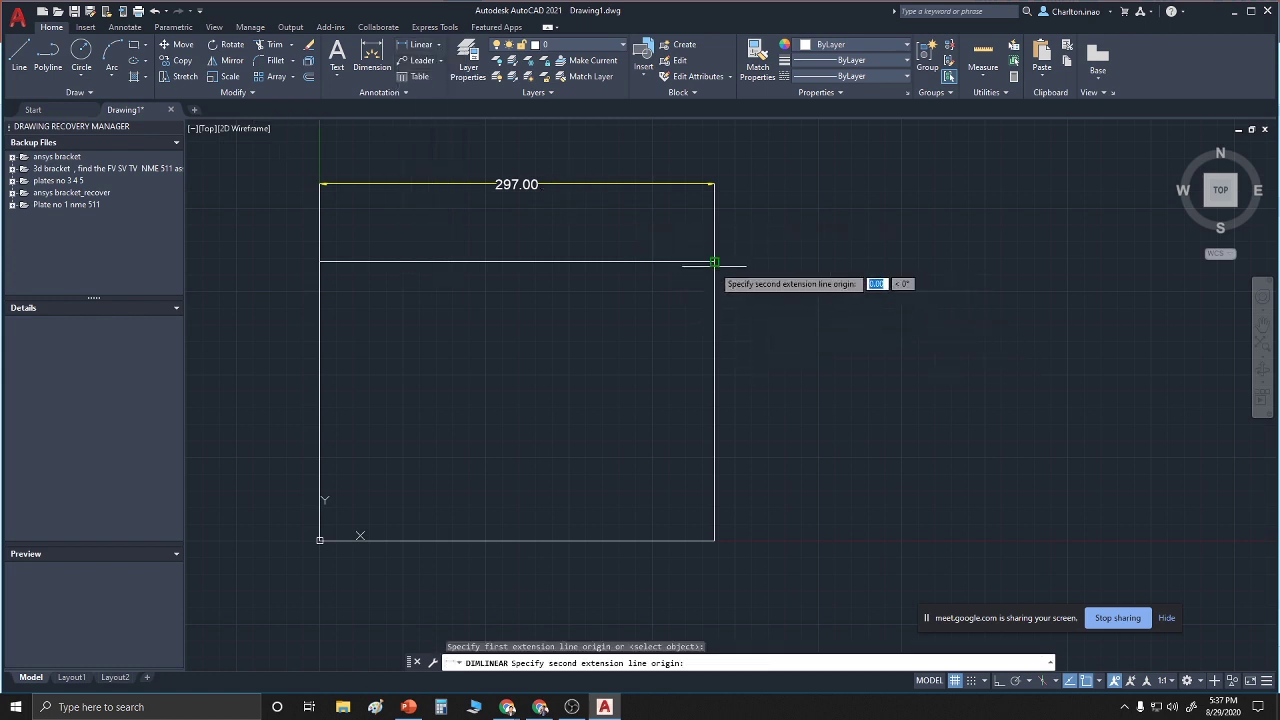
left_click(714, 540)
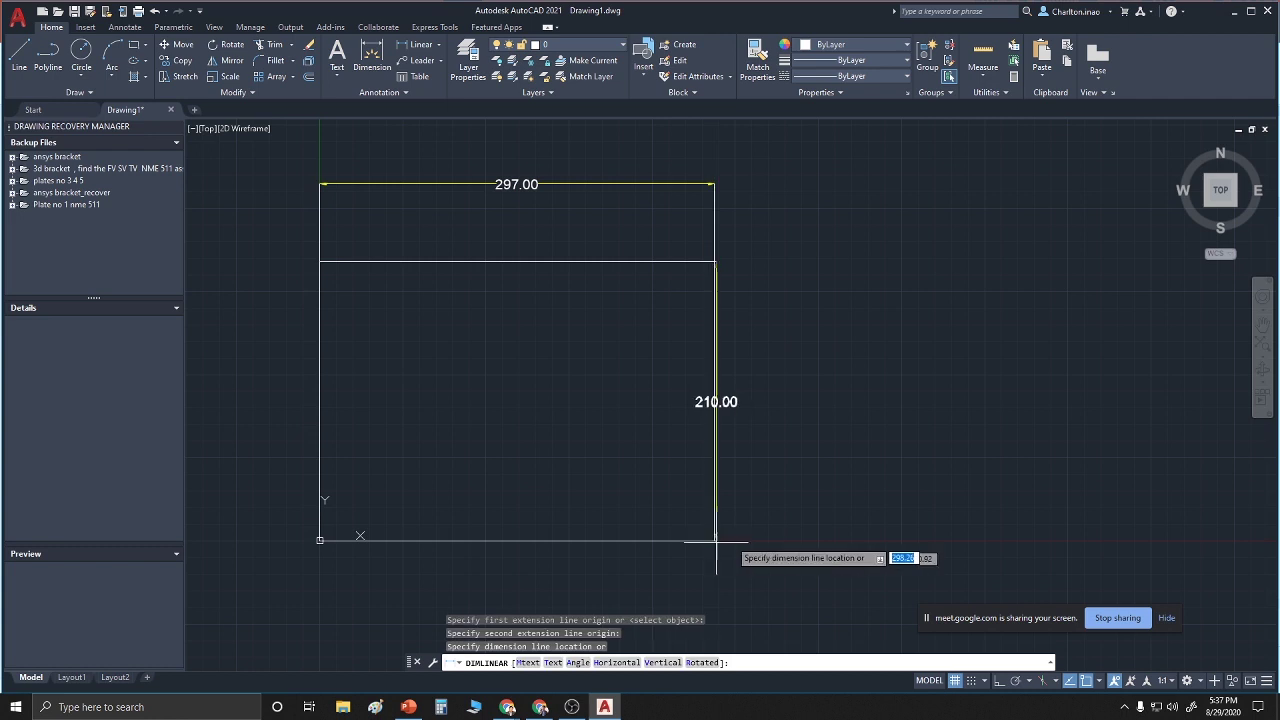
left_click(779, 540)
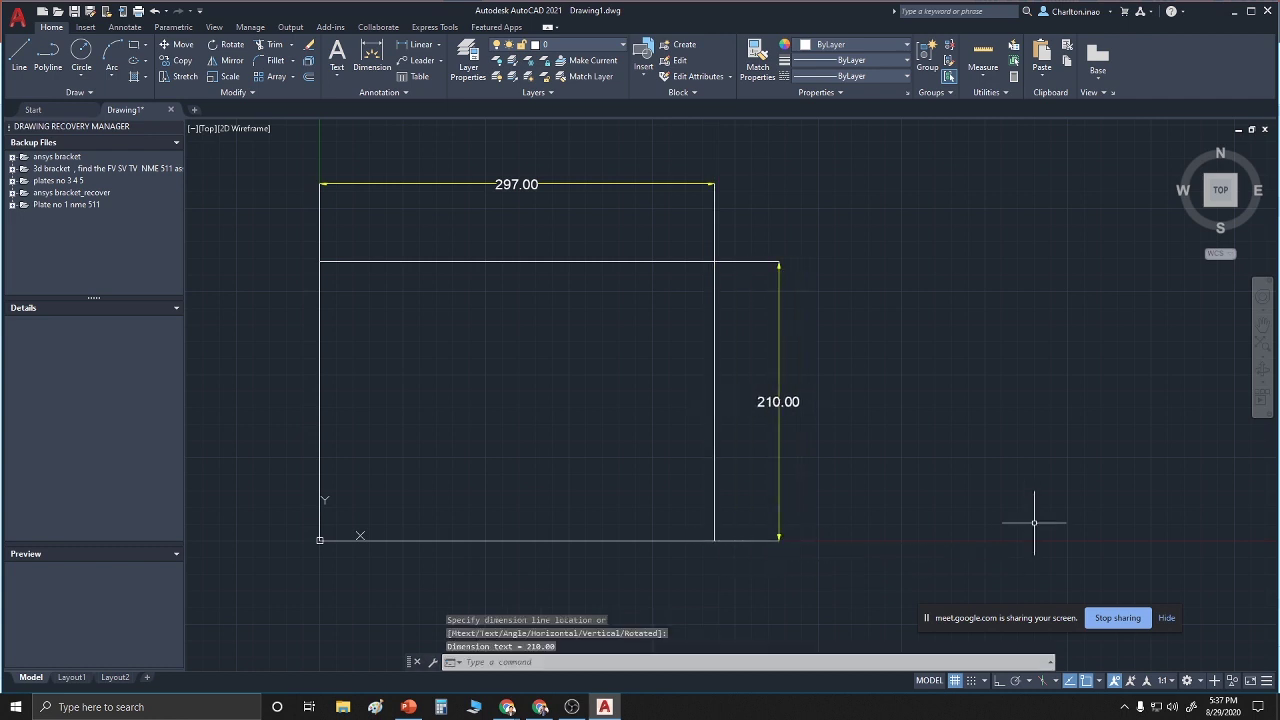
key("Escape")
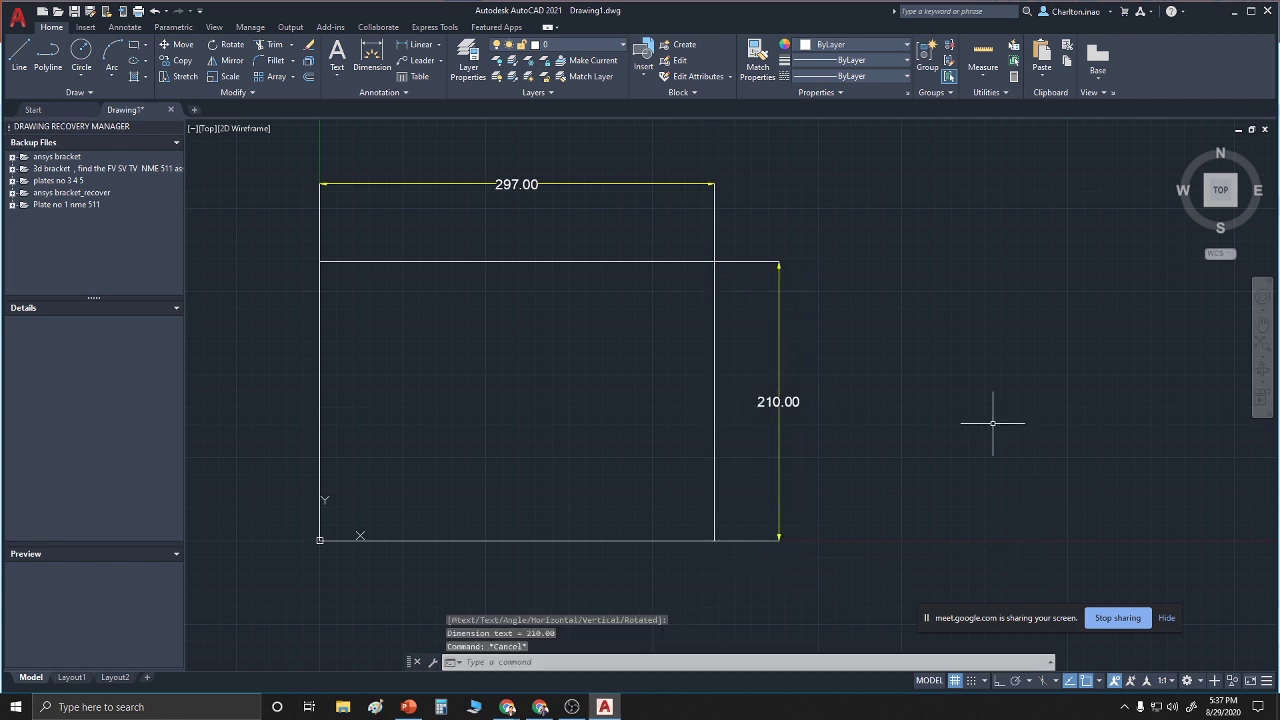
type("l")
key("Return")
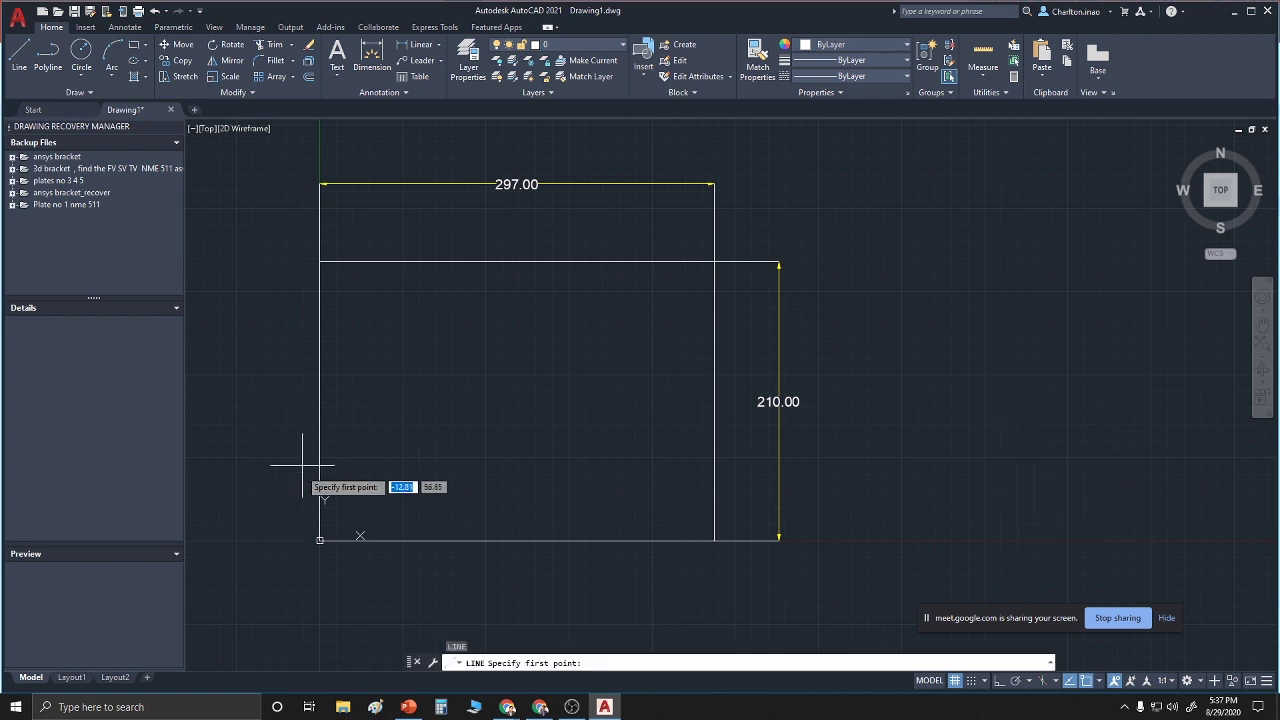
Draw a diagonal line from the rectangle's lower-left corner to its upper-right corner
left_click(320, 540)
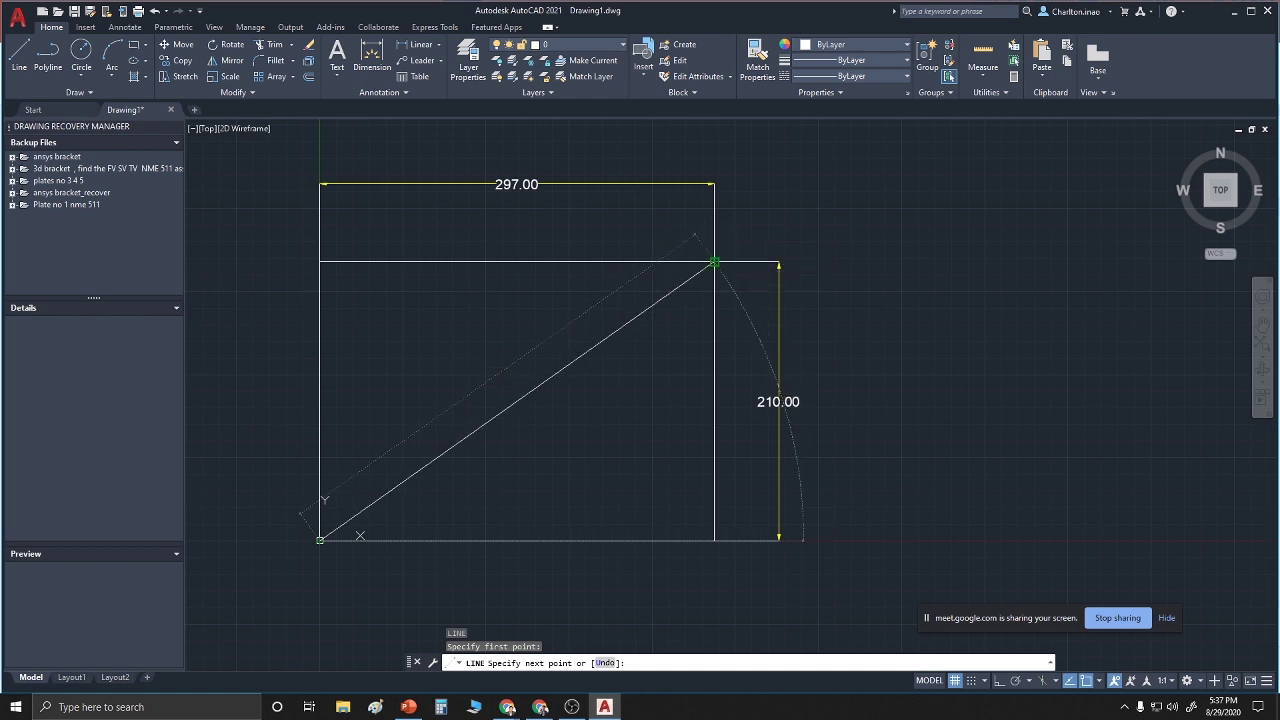
left_click(714, 261)
right_click(790, 228)
left_click(812, 233)
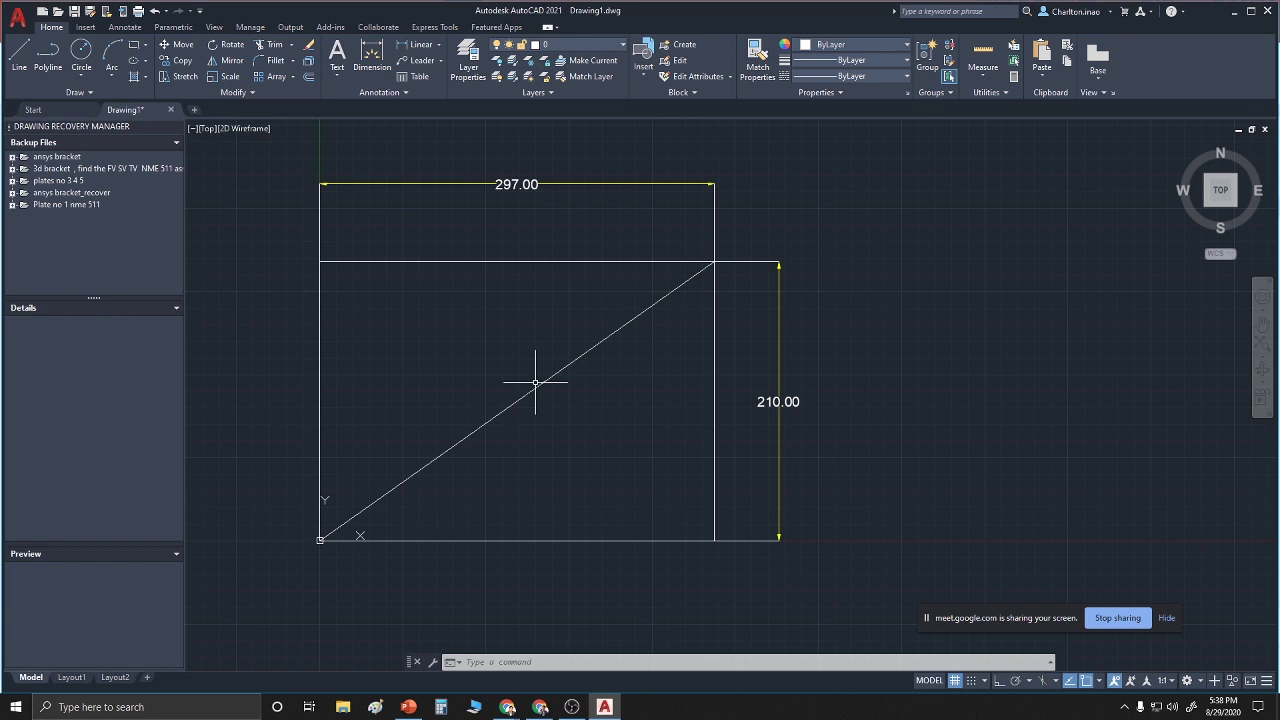
Toggle object snap off and back on, then enter the OSNAP command
key("F3")
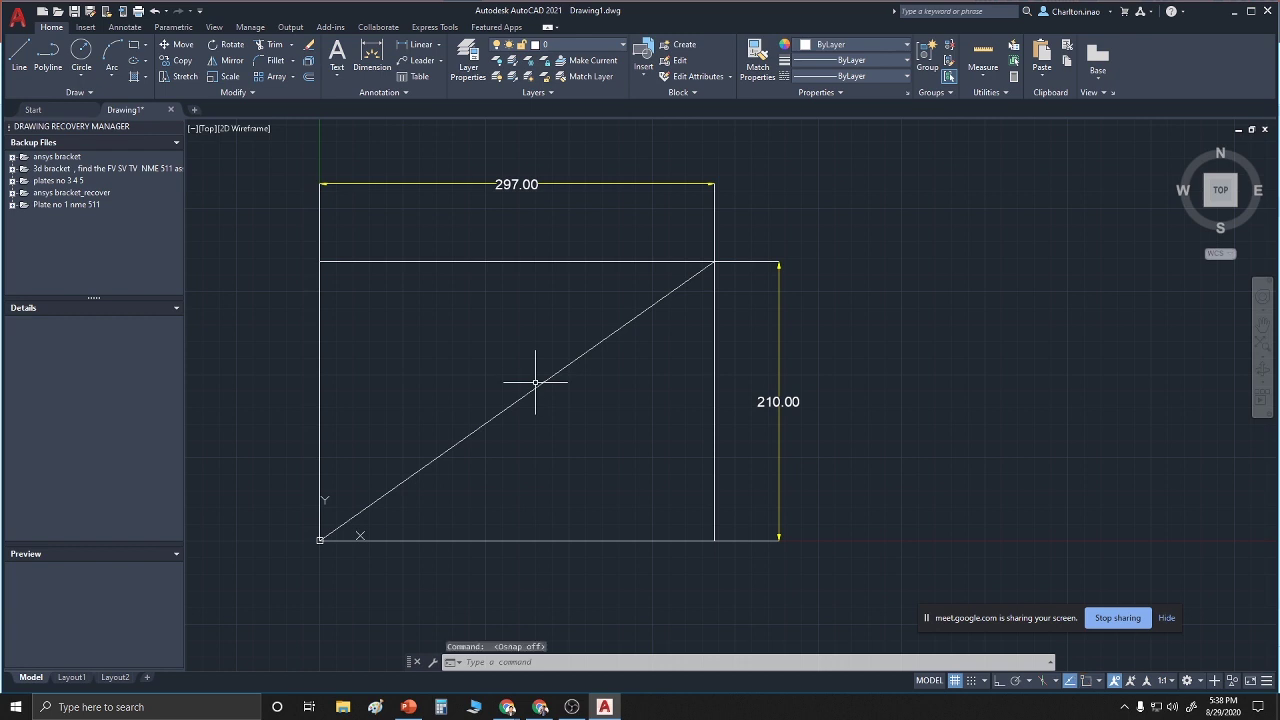
key("F3")
key("Escape")
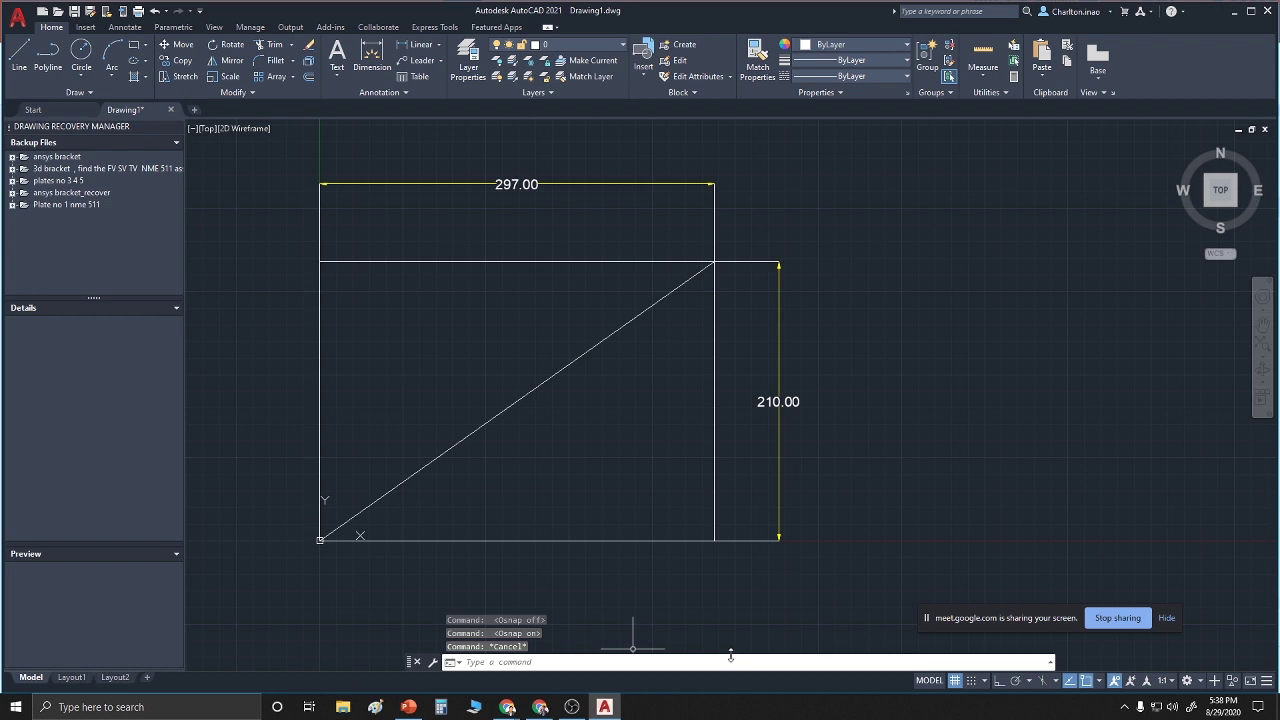
left_click(511, 660)
type("osnap")
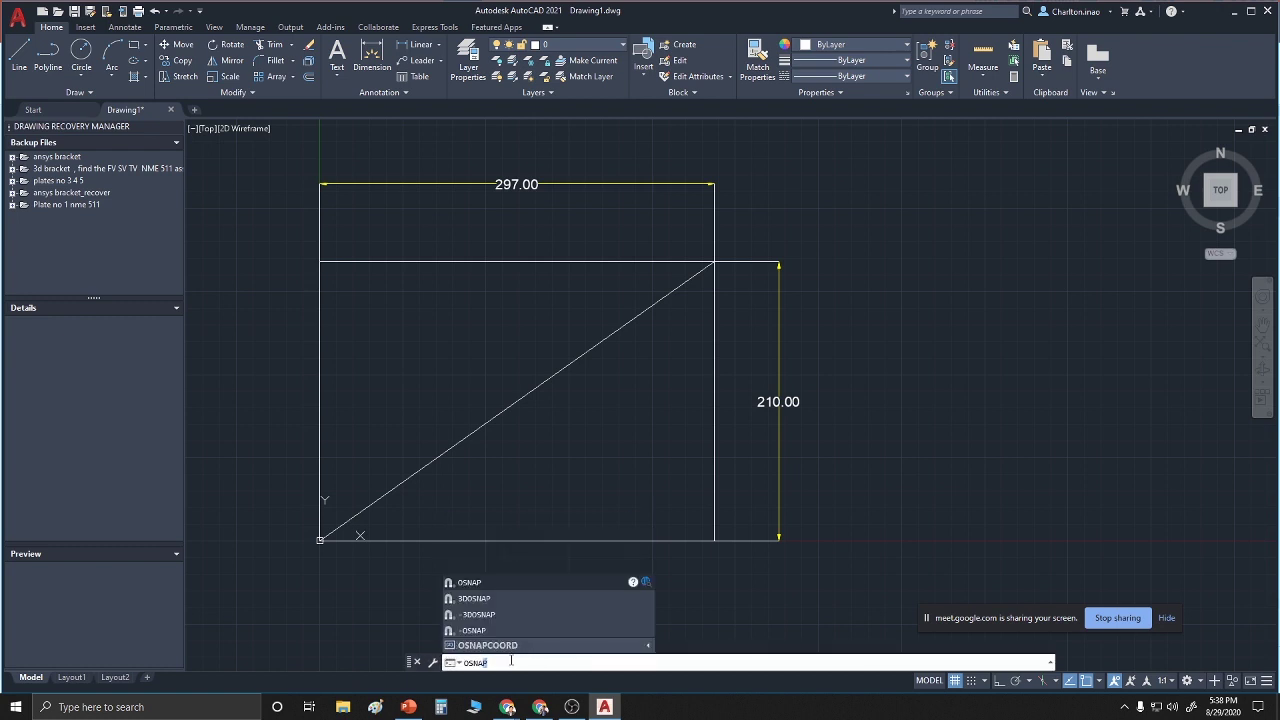
Open the Object Snap settings and uncheck every object snap mode
left_click(483, 582)
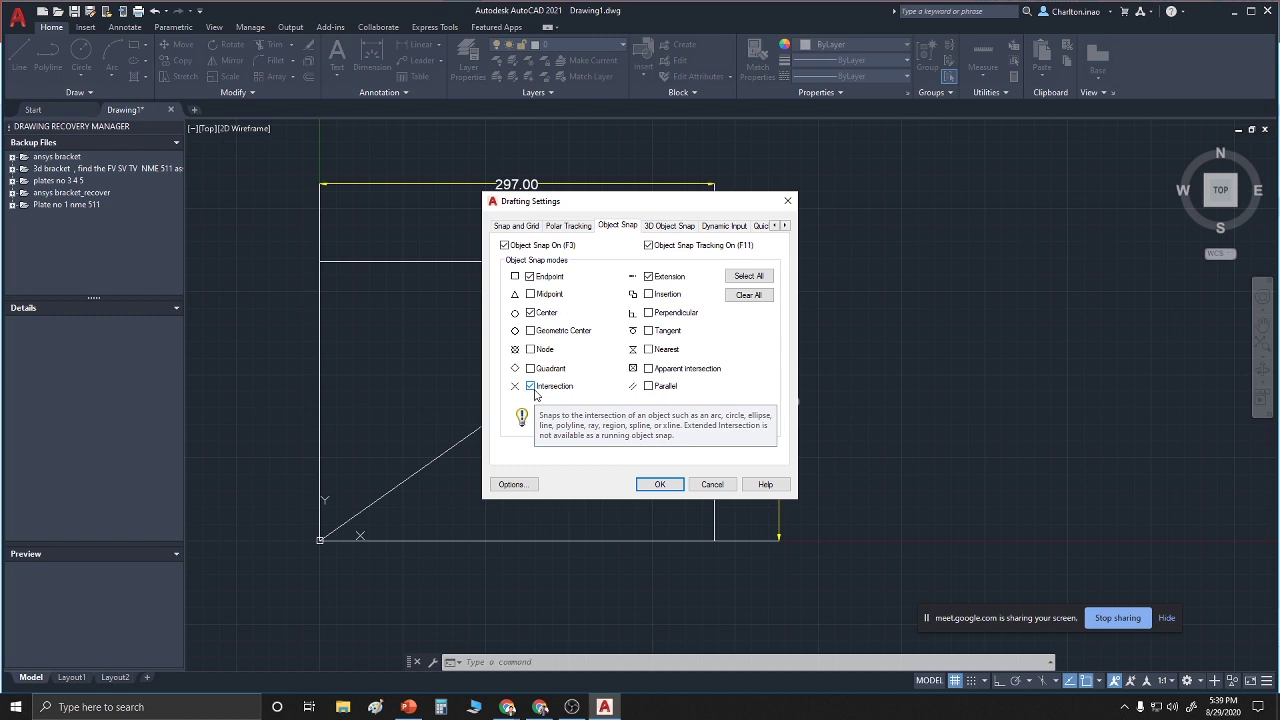
left_click(755, 300)
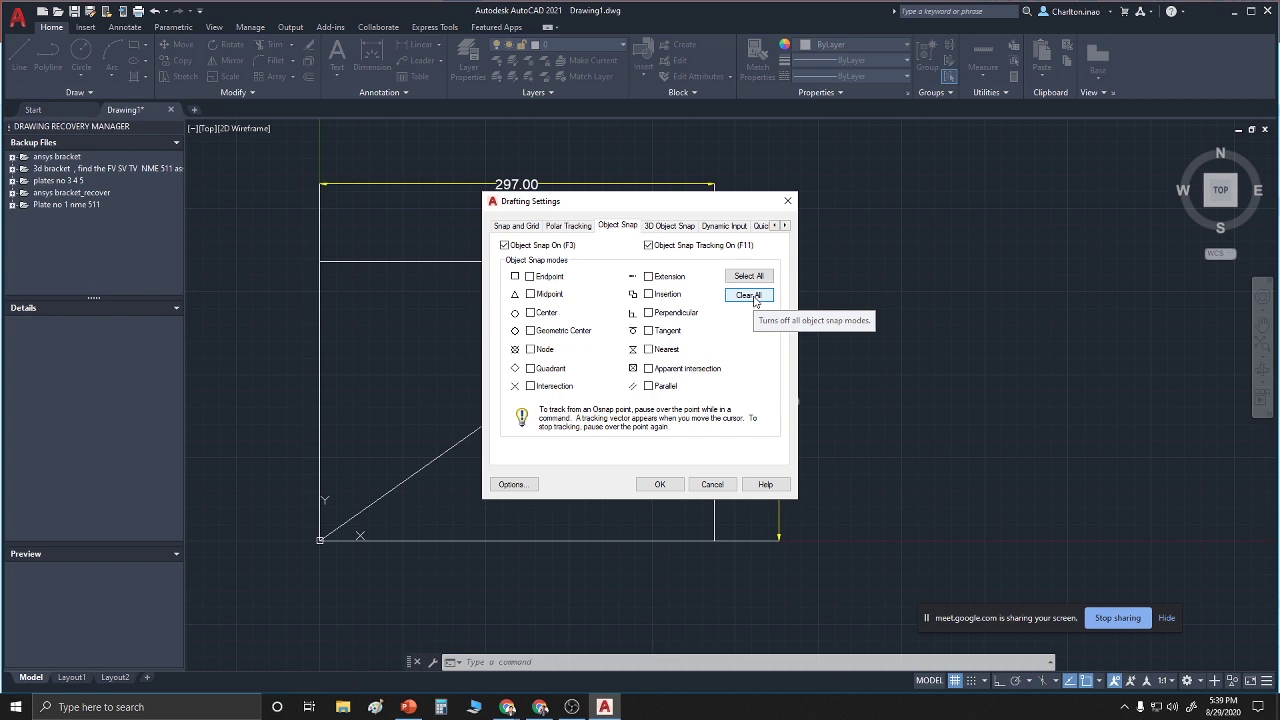
Turn on only Endpoint, Midpoint, Center, Quadrant, Intersection and Tangent snaps, then close the dialog
left_click(750, 277)
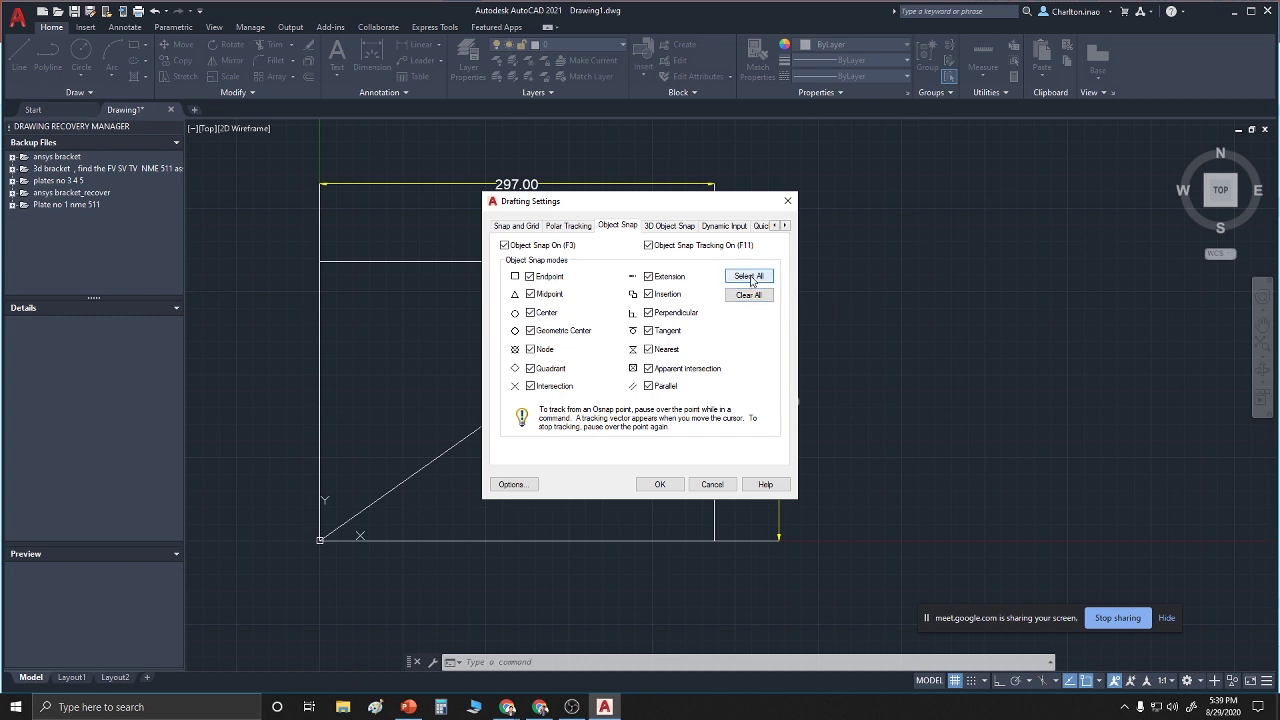
left_click(751, 278)
left_click(749, 294)
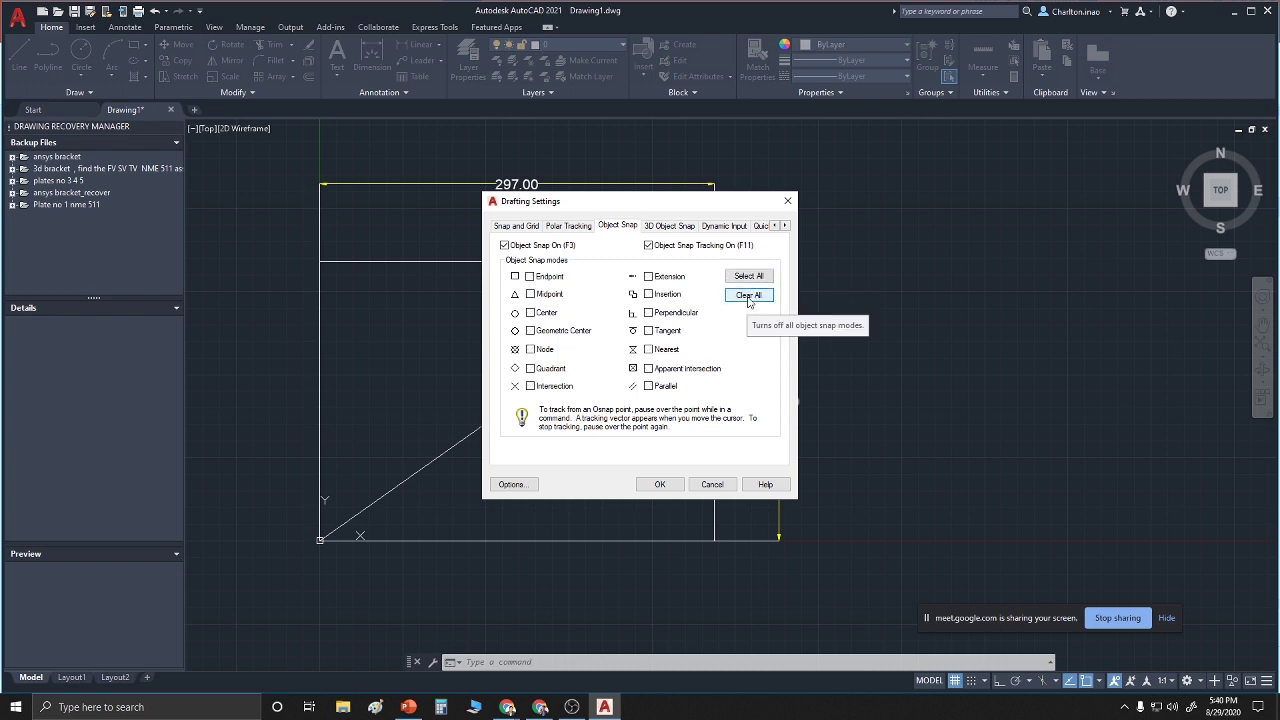
left_click(530, 277)
left_click(530, 294)
left_click(531, 313)
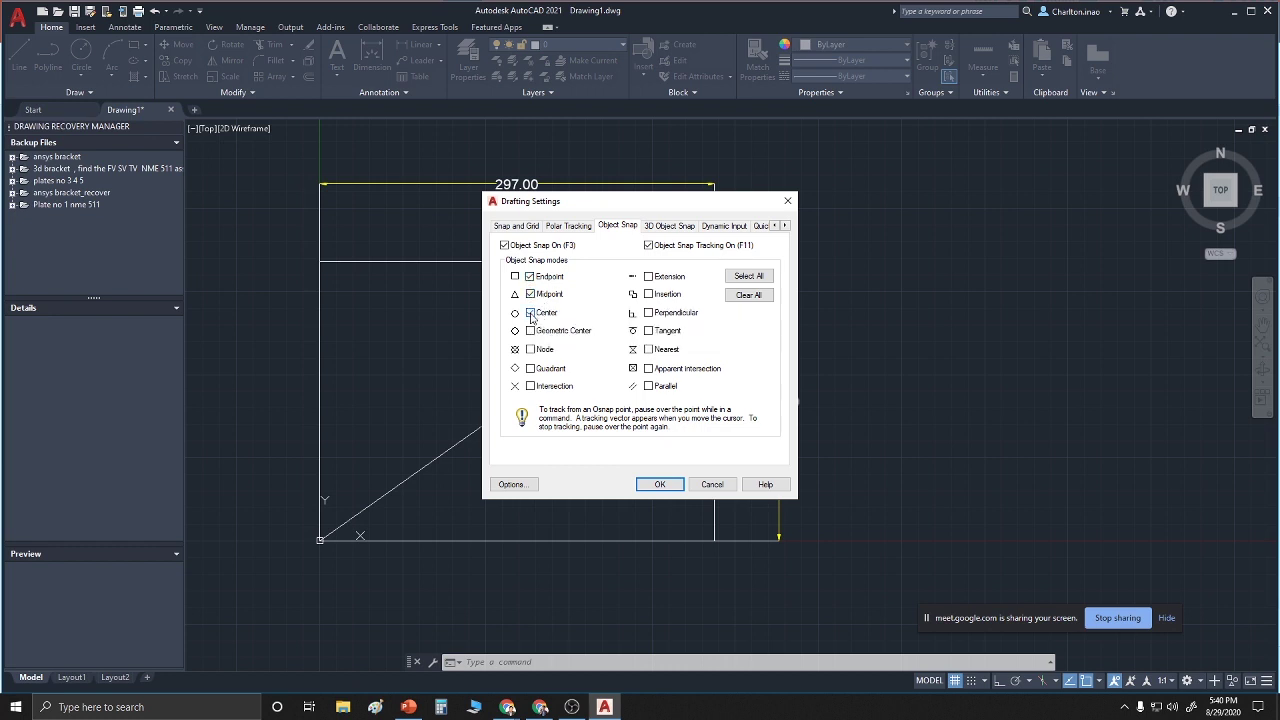
left_click(531, 369)
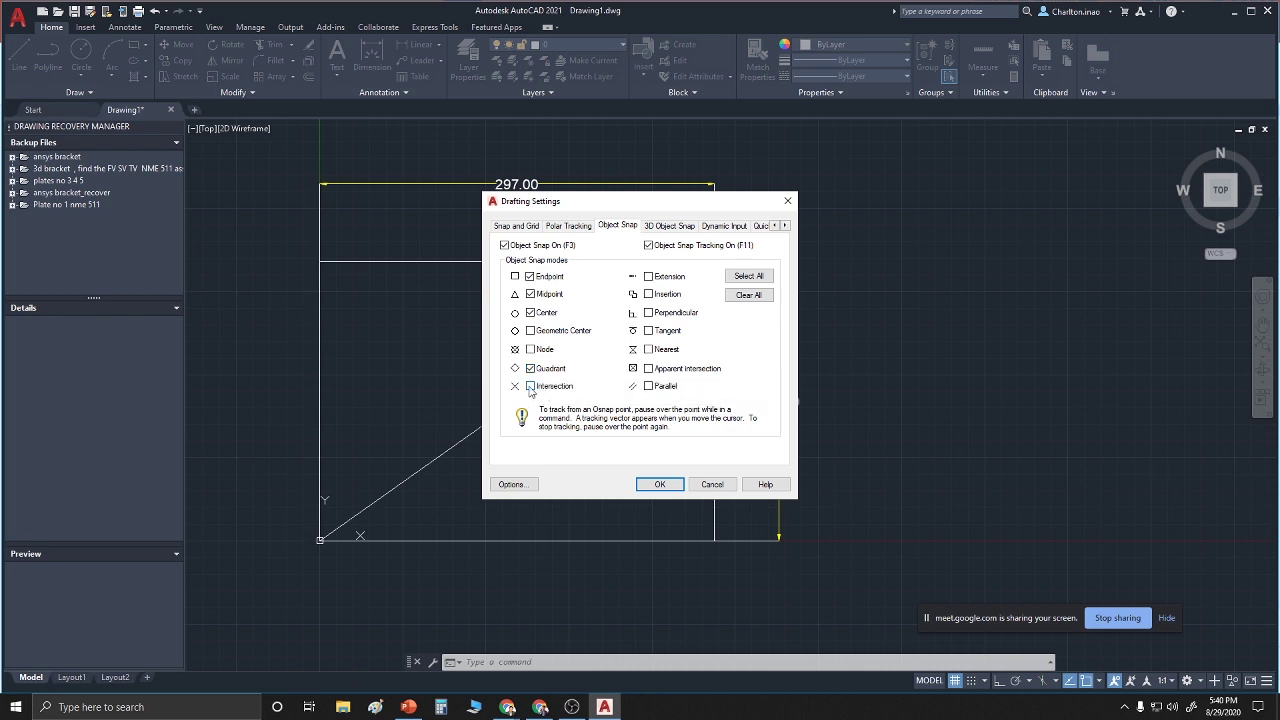
left_click(531, 387)
left_click(648, 331)
left_click(659, 486)
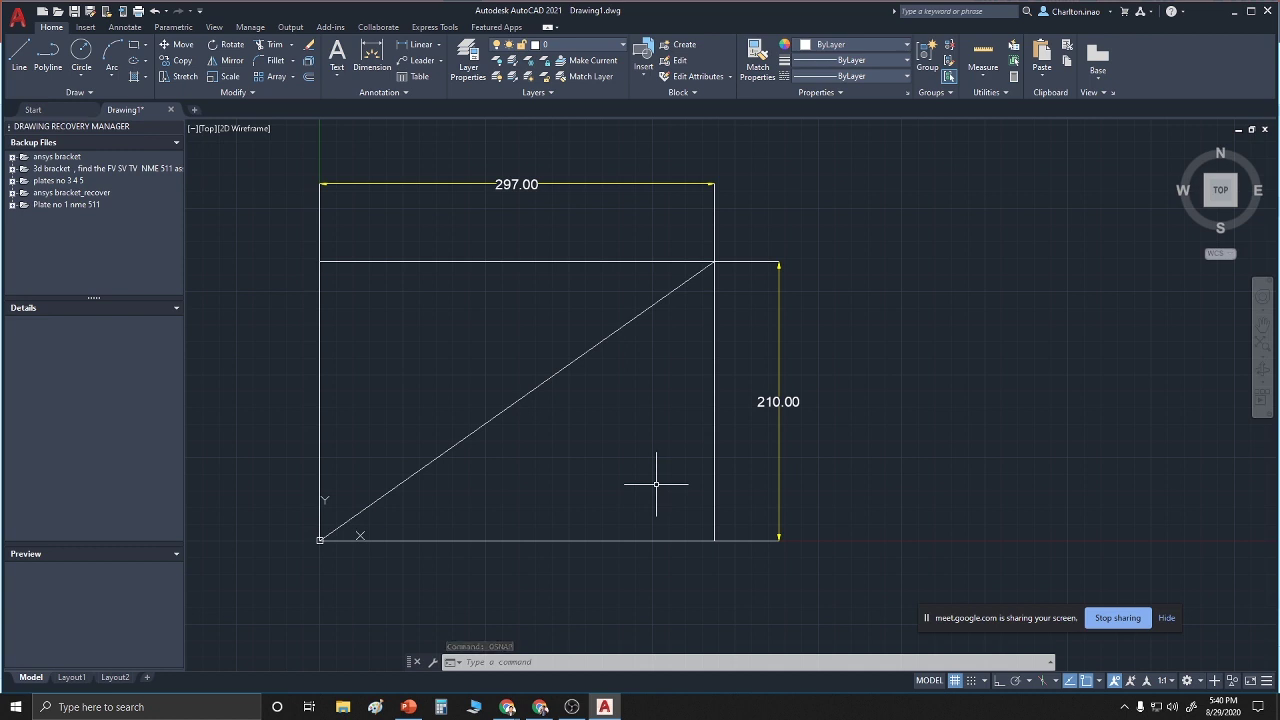
left_click(504, 660)
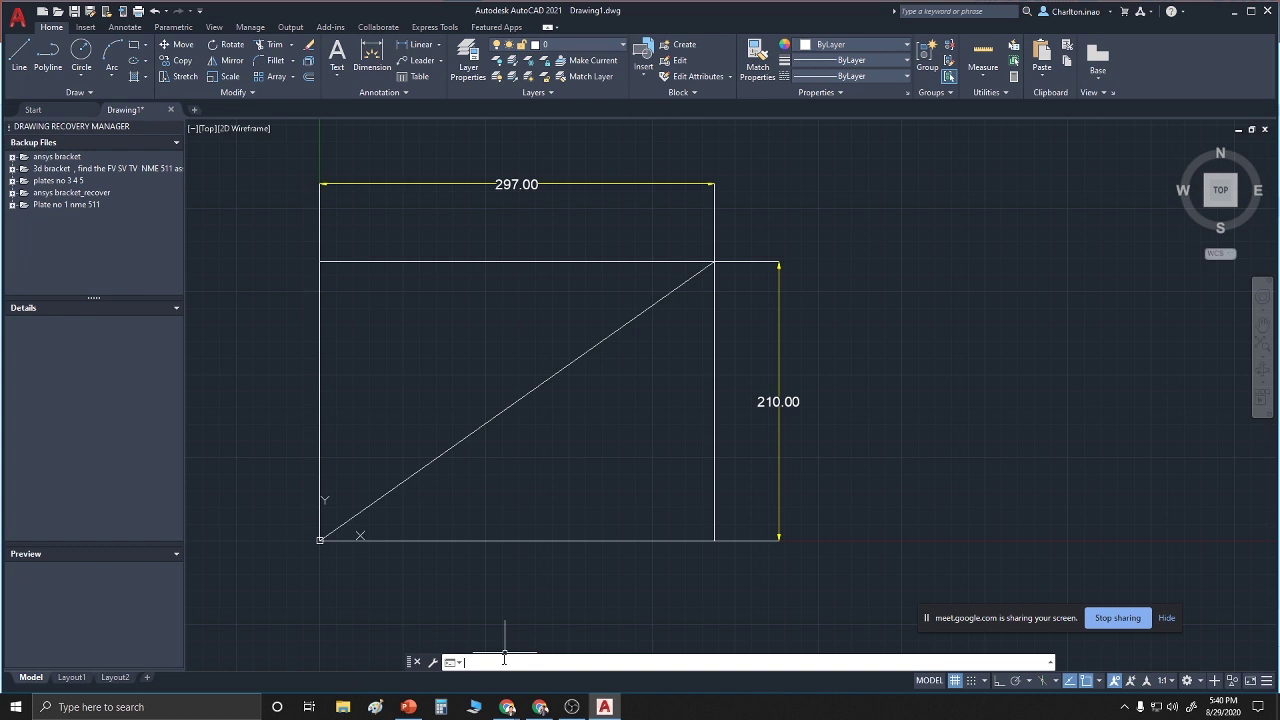
type("osnap")
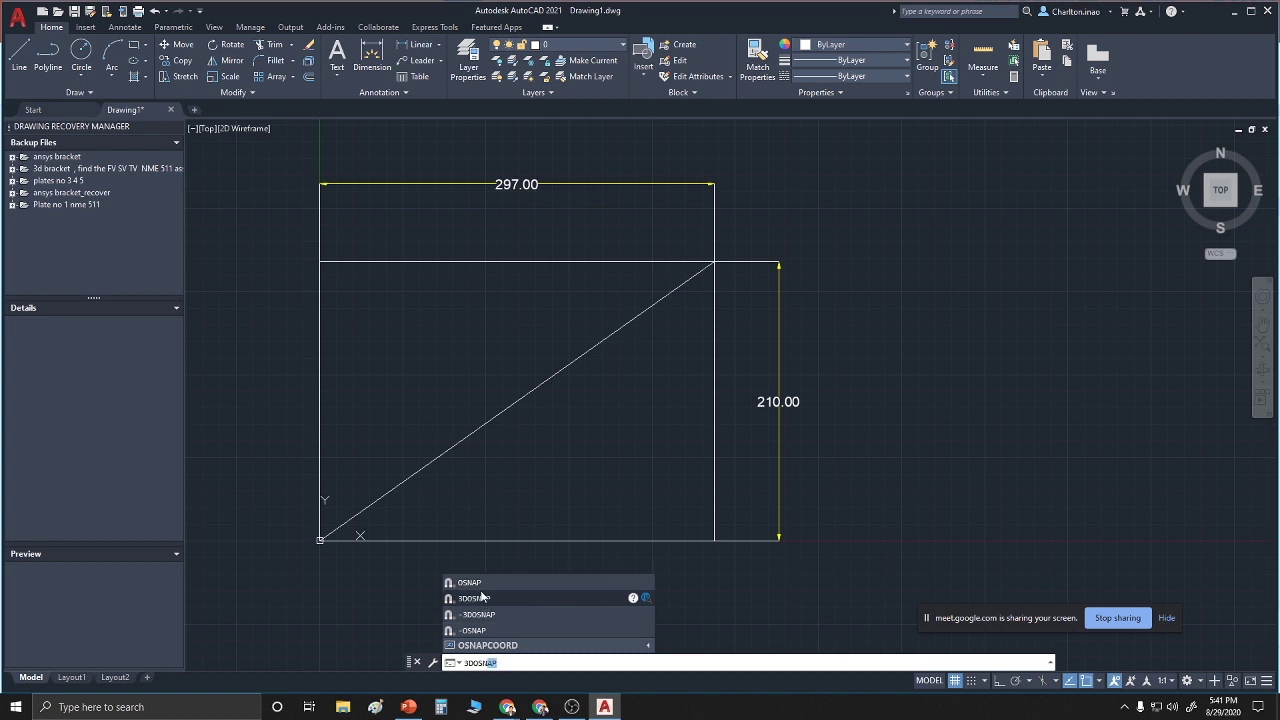
key("Return")
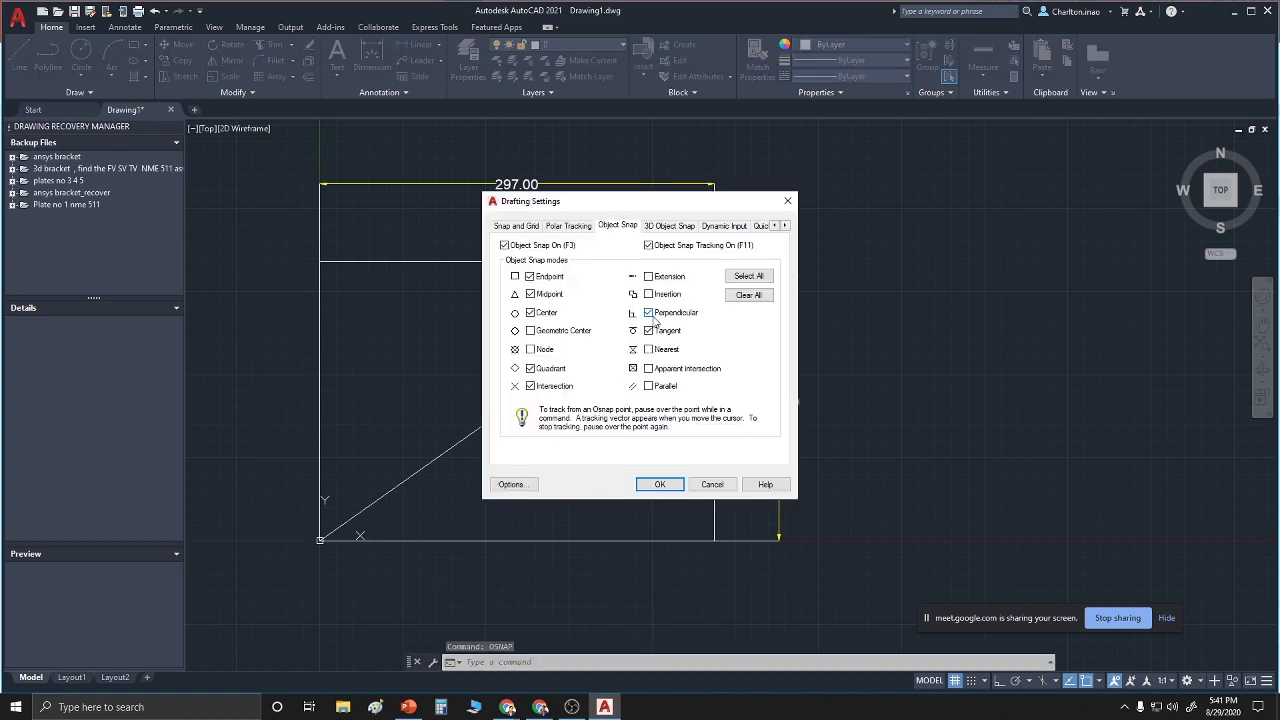
left_click(660, 485)
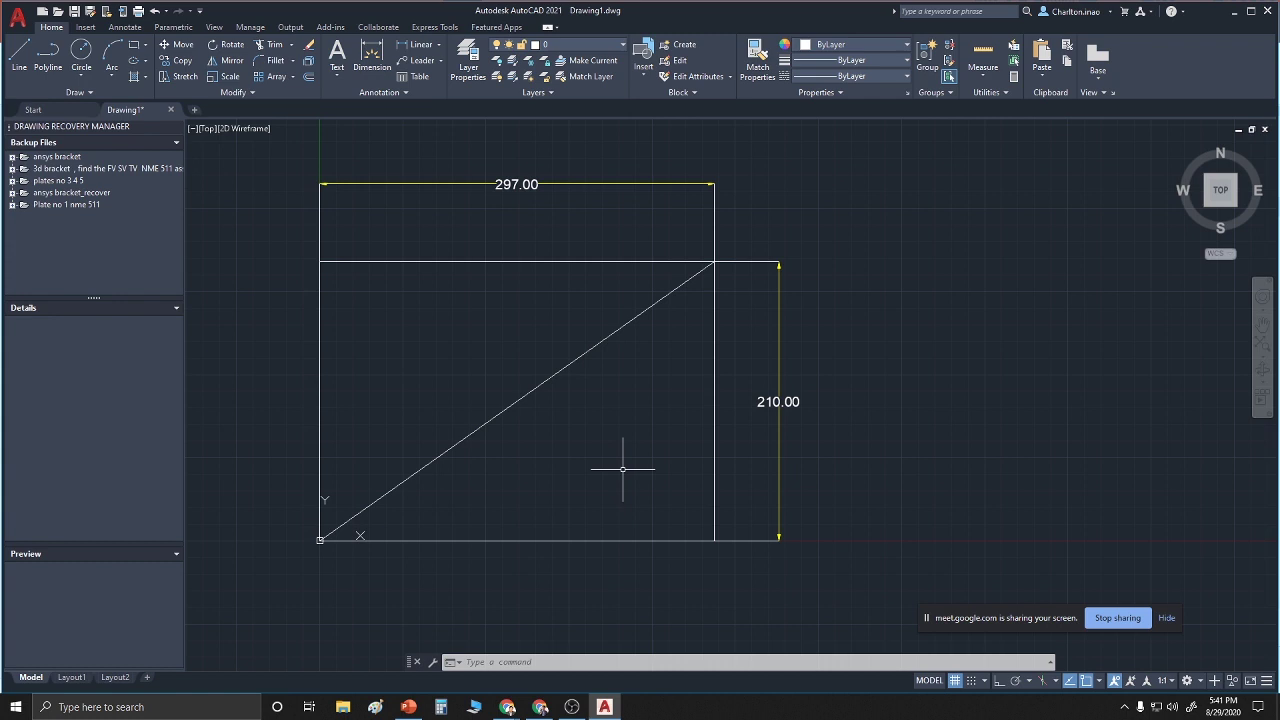
type("c")
key("Return")
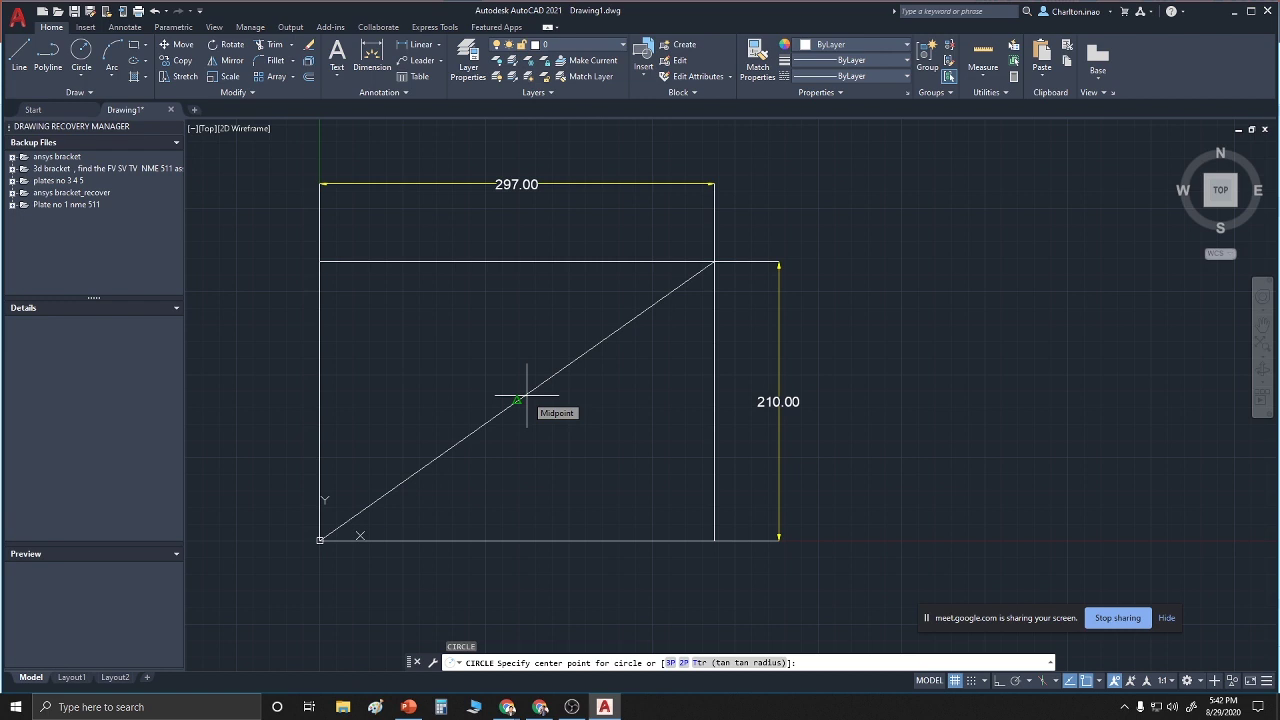
key("Escape")
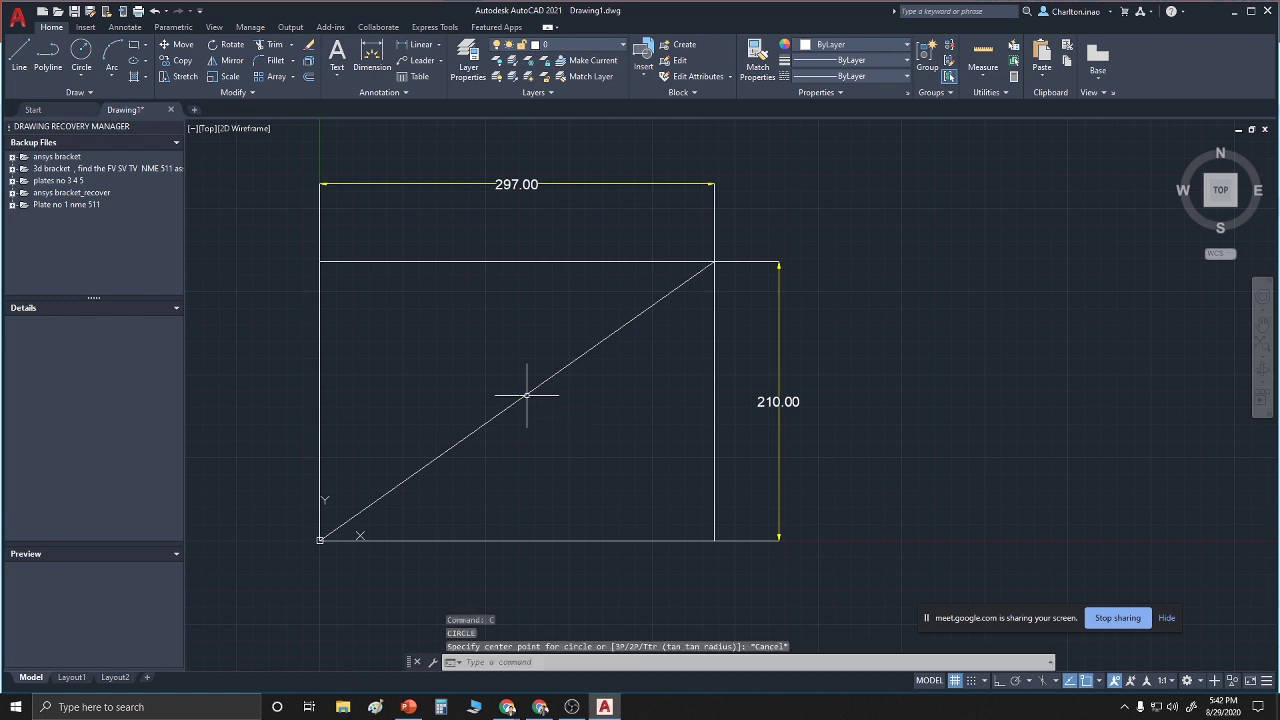
Place a point at the diagonal line's midpoint with the PO command
left_click(500, 662)
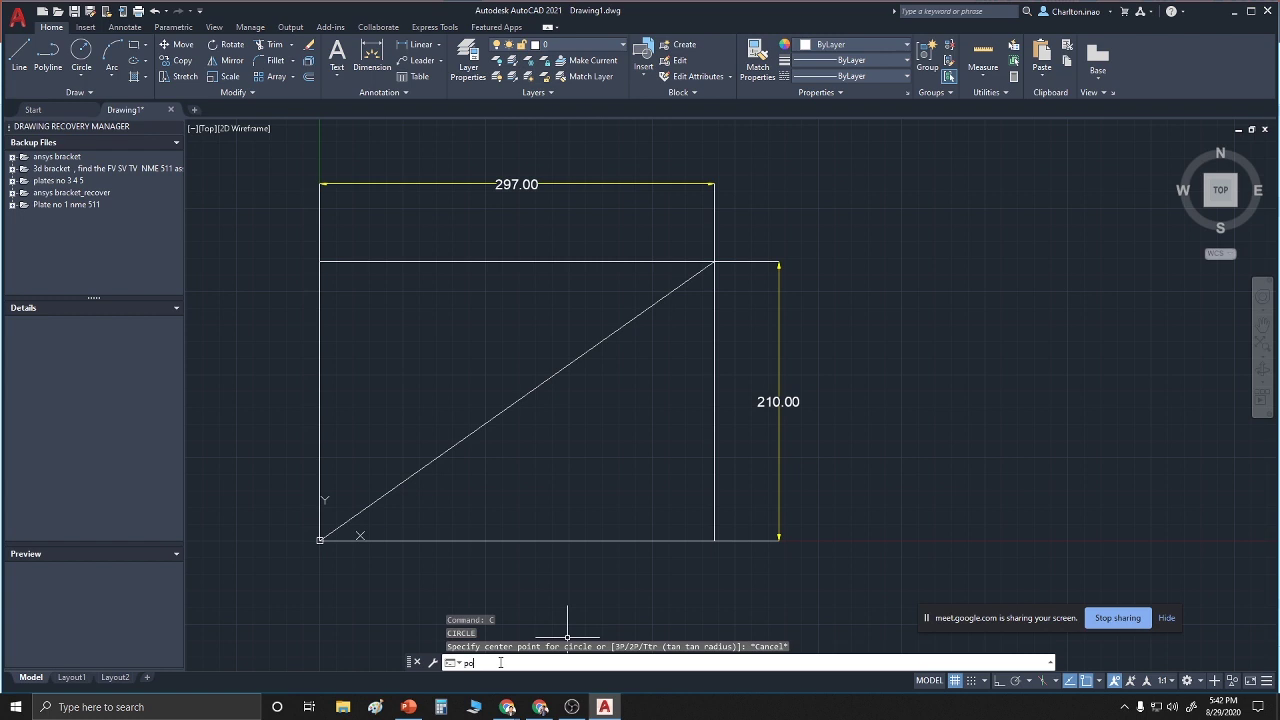
type("po")
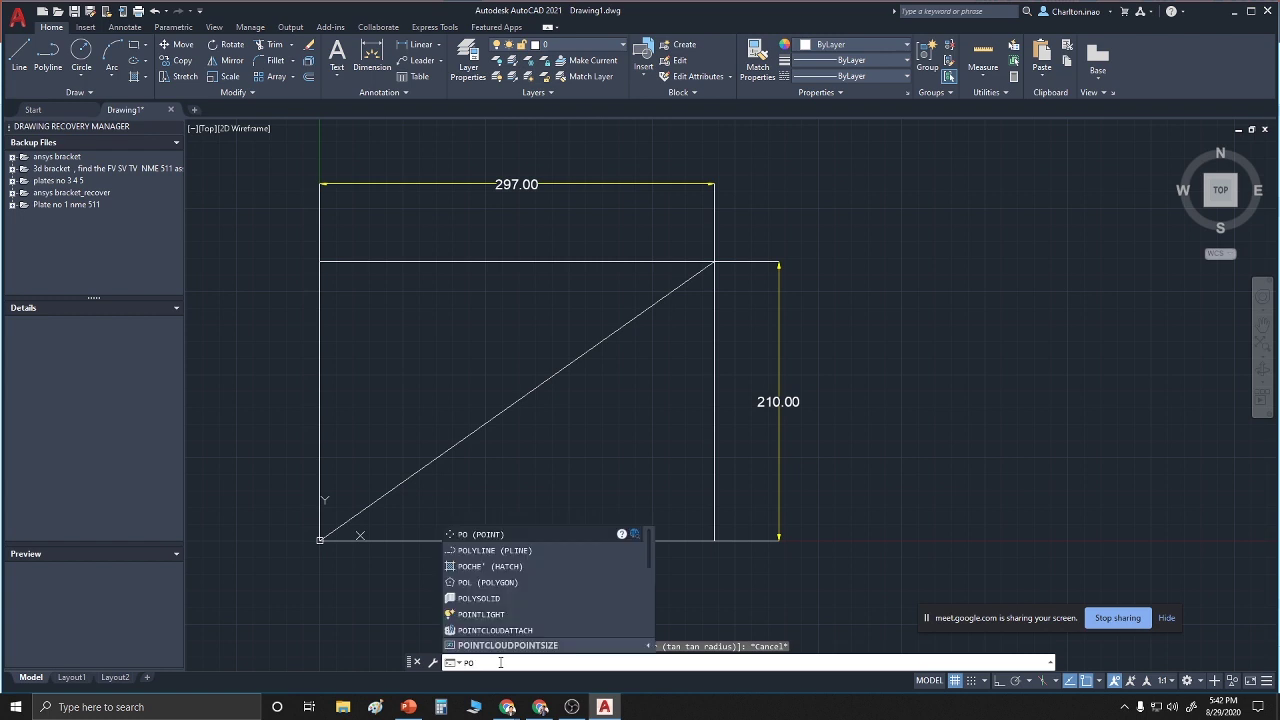
key("Return")
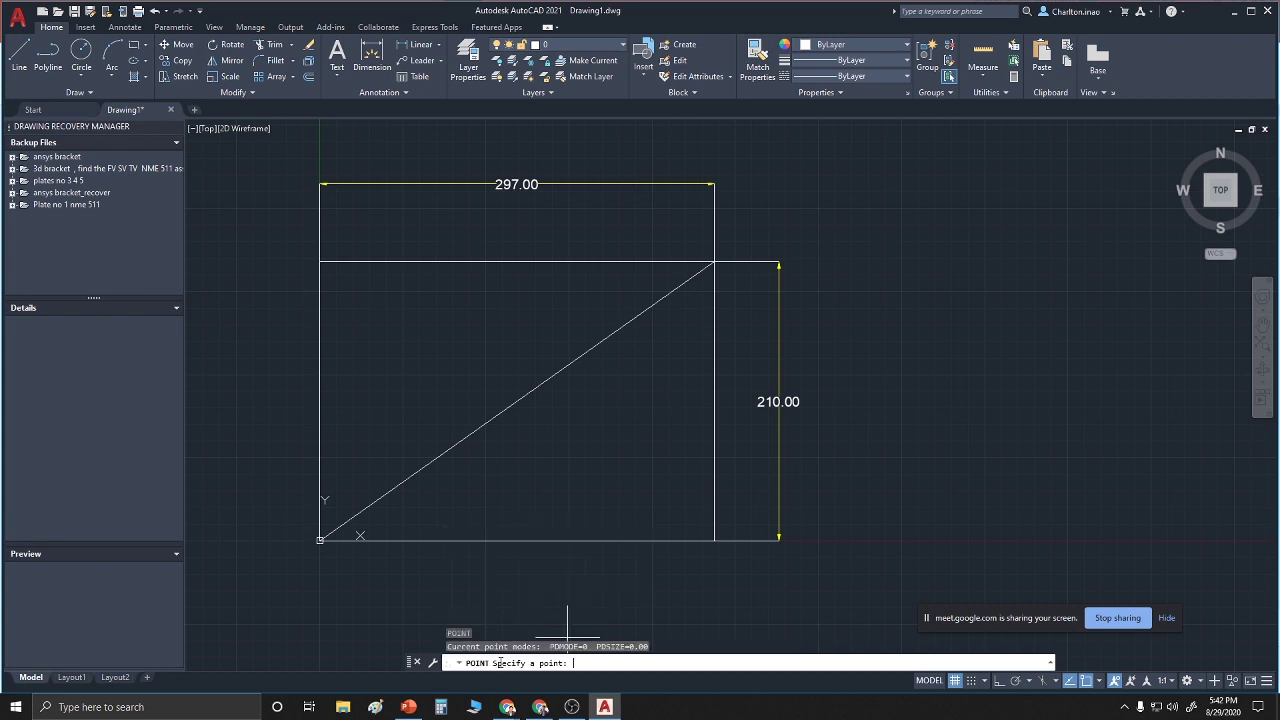
left_click(517, 401)
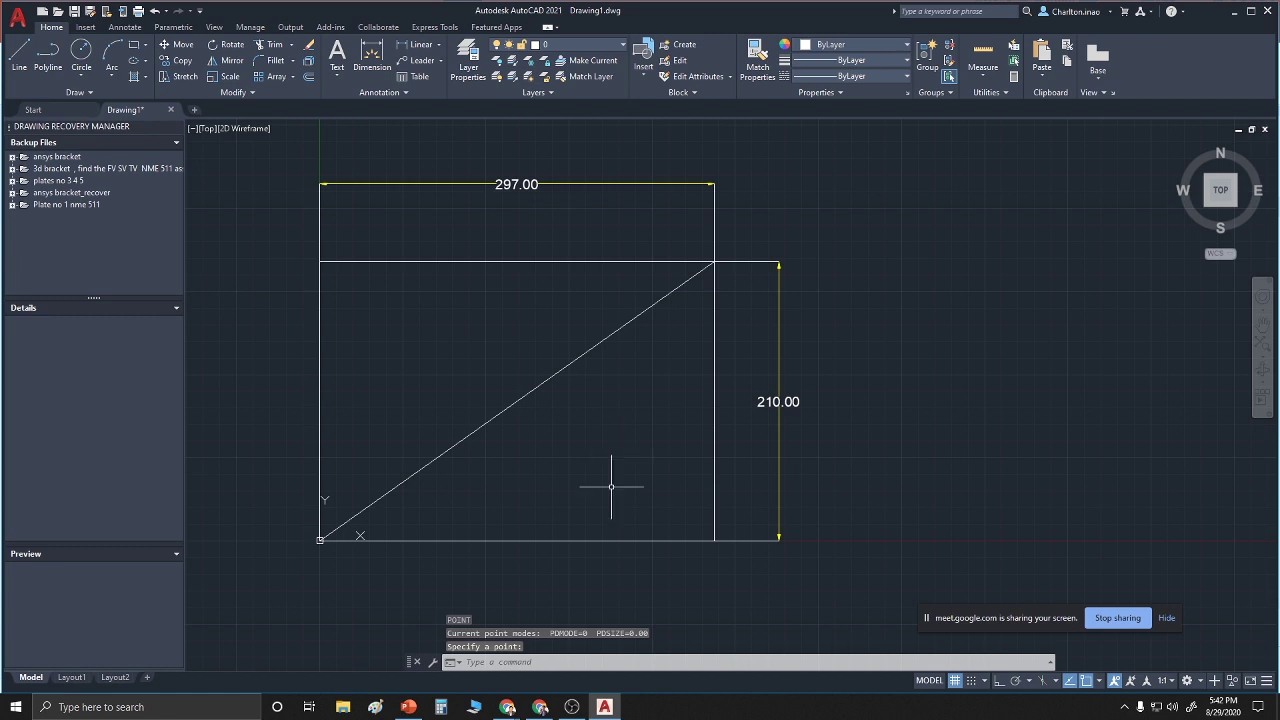
Enter the POINTSTYLE command name, correcting typos along the way
left_click(516, 663)
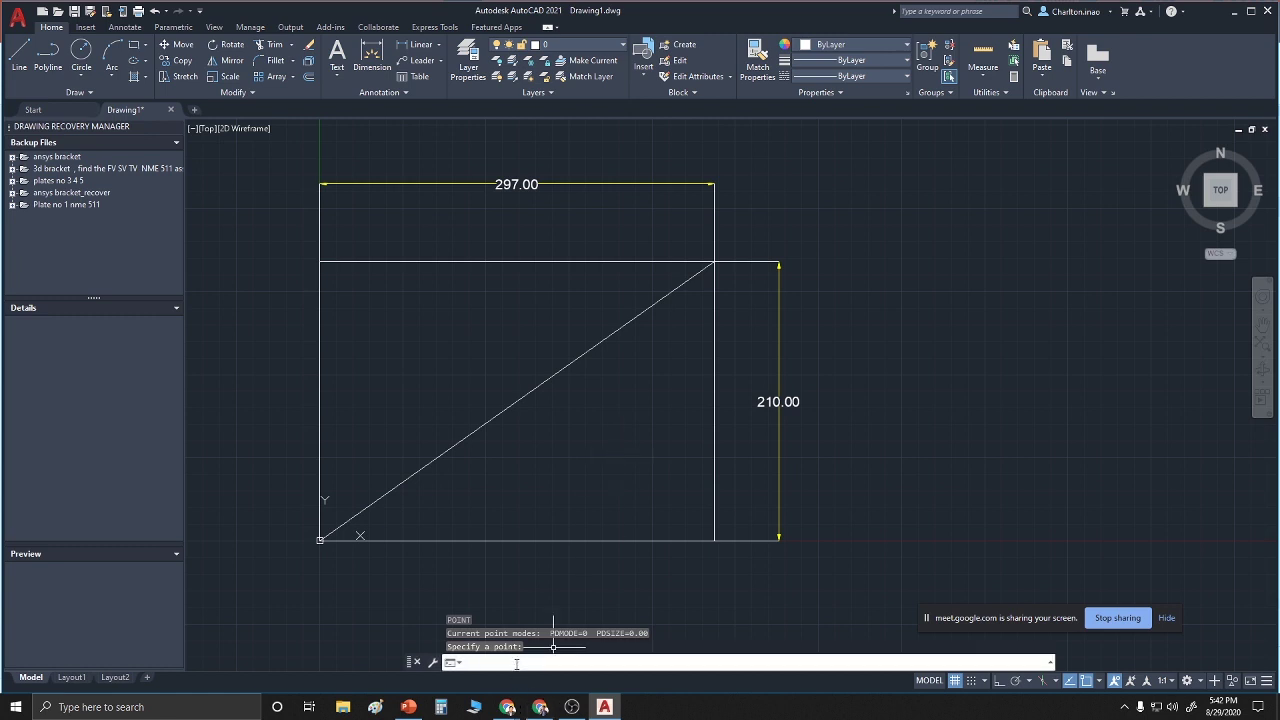
type("points")
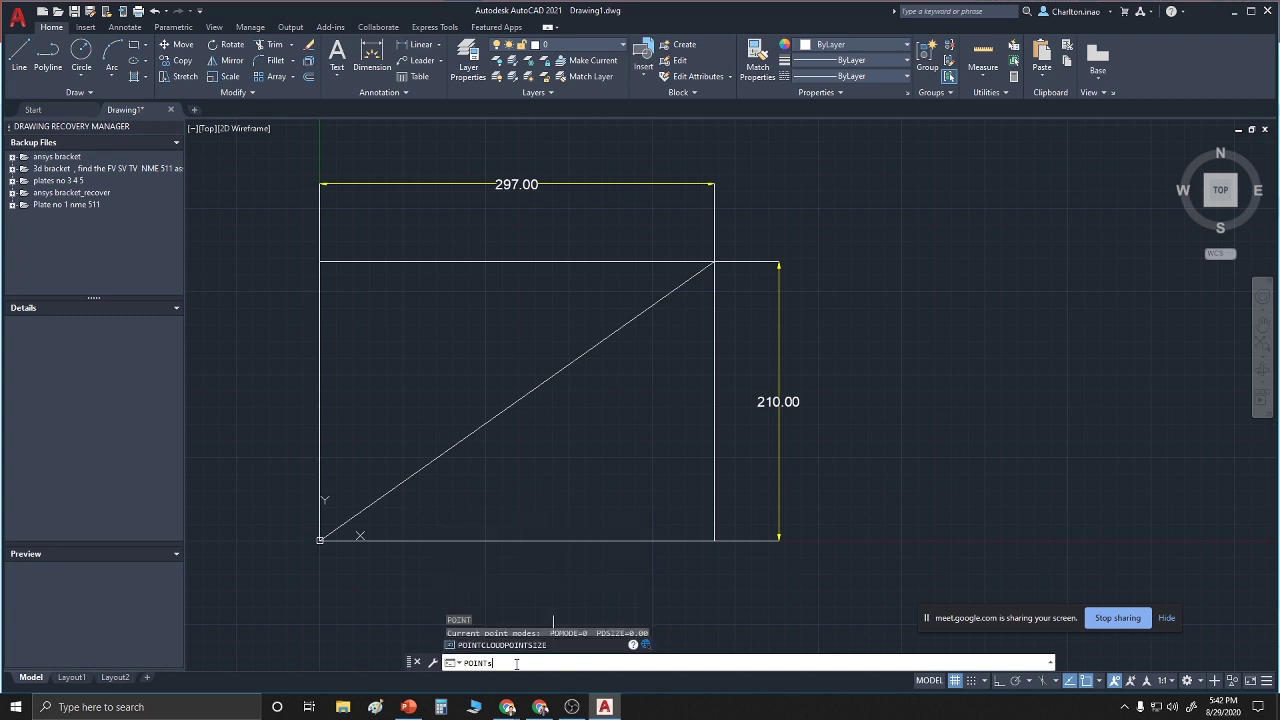
type("ty")
key("BackSpace")
key("BackSpace")
key("BackSpace")
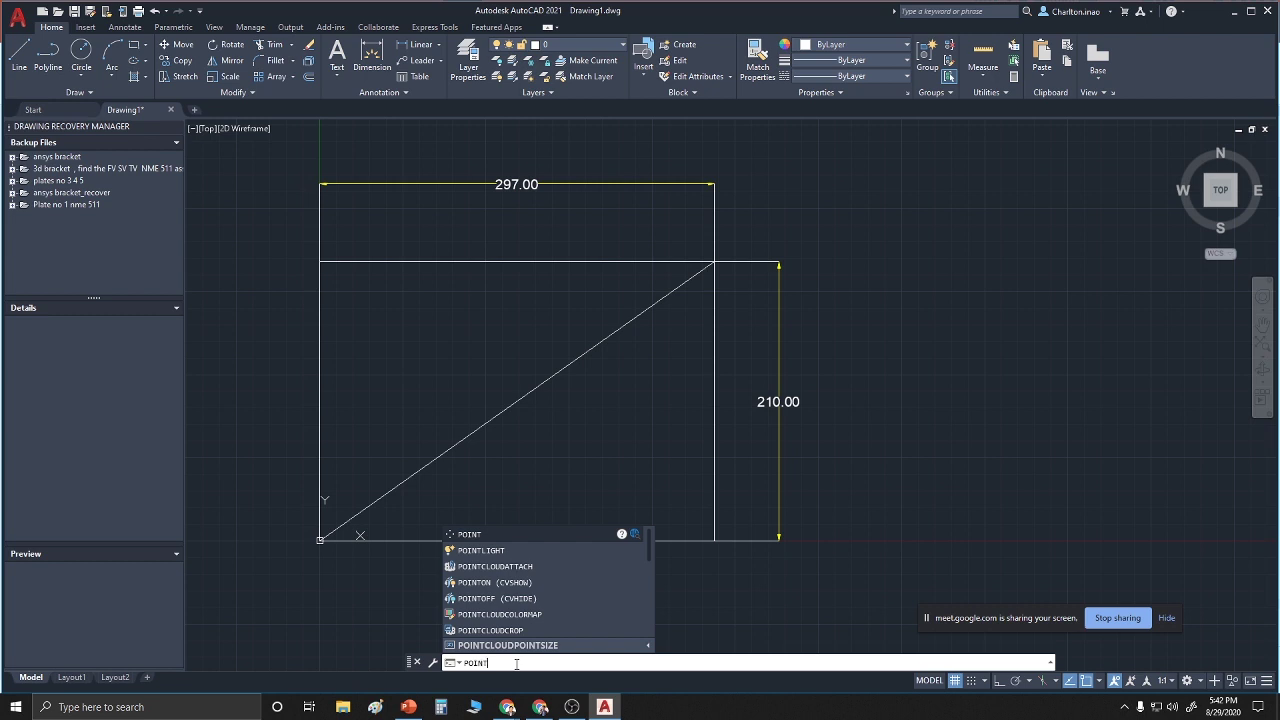
type("Tstu")
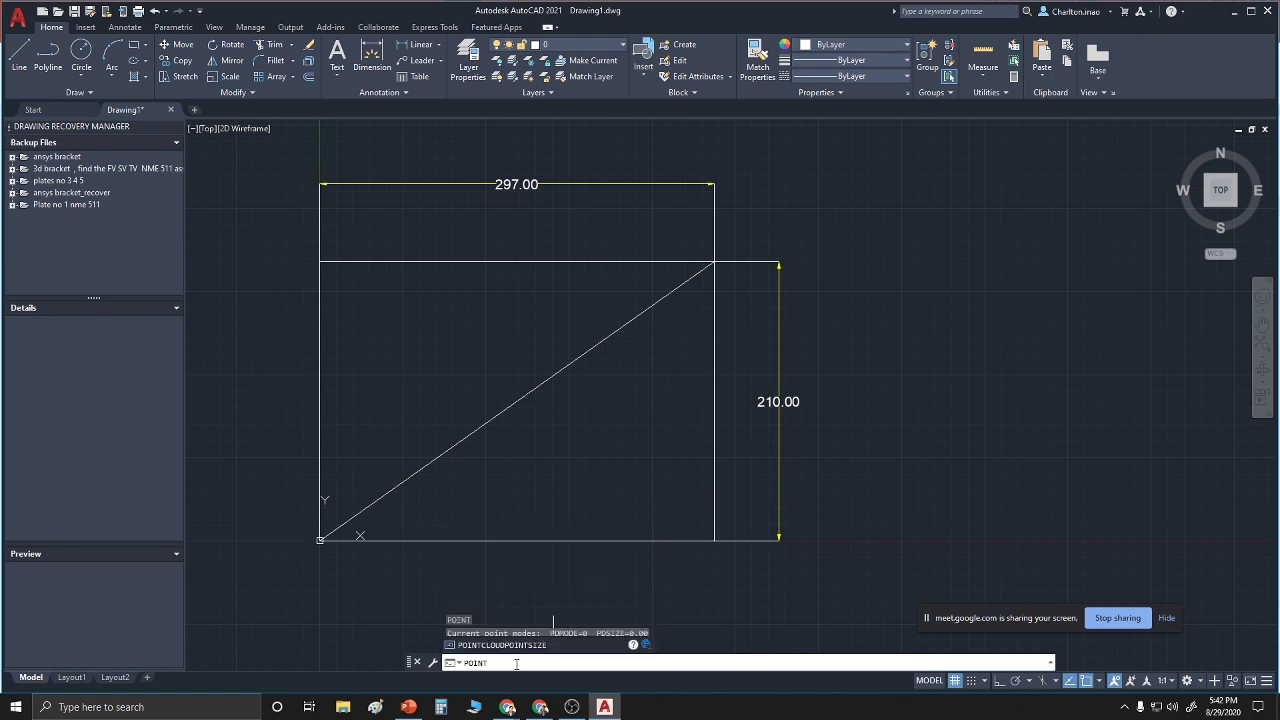
type("ty")
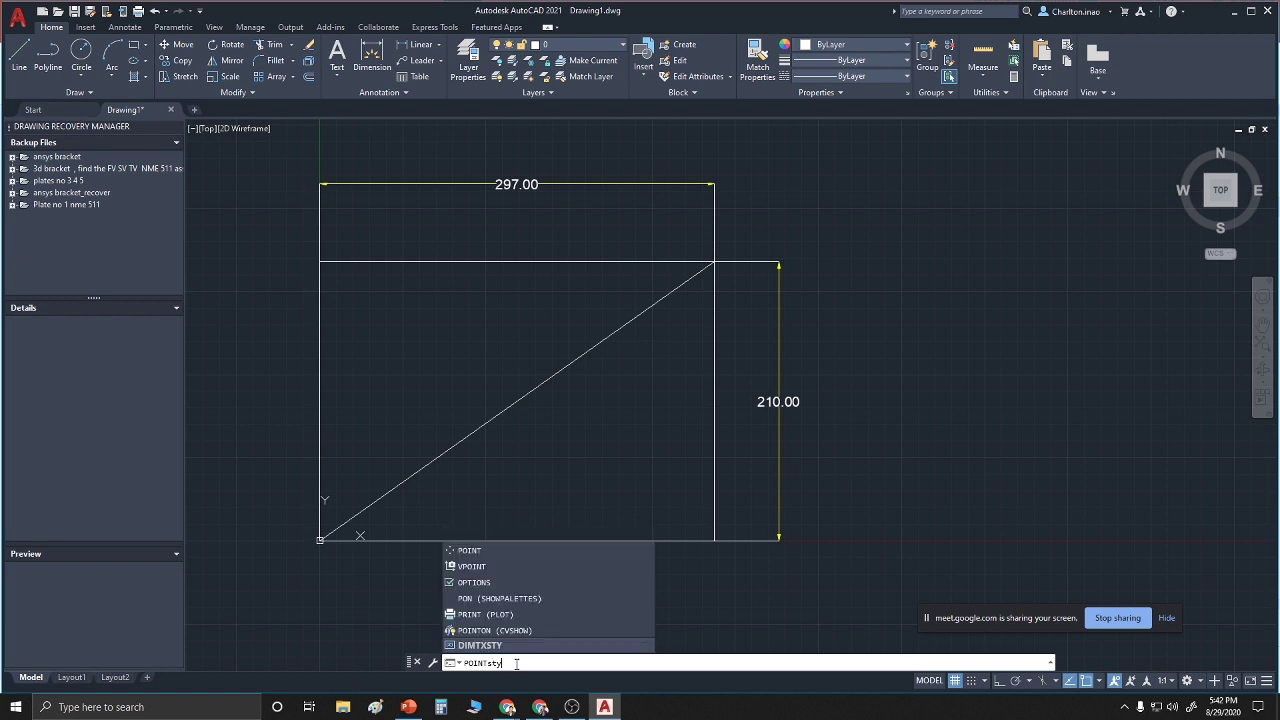
type("le")
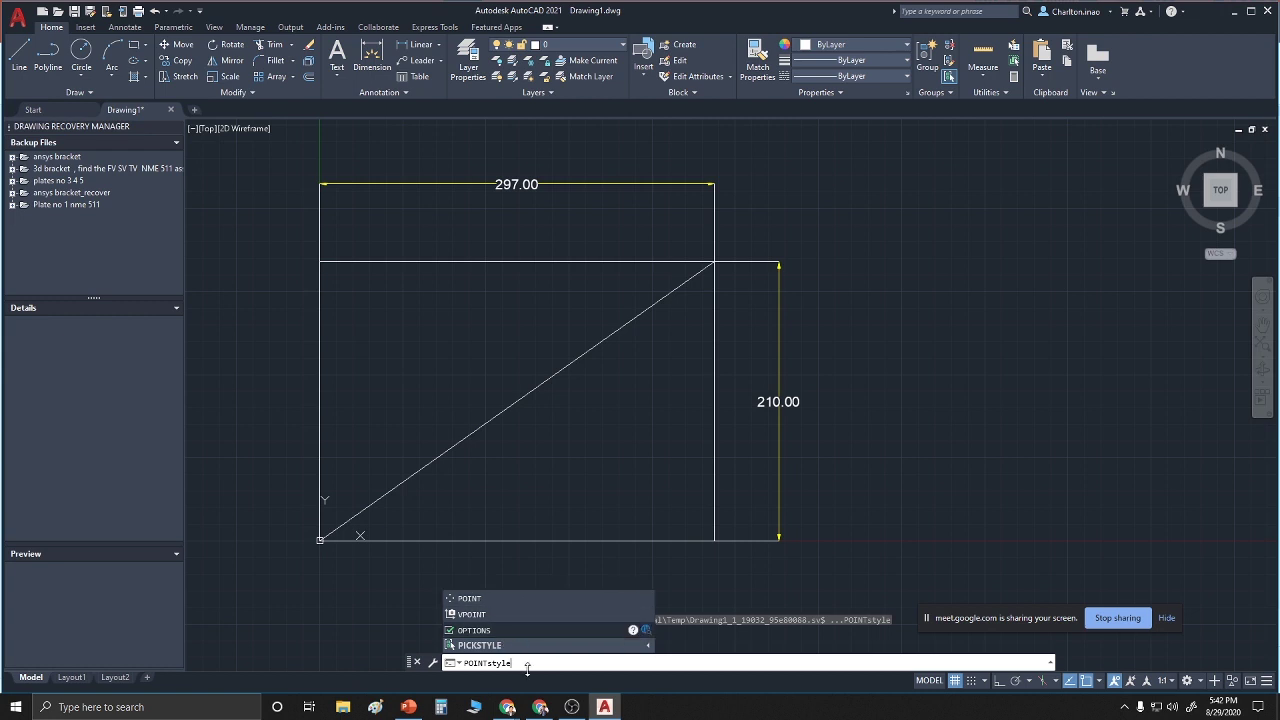
key("BackSpace")
key("BackSpace")
key("BackSpace")
key("BackSpace")
key("BackSpace")
key("BackSpace")
key("BackSpace")
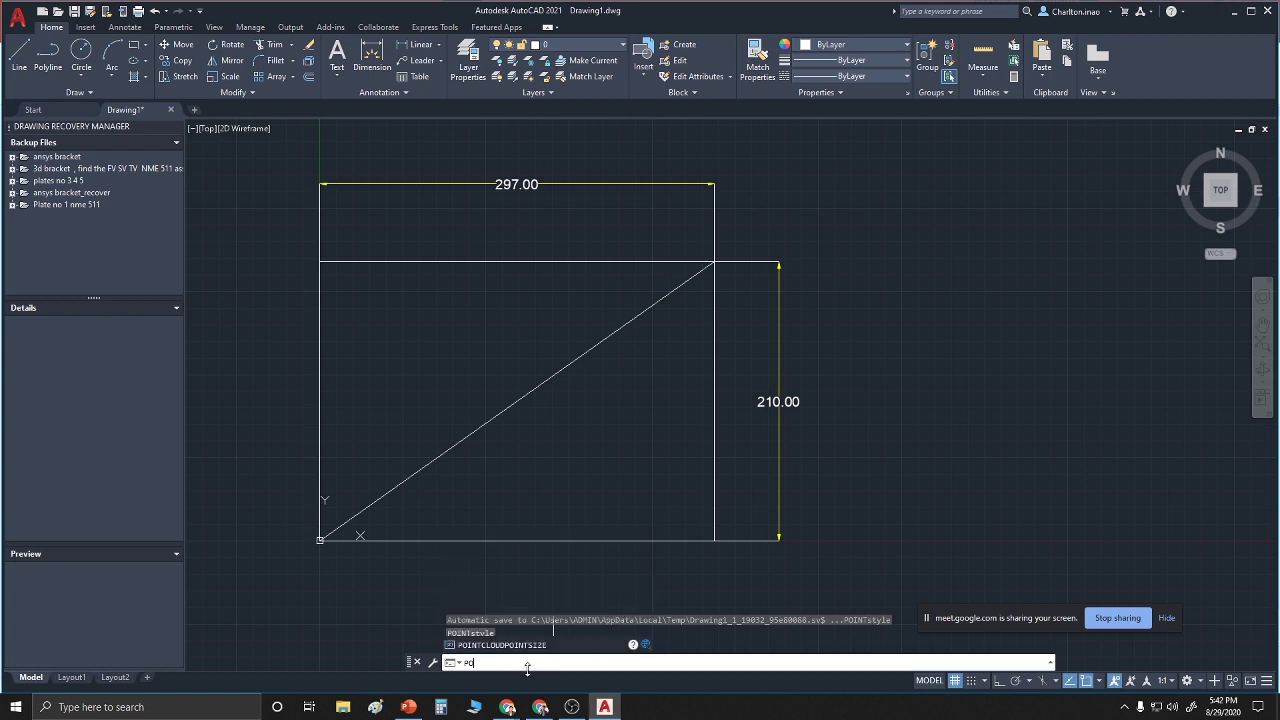
type("format")
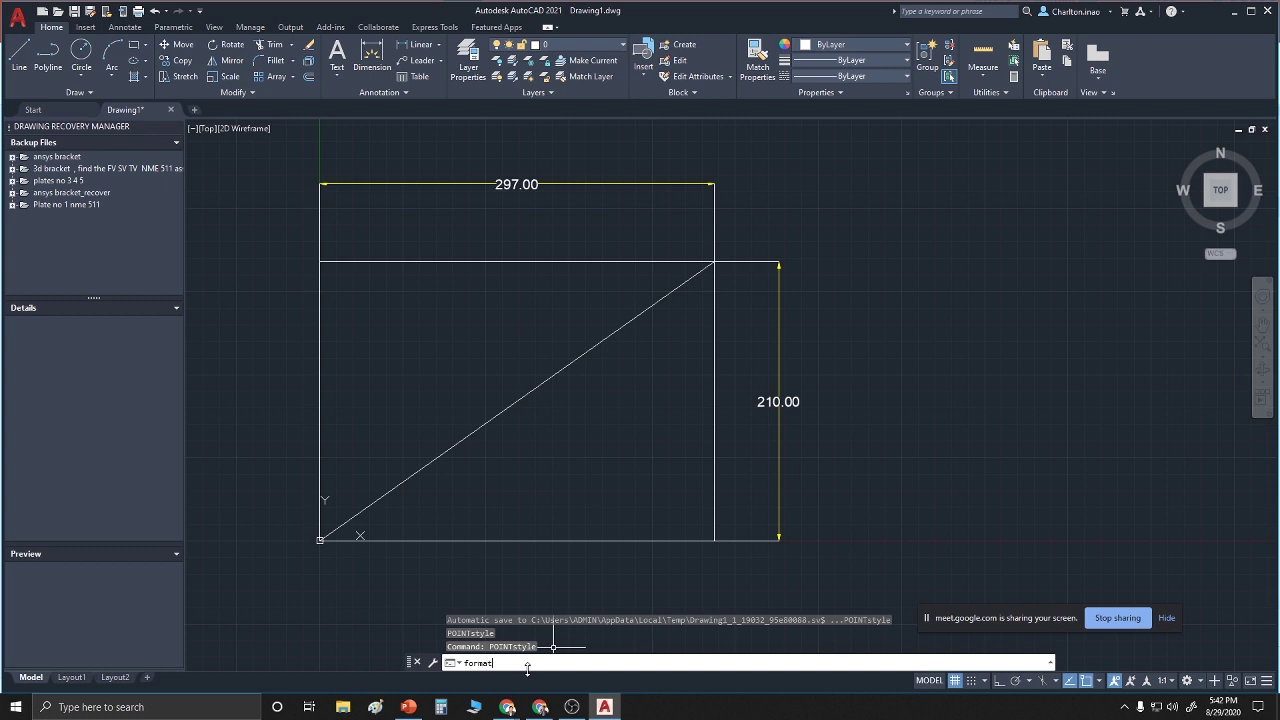
key("Return")
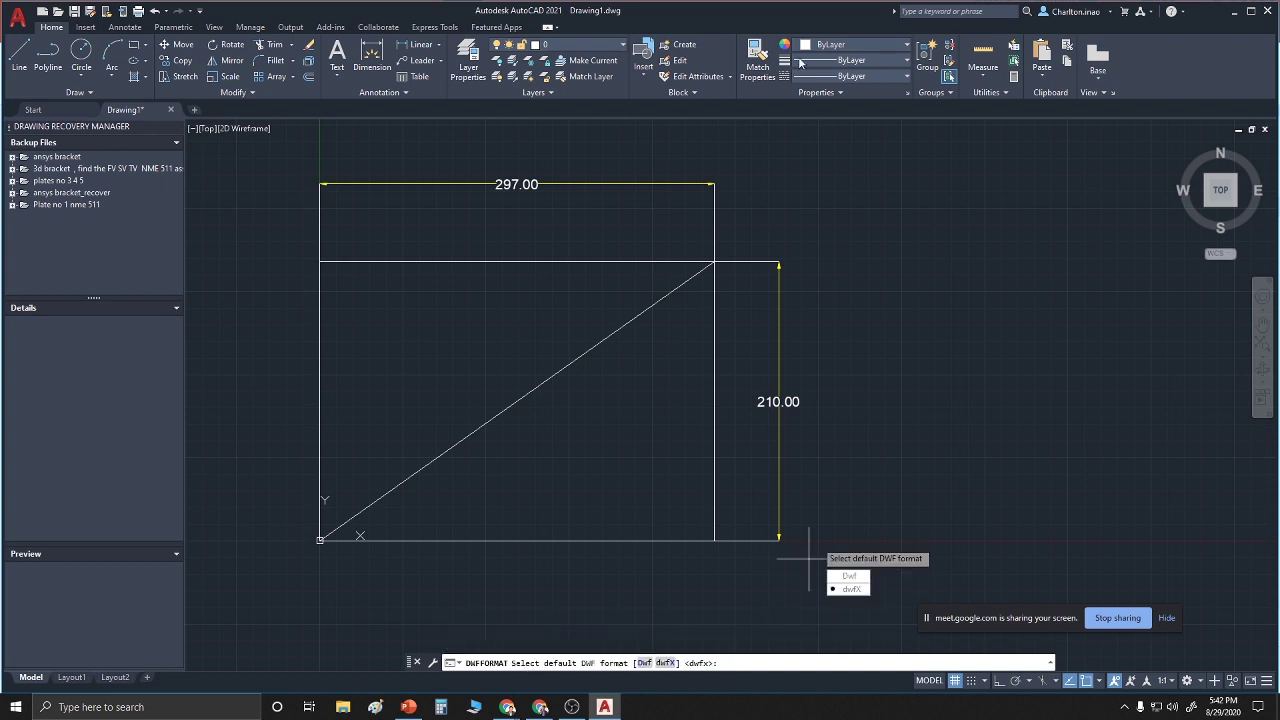
key("Escape")
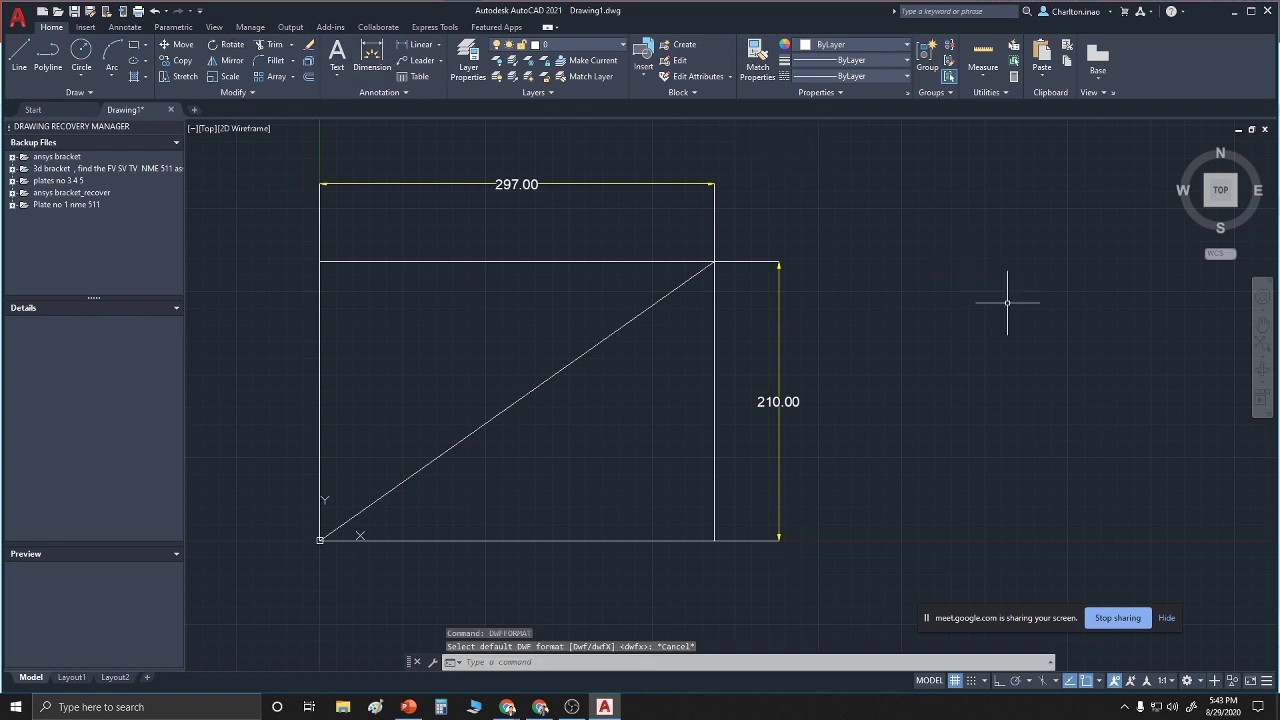
type("f")
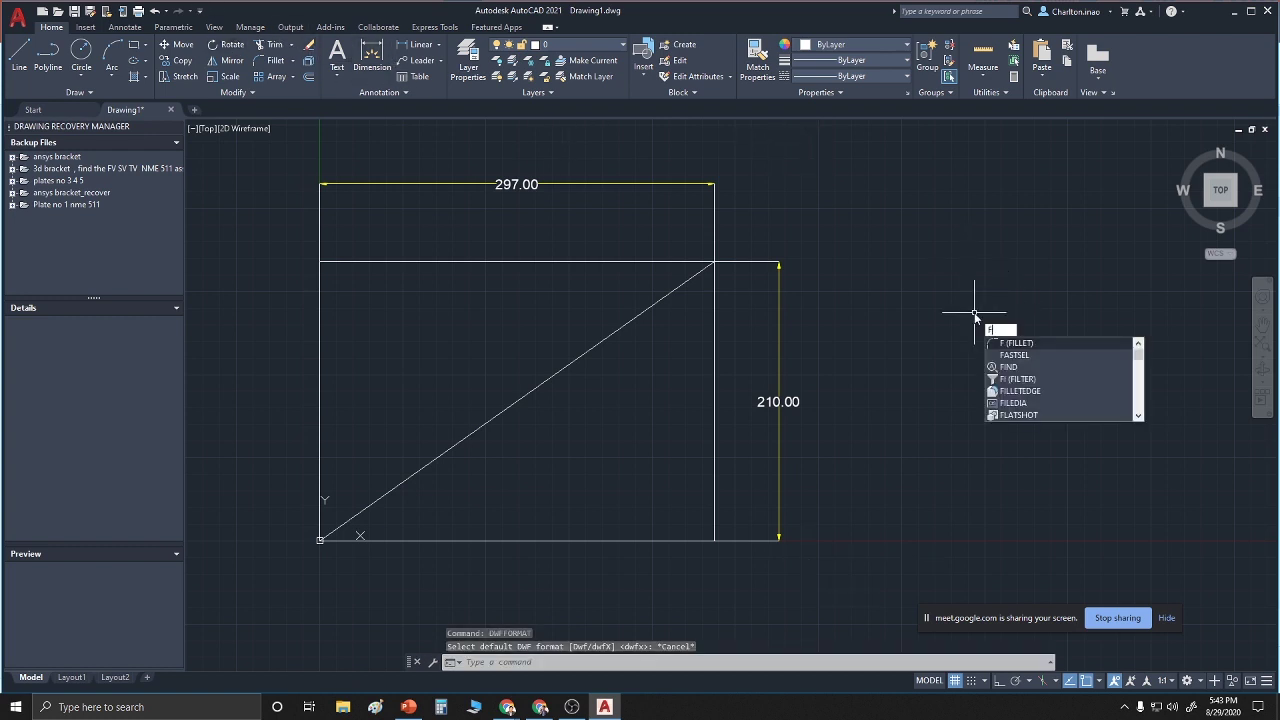
type("Orma")
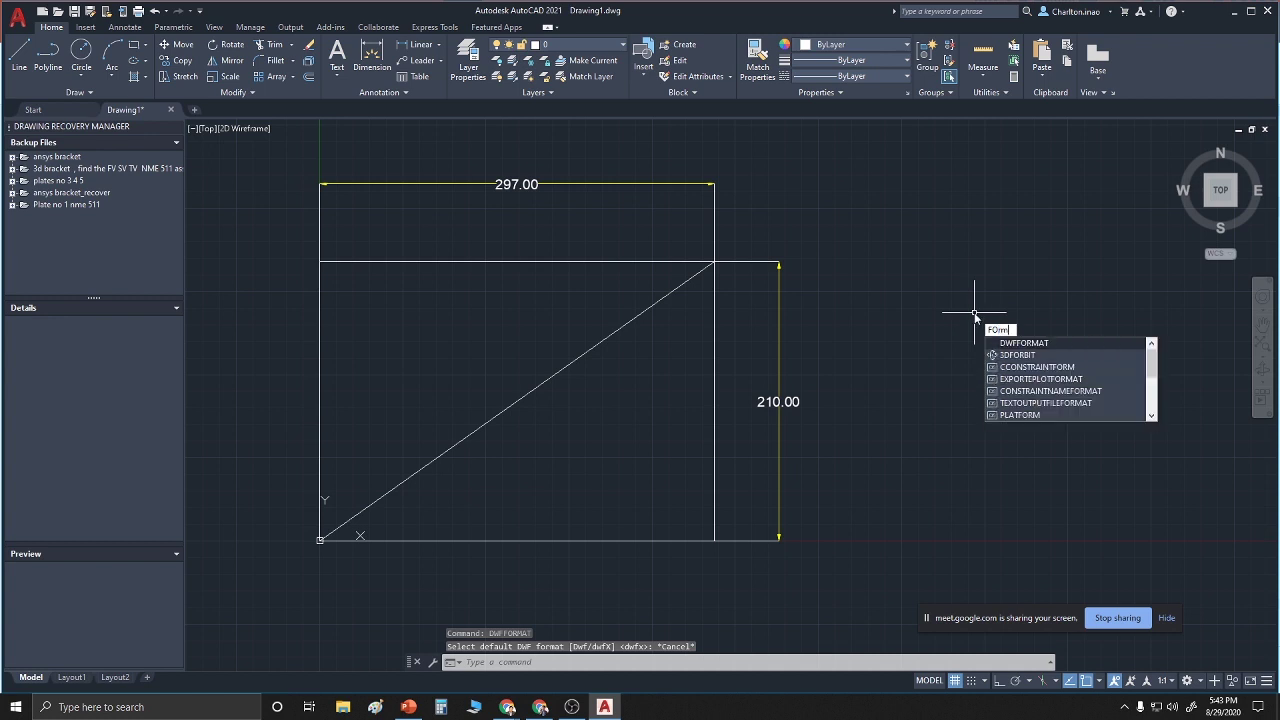
key("BackSpace")
key("BackSpace")
key("BackSpace")
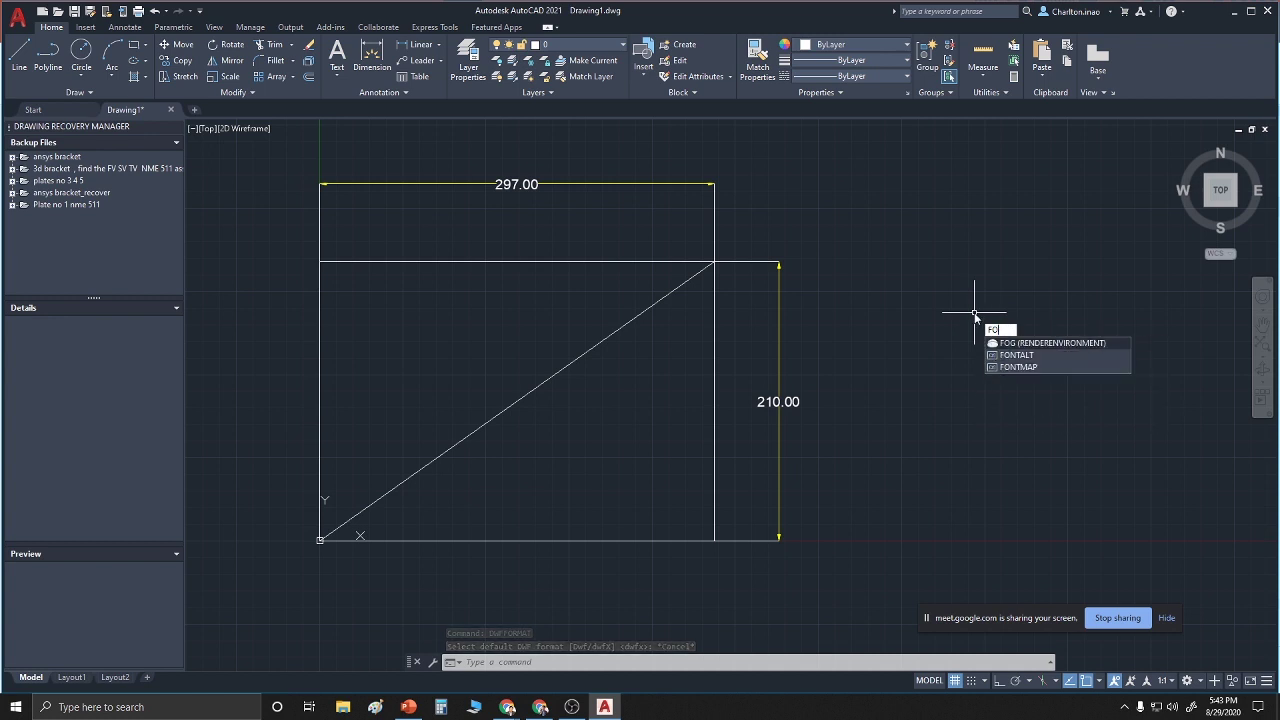
type("rmat")
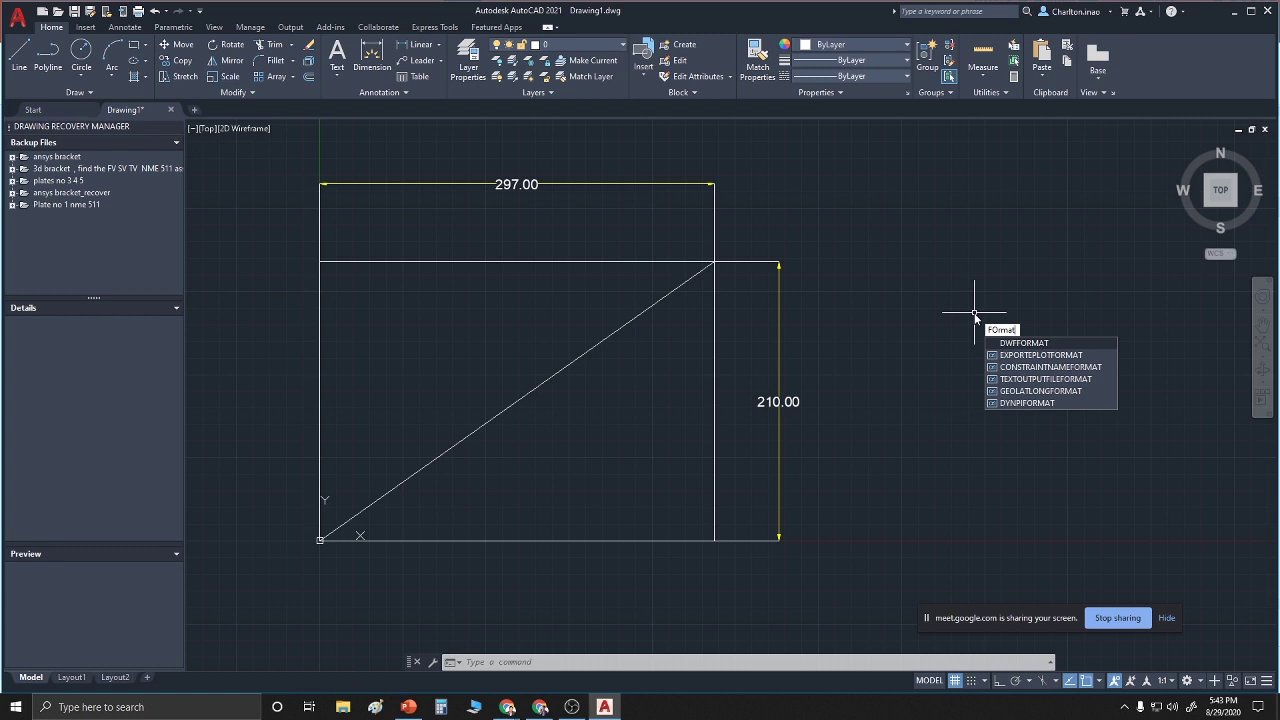
left_click(1014, 344)
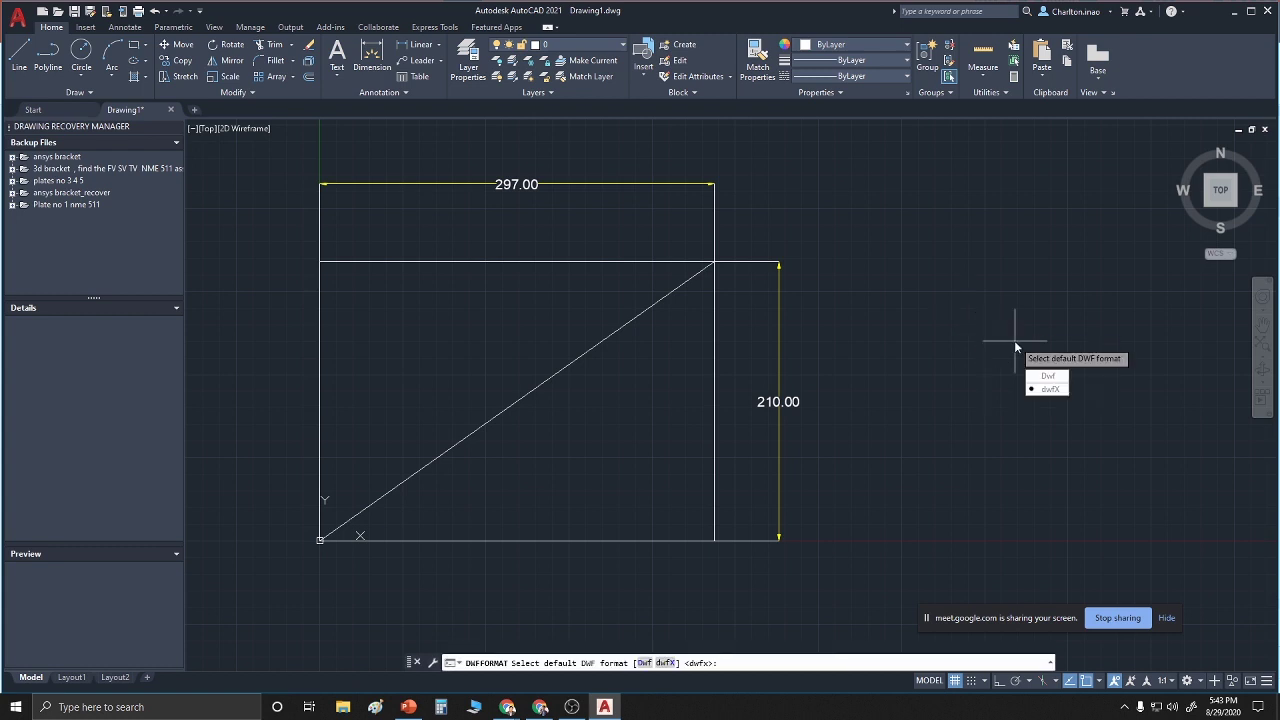
key("Escape")
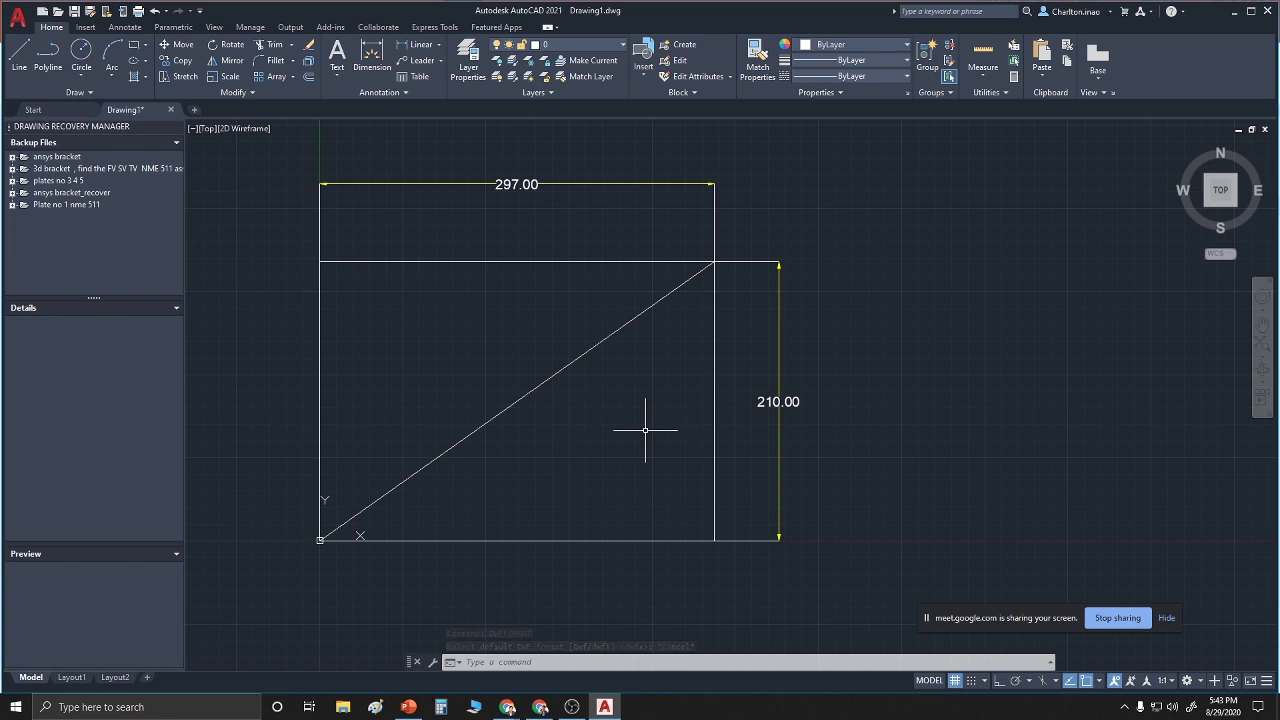
Draw a line from the rectangle's top-left corner to its bottom-right corner
type("l")
key("Return")
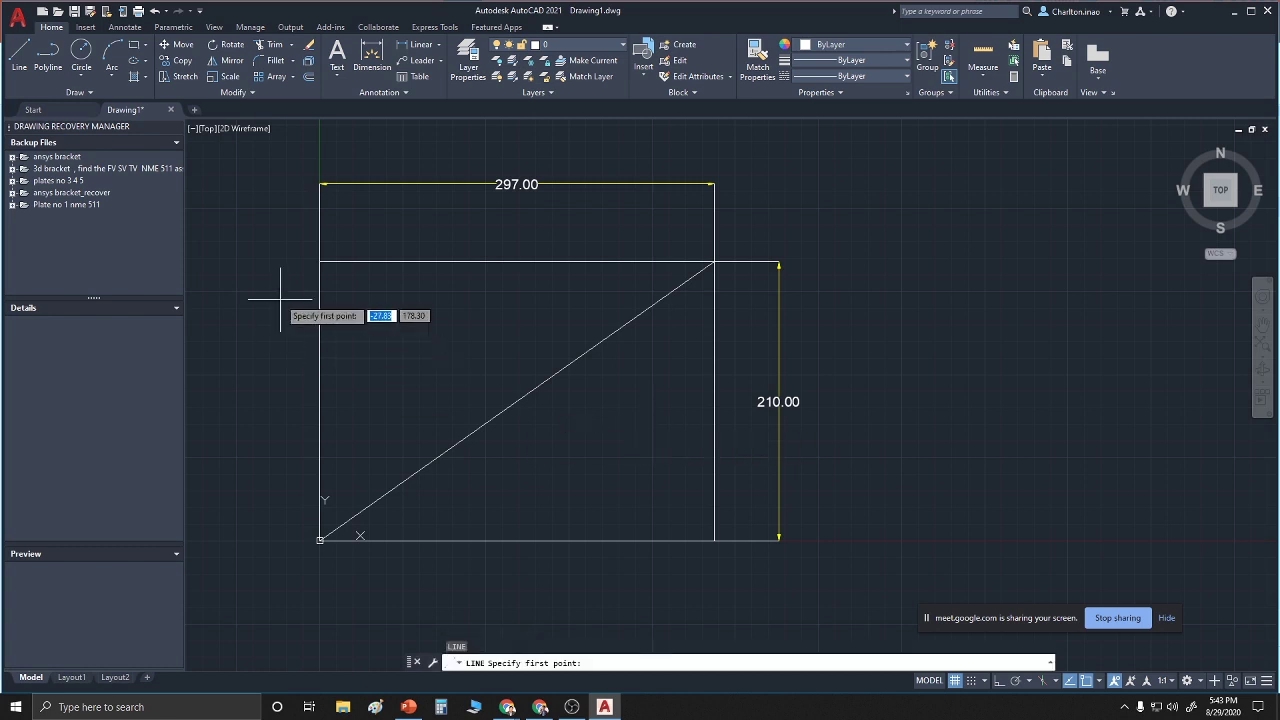
left_click(320, 262)
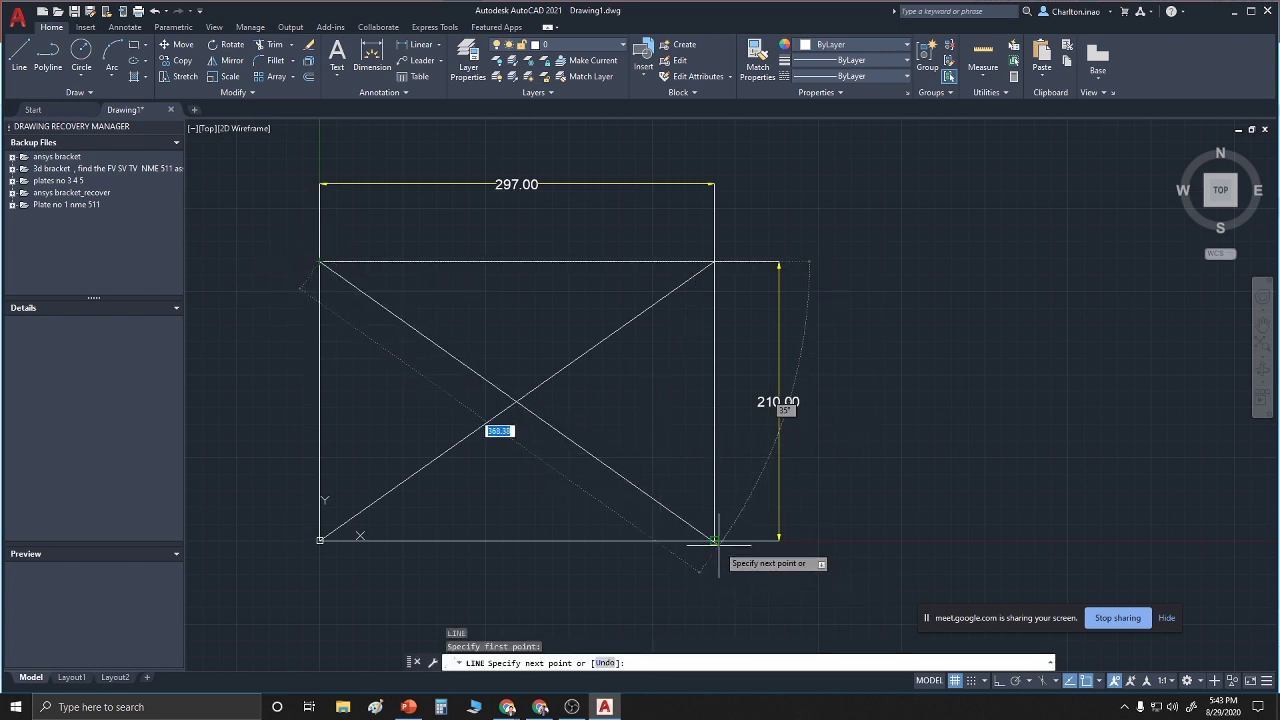
right_click(714, 540)
left_click(750, 412)
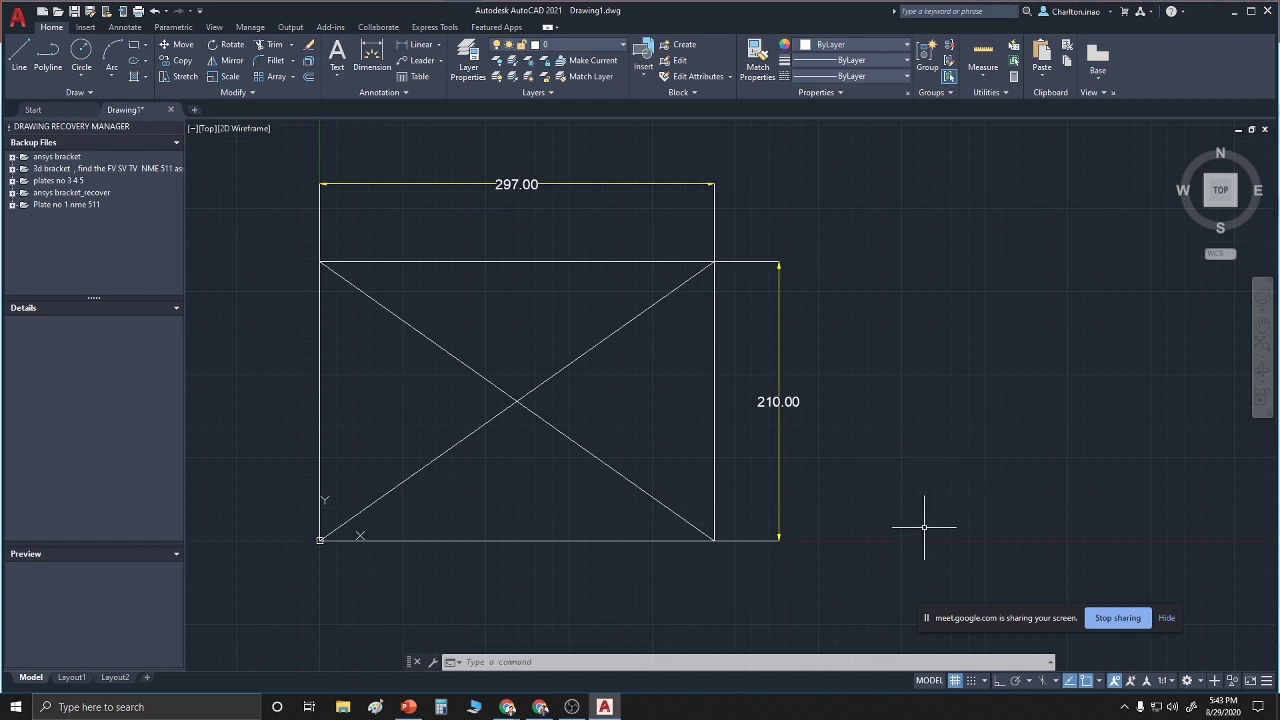
Draw an 84 × 66 rectangle with its first corner just right of the 297×210 rectangle
type("rec")
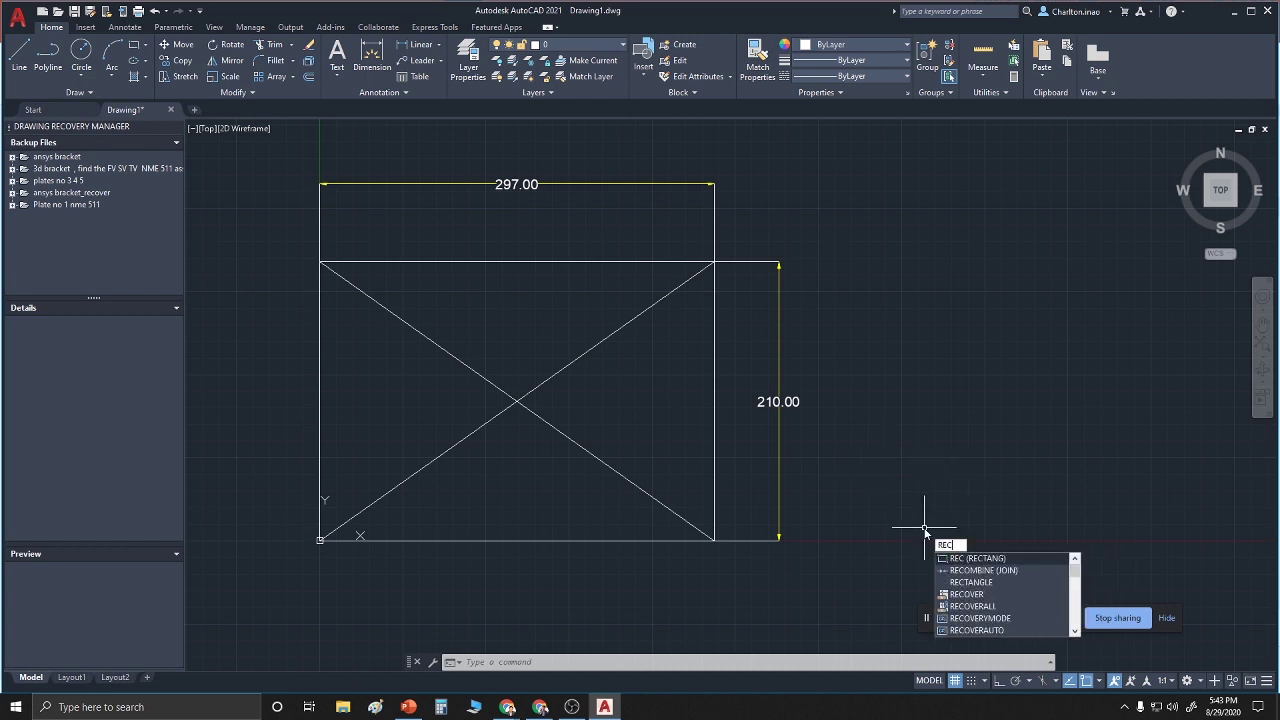
key("Return")
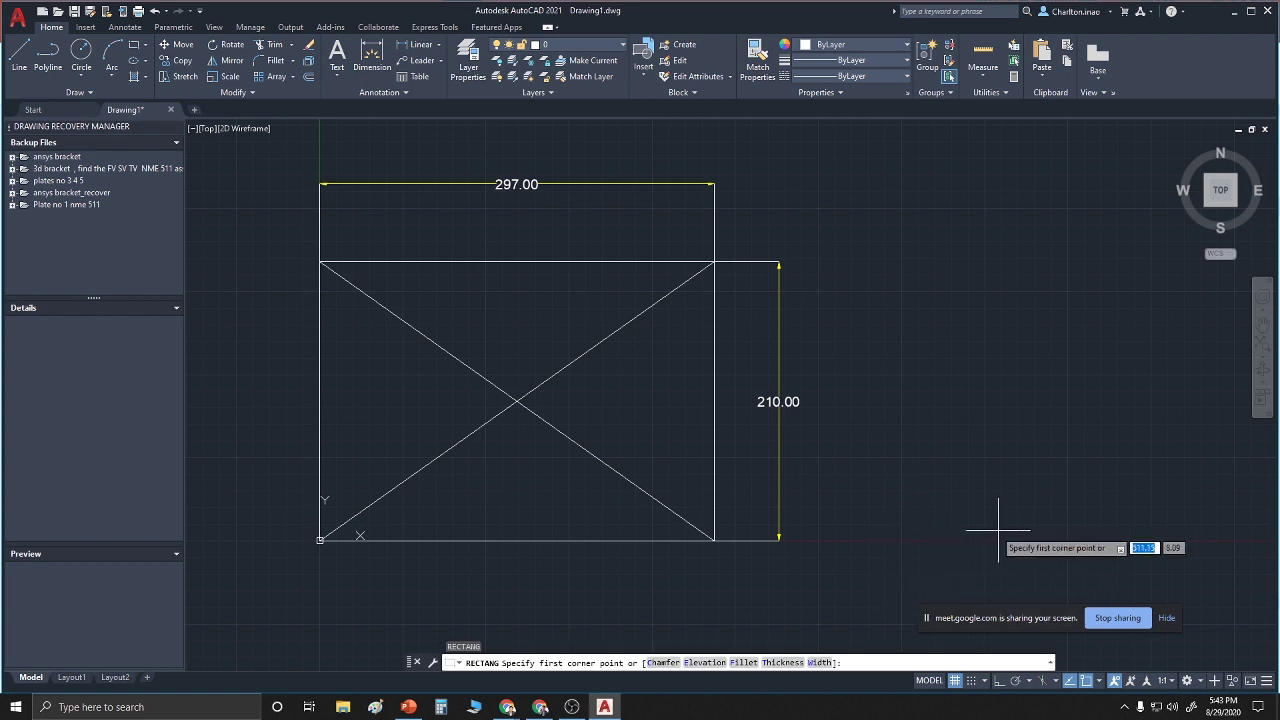
scroll(906, 541, "up", 2)
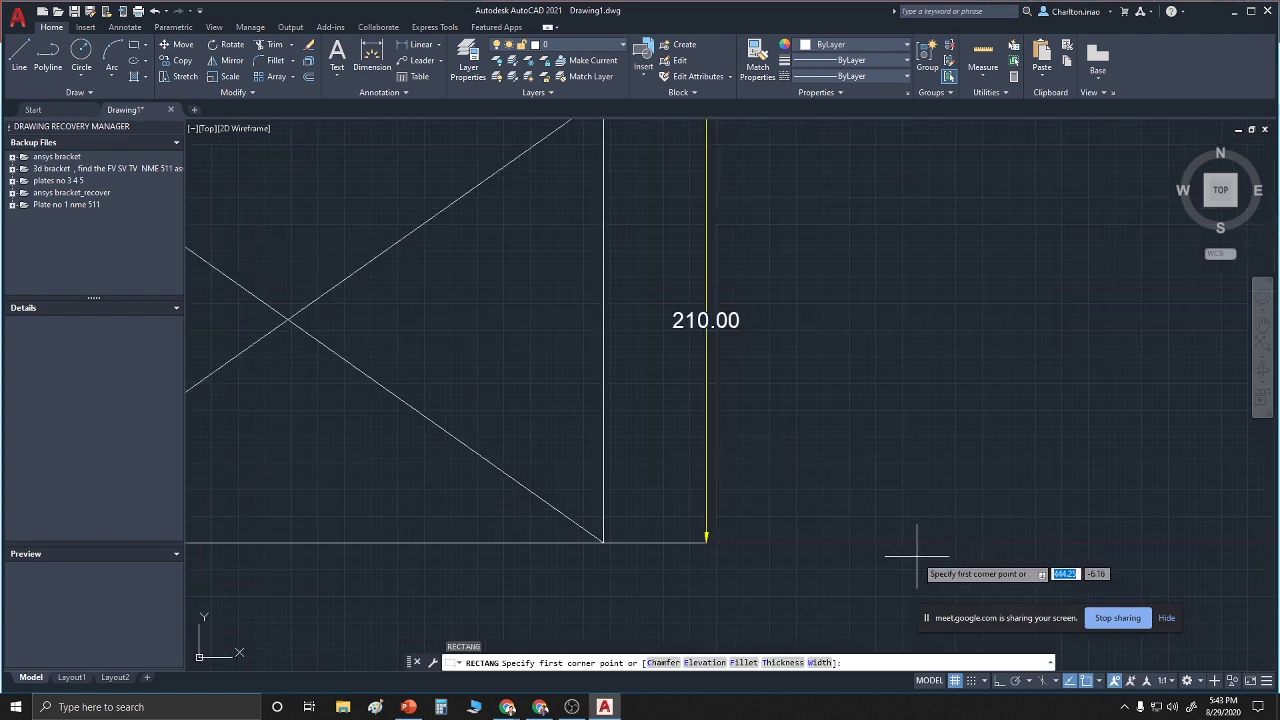
left_click(875, 542)
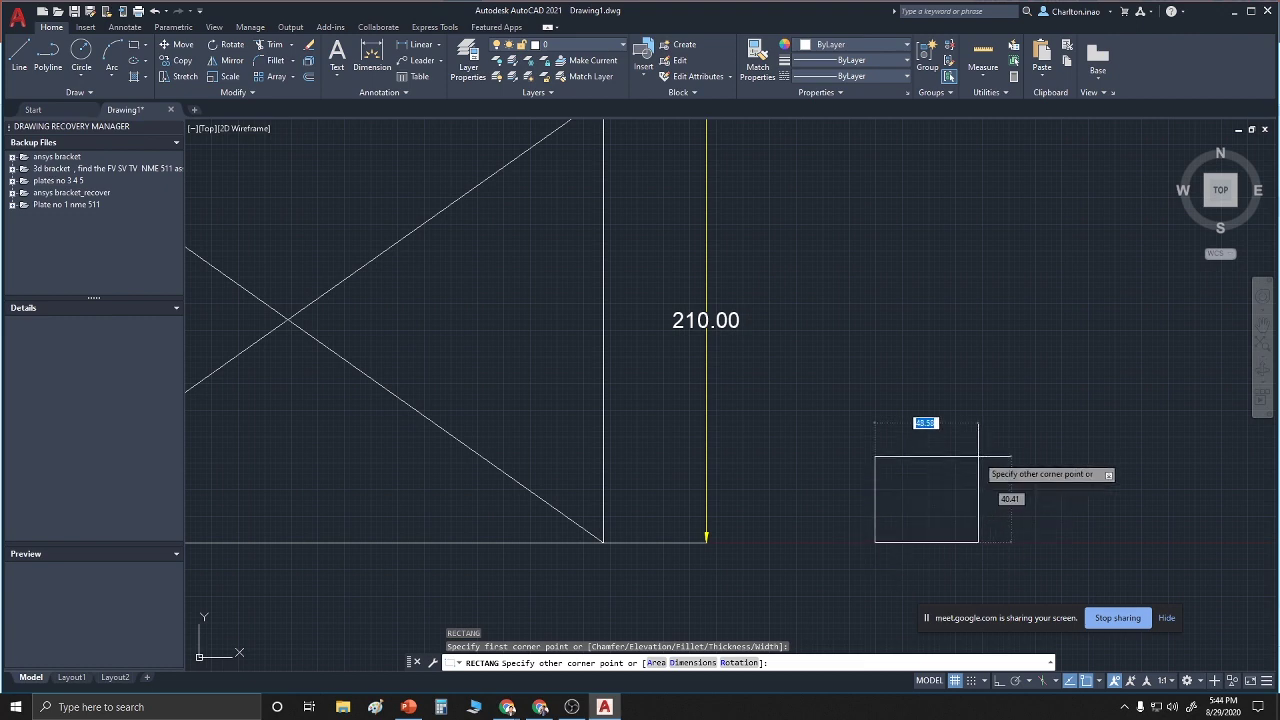
type("84")
key("Tab")
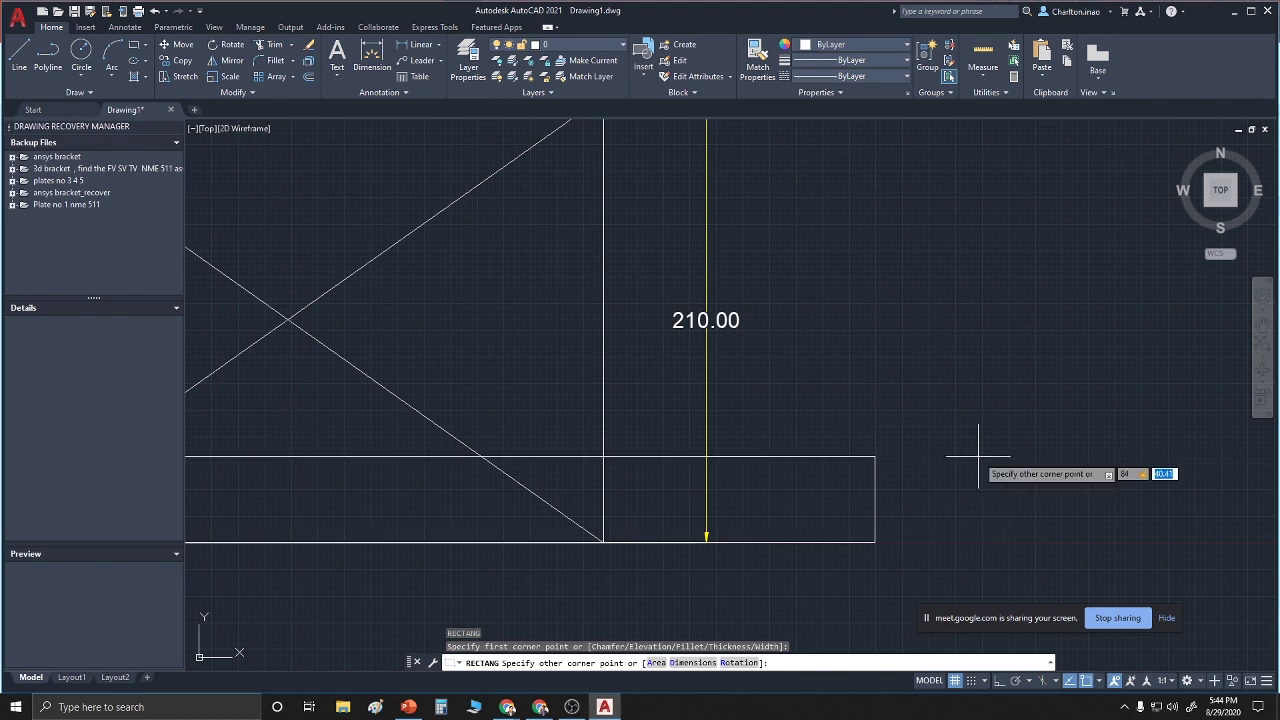
type("66")
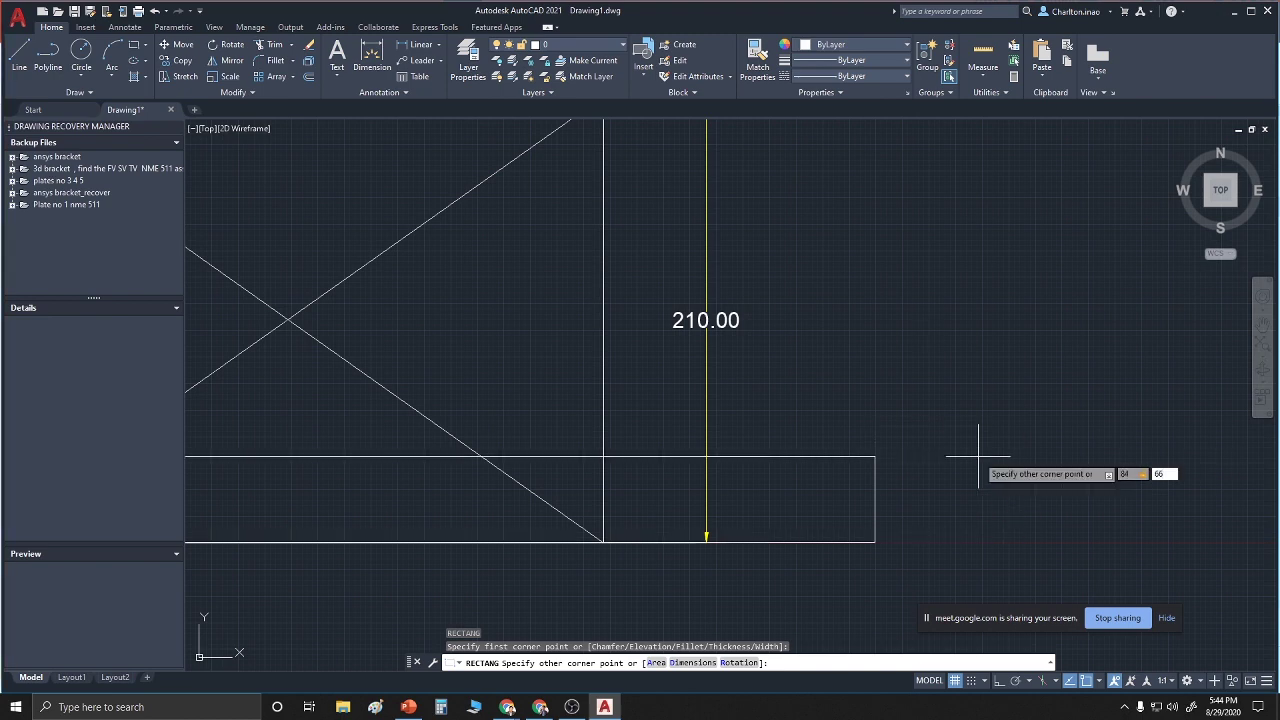
key("Return")
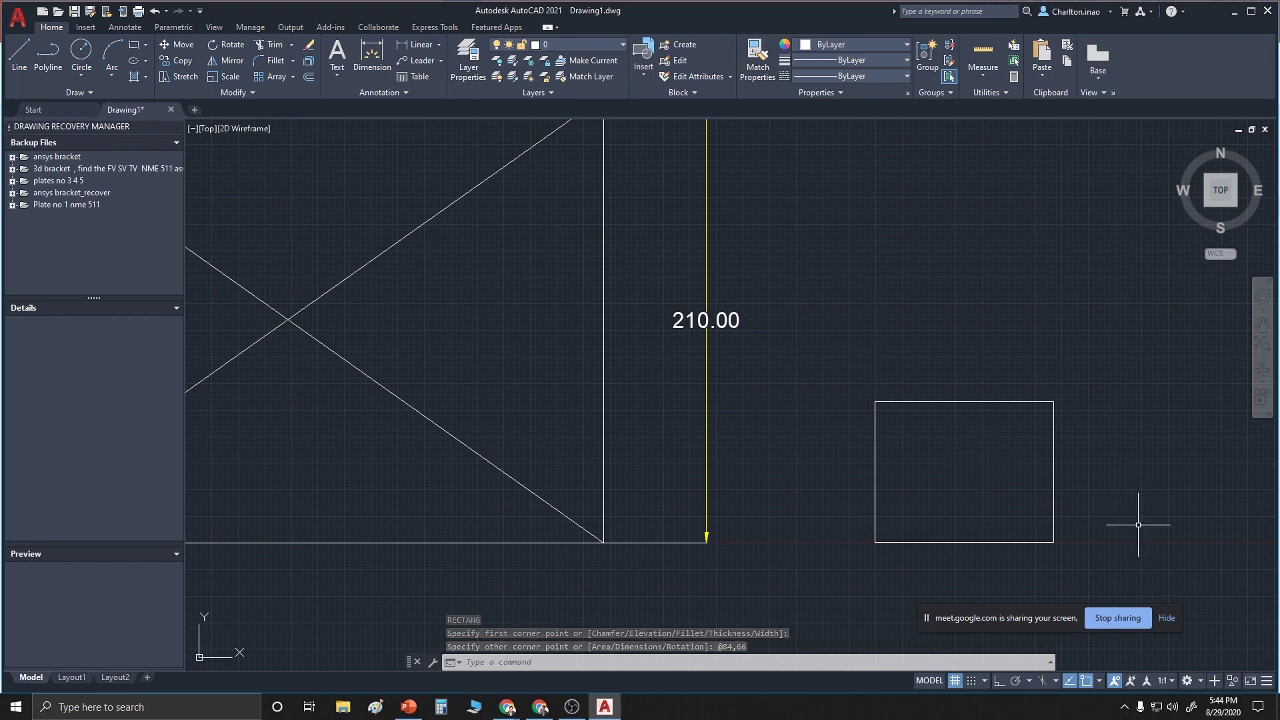
Add an 84.00 linear dimension across the small rectangle's top edge, placed above it
type("DIMANG")
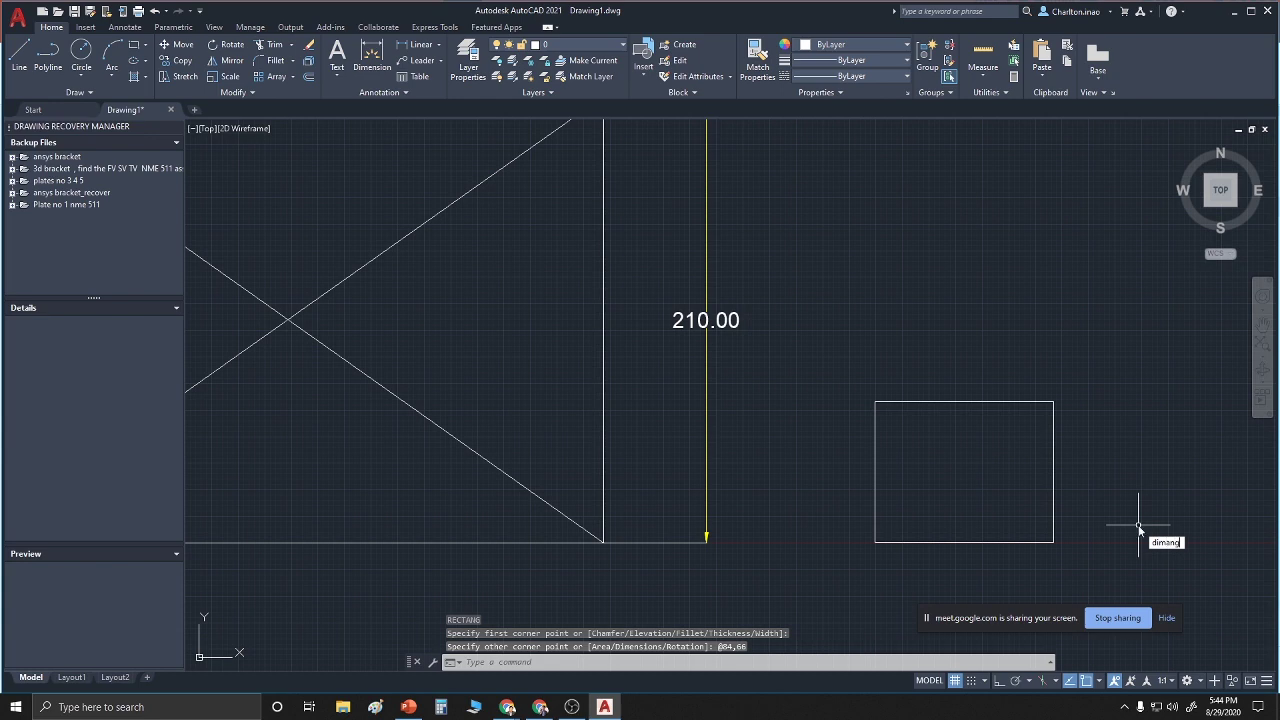
key("Return")
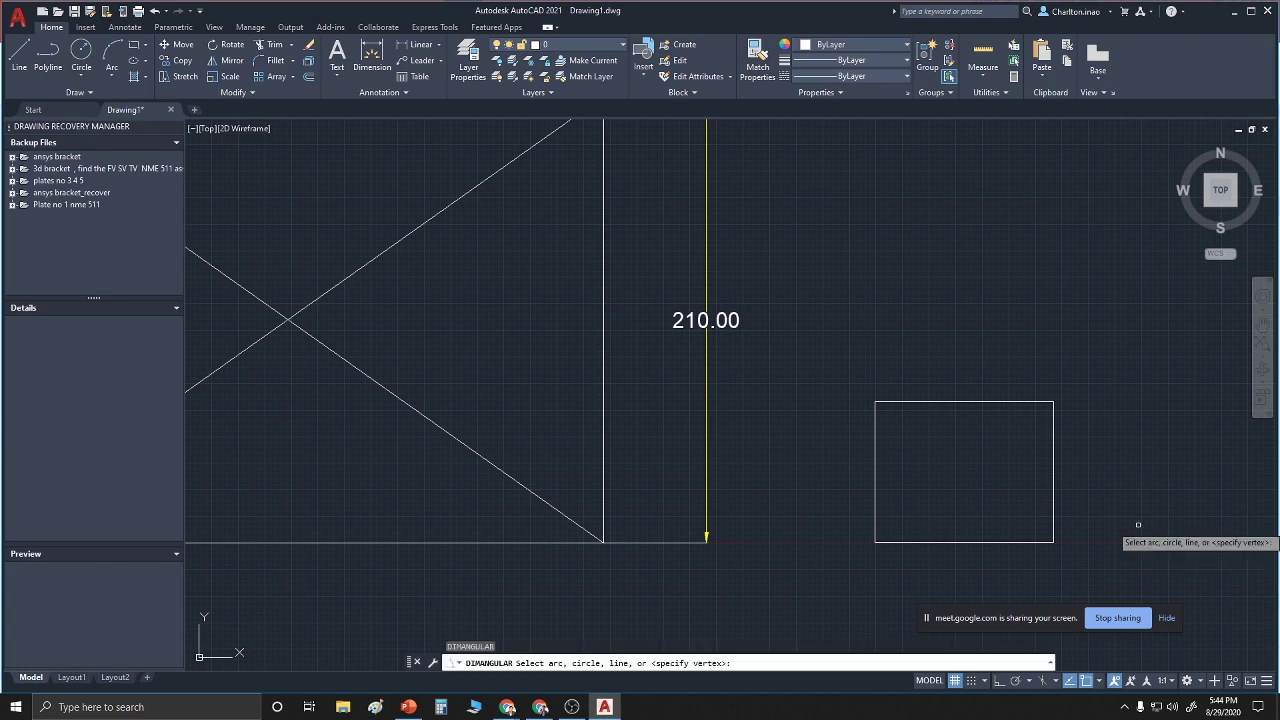
key("Escape")
type("DIMLIN")
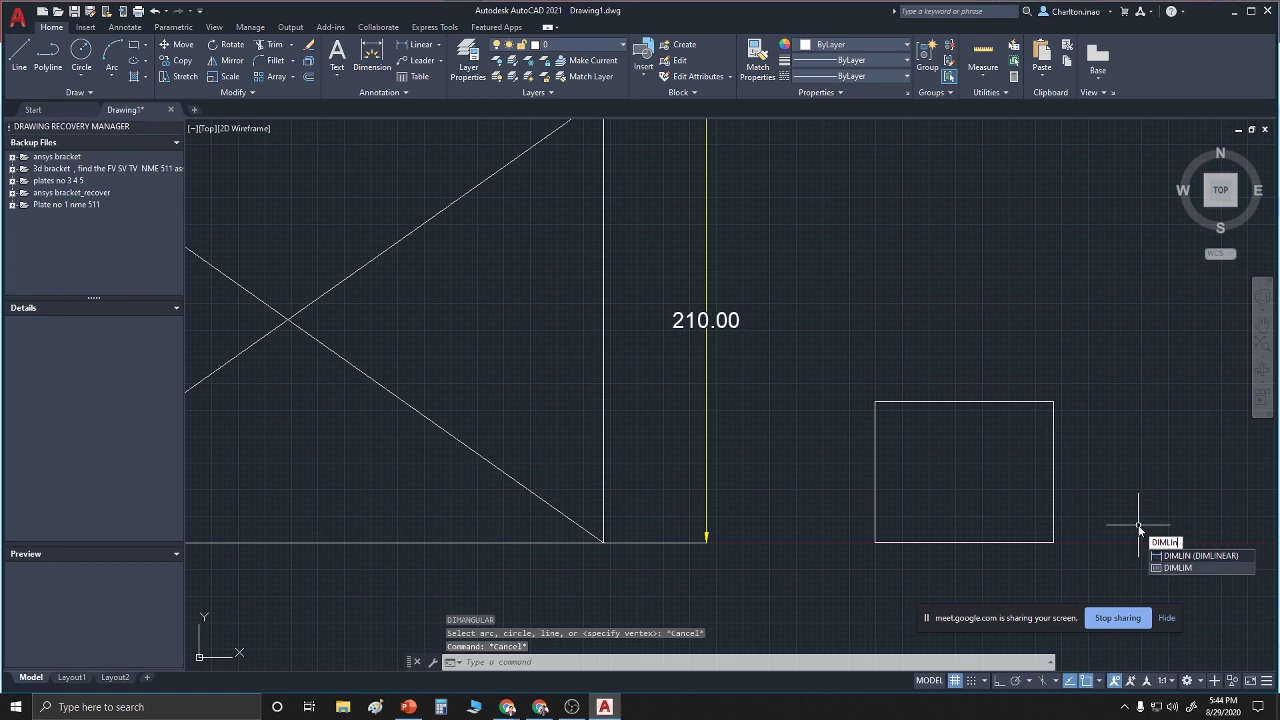
key("Escape")
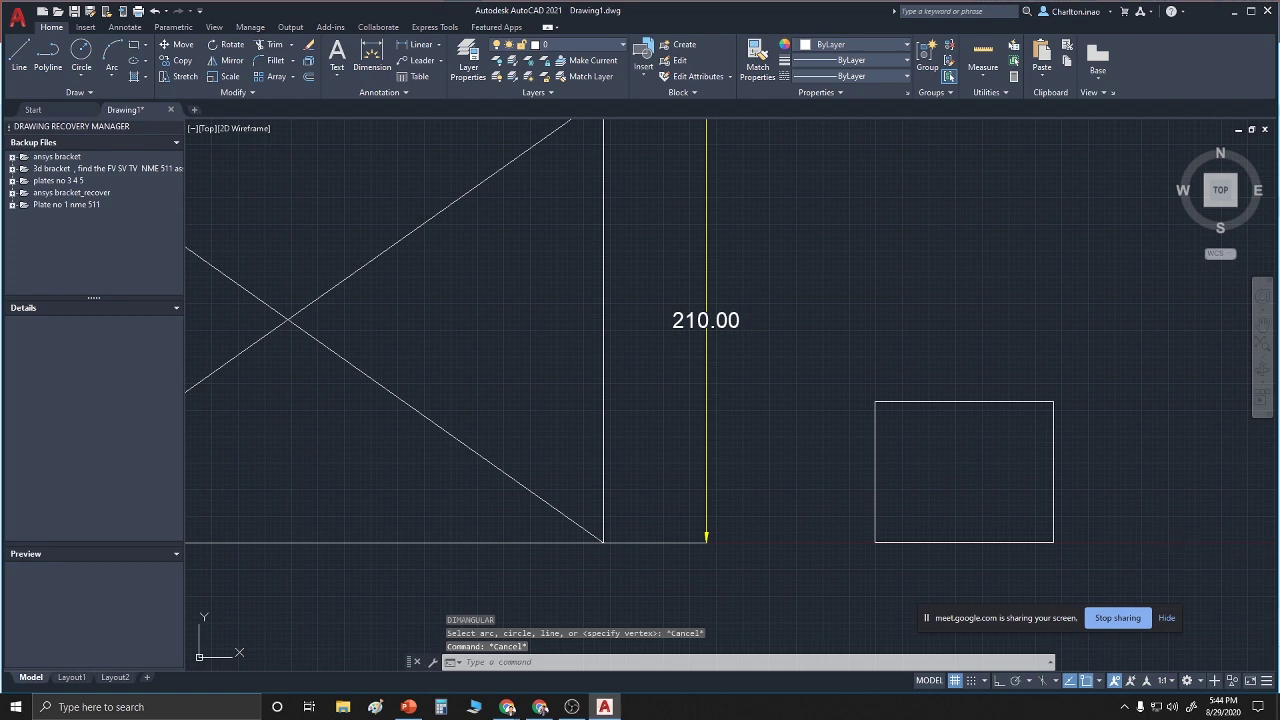
left_click(421, 44)
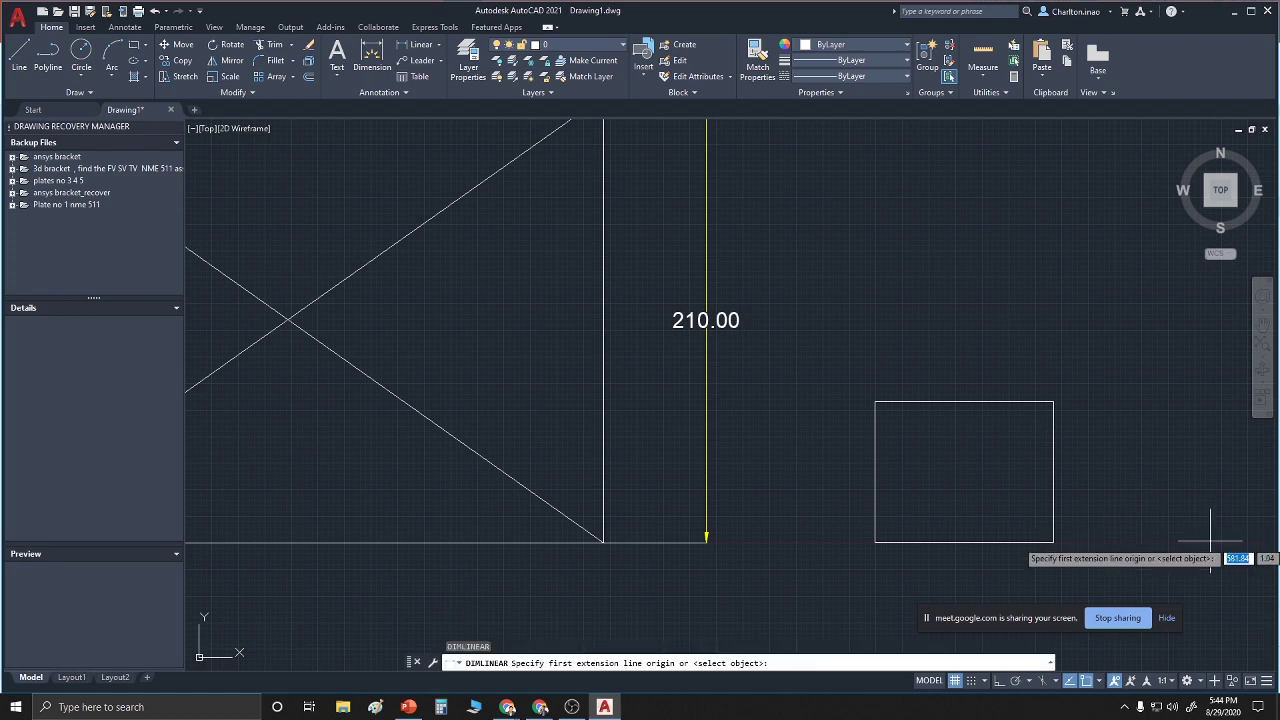
left_click(875, 402)
left_click(1053, 402)
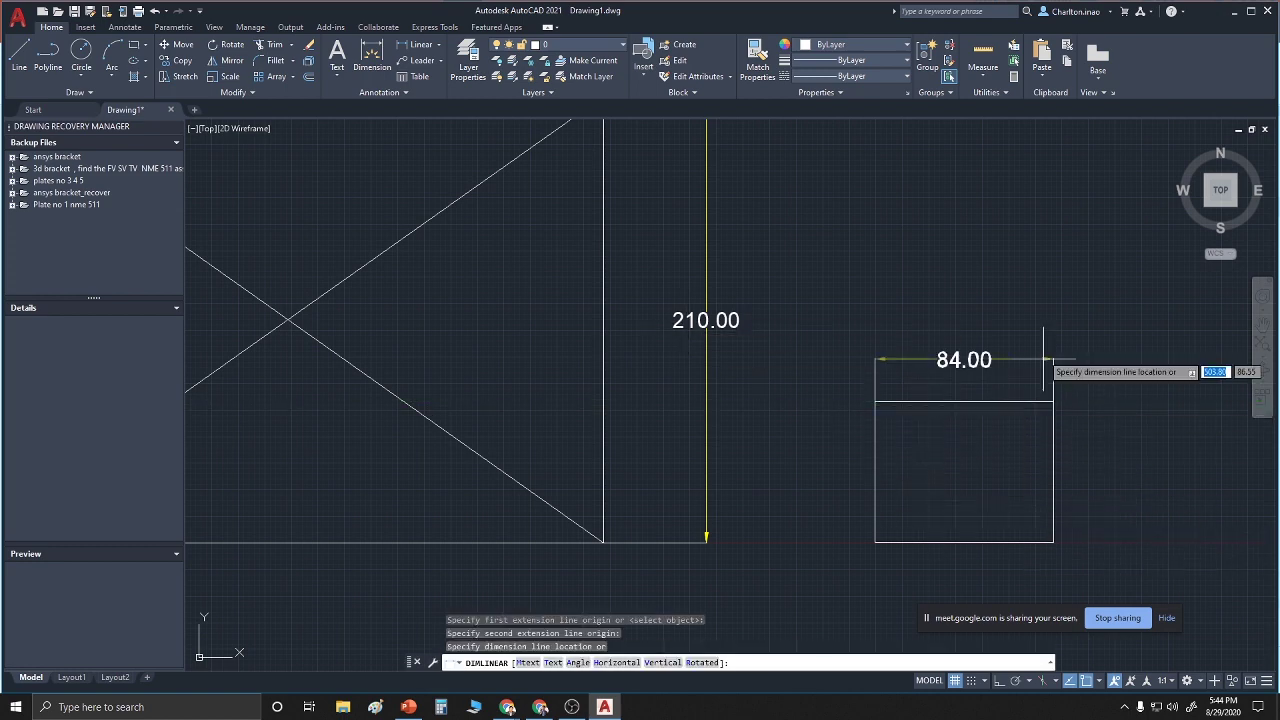
left_click(1046, 354)
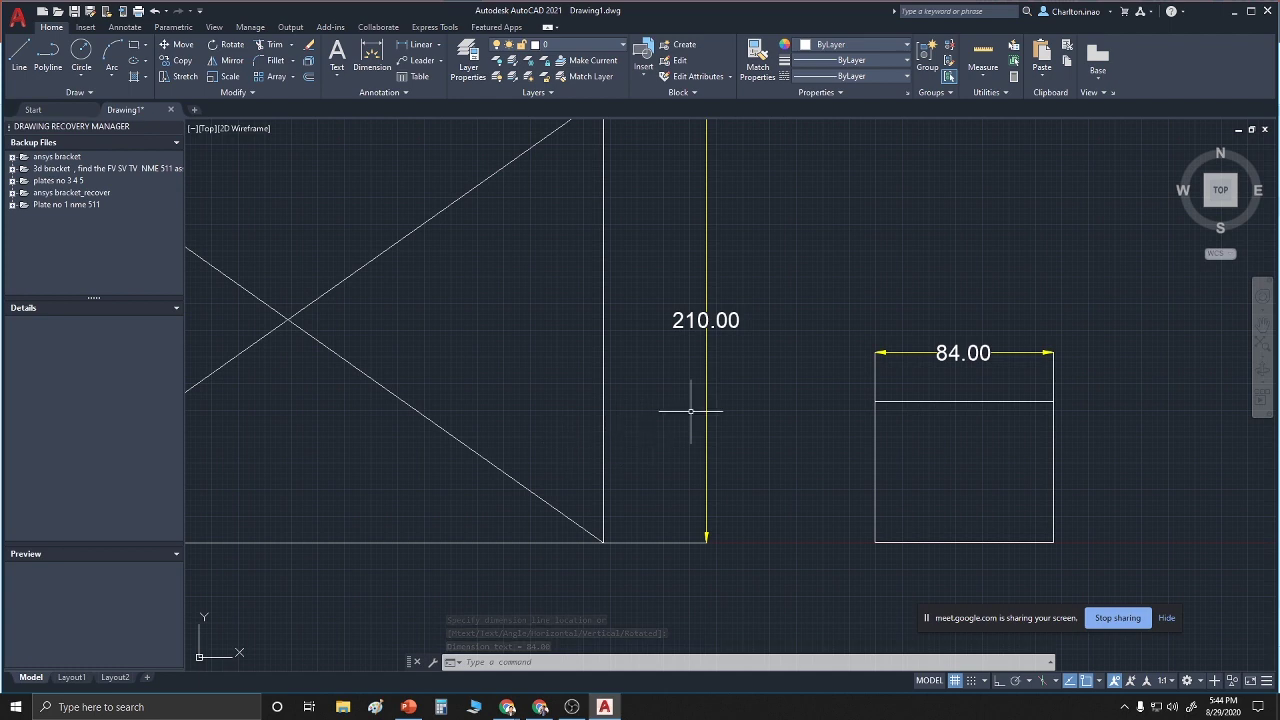
Add a 66.00 linear dimension down the small rectangle's right side, placed to its right
right_click(800, 249)
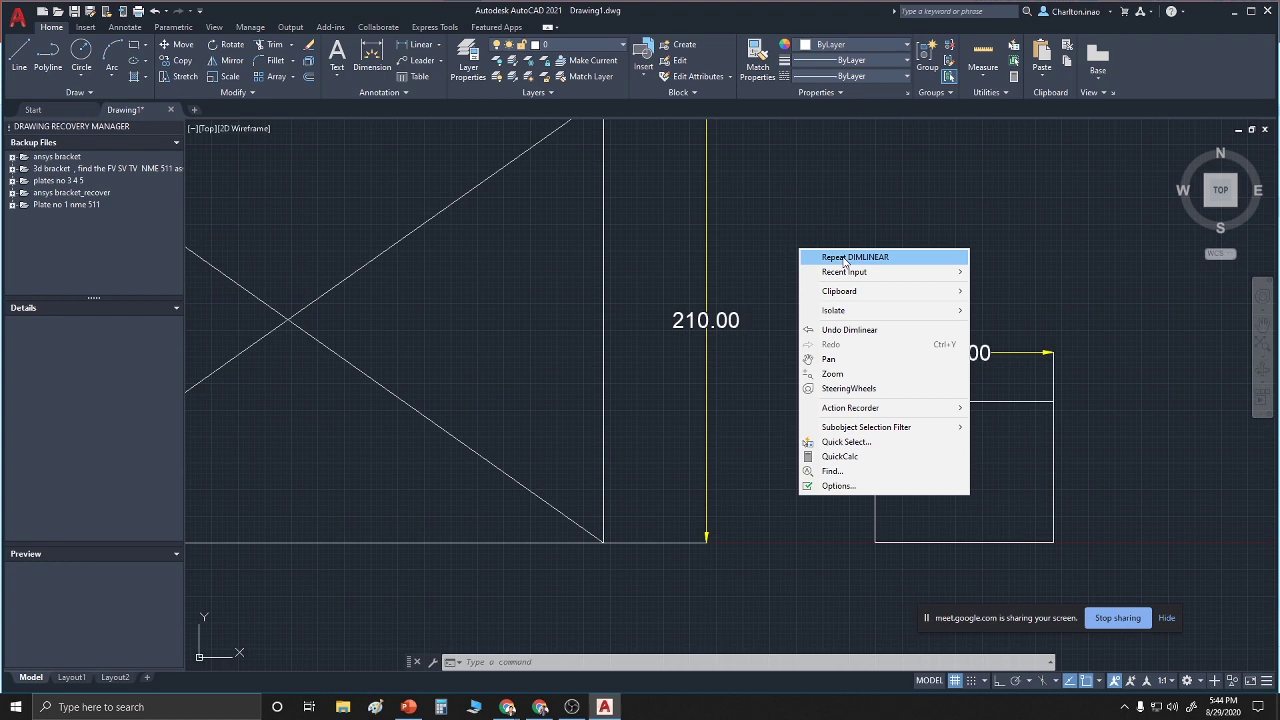
left_click(845, 258)
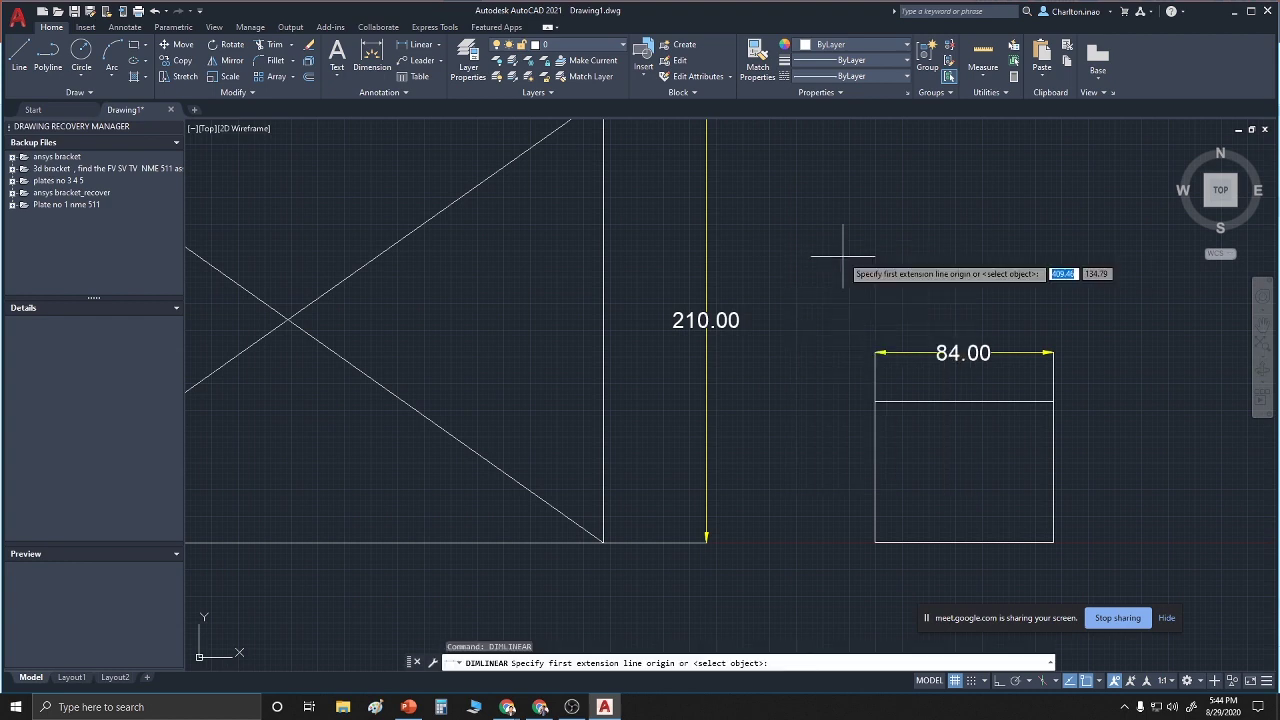
left_click(1053, 401)
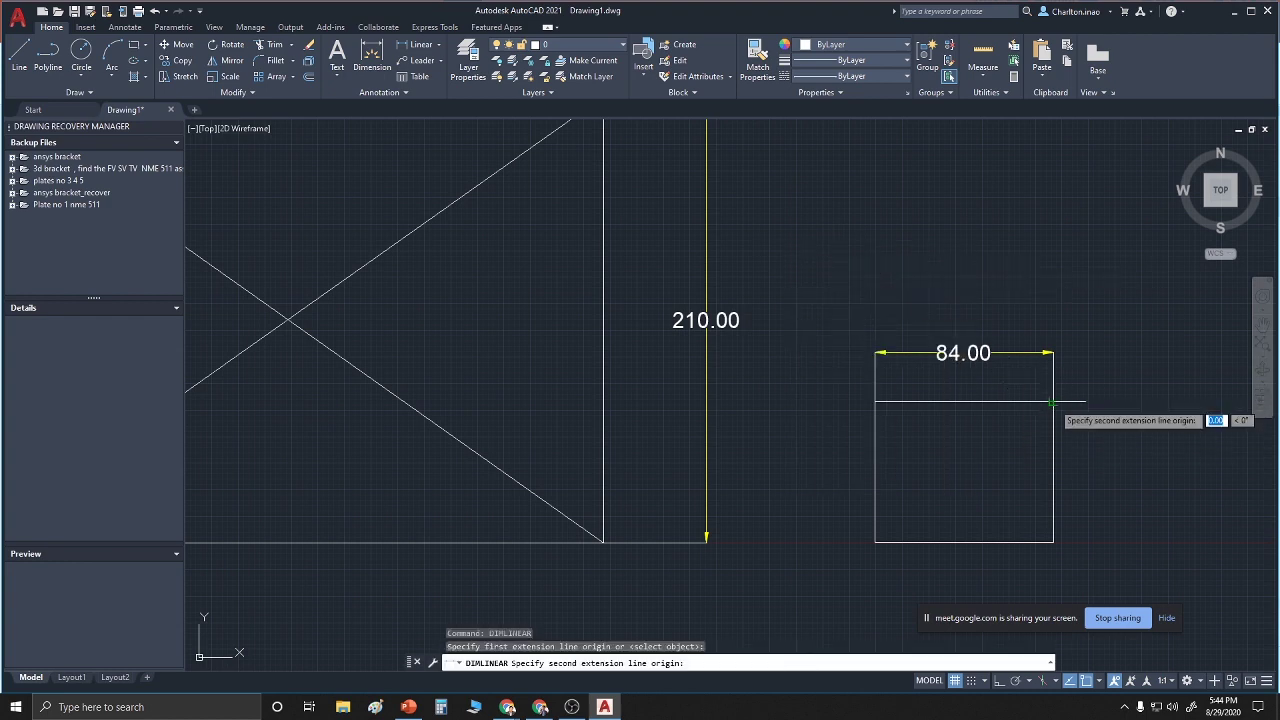
left_click(1053, 542)
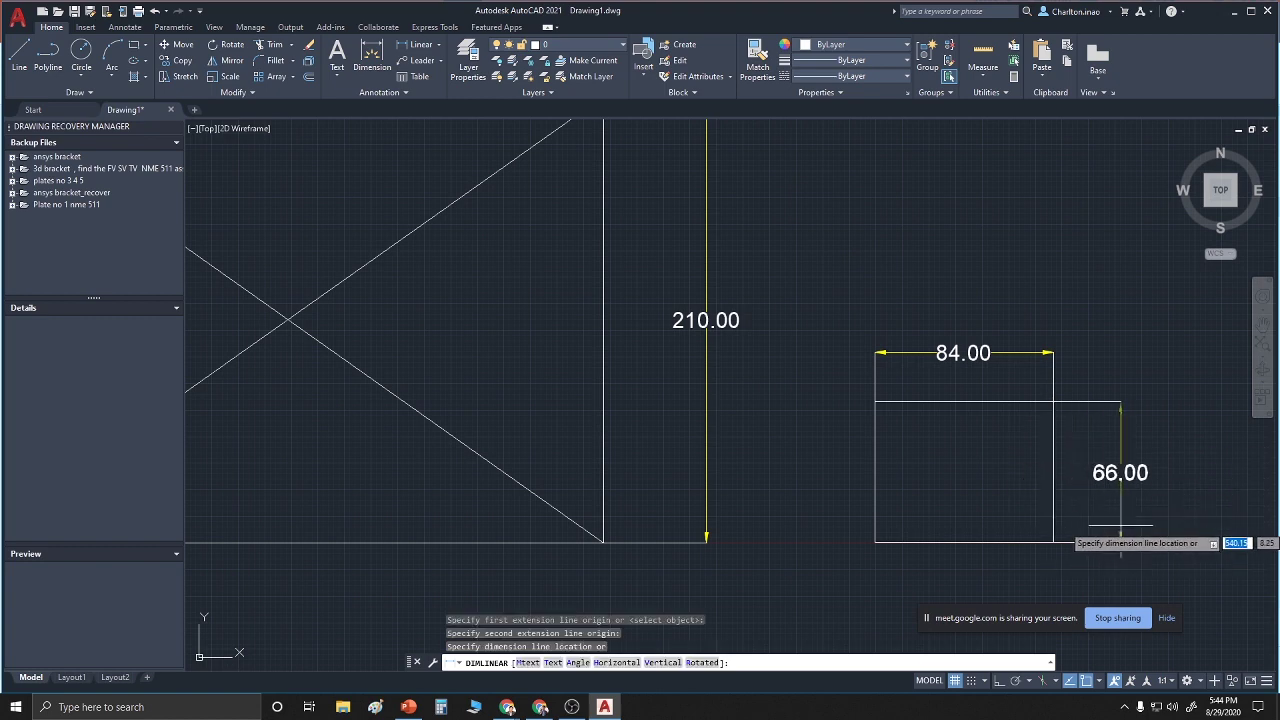
left_click(1120, 530)
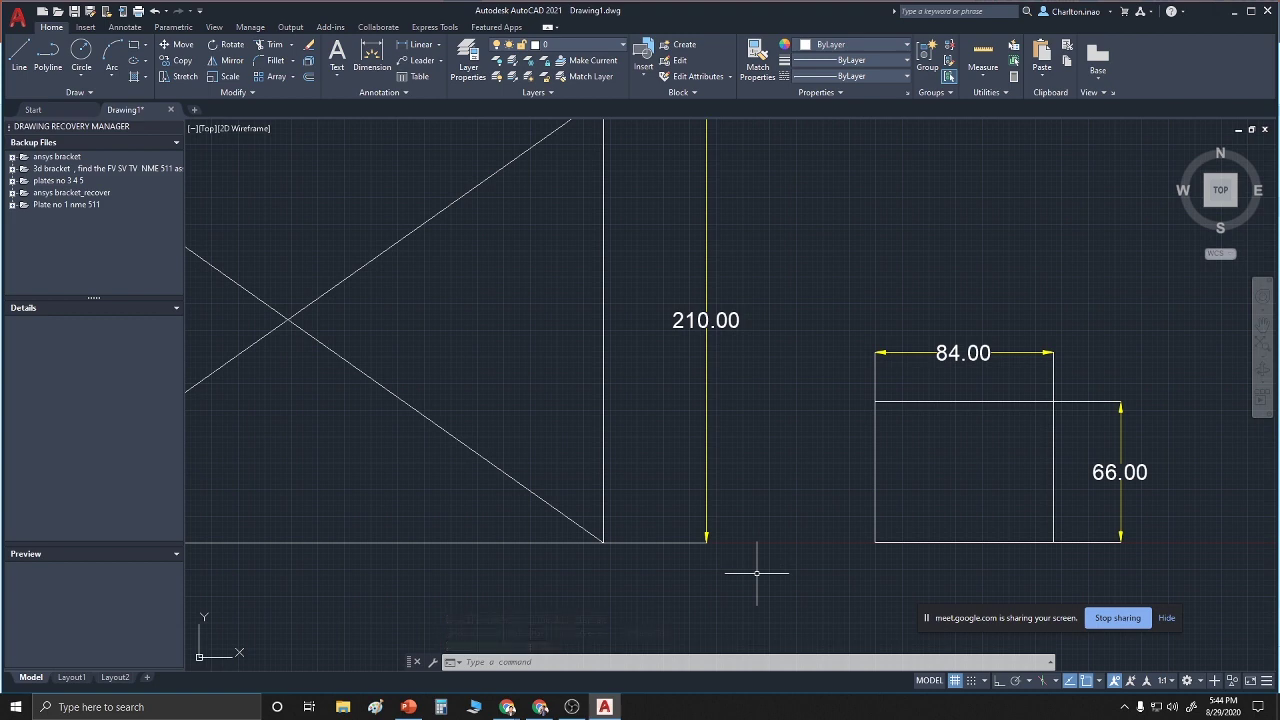
scroll(835, 426, "down", 4)
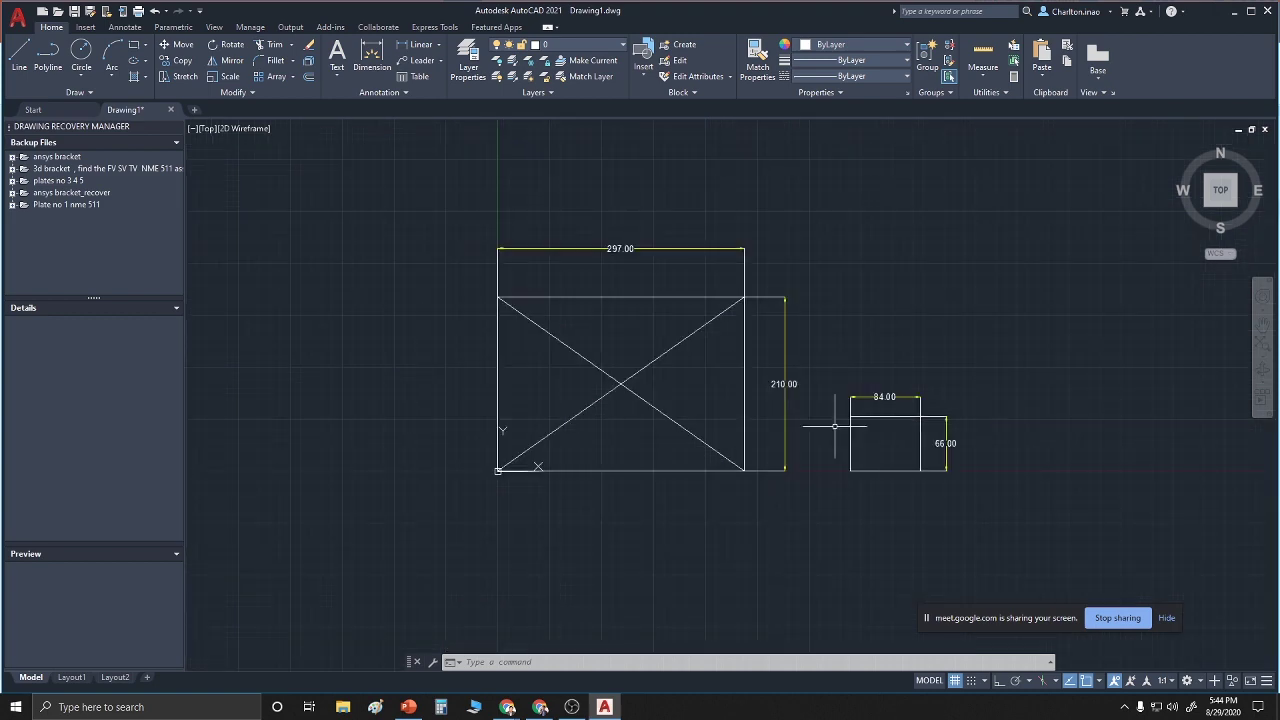
type("l")
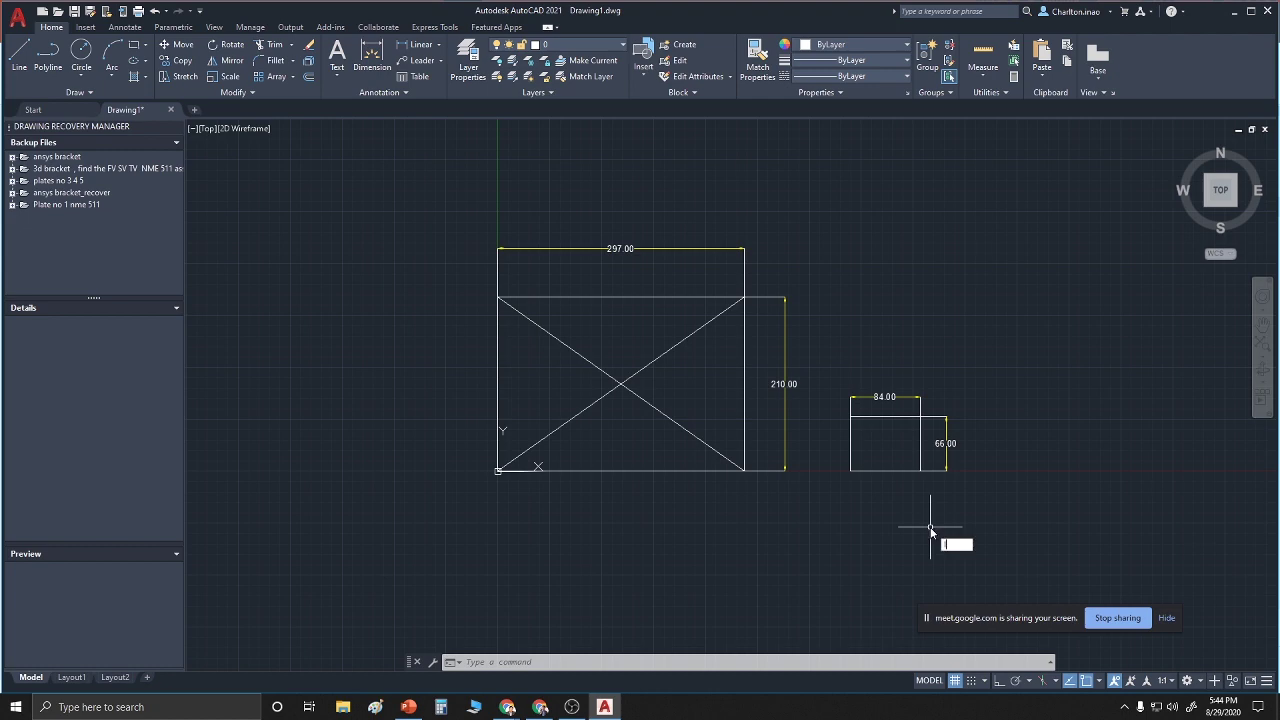
key("Return")
left_click(851, 470)
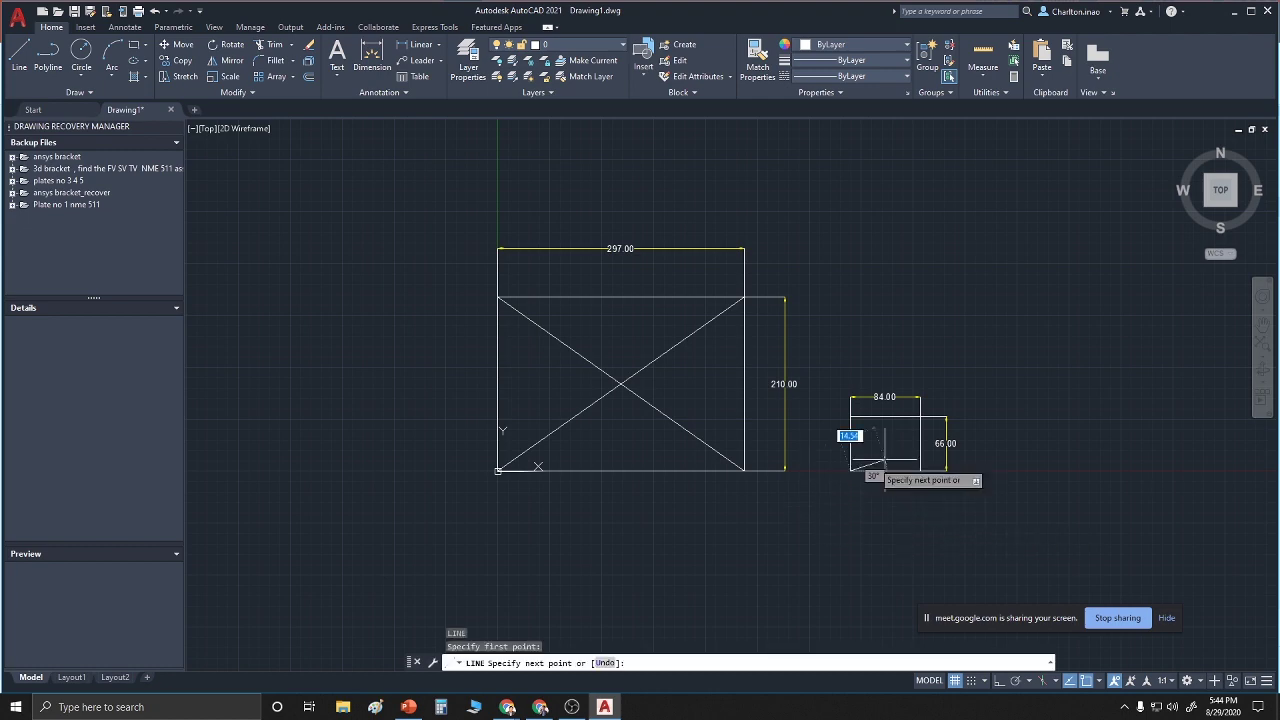
right_click(920, 417)
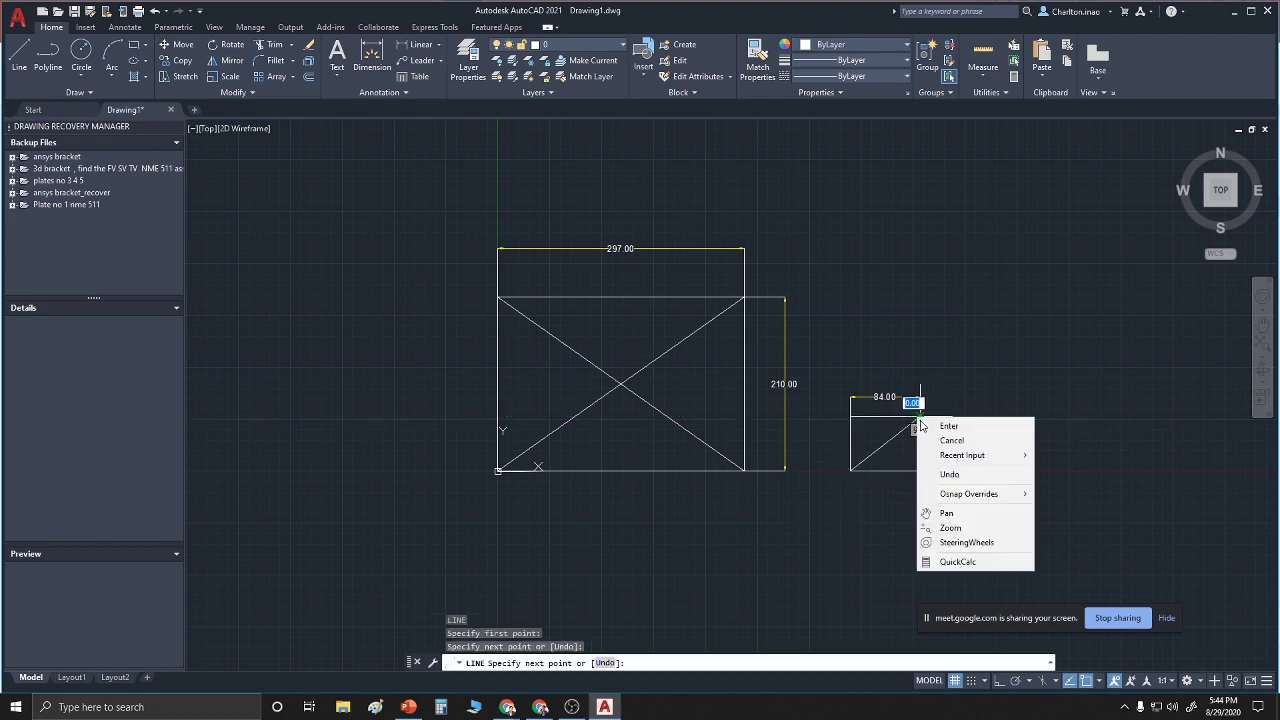
left_click(940, 425)
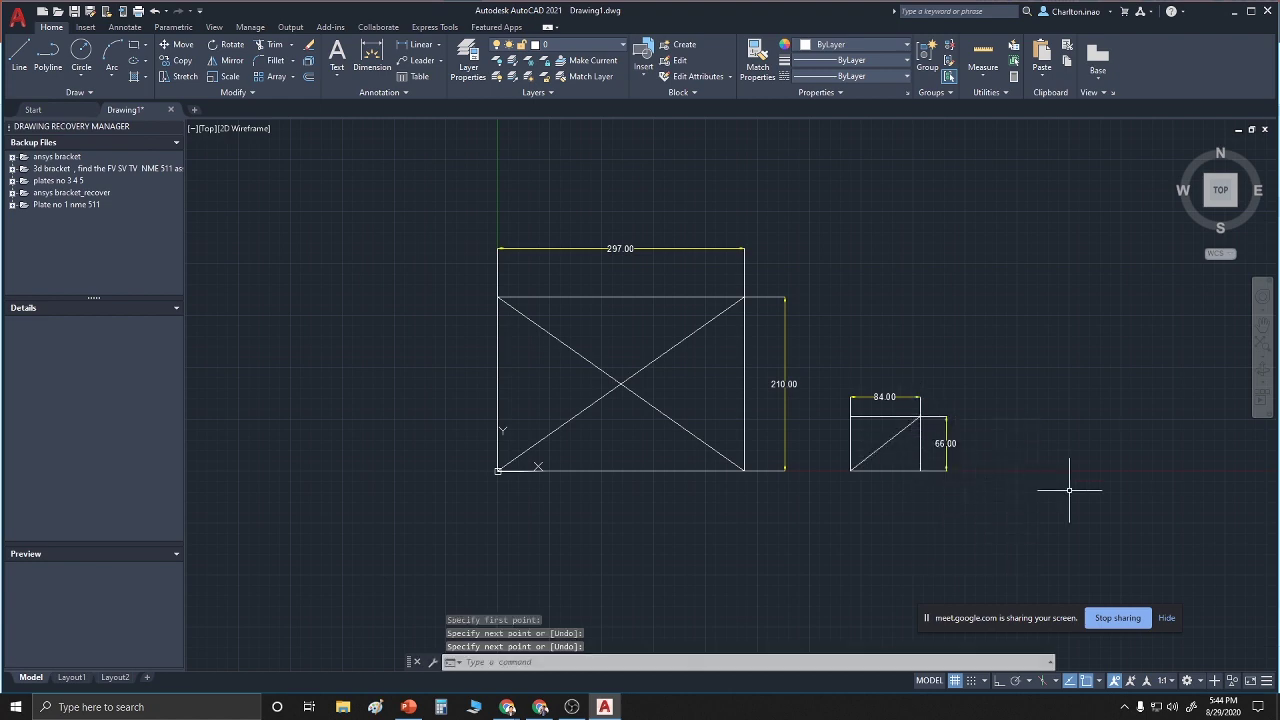
scroll(1071, 478, "up", 2)
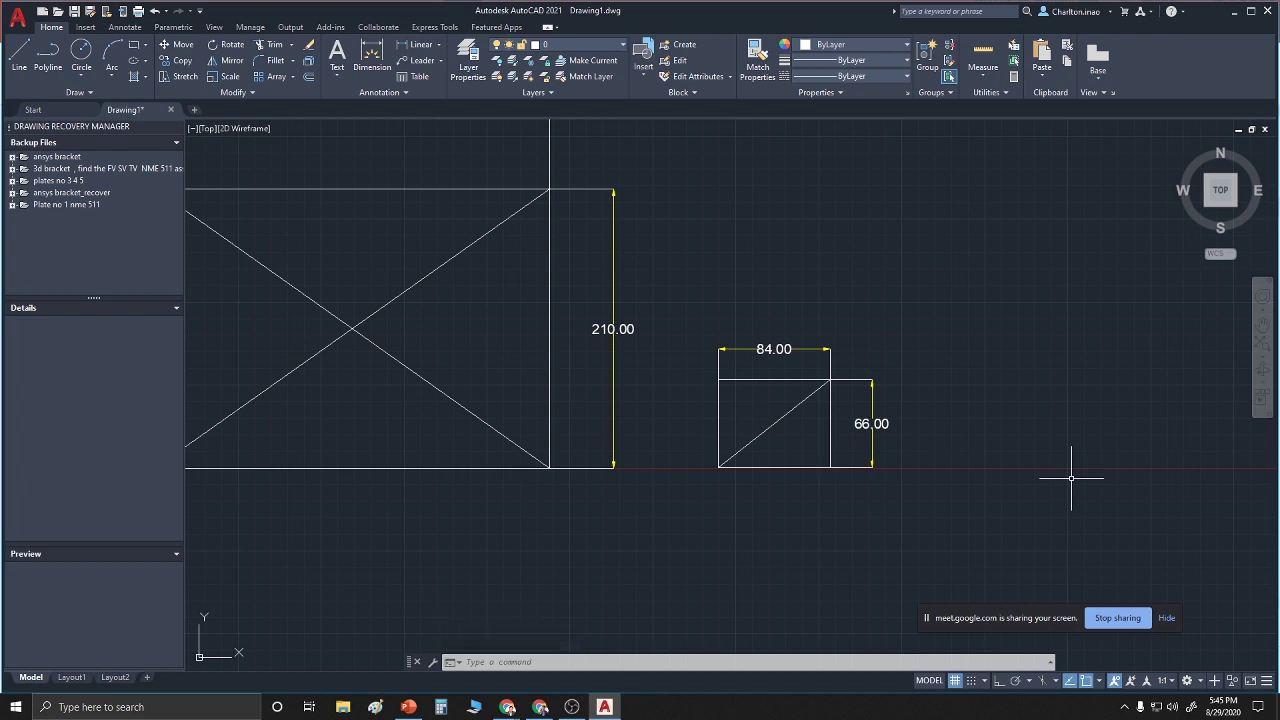
Move the small rectangle and its diagonal so its midpoint sits where the large diagonals cross
type("m")
key("Return")
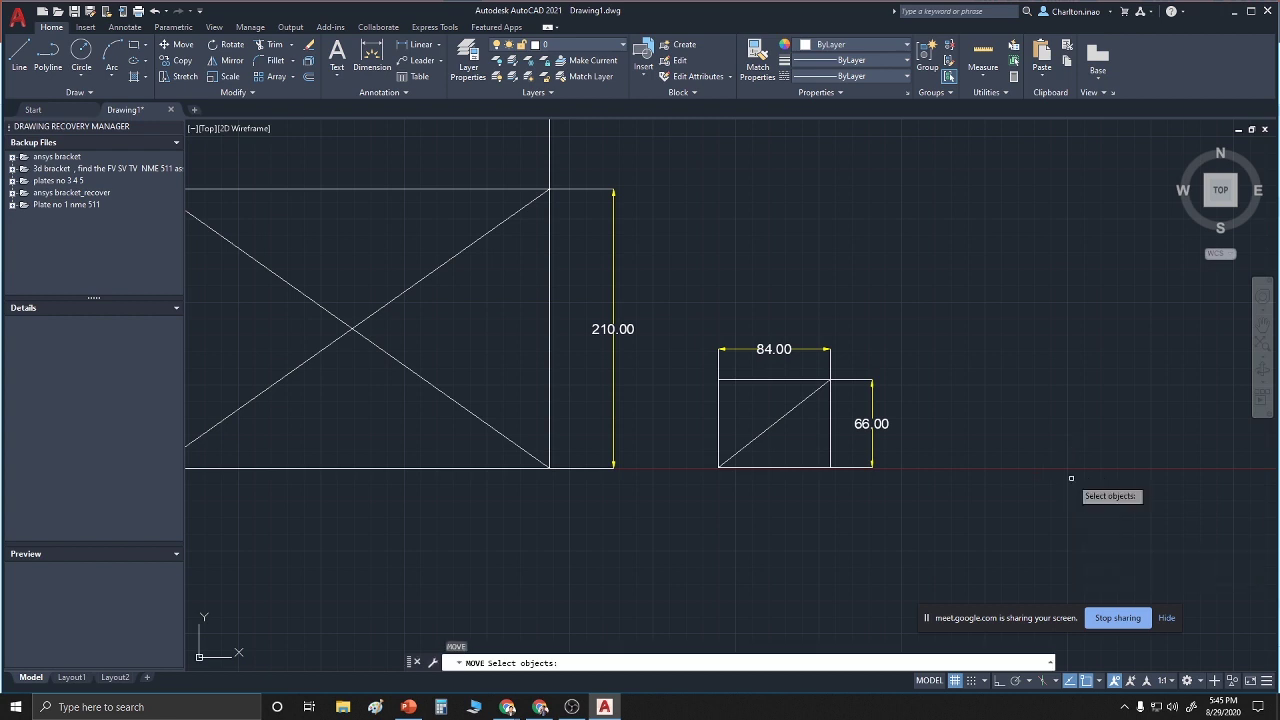
left_click(682, 350)
left_click(881, 496)
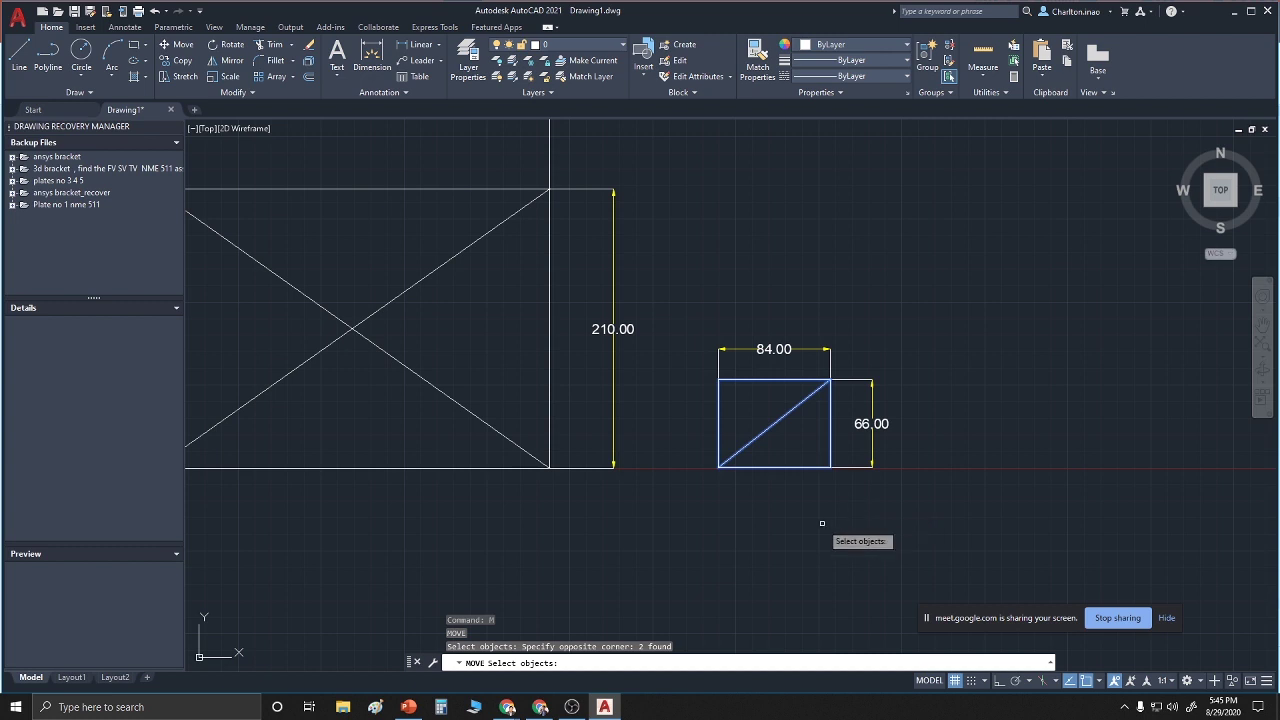
key("Return")
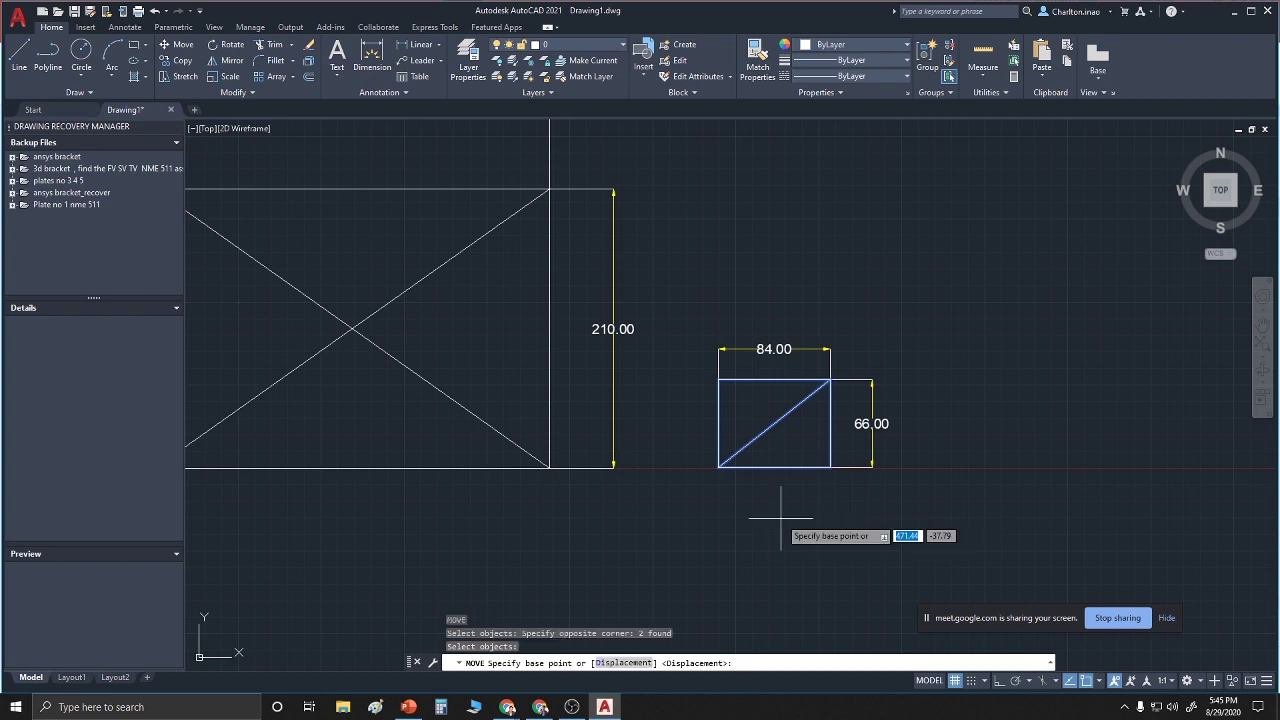
left_click(775, 422)
scroll(414, 339, "down", 2)
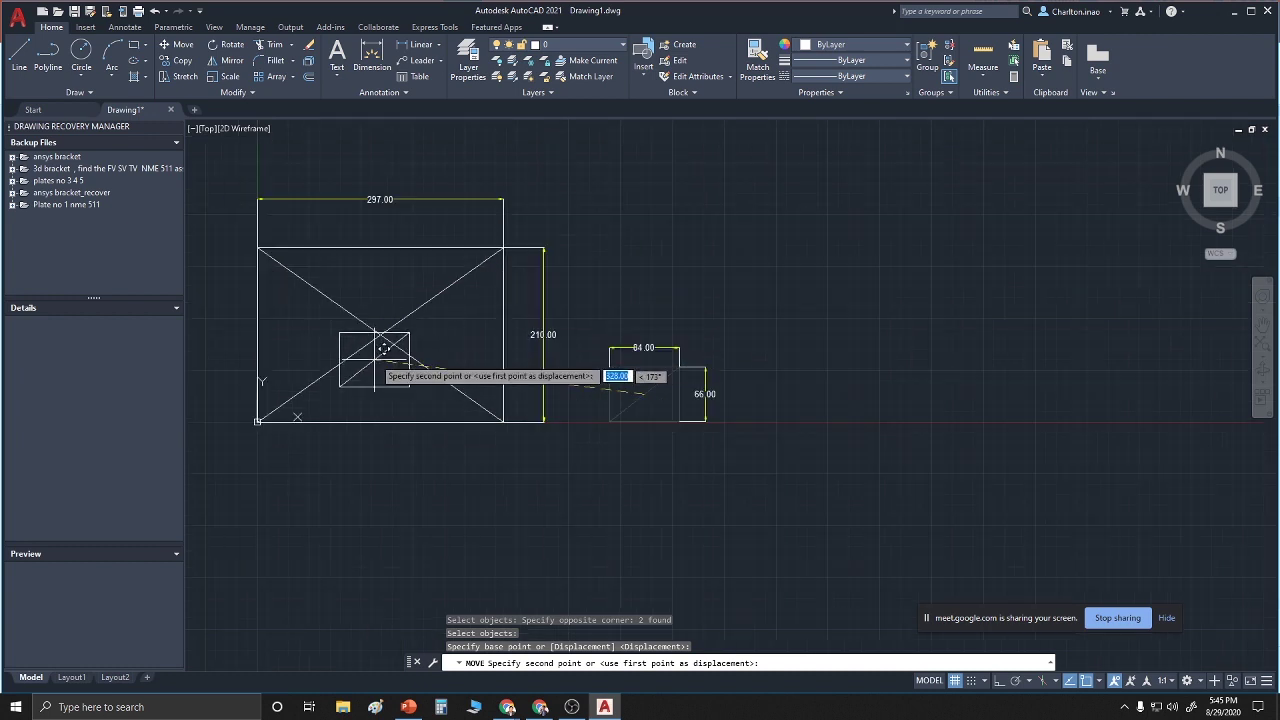
left_click(380, 334)
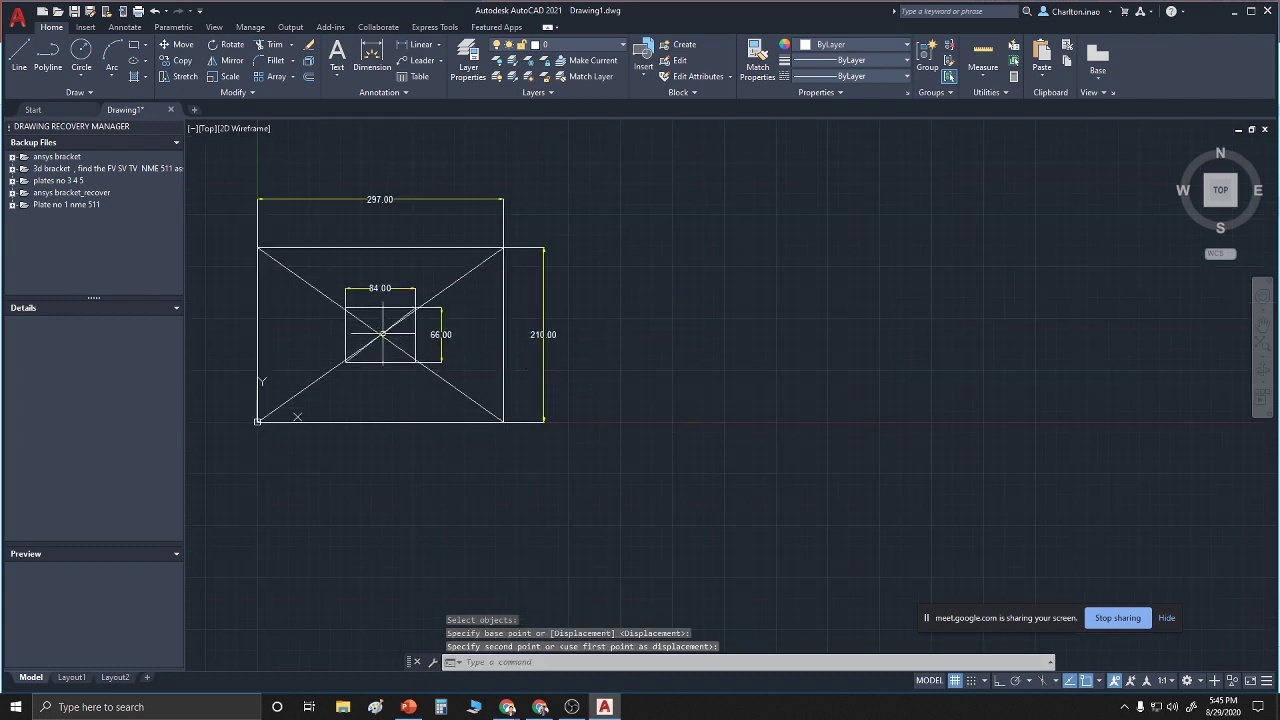
Pan the view right and down to reframe the centred rectangles
right_click(764, 309)
left_click(792, 420)
left_click_drag(640, 400, 868, 423)
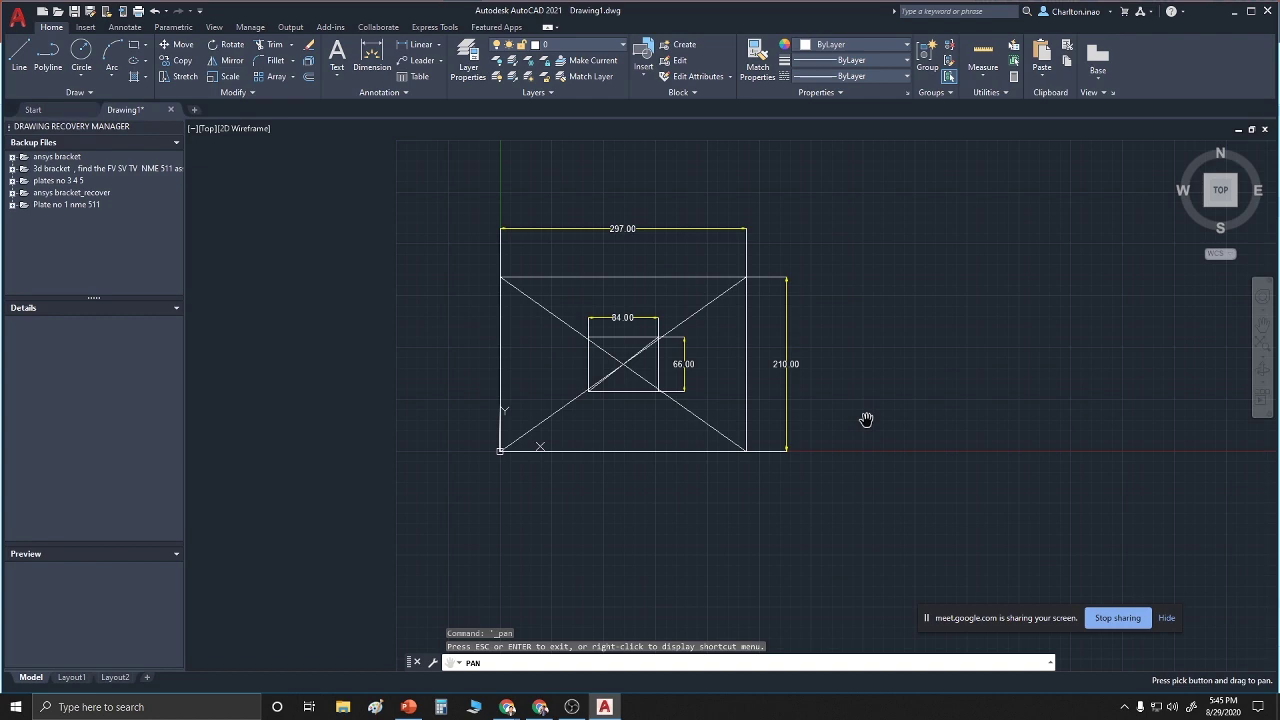
scroll(866, 420, "up", 3)
scroll(866, 420, "down", 3)
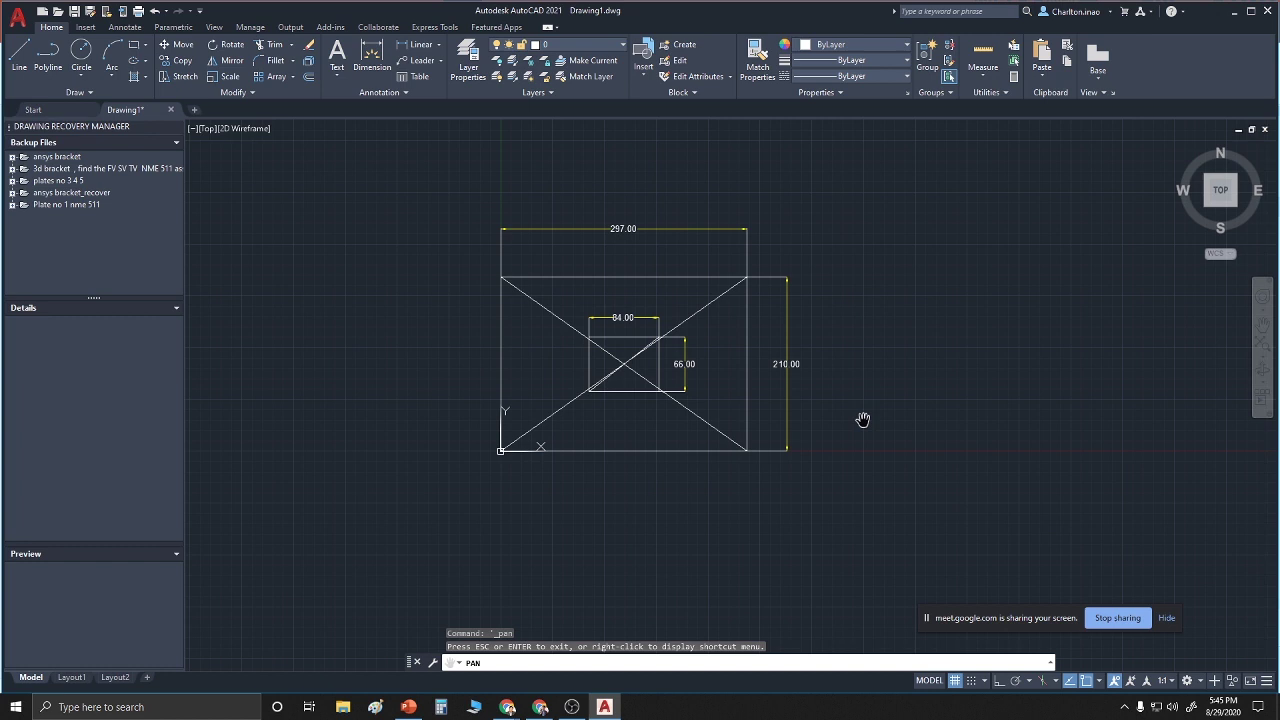
key("Escape")
key("Escape")
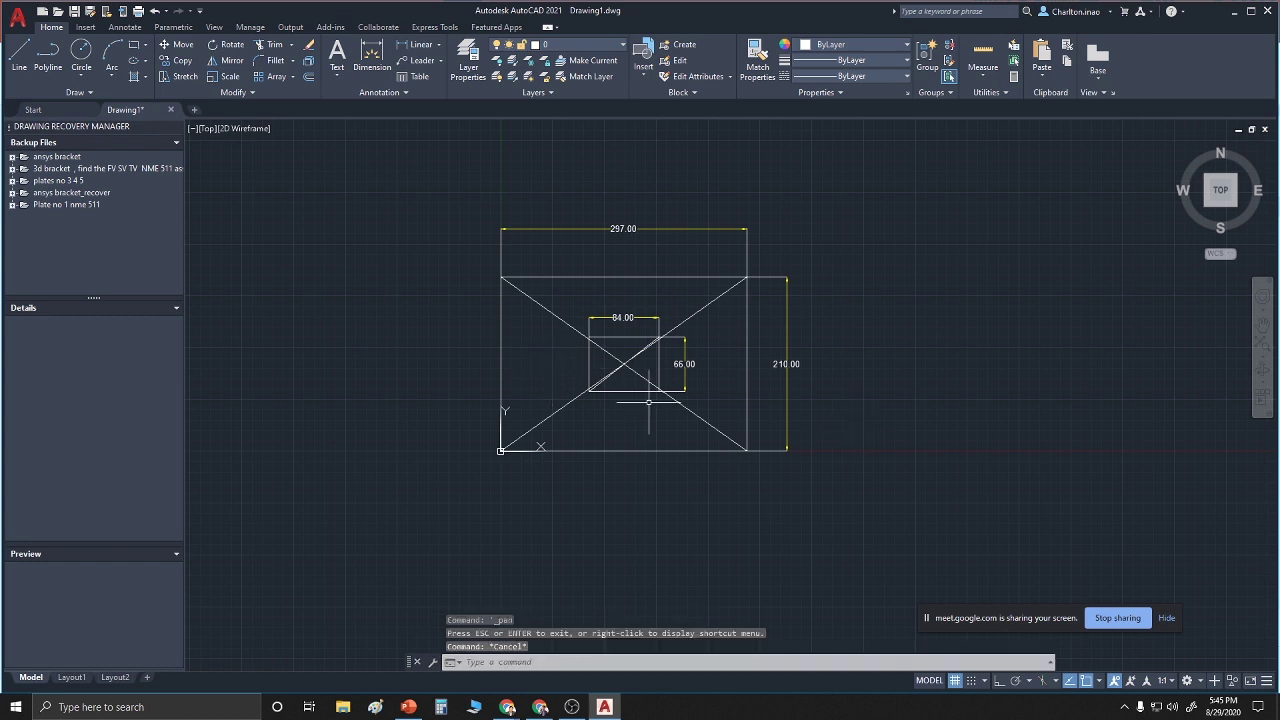
Erase the 84.00 and 66.00 dimensions from the small rectangle
type("E")
key("Return")
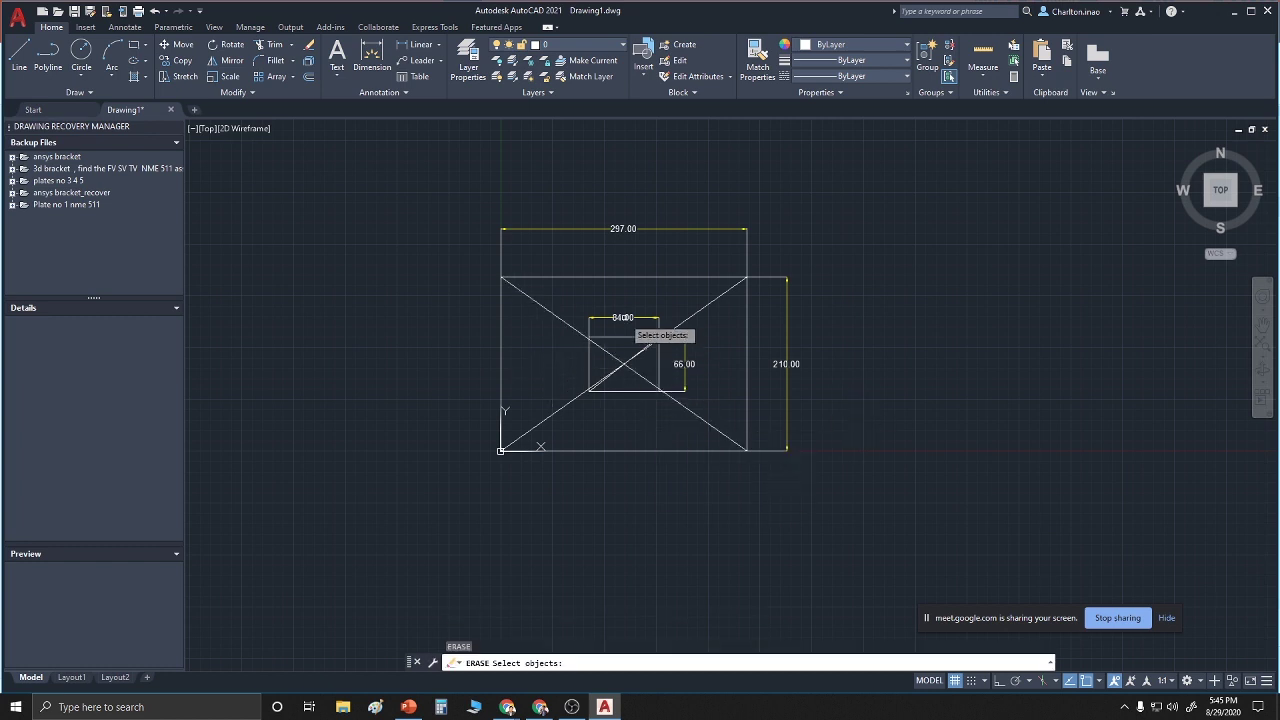
left_click(624, 317)
left_click(686, 366)
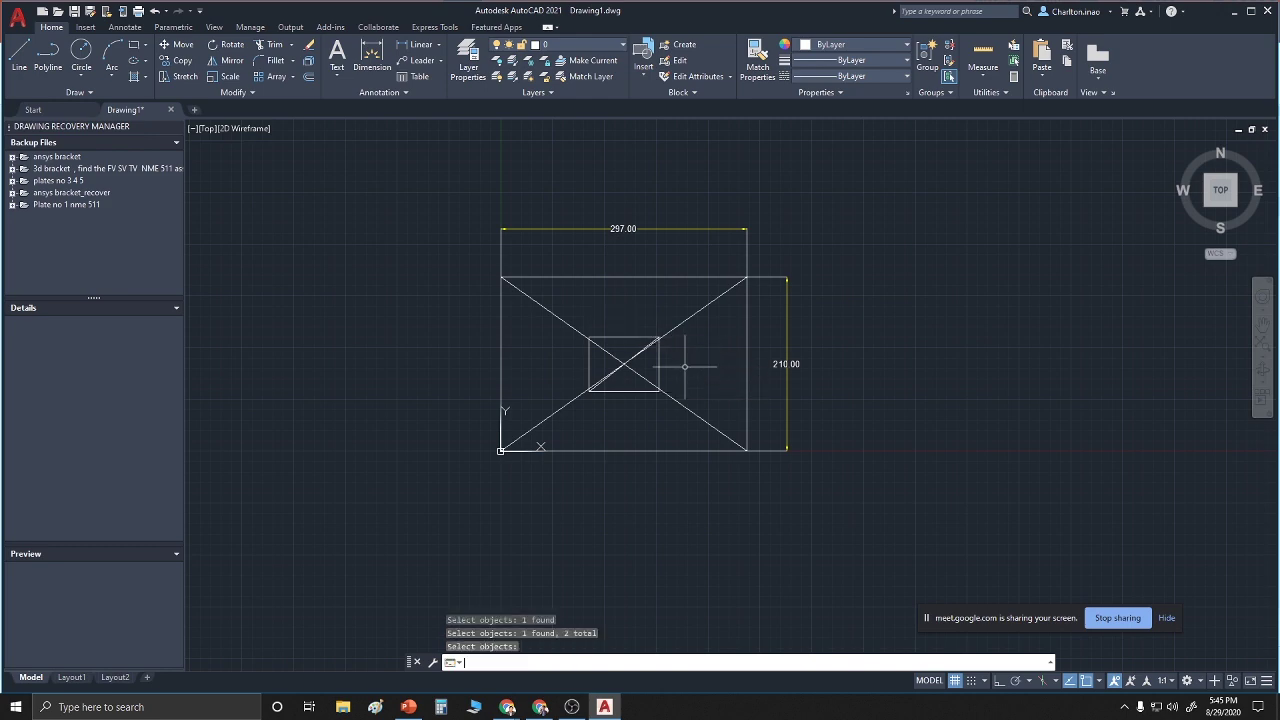
key("Return")
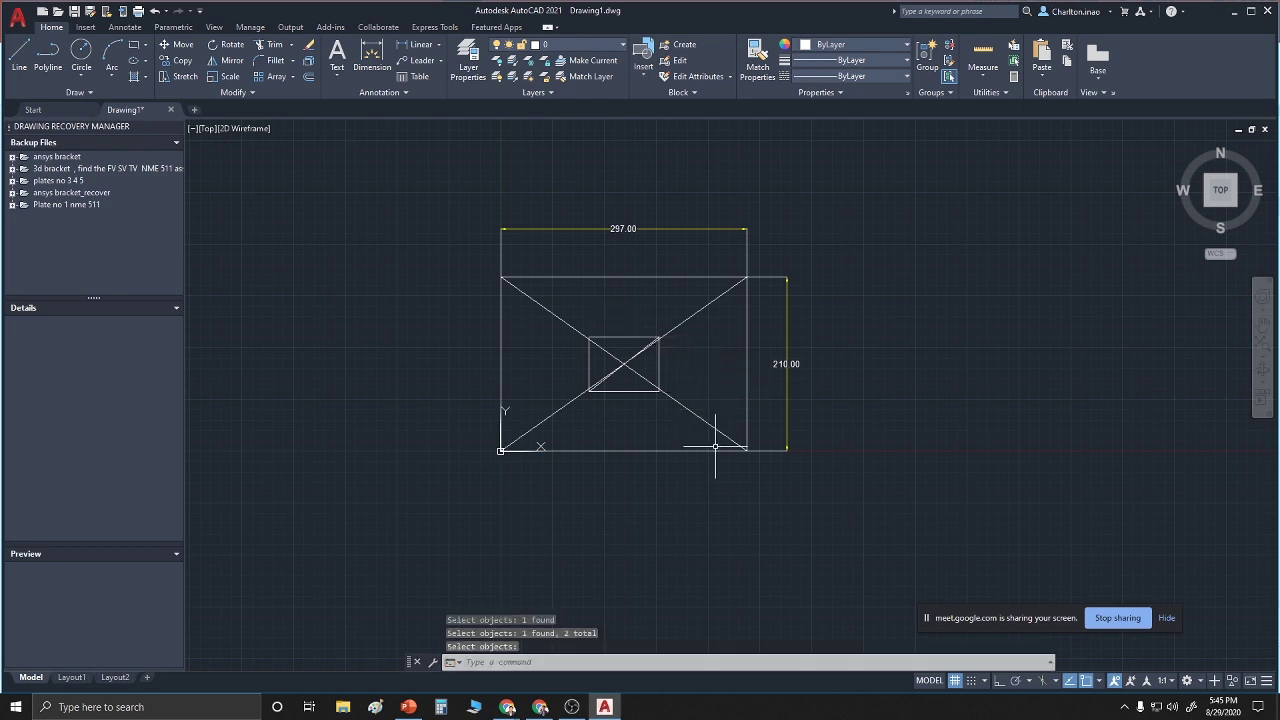
Erase both large diagonals and the small rectangle's diagonal
type("e")
key("Return")
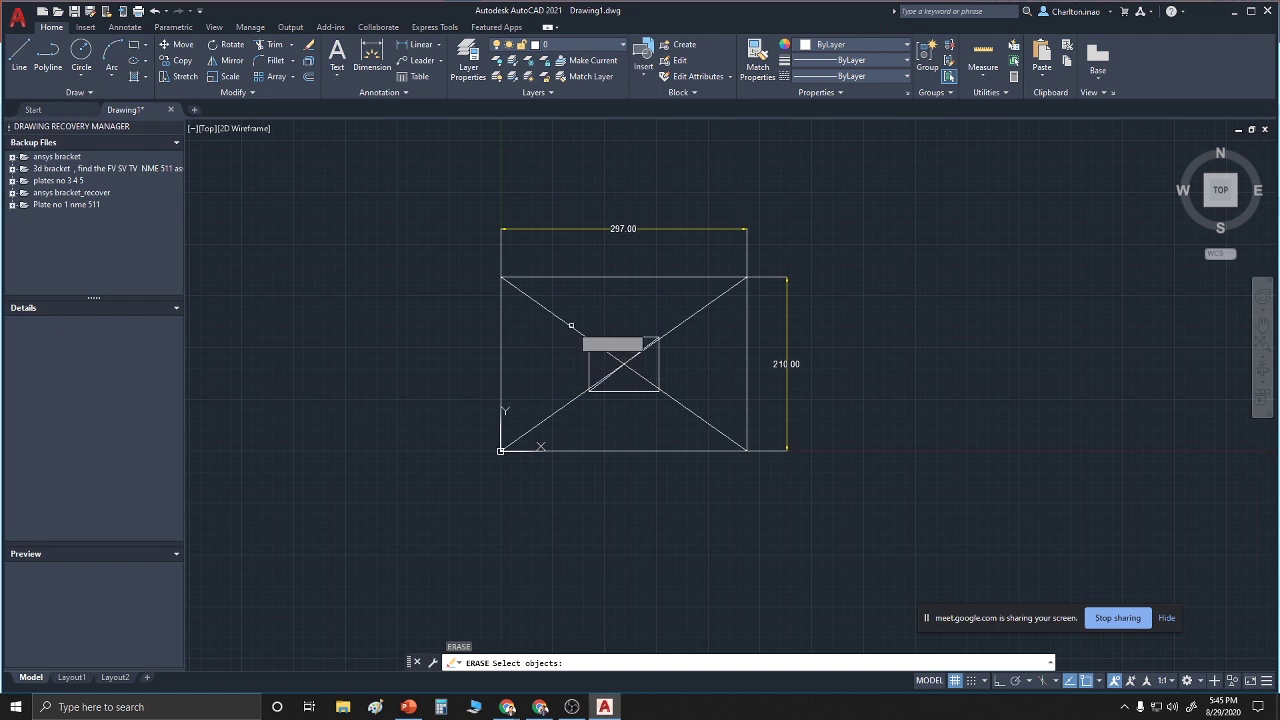
left_click(571, 325)
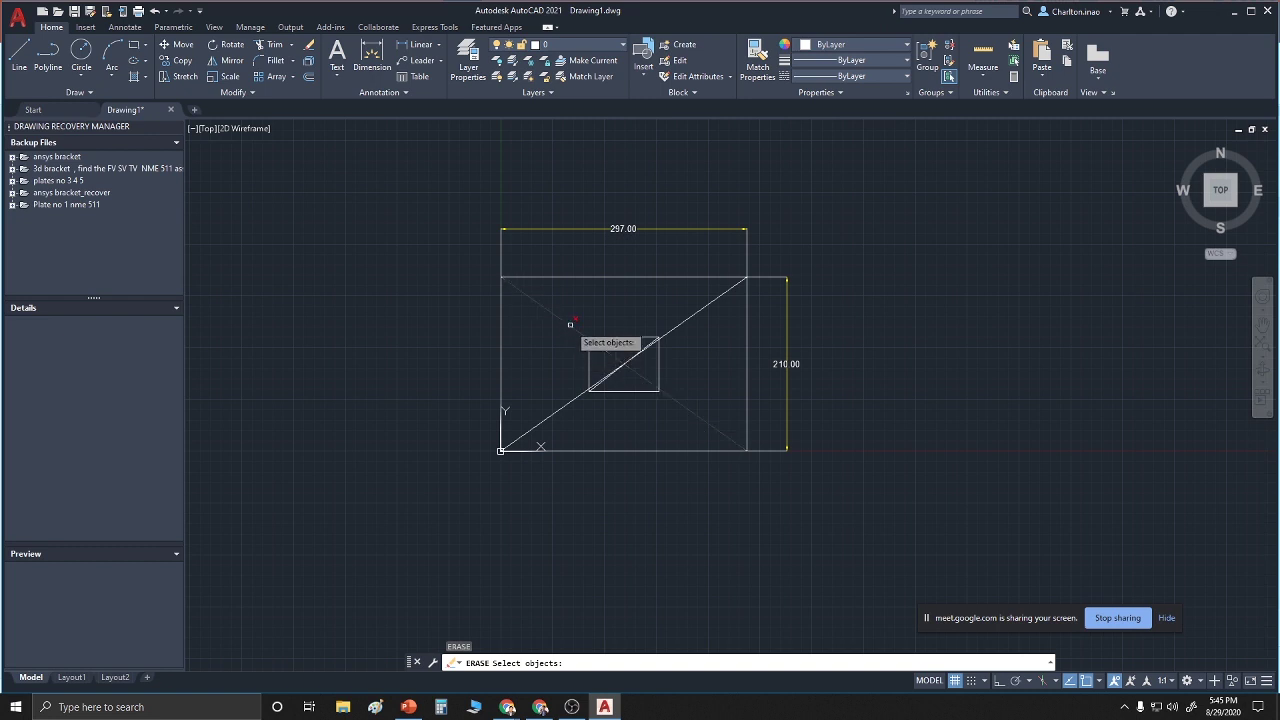
left_click(689, 320)
key("Return")
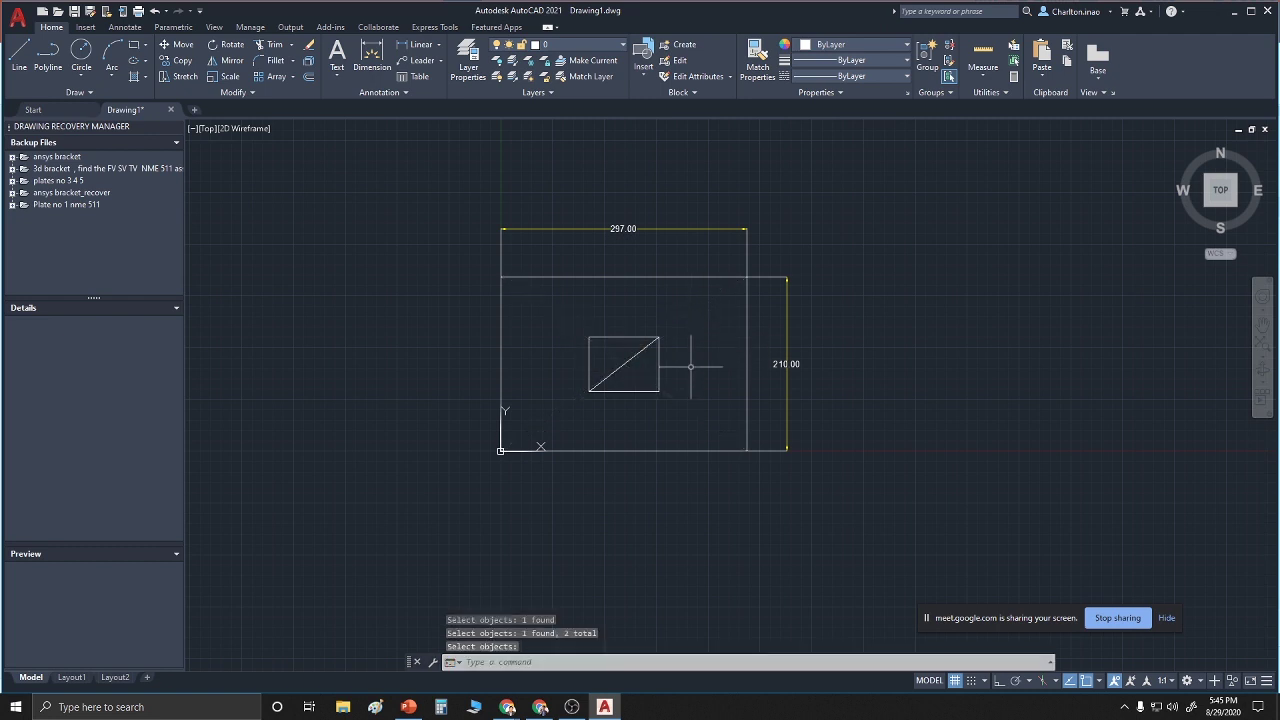
type("E")
key("Return")
left_click(630, 360)
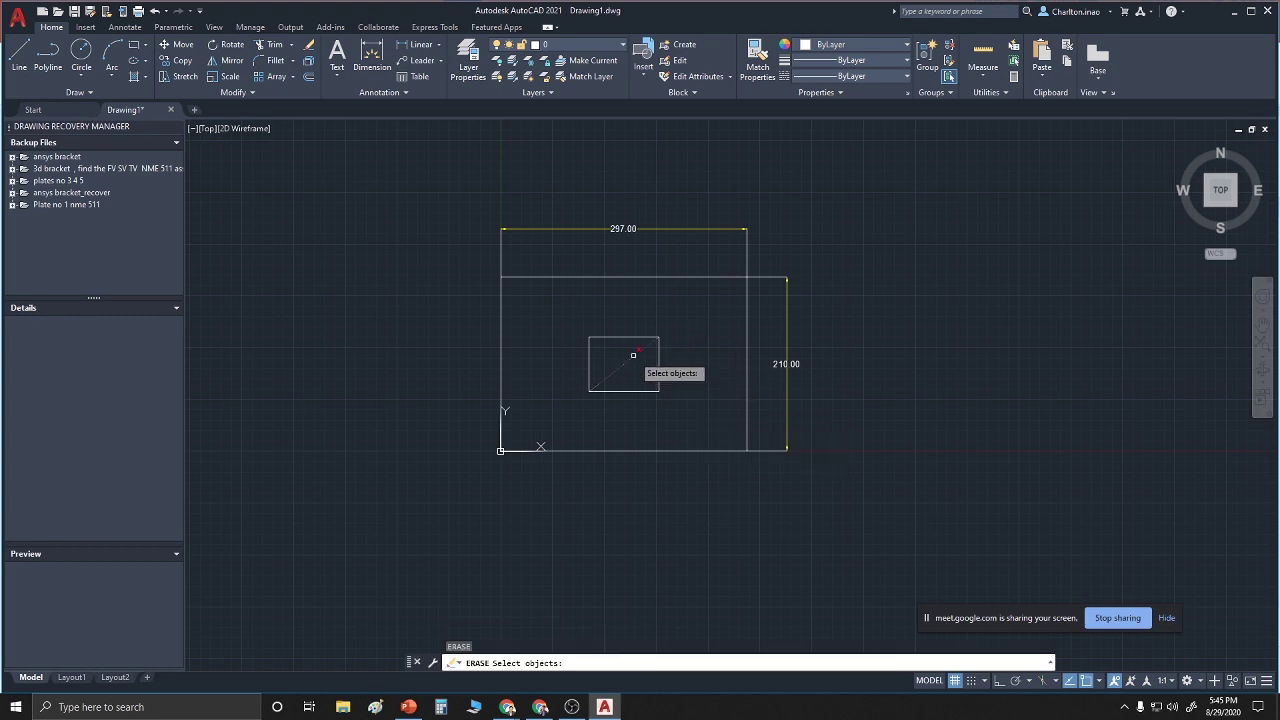
key("Return")
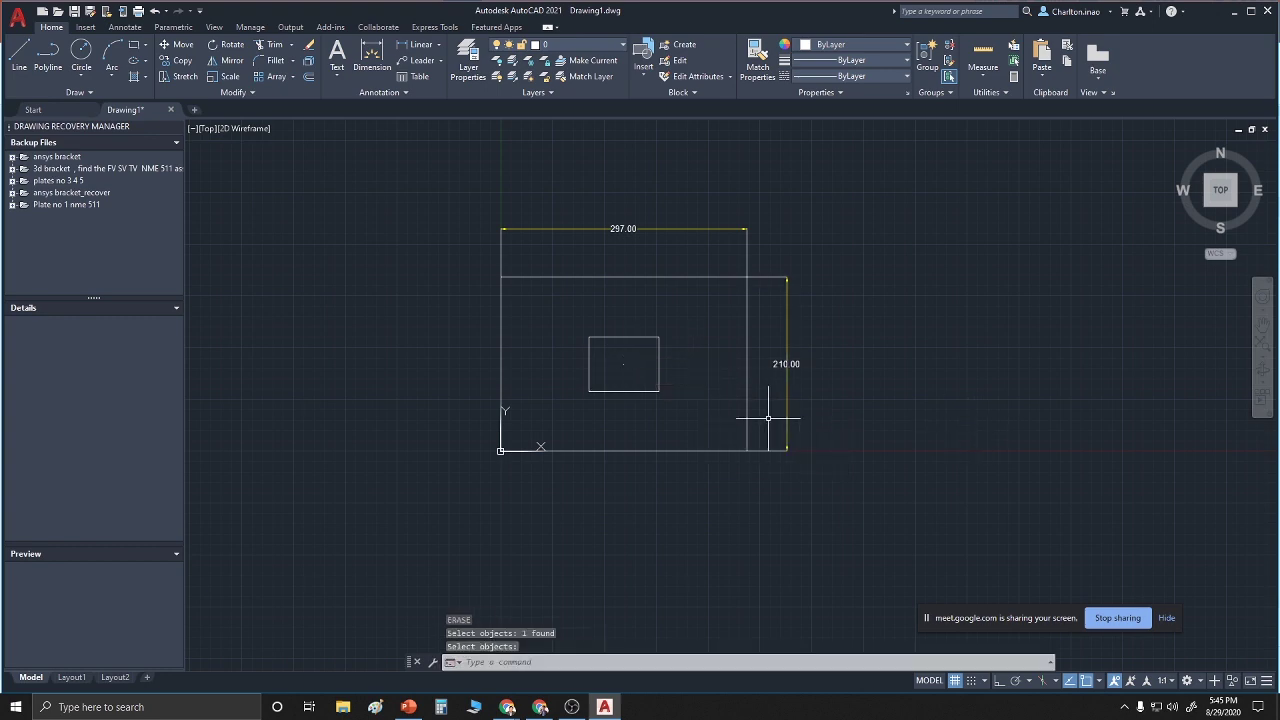
scroll(665, 398, "up", 2)
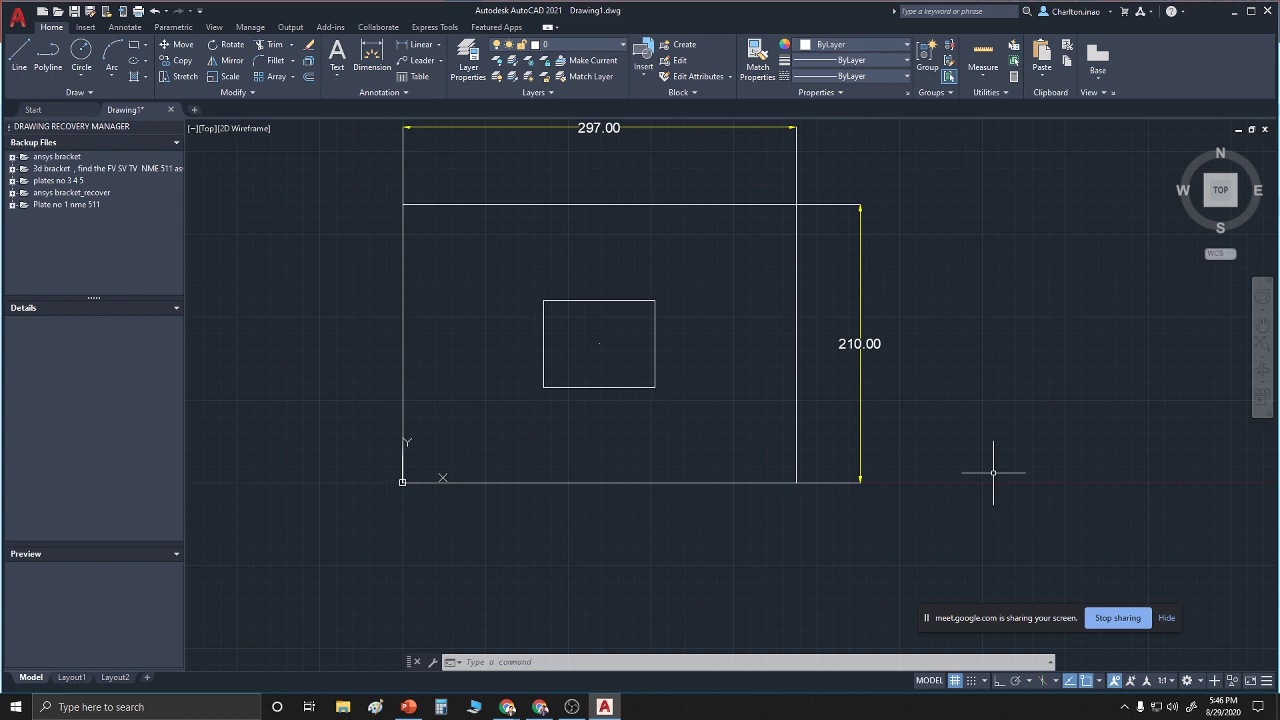
Draw a line from the small rectangle's lower-left corner to its upper-right corner
type("l")
key("Return")
left_click(543, 387)
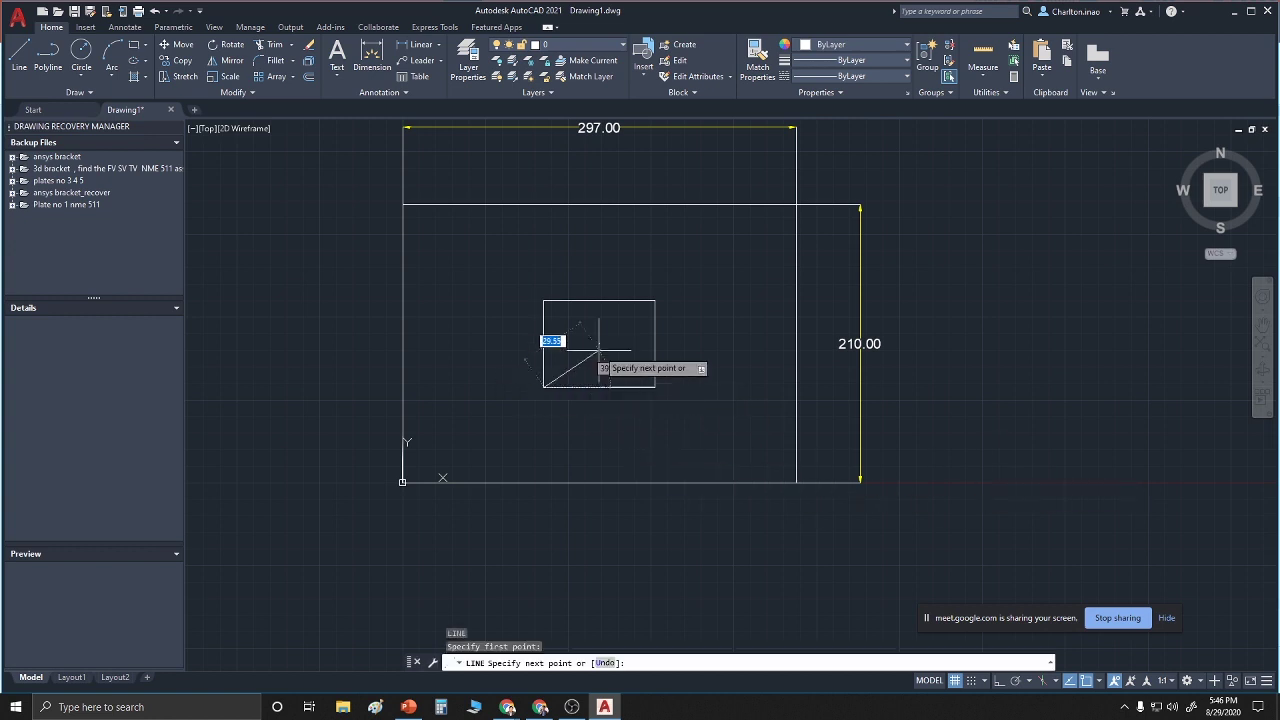
left_click(655, 300)
right_click(655, 300)
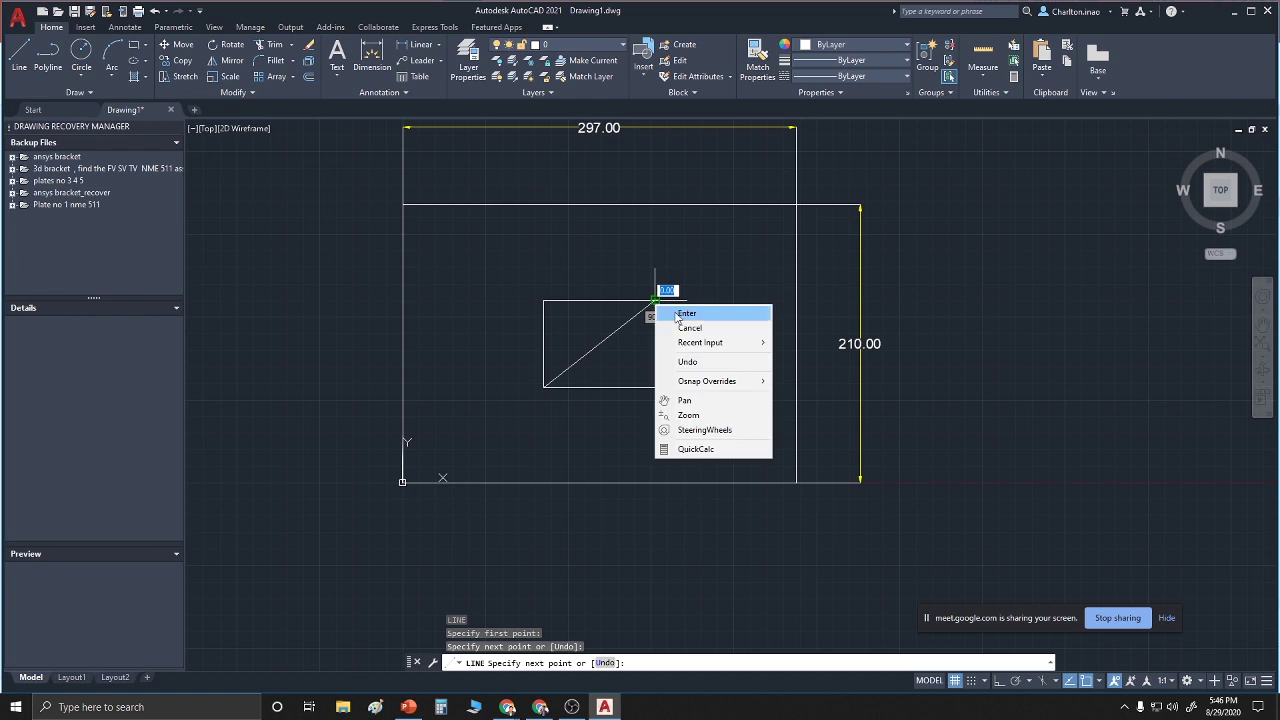
left_click(682, 316)
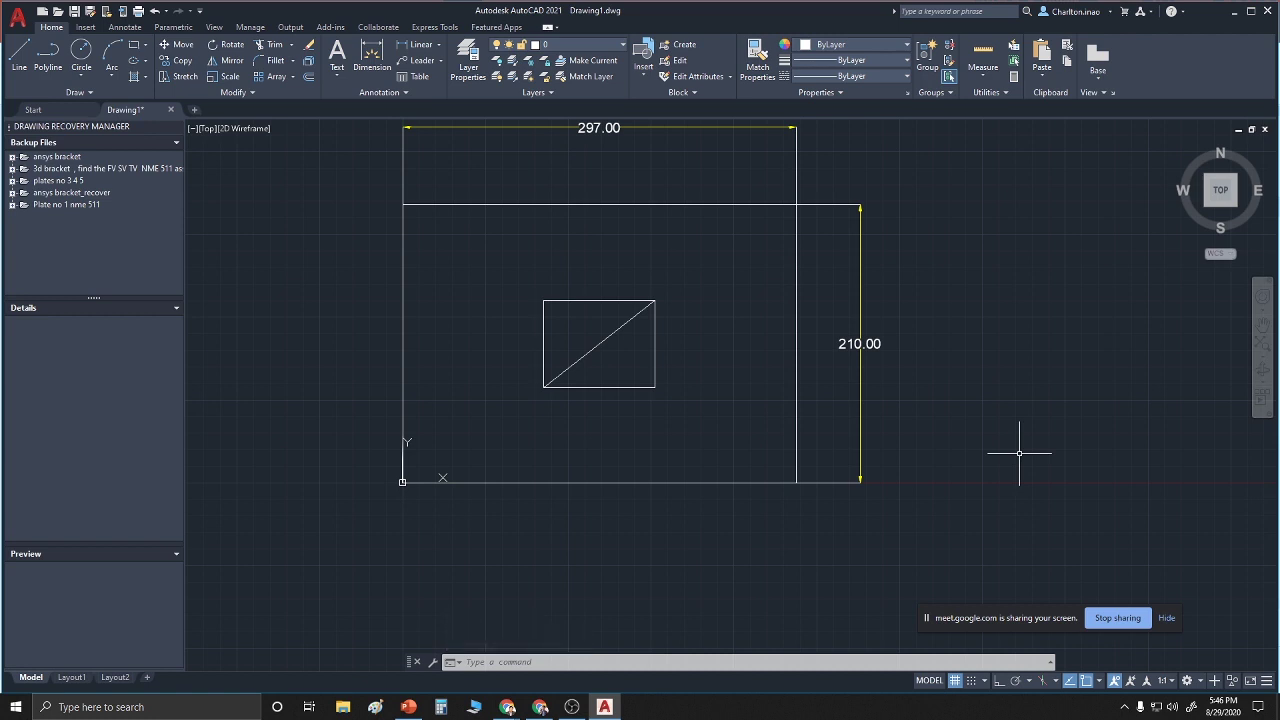
Add a horizontal construction line through the small rectangle's centre at mid-height 105
type("xl")
key("Return")
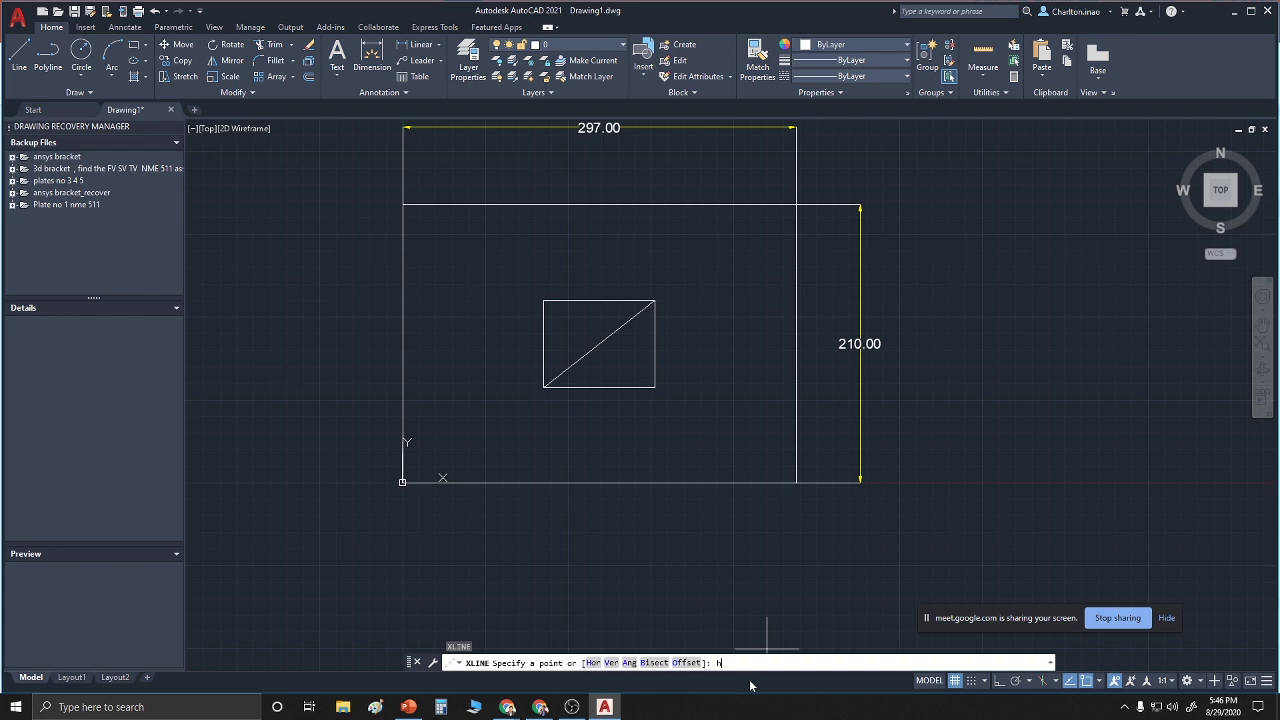
key("Return")
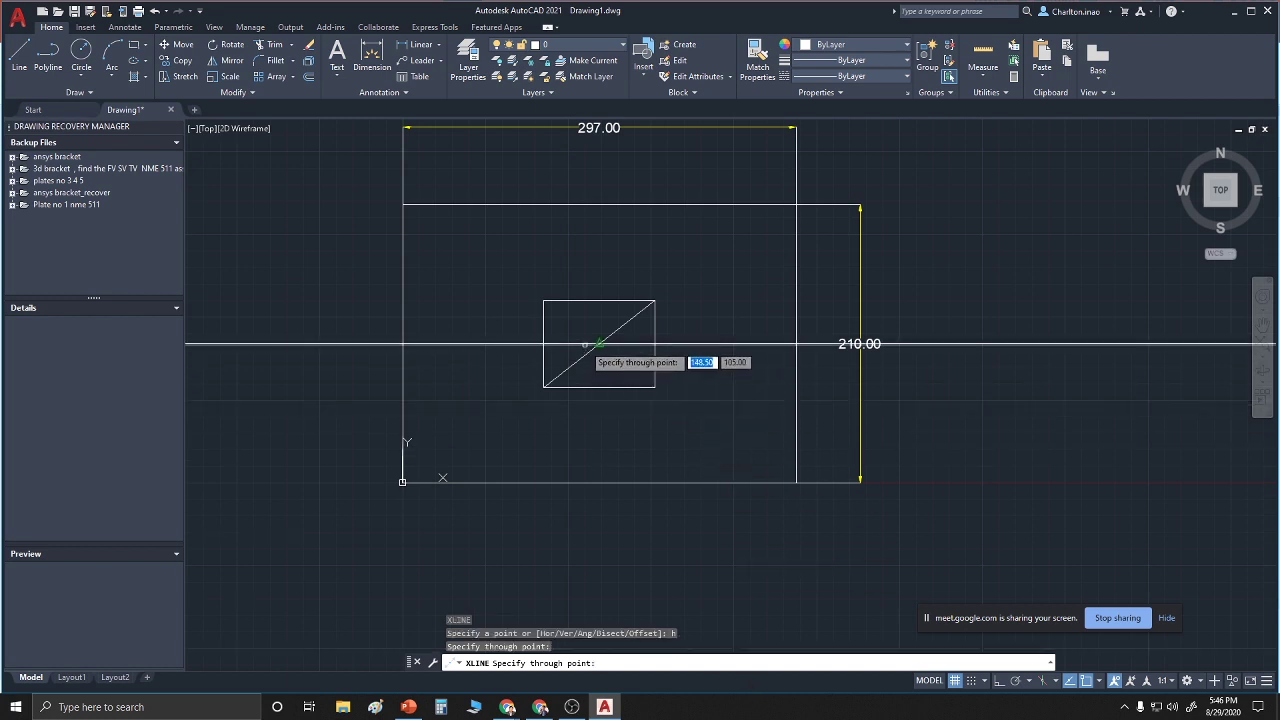
key("Escape")
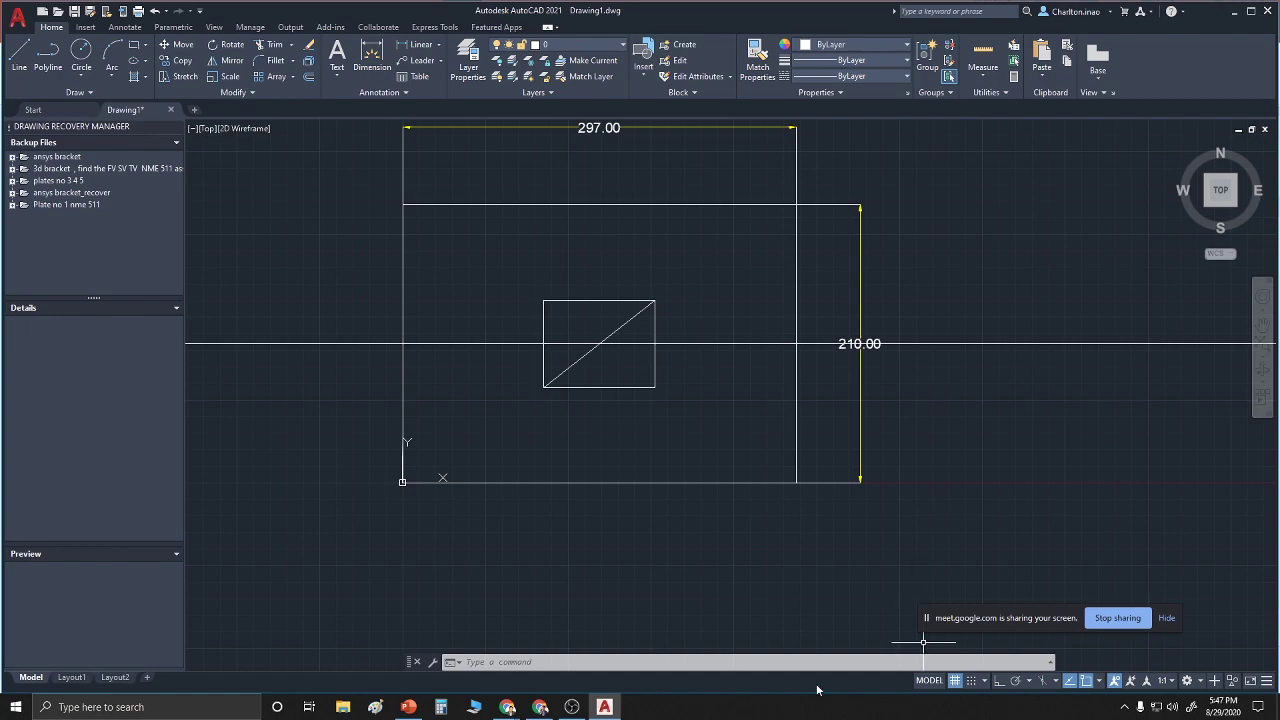
Bring PowerPoint forward on slide 4, the Base sketch with 60, 84, 66 and R12 notes
left_click(408, 707)
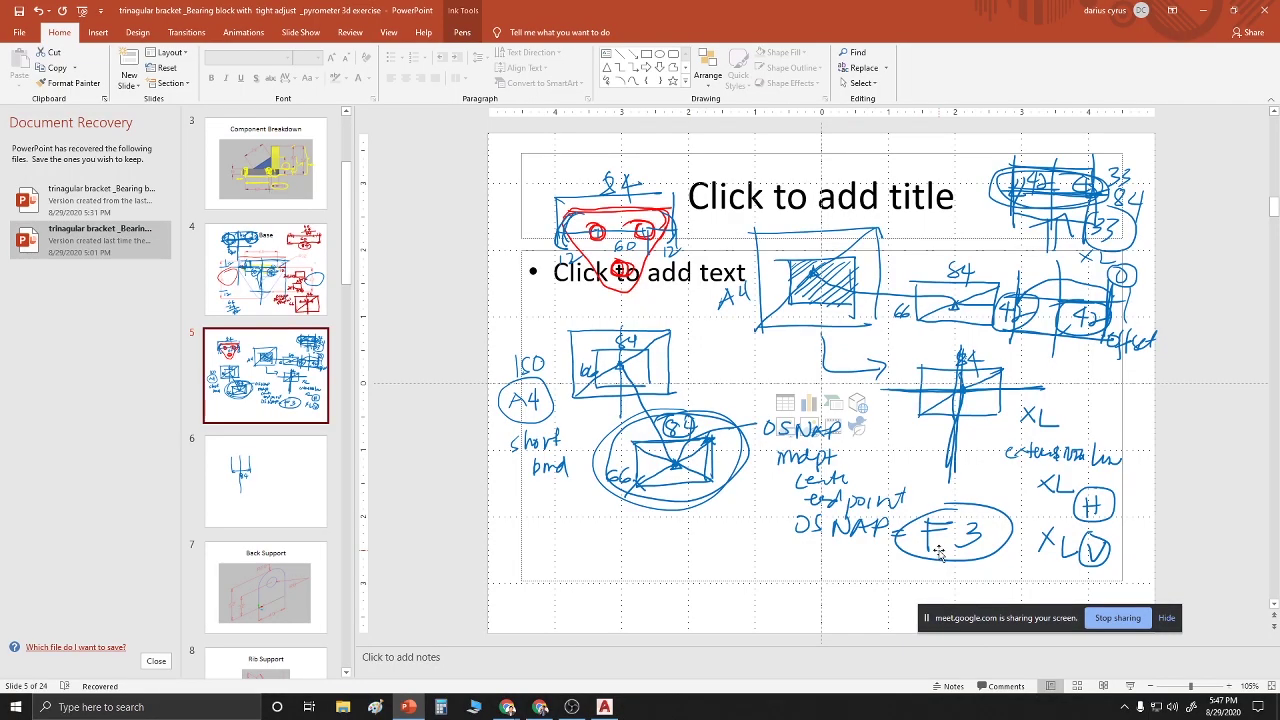
scroll(300, 305, "up", 1)
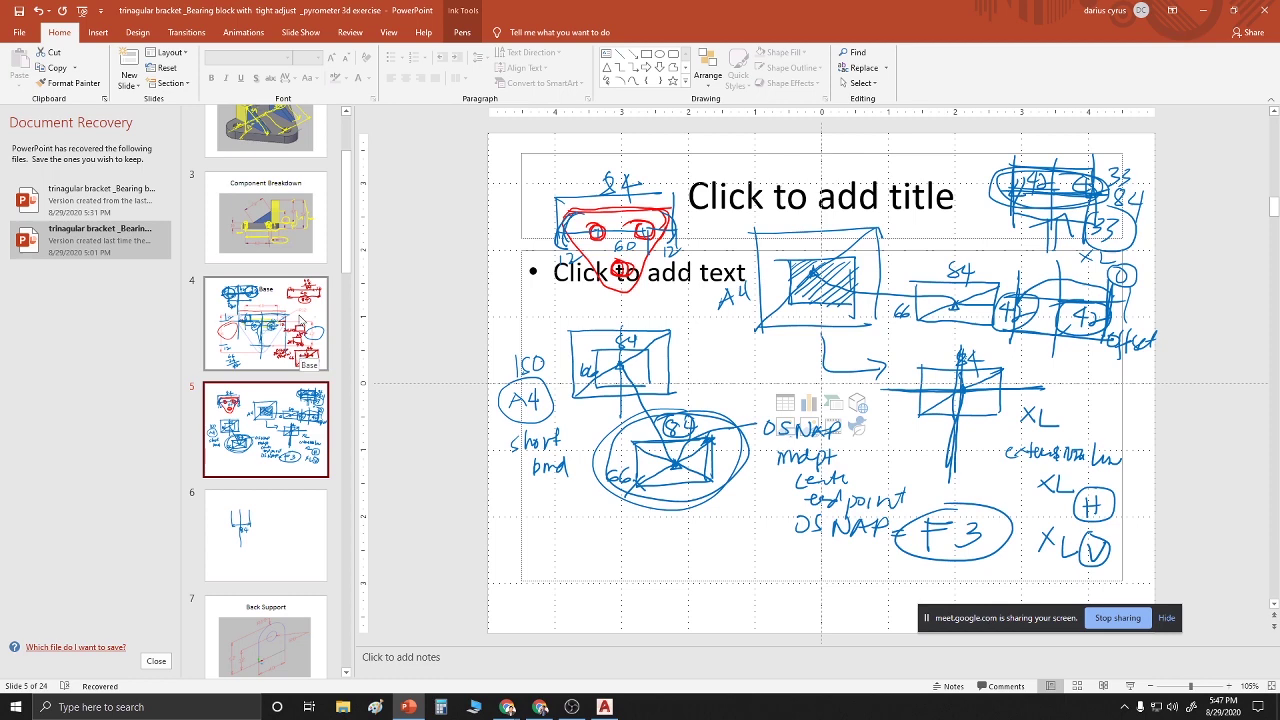
left_click(289, 337)
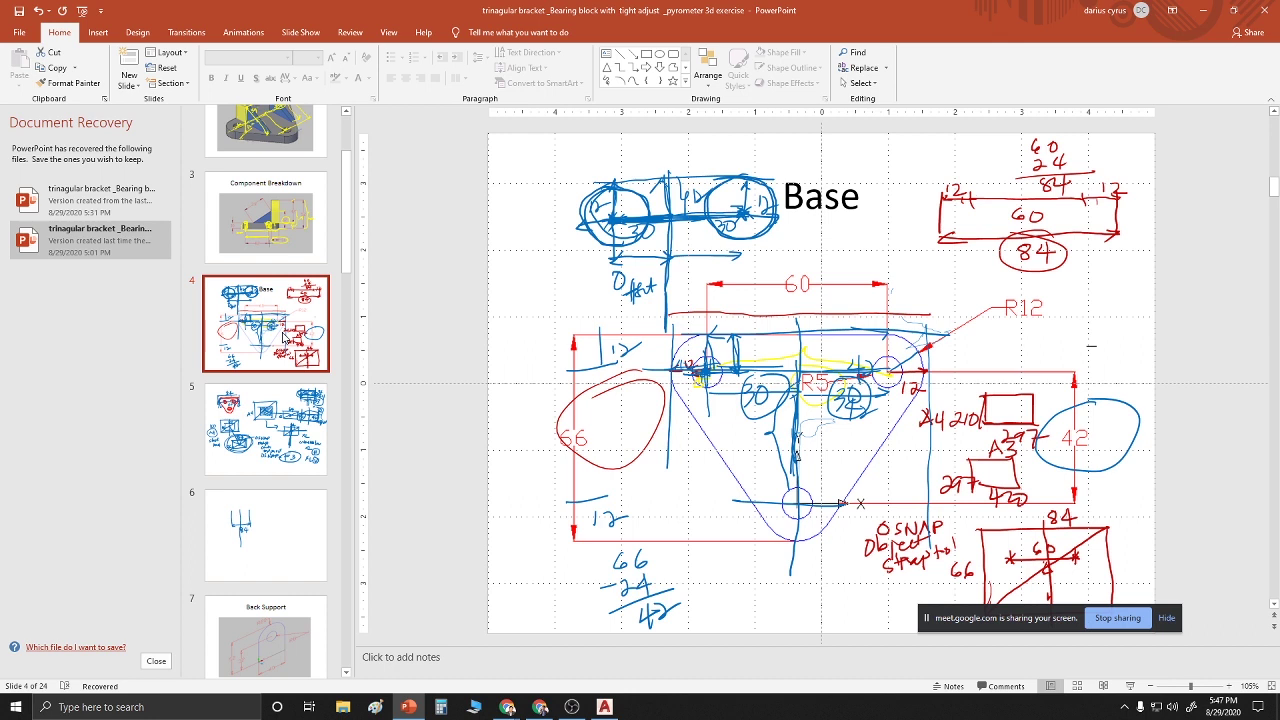
Select the ink and sketch picture on slide 4, then present the slide full screen
left_click(703, 477)
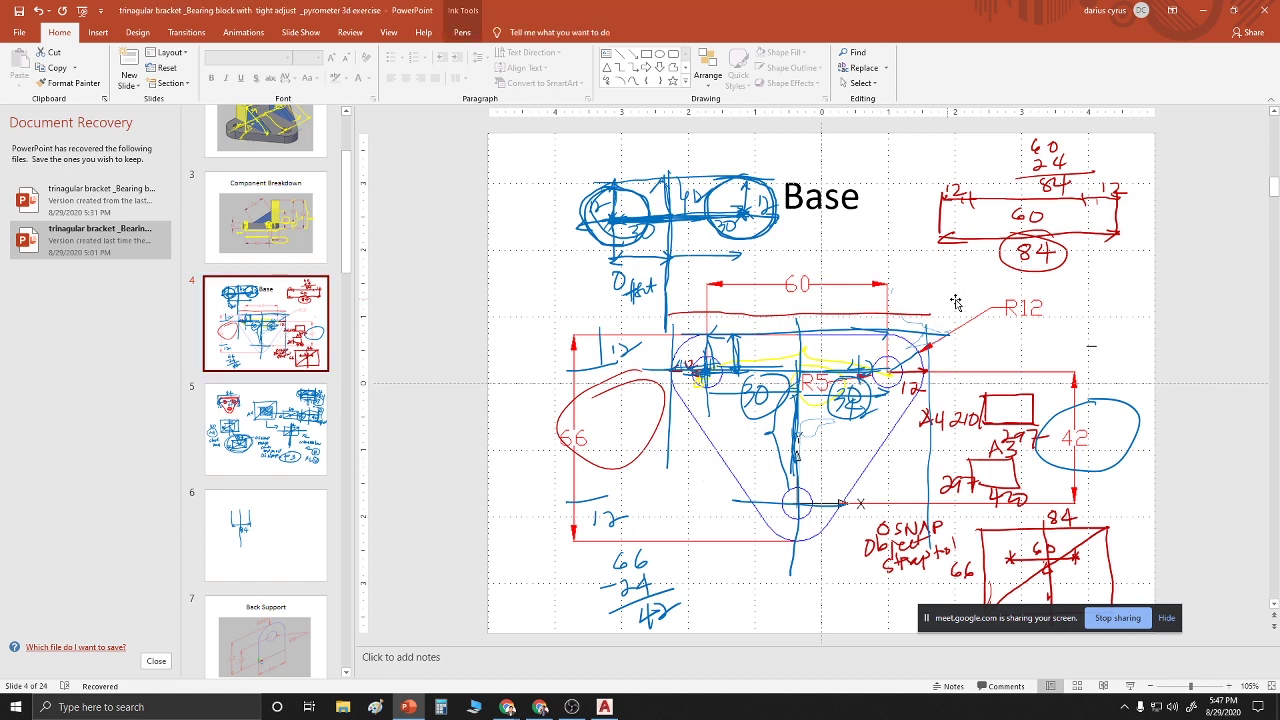
left_click(1012, 332)
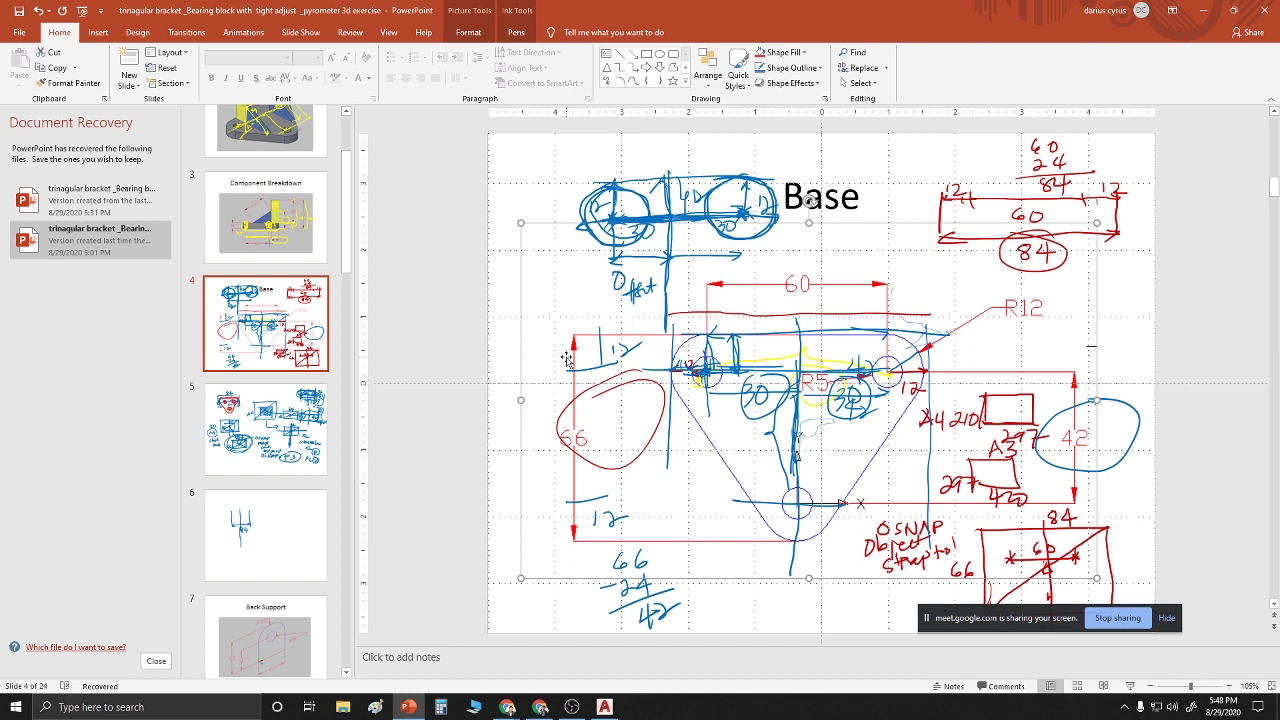
left_click(1128, 689)
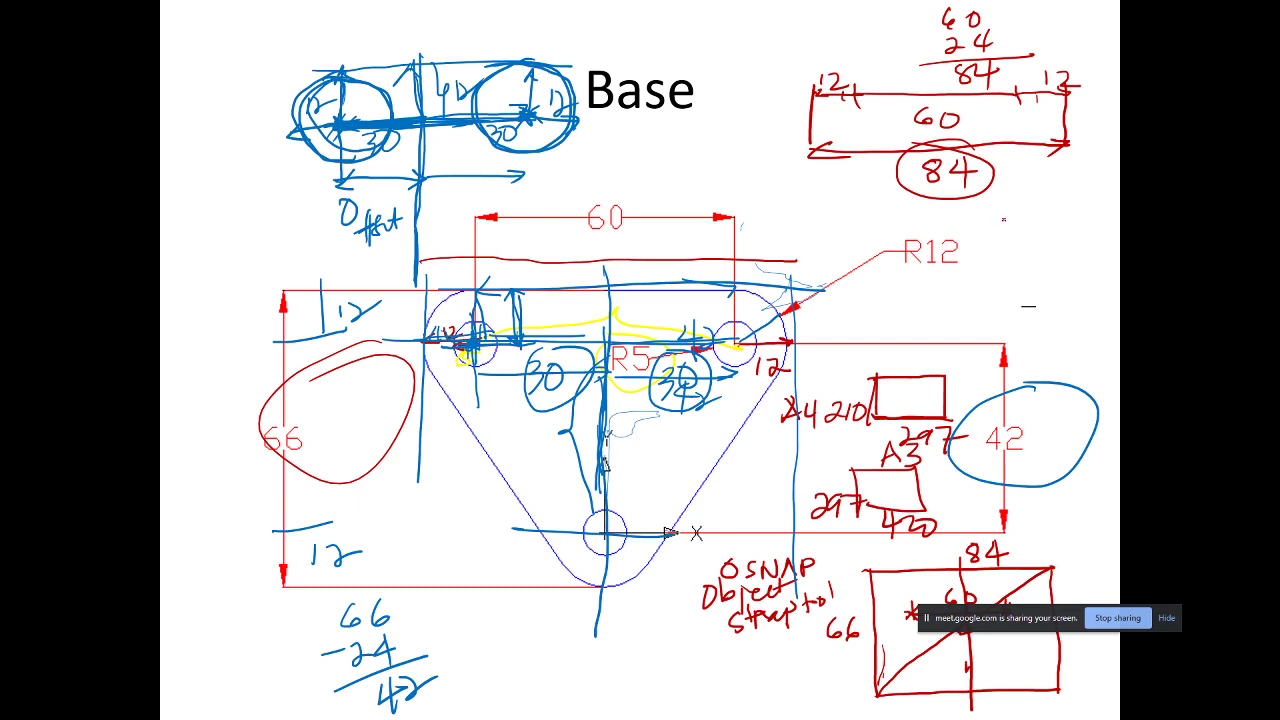
Draw a red box on the sketch, split horizontally and labelled 23, 33 and 84
mouse_move(1003, 218)
left_mouse_down()
mouse_move(1001, 293)
mouse_move(1056, 292)
left_mouse_up()
mouse_move(1000, 218)
left_mouse_down()
mouse_move(1100, 217)
mouse_move(1100, 290)
mouse_move(1040, 290)
left_mouse_up()
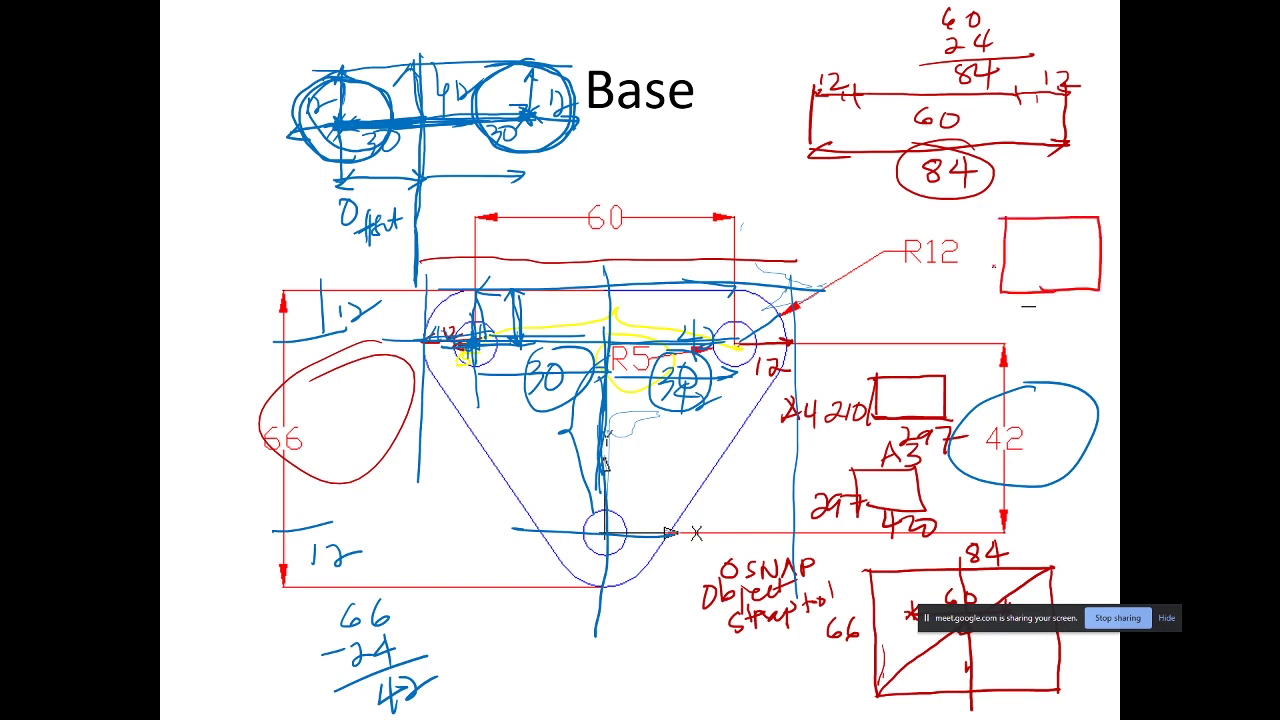
left_click_drag(978, 250, 1105, 247)
left_click_drag(976, 267, 990, 283)
mouse_move(974, 230)
left_mouse_down()
mouse_move(1015, 217)
mouse_move(1102, 214)
left_mouse_up()
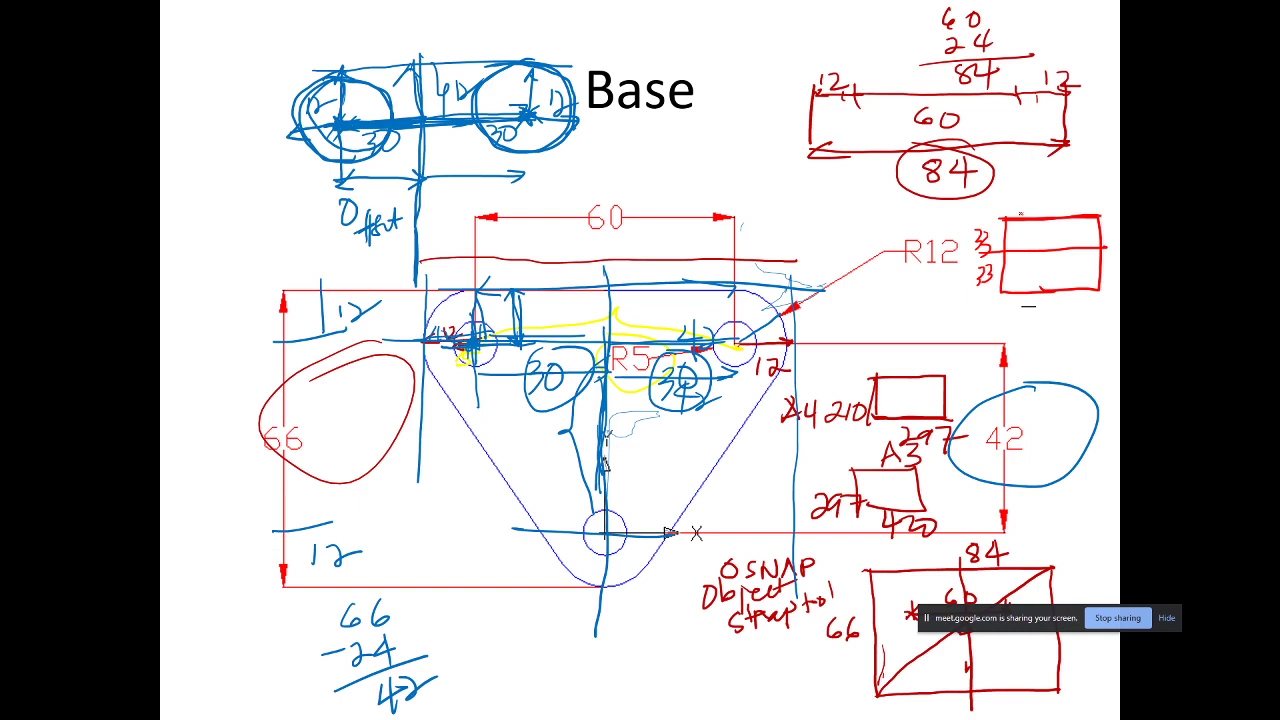
mouse_move(1051, 193)
left_mouse_down()
mouse_move(1046, 212)
mouse_move(1082, 200)
mouse_move(1072, 216)
left_mouse_up()
Draw red lines through the 84 box, across the 60 dimension and along the triangle's centre lines
left_click_drag(940, 76, 929, 272)
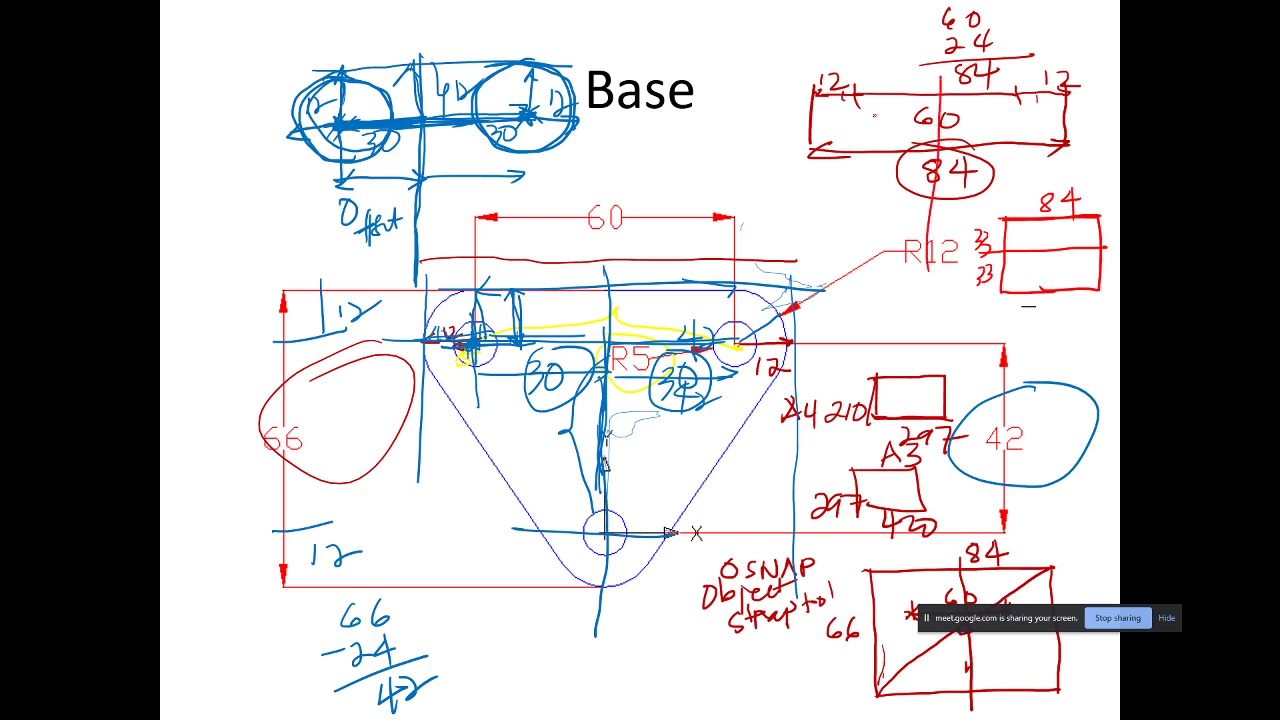
left_click_drag(848, 96, 1094, 93)
left_click_drag(882, 108, 966, 104)
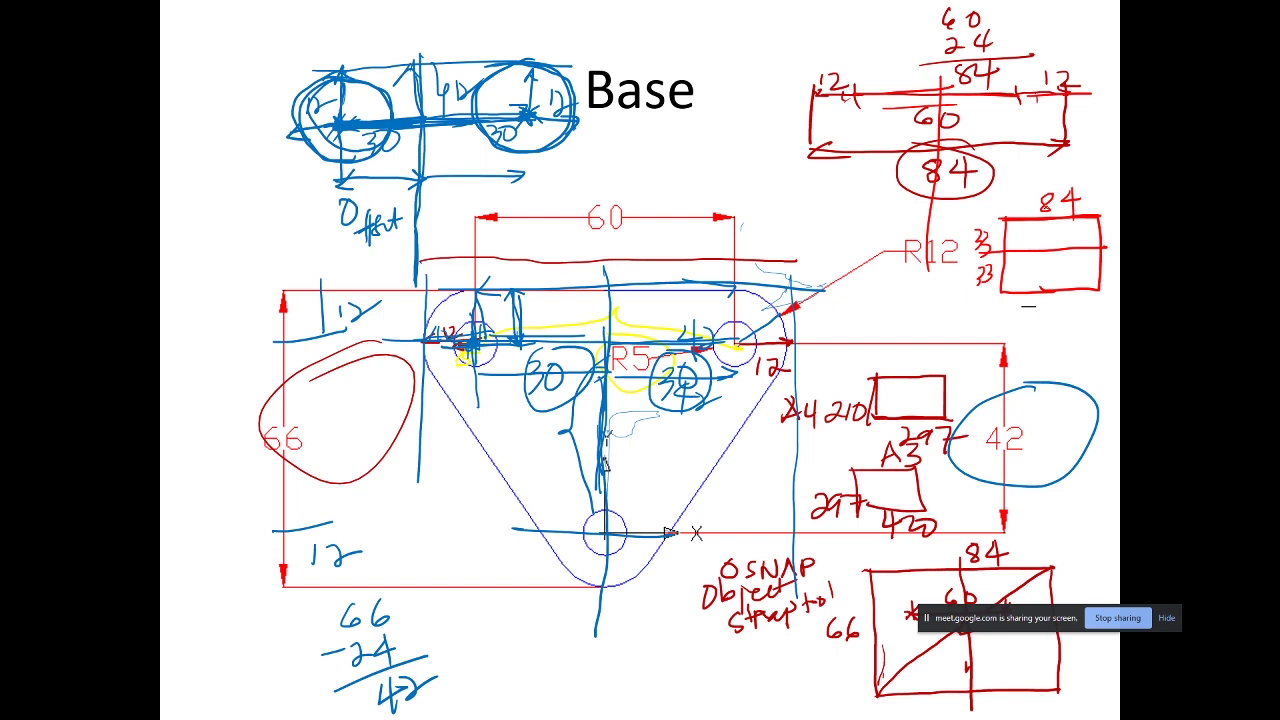
left_click_drag(1043, 218, 1040, 316)
left_click_drag(1047, 205, 1044, 312)
left_click_drag(446, 426, 776, 396)
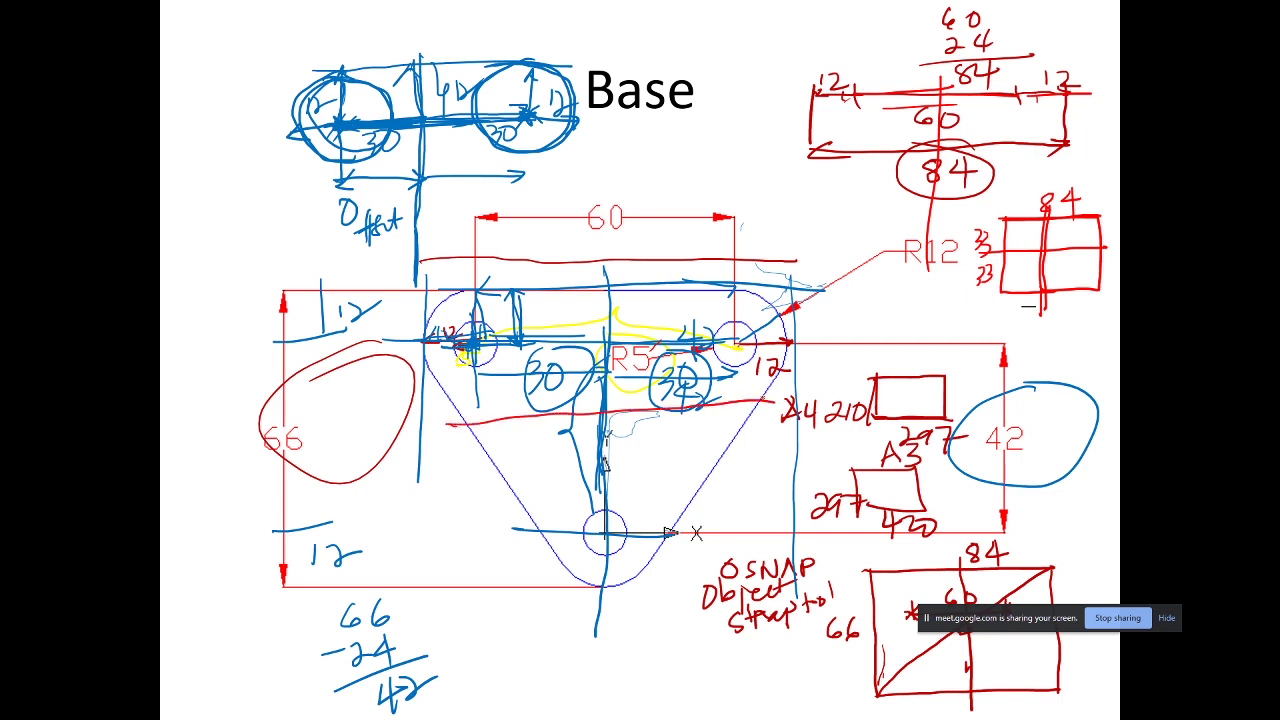
left_click_drag(600, 281, 612, 508)
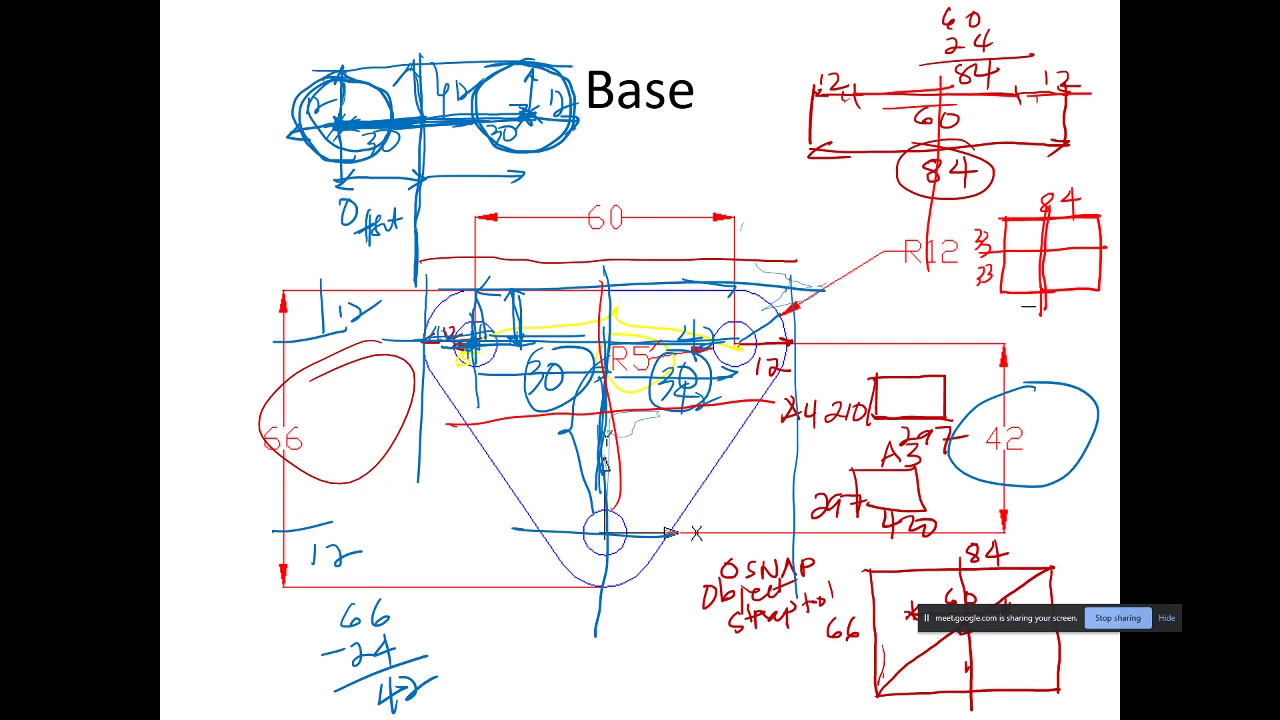
End the slide show keeping the ink annotations, and return to the AutoCAD drawing
key("Escape")
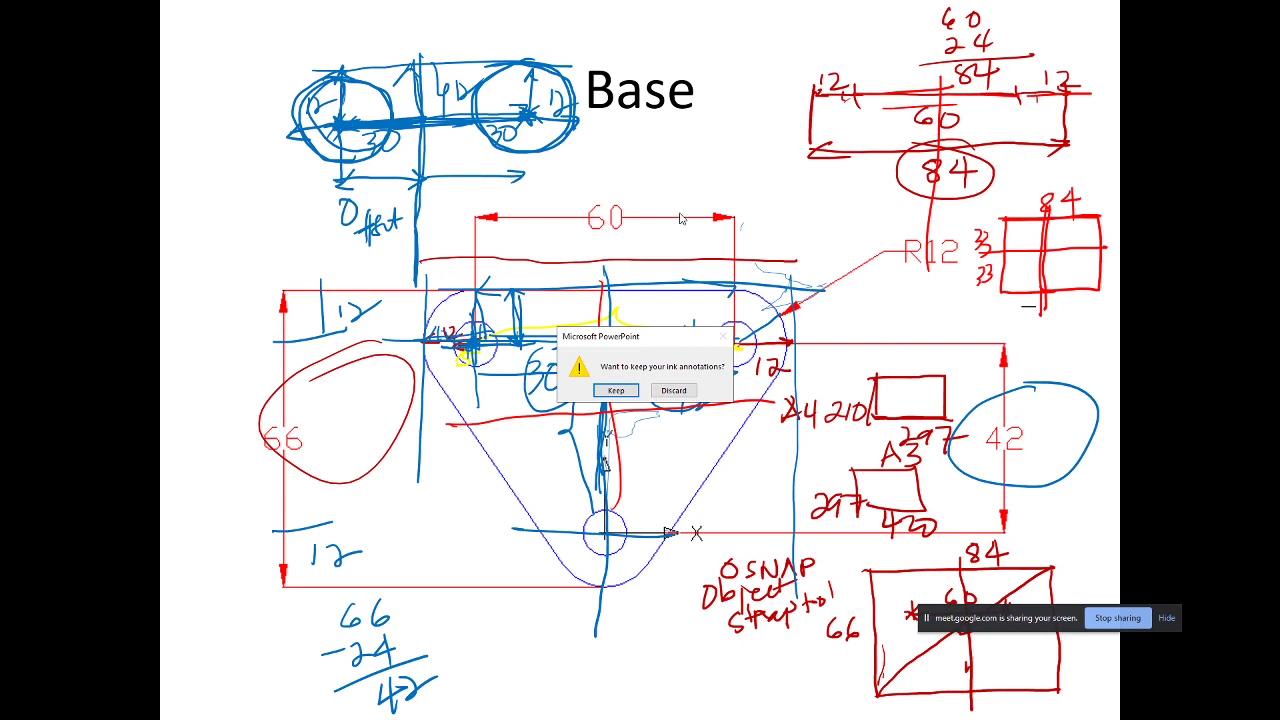
left_click(617, 391)
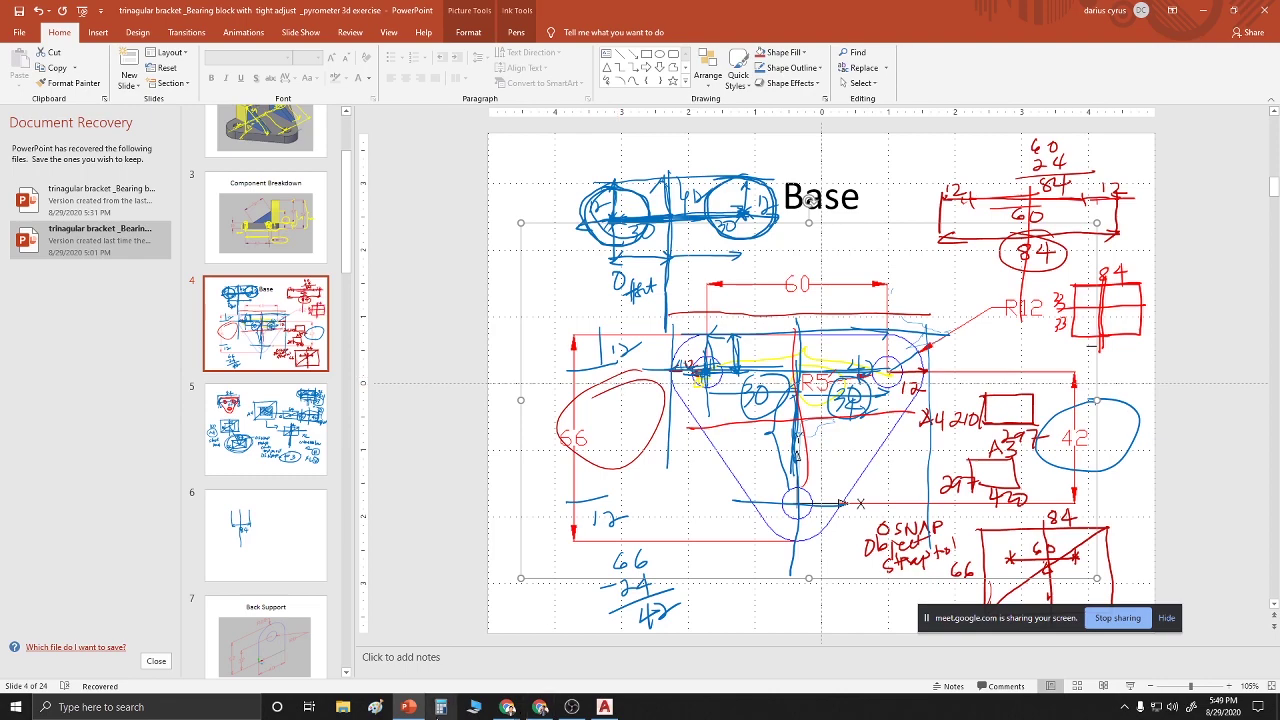
left_click(604, 707)
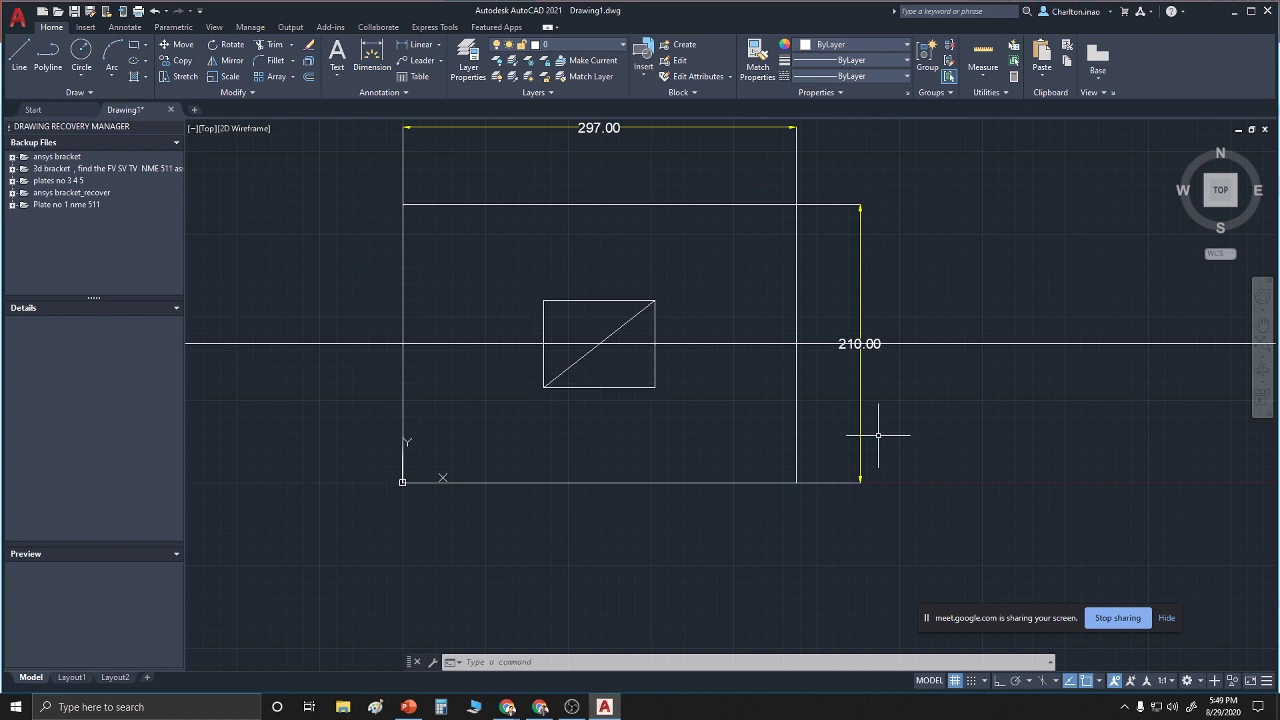
Offset the horizontal centre construction line 33 units above and below
type("XL")
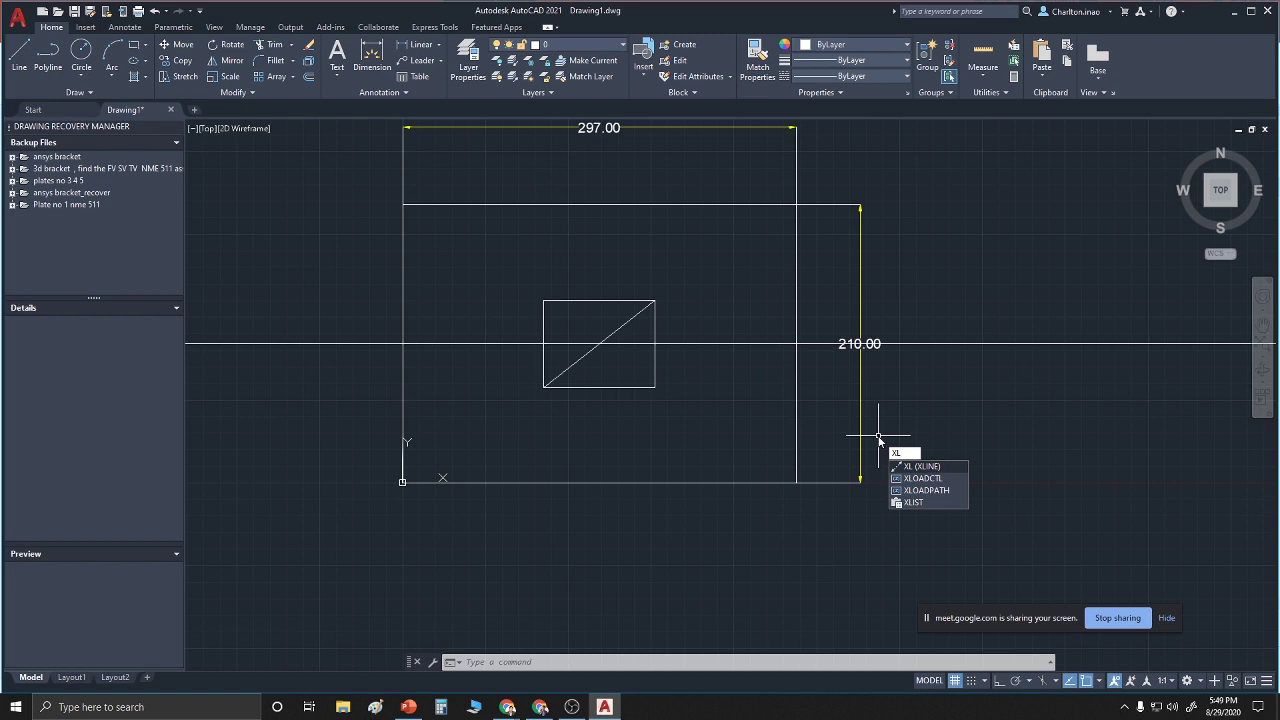
key("Return")
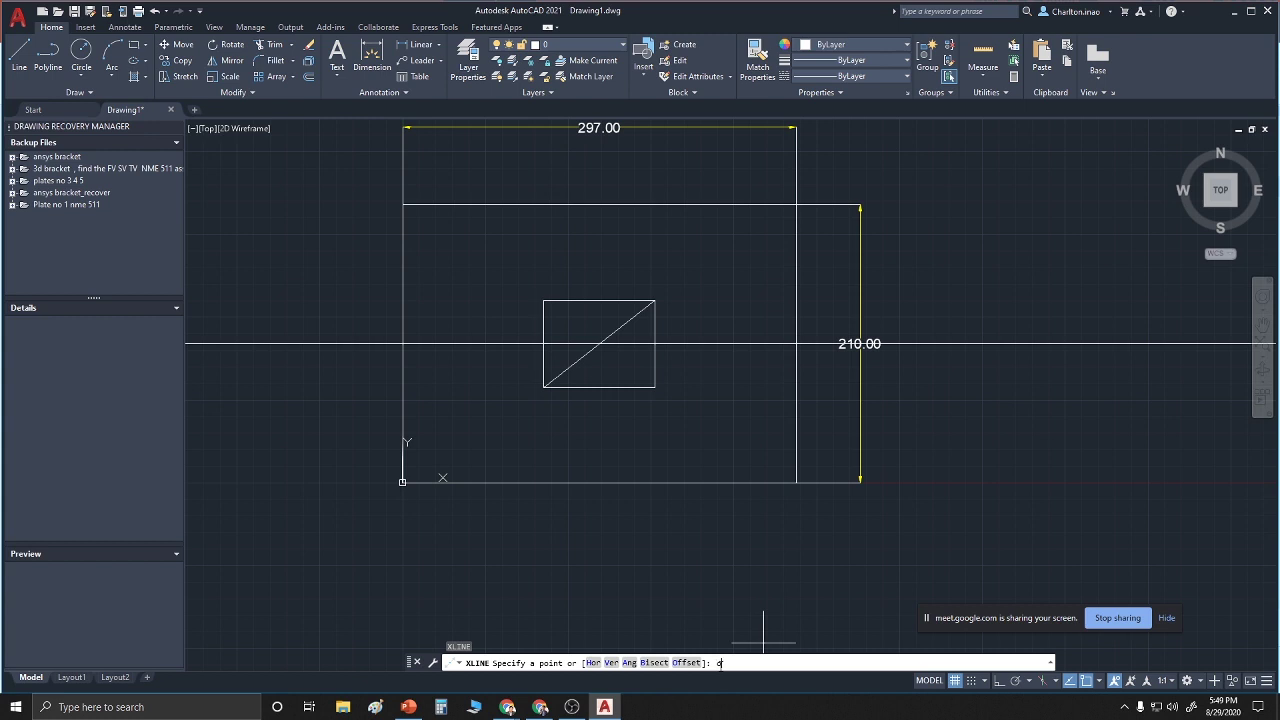
key("Return")
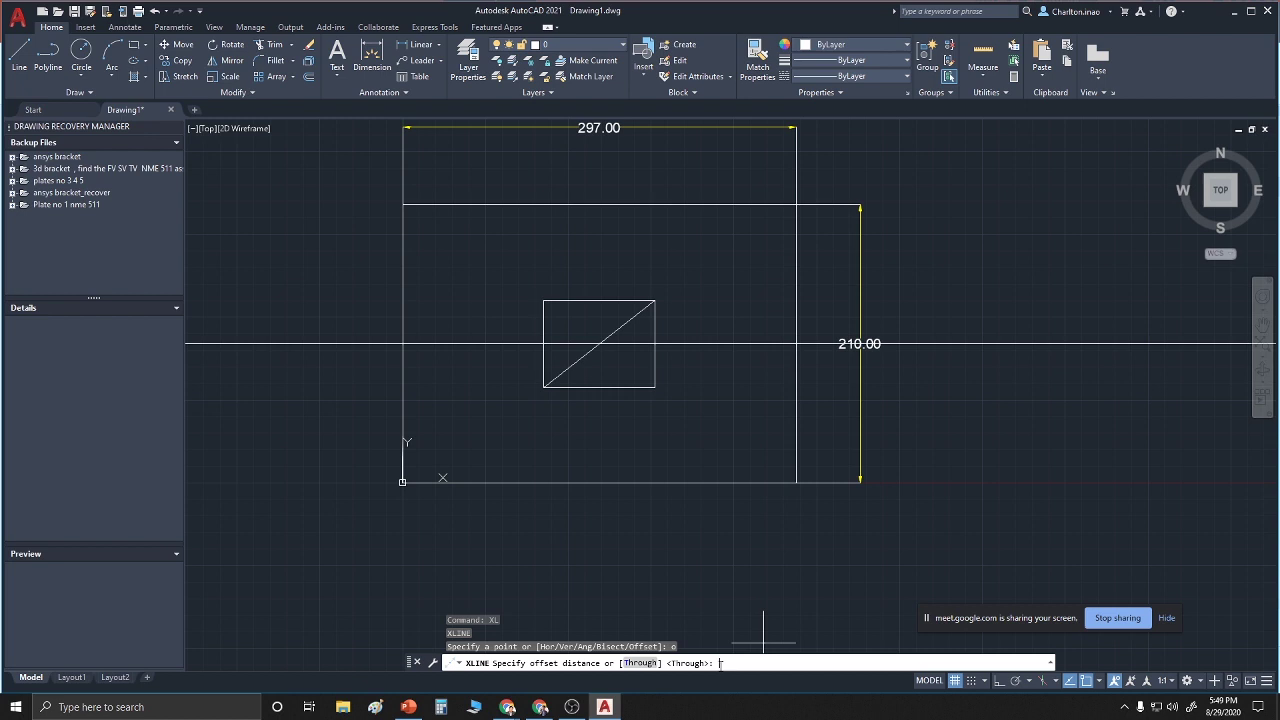
type("73")
key("Return")
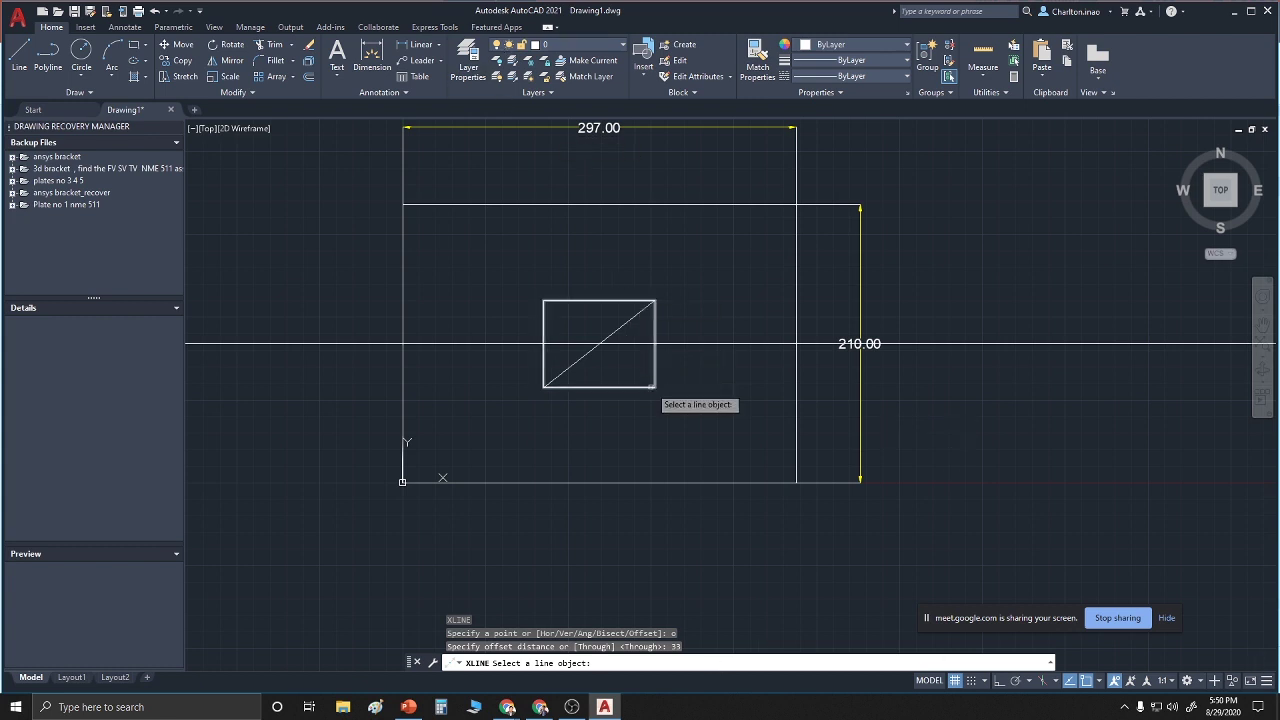
left_click(680, 344)
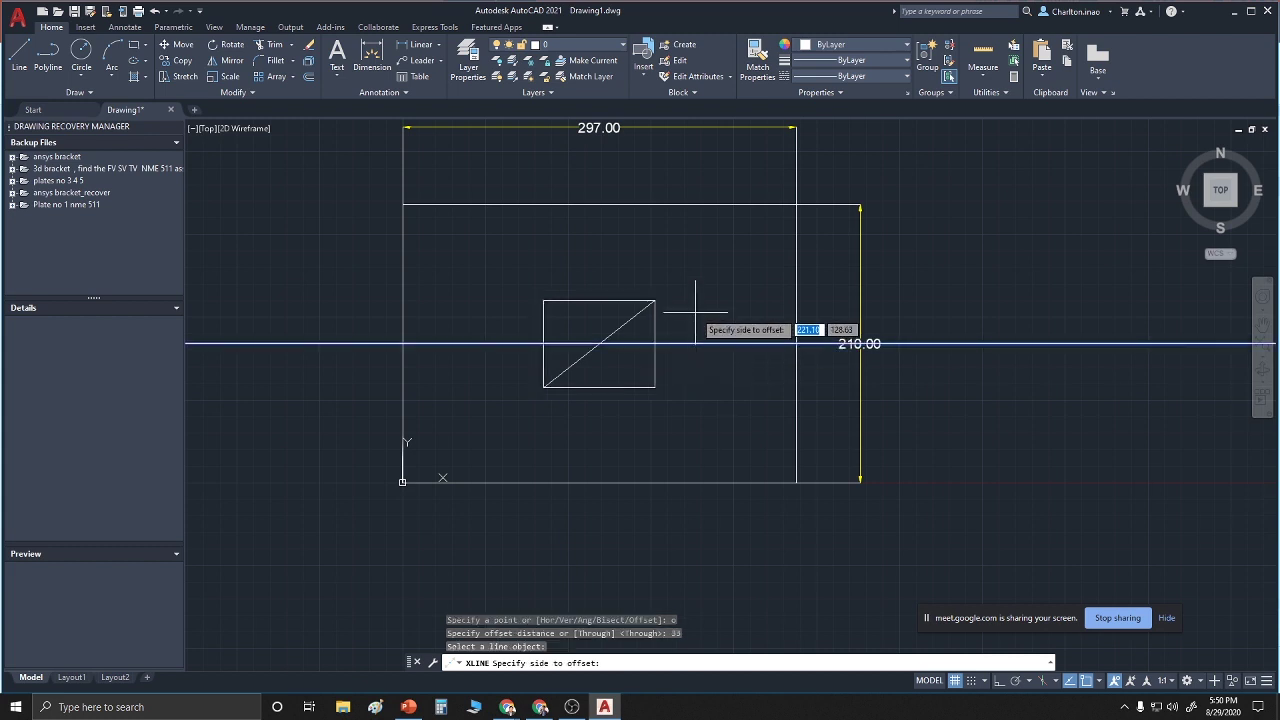
left_click(695, 313)
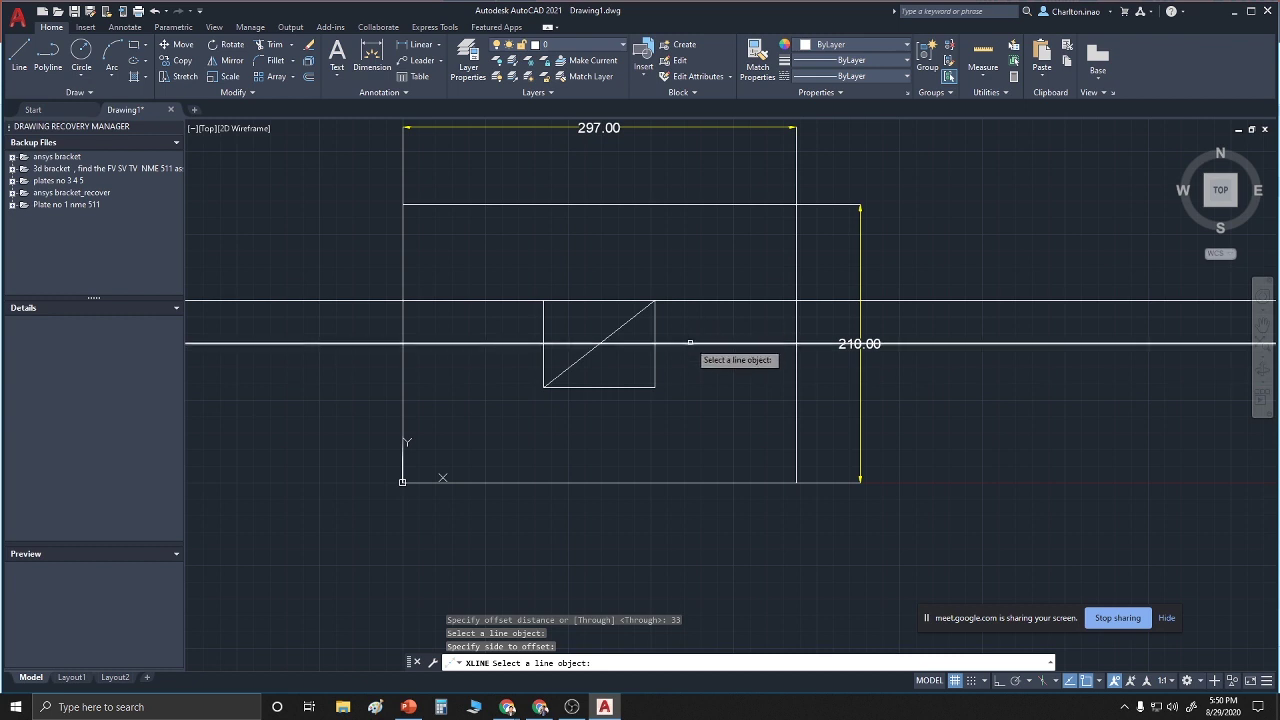
left_click(689, 343)
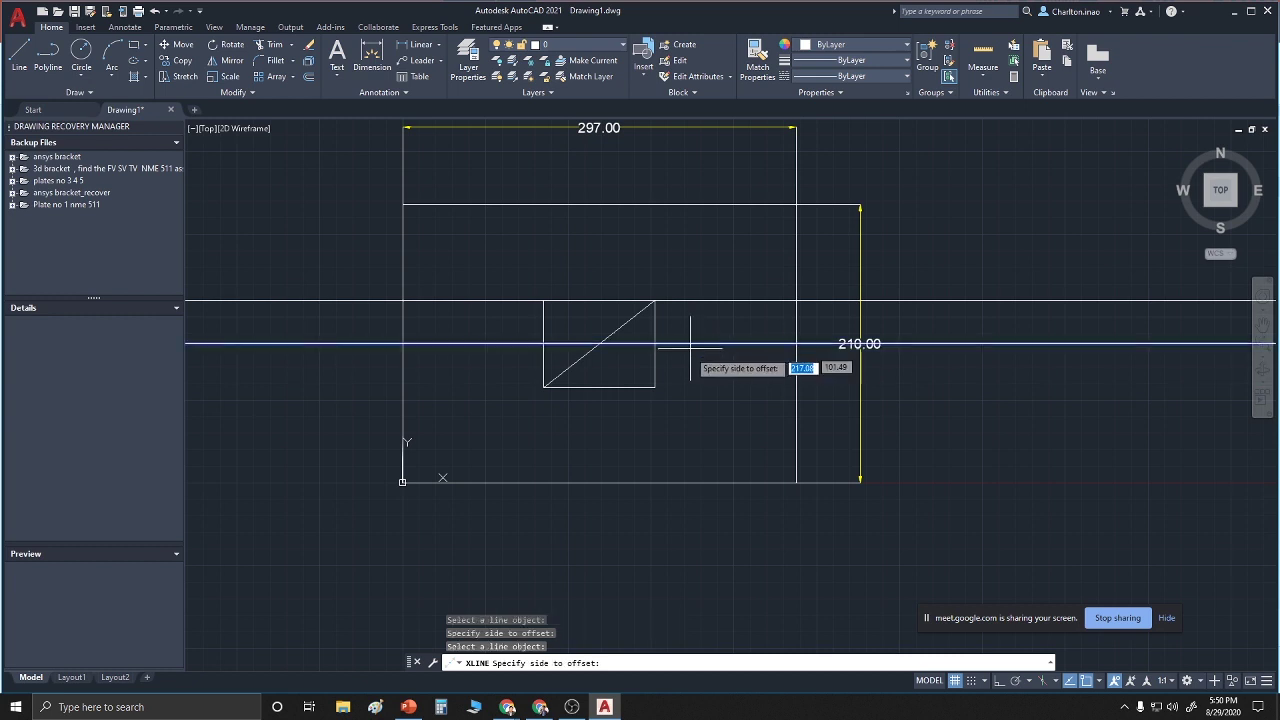
left_click(686, 382)
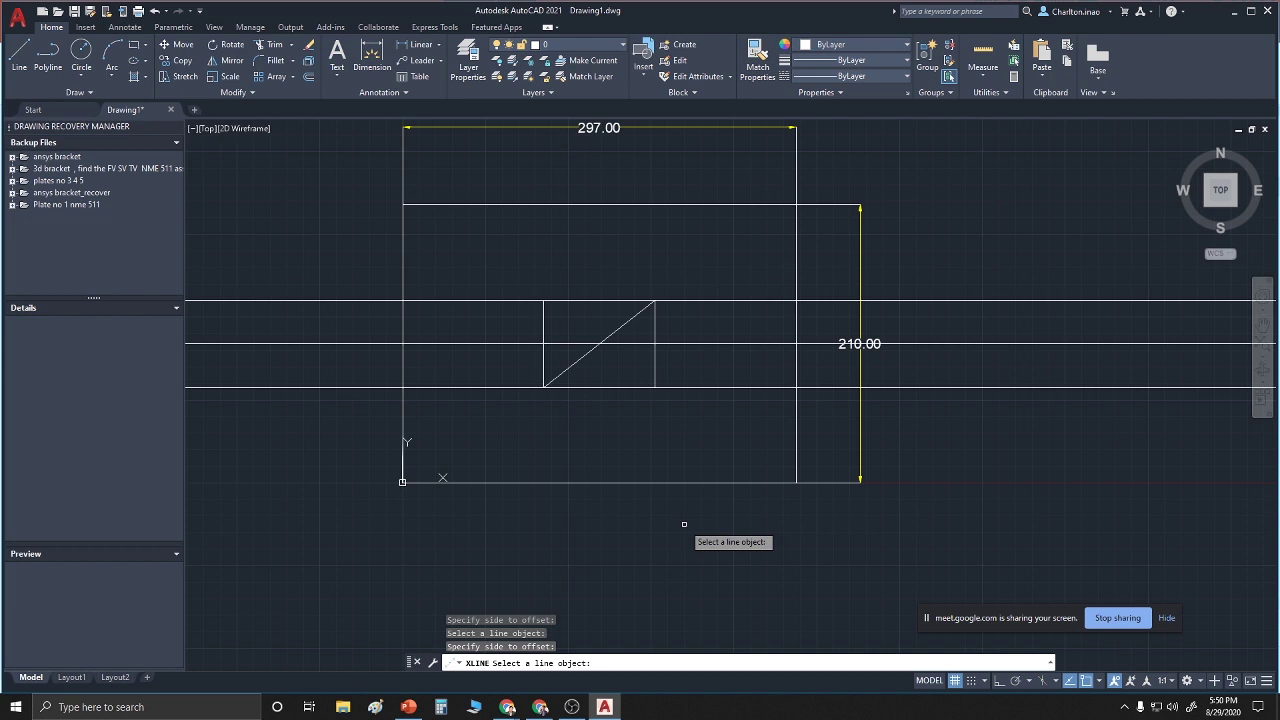
Restart the XLINE command for a new construction line
type("xl")
key("Return")
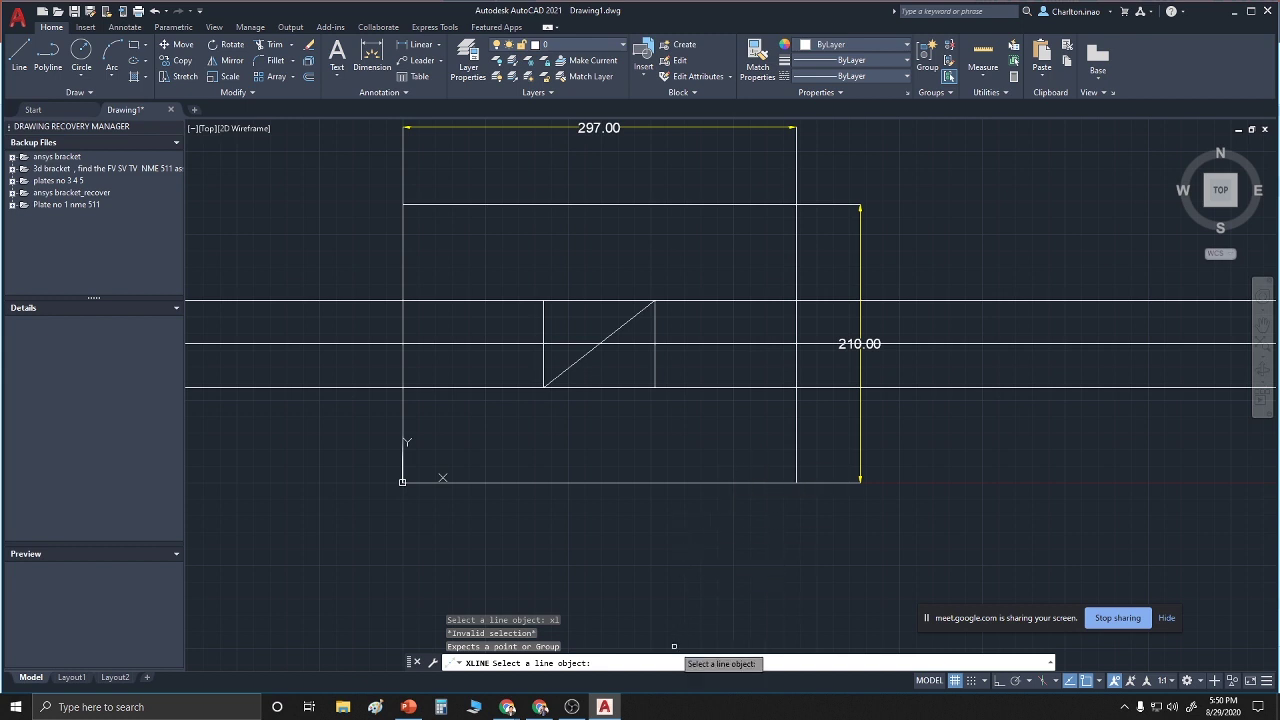
key("Escape")
key("Escape")
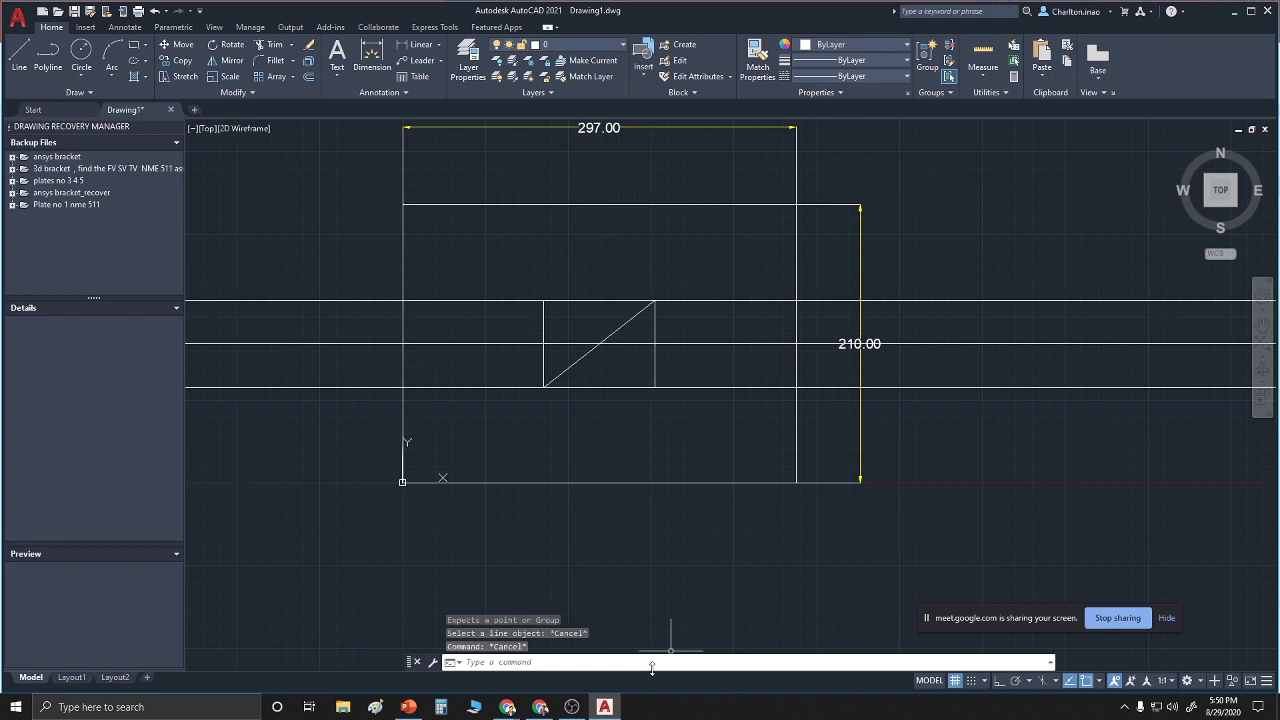
type("xl")
key("Return")
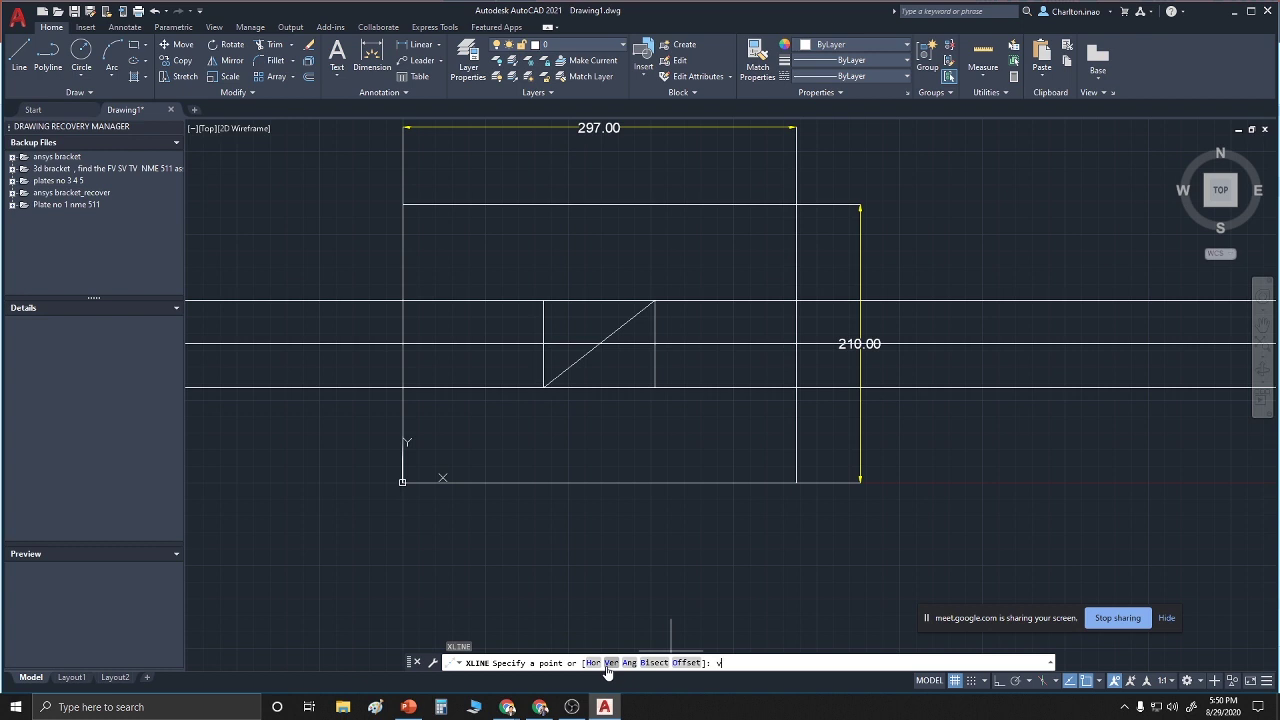
Place a vertical construction line through the diagonal's midpoint, then switch back to the PowerPoint sketch
type("v")
key("Return")
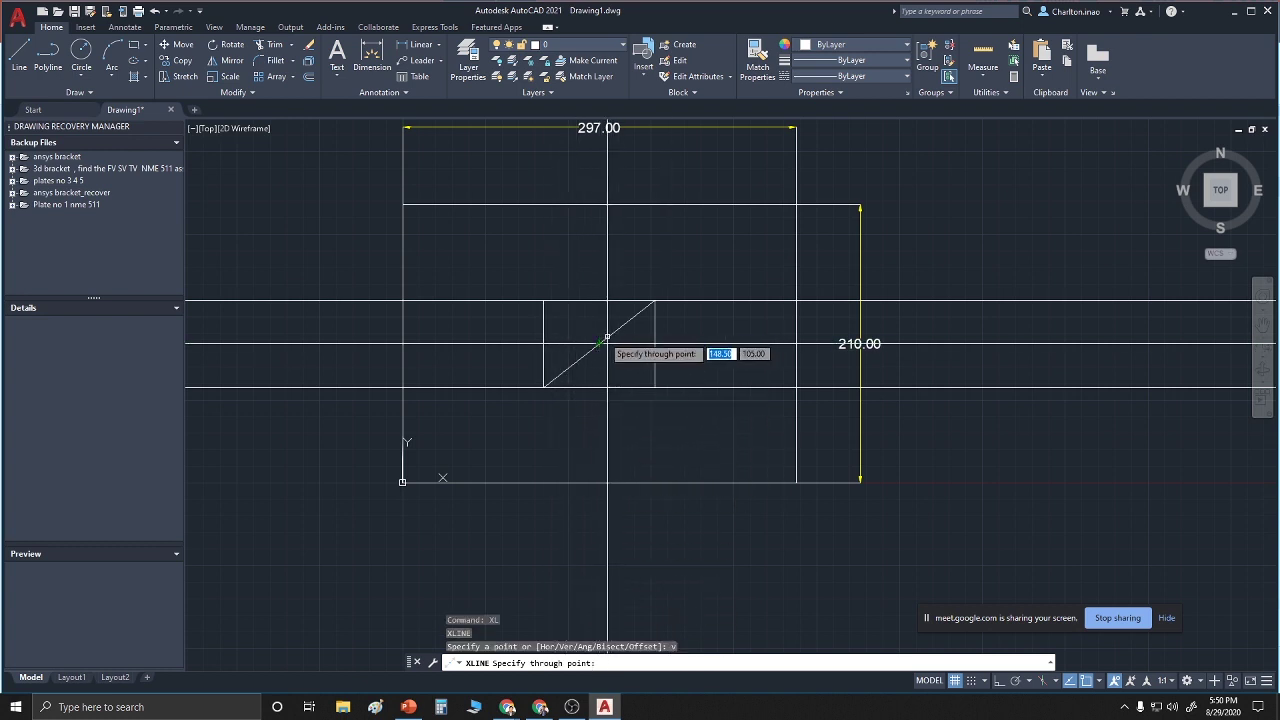
scroll(607, 338, "up", 2)
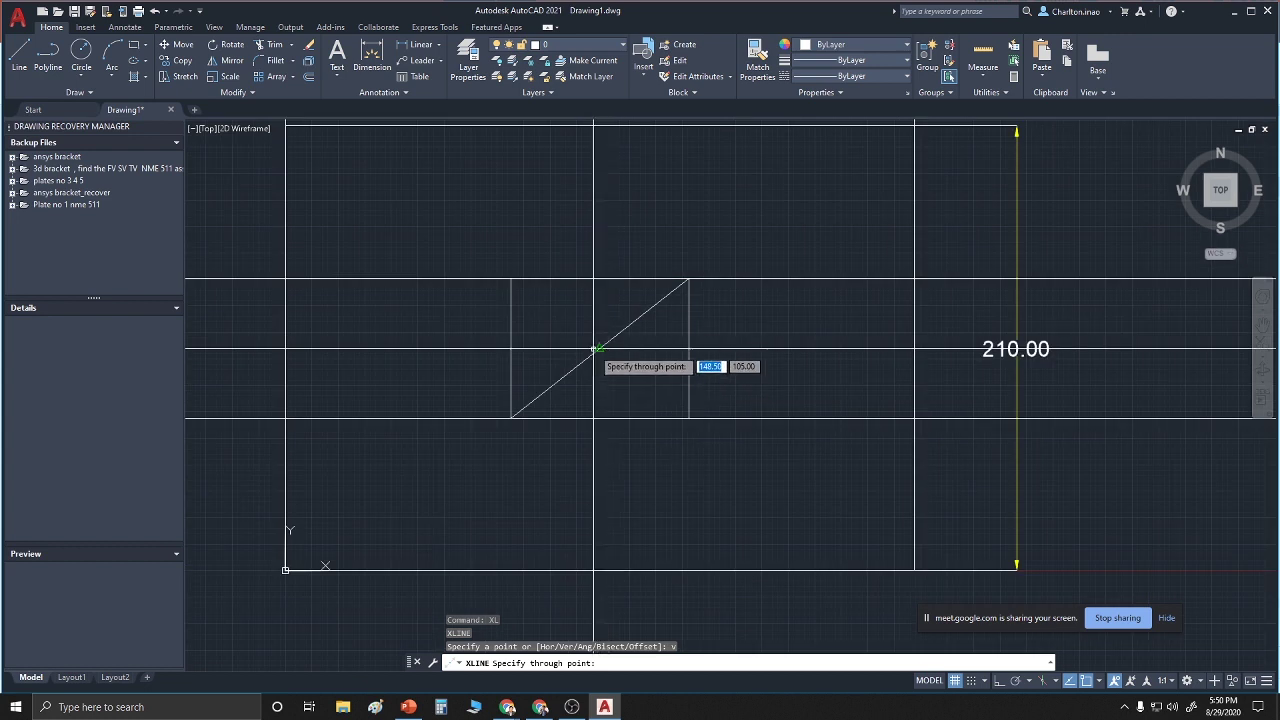
left_click(597, 349)
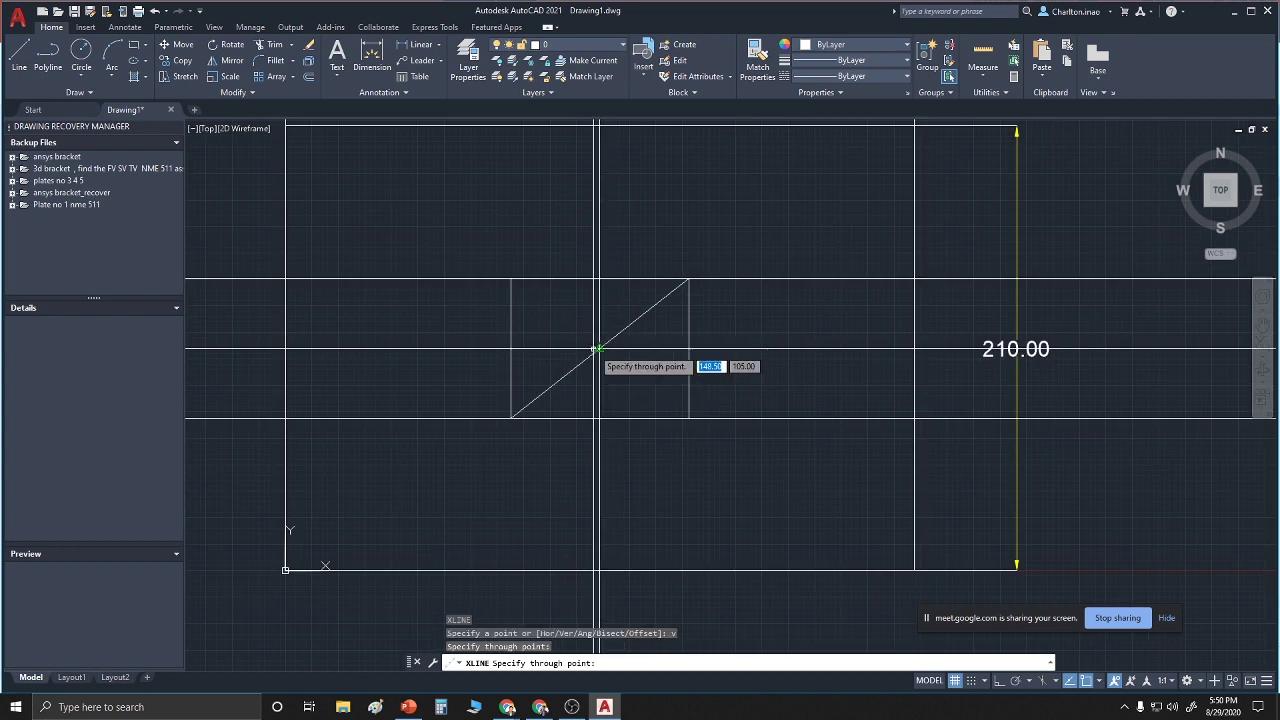
scroll(790, 477, "down", 2)
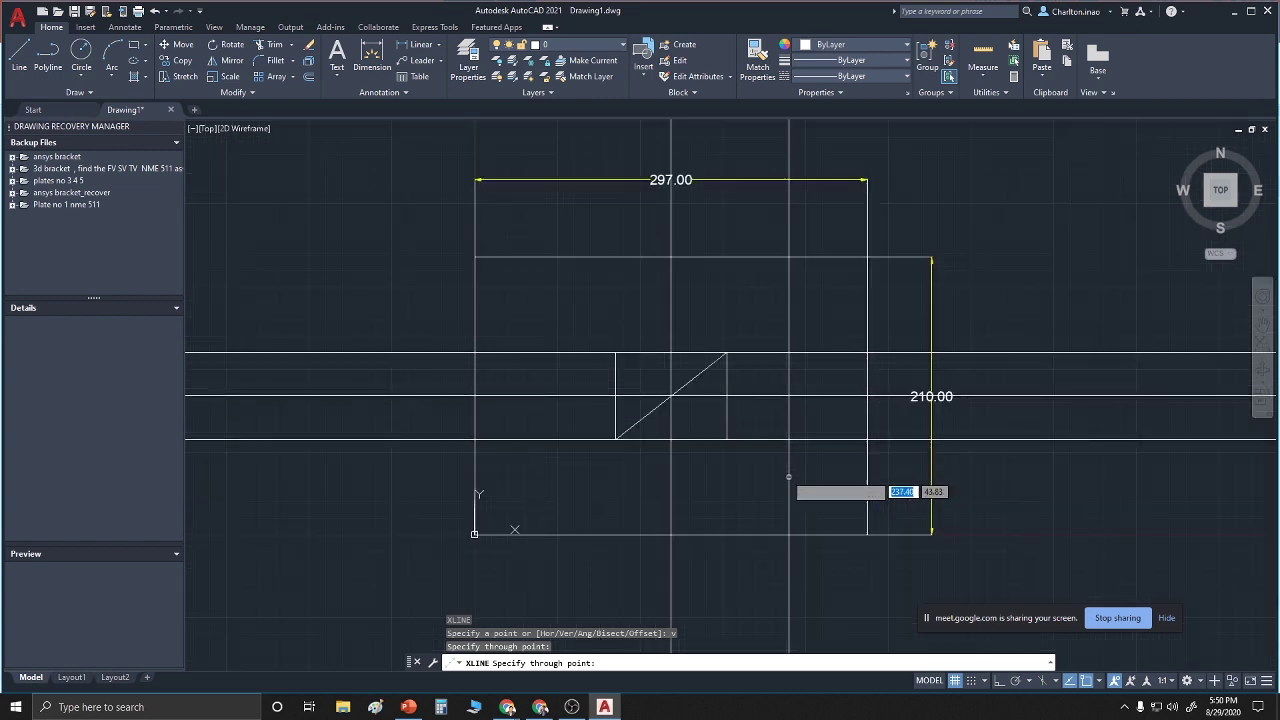
key("Return")
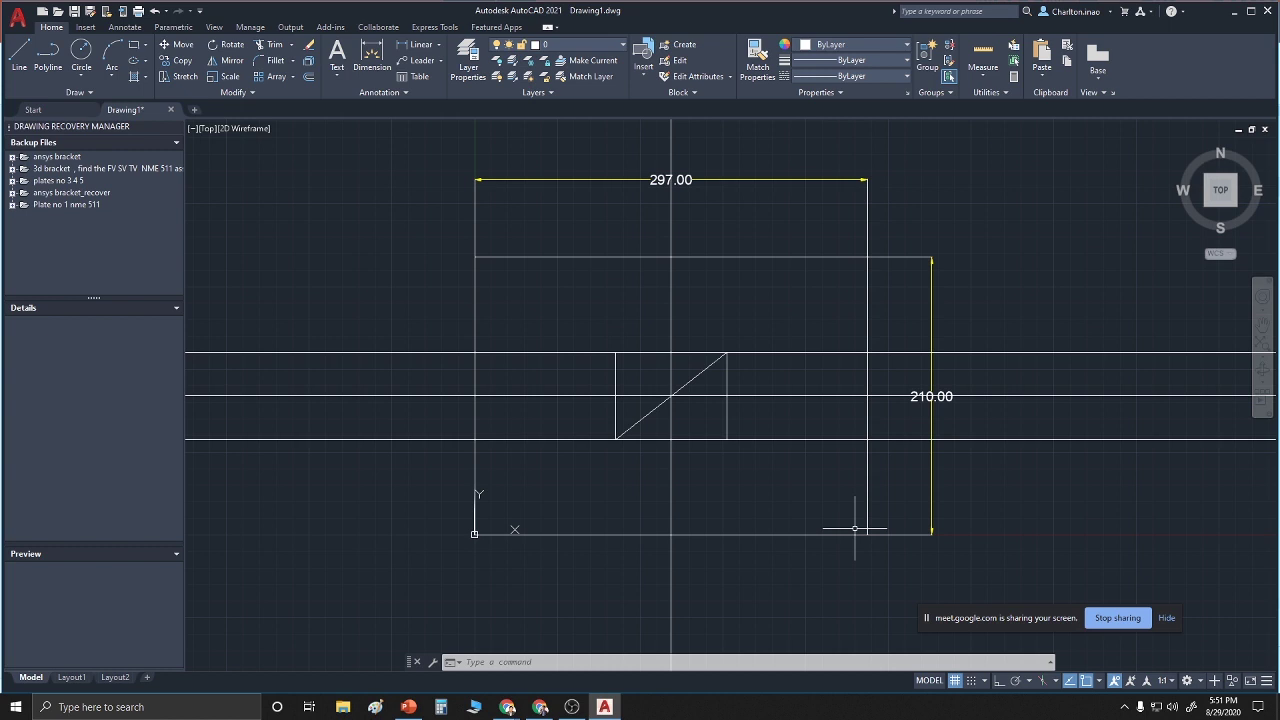
key("alt")
key("alt+Tab")
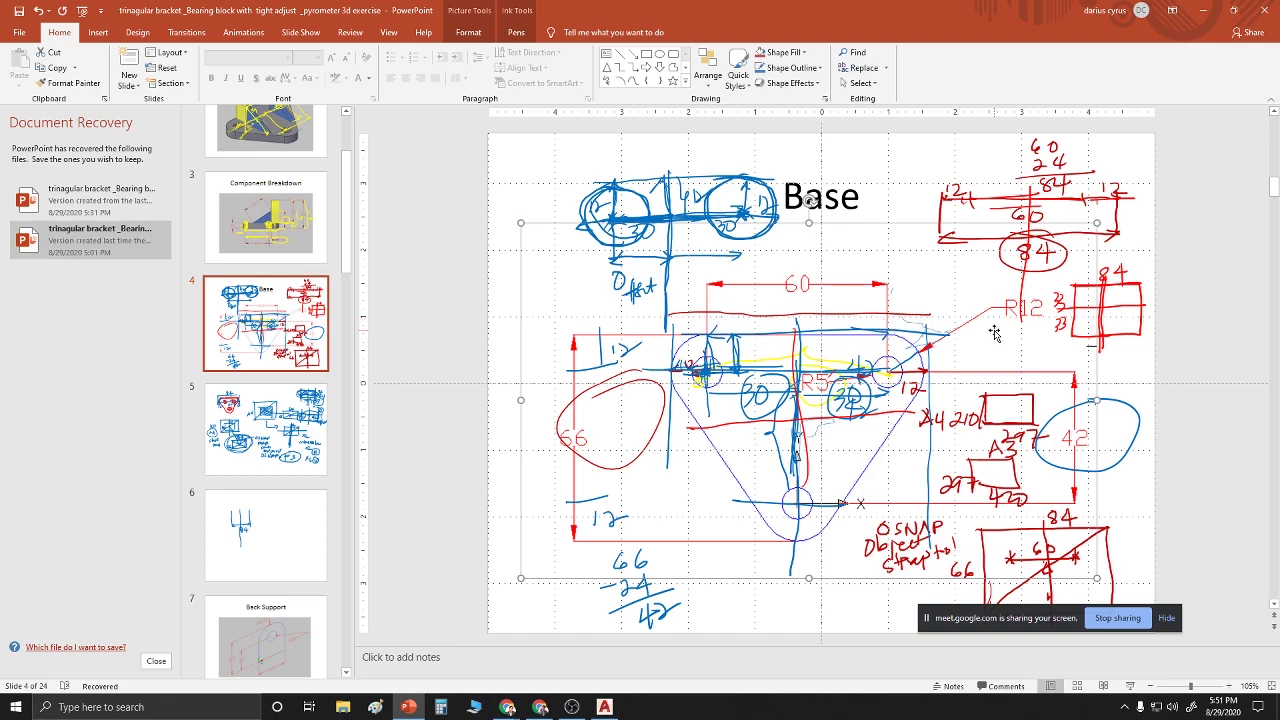
Return from the PowerPoint sketch to the AutoCAD drawing
key("alt+Tab")
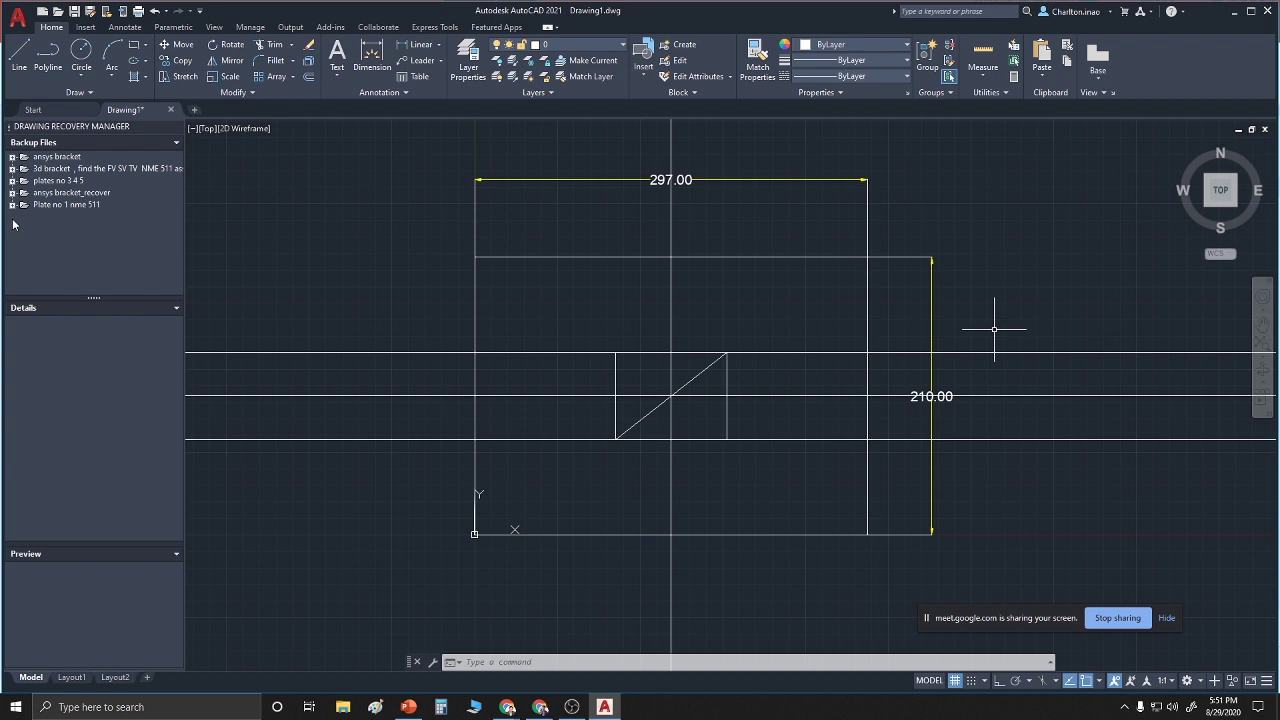
Offset the central vertical construction line 30 units to the right and to the left
type("x")
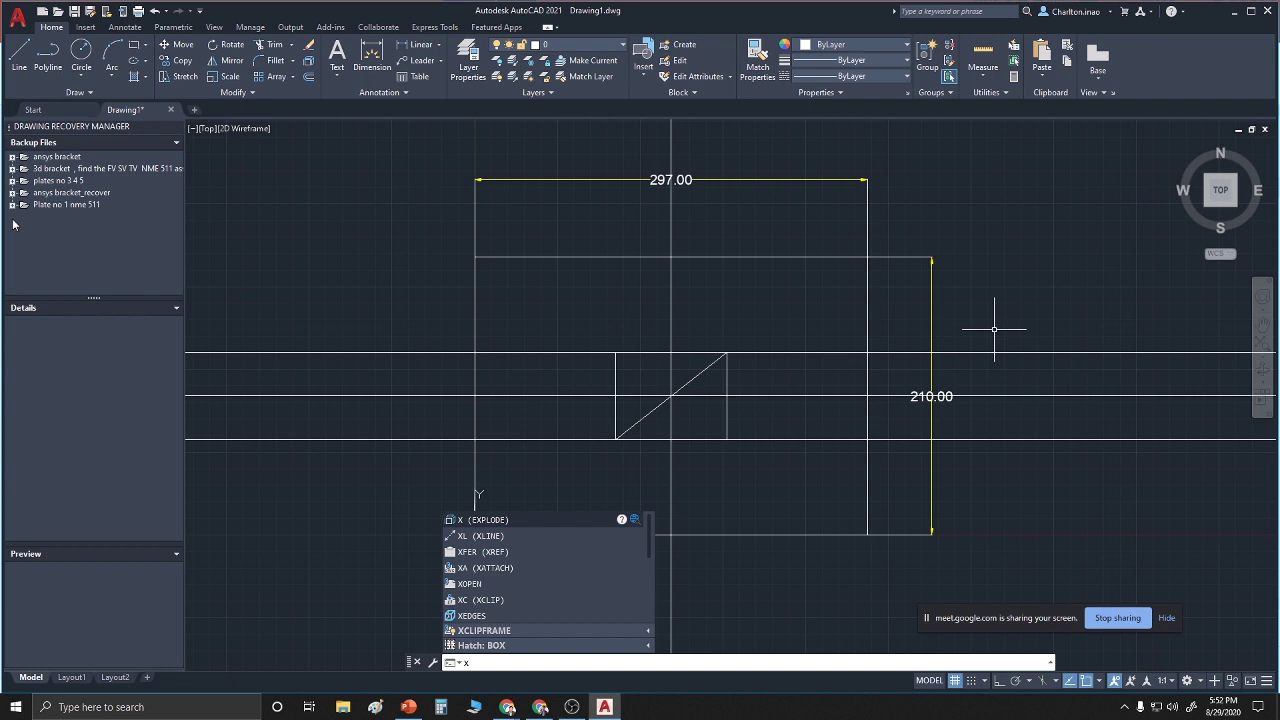
type("l")
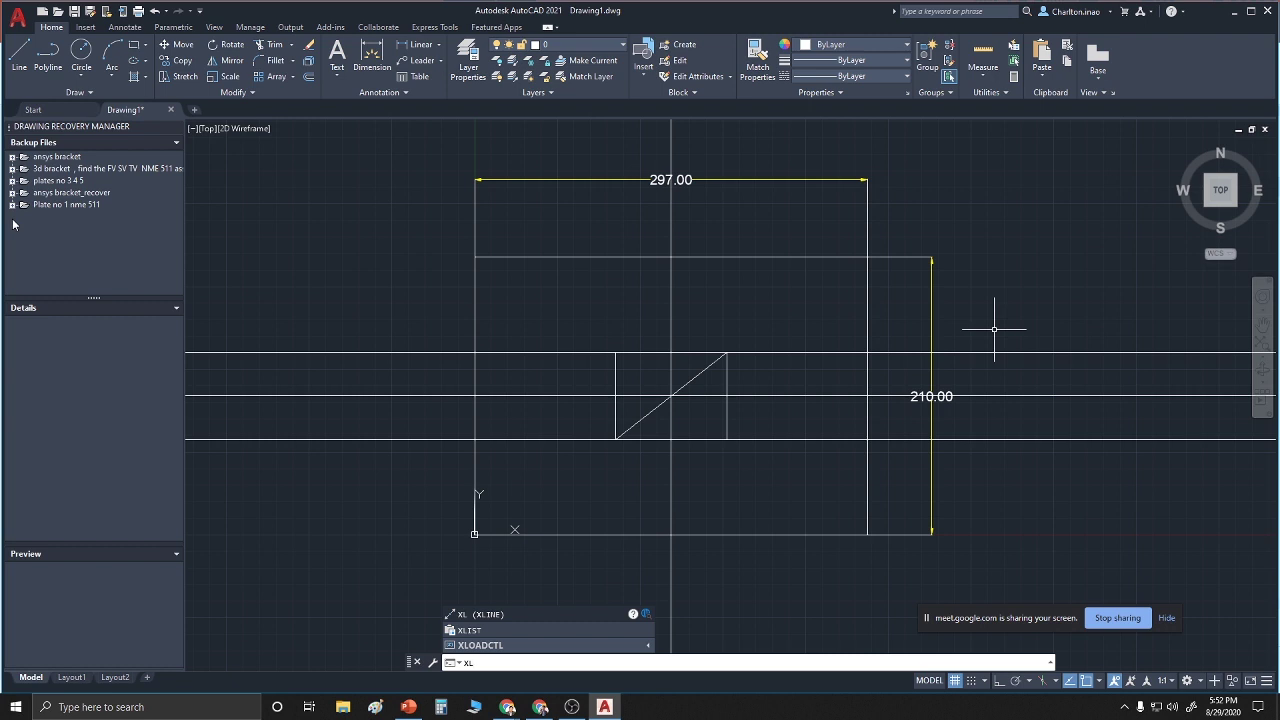
key("Return")
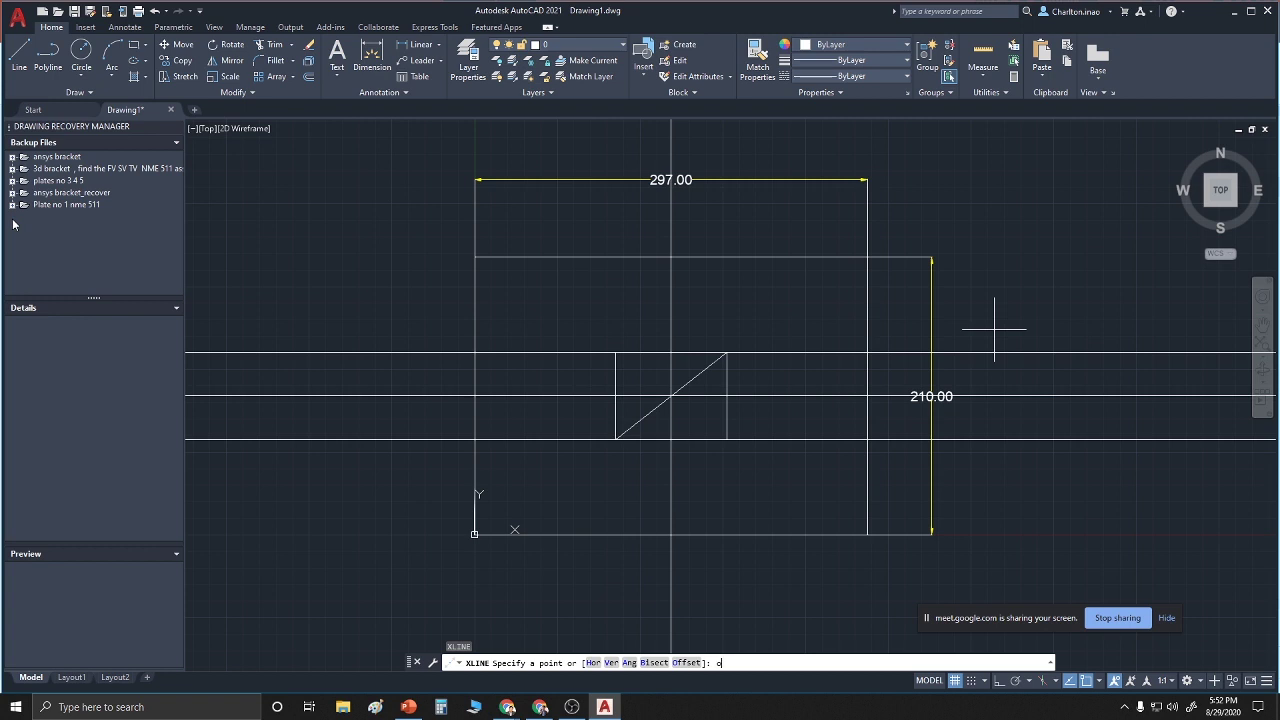
type("o")
key("Return")
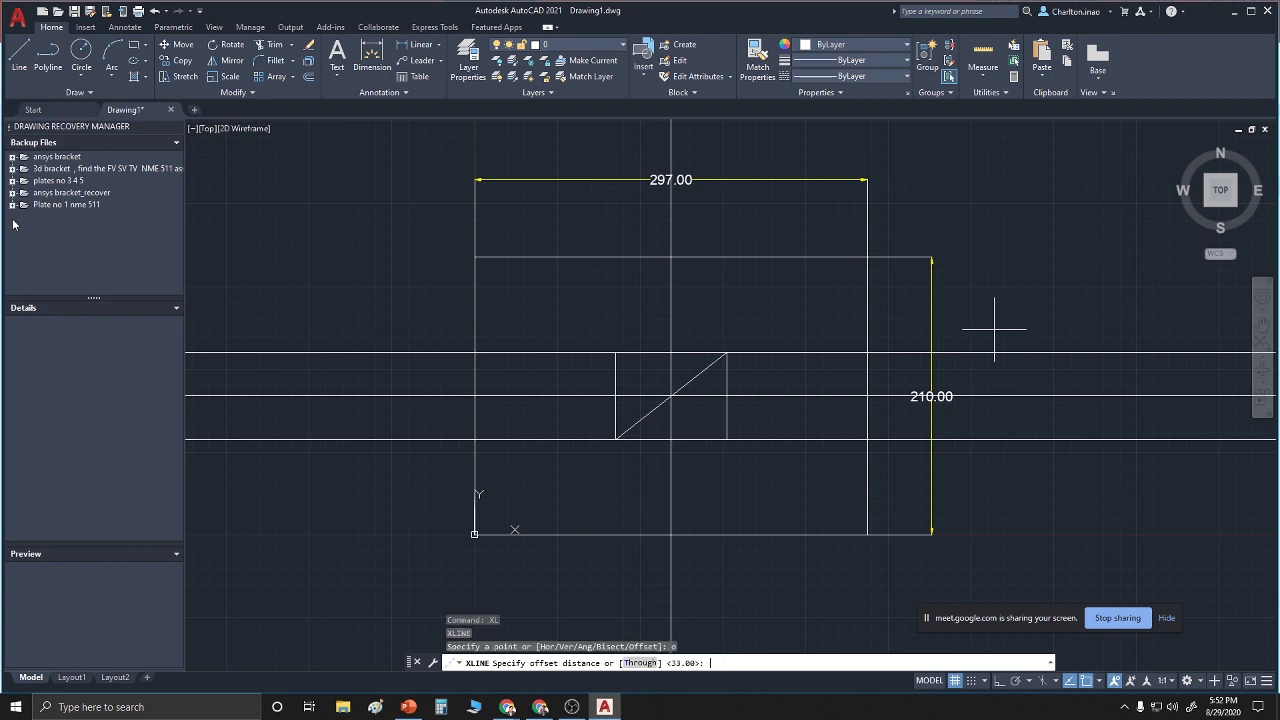
type("30")
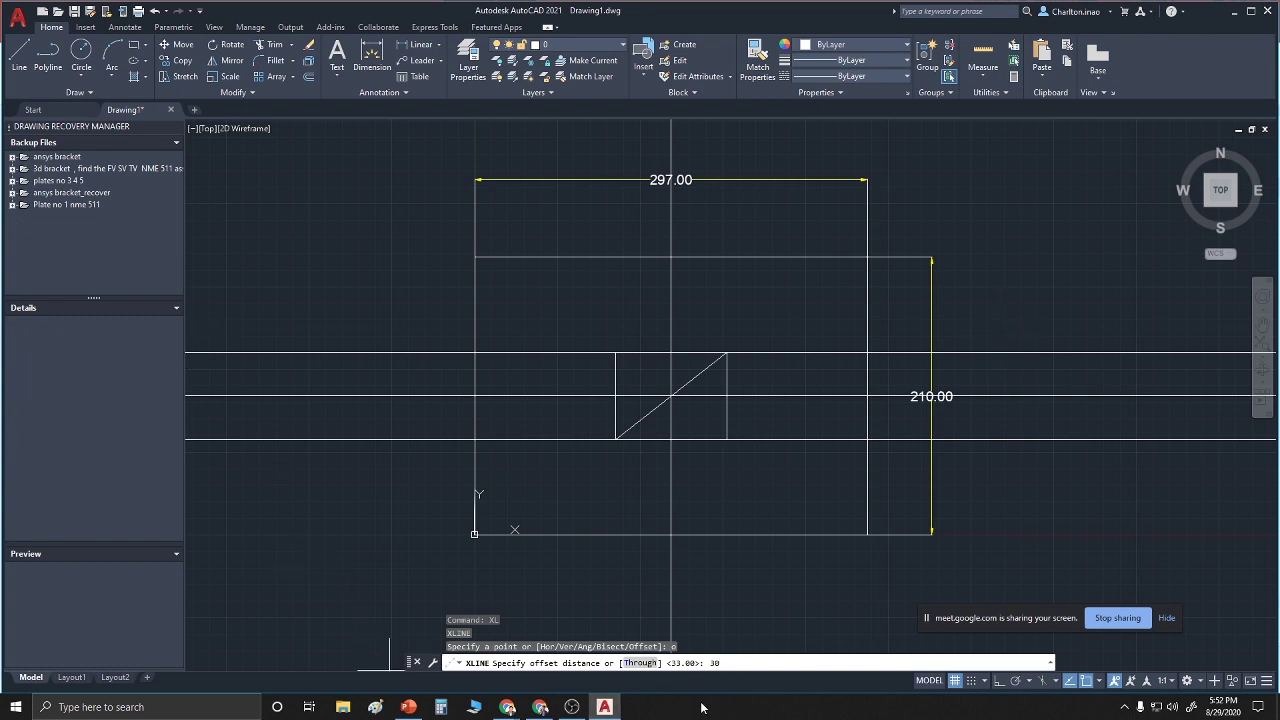
key("Return")
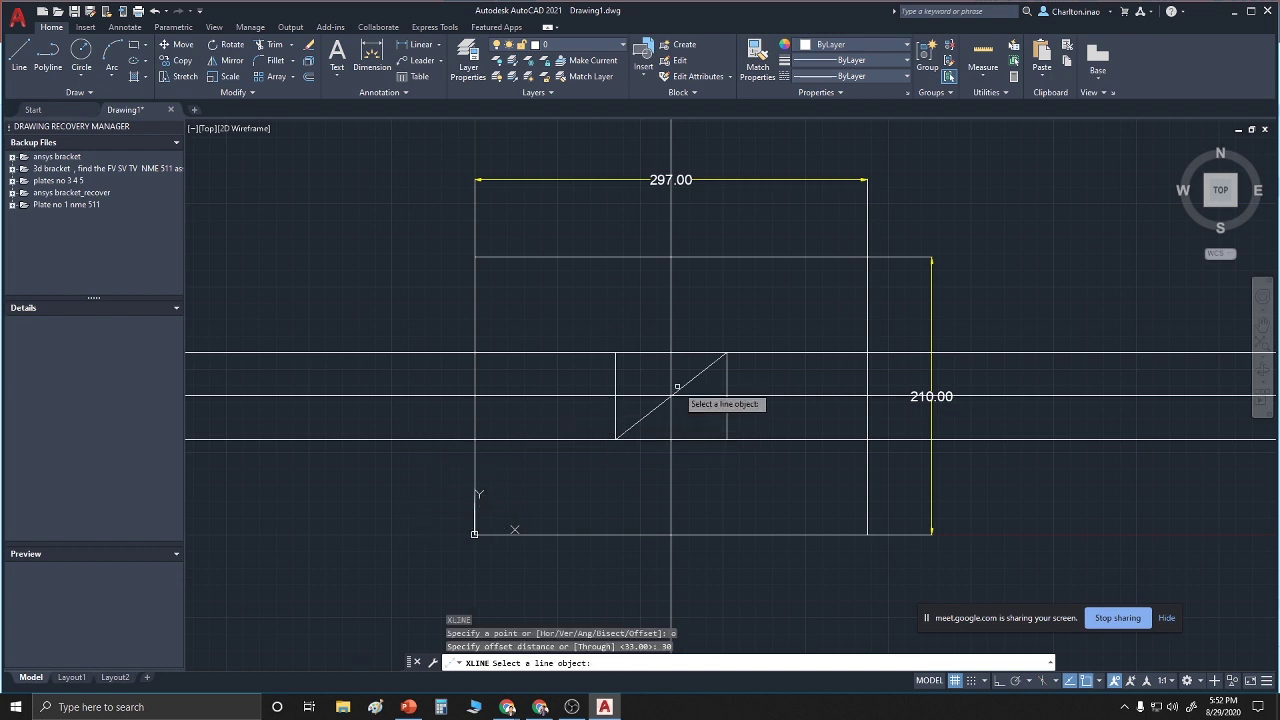
left_click(670, 328)
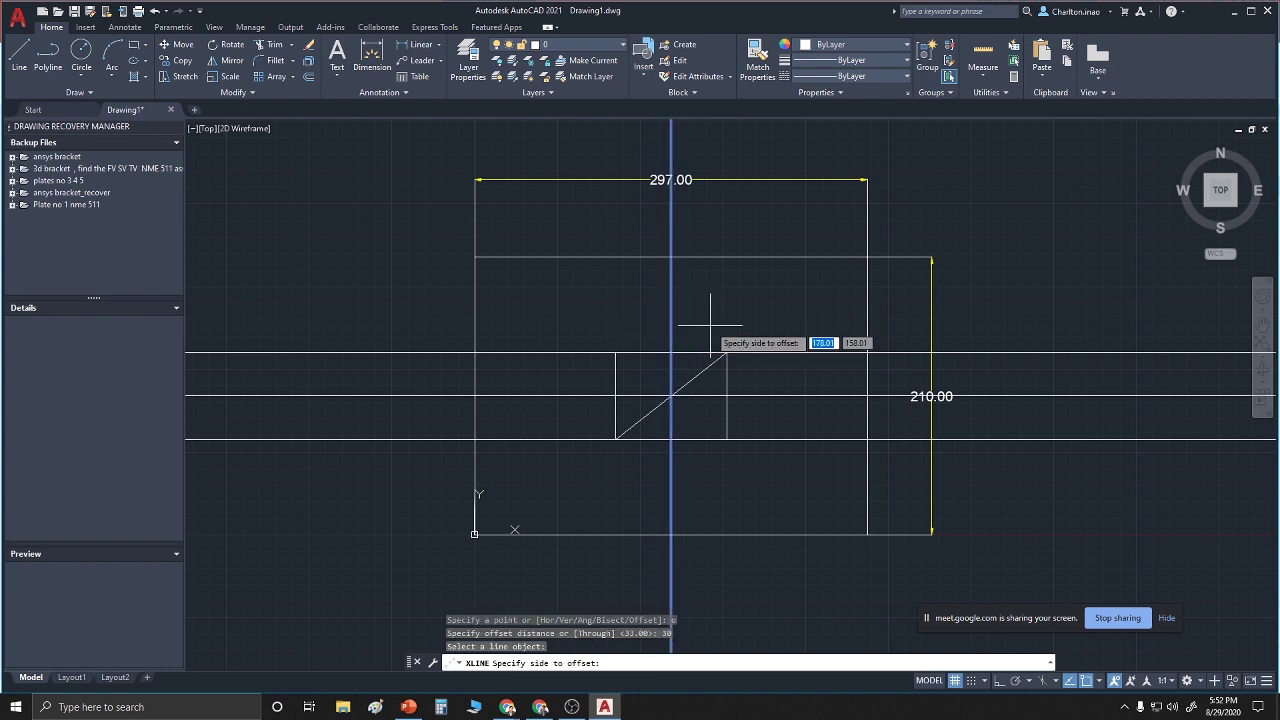
left_click(710, 325)
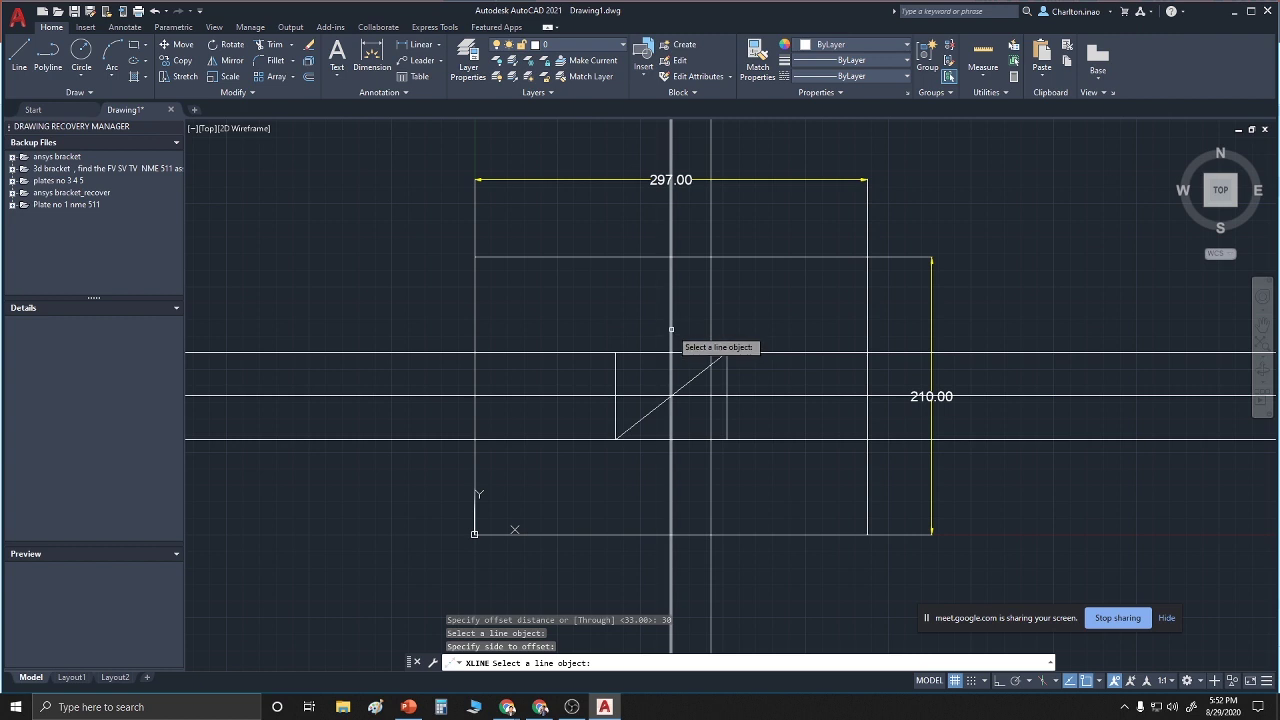
left_click(670, 327)
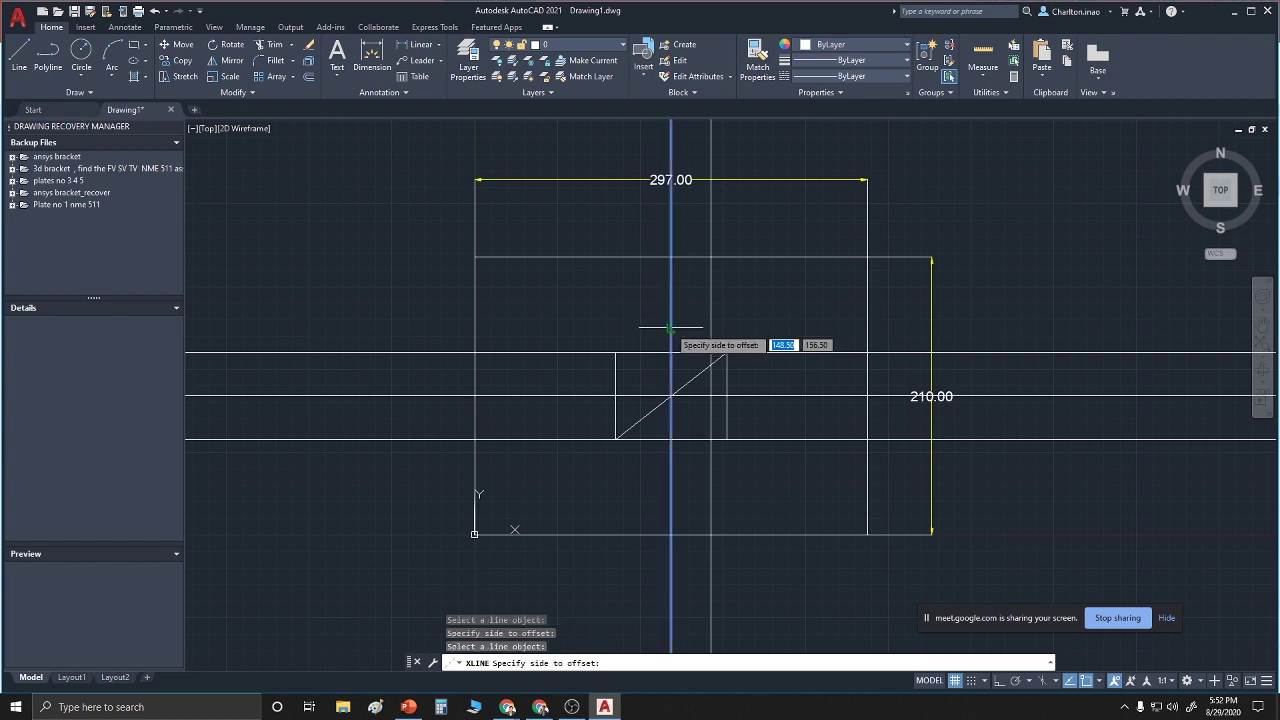
left_click(615, 335)
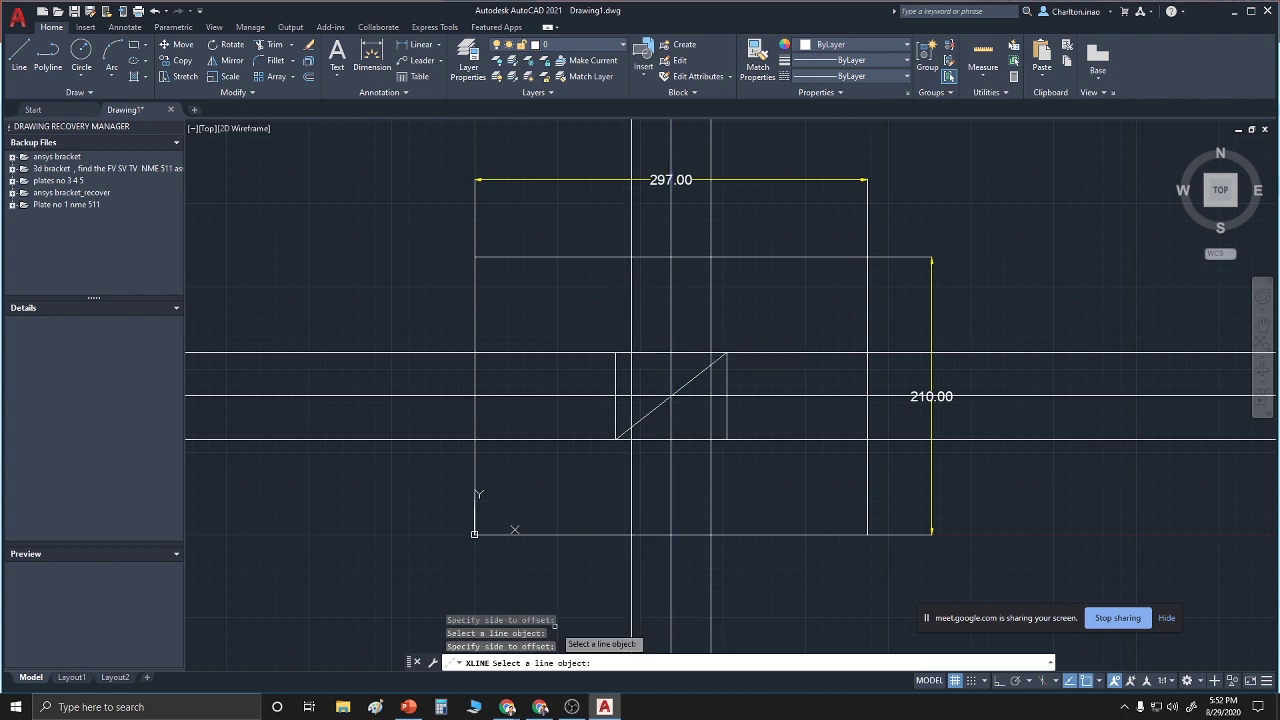
key("Escape")
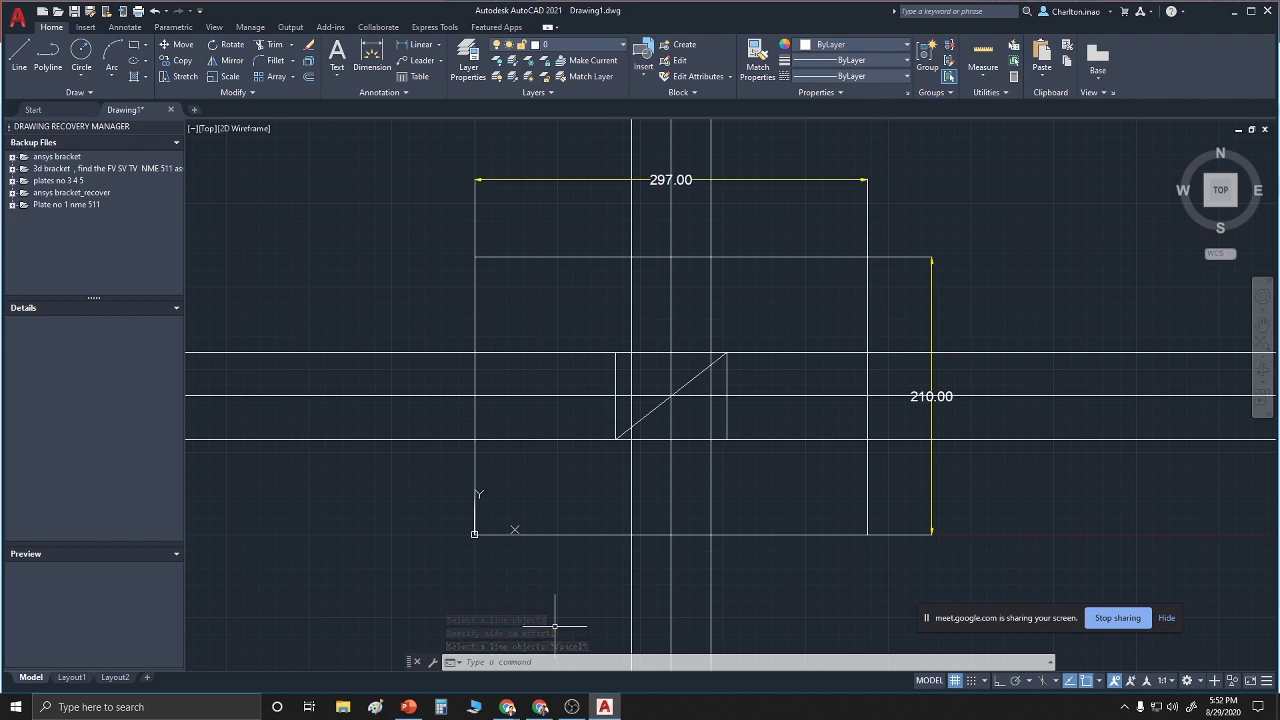
type("dimlin")
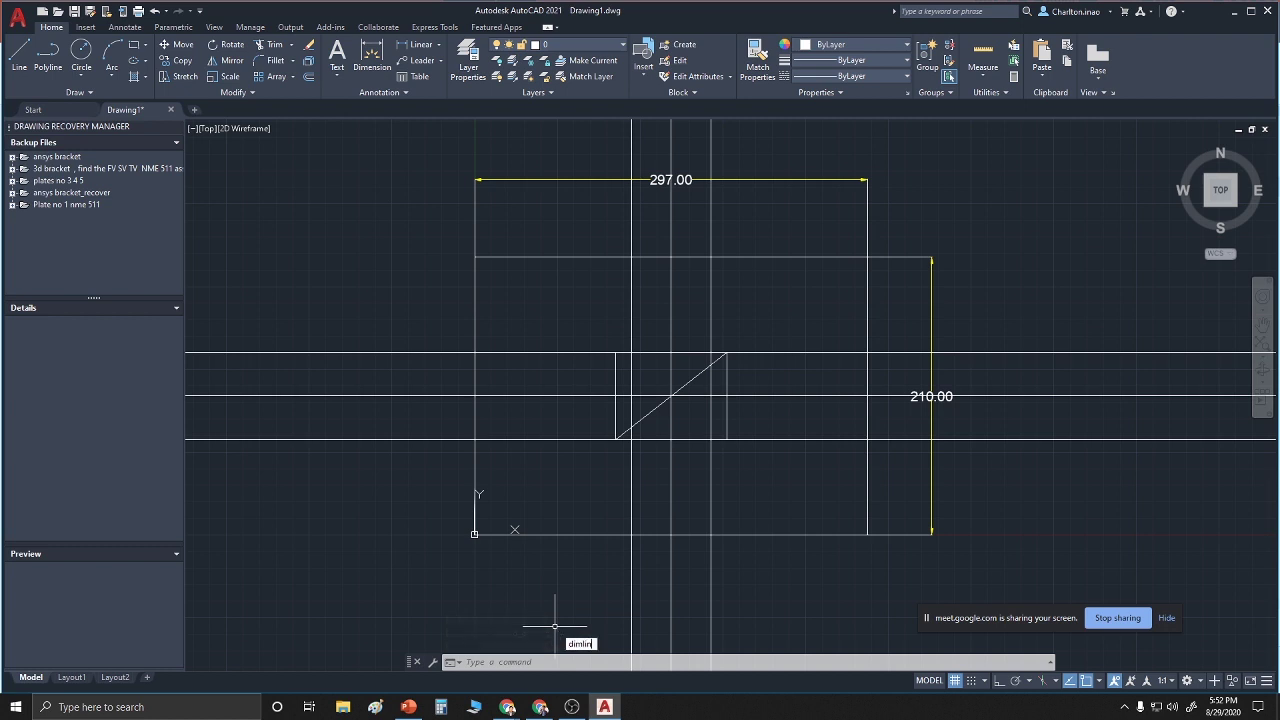
Add a 30.00 linear dimension above the inner box, from the centre line to the right offset line
key("Return")
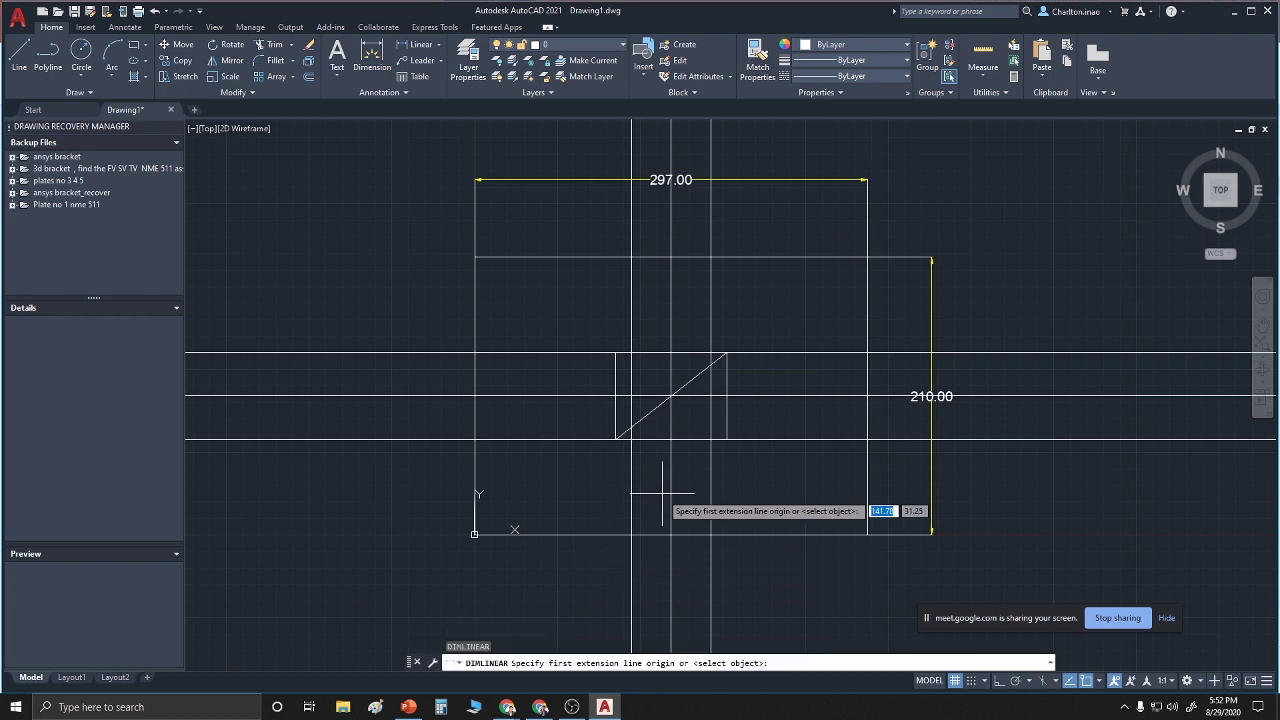
left_click(670, 353)
left_click(709, 353)
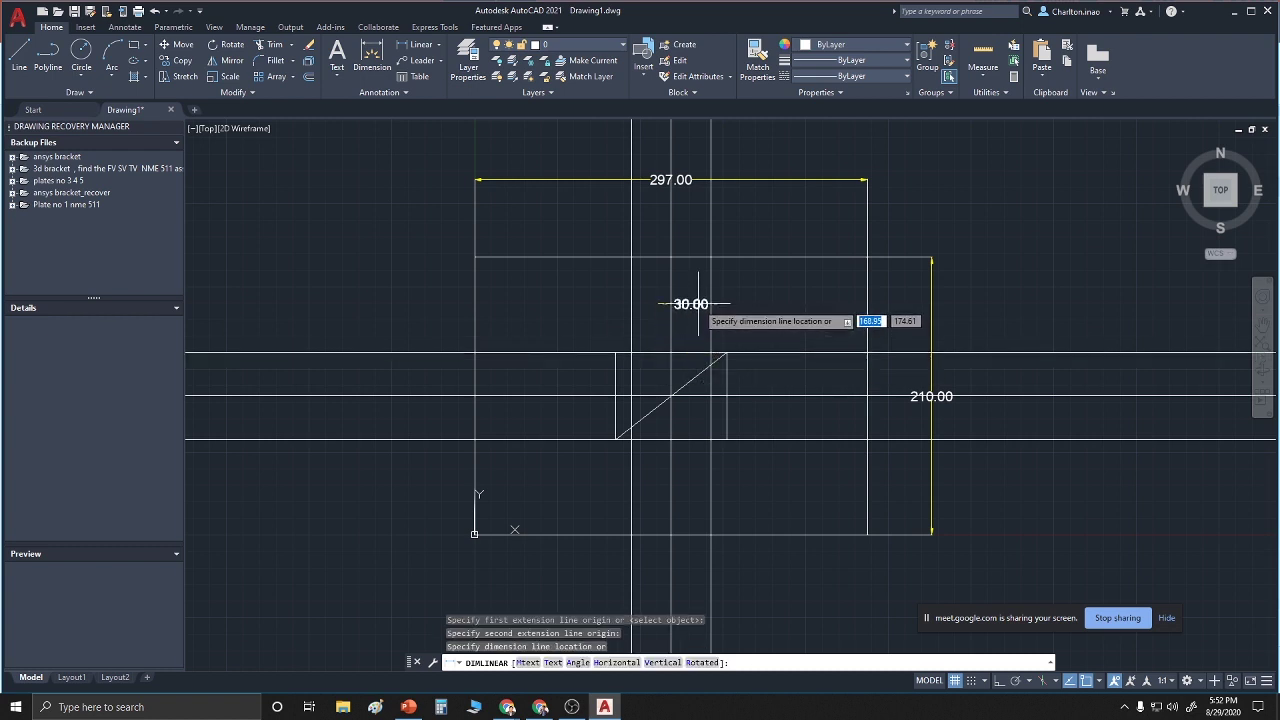
left_click(698, 303)
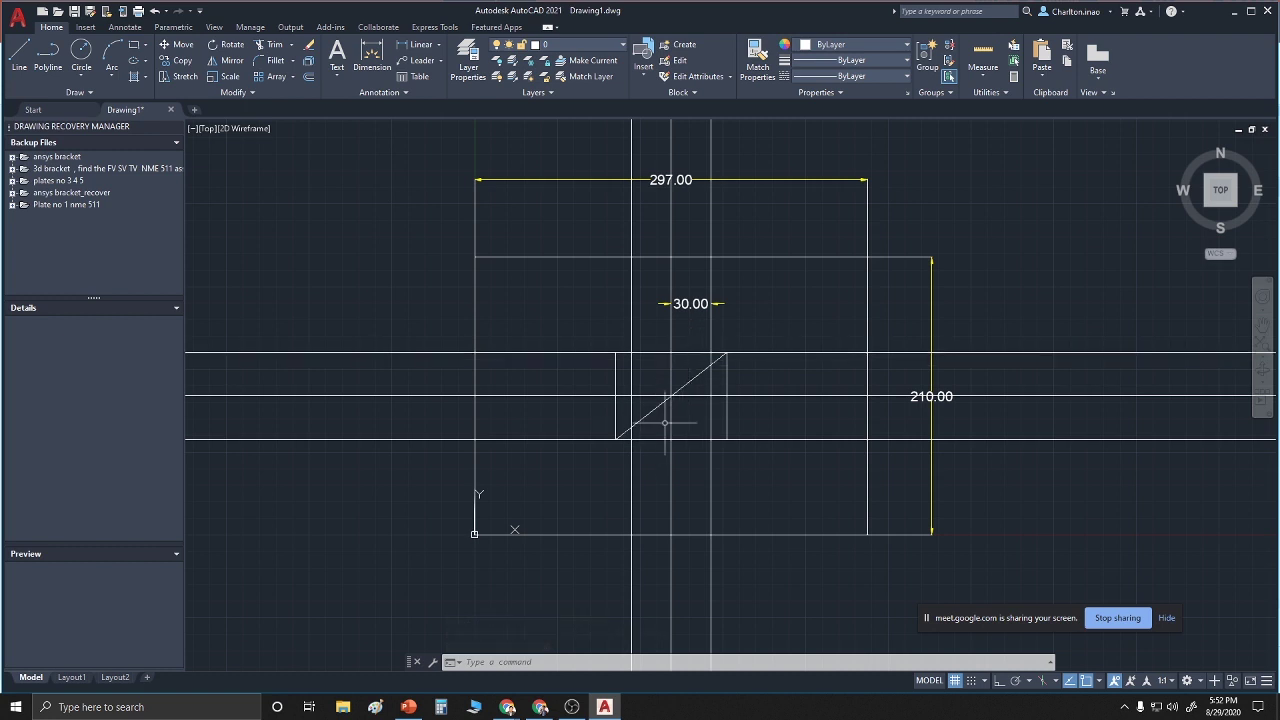
Repeat the linear dimension to place a second 30.00 dimension at the inner box top
right_click(813, 311)
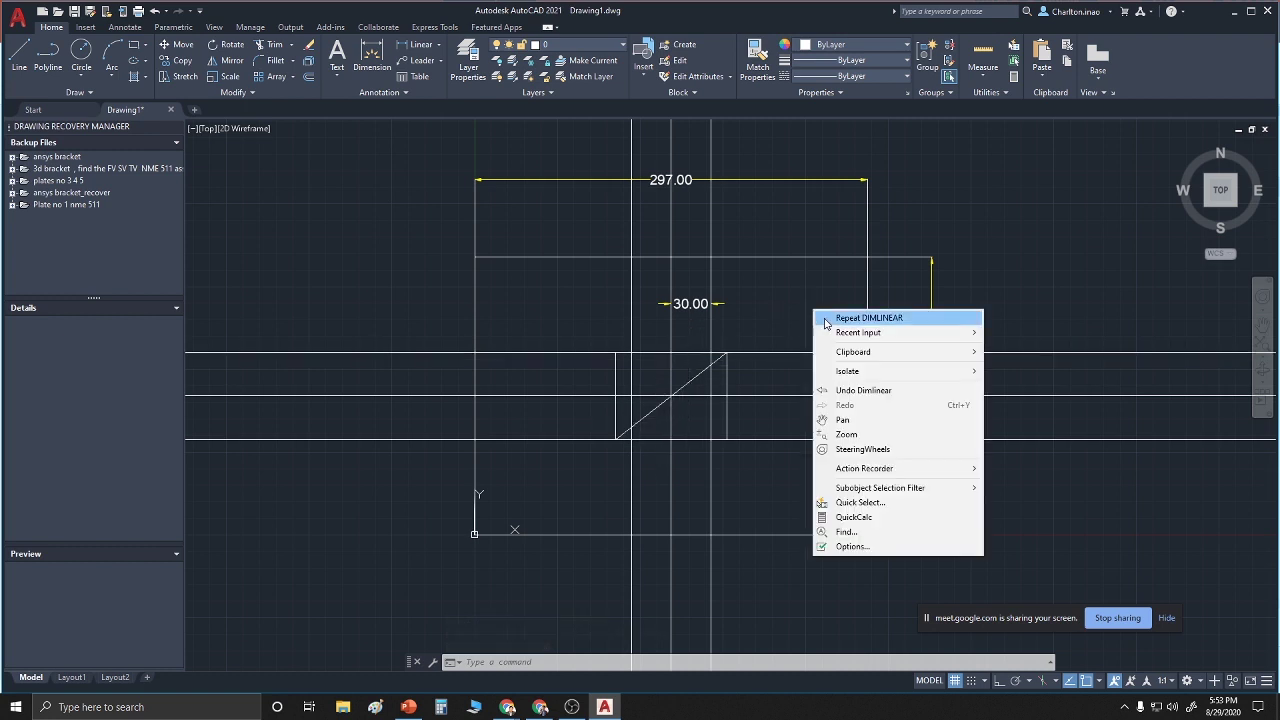
left_click(896, 318)
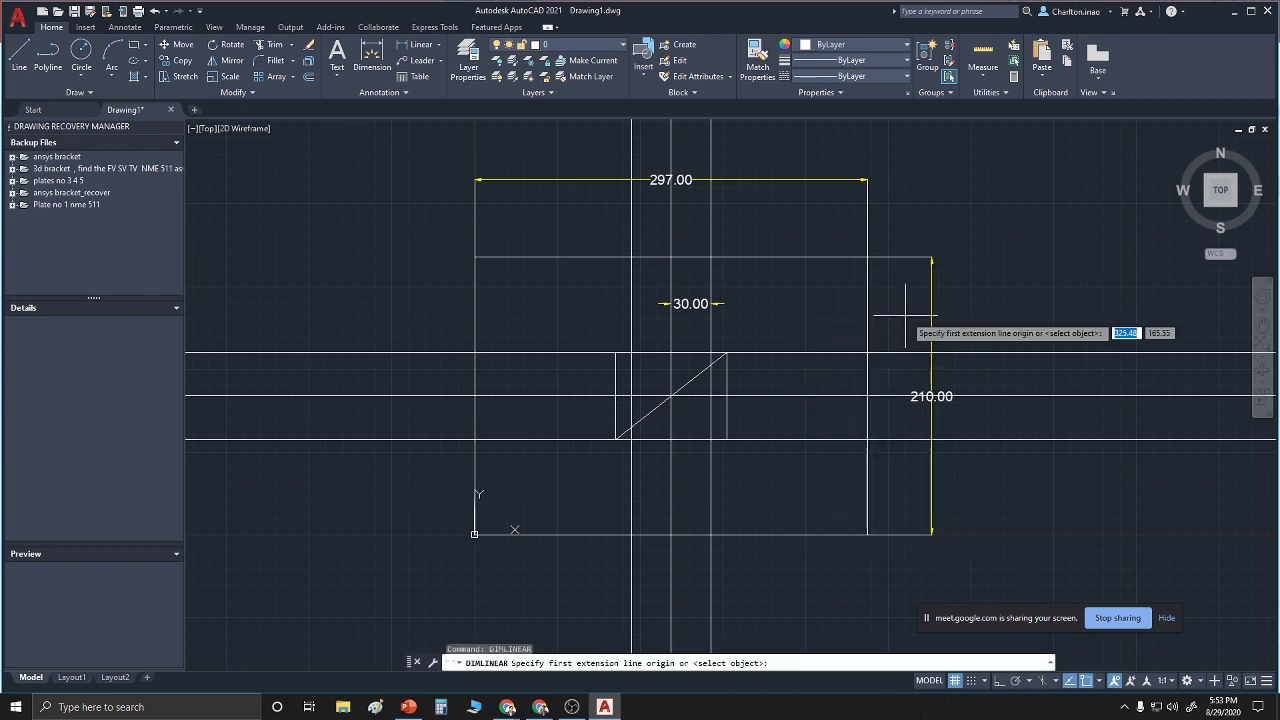
key("Return")
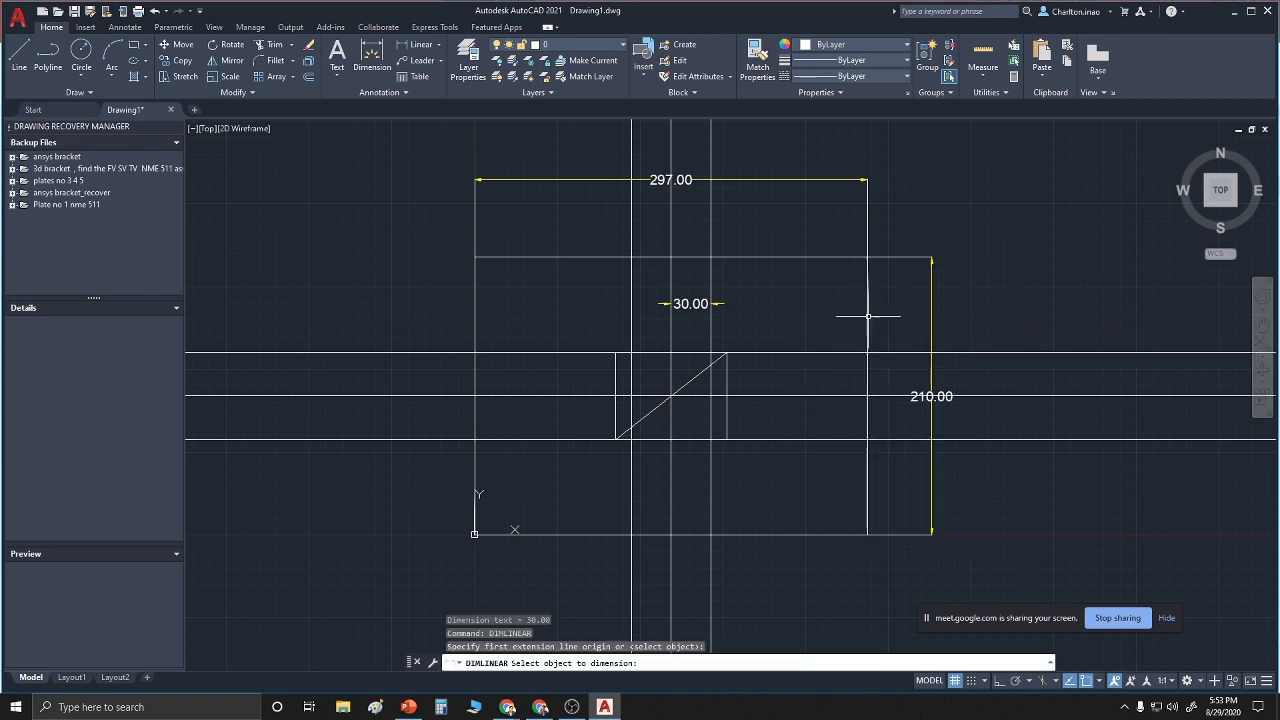
key("Escape")
right_click(977, 304)
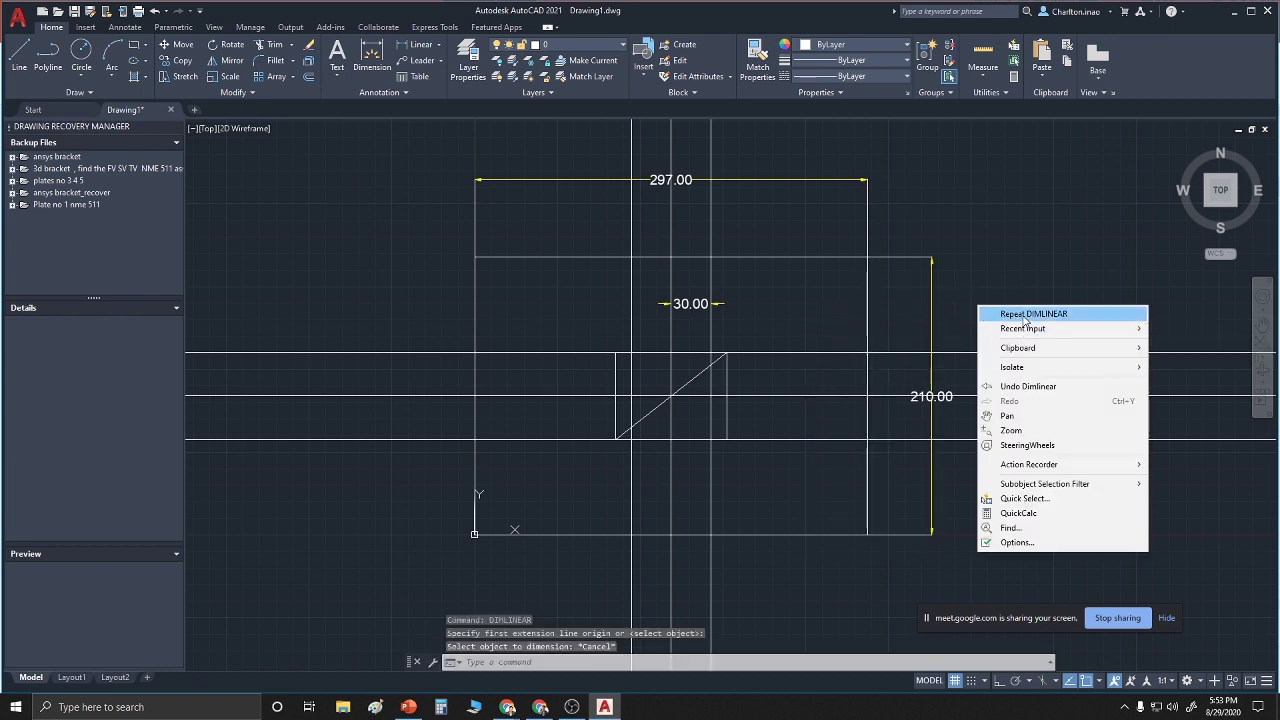
left_click(1024, 318)
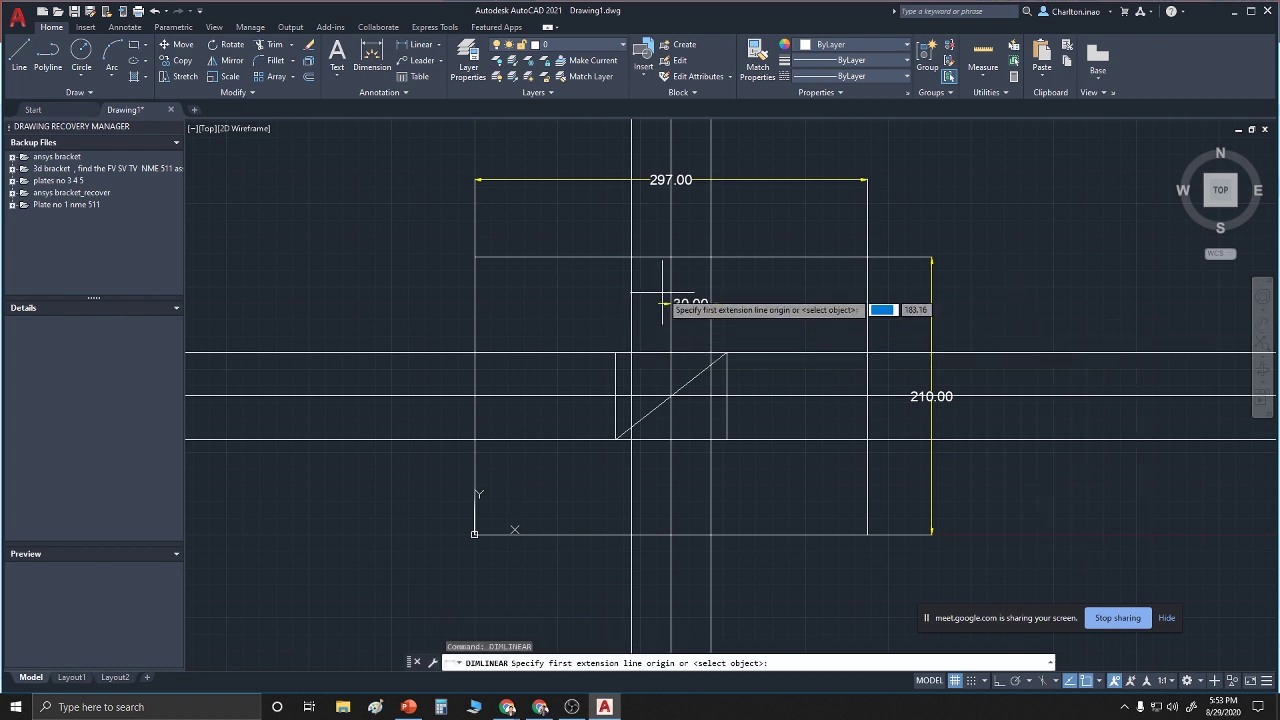
left_click(630, 353)
left_click(632, 350)
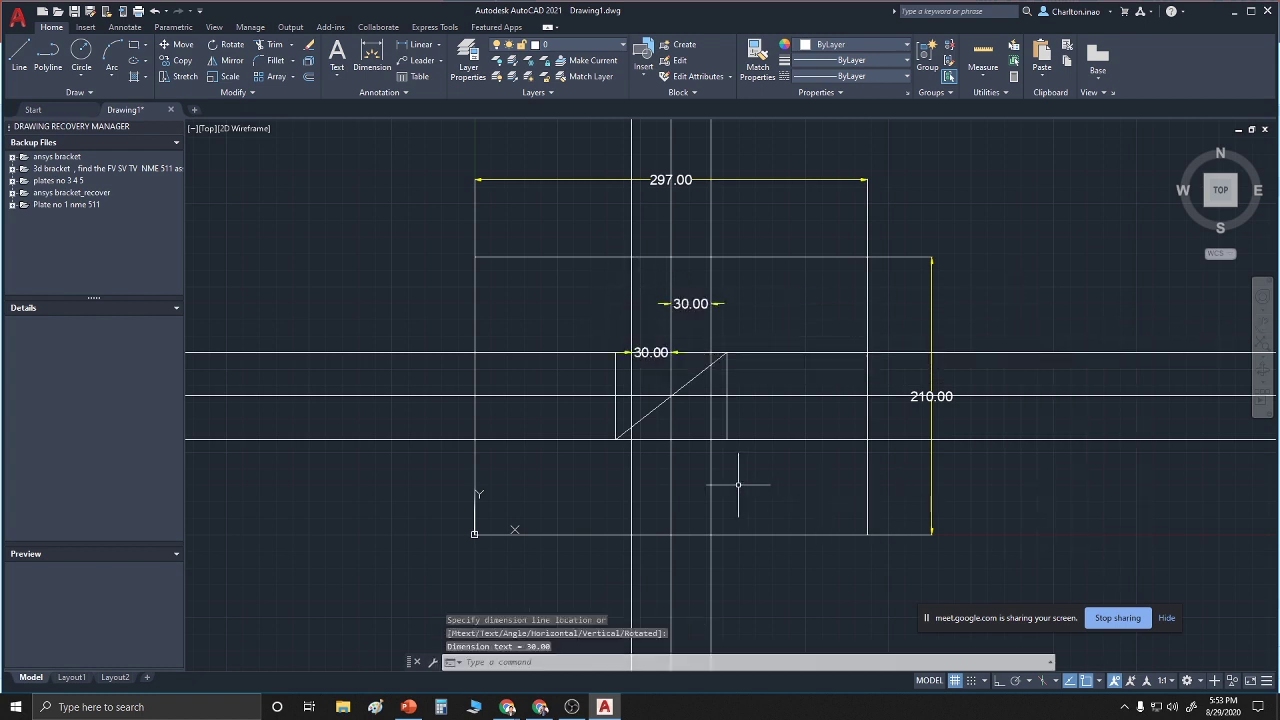
Erase the misplaced 30.00 dimension
key("Escape")
type("c")
key("Return")
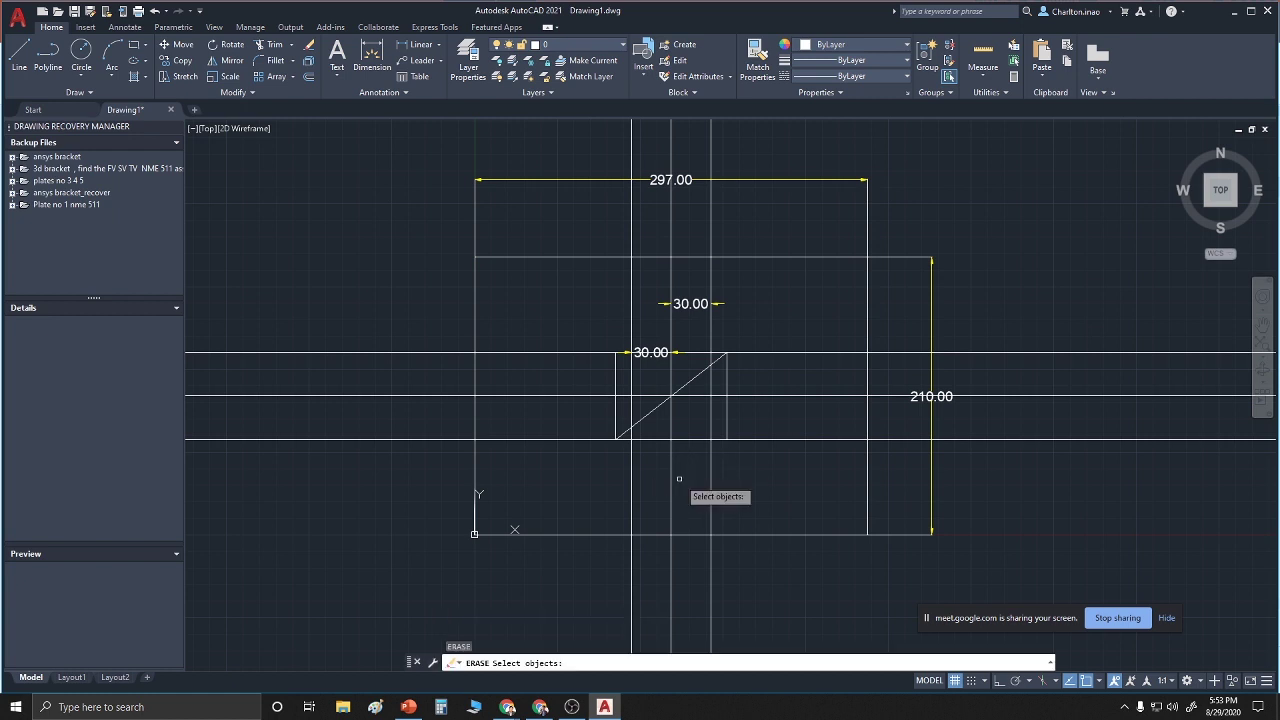
left_click(659, 354)
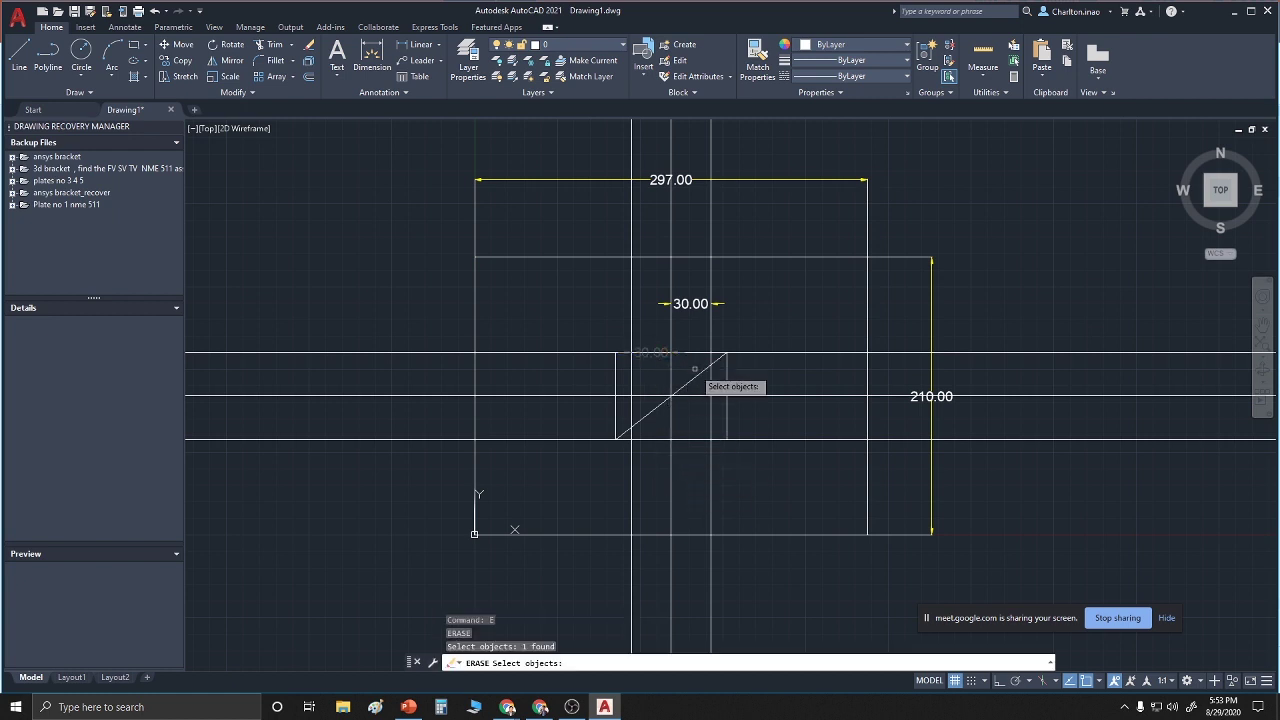
key("Return")
Redo the left 30.00 dimension from the short line's endpoint, placed above the inner box
right_click(787, 326)
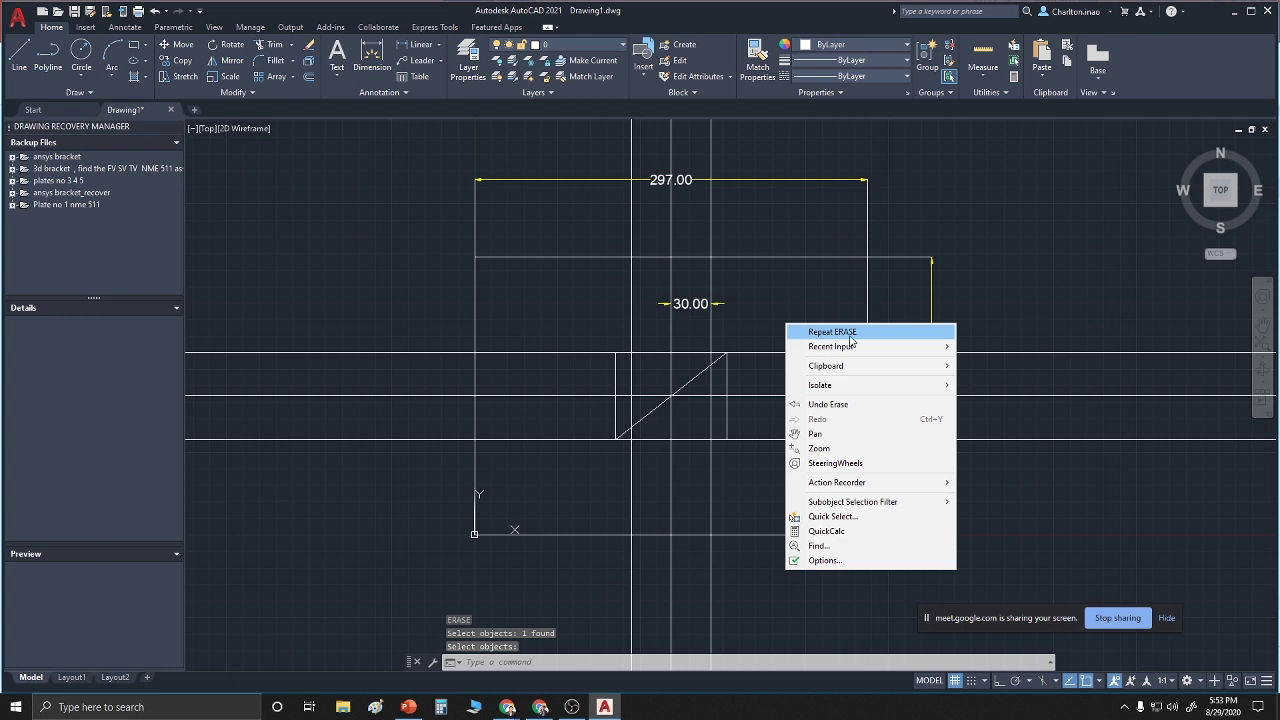
mouse_move(853, 348)
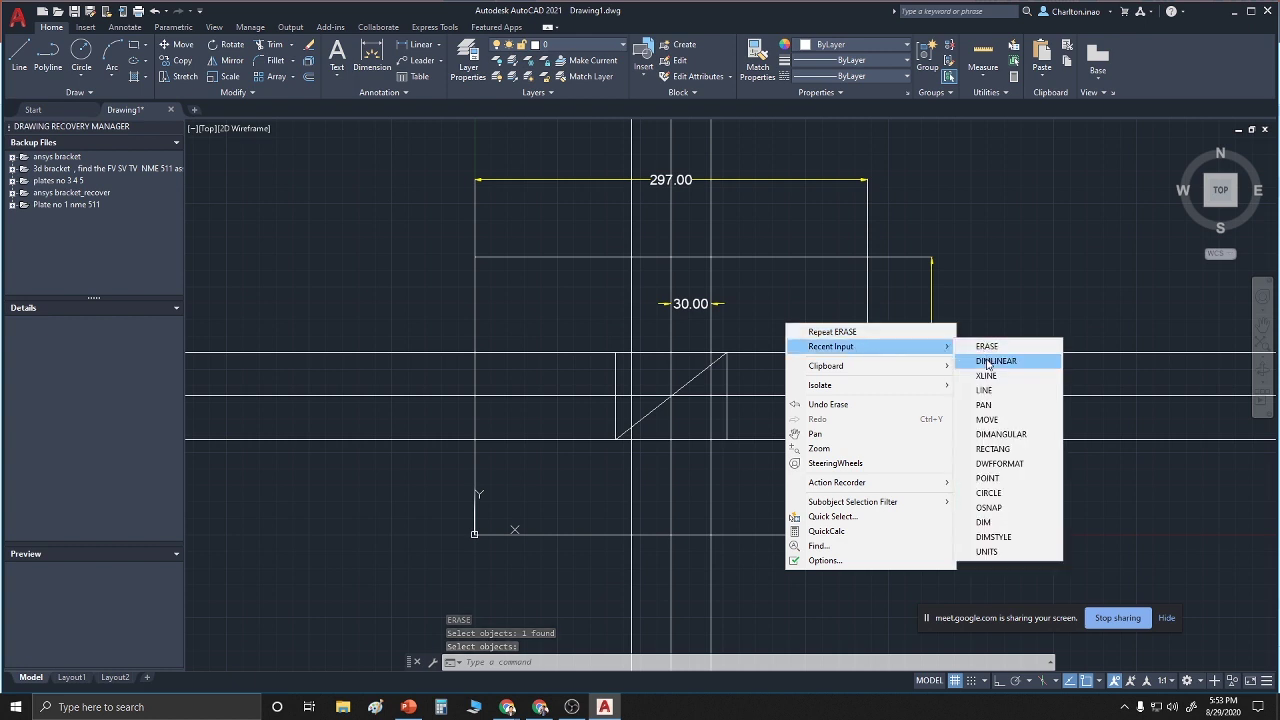
left_click(992, 361)
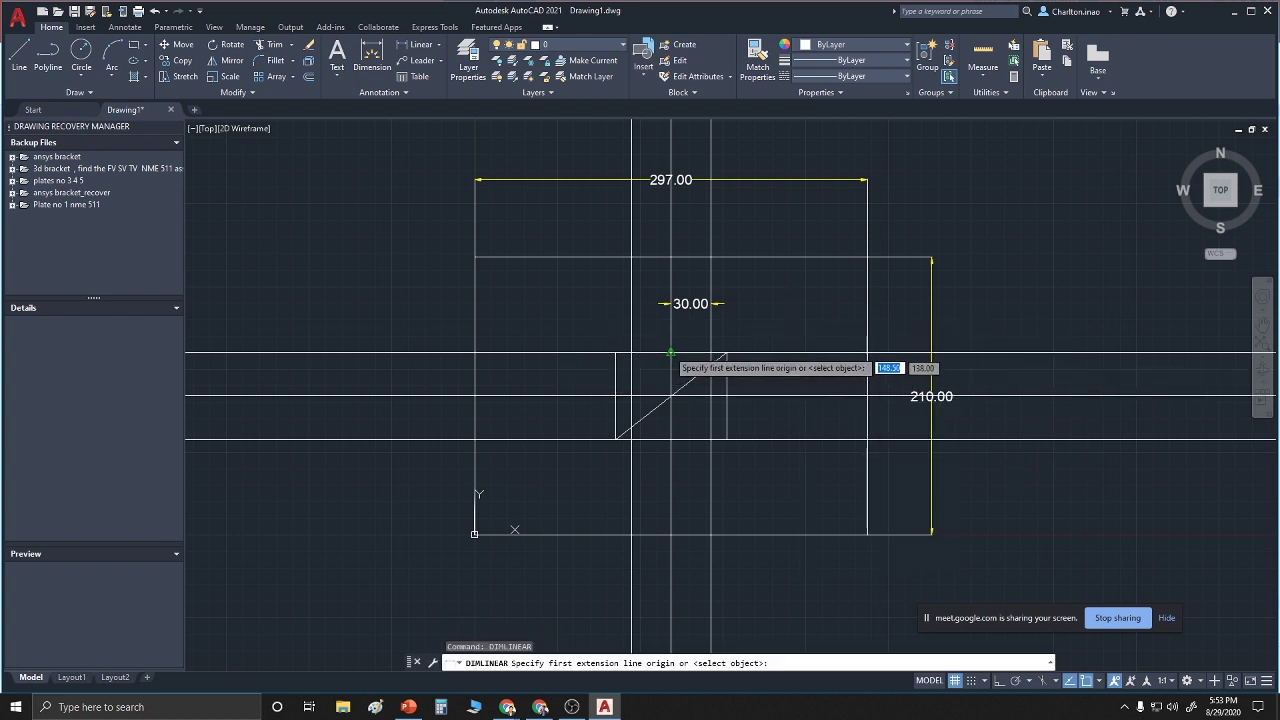
left_click(669, 356)
left_click(630, 354)
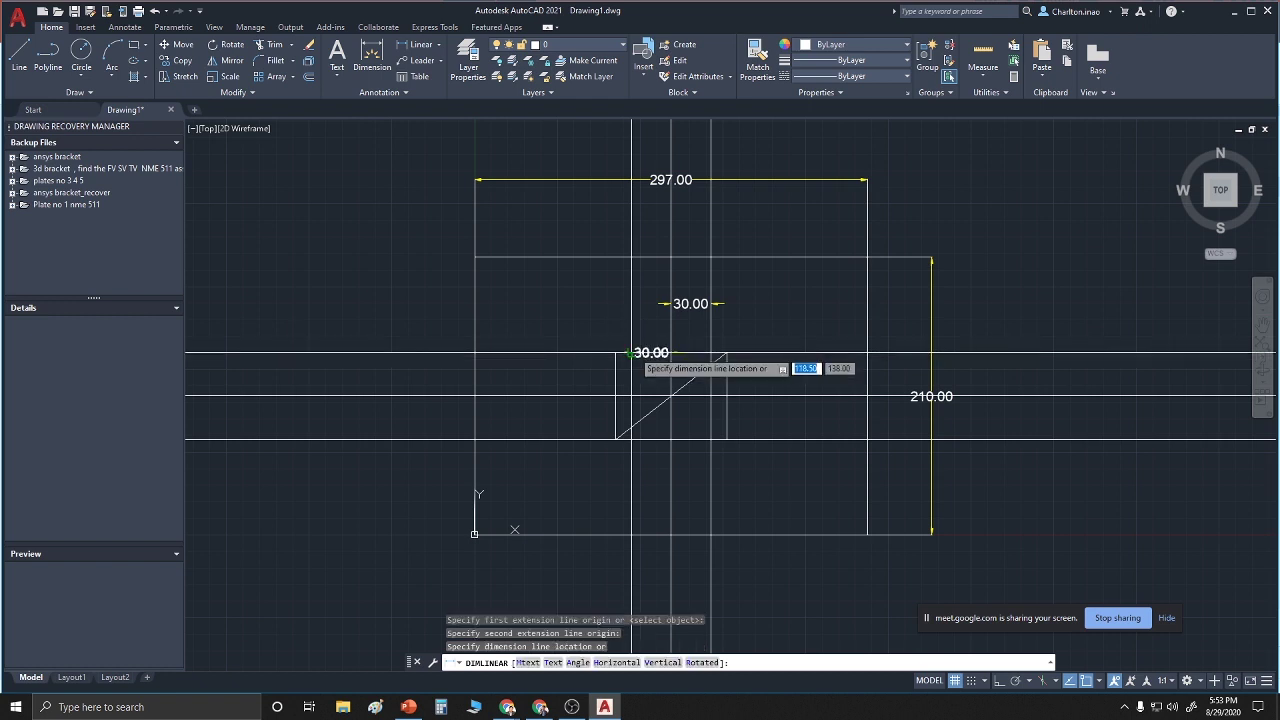
left_click(630, 278)
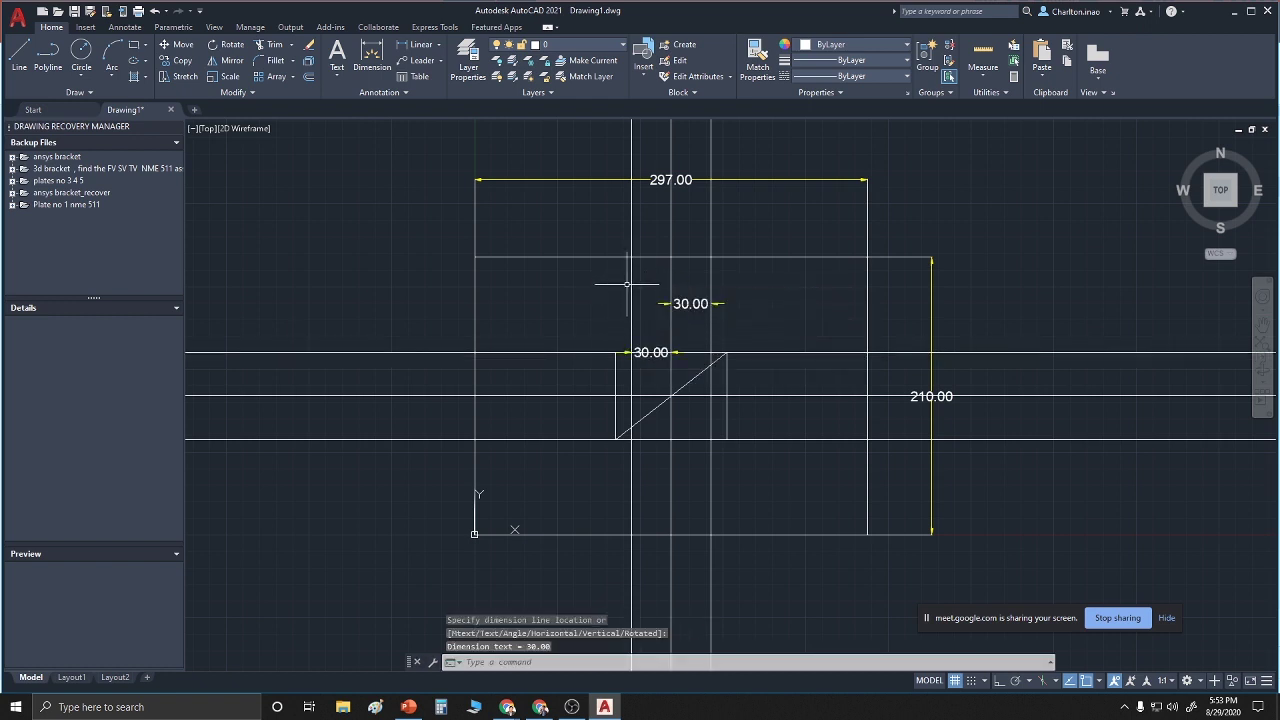
Delete the duplicate 30.00 dimension and switch to the PowerPoint reference sketch
key("Escape")
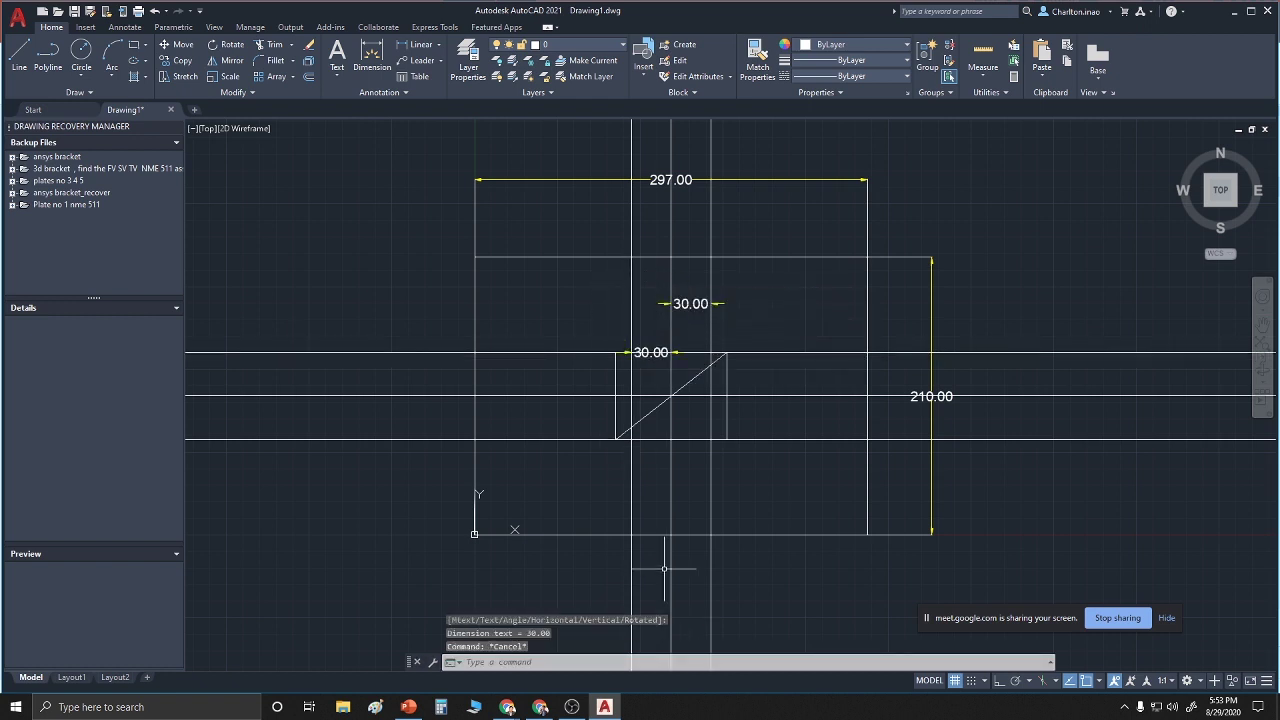
type("e")
key("Return")
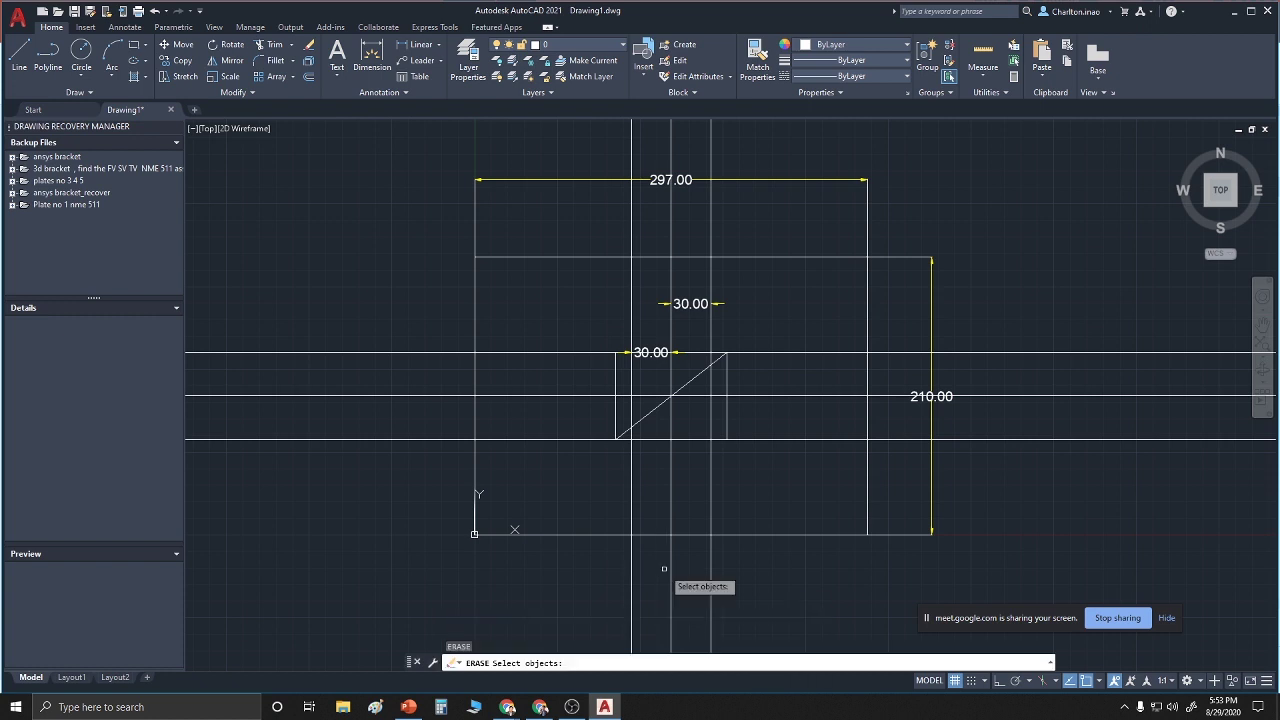
left_click(656, 357)
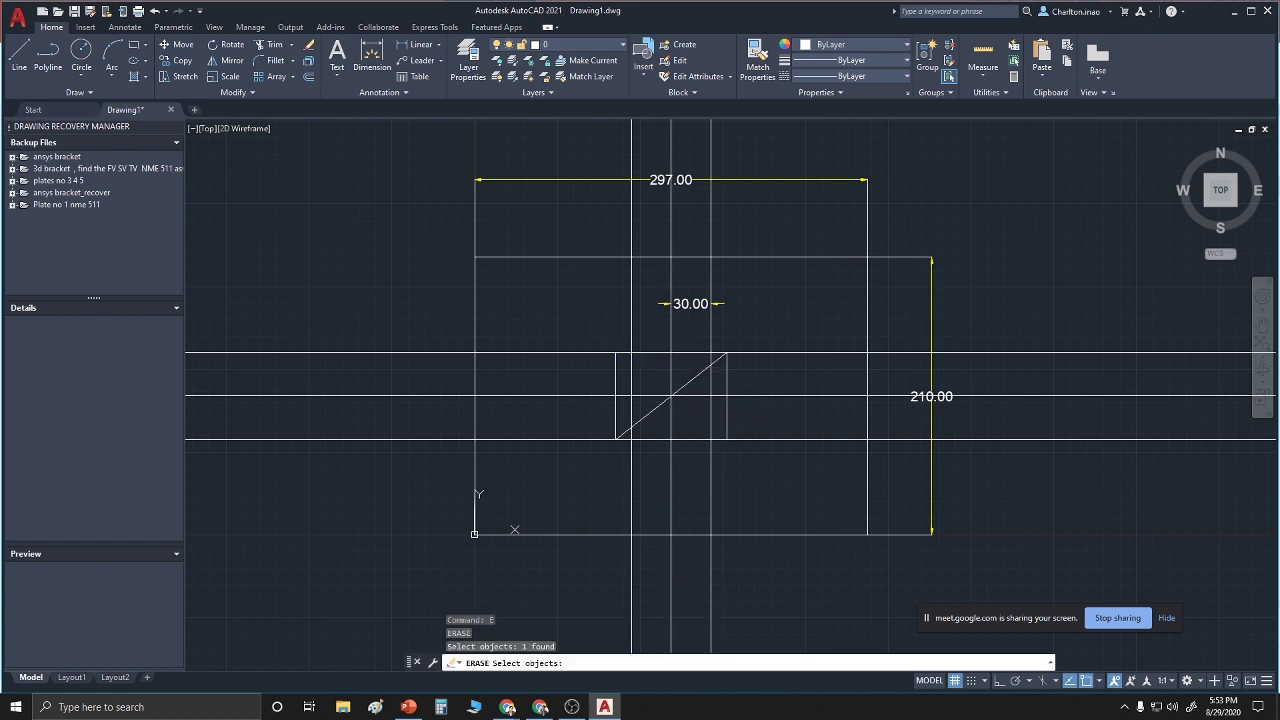
key("Return")
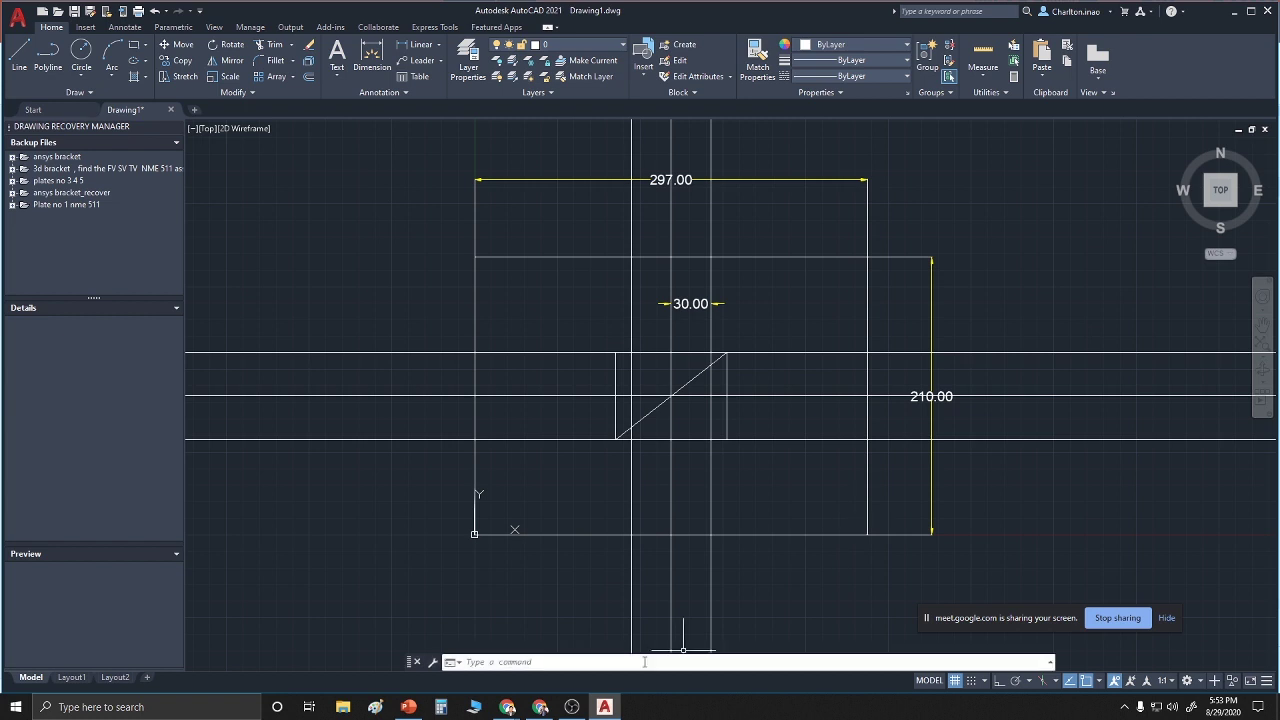
key("alt+Tab")
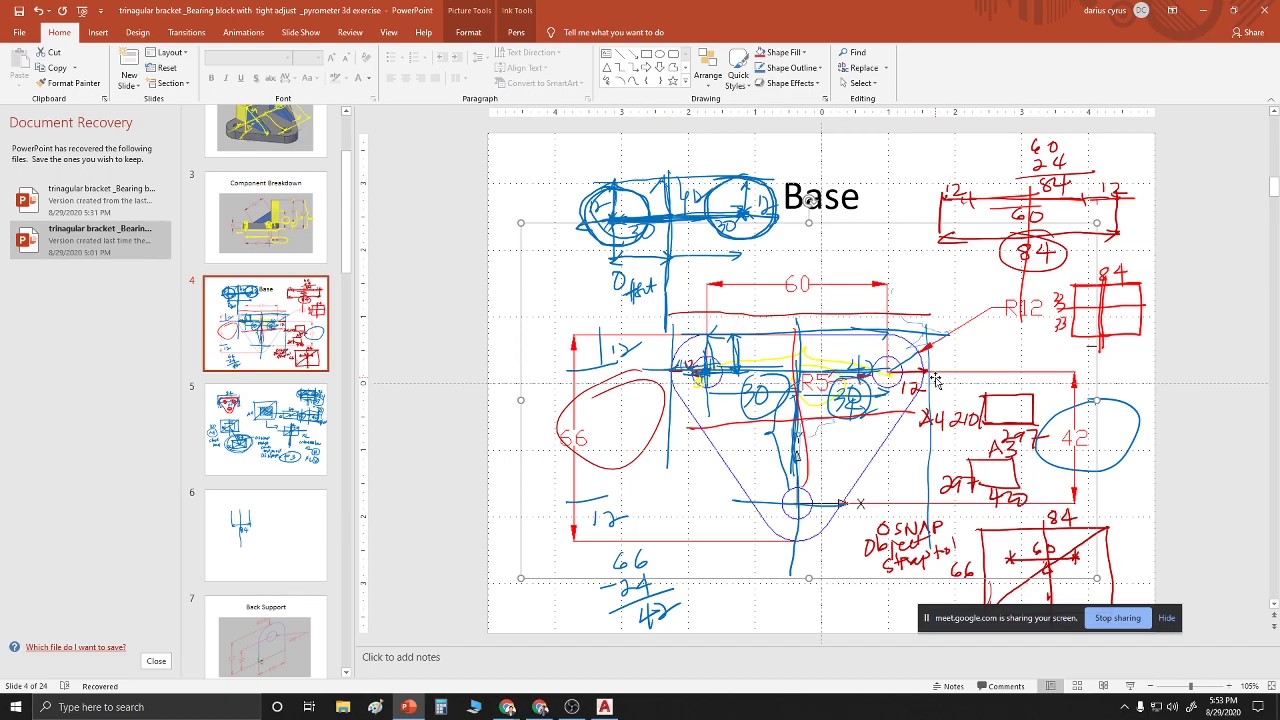
Go back to the AutoCAD drawing after reviewing the Base sketch slide
key("alt+Tab")
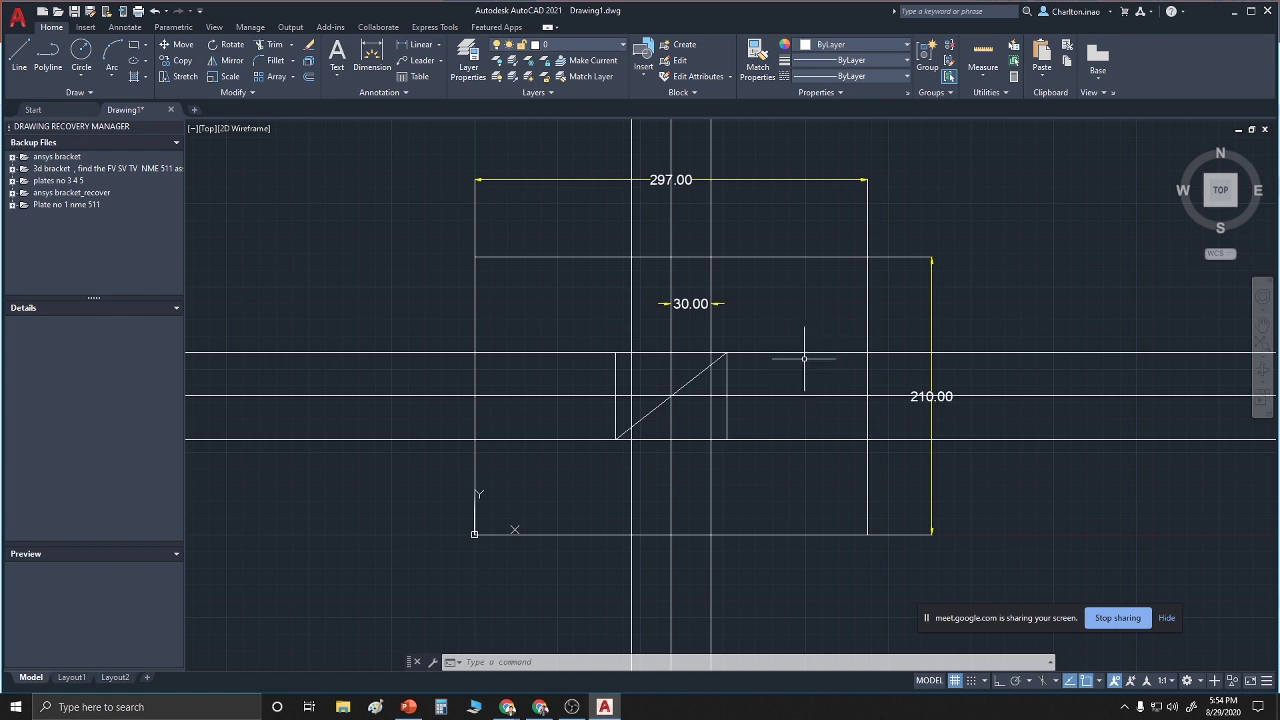
Start XLINE in Offset mode with a 12-unit distance, after abandoning two earlier attempts
type("XL")
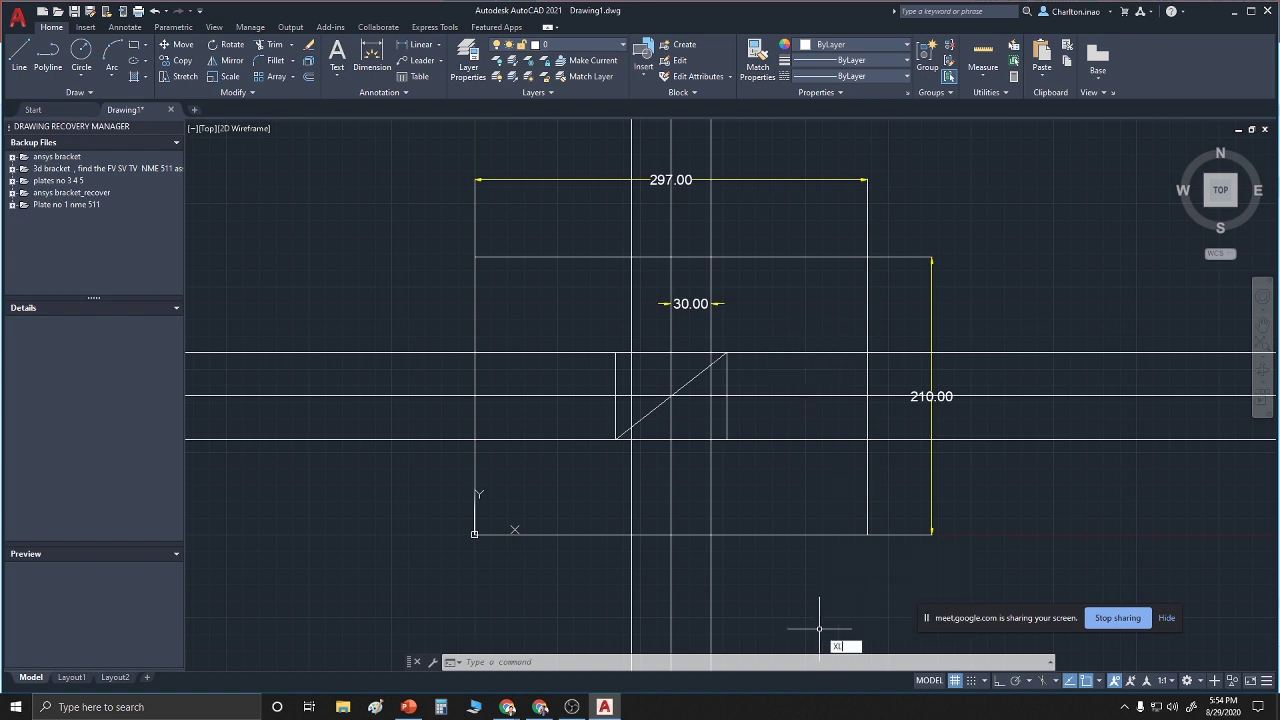
key("Return")
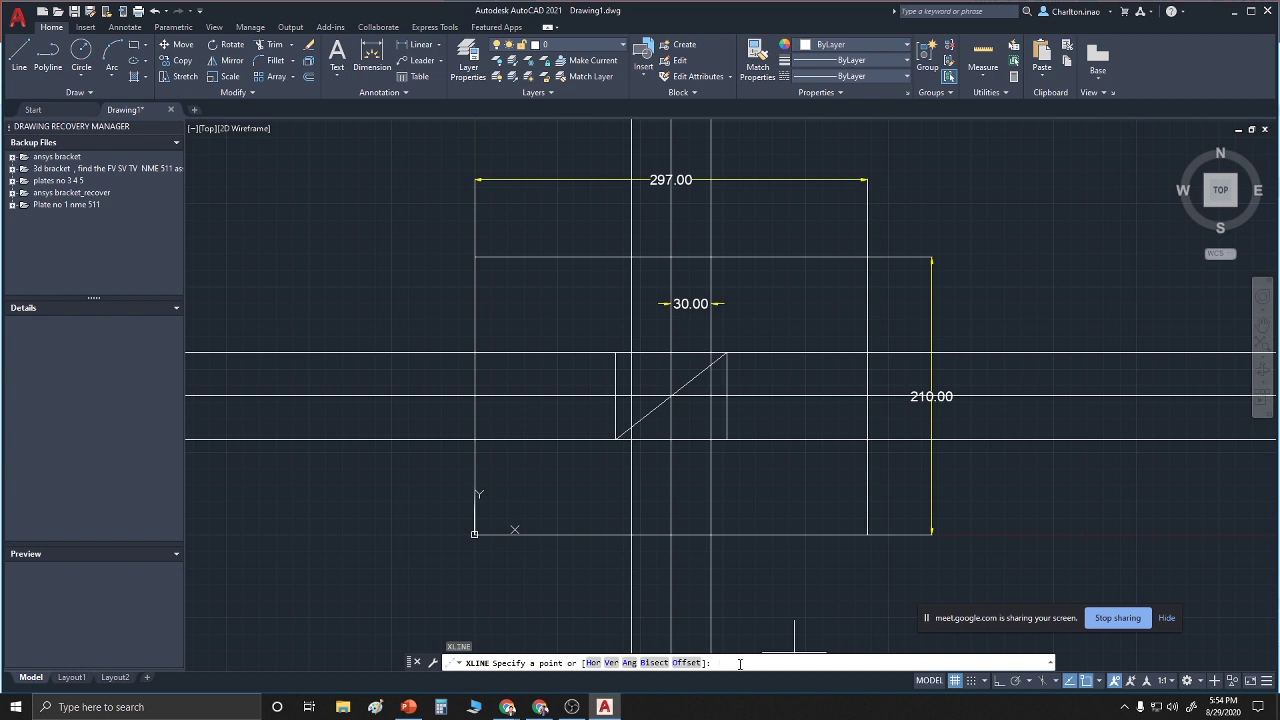
key("Escape")
key("Escape")
key("Escape")
type("x")
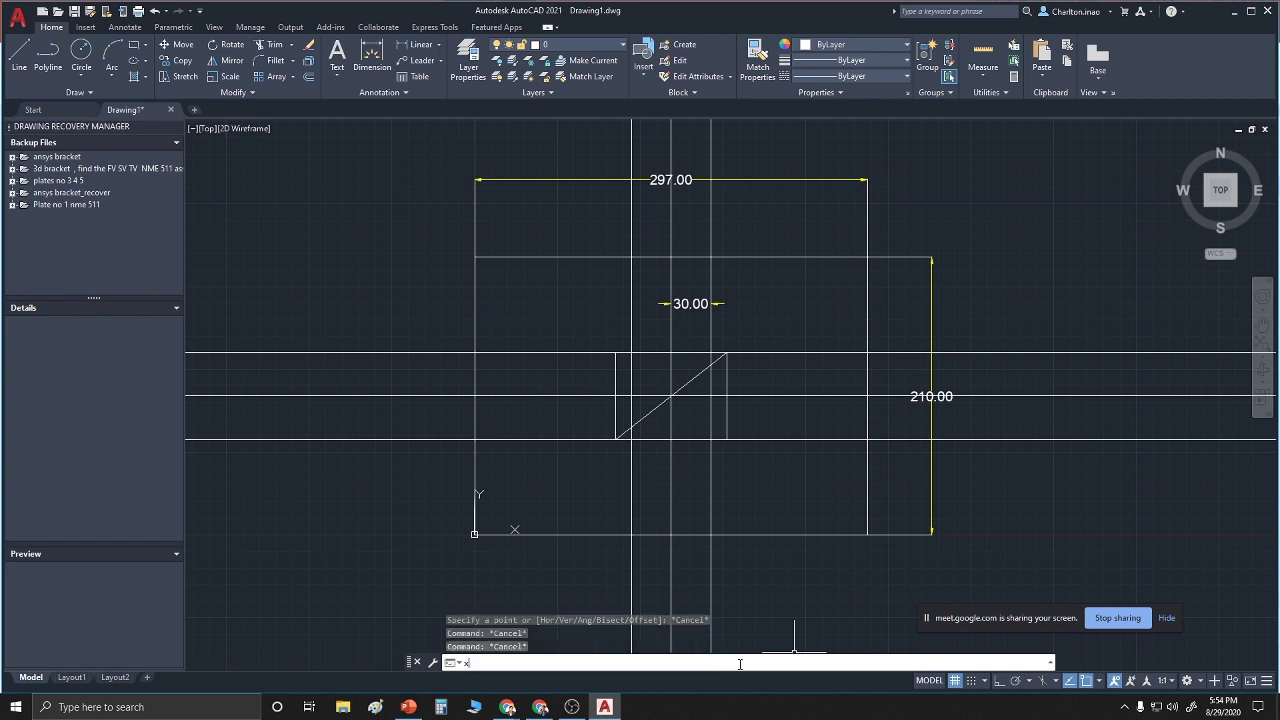
type("l")
key("Return")
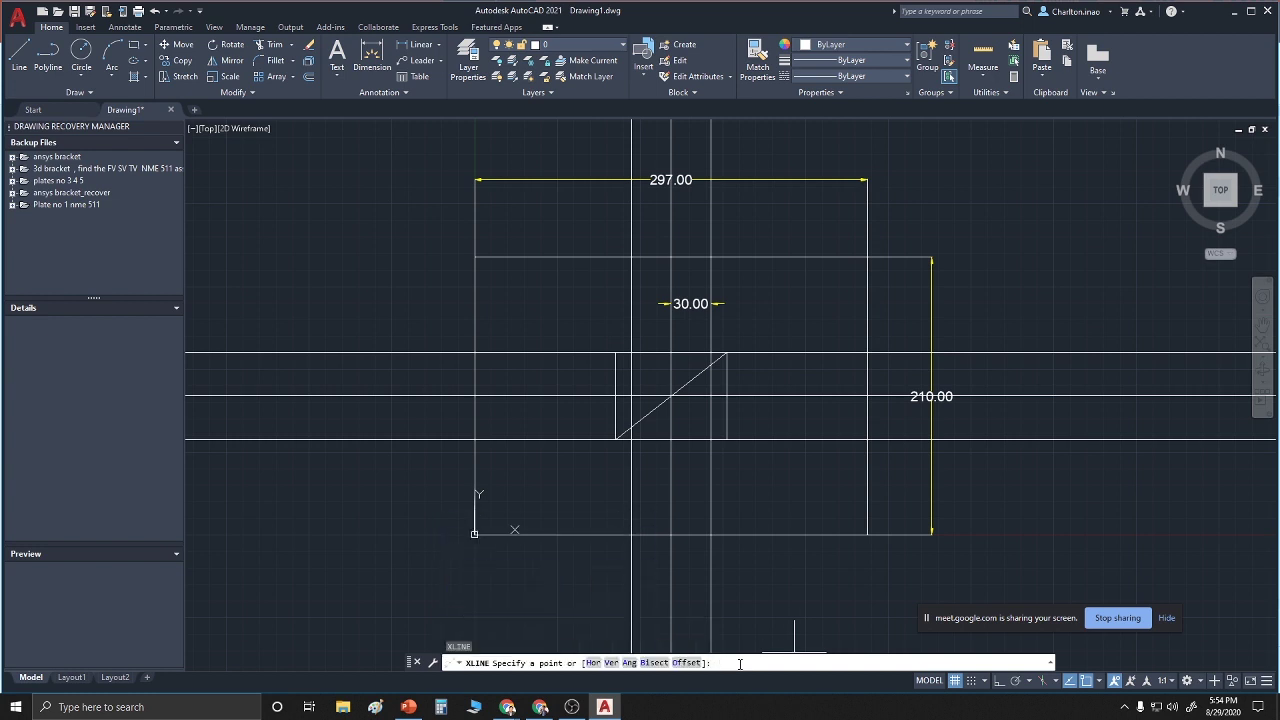
type("h")
key("Return")
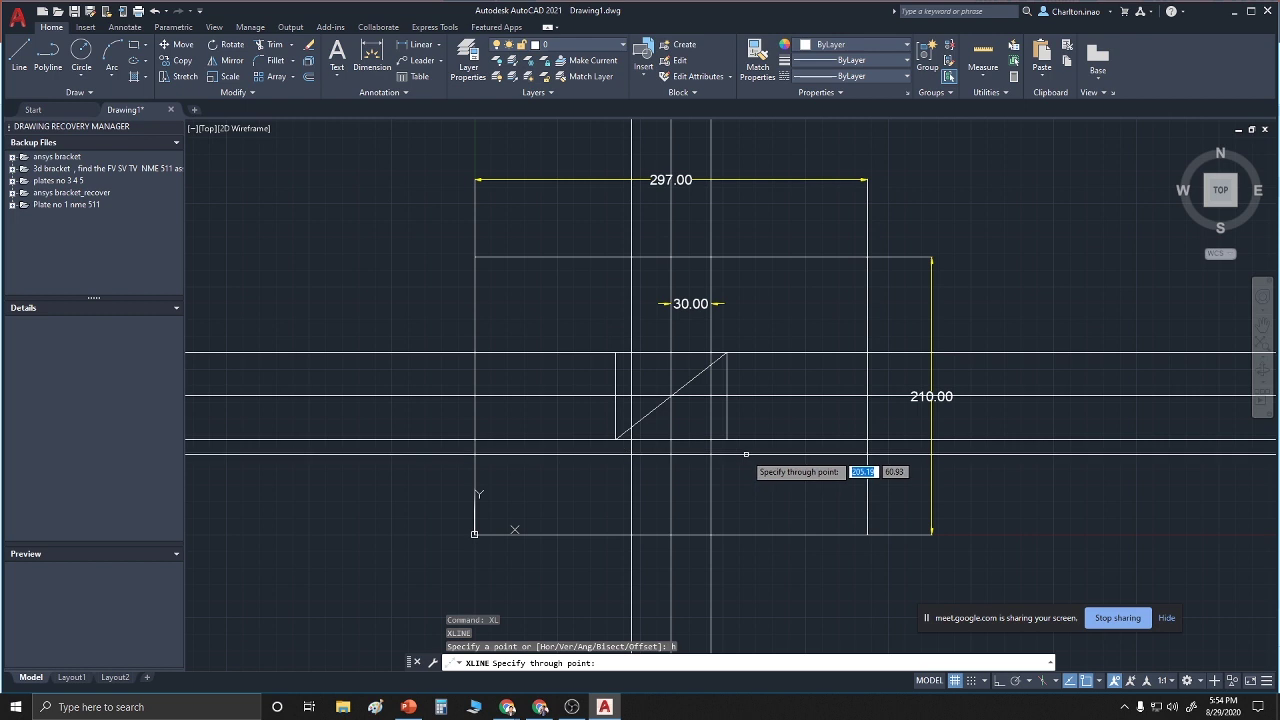
key("Escape")
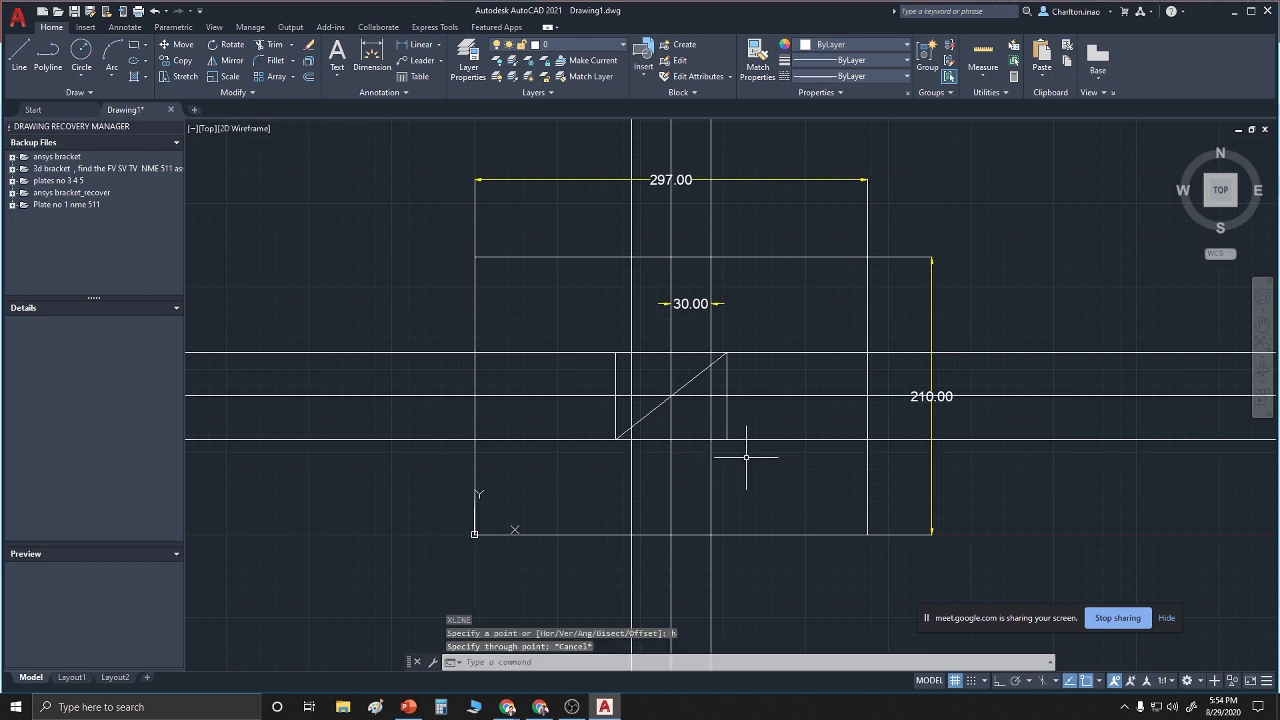
type("xl")
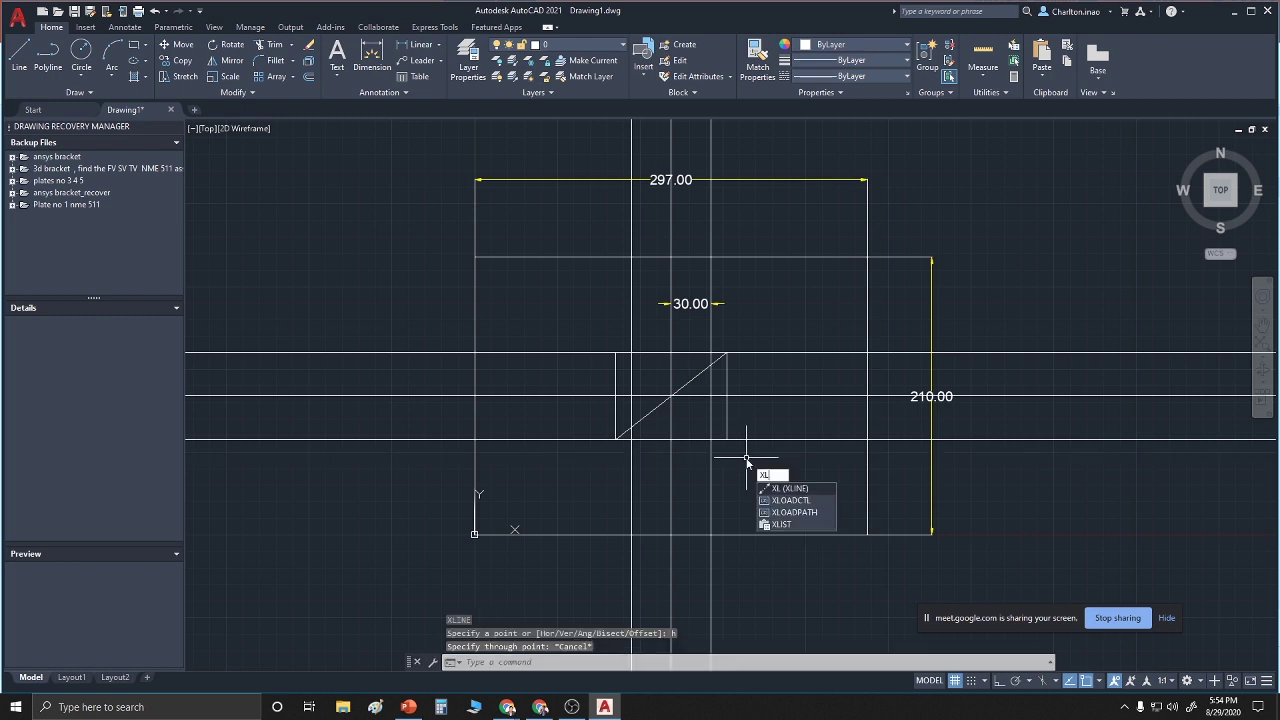
key("Return")
type("o")
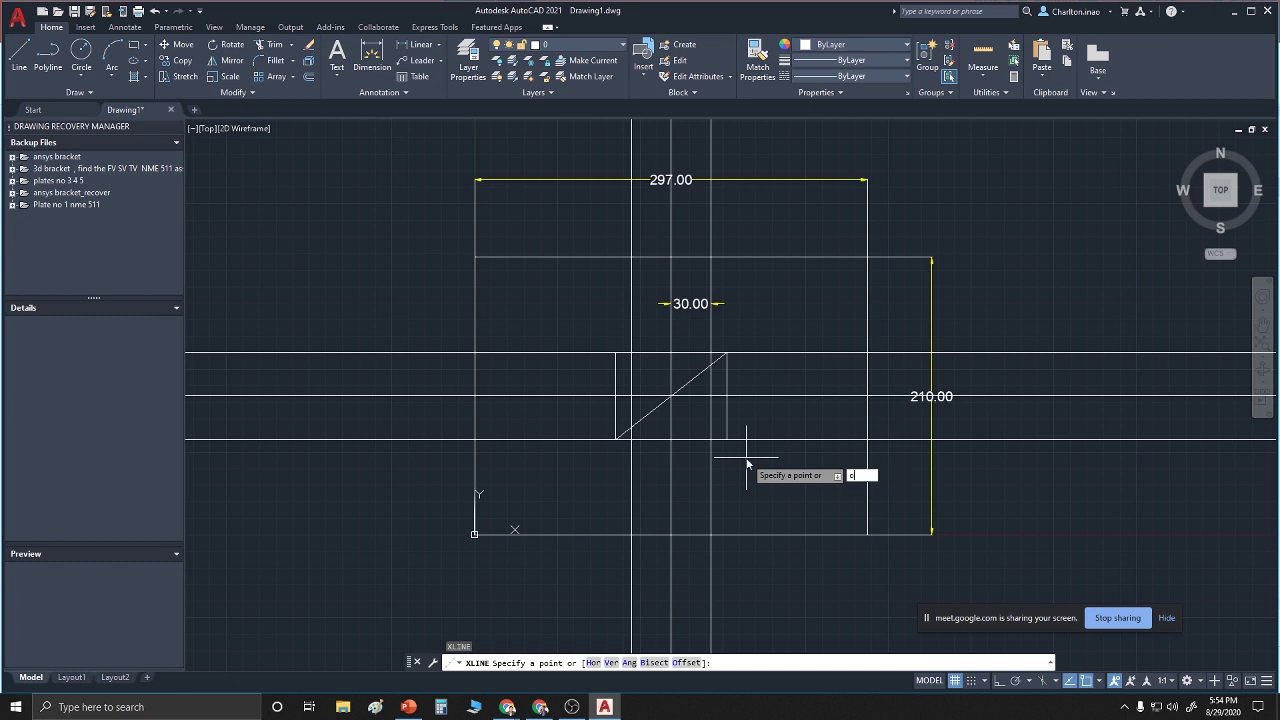
key("Return")
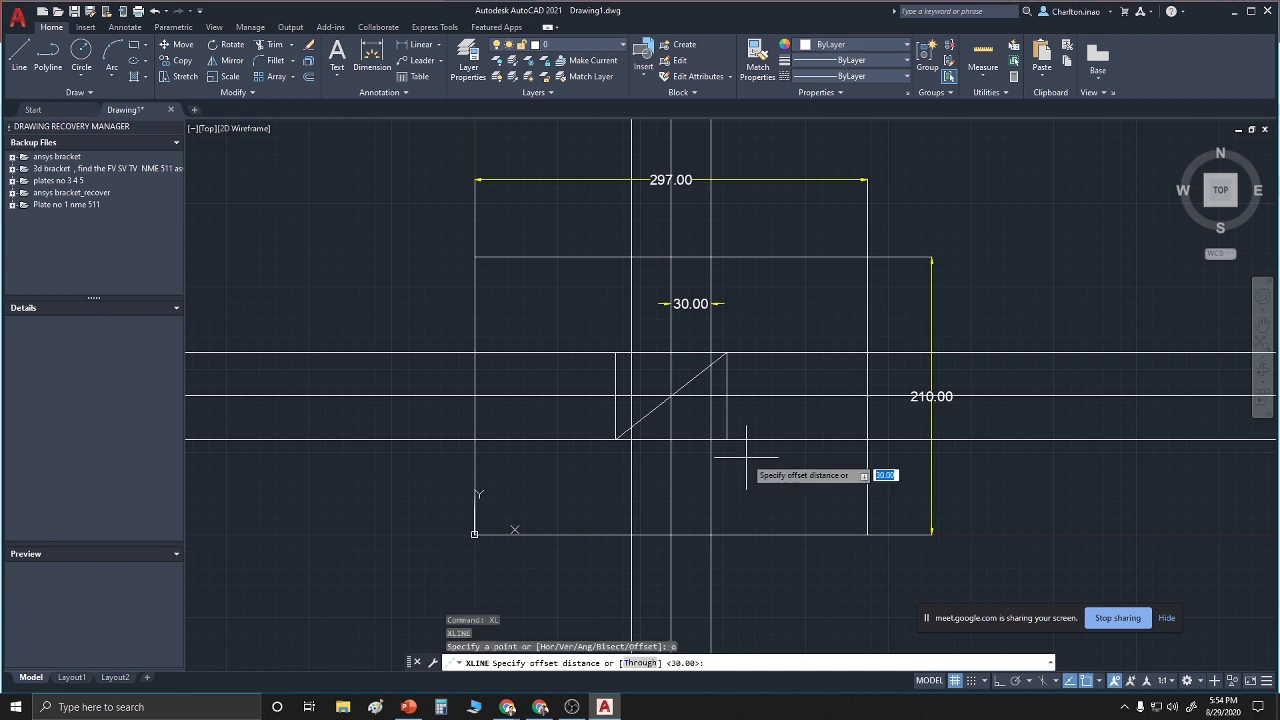
type("12")
key("Return")
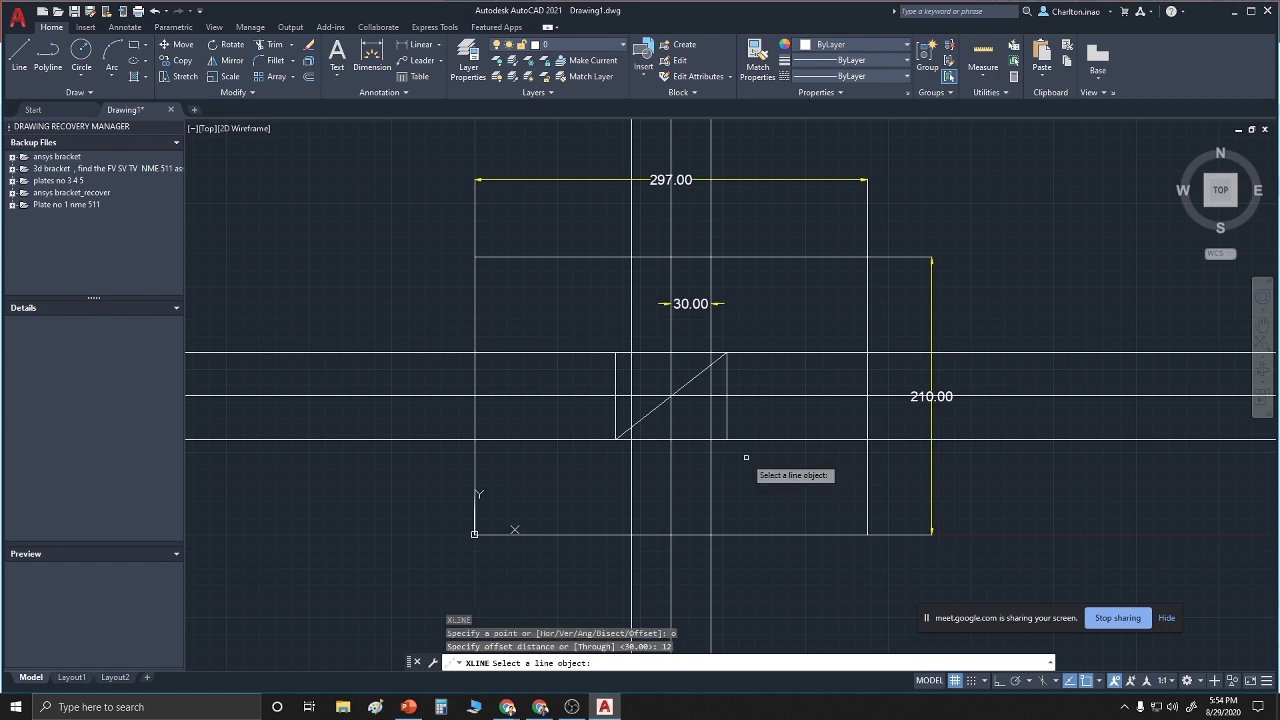
Offset construction lines 12 units below the diagonal's lower end and 12 units above a lower horizontal line
left_click(800, 353)
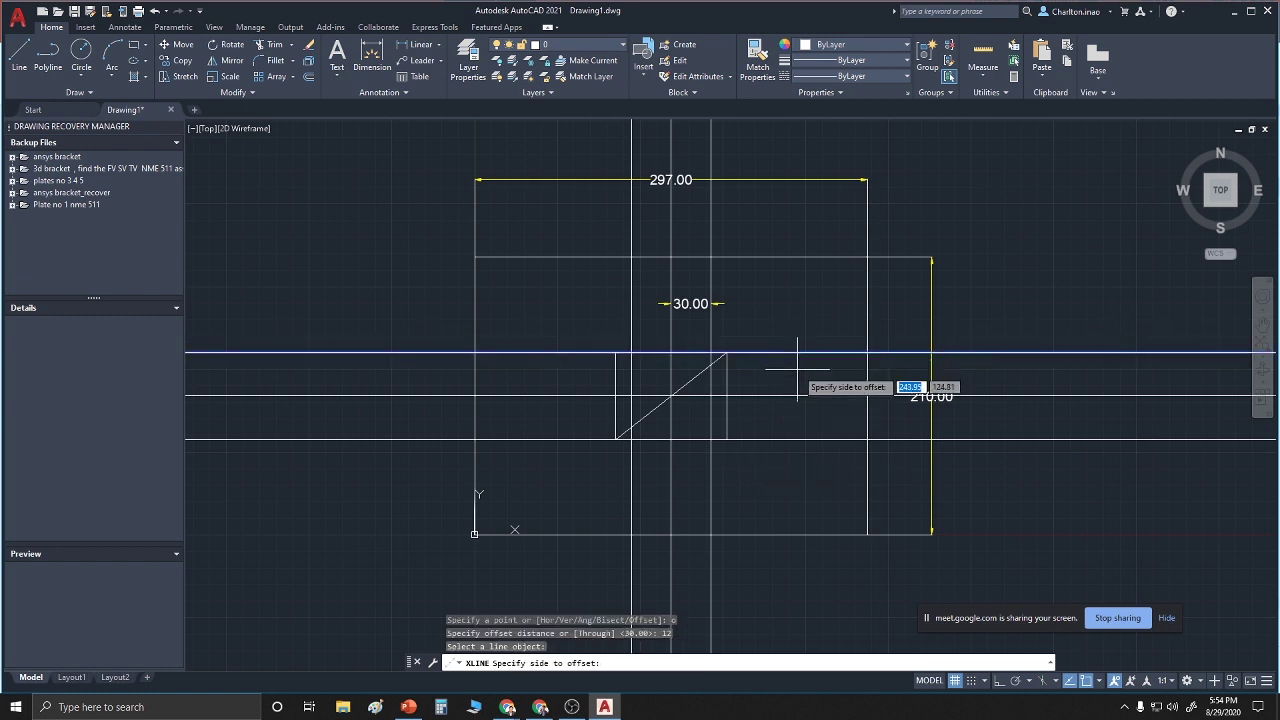
left_click(797, 363)
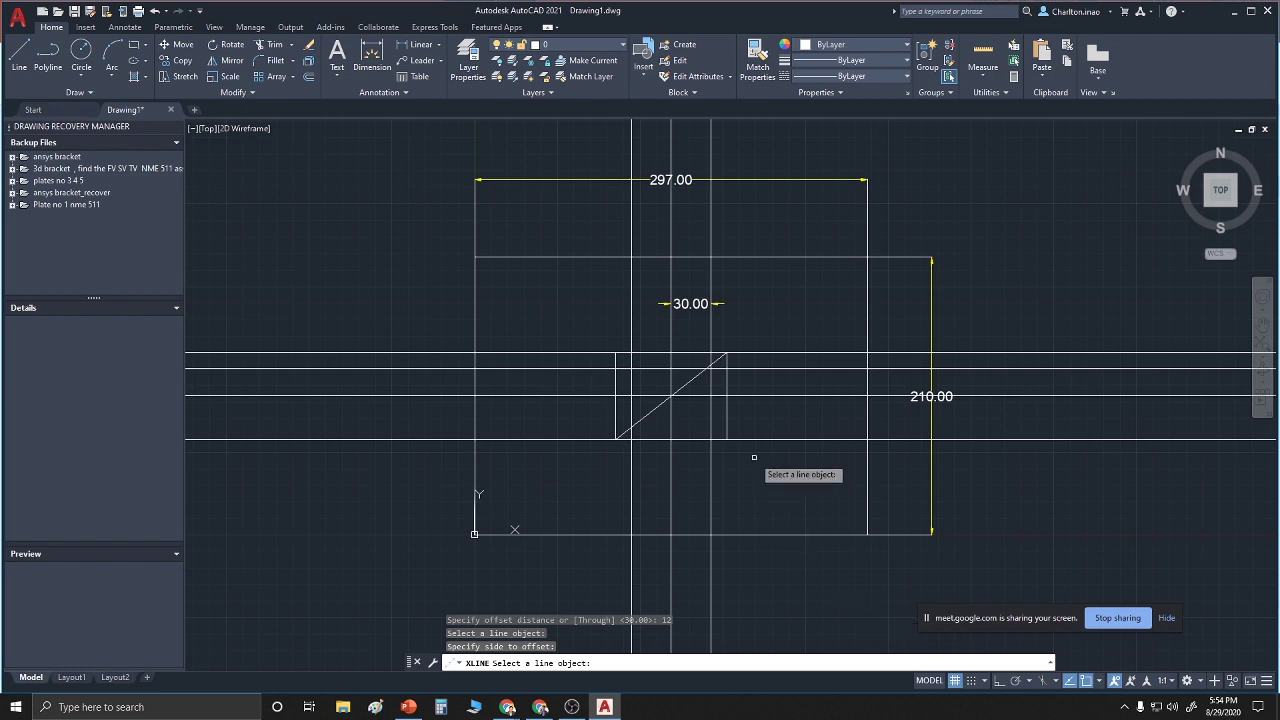
scroll(754, 457, "up", 2)
scroll(754, 457, "up", 2)
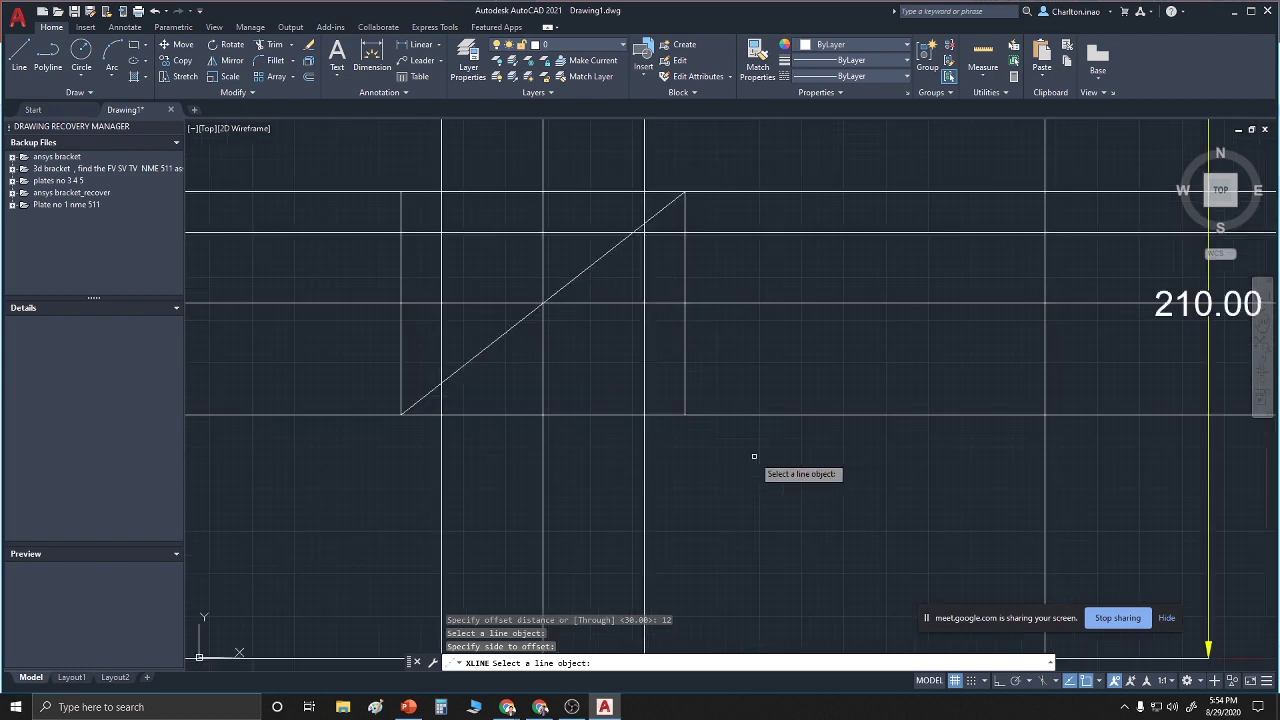
scroll(754, 457, "down", 2)
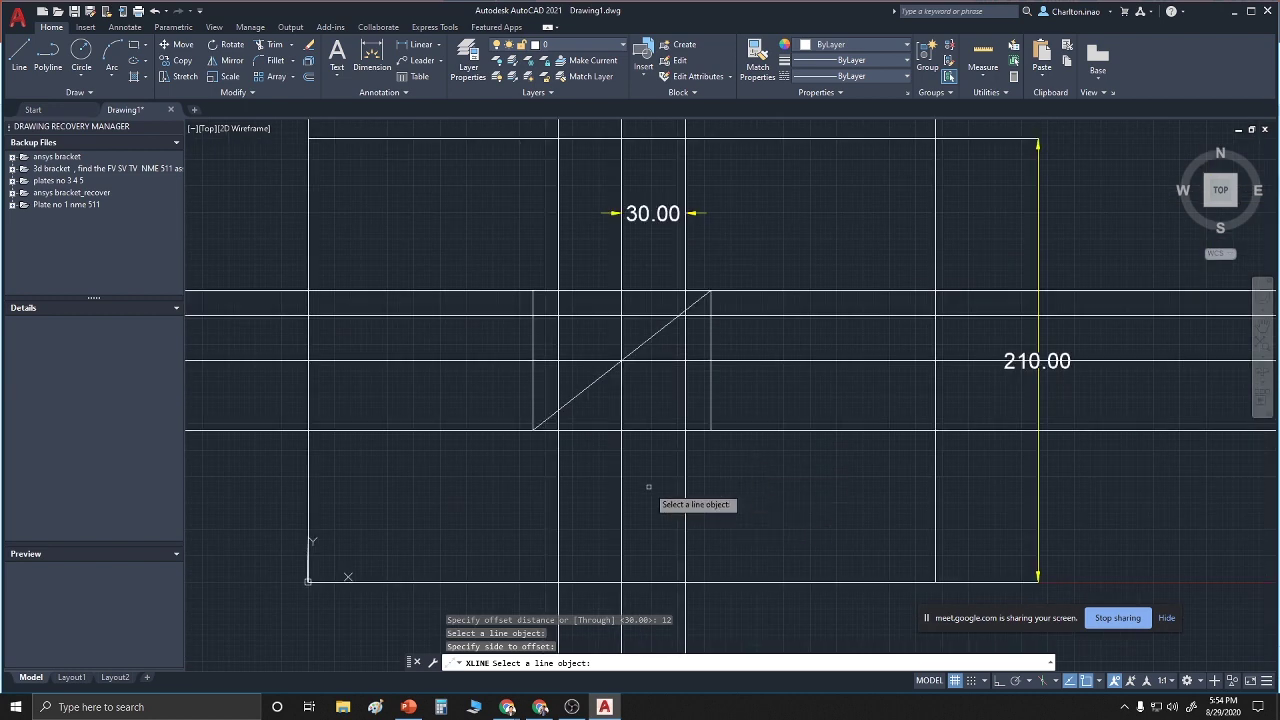
left_click(821, 431)
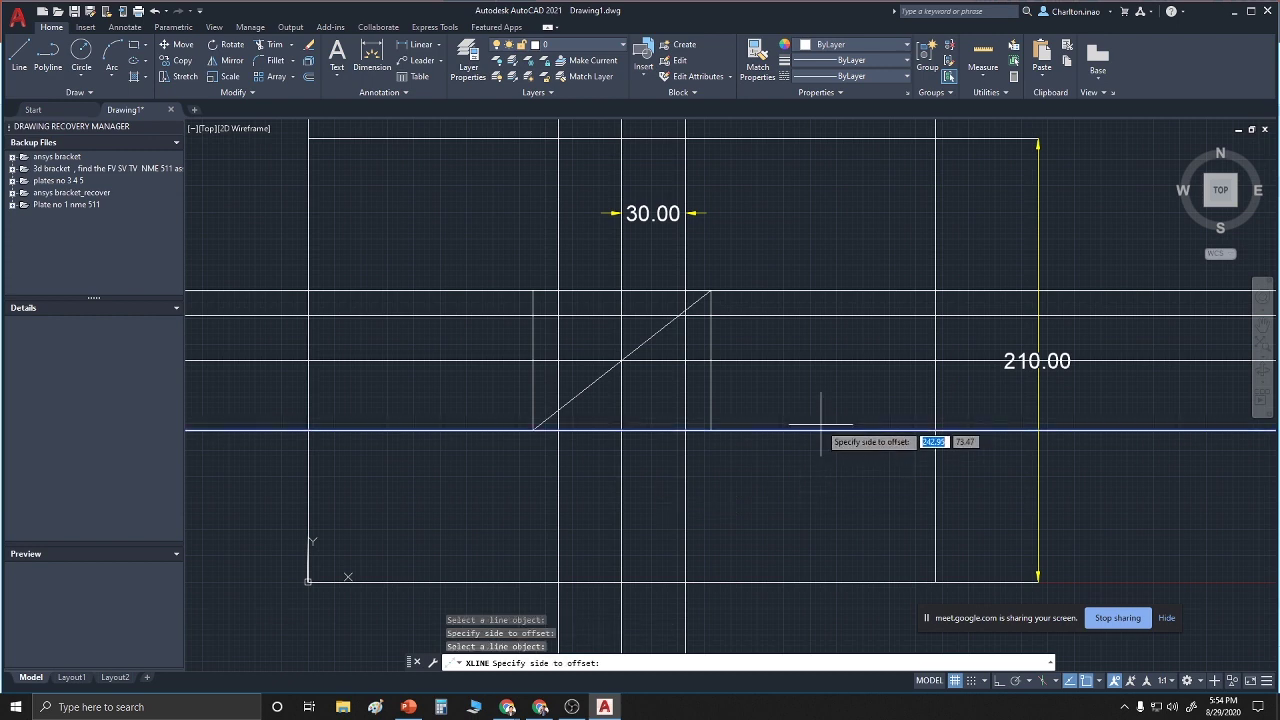
left_click(819, 413)
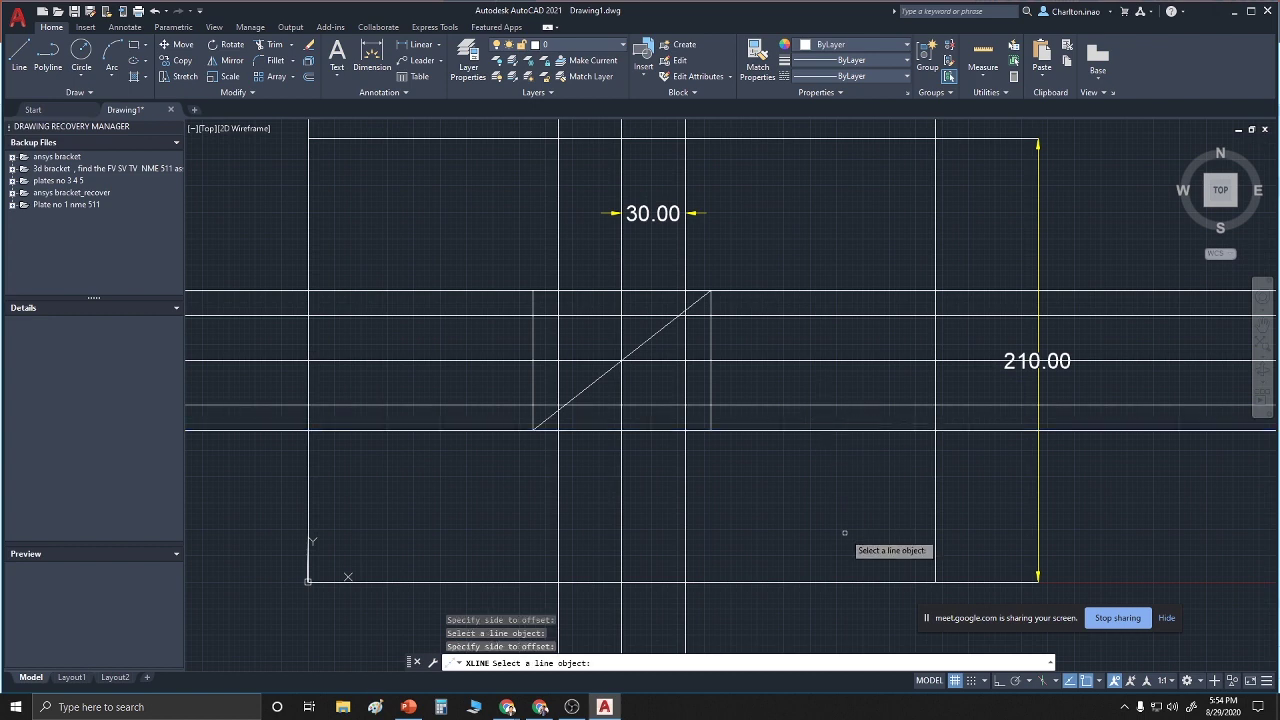
key("Escape")
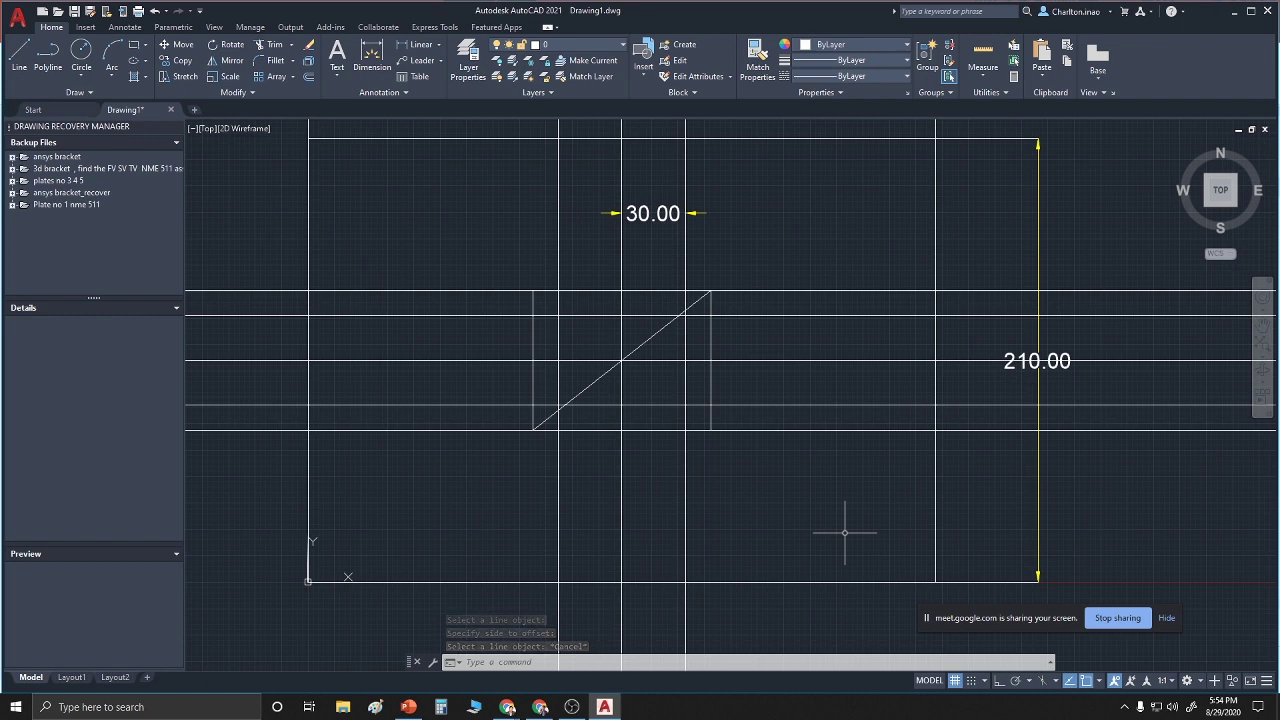
type("dimlin")
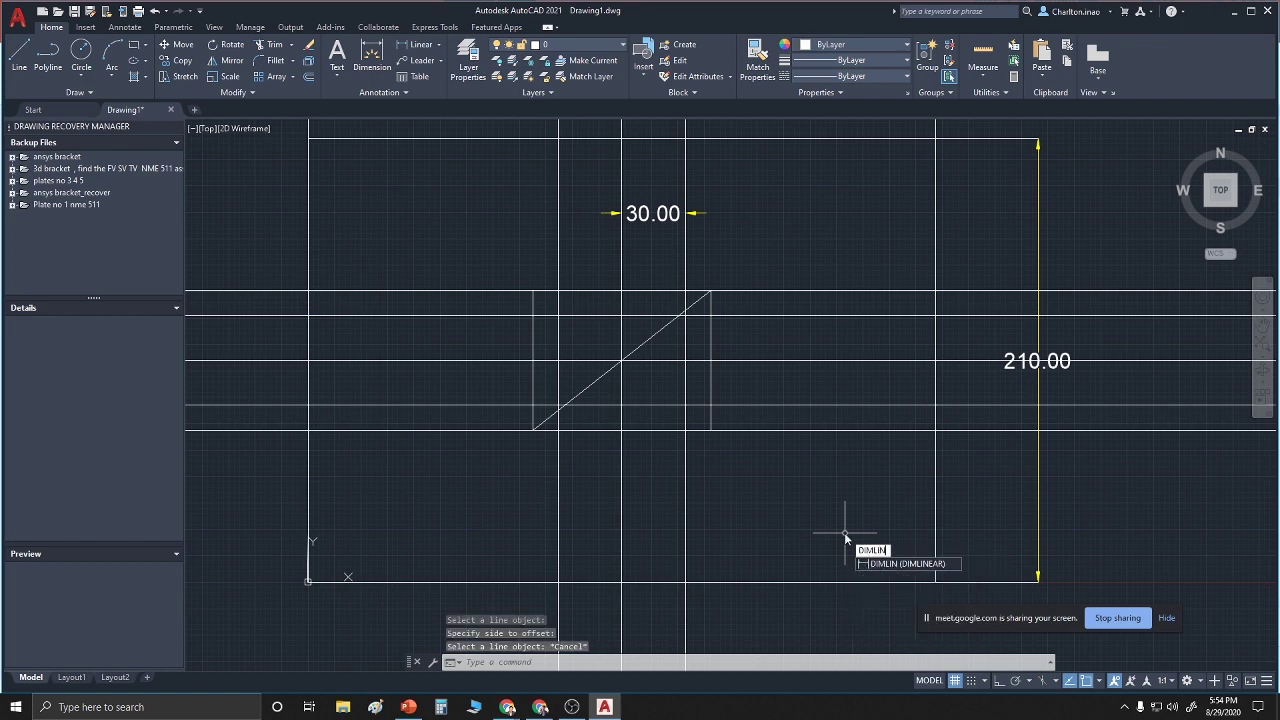
Add two 12.00 linear dimensions marking the new horizontal offsets
key("Return")
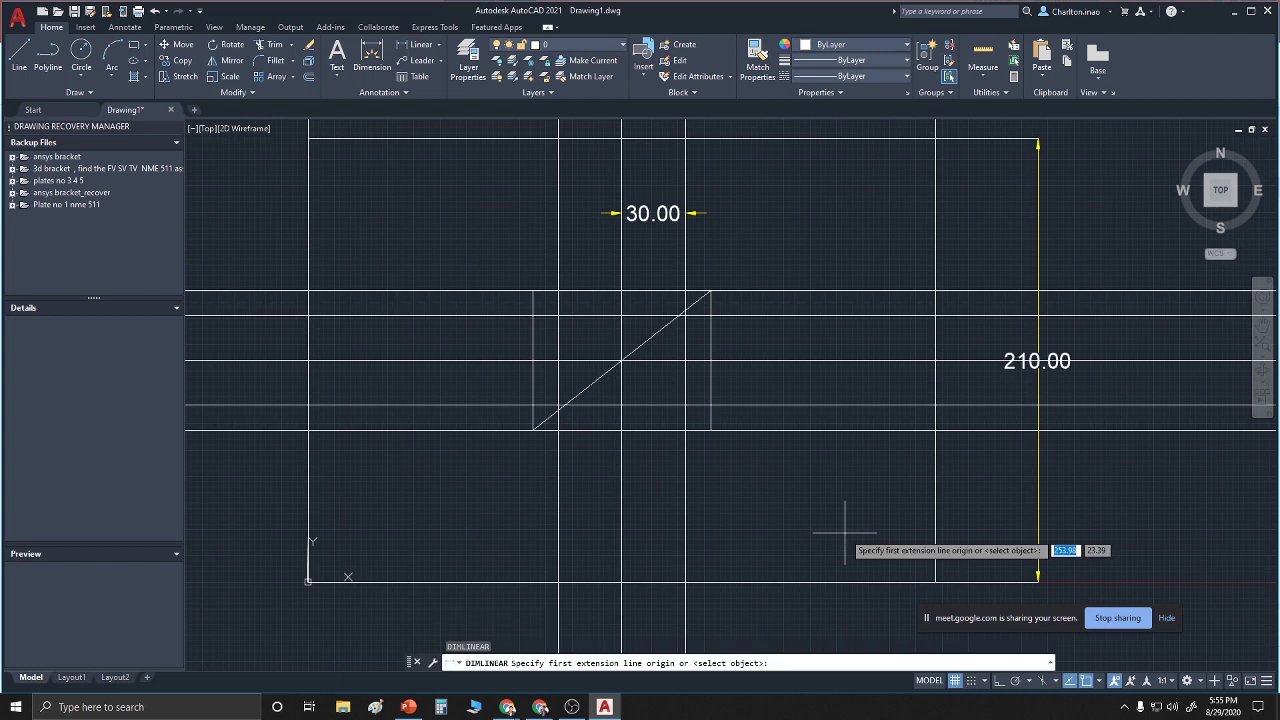
left_click(685, 294)
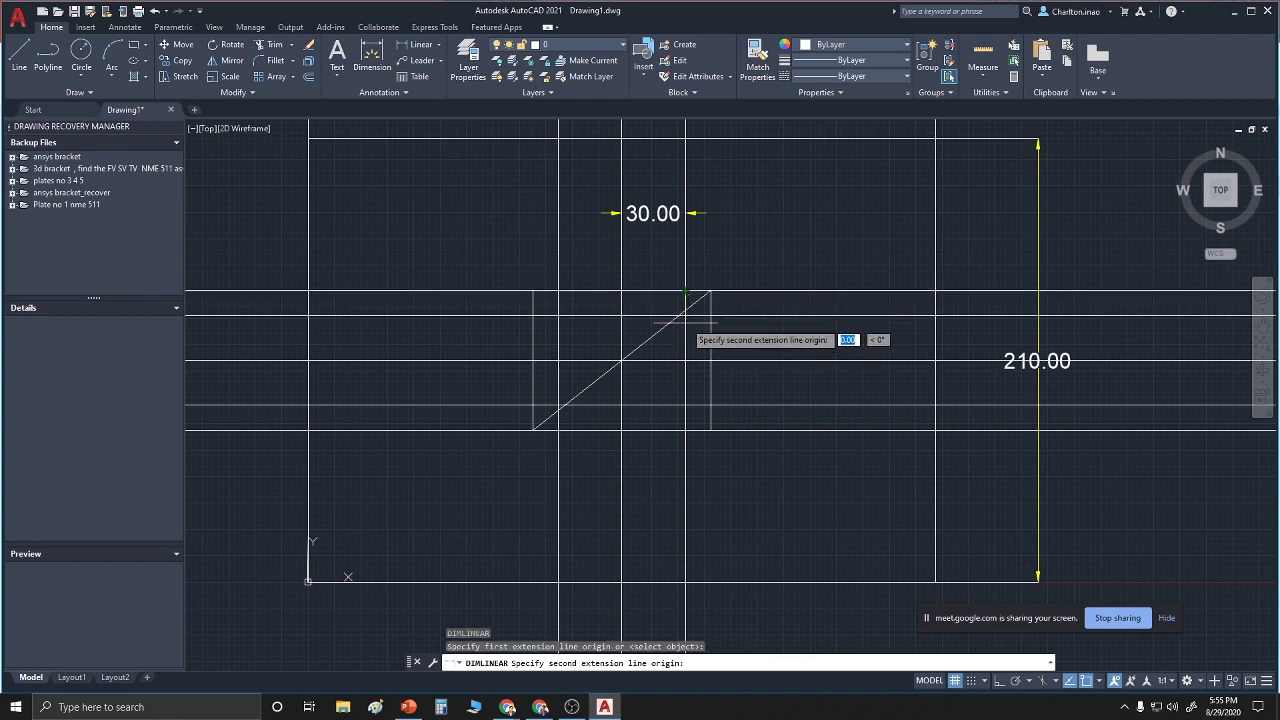
left_click(686, 320)
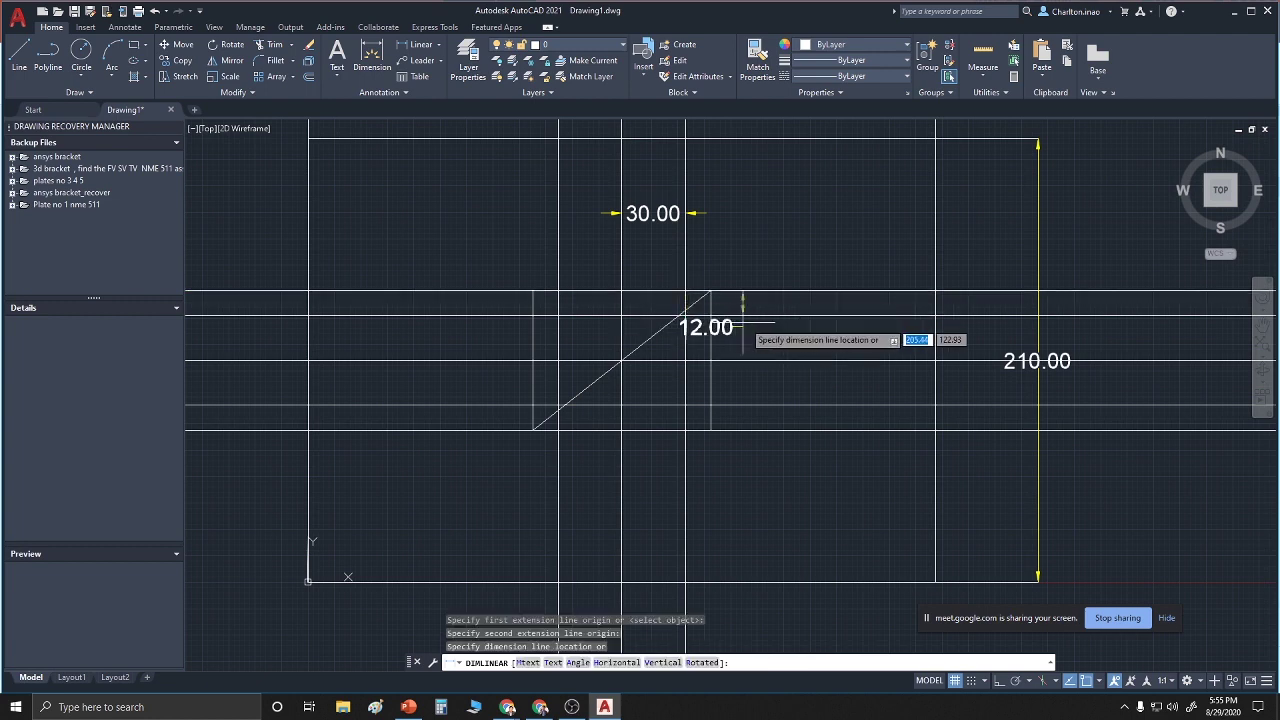
left_click(831, 322)
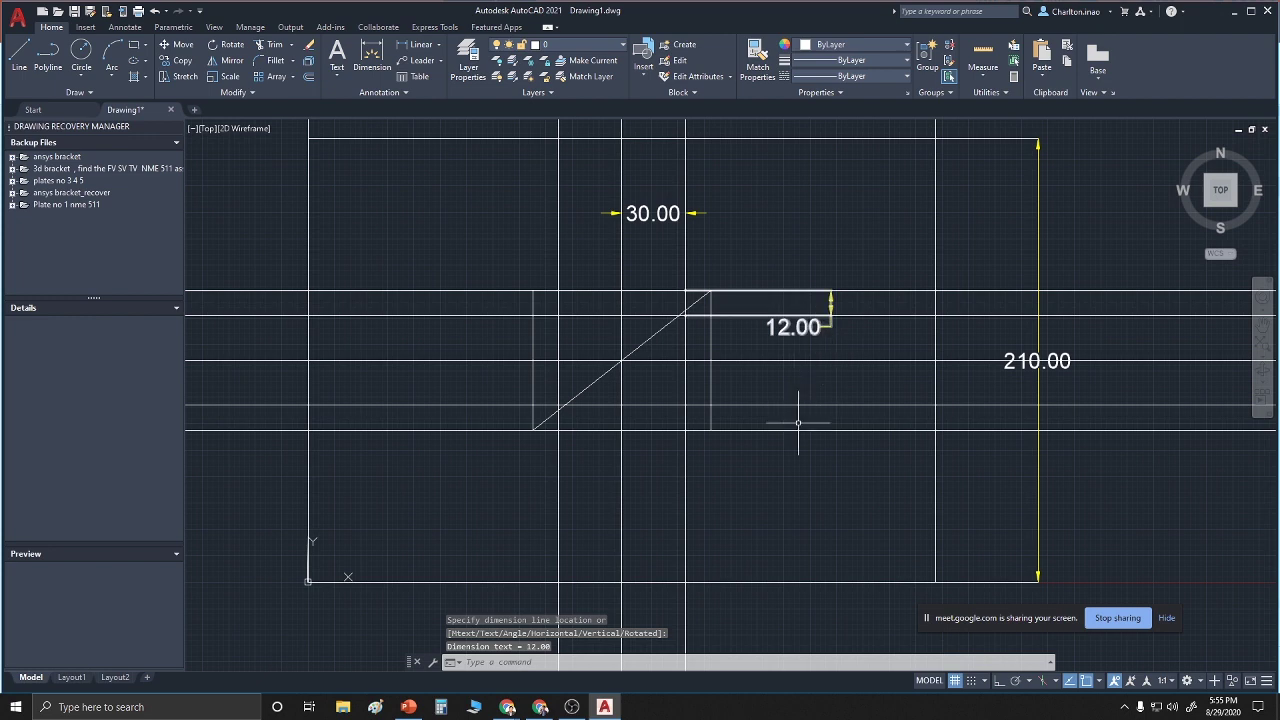
right_click(788, 464)
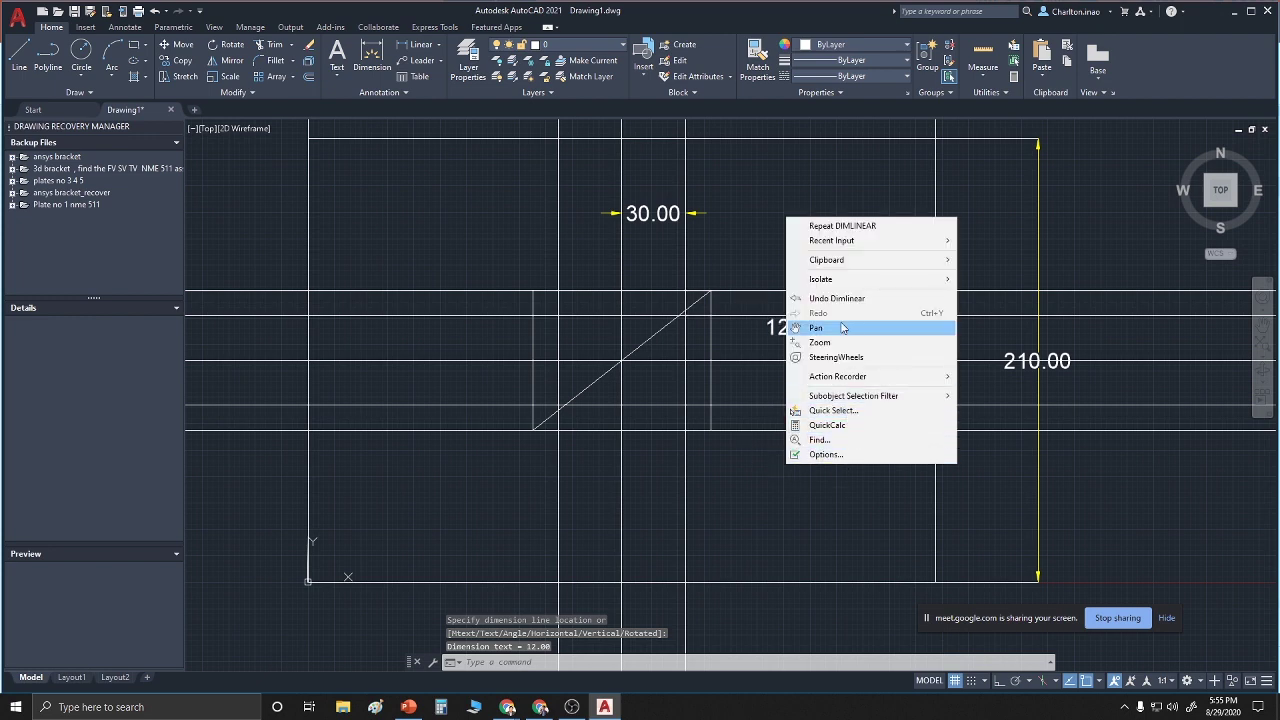
left_click(845, 227)
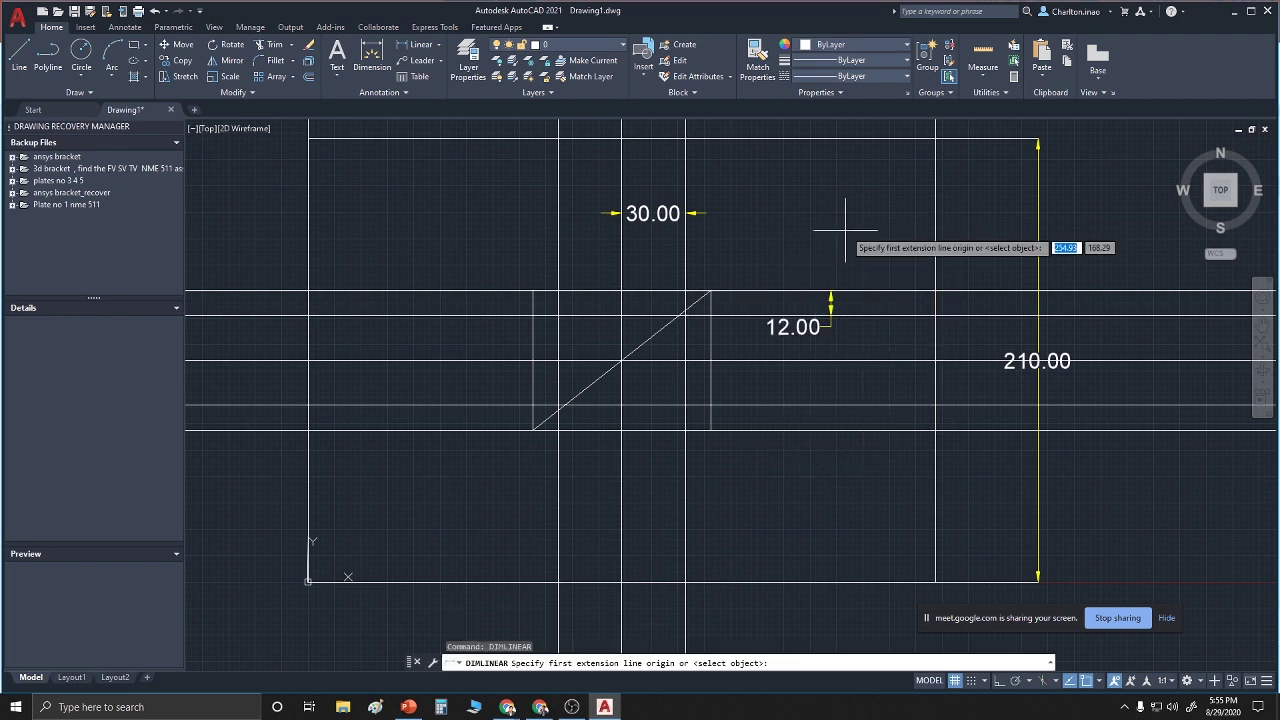
left_click(710, 430)
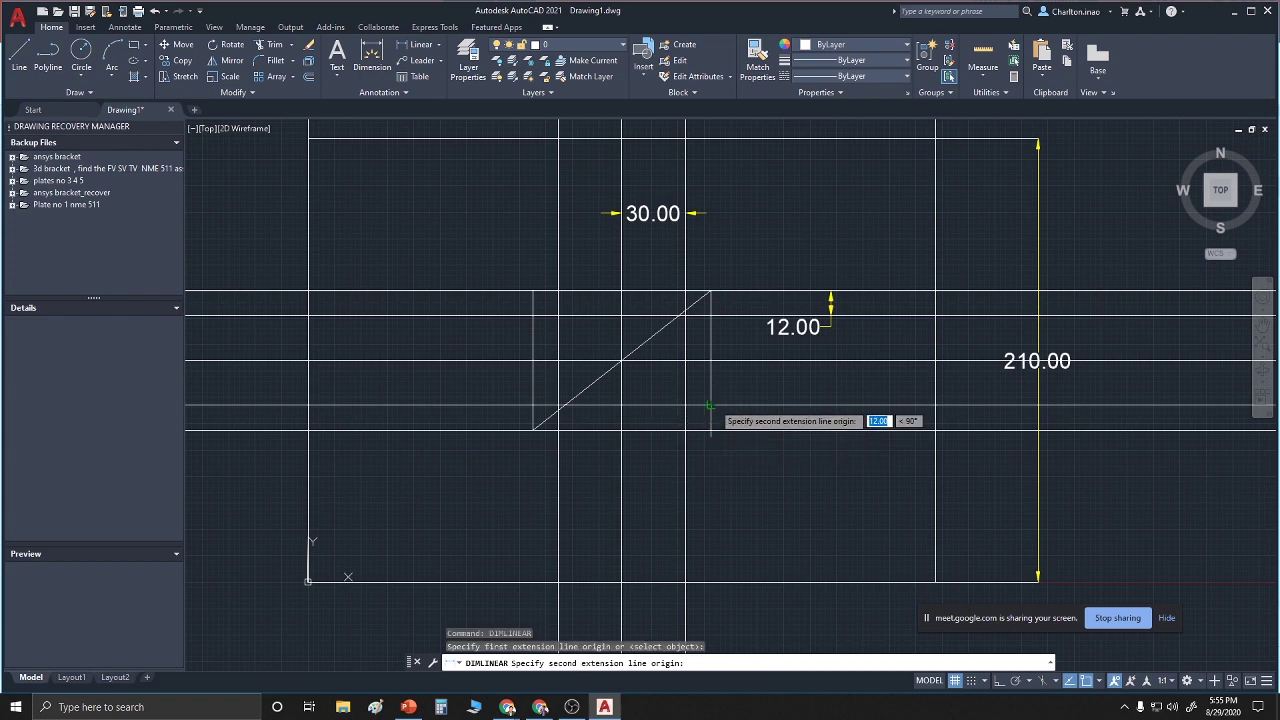
left_click(710, 405)
left_click(712, 438)
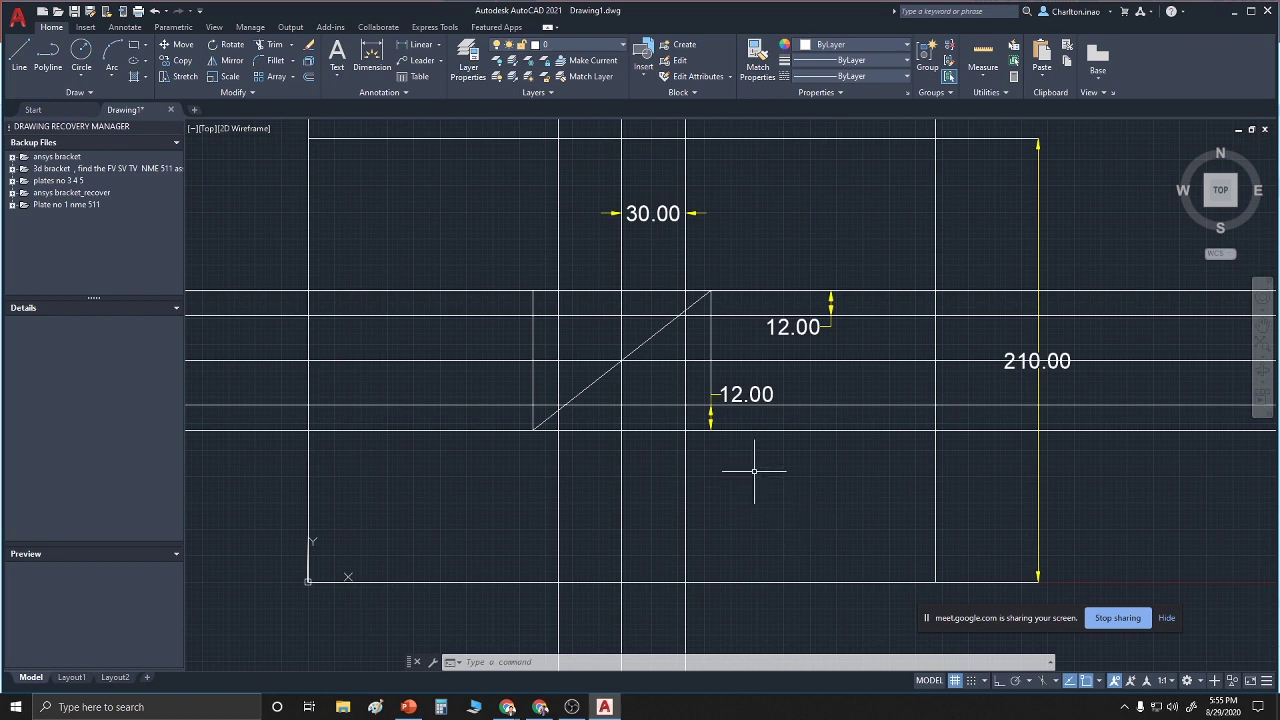
Erase the diagonal line inside the small box
scroll(754, 471, "up", 2)
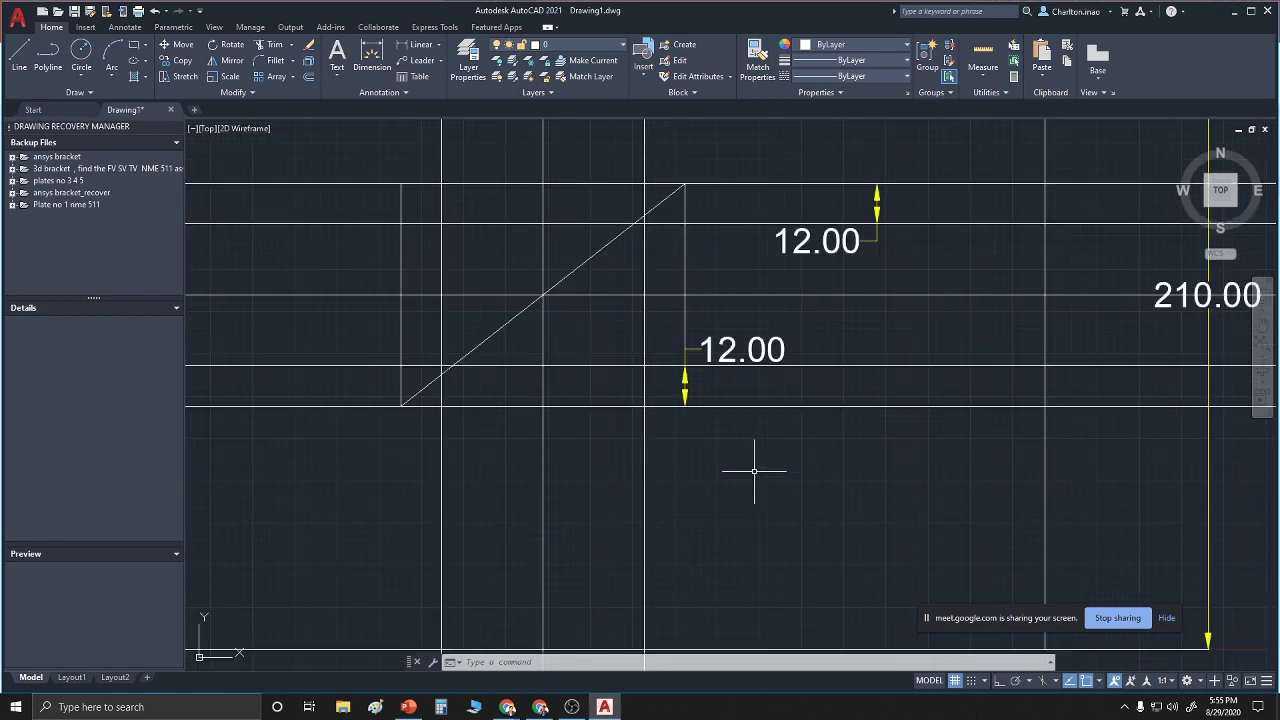
type("e")
key("Return")
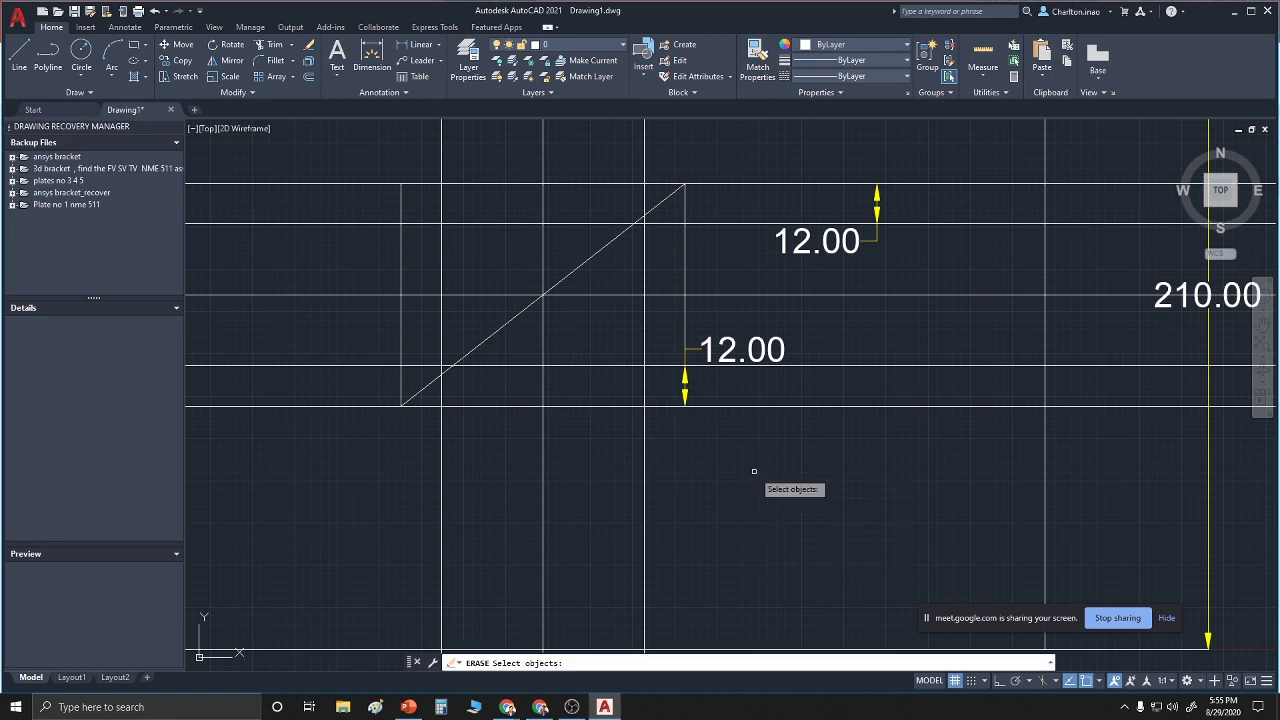
left_click(587, 264)
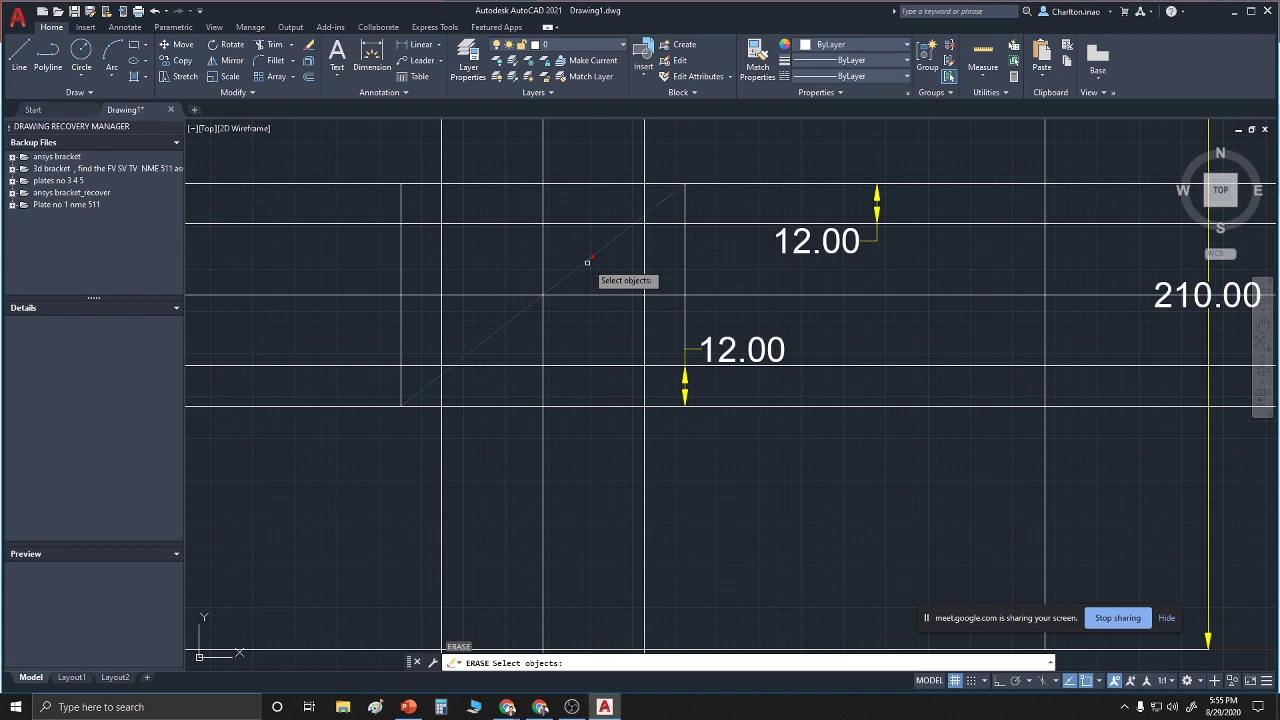
key("Return")
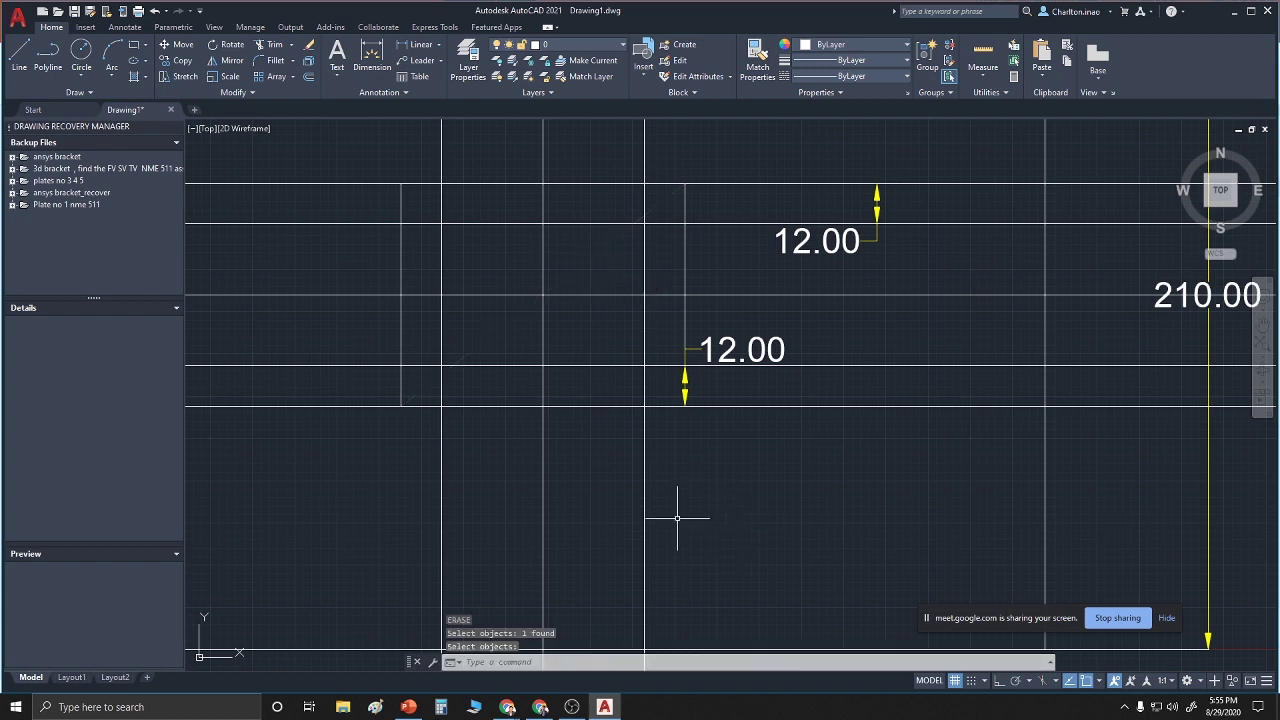
Draw a radius-5 circle centred on the construction-line intersection near the upper 12.00 dimension
type("c")
key("Return")
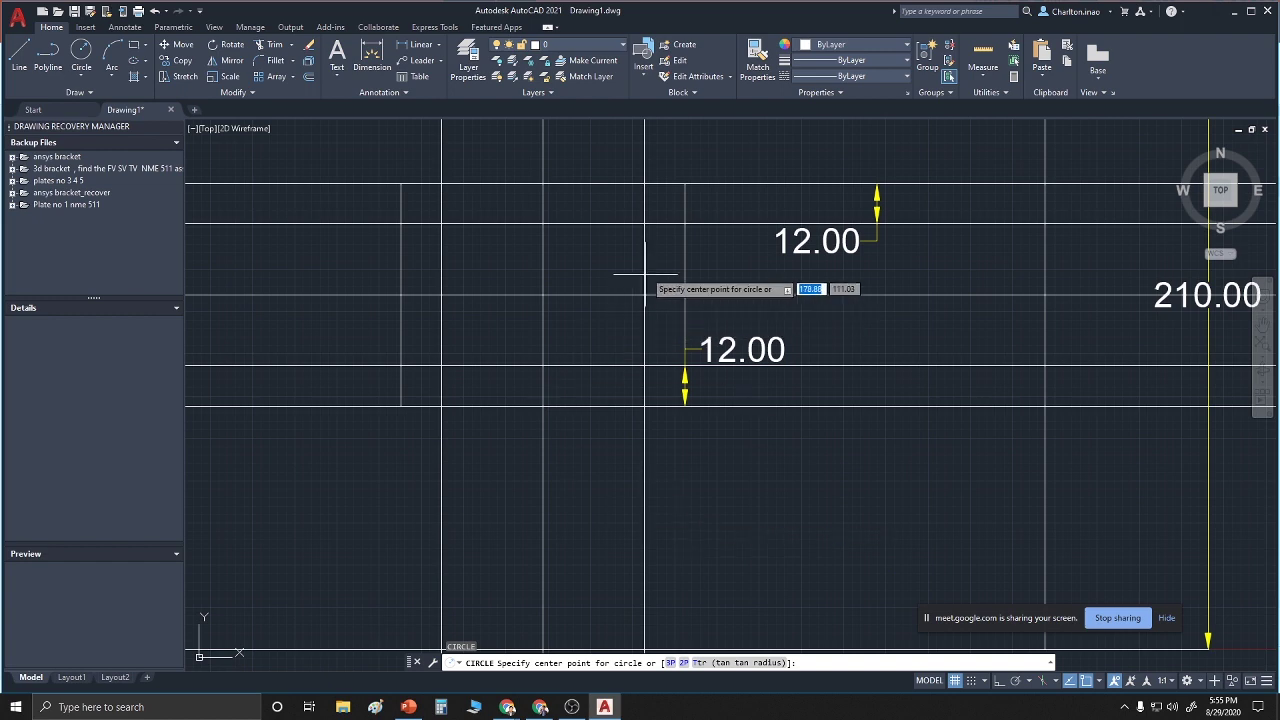
left_click(645, 222)
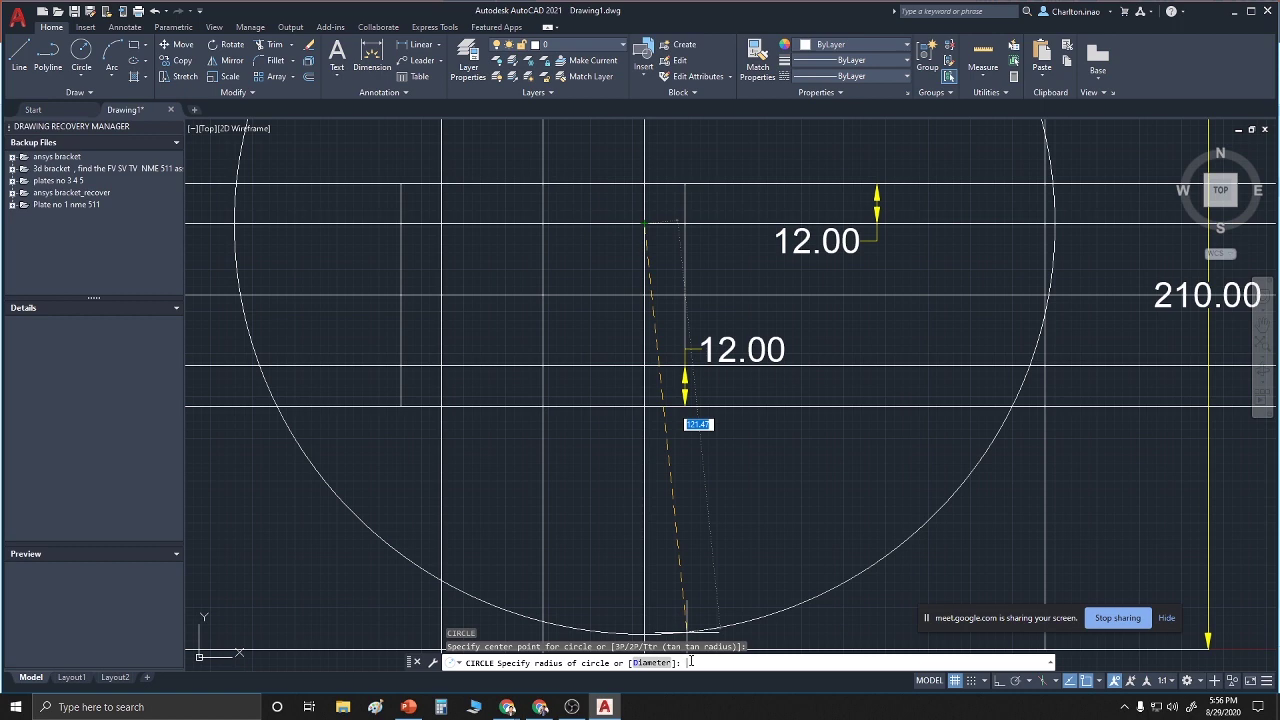
type("5")
key("Escape")
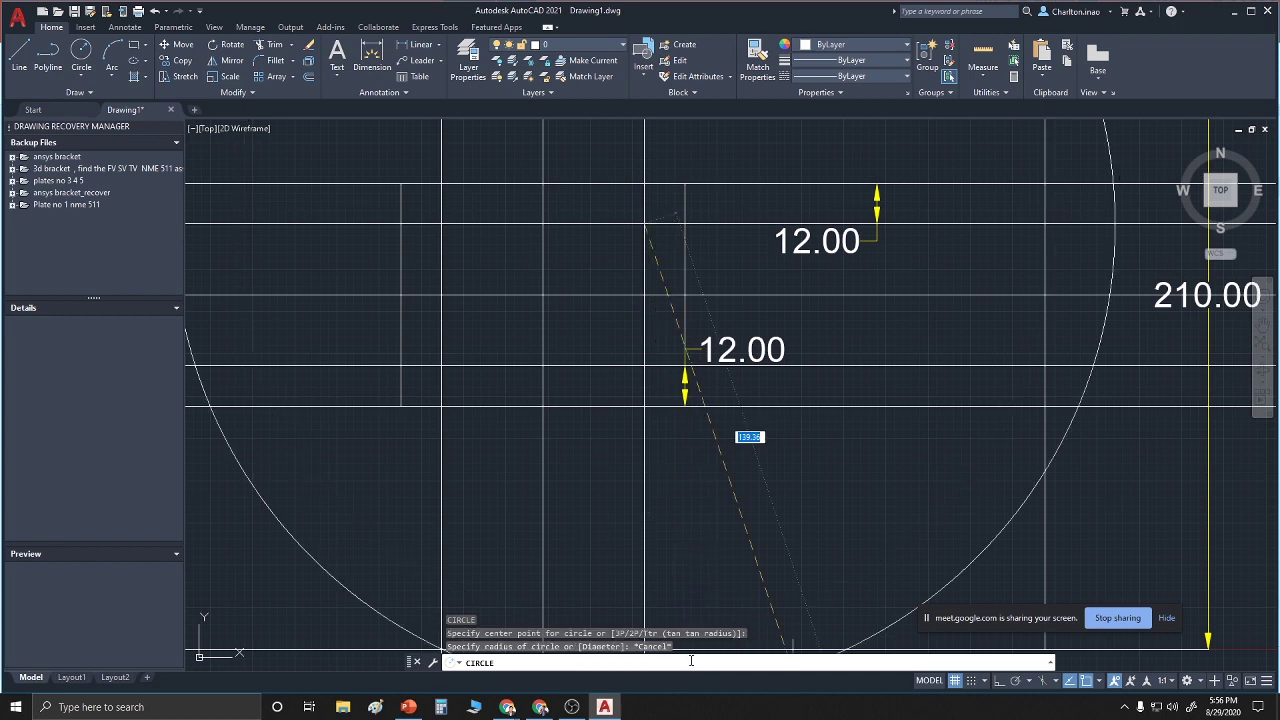
type("5")
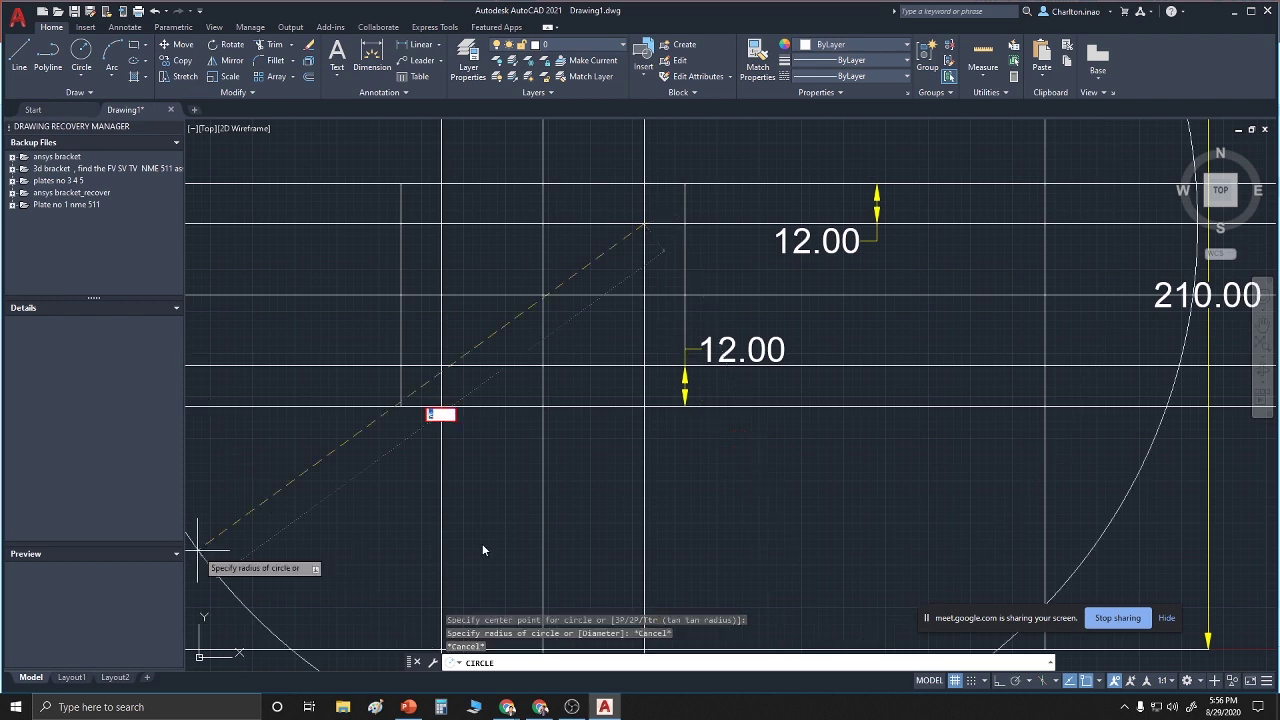
scroll(278, 508, "down", 4)
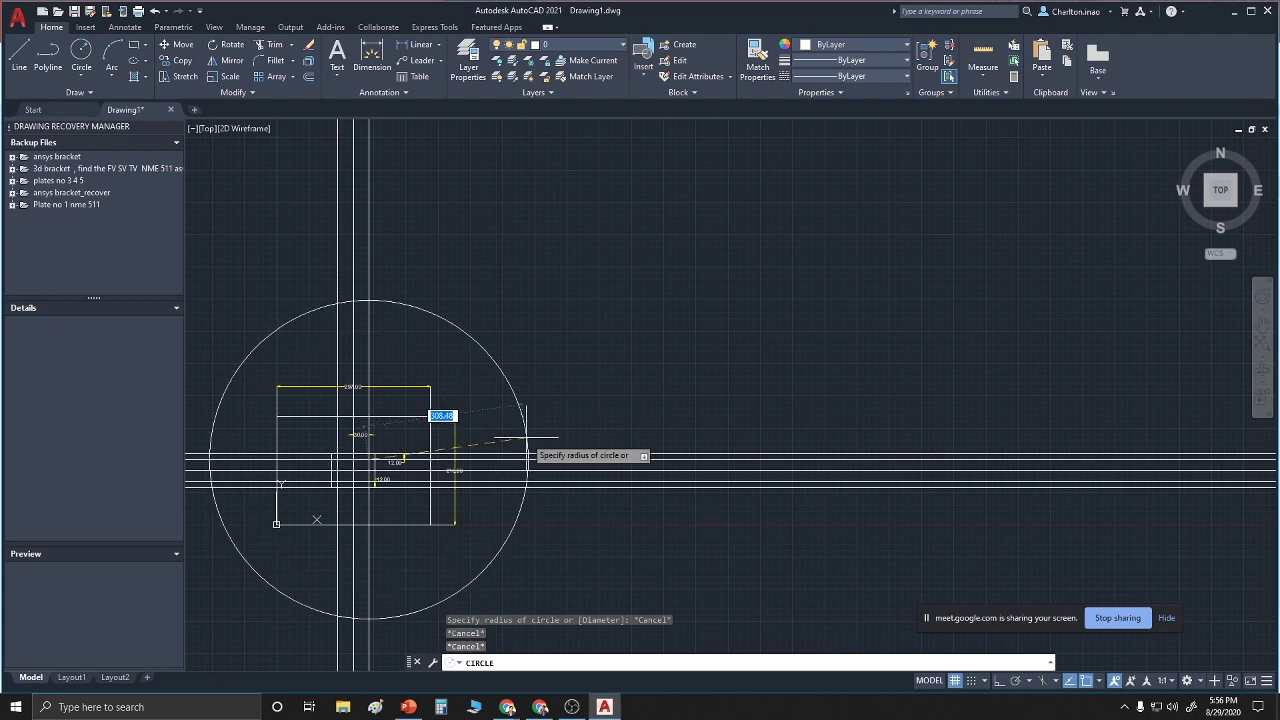
type("5")
key("Return")
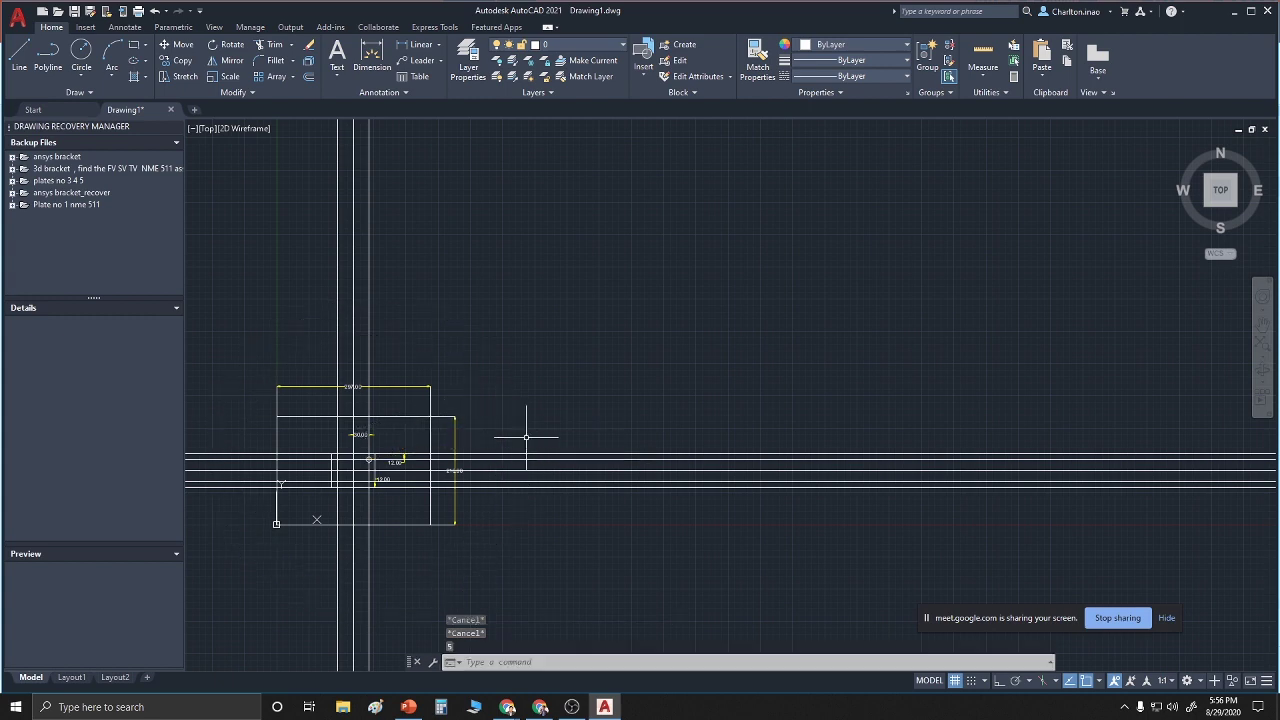
Pan the view to bring the bracket construction lines back into view
scroll(338, 411, "up", 2)
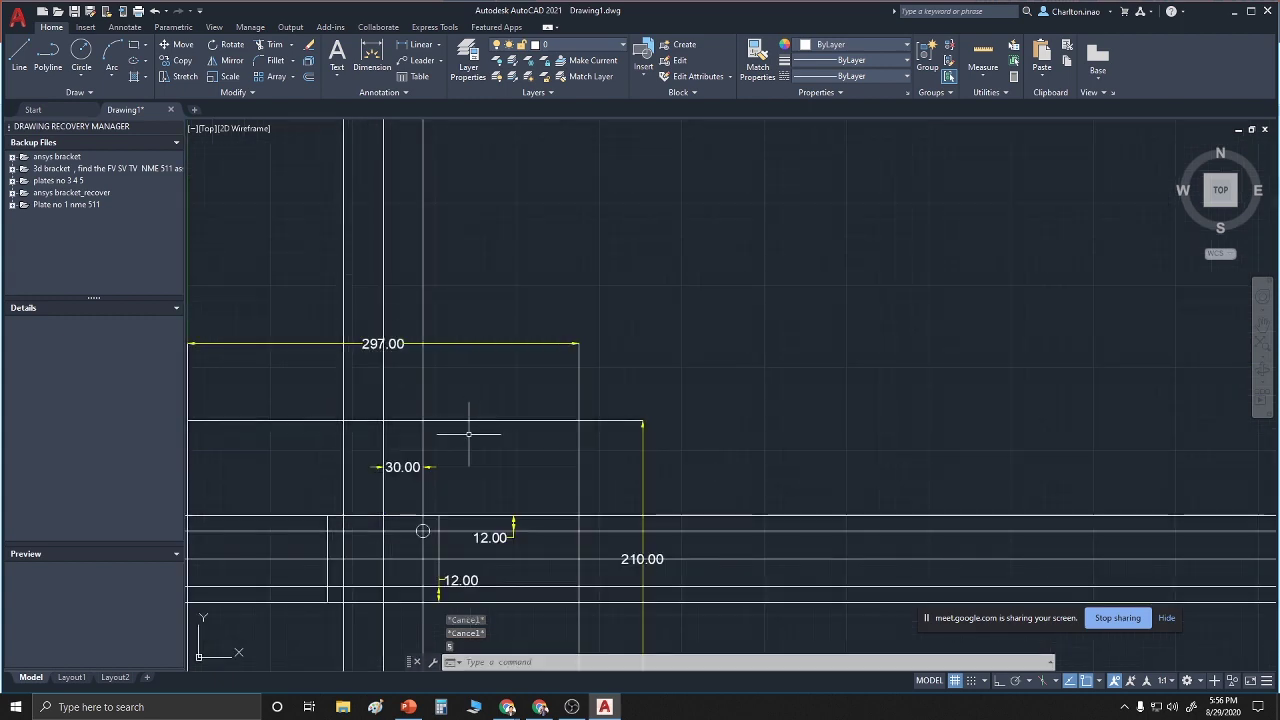
right_click(552, 398)
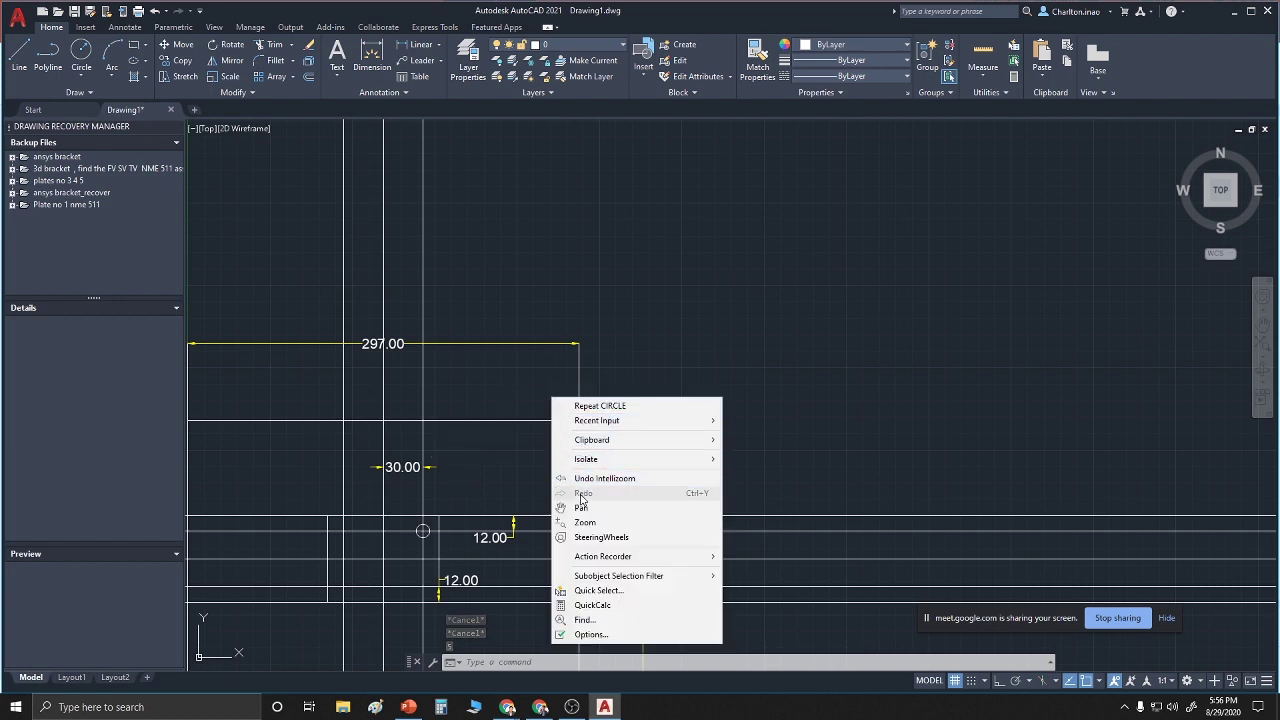
left_click(581, 508)
mouse_move(500, 530)
left_mouse_down()
mouse_move(698, 305)
mouse_move(730, 300)
mouse_move(708, 354)
left_mouse_up()
scroll(707, 368, "up", 2)
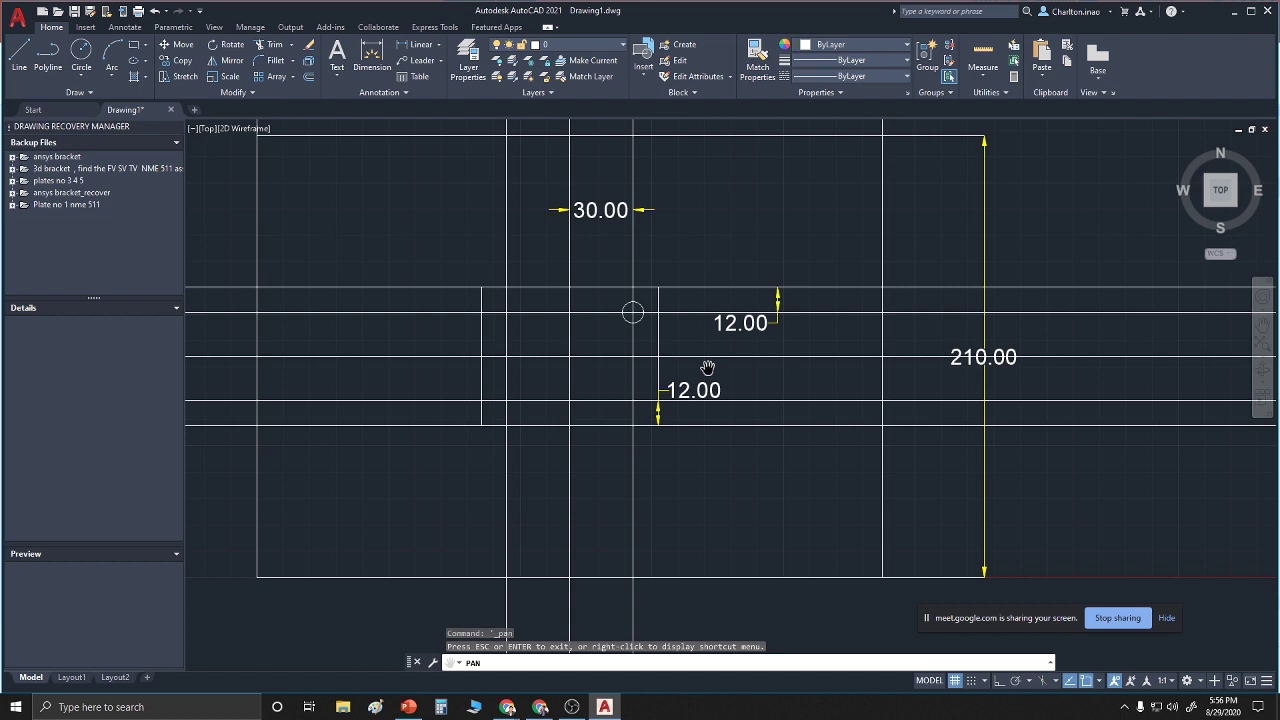
right_click(707, 368)
left_click(720, 374)
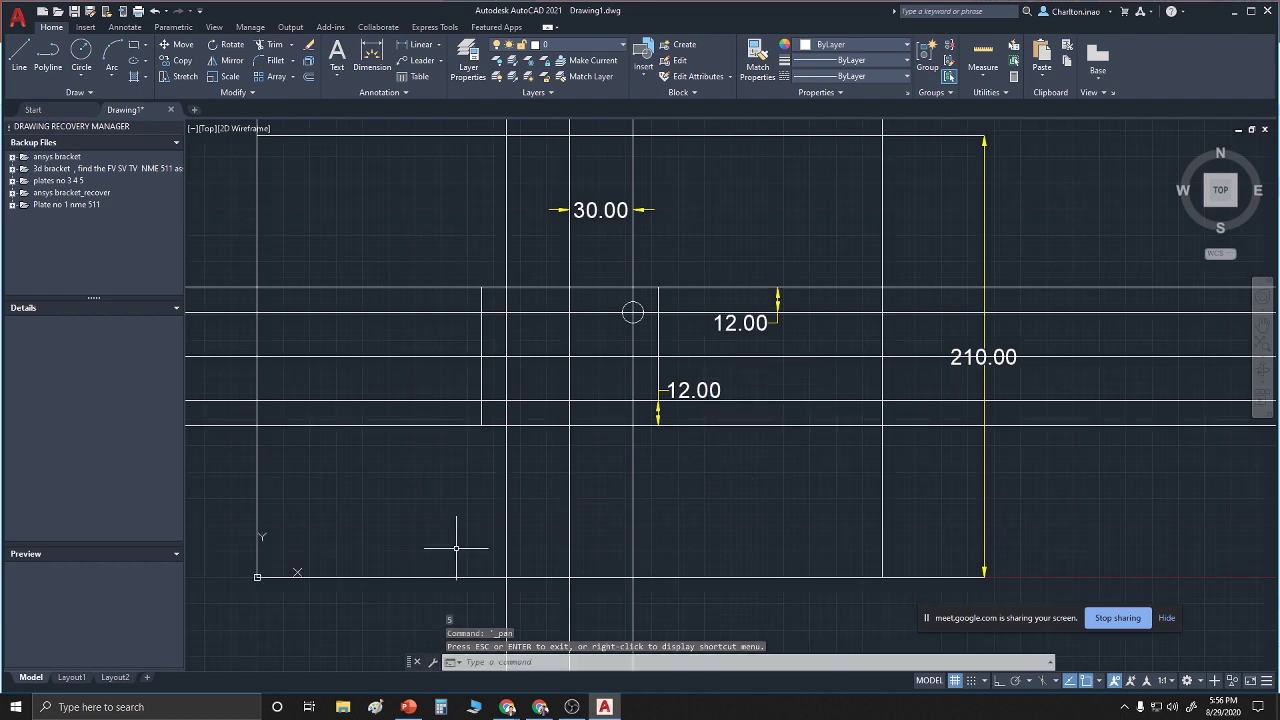
Copy the radius-5 circle from its centre to the left and lower construction-line intersections
type("CO")
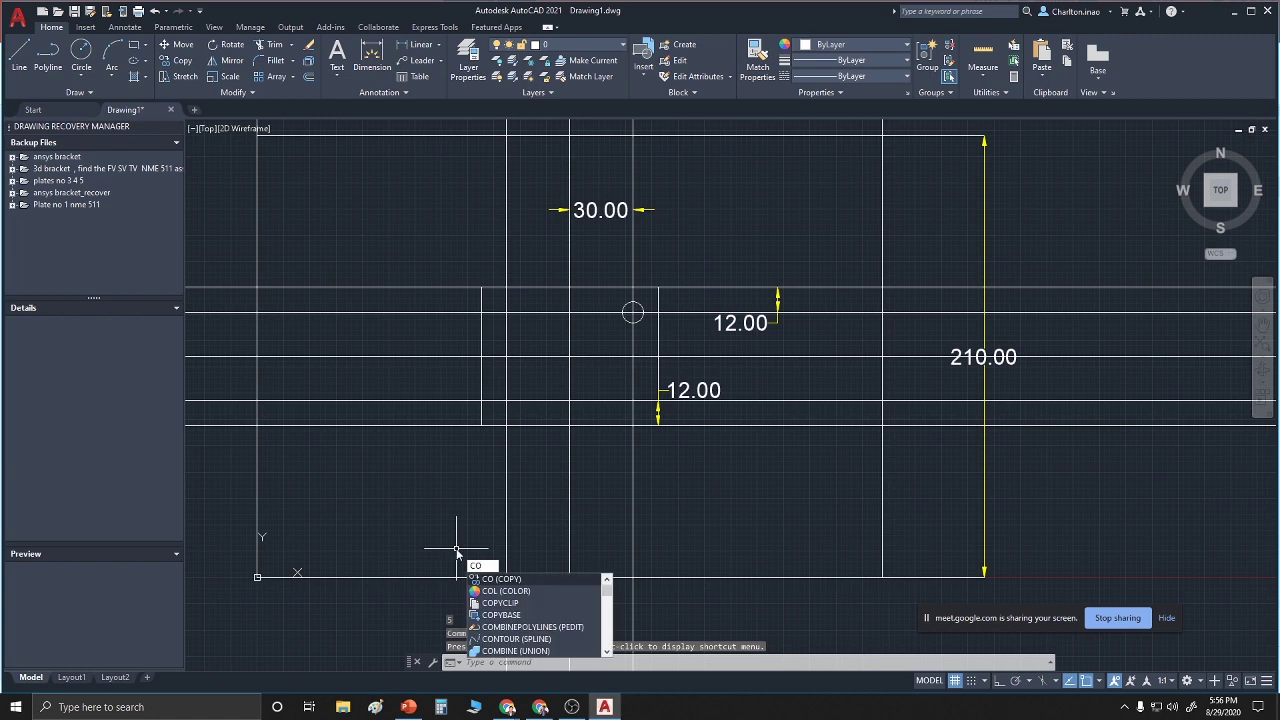
key("Return")
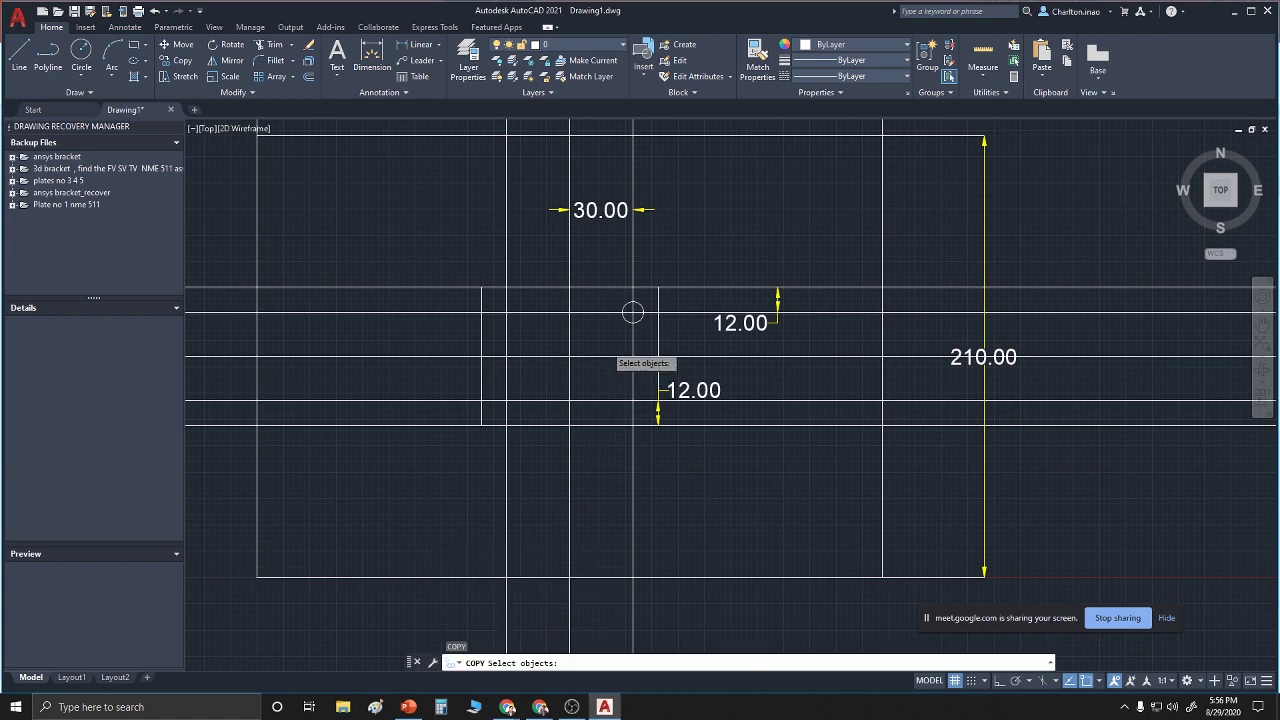
scroll(607, 343, "up", 2)
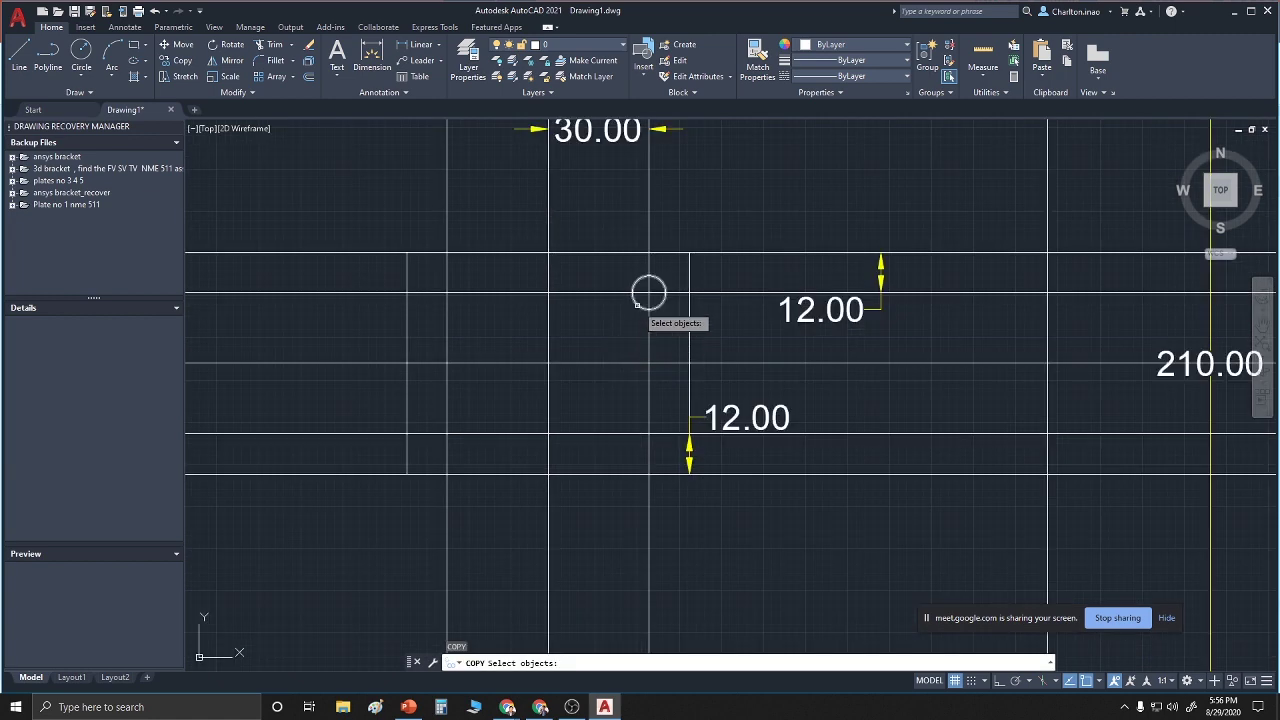
left_click(641, 306)
key("Return")
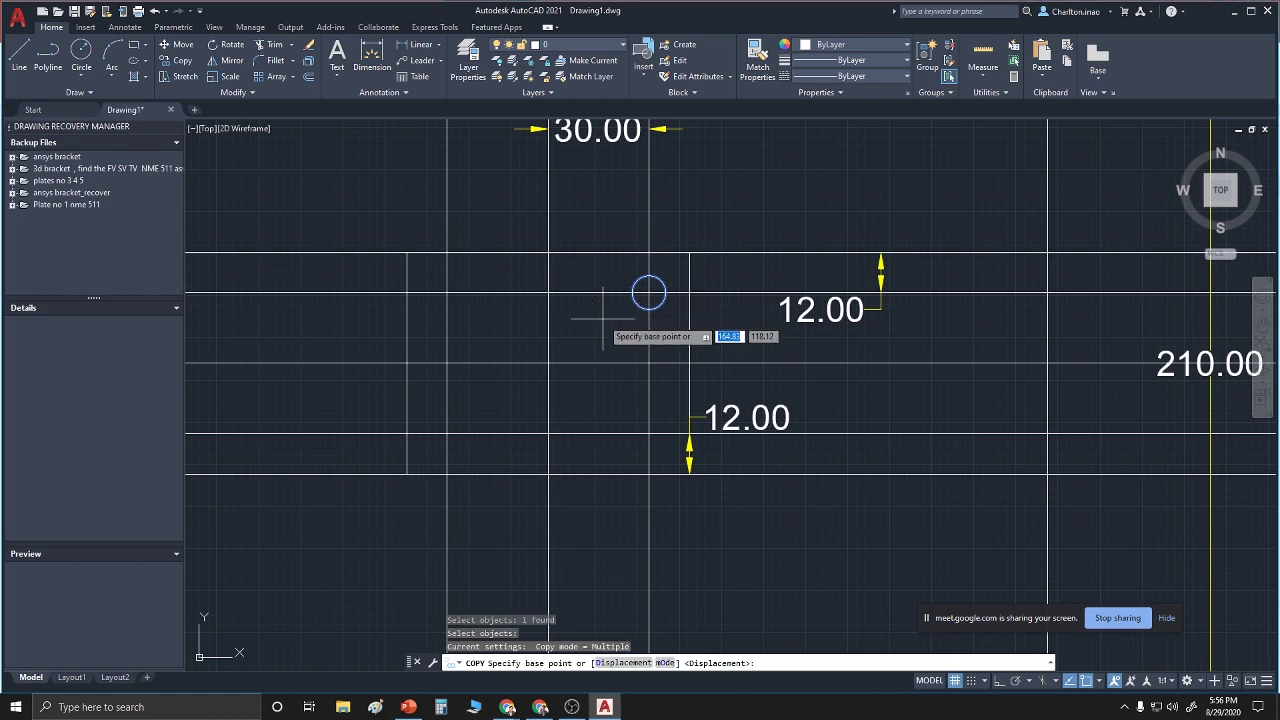
left_click(649, 293)
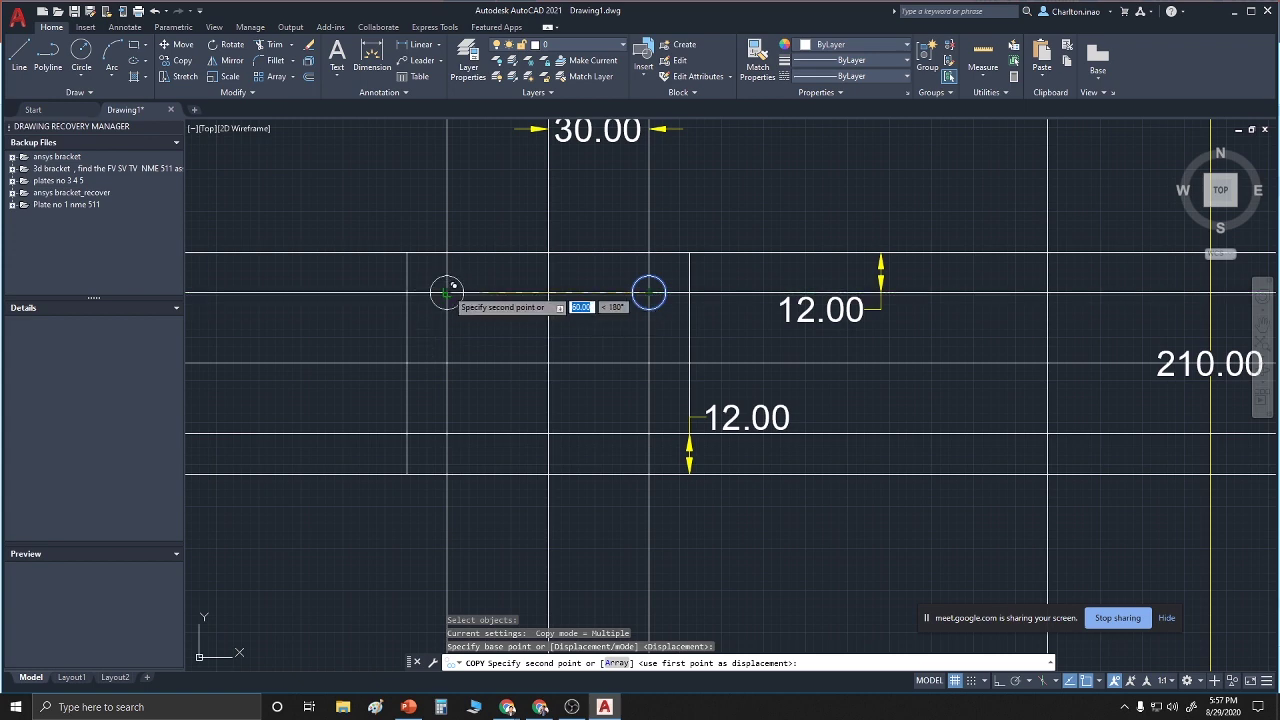
left_click(447, 292)
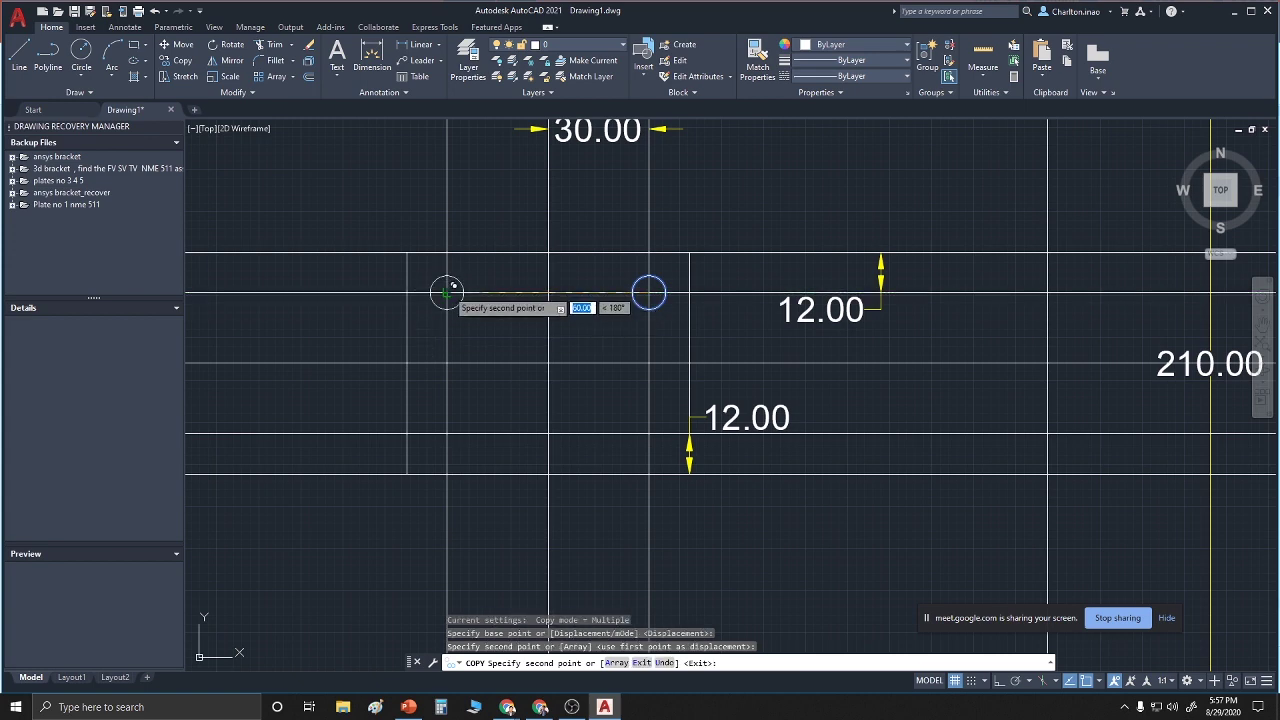
left_click(548, 432)
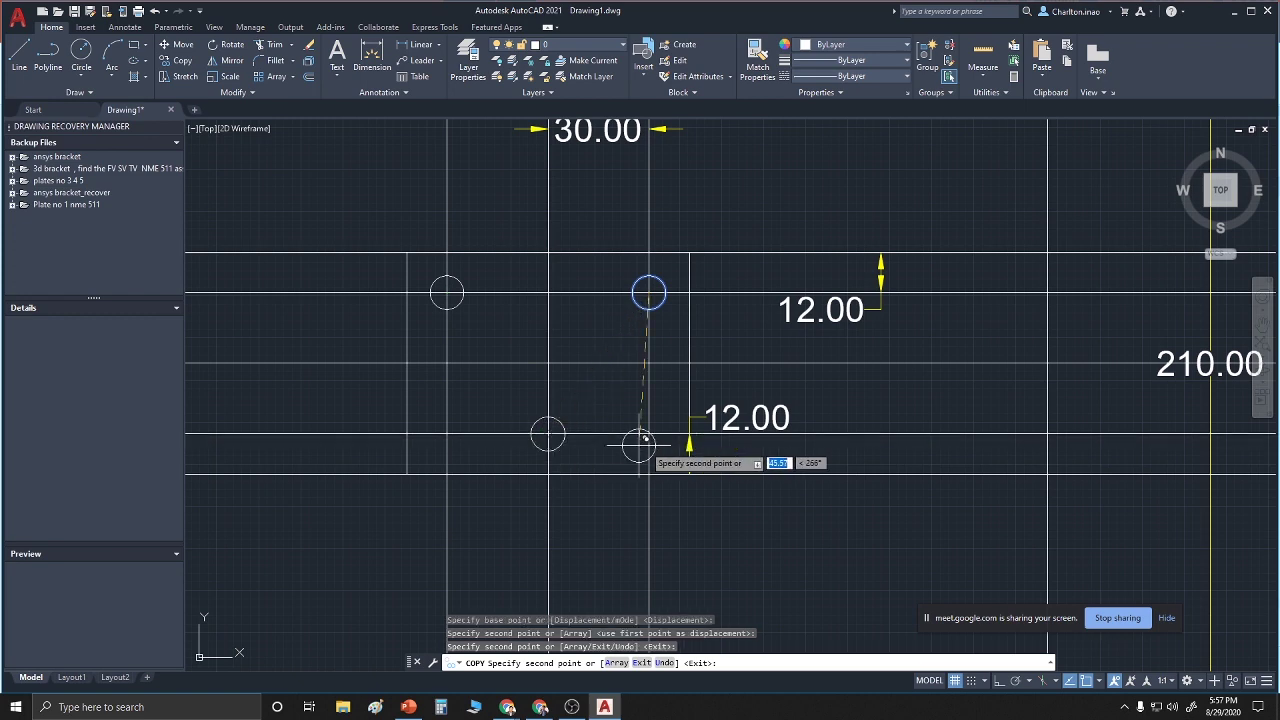
right_click(718, 509)
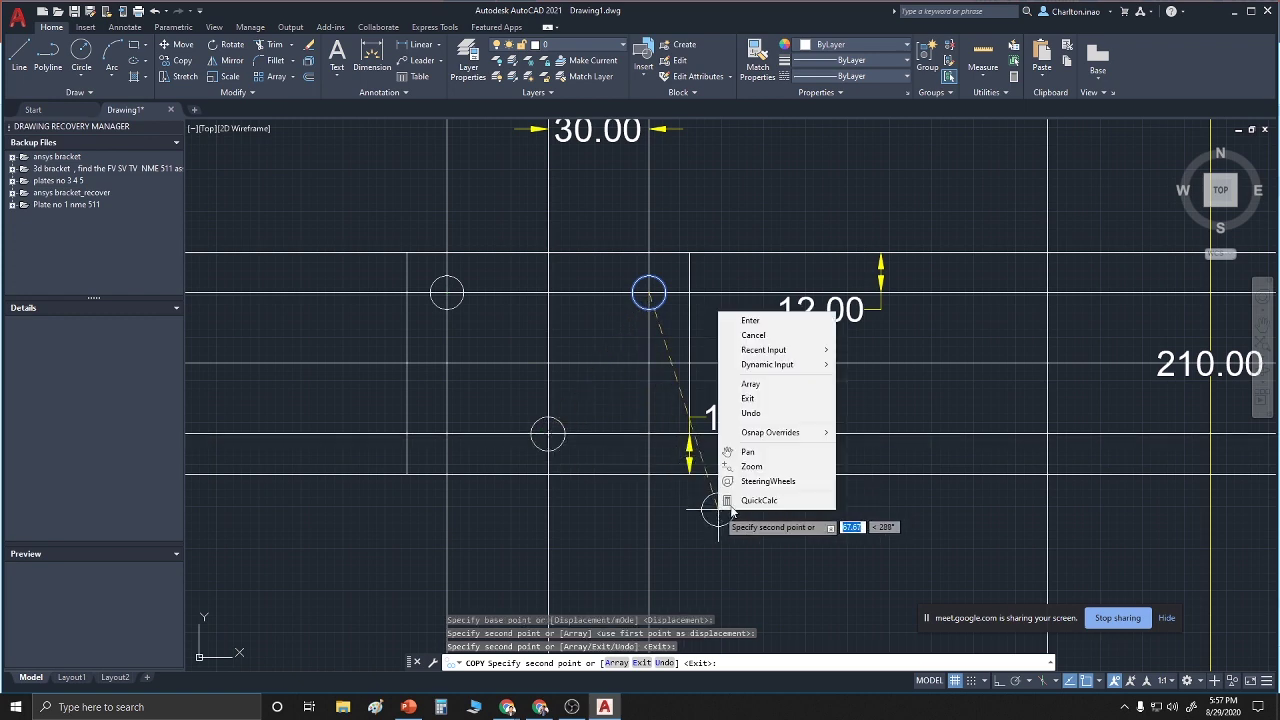
left_click(752, 322)
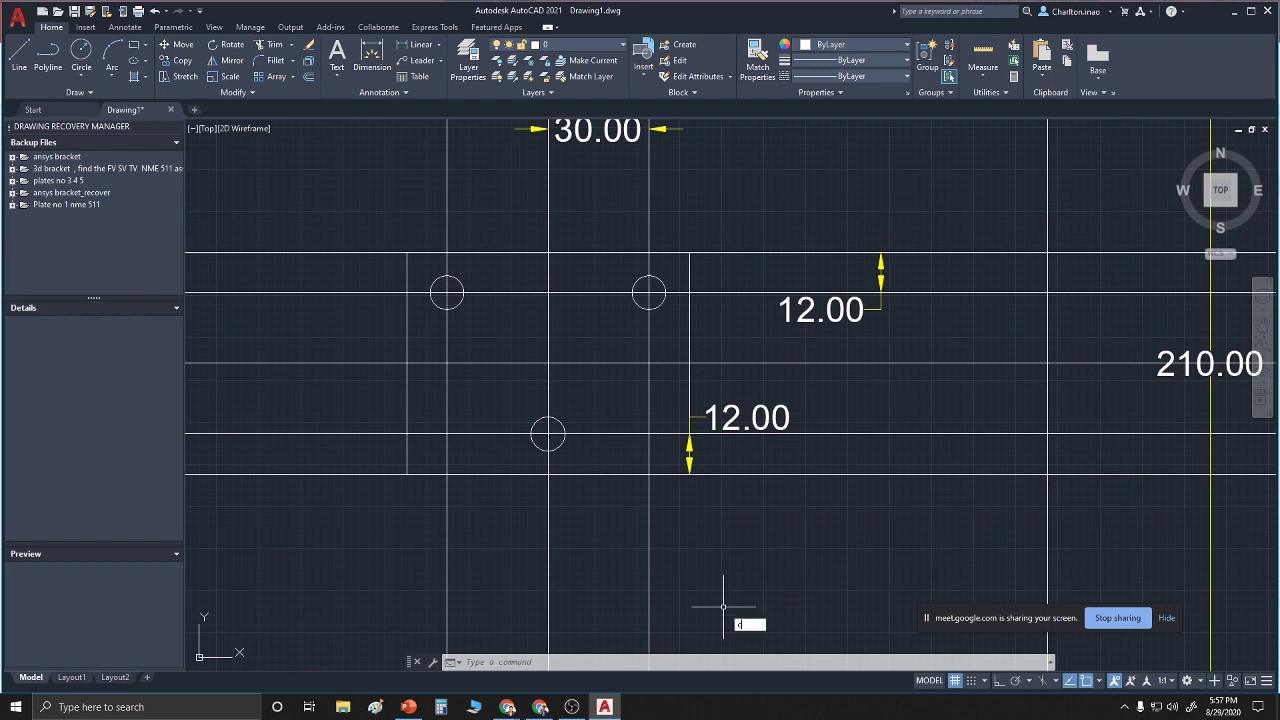
Draw a radius-12 circle centred on the left small hole
type("c")
key("Return")
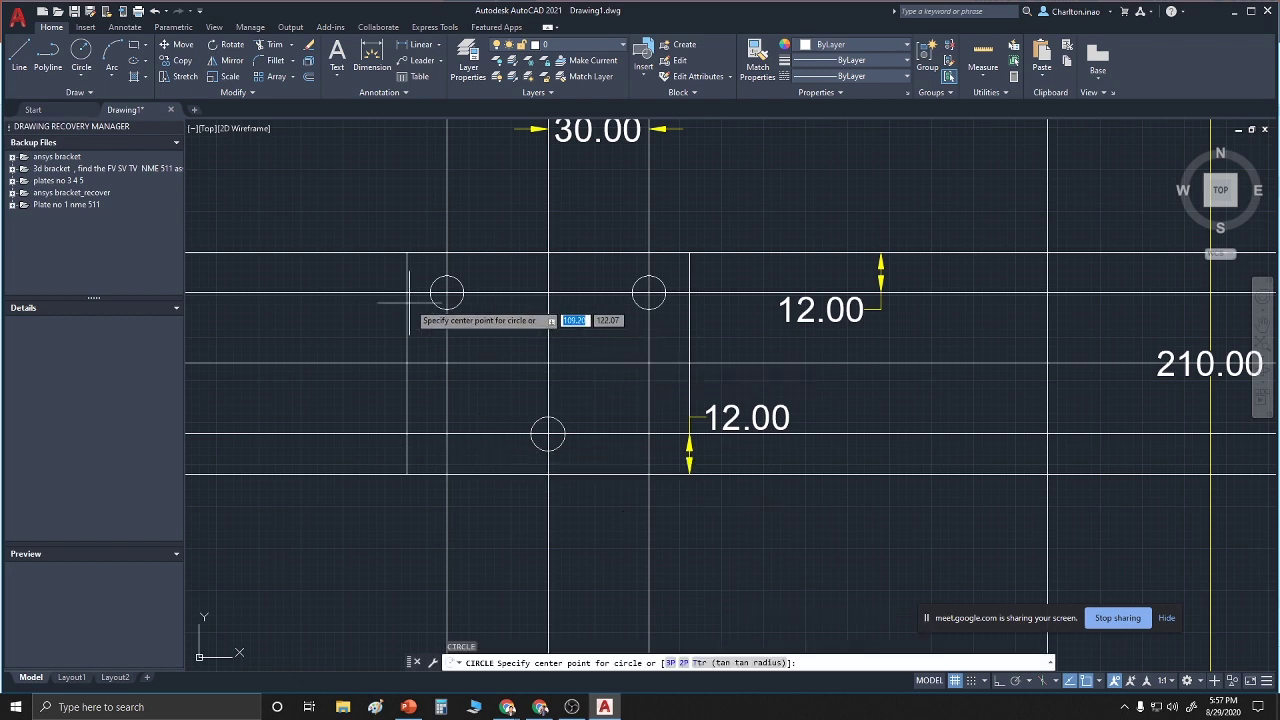
left_click(447, 292)
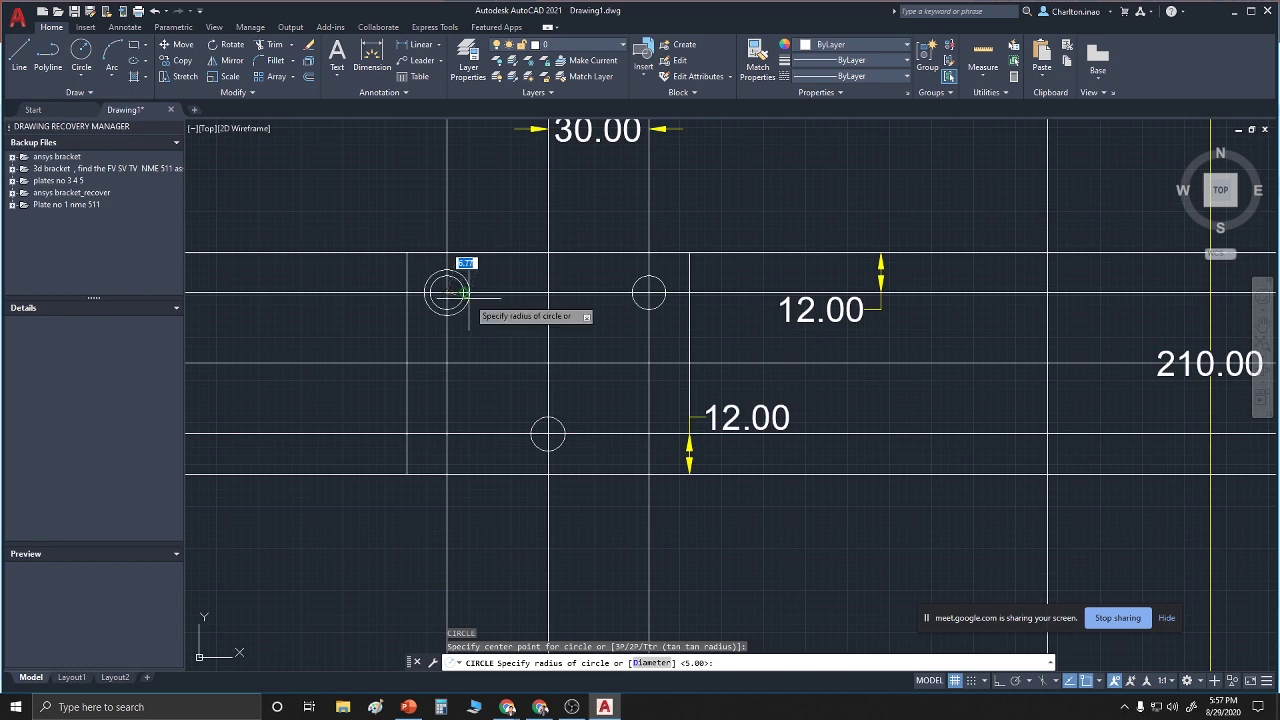
type("12")
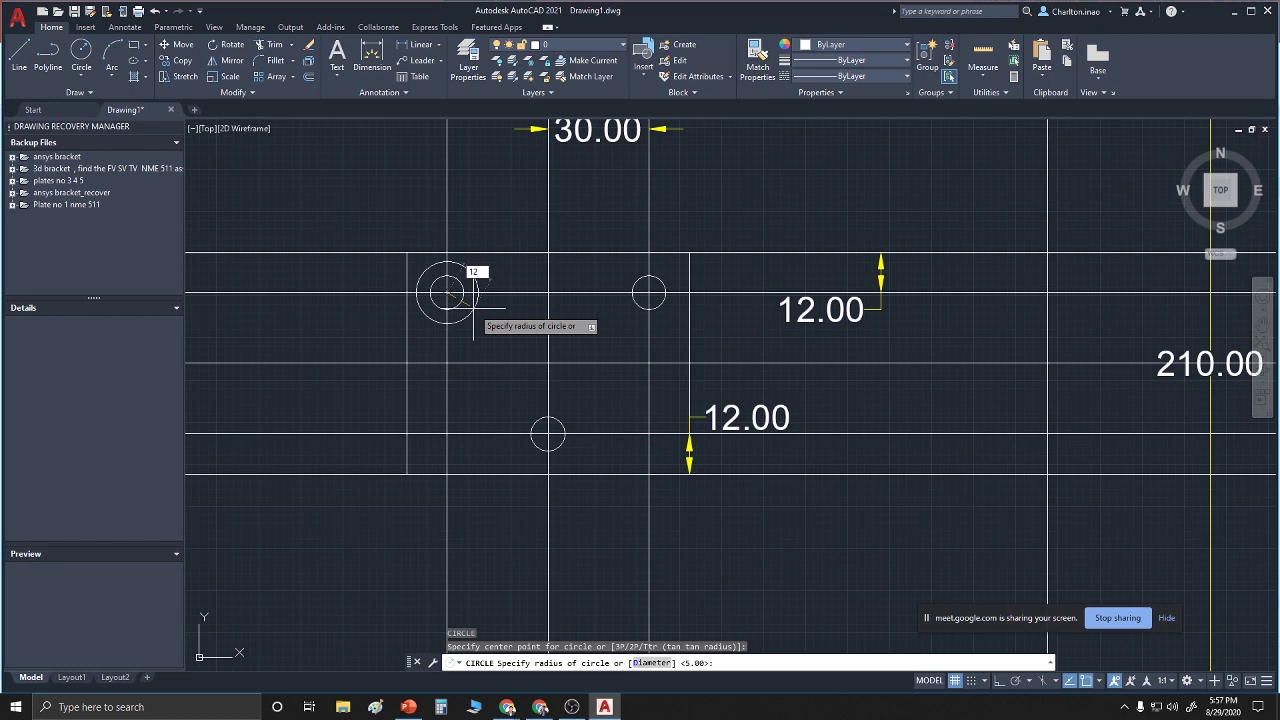
key("Return")
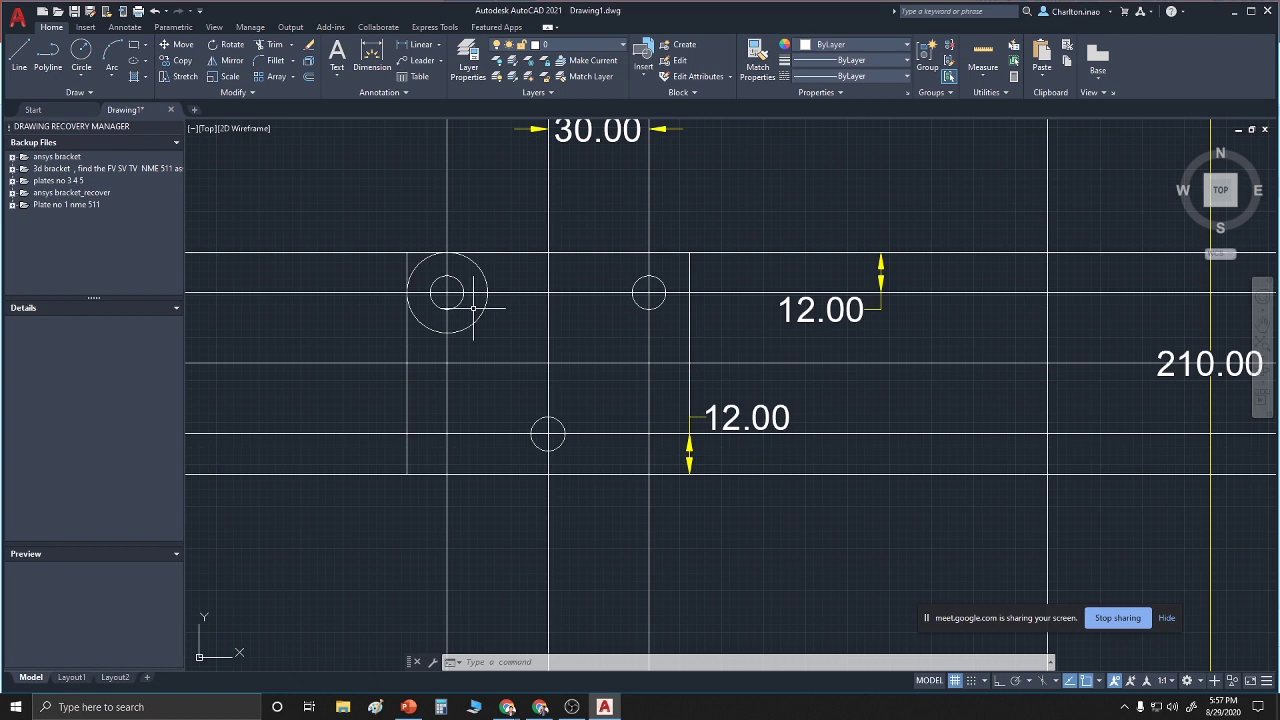
Copy the radius-12 circle from the left hole centre onto the other hole centres
type("co")
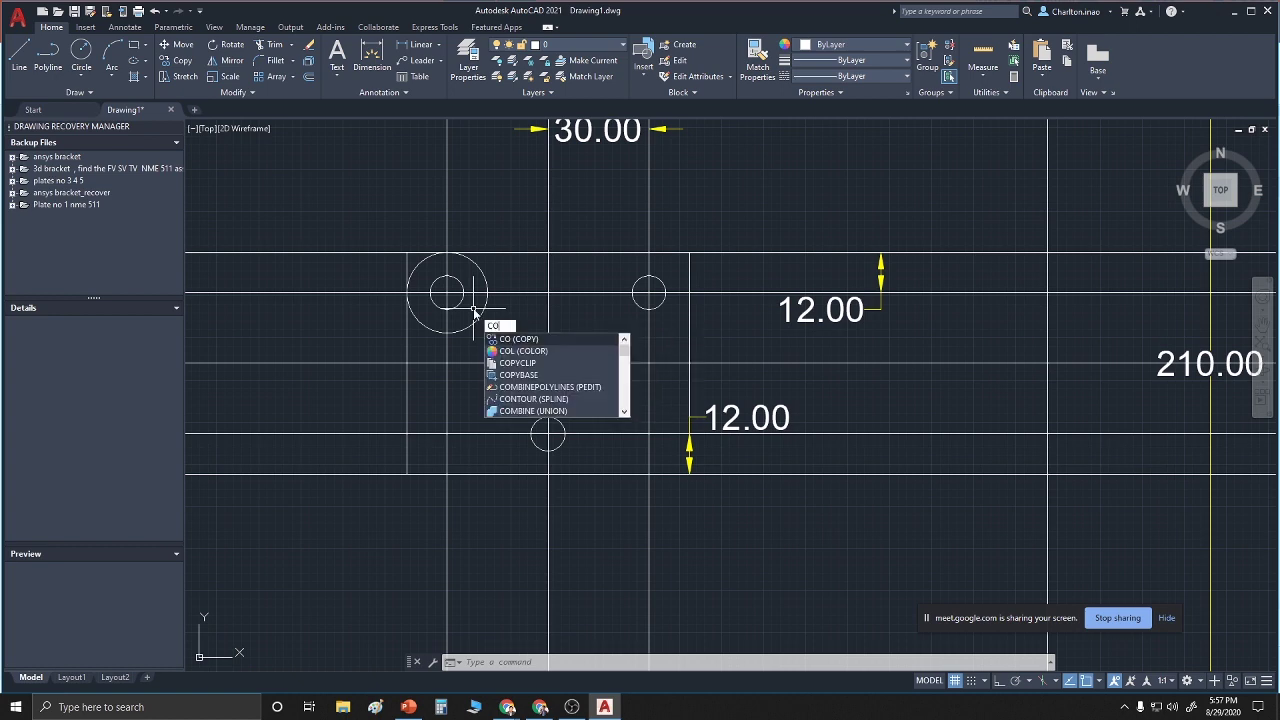
key("Return")
left_click(471, 304)
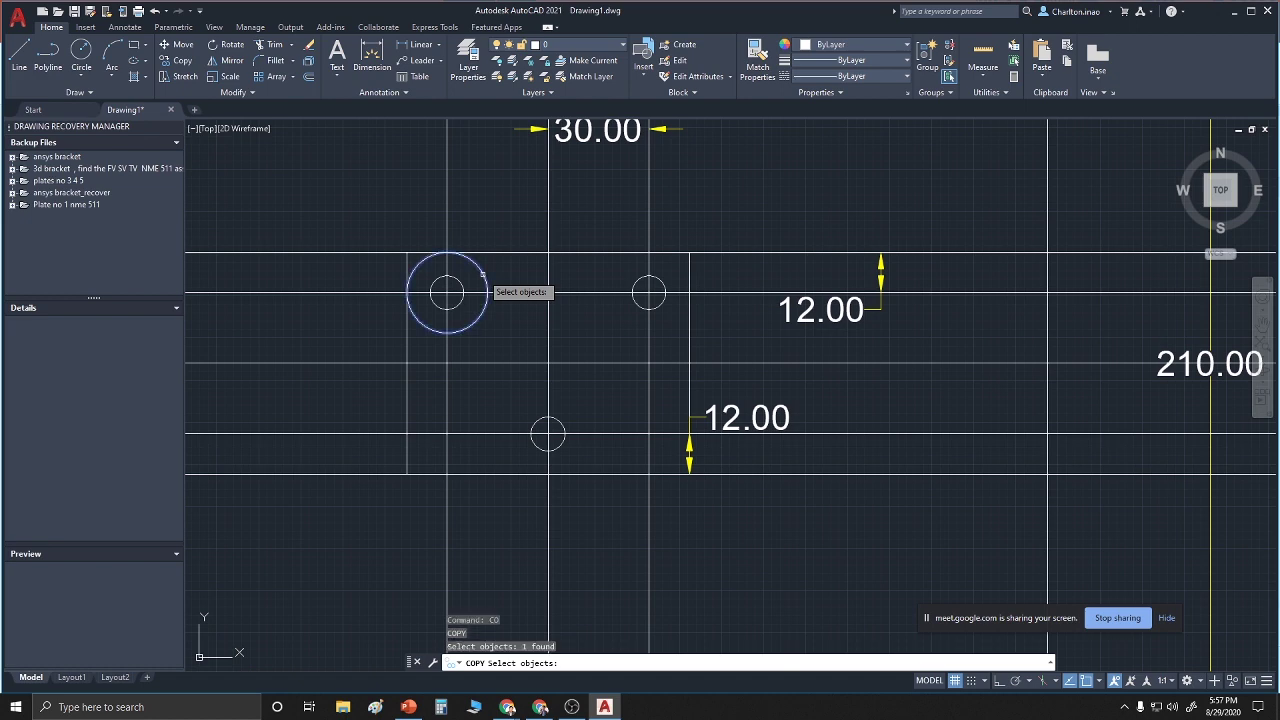
key("Return")
left_click(447, 292)
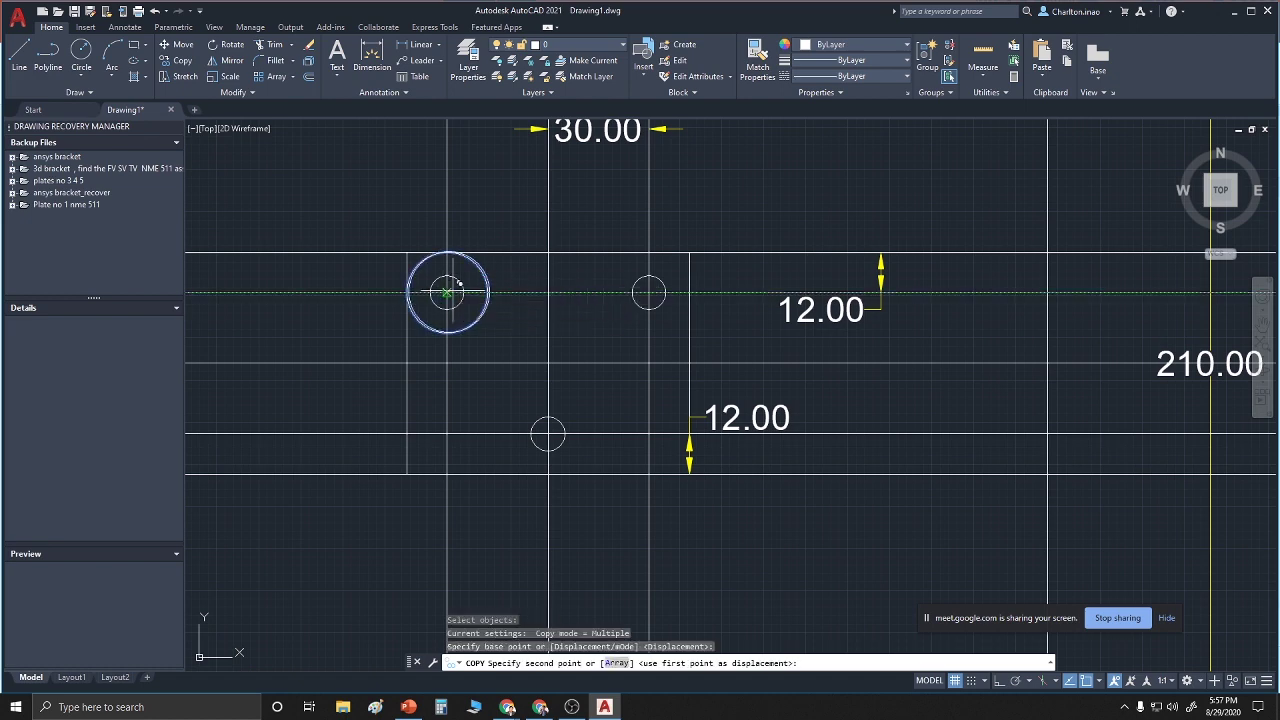
left_click(650, 291)
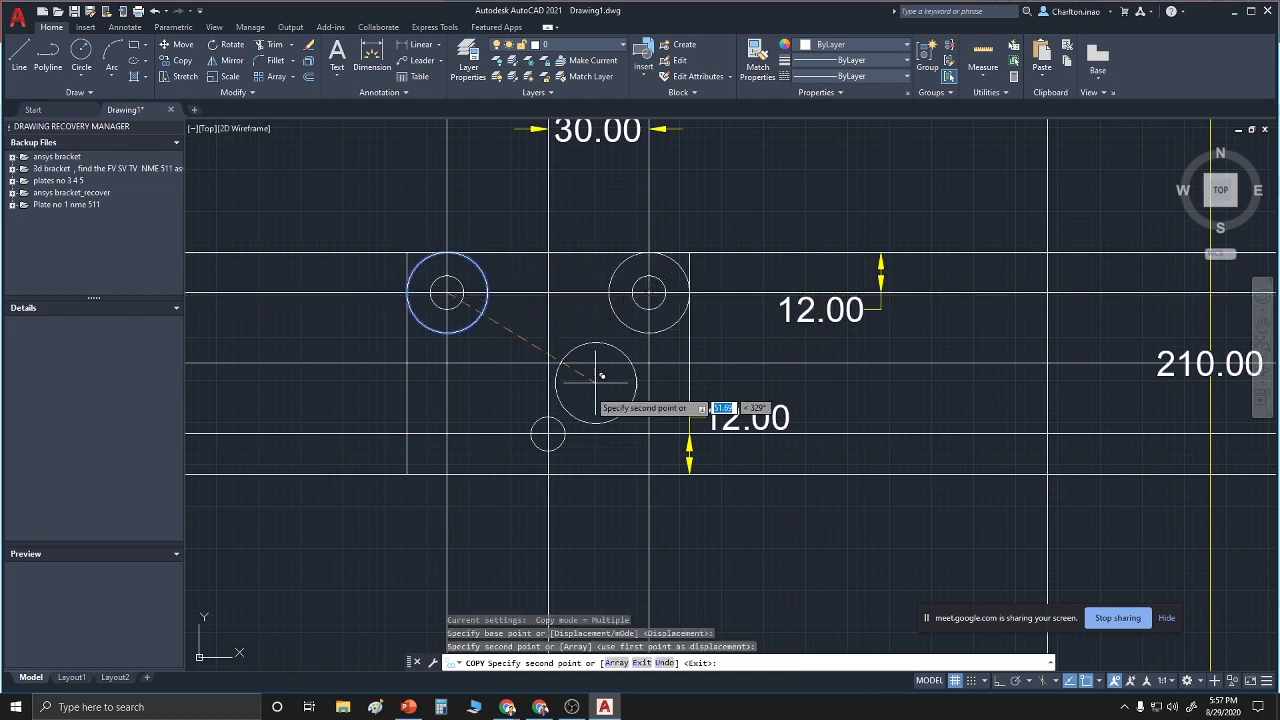
scroll(549, 430, "up", 4)
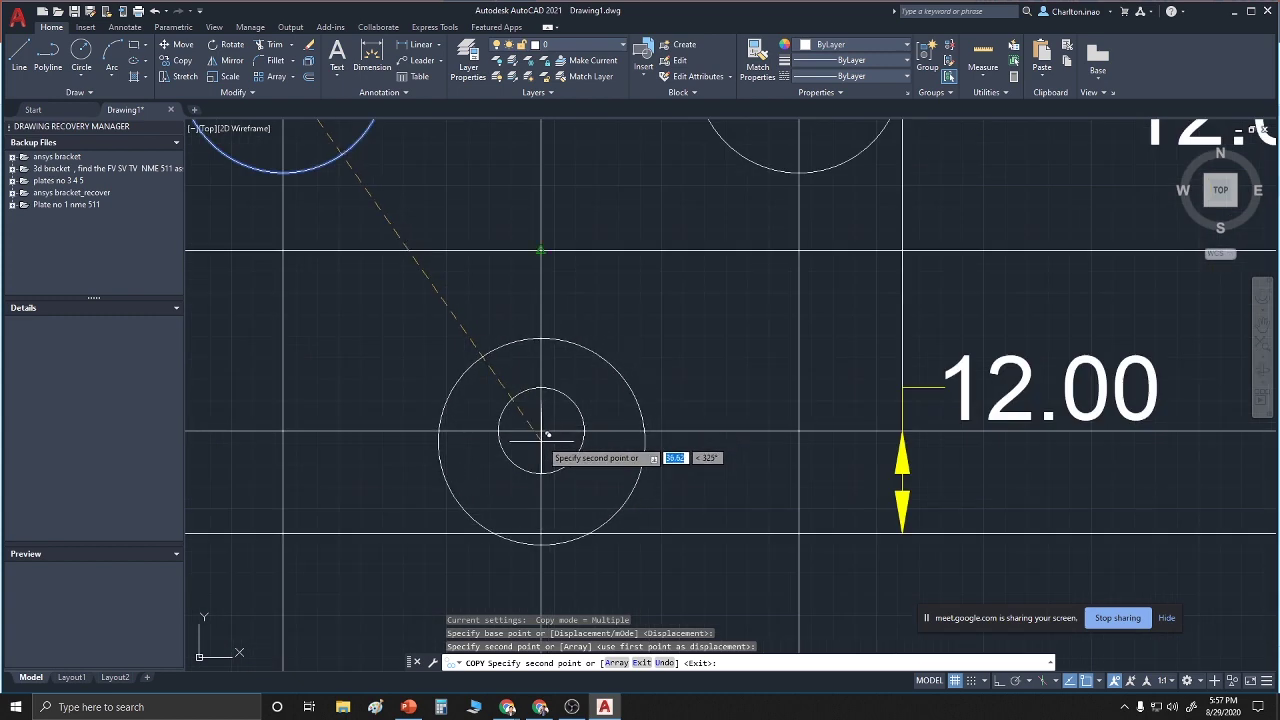
scroll(715, 380, "down", 4)
right_click(729, 377)
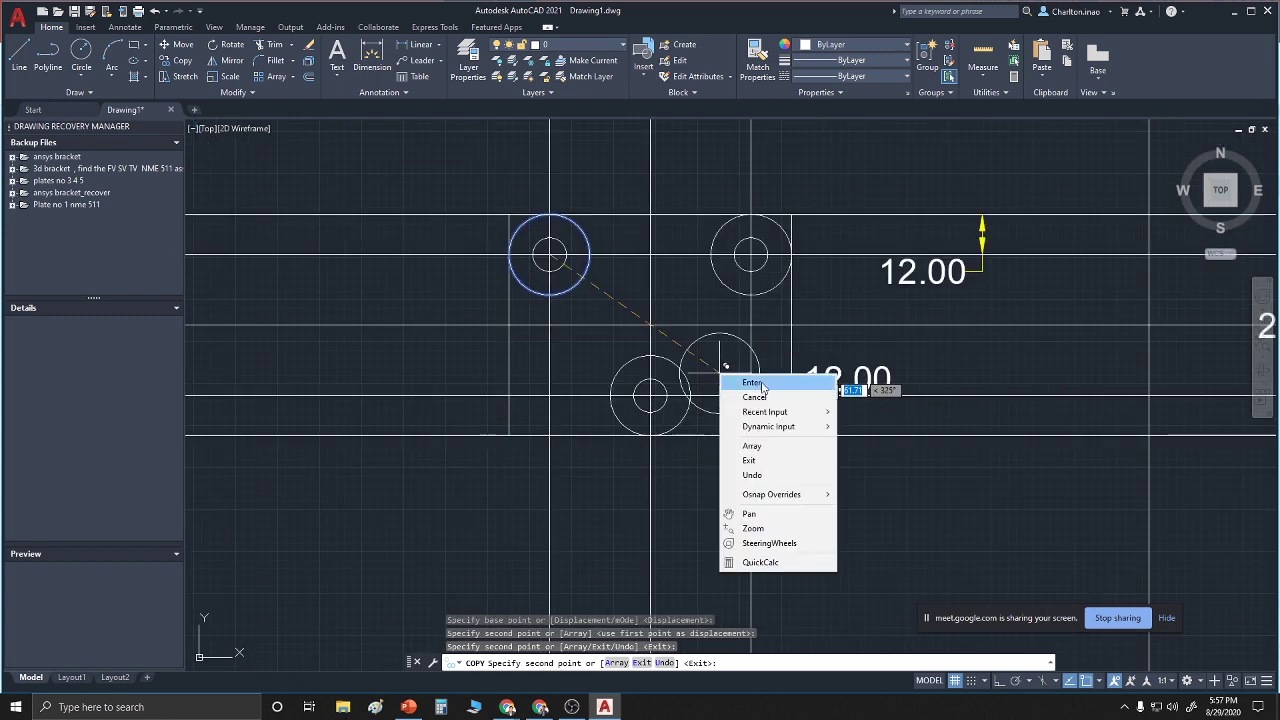
left_click(745, 383)
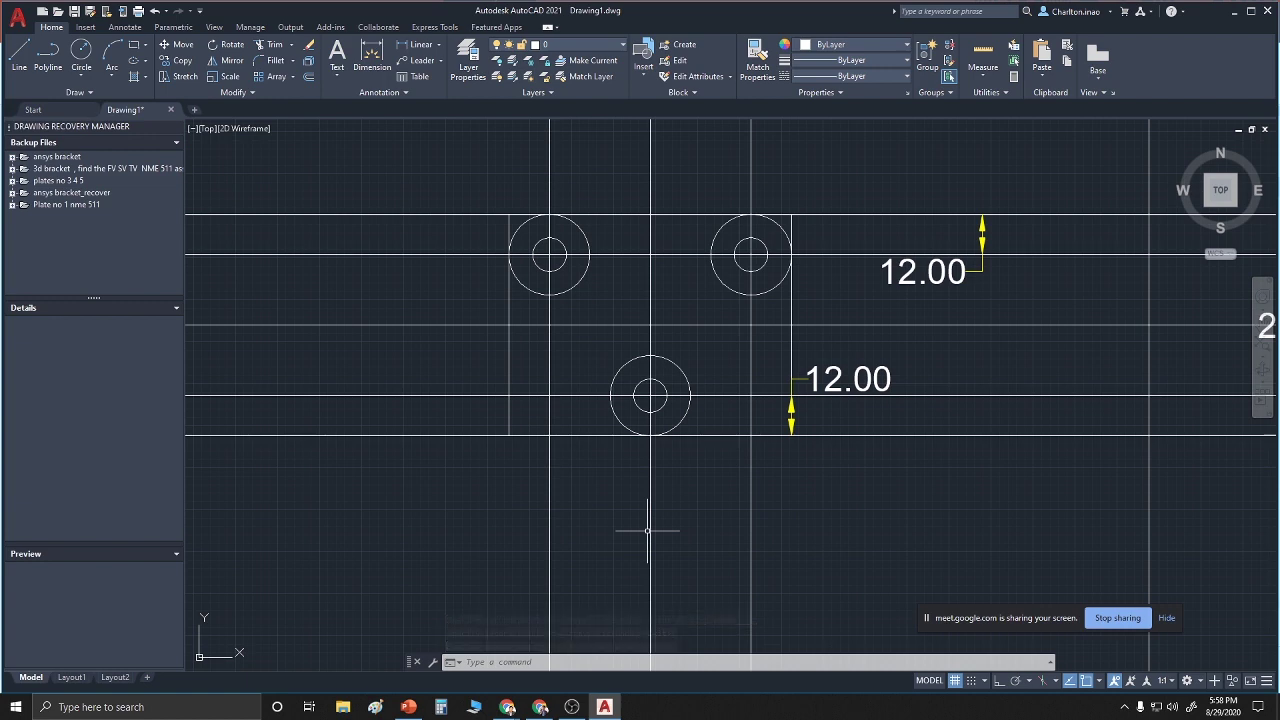
left_click(418, 708)
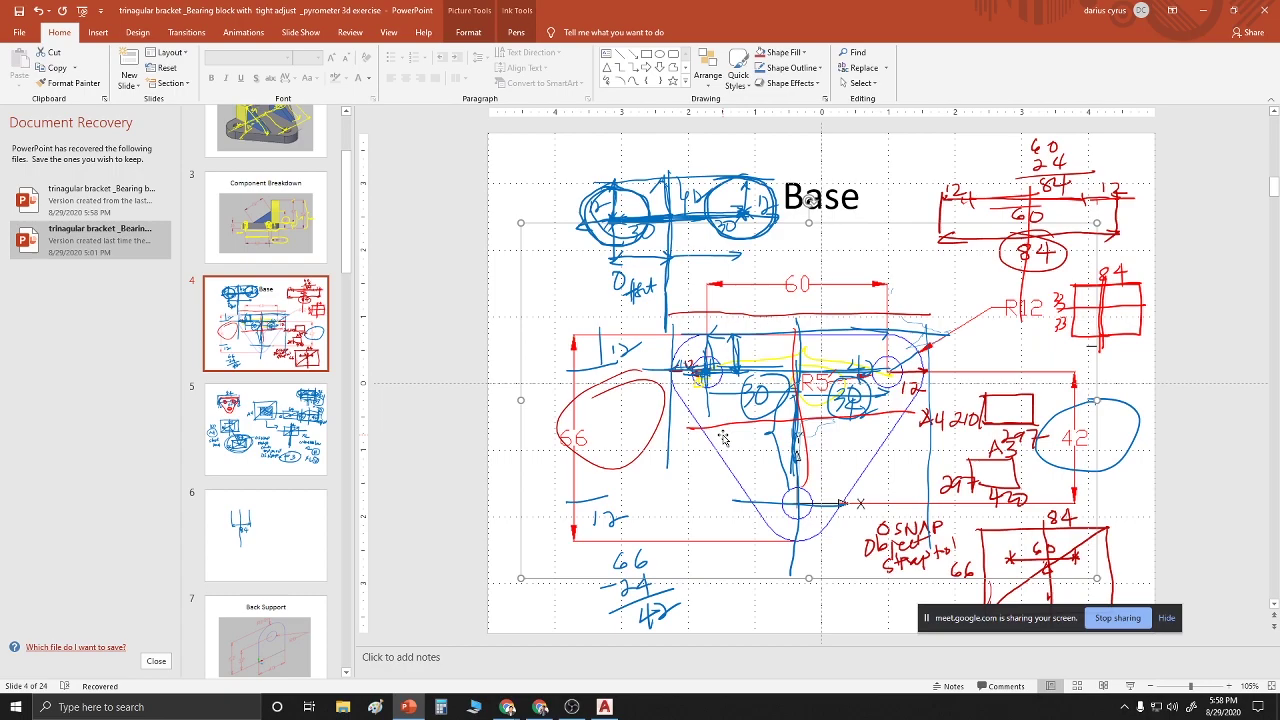
key("alt+Tab")
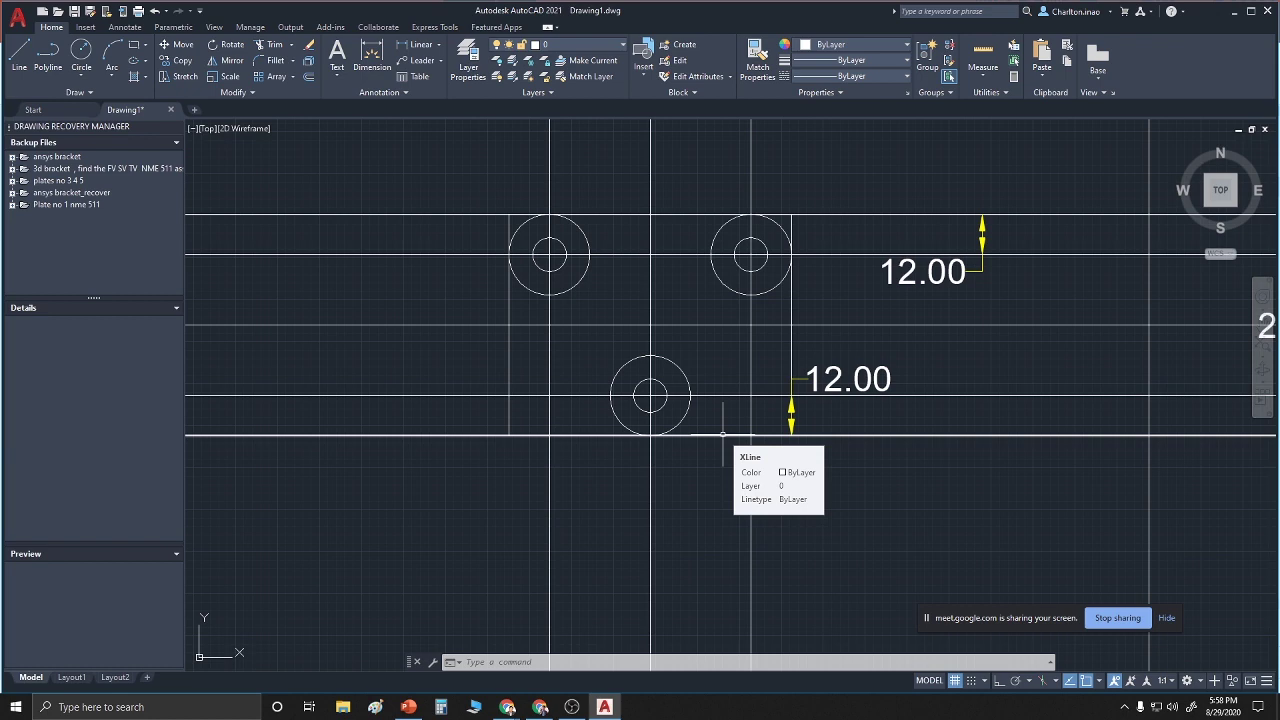
Erase four individually picked construction lines
type("e")
key("Return")
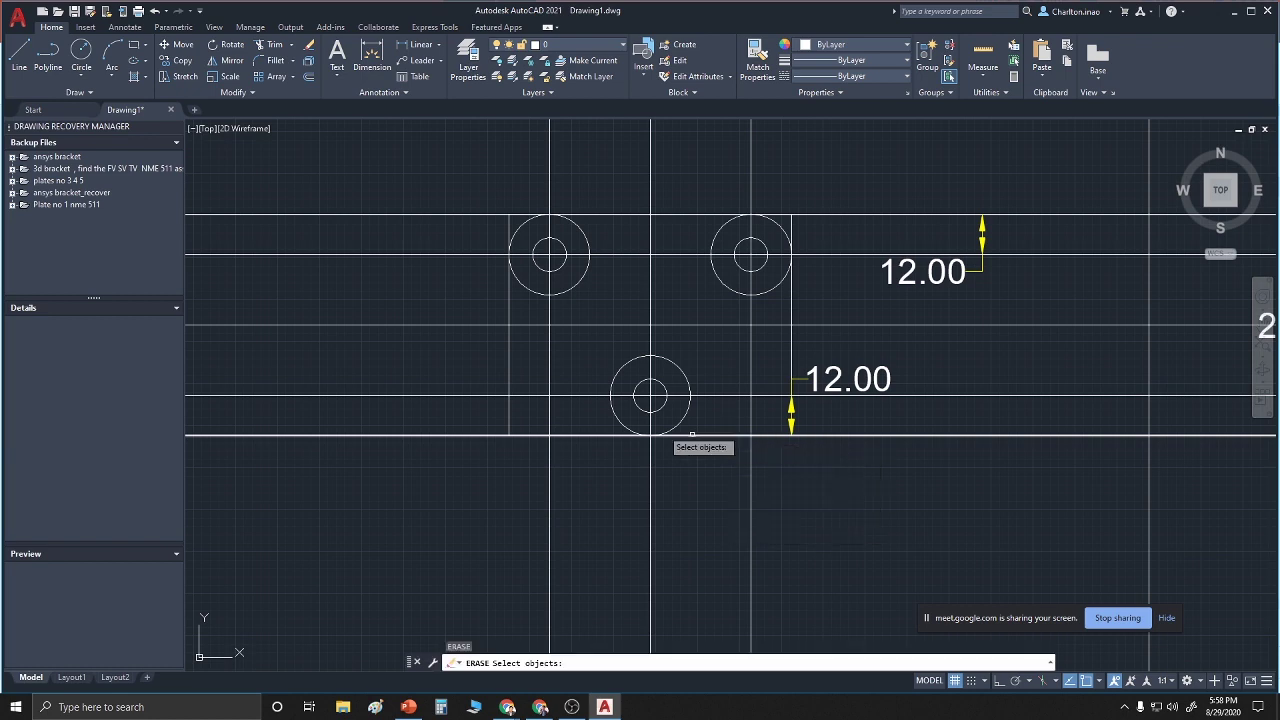
left_click(511, 353)
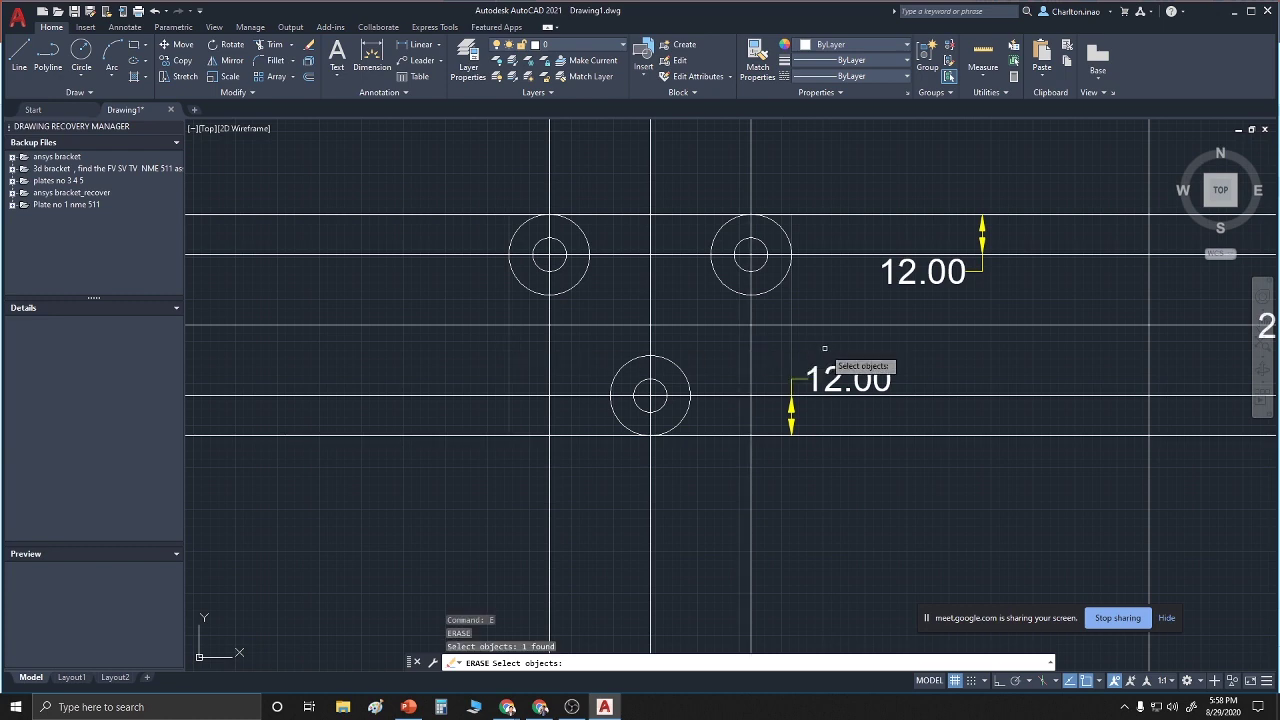
left_click(740, 396)
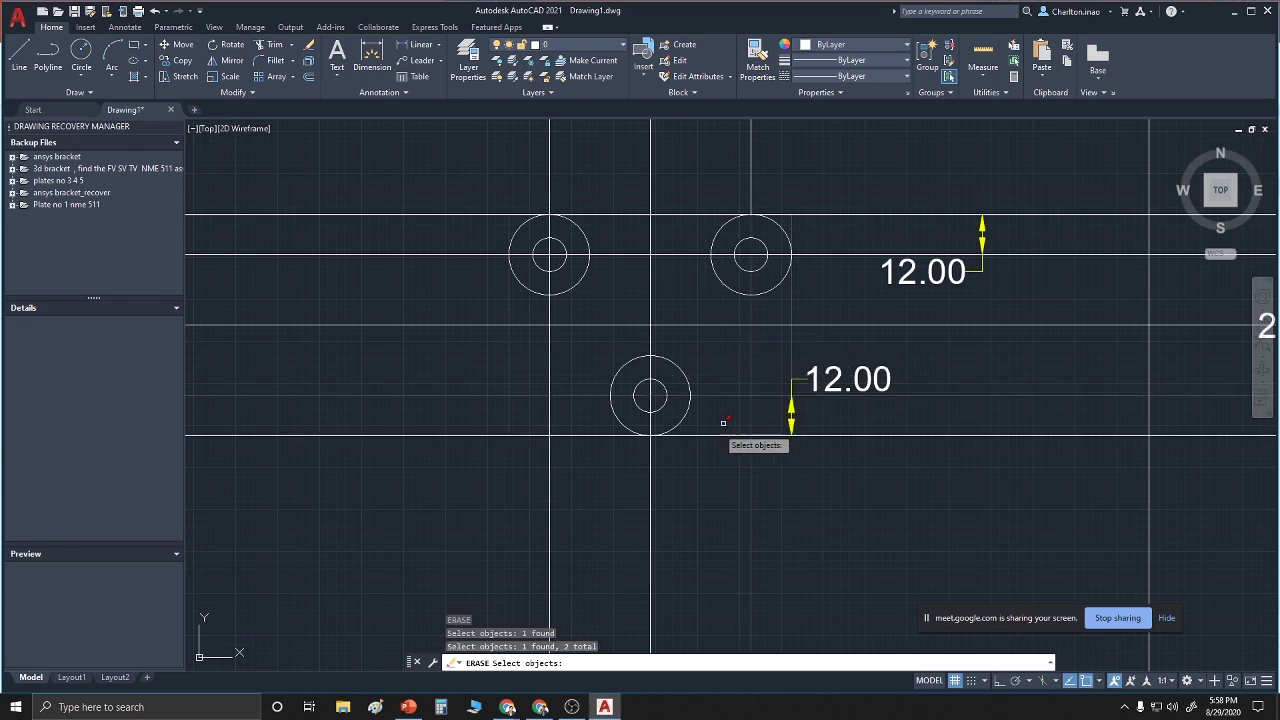
left_click(525, 437)
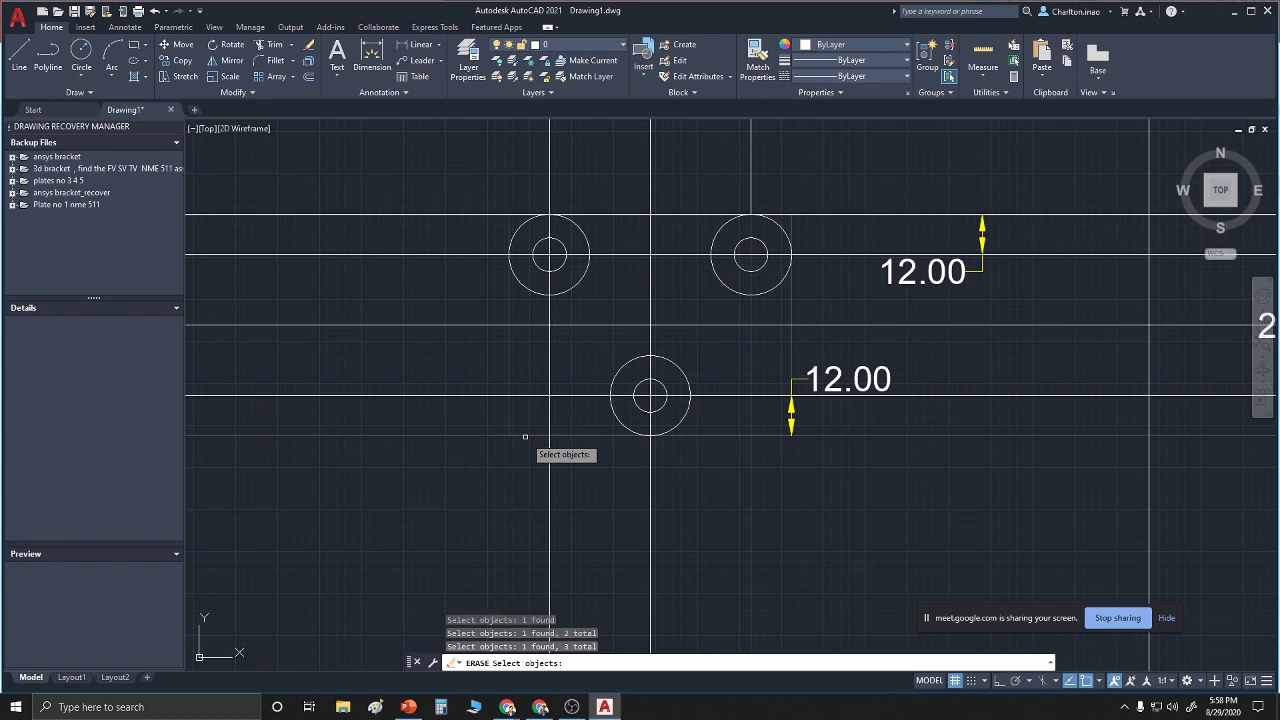
left_click(598, 215)
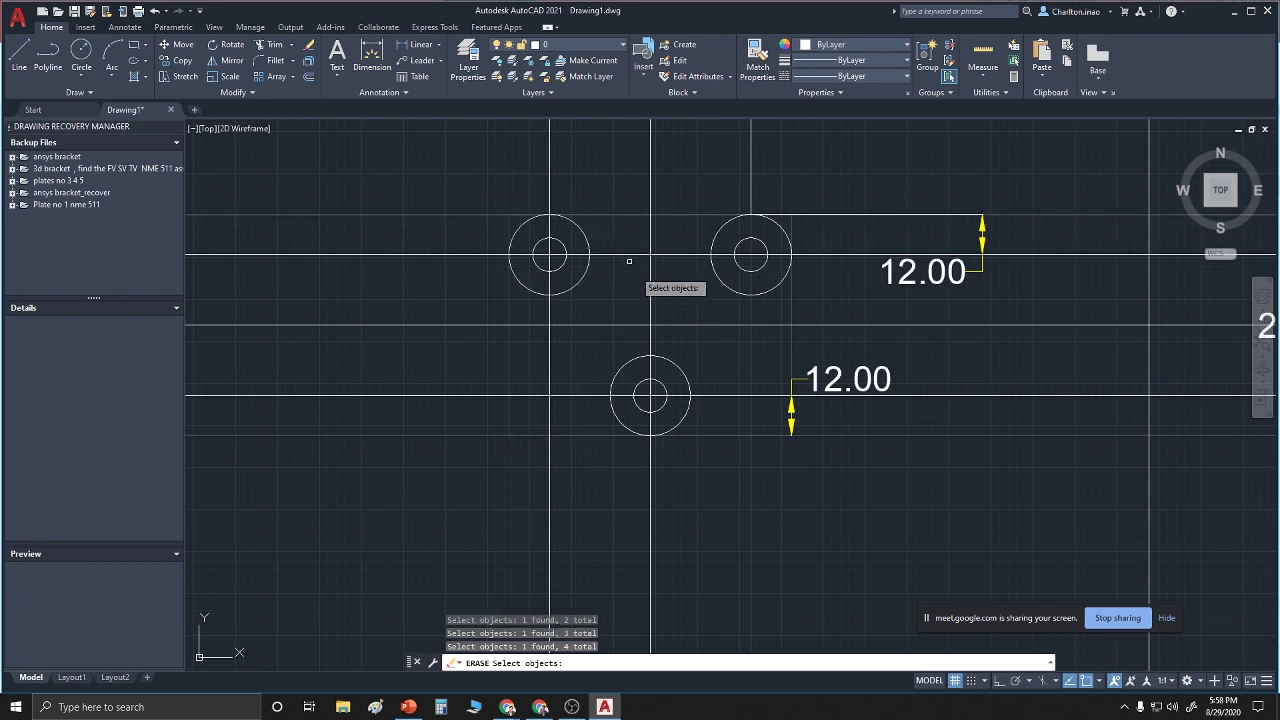
key("Return")
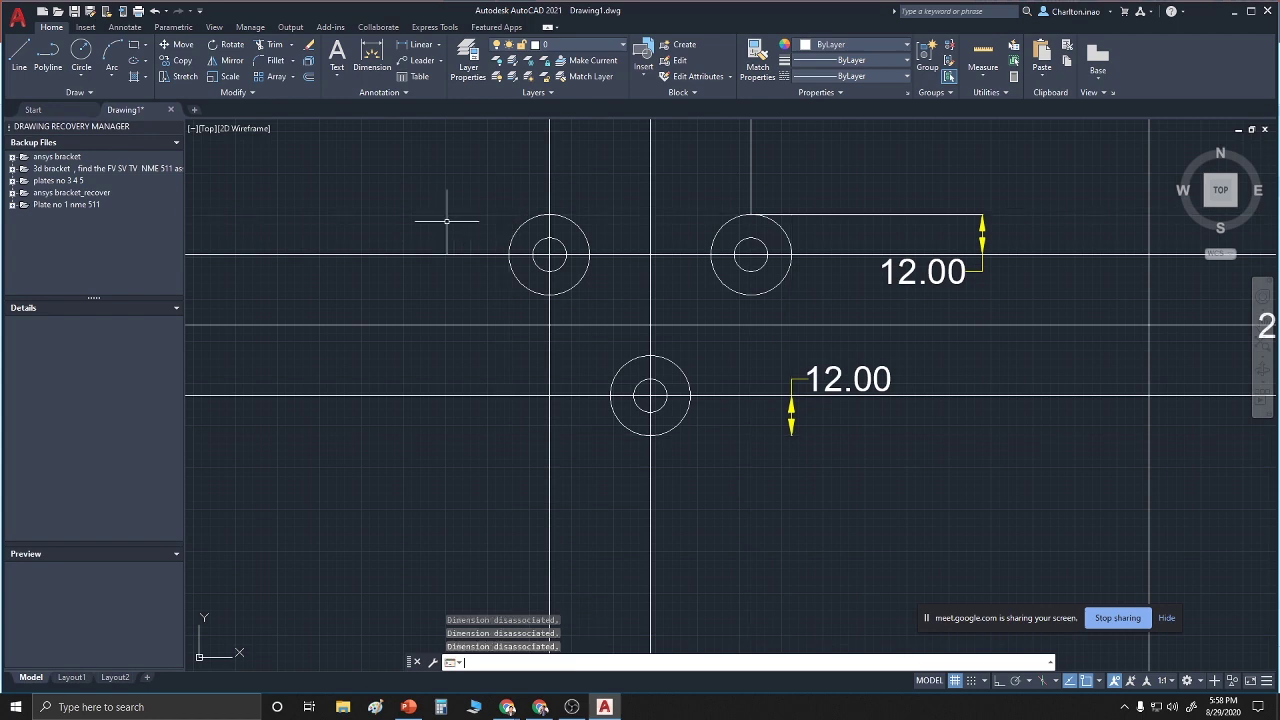
Erase the remaining vertical construction lines with a crossing window
type("e")
key("Return")
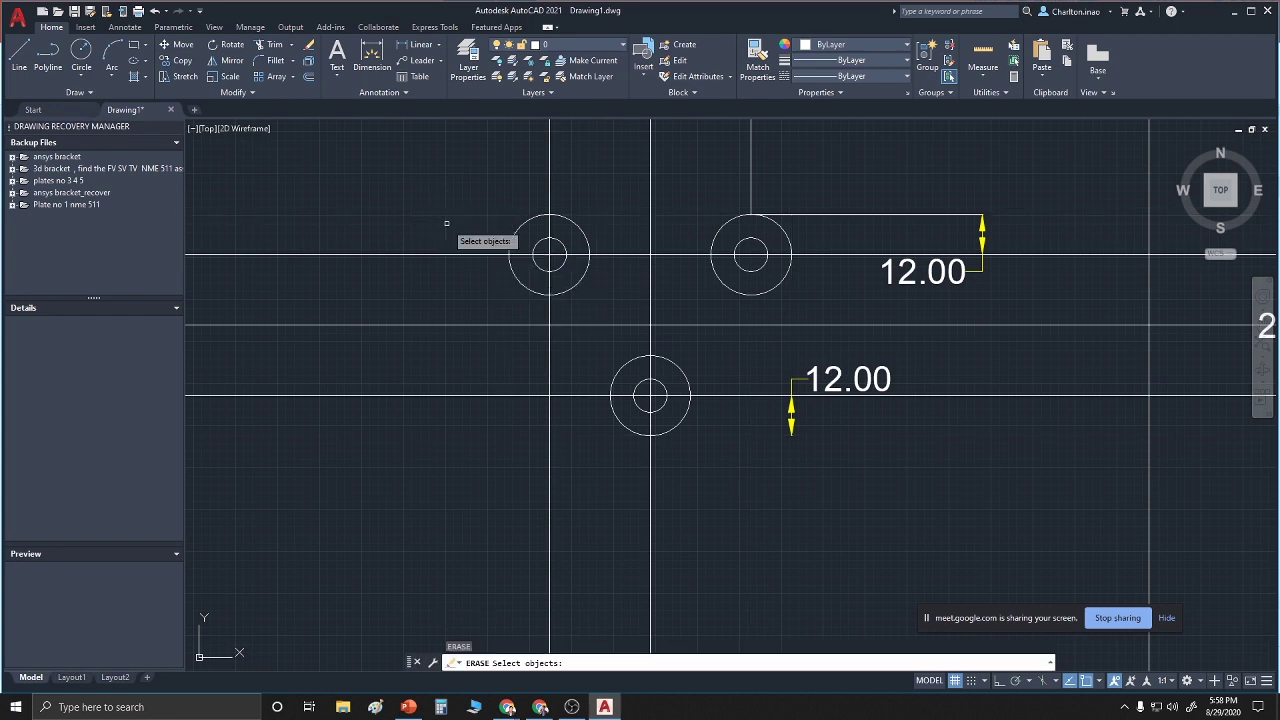
type("c")
key("Return")
left_click(514, 168)
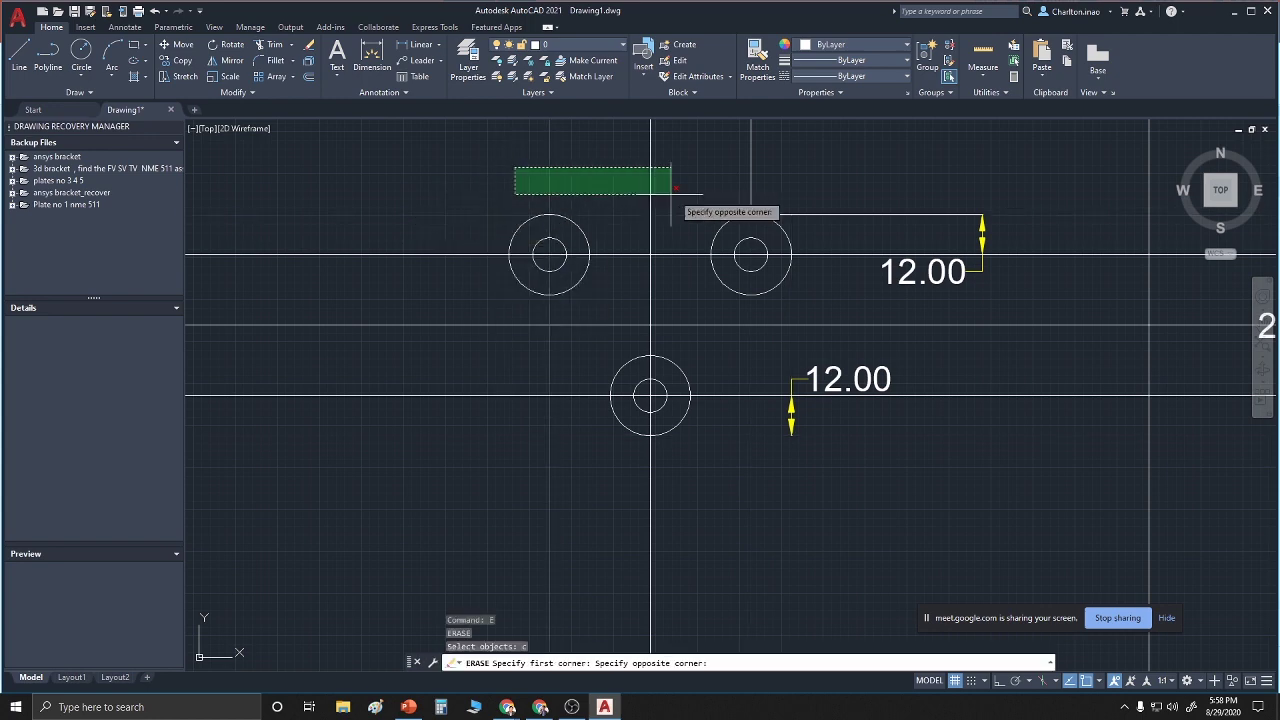
left_click(792, 193)
key("Return")
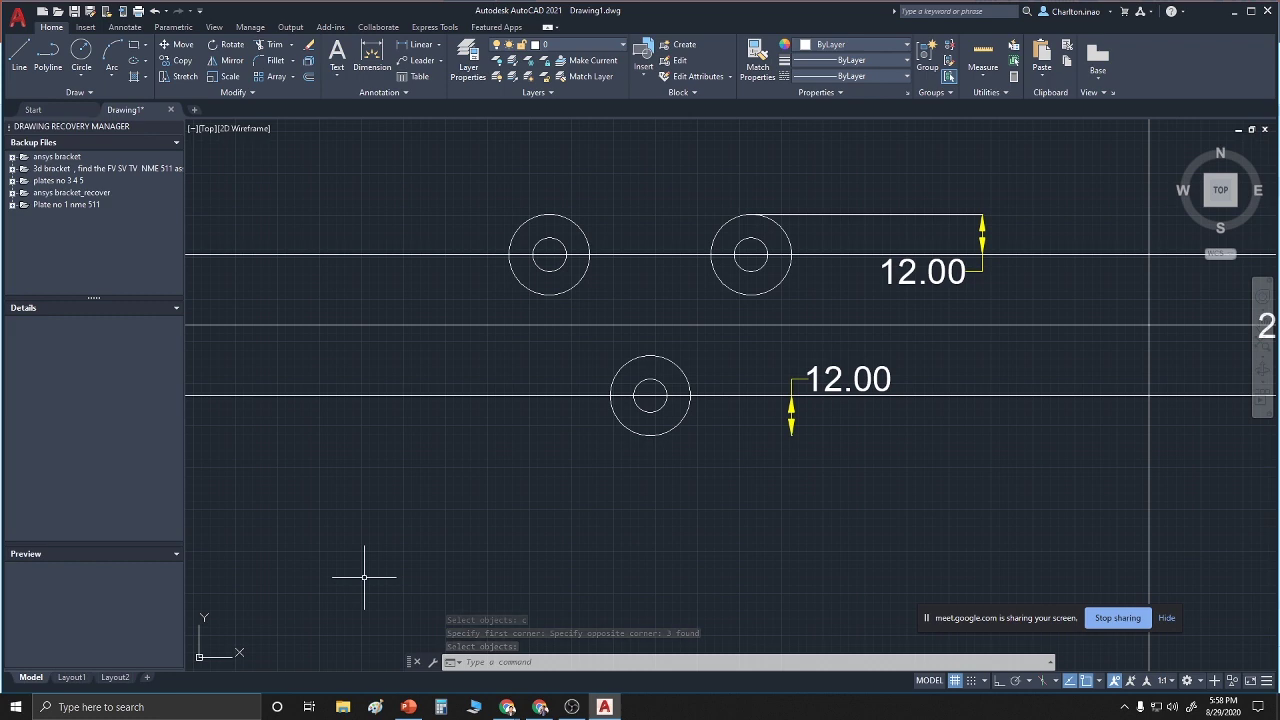
Erase the remaining horizontal construction lines with a crossing window
type("e")
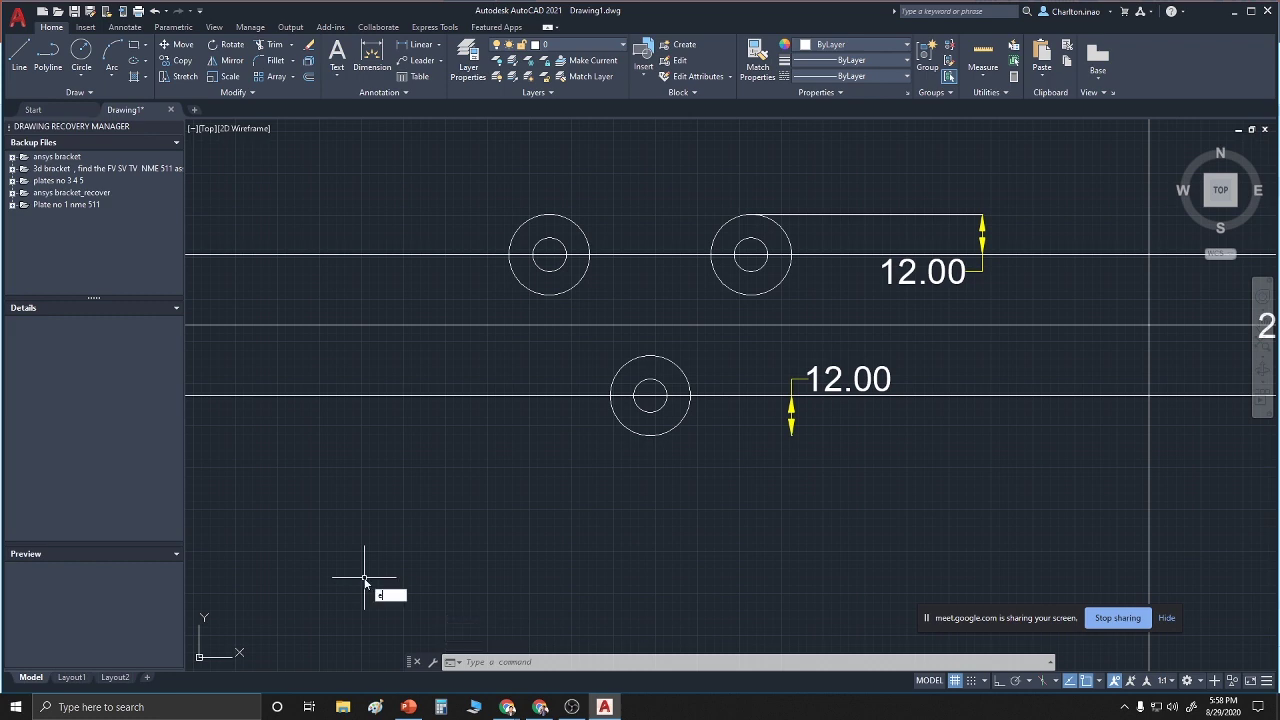
key("Return")
type("c")
key("Return")
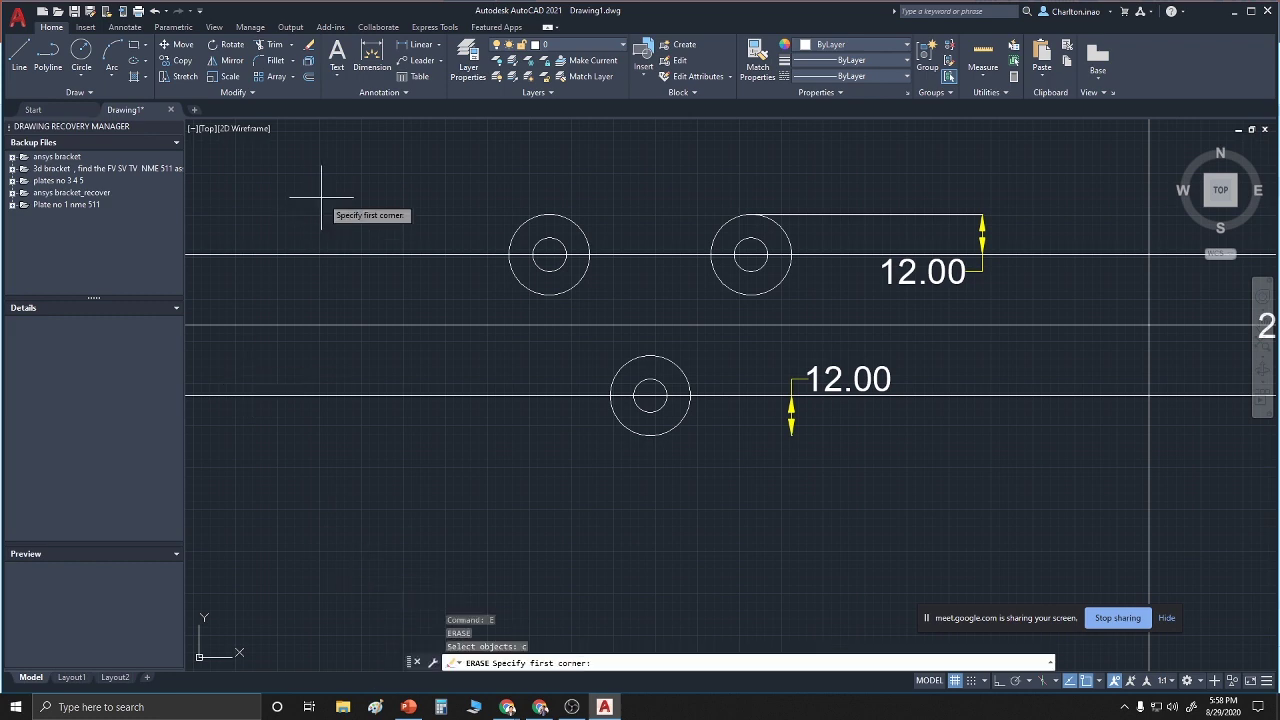
left_click(380, 212)
left_click(414, 421)
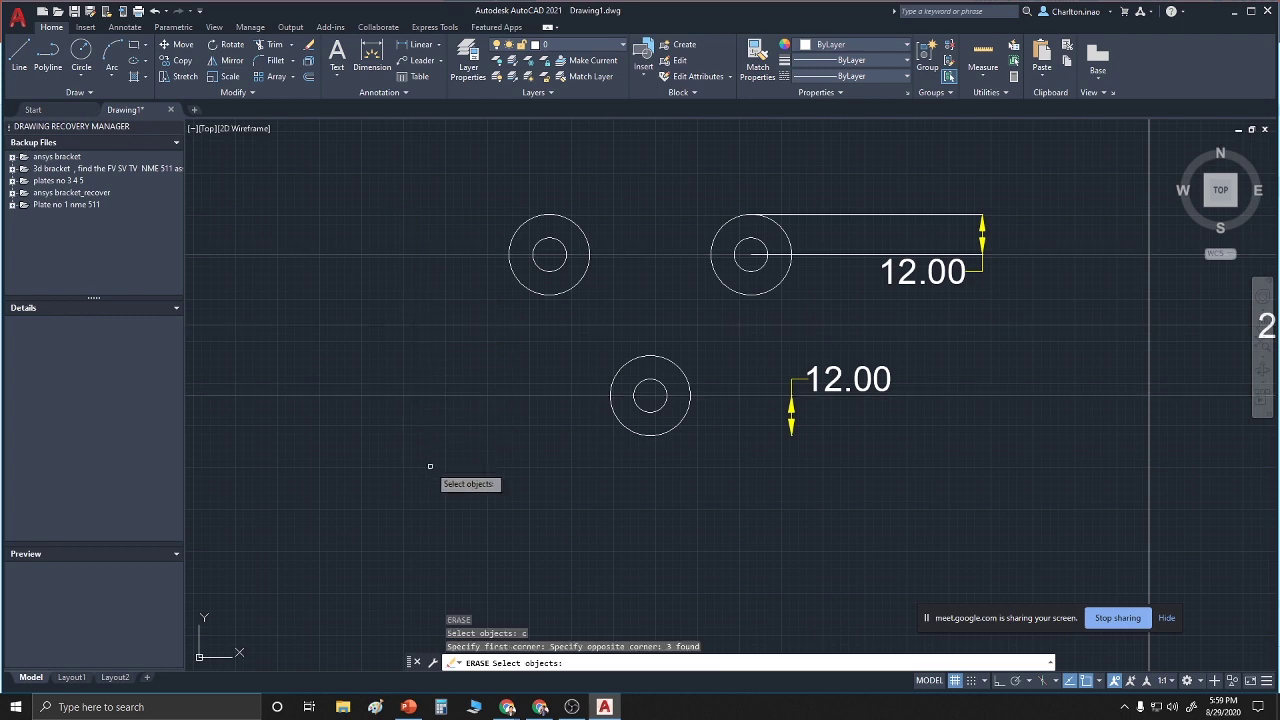
key("Return")
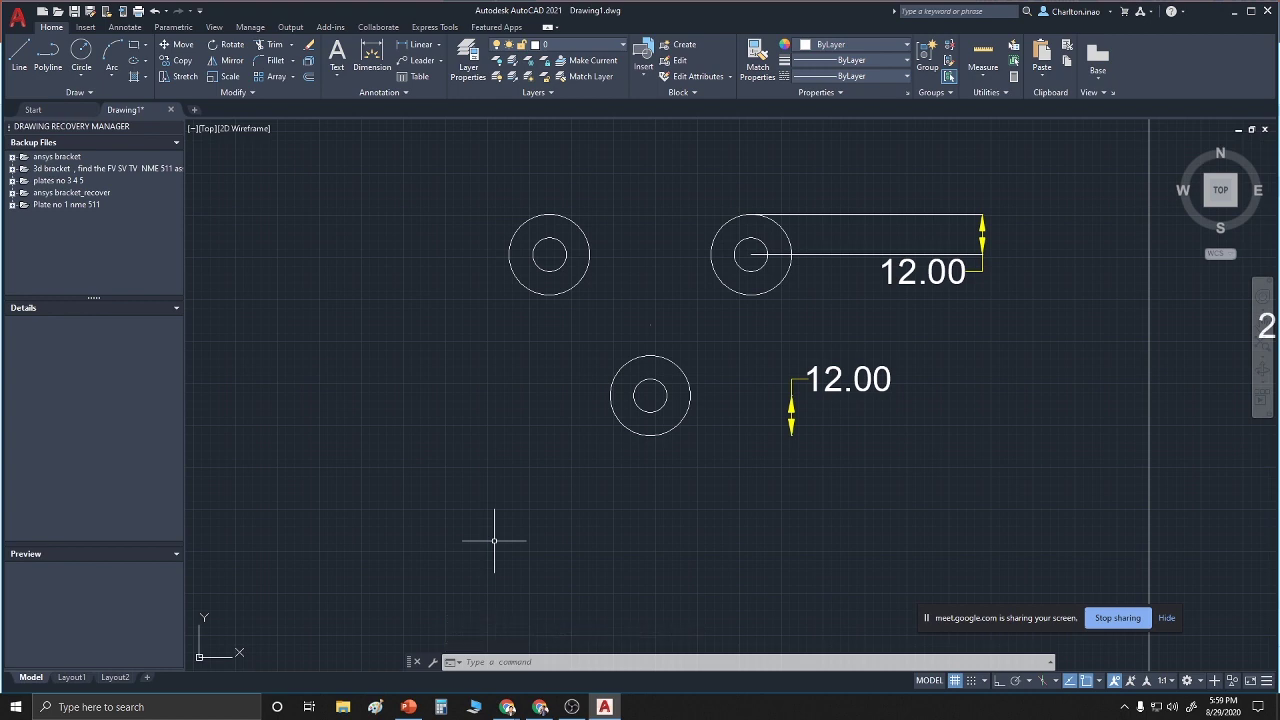
left_click(486, 661)
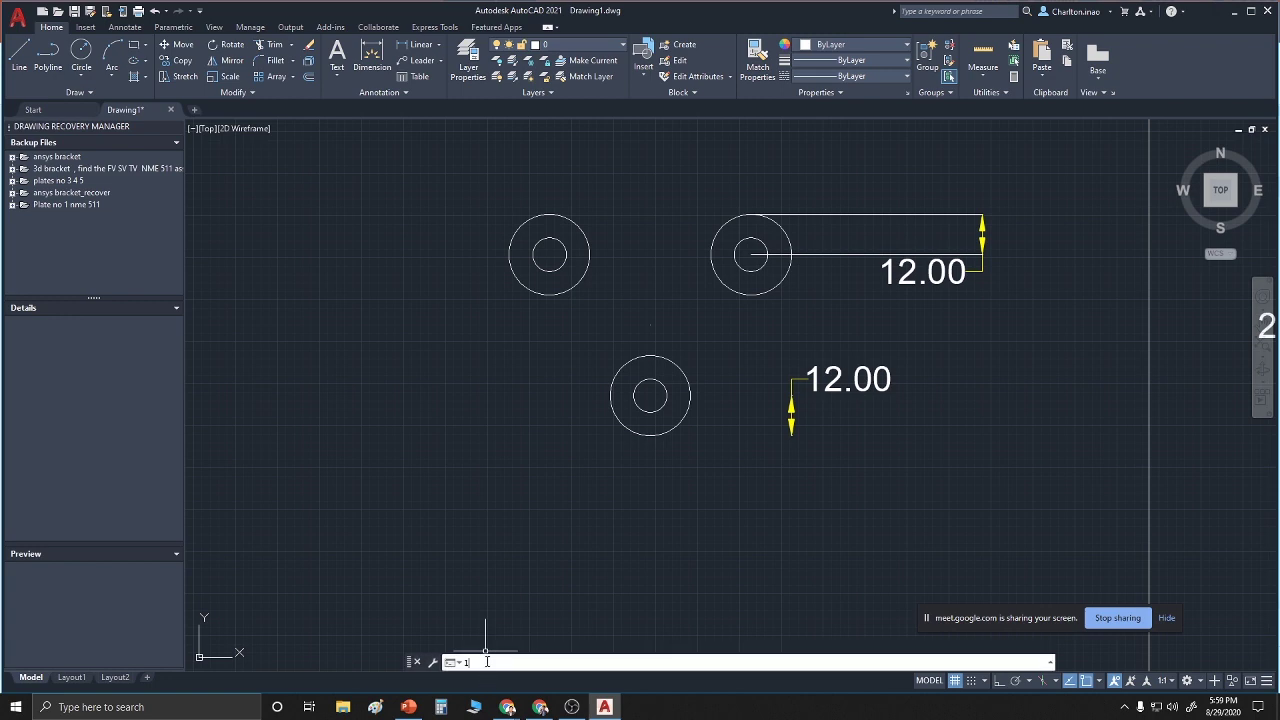
type("l")
key("Return")
key("Escape")
key("Escape")
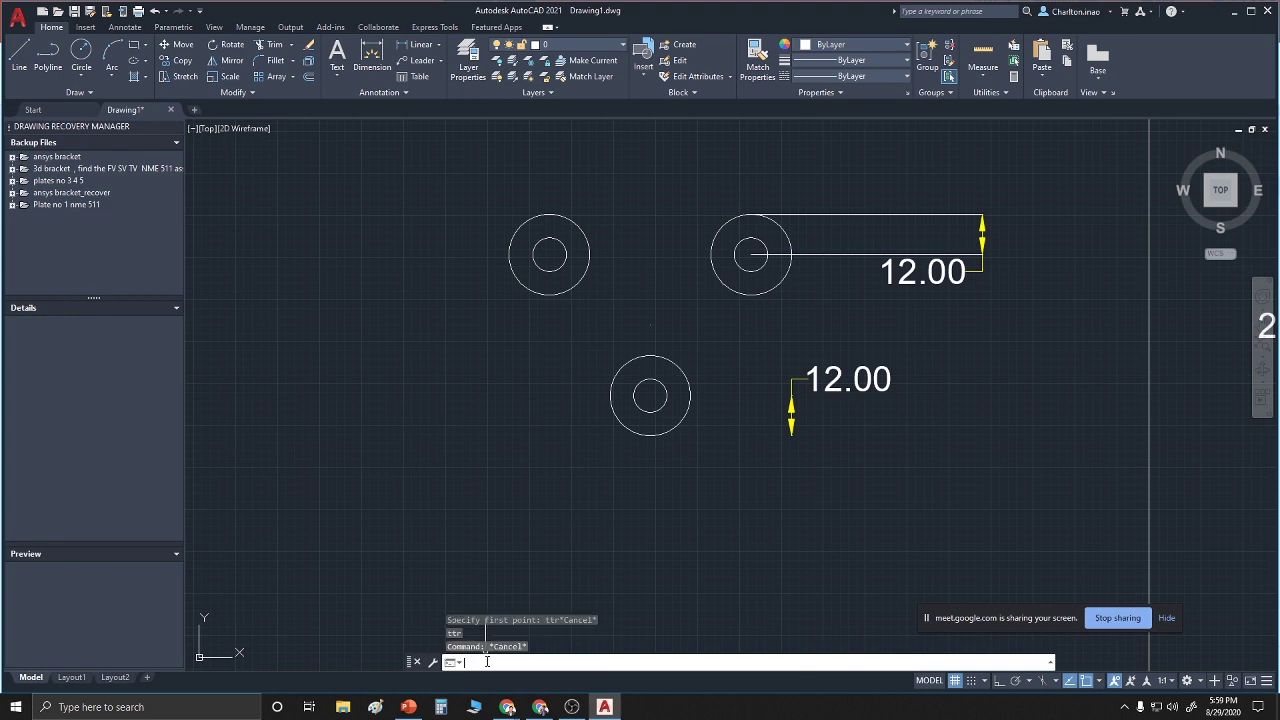
Draw a line tangent to both the top-left and top-right rings
type("l")
key("Return")
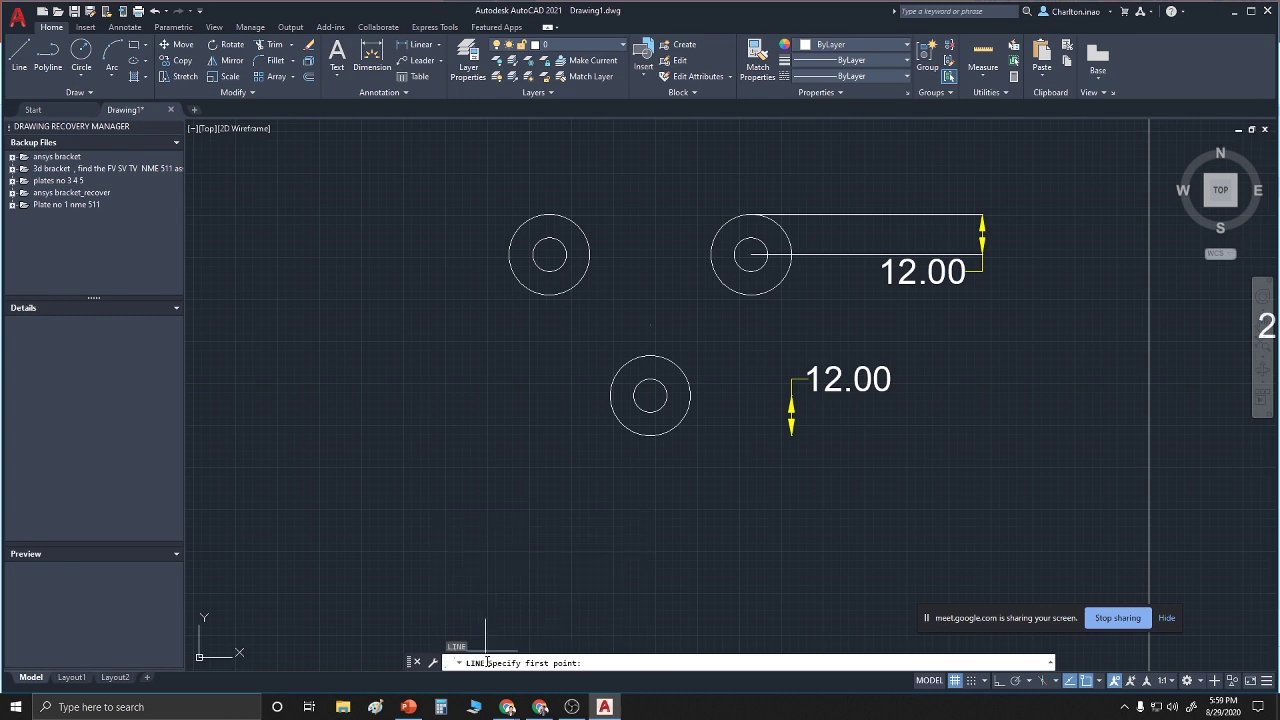
type("tan")
key("Return")
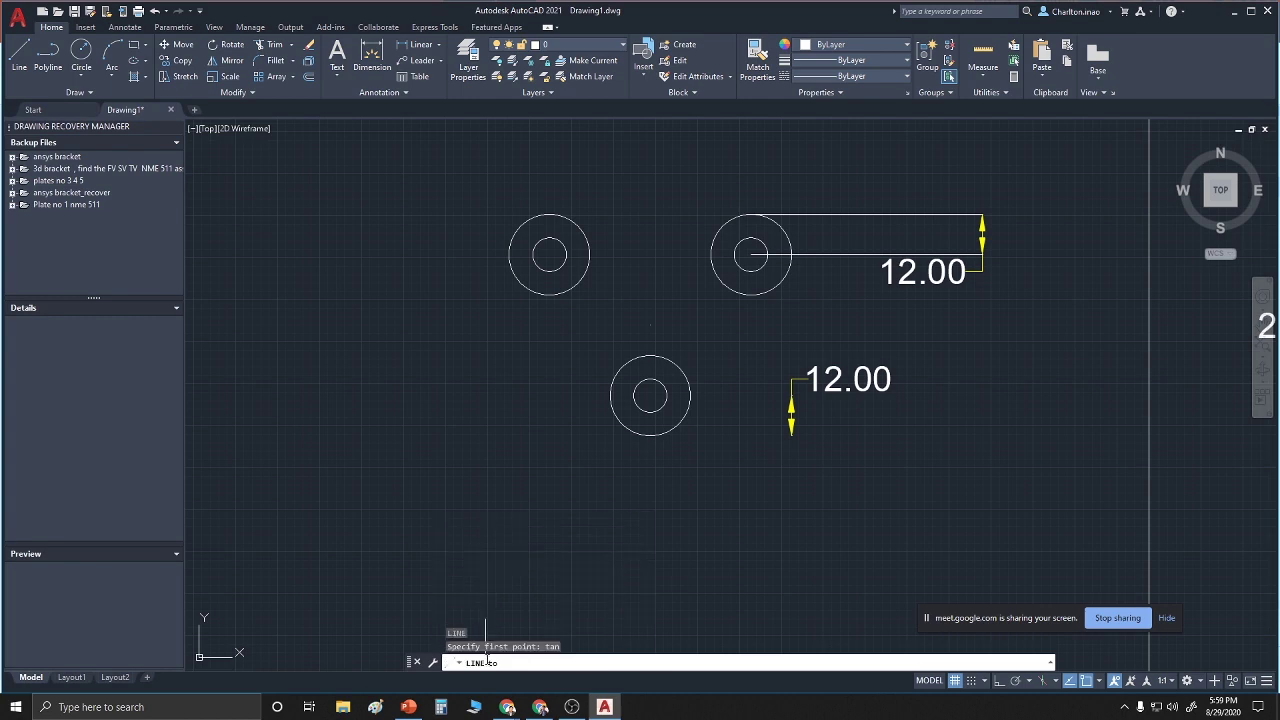
left_click(549, 214)
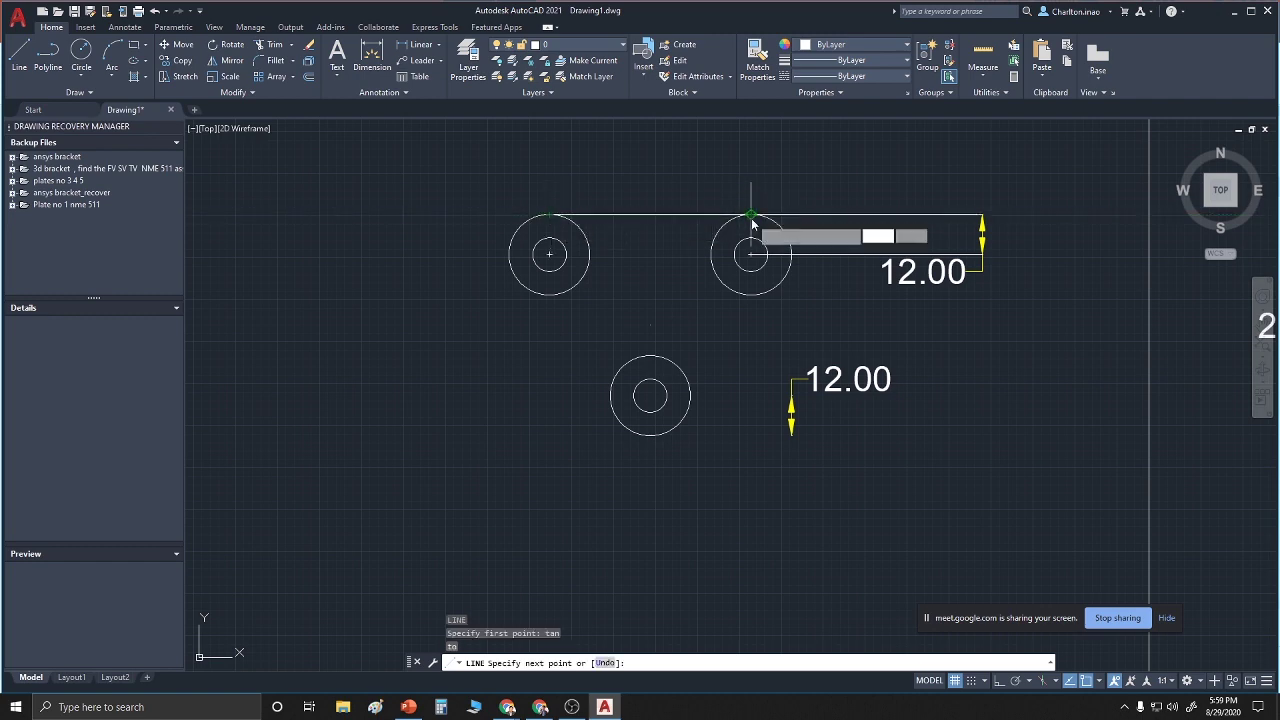
type("tan")
key("Return")
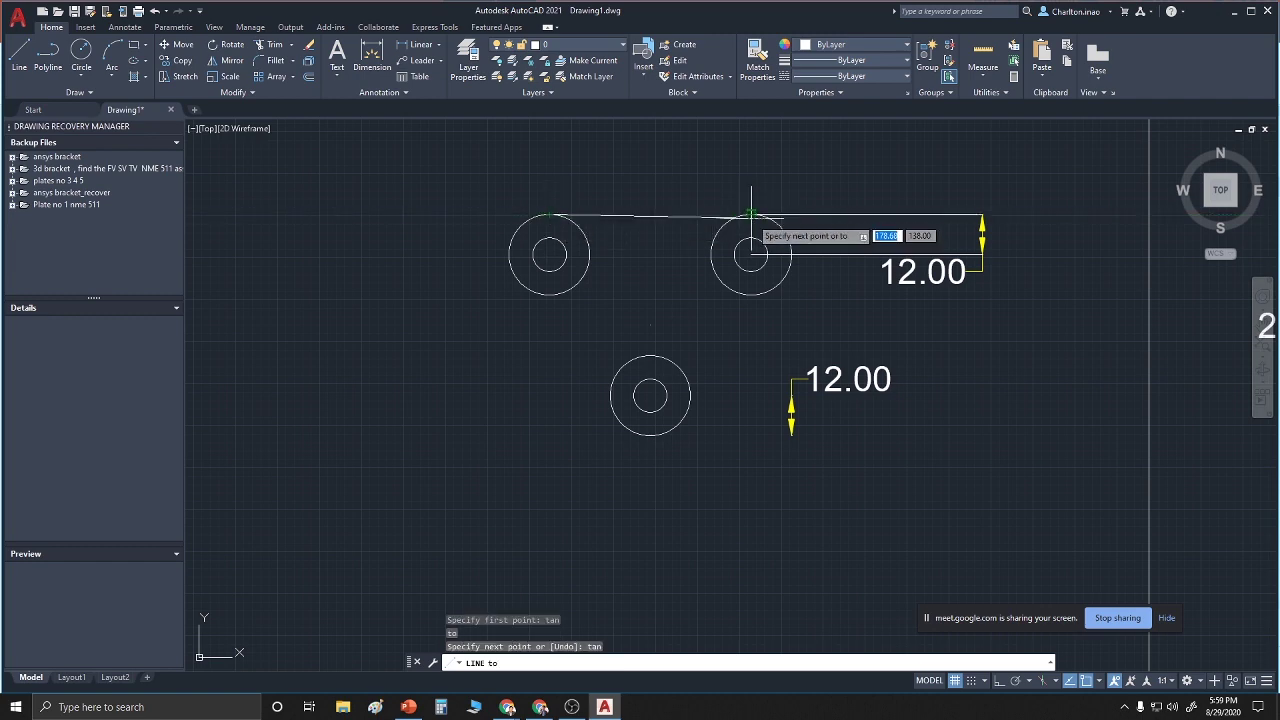
left_click(750, 214)
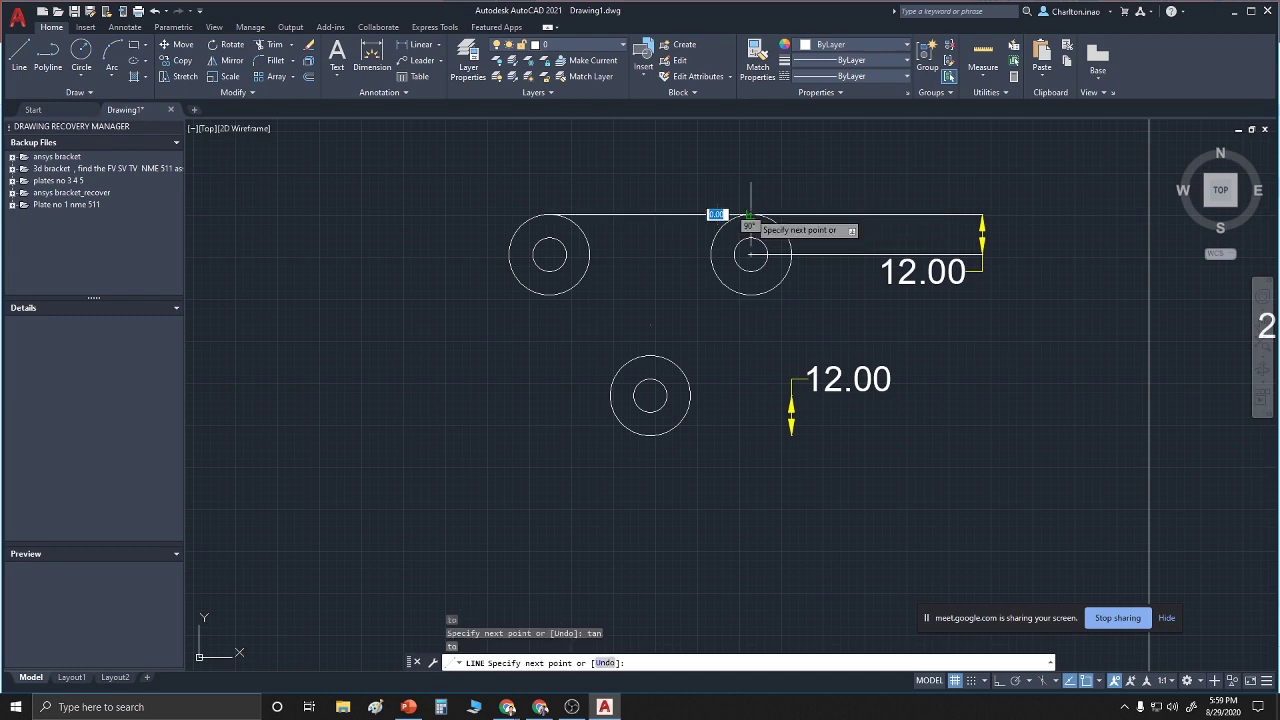
right_click(750, 214)
left_click(765, 218)
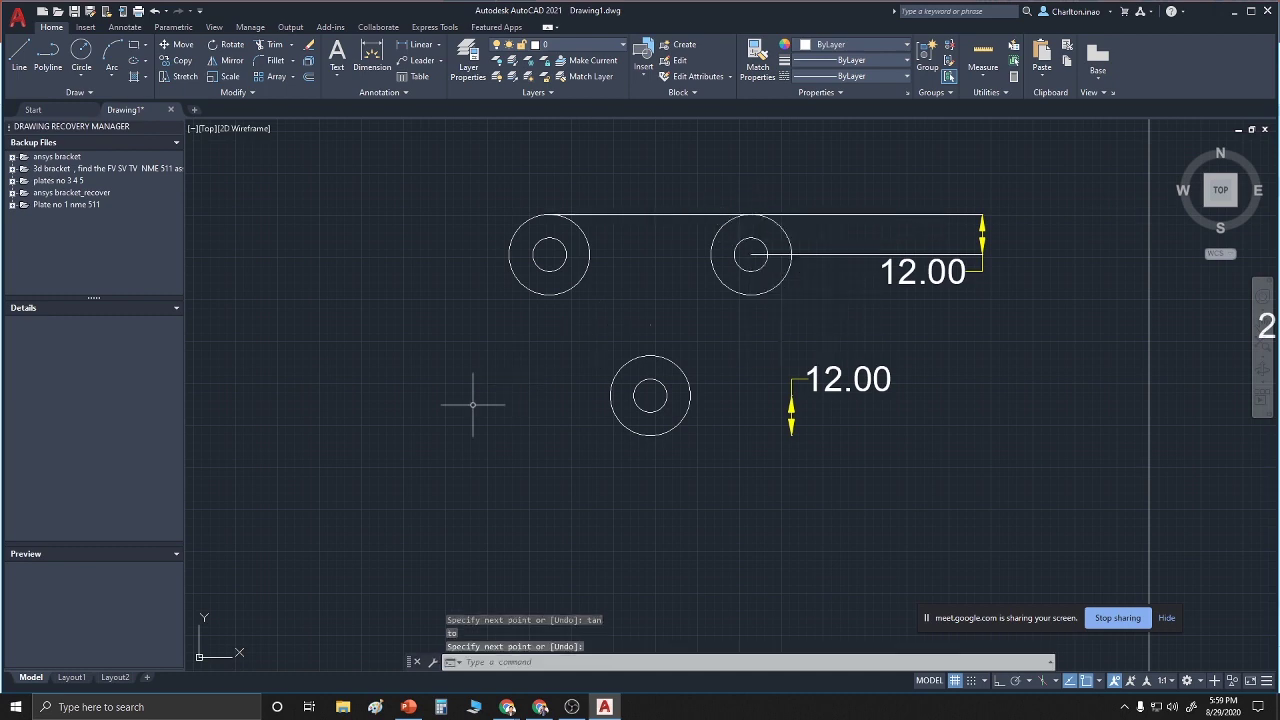
Draw a tangent line from the upper-left ring to the bottom ring
right_click(794, 465)
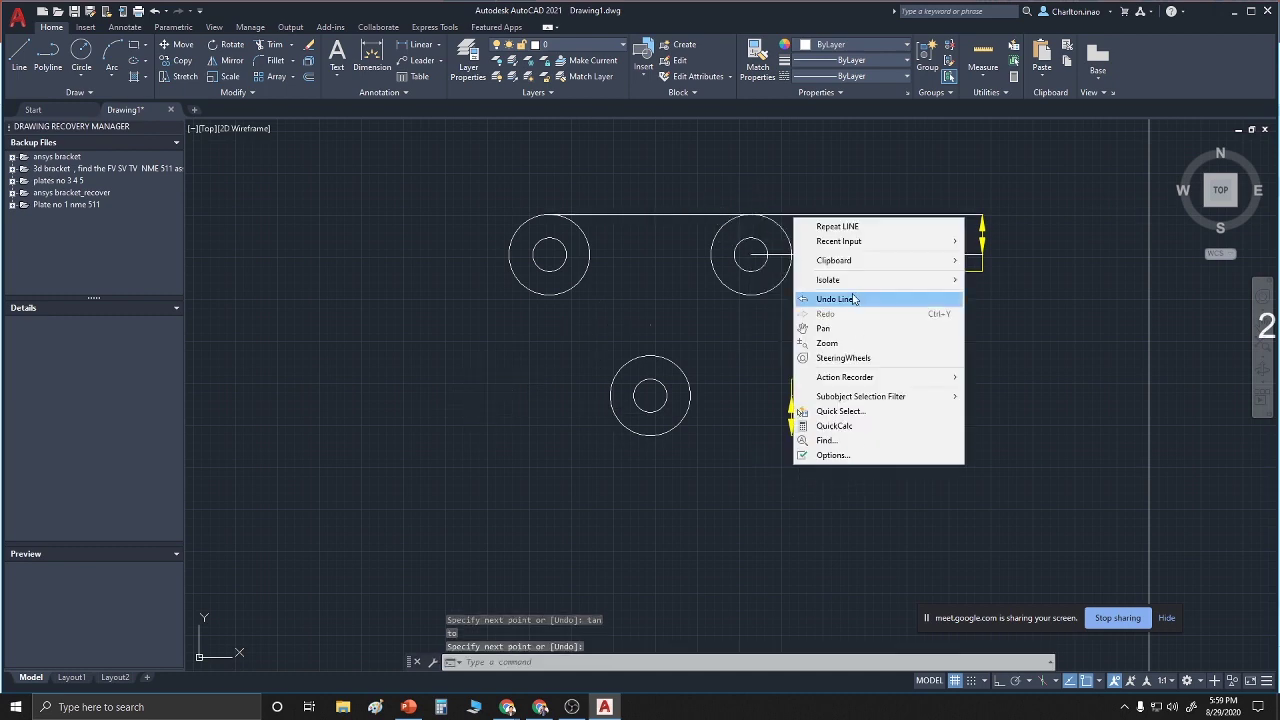
left_click(874, 227)
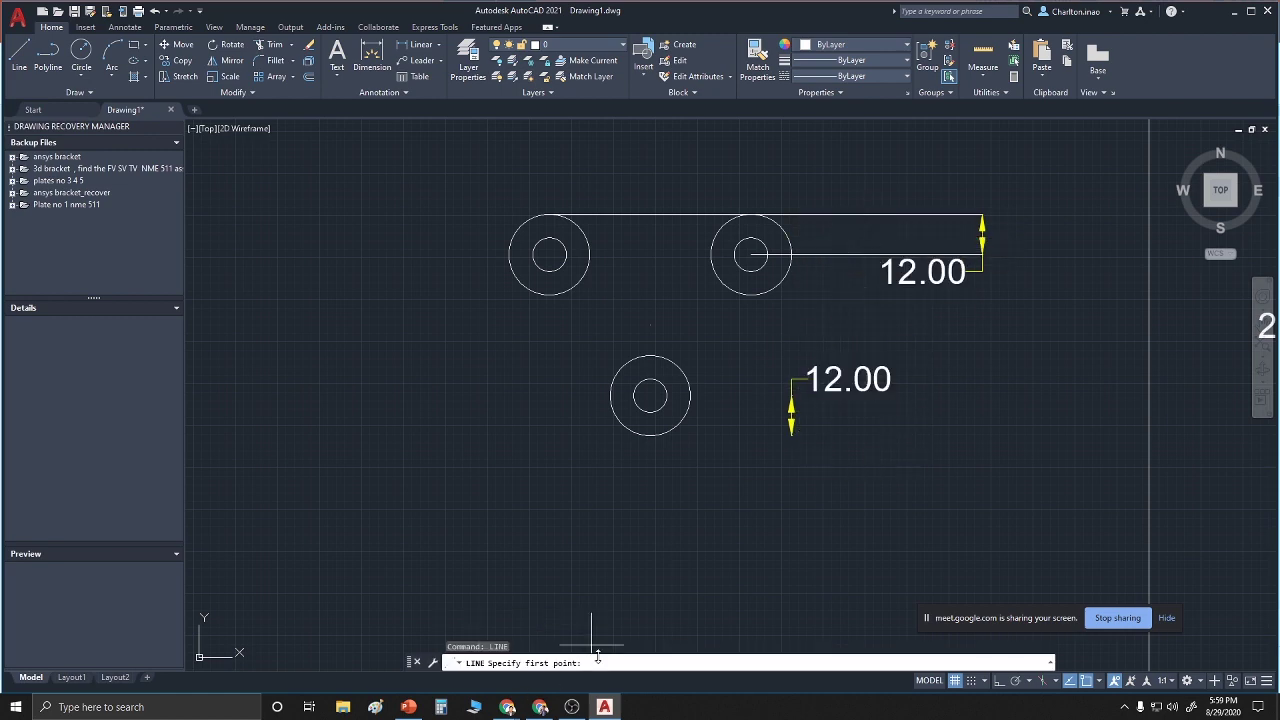
type("tan")
key("Return")
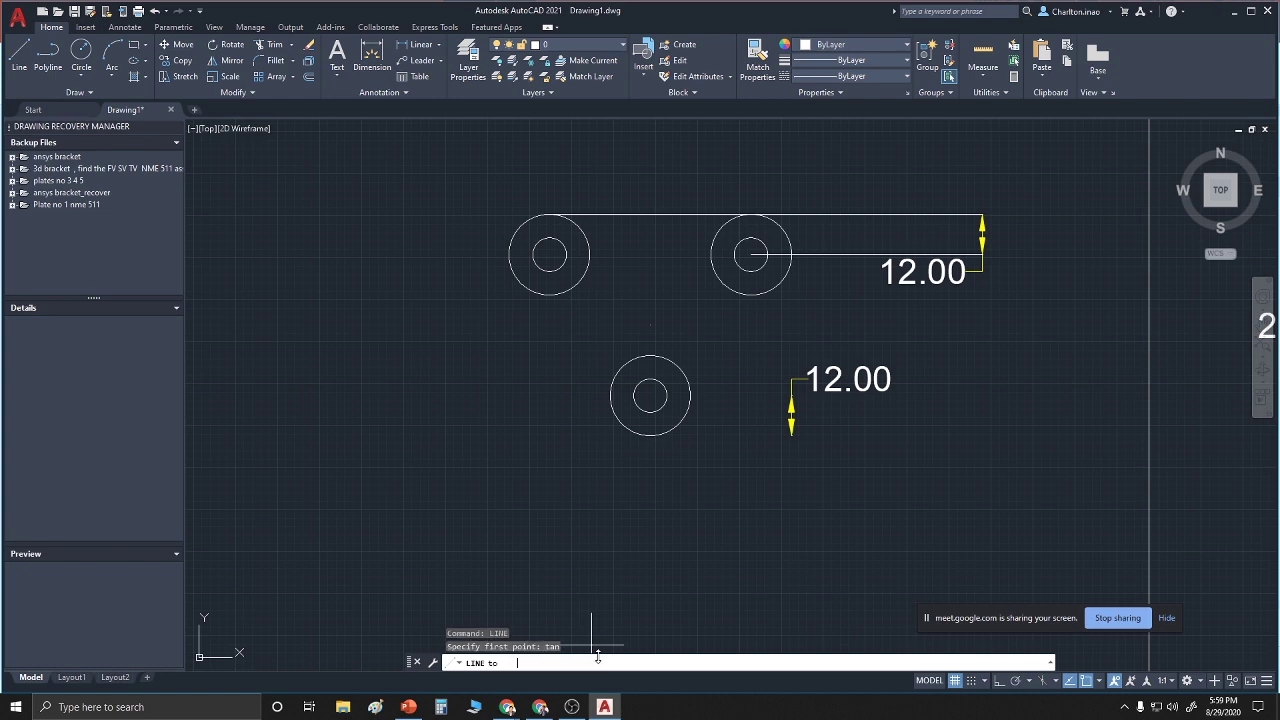
left_click(509, 277)
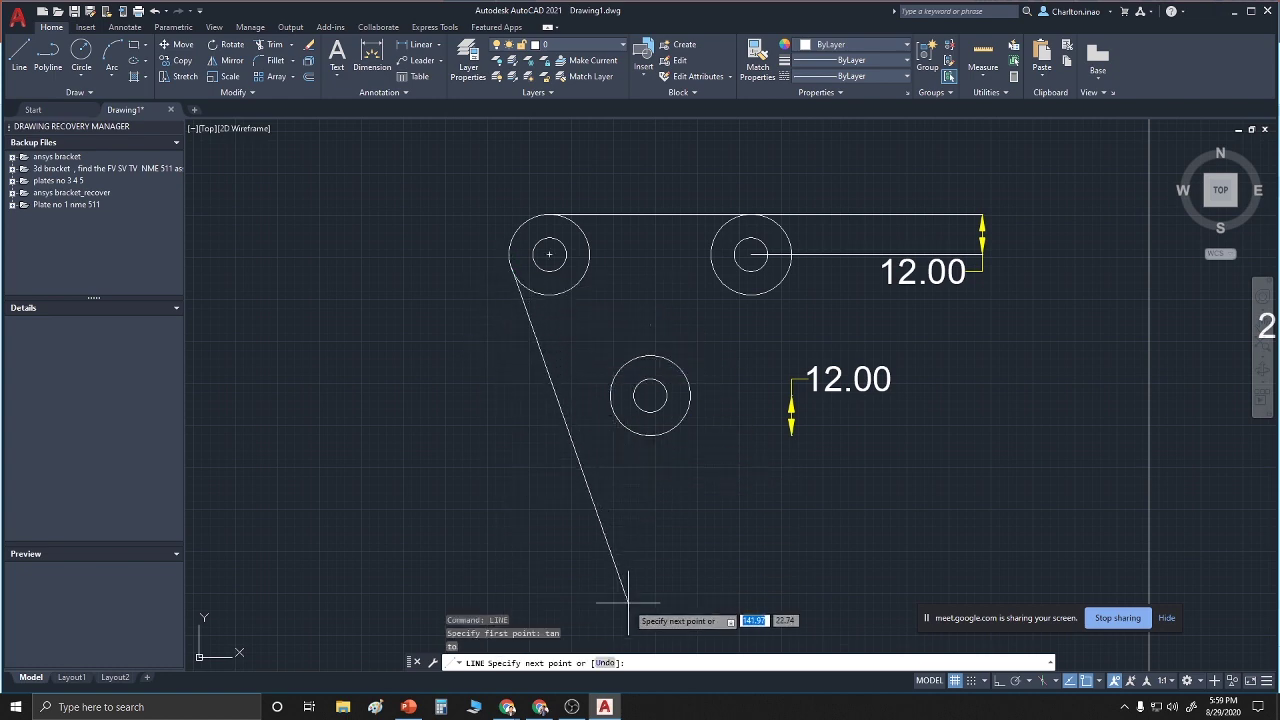
type("t")
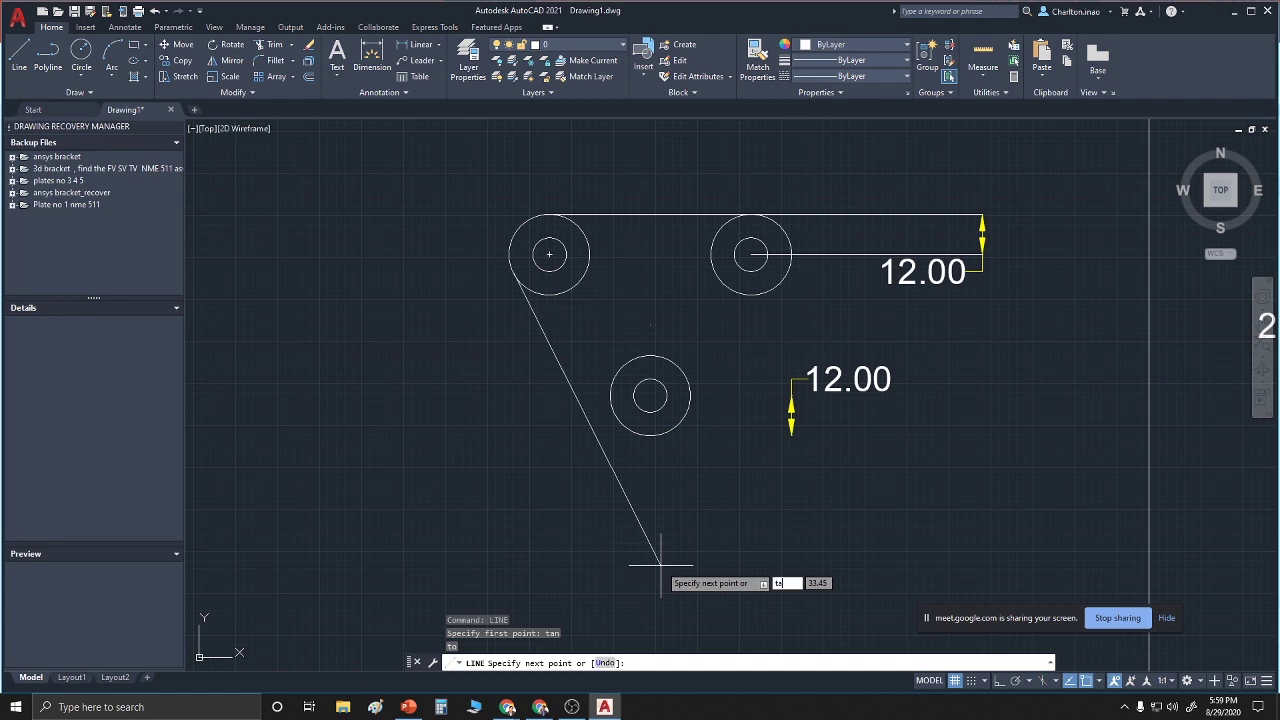
type("an")
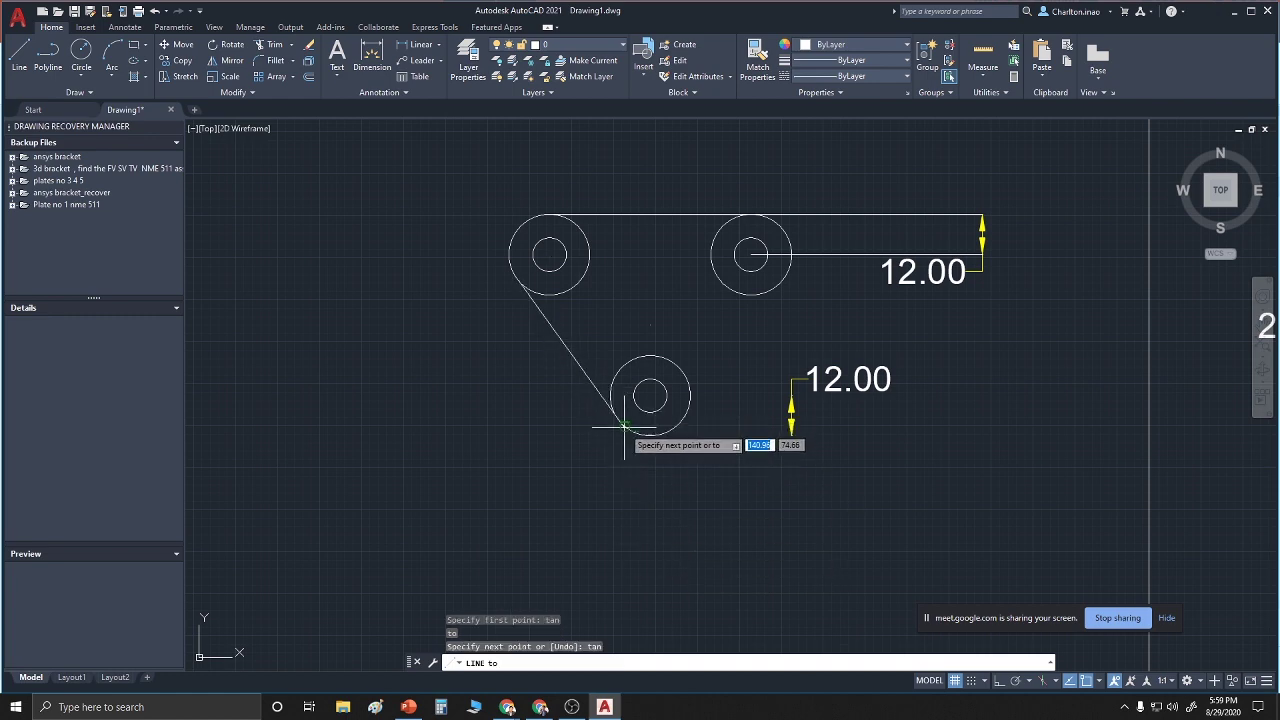
left_click(627, 429)
right_click(634, 437)
left_click(654, 438)
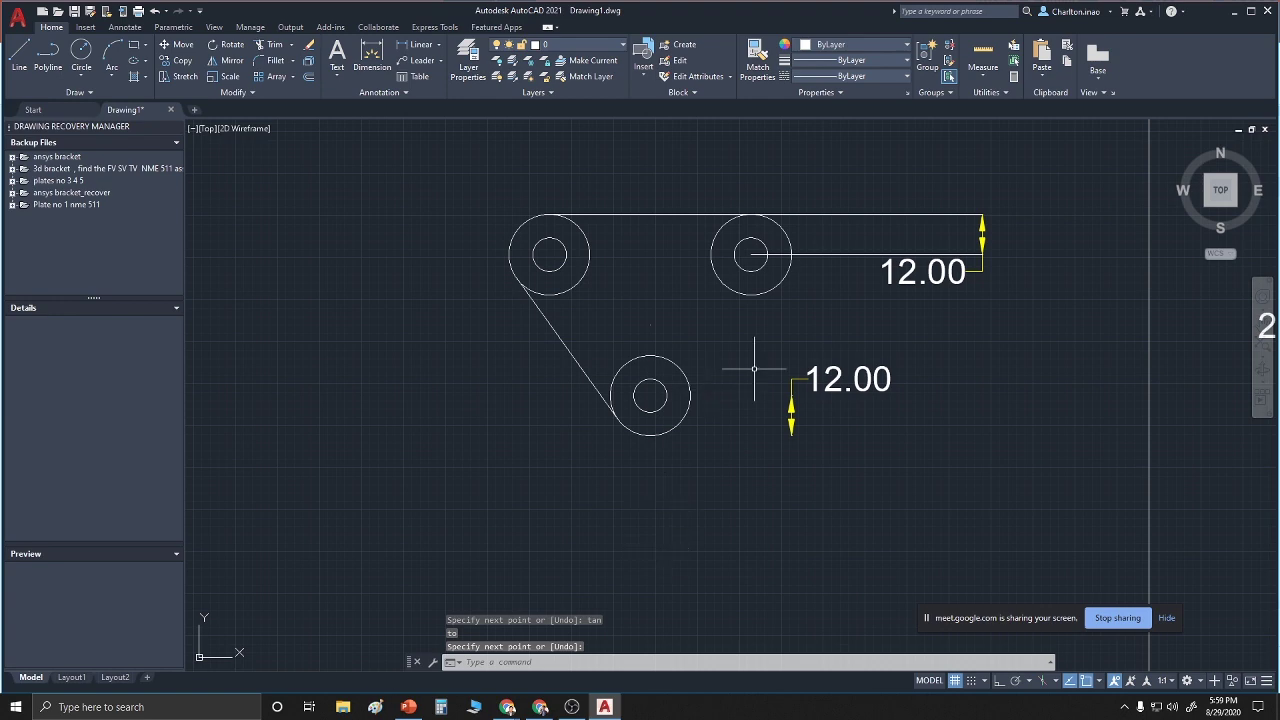
Draw a tangent line from the upper-right ring to the bottom ring
right_click(773, 481)
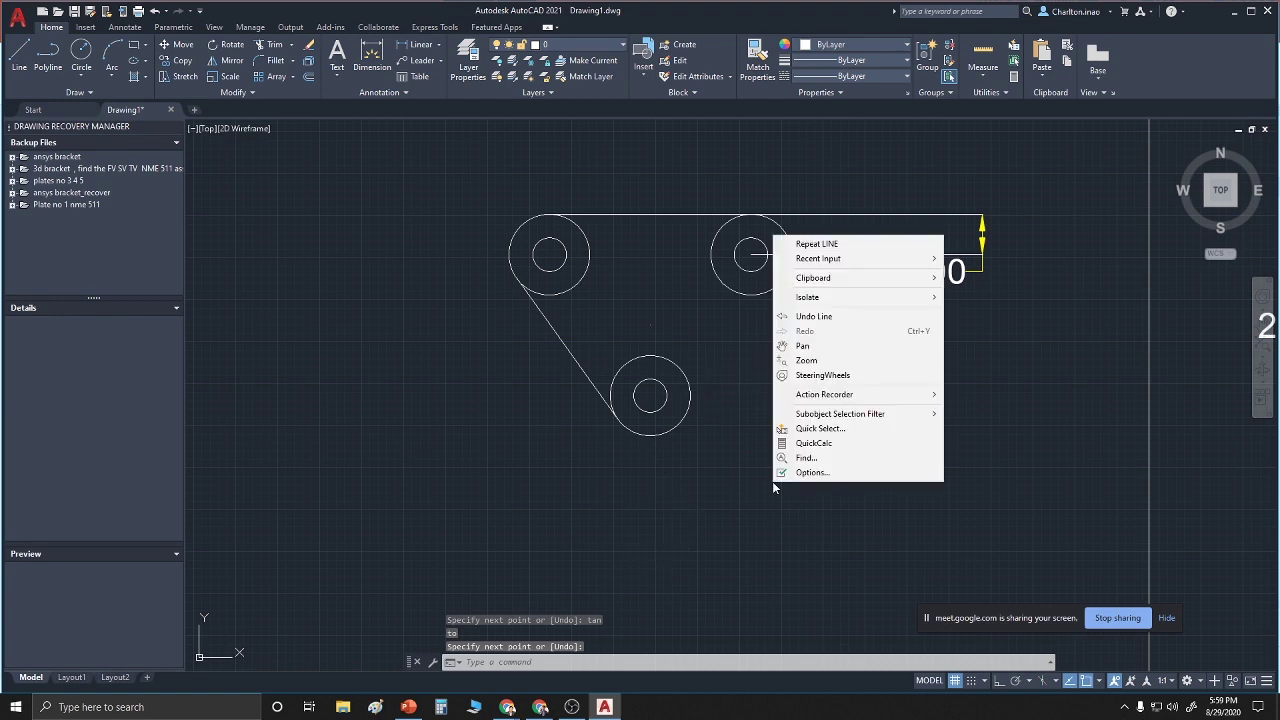
left_click(816, 244)
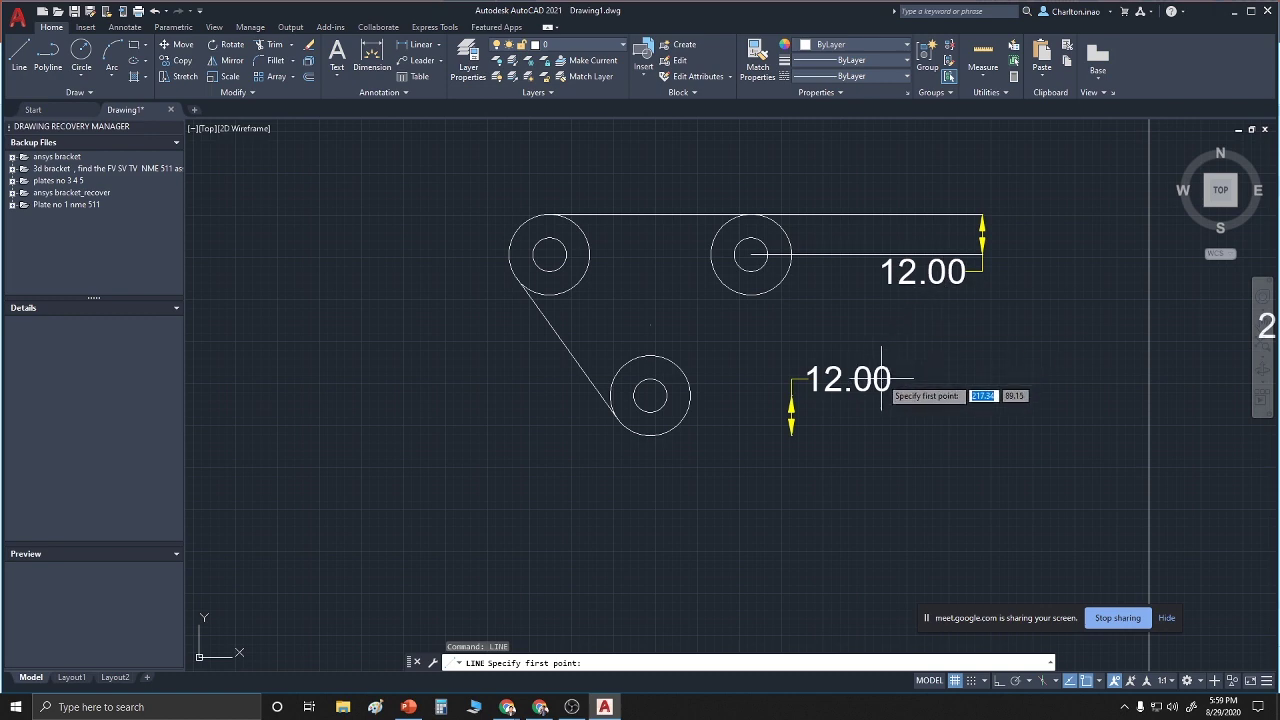
type("1an")
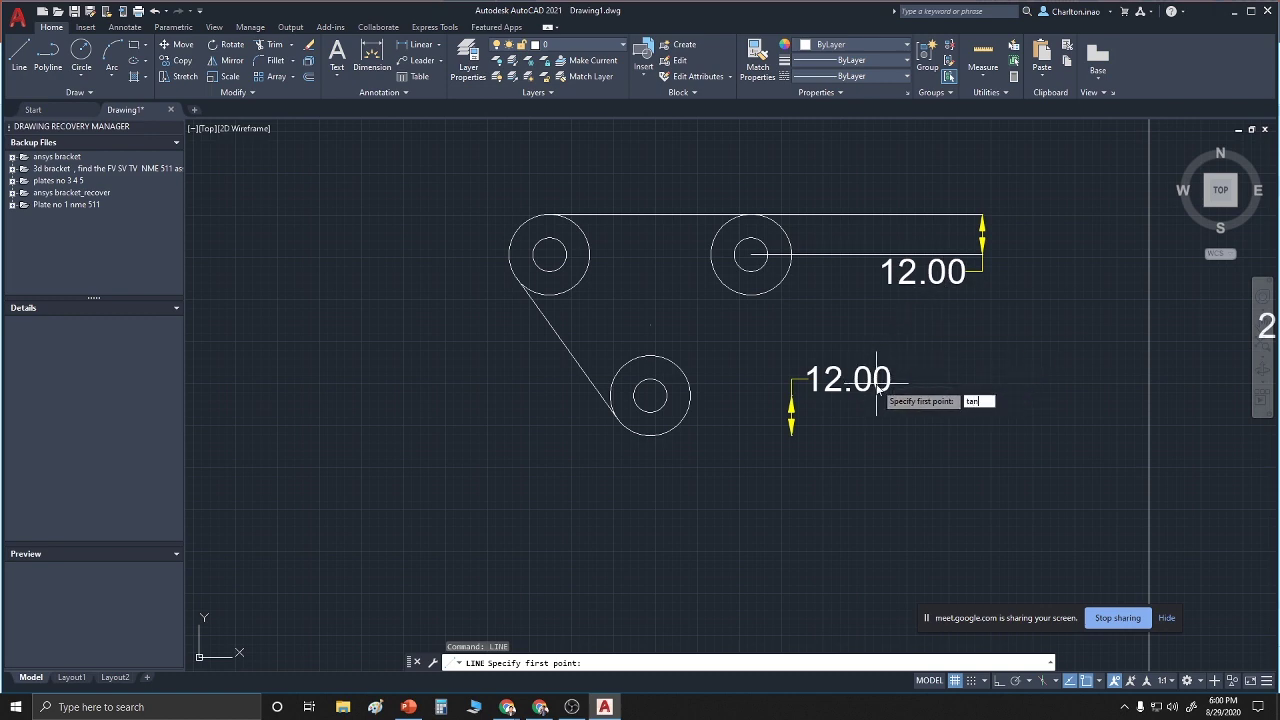
key("Return")
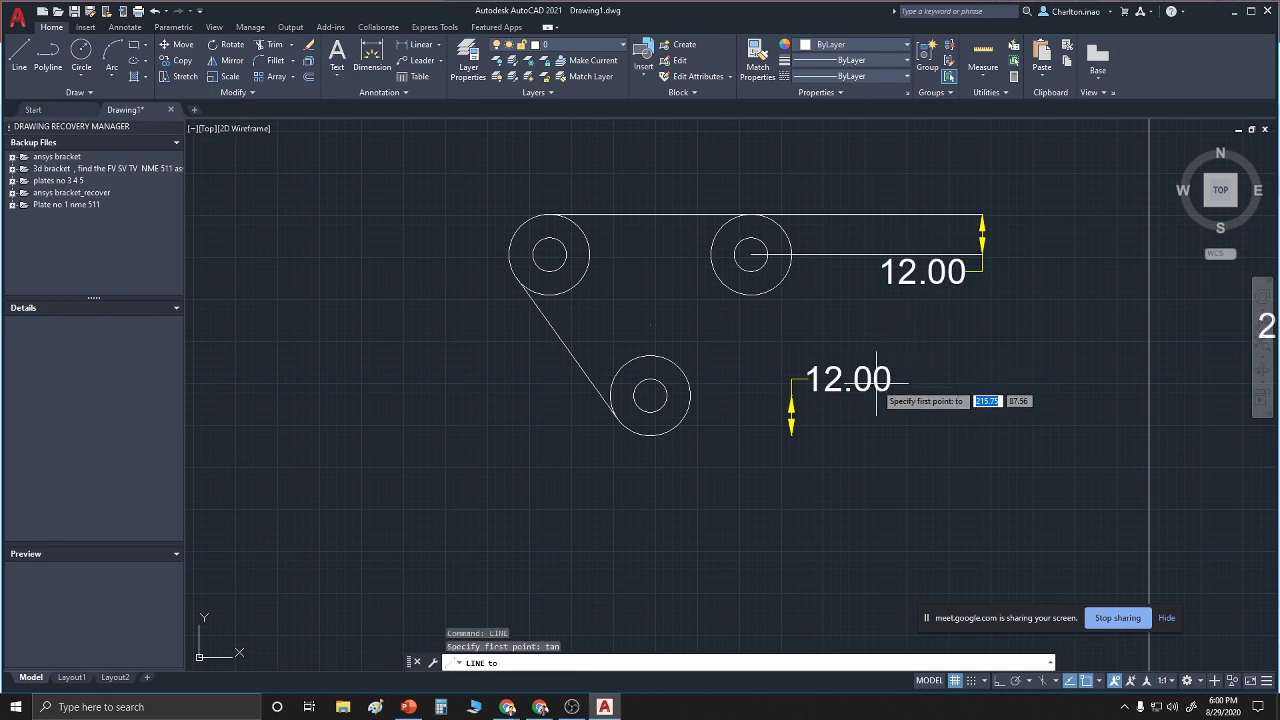
left_click(786, 281)
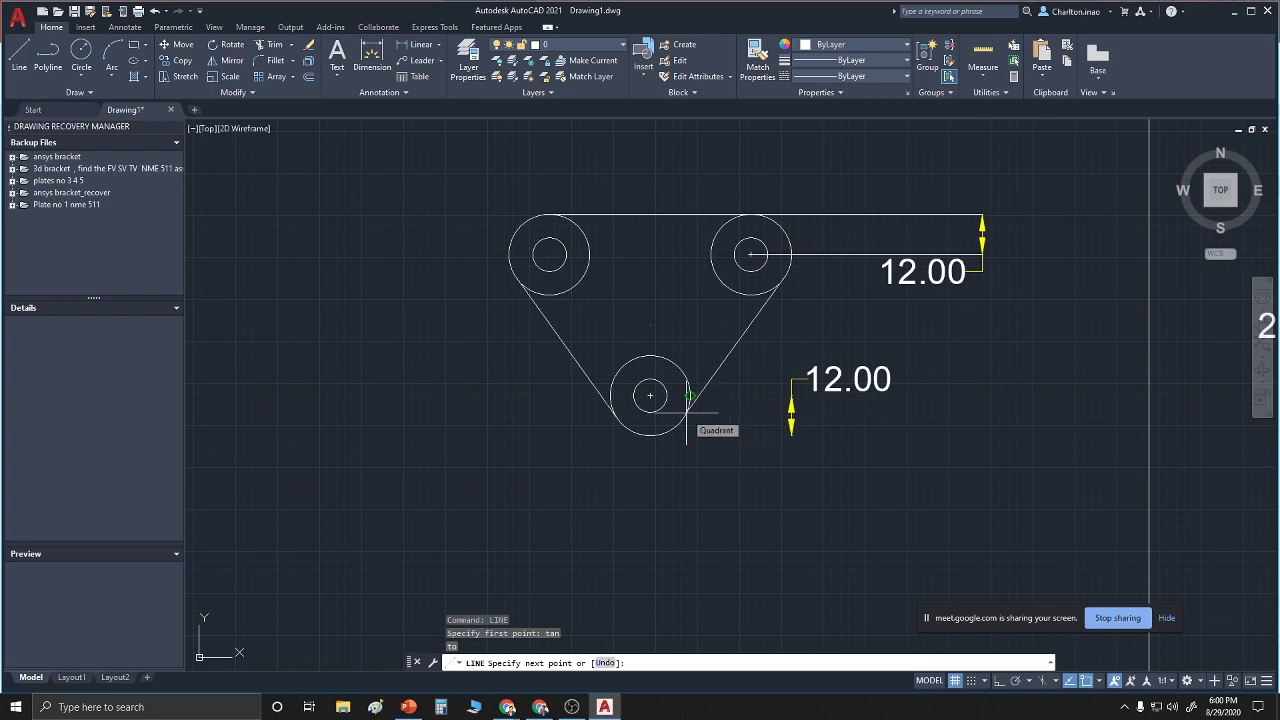
type("tan")
key("Return")
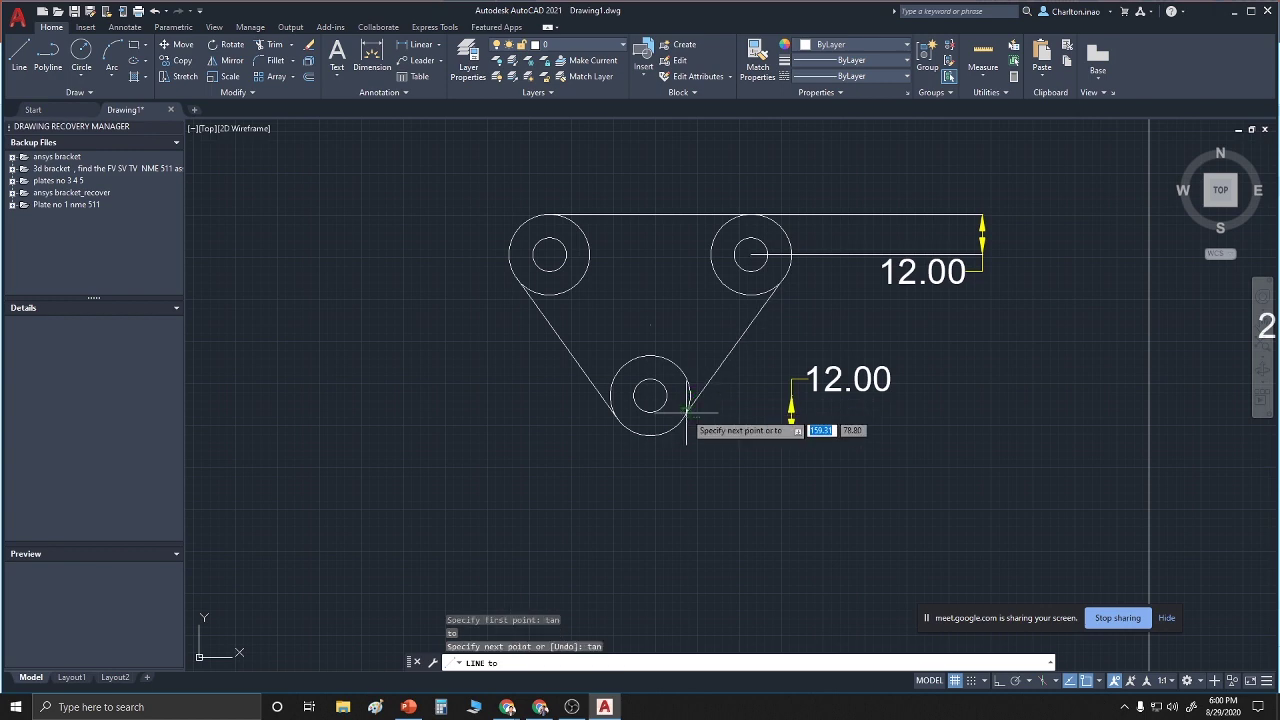
left_click(686, 410)
right_click(688, 418)
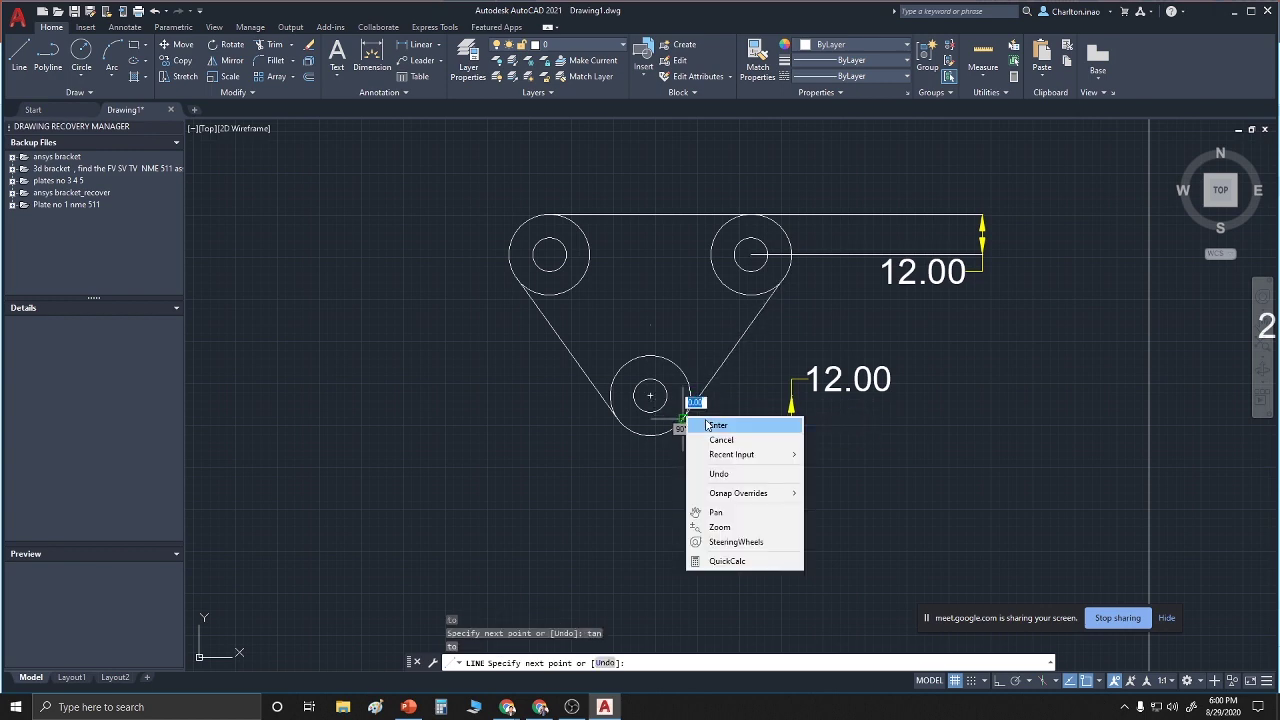
left_click(712, 425)
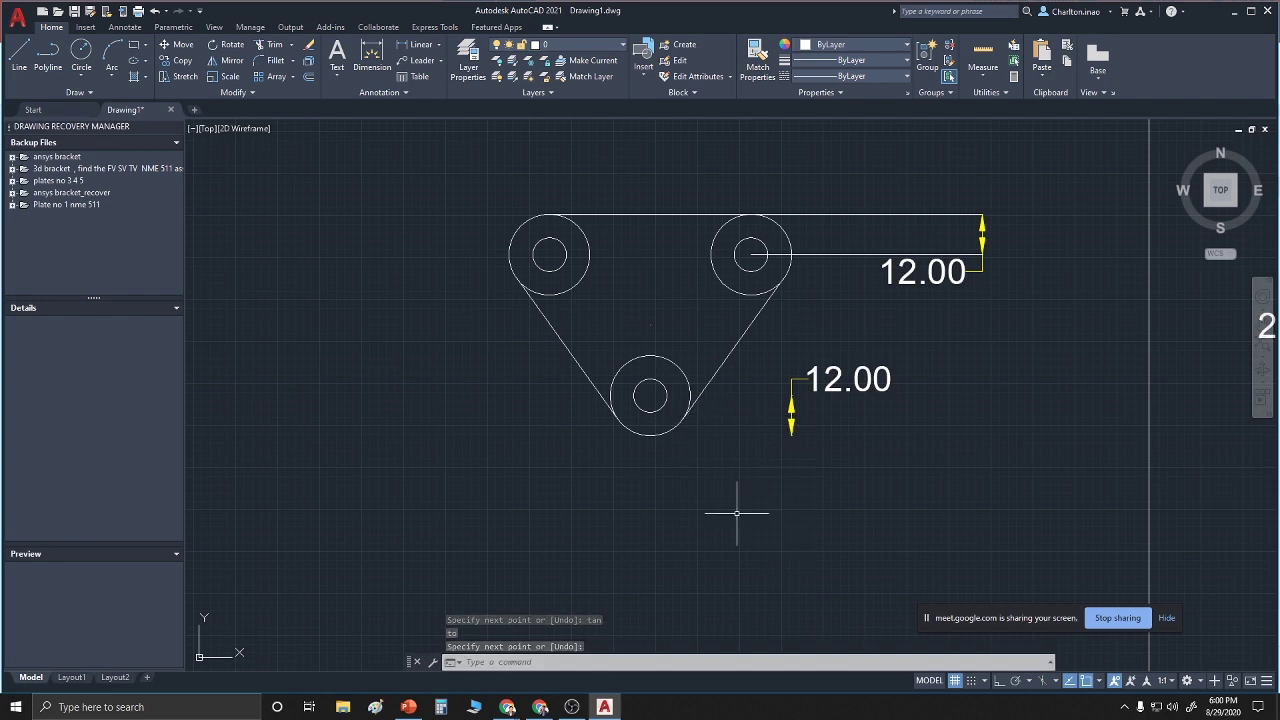
type("e")
key("Return")
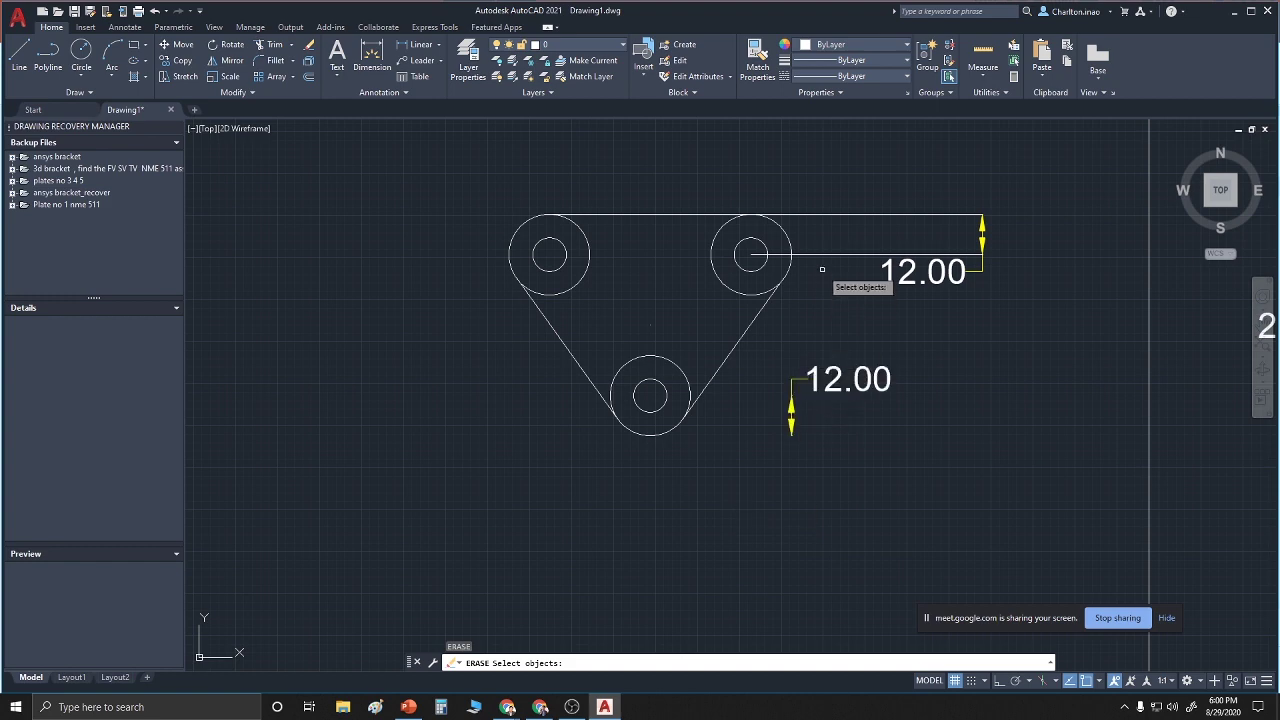
Erase both 12.00 dimensions with a crossing window, then switch to PowerPoint
type("c")
key("Return")
left_click(845, 199)
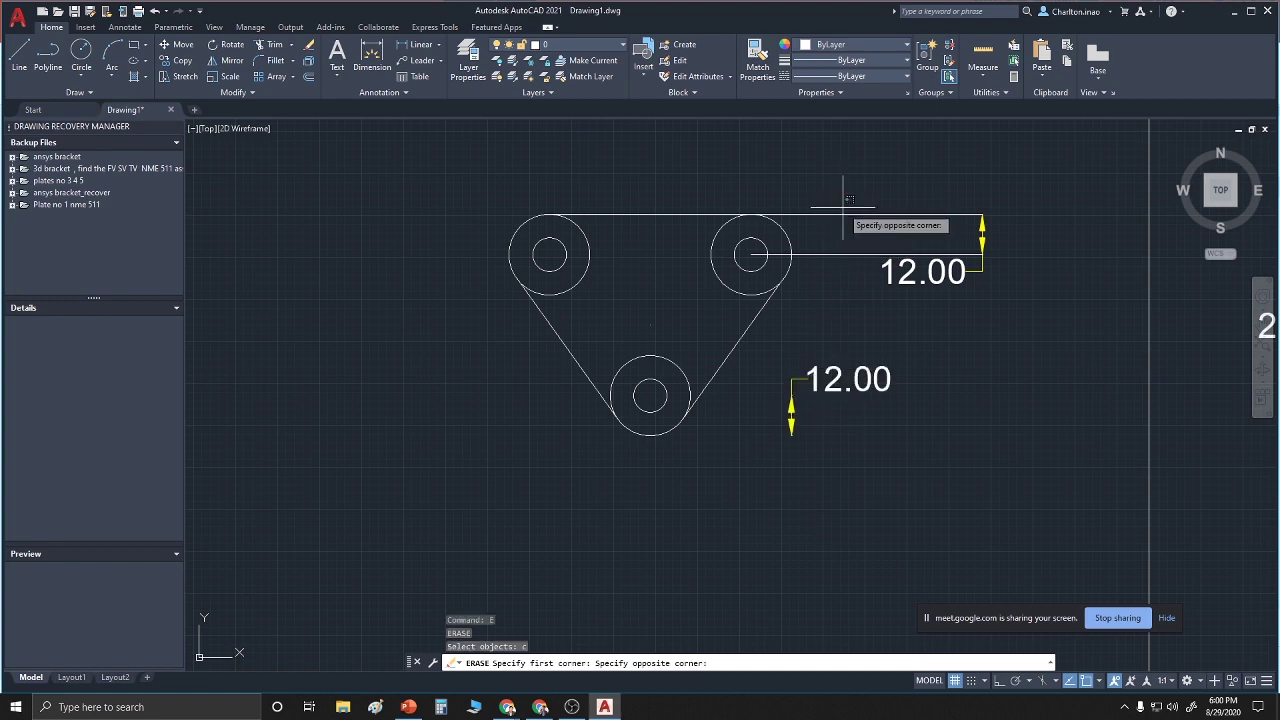
left_click(964, 435)
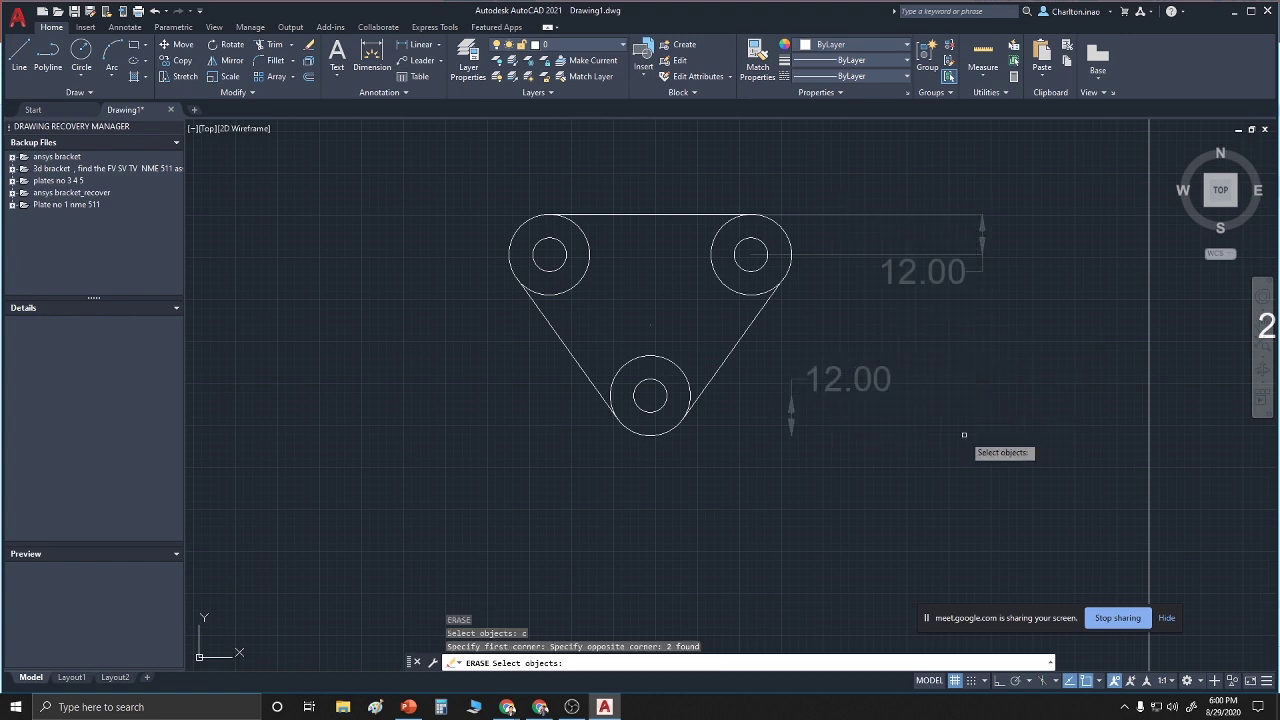
key("Return")
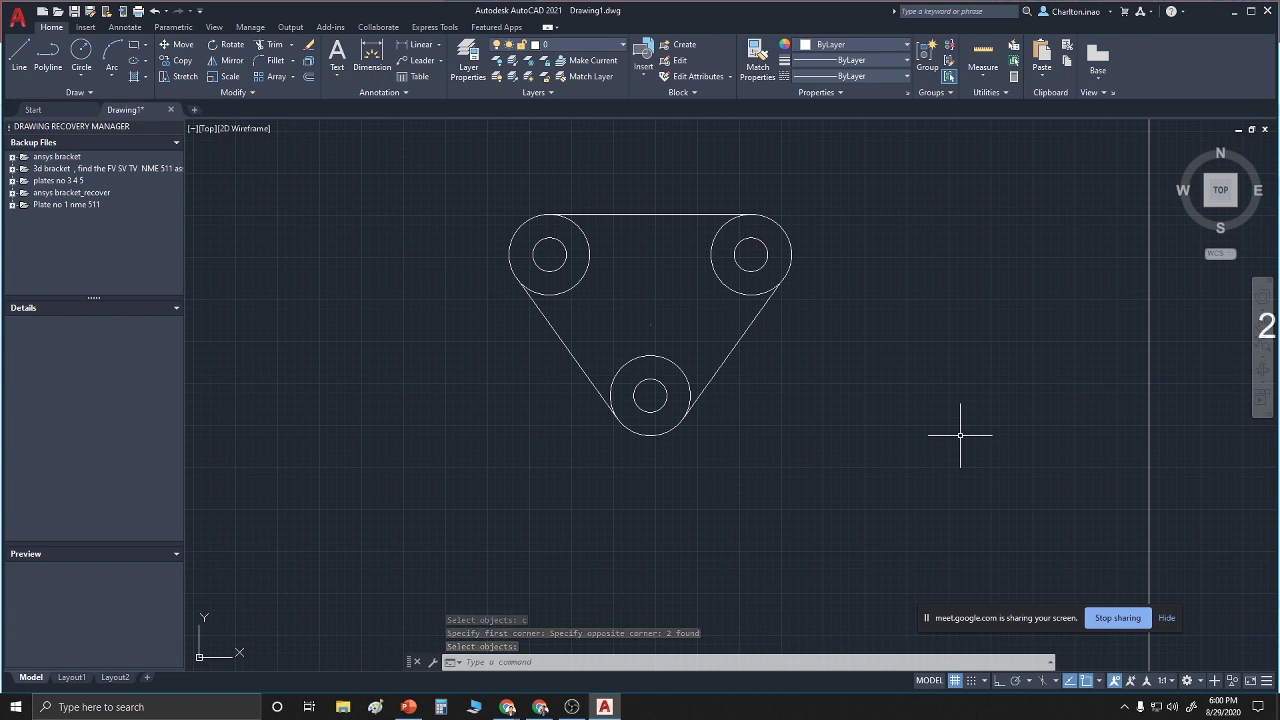
key("alt+Tab")
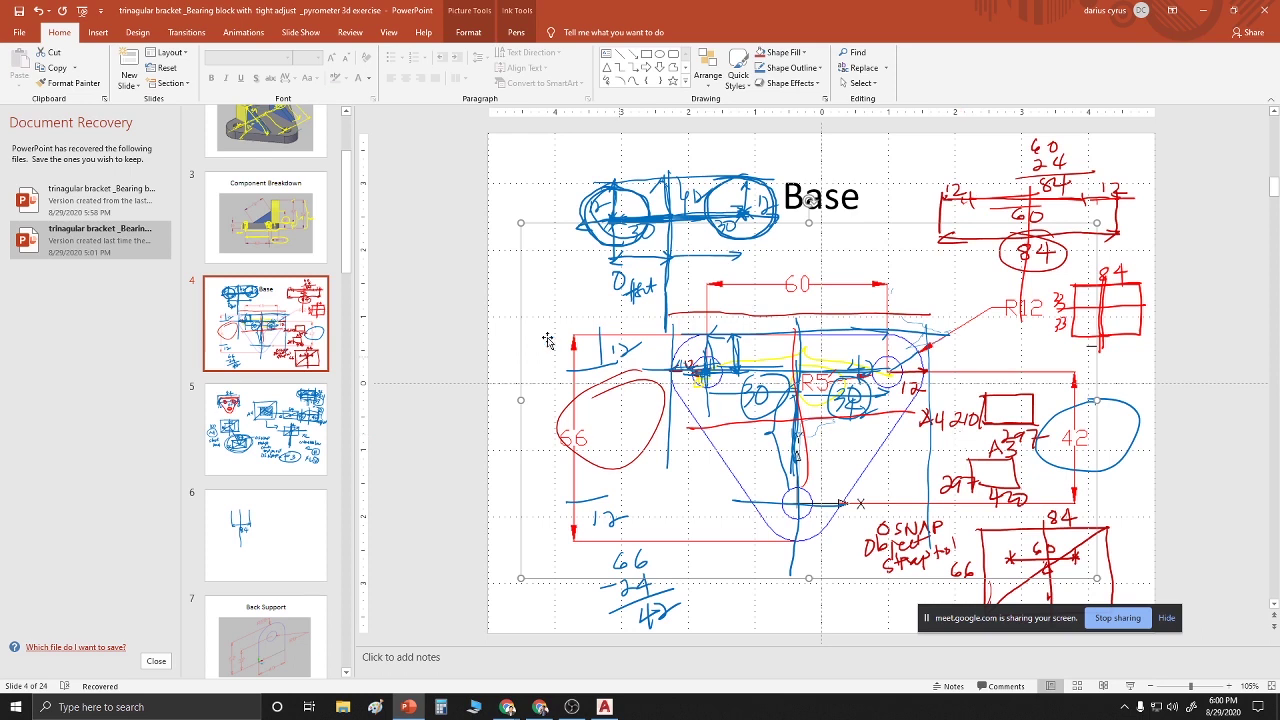
Present the Base sketch slide (slide 4) full screen, then return to AutoCAD
scroll(272, 278, "up", 2)
scroll(298, 340, "down", 3)
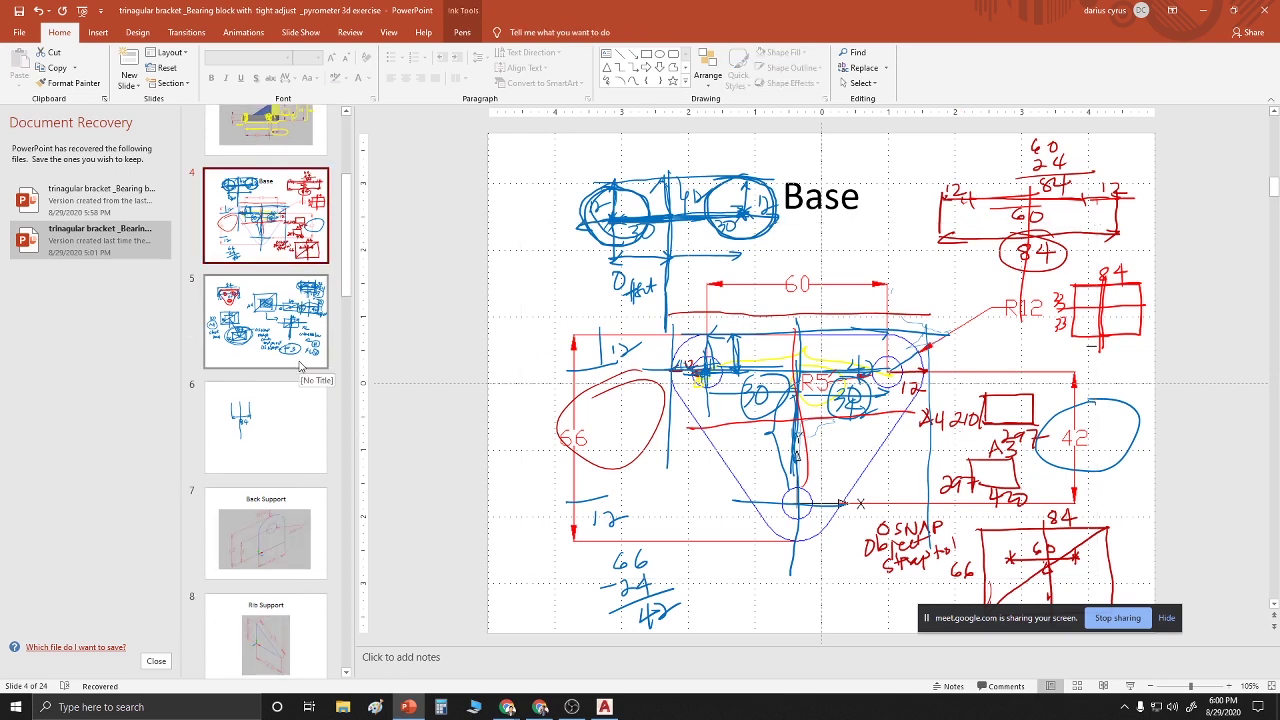
scroll(300, 363, "up", 1)
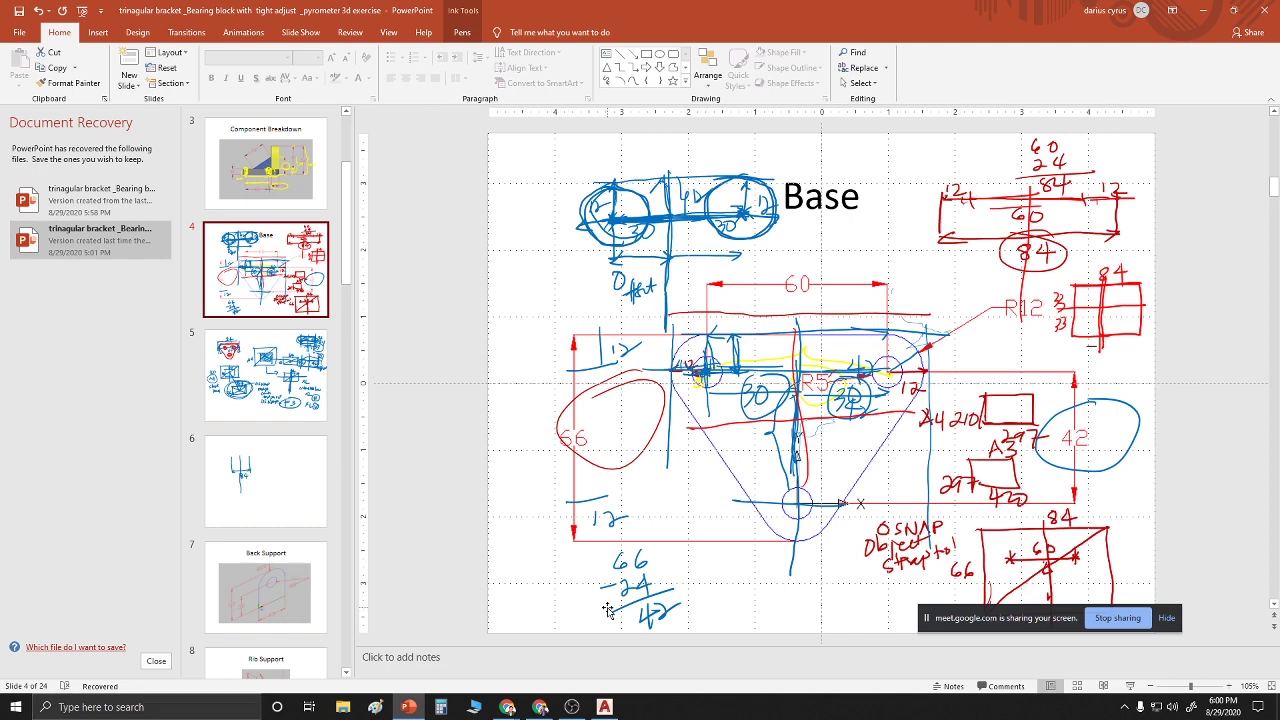
left_click(1131, 686)
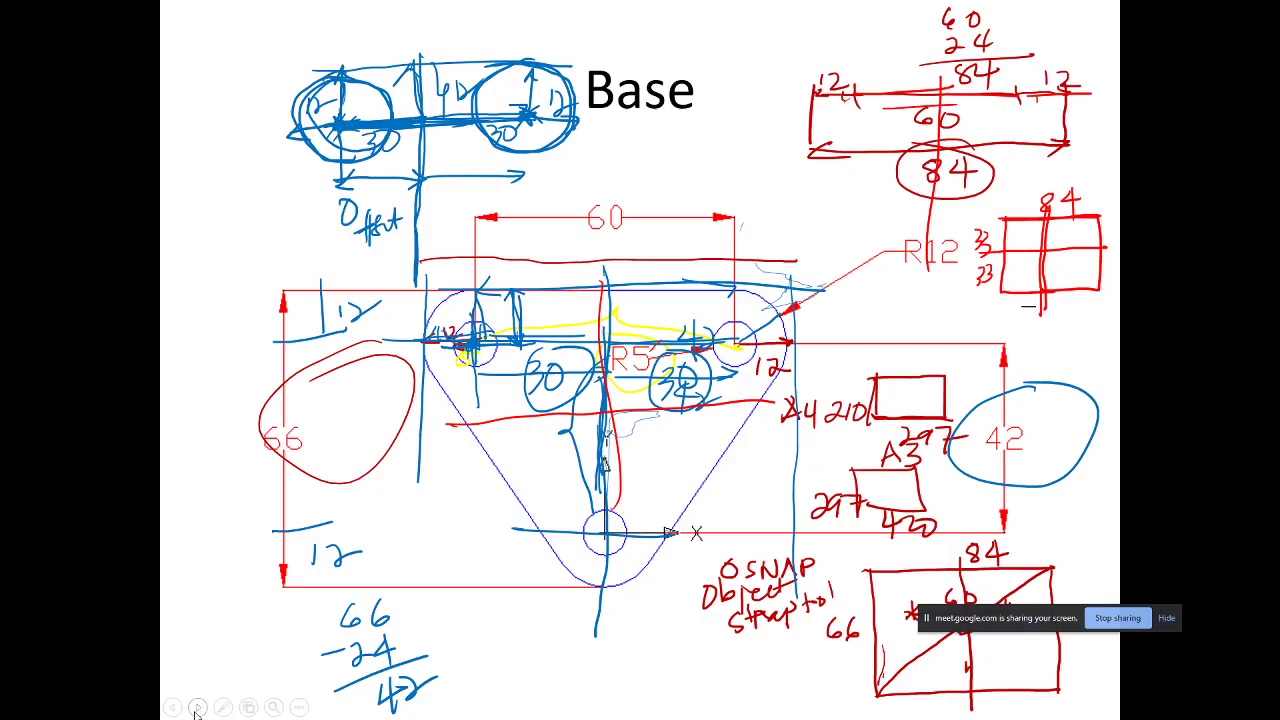
left_click(224, 707)
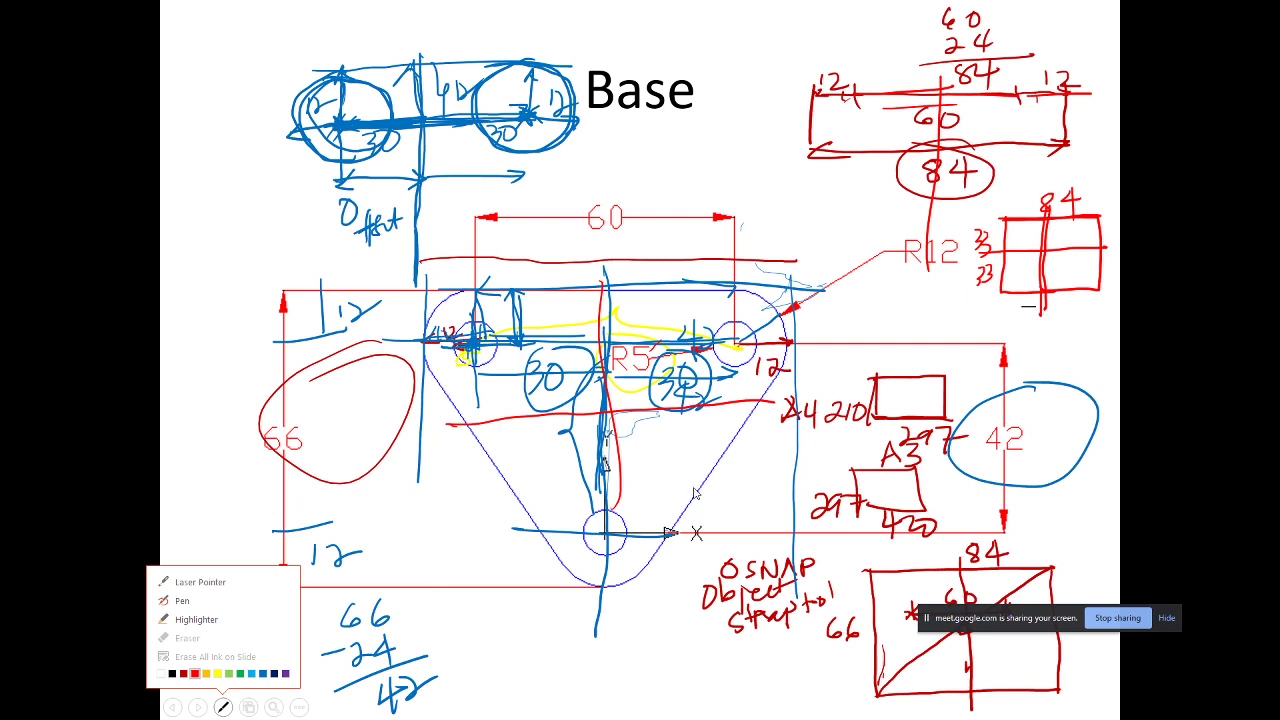
left_click(465, 515)
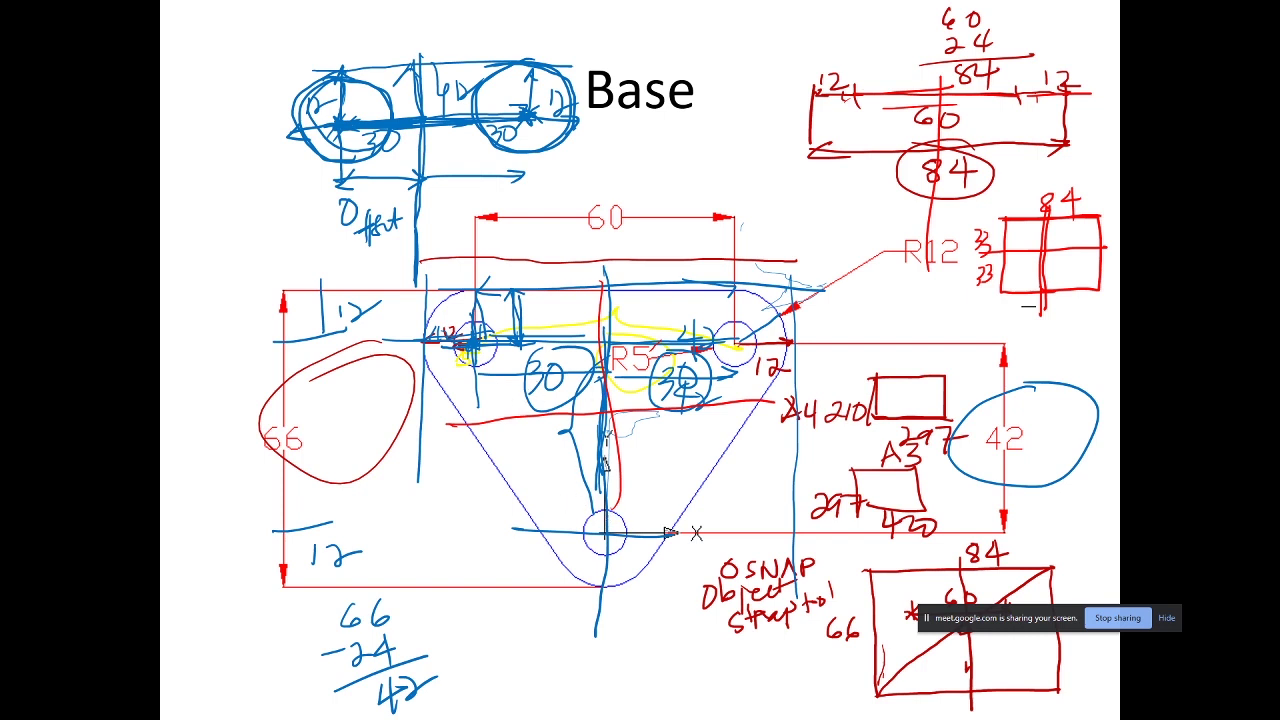
key("Escape")
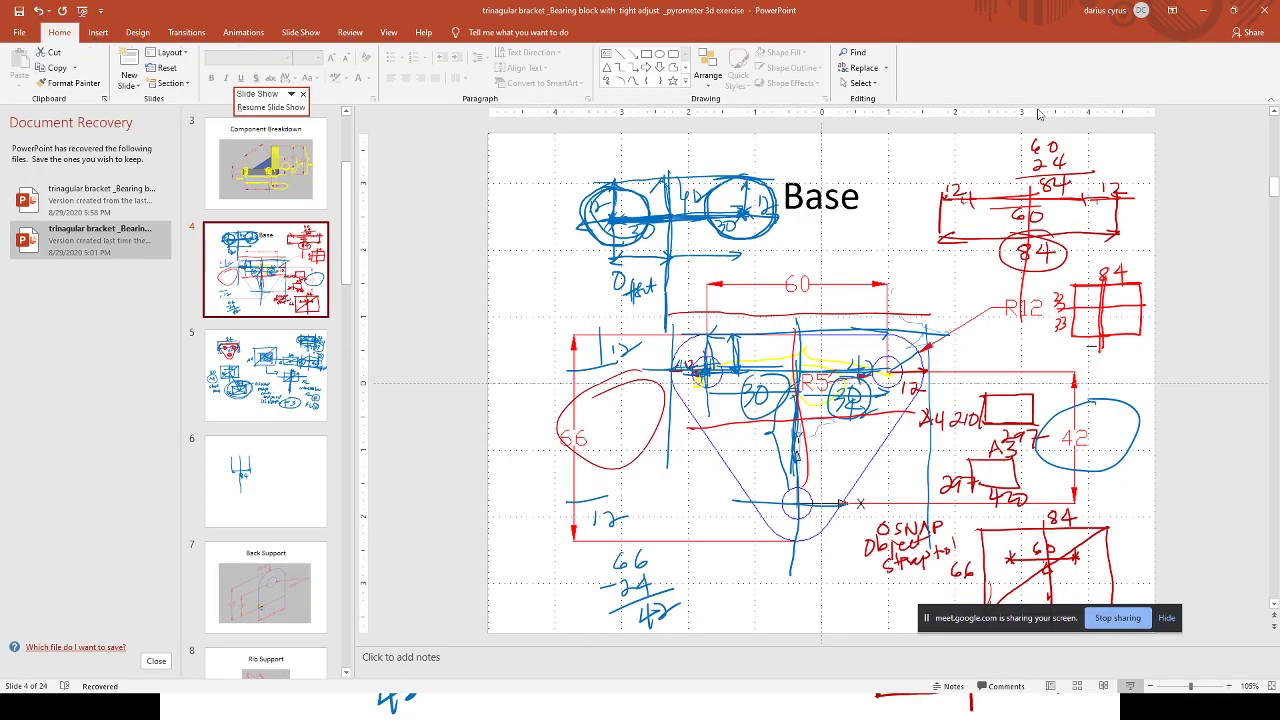
key("shift+F5")
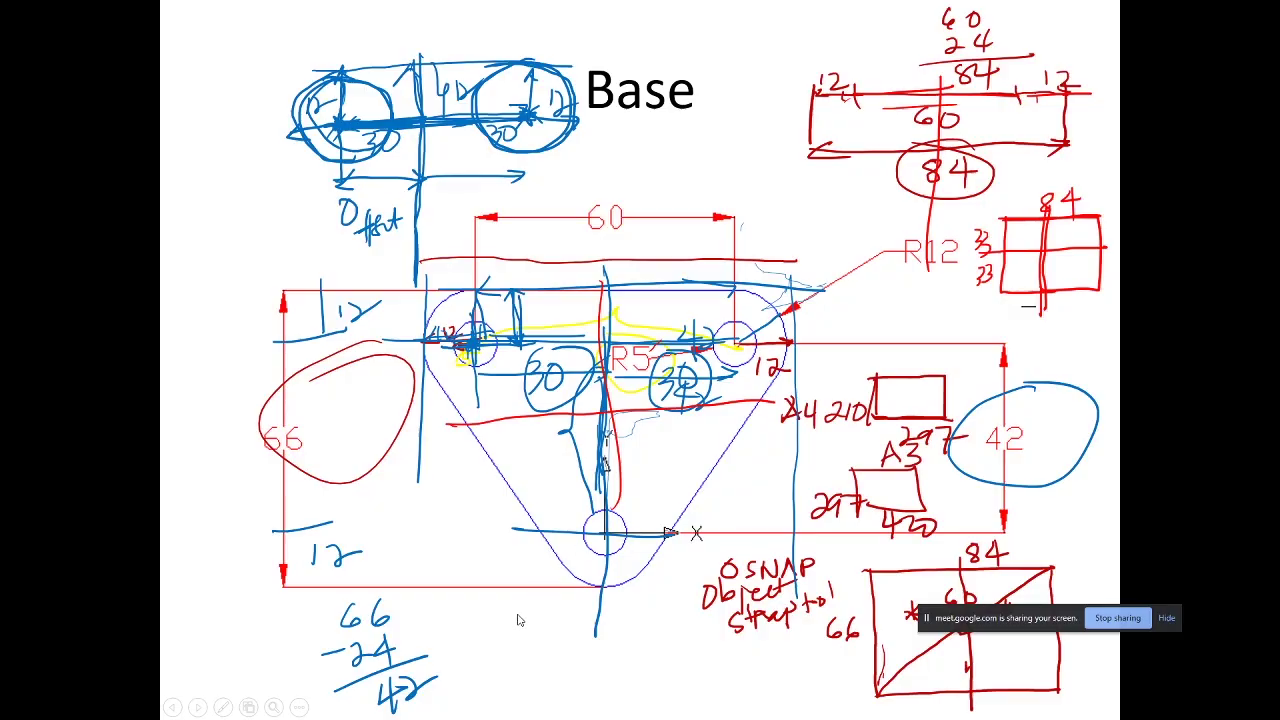
key("alt+Tab")
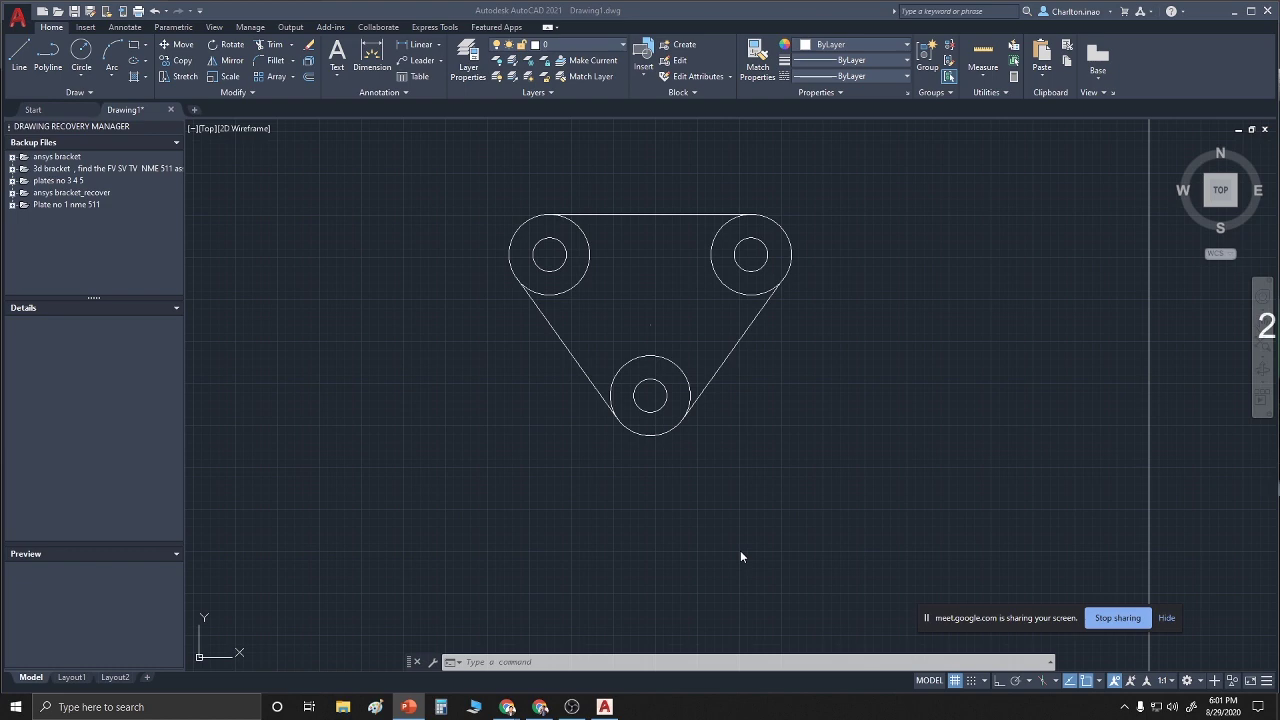
Trim the inner arcs of the three rings, then switch to the PowerPoint sketches
left_click(651, 464)
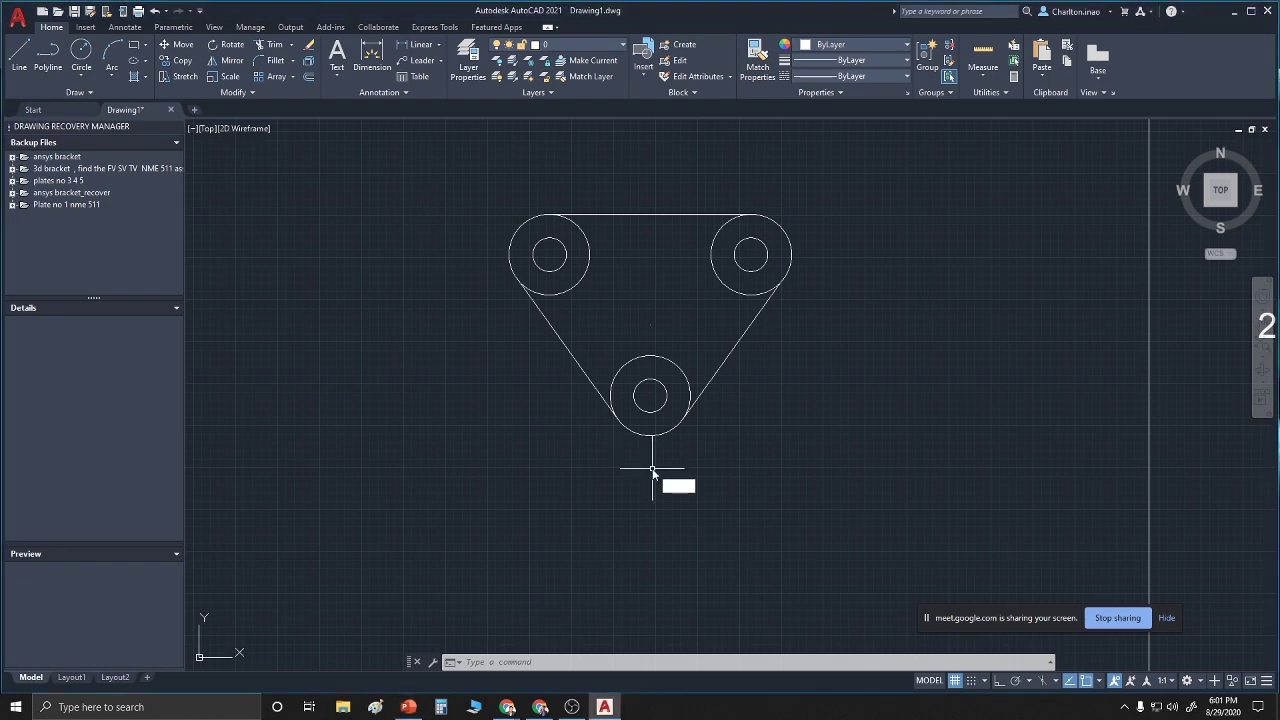
type("tr")
key("Return")
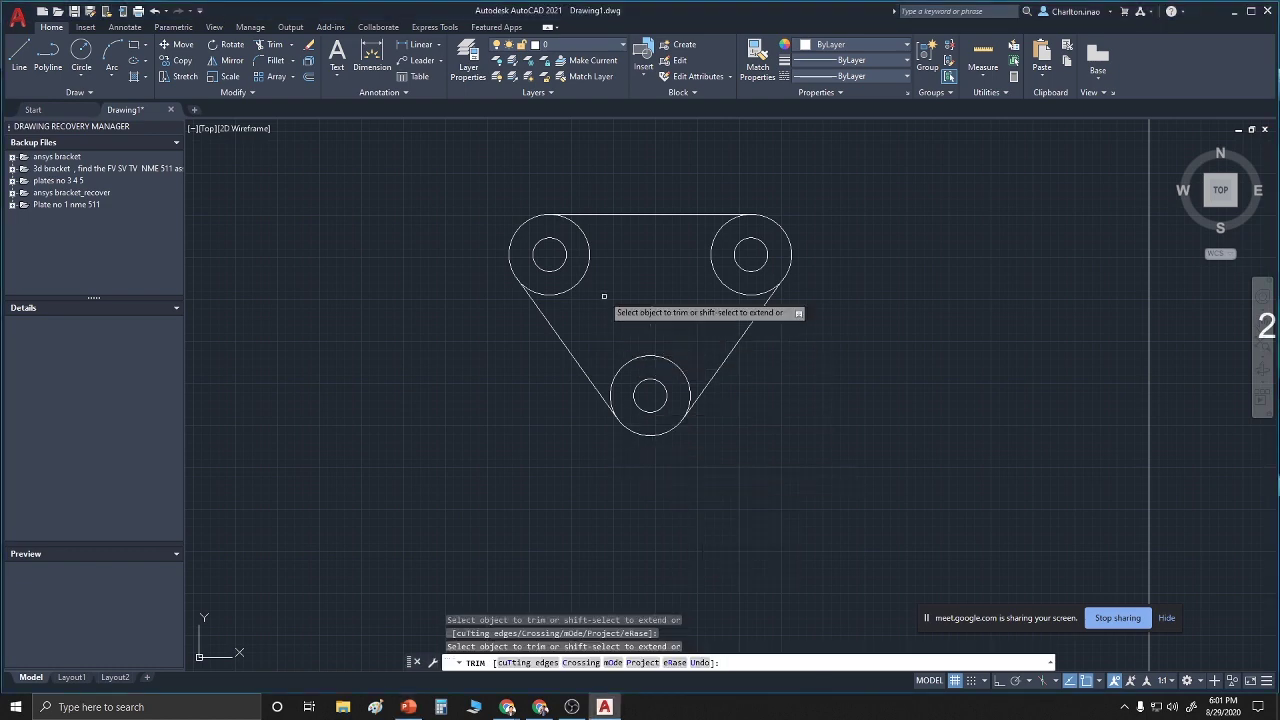
left_click(583, 276)
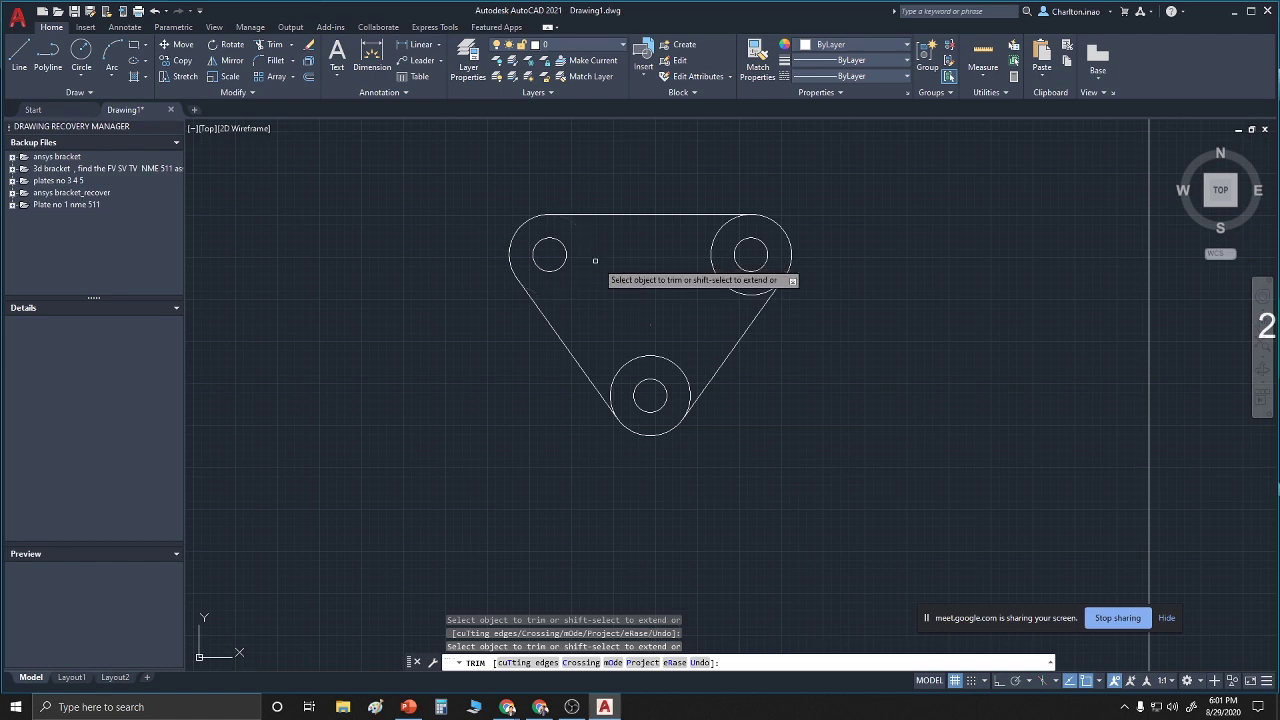
left_click(717, 273)
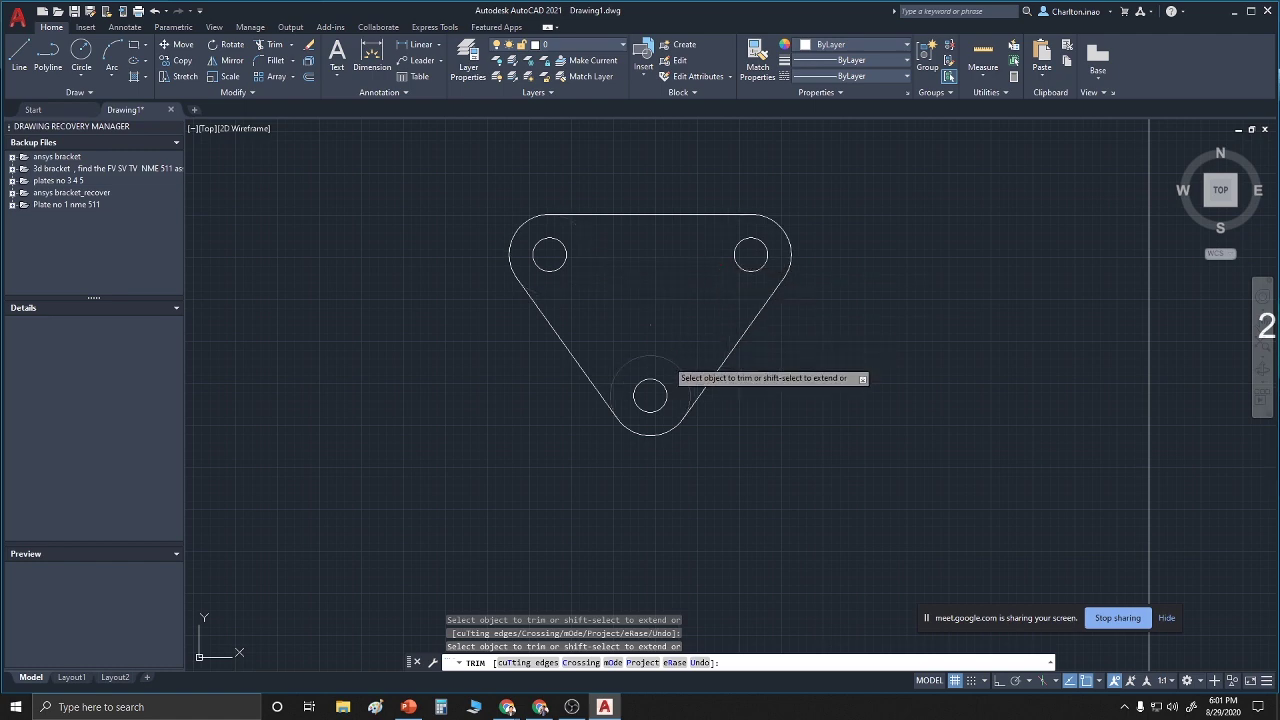
left_click(666, 361)
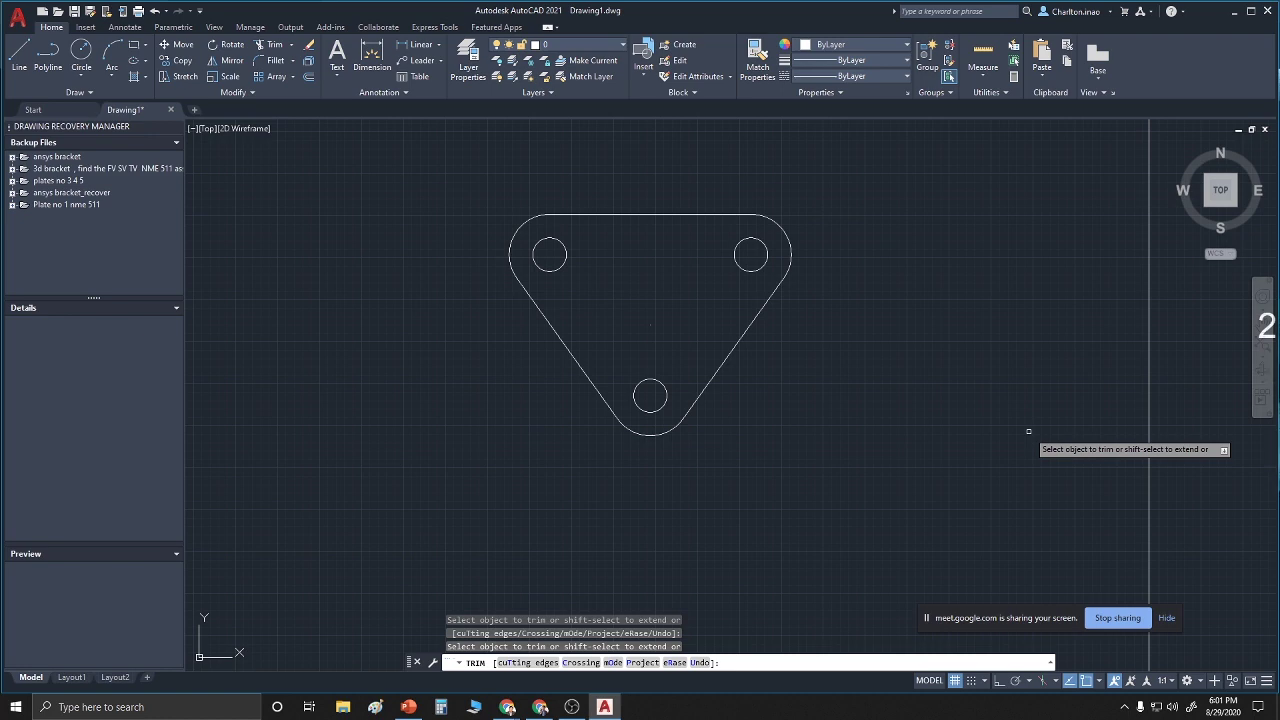
key("alt+Tab")
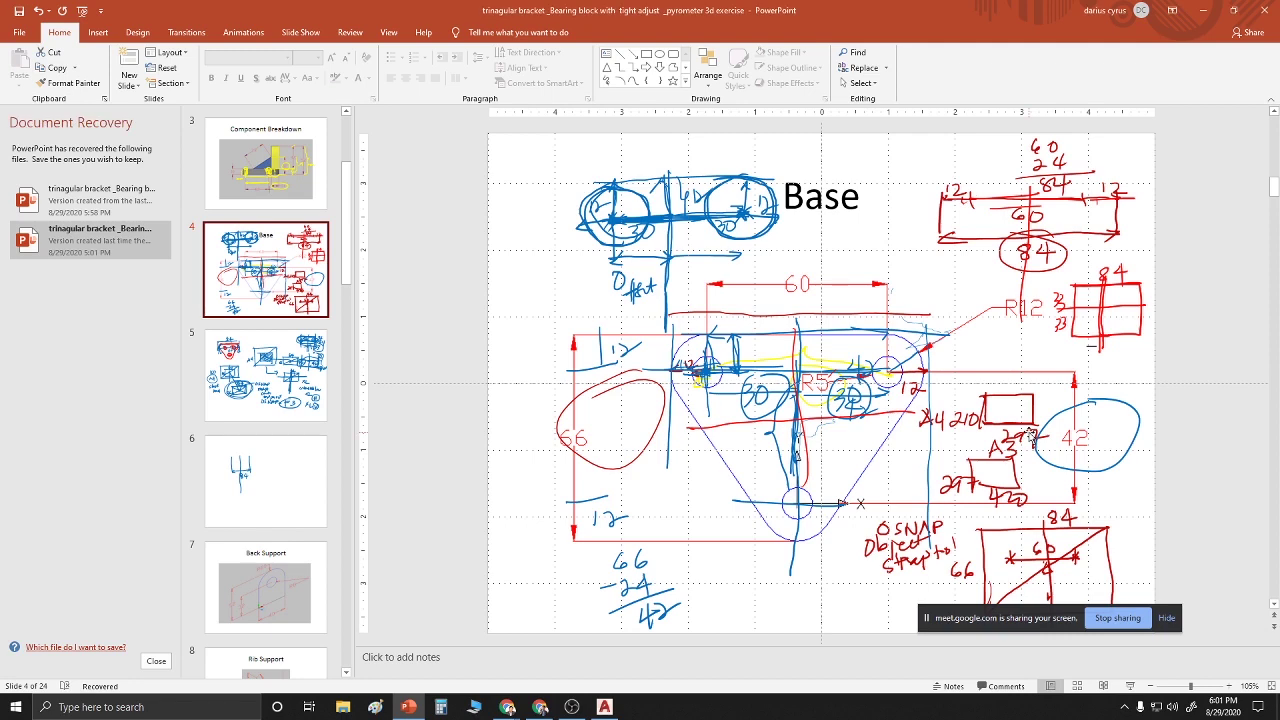
Page through the sketch slides, then return to the AutoCAD bracket drawing
key("Down")
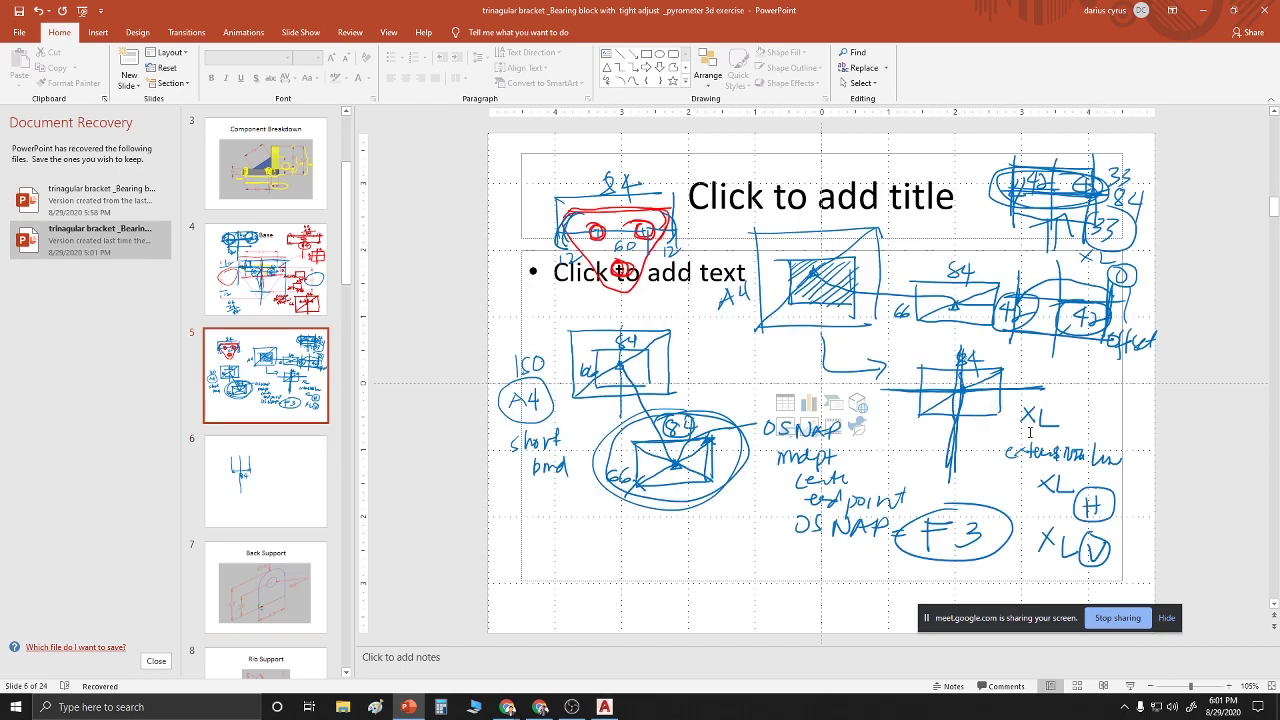
key("Up")
key("Up")
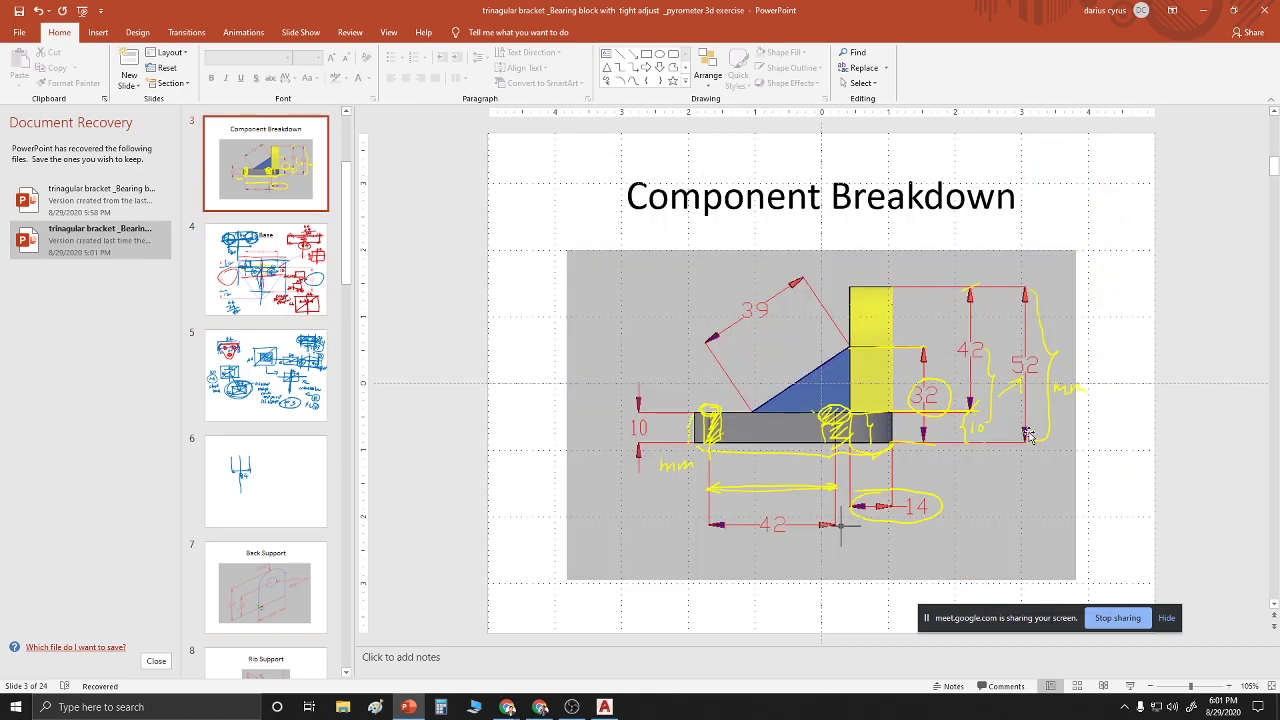
key("alt+Tab")
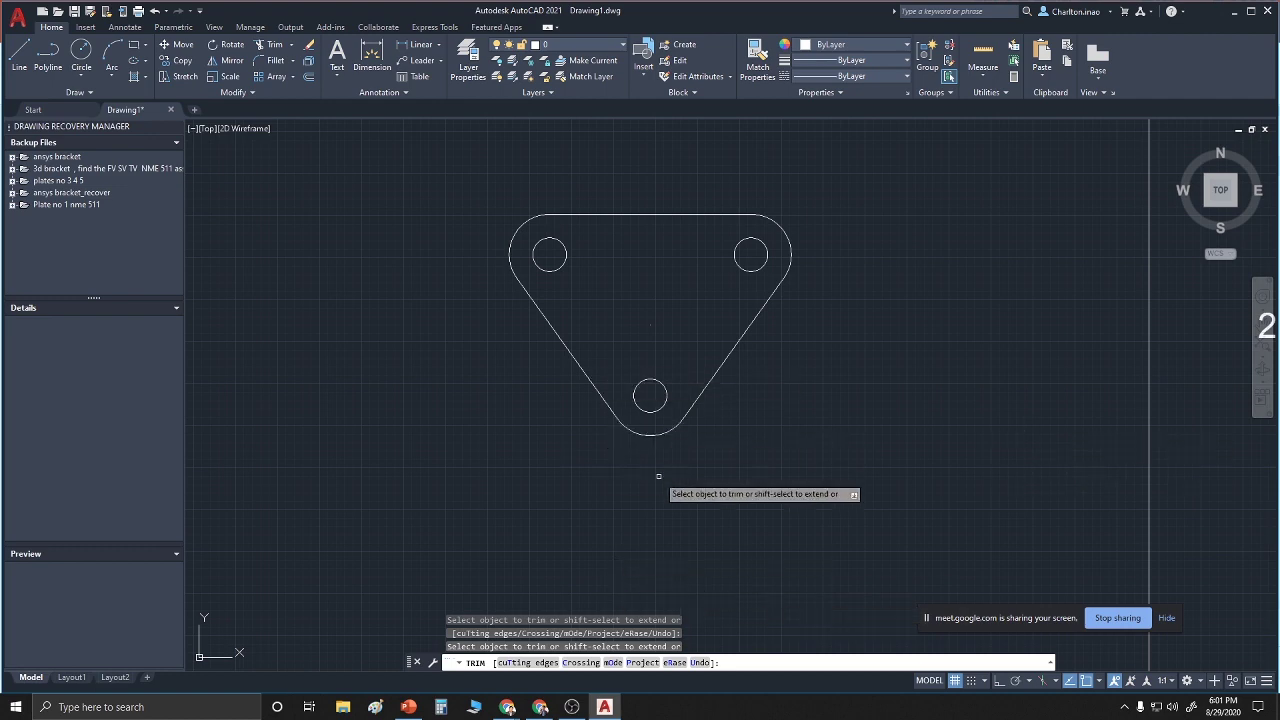
End trimming, try picking the corner arcs, then window-select the whole bracket, clearing each attempt
key("Escape")
key("Escape")
left_click(650, 434)
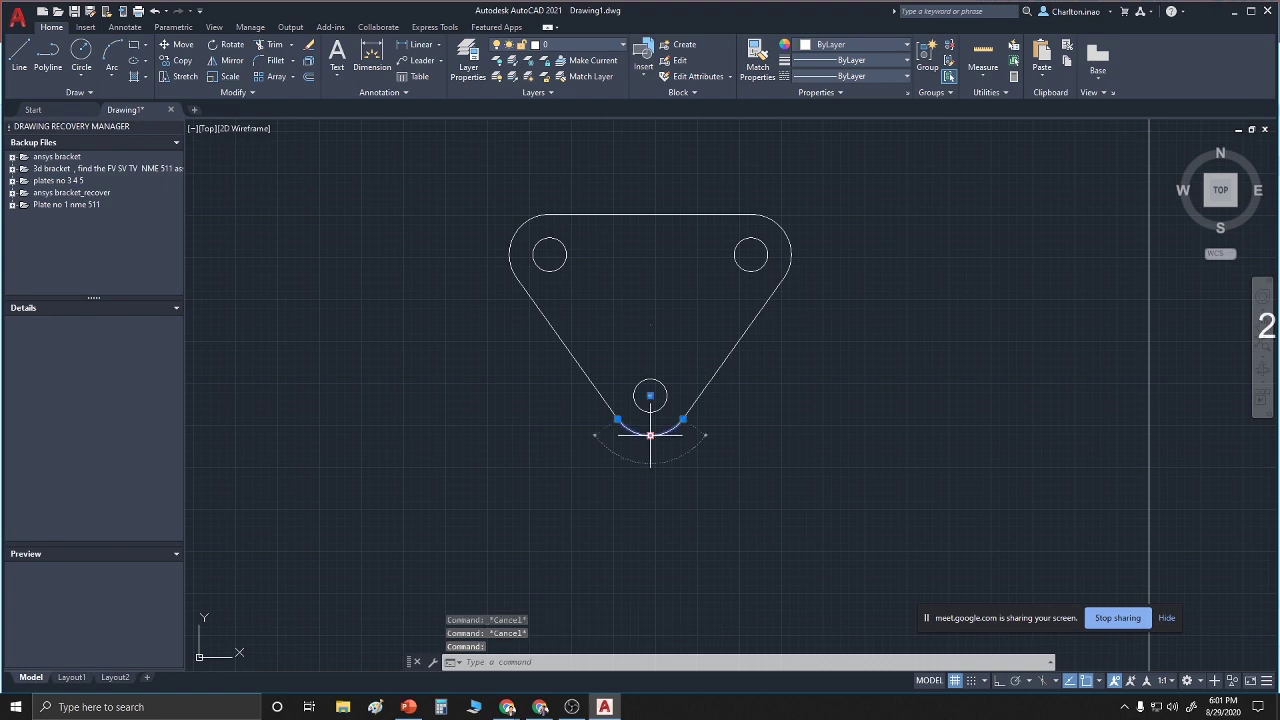
left_click(522, 226)
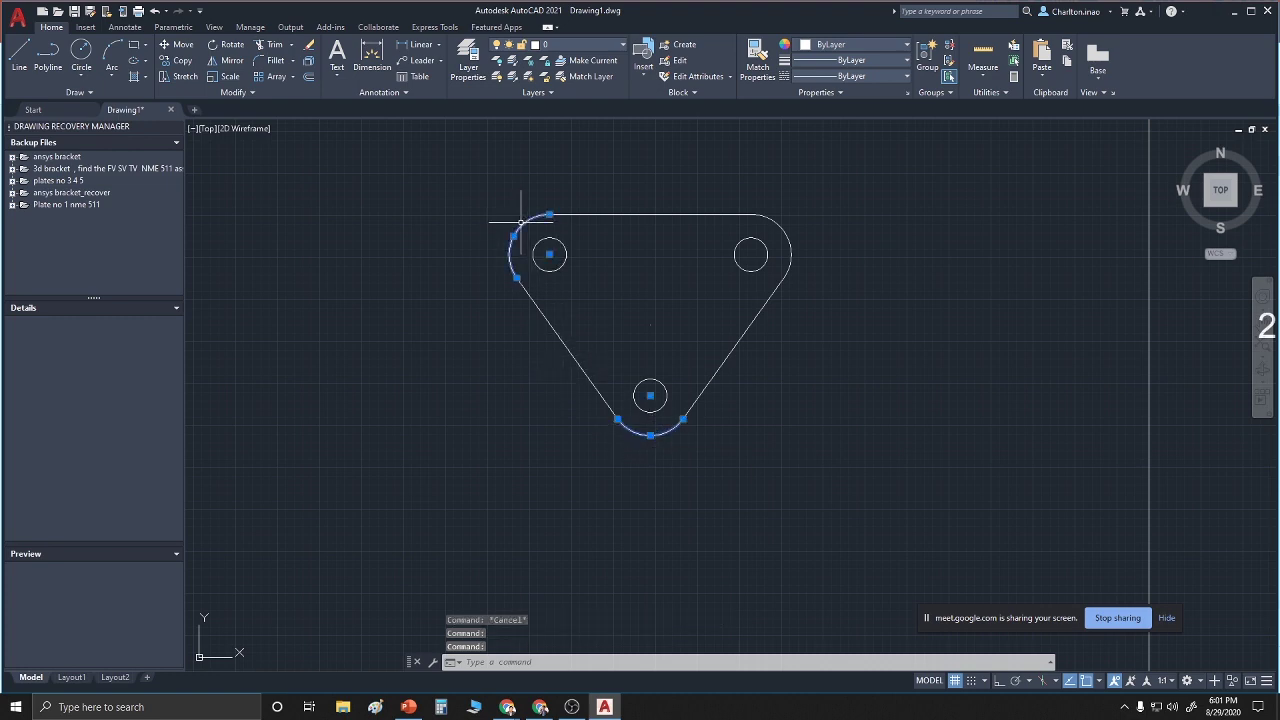
left_click(787, 232)
left_click(789, 242)
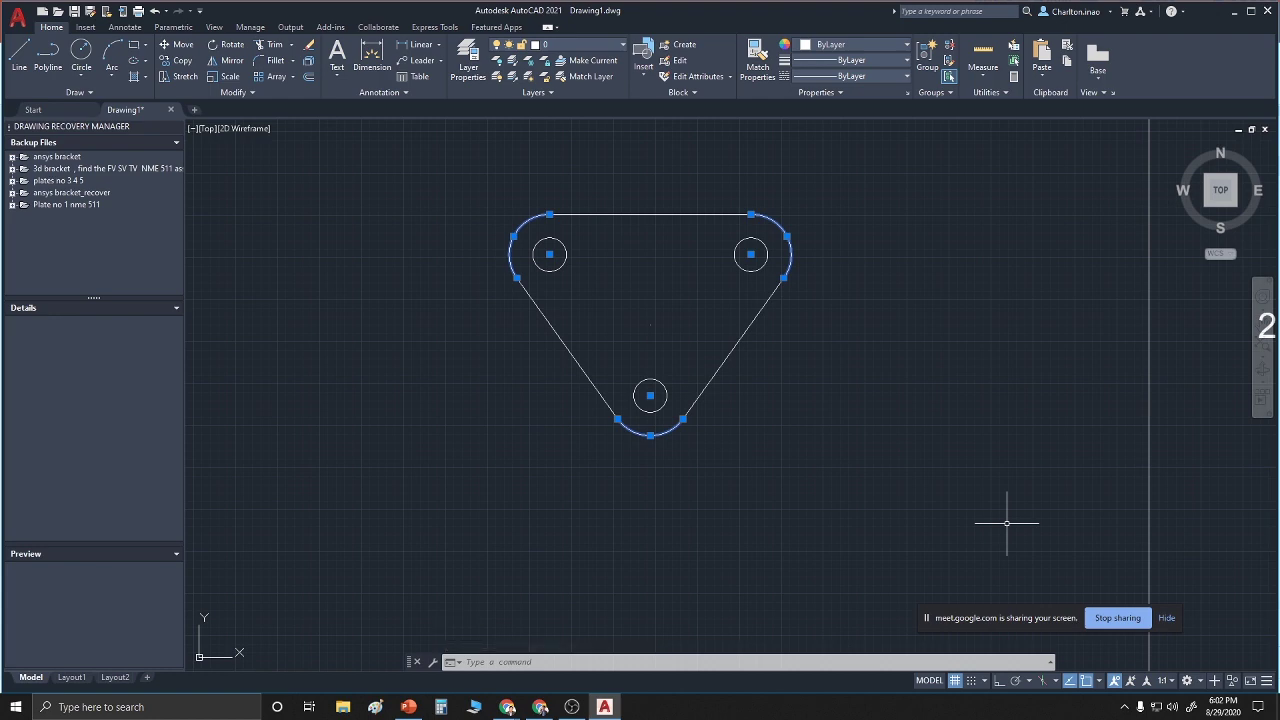
key("Escape")
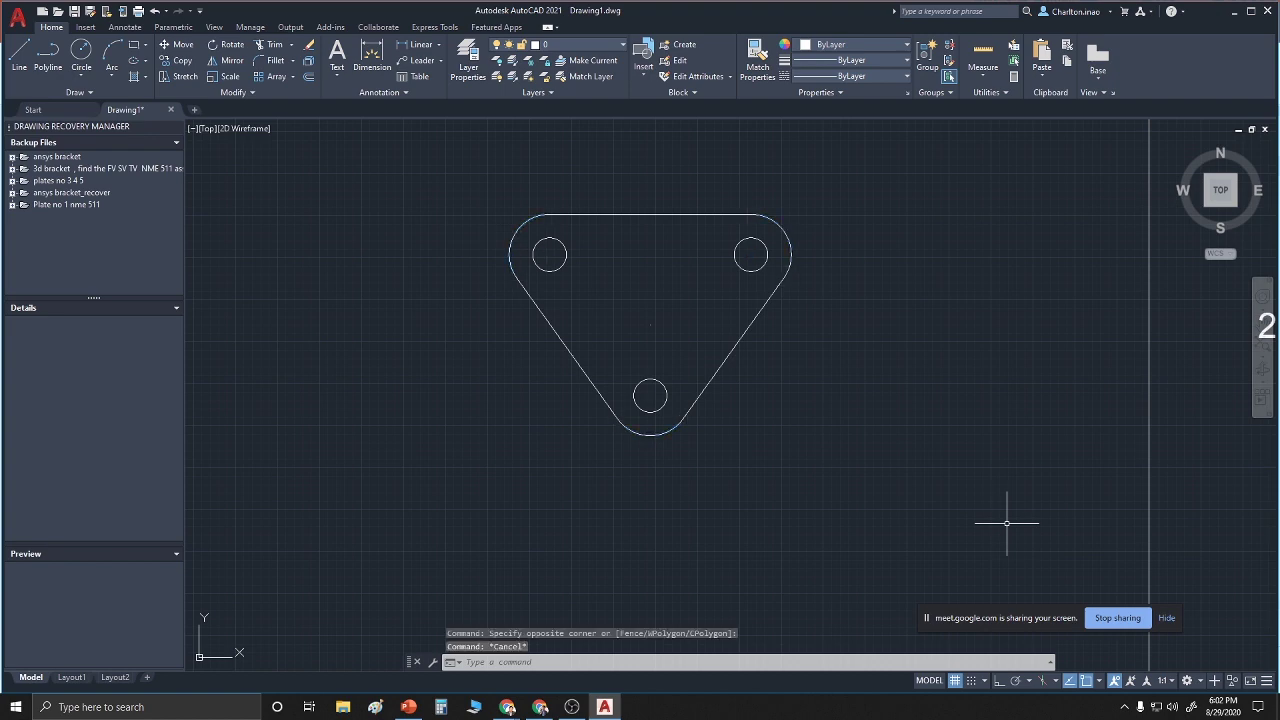
left_click(477, 154)
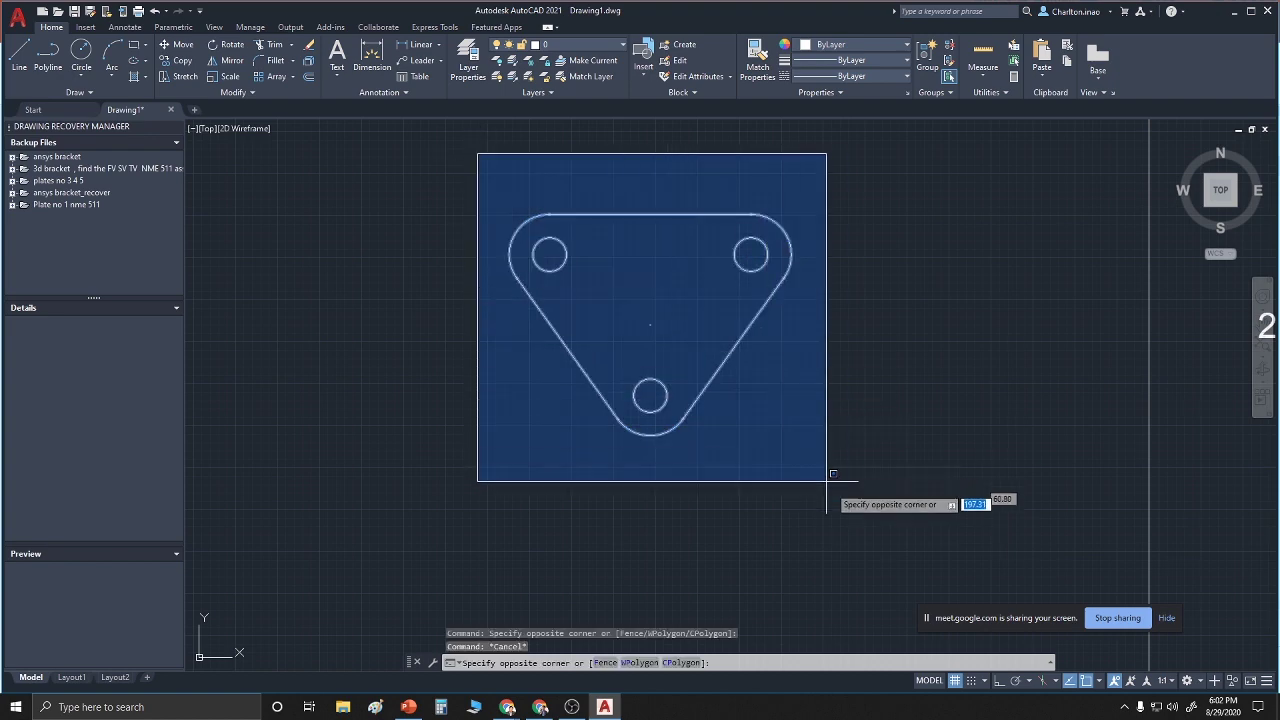
left_click(858, 506)
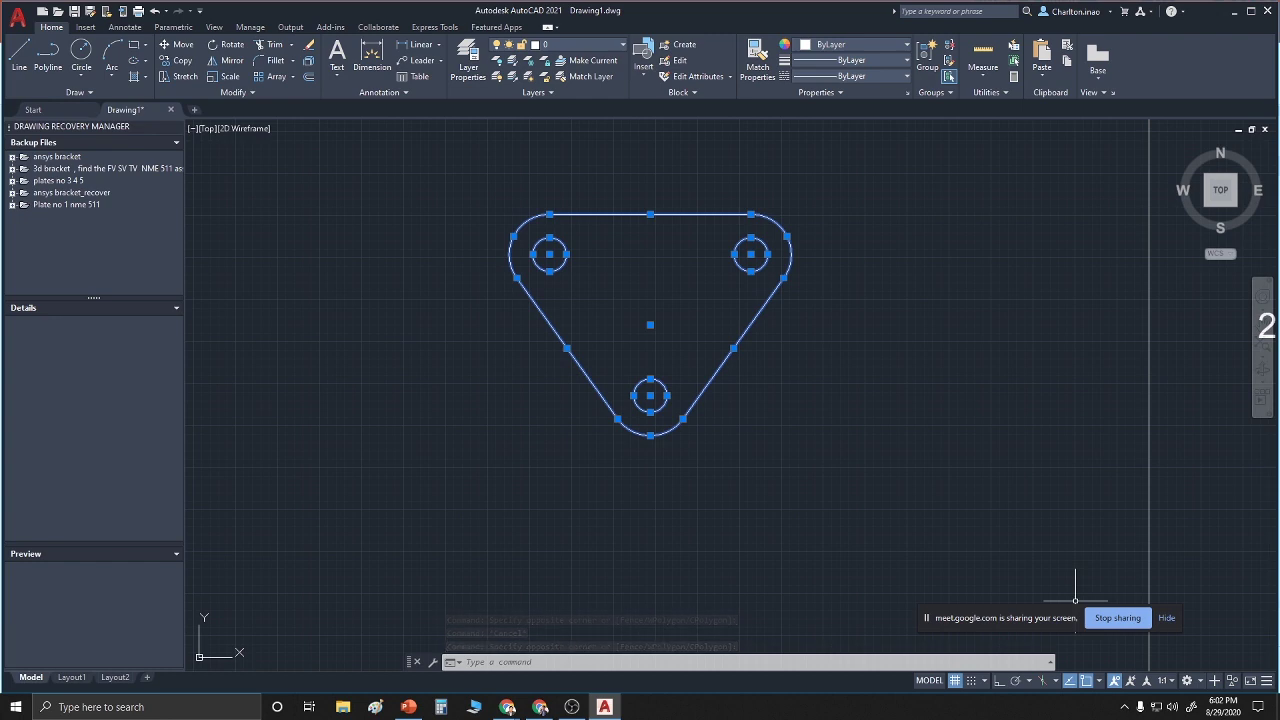
key("Escape")
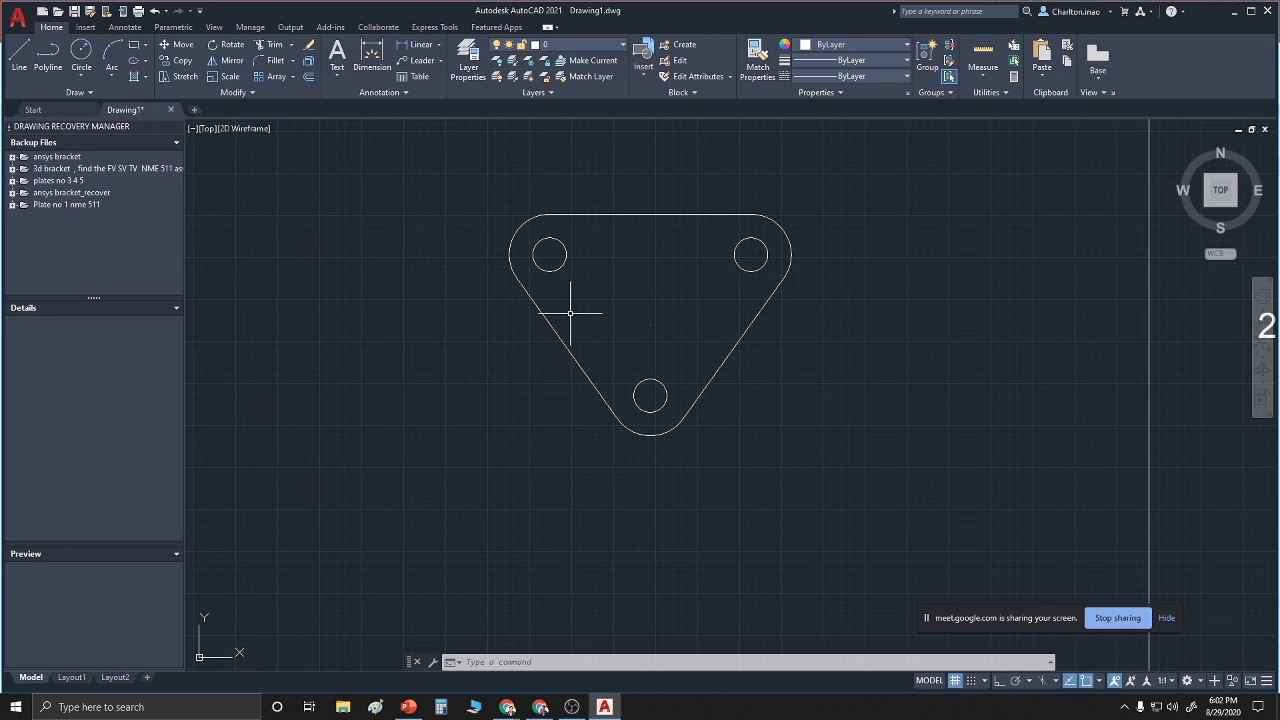
Select the top edge, both slanted edges and all three corner arcs of the outline
left_click(619, 213)
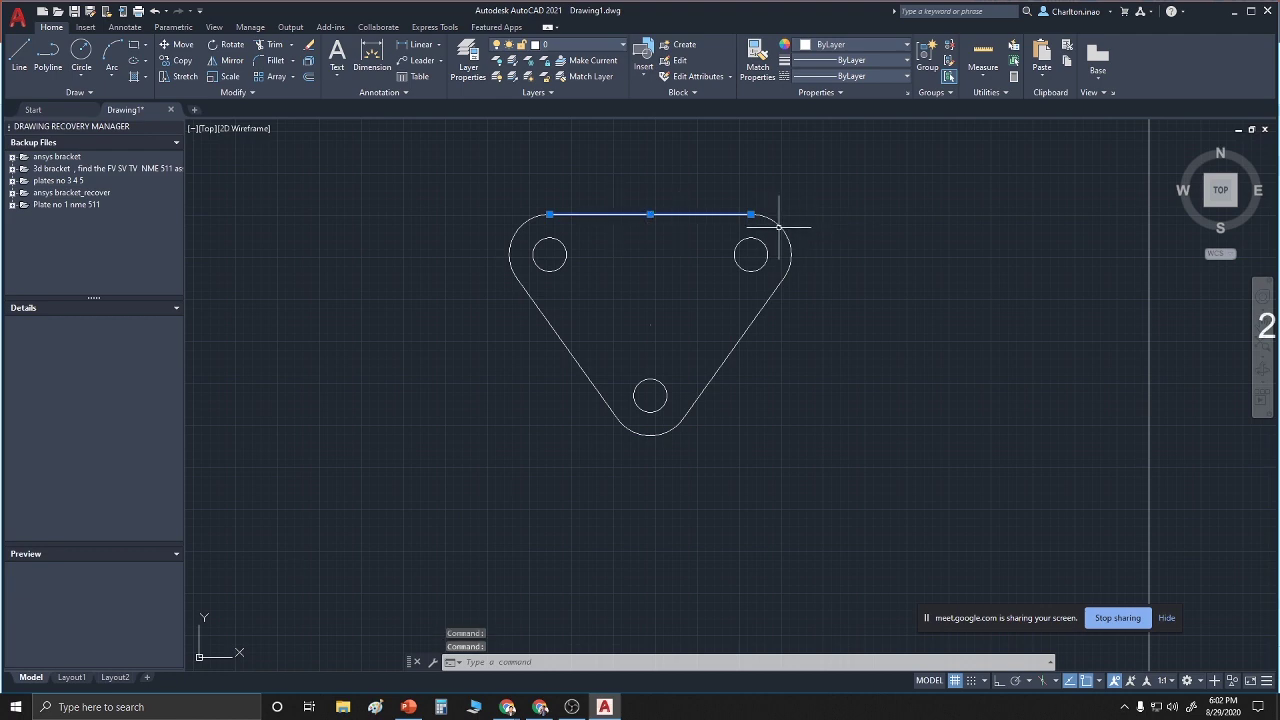
left_click(787, 237)
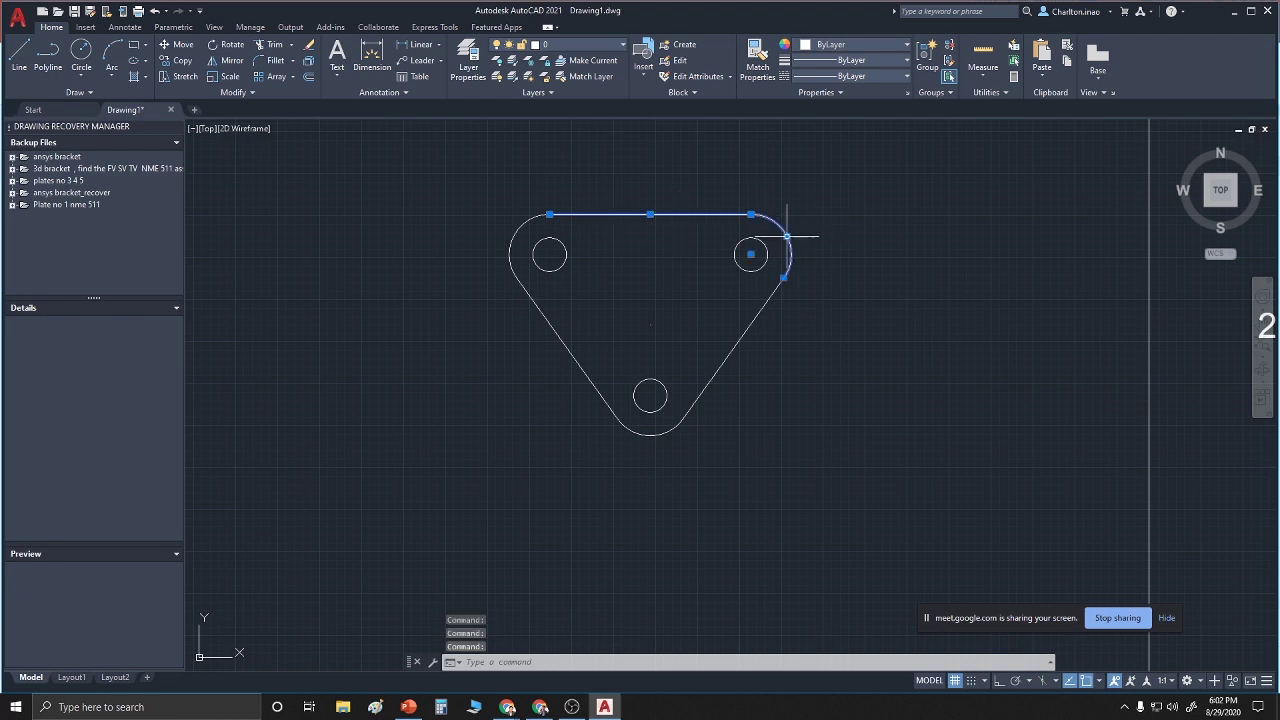
left_click(752, 320)
left_click(648, 433)
left_click(650, 412)
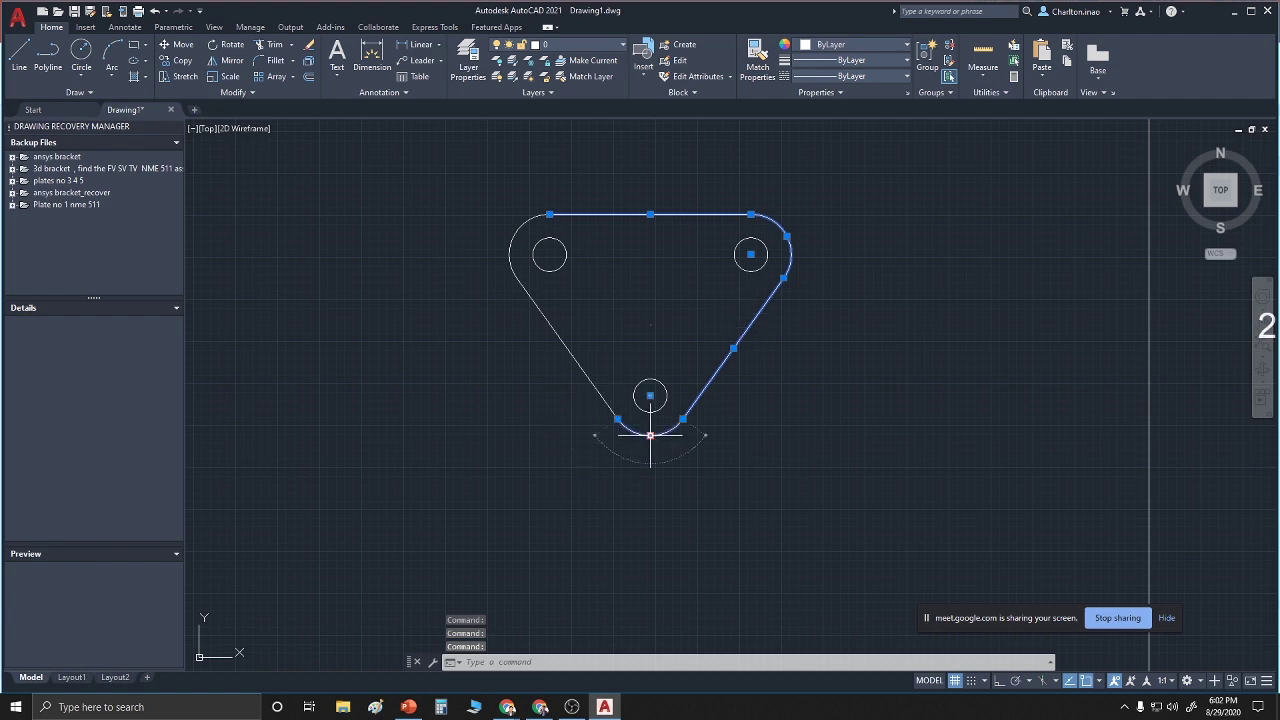
left_click(578, 363)
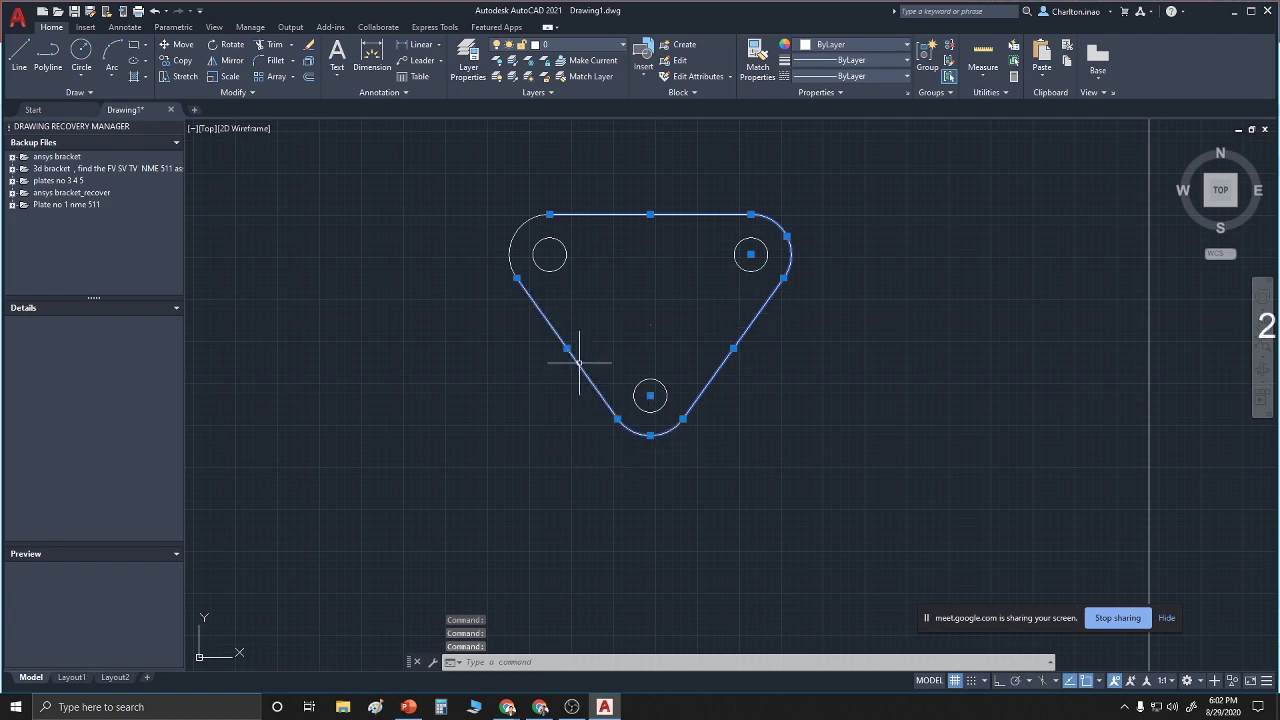
left_click(515, 232)
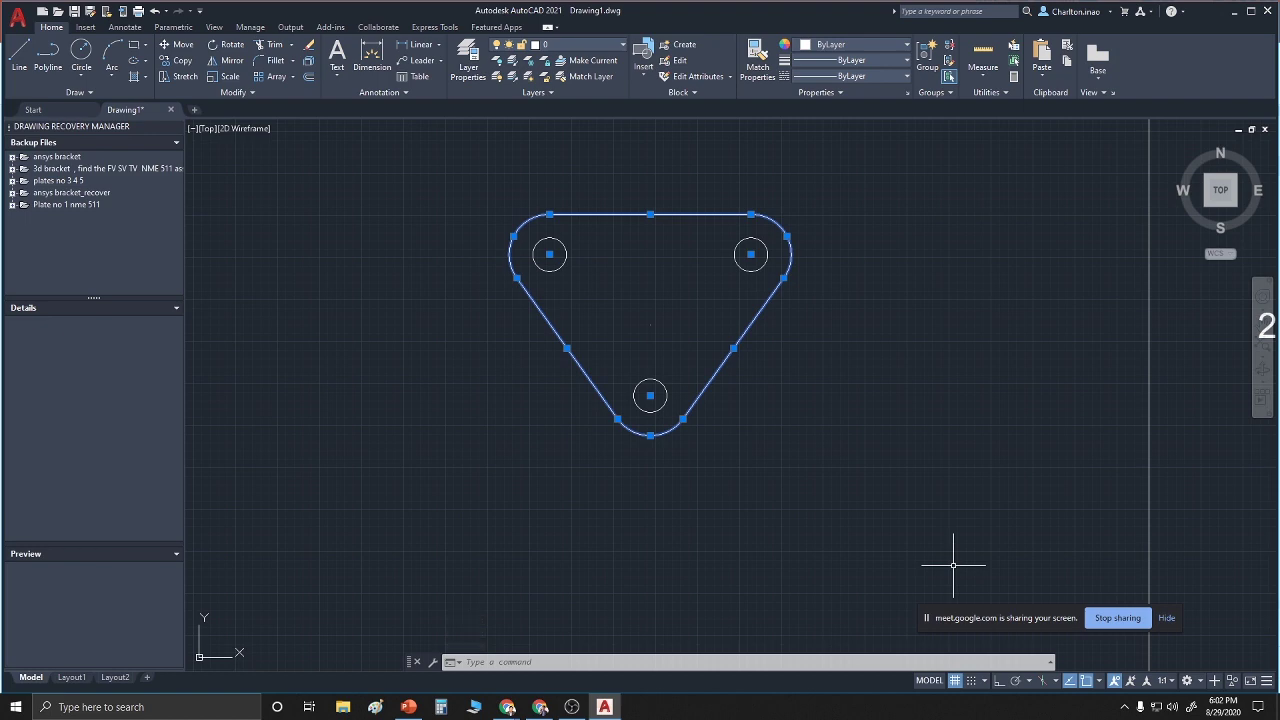
left_click(539, 667)
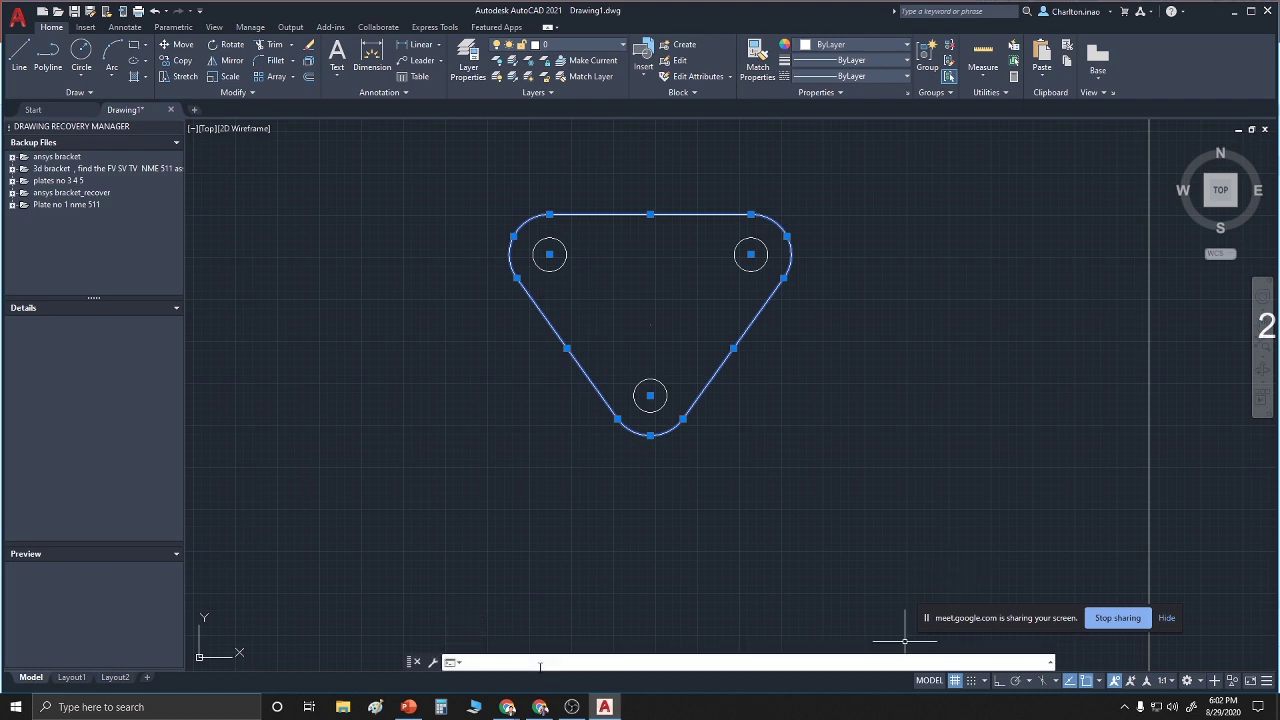
Run JOIN from the autocomplete list to merge the selected edges and corner arcs into one polyline
type("UNITE")
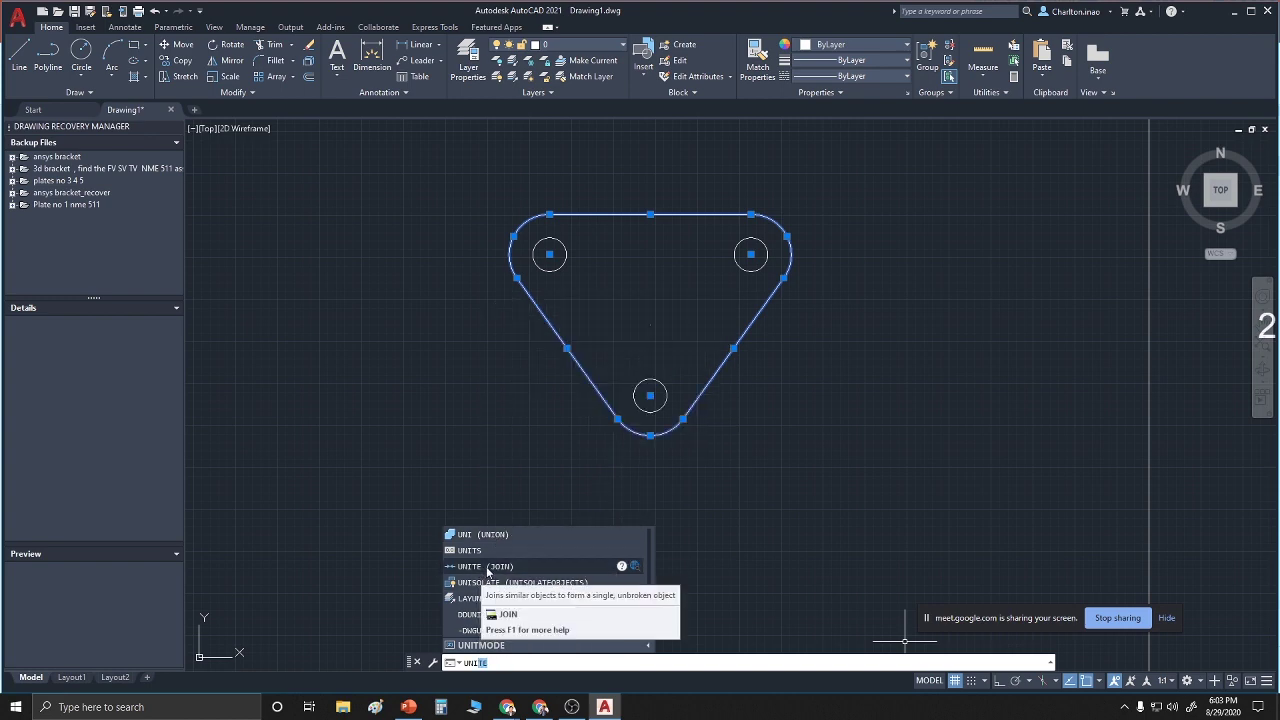
left_click(482, 567)
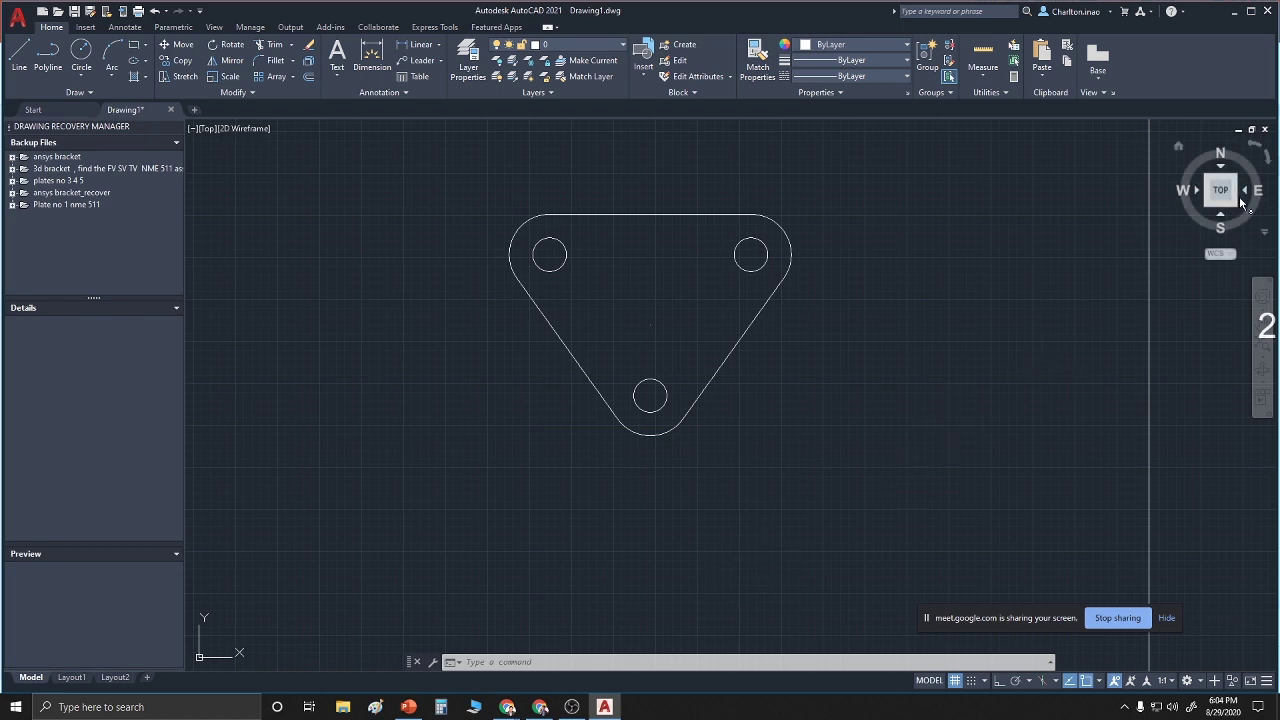
left_click(1258, 149)
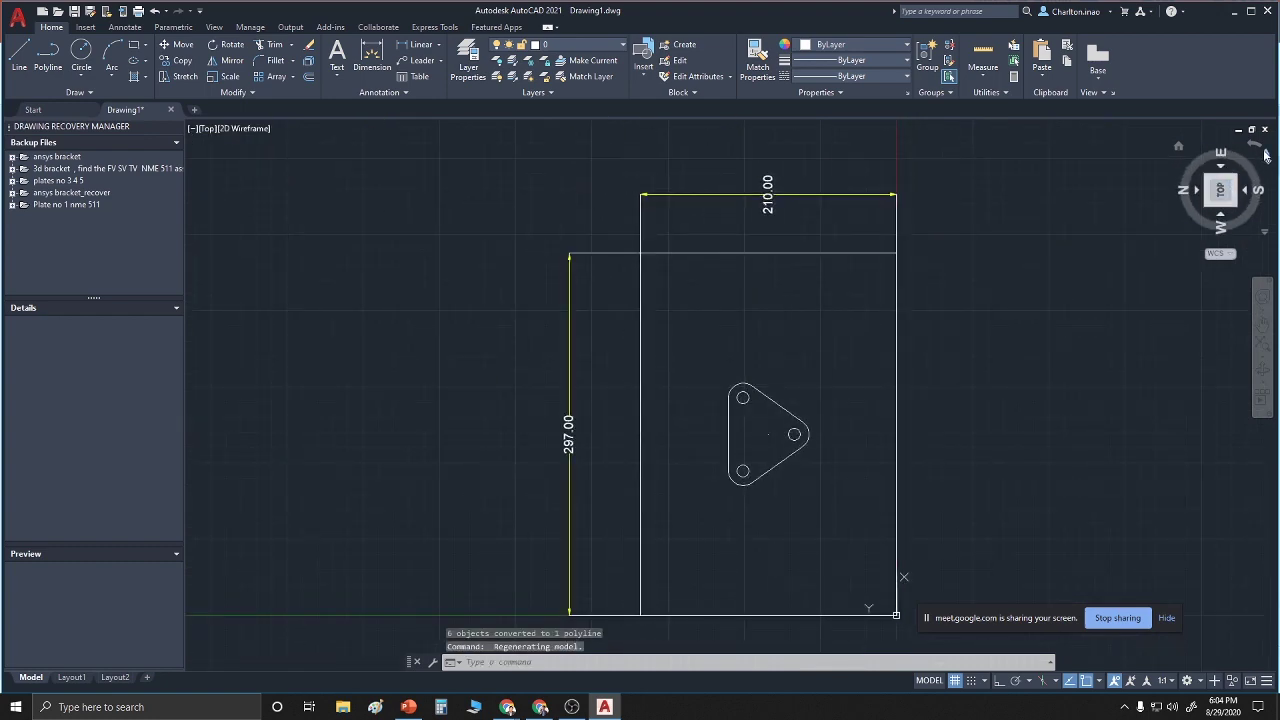
left_click(1264, 151)
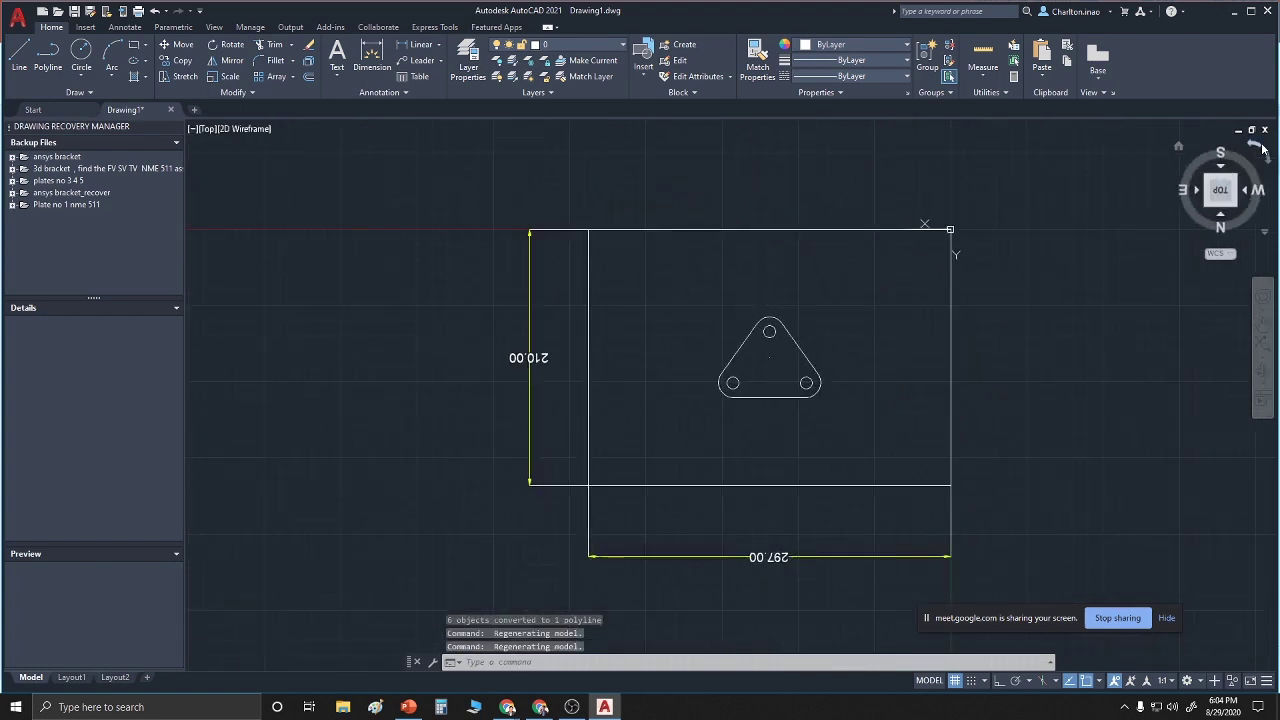
left_click(1262, 149)
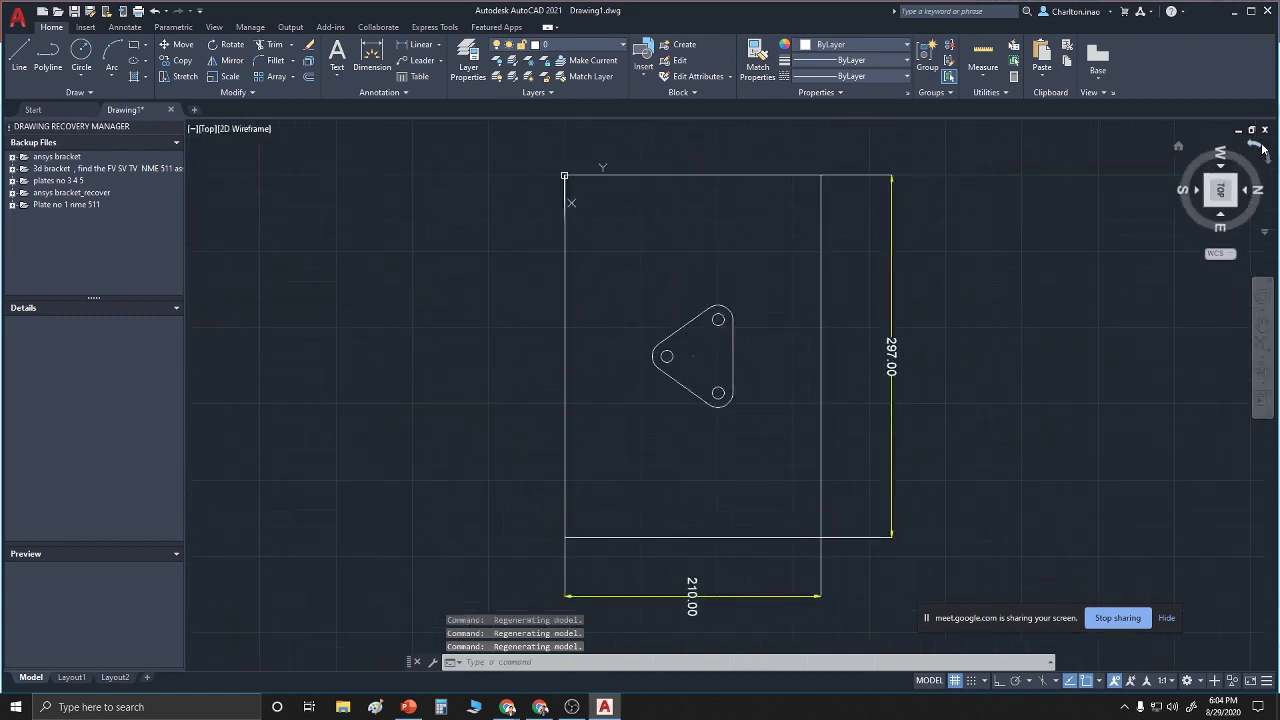
left_click(1263, 149)
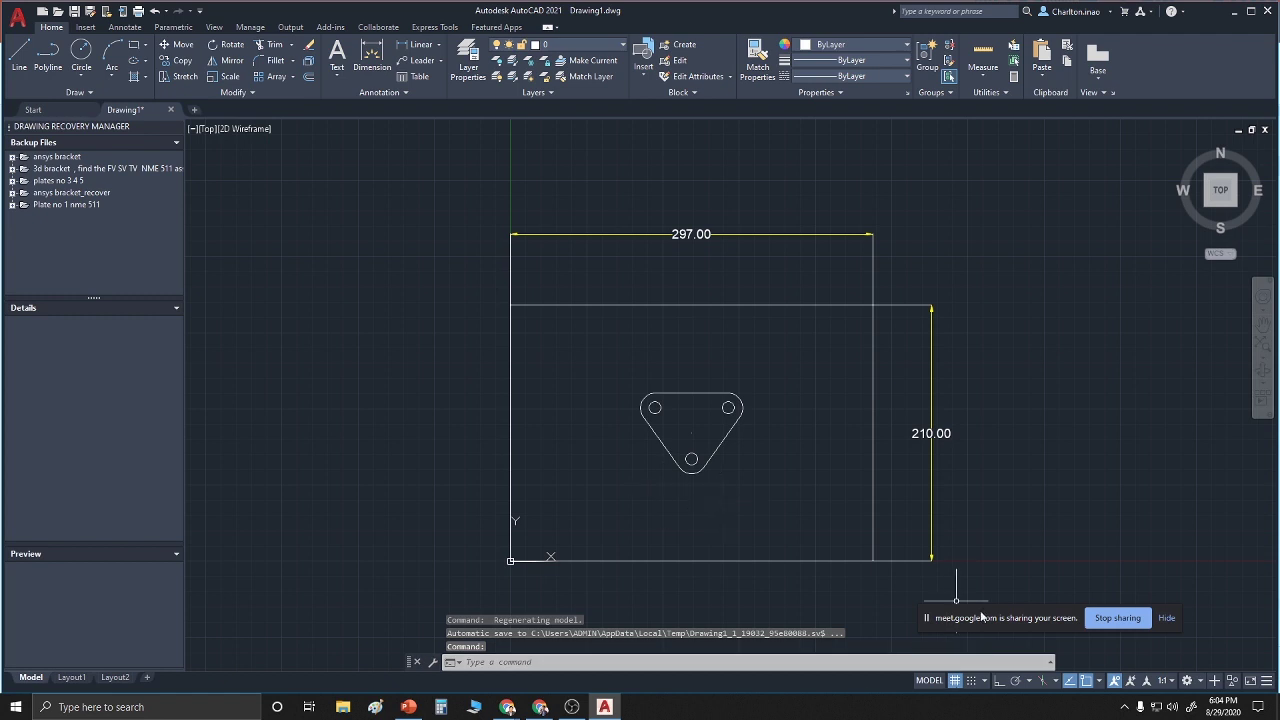
left_click(1222, 191)
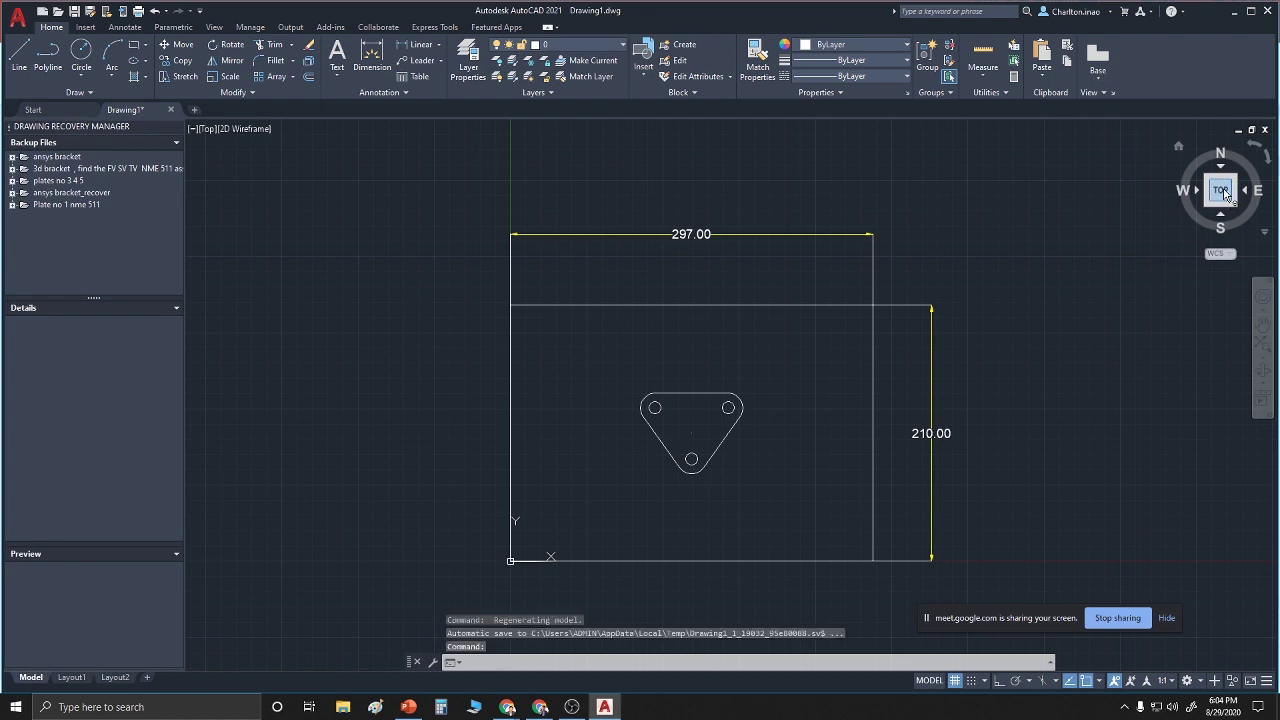
left_click(1264, 233)
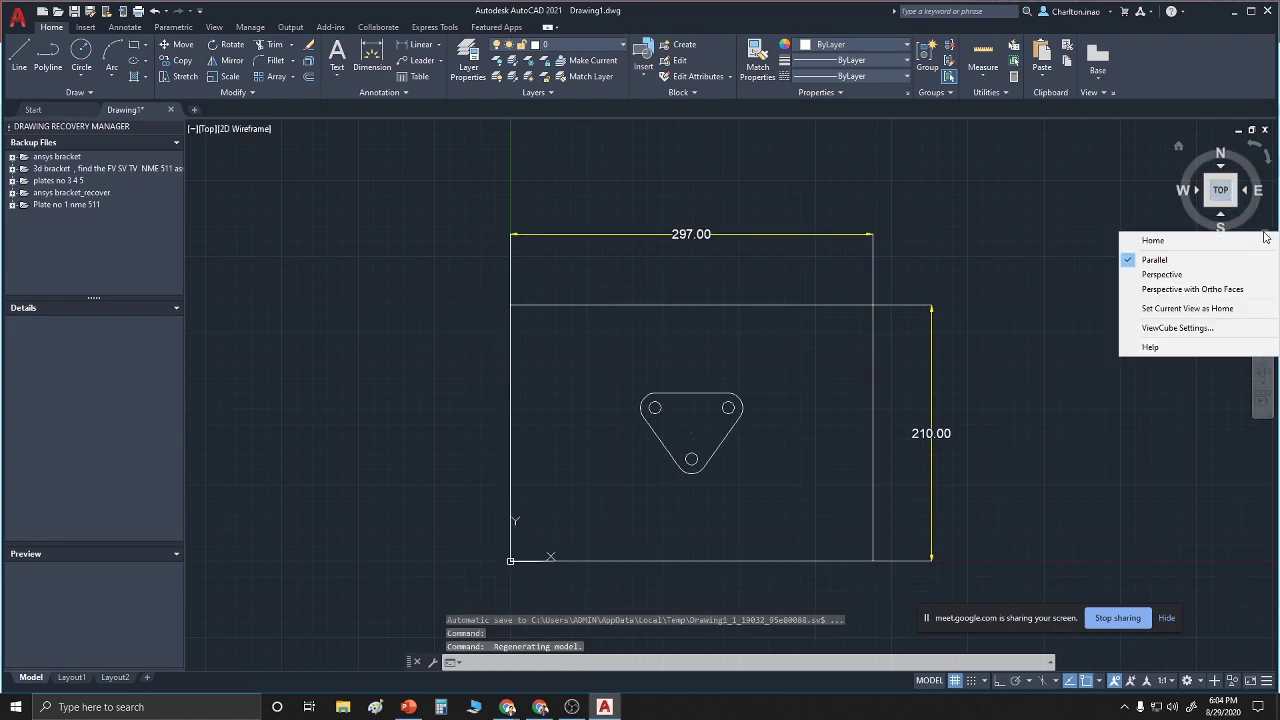
left_click(1016, 268)
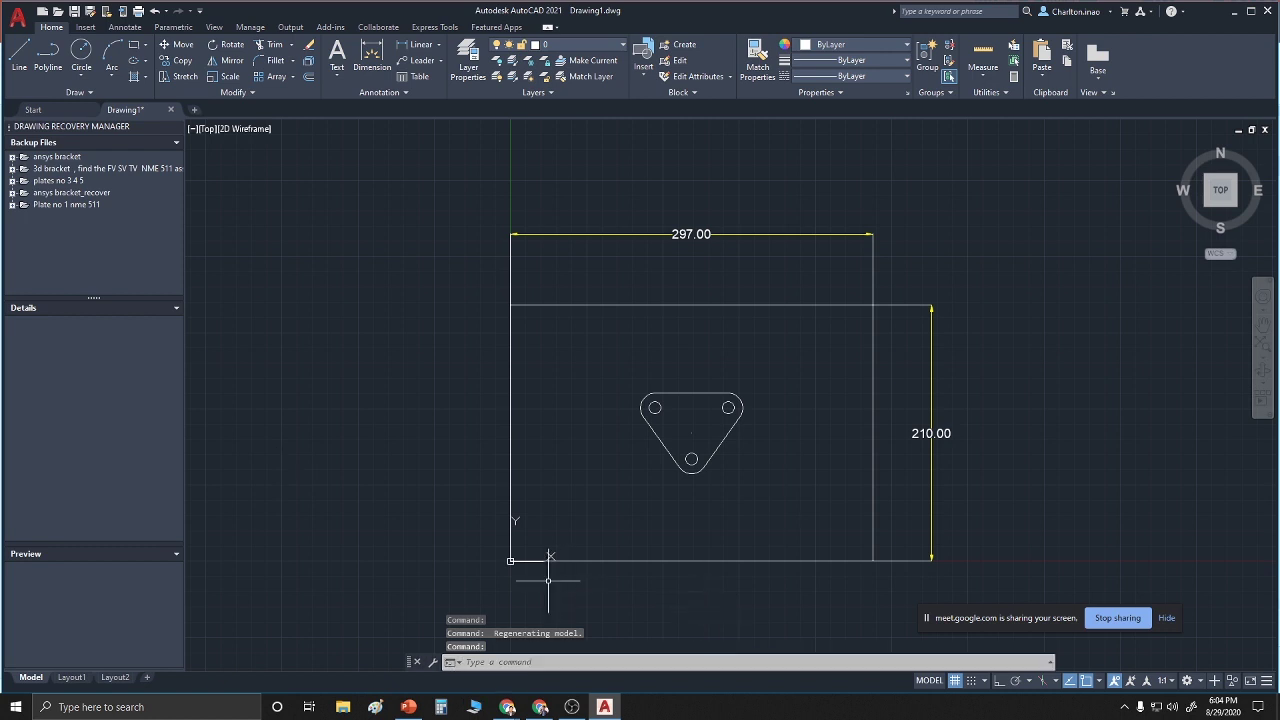
left_click(1210, 206)
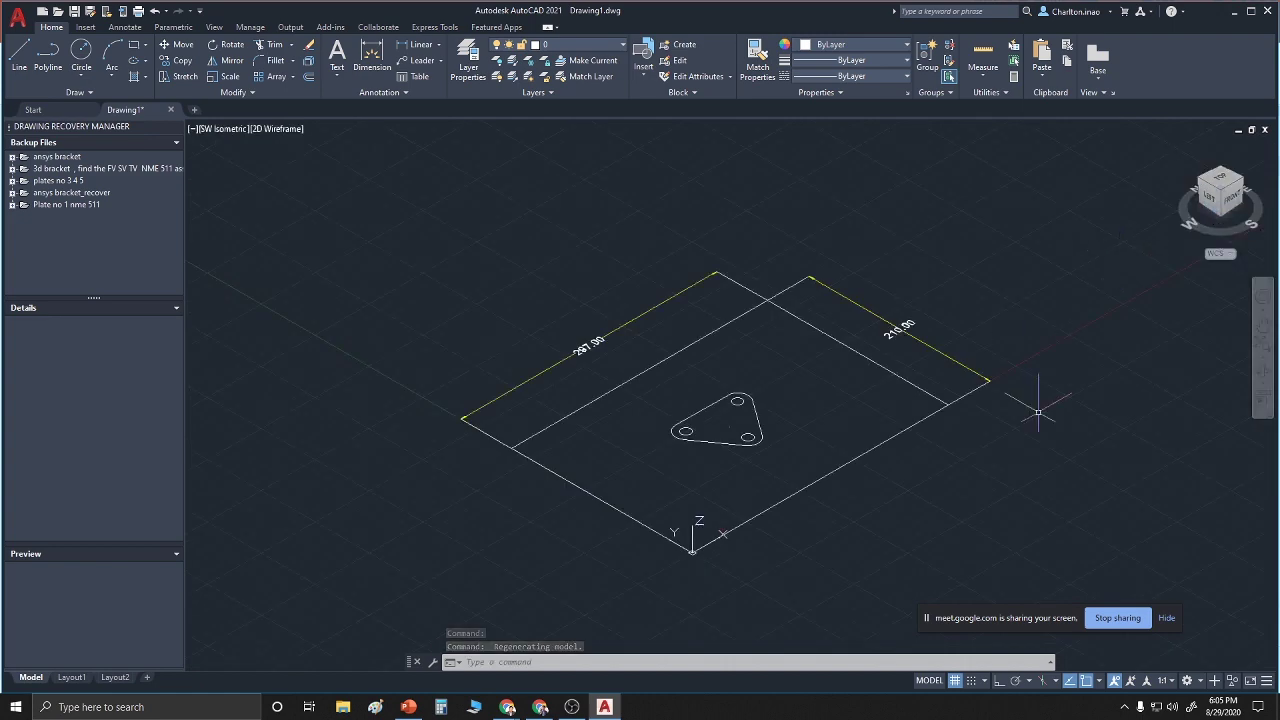
scroll(1122, 395, "up", 2)
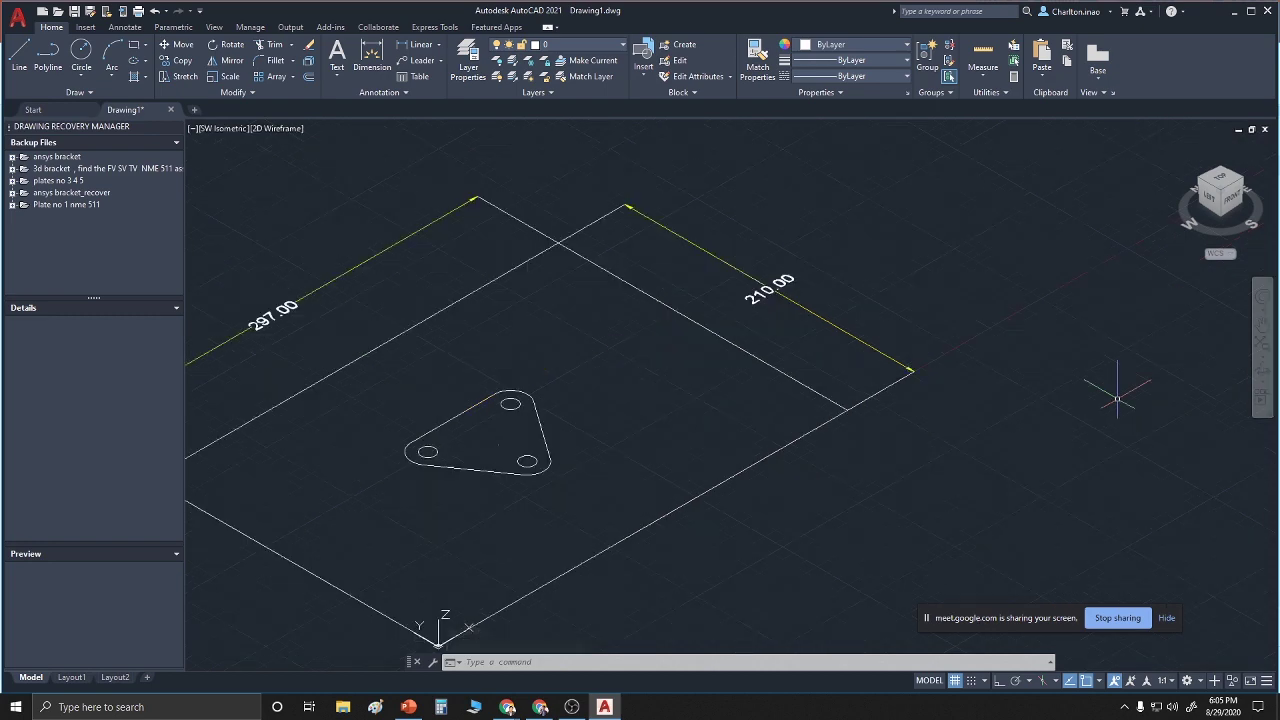
right_click(618, 334)
left_click(662, 441)
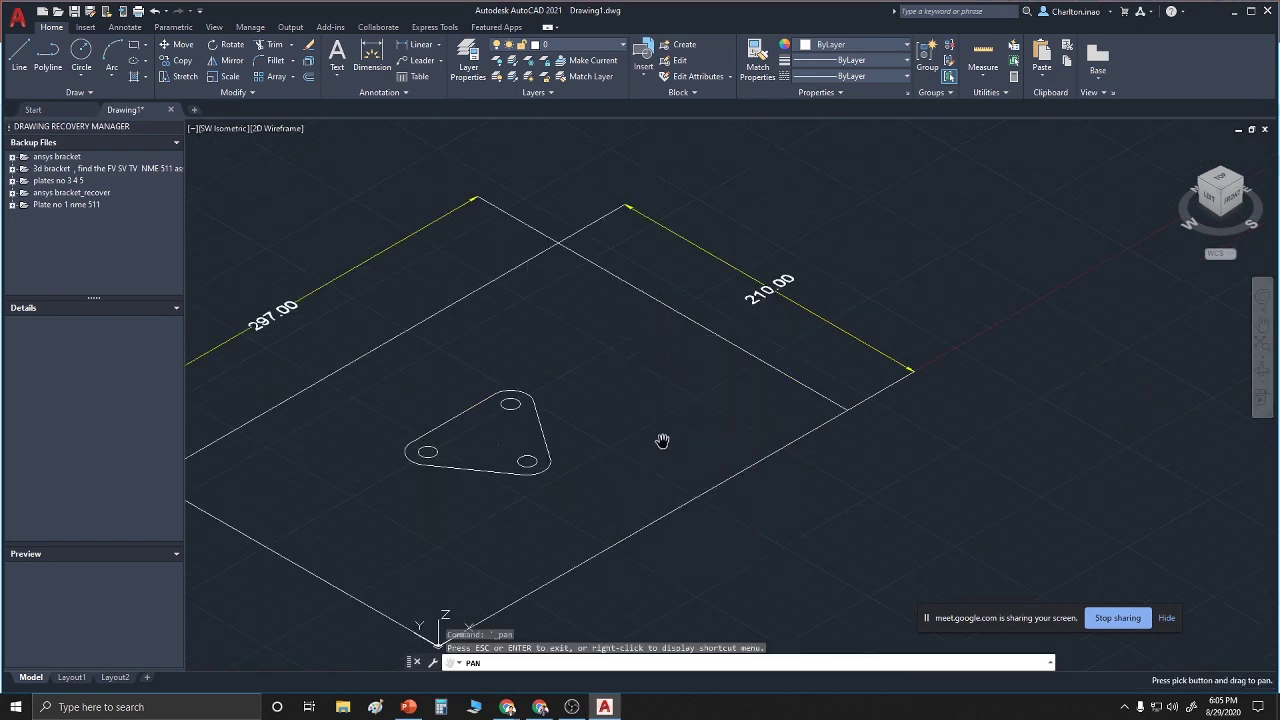
mouse_move(662, 441)
left_mouse_down()
mouse_move(654, 420)
mouse_move(814, 406)
mouse_move(809, 377)
left_mouse_up()
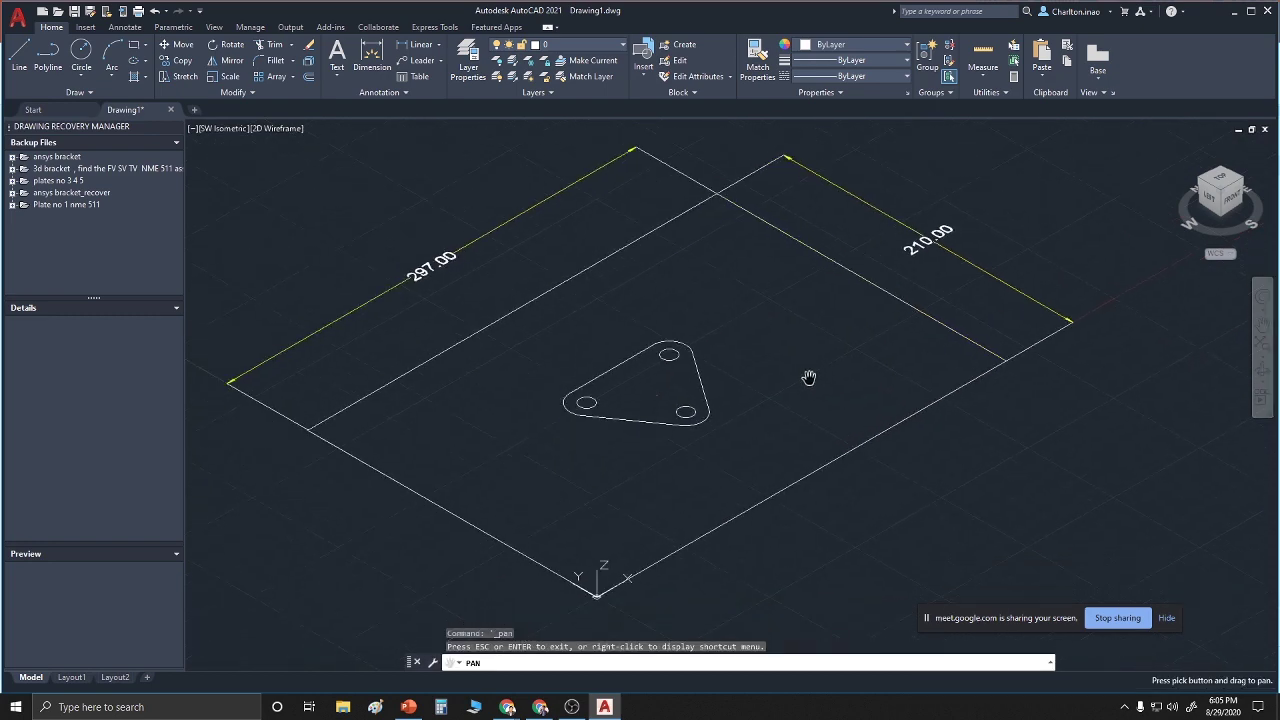
right_click(829, 430)
key("Escape")
key("Escape")
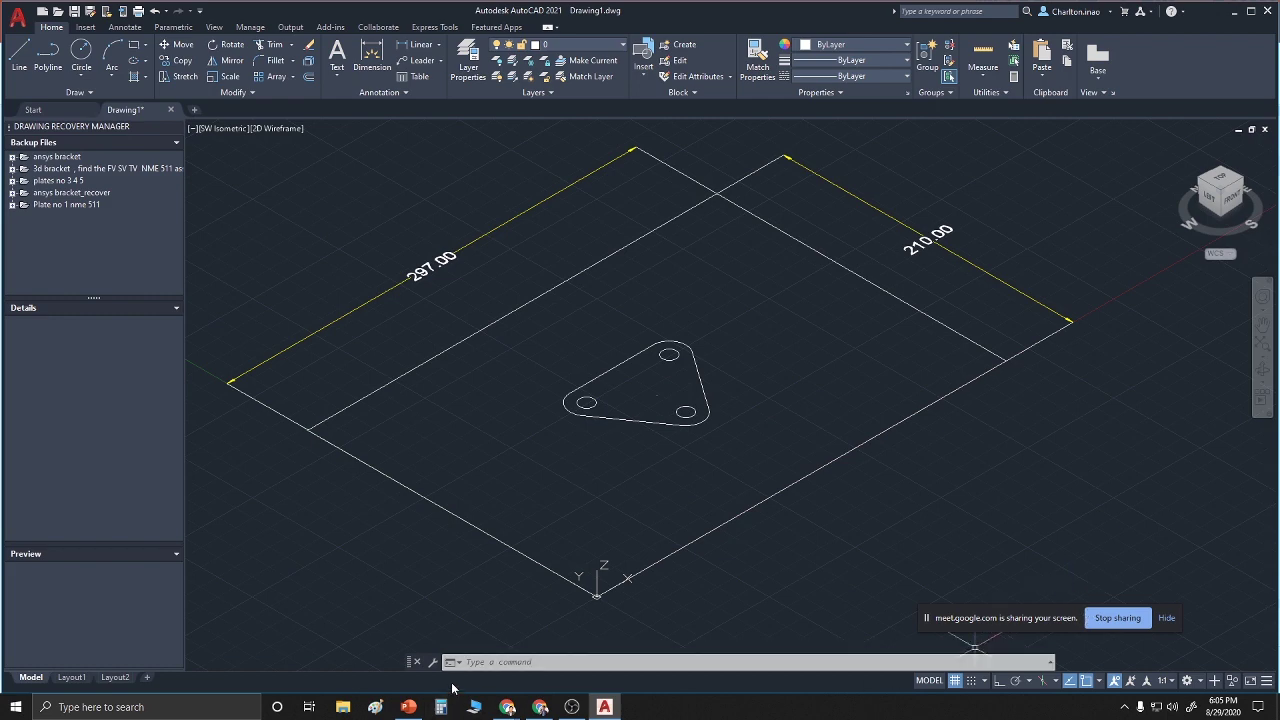
left_click(489, 663)
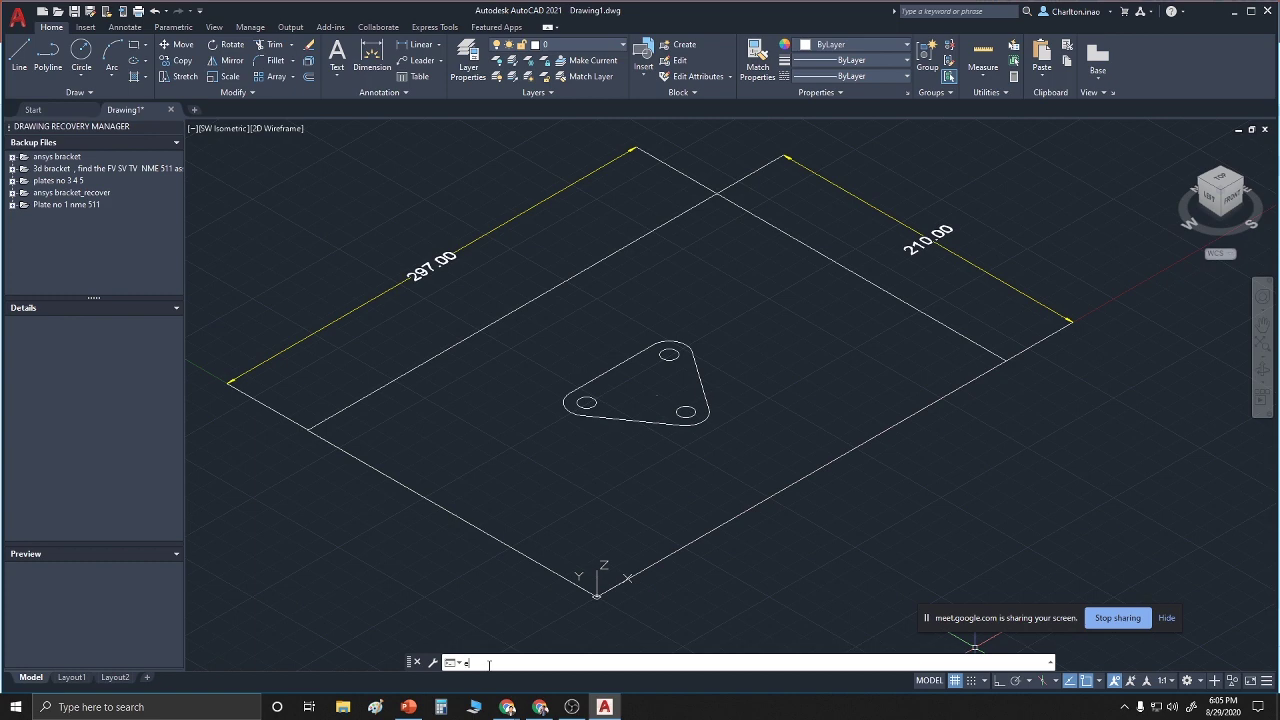
Extrude the closed rounded-triangle polyline to a height of 10 with the EXT command
type("xt")
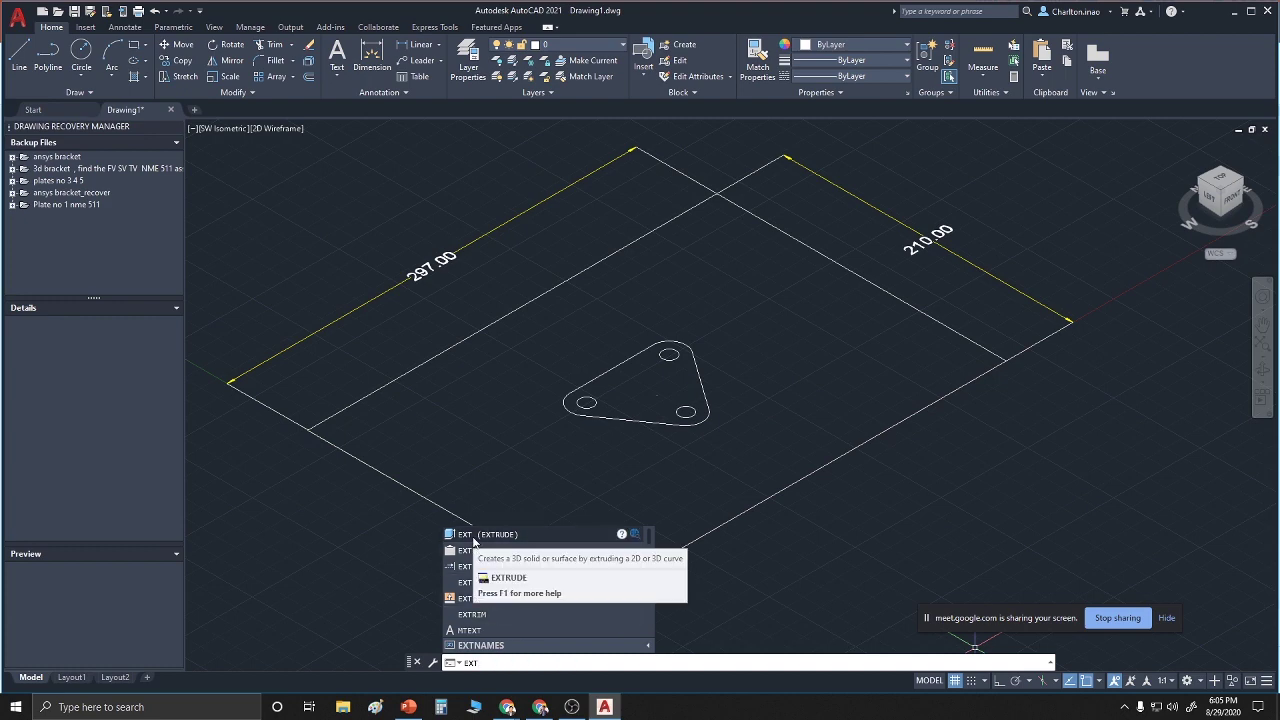
key("Escape")
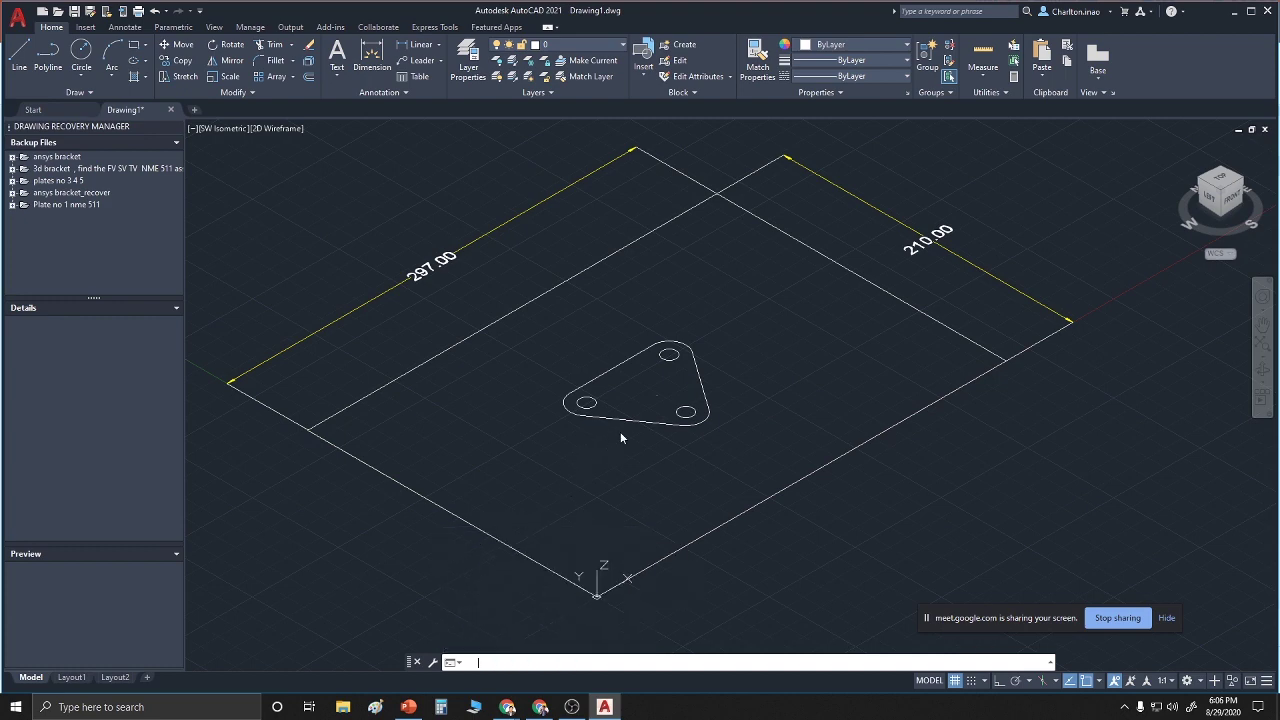
type("ext")
key("Return")
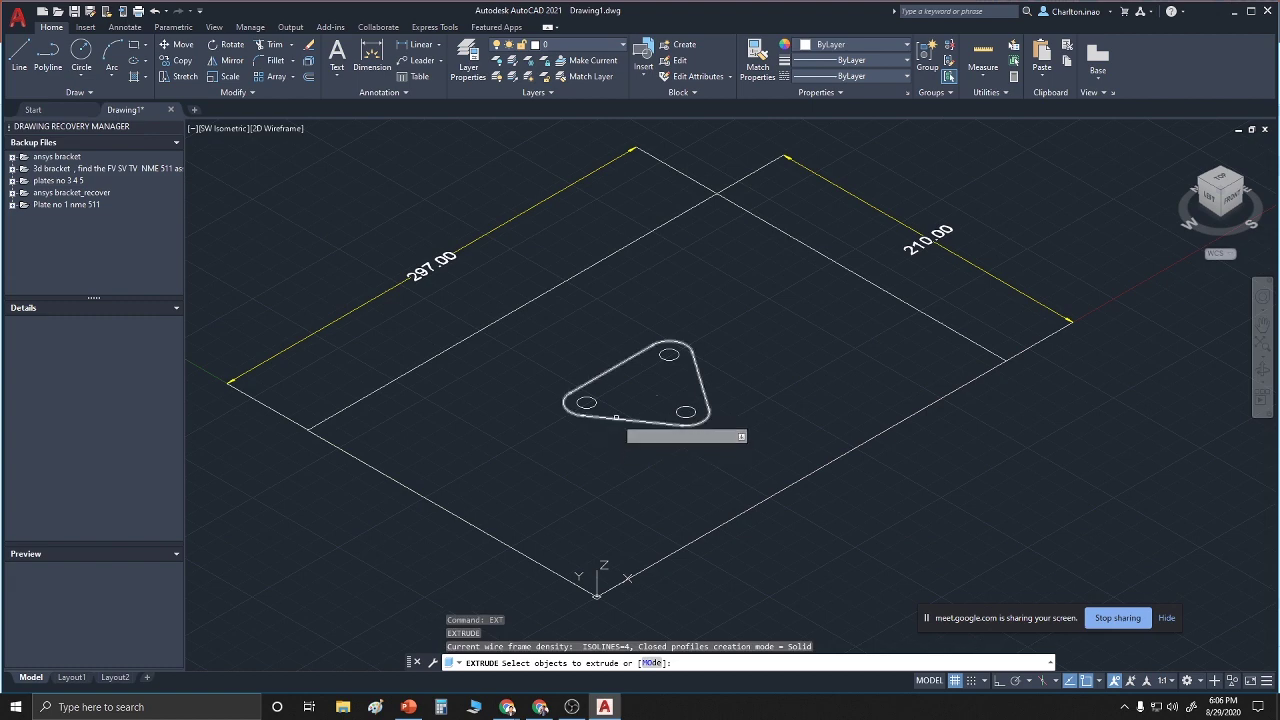
left_click(617, 418)
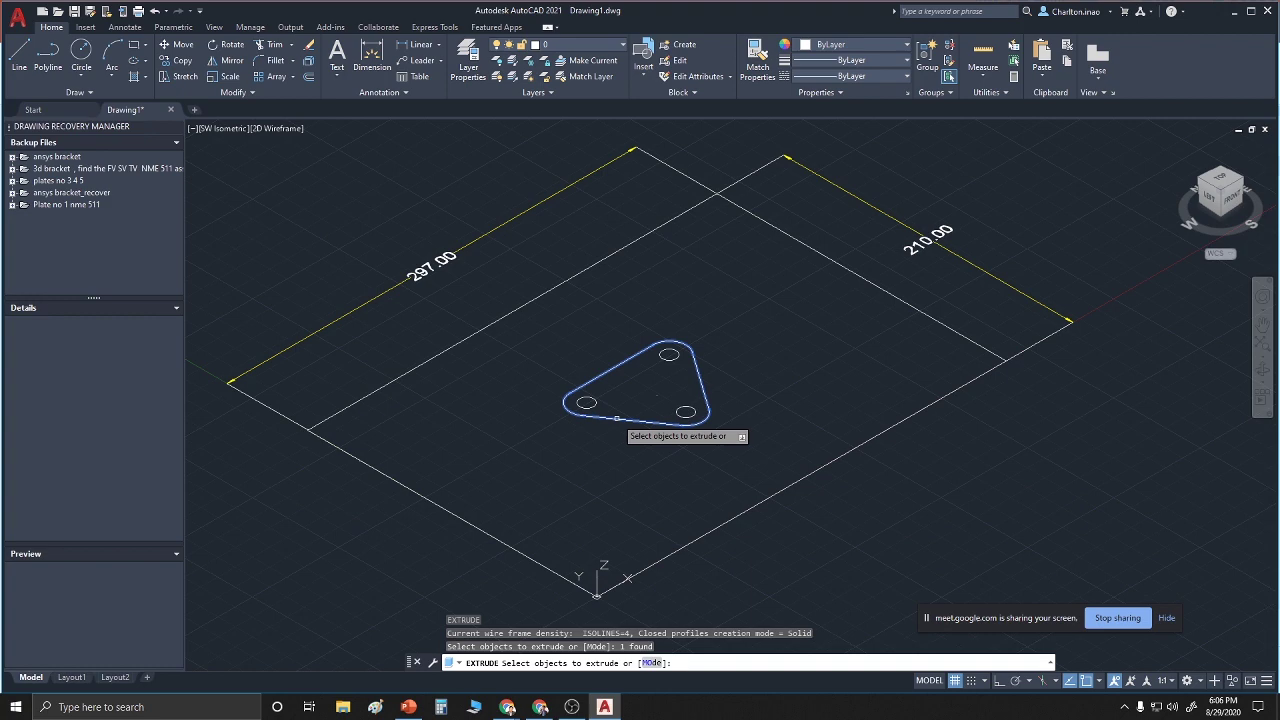
right_click(617, 419)
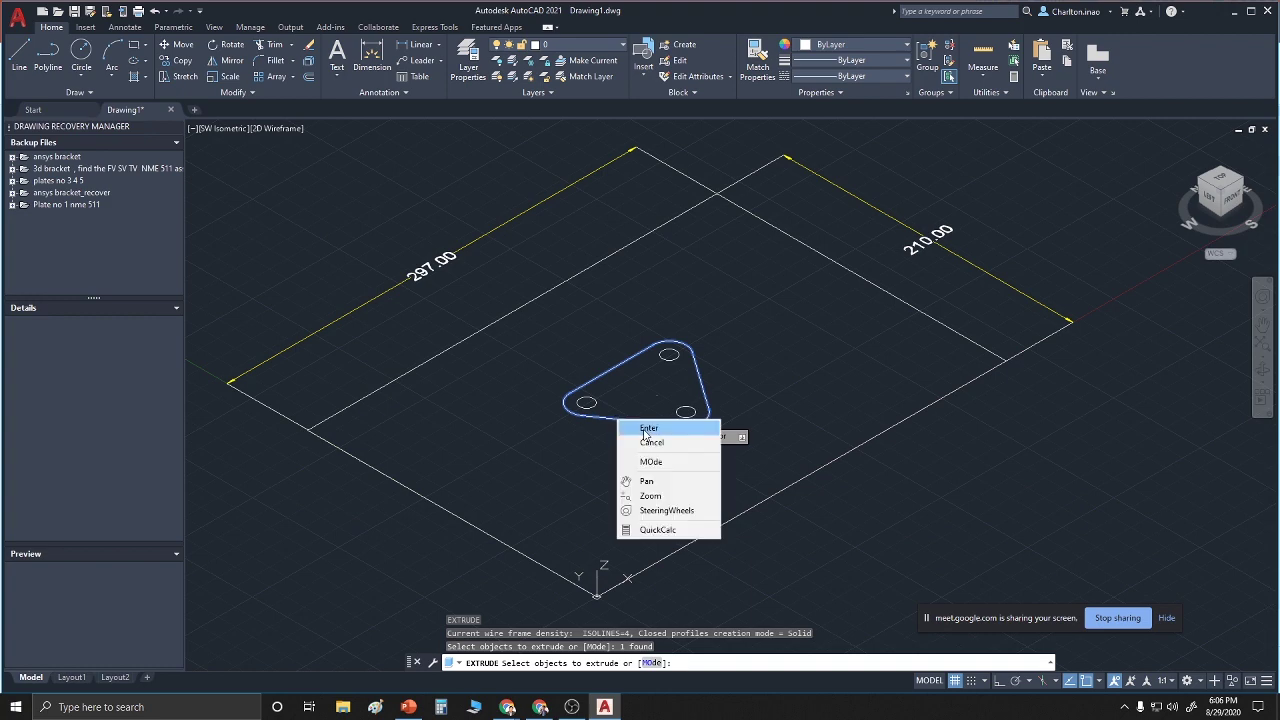
left_click(648, 430)
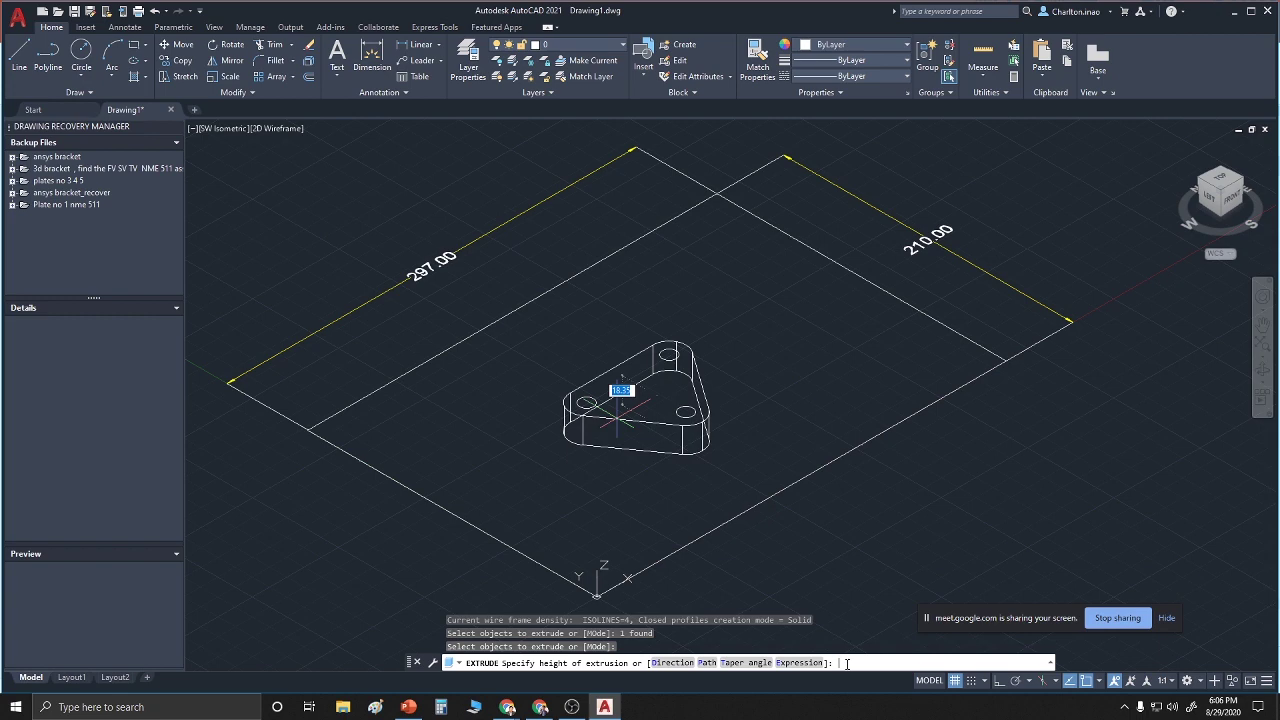
type("10")
key("Return")
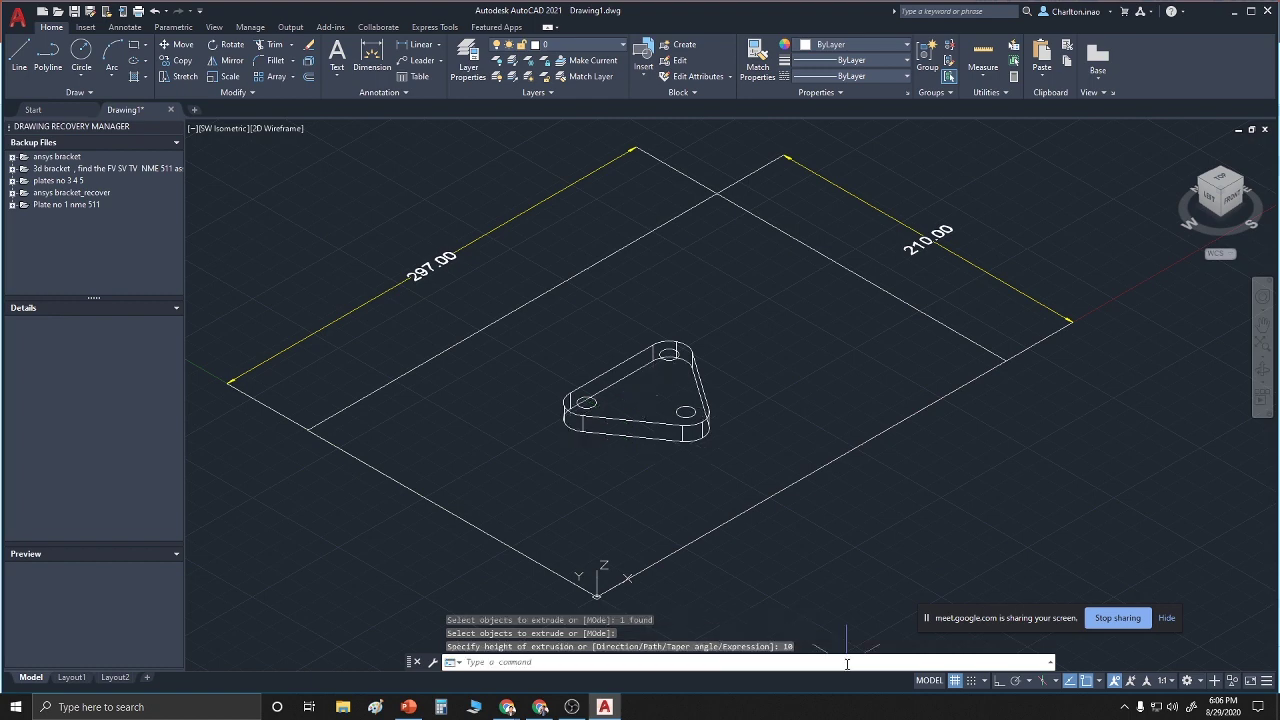
scroll(844, 458, "up", 2)
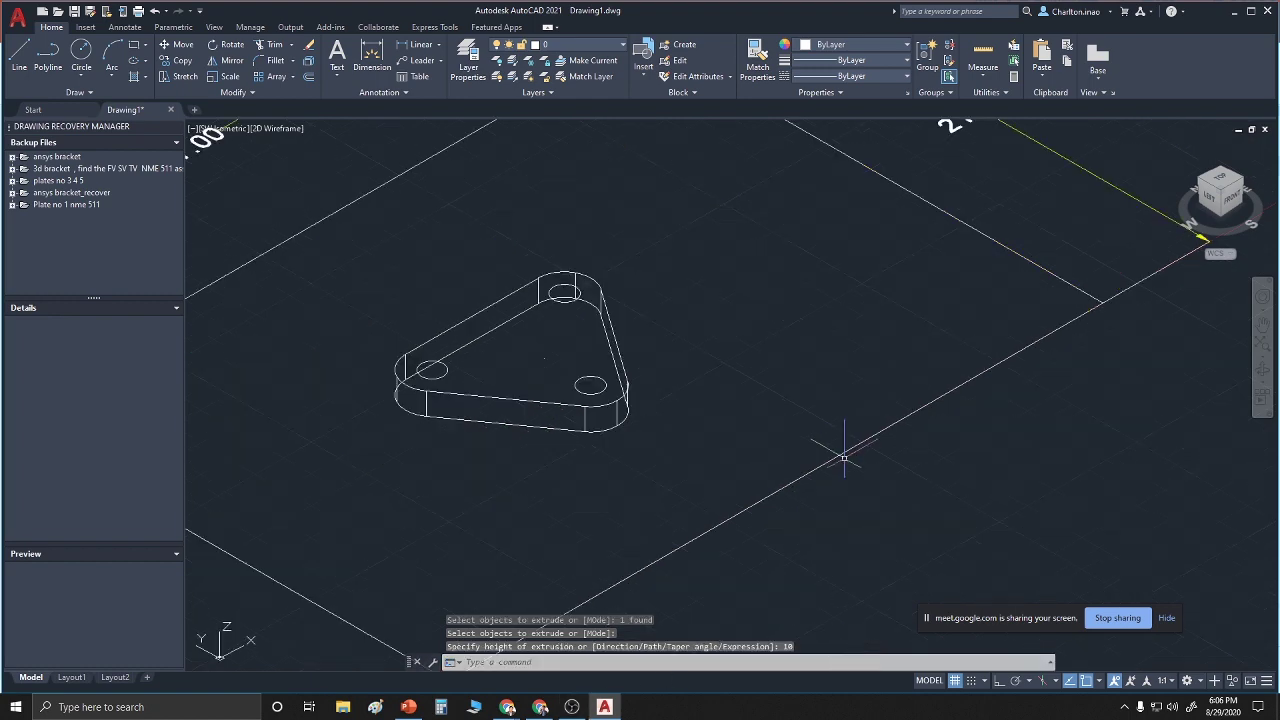
scroll(844, 458, "down", 3)
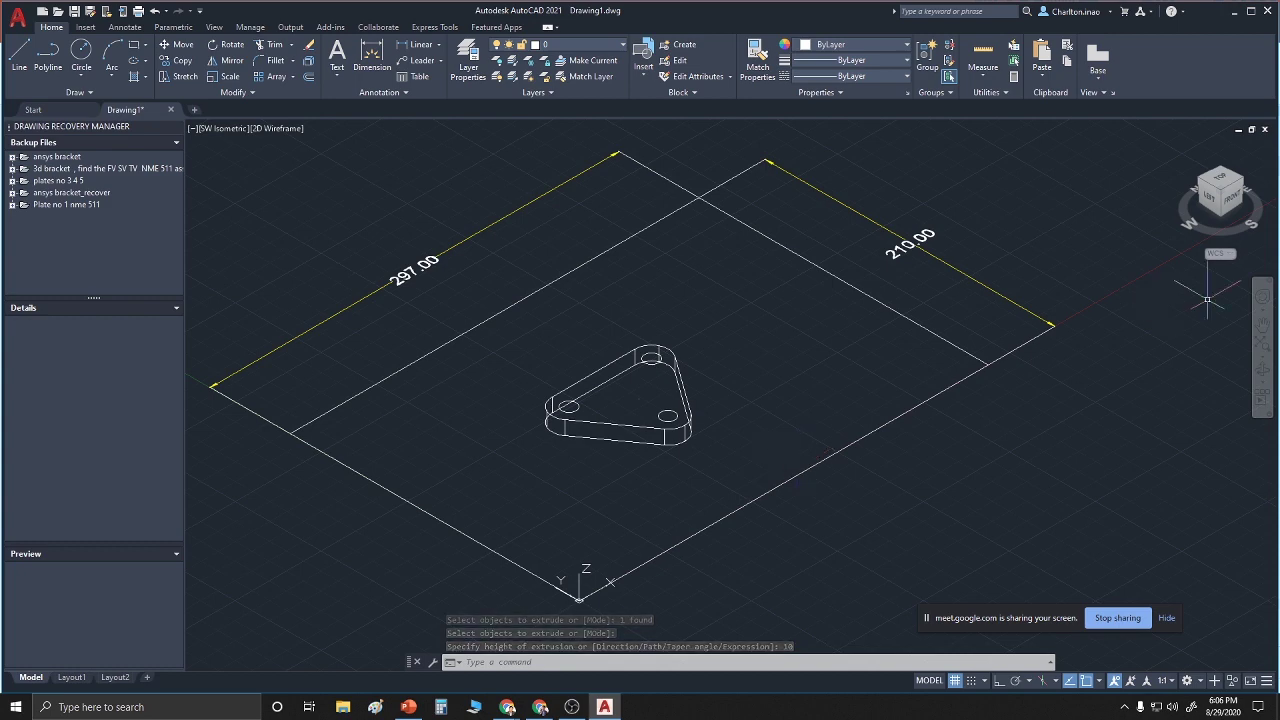
Display the bracket plate as a shaded solid with SHADE
left_click(566, 662)
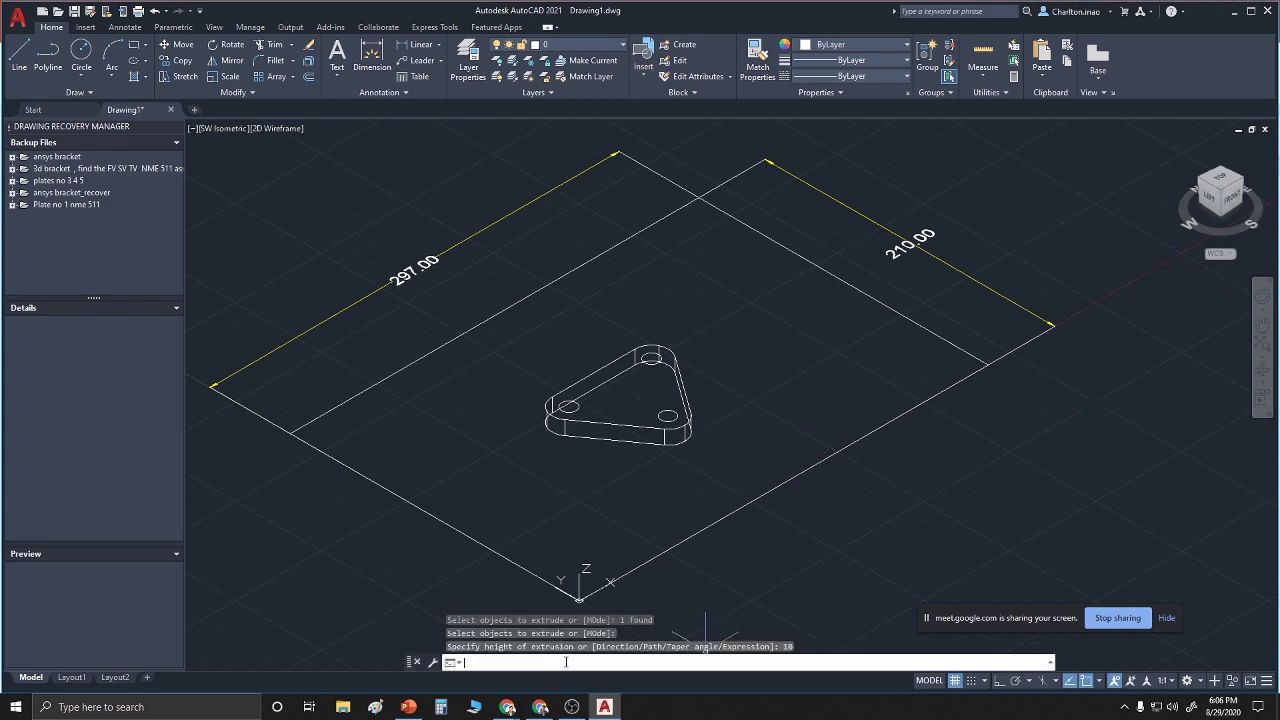
type("shade")
key("Return")
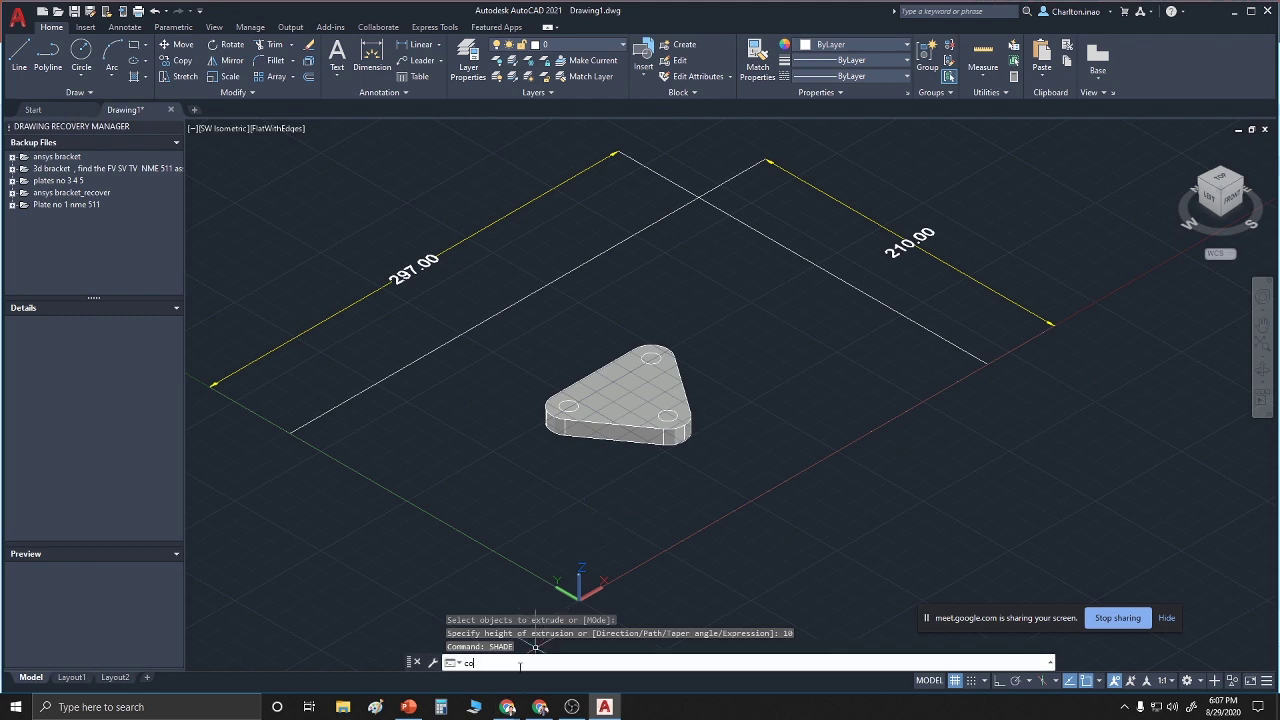
Make blue index colour 152 the current drawing colour
type("lor")
key("Return")
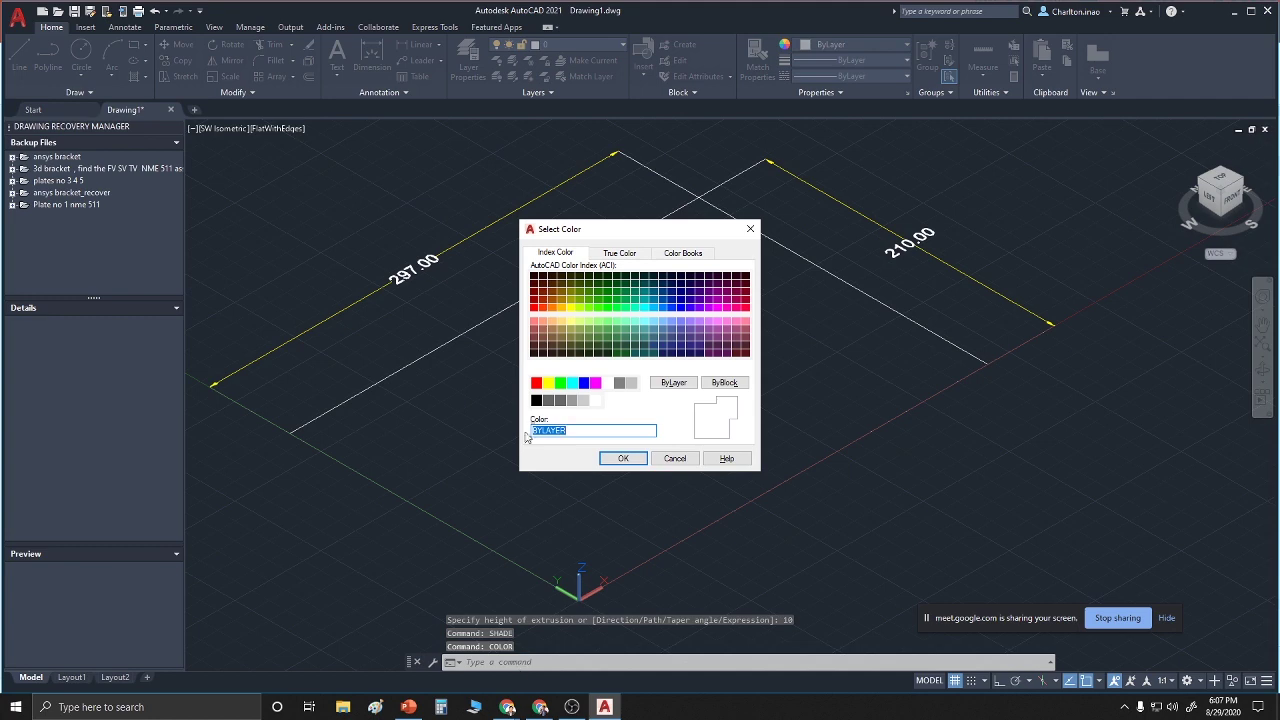
left_click(664, 303)
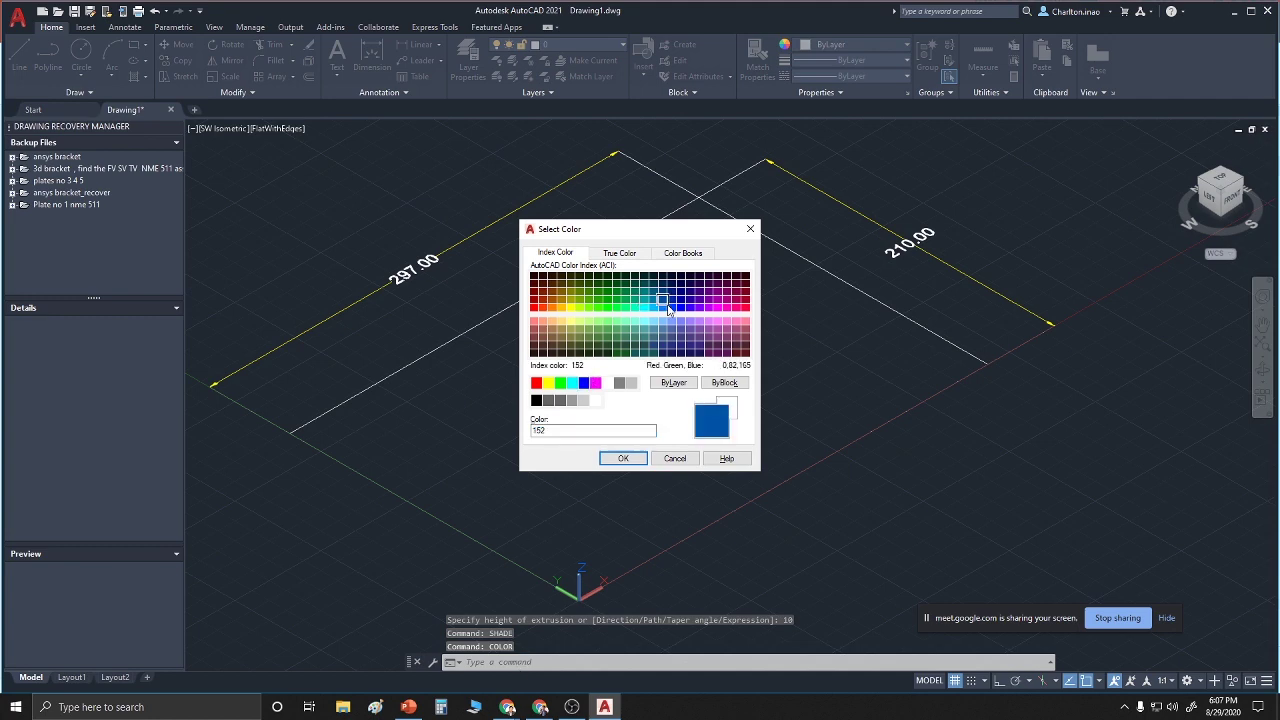
left_click(622, 458)
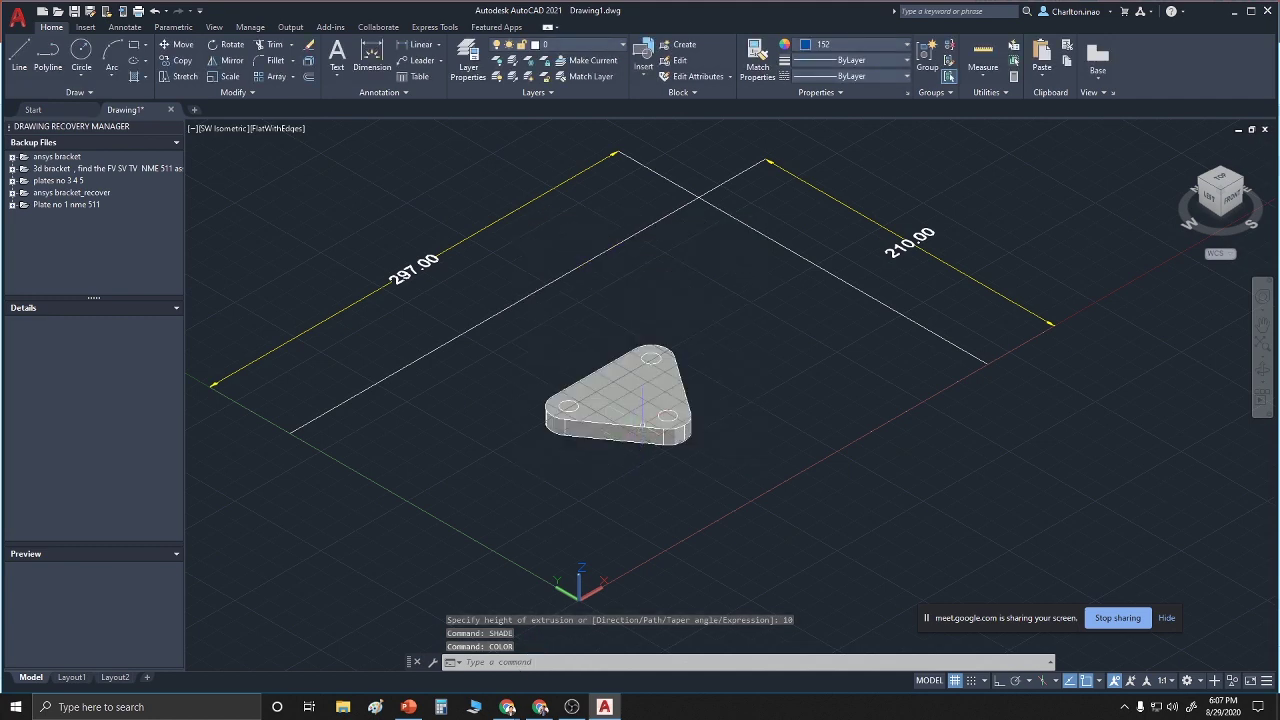
Select the solid plate, bring up its right-click options, then dismiss them
left_click(643, 415)
key("Escape")
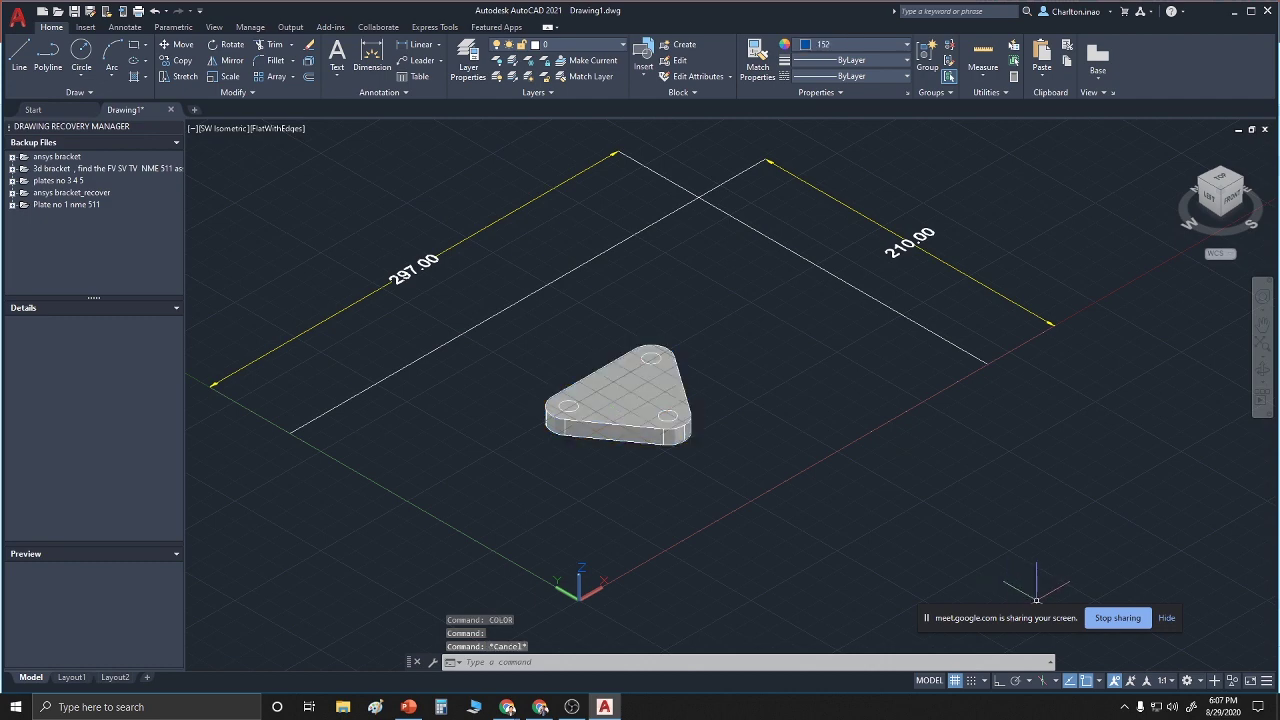
left_click(638, 428)
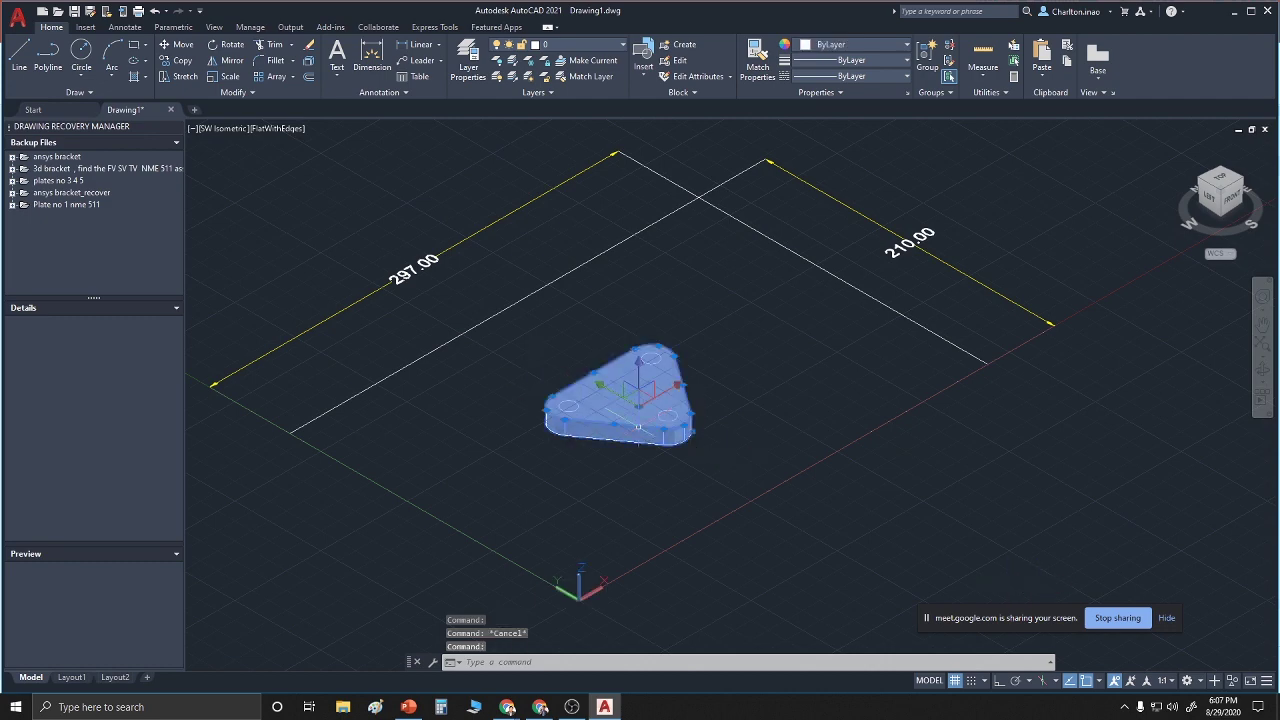
right_click(638, 430)
key("Escape")
left_click(512, 663)
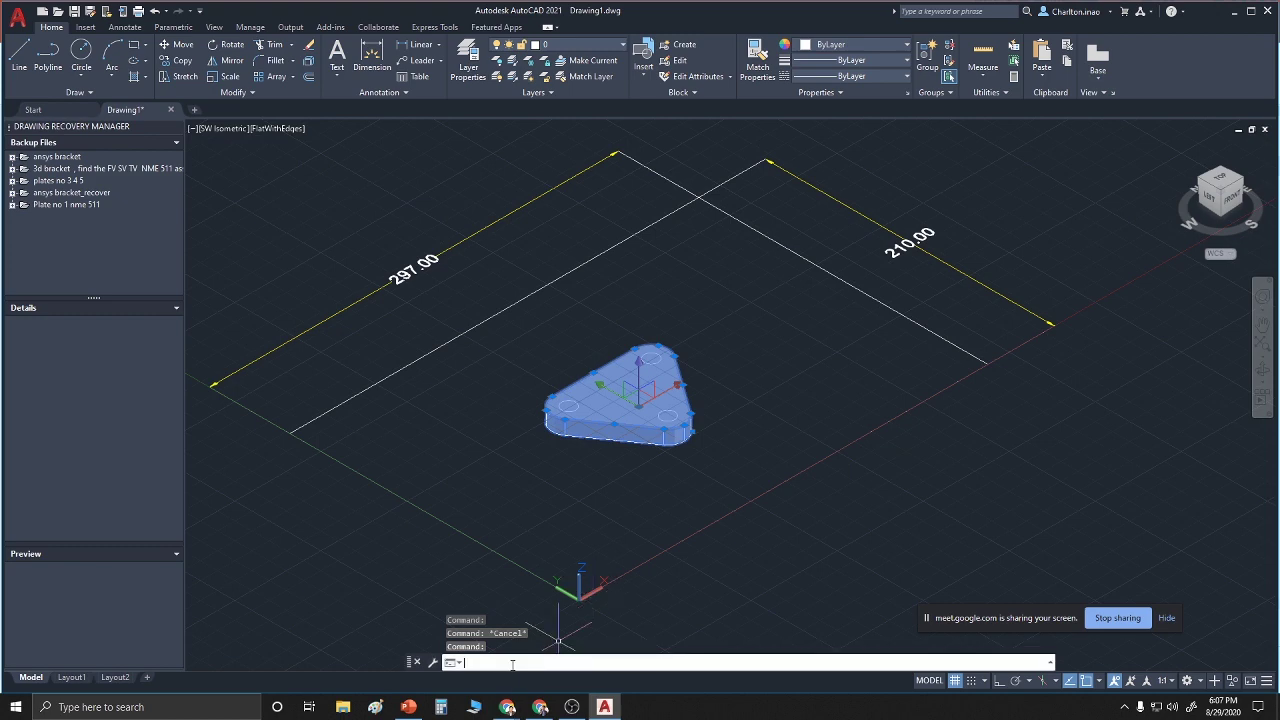
Start a RENDER of the plate, then close the image library prompt and abort it
type("render")
key("Return")
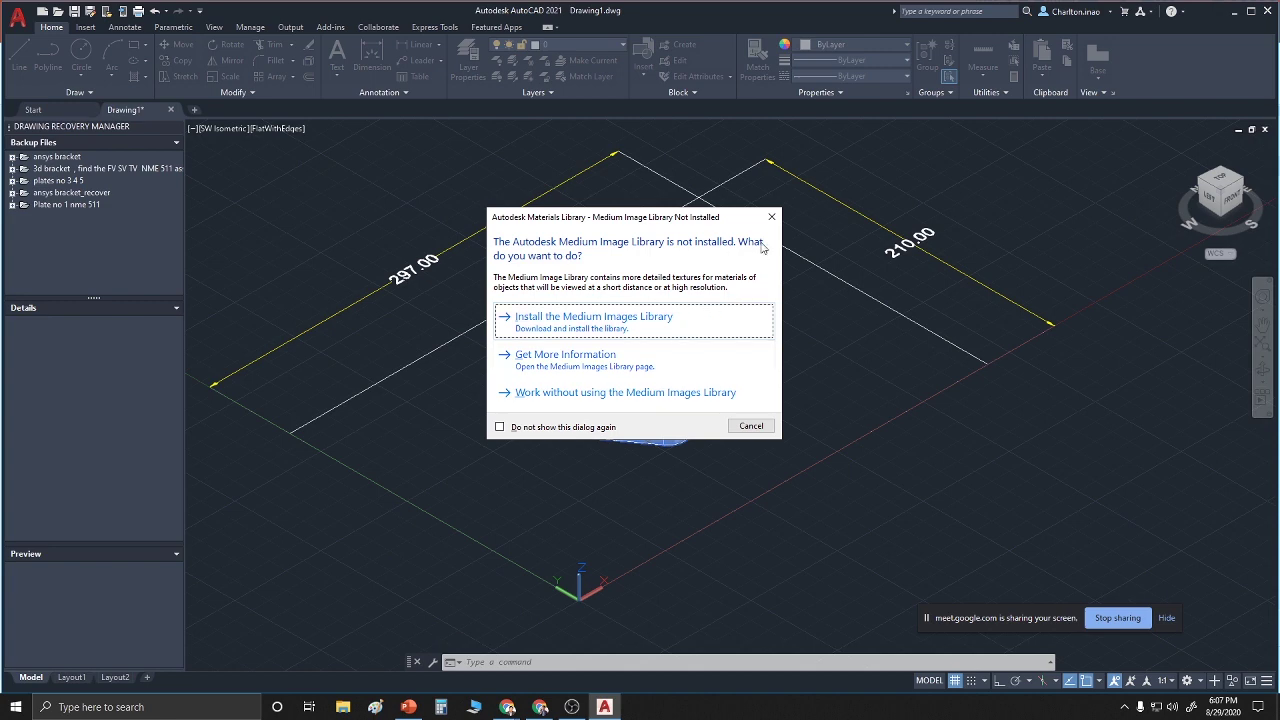
left_click(771, 217)
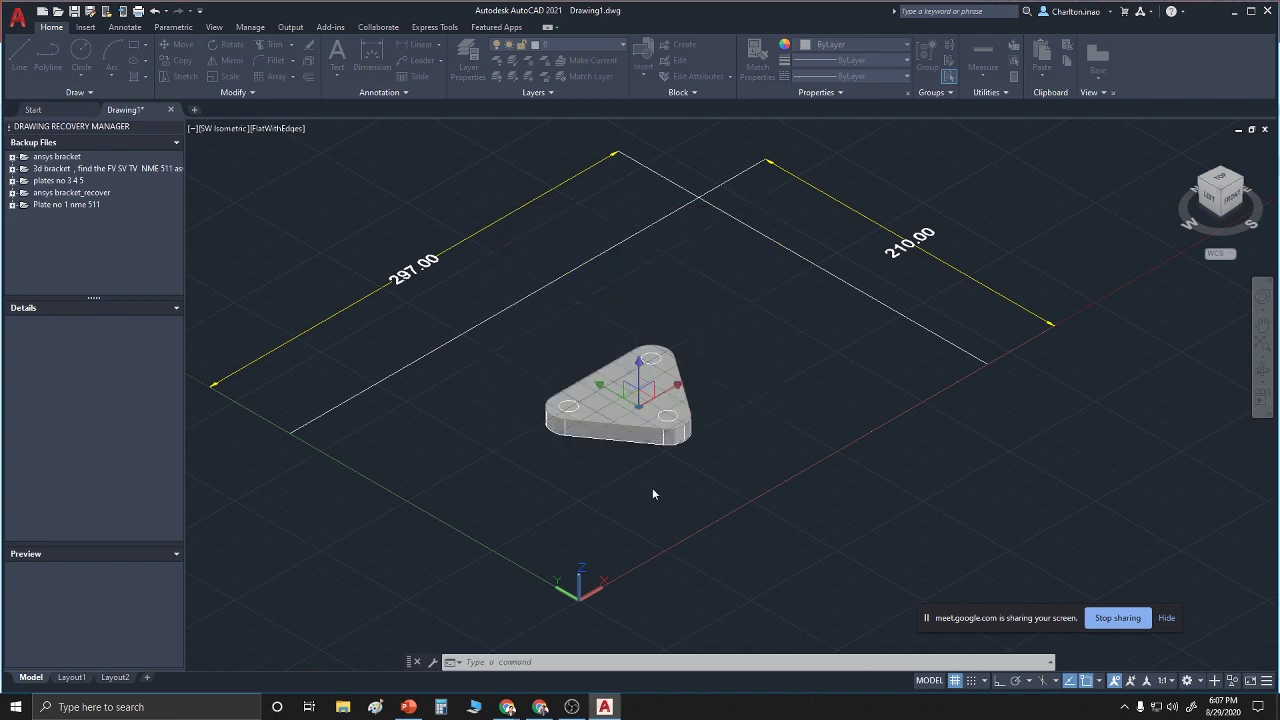
key("Escape")
scroll(557, 642, "down", 2)
scroll(557, 642, "up", 3)
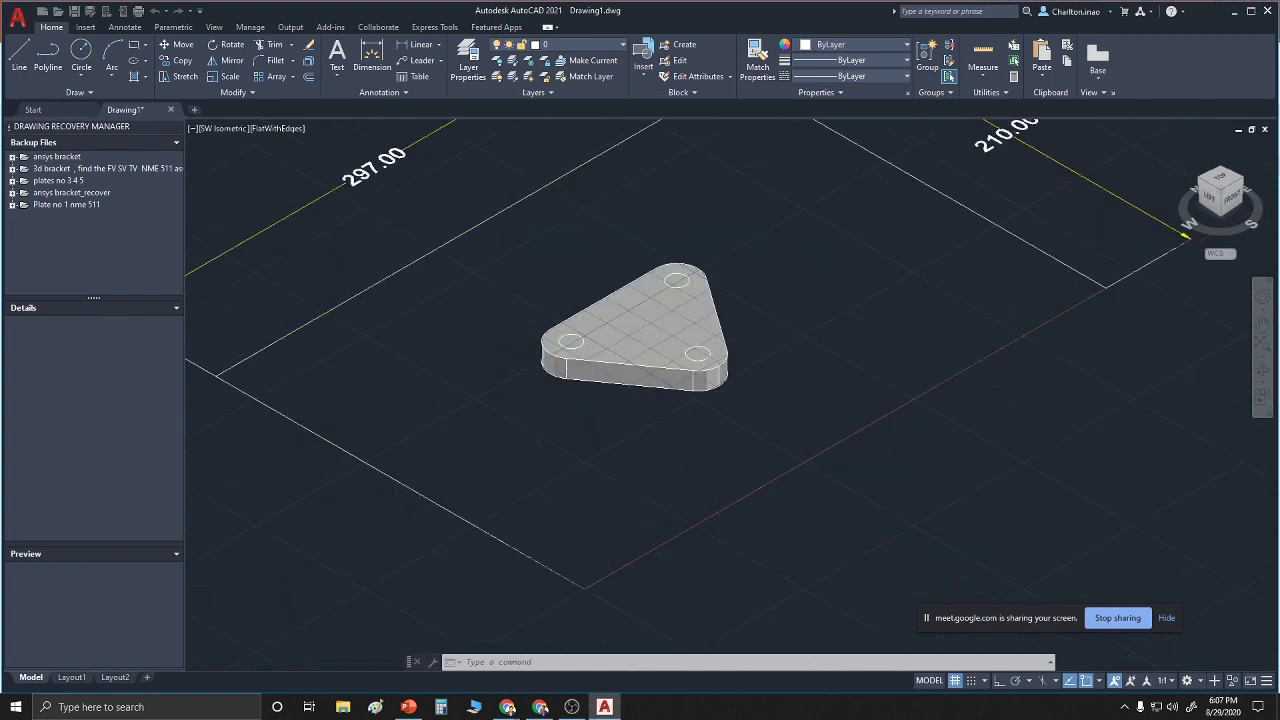
Switch the plate's display to the Wireframe visual style
left_click(497, 661)
type("wire")
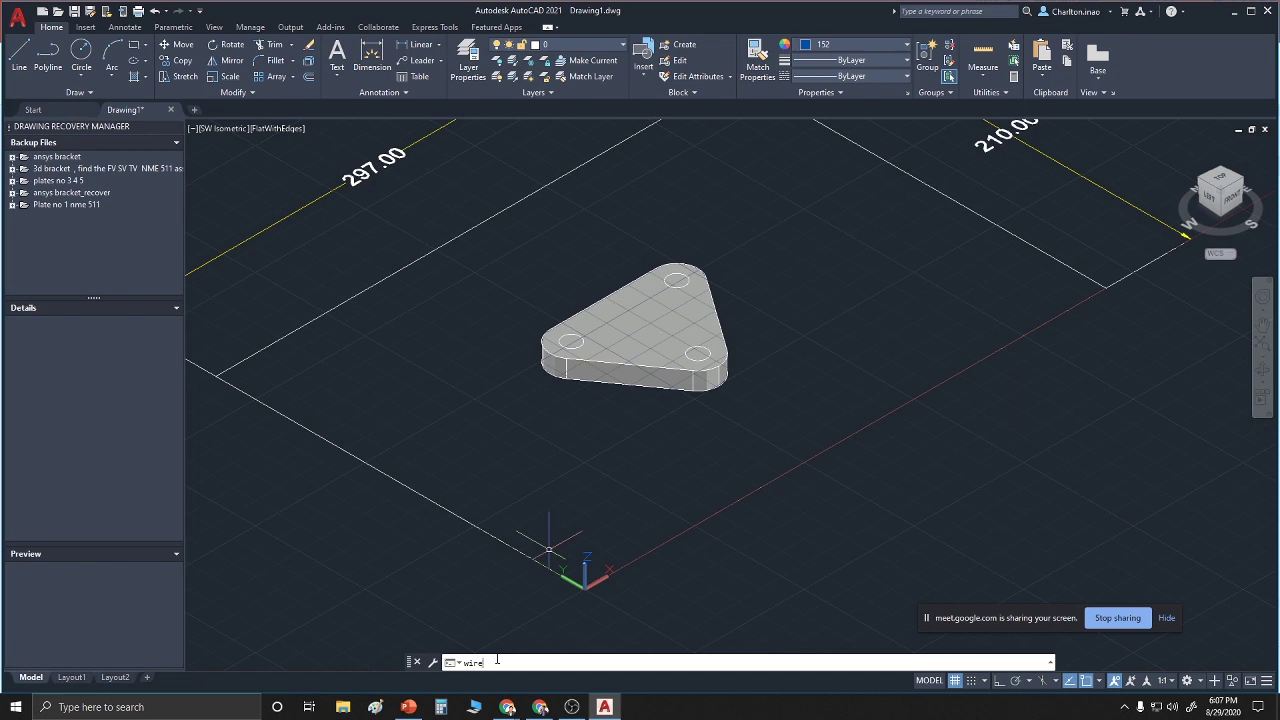
type("f")
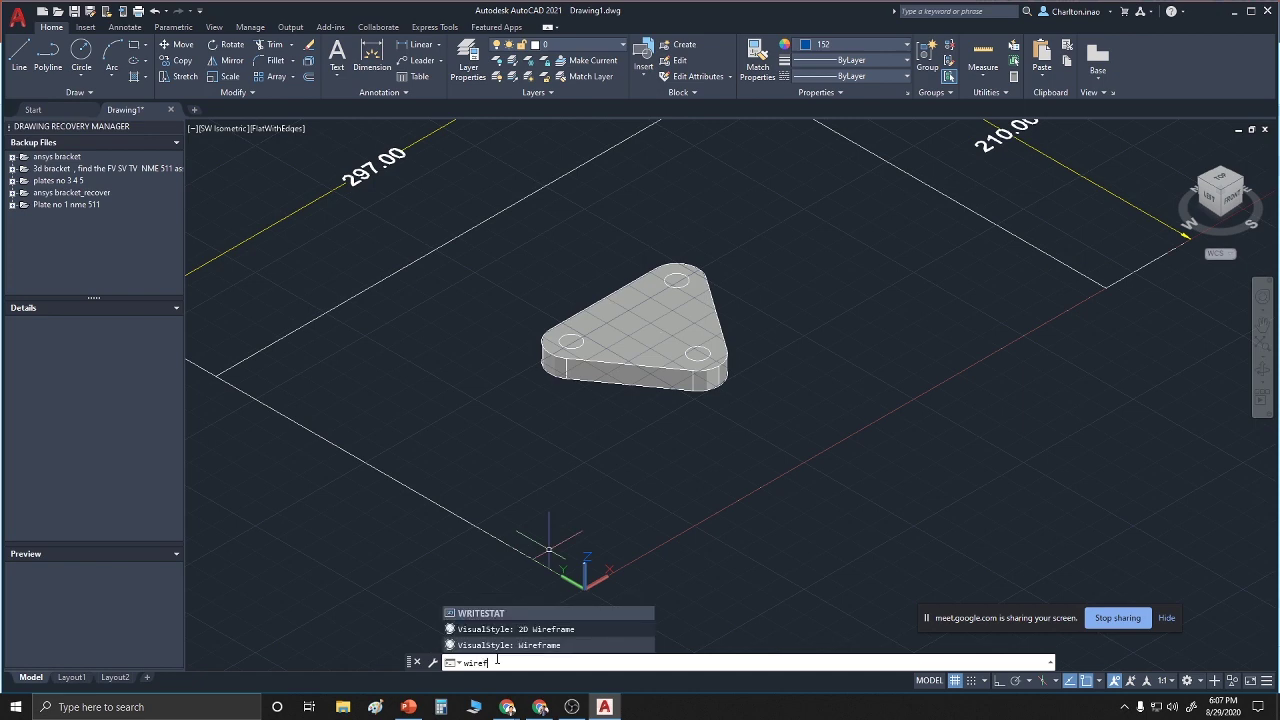
type("rame")
key("Return")
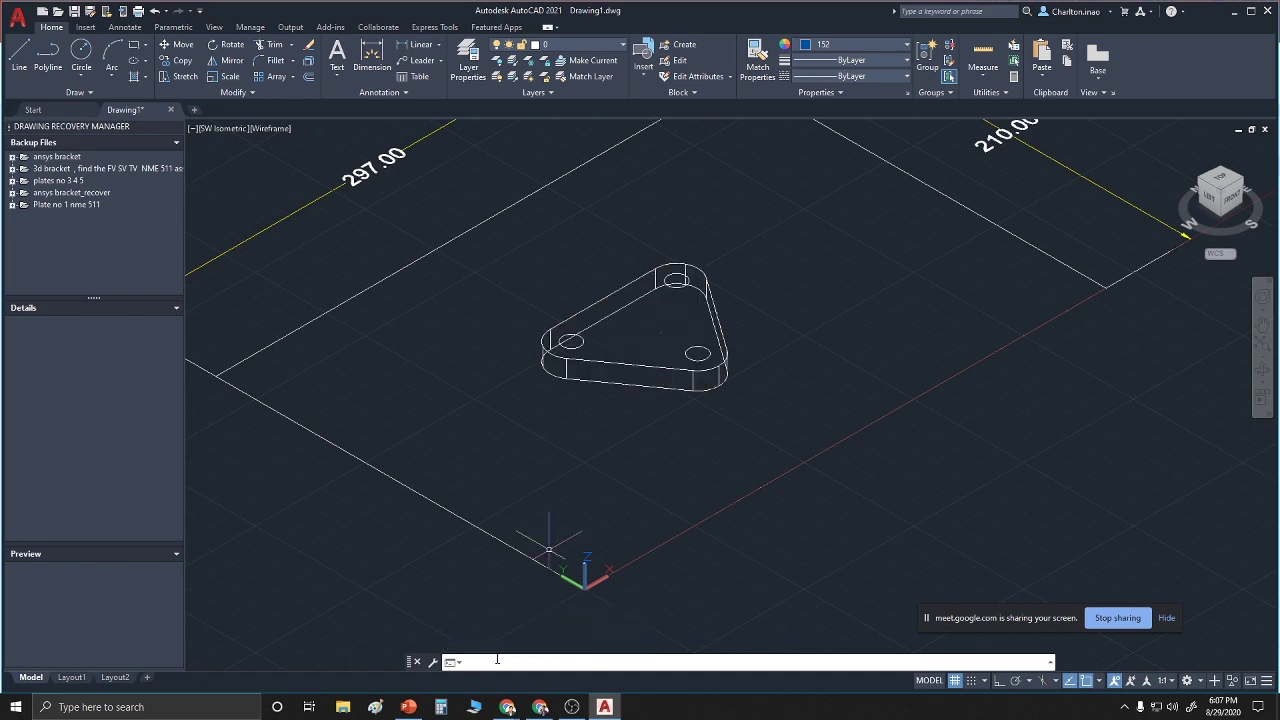
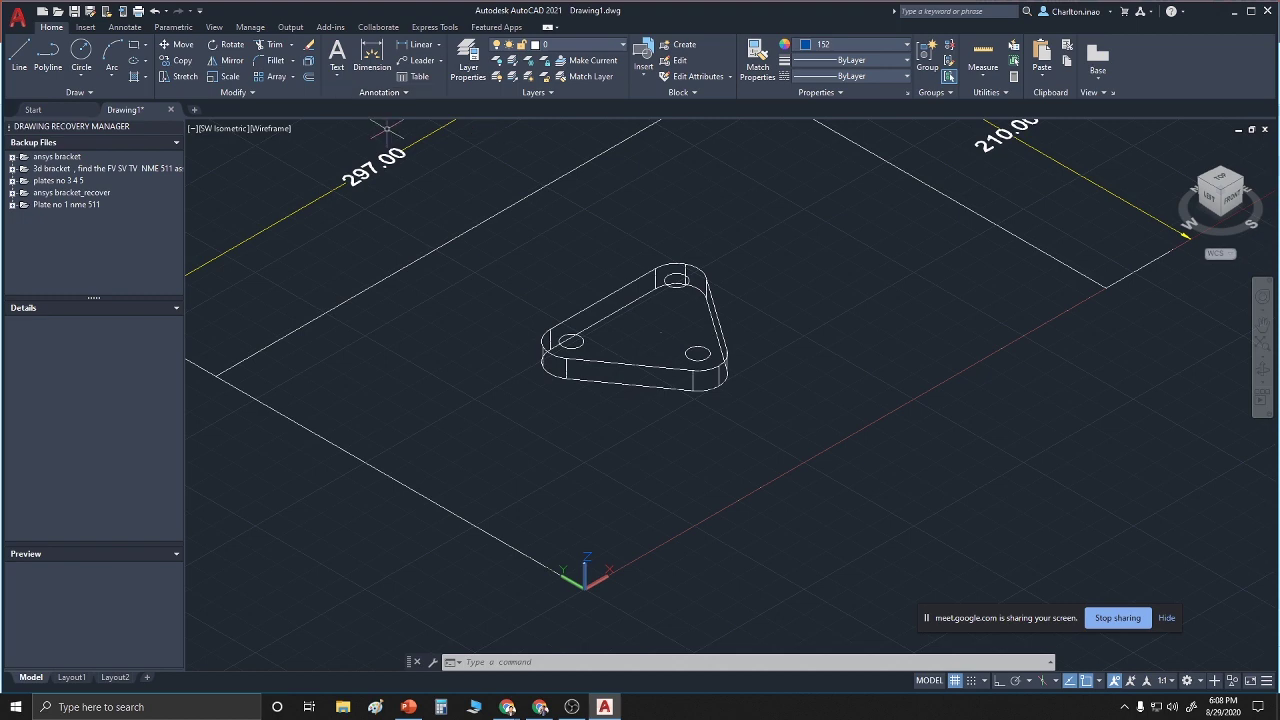
Look through the extra Modify tools and draw-order options without applying any change
left_click(246, 90)
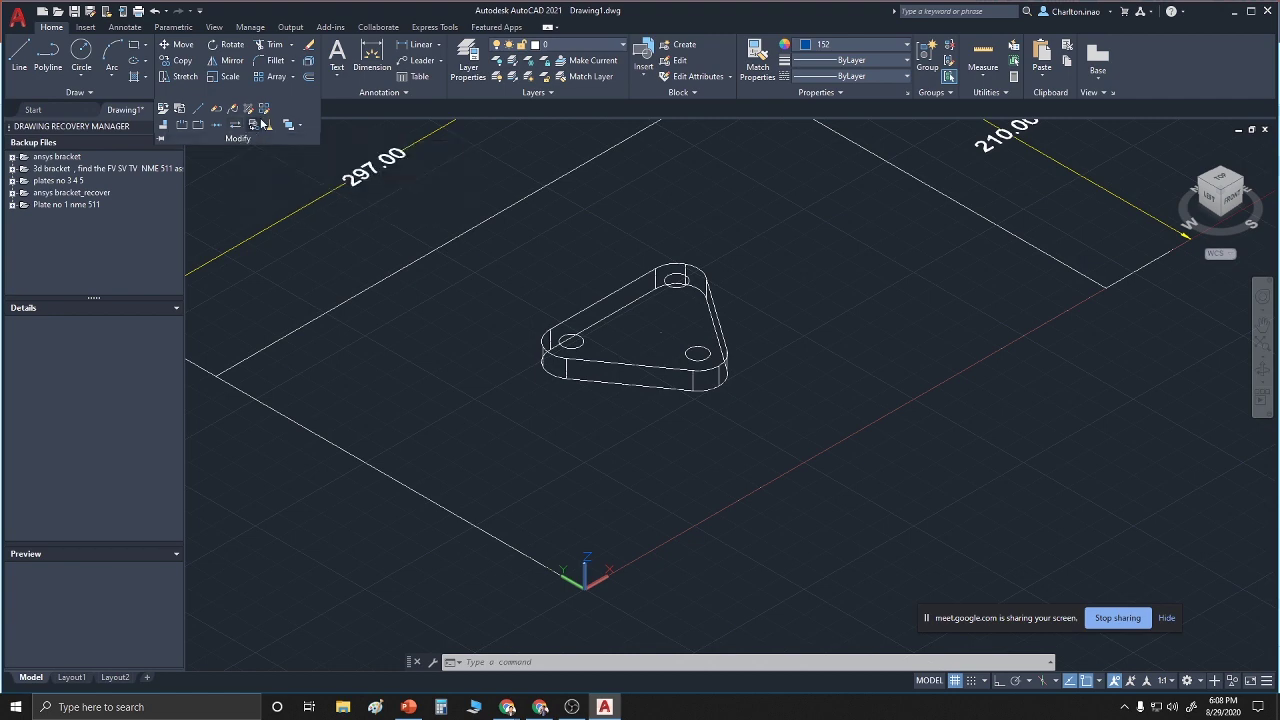
left_click(298, 127)
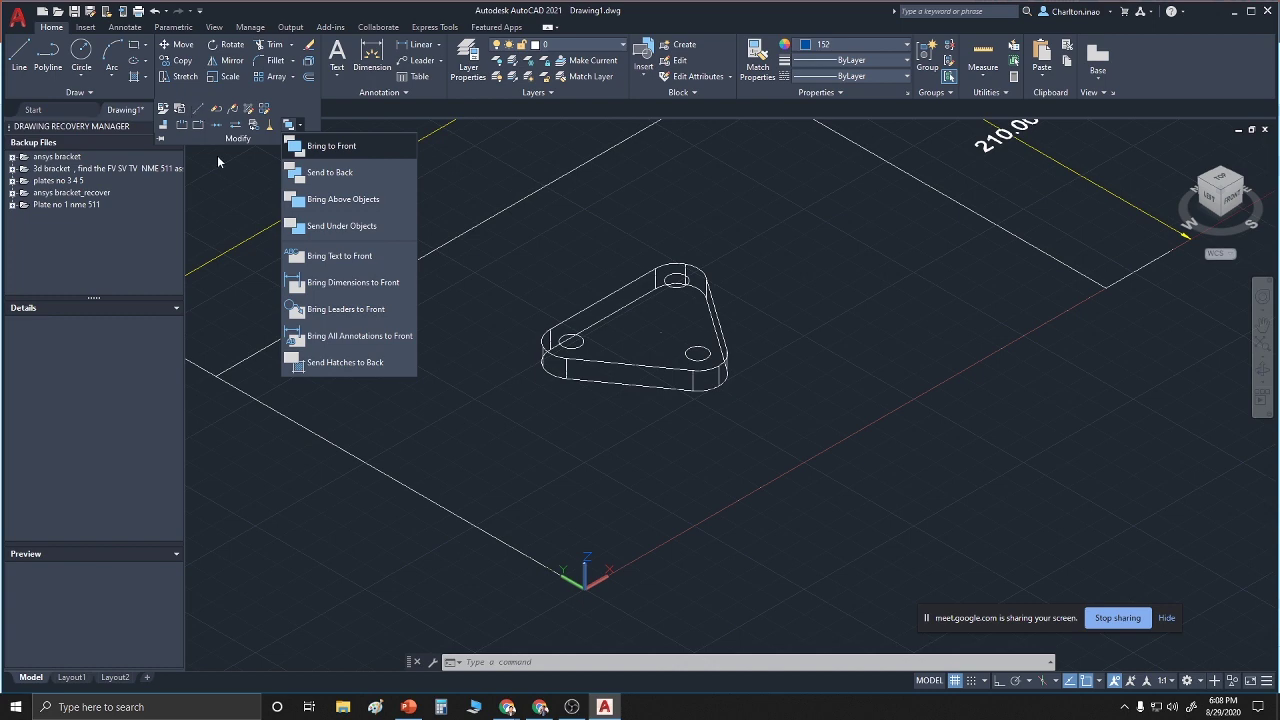
left_click(218, 161)
left_click(279, 151)
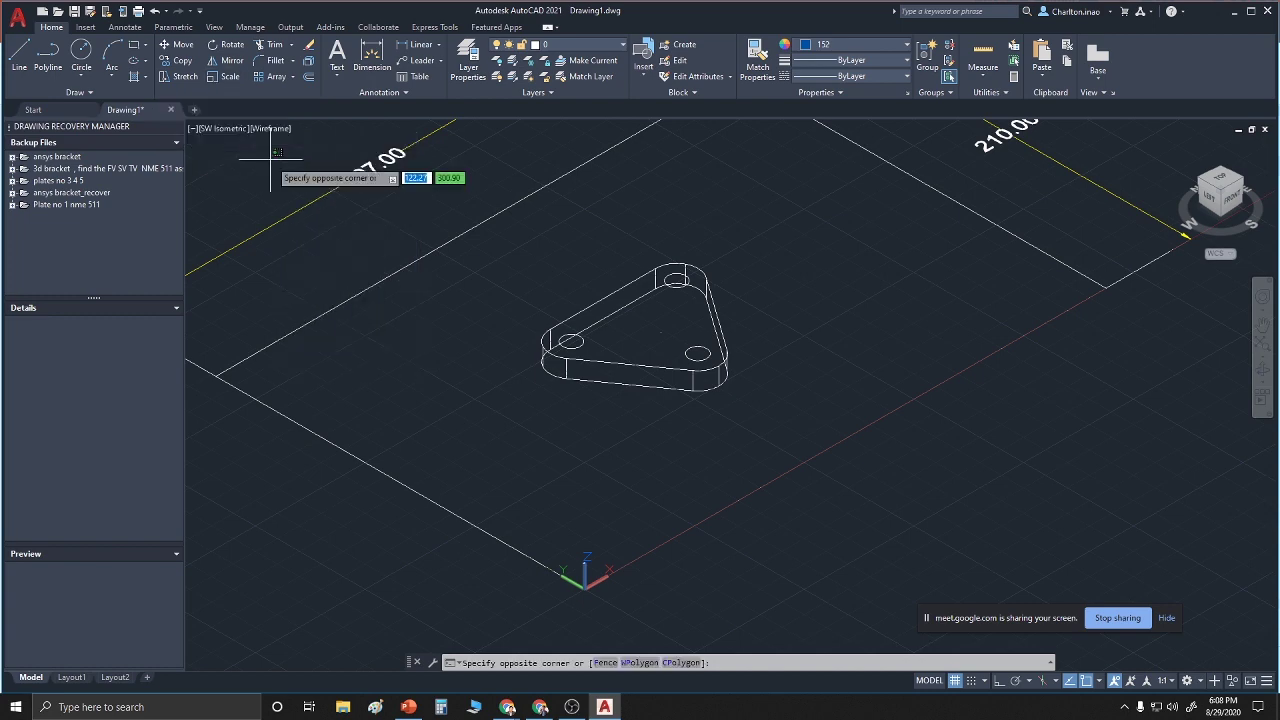
key("Escape")
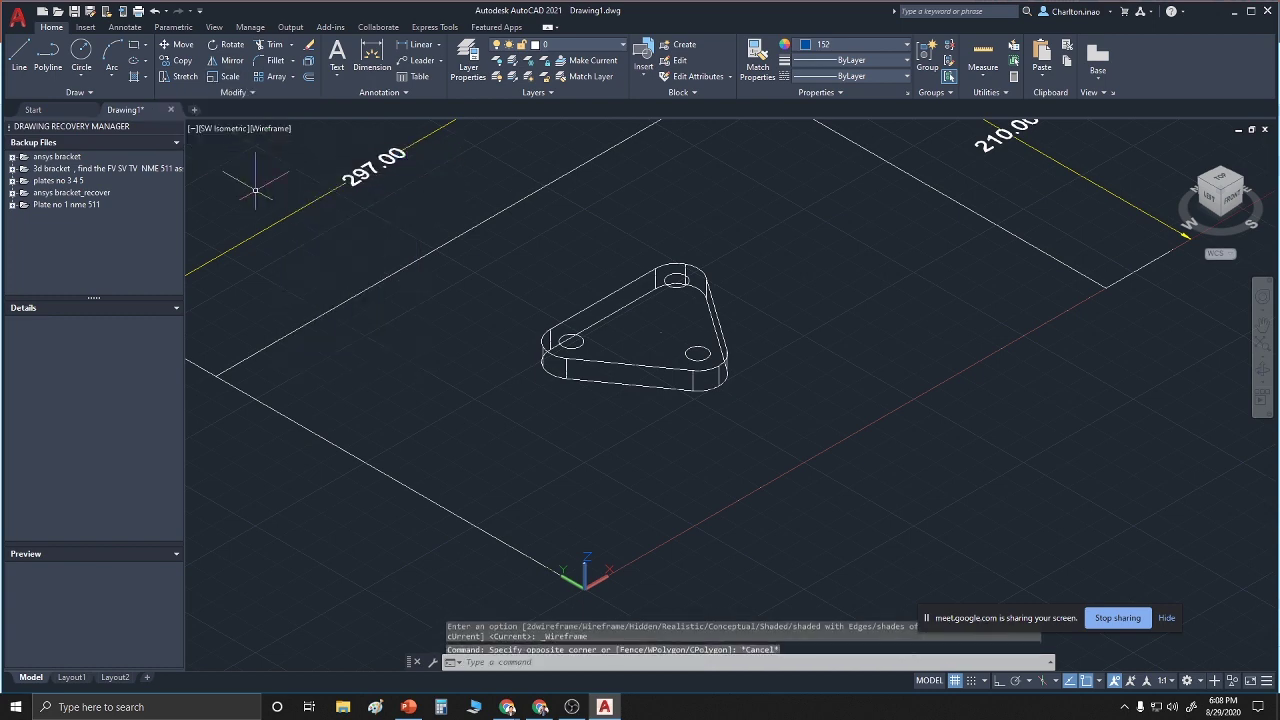
Close the preset views list and open the viewport's visual styles list instead
left_click(245, 128)
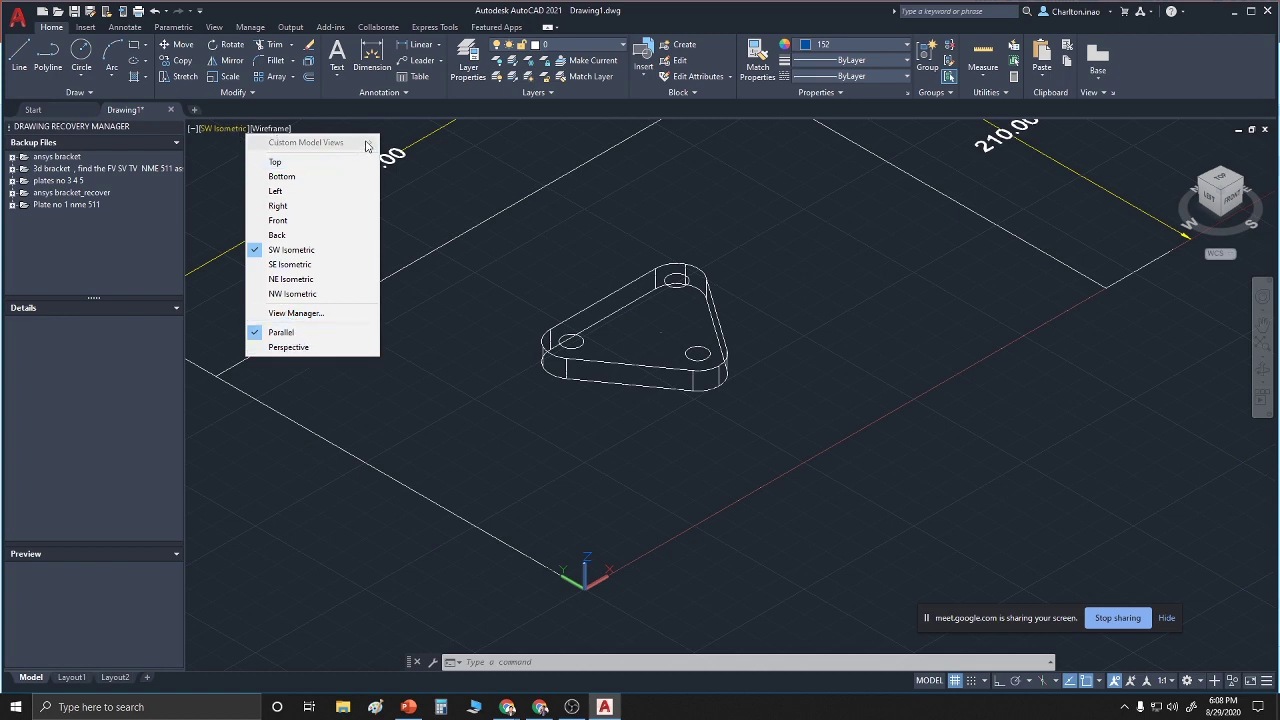
left_click(245, 145)
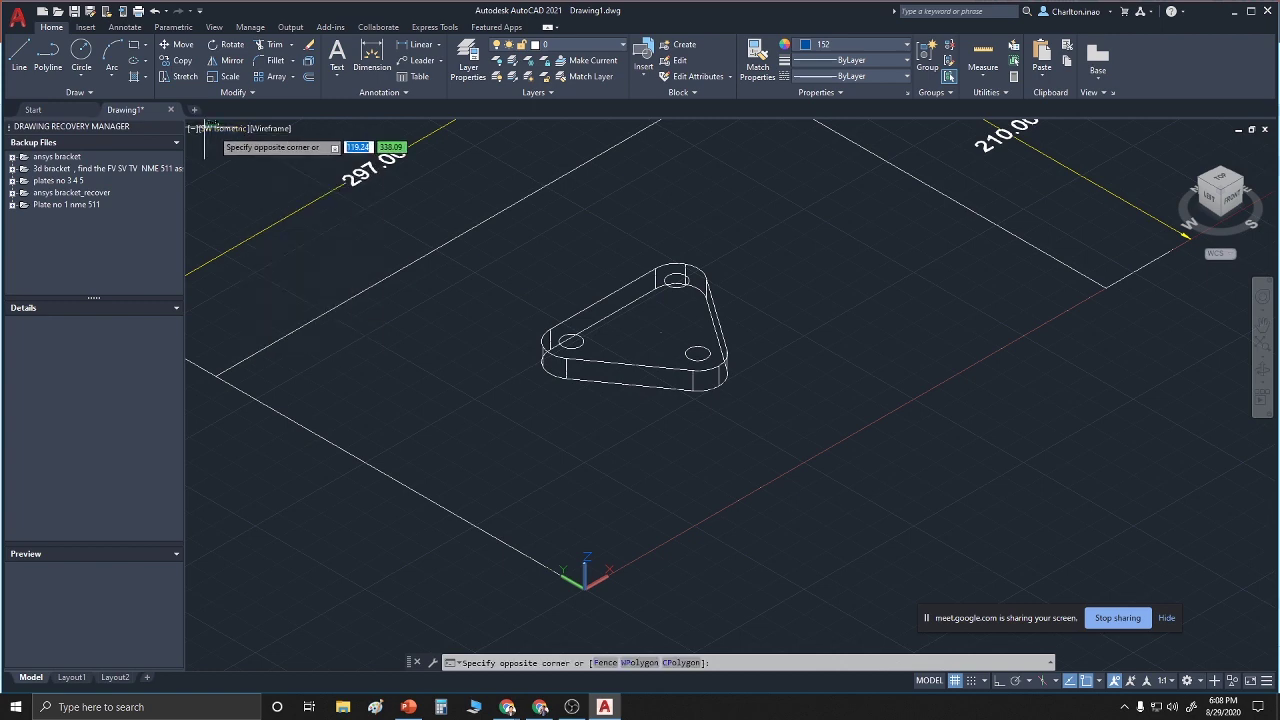
key("Escape")
key("Escape")
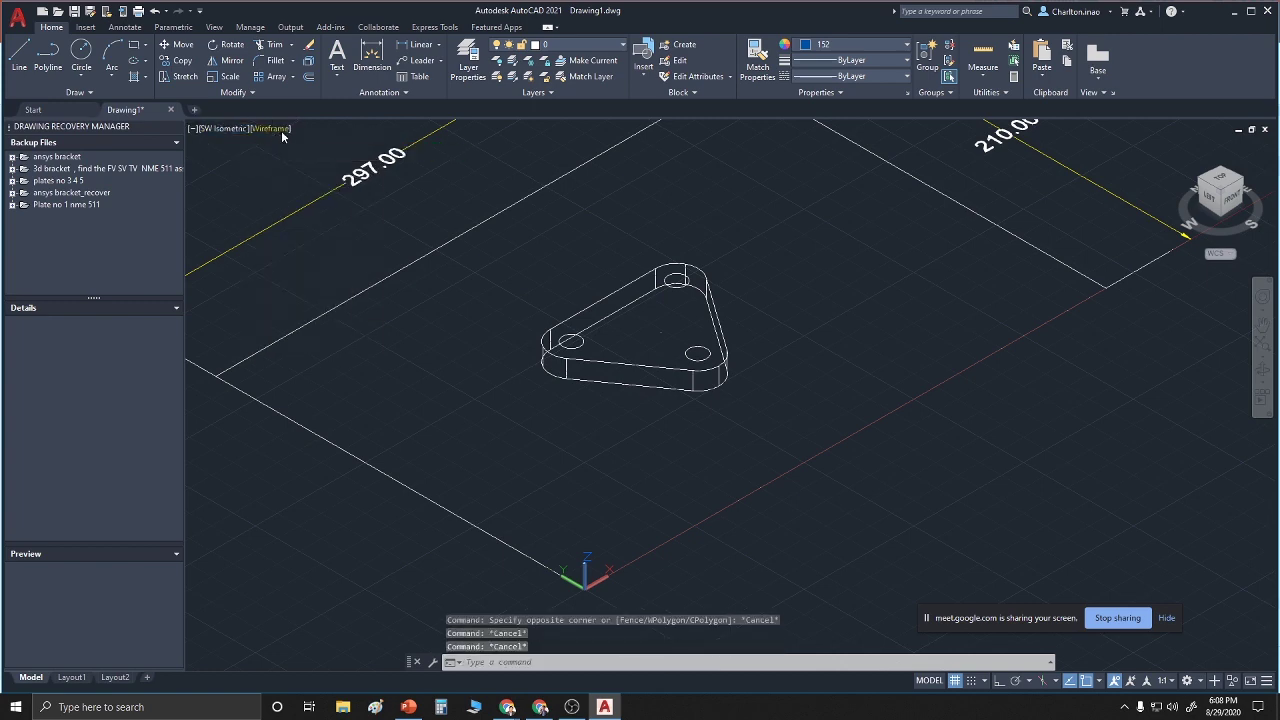
left_click(236, 129)
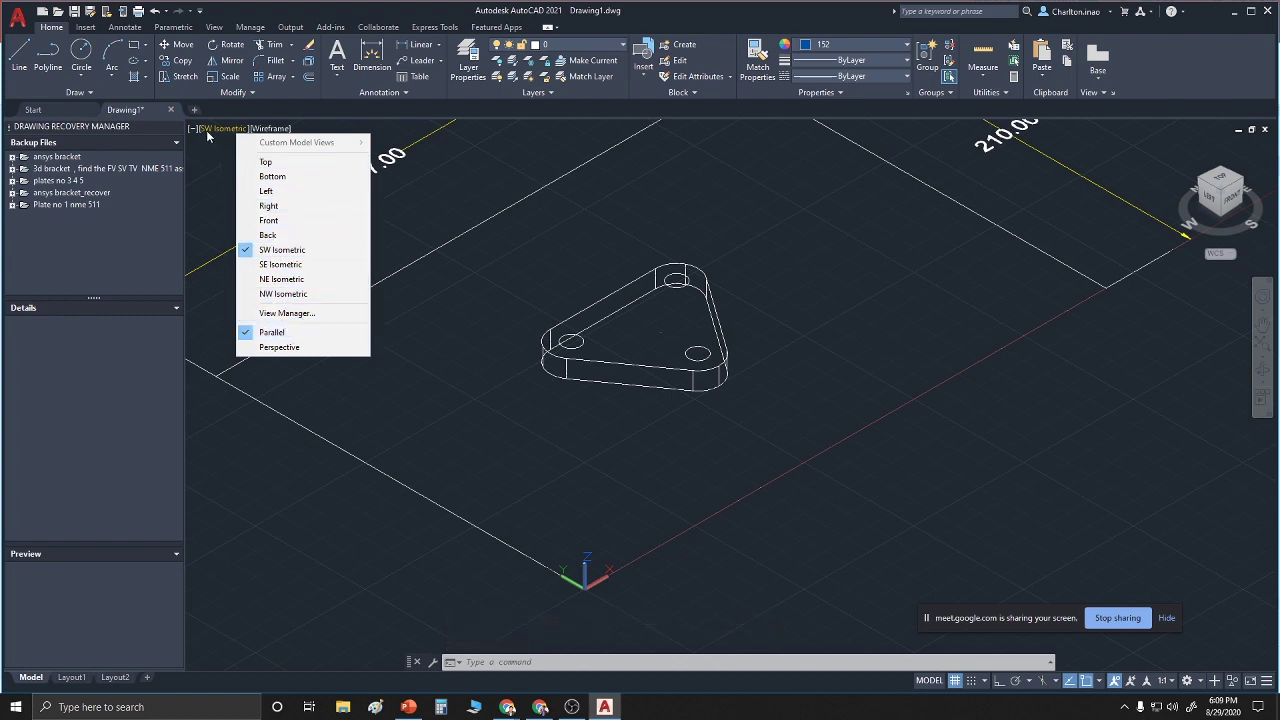
left_click(260, 132)
key("Escape")
key("Escape")
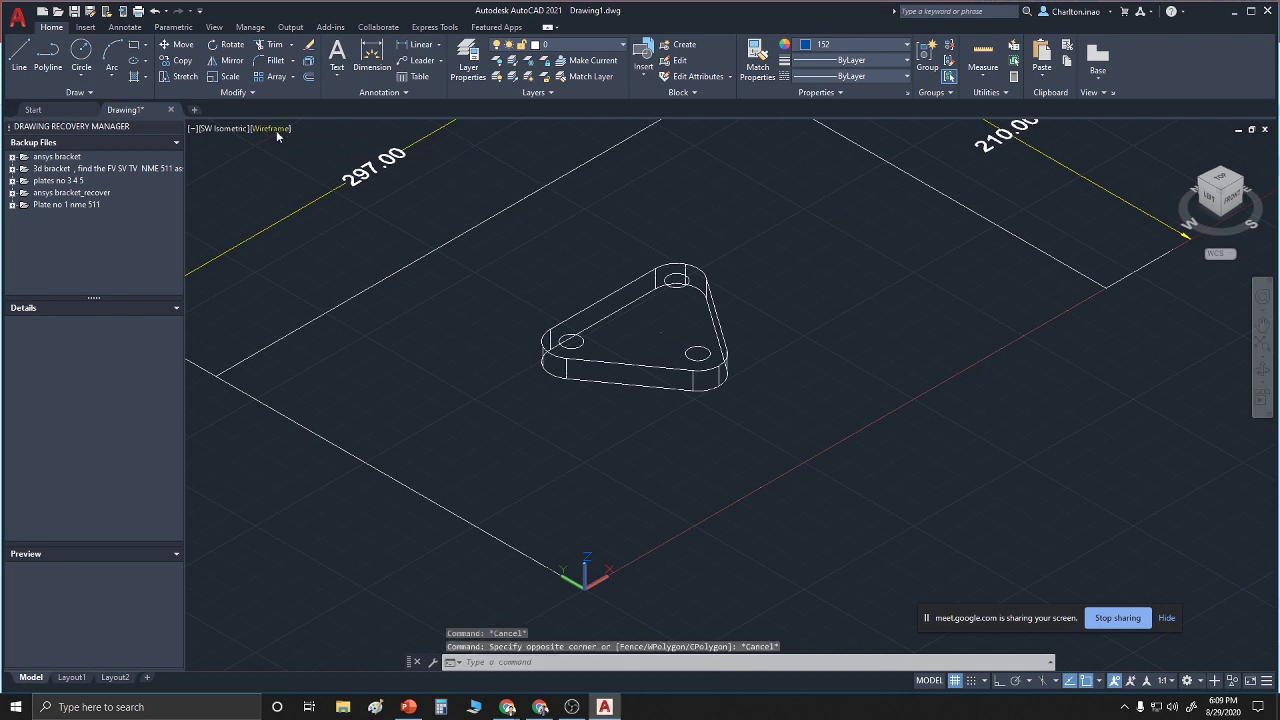
left_click(286, 129)
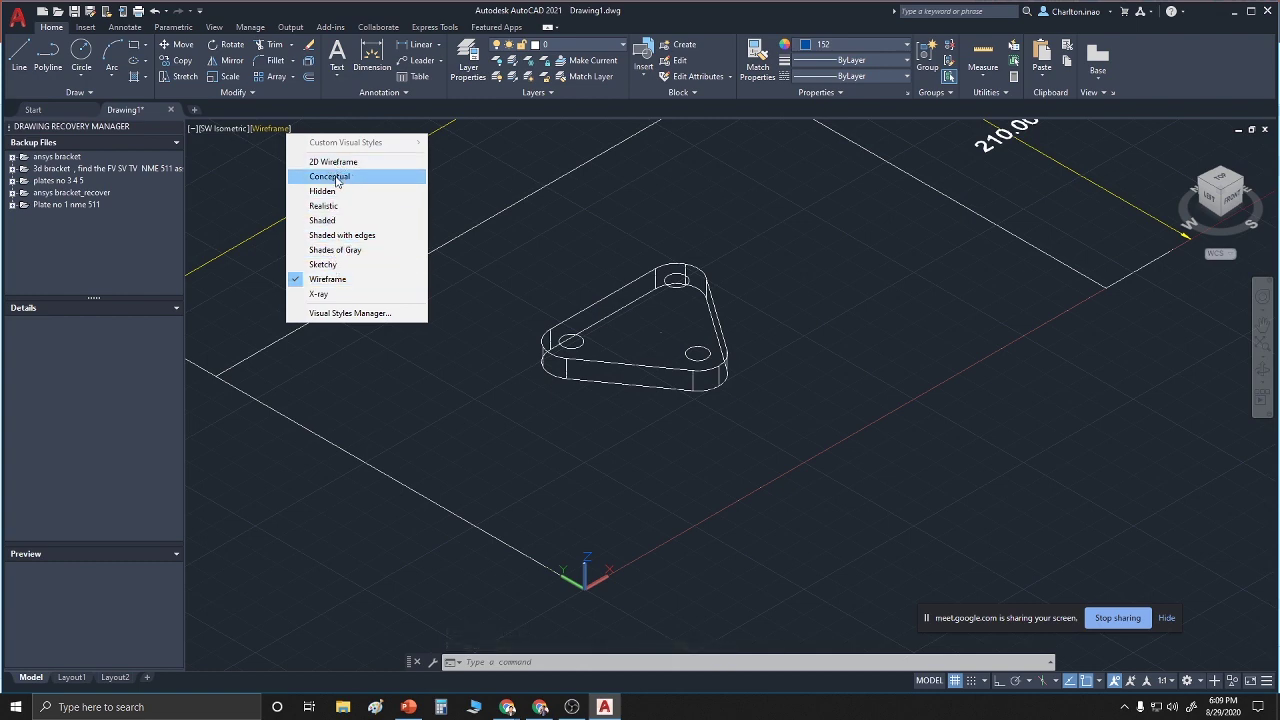
Try the X-ray style, then shade the triangular plate in the Realistic visual style
left_click(328, 296)
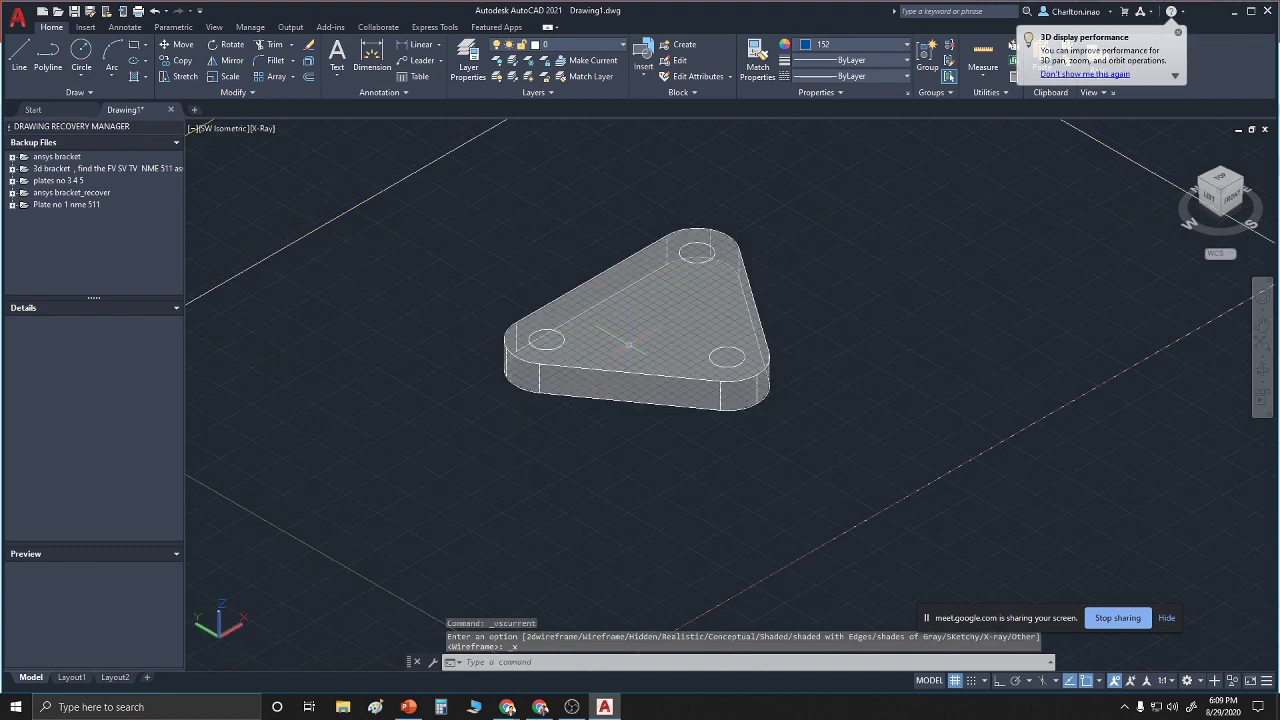
left_click(258, 129)
left_click(294, 206)
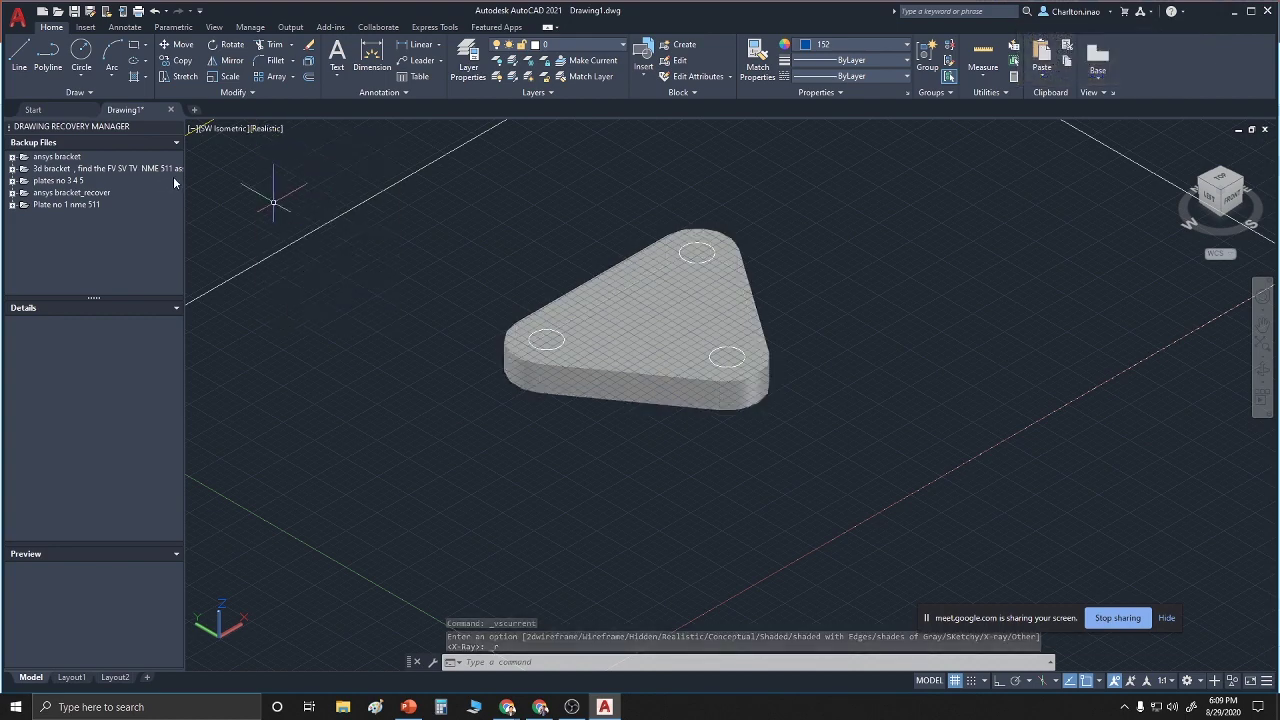
Set the triangular plate's colour to Cyan in Properties, then deselect it
left_click(637, 385)
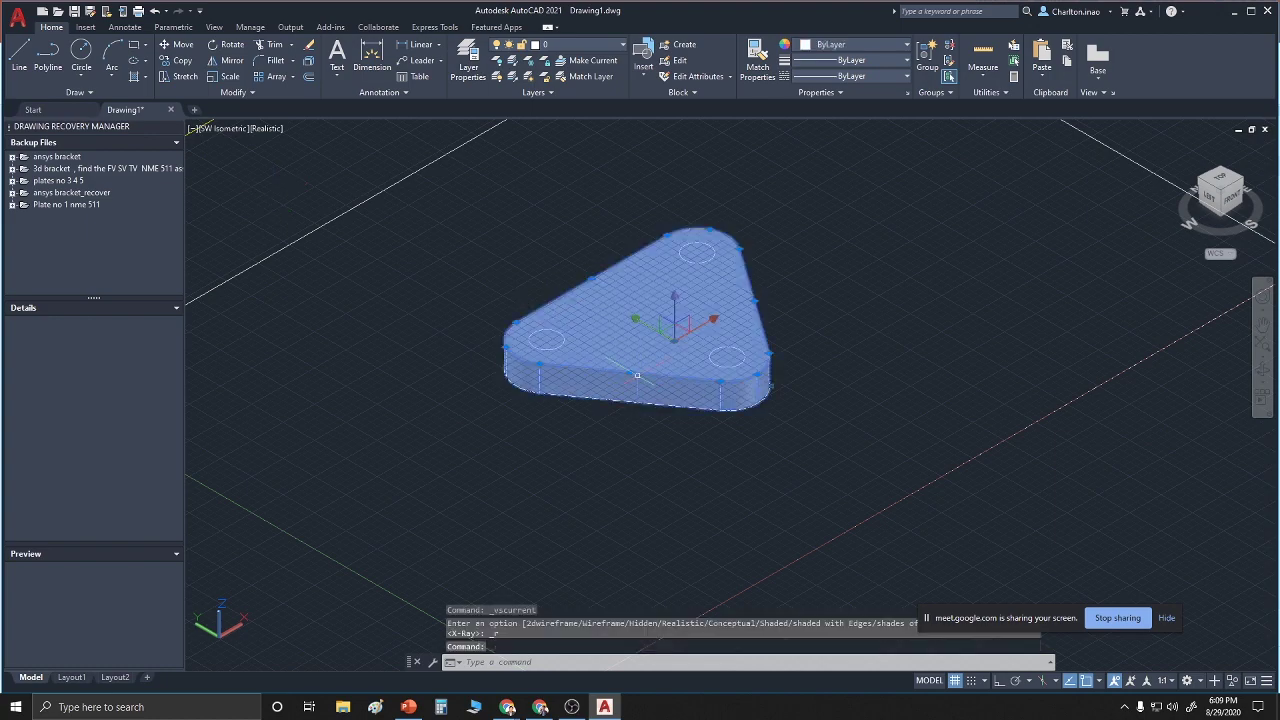
right_click(638, 381)
left_click(637, 375)
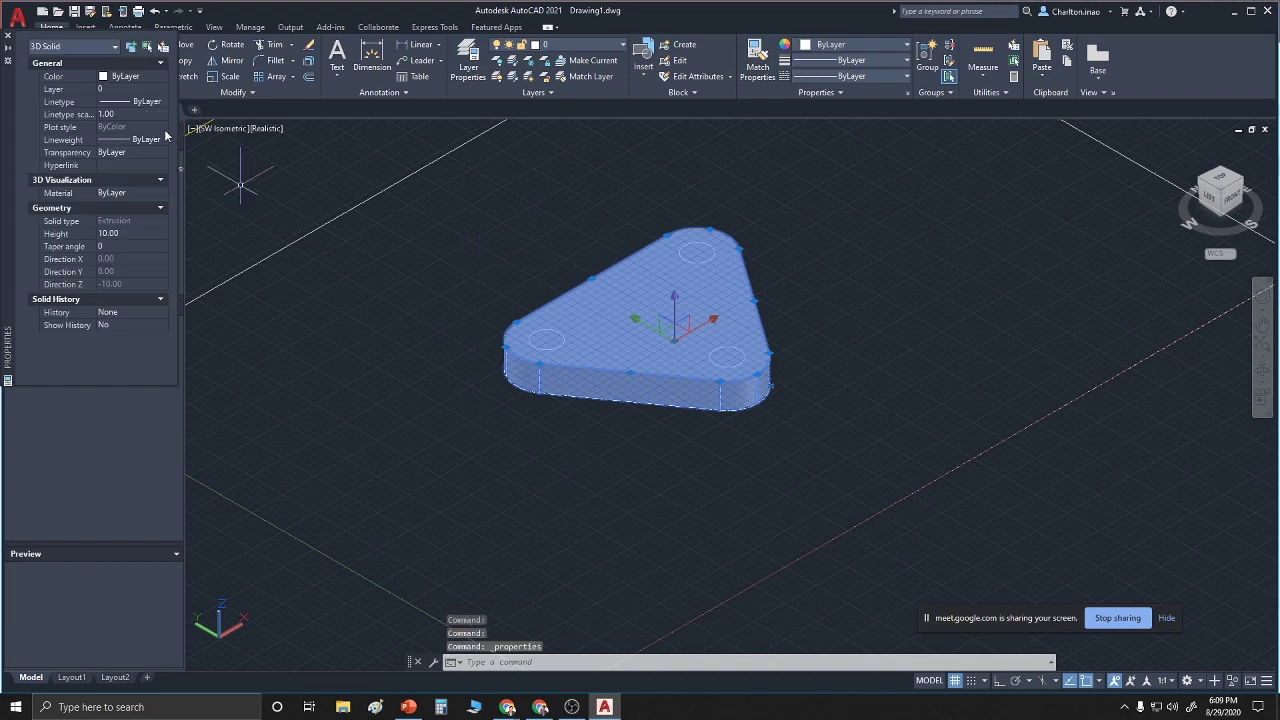
left_click(144, 76)
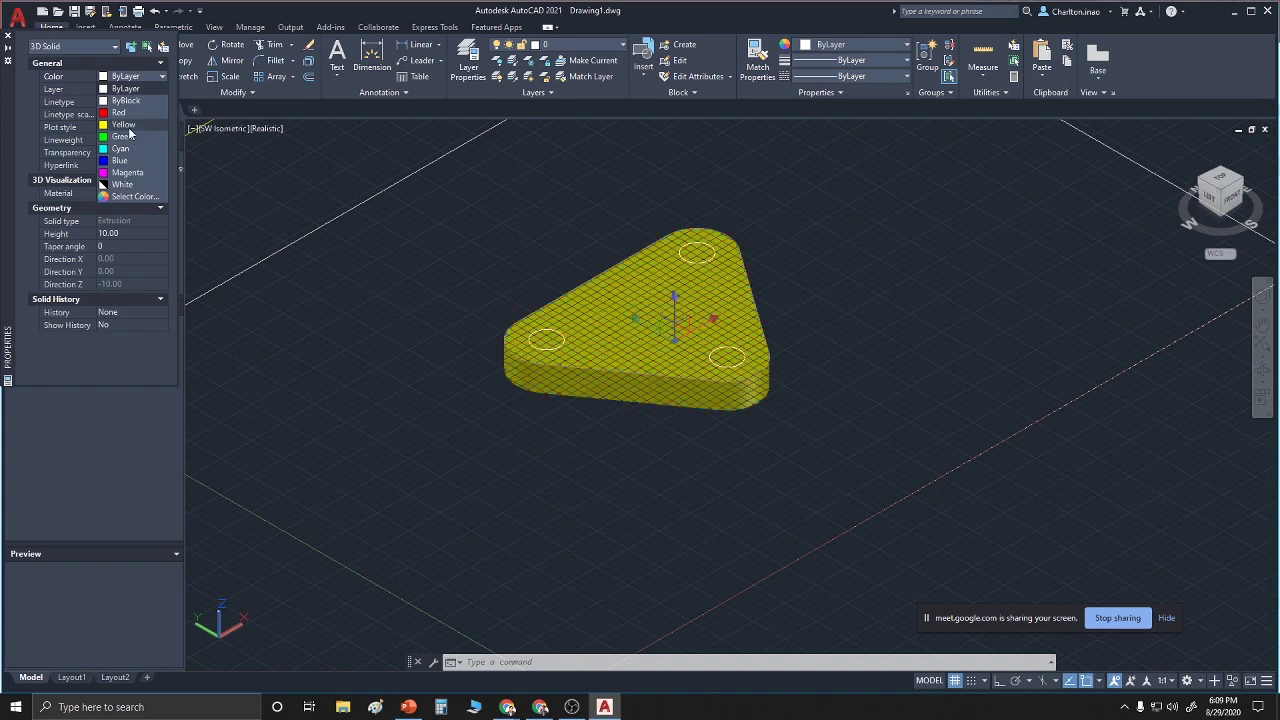
left_click(120, 148)
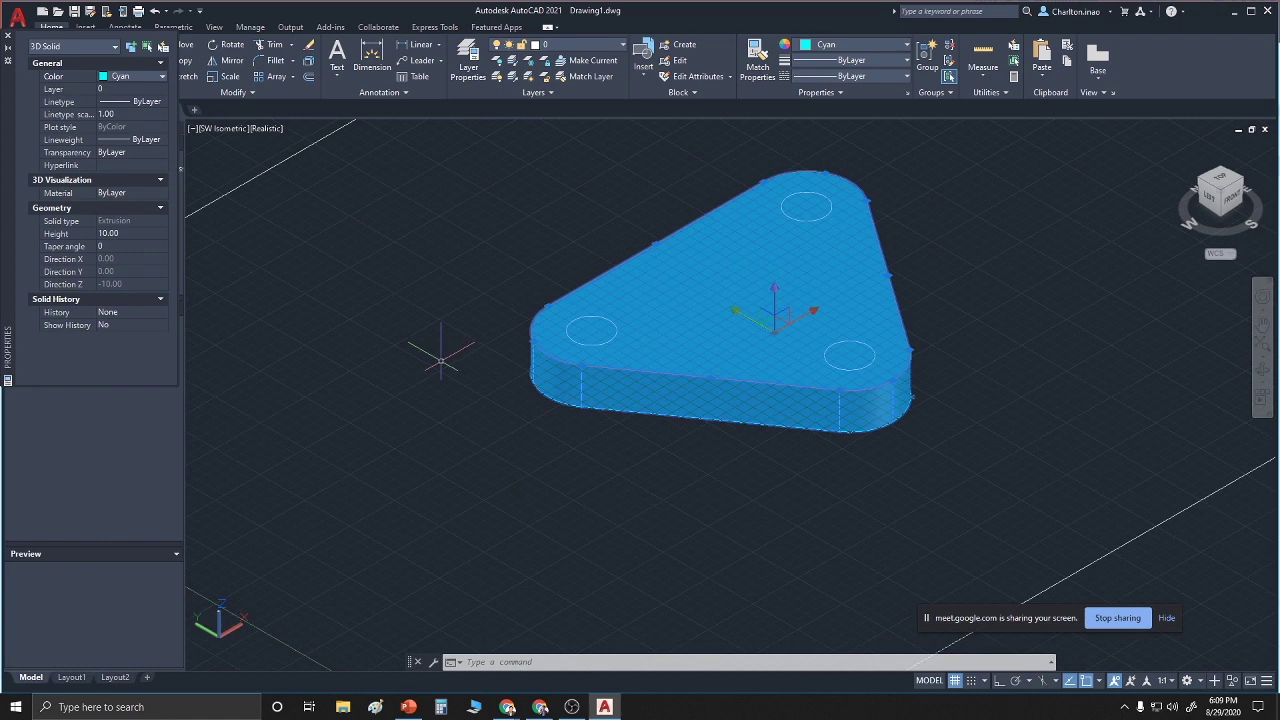
key("Escape")
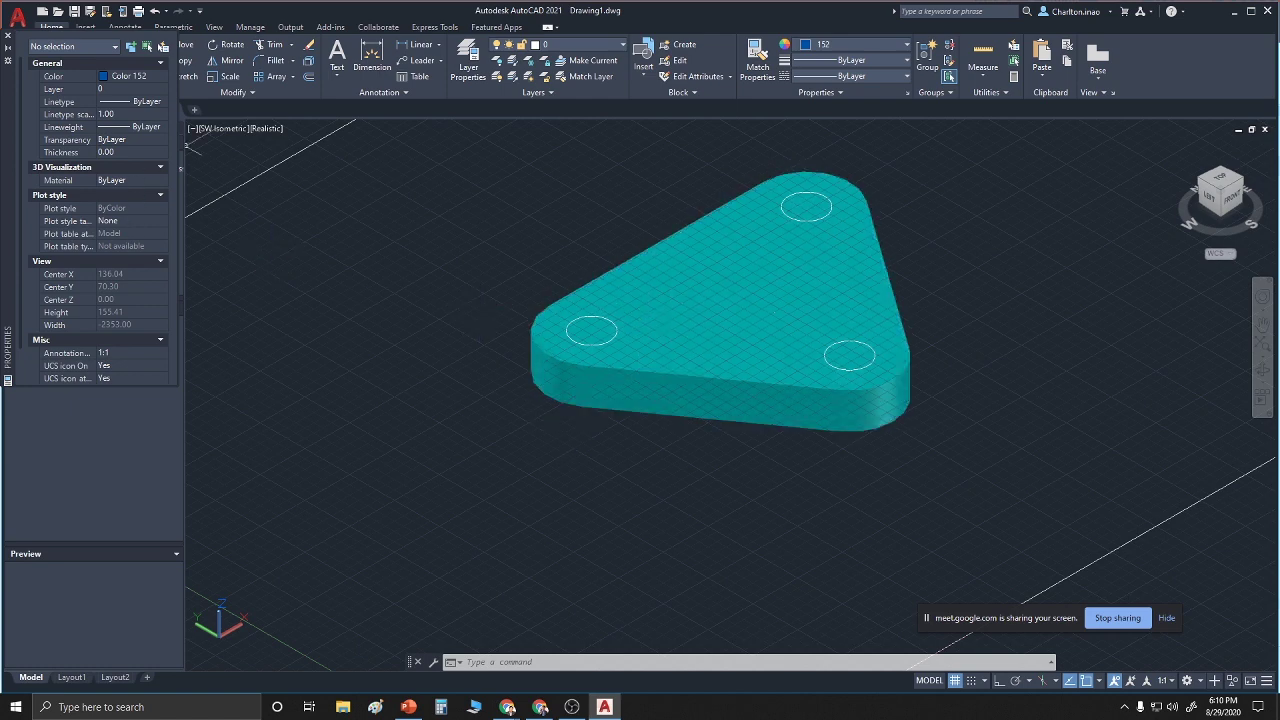
Switch to 2D Wireframe and EXTrude the left hole circle downward into a cylinder
left_click(271, 128)
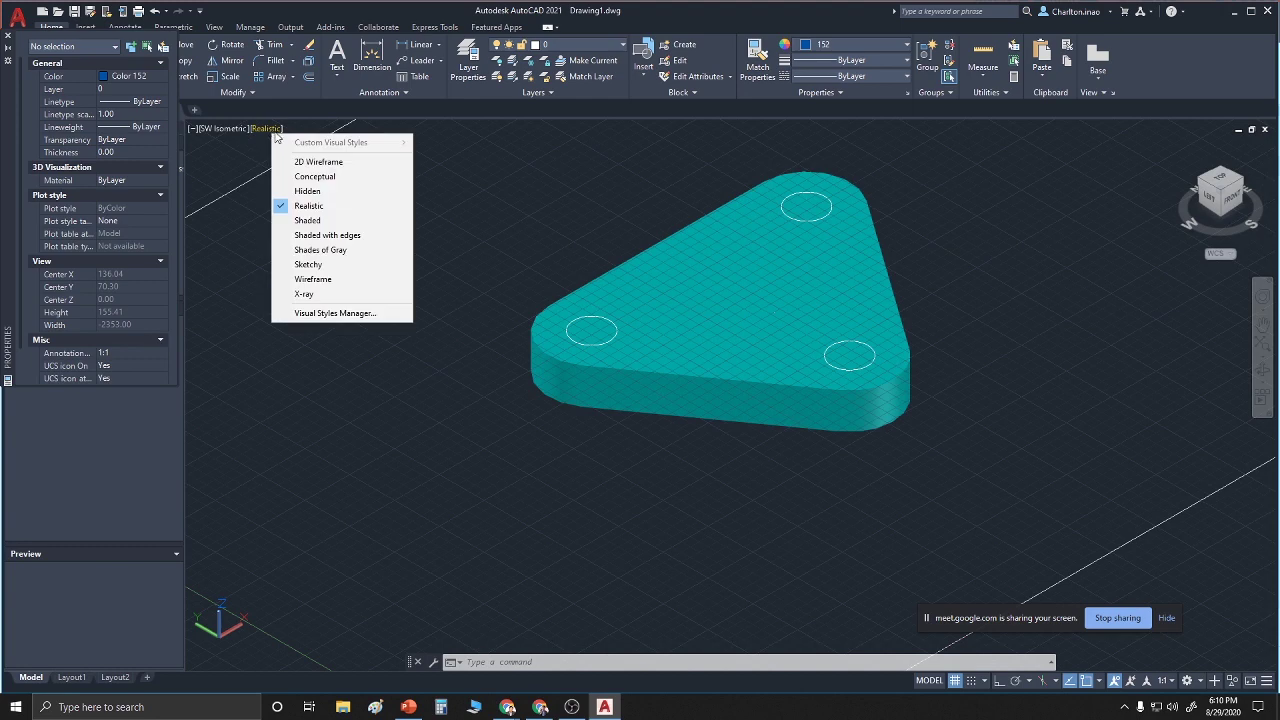
left_click(300, 162)
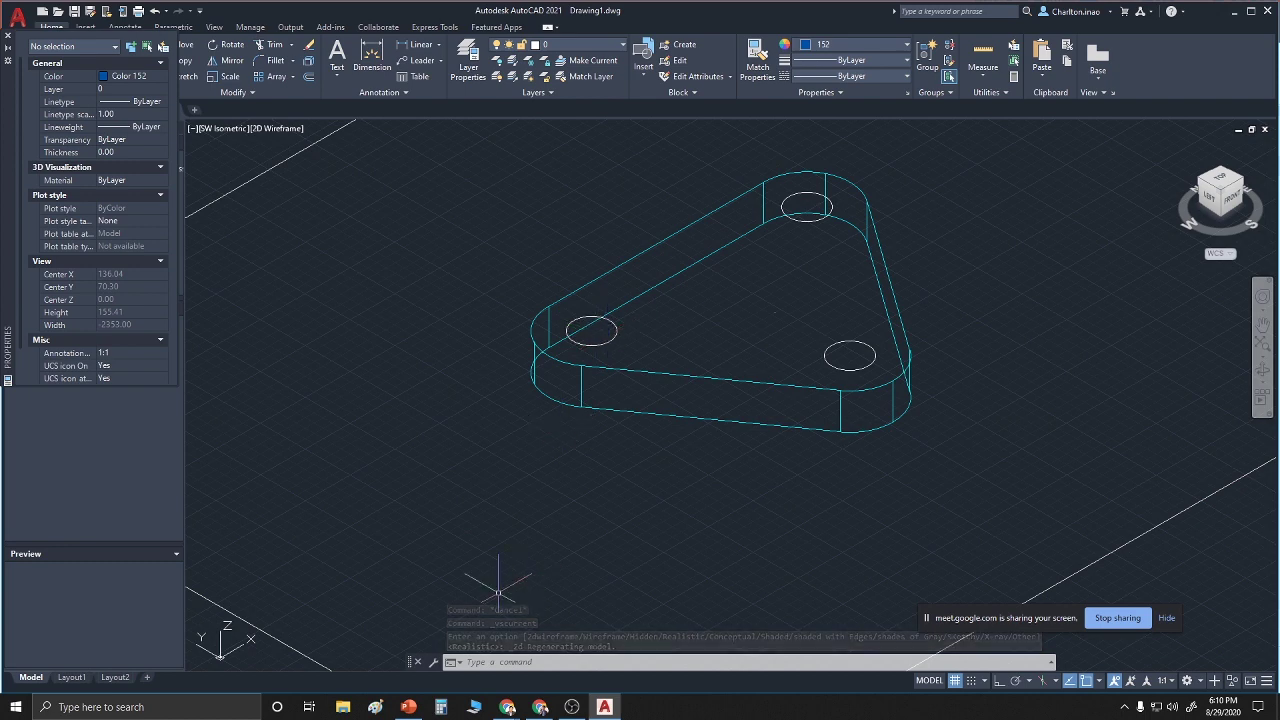
type("EX")
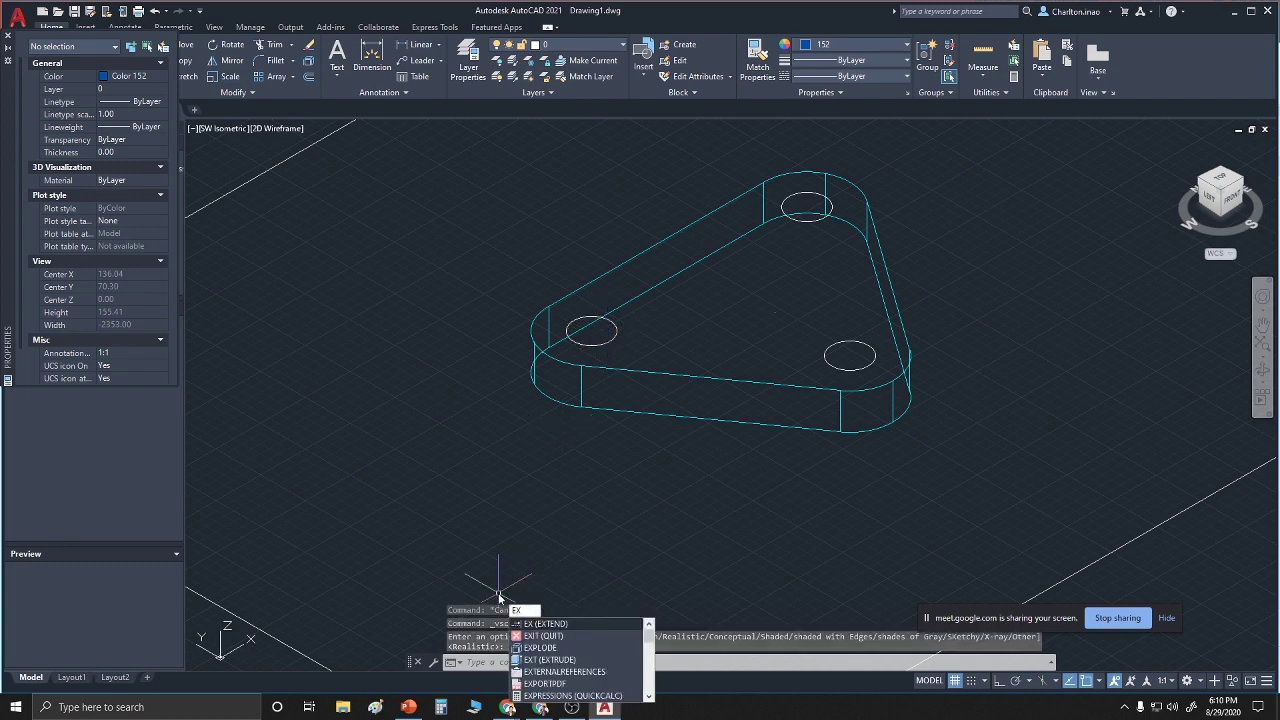
type("T")
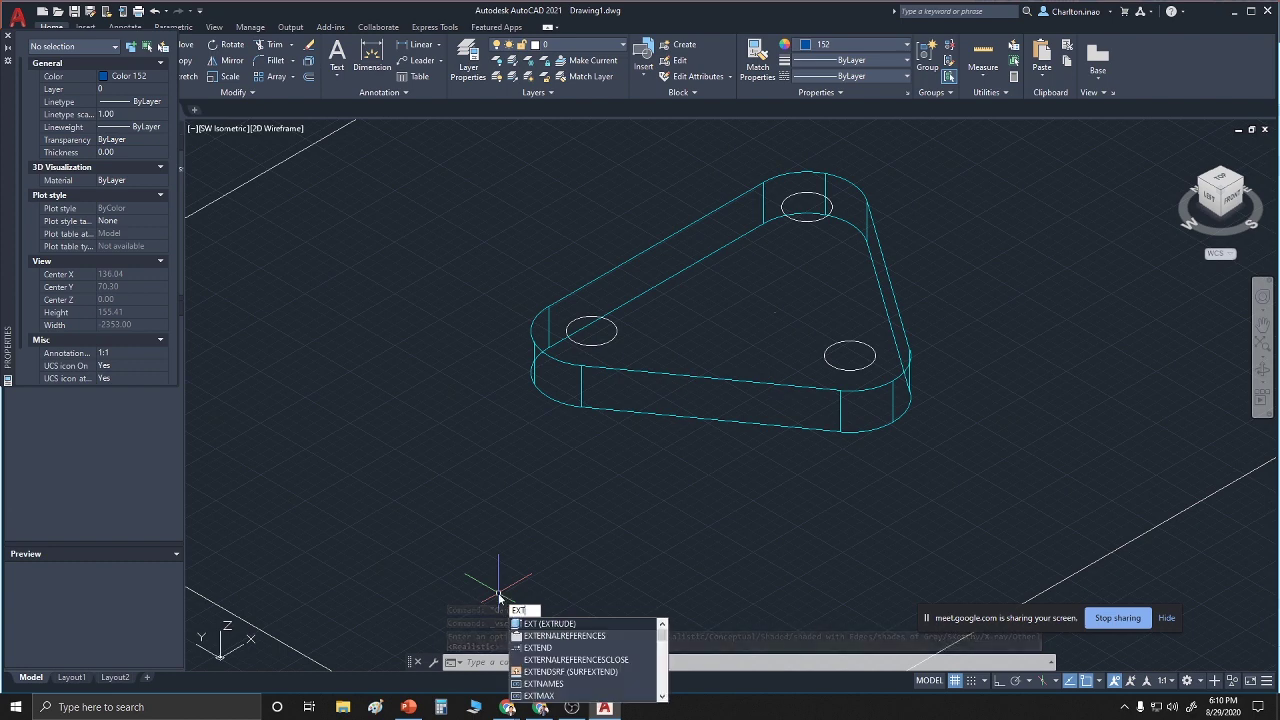
key("Return")
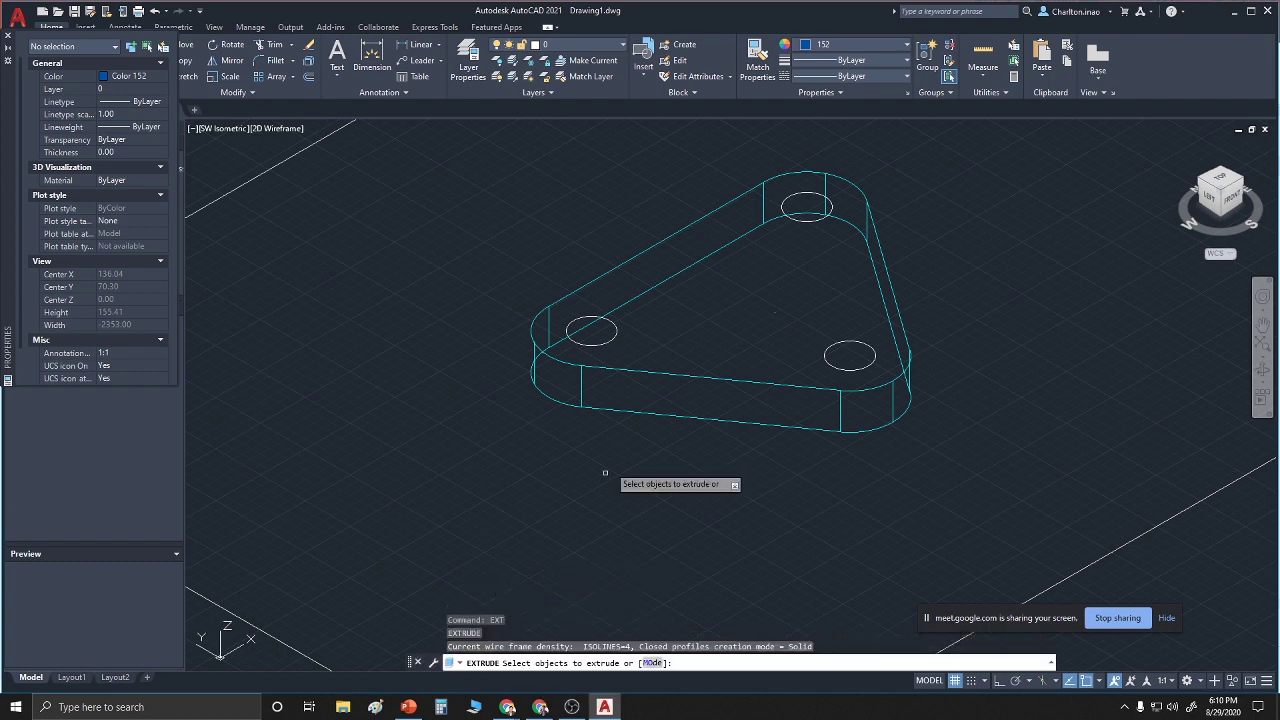
left_click(595, 345)
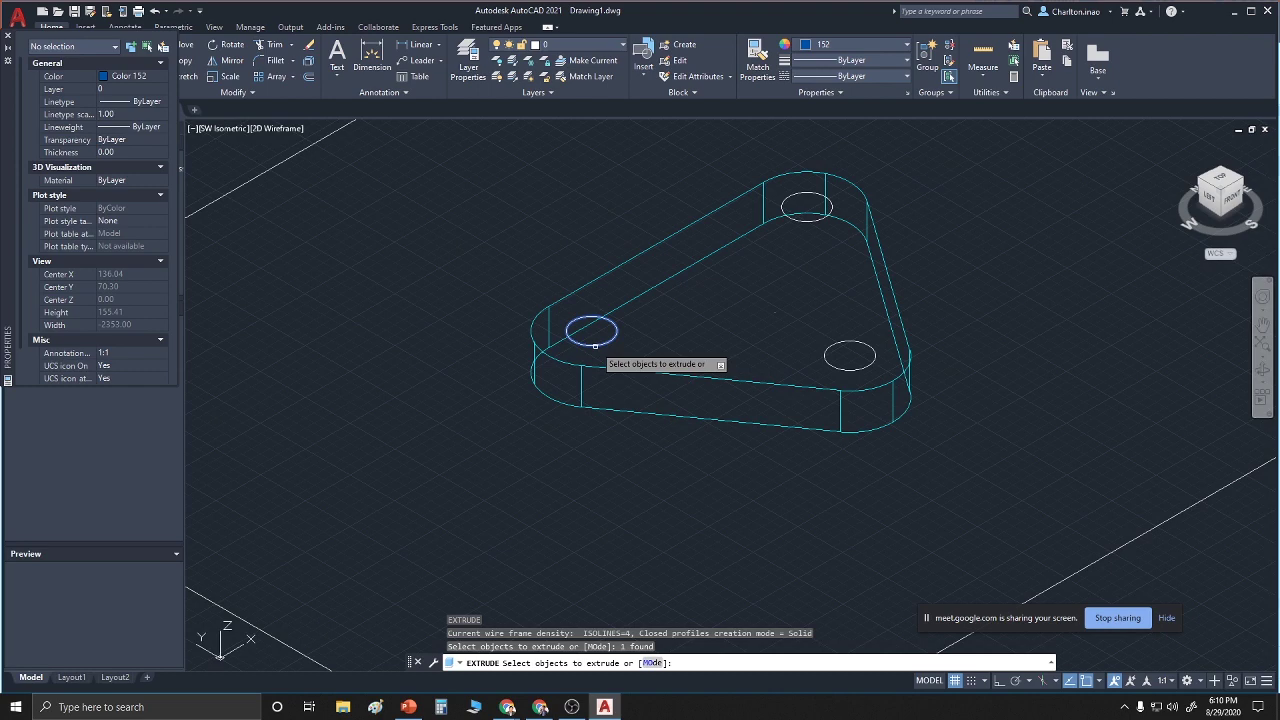
right_click(595, 345)
left_click(616, 356)
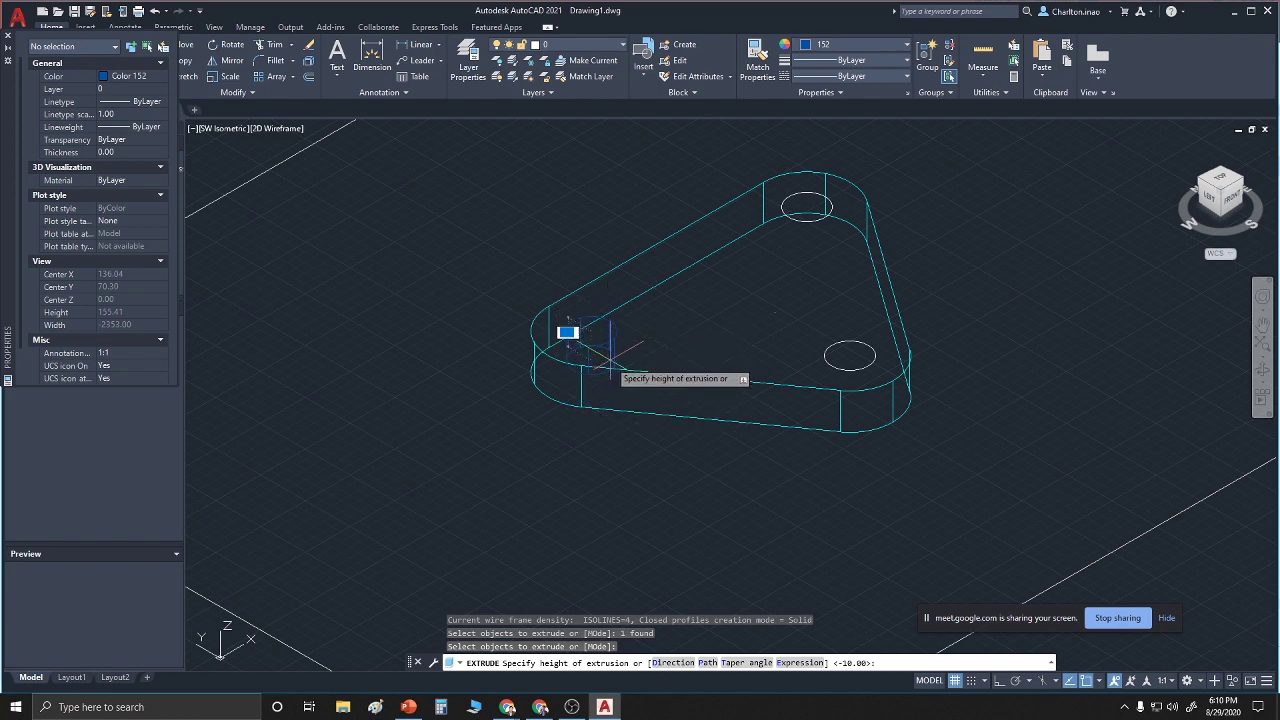
left_click(617, 448)
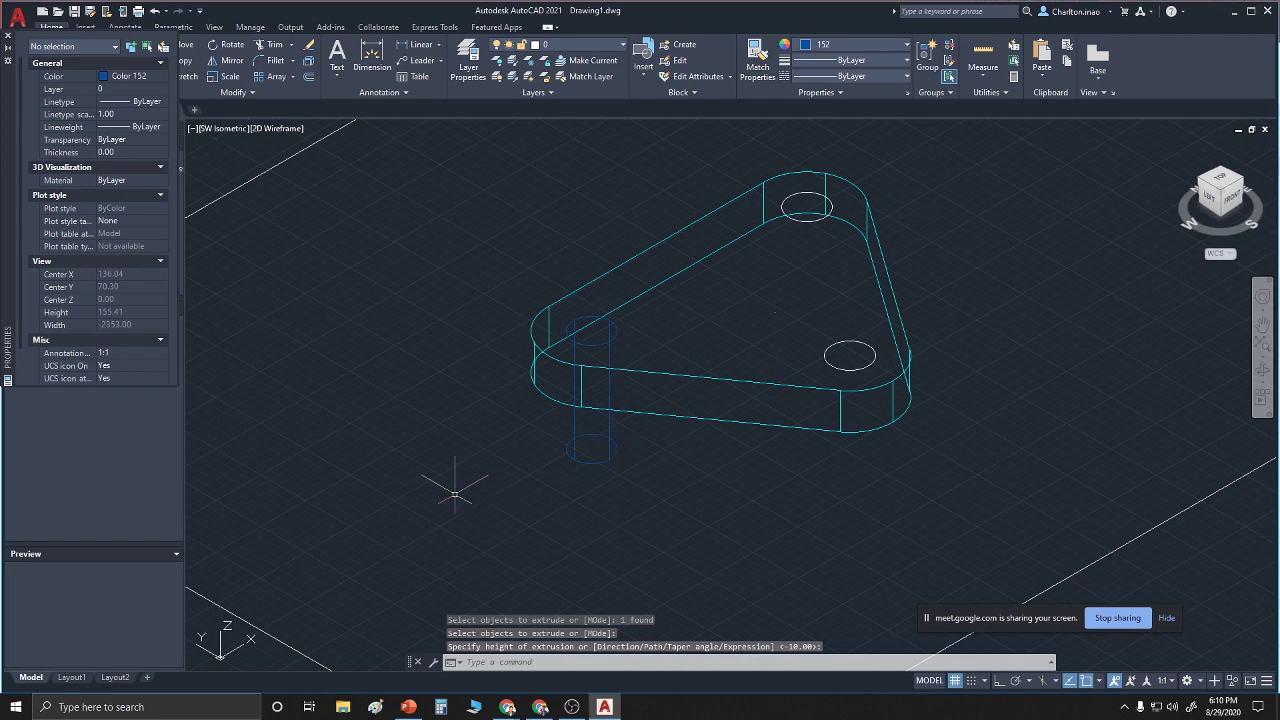
key("Escape")
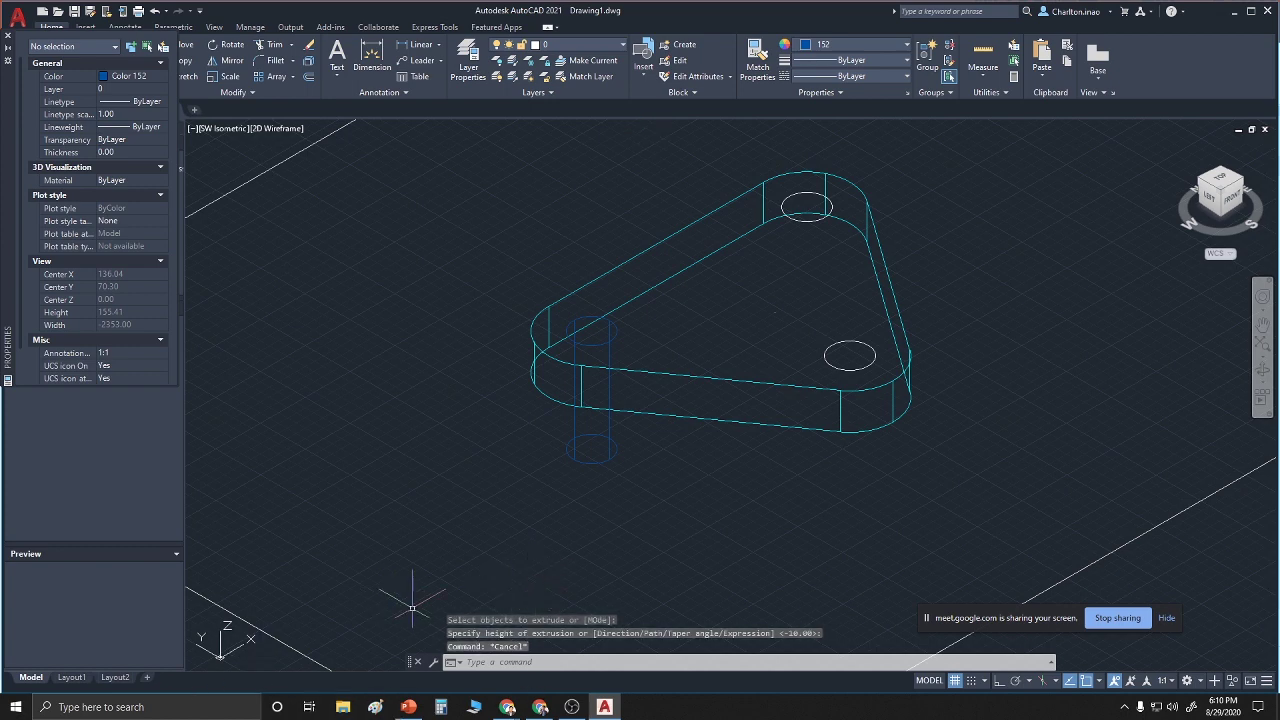
left_click(490, 663)
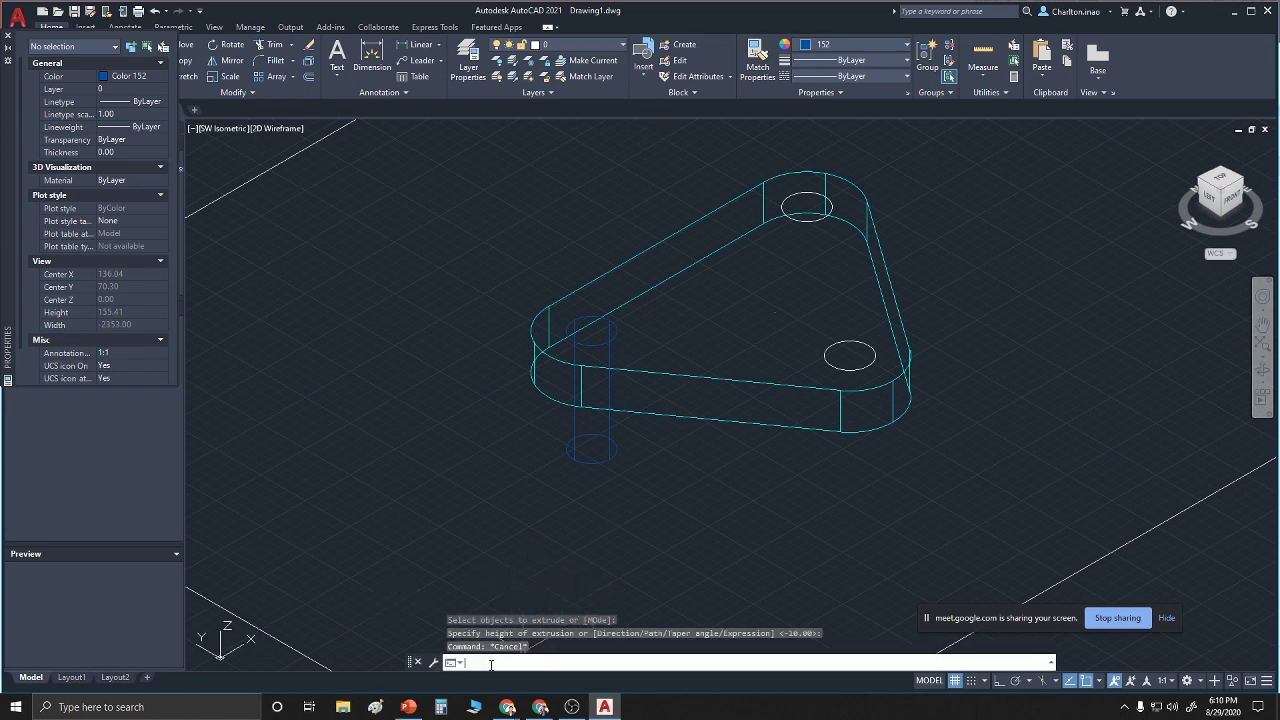
type("3D")
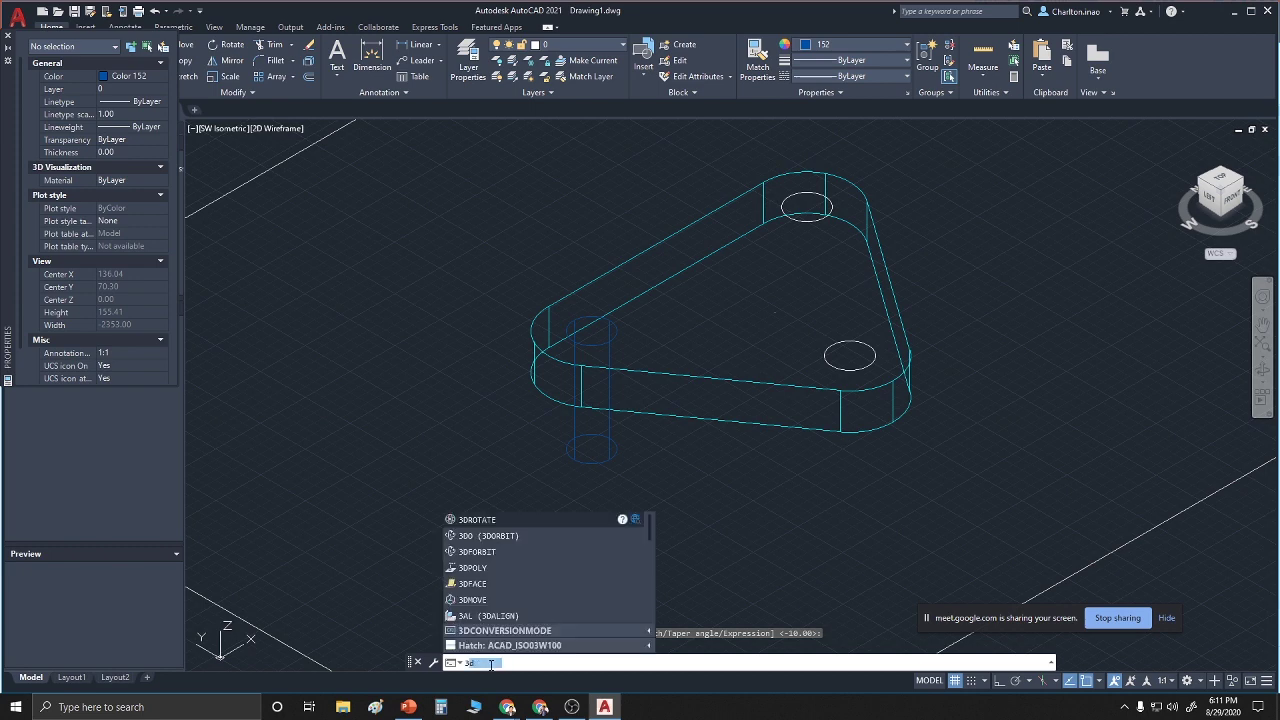
type("Copy")
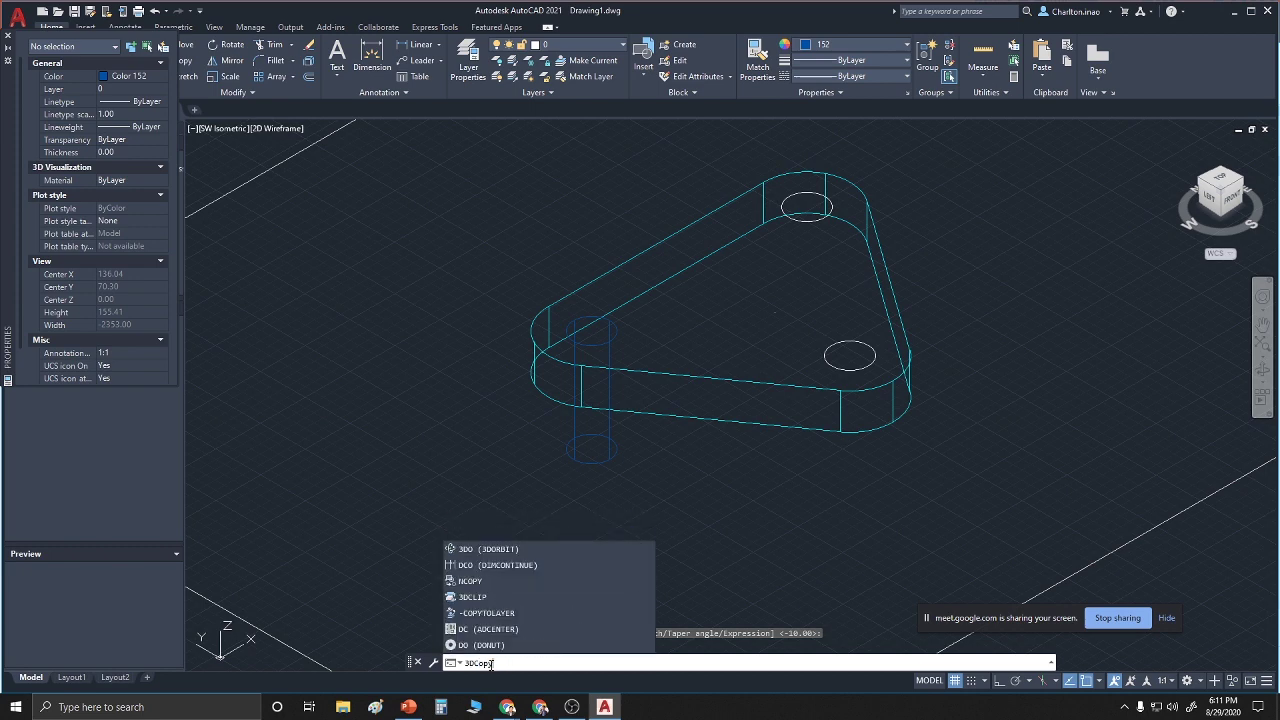
key("Return")
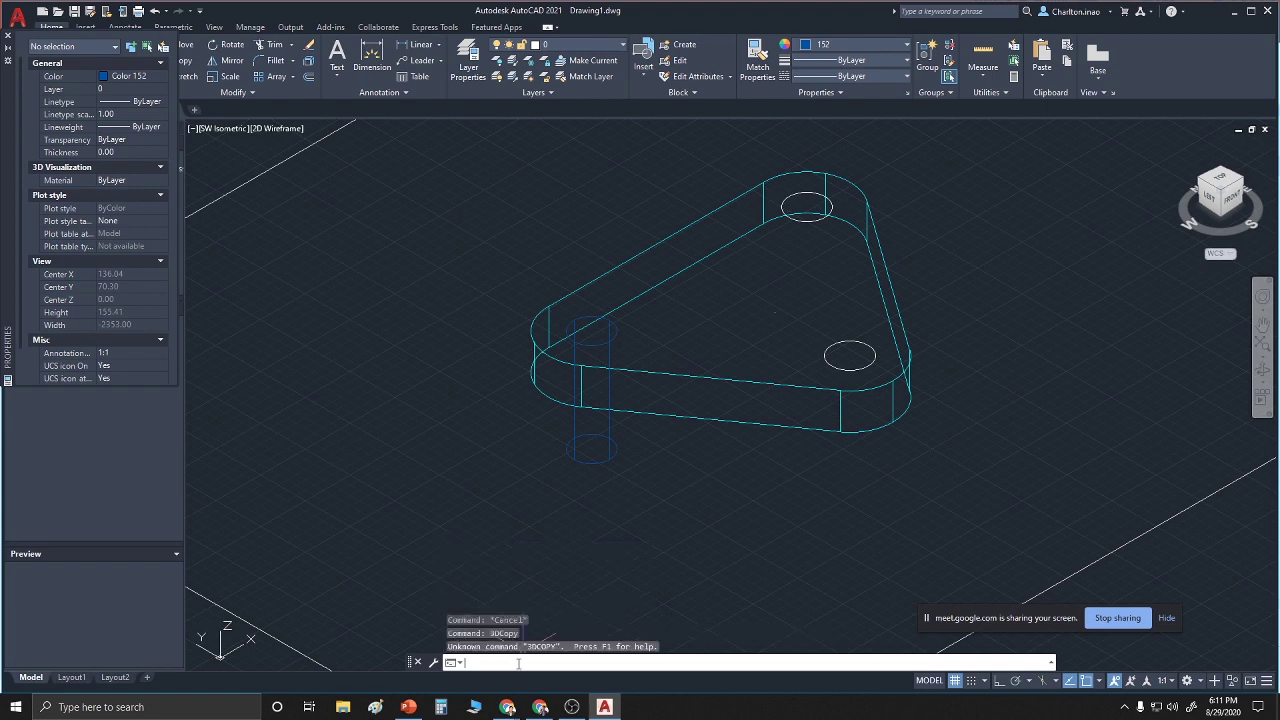
key("Escape")
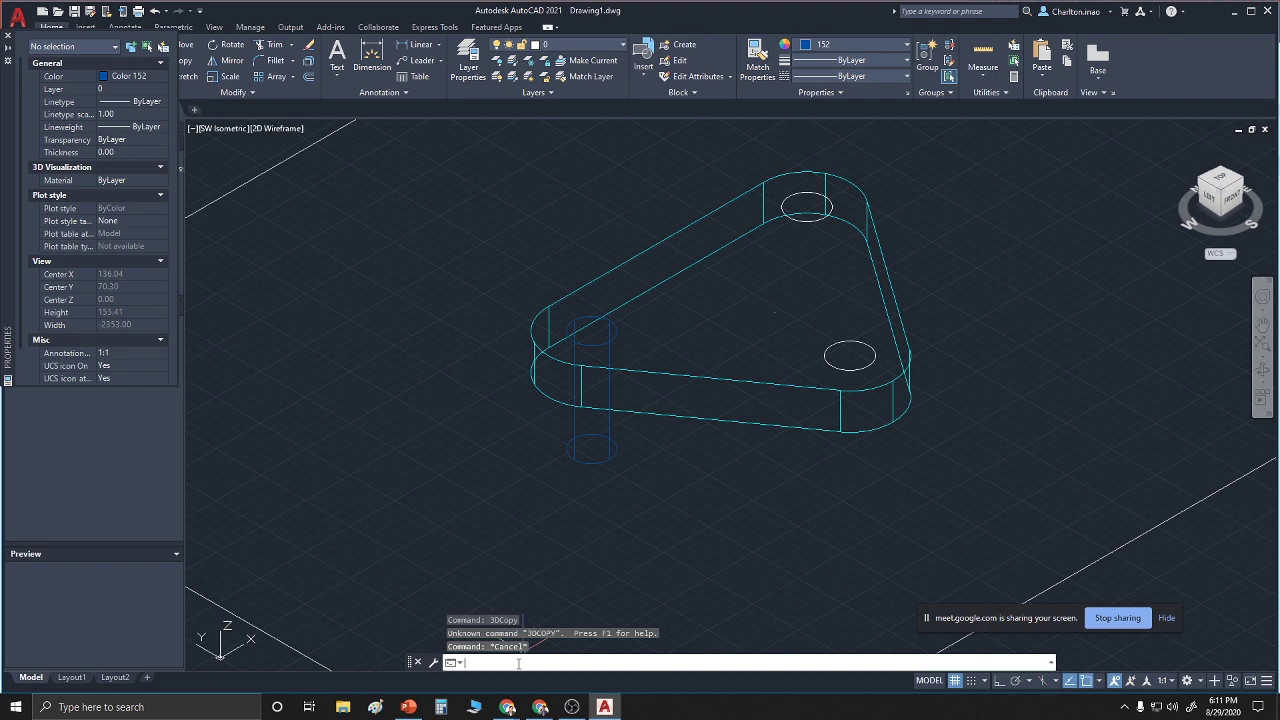
right_click(436, 498)
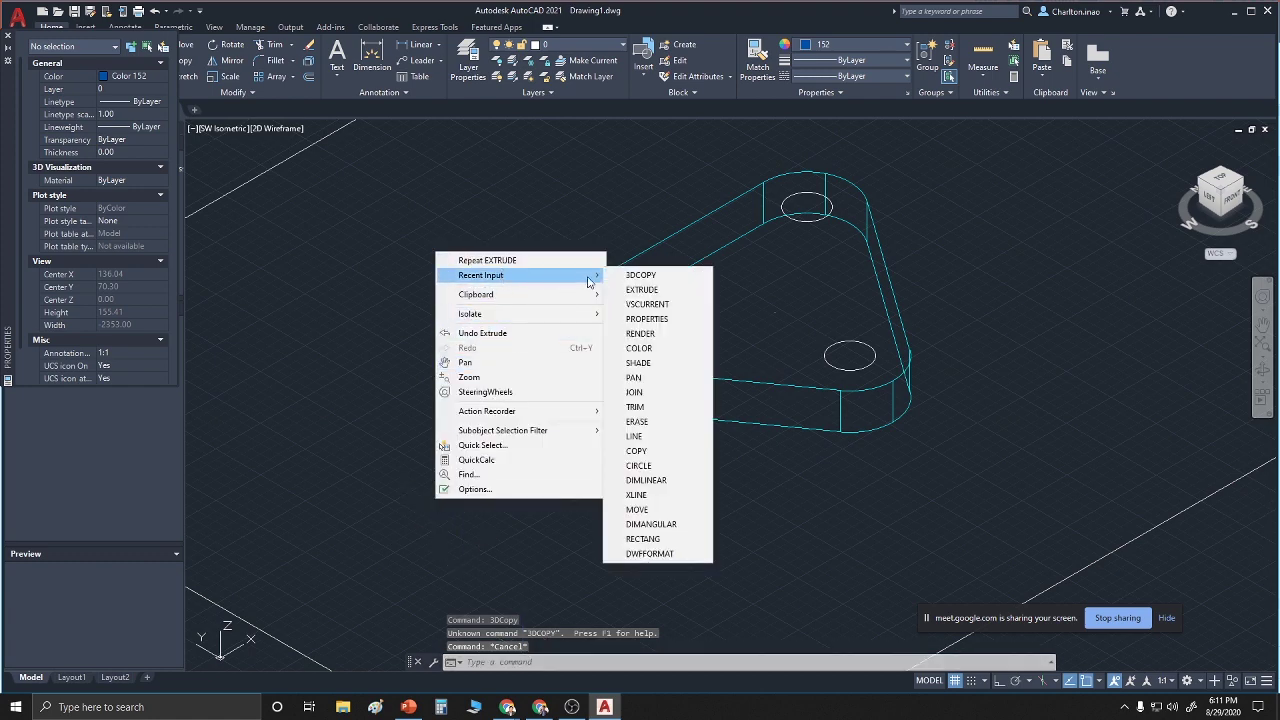
left_click(627, 278)
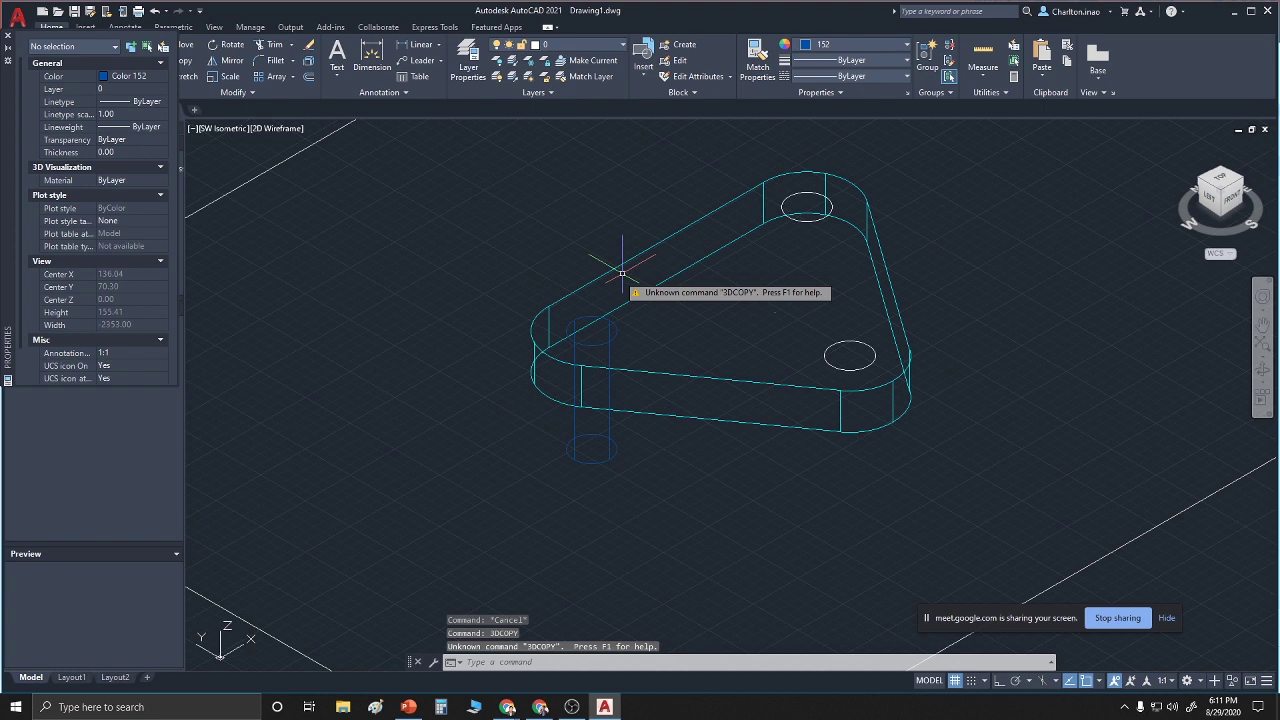
left_click(596, 337)
right_click(598, 347)
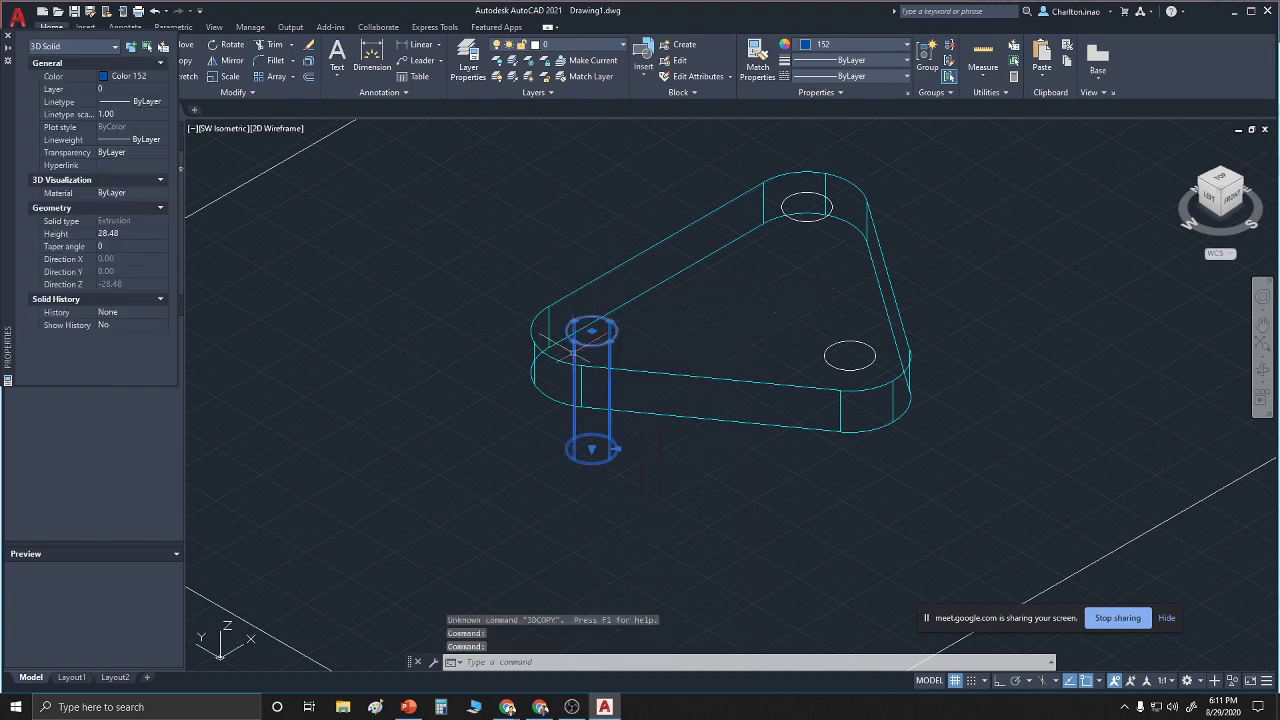
left_click(584, 358)
right_click(473, 358)
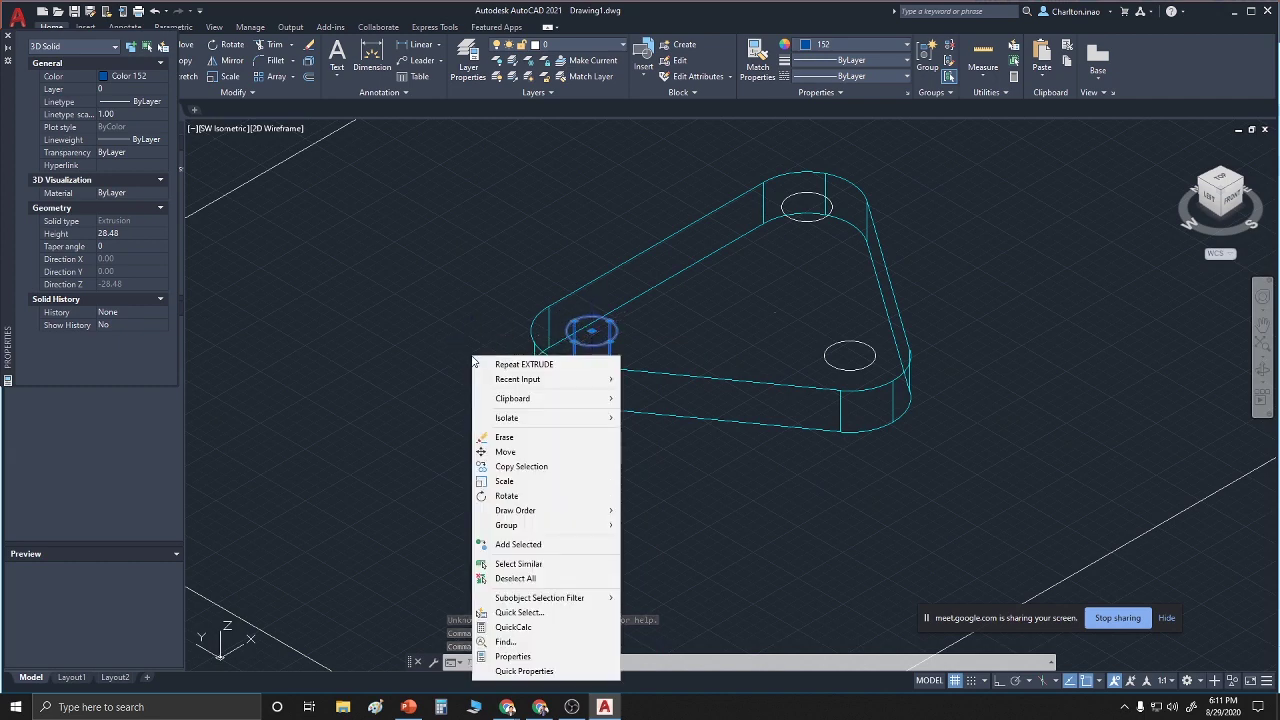
key("Escape")
key("Escape")
right_click(488, 426)
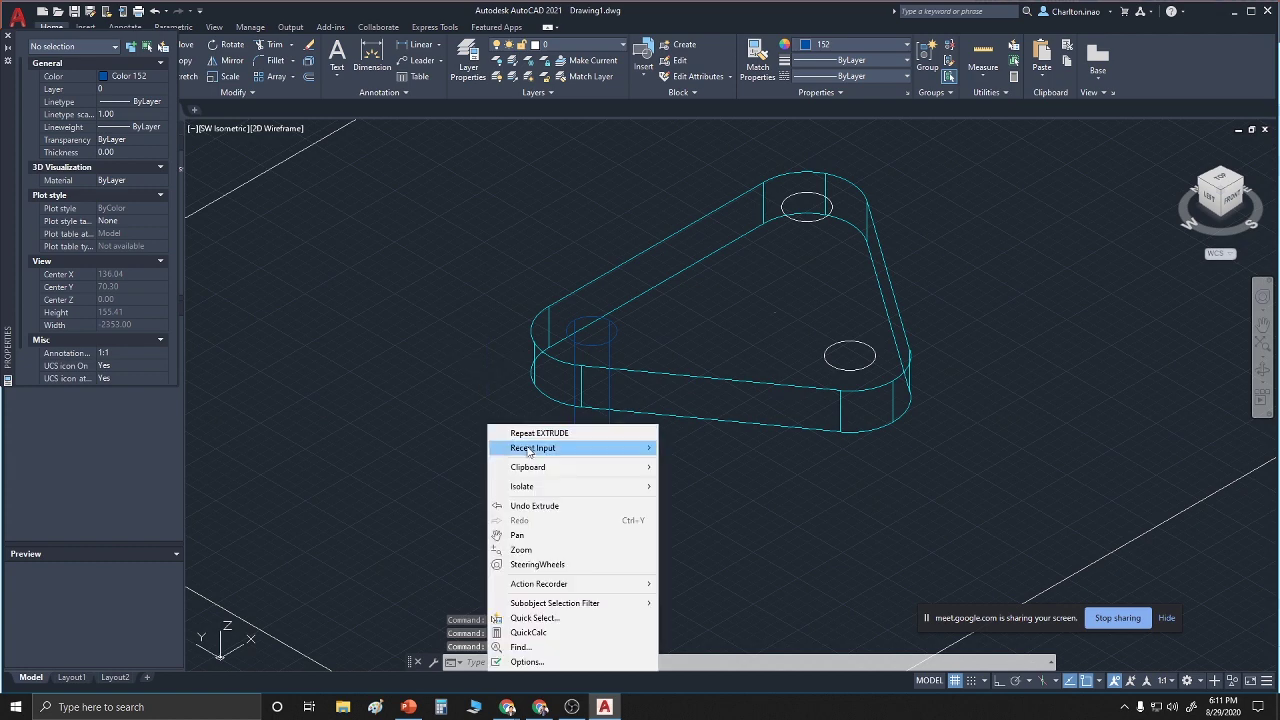
mouse_move(664, 451)
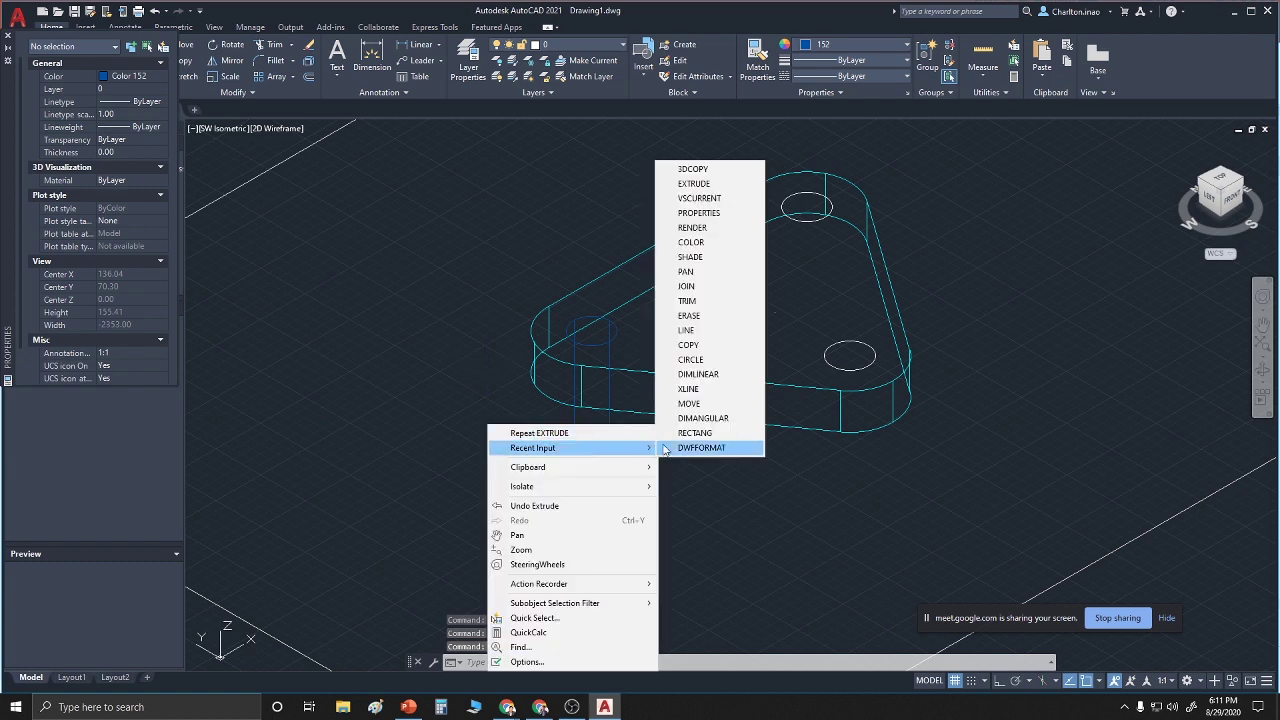
left_click(680, 169)
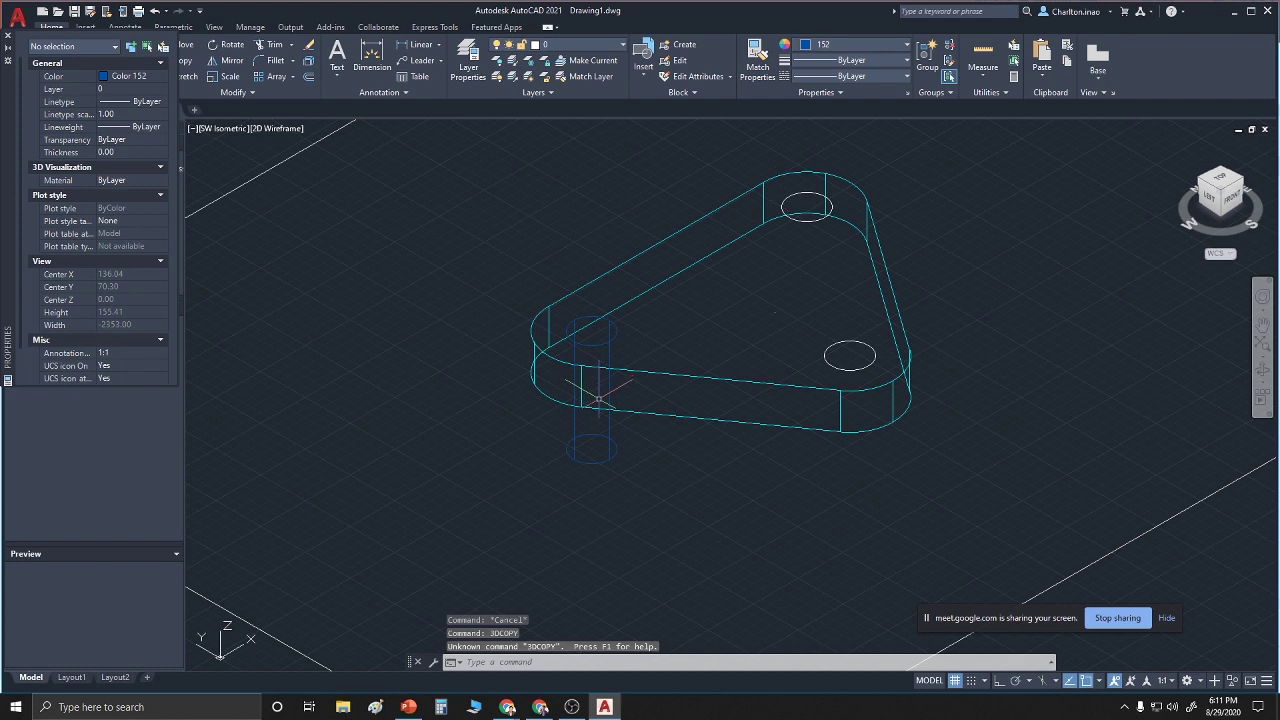
key("Escape")
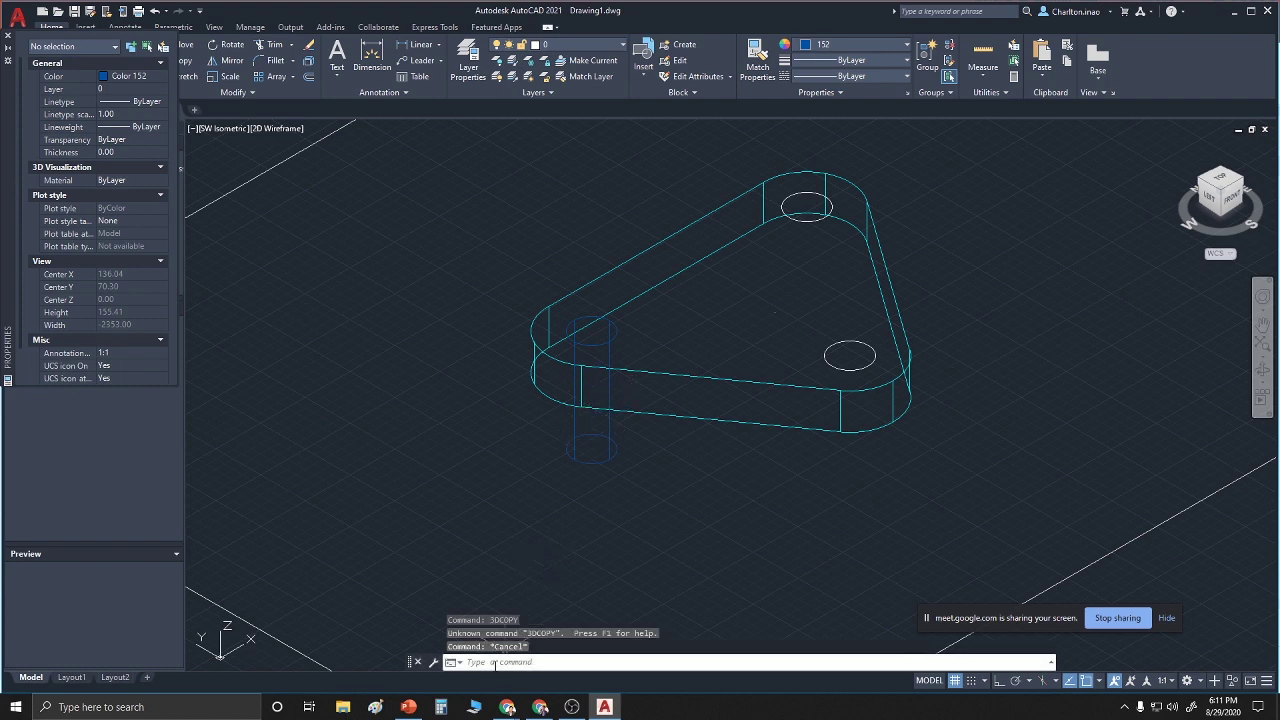
left_click(495, 663)
Copy the cylinder from its top centre to the centre of the plate's right-hand hole
key("Escape")
type("co")
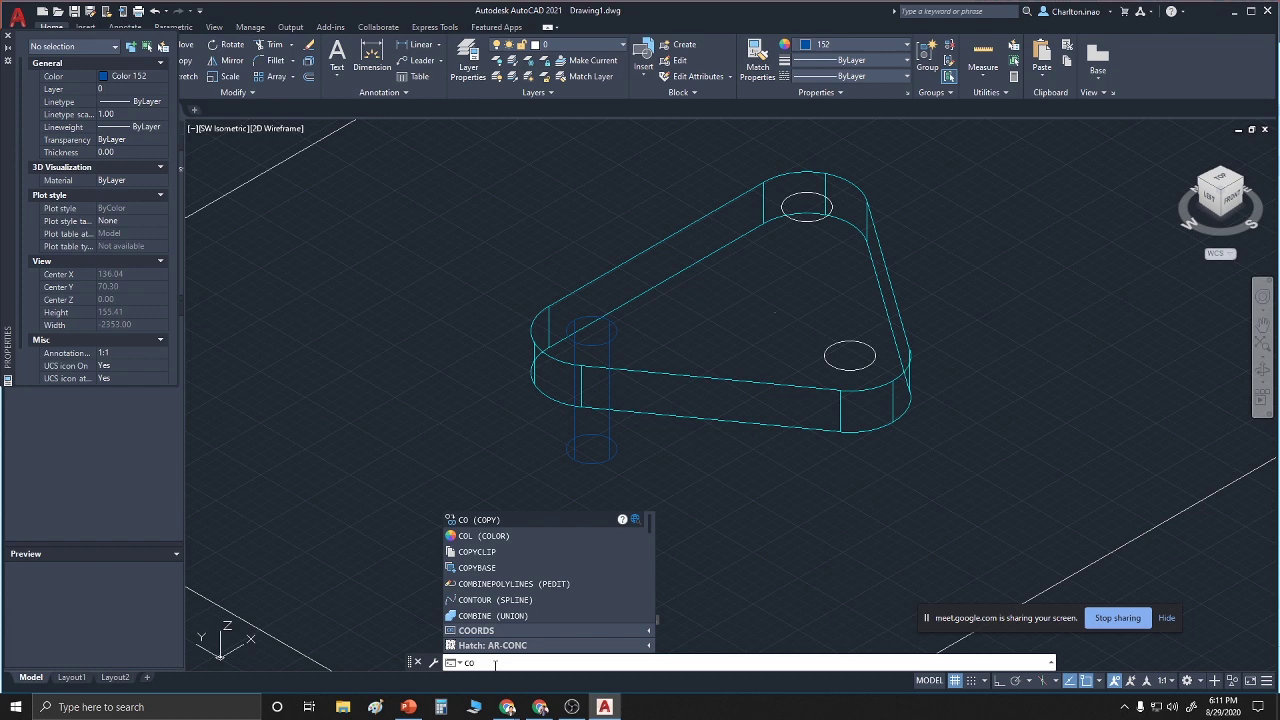
left_click(490, 519)
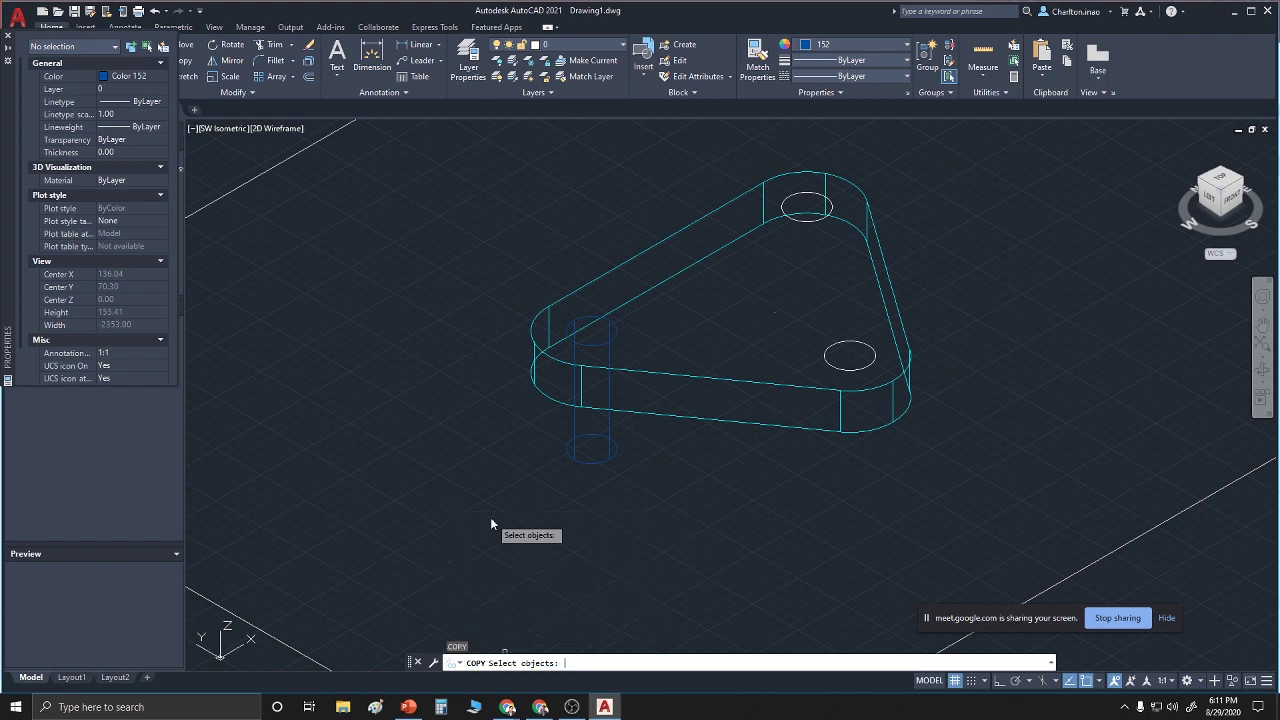
left_click(592, 344)
key("Return")
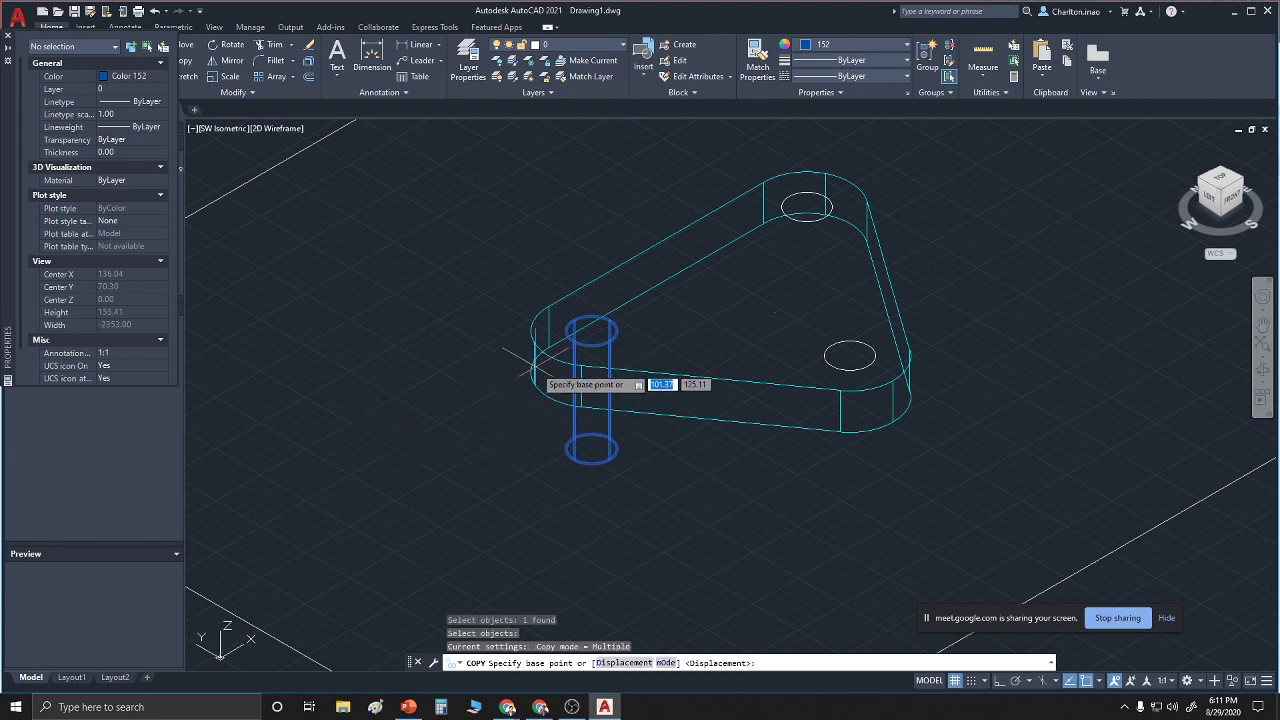
left_click(592, 330)
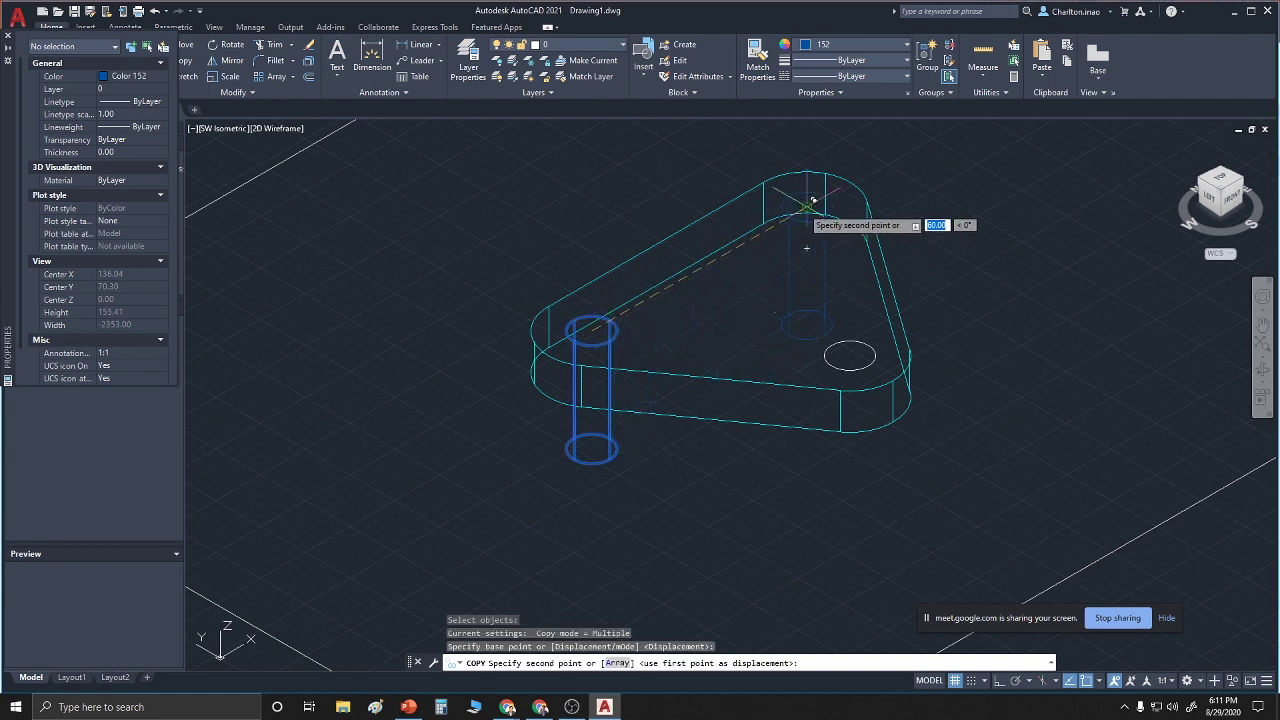
scroll(813, 201, "up", 4)
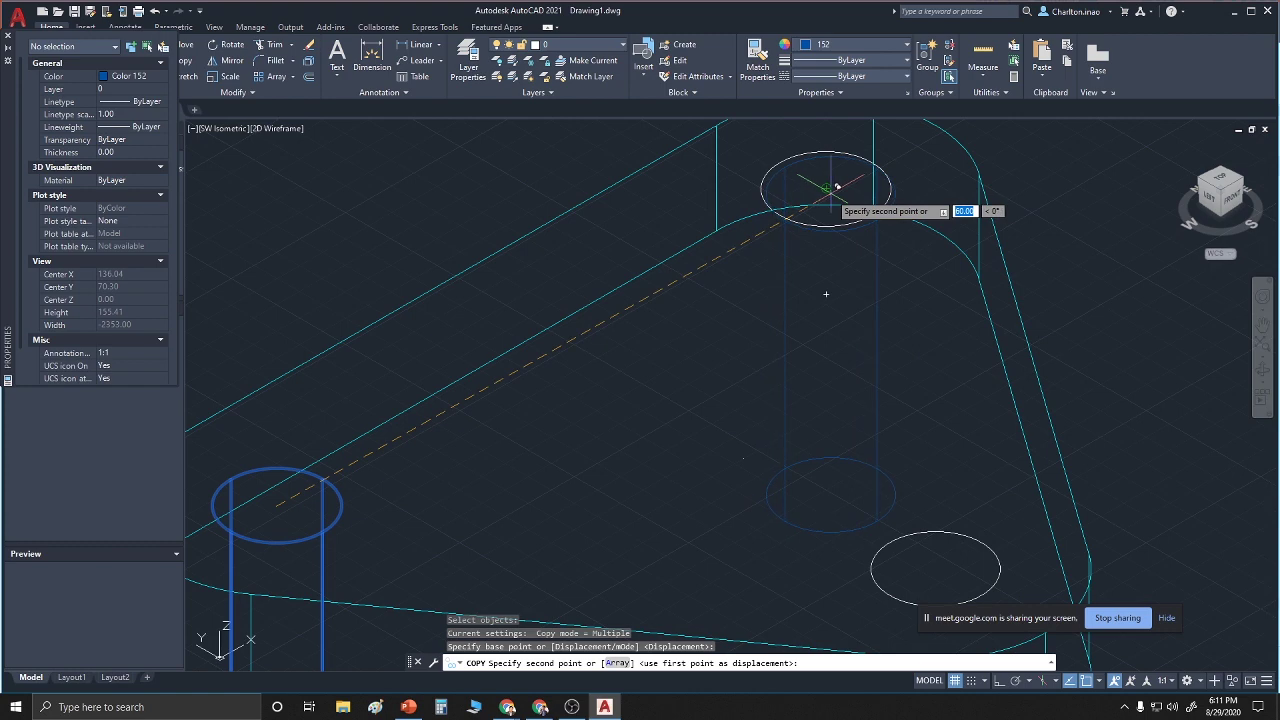
scroll(940, 480, "down", 5)
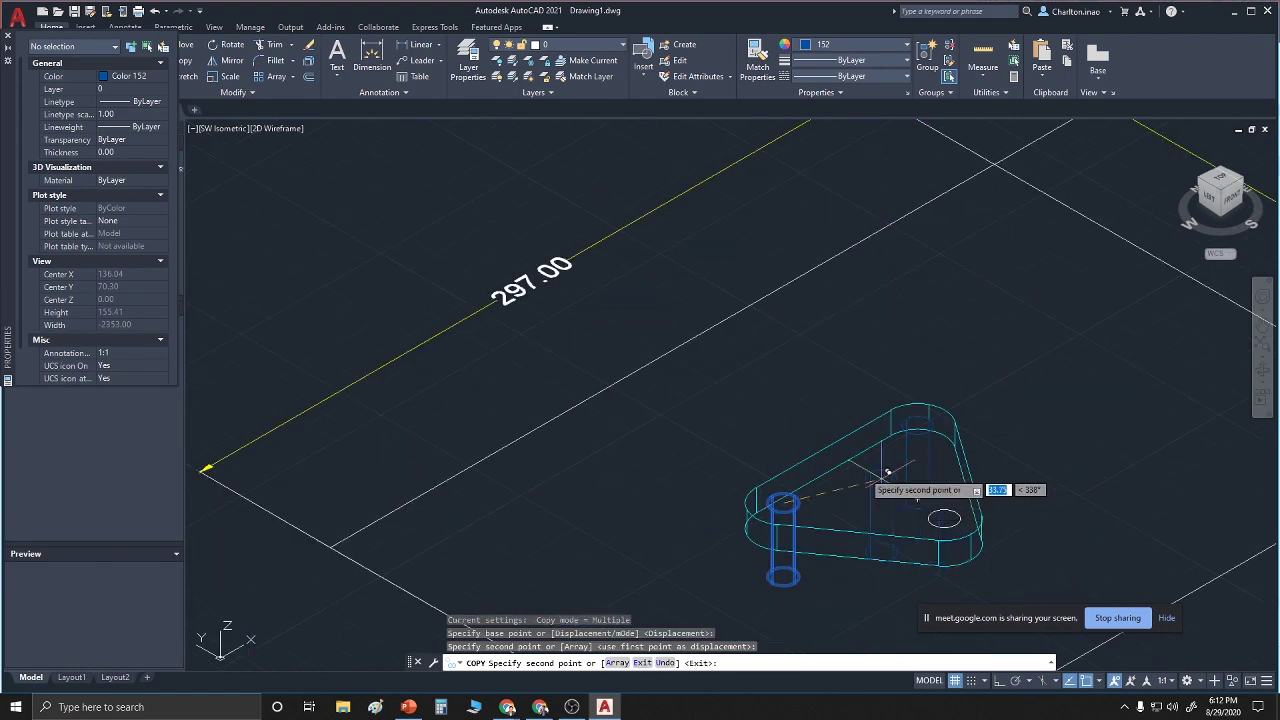
left_click(947, 515)
right_click(942, 516)
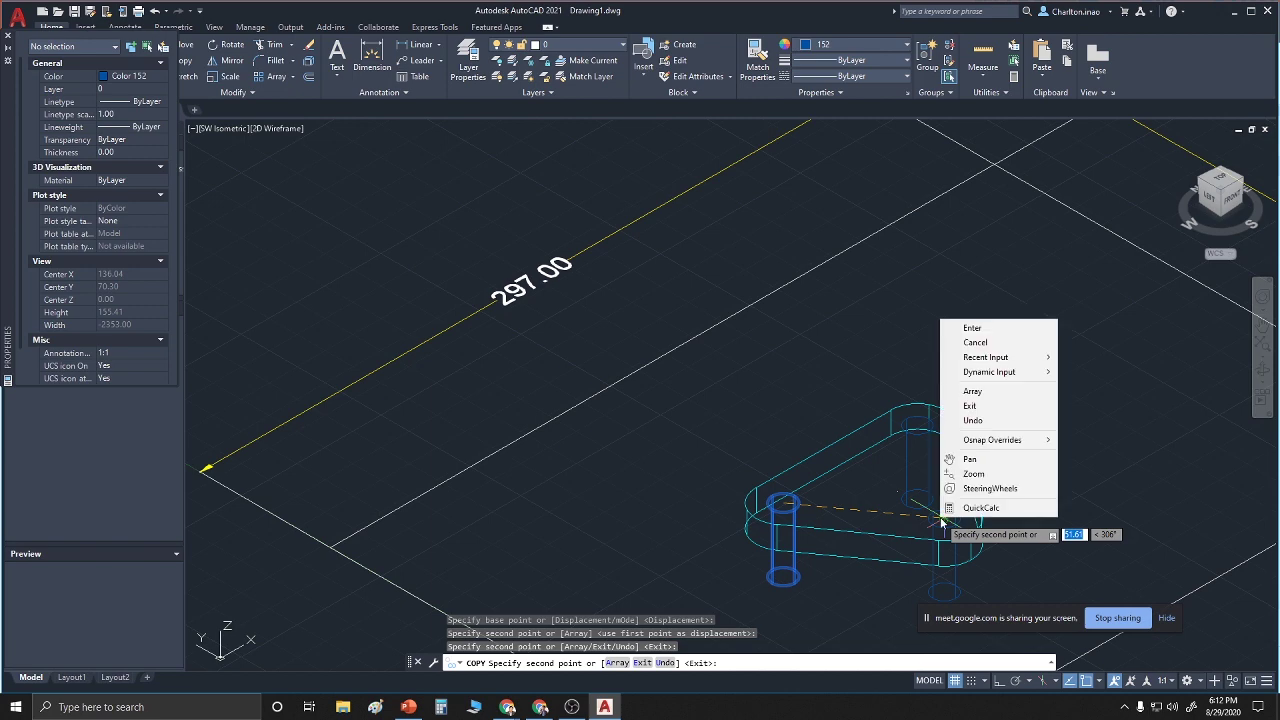
left_click(972, 329)
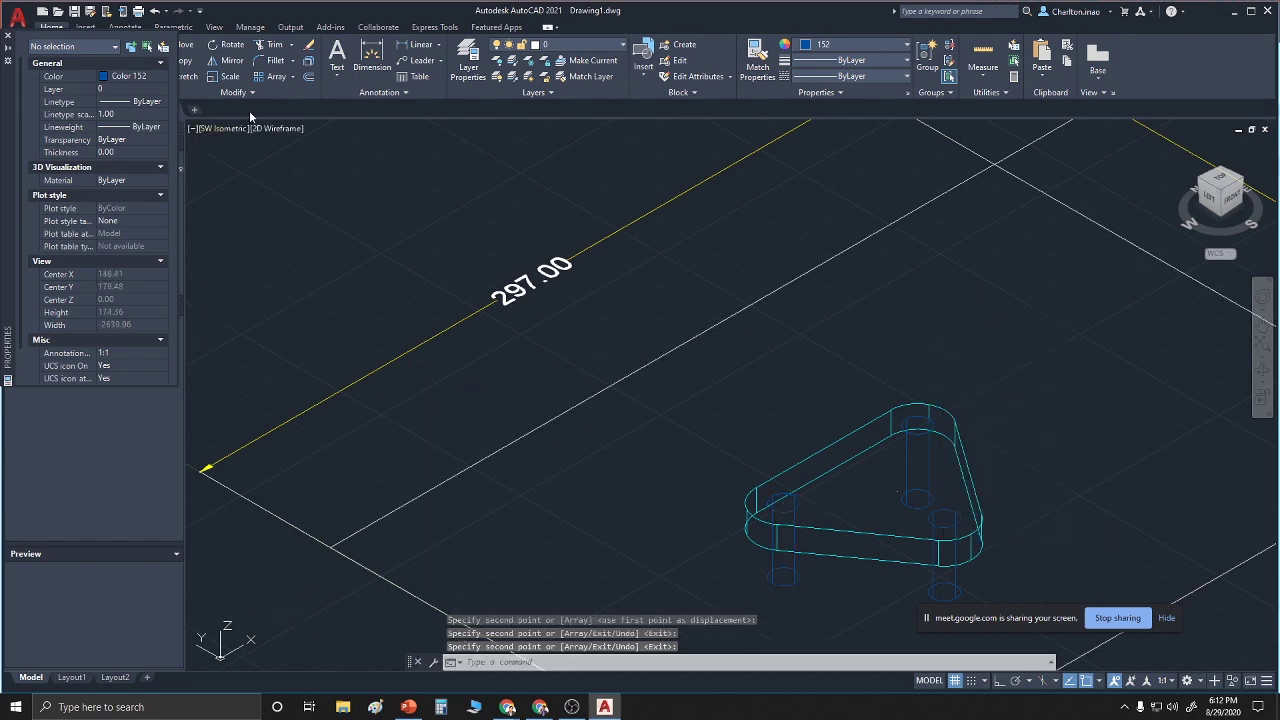
left_click(277, 129)
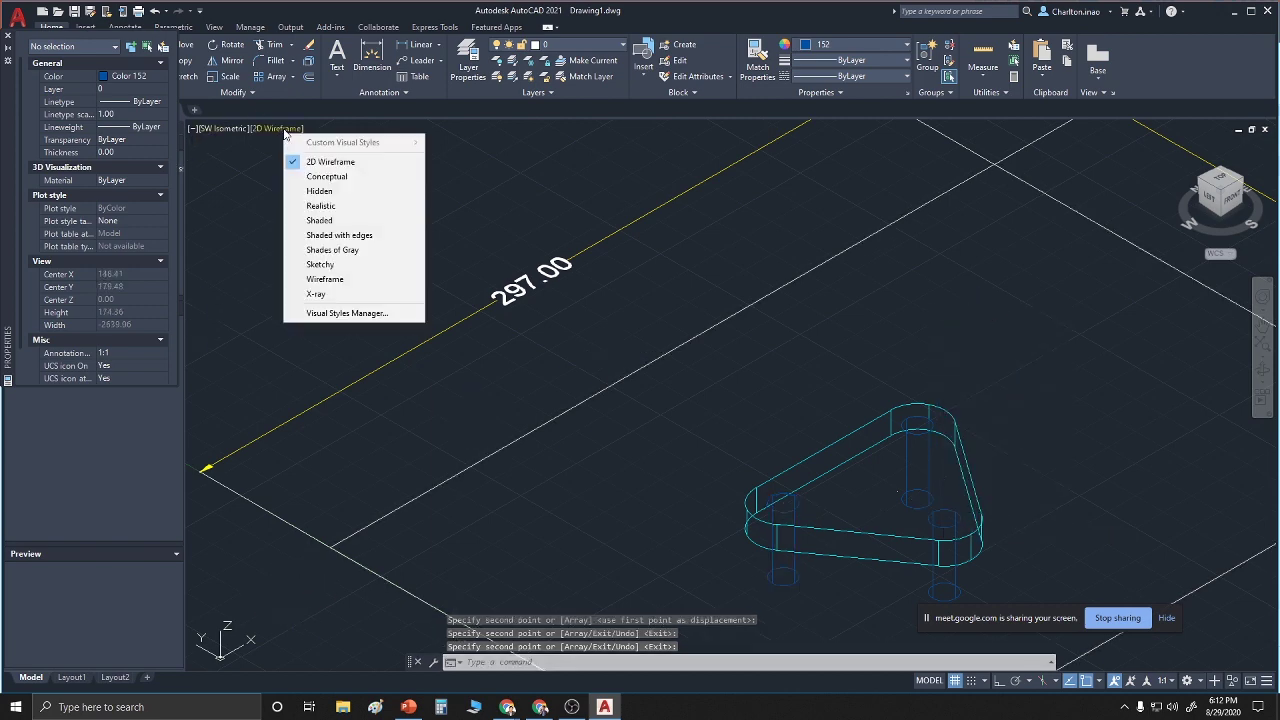
Display the cyan plate and cylinders in the Shaded with edges visual style
left_click(322, 236)
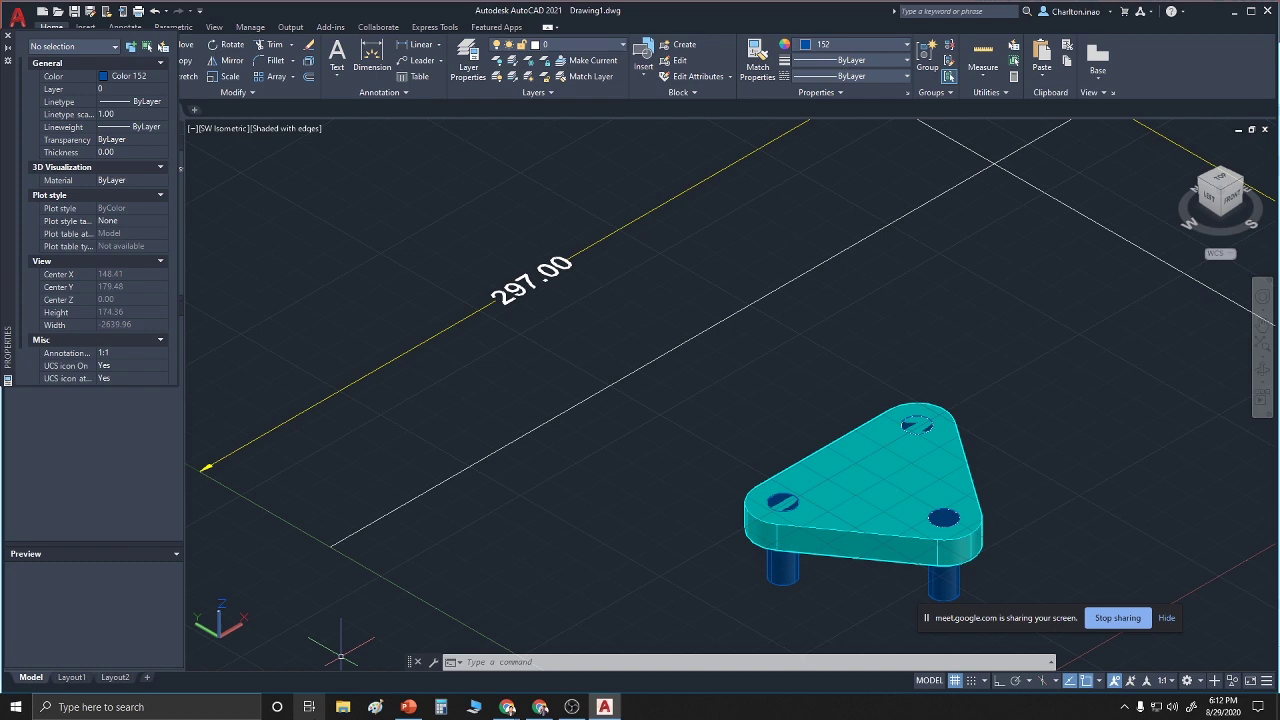
left_click(483, 663)
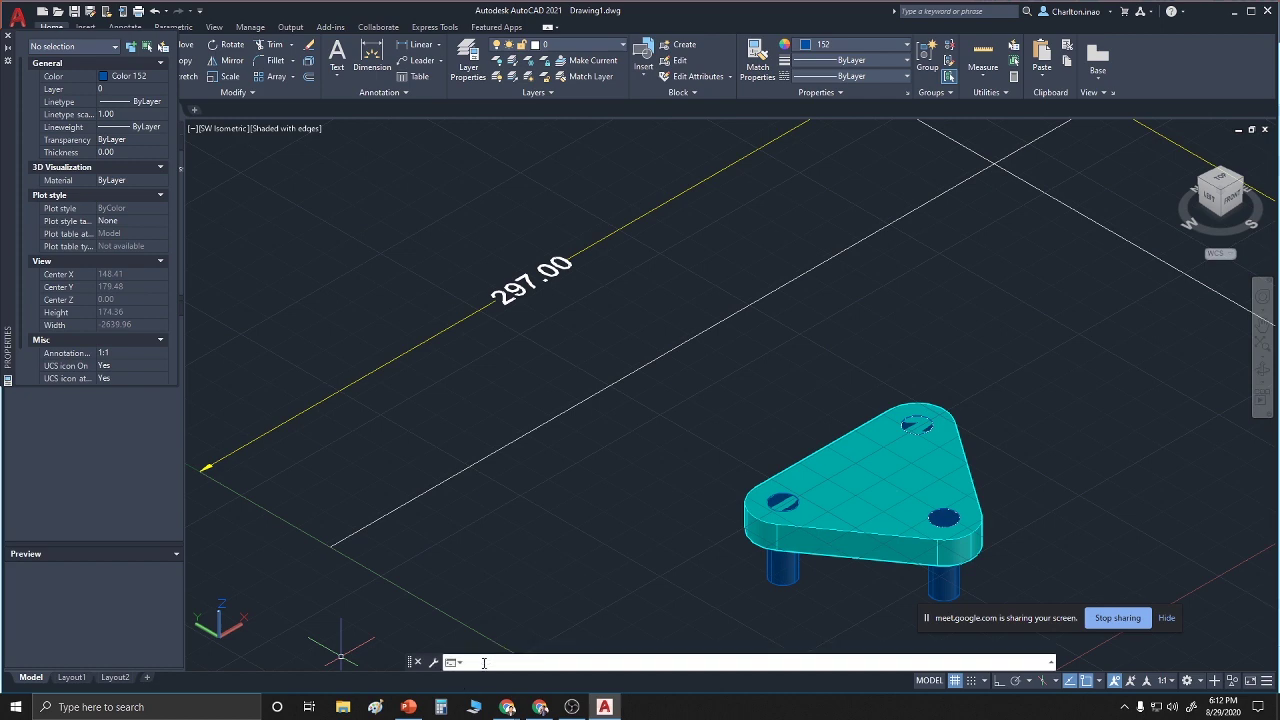
Subtract the left and right cylinders from the cyan plate using SU
type("su")
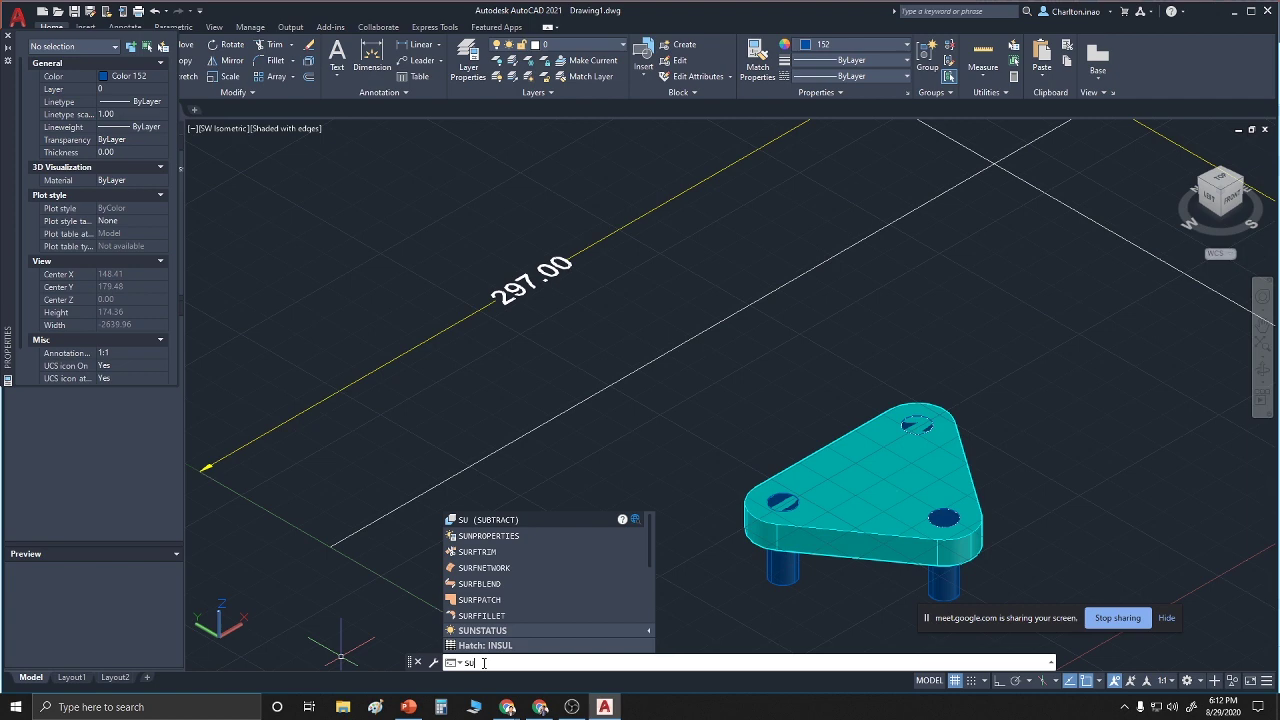
key("Return")
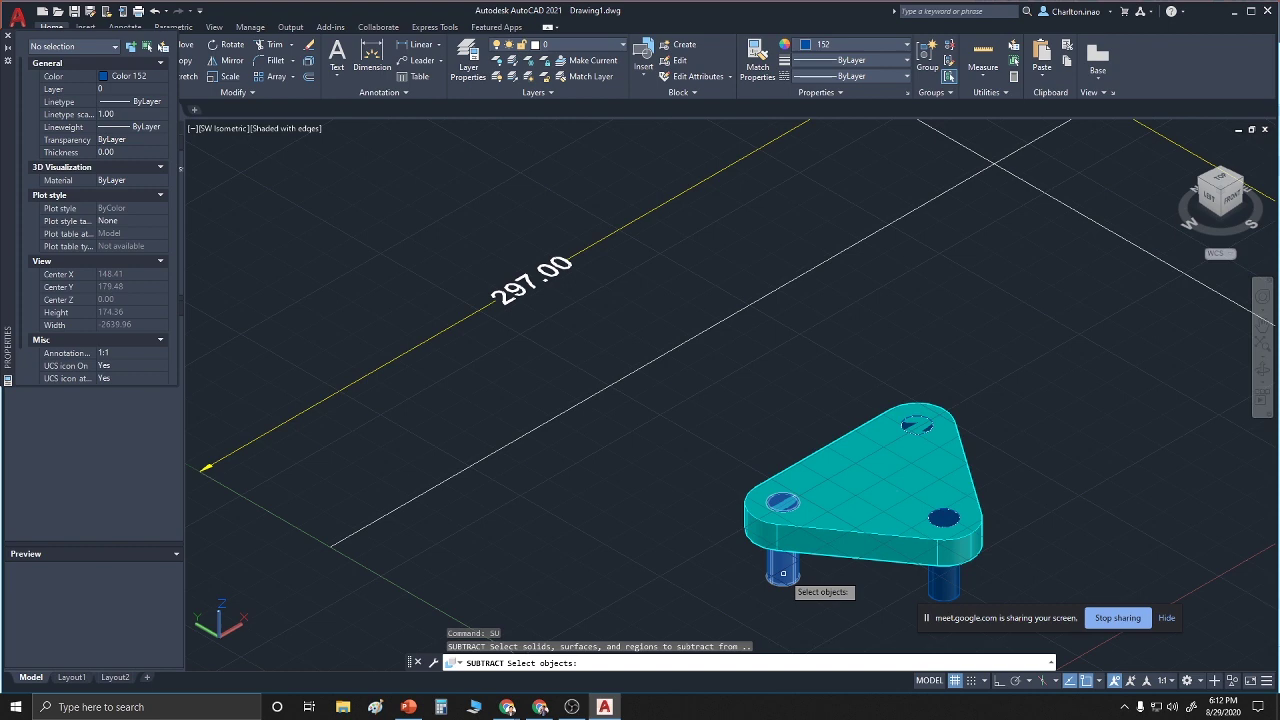
left_click(838, 531)
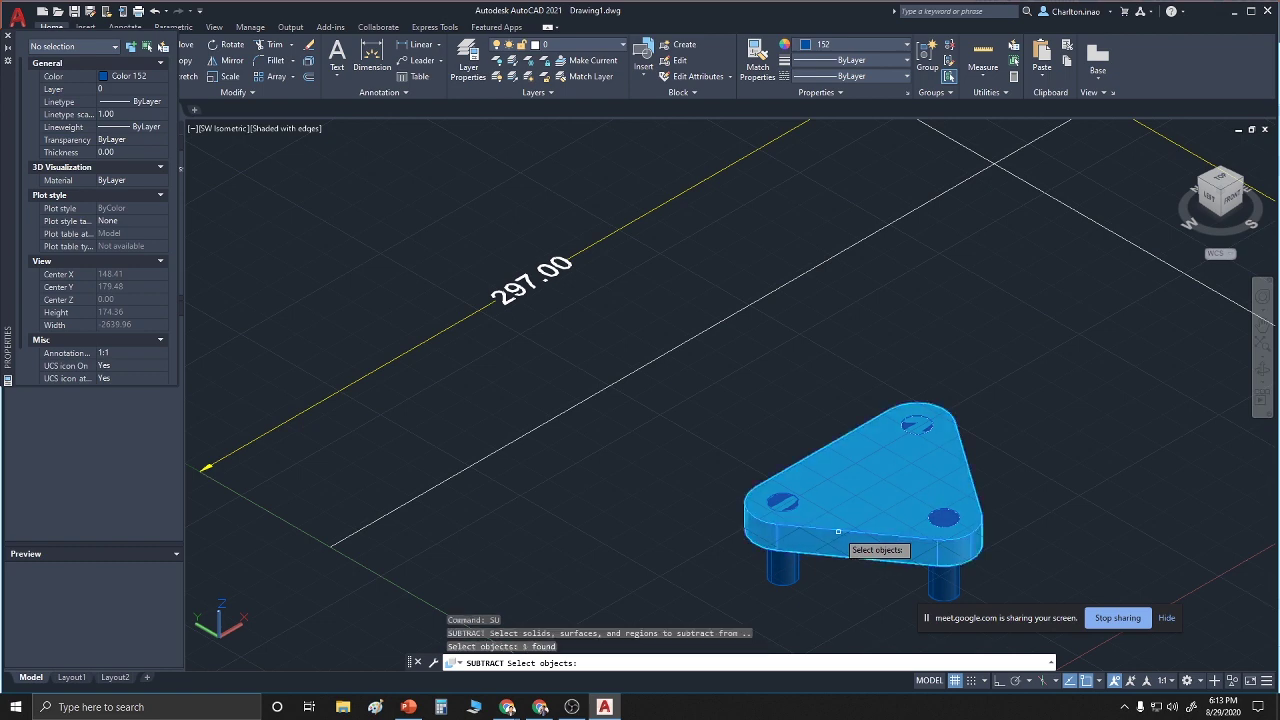
key("Return")
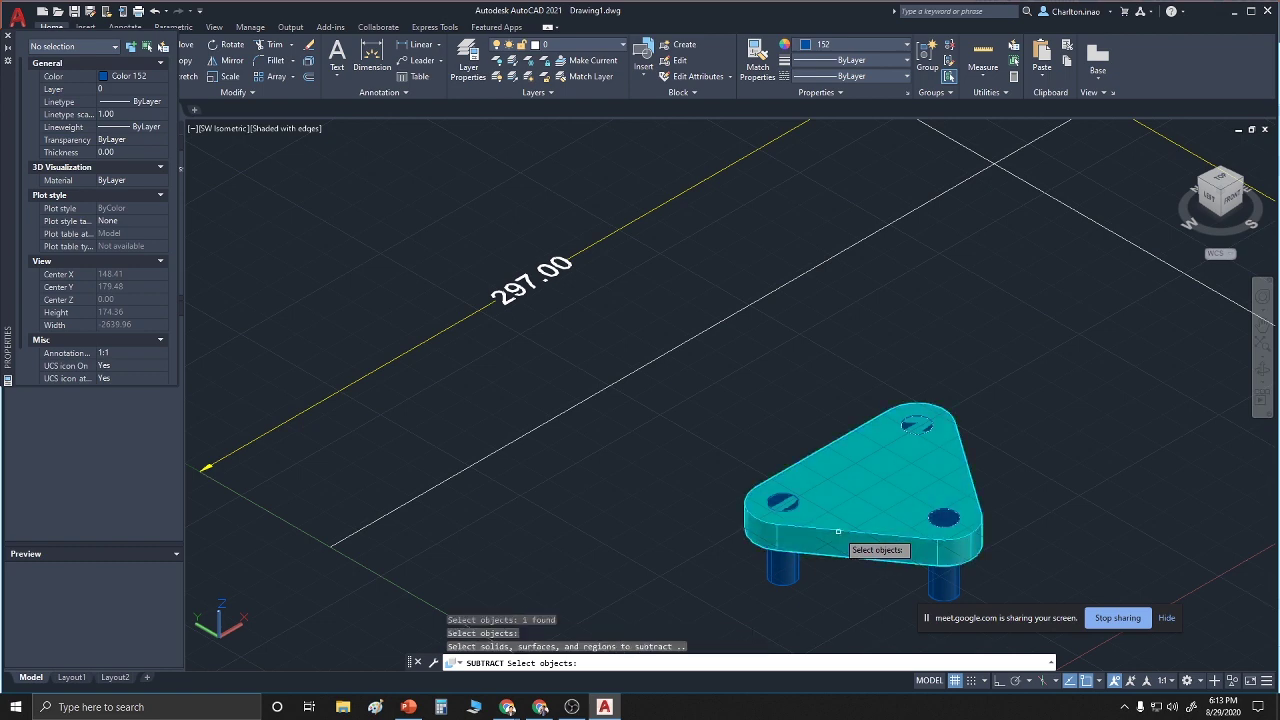
left_click(789, 571)
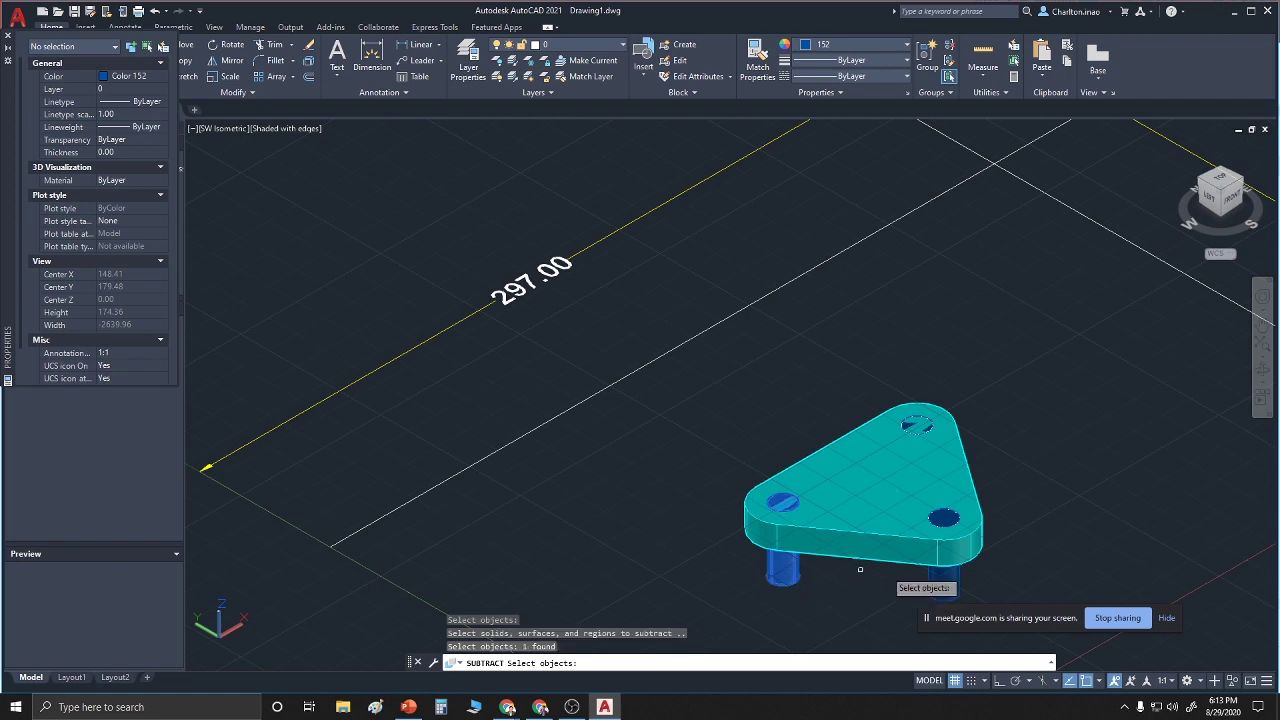
left_click(940, 585)
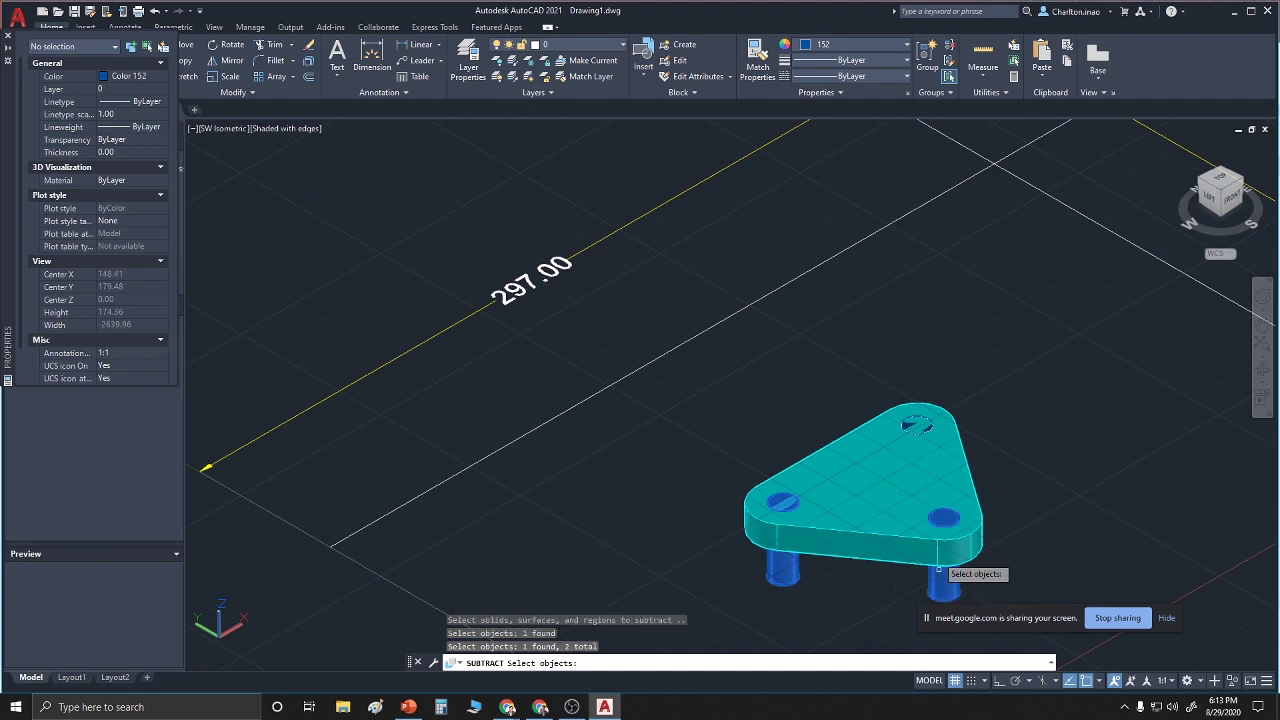
scroll(998, 455, "down", 2)
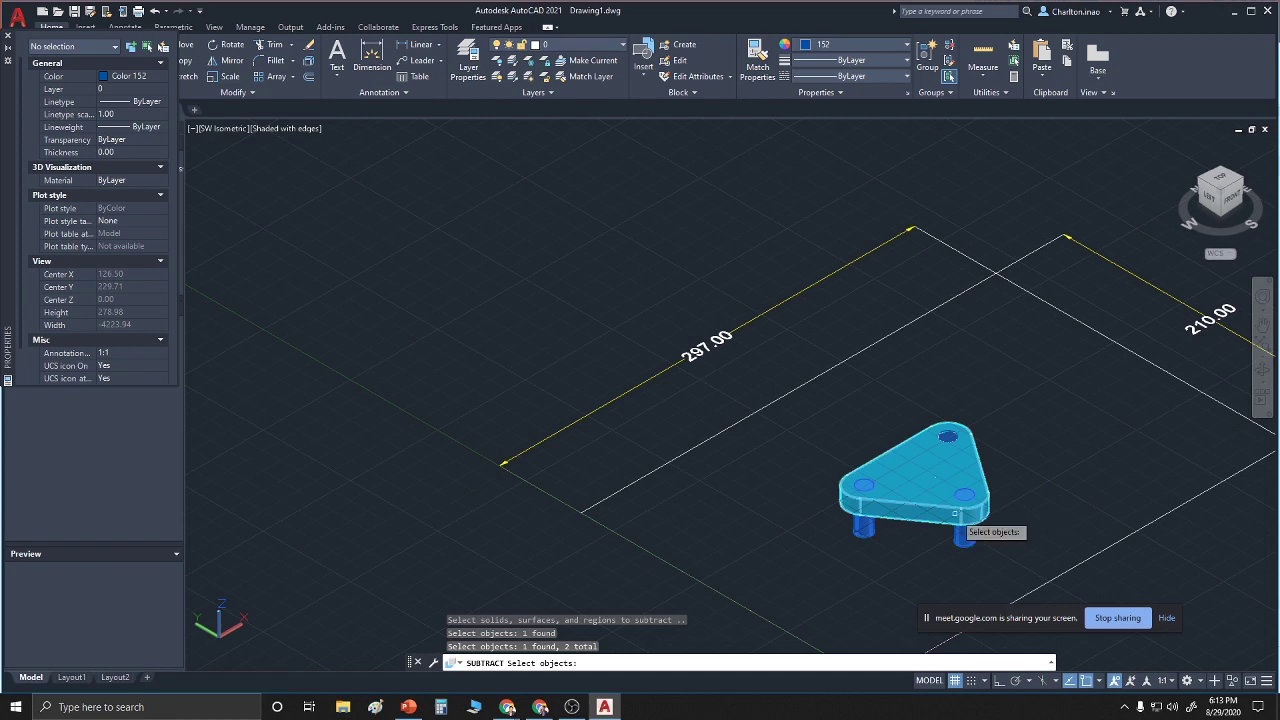
key("Return")
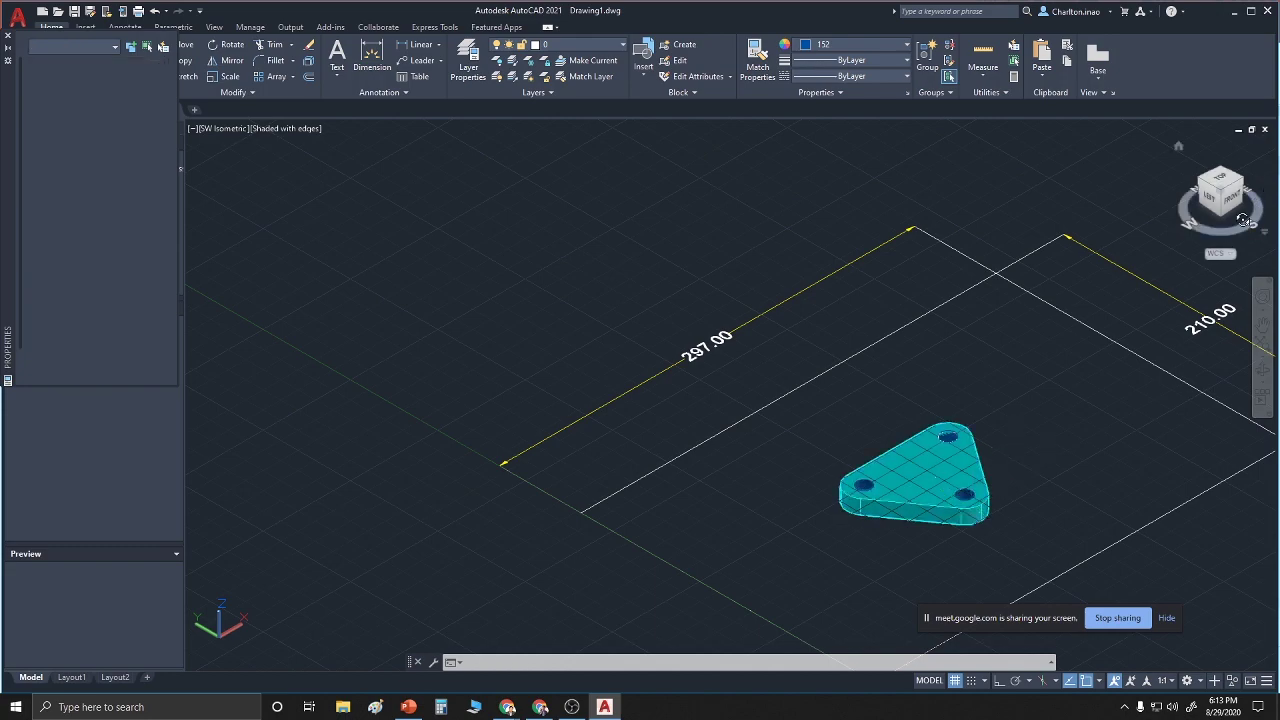
Orbit the model with the ViewCube through the Front view to an elevated angle
left_click_drag(1254, 222, 1182, 199)
mouse_move(1129, 309)
left_mouse_down()
mouse_move(1097, 316)
mouse_move(1062, 286)
left_mouse_up()
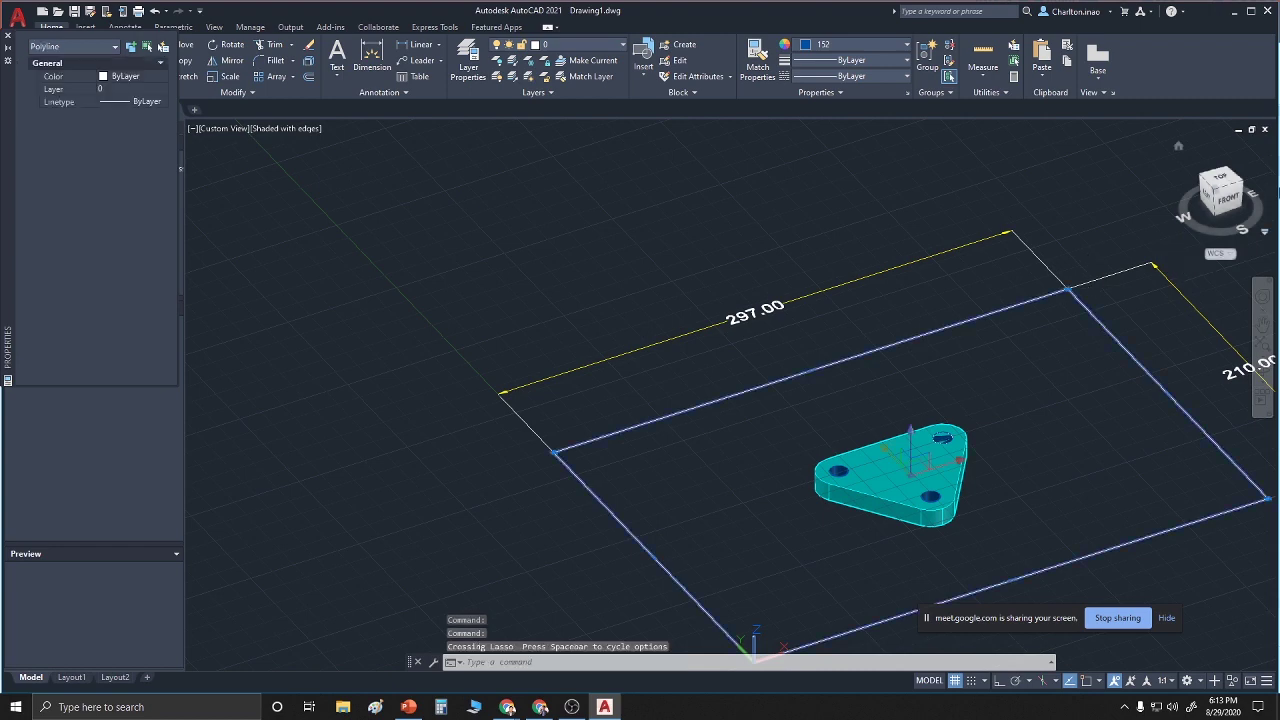
key("Escape")
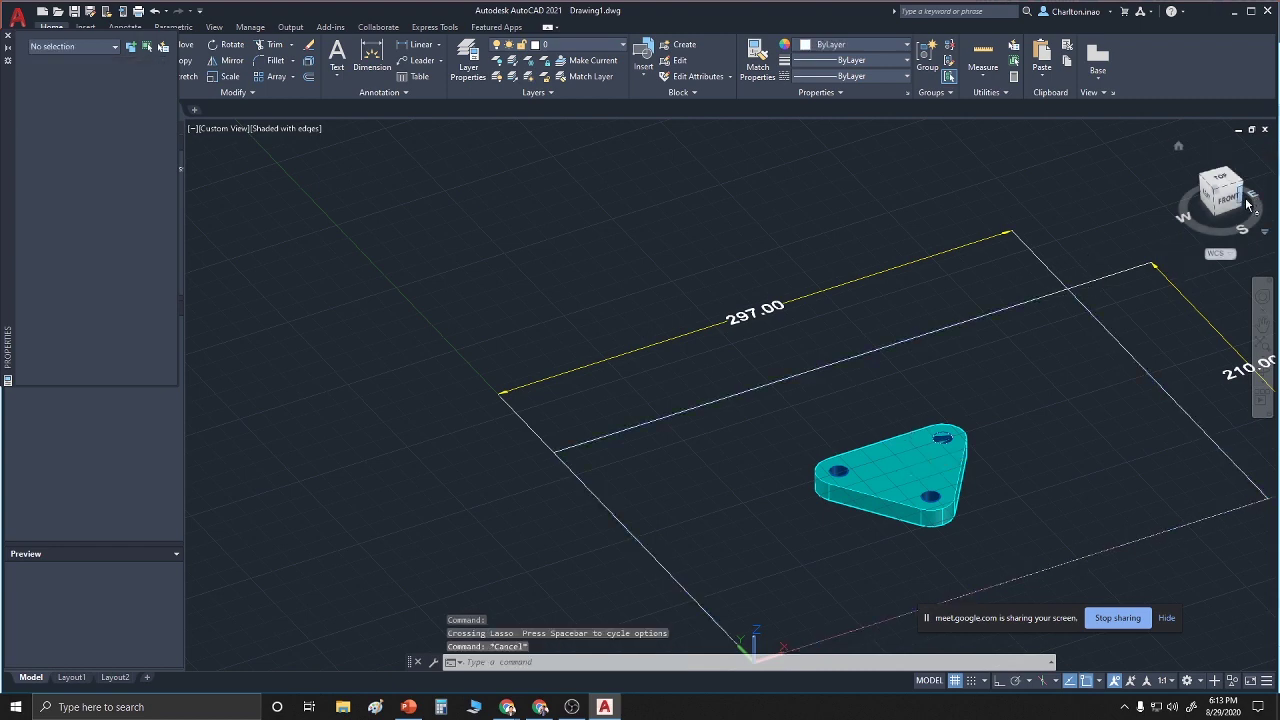
left_click_drag(1216, 220, 1230, 228)
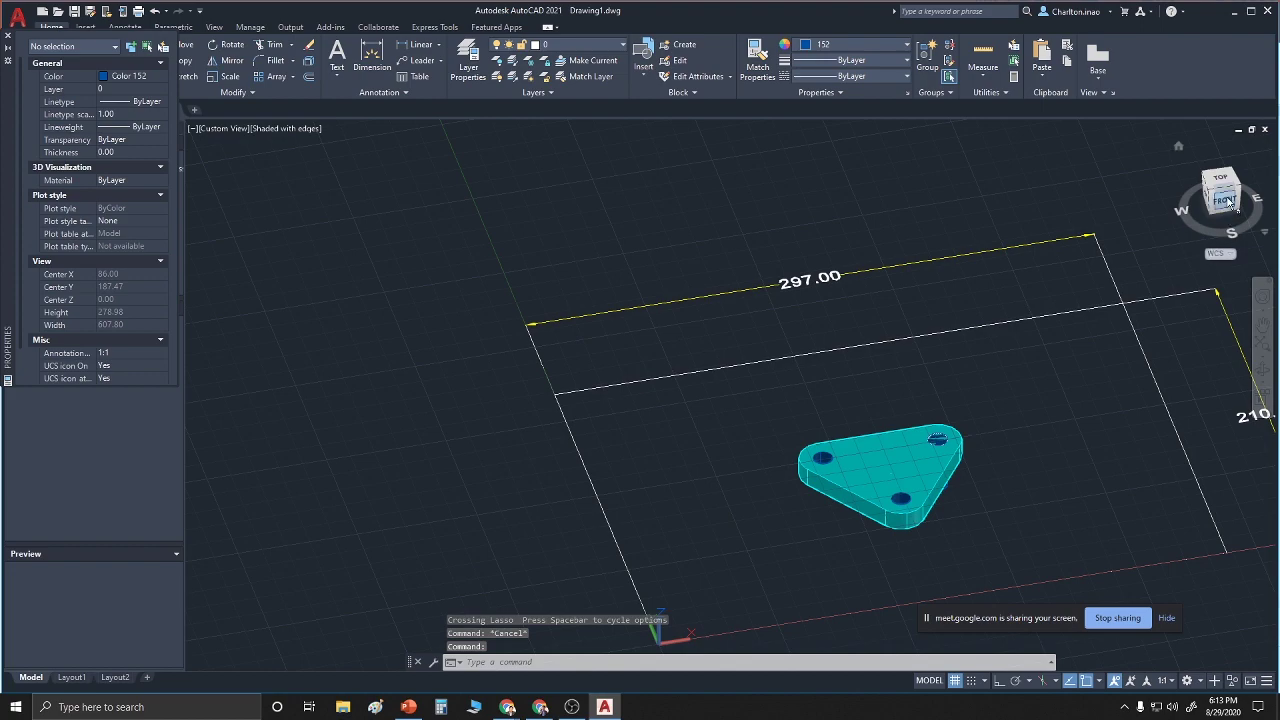
left_click_drag(1224, 206, 1220, 200)
left_click(1220, 200)
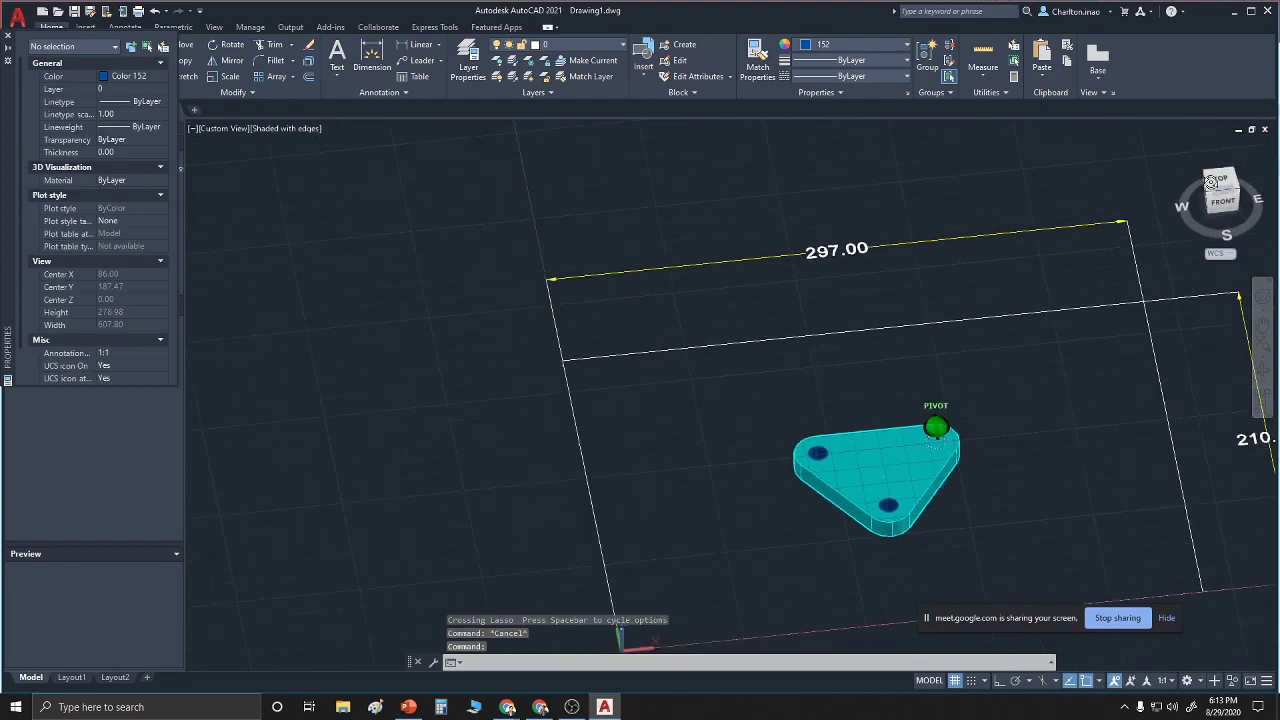
middle_click_drag(1186, 152, 1057, 168, "shift")
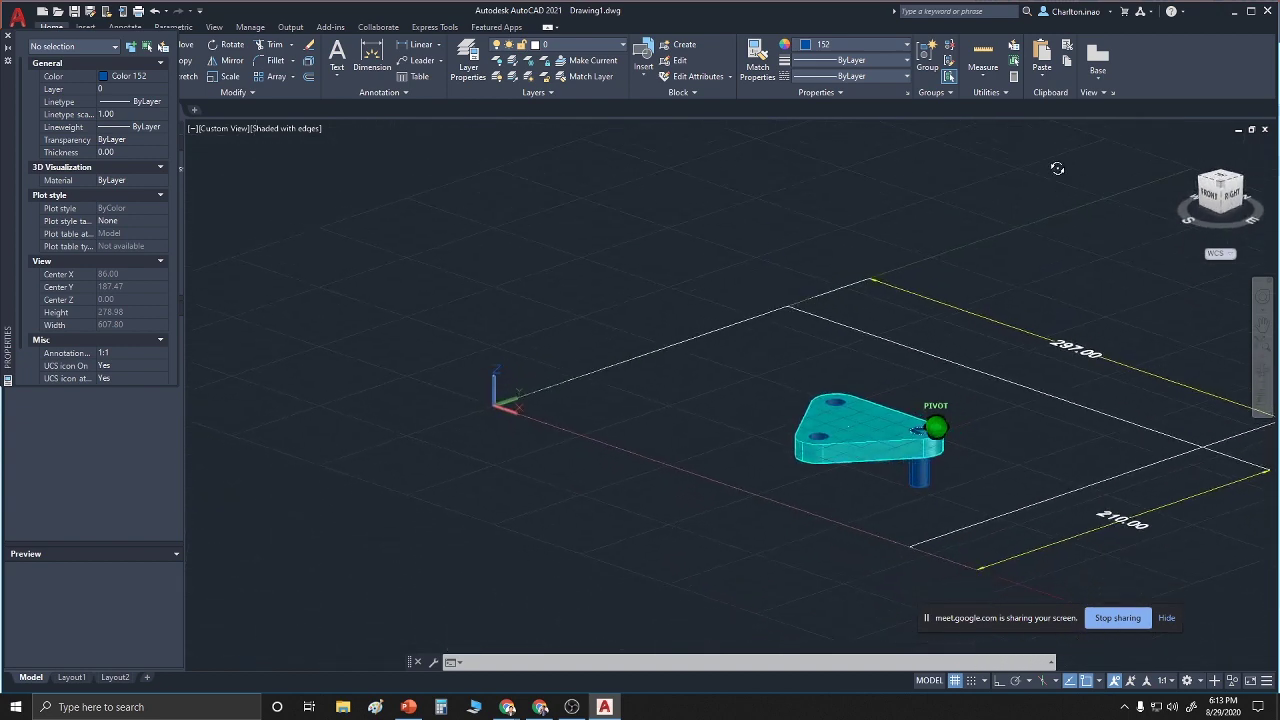
right_click(1104, 279)
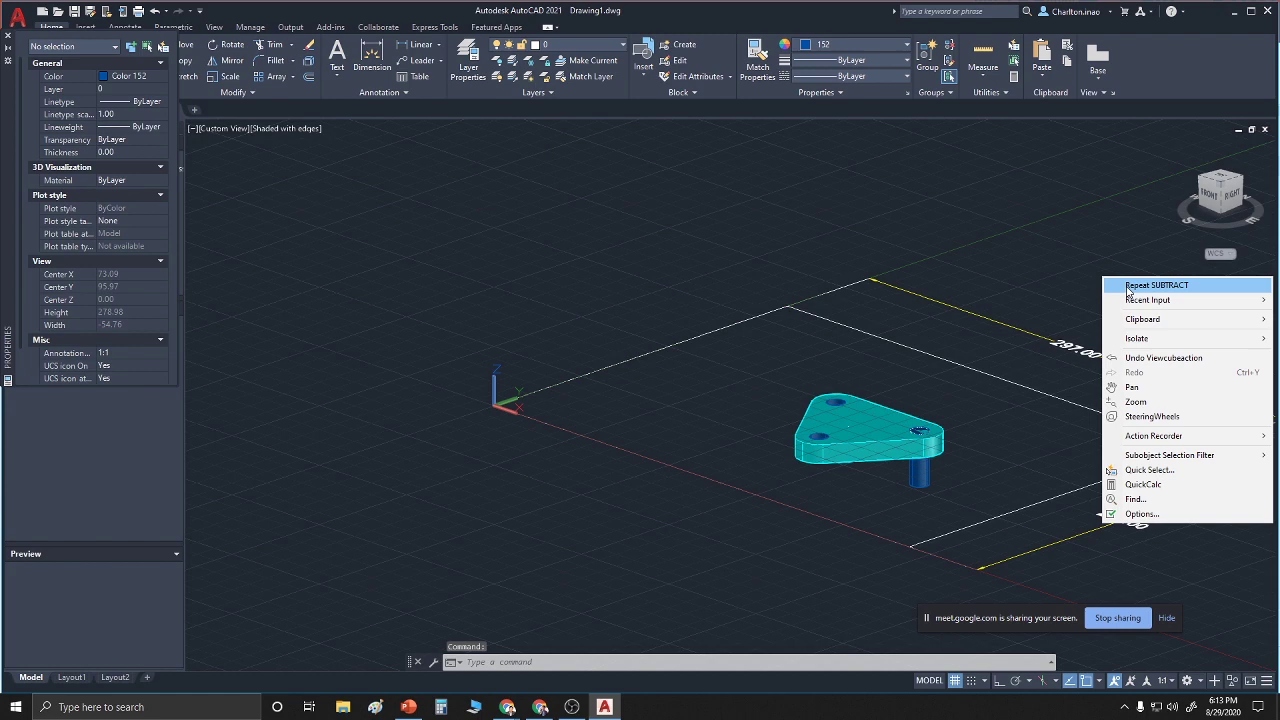
Subtract the leftover blue cylinder at the right corner from the cyan plate
left_click(1128, 286)
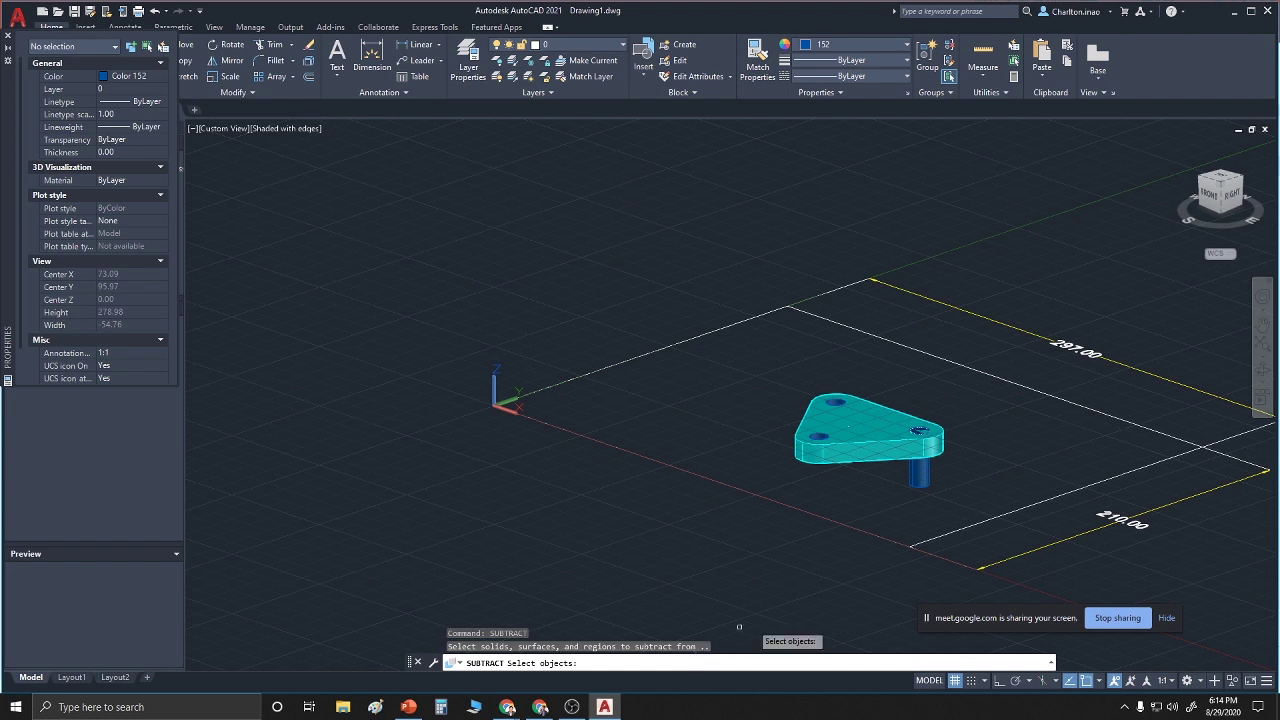
left_click(866, 441)
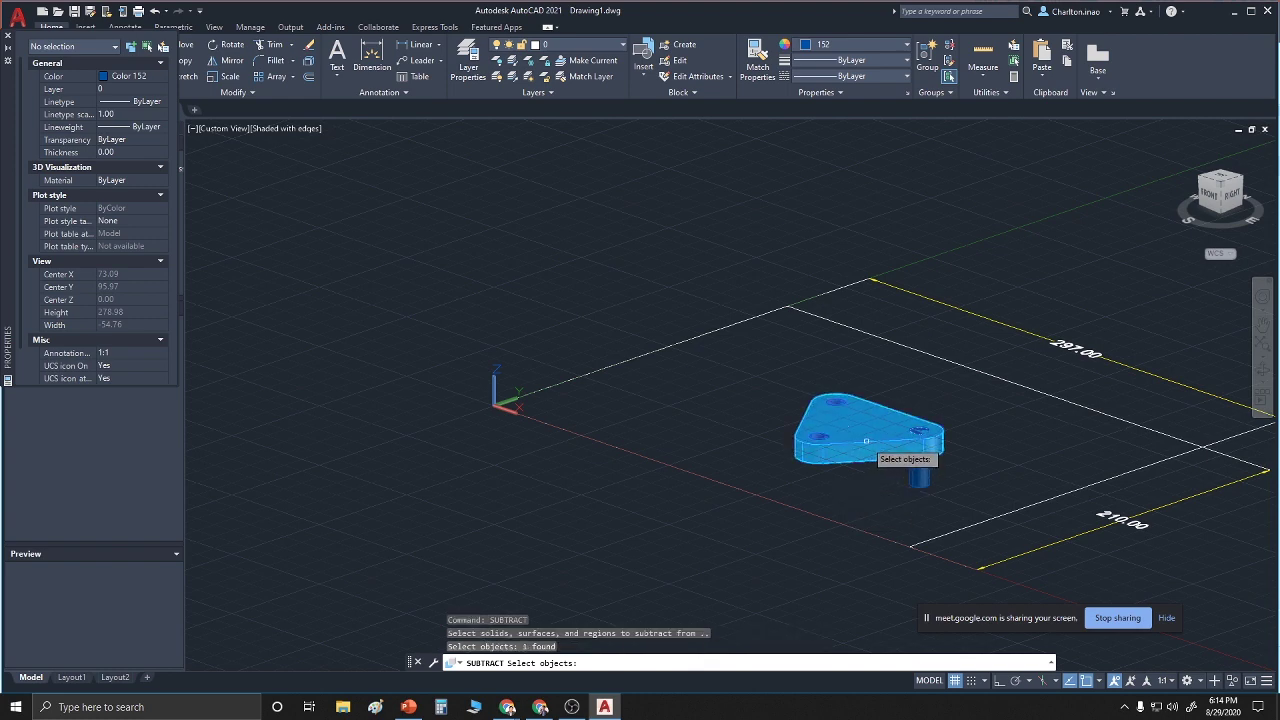
key("Return")
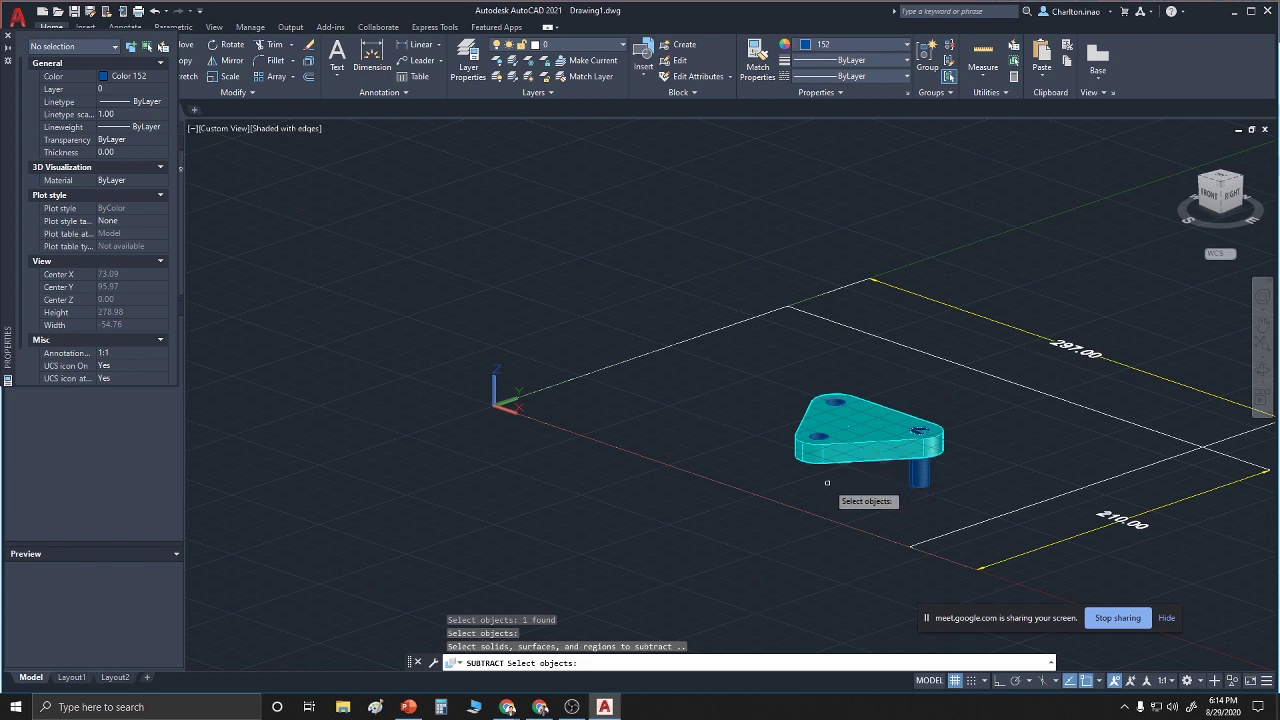
left_click(922, 480)
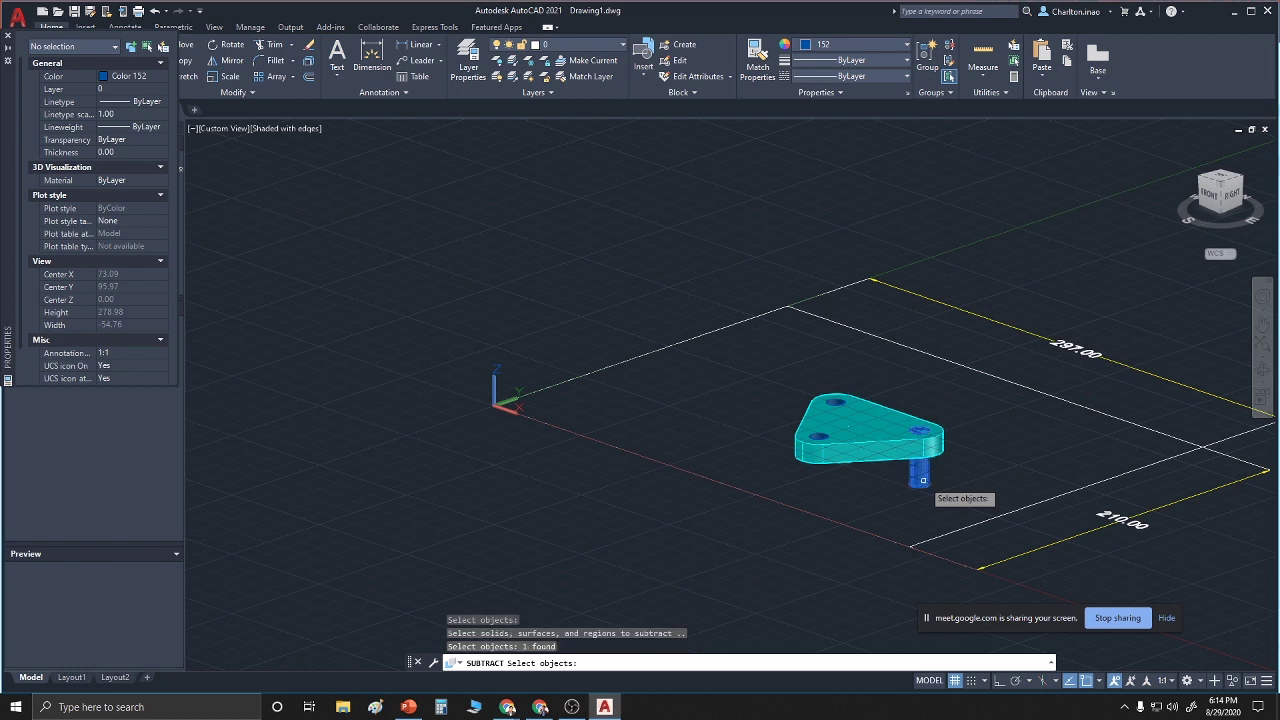
key("Return")
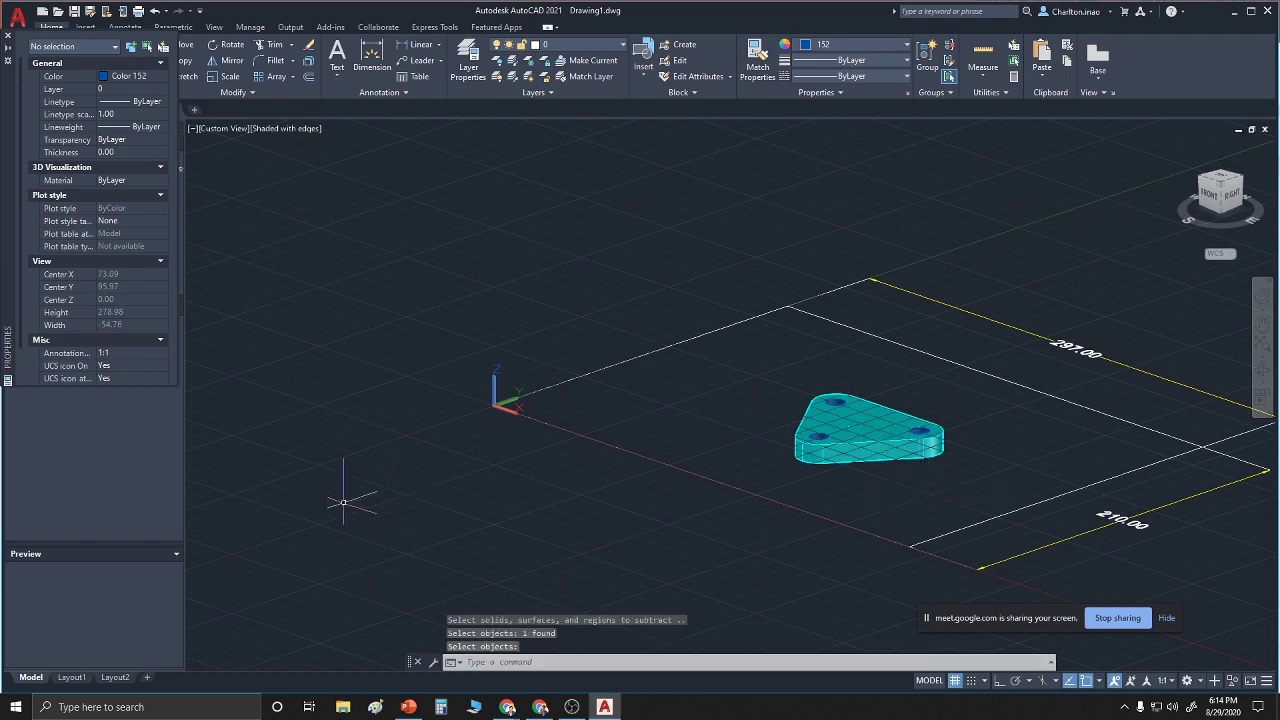
Inspect the plate from below, rotated 90°, and edge-on from the front with the ViewCube
left_click(1210, 207)
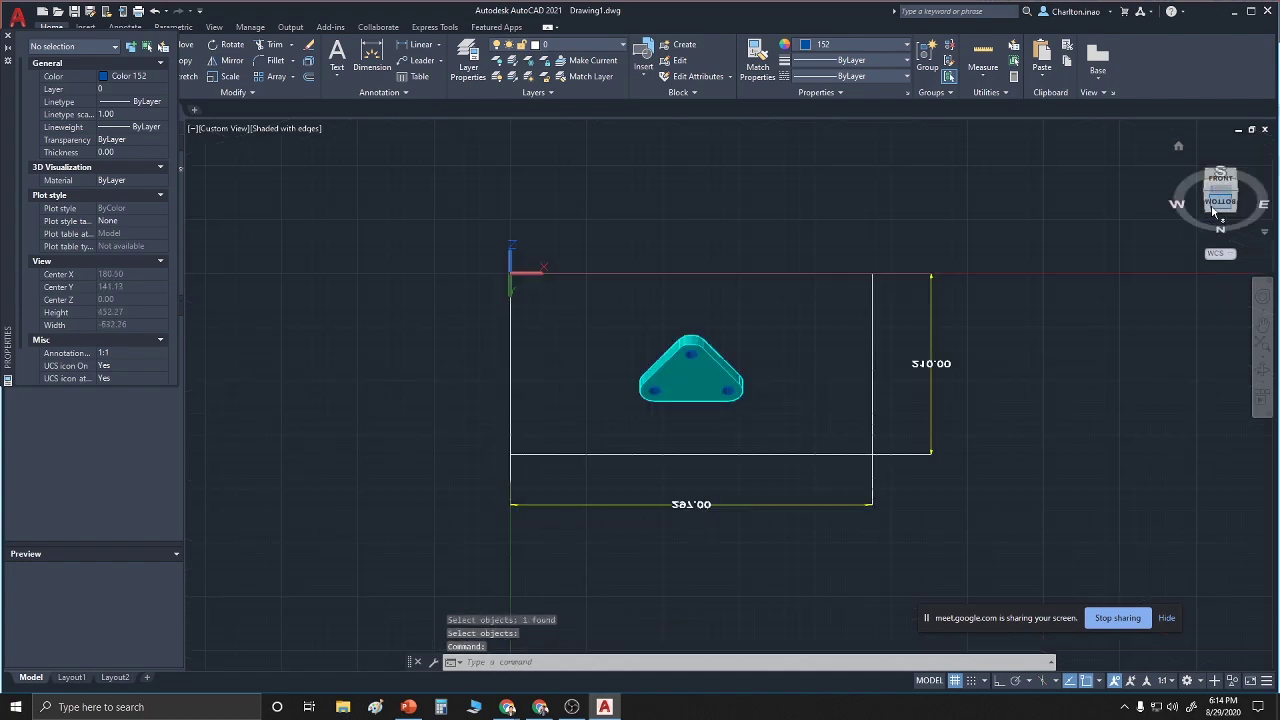
left_click(1220, 212)
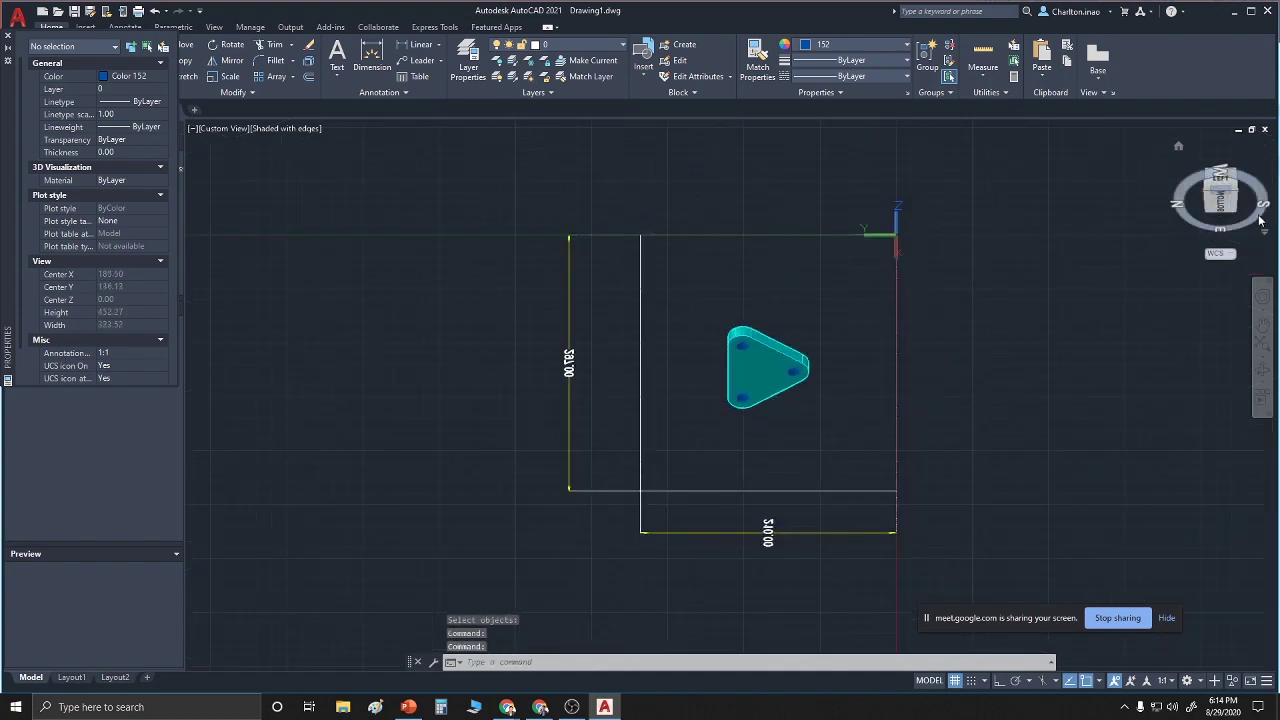
left_click(1263, 208)
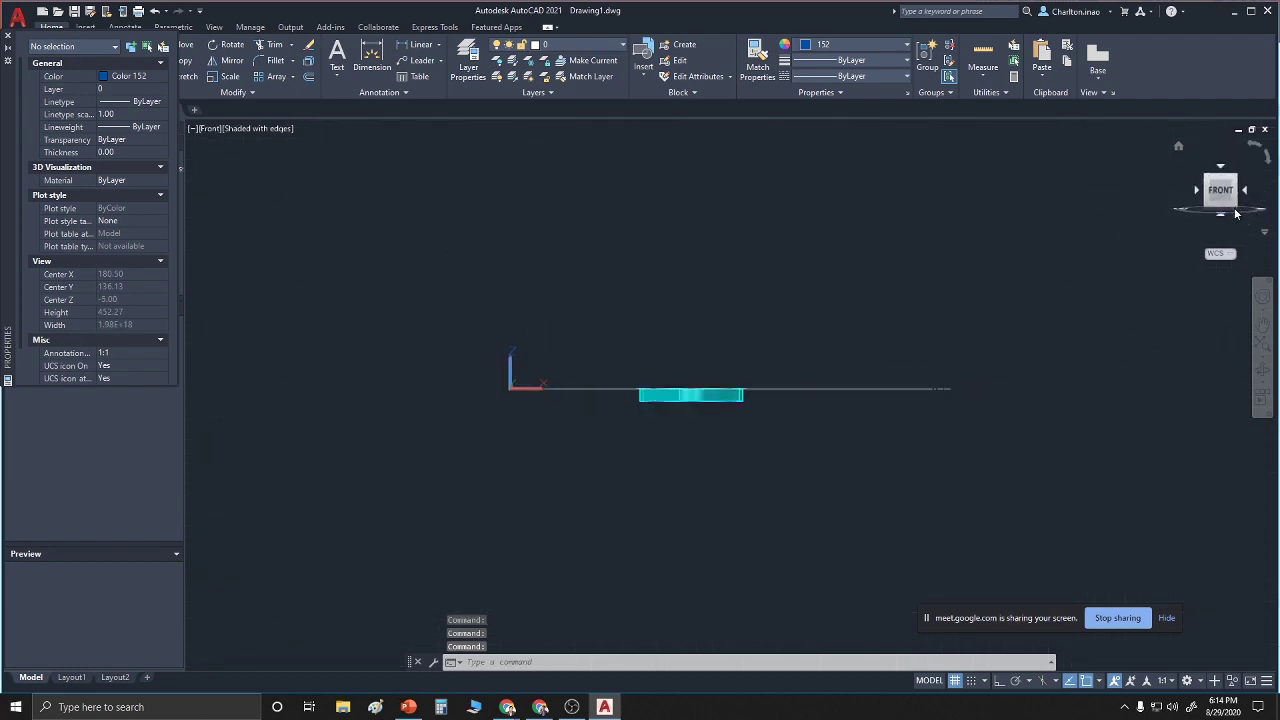
mouse_move(1229, 218)
left_mouse_down()
mouse_move(1259, 200)
mouse_move(1250, 218)
mouse_move(1228, 220)
left_mouse_up()
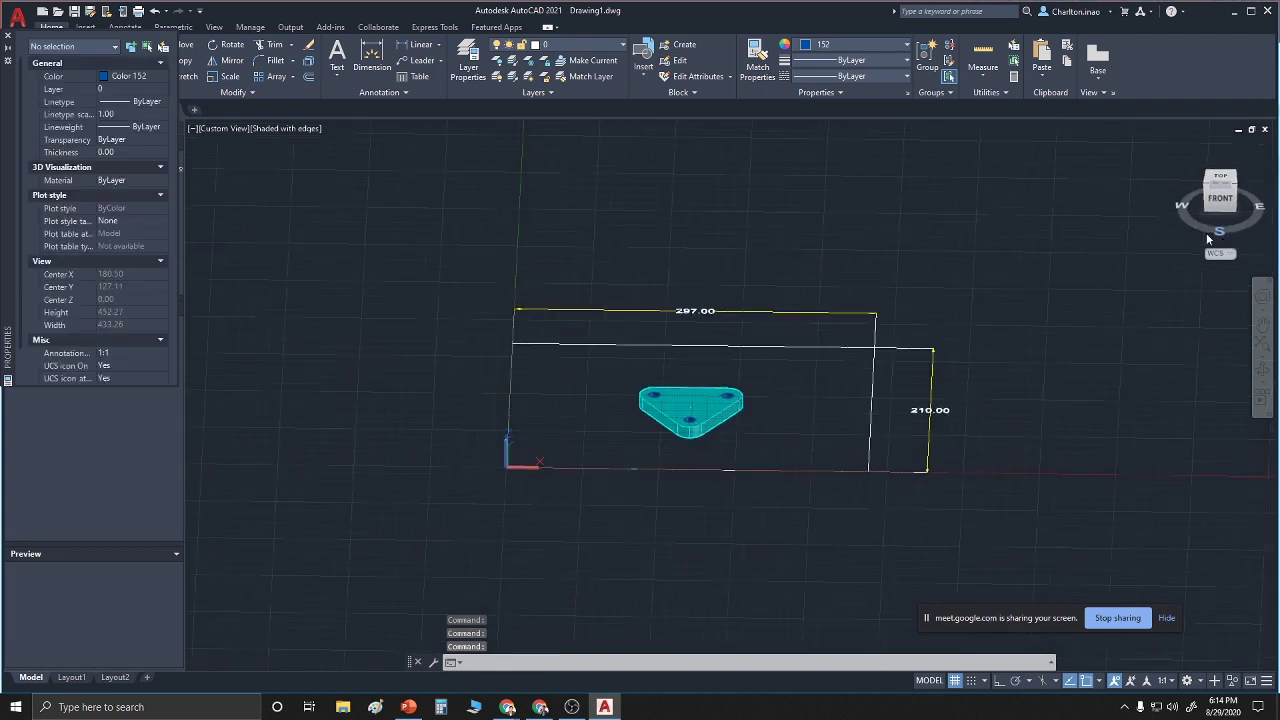
left_click(1224, 204)
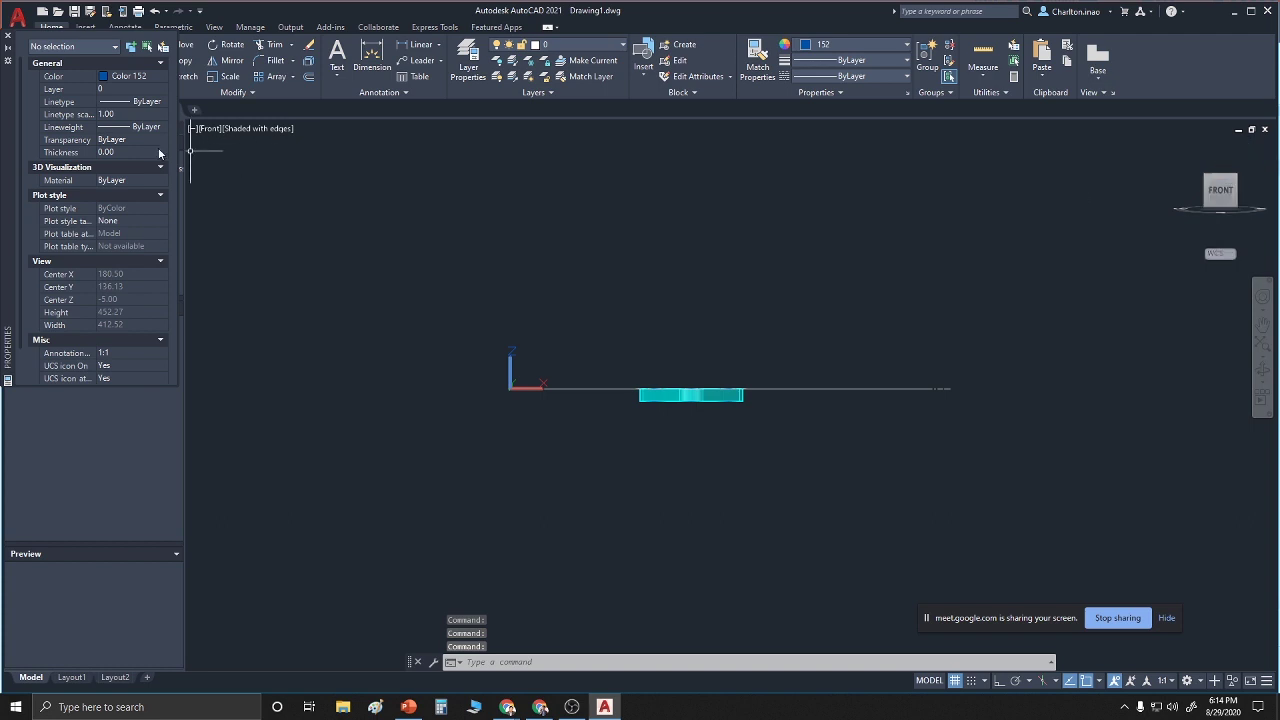
Set the viewport to the SE Isometric standard view
left_click(272, 130)
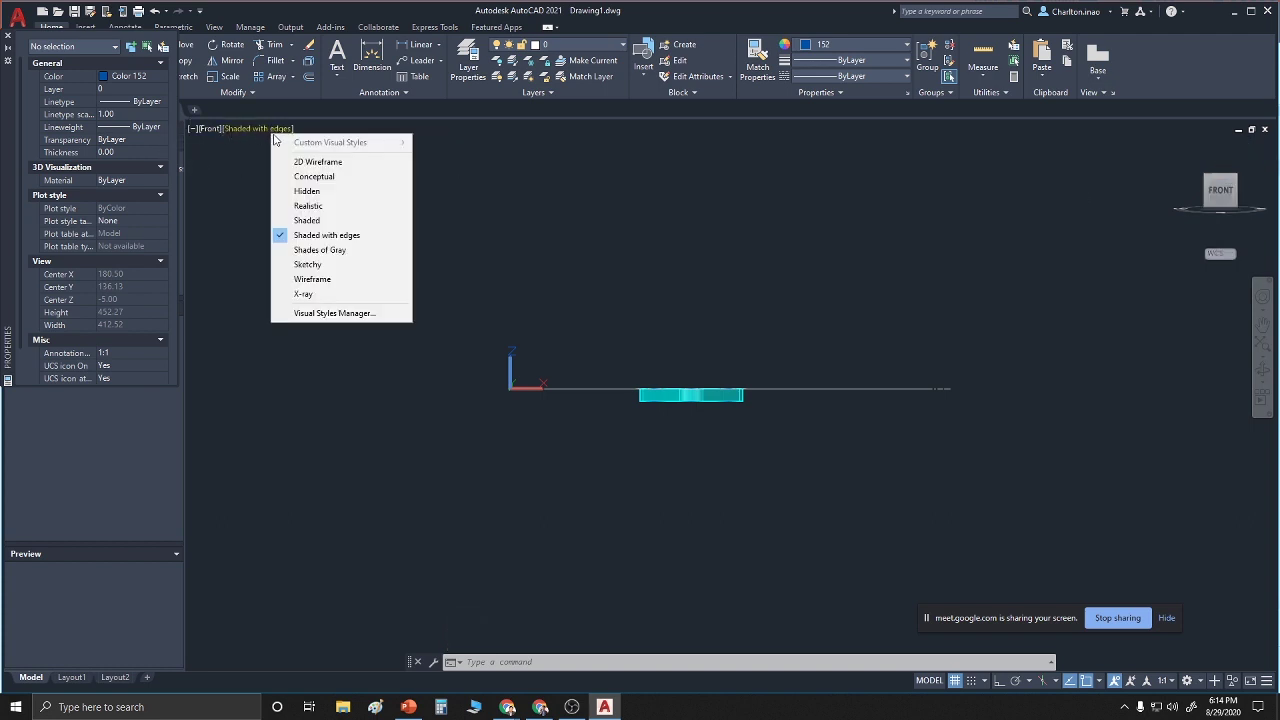
left_click(240, 138)
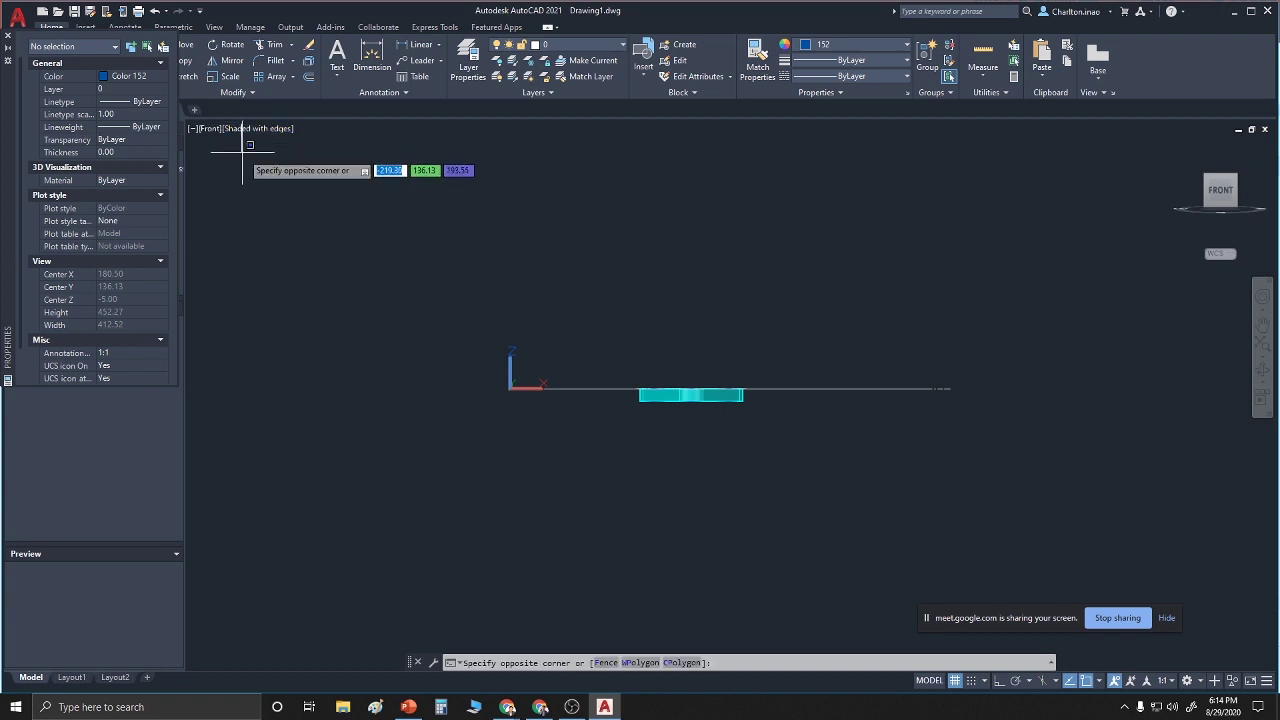
key("Escape")
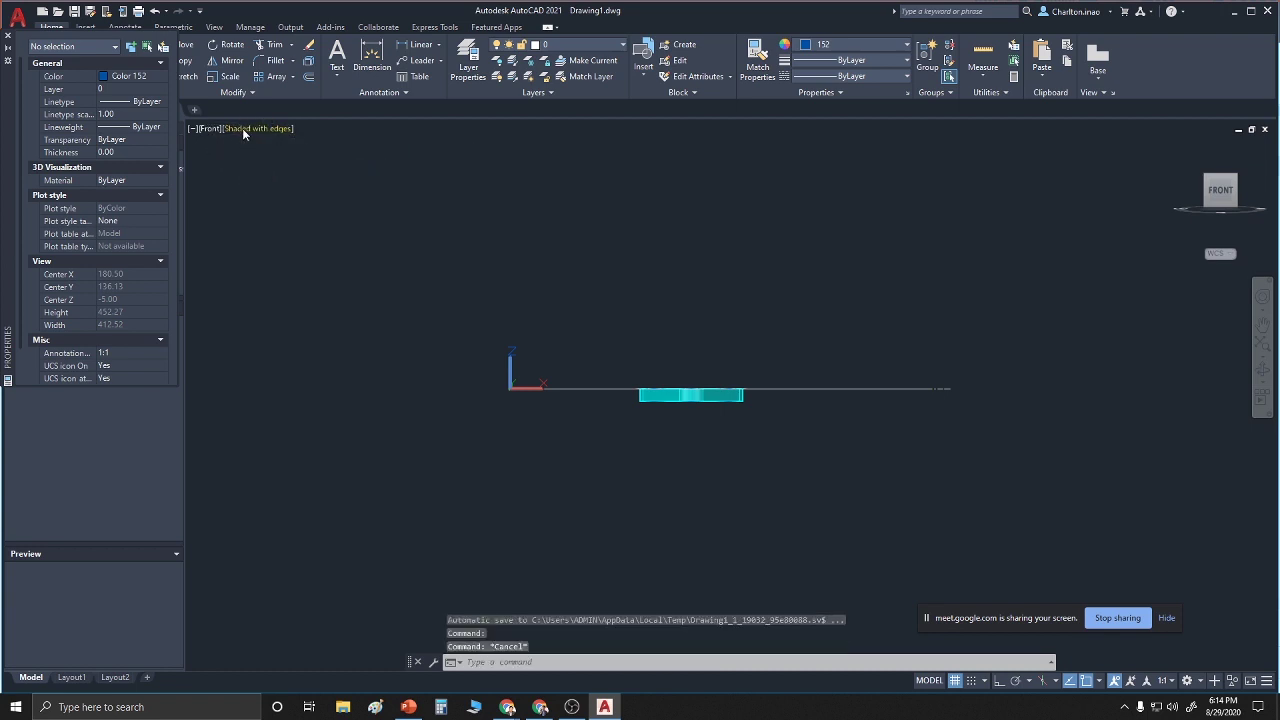
left_click(244, 131)
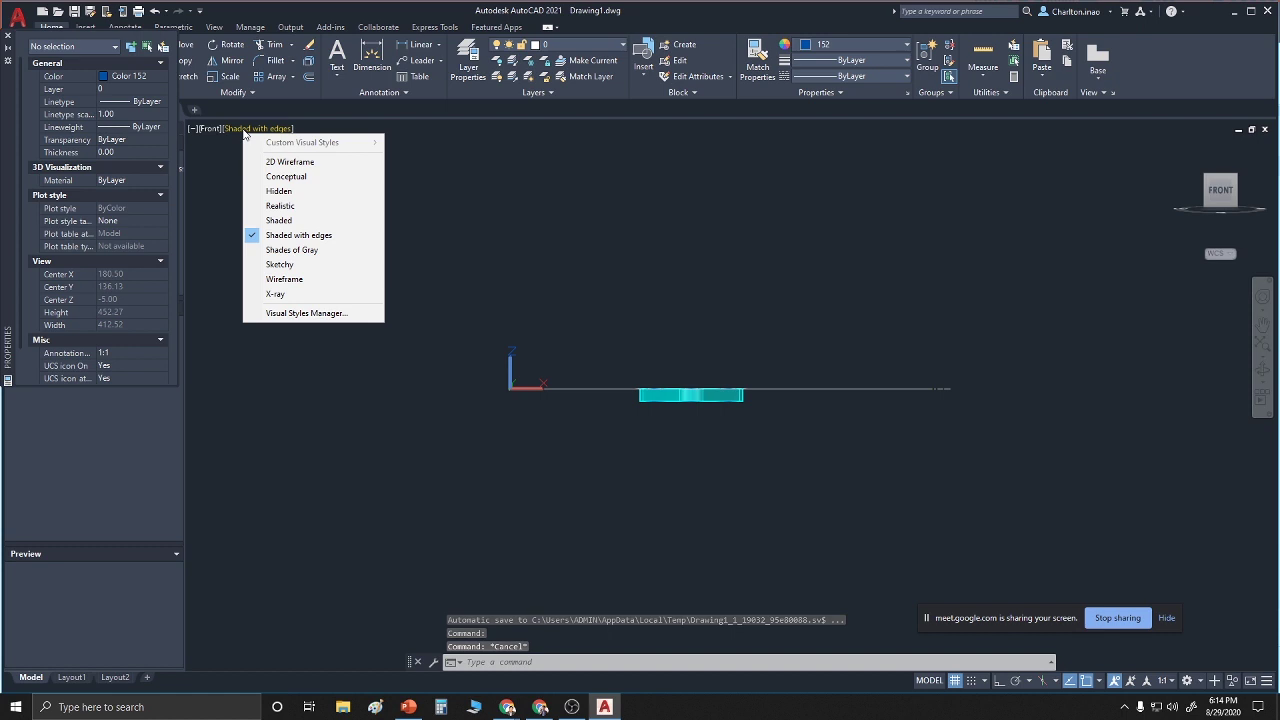
left_click(224, 134)
key("Escape")
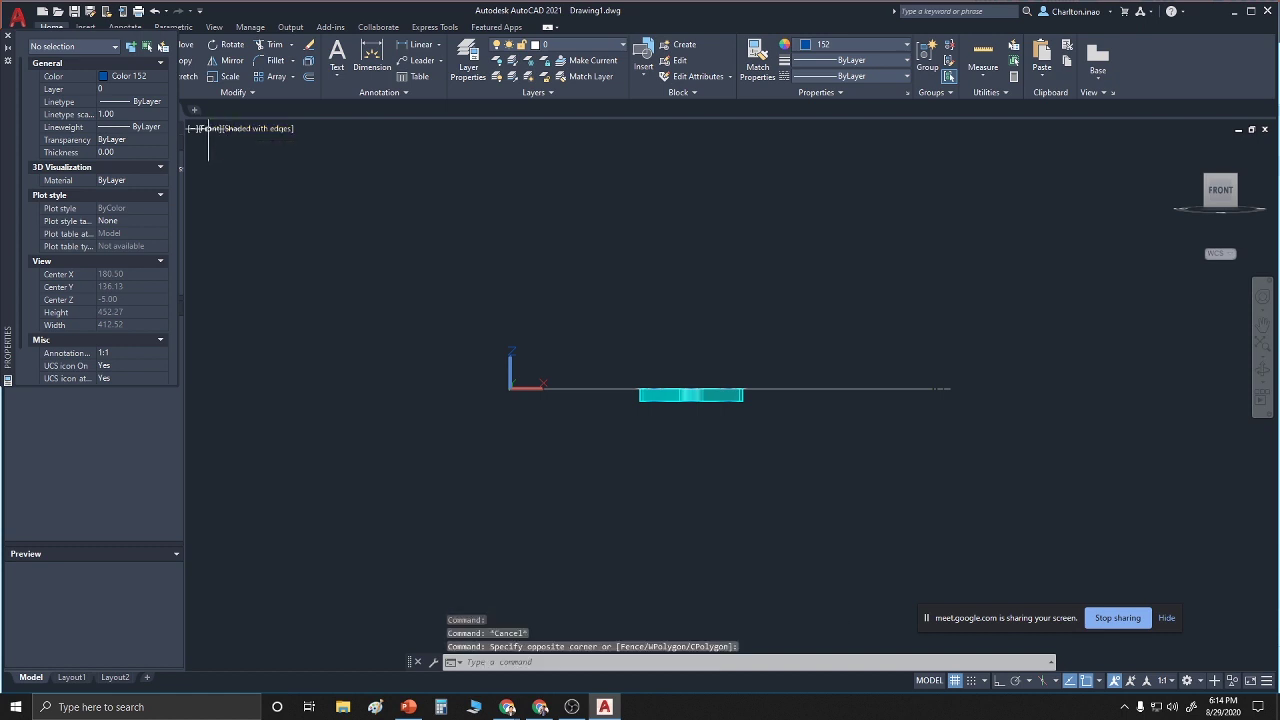
left_click(210, 128)
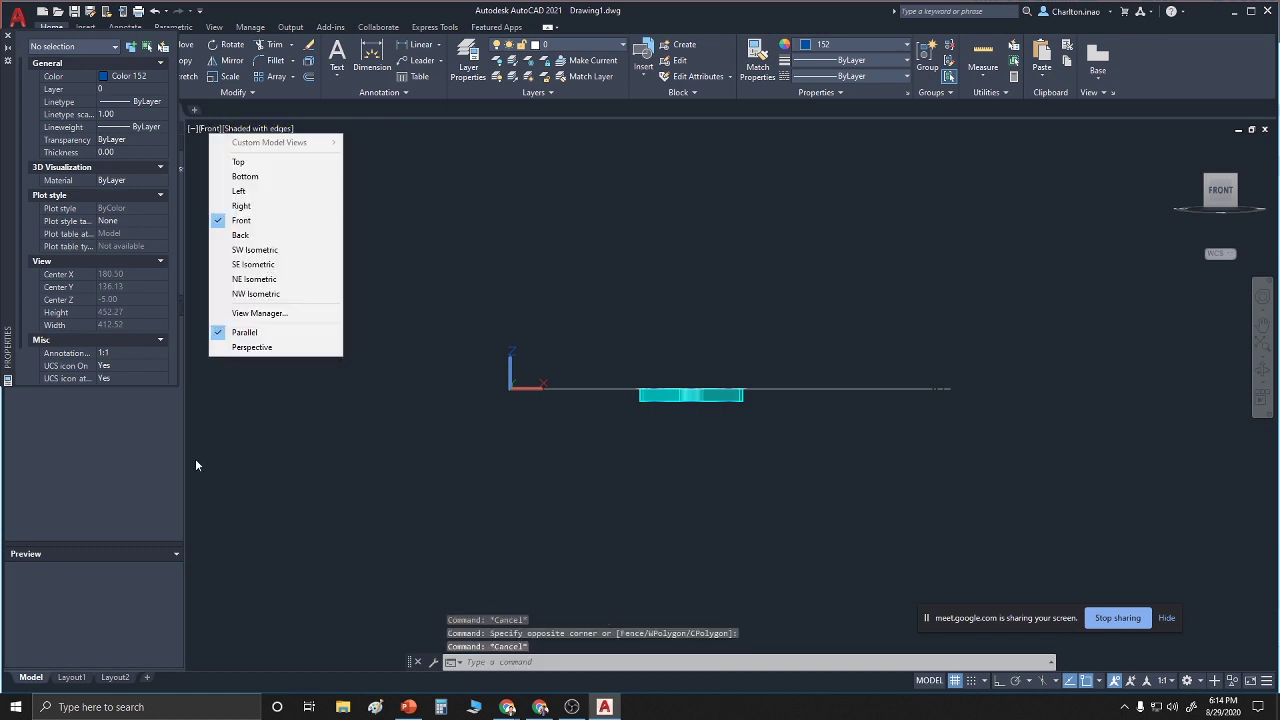
left_click(256, 266)
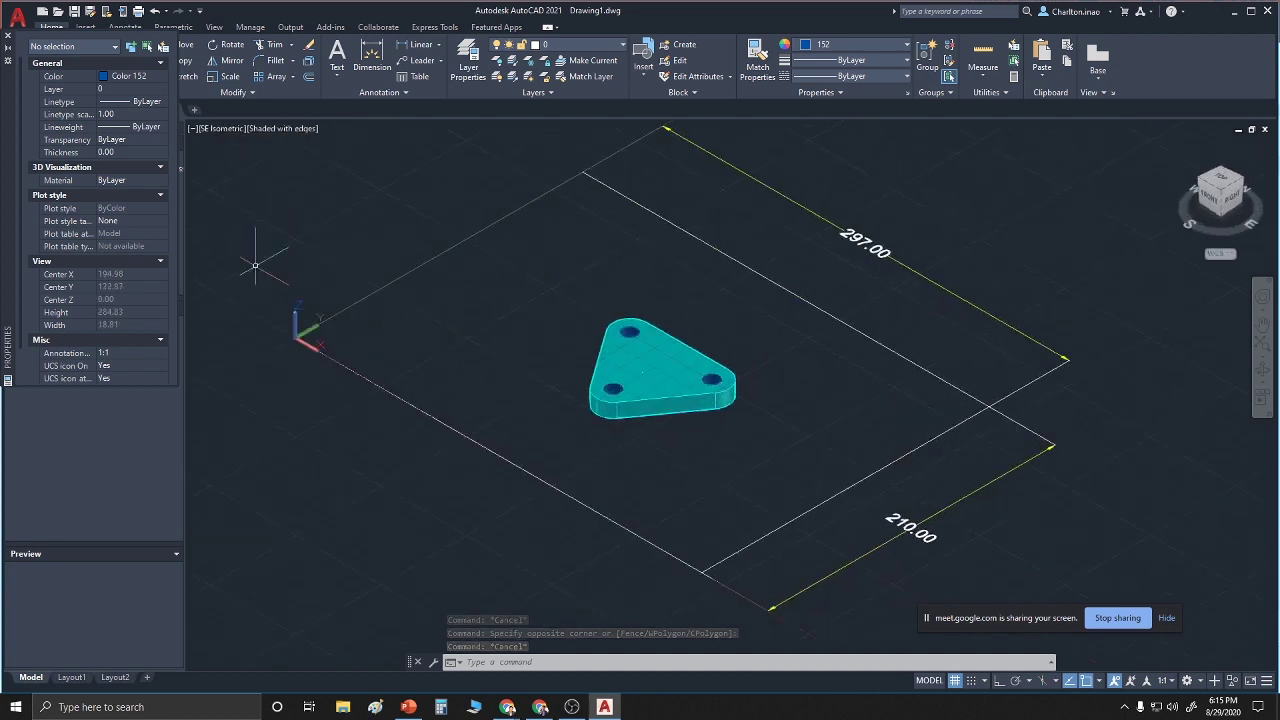
Switch the plate from 2D Wireframe to the Conceptual visual style
scroll(760, 355, "up", 2)
scroll(750, 385, "down", 2)
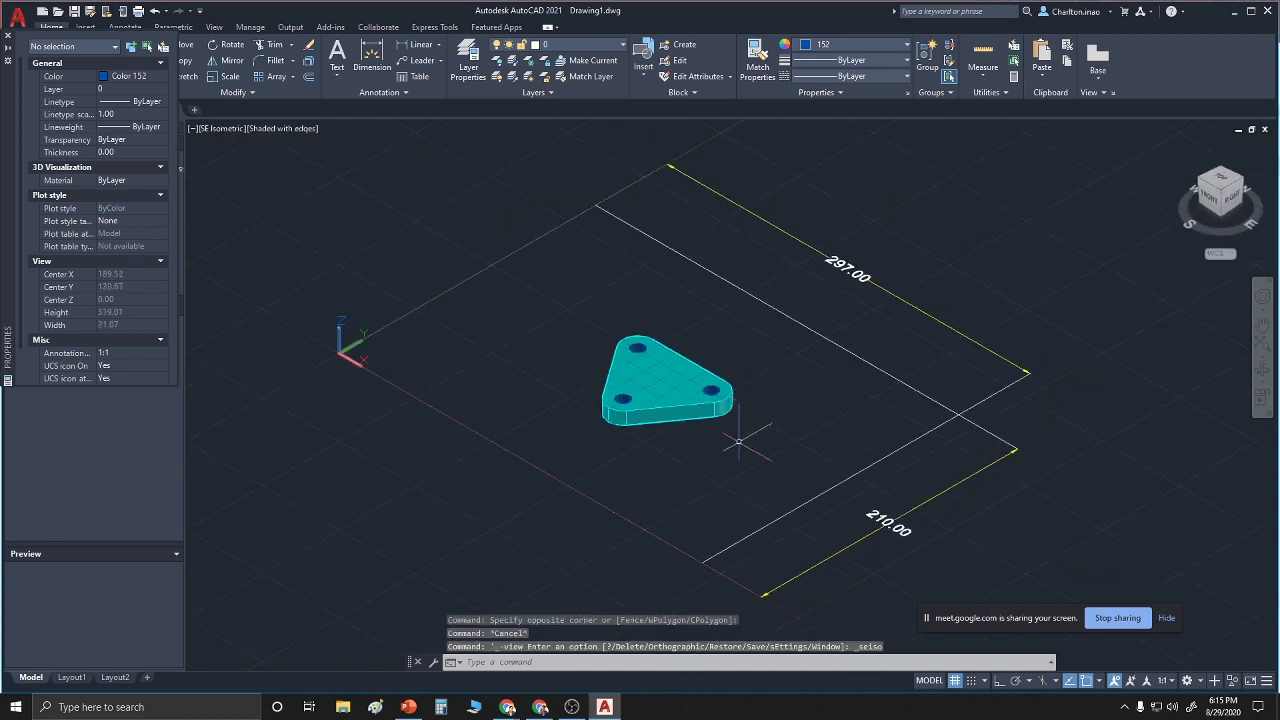
left_click(505, 661)
left_click(302, 129)
left_click(332, 162)
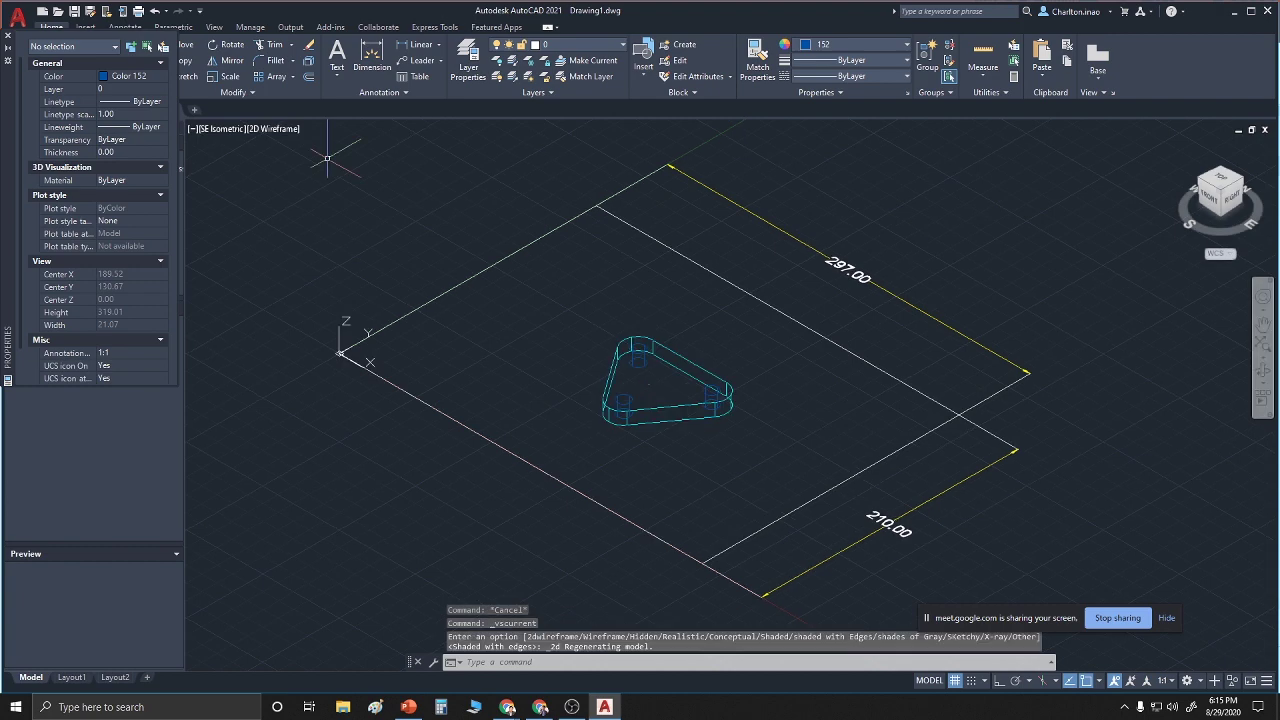
left_click(293, 131)
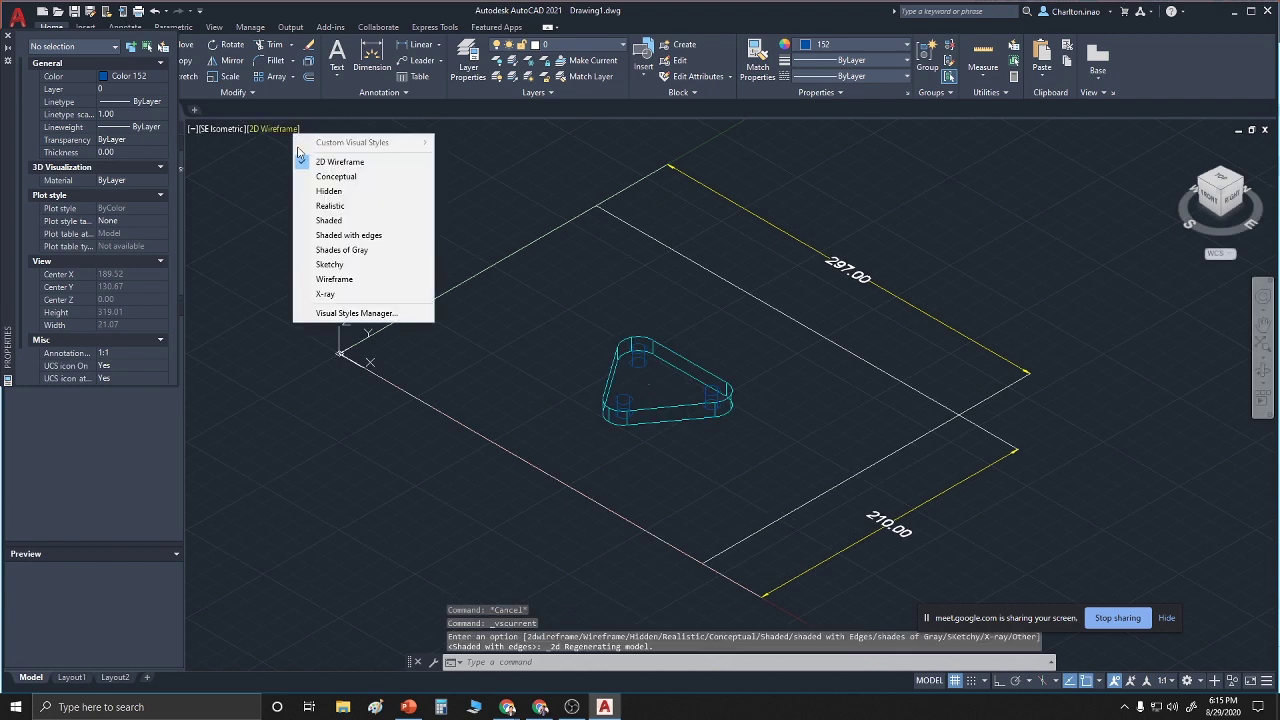
left_click(317, 176)
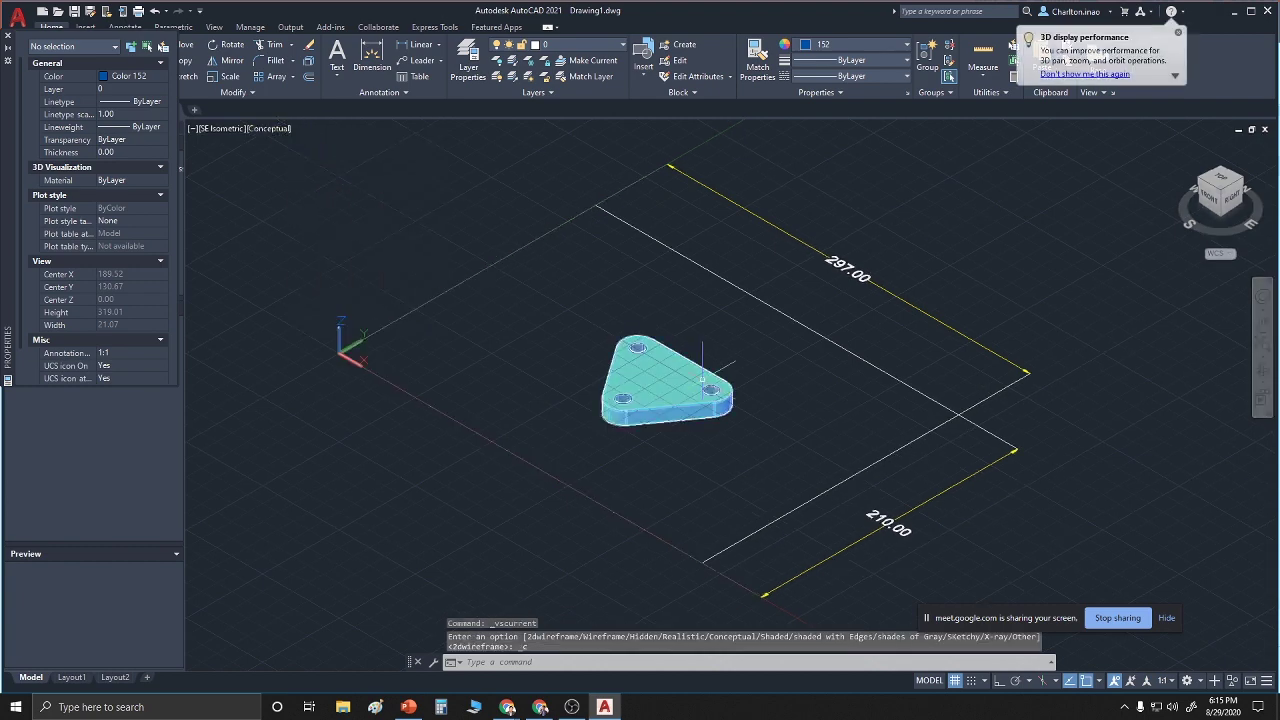
Pan and zoom to recentre the plate, then bring up the PowerPoint Component Breakdown slide
scroll(920, 495, "up", 3)
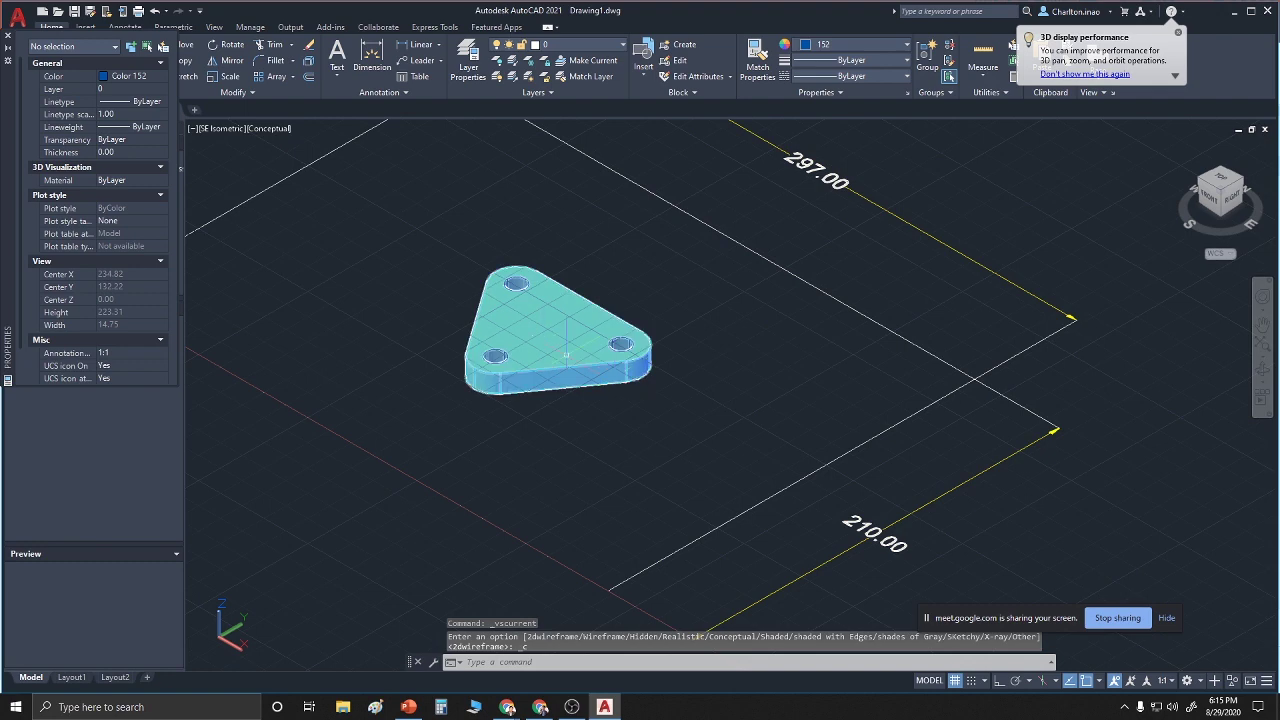
scroll(566, 355, "down", 3)
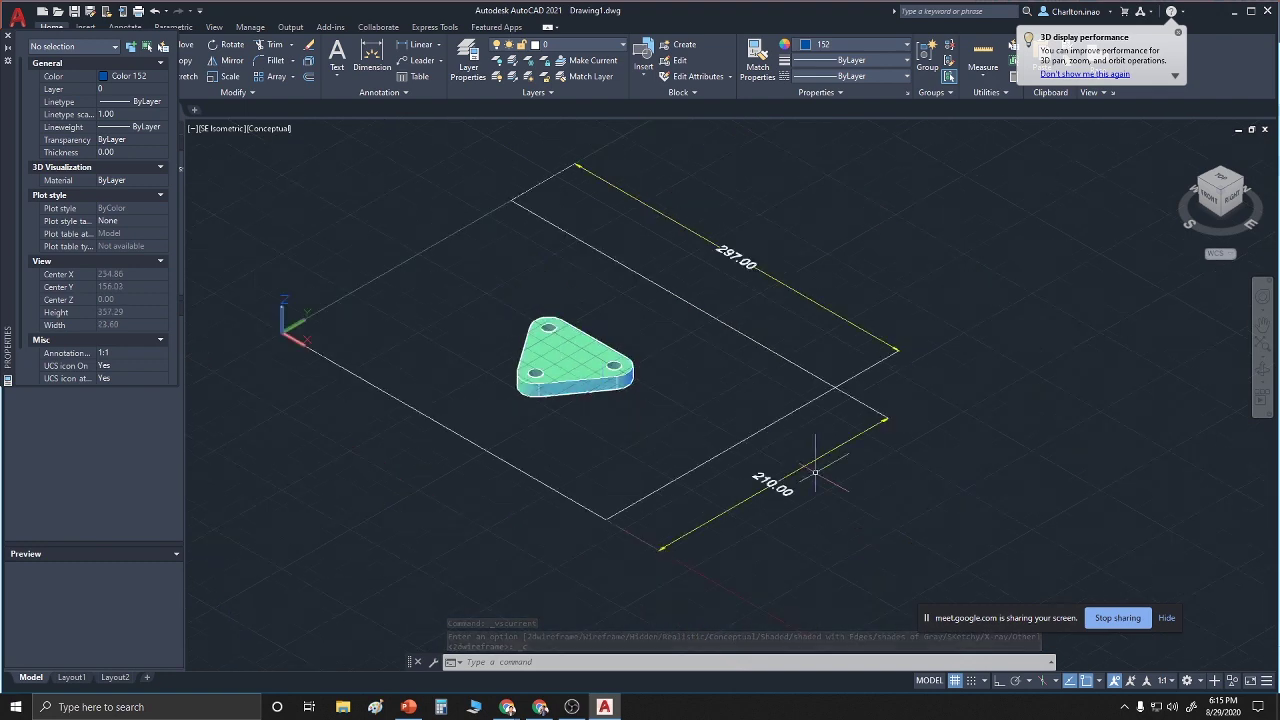
right_click(641, 347)
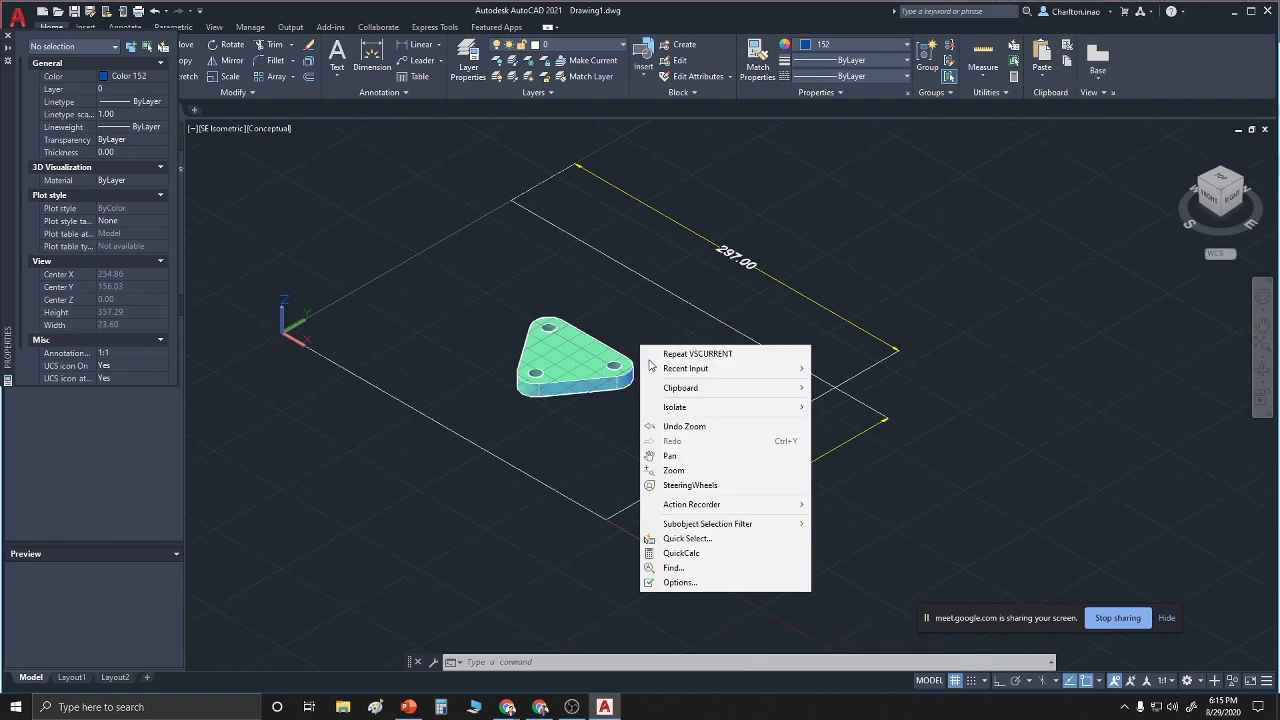
left_click(669, 455)
left_click_drag(705, 402, 762, 443)
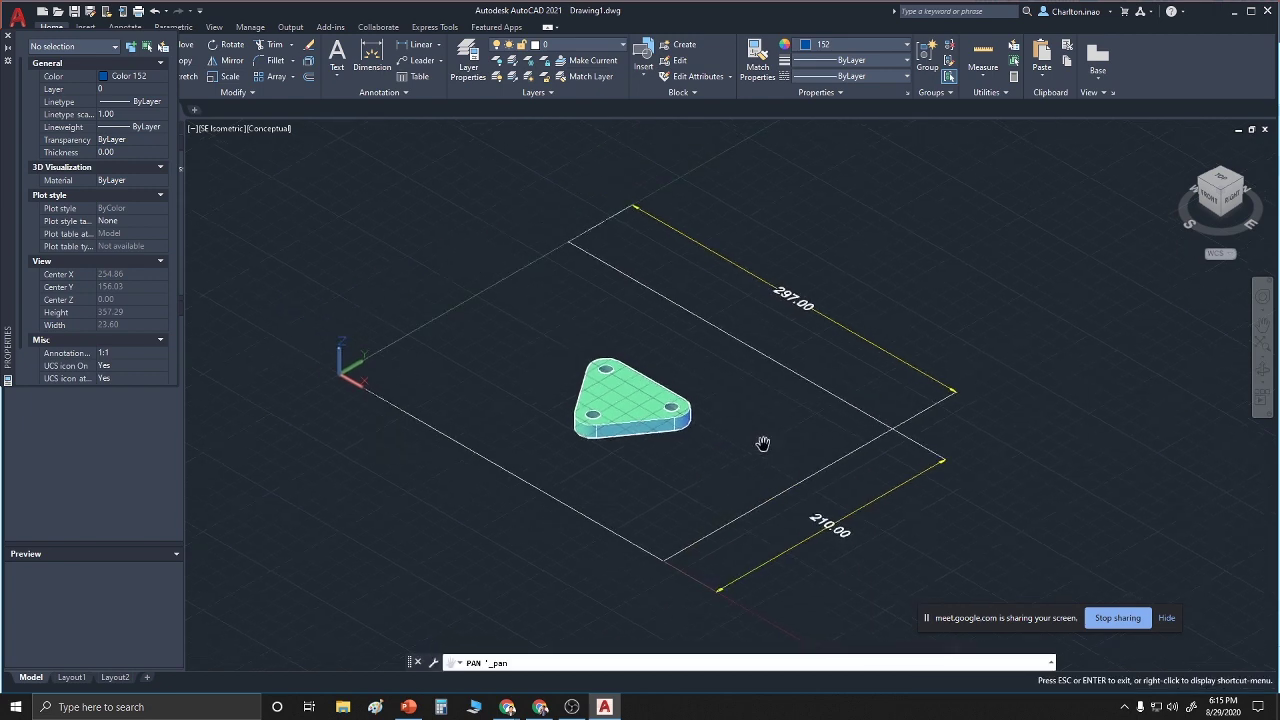
scroll(762, 443, "up", 2)
scroll(714, 417, "up", 2)
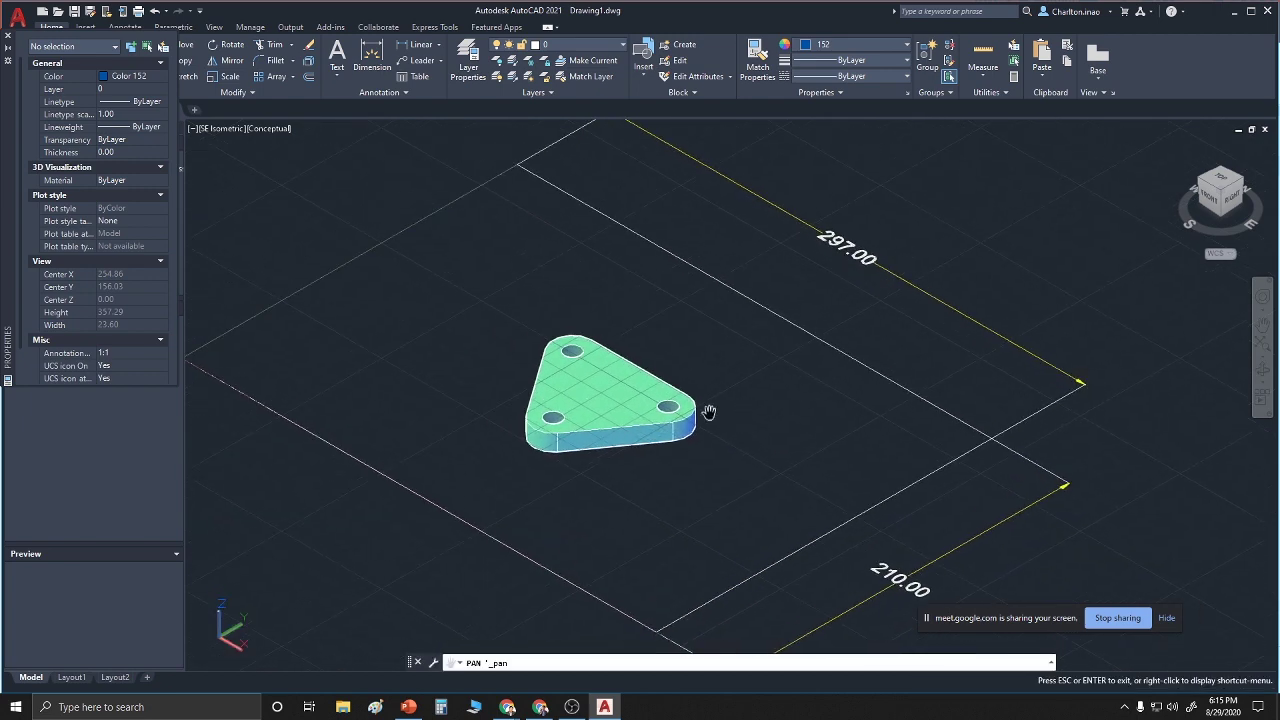
scroll(708, 410, "up", 1)
scroll(634, 415, "up", 1)
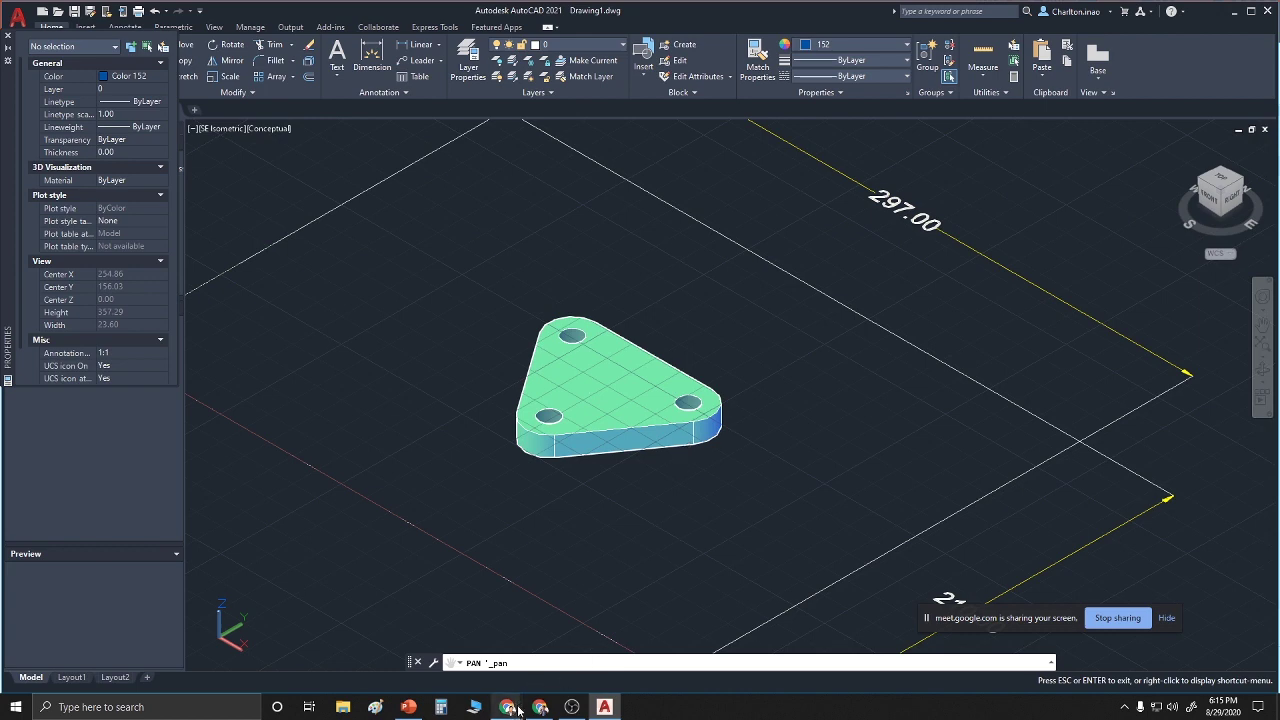
left_click(409, 708)
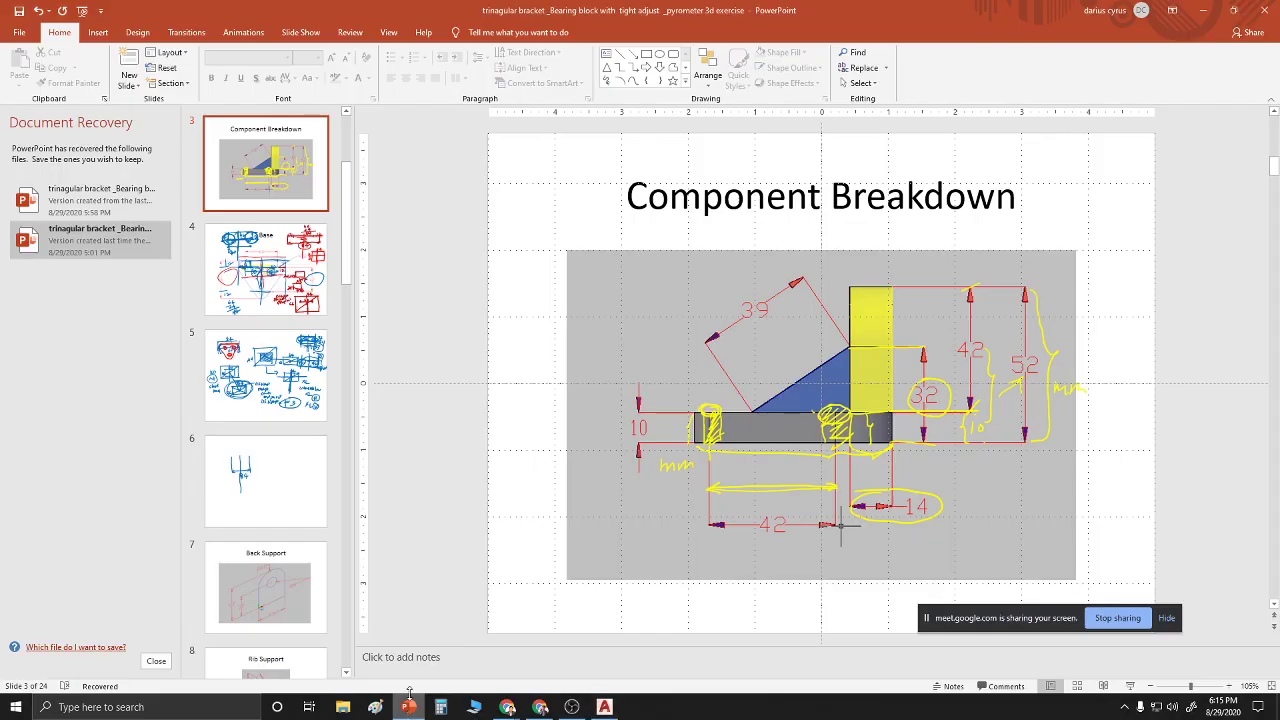
Move from slide 2 to slide 7, Back Support, with its R20, R8, 52, 32, 40 sketch
scroll(288, 400, "up", 4)
left_click(287, 265)
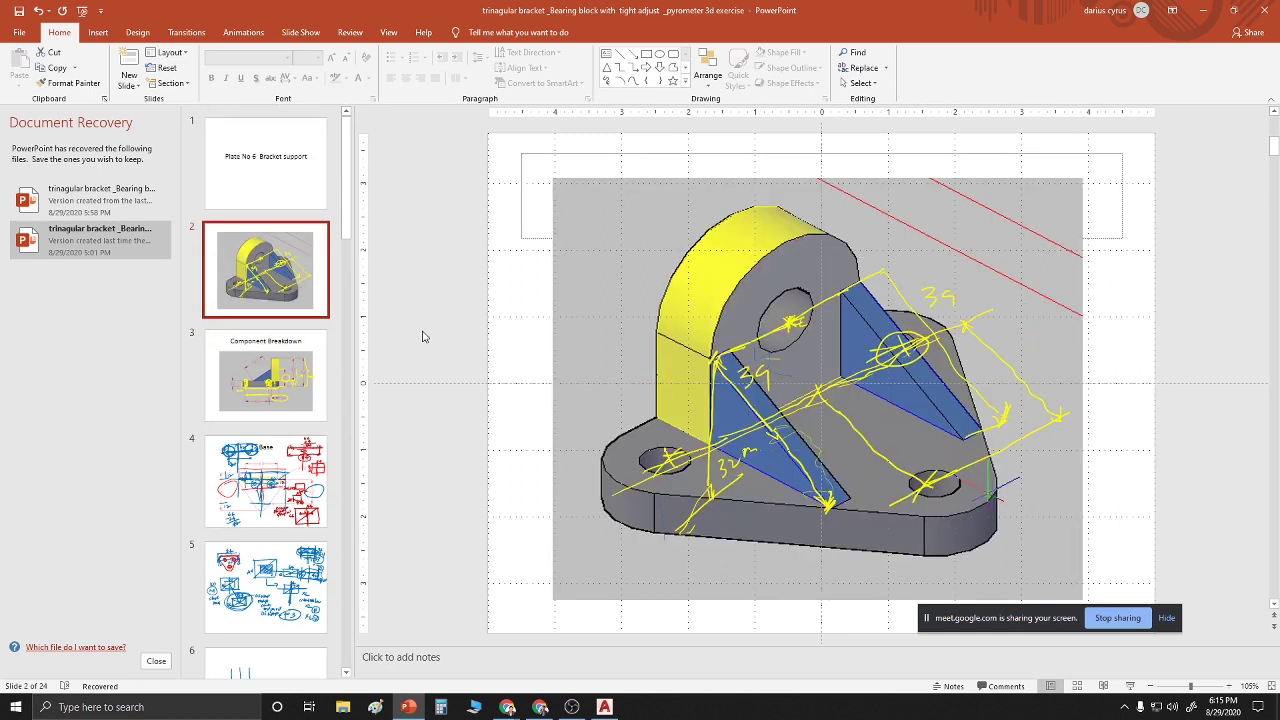
left_click(422, 337)
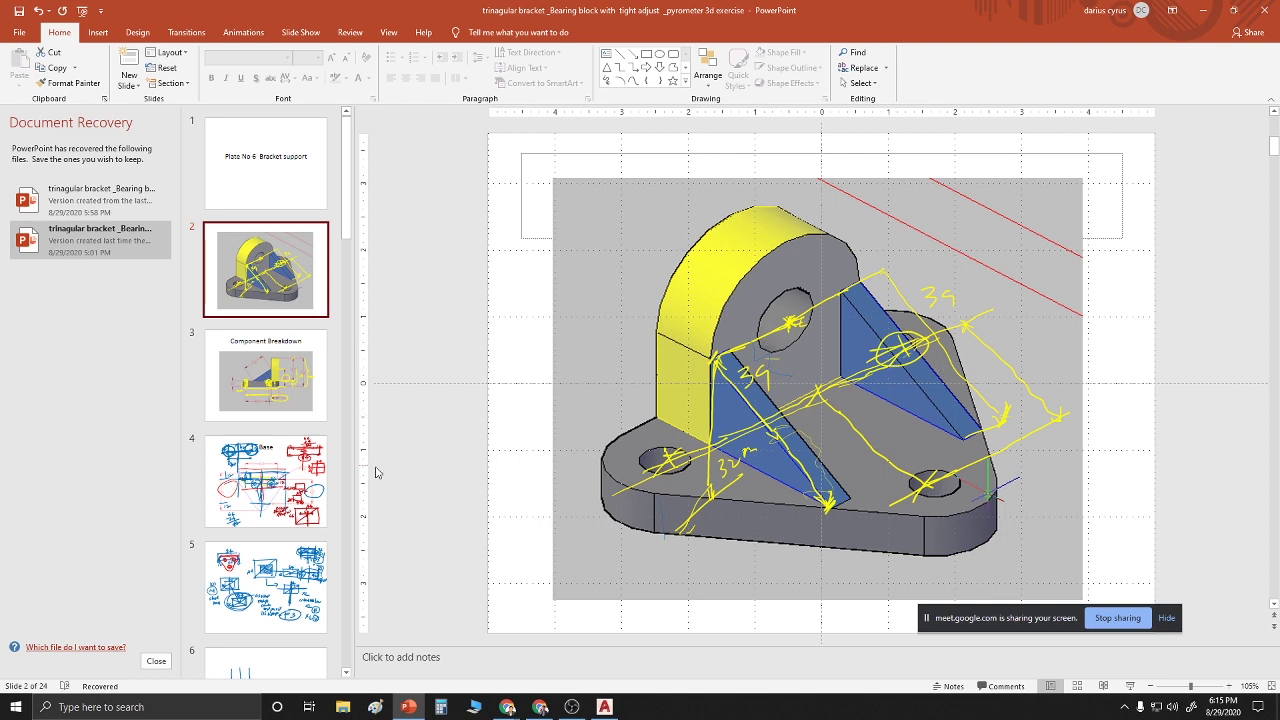
scroll(290, 499, "down", 5)
left_click(281, 497)
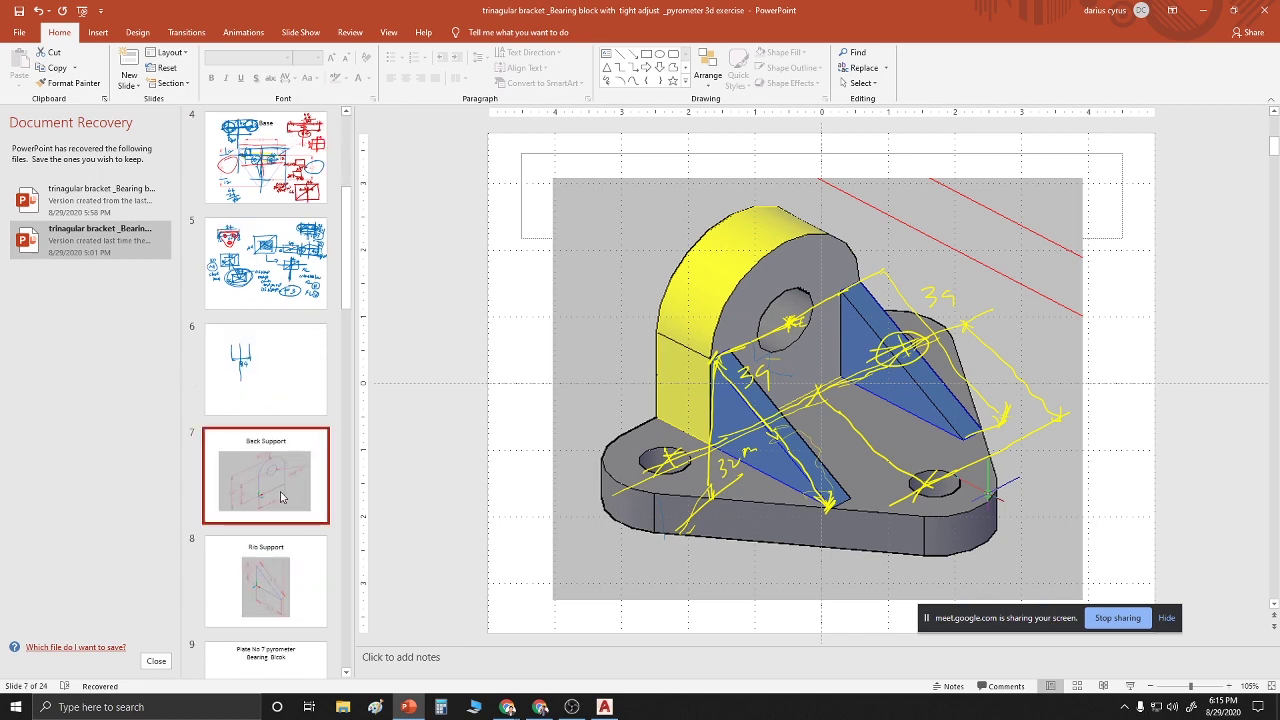
Start the slide show and ink a 32-high rectangle beside the part drawing
left_click(1130, 686)
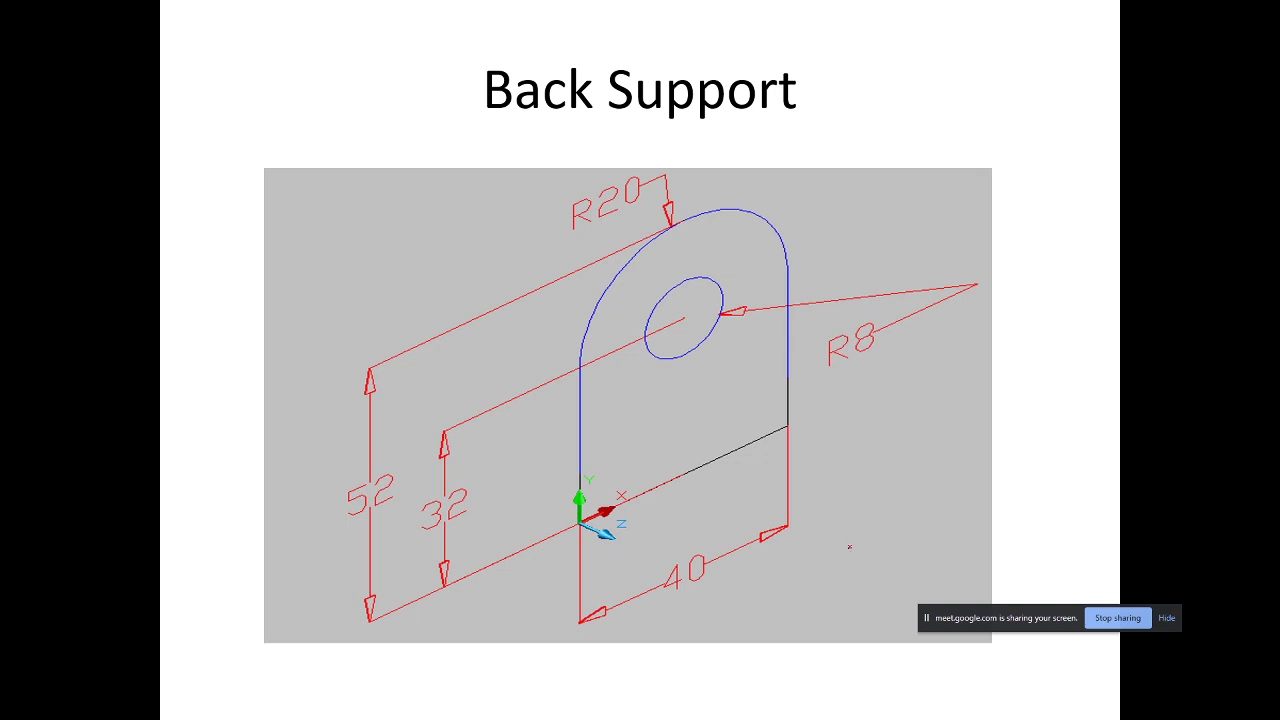
left_click_drag(849, 554, 917, 556)
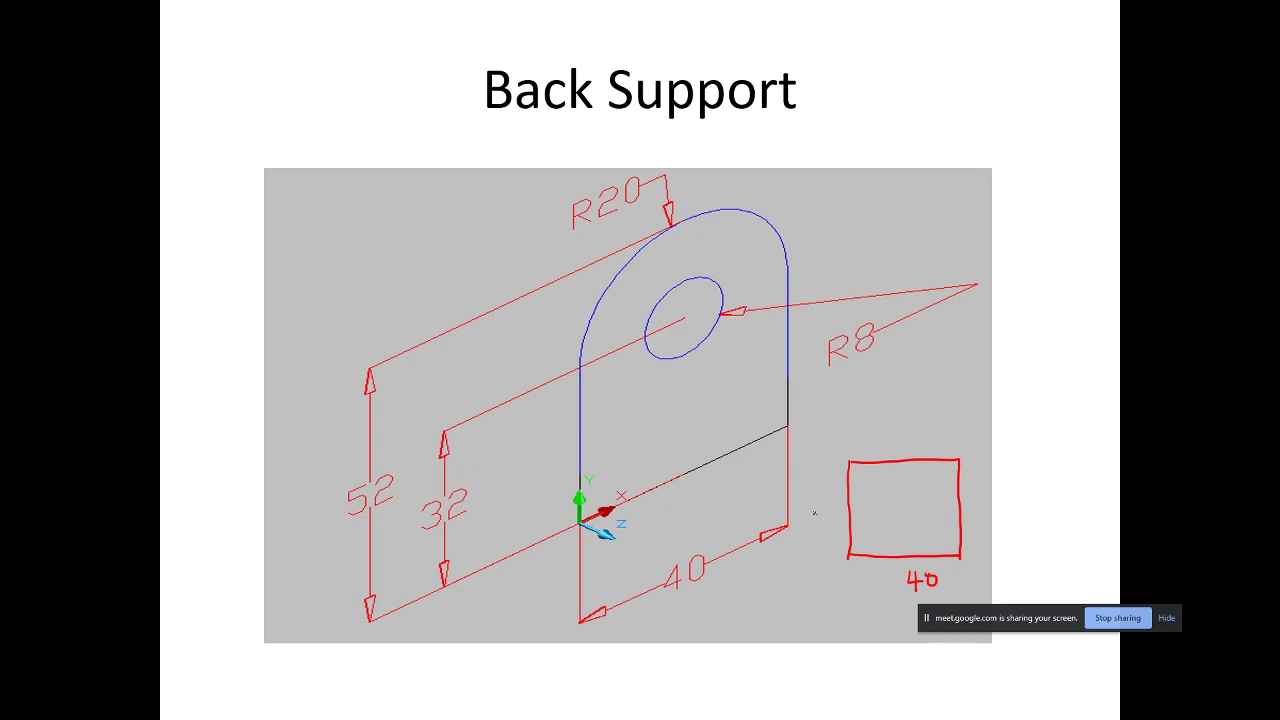
mouse_move(814, 513)
left_mouse_down()
mouse_move(815, 527)
mouse_move(841, 530)
left_mouse_up()
Ink a centreline, mark the top-edge midpoint as 'X-intersection', and add a star mark
left_click_drag(905, 479, 910, 558)
mouse_move(905, 453)
left_mouse_down()
mouse_move(898, 466)
mouse_move(915, 467)
mouse_move(899, 466)
left_mouse_up()
left_click_drag(905, 460, 905, 518)
mouse_move(936, 435)
left_mouse_down()
mouse_move(950, 450)
mouse_move(935, 451)
mouse_move(1014, 421)
mouse_move(1085, 430)
left_mouse_up()
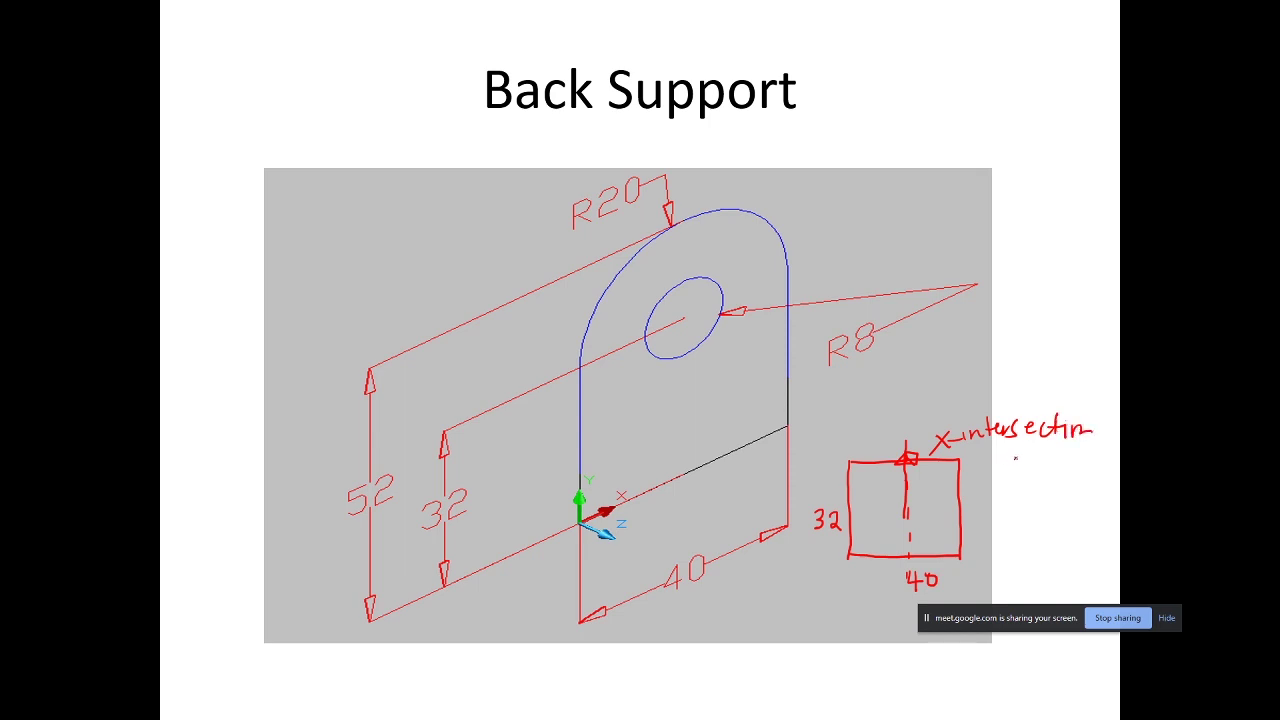
mouse_move(1016, 457)
left_mouse_down()
mouse_move(1016, 491)
mouse_move(1040, 470)
mouse_move(1028, 462)
mouse_move(1018, 477)
left_mouse_up()
left_click_drag(1018, 468, 1007, 462)
Change the slide-show pen colour to Orange ink
right_click(908, 457)
left_click(874, 503)
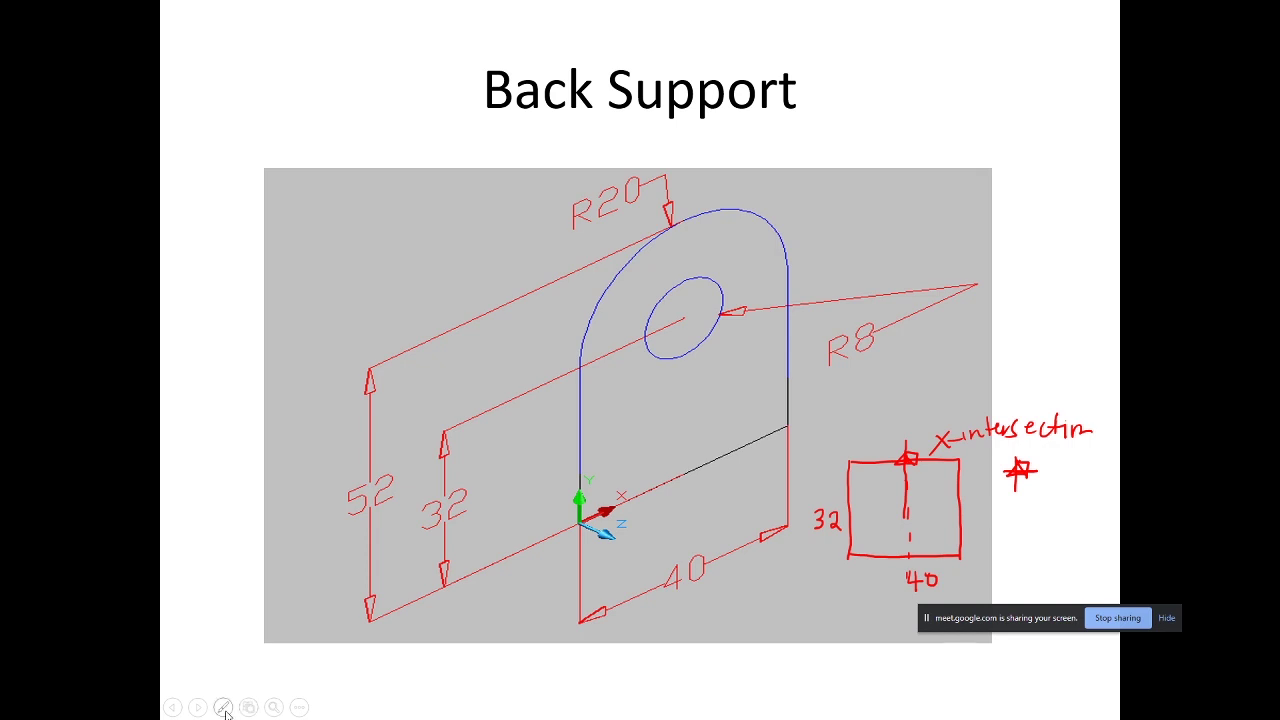
left_click(224, 708)
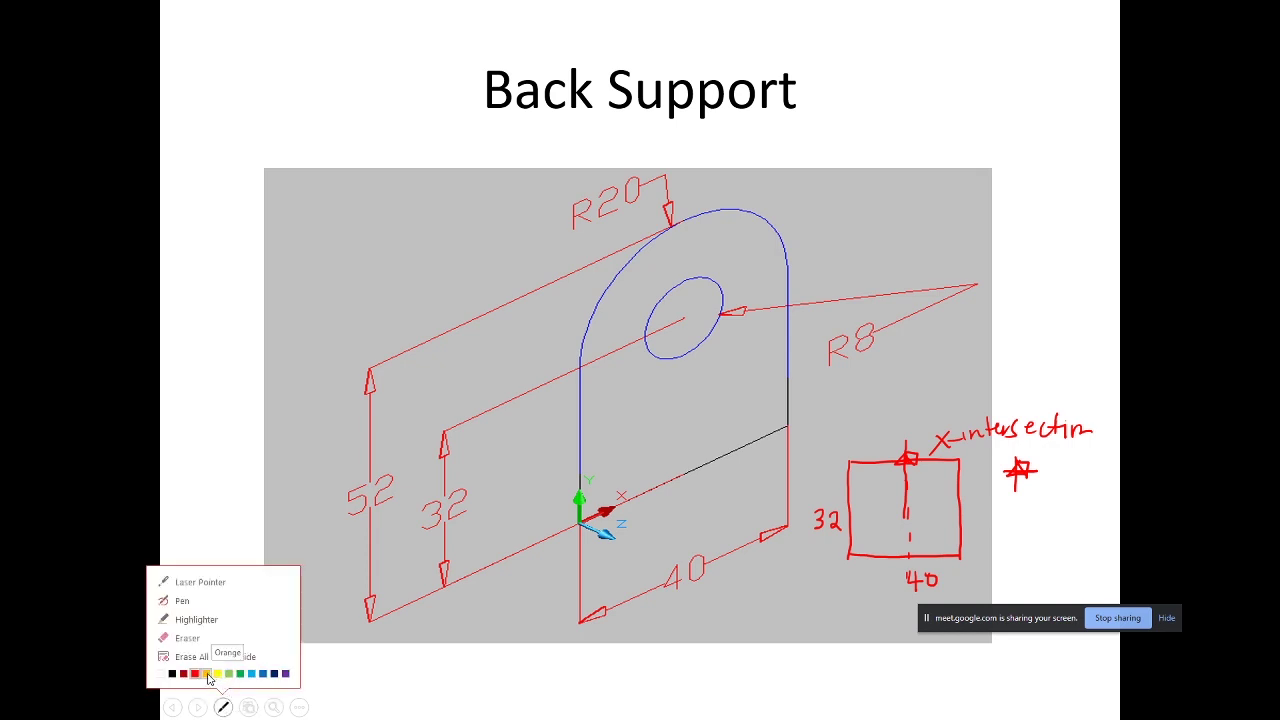
left_click(205, 673)
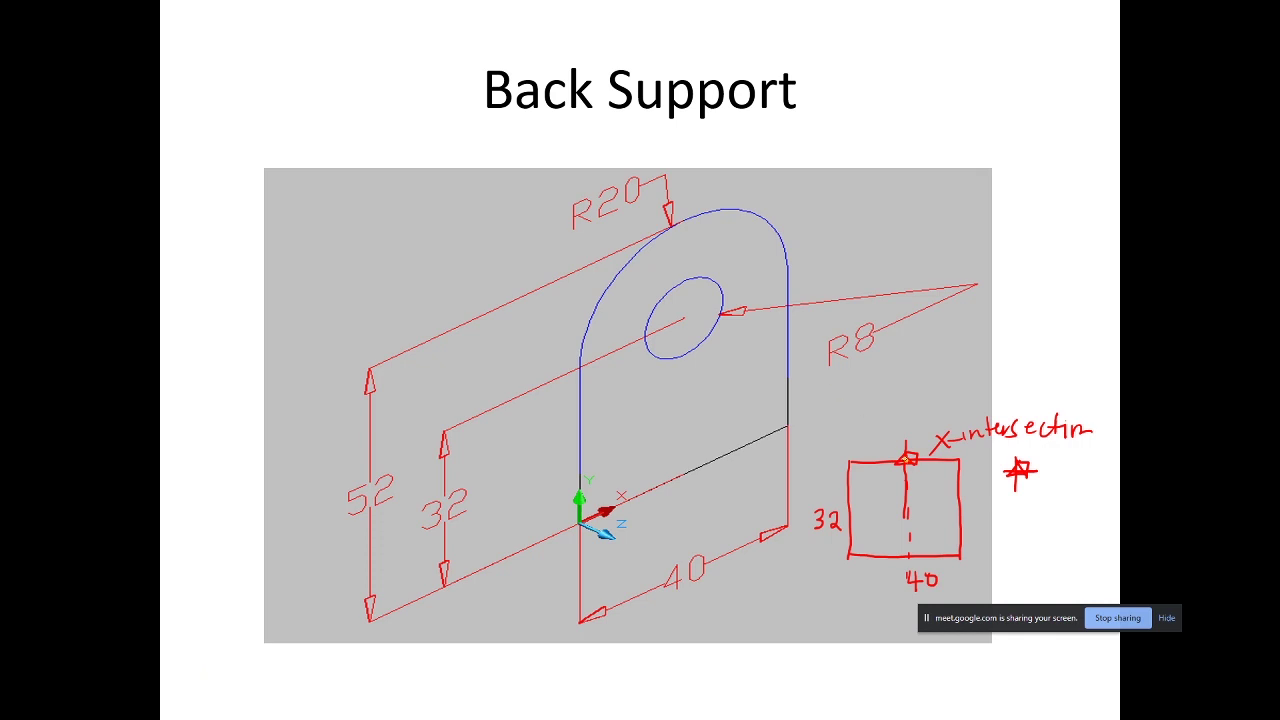
right_click(906, 458)
key("Escape")
right_click(906, 460)
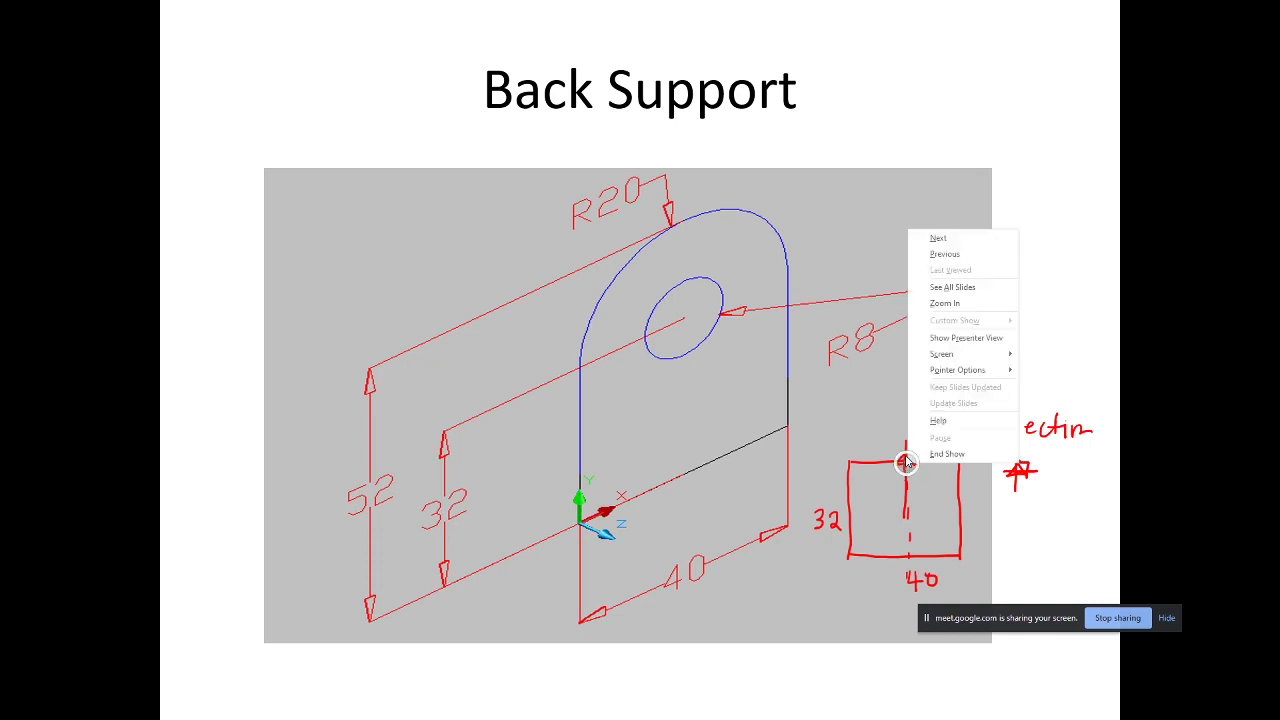
left_click(873, 453)
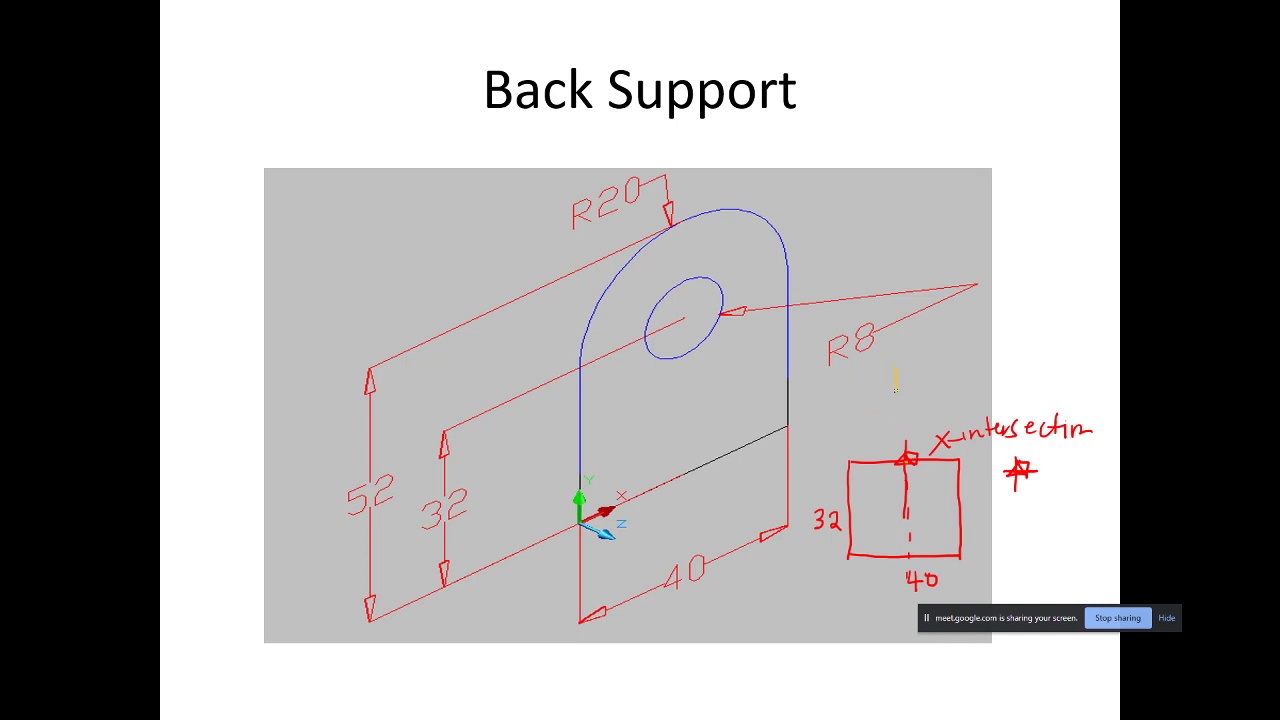
Ink the orange R=20 radius, then switch to blue ink and label the R8 hole
left_click_drag(947, 359, 965, 366)
mouse_move(850, 462)
left_mouse_down()
mouse_move(915, 461)
mouse_move(882, 470)
left_mouse_up()
left_click(229, 710)
left_click(252, 678)
mouse_move(908, 460)
left_mouse_down()
mouse_move(908, 434)
mouse_move(866, 452)
left_mouse_up()
left_click_drag(880, 430, 875, 445)
Write the note 'C=circle R=8mm' to the right of the sketch
mouse_move(1034, 357)
left_mouse_down()
mouse_move(1042, 378)
mouse_move(1054, 359)
left_mouse_up()
left_click_drag(1042, 367, 1074, 368)
mouse_move(1078, 370)
left_mouse_down()
mouse_move(1090, 358)
mouse_move(1102, 370)
left_mouse_up()
mouse_move(1104, 344)
left_mouse_down()
mouse_move(1103, 368)
mouse_move(1115, 368)
left_mouse_up()
left_click_drag(1023, 384, 1022, 410)
mouse_move(1022, 384)
left_mouse_down()
mouse_move(1047, 406)
mouse_move(1056, 397)
left_mouse_up()
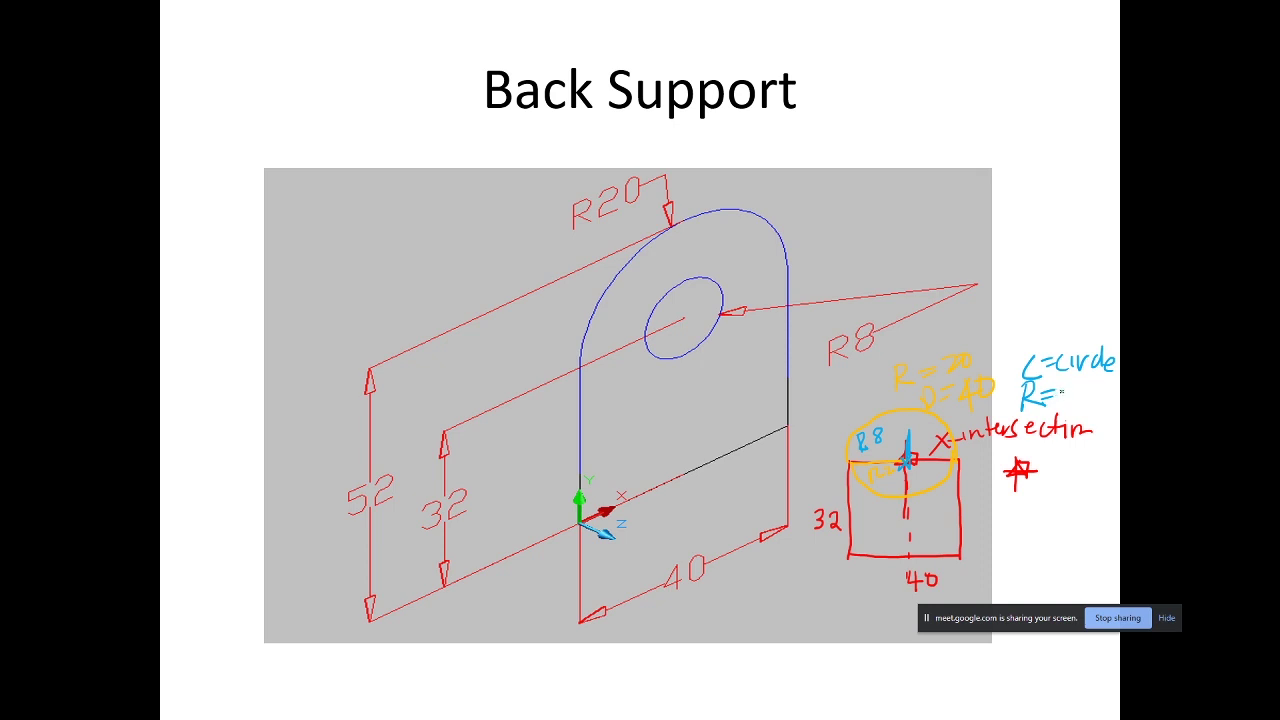
left_click_drag(1076, 388, 1111, 398)
Circle the 8mm hole at the intersection and hatch the rectangle area to trim
mouse_move(906, 443)
left_mouse_down()
mouse_move(893, 466)
mouse_move(922, 458)
mouse_move(910, 444)
left_mouse_up()
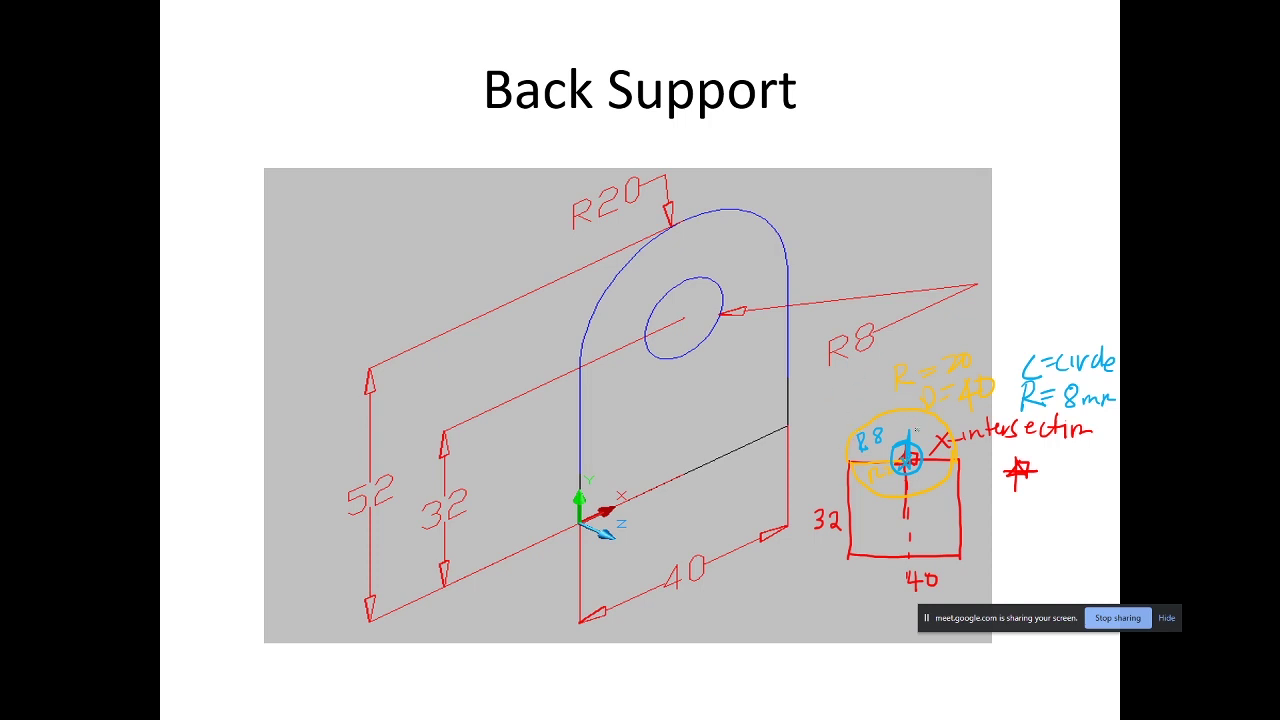
left_click_drag(853, 462, 948, 459)
mouse_move(884, 498)
left_mouse_down()
mouse_move(872, 534)
mouse_move(890, 494)
mouse_move(936, 513)
mouse_move(1012, 508)
mouse_move(1068, 566)
left_mouse_up()
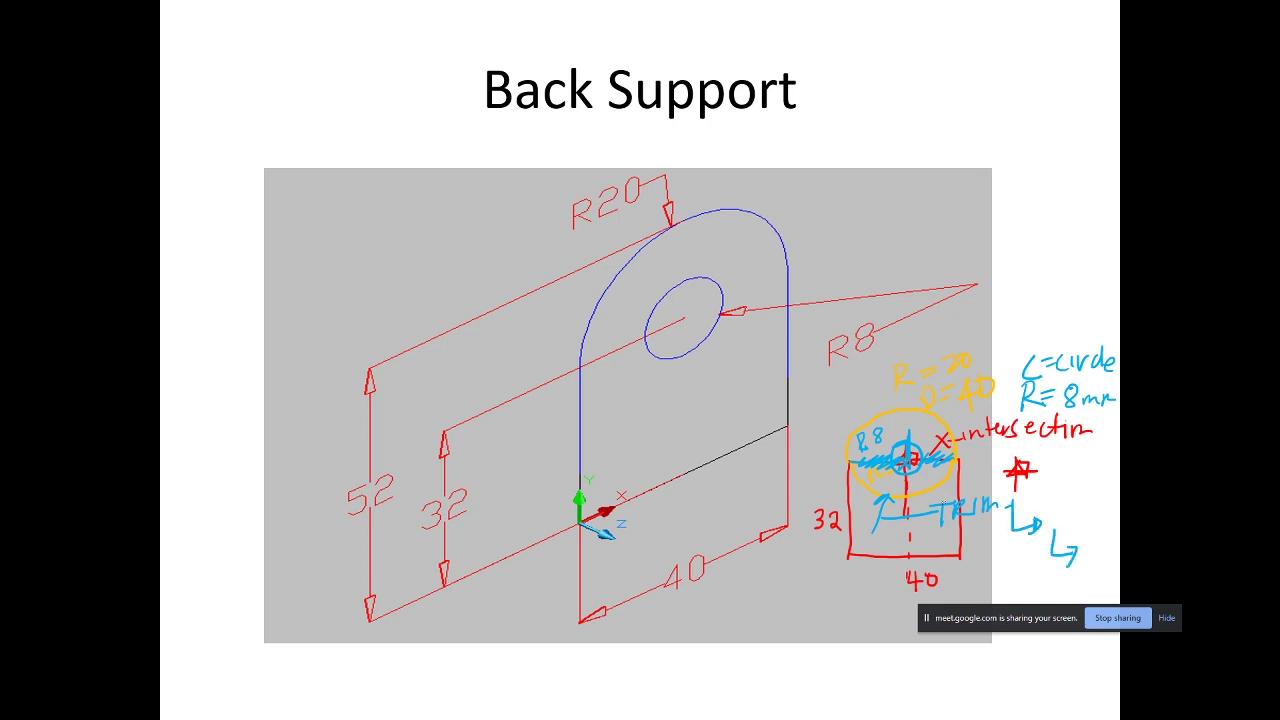
Finish the trim hatching and write 'UNI = (Join)' with a line linking it to the outline
mouse_move(923, 489)
left_mouse_down()
mouse_move(932, 500)
mouse_move(946, 464)
mouse_move(905, 500)
mouse_move(870, 482)
left_mouse_up()
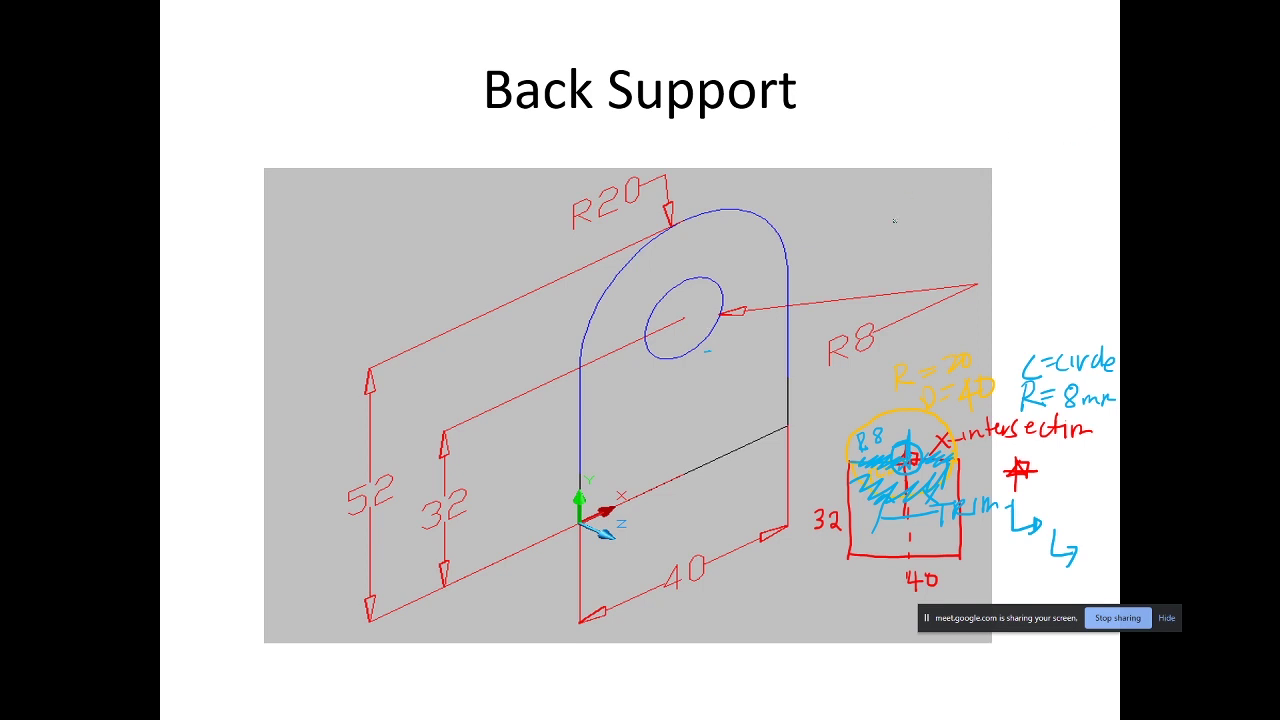
mouse_move(912, 209)
left_mouse_down()
mouse_move(917, 234)
mouse_move(927, 205)
mouse_move(935, 224)
mouse_move(951, 204)
mouse_move(958, 228)
mouse_move(1000, 222)
left_mouse_up()
mouse_move(975, 234)
left_mouse_down()
mouse_move(967, 266)
mouse_move(1012, 241)
mouse_move(1047, 259)
left_mouse_up()
left_click_drag(1055, 229, 1056, 274)
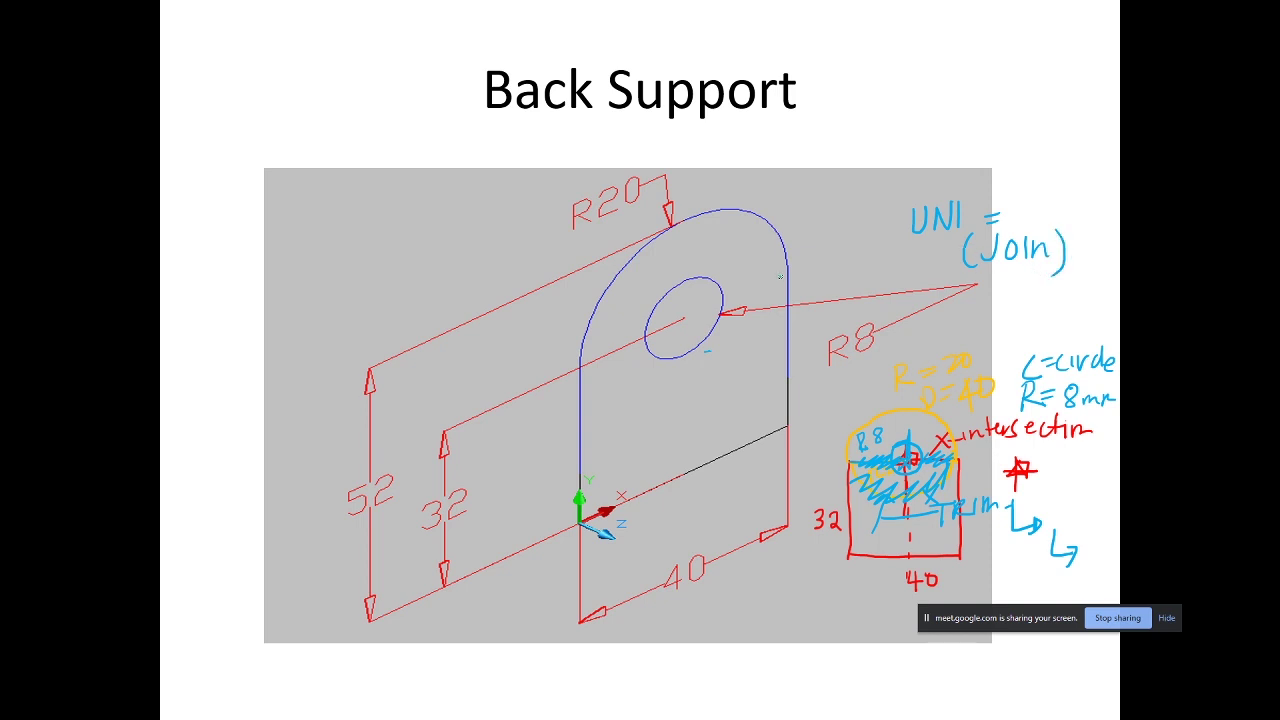
mouse_move(958, 252)
left_mouse_down()
mouse_move(786, 300)
mouse_move(783, 272)
left_mouse_up()
Trace the Back Support outline's rounded top and edges, then end the slide show
mouse_move(767, 222)
left_mouse_down()
mouse_move(749, 231)
mouse_move(720, 216)
left_mouse_up()
left_click_drag(642, 243, 633, 269)
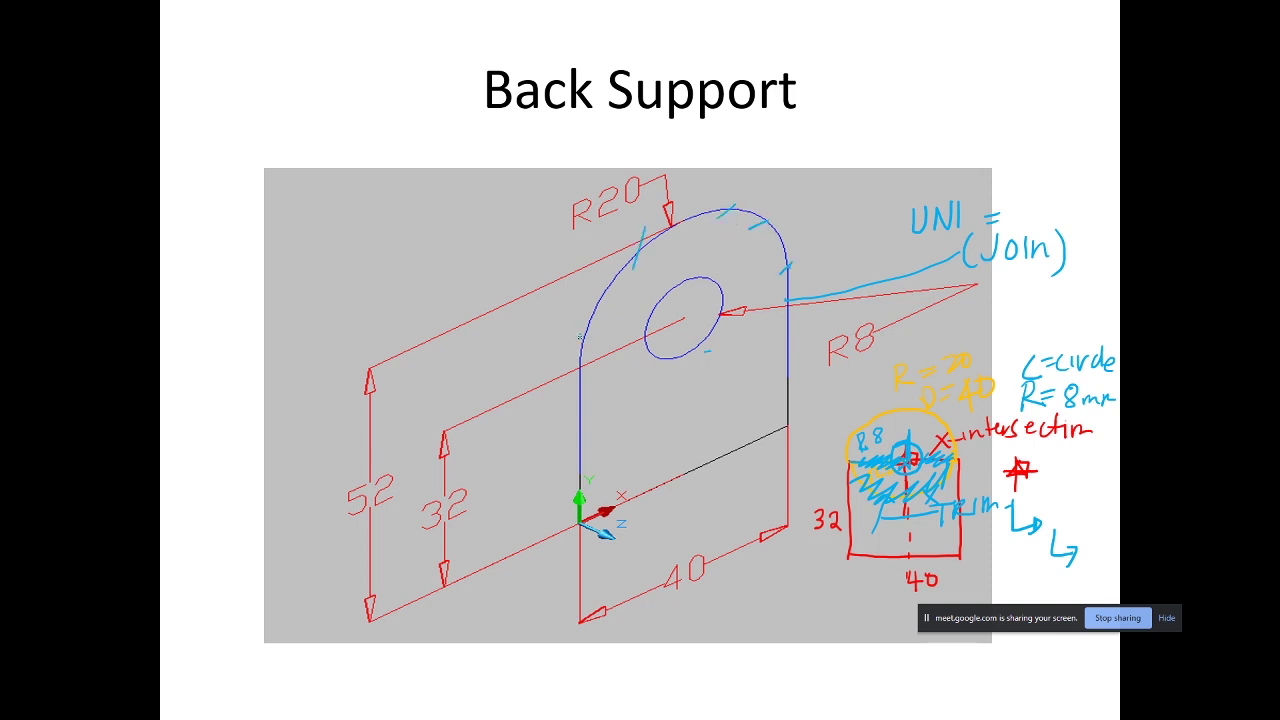
mouse_move(580, 338)
left_mouse_down()
mouse_move(590, 295)
mouse_move(658, 228)
mouse_move(718, 213)
mouse_move(764, 236)
left_mouse_up()
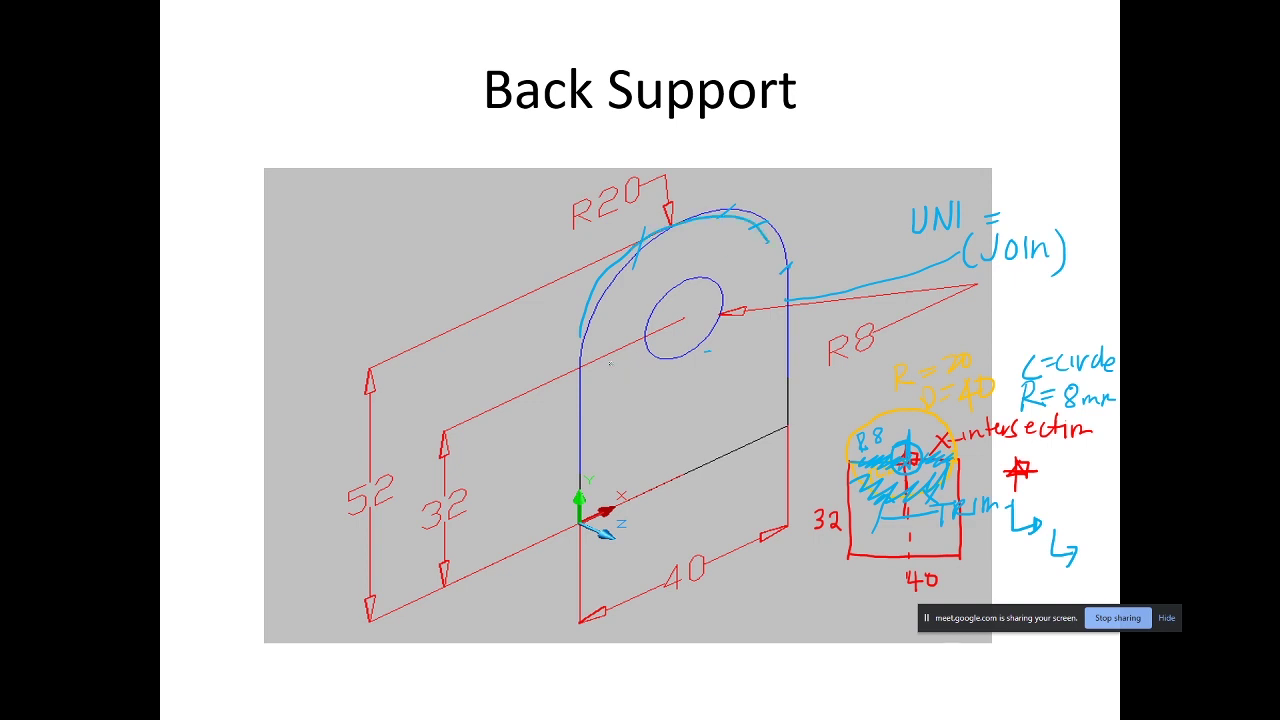
left_click_drag(583, 355, 590, 522)
left_click_drag(779, 282, 785, 426)
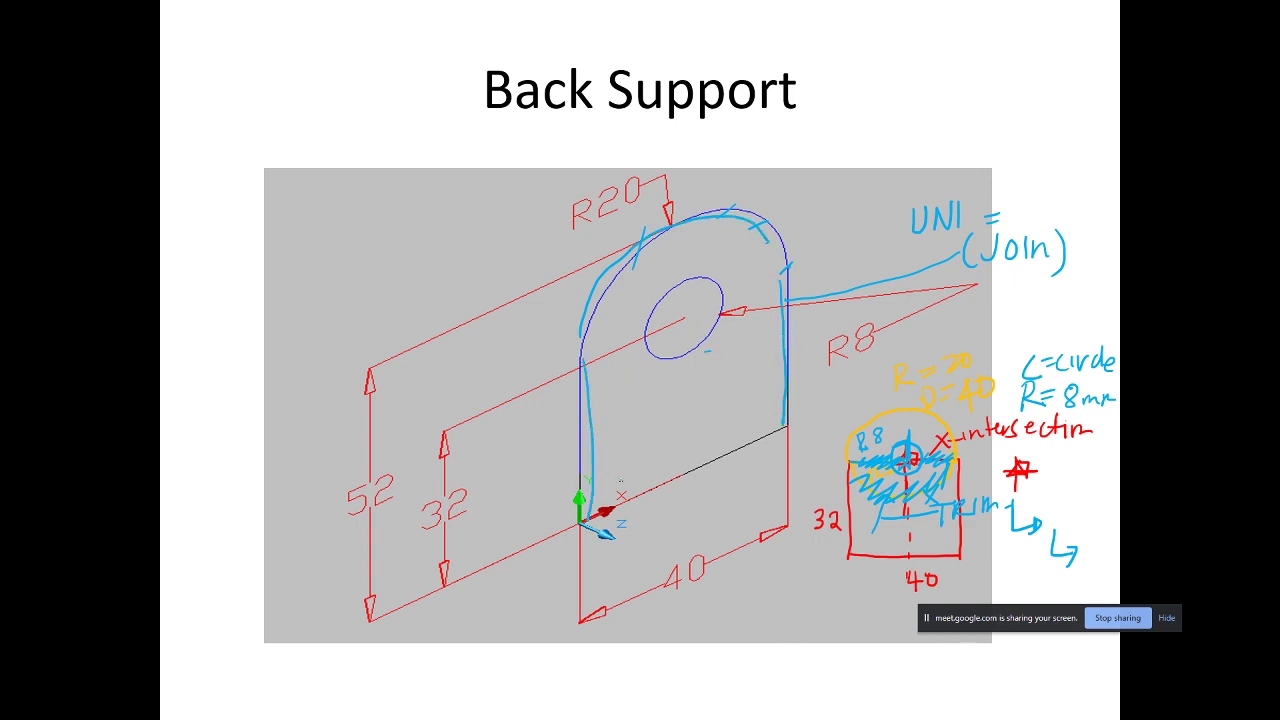
left_click_drag(588, 510, 784, 424)
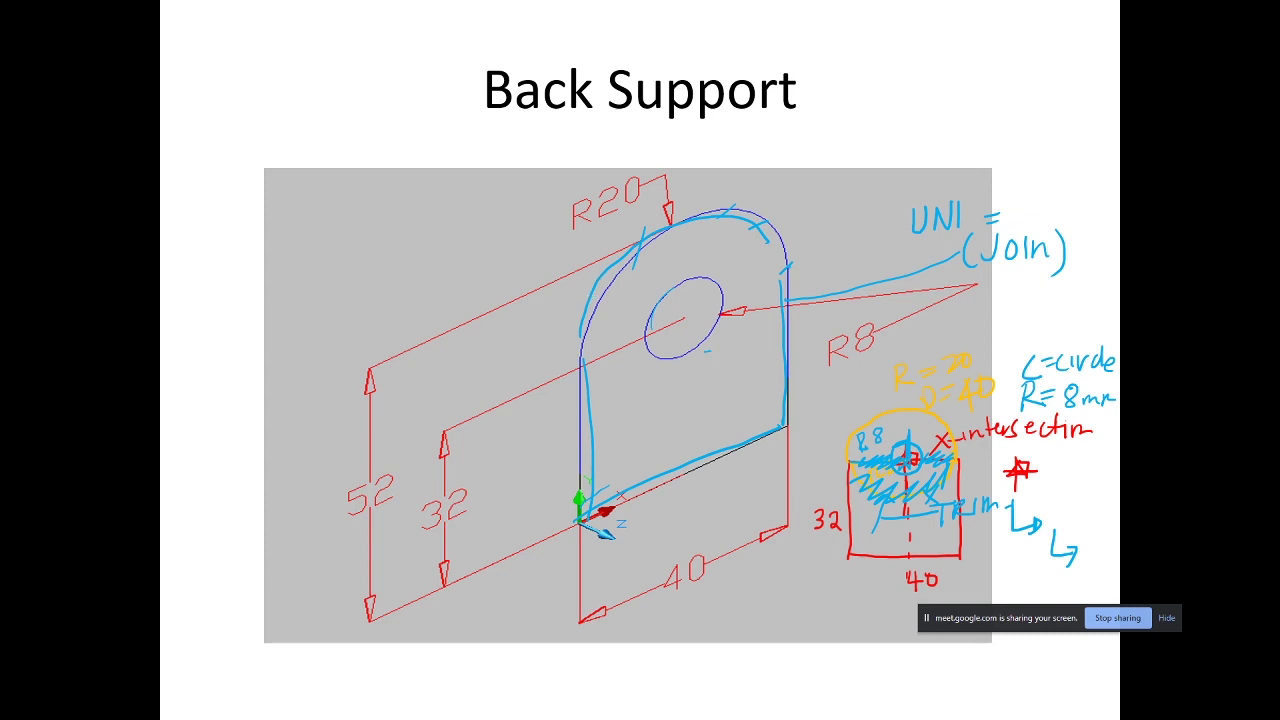
key("Escape")
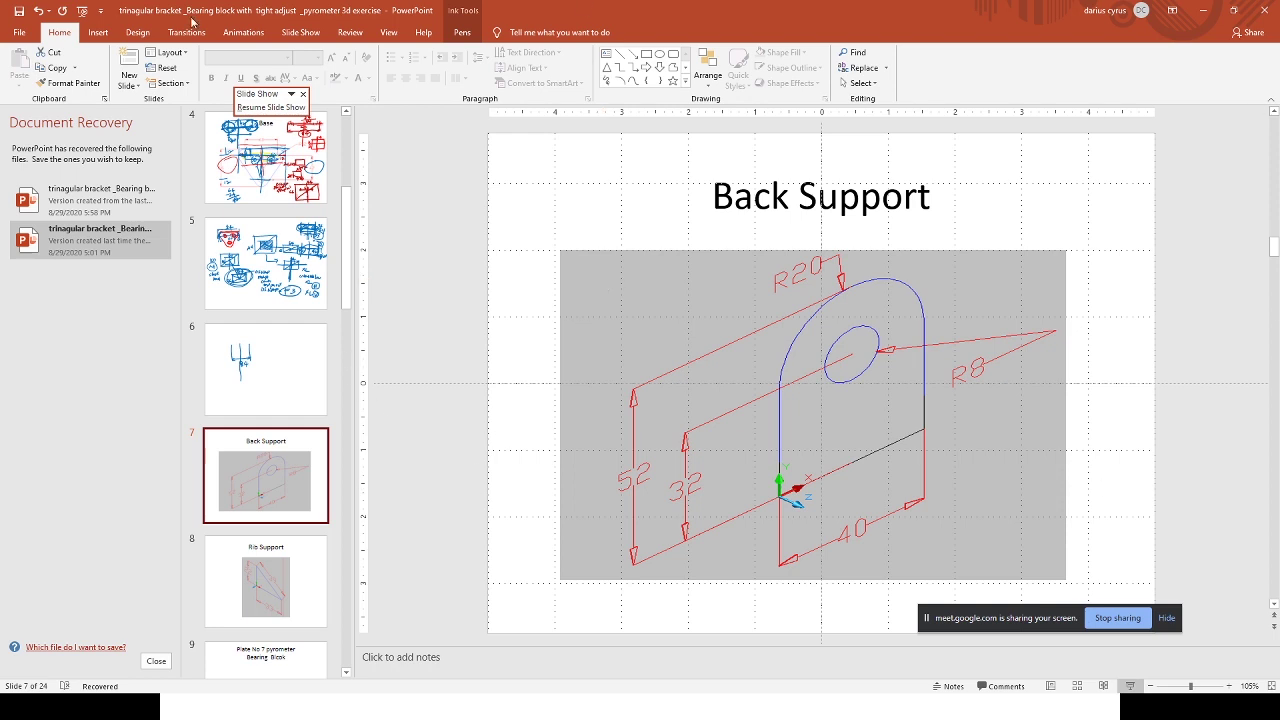
Select slide 7 Back Support and resume presenting it with its ink notes
scroll(286, 156, "up", 5)
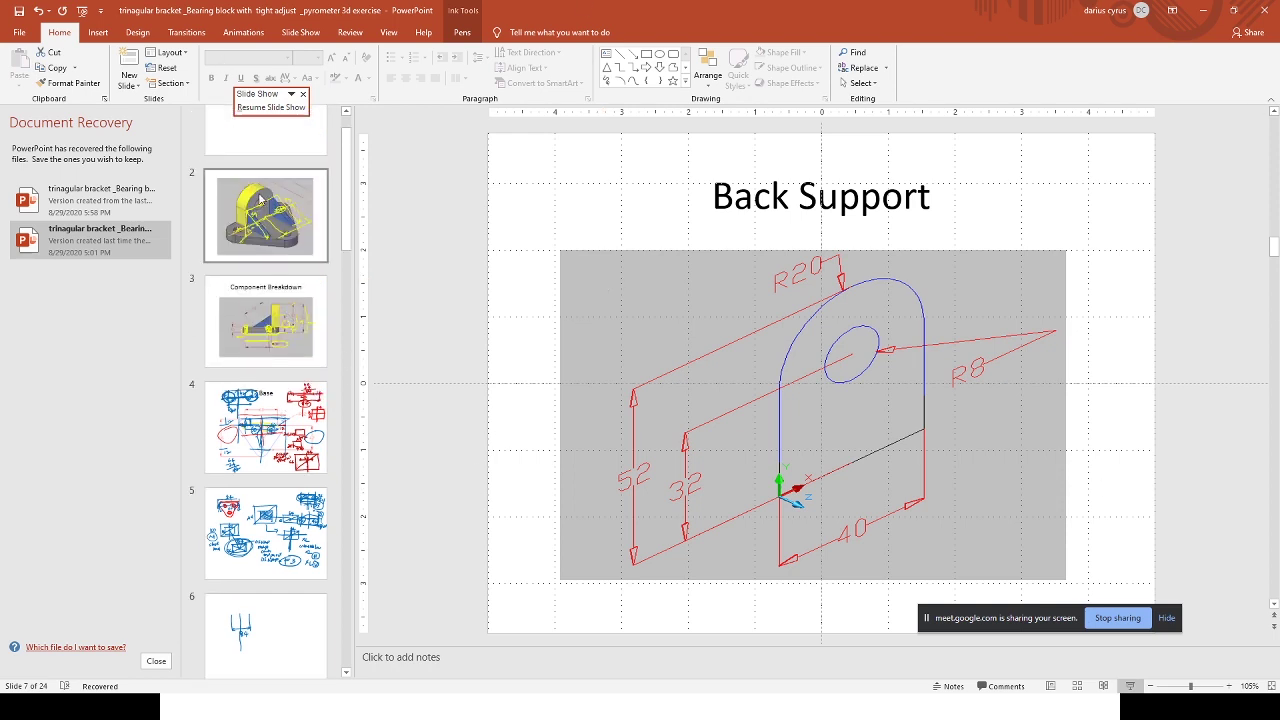
scroll(227, 395, "down", 5)
scroll(228, 398, "down", 1)
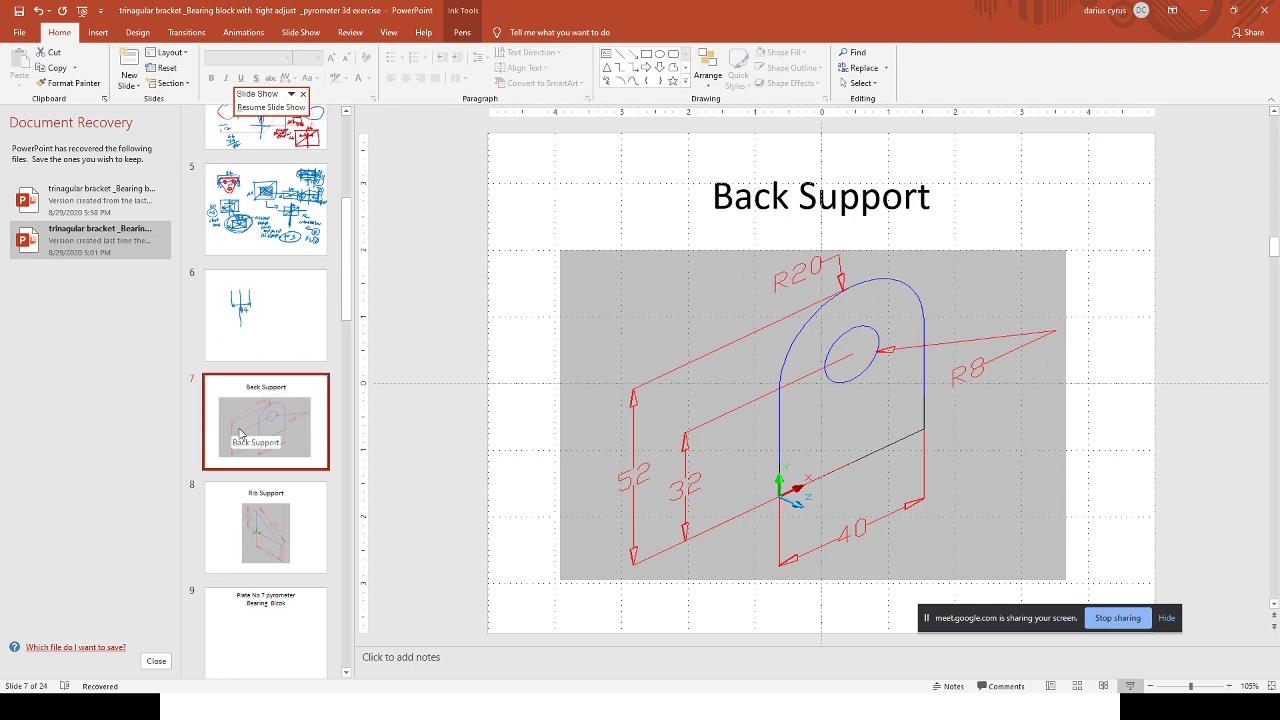
left_click(242, 410)
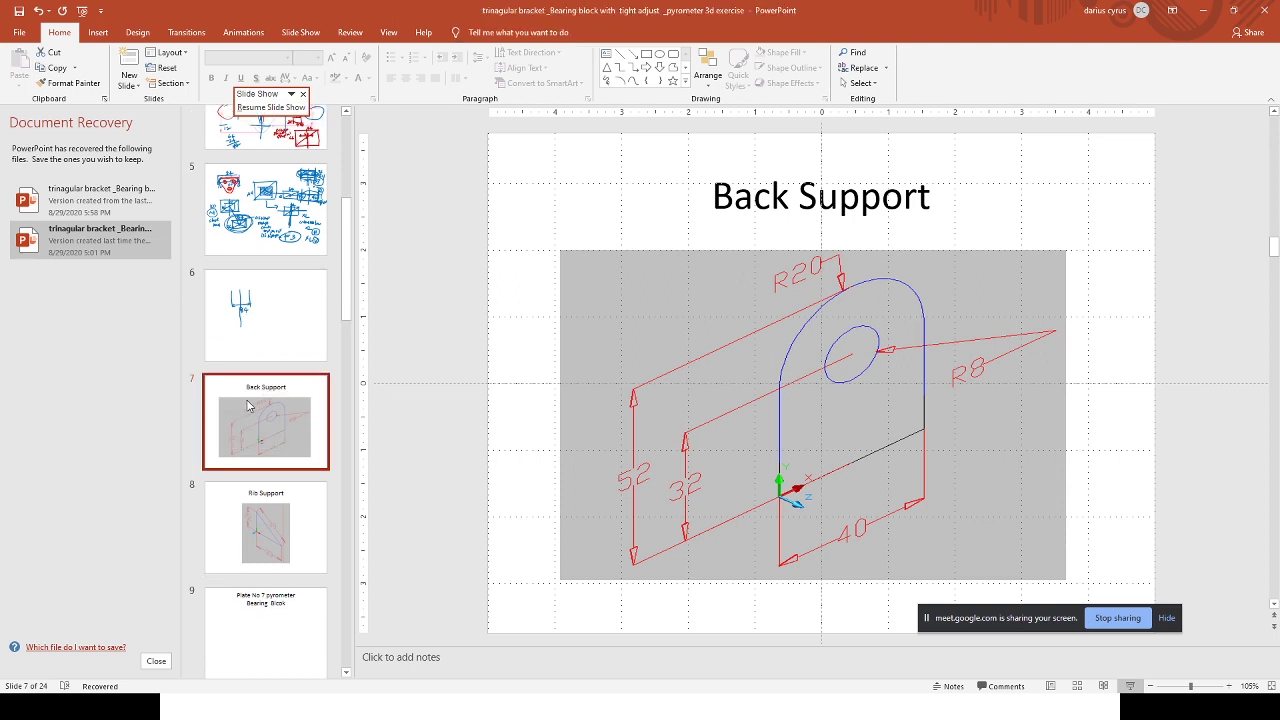
key("alt+Tab")
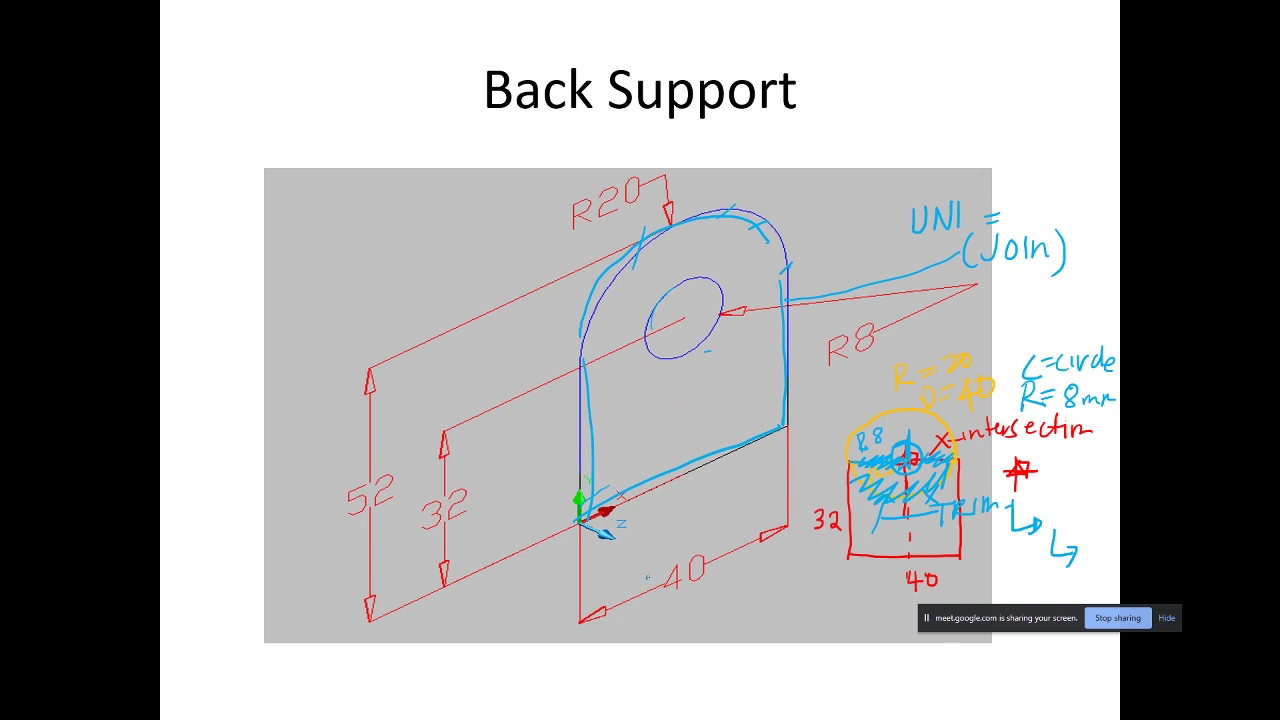
Ink the extruded outline's edges and depth lines, labelled 14mm thick
left_click_drag(580, 606, 655, 633)
mouse_move(544, 500)
left_mouse_down()
mouse_move(532, 498)
mouse_move(572, 522)
mouse_move(540, 508)
left_mouse_up()
left_click_drag(538, 366, 540, 498)
mouse_move(538, 372)
left_mouse_down()
mouse_move(556, 278)
mouse_move(598, 222)
mouse_move(668, 179)
mouse_move(731, 187)
mouse_move(778, 232)
left_mouse_up()
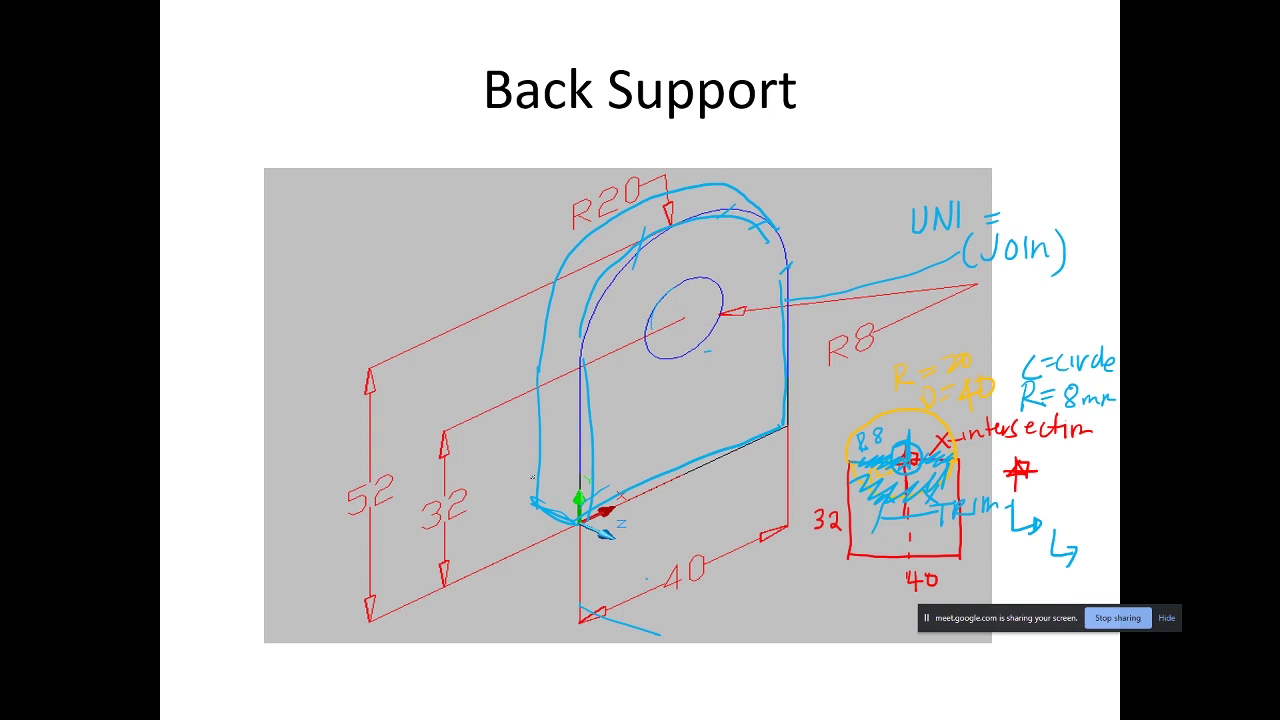
mouse_move(534, 472)
left_mouse_down()
mouse_move(524, 535)
mouse_move(573, 536)
mouse_move(552, 563)
mouse_move(541, 522)
mouse_move(523, 534)
mouse_move(536, 596)
left_mouse_up()
mouse_move(551, 564)
left_mouse_down()
mouse_move(550, 580)
mouse_move(568, 581)
left_mouse_up()
mouse_move(565, 562)
left_mouse_down()
mouse_move(562, 600)
mouse_move(596, 576)
mouse_move(630, 574)
left_mouse_up()
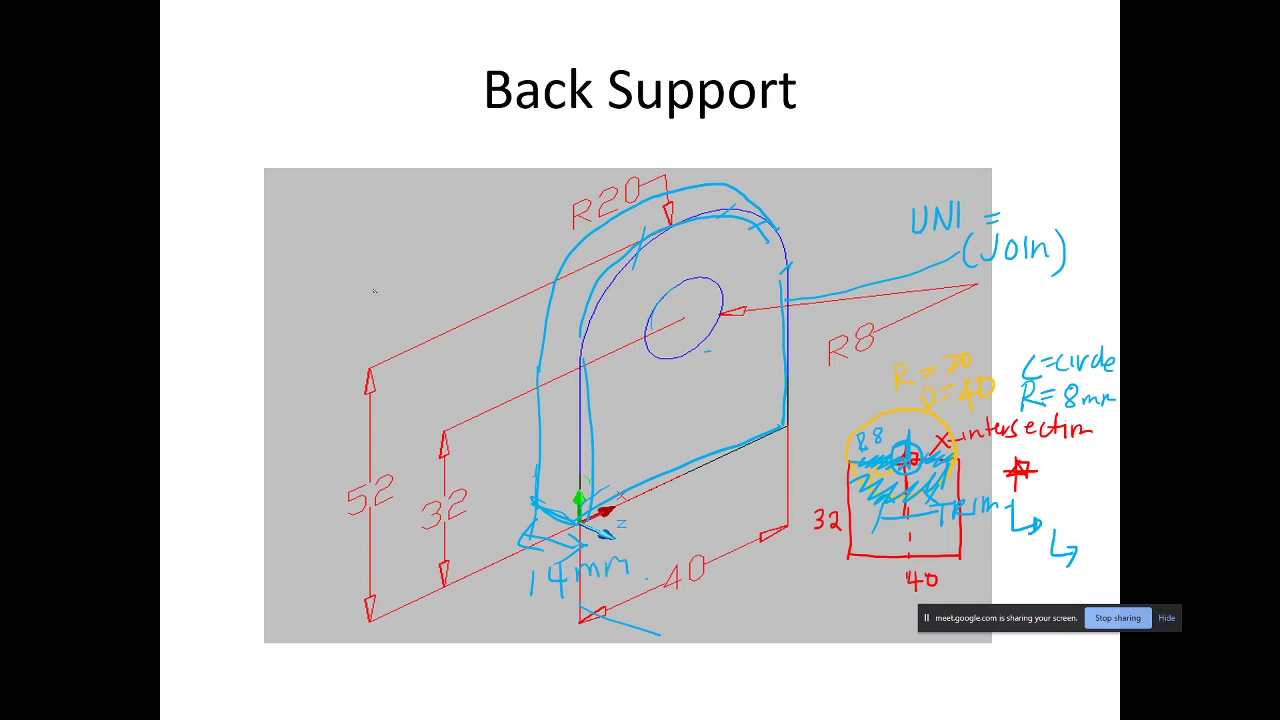
Write 'Command Extrude pull' at the top left of the slide
mouse_move(332, 200)
left_mouse_down()
mouse_move(338, 232)
mouse_move(346, 216)
mouse_move(402, 230)
mouse_move(466, 202)
mouse_move(469, 234)
left_mouse_up()
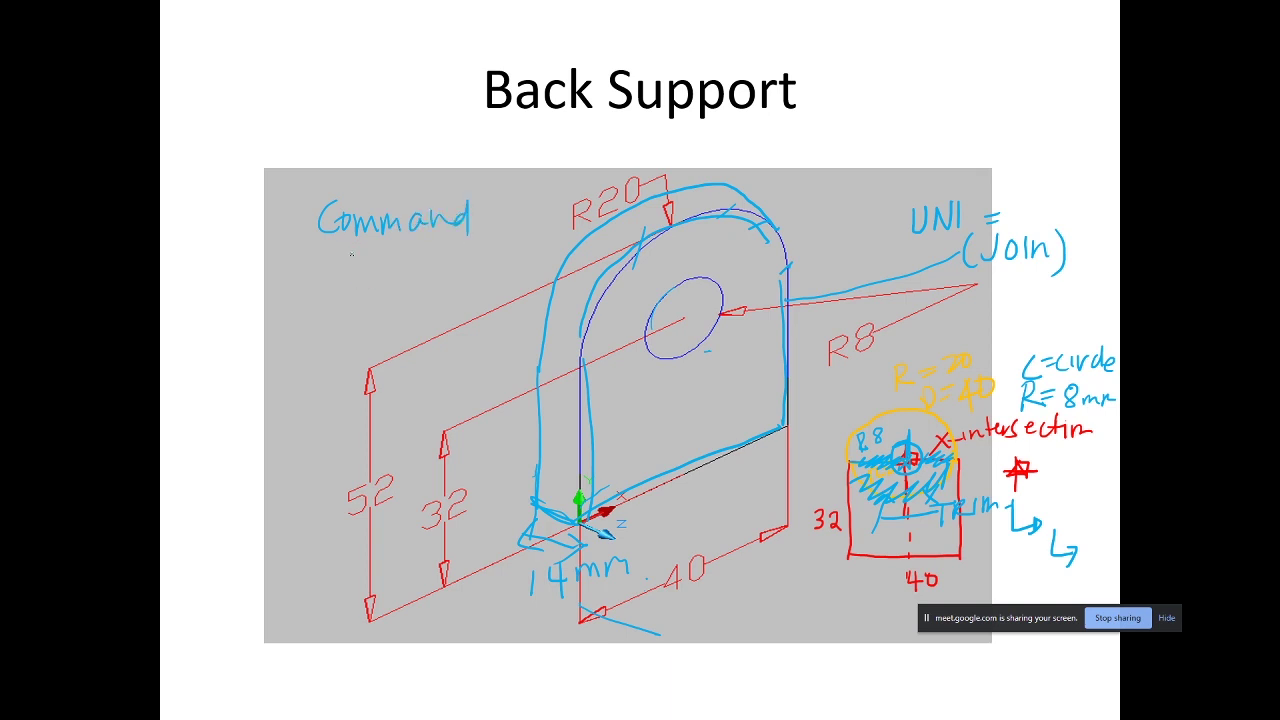
mouse_move(356, 254)
left_mouse_down()
mouse_move(376, 282)
mouse_move(480, 240)
mouse_move(494, 262)
left_mouse_up()
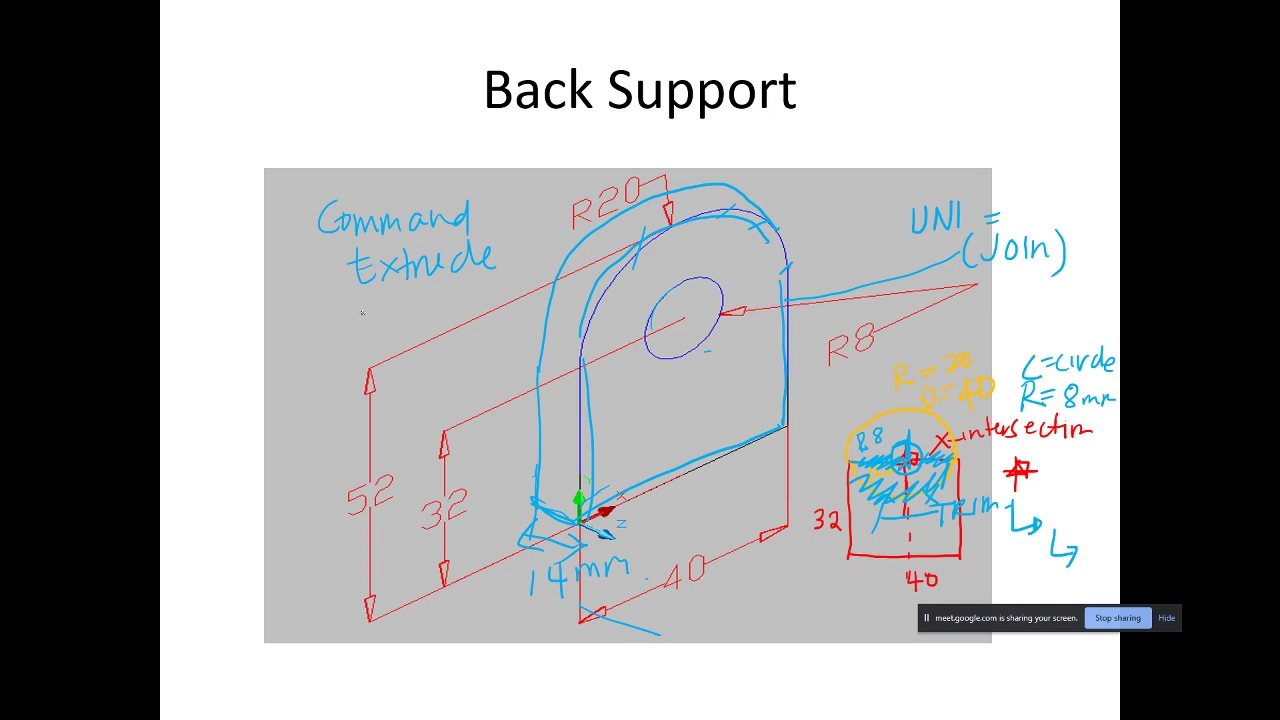
mouse_move(350, 305)
left_mouse_down()
mouse_move(378, 325)
mouse_move(388, 300)
mouse_move(399, 322)
left_mouse_up()
End the slide show, answer the keep-ink prompt, and return to the AutoCAD drawing
key("Escape")
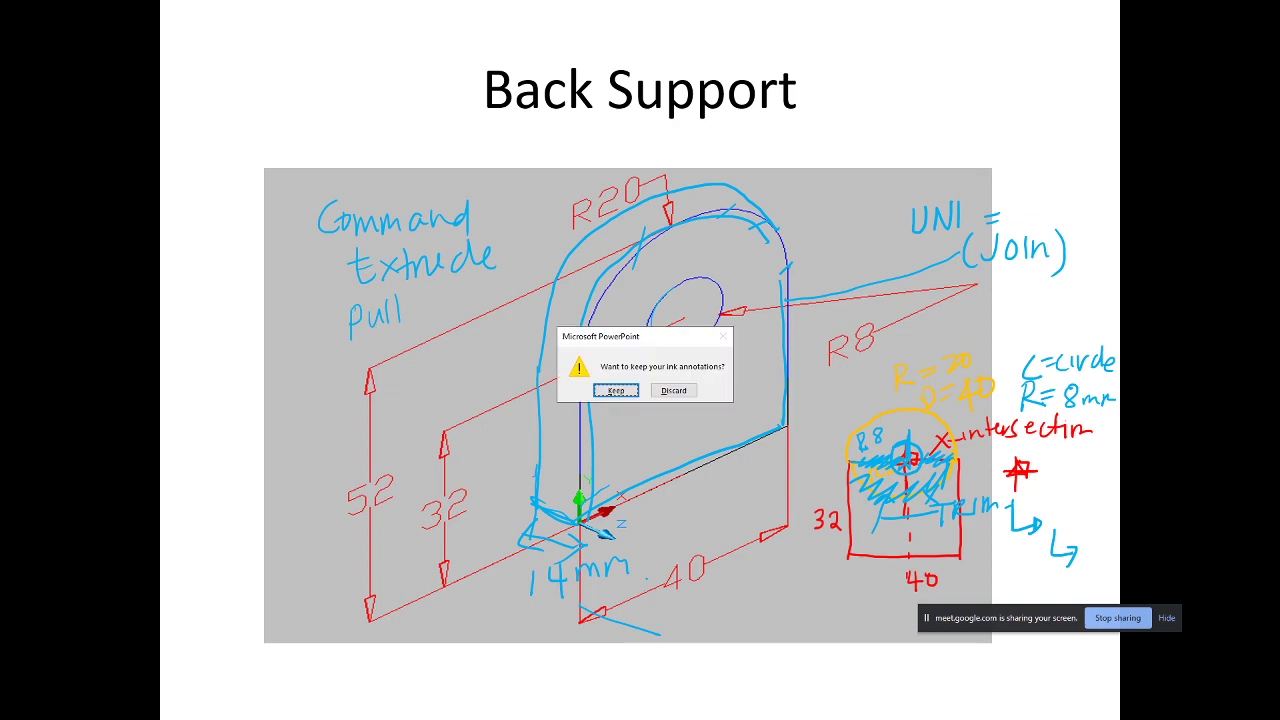
left_click(690, 391)
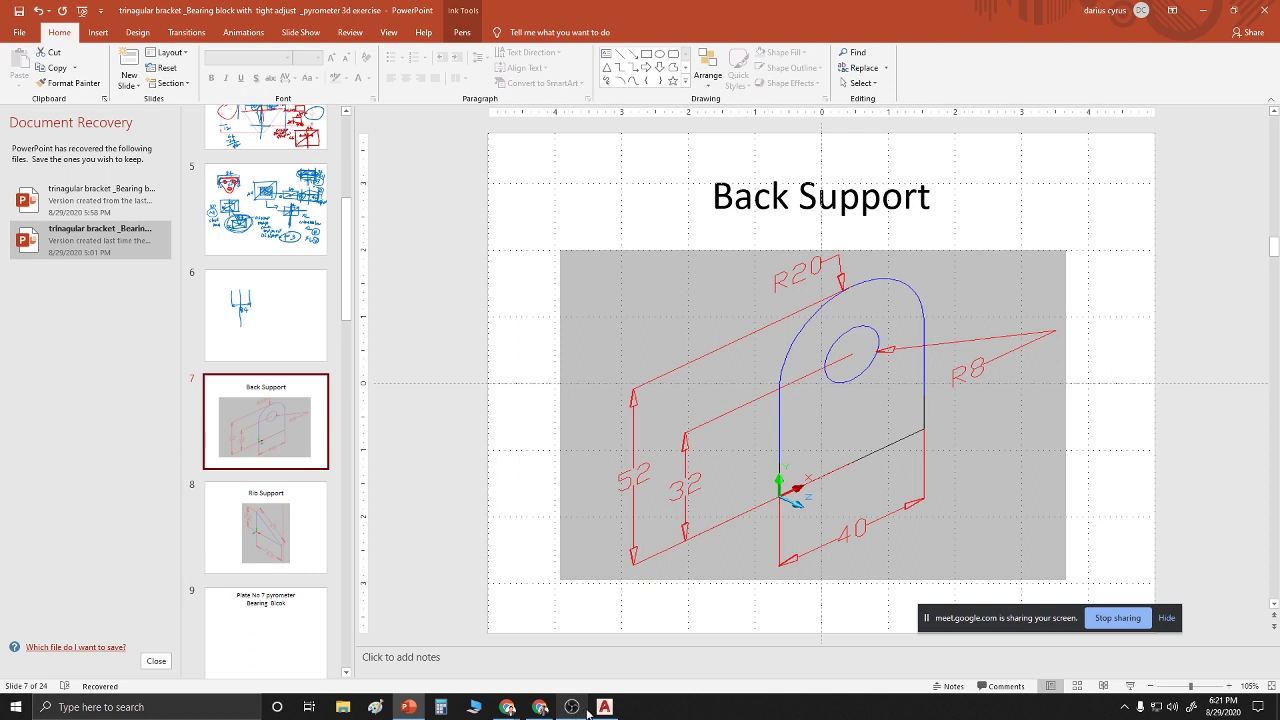
mouse_move(586, 710)
left_click(575, 708)
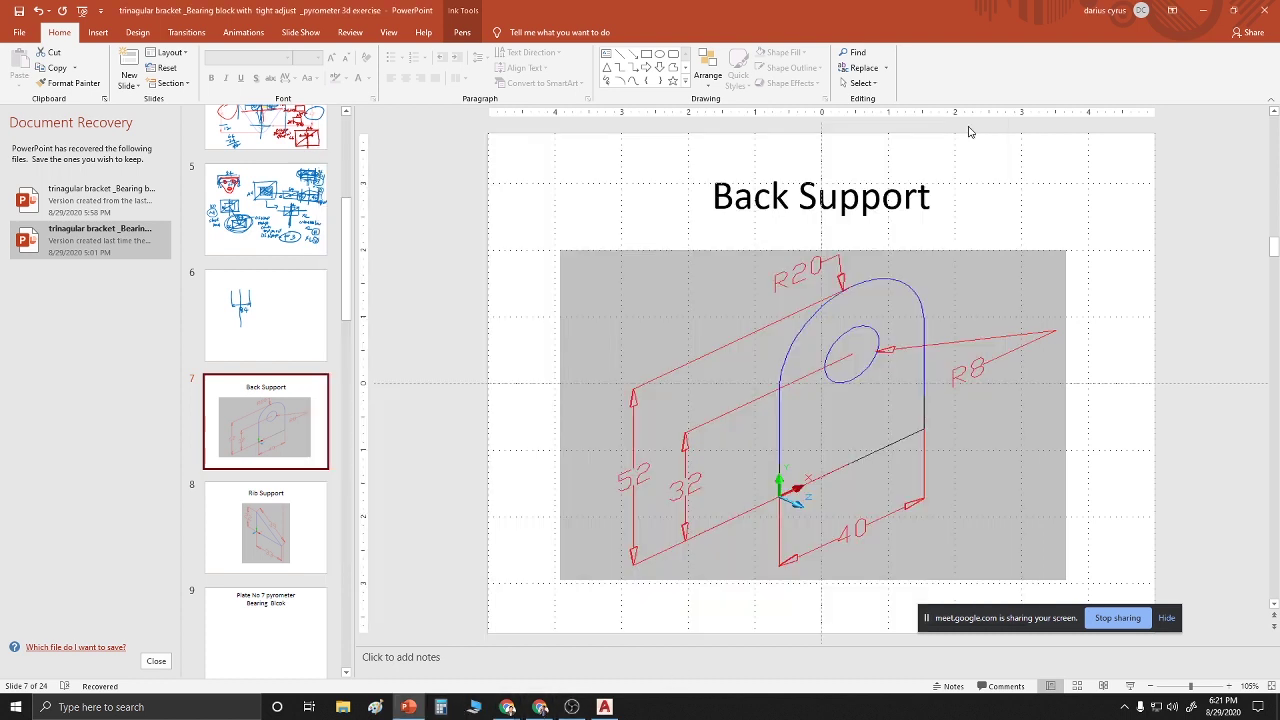
left_click(963, 129)
left_click(604, 707)
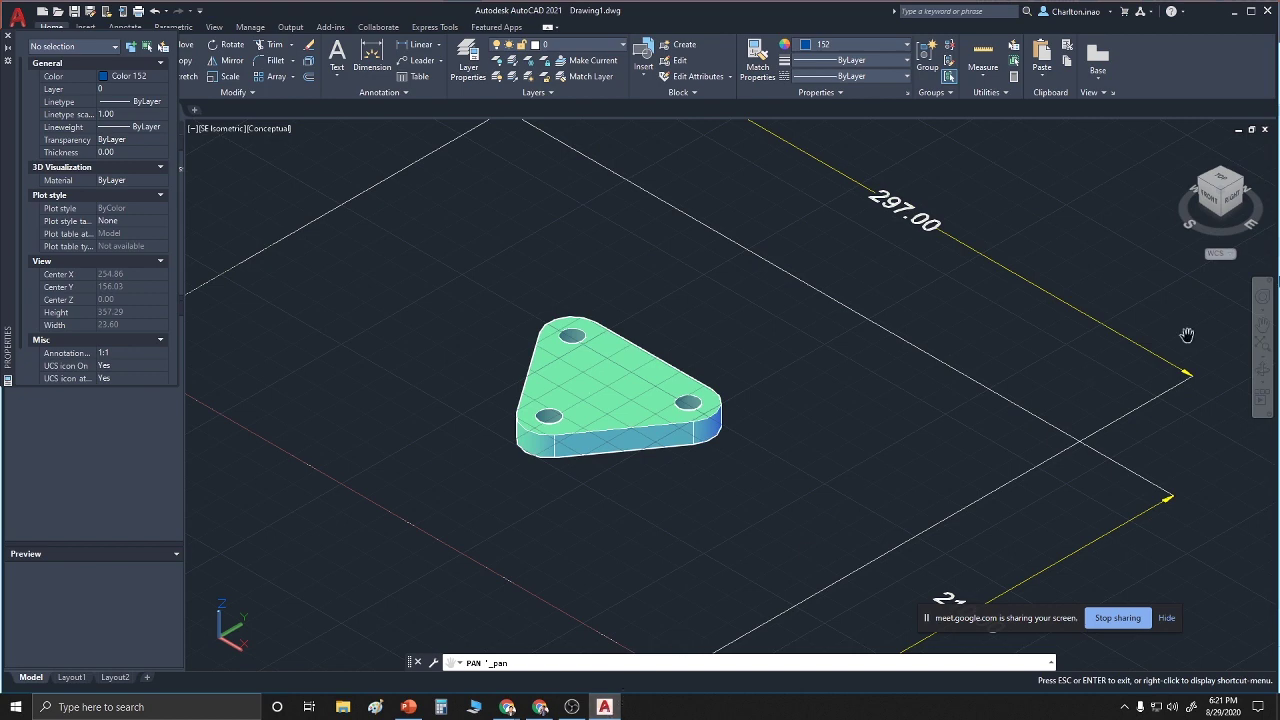
Zoom out slightly around the cyan triangular plate and exit the Pan command
scroll(593, 432, "down", 1)
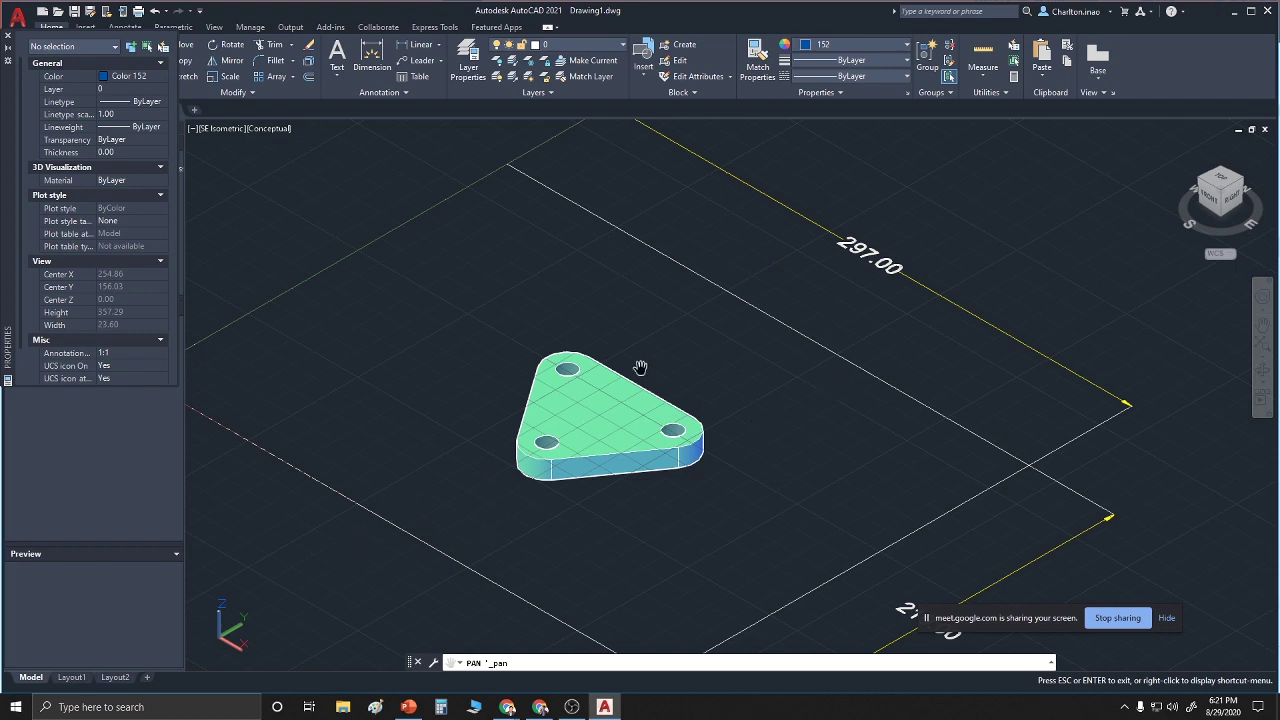
right_click(710, 351)
left_click(730, 354)
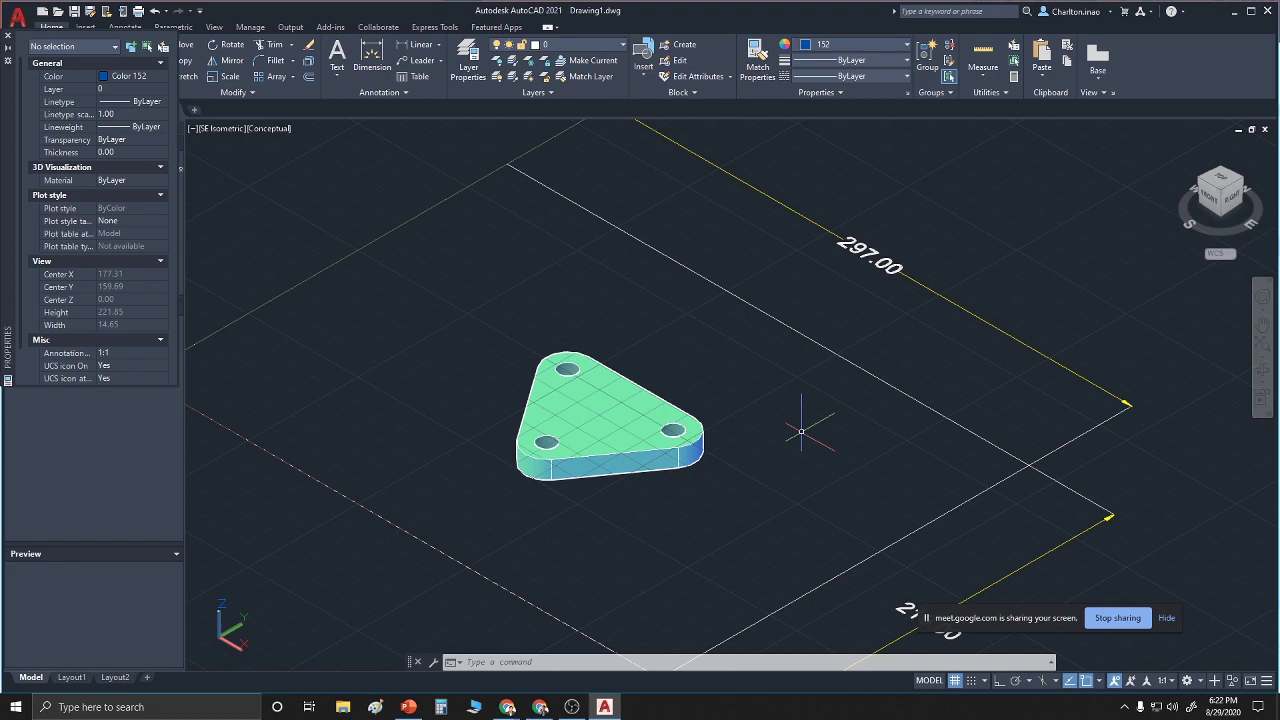
Draw a 40 × 32 rectangle with REC, its first corner behind the triangular plate
type("REC")
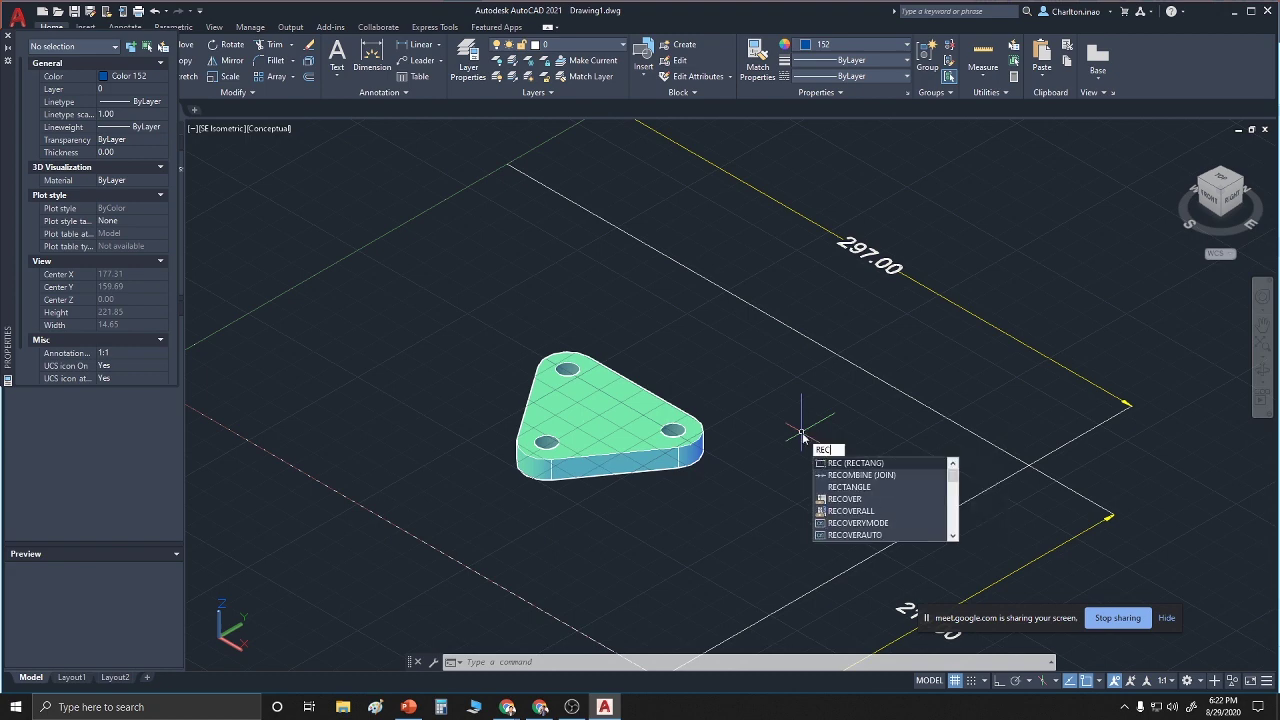
key("Return")
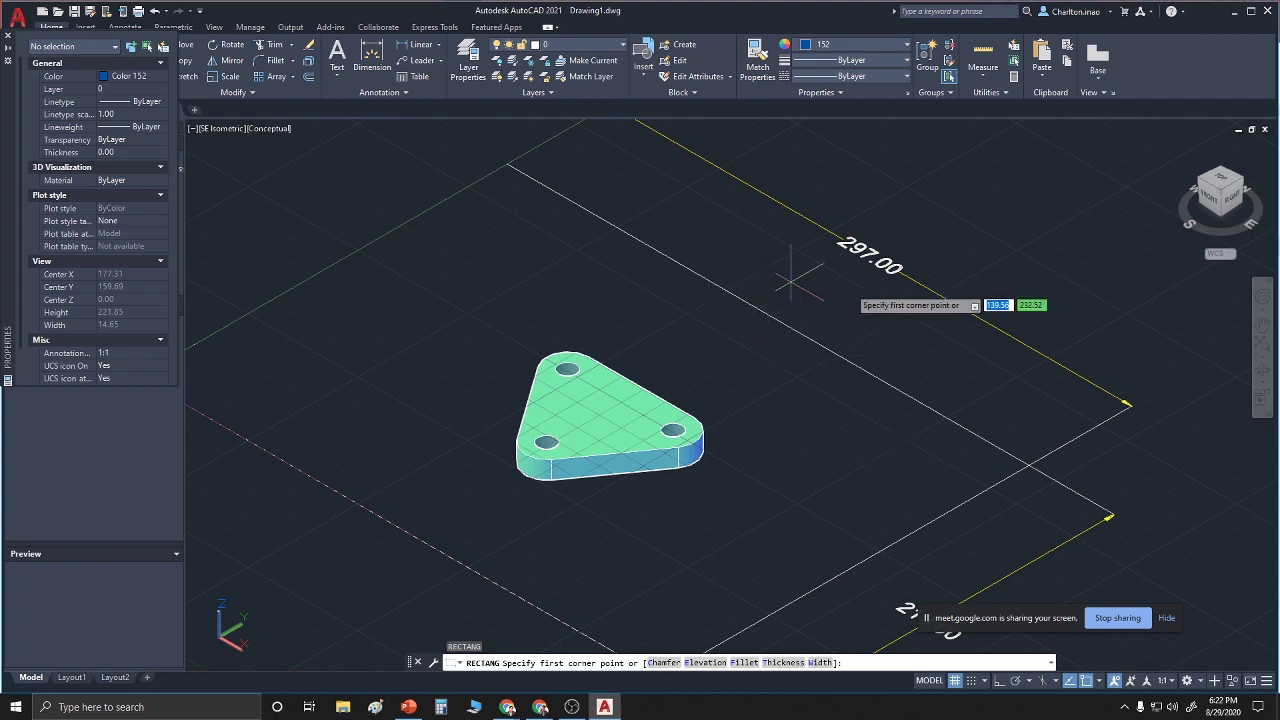
left_click(498, 248)
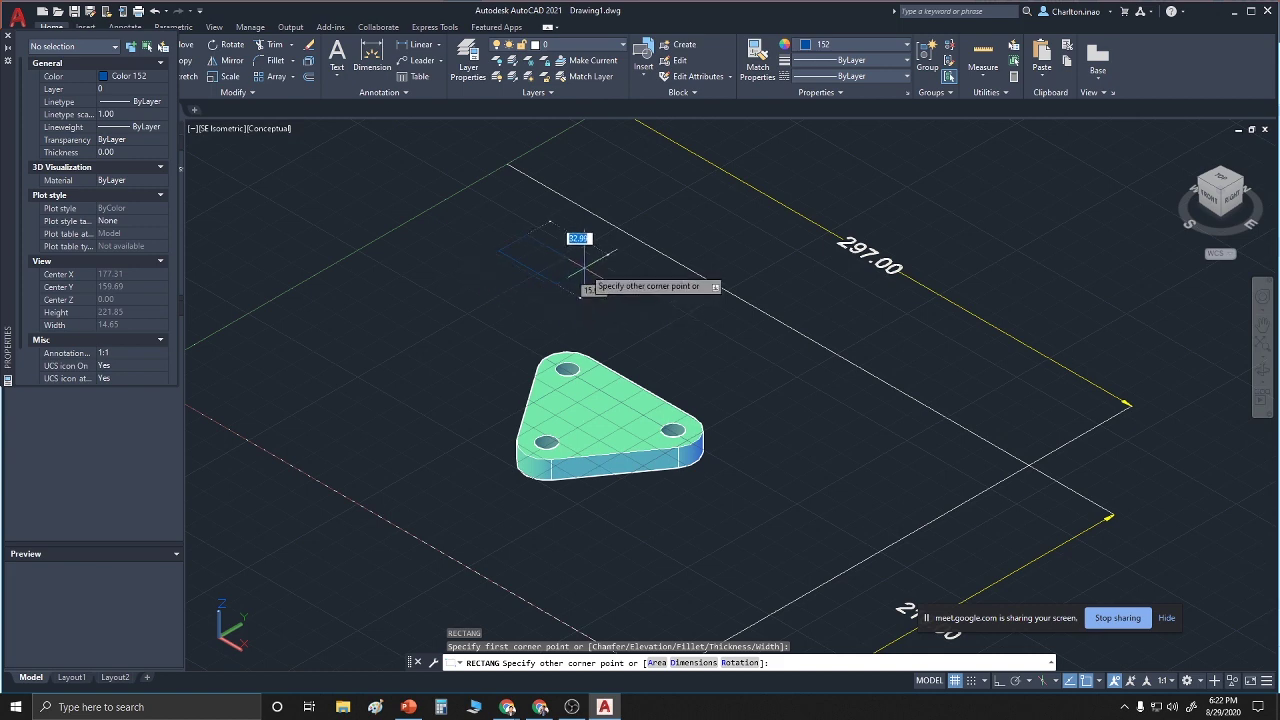
type("40")
key("Tab")
type("32")
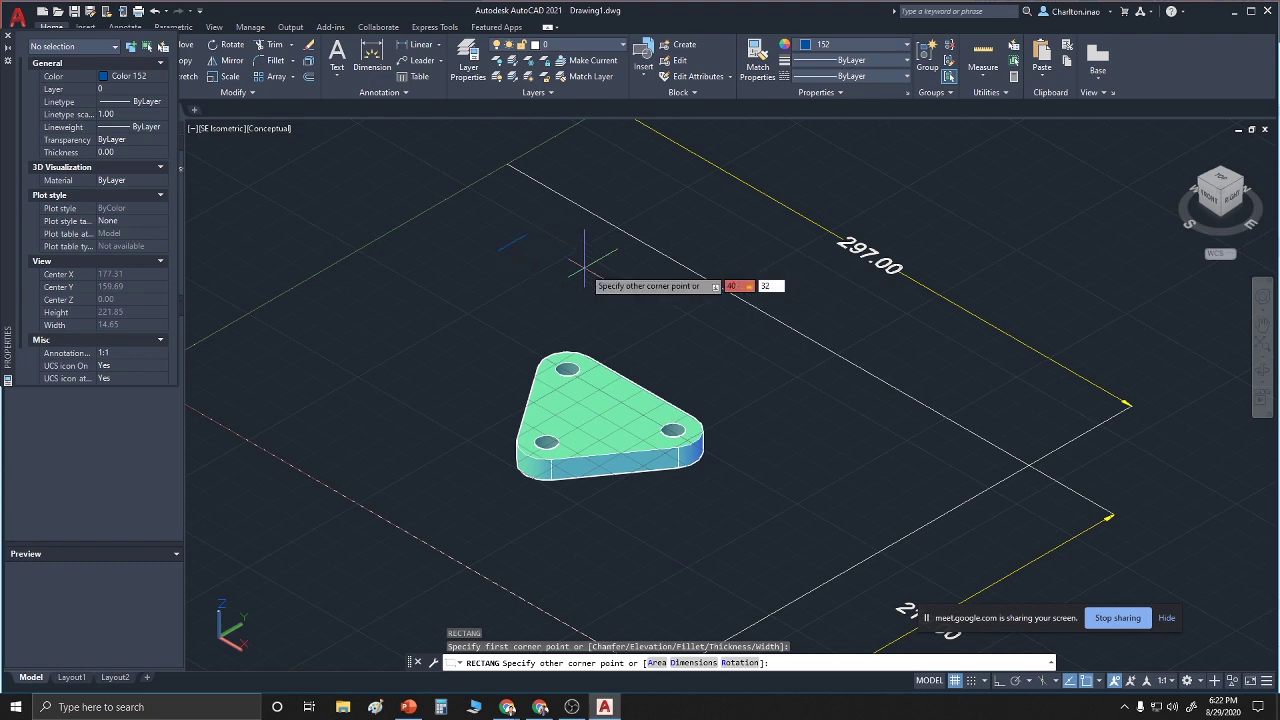
key("Return")
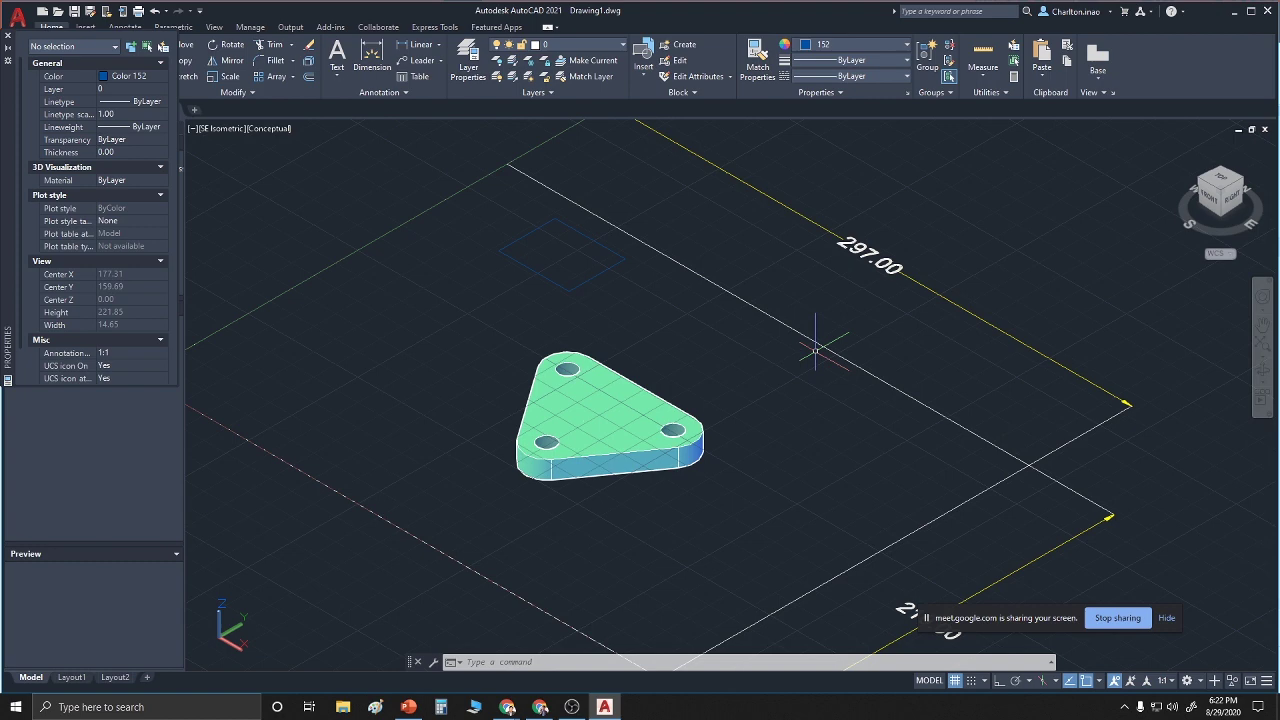
After checking the Back Support slide, erase the 40 × 32 rectangle and start RECTANG again
key("alt+Tab")
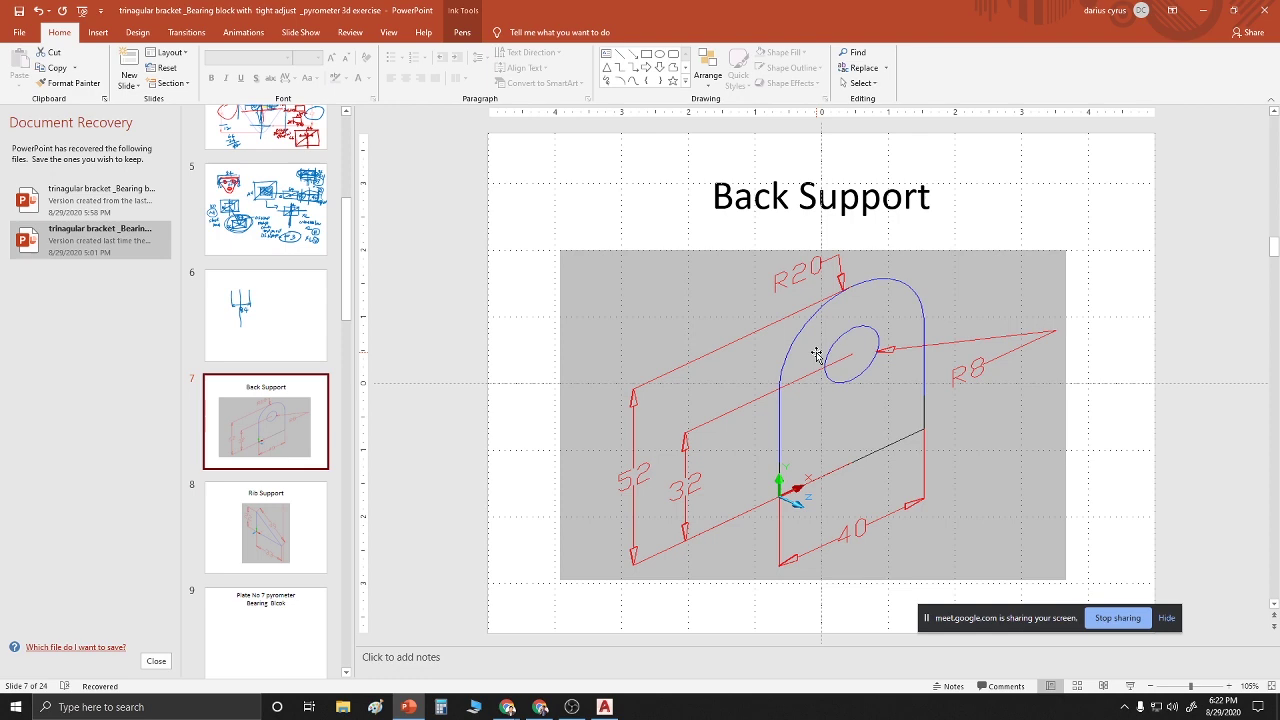
key("alt+Tab")
type("e")
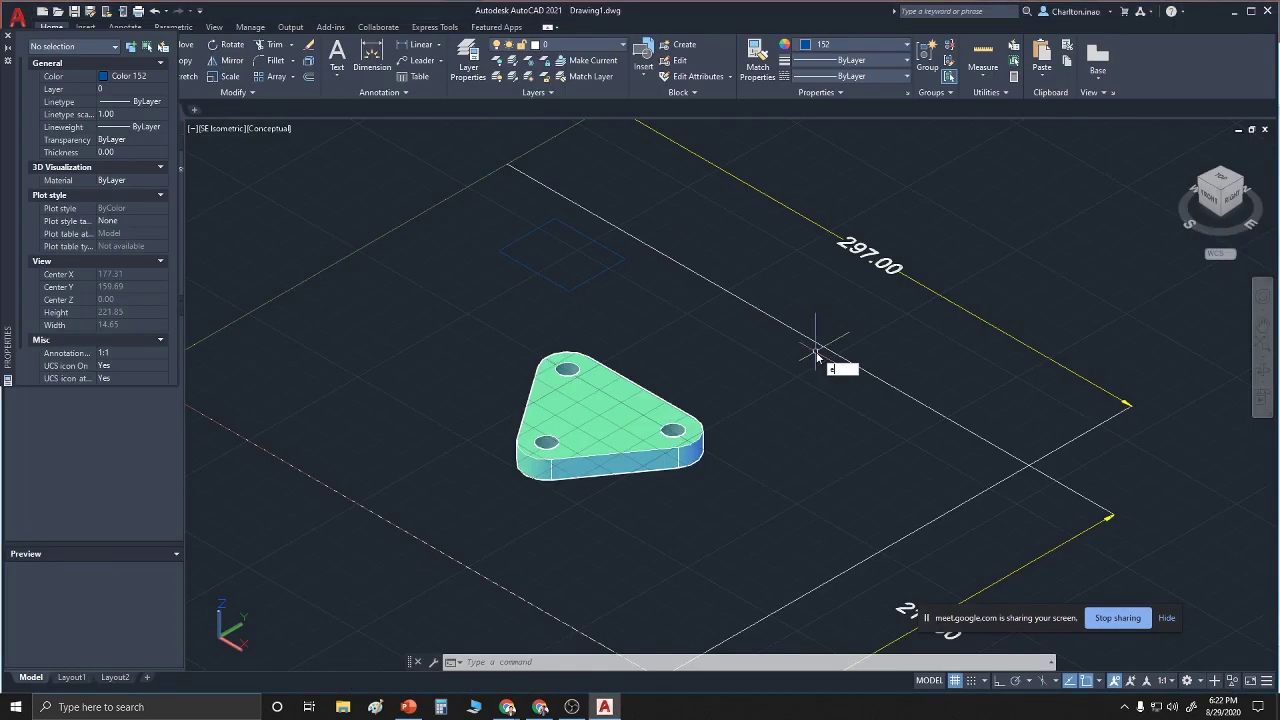
key("Return")
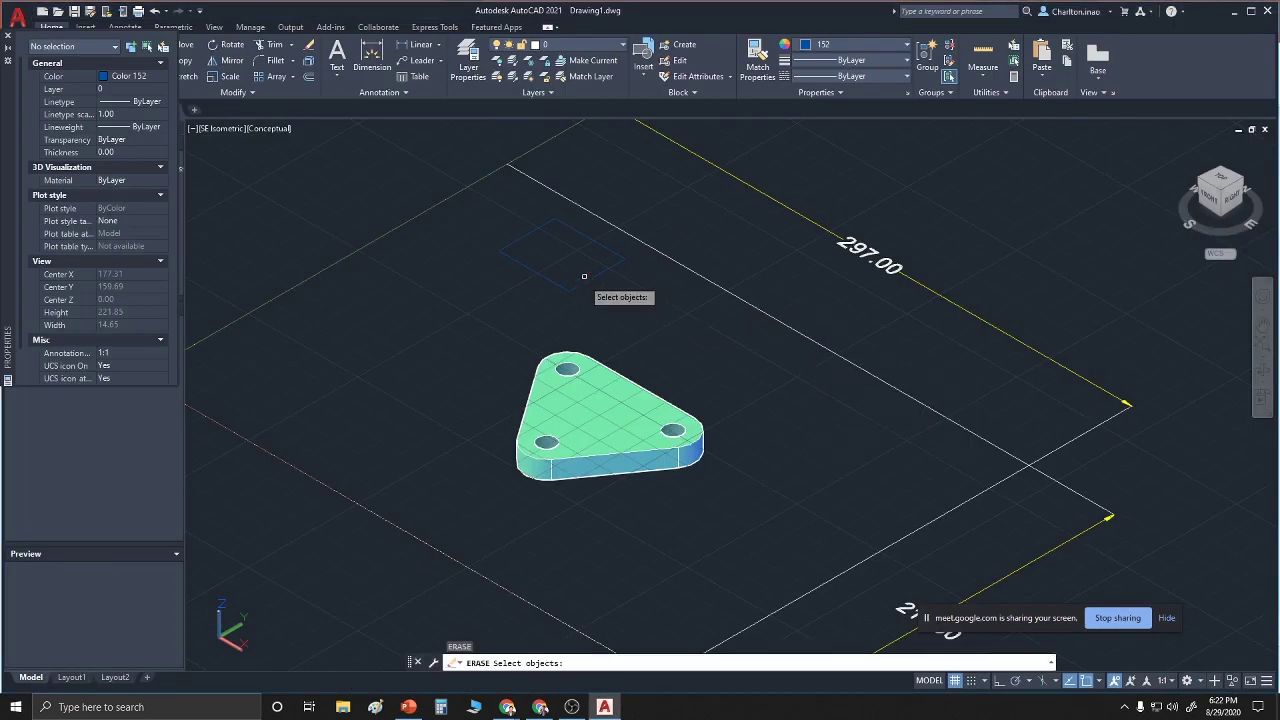
left_click(581, 280)
key("Return")
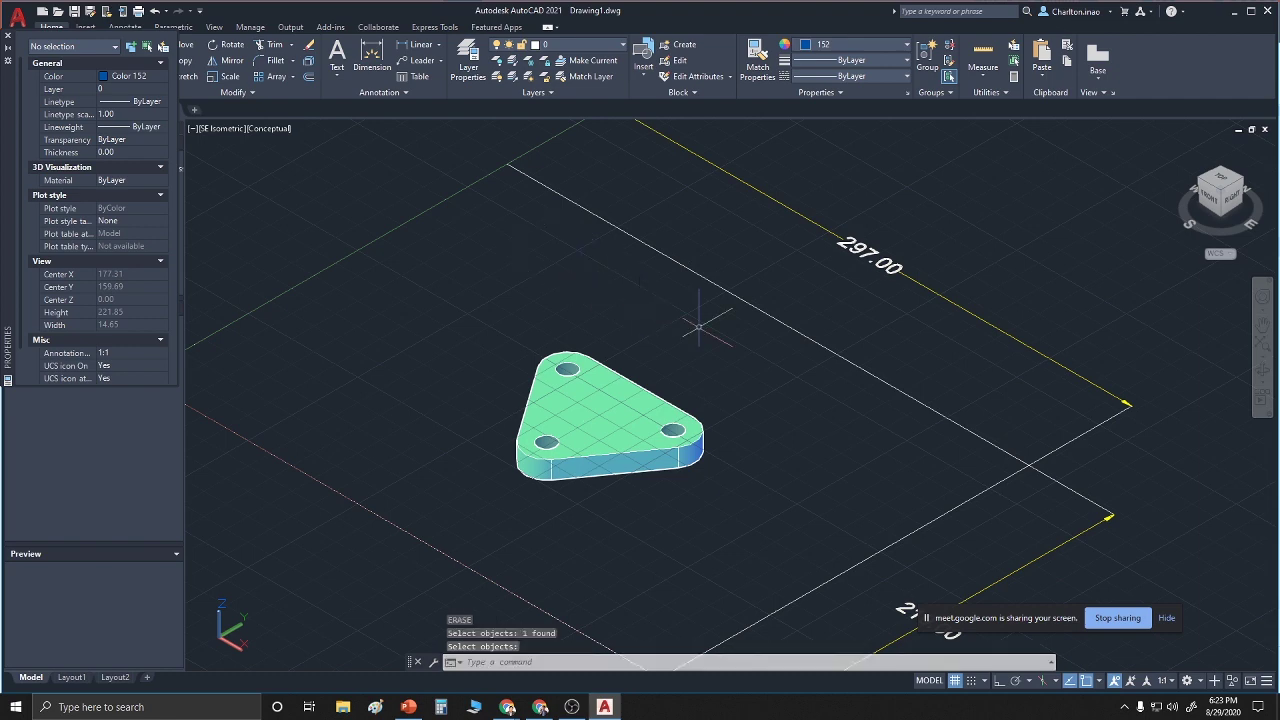
type("rec")
key("Return")
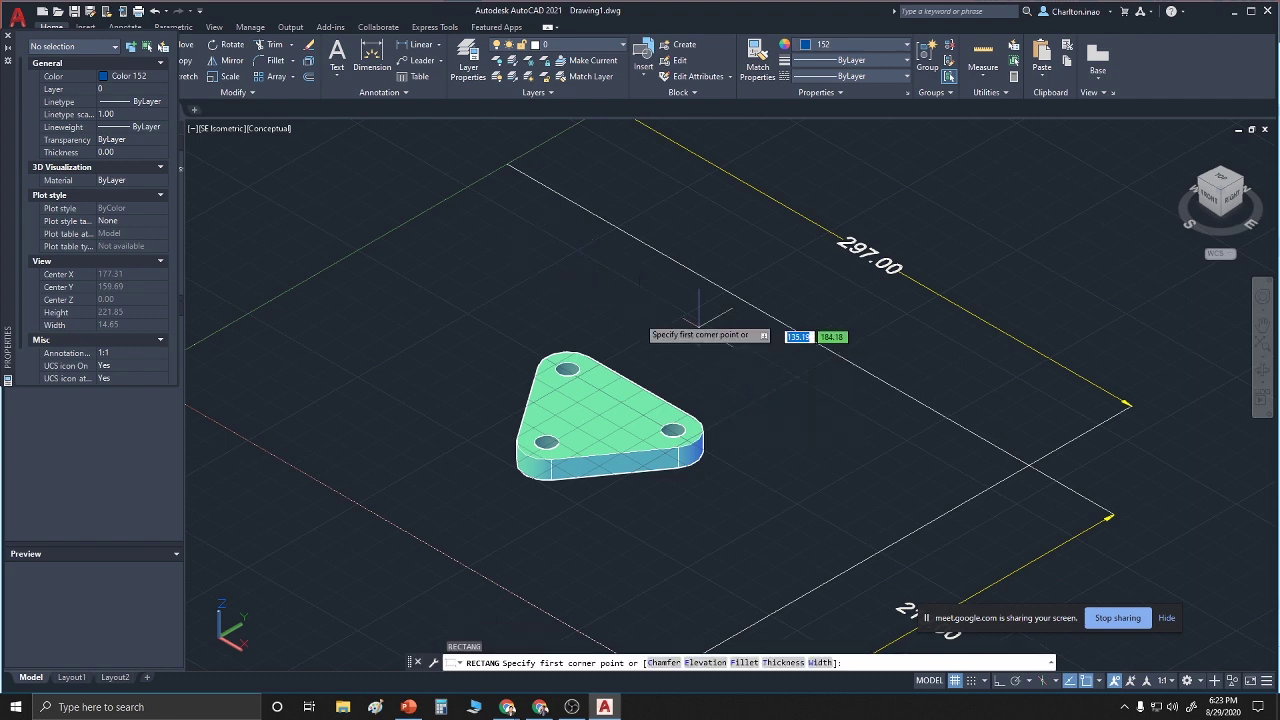
Draw a 32 × 40 rectangle from a corner picked behind the triangular plate
left_click(536, 260)
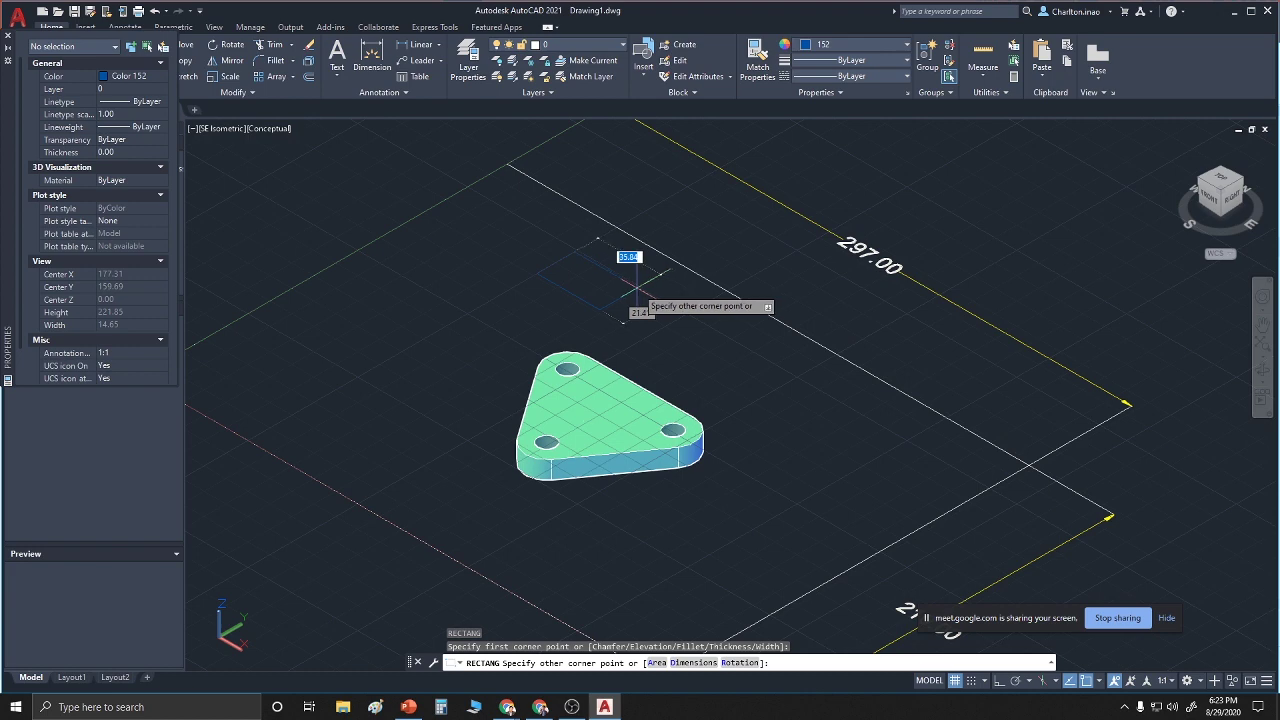
type("32")
key("Tab")
type("40")
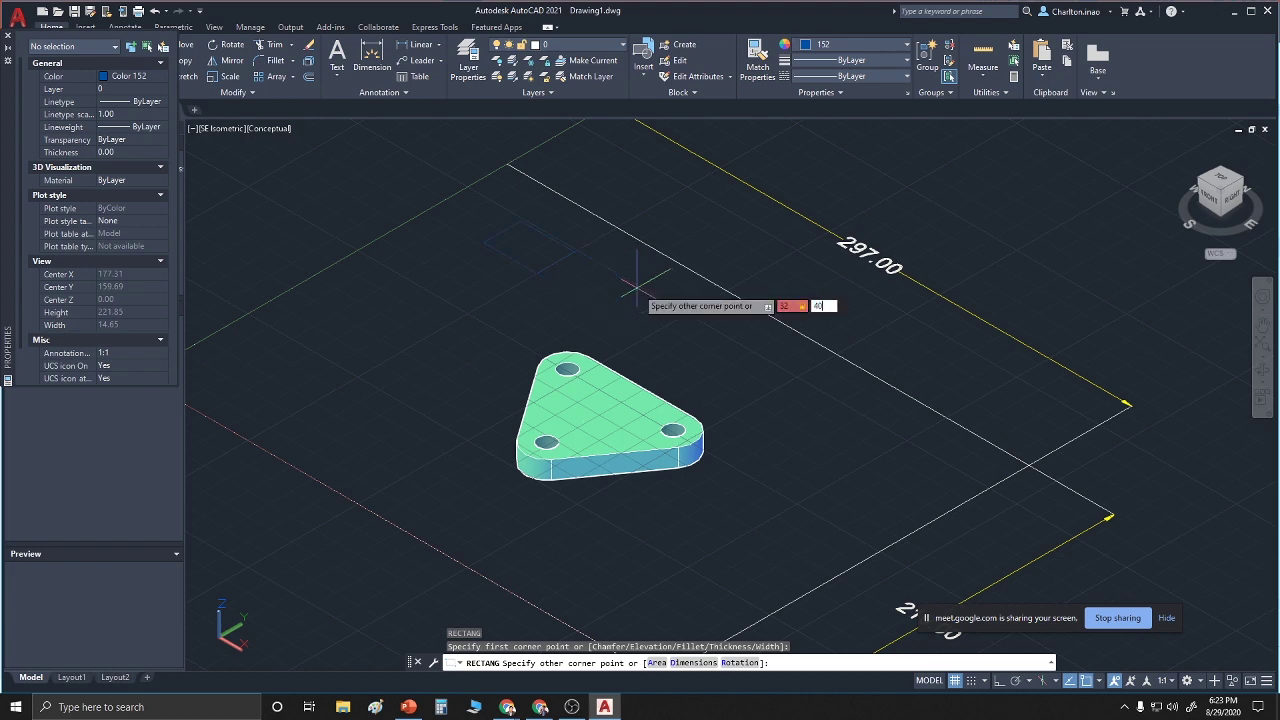
key("Return")
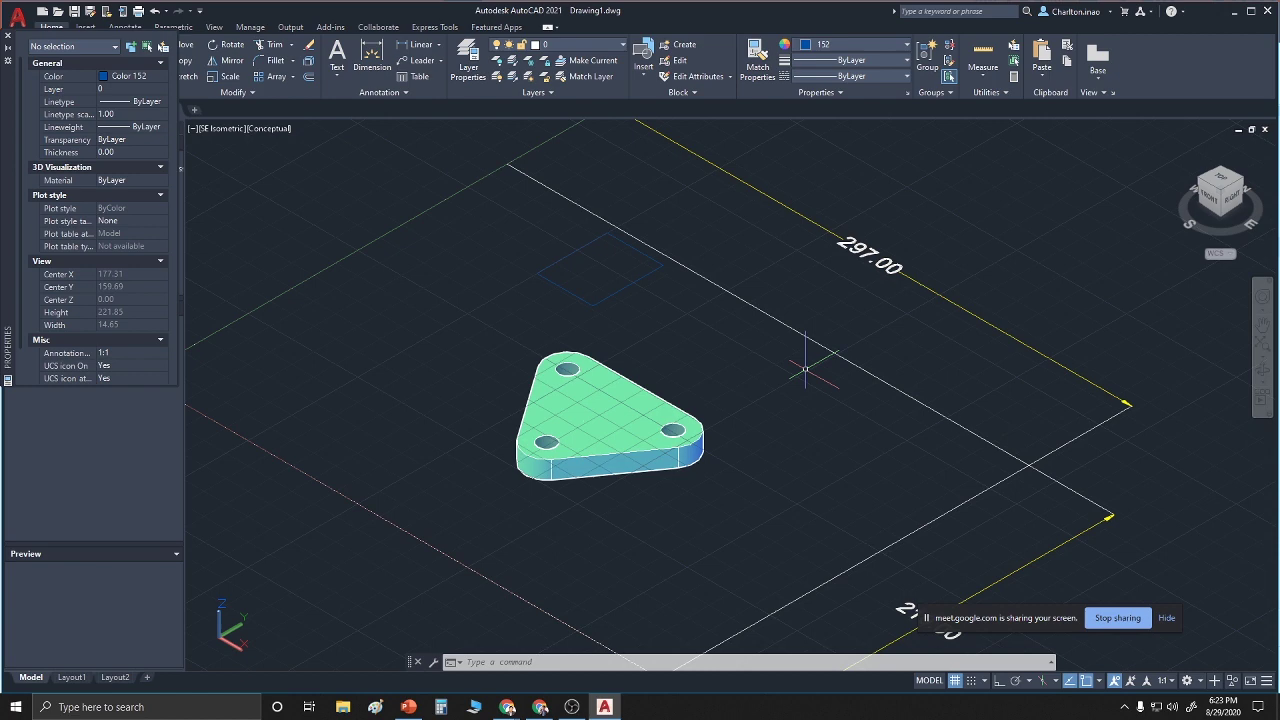
3D-rotate the rectangle 90 degrees about its corner so it stands upright
type("3DROTATE")
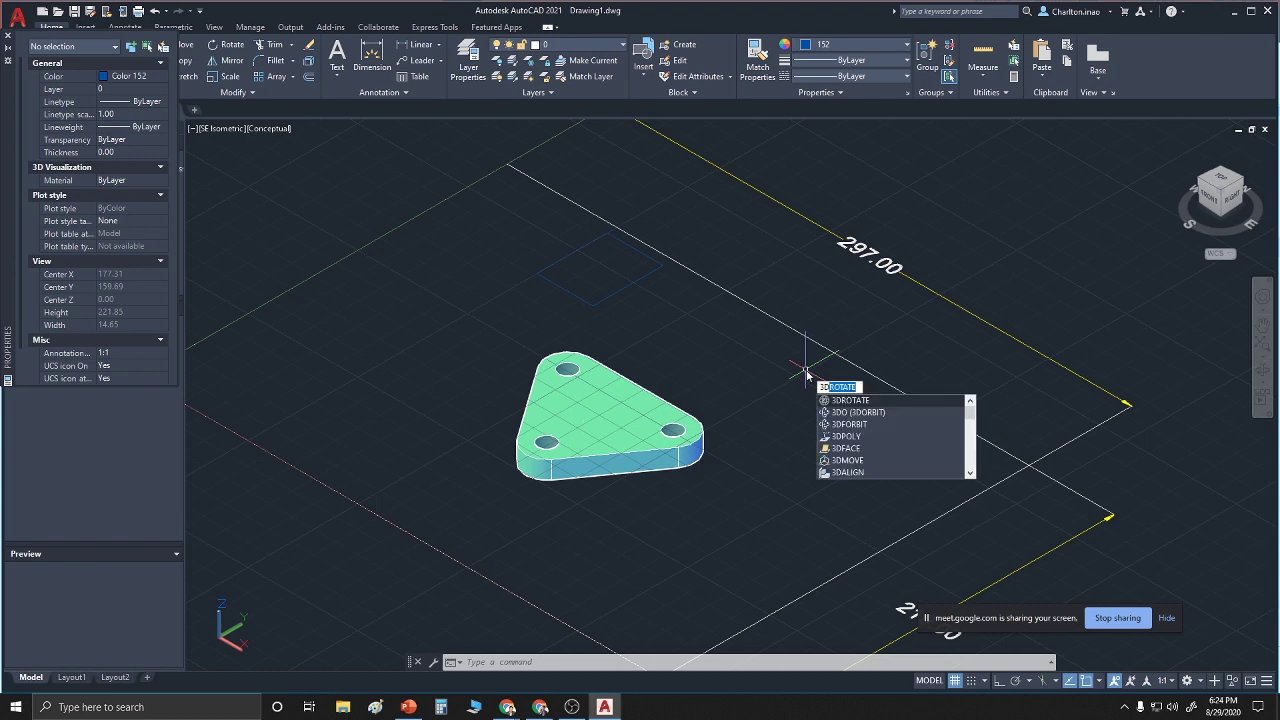
left_click(840, 400)
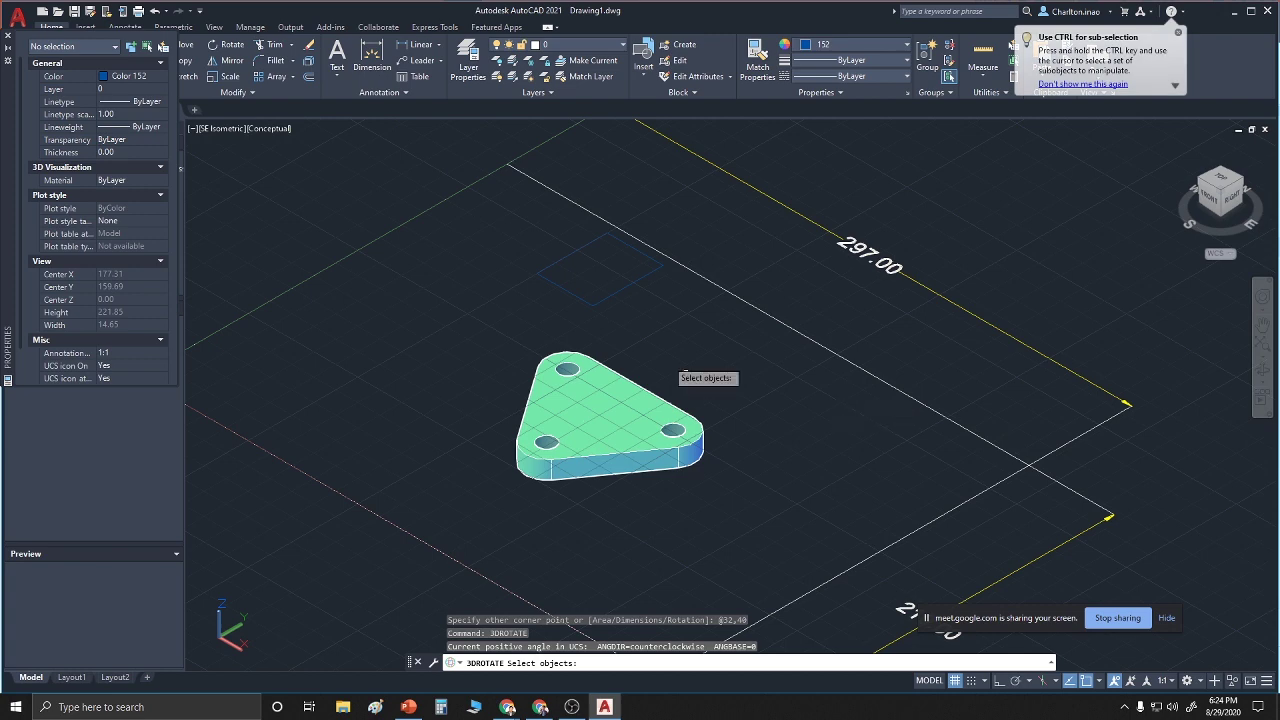
left_click(568, 286)
key("Return")
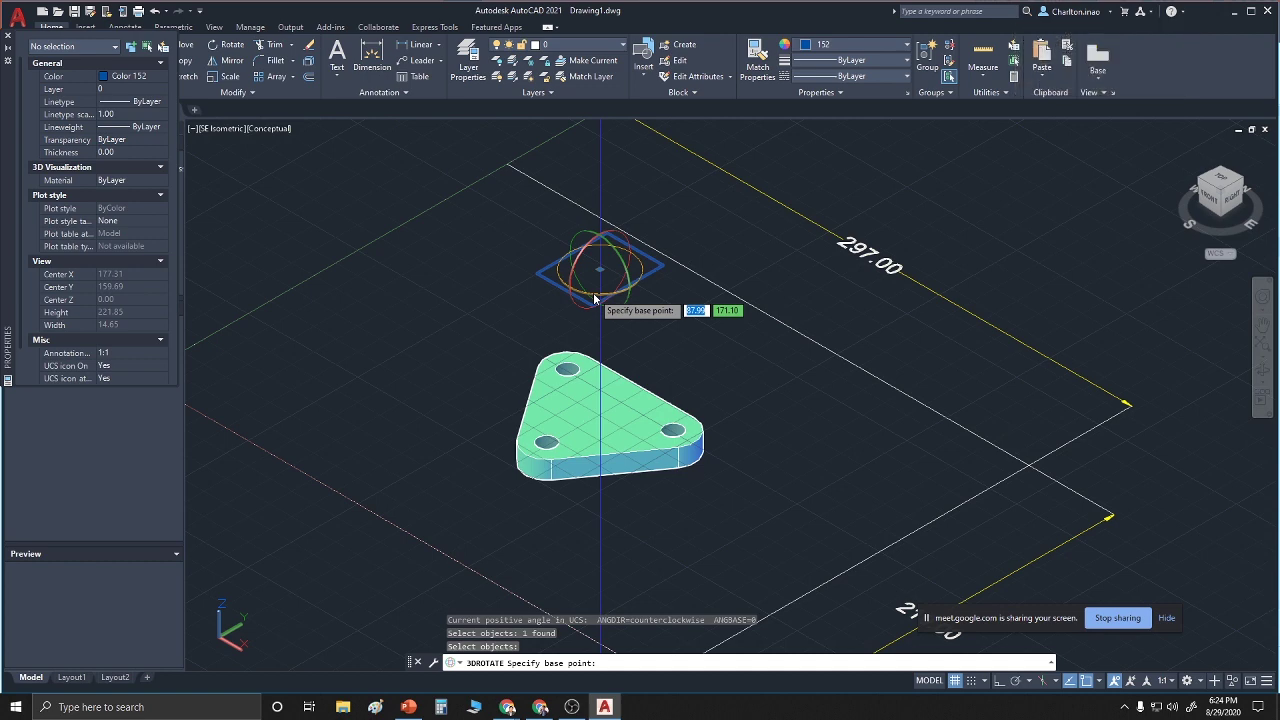
left_click(607, 234)
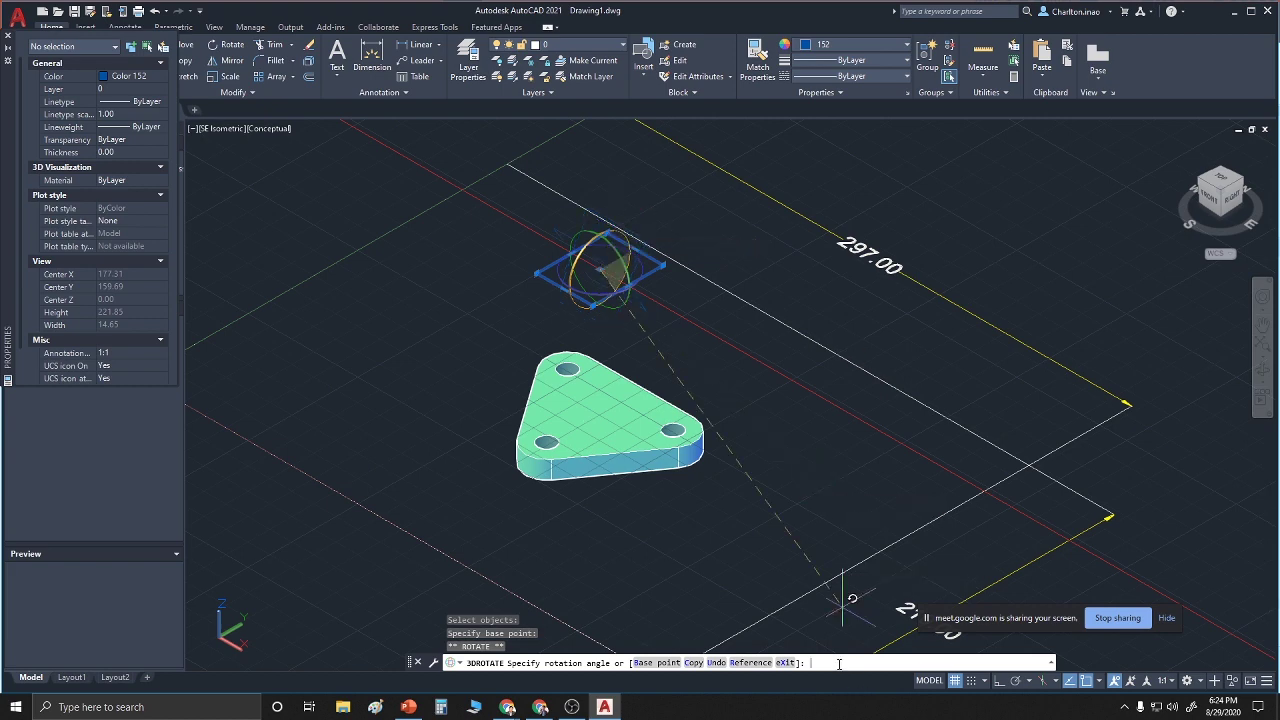
type("90")
key("Return")
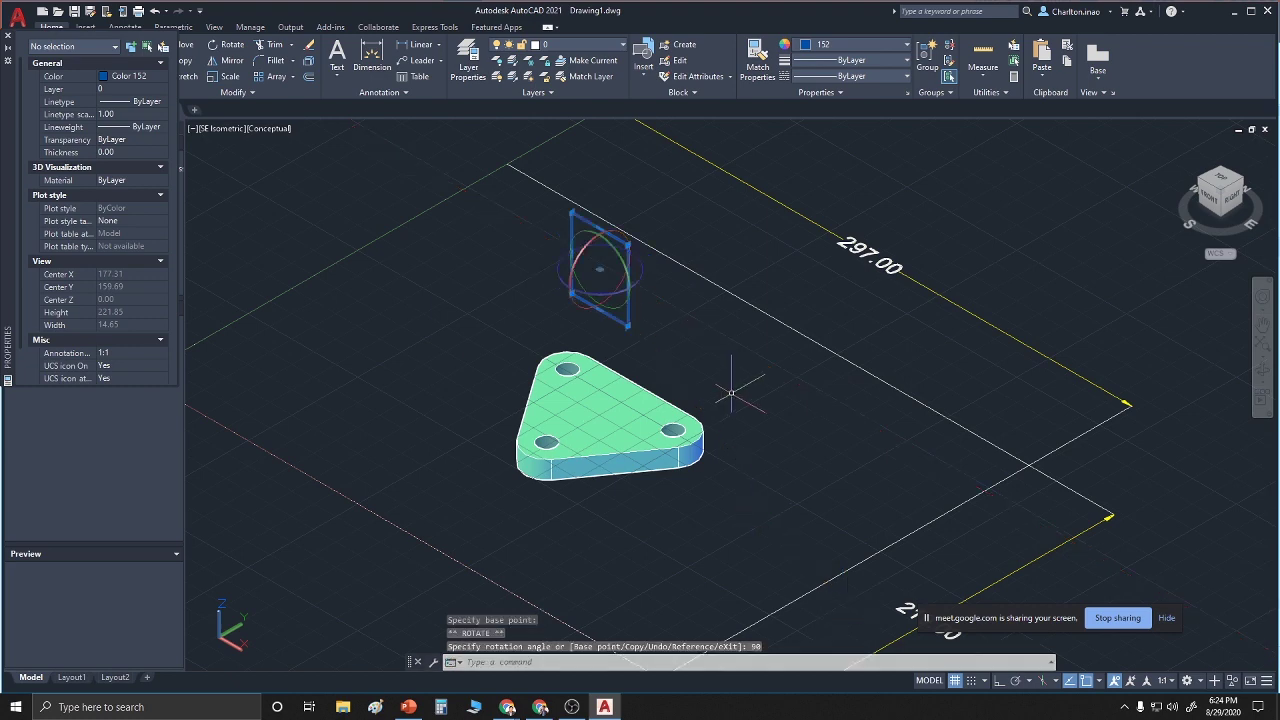
Cancel a second 3D rotation and bring up the viewport visual style list
key("Return")
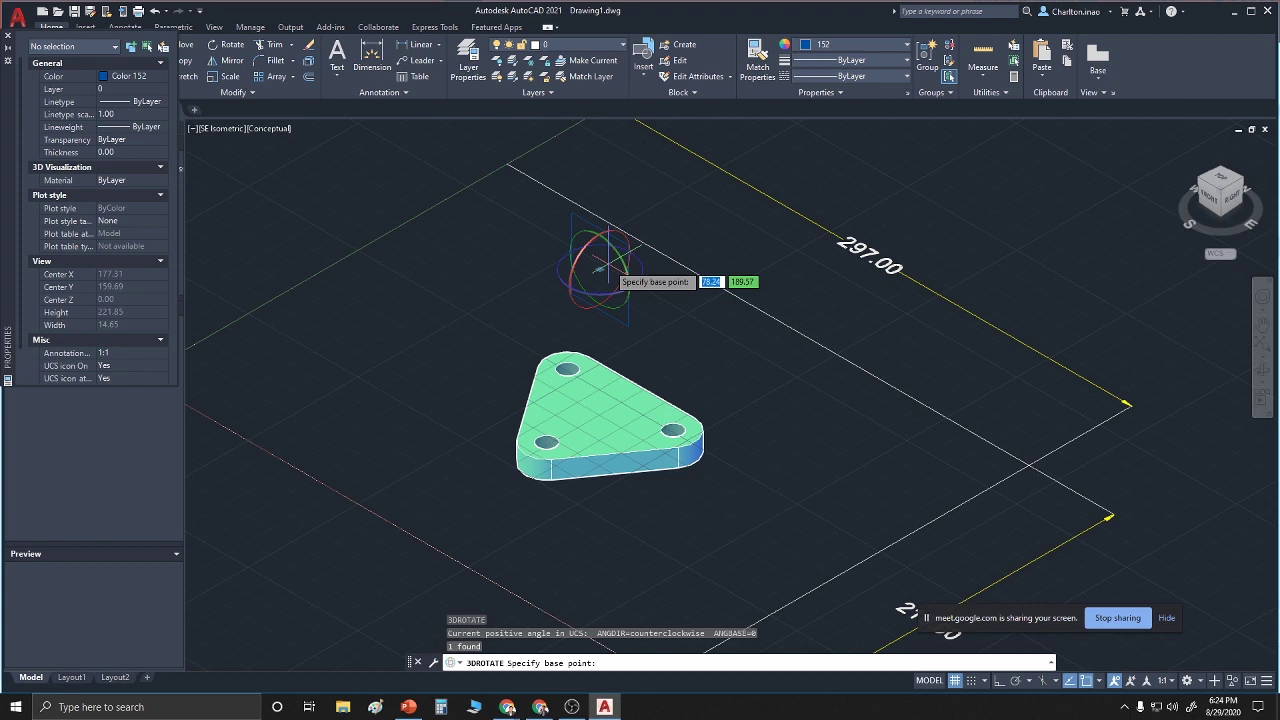
left_click(606, 263)
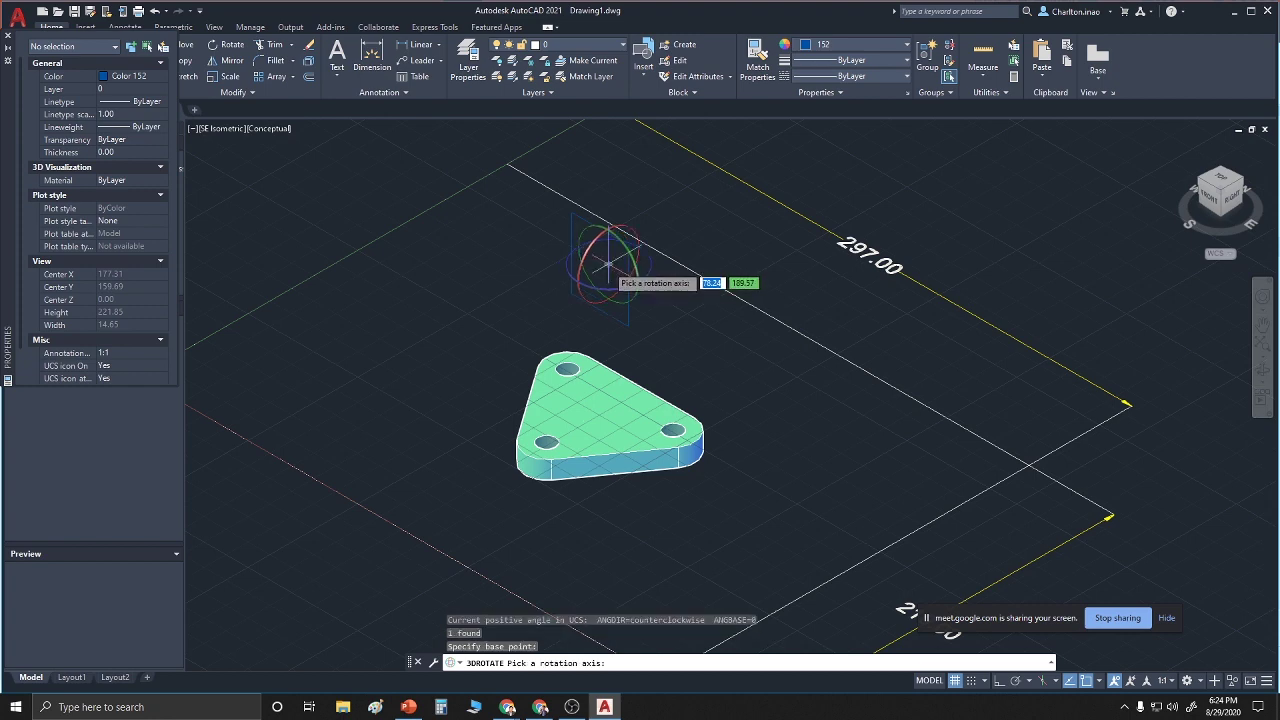
key("Escape")
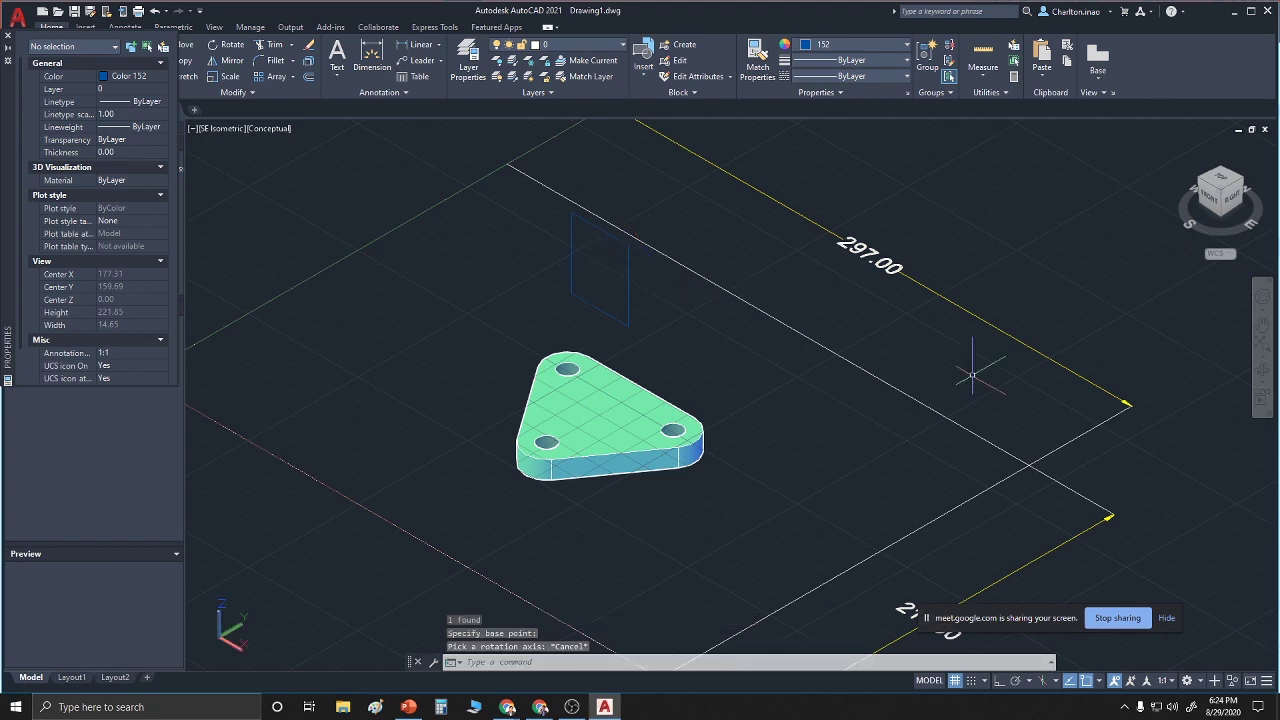
left_click(516, 662)
left_click(270, 129)
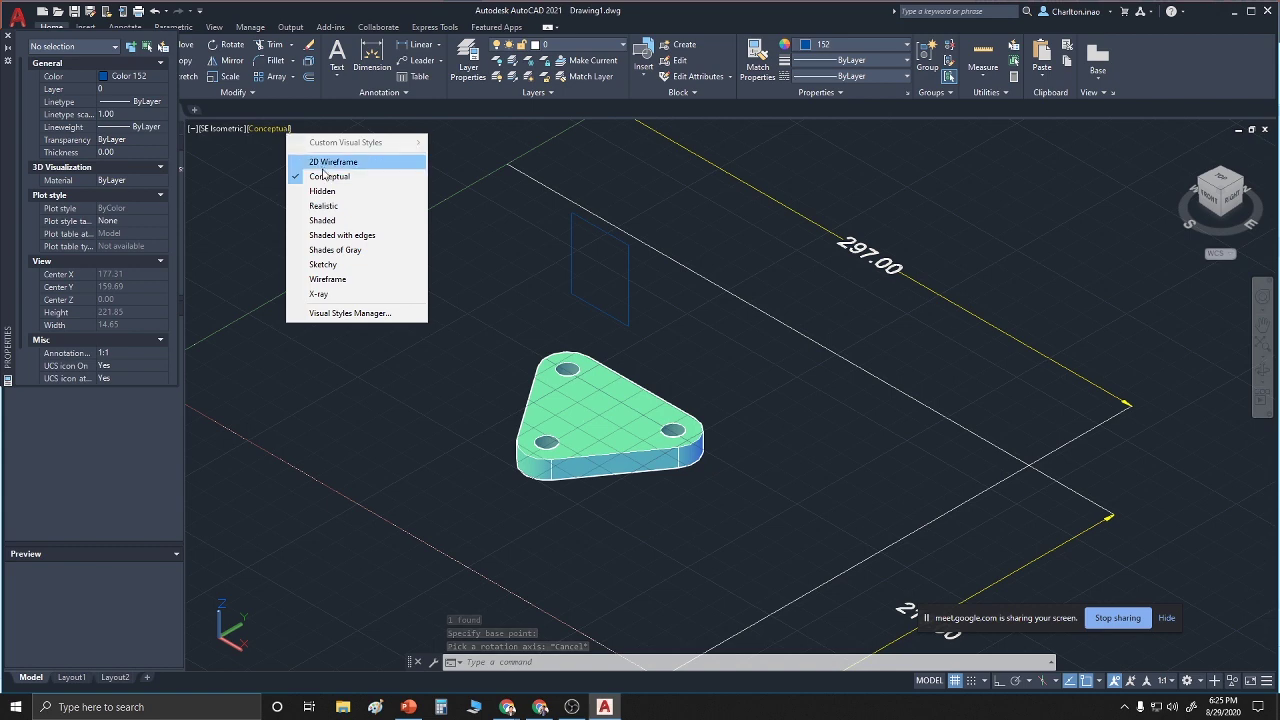
Switch to 2D Wireframe and move the rectangle's bottom midpoint onto the plate edge's midpoint
left_click(322, 163)
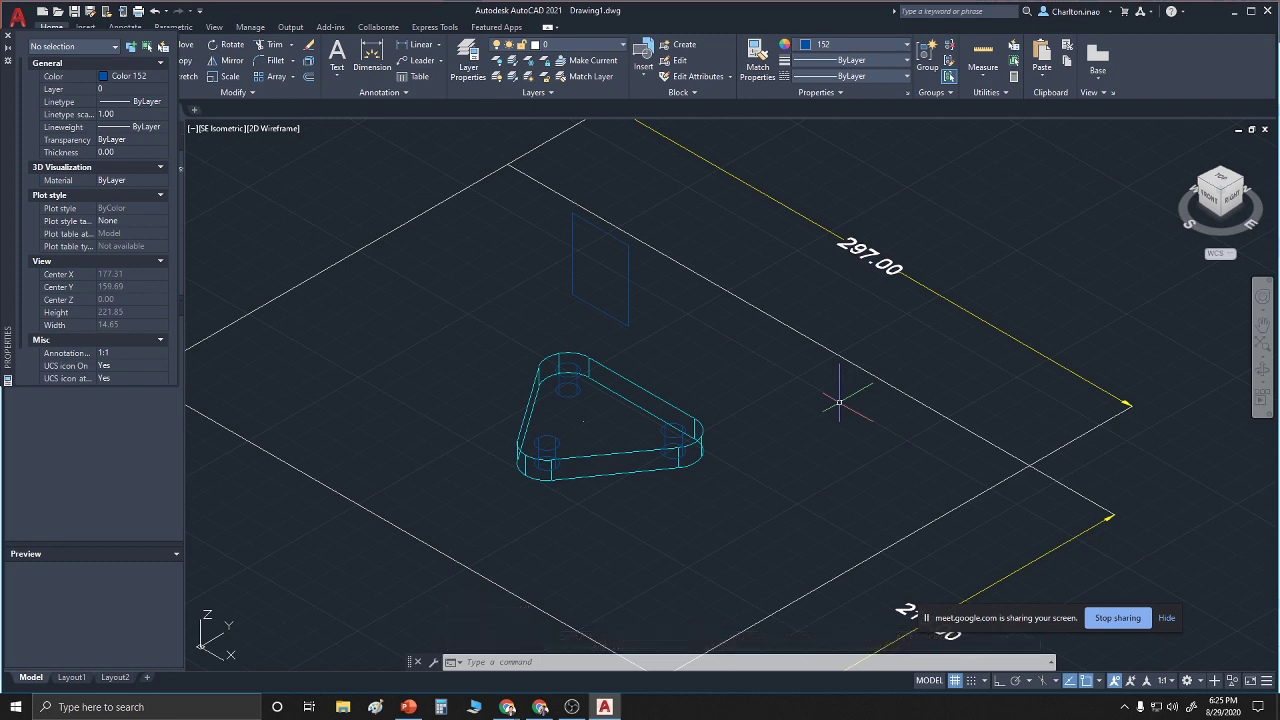
type("m")
key("Return")
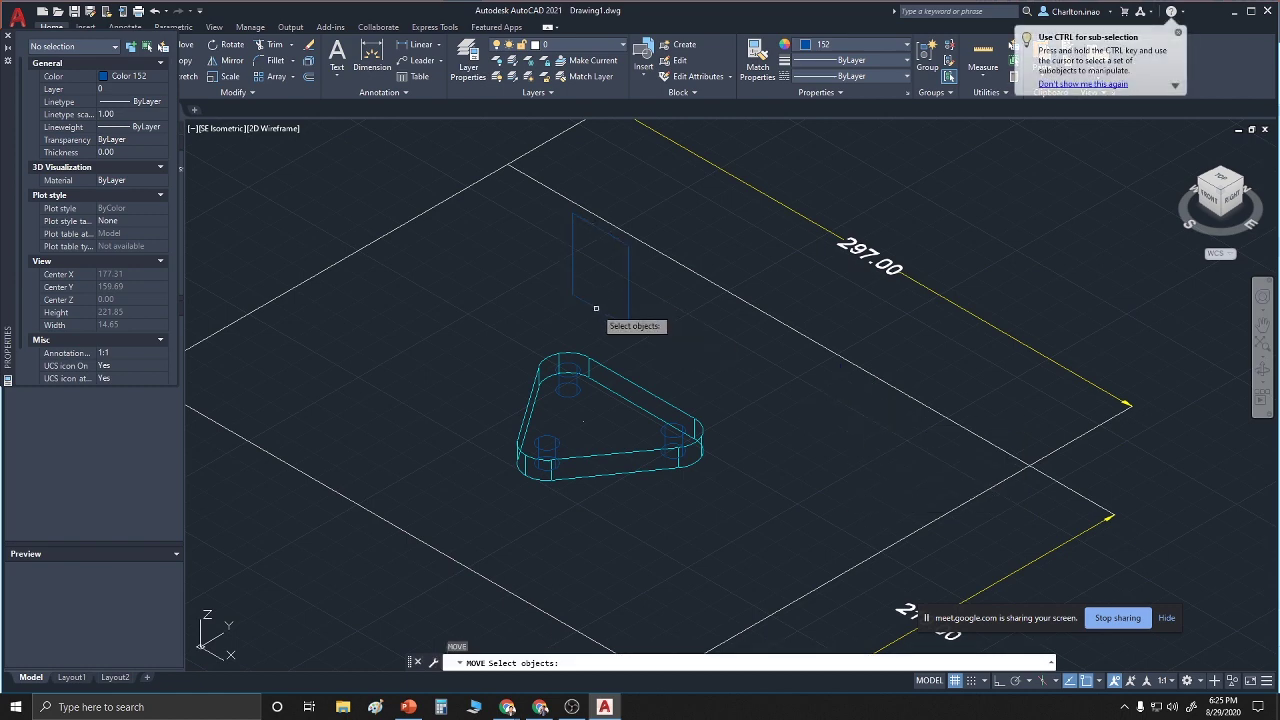
left_click(628, 300)
key("Return")
left_click(600, 311)
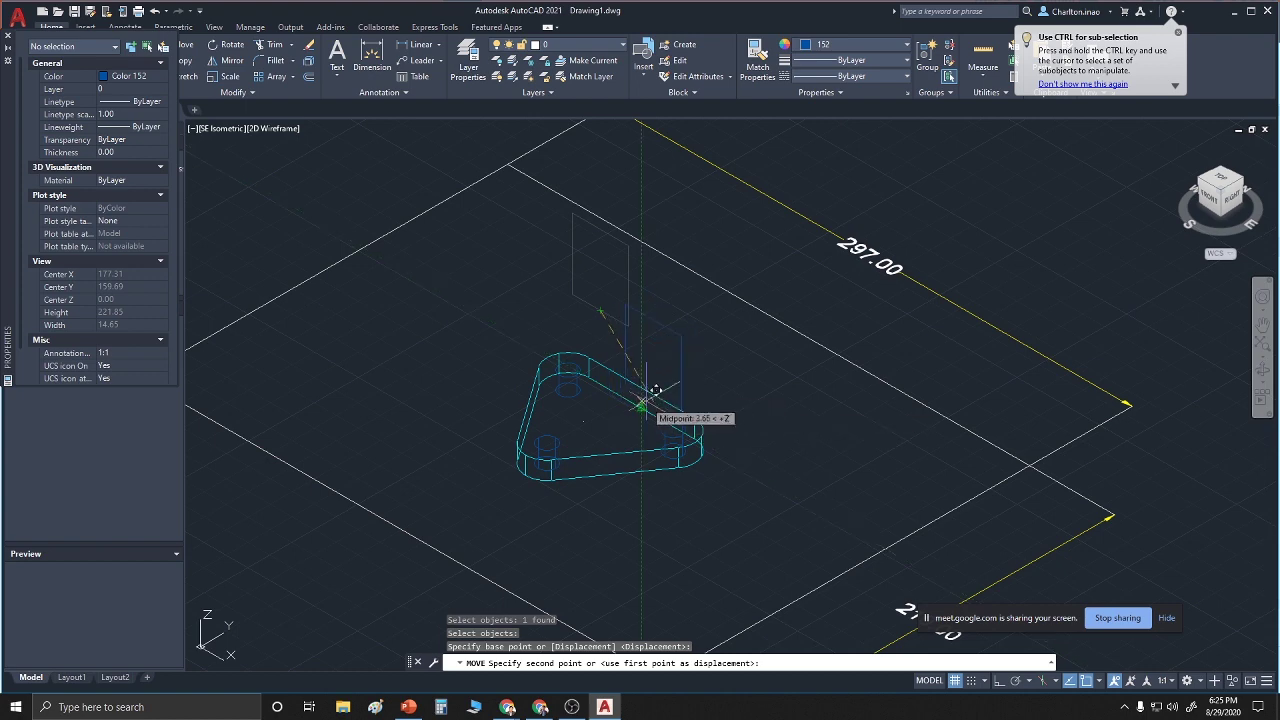
left_click(648, 398)
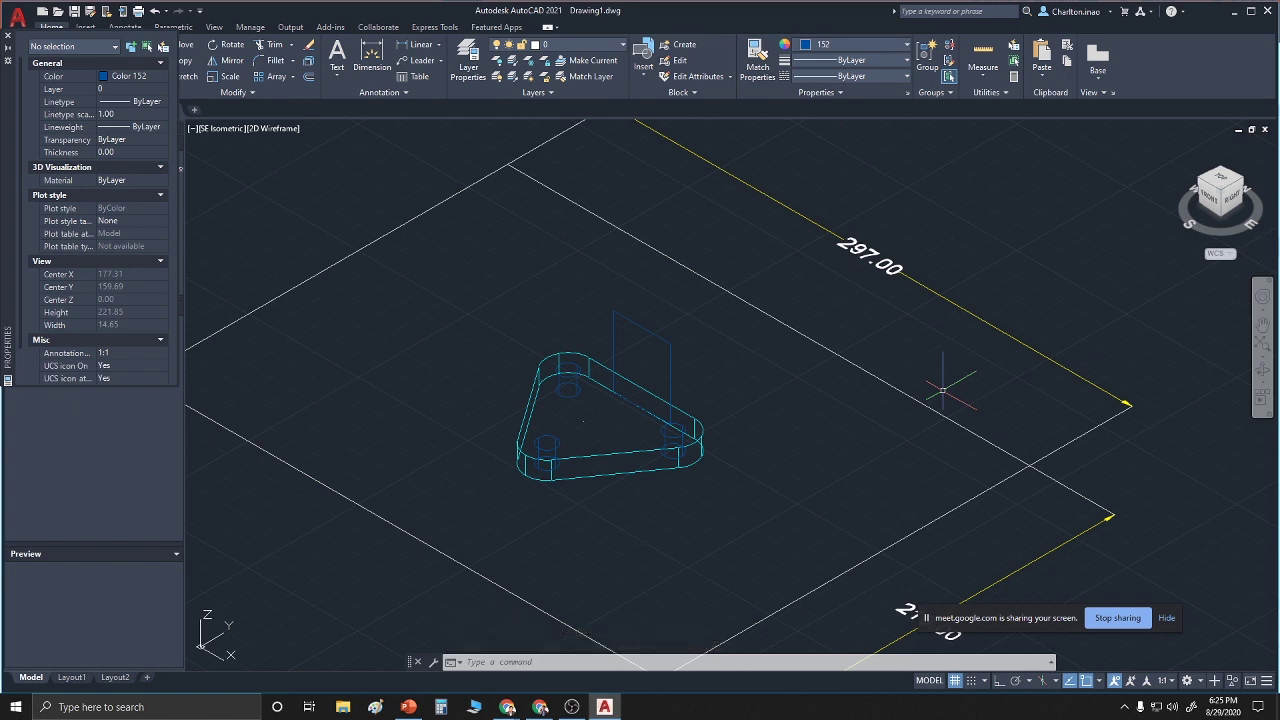
type("ext")
key("Return")
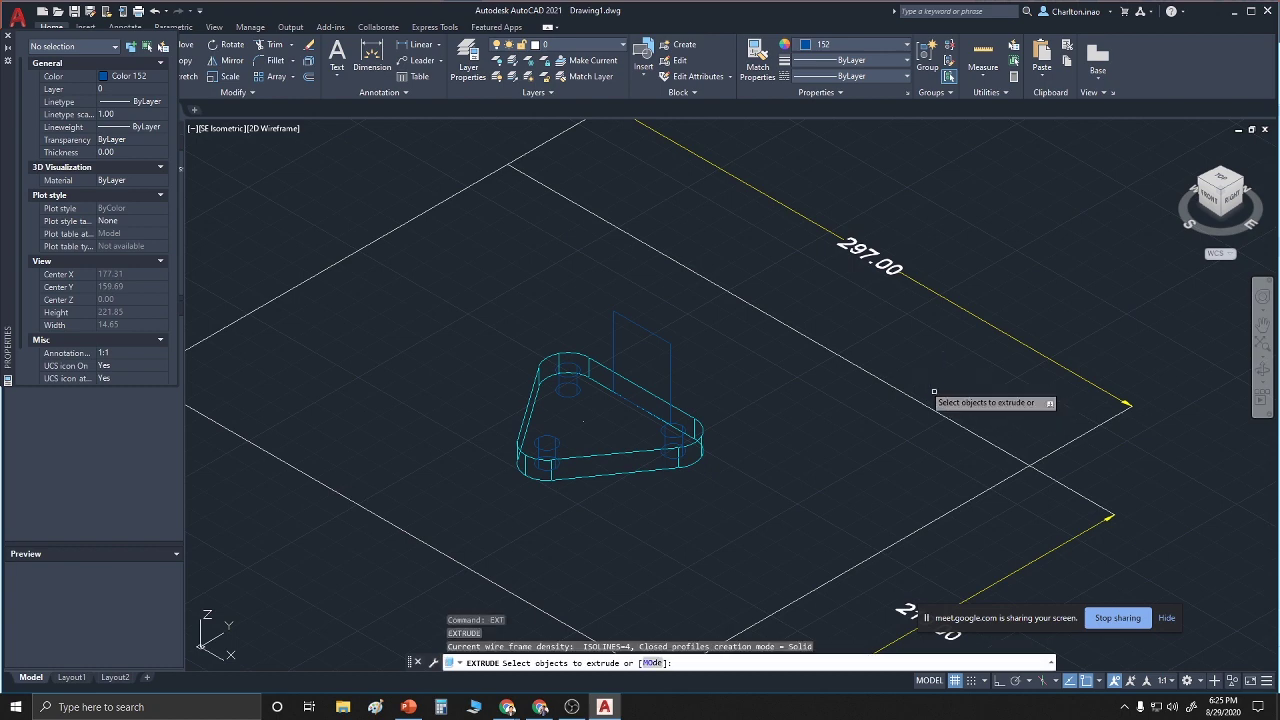
Extrude the upright rectangle 14 units into a solid block
left_click(668, 363)
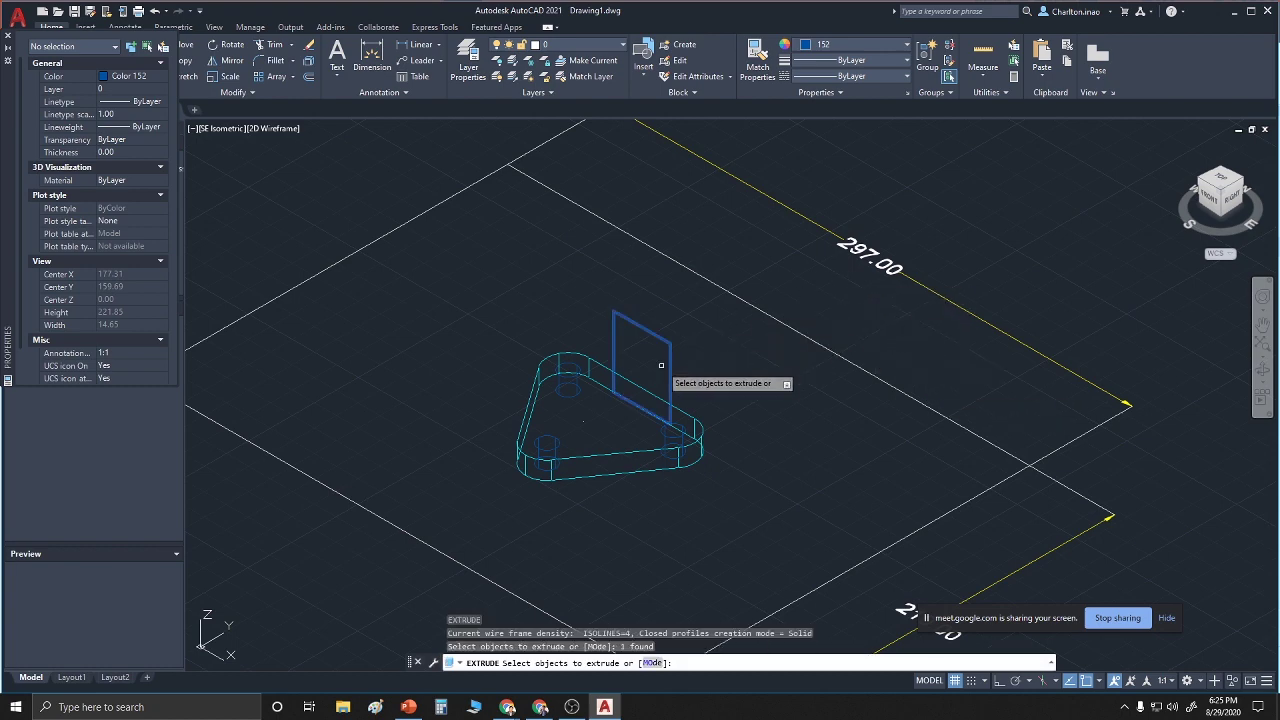
right_click(735, 362)
key("Escape")
key("Return")
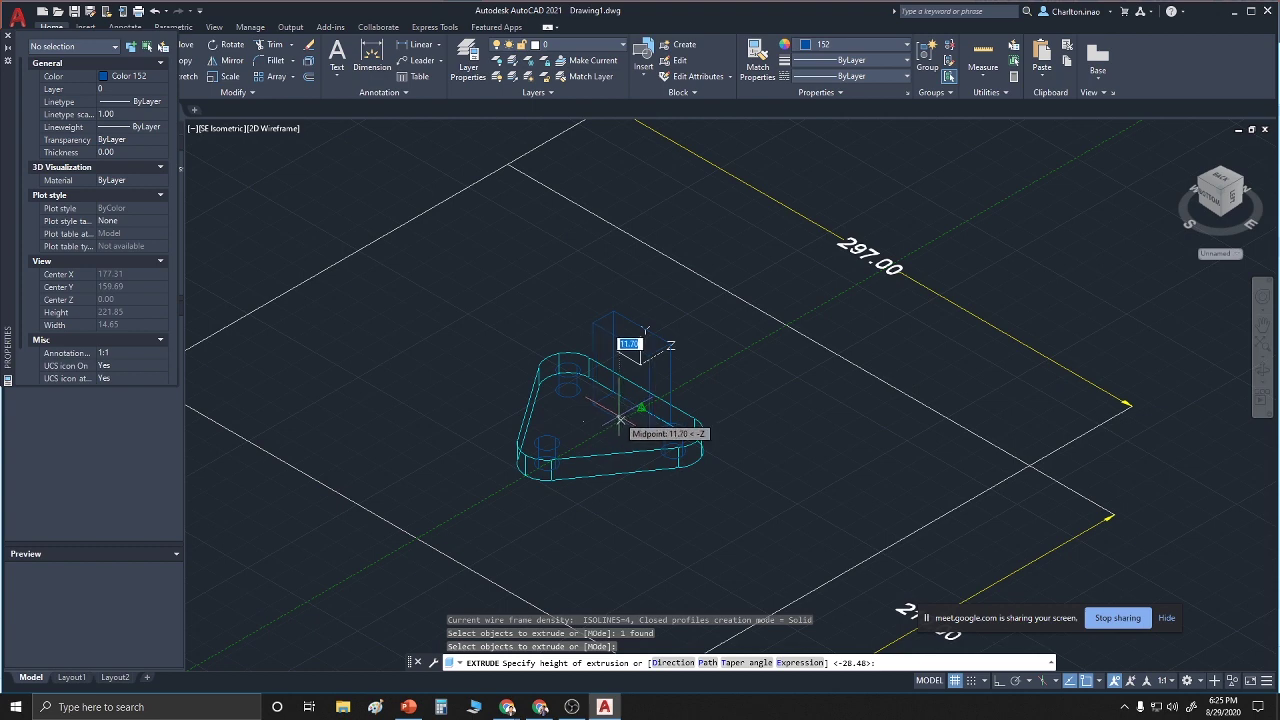
type("14")
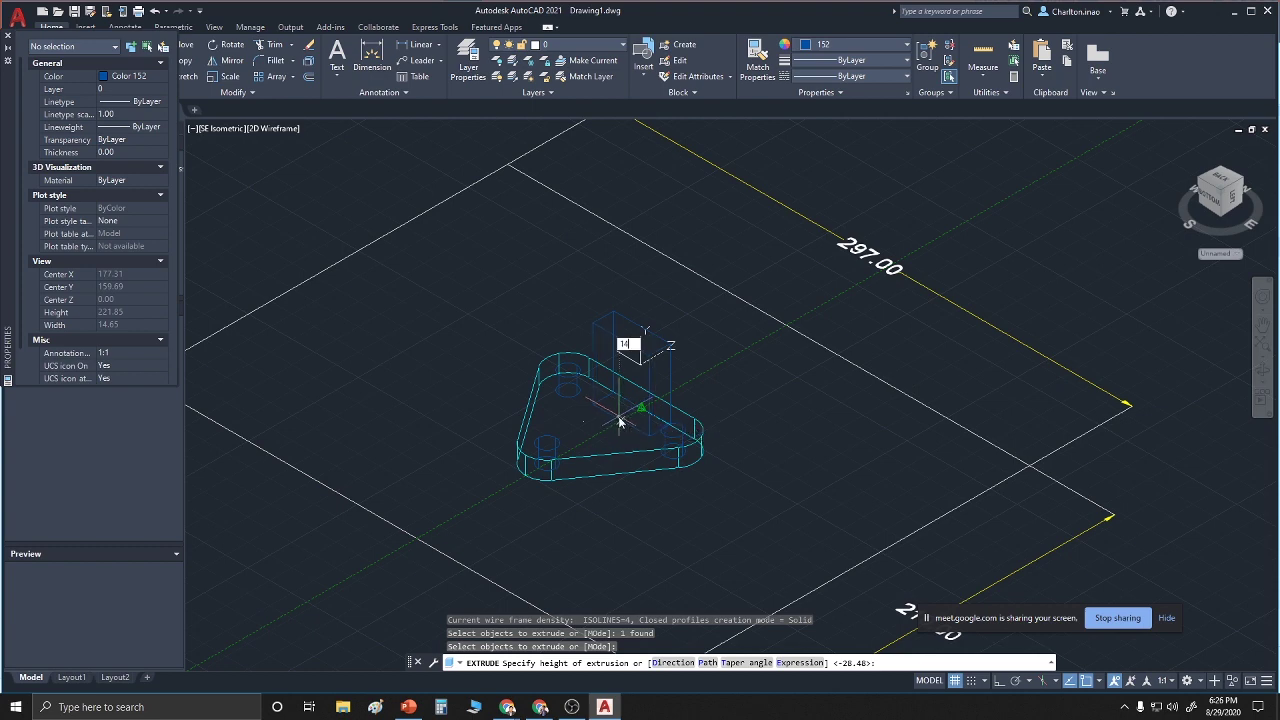
key("Return")
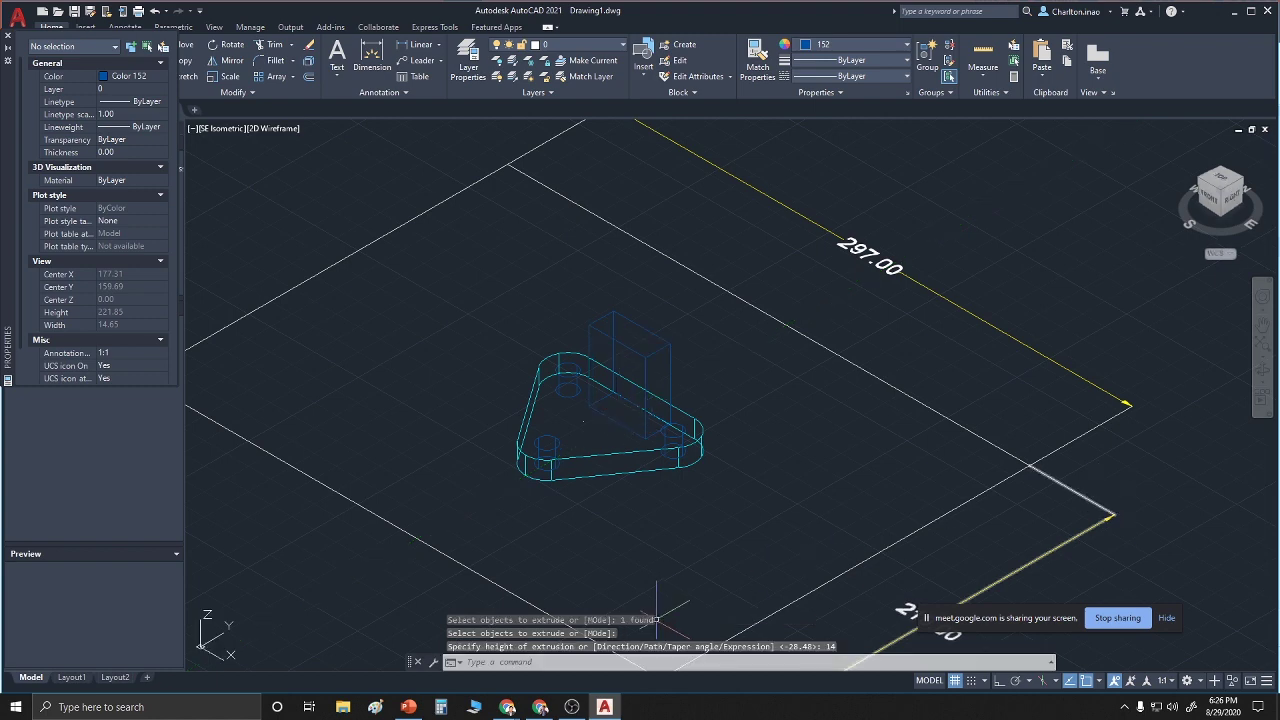
Display the model shaded with edges using the SHADE command
left_click(631, 662)
type("shade")
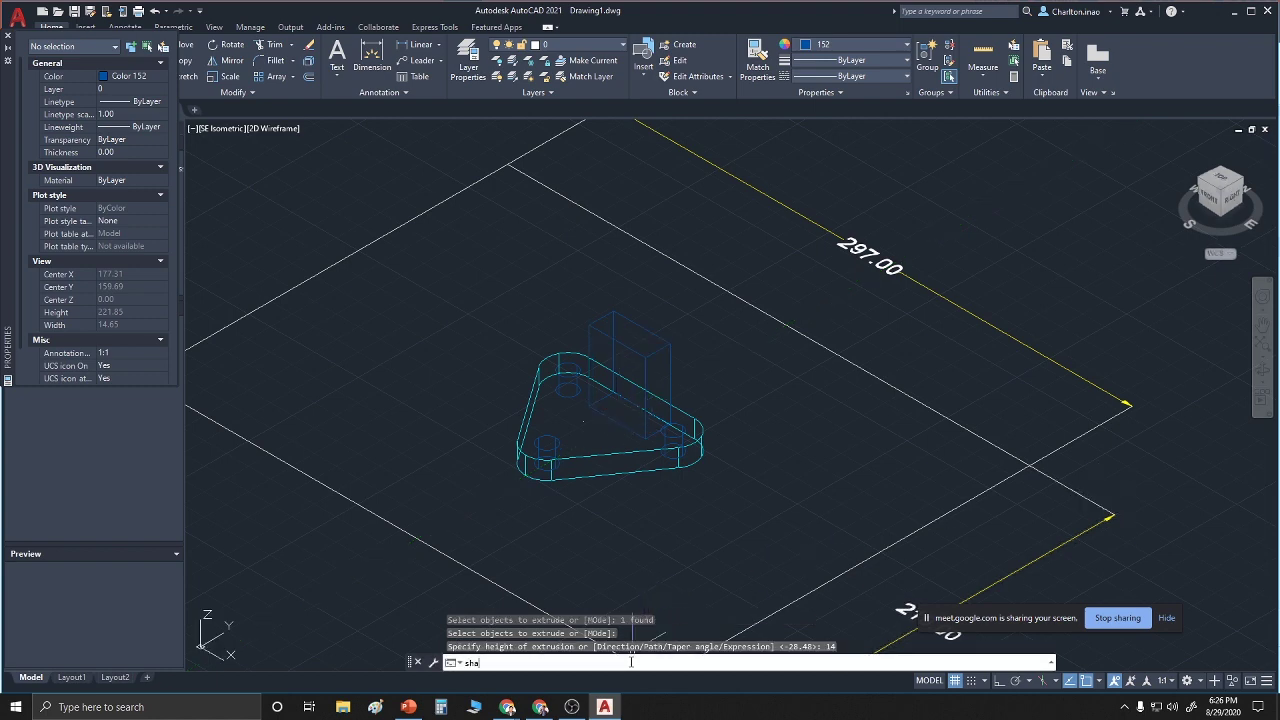
key("Return")
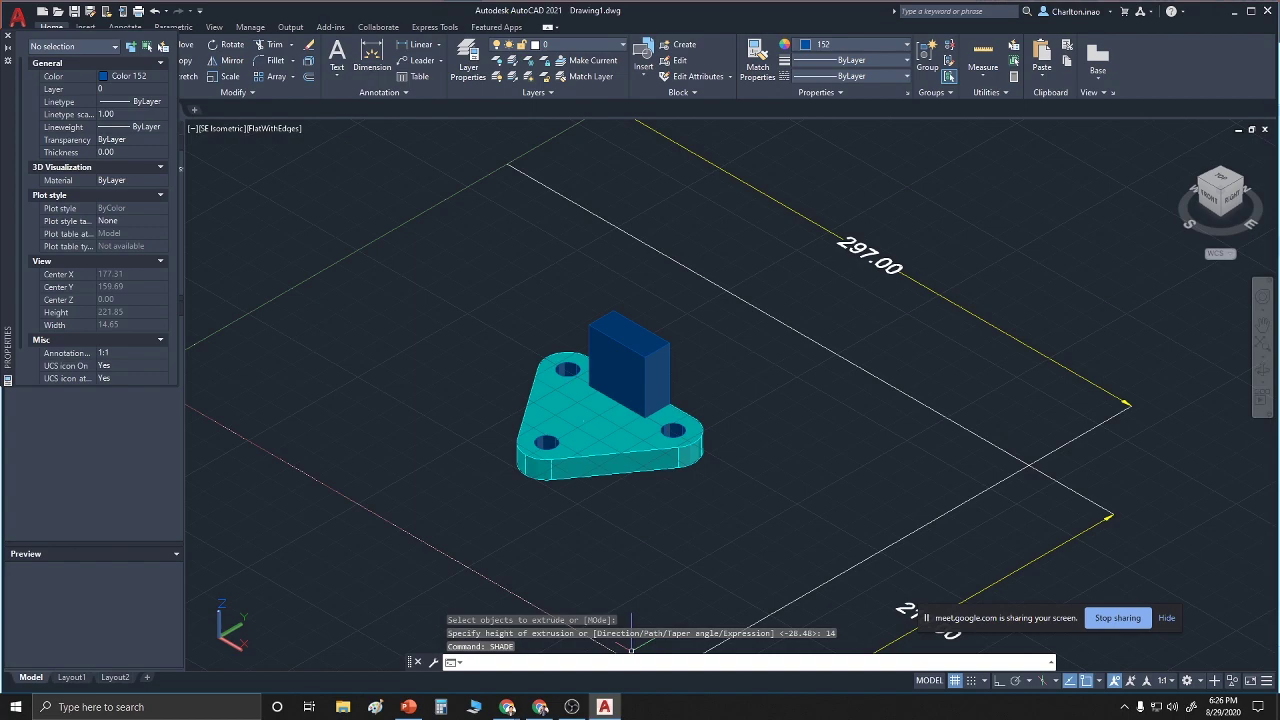
Orbit the view, then undo the shading and the last 3D rotation with Ctrl+Z
left_click_drag(1214, 223, 1209, 221)
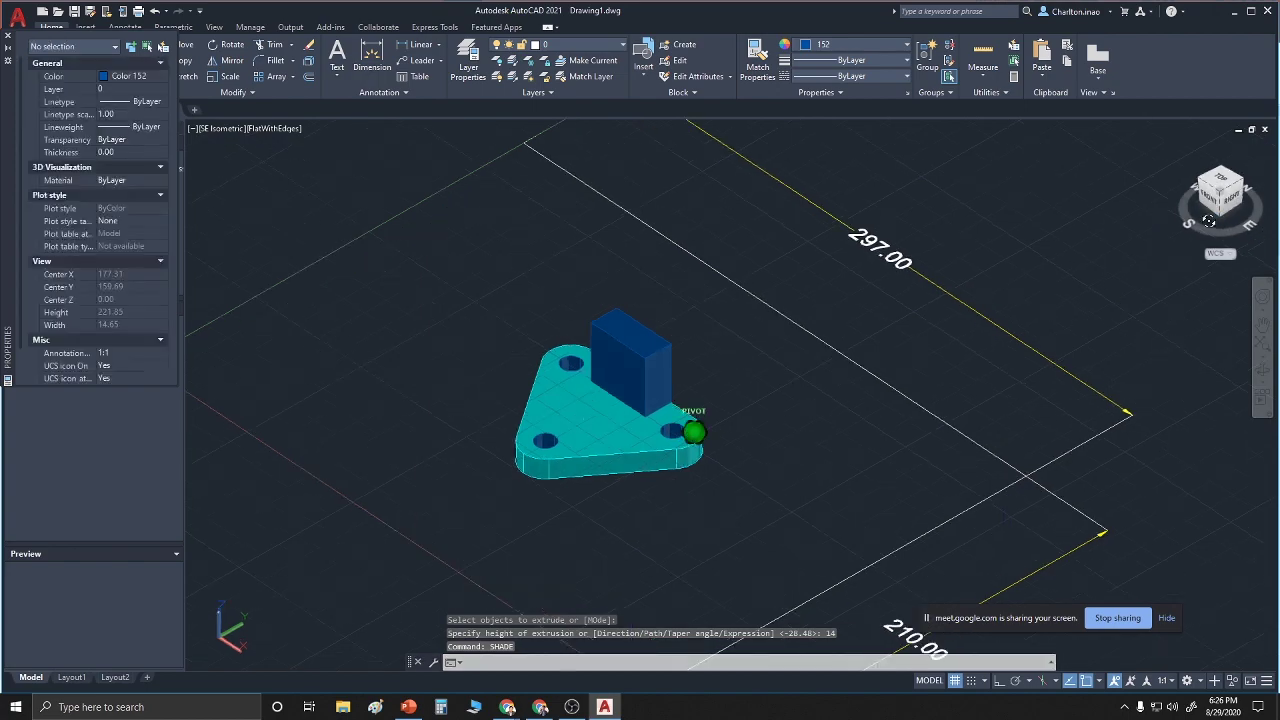
mouse_move(1209, 221)
middle_mouse_down("shift")
mouse_move(1134, 277)
mouse_move(934, 315)
mouse_move(866, 251)
mouse_move(869, 177)
middle_mouse_up("shift")
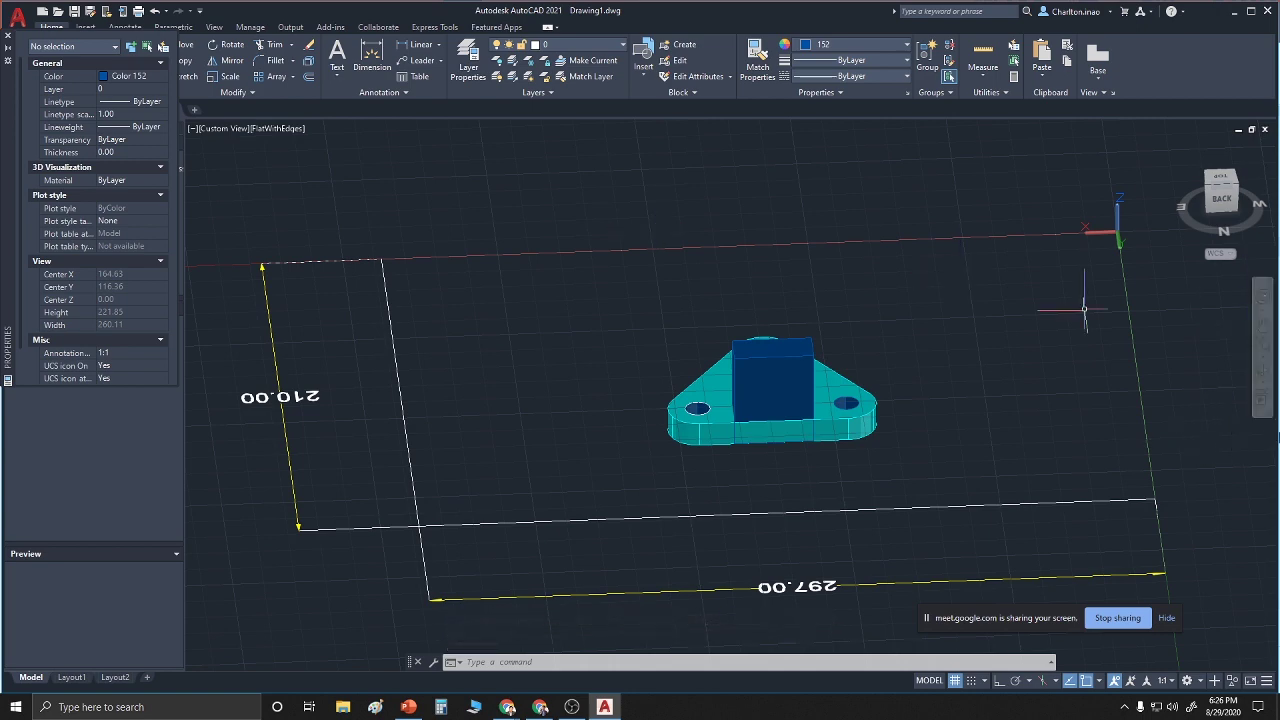
key("ctrl+z")
key("ctrl+z")
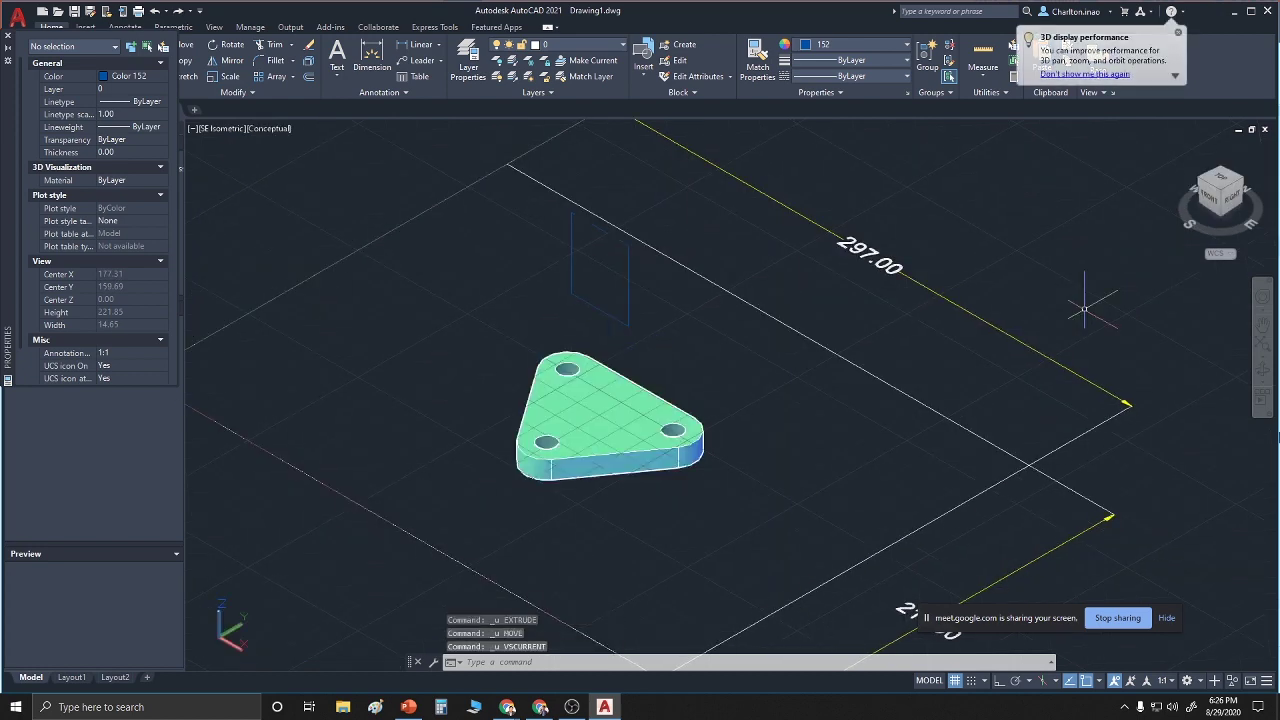
key("ctrl+z")
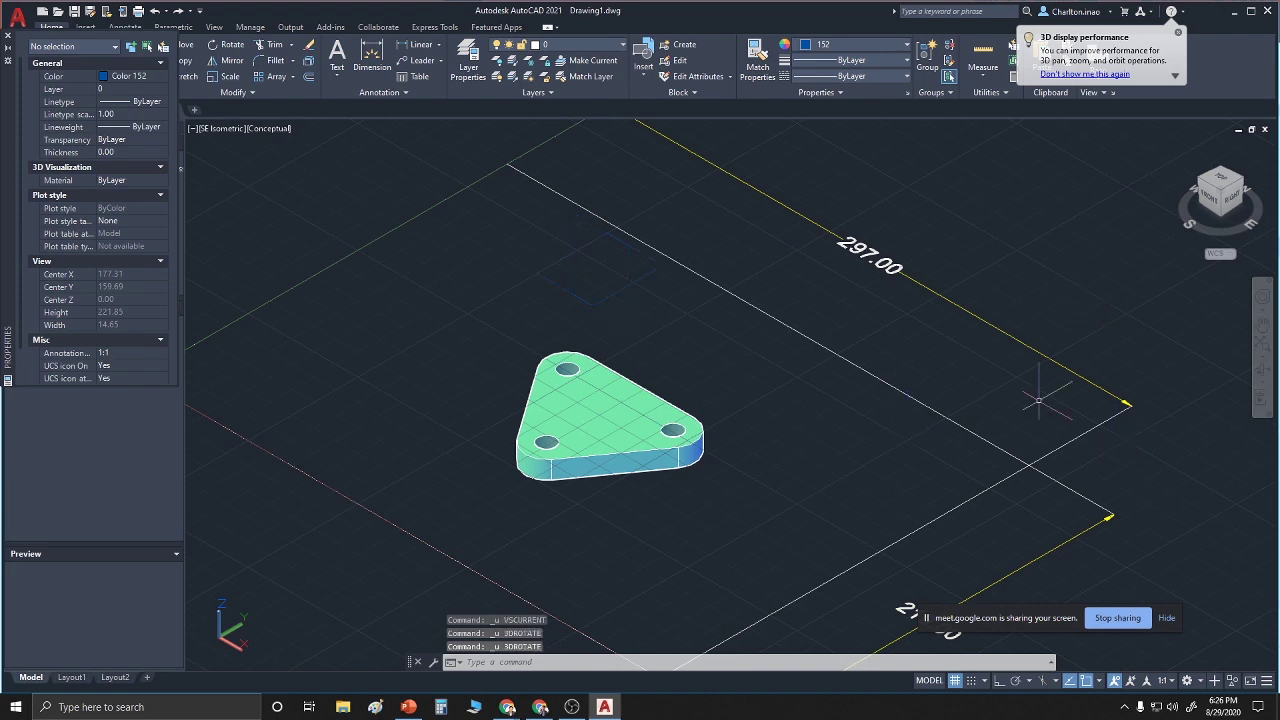
type("m")
key("Return")
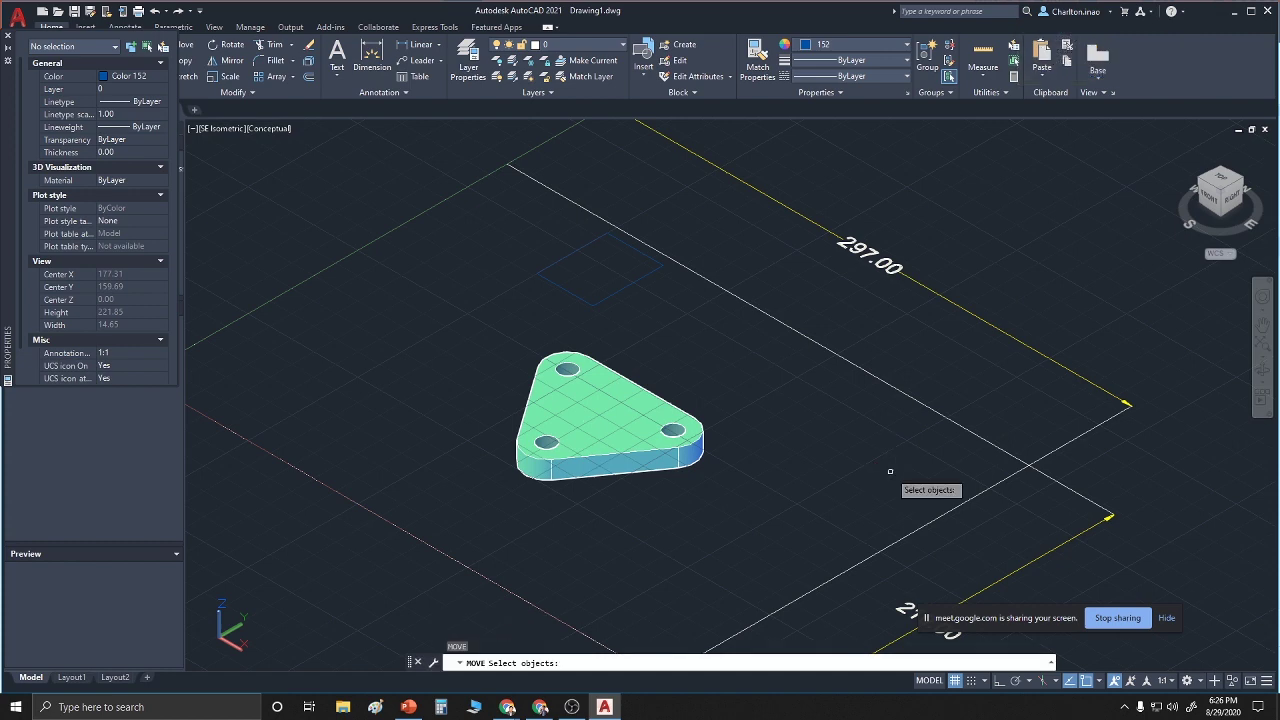
left_click(571, 292)
key("Return")
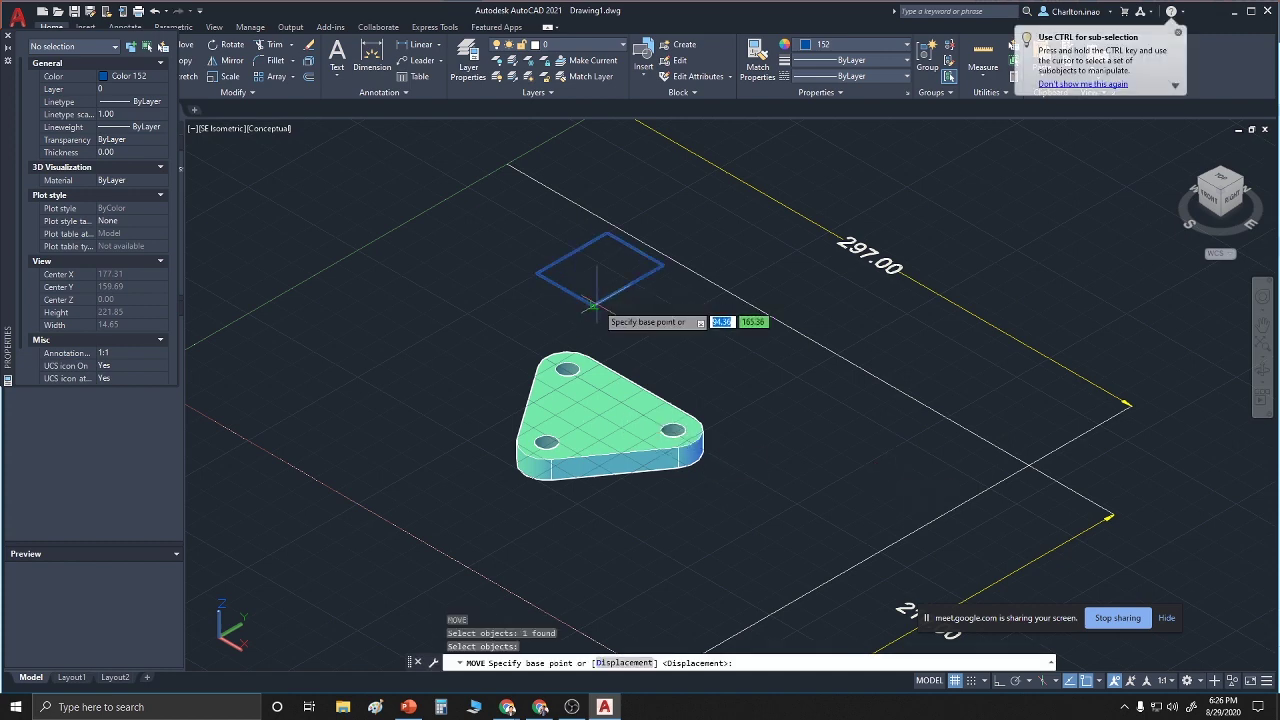
left_click(595, 302)
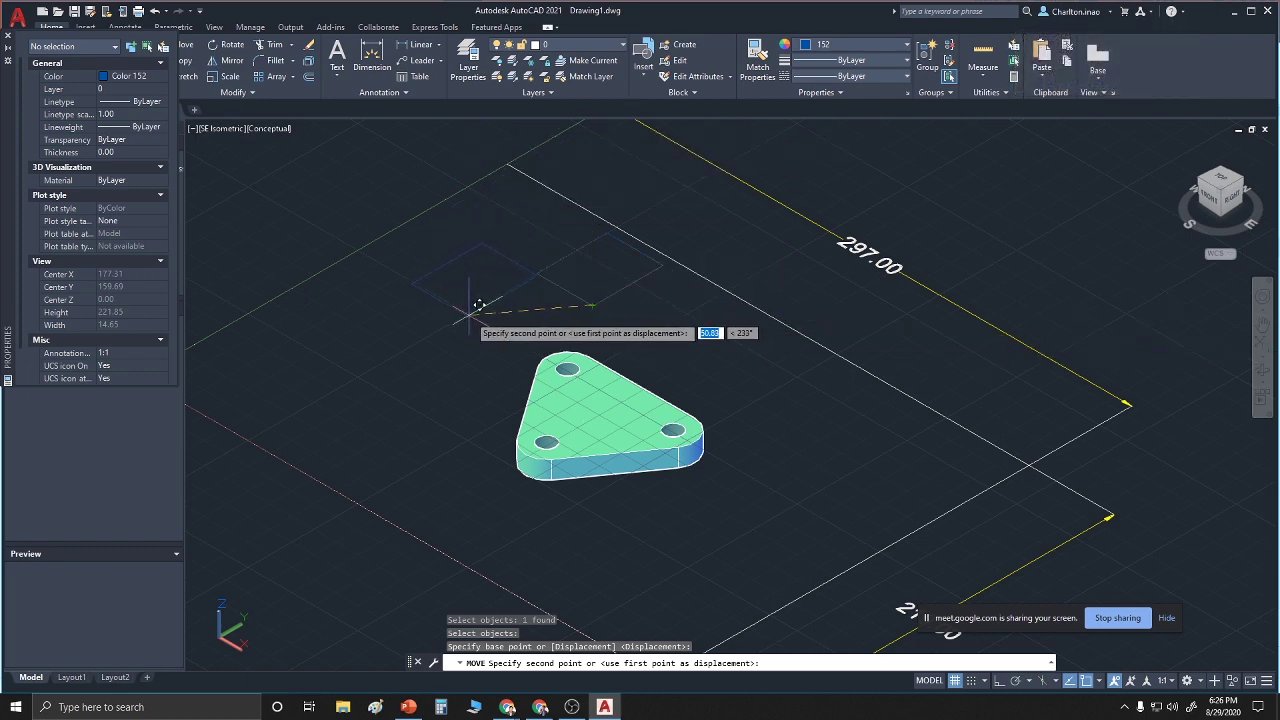
key("Escape")
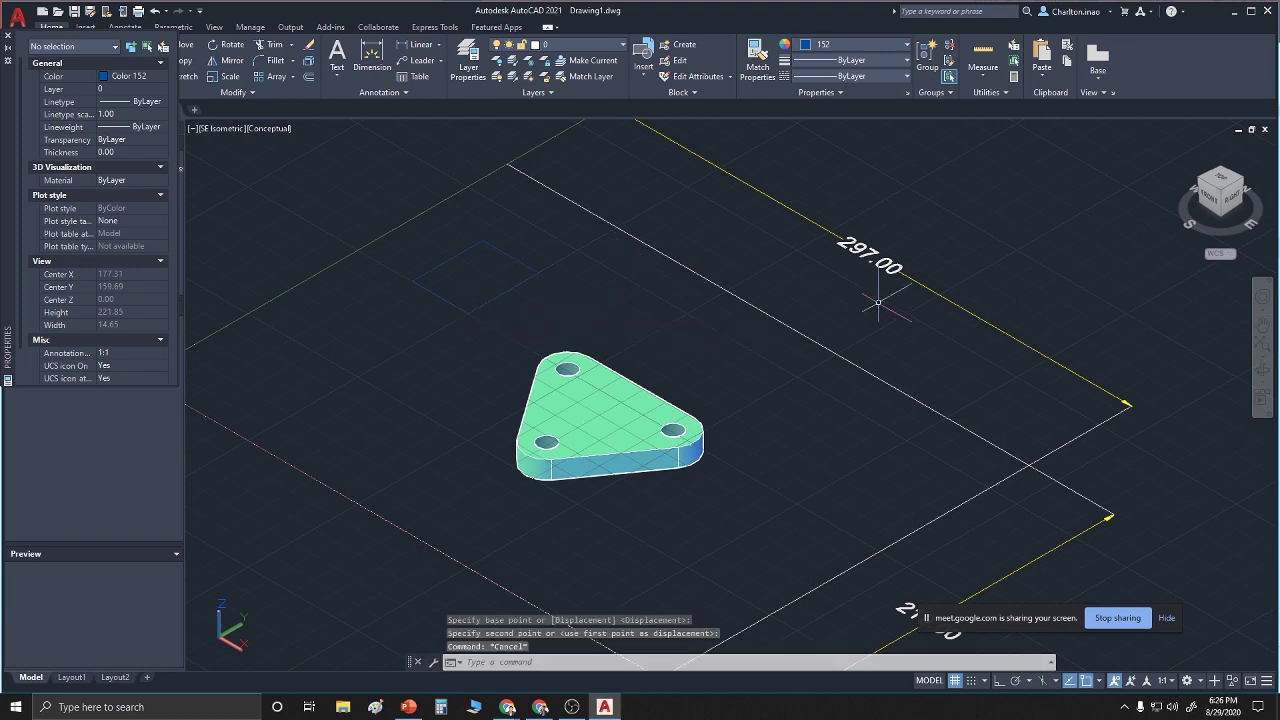
type("c")
key("Return")
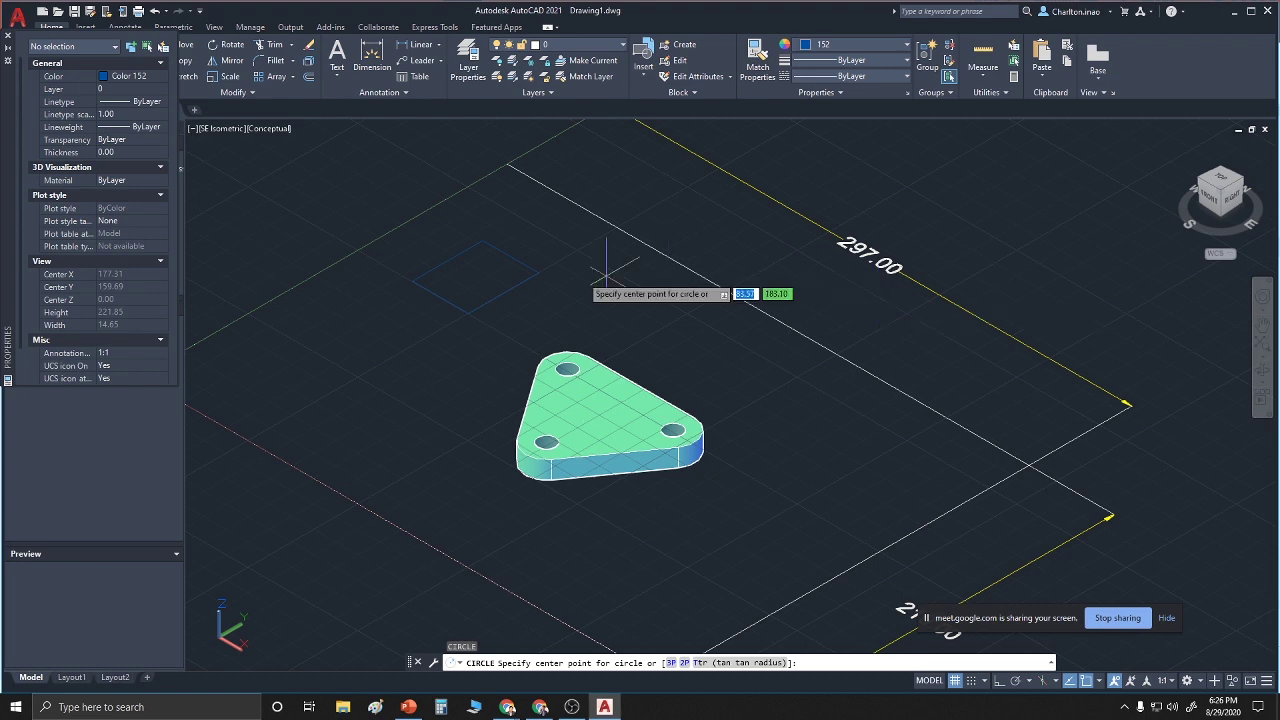
left_click(510, 256)
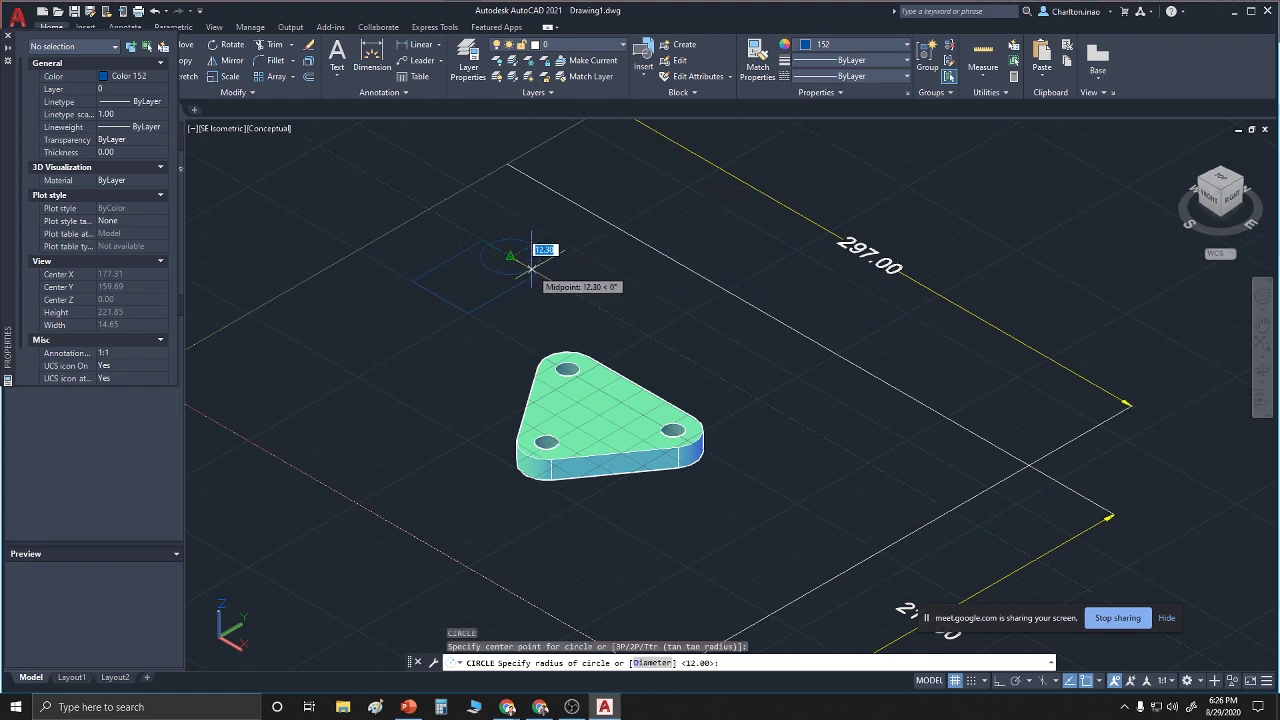
type("20")
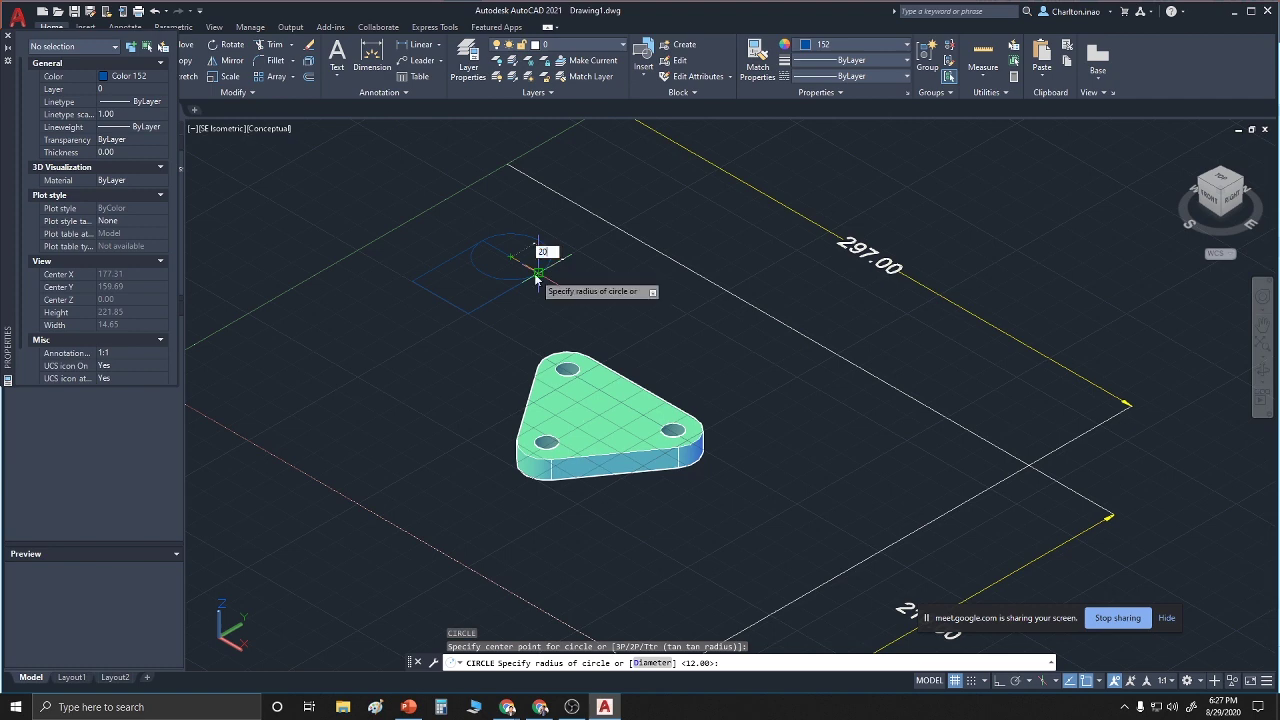
key("Return")
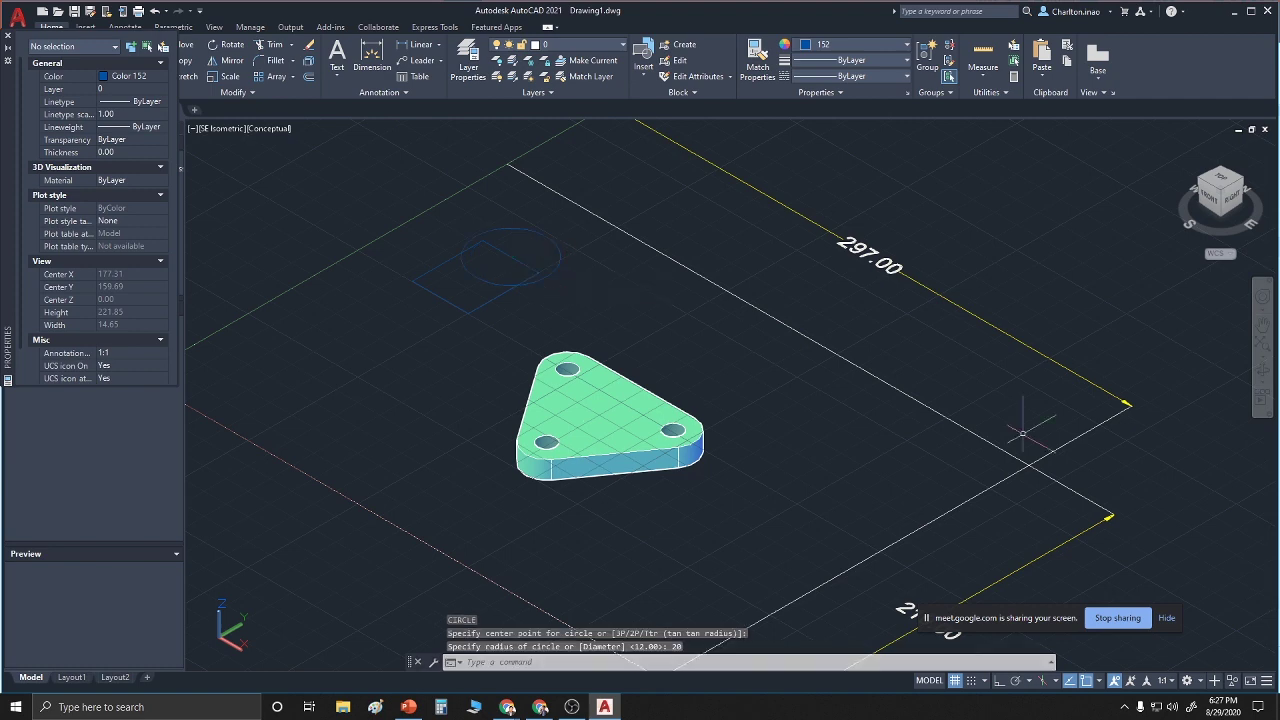
type("e")
key("Return")
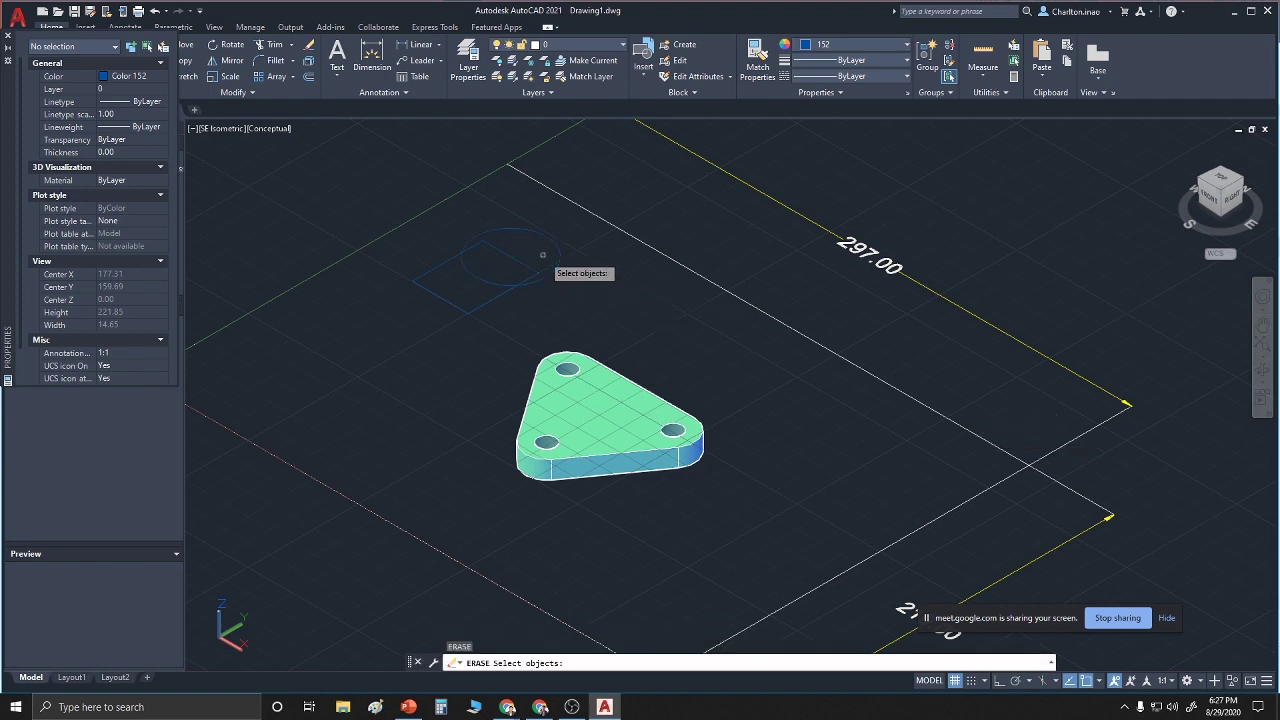
left_click(555, 265)
key("Return")
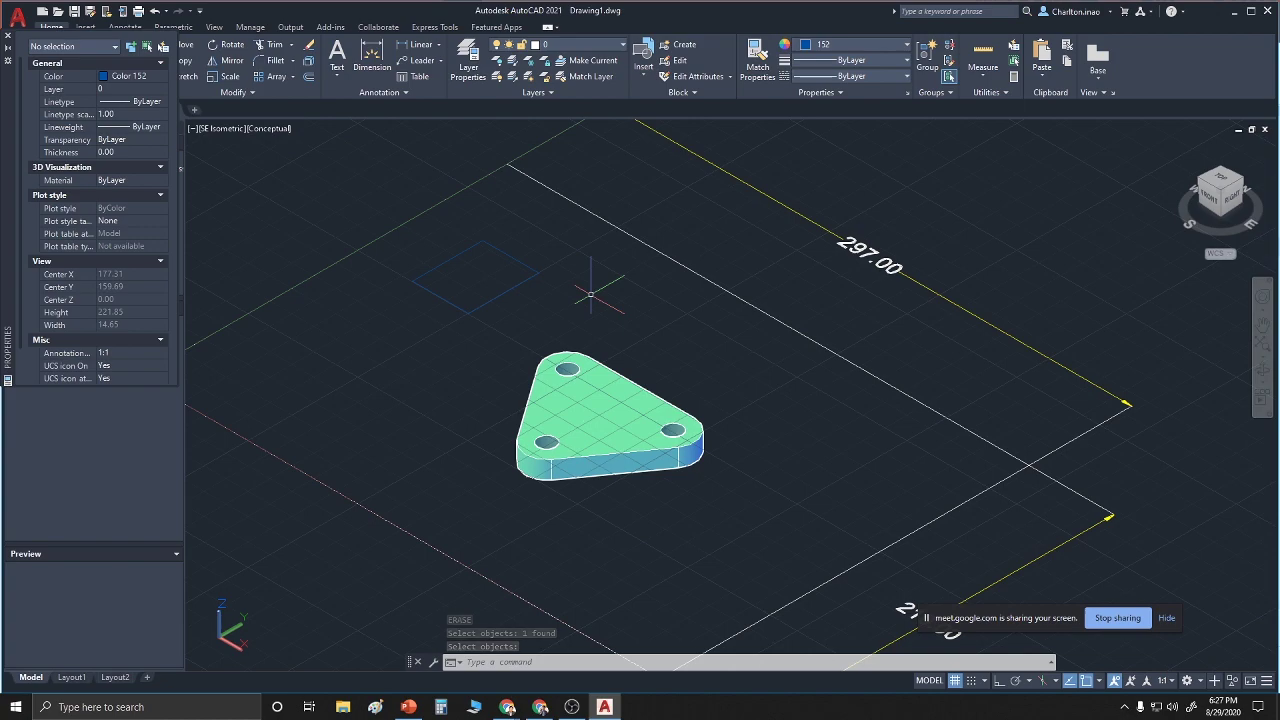
key("alt+Tab")
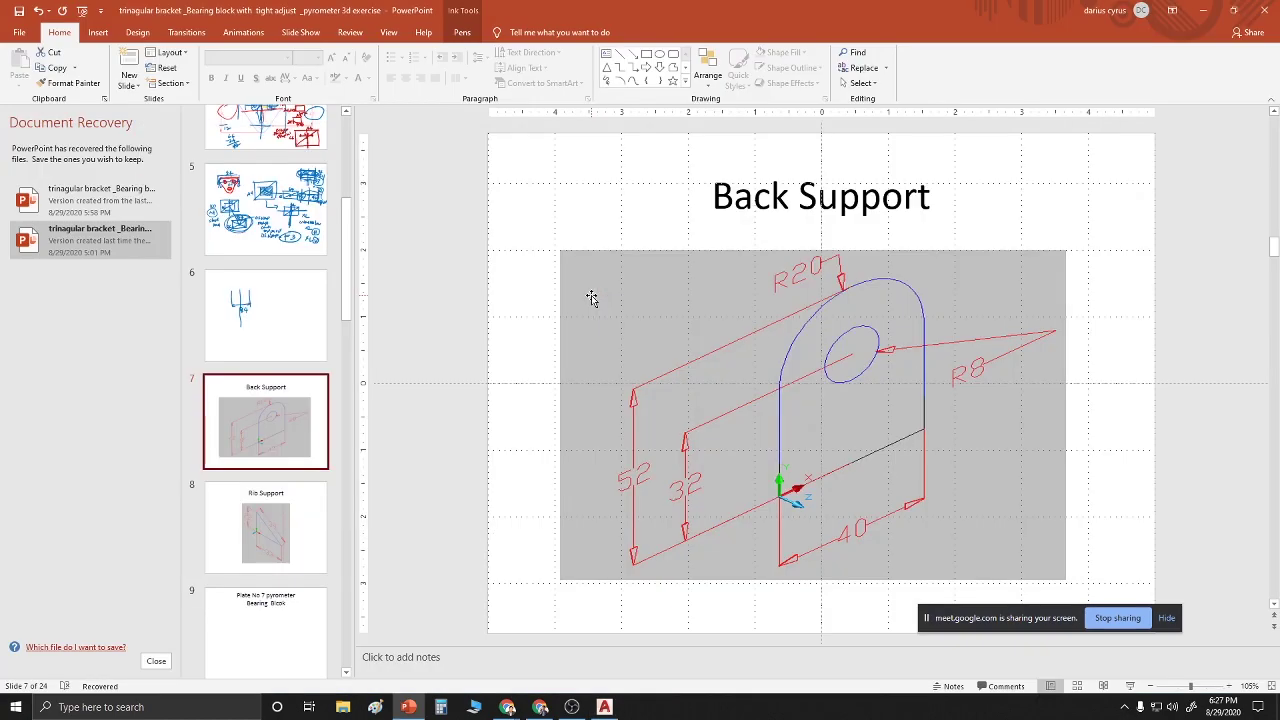
key("alt+Tab")
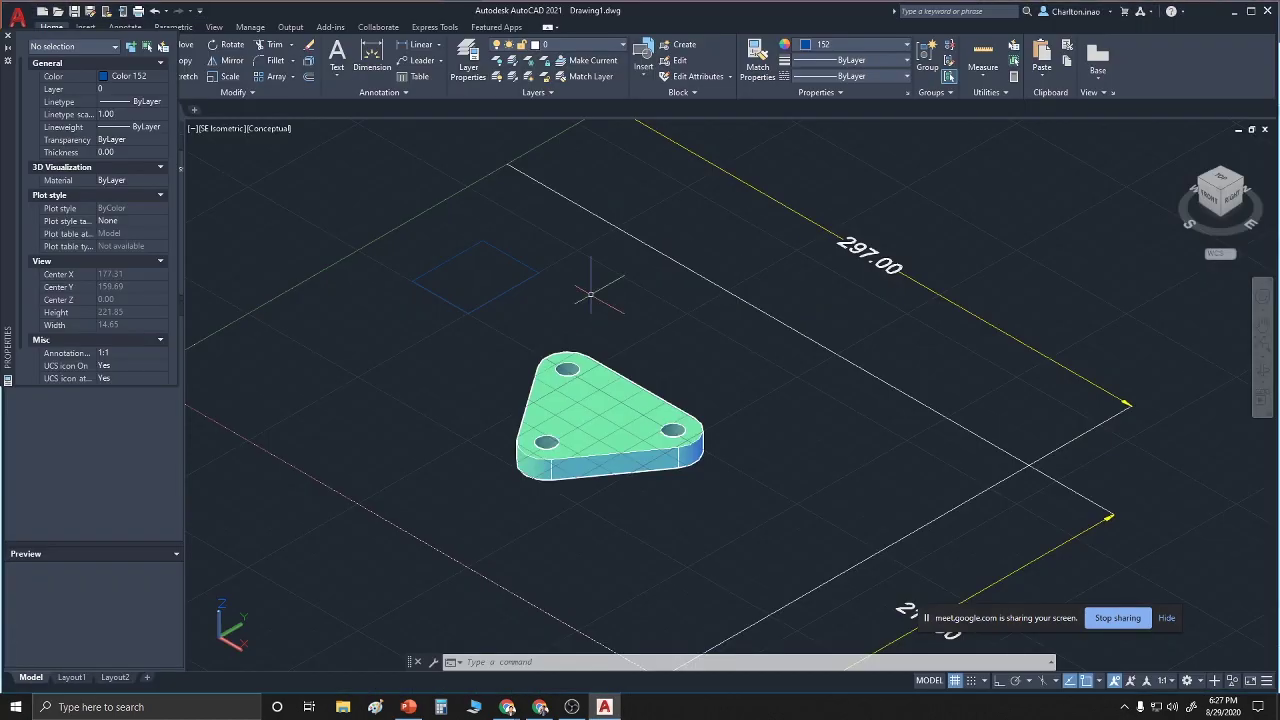
type("c")
key("Return")
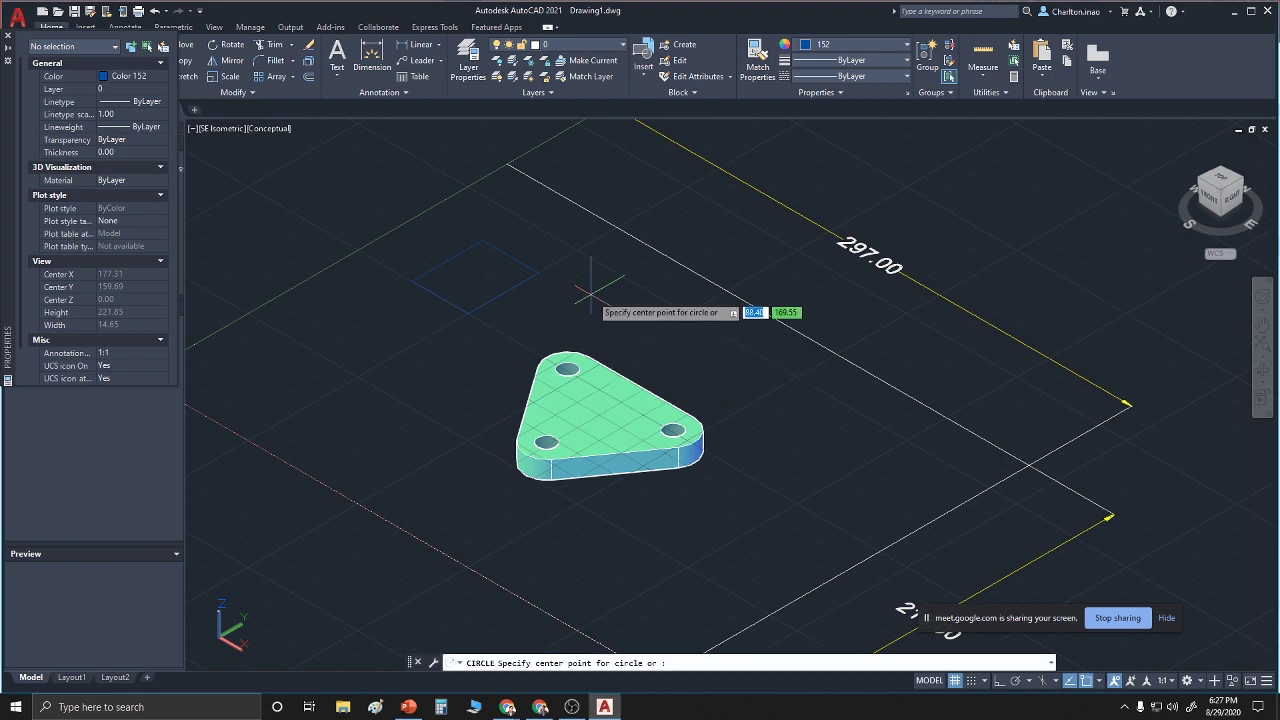
left_click(505, 256)
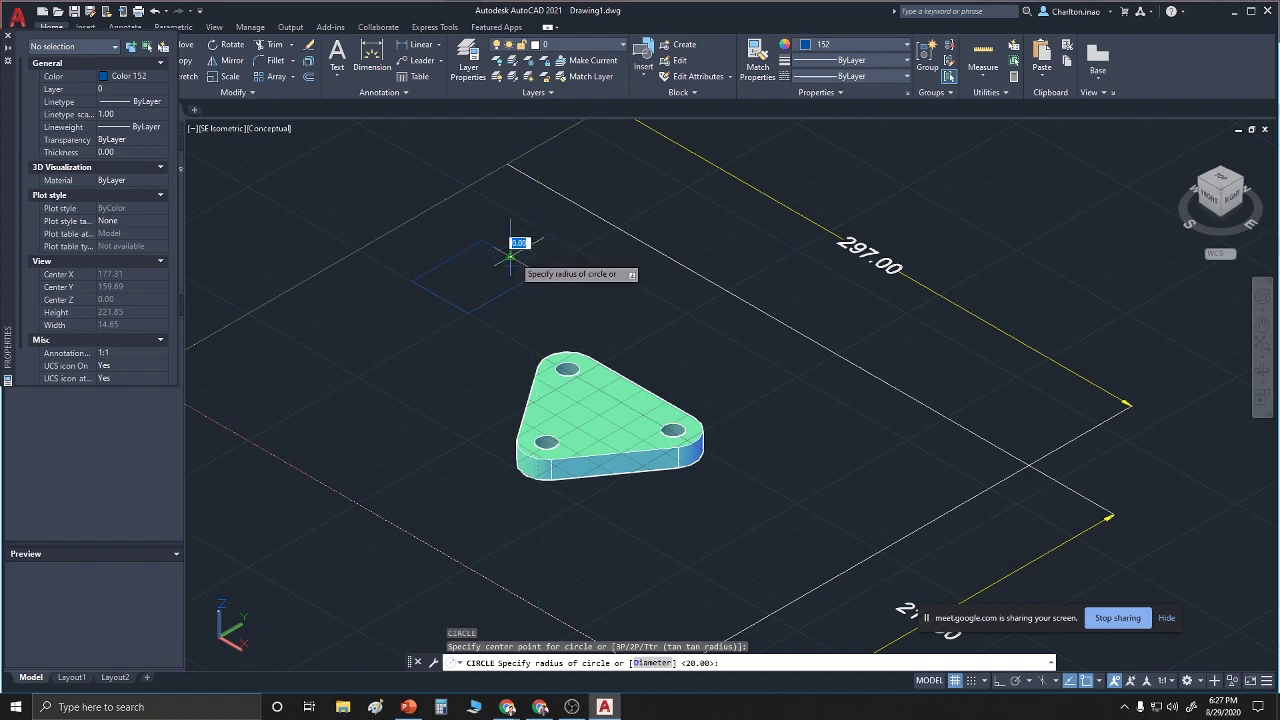
key("Escape")
key("alt+Tab")
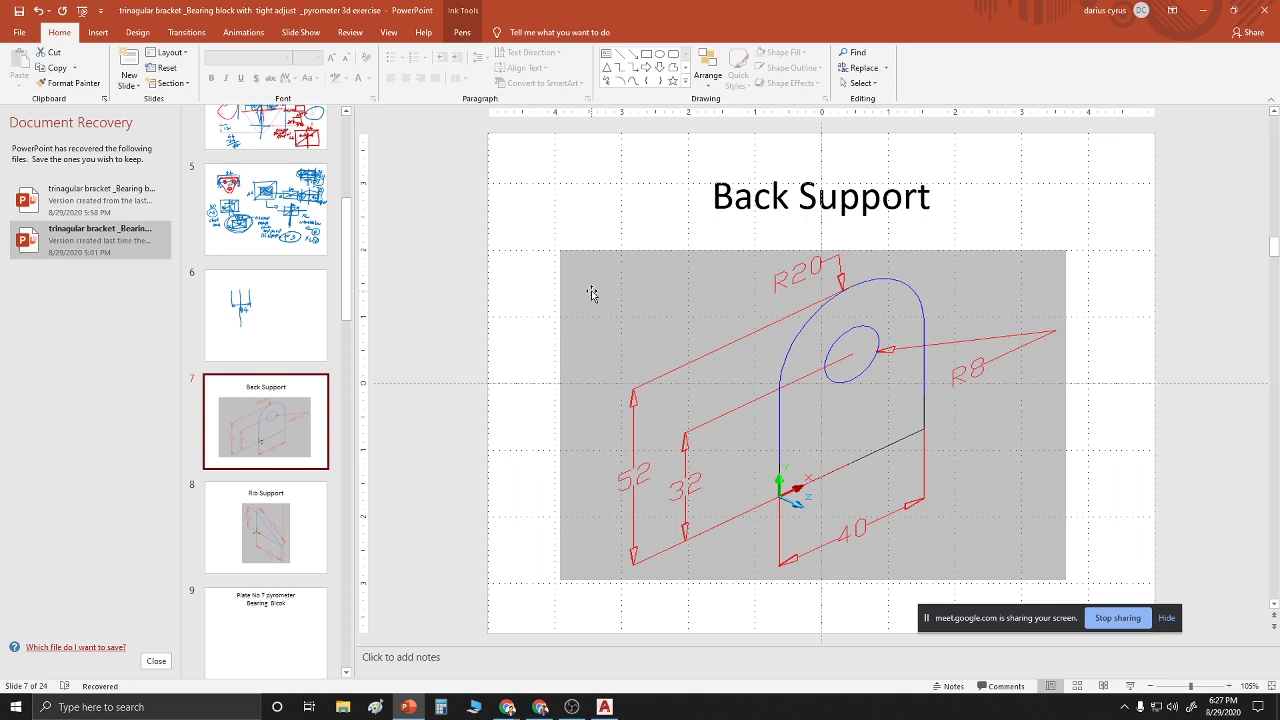
key("alt+Tab")
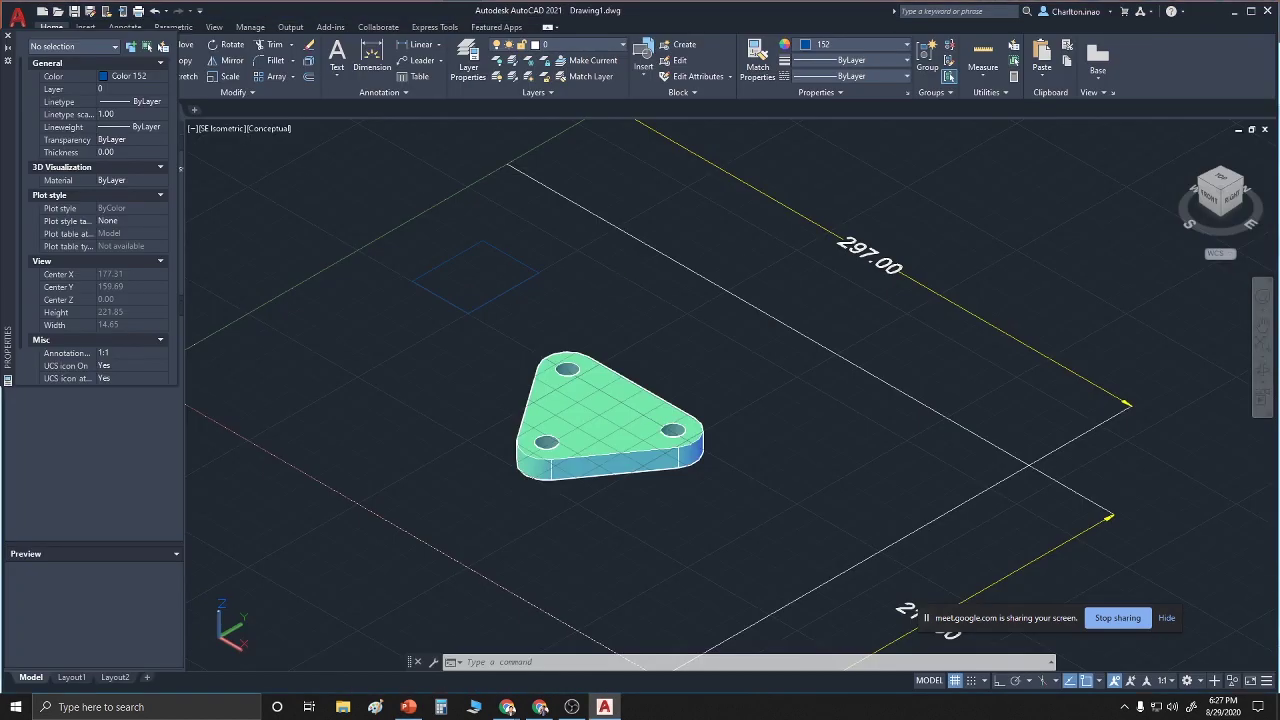
type("DIMLIN")
Add a 40.00 linear dimension to the rectangle's edge
key("Return")
left_click(470, 310)
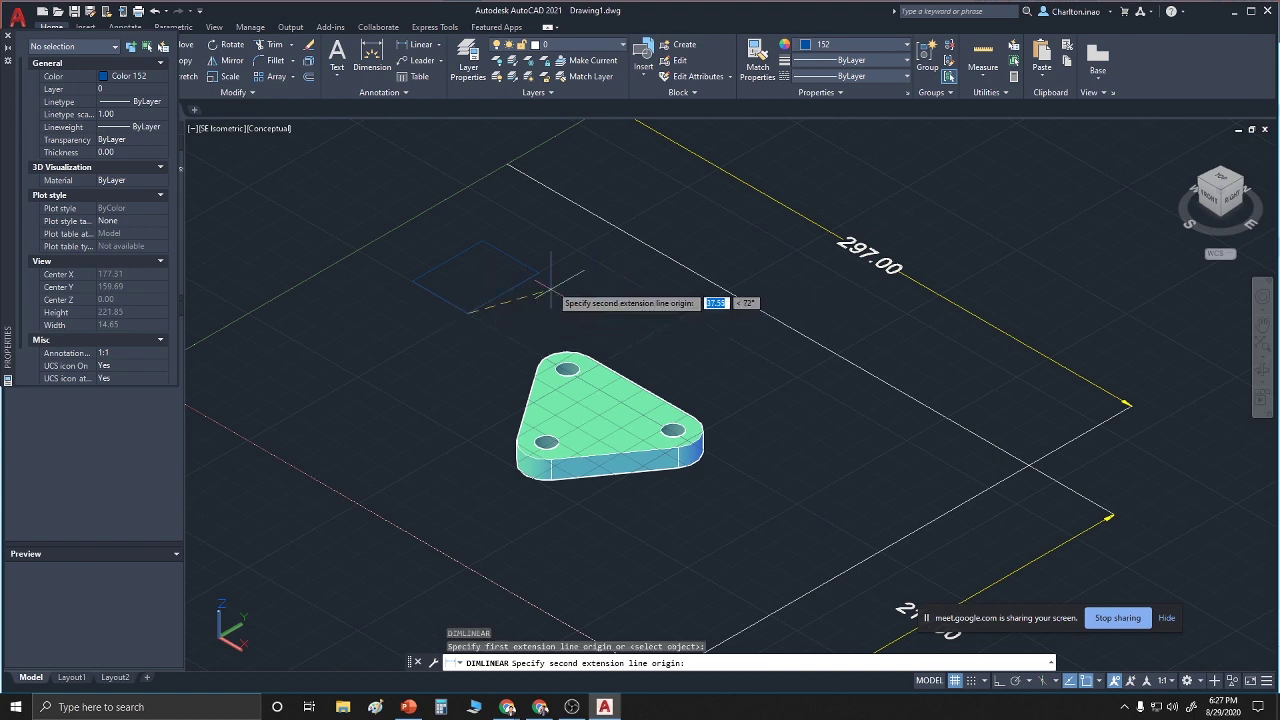
left_click(537, 272)
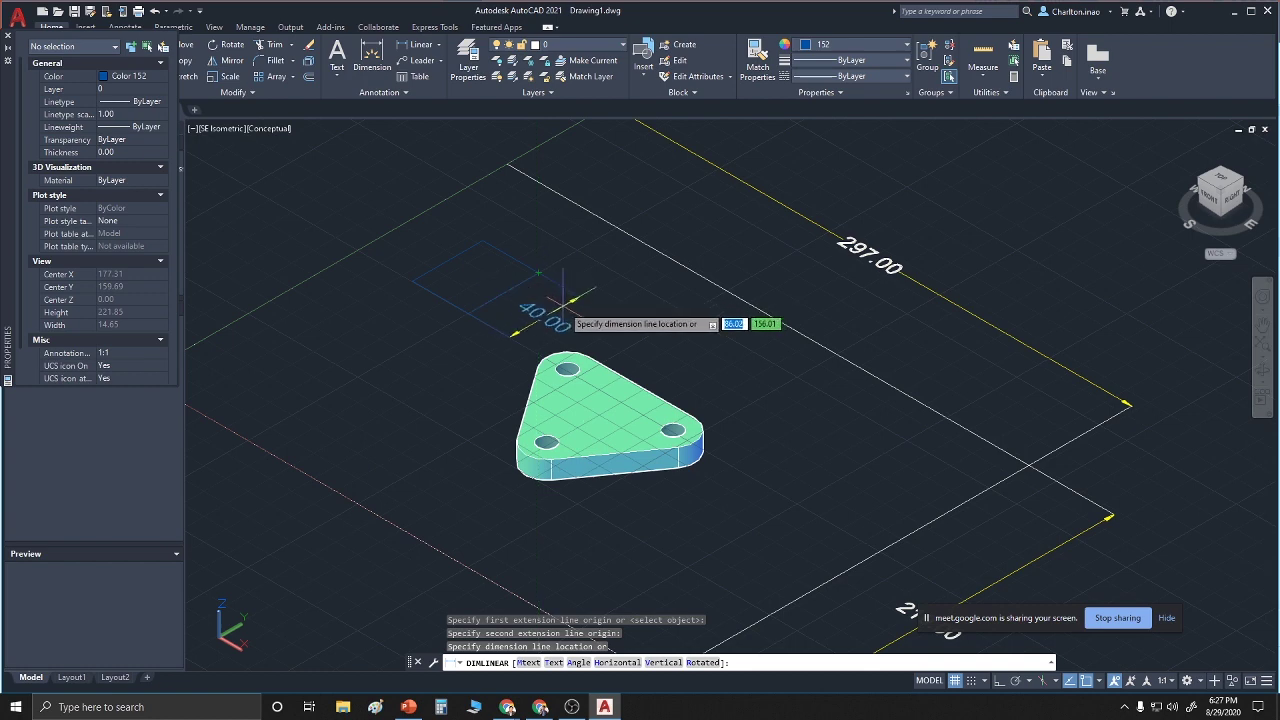
left_click(562, 298)
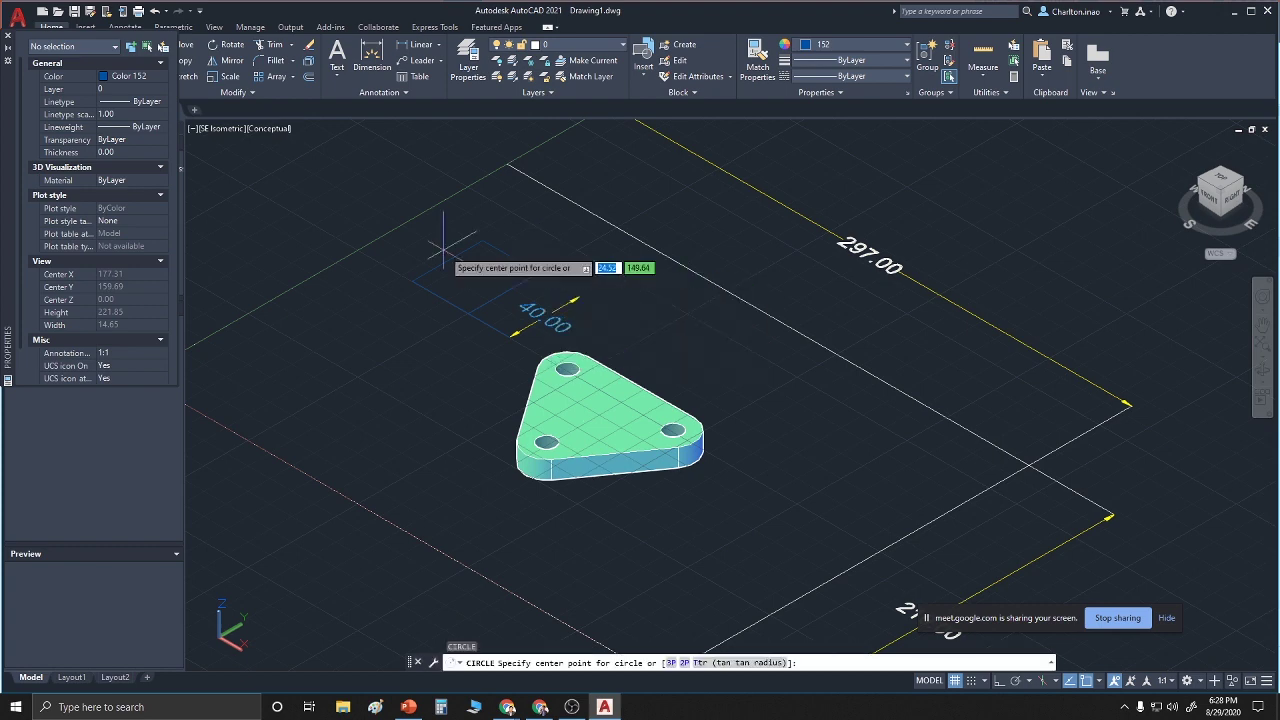
Draw a radius-20 circle centred on the rectangle's far edge
left_click(450, 262)
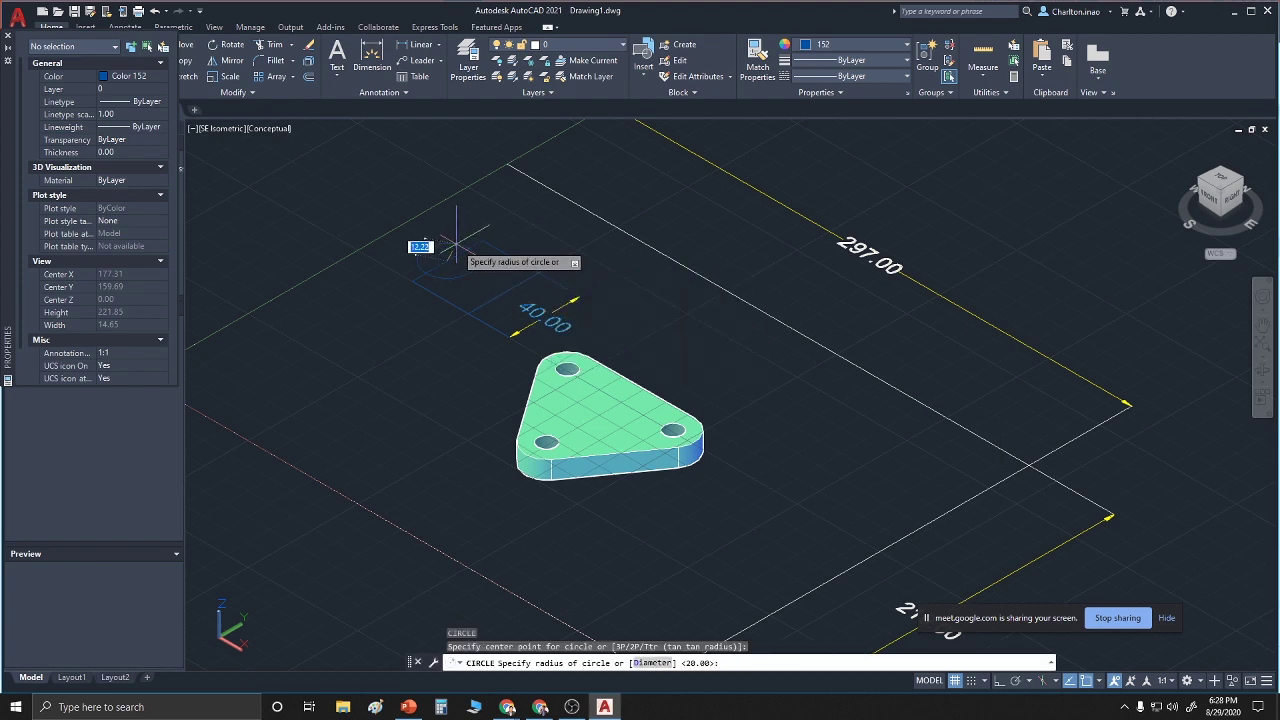
type("20")
key("Return")
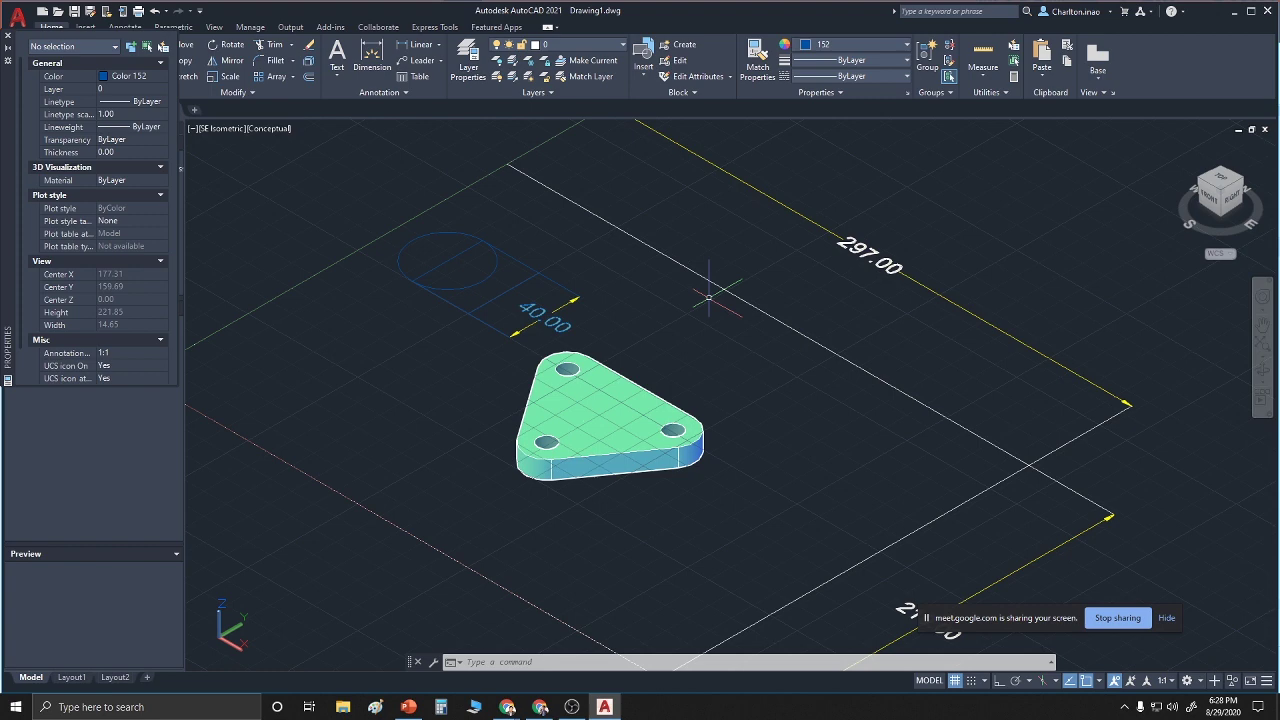
type("tr")
key("Return")
key("Escape")
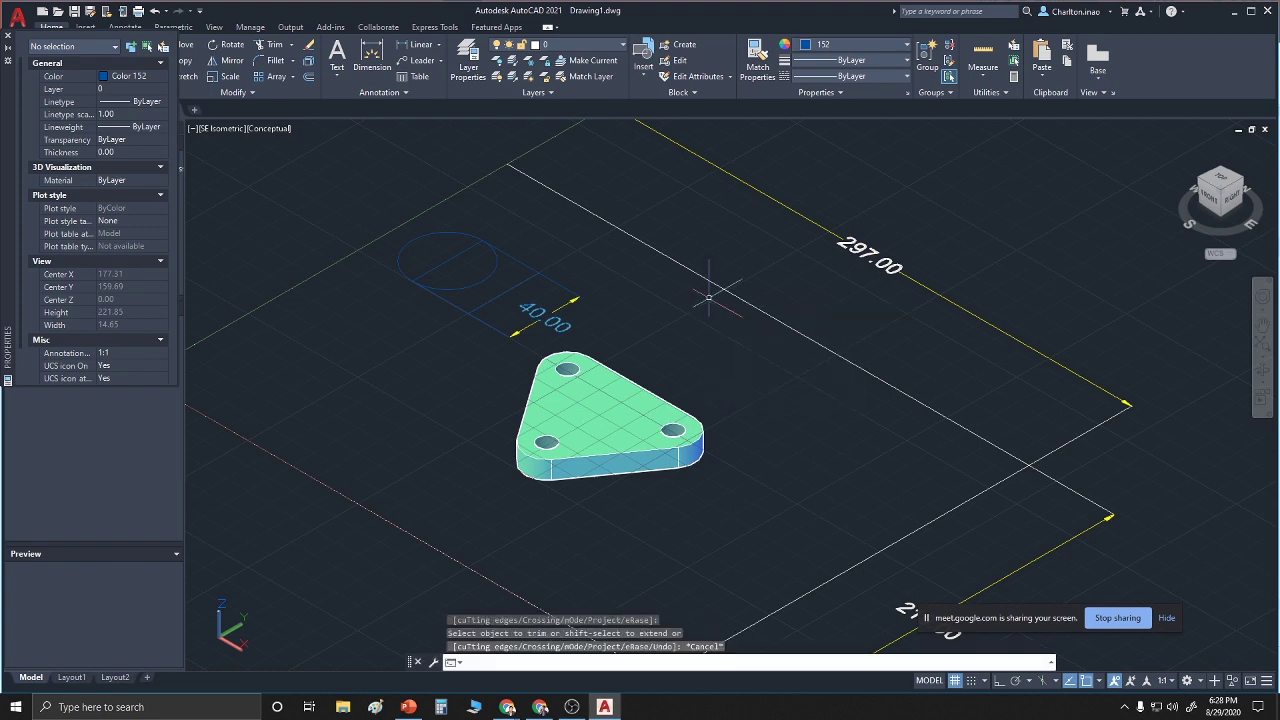
key("Escape")
key("Escape")
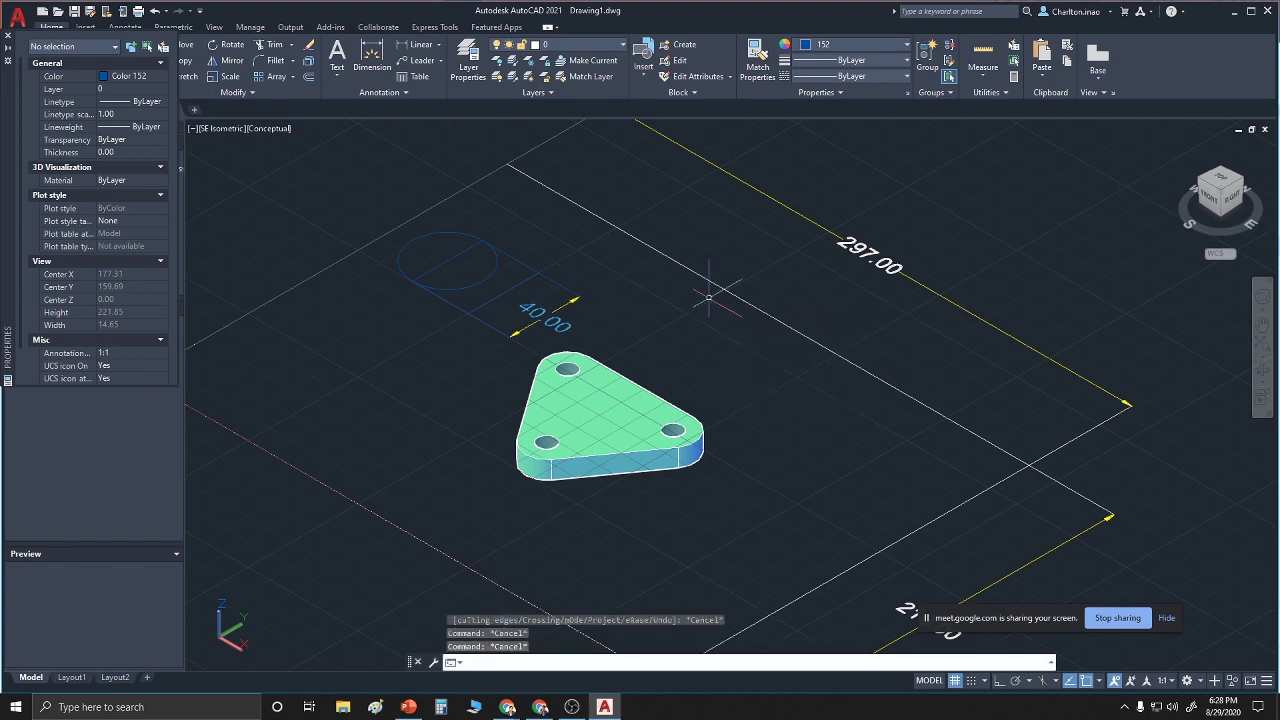
Draw a radius-8 hole circle at the same centre in the rounded end
type("c")
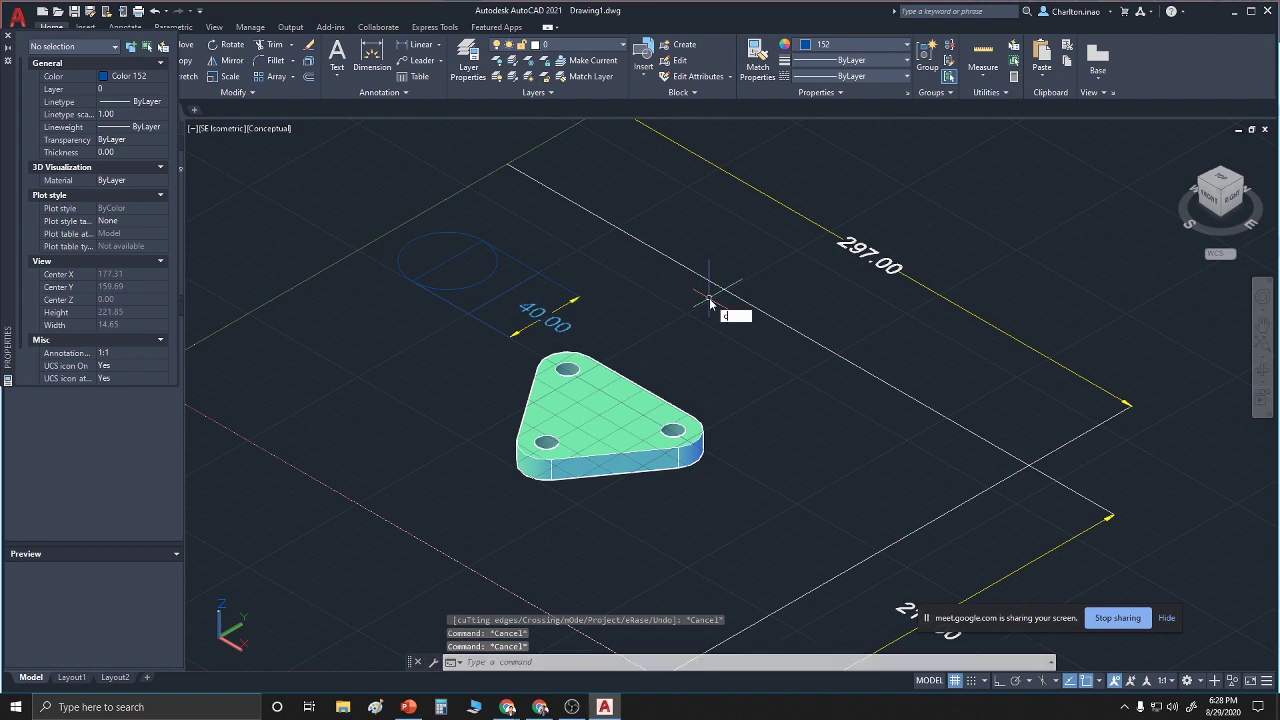
key("Return")
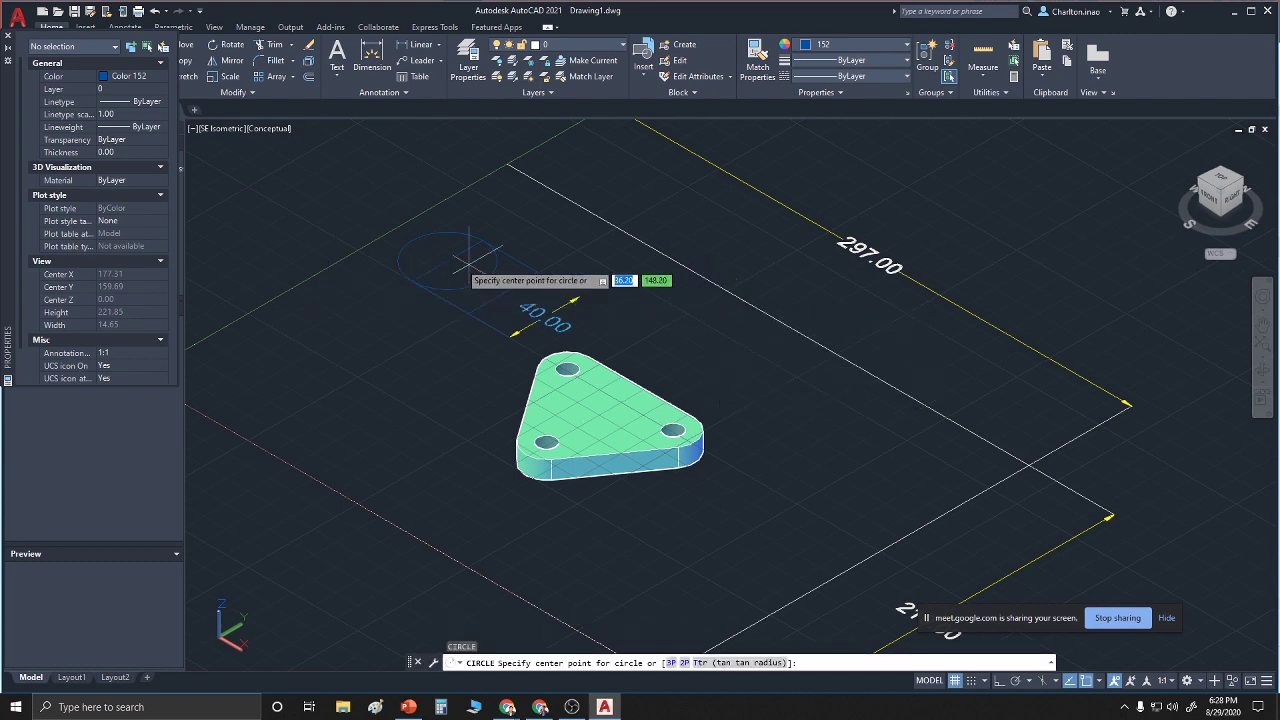
left_click(446, 262)
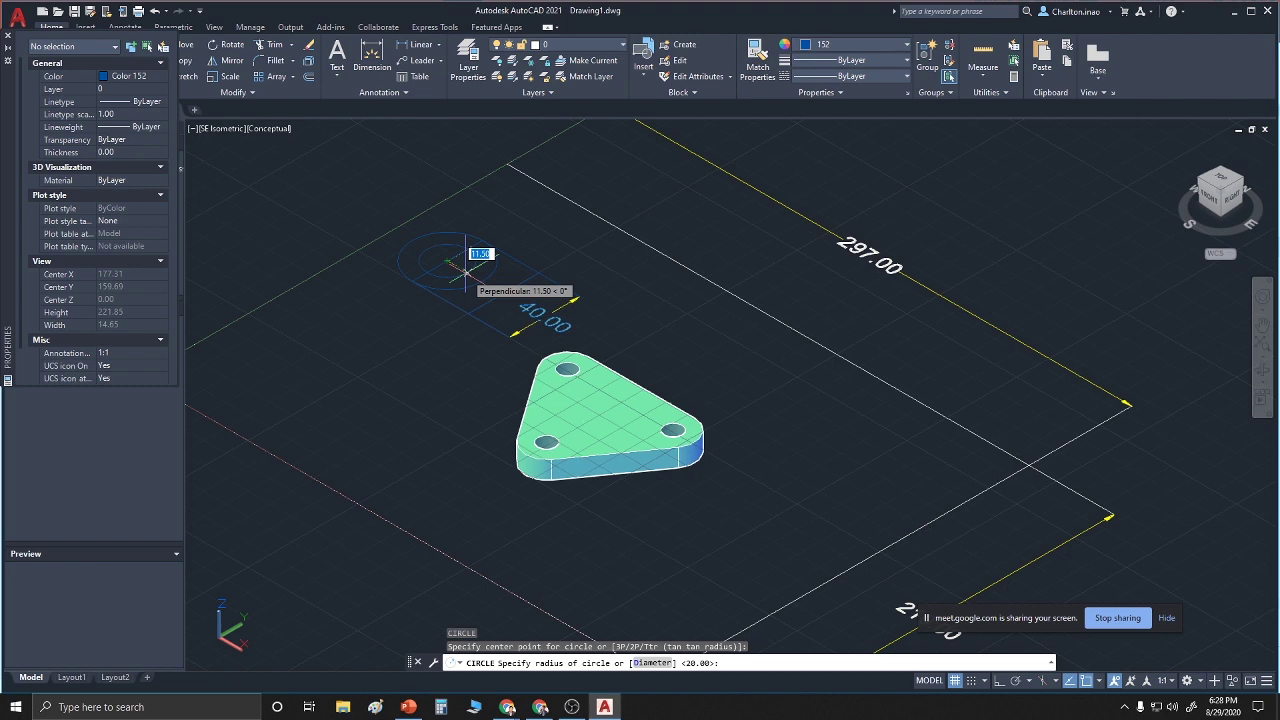
type("8")
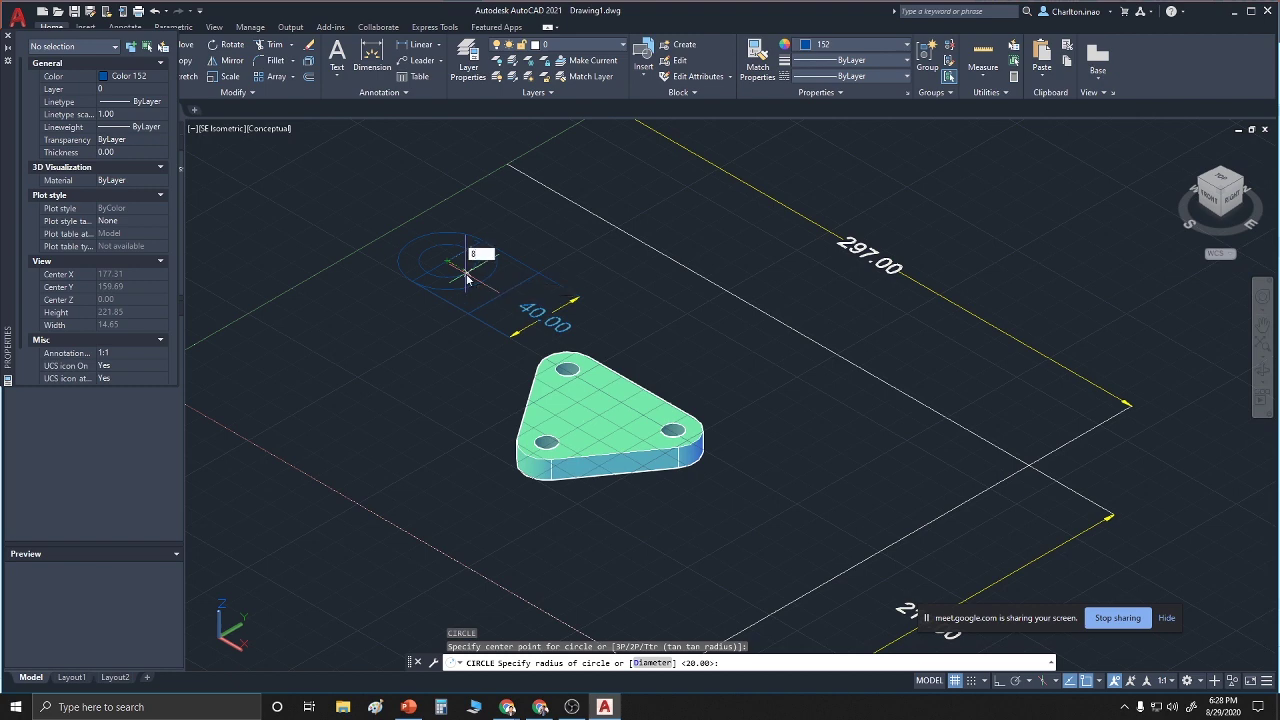
key("Return")
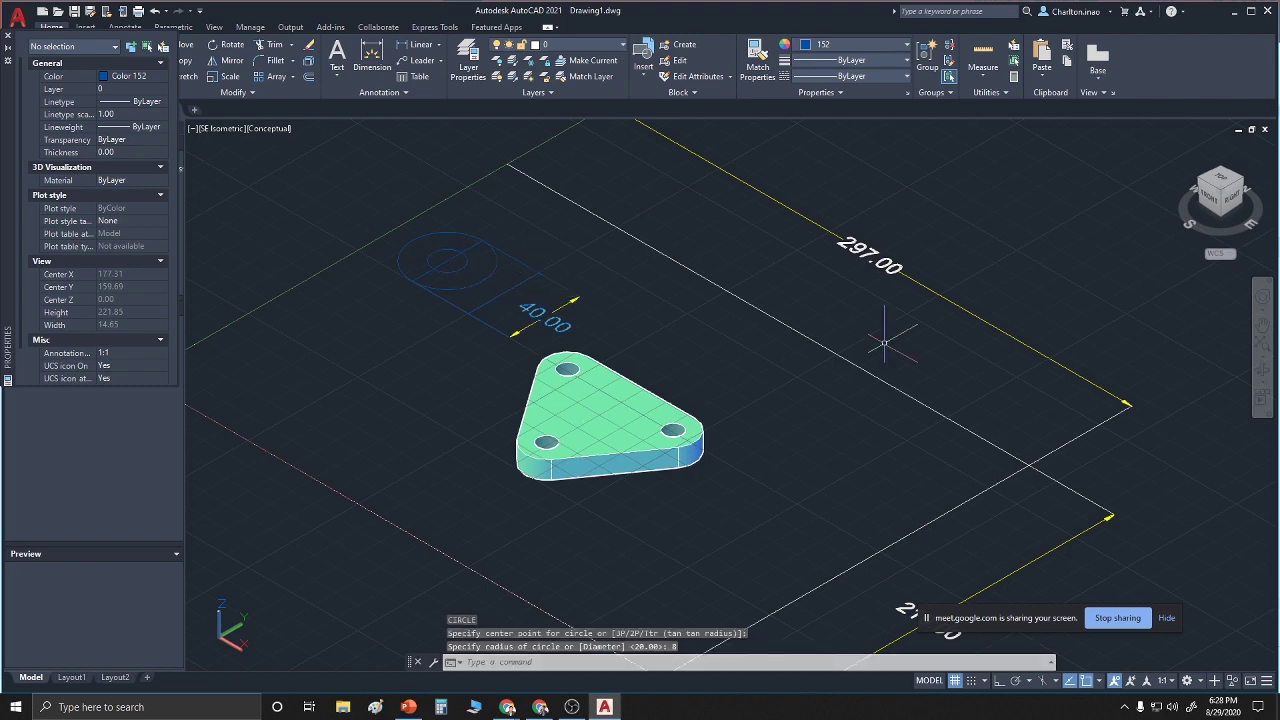
type("tr")
key("Return")
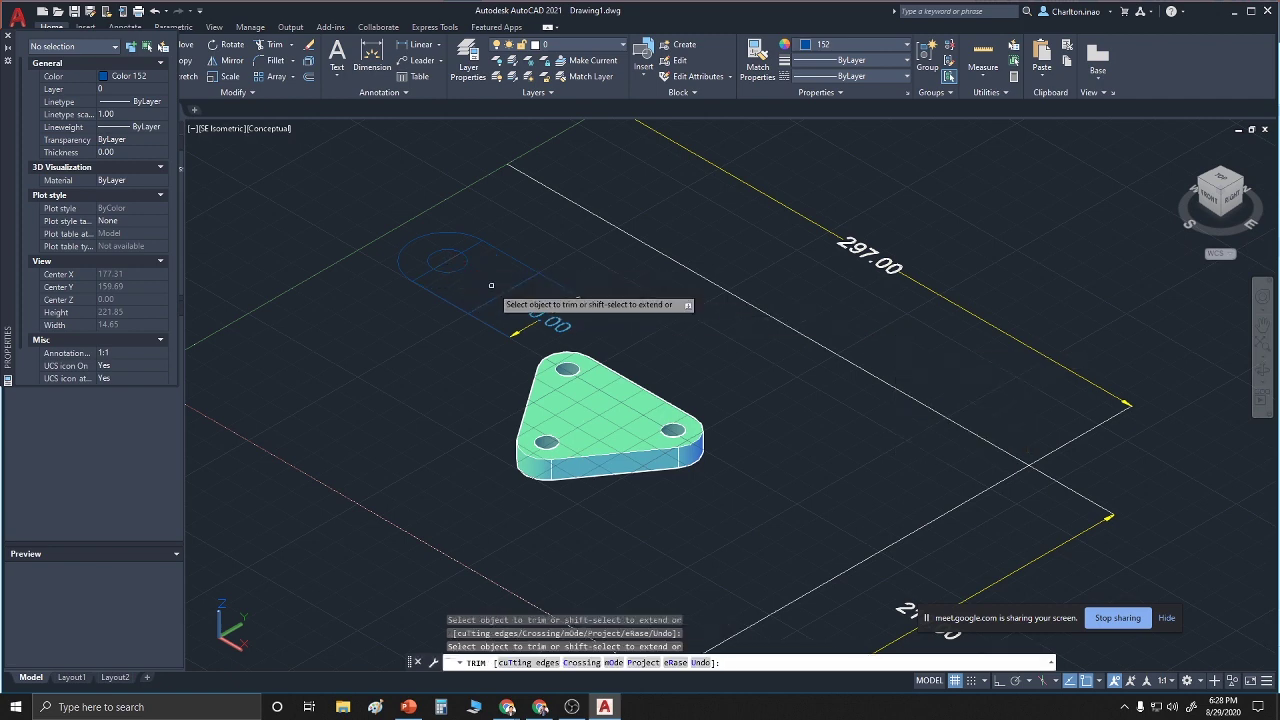
key("Escape")
type("e")
key("Return")
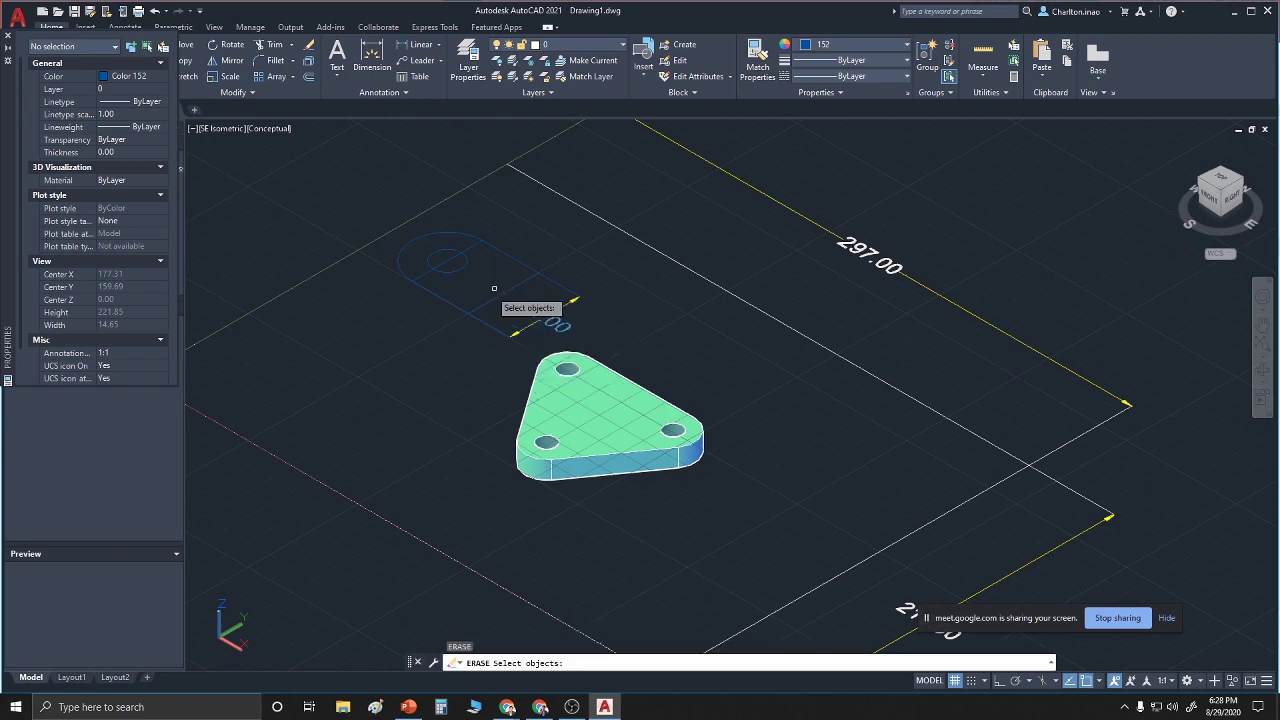
left_click(451, 259)
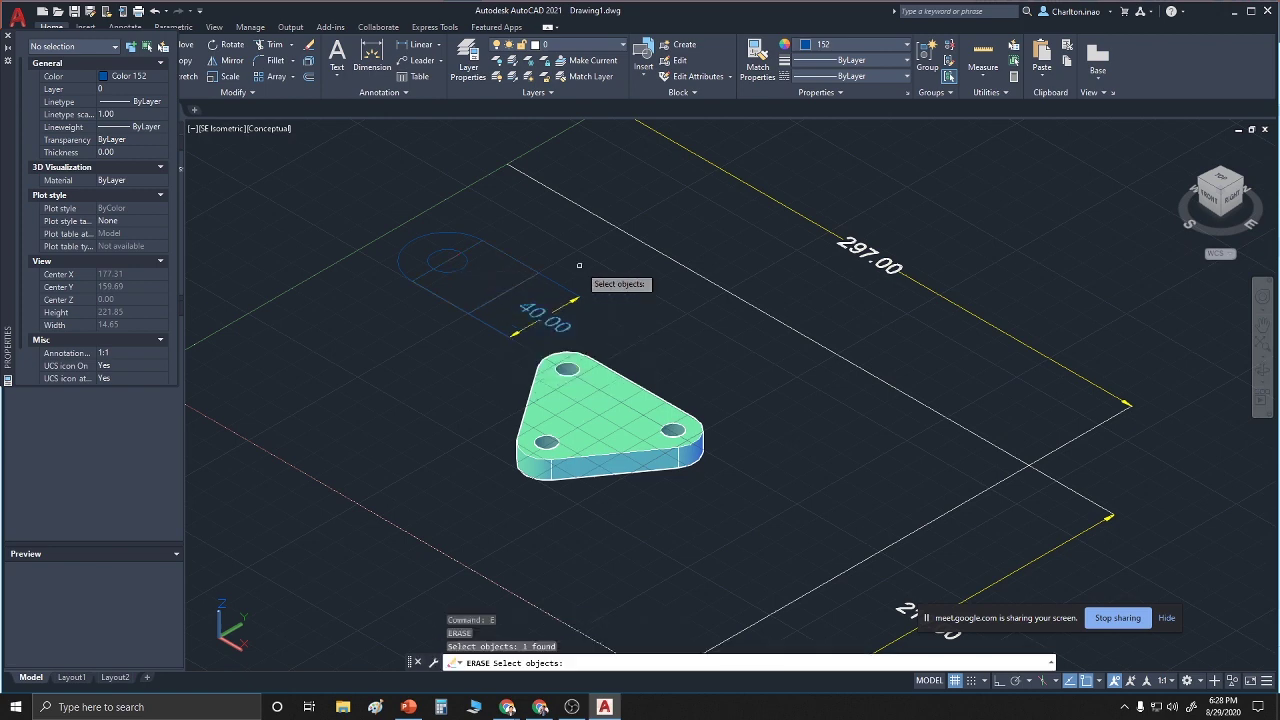
key("Escape")
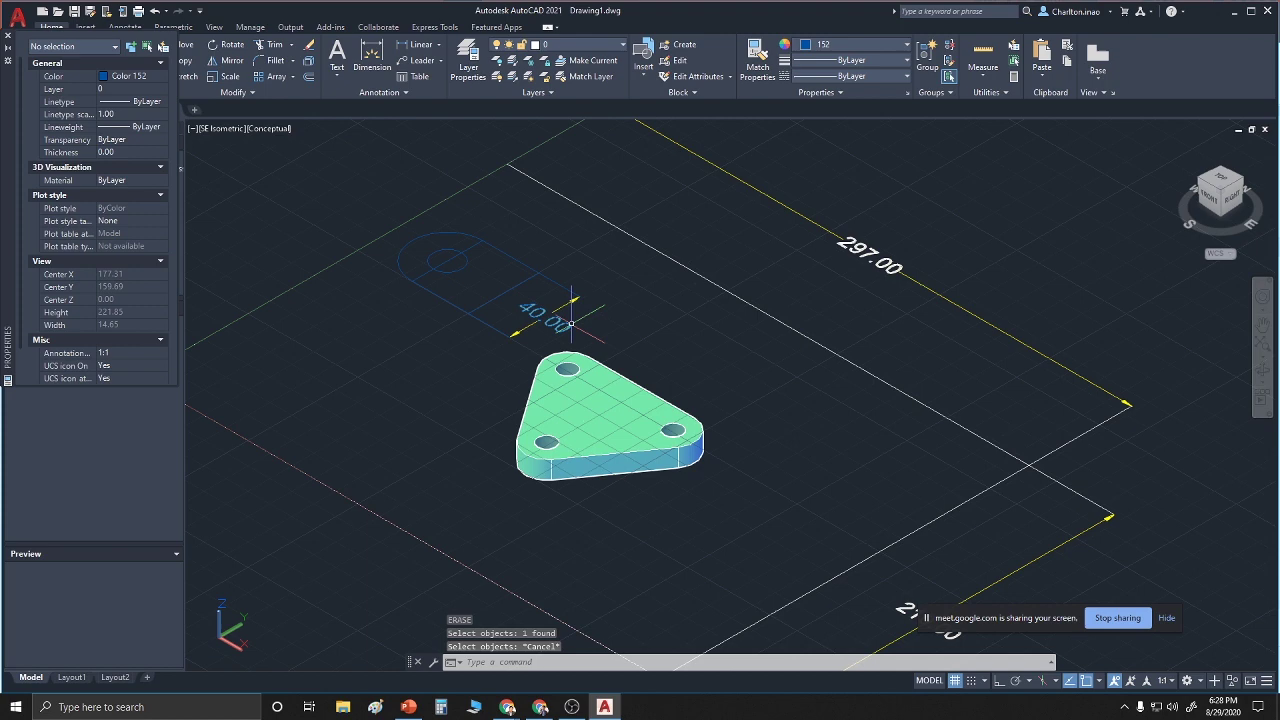
left_click(478, 661)
type("e")
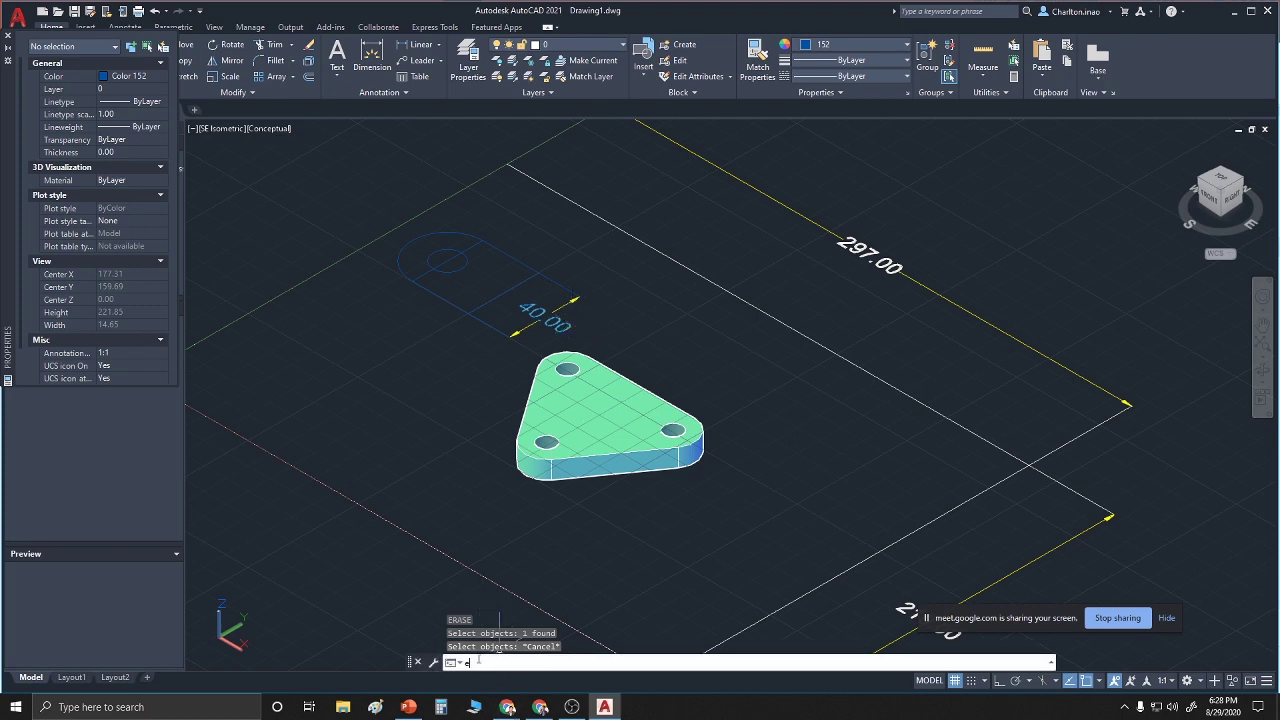
type("xplode")
key("Return")
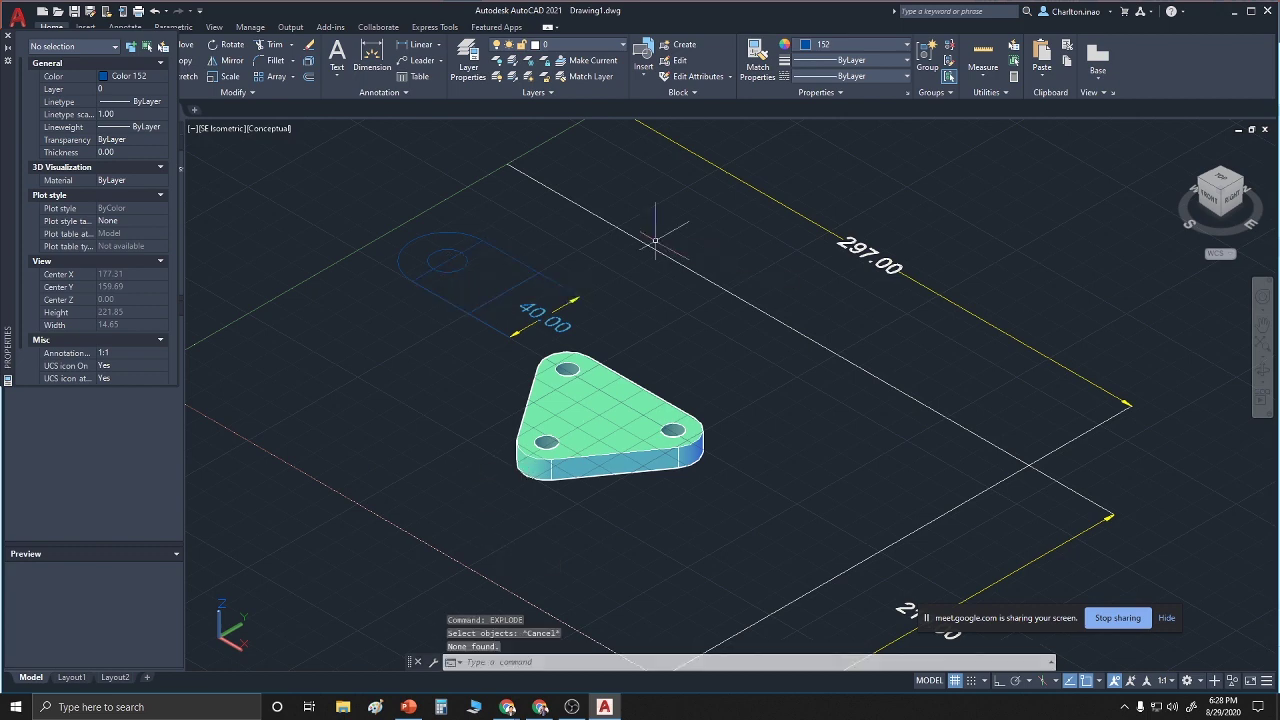
key("Escape")
key("Escape")
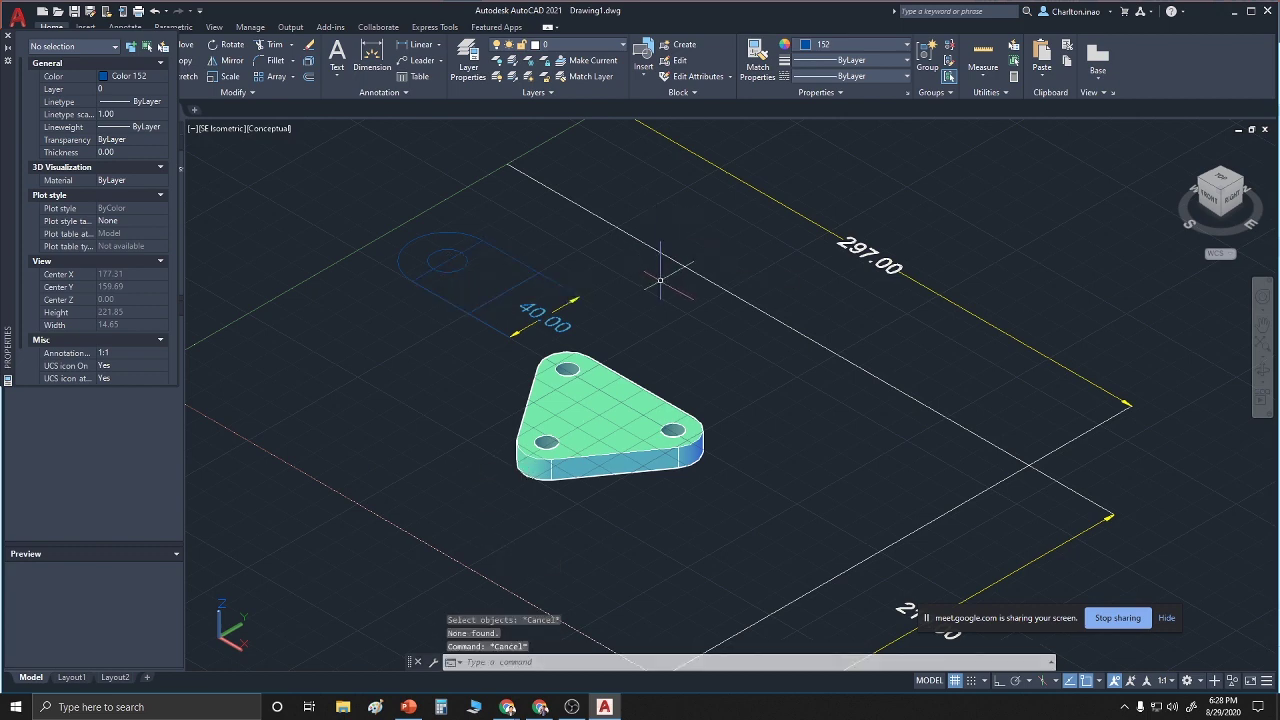
type("tr")
key("Return")
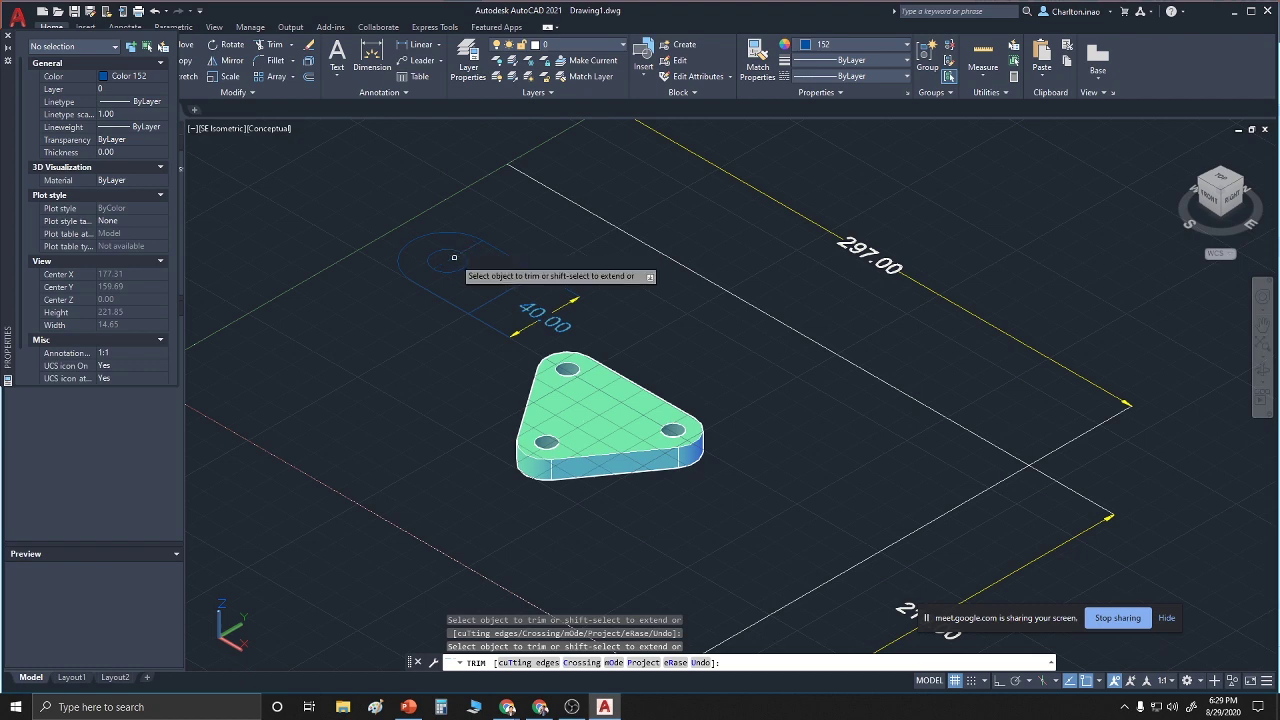
left_click(466, 252)
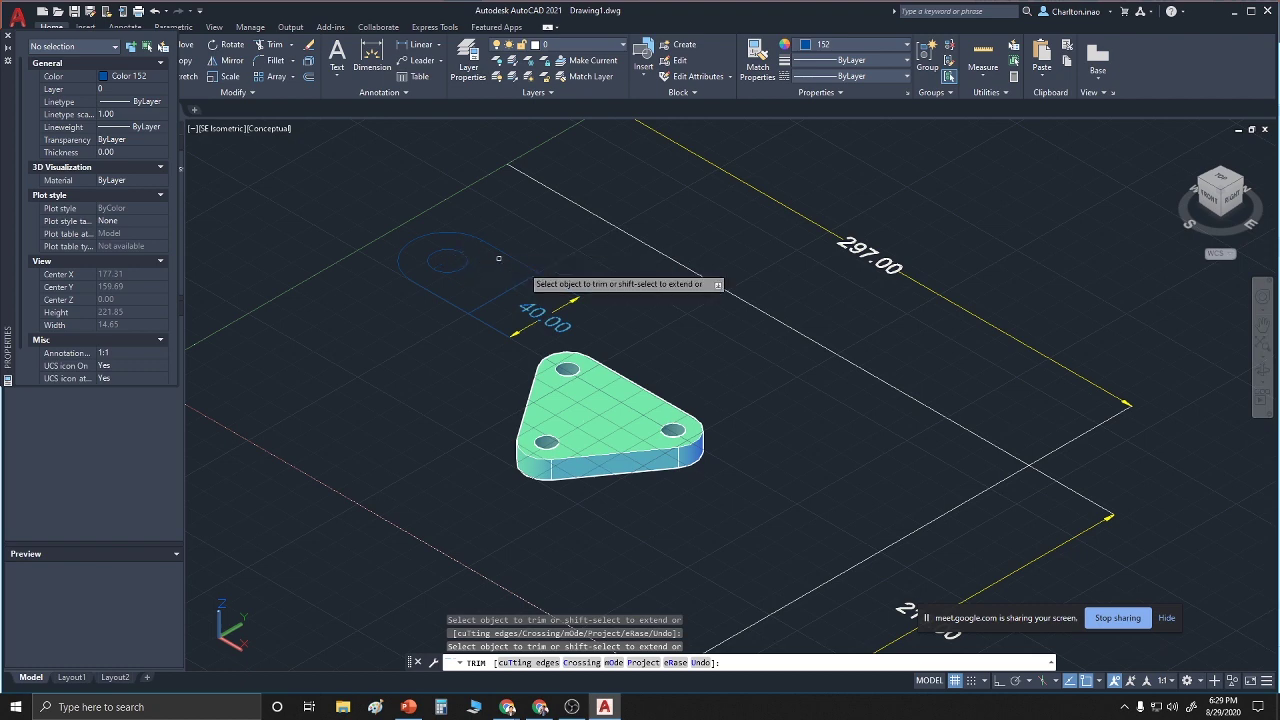
key("Escape")
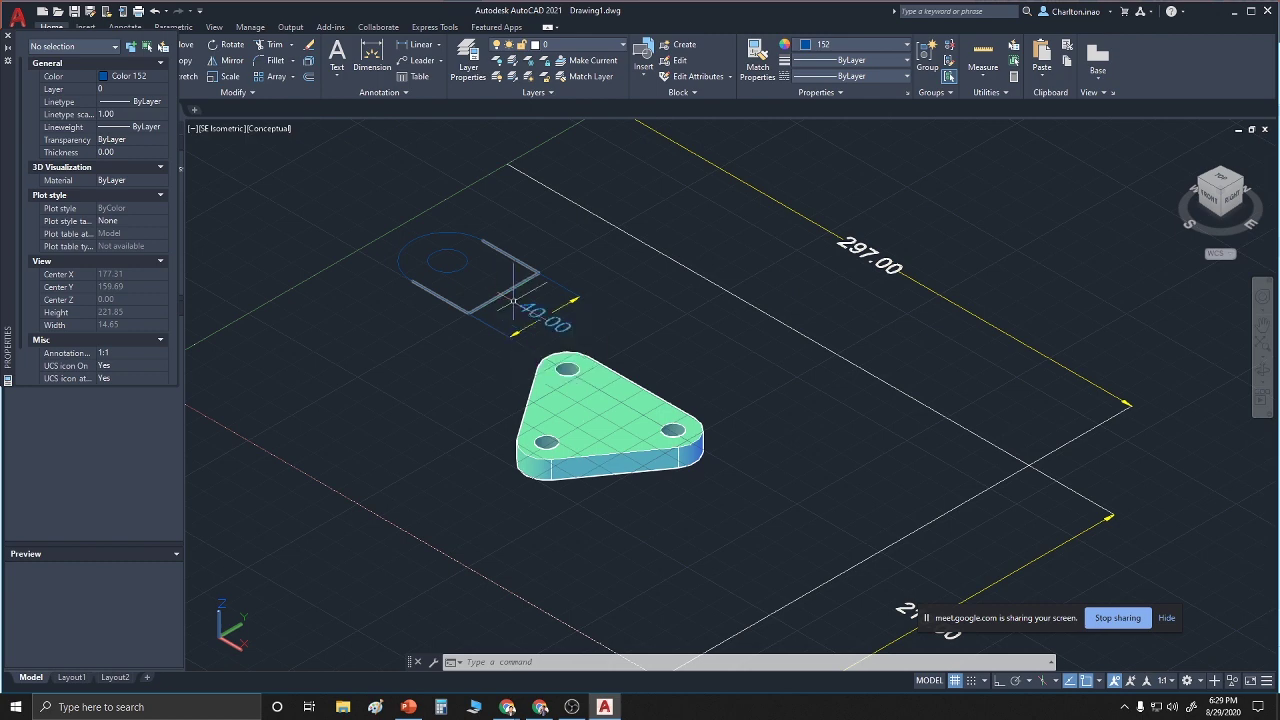
key("Escape")
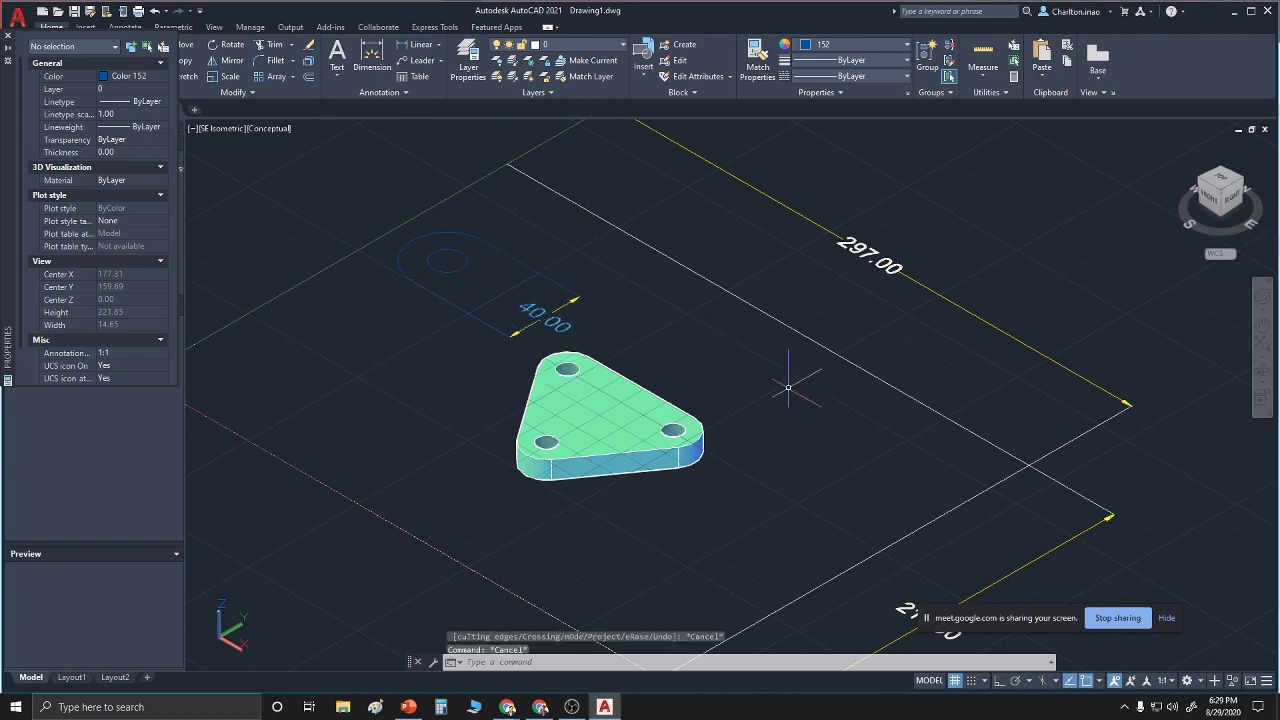
Join the outline lines and the arc into a single polyline with JOIN
left_click(513, 660)
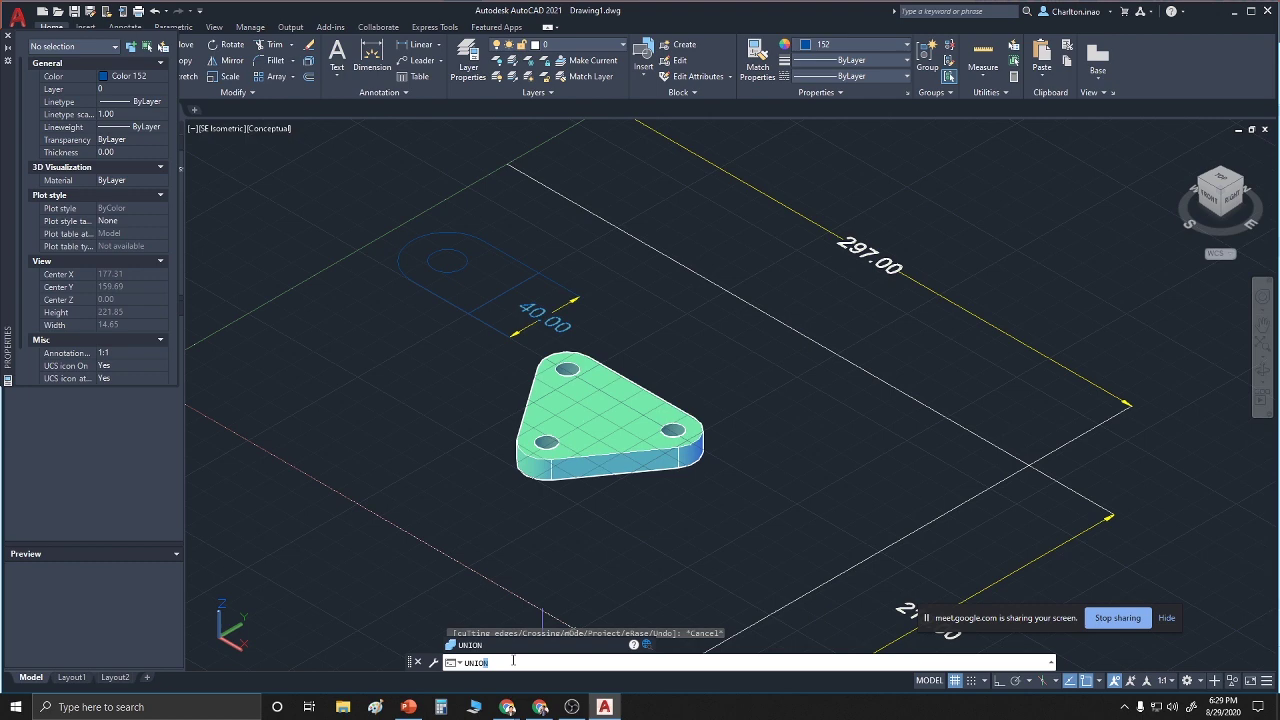
key("BackSpace")
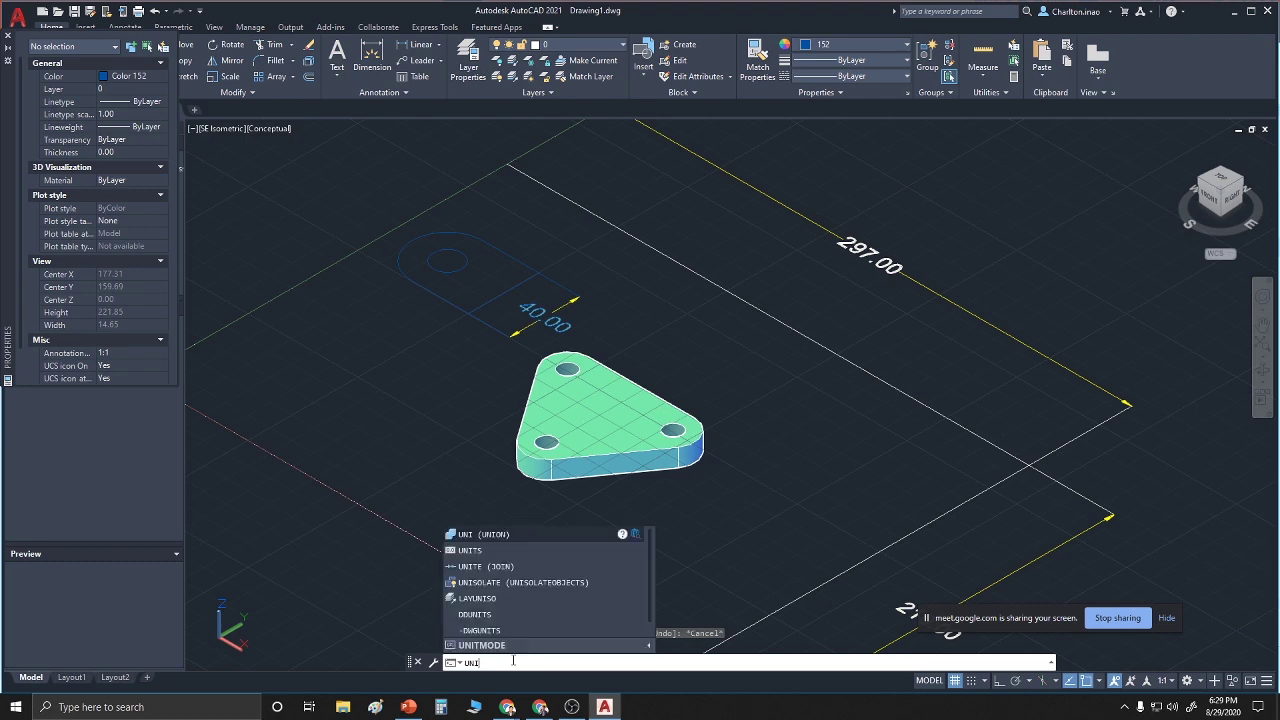
left_click(500, 566)
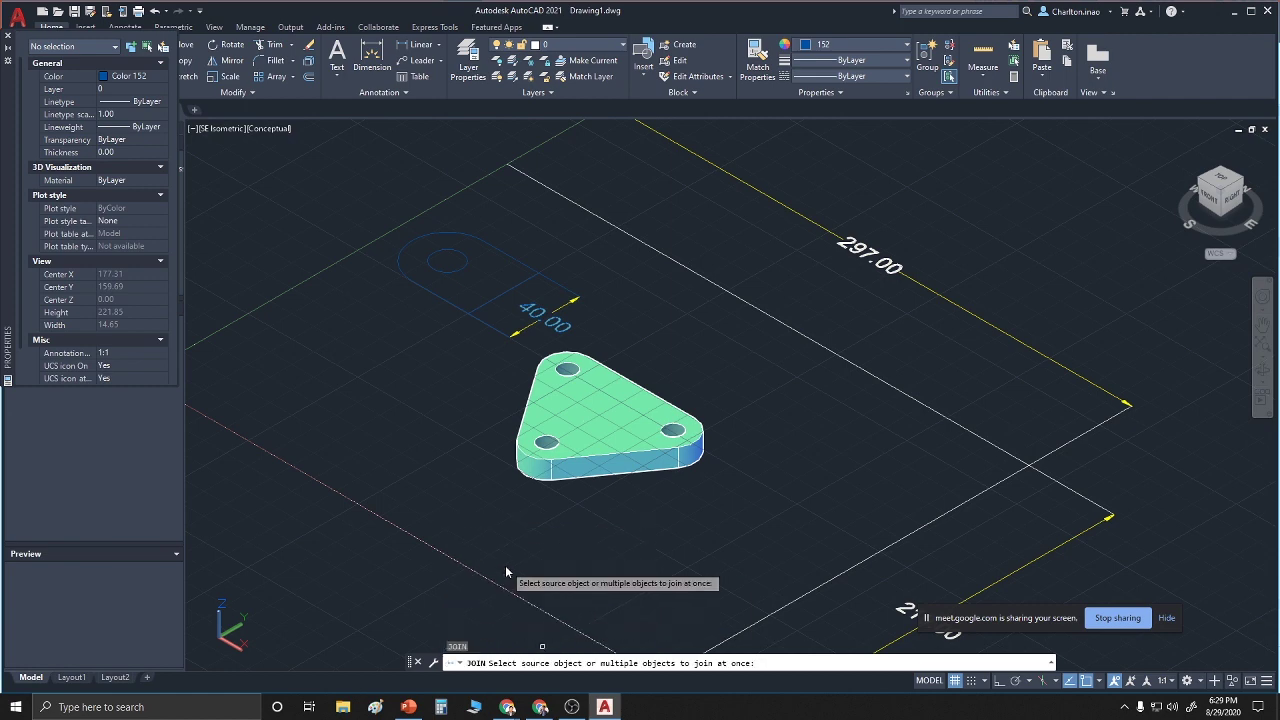
left_click(440, 292)
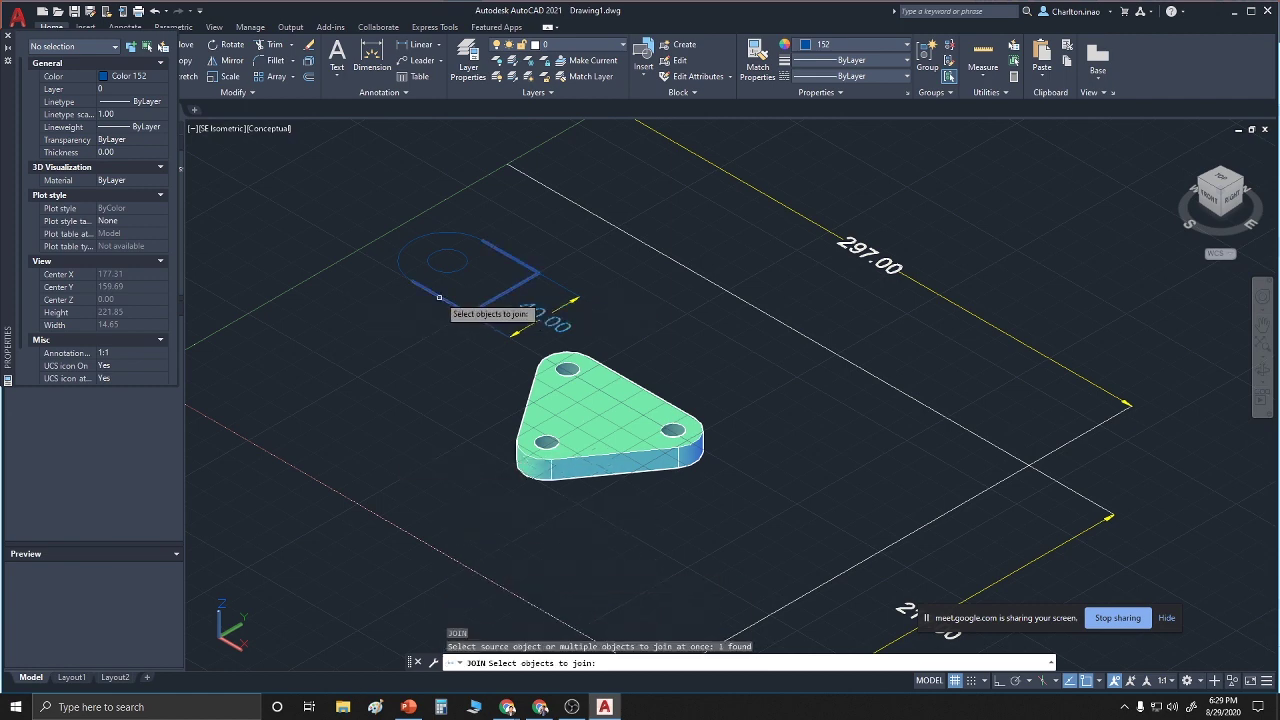
left_click(425, 238)
key("Return")
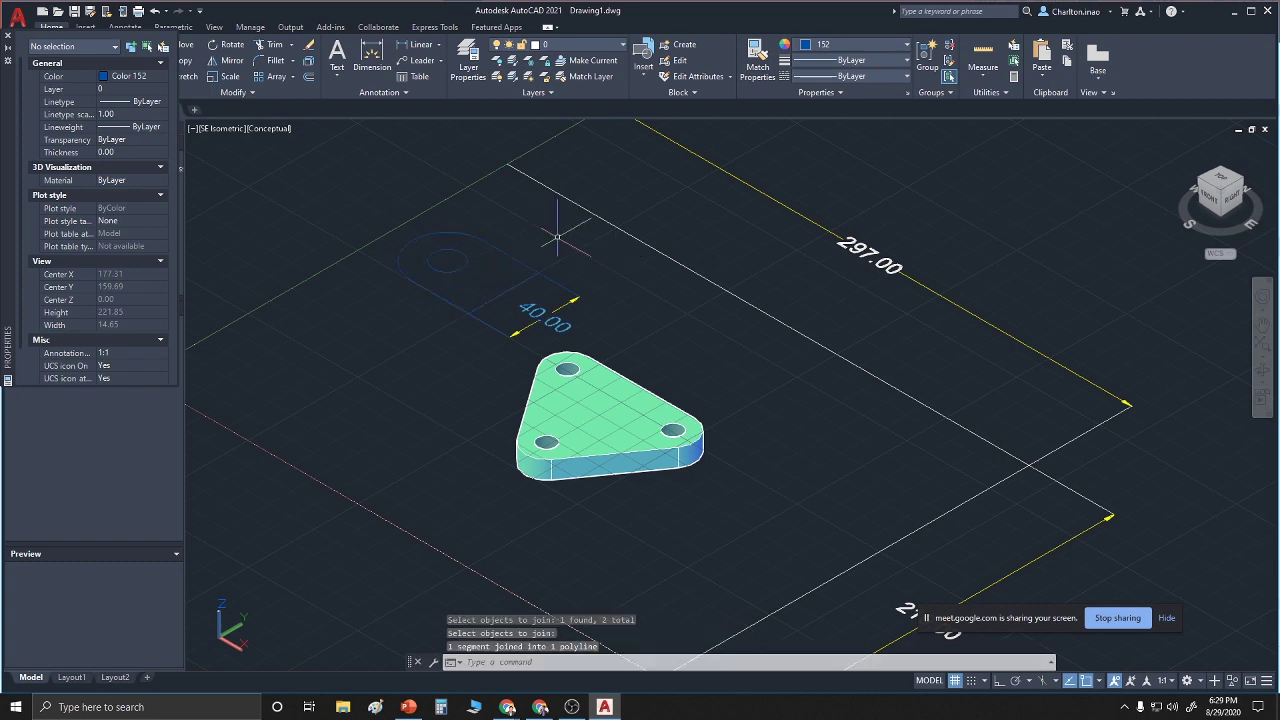
Inspect the joined outline: one closed polyline, area 1908.32, length 166.83
key("Return")
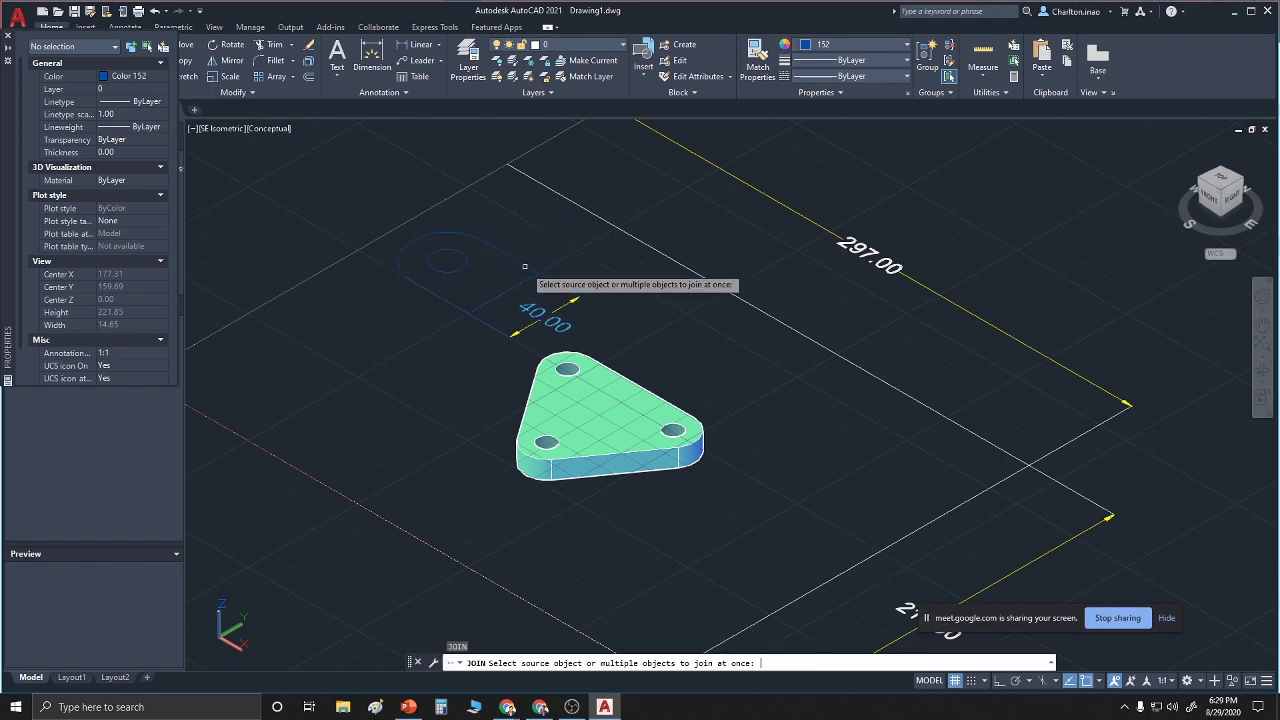
key("Escape")
left_click(522, 264)
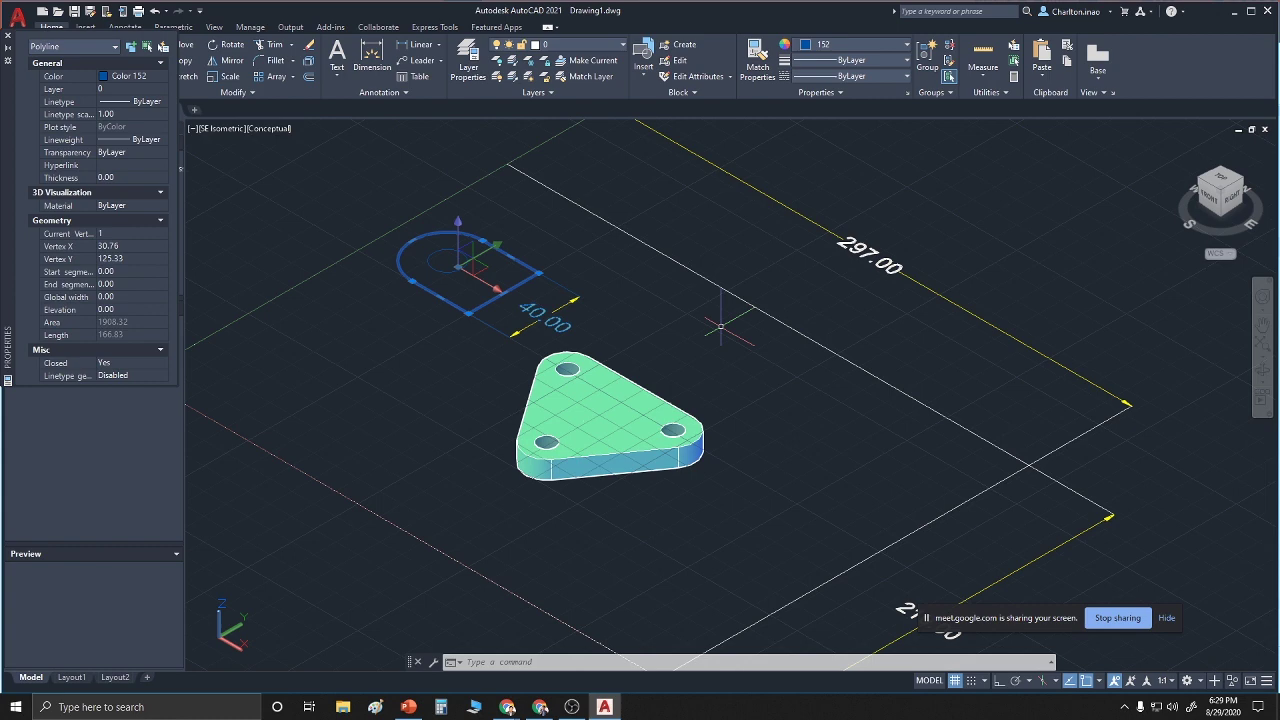
key("Escape")
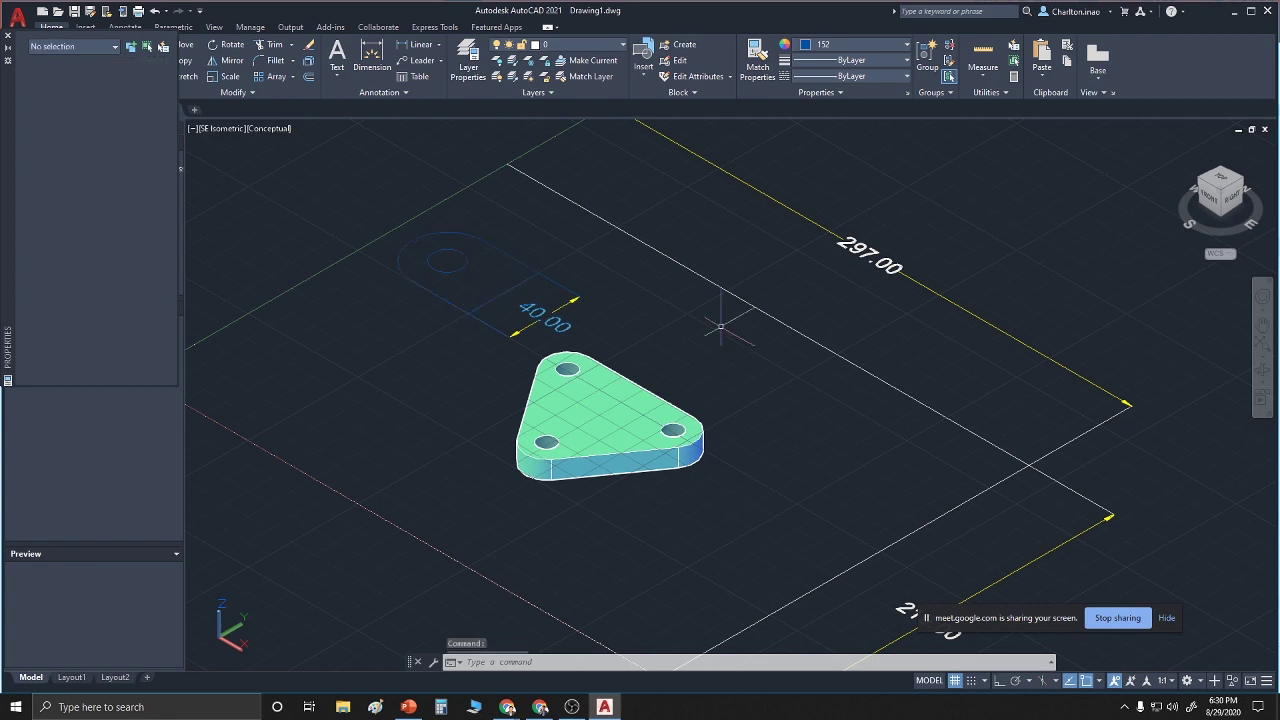
type("e")
key("Return")
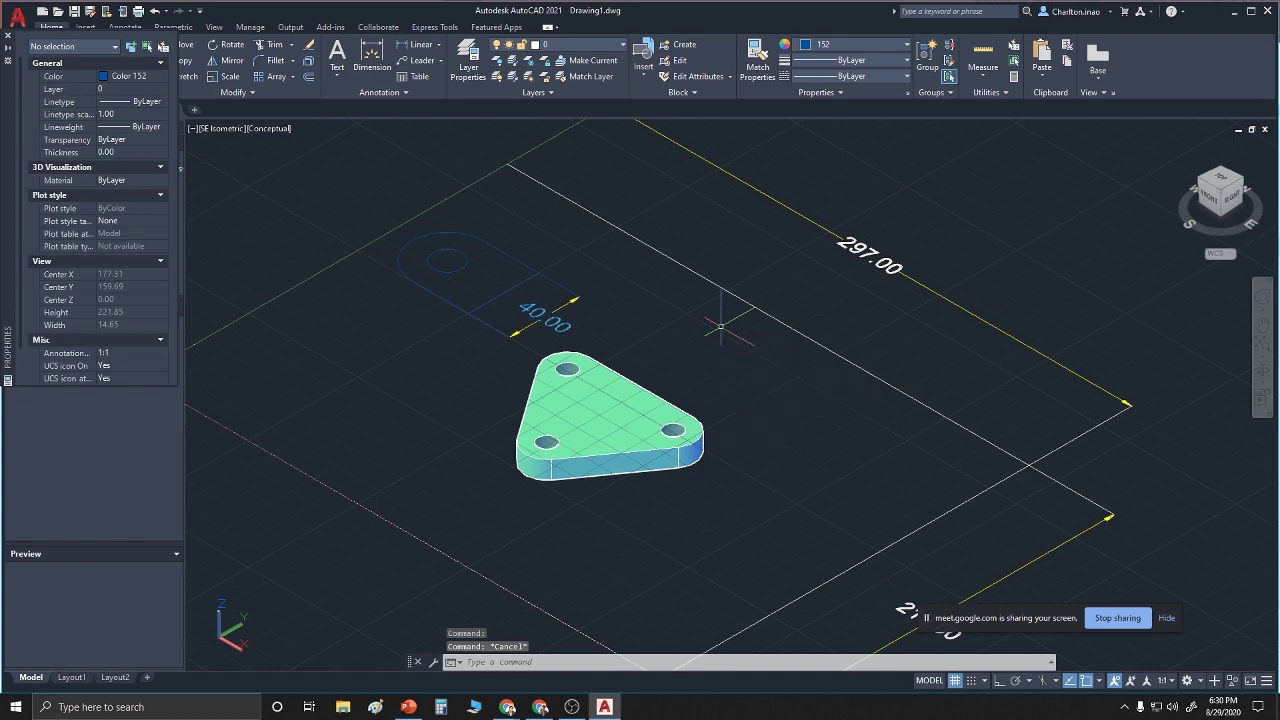
Erase the 40.00 dimension and select the rounded-top outline for 3DROTATE
left_click(545, 313)
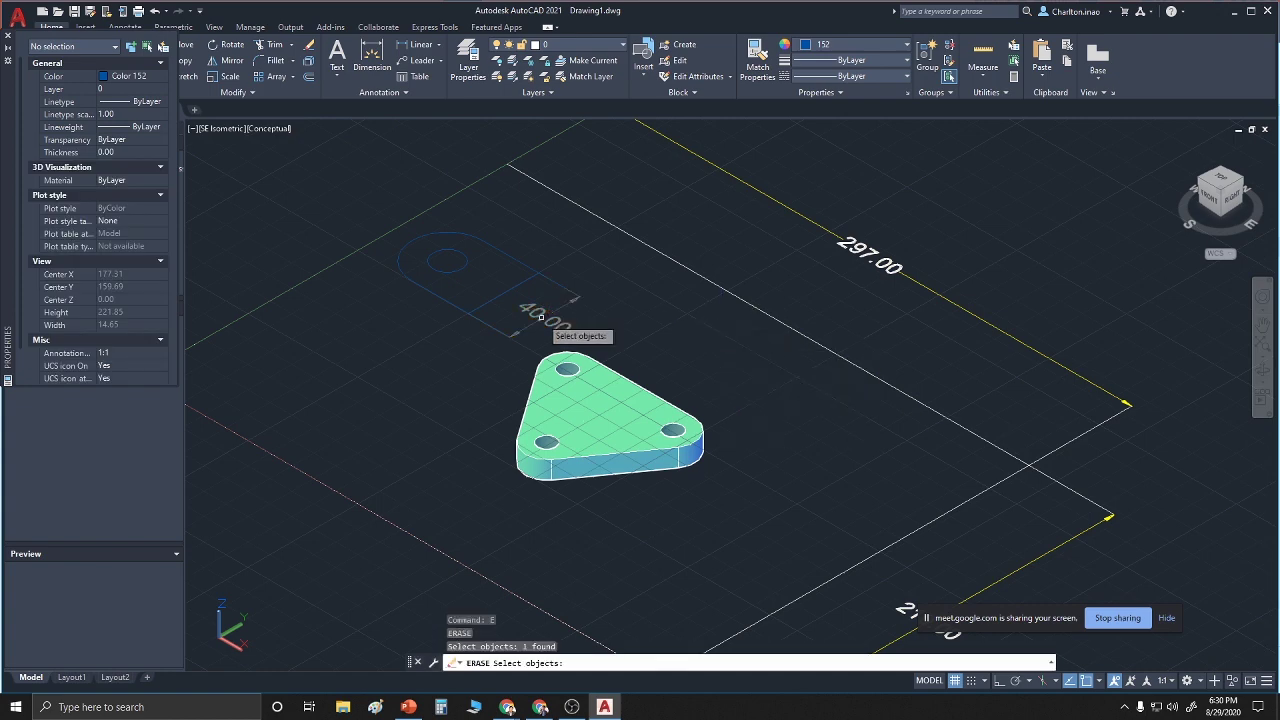
key("Return")
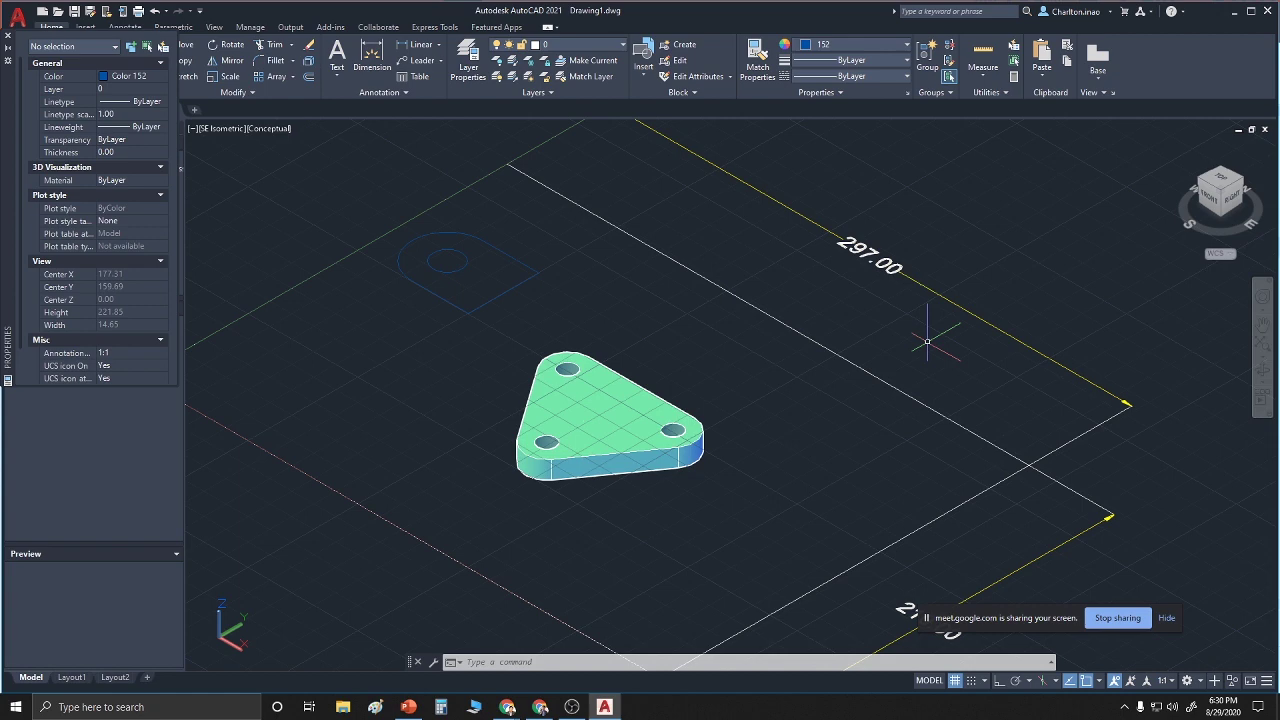
type("DROTATE")
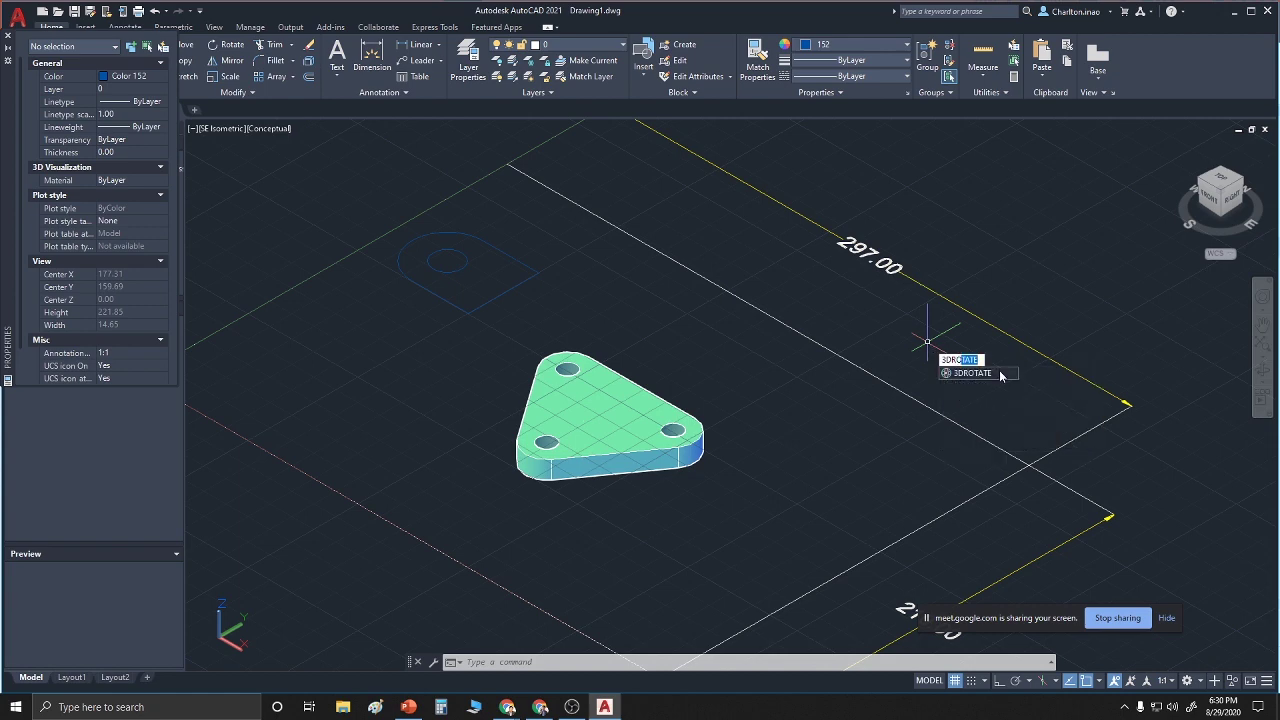
key("Return")
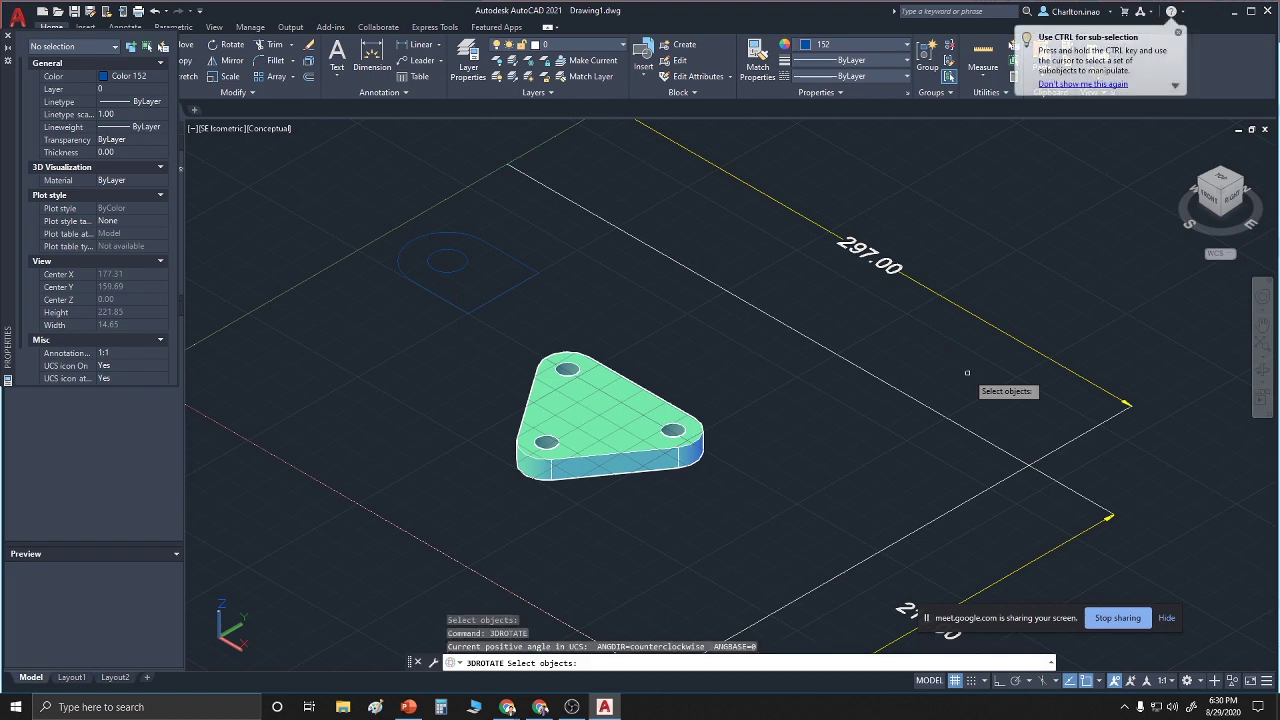
left_click(491, 297)
key("Return")
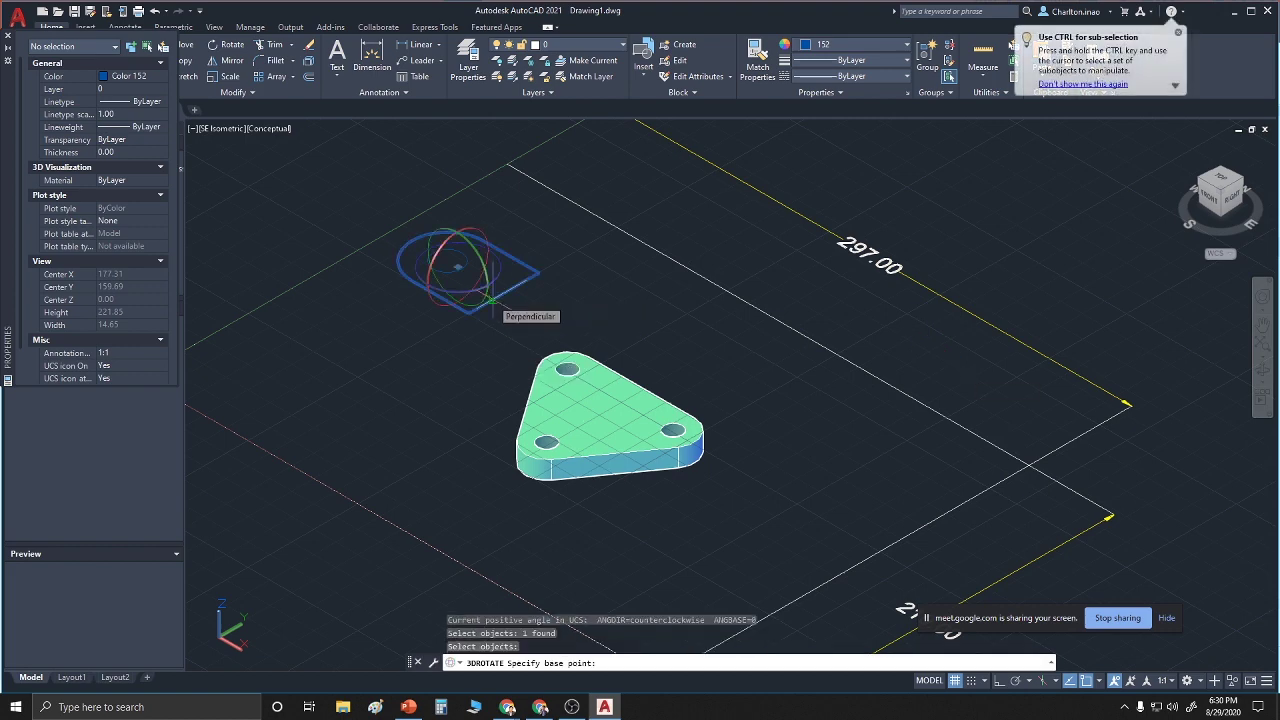
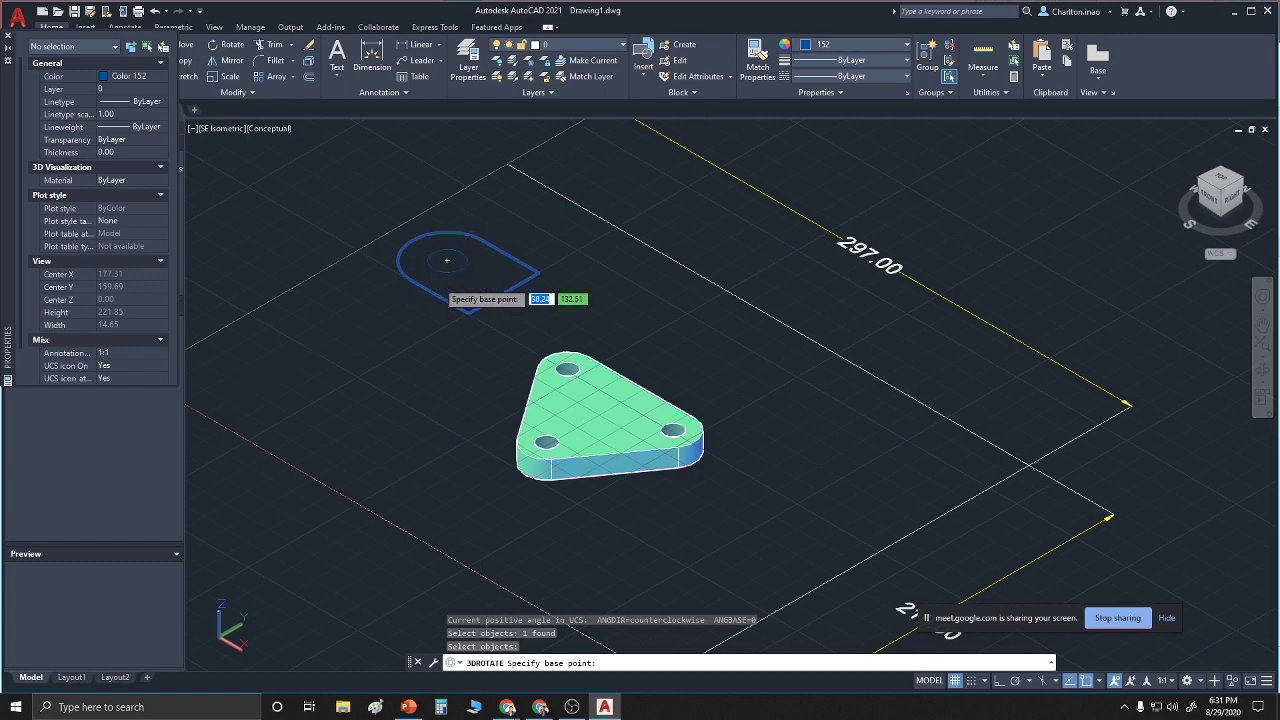
Try rotating the tab profile 90° and erasing its hole circle, then undo both changes
left_click(440, 284)
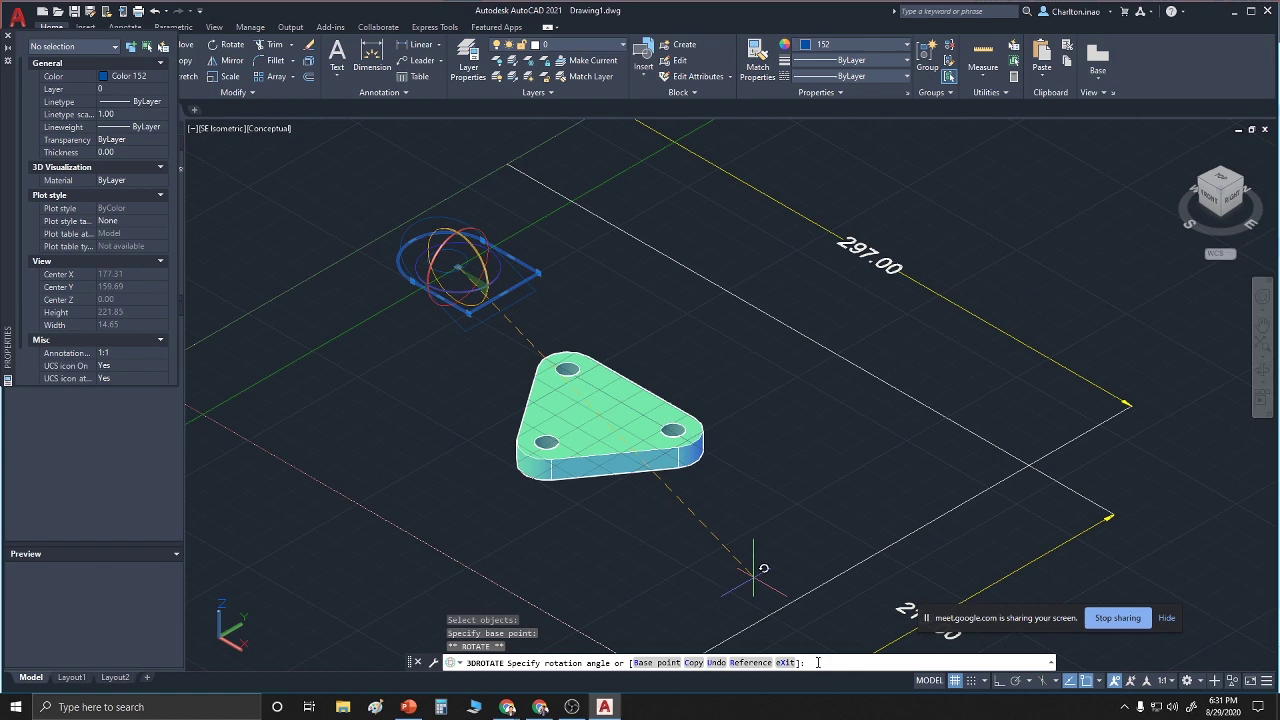
type("90")
key("Return")
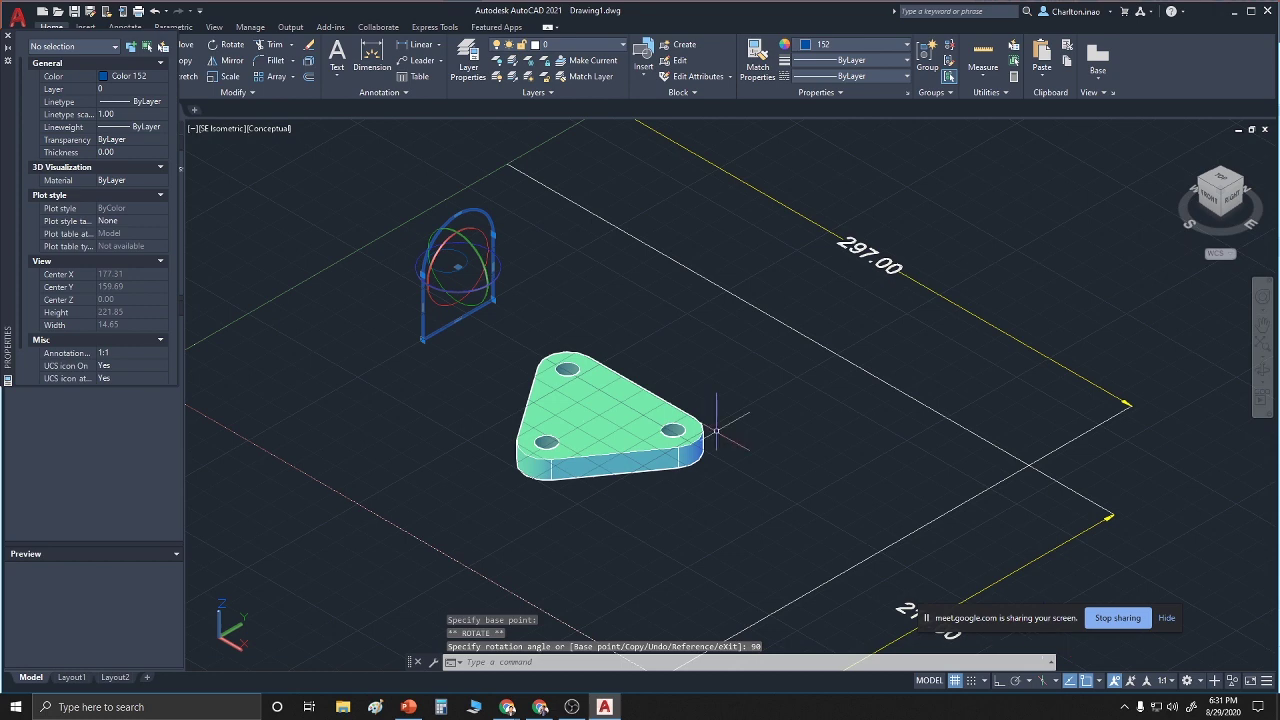
key("Escape")
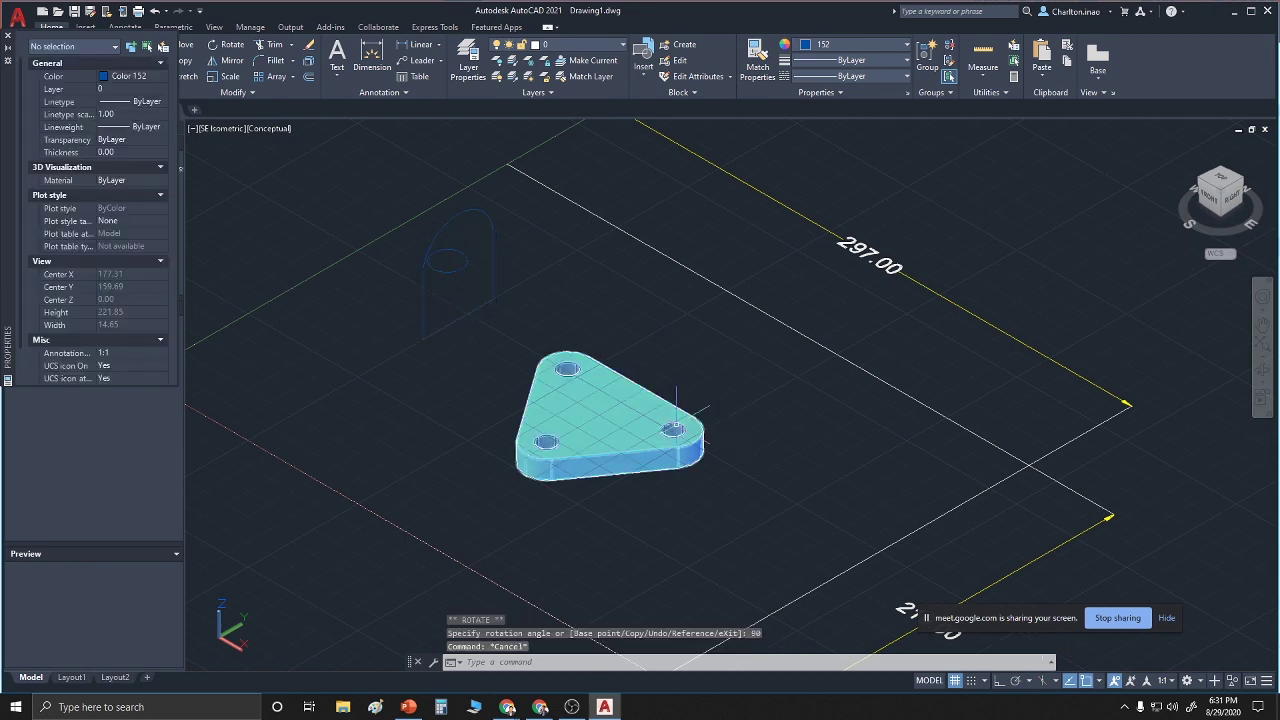
type("e")
key("Return")
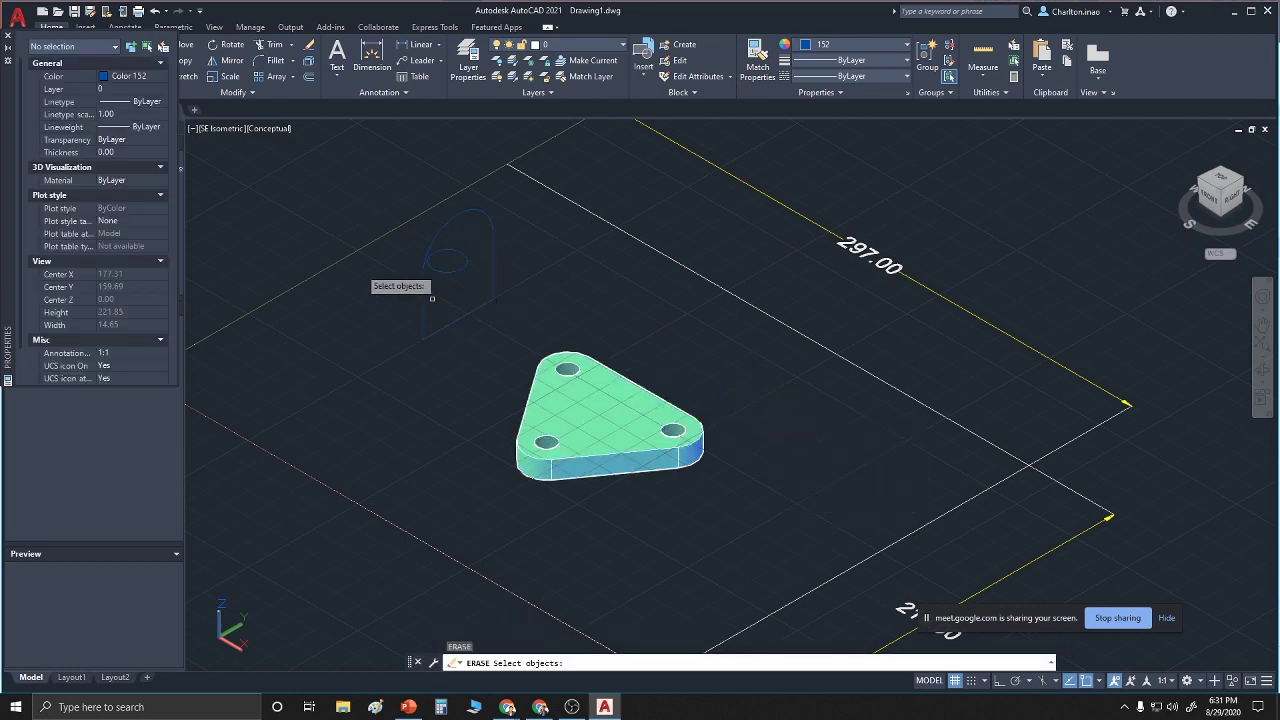
left_click(444, 265)
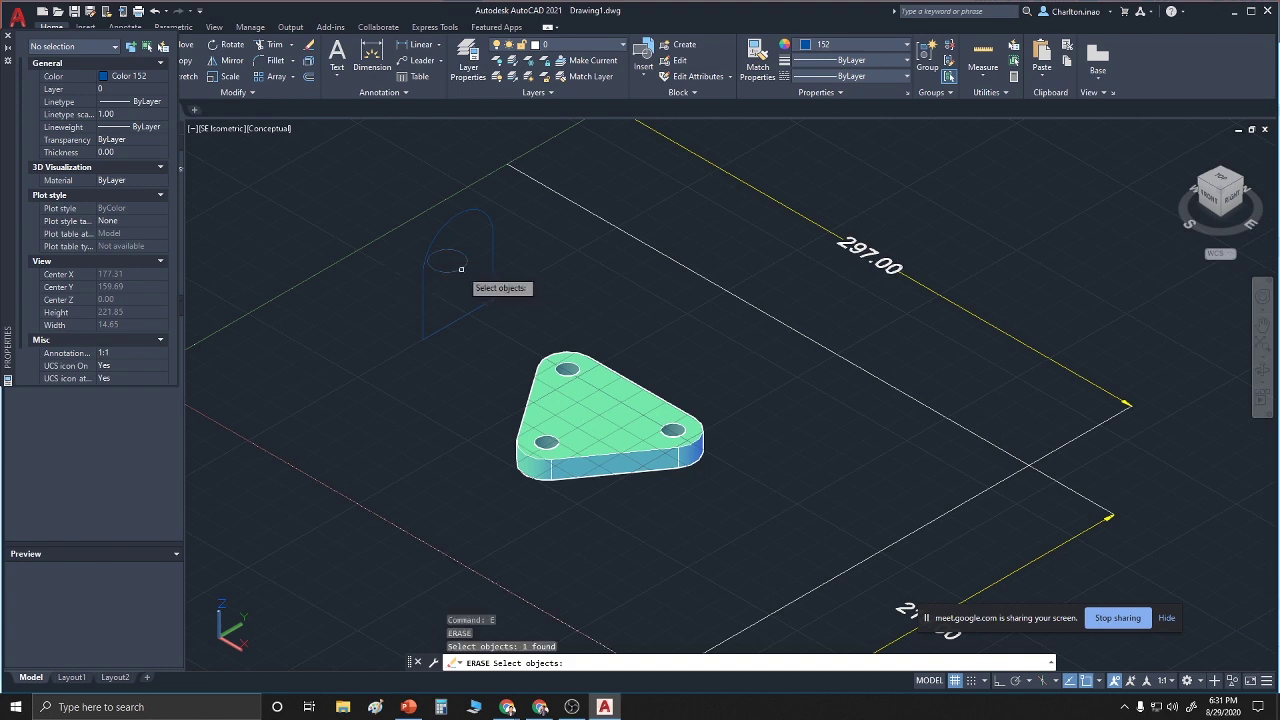
key("Return")
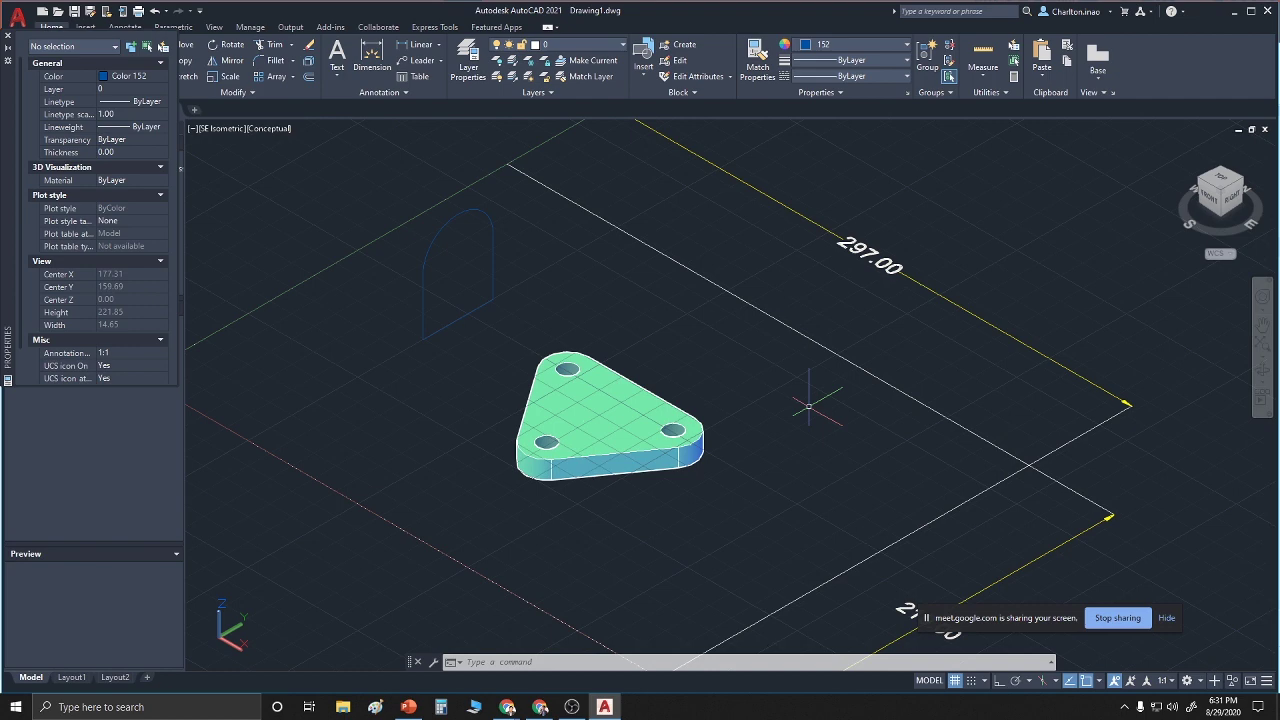
key("ctrl+z")
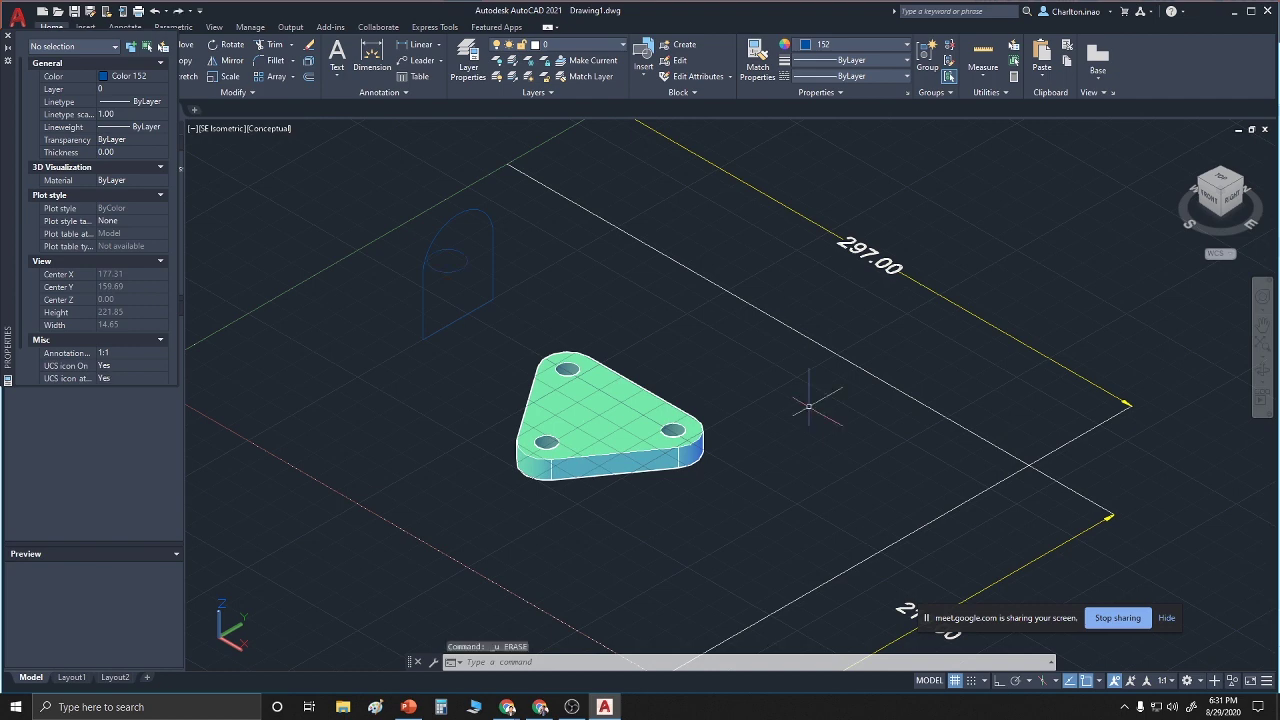
key("ctrl+z")
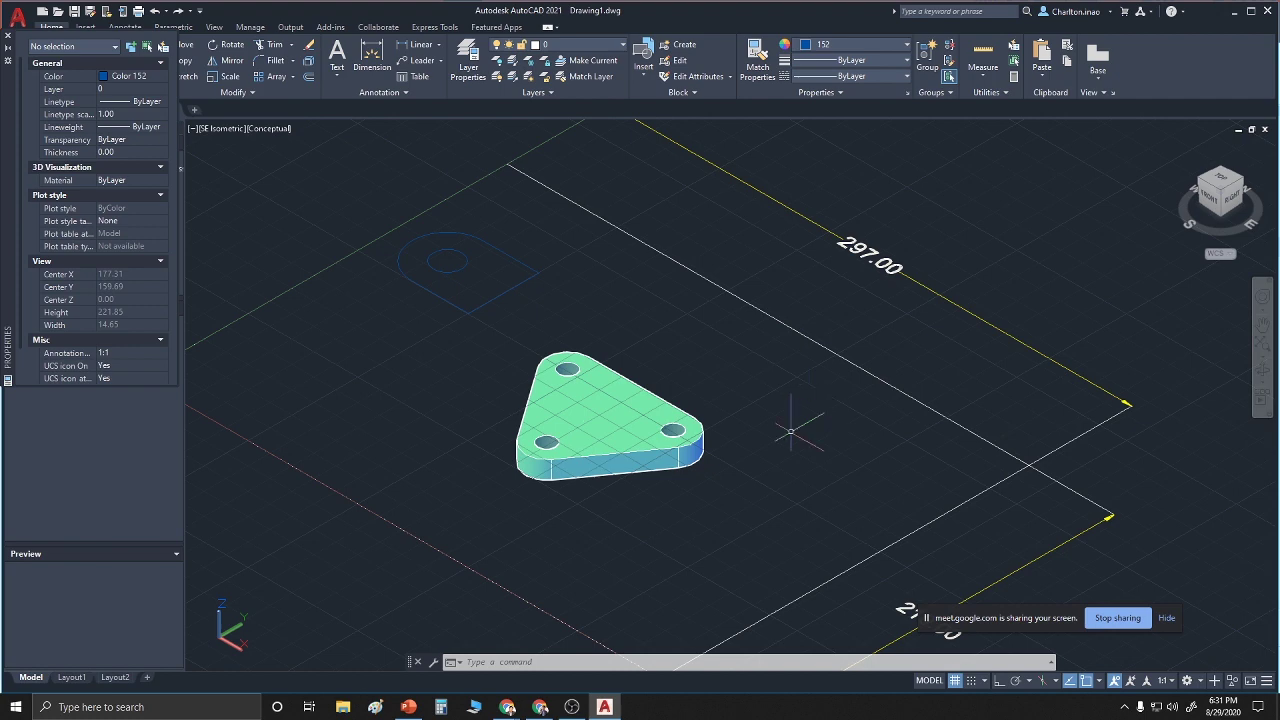
Start 3DROTATE on the tab outline and hole circle, cancel it, and restart 3DROTATE
left_click(464, 663)
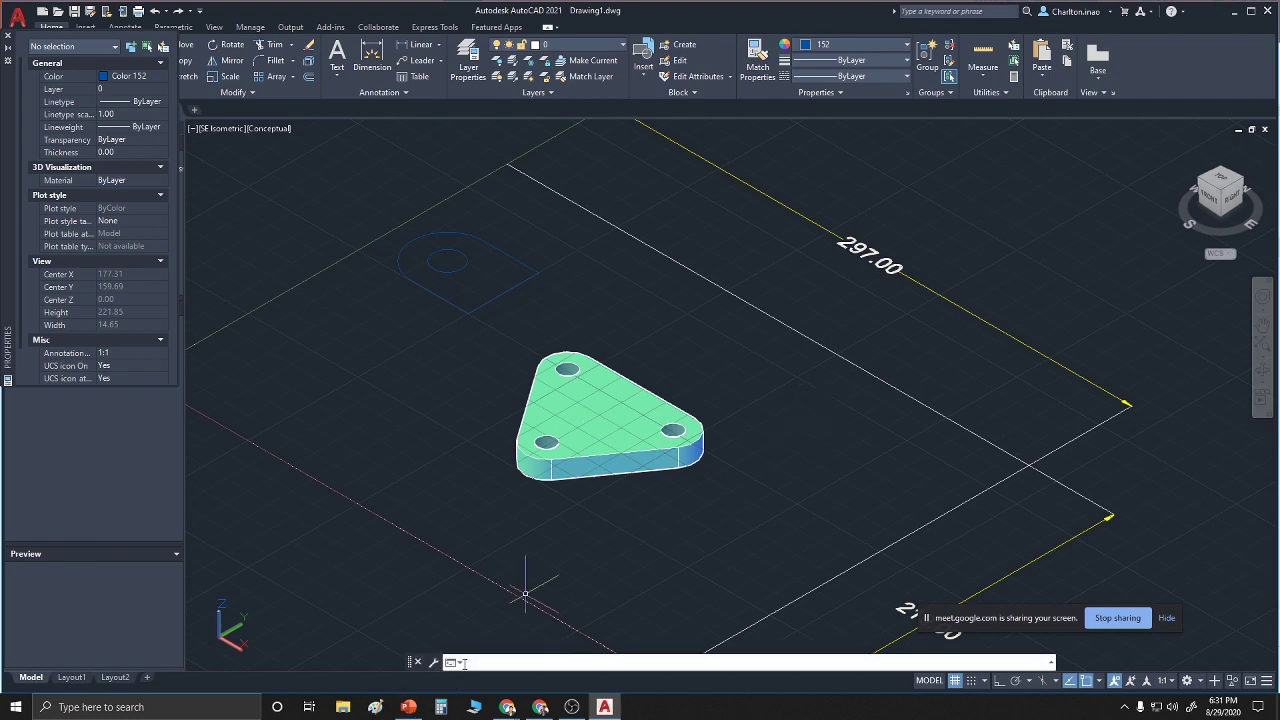
type("3dro")
key("Return")
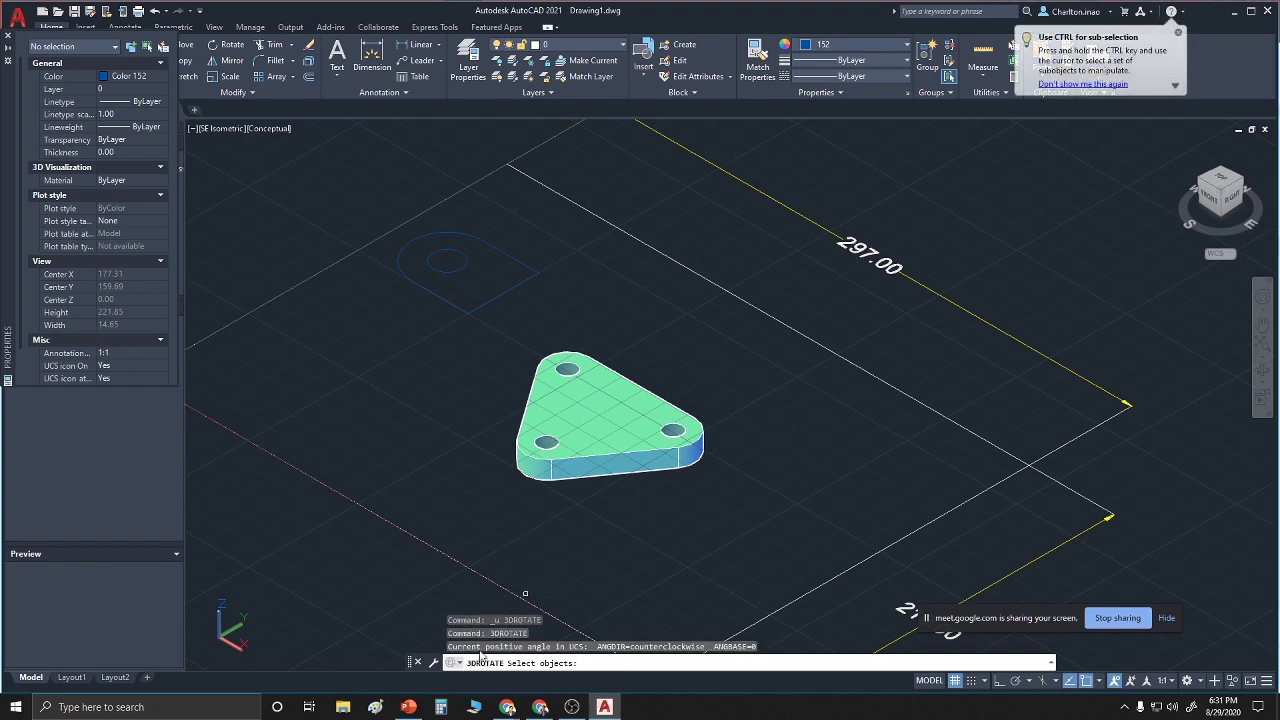
left_click(490, 300)
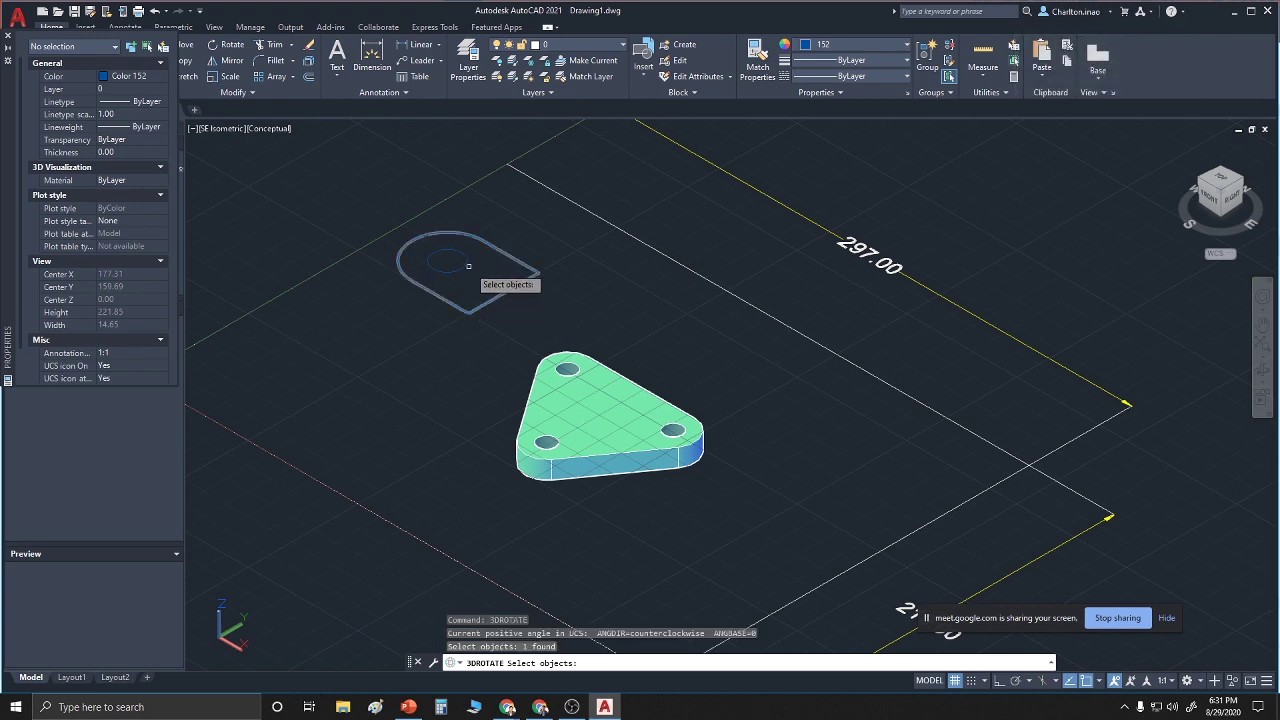
left_click(466, 265)
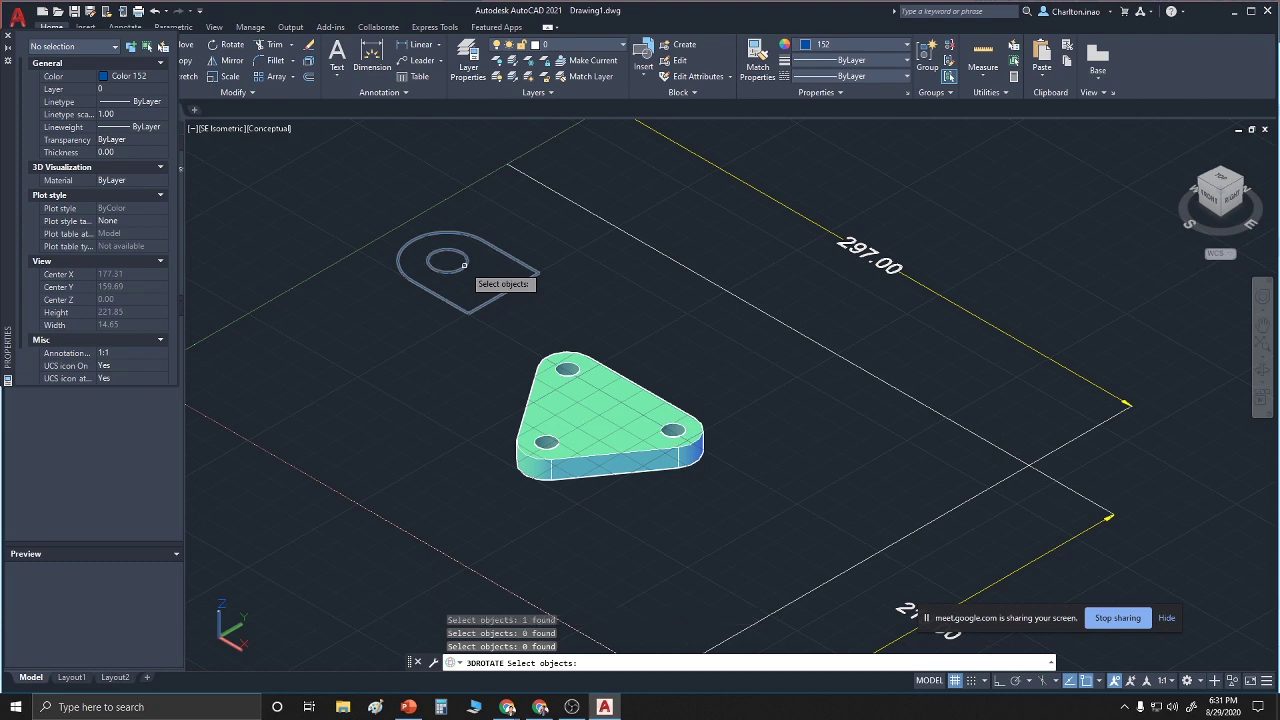
left_click(463, 266)
left_click(461, 270)
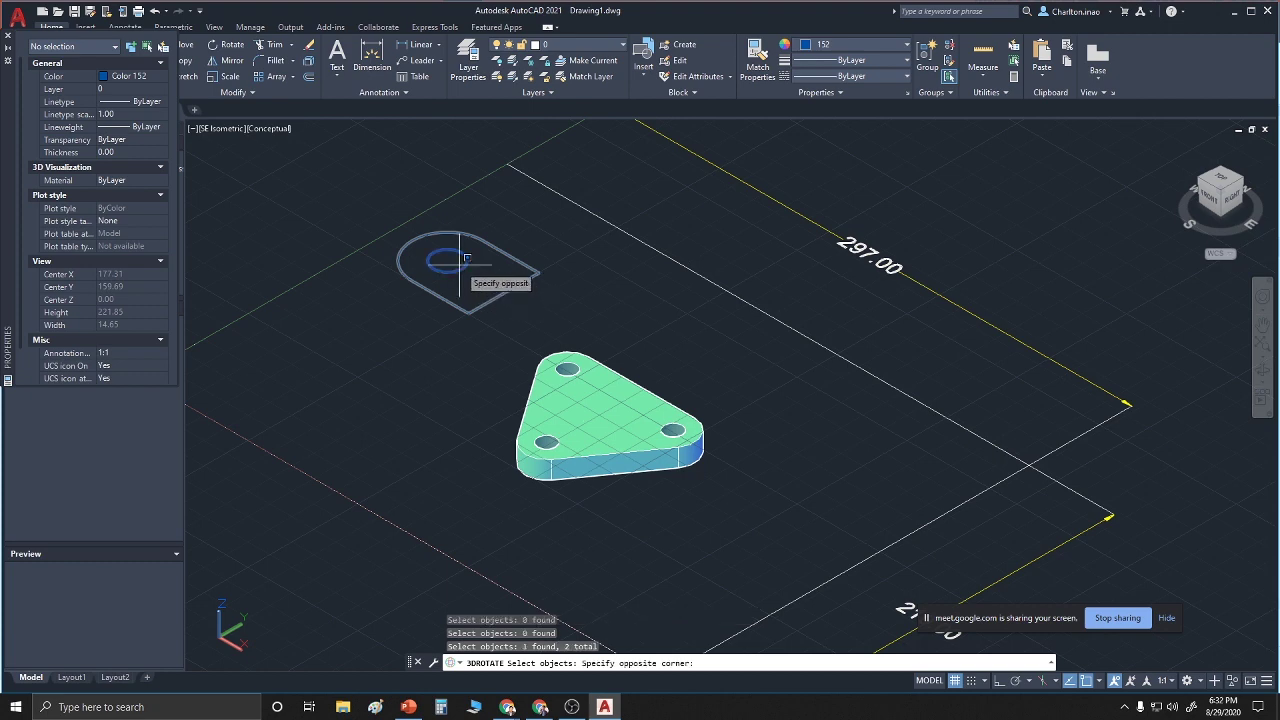
left_click(483, 281)
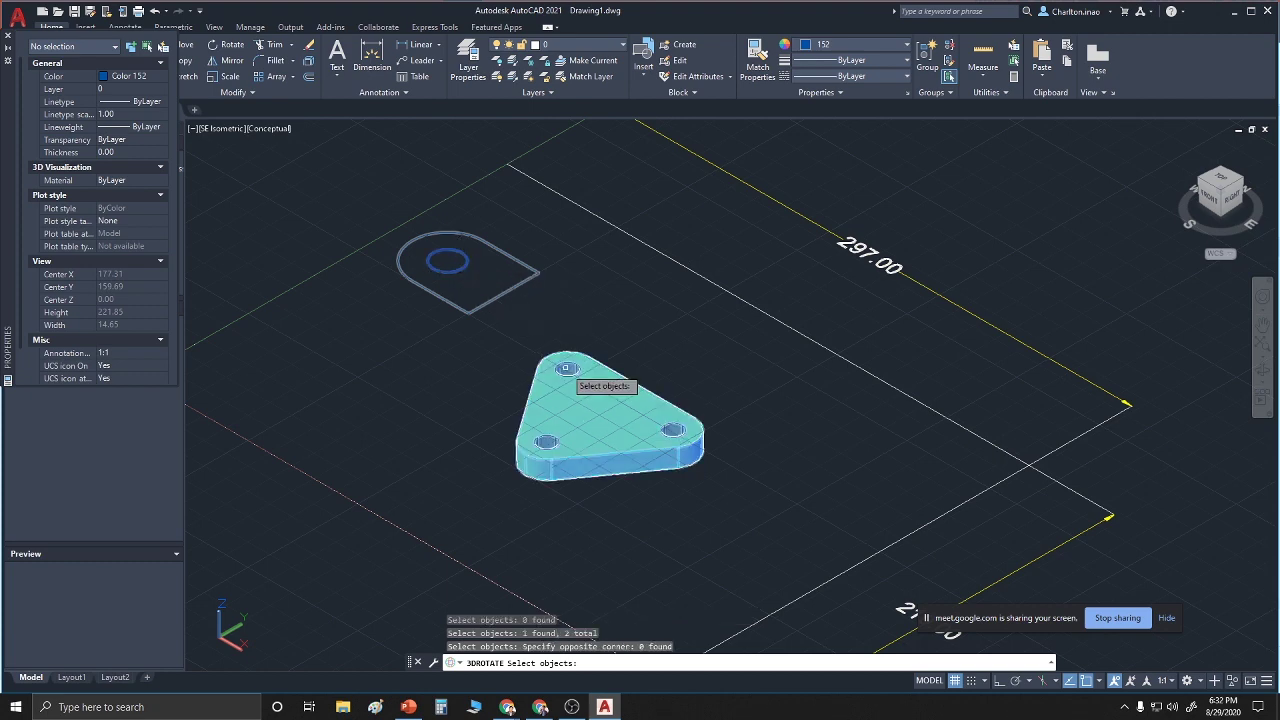
key("Escape")
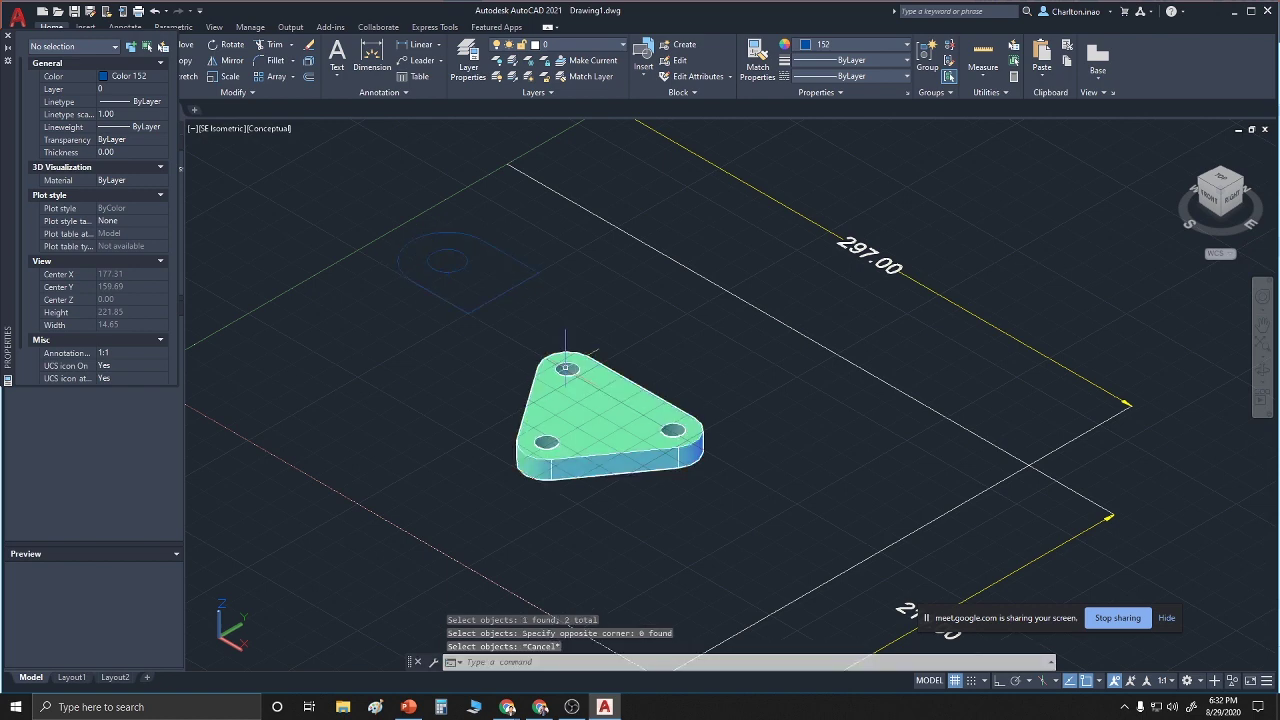
type("3dro")
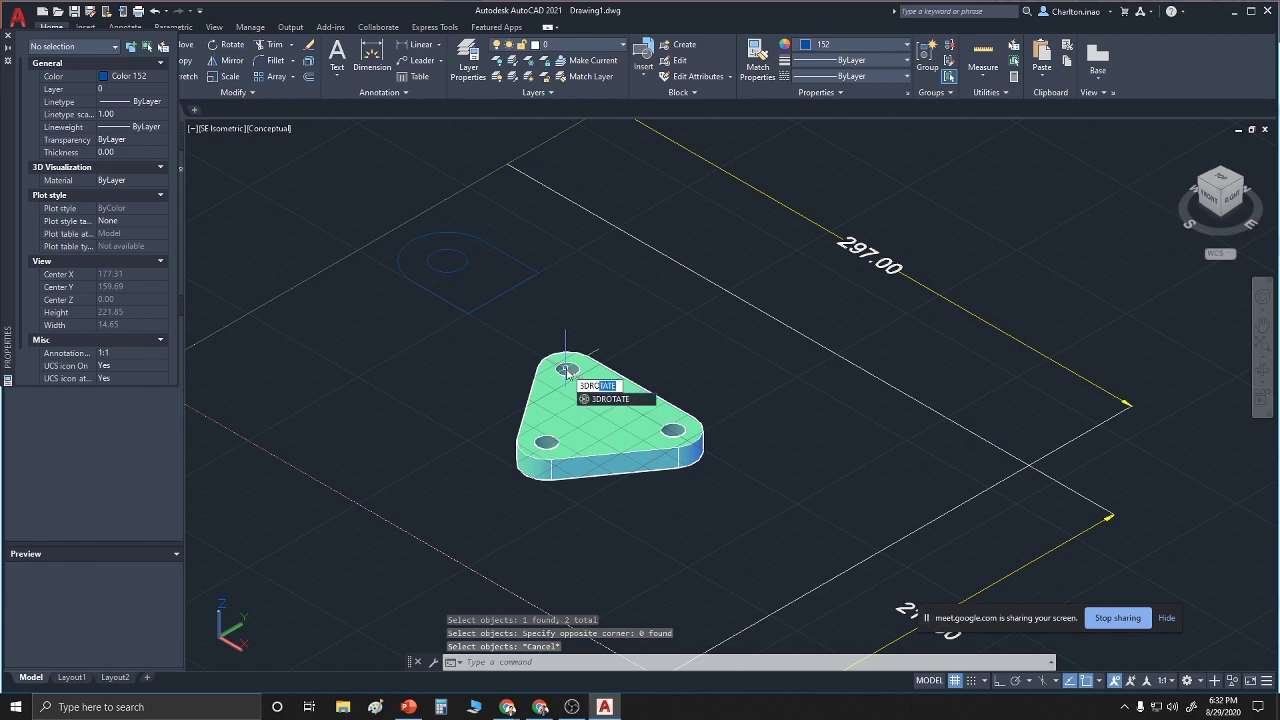
key("Return")
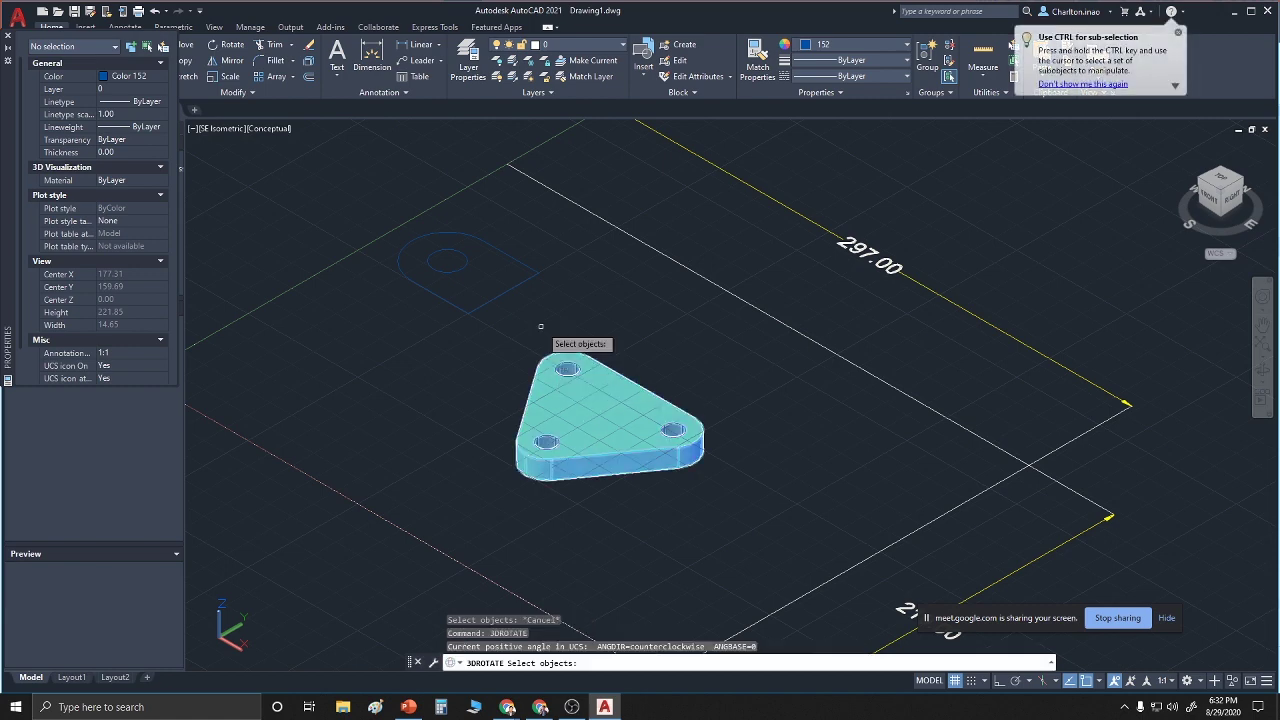
Rotate the tab outline 90° about a picked pivot, then repeat and cancel 3DROTATE twice
left_click(479, 305)
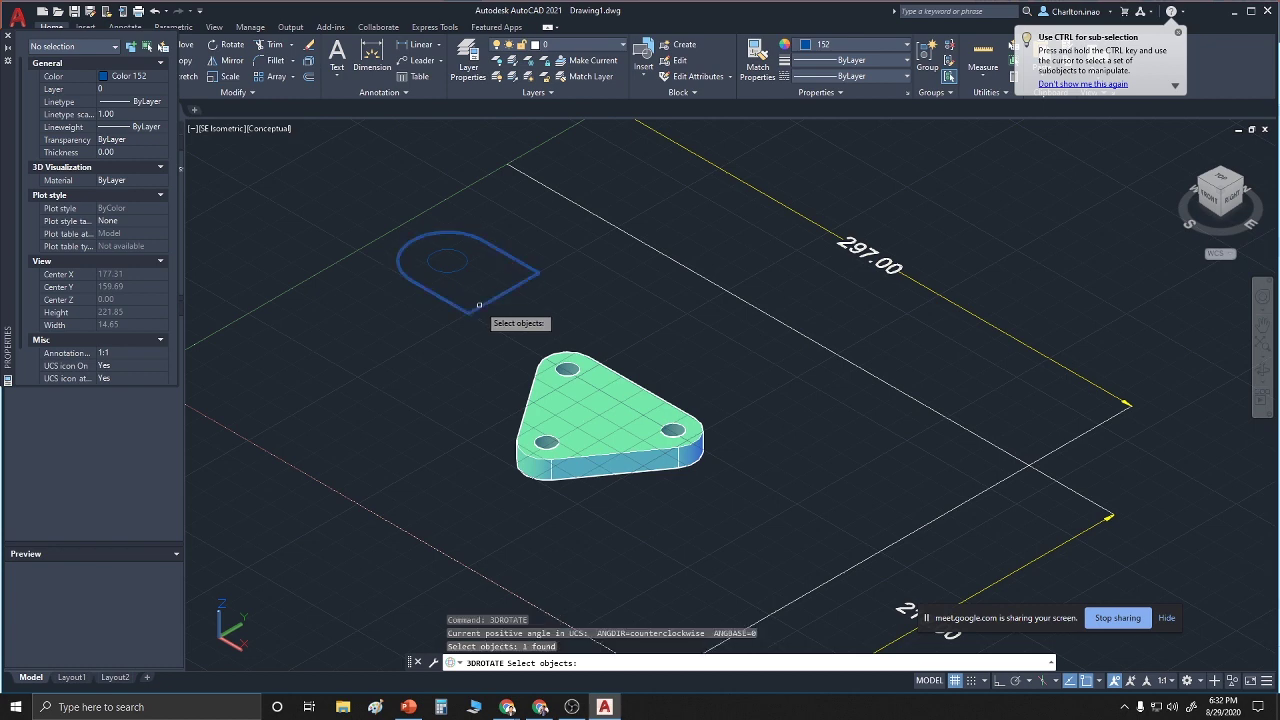
key("Return")
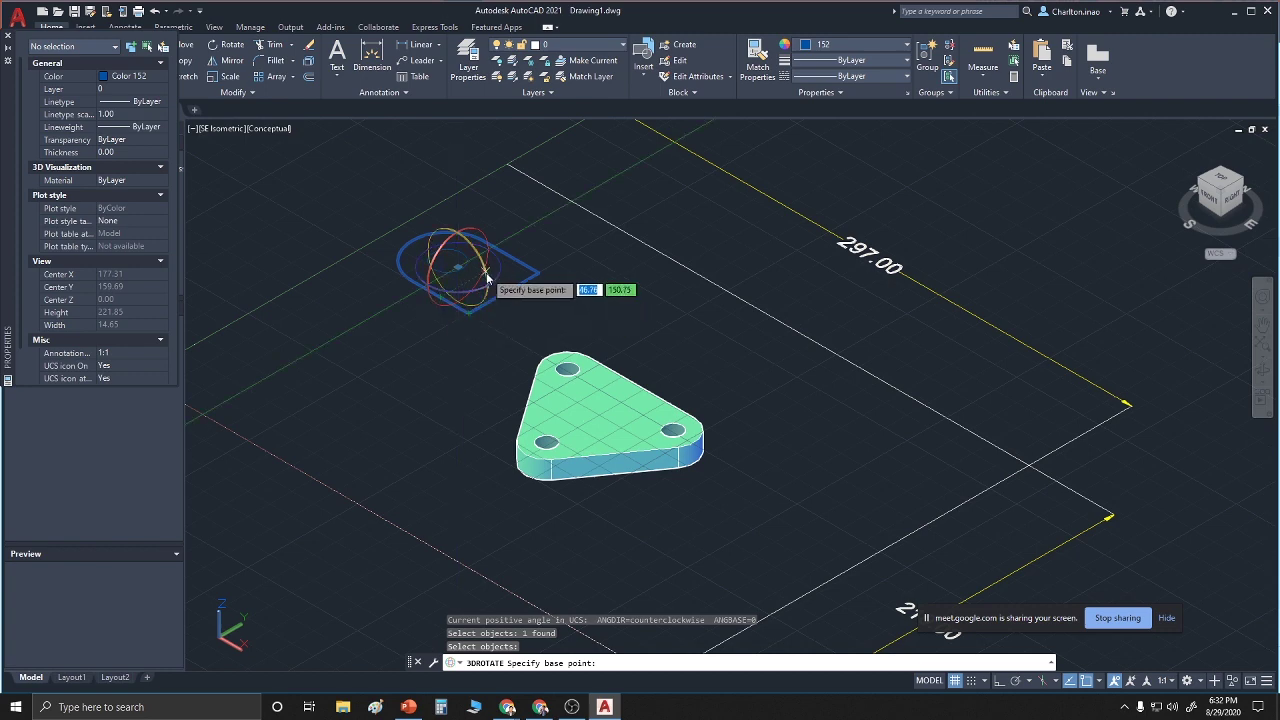
left_click(487, 279)
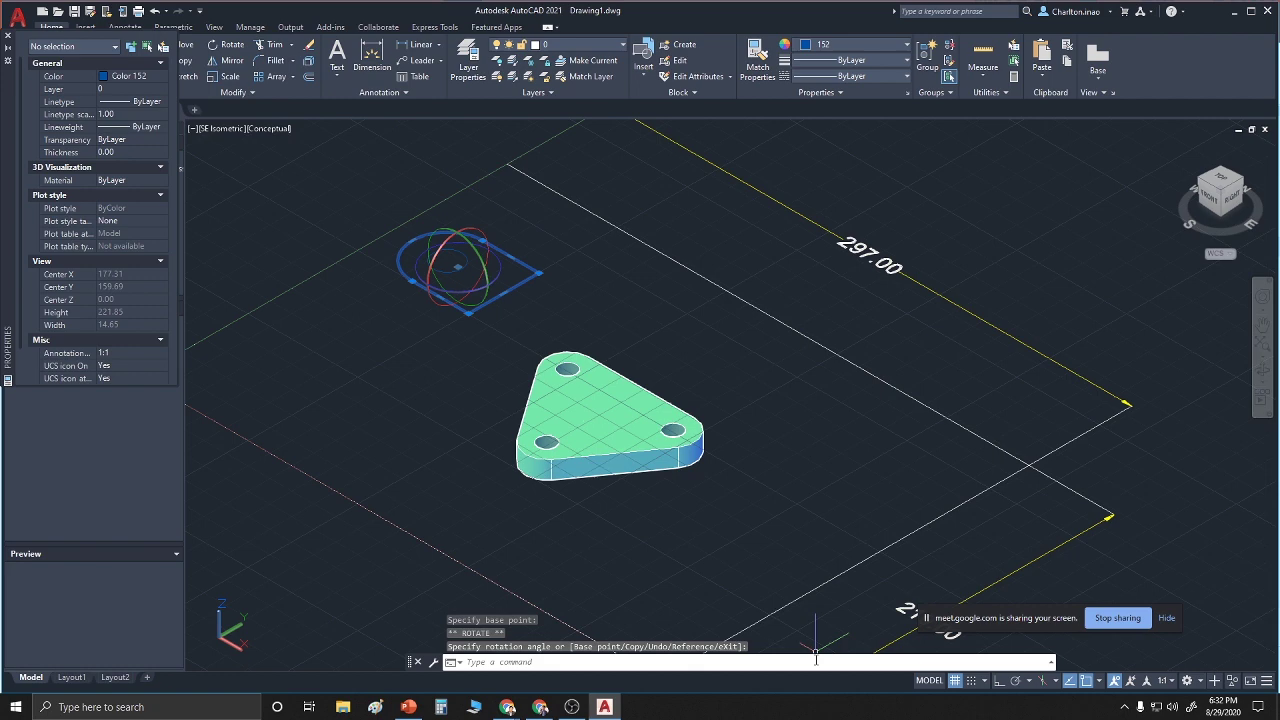
left_click(812, 661)
type("90")
key("Return")
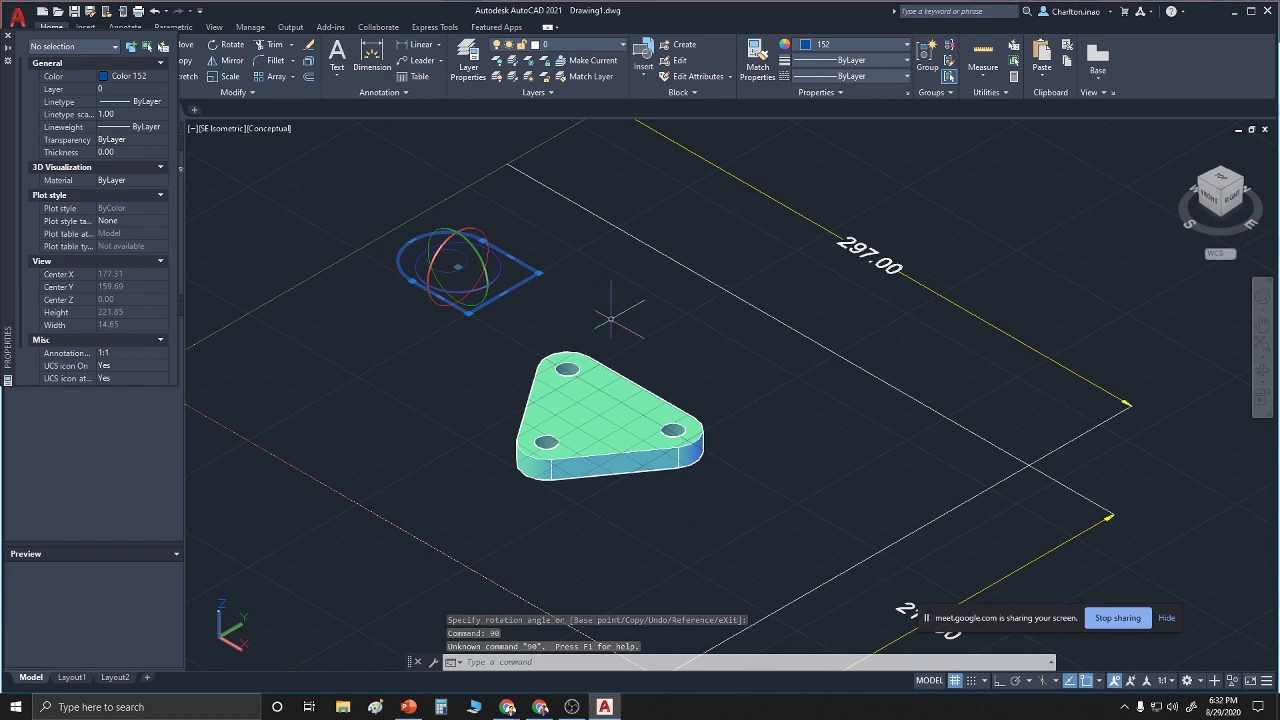
right_click(585, 350)
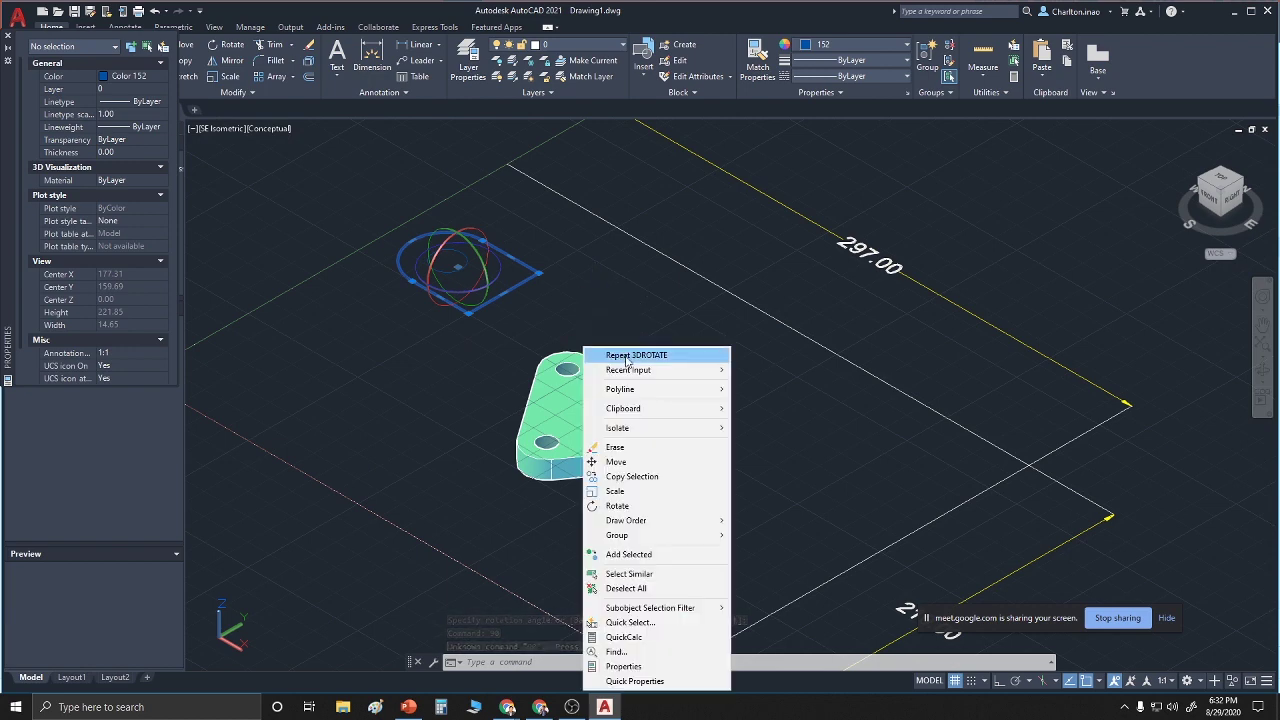
left_click(630, 355)
key("Escape")
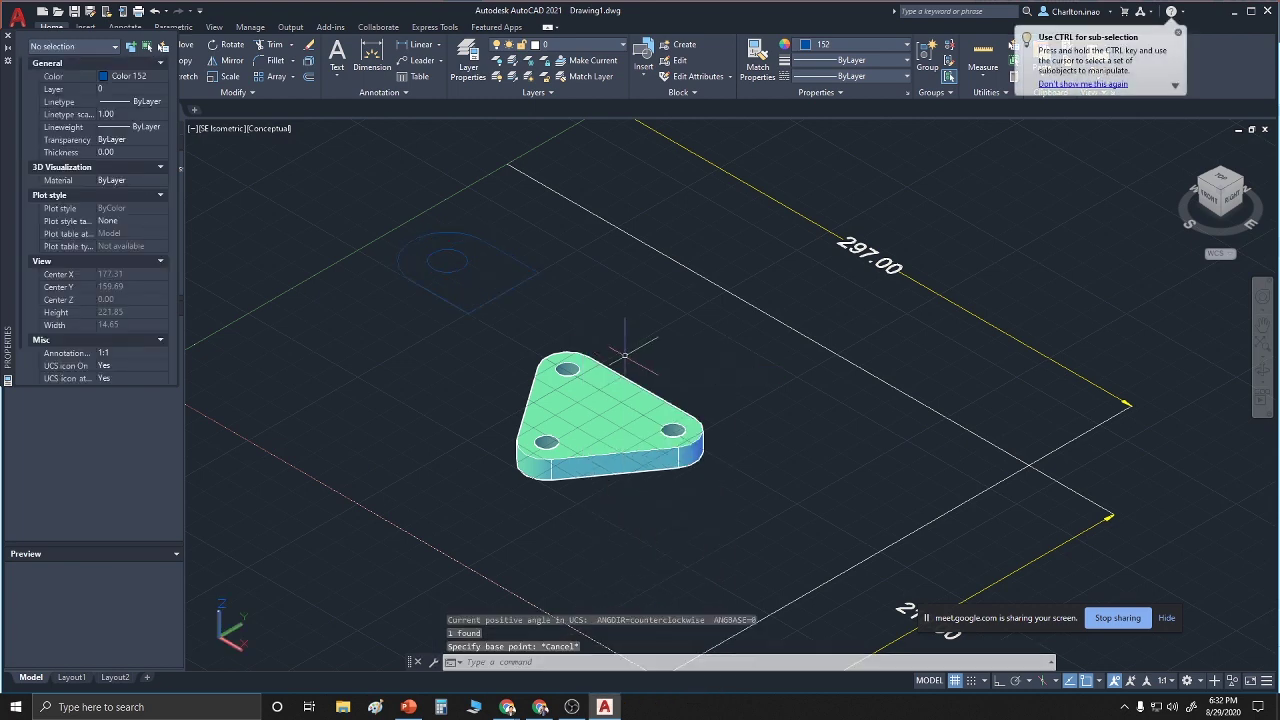
right_click(606, 286)
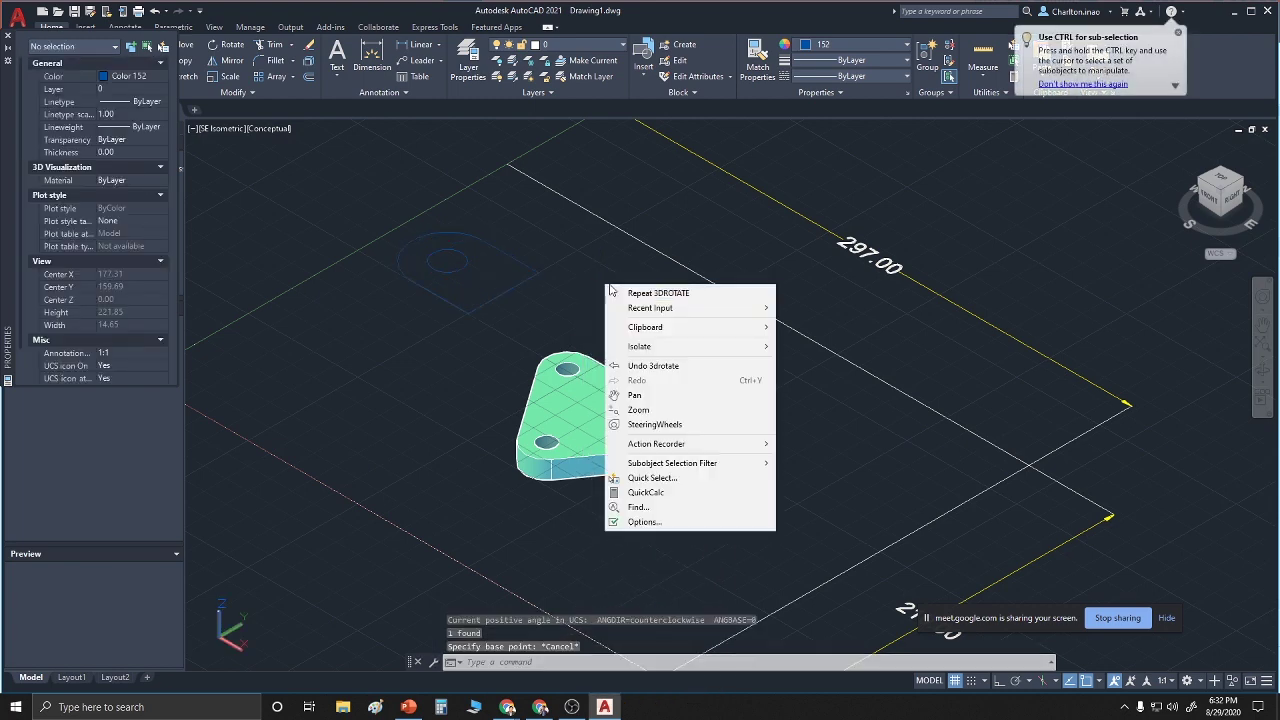
left_click(712, 293)
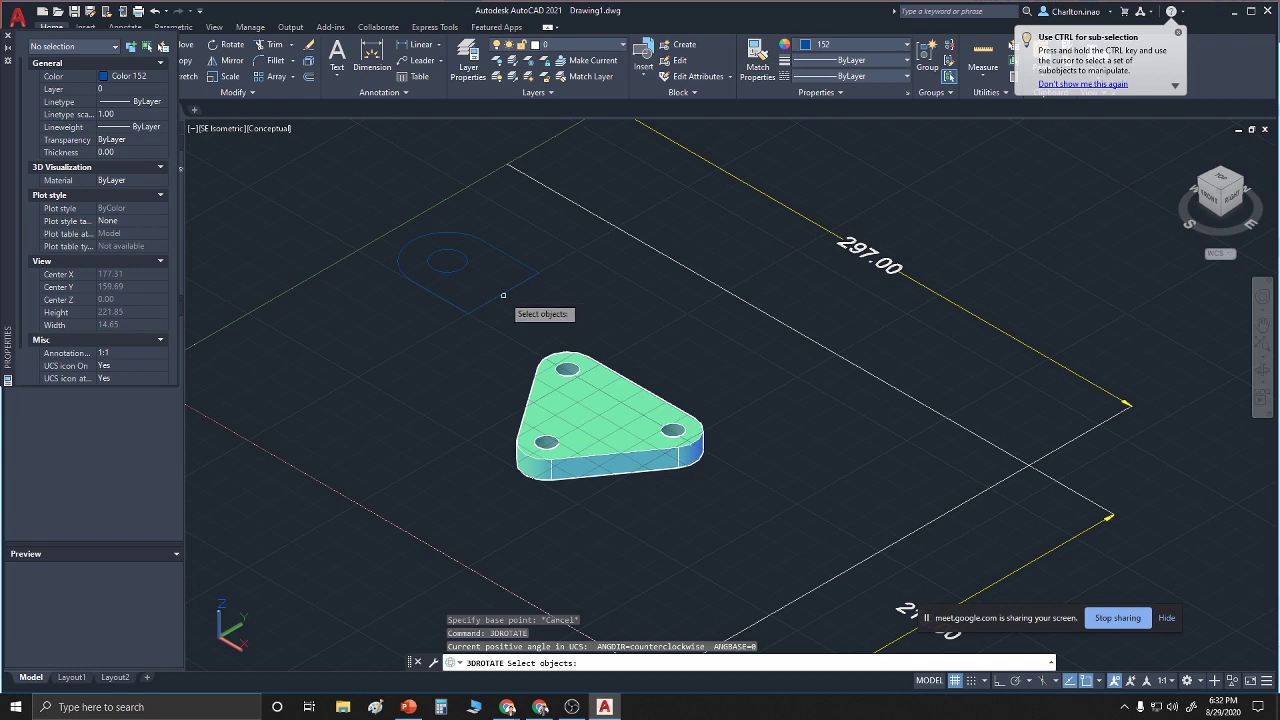
key("Escape")
Erase the hole circle and restart 3DROTATE with the tab outline selected
type("e")
key("Return")
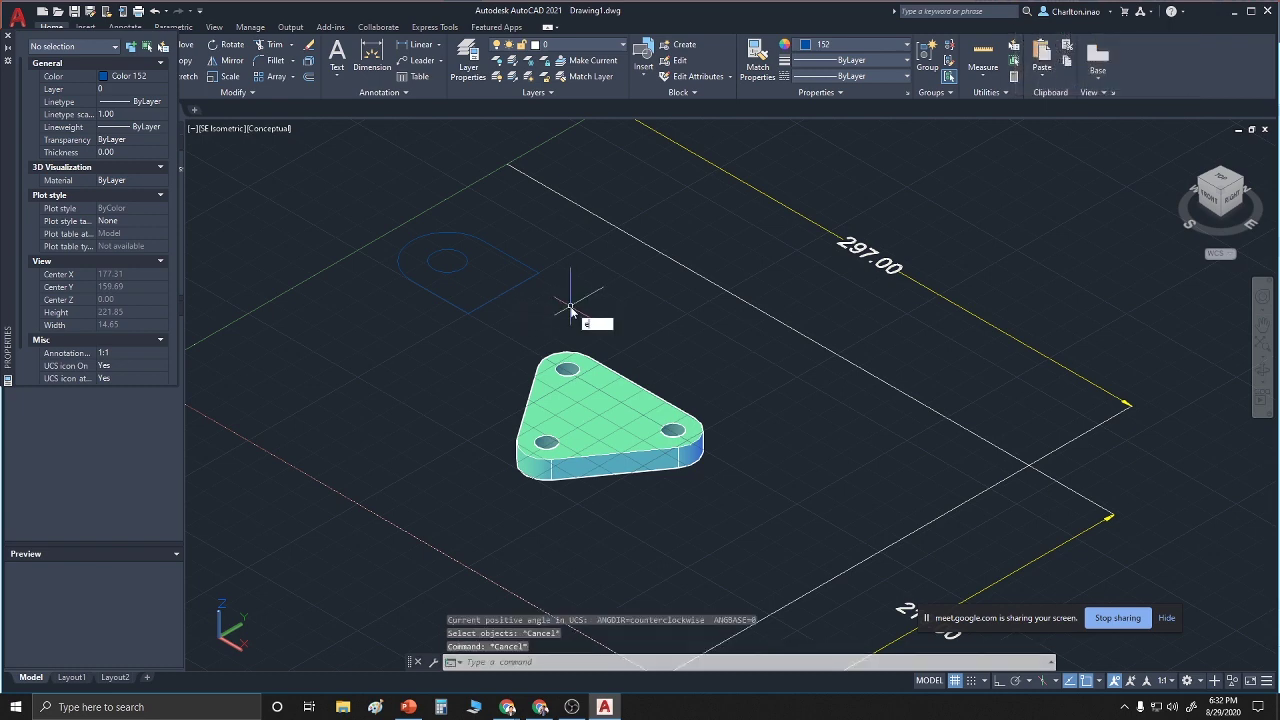
left_click(456, 270)
key("Return")
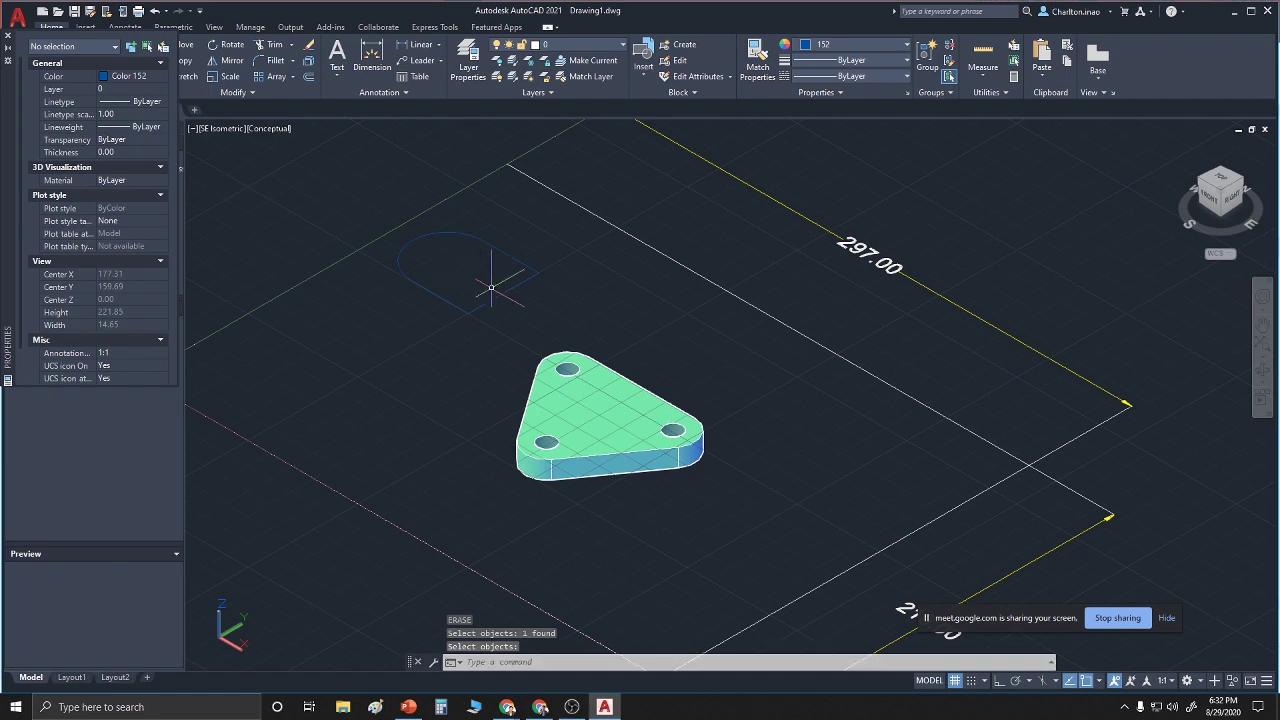
type("3DROTATE")
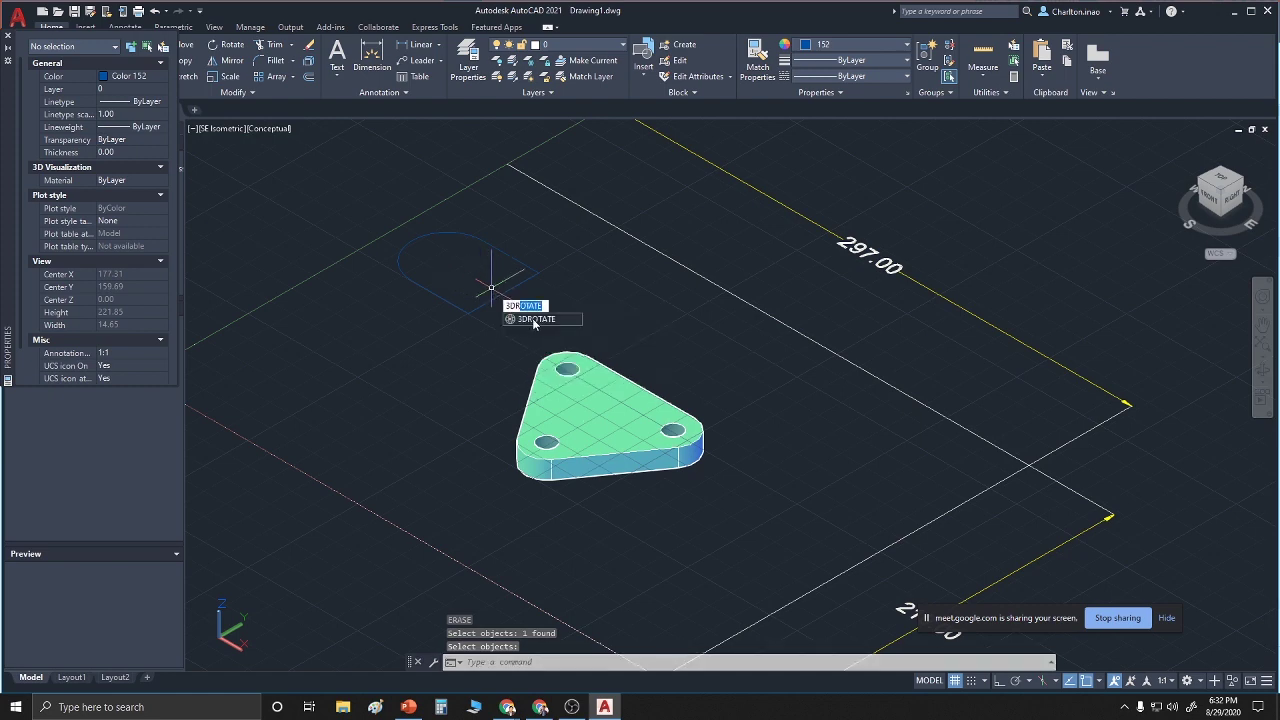
left_click(522, 319)
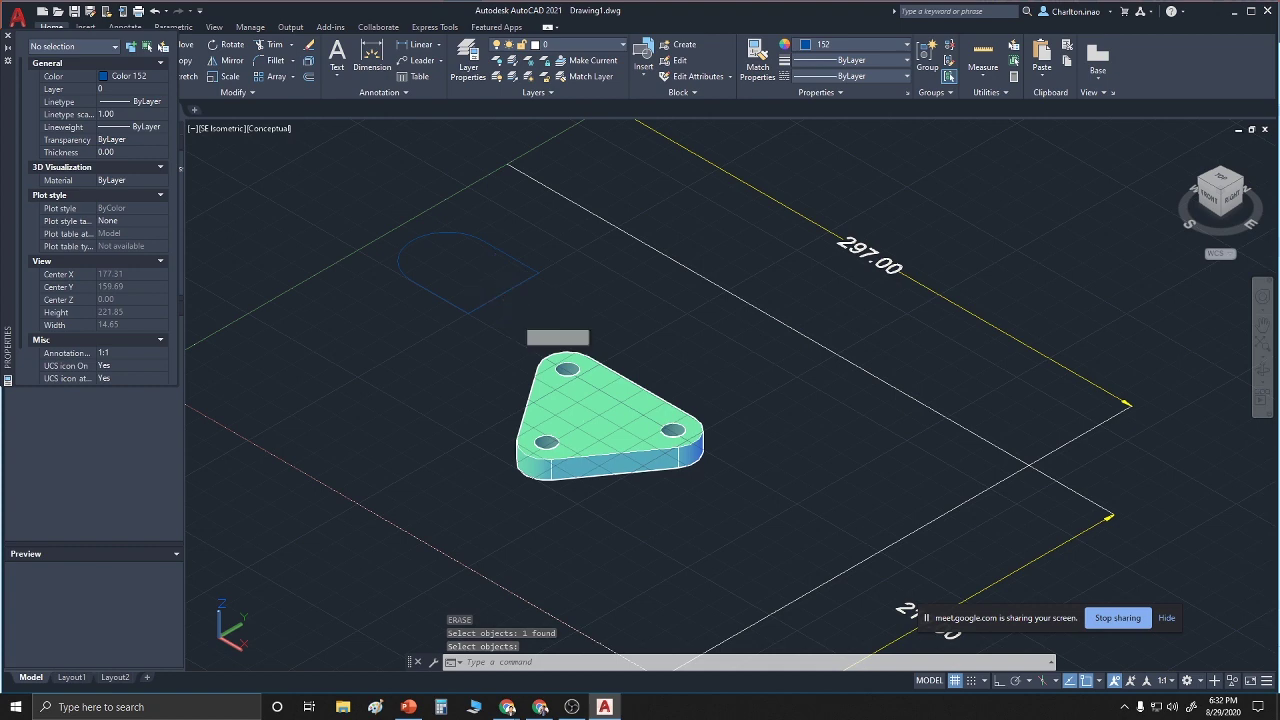
left_click(500, 295)
Rotate the outline 90° about its corner pivot and picked axis, then undo the rotation
key("Return")
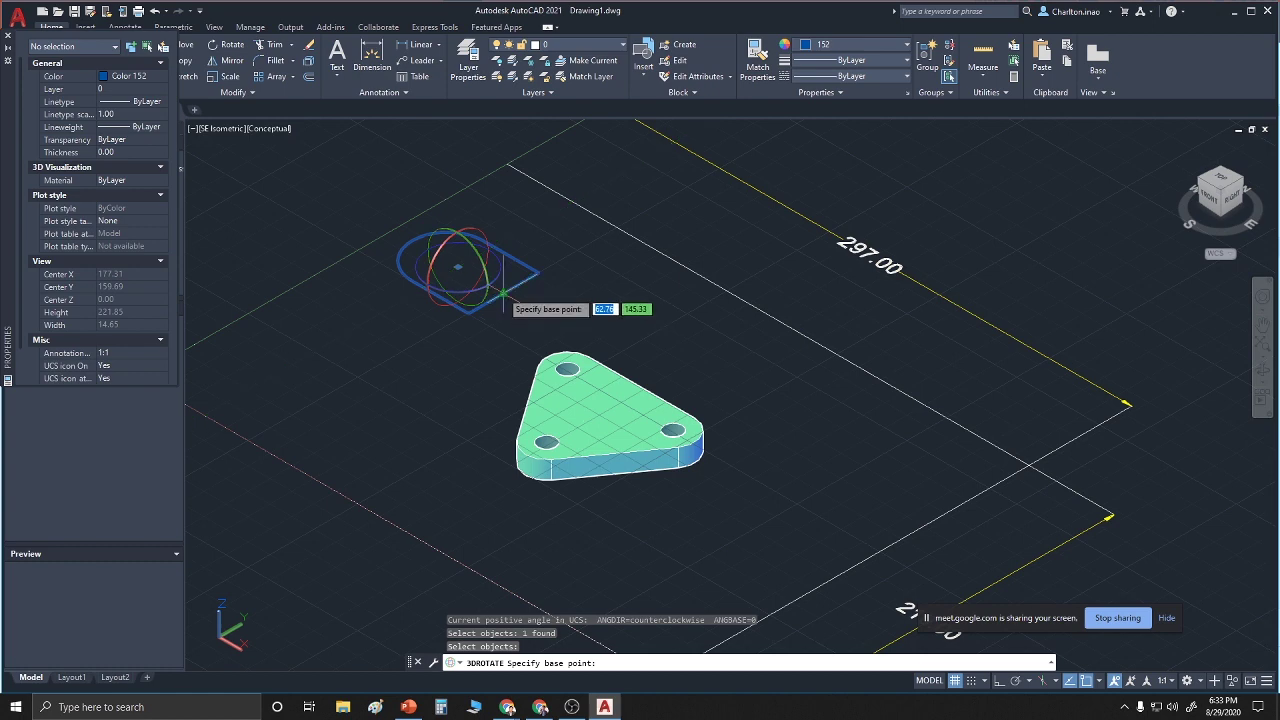
left_click(503, 293)
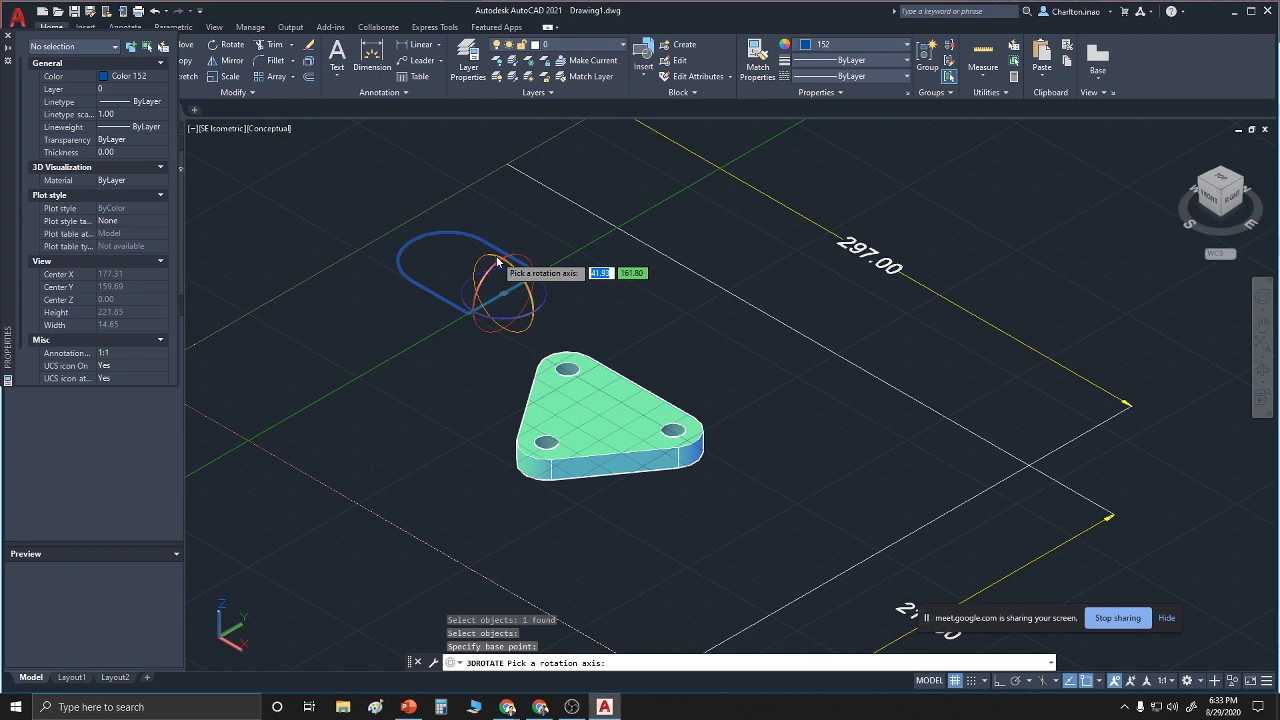
left_click(498, 262)
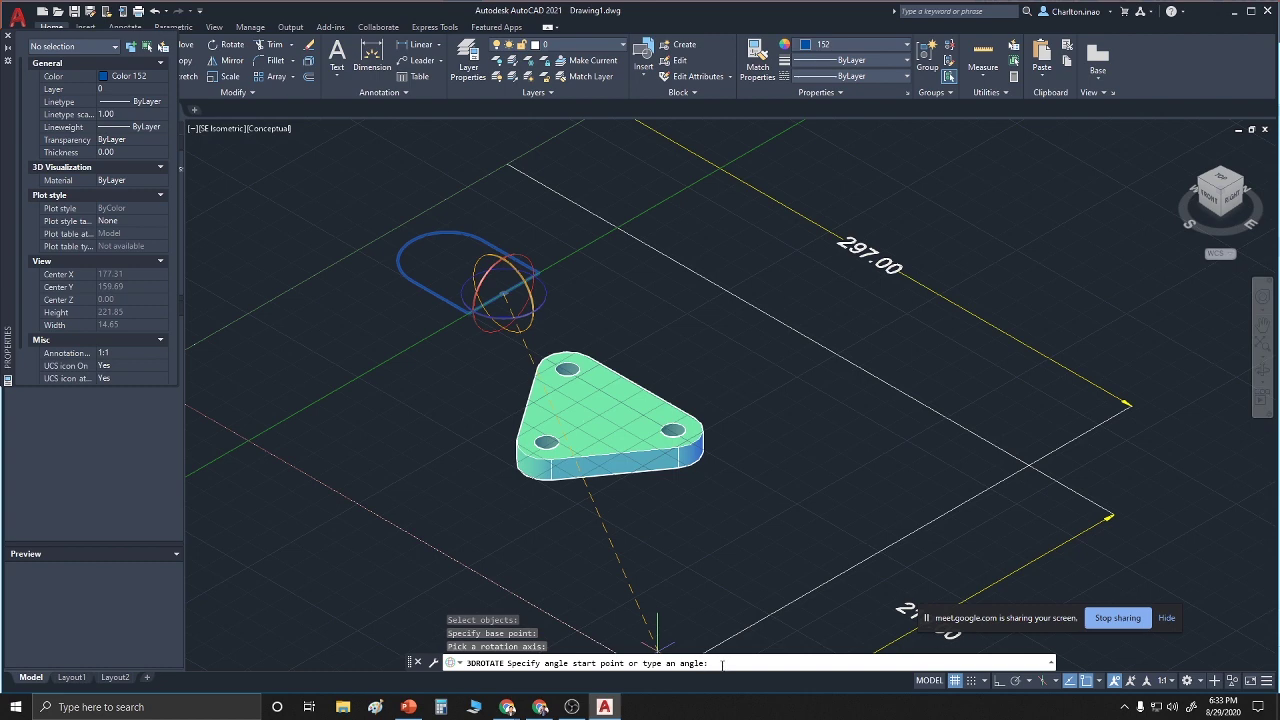
type("90")
key("Return")
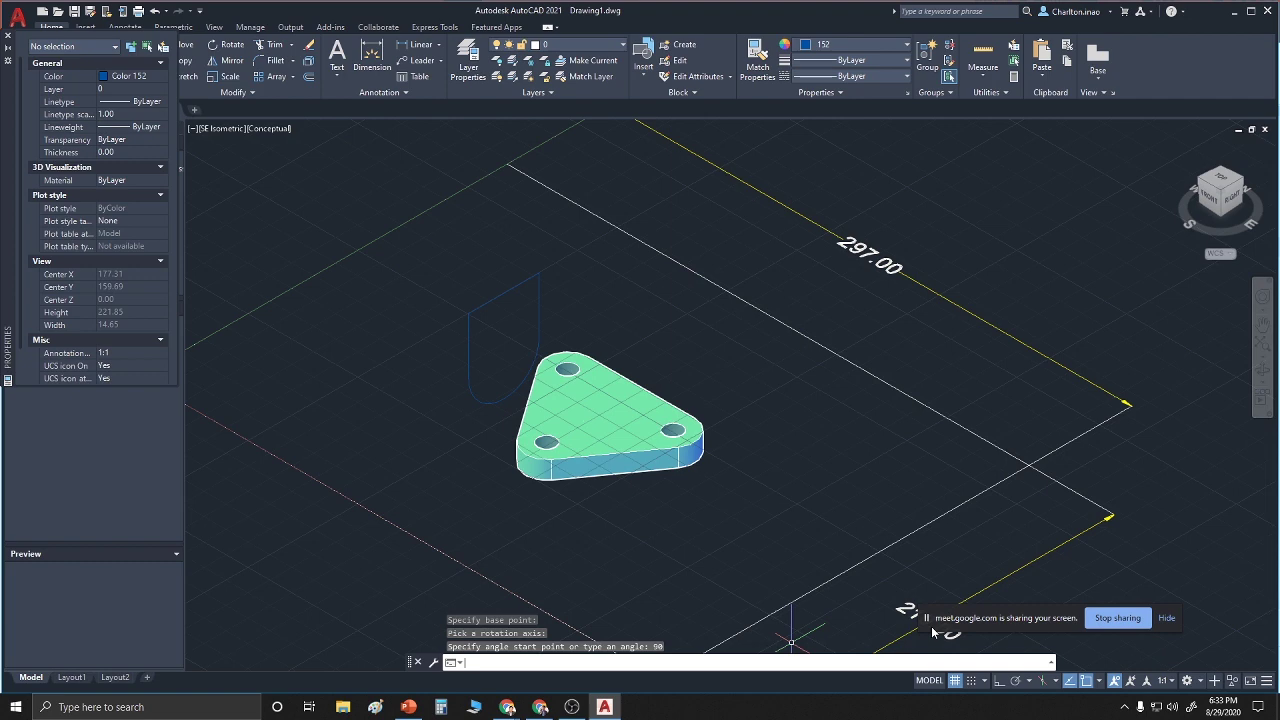
key("ctrl+z")
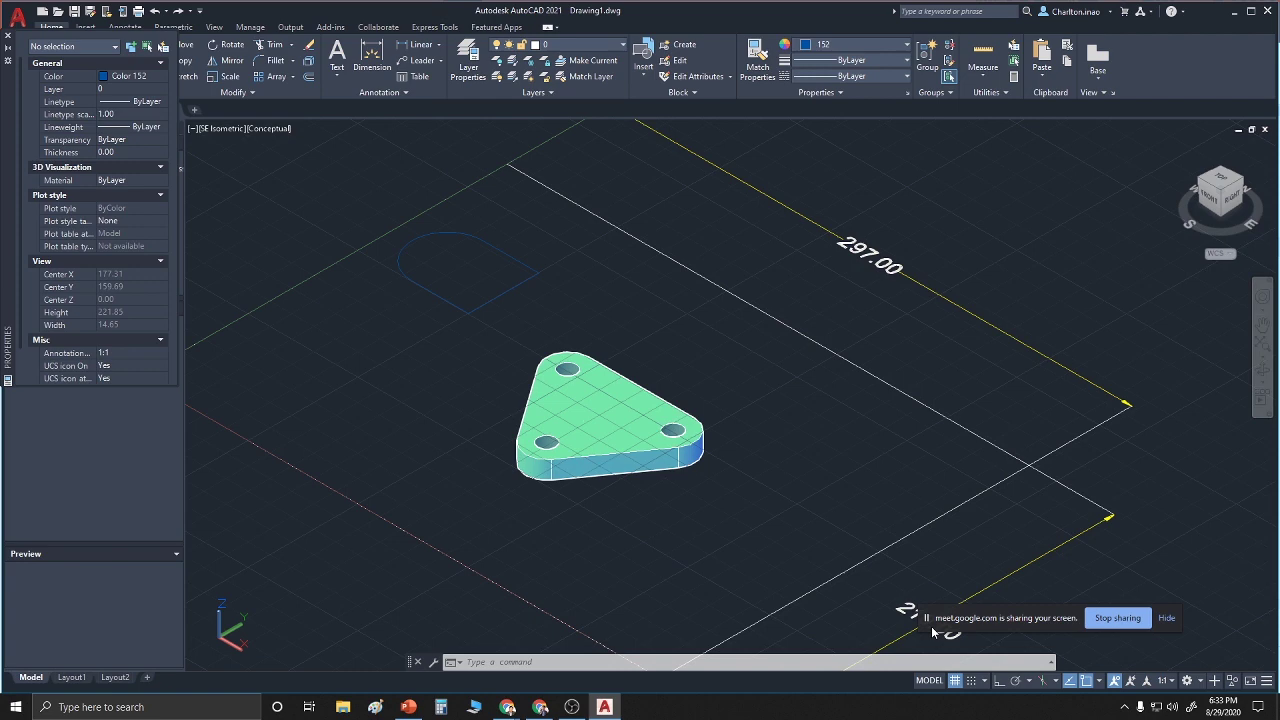
Rerun 3DROTATE on the D-shaped outline with its base at the edge midpoint and pick the axis
right_click(700, 331)
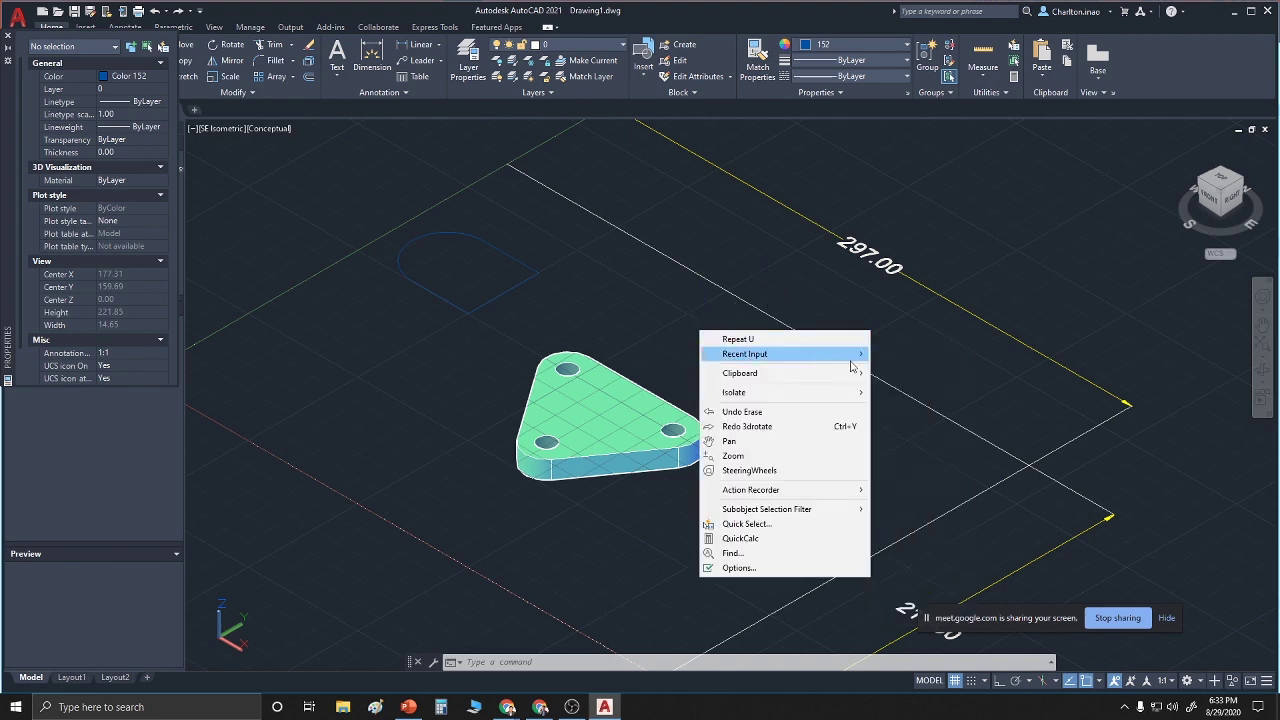
mouse_move(852, 360)
left_click(897, 366)
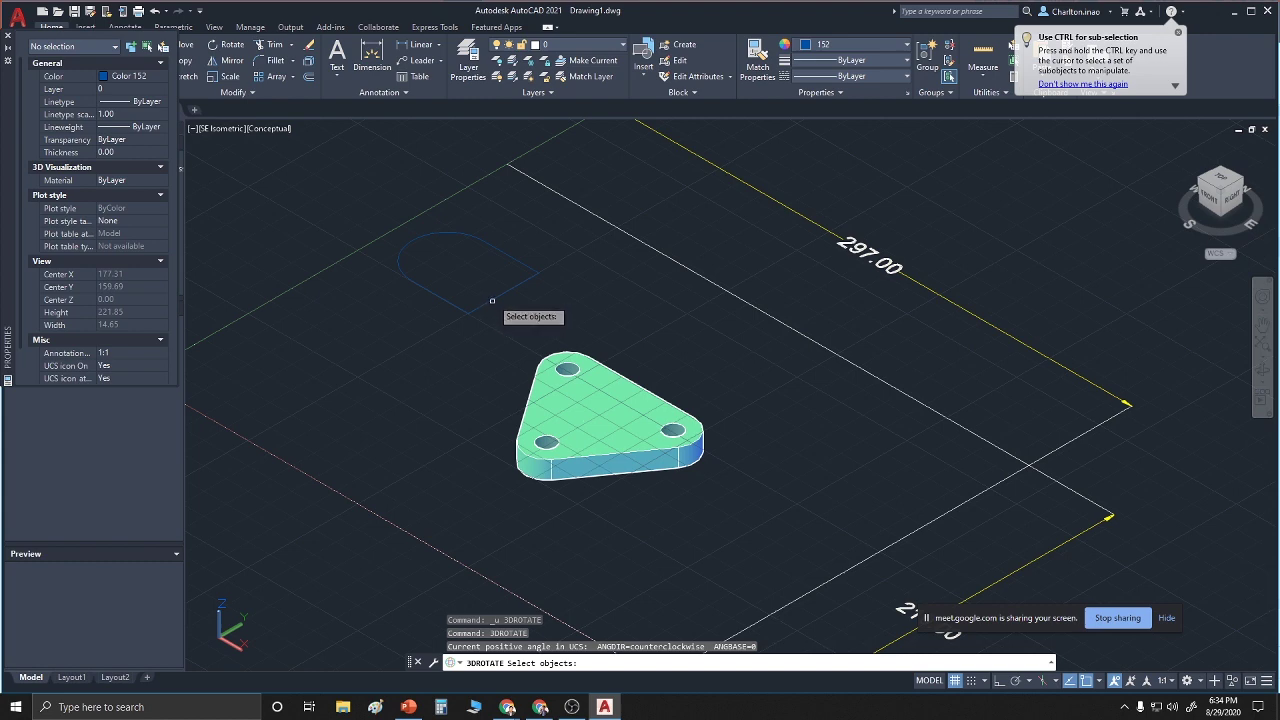
left_click(492, 298)
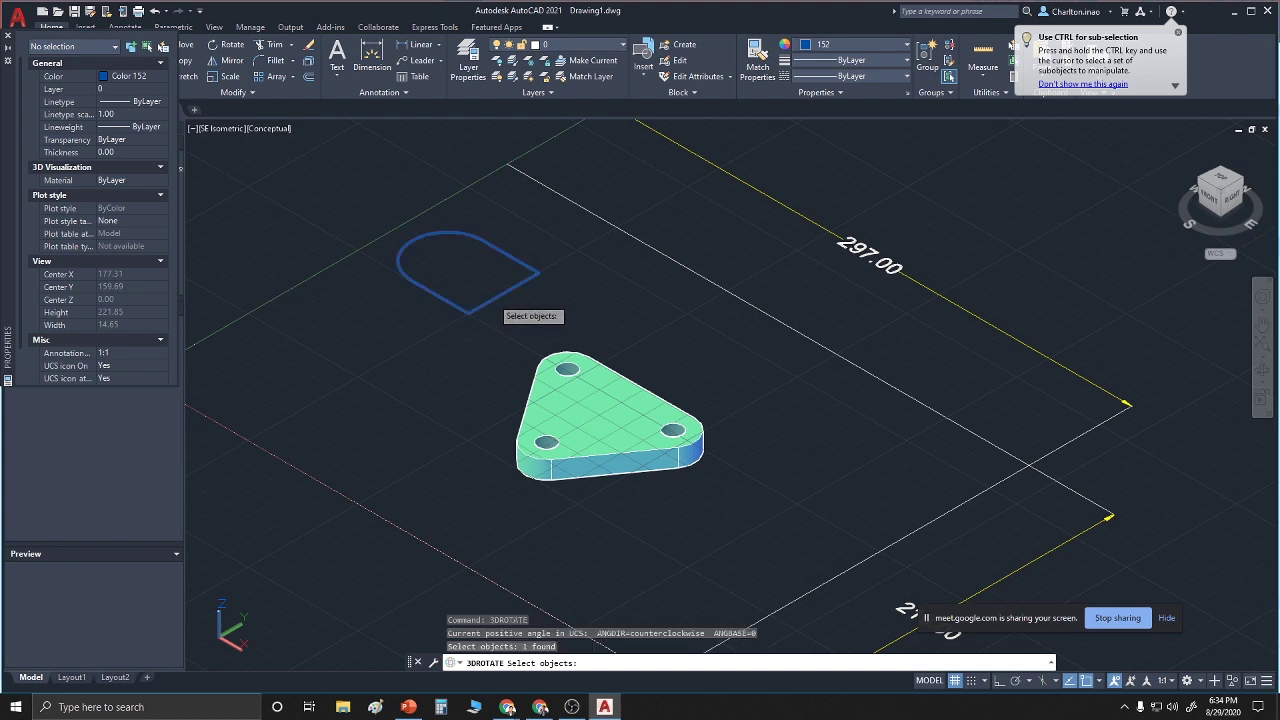
key("Return")
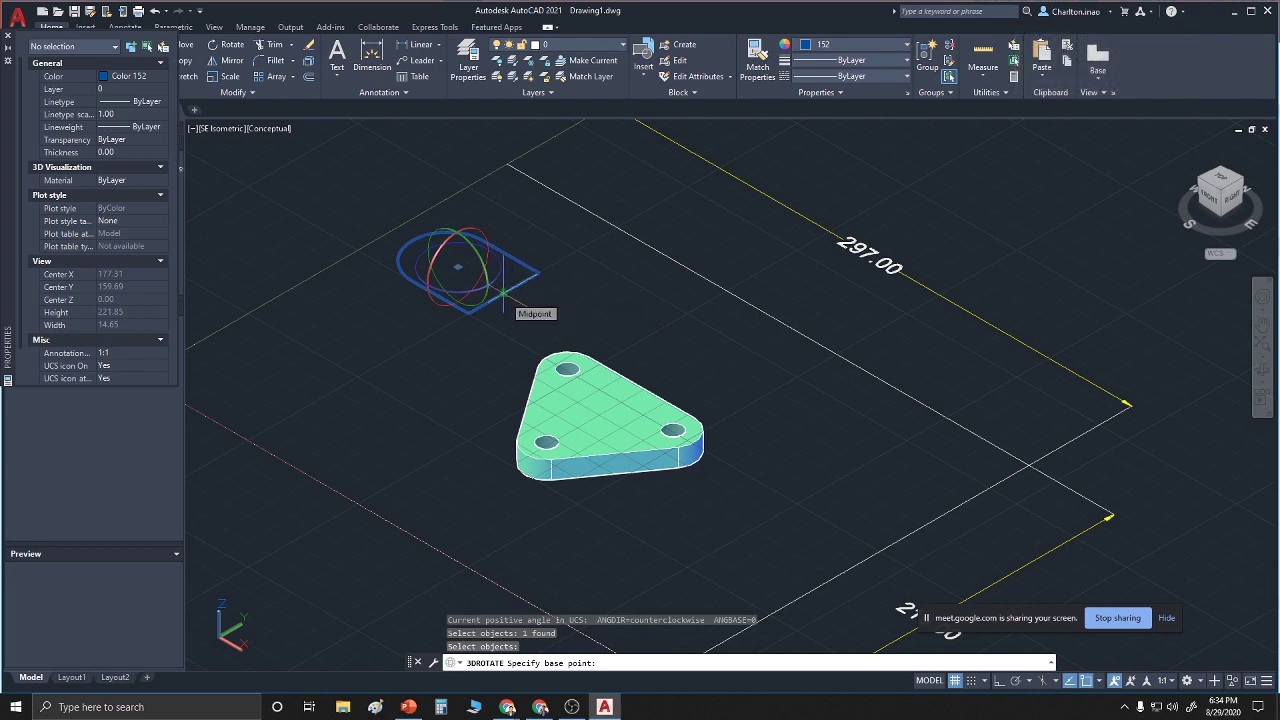
left_click(503, 293)
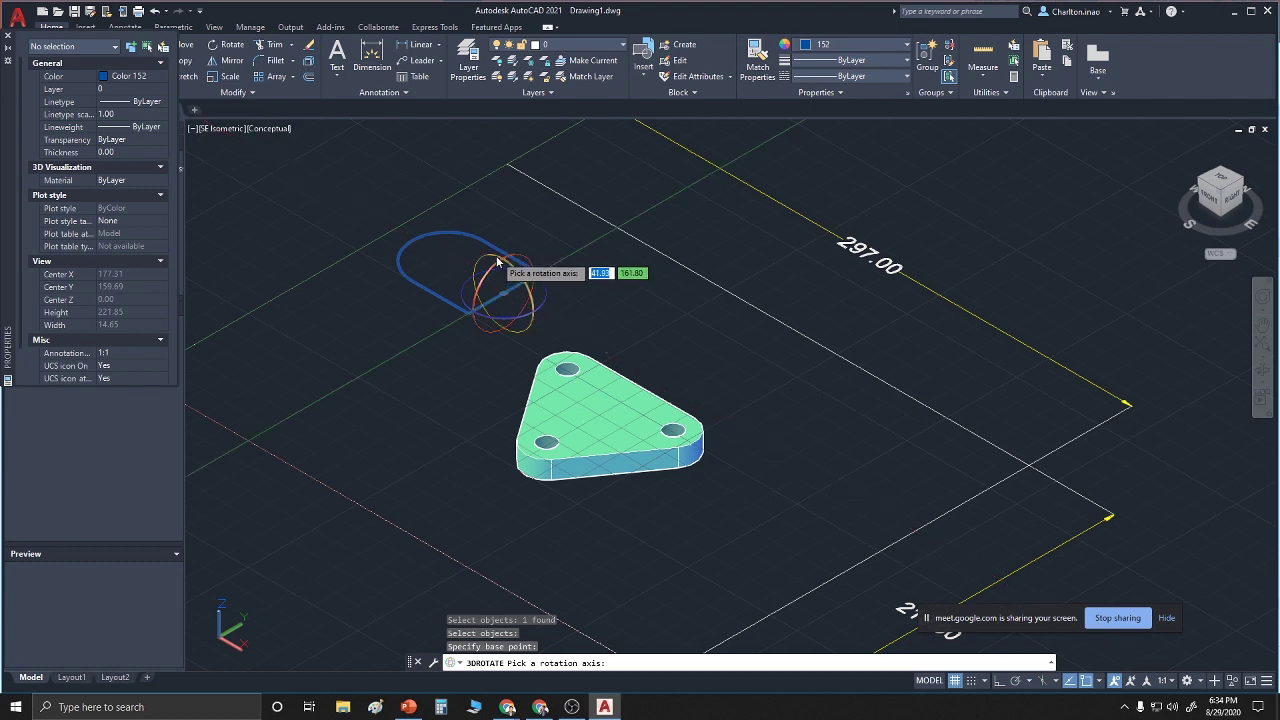
left_click(497, 262)
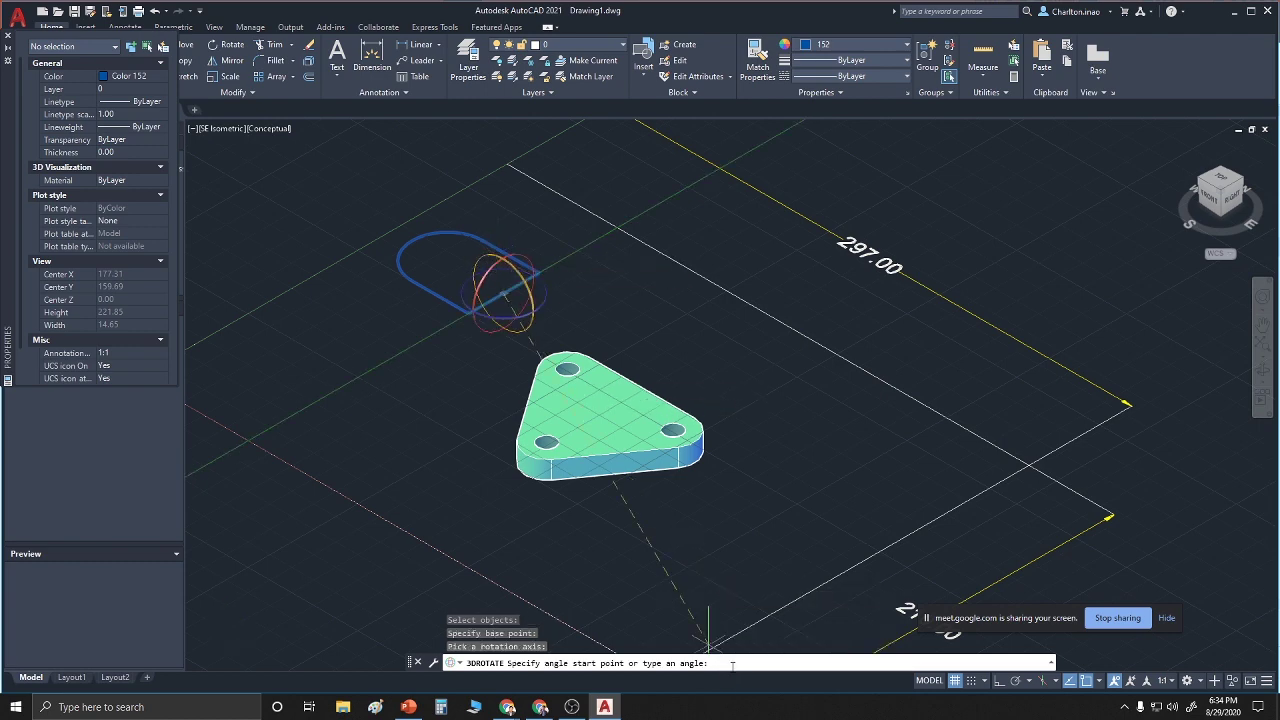
Complete the 270° rotation to stand the outline upright, then pan the view down-right
type("270")
key("Return")
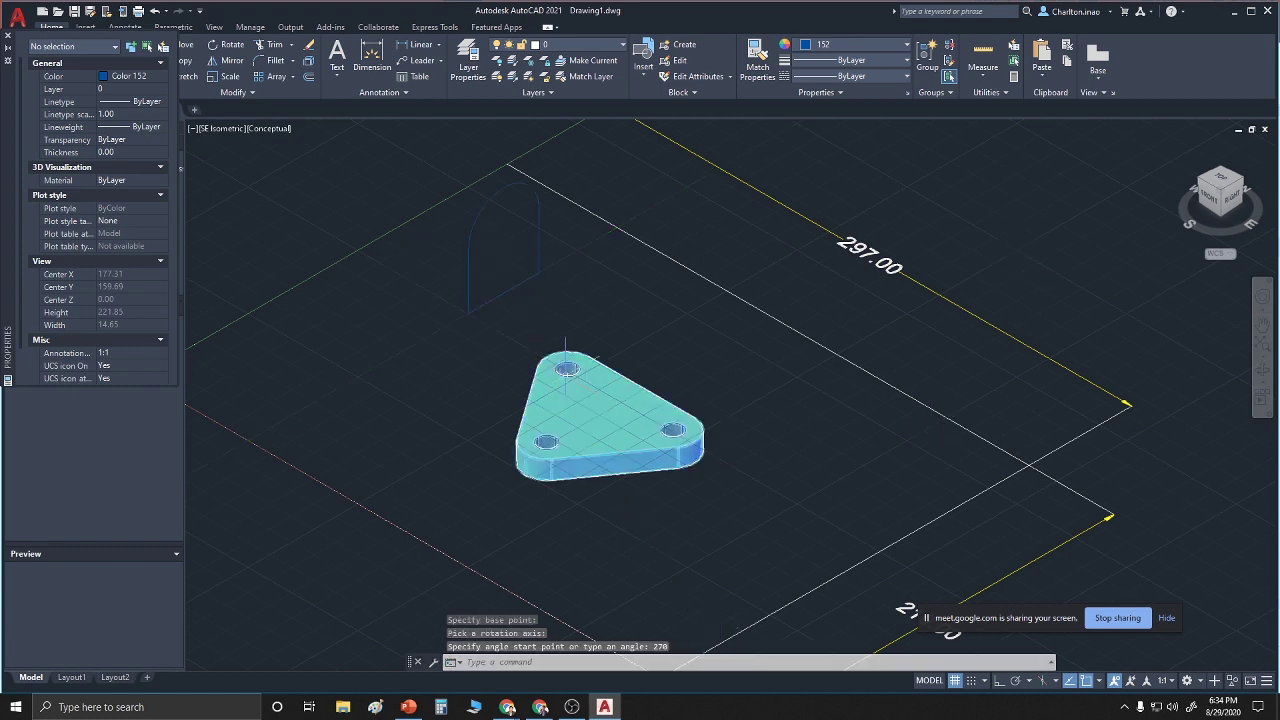
right_click(565, 291)
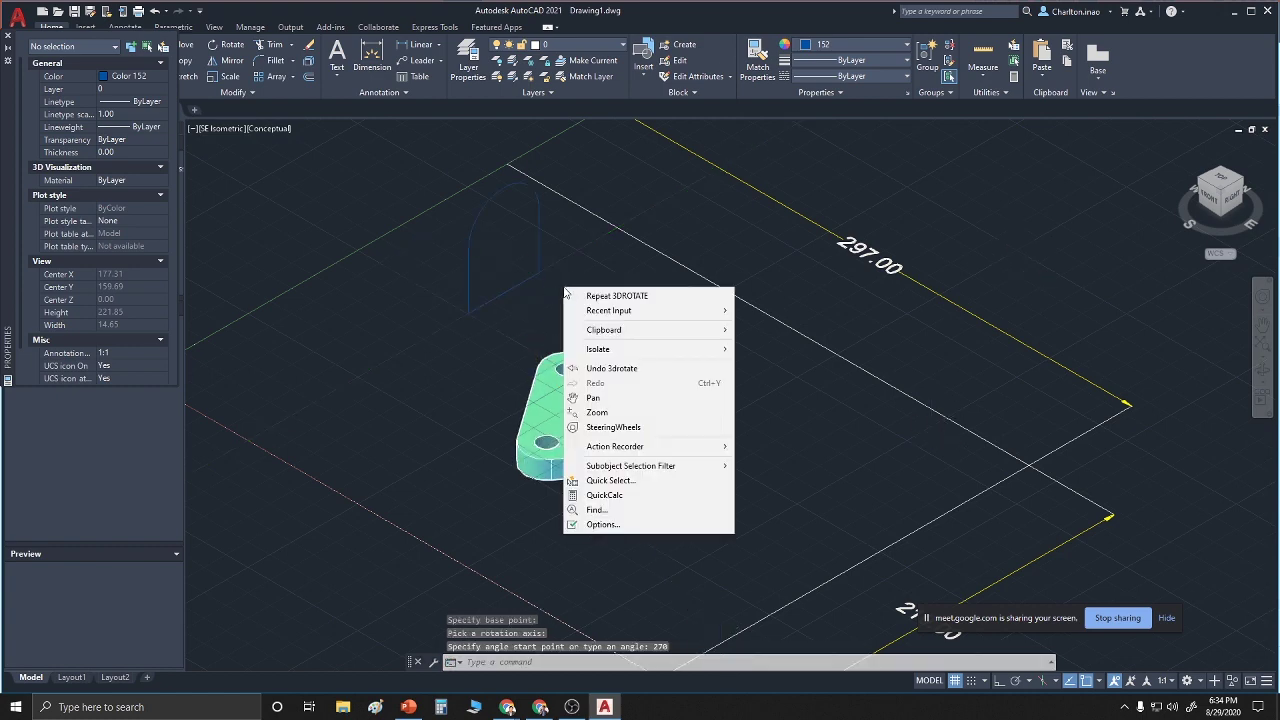
left_click(593, 397)
left_click_drag(593, 390, 607, 434)
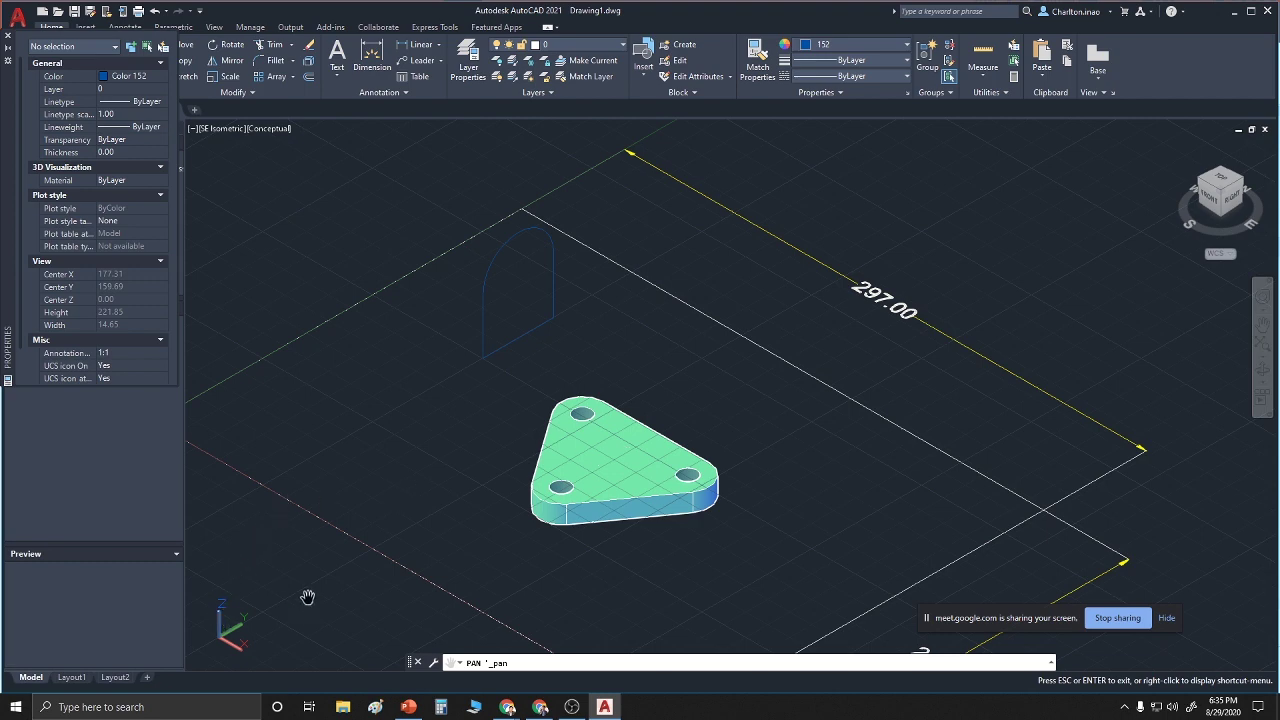
key("Escape")
right_click(662, 337)
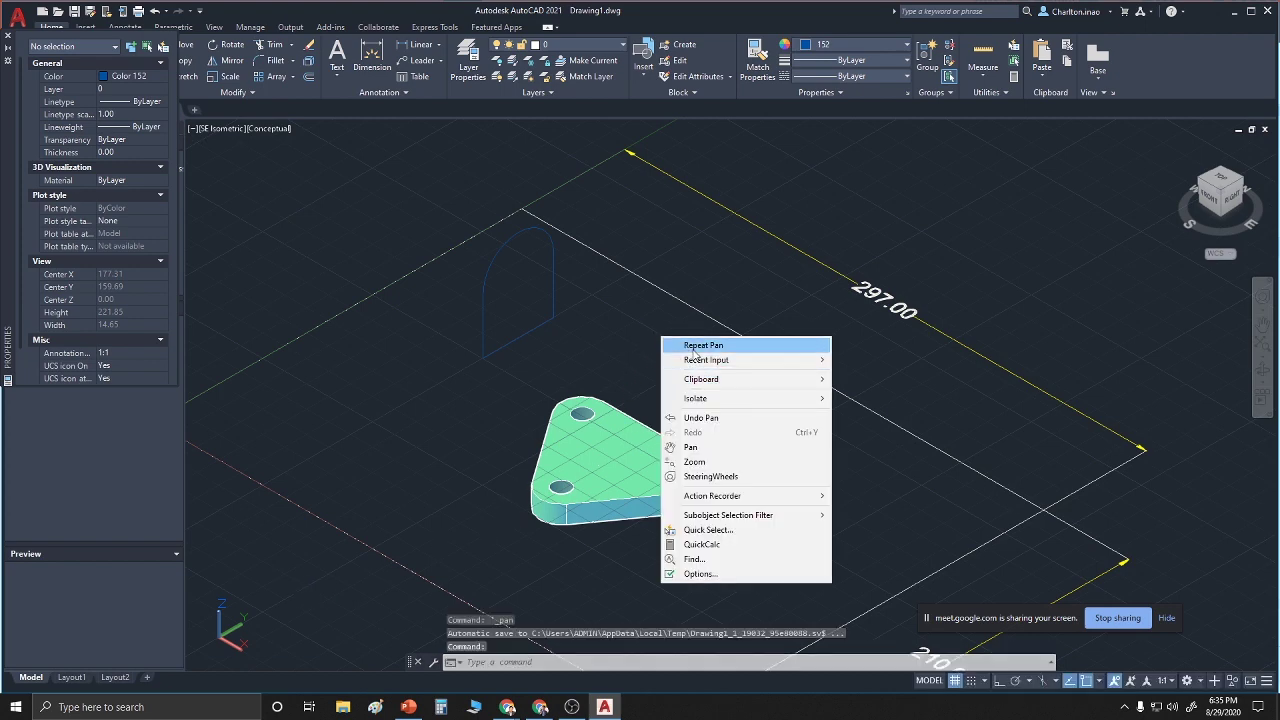
Rotate the upright arch outline 90° about a vertical axis through its picked base point
mouse_move(697, 362)
left_click(867, 374)
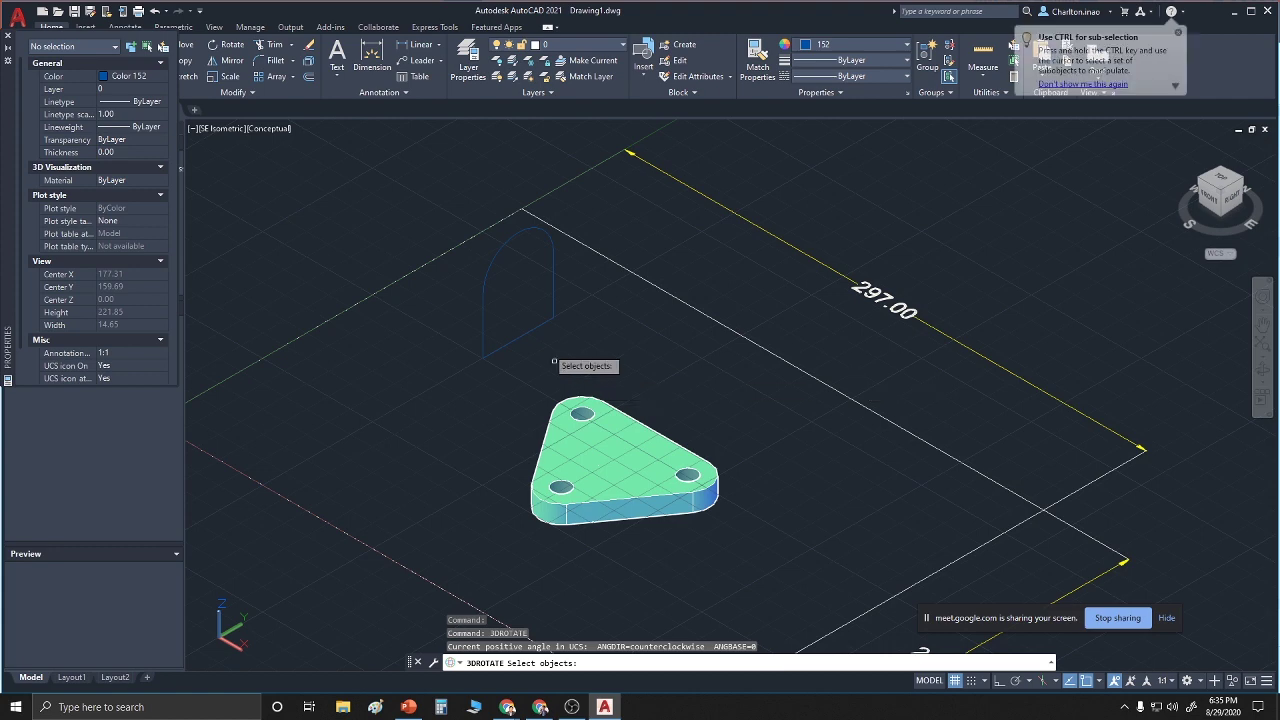
left_click(539, 326)
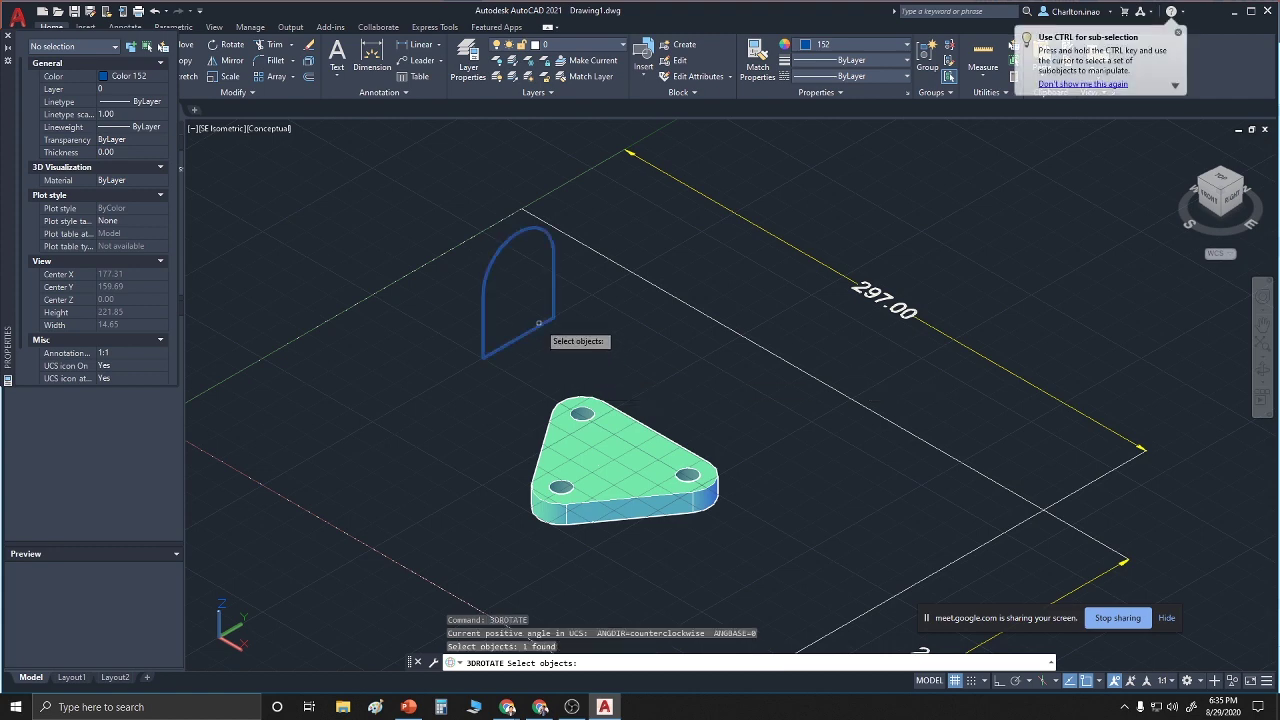
key("Return")
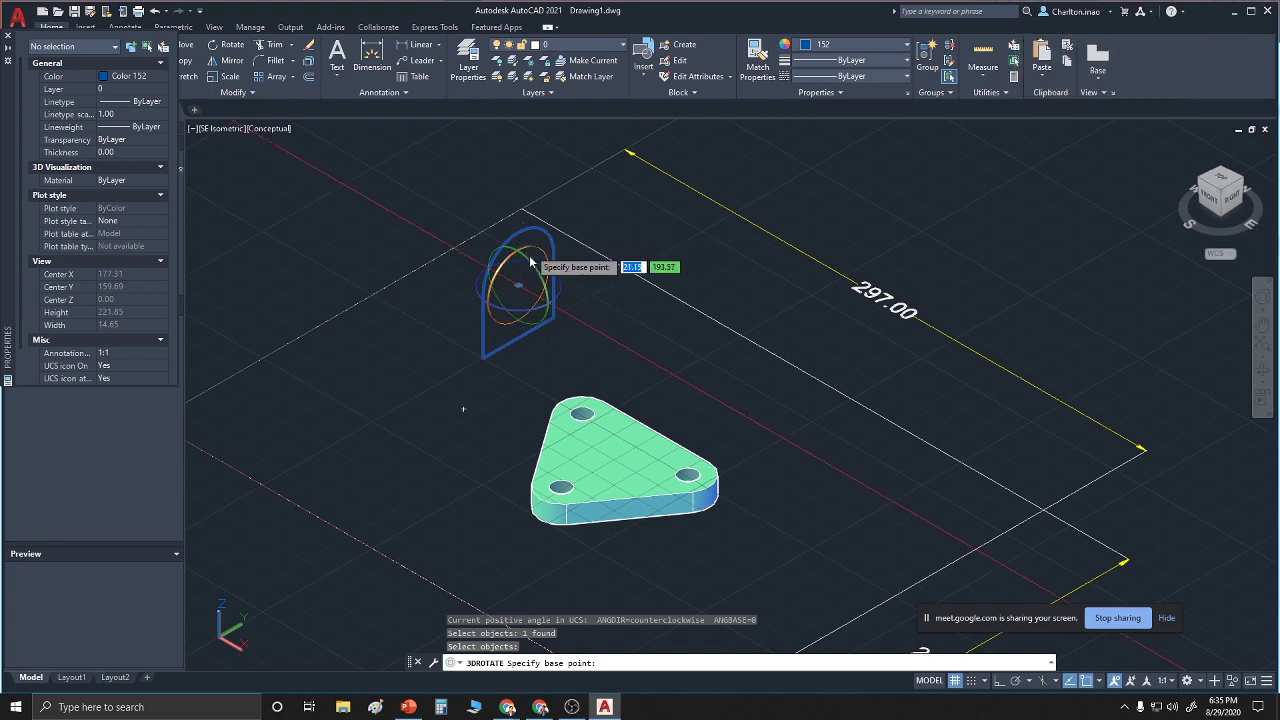
left_click(519, 314)
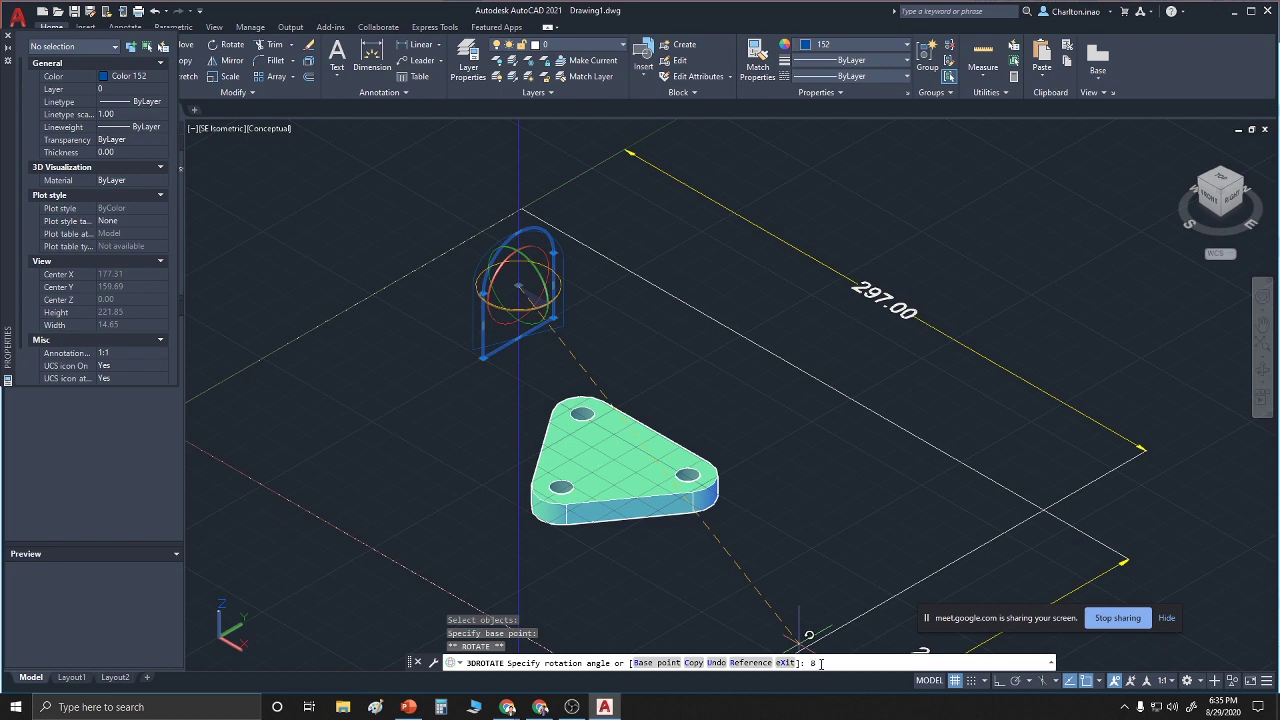
type("0")
key("Return")
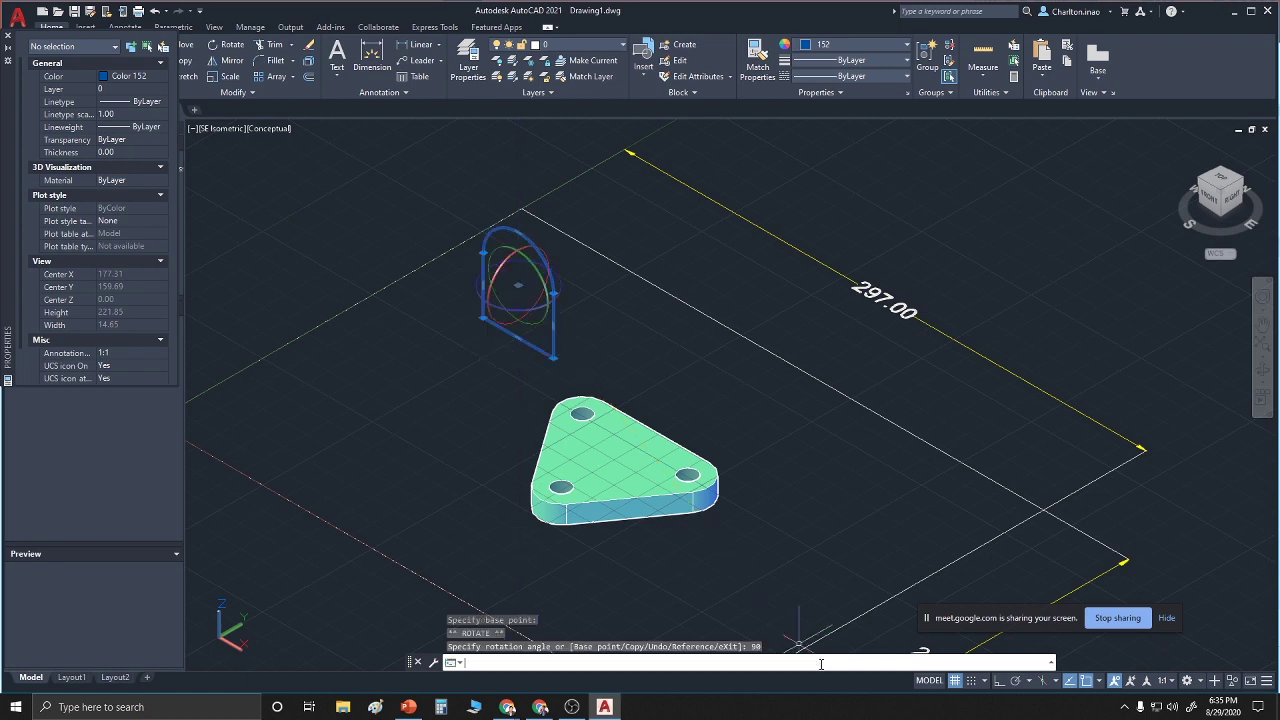
right_click(758, 540)
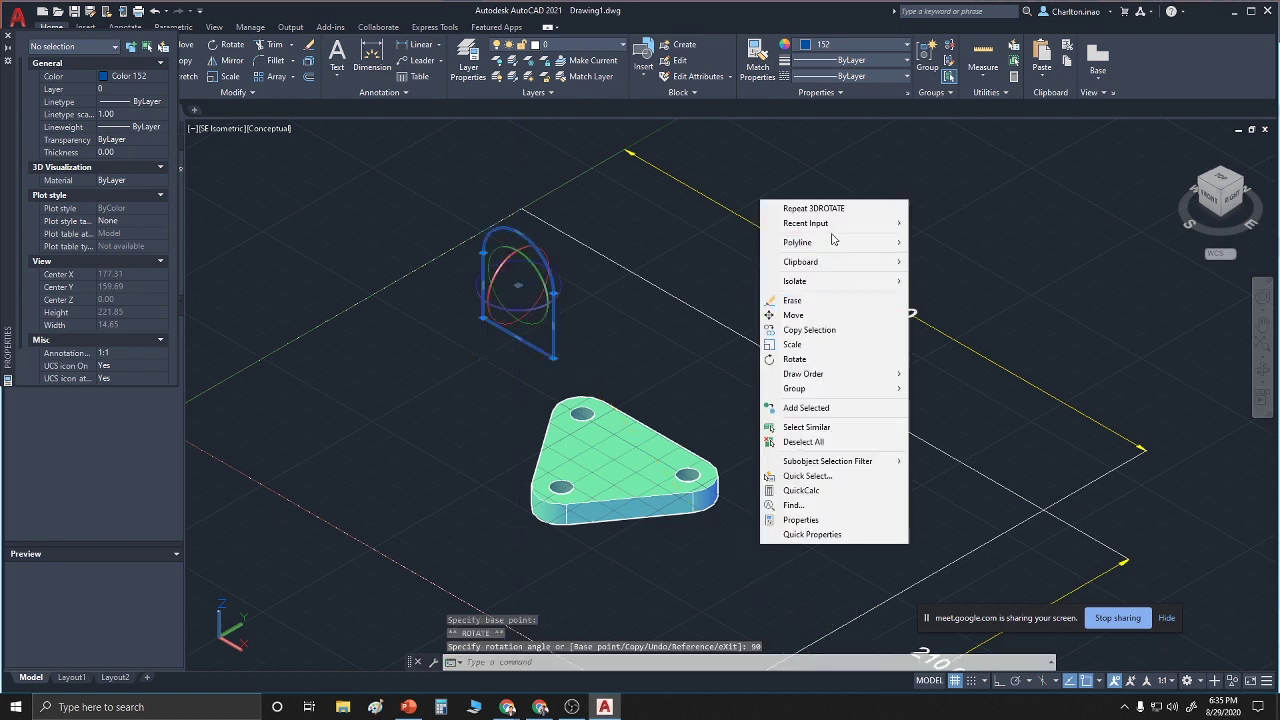
key("Escape")
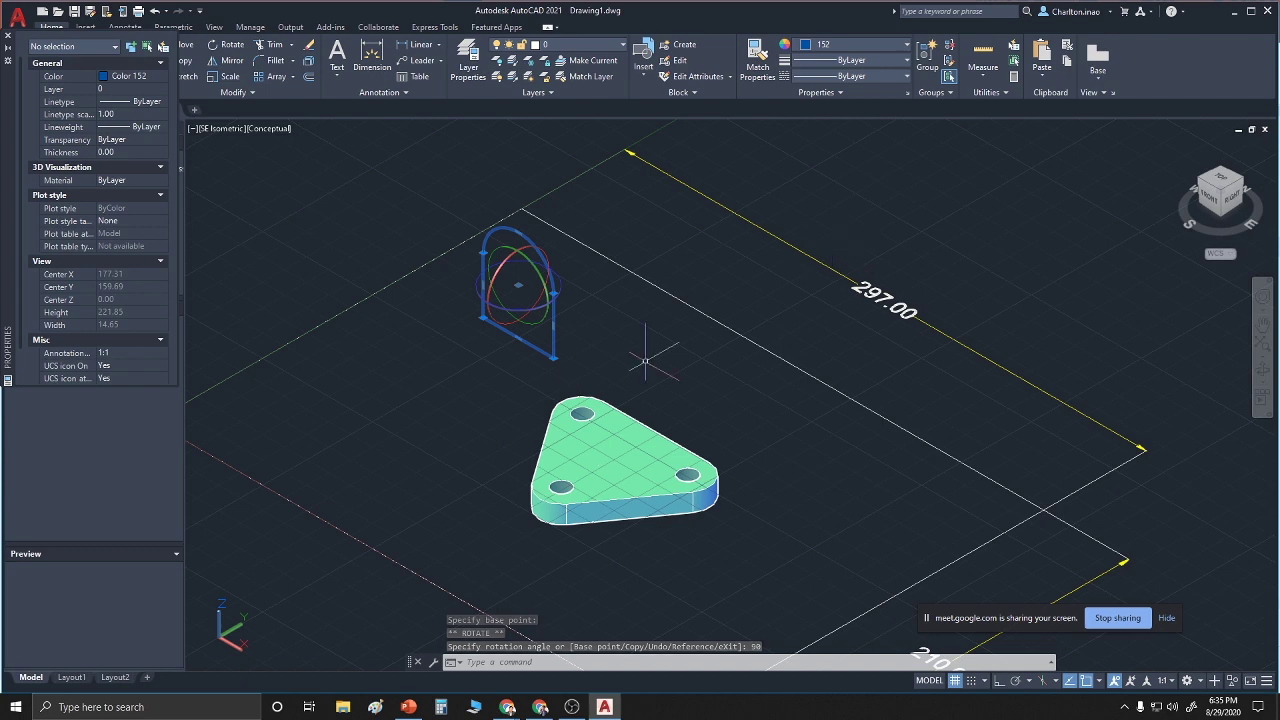
right_click(660, 390)
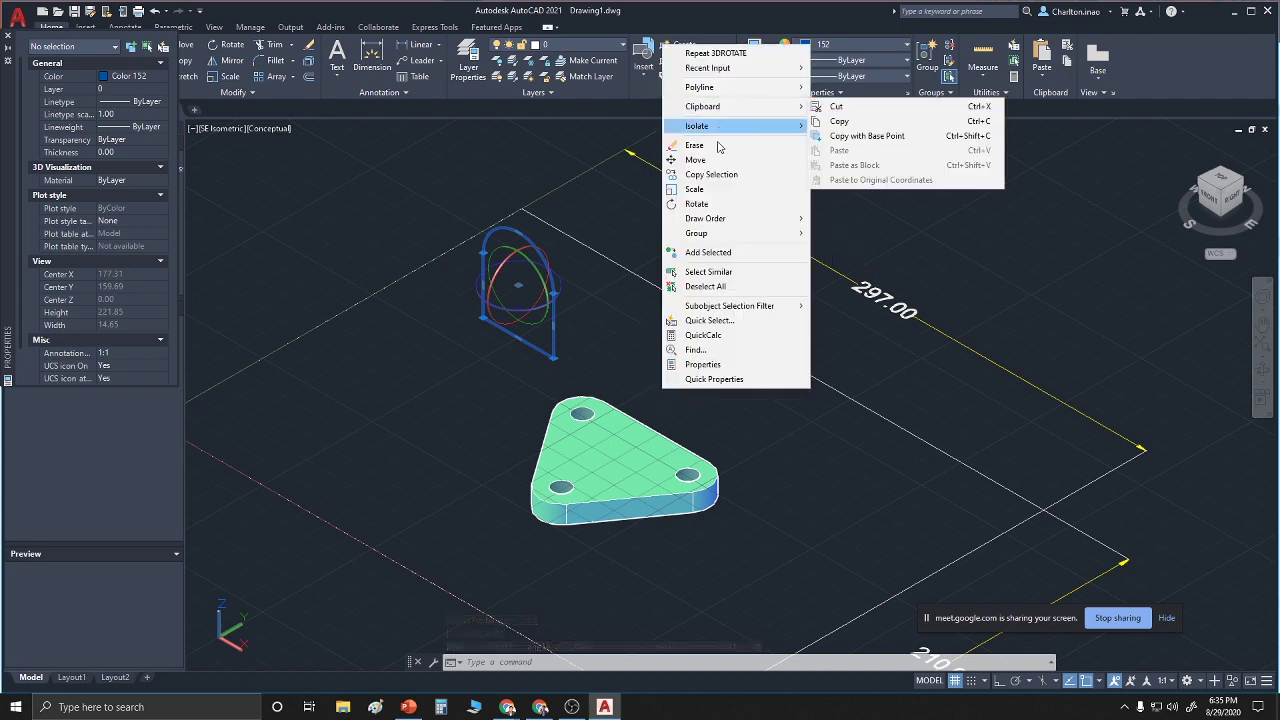
left_click(1004, 339)
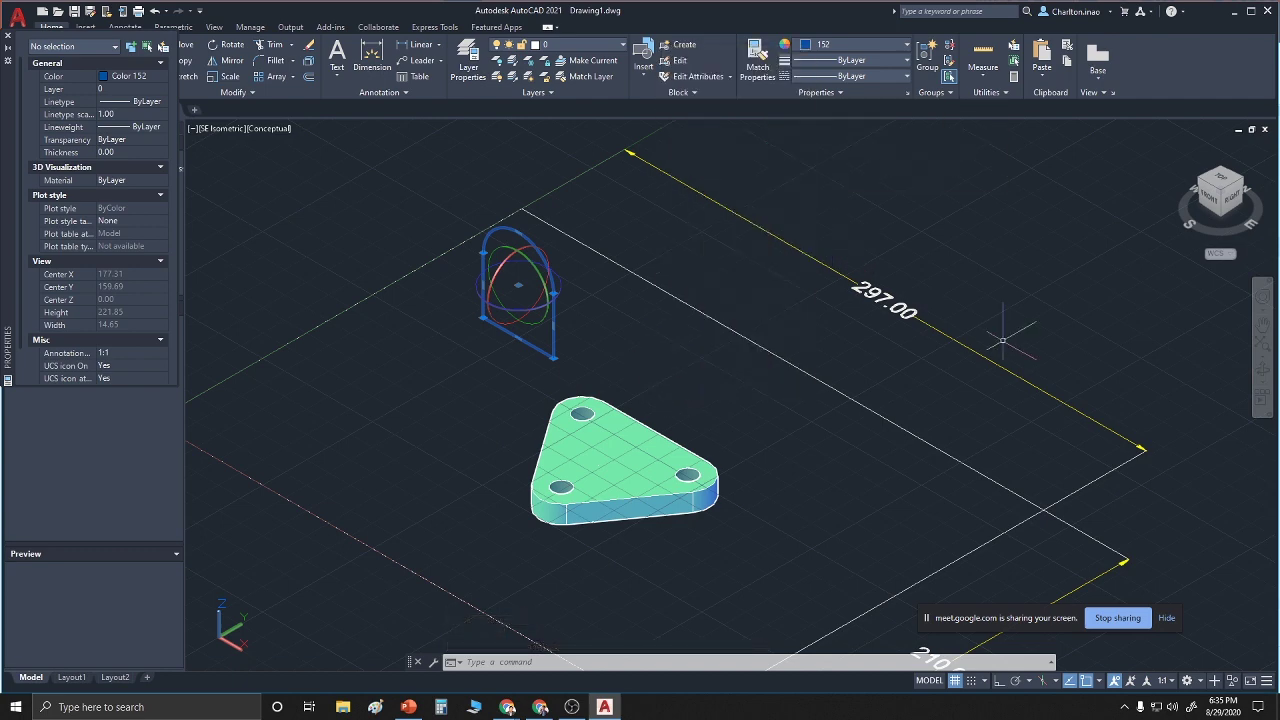
key("Return")
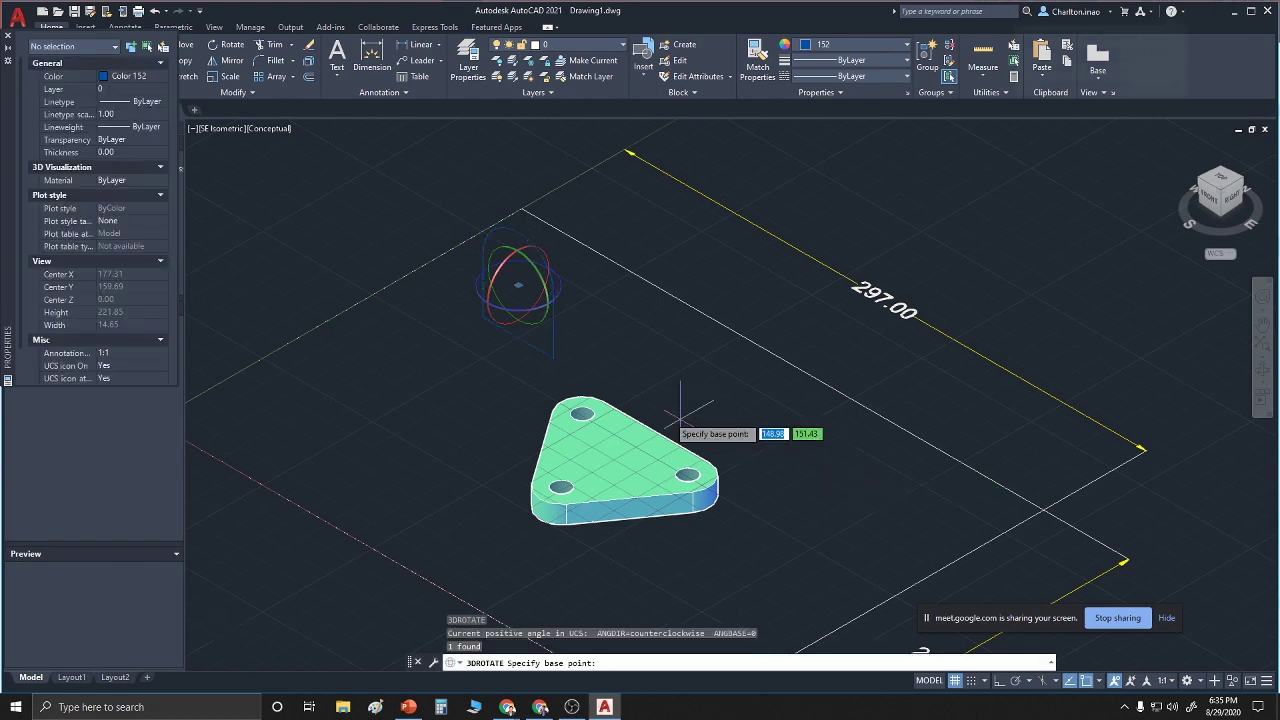
left_click(640, 345)
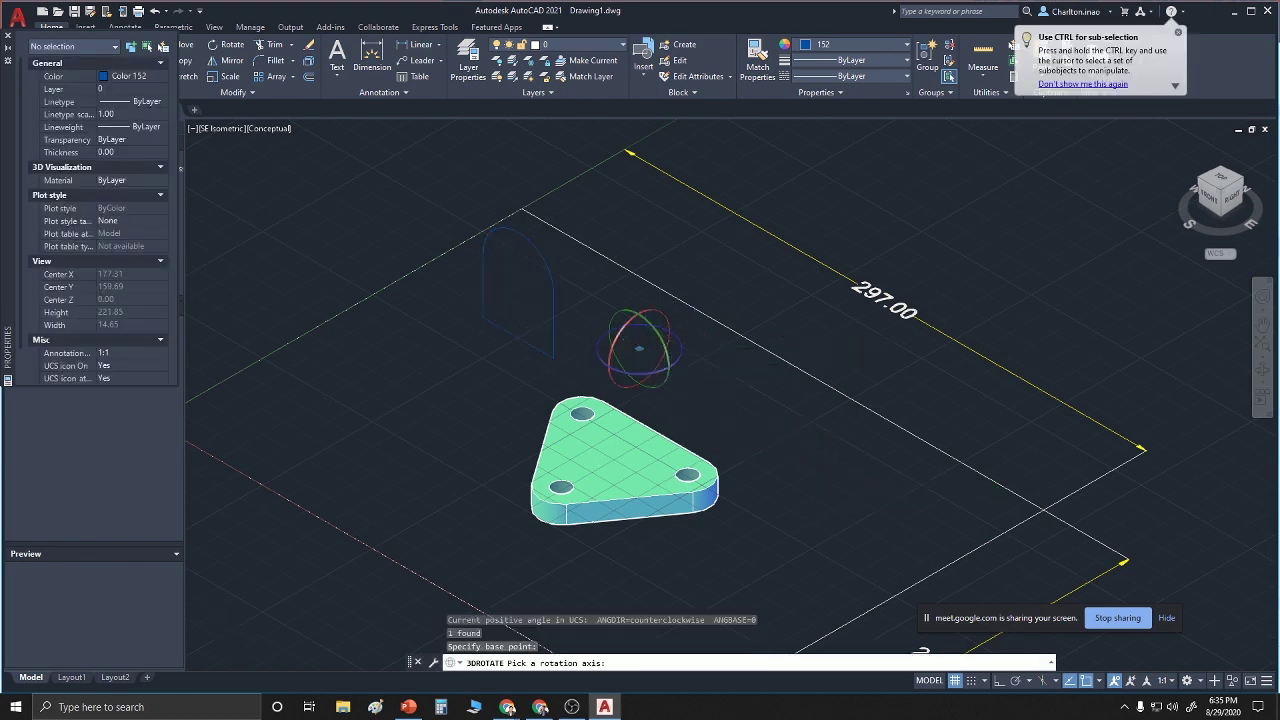
key("Escape")
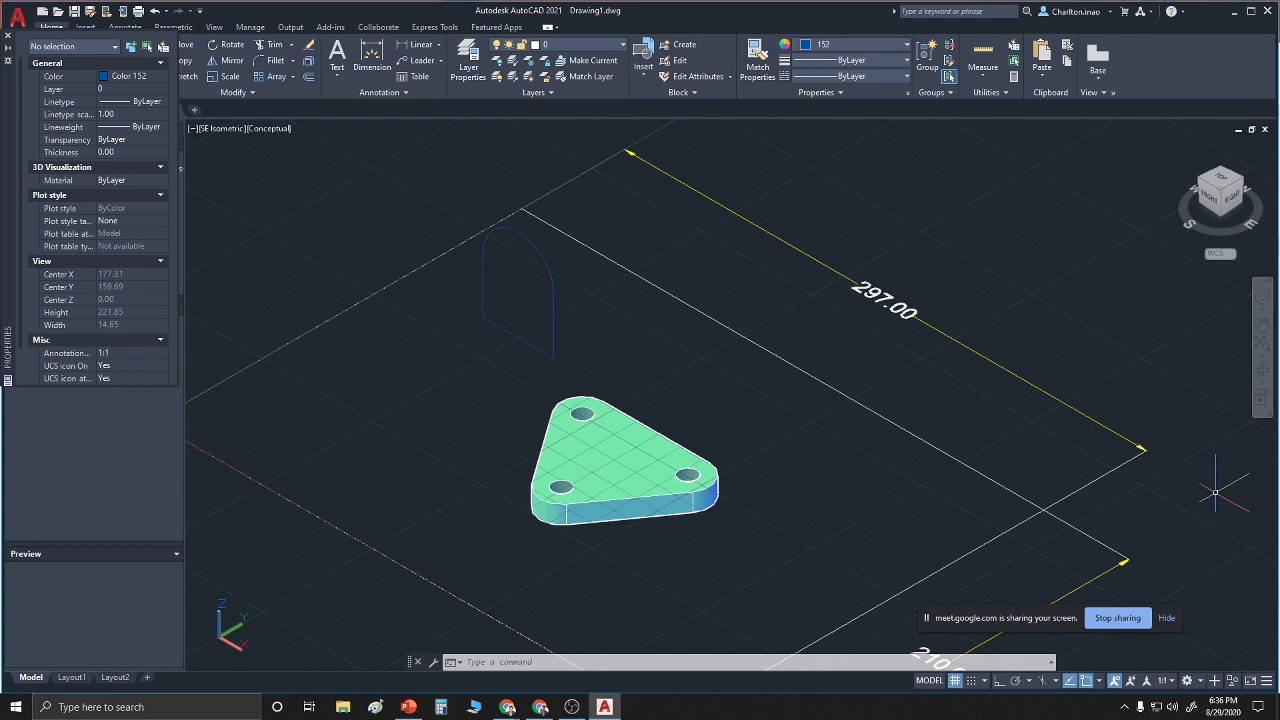
type("MO")
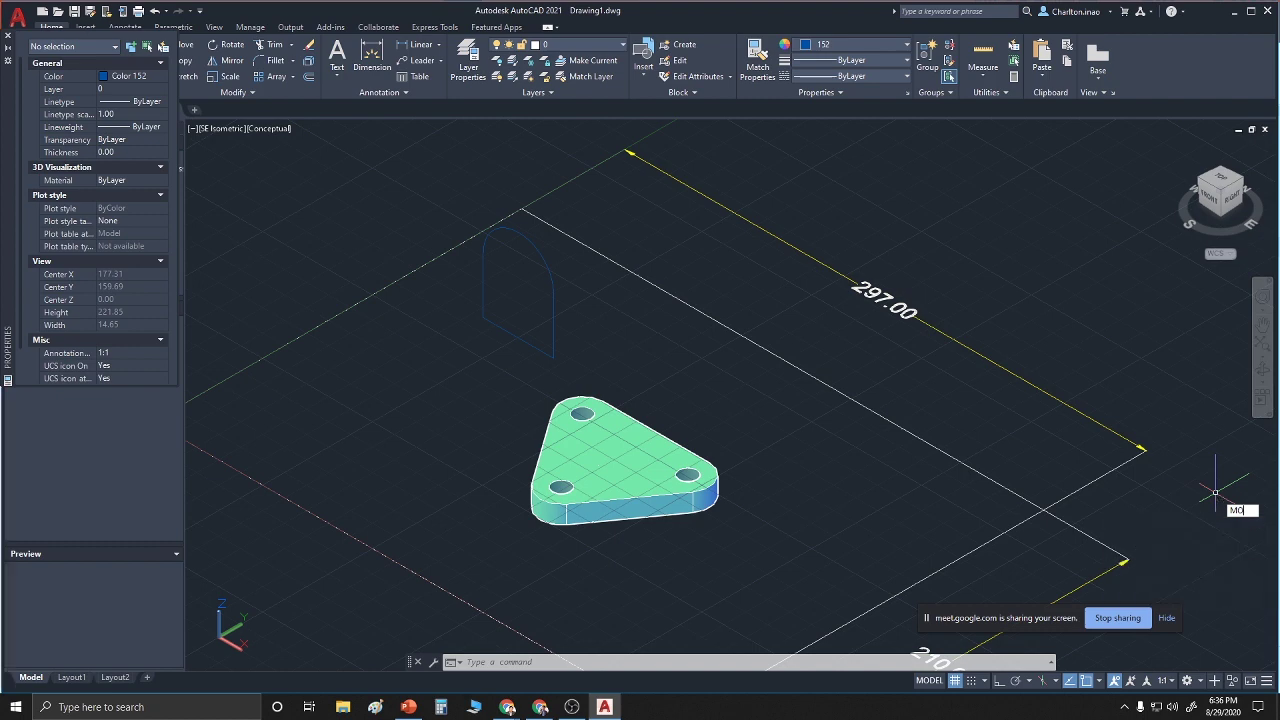
key("Return")
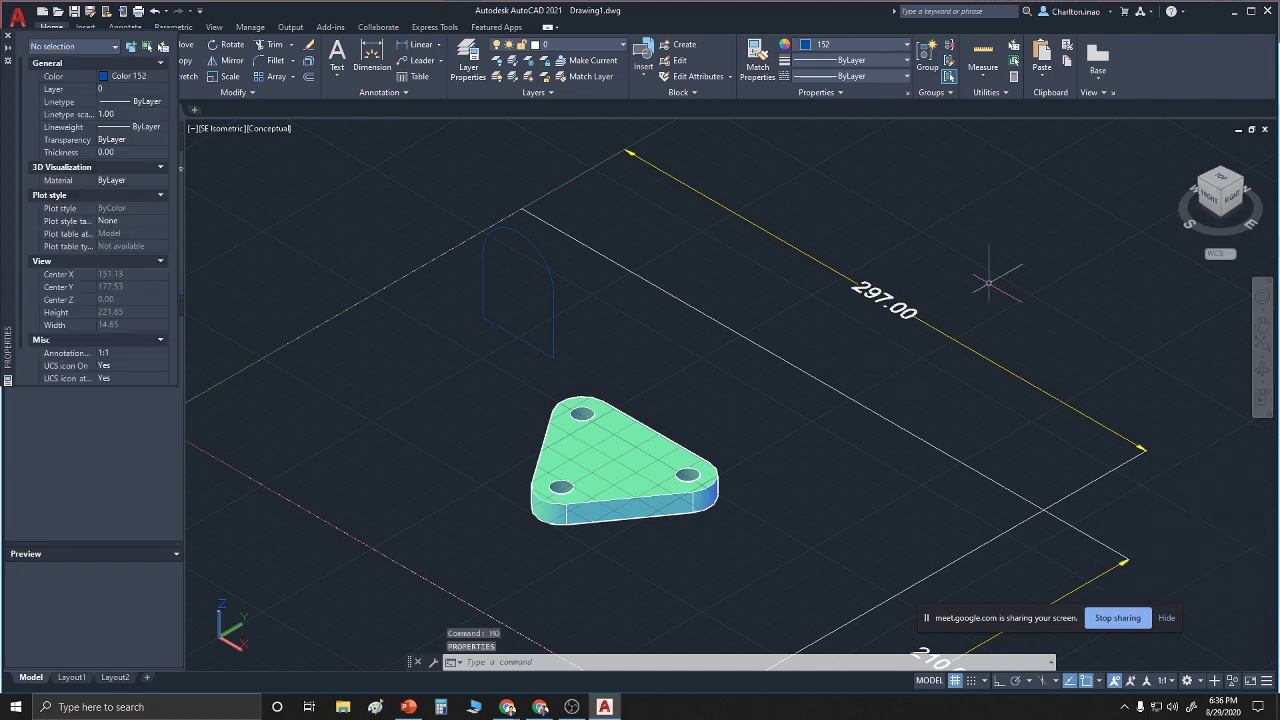
key("Escape")
type("MO")
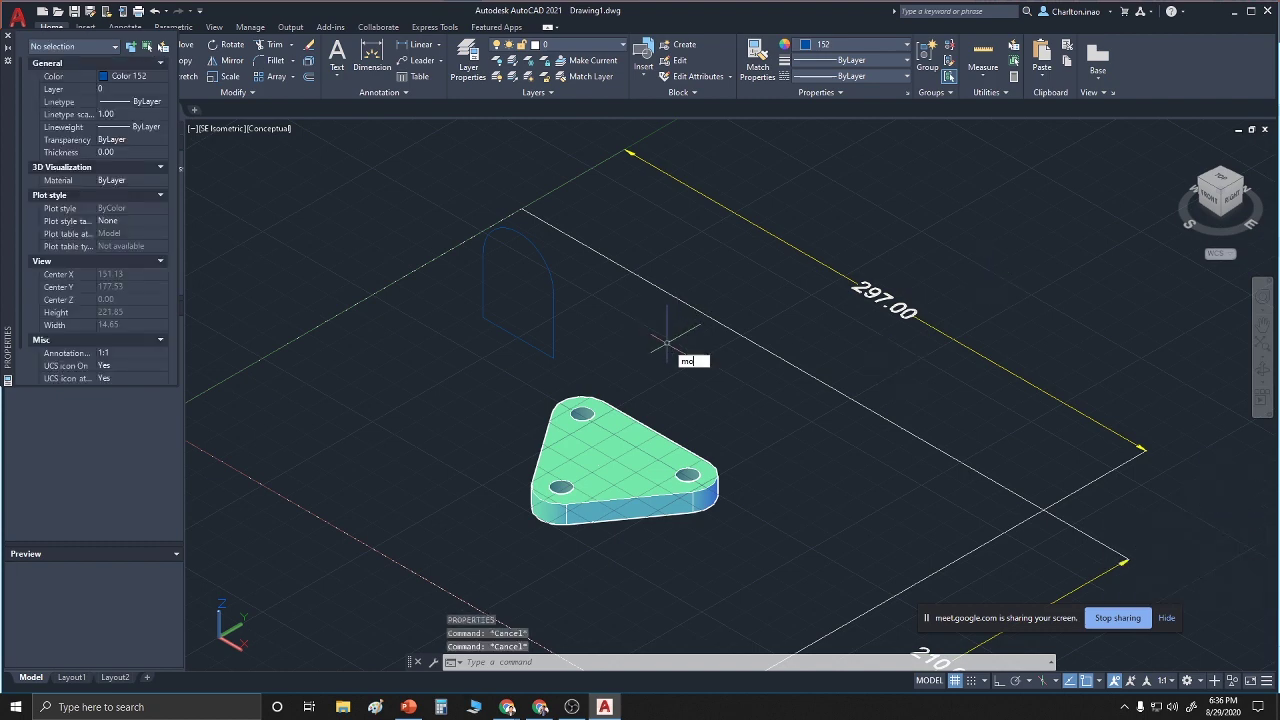
key("Return")
key("Escape")
key("Escape")
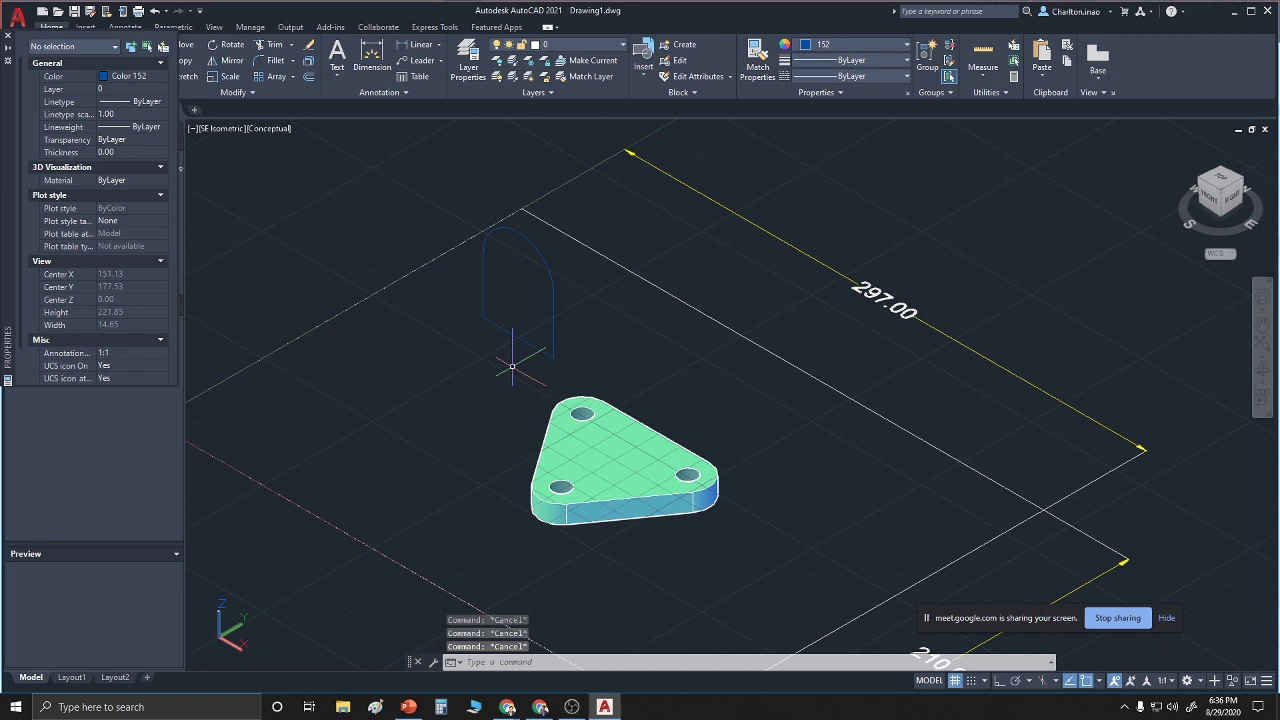
type("mo")
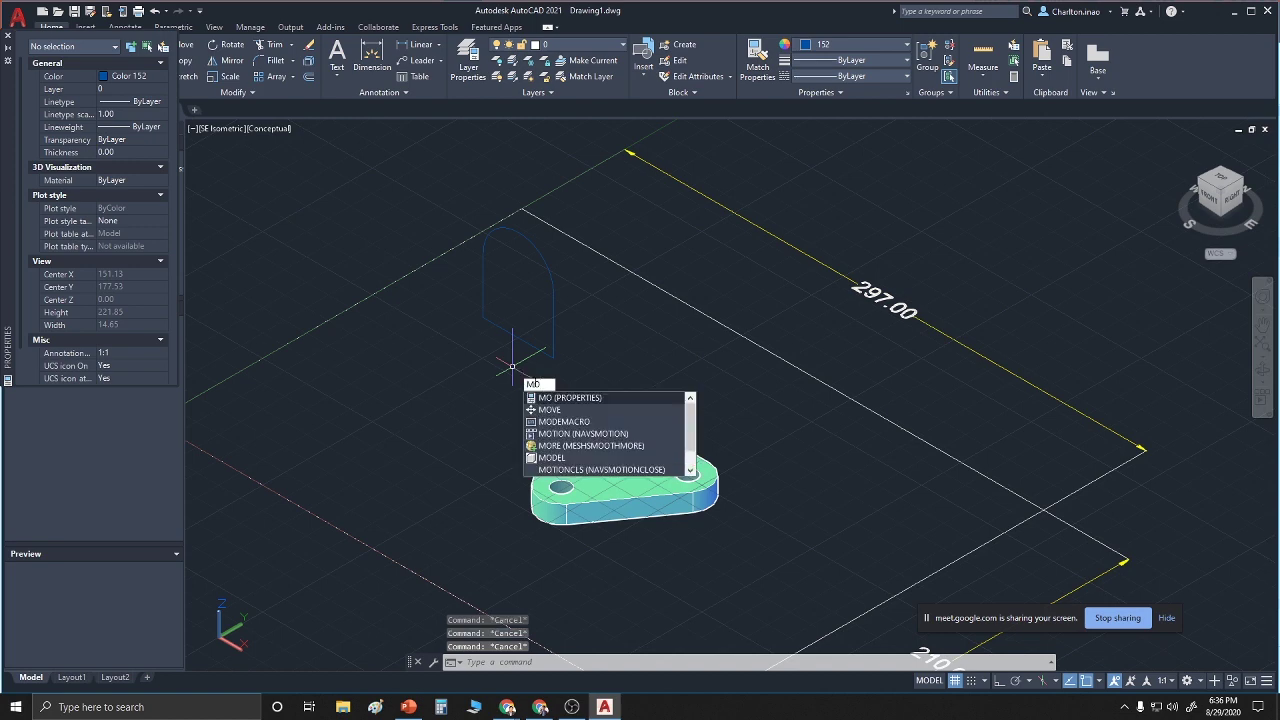
left_click(552, 409)
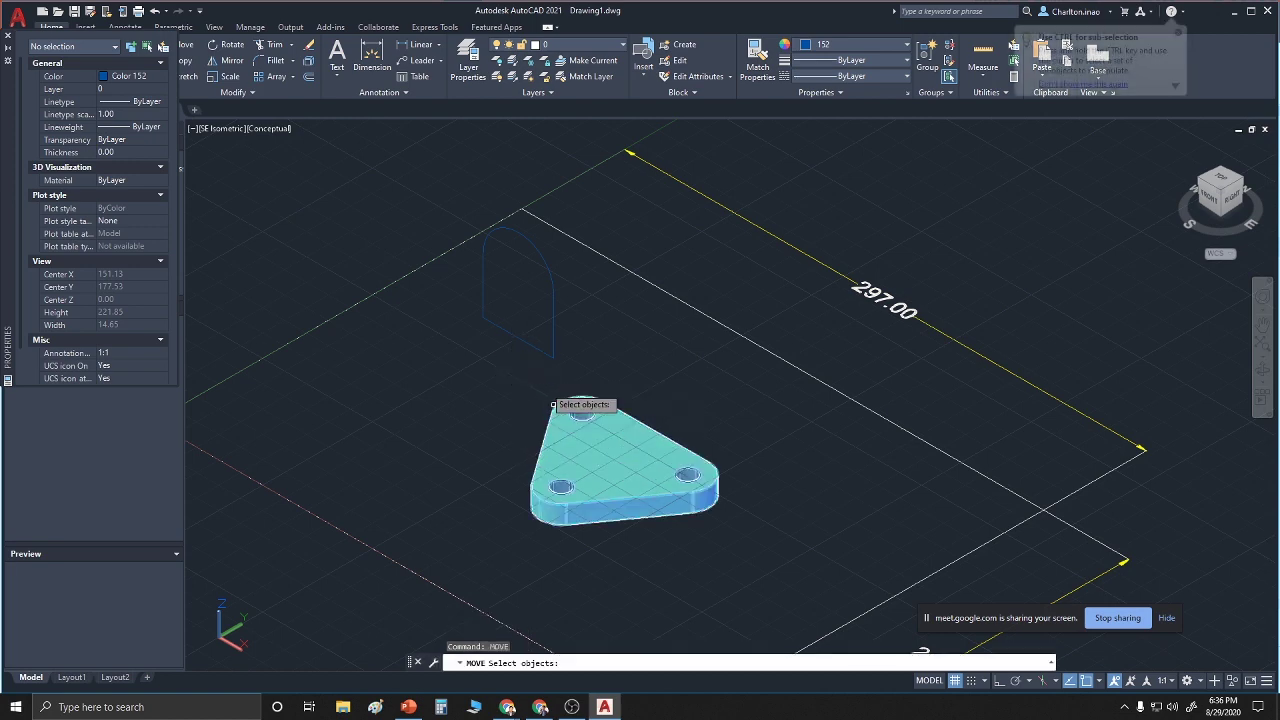
left_click(520, 337)
key("Return")
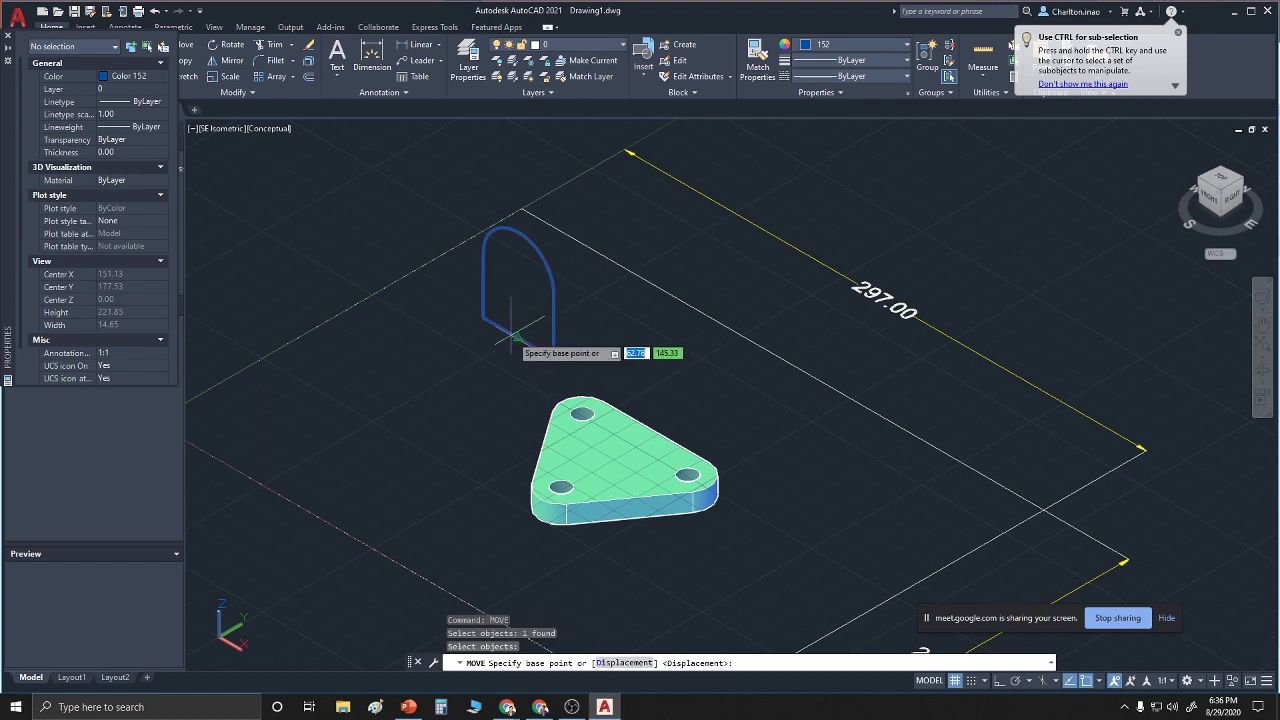
left_click(518, 337)
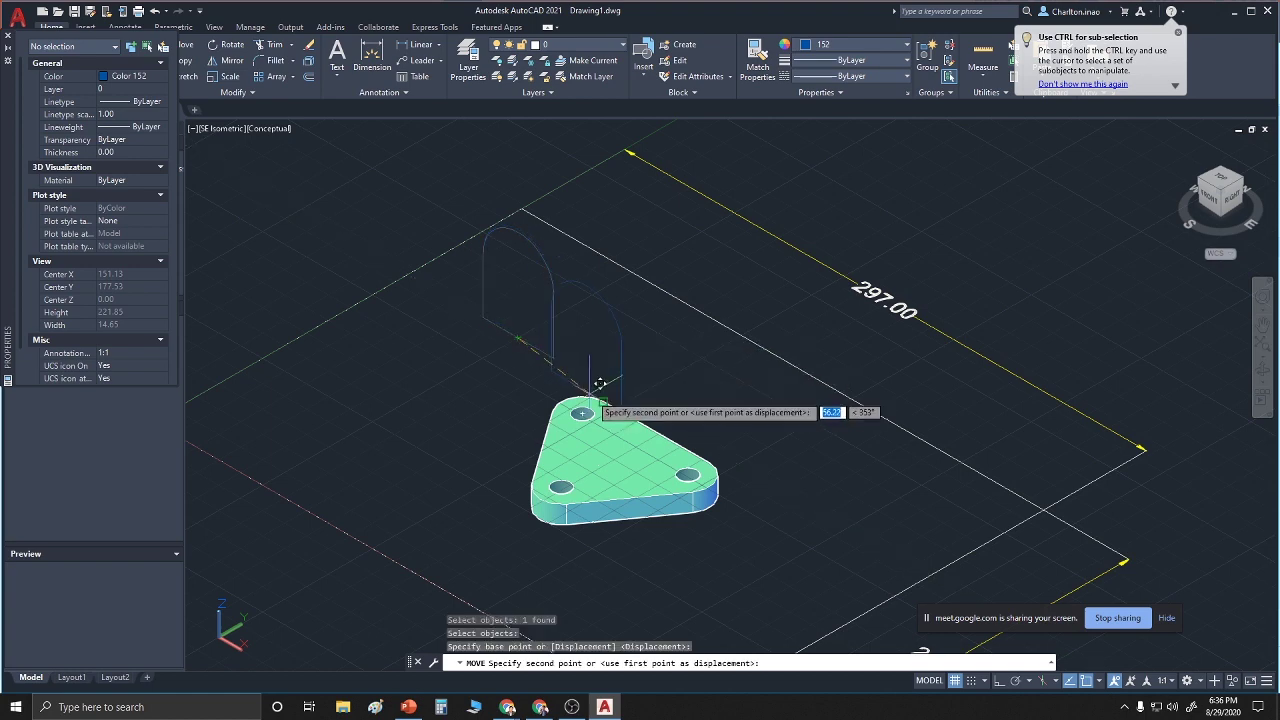
scroll(659, 425, "up", 1)
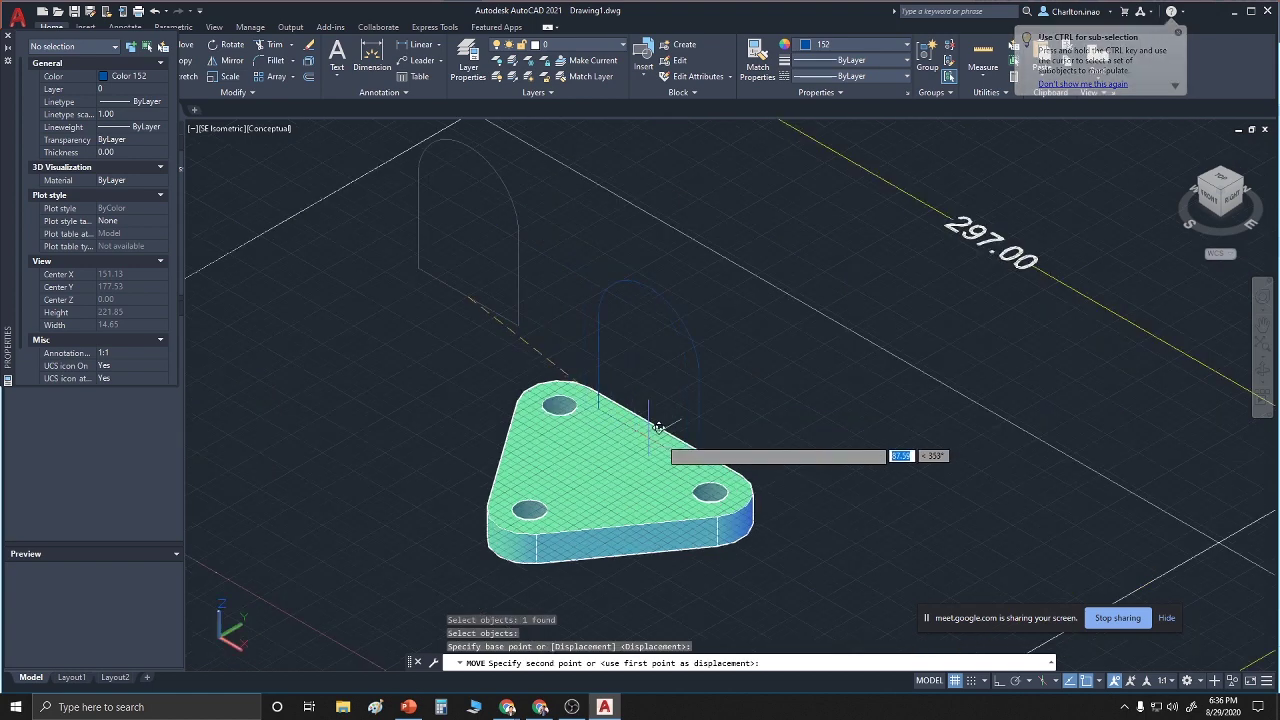
scroll(659, 425, "up", 1)
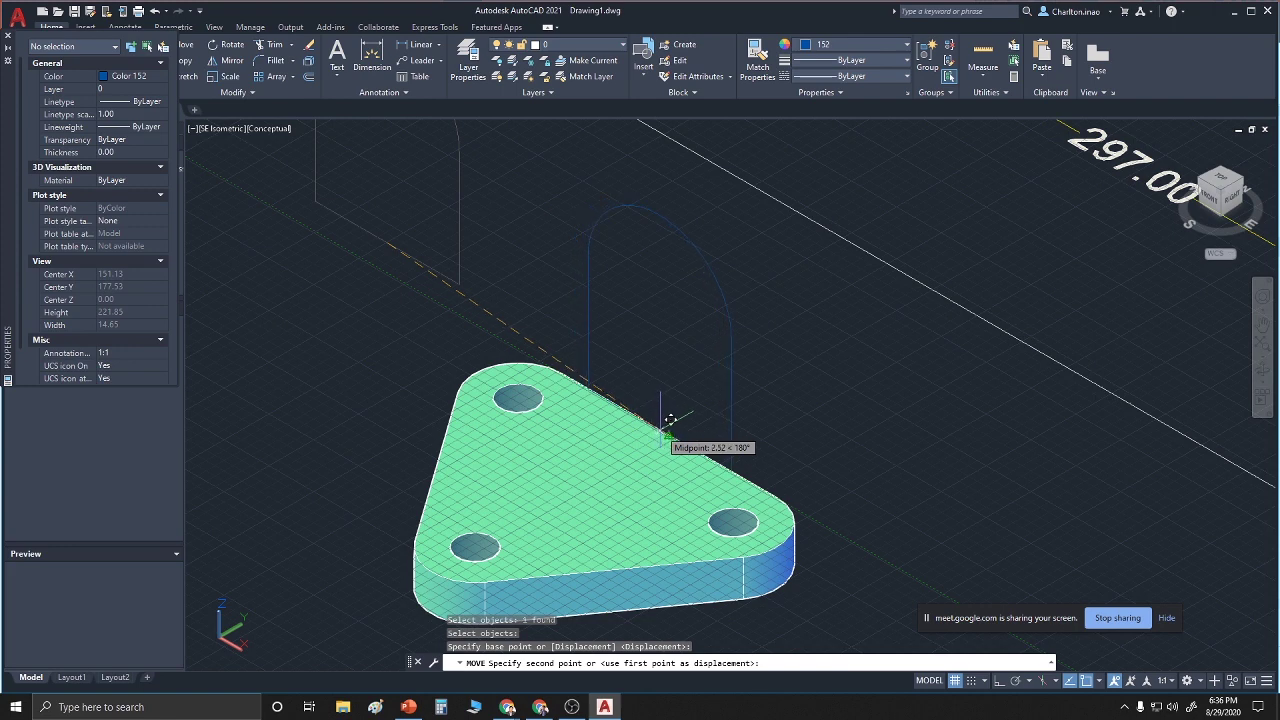
key("Escape")
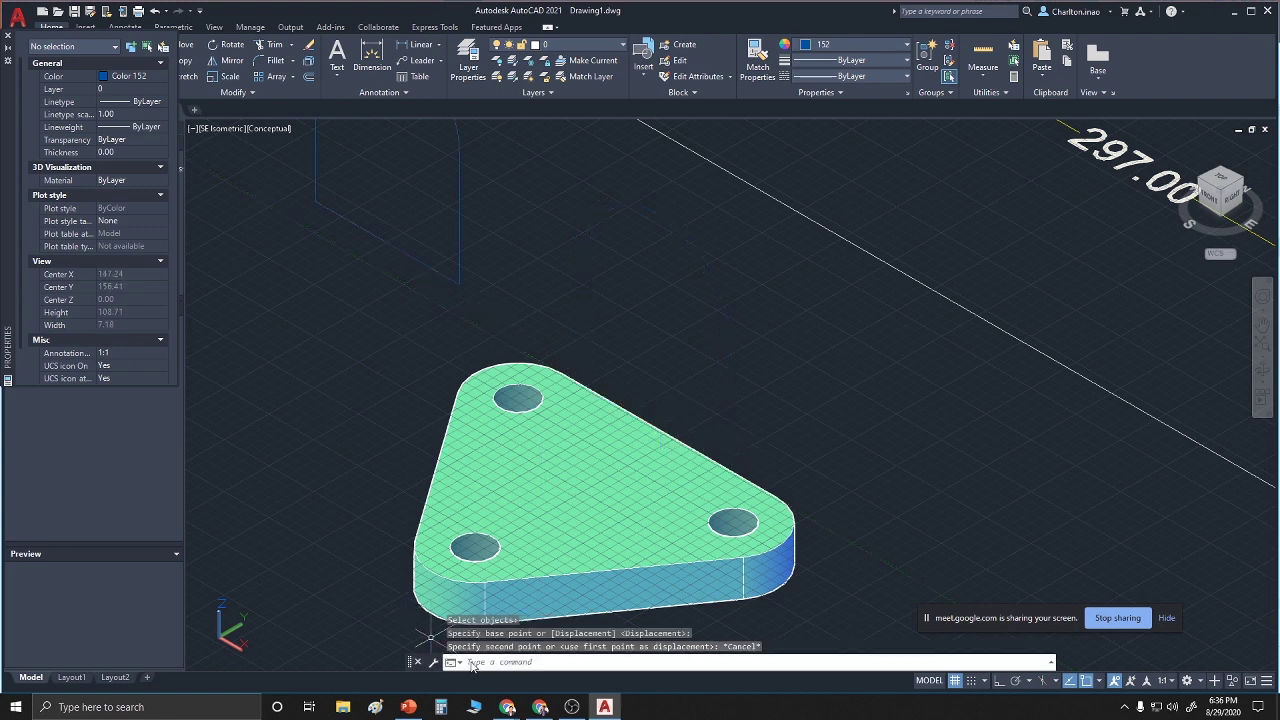
Switch the viewport from Conceptual to 2D Wireframe visual style via the style list
left_click(483, 660)
type("wireframe")
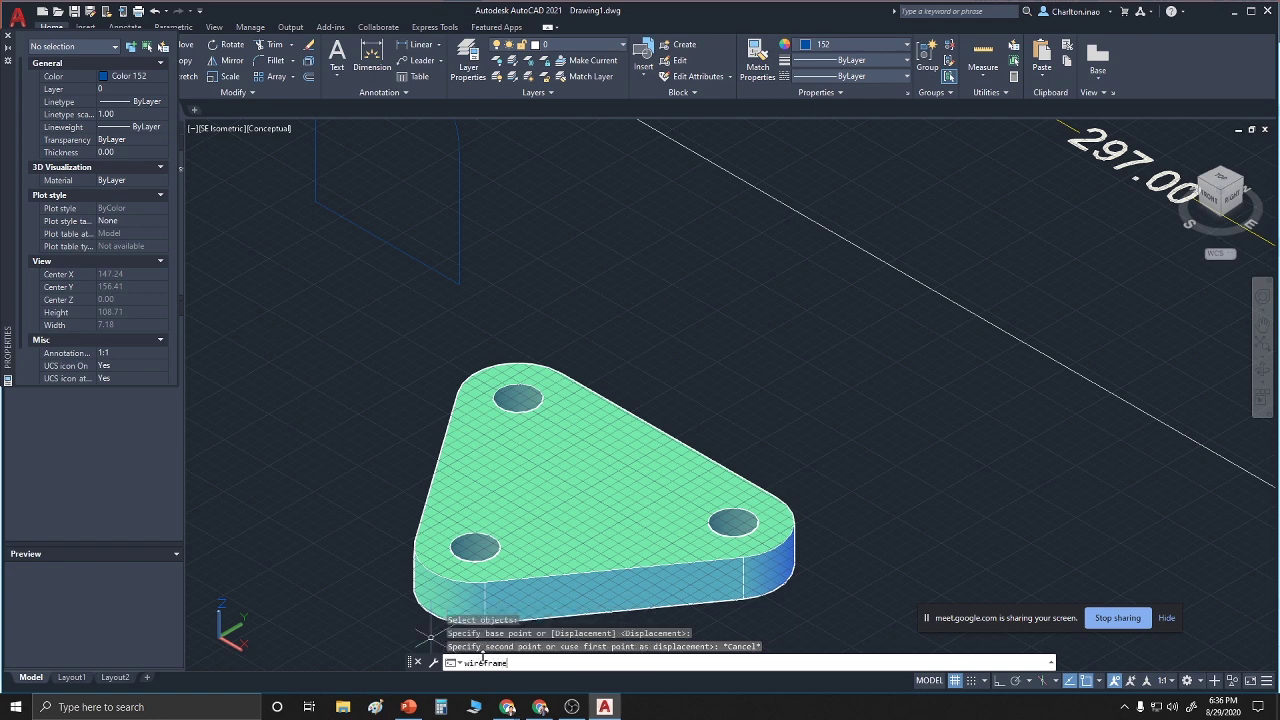
key("Return")
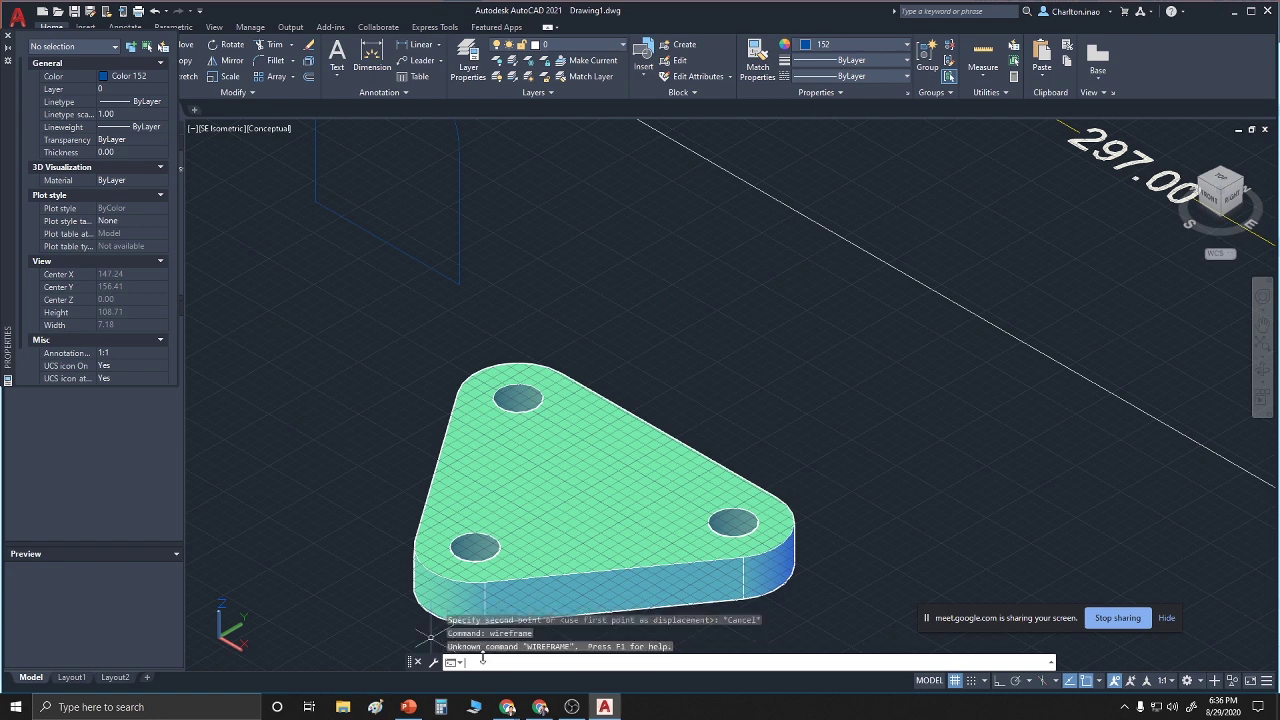
type("2d")
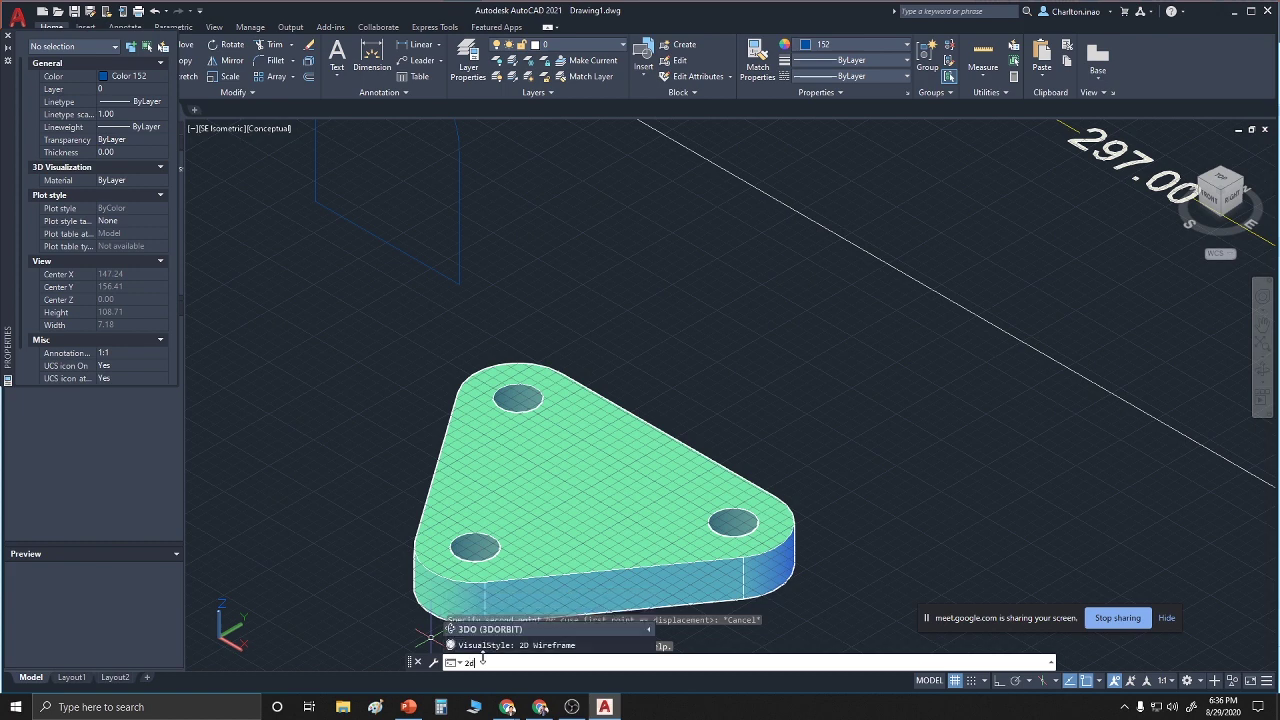
type("wireframe")
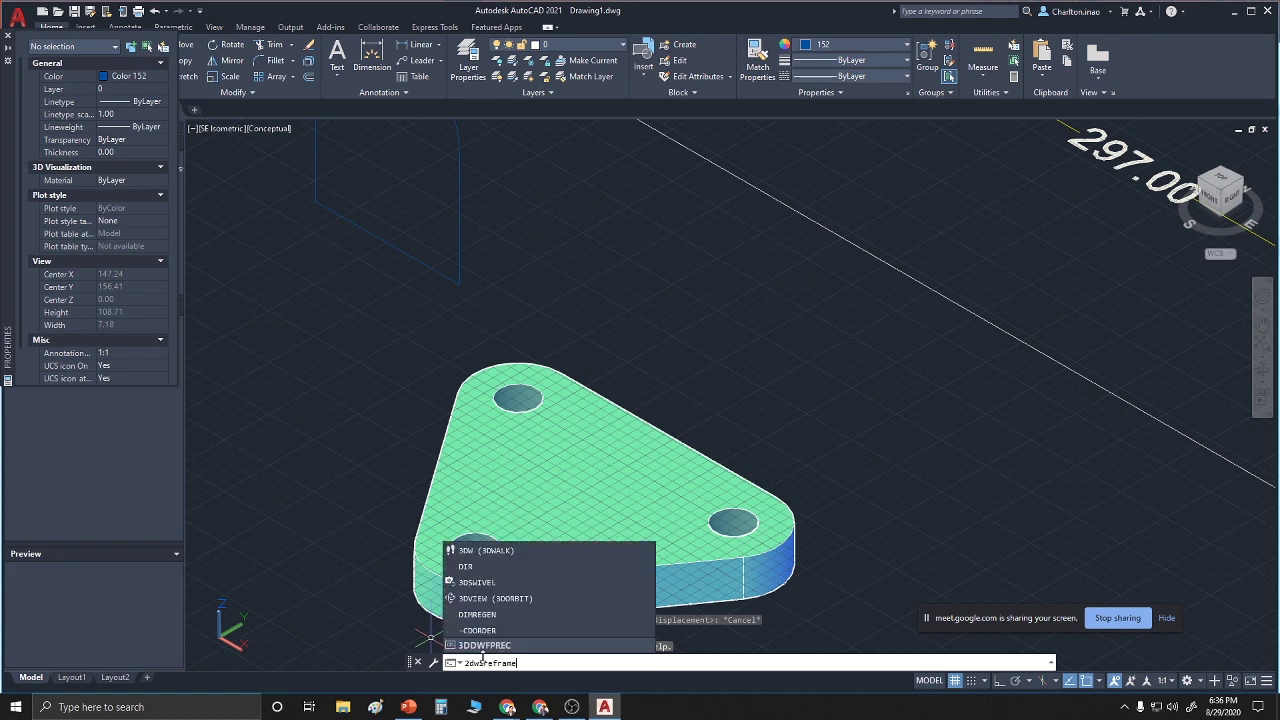
key("Return")
key("Escape")
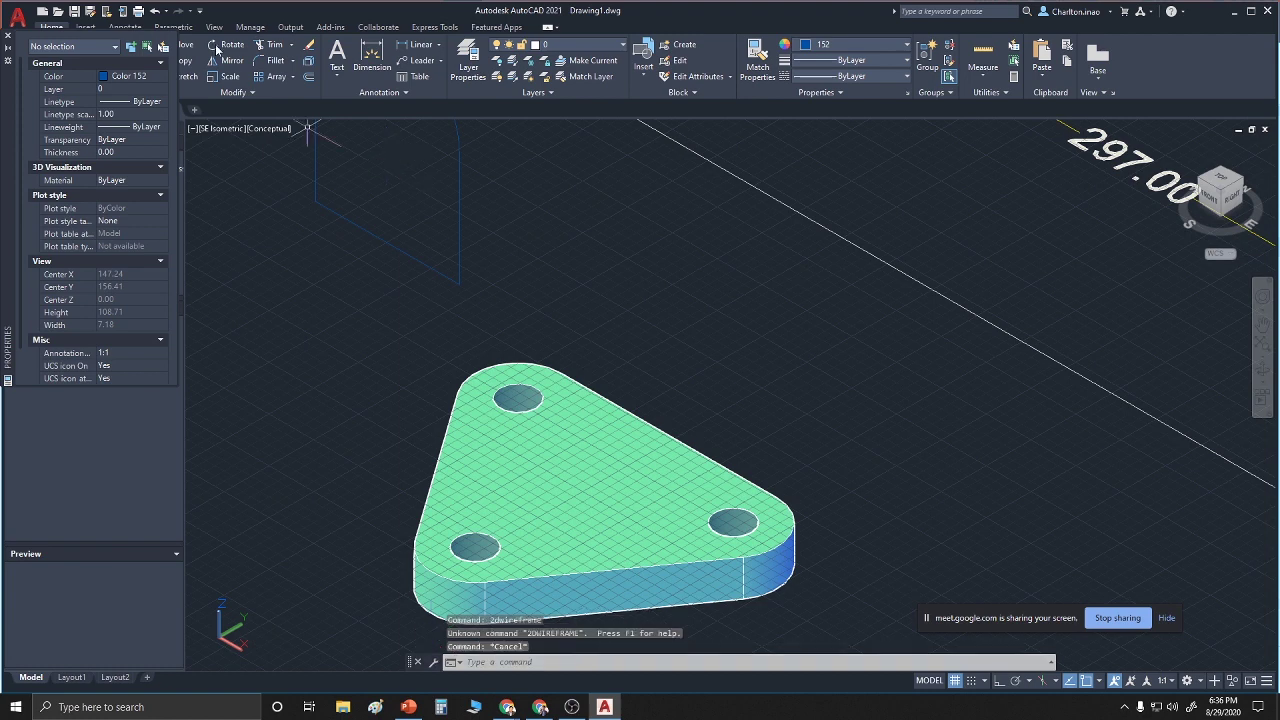
left_click(265, 129)
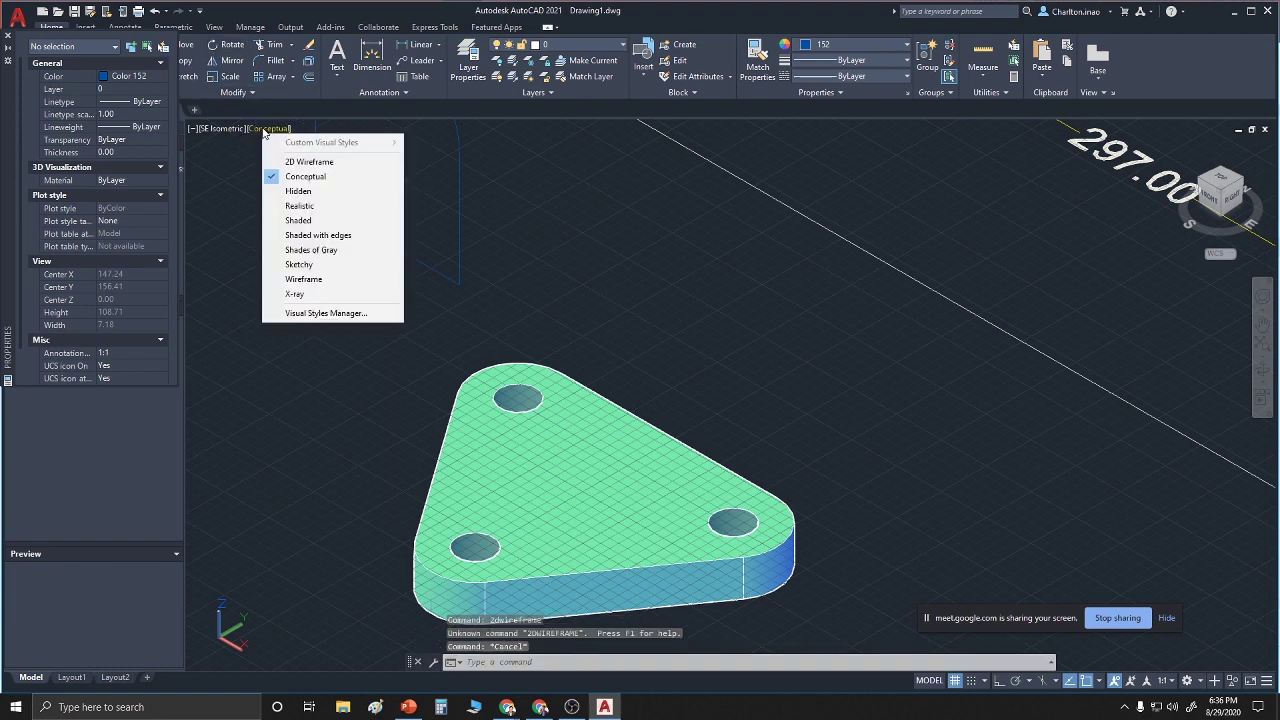
left_click(292, 163)
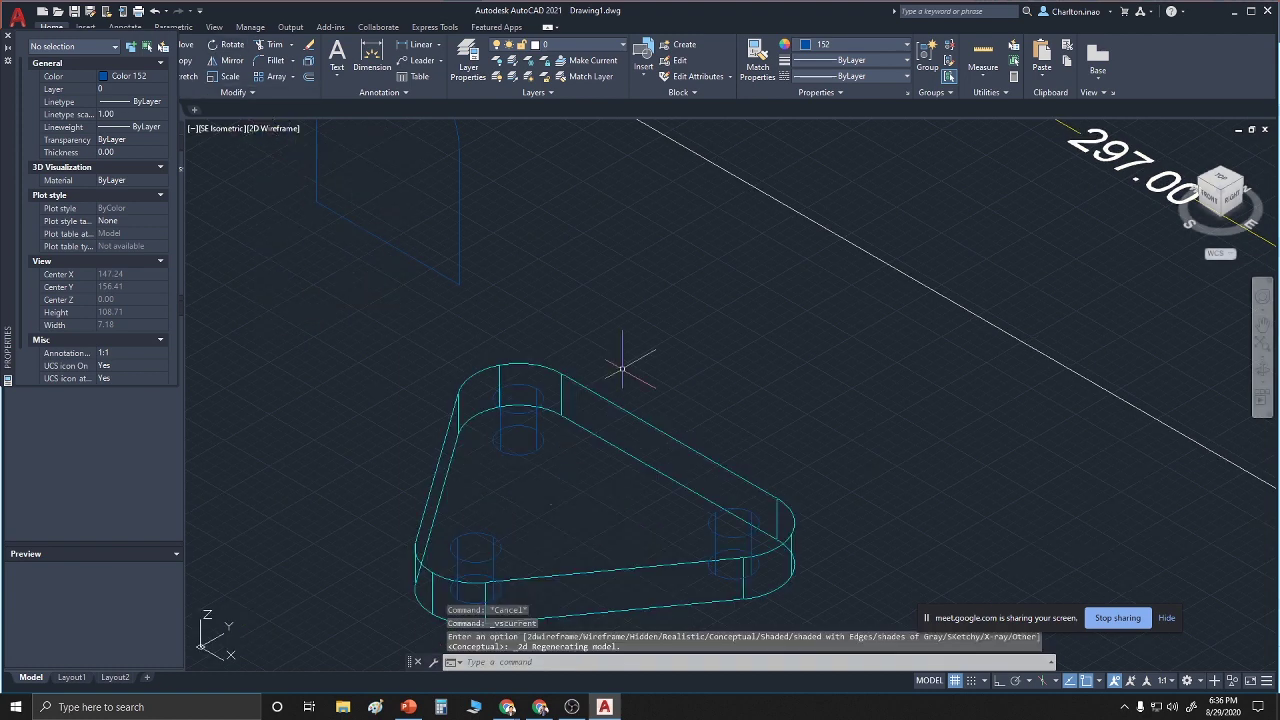
Move the arched profile from its base midpoint to the plate's rear-edge midpoint
scroll(658, 396, "down", 2)
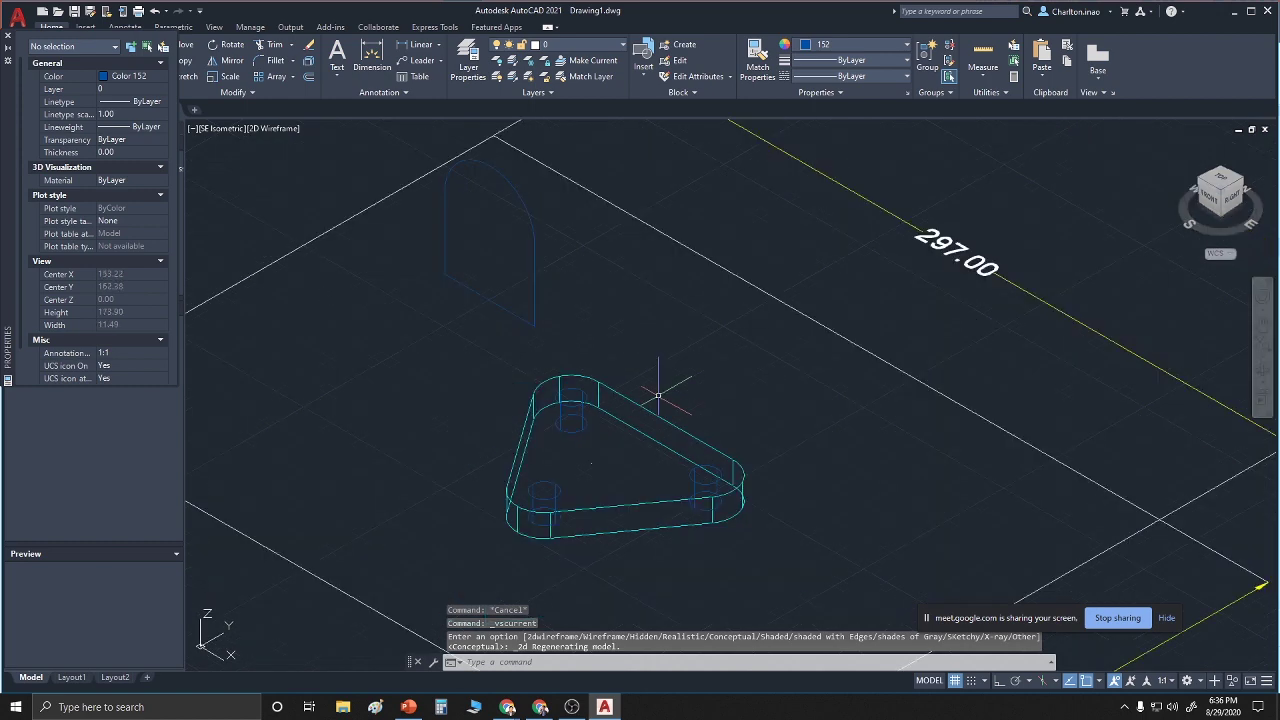
type("M")
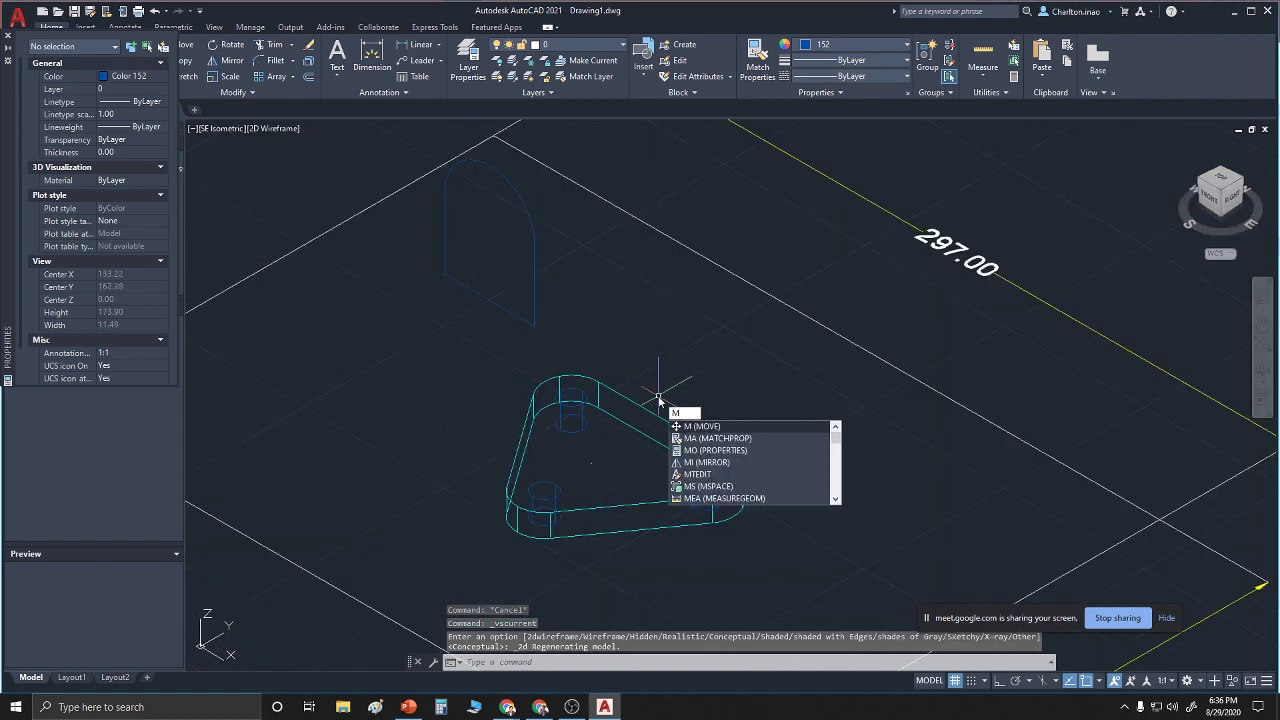
left_click(506, 664)
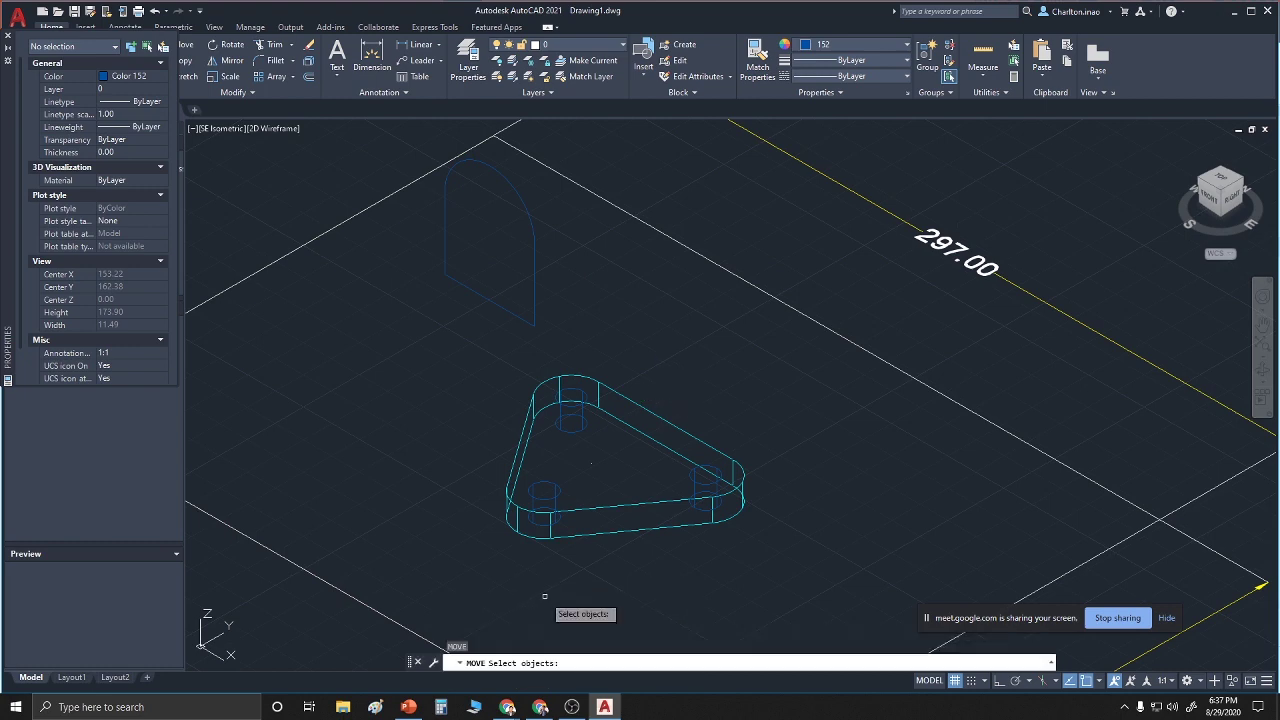
left_click(545, 596)
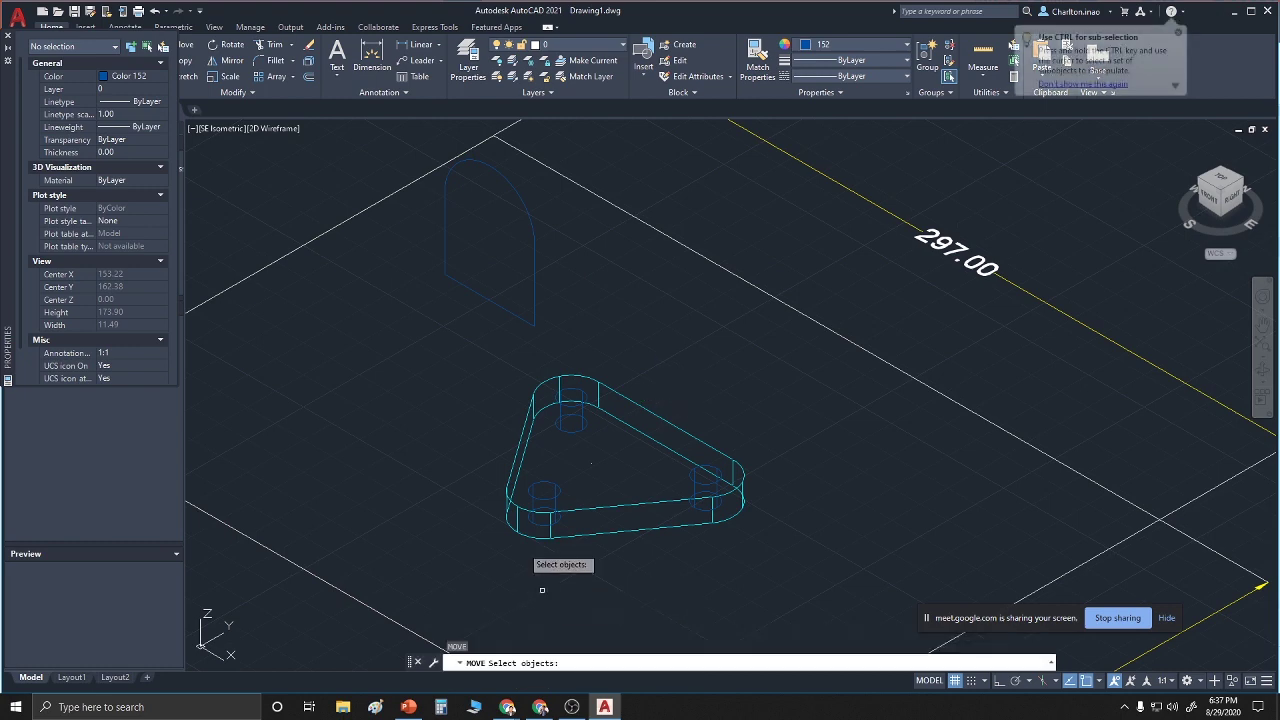
left_click(498, 311)
key("Return")
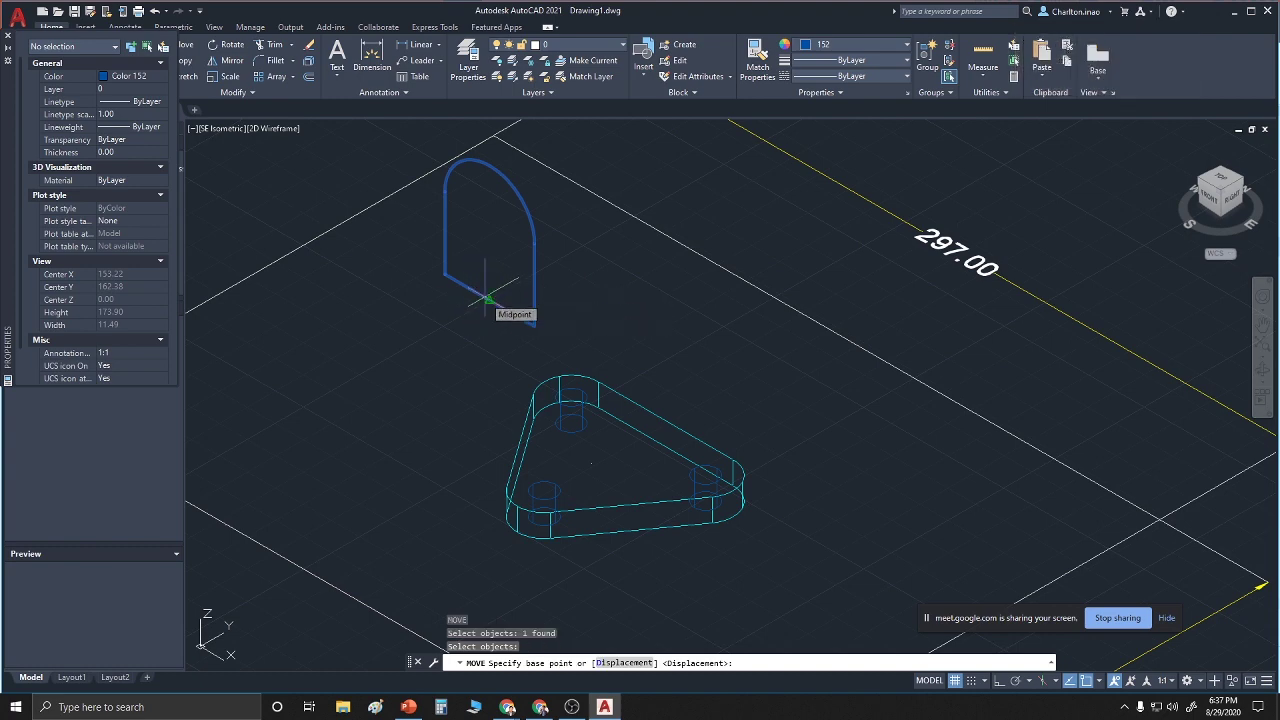
left_click(487, 297)
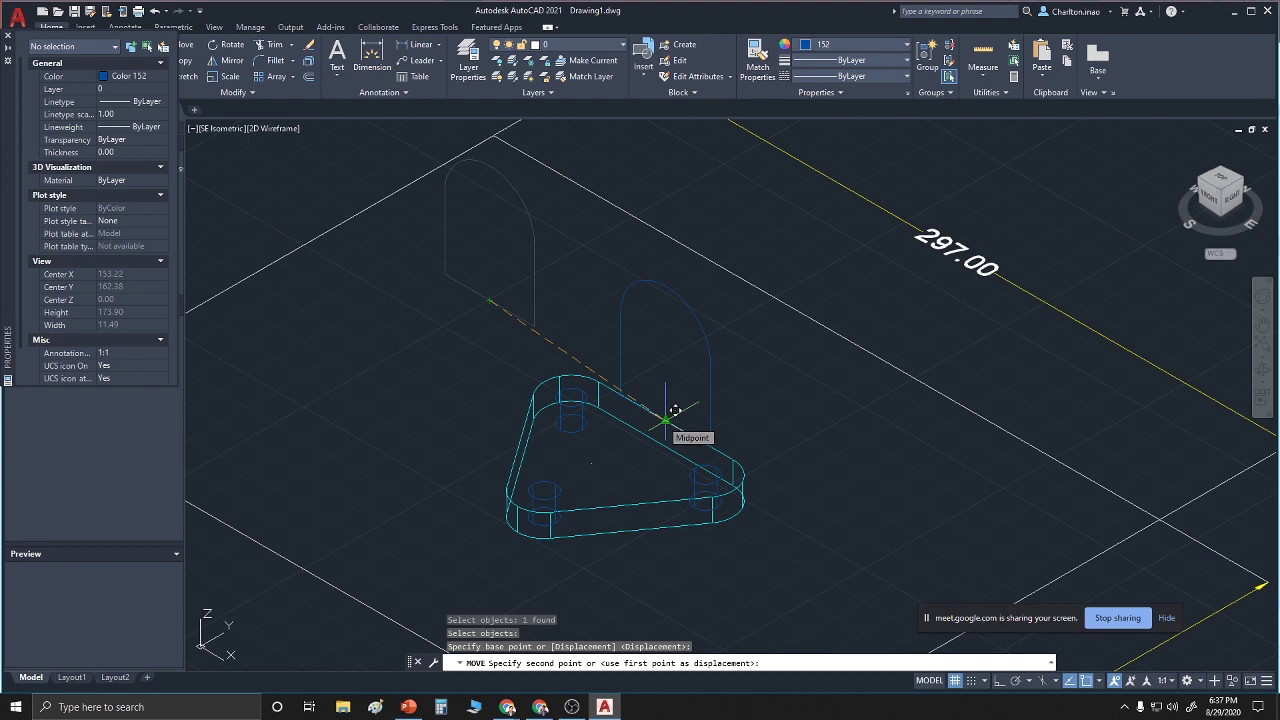
left_click(675, 410)
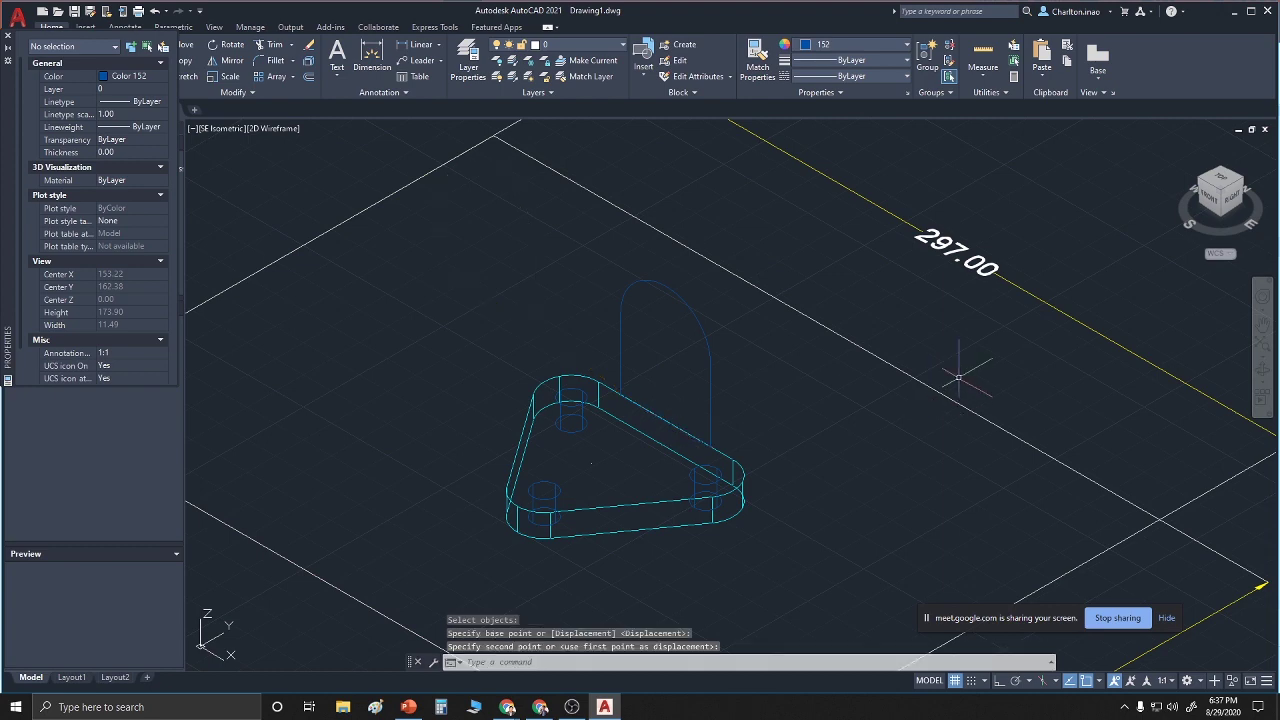
type("c")
key("Return")
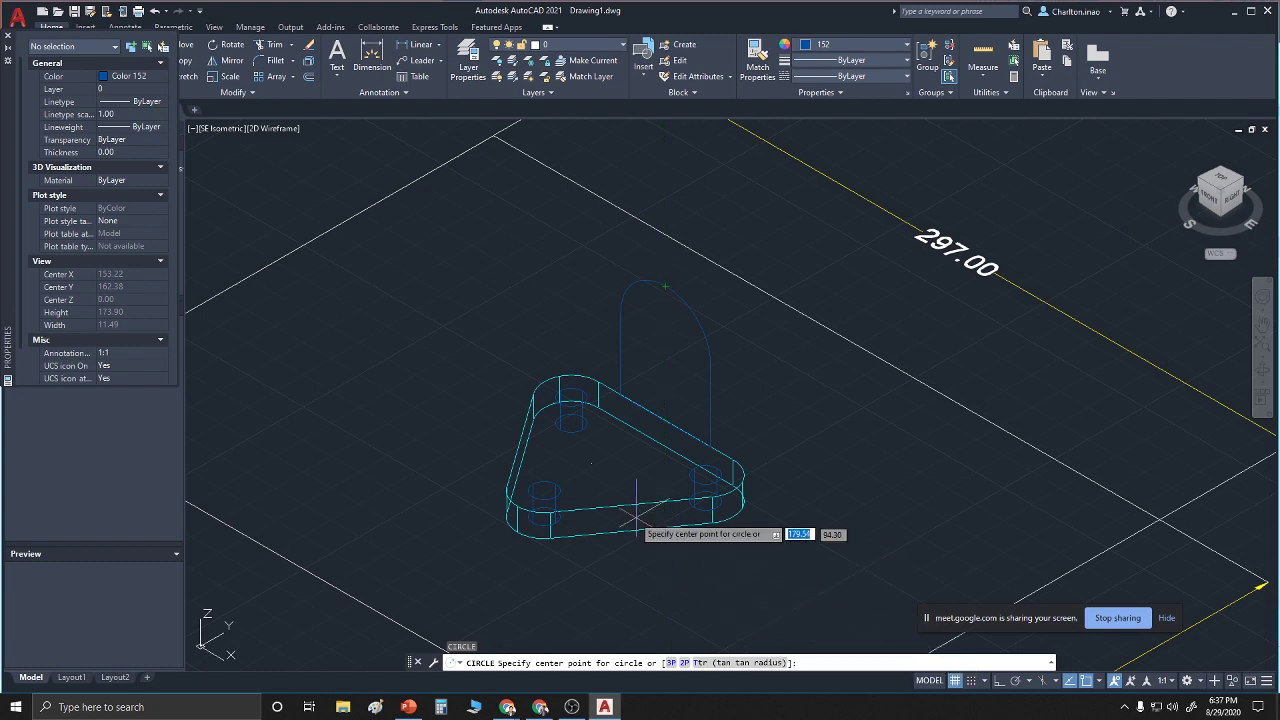
Draw a vertical guide line from the arch top down to its base midpoint
left_click(676, 466)
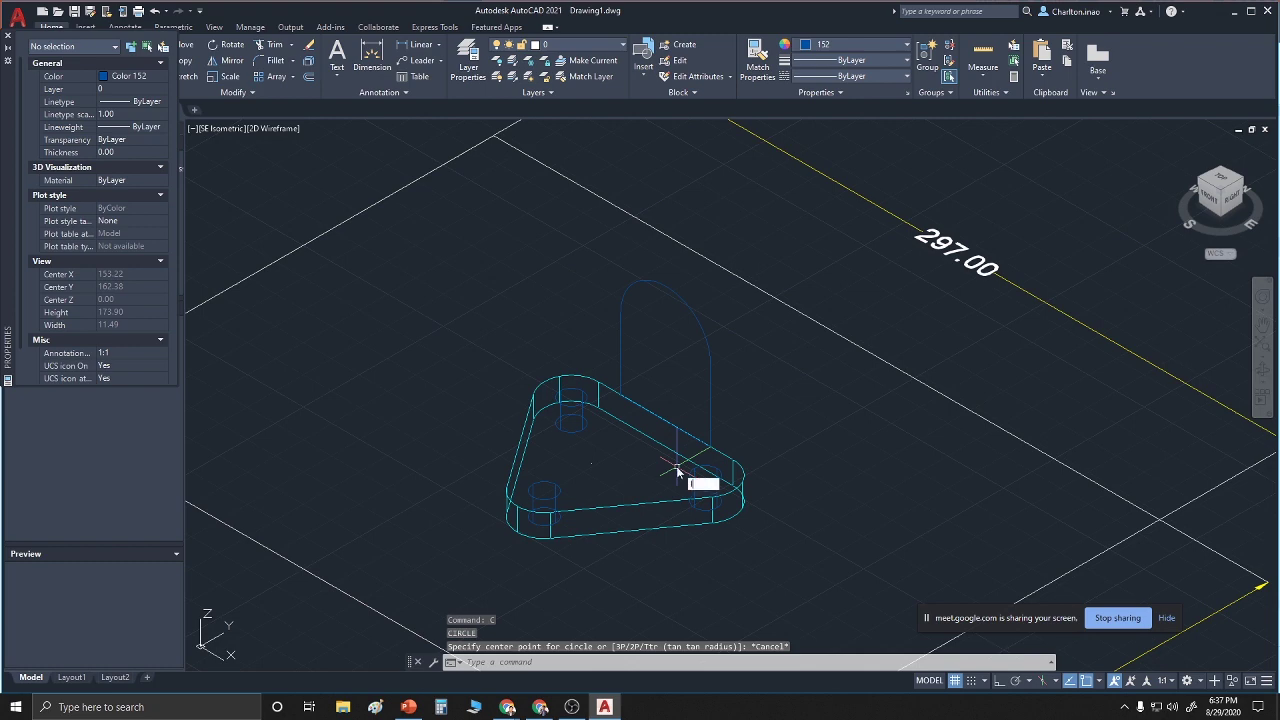
type("5")
key("Return")
type("l")
key("Return")
left_click(665, 287)
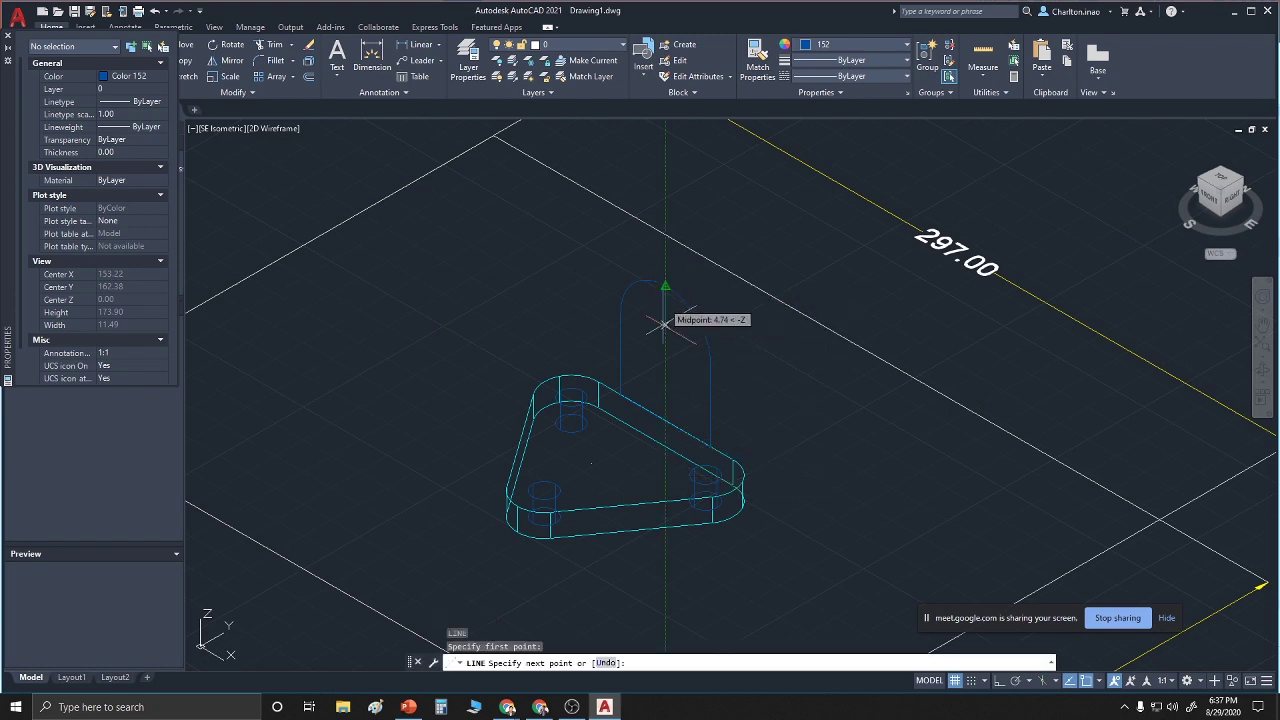
left_click(665, 485)
right_click(670, 484)
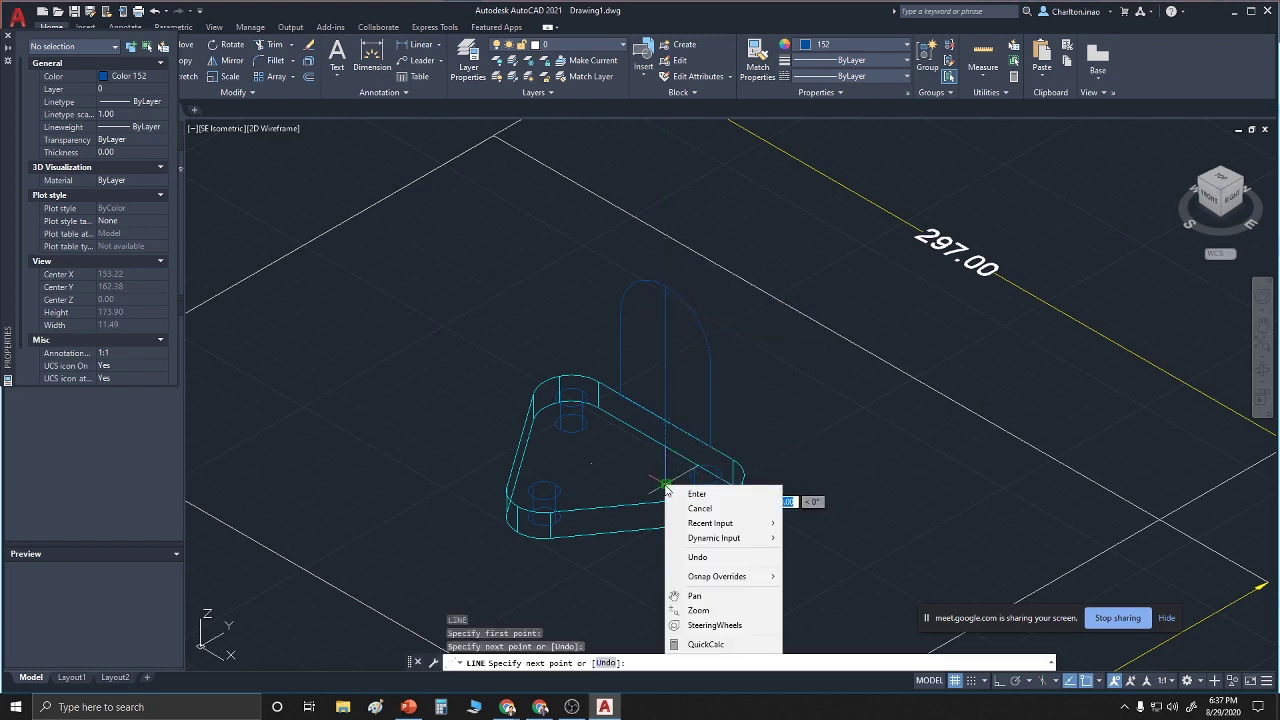
left_click(697, 490)
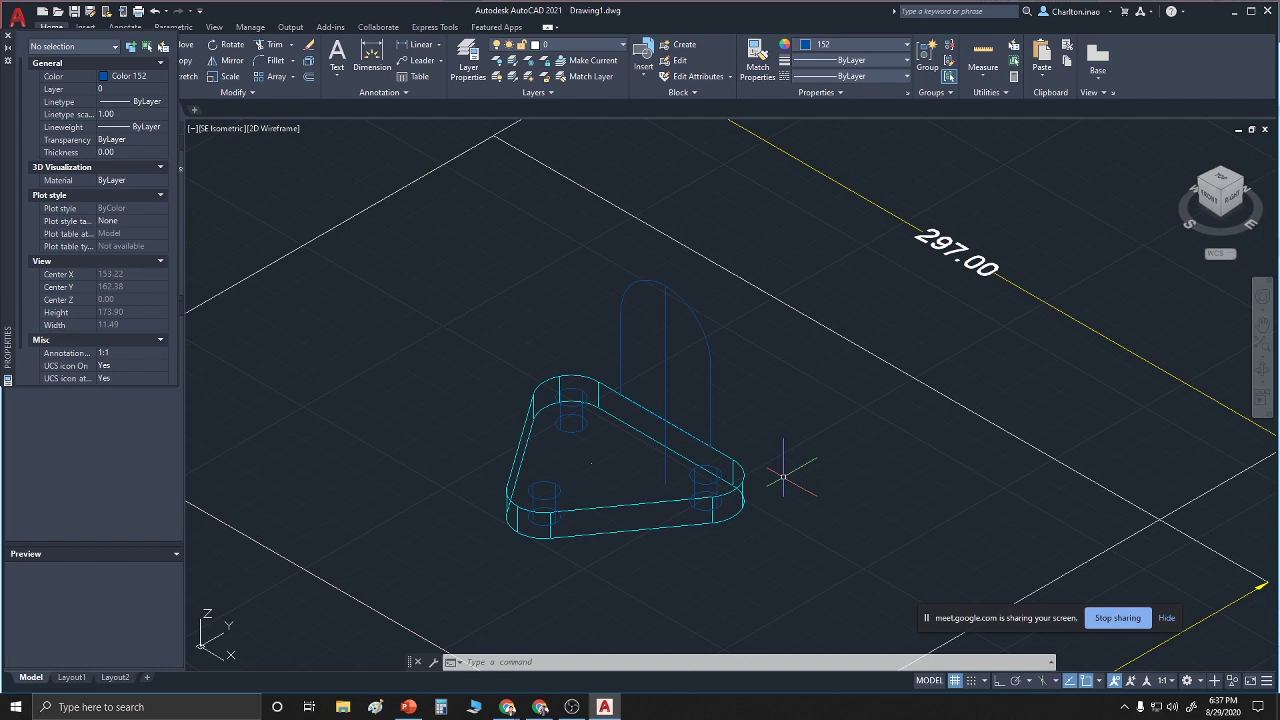
Draw another line on the tab, then a radius-8 circle centred in the tab's rounded top
type("l")
key("Return")
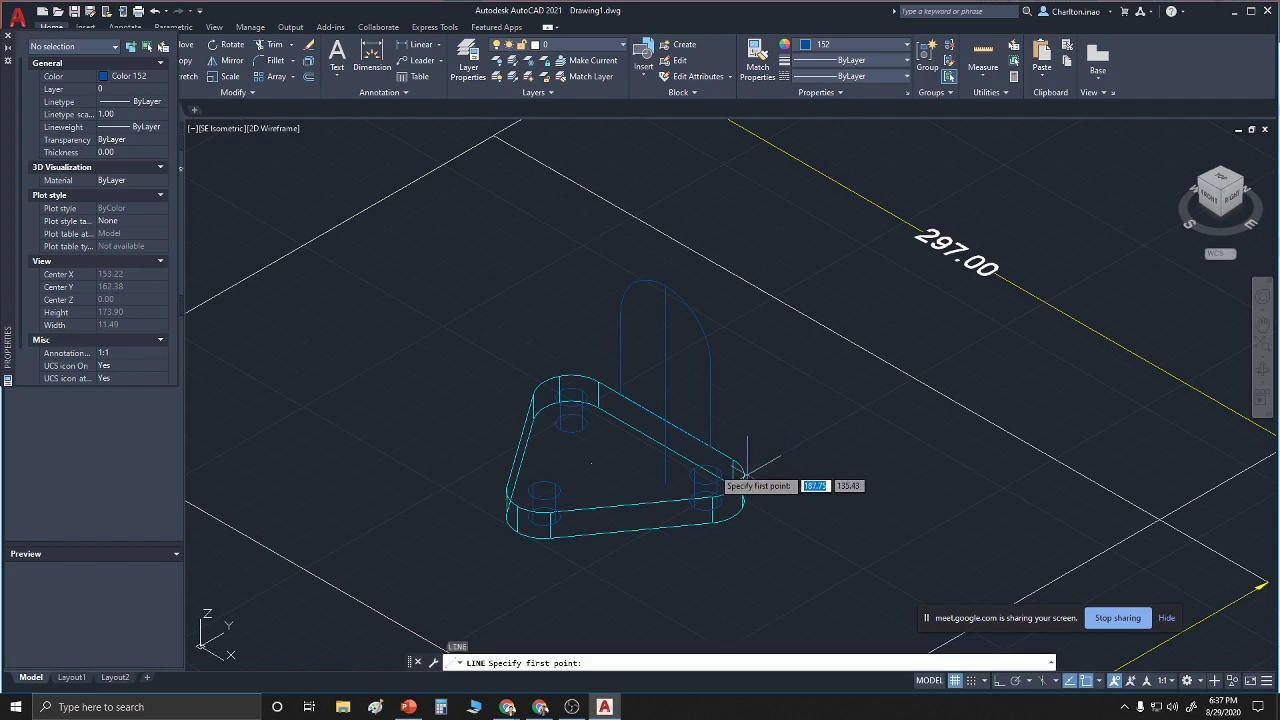
left_click(621, 313)
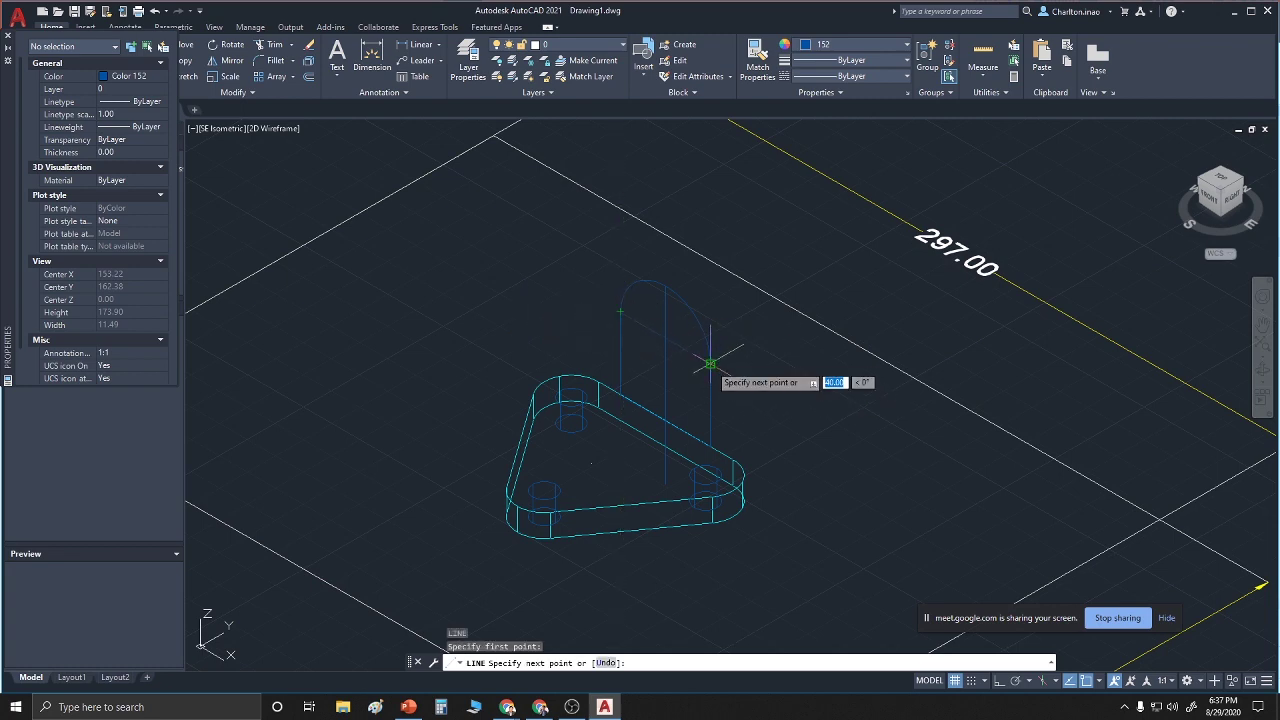
right_click(712, 367)
left_click(735, 371)
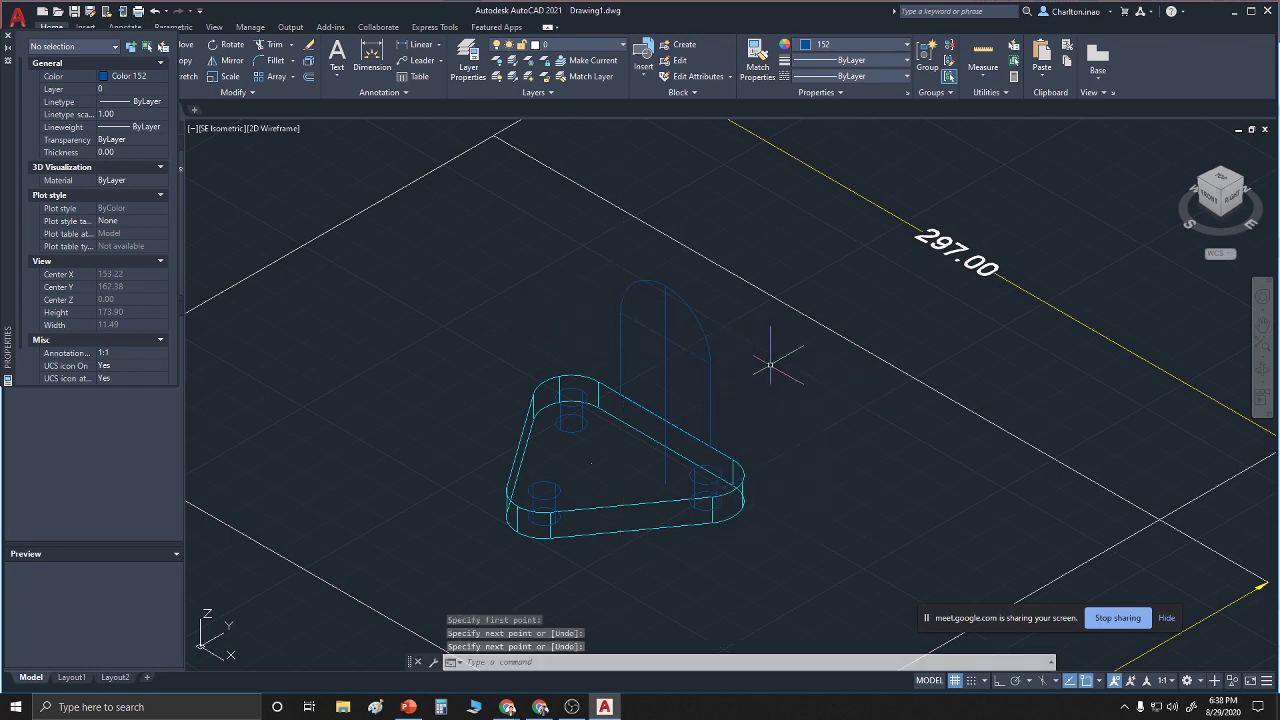
type("c")
key("Return")
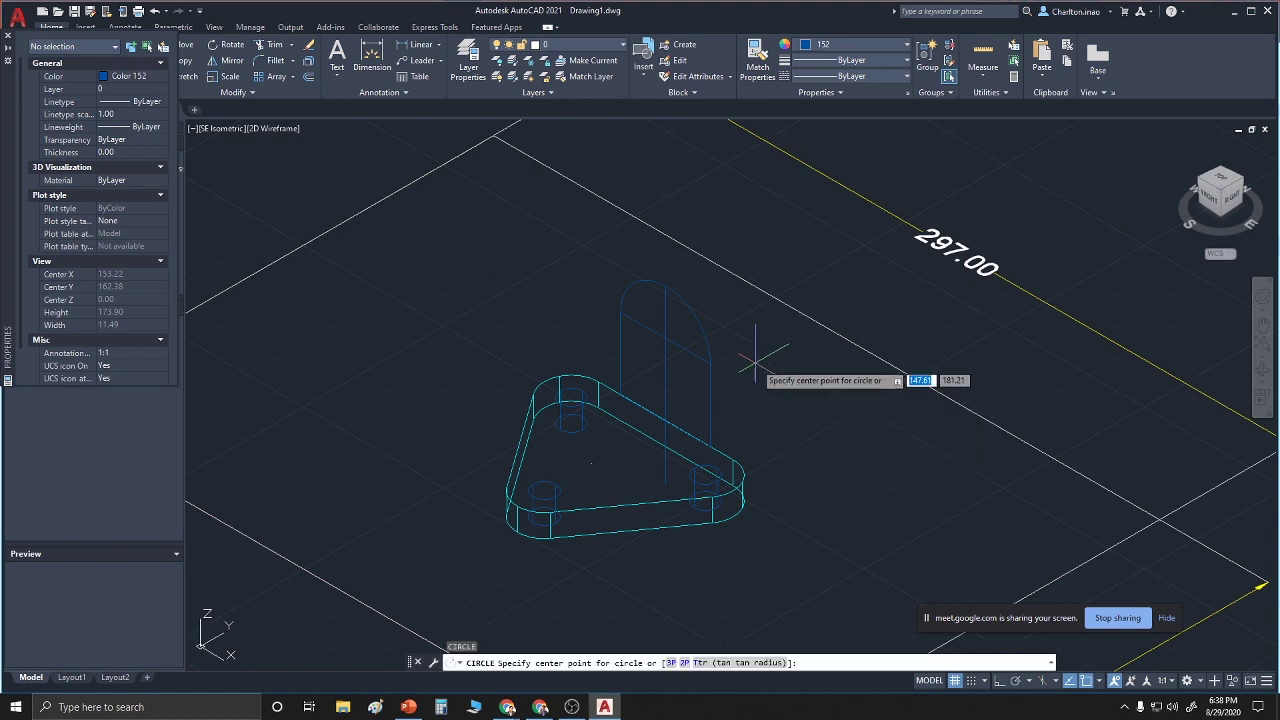
left_click(672, 337)
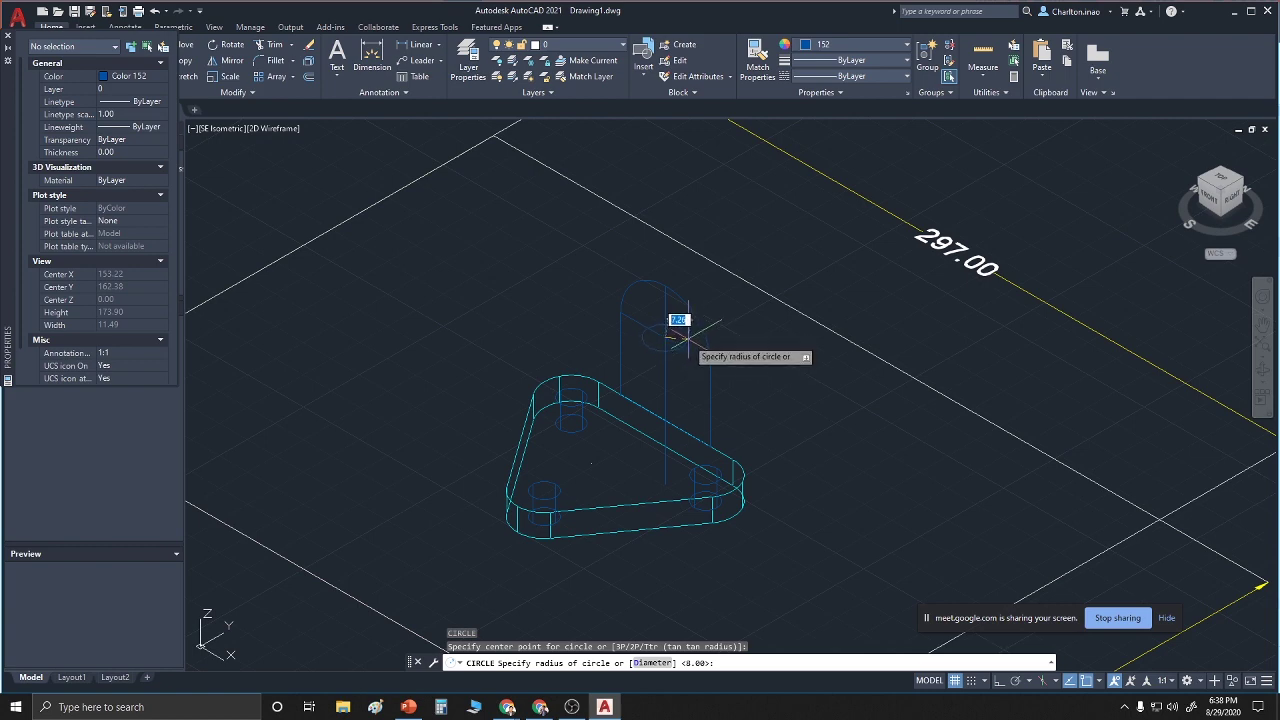
type("8")
key("Return")
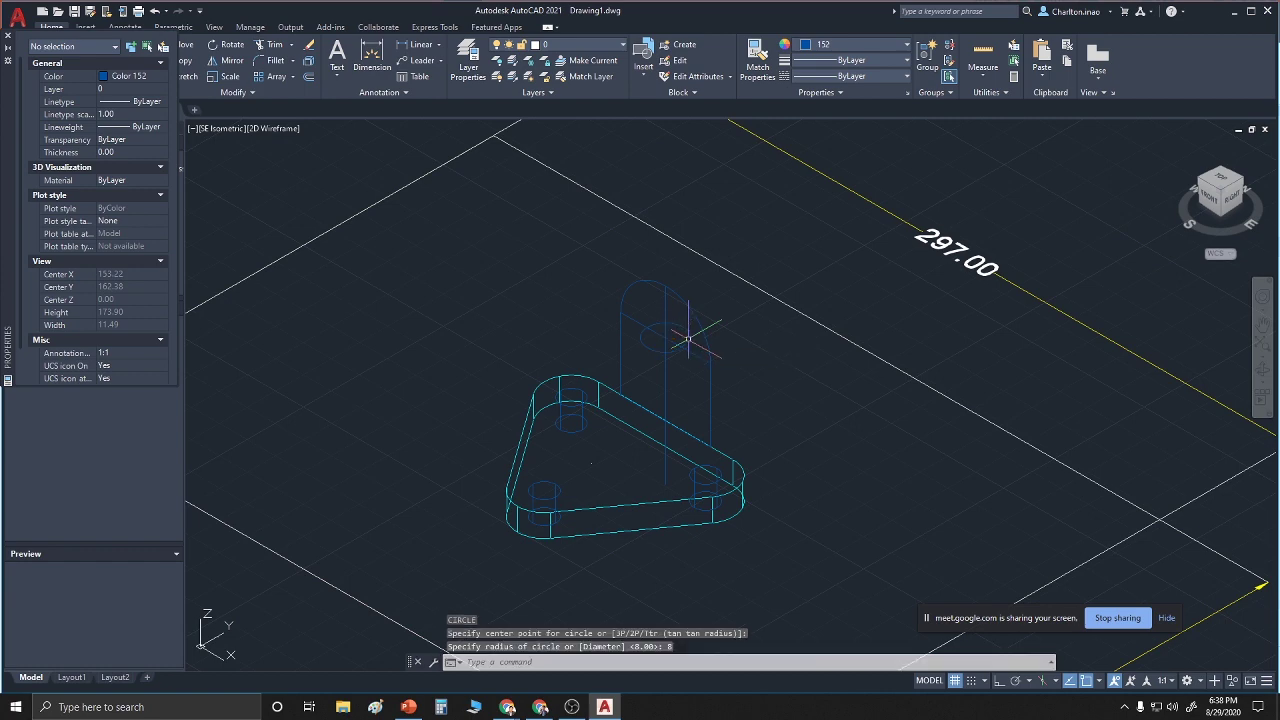
key("Escape")
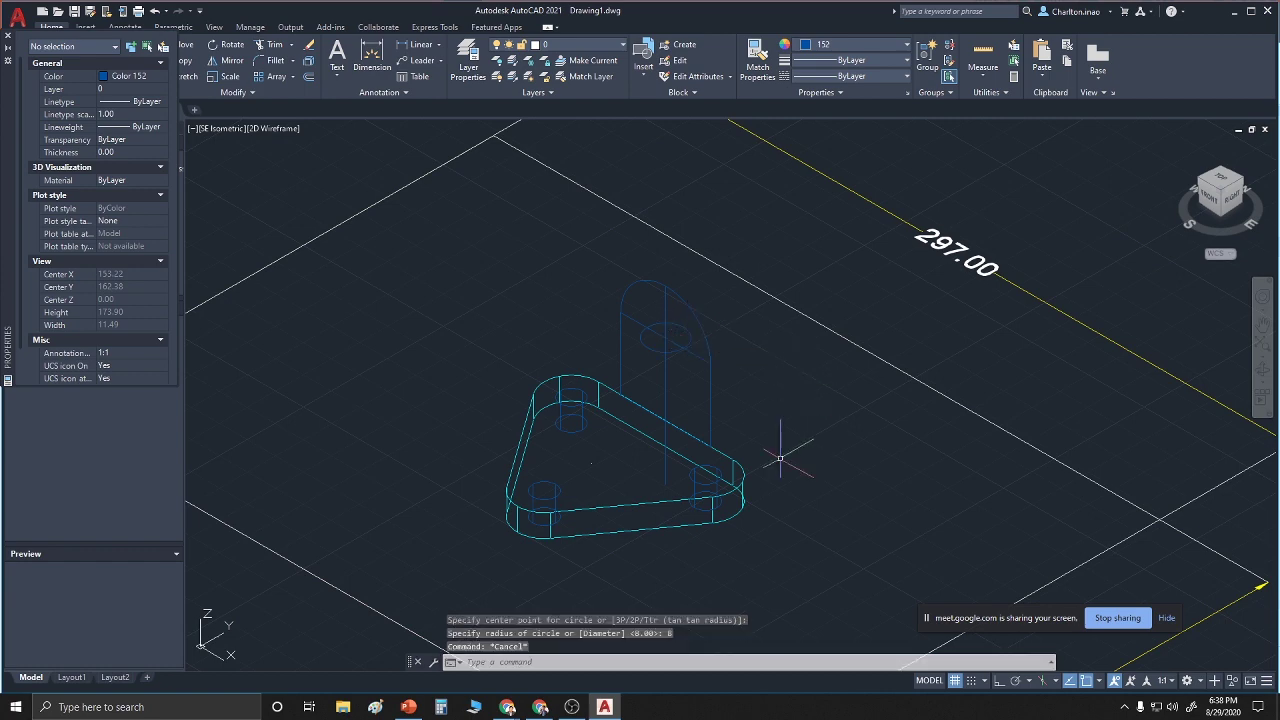
type("3DROTATE")
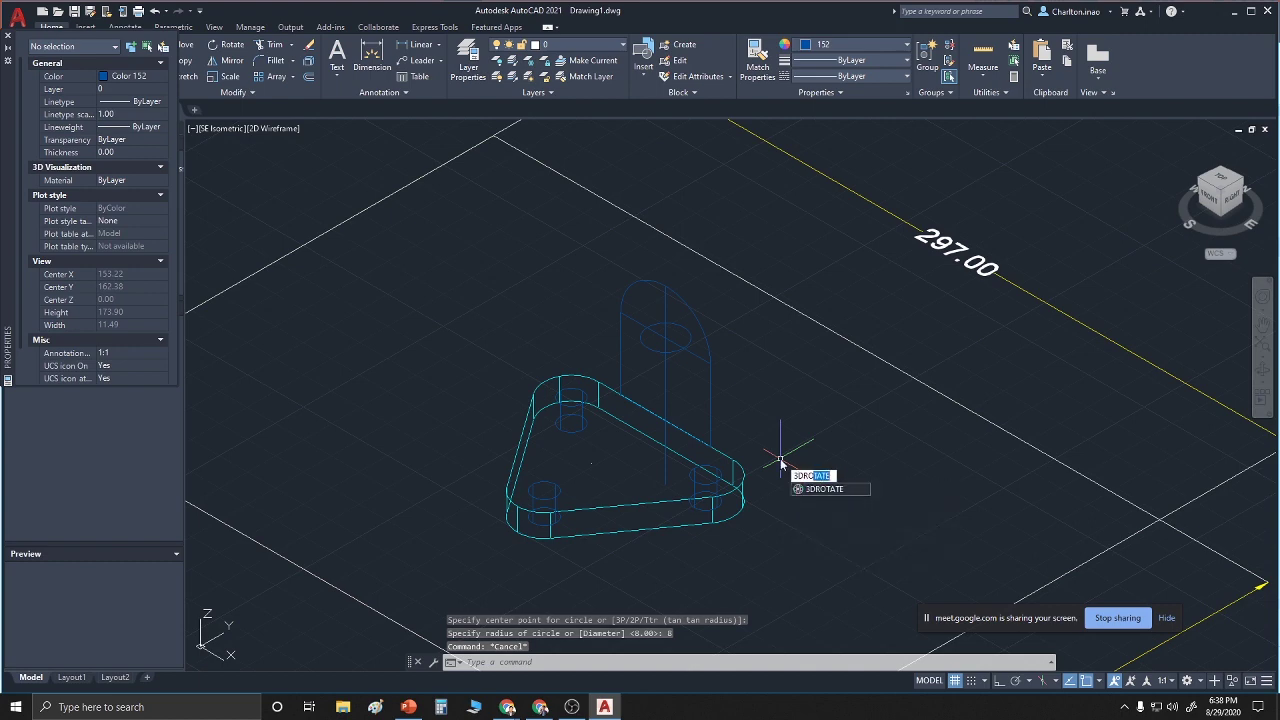
key("Return")
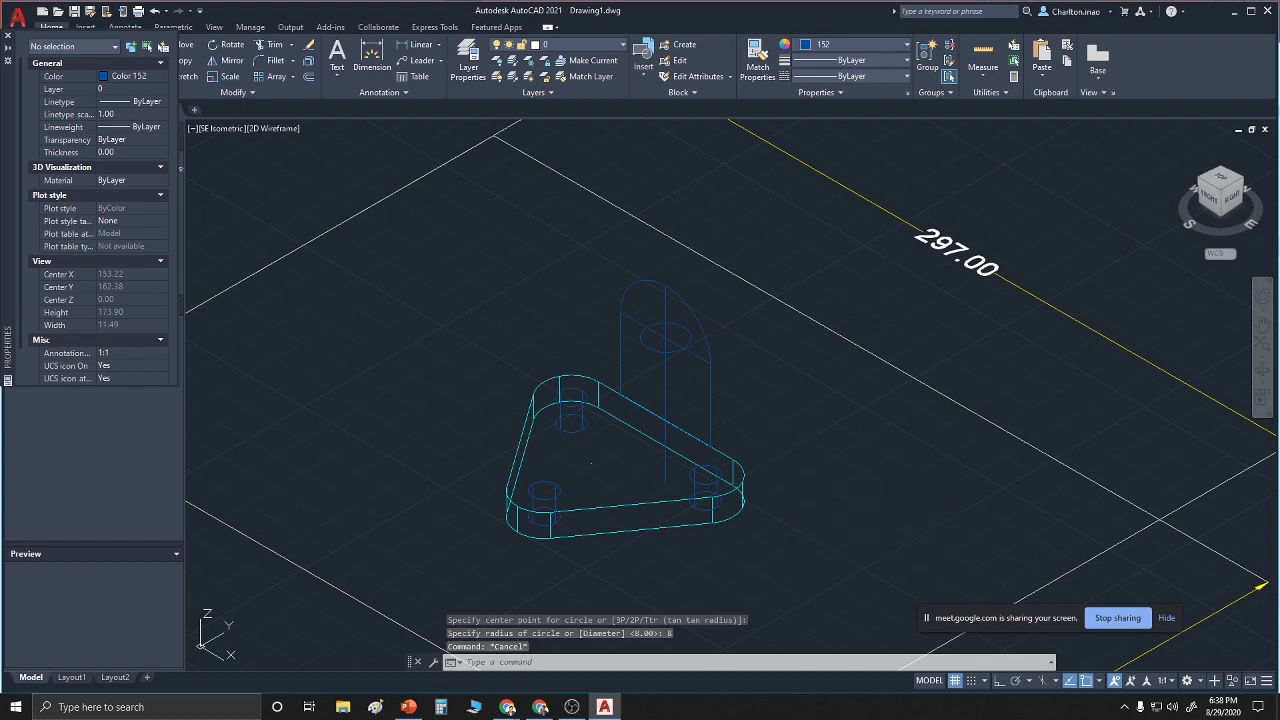
left_click(651, 349)
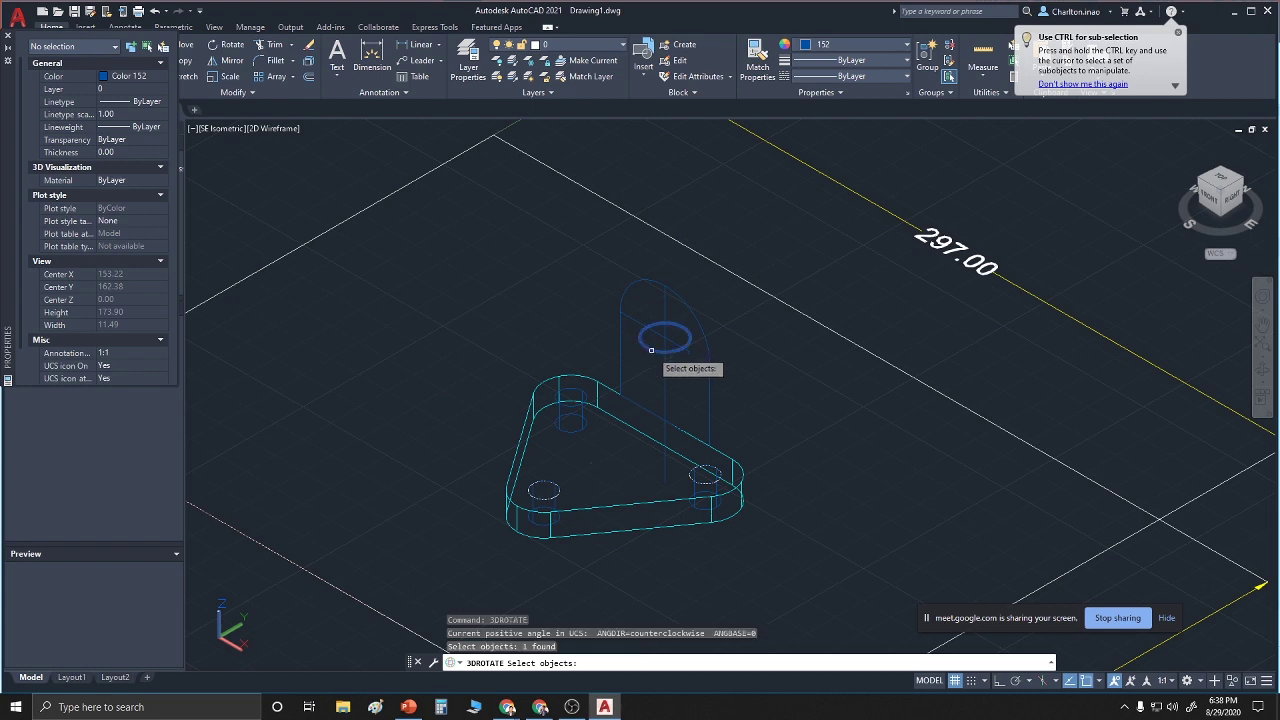
key("Return")
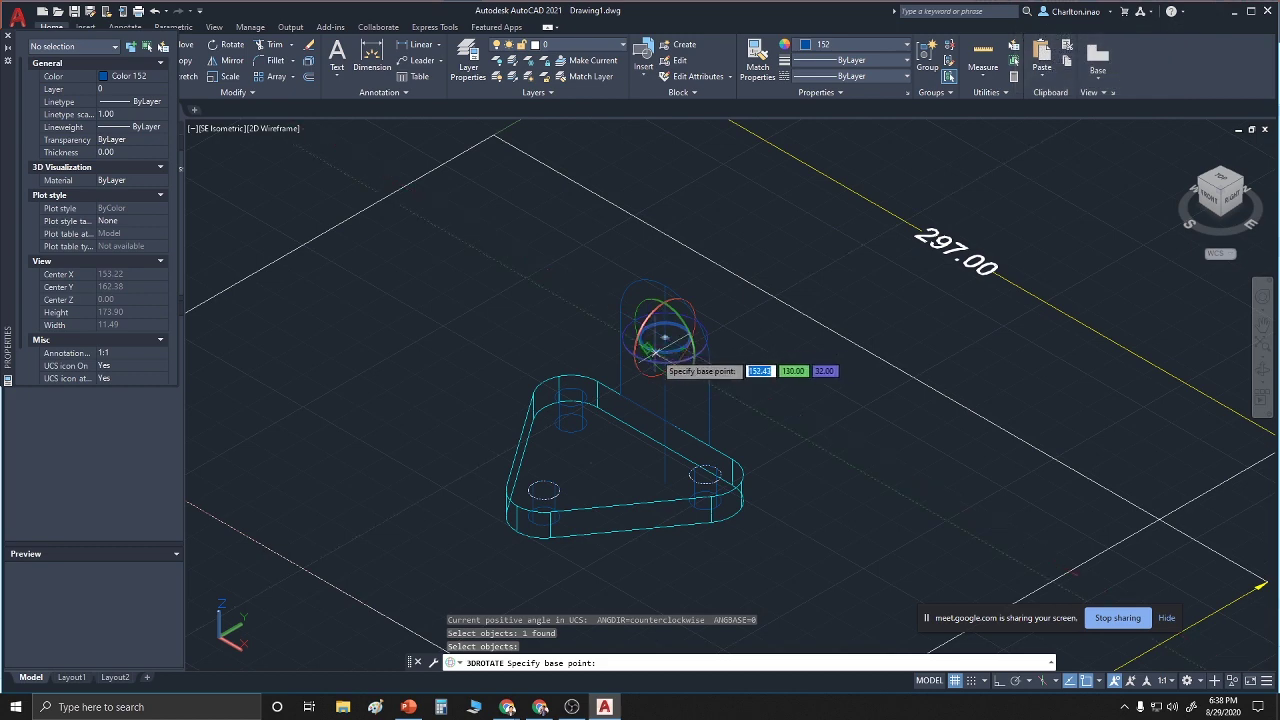
left_click(654, 352)
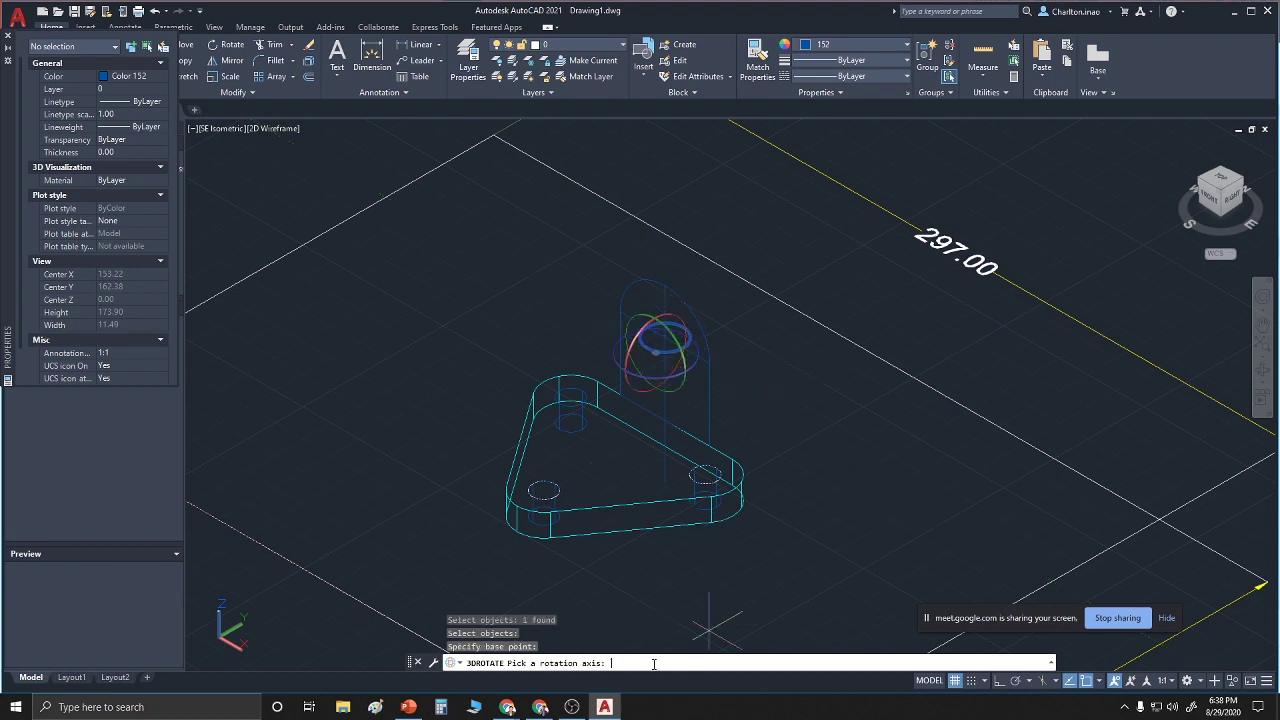
type("90")
key("Return")
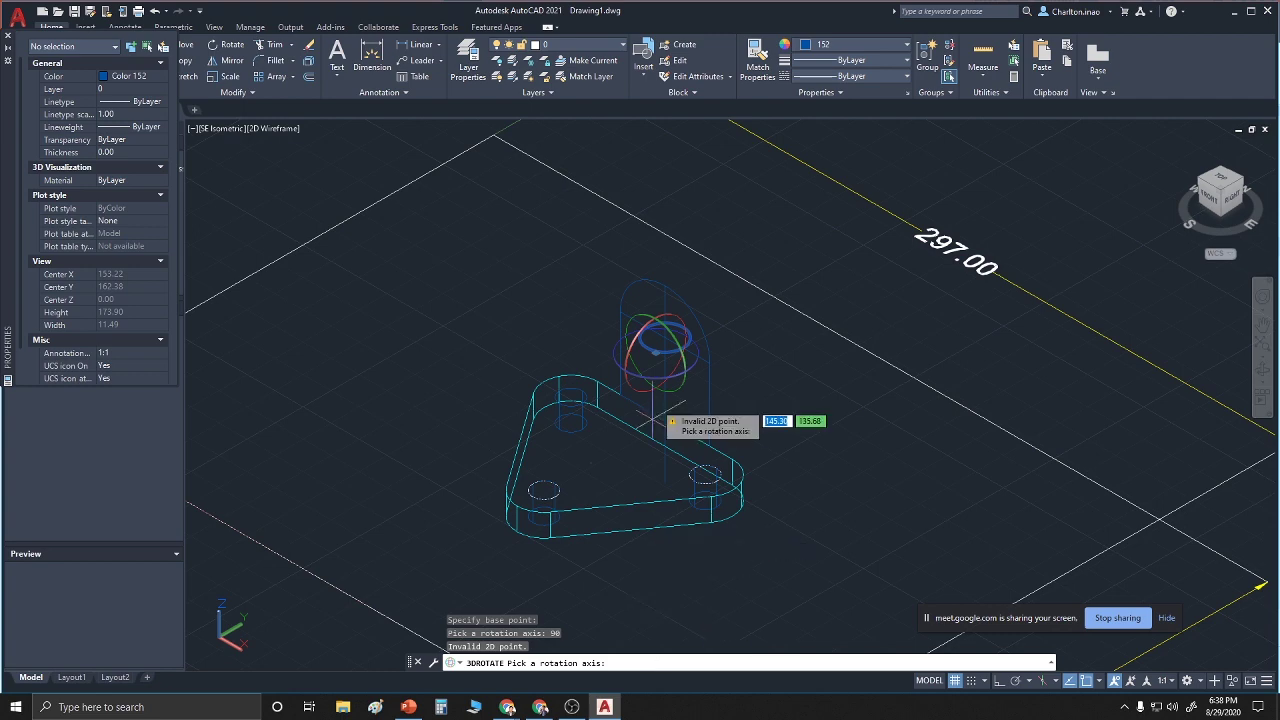
left_click(639, 328)
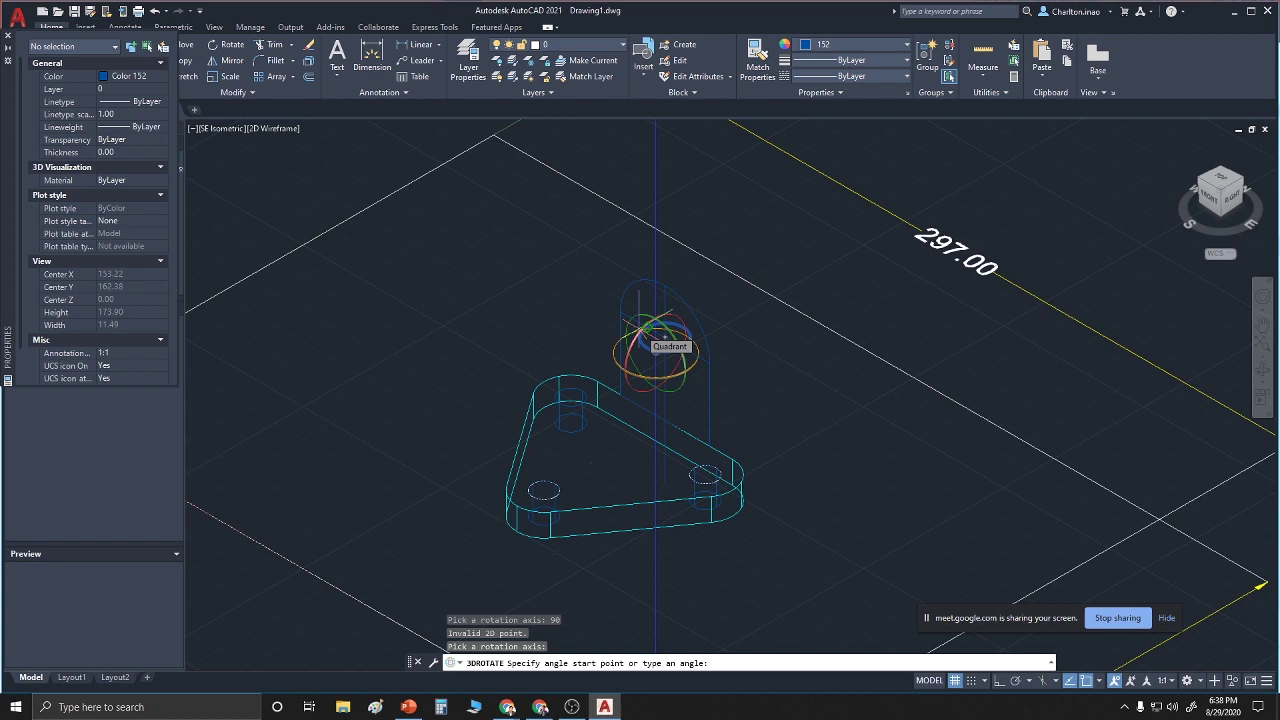
key("Escape")
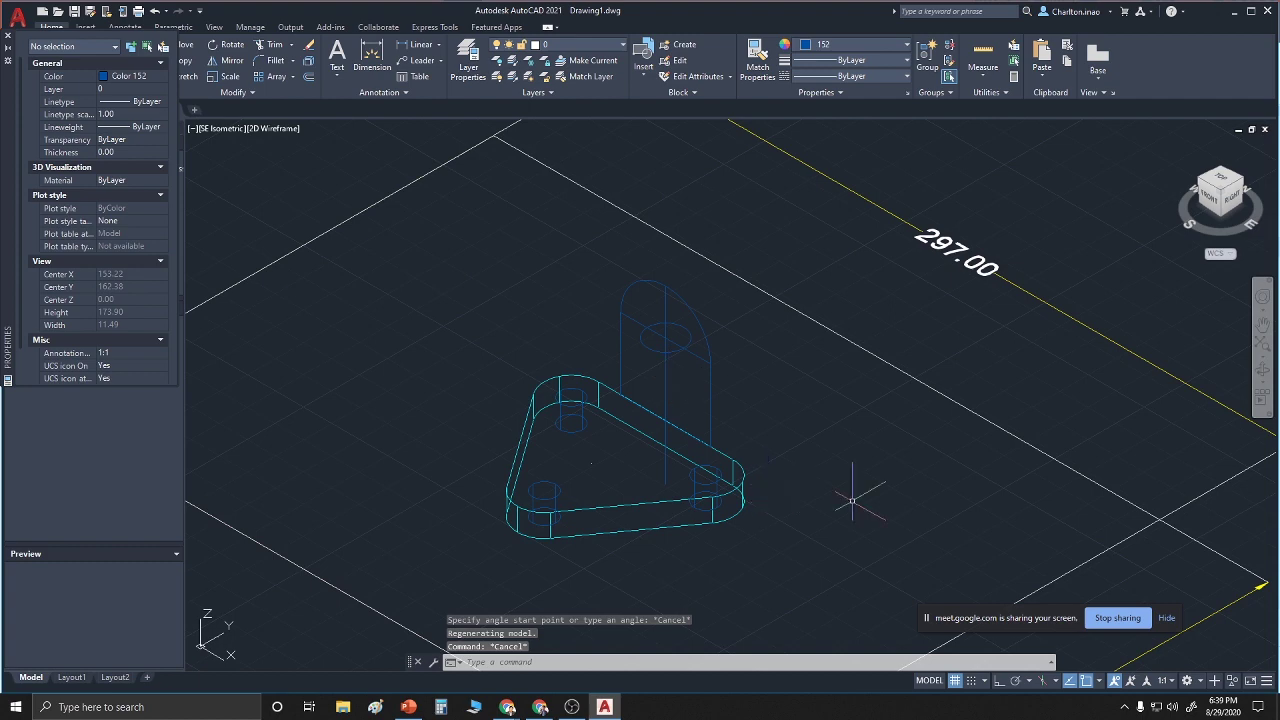
Rotate the radius-8 circle 90° about its centre with 3DROTATE so it faces the tab
type("3DROtate")
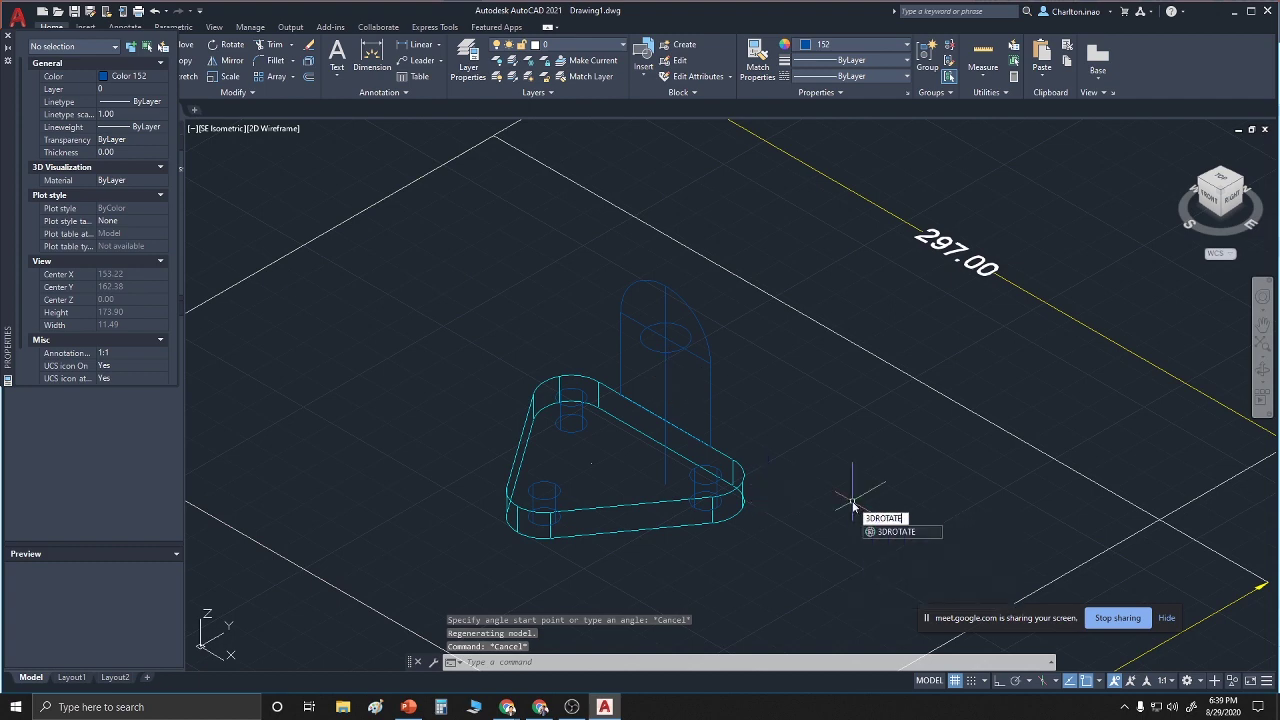
key("Return")
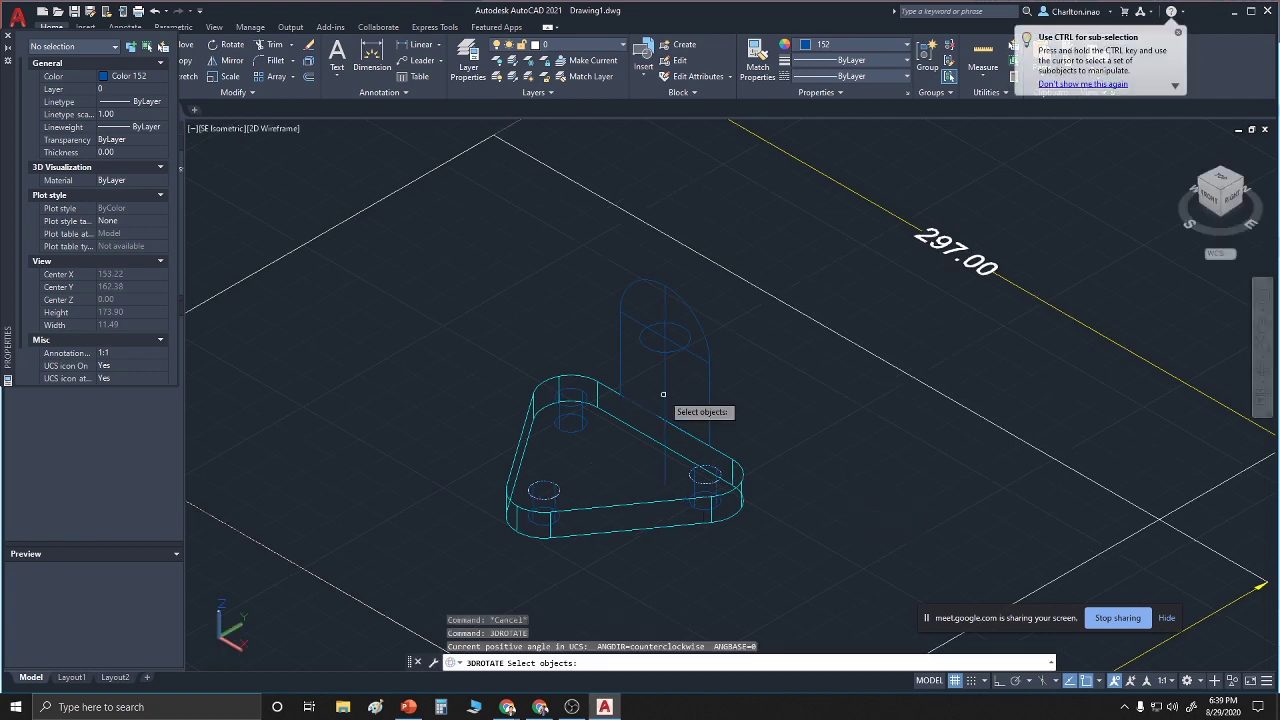
left_click(652, 348)
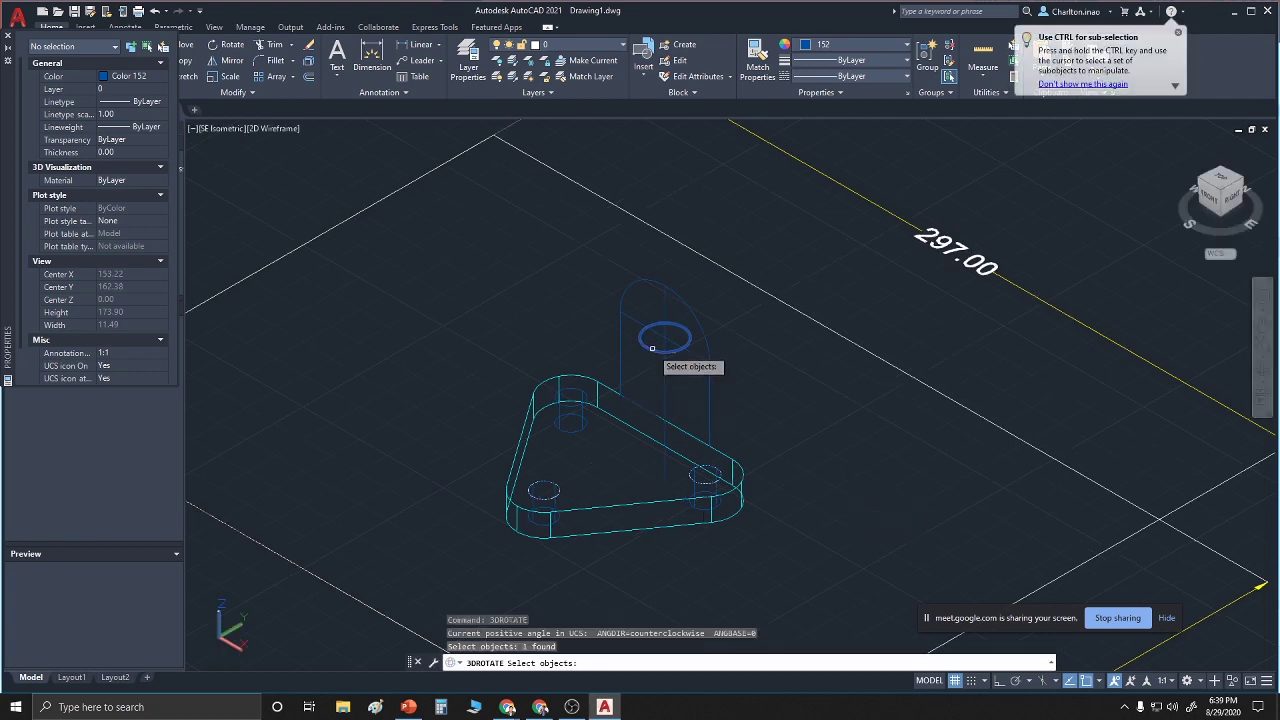
key("Return")
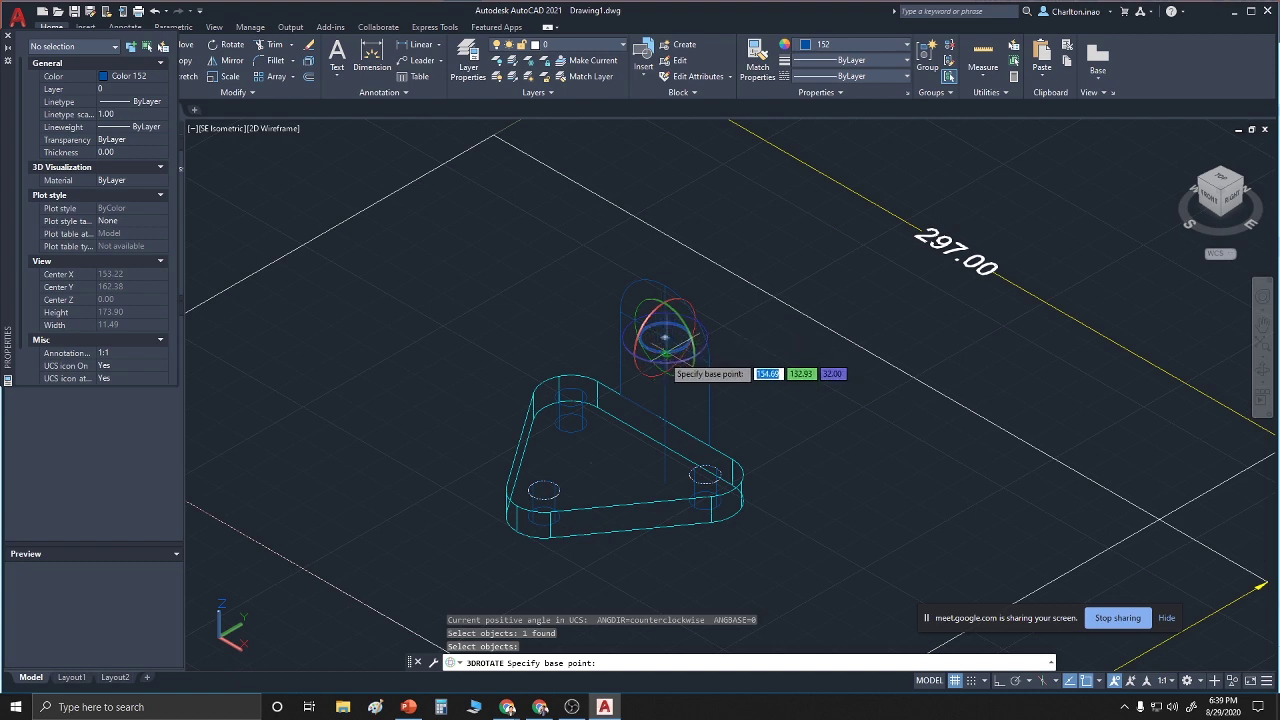
left_click(664, 338)
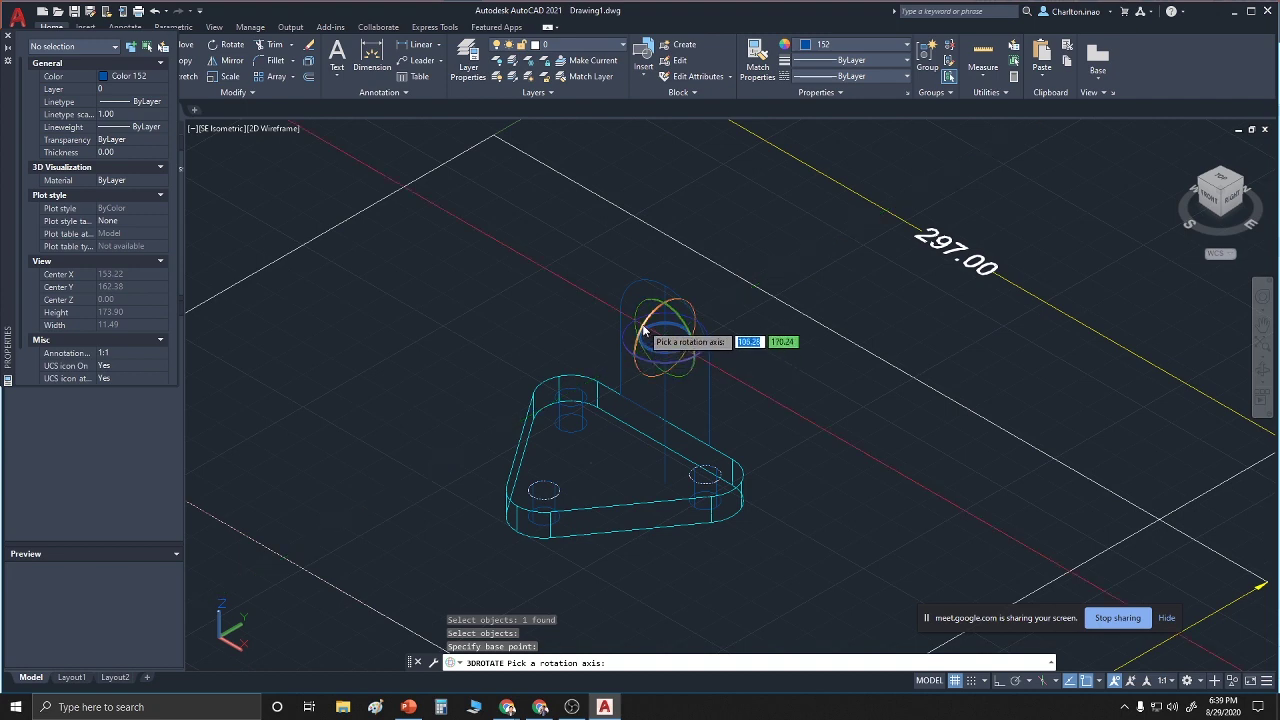
left_click(643, 328)
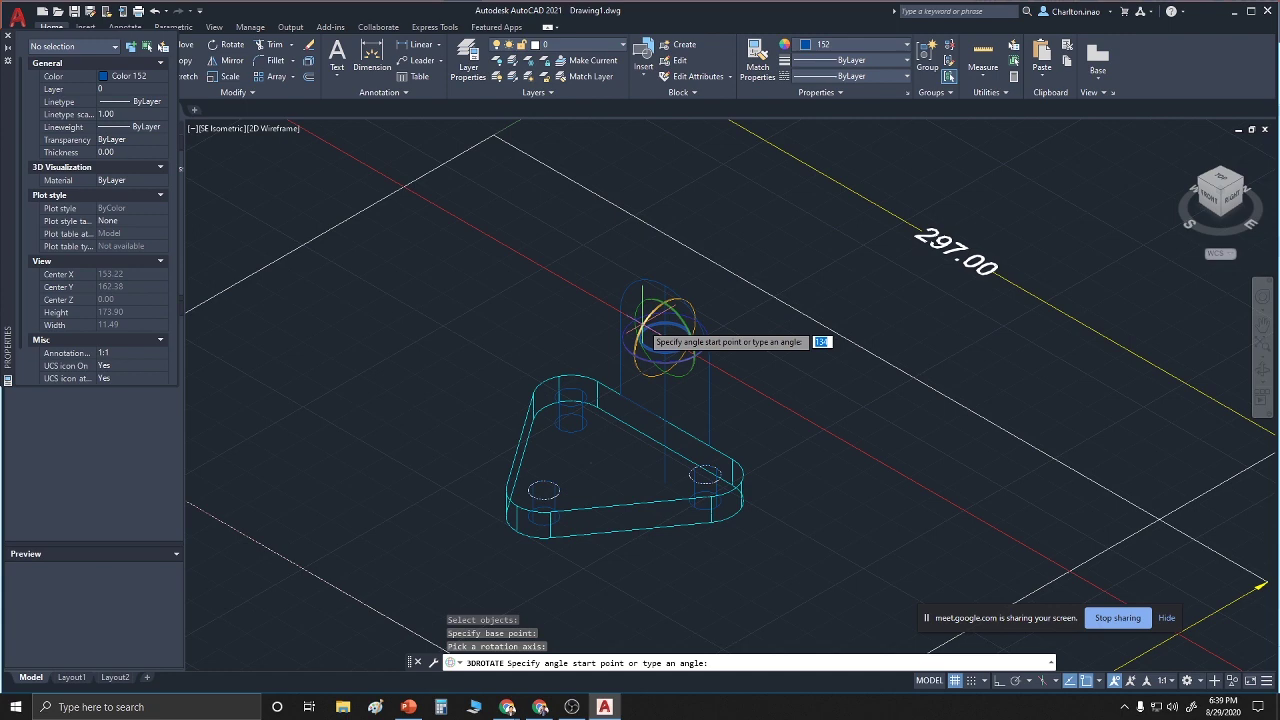
type("90")
key("Return")
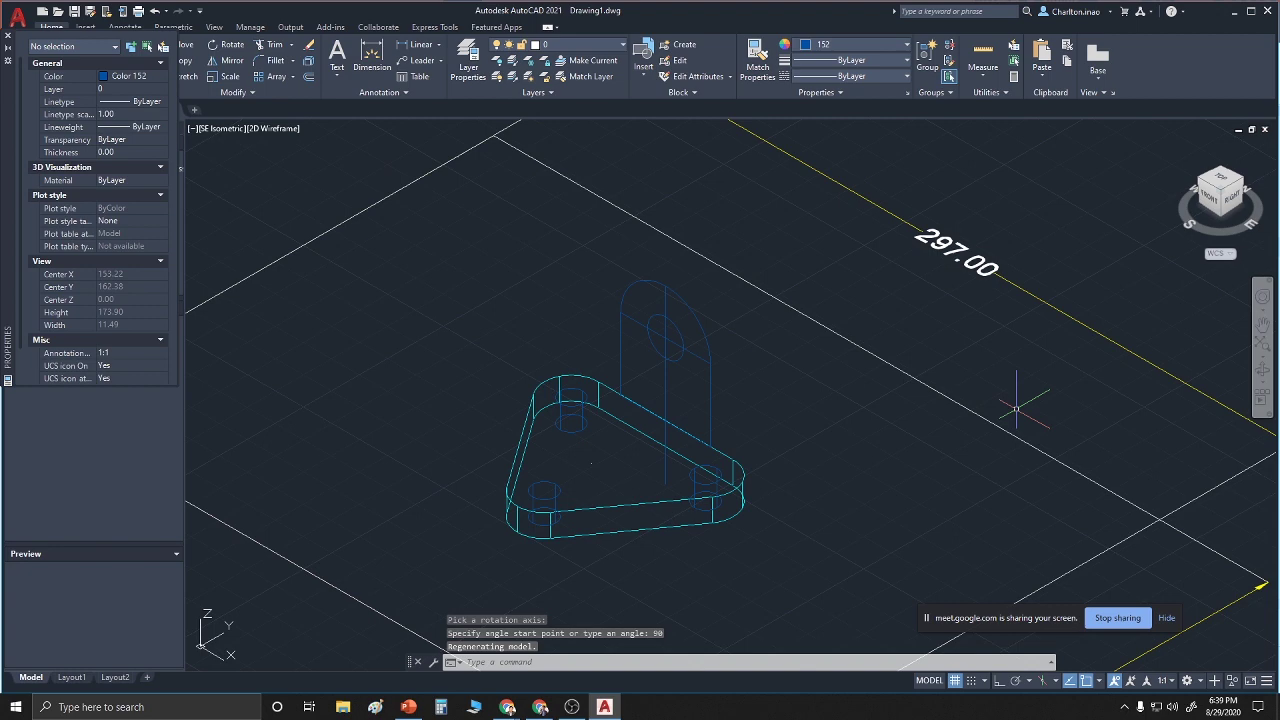
Erase the stray line and a second leftover object inside the upright tab outline
type("e")
key("Return")
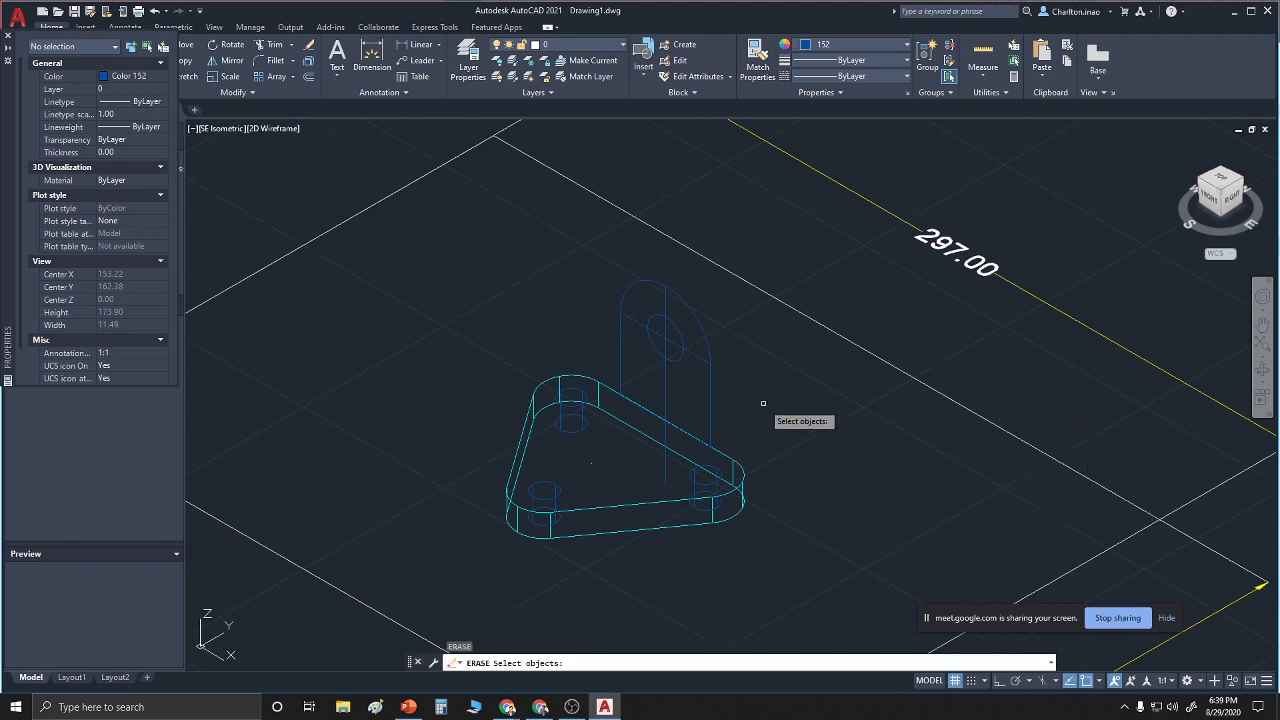
left_click(665, 391)
left_click(694, 353)
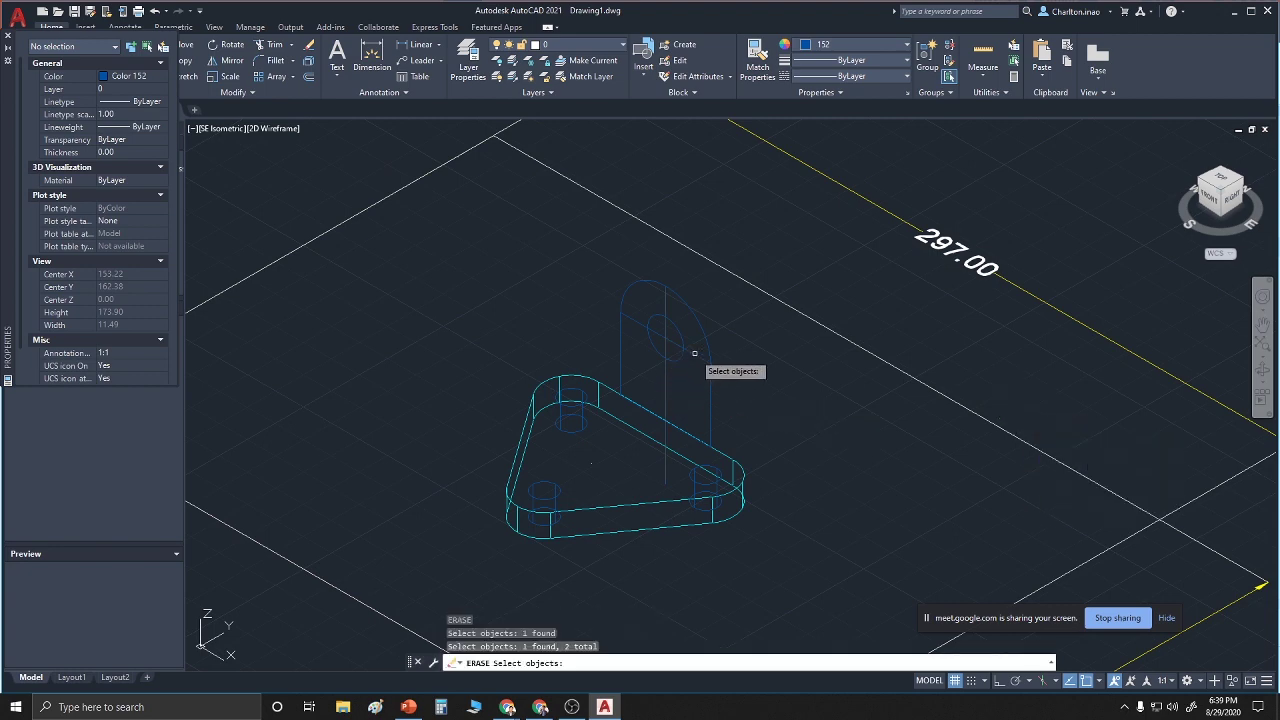
key("Return")
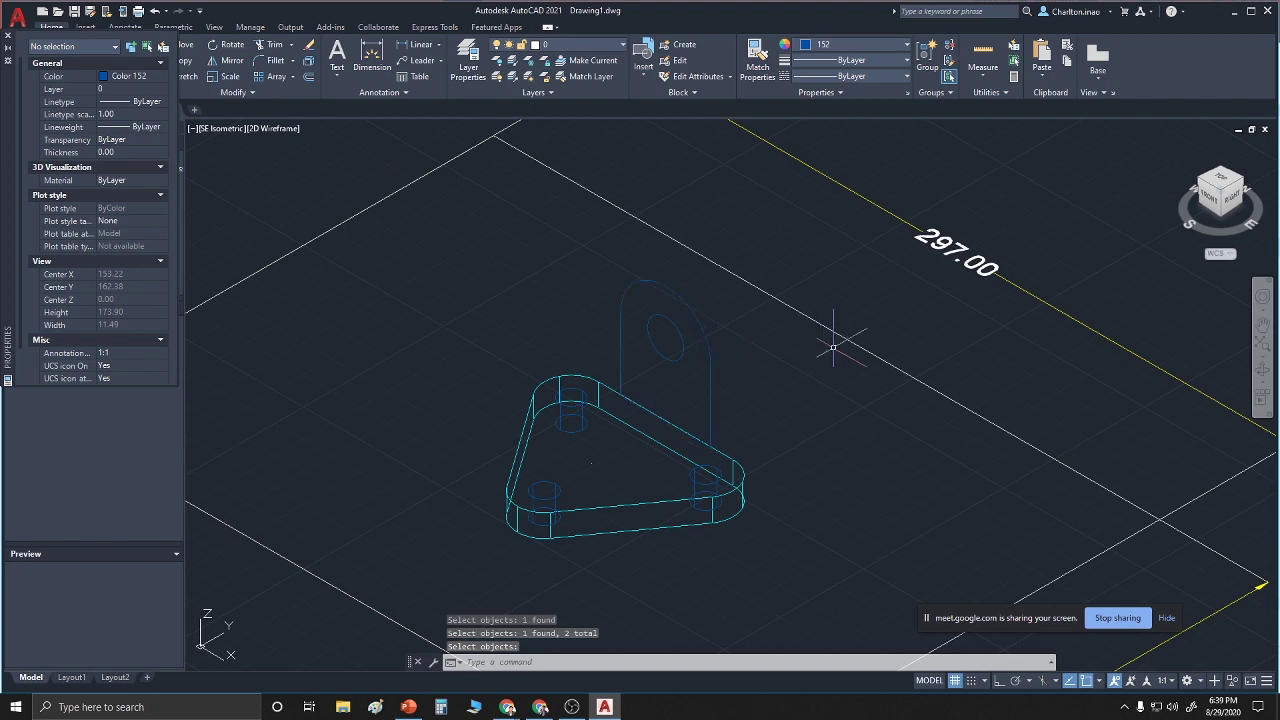
key("Escape")
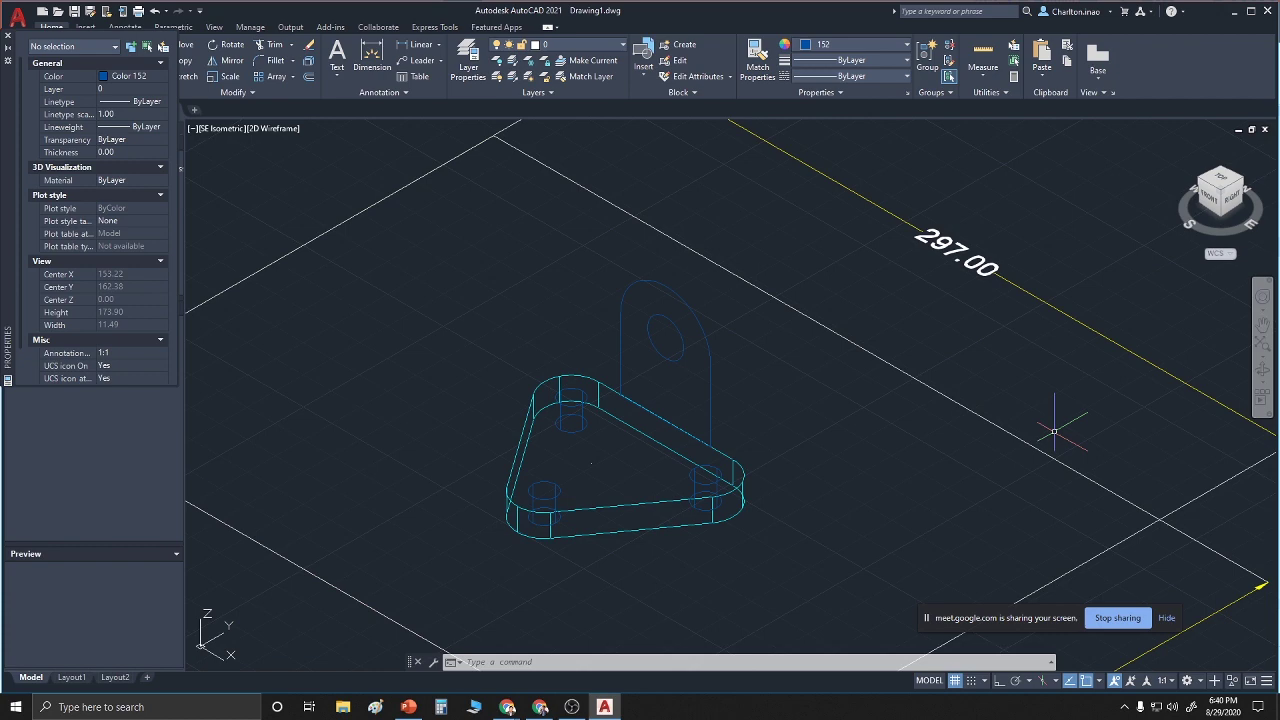
left_click(491, 663)
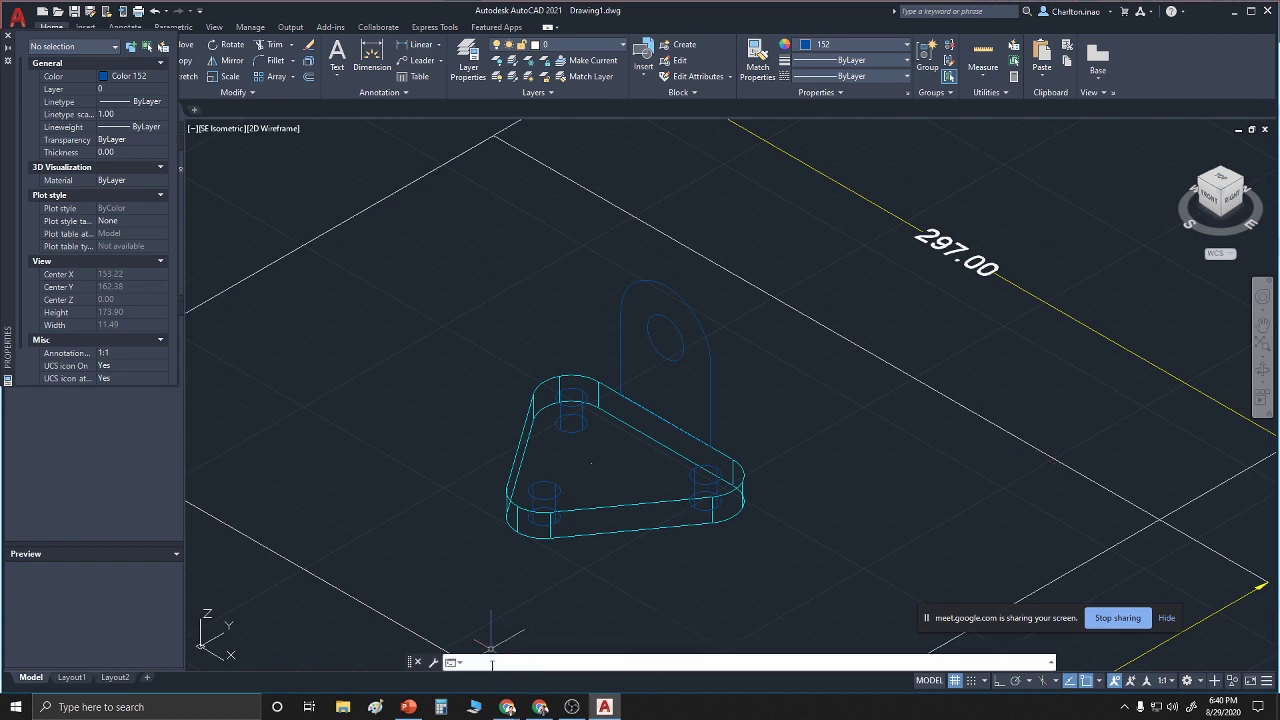
type("press")
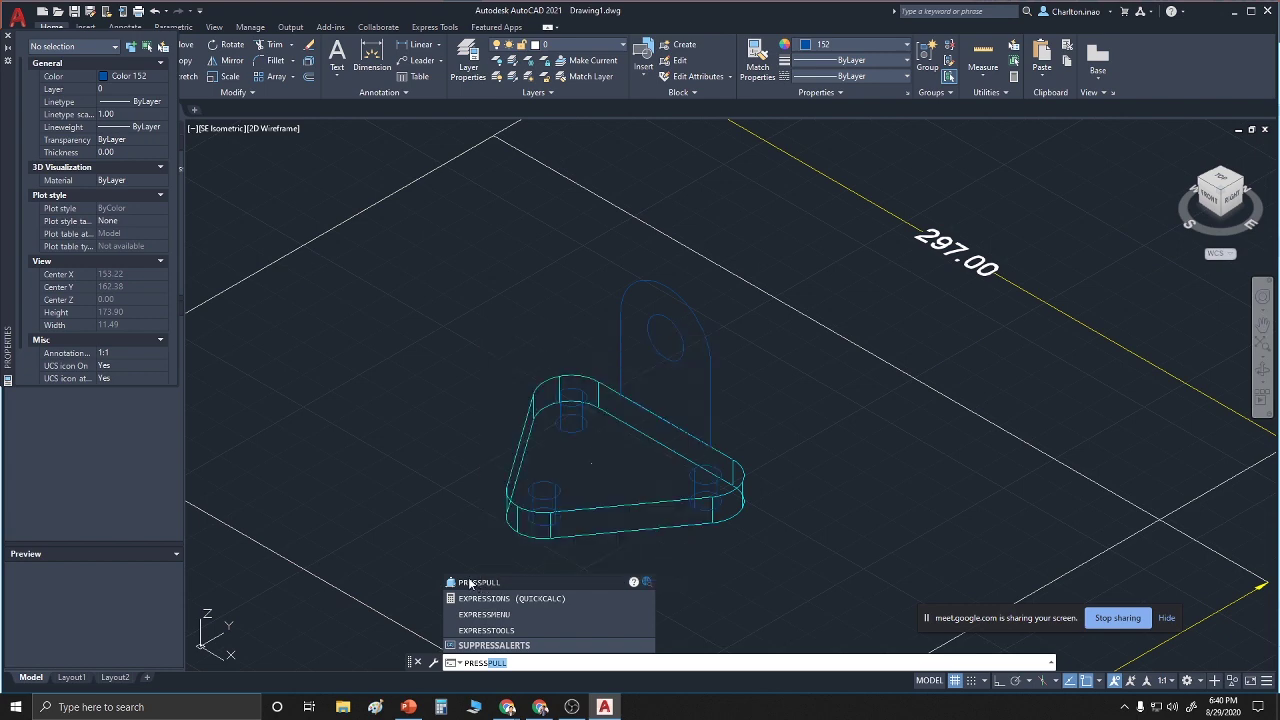
Press-pull the upright tab outline 14 units thick and push its hole through
left_click(470, 582)
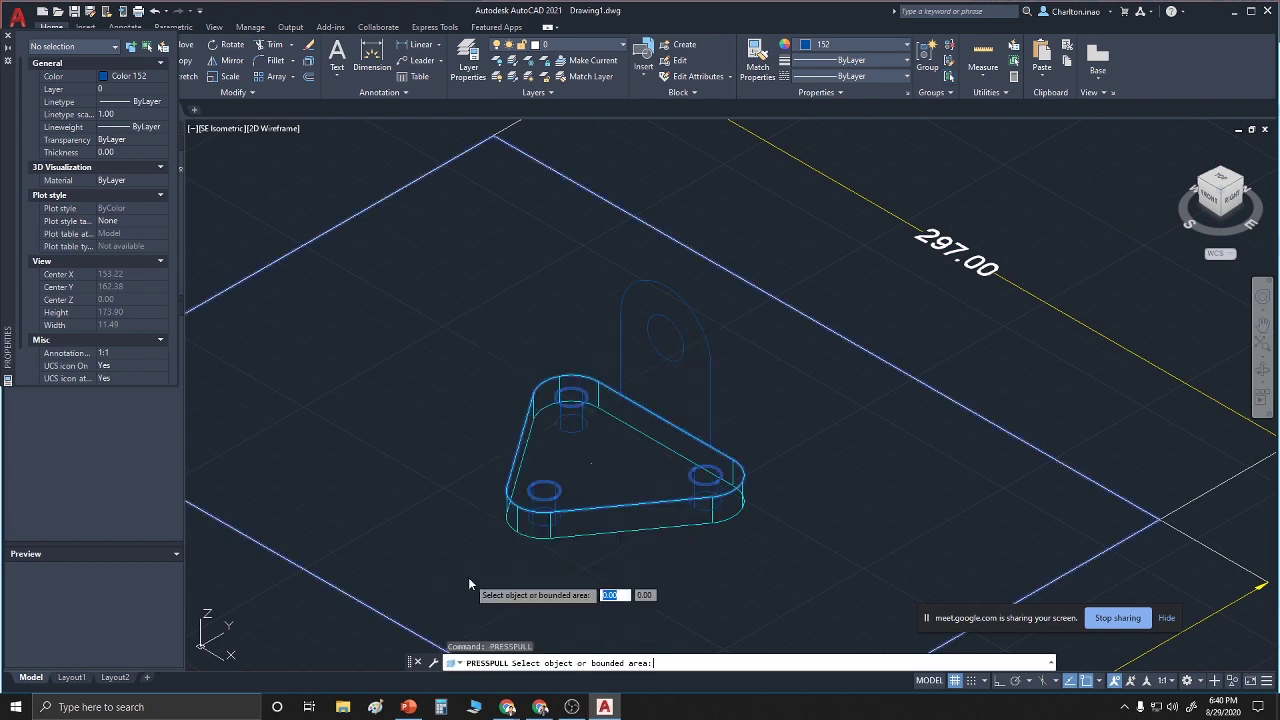
left_click(710, 381)
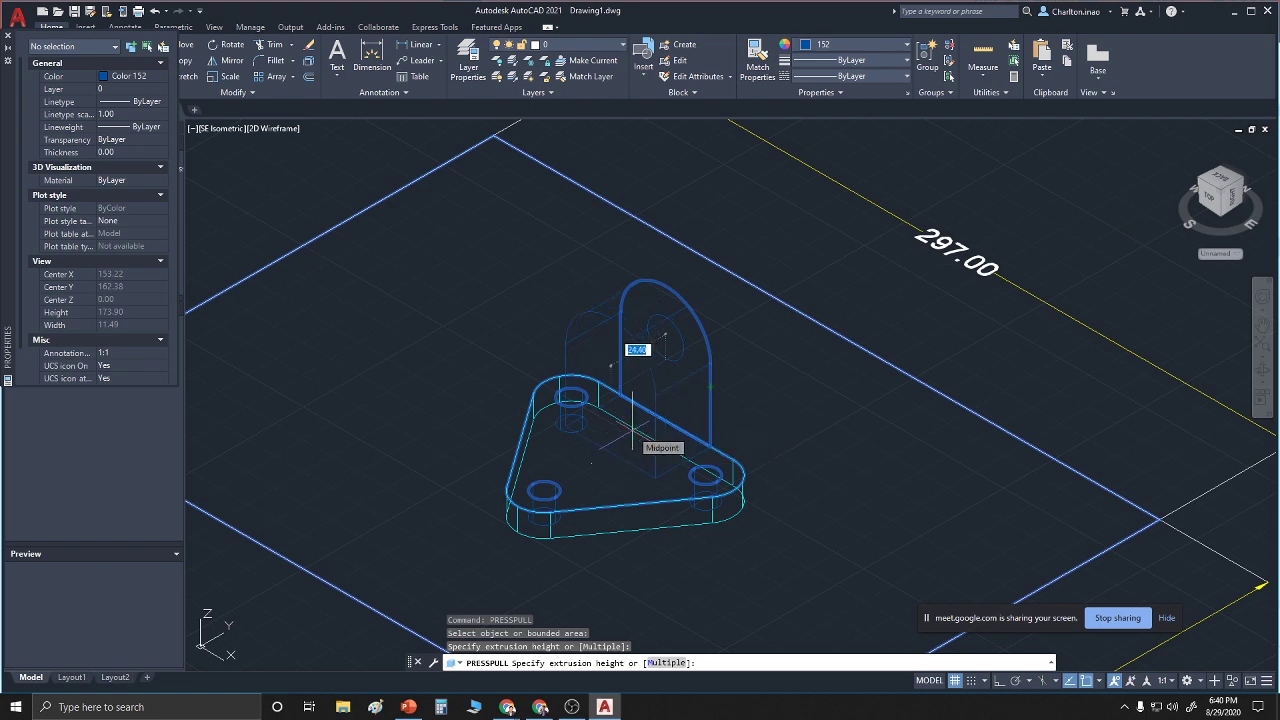
type("1")
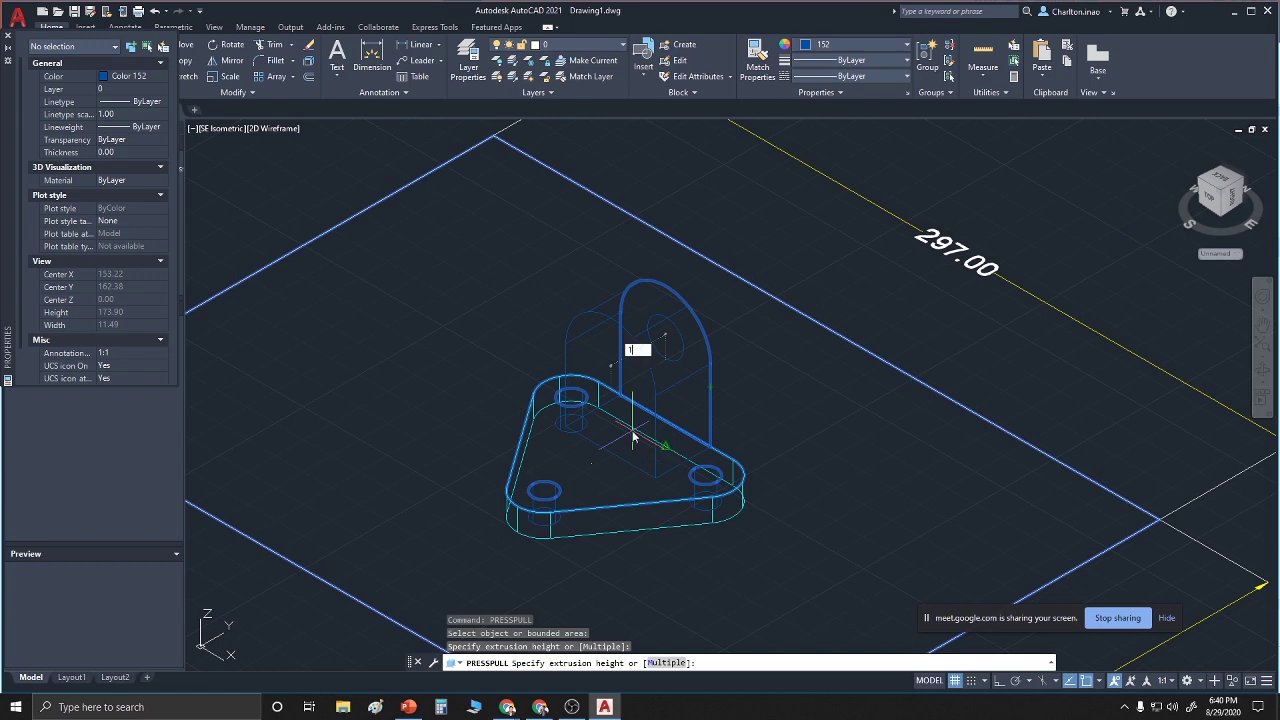
type("4")
key("Return")
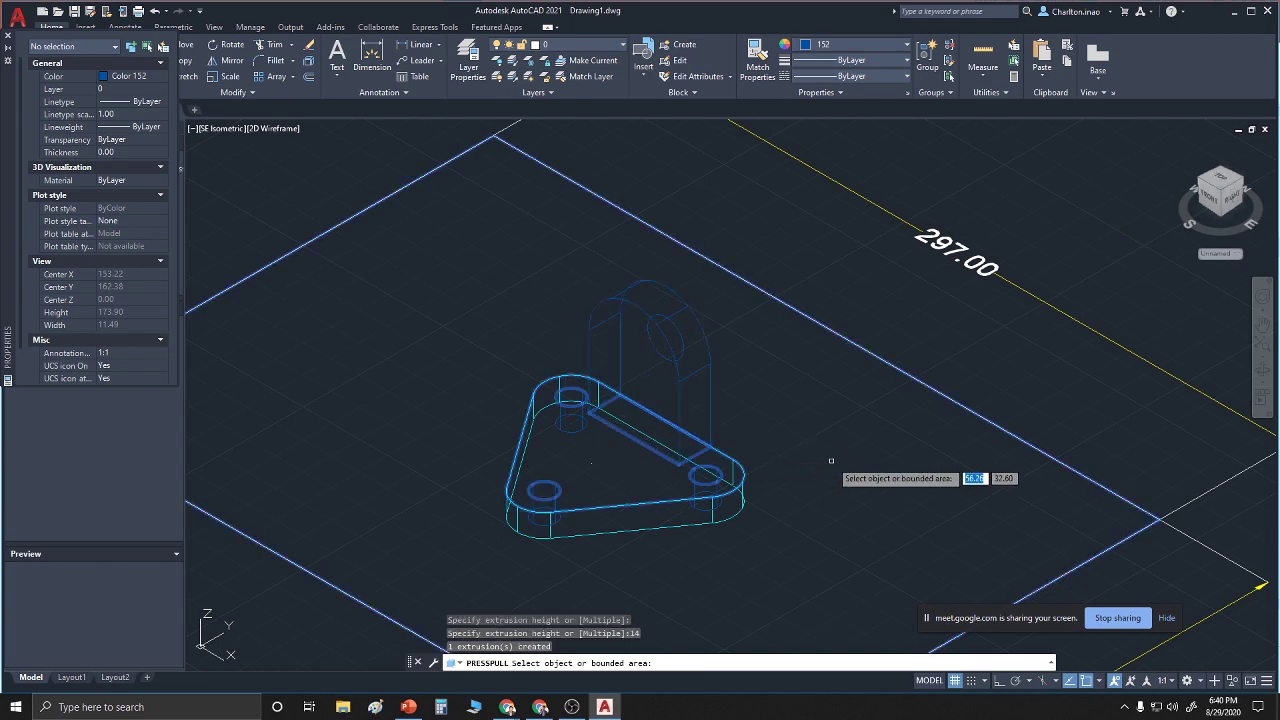
left_click(676, 340)
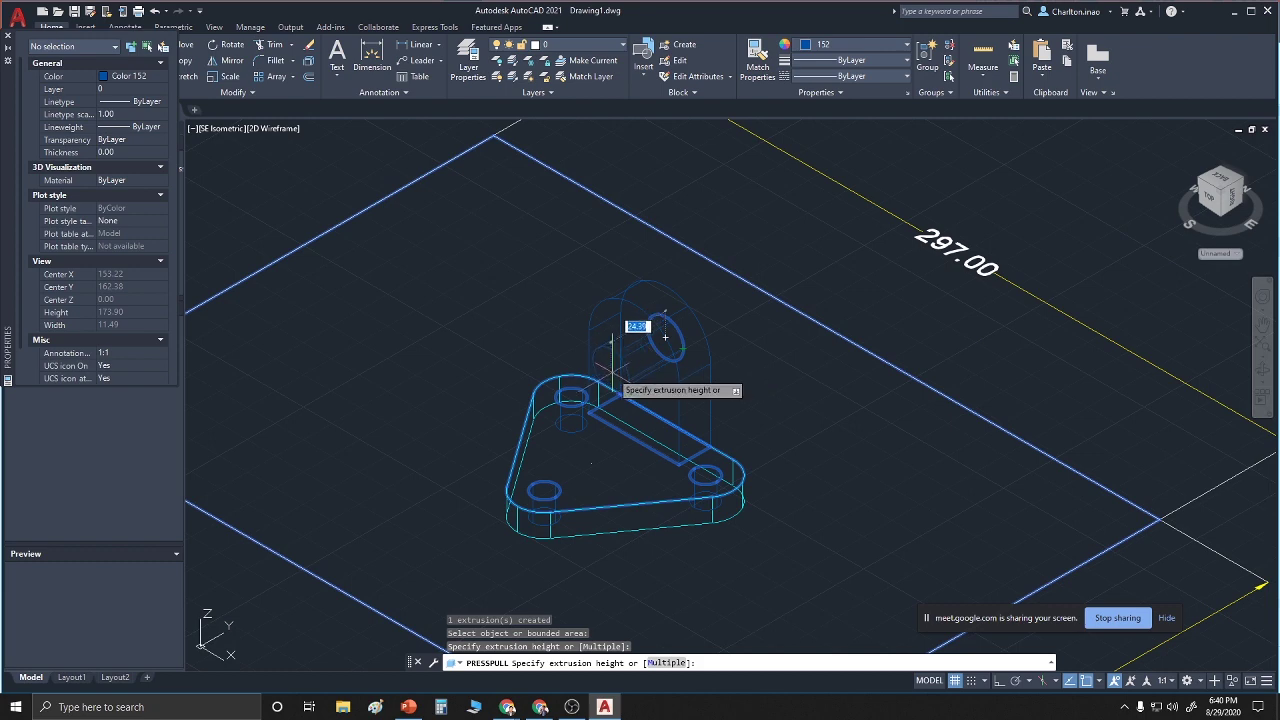
left_click(664, 337)
key("Return")
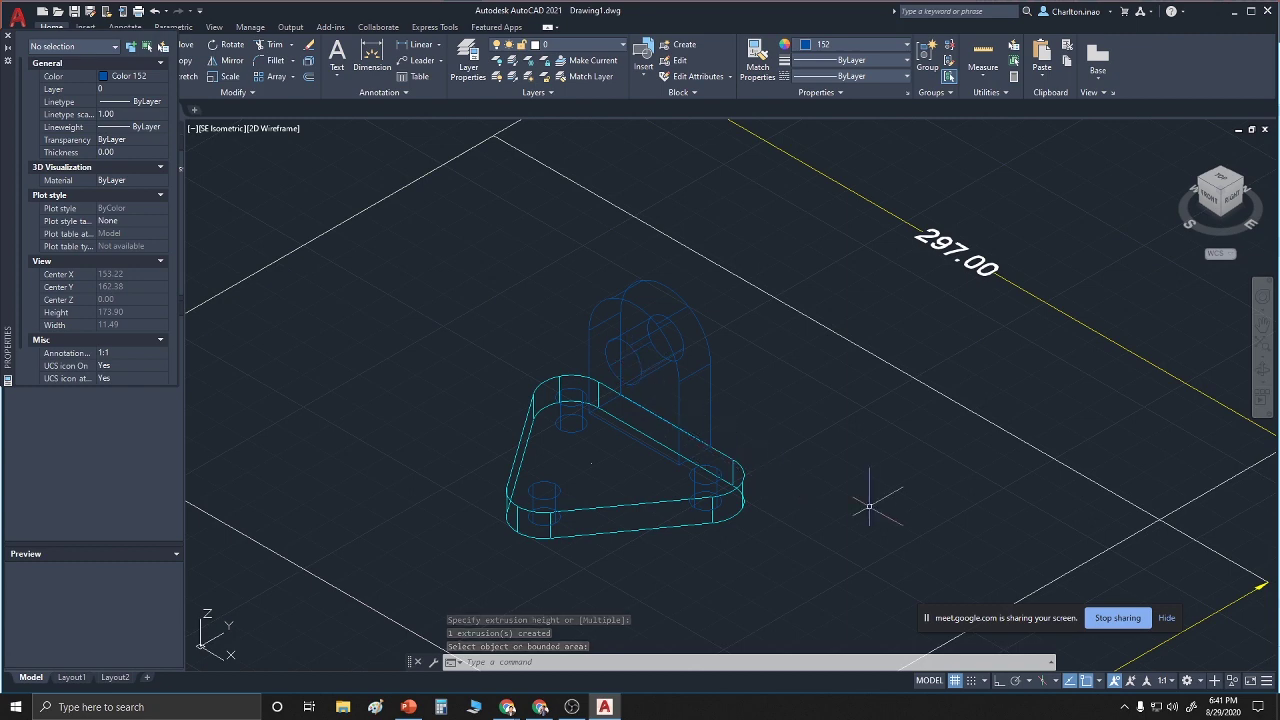
Show the bracket shaded with the SHADE command
left_click(513, 662)
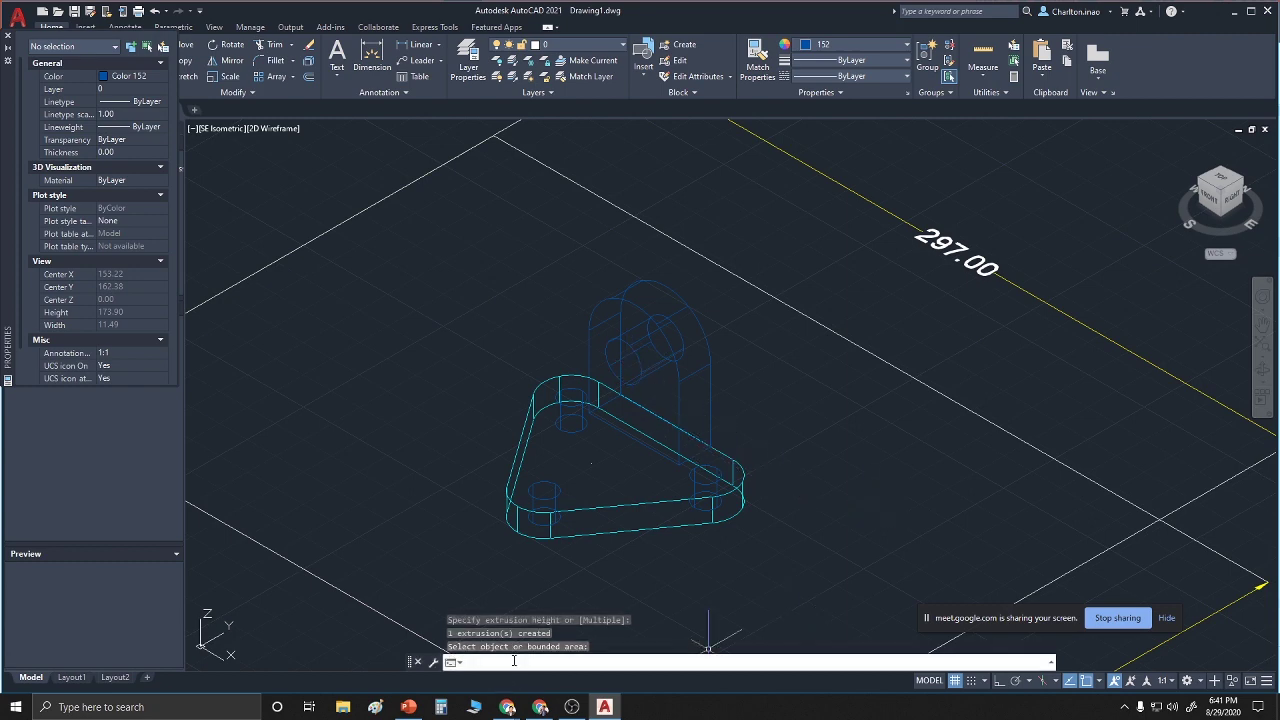
type("shade")
key("Return")
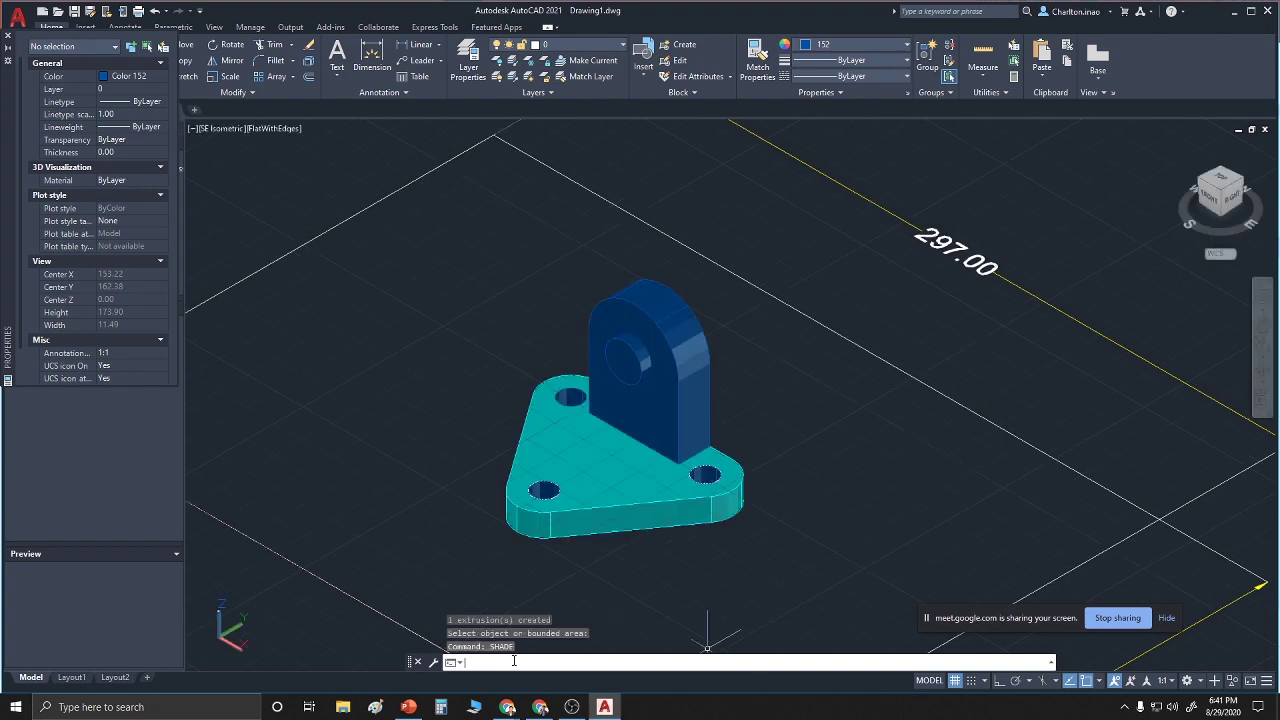
Subtract the hole cylinder from the upright tab solid, leaving a through-bore
type("su")
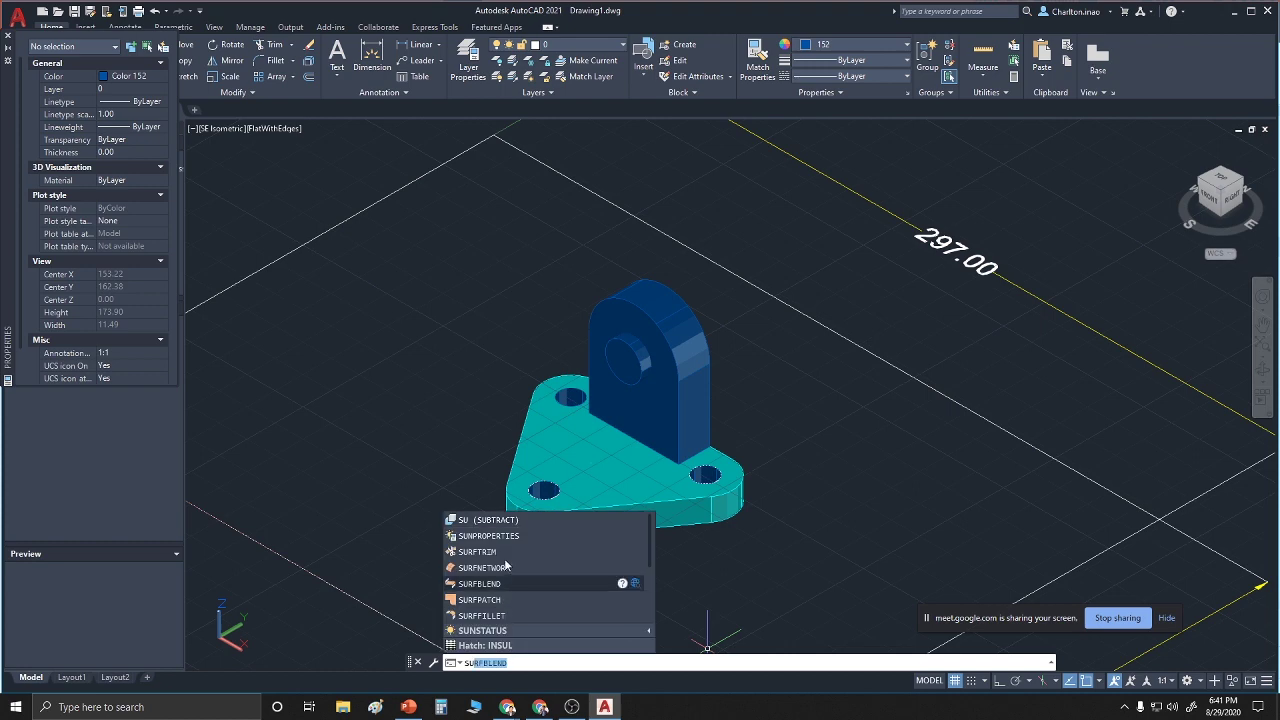
left_click(501, 520)
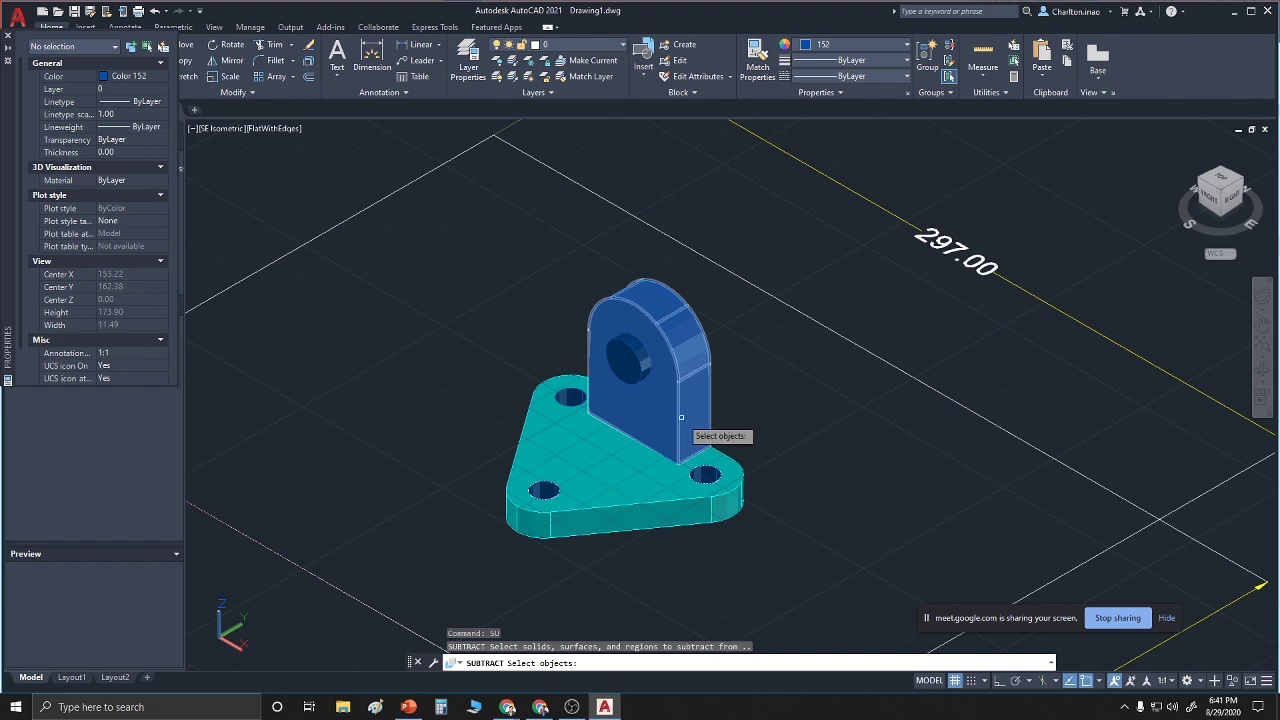
left_click(681, 417)
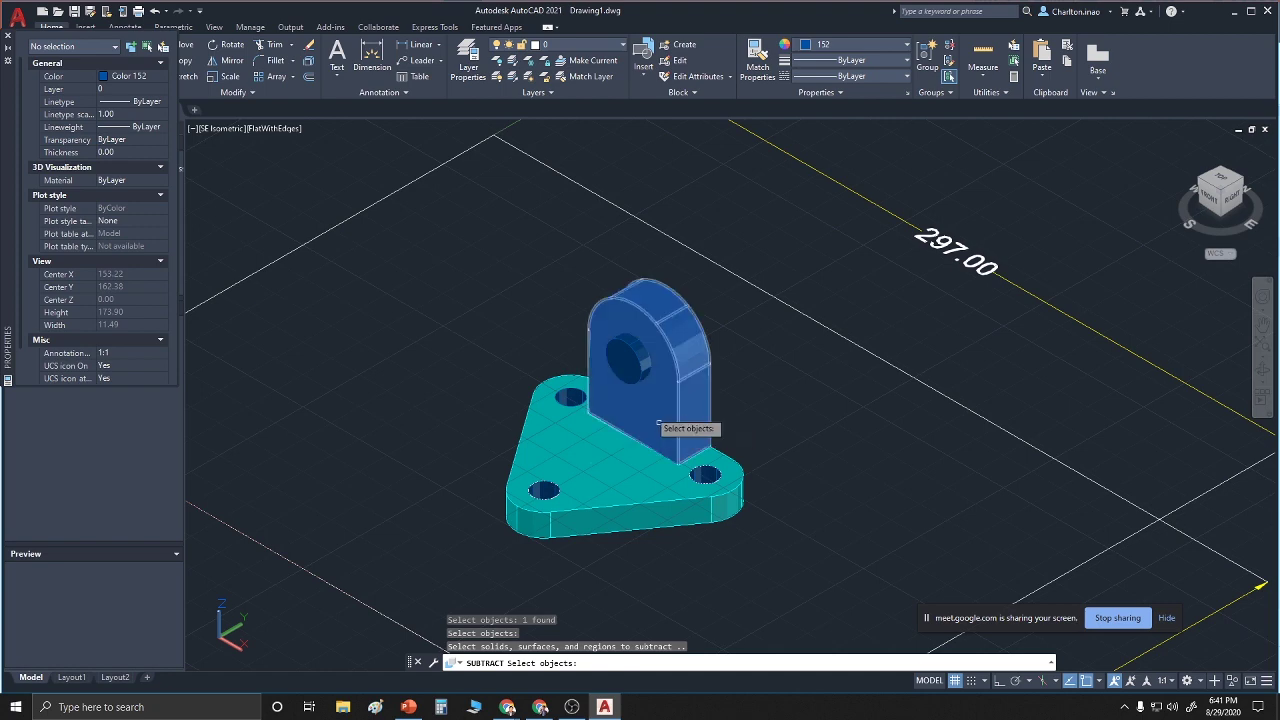
left_click(638, 358)
key("Return")
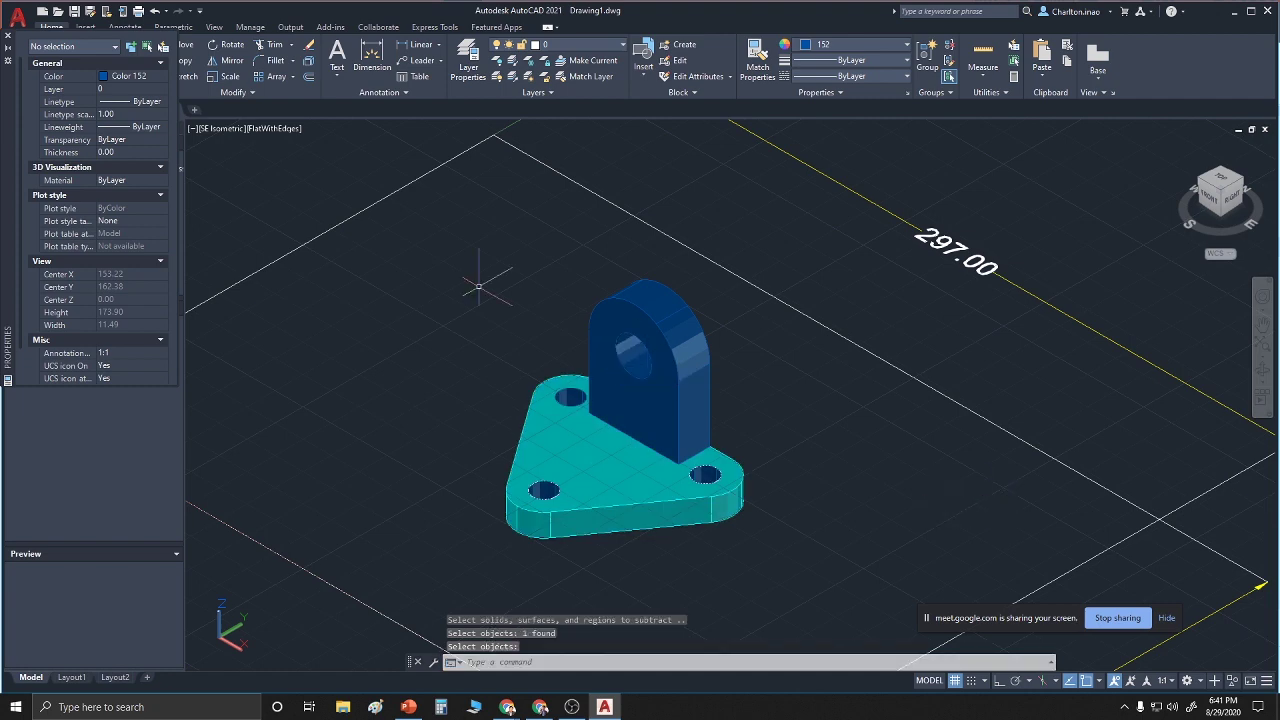
left_click(1226, 218)
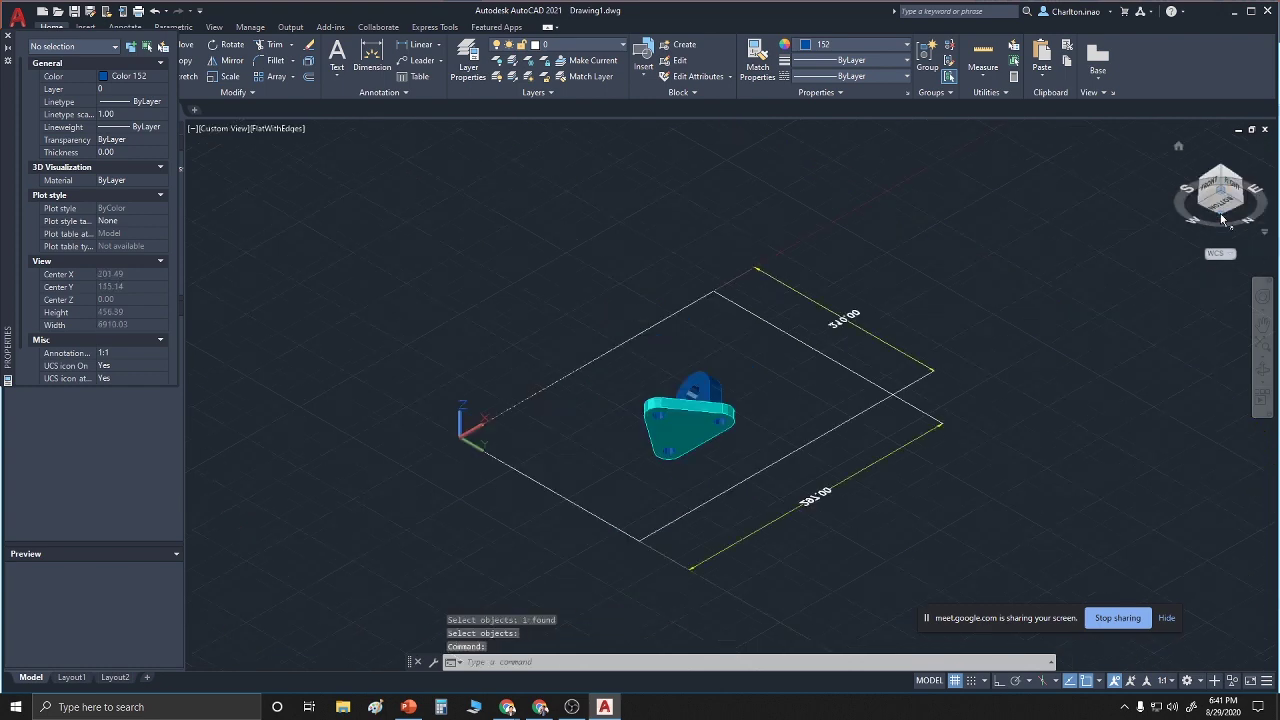
mouse_move(1226, 218)
left_mouse_down()
mouse_move(1207, 224)
mouse_move(1190, 205)
mouse_move(1144, 196)
left_mouse_up()
left_click(1146, 204)
left_click_drag(1155, 289, 968, 343)
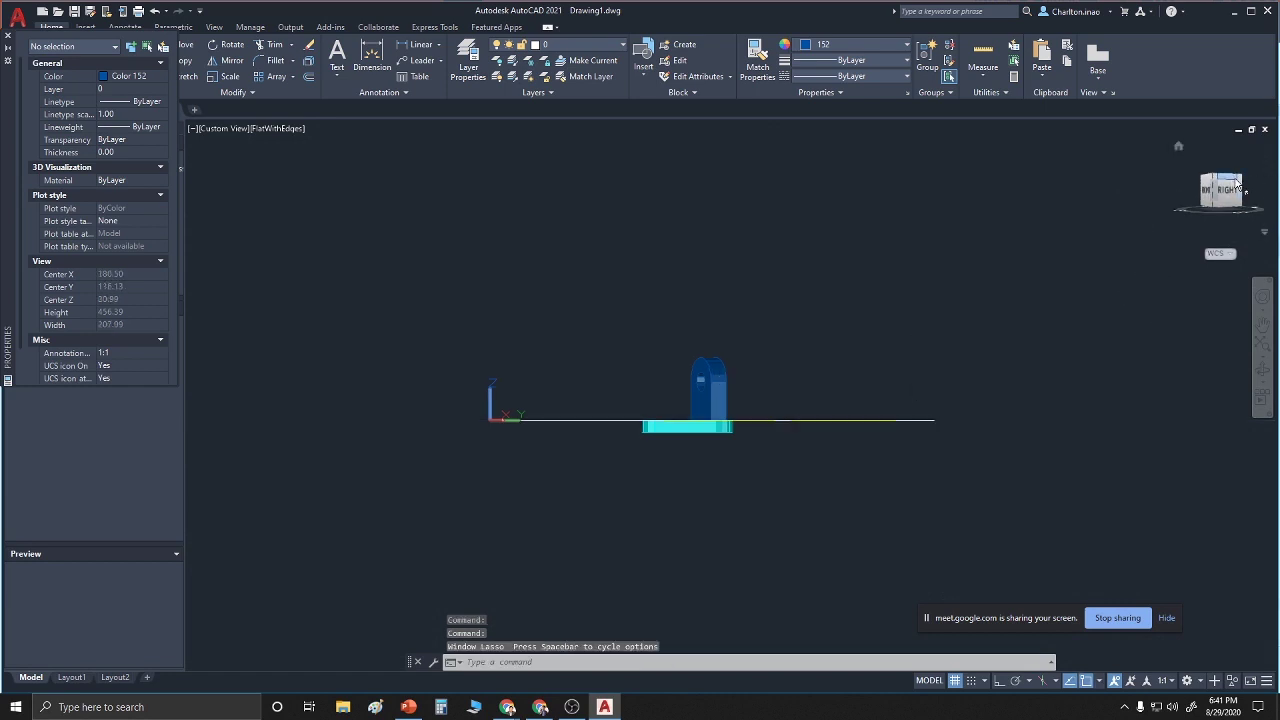
mouse_move(1222, 205)
left_mouse_down()
mouse_move(1196, 211)
mouse_move(1219, 229)
mouse_move(1057, 237)
mouse_move(1030, 223)
mouse_move(1131, 274)
mouse_move(1216, 245)
mouse_move(1245, 258)
mouse_move(1100, 260)
mouse_move(1089, 237)
mouse_move(1137, 255)
mouse_move(1060, 248)
left_mouse_up()
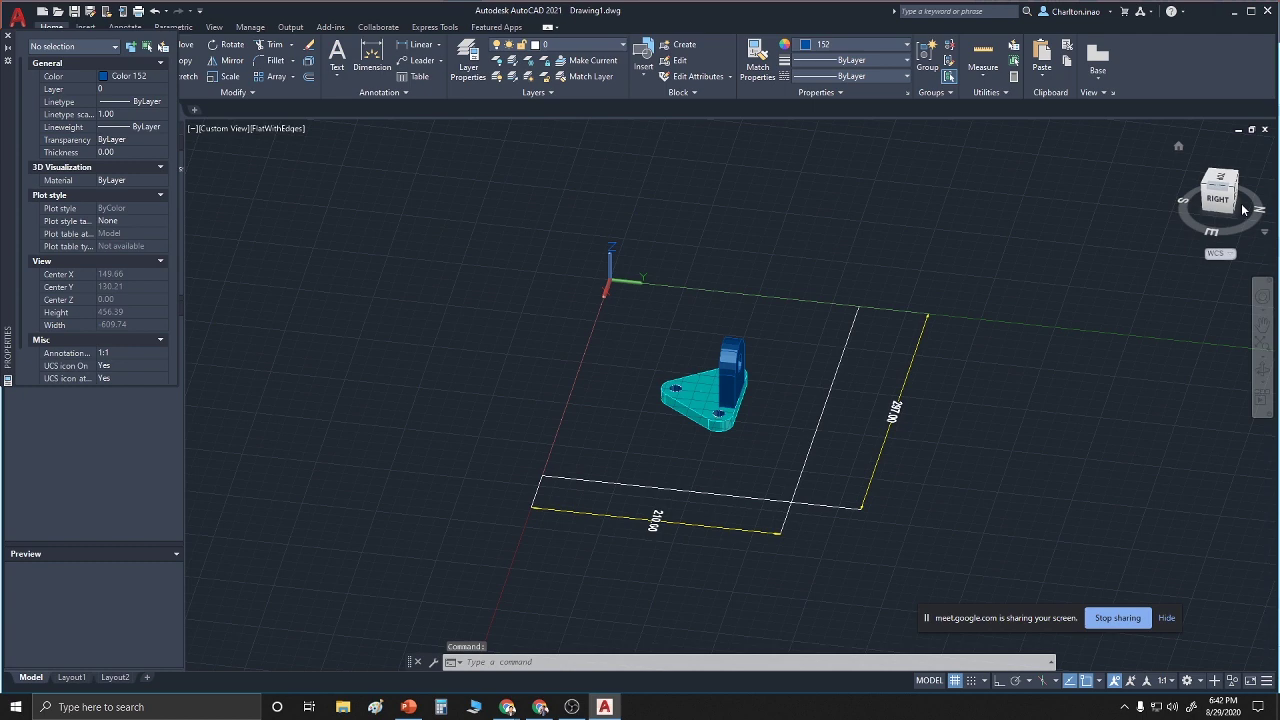
left_click(280, 130)
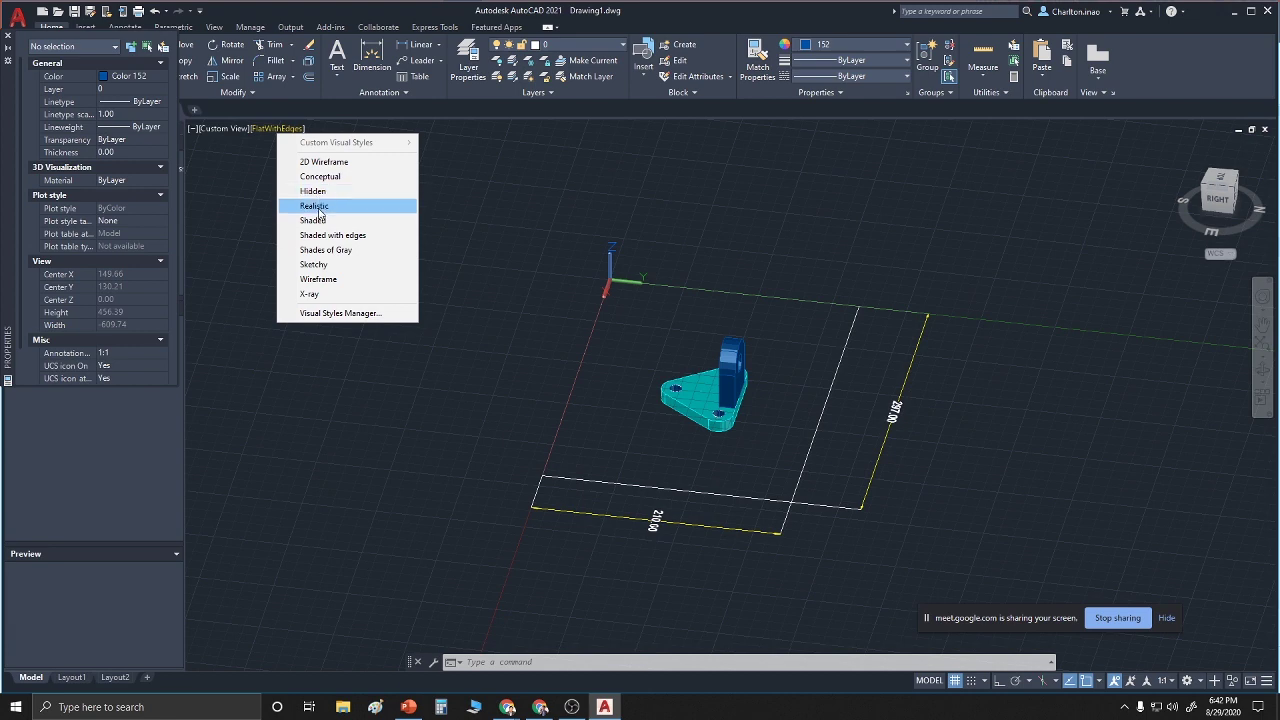
left_click(220, 132)
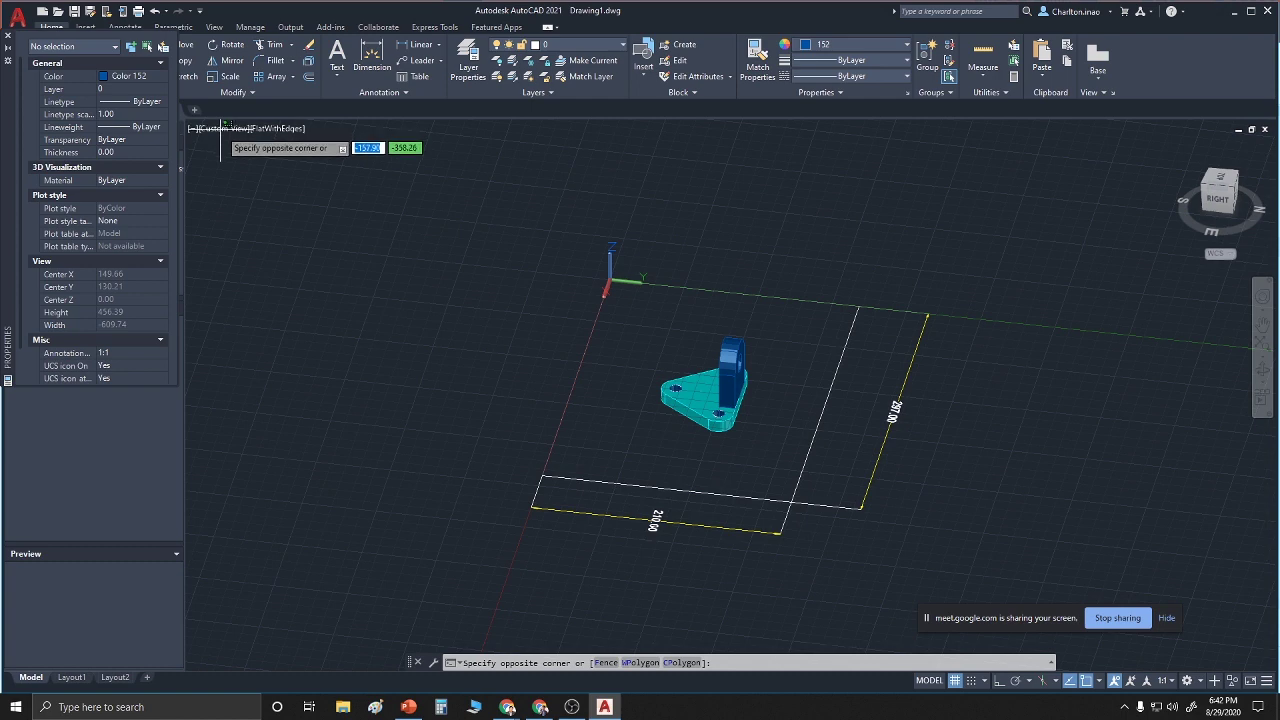
key("Escape")
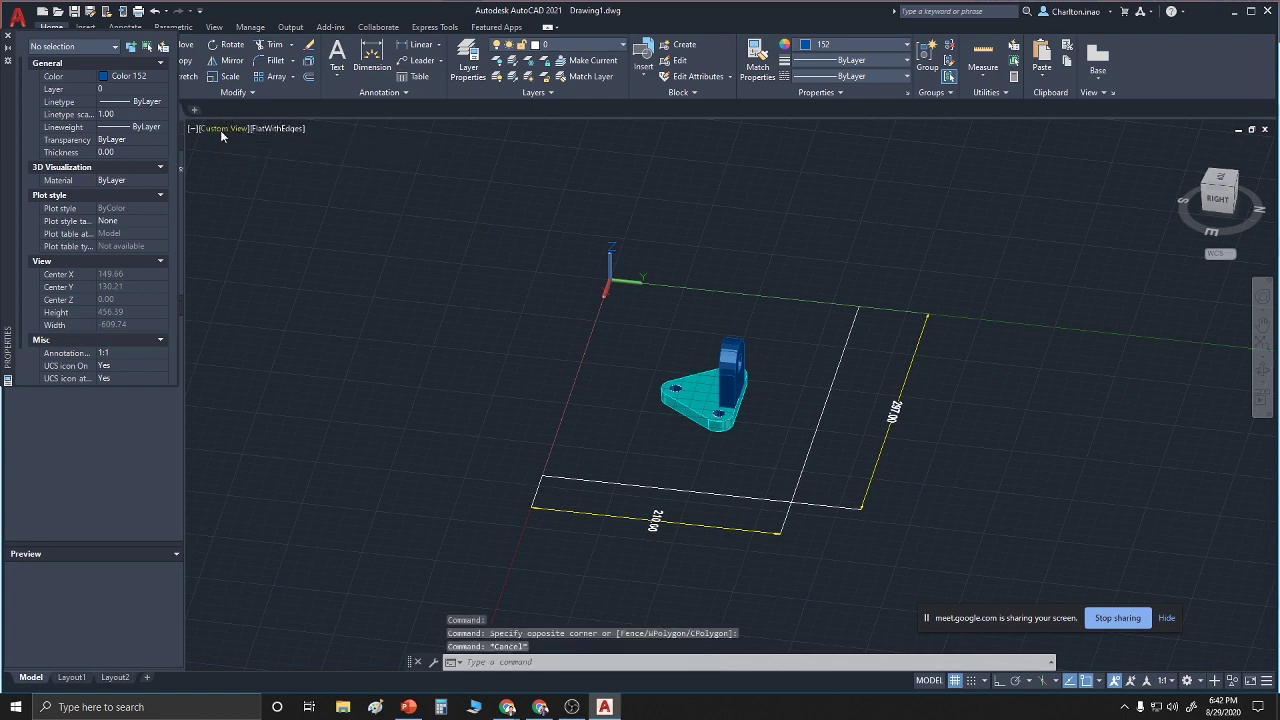
left_click(221, 130)
left_click(192, 126)
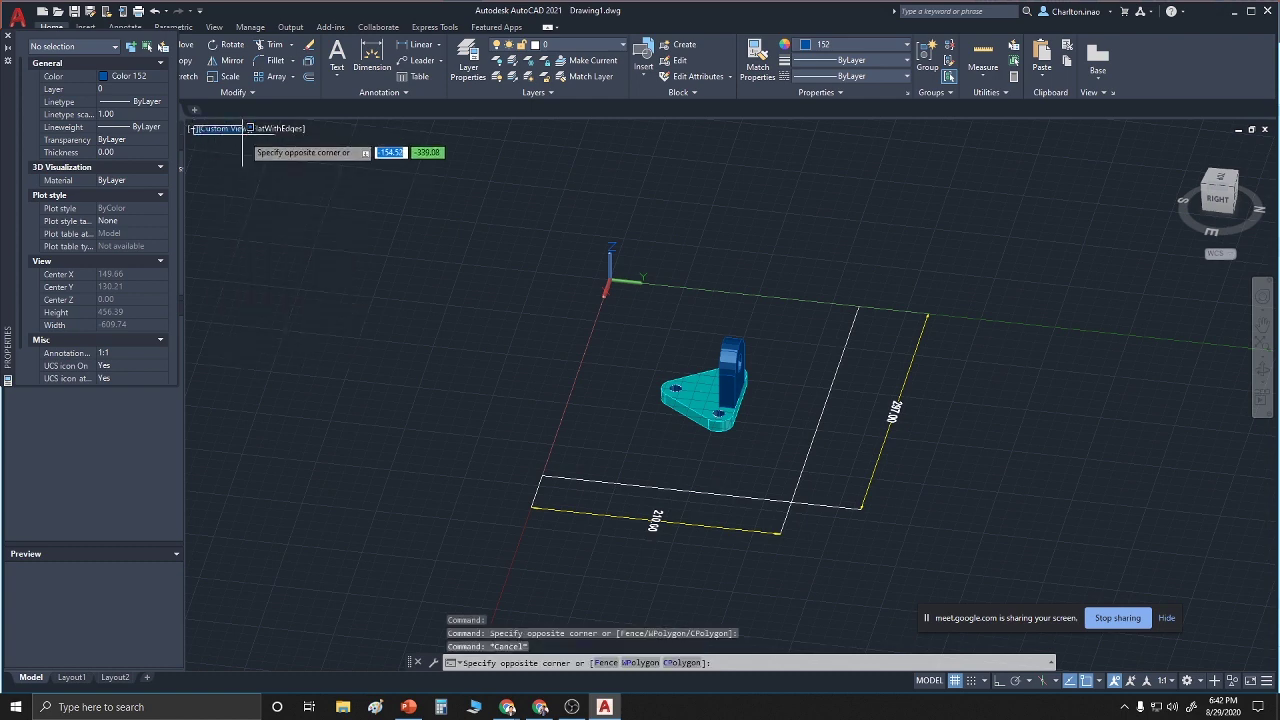
key("Escape")
left_click(243, 129)
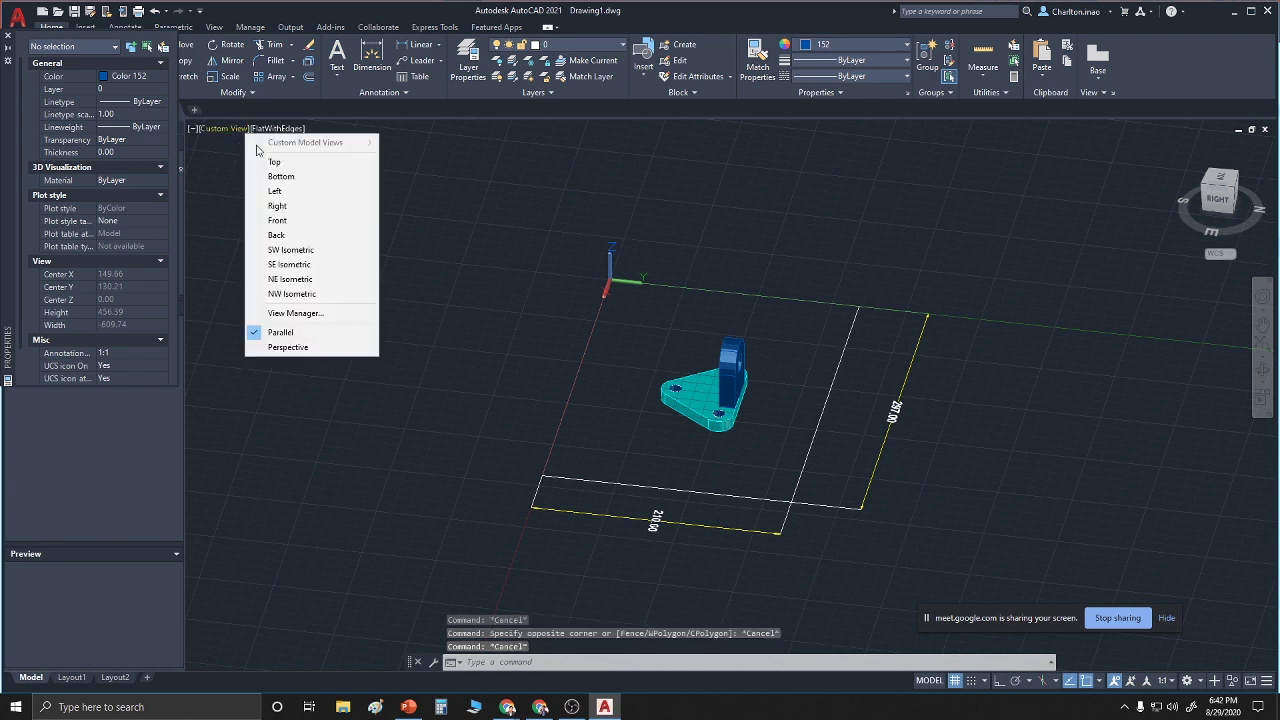
left_click(275, 265)
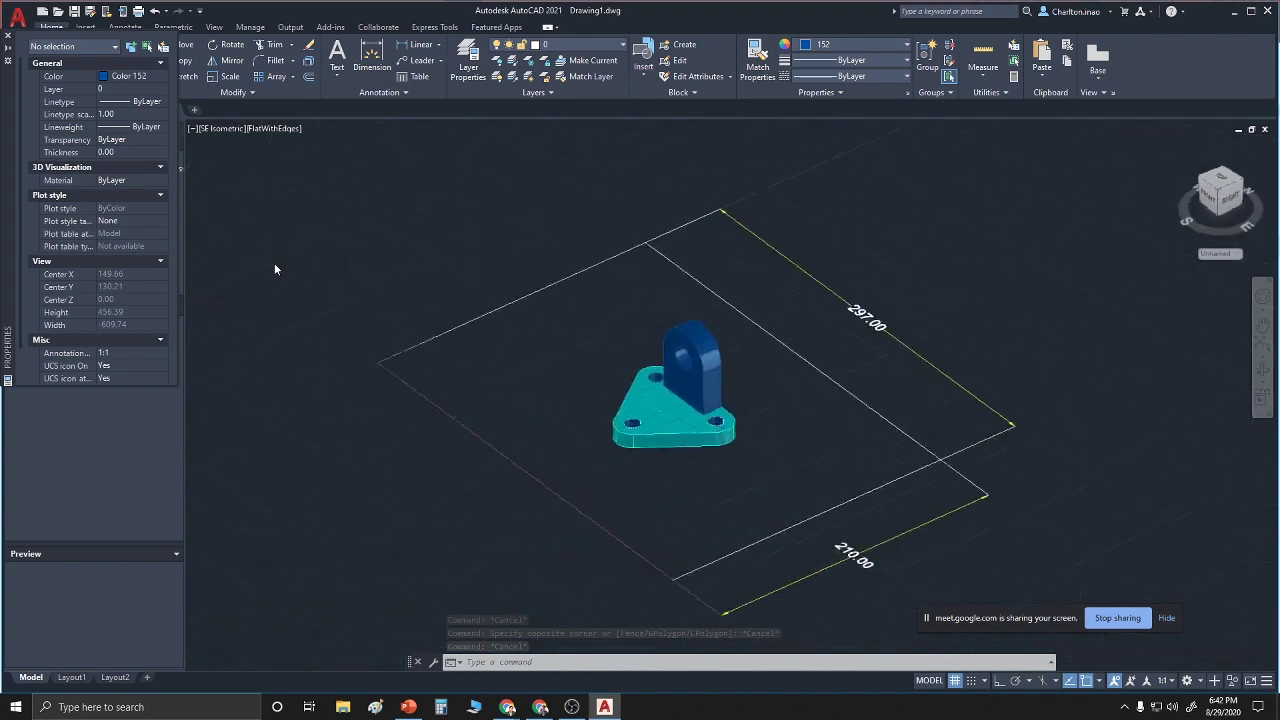
scroll(731, 355, "up", 3)
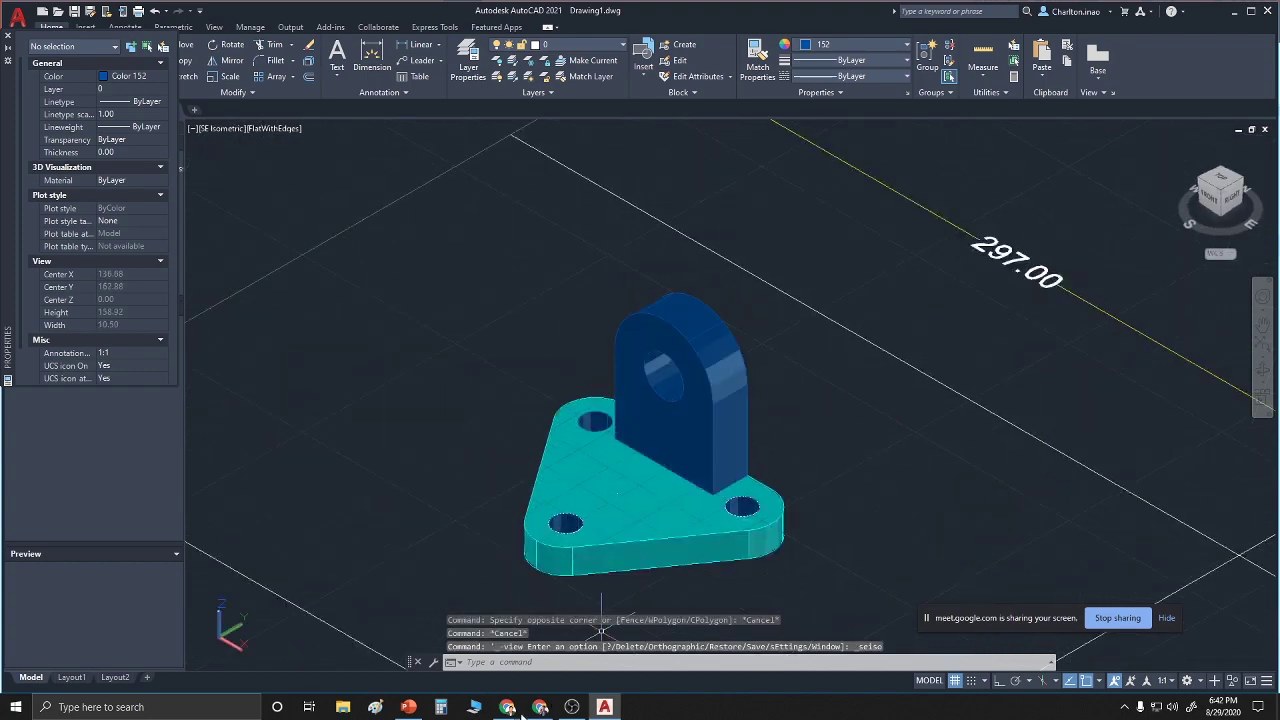
Review the Rib Support slide in PowerPoint, then return to the AutoCAD bracket model
left_click(410, 711)
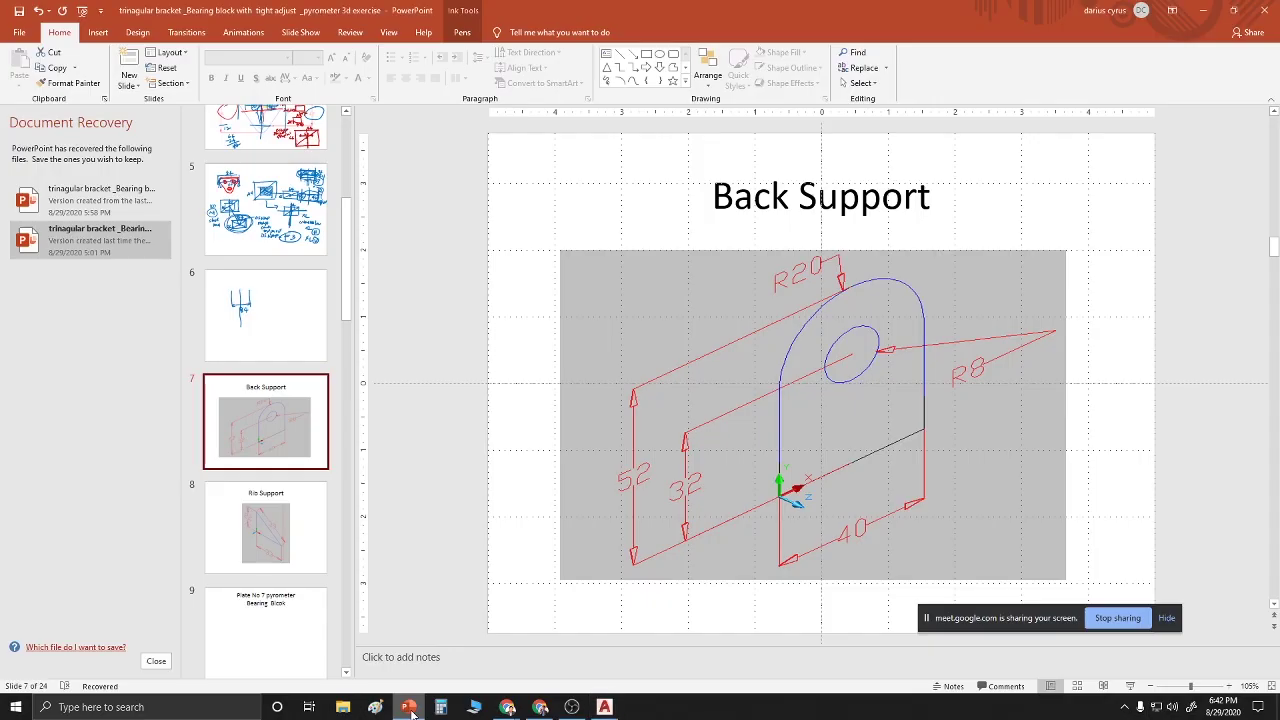
key("Page_Down")
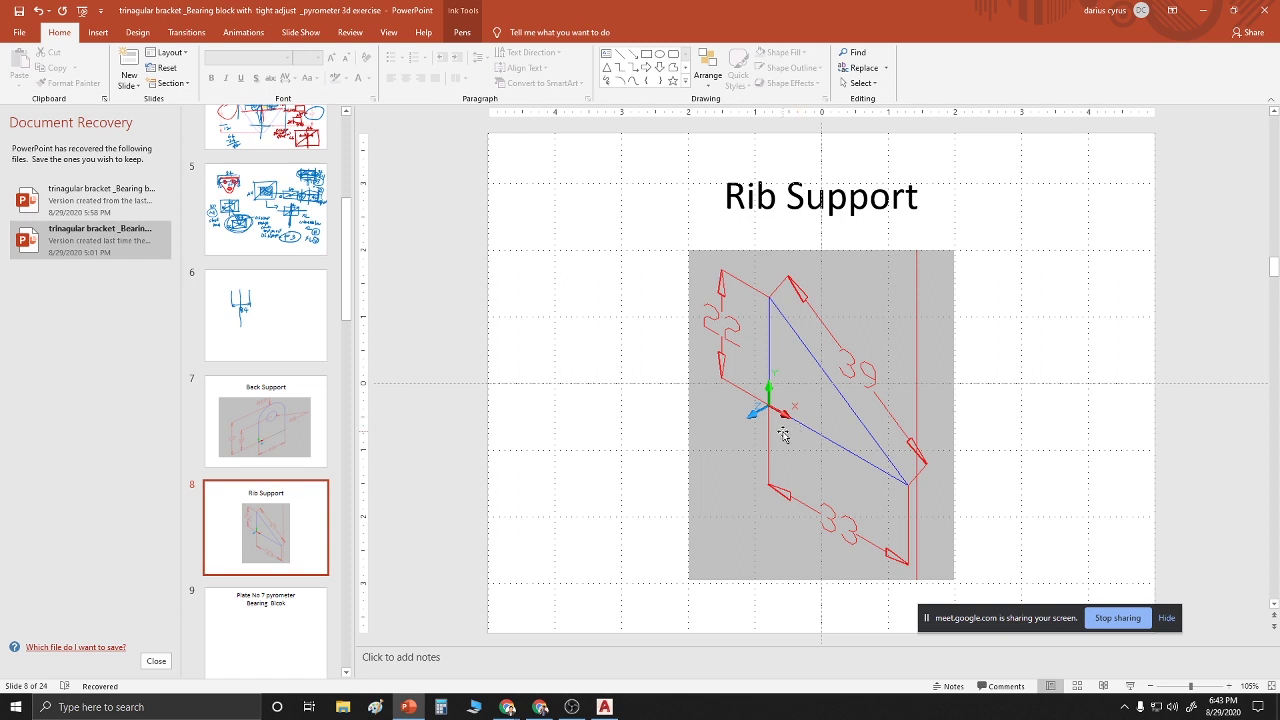
key("alt+Tab")
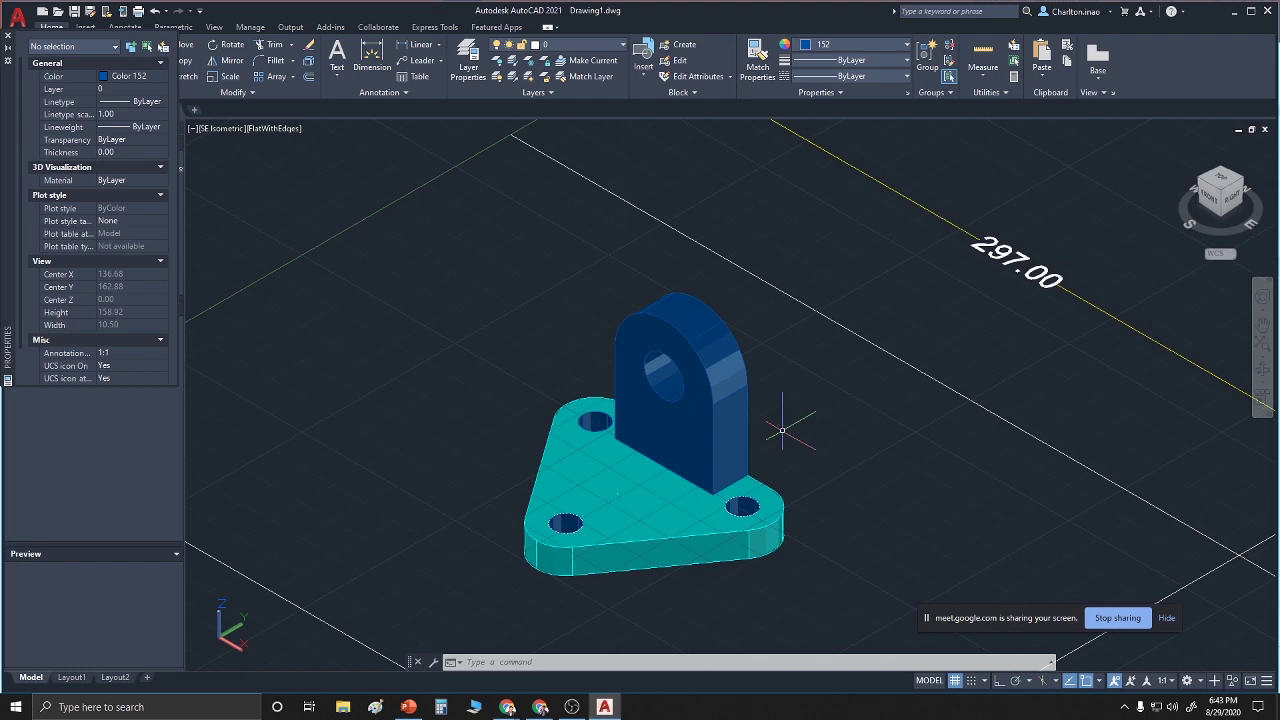
key("alt+Tab")
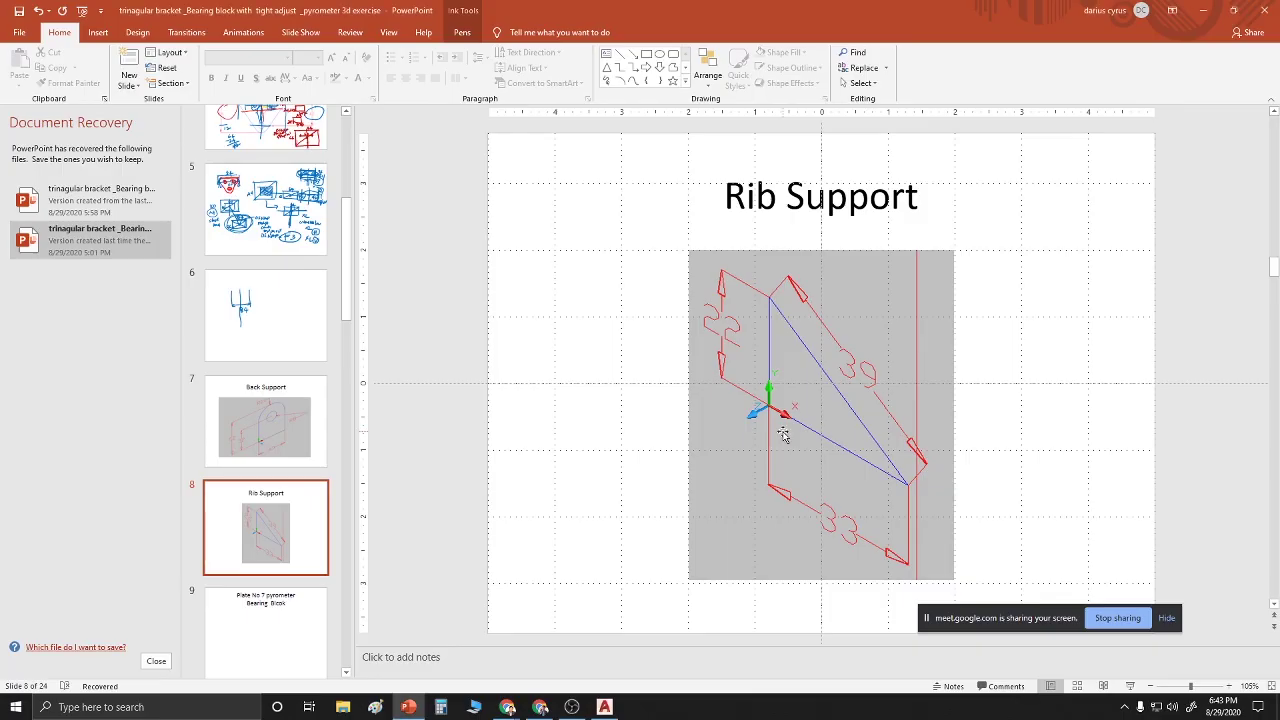
key("alt+Tab")
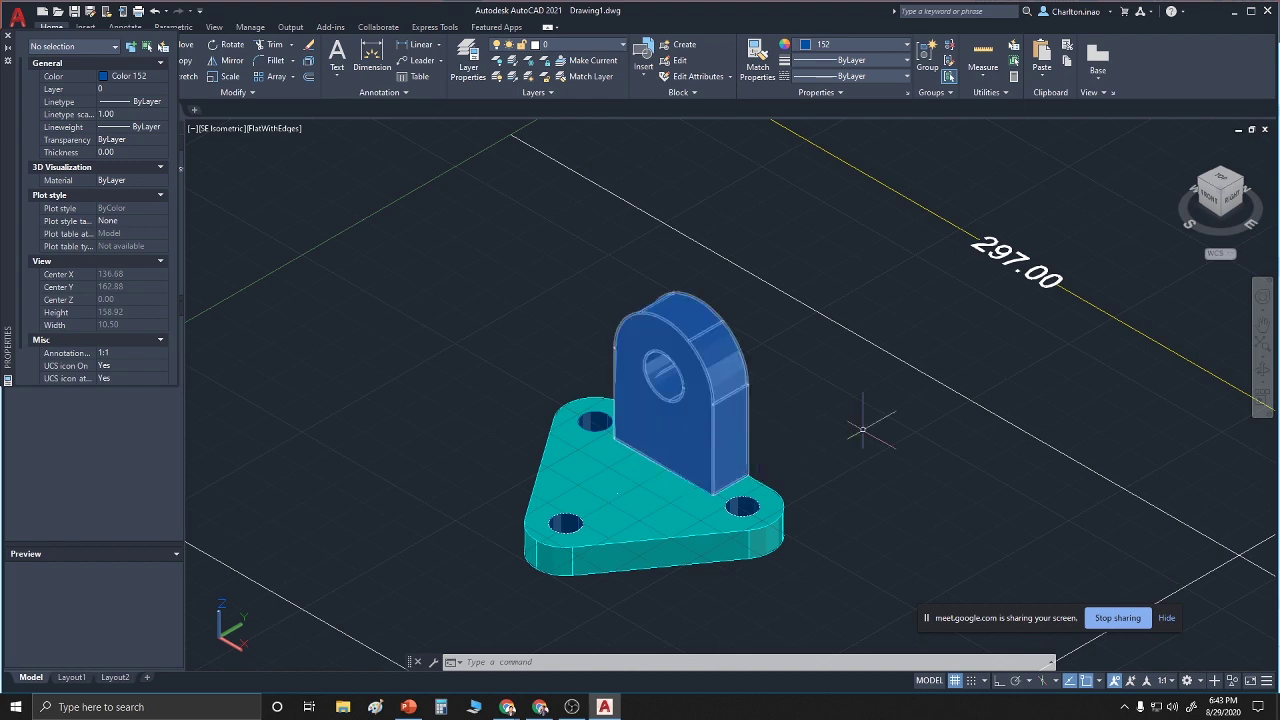
Draw a first 3D face from the base beside the tab up the tab's side
left_click(655, 663)
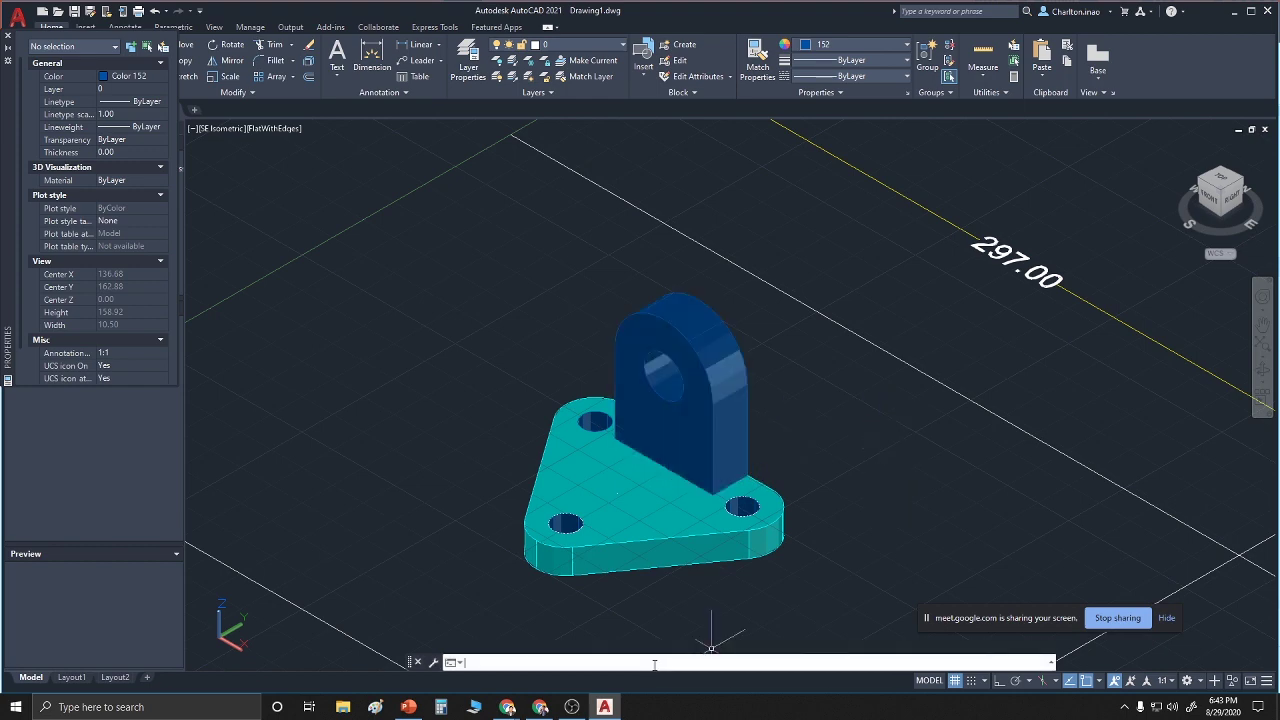
type("3dface")
key("Return")
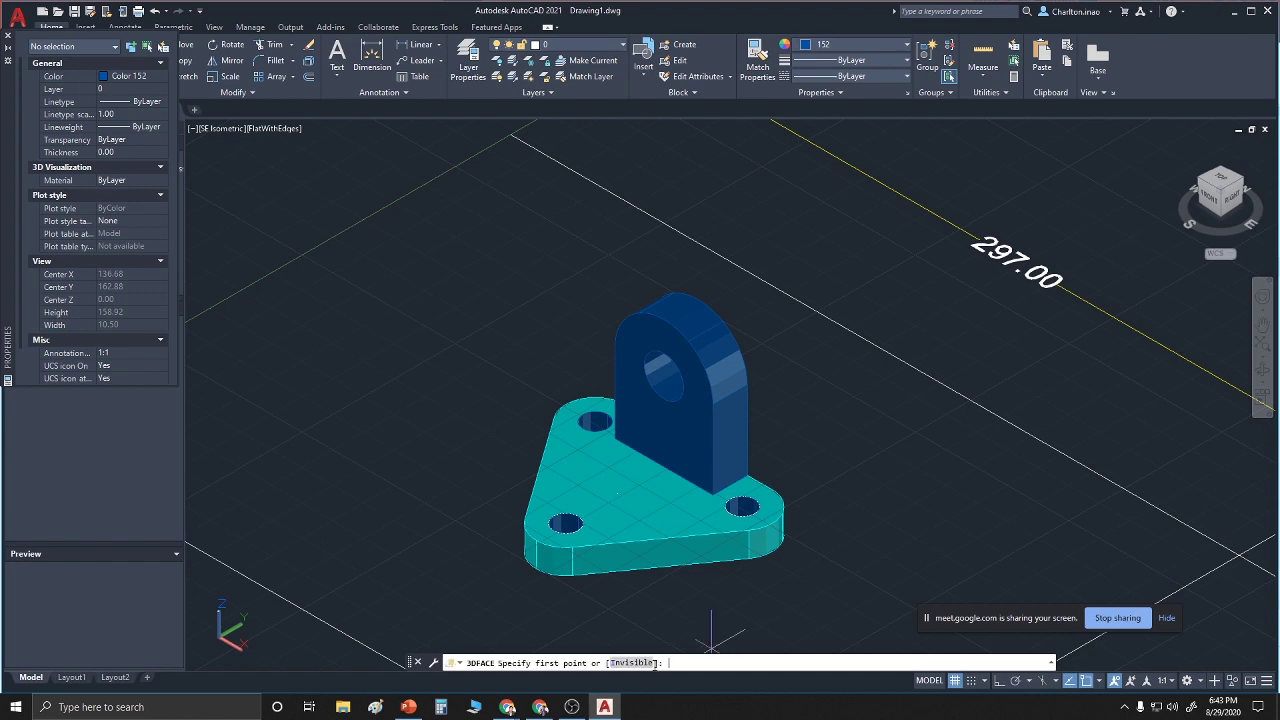
left_click(710, 497)
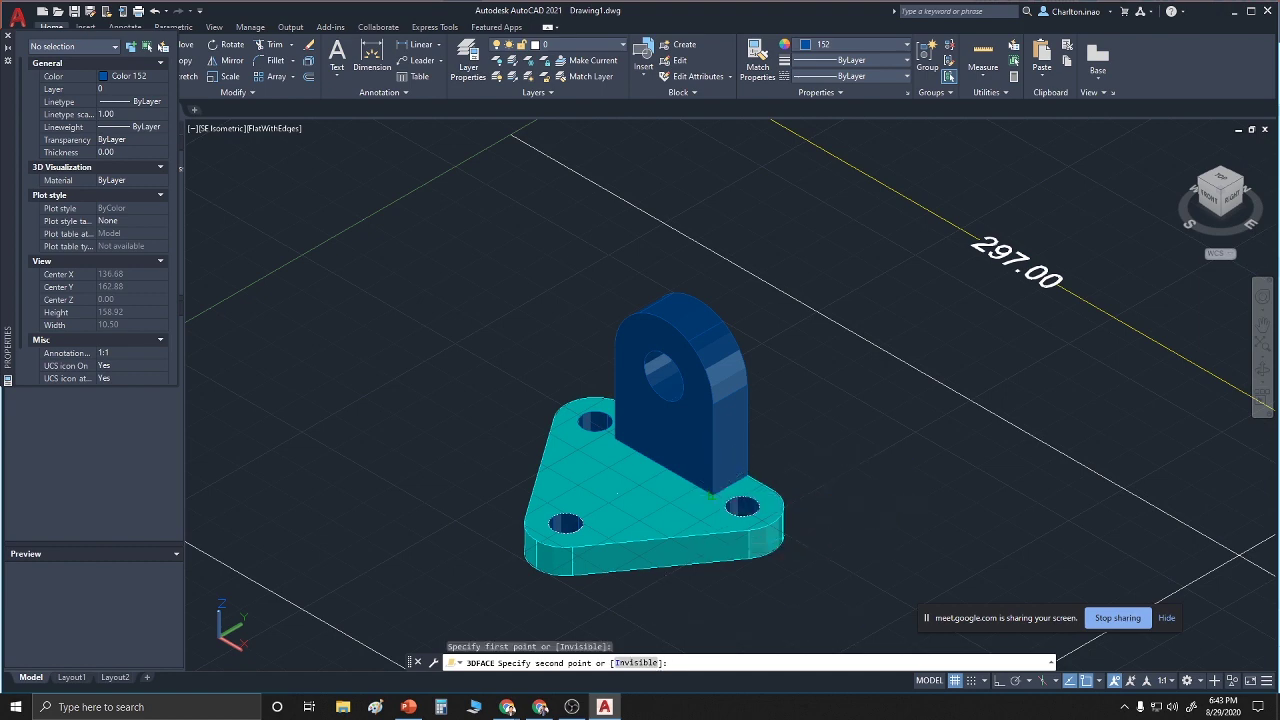
left_click(746, 477)
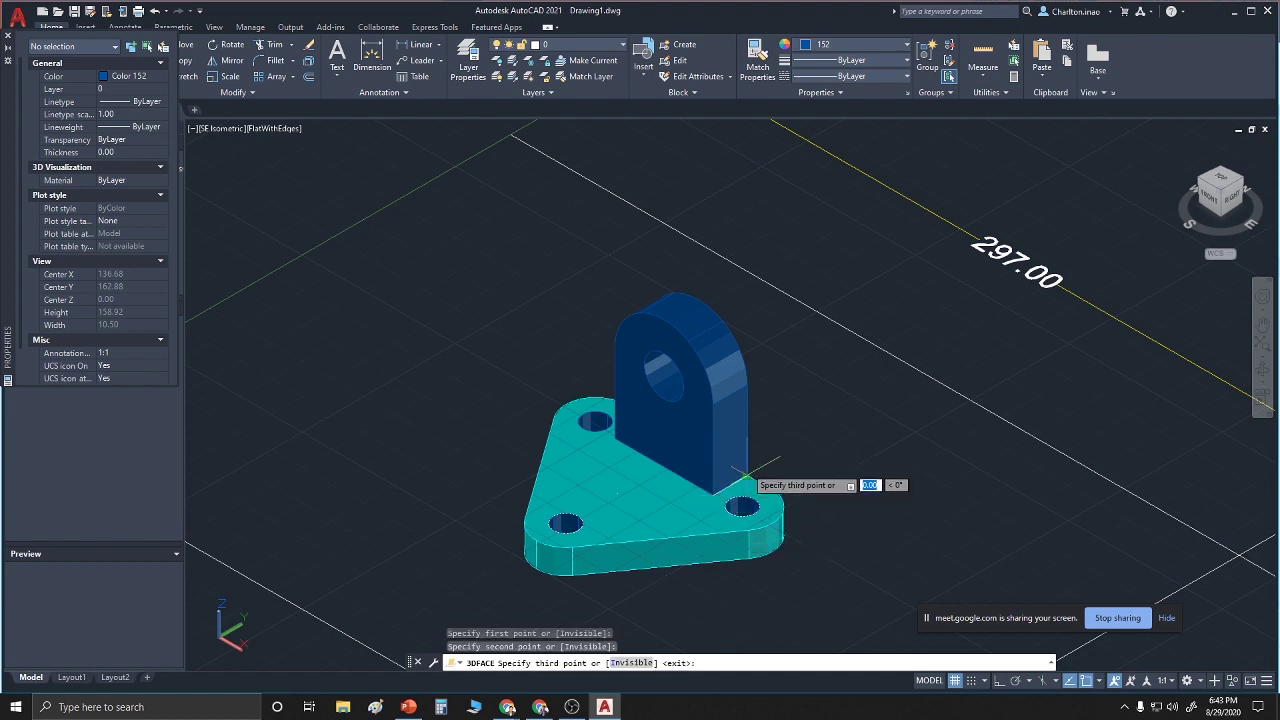
left_click(750, 392)
left_click(710, 398)
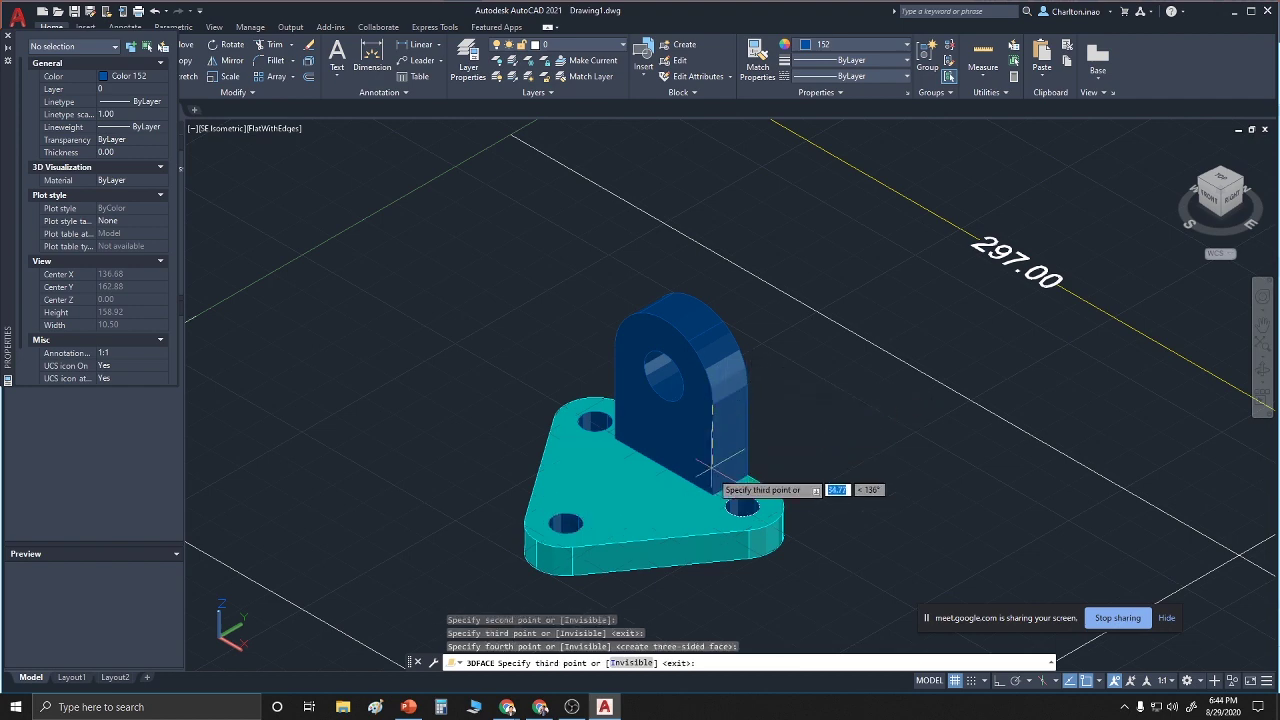
Add a second 3D face from near the base up the tab and finish
left_click(717, 488)
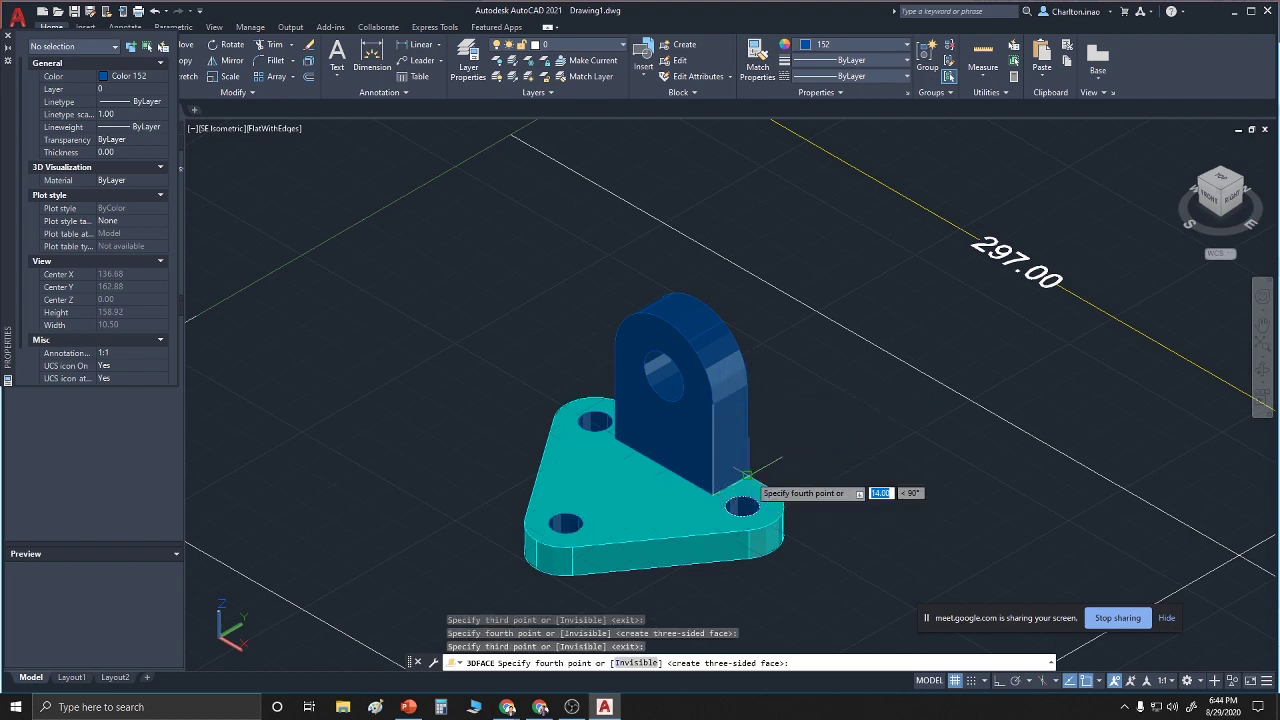
left_click(738, 490)
left_click(737, 405)
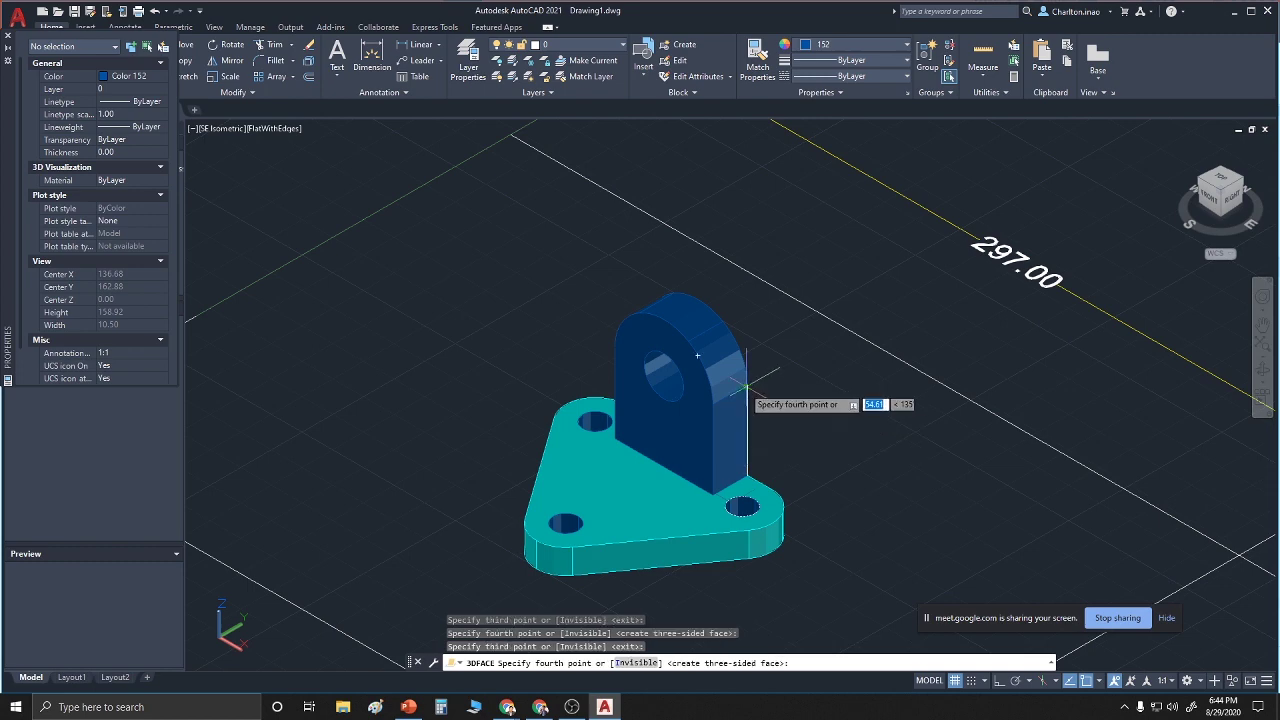
left_click(730, 404)
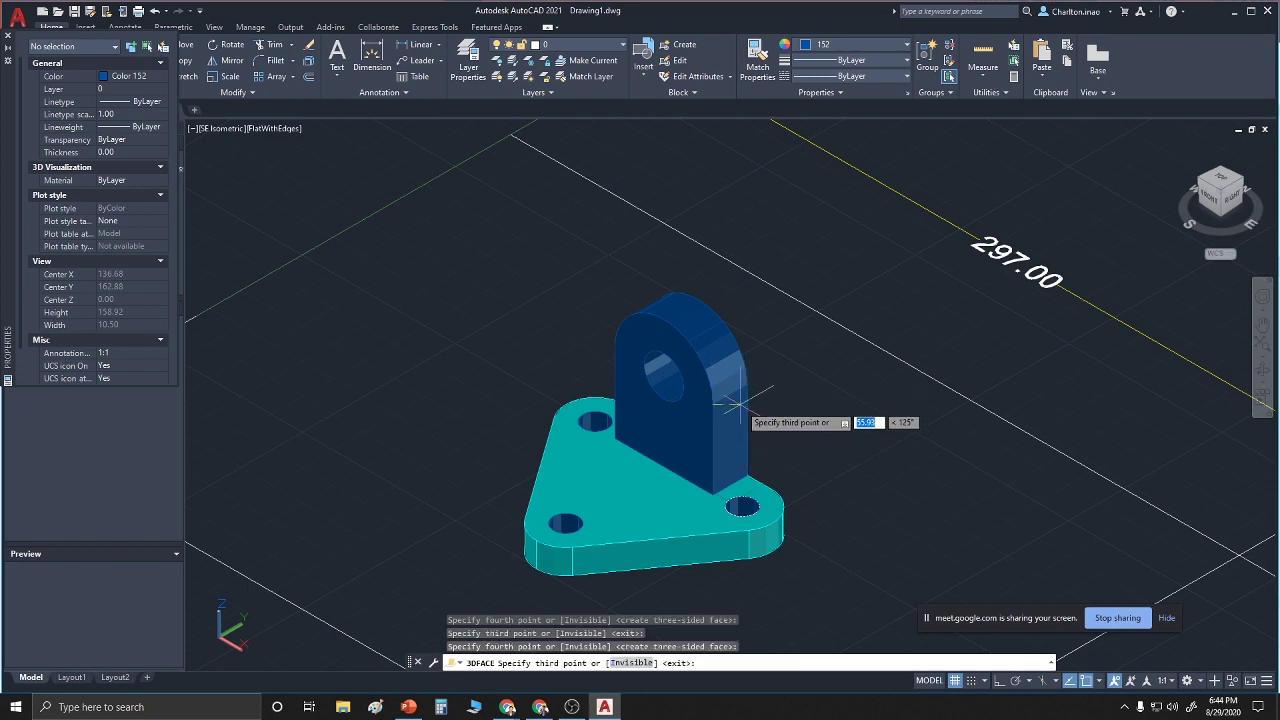
key("Return")
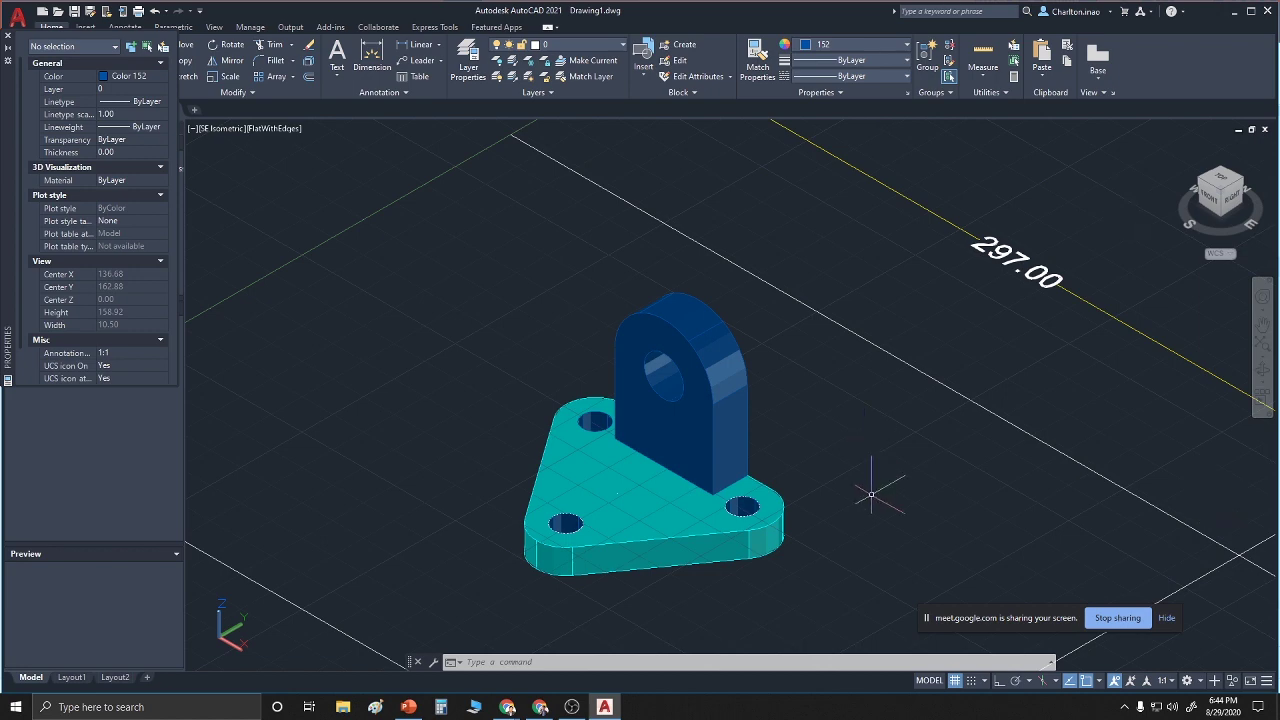
key("Escape")
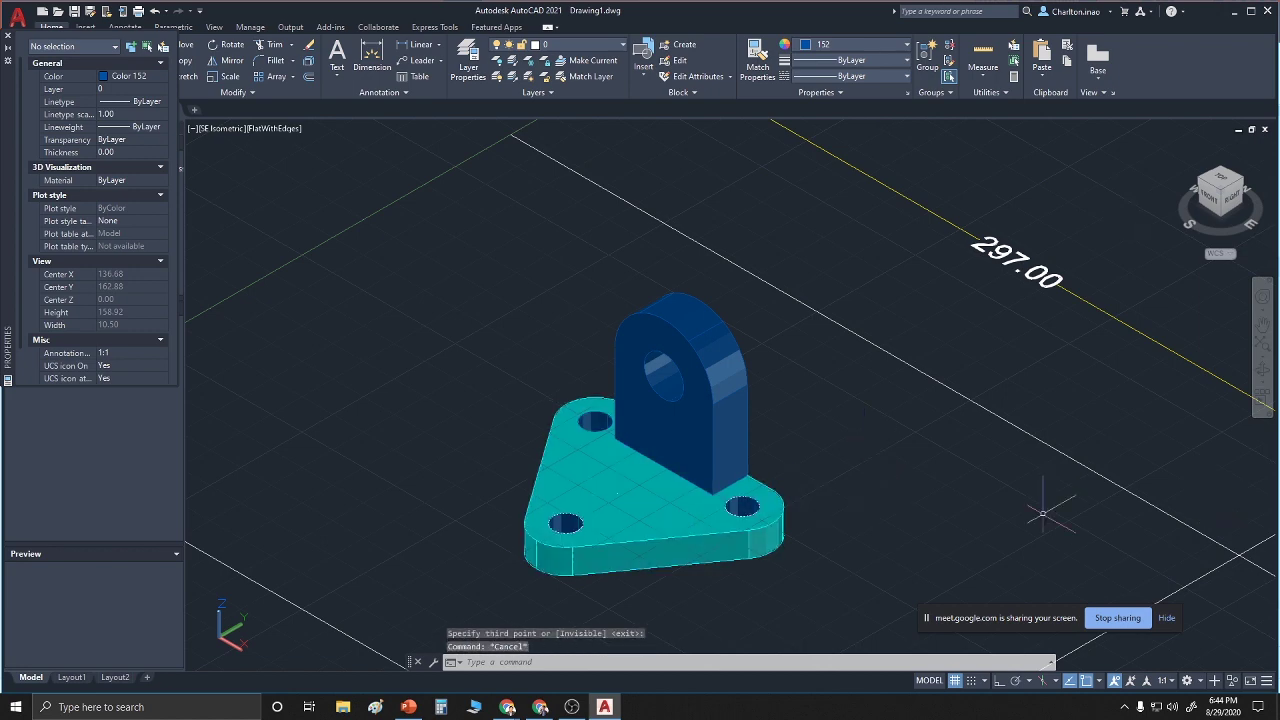
Align the UCS to the upright tab's vertical end face using the Face option
left_click(498, 662)
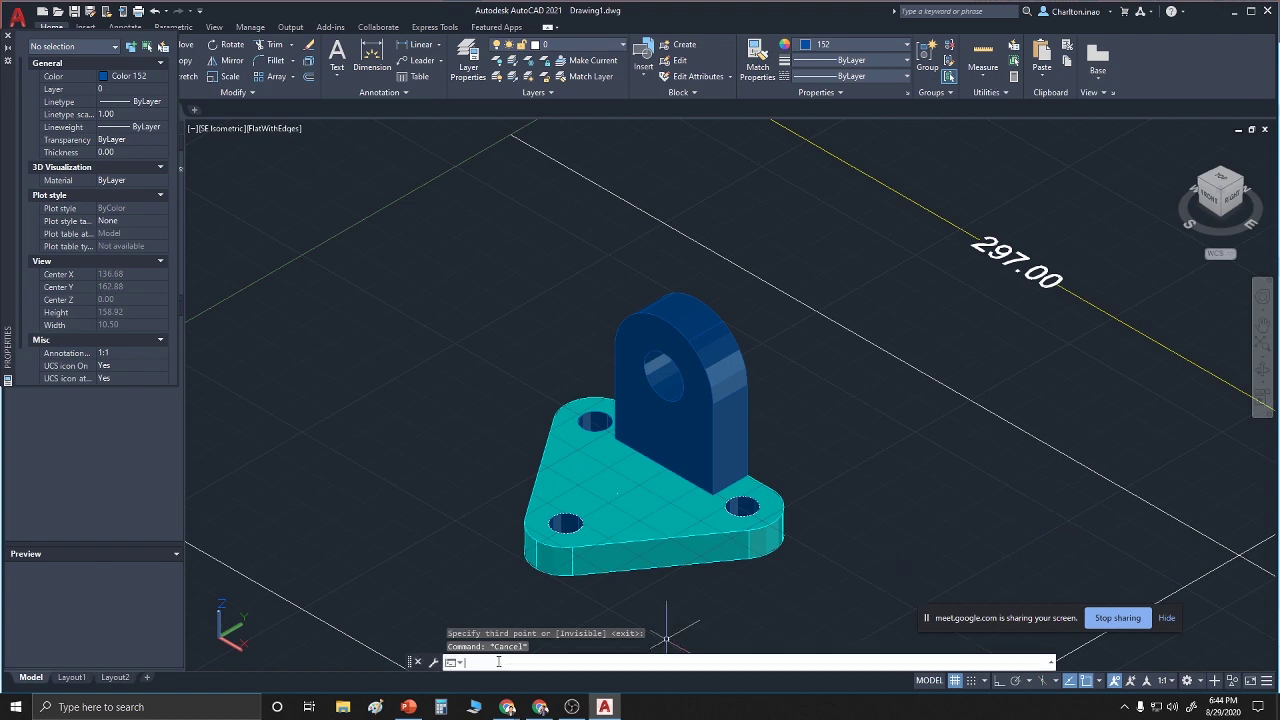
type("ucs")
key("Return")
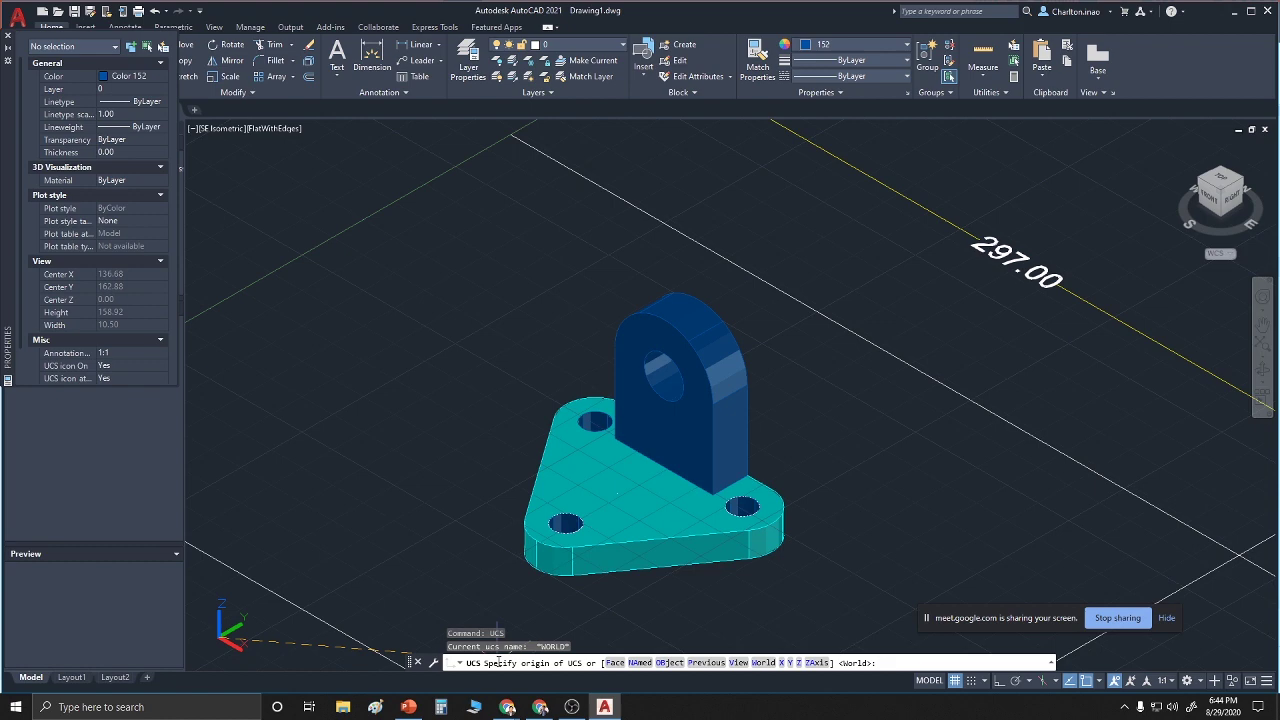
key("Return")
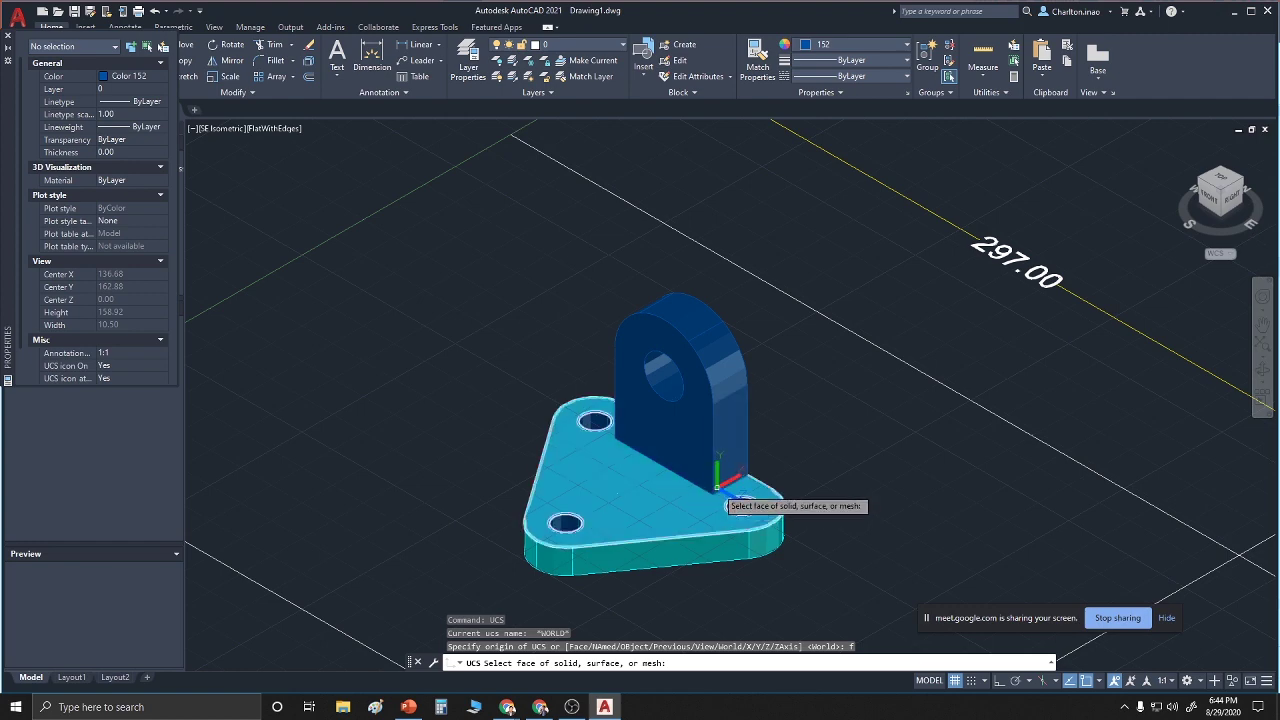
left_click(718, 495)
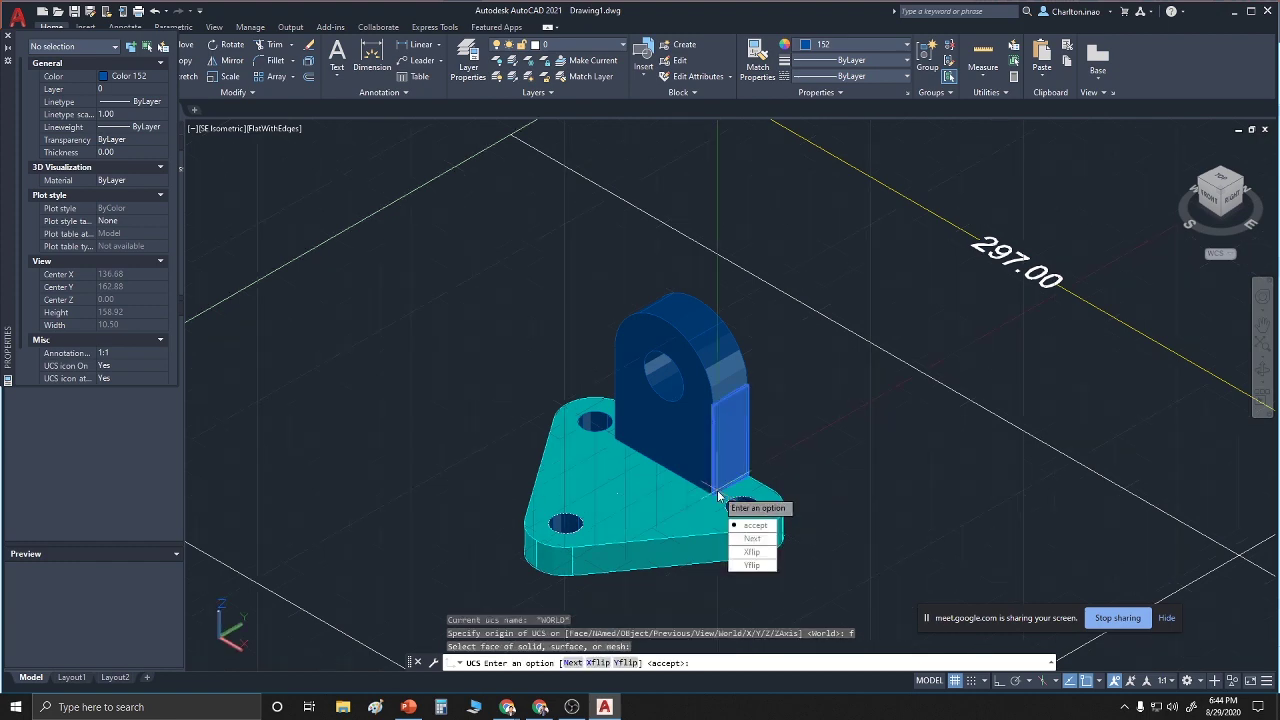
key("Return")
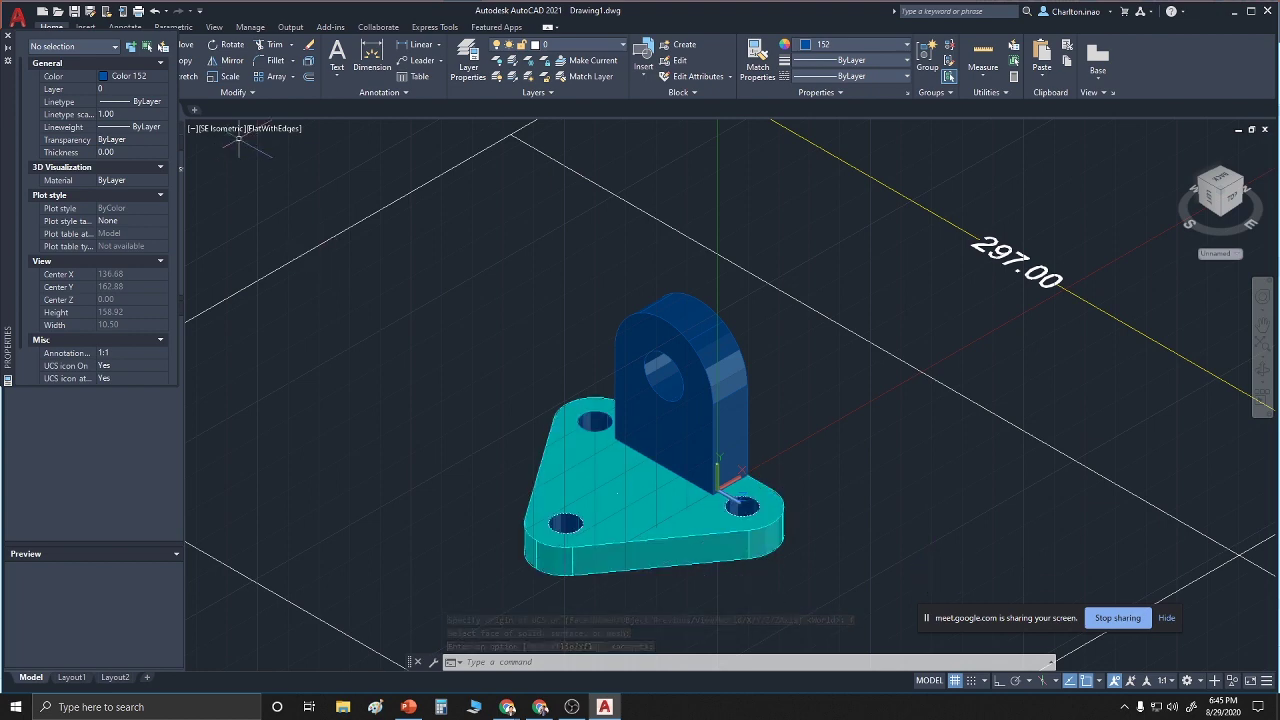
Switch the viewport visual style from shaded with edges to 2D Wireframe
left_click(270, 126)
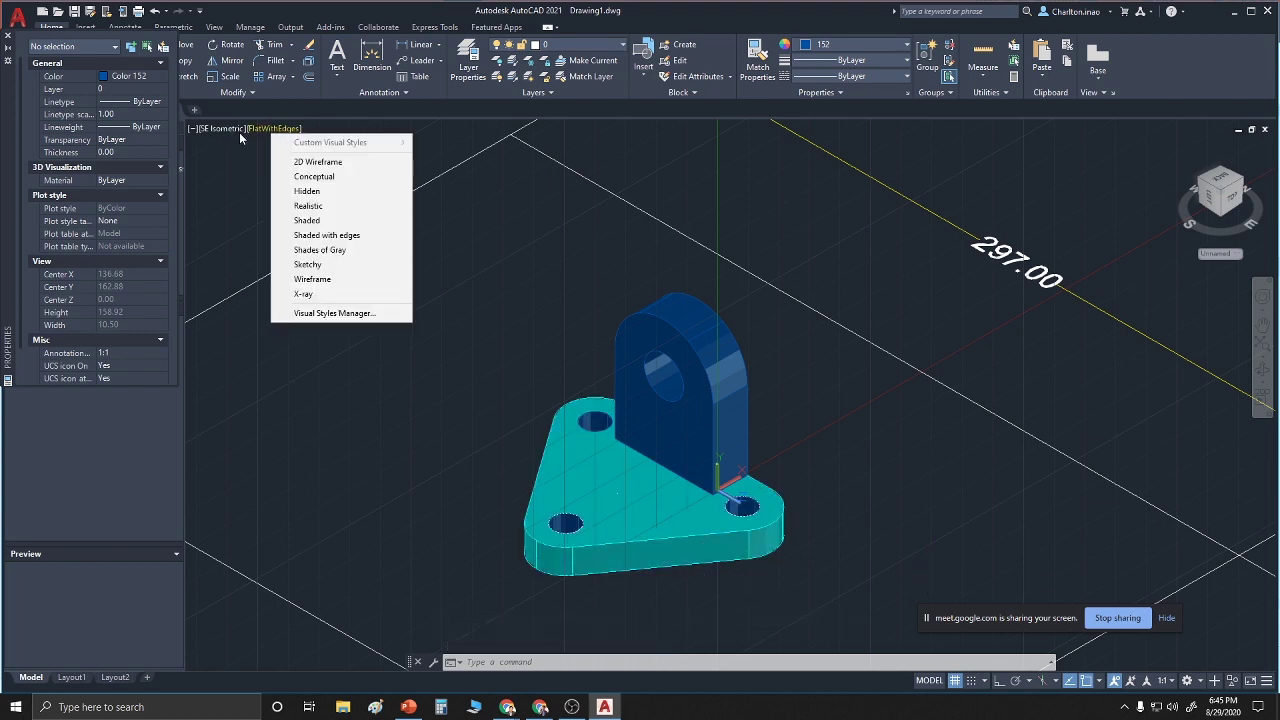
left_click(238, 136)
key("Escape")
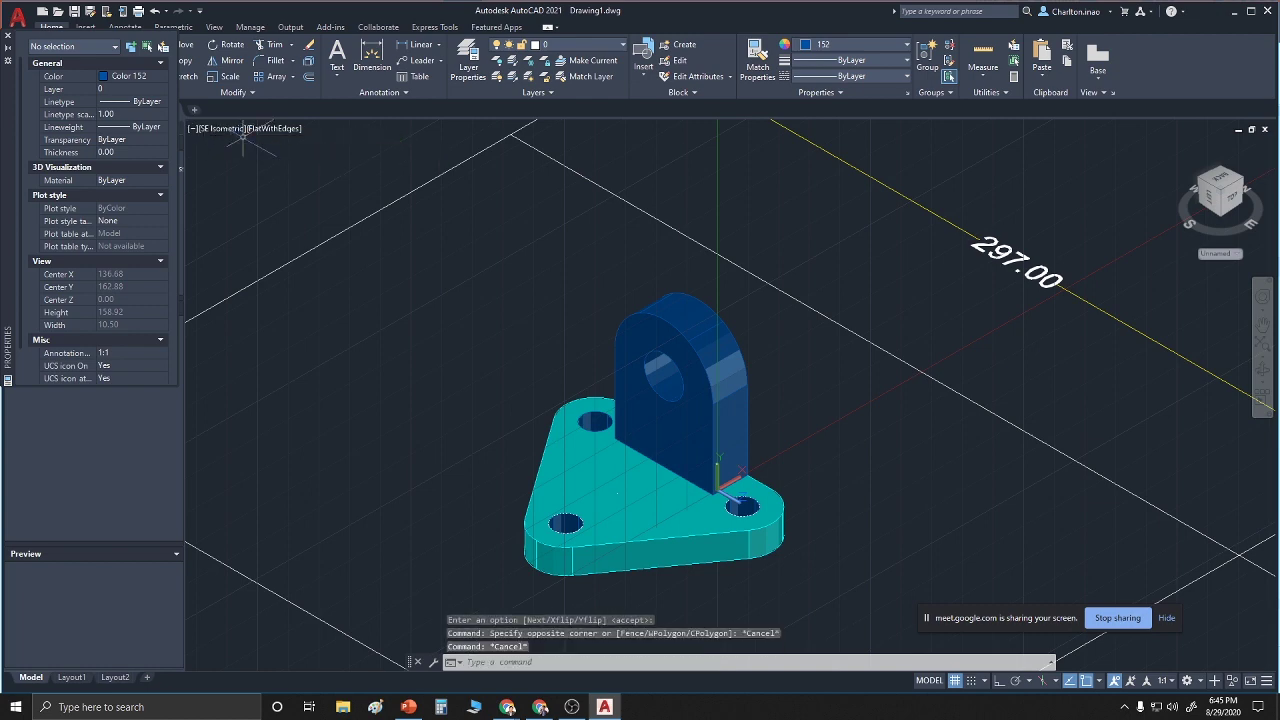
left_click(241, 128)
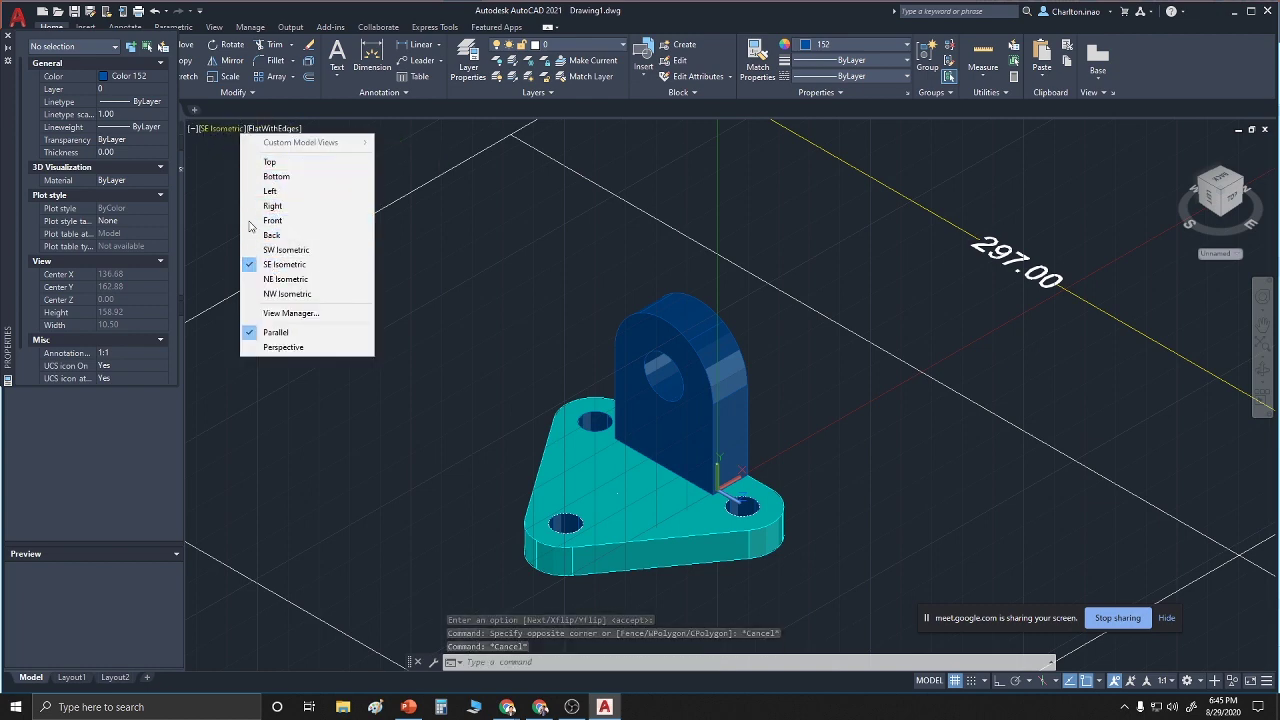
left_click(202, 138)
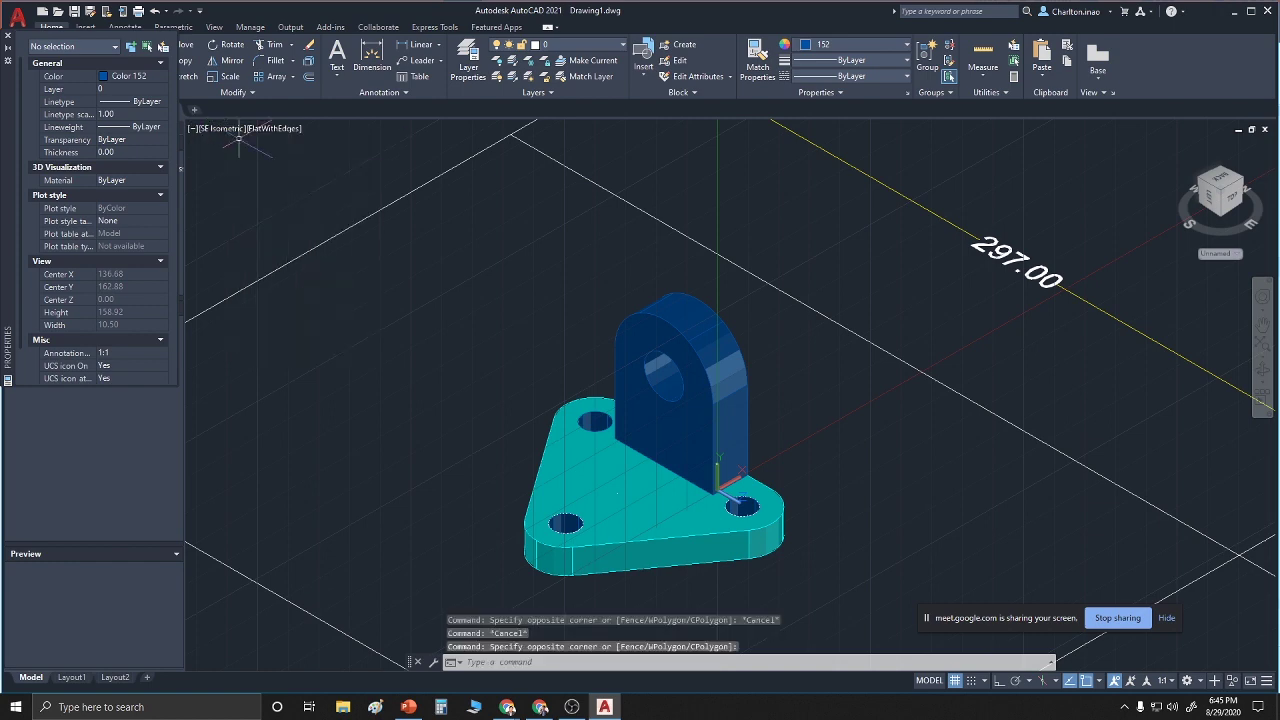
key("Escape")
left_click(286, 129)
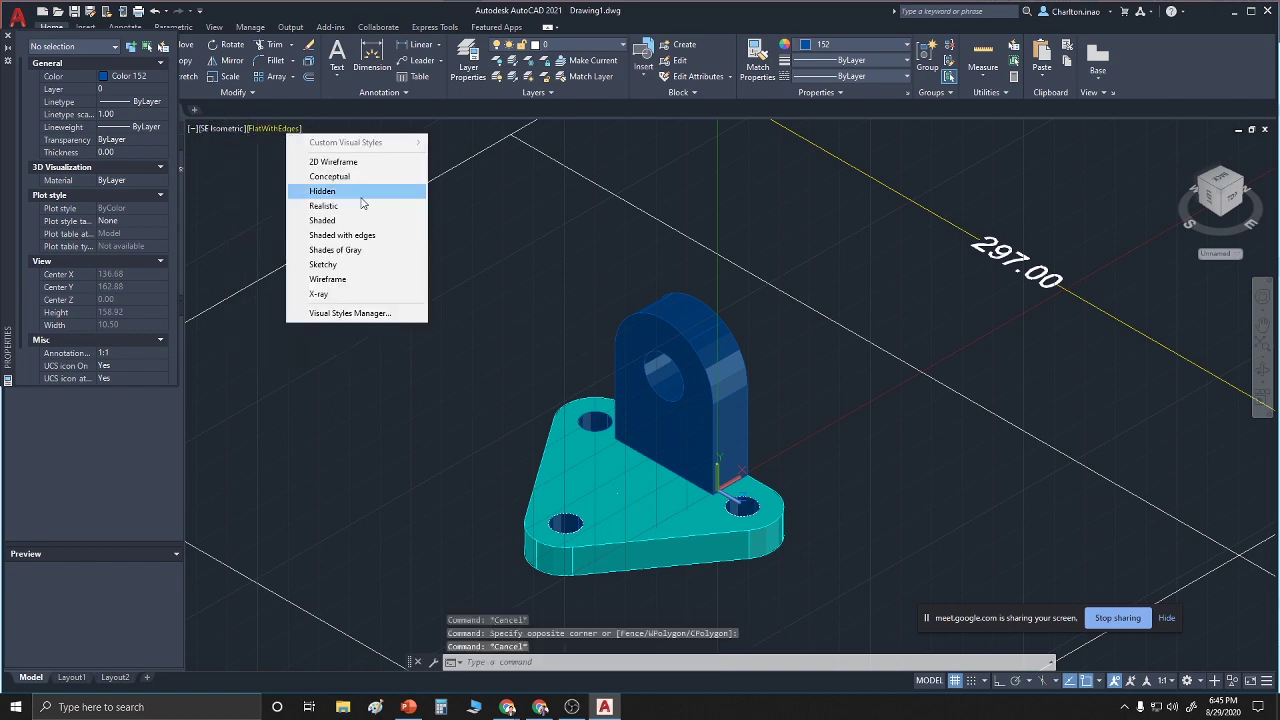
left_click(325, 162)
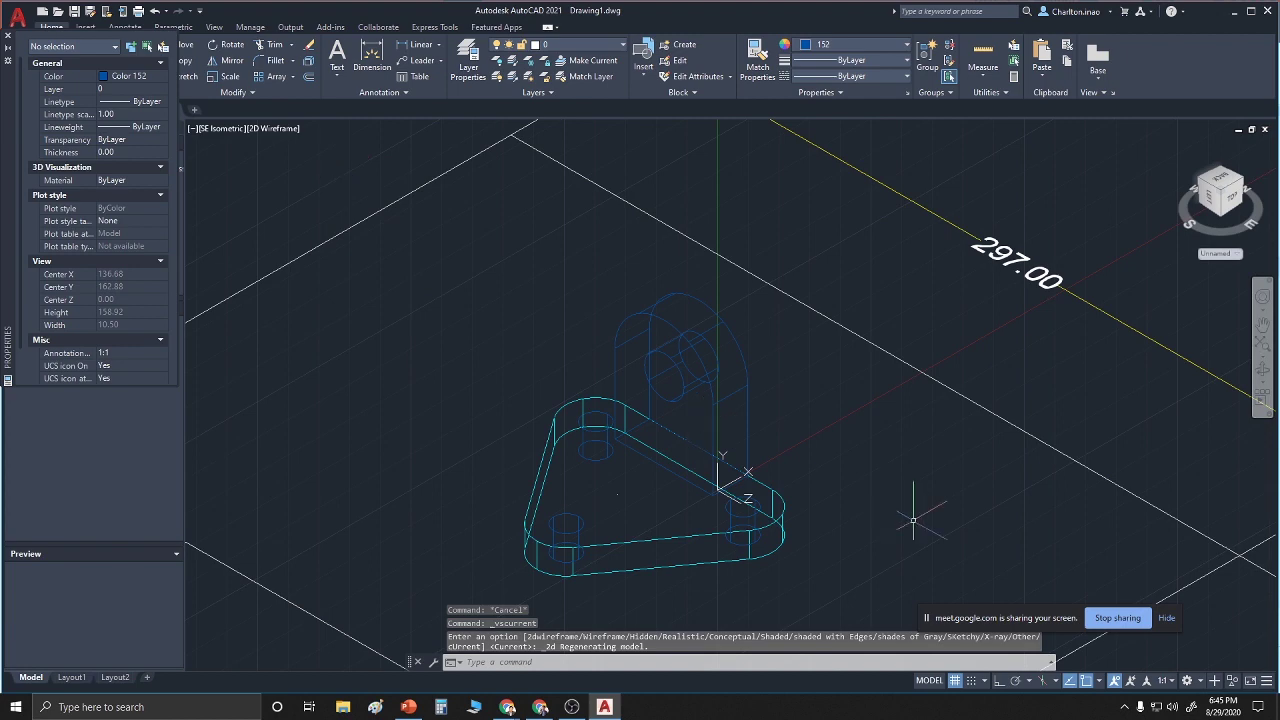
scroll(817, 462, "up", 3)
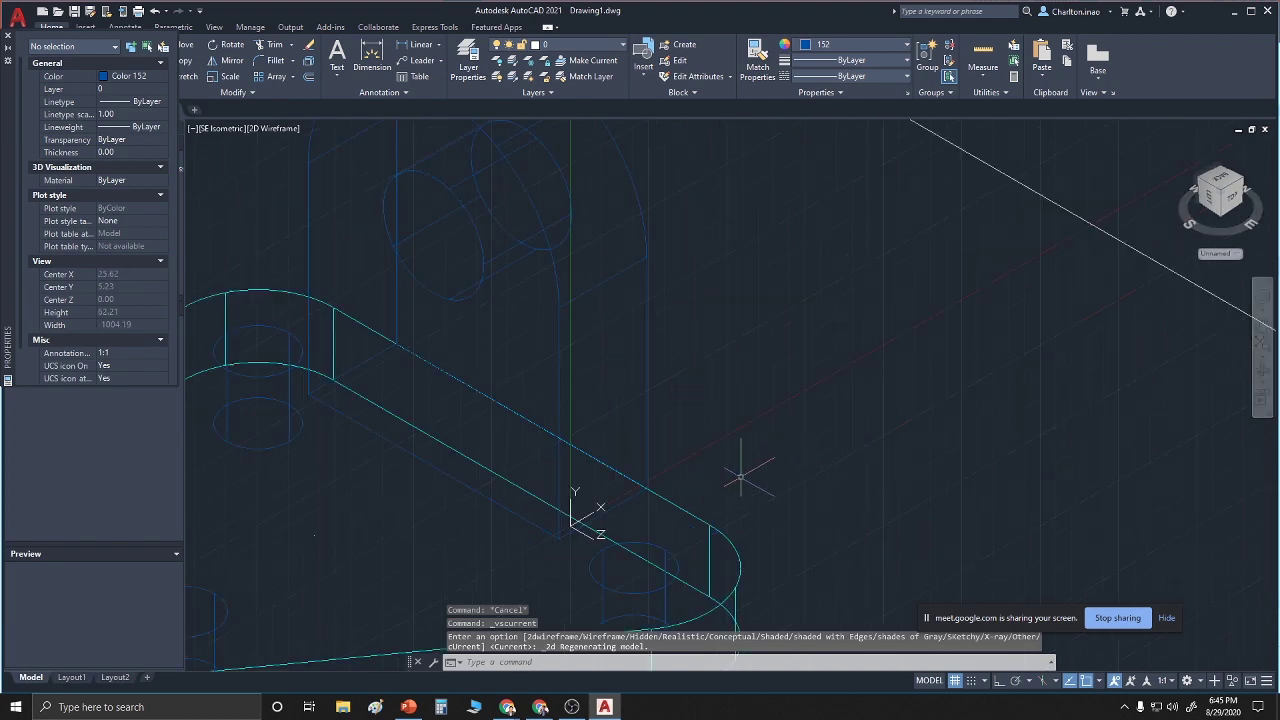
scroll(741, 474, "down", 2)
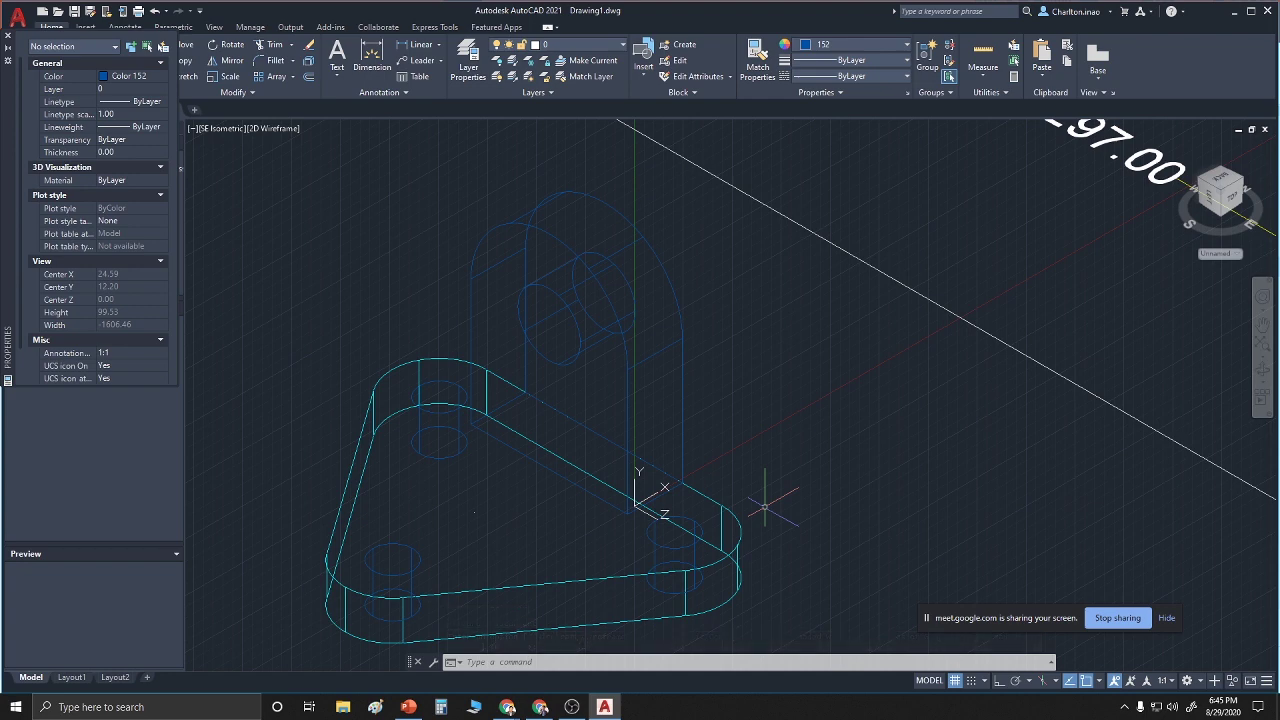
Run HIDE so the wireframe shows only the bracket's visible edges and holes
type("nide")
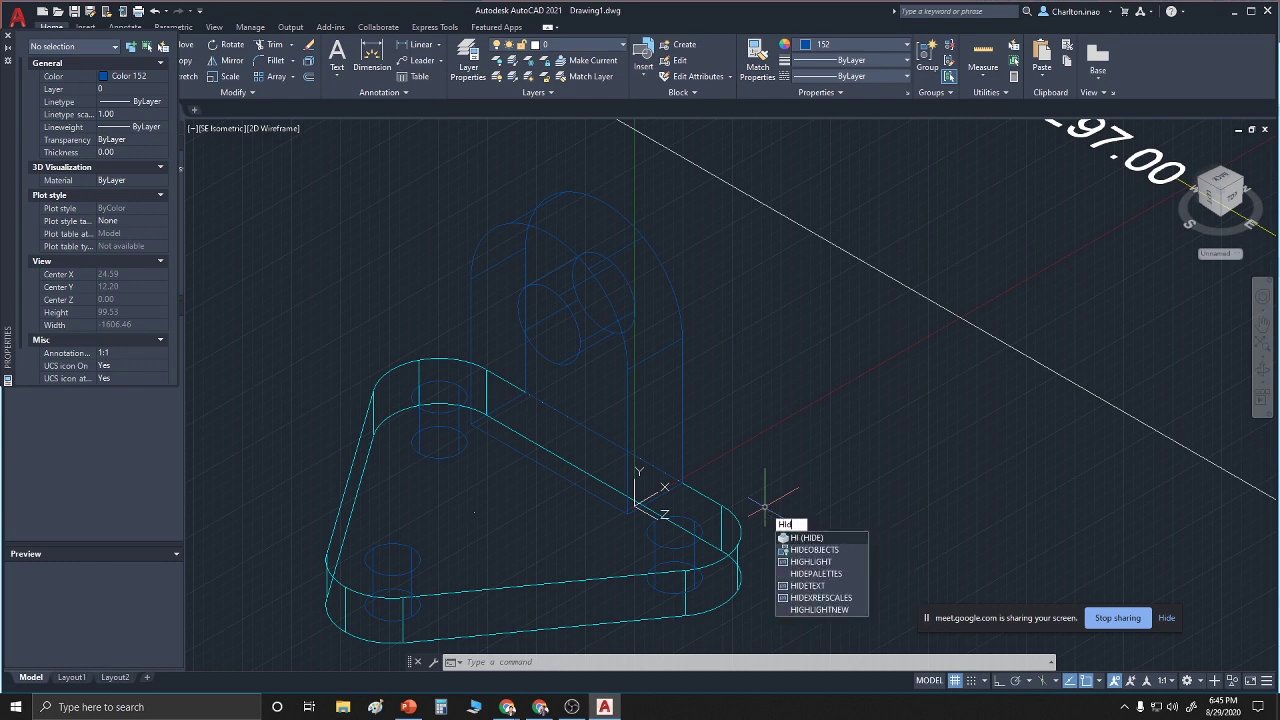
key("Return")
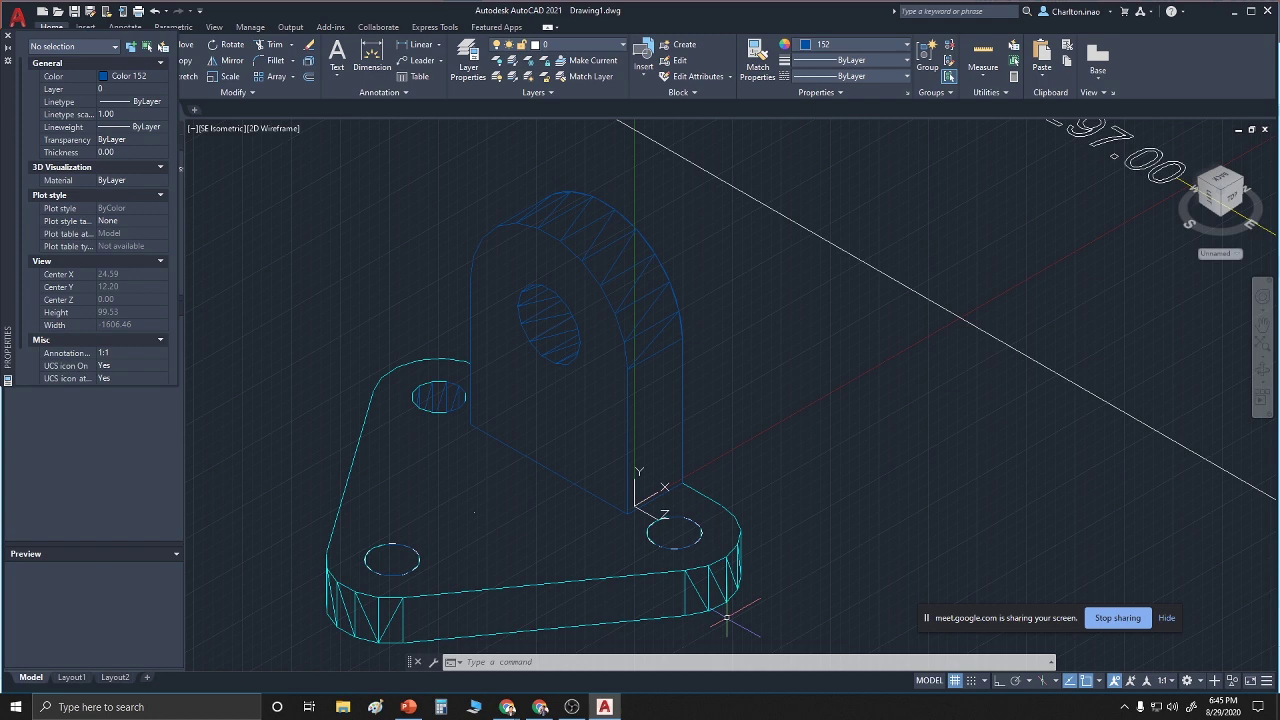
Try starting a line at the tab's base corner, cancelling two misplaced attempts
type("l")
key("Return")
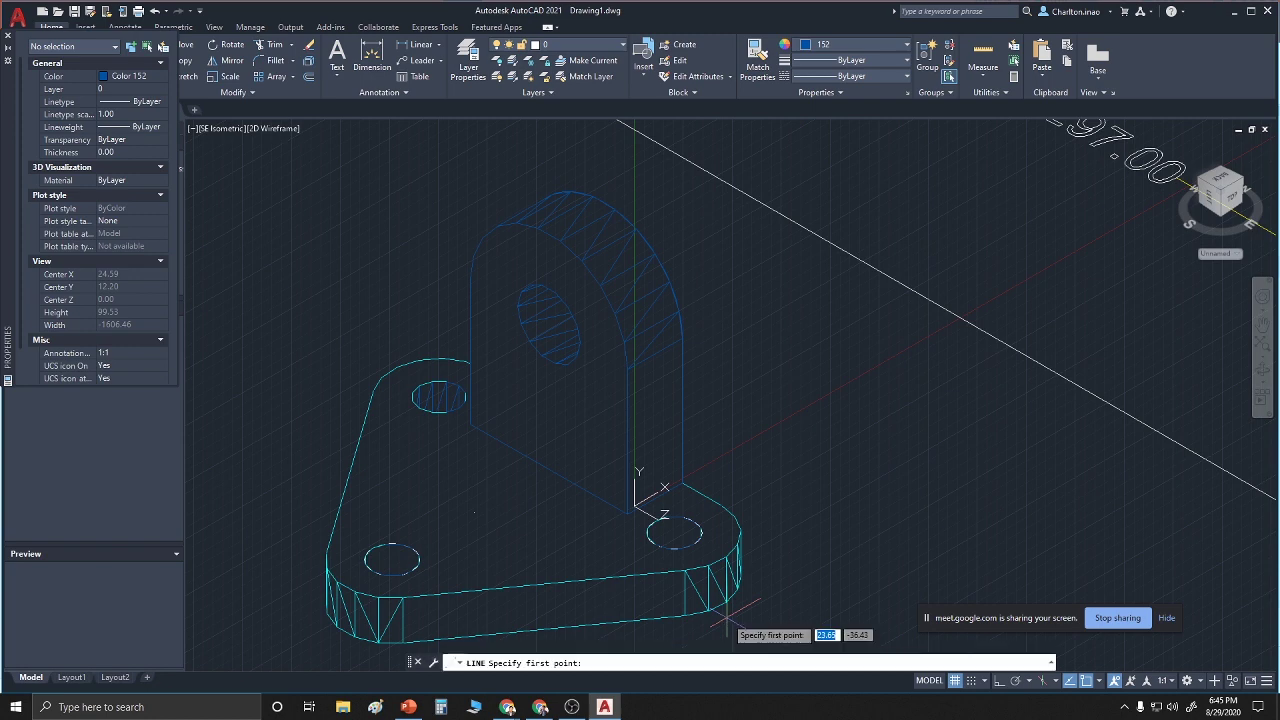
left_click(627, 529)
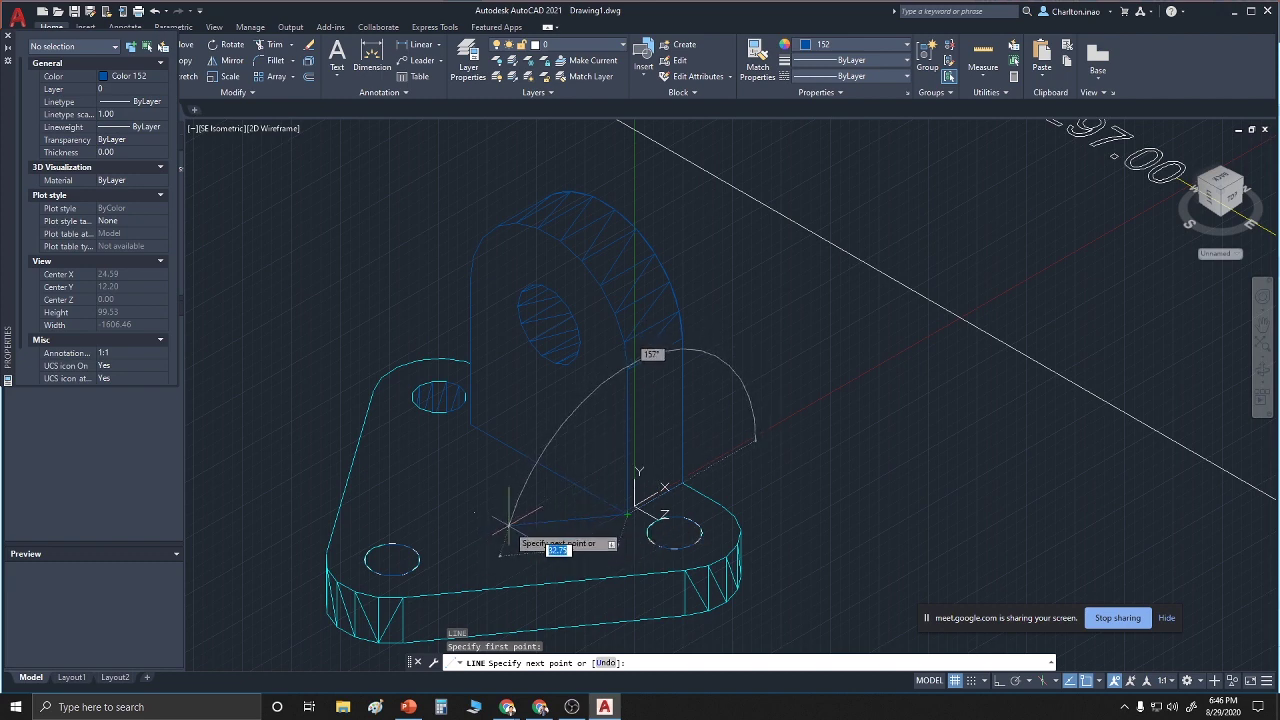
key("Escape")
key("Return")
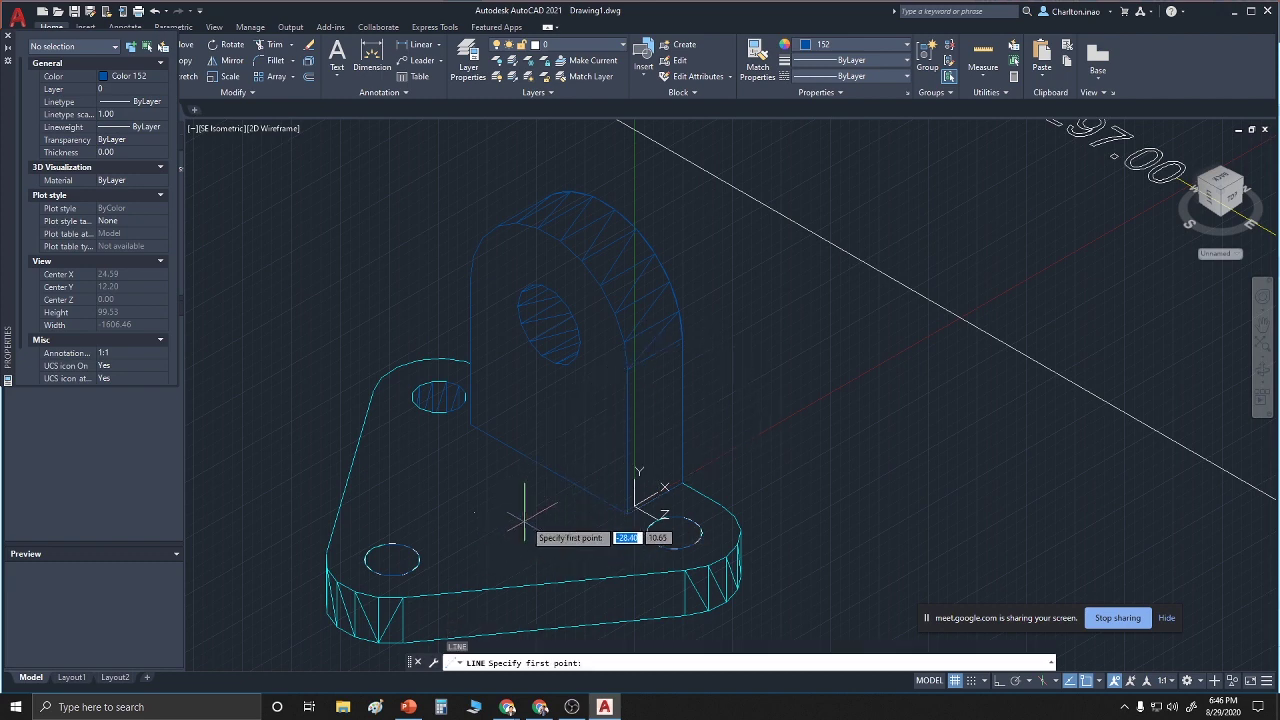
scroll(630, 516, "down", 2)
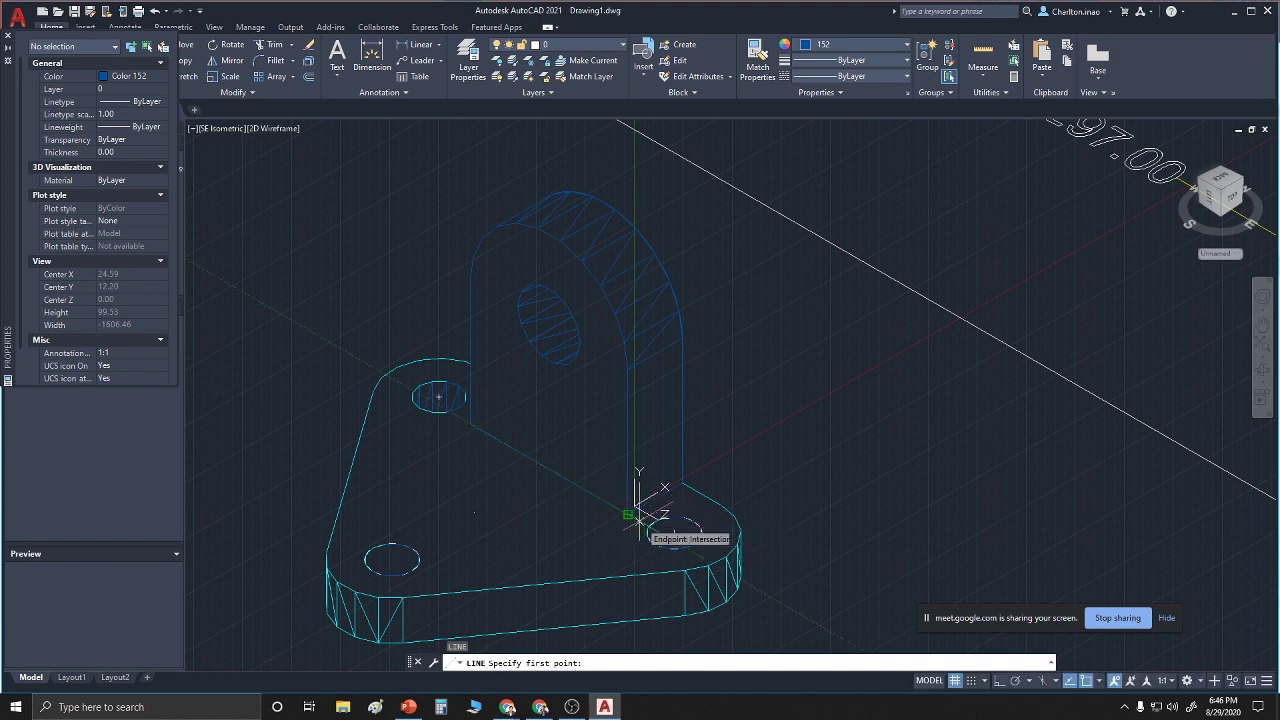
left_click(626, 515)
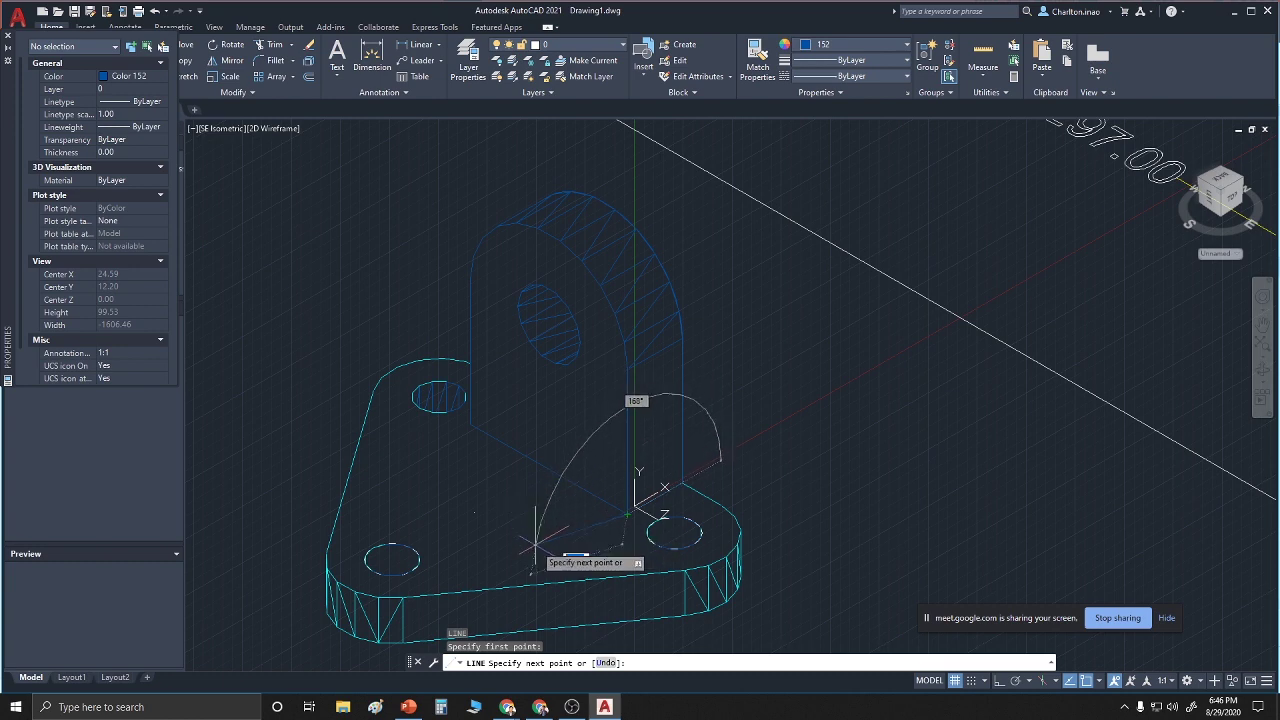
key("Escape")
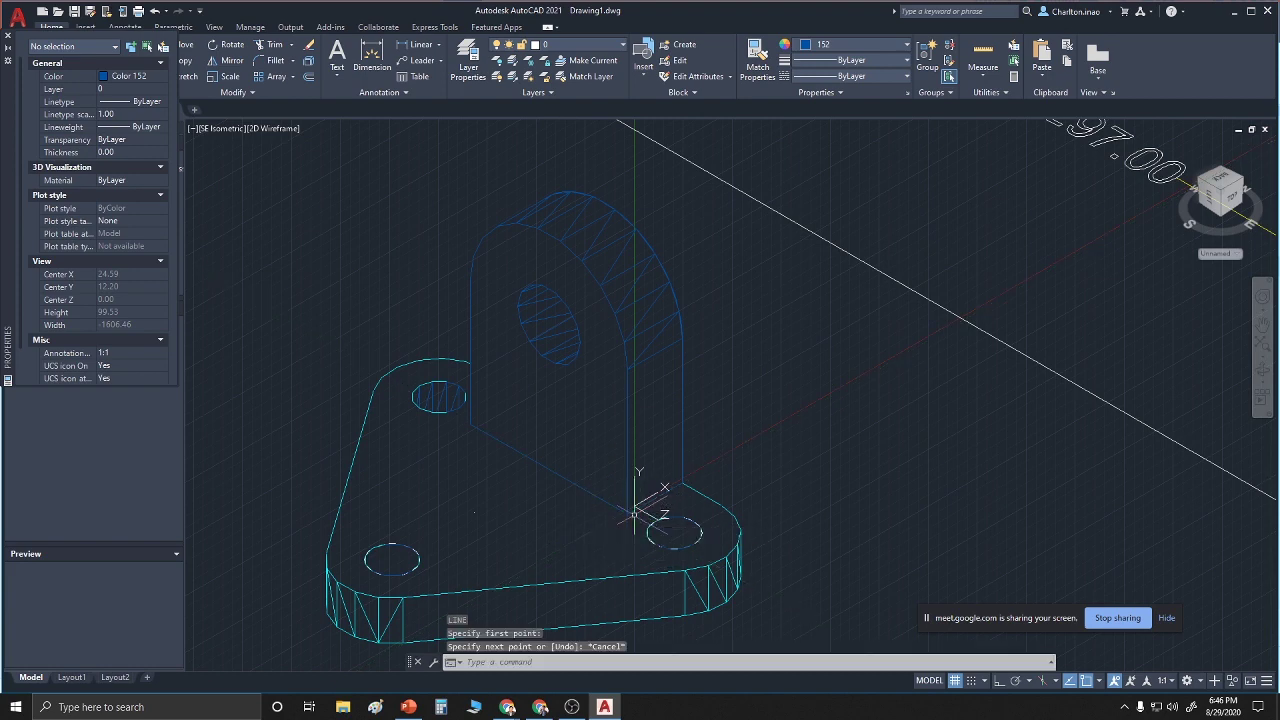
With Ortho on, draw a 33-unit line along the plate from the tab's base corner
key("F8")
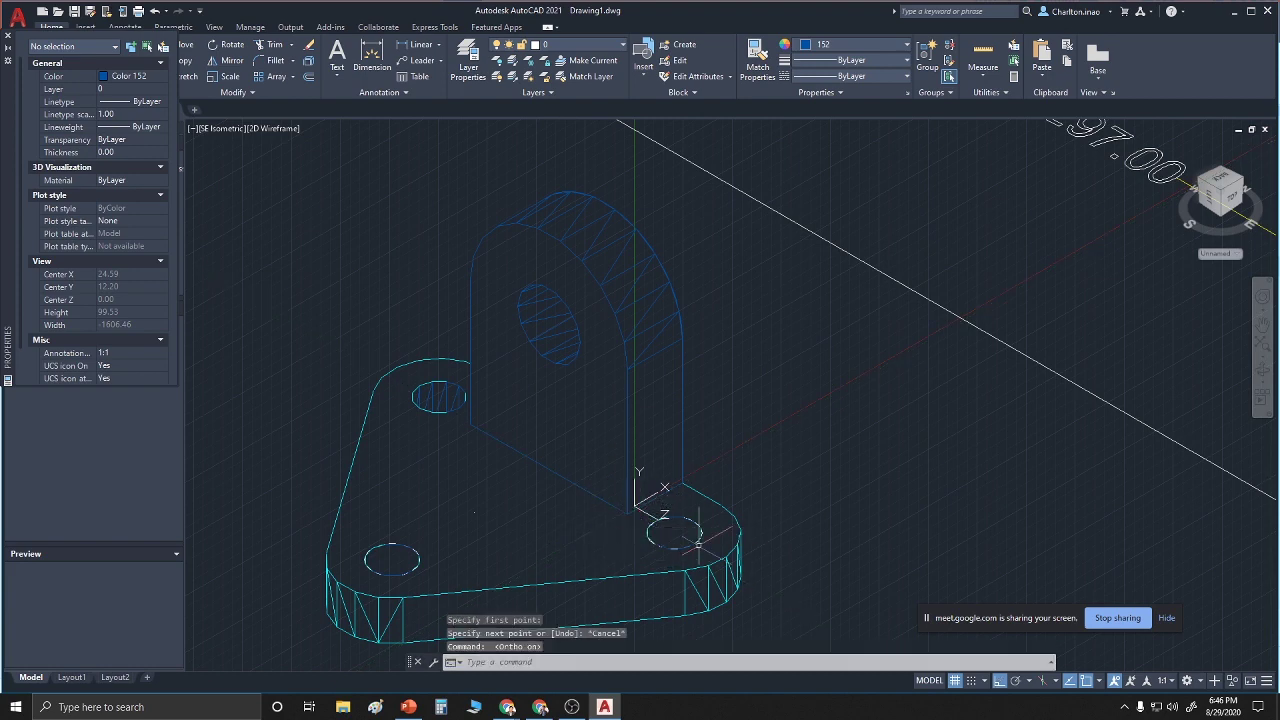
type("line")
key("Return")
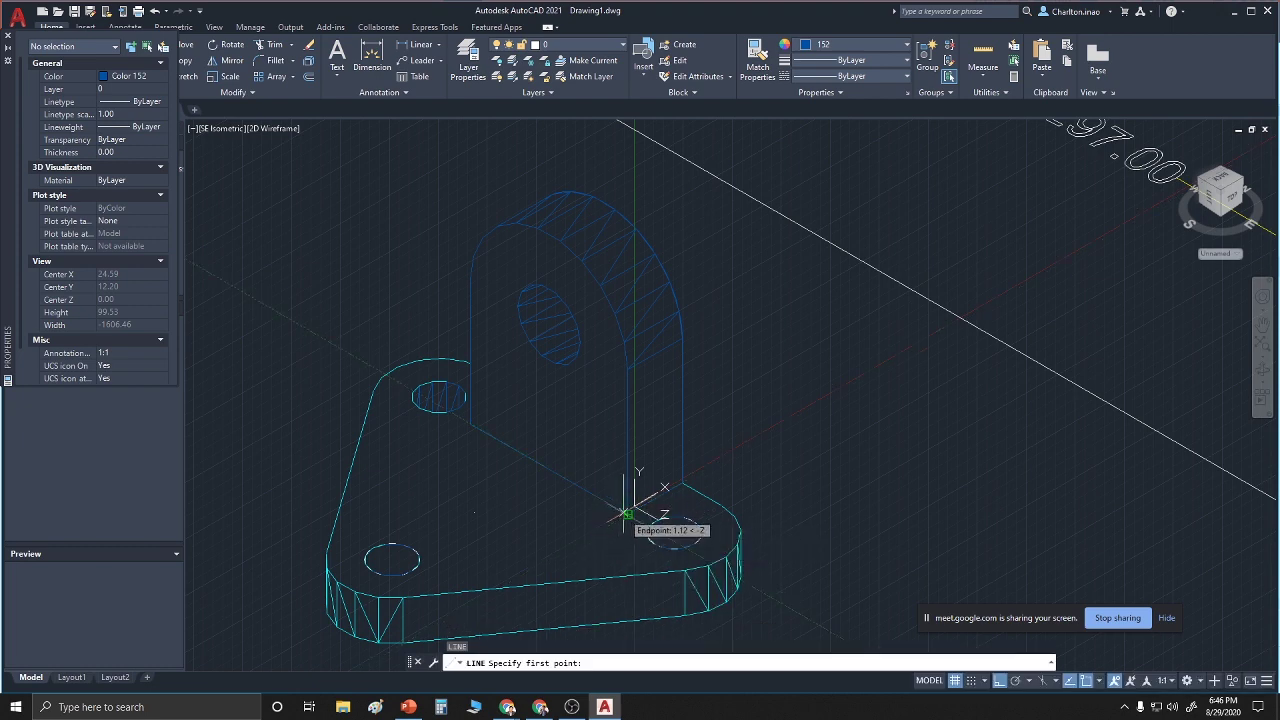
left_click(625, 520)
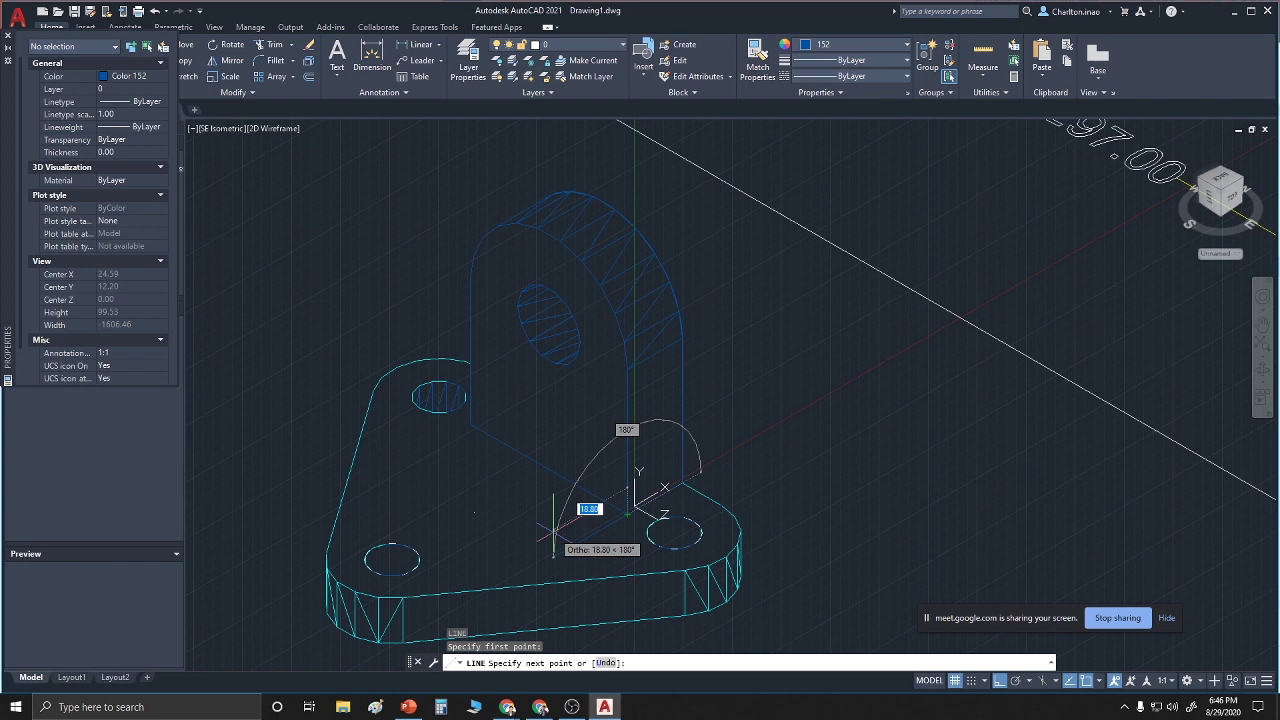
type("33")
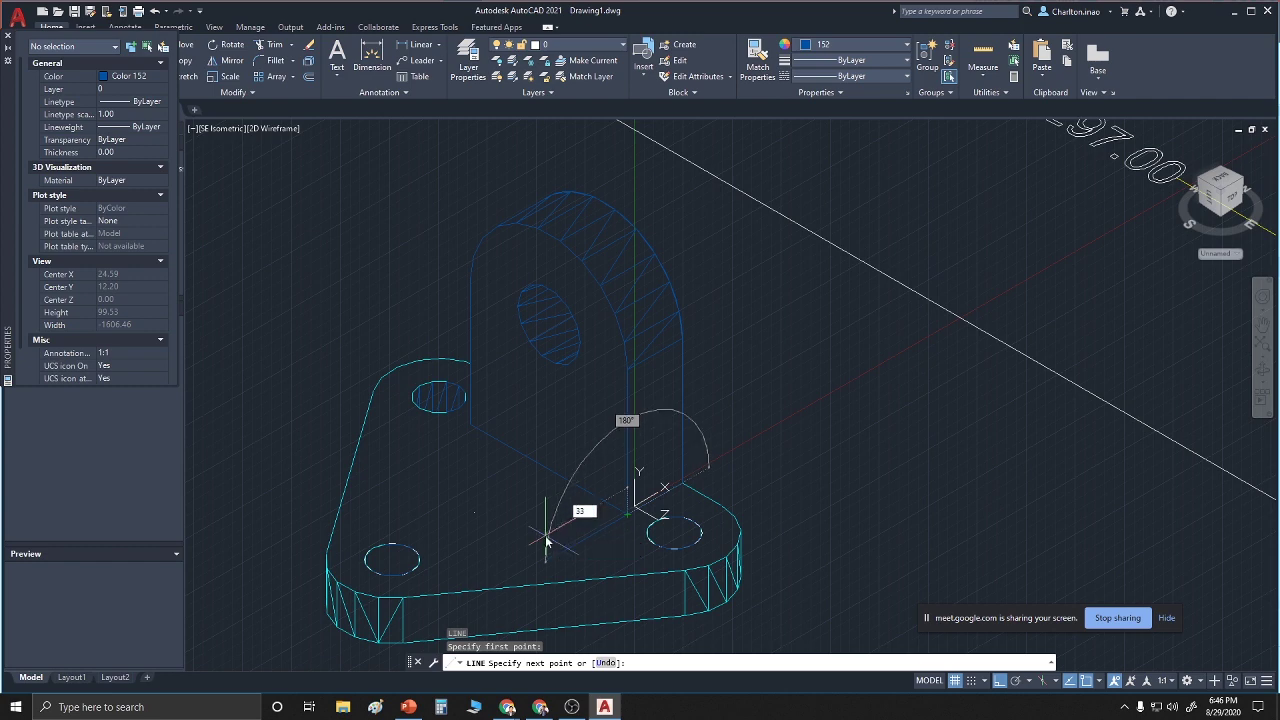
key("Return")
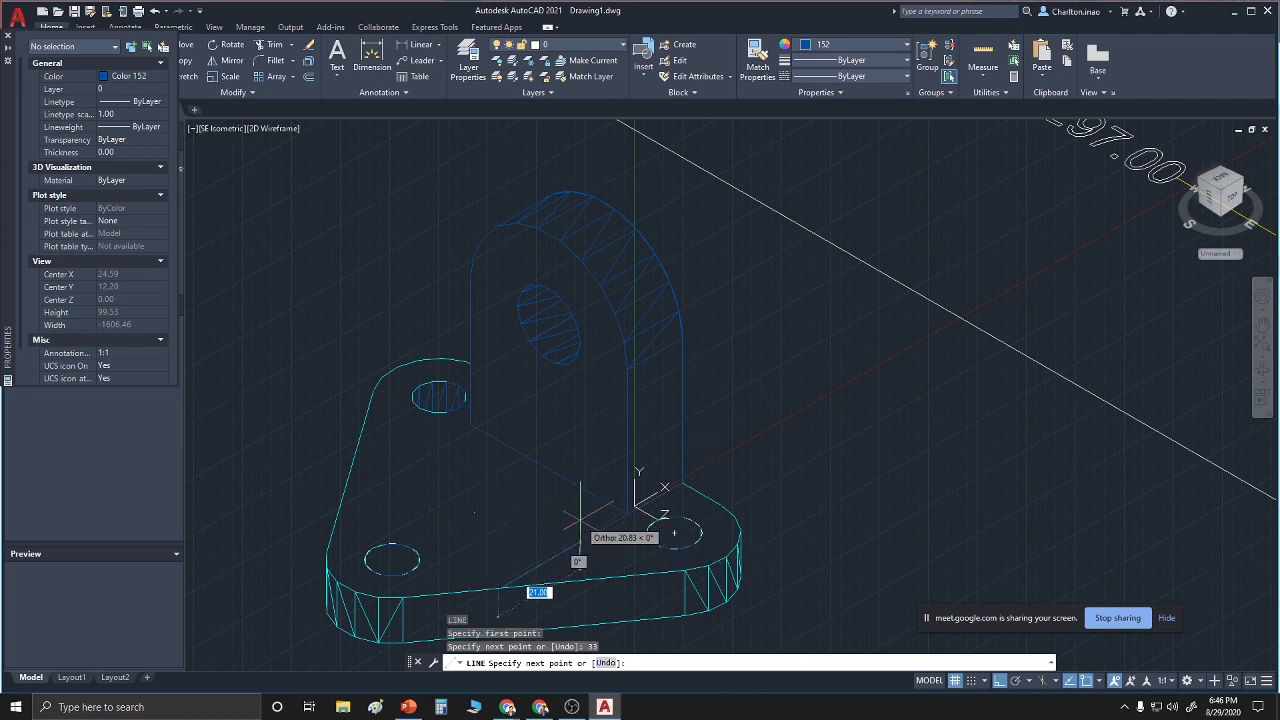
right_click(543, 525)
left_click(562, 532)
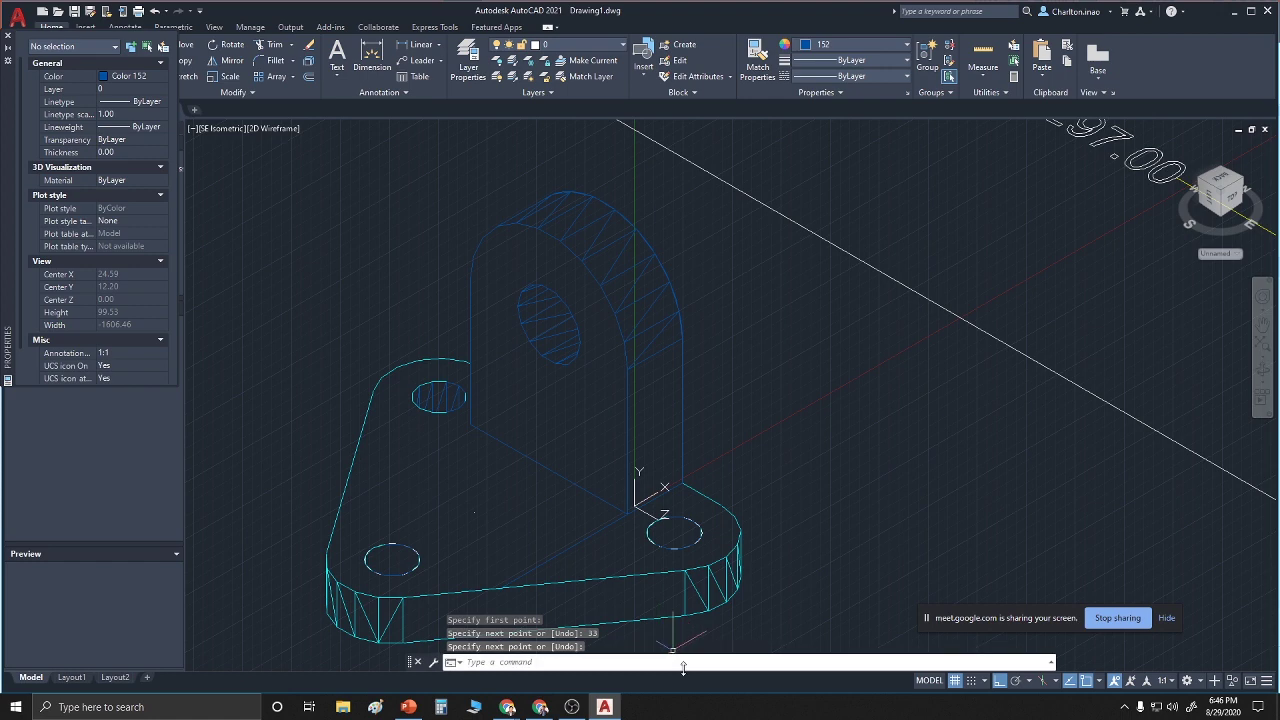
Add a 33.00 linear dimension along the new guide line
type("e")
type("imlin")
key("Return")
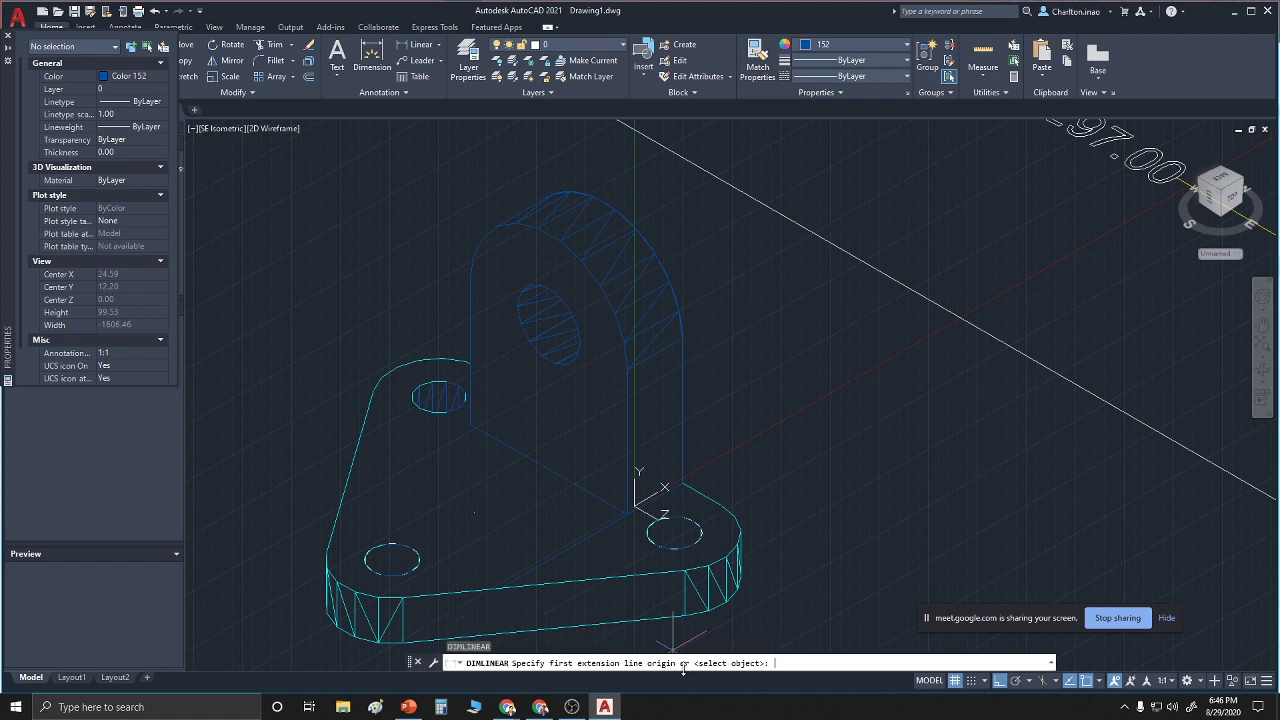
key("Escape")
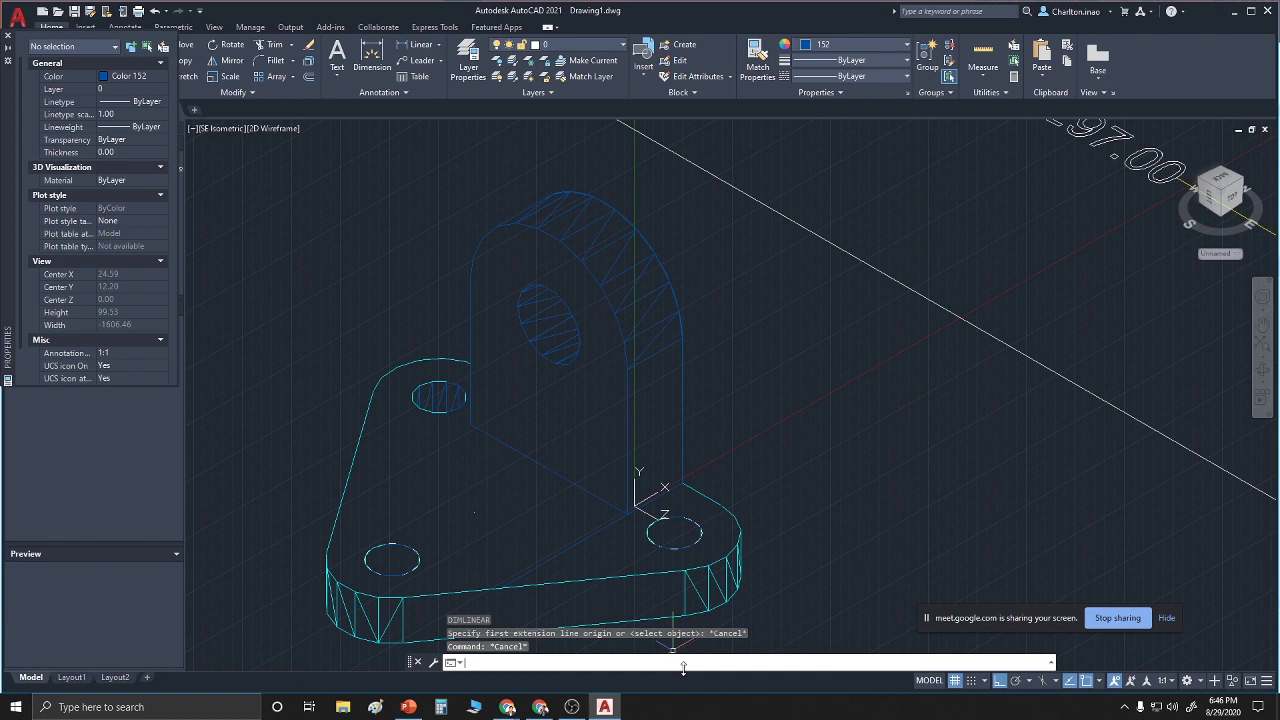
key("Escape")
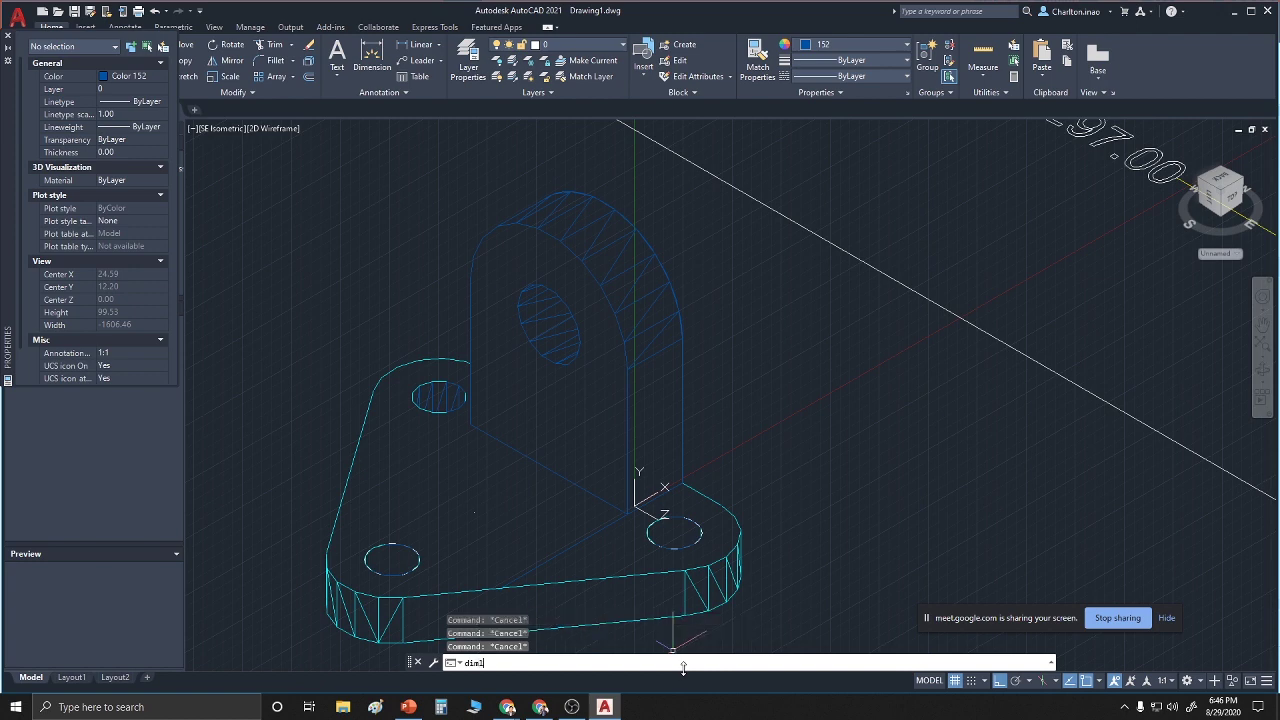
key("Return")
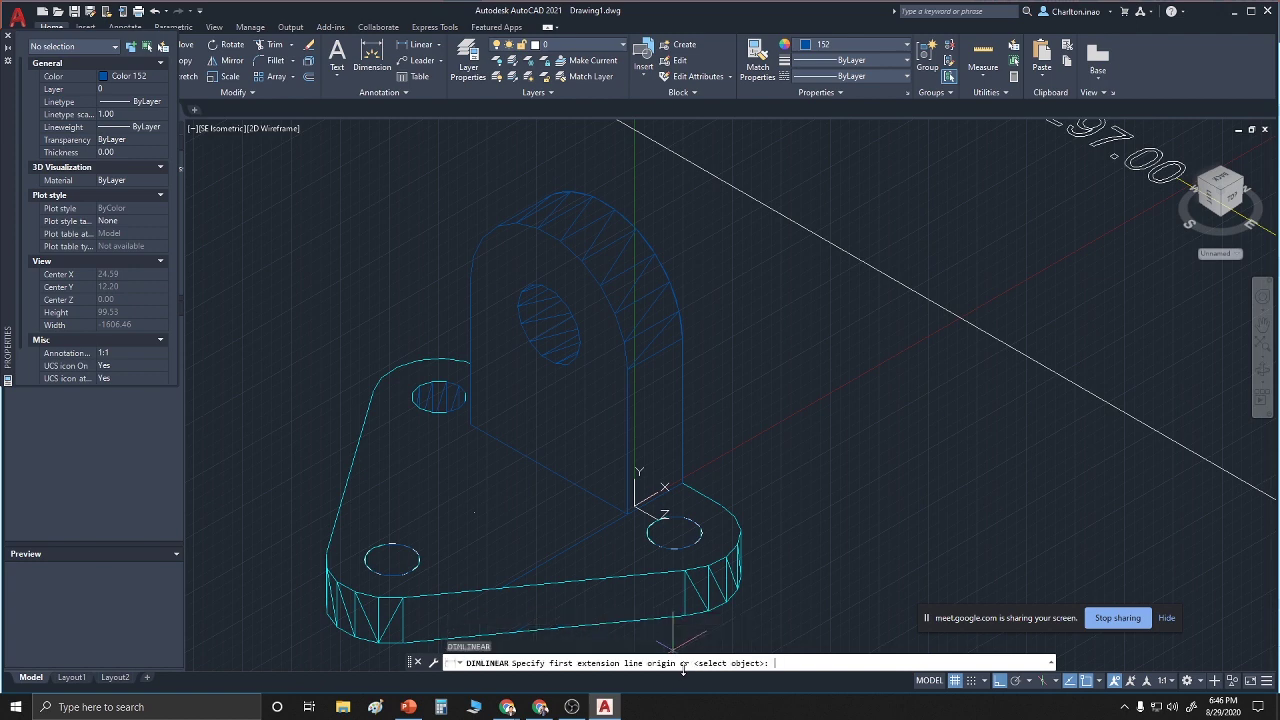
scroll(620, 525, "down", 2)
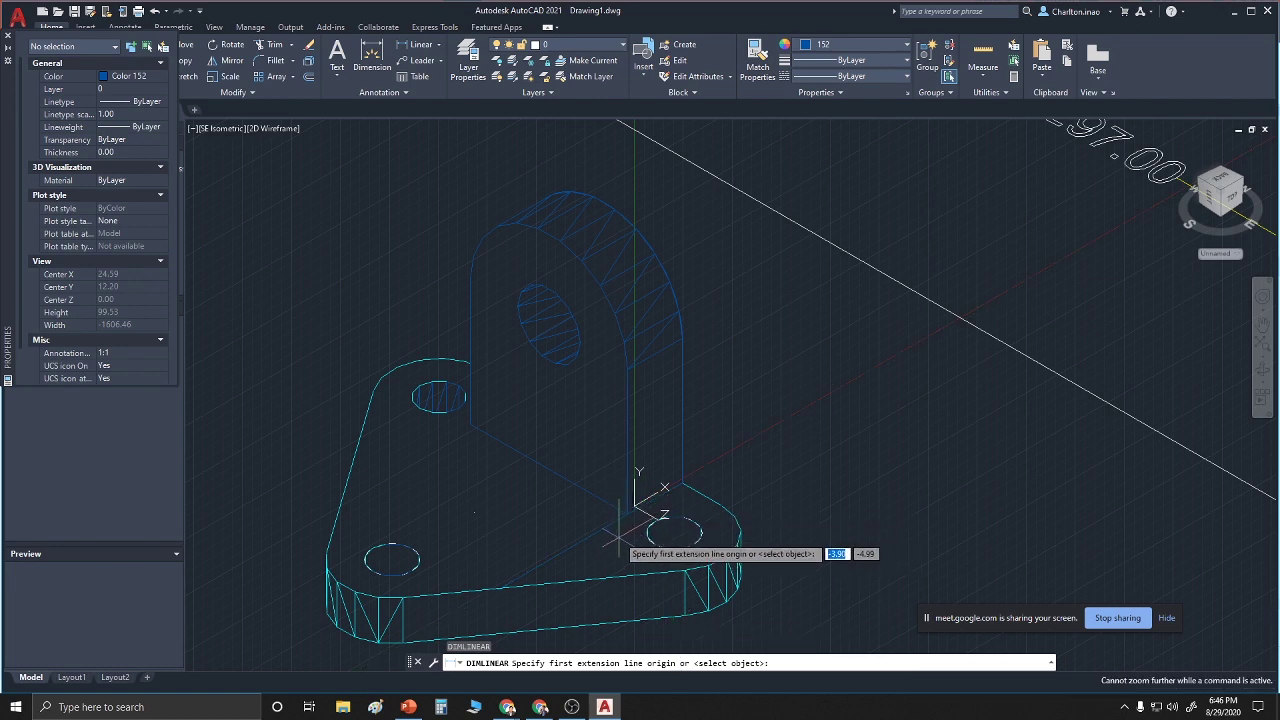
left_click(626, 515)
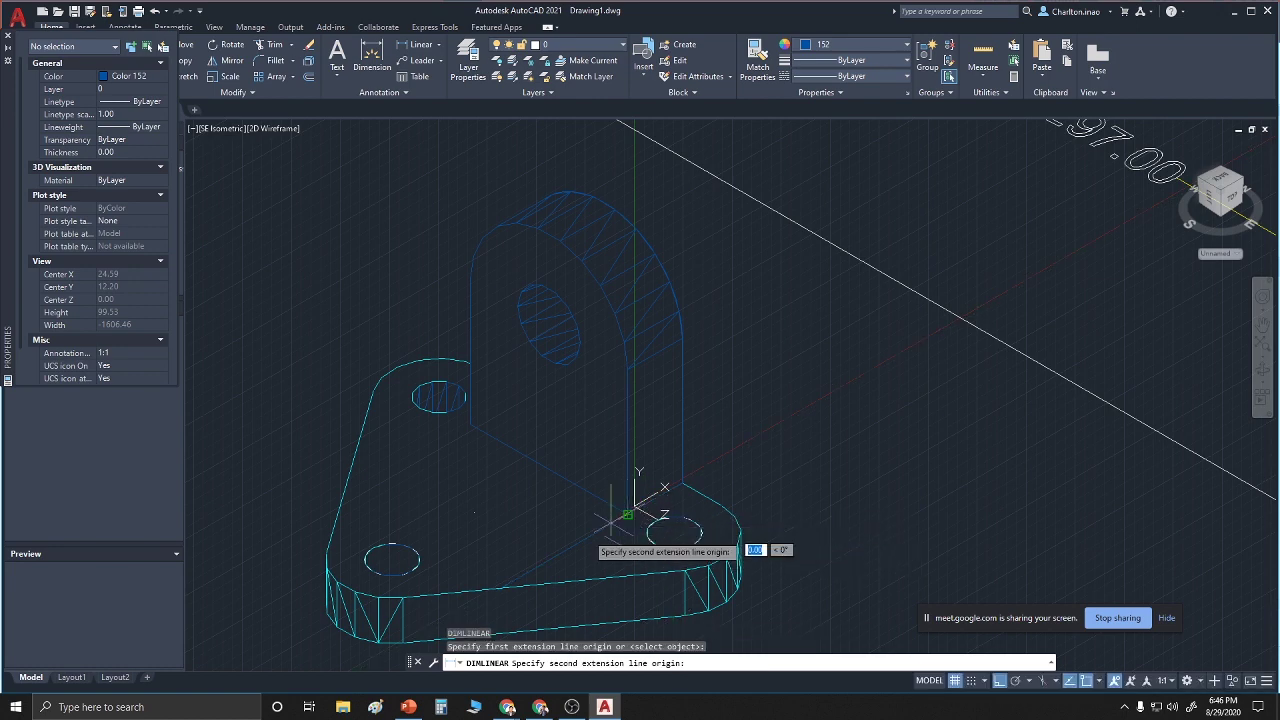
left_click(499, 590)
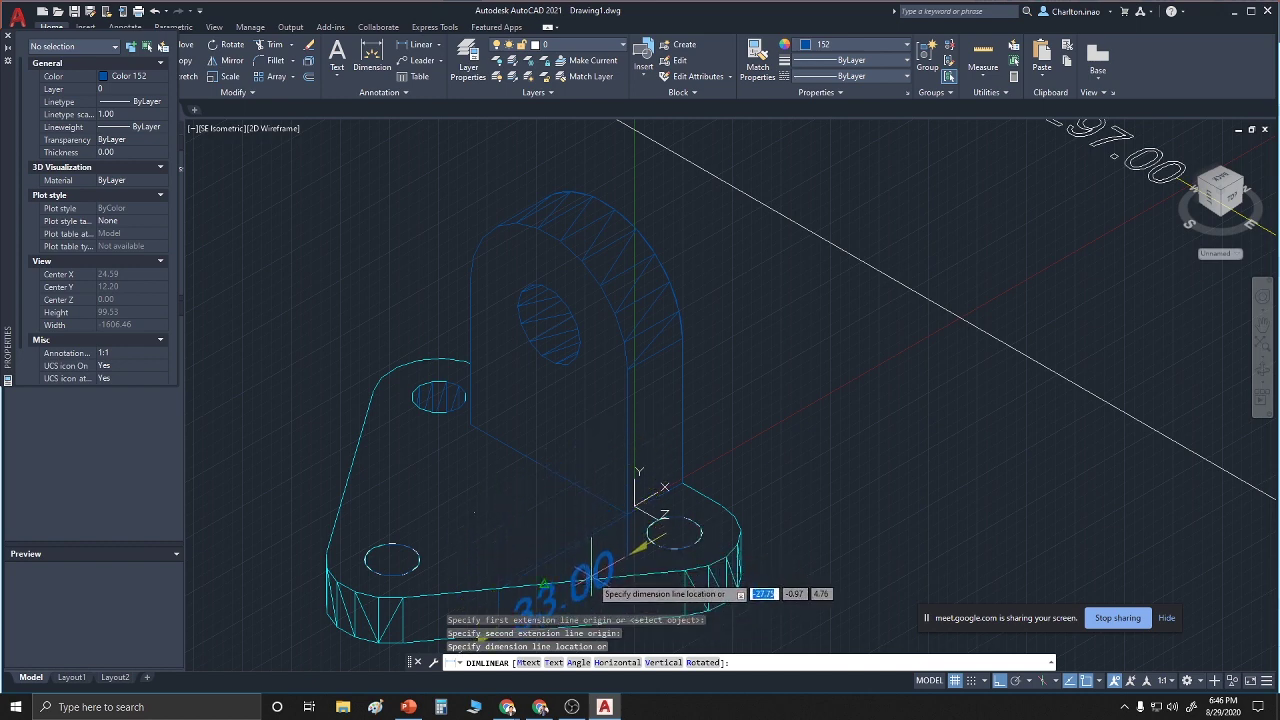
left_click(591, 575)
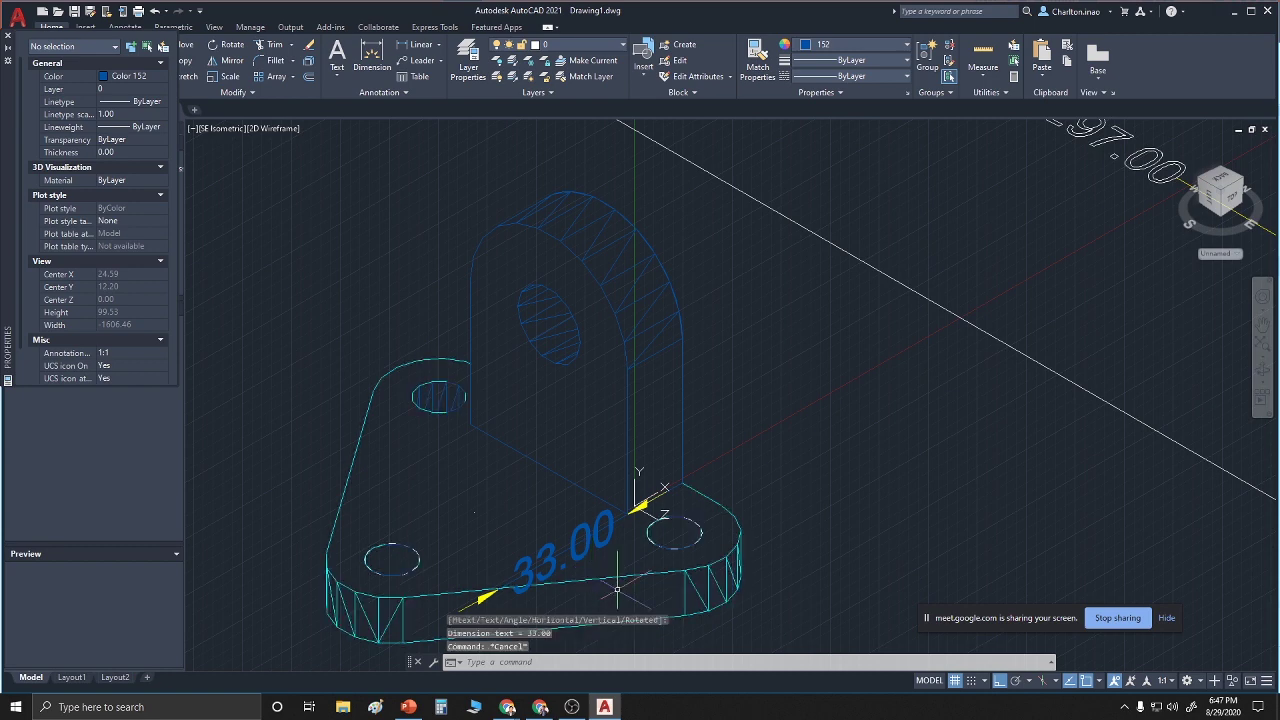
Erase the 33.00 dimension
type("e")
key("Return")
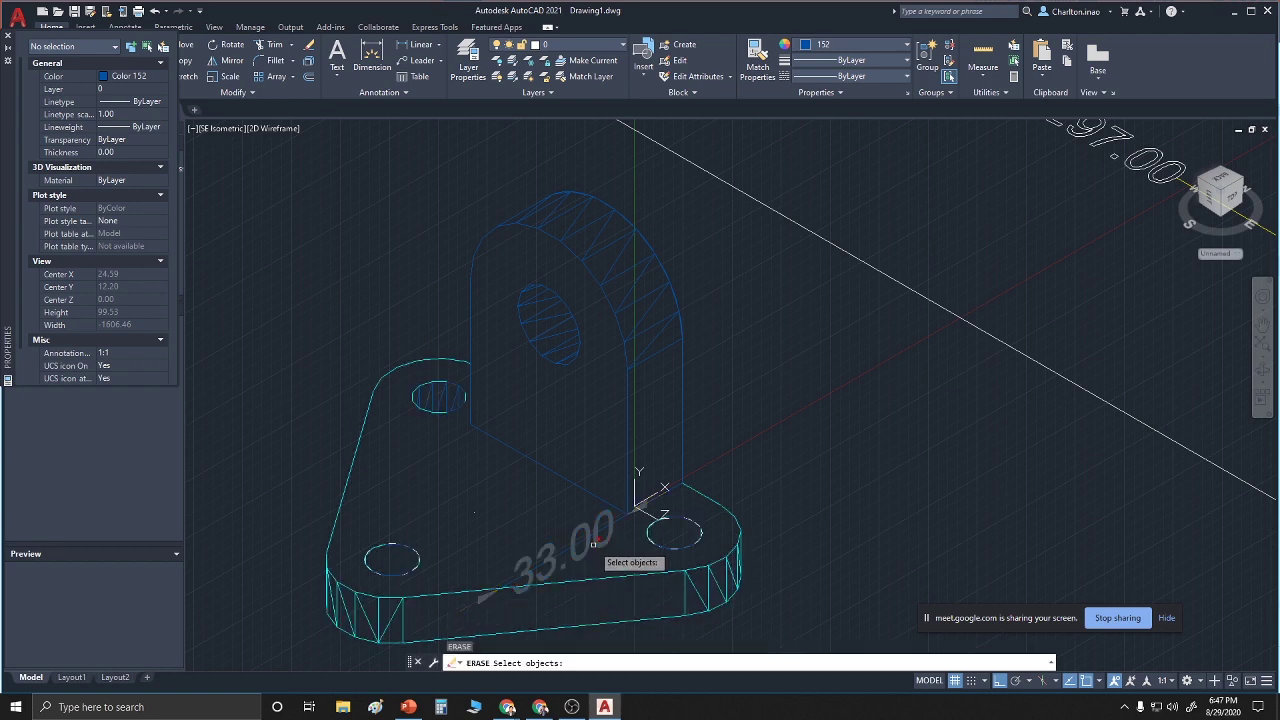
left_click(604, 579)
key("Return")
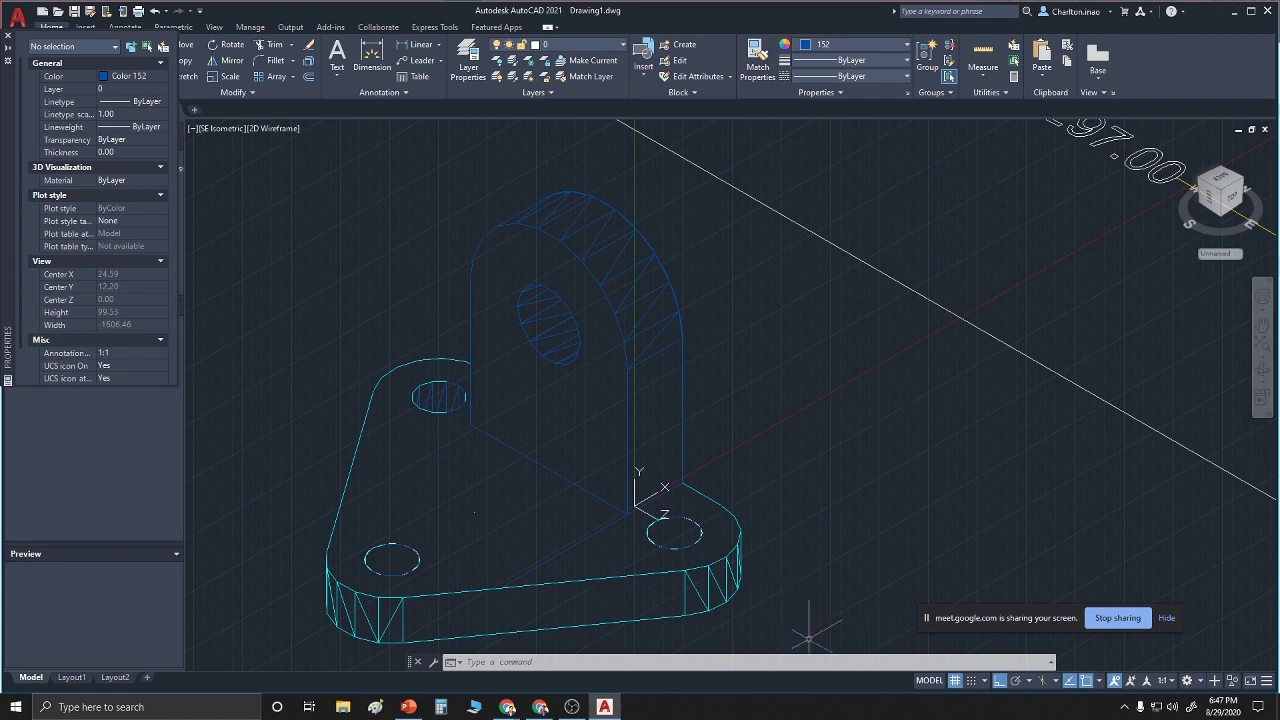
Open the Color chooser and Help window, then dismiss both without changes
type("color")
key("Return")
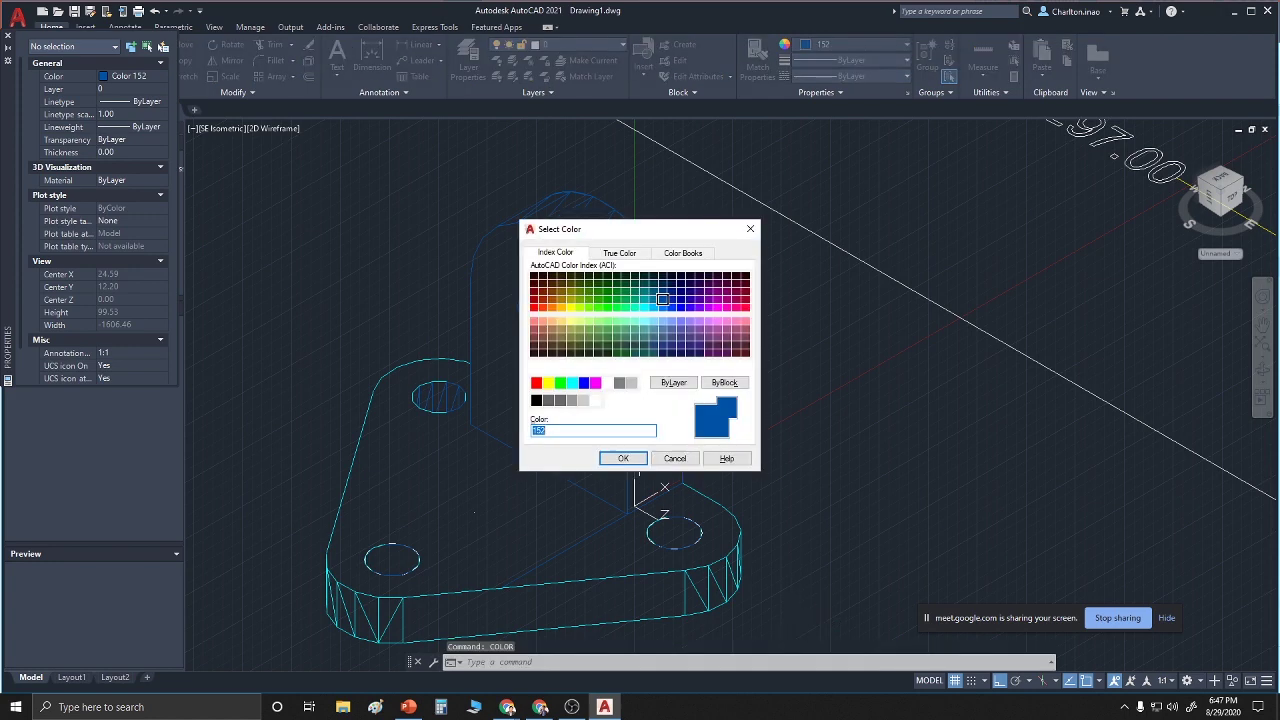
left_click(623, 458)
key("F1")
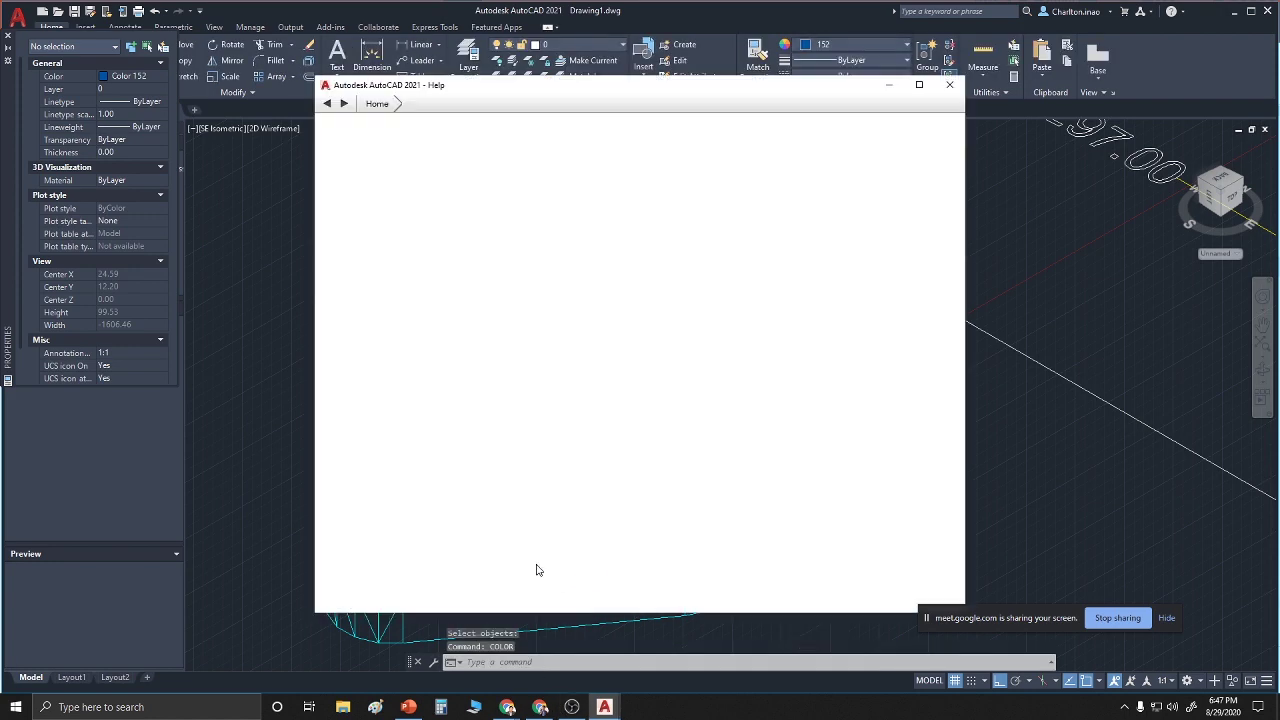
left_click(949, 84)
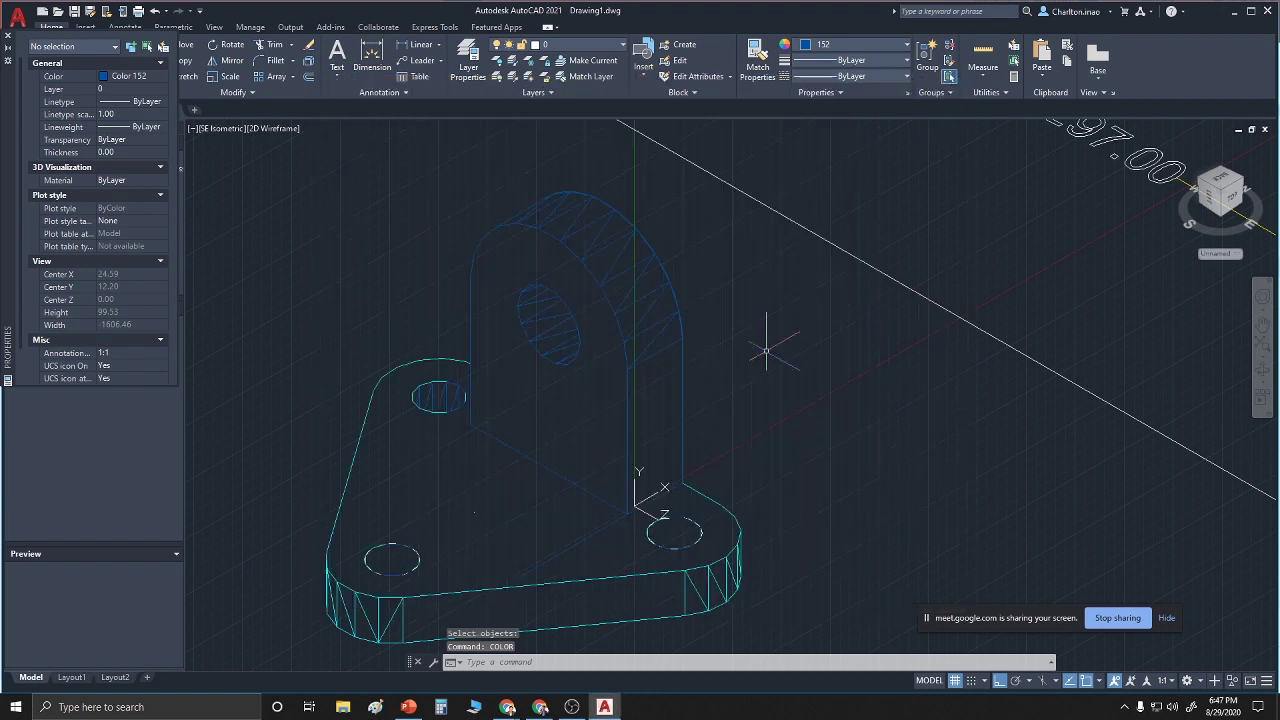
Change the 33-unit base line's colour to Yellow in its Properties
left_click(552, 559)
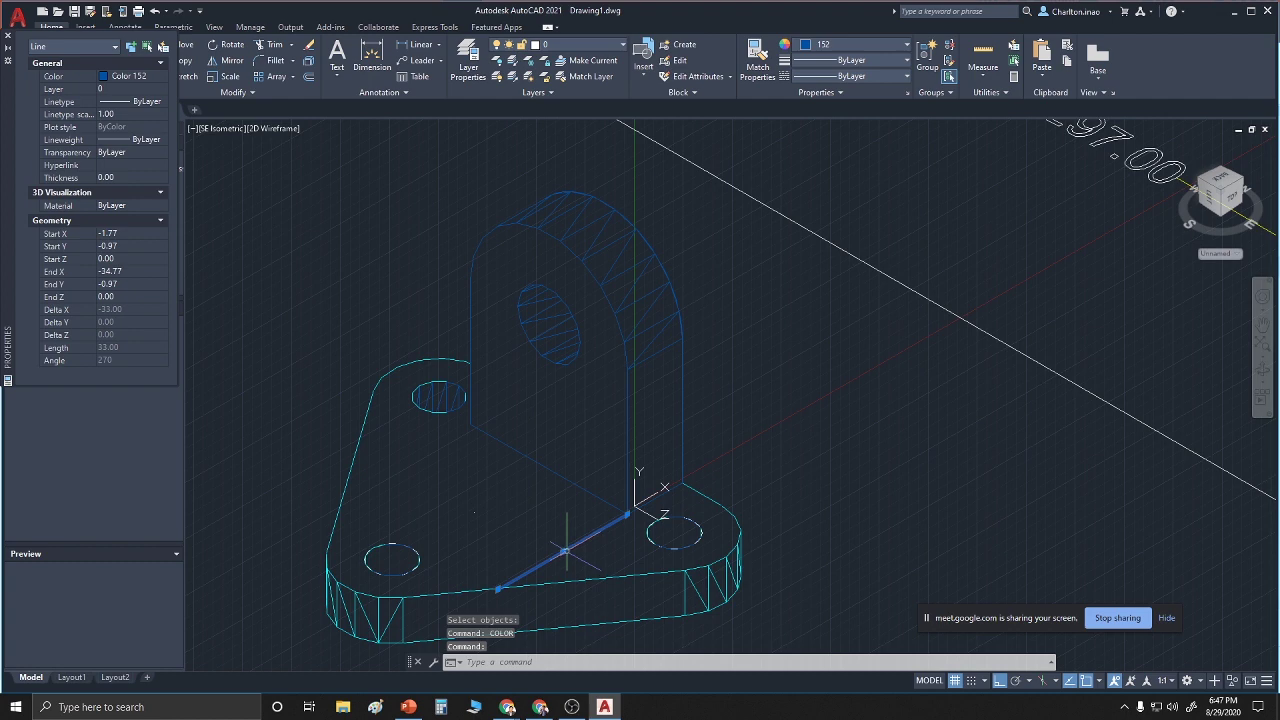
right_click(565, 551)
left_click(602, 527)
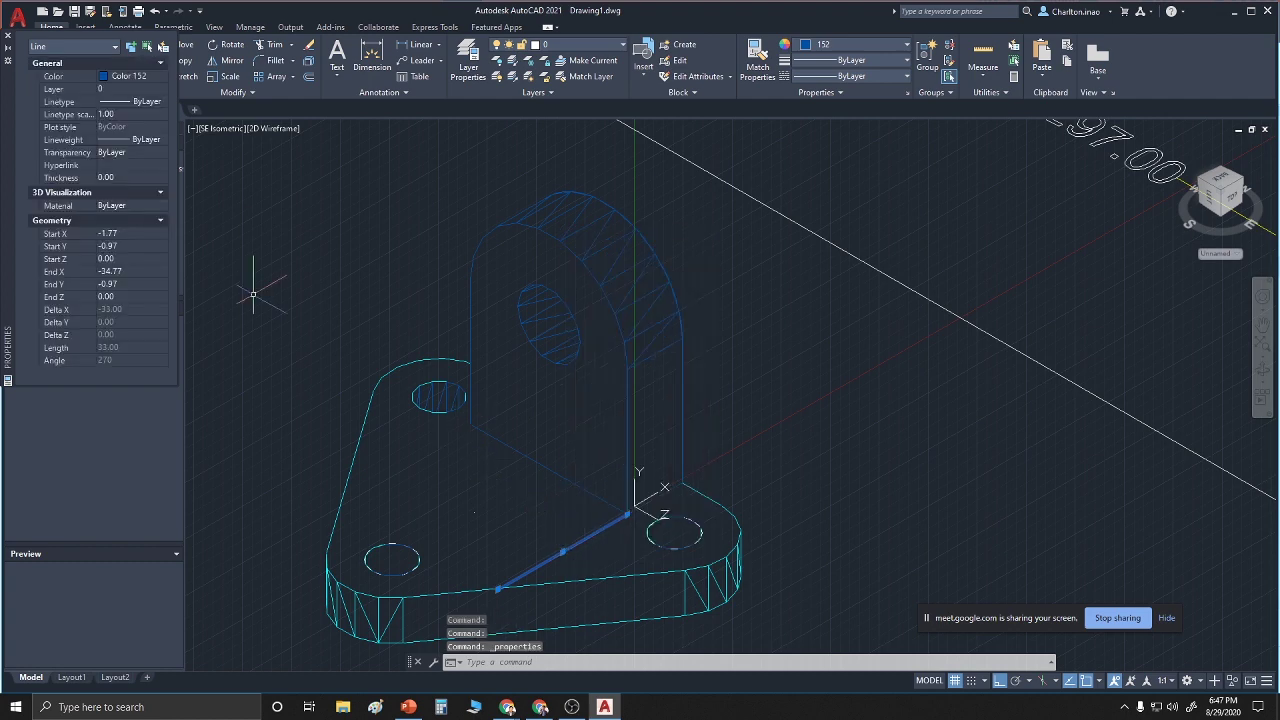
left_click(162, 78)
left_click(124, 113)
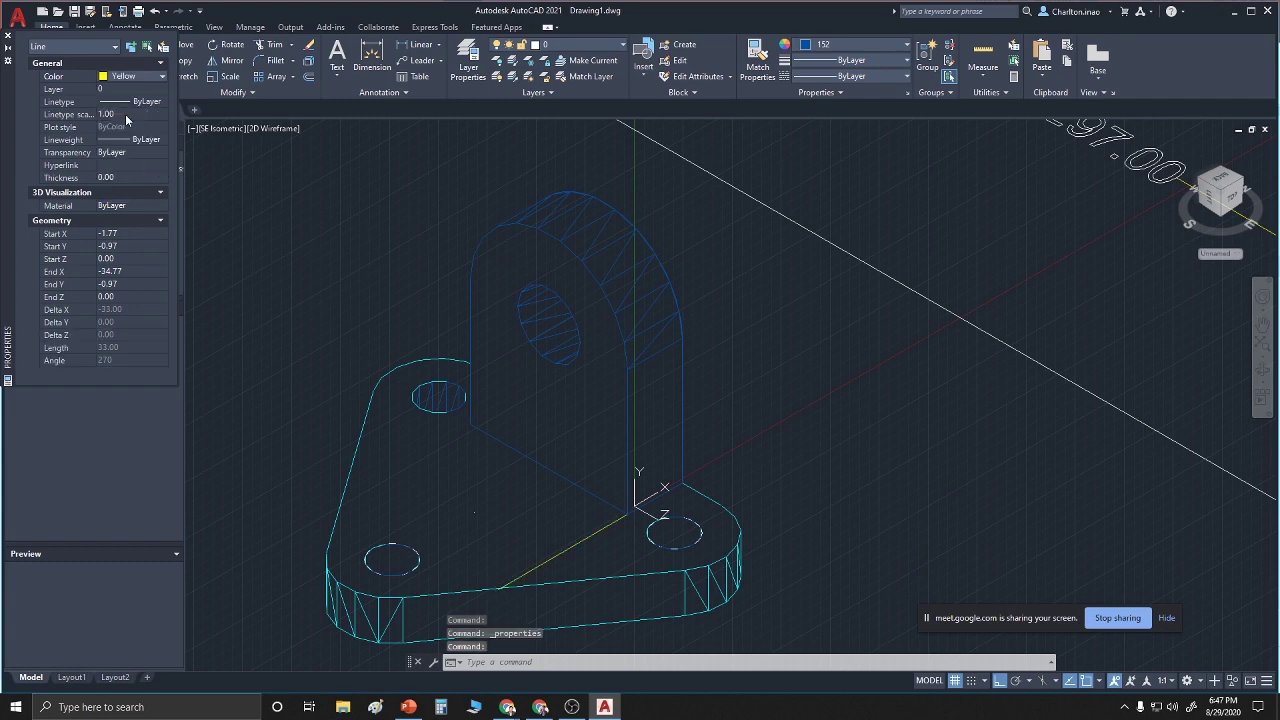
key("Escape")
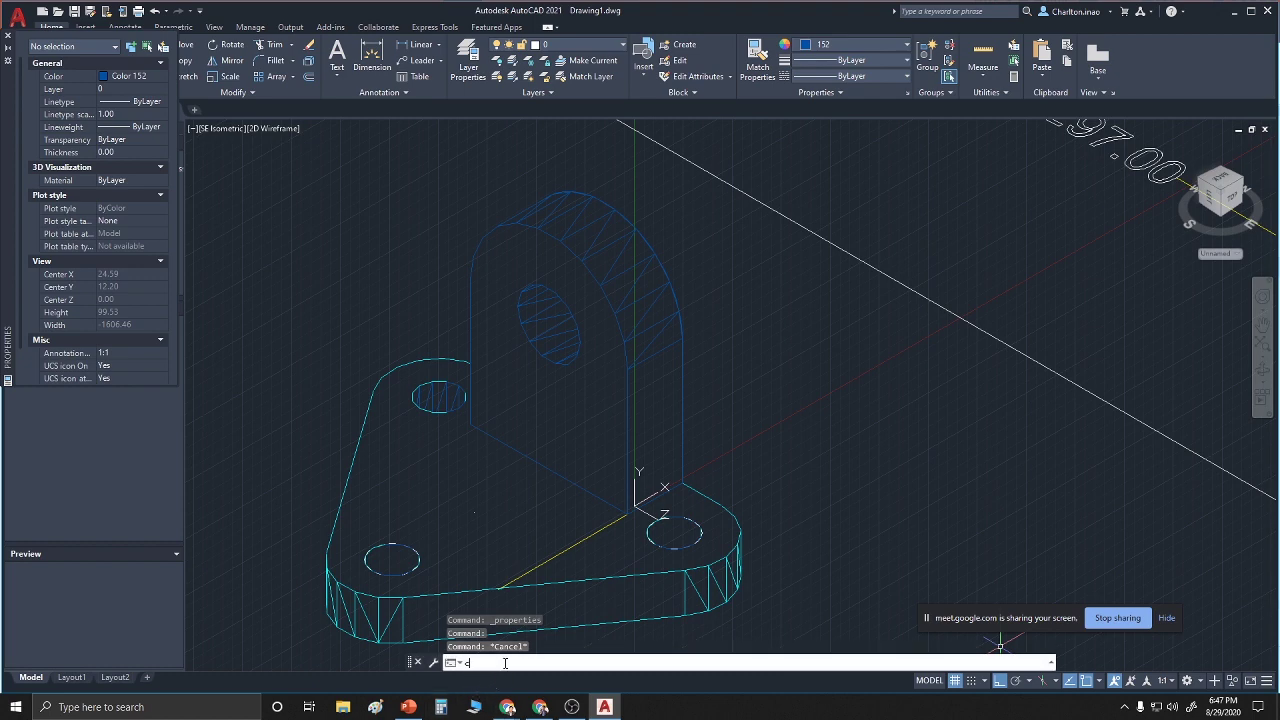
Set Yellow as the current drawing colour with the COLOR command
type("color")
key("Return")
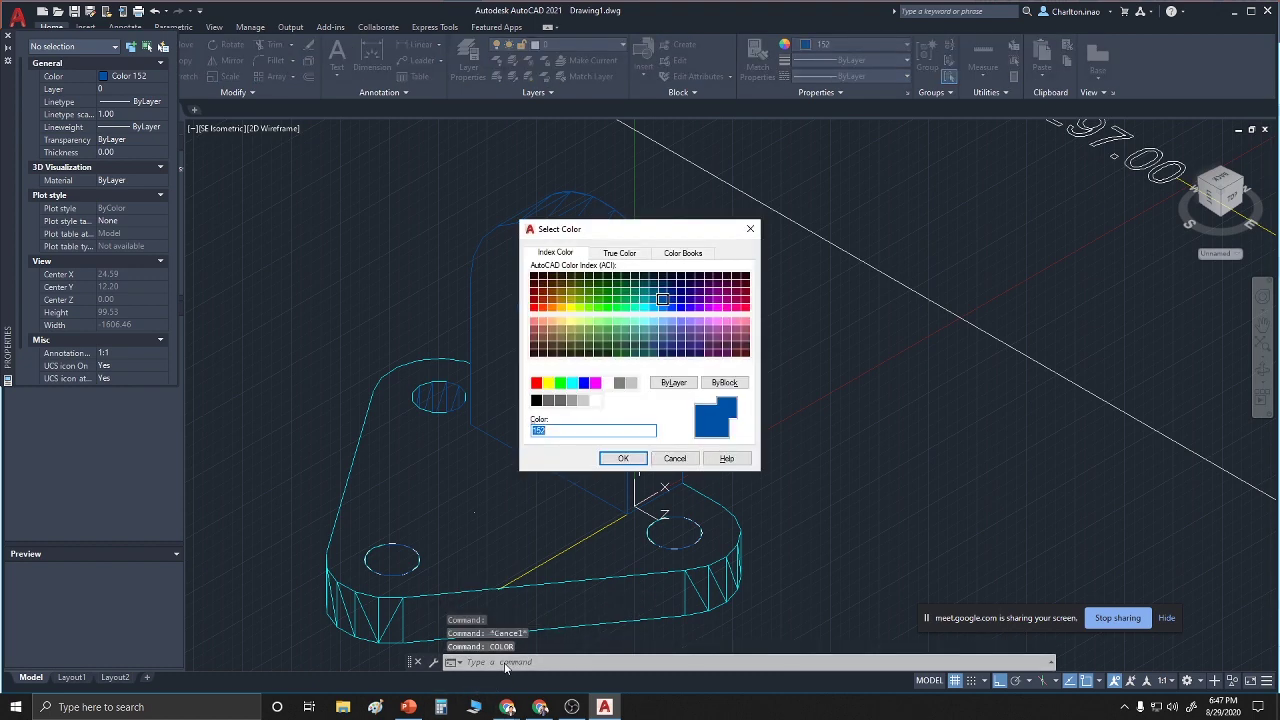
left_click(547, 383)
left_click(612, 459)
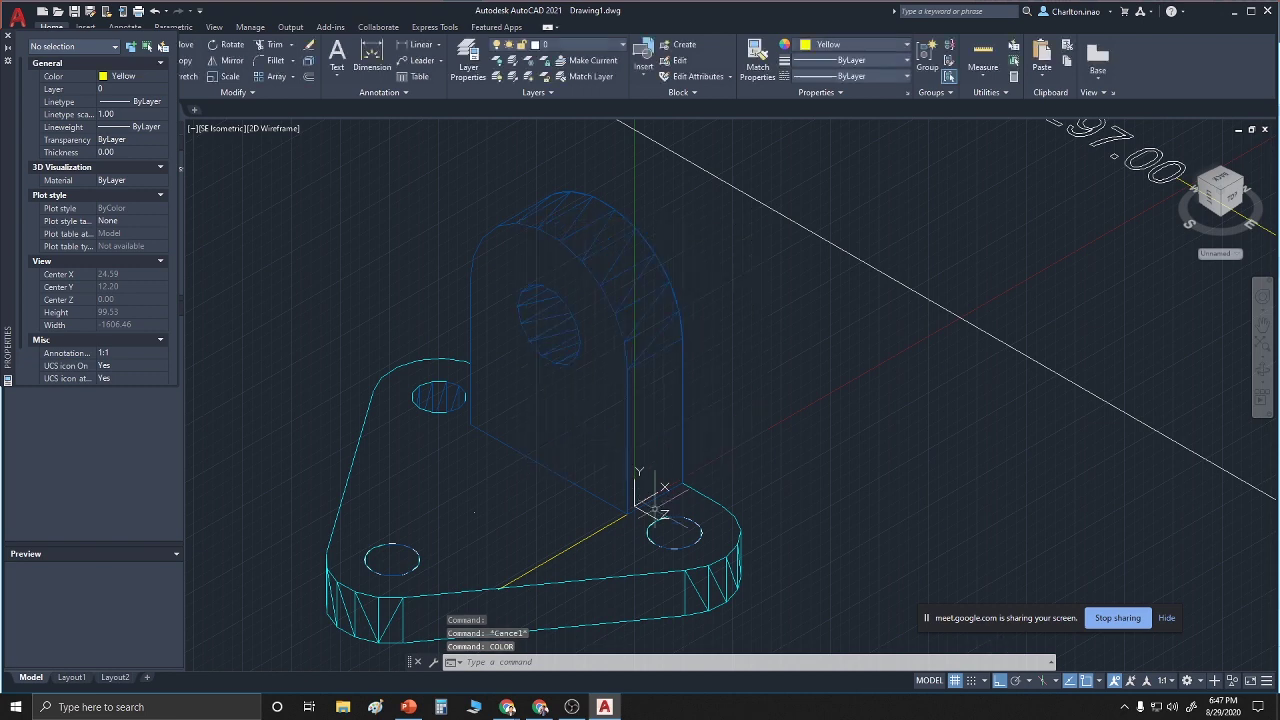
Draw a 22-unit vertical line up from the yellow line's endpoint
scroll(612, 518, "up", 4)
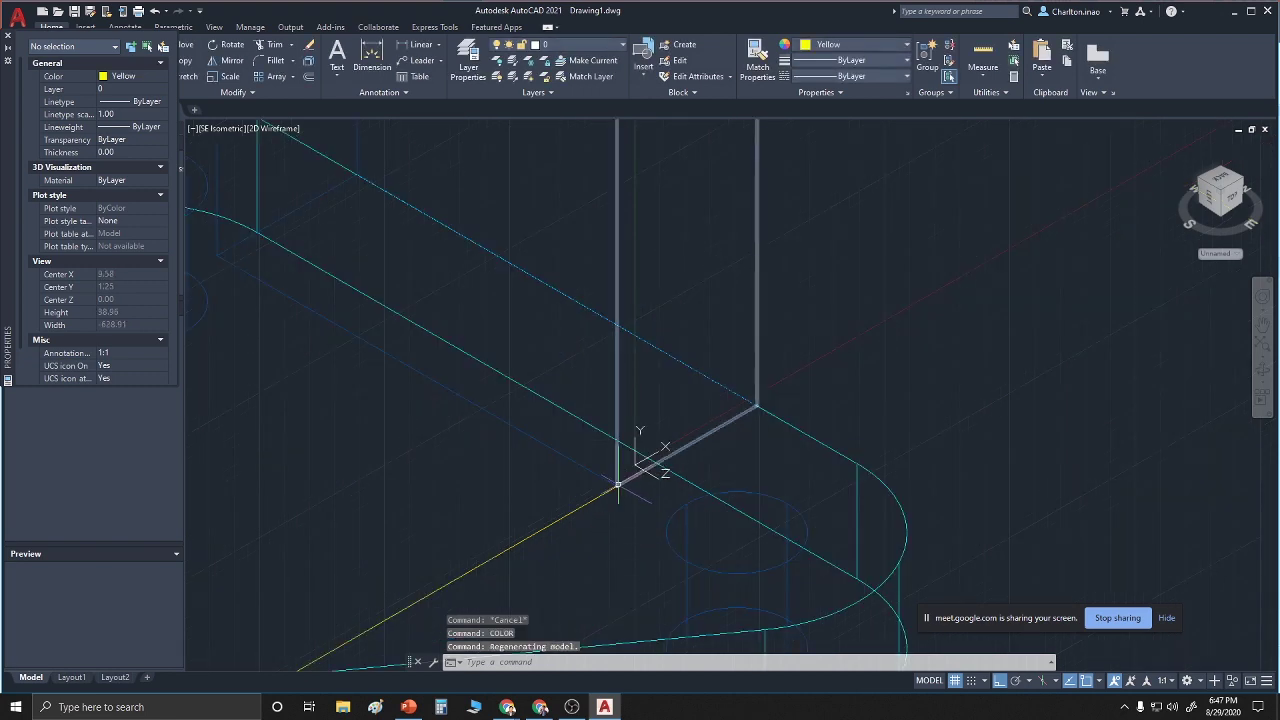
type("l")
key("Return")
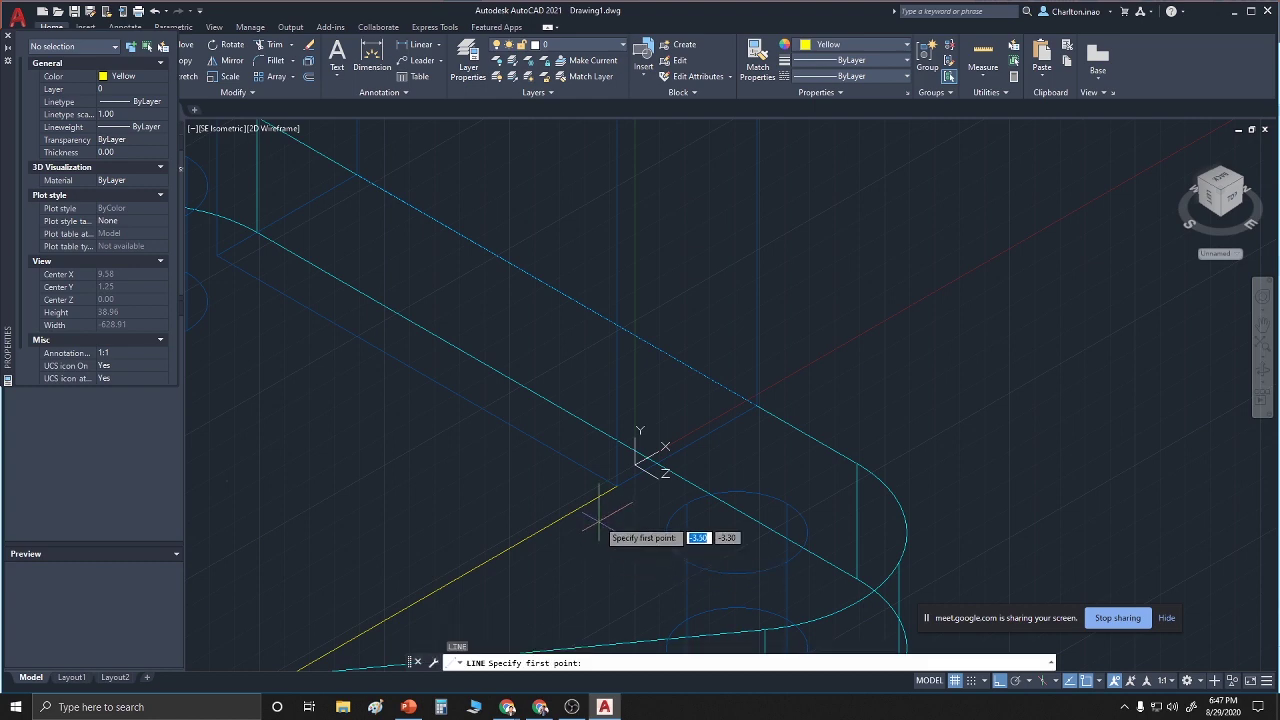
left_click(614, 488)
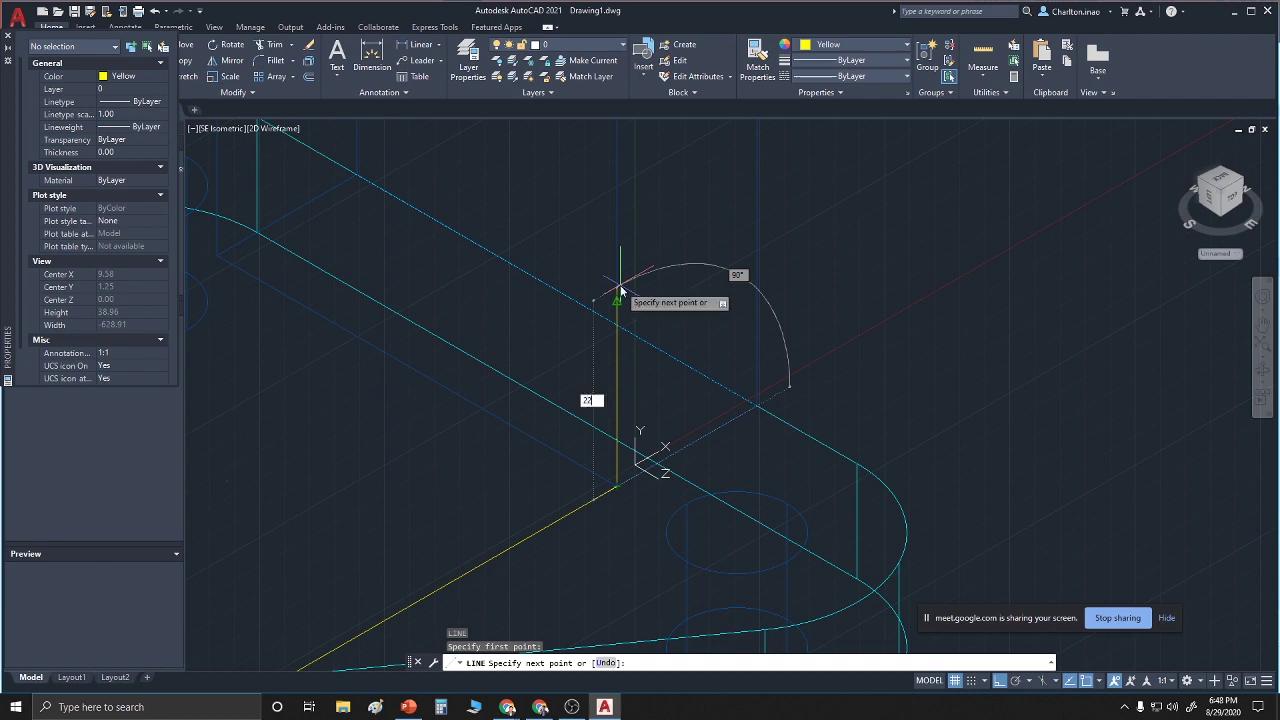
type("22")
key("Return")
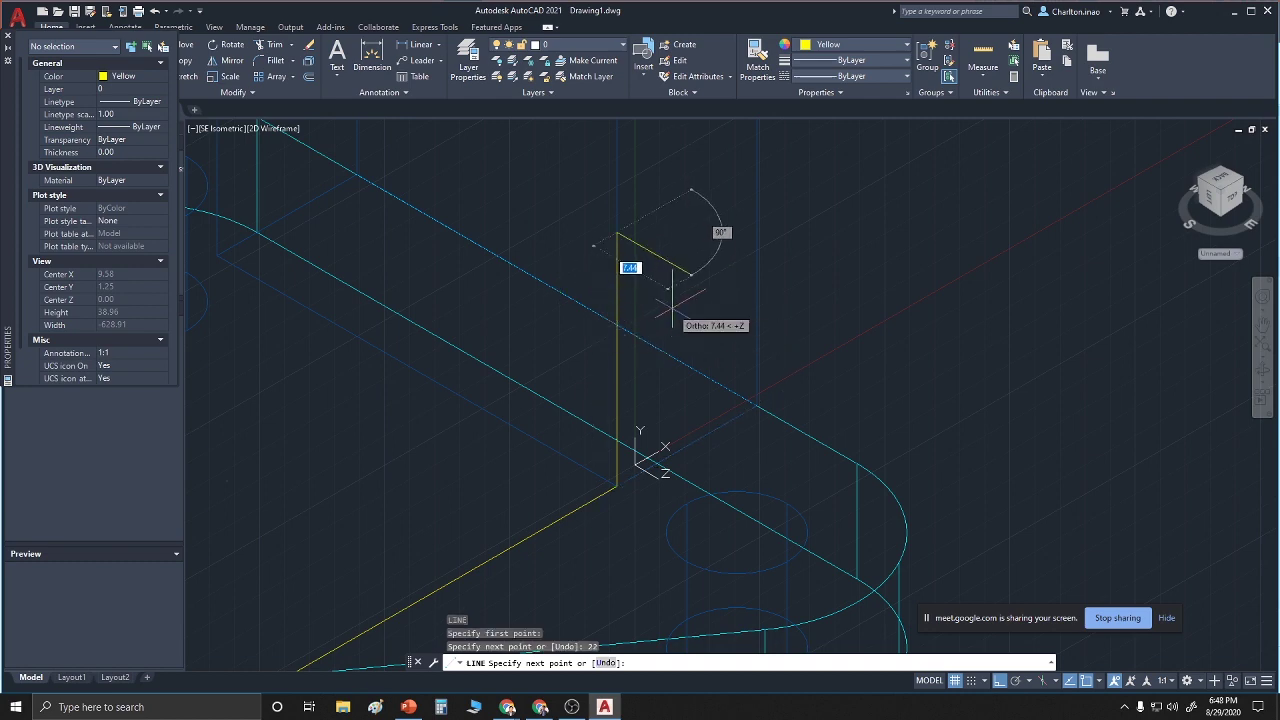
right_click(669, 310)
left_click(686, 318)
Draw a diagonal line from the vertical's top to the base line's far end, with ortho off
scroll(798, 495, "down", 4)
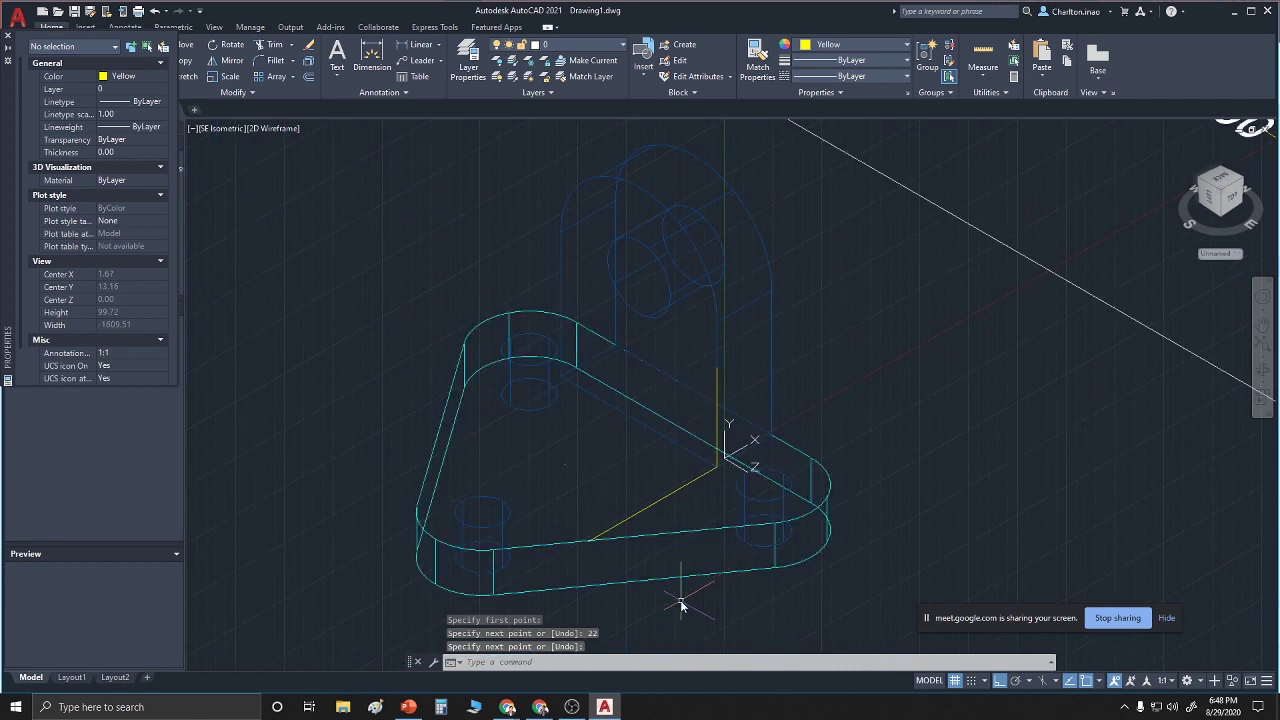
type("l")
key("Return")
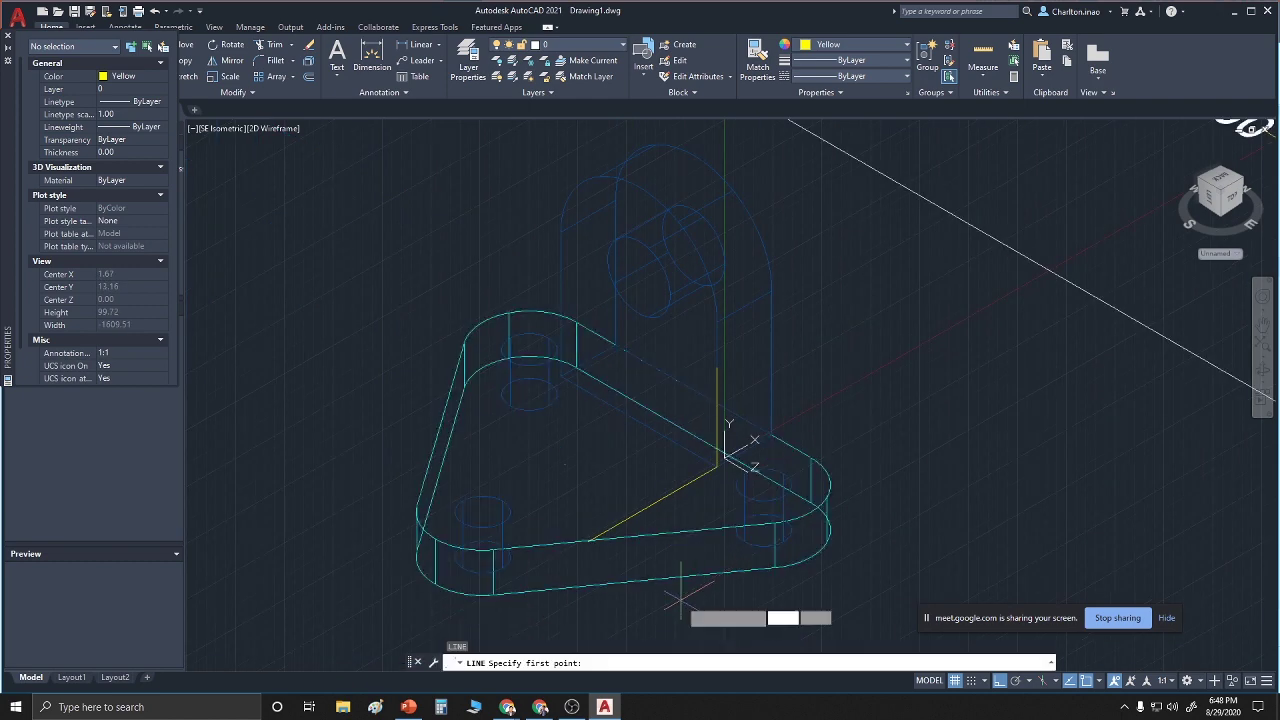
left_click(716, 367)
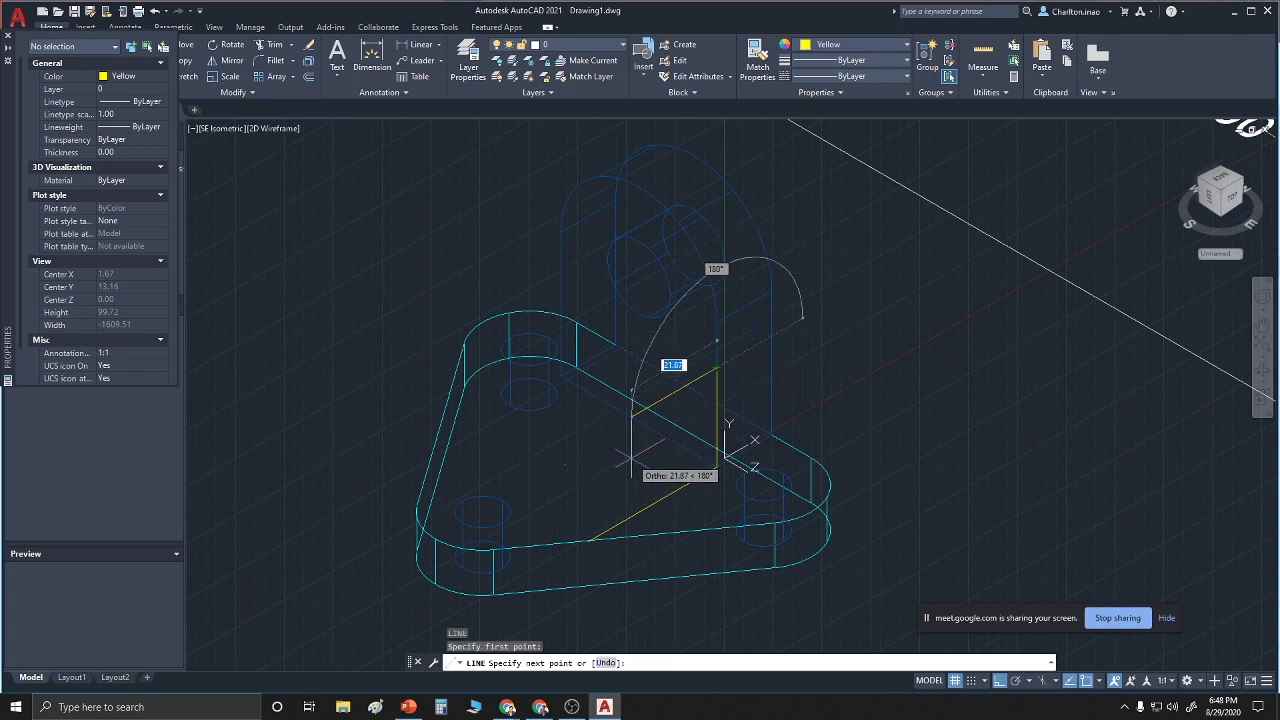
key("F8")
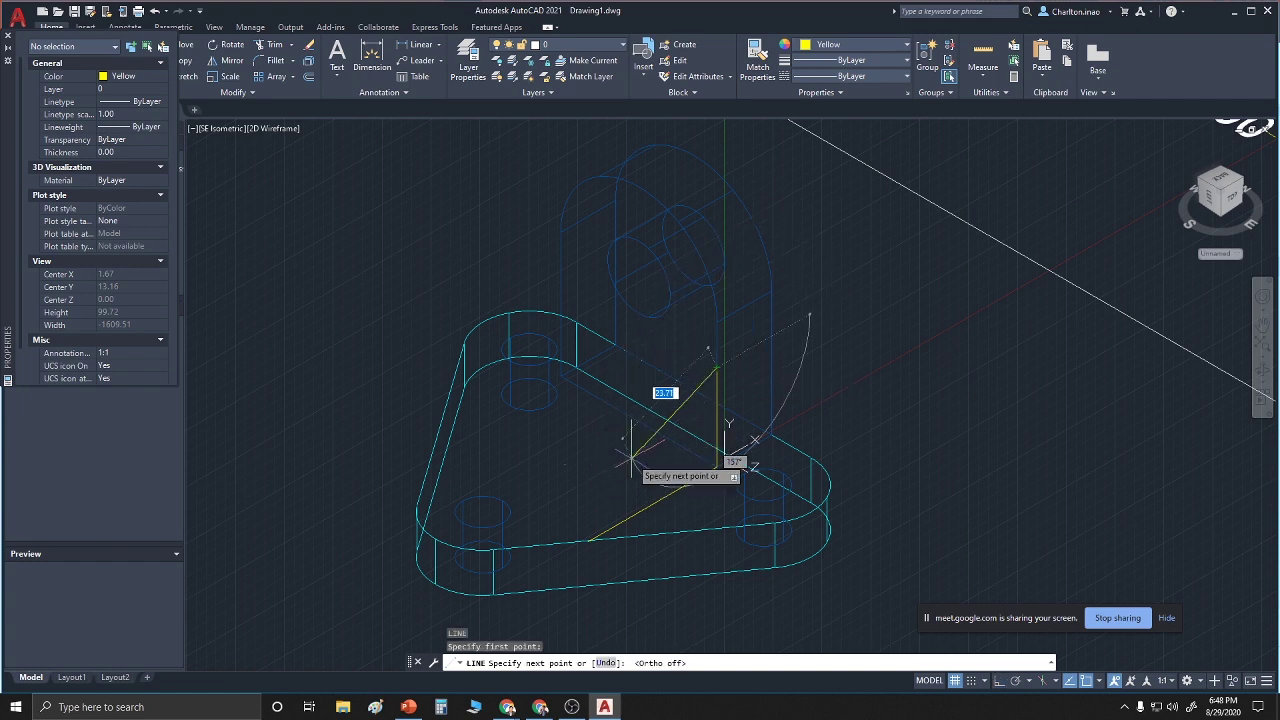
left_click(593, 540)
right_click(592, 541)
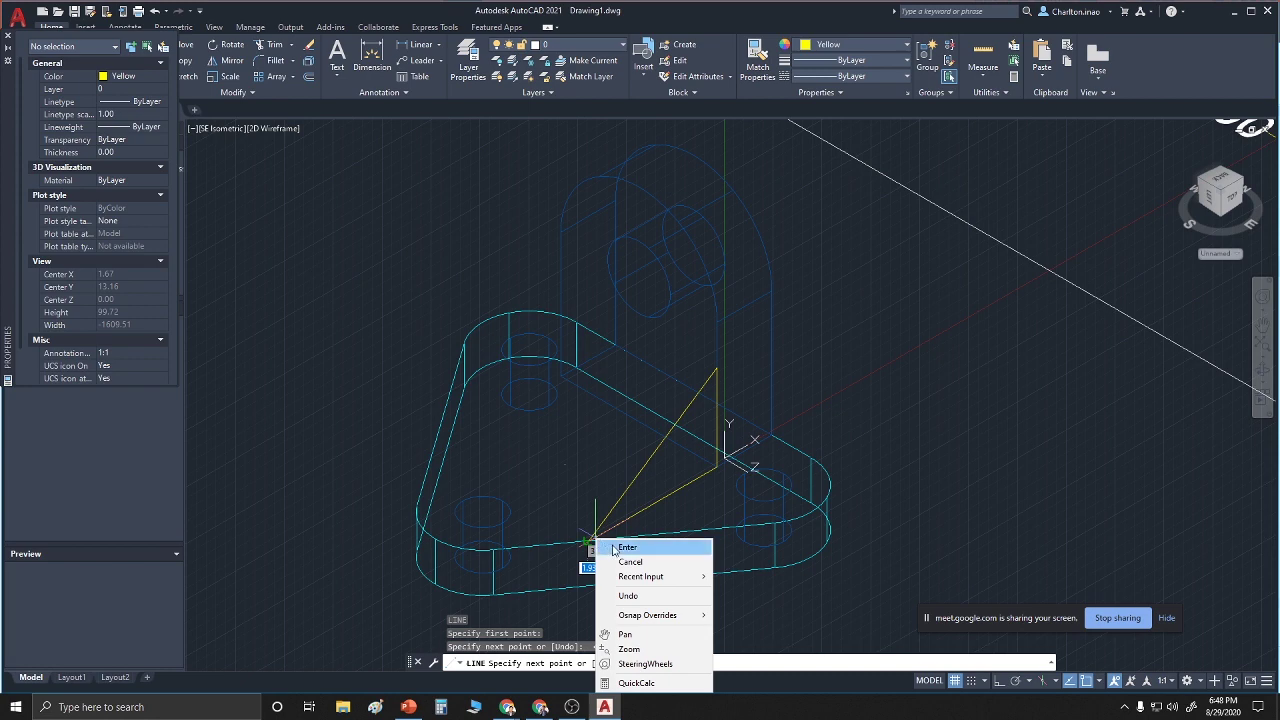
left_click(614, 547)
scroll(660, 555, "up", 2)
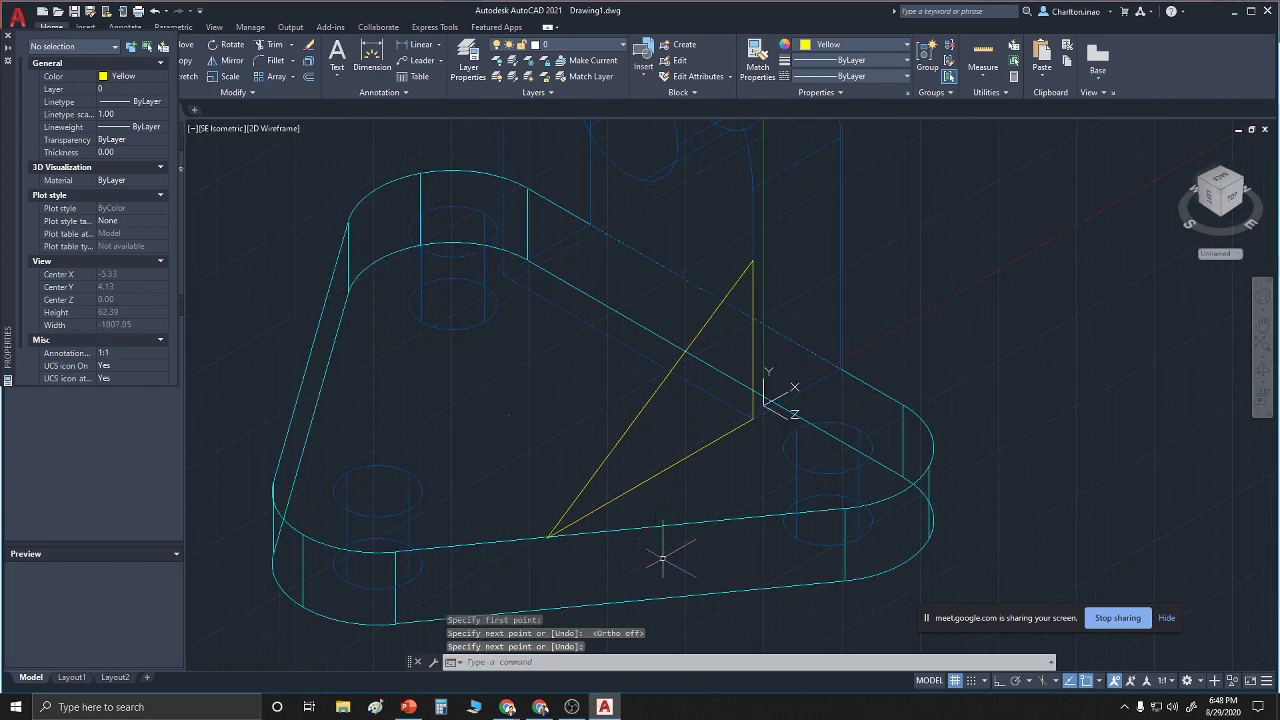
type("uni")
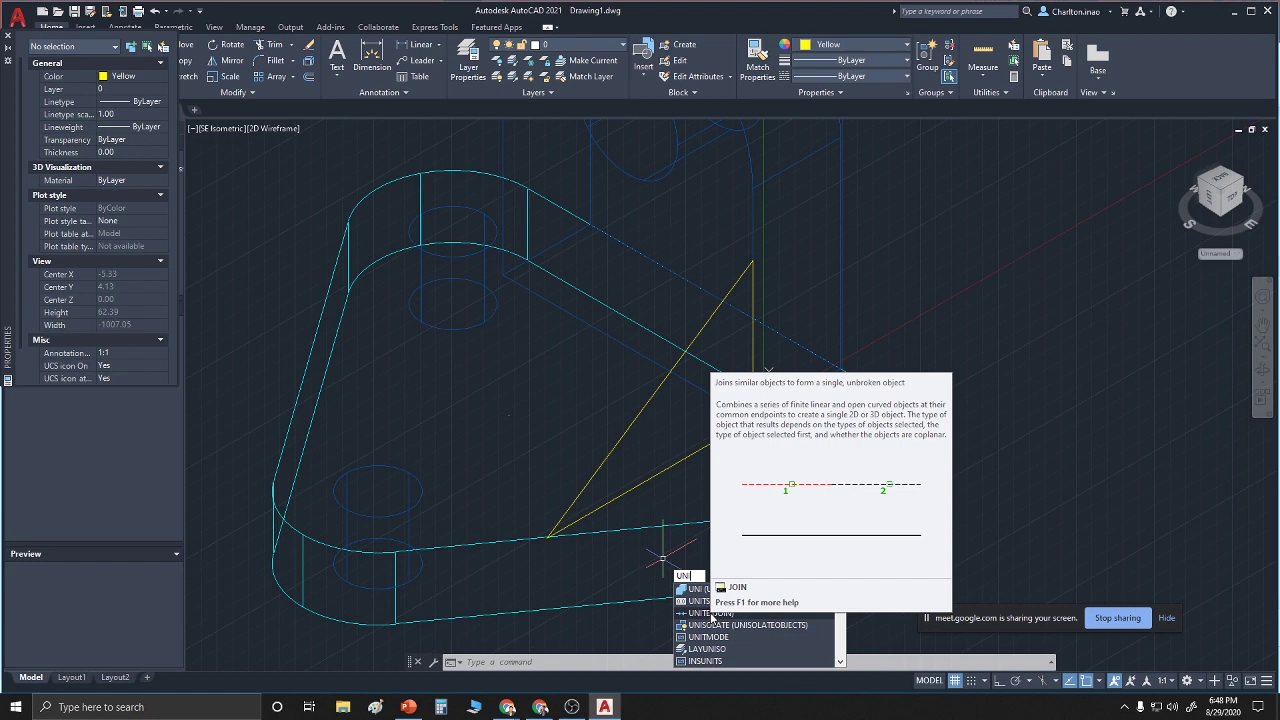
Join the yellow base, diagonal and vertical lines into a single closed triangle
left_click(702, 613)
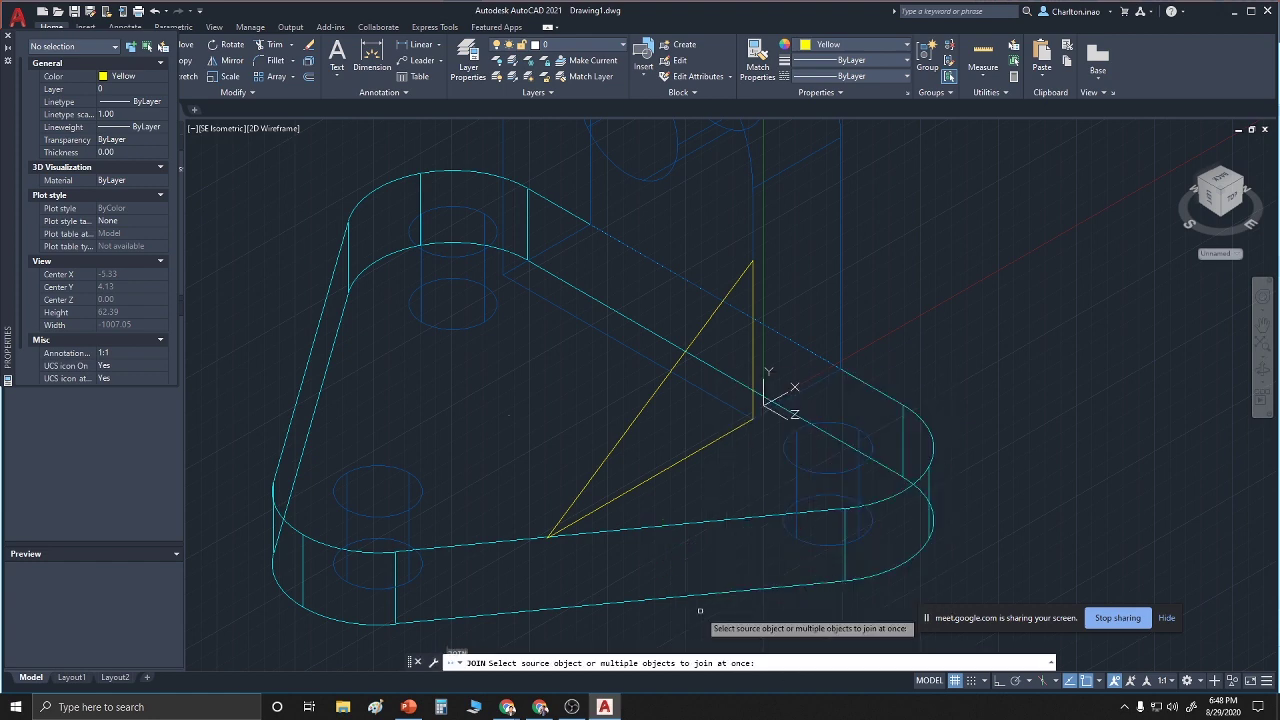
left_click(632, 490)
left_click(619, 441)
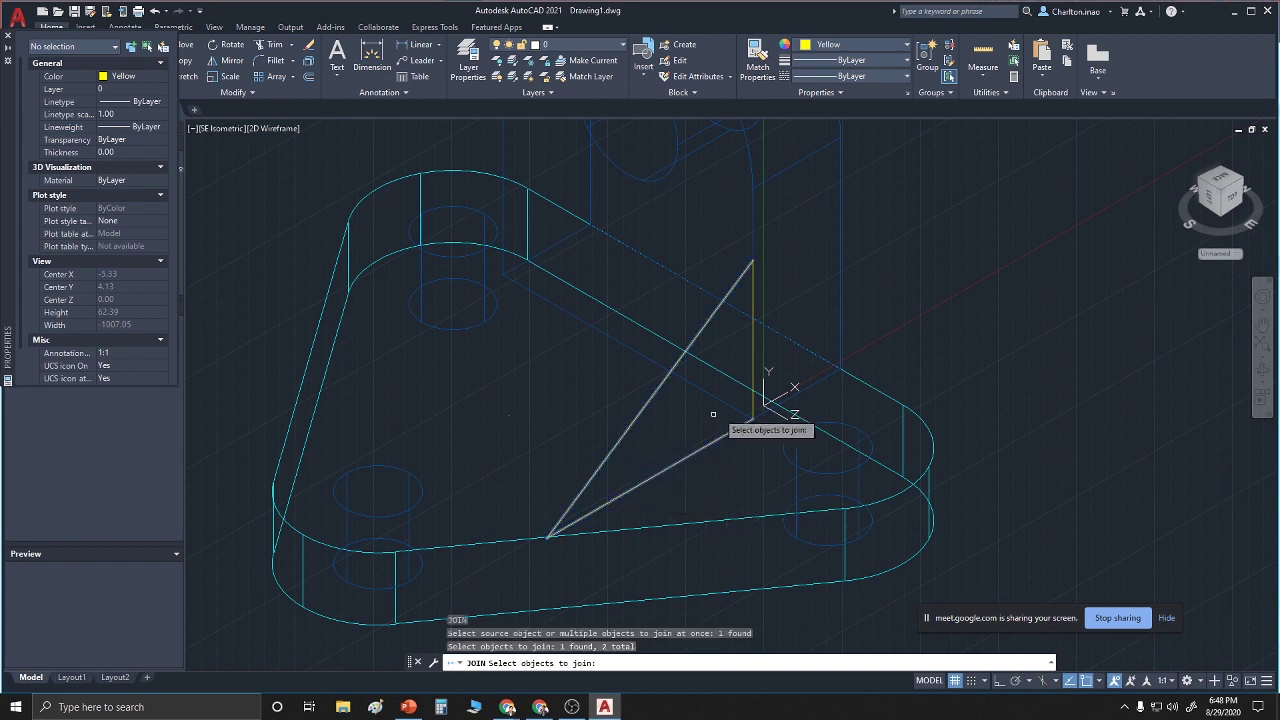
left_click(754, 373)
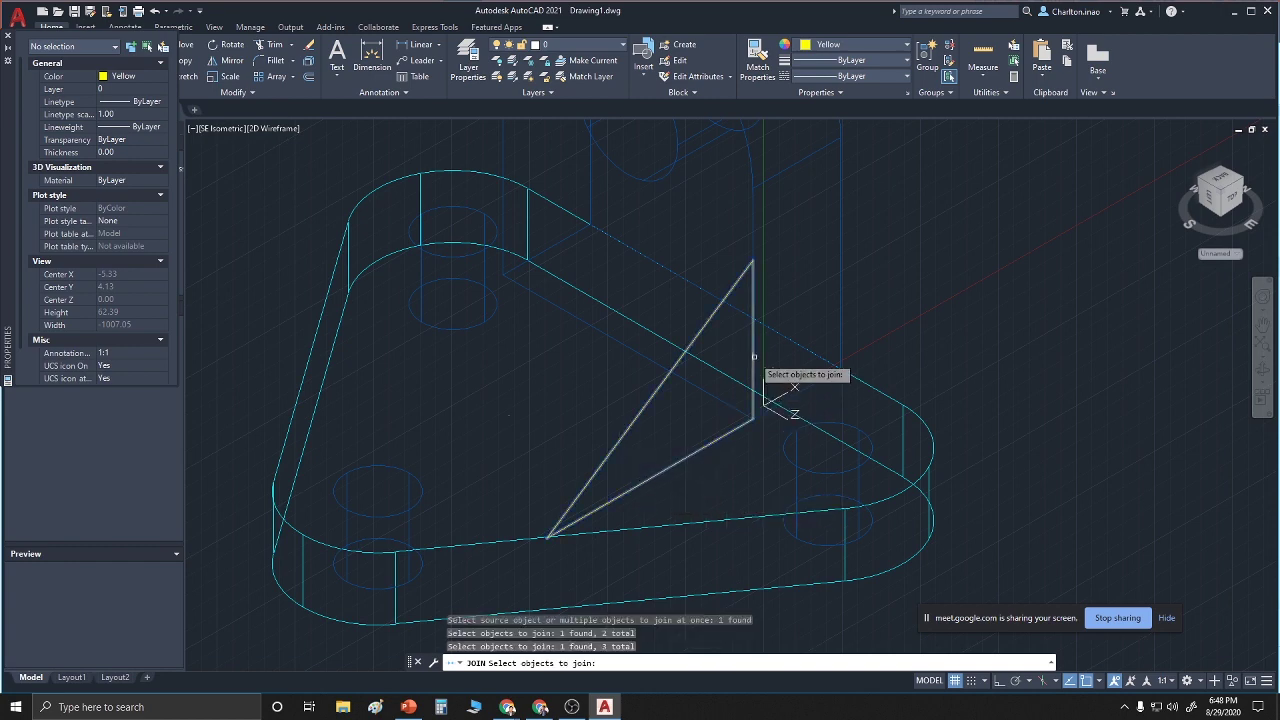
key("Return")
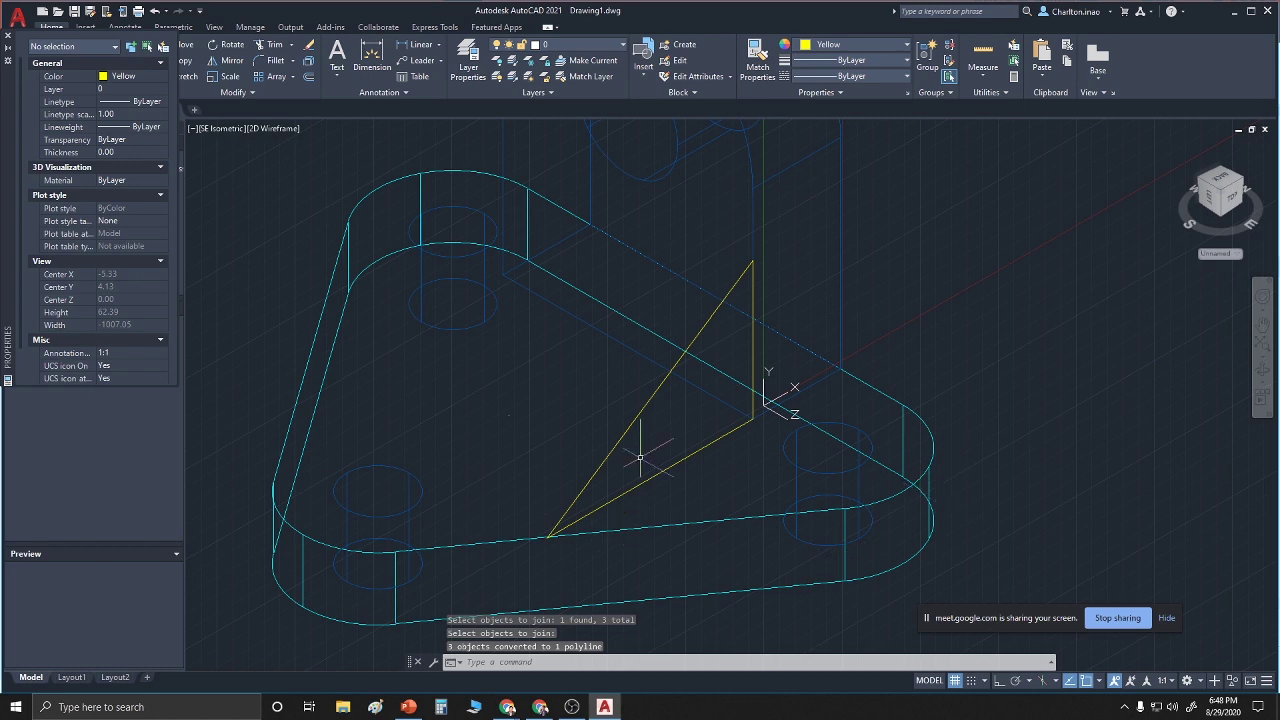
left_click(641, 412)
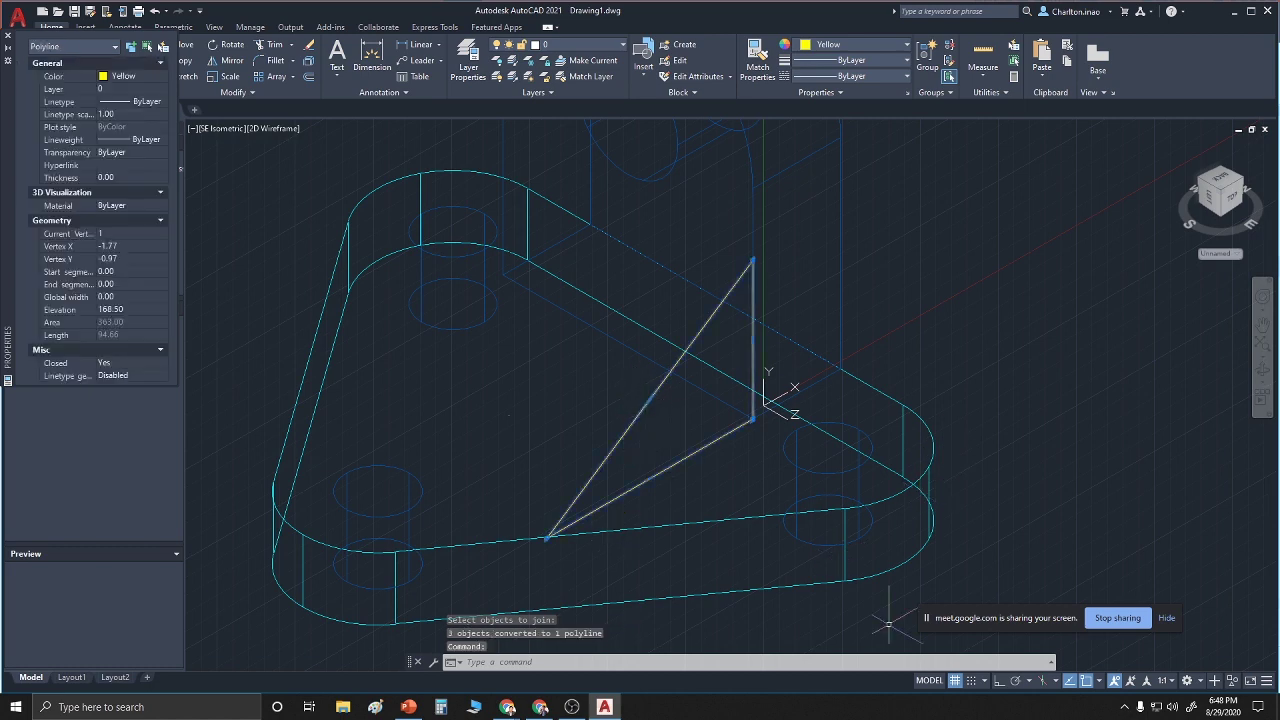
key("Escape")
key("Escape")
key("Escape")
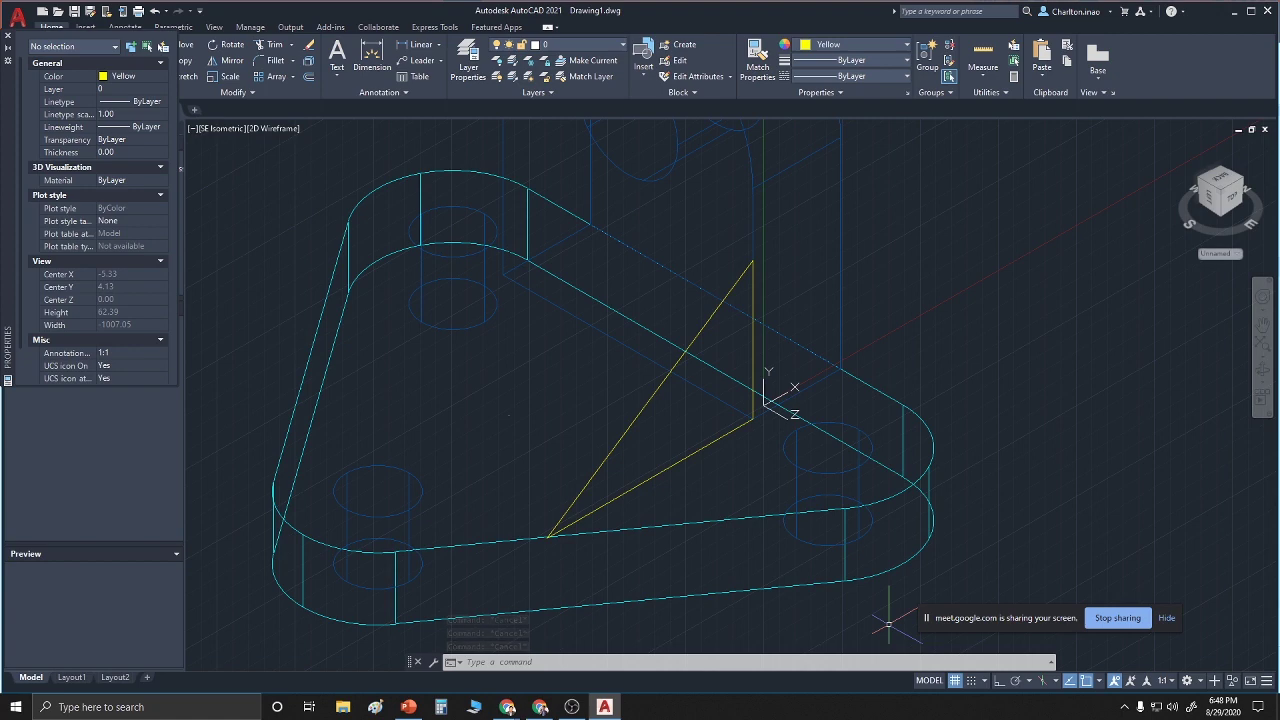
Copy the yellow triangle from its corner to the tab's other edge as a second rib profile
type("co")
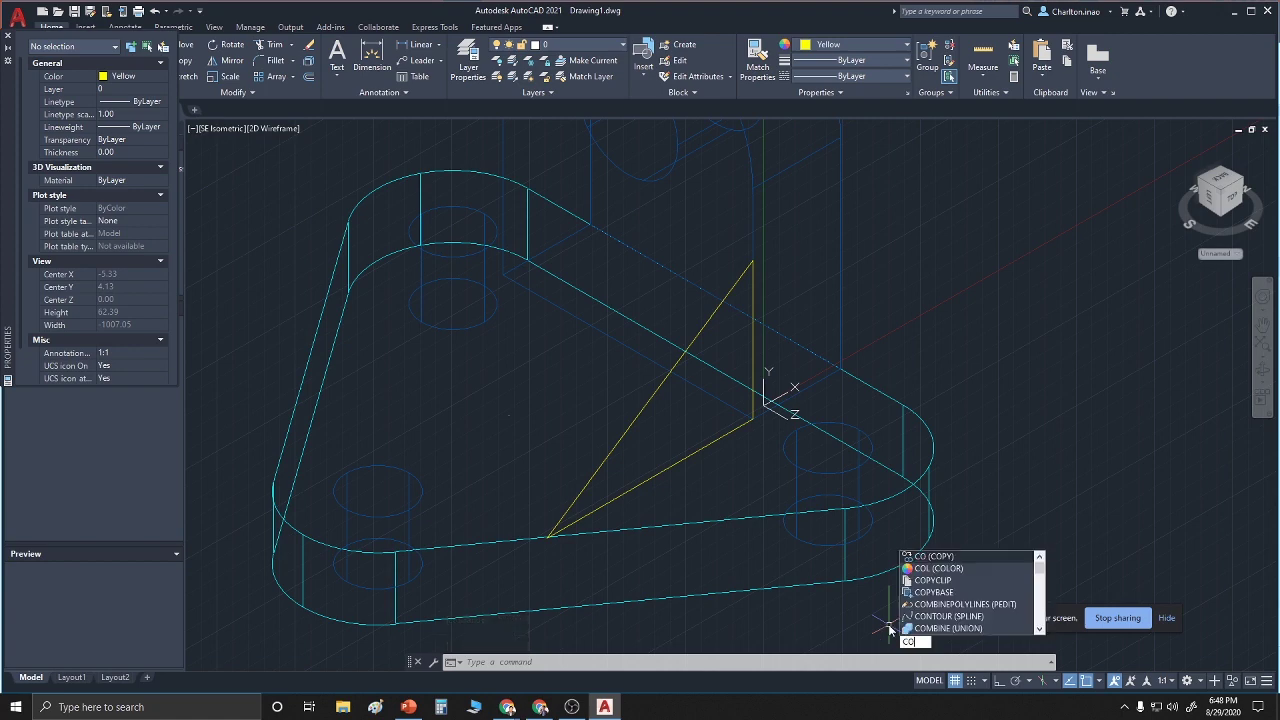
key("Return")
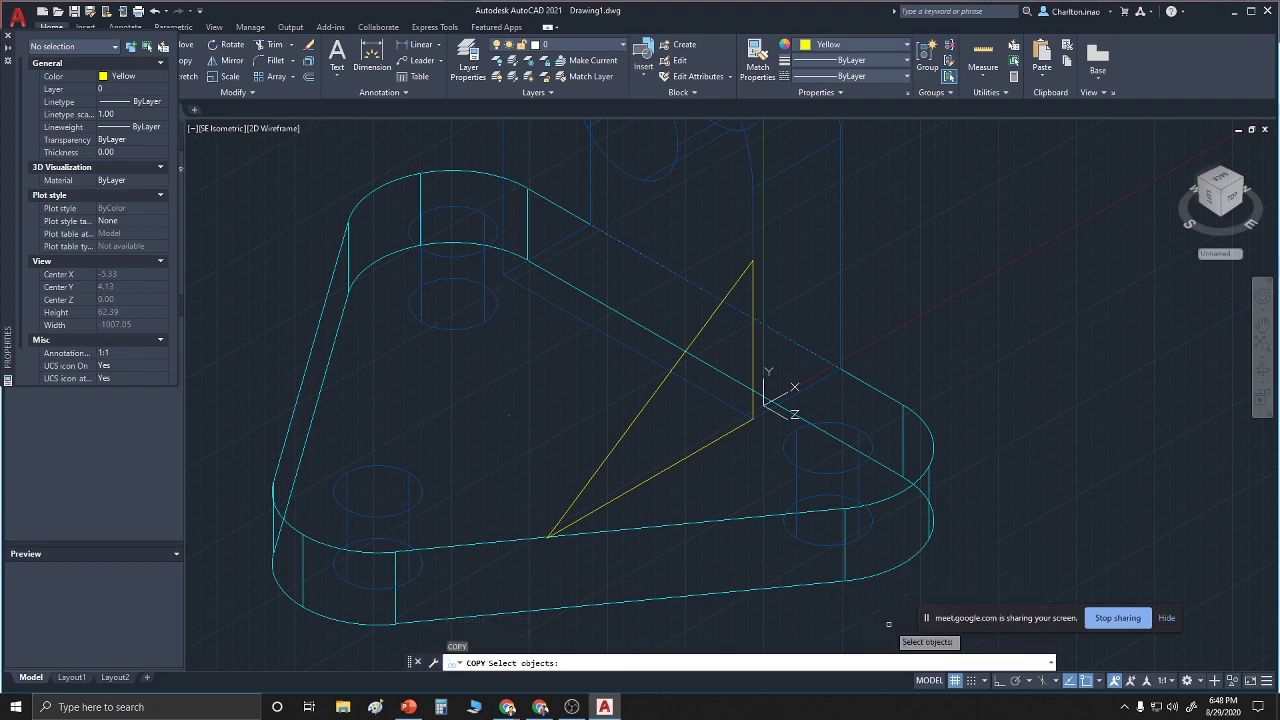
left_click(694, 453)
key("Return")
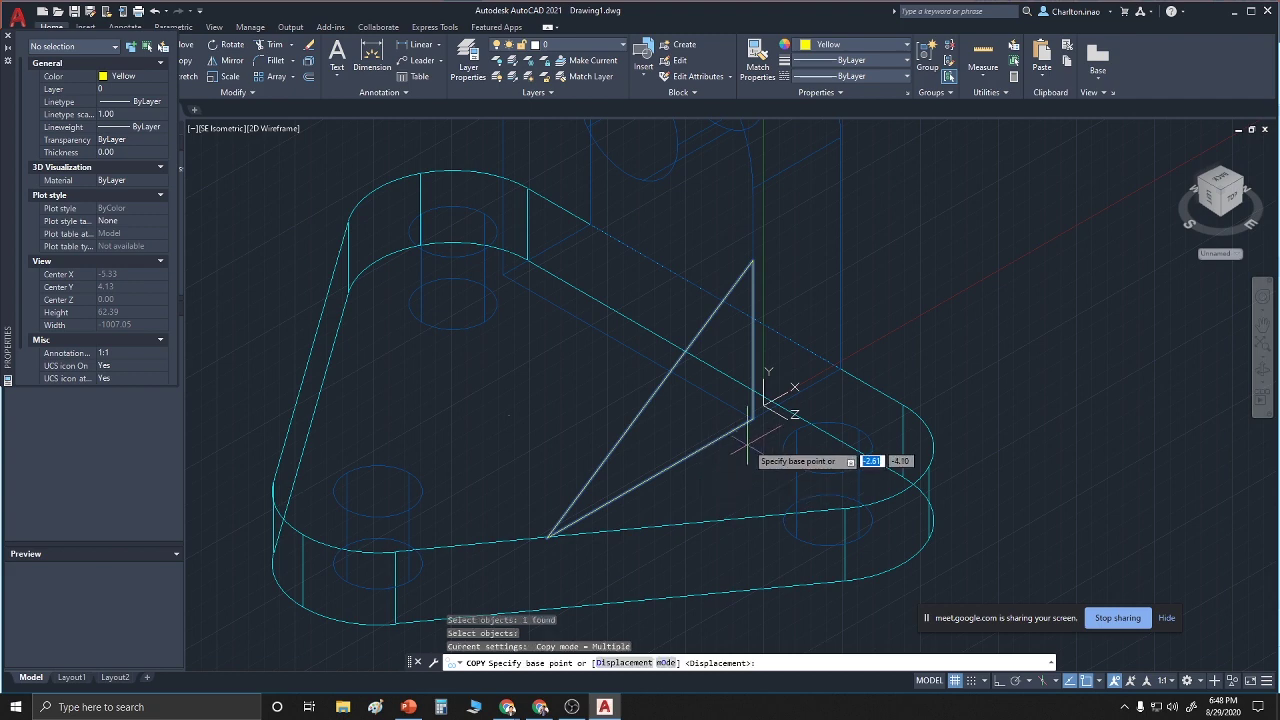
scroll(752, 421, "up", 4)
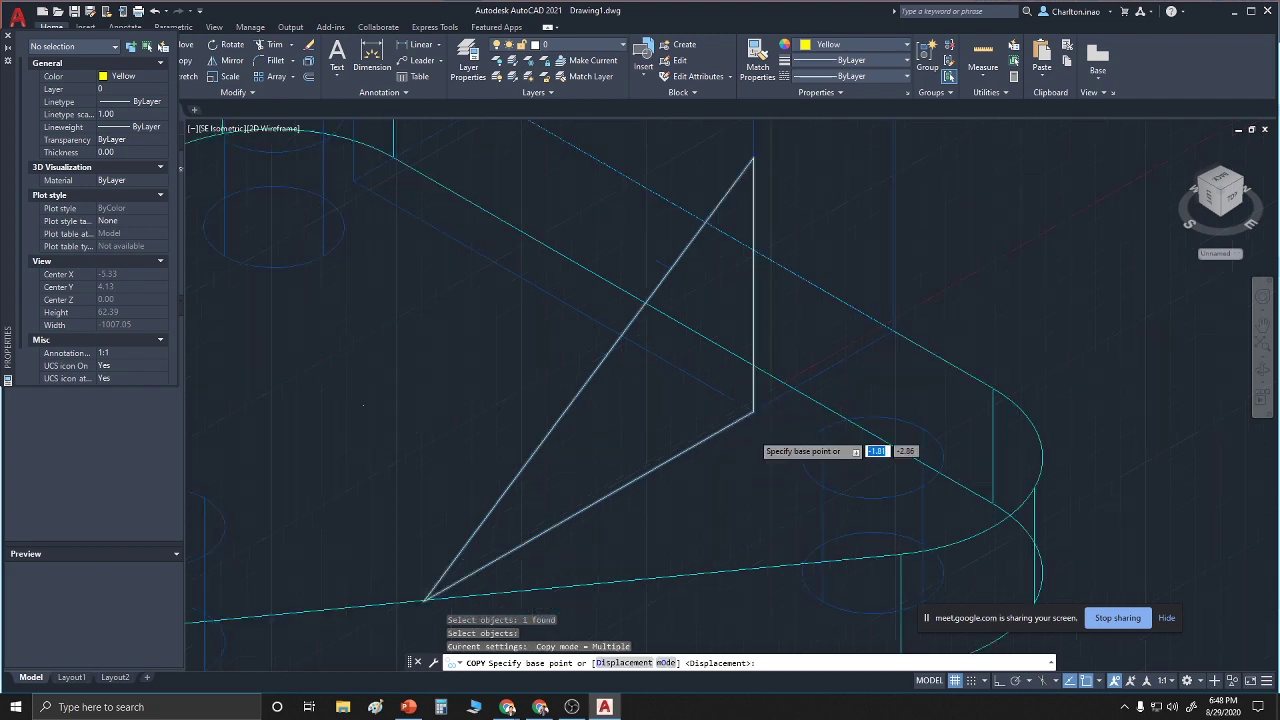
left_click(752, 403)
scroll(752, 403, "down", 4)
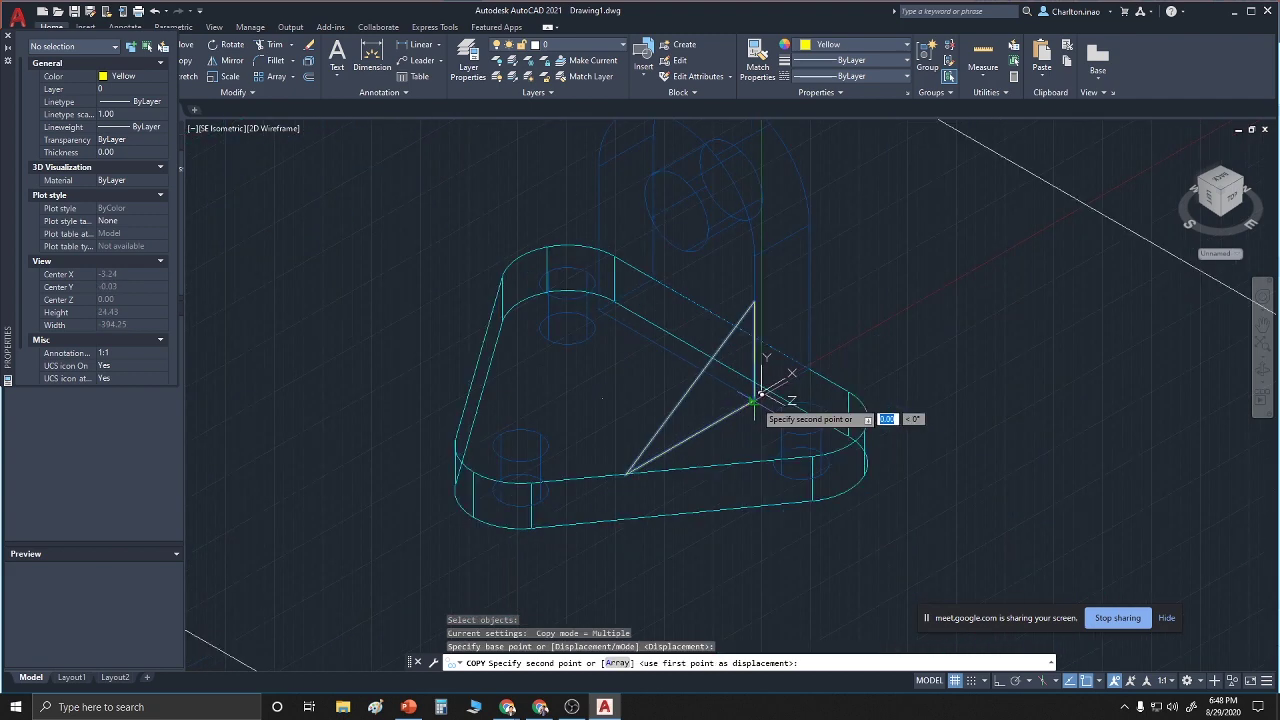
scroll(620, 305, "up", 2)
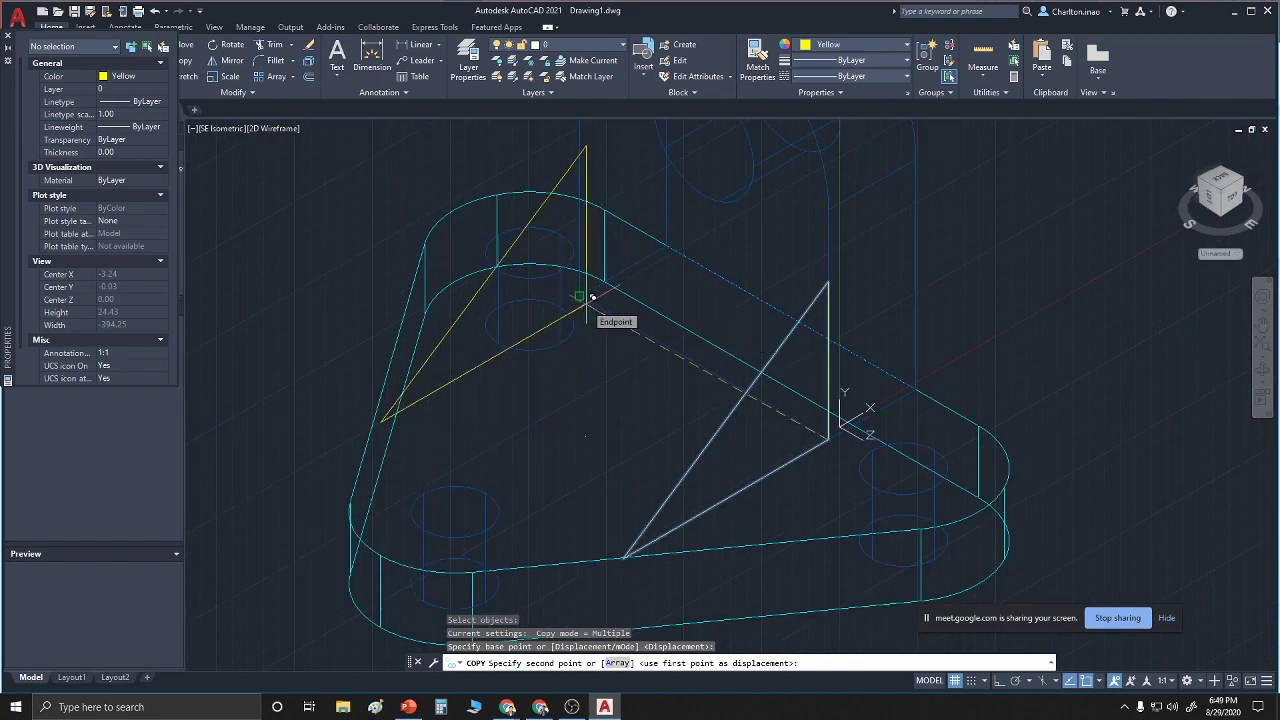
scroll(592, 297, "up", 3)
left_click(577, 287)
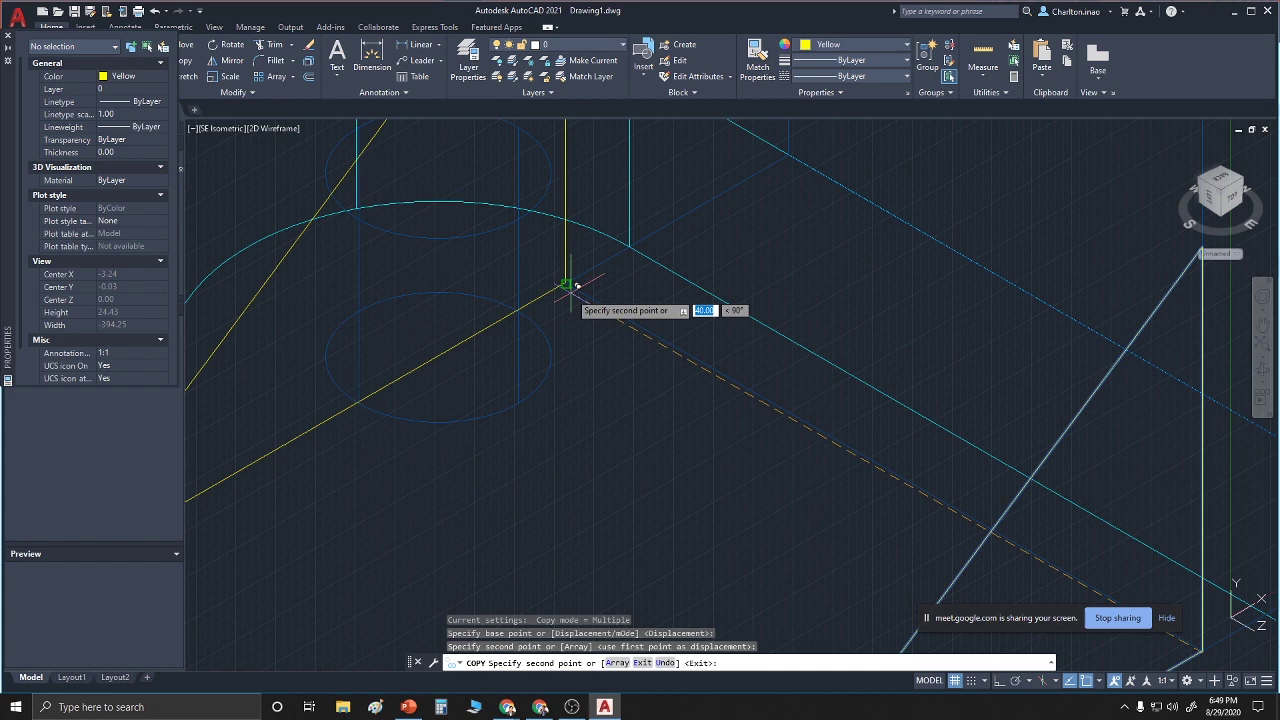
right_click(600, 330)
left_click(611, 337)
scroll(666, 376, "down", 3)
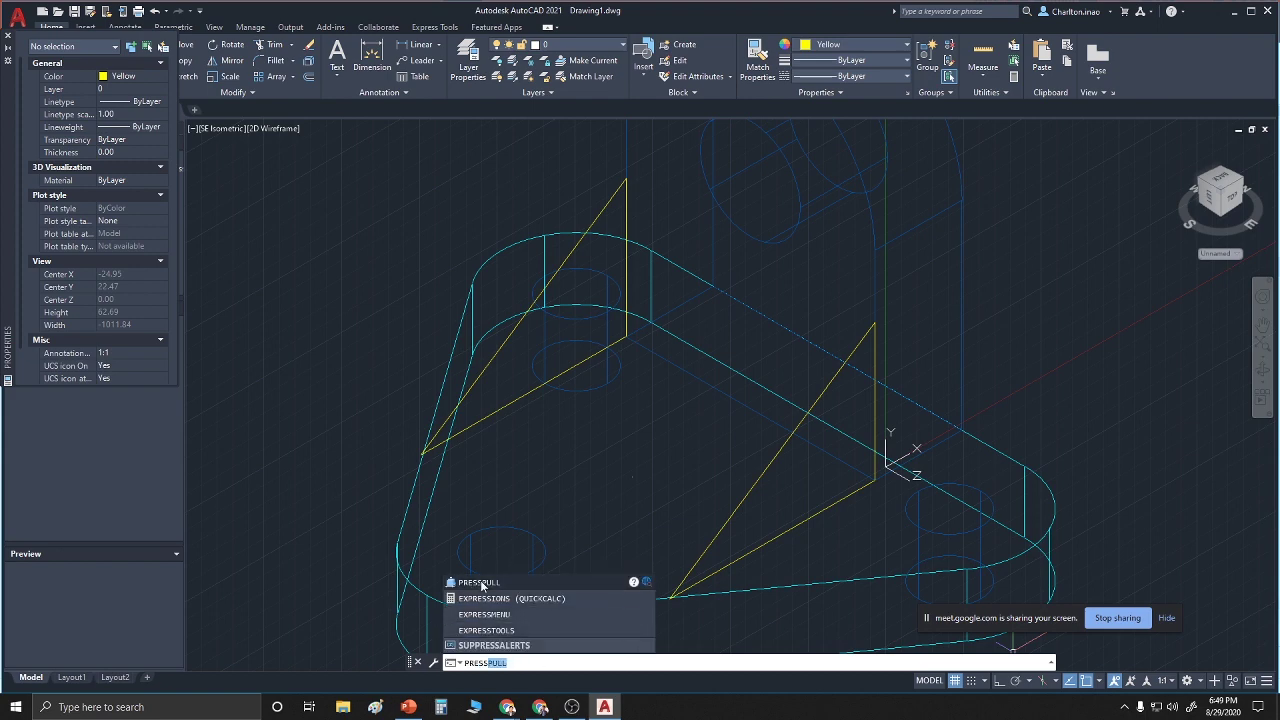
Press-pull the right-hand yellow triangle 5 units into a solid rib
key("Return")
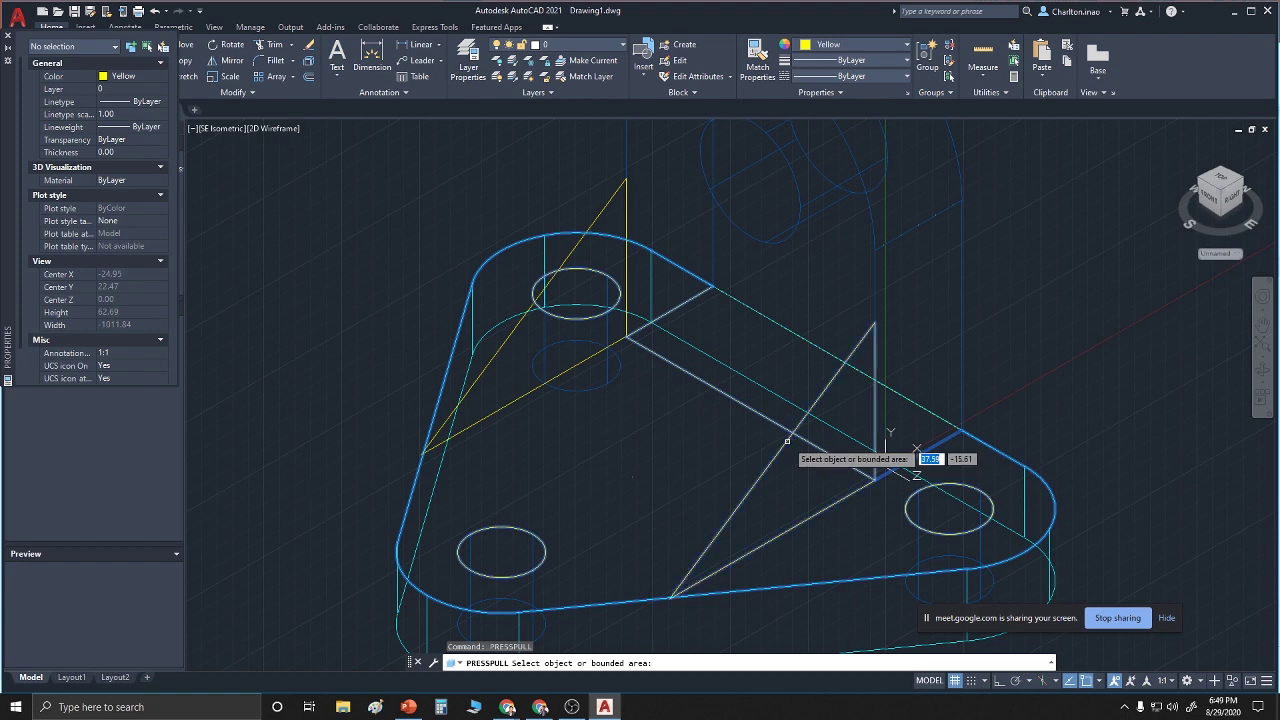
left_click(845, 448)
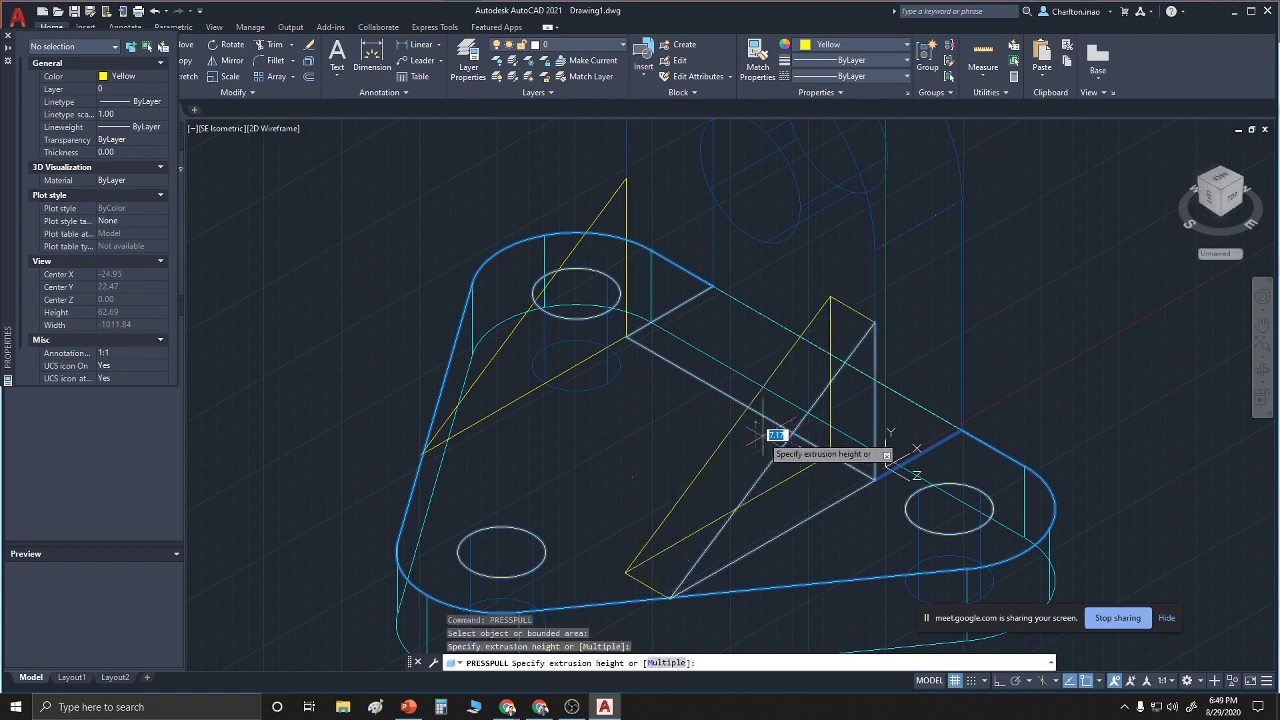
key("Return")
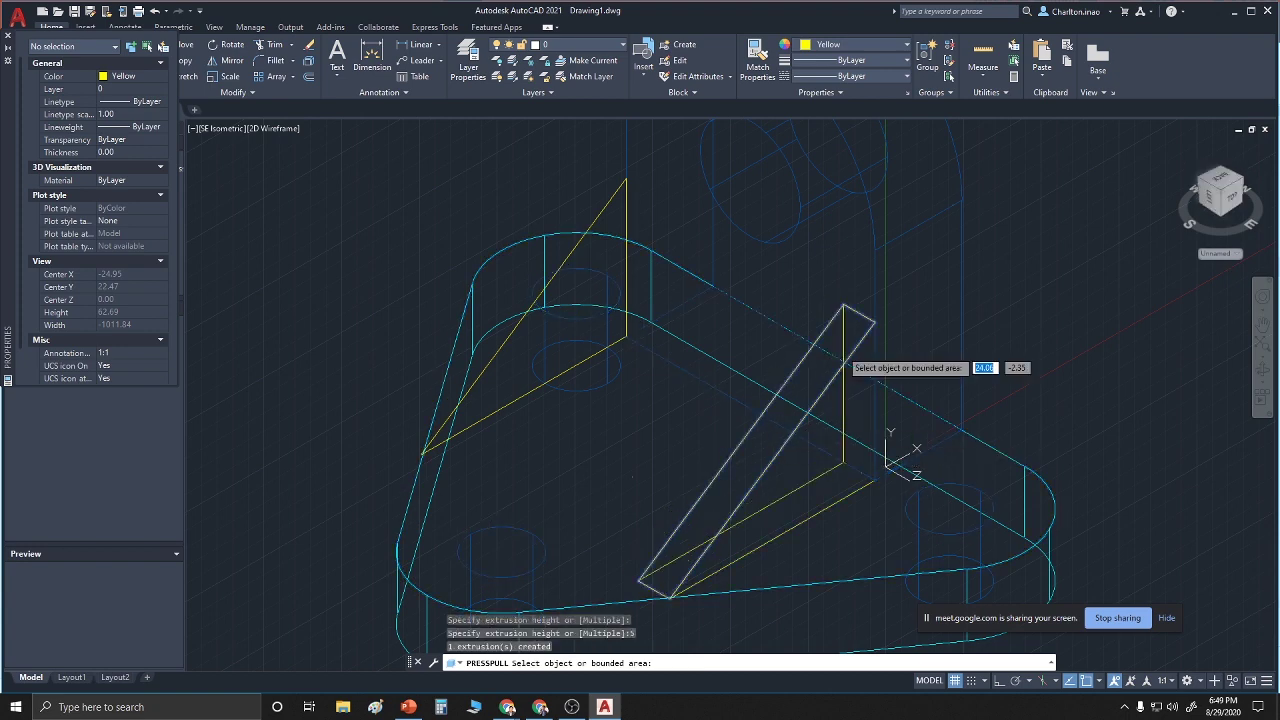
right_click(1037, 301)
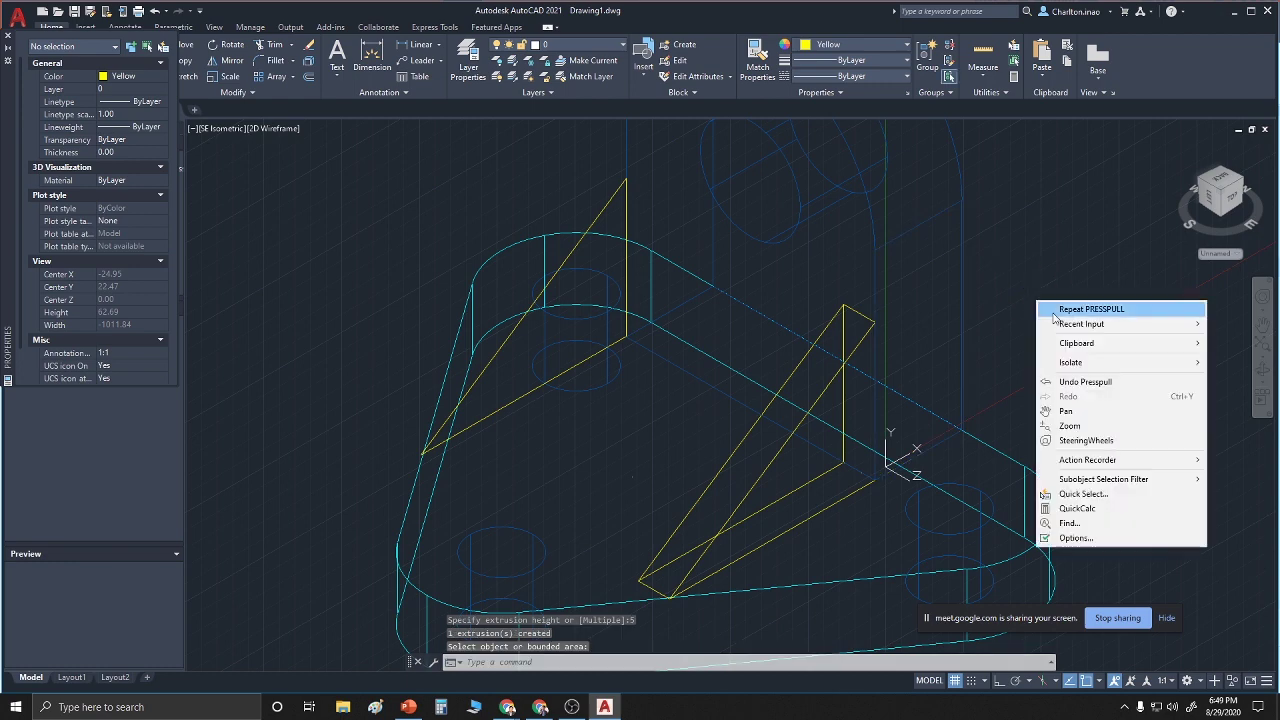
left_click(1095, 308)
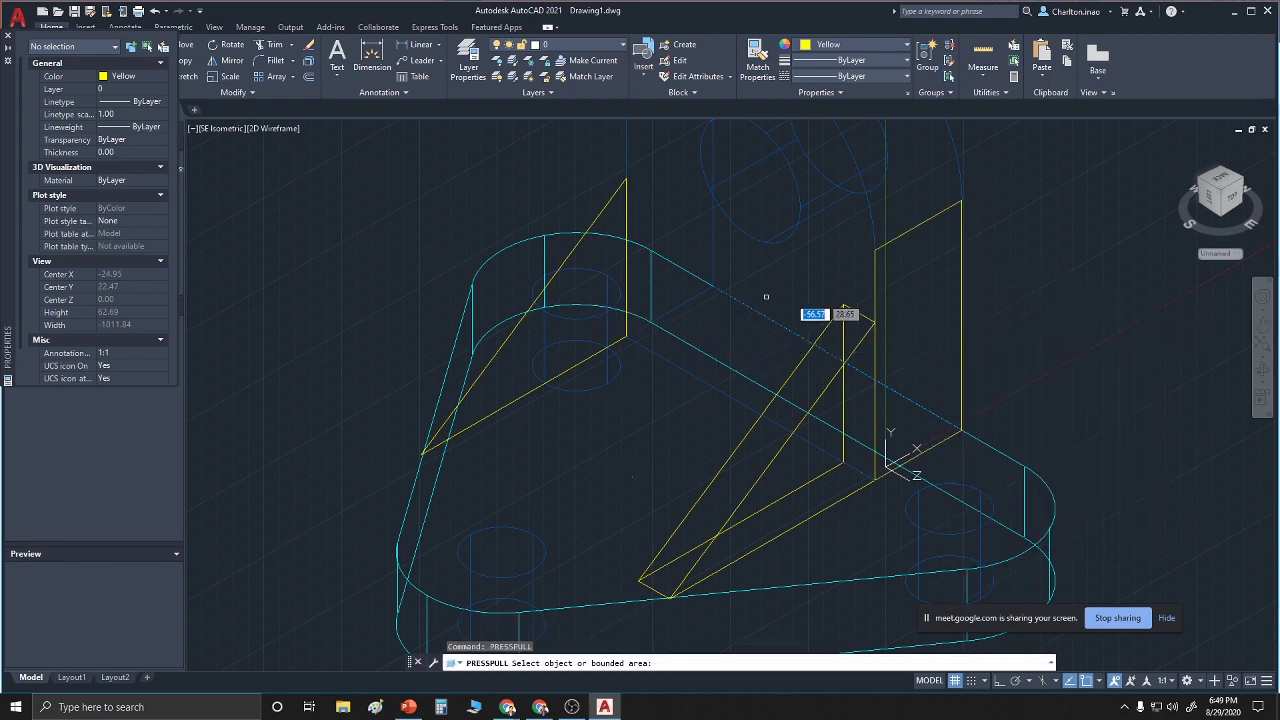
key("Return")
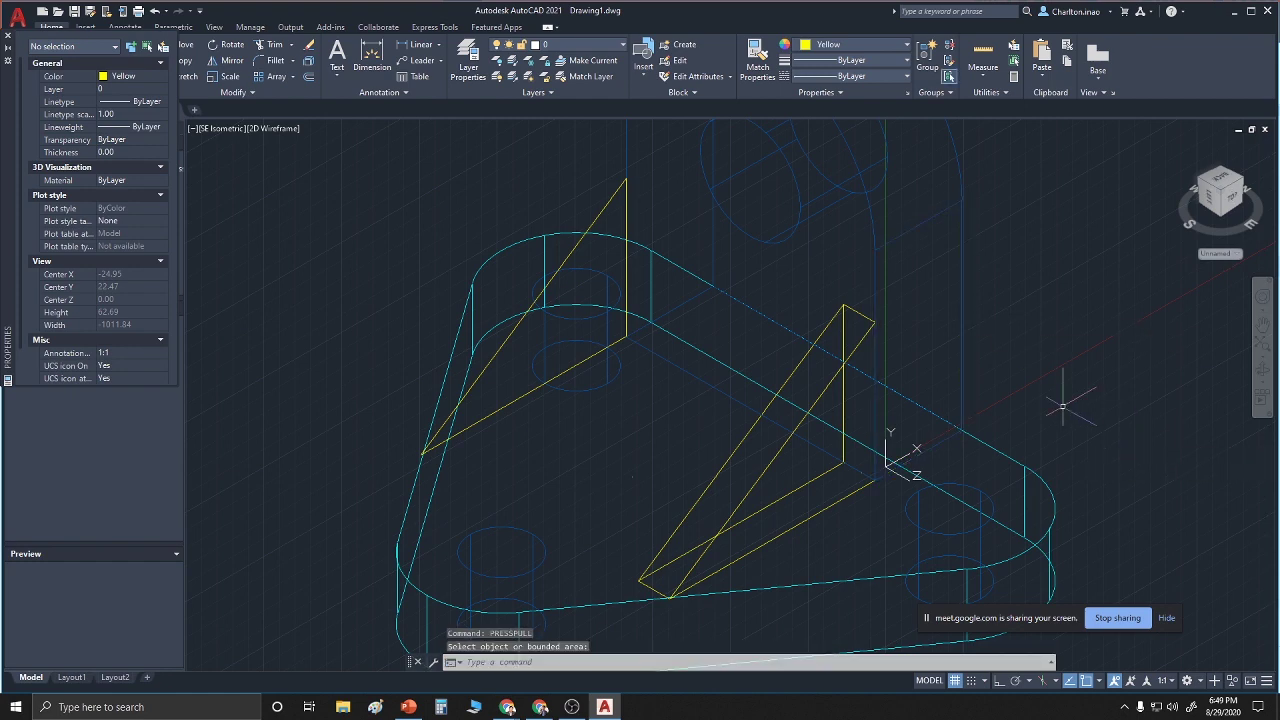
Press-pull the left-hand yellow triangle 5 units into a second solid rib
right_click(1046, 369)
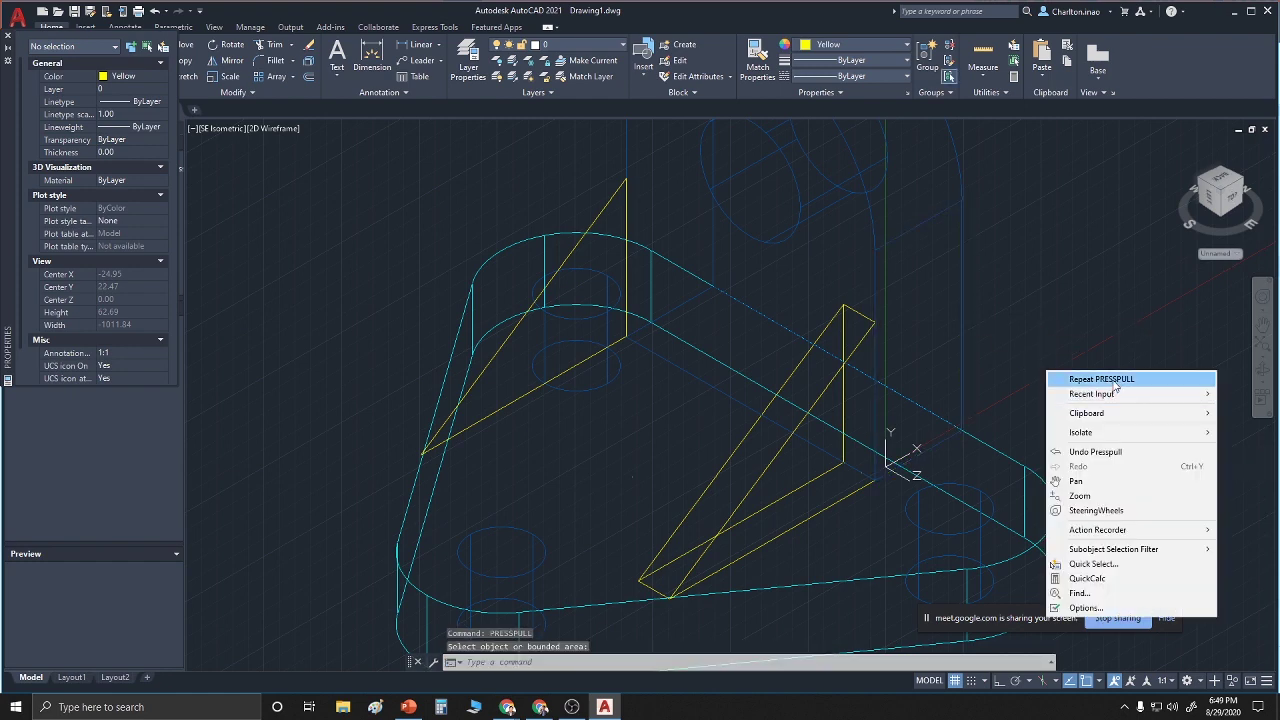
left_click(1112, 380)
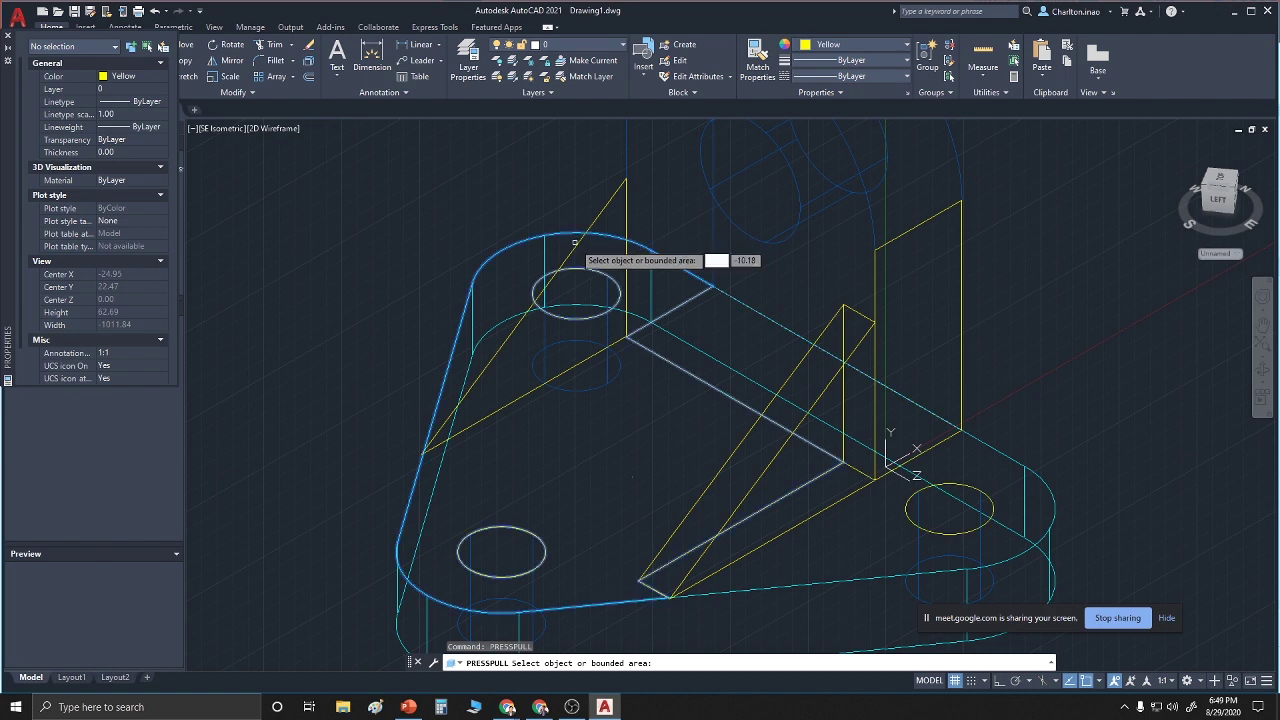
left_click(598, 212)
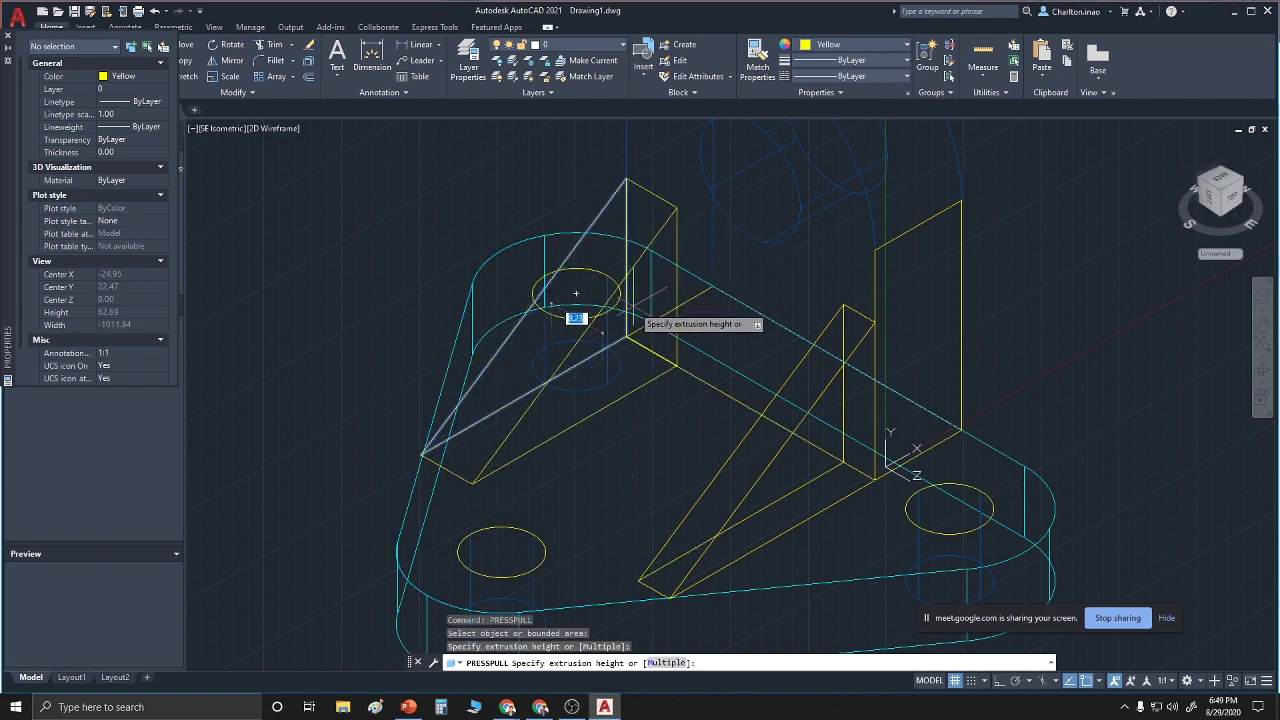
key("Return")
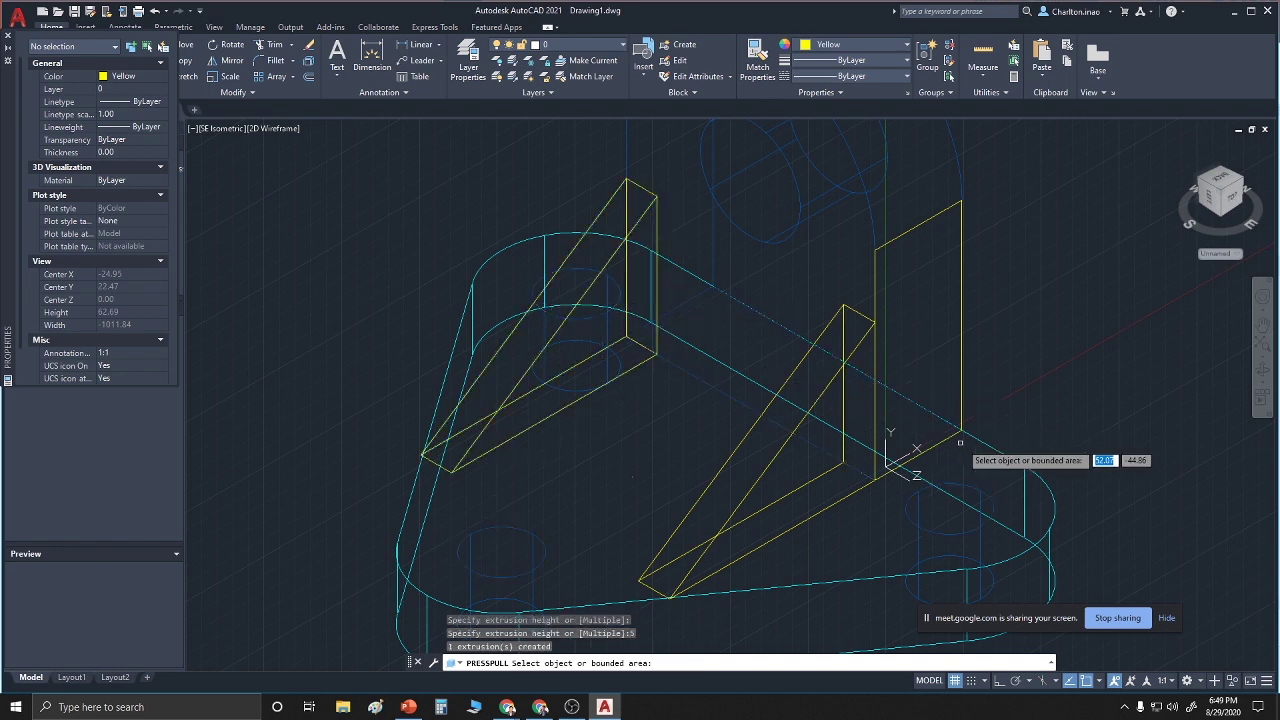
scroll(967, 441, "down", 4)
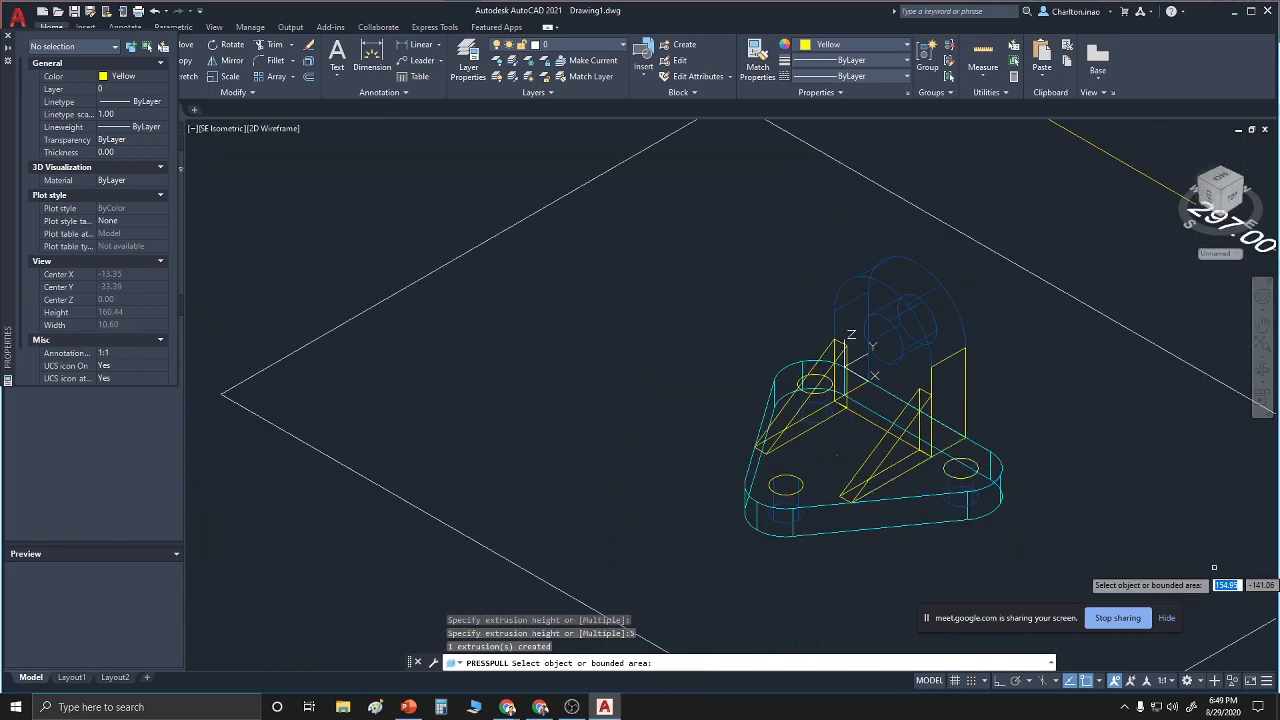
key("Return")
key("Escape")
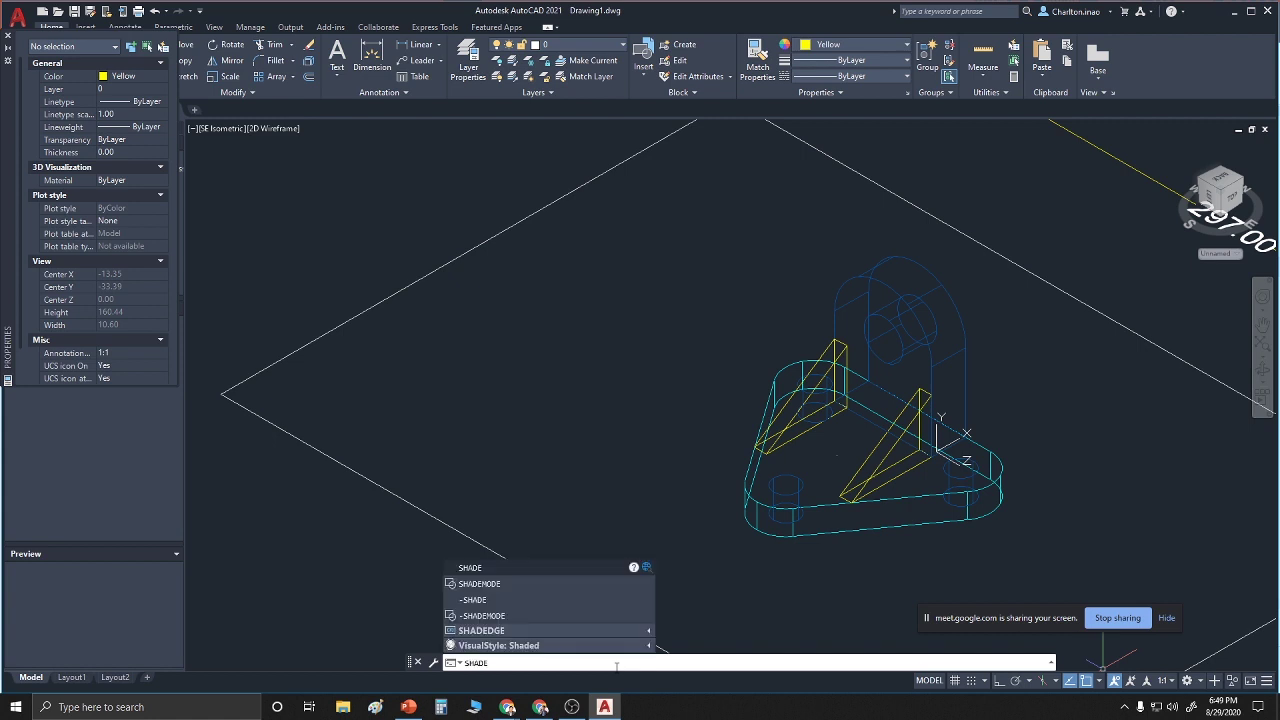
Shade the model and union the 14 window-selected plate, tab and rib solids into one body
key("Return")
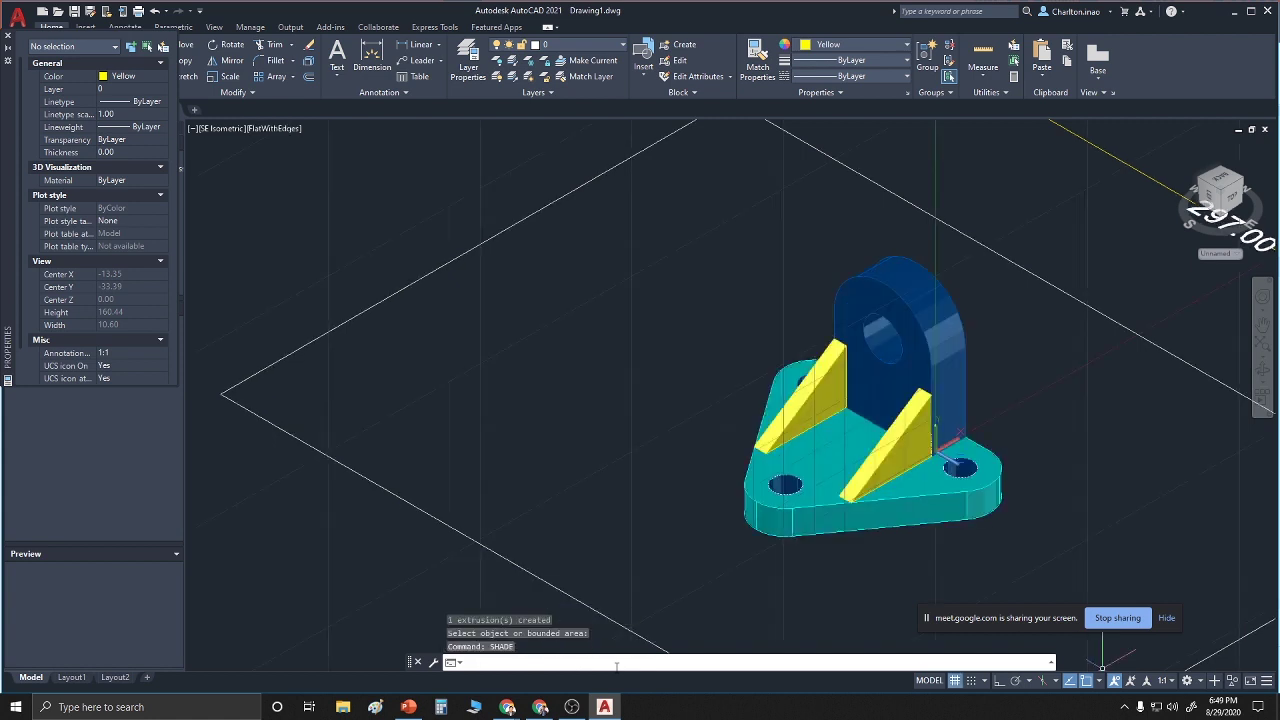
key("ctrl+a")
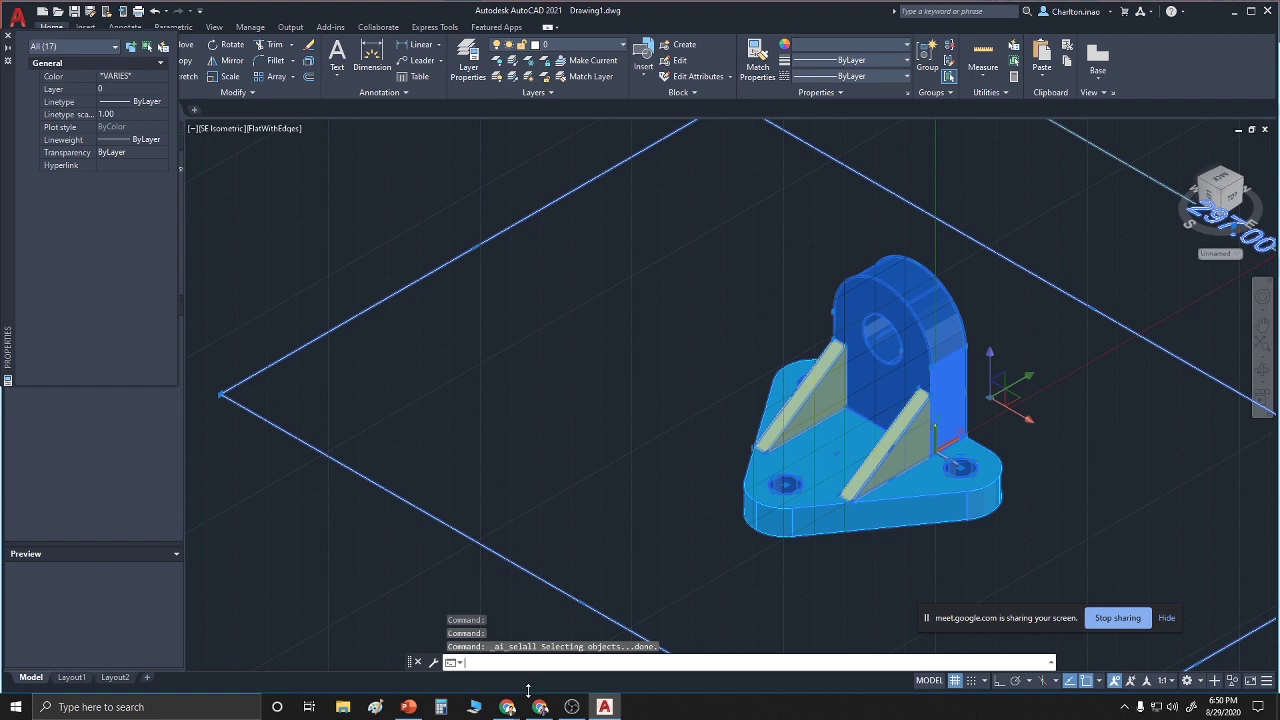
type("union")
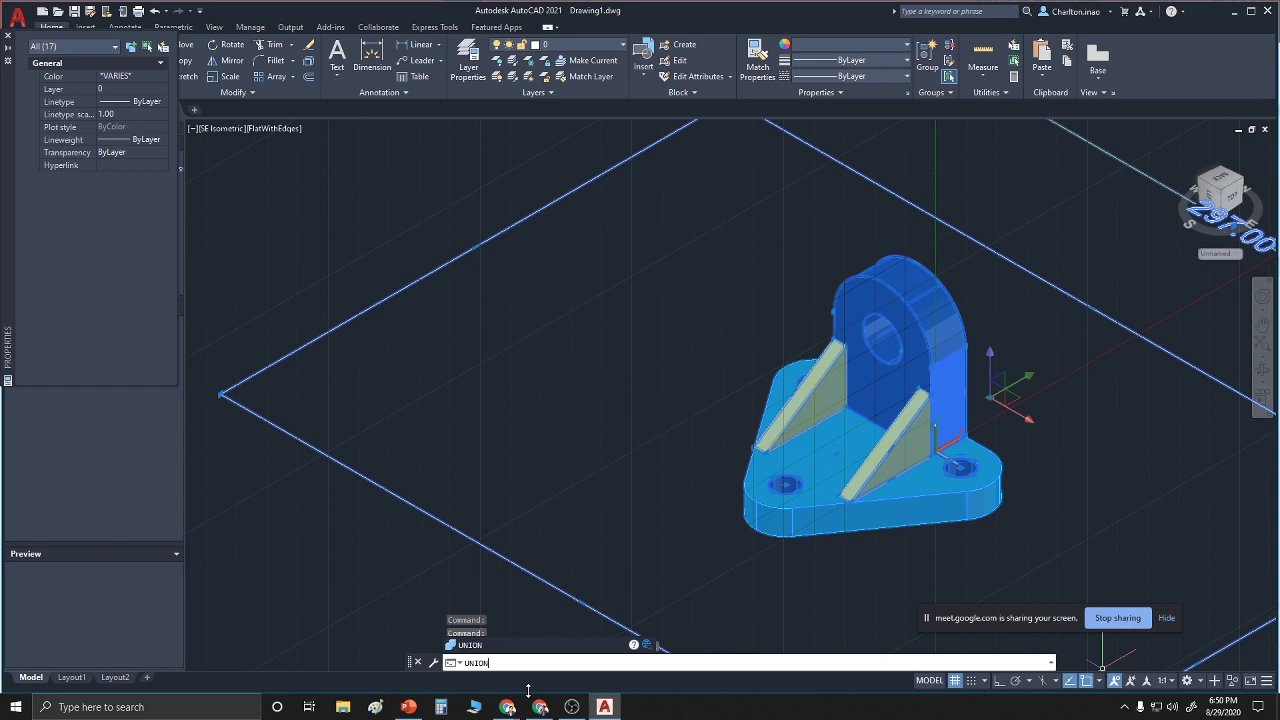
left_click(462, 646)
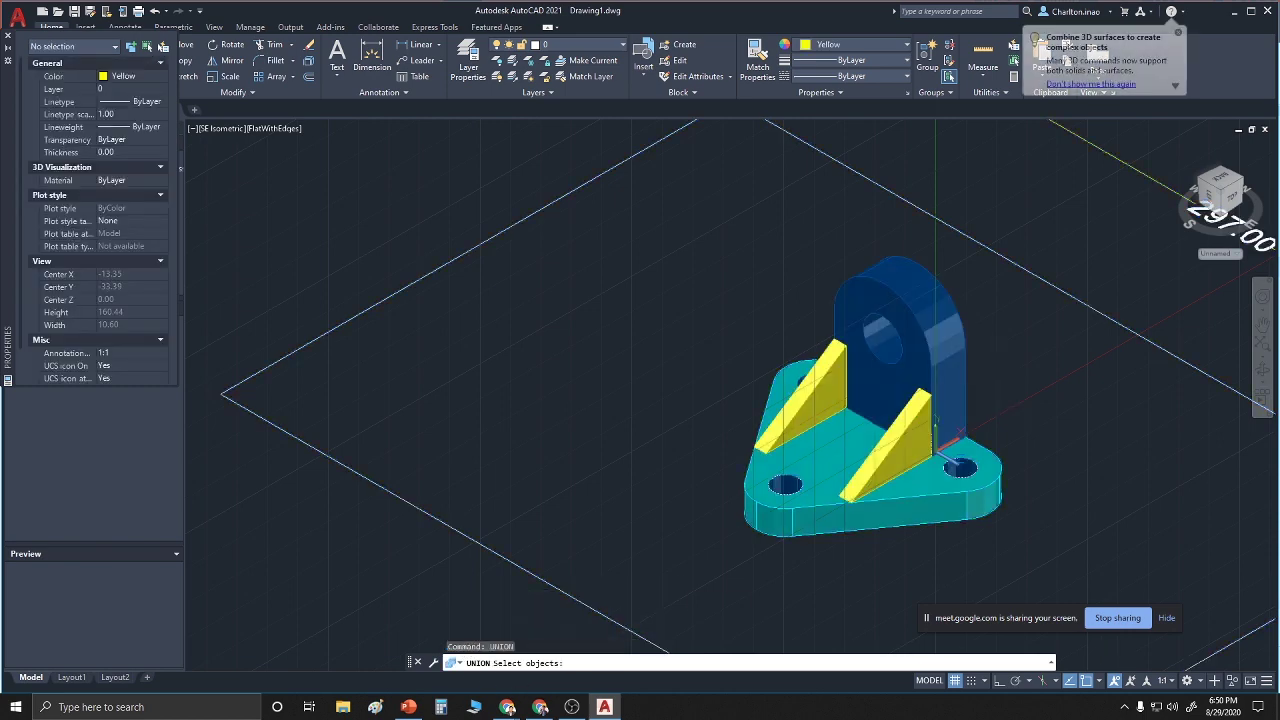
left_click(654, 182)
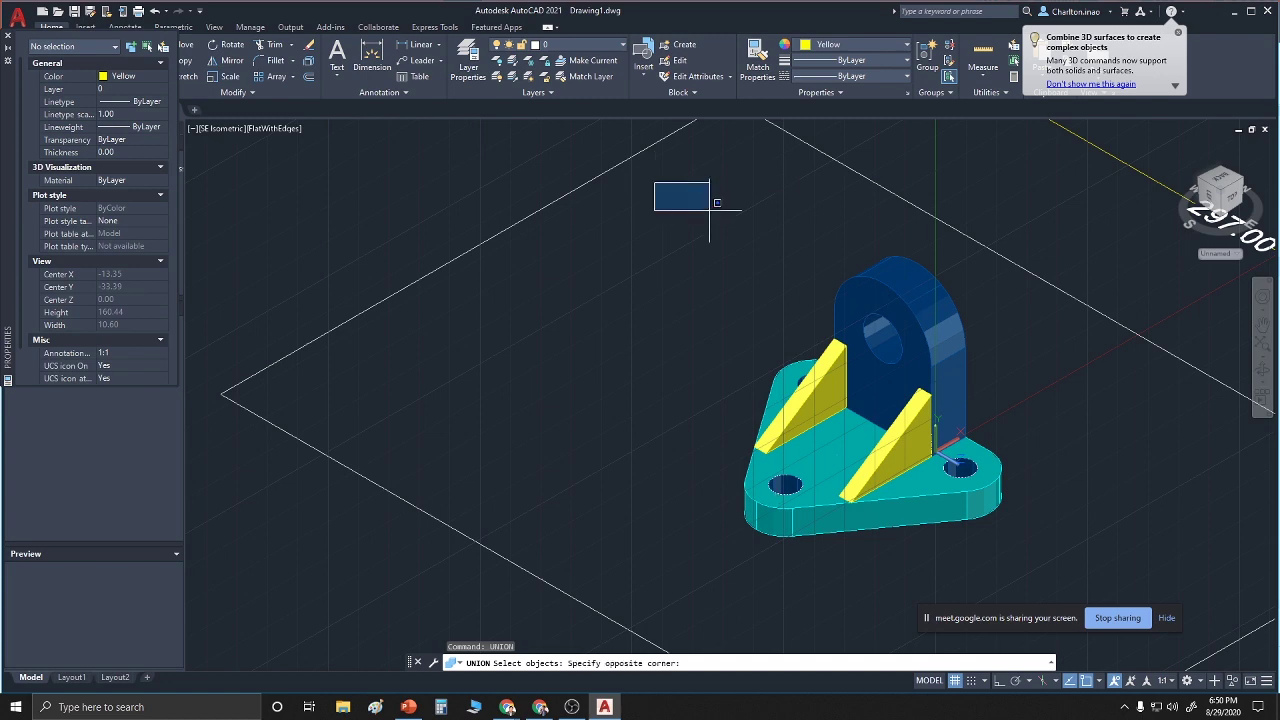
left_click(1023, 561)
key("Return")
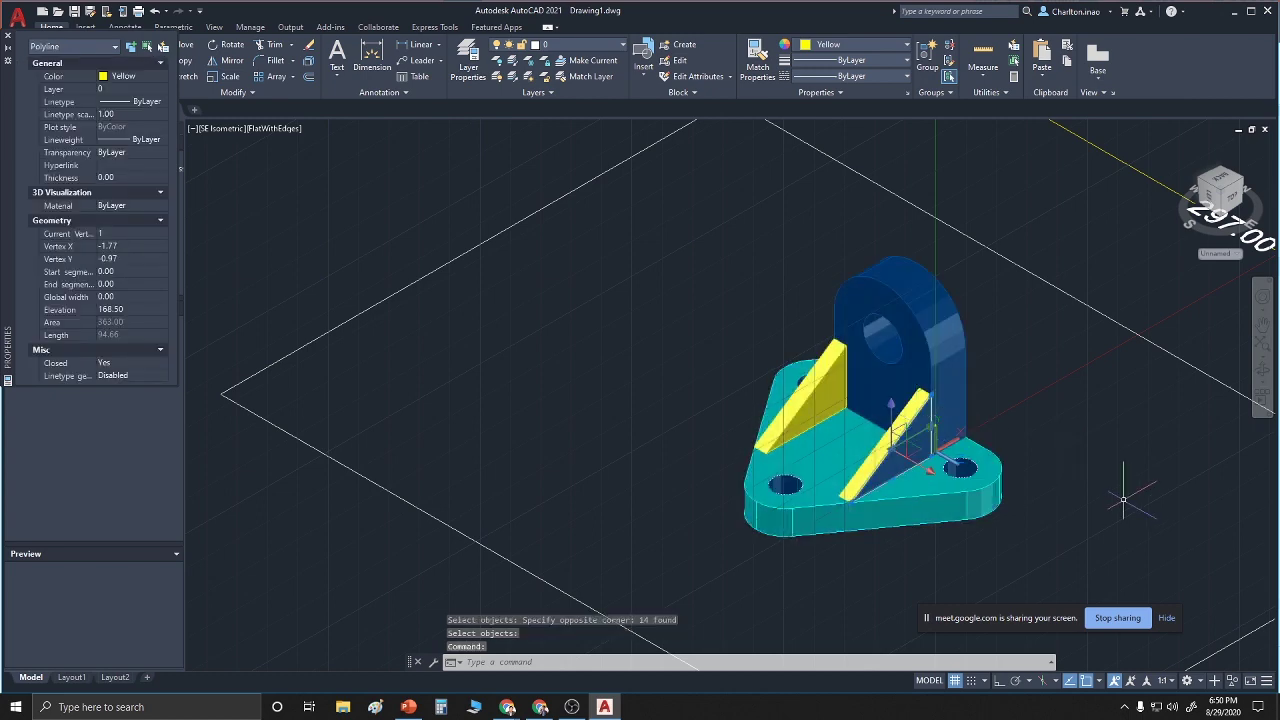
key("Escape")
scroll(988, 542, "down", 2)
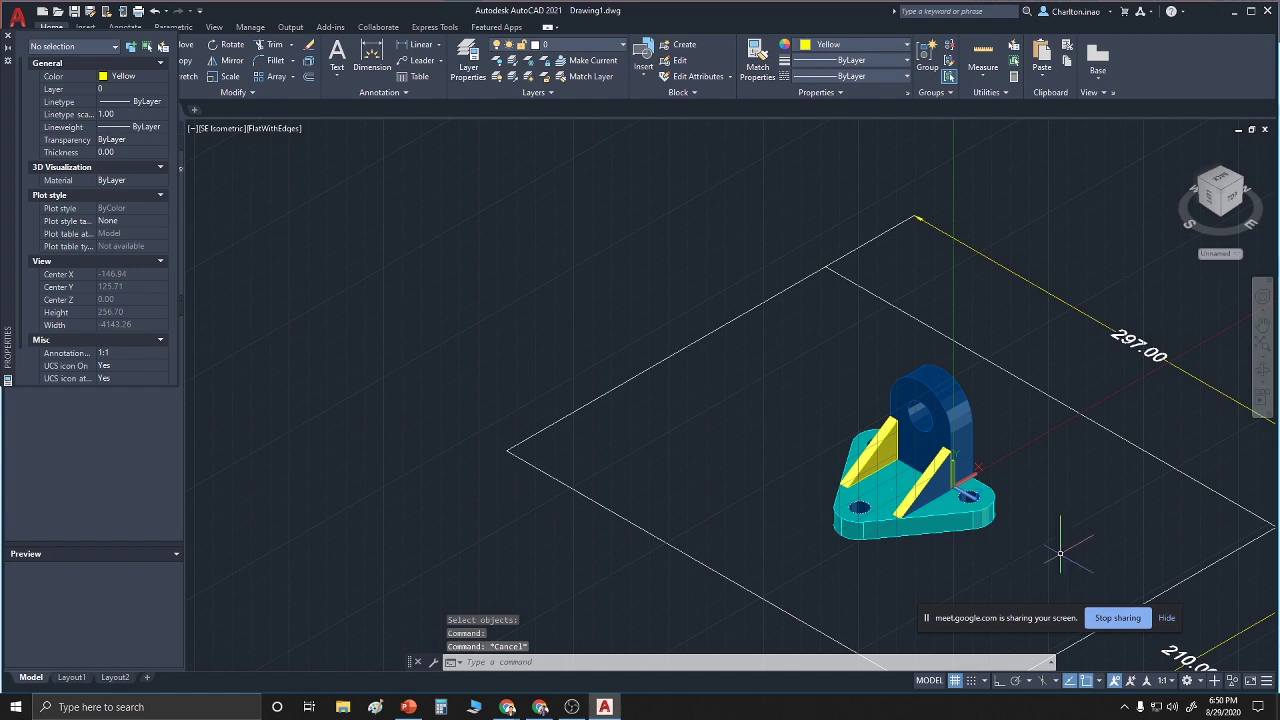
Pan and zoom to centre the shaded bracket larger, then open the preset views list
right_click(1084, 474)
left_click(1112, 331)
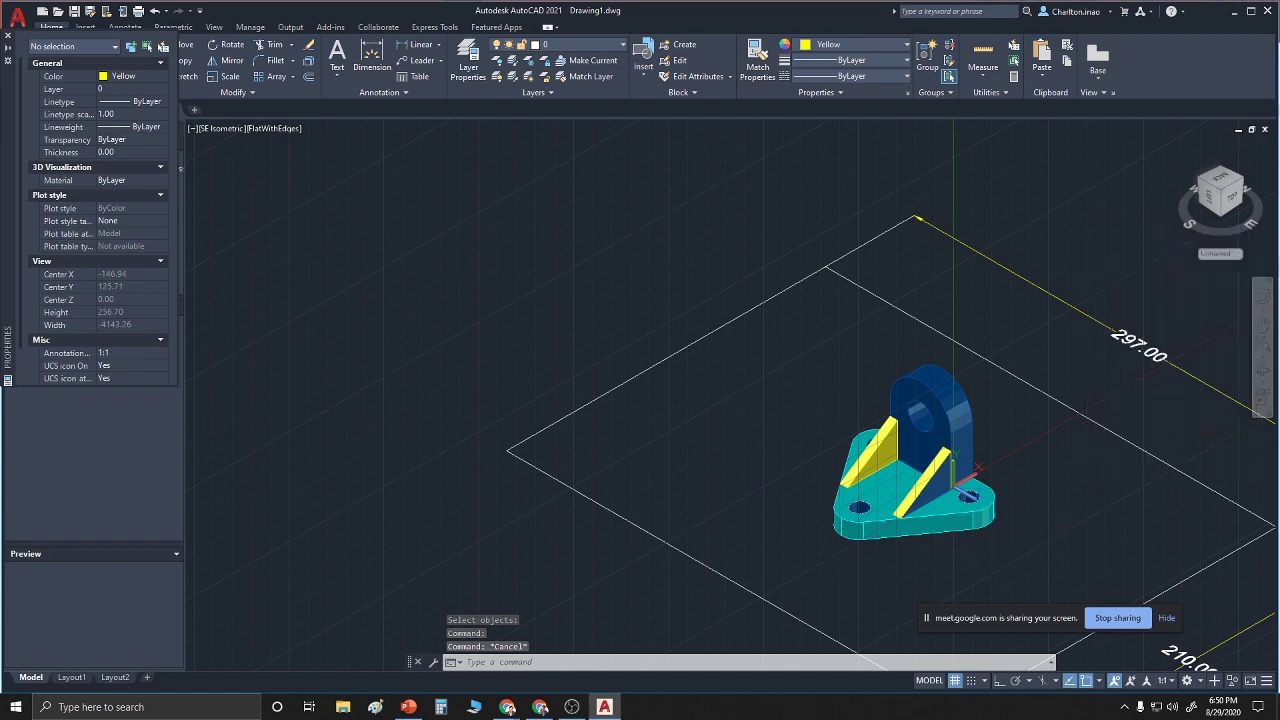
left_click_drag(984, 478, 800, 400)
scroll(800, 400, "up", 4)
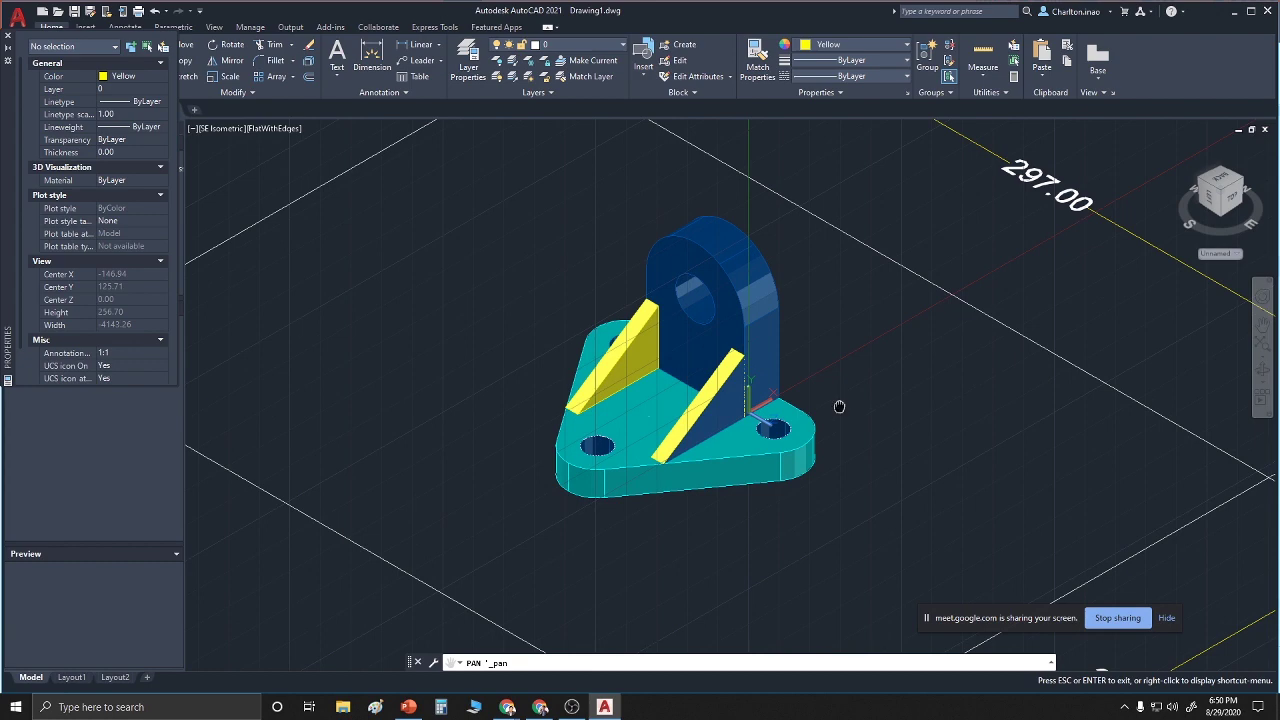
left_click_drag(840, 406, 842, 438)
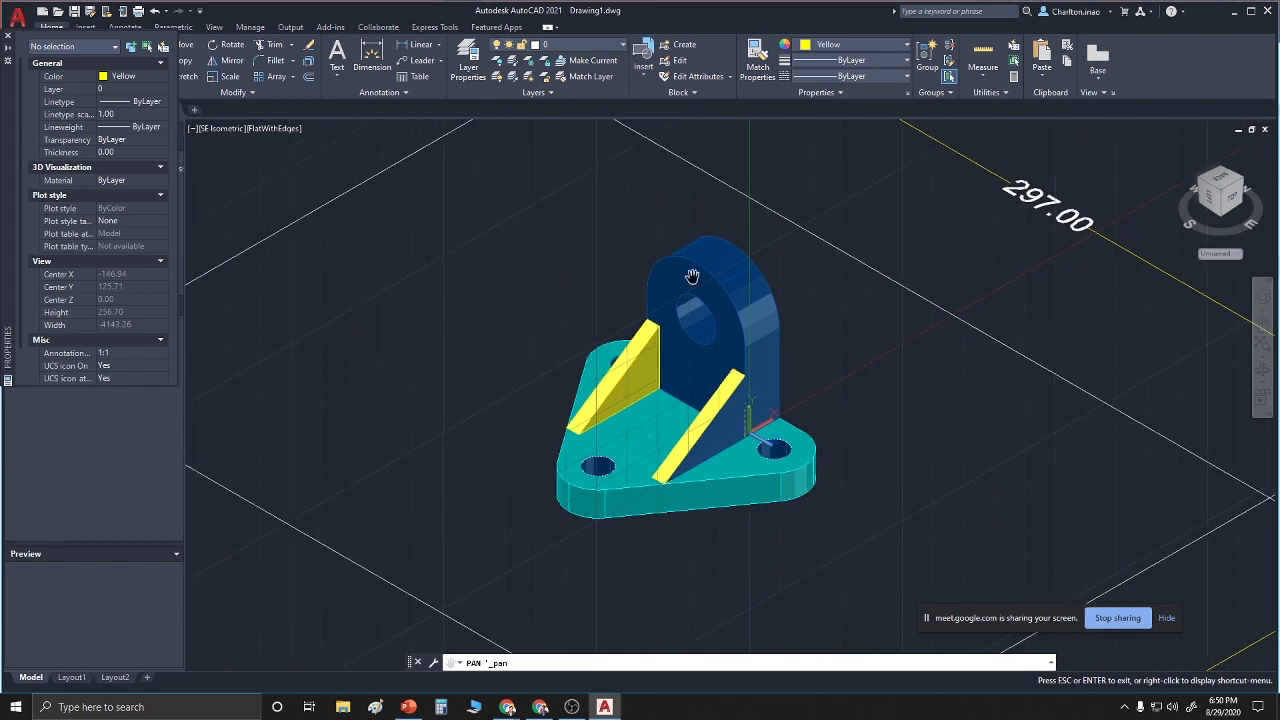
right_click(226, 160)
left_click(252, 174)
left_click(210, 130)
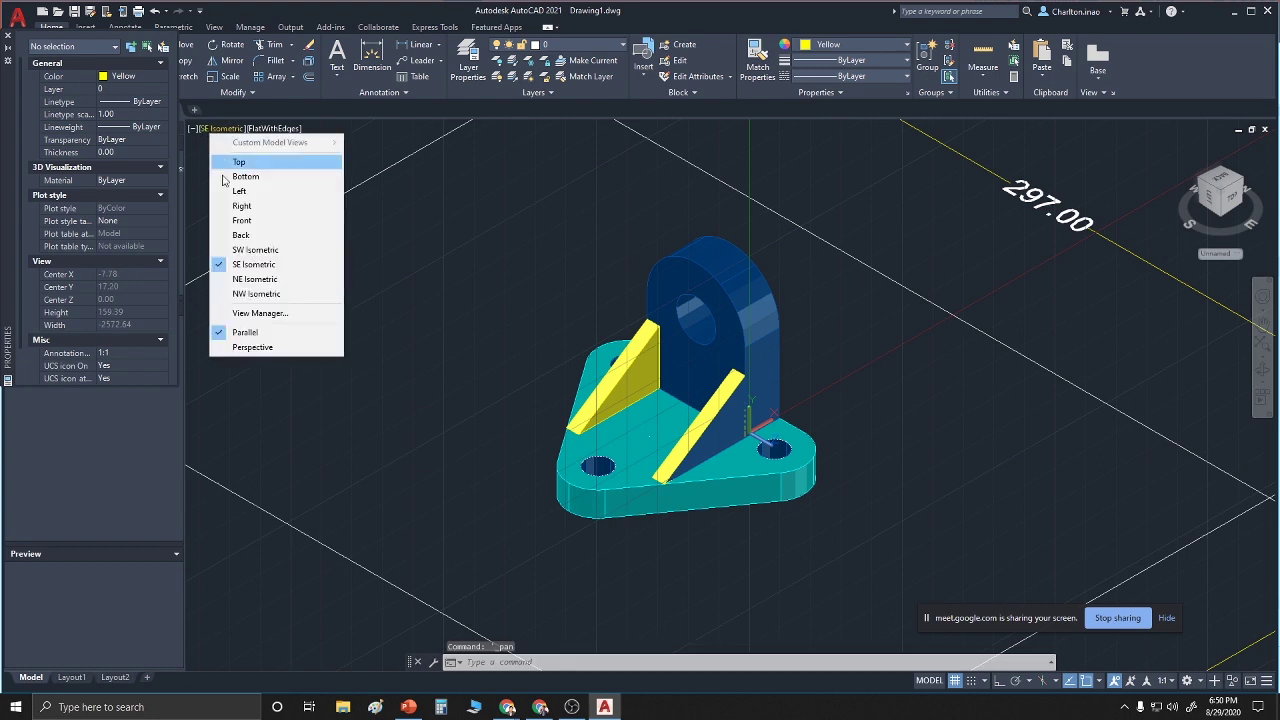
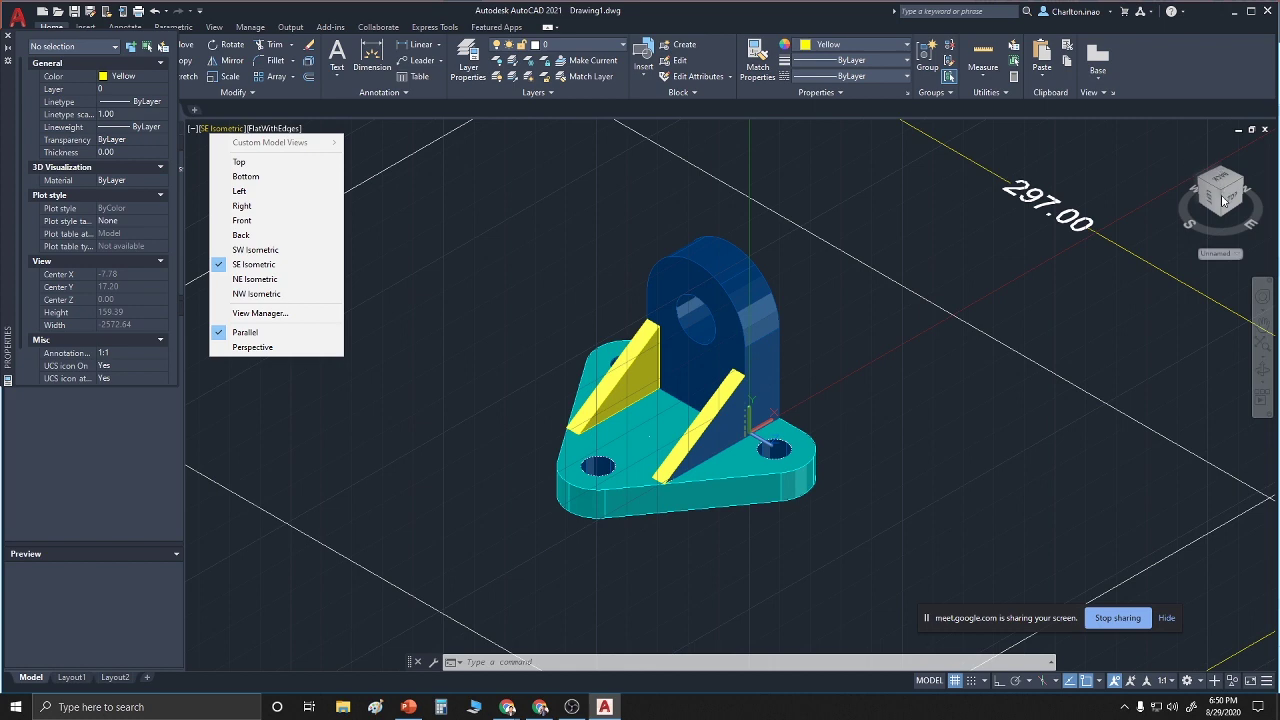
Close the views list, cancel the stray selection, and choose WCS from the UCS dropdown
left_click(1223, 258)
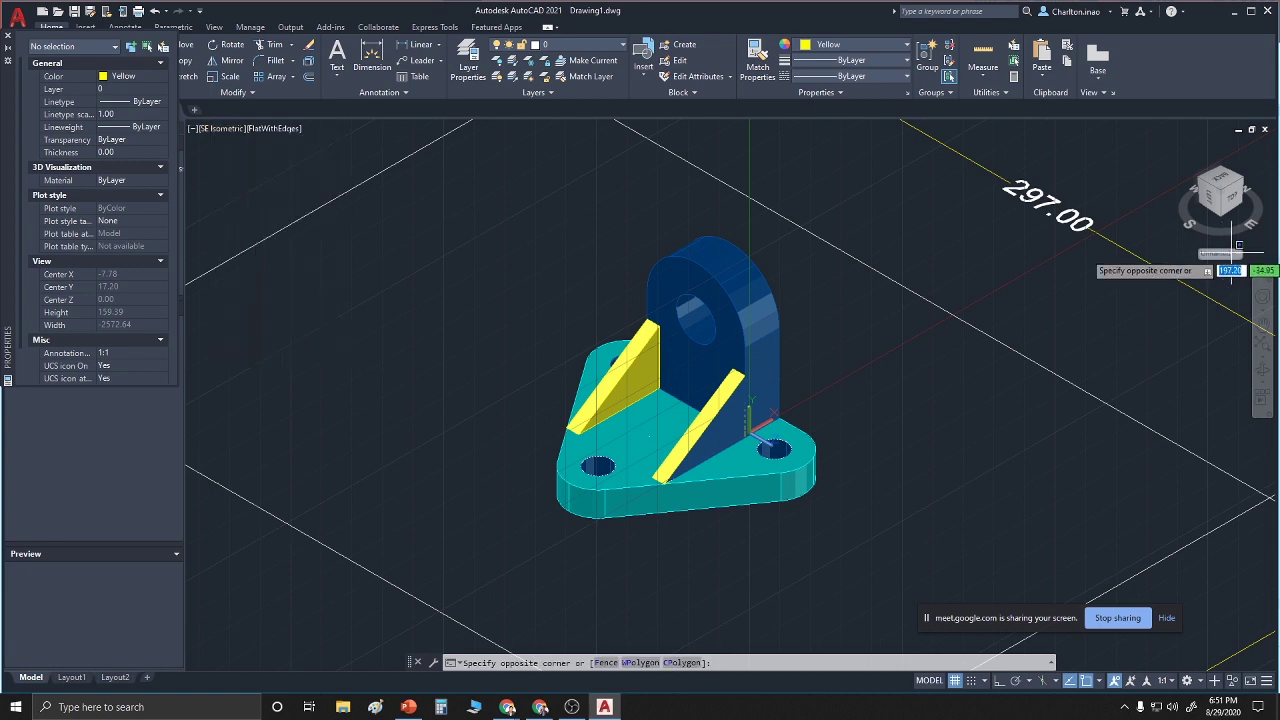
key("Escape")
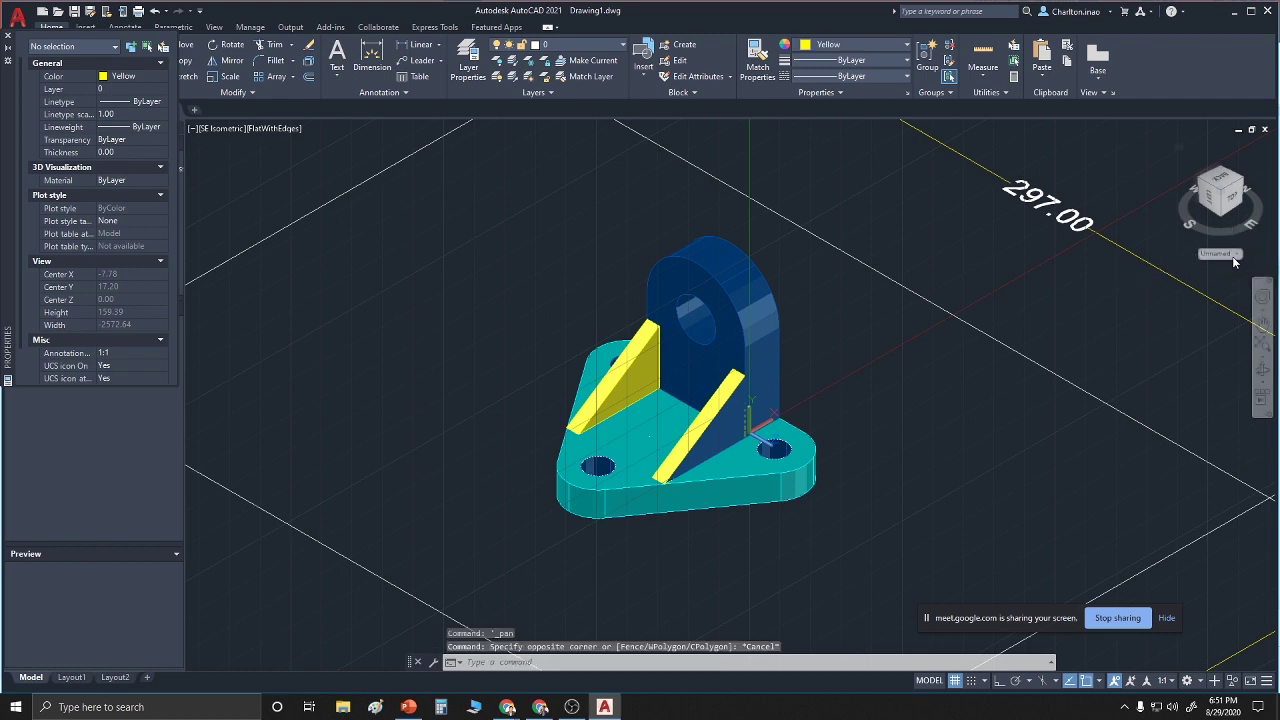
left_click(1236, 256)
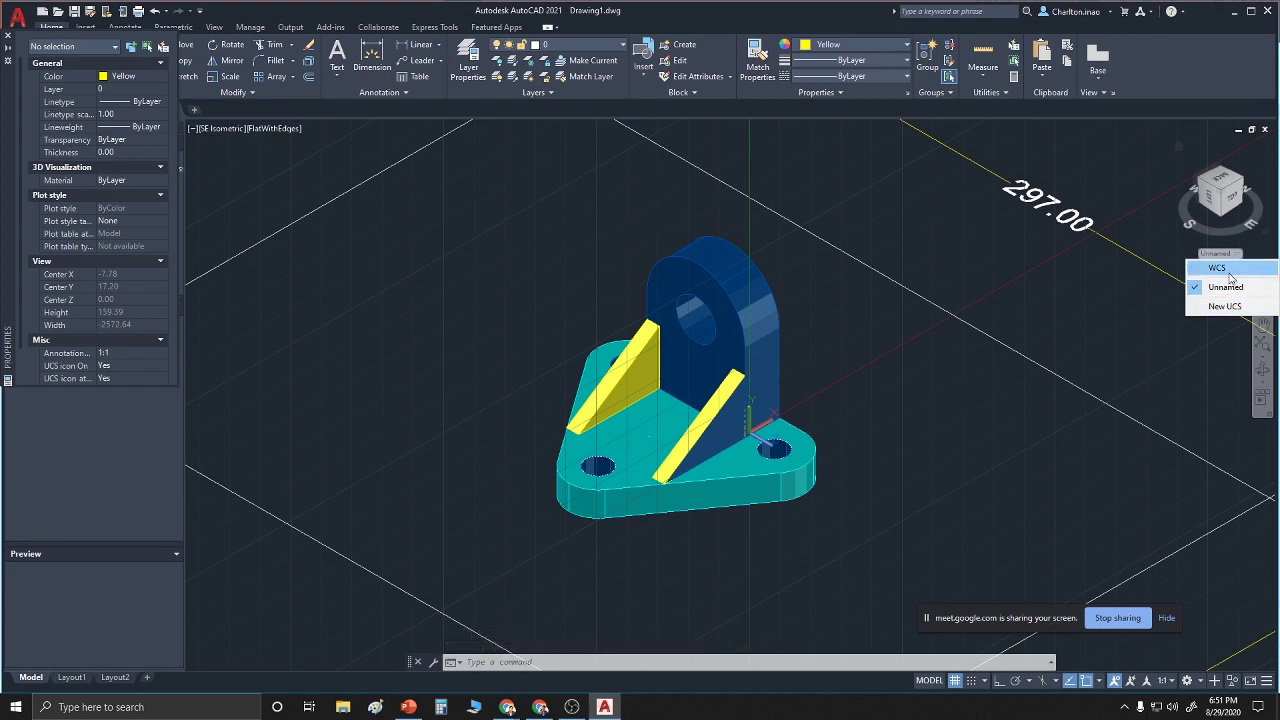
left_click(1229, 274)
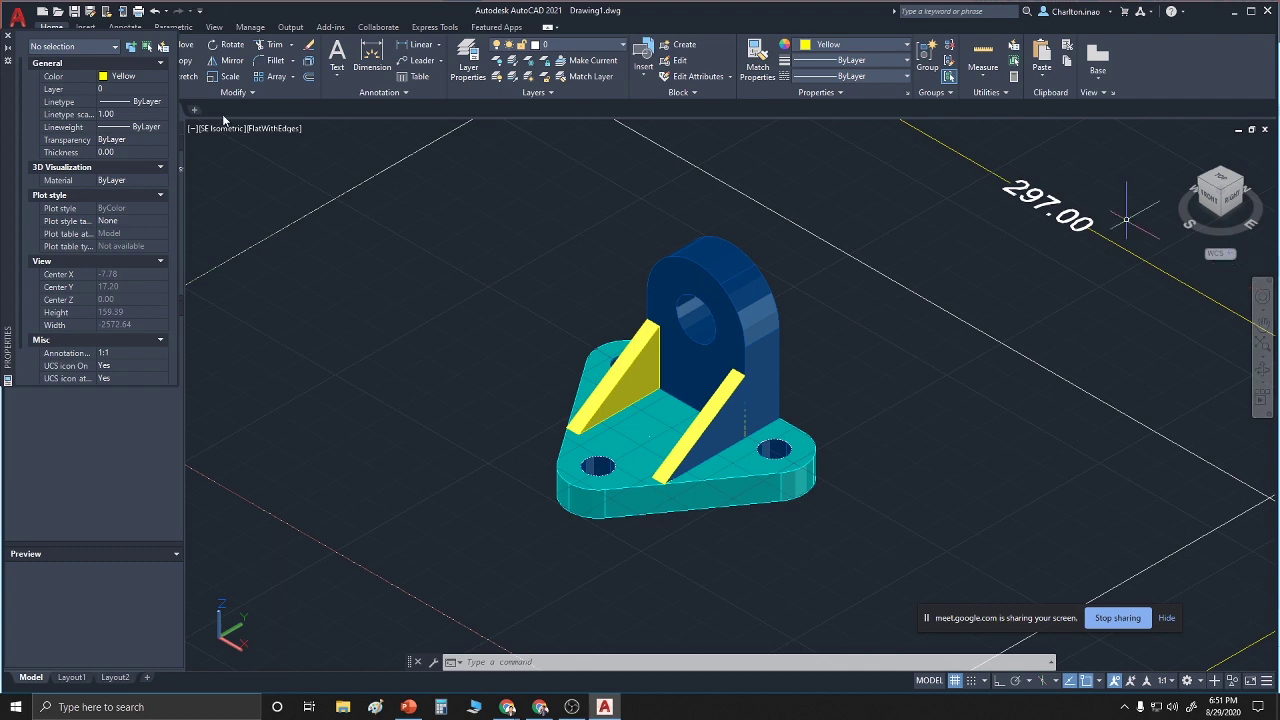
Switch the viewport to the SW Isometric view
left_click(257, 130)
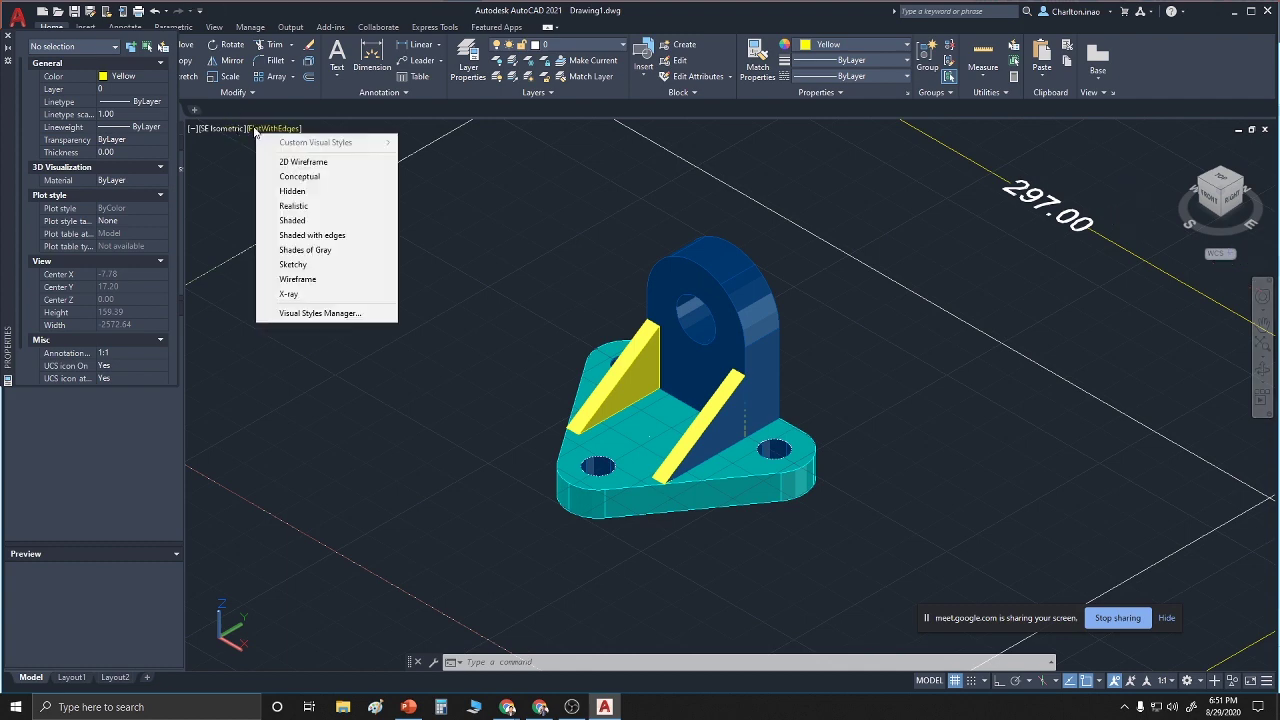
left_click(235, 130)
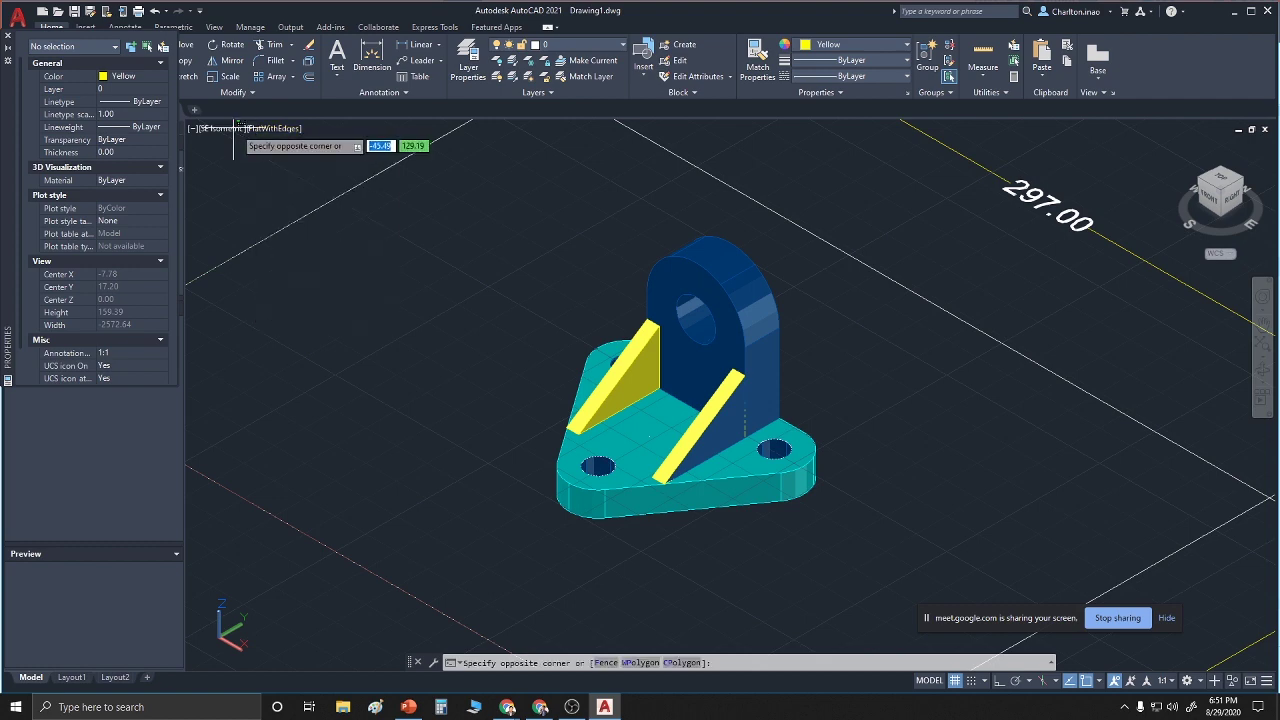
key("Escape")
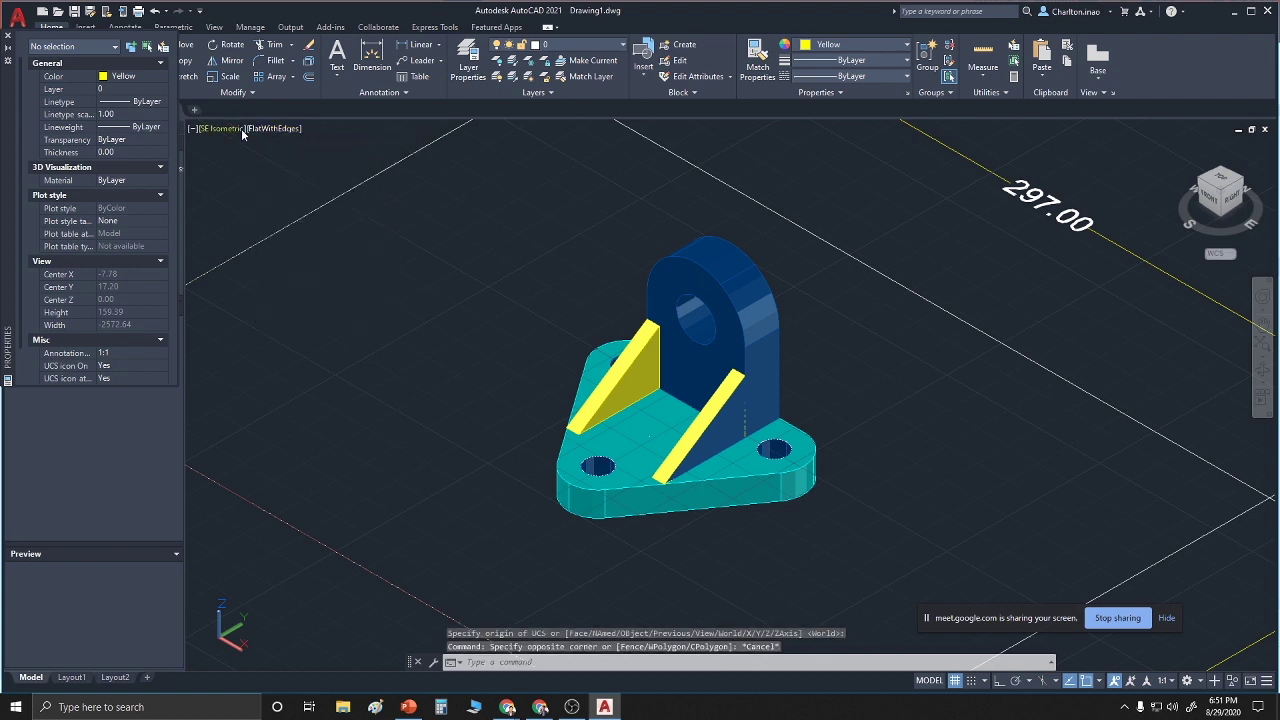
left_click(240, 130)
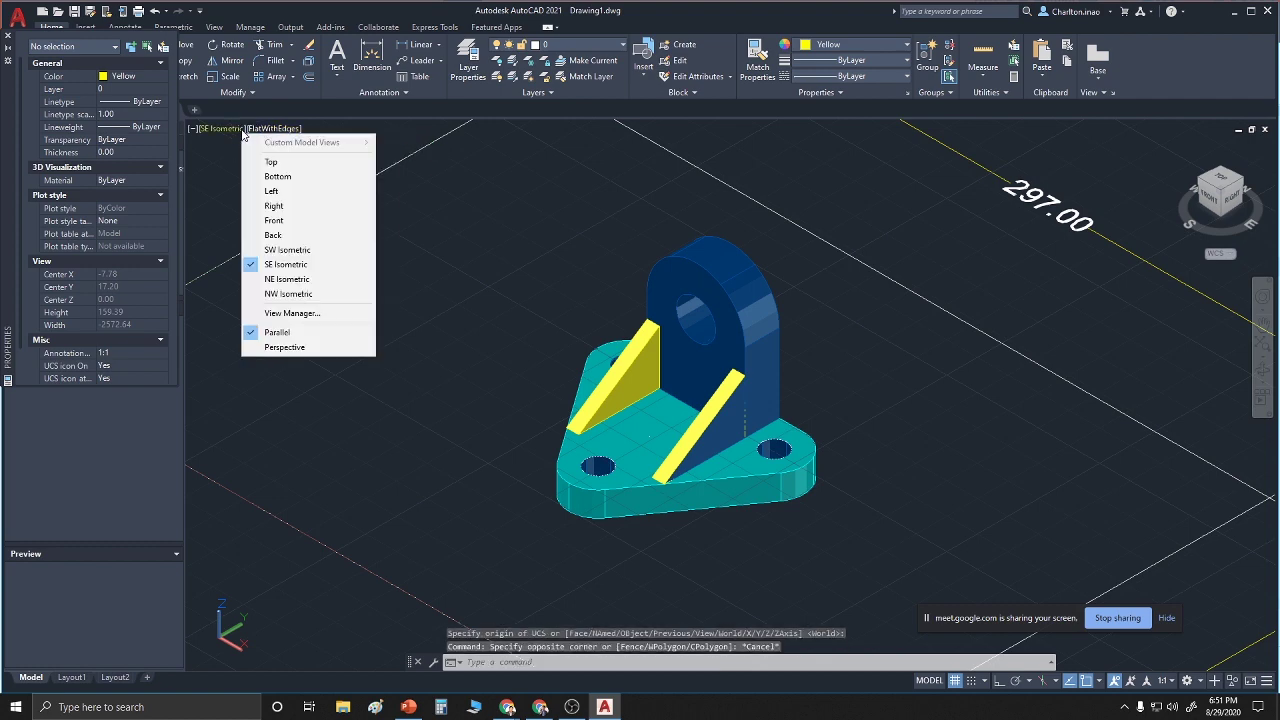
left_click(280, 249)
Zoom and pan so the bracket sits near the middle of the 297 × 210 sheet
scroll(632, 340, "up", 2)
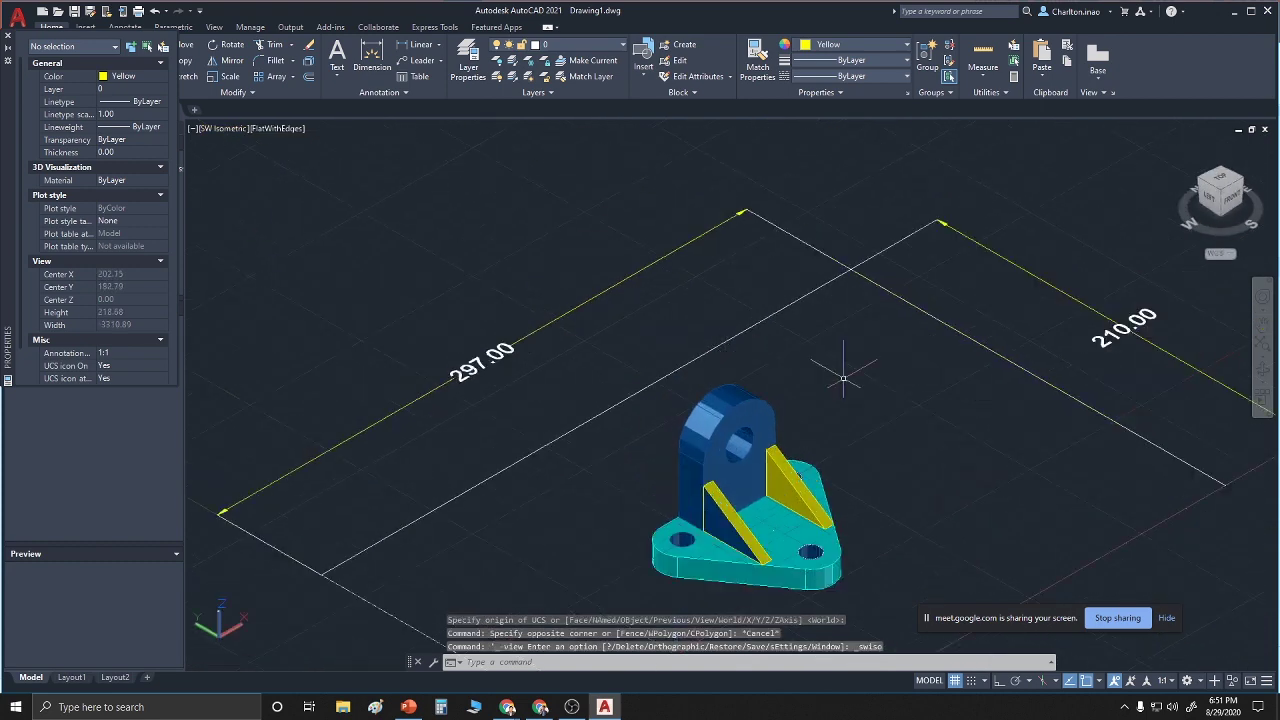
scroll(840, 375, "up", 2)
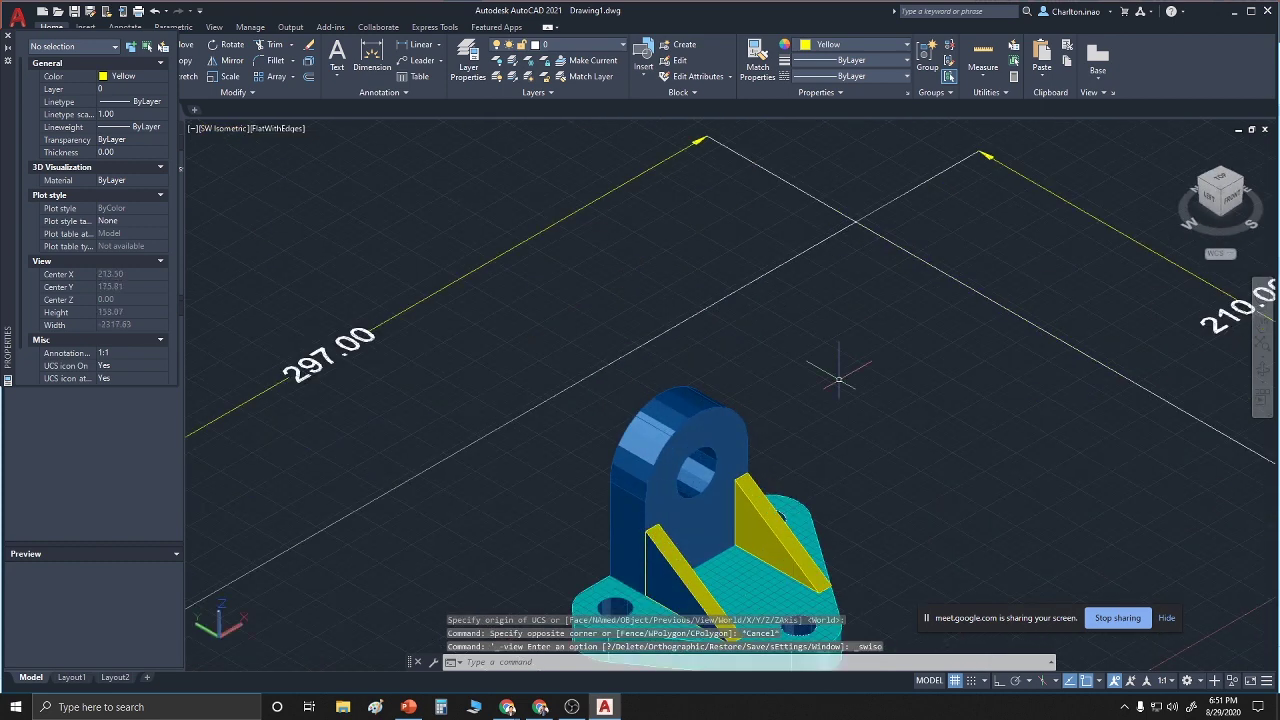
right_click(840, 382)
left_click(890, 491)
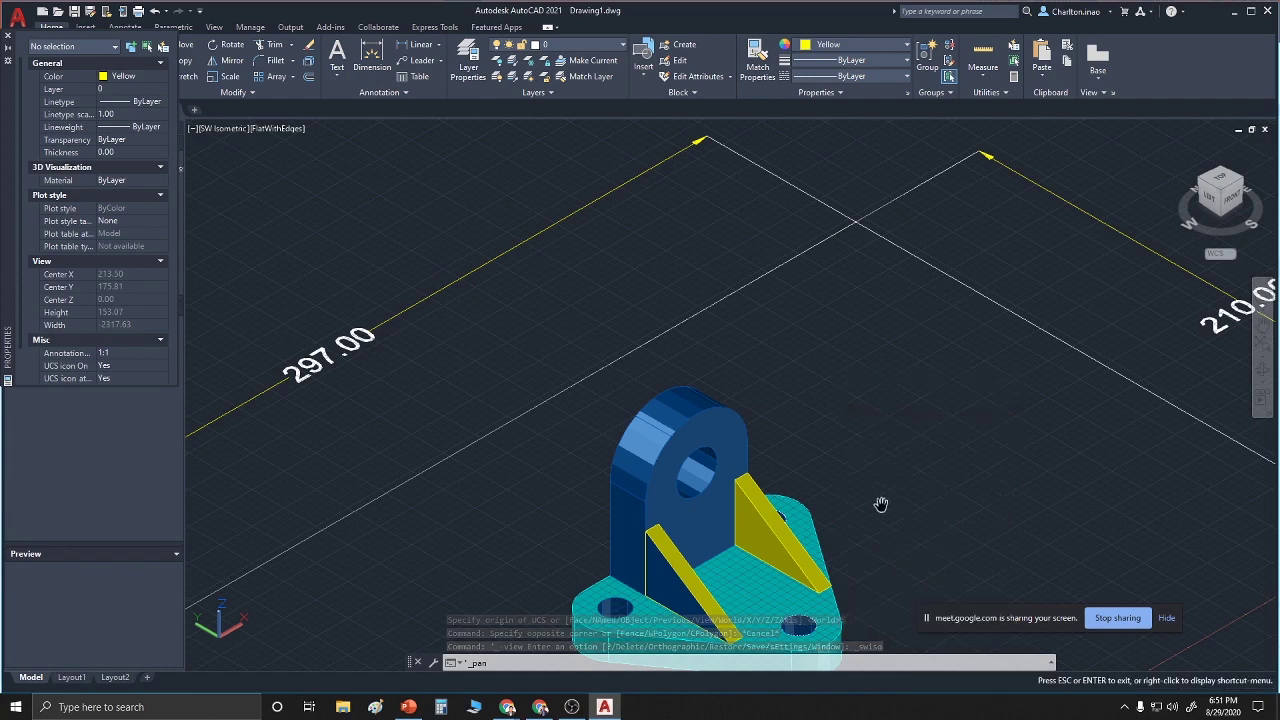
left_click_drag(880, 508, 858, 371)
scroll(858, 371, "down", 2)
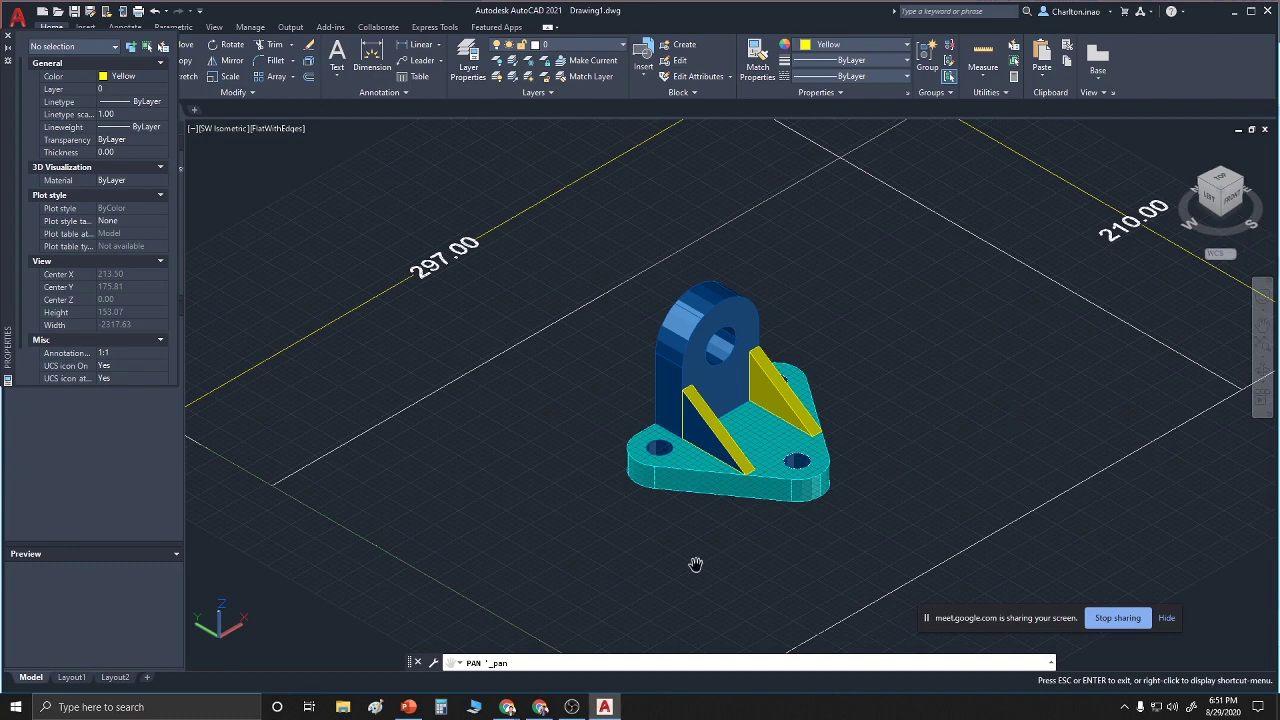
key("Escape")
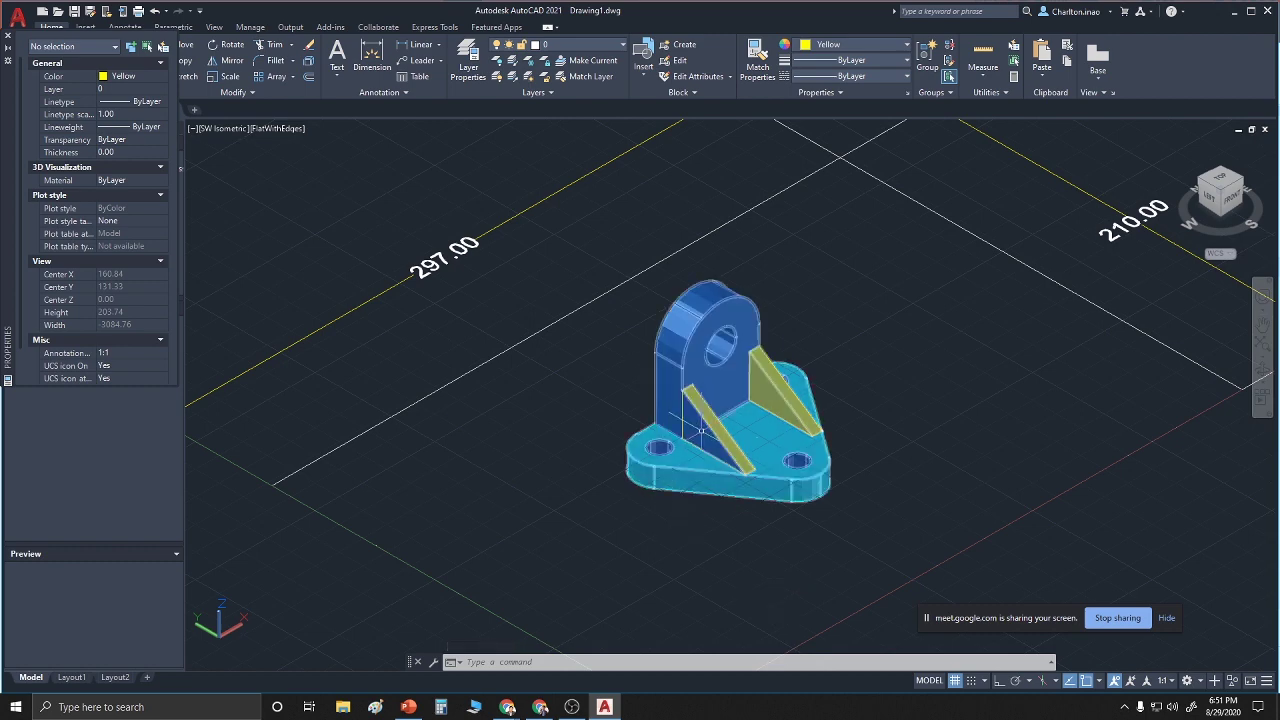
Set the bracket solid's colour to ByBlock in the Properties palette
left_click(697, 462)
right_click(698, 467)
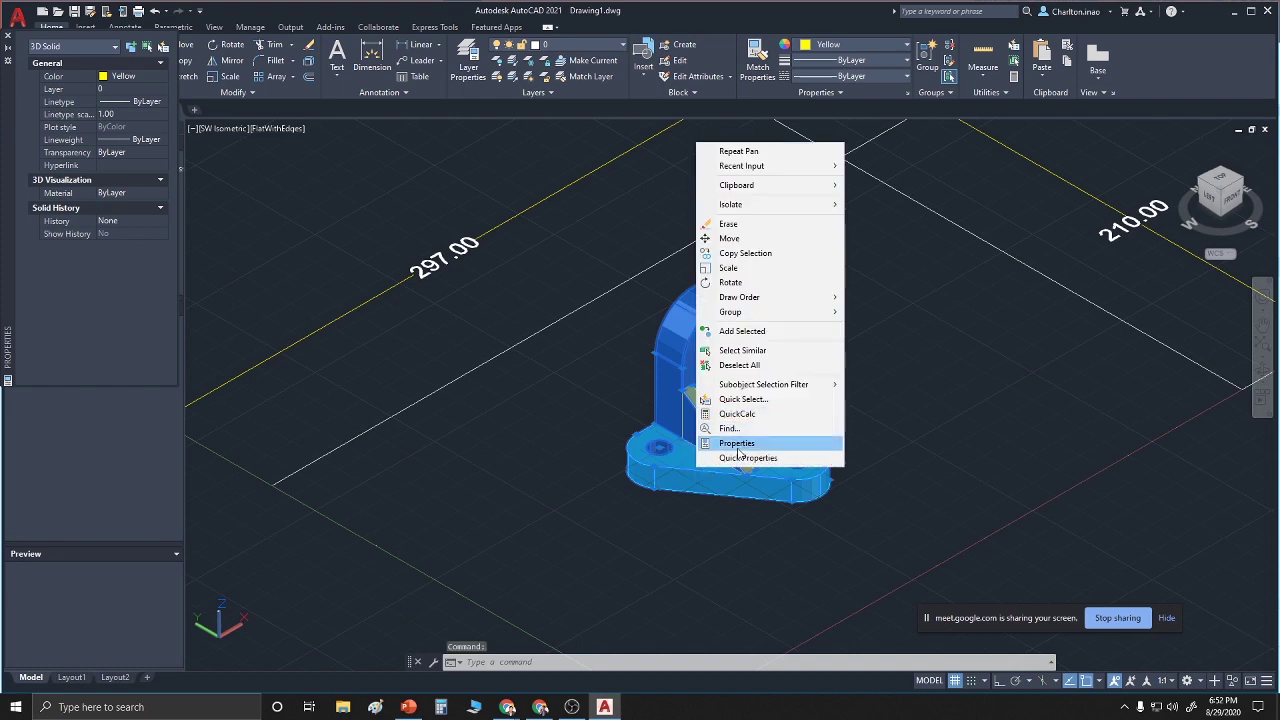
left_click(738, 443)
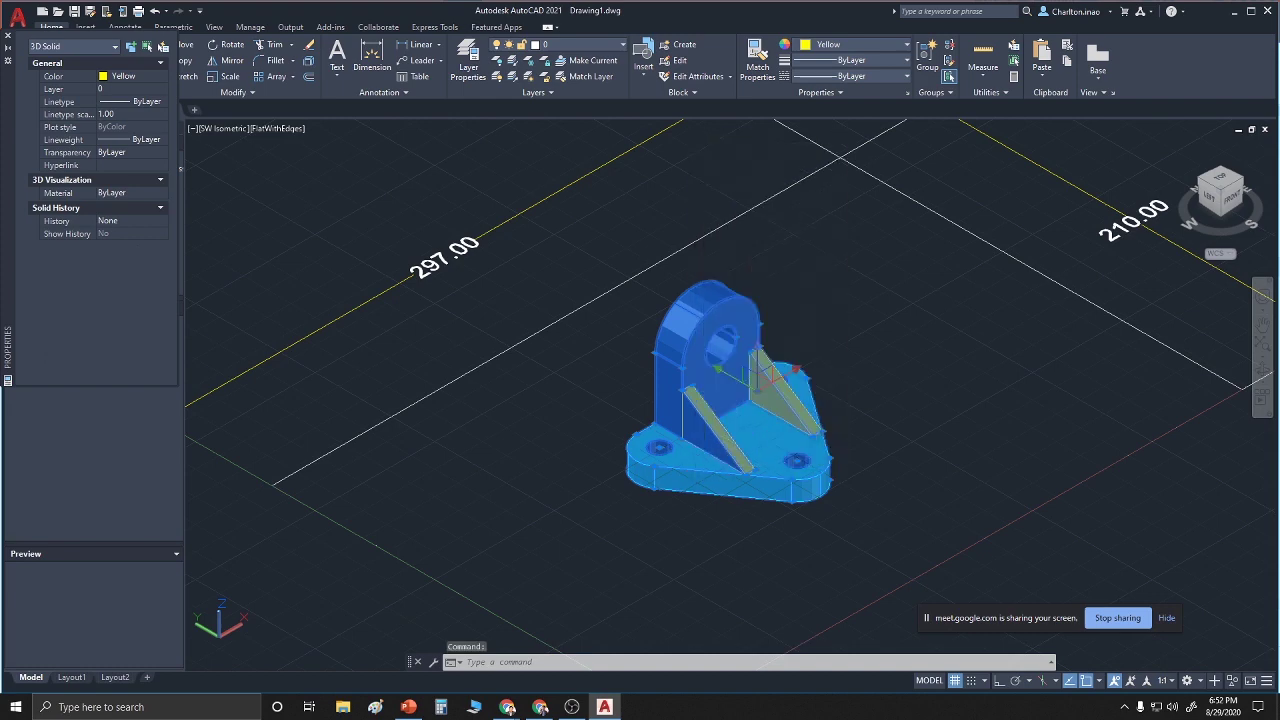
left_click(163, 76)
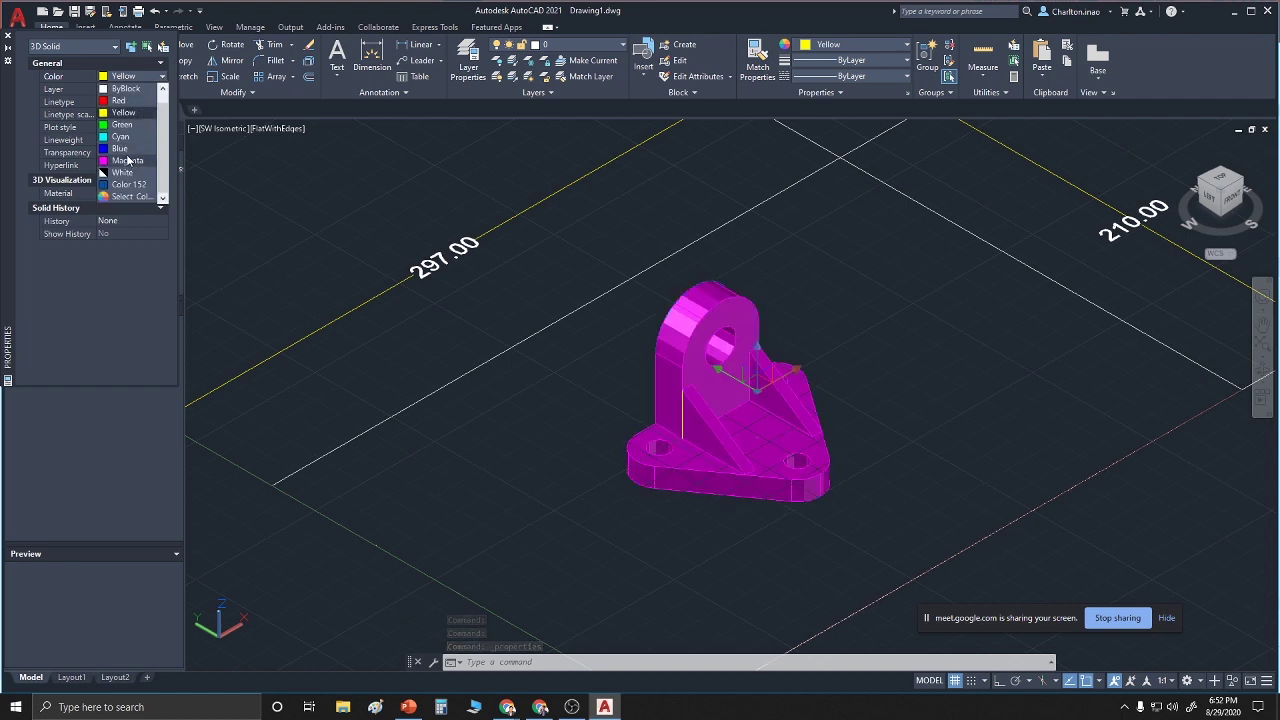
left_click(126, 89)
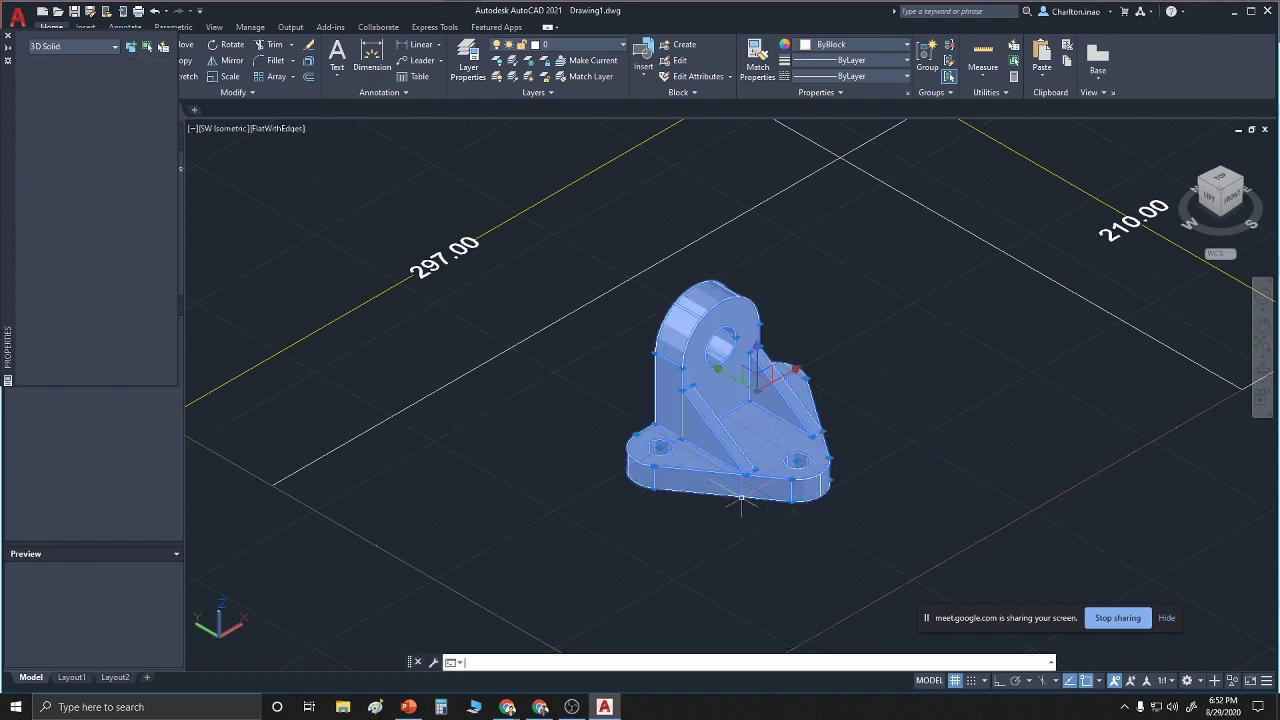
scroll(736, 560, "up", 3)
scroll(736, 559, "down", 5)
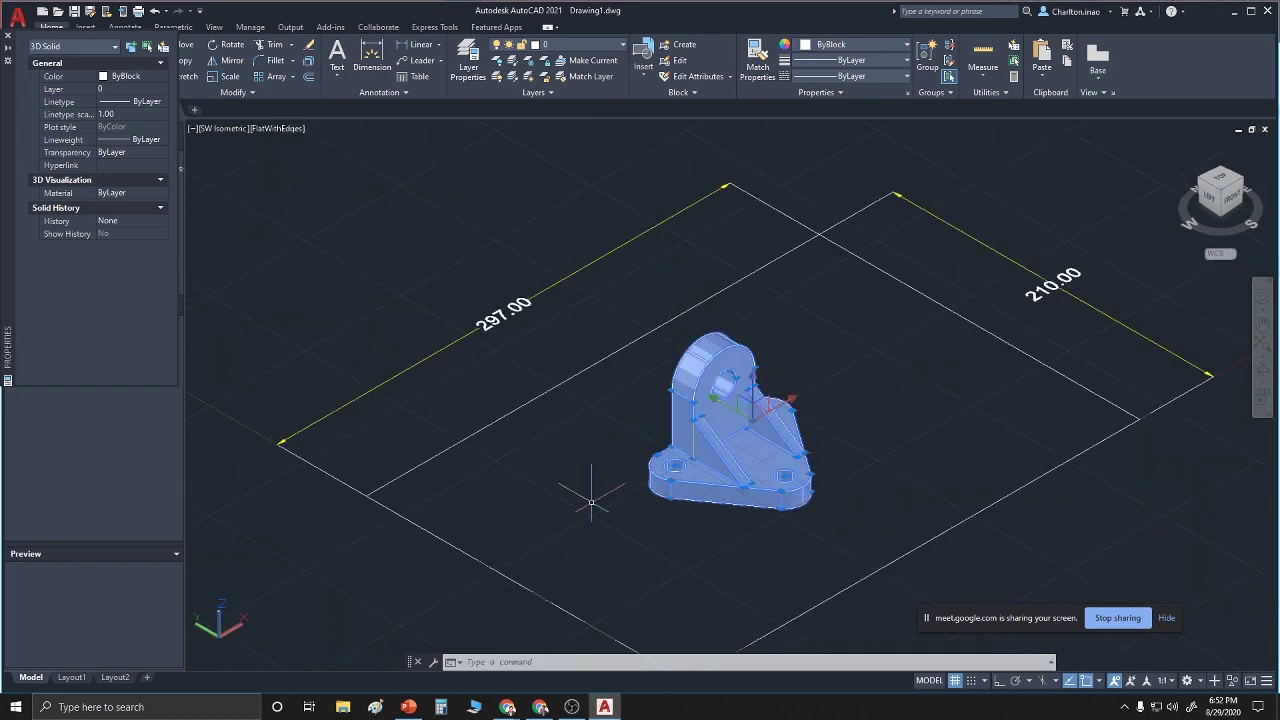
key("Escape")
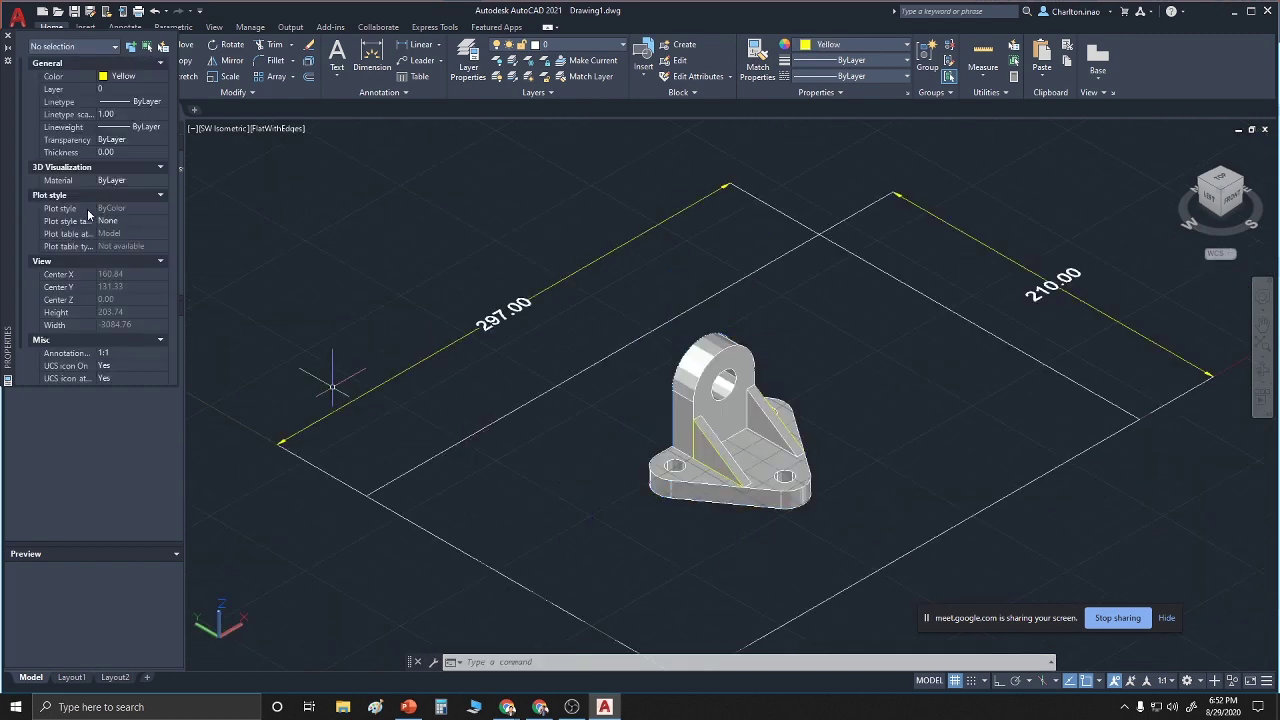
Make Green the current drawing colour, after briefly choosing Color 152
left_click(140, 76)
left_click(161, 77)
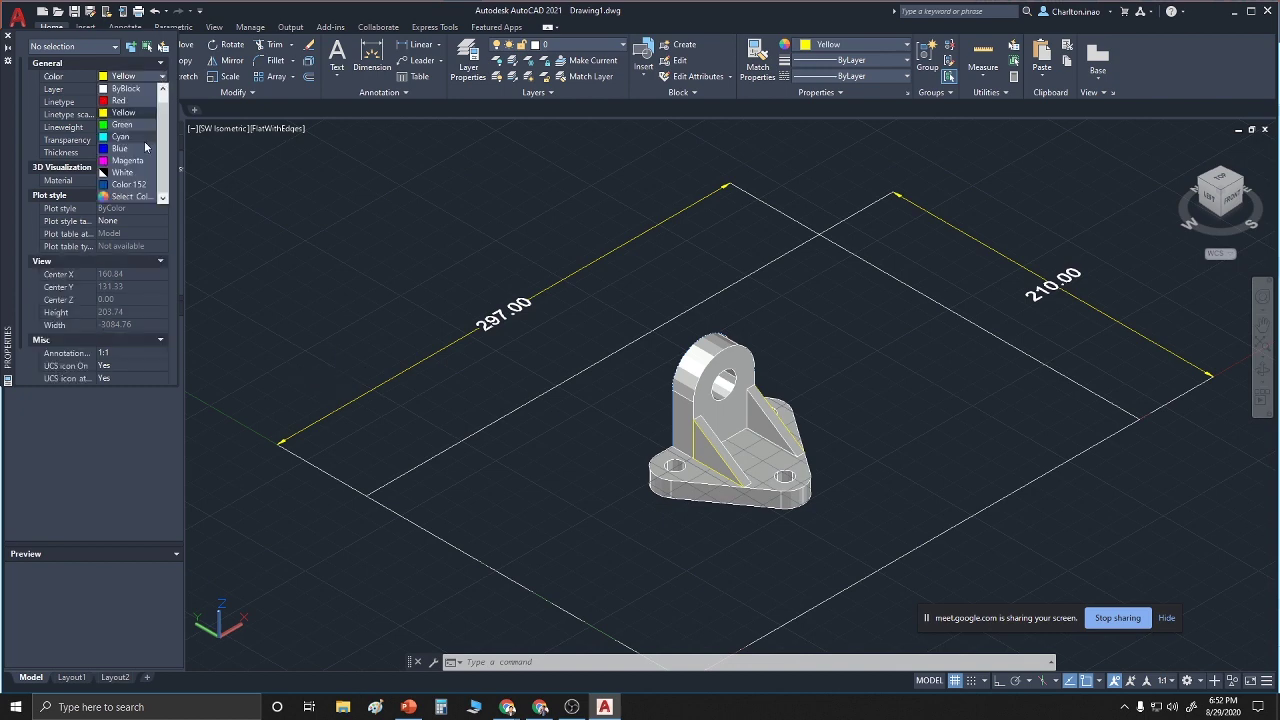
left_click(126, 184)
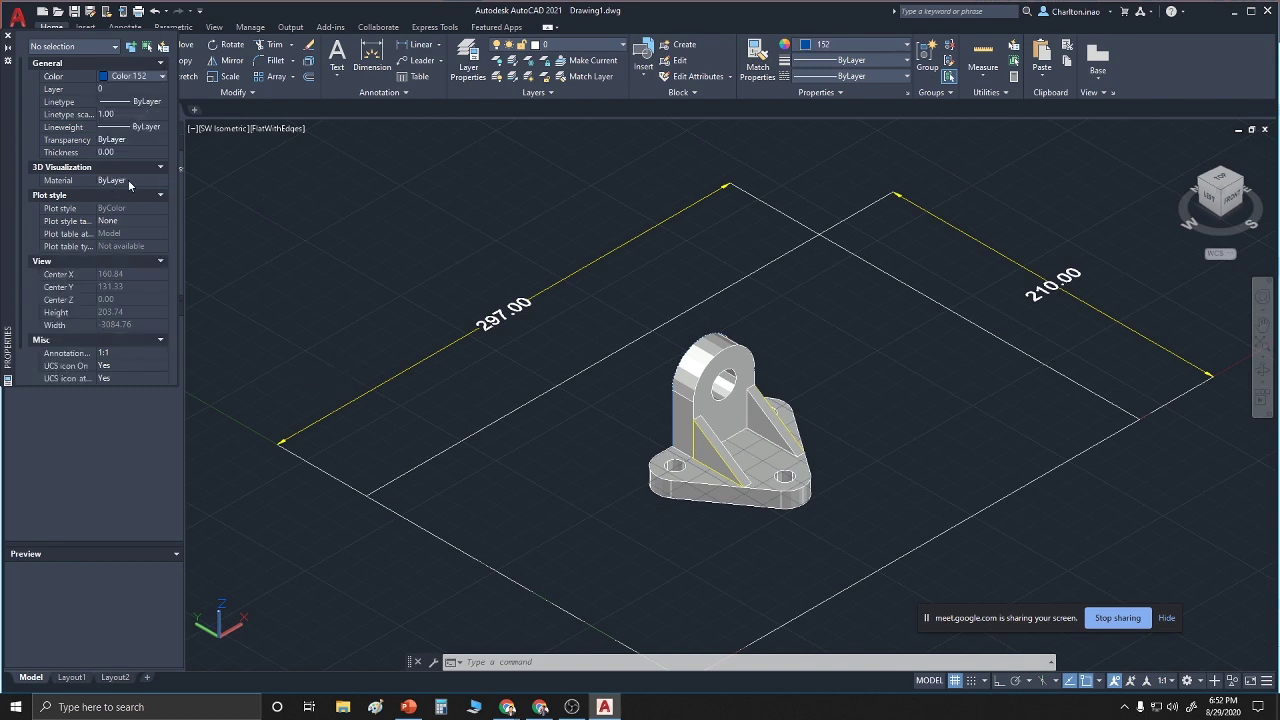
left_click(161, 77)
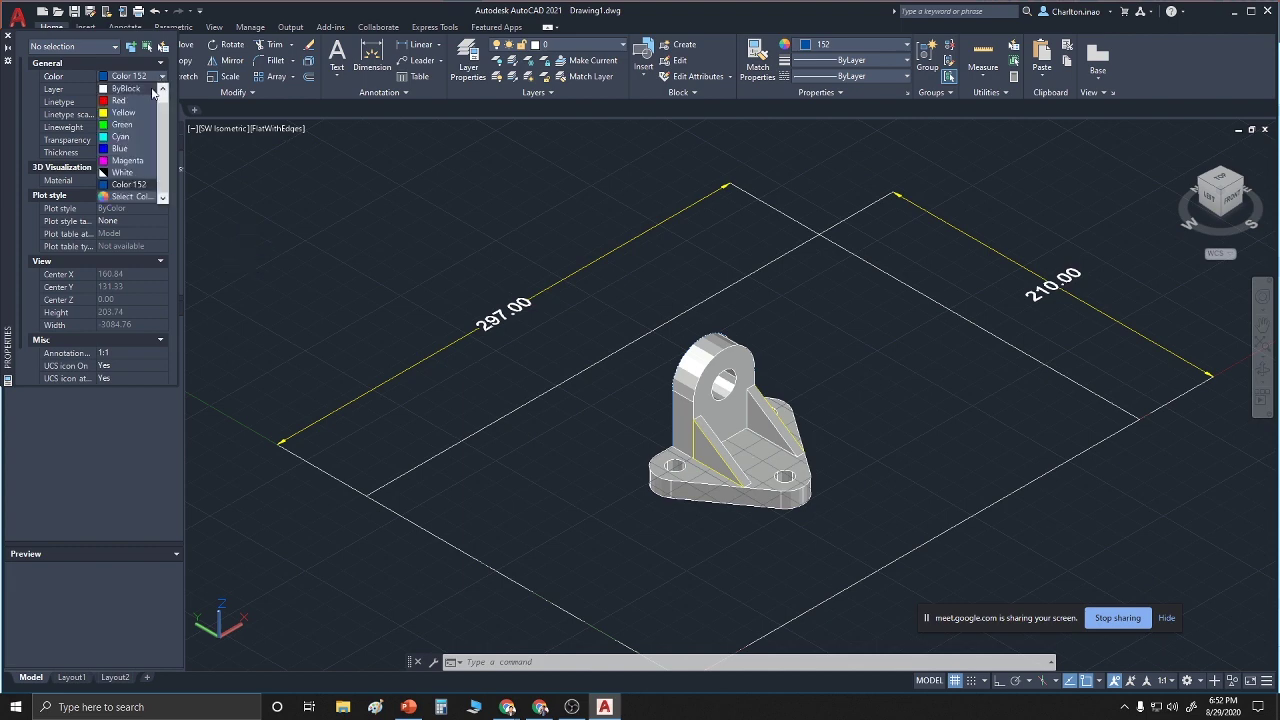
left_click(122, 124)
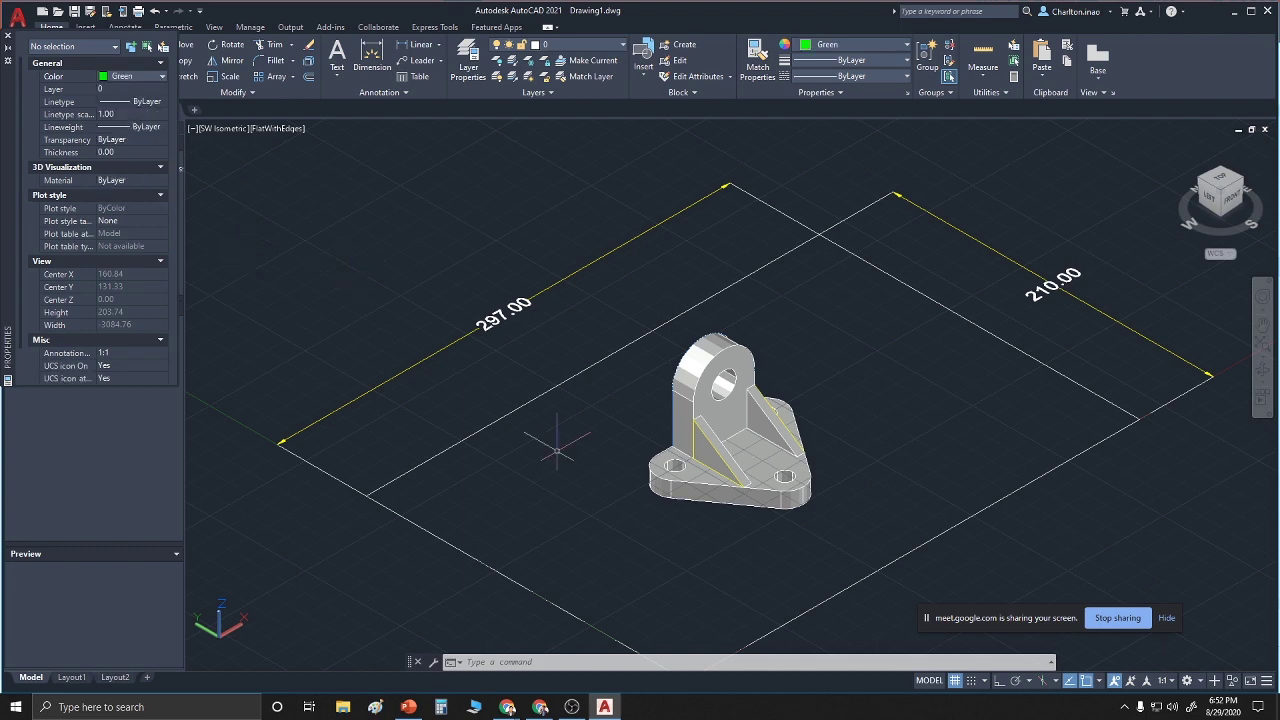
left_click(522, 250)
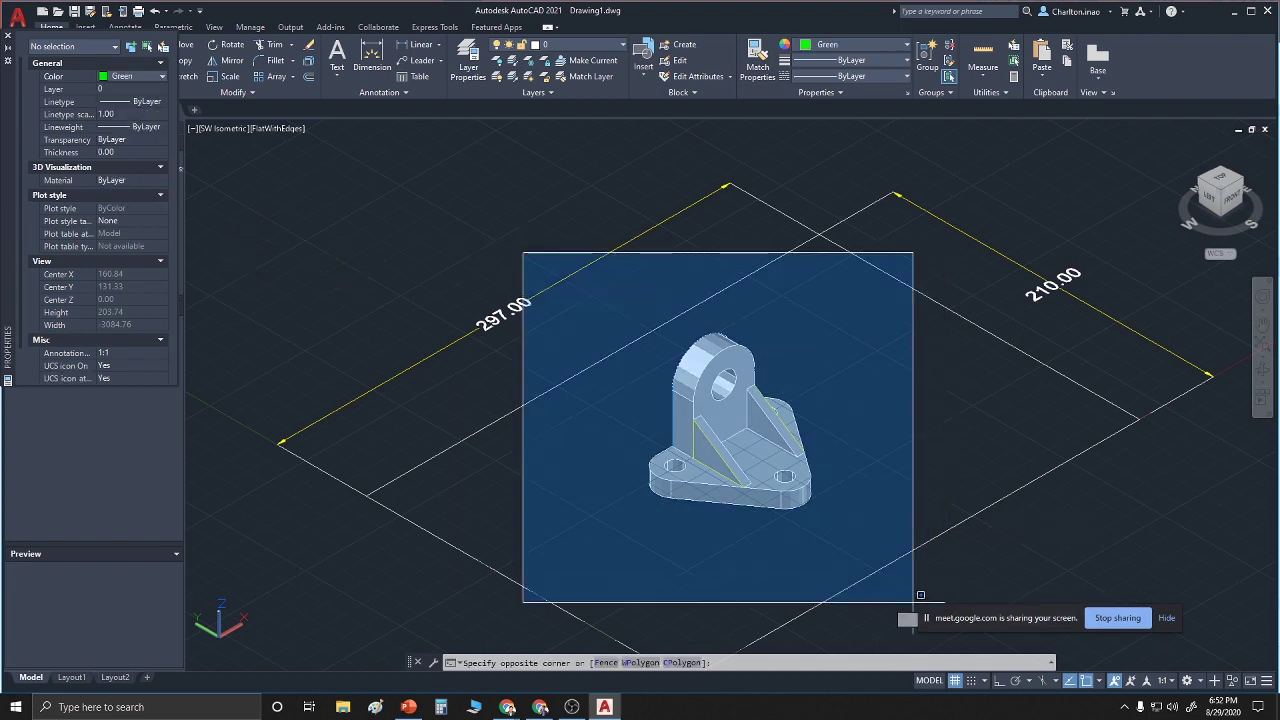
Window-select all the bracket's parts and set their colour to Green
left_click(912, 632)
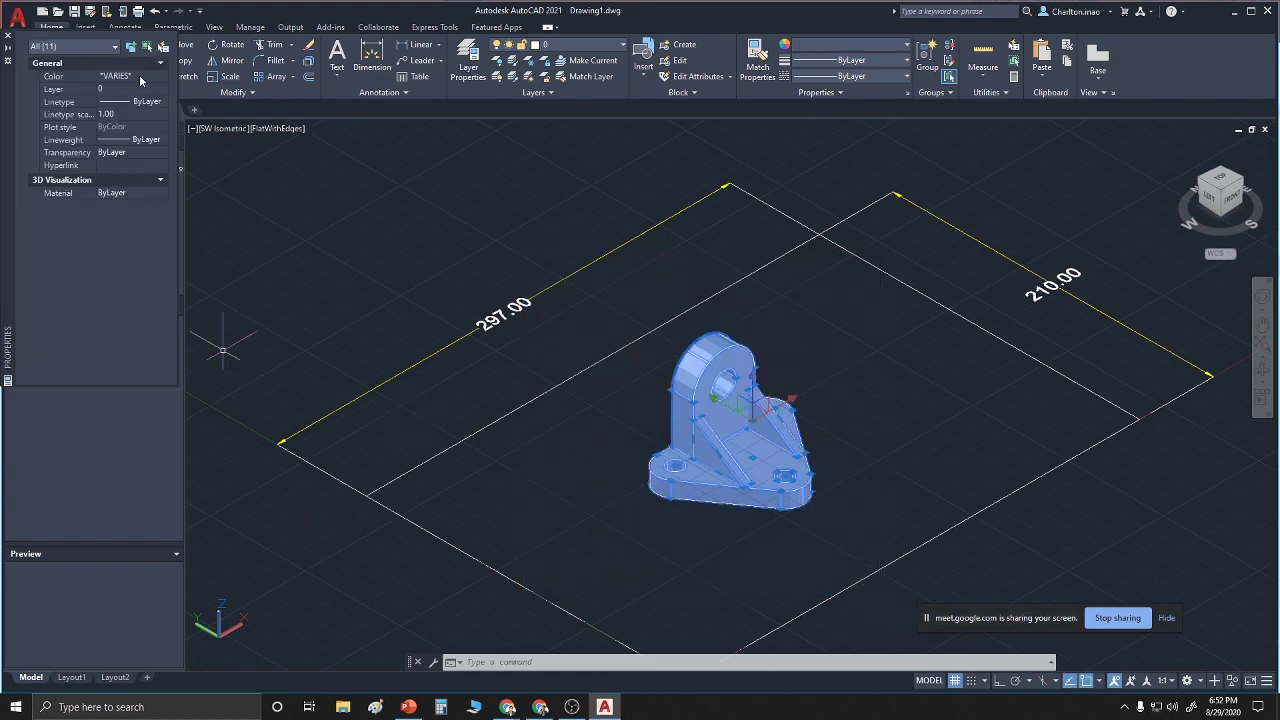
left_click(141, 80)
left_click(161, 77)
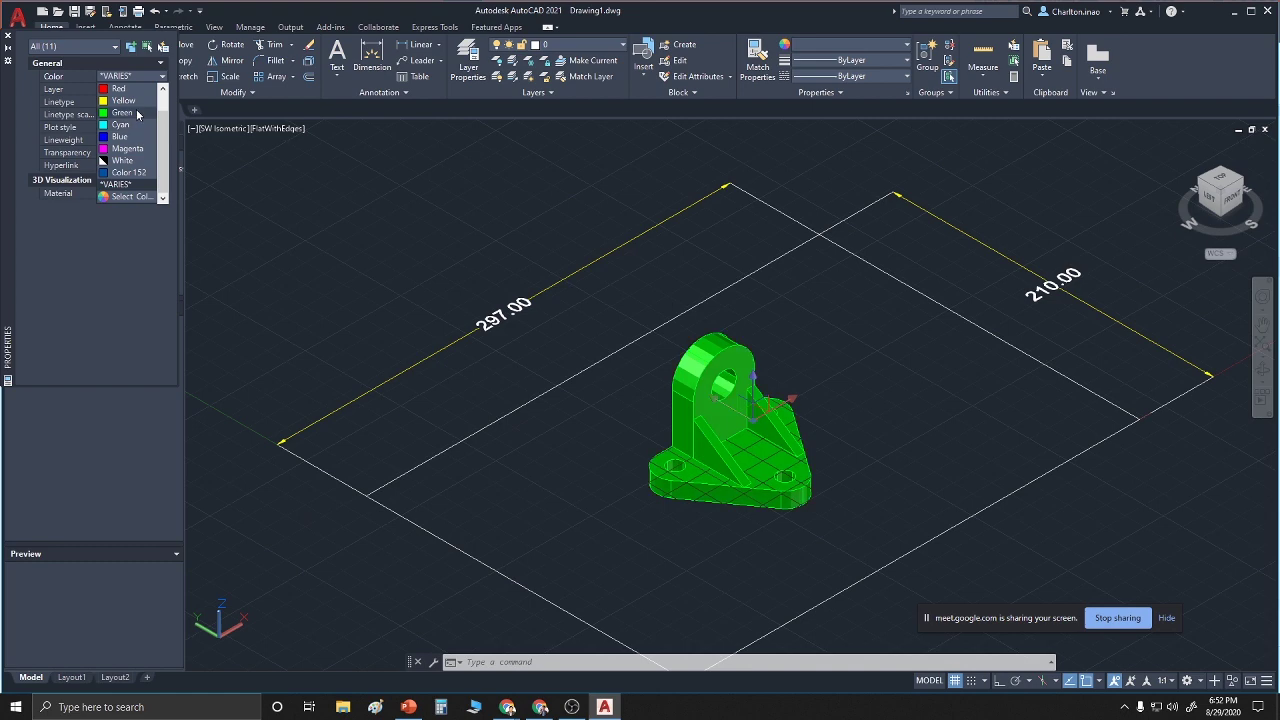
left_click(136, 113)
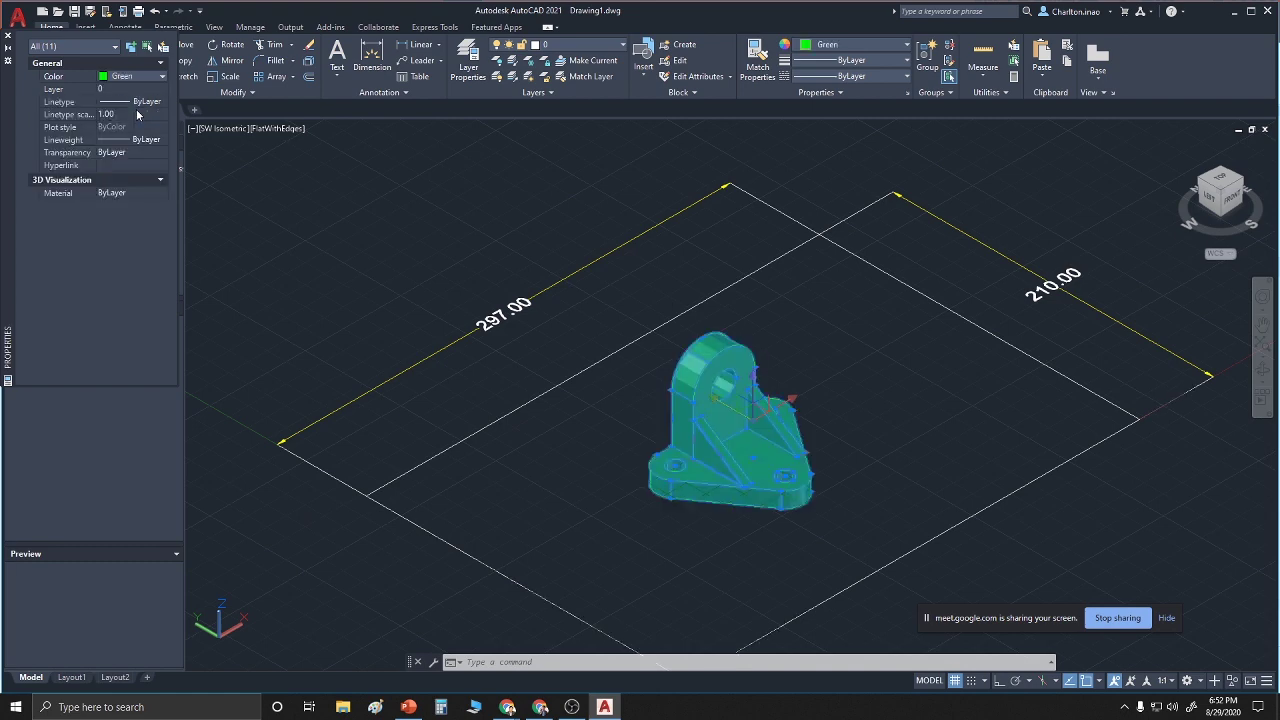
key("Escape")
scroll(868, 485, "up", 3)
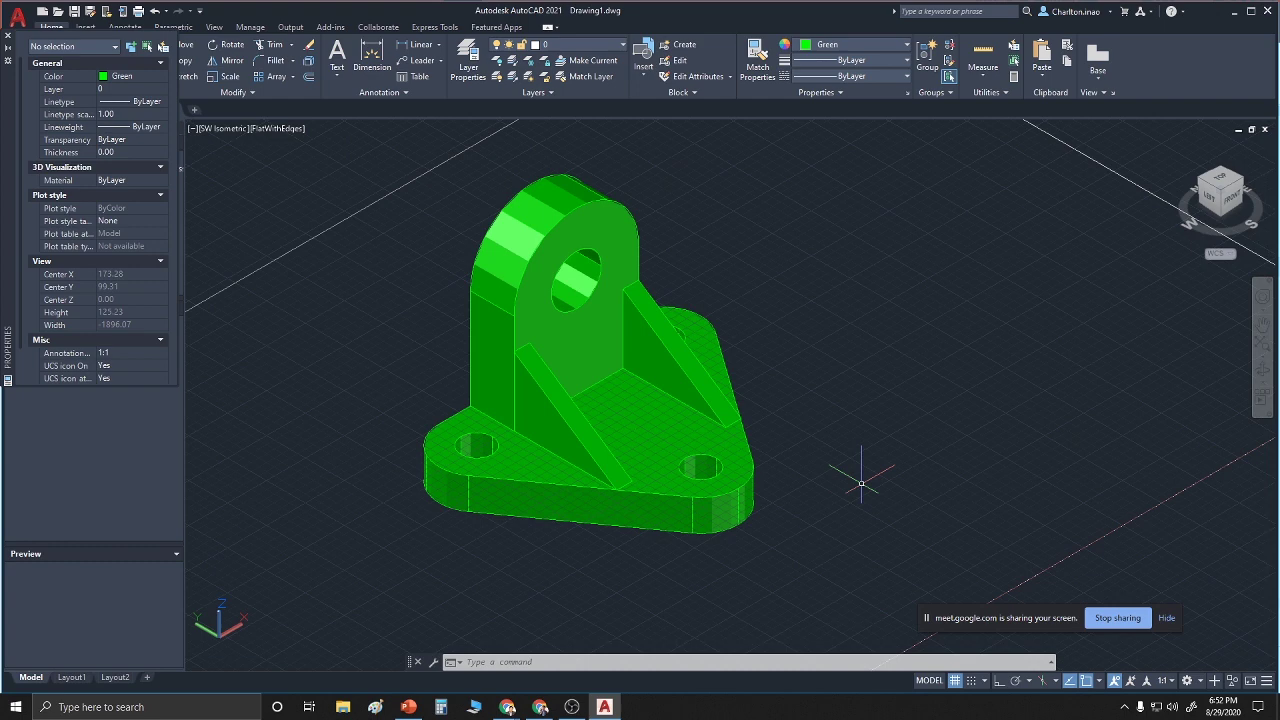
scroll(778, 437, "down", 3)
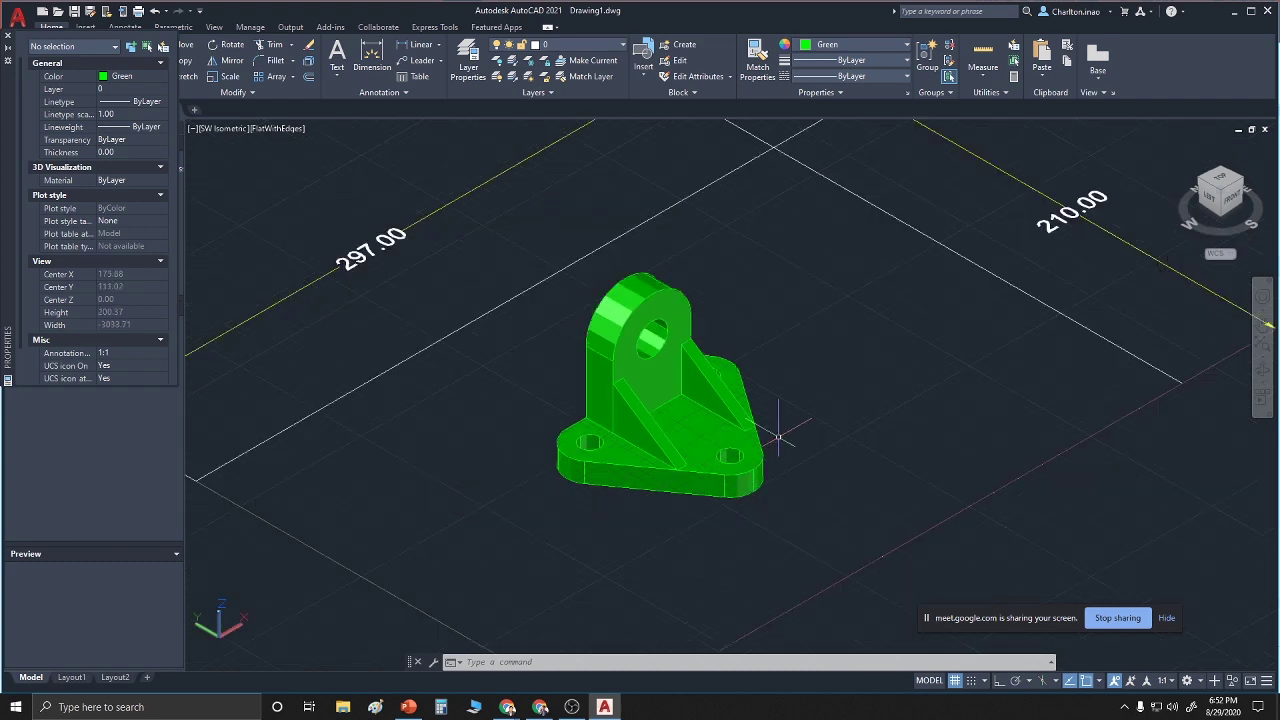
scroll(778, 437, "up", 2)
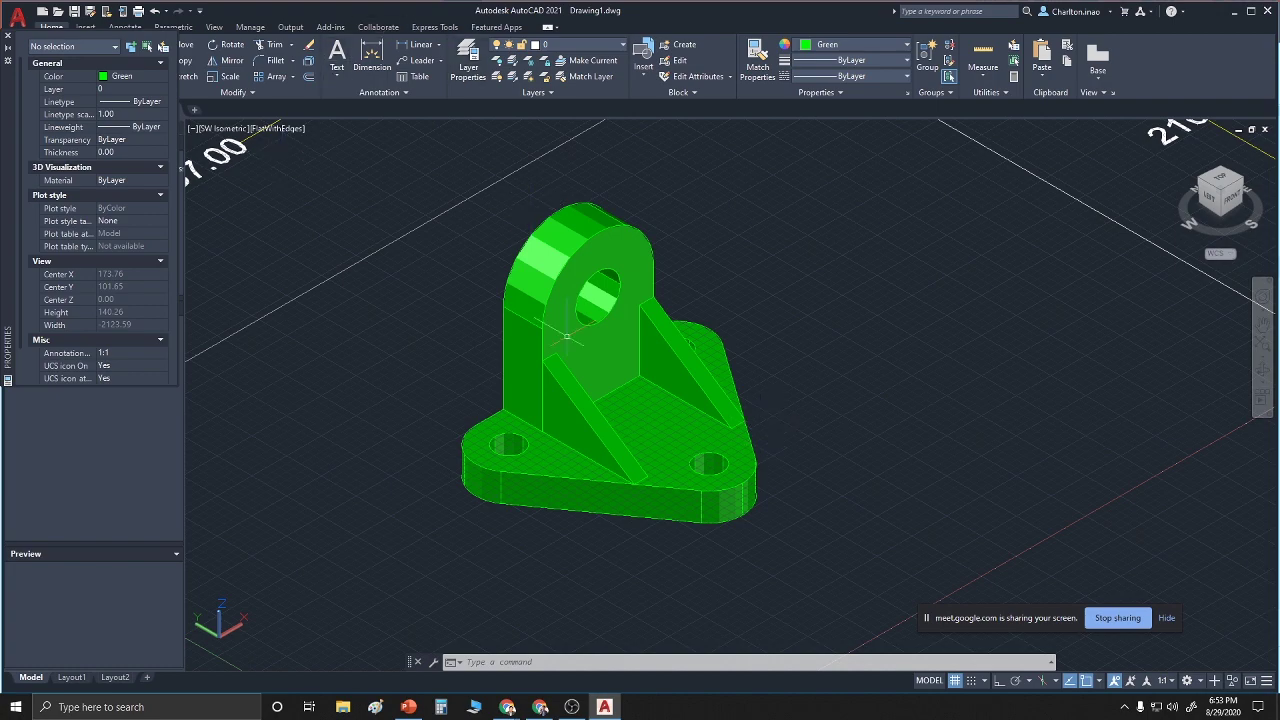
Run VIEWRES with fast zooms on and a circle zoom percent of 20000
left_click(523, 663)
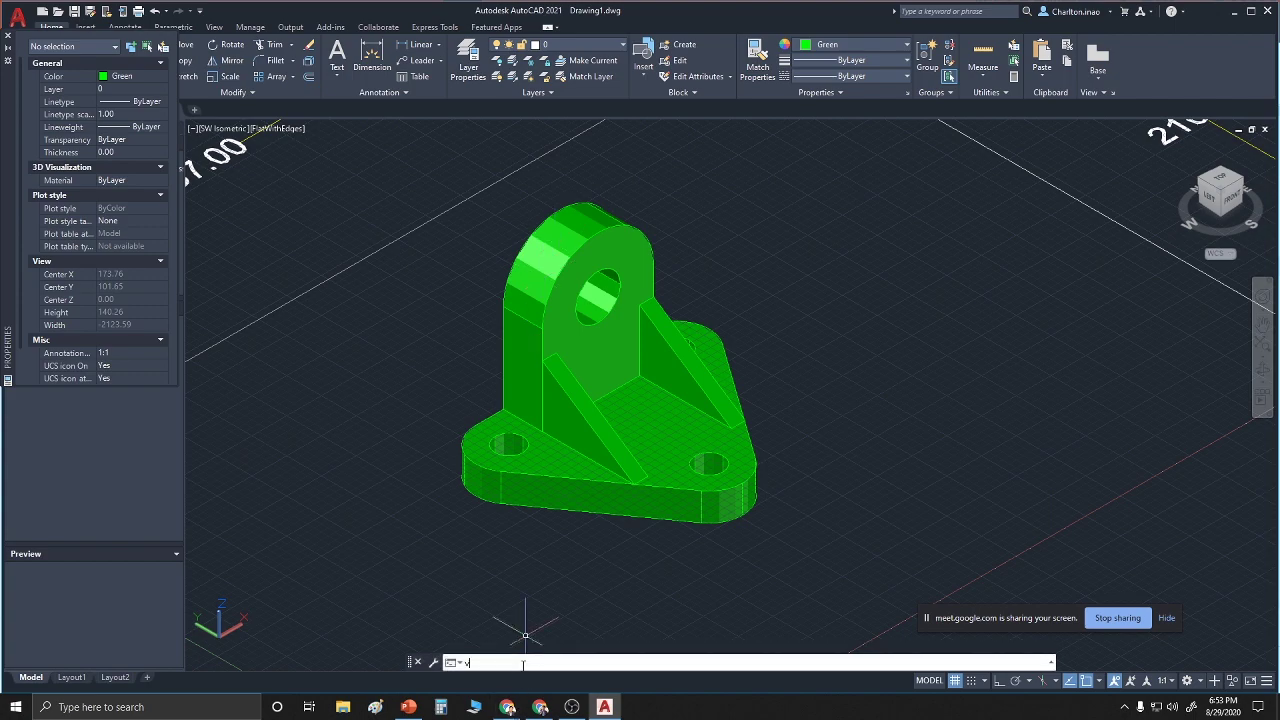
type("iewres")
key("Return")
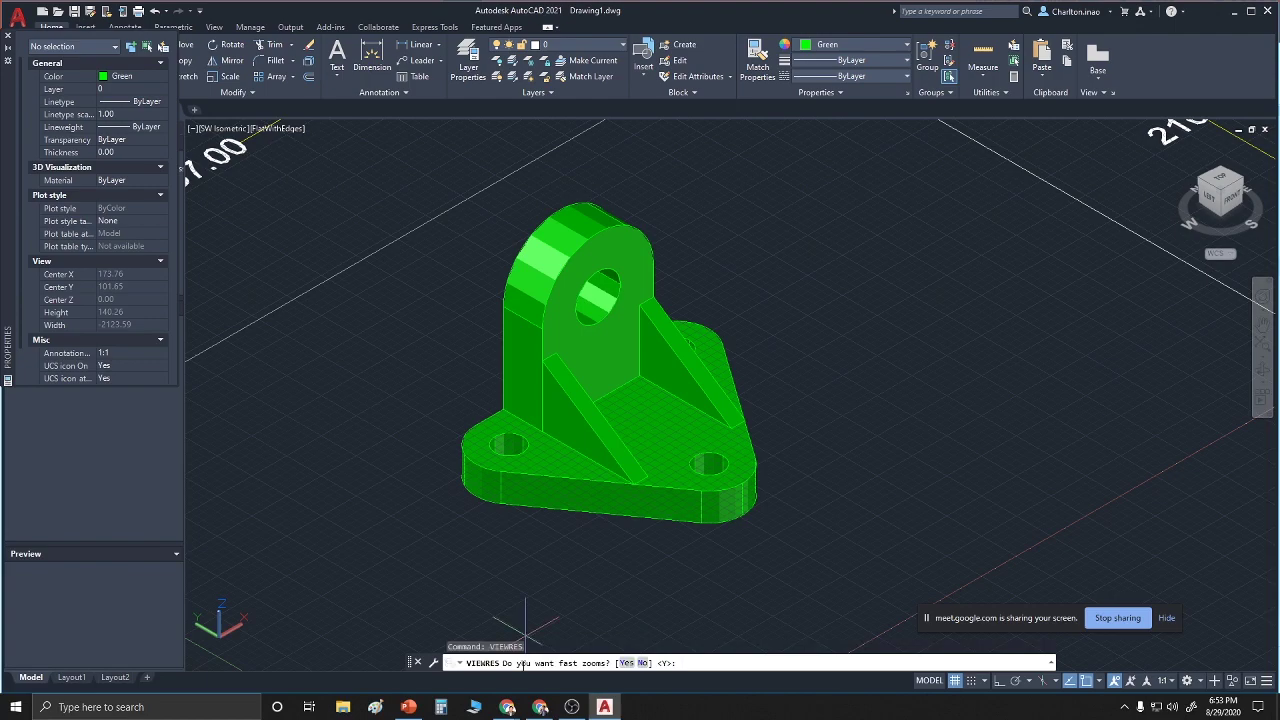
key("Return")
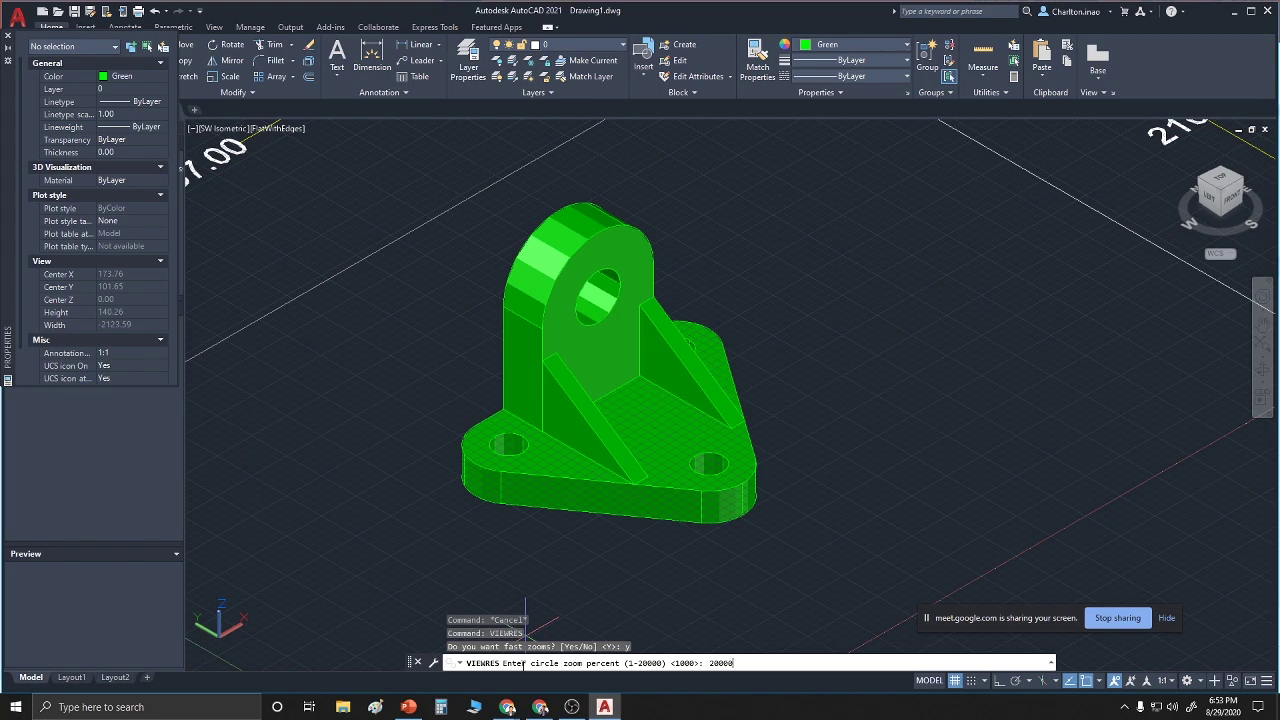
key("Return")
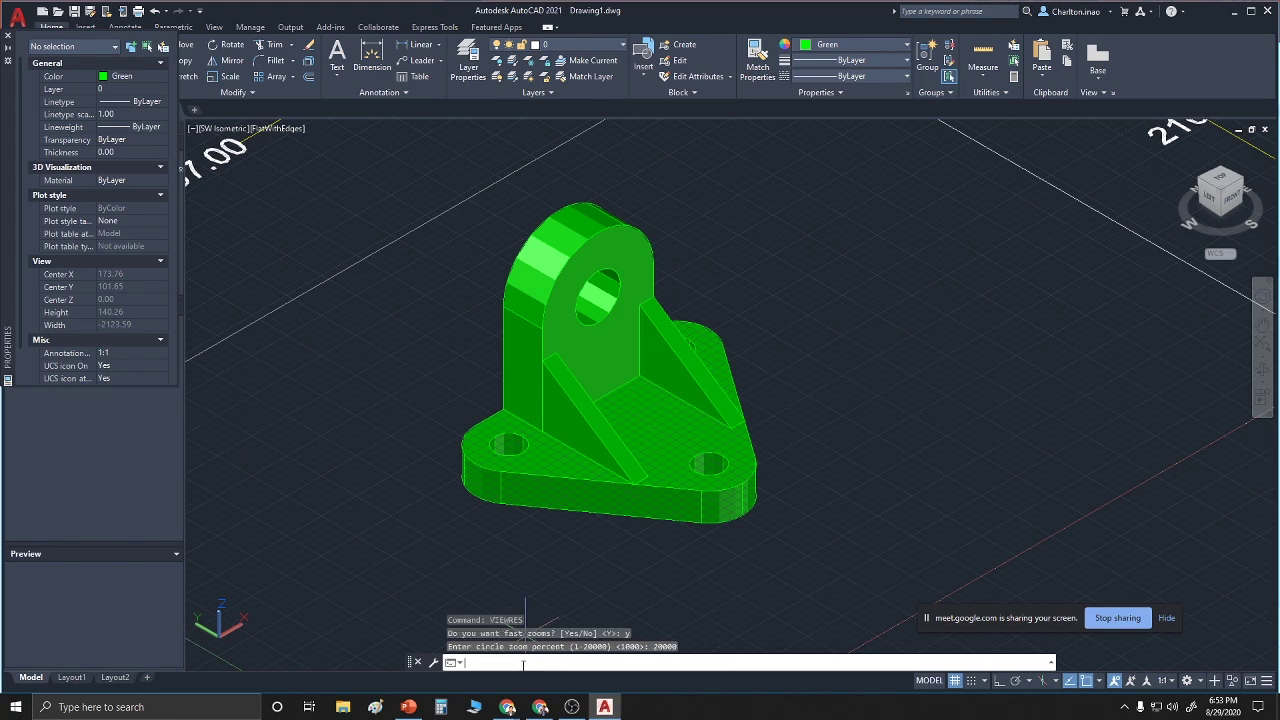
Regenerate the display with REGEN, REGEN3 and REGEN again
type("regen")
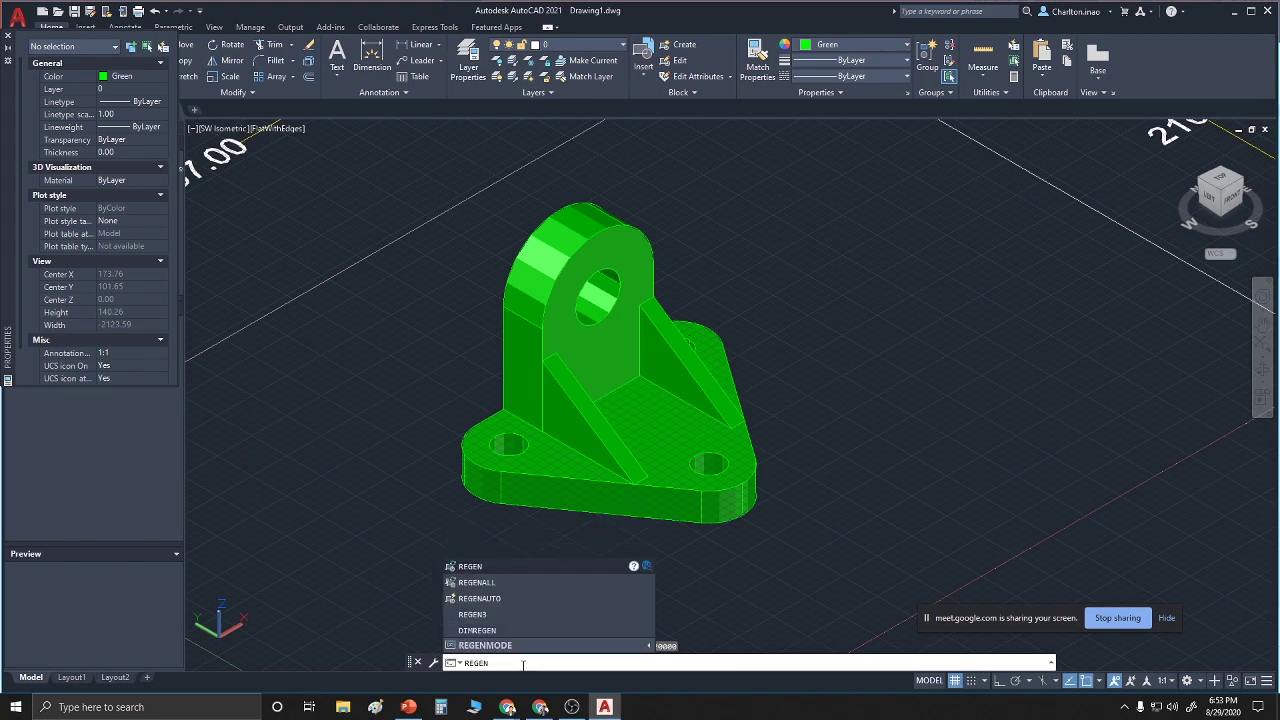
key("Return")
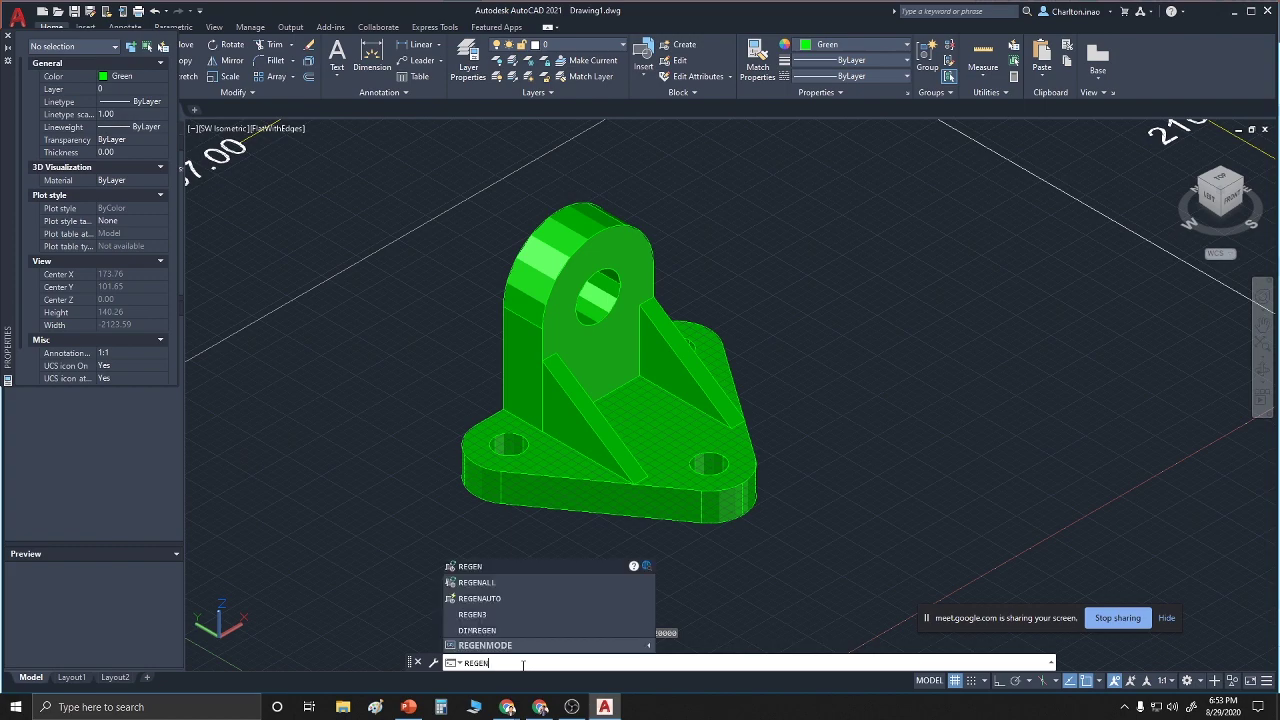
left_click(490, 616)
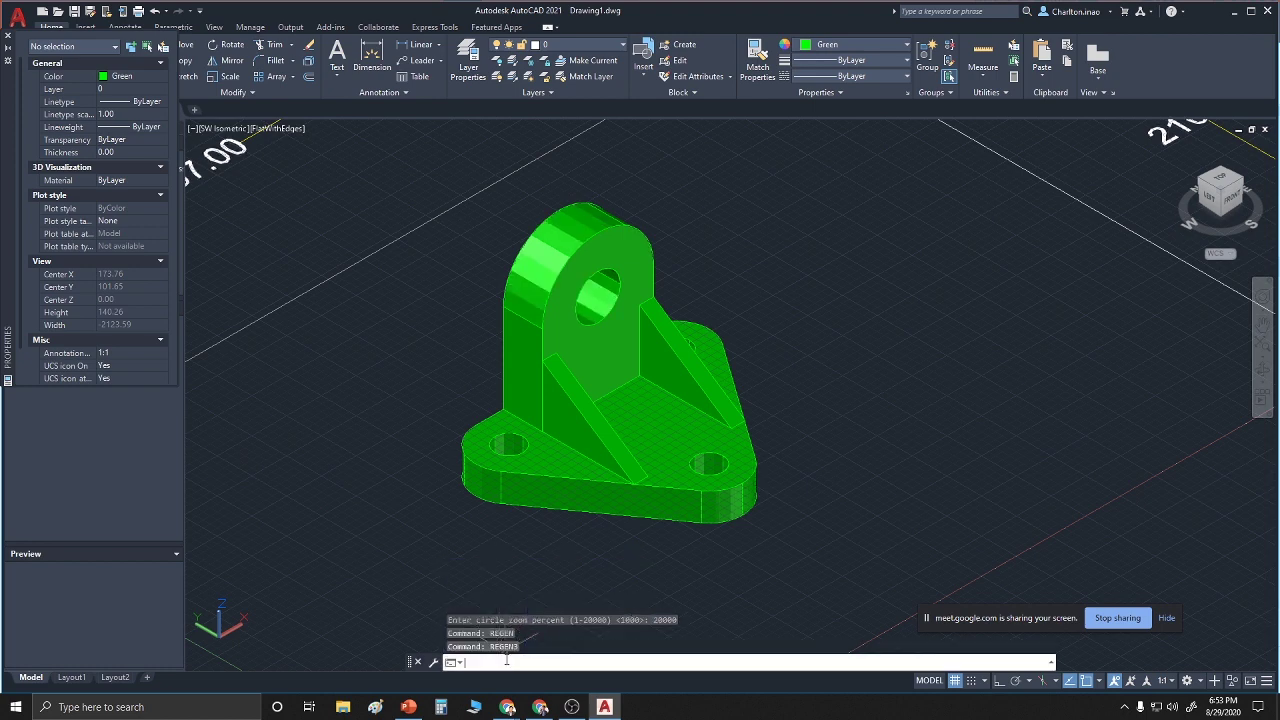
type("regen")
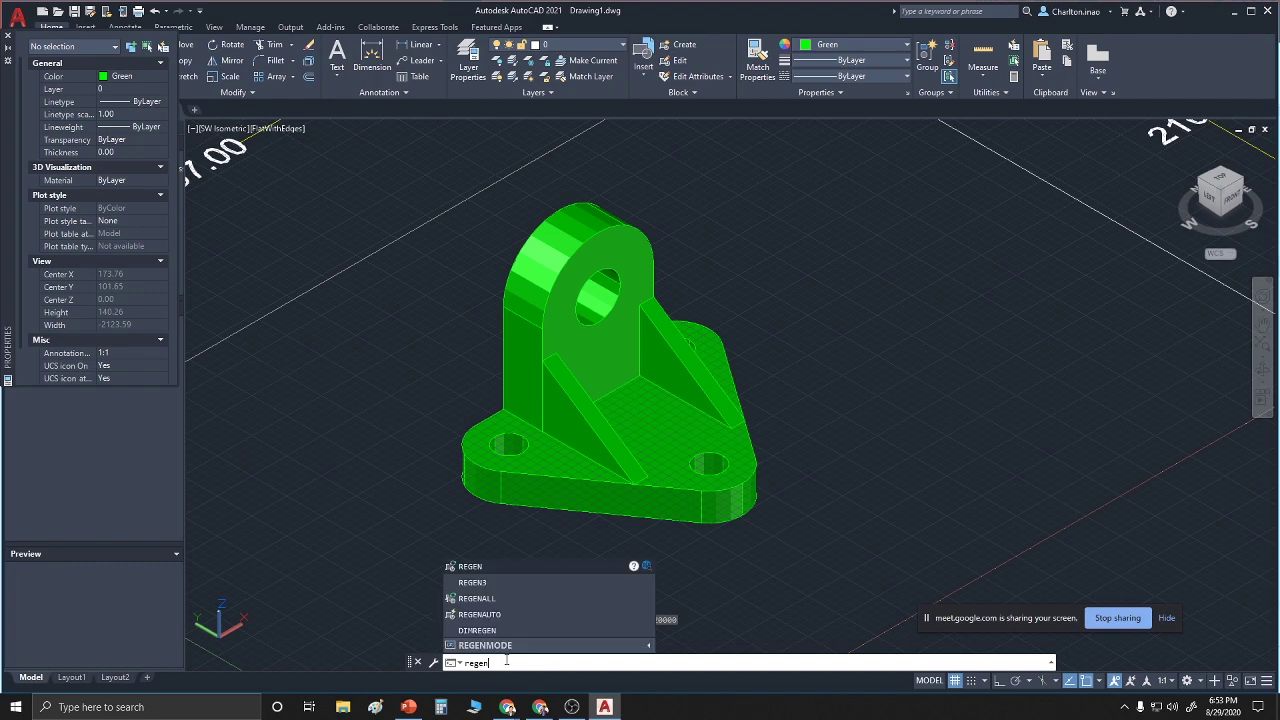
key("Return")
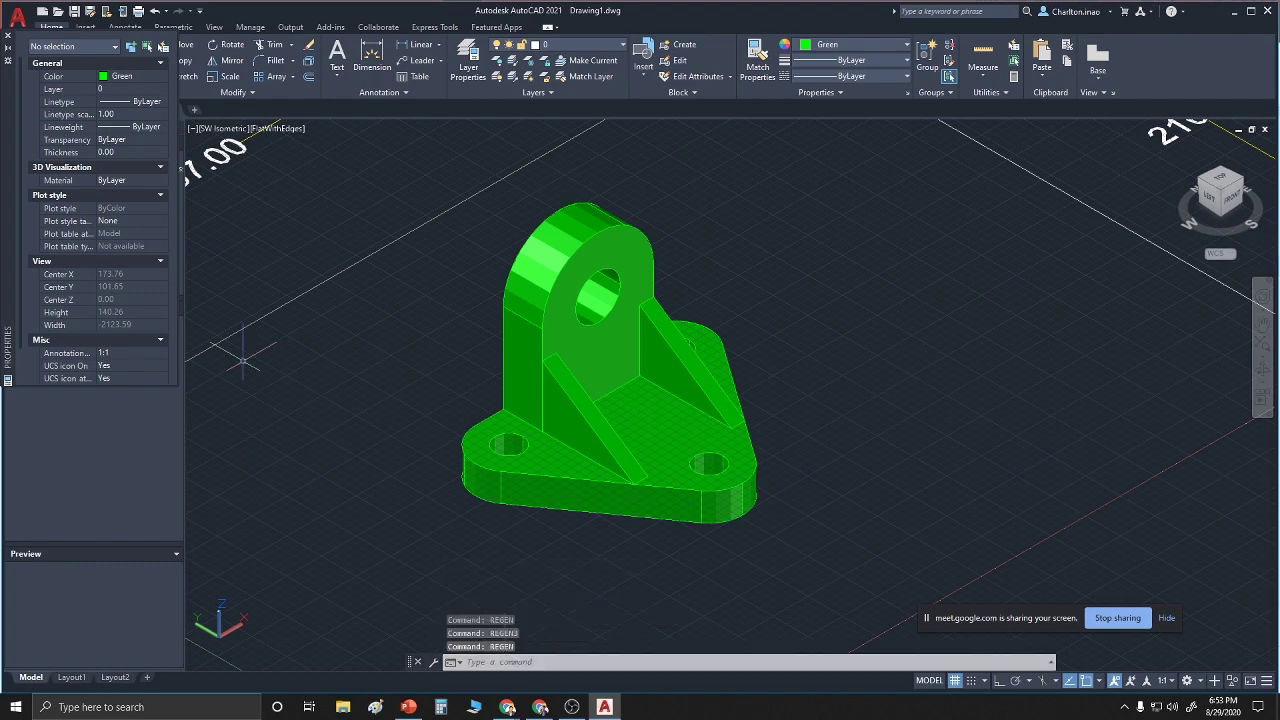
left_click(241, 131)
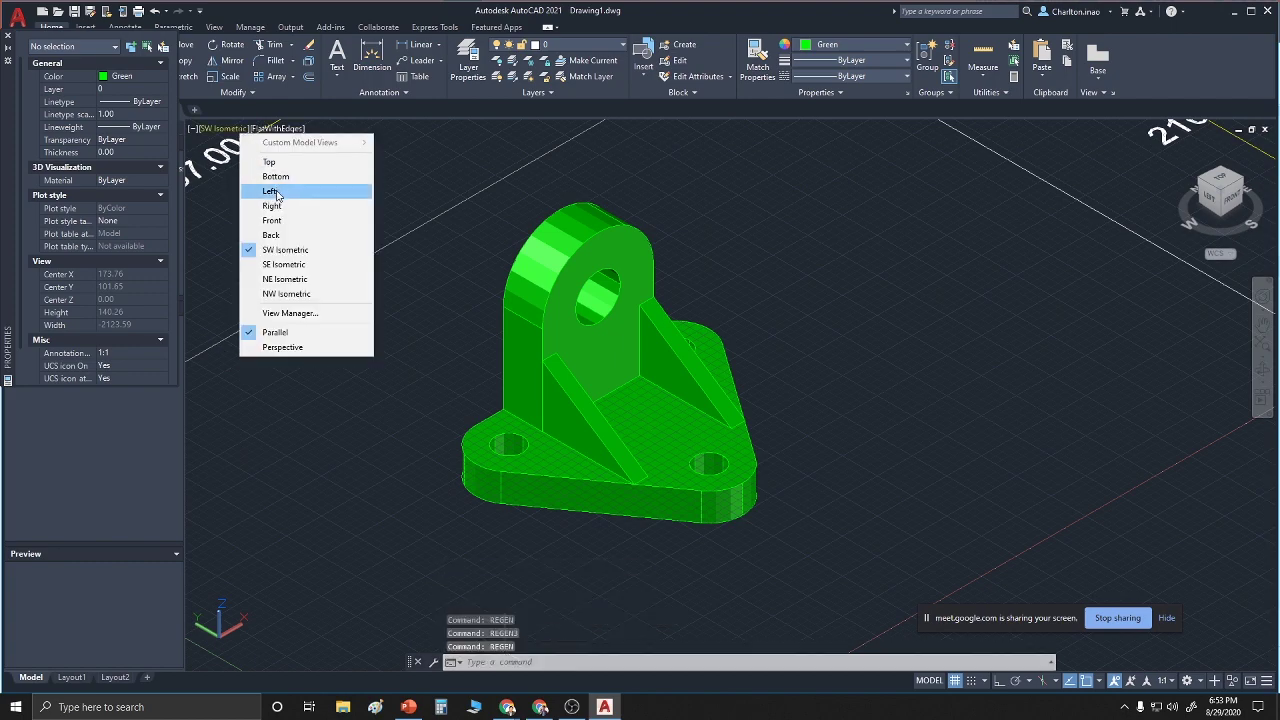
Close the views list, cancel the stray selection, and ready the command line for SMOOTH
left_click(288, 137)
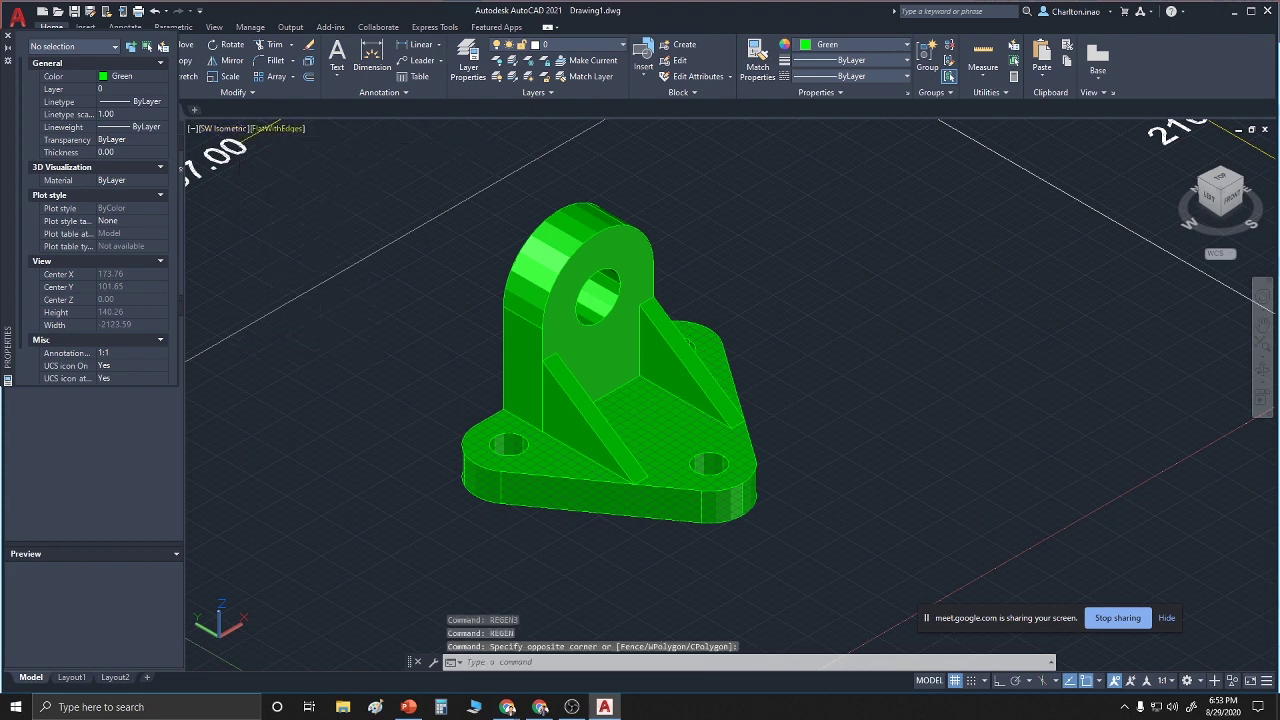
key("Escape")
left_click(501, 662)
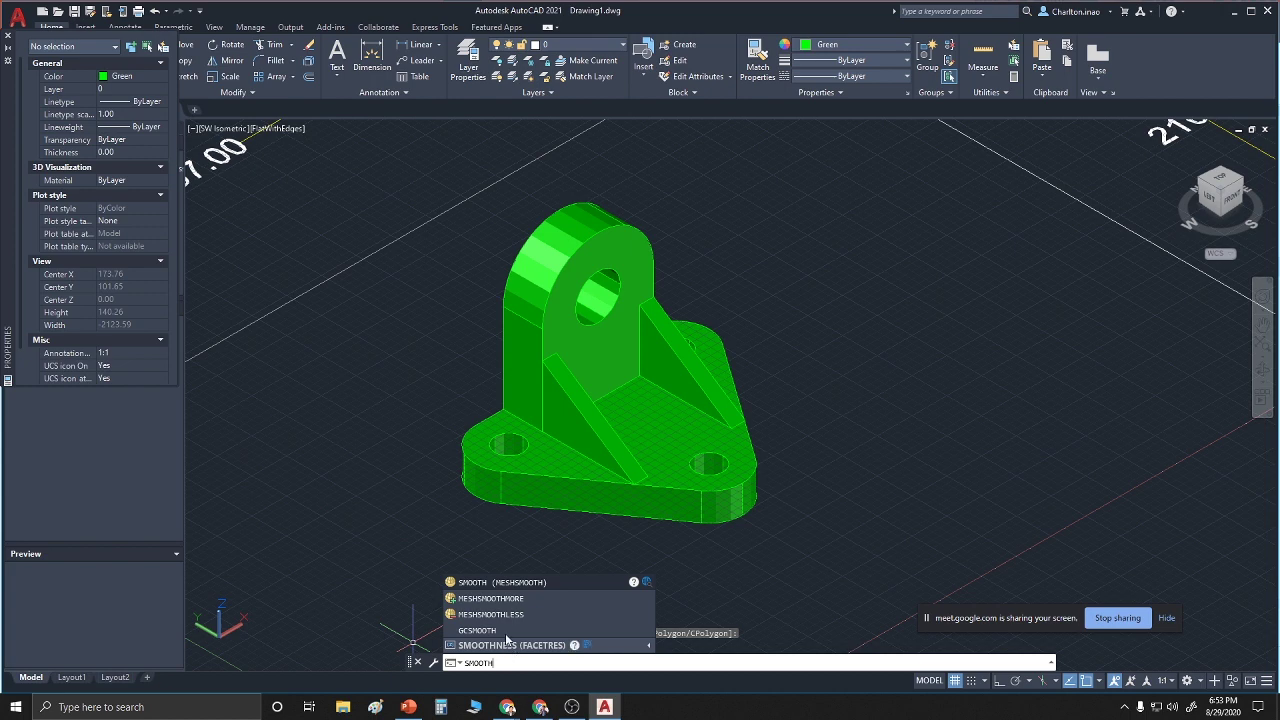
left_click(499, 581)
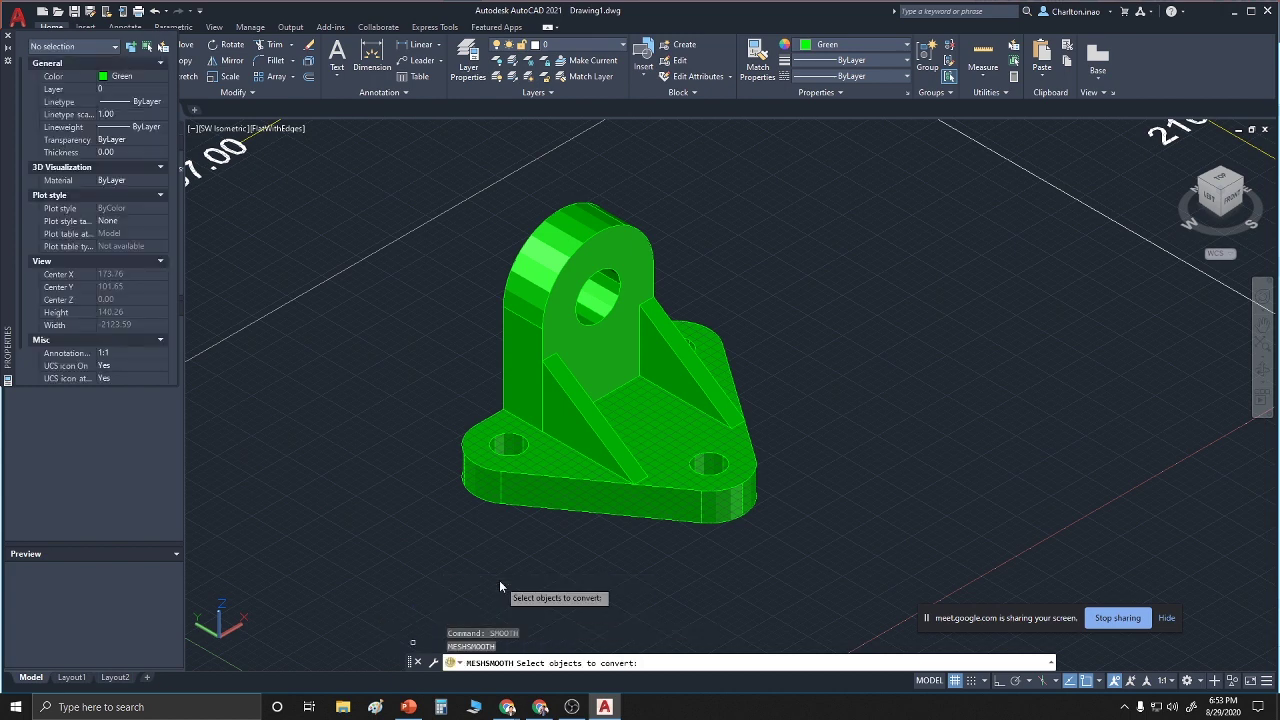
left_click(443, 170)
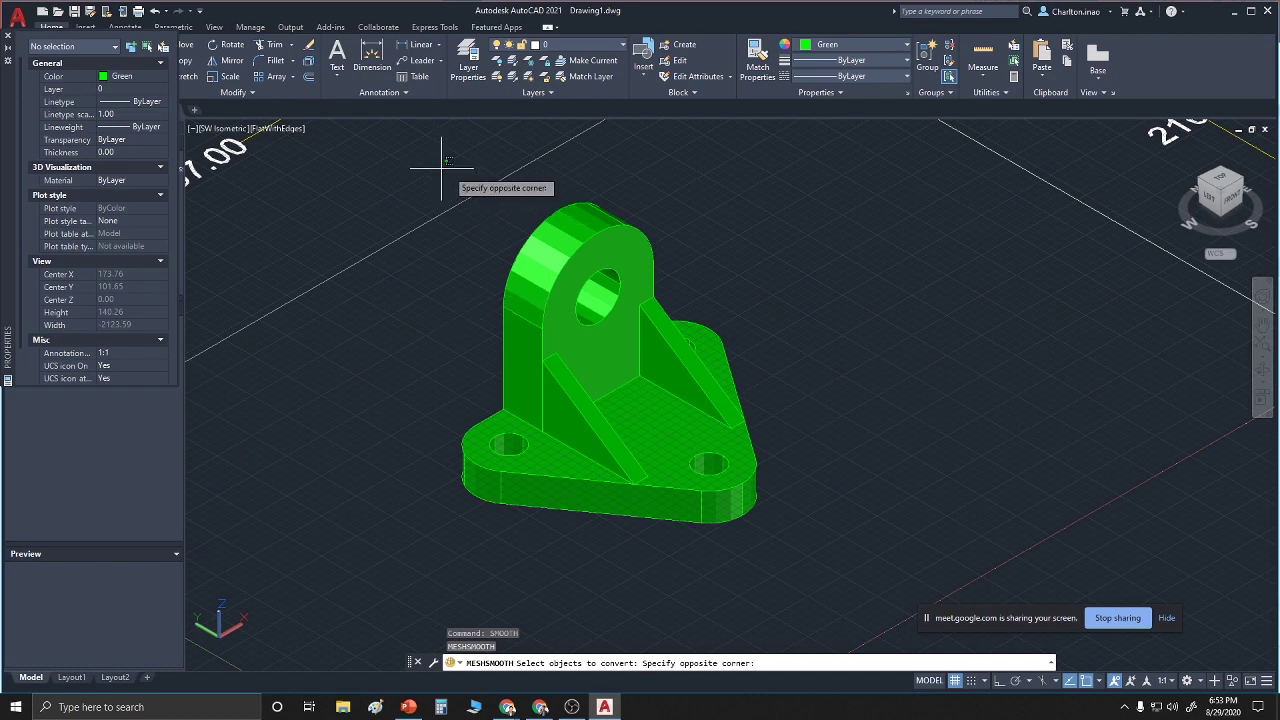
left_click(798, 536)
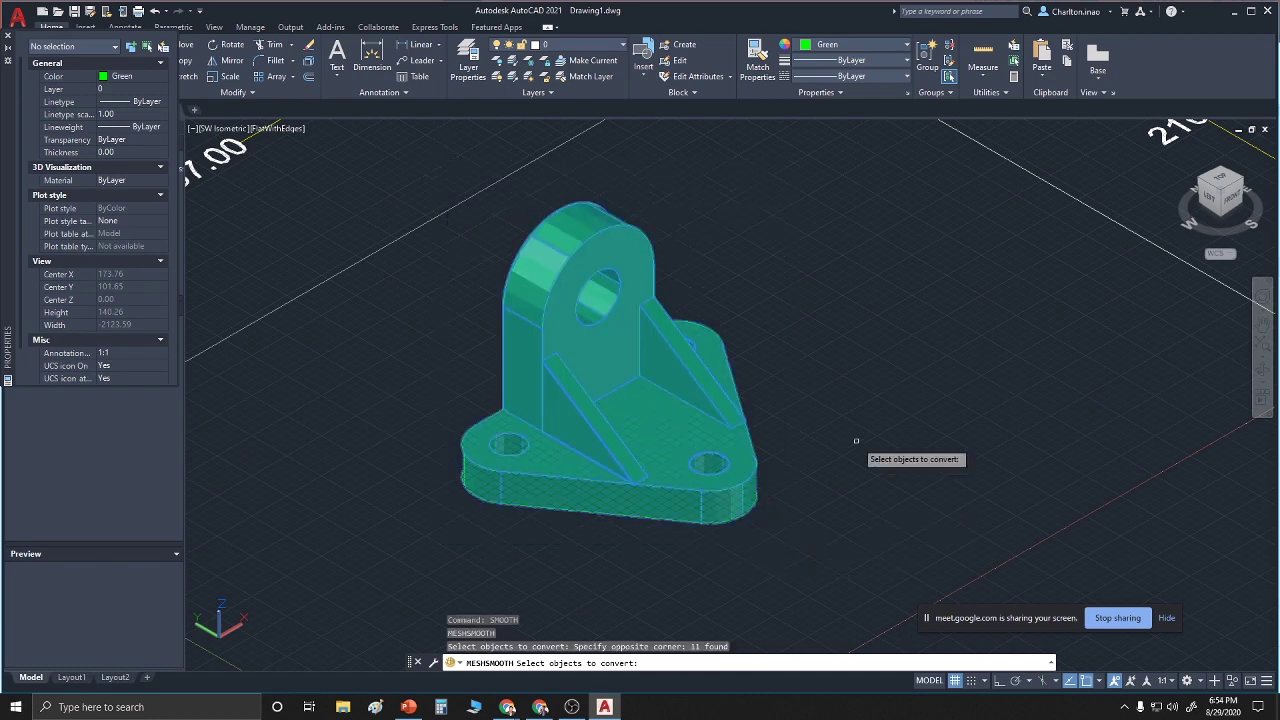
key("Return")
left_click(721, 376)
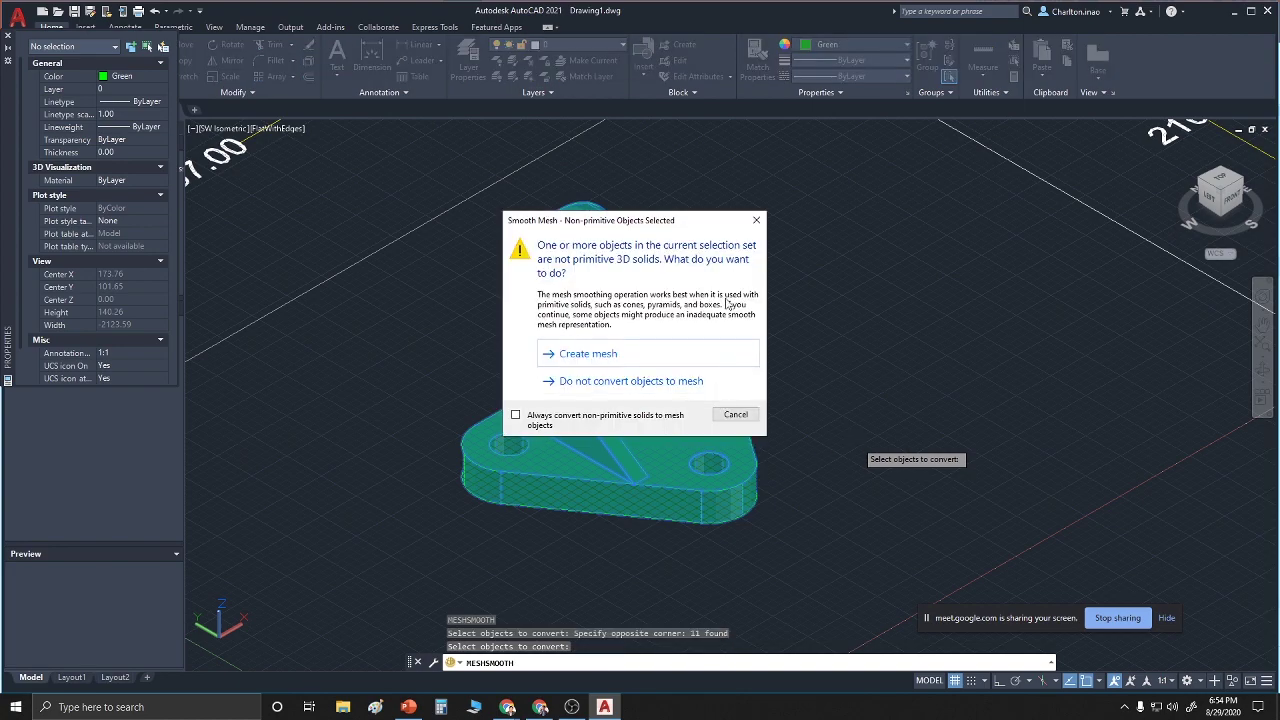
left_click(756, 220)
key("Escape")
key("Escape")
key("Escape")
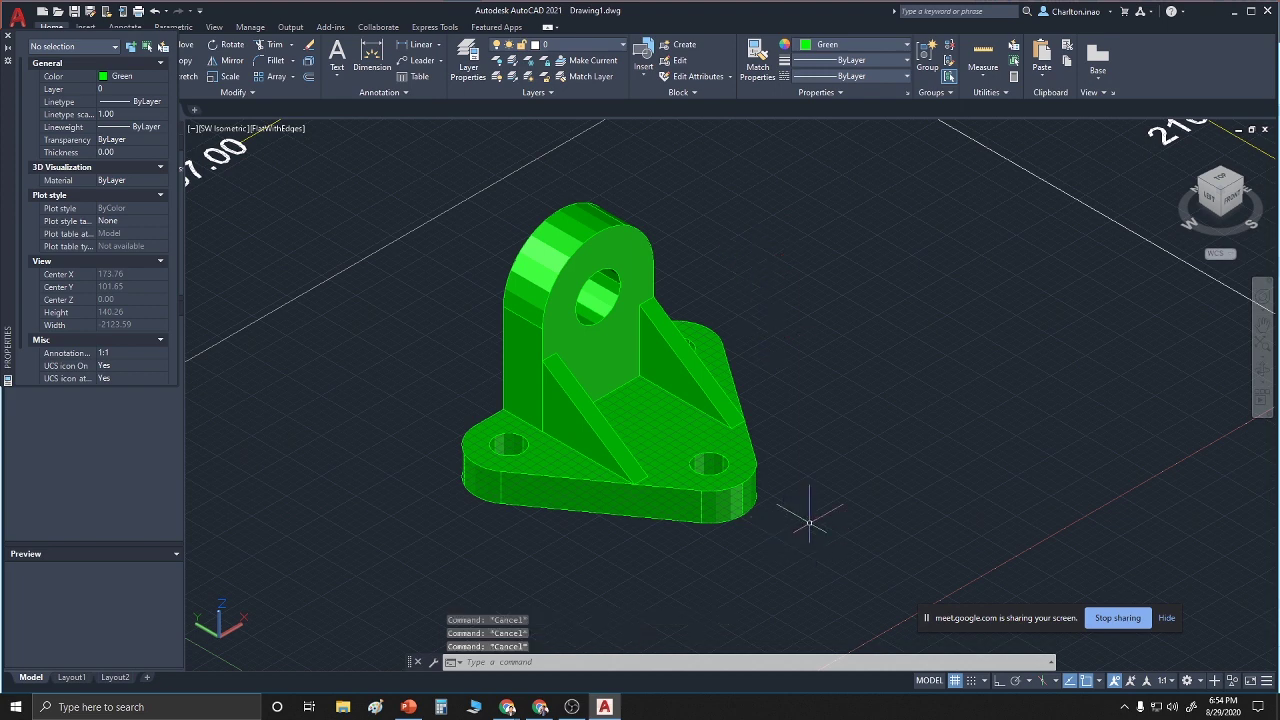
Switch the bracket to Shaded, then to the Conceptual visual style
left_click(531, 663)
left_click(274, 130)
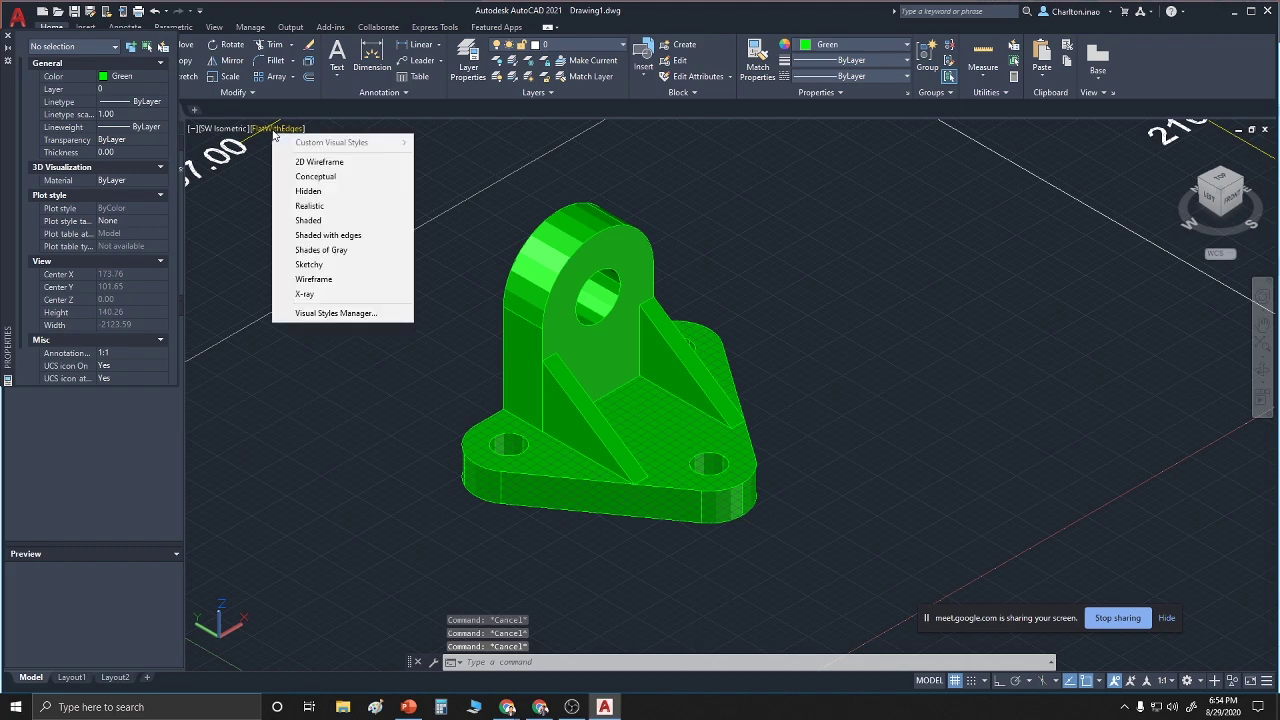
left_click(309, 220)
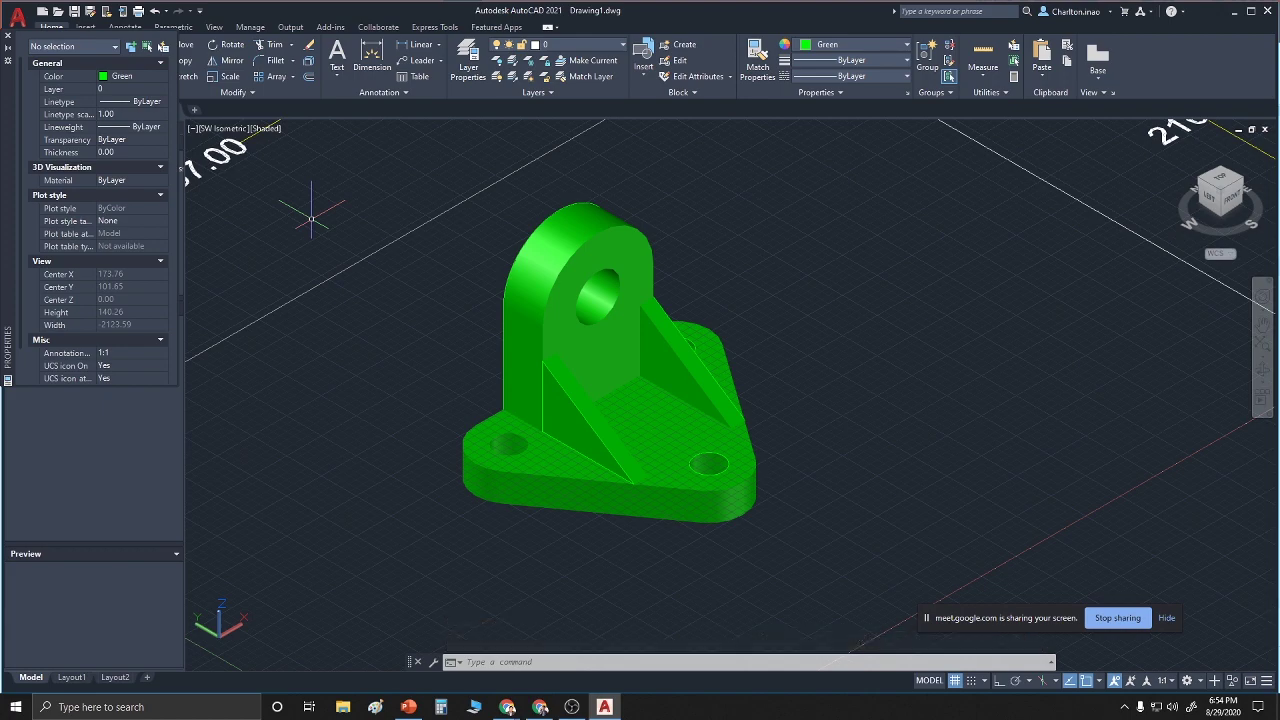
left_click(249, 92)
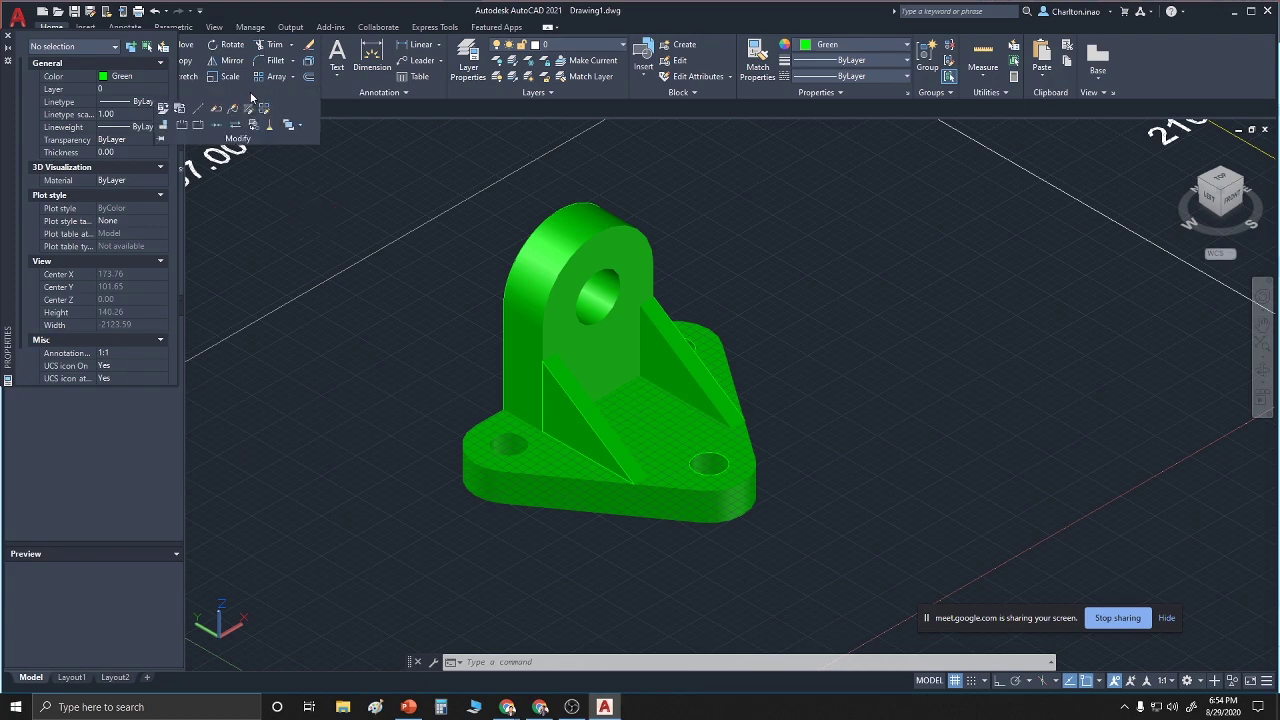
left_click(290, 168)
key("Escape")
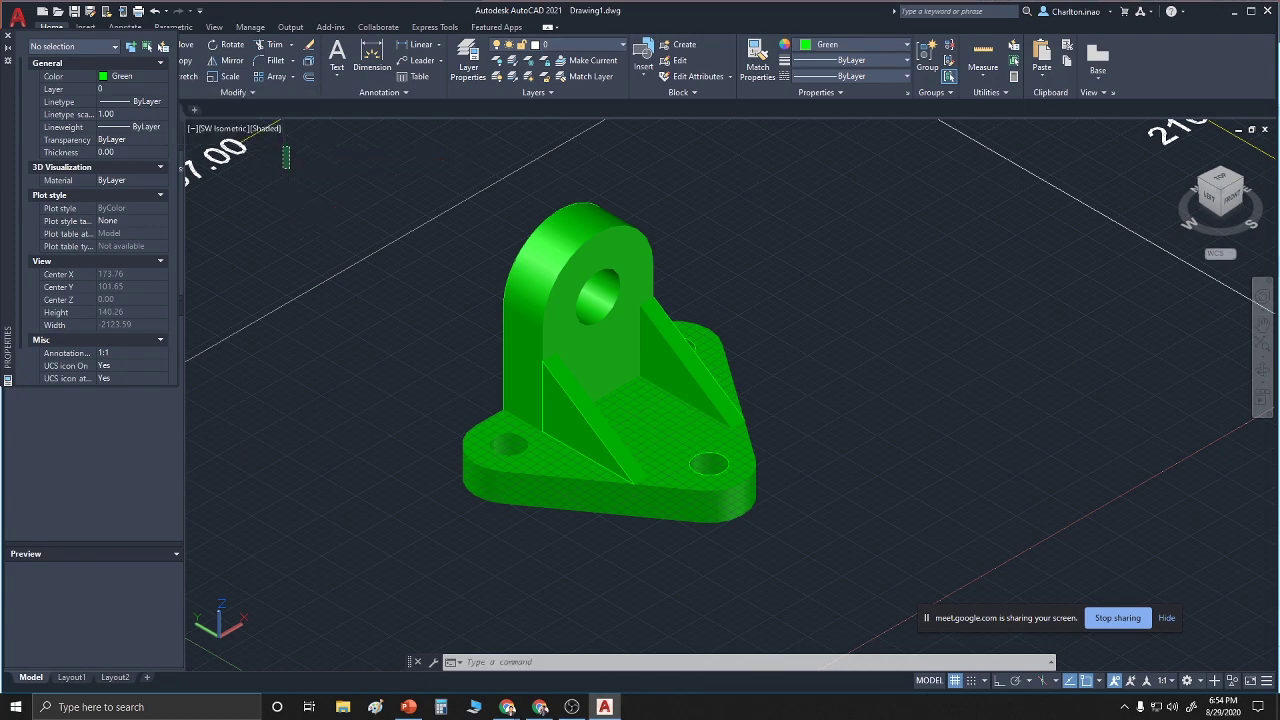
left_click(268, 128)
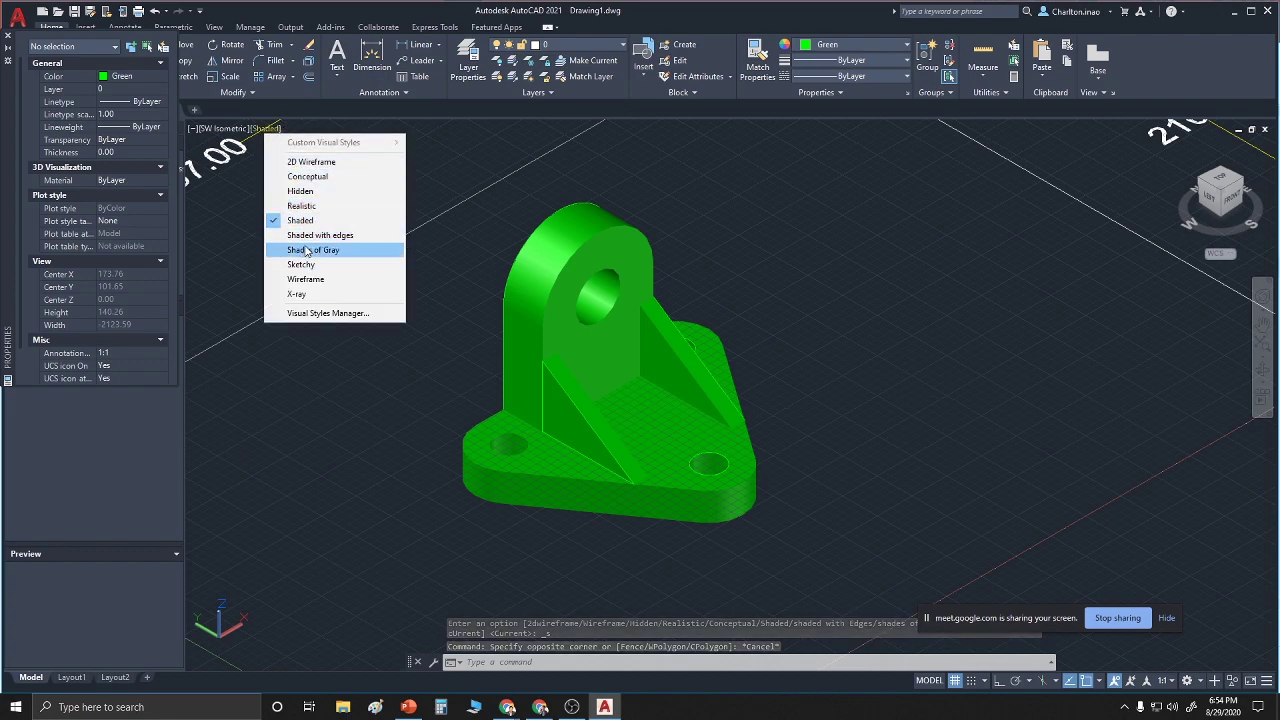
left_click(313, 177)
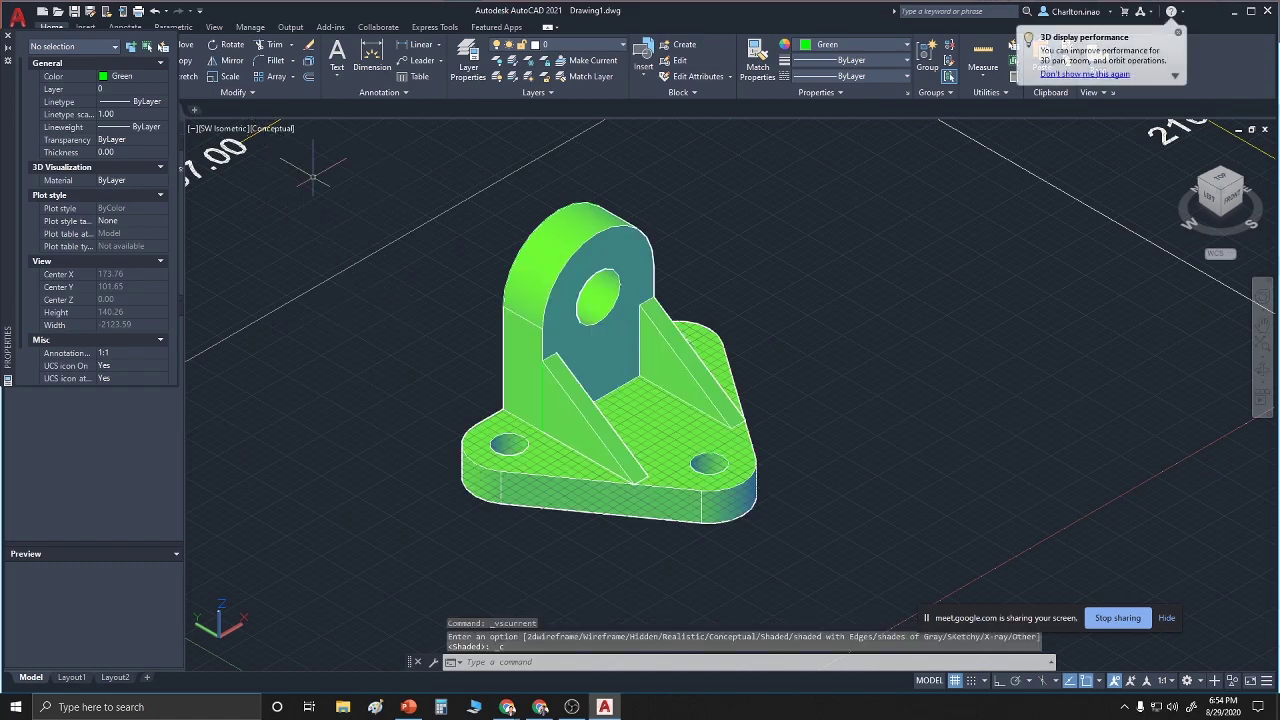
Screen-capture the area around the bracket and copy it to the clipboard
key("Print")
left_click_drag(401, 181, 837, 552)
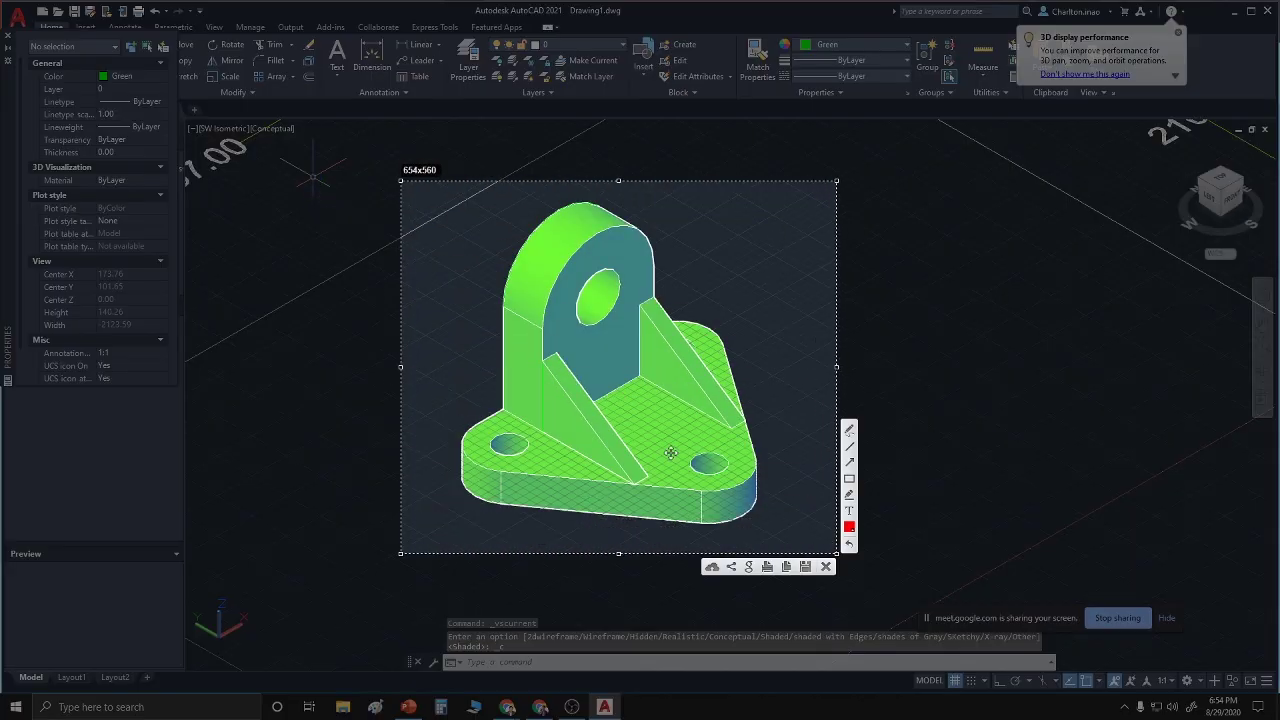
right_click(613, 385)
left_click(645, 421)
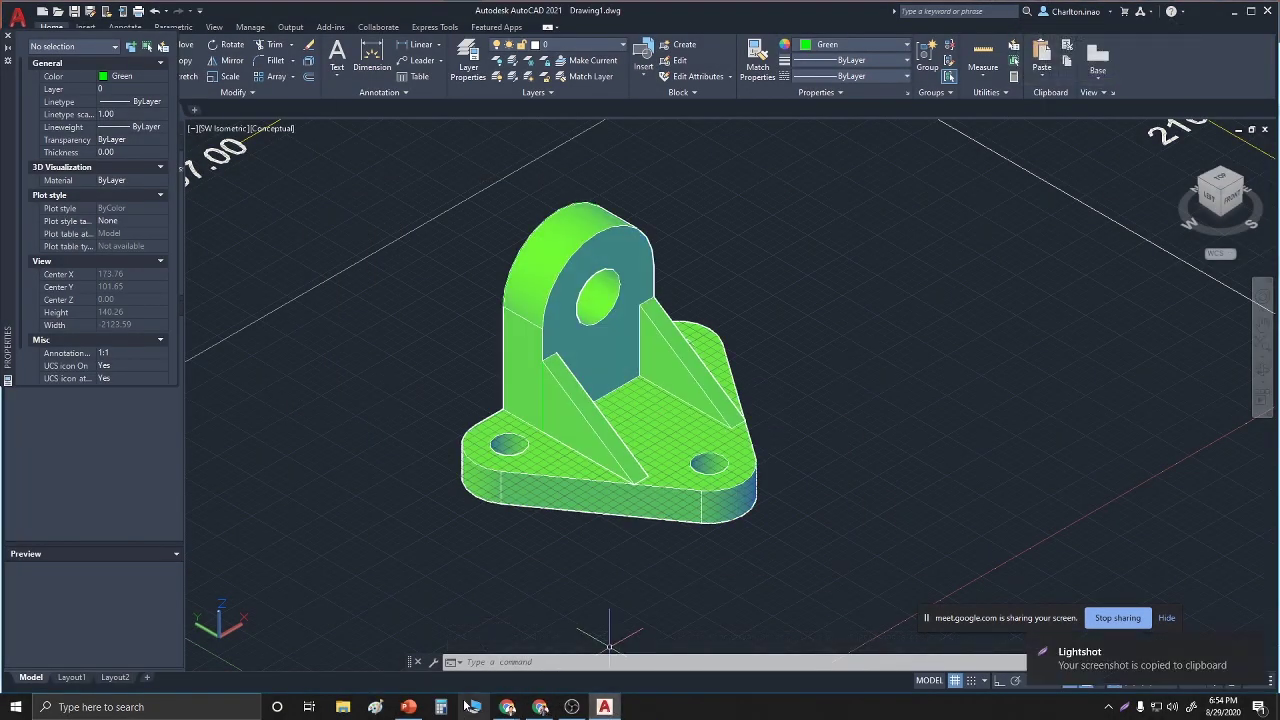
Paste the conceptual bracket screenshot onto a new slide after the Rib Support slide
left_click(410, 707)
scroll(268, 365, "down", 3)
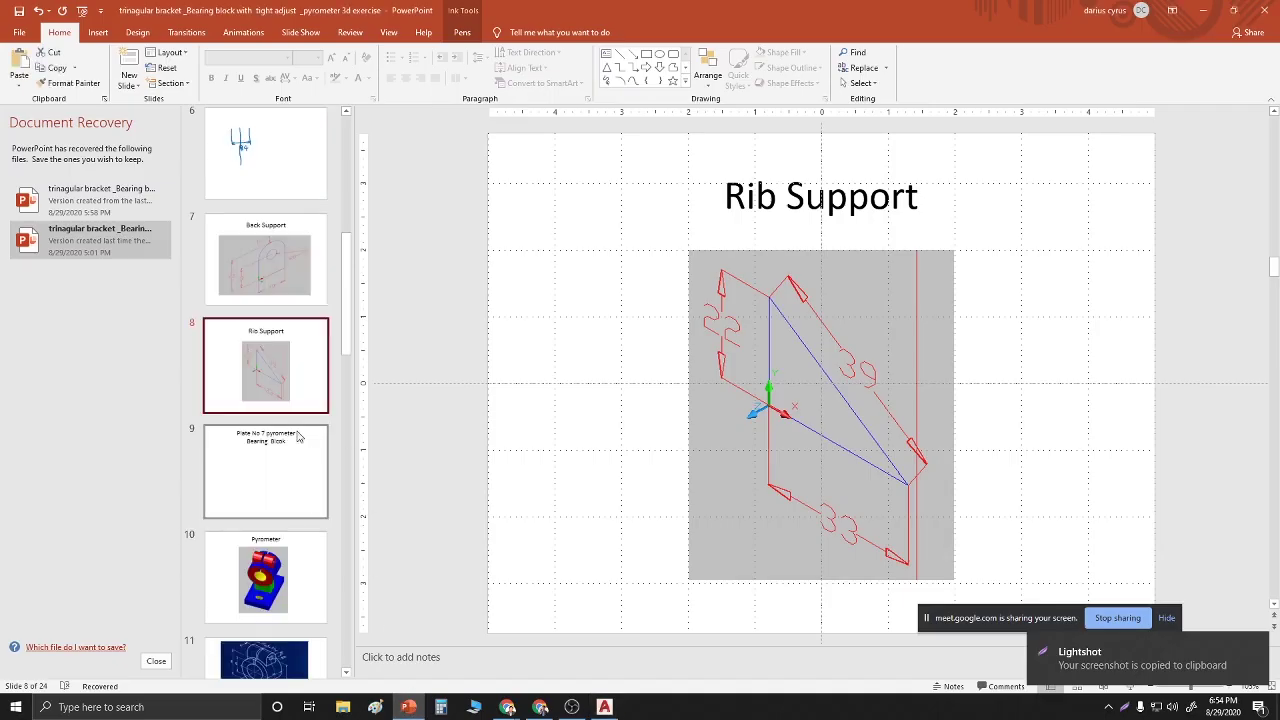
left_click(272, 340)
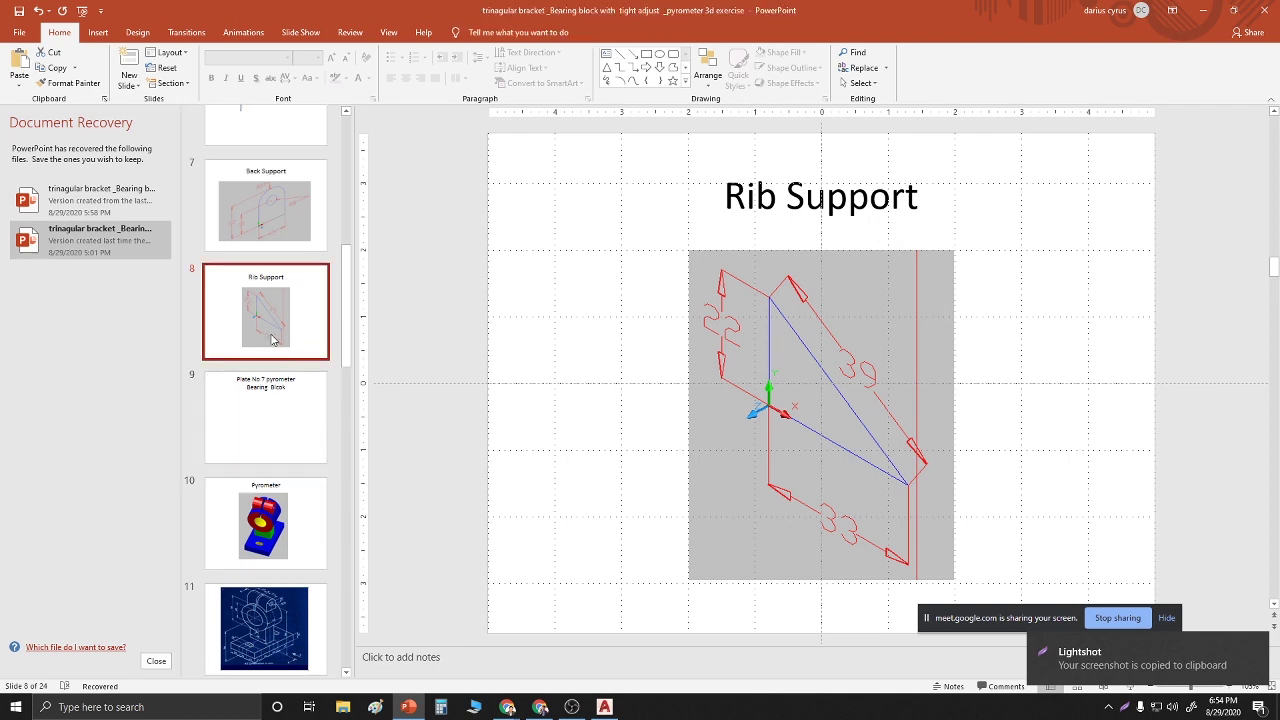
key("Return")
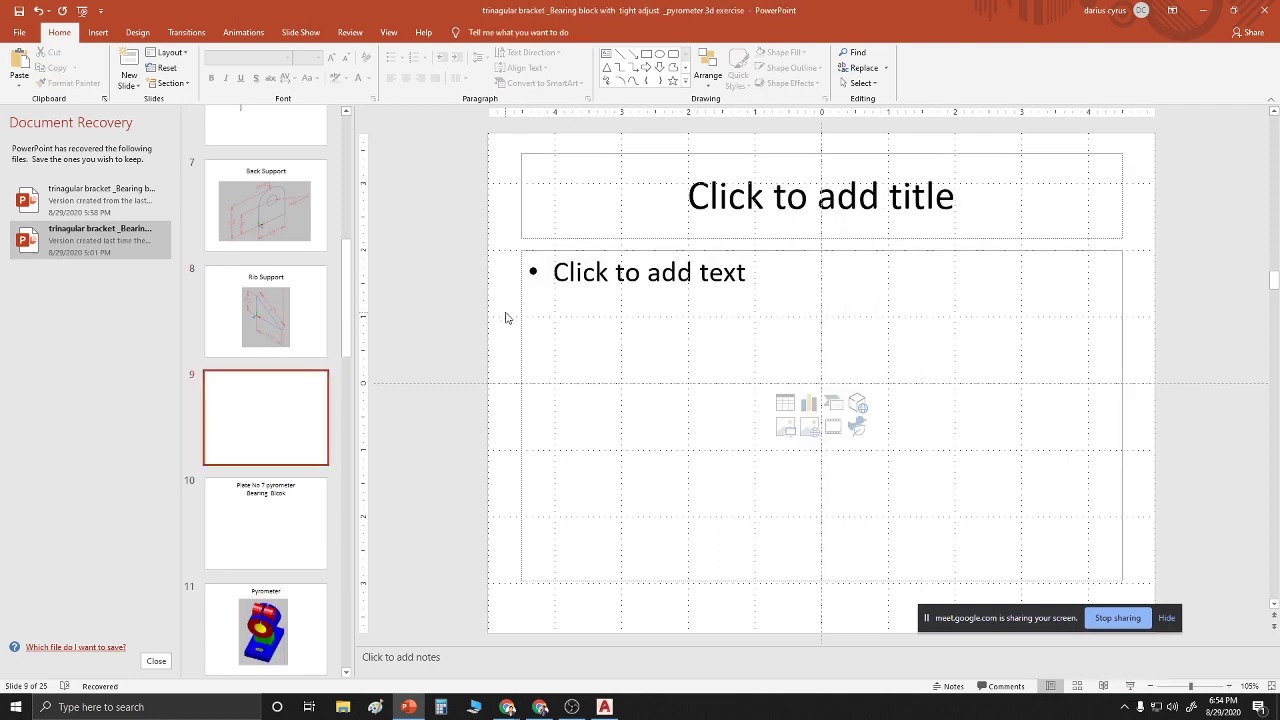
key("ctrl+v")
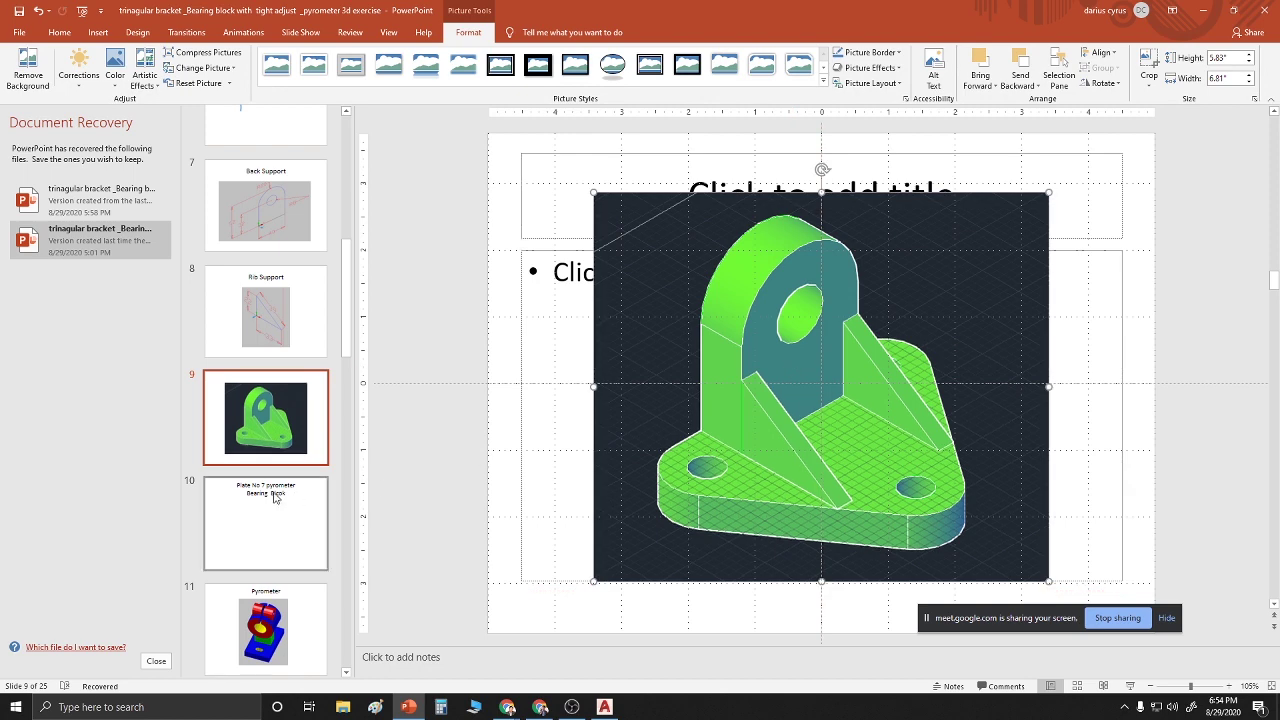
Add blank slides after the bracket slide and return to AutoCAD
left_click(276, 424)
key("Return")
key("Return")
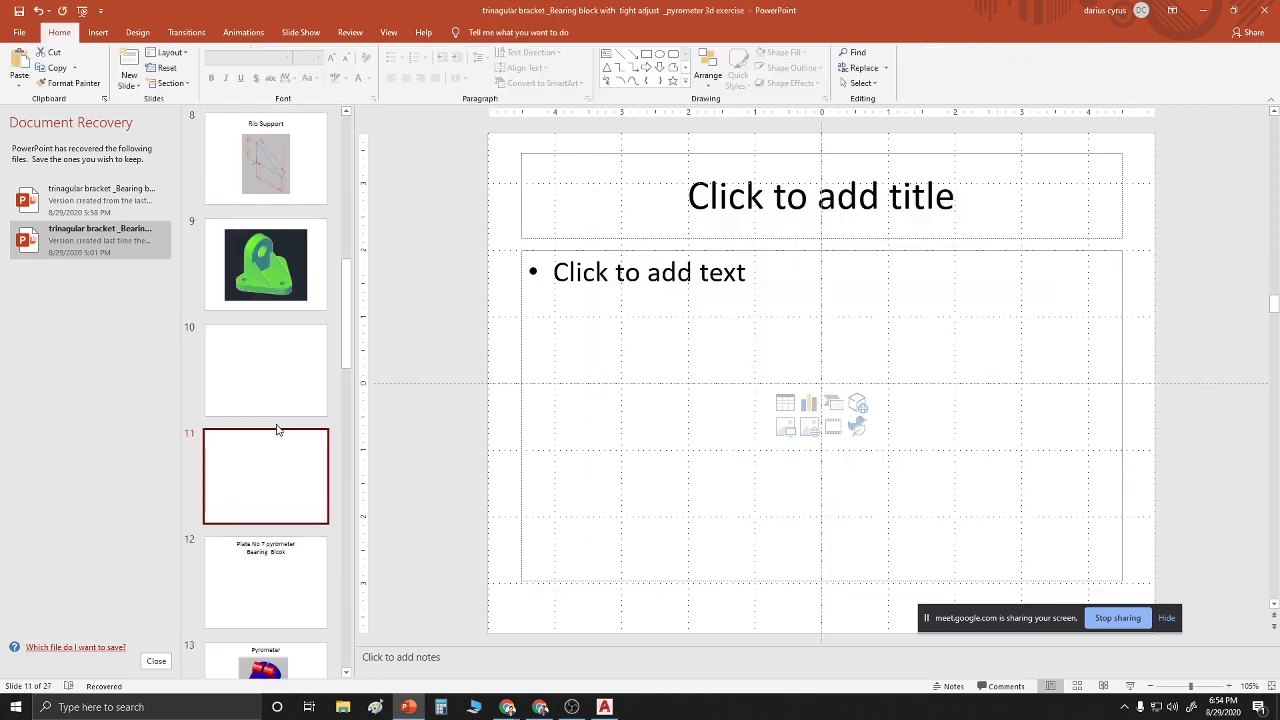
key("alt+Tab")
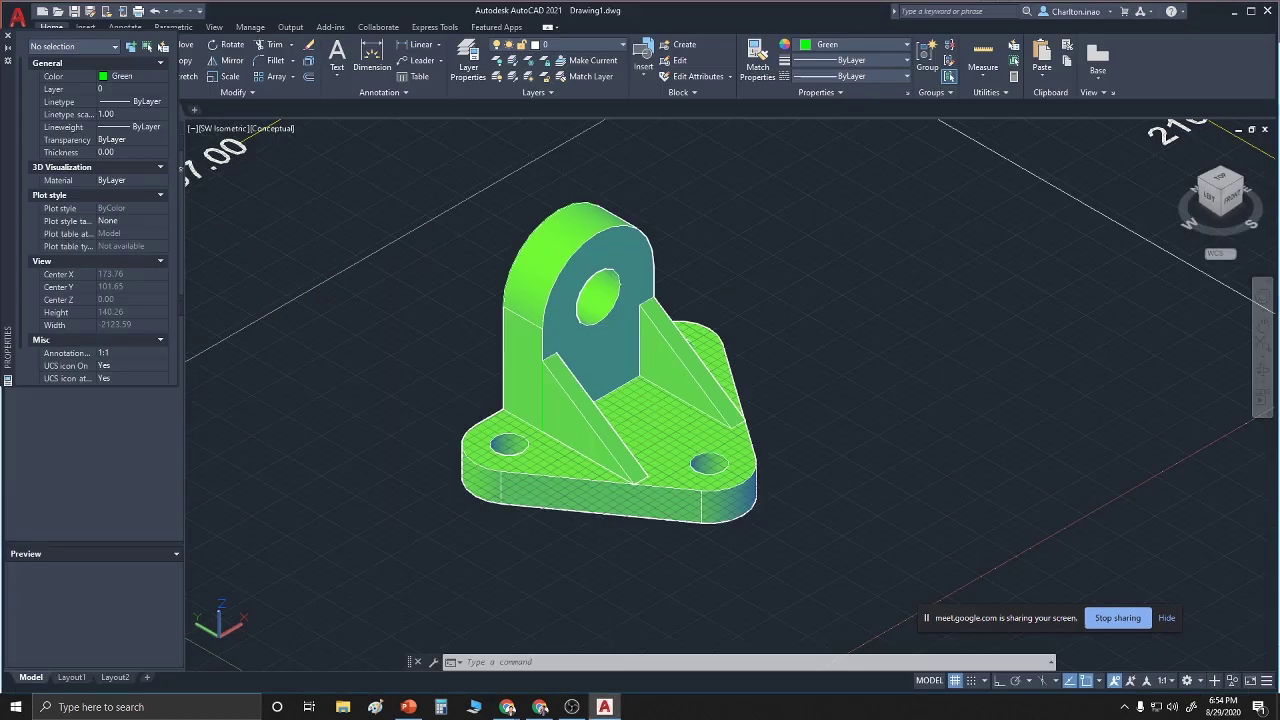
Switch the bracket to the Shaded visual style
left_click(273, 128)
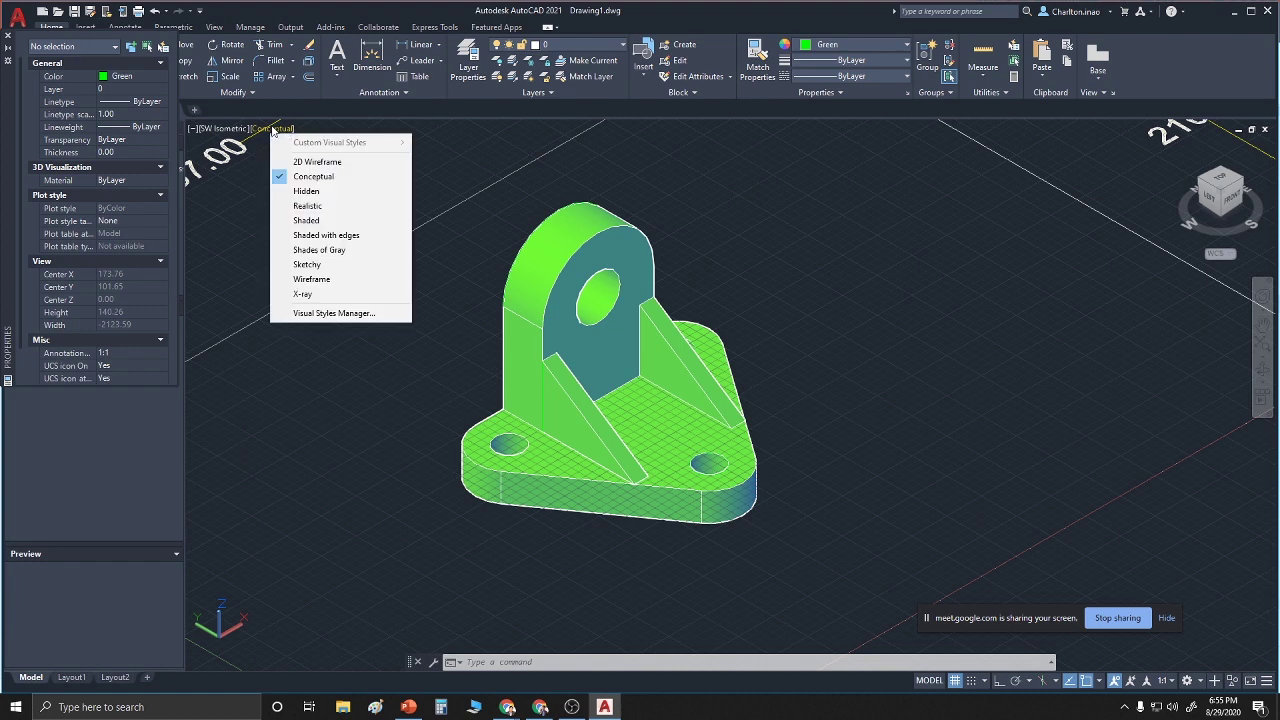
left_click(305, 221)
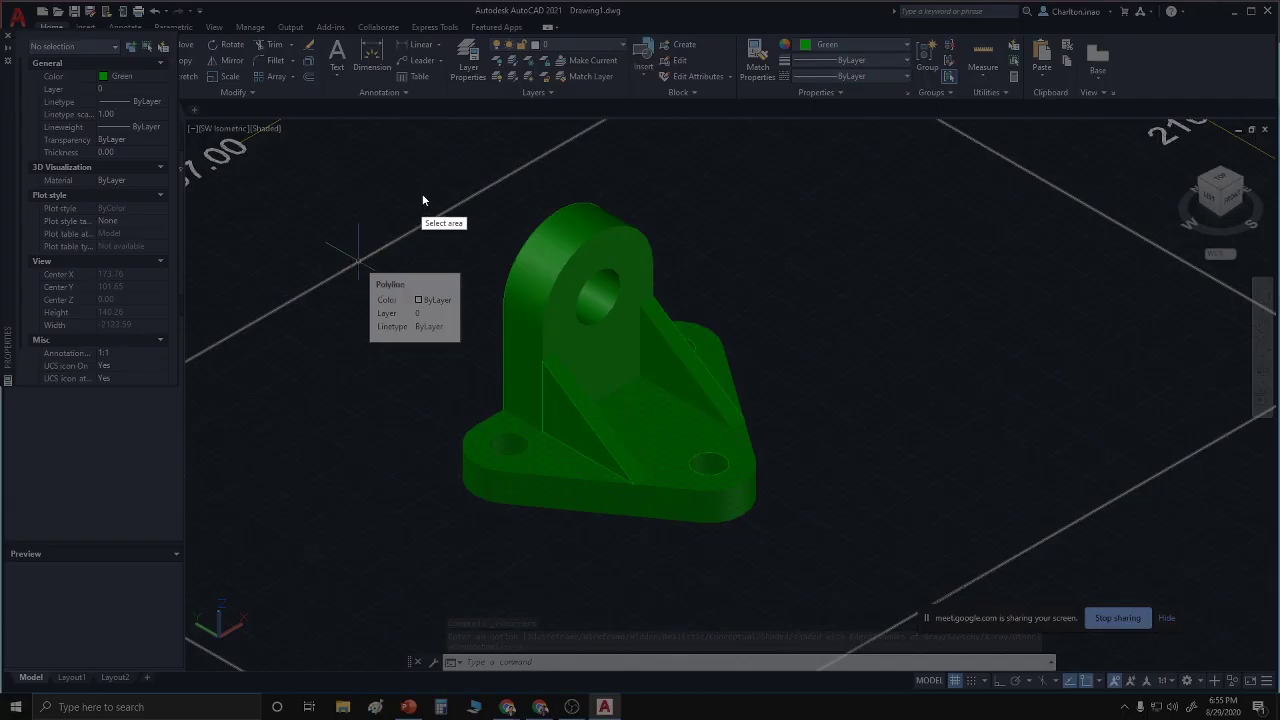
left_click_drag(424, 189, 800, 563)
key("Escape")
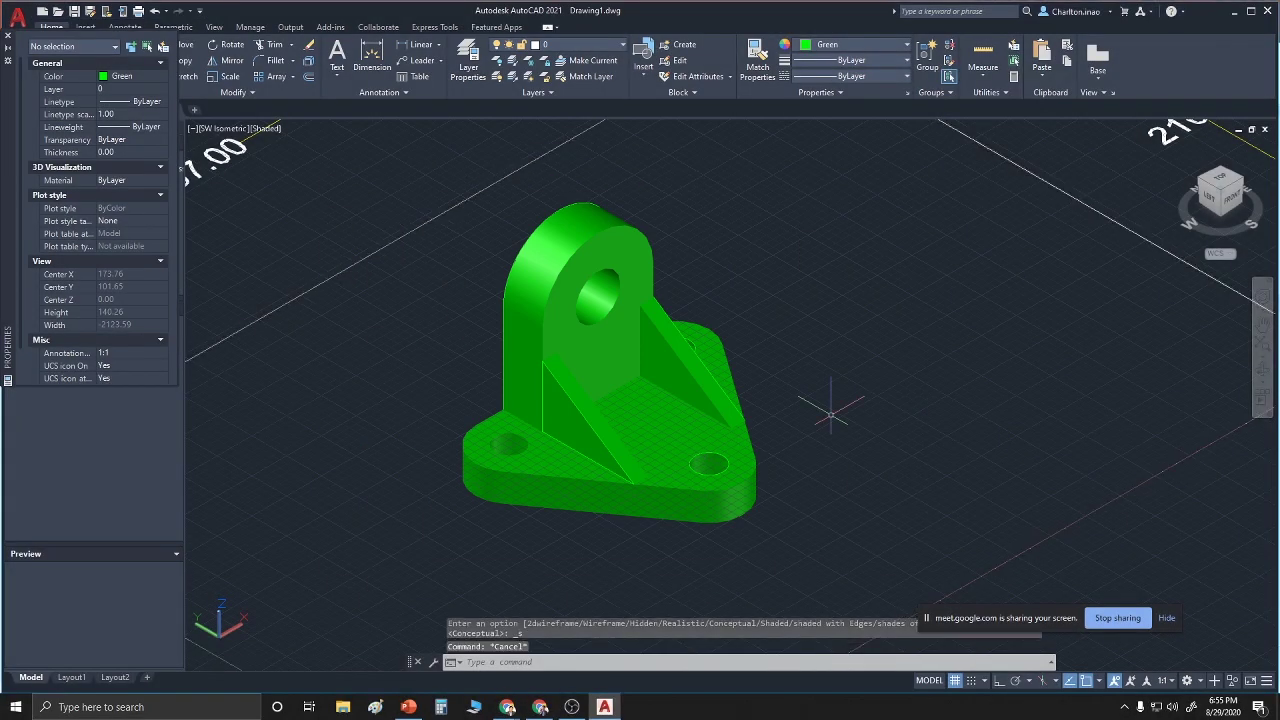
Capture the shaded bracket with Print Screen and copy it to the clipboard
key("Print")
left_click_drag(436, 191, 776, 538)
right_click(621, 368)
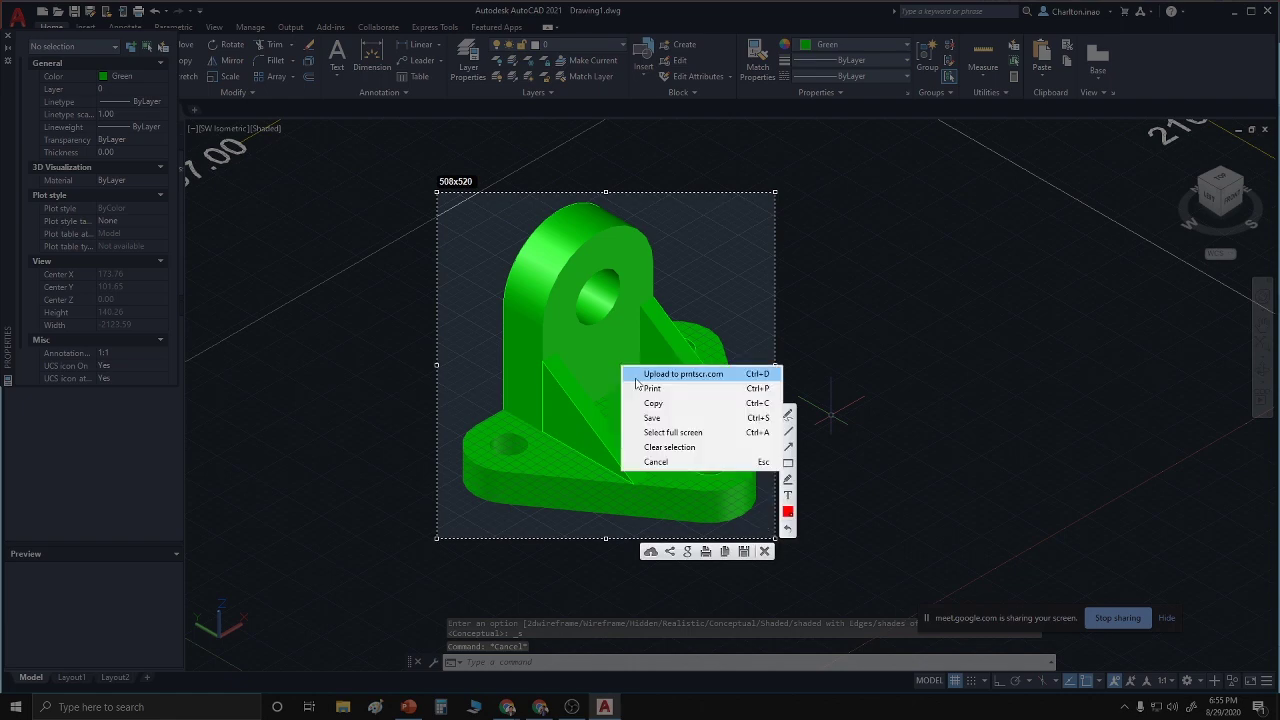
left_click(653, 403)
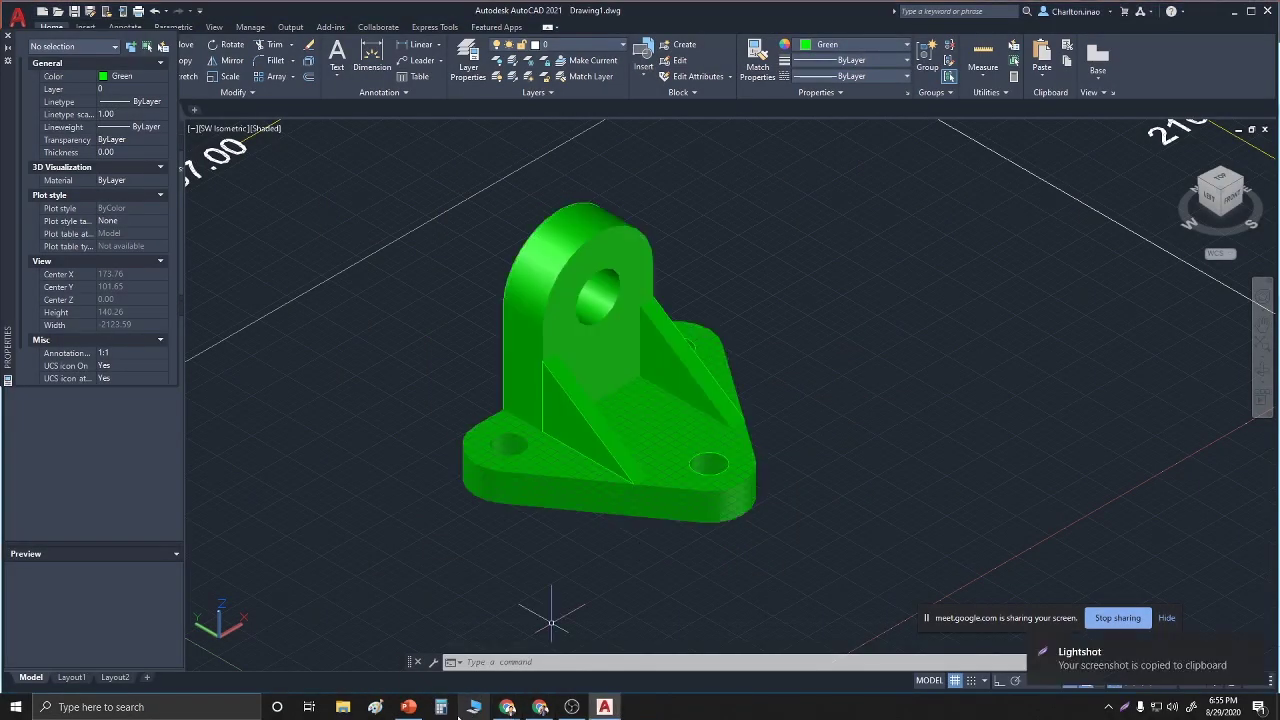
Paste the shaded bracket screenshot as a picture on slide 10
left_click(409, 707)
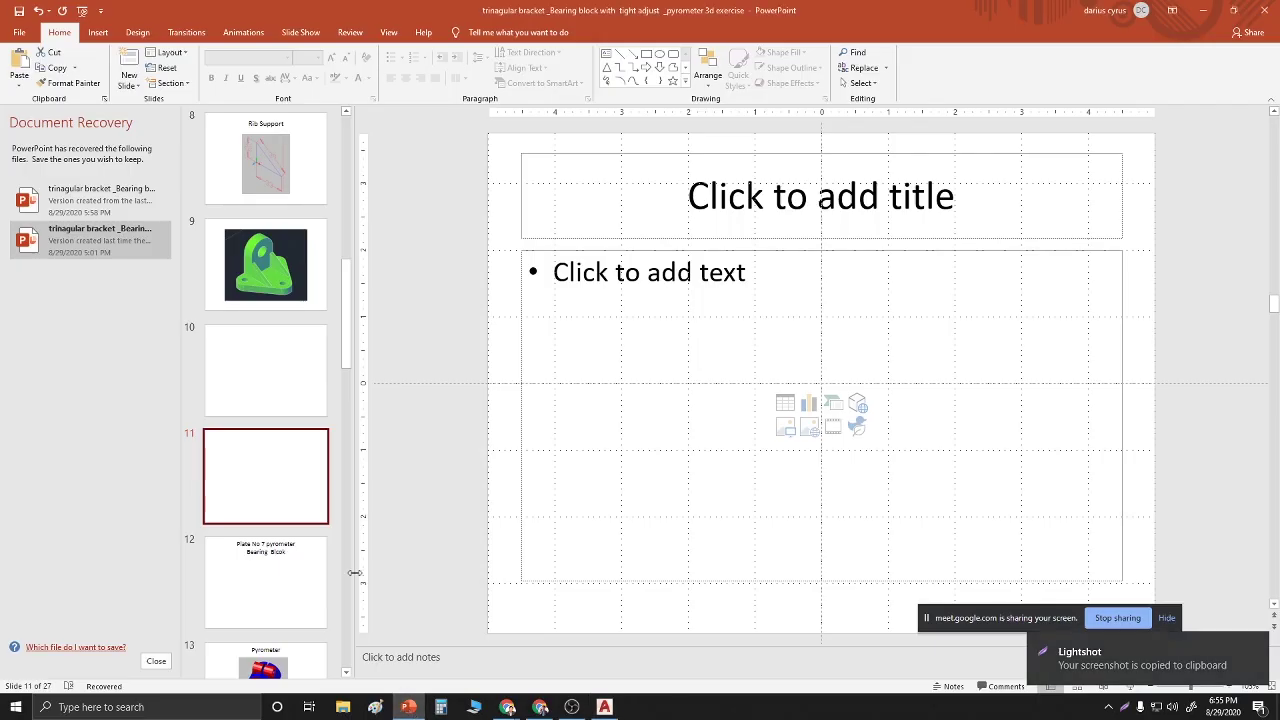
left_click(289, 364)
right_click(496, 372)
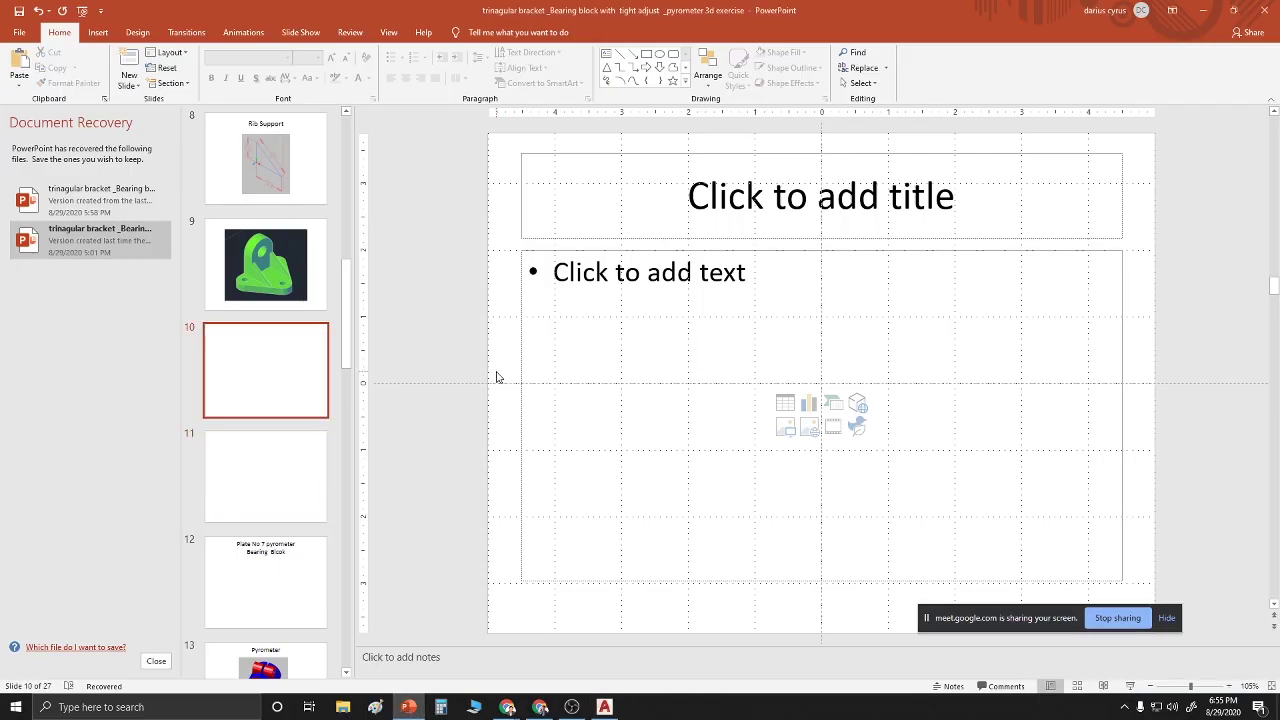
left_click(546, 401)
Reposition and enlarge the picture to 7" × 7.17", then minimize PowerPoint
left_click_drag(766, 400, 651, 363)
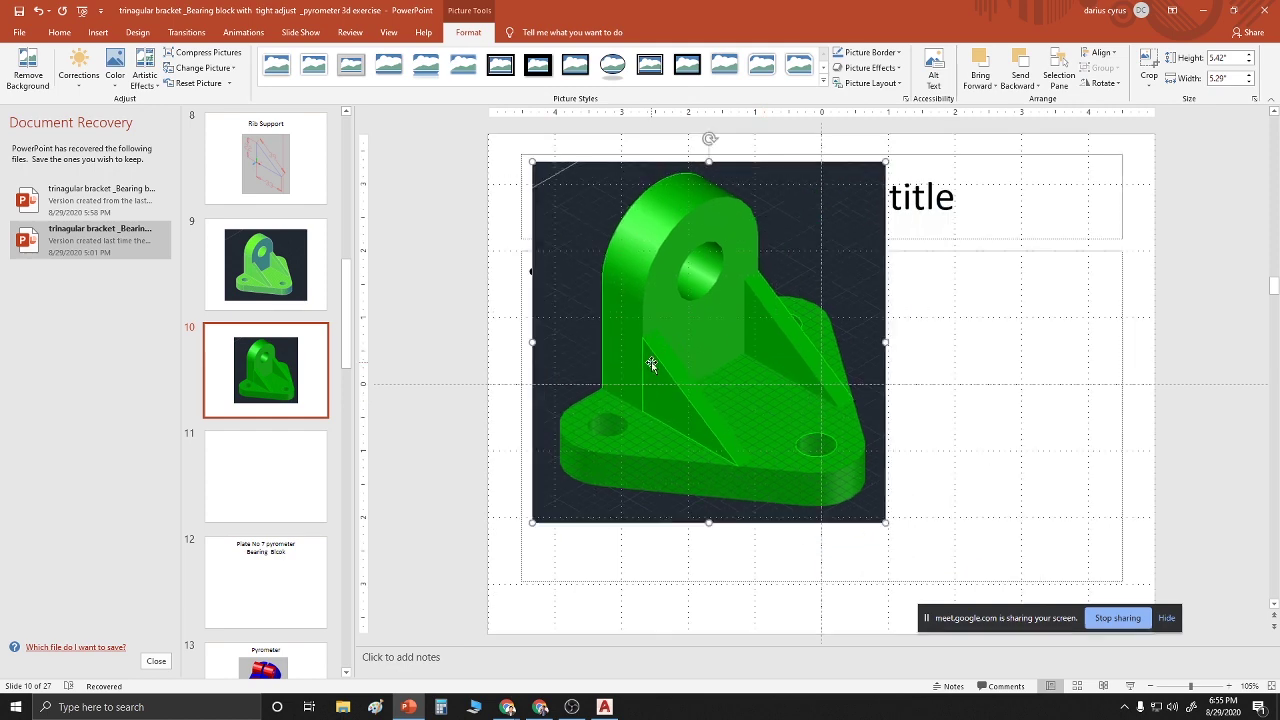
left_click_drag(885, 522, 1003, 618)
left_click_drag(996, 540, 1016, 543)
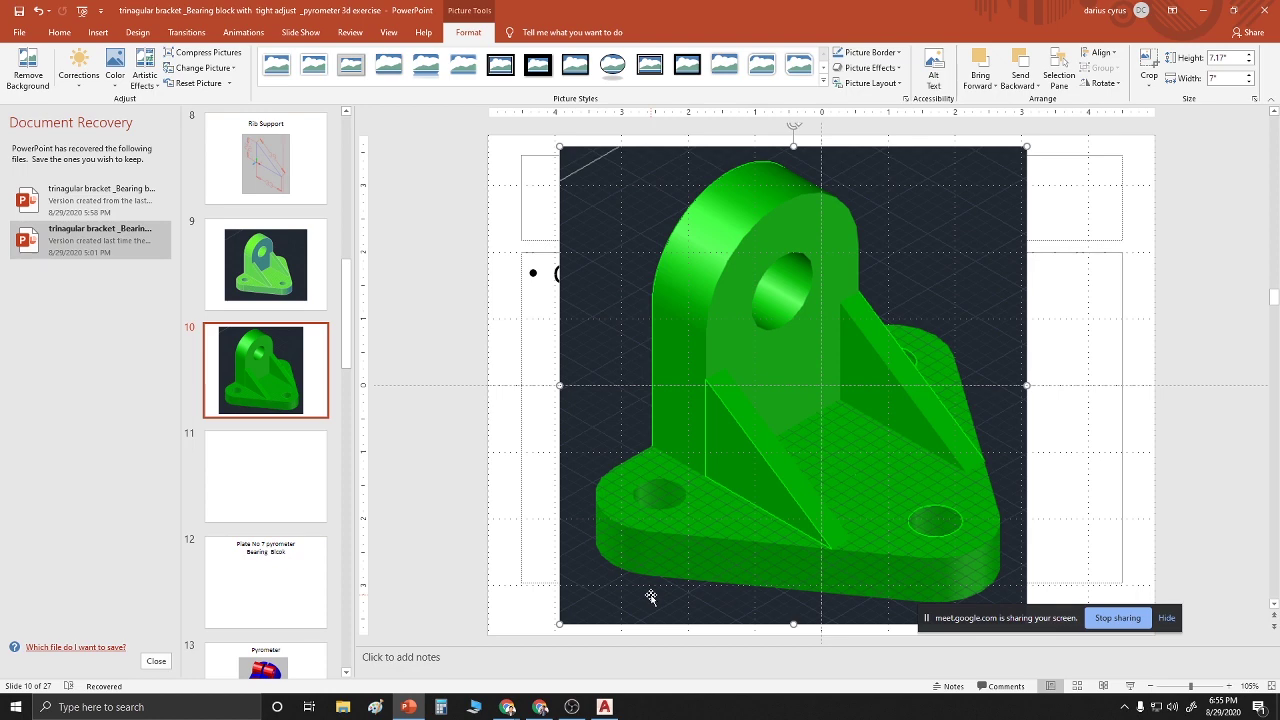
key("Escape")
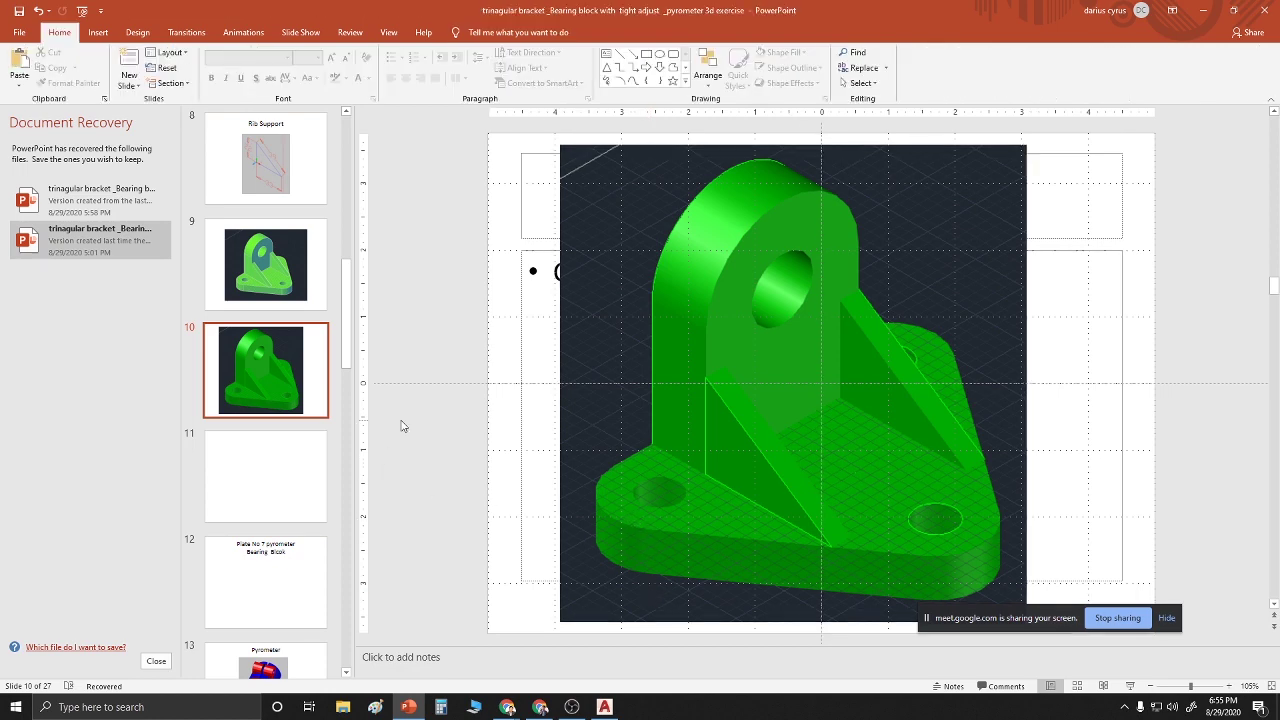
left_click(1202, 11)
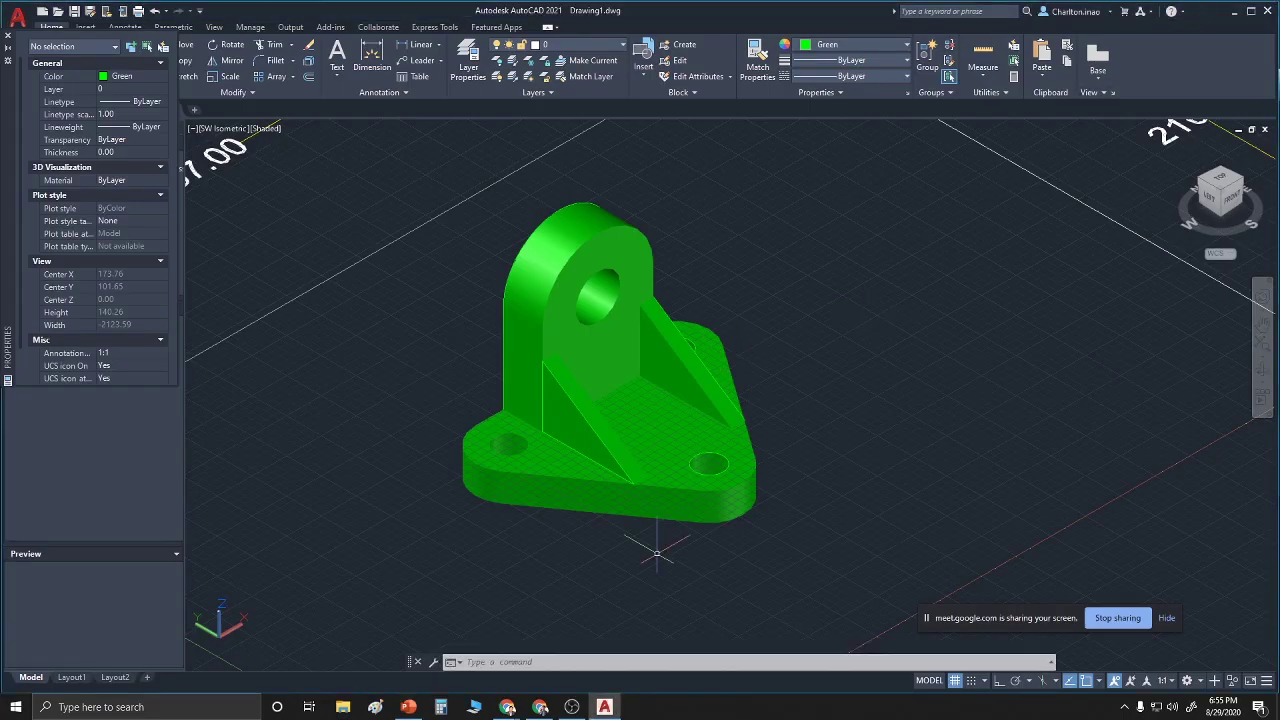
Run WIREFRAME then HIDE so the bracket shows with hidden lines removed
left_click(565, 663)
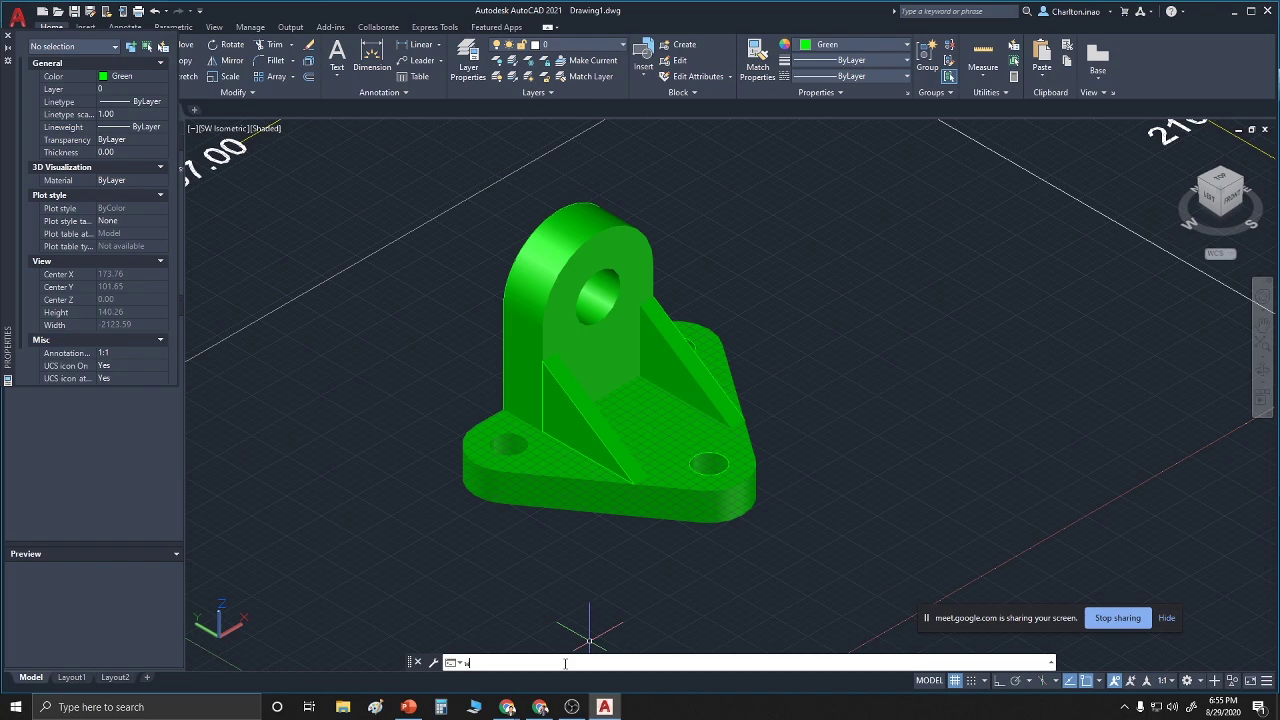
key("Return")
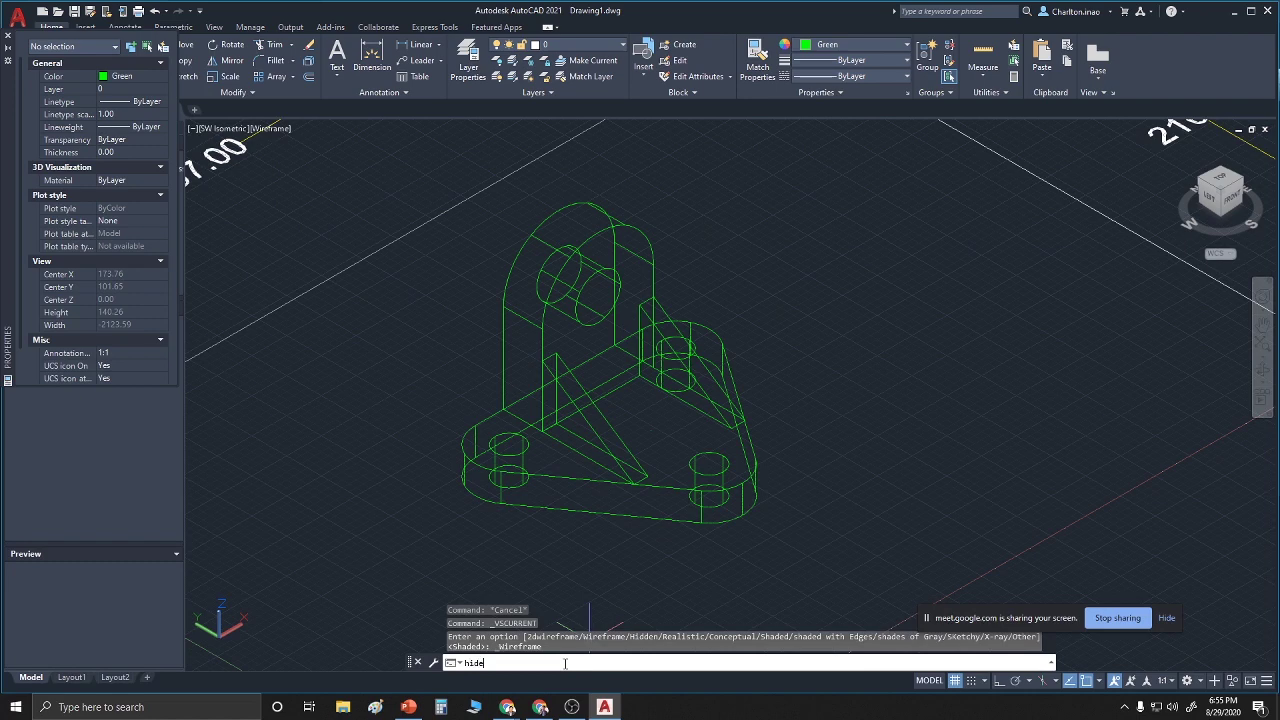
key("Return")
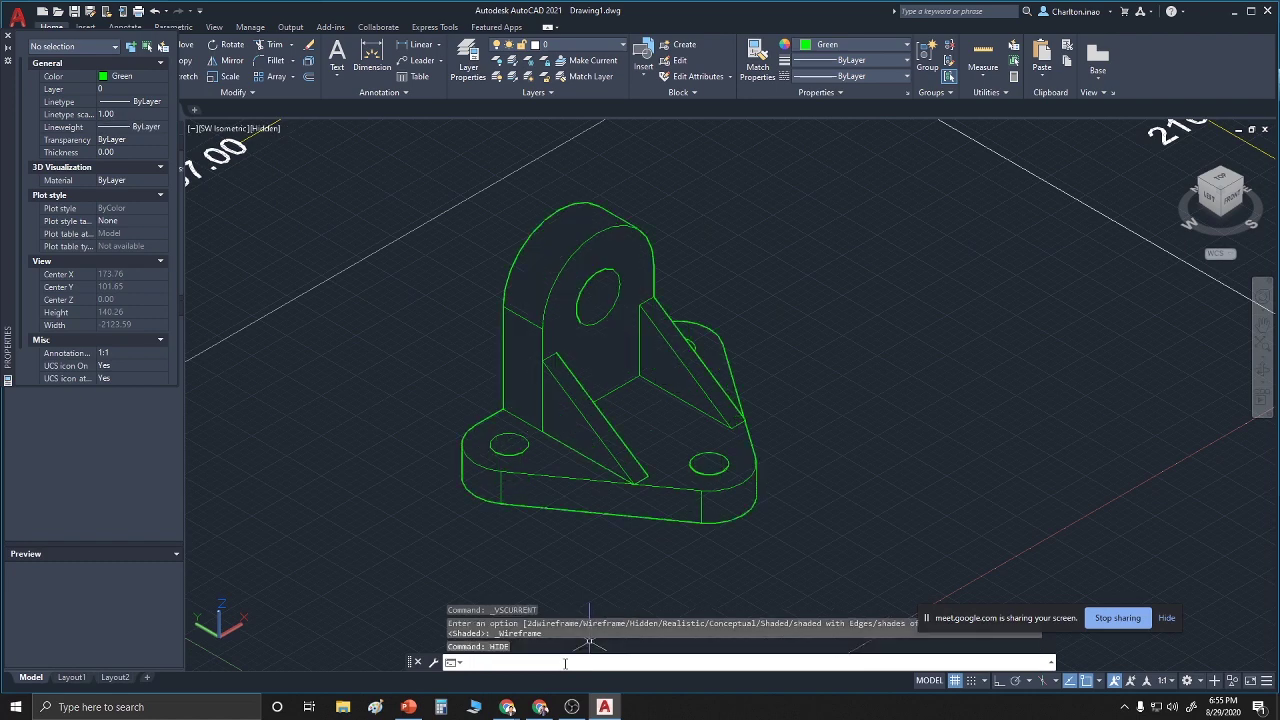
Capture the hidden-line bracket with Lightshot and copy it to the clipboard
key("Print")
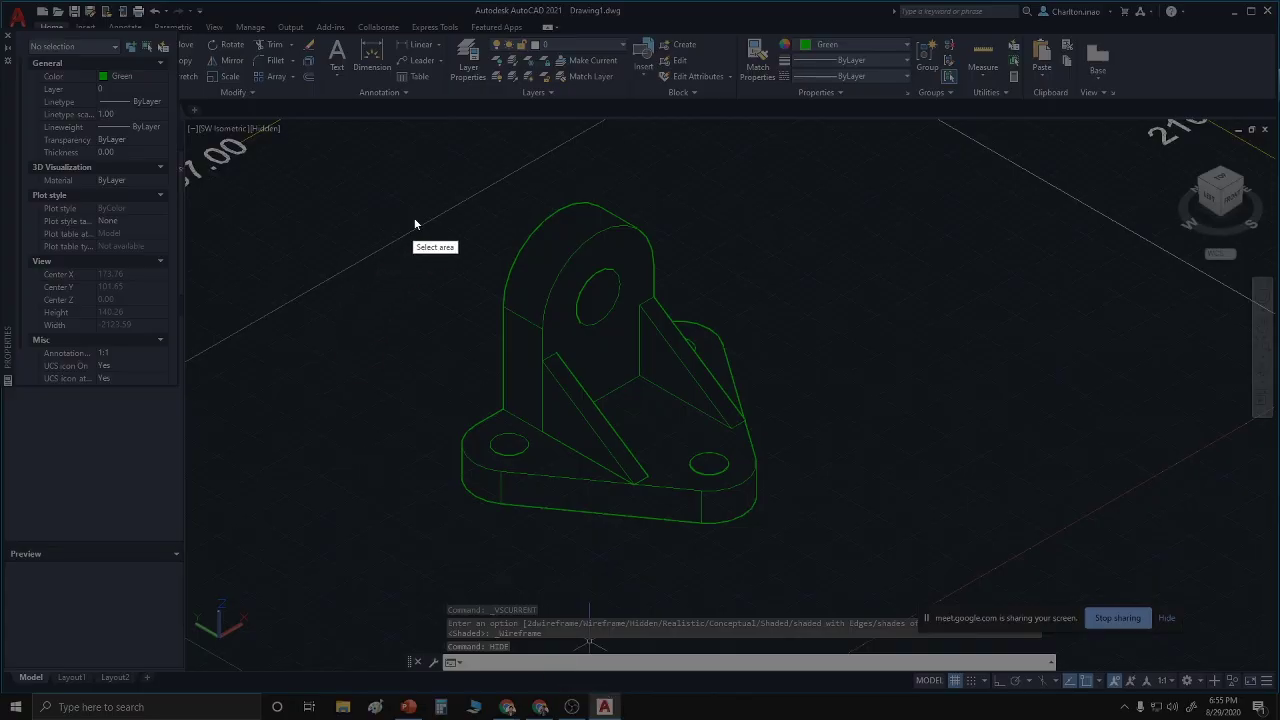
left_click_drag(422, 191, 773, 549)
right_click(589, 393)
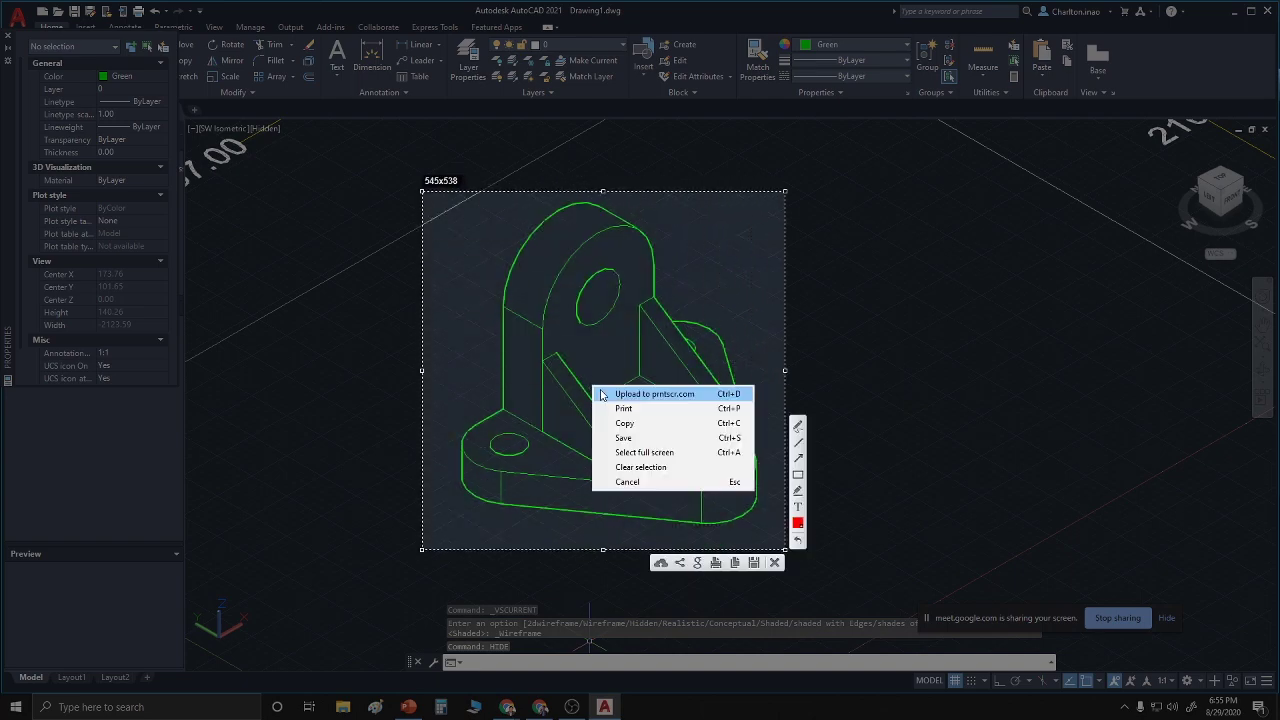
left_click(619, 421)
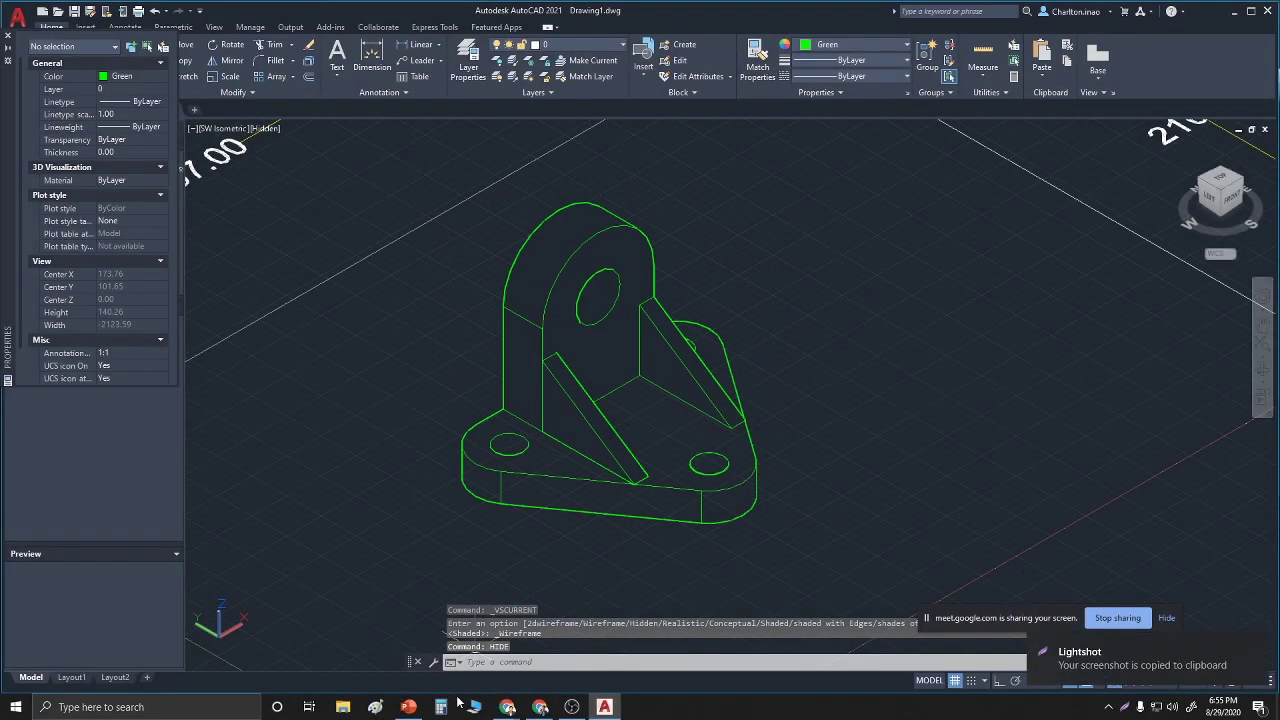
Paste the hidden-line bracket onto slide 11 as a picture, enlarged to 6.75 × 6.83 inches
left_click(412, 707)
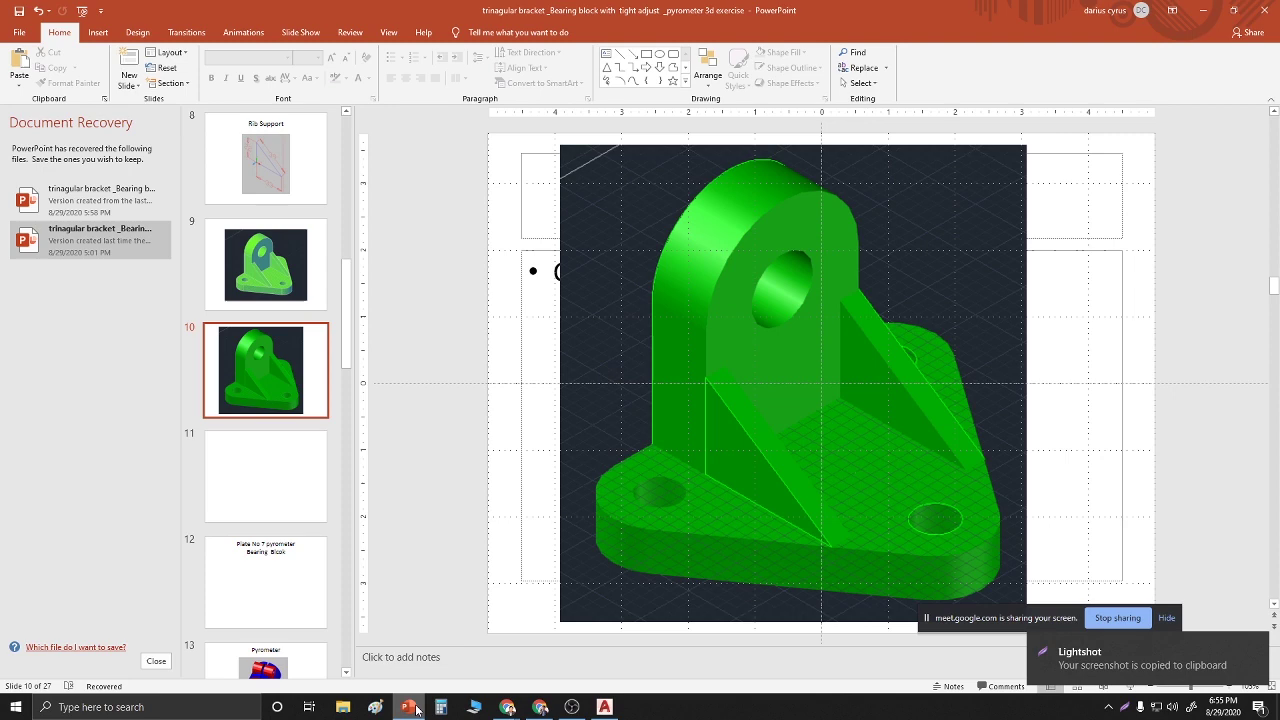
left_click(284, 458)
right_click(499, 358)
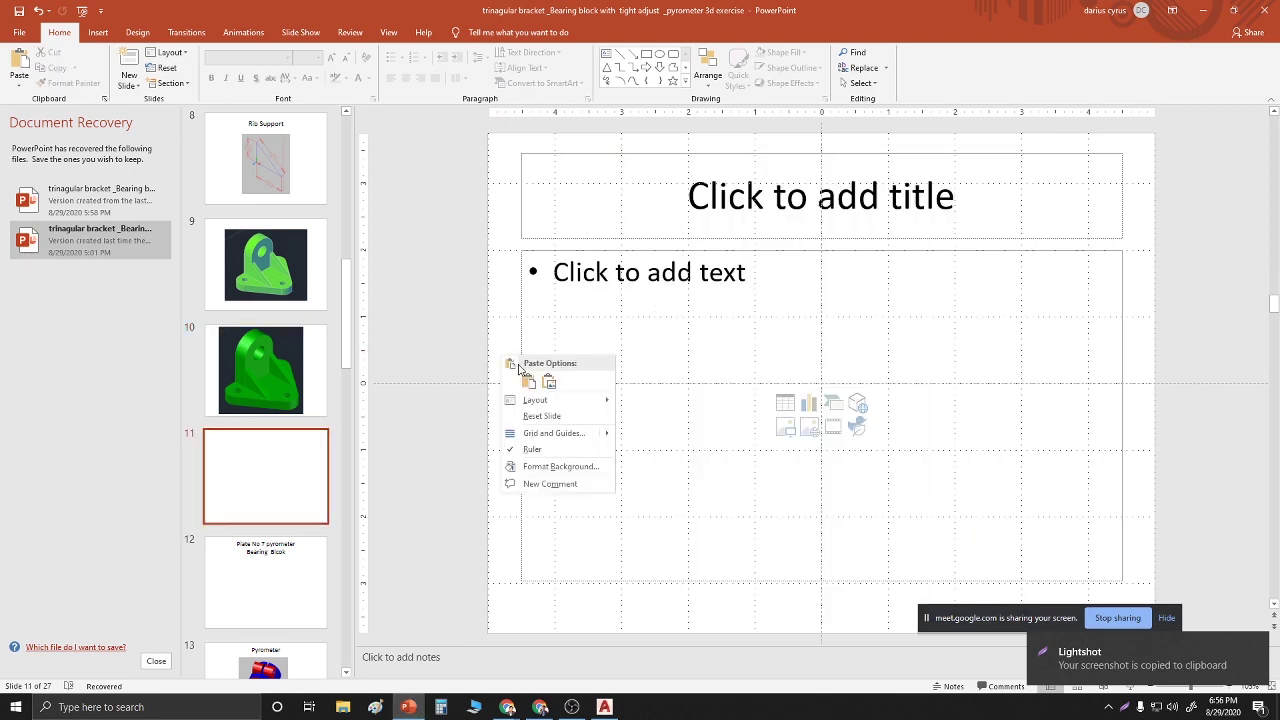
left_click(548, 383)
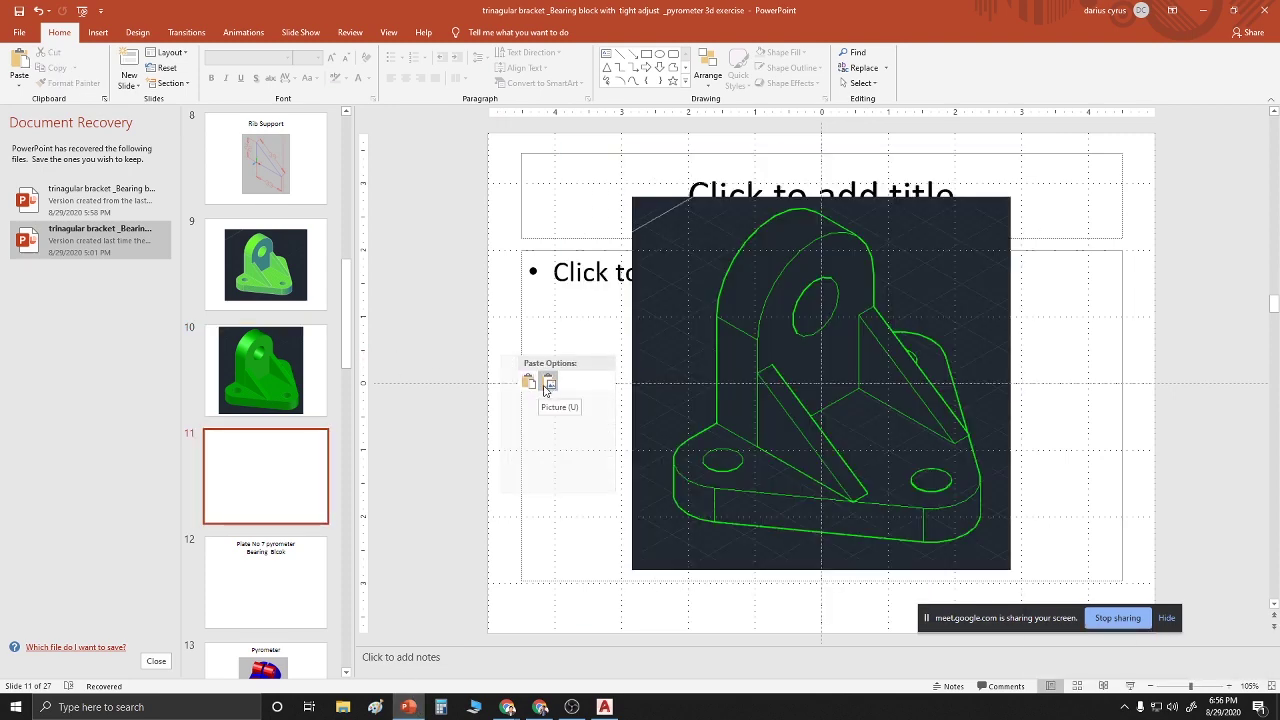
left_click_drag(737, 400, 654, 358)
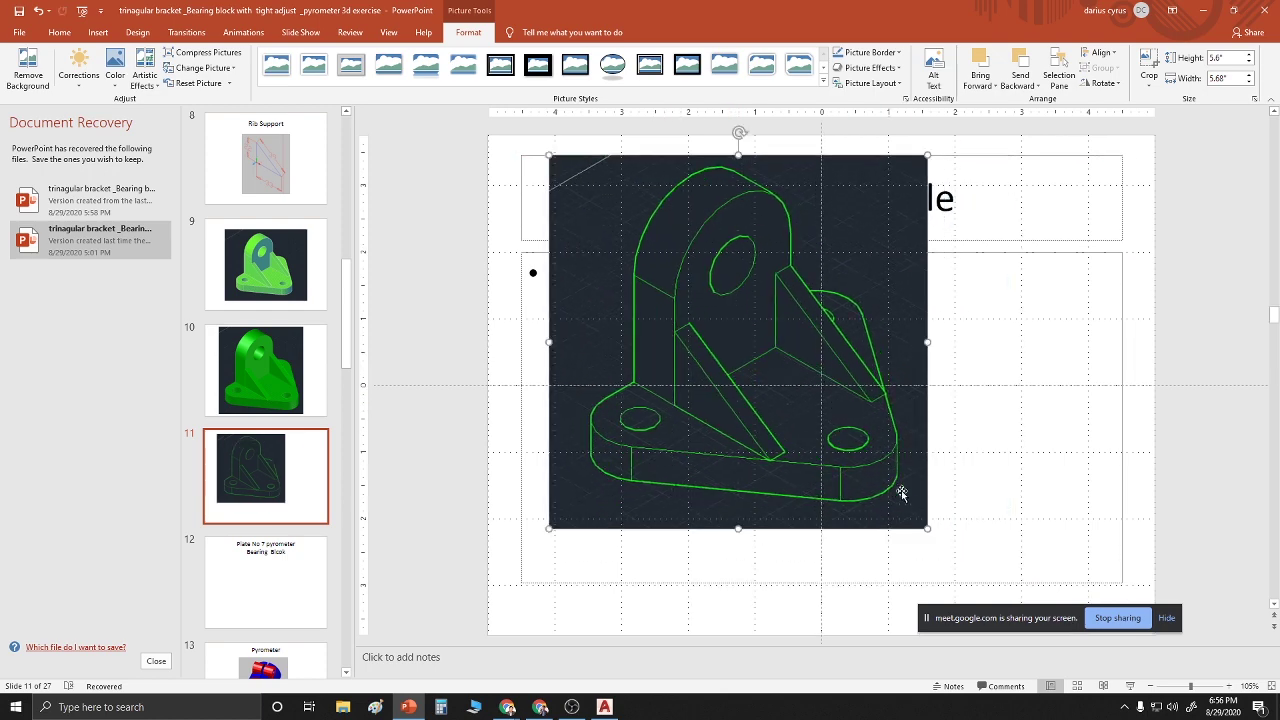
left_click_drag(927, 528, 1004, 605)
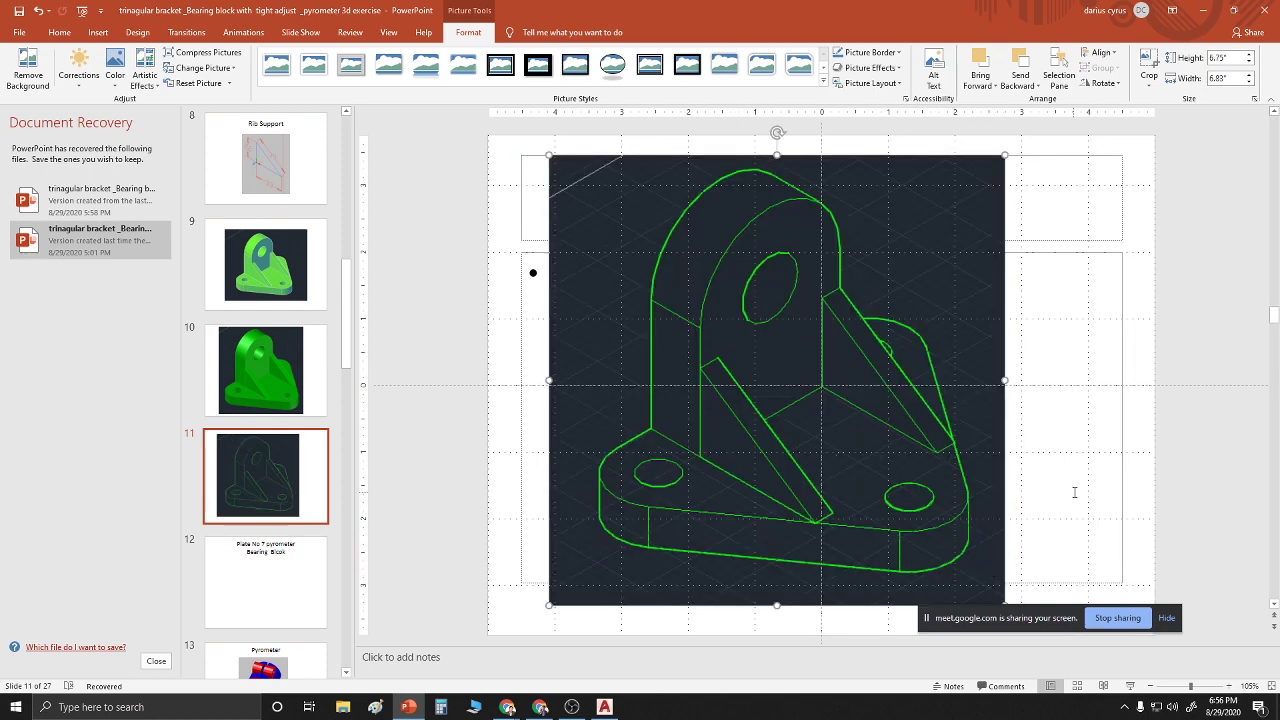
left_click(1074, 492)
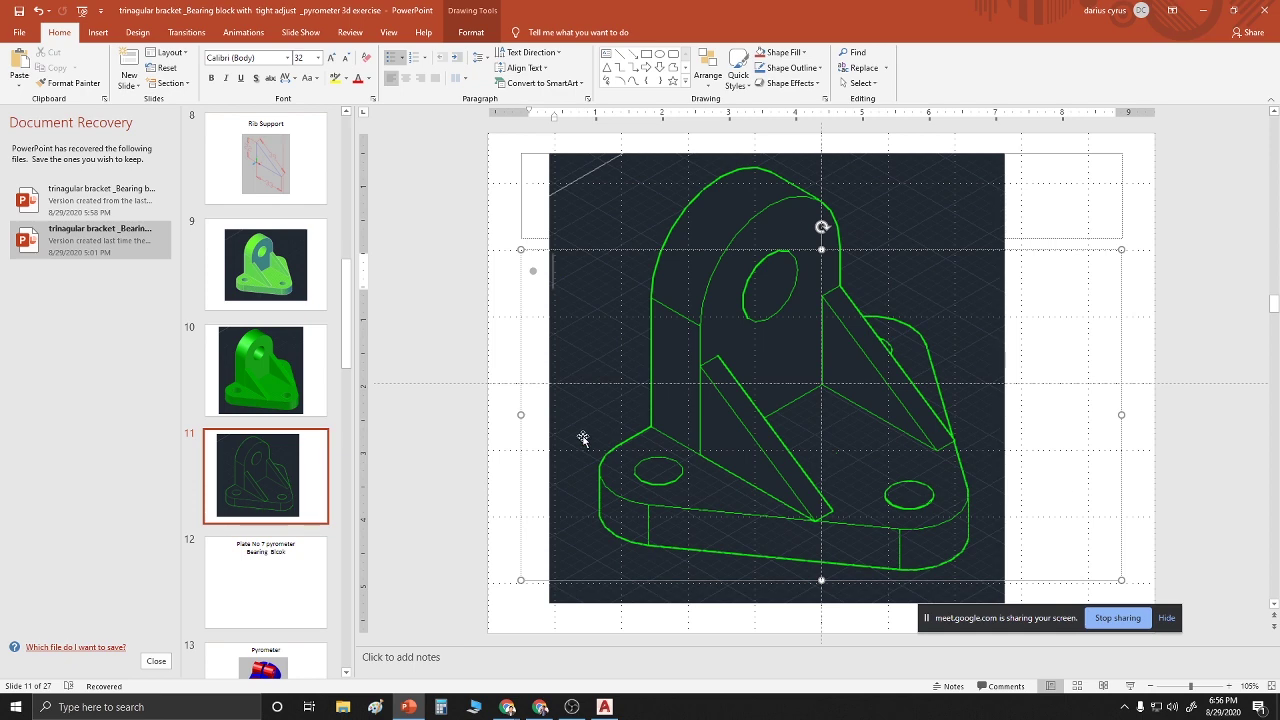
Return to AutoCAD and close the Help windows that opened
key("alt+Tab")
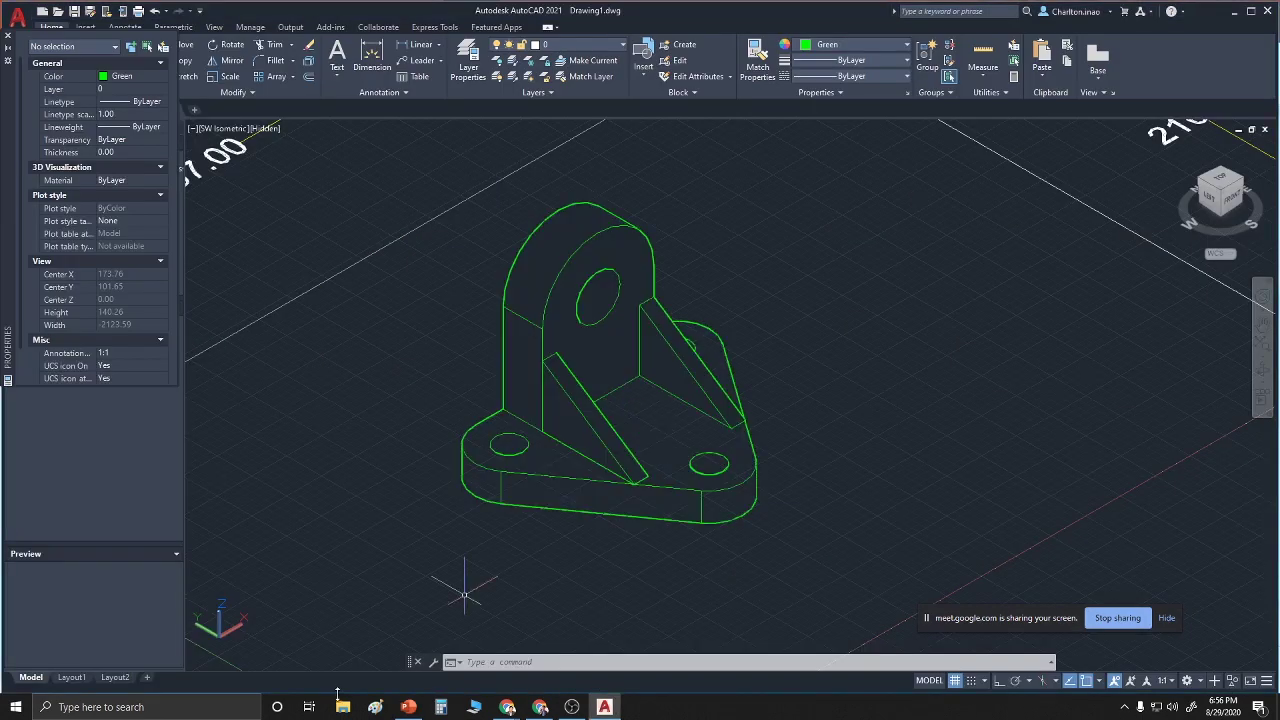
key("F1")
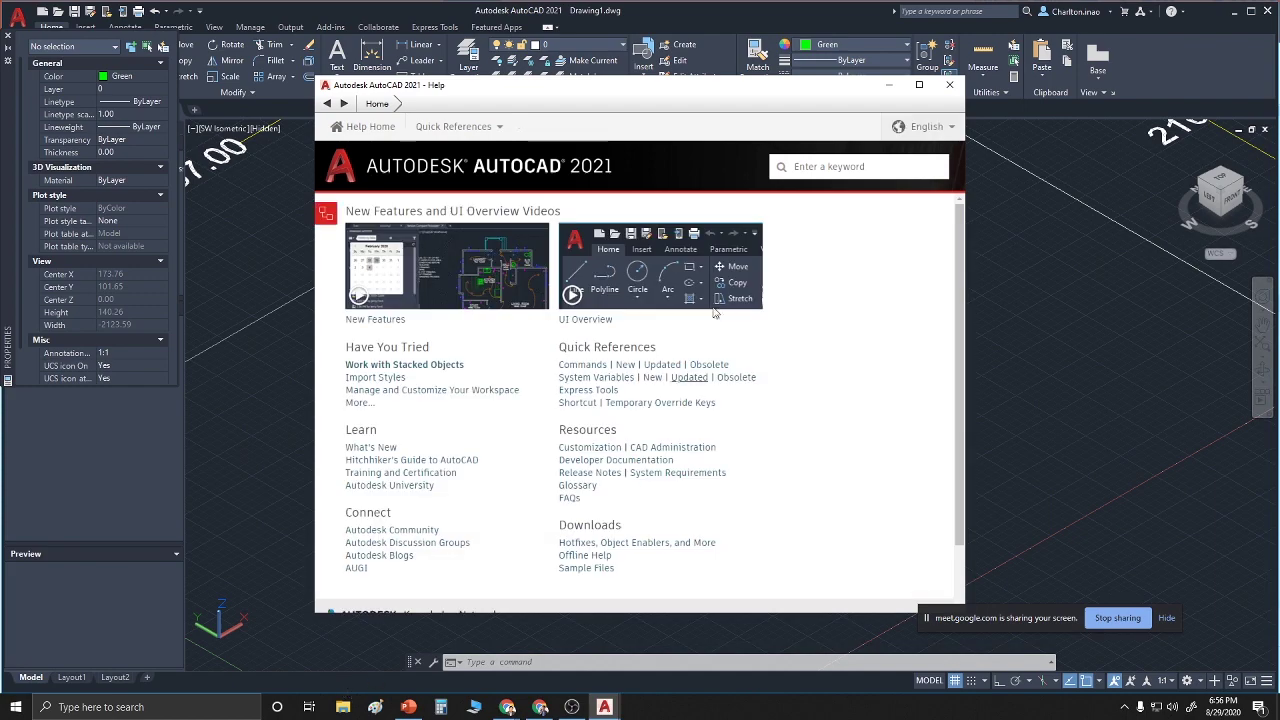
left_click(949, 84)
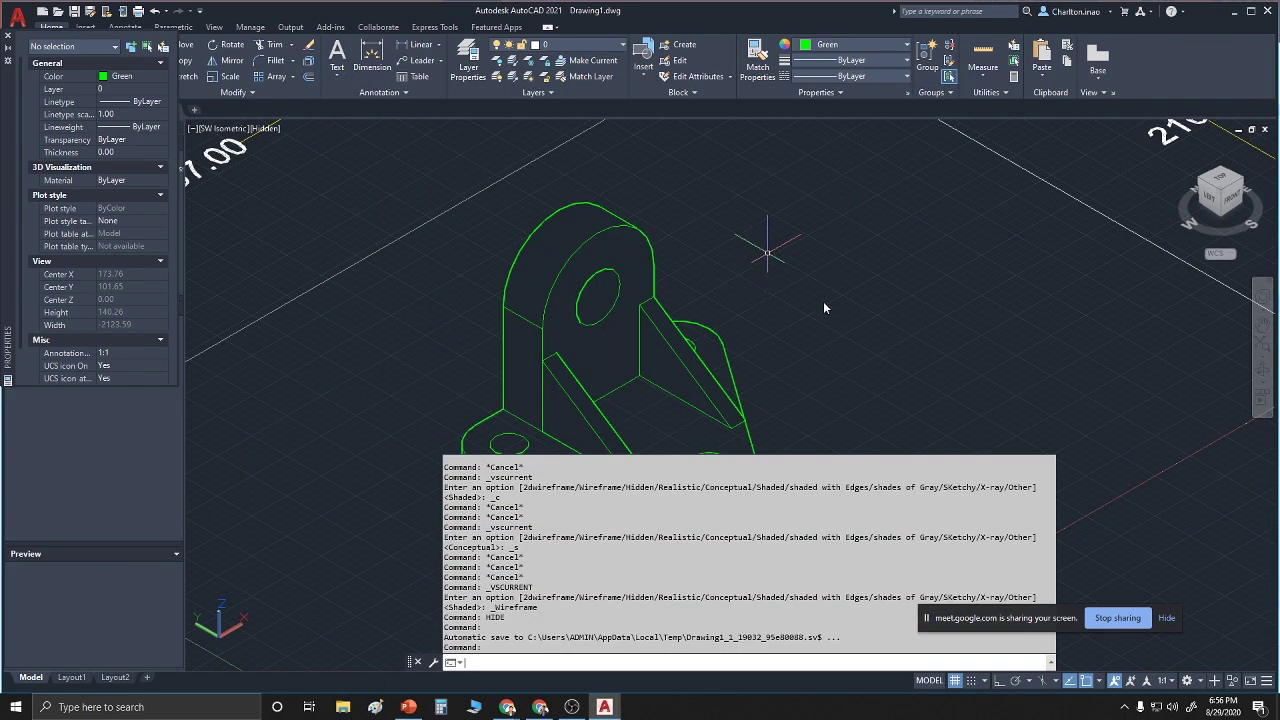
key("F1")
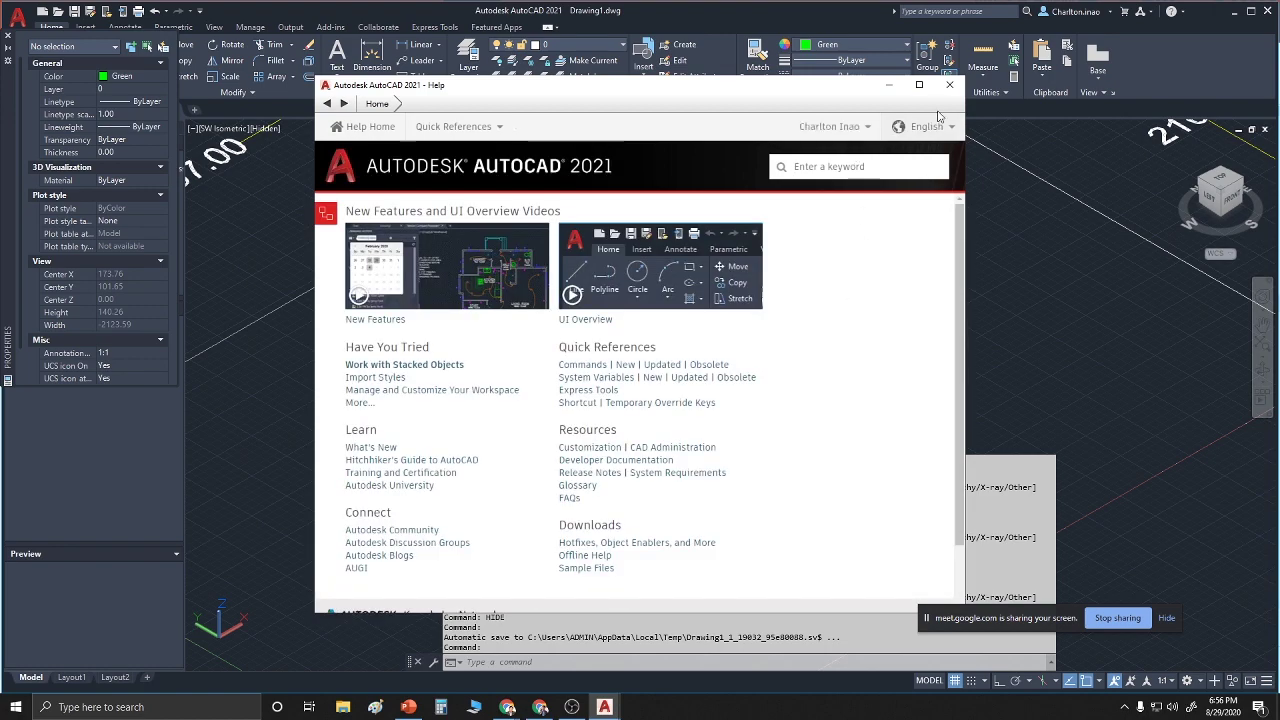
left_click(950, 85)
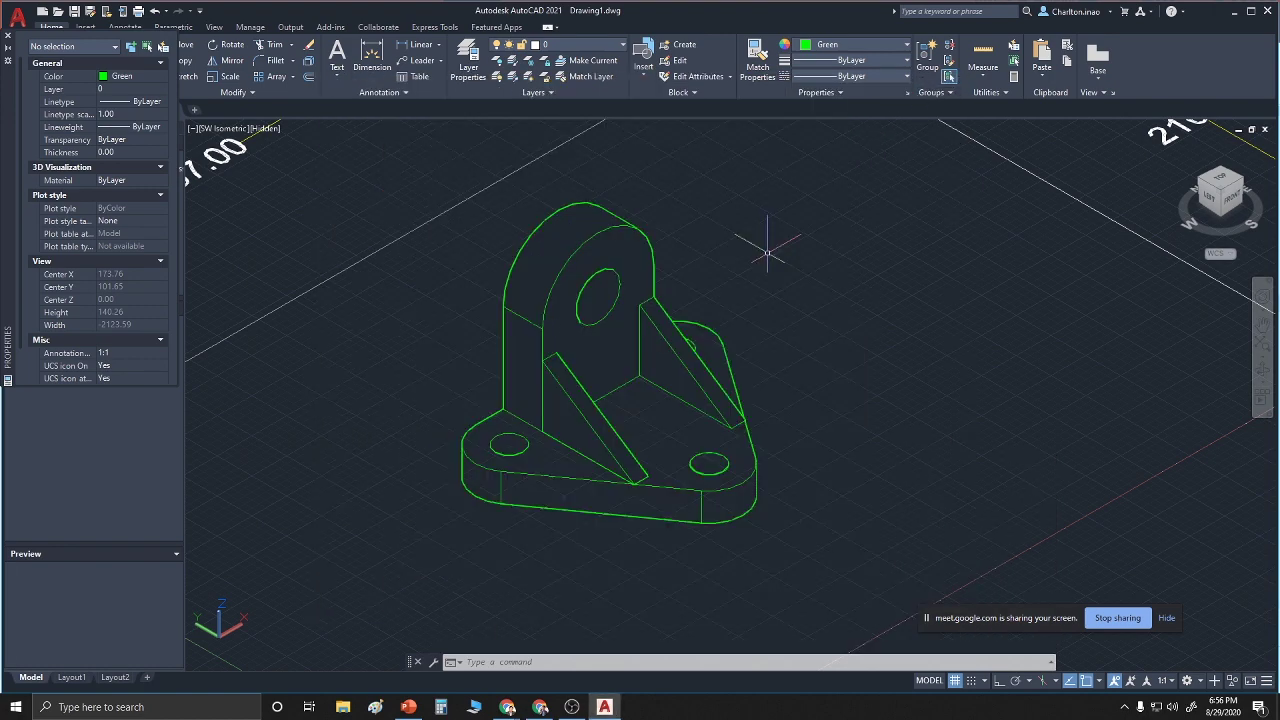
Turn off object snap and set the drawing grid OFF
key("F3")
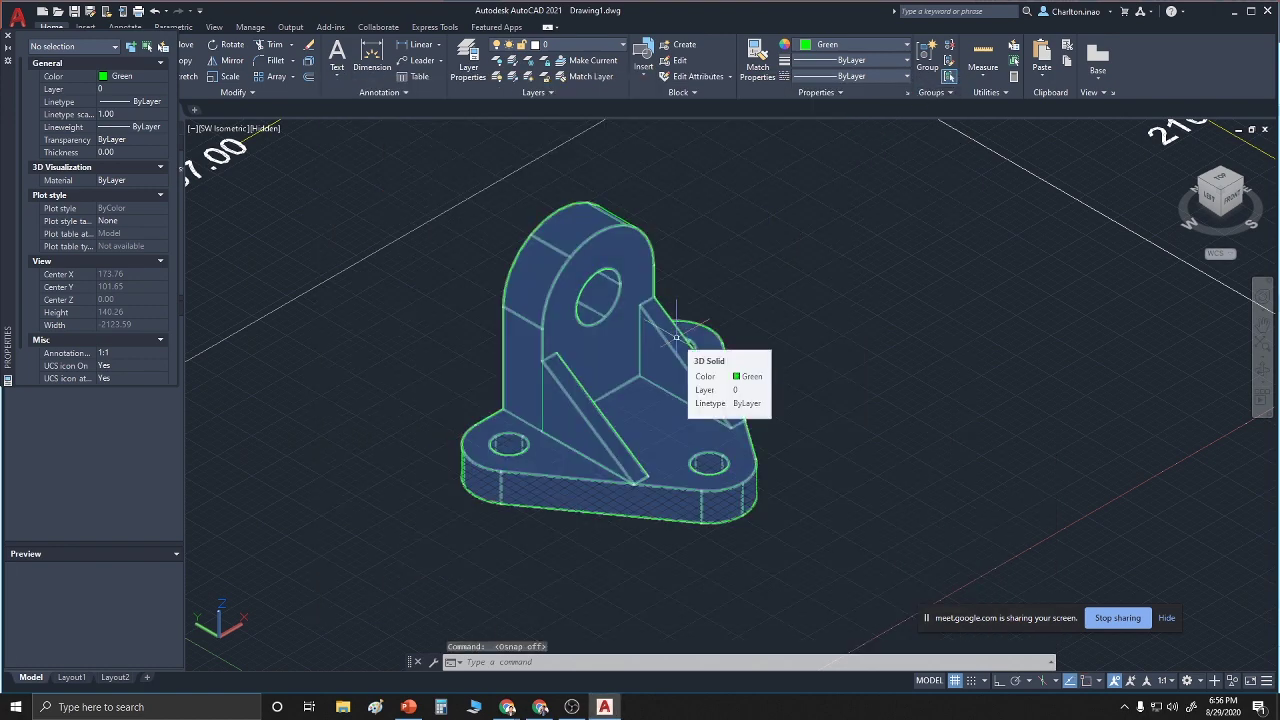
key("F2")
key("Escape")
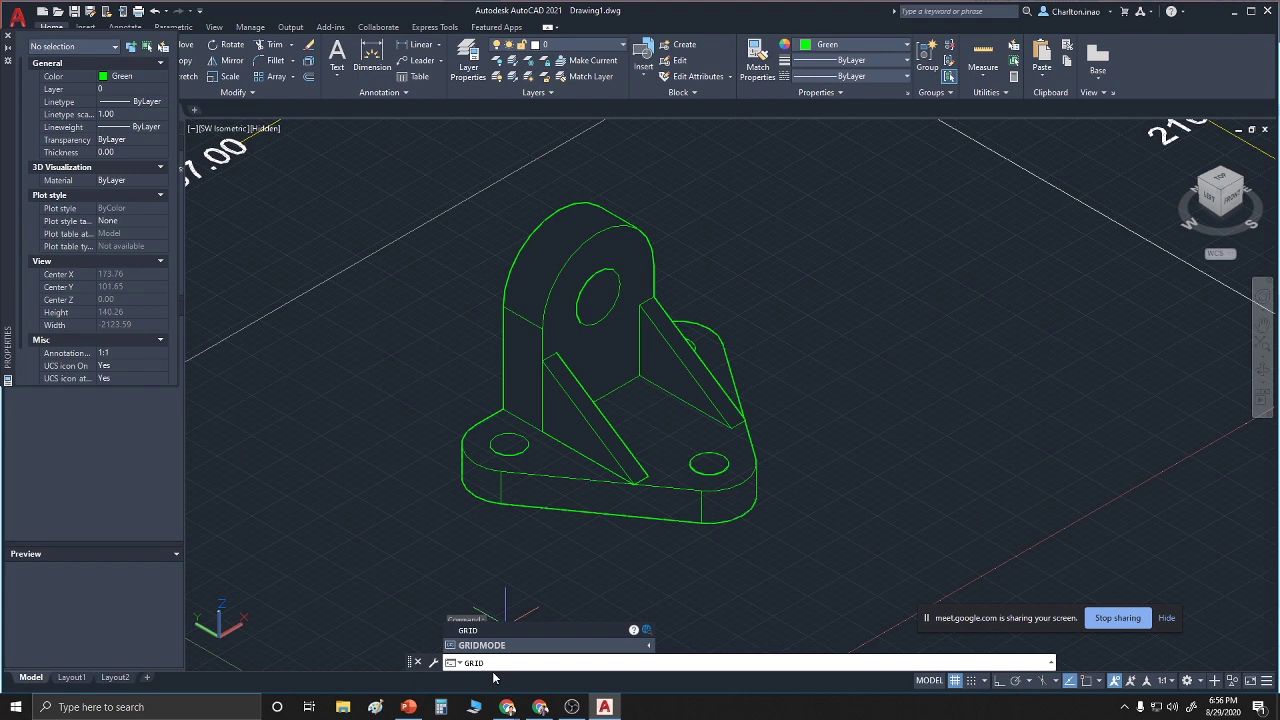
key("Return")
type("off")
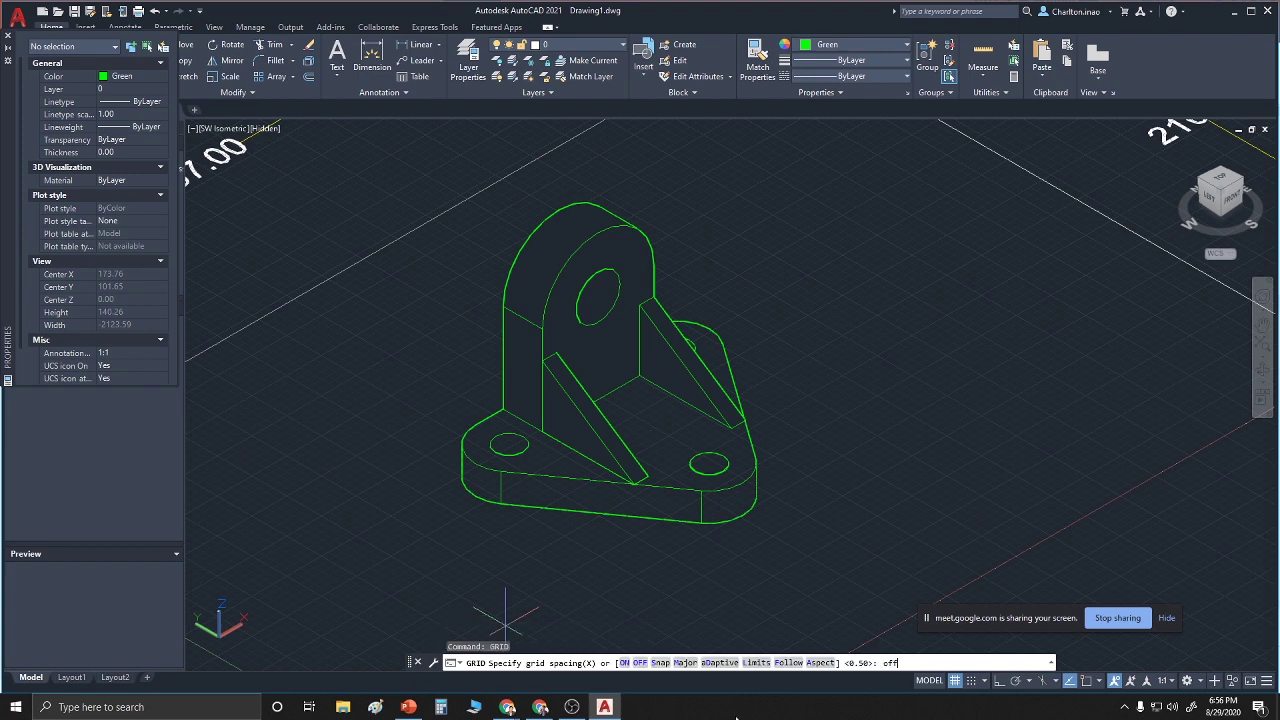
key("Return")
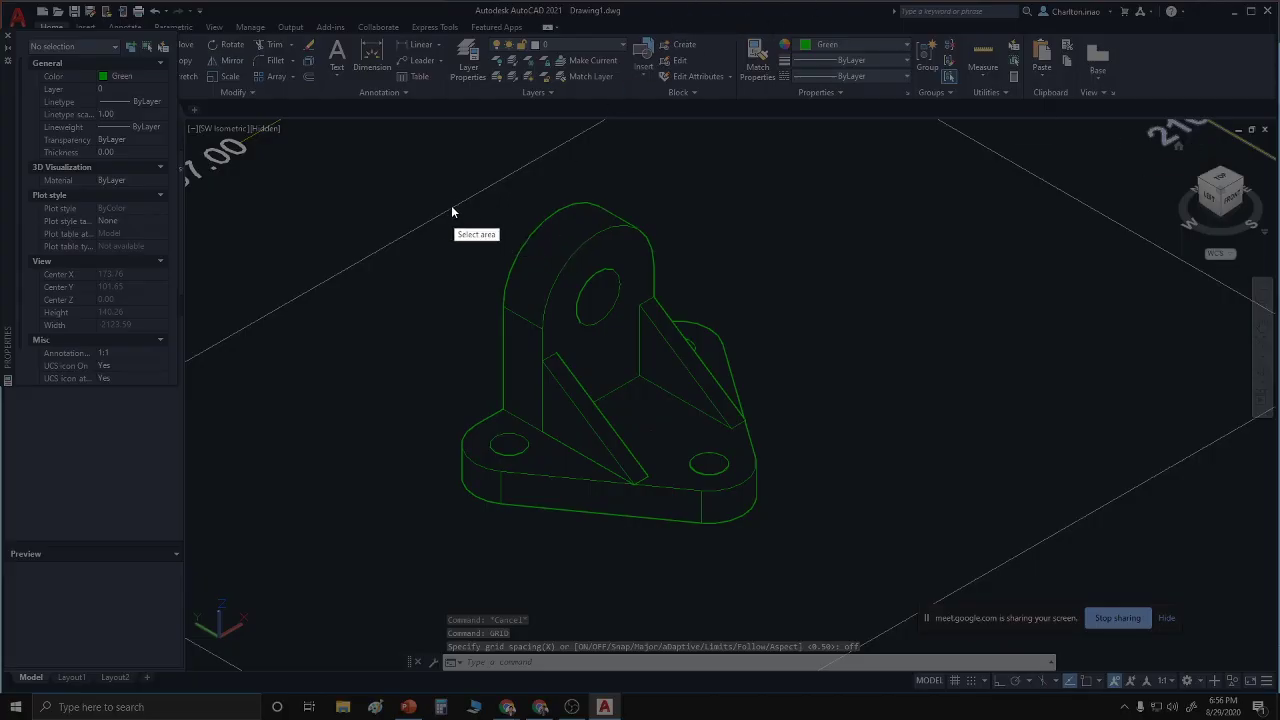
Capture the grid-free hidden-line bracket and copy it to the clipboard
left_click_drag(422, 192, 797, 555)
right_click(625, 372)
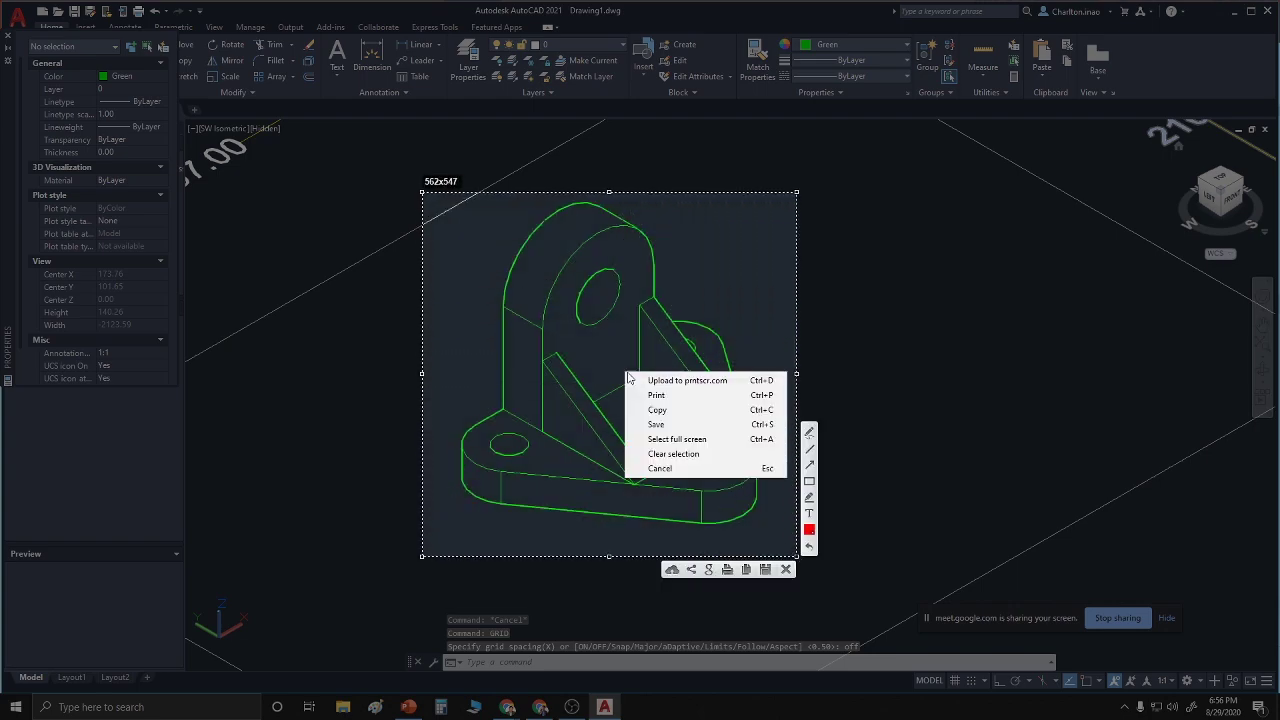
left_click(660, 410)
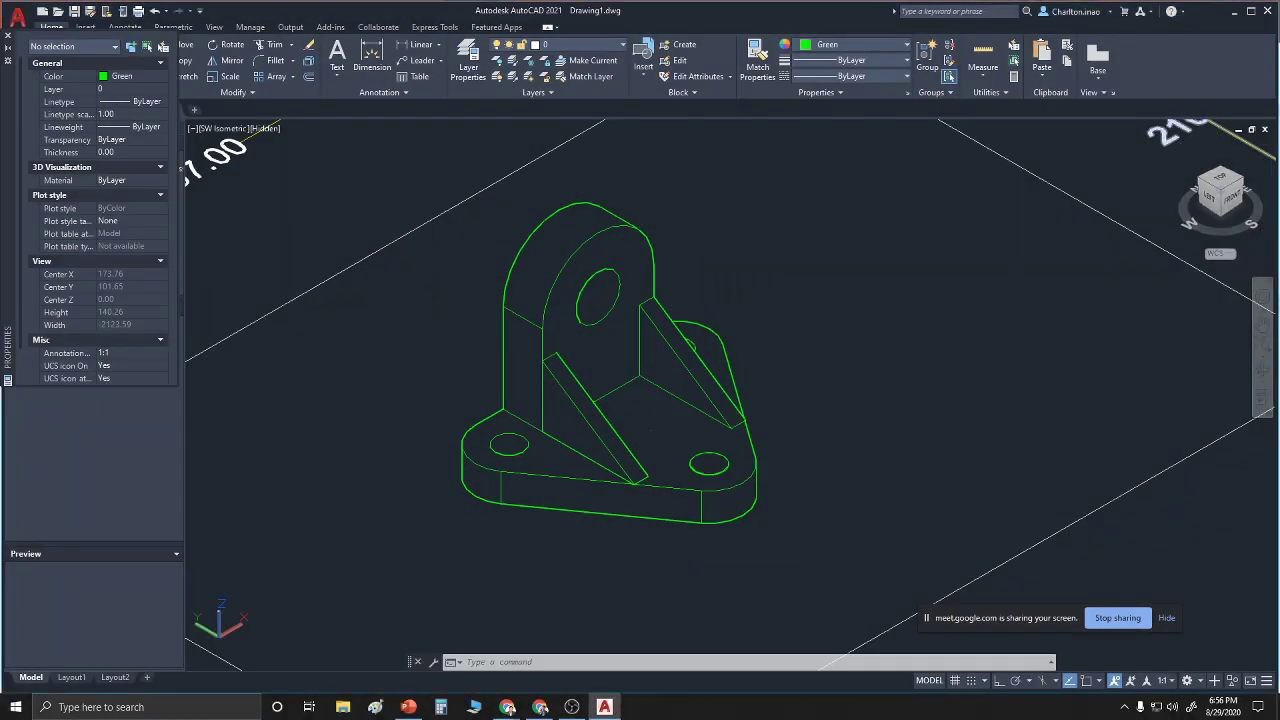
Add slide 12 with the grid-free bracket pasted as a picture, enlarged to 6.33 × 6.5 inches
left_click(410, 707)
left_click(268, 488)
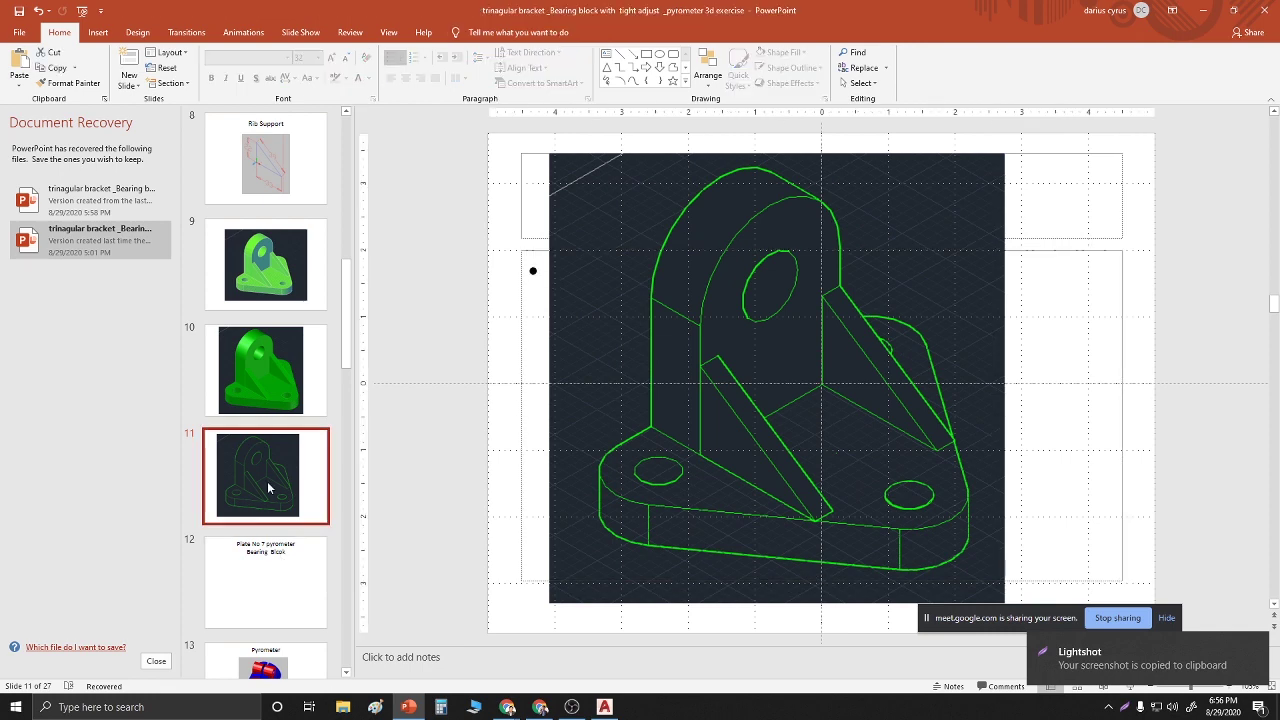
key("Return")
right_click(510, 342)
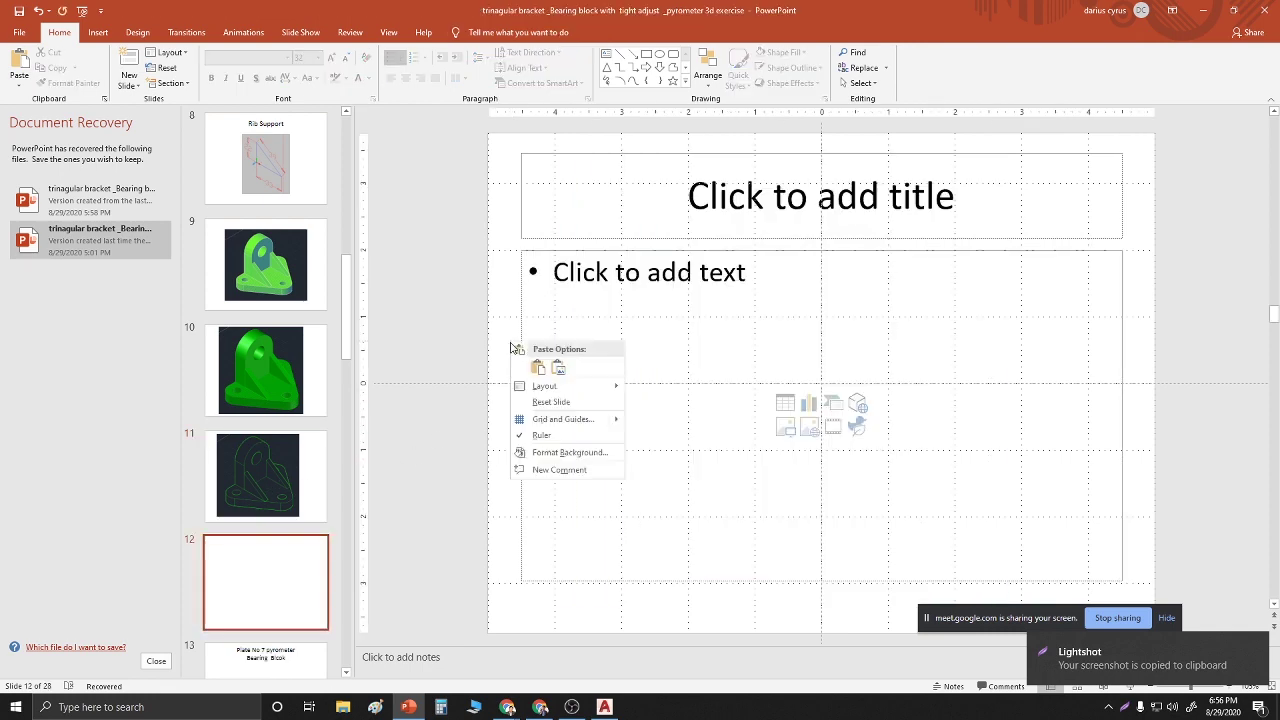
left_click(558, 369)
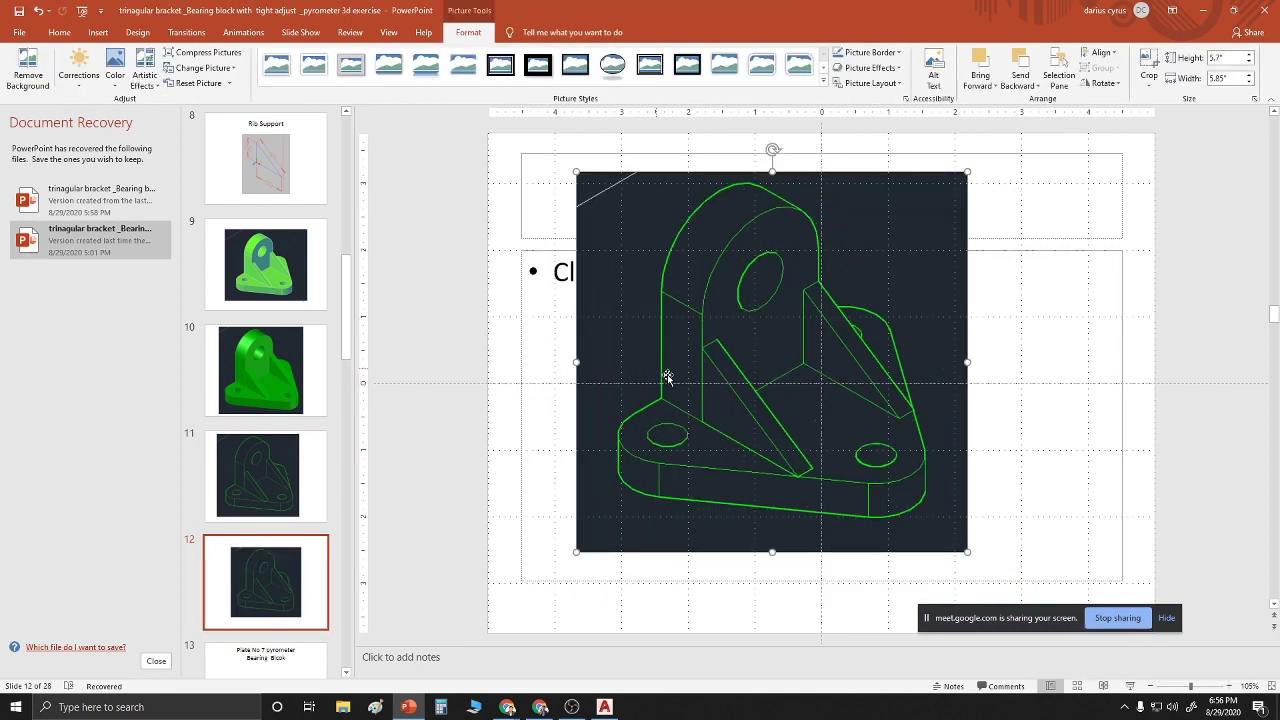
left_click_drag(966, 551, 1010, 593)
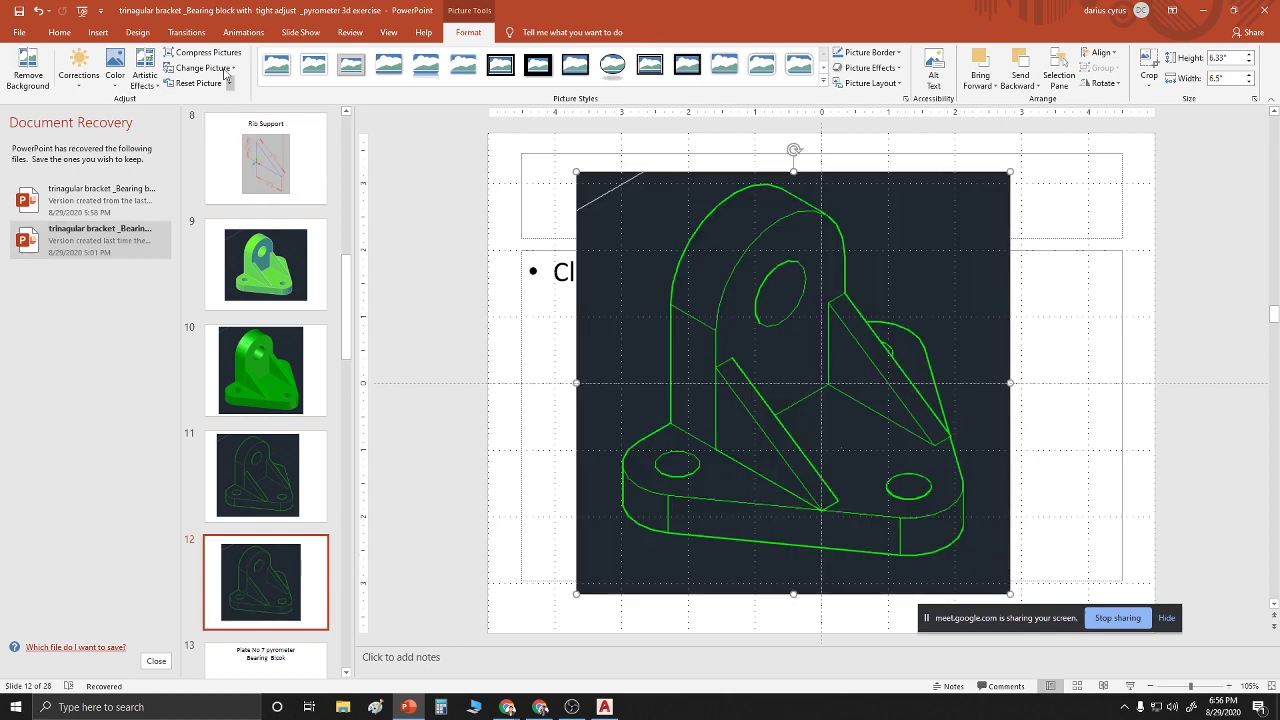
key("alt+Tab")
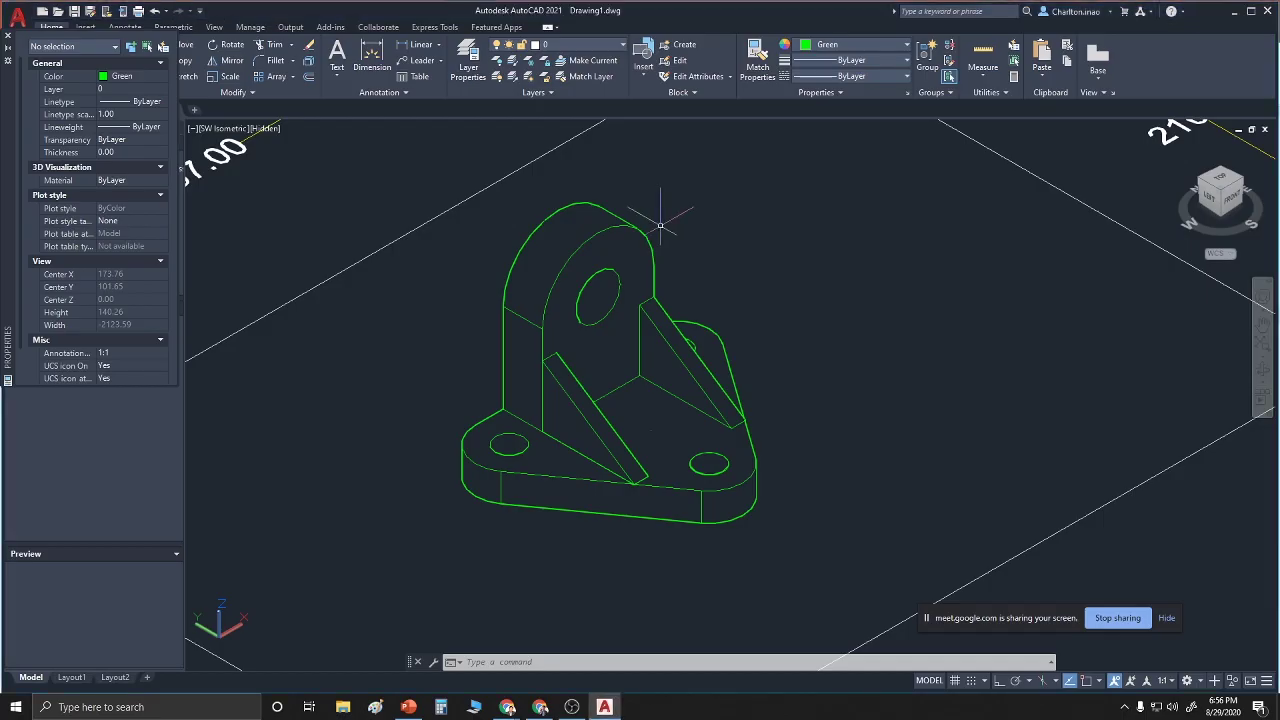
Switch the viewport to Shades of Gray and copy a Lightshot capture of the grey bracket
left_click(266, 129)
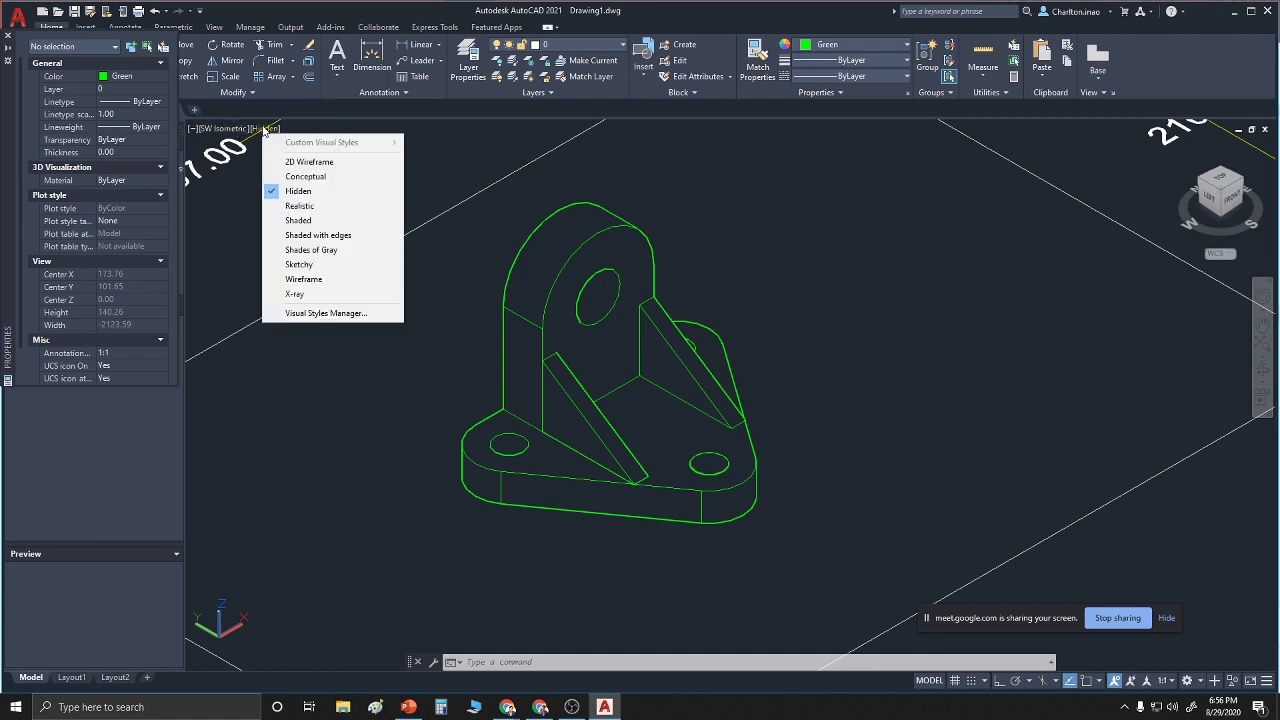
left_click(305, 249)
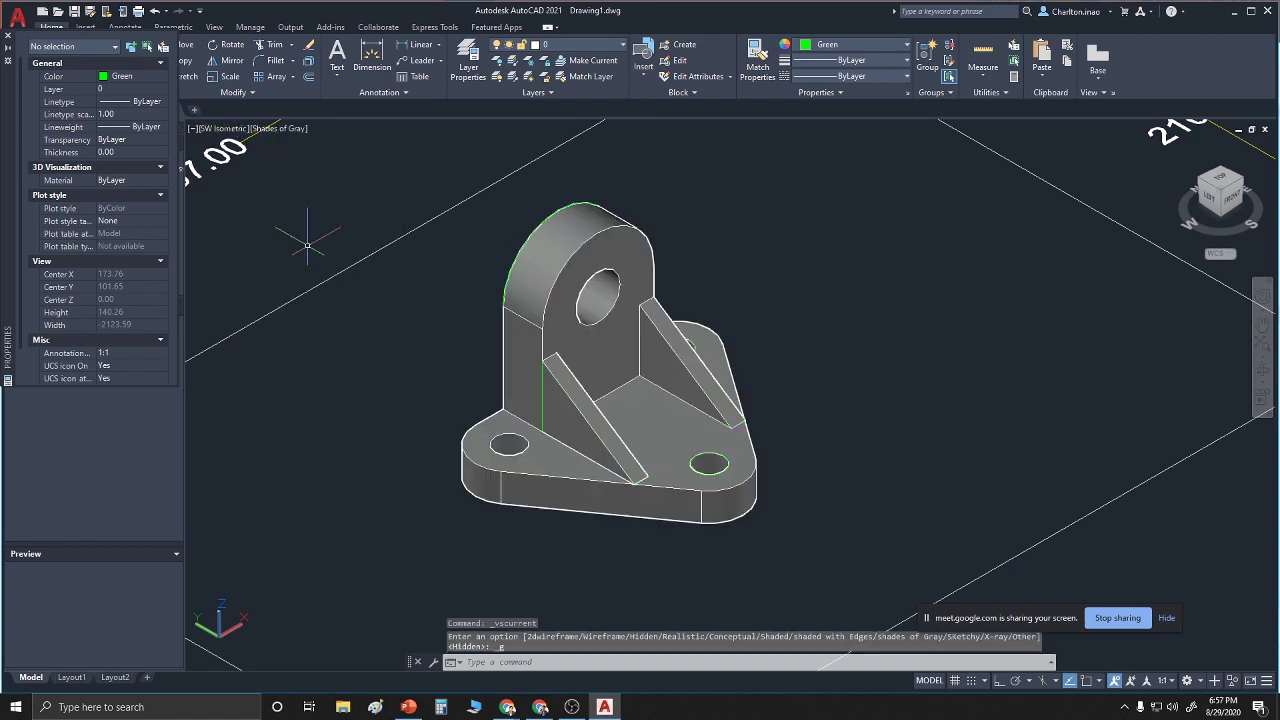
key("Print")
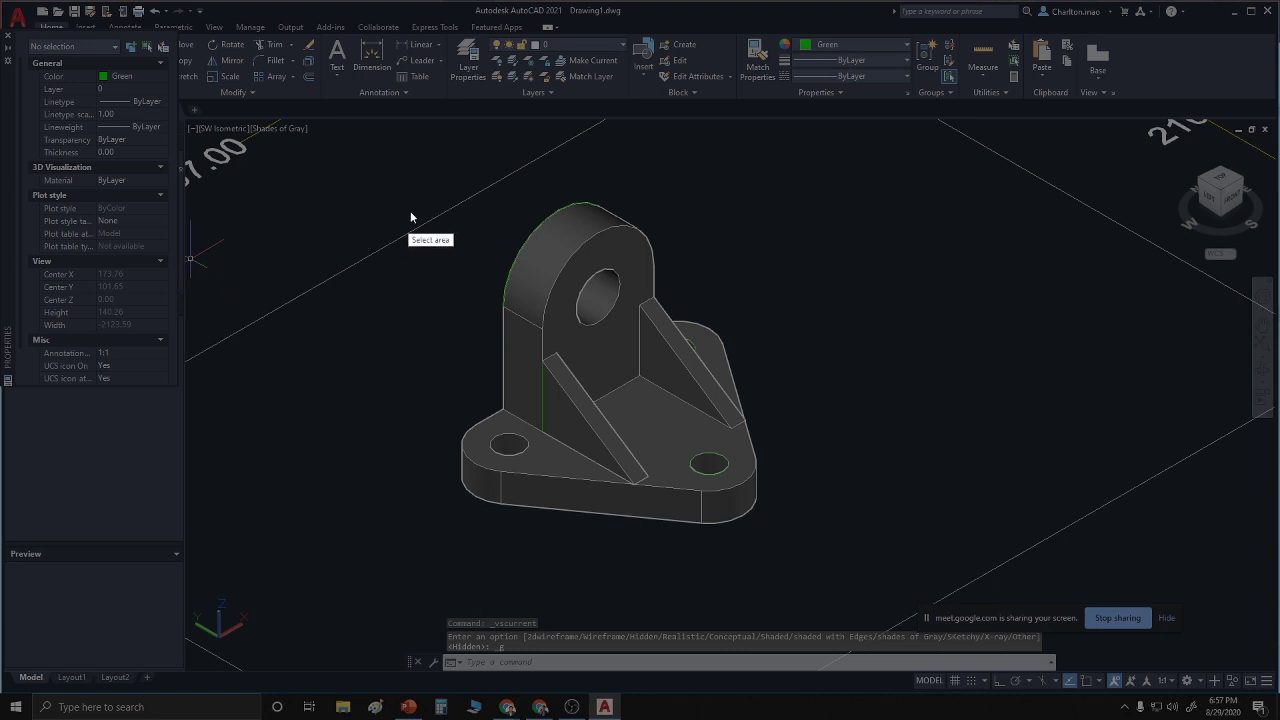
left_click_drag(435, 192, 775, 558)
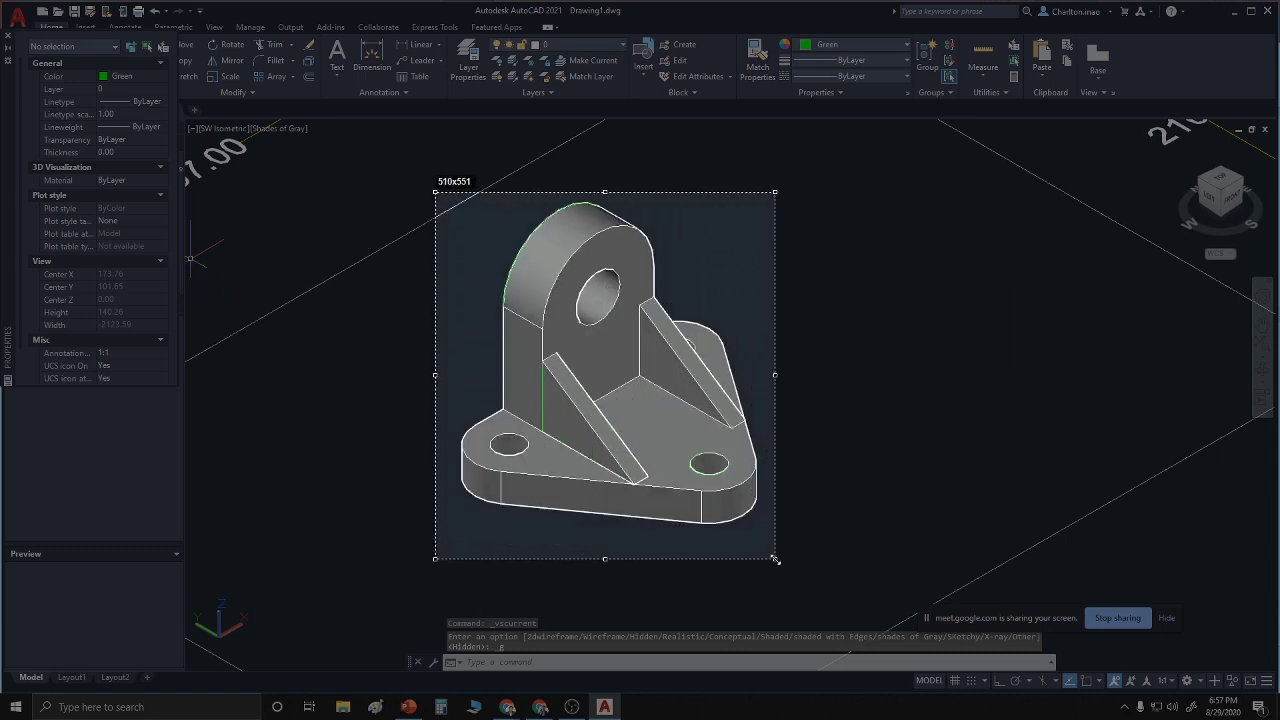
right_click(624, 414)
left_click(656, 451)
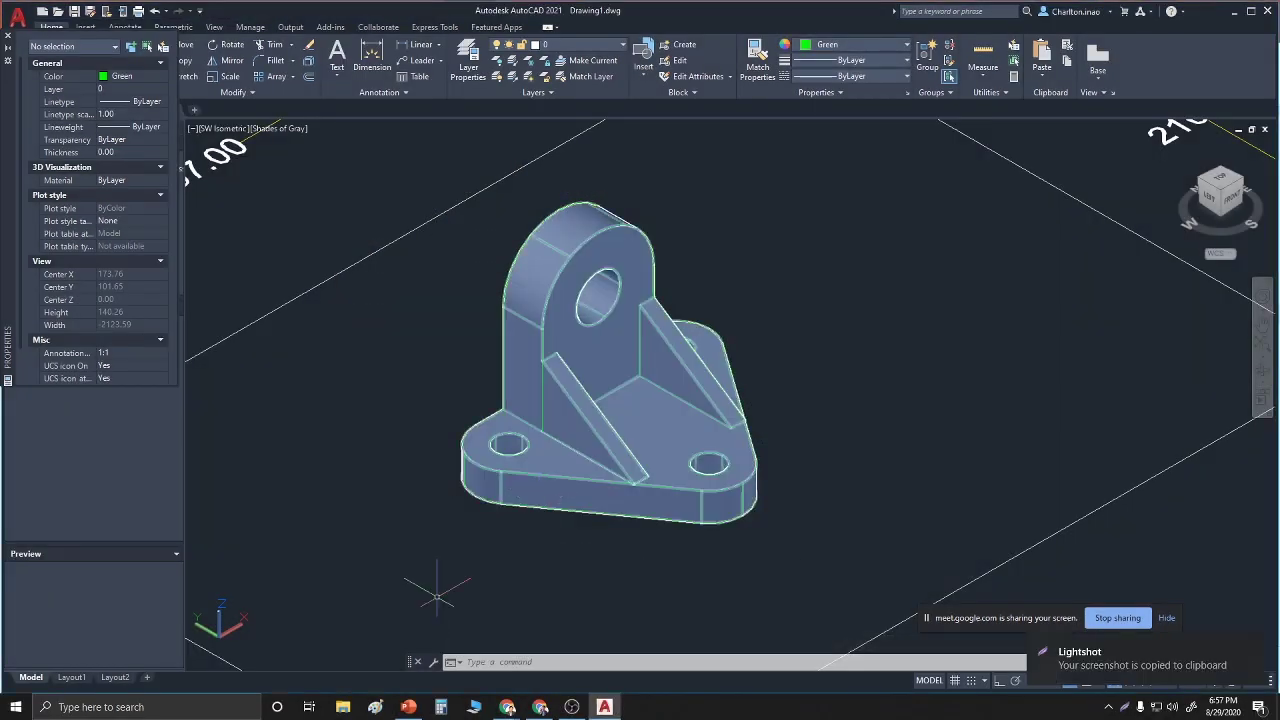
Add slide 13 with the grey bracket pasted as a picture, moved and enlarged to 6.75 × 6.25 inches
left_click(408, 707)
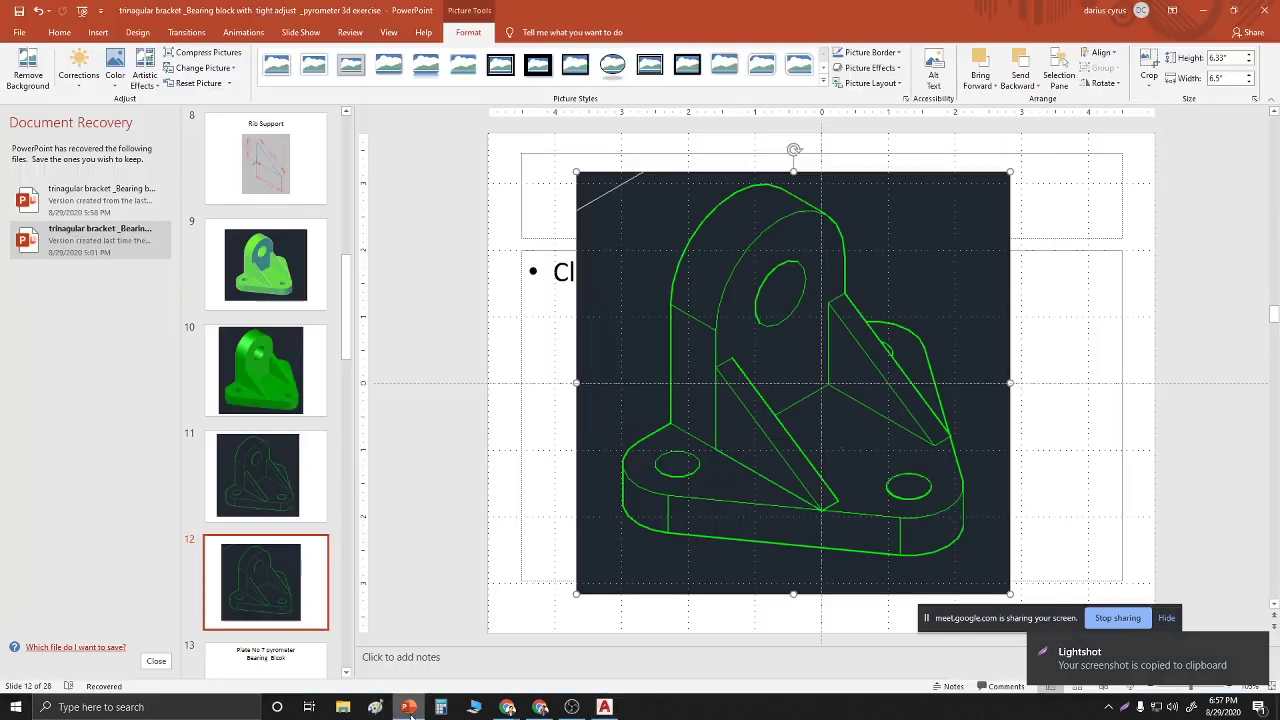
left_click(269, 592)
key("Return")
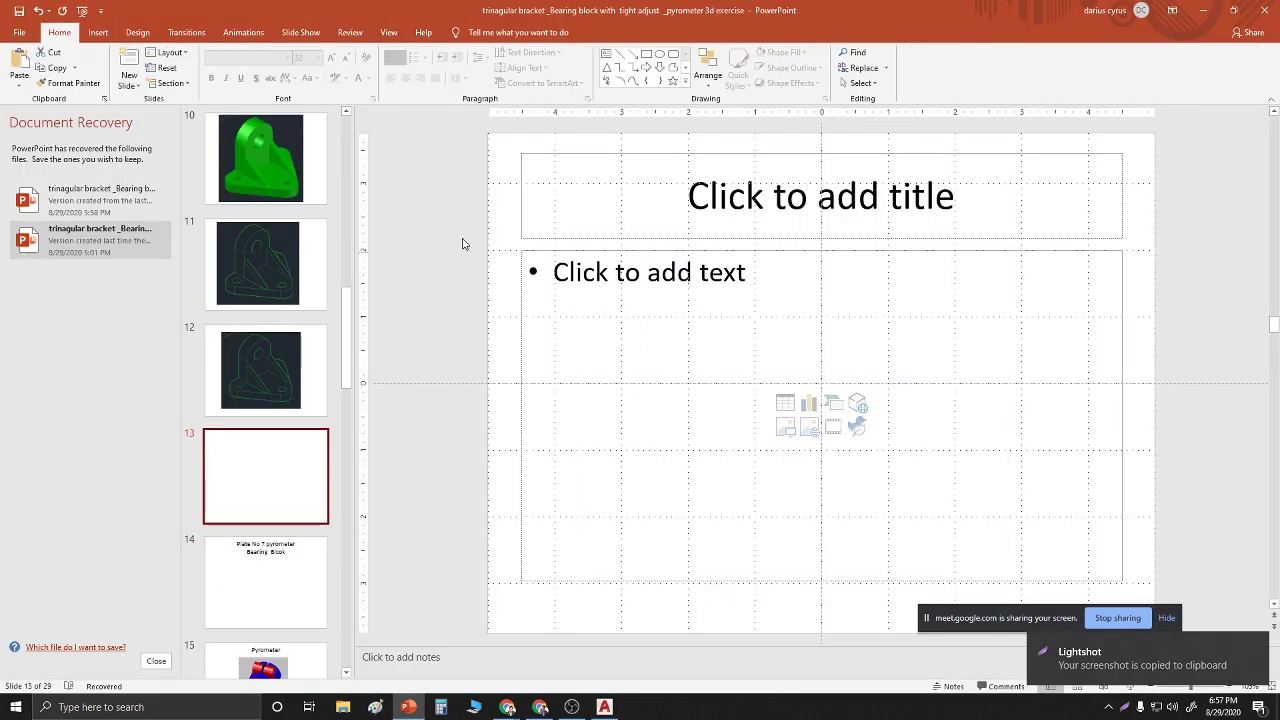
right_click(221, 439)
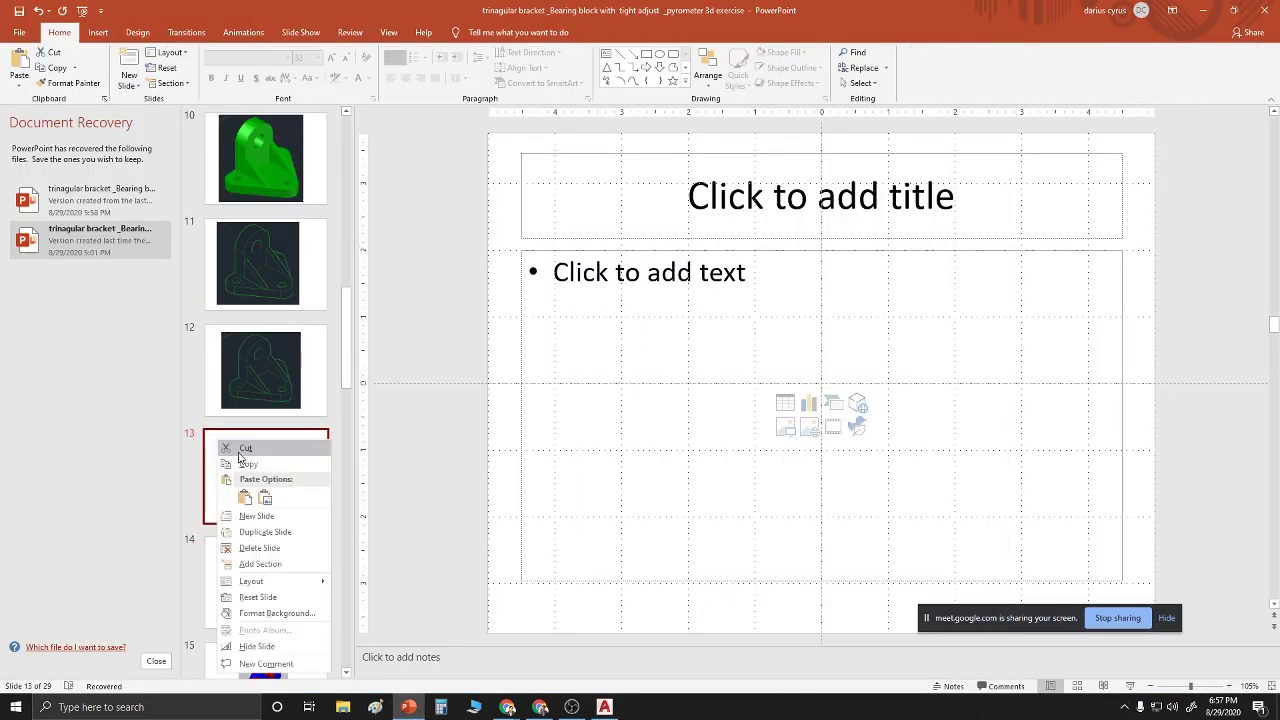
left_click(266, 501)
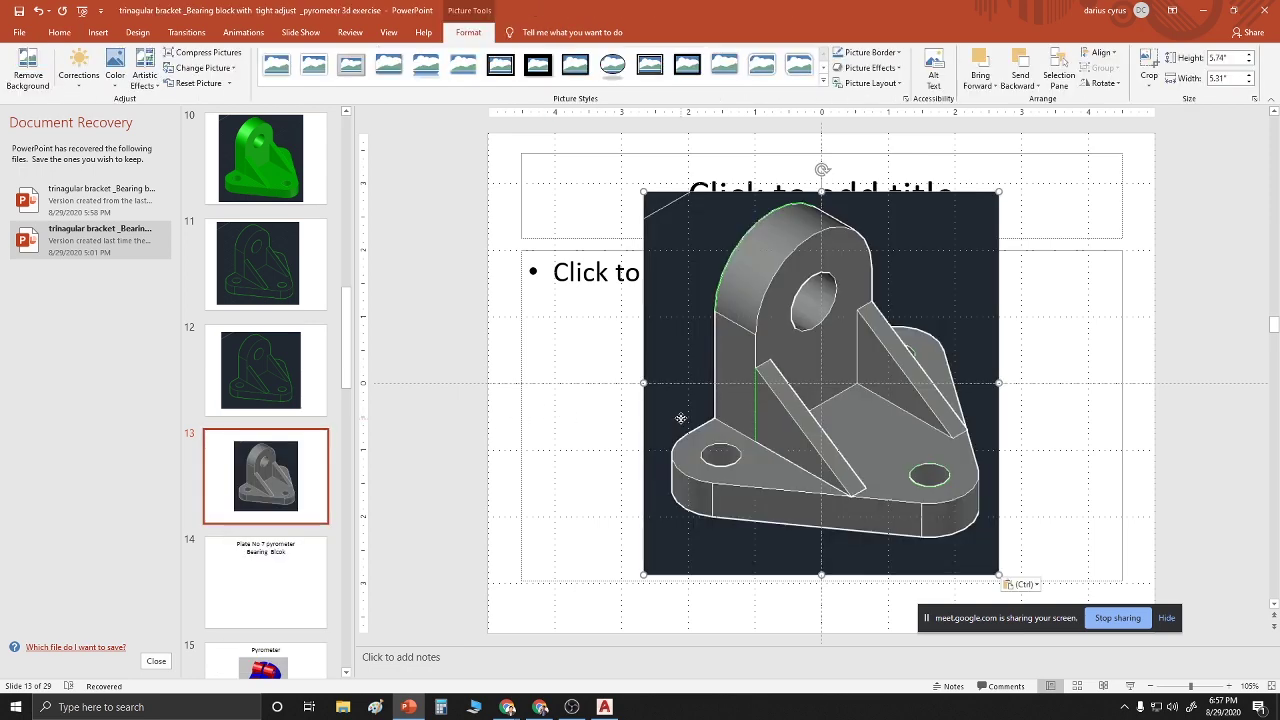
left_click_drag(848, 470, 735, 452)
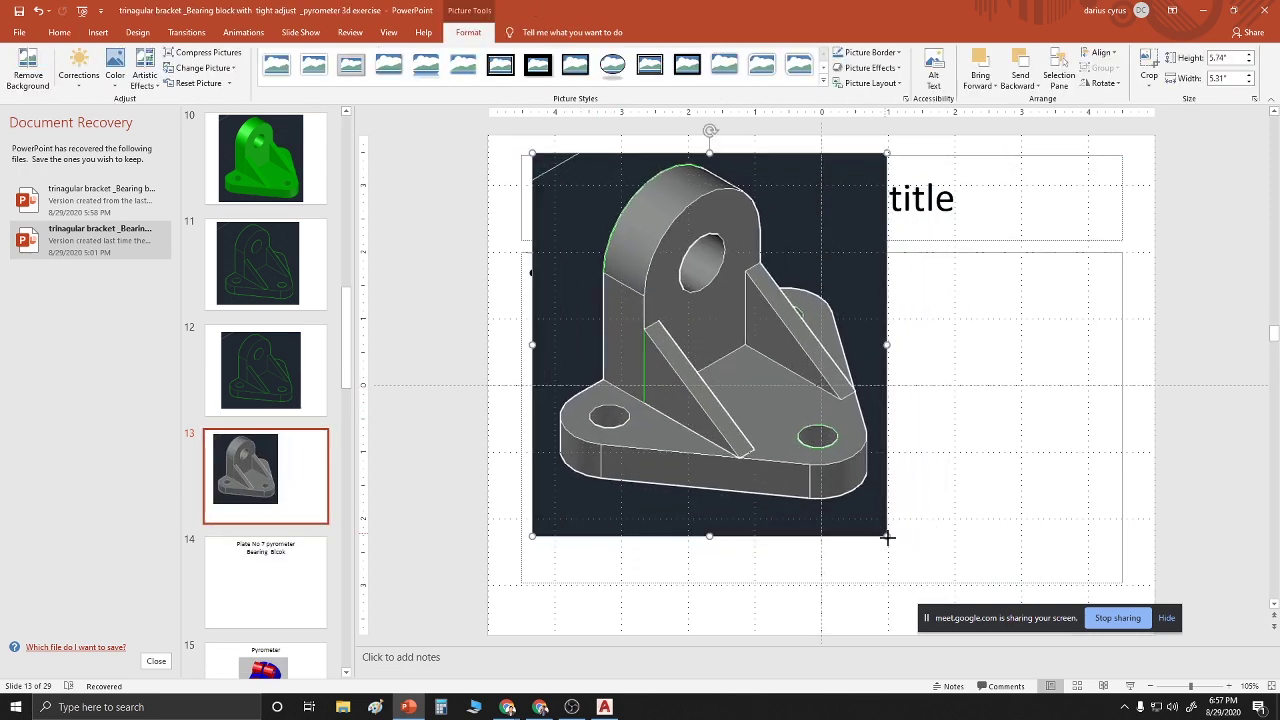
left_click_drag(886, 535, 964, 578)
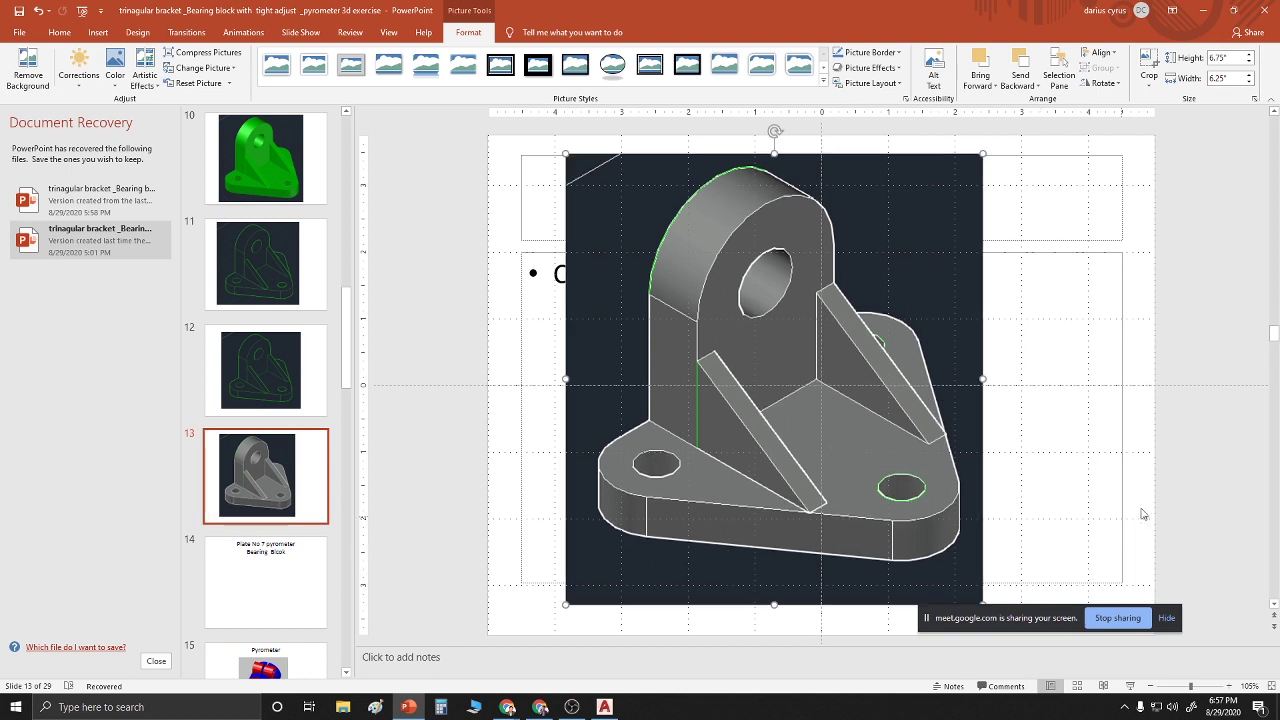
left_click(1083, 508)
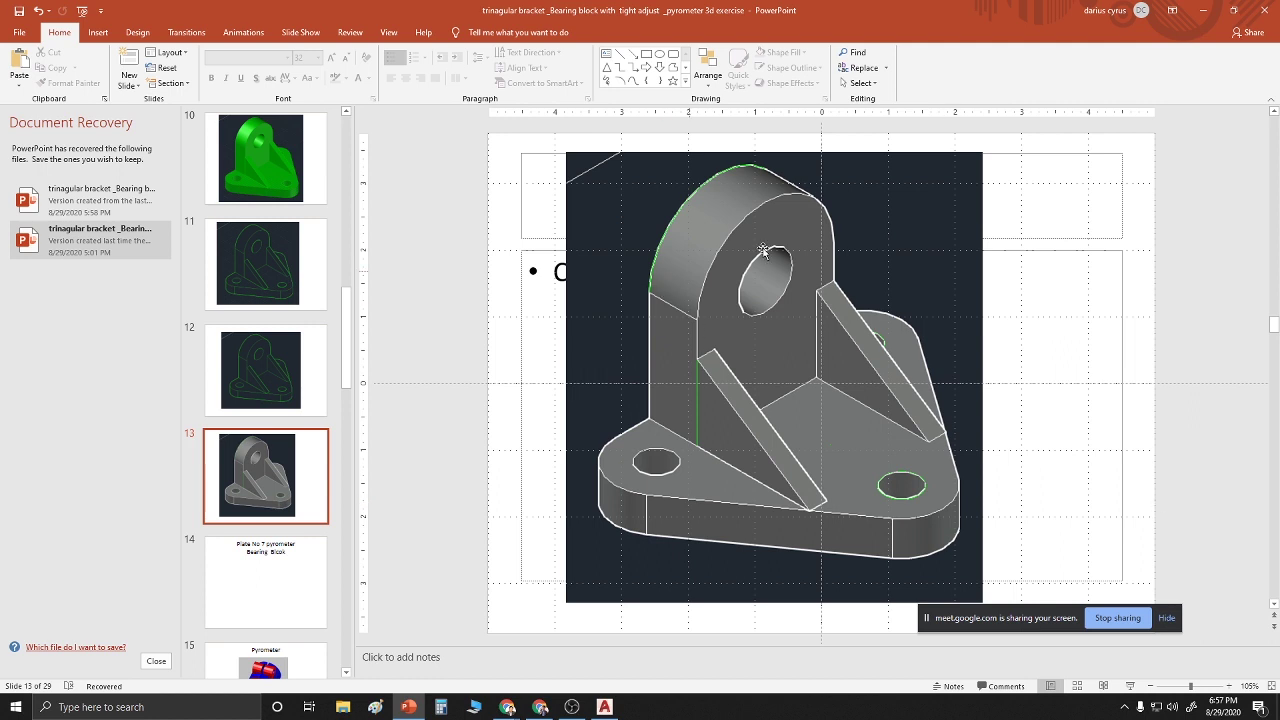
Save the presentation and go to slide 9's green bracket
left_click(20, 34)
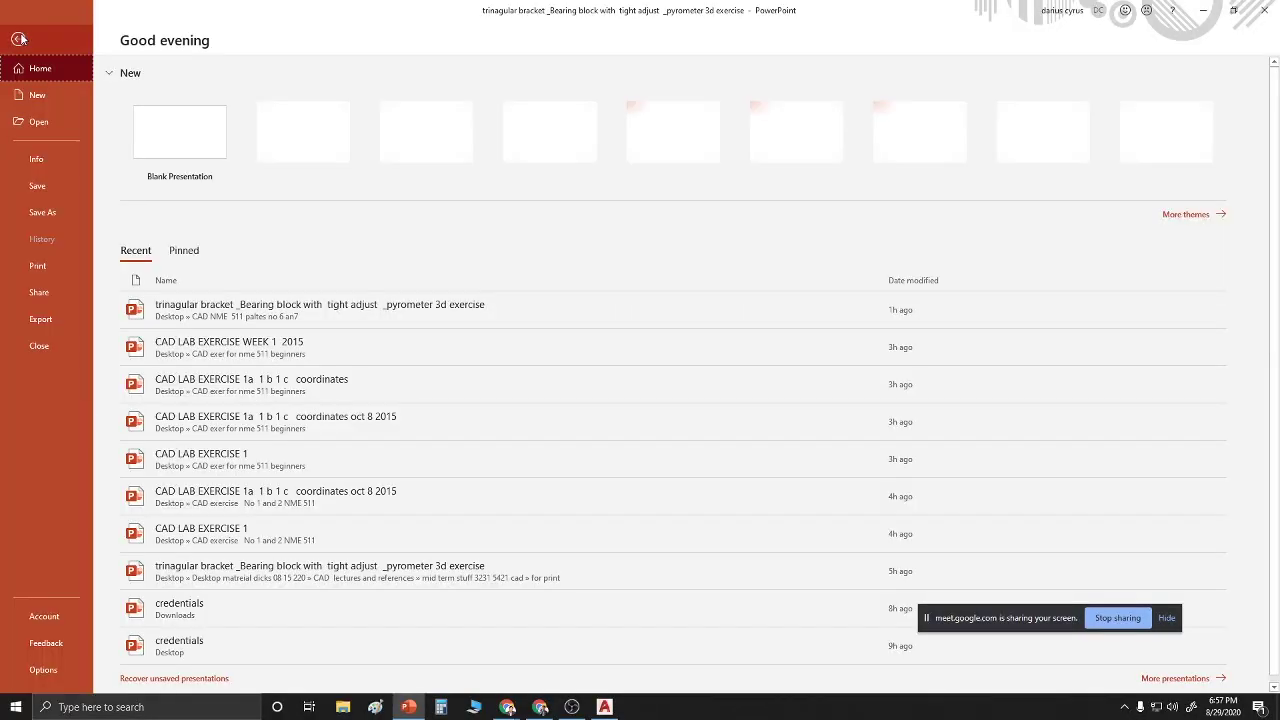
left_click(38, 185)
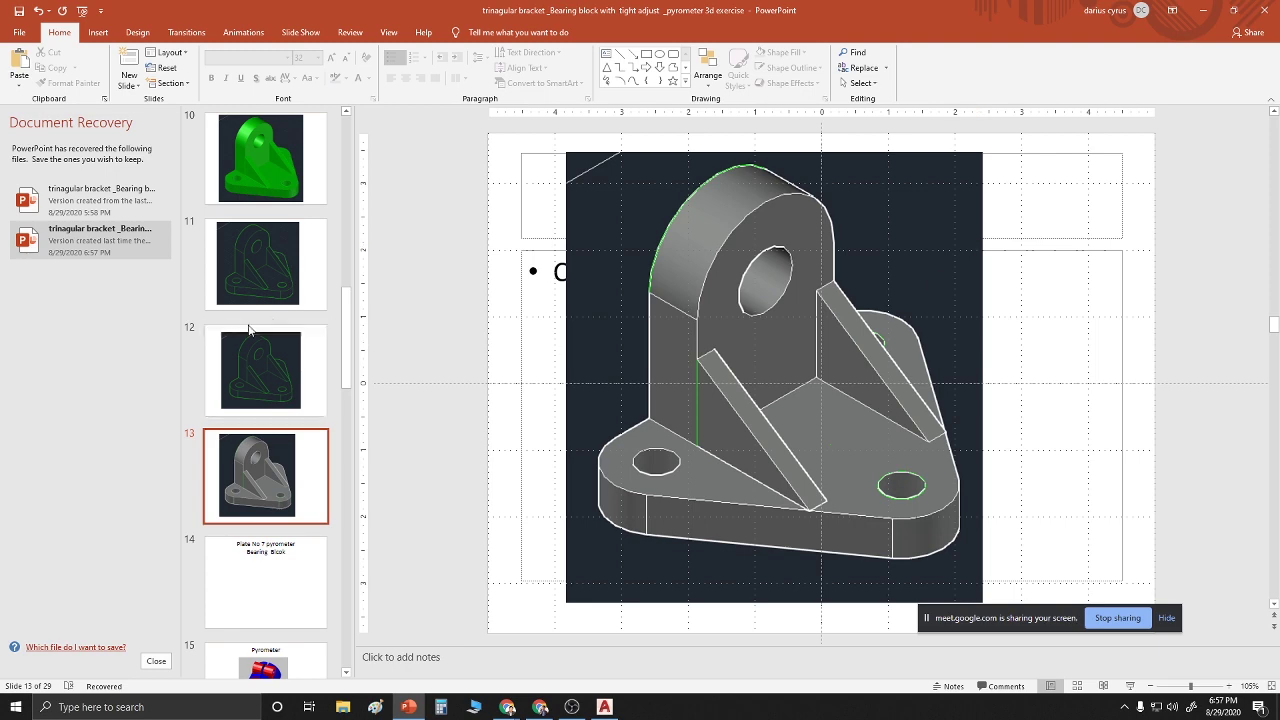
scroll(270, 335, "up", 3)
scroll(276, 332, "up", 3)
scroll(276, 332, "down", 4)
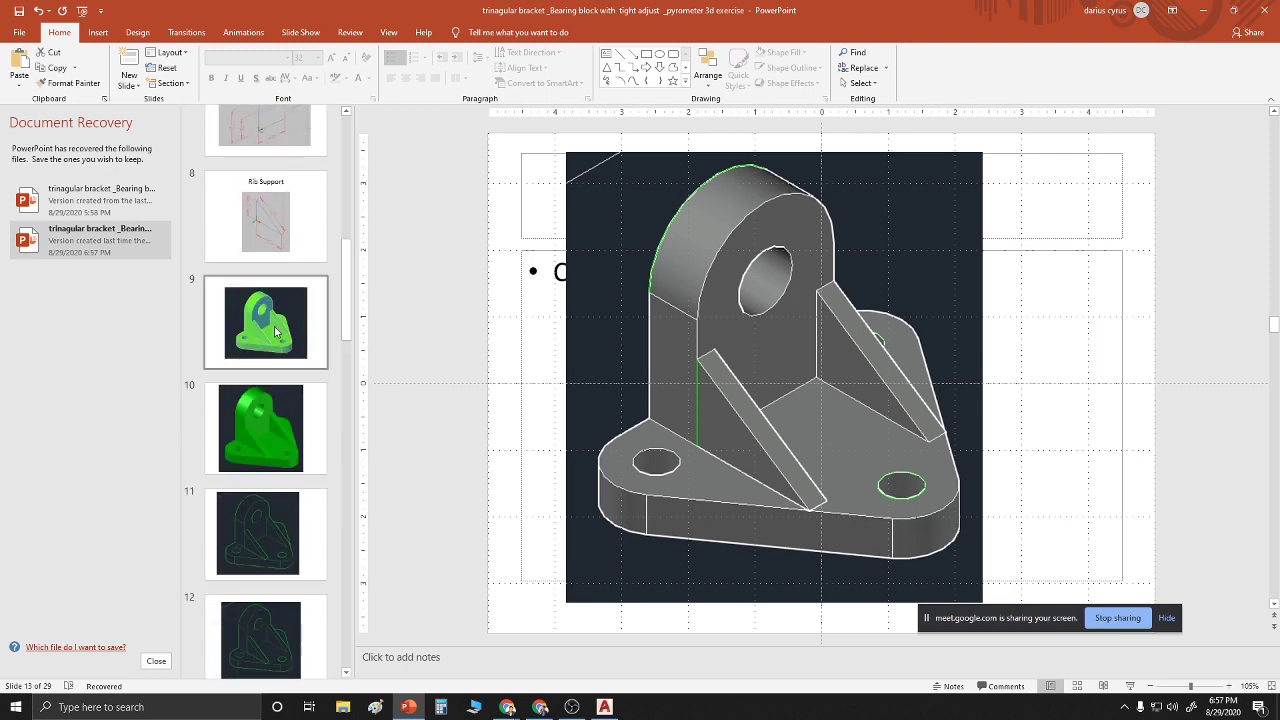
left_click(279, 292)
Step through slides 10, 11, 12 and 13 to check each bracket picture
left_click(260, 368)
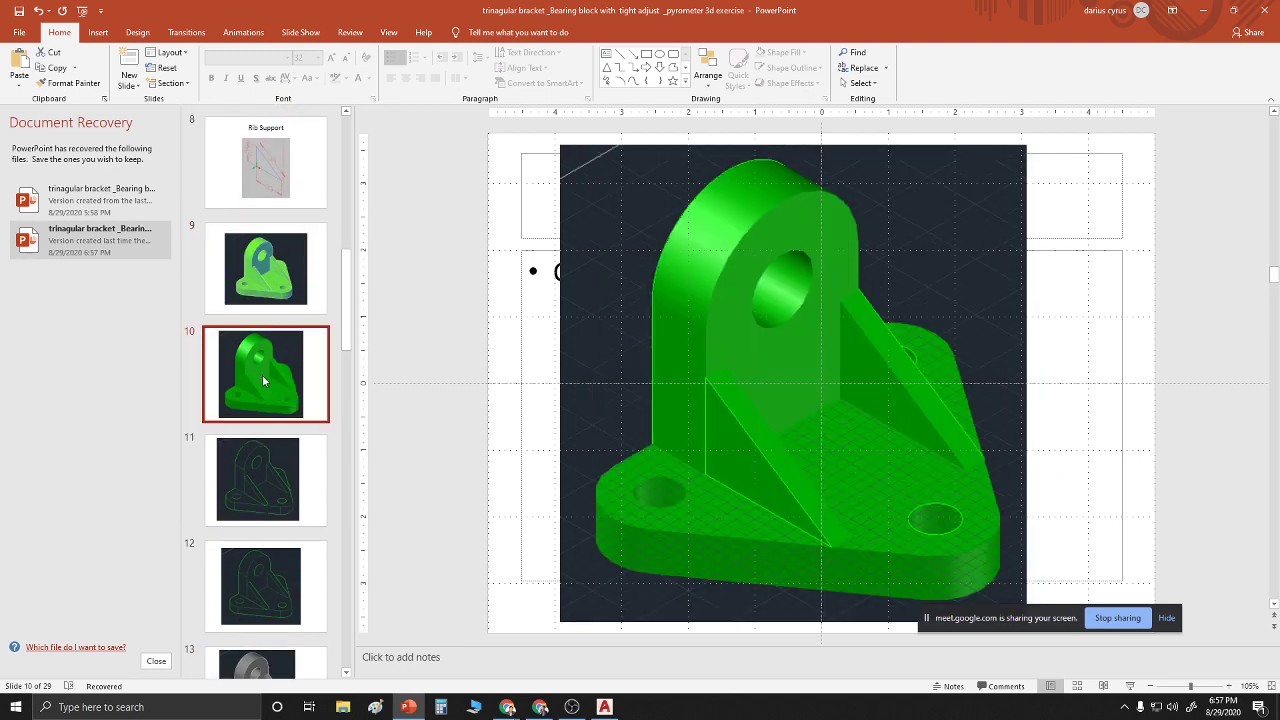
left_click(278, 468)
scroll(277, 466, "down", 2)
left_click(277, 466)
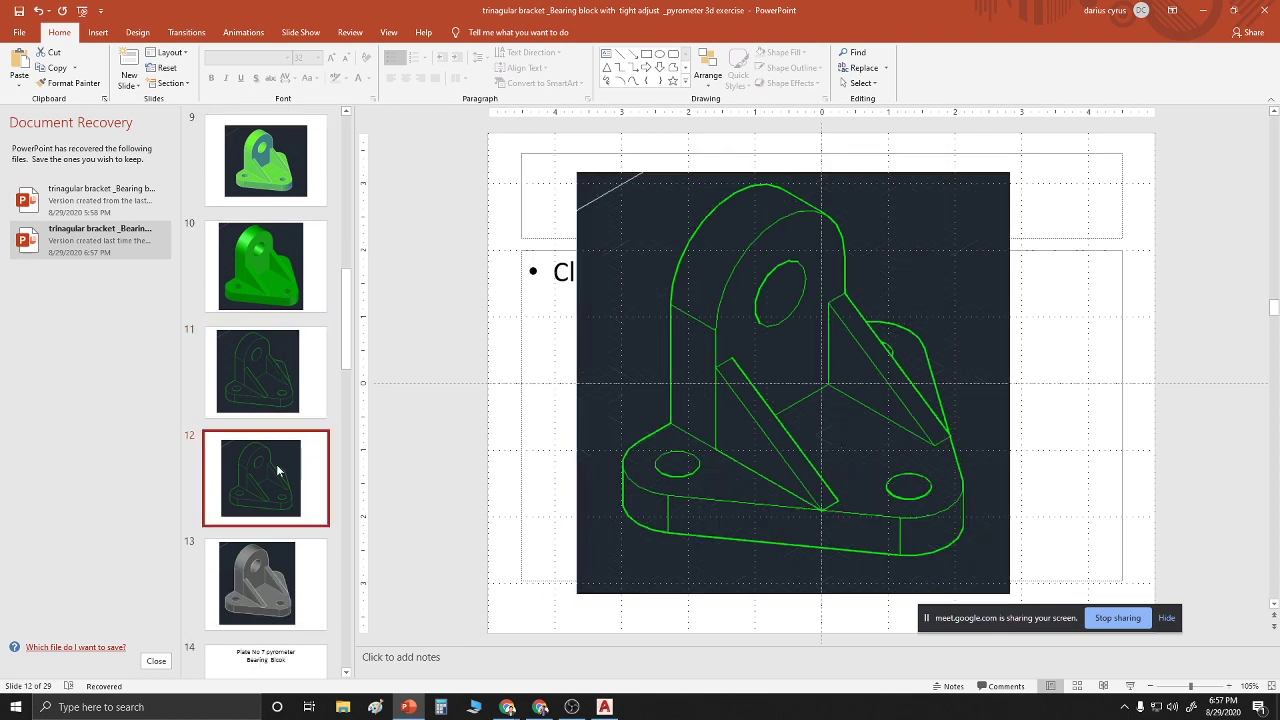
left_click(265, 372)
key("Down")
key("Down")
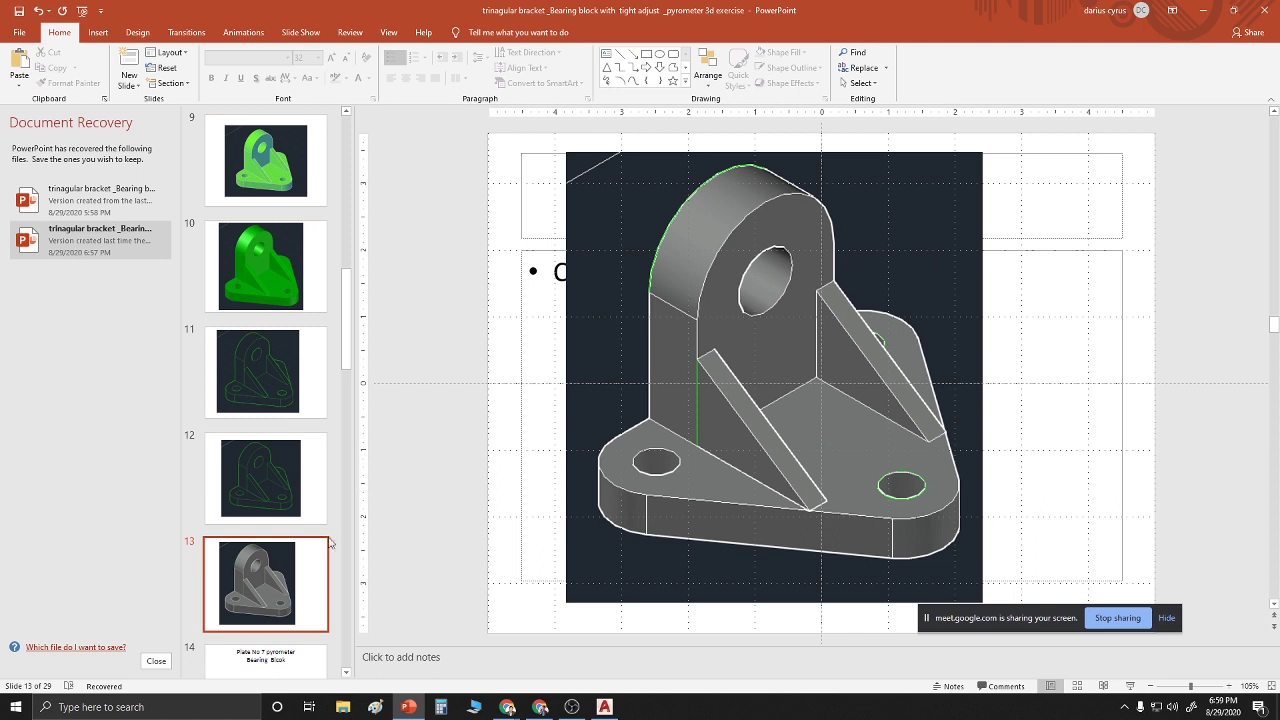
View the Pyrometer slide and the blueprint drawing on slide 16
scroll(300, 555, "down", 2)
left_click(283, 565)
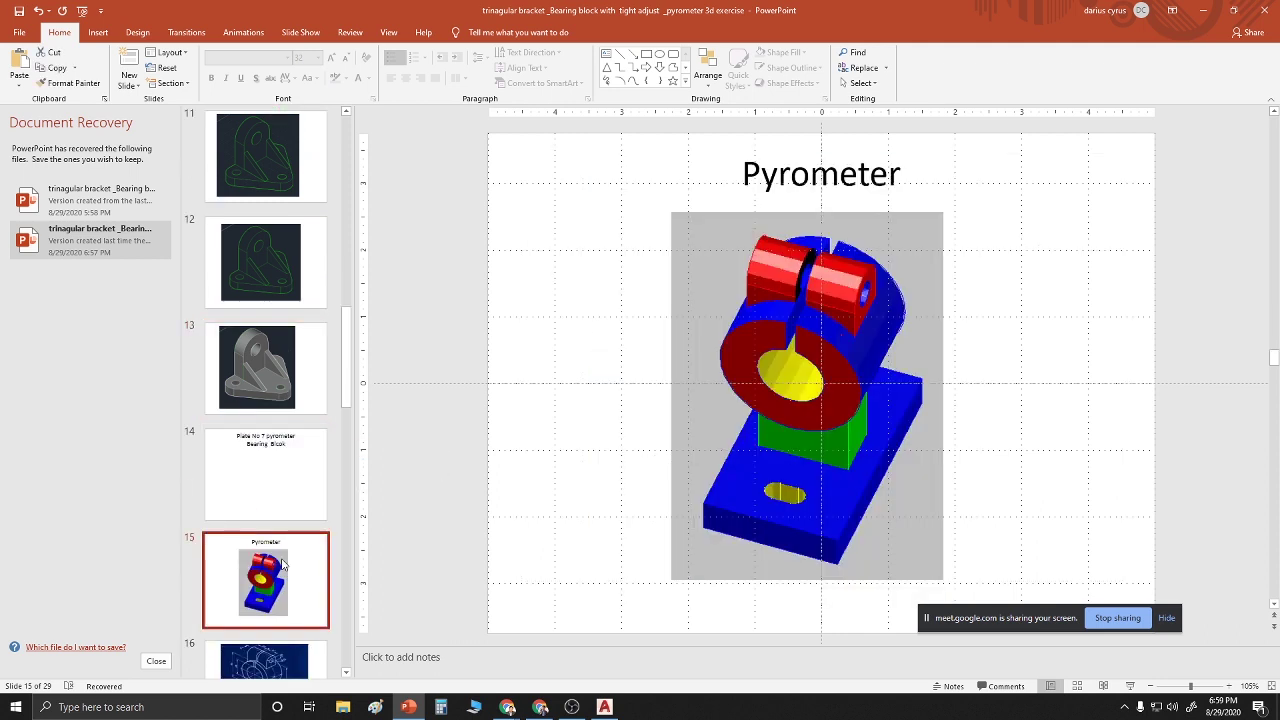
scroll(283, 565, "down", 1)
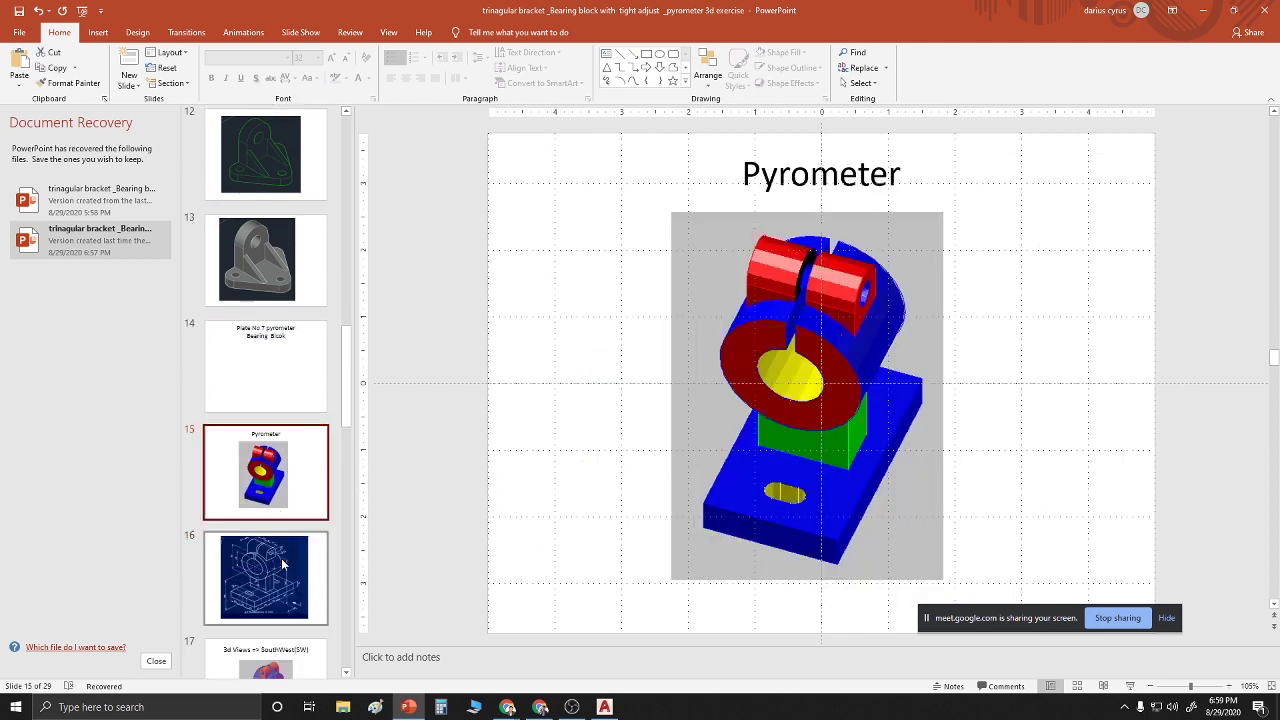
left_click(283, 565)
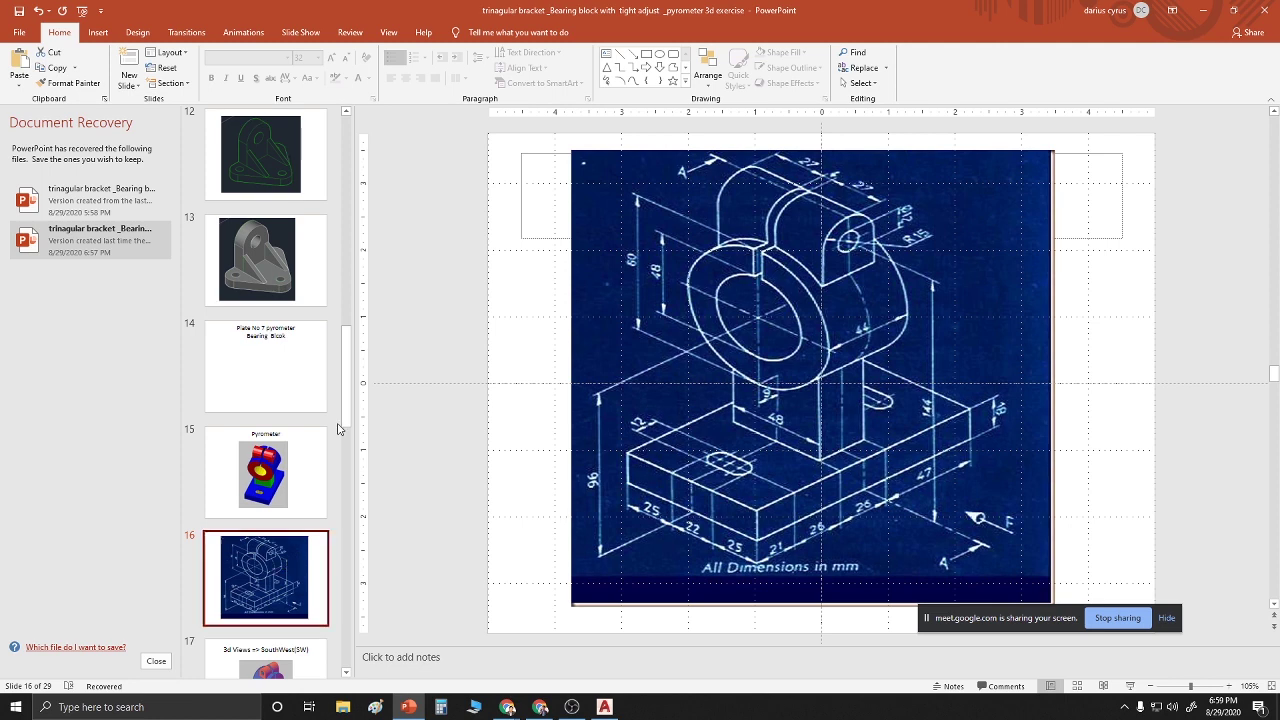
Save the presentation and minimise PowerPoint to reveal the grey bracket in AutoCAD
left_click(19, 32)
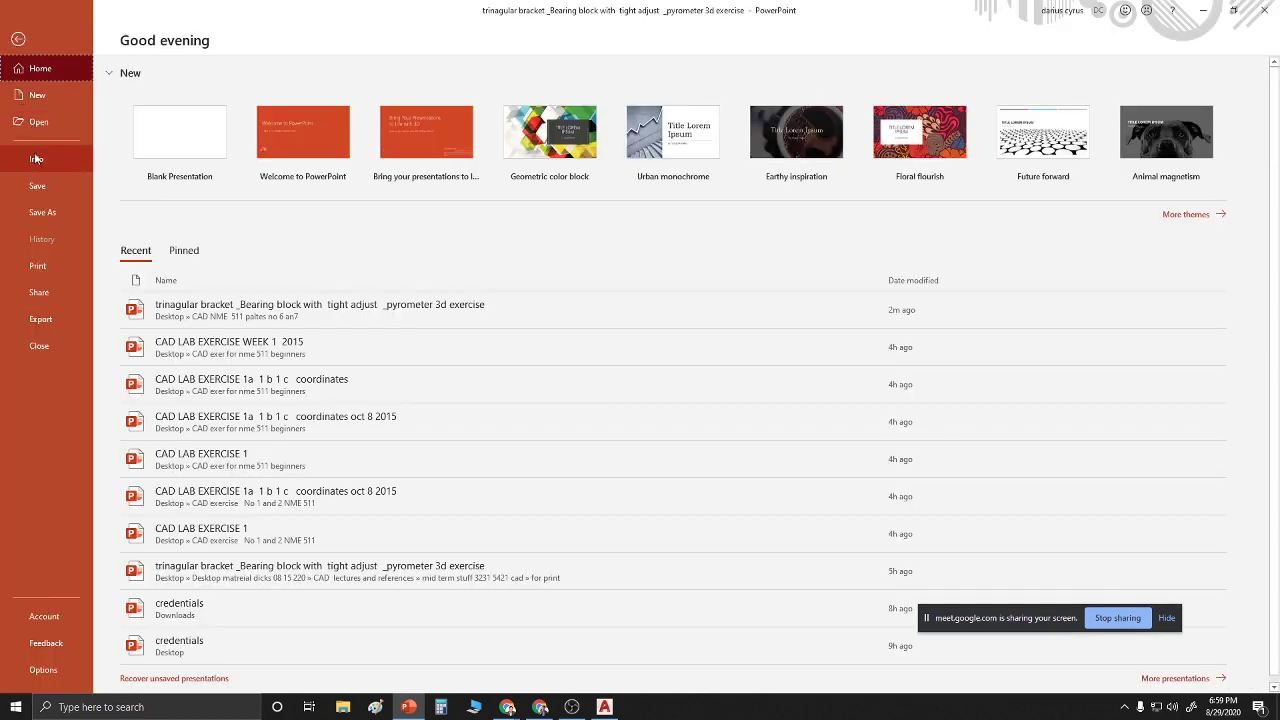
left_click(37, 185)
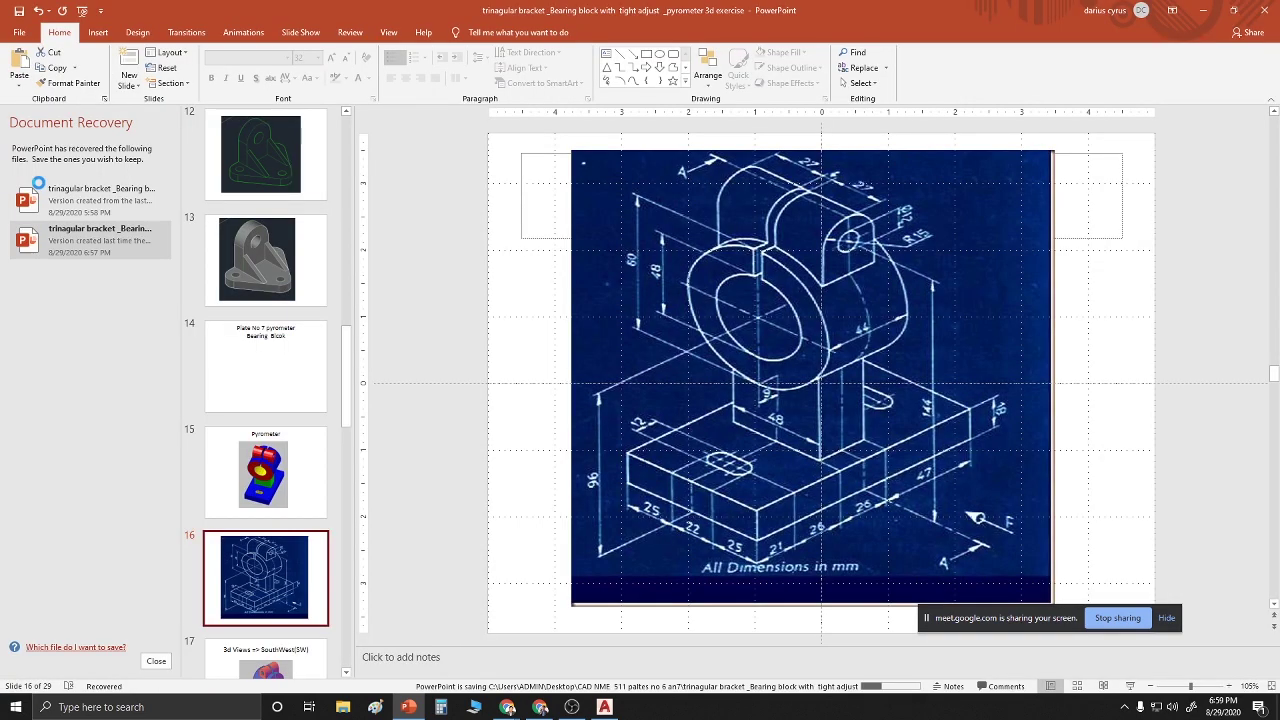
left_click(1202, 14)
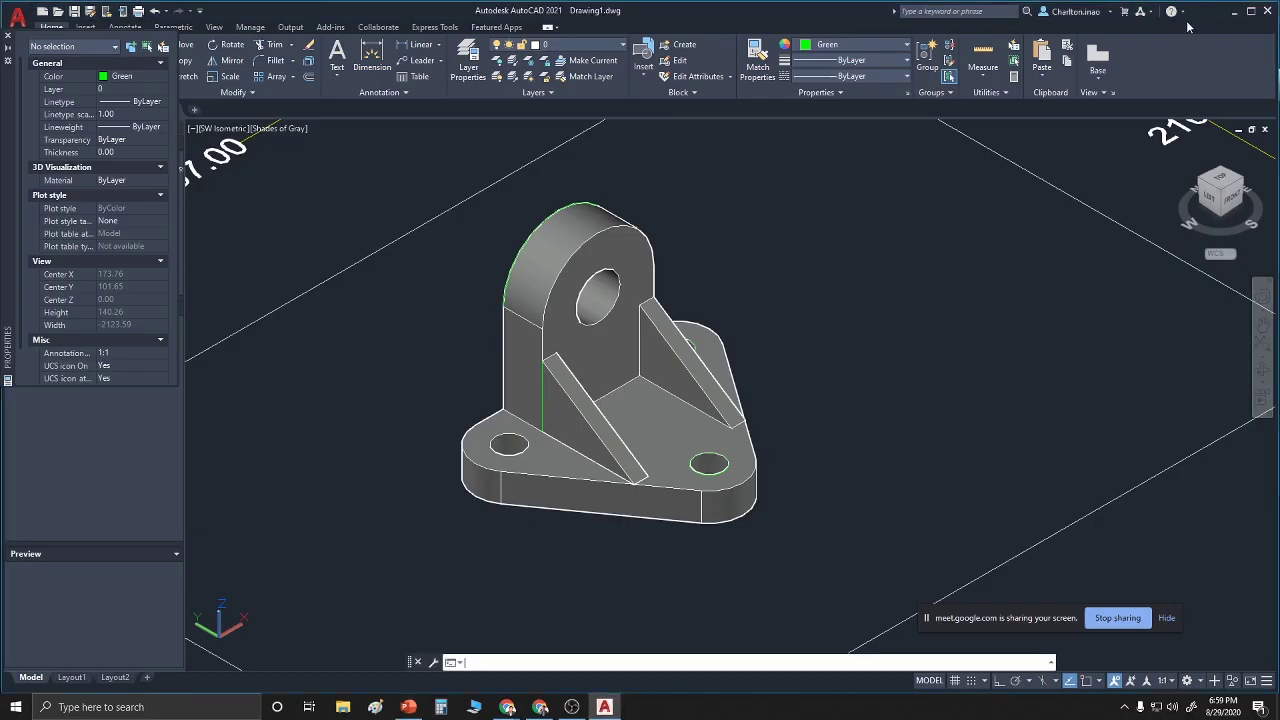